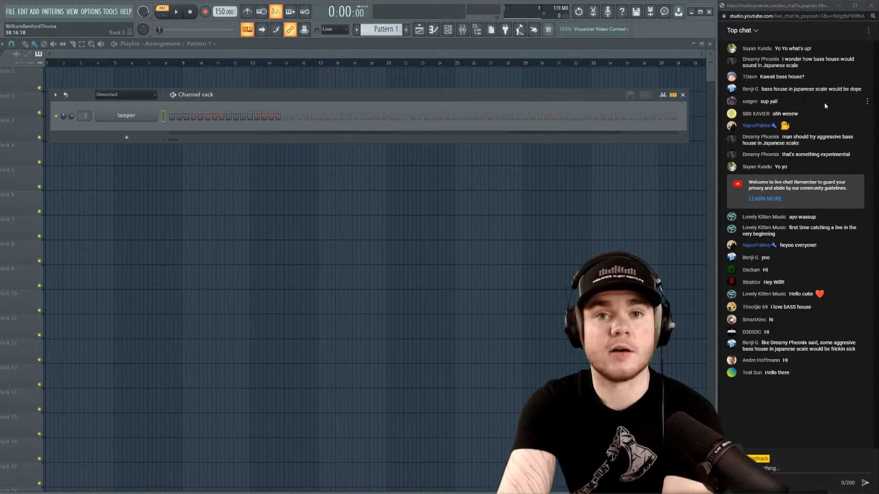
Replace the Sampler channel's instrument with Addictive Keys.
right_click(153, 115)
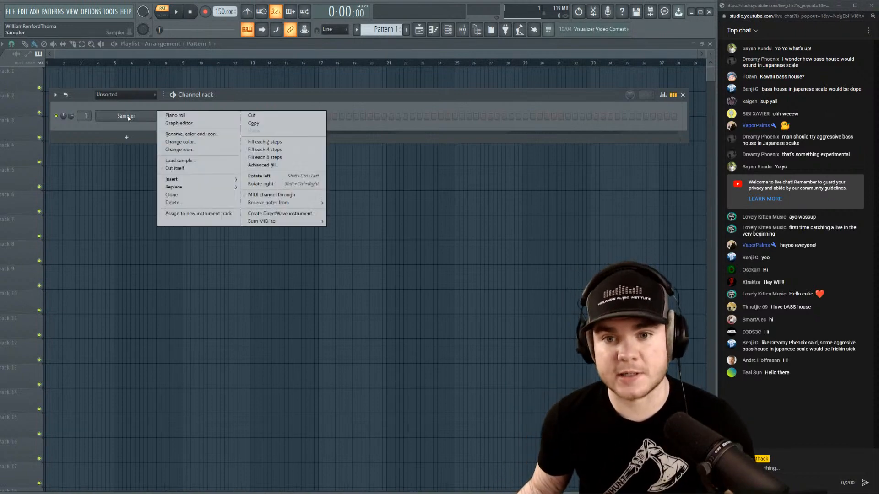
mouse_move(183, 187)
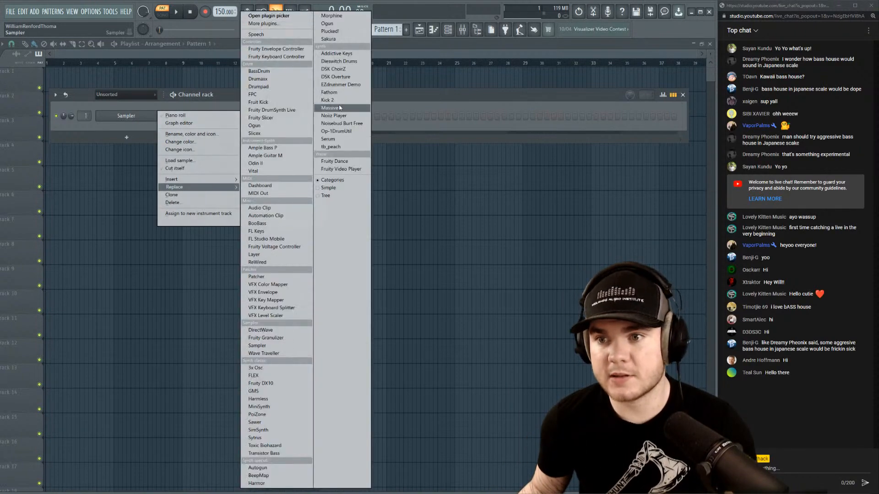
click(336, 55)
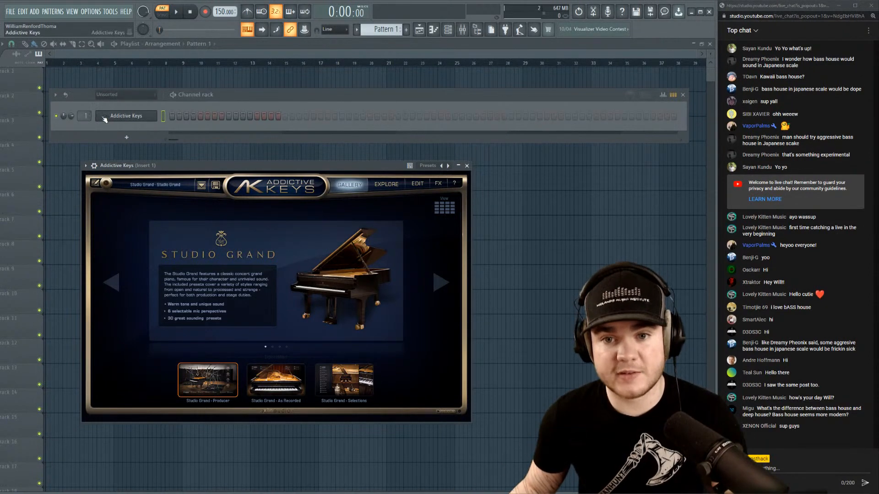
Open the piano roll for the Addictive Keys channel and widen its window.
right_click(155, 113)
click(170, 115)
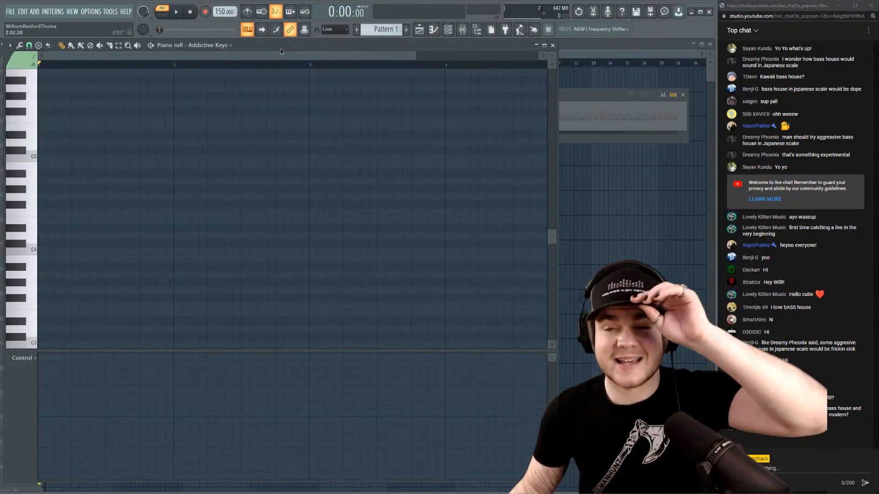
drag(281, 48, 276, 49)
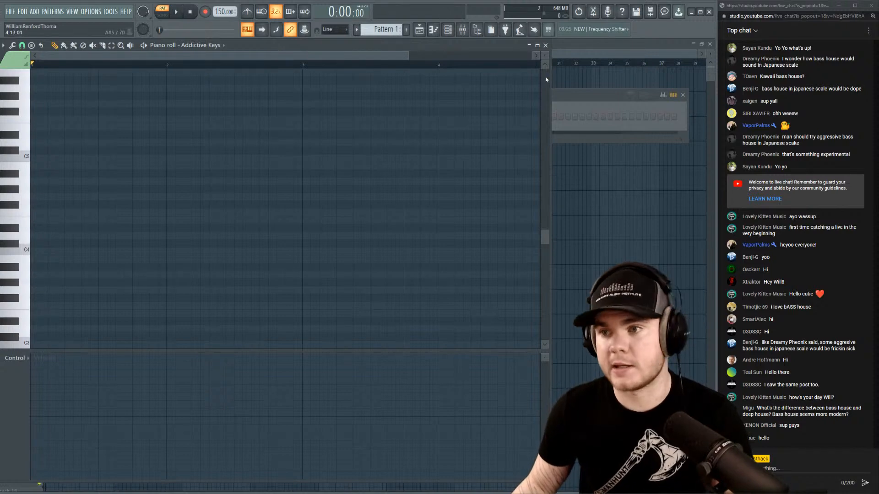
drag(550, 75, 621, 75)
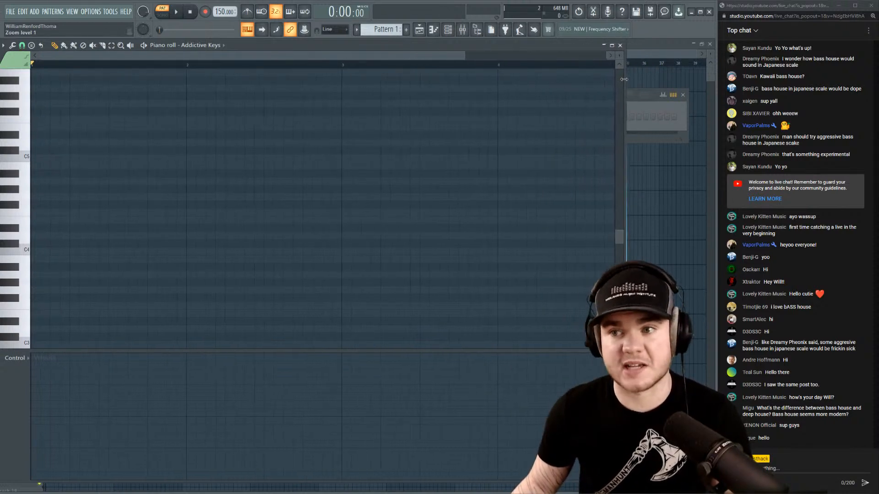
drag(463, 54, 566, 57)
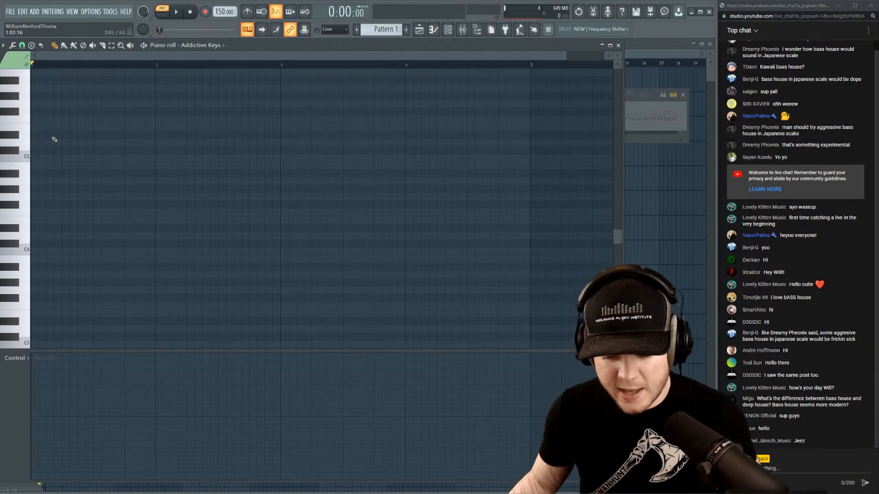
Place stacked short notes C4, D4, F4, G4, A4 and C5 at the start of the first bar.
click(39, 252)
drag(38, 251, 22, 234)
click(38, 212)
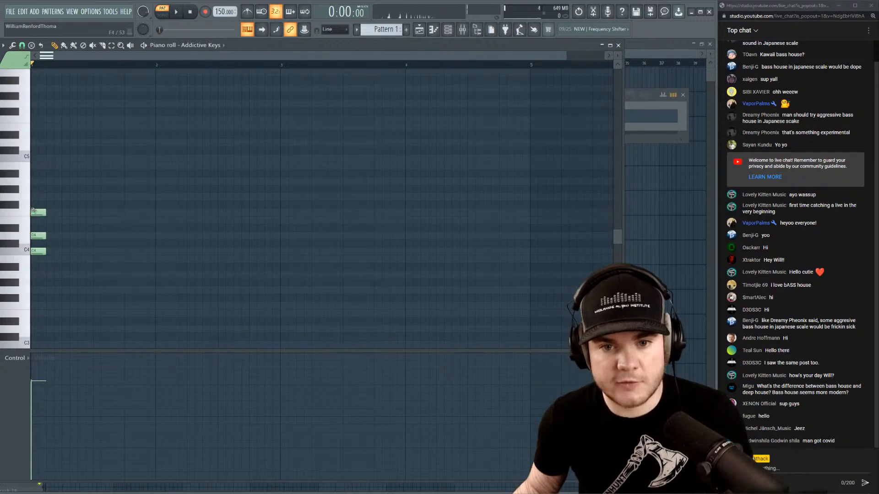
click(38, 197)
click(39, 181)
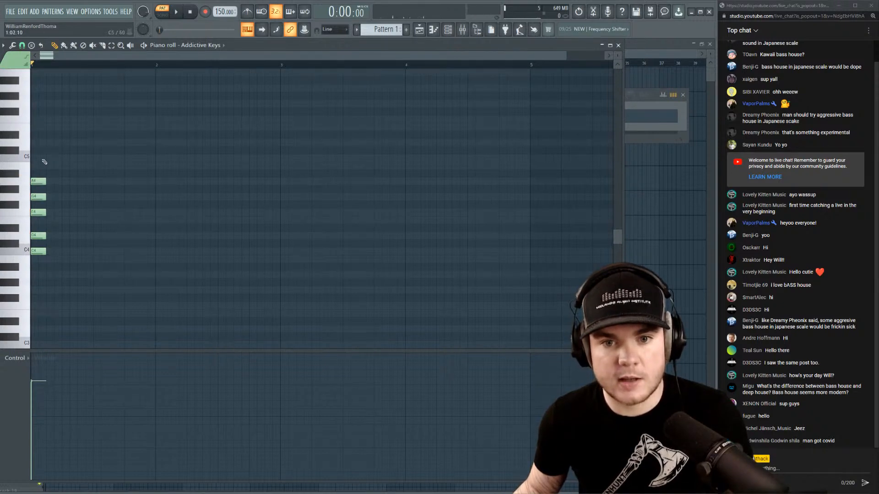
click(39, 158)
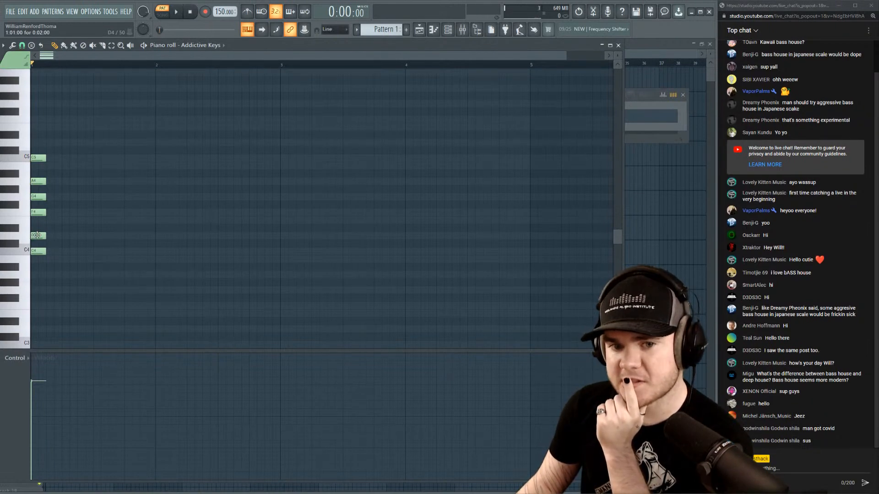
drag(37, 235, 36, 243)
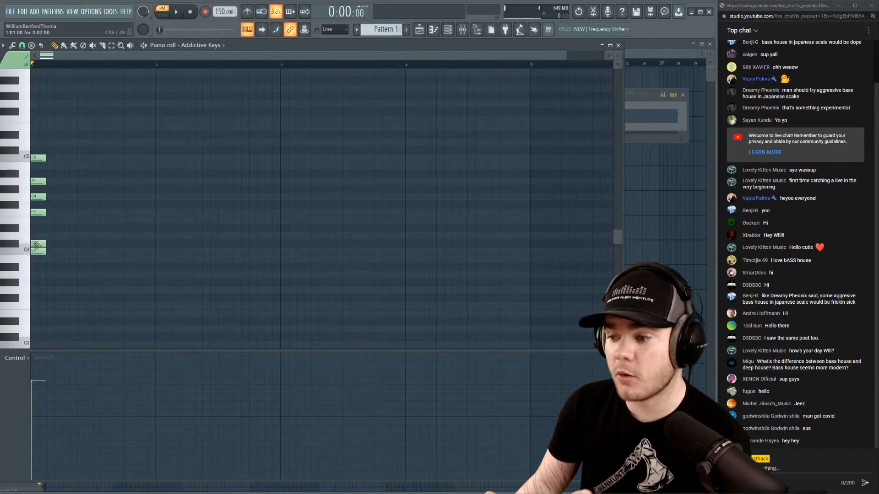
drag(35, 245, 34, 233)
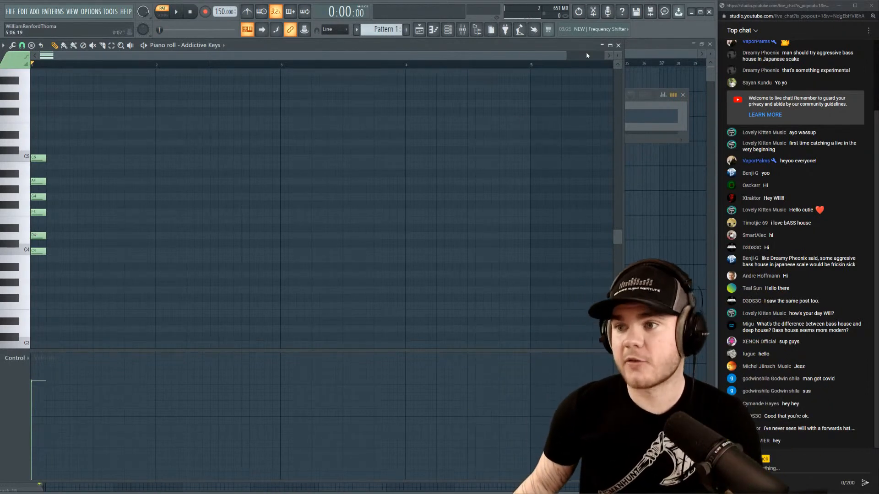
Lengthen all six stacked notes to fill the whole first bar and clear the selection.
drag(567, 56, 235, 88)
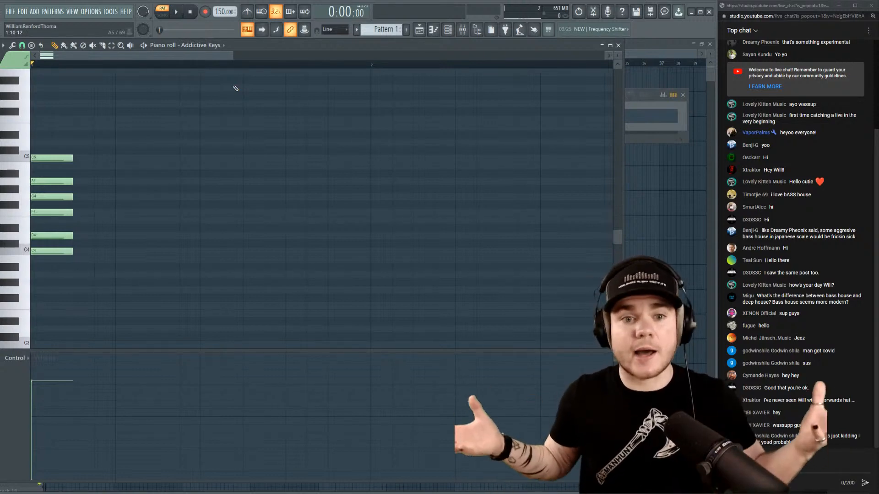
drag(123, 286, 371, 159)
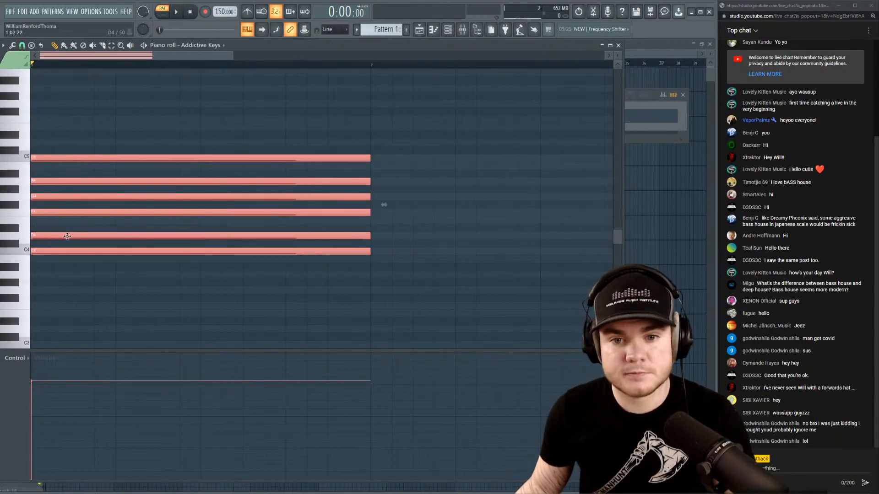
ctrl+click(134, 304)
Stagger the note starts one step apart from C4 up to C5, keeping their lengths, and play the pattern.
drag(66, 236, 201, 181)
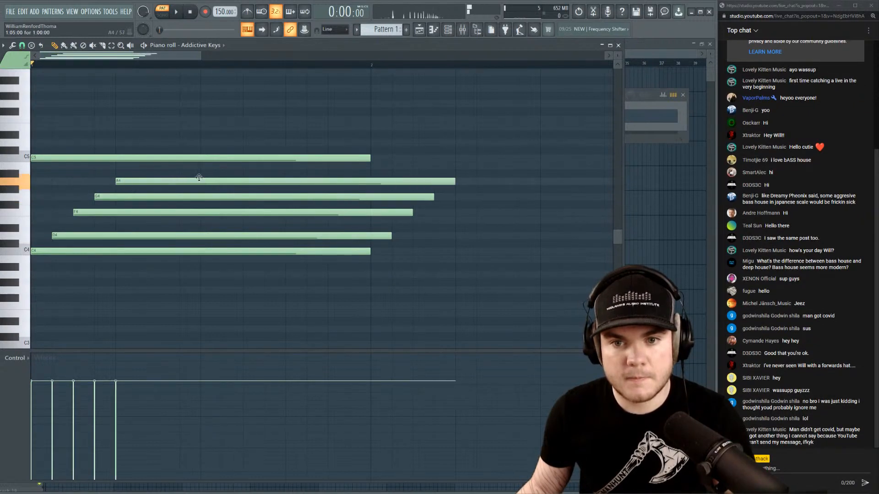
drag(167, 158, 269, 158)
key(space)
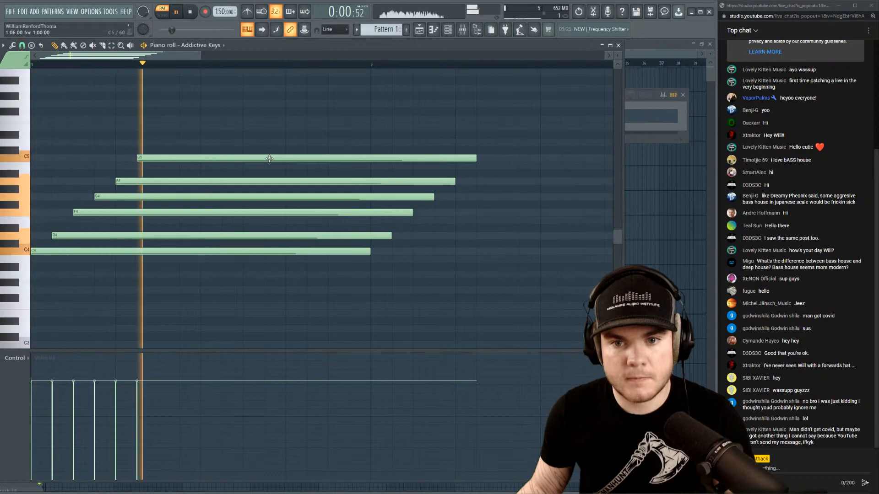
key(space)
Transpose all the notes up two octaves to span C6 to C7 and play the pattern back several times.
key(ctrl+a)
key(ctrl+Up)
key(ctrl+Up)
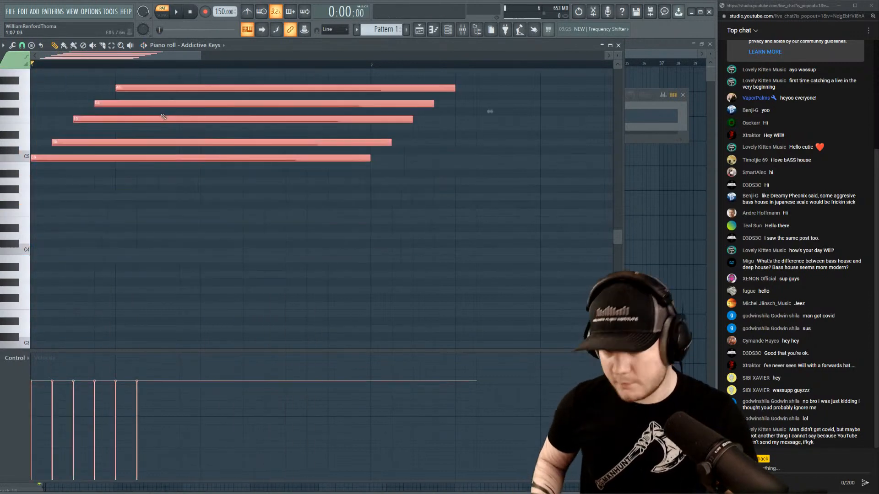
key(space)
scroll(237, 170, up, 1)
scroll(236, 170, up, 3)
key(space)
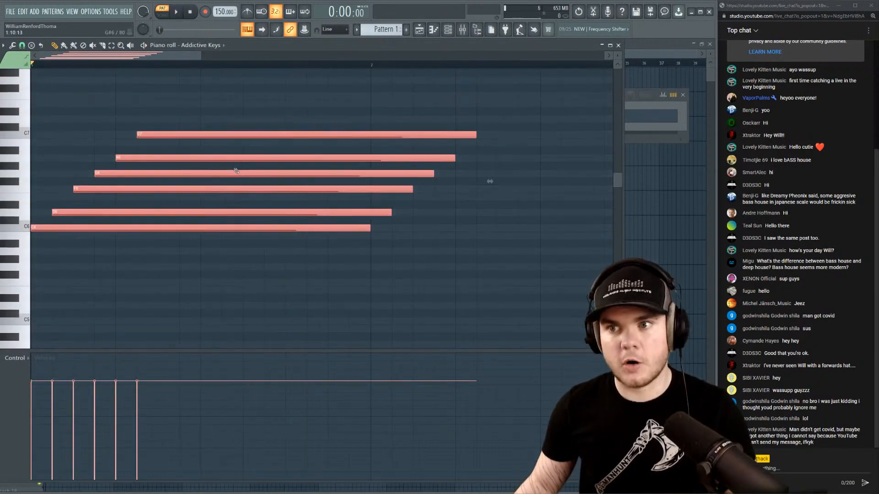
key(space)
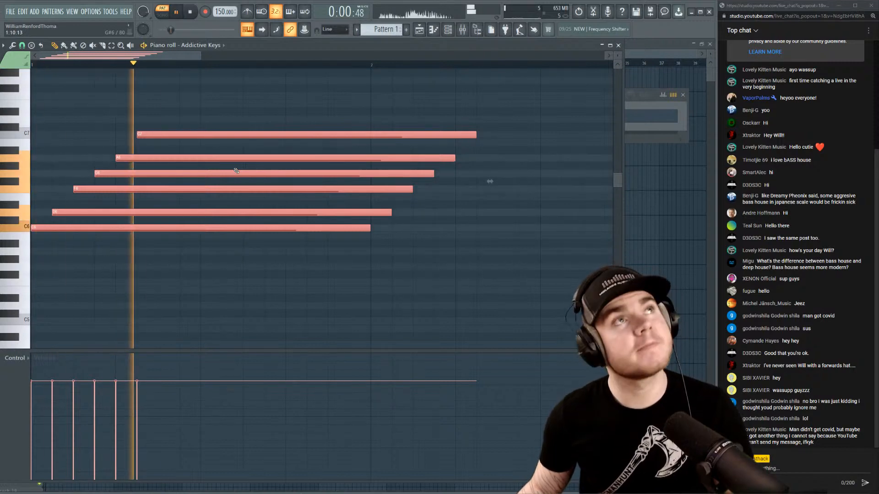
key(space)
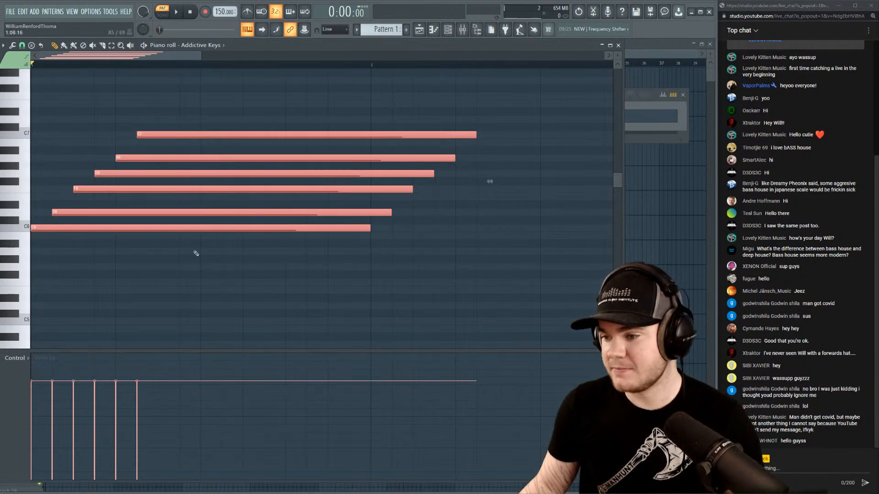
key(space)
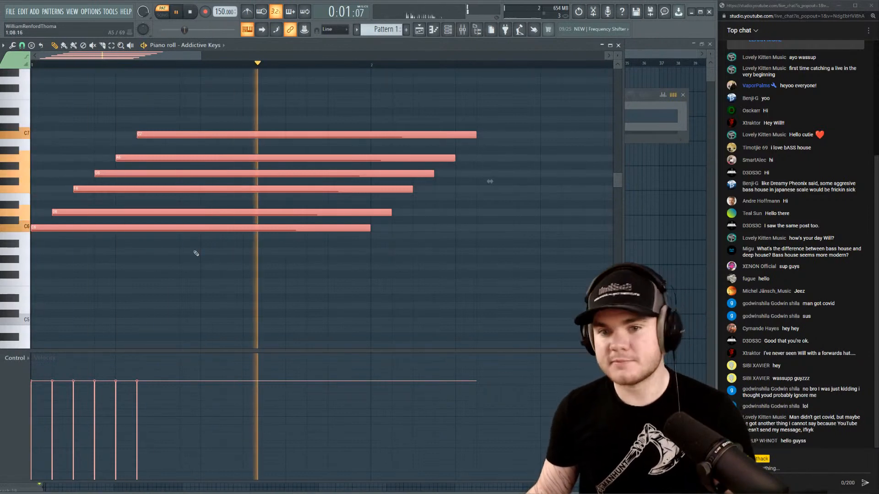
key(space)
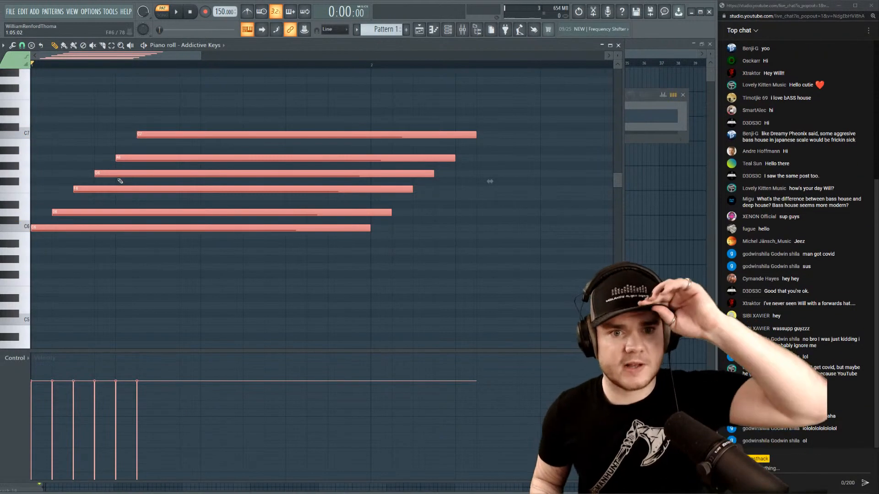
Delete all notes from the pattern and close the piano roll and the Addictive Keys window.
key(ctrl+a)
key(Delete)
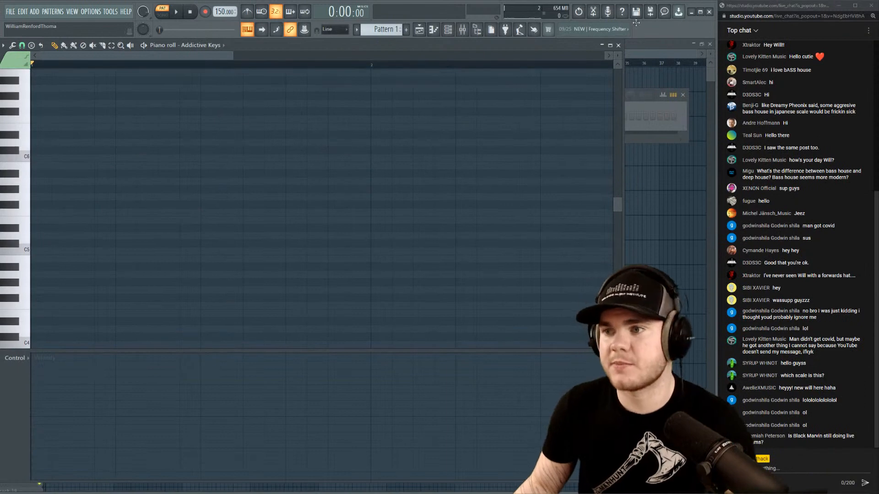
click(618, 46)
click(467, 166)
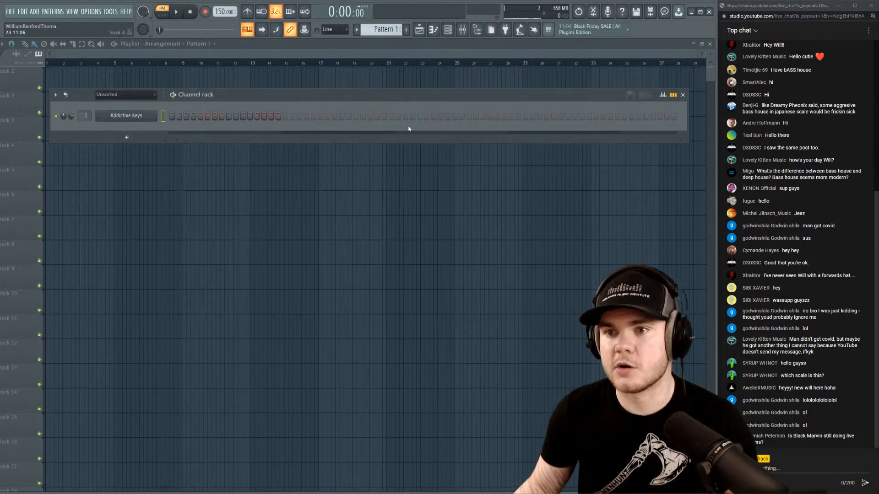
Show the sample browser and expand Ghosthack - Essential Bundle, Essential Drums, One-Shots, Kicks.
click(355, 46)
click(477, 30)
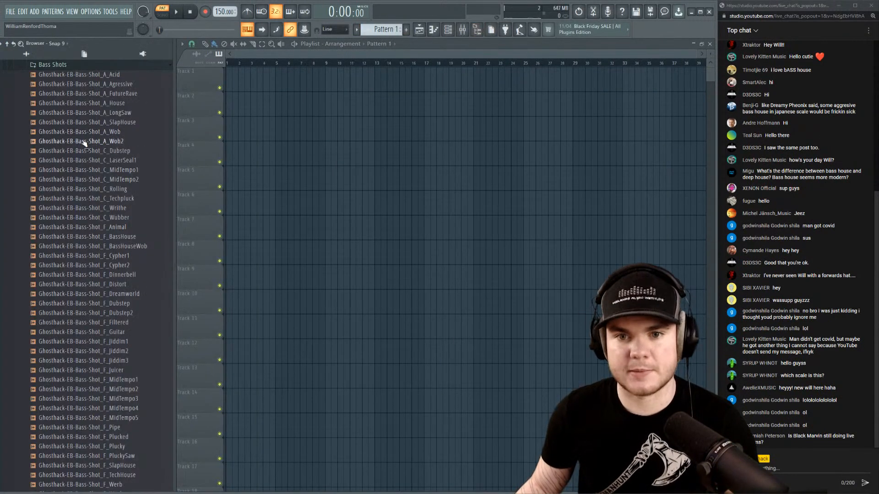
scroll(82, 143, up, 6)
click(53, 235)
click(62, 206)
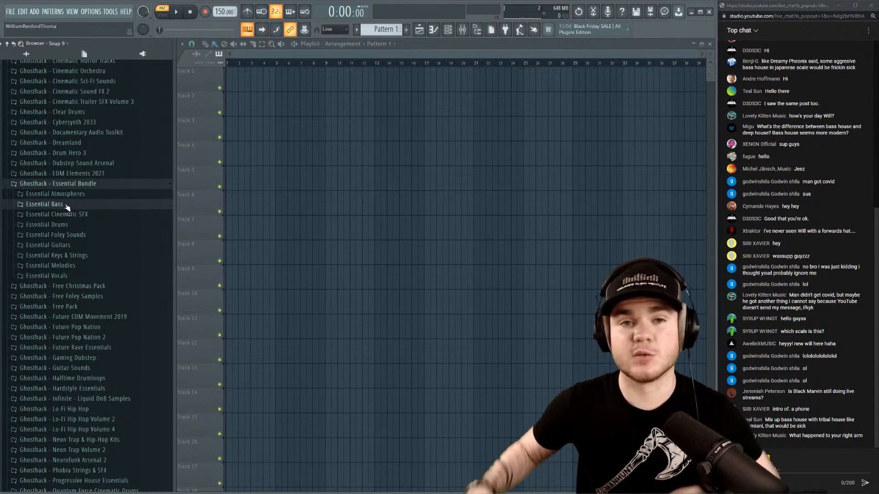
click(73, 225)
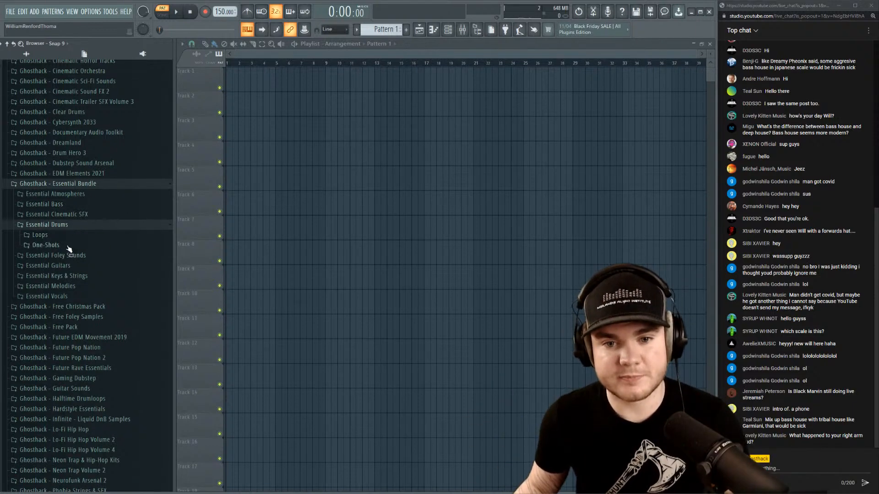
click(50, 245)
click(46, 287)
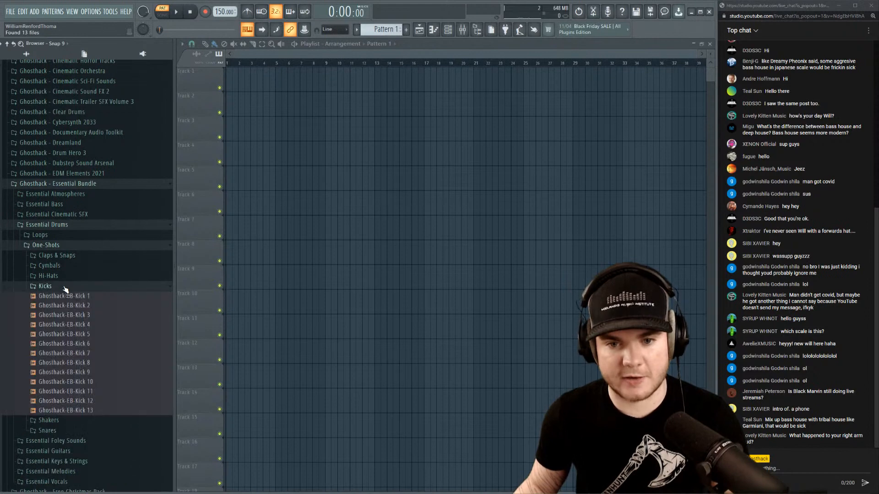
Audition the kick samples from Ghosthack-EB-Kick 1 through Kick 8.
click(90, 298)
click(92, 306)
click(93, 315)
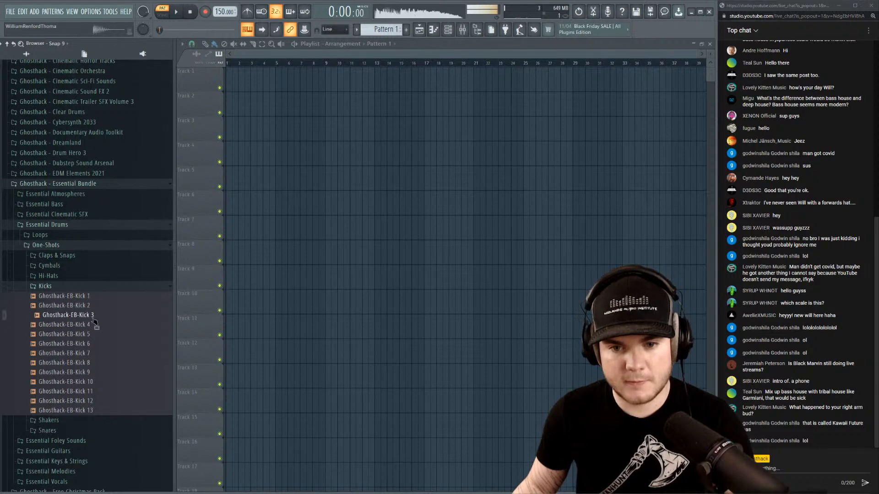
click(94, 325)
click(95, 334)
click(96, 344)
click(96, 354)
click(97, 363)
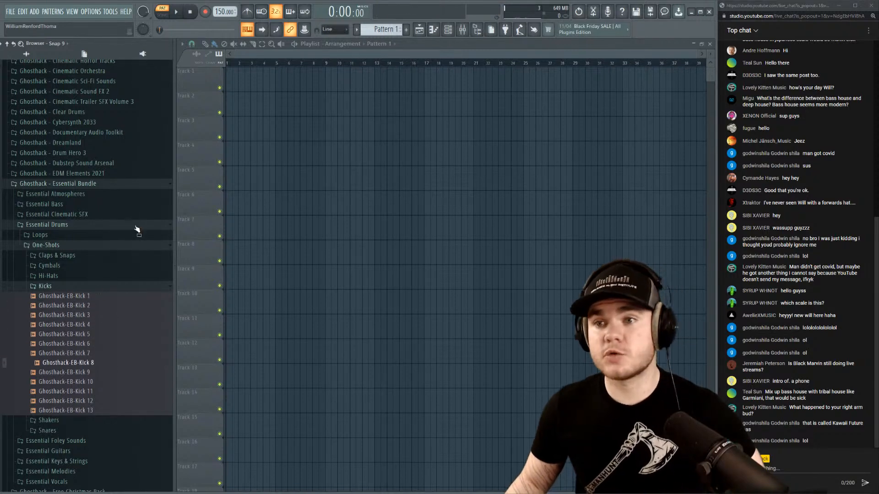
Bring back the channel rack and delete the Addictive Keys channel.
click(448, 30)
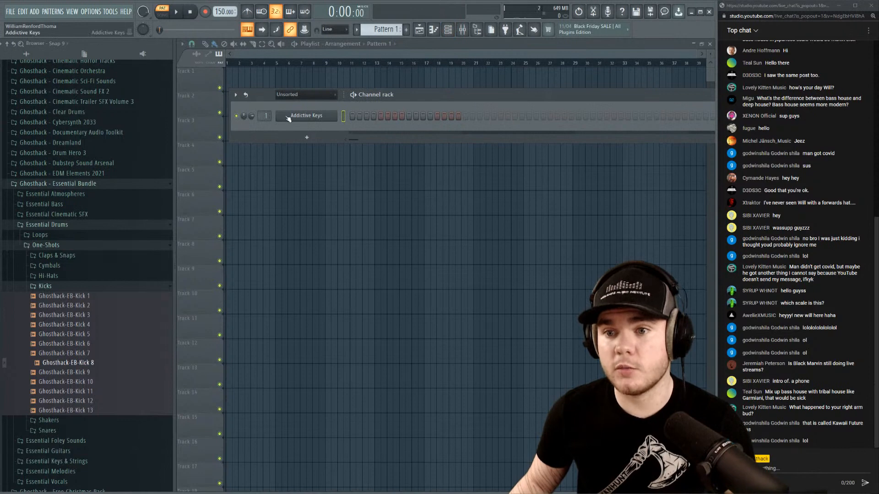
right_click(289, 118)
mouse_move(353, 183)
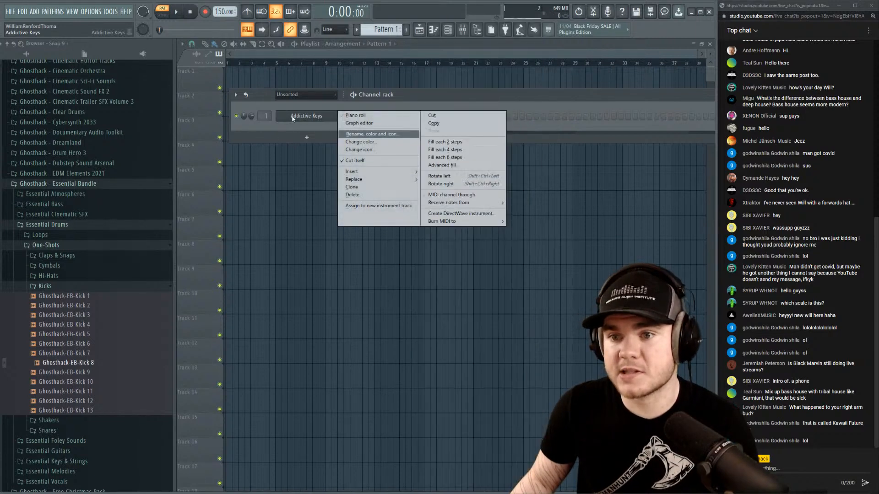
click(355, 195)
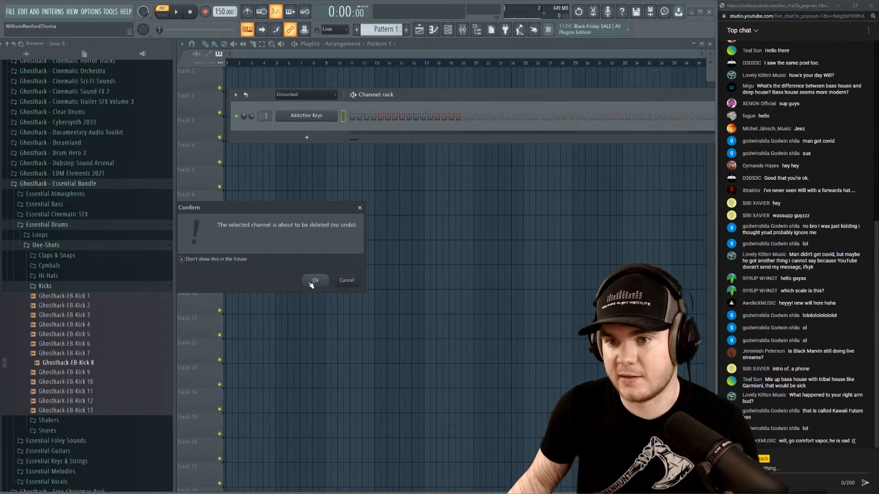
click(314, 279)
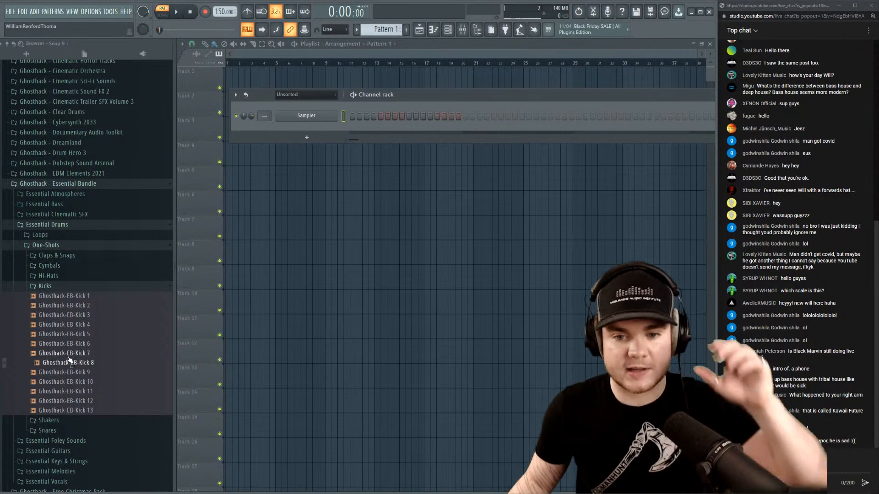
Audition the kick samples from Ghosthack-EB-Kick 8 through Kick 13.
click(84, 364)
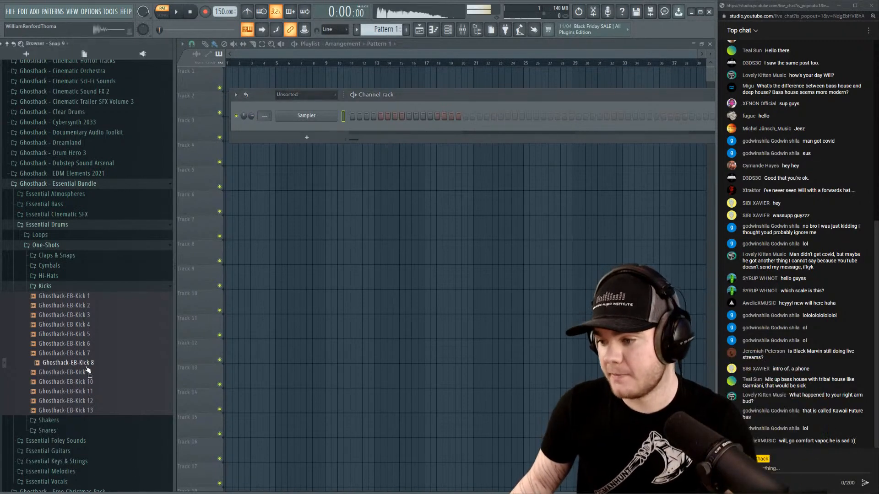
click(86, 374)
click(86, 382)
click(84, 392)
click(84, 404)
click(83, 412)
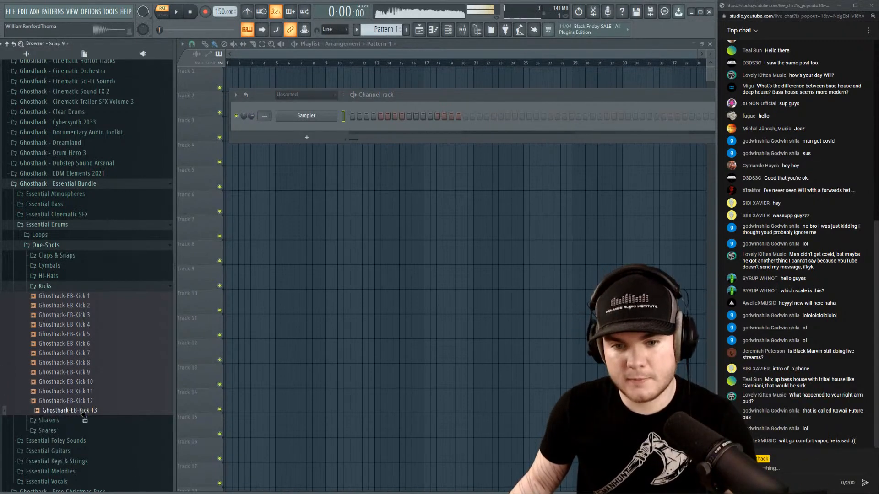
Audition the earlier kick samples again, going back up the list to Ghosthack-EB-Kick 1.
click(85, 346)
click(86, 338)
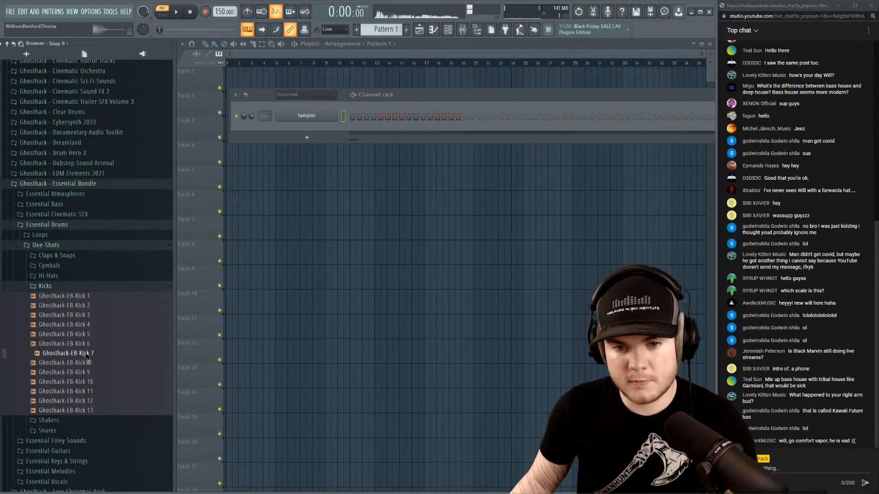
key(Up)
key(Up)
key(Up)
key(Up)
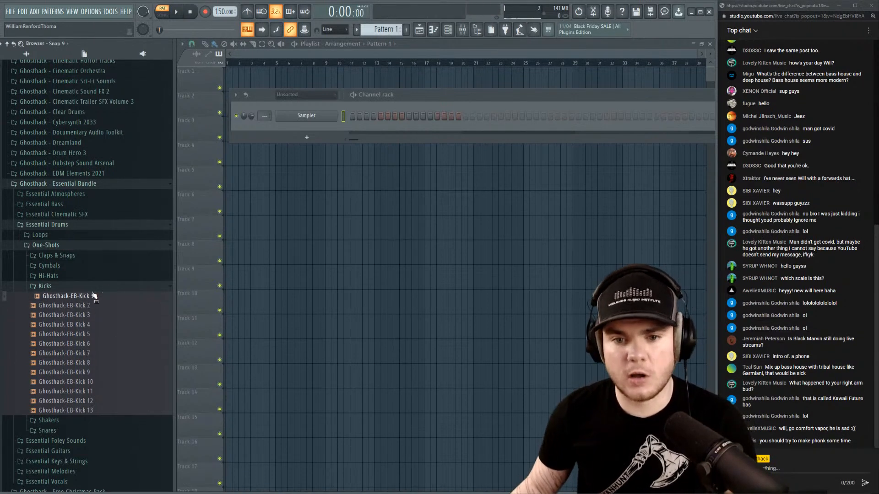
Place Ghosthack-EB-Kick 1 at the start of Track 1 in the playlist and preview it in song mode.
drag(92, 295, 306, 179)
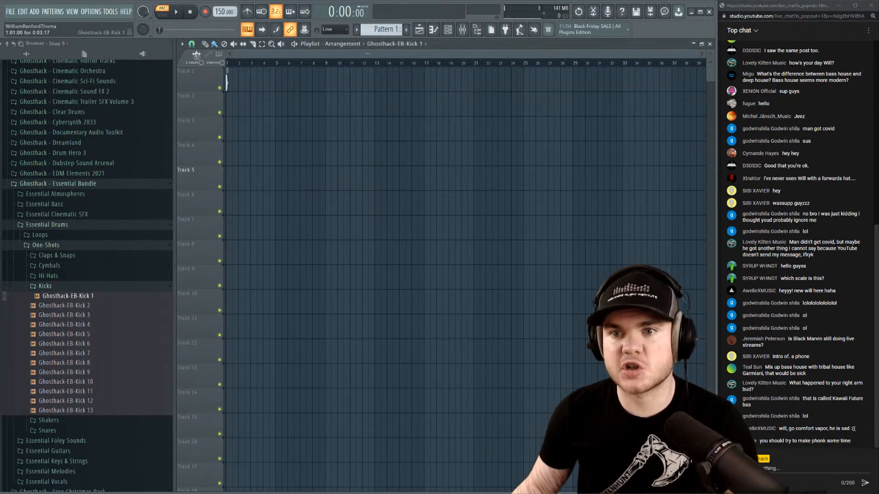
click(228, 63)
scroll(231, 63, up, 6)
key(l)
key(space)
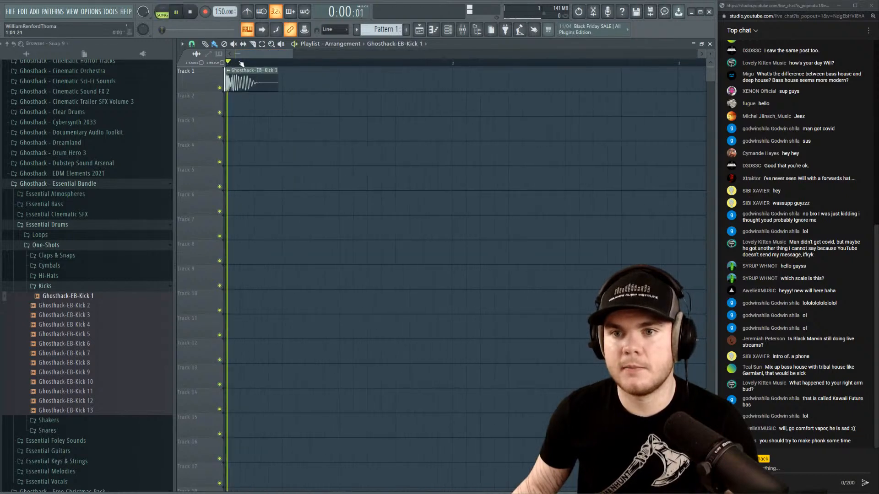
key(space)
Open the Kick 1 clip's settings, enable Normalize, add fade-in and fade-out, and preview the sound.
scroll(241, 63, up, 3)
double_click(251, 79)
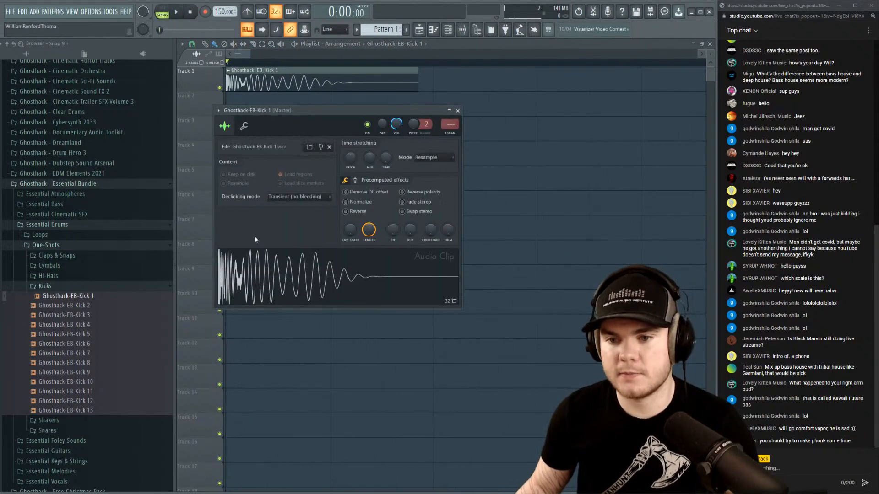
drag(411, 229, 410, 199)
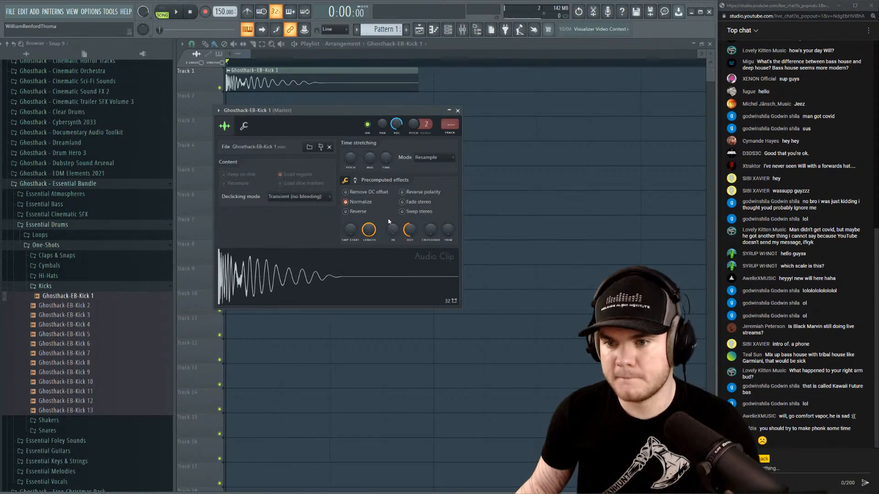
drag(392, 229, 410, 224)
click(391, 255)
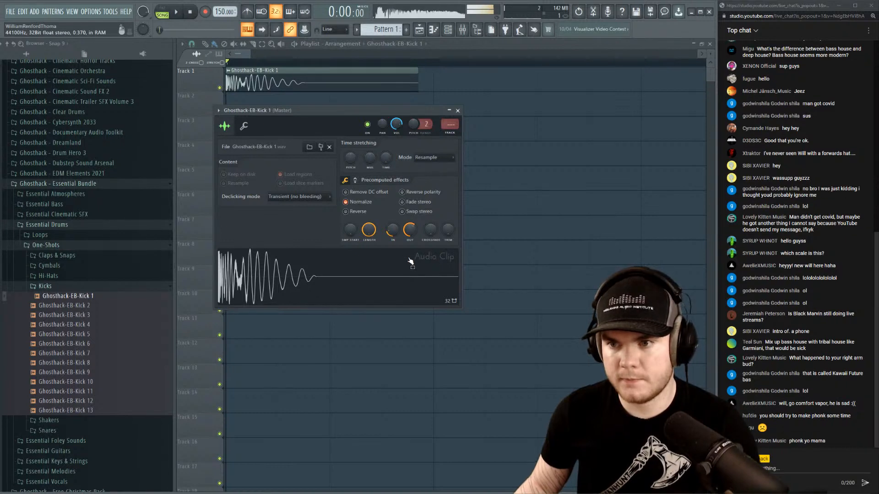
Set the kick's pitch range to 1, lower its pitch to -100 cents and preview it.
drag(413, 124, 413, 155)
click(415, 285)
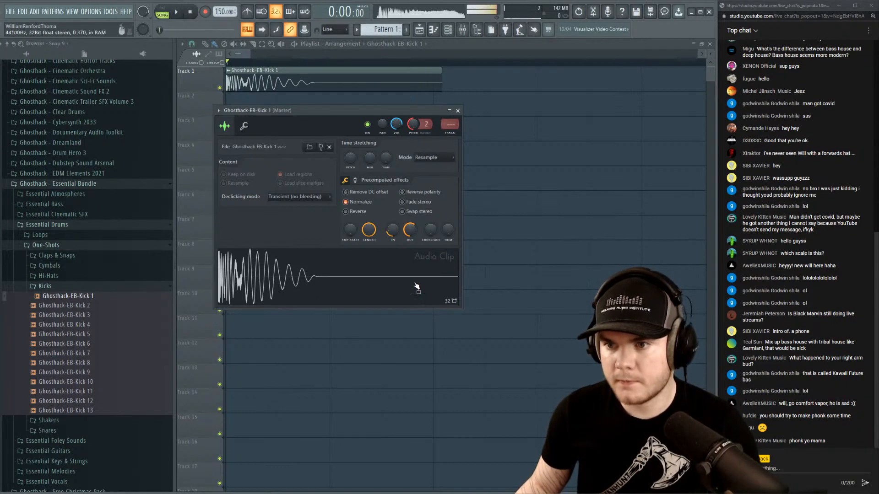
scroll(427, 127, down, 1)
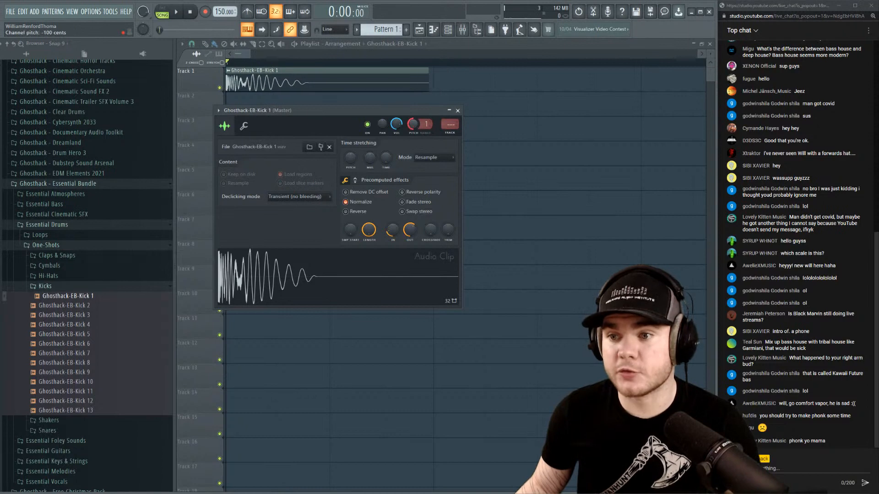
click(293, 285)
Try the kick's pitch at +100 cents, return it to -100 cents and preview it repeatedly.
drag(413, 124, 413, 87)
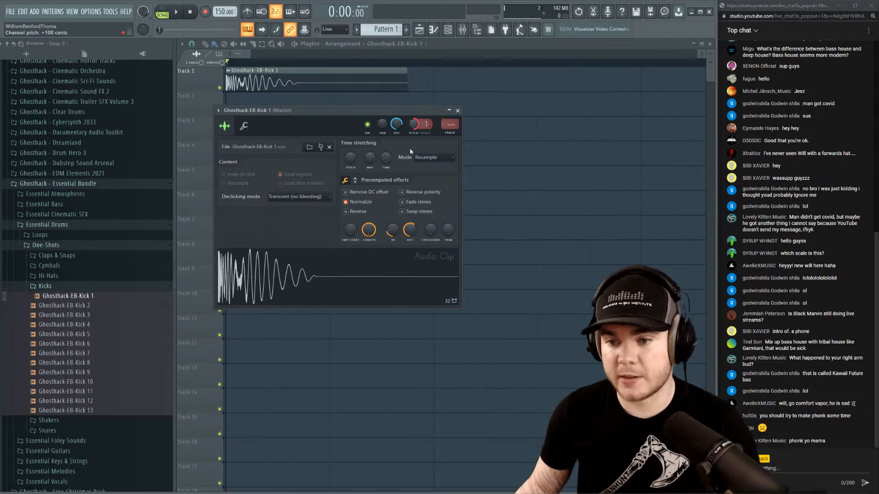
drag(413, 124, 413, 131)
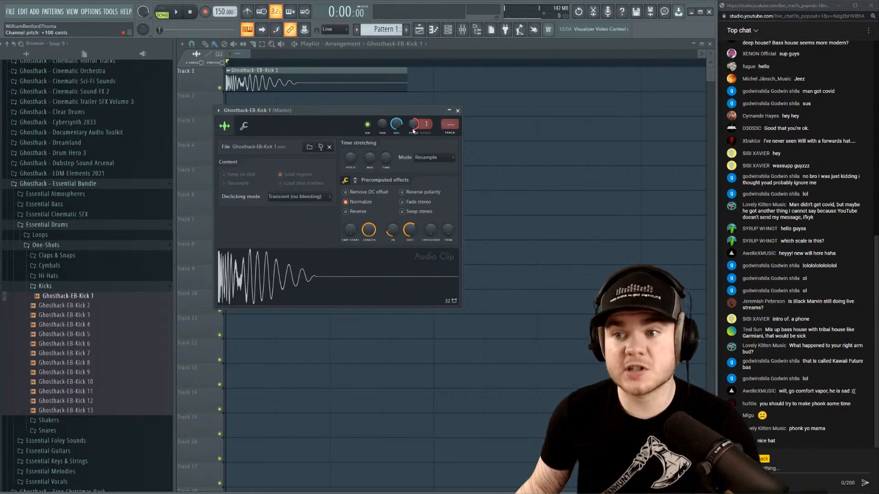
click(330, 272)
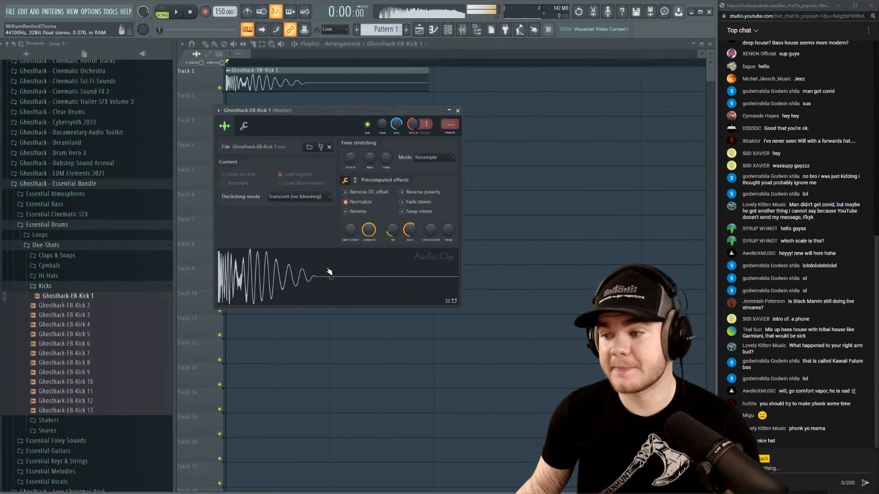
click(330, 272)
click(329, 272)
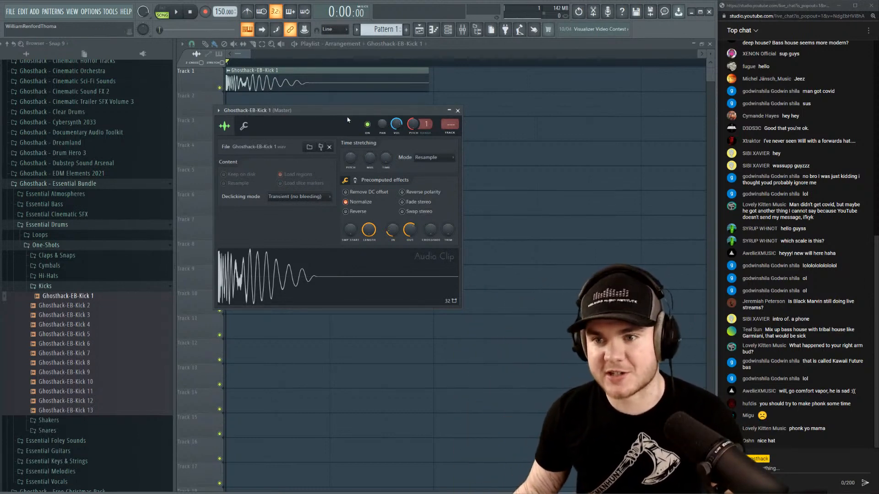
Reset the kick clip's pitch to its default and close the clip's settings.
drag(345, 111, 361, 120)
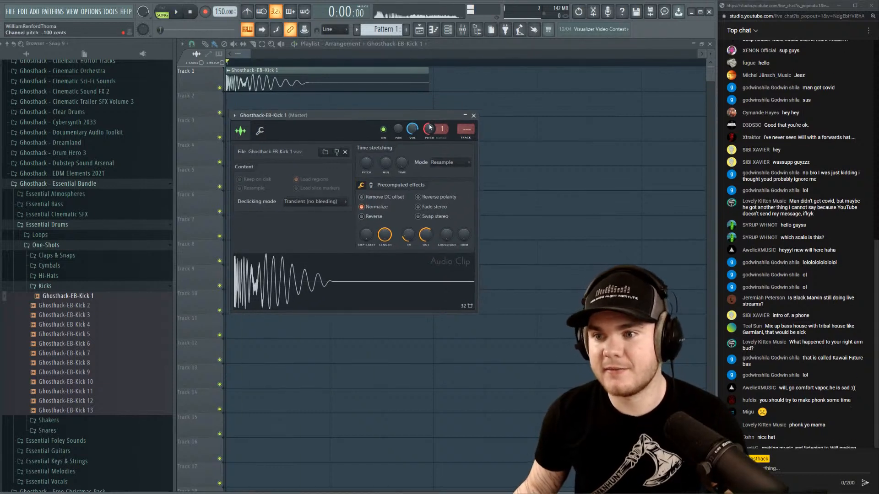
mouse_move(429, 129)
mouse_down()
mouse_move(429, 114)
mouse_move(430, 144)
mouse_up()
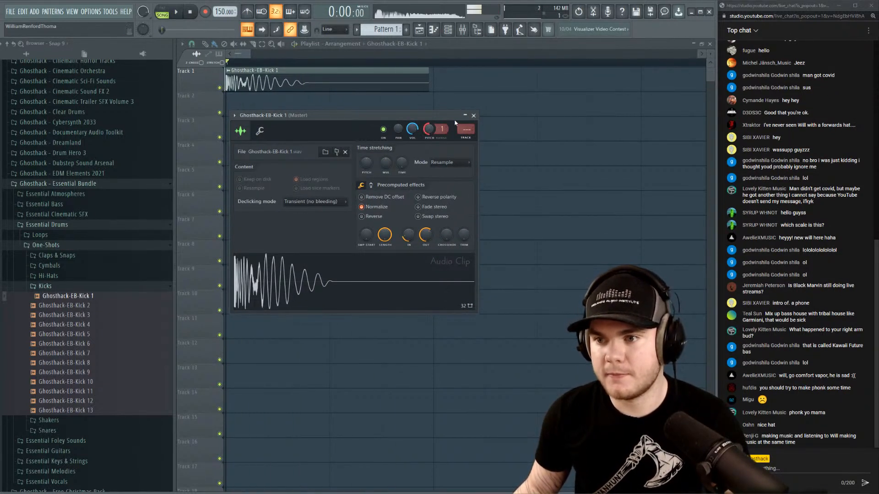
right_click(430, 130)
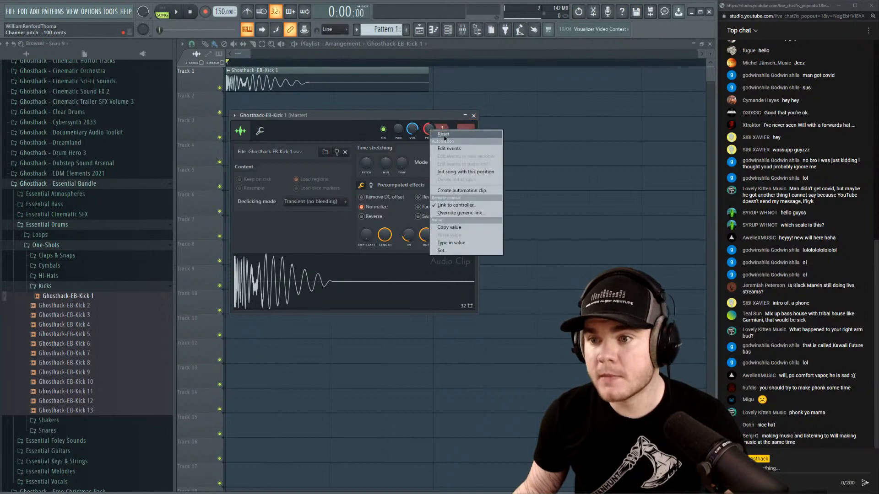
click(436, 134)
click(474, 115)
Trim the Kick 1 clip to less than half a beat and place copies on beats 2, 3 and 4 of bar 1.
drag(422, 71, 302, 71)
scroll(324, 67, down, 3)
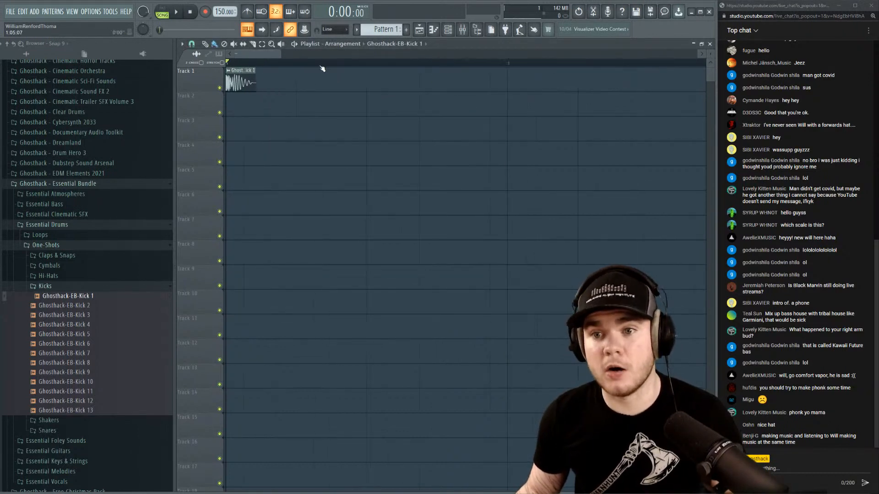
click(296, 78)
click(380, 80)
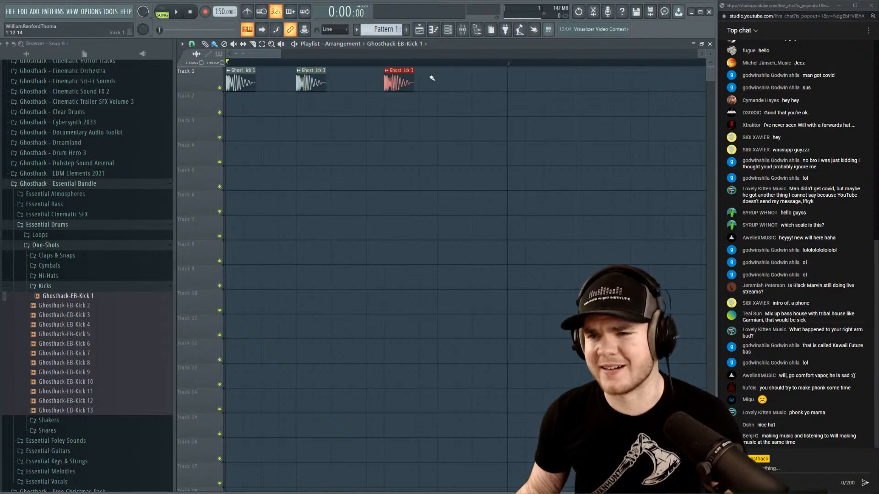
right_click(387, 79)
click(367, 79)
click(438, 77)
Duplicate the four kick clips into bar 2 of Track 1 and play back the two-bar pattern.
scroll(391, 59, down, 2)
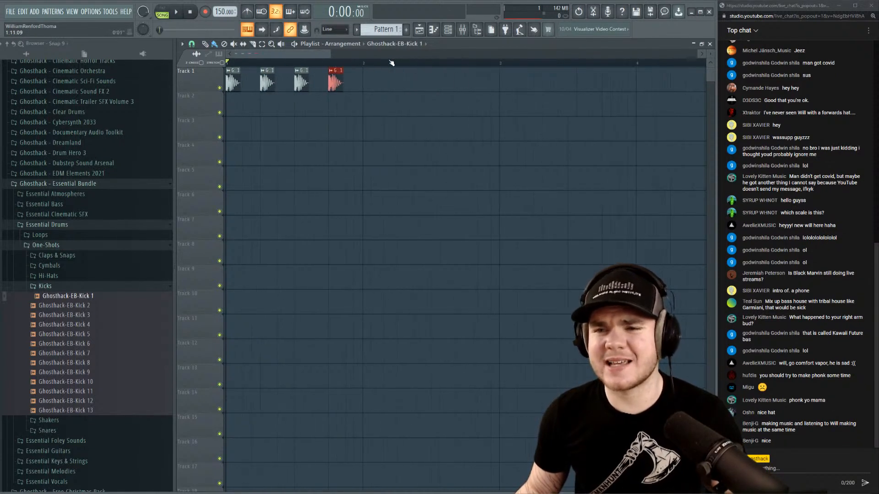
key(ctrl+a)
key(ctrl+b)
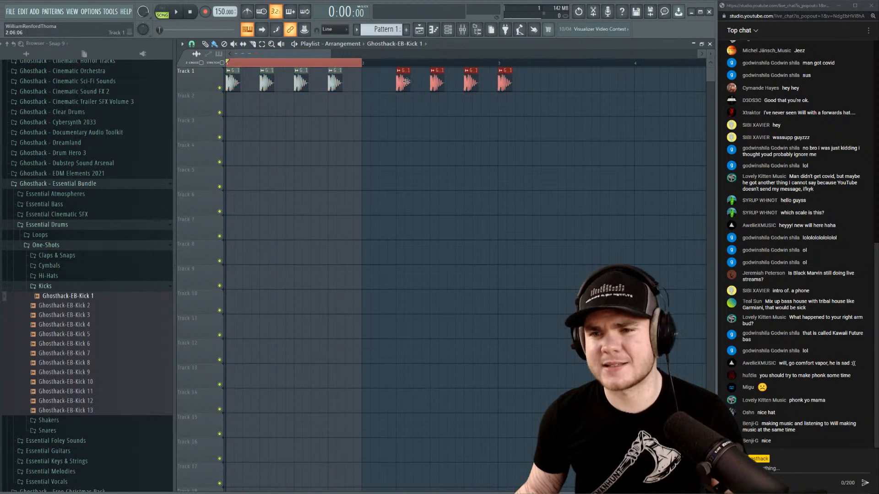
click(368, 180)
right_click(369, 180)
key(space)
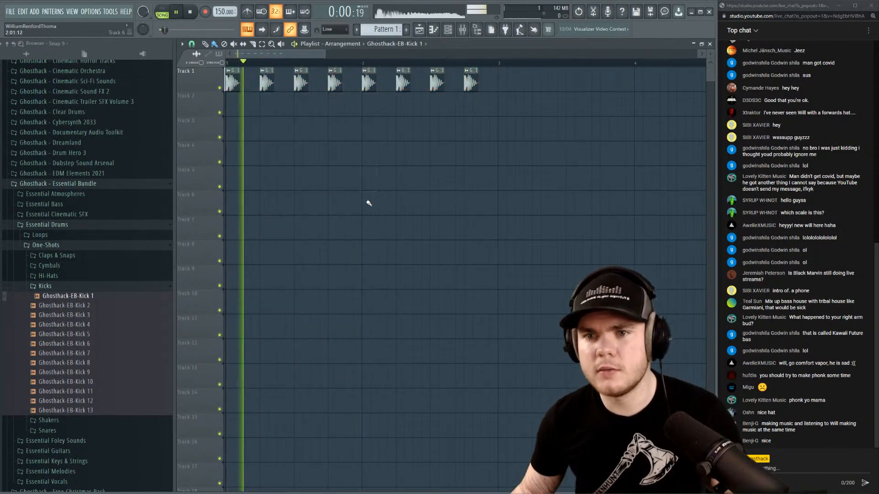
key(space)
Set the project tempo to 127 BPM and play the kick pattern from the start.
drag(221, 12, 221, 19)
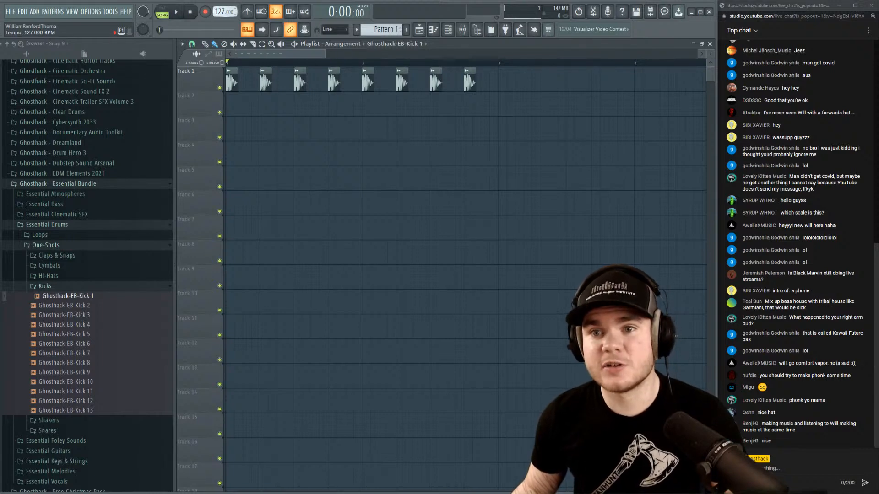
drag(328, 59, 312, 62)
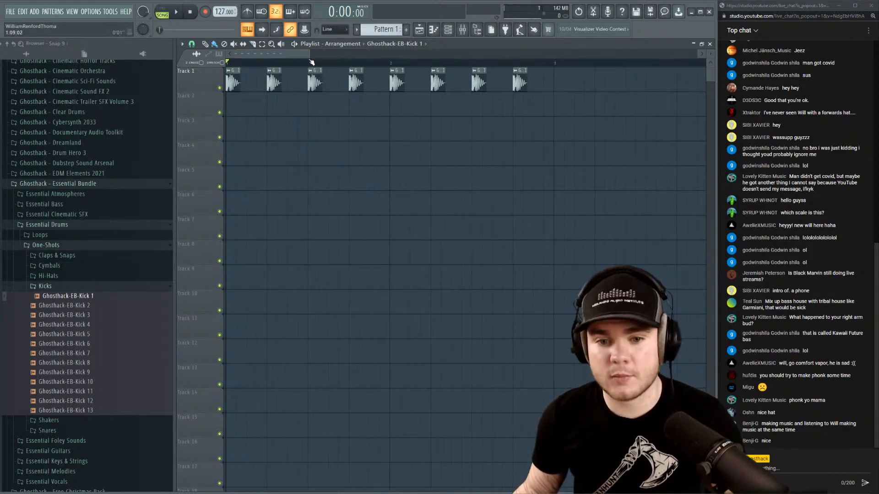
key(space)
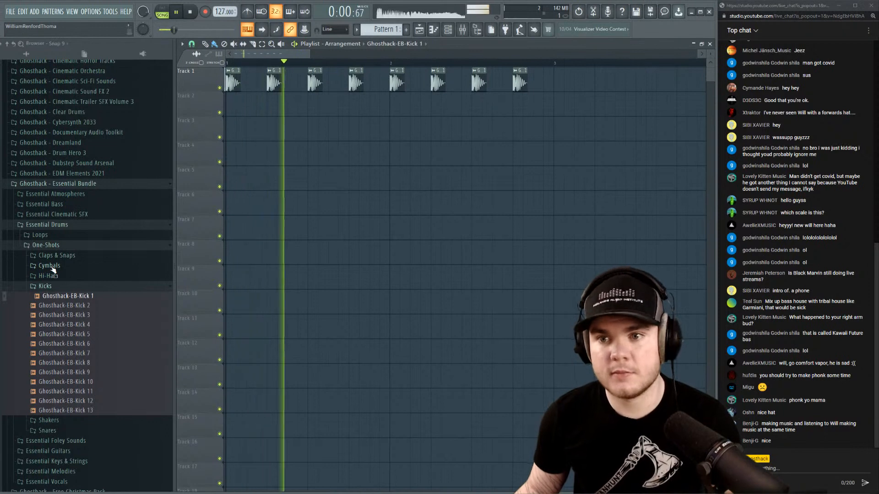
Set the kick clip's pitch to -100 cents and increase its fade-out during playback, closing its settings and stopping playback when done.
double_click(356, 83)
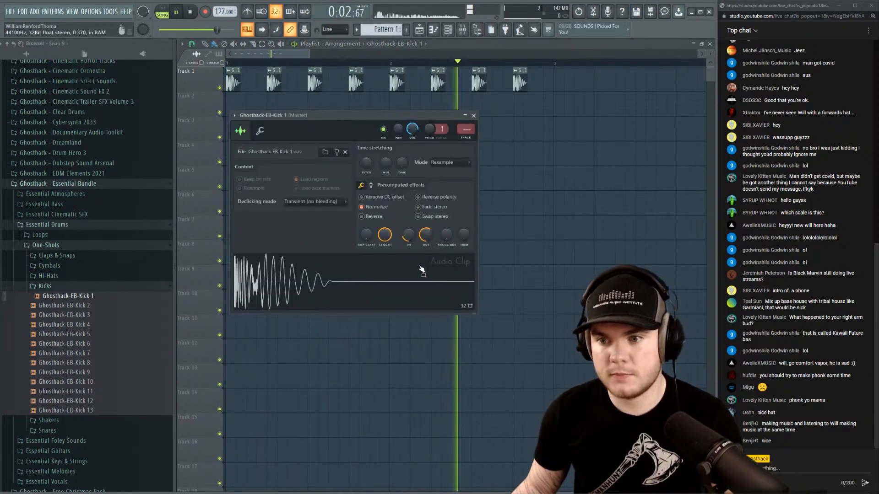
drag(366, 235, 366, 236)
drag(429, 130, 430, 158)
drag(426, 235, 426, 224)
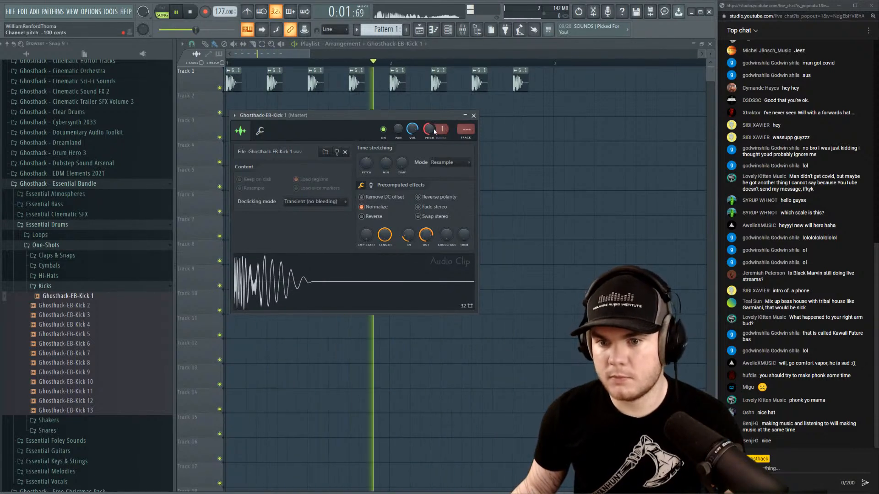
drag(367, 235, 366, 238)
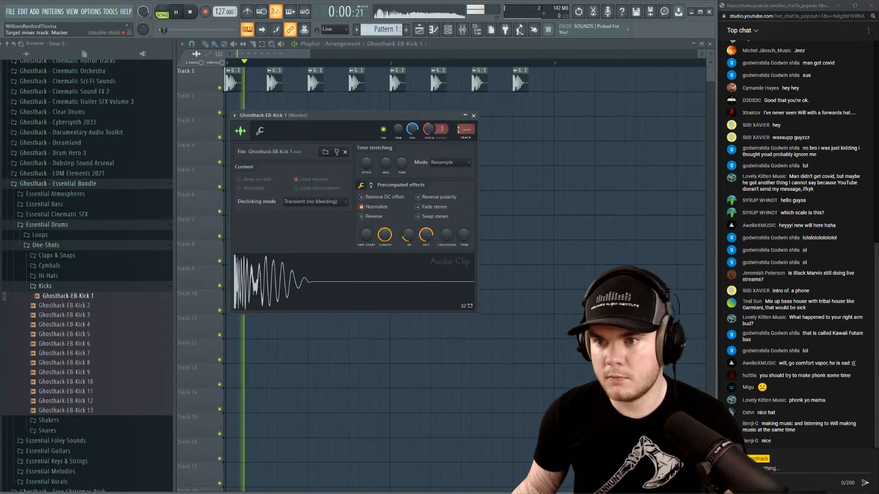
click(474, 116)
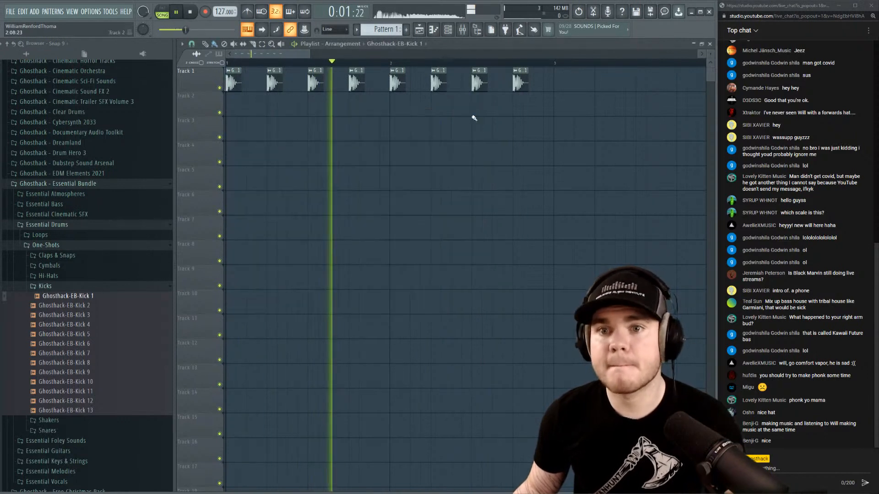
key(space)
Collapse the Kicks folder, peek into Snares, and expand Claps & Snaps under One-Shots.
click(66, 288)
click(65, 306)
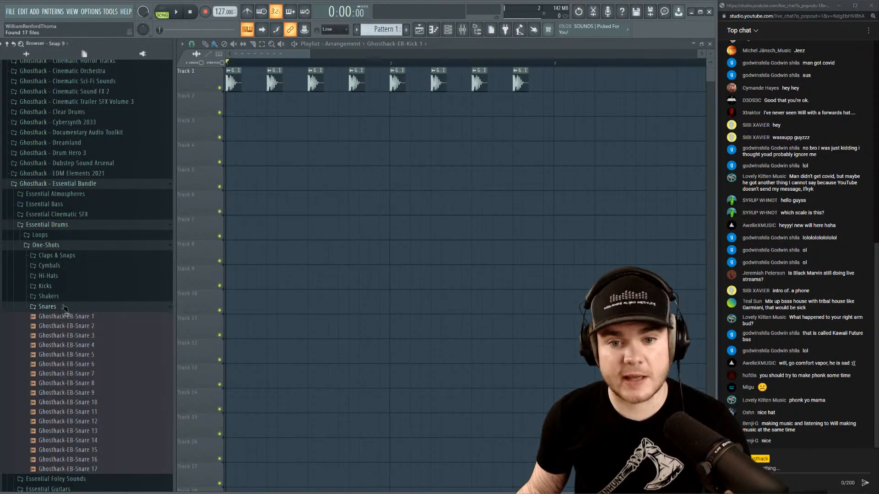
click(66, 306)
click(76, 256)
Audition assorted samples in the Claps & Snaps folder, ranging from Ghosthack-EB-Clap 7 to Clap 24.
click(92, 173)
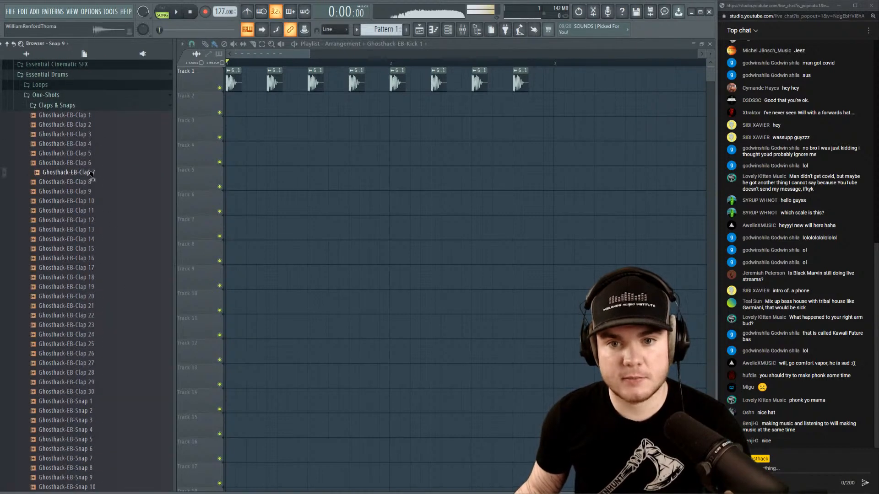
click(107, 211)
click(114, 221)
click(109, 249)
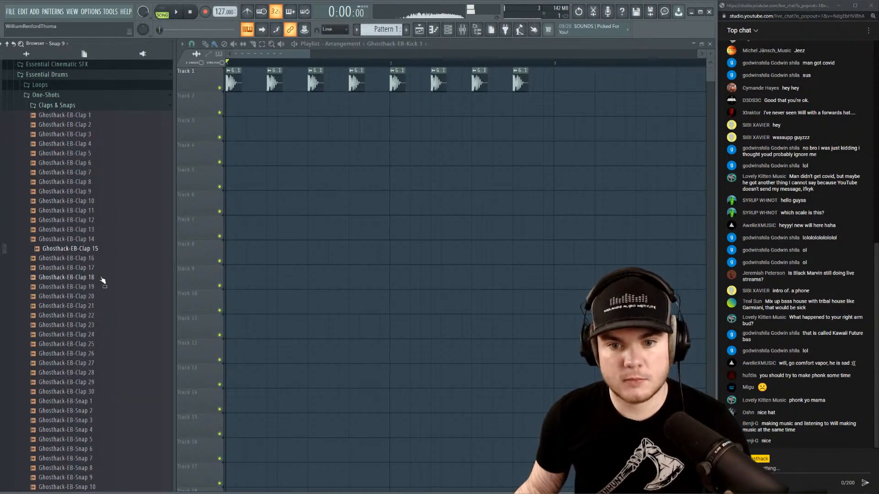
click(103, 278)
click(111, 306)
click(117, 334)
click(116, 297)
click(113, 315)
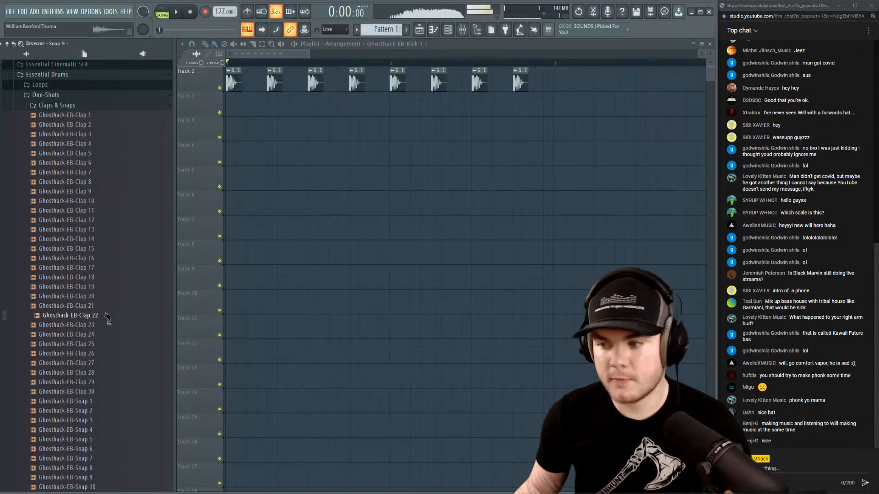
Compare Ghosthack-EB-Clap 16 through Clap 20 once more and preview Clap 1.
click(118, 258)
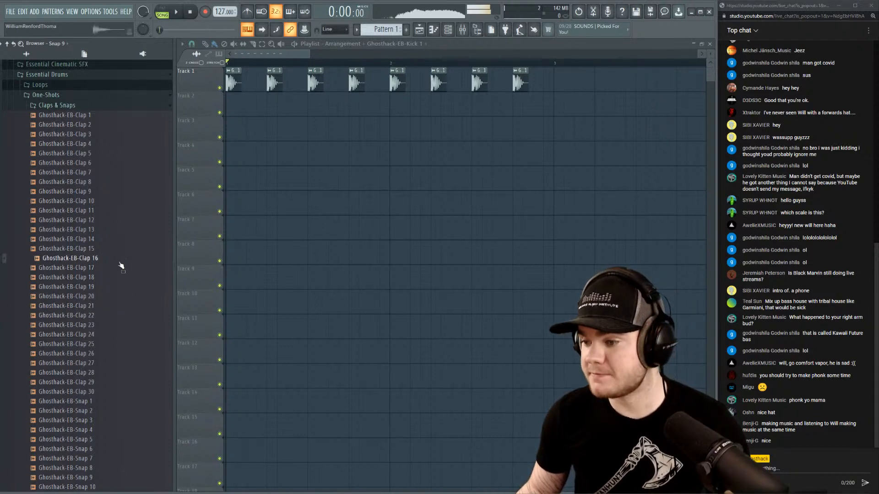
click(119, 269)
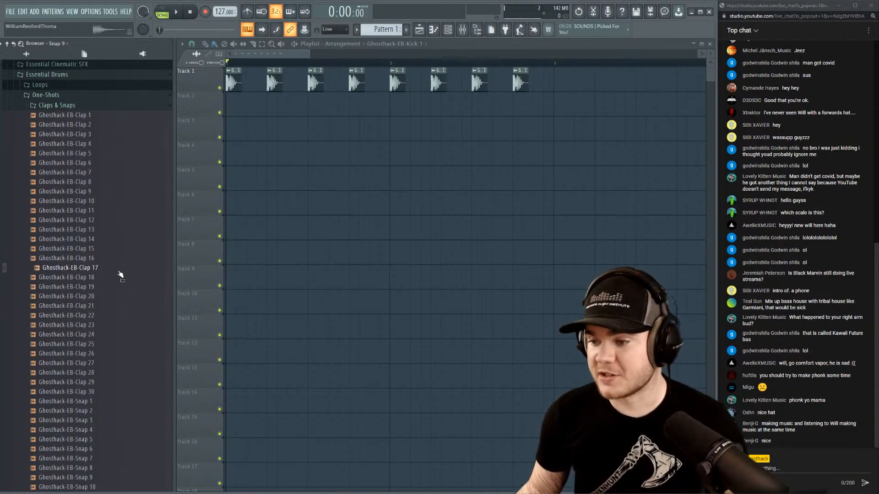
click(78, 280)
click(109, 297)
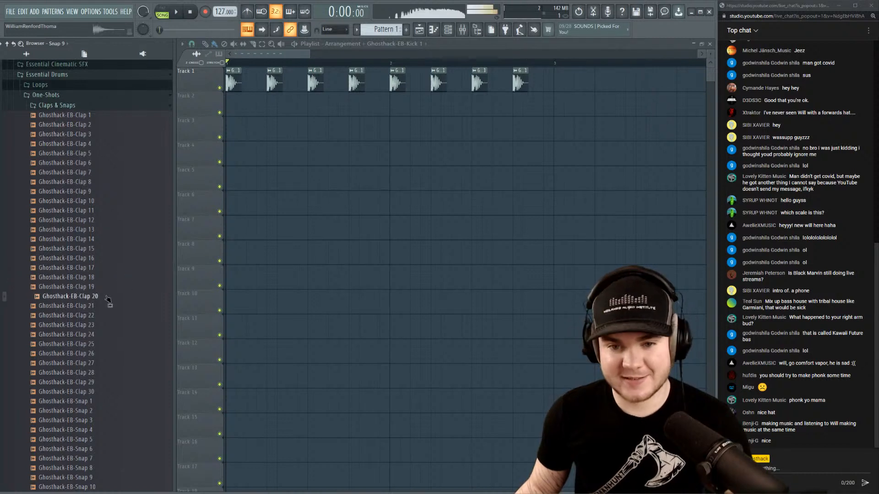
click(106, 289)
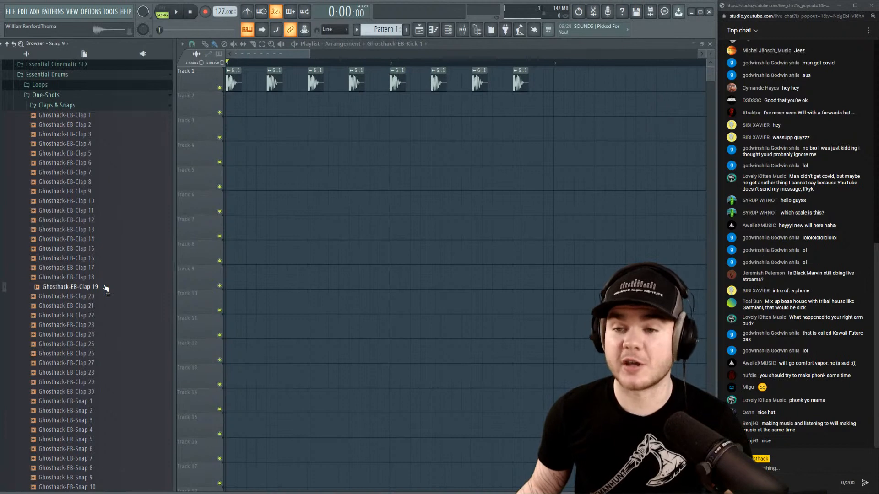
click(87, 259)
click(87, 115)
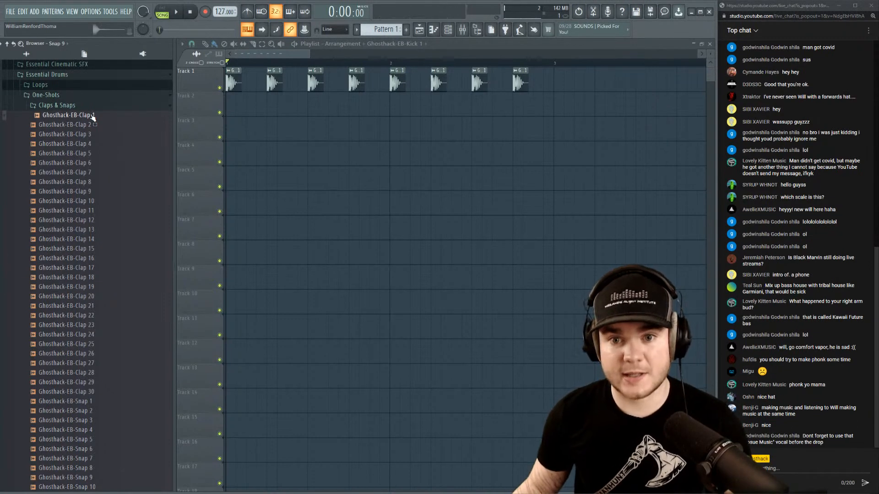
Place Ghosthack-EB-Clap 1 on Track 2 at beats 2 and 4 of both bars while the pattern plays.
drag(92, 117, 274, 102)
key(space)
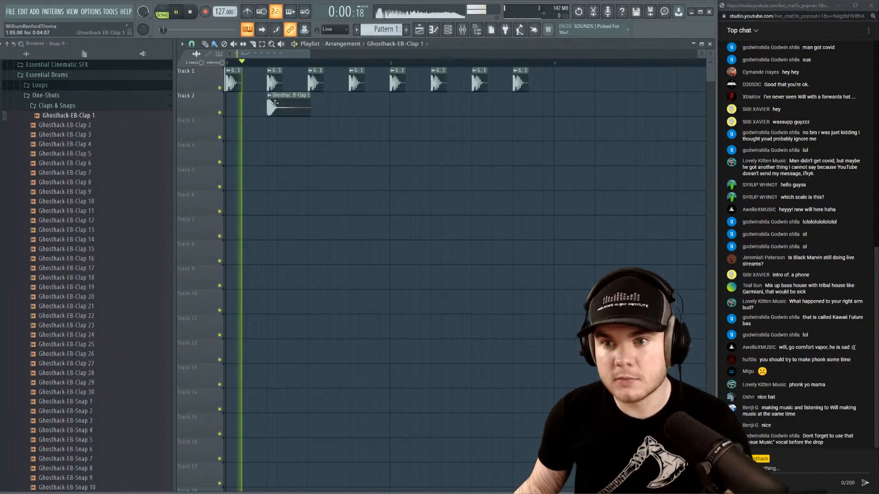
click(352, 100)
click(435, 100)
click(517, 100)
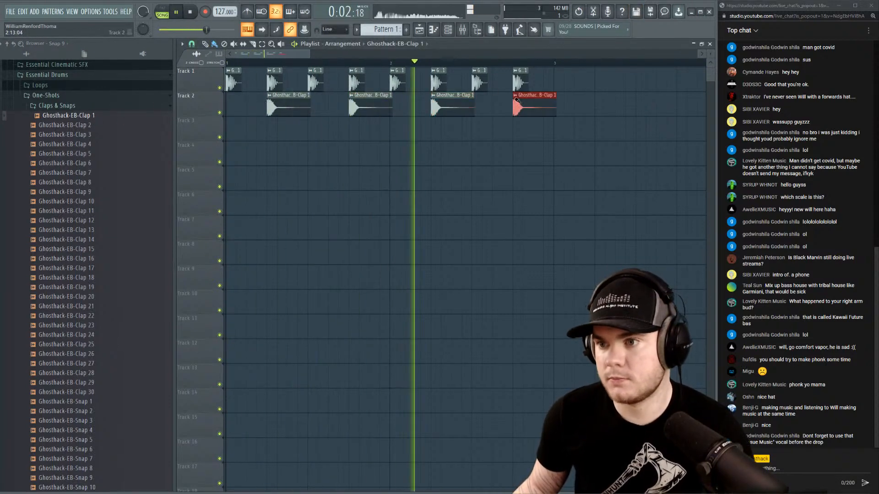
Route the clap clip to mixer track 2, close its settings and stop playback.
double_click(519, 101)
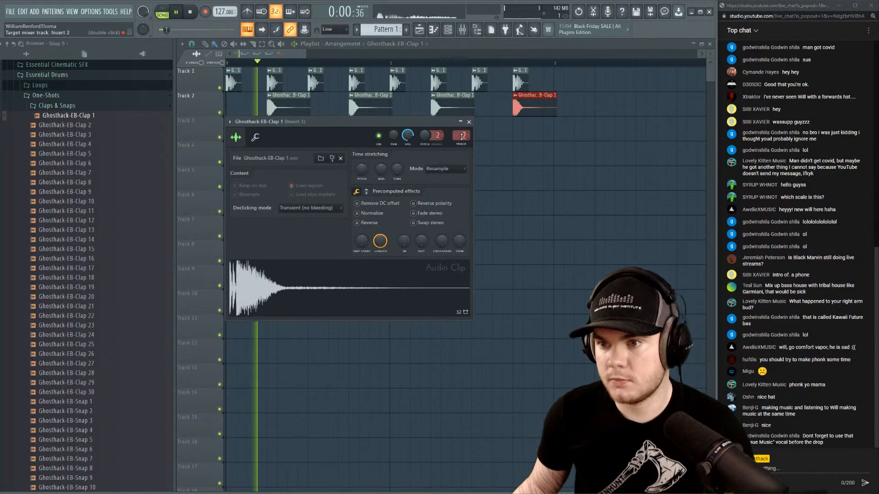
click(469, 122)
key(space)
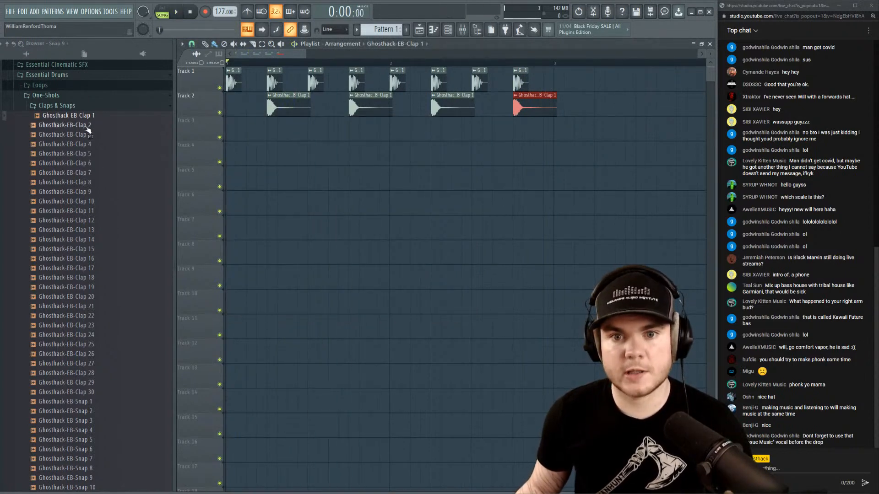
Try Ghosthack-EB-Clap 2, Clap 3 and Clap 4 in turn as the Track 2 clap sample, playing the pattern with each.
click(87, 127)
drag(87, 127, 289, 108)
key(space)
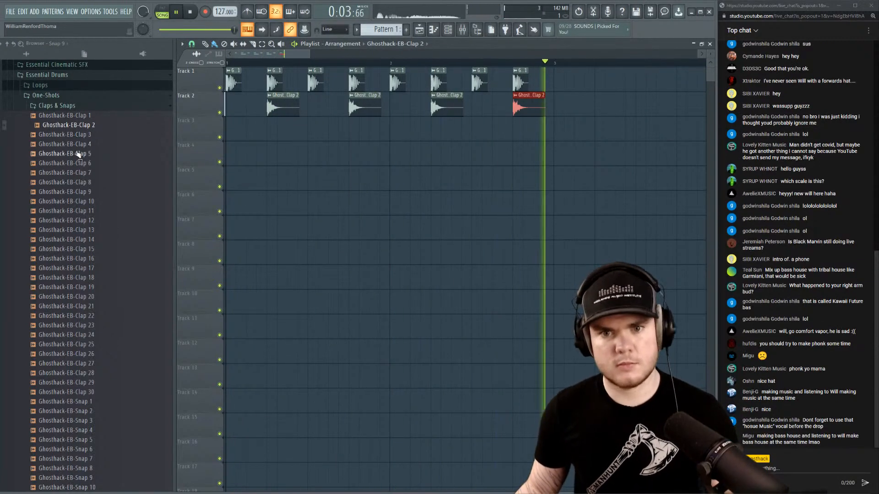
key(space)
drag(89, 138, 278, 103)
key(space)
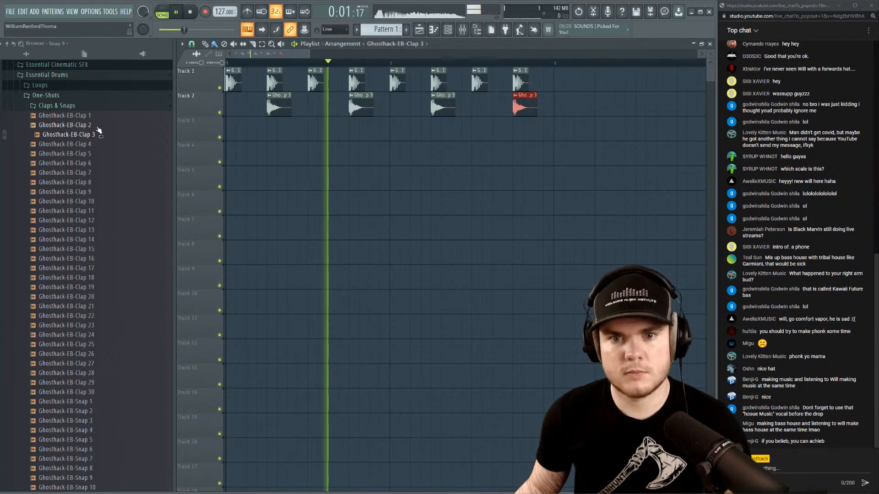
key(space)
click(85, 145)
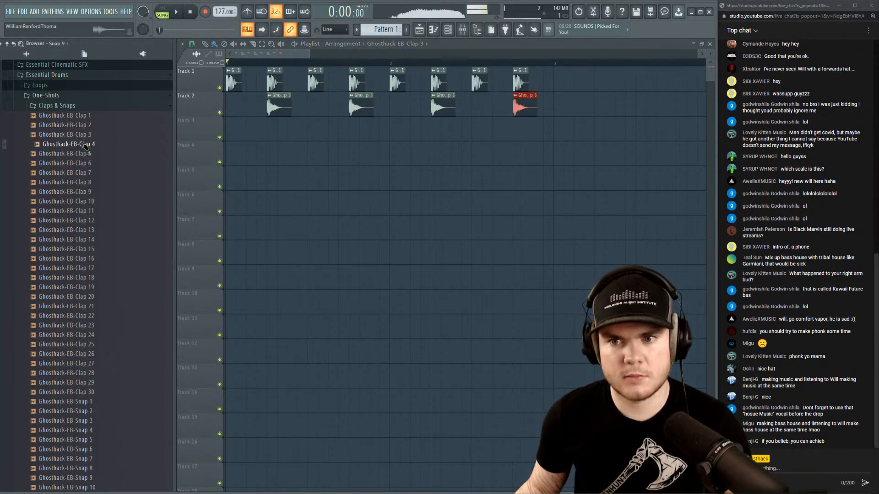
drag(85, 147, 277, 107)
key(space)
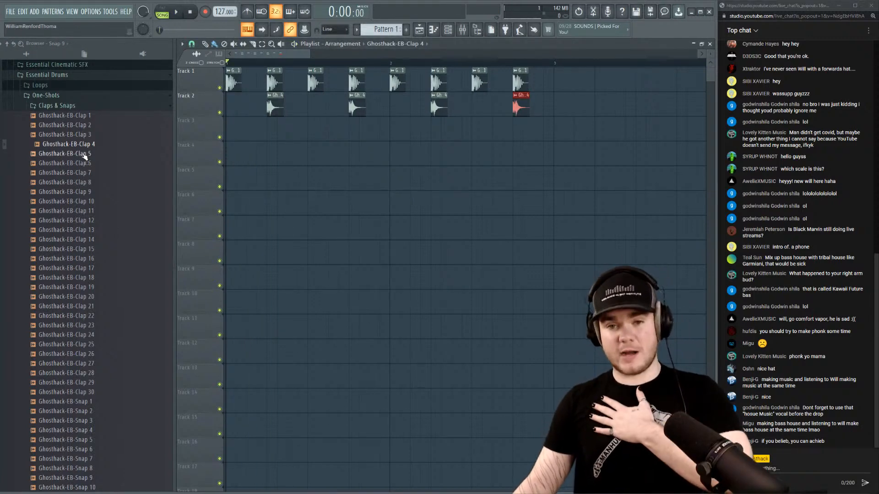
Preview further claps, replace the Track 2 clap sample with Ghosthack-EB-Clap 8 and play the pattern.
click(85, 154)
click(83, 175)
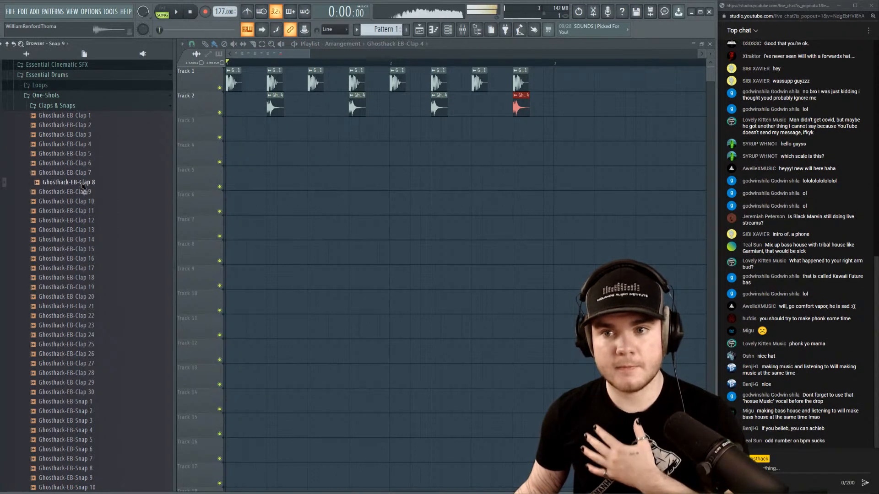
drag(83, 185, 269, 106)
key(space)
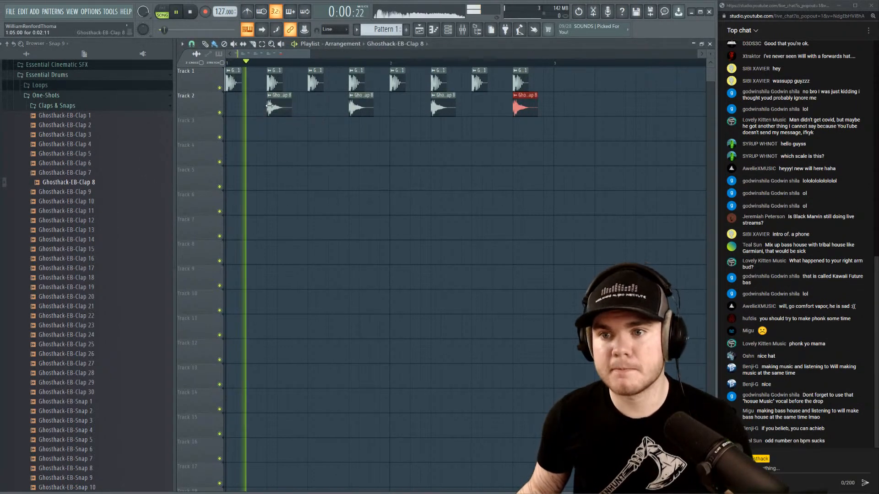
Set the Clap 8 clip's pitch to -100 cents, increase its fade-out and fade-in, and enable Normalize during playback.
double_click(271, 106)
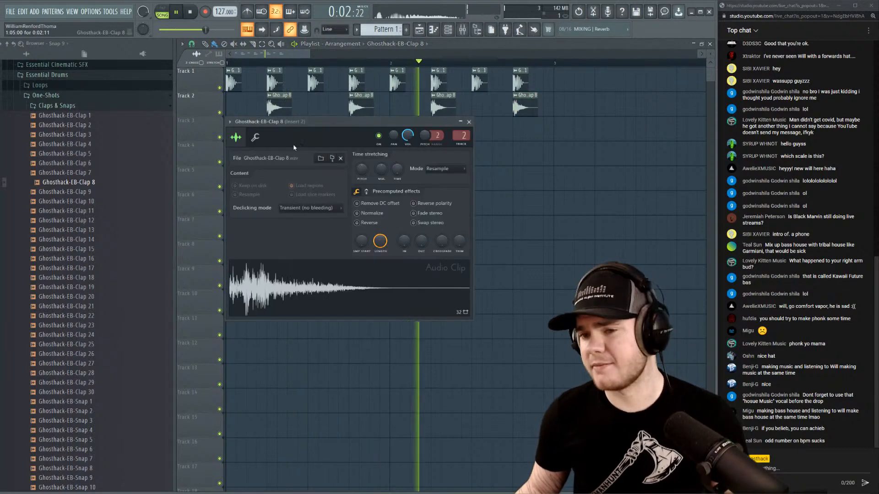
mouse_move(425, 135)
mouse_down()
mouse_move(425, 119)
mouse_move(425, 146)
mouse_up()
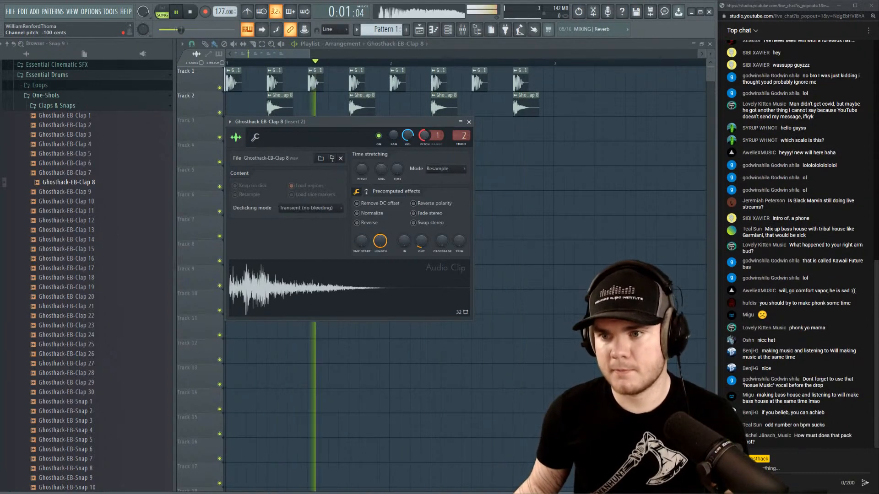
drag(422, 241, 404, 233)
click(373, 214)
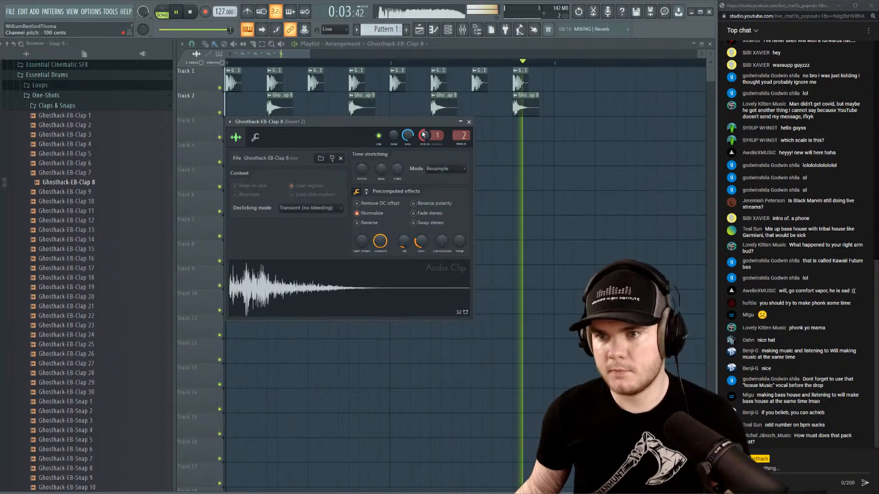
Raise the Clap 8 clip's pitch again, stop playback and close its settings.
drag(423, 134, 423, 119)
key(space)
click(469, 122)
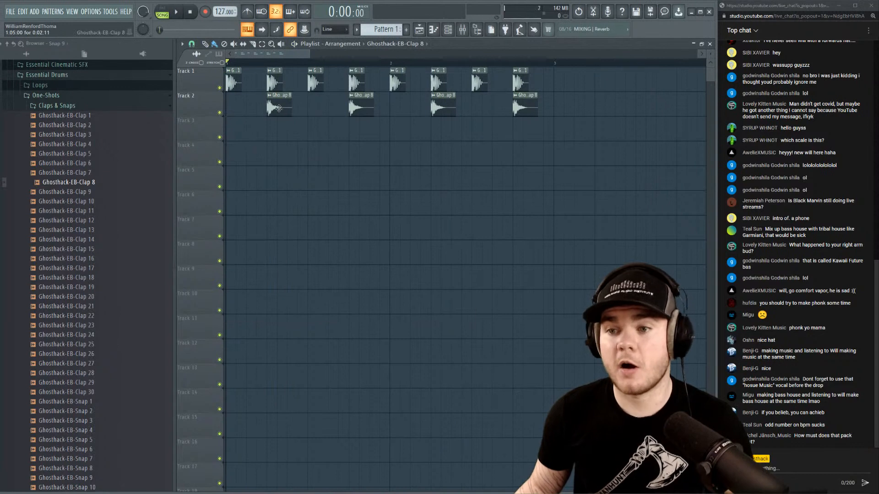
double_click(278, 109)
click(469, 122)
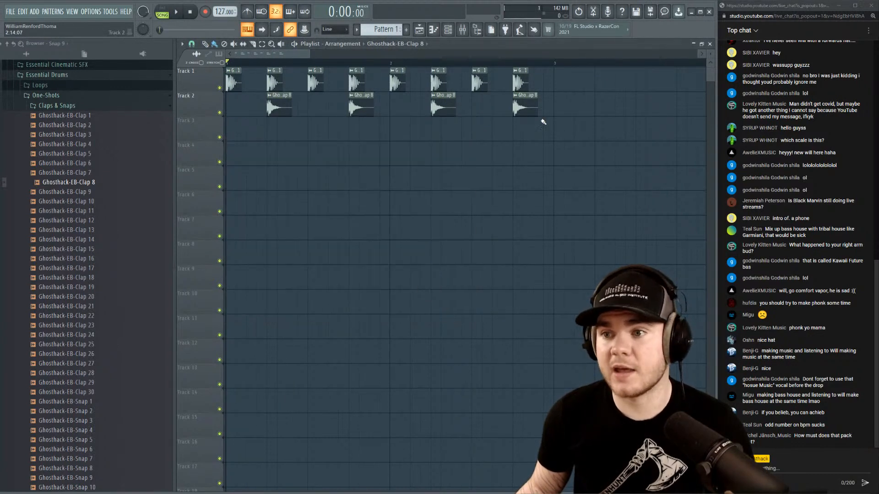
Move the four claps down to Track 3 and the kicks on beats 2 and 4 down to Track 2.
drag(570, 130, 262, 110)
key(shift+Down)
ctrl+click(261, 79)
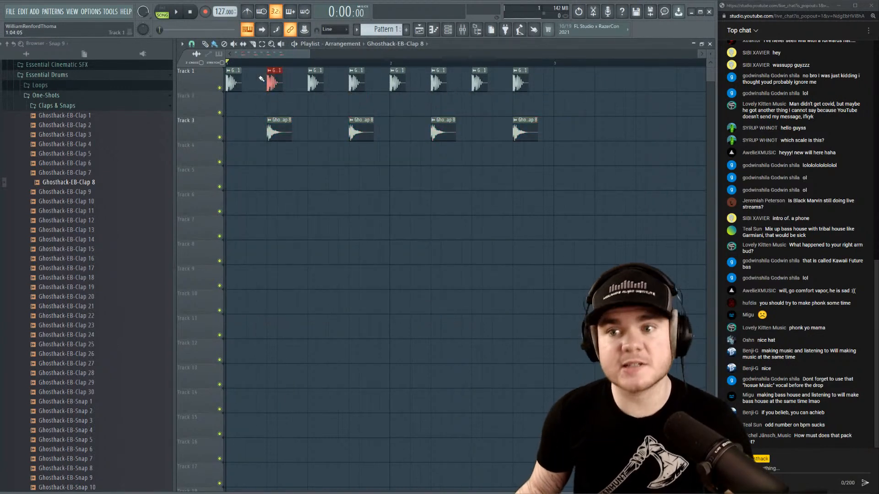
ctrl+click(438, 82)
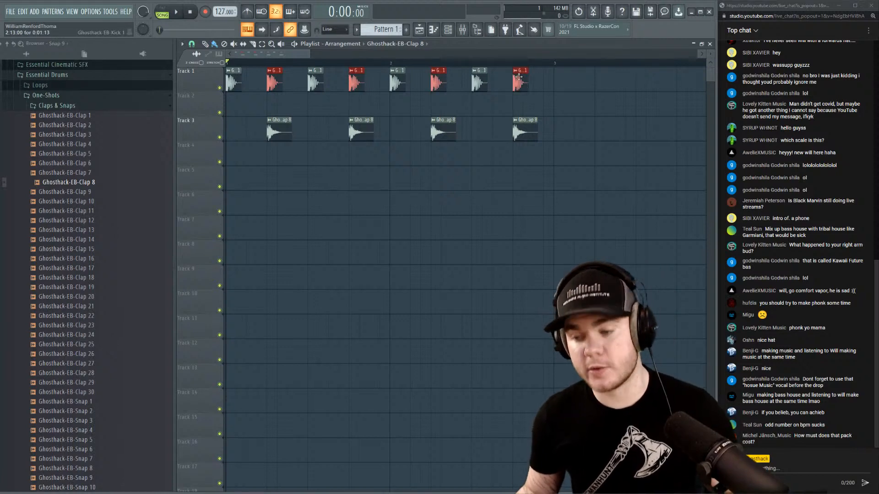
key(shift+Down)
Delete the last three kicks on Track 2 and make the remaining kick clip unique.
right_click(525, 104)
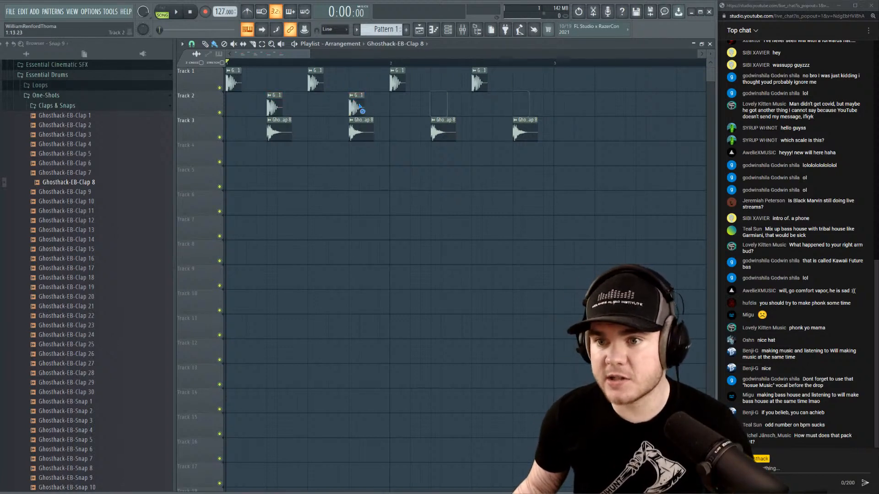
click(273, 96)
click(284, 157)
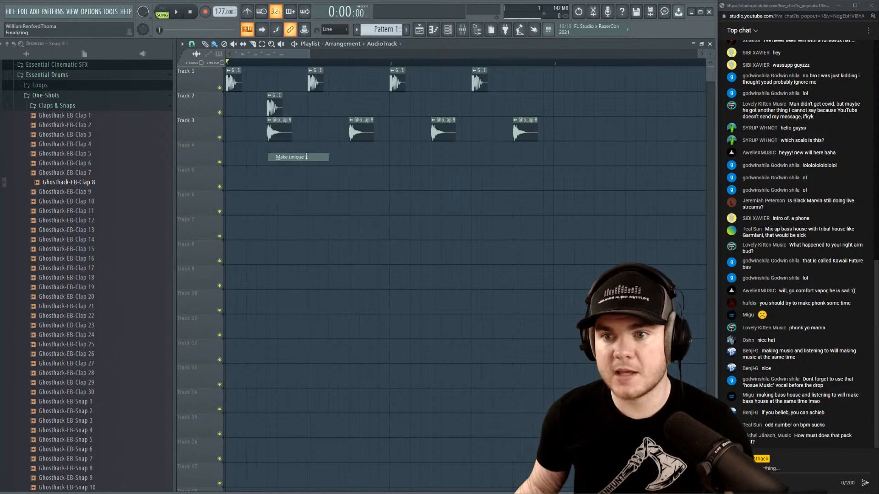
Open the unique kick's settings, shift its EQ frequency balance, set the volume to 73% and play the pattern to compare.
double_click(271, 105)
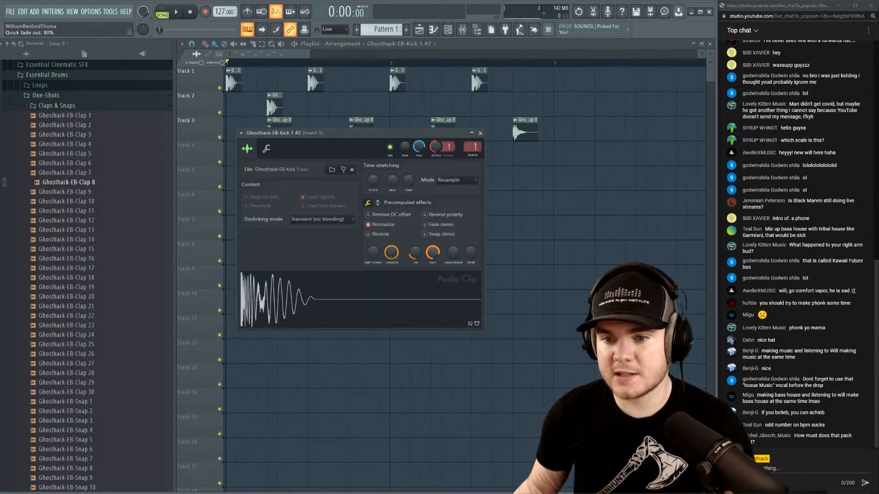
click(378, 203)
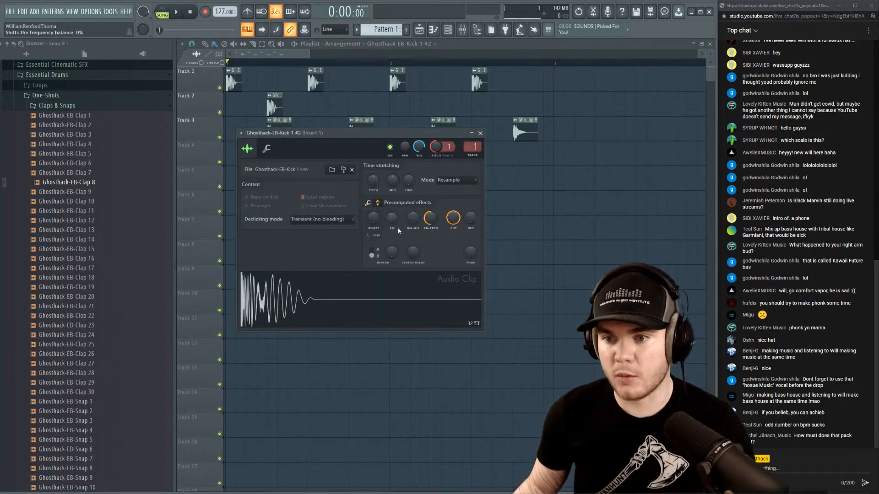
click(367, 297)
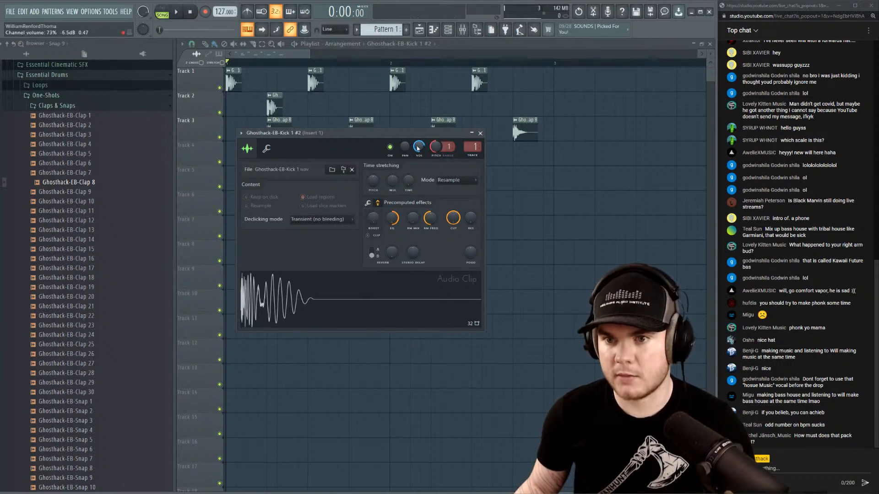
key(space)
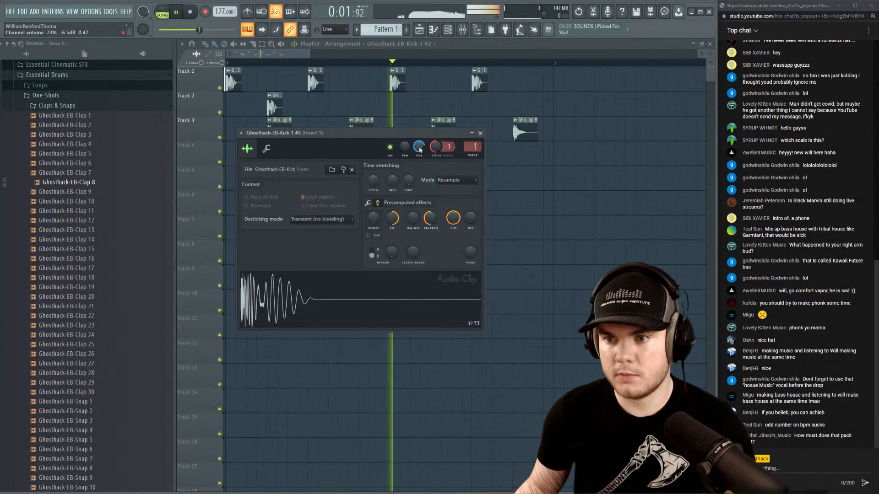
key(space)
key(space)
Reset the unique kick's EQ shift to 0% and lower its volume to 64%, replaying the pattern to check the balance.
drag(392, 218, 392, 249)
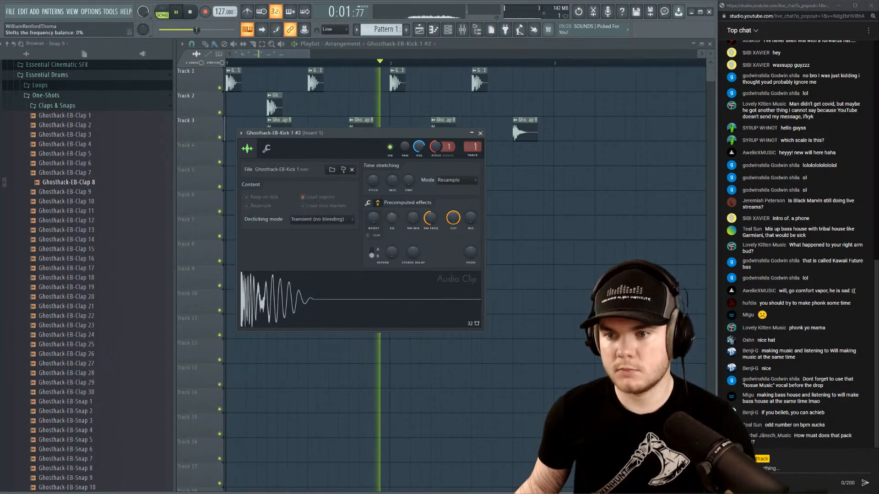
key(space)
key(space)
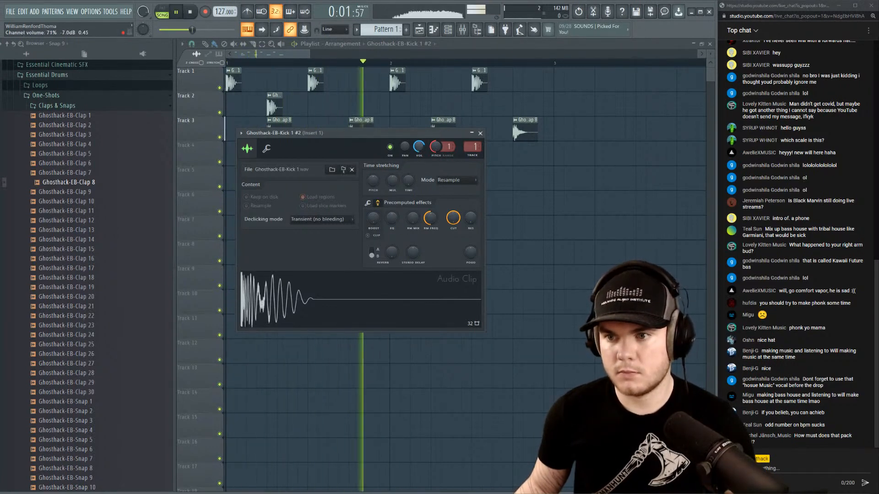
drag(420, 149, 420, 154)
key(space)
key(space)
key(space)
key(space)
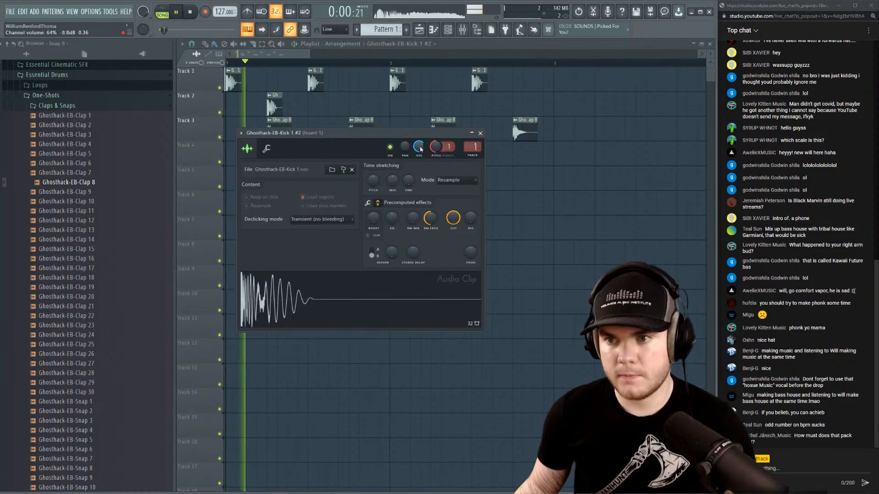
key(space)
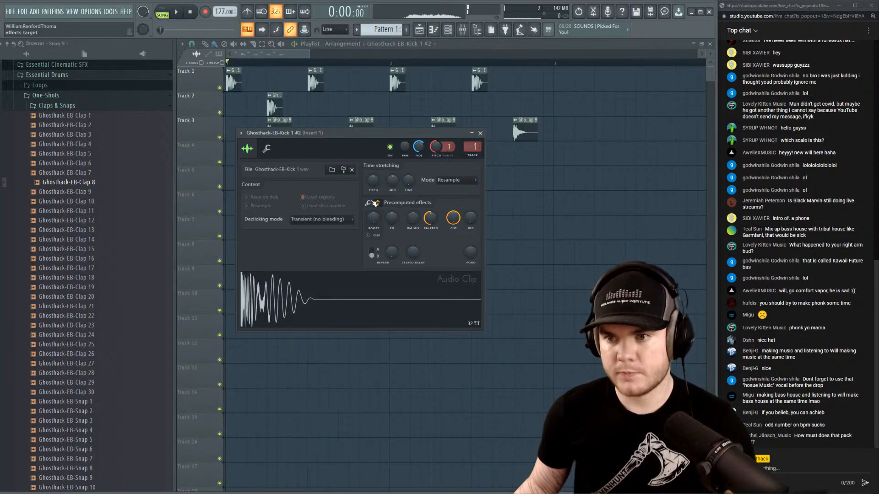
Repeat the quieter kick under the other three claps on Track 2 and collapse the Claps & Snaps folder.
click(481, 133)
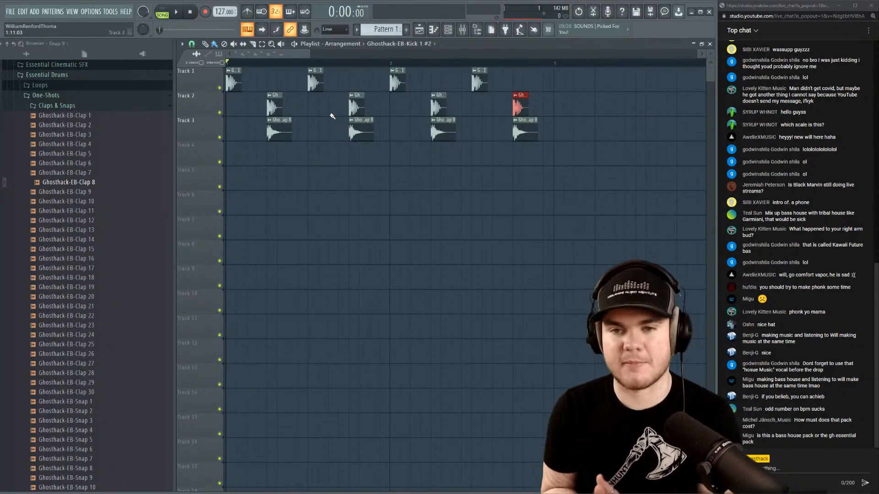
click(94, 110)
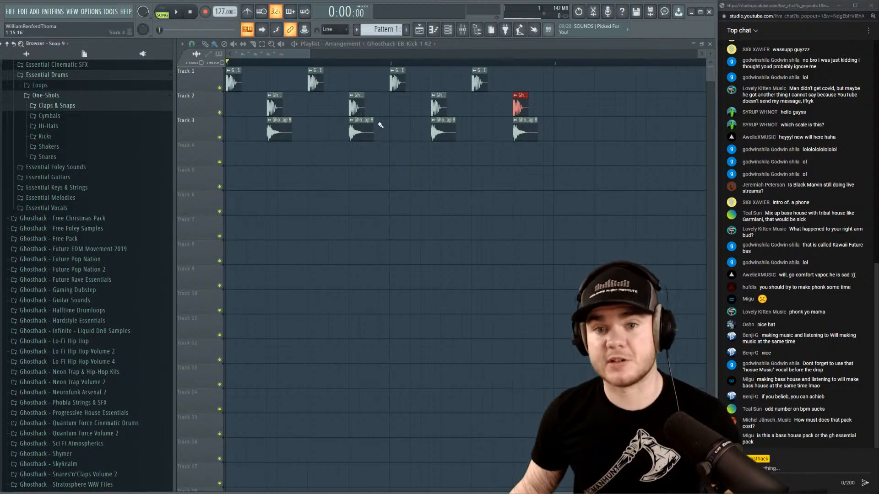
key(space)
key(space)
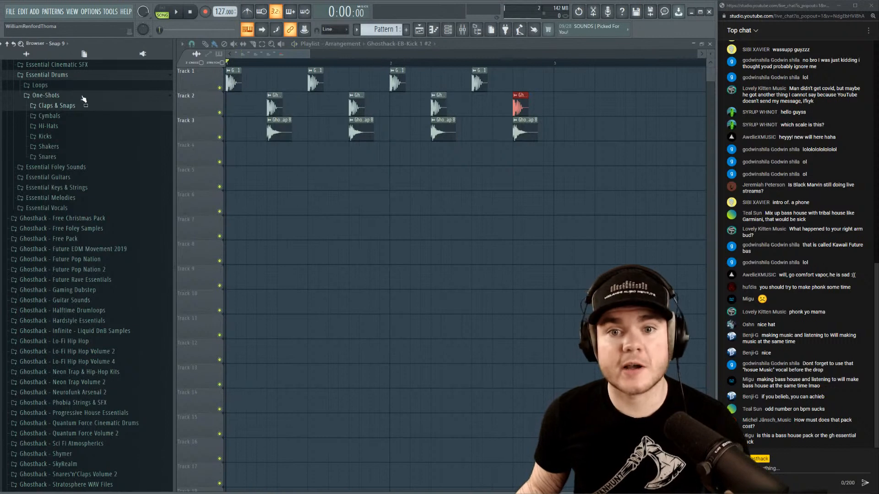
Audition the closed and open hat samples in the Hi-Hats one-shots folder, comparing Closed Hats 1 to 8.
click(58, 127)
click(158, 156)
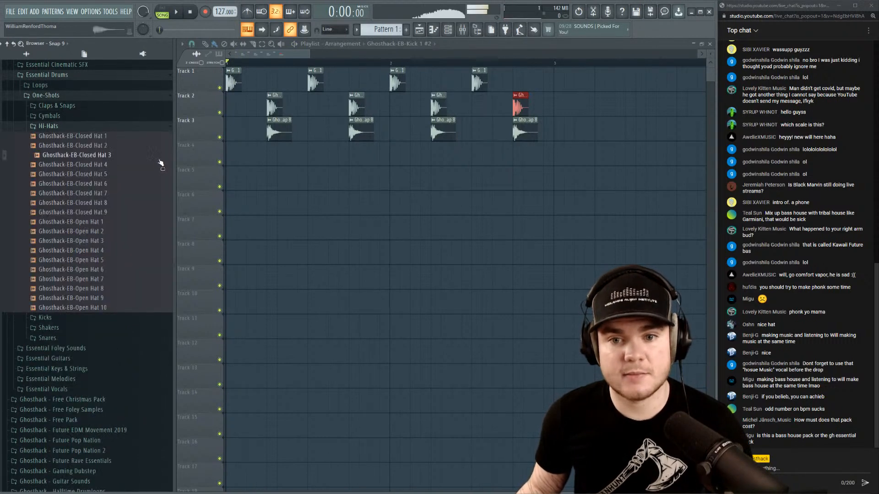
click(129, 175)
click(128, 194)
key(Down)
key(Down)
key(Down)
key(Down)
key(Down)
key(Down)
key(Down)
key(Down)
key(Down)
key(Down)
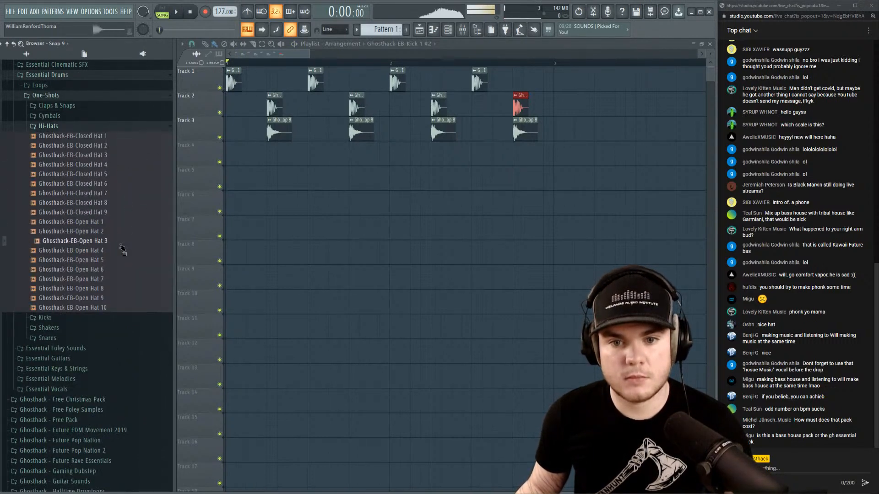
click(122, 174)
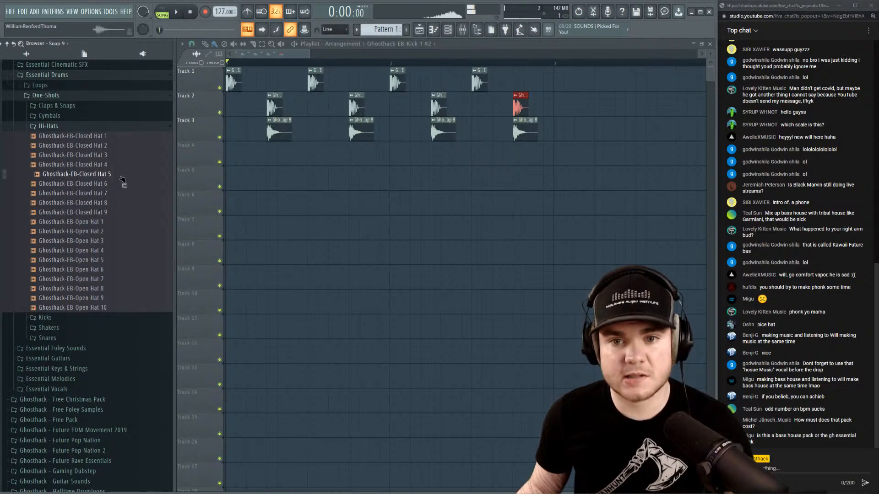
click(120, 165)
click(116, 146)
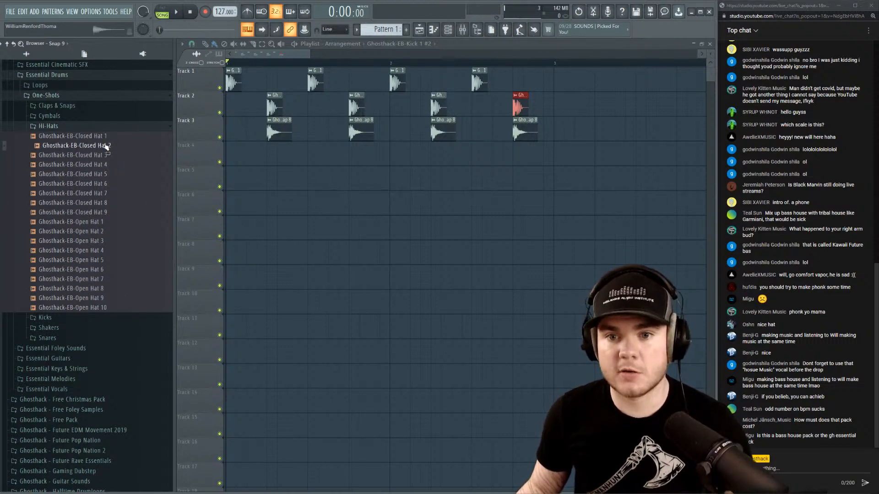
click(120, 184)
click(116, 193)
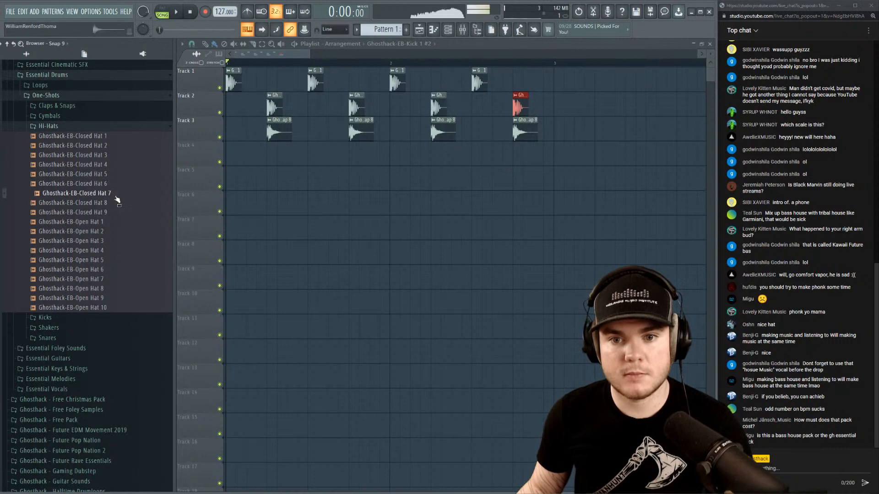
click(112, 203)
click(109, 175)
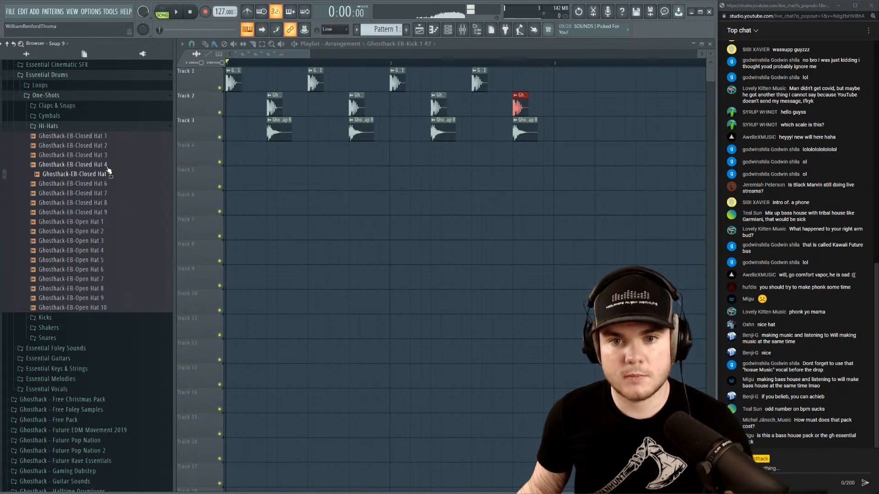
click(108, 165)
click(107, 156)
click(105, 145)
click(106, 136)
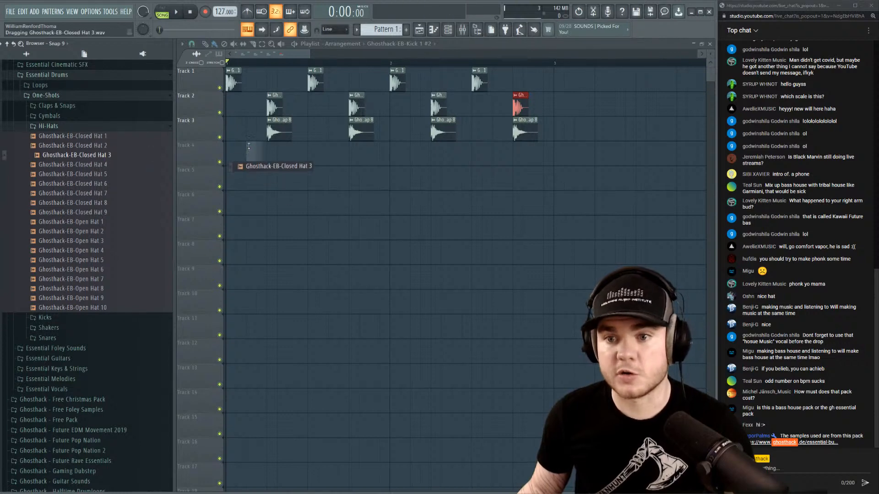
Place Ghosthack-EB-Closed Hat 3 on every offbeat of the two bars on Track 4 while playing the pattern.
drag(249, 146, 249, 146)
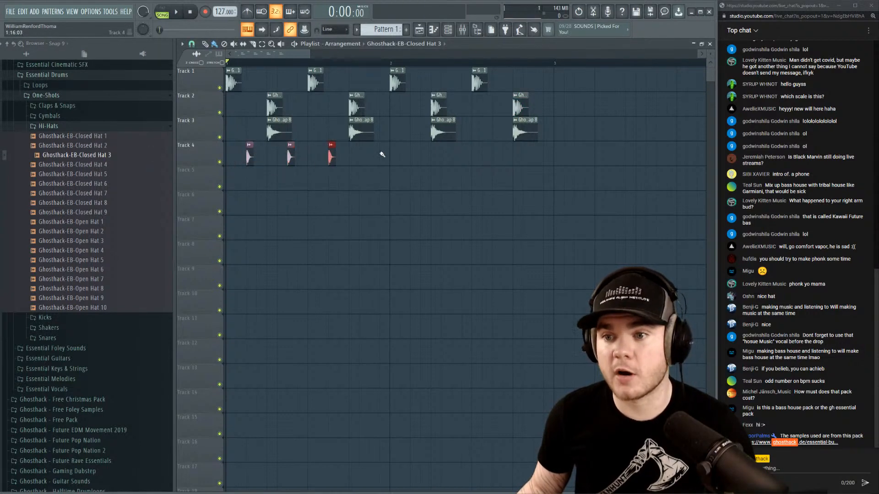
key(space)
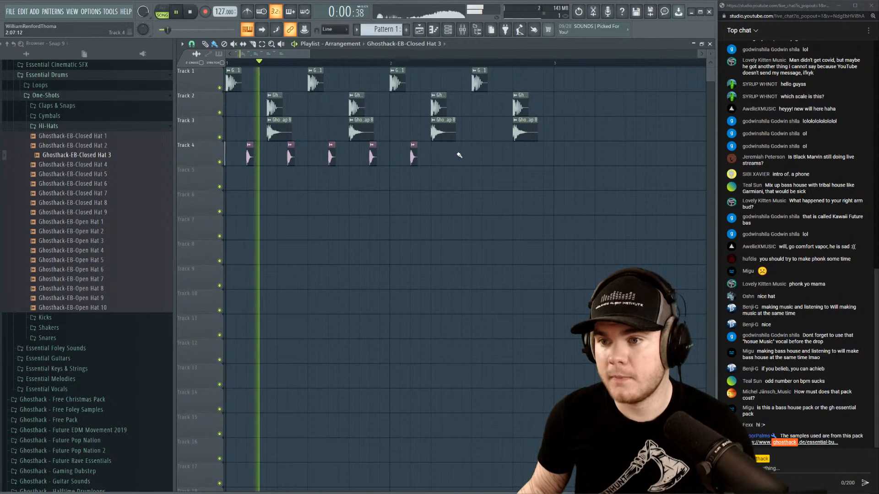
click(454, 153)
click(496, 152)
click(537, 152)
In Closed Hat 3's settings, set the pitch range to 1, lower the pitch and route it to mixer track 2.
double_click(537, 152)
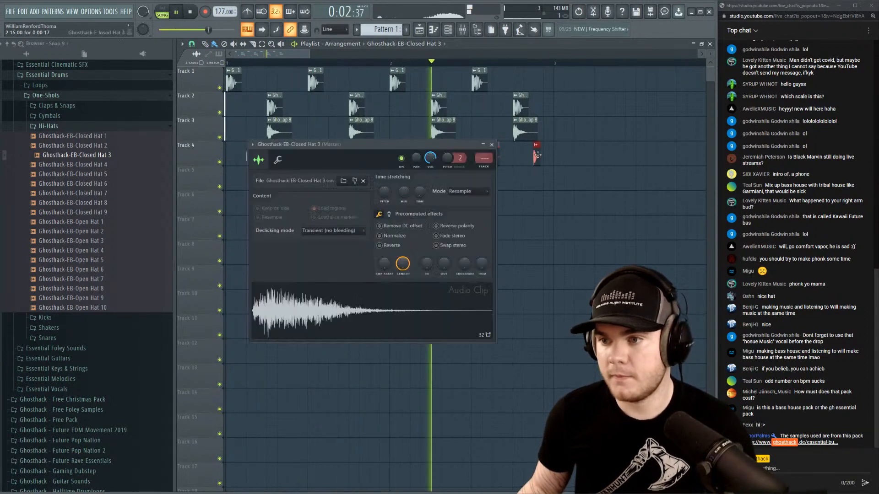
drag(447, 158, 448, 193)
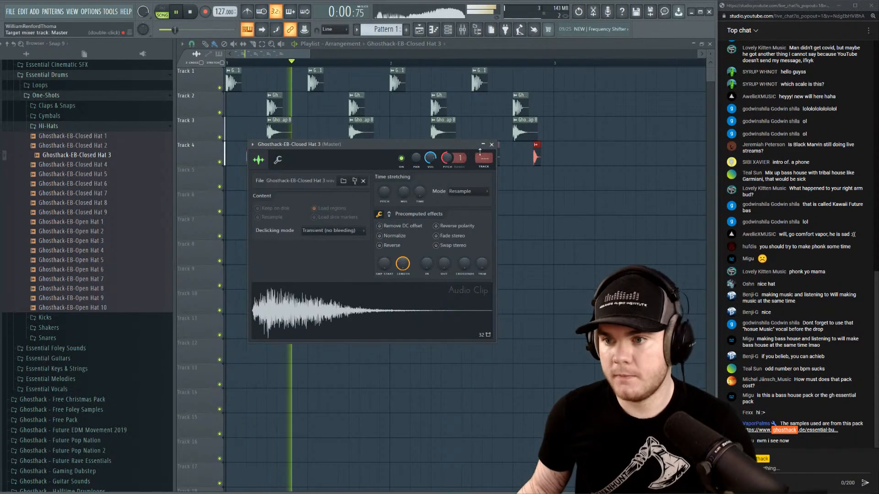
drag(484, 158, 484, 152)
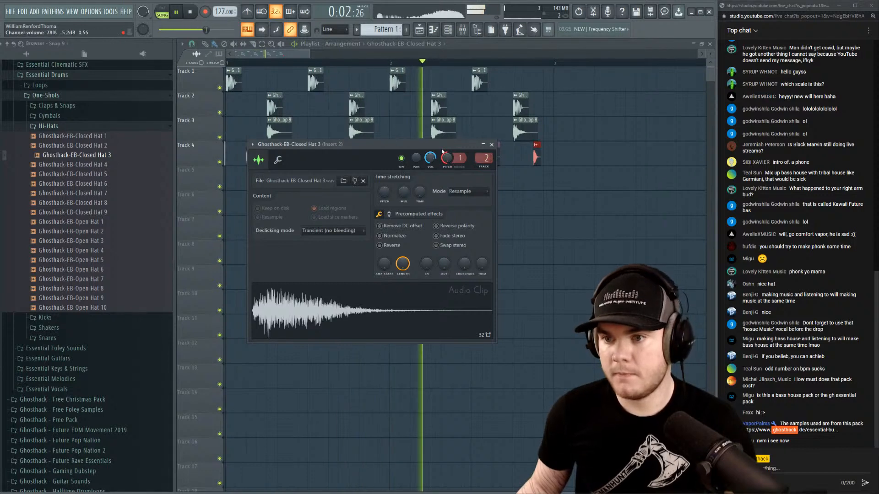
click(491, 144)
key(space)
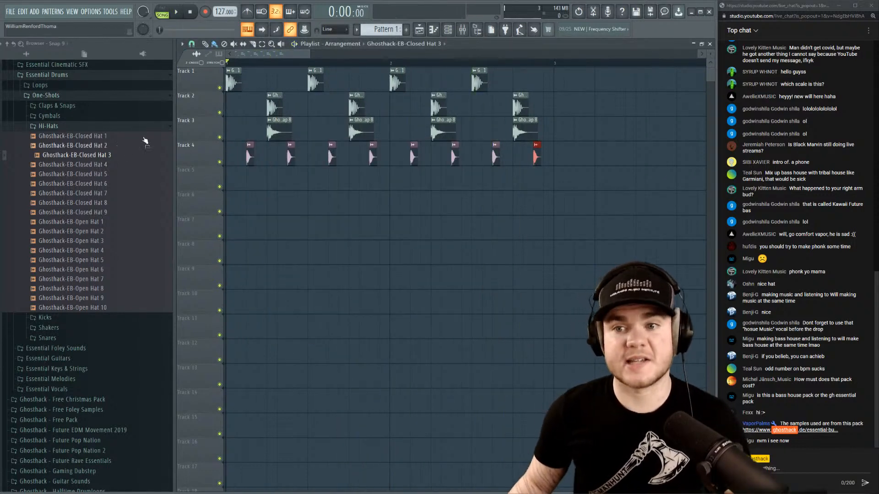
Audition Closed Hats 4 to 8 and place Closed Hat 8 on Track 5 at the last sixteenth of beat 1.
scroll(268, 65, up, 1)
drag(273, 56, 248, 53)
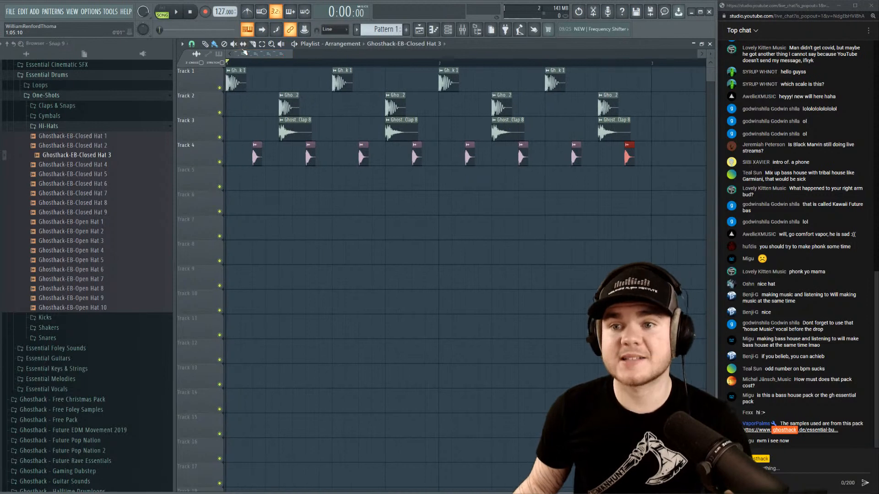
click(117, 165)
click(114, 174)
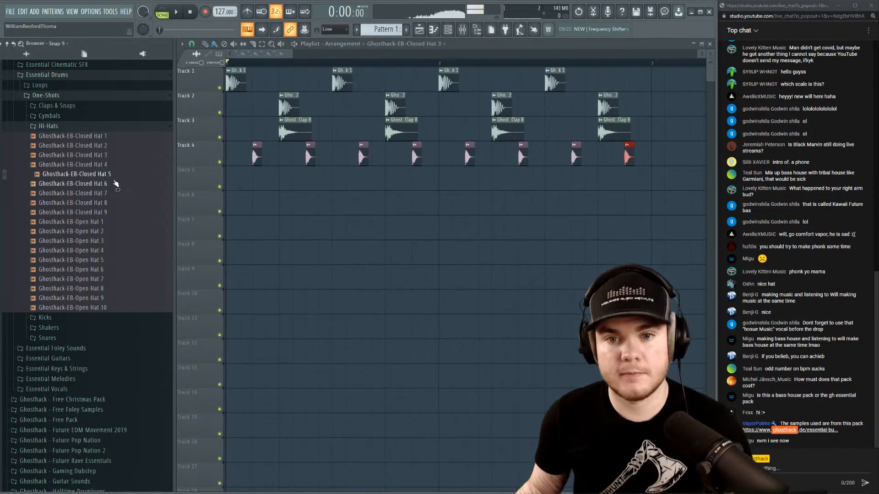
click(111, 184)
click(110, 193)
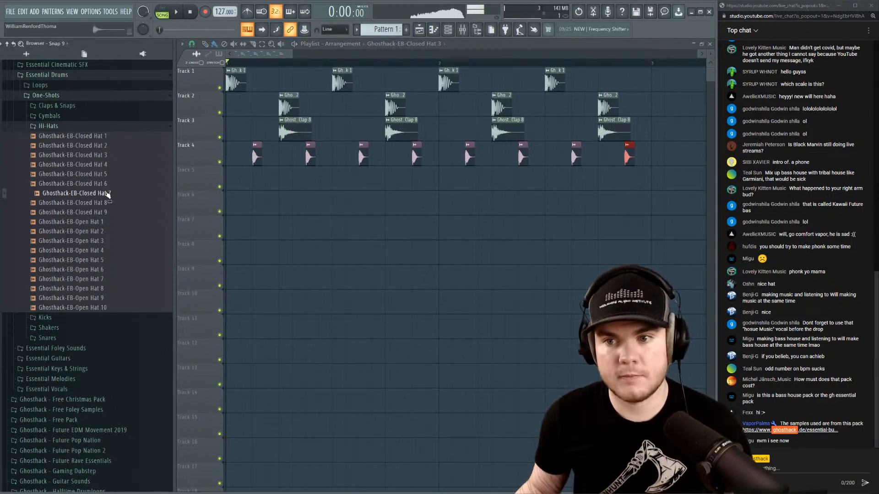
click(108, 203)
drag(110, 206, 270, 177)
Repeat Closed Hat 8 on Track 5 at the last sixteenth of beat 3, playing the pattern to check it.
key(space)
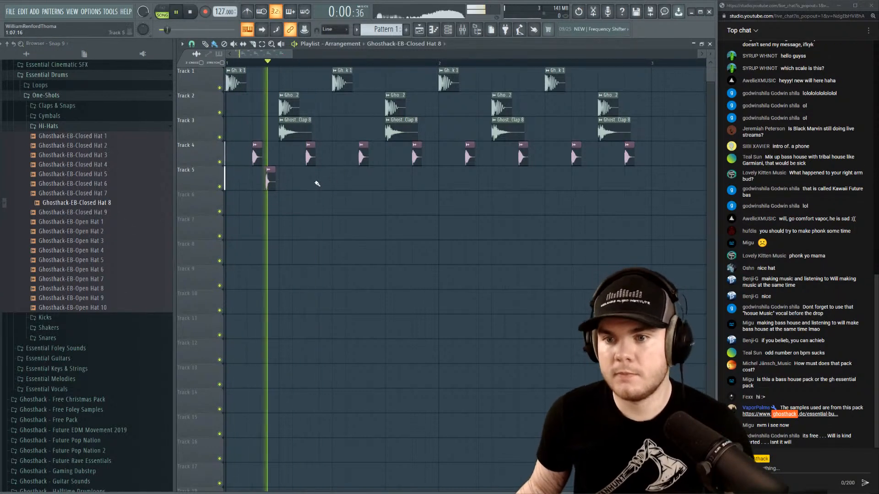
click(323, 181)
key(space)
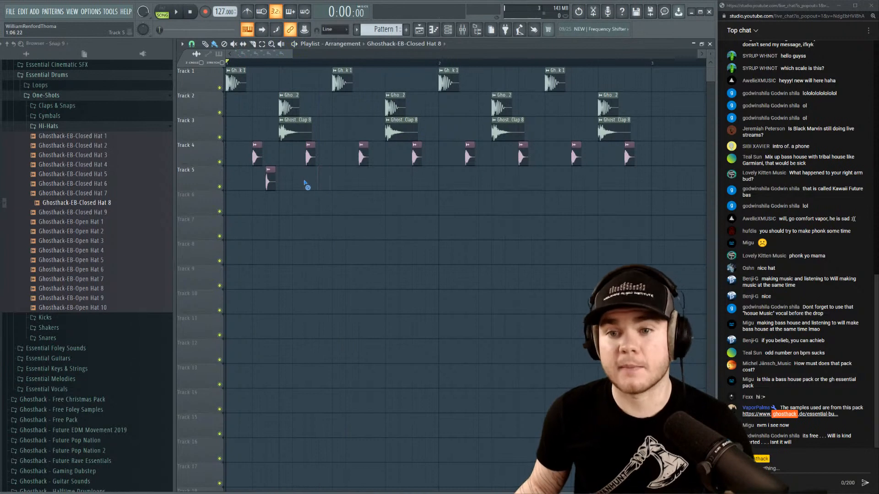
key(space)
key(space)
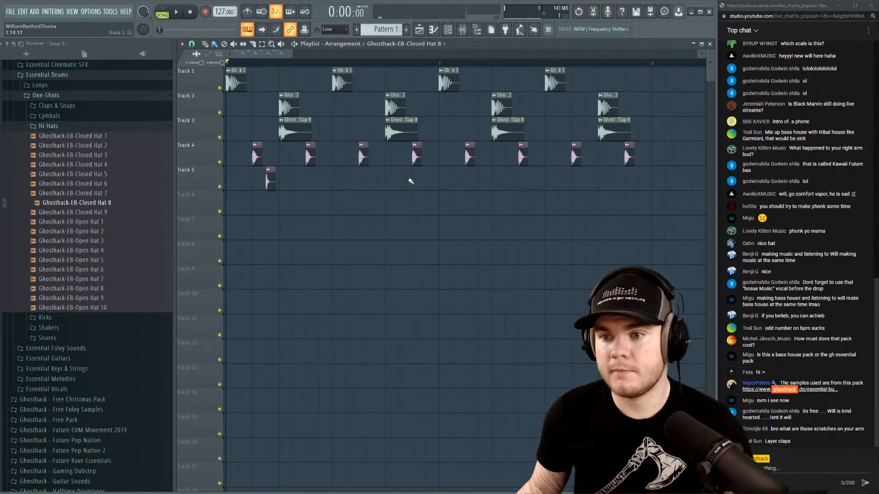
key(space)
click(376, 180)
key(space)
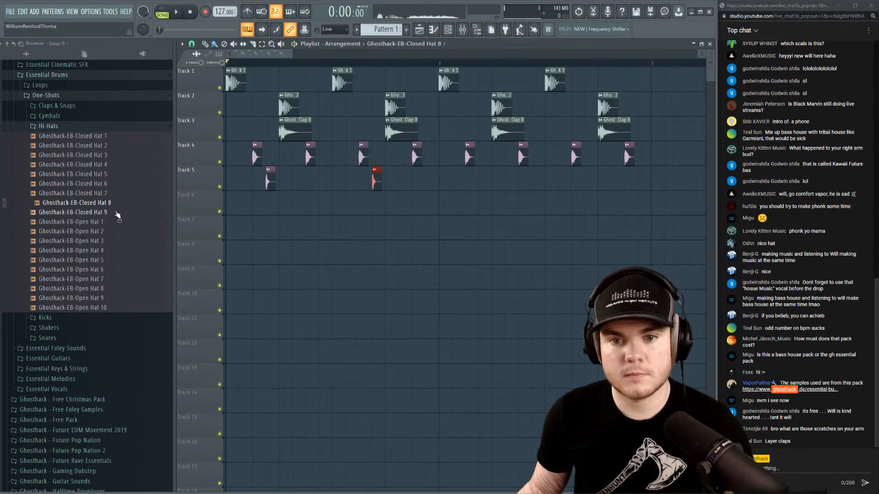
Place Closed Hat 9 on Track 6 at the last sixteenth of beats 2 and 4 in the first bar and play it.
click(117, 213)
drag(130, 215, 322, 204)
key(space)
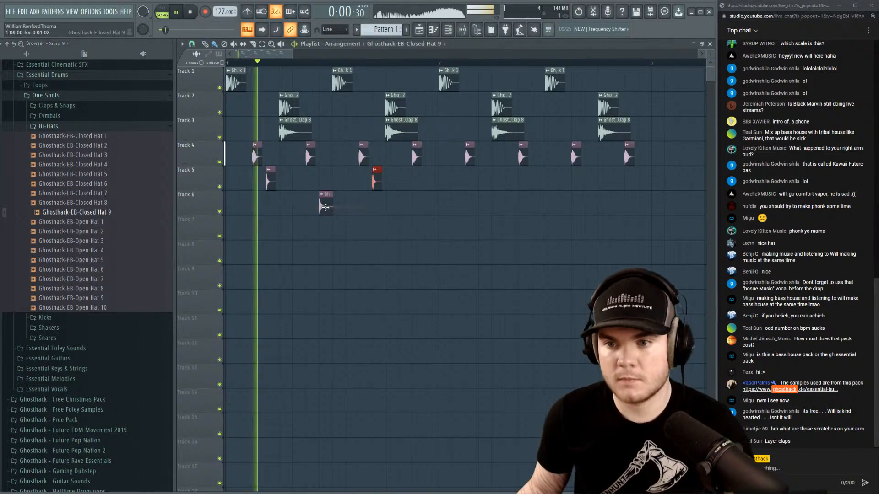
click(426, 206)
key(space)
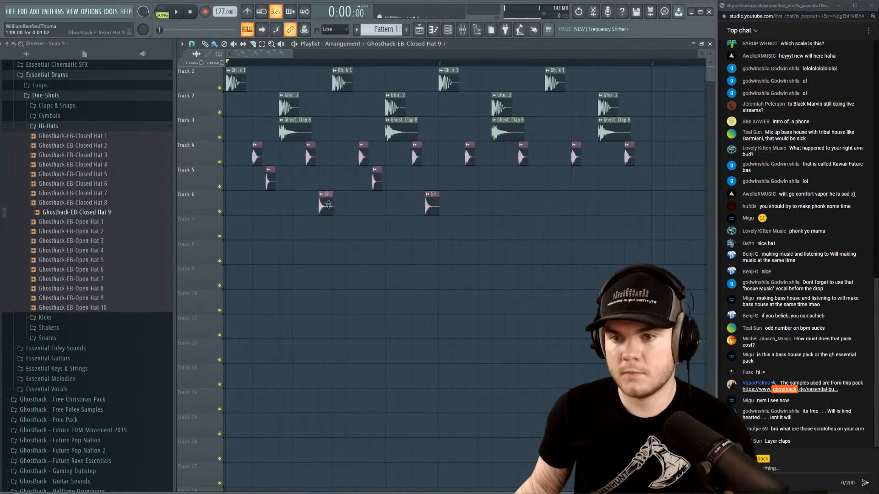
Swap the hat positions so Closed Hat 9 falls before beats 2 and 4 and Closed Hat 8 falls at the ends of beats 2 and 4.
drag(335, 184, 321, 184)
key(space)
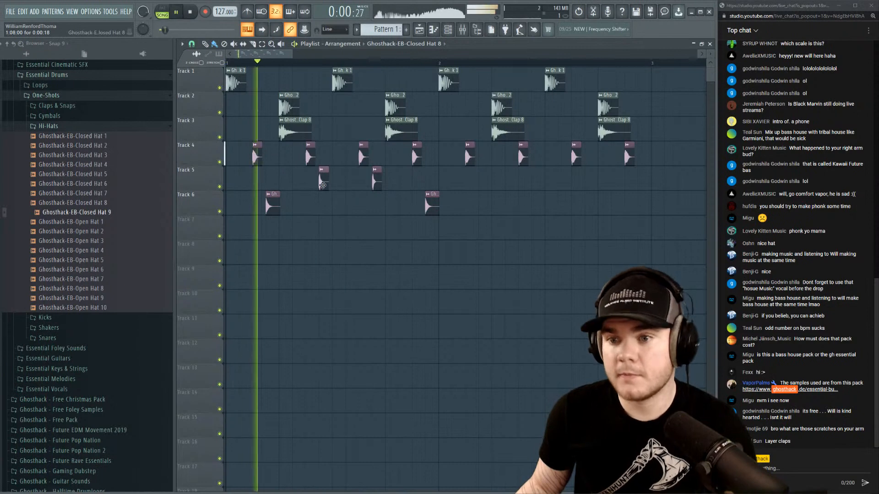
key(space)
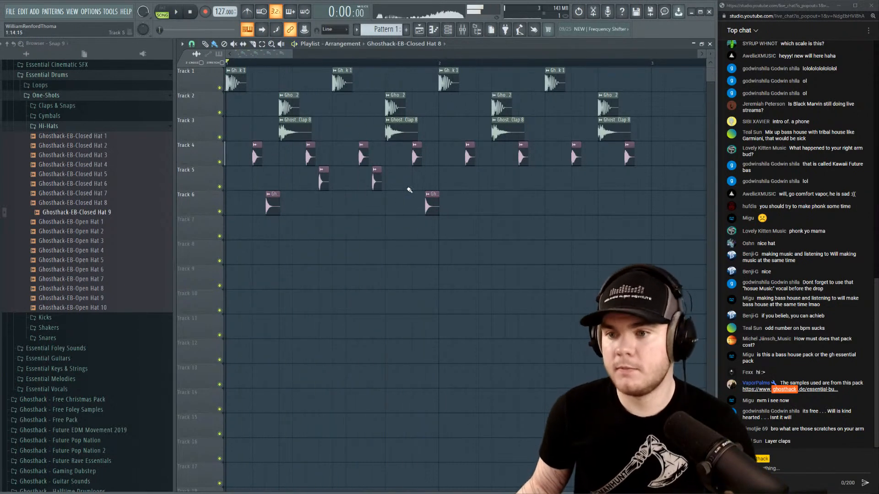
key(space)
drag(376, 183, 382, 211)
key(space)
key(space)
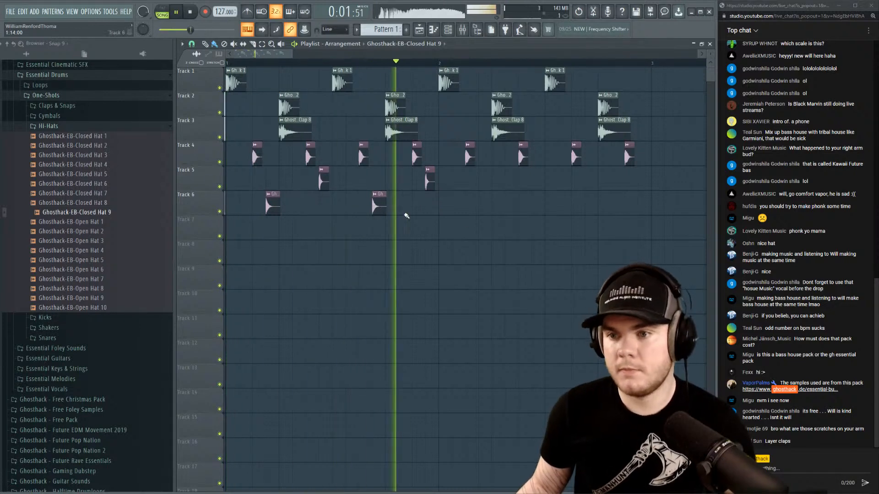
Select the Closed Hat 8 and Closed Hat 9 clips on Tracks 5 and 6 and duplicate them into the second bar.
drag(484, 228, 238, 214)
key(space)
drag(438, 239, 246, 167)
key(ctrl+b)
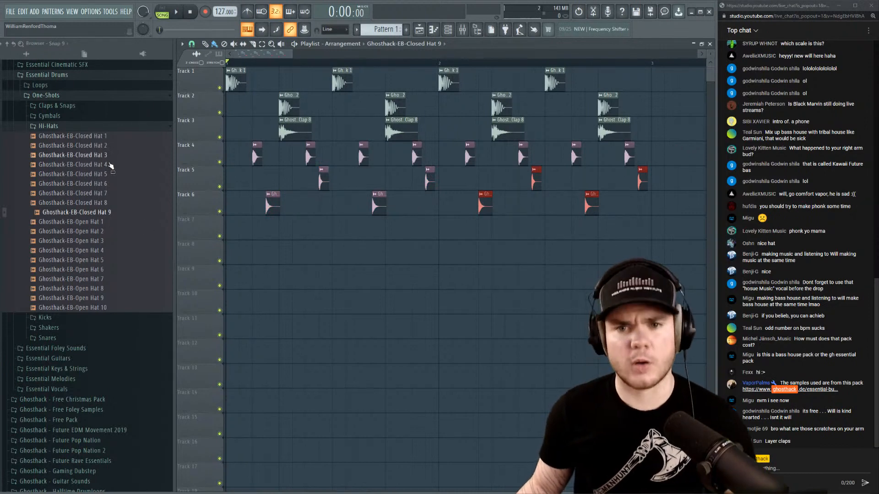
Audition Closed Hats 1 to 3 and place Closed Hat 2 on Track 7 at the second sixteenth of beat 1.
click(109, 137)
click(109, 147)
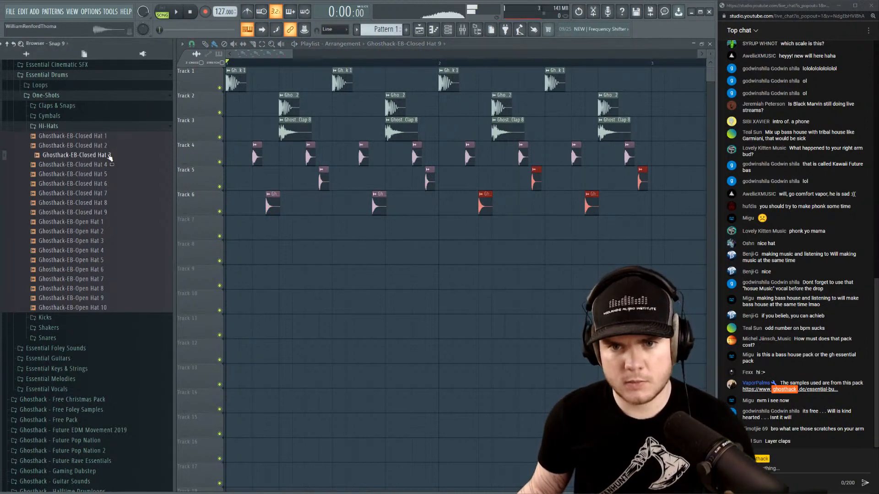
drag(102, 146, 243, 236)
key(space)
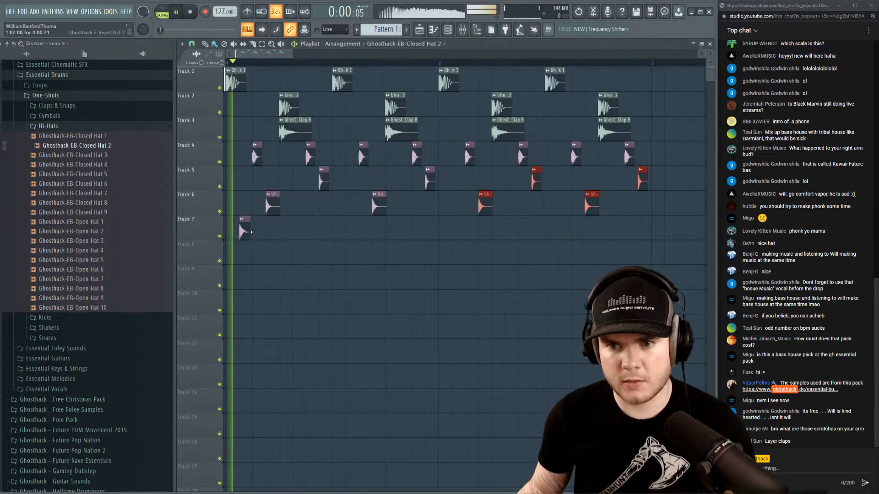
key(space)
Lower Closed Hat 2's volume while the pattern plays and repeat the clip on every beat's second sixteenth on Track 7.
double_click(246, 231)
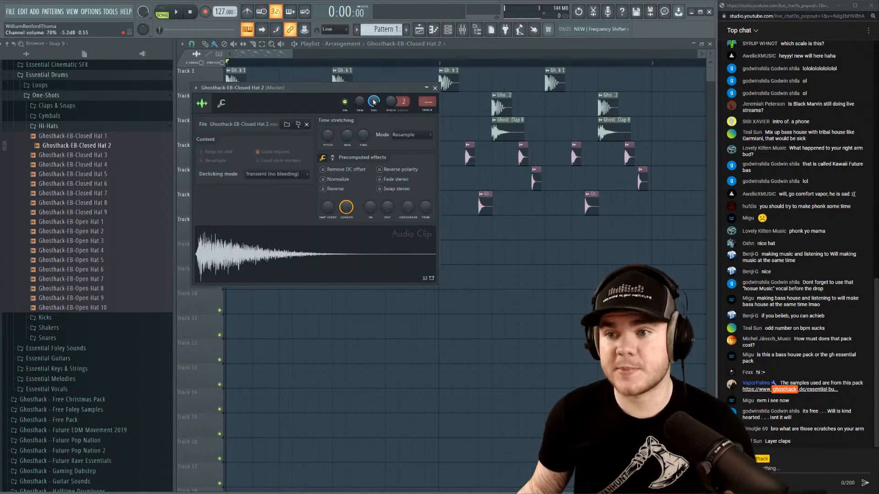
key(space)
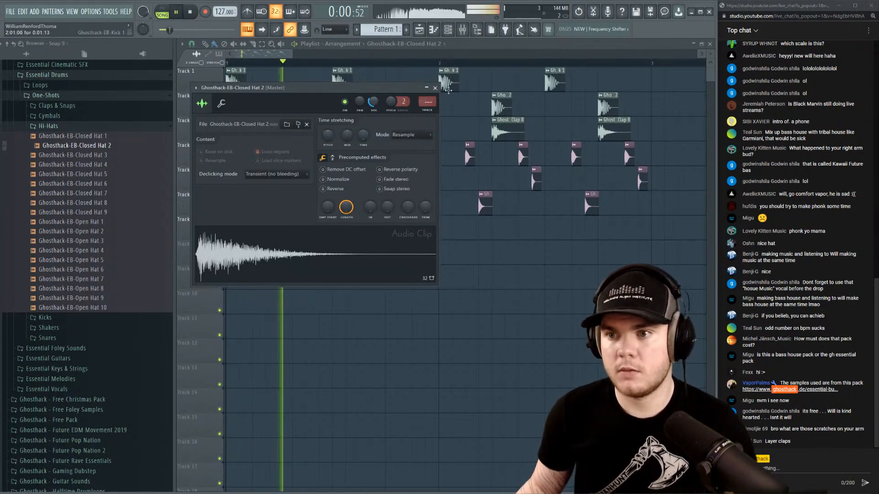
click(435, 87)
key(space)
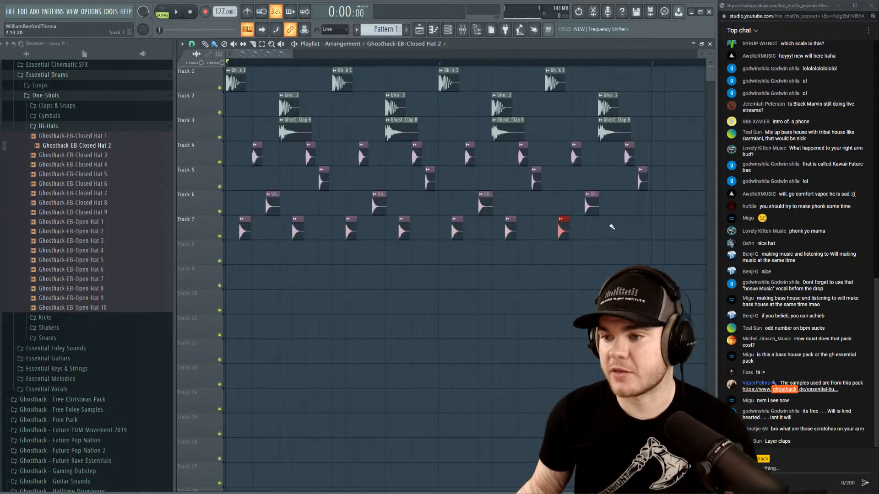
Route the channels of Closed Hats 3, 8, 9 and 2 to mixer Insert 3.
click(463, 32)
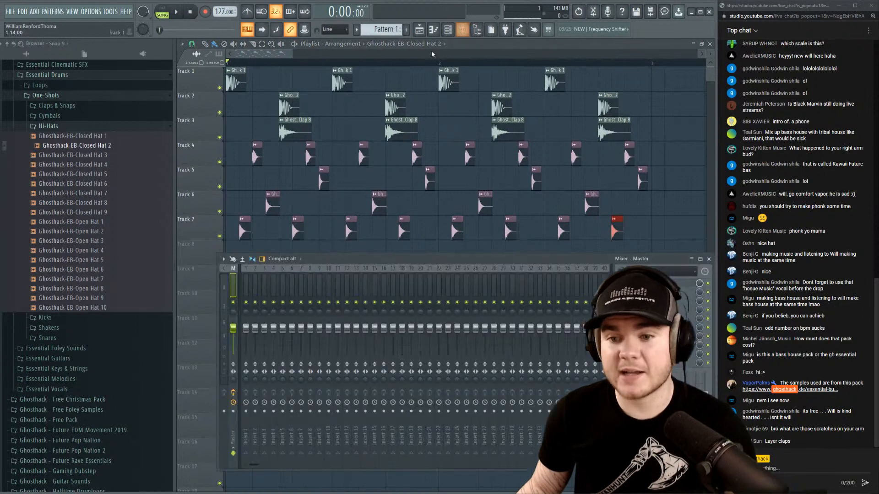
click(444, 29)
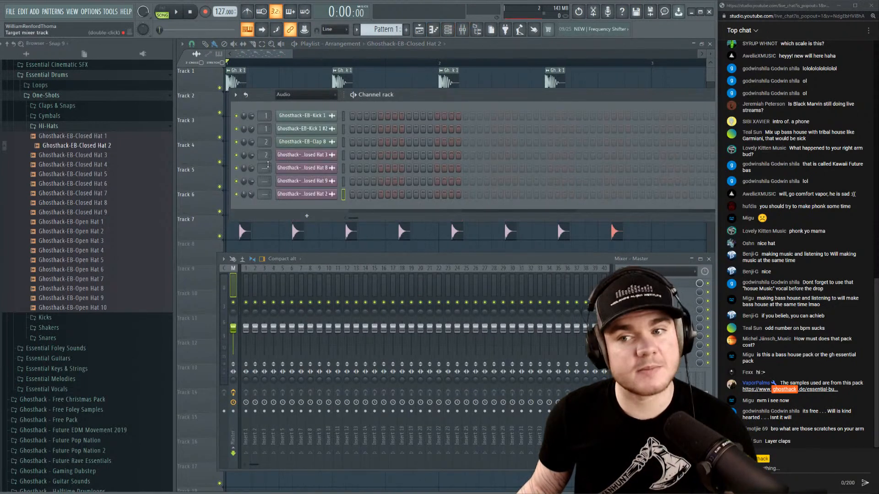
click(307, 155)
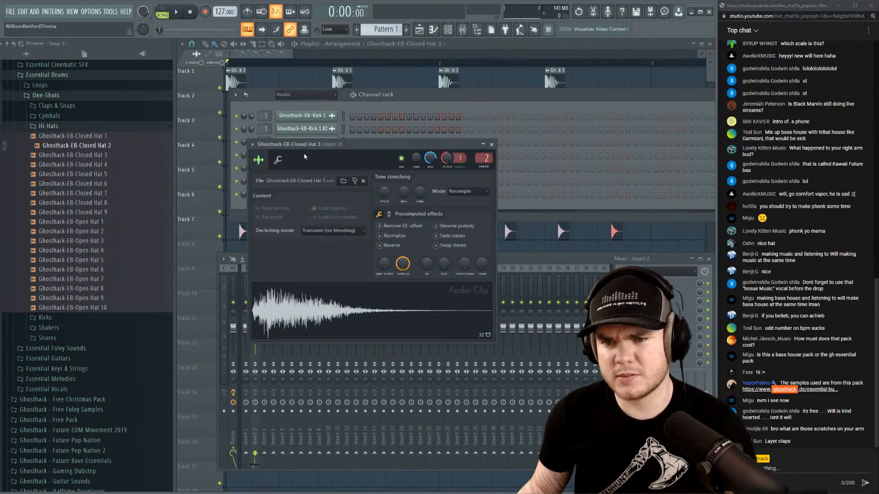
click(491, 144)
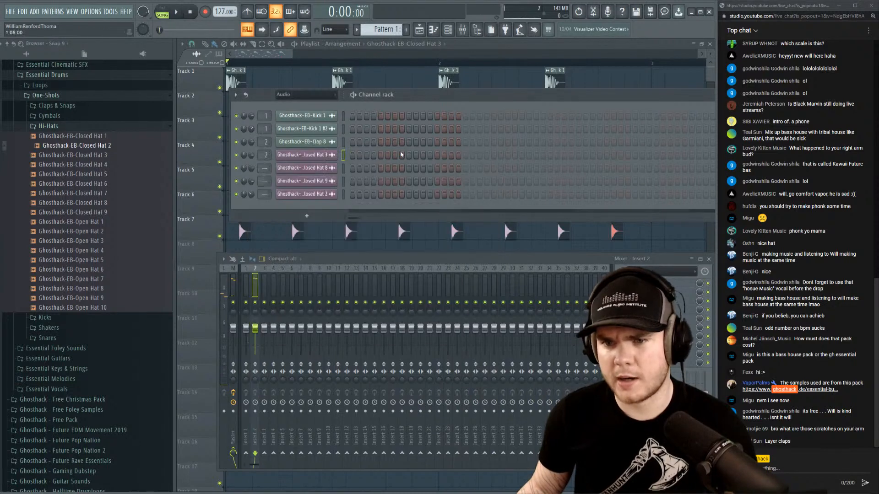
scroll(269, 168, up, 3)
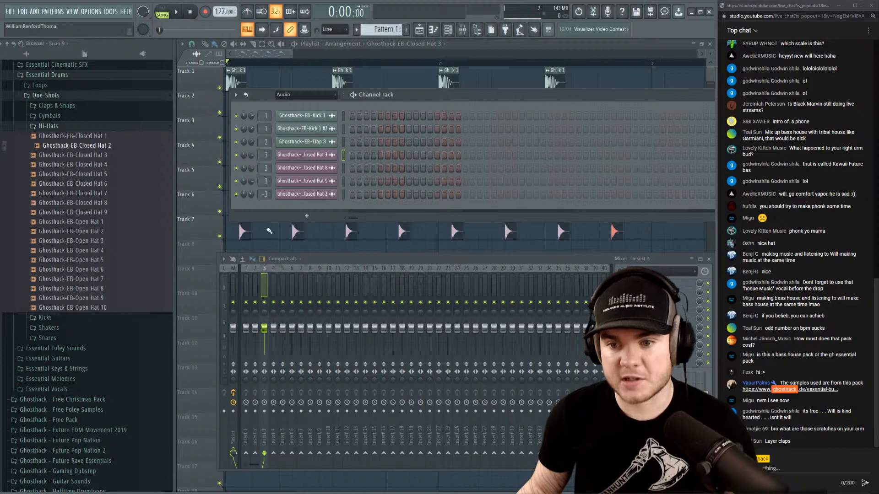
Lower the level of the hats' mixer Insert 3 while the pattern plays.
key(space)
drag(265, 329, 265, 337)
key(F12)
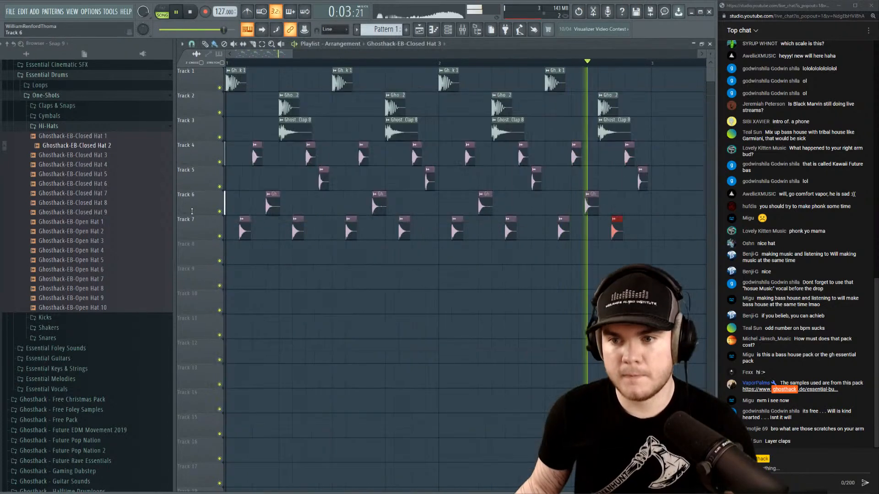
Lower the Closed Hat 9 channel volume to 45% and play the pattern with it.
key(space)
double_click(273, 195)
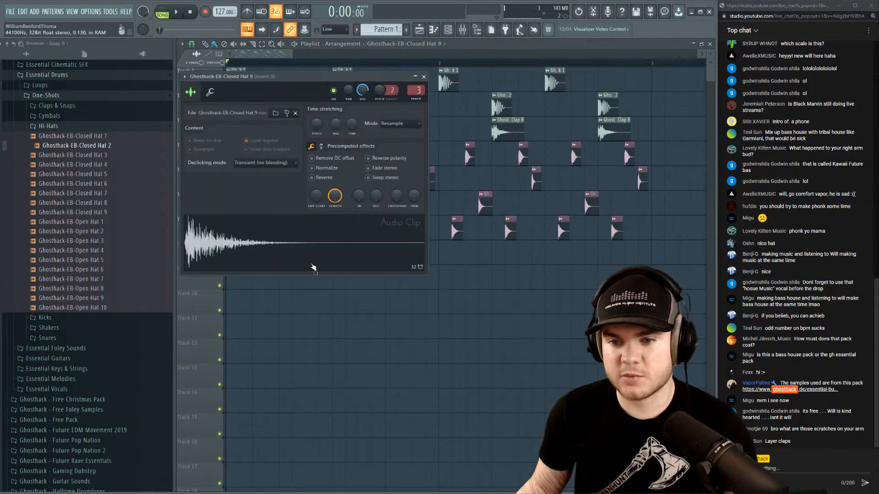
drag(364, 93, 364, 103)
key(space)
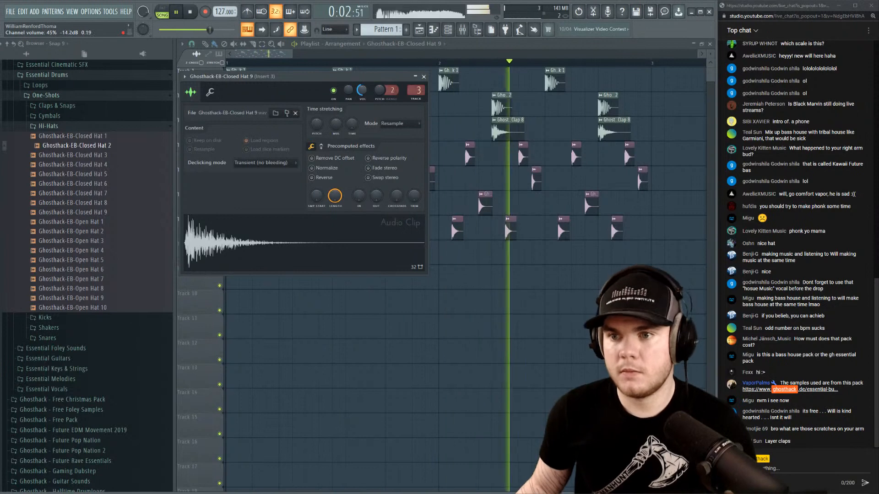
click(421, 77)
Fine-tune the drum balance in the mixer during playback, slightly lowering Inserts 3, 2 and 1.
key(F9)
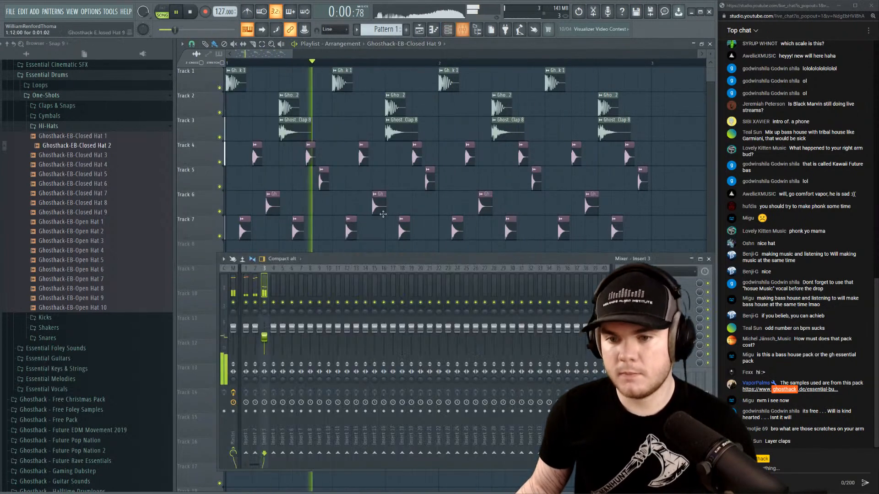
drag(229, 30, 195, 30)
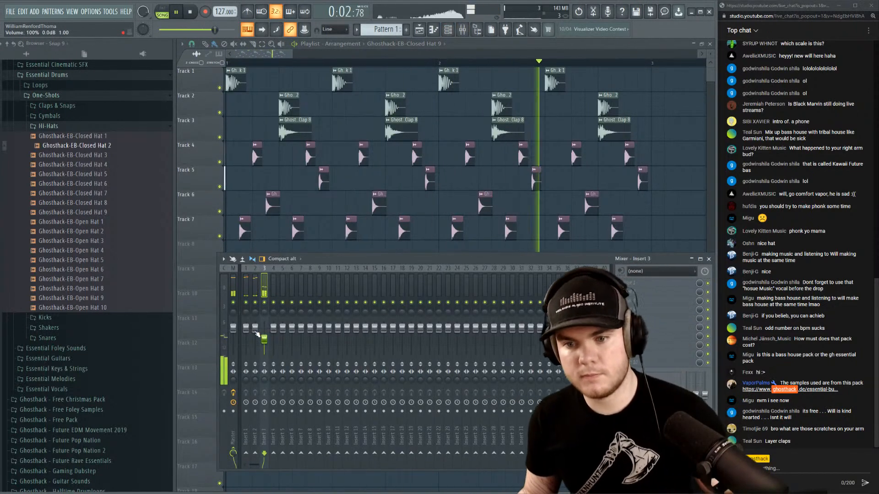
drag(255, 329, 246, 330)
key(F9)
key(space)
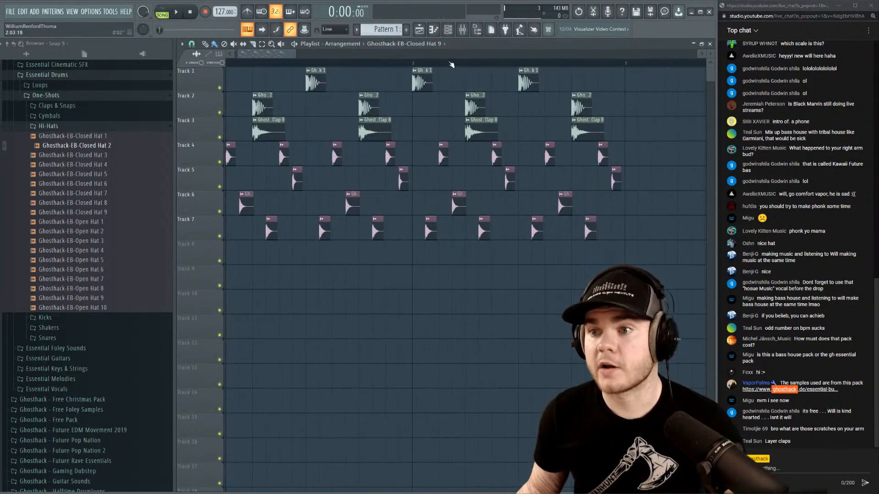
Select all clips of the two-bar drum pattern on Tracks 1 to 7 and duplicate them into bars 3 and 4.
scroll(451, 64, down, 4)
drag(160, 54, 161, 54)
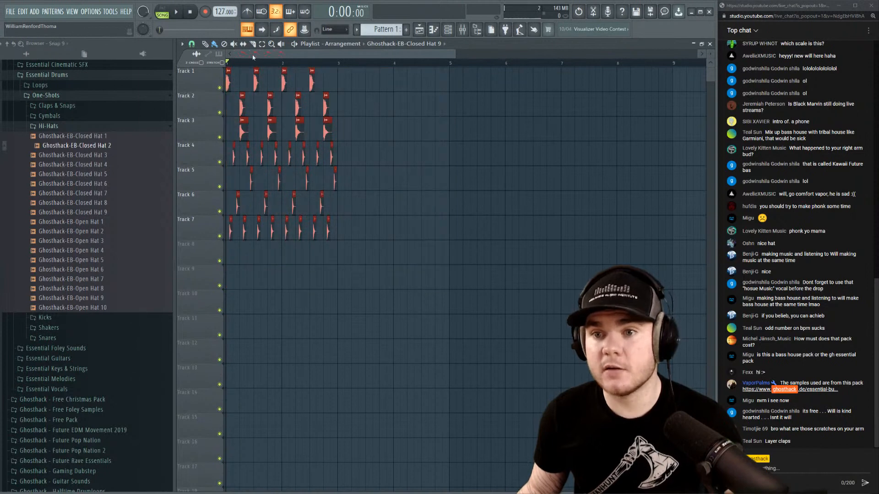
scroll(245, 73, up, 1)
drag(254, 54, 238, 54)
key(ctrl+b)
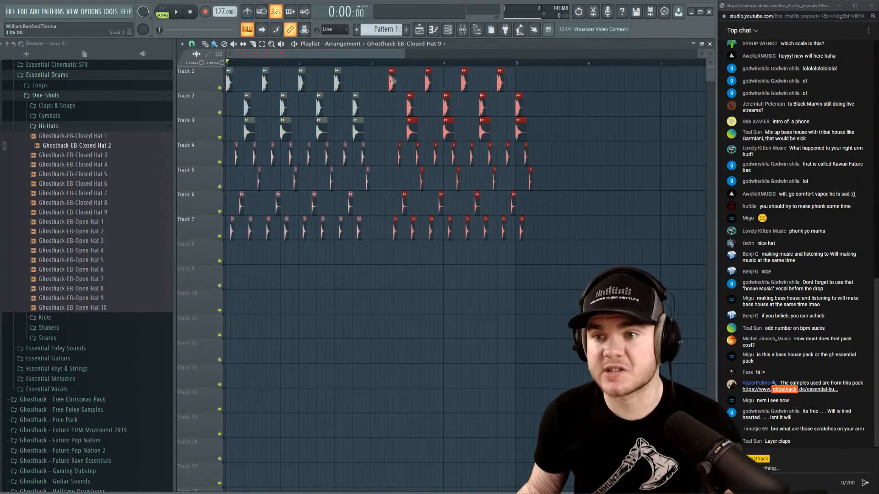
Play the extended drum pattern and check the hats' level on mixer Insert 3.
key(space)
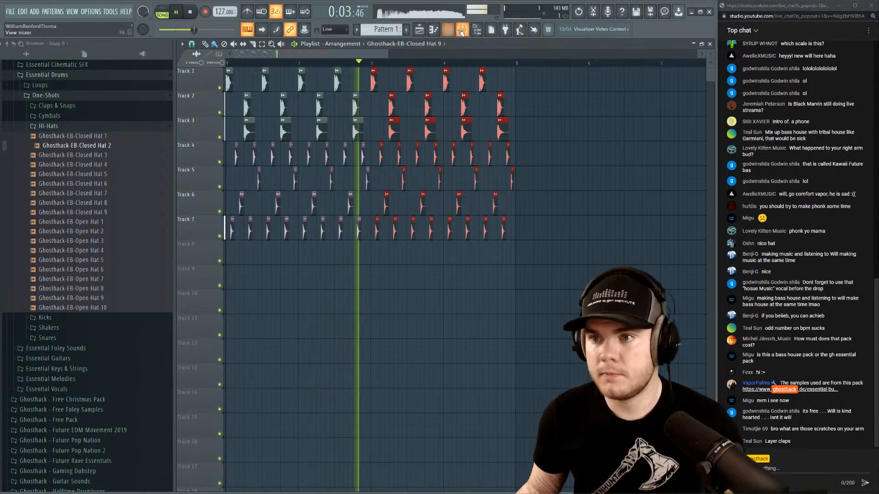
key(F9)
key(space)
click(264, 339)
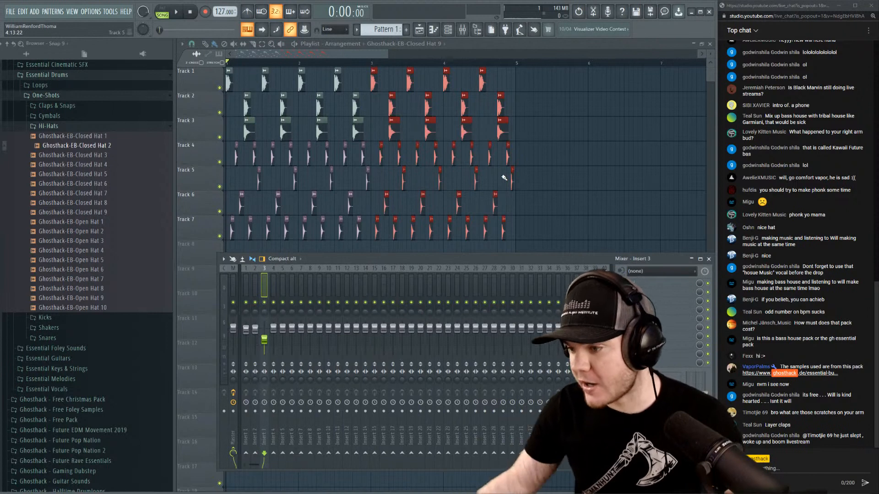
key(F9)
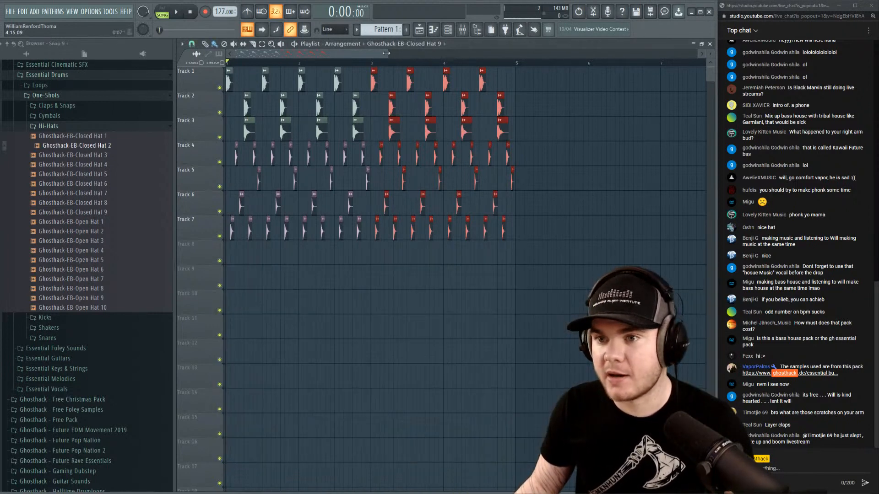
Audition crashes in the one-shot Cymbals folder and place Ghosthack-EB-Crash 8 on Track 8 at the start of bar 1.
drag(386, 53, 344, 53)
click(525, 322)
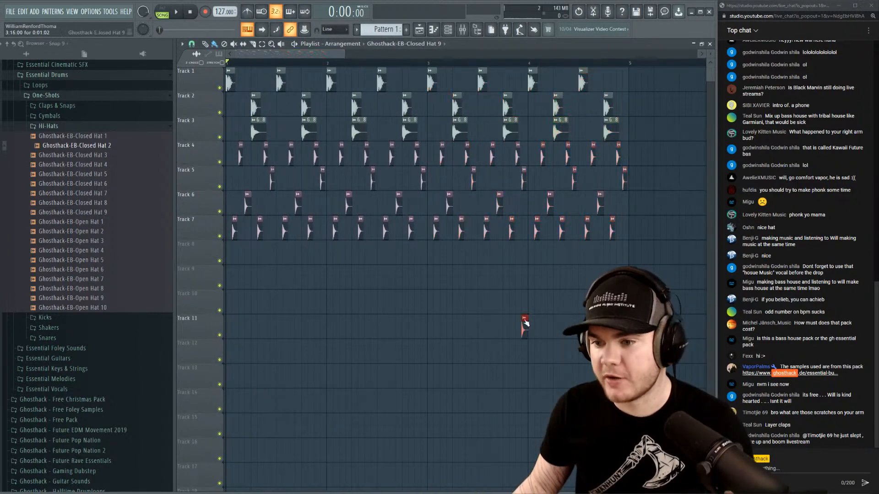
click(48, 126)
click(56, 115)
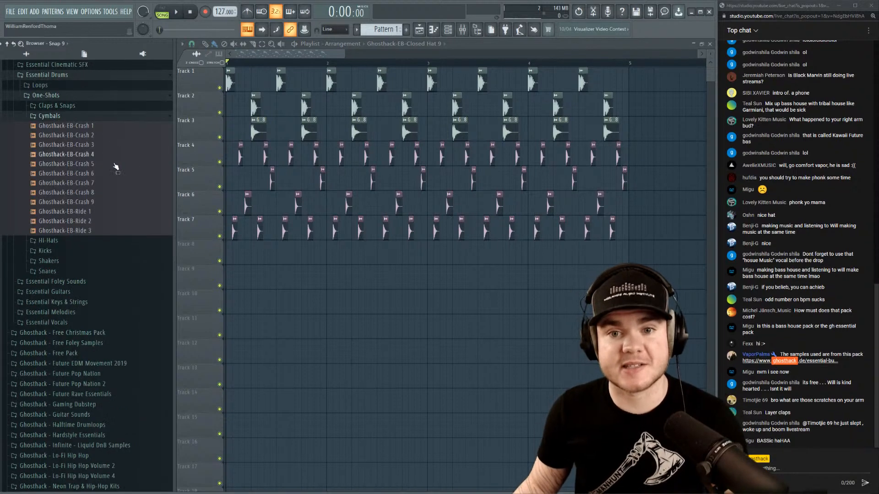
click(94, 164)
click(100, 185)
click(94, 193)
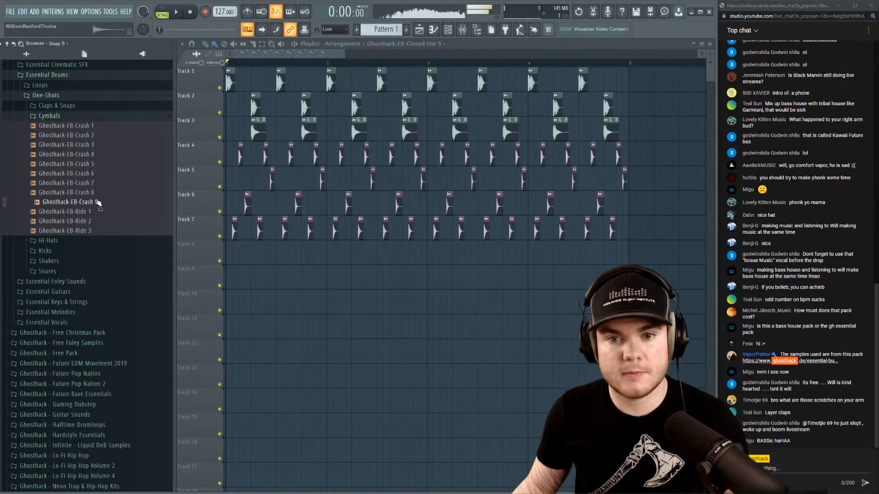
drag(94, 194, 229, 251)
Lower the Crash 8 channel volume while the pattern plays.
key(space)
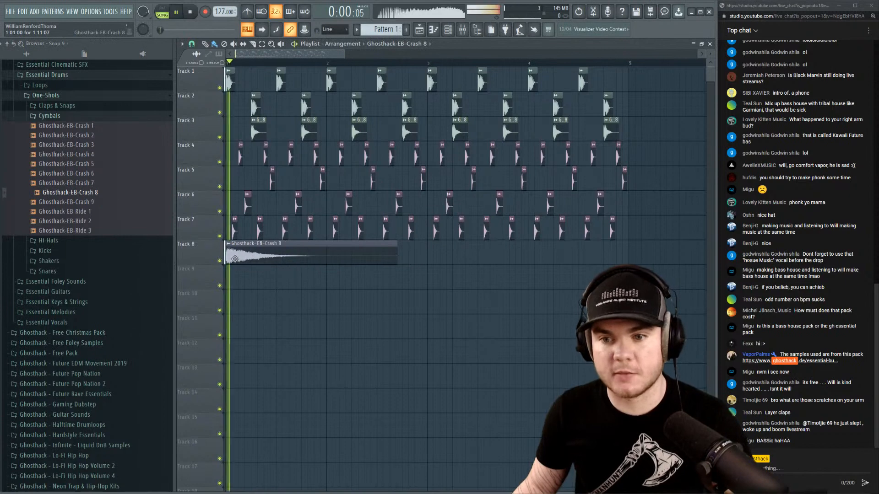
double_click(248, 252)
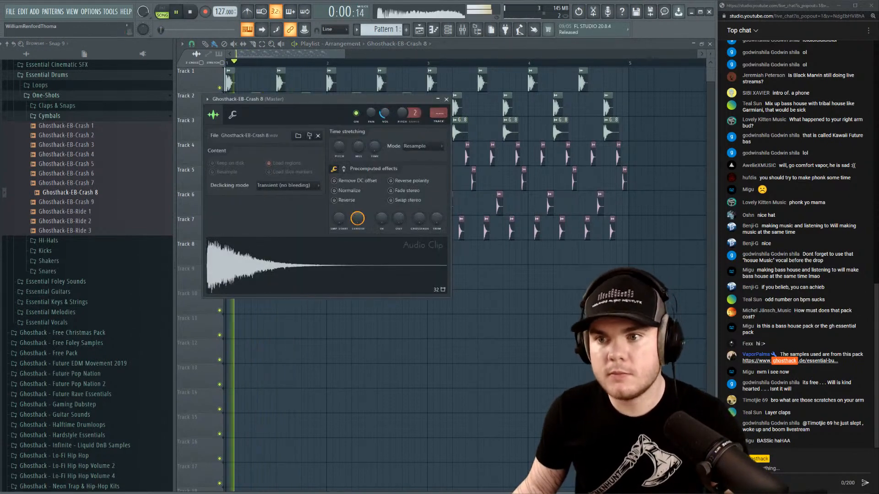
click(447, 99)
key(space)
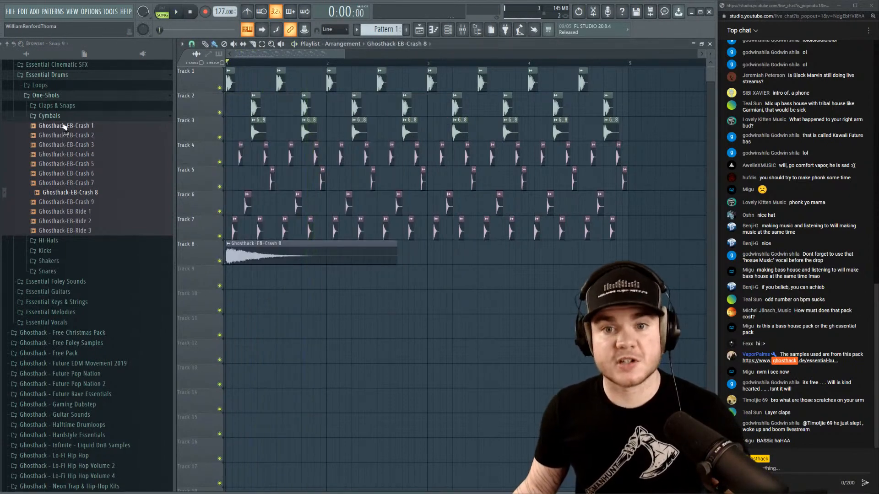
Look through the Essential Drums loop categories, collapse the folders and play back the beat with the crash.
click(59, 117)
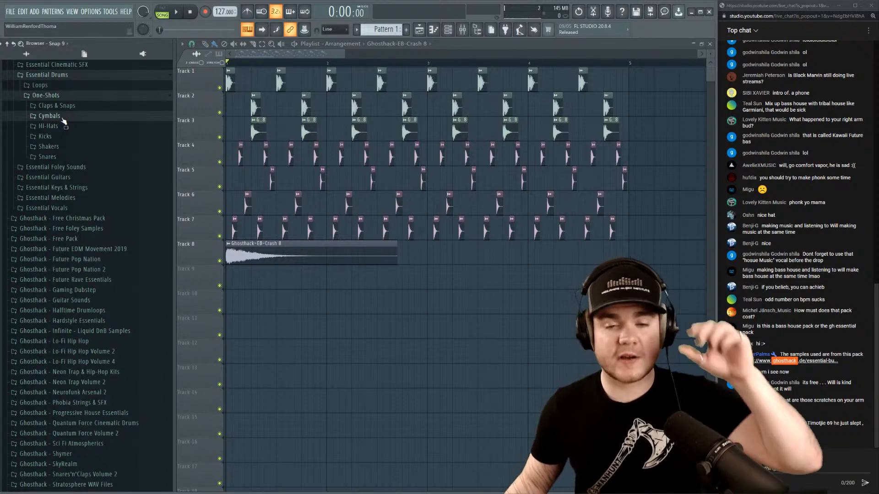
click(56, 96)
click(55, 86)
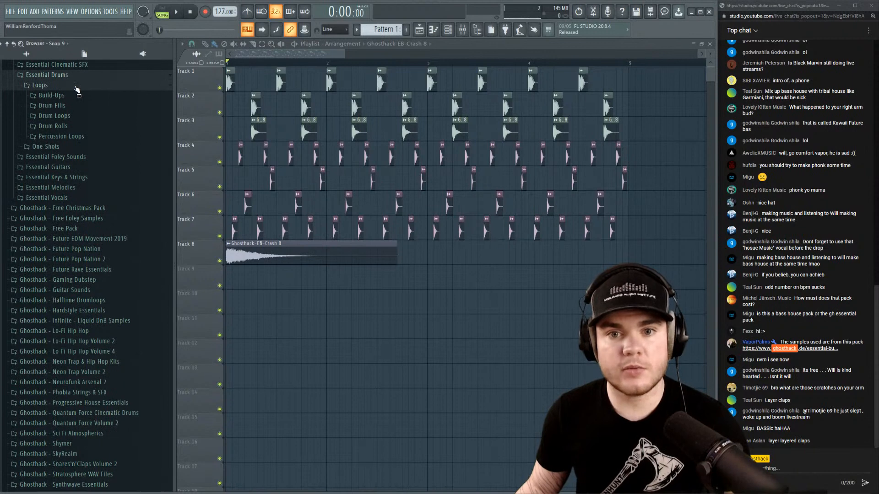
click(76, 87)
click(56, 79)
scroll(102, 227, up, 6)
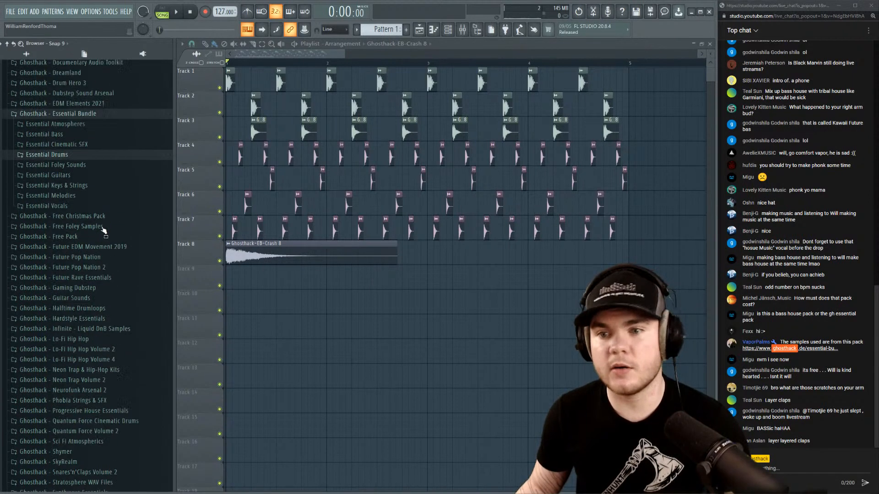
key(space)
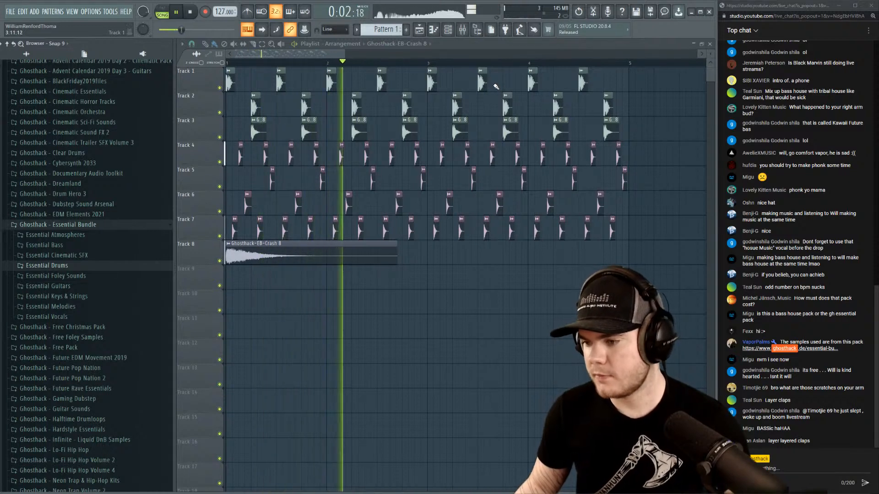
key(space)
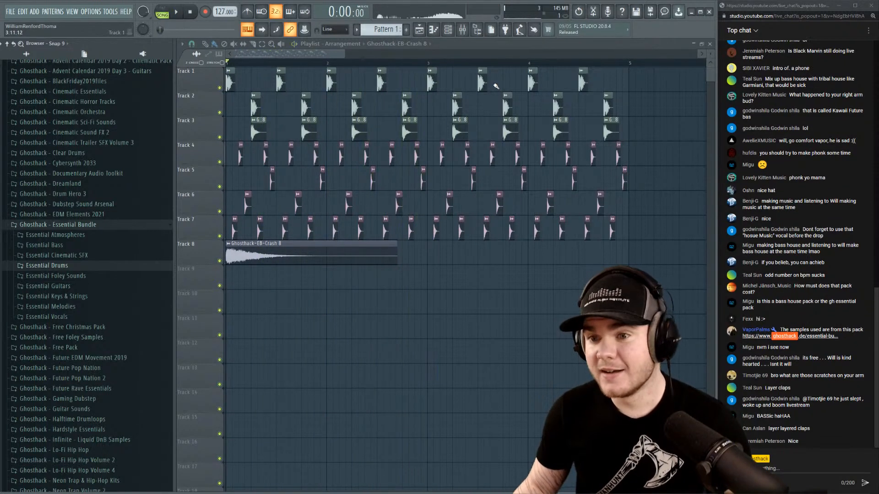
Select the hat and crash clips on Tracks 4 to 8 and shift them down one track, leaving Track 4 empty.
drag(681, 320, 117, 161)
key(shift+Down)
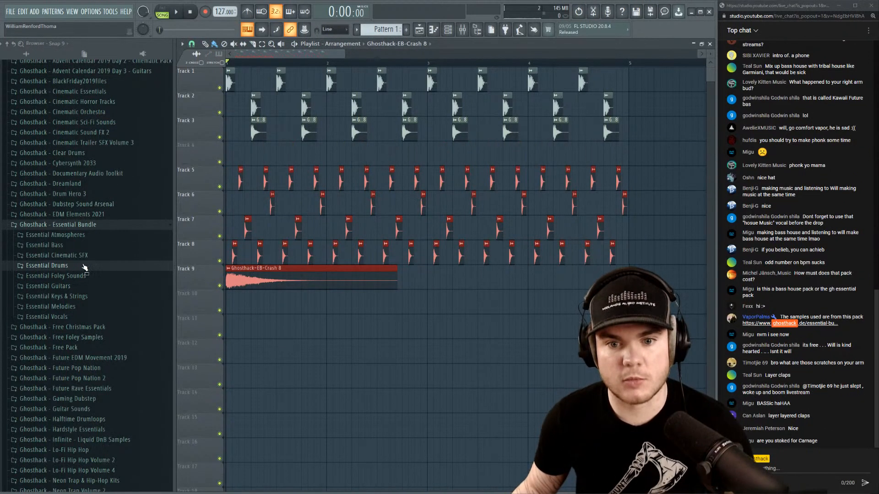
Collapse the Essential Bundle and open the 20 Snares & Claps folder of the Ghosthack Riddim Pack (BF Bundle 2).
click(58, 225)
scroll(63, 225, down, 12)
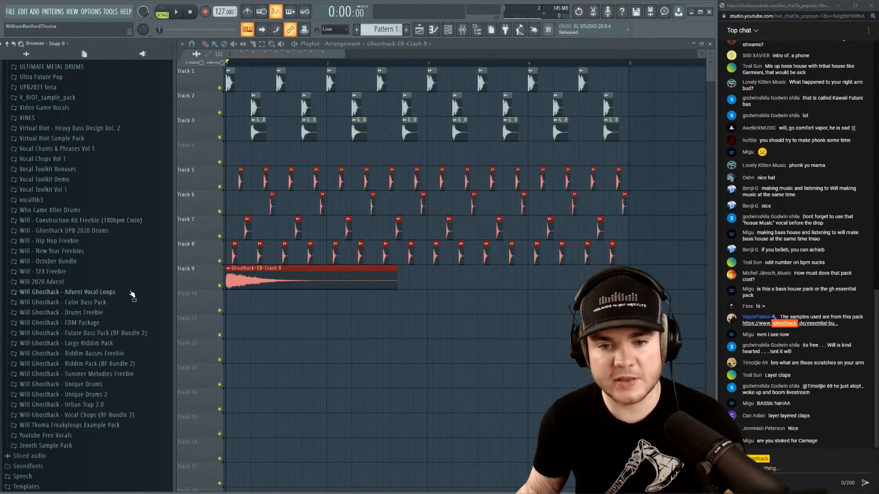
click(121, 363)
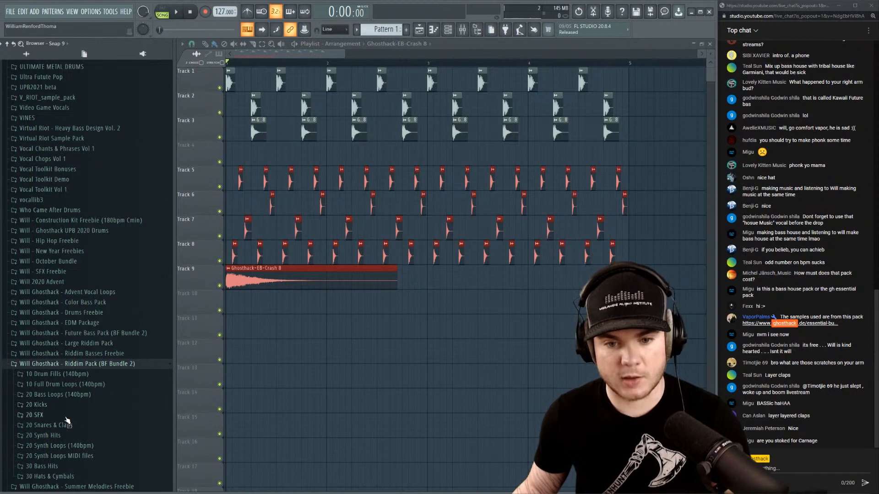
scroll(71, 412, down, 3)
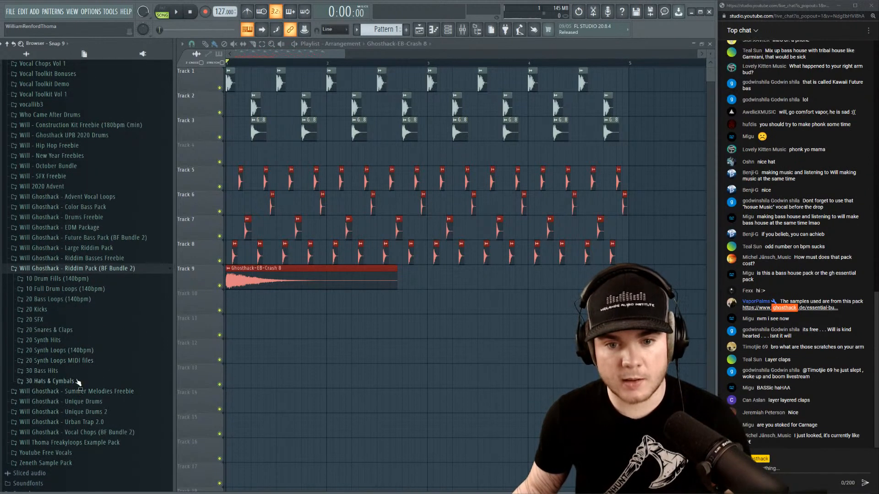
click(78, 330)
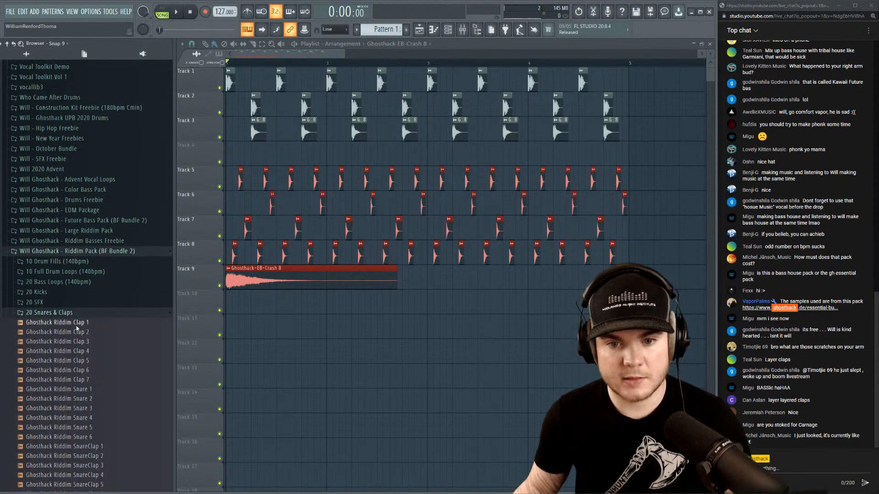
Audition Ghosthack Riddim Claps 7 down to 1 and replay Clap 3.
scroll(99, 273, down, 4)
click(87, 286)
click(88, 277)
click(88, 267)
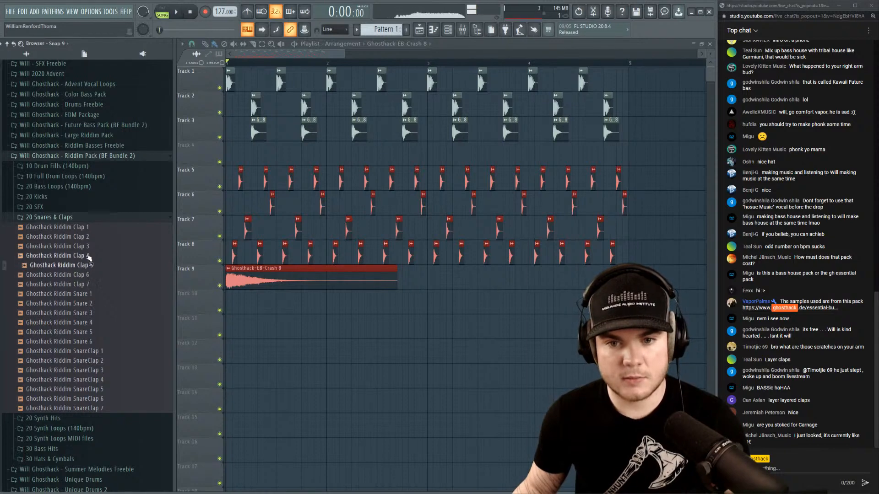
click(89, 257)
click(90, 248)
click(90, 238)
click(93, 230)
click(91, 248)
Audition Ghosthack Riddim Snare 2 and the SnareClaps, and place SnareClap 3 on Track 4 at the first clap.
click(93, 305)
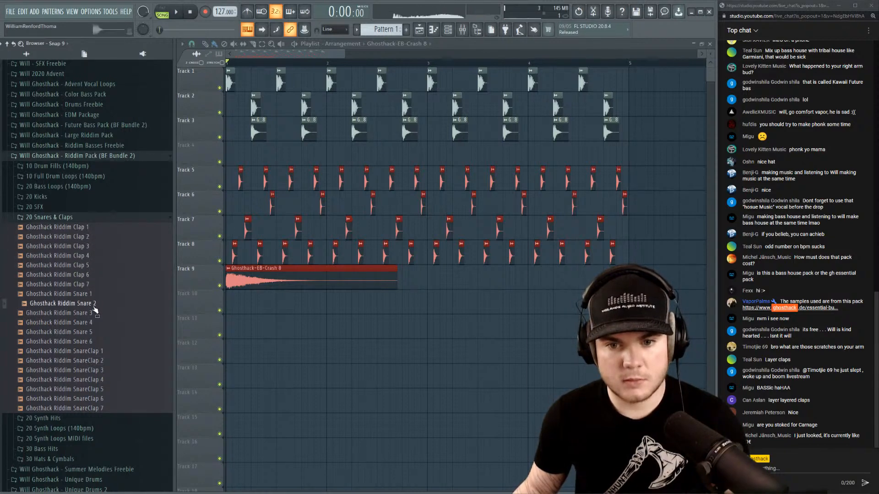
click(98, 353)
click(98, 363)
click(99, 371)
click(100, 380)
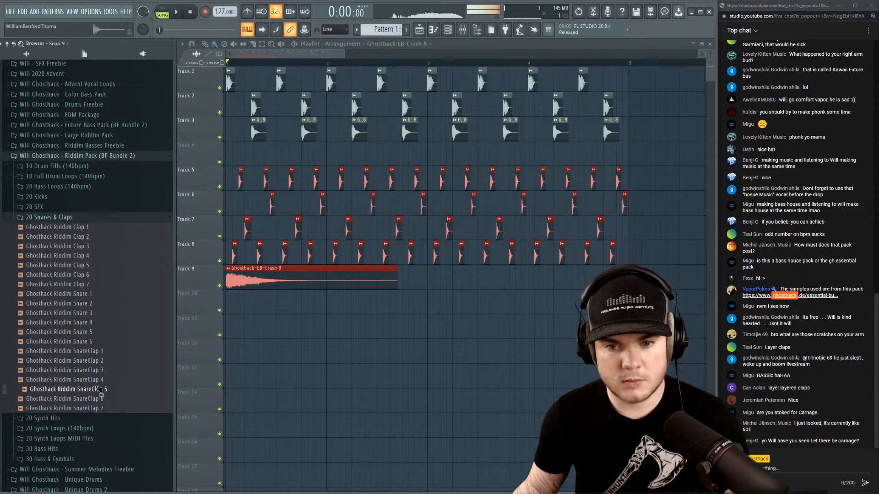
drag(100, 371, 254, 159)
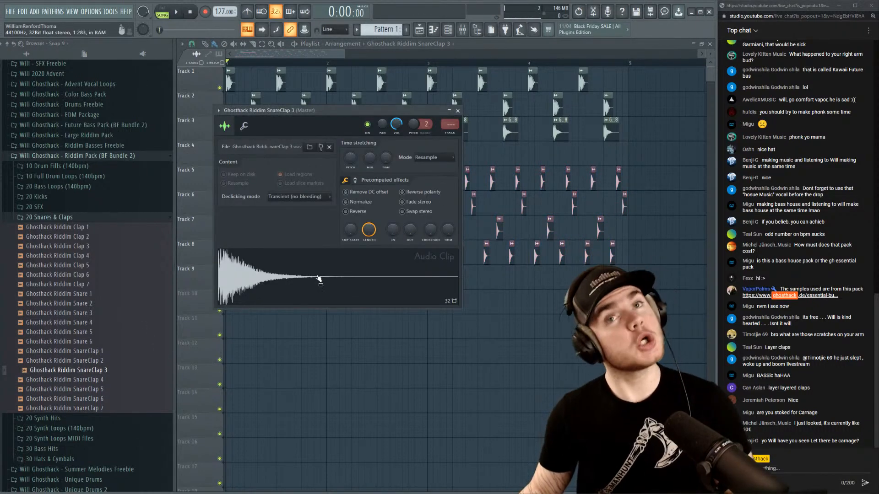
Set the declicking mode of SnareClap 3 to Smooth (bleeding) and close its channel settings.
click(317, 277)
click(297, 197)
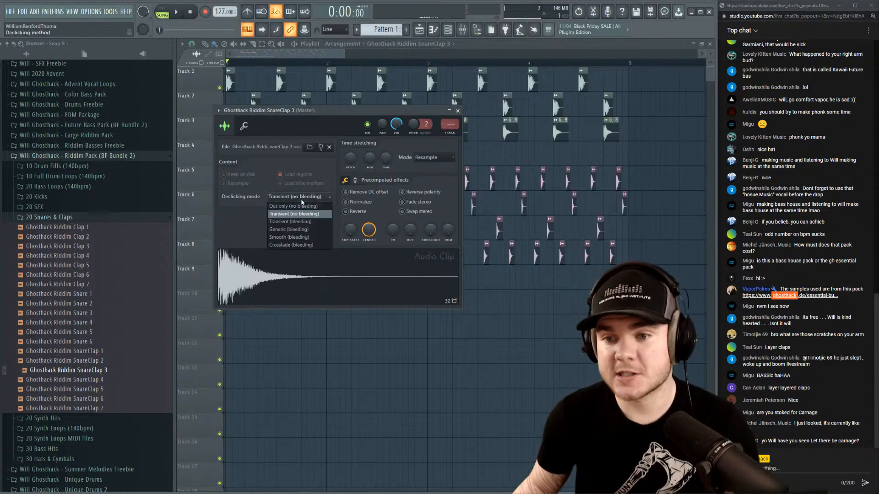
click(298, 237)
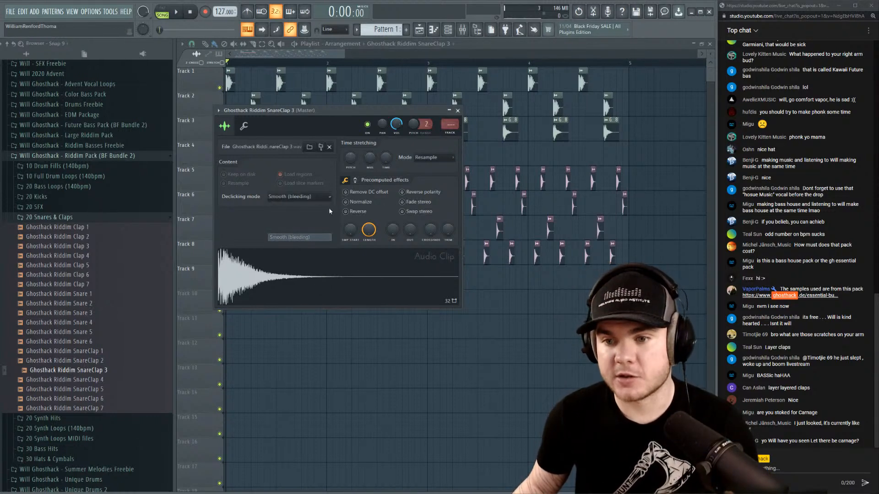
click(458, 111)
Move the SnareClap 3 clip to line up with the second clap in bar 1 and play back the beat.
scroll(252, 62, up, 4)
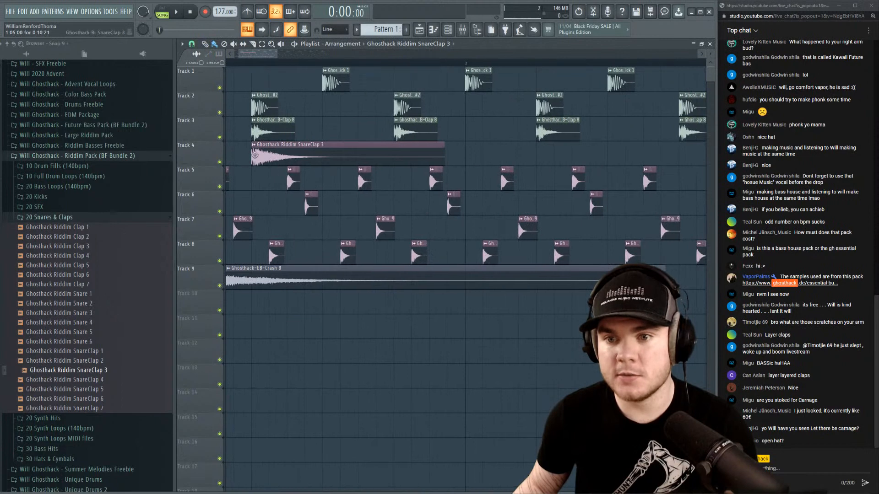
drag(252, 154, 410, 155)
key(space)
key(space)
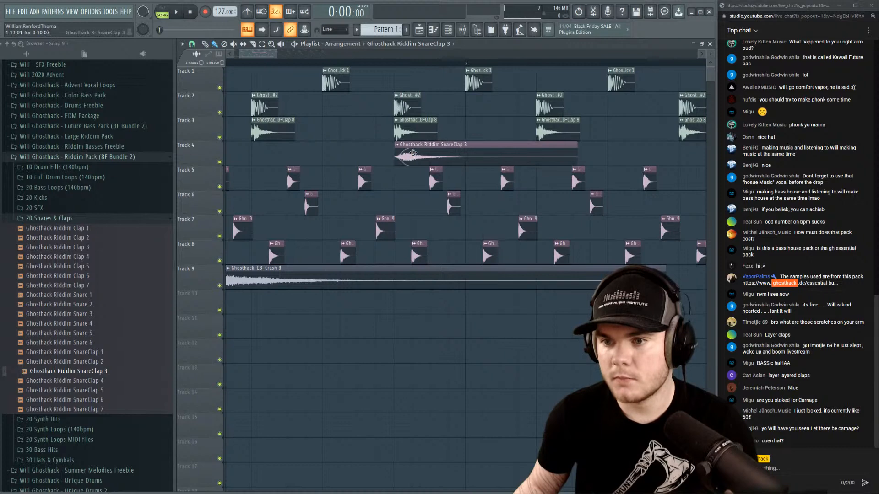
Add a fade-out to SnareClap 3 in its channel settings and reset its channel volume while previewing the beat.
double_click(414, 153)
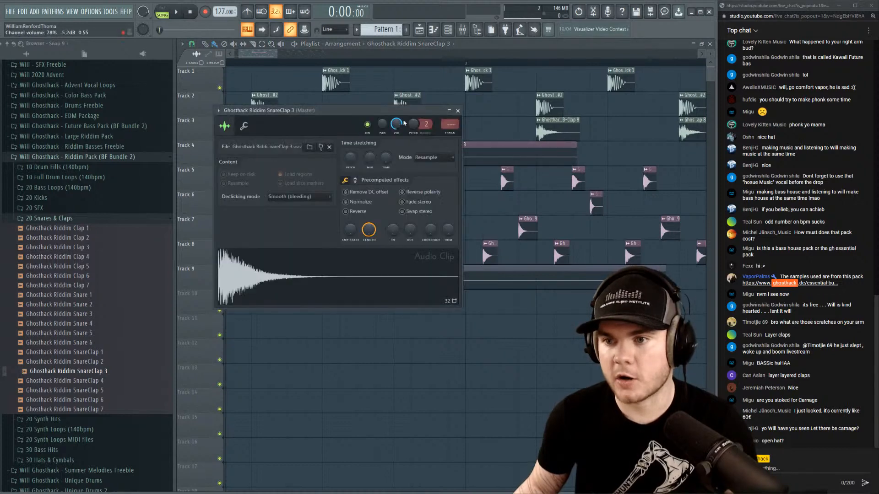
drag(411, 230, 410, 215)
key(space)
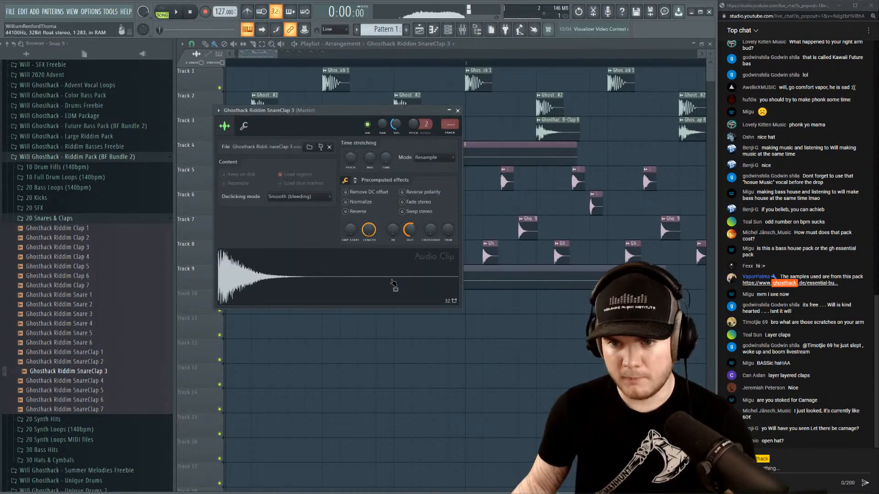
key(space)
key(space)
right_click(396, 124)
click(408, 128)
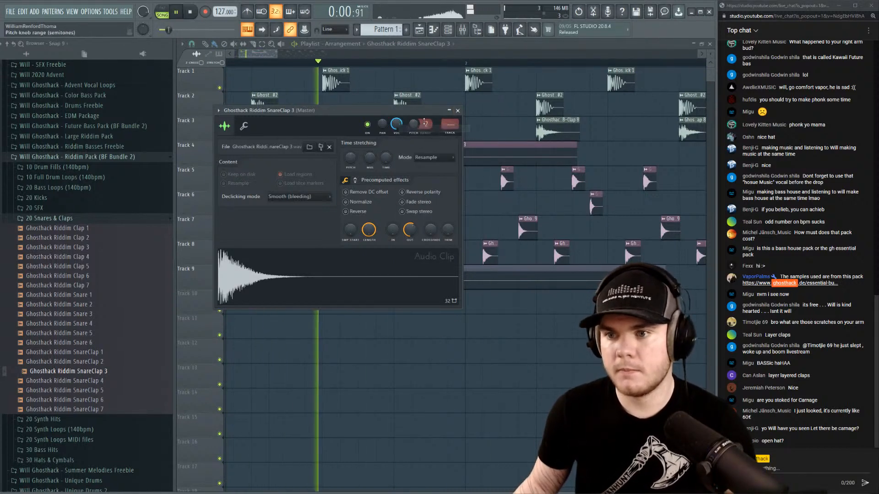
Route SnareClap 3 to mixer track 2, fine-tune its fade-out and close the channel settings.
drag(450, 127, 449, 121)
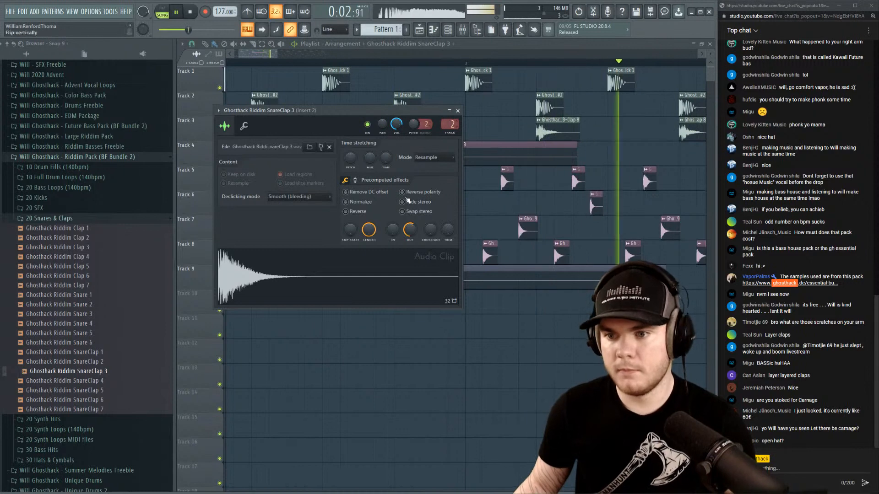
key(space)
key(space)
drag(411, 230, 411, 225)
click(457, 110)
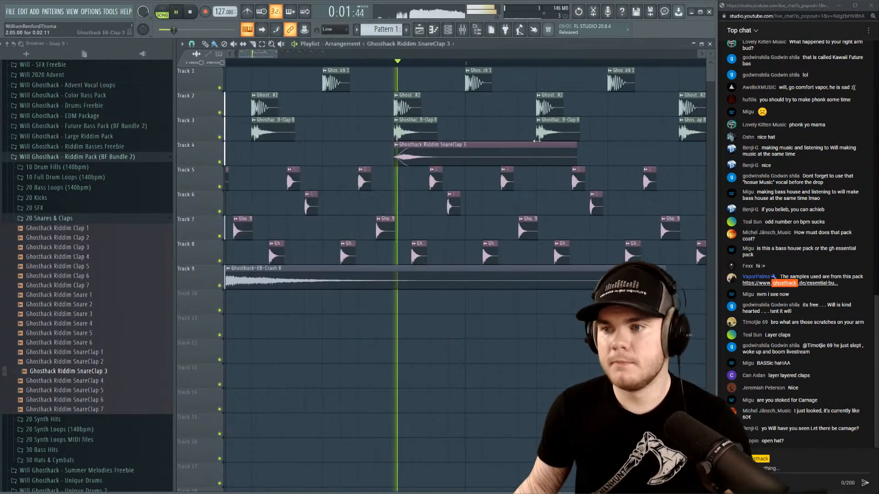
Shorten the SnareClap 3 clip on Track 4 to about one beat and play it back.
drag(574, 143, 464, 144)
key(space)
key(space)
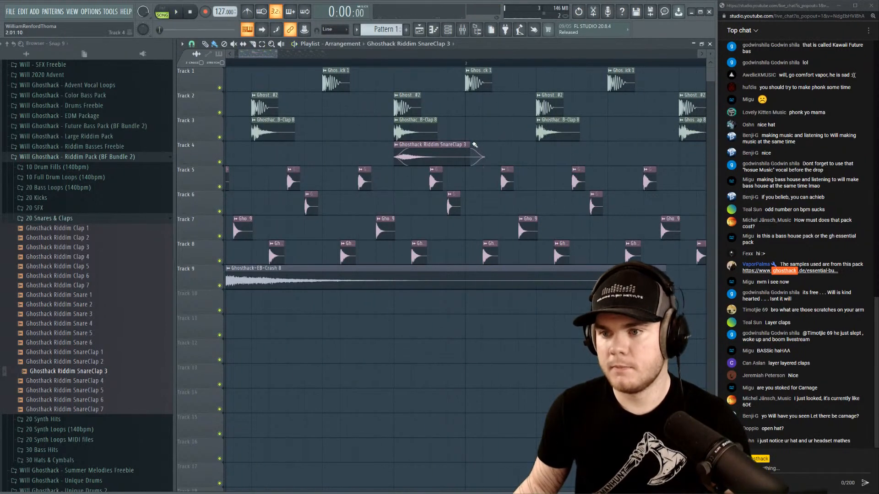
Duplicate the SnareClap 3 clip on Track 4 onto the last clap of each of the four bars and play back the beat.
scroll(442, 68, down, 1)
scroll(442, 69, down, 2)
key(space)
drag(328, 157, 446, 157)
mouse_move(508, 157)
mouse_down()
mouse_move(316, 156)
mouse_move(562, 147)
mouse_up()
scroll(511, 64, down, 1)
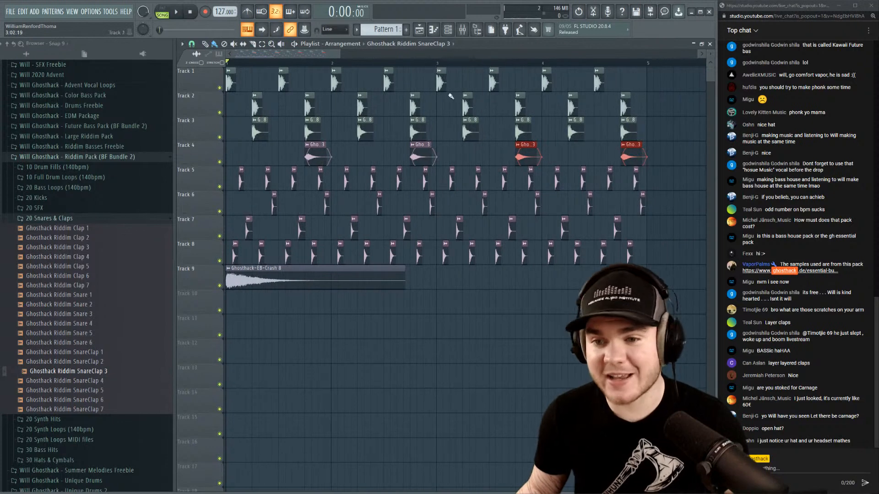
click(499, 379)
right_click(500, 379)
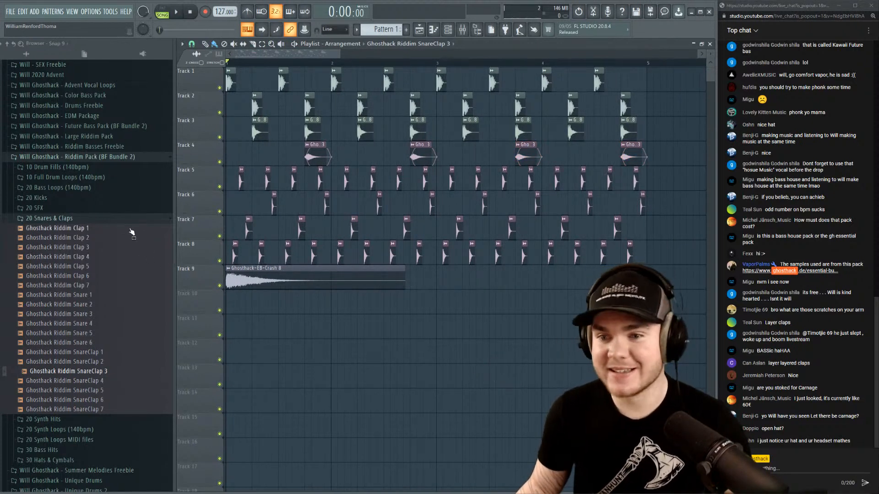
key(space)
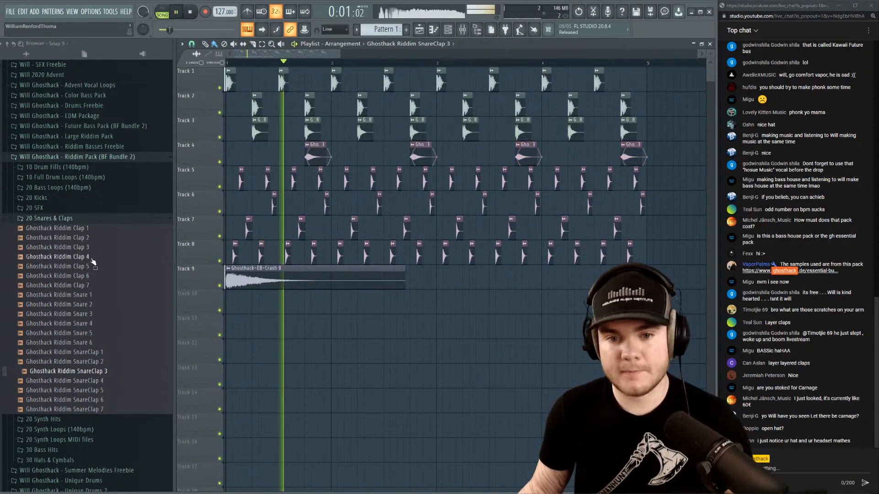
key(space)
Audition Ghosthack Riddim Claps 1 to 7 and place Clap 6 on Track 11.
click(87, 228)
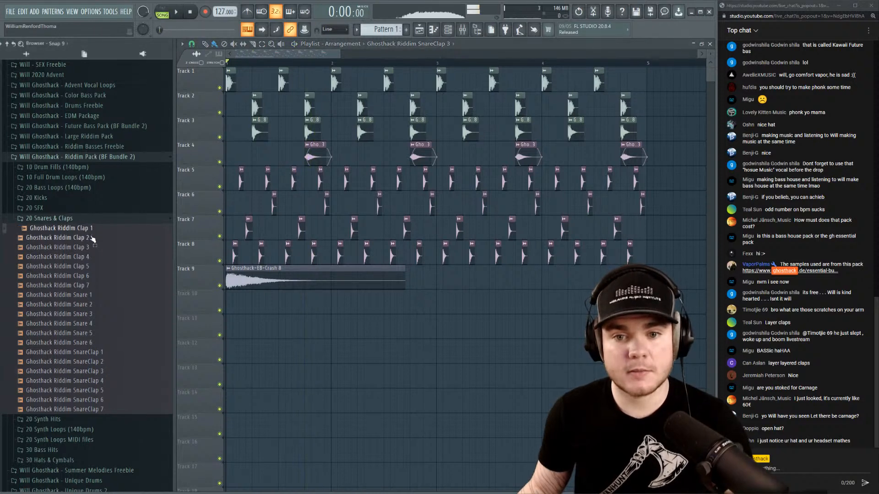
click(87, 237)
click(87, 247)
click(87, 256)
click(87, 267)
click(87, 276)
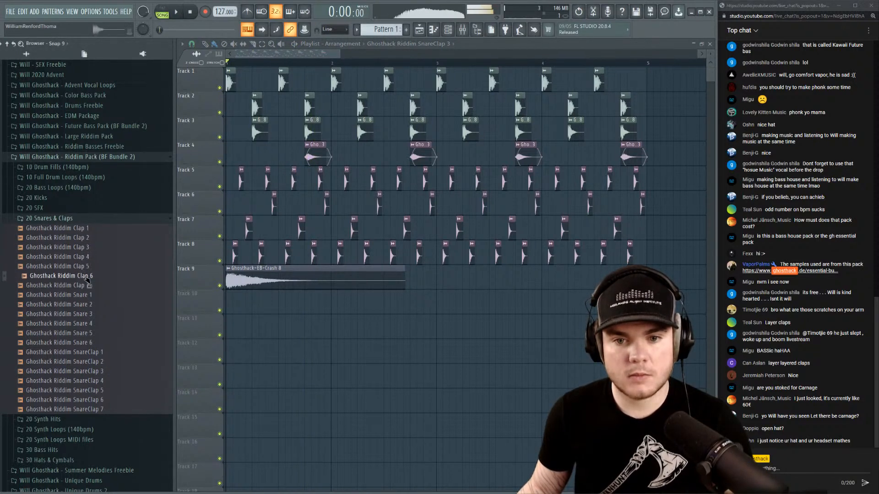
click(87, 285)
click(87, 275)
drag(87, 275, 277, 321)
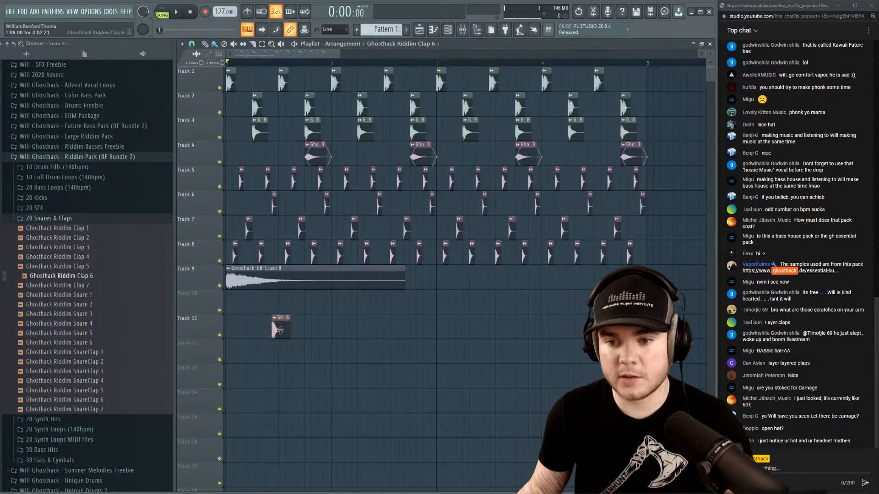
Reverse the Clap 6 sample and lower its channel volume to about 45%.
double_click(280, 331)
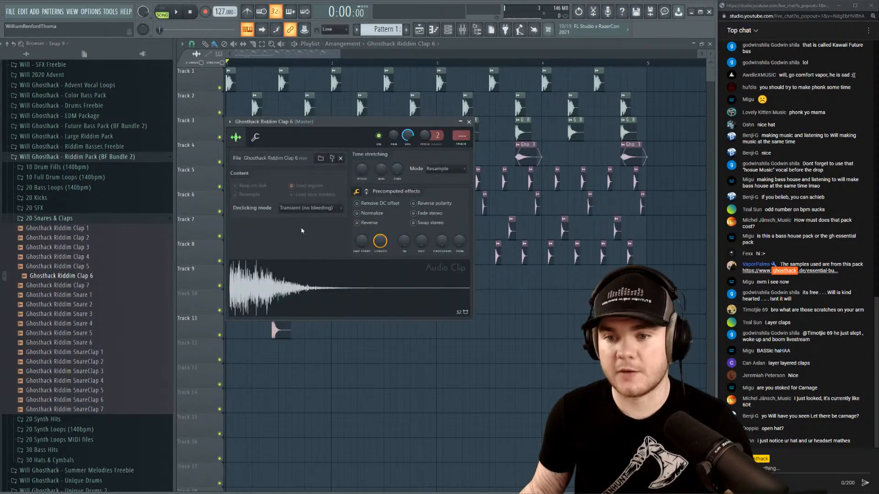
click(358, 223)
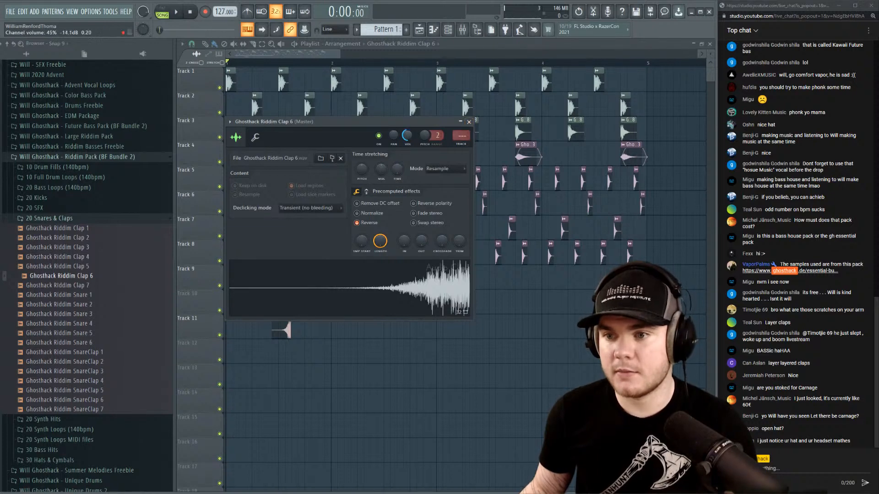
key(space)
click(469, 122)
key(space)
Move the reversed Clap 6 so it ends on the last clap of bar 2, and play it back.
drag(284, 325, 581, 323)
key(space)
scroll(289, 325, up, 3)
scroll(587, 50, up, 3)
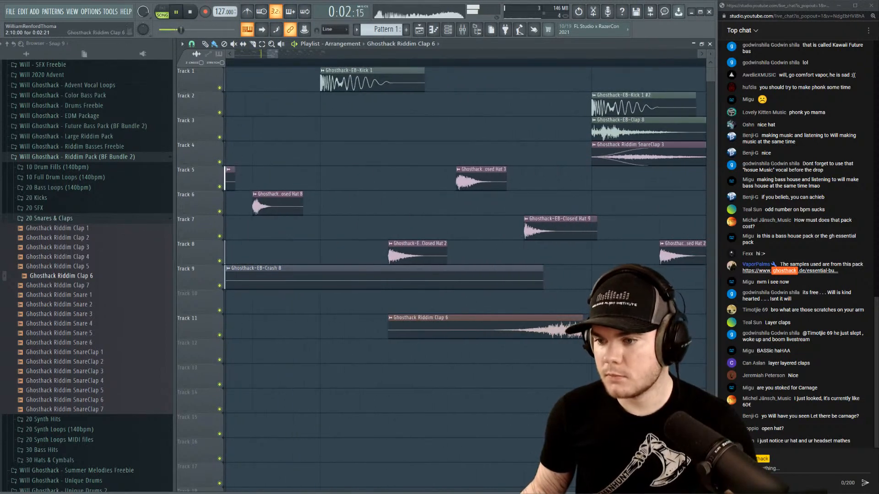
key(space)
scroll(503, 340, down, 5)
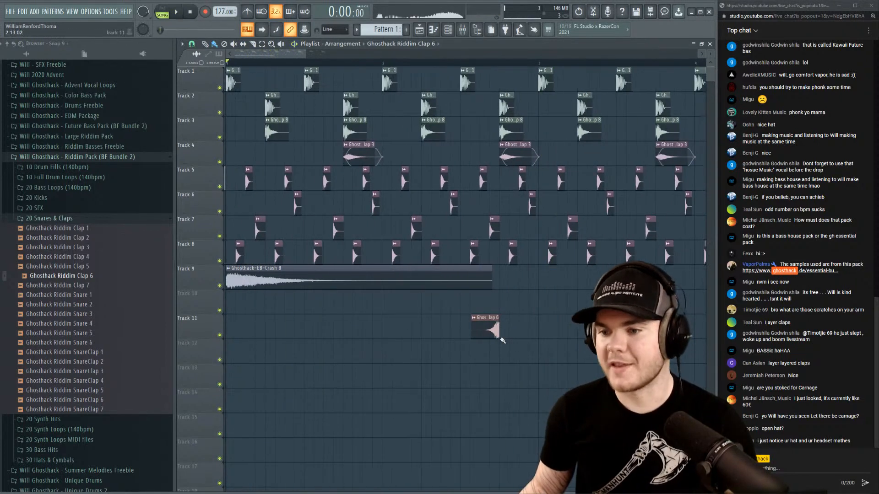
Copy the reversed Clap 6 to the same position in bar 4 and move both clips up to Track 10.
click(478, 317)
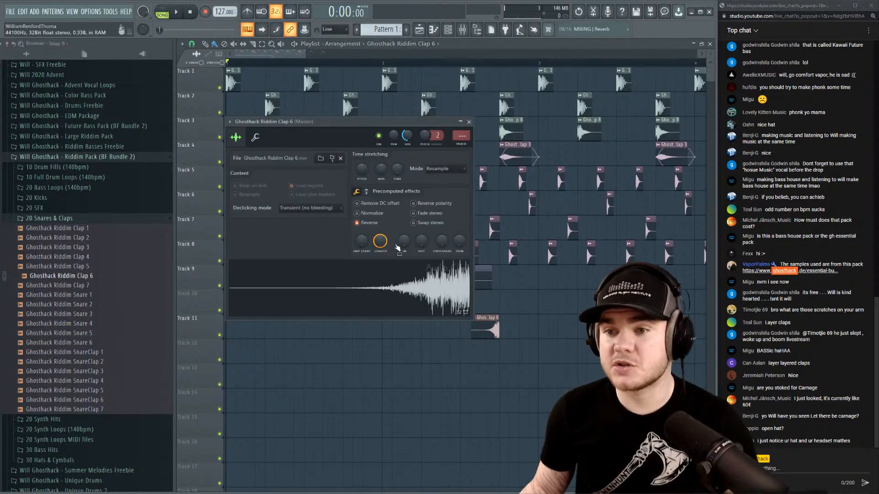
scroll(421, 72, down, 4)
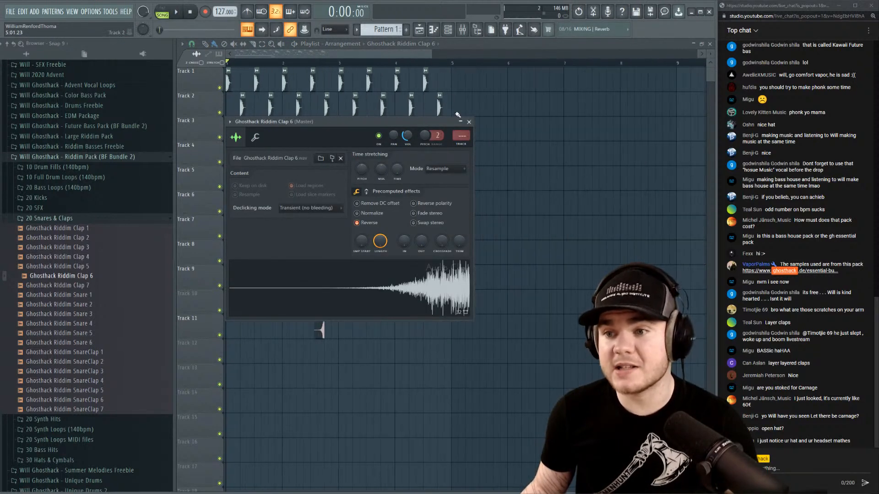
click(469, 122)
drag(373, 352, 304, 328)
key(shift+Up)
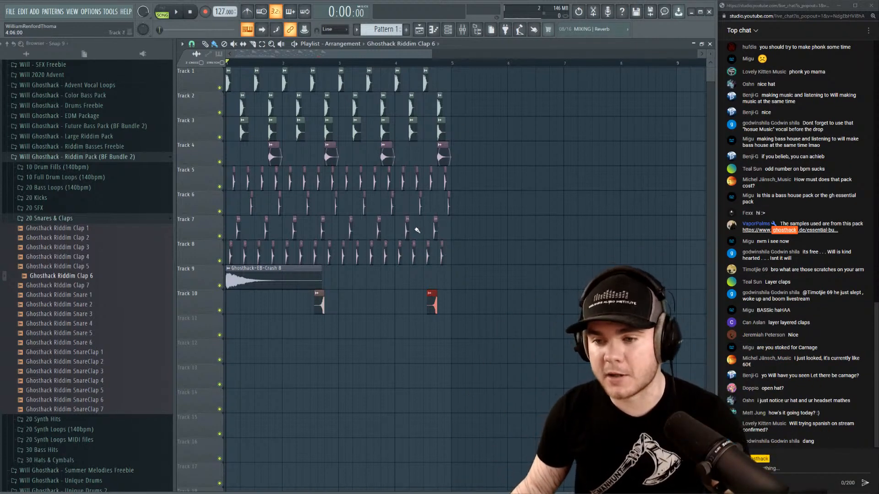
Reorder the lower tracks so the reversed claps sit on Track 9 and the crash on Track 10.
drag(314, 281, 314, 331)
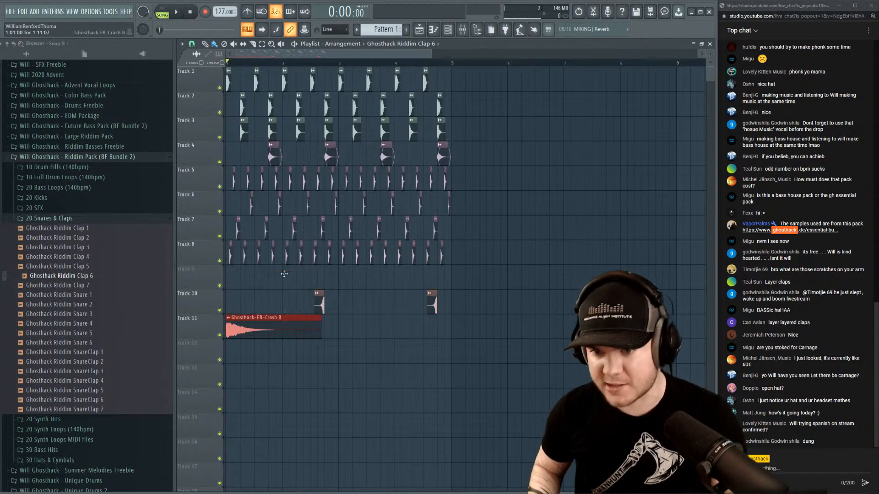
drag(481, 376, 233, 296)
key(shift+Up)
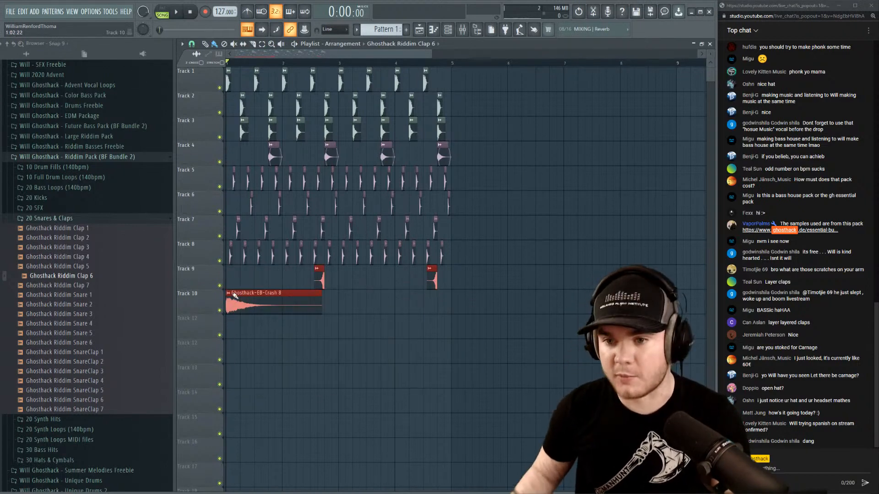
click(482, 281)
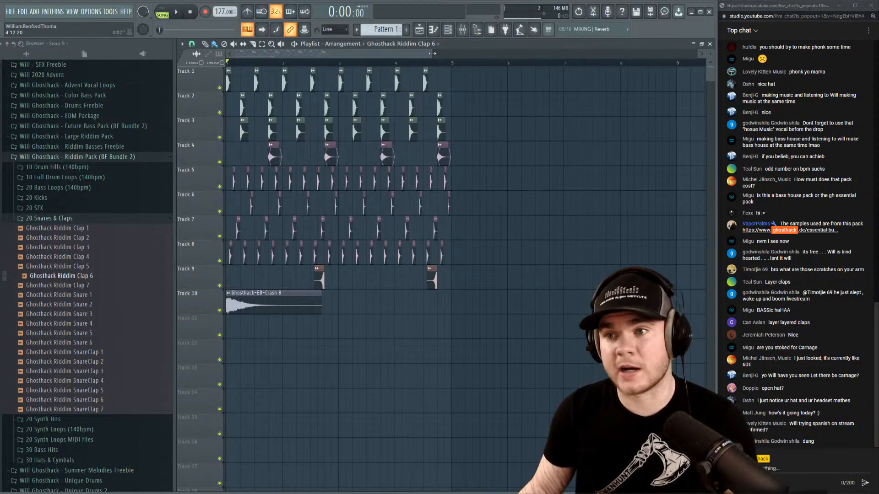
drag(432, 54, 340, 65)
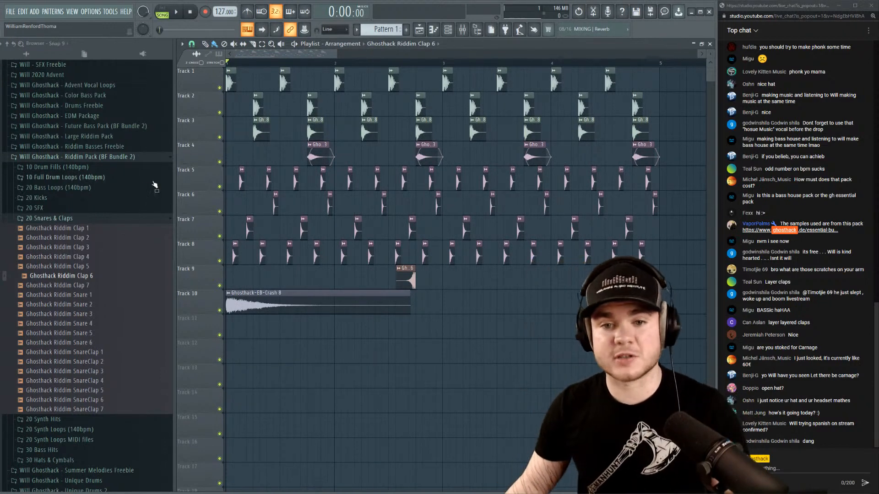
Collapse the 20 Snares & Claps and Riddim Pack folders and reduce the playlist track height.
click(63, 219)
click(64, 252)
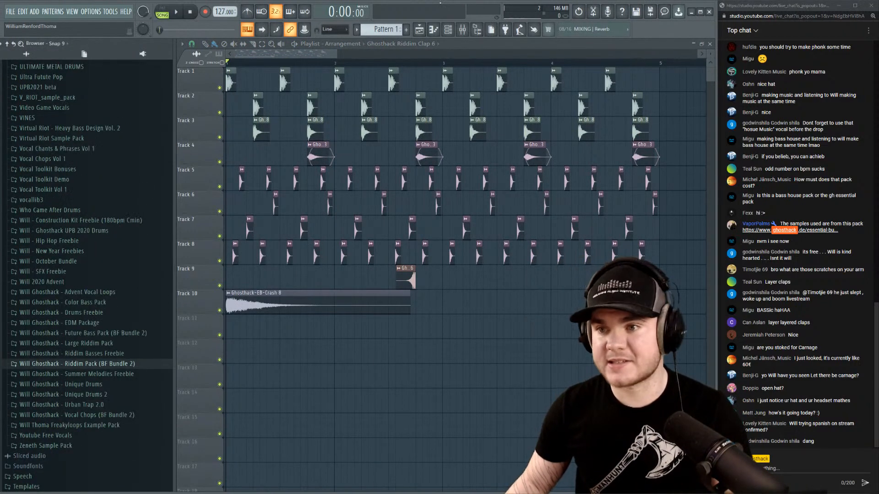
mouse_move(712, 54)
mouse_down()
mouse_move(712, 69)
mouse_move(712, 59)
mouse_up()
Show the Unsorted group in the channel rack and replace its Sampler channel with Vital.
click(448, 29)
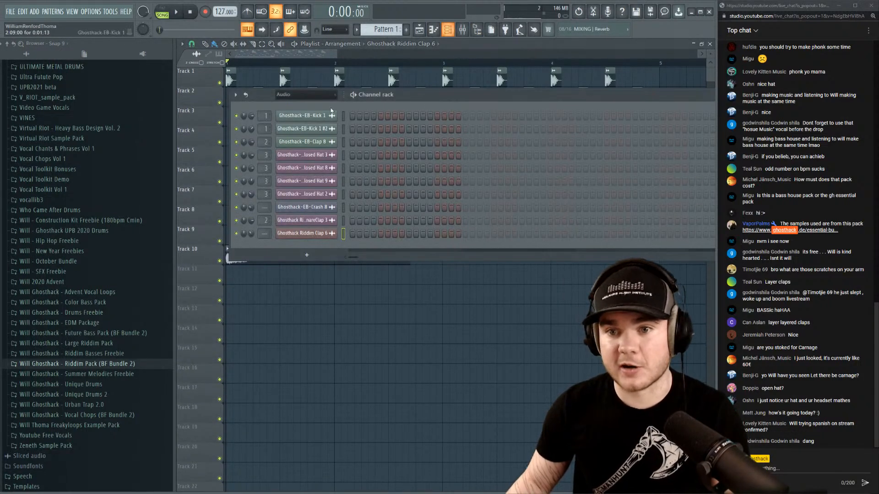
click(298, 98)
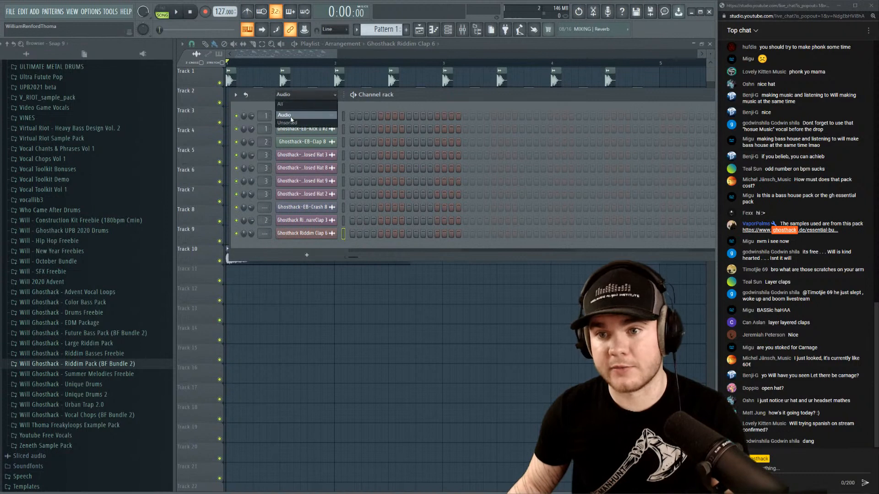
click(300, 122)
right_click(300, 123)
mouse_move(382, 178)
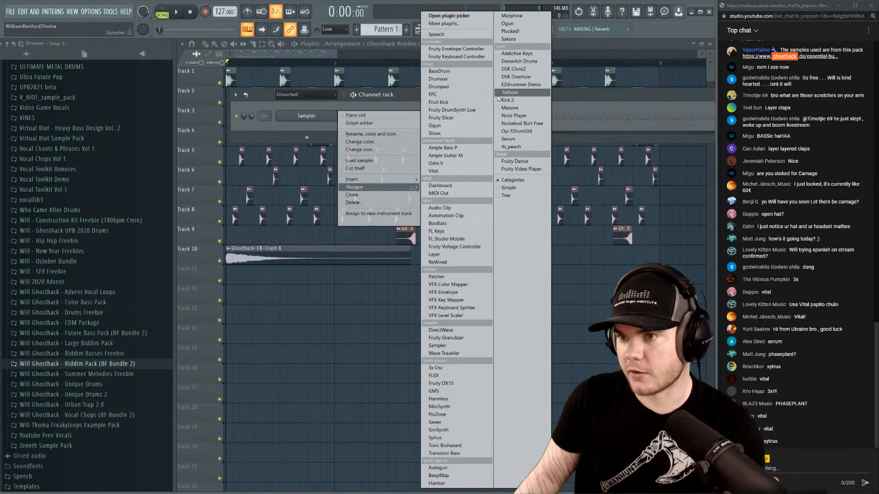
click(443, 172)
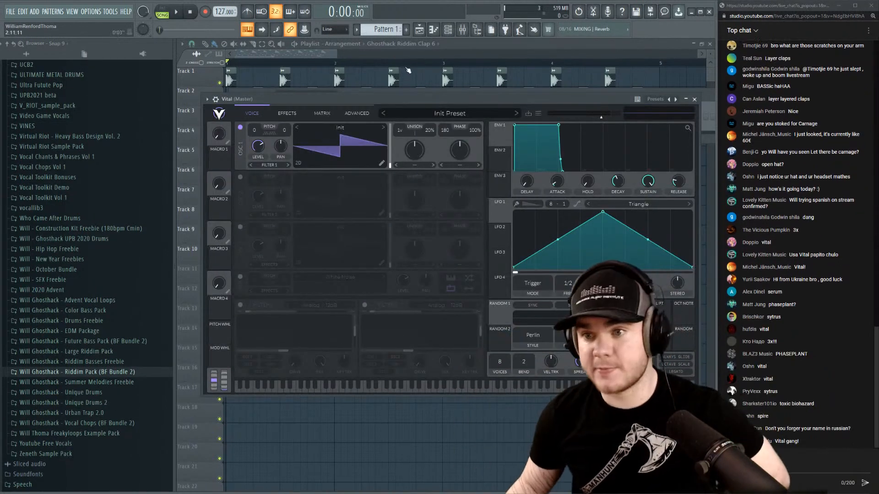
Hide the sample browser and move the Vital window over the start of the playlist.
drag(401, 100, 376, 57)
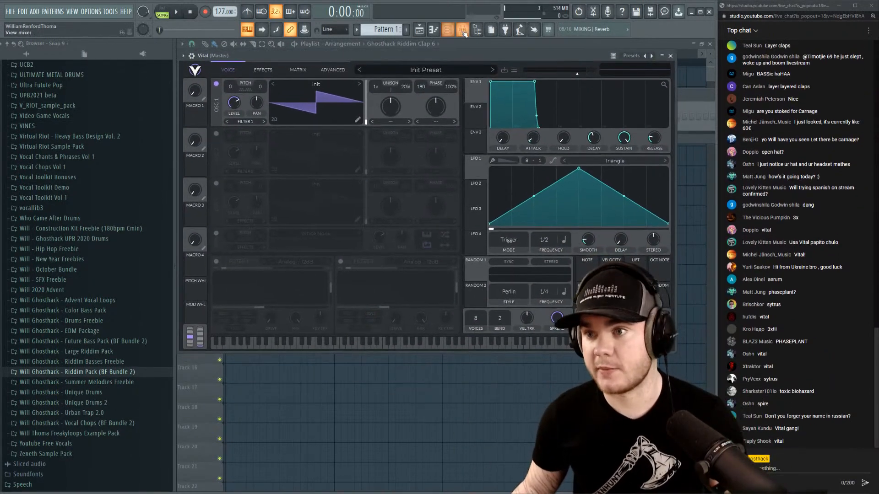
click(477, 30)
drag(323, 57, 375, 78)
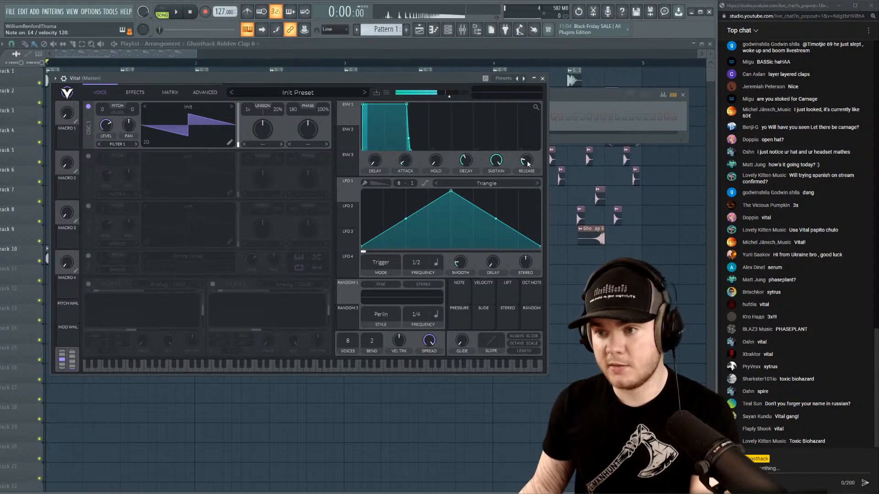
Set Envelope 1's release to about 0.033 s, load the Water Razor wavetable into oscillator 1 and raise its wave frame.
drag(526, 160, 528, 164)
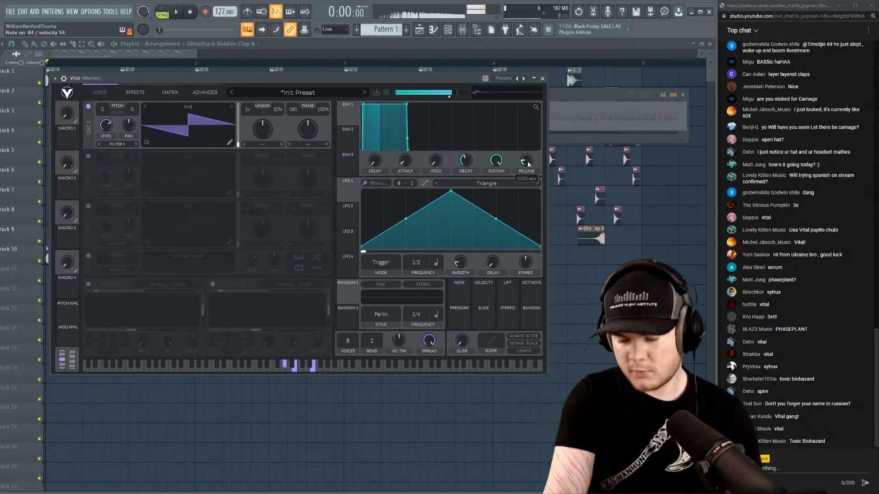
click(187, 107)
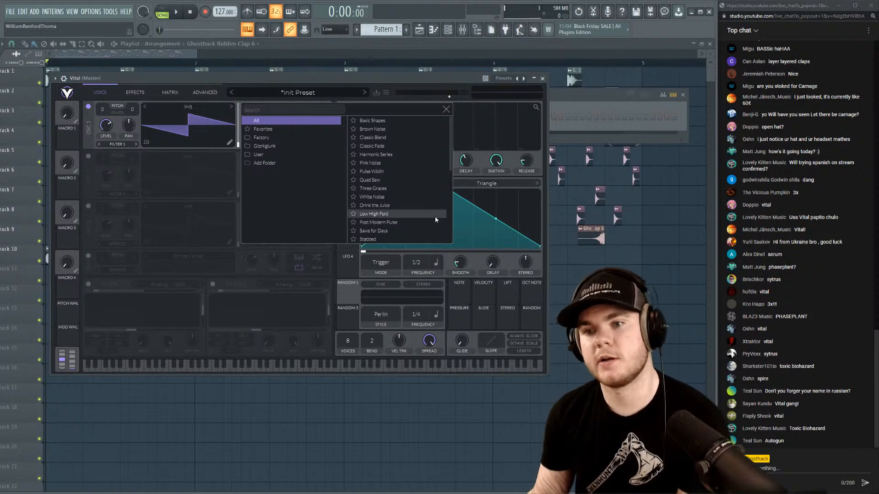
scroll(413, 171, down, 5)
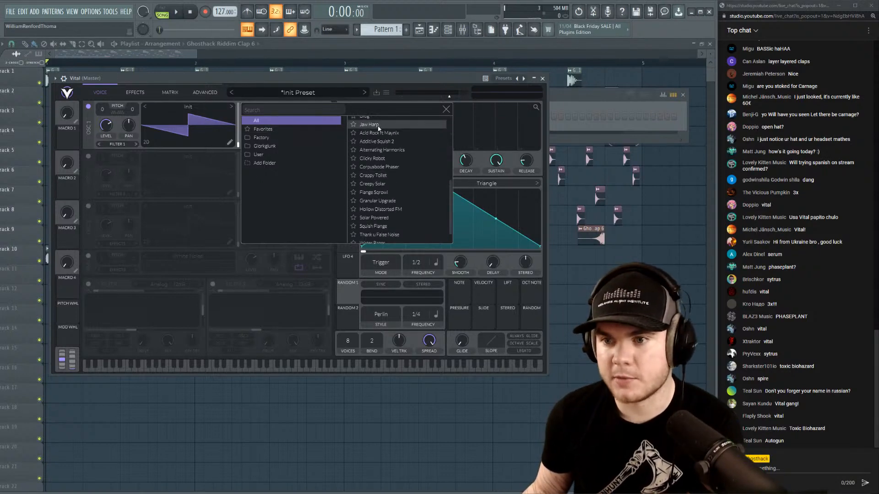
scroll(385, 196, down, 2)
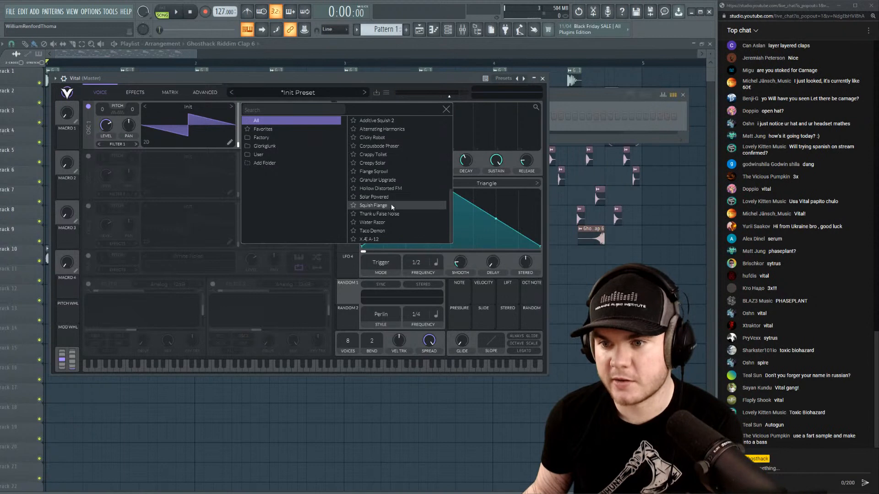
click(369, 226)
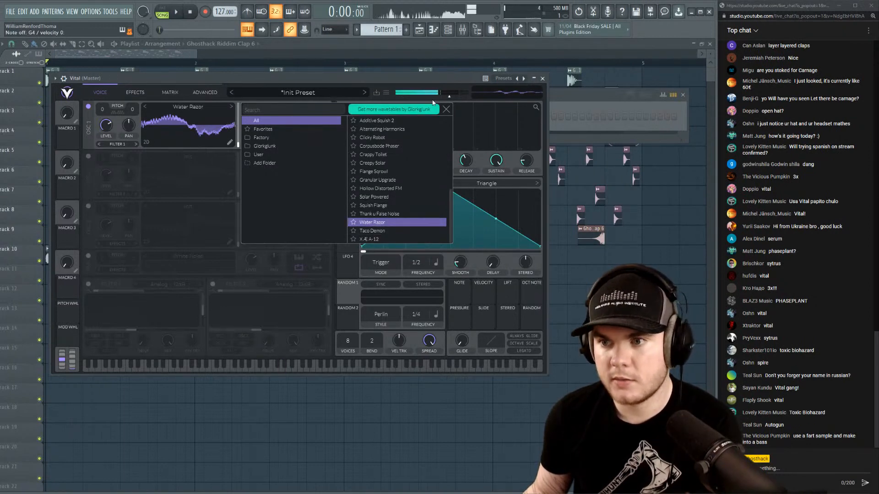
click(445, 108)
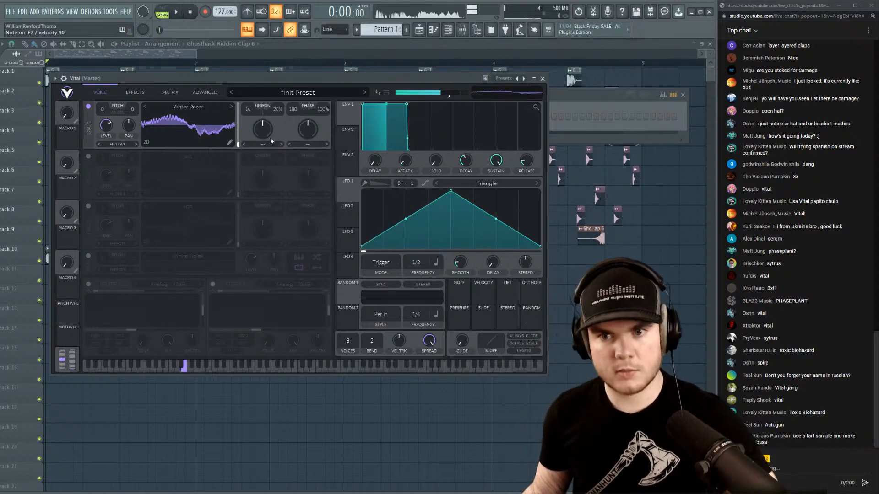
drag(238, 144, 243, 107)
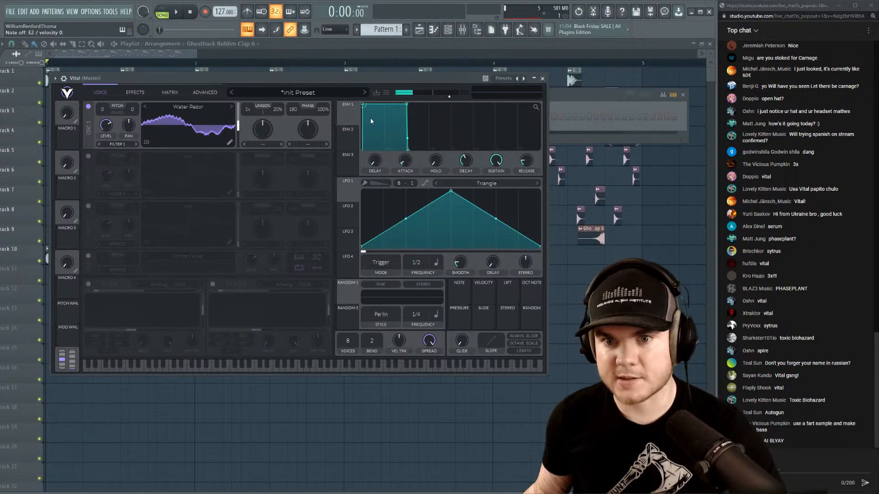
Route Vital to mixer track 10 and load a saved track state onto that insert.
click(64, 78)
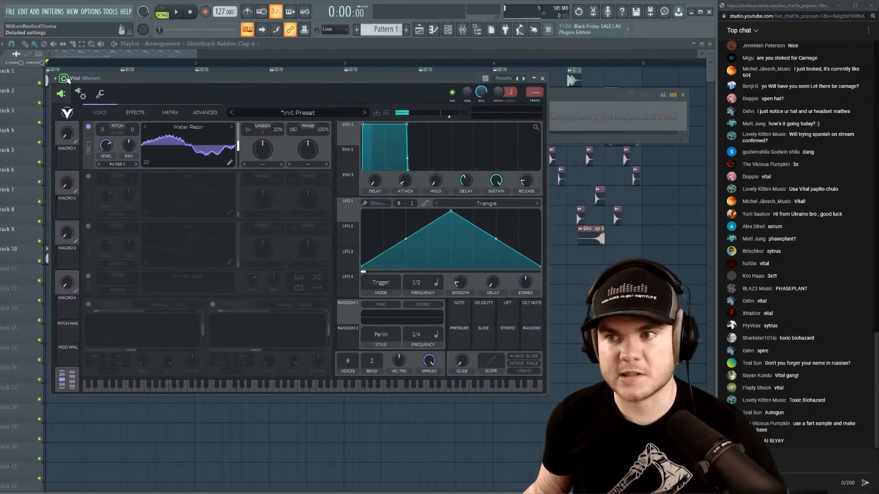
scroll(535, 92, up, 4)
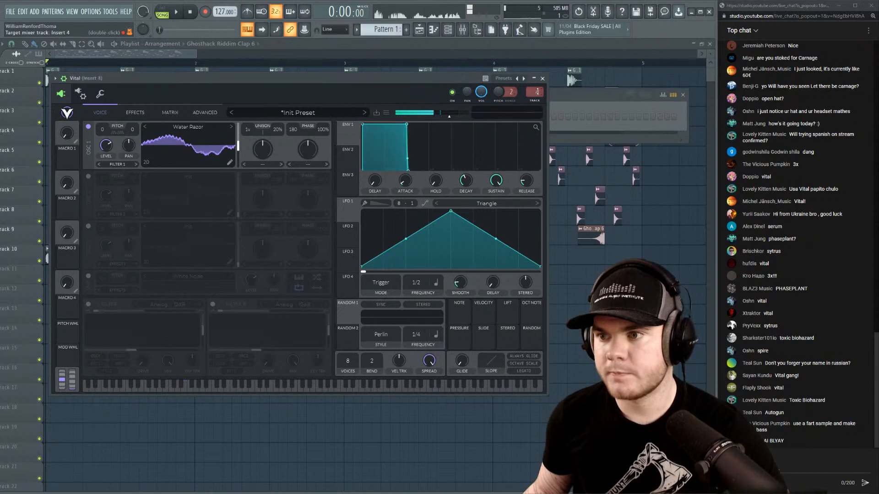
click(462, 28)
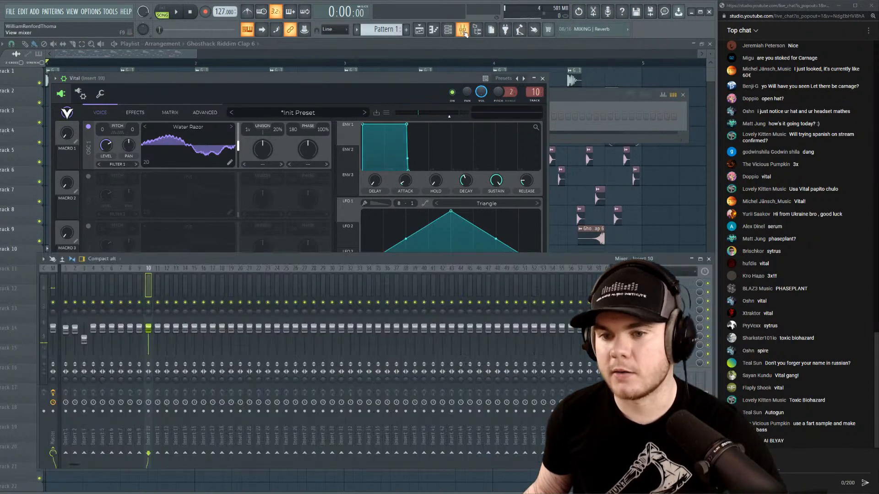
right_click(148, 283)
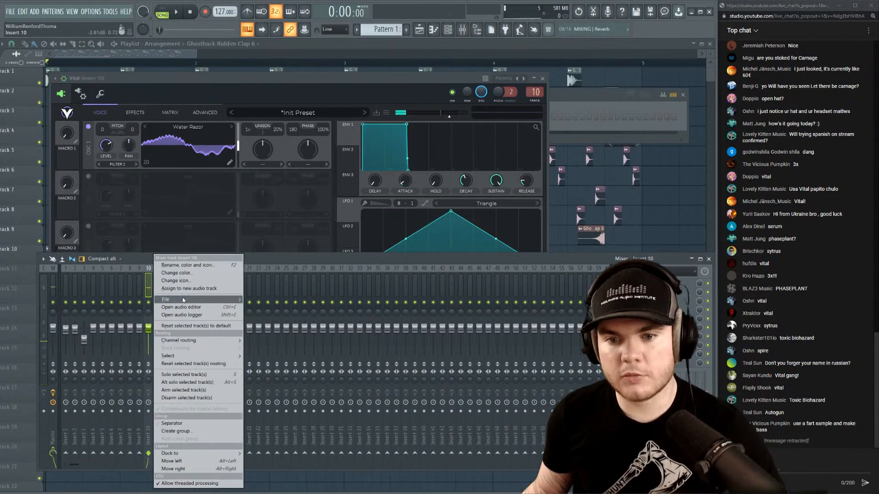
mouse_move(182, 300)
click(282, 457)
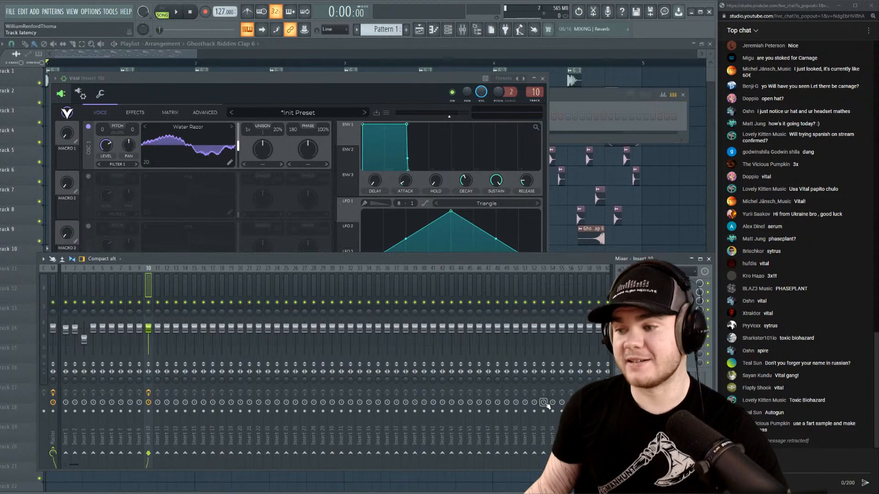
click(249, 84)
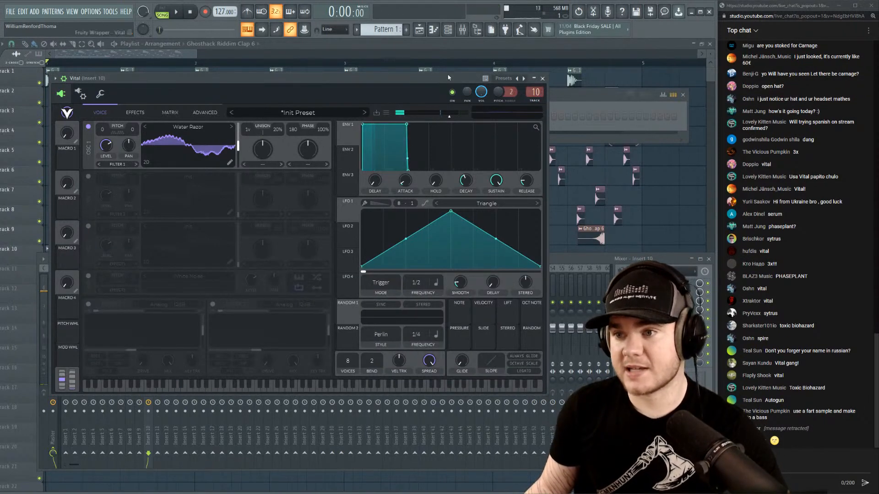
right_click(481, 90)
click(490, 93)
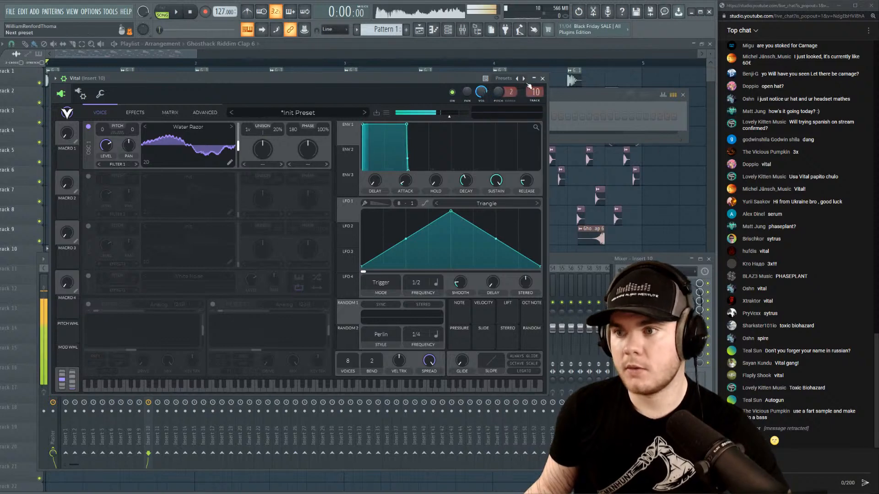
click(543, 79)
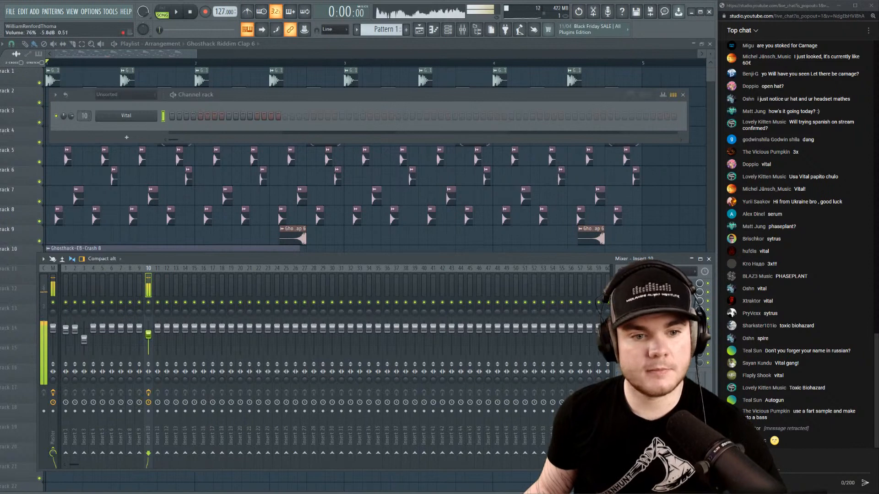
drag(148, 334, 149, 338)
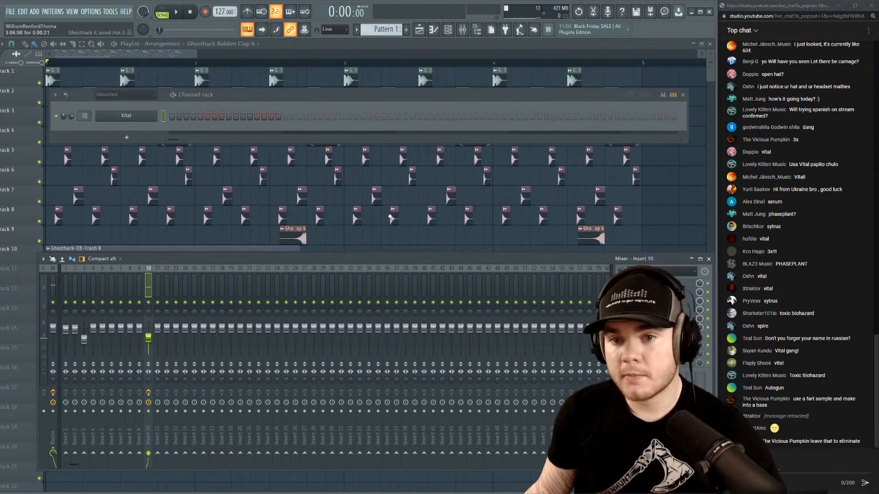
Set oscillator 1's wave frame to about 54 and modulate it with LFO 1 shaped as a rising ramp.
click(137, 116)
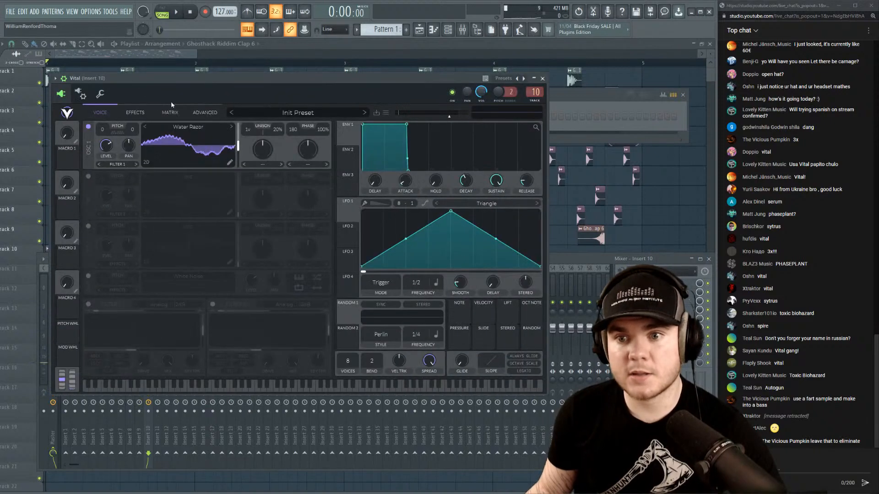
drag(238, 145, 238, 159)
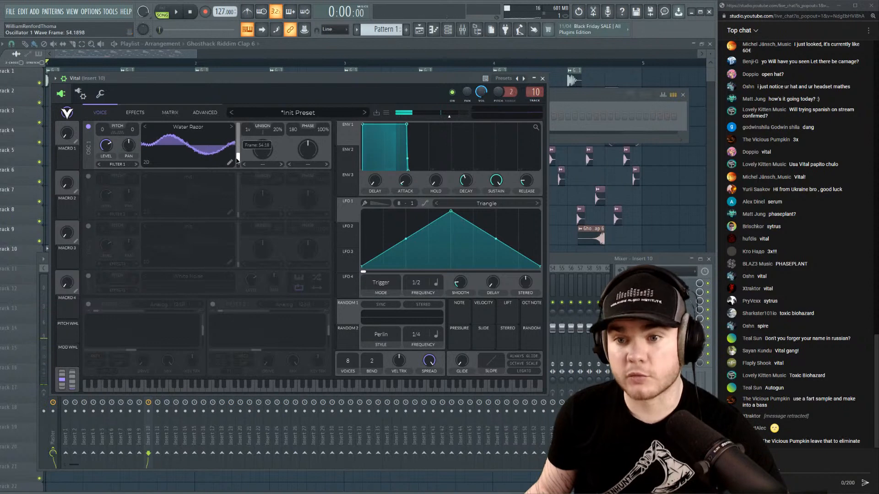
drag(451, 212, 569, 194)
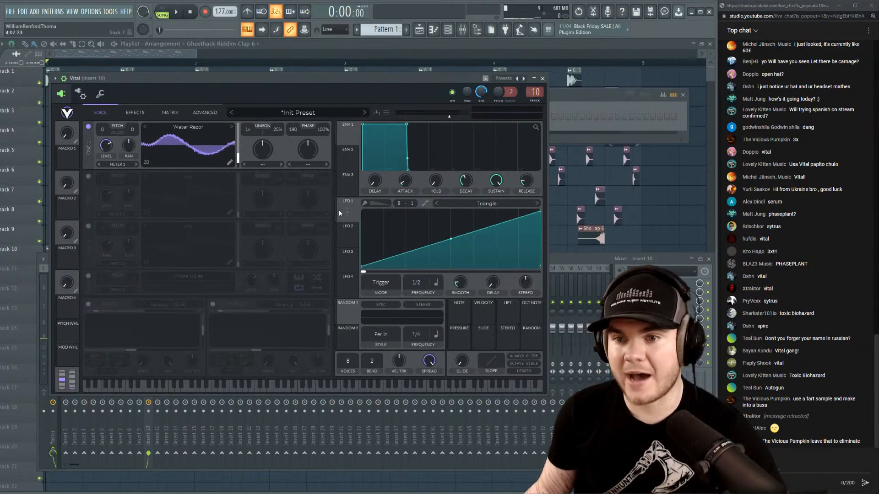
drag(347, 212, 233, 151)
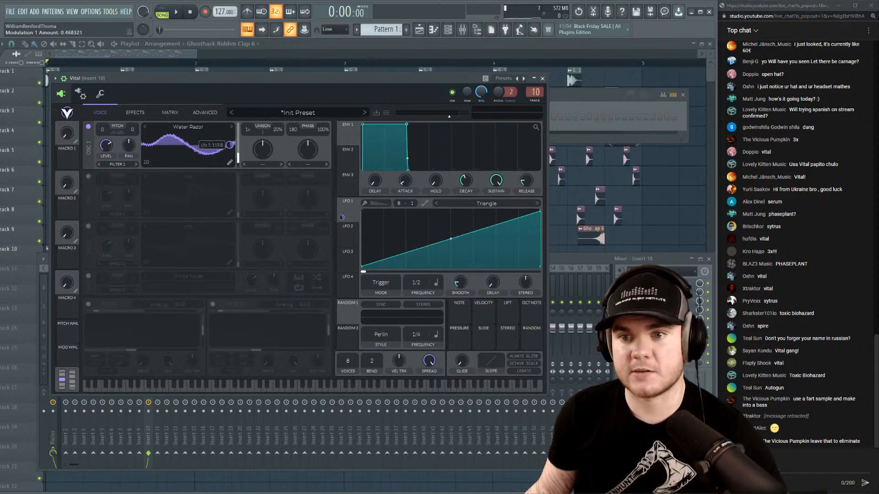
drag(230, 145, 230, 156)
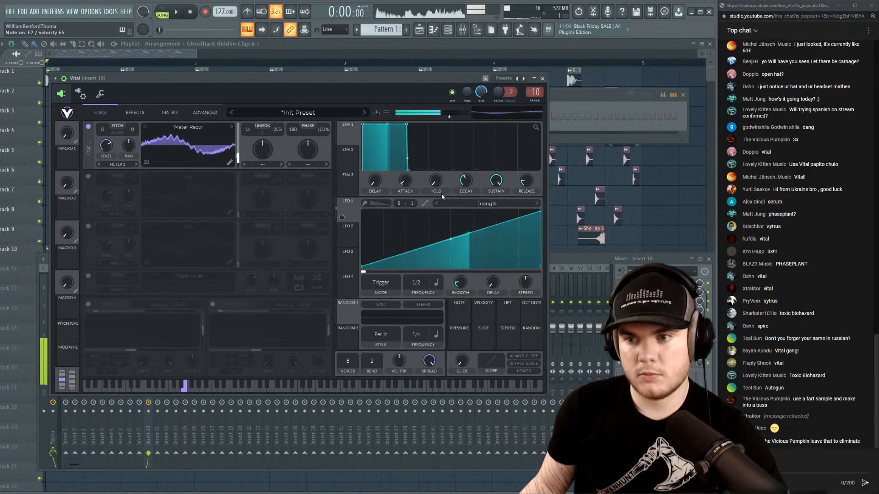
Bend LFO 1's ramp upward into a fast-rising curve and set its mode to Envelope.
drag(451, 239, 452, 213)
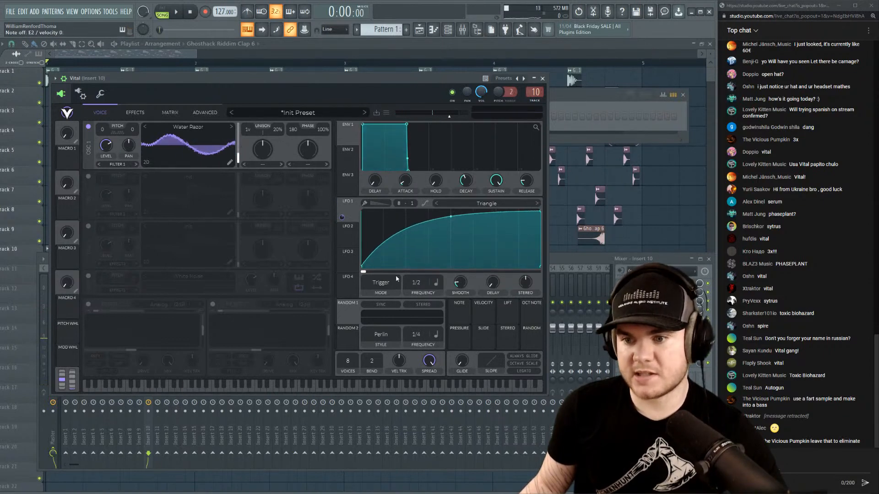
click(390, 282)
click(378, 320)
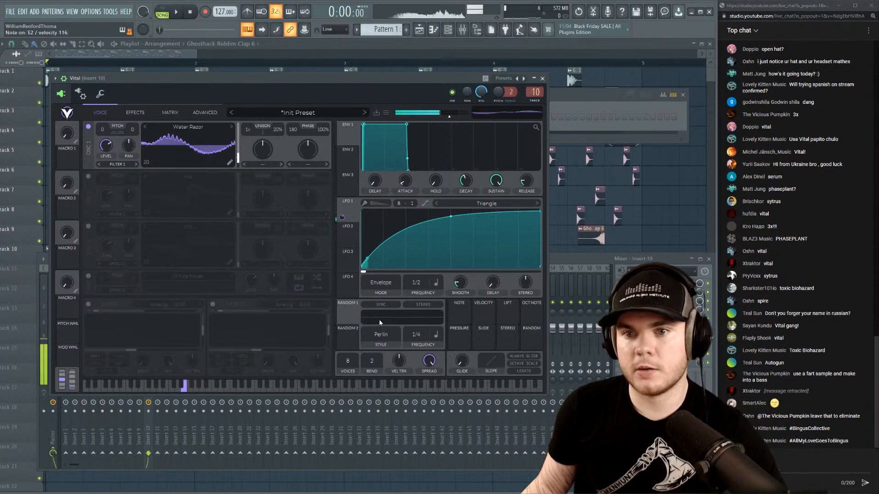
Reduce LFO 1's modulation amount to about 0.13 and fine-tune oscillator 1's wave frame.
mouse_move(231, 150)
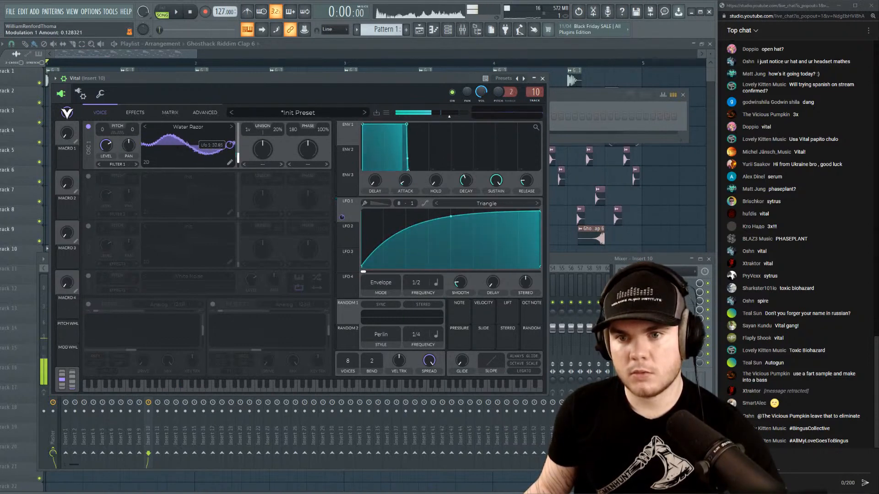
drag(238, 160, 237, 157)
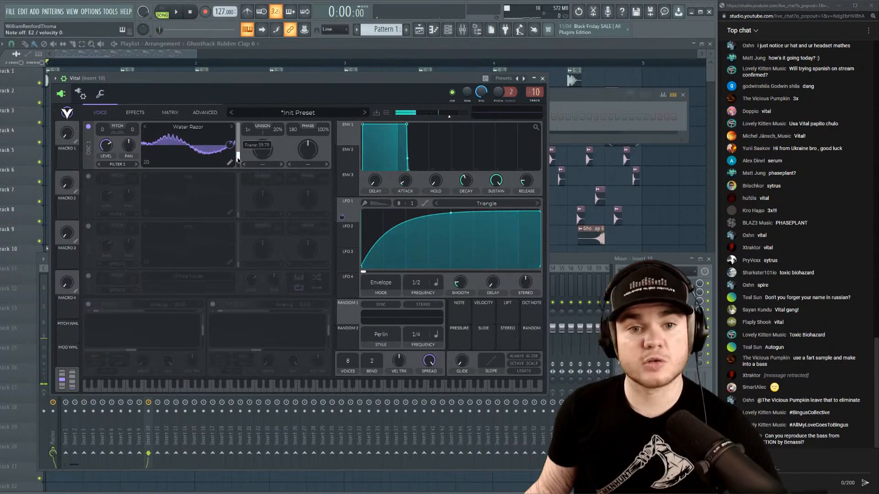
drag(238, 157, 238, 159)
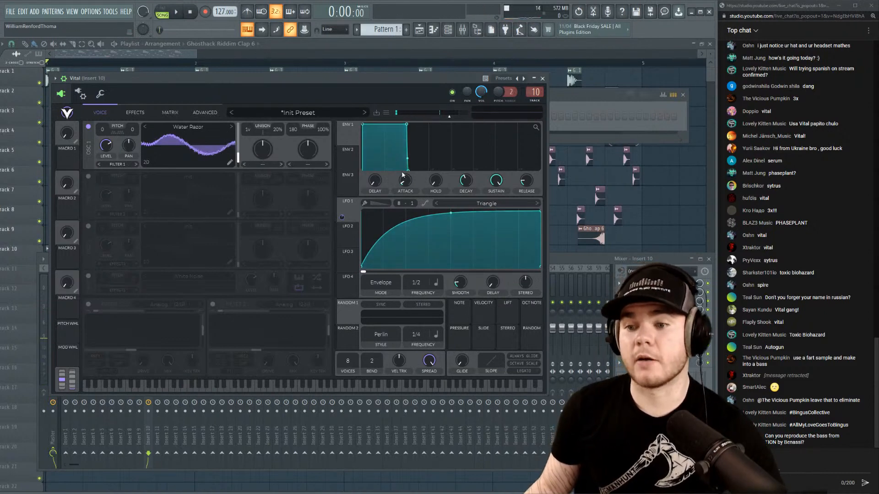
Modulate oscillator 1's level with LFO 2 at a 1/4 frequency and shift the triangle's peak slightly earlier.
click(349, 231)
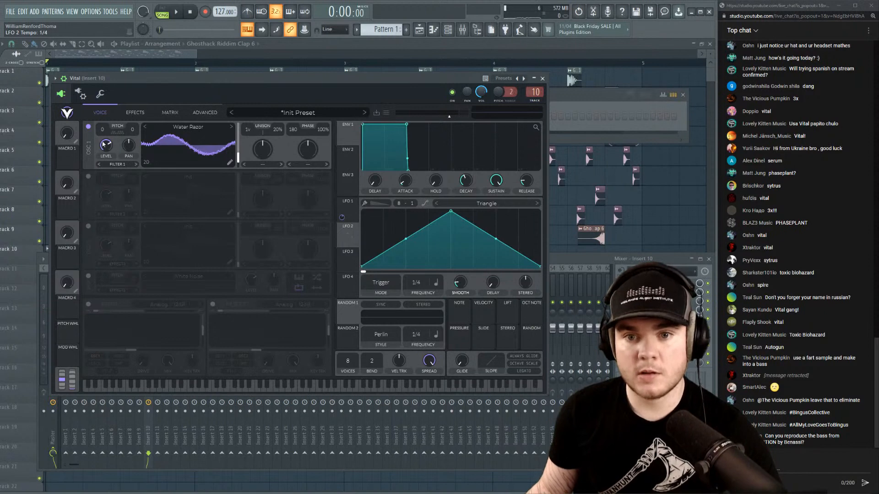
drag(341, 244, 106, 154)
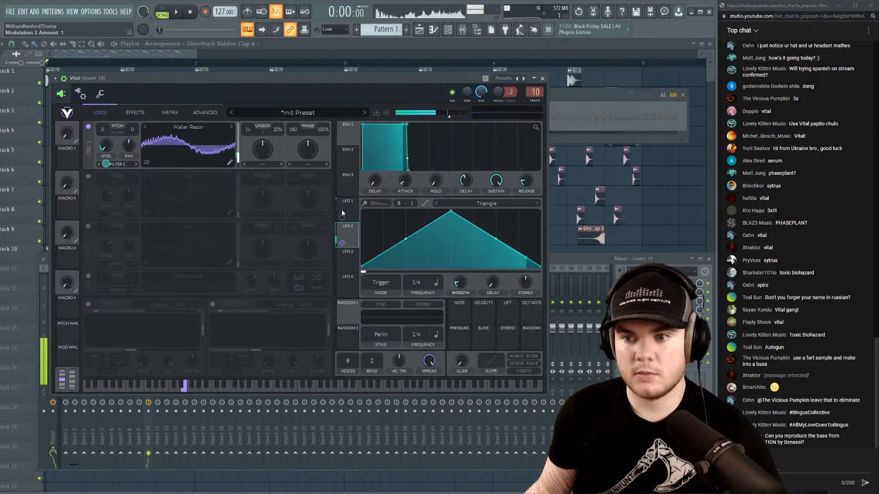
drag(447, 213, 424, 191)
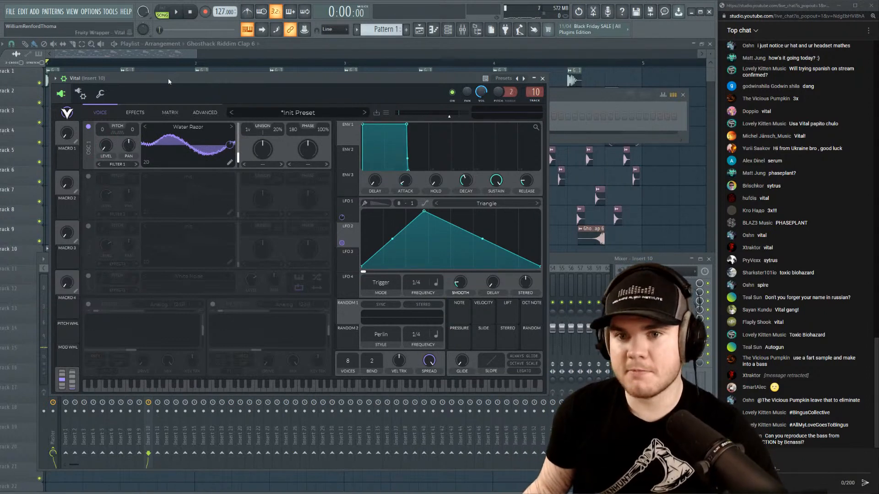
Set LFO 2's frequency to 1/8 and audition the sound against the drum groove.
drag(168, 81, 169, 78)
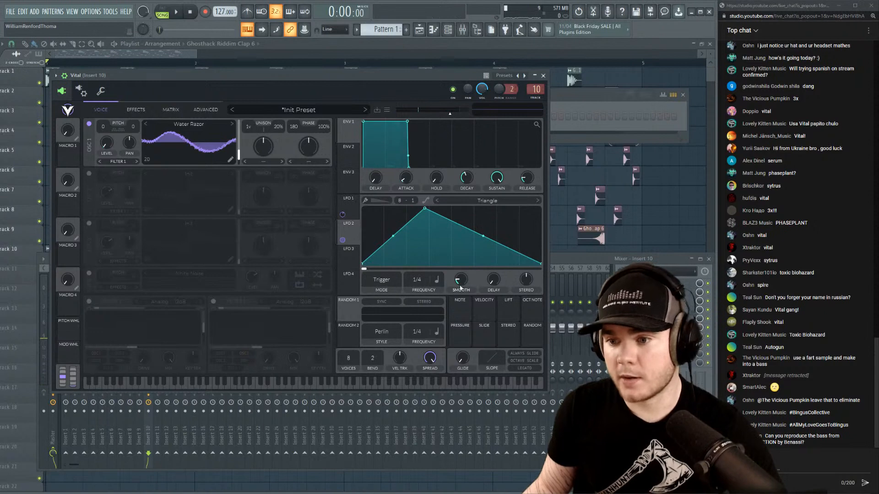
drag(418, 280, 418, 274)
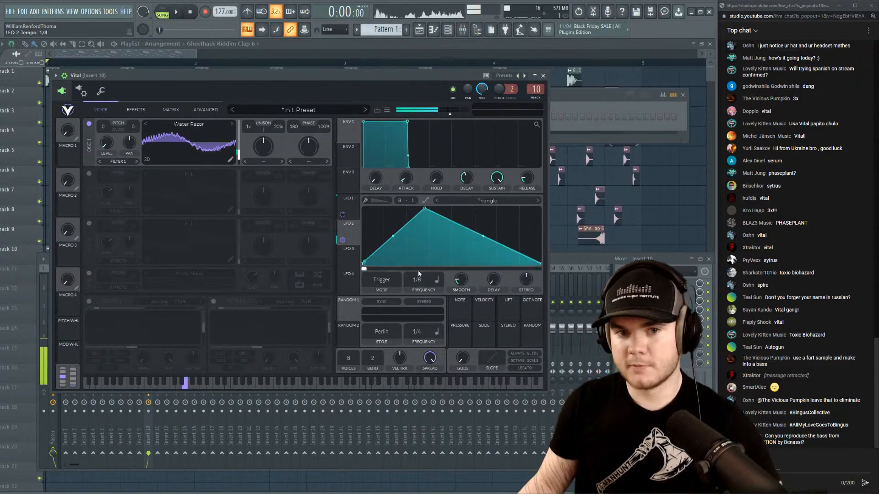
click(176, 12)
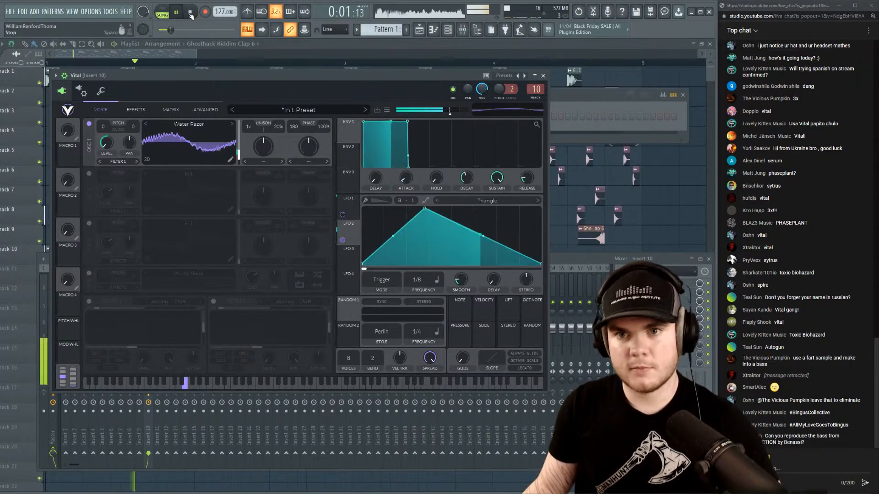
click(191, 12)
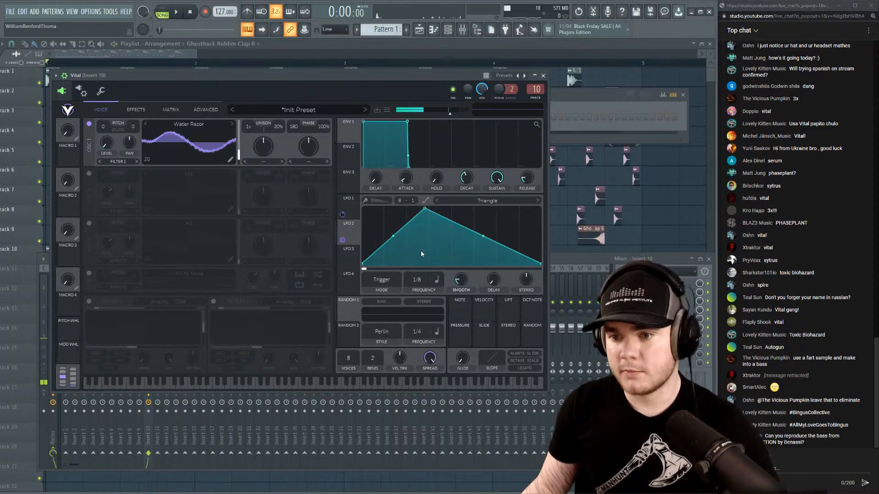
Set LFO 2's frequency to 1/16 and audition the bass against the drum groove.
drag(422, 277, 421, 273)
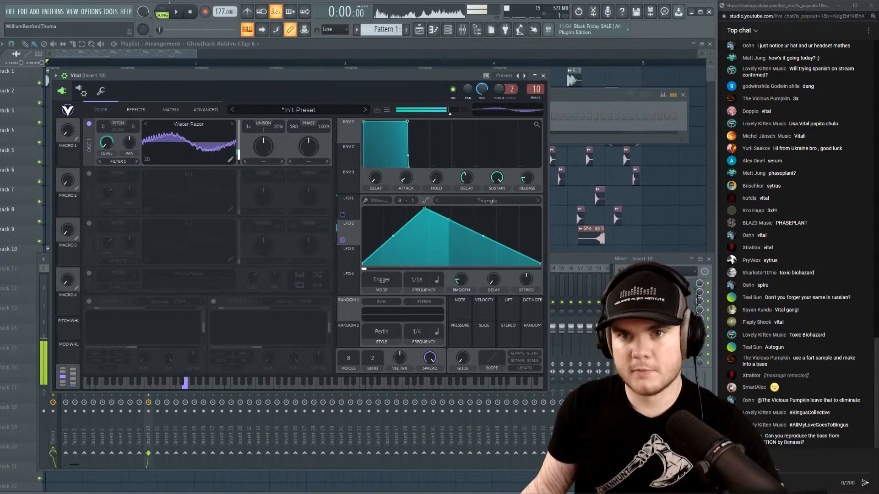
click(177, 12)
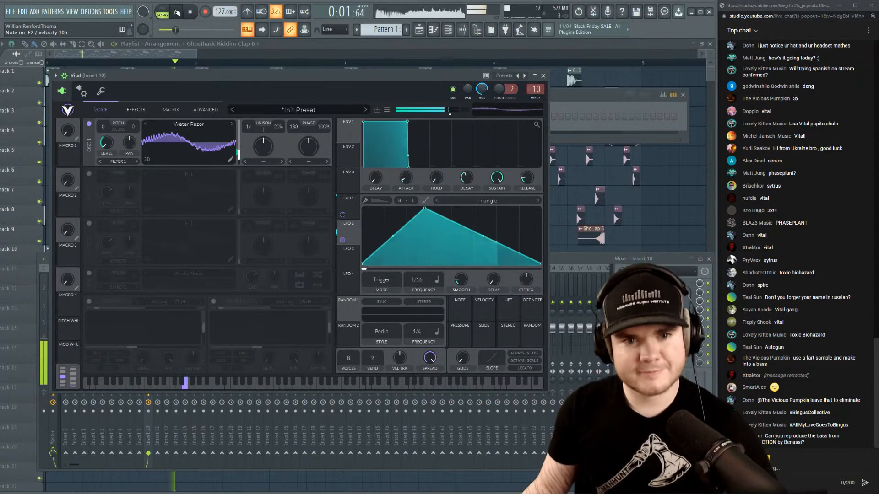
click(191, 12)
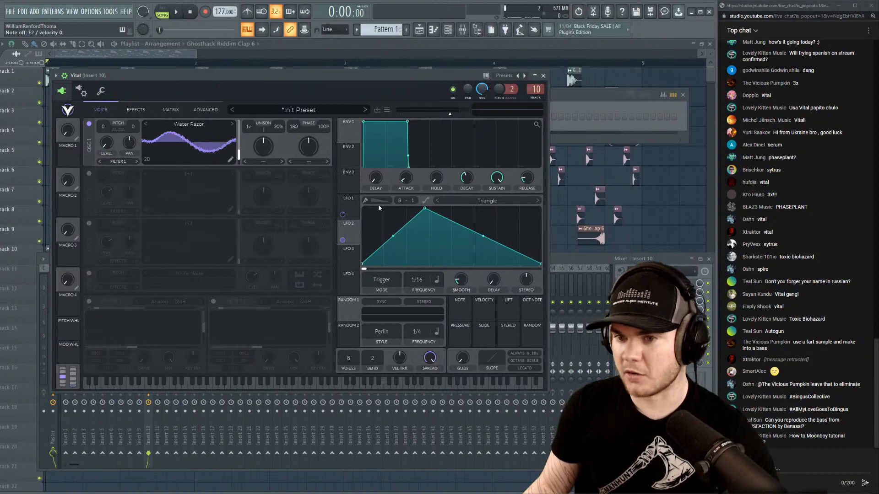
Modulate oscillator 1's transpose with LFO 3, reshape its triangle into a falling ramp, and set its frequency to 1/4.
click(350, 255)
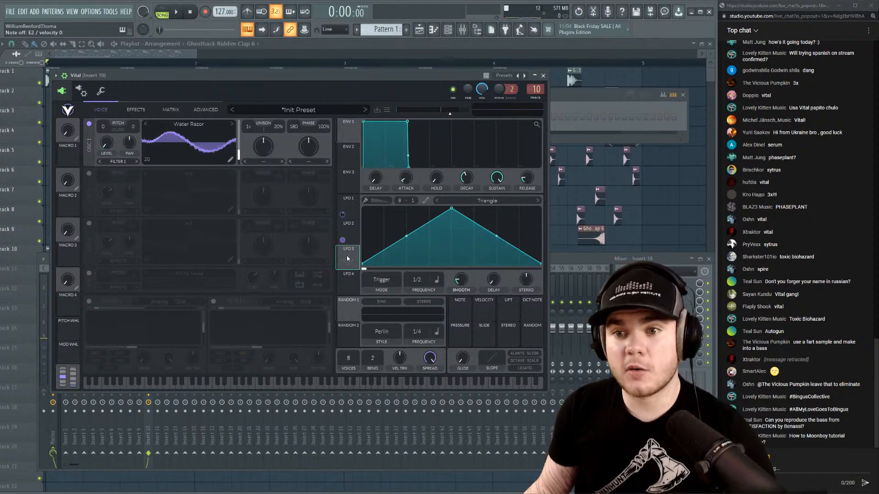
drag(347, 259, 197, 140)
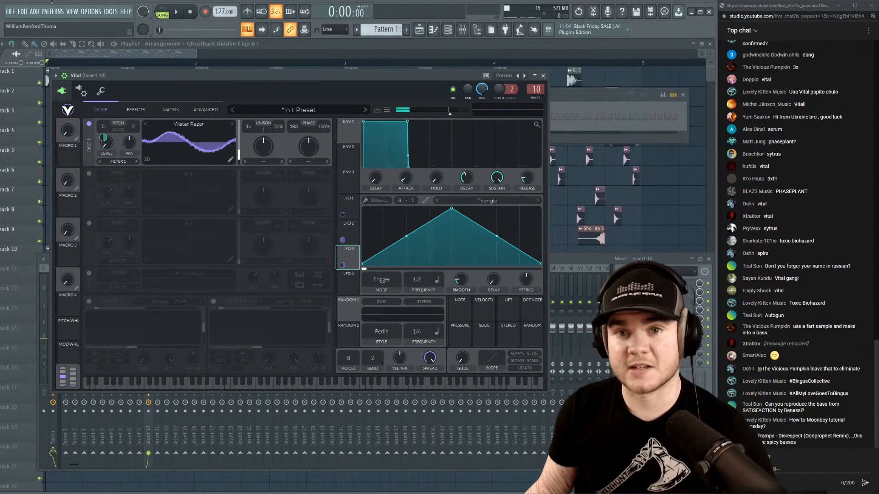
click(185, 11)
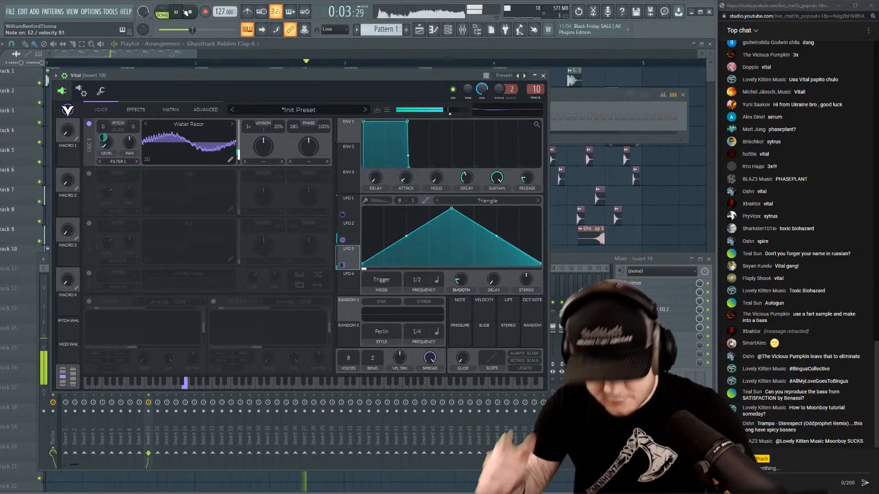
click(187, 12)
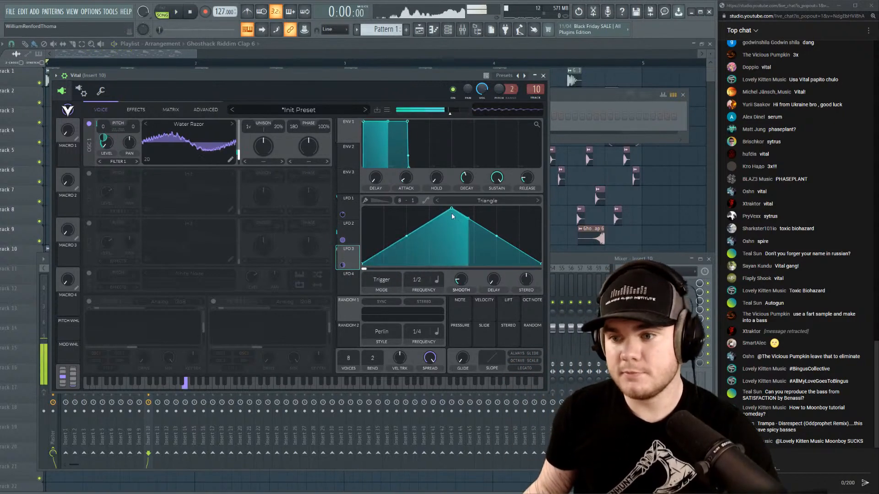
drag(451, 209, 363, 210)
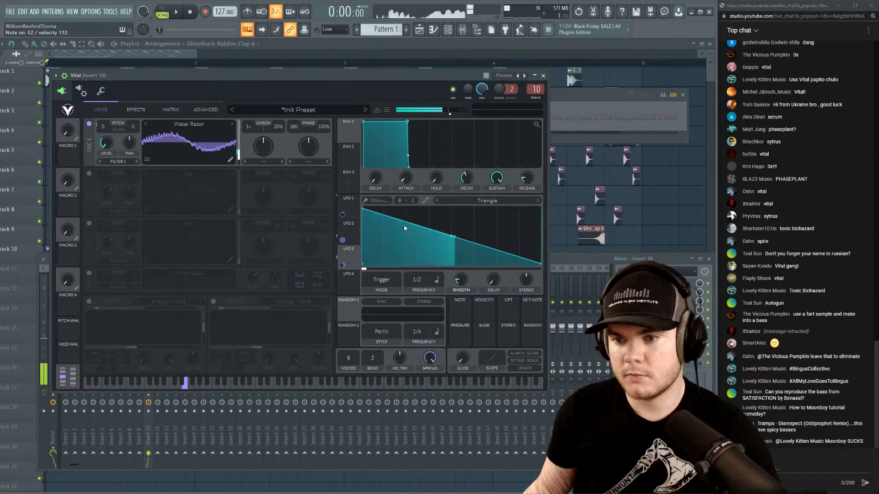
drag(415, 283, 424, 269)
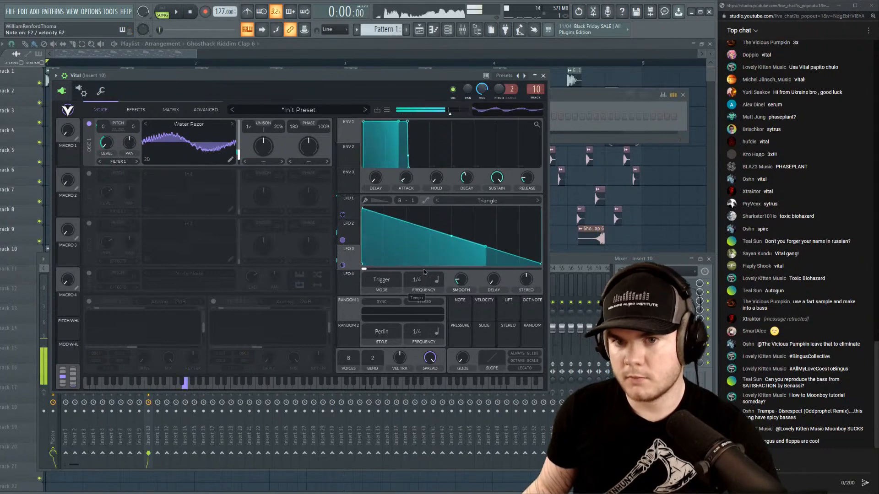
Inspect LFO 3's routing to oscillator 1's transpose in the modulation matrix and return to the voice page.
right_click(105, 126)
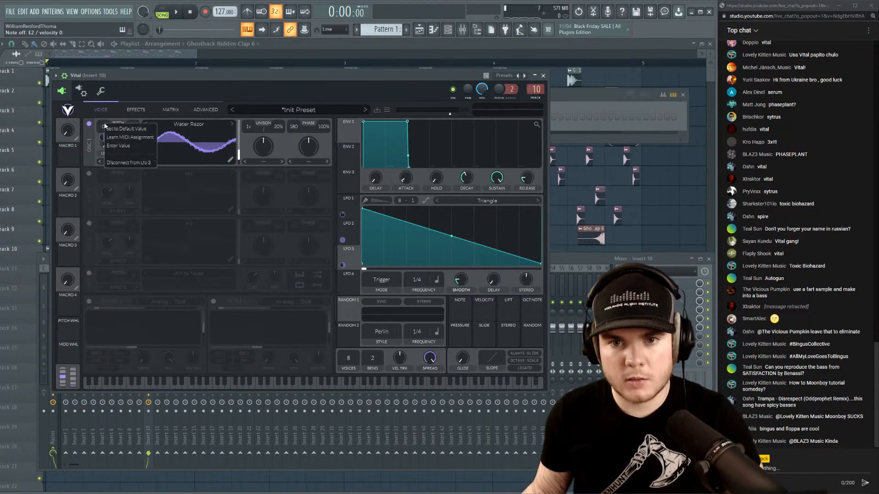
click(90, 120)
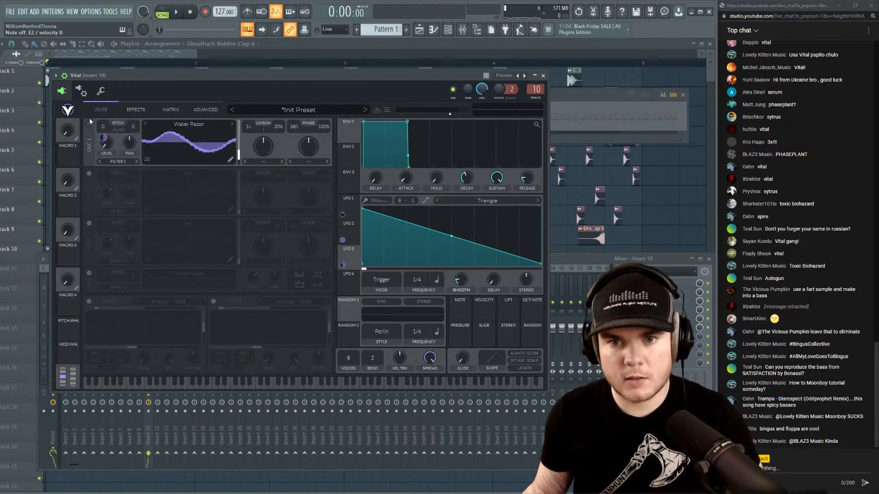
click(90, 124)
click(90, 124)
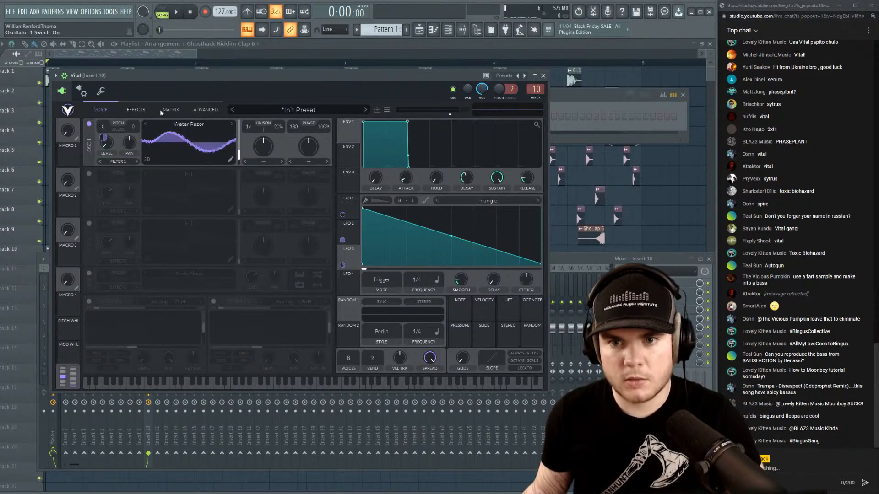
click(177, 110)
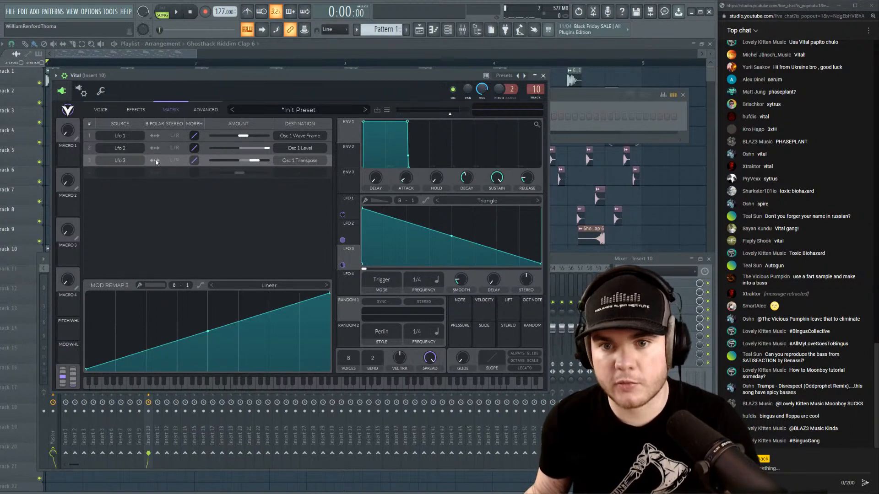
click(114, 112)
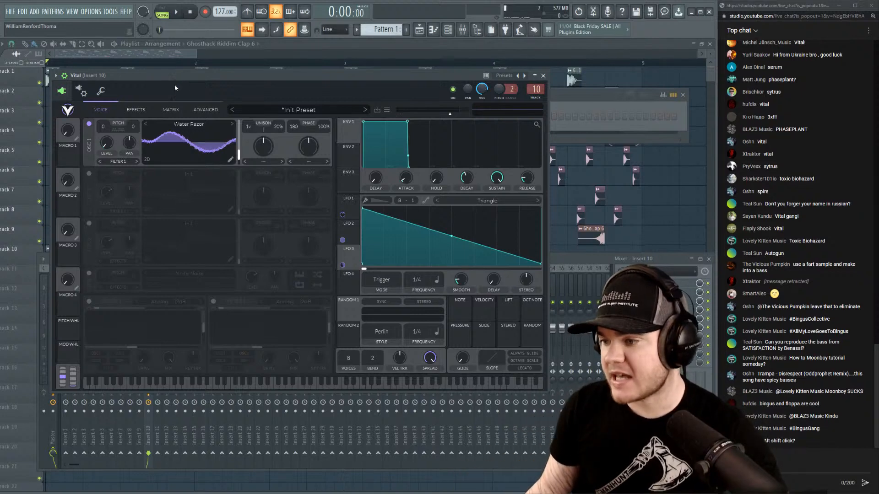
Add a Serum channel to the channel rack and route it to mixer insert 7.
click(568, 94)
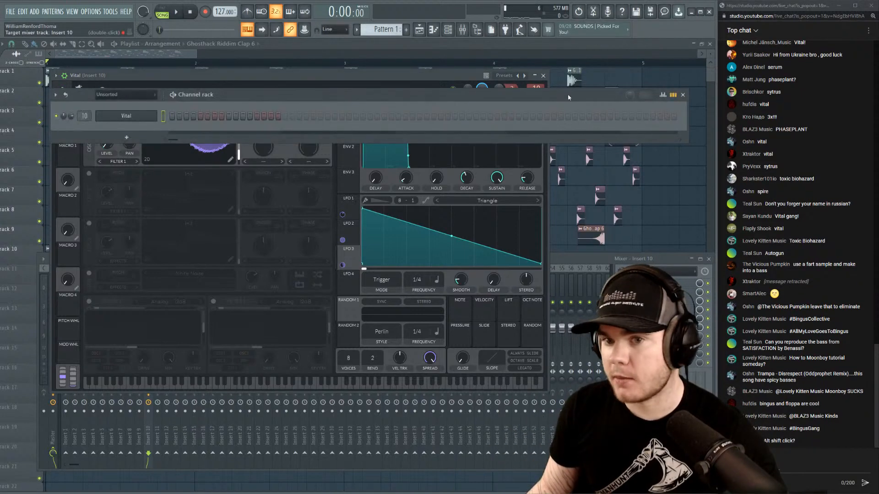
click(116, 138)
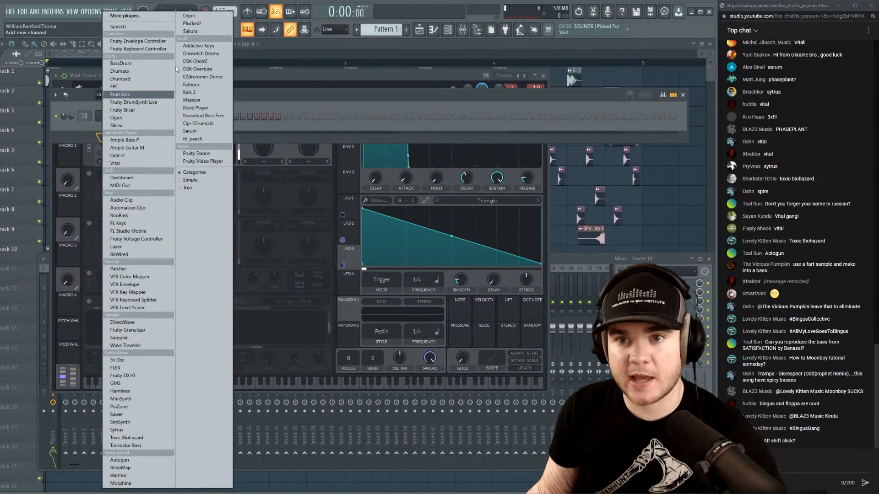
click(190, 131)
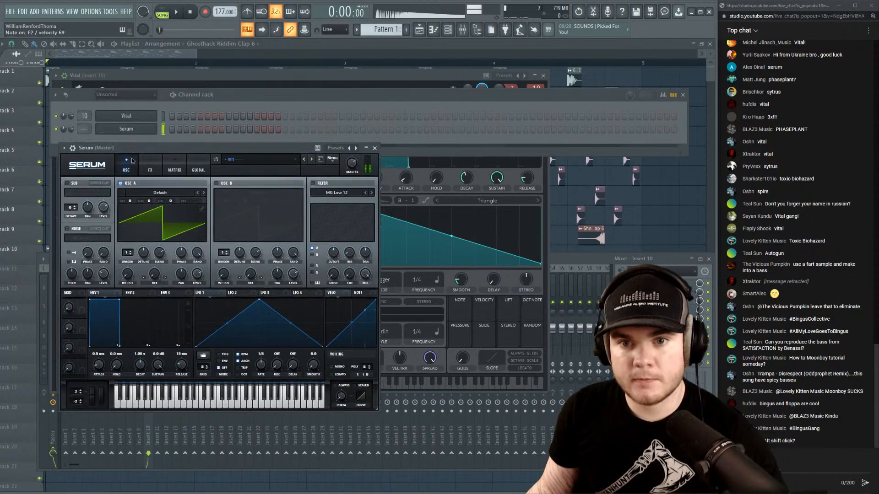
double_click(90, 129)
Load Disperser into the first effect slot of insert 7, close its window and remove the effect.
click(621, 283)
mouse_move(628, 293)
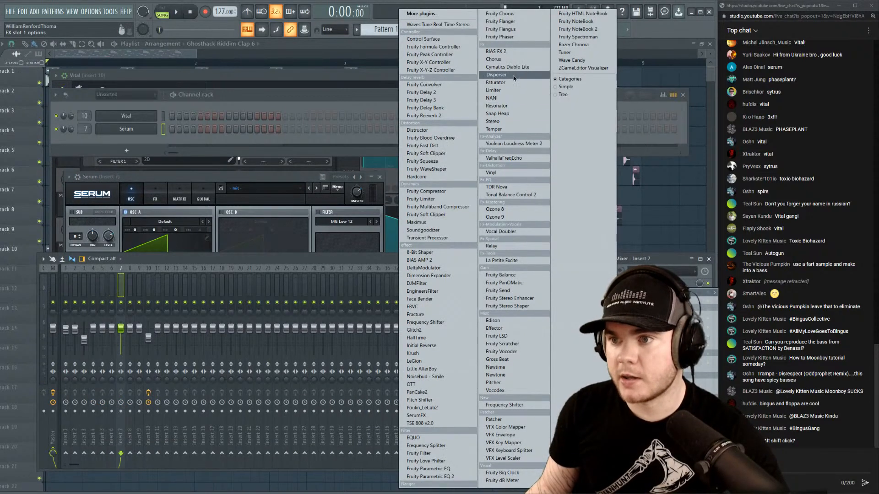
click(497, 75)
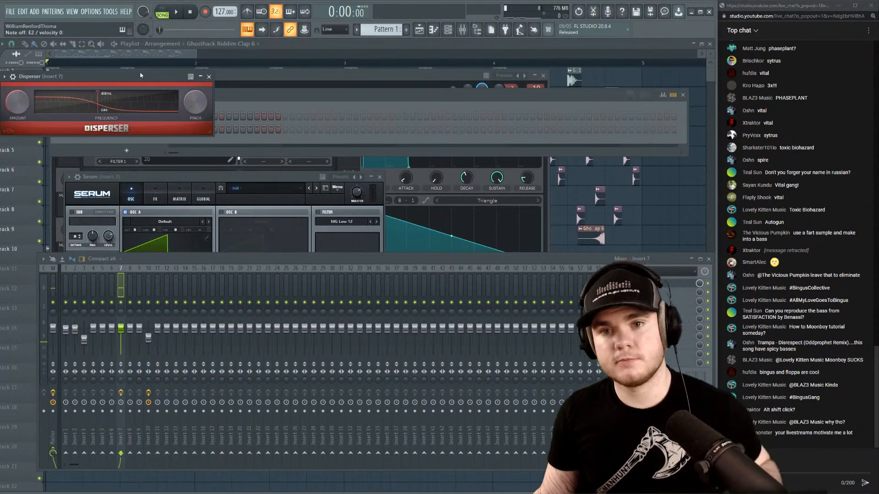
click(208, 76)
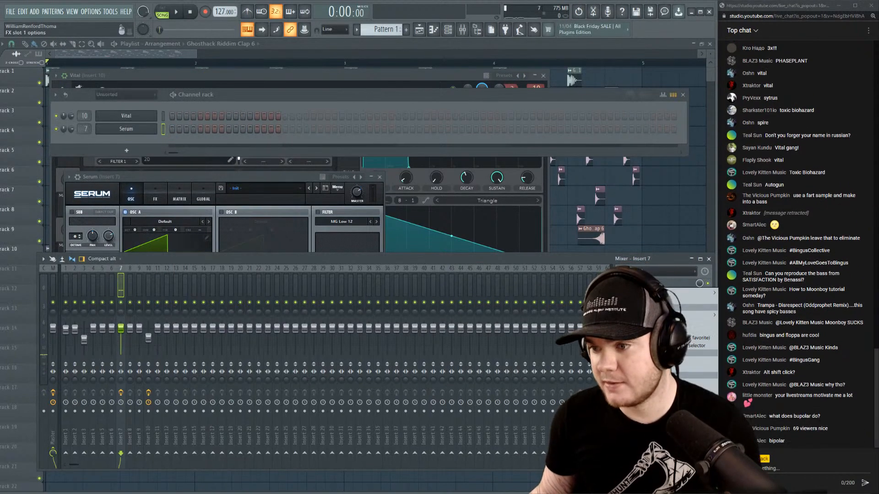
alt+shift+click(619, 301)
click(313, 280)
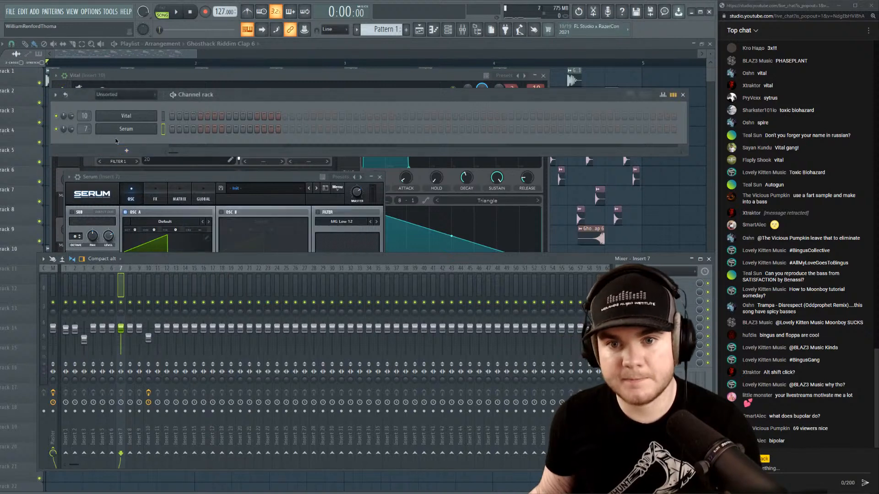
Delete the Serum channel from the channel rack.
right_click(152, 129)
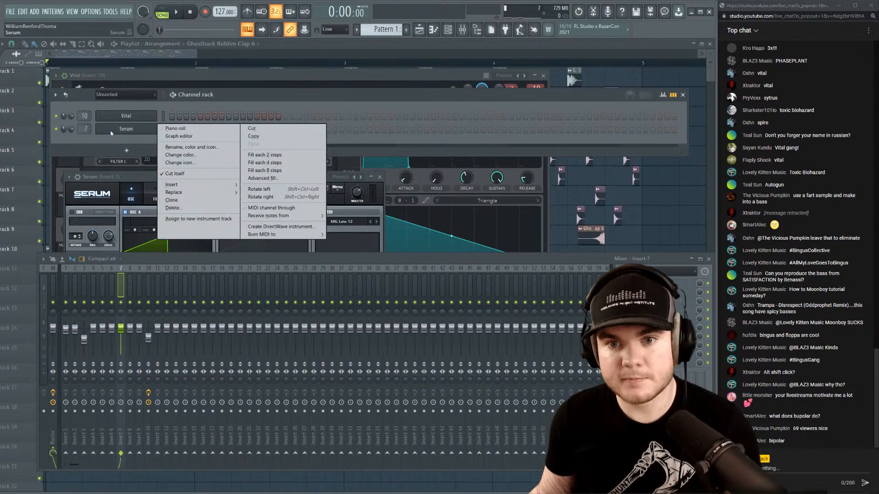
click(184, 209)
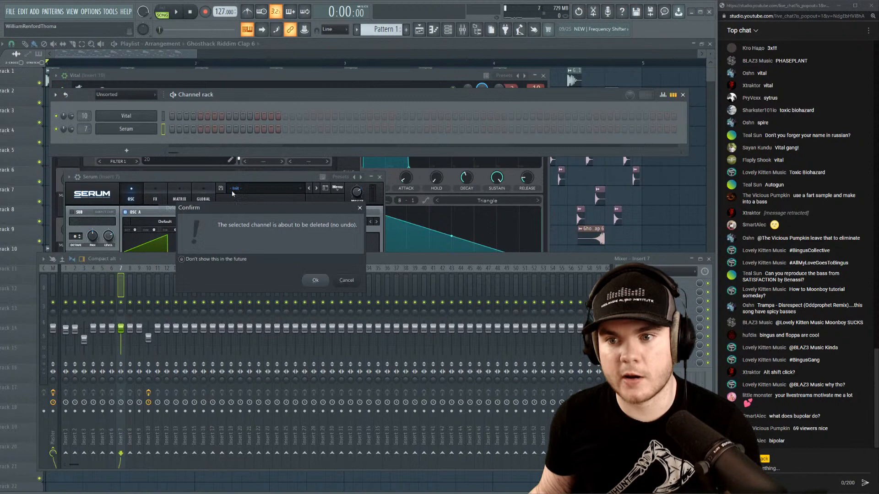
click(315, 281)
Reduce LFO 3's transpose modulation amount to about 0.03 and route LFO 3 to oscillator 1's wave frame at about -2.3.
drag(155, 77, 150, 81)
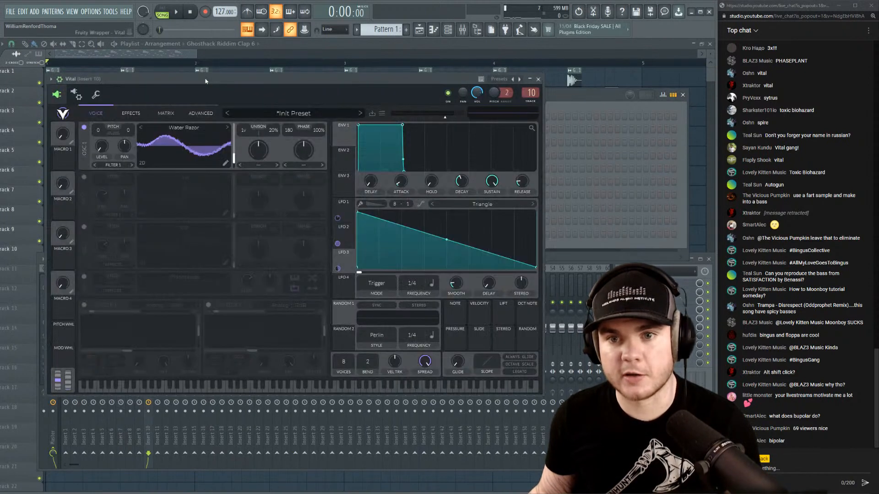
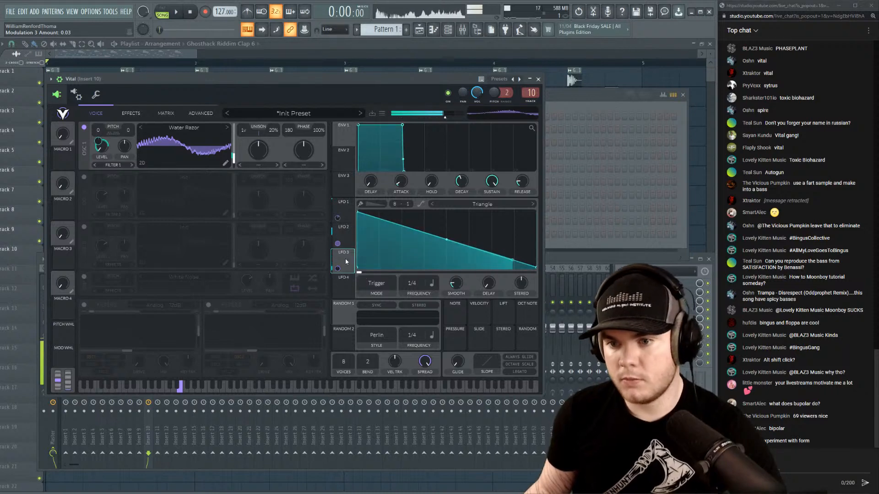
drag(338, 269, 233, 158)
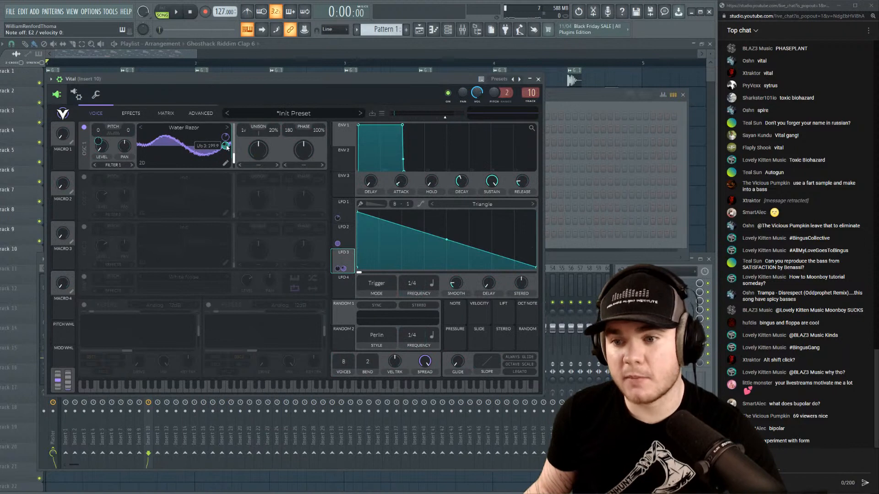
drag(226, 147, 226, 174)
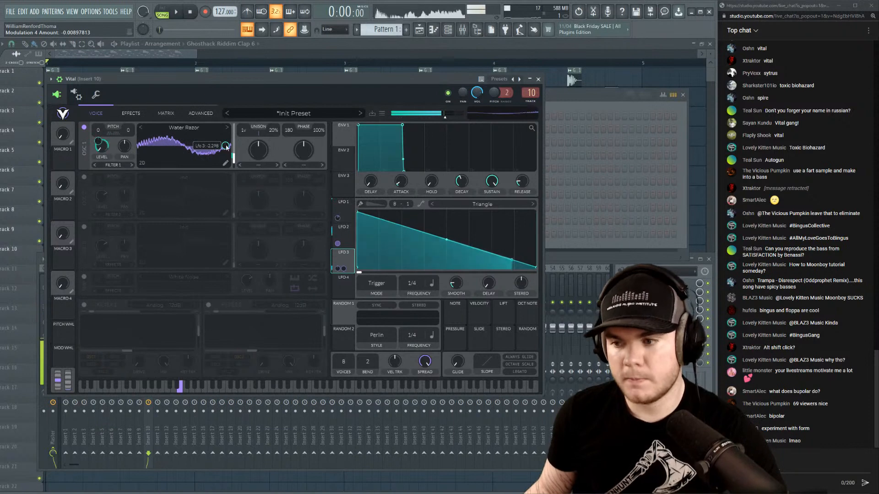
Show the Unsorted channels, view Vital's piano roll and return to the Vital editor.
click(538, 79)
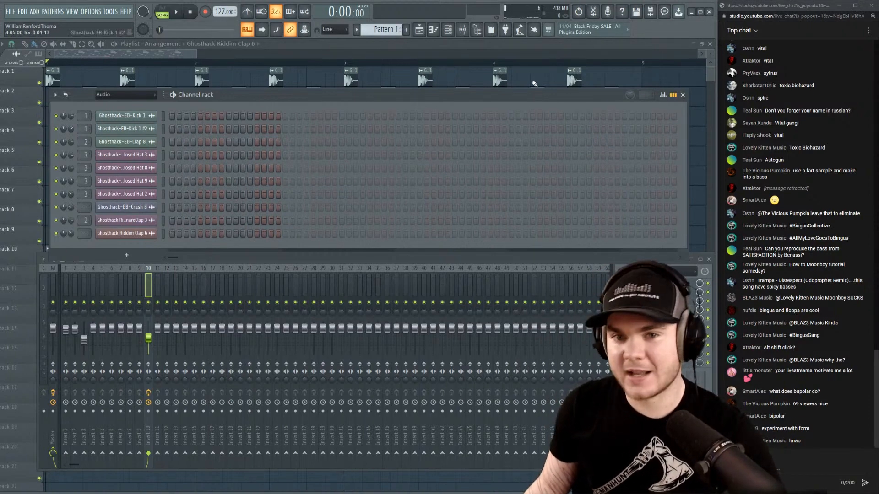
click(126, 94)
click(119, 123)
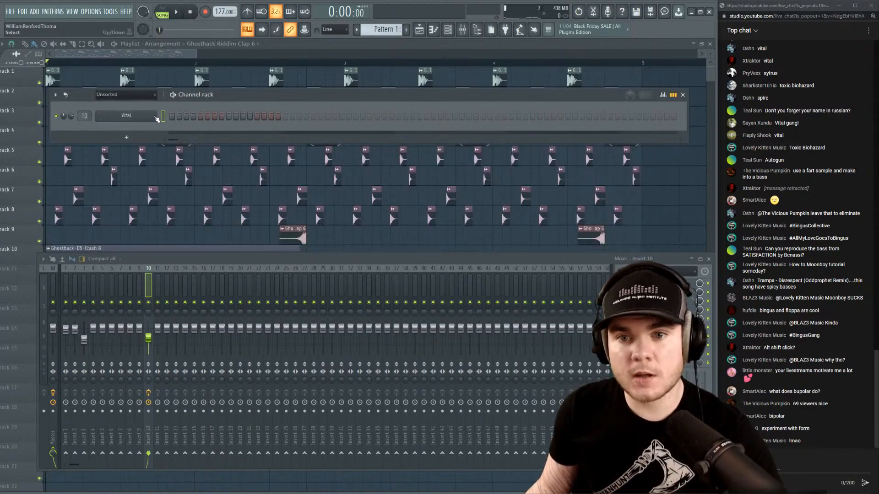
right_click(153, 116)
click(170, 116)
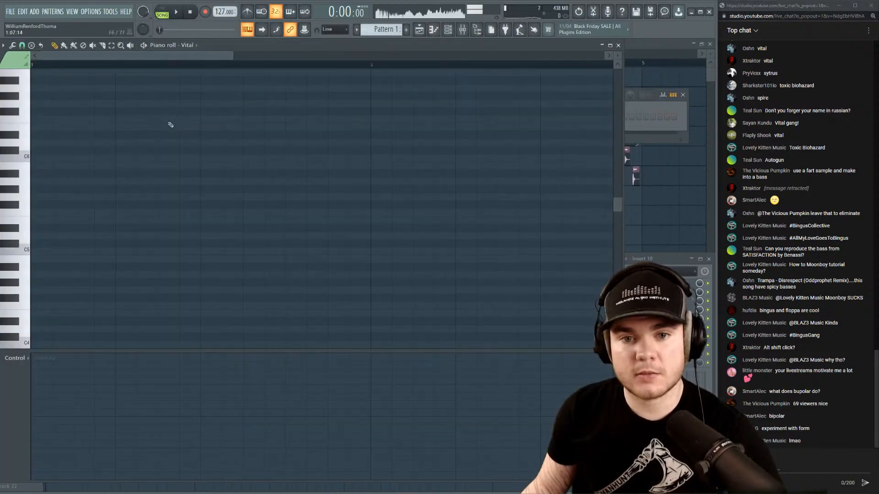
click(618, 45)
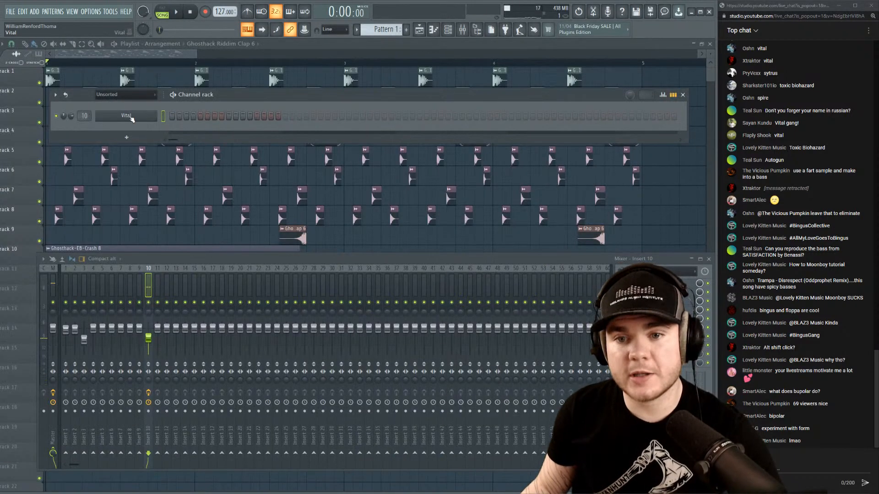
click(129, 119)
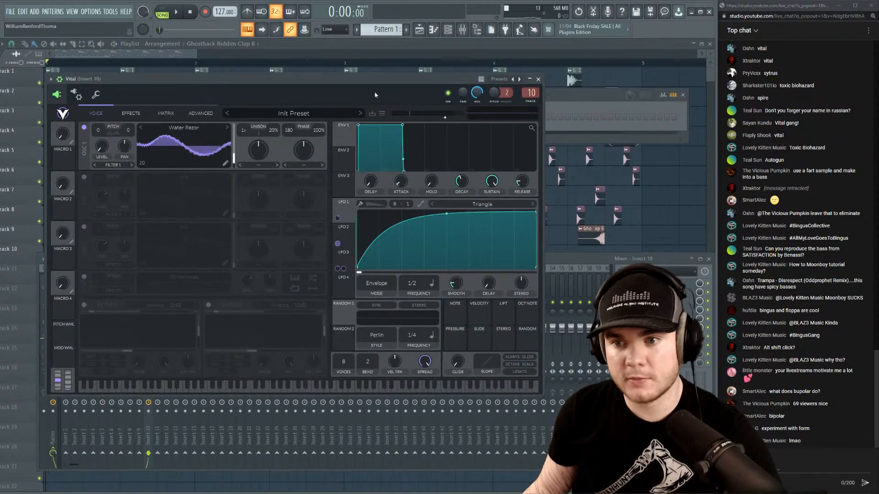
Enable Filter 1 in Vital and set its type to Comb: Low High Comb.
click(85, 306)
click(161, 305)
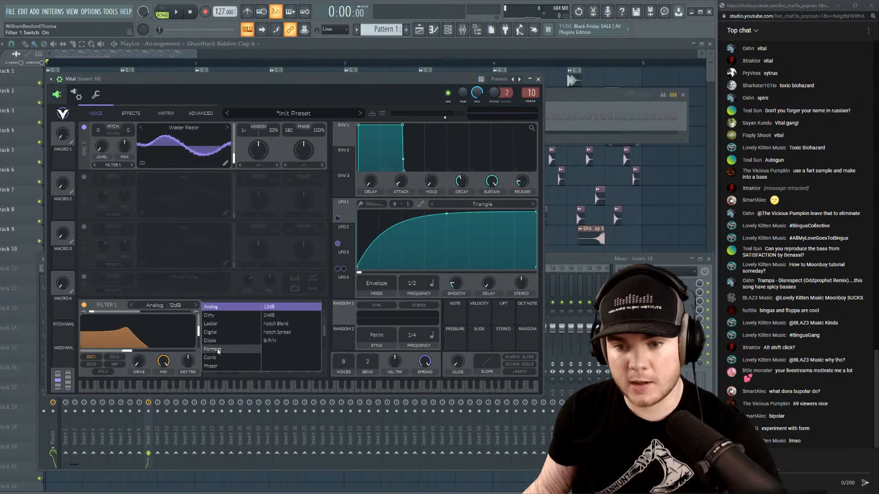
click(226, 362)
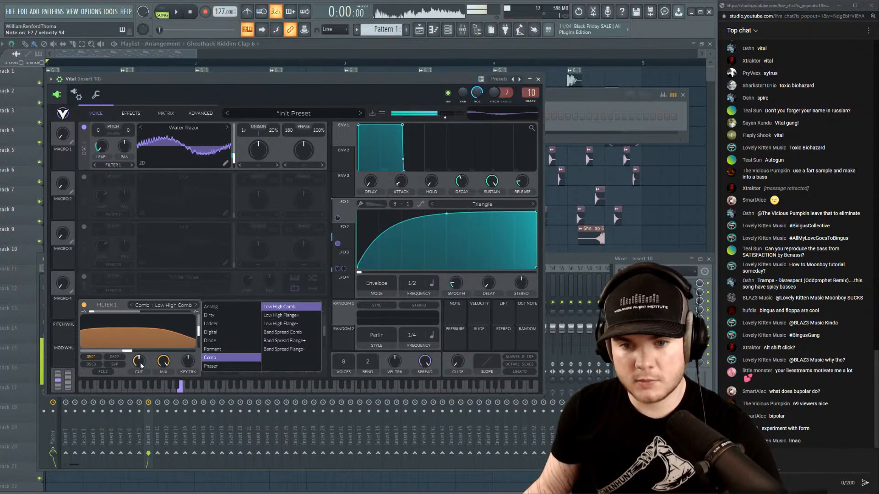
click(192, 362)
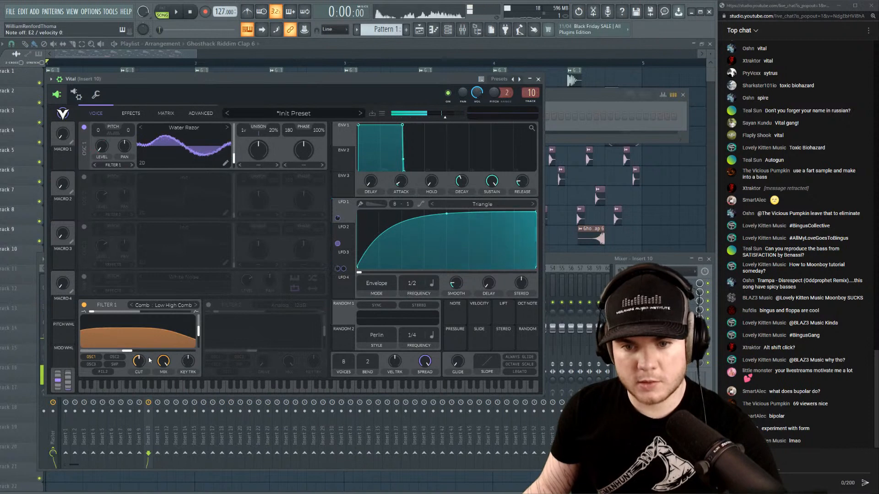
Try Filter 1's cutoff at about 26 semitones with resonance at about 78%, and bring the cutoff back down.
drag(127, 352, 153, 356)
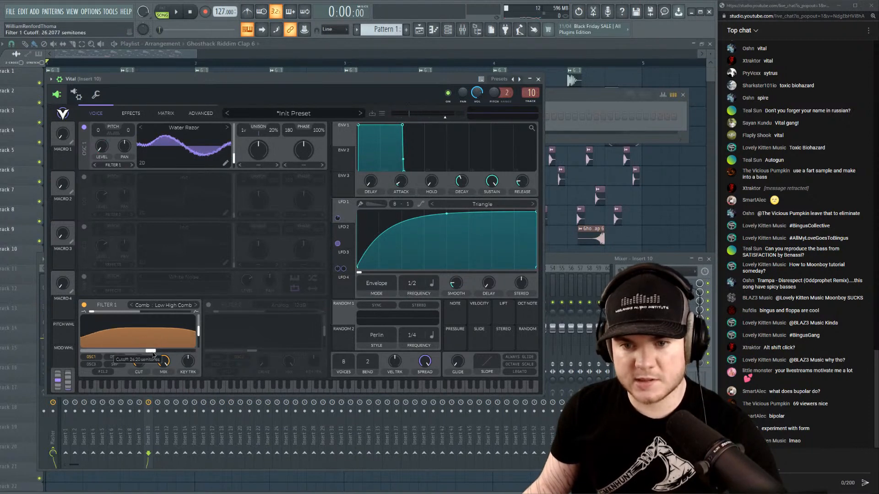
mouse_move(198, 336)
mouse_down()
mouse_move(187, 326)
mouse_move(201, 323)
mouse_up()
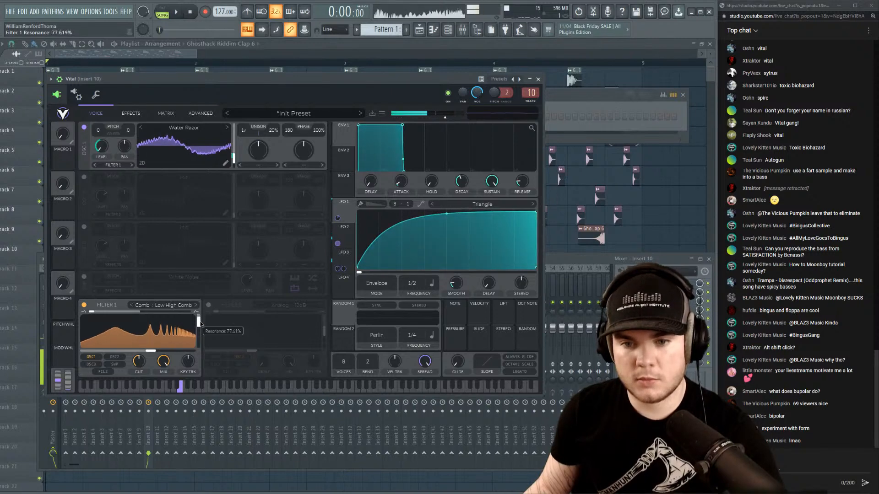
drag(150, 351, 120, 352)
Try the Phaser: Positive type on Filter 1 and return it to Comb: Low High Comb.
click(172, 305)
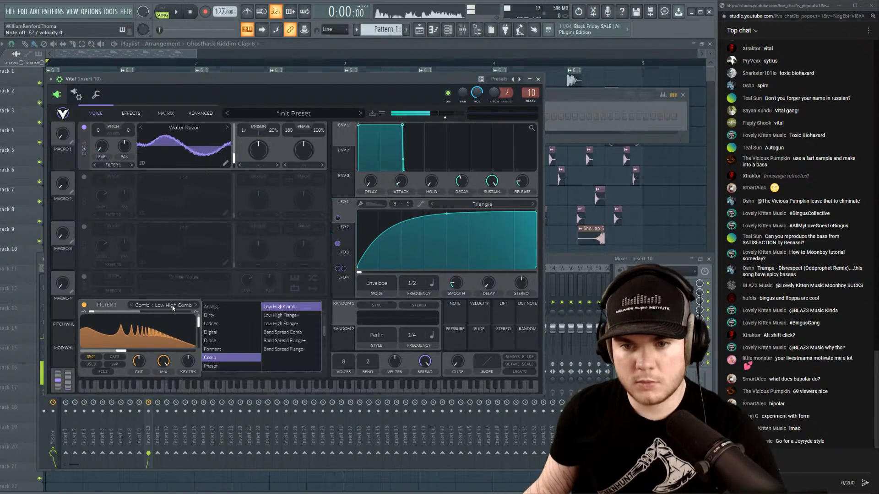
click(222, 366)
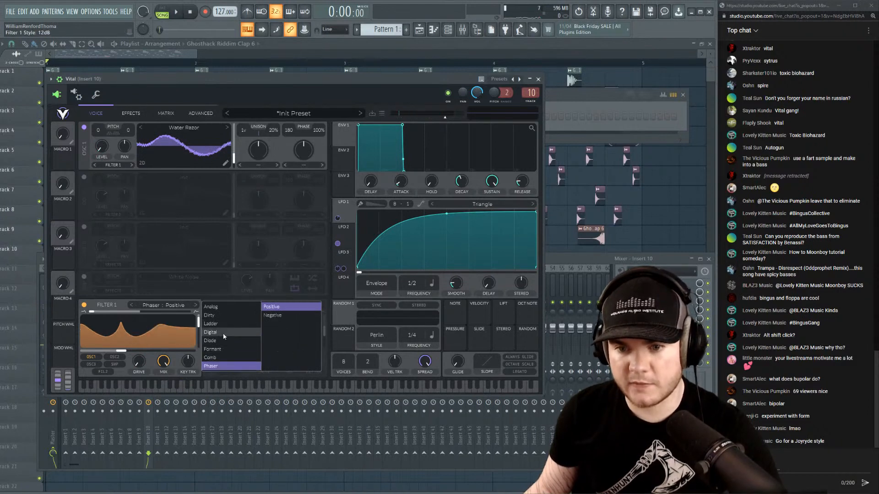
click(221, 358)
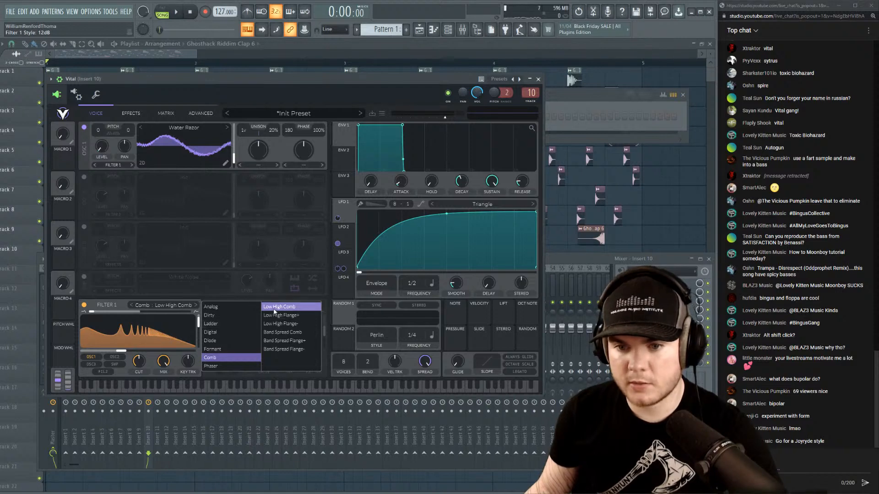
click(151, 307)
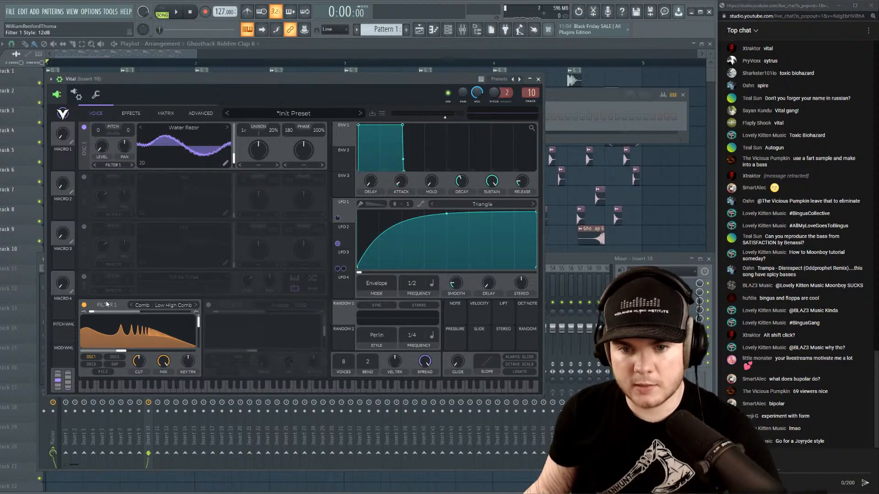
Set Filter 1's blend to 1.0, lower its cutoff and set its resonance to about 63%.
drag(94, 314, 149, 314)
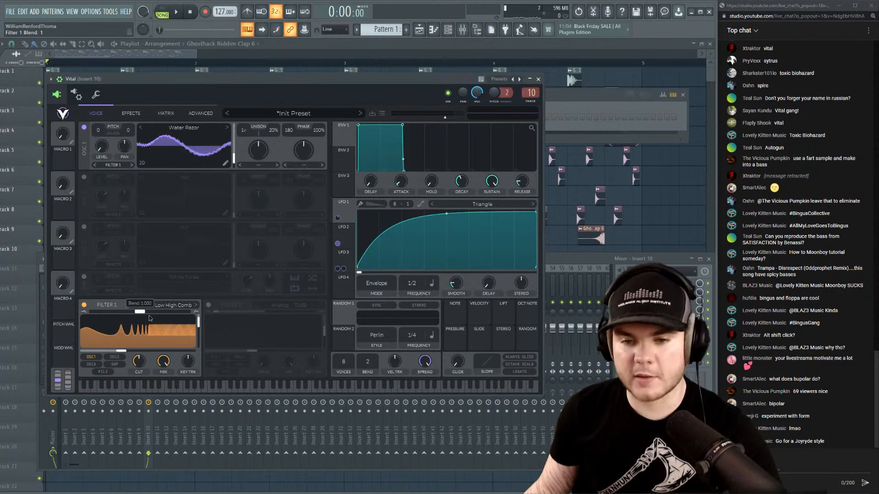
drag(199, 321, 197, 331)
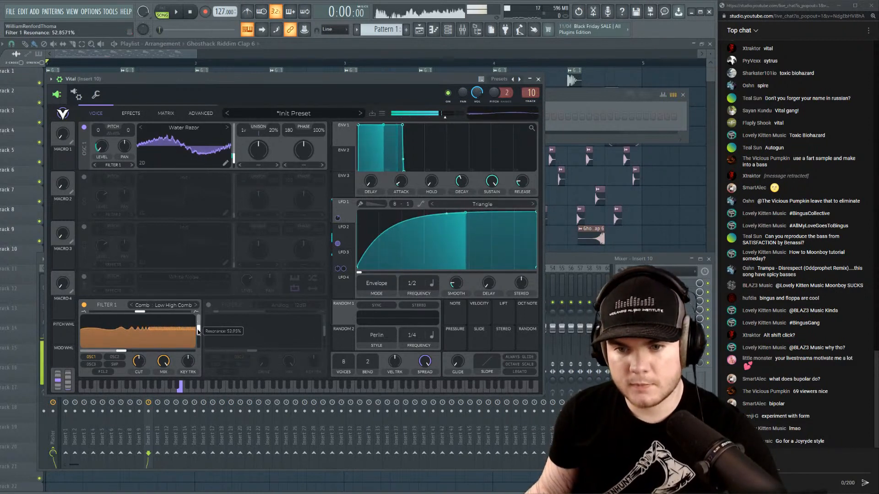
drag(121, 351, 100, 353)
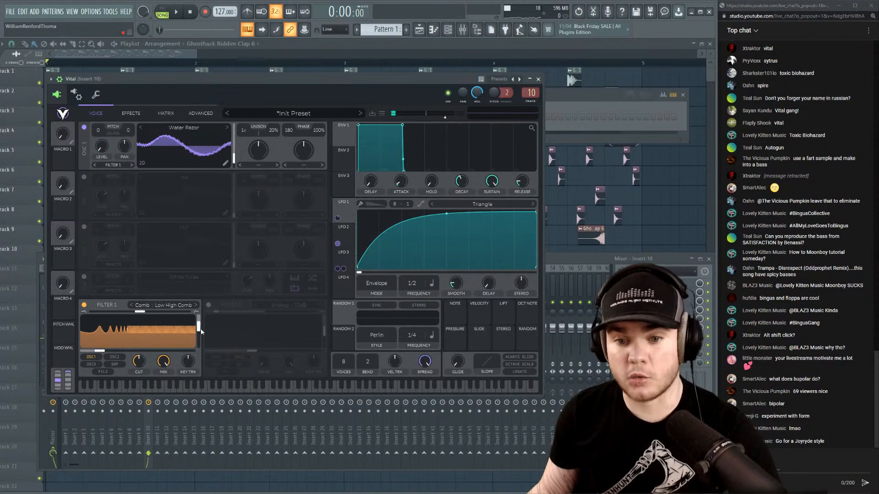
mouse_move(198, 334)
mouse_down()
mouse_move(198, 341)
mouse_move(198, 317)
mouse_move(199, 330)
mouse_up()
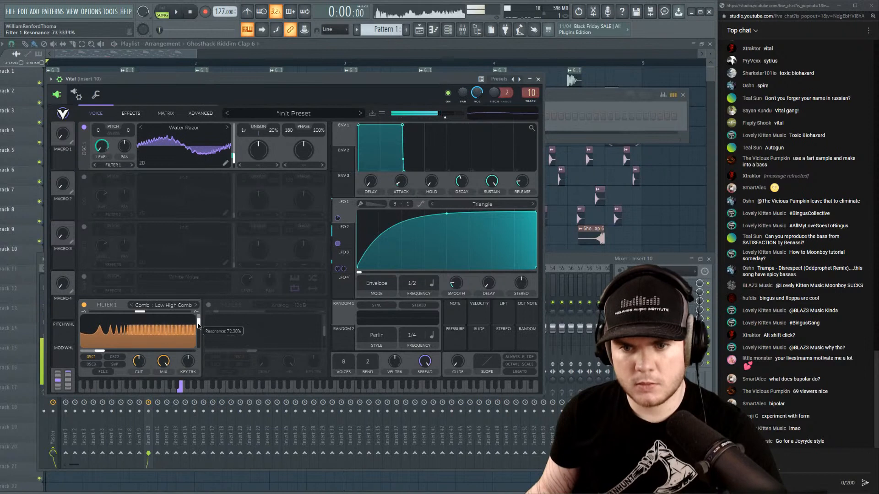
drag(199, 323, 198, 328)
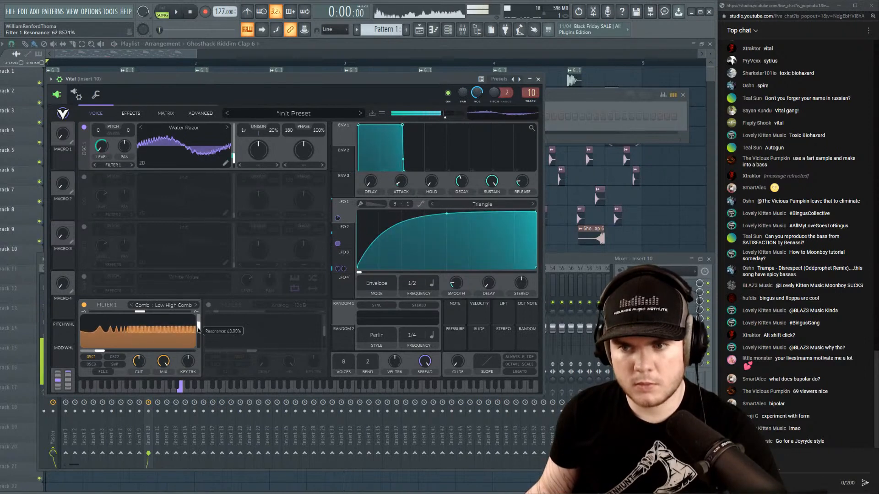
Route LFO 2 to Filter 1's resonance at about 0.13 and compare the sound with the filter bypassed.
click(343, 257)
click(347, 237)
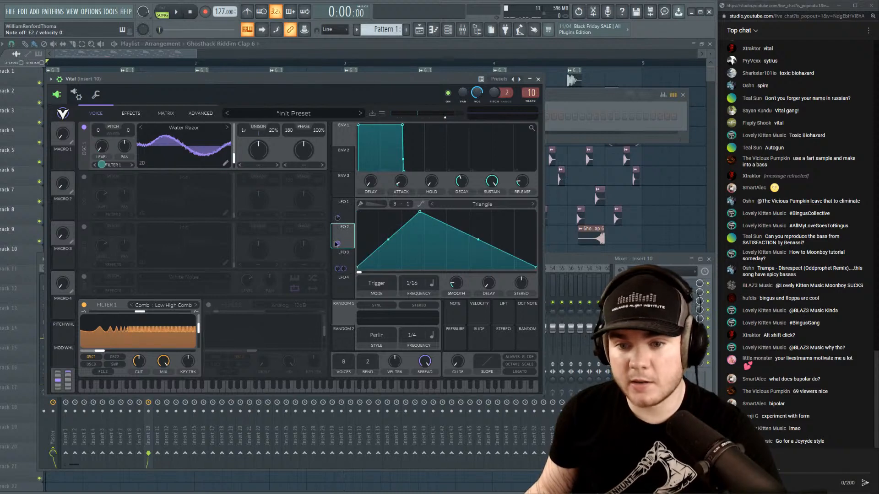
drag(336, 244, 190, 331)
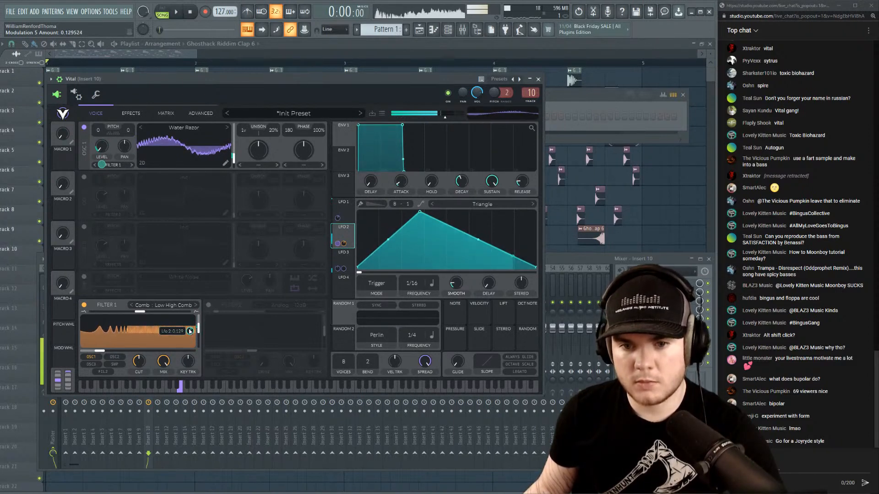
click(84, 305)
click(85, 304)
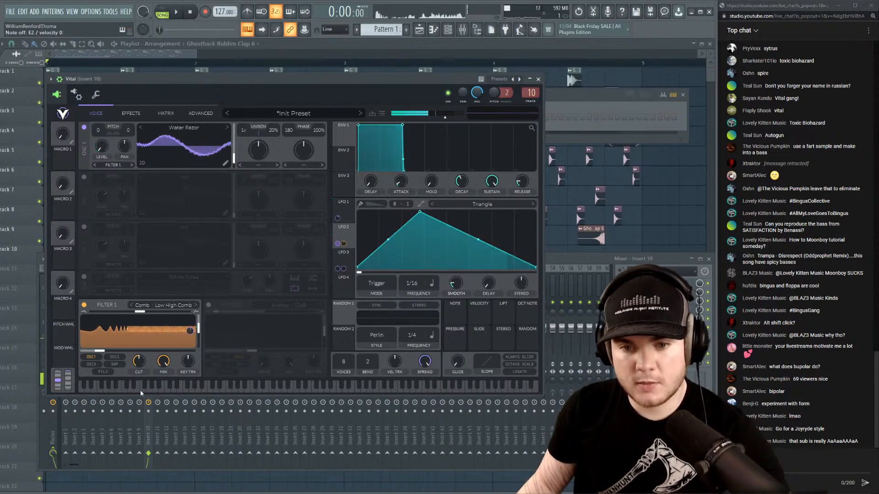
Switch off Filter 1 and enable Vital's Flanger effect.
click(84, 306)
click(130, 113)
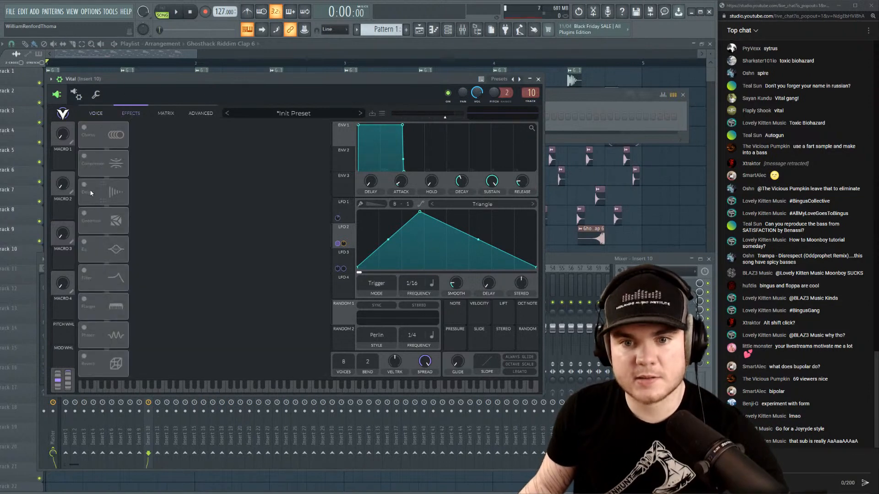
click(89, 303)
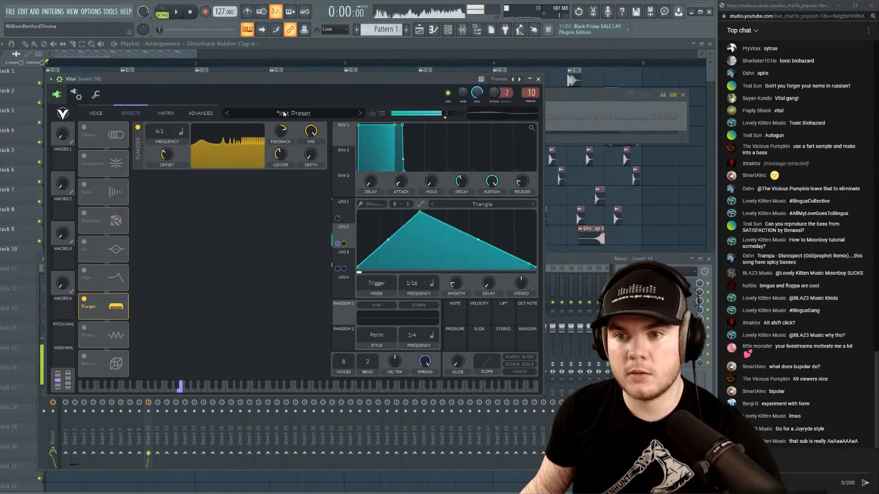
Set the Flanger's offset to about 176 with a lower center, and modulate its feedback with LFO 2.
drag(283, 134, 282, 132)
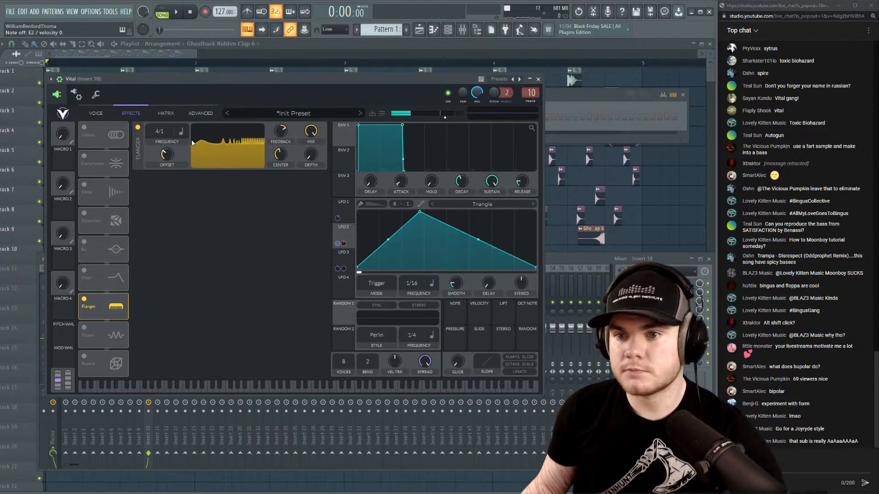
drag(166, 153, 166, 156)
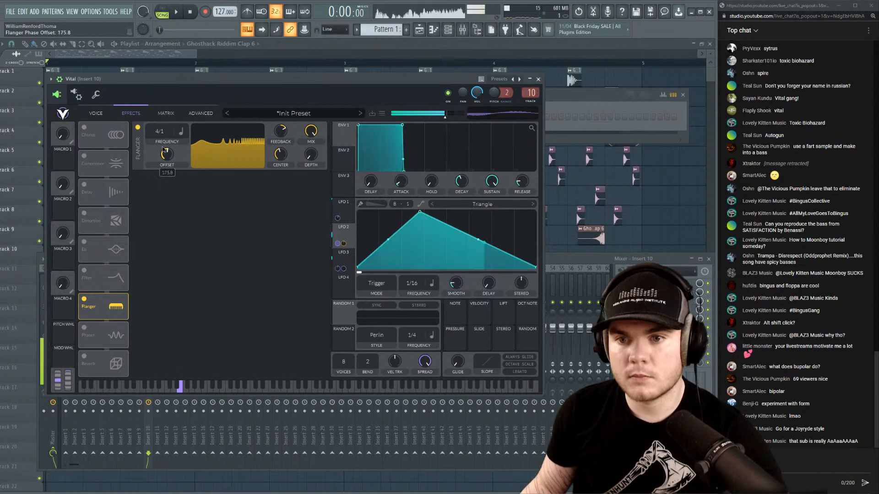
drag(272, 157, 276, 170)
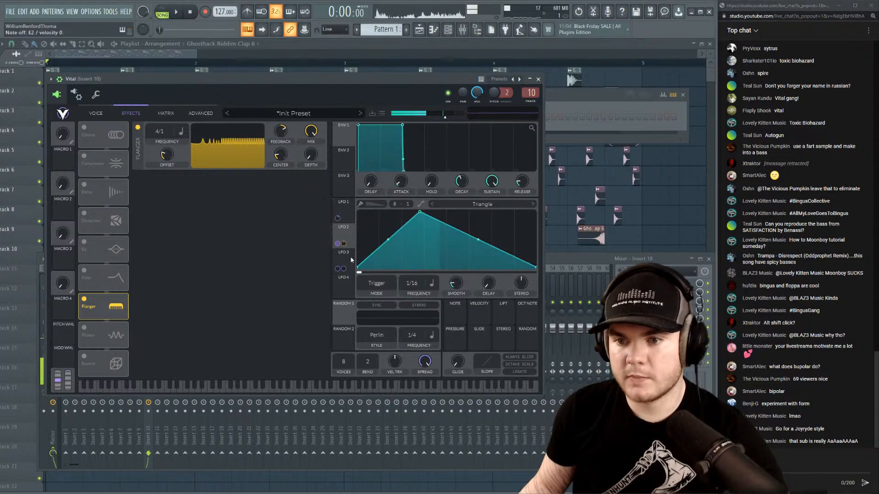
drag(347, 235, 313, 136)
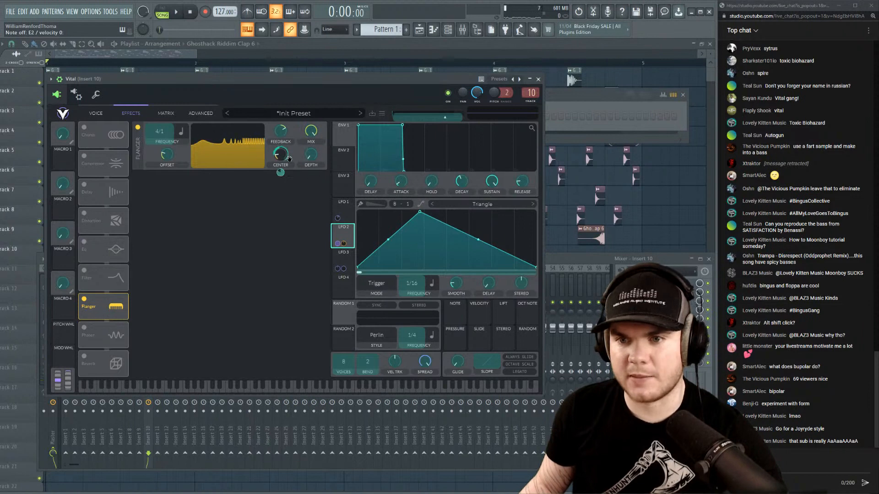
drag(282, 136, 280, 138)
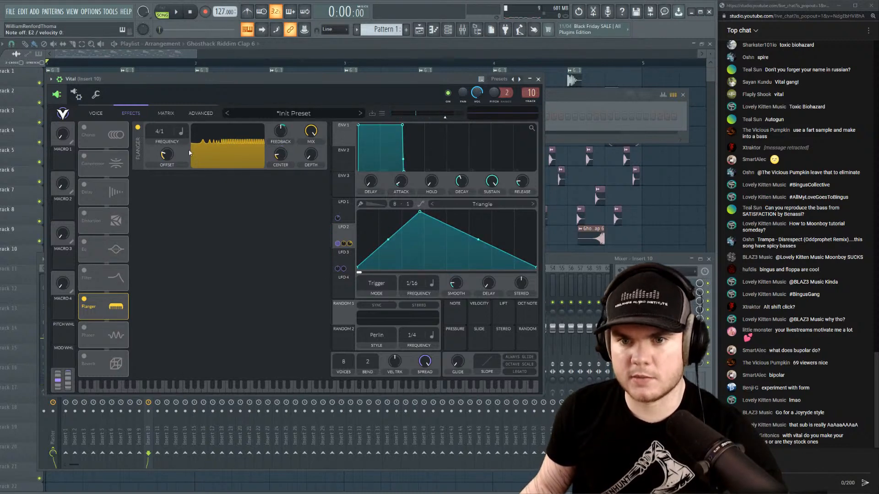
Set the Flanger's frequency to Freeze and its depth to about 23%, and lower its mix.
drag(309, 156, 309, 125)
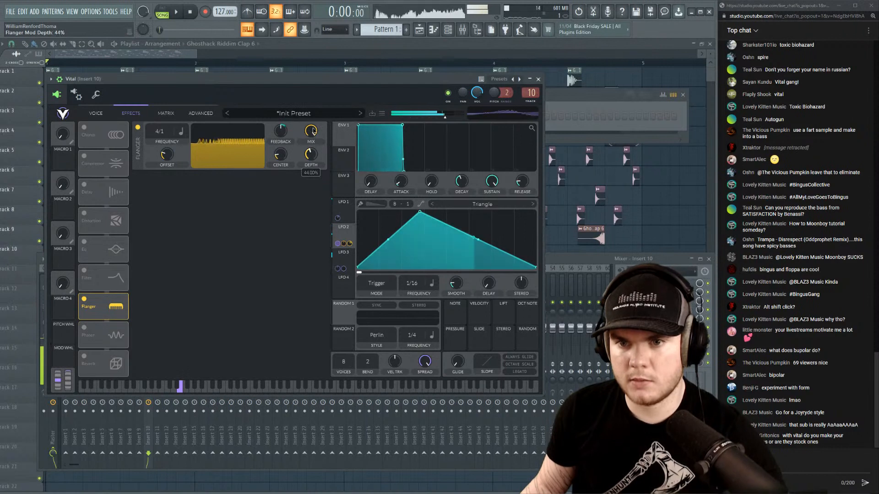
drag(159, 131, 176, 324)
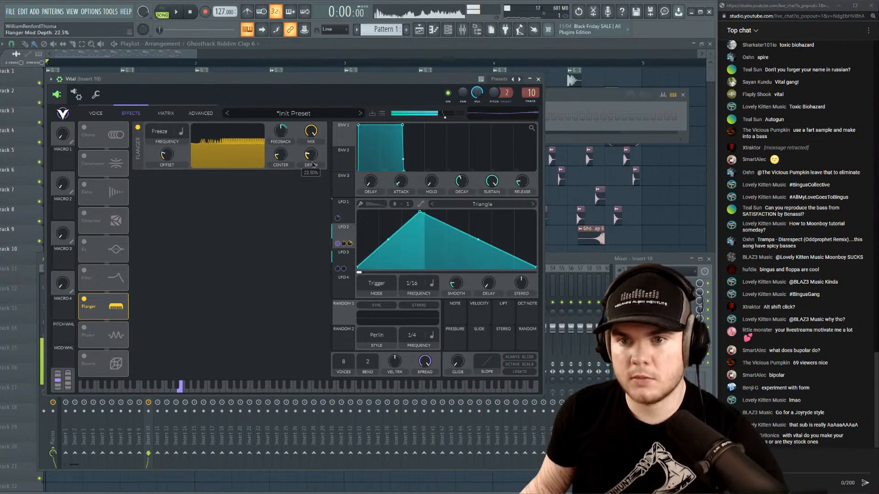
drag(312, 156, 310, 168)
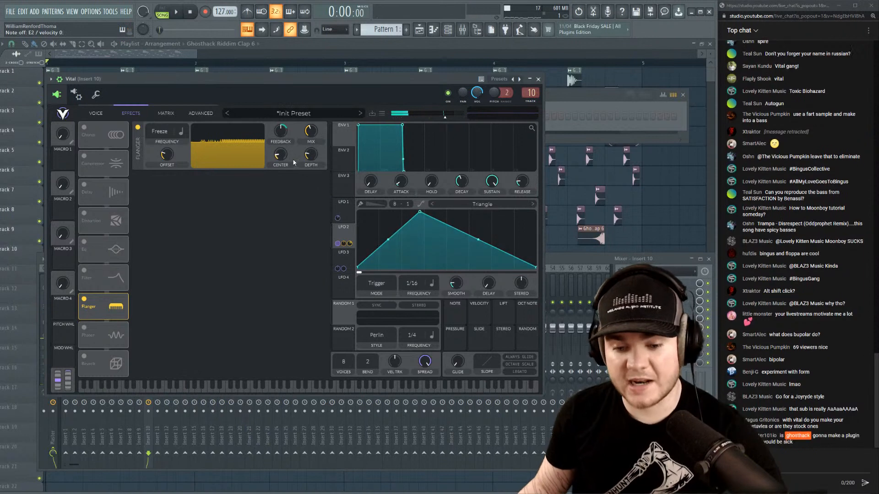
Enable the Soft Clip Distortion, place it directly after the Flanger in the effects chain and close Vital.
click(85, 214)
drag(109, 219, 110, 314)
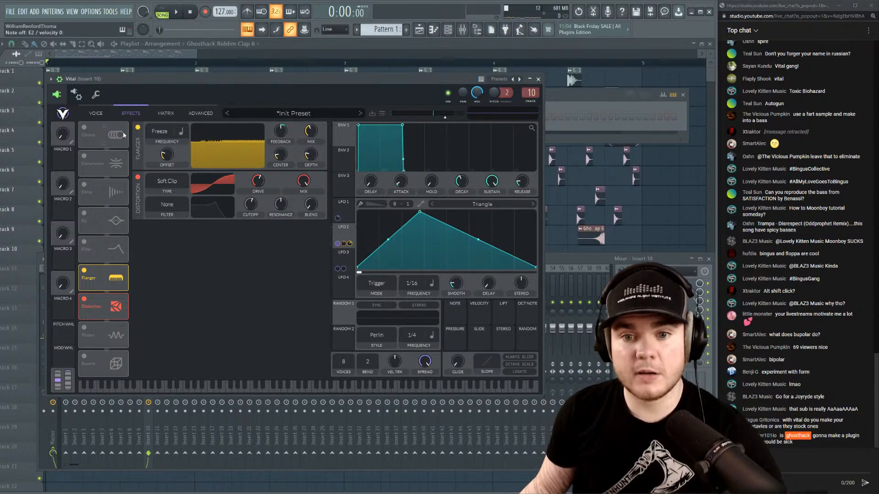
click(539, 79)
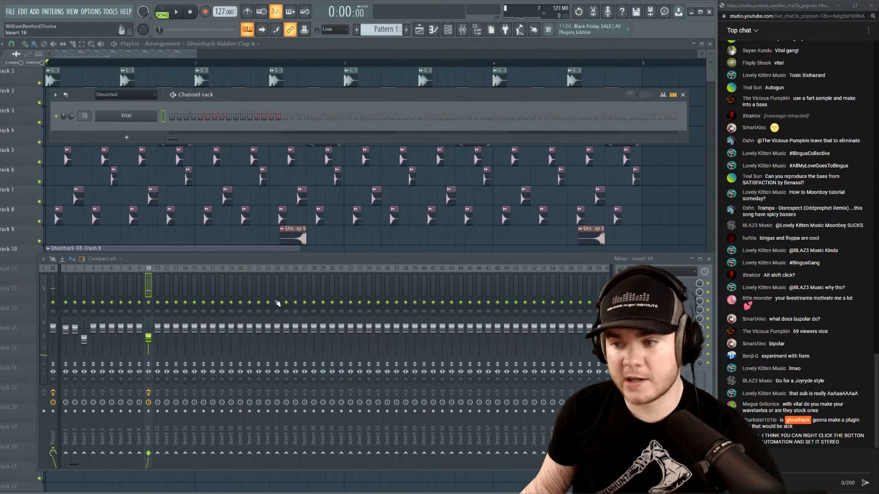
Adjust two low-frequency bands in Insert 10's Fruity Parametric EQ 2.
click(655, 292)
drag(22, 159, 46, 159)
drag(76, 188, 81, 150)
click(654, 310)
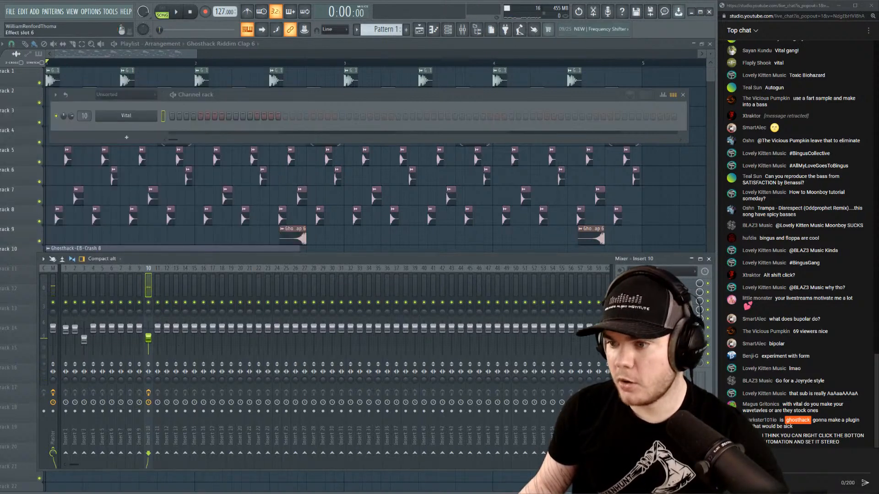
Load Disperser into effect slot 4 of mixer Insert 10 and raise its frequency.
click(621, 310)
mouse_move(636, 311)
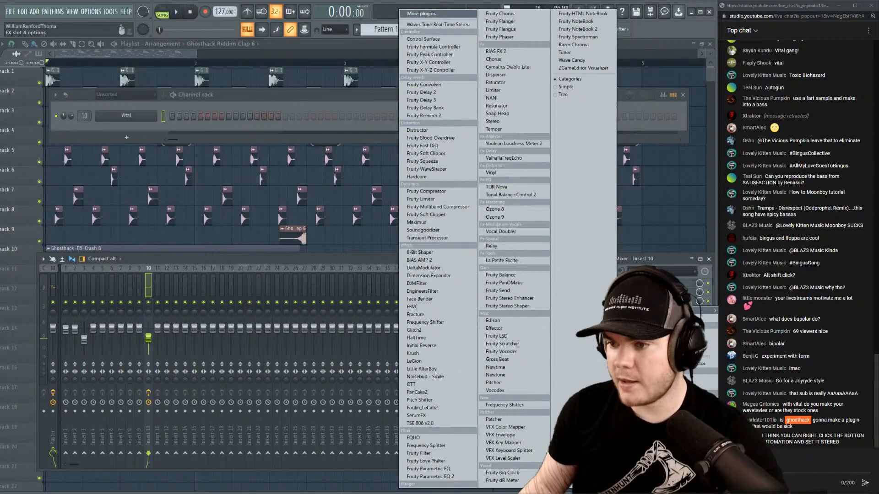
click(505, 75)
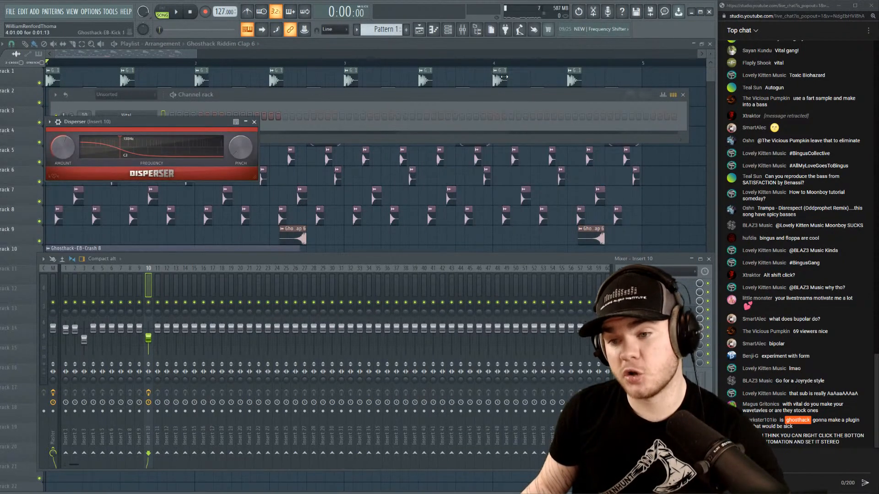
drag(128, 146, 169, 143)
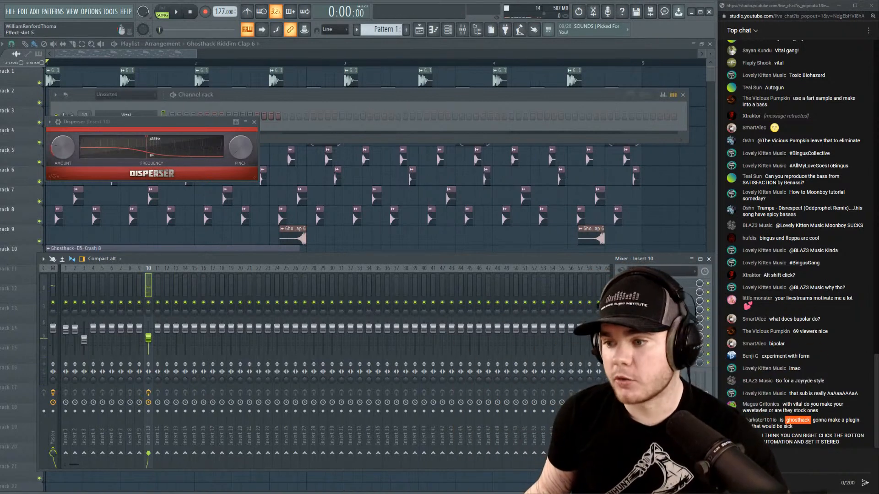
Load Maximus into effect slot 6 of Insert 10 and raise the master band's pre gain while auditioning the bass.
click(659, 319)
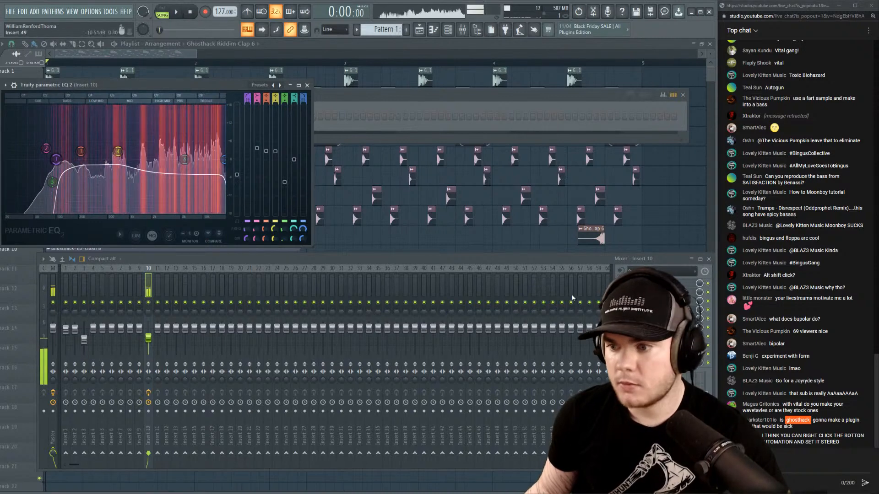
click(660, 320)
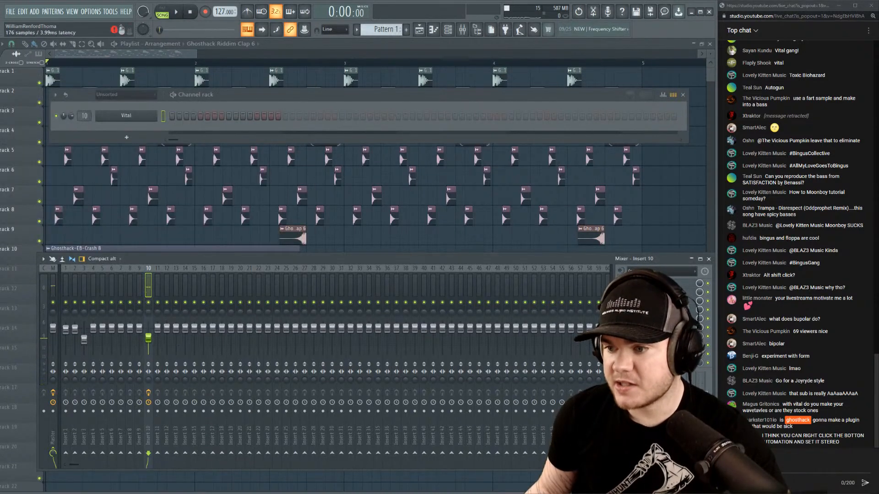
click(621, 327)
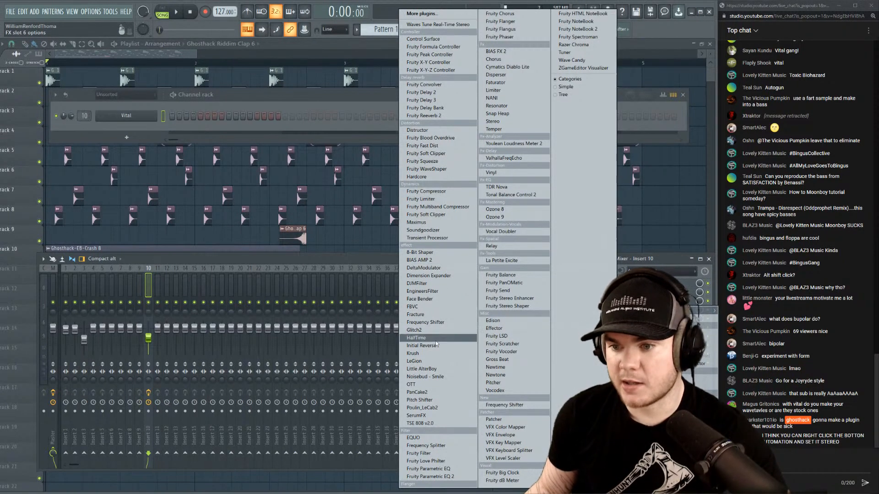
click(423, 223)
key(z)
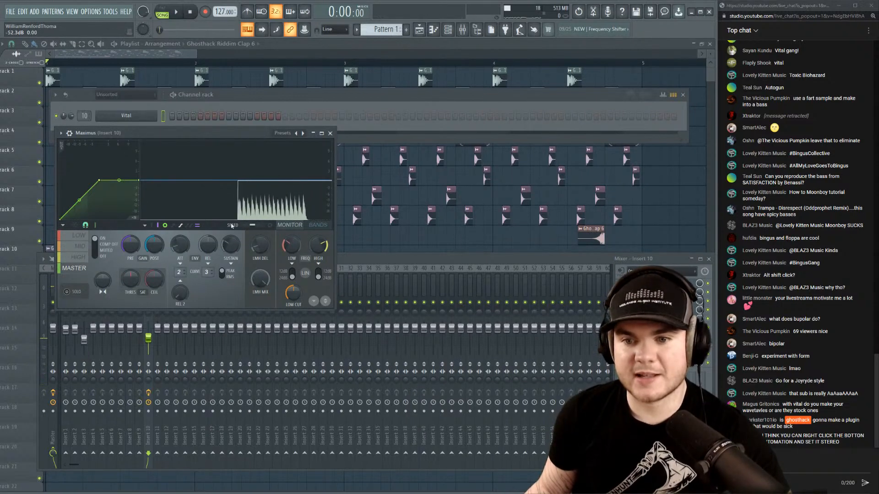
key(z)
drag(130, 245, 130, 237)
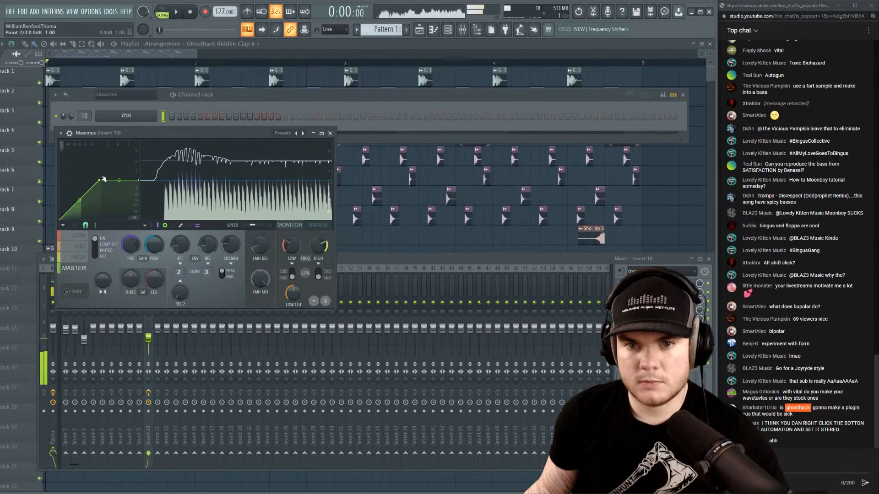
Lower the knee point of the master band's compression curve in Maximus on Insert 10 and close Maximus.
drag(99, 181, 91, 189)
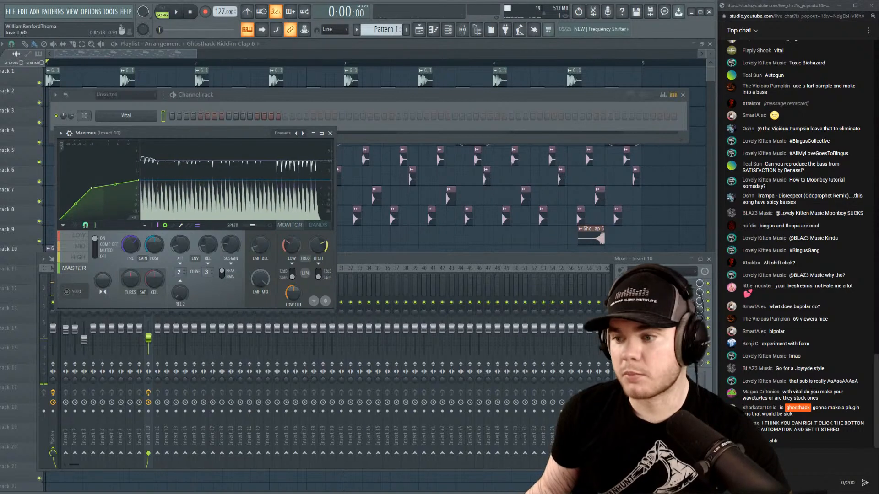
click(330, 134)
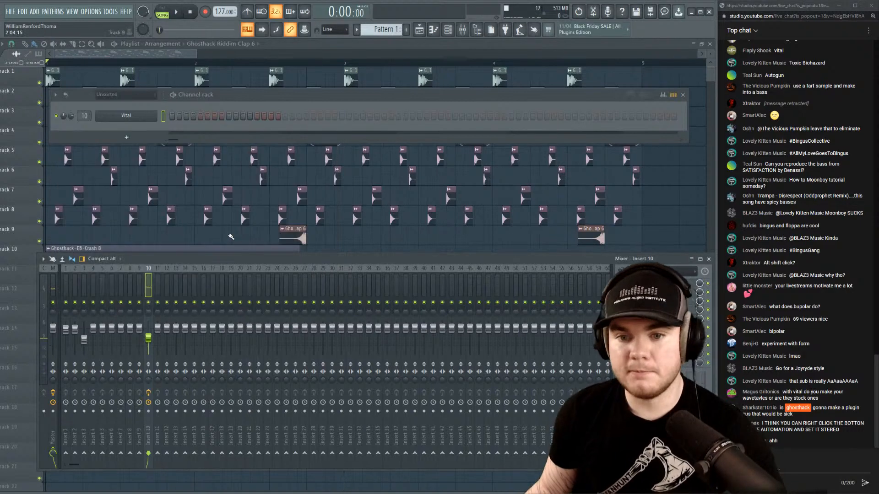
click(124, 138)
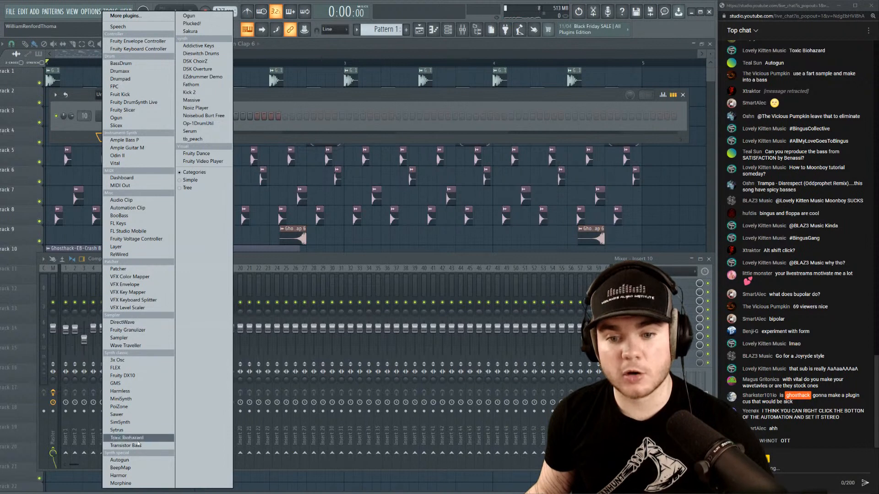
click(81, 140)
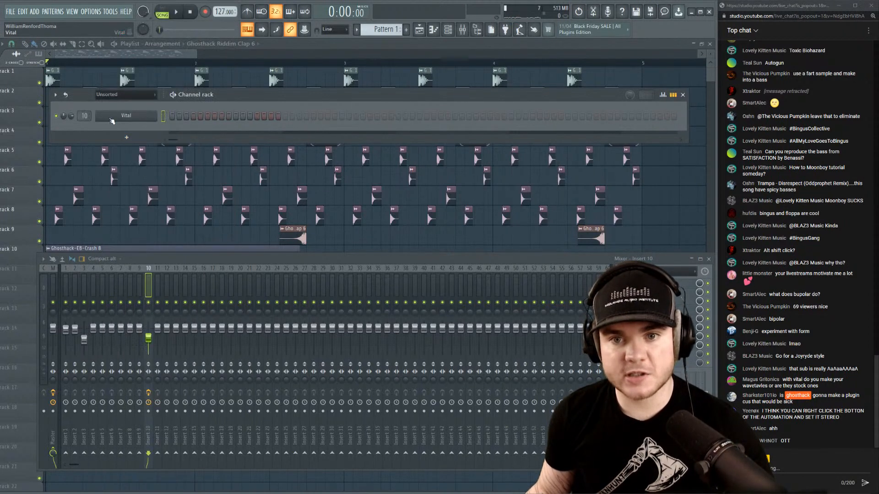
Fine-tune the Flanger's feedback and set its mix to about 38.5% in Vital while auditioning the bass, and close Vital.
click(112, 119)
click(135, 115)
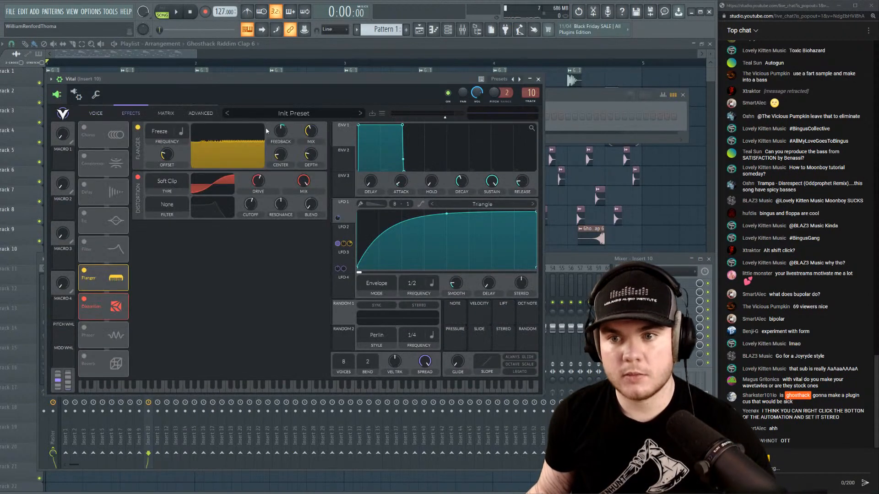
drag(311, 133, 312, 139)
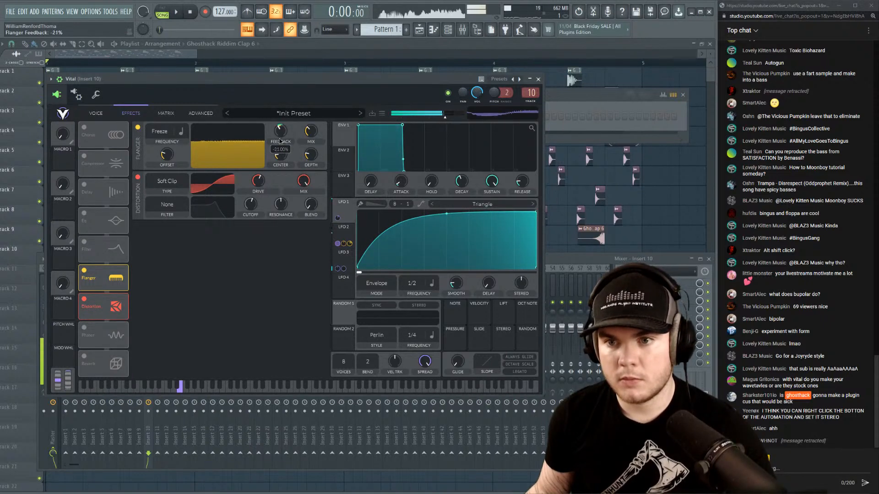
drag(280, 141, 280, 136)
drag(315, 131, 280, 140)
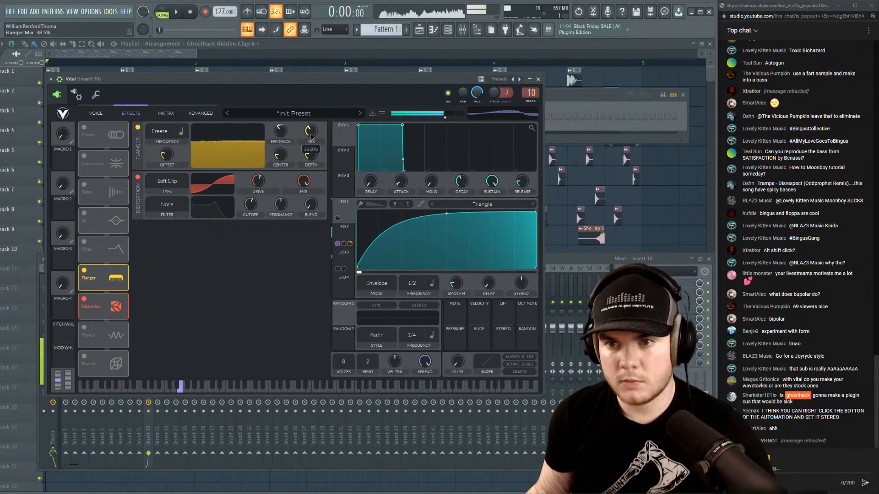
click(538, 78)
Add a Sytrus channel below Vital and load its SUB preset.
click(139, 138)
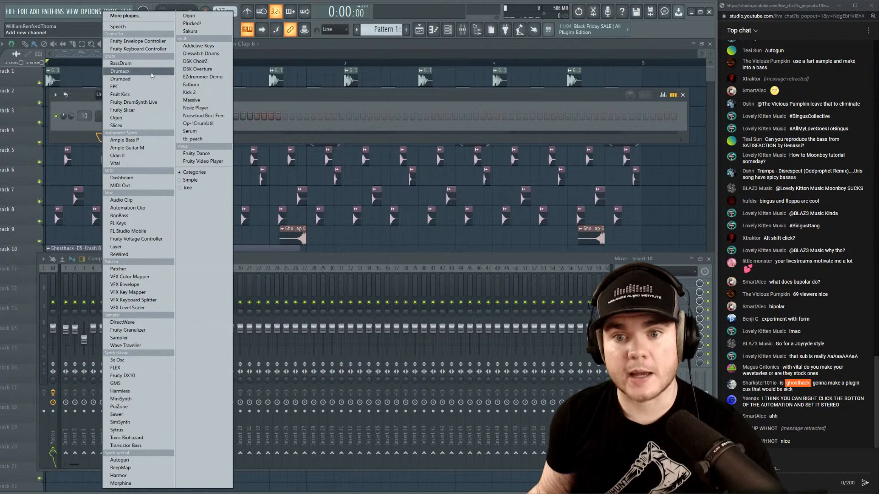
click(138, 431)
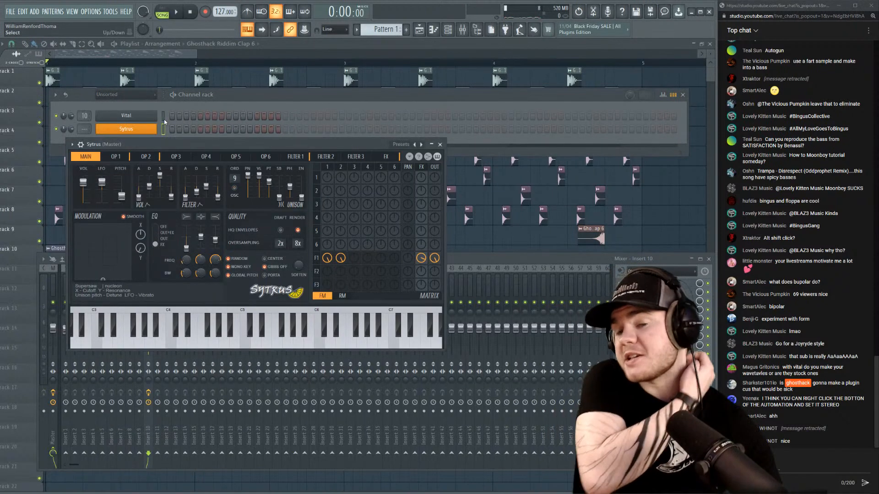
click(395, 143)
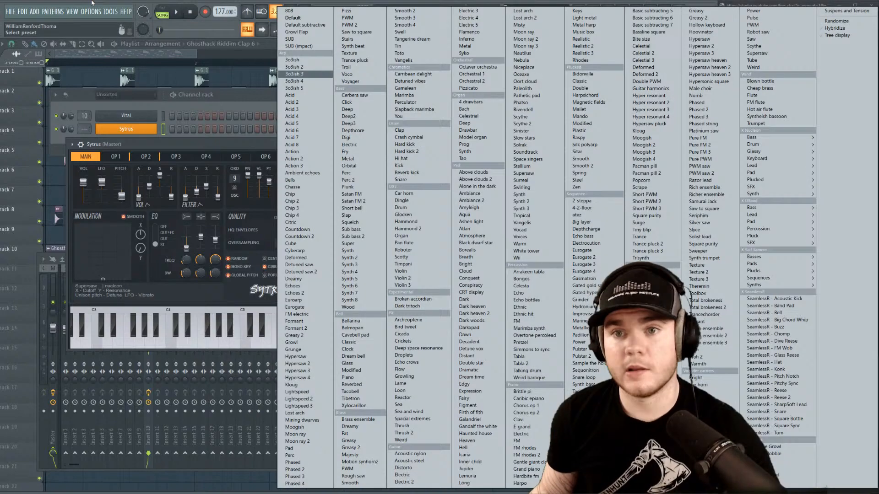
click(298, 40)
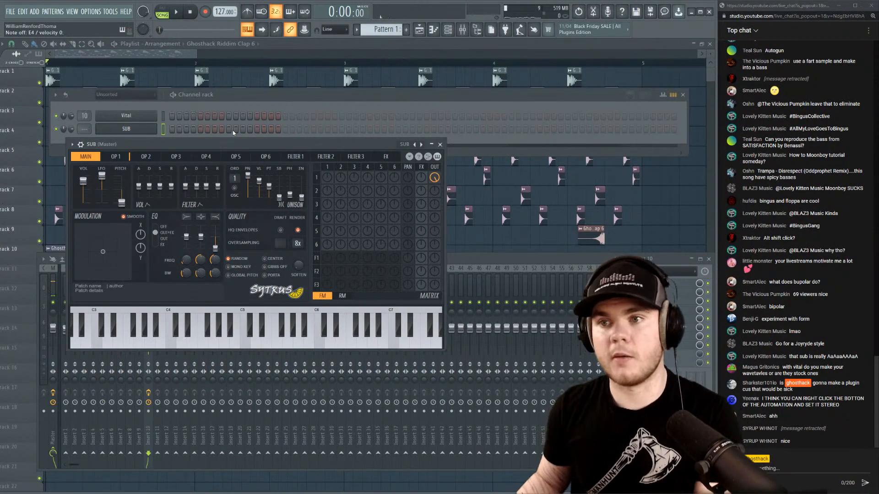
click(73, 131)
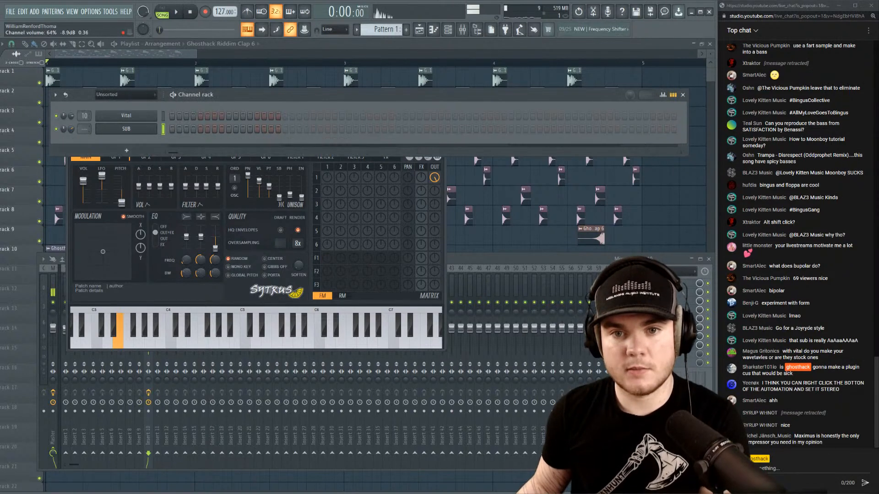
click(66, 163)
Check Operator 1's waveform in the SUB patch, shorten the attack of its volume envelope and close Sytrus.
click(115, 157)
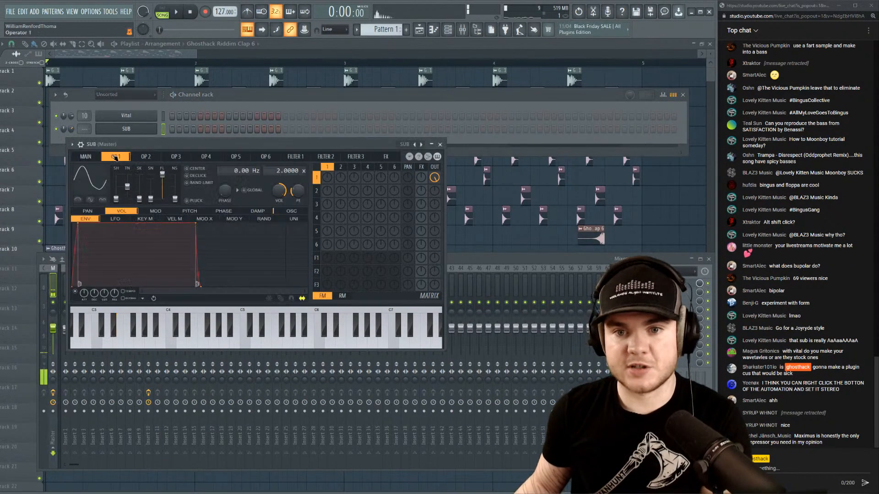
click(293, 212)
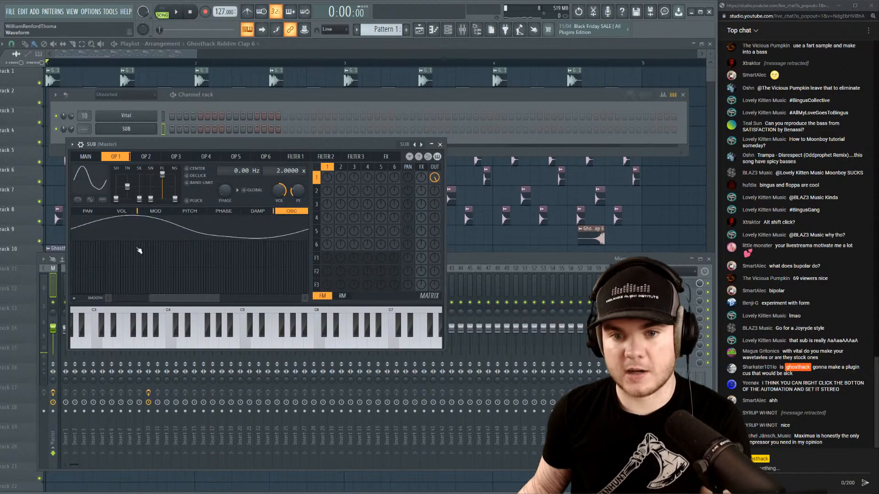
drag(169, 302, 138, 302)
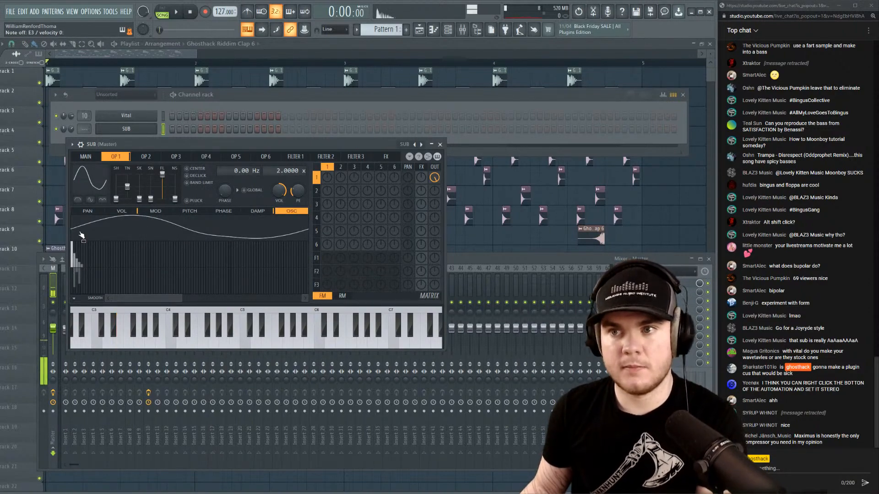
click(125, 212)
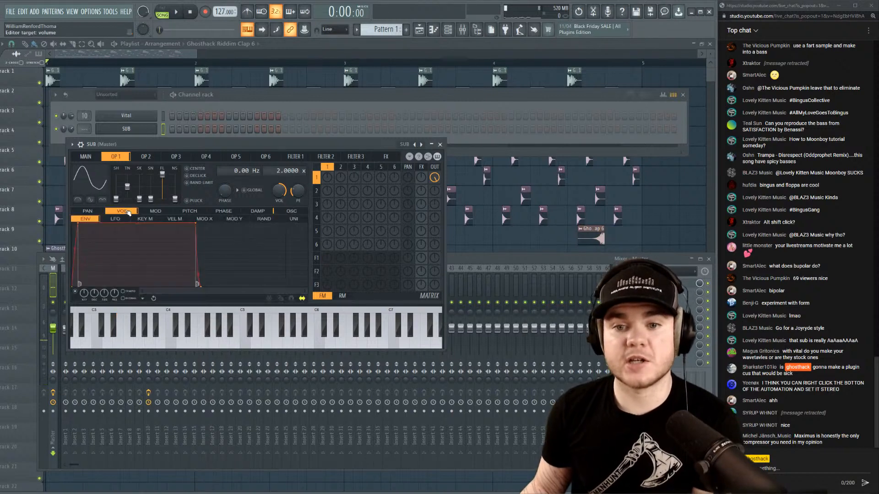
drag(79, 225, 76, 222)
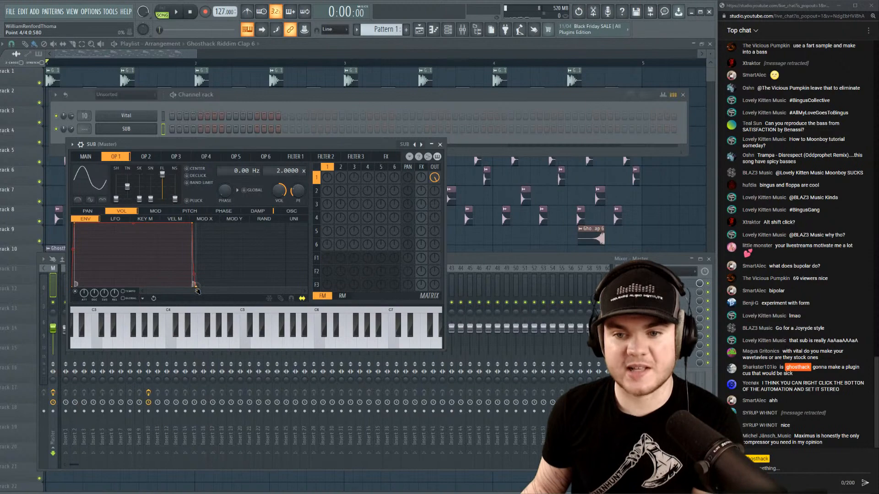
click(439, 145)
Route the SUB channel to its own mixer track and reorder the tracks so SUB uses Insert 10 and Vital uses Insert 11.
scroll(89, 130, up, 9)
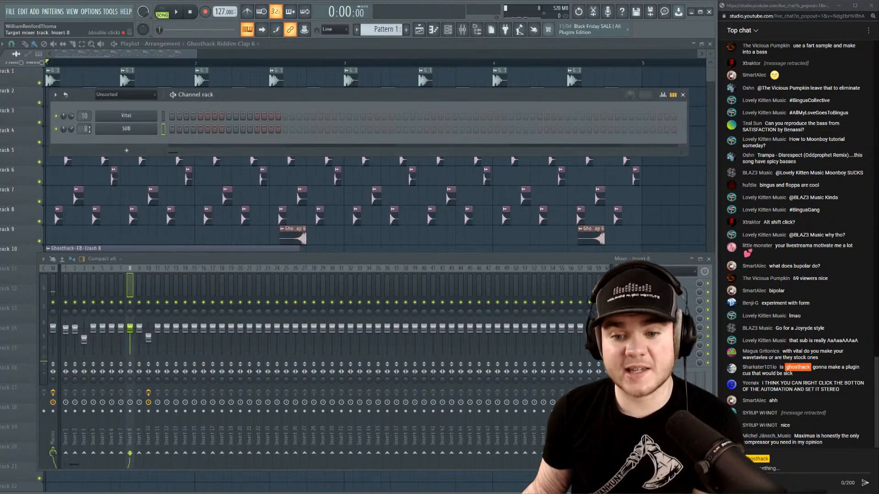
click(147, 286)
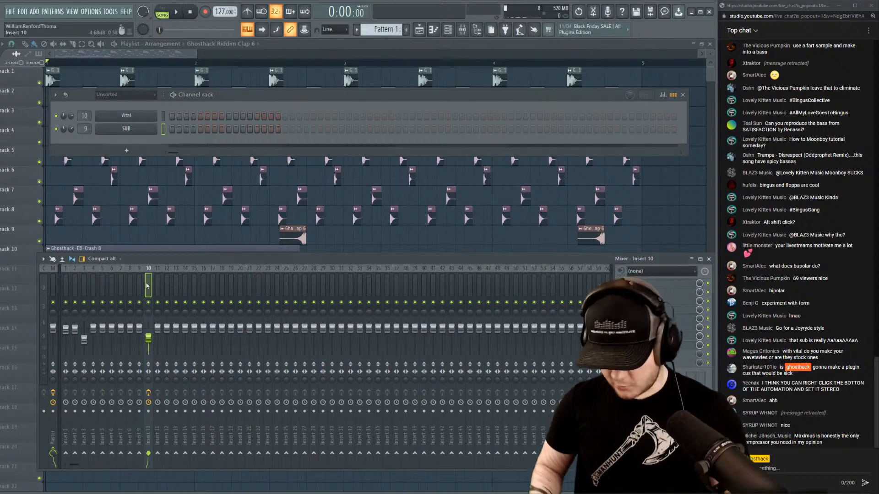
key(alt+Right)
key(Left)
key(Left)
key(alt+Right)
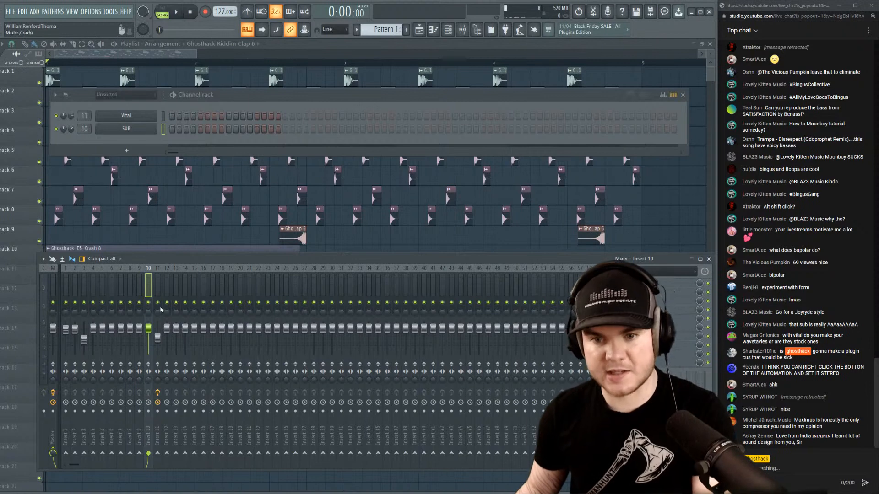
Load Fruity Soft Clipper into effect slot 1 of Insert 10, adjust its clipping curve while auditioning the sub, and close it.
key(z)
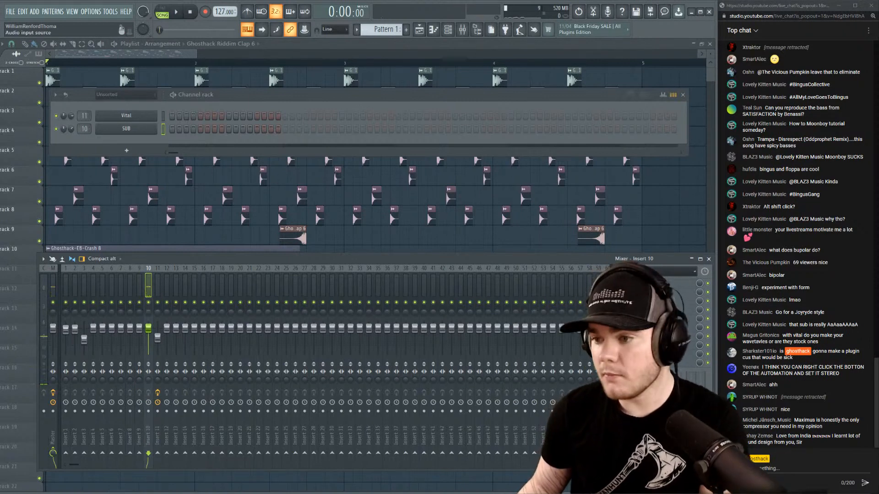
click(620, 284)
mouse_move(634, 293)
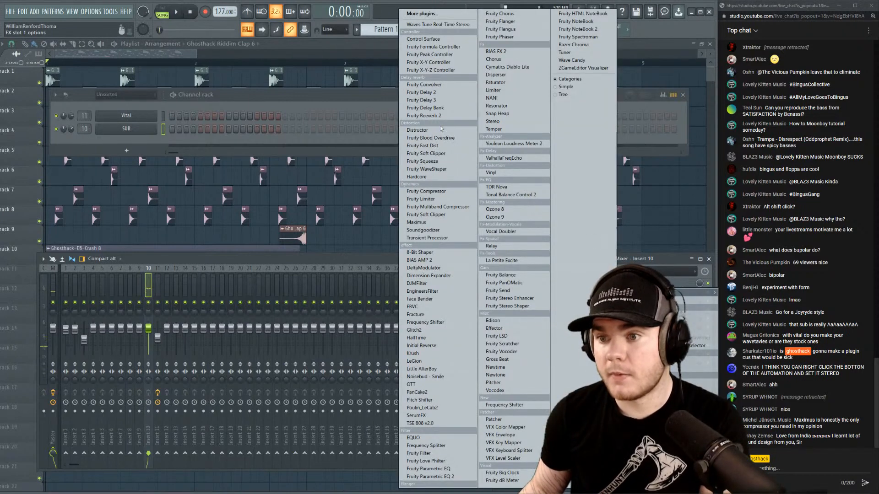
click(426, 154)
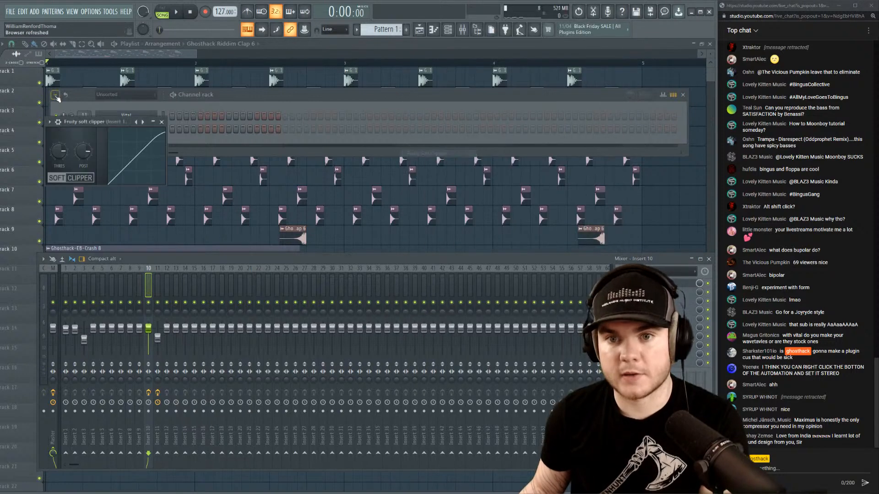
click(143, 123)
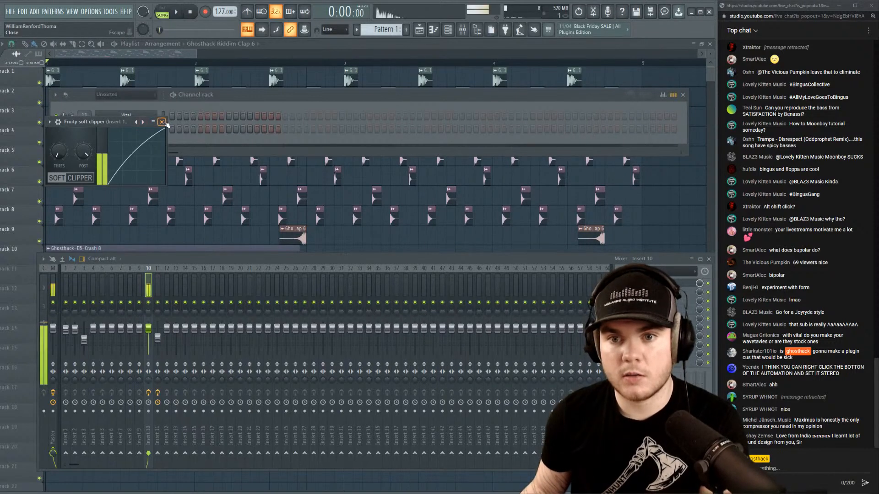
click(164, 122)
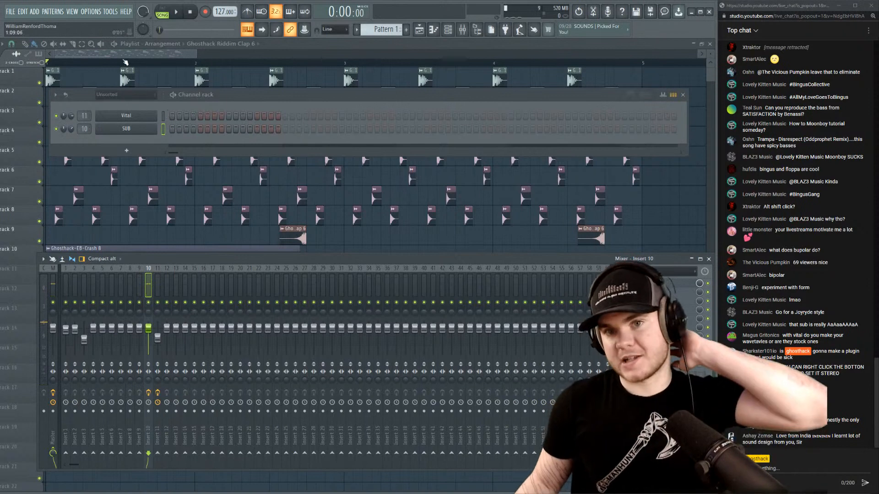
Play the drum groove and set the Ghosthack-EB-Crash 8 clip's channel volume to 26%.
key(F12)
key(space)
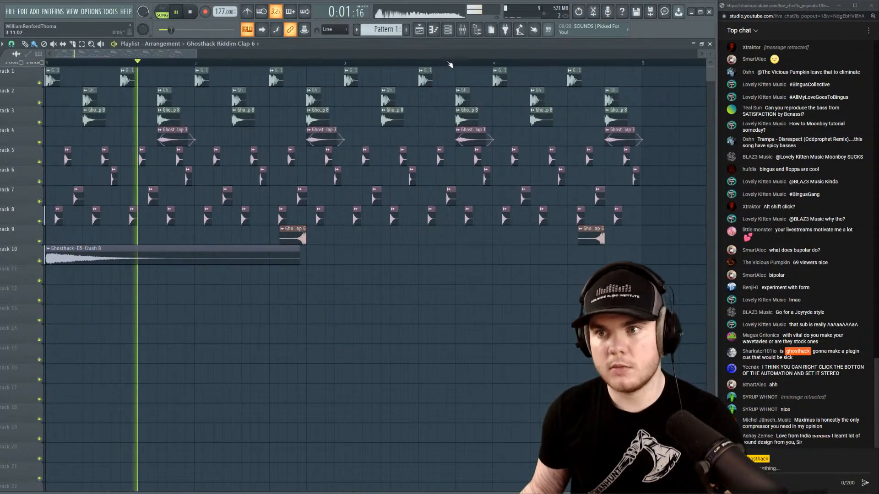
key(F9)
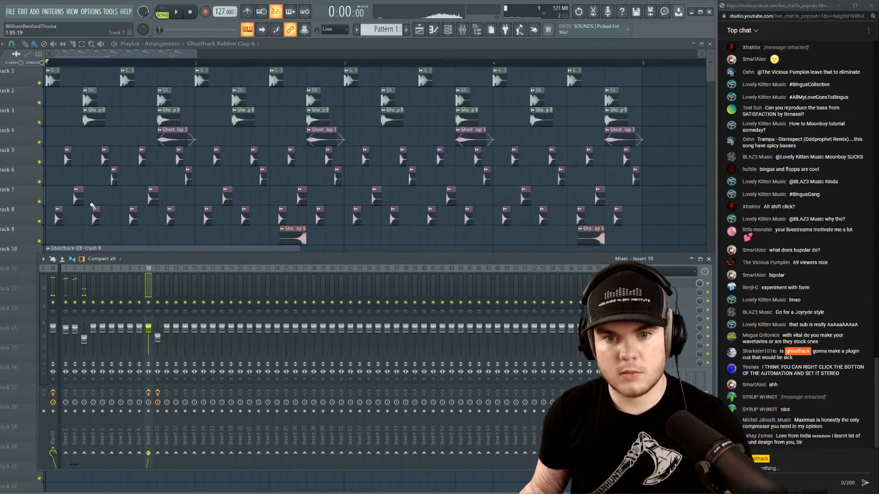
key(F9)
double_click(185, 250)
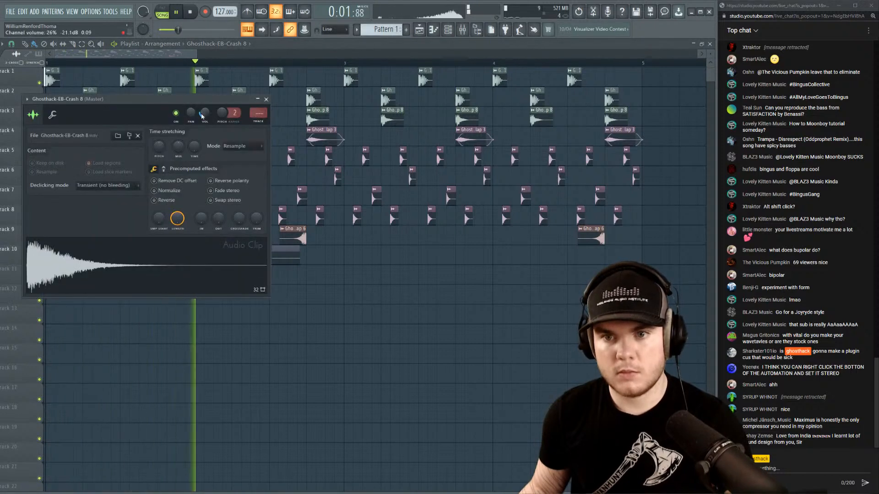
click(266, 100)
Set the Ghosthack-EB-Kick 1 sample's quick fade out to 61%, close its settings and stop playback.
double_click(276, 78)
drag(246, 235, 246, 243)
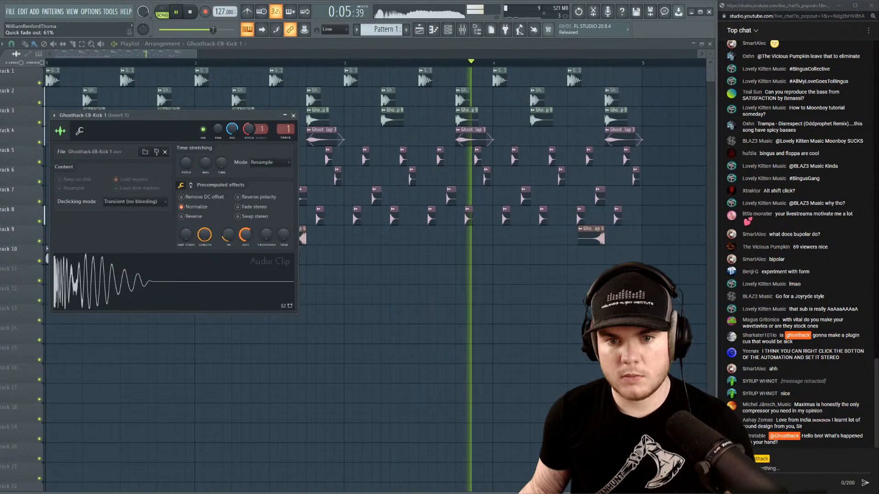
click(294, 116)
key(space)
Filter the channel rack to the Unsorted group, audition the groove and open the Vital channel's piano roll in Pattern 1.
key(F6)
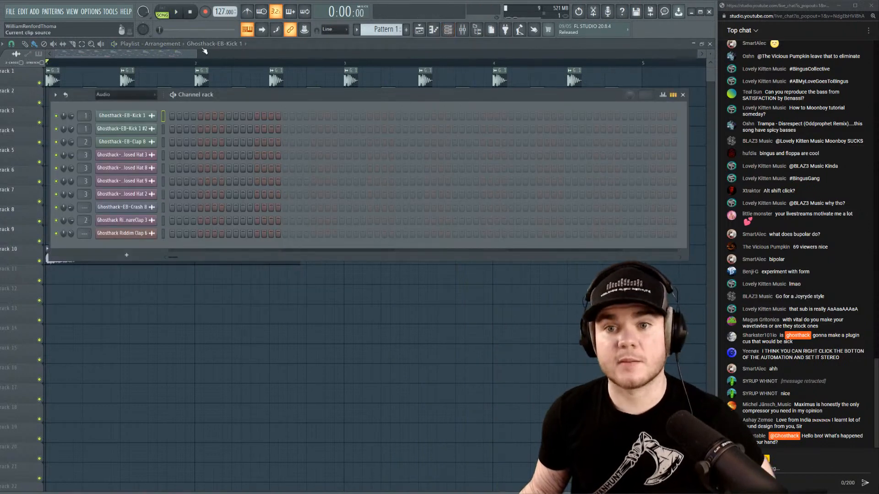
click(126, 94)
click(117, 122)
key(space)
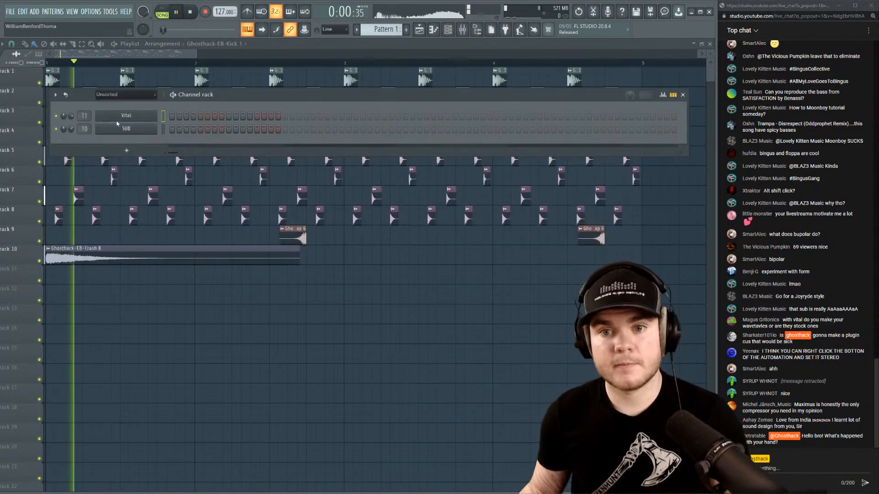
key(space)
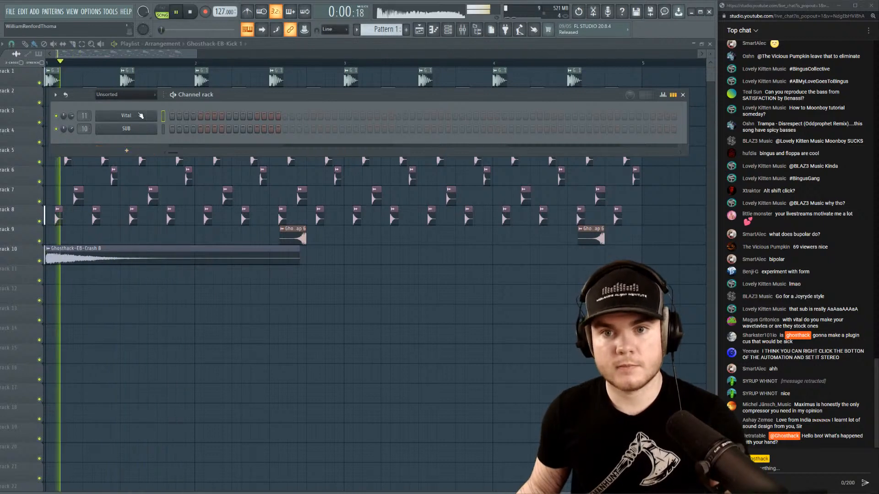
right_click(144, 118)
click(196, 116)
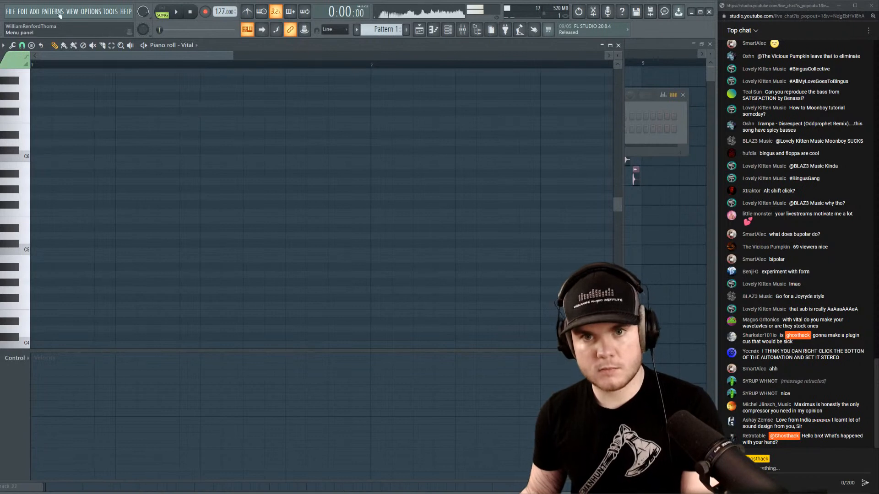
click(177, 12)
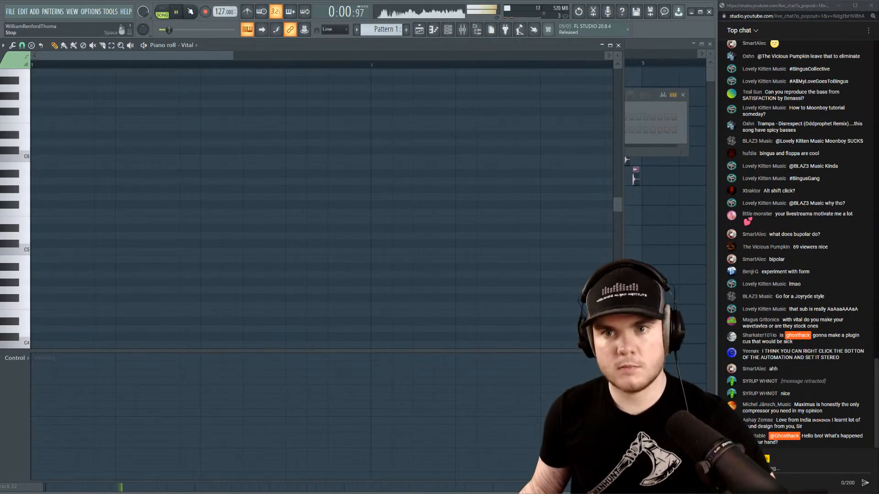
click(190, 12)
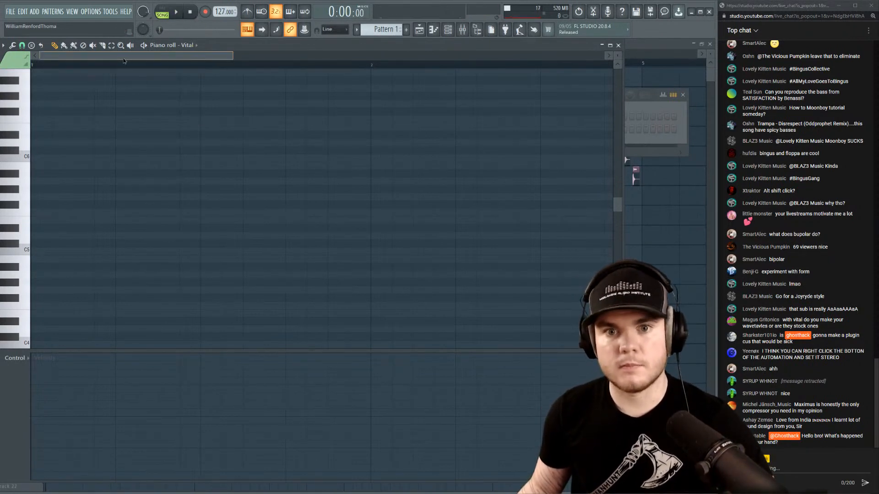
Preview pitches on the Vital piano roll's keyboard from the octave above C3 down to E2.
click(46, 220)
right_click(99, 220)
scroll(86, 265, down, 6)
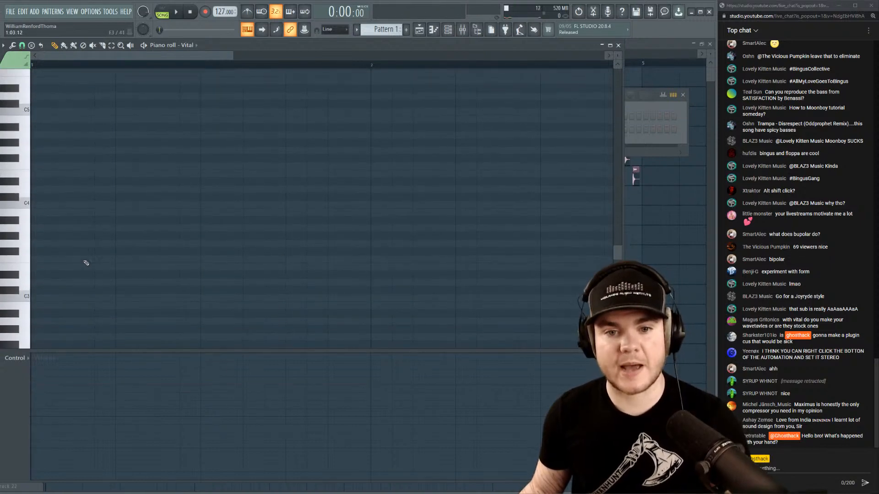
click(23, 269)
scroll(65, 270, down, 6)
click(23, 221)
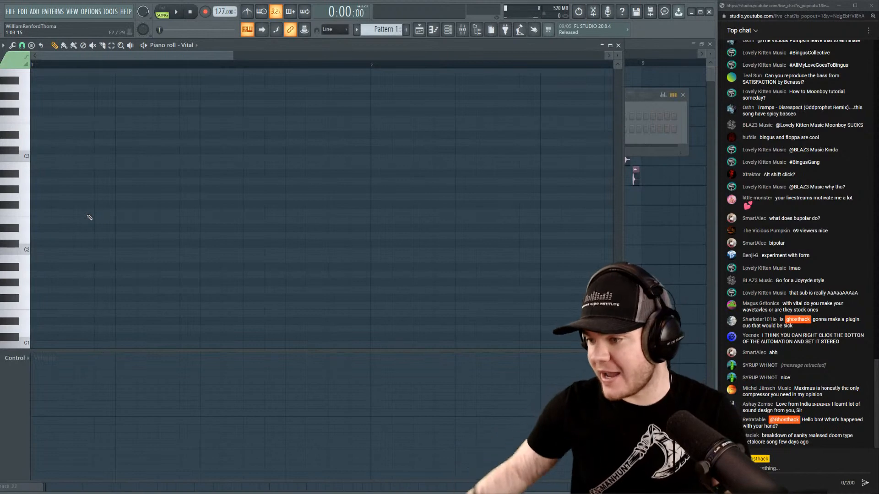
key(space)
key(space)
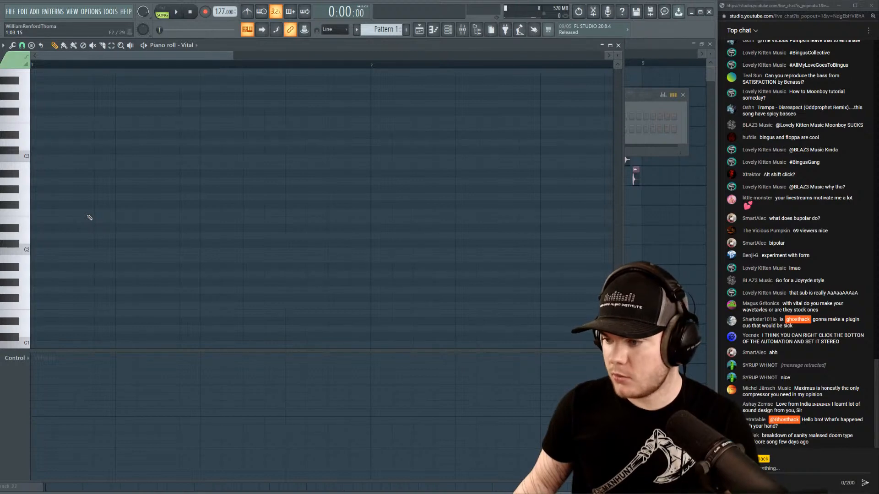
Draw a one-bar F2 note in the Vital piano roll and audition the groove.
click(50, 222)
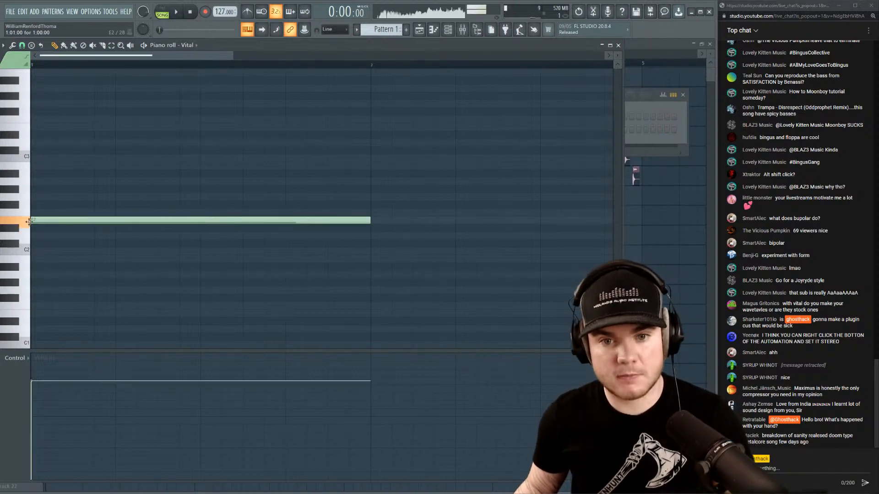
drag(49, 222, 125, 216)
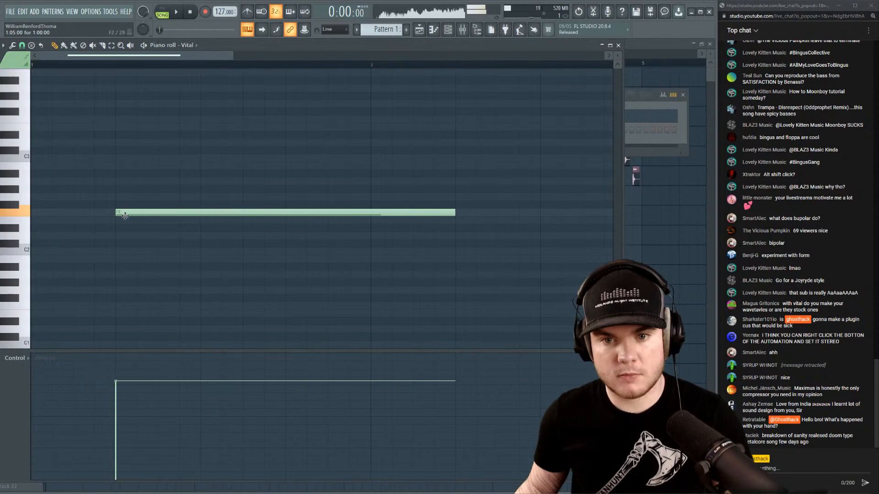
key(space)
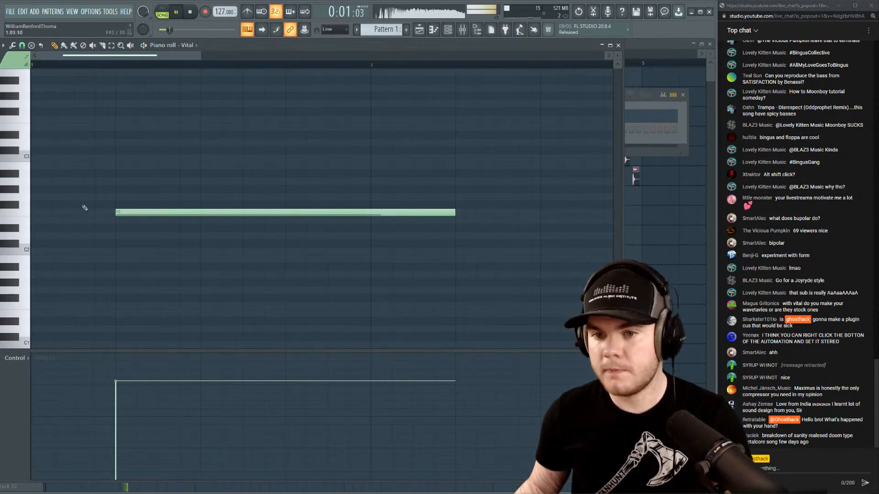
key(space)
Place a Pattern 1 clip on Track 11 of the playlist starting at 1:05:00 and audition it with the drums.
key(F5)
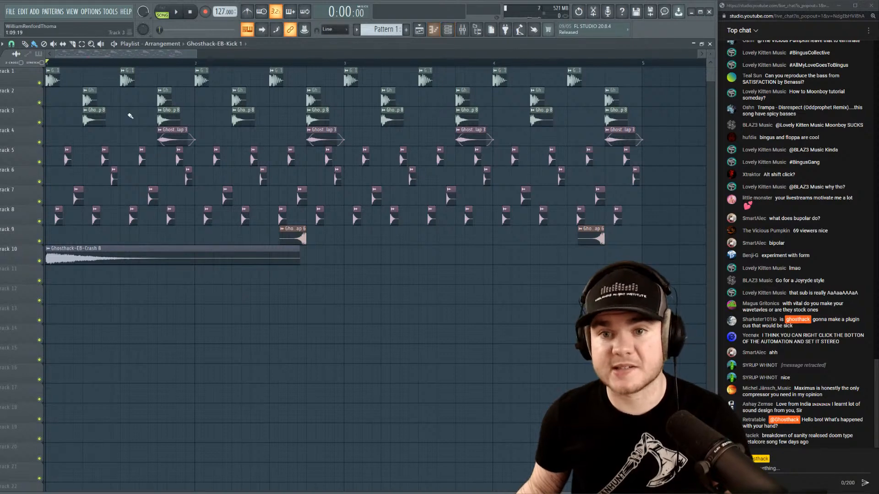
click(449, 31)
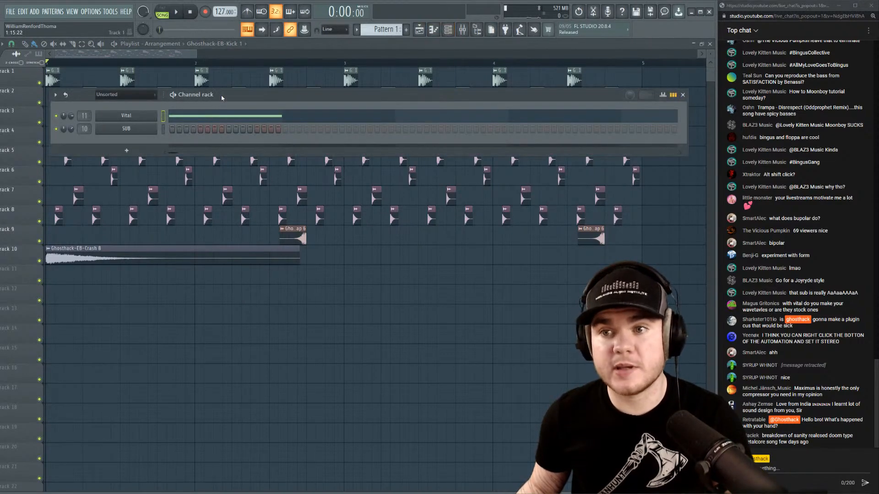
key(F6)
right_click(329, 309)
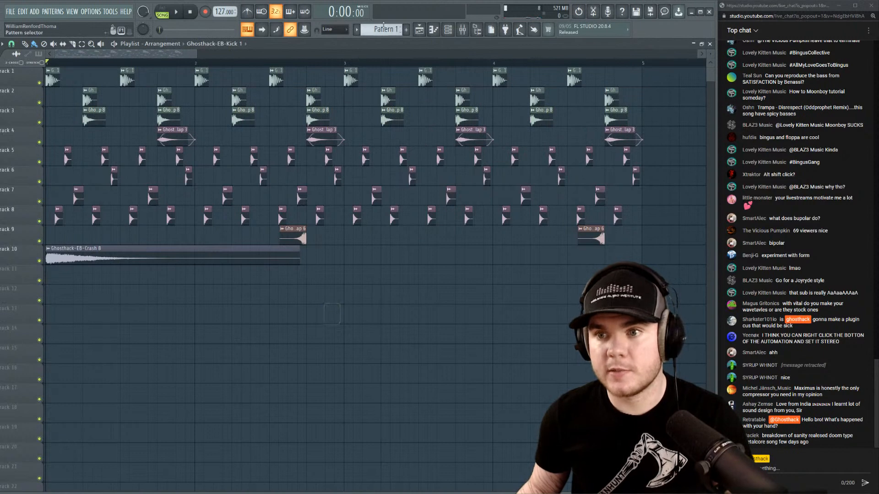
click(385, 30)
drag(311, 310, 117, 279)
key(space)
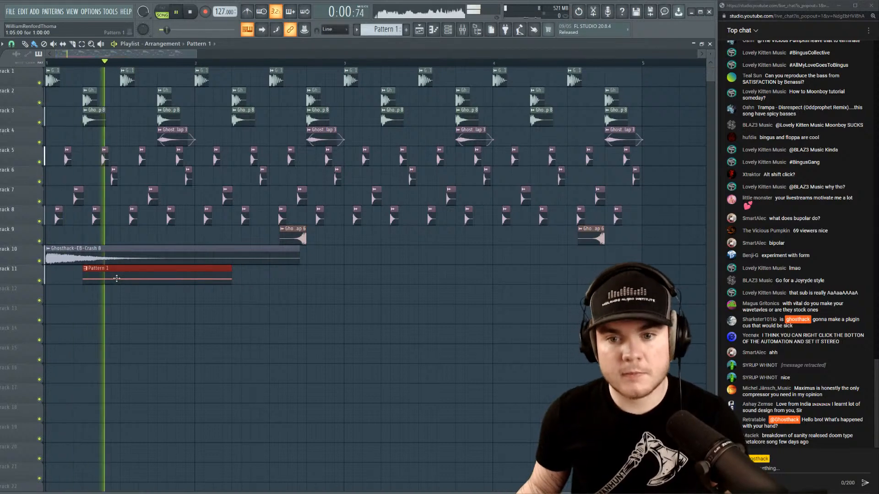
key(space)
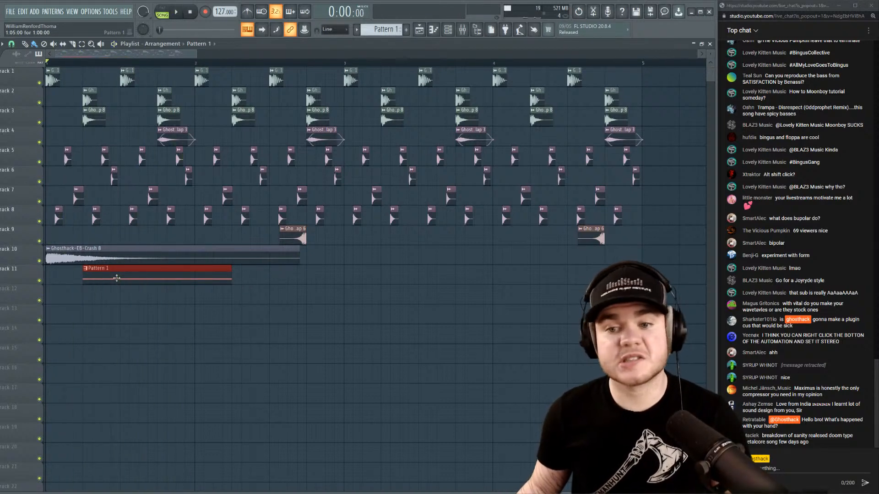
Move the Pattern 1 clip to 2:05:00 on Track 11, shorten it to end at bar 3, and play the arrangement.
drag(116, 278, 467, 292)
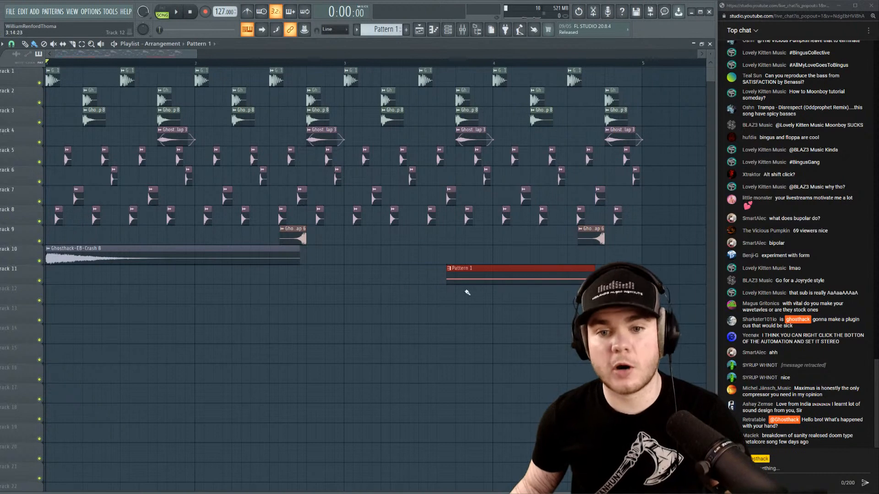
key(space)
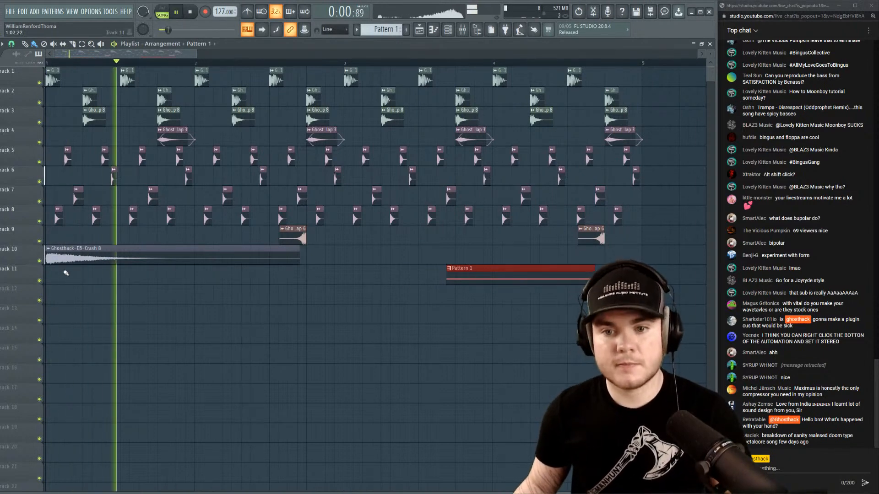
drag(501, 277, 281, 279)
key(space)
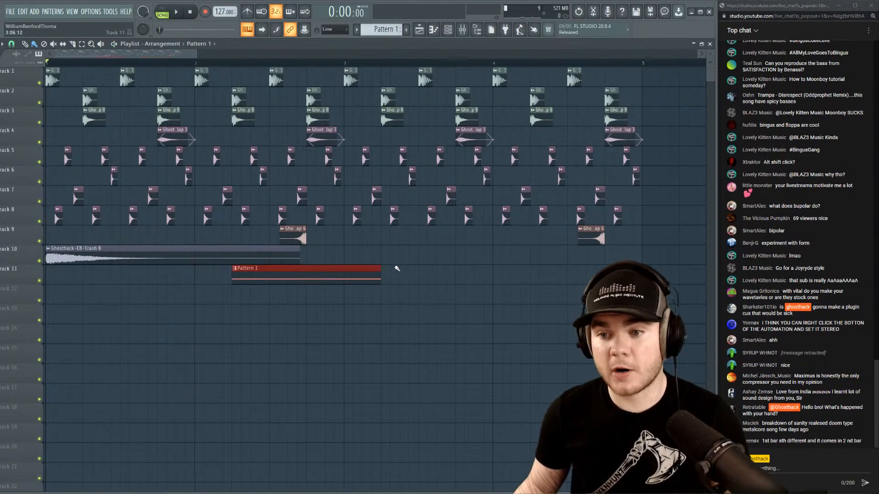
drag(382, 271, 344, 282)
key(space)
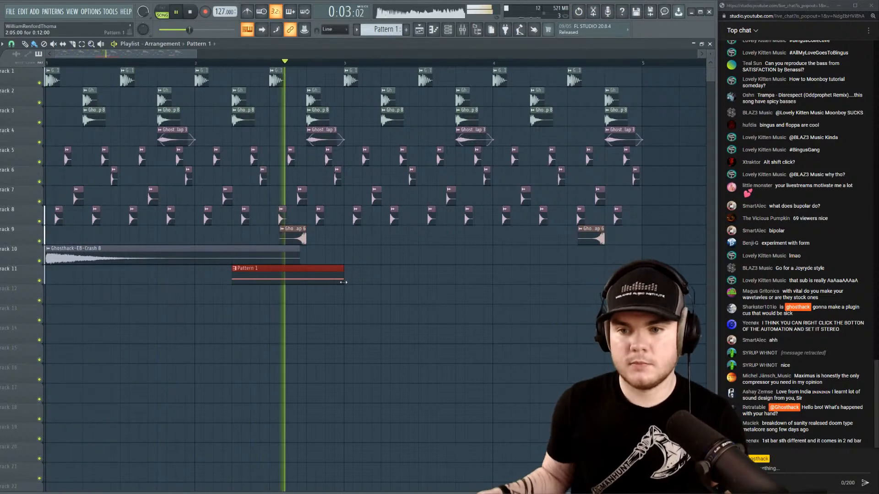
key(space)
Examine the Pattern 1 clip's Vital note in the piano roll and return to the clip in the playlist.
double_click(243, 271)
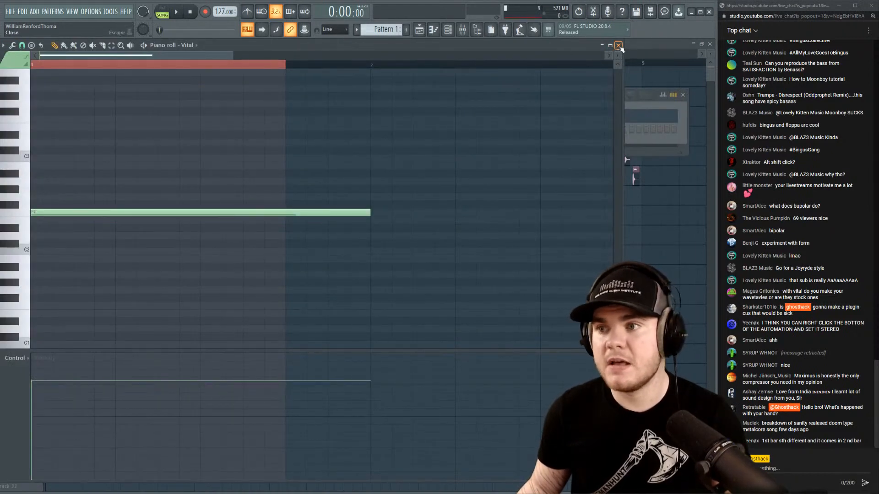
click(618, 46)
scroll(240, 69, up, 3)
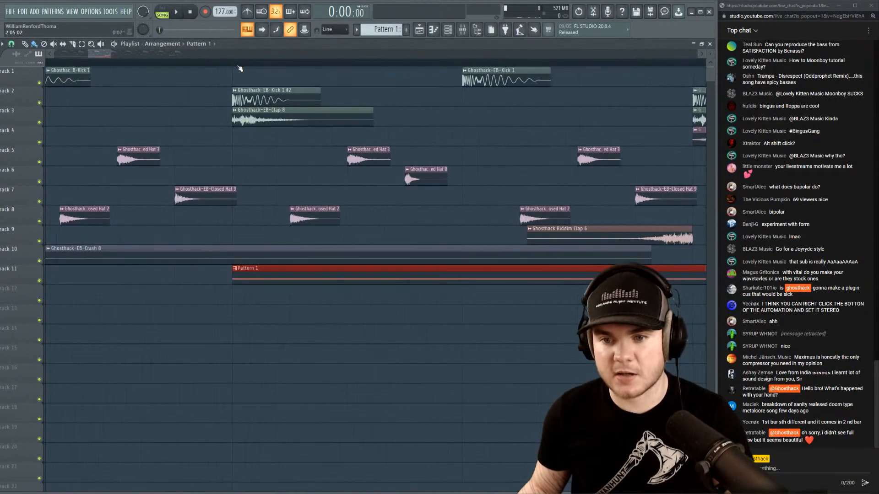
Play the arrangement and copy the Pattern 1 clip on track 11 two bars further along, starting at bar 4's second beat.
key(space)
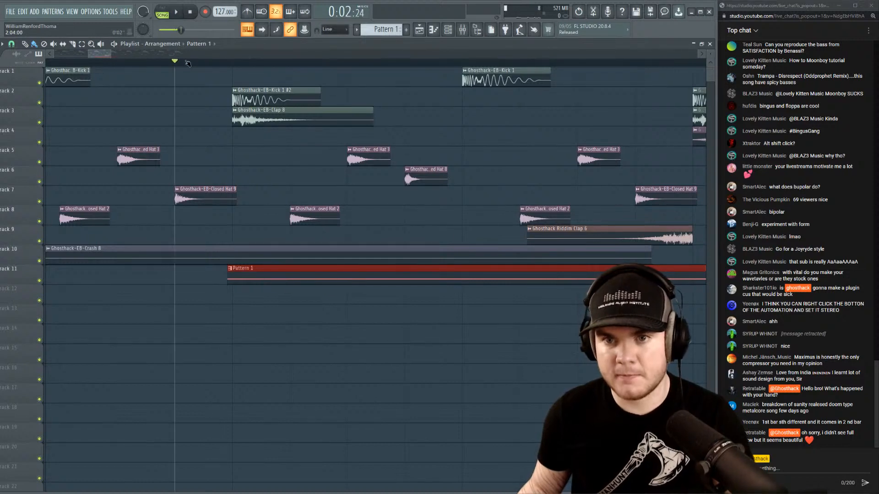
scroll(188, 63, down, 4)
scroll(187, 63, down, 2)
key(space)
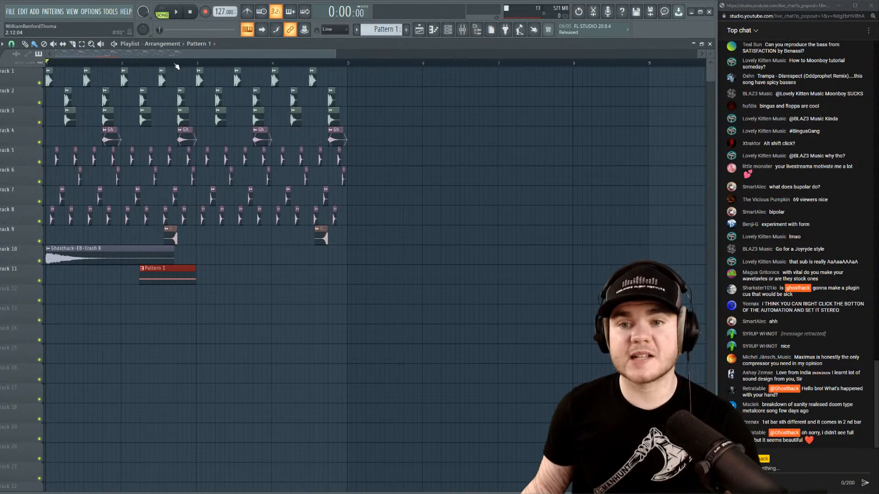
key(space)
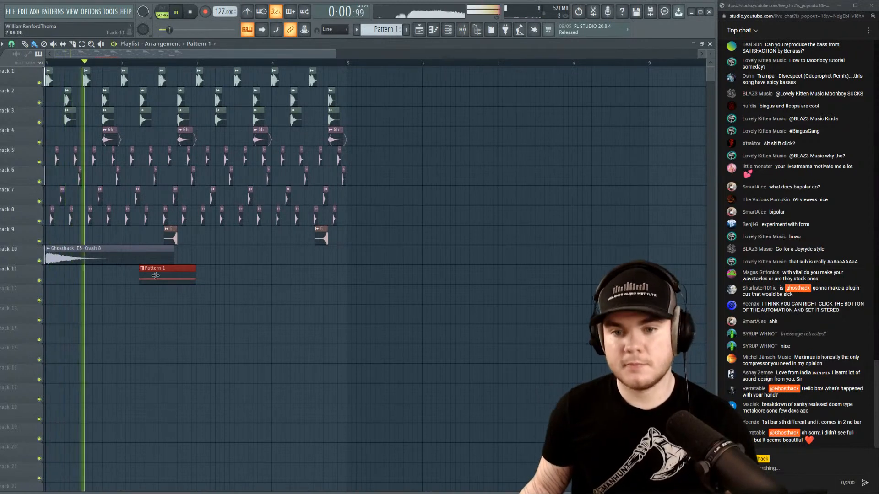
drag(154, 277, 305, 280)
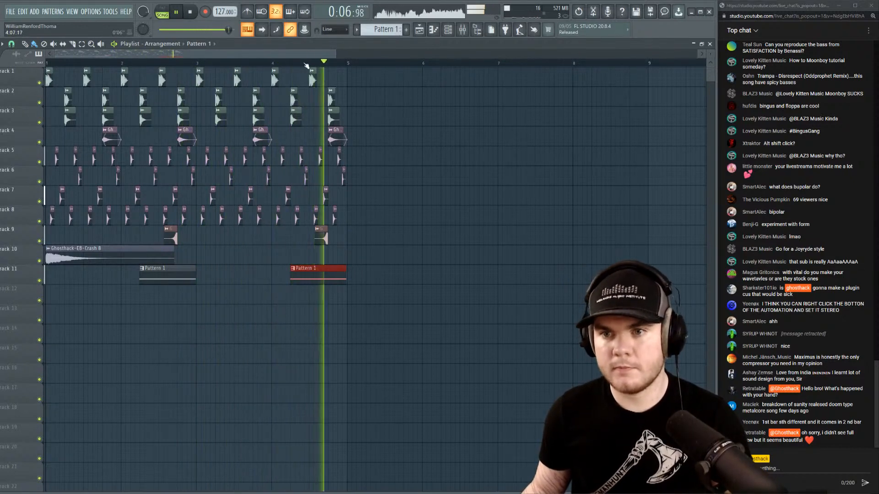
Stop playback and shorten the copied Pattern 1 clip to two beats, ending together with the riddim clap on track 9.
key(space)
scroll(306, 67, up, 3)
drag(423, 275, 370, 276)
scroll(375, 57, down, 3)
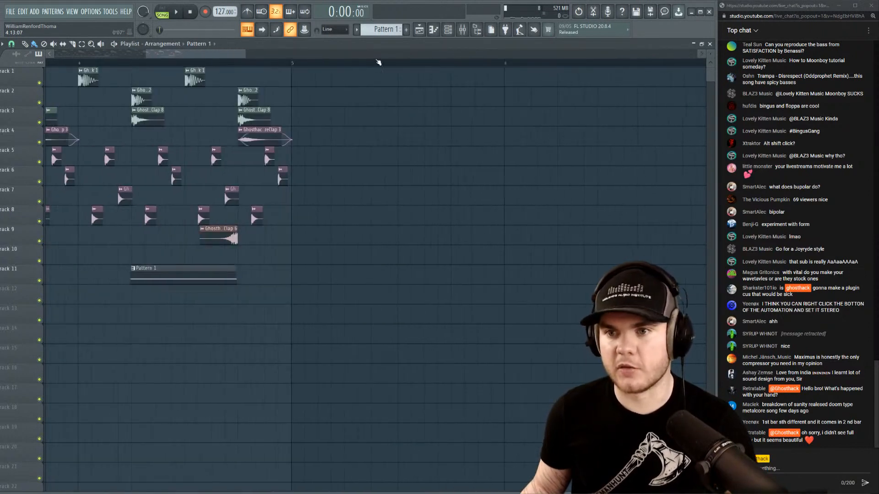
scroll(373, 64, down, 5)
scroll(77, 56, up, 5)
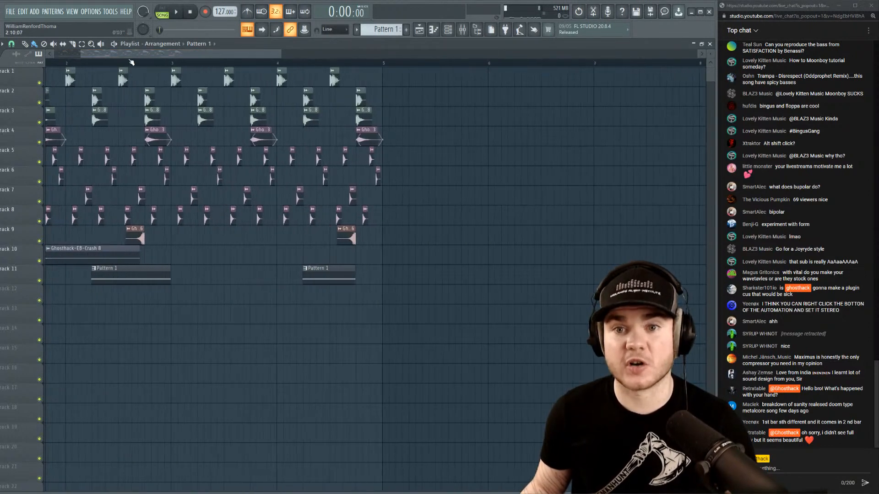
drag(77, 57, 36, 58)
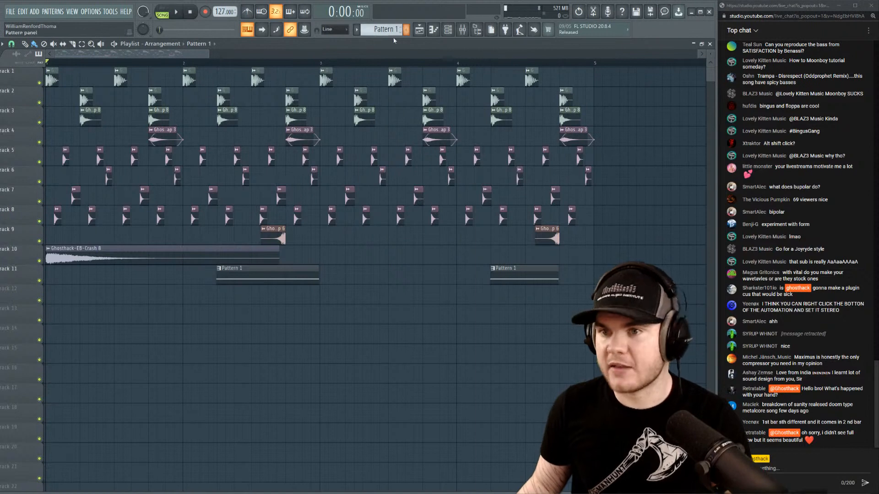
Create a new empty pattern and add a Harmor synth channel to it.
click(435, 30)
click(434, 30)
click(448, 30)
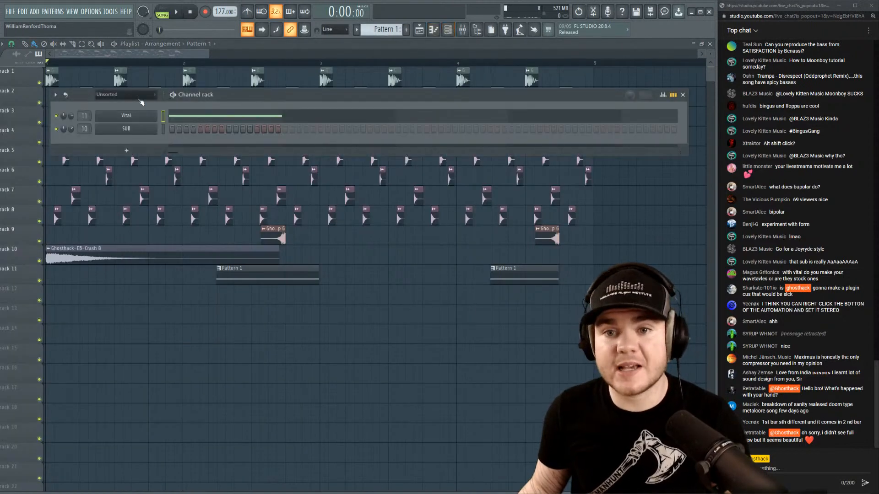
click(406, 30)
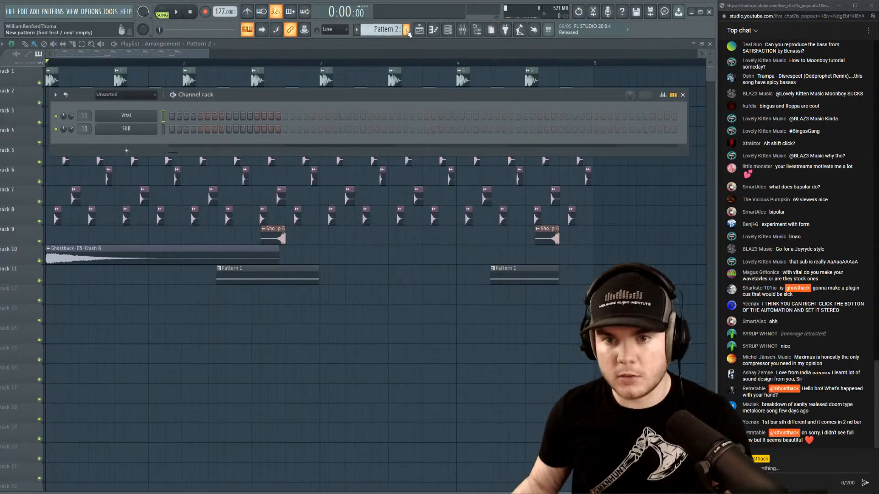
click(126, 146)
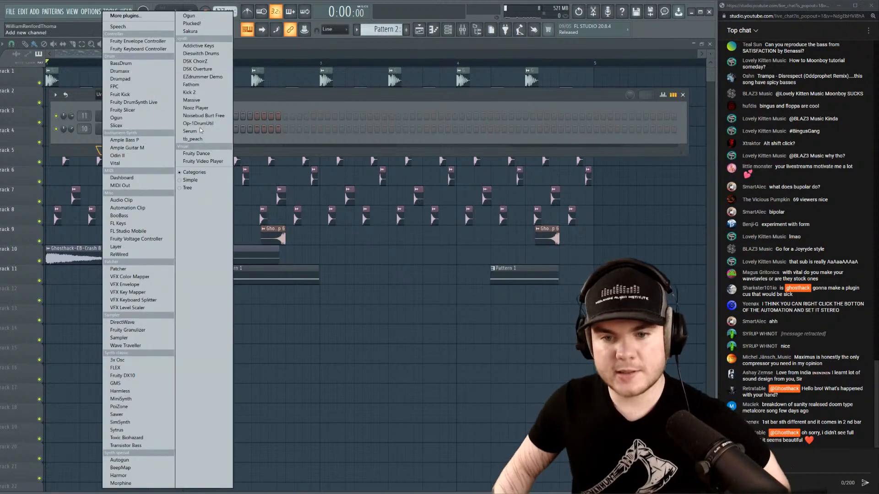
click(119, 475)
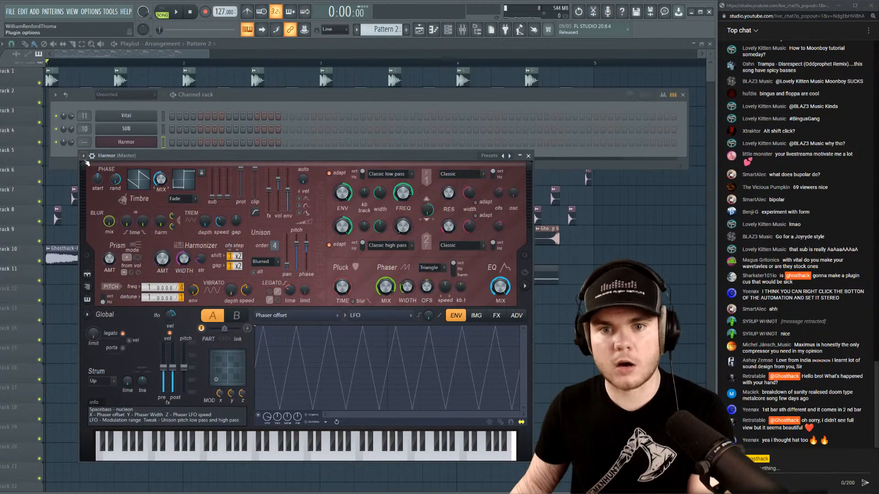
Load Harmor's Default preset and move the synth window clear of the channel list.
click(83, 156)
mouse_move(106, 179)
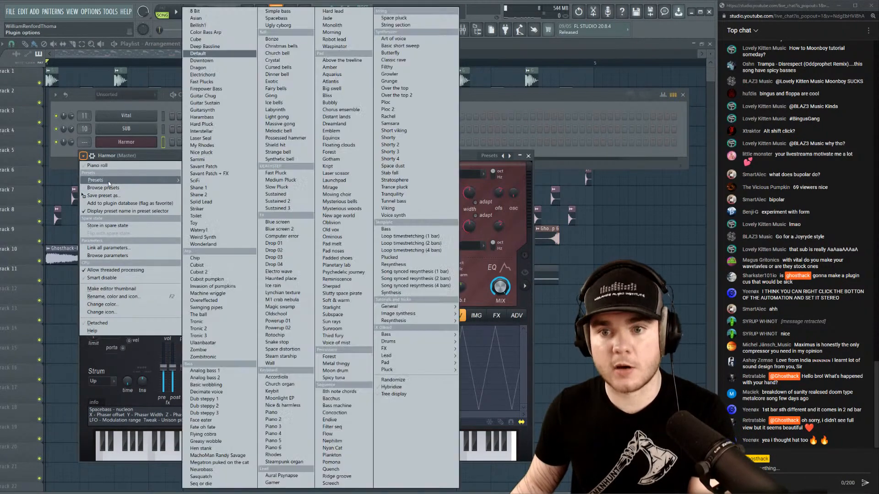
click(198, 53)
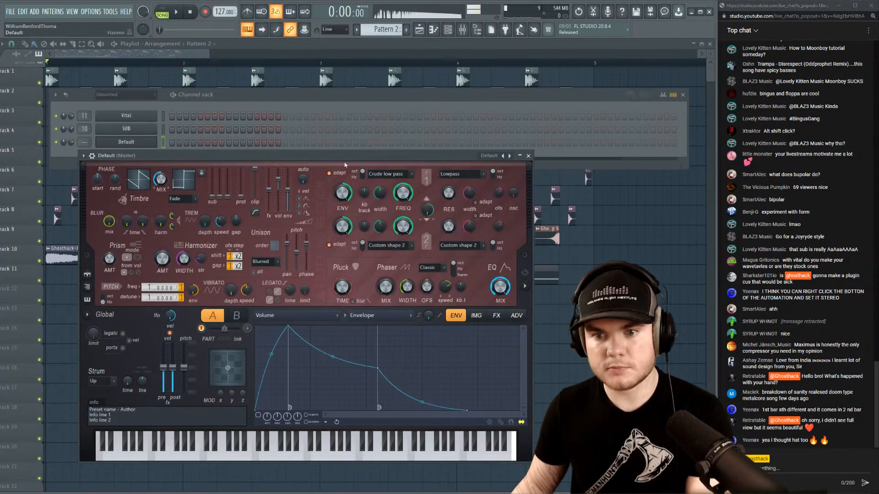
drag(251, 159, 391, 106)
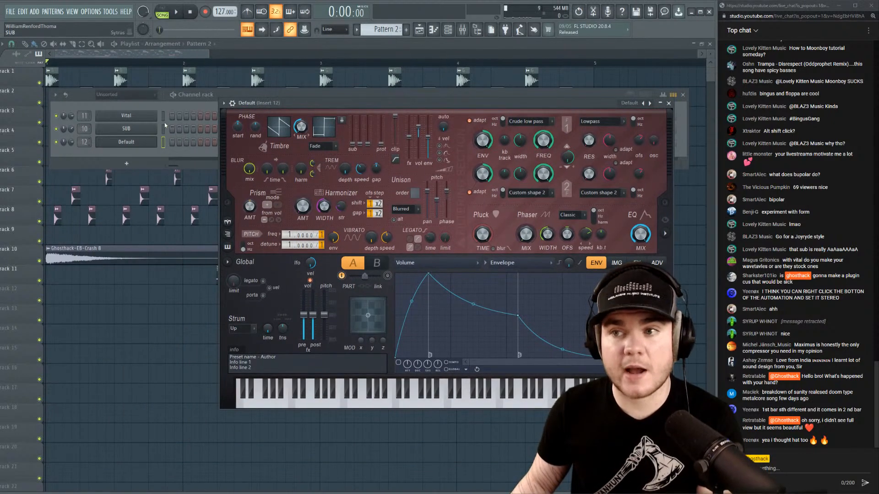
Show the mixer and load a saved mixer track preset onto insert 12.
click(469, 34)
right_click(170, 281)
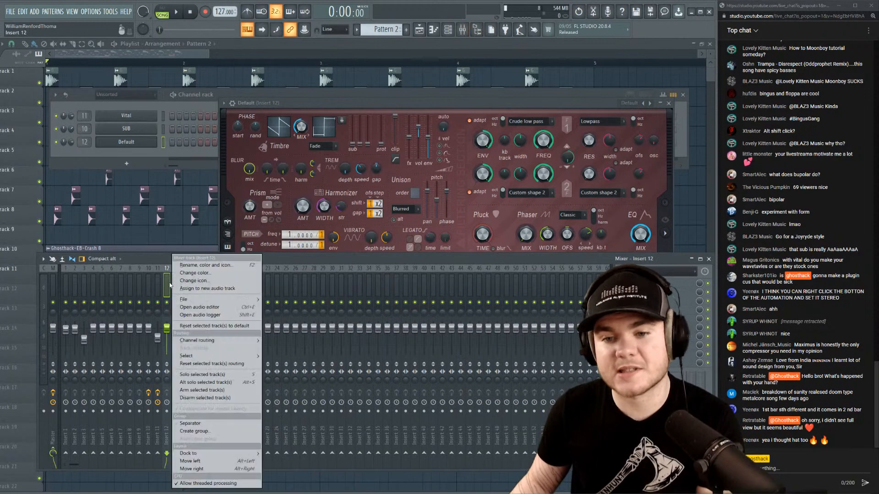
click(167, 281)
right_click(167, 280)
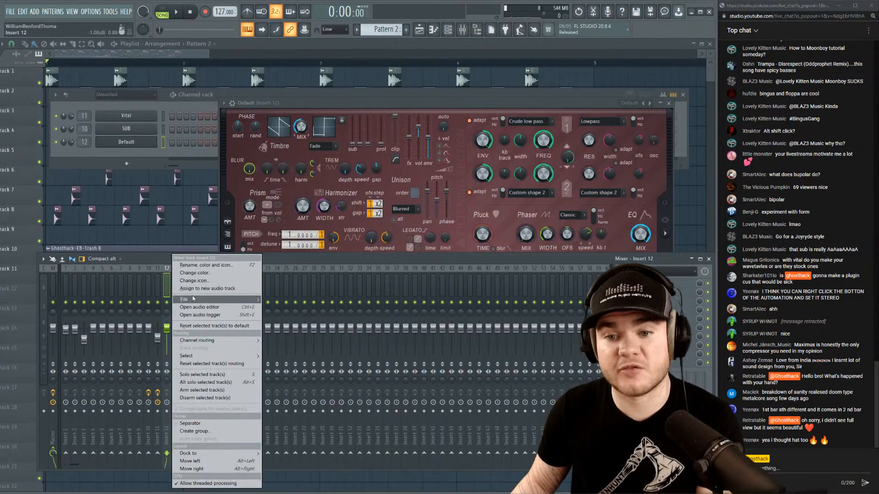
mouse_move(192, 299)
click(335, 456)
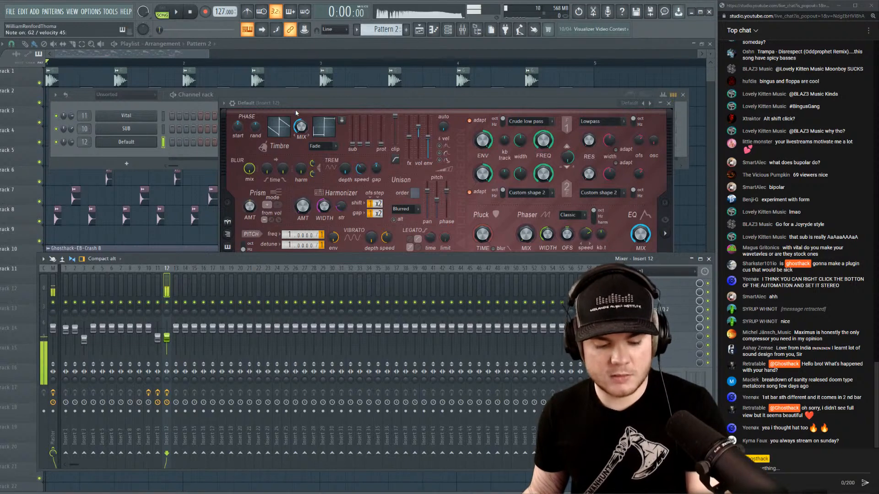
Play the arrangement and try out notes on the Harmor synth against the drums.
click(181, 13)
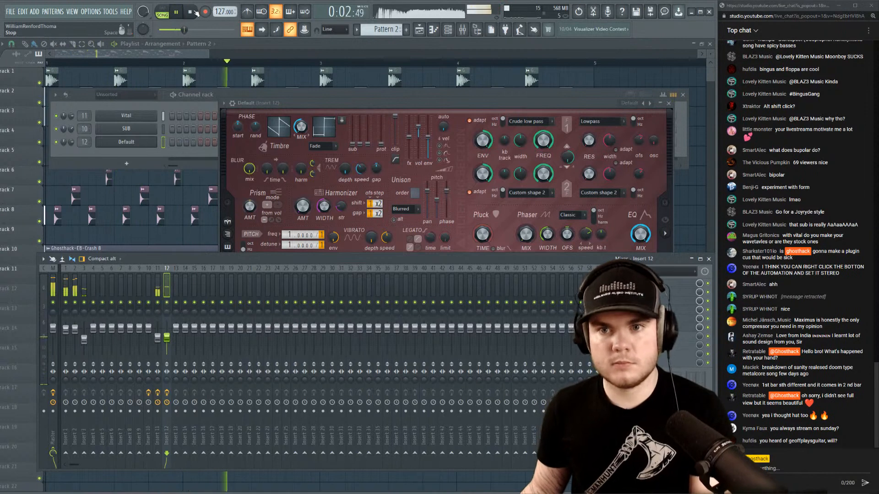
click(196, 12)
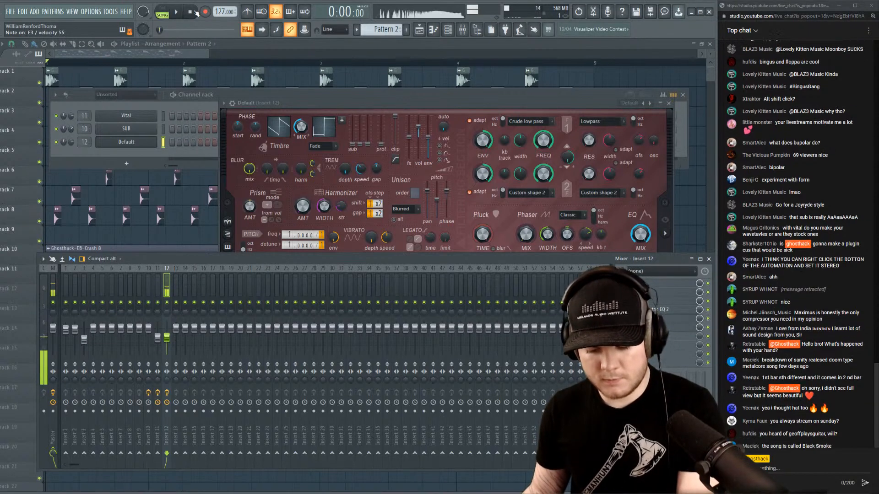
click(177, 13)
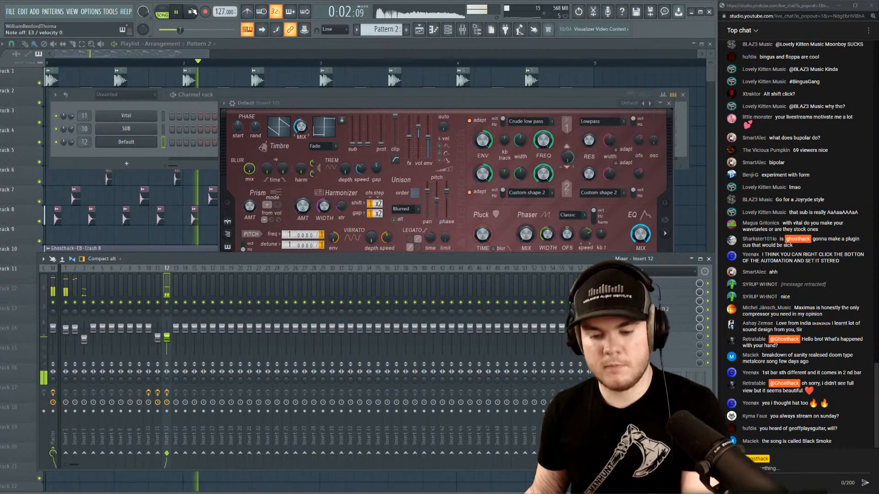
click(191, 12)
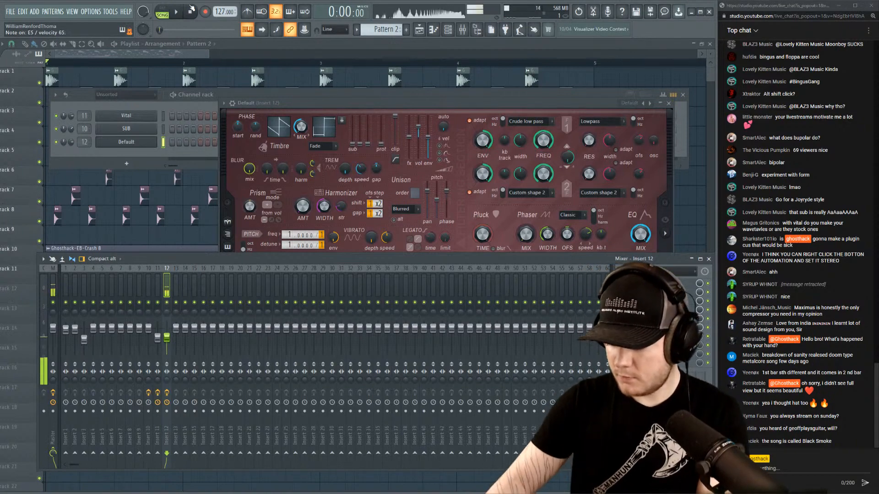
Set Harmor's unison order to 9 and draw a short, straight falling envelope for unison pitch thickness.
drag(447, 172, 275, 141)
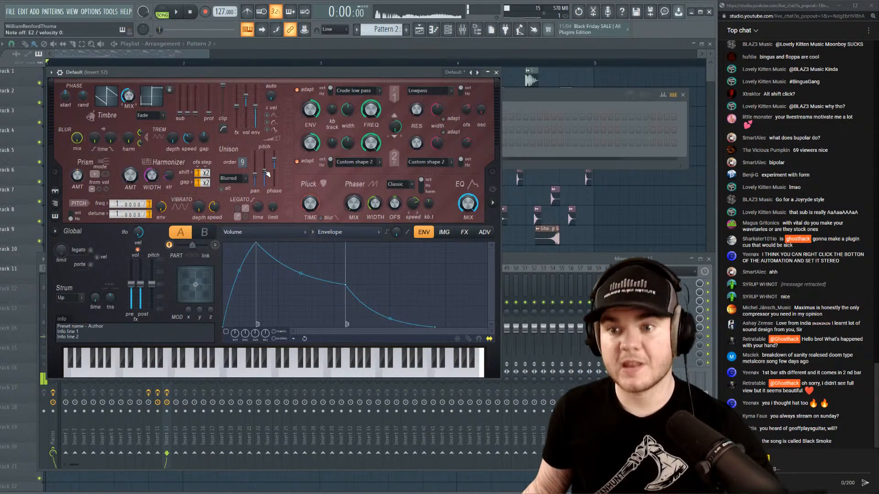
right_click(268, 174)
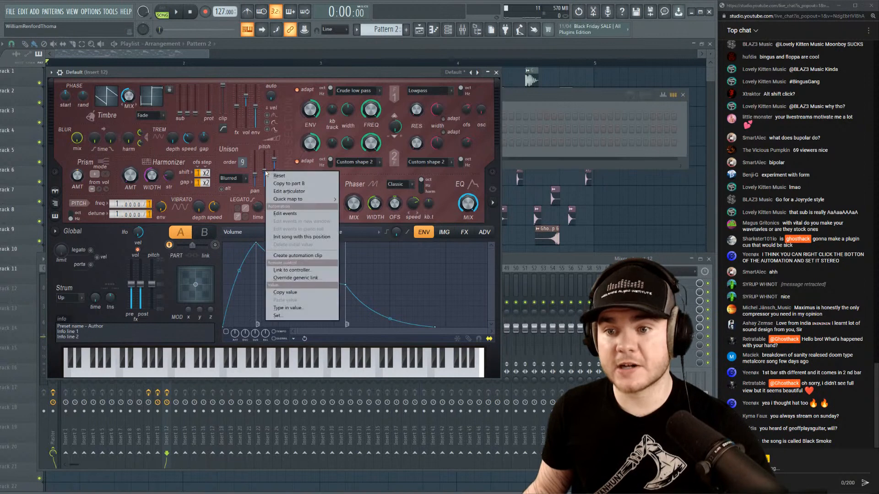
click(286, 191)
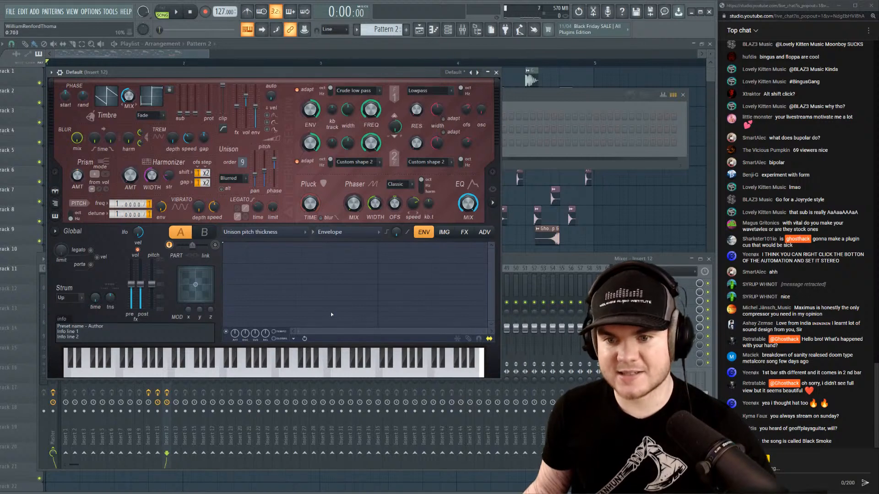
drag(277, 303, 267, 327)
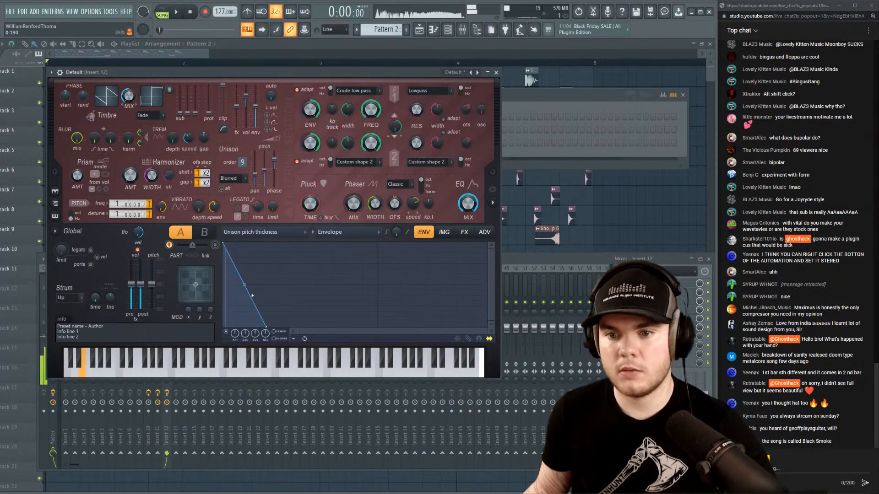
Slightly shorten the straight decay of the unison pitch thickness envelope and raise the unison pitch amount.
drag(245, 285, 245, 325)
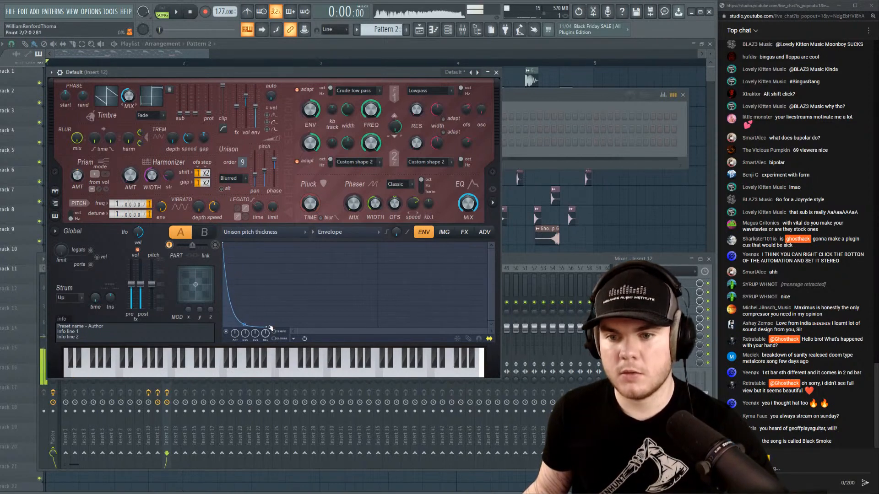
double_click(245, 325)
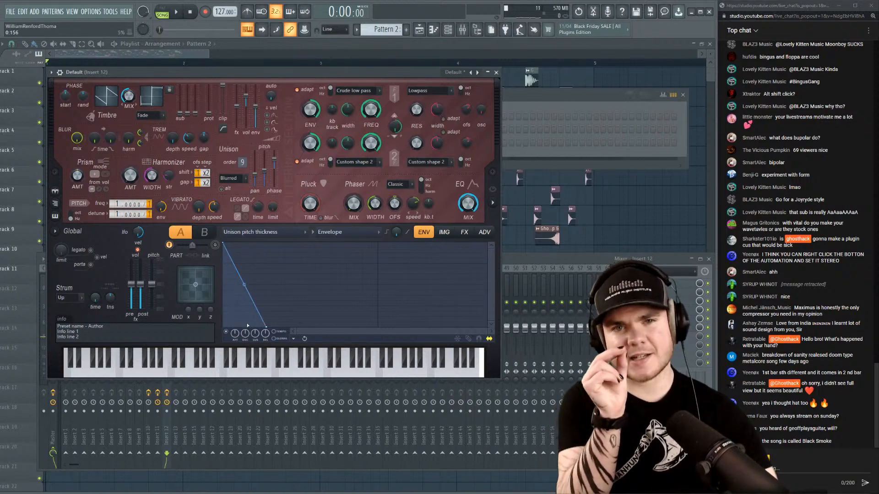
mouse_move(268, 327)
mouse_down()
mouse_move(235, 326)
mouse_move(267, 328)
mouse_up()
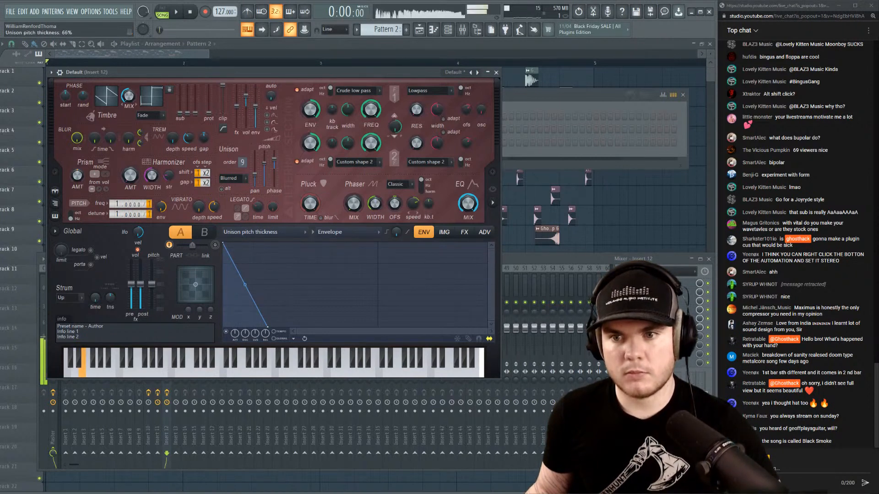
drag(264, 166, 265, 165)
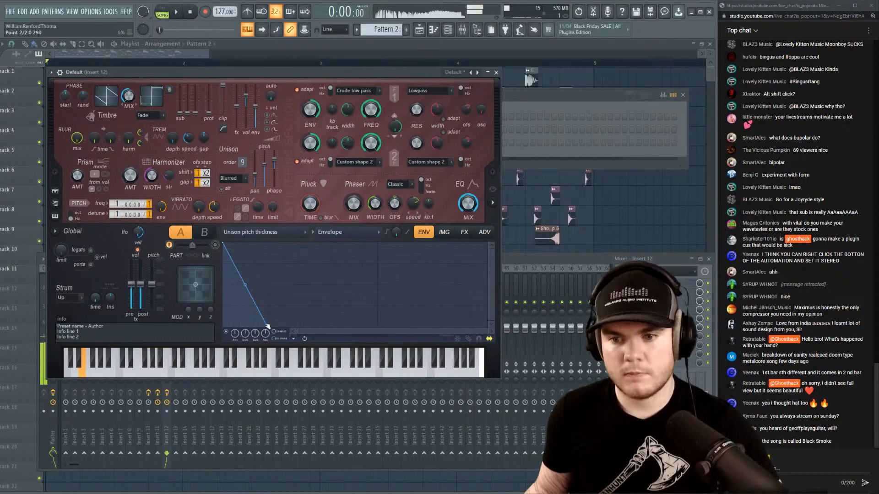
mouse_move(268, 327)
mouse_down()
mouse_move(269, 300)
mouse_move(267, 312)
mouse_up()
mouse_move(245, 277)
mouse_down()
mouse_move(245, 302)
mouse_move(245, 277)
mouse_up()
drag(268, 312, 260, 326)
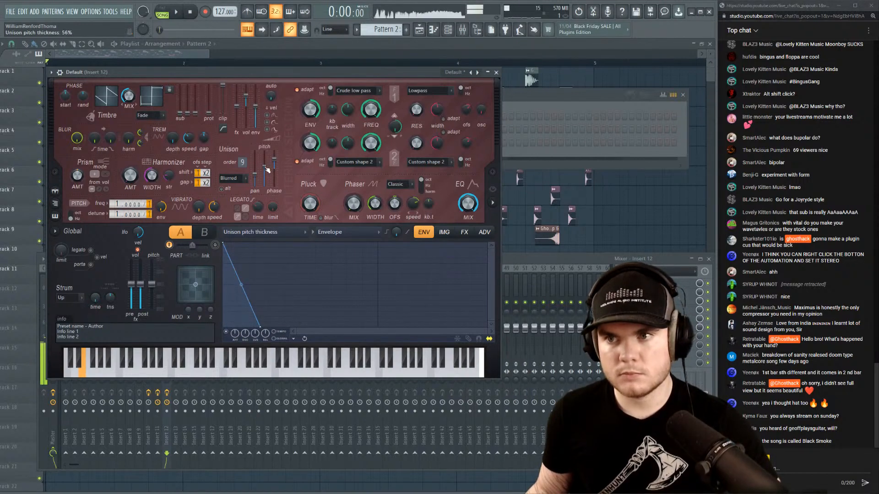
scroll(268, 171, down, 2)
drag(265, 170, 265, 160)
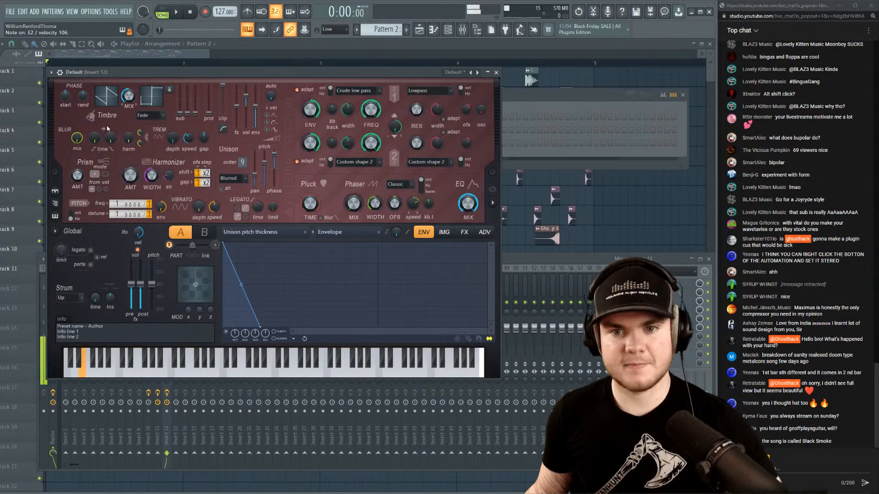
Load a preset shape for Harmor's harmonic prism, flat at the start with a growing zigzag, and adjust the prism amount.
drag(130, 141, 130, 129)
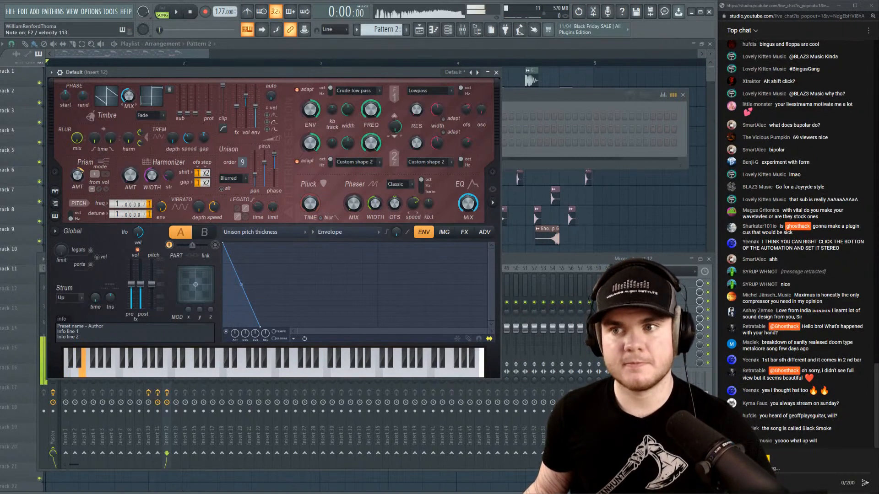
click(444, 232)
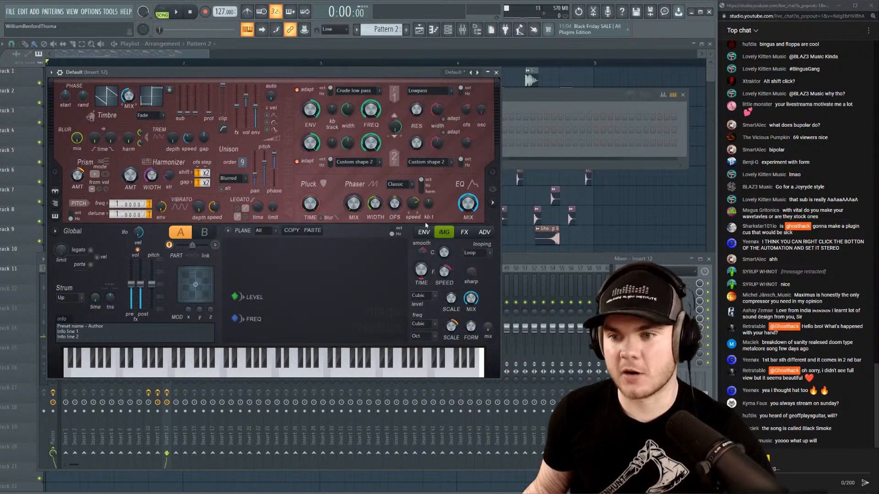
click(426, 232)
click(269, 231)
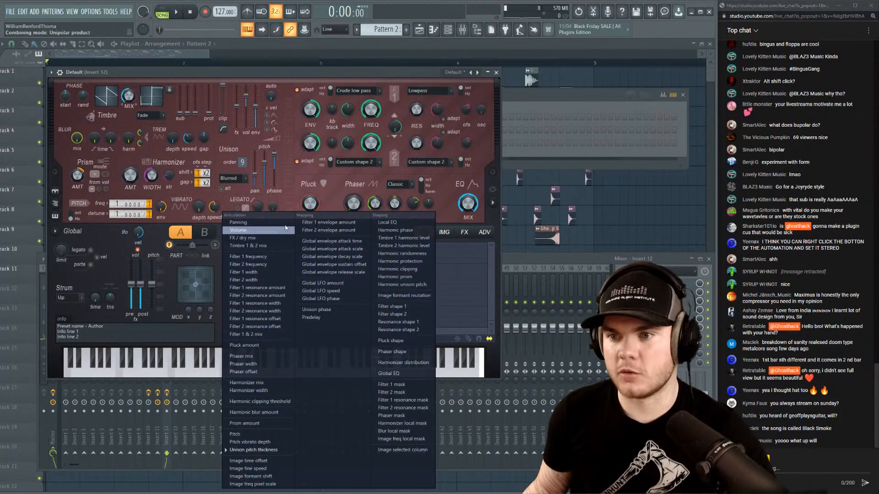
click(395, 277)
click(225, 339)
mouse_move(256, 346)
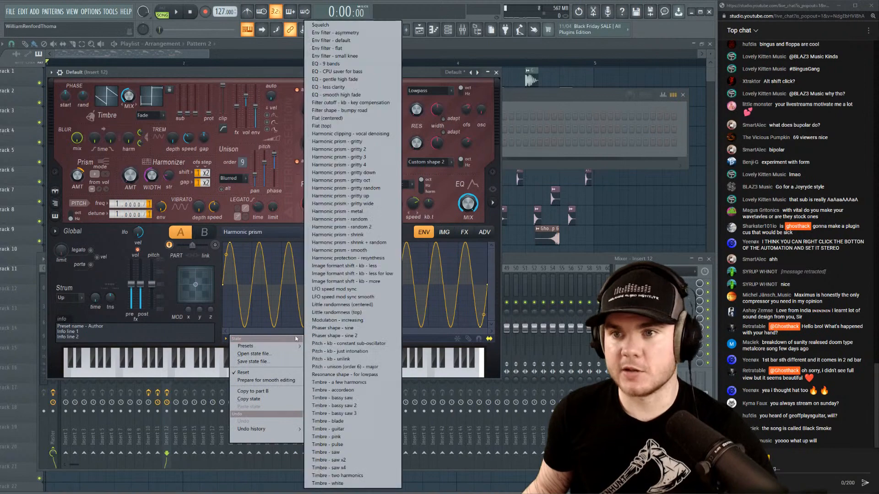
click(332, 28)
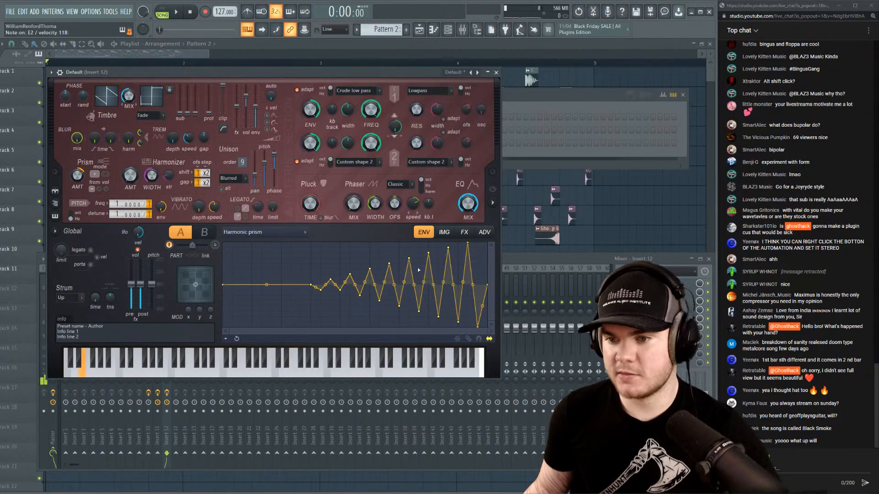
mouse_move(77, 175)
mouse_down()
mouse_move(77, 192)
mouse_move(77, 172)
mouse_up()
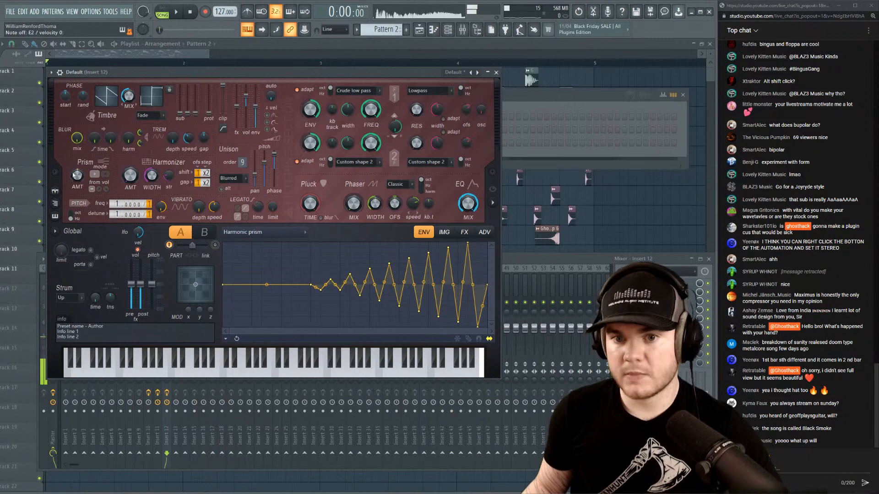
Set Harmor's distortion type to Log and slightly raise the distortion amount.
click(444, 232)
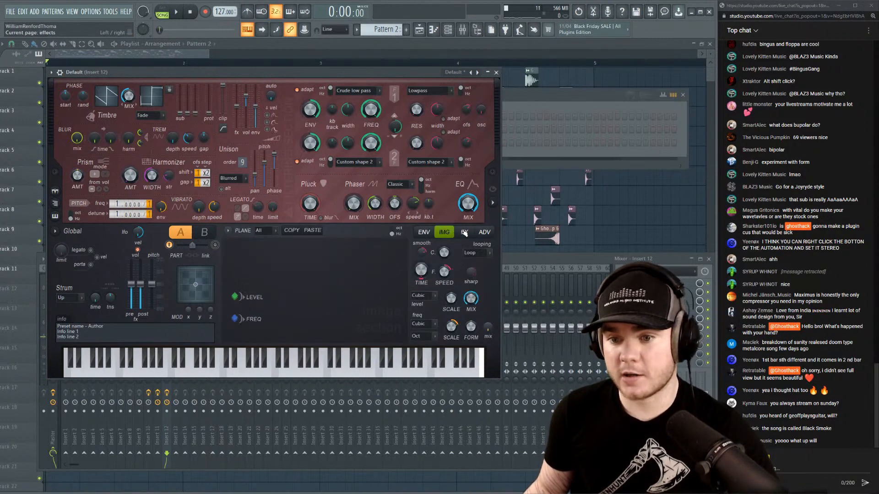
click(464, 232)
click(289, 256)
click(288, 296)
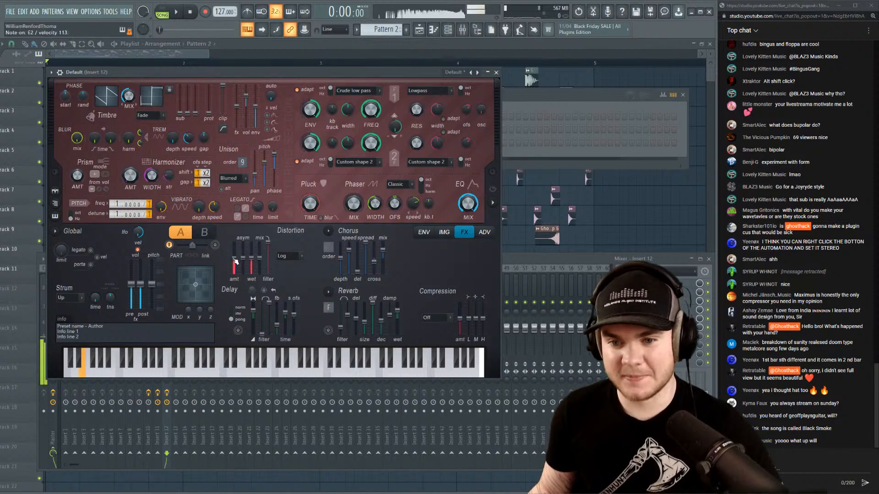
drag(235, 262, 235, 253)
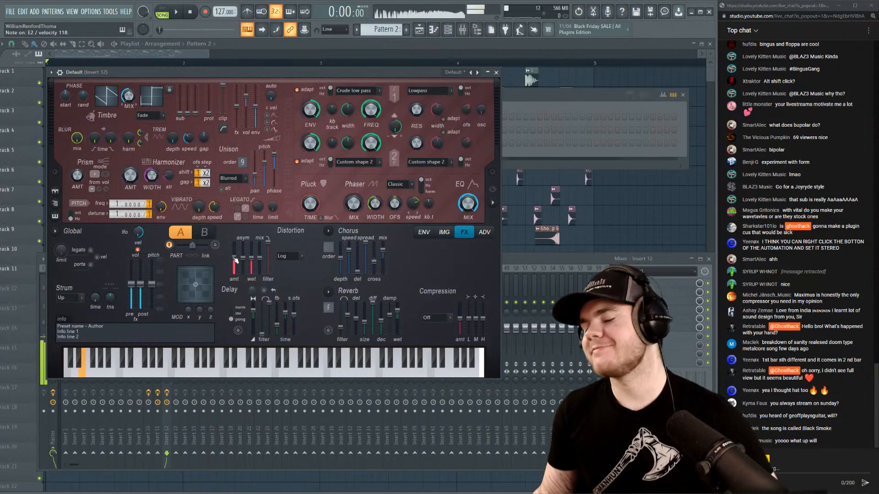
Try the Classic chorus with an adjusted mix and a tremolo effect on the Harmor sound.
click(329, 231)
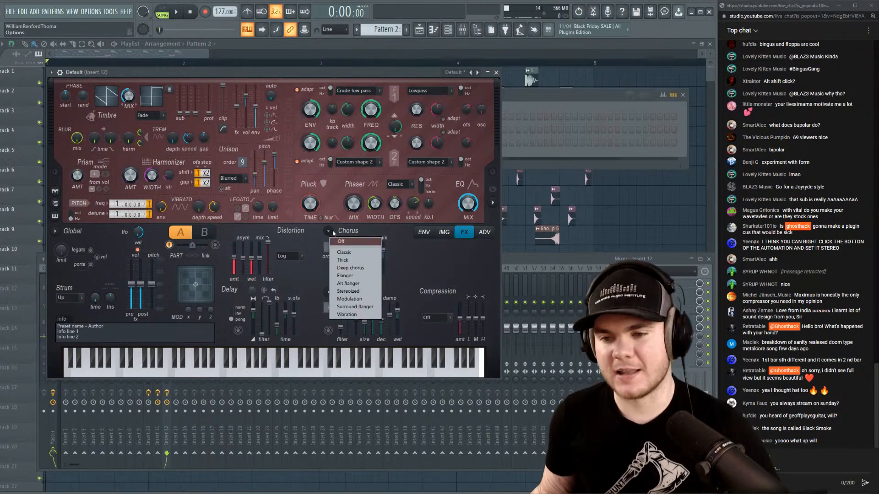
click(344, 253)
drag(383, 252, 383, 260)
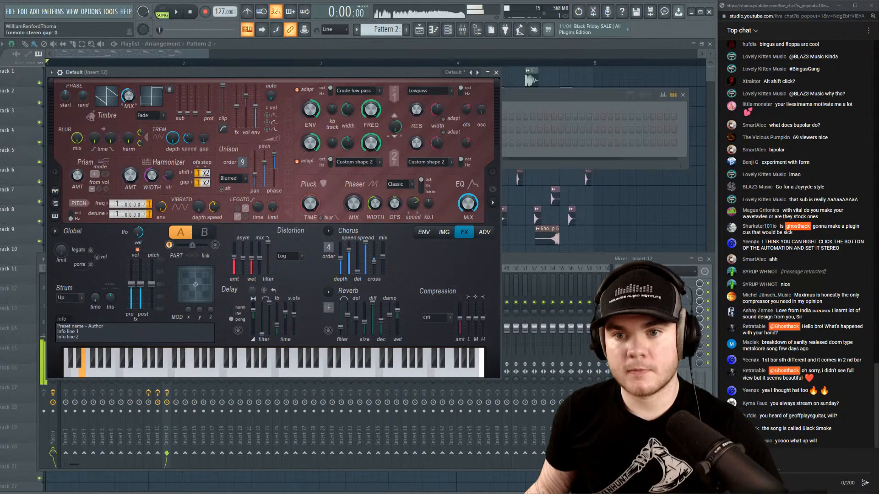
mouse_move(189, 138)
mouse_down()
mouse_move(189, 112)
mouse_move(189, 146)
mouse_up()
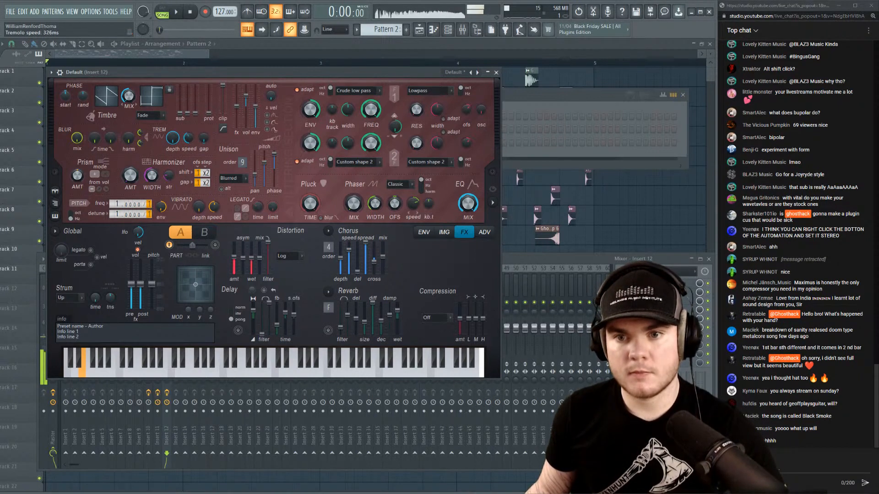
drag(173, 138, 172, 167)
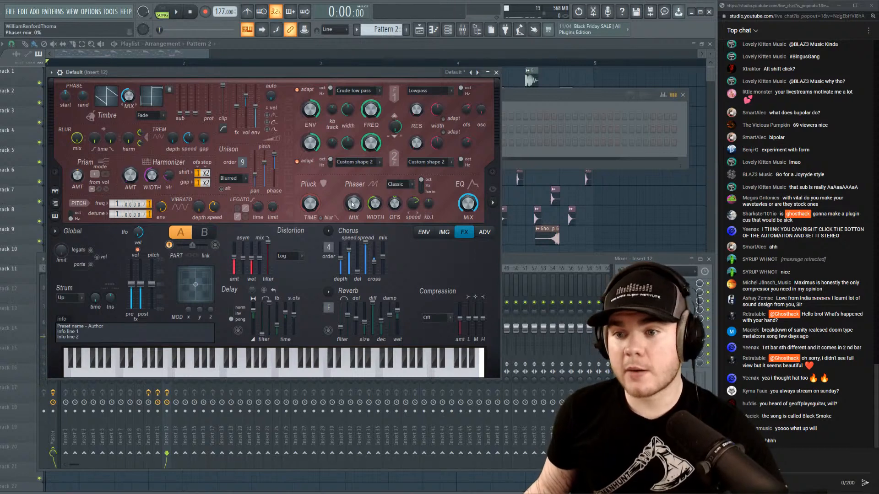
Raise Harmor's phaser mix, show the spectrum display, set the phaser width to 16% and adjust its speed.
drag(352, 204, 353, 185)
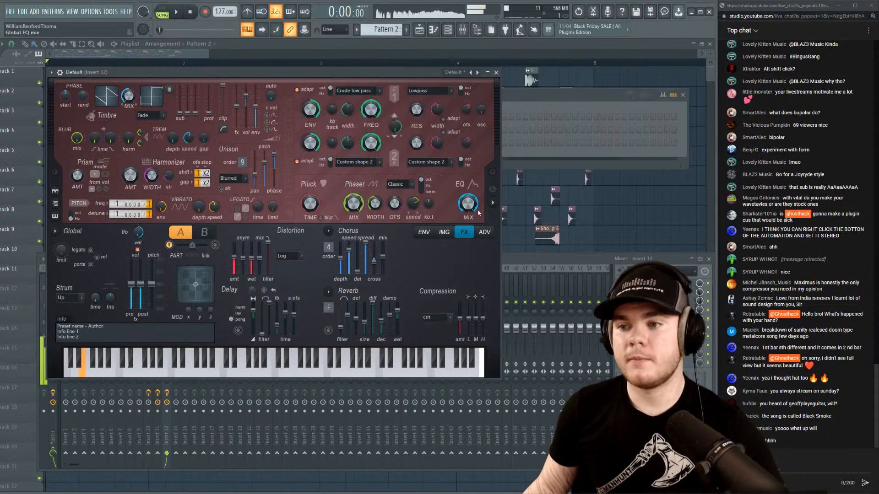
click(493, 203)
drag(413, 204, 375, 206)
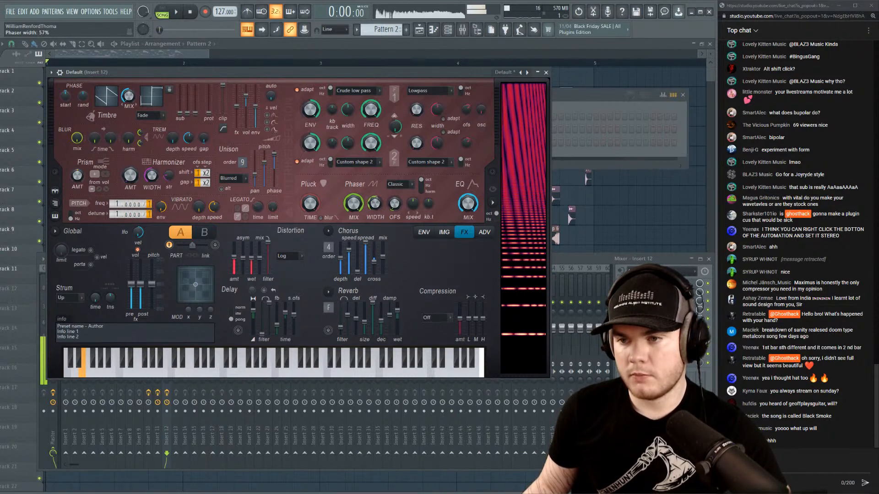
drag(413, 203, 413, 194)
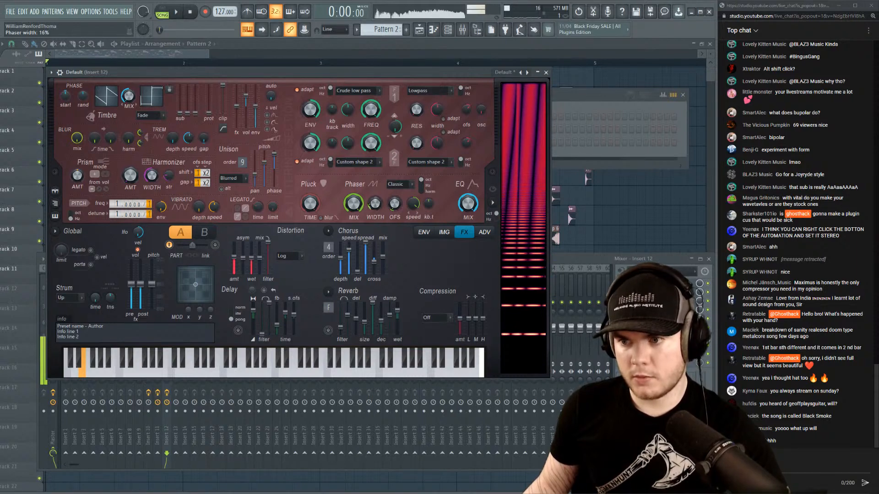
Audition the sound against the playing arrangement and reduce the unison order to 4.
key(space)
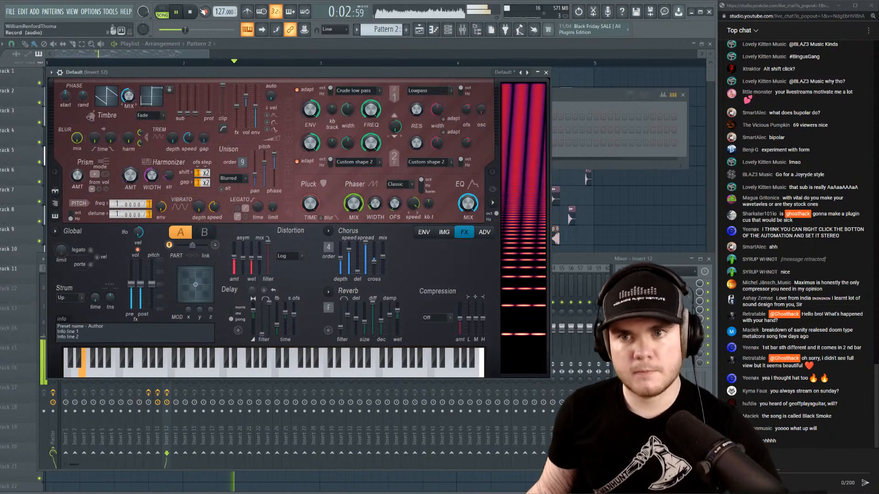
click(195, 12)
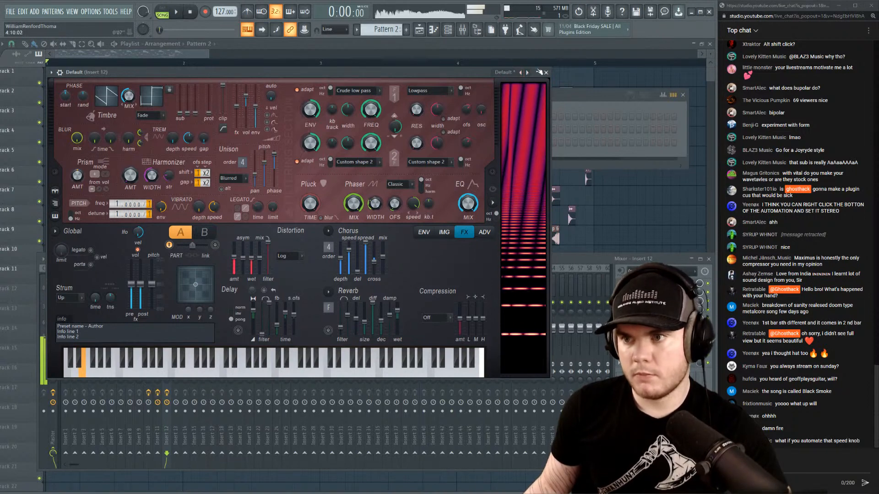
Turn off Harmor's chorus effect and adjust the unison settings.
click(546, 72)
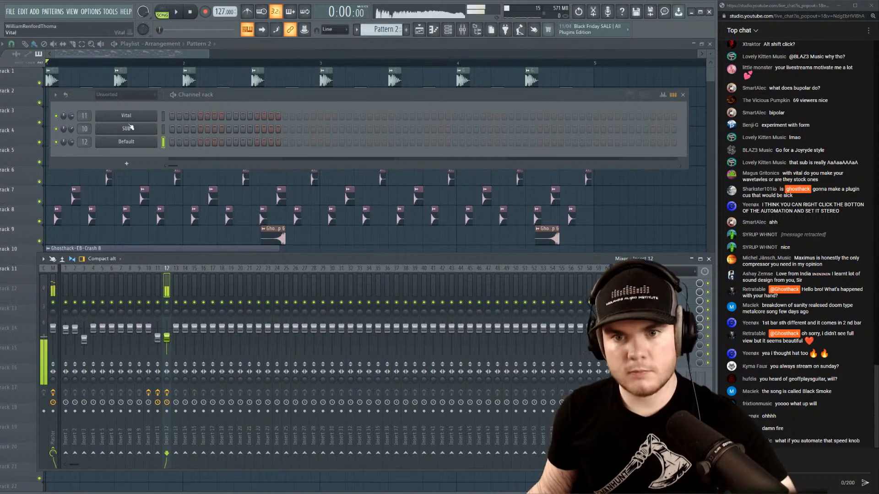
click(126, 142)
click(339, 243)
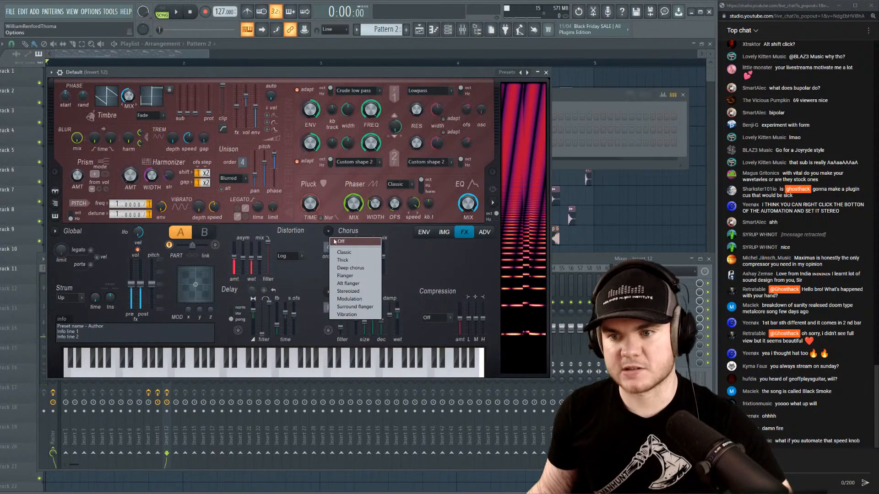
click(341, 248)
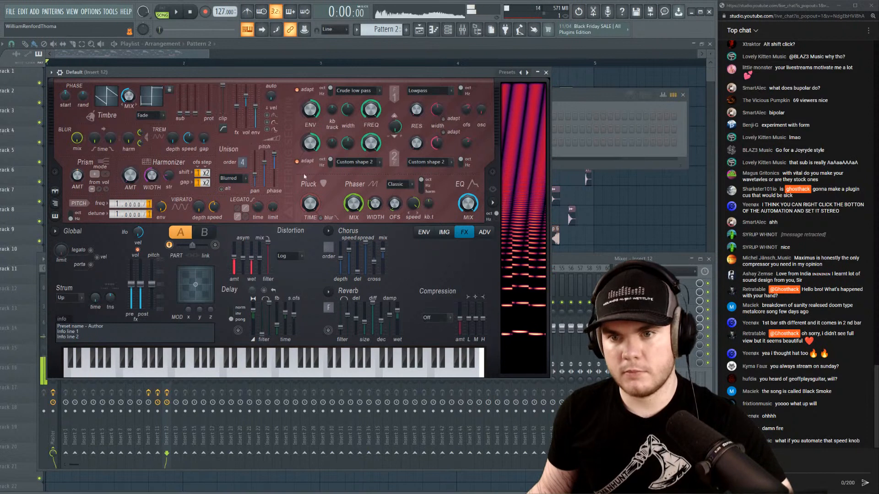
drag(269, 165, 269, 177)
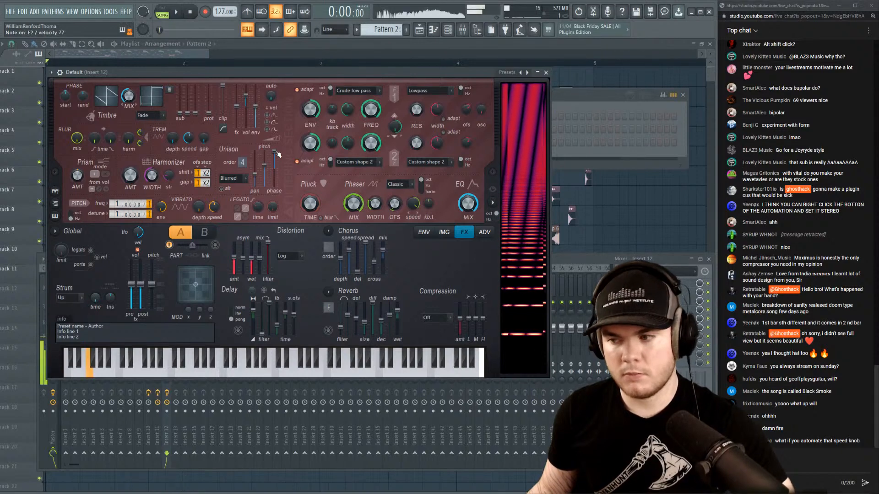
Draw one-beat notes E2, F2 and E2 on beats 2 to 4 of bar 1 in the Default channel's piano roll.
click(546, 72)
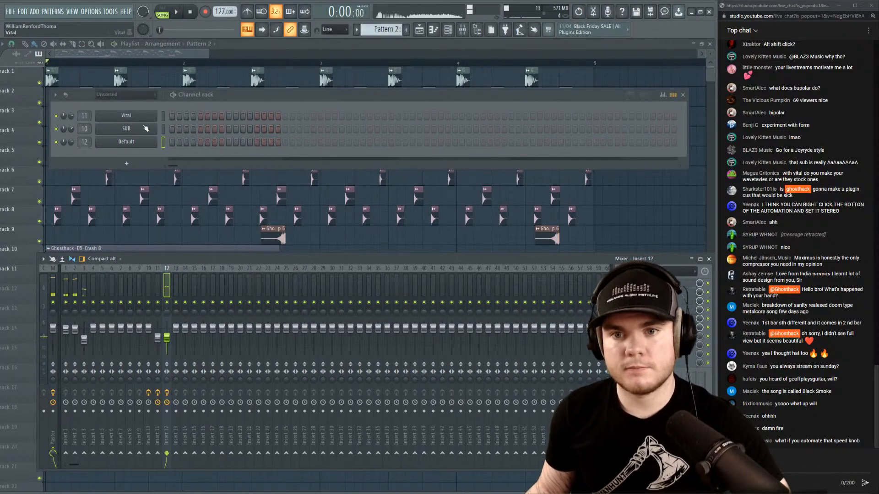
right_click(145, 142)
click(170, 142)
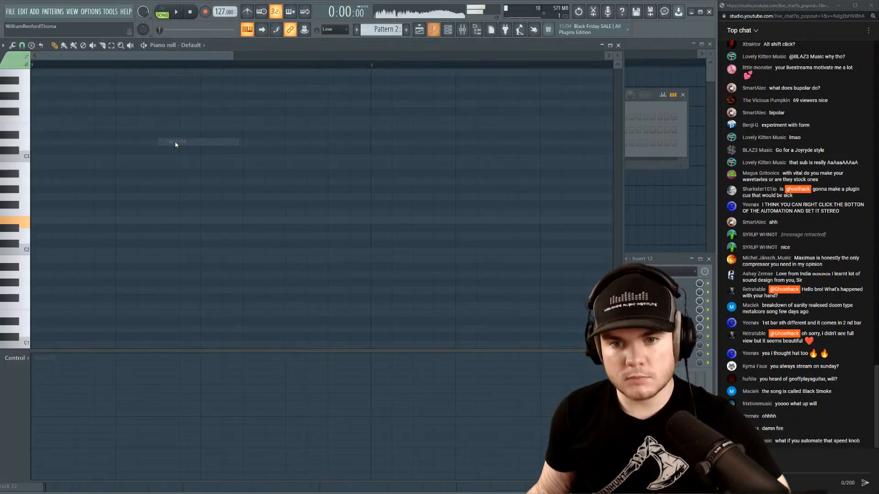
click(117, 221)
drag(455, 221, 204, 223)
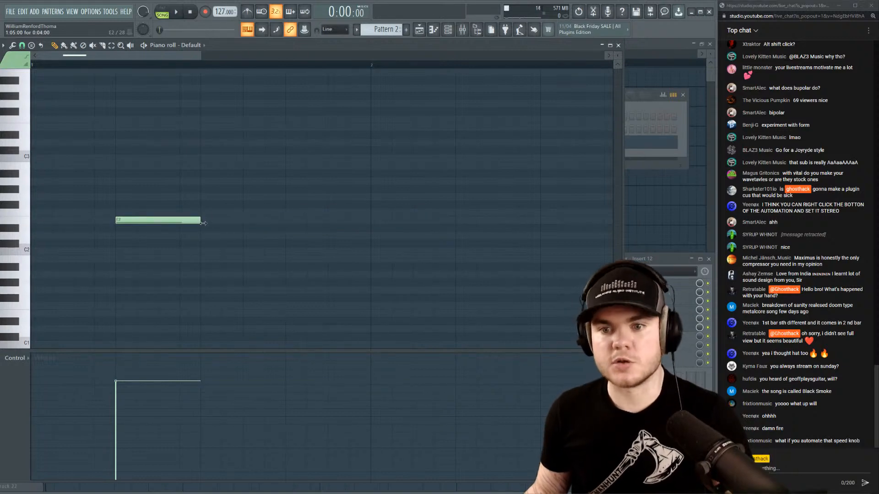
click(205, 212)
click(292, 221)
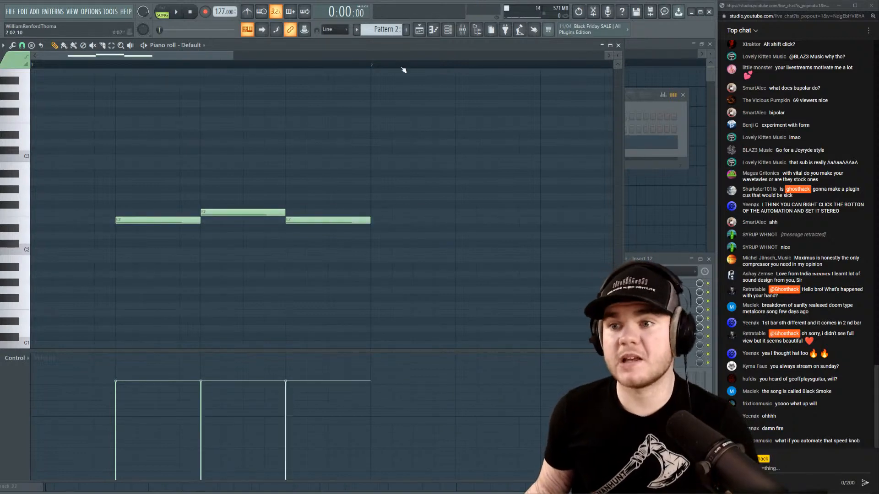
scroll(404, 70, down, 4)
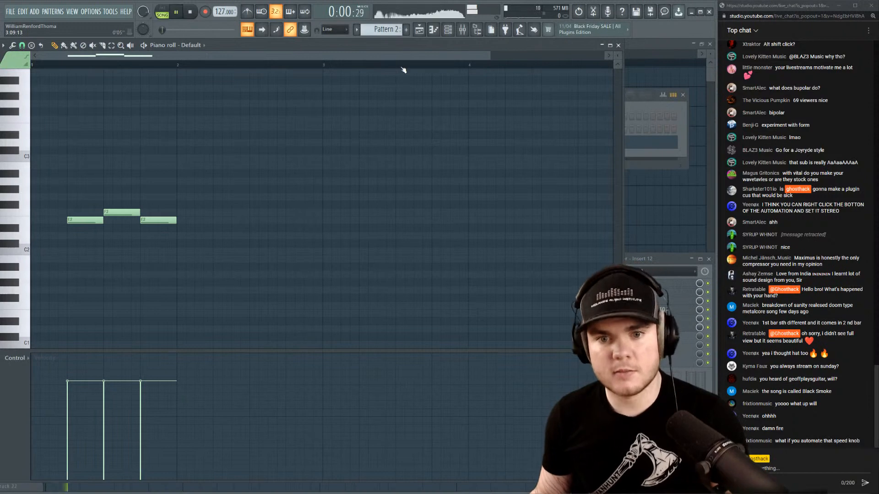
click(618, 46)
Place Pattern 2 at bar 1 on playlist track 11 and play the arrangement with it.
key(space)
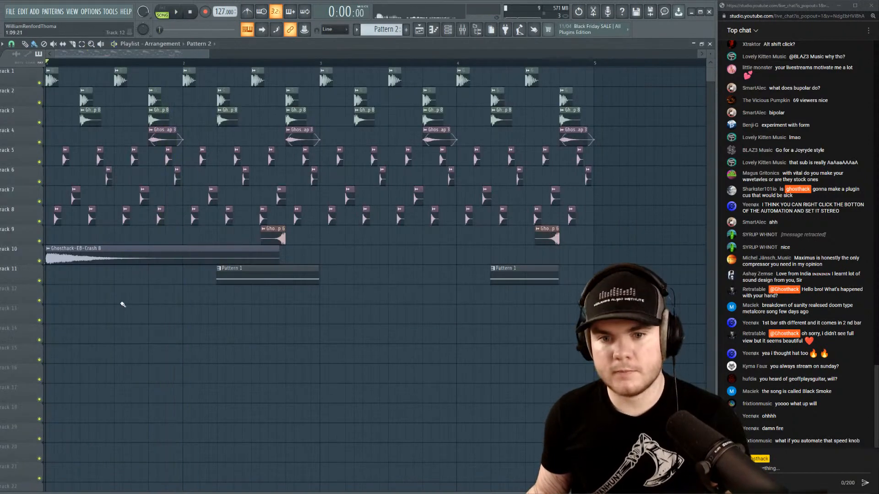
key(space)
drag(122, 306, 38, 260)
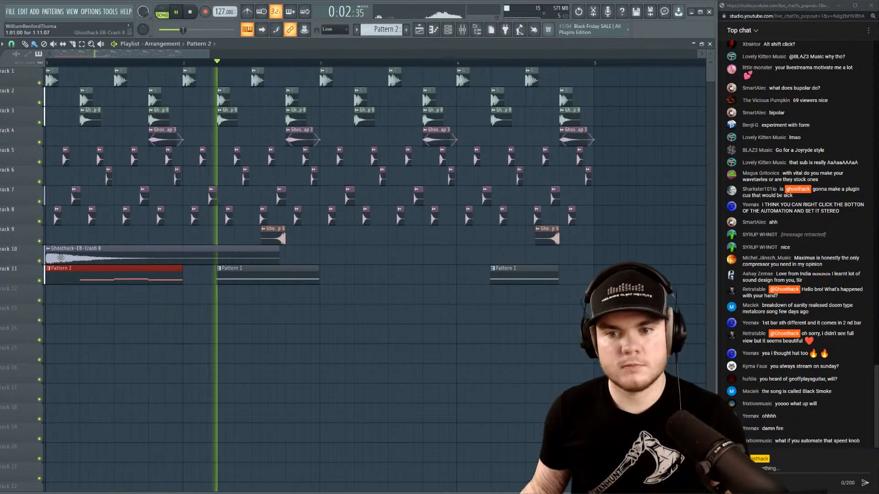
key(space)
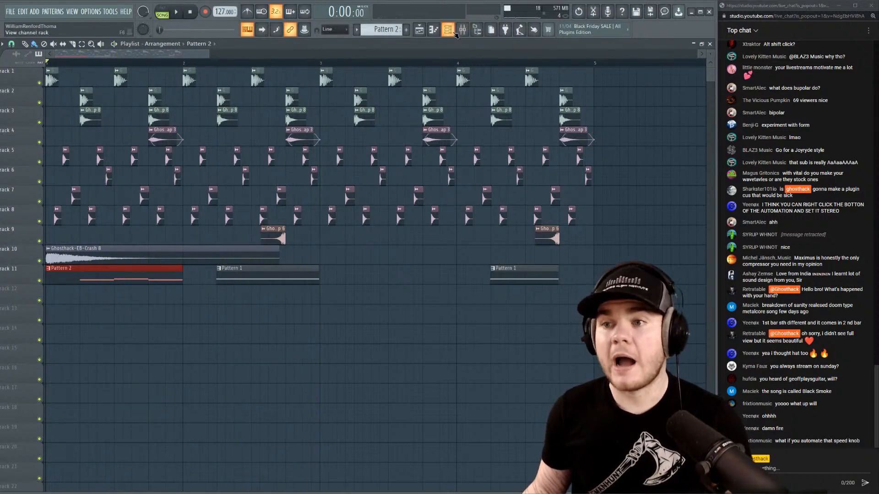
Set the band 1 high-pass of Fruity Parametric EQ 2 on mixer insert 12 to 90 Hz and check it during playback.
key(F6)
click(468, 33)
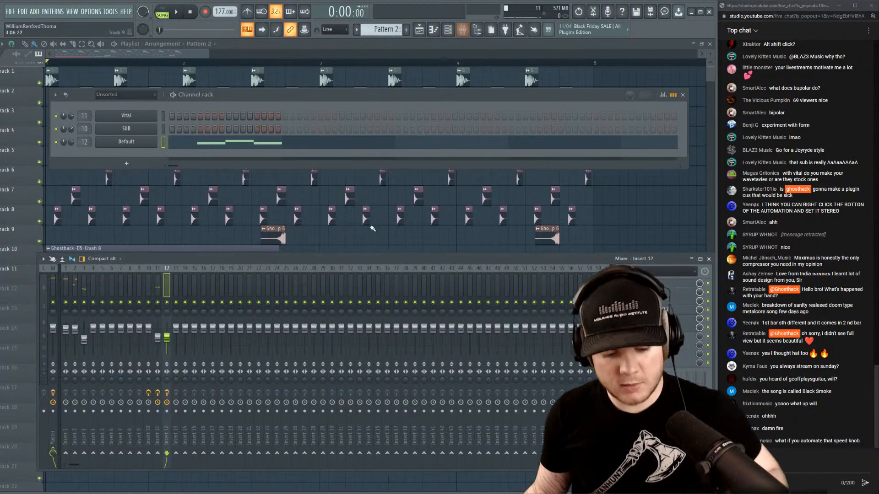
click(655, 283)
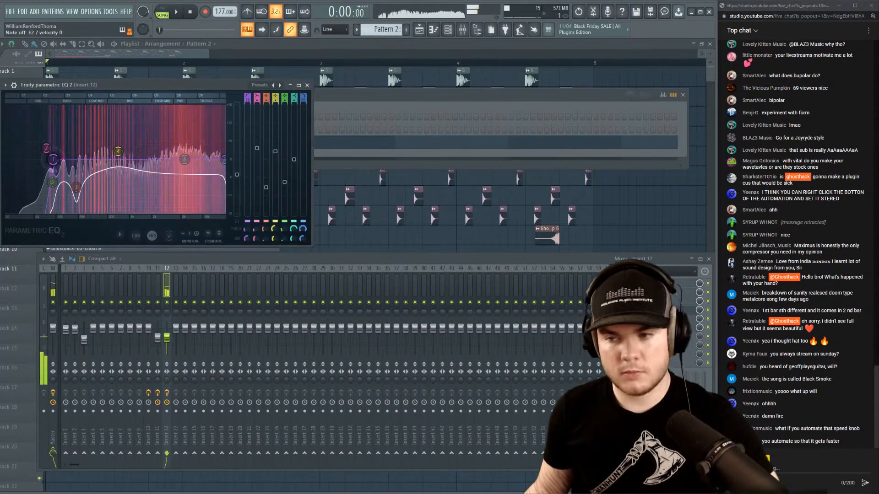
drag(33, 159, 53, 160)
key(space)
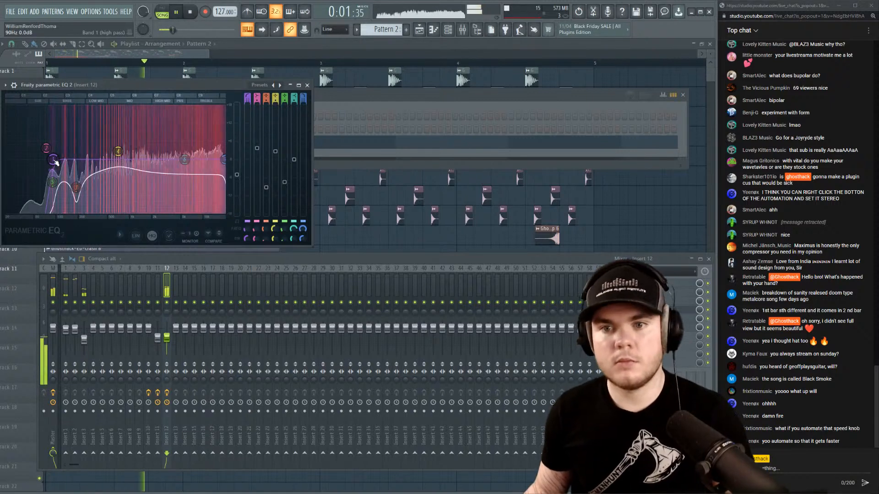
click(307, 86)
Open Harmor on the Default channel, look at its image settings and audition the arrangement several times.
click(143, 141)
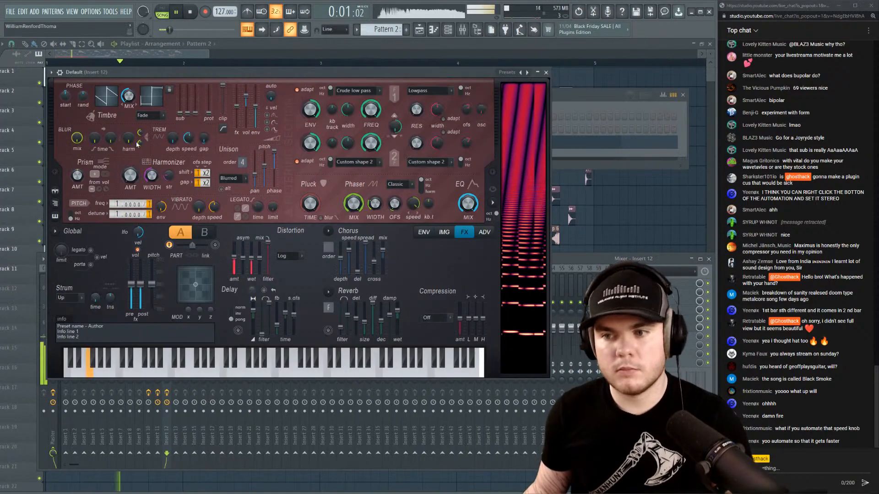
key(space)
click(444, 232)
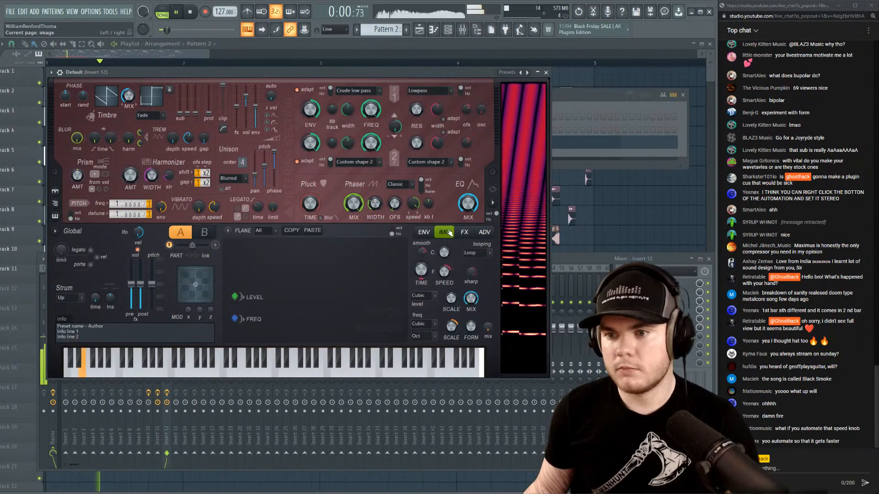
key(space)
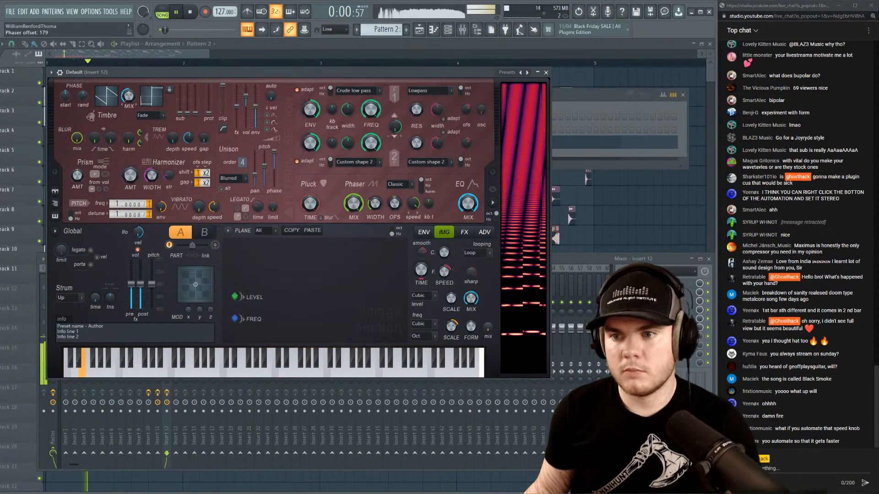
key(space)
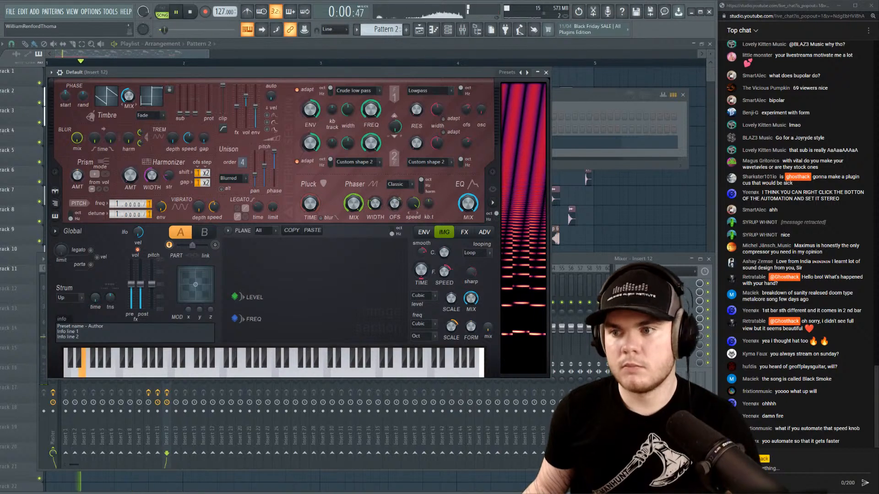
key(space)
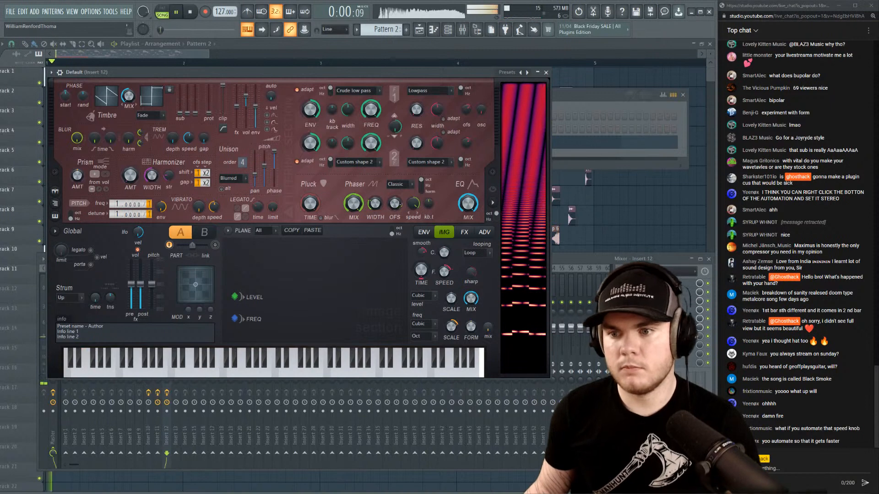
key(space)
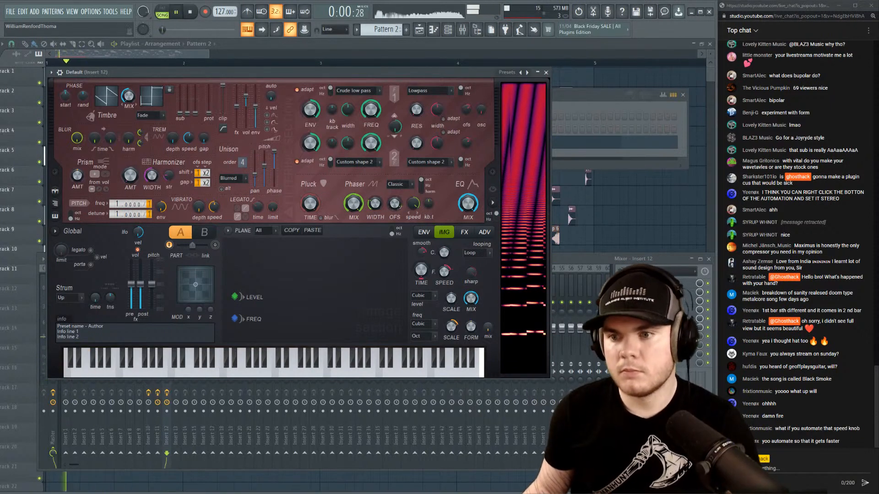
key(space)
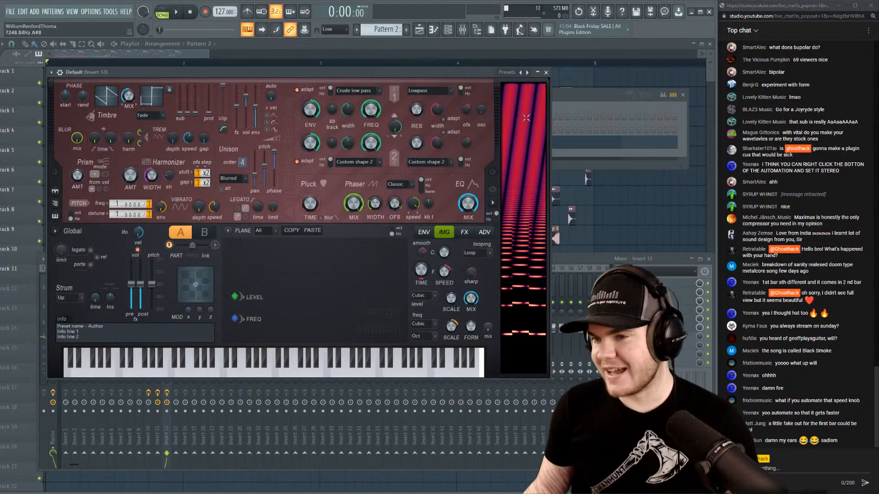
click(546, 72)
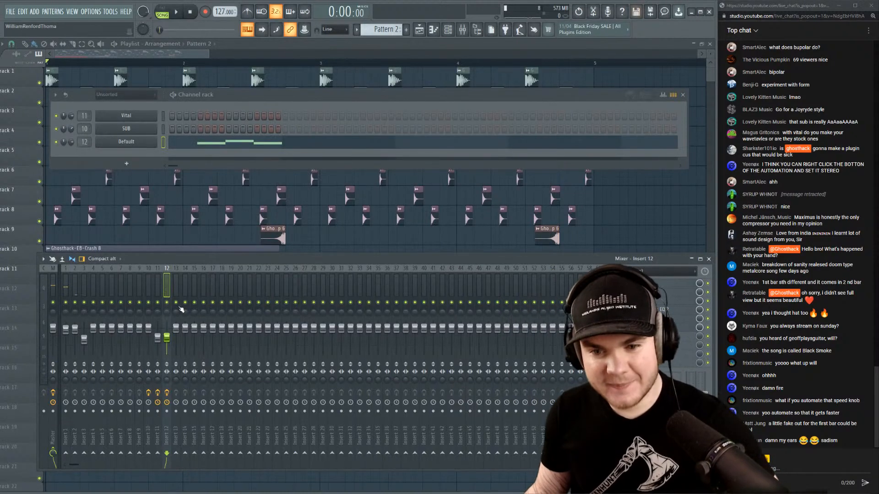
Try different order, release and bandwidth settings in Vocodex on mixer insert 12 while auditioning notes and the arrangement.
key(s)
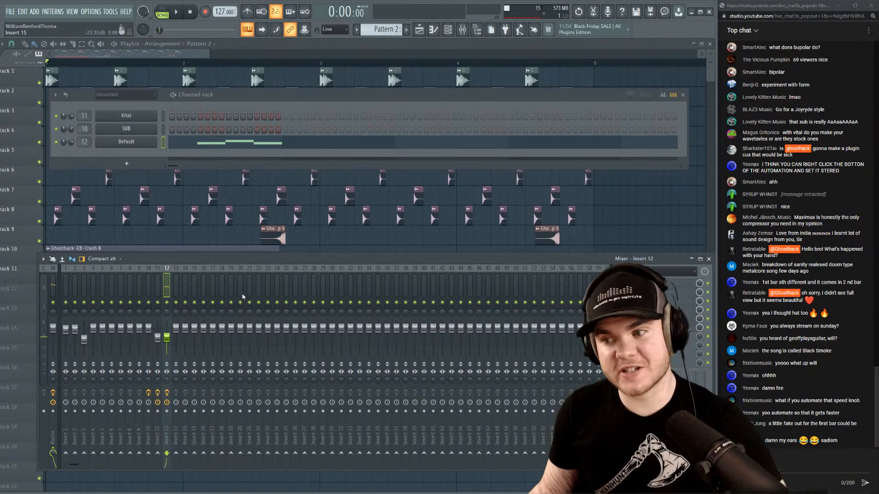
click(655, 302)
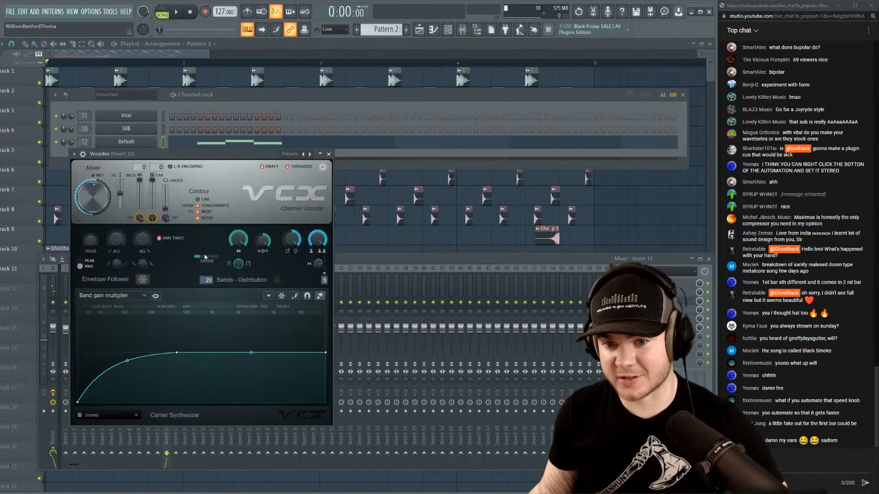
key(s)
click(215, 258)
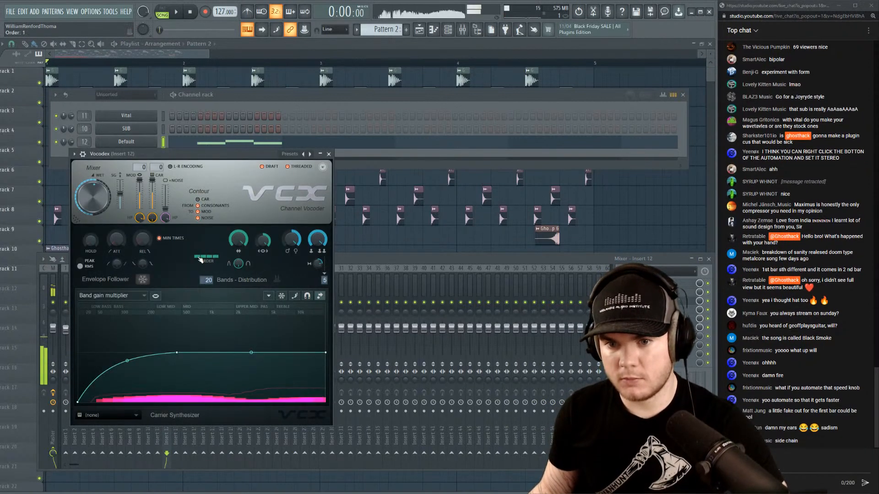
drag(200, 260, 191, 256)
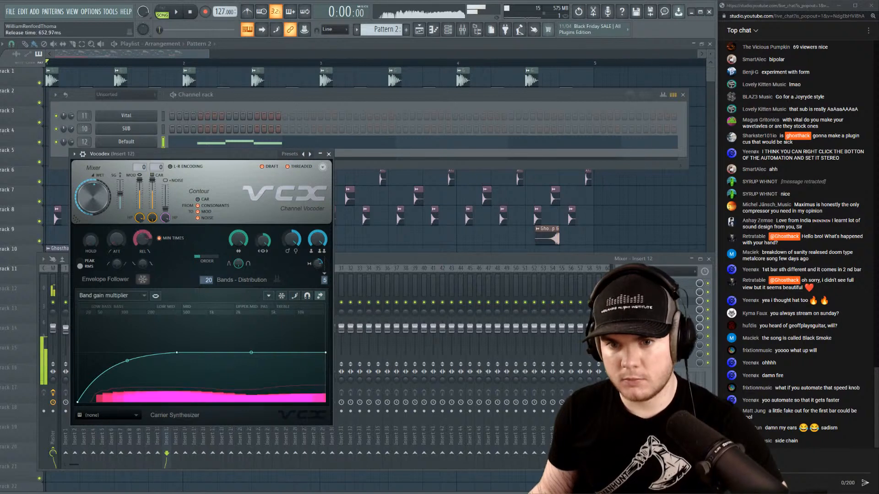
drag(142, 239, 143, 270)
drag(239, 239, 238, 268)
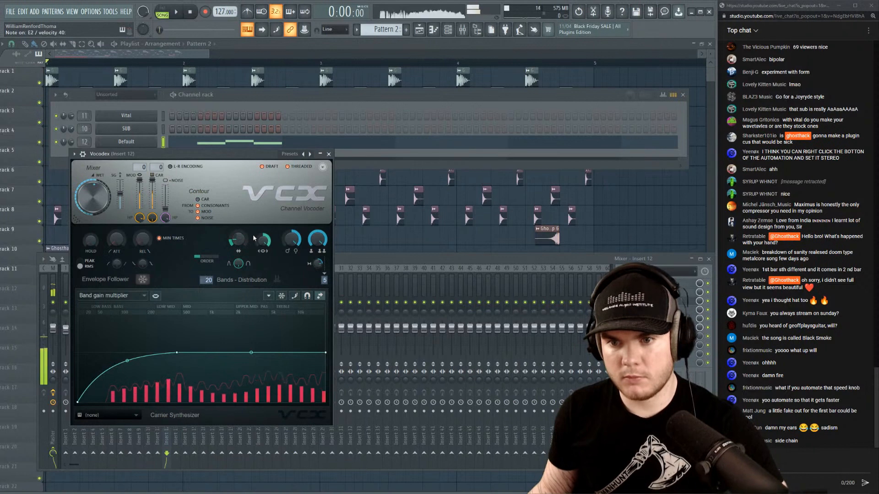
key(space)
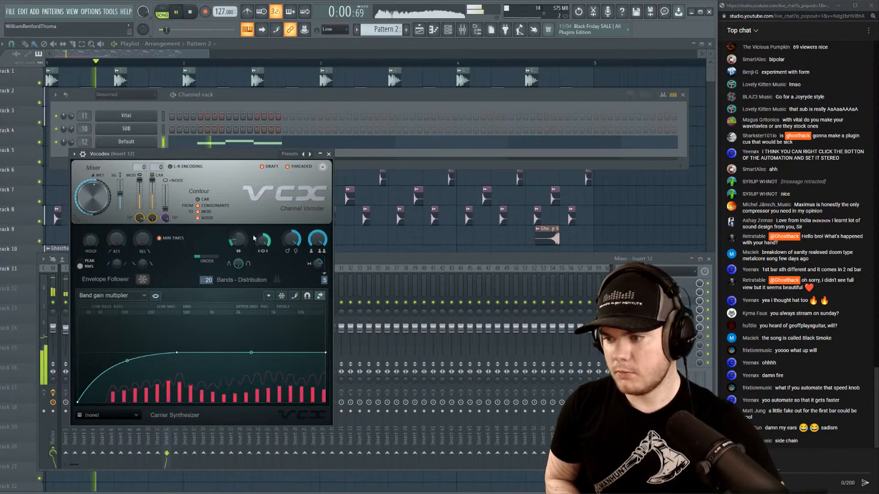
key(space)
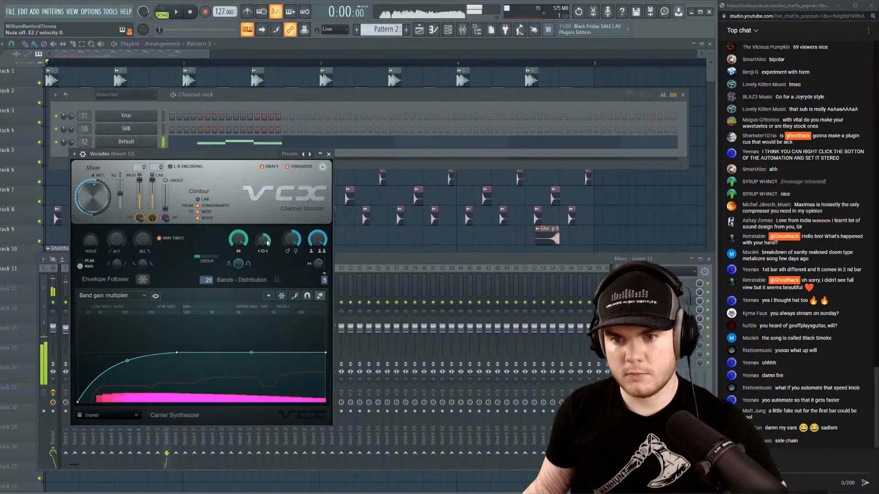
Fine-tune Vocodex's band controls and set the modulator pitch shift to +1200 cents.
drag(267, 243, 267, 237)
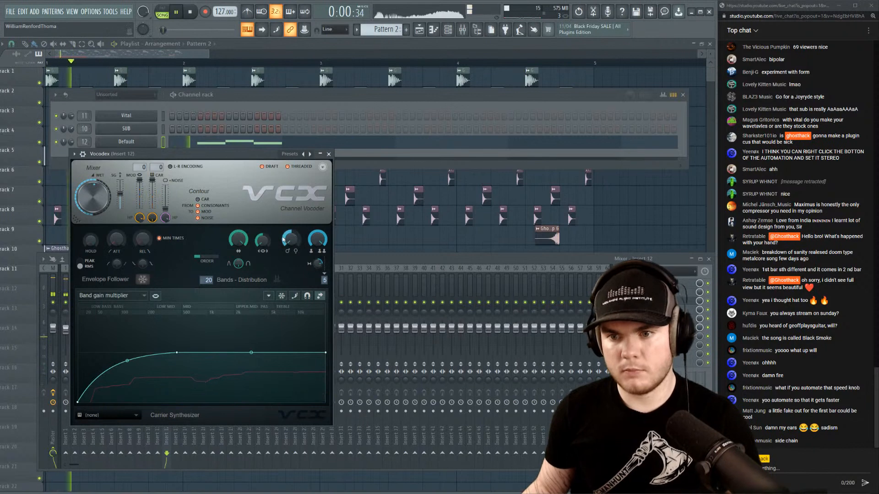
key(space)
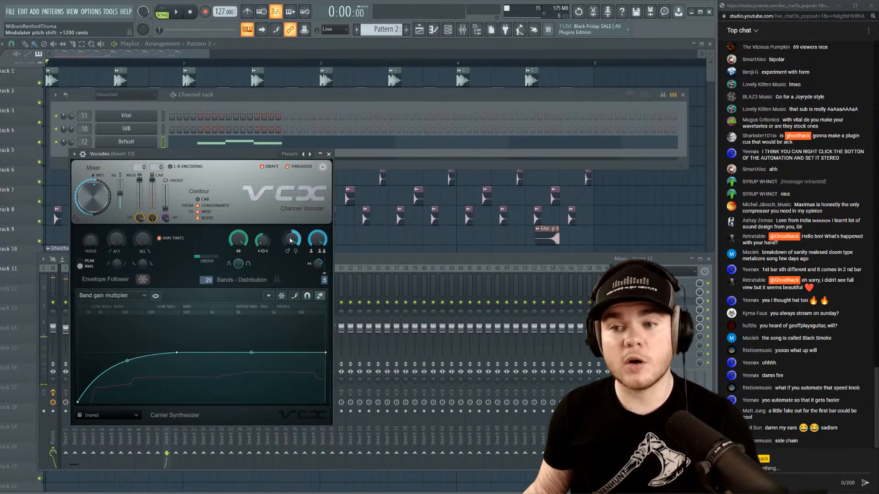
click(329, 154)
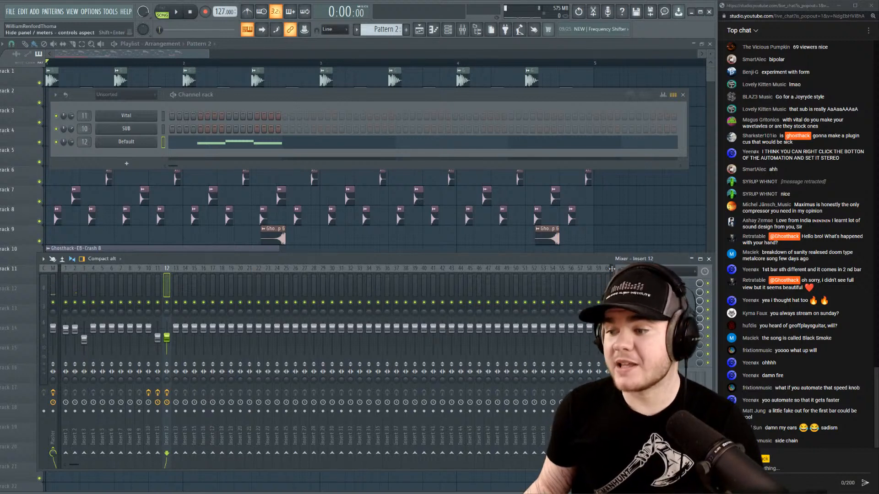
Dock mixer insert 50 apart from the other tracks and route inserts 11 and 12 into it.
right_click(517, 285)
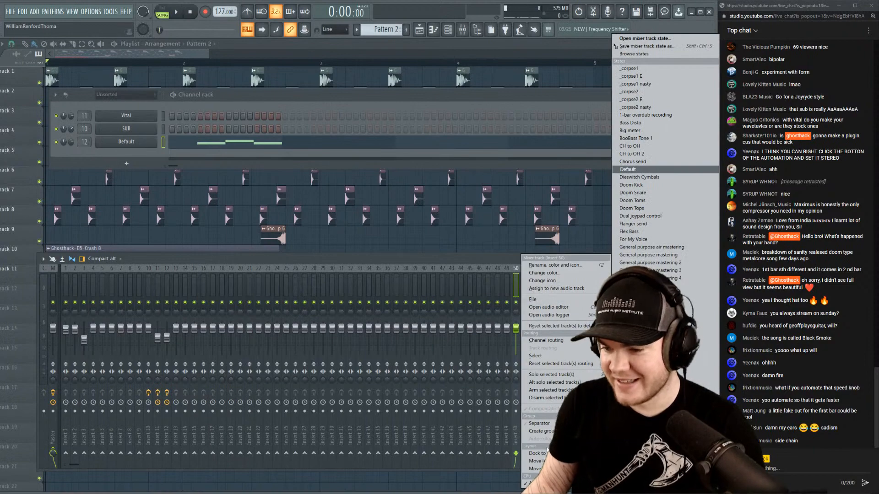
key(Escape)
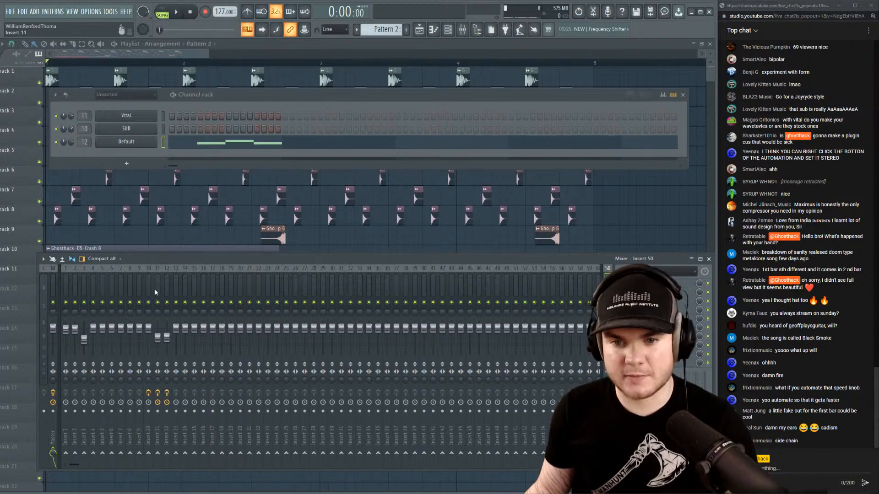
drag(156, 284, 165, 286)
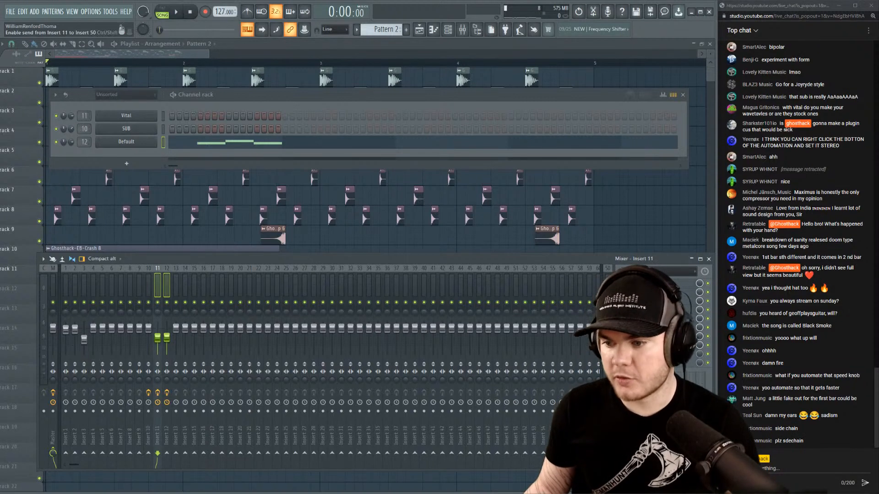
click(607, 293)
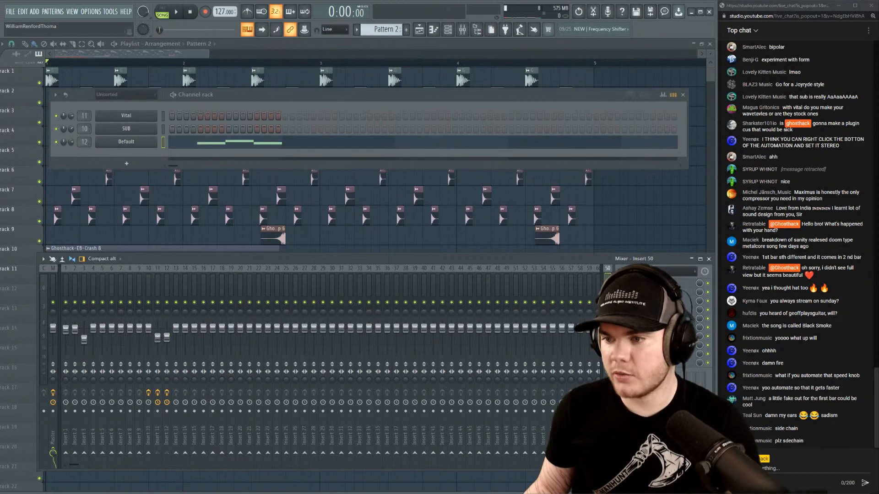
Load Fruity Limiter on insert 50 and create an automation clip for its Gain.
click(621, 284)
mouse_move(641, 293)
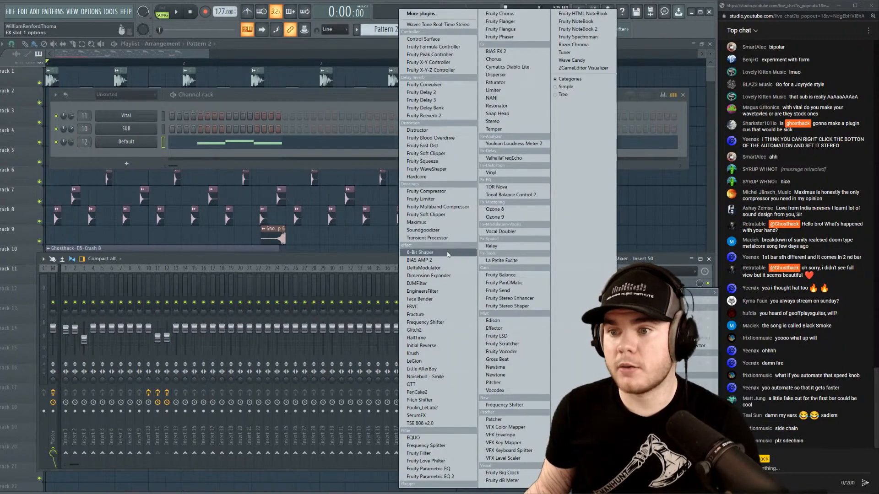
click(421, 199)
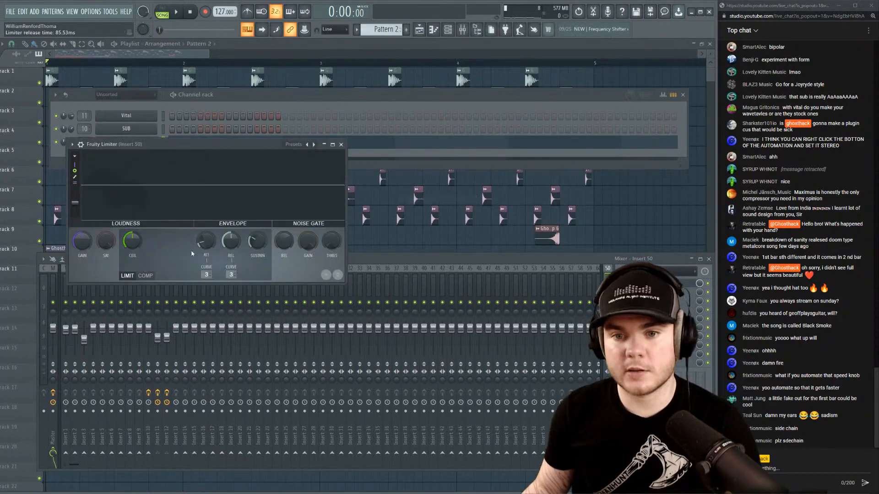
right_click(81, 243)
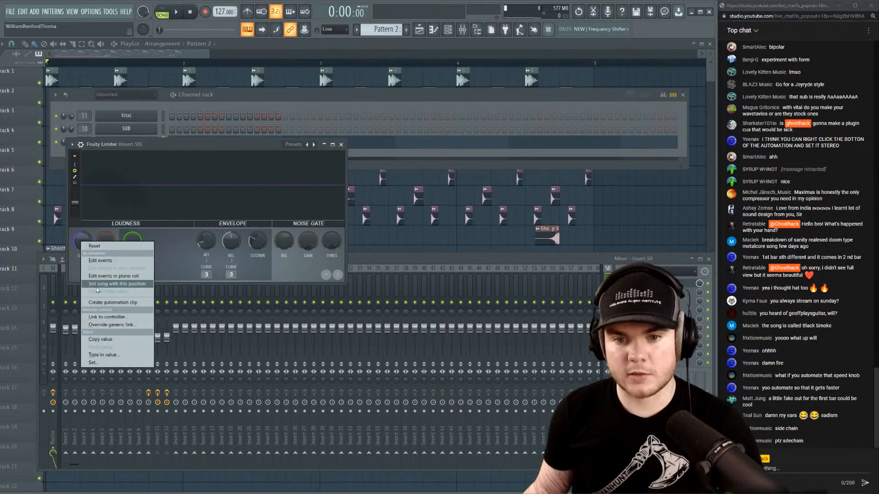
click(99, 303)
key(F12)
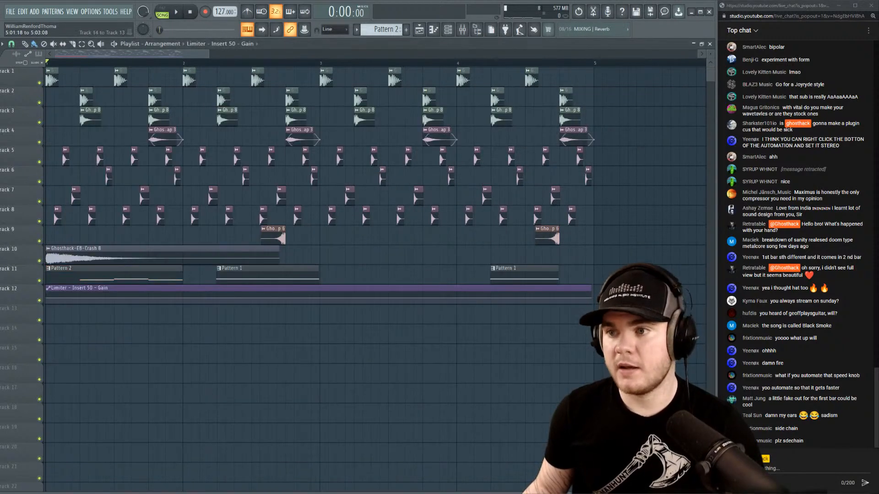
Shift all playlist clips down one track and move the Limiter gain automation clip up to track 1.
key(ctrl+a)
key(shift+Down)
drag(59, 356, 51, 306)
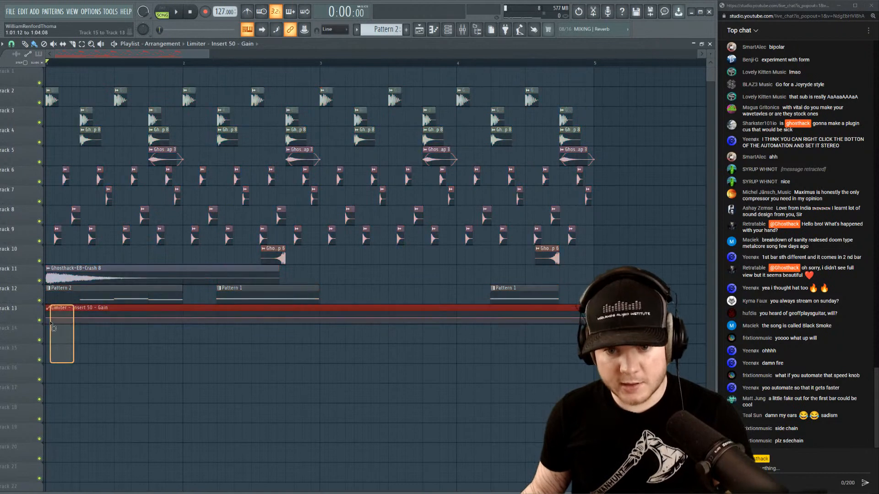
key(shift+Up)
key(shift+Up)
key(shift+Up)
key(shift+Up)
key(shift+Up)
key(shift+Up)
key(shift+Up)
key(shift+Up)
key(shift+Up)
key(shift+Up)
key(shift+Up)
key(shift+Up)
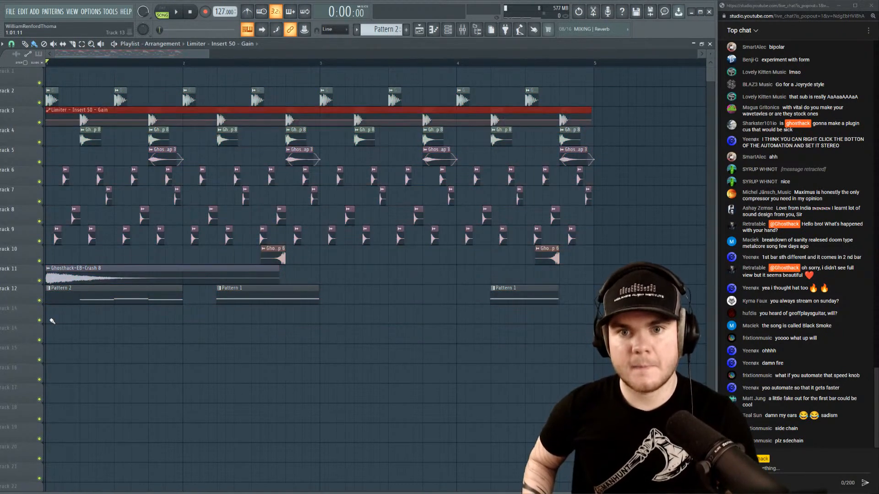
Shorten the Limiter gain automation clip to one step and shape it as a rising ramp with a double curve.
drag(595, 81, 55, 103)
scroll(62, 55, up, 5)
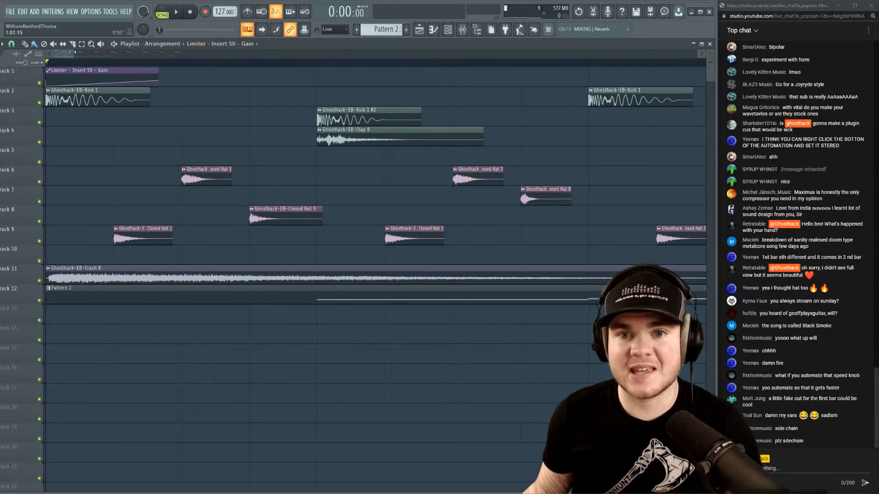
scroll(324, 97, up, 6)
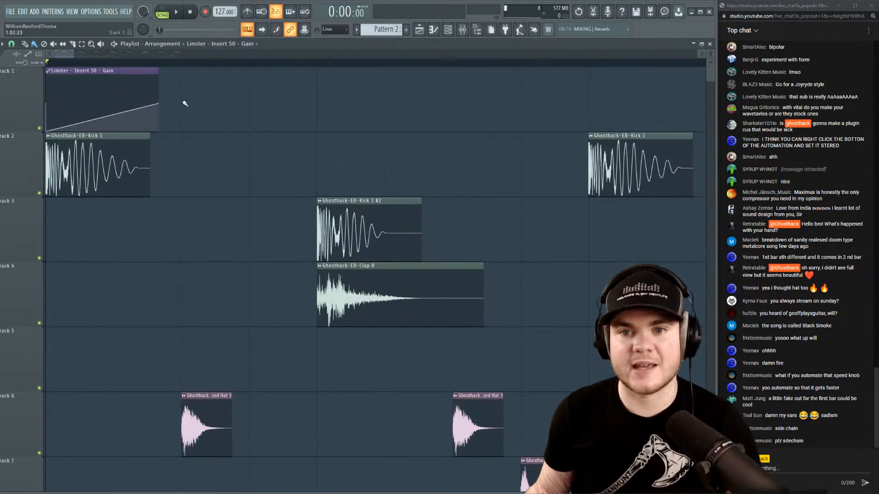
drag(155, 104, 116, 103)
right_click(114, 105)
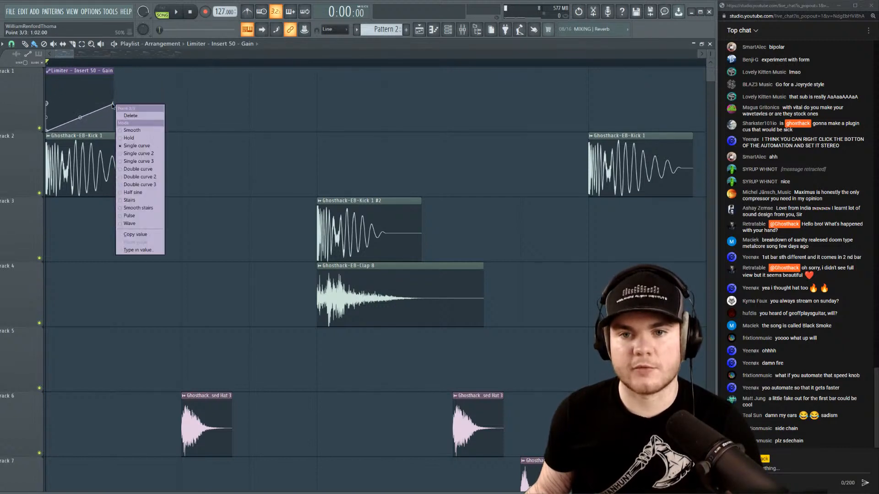
click(138, 169)
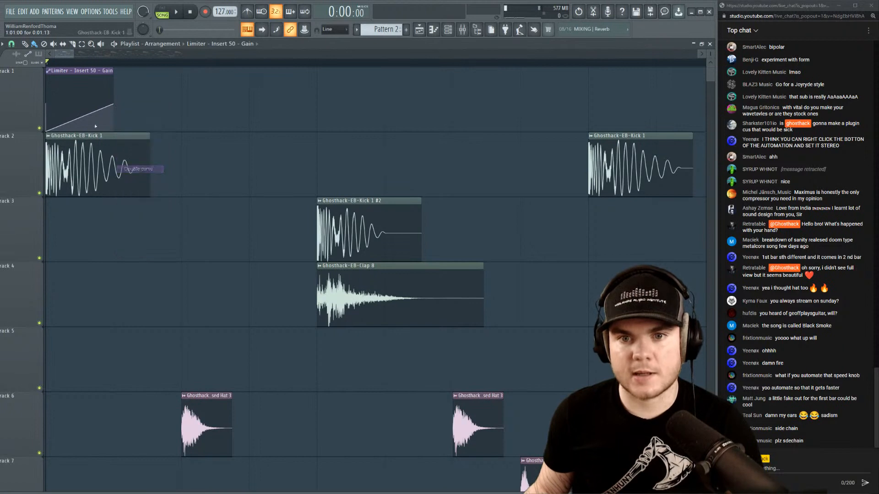
key(space)
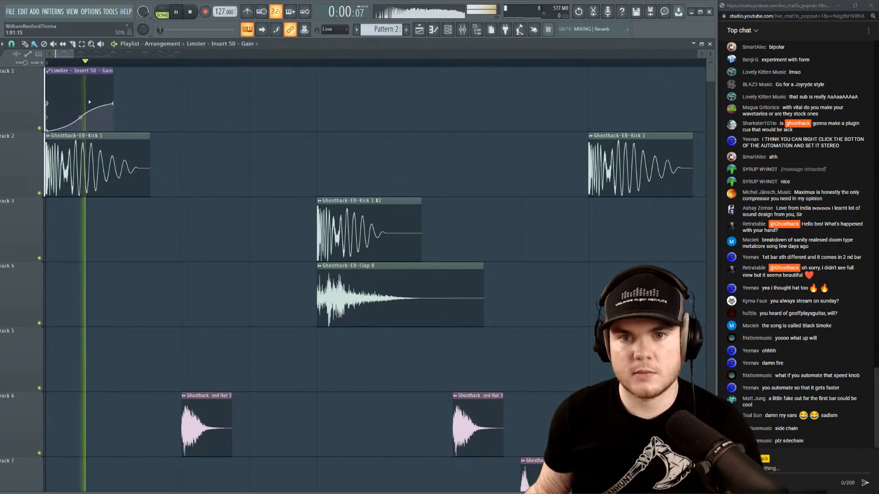
Try a copy of the gain automation clip near beat 2, delete it, and set the playlist snap to Main.
click(327, 79)
key(space)
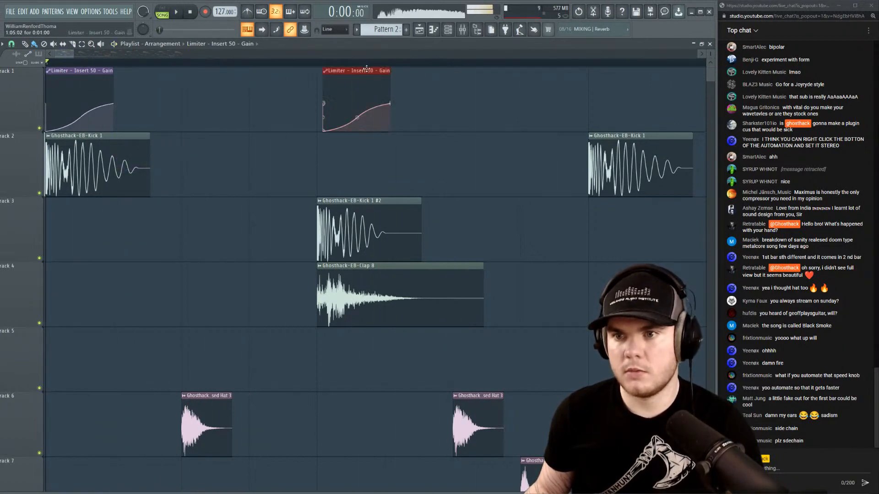
right_click(366, 73)
key(space)
key(space)
click(14, 44)
click(20, 54)
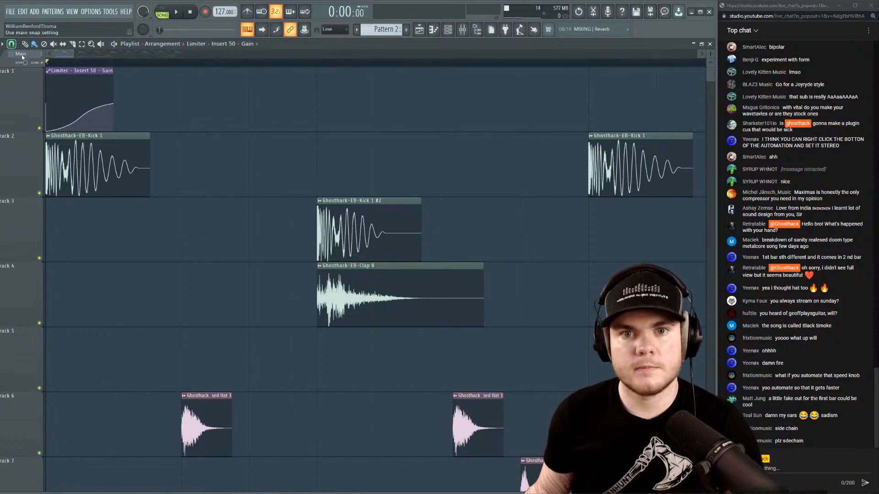
Place a copy of the Limiter gain automation clip on track 1, aligned with the second kick.
click(333, 82)
right_click(330, 70)
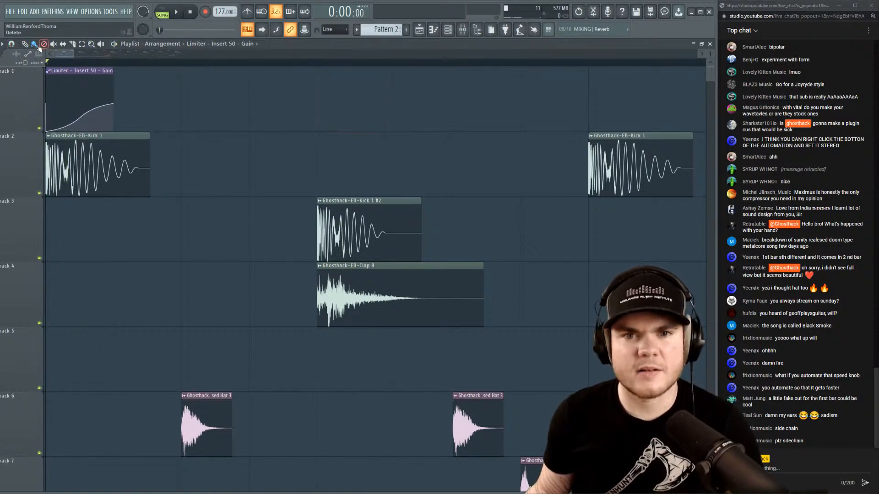
click(14, 46)
click(21, 64)
click(333, 86)
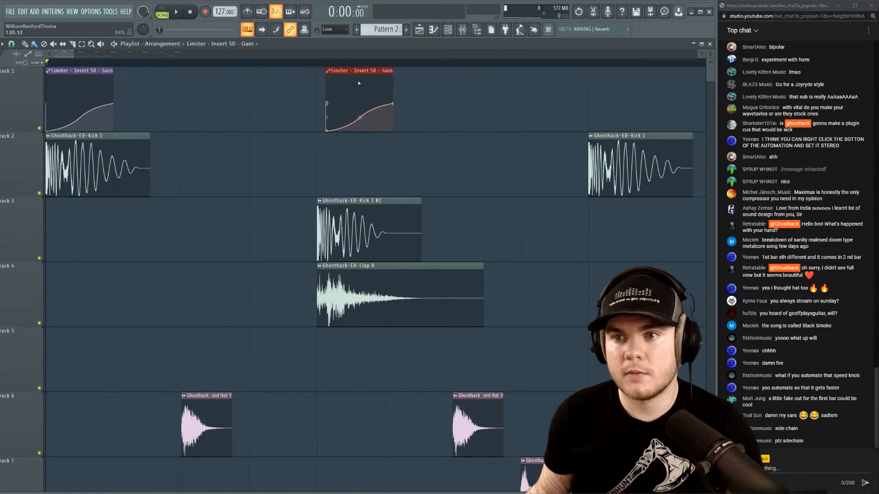
mouse_move(356, 72)
mouse_down()
mouse_move(369, 72)
mouse_move(350, 77)
mouse_up()
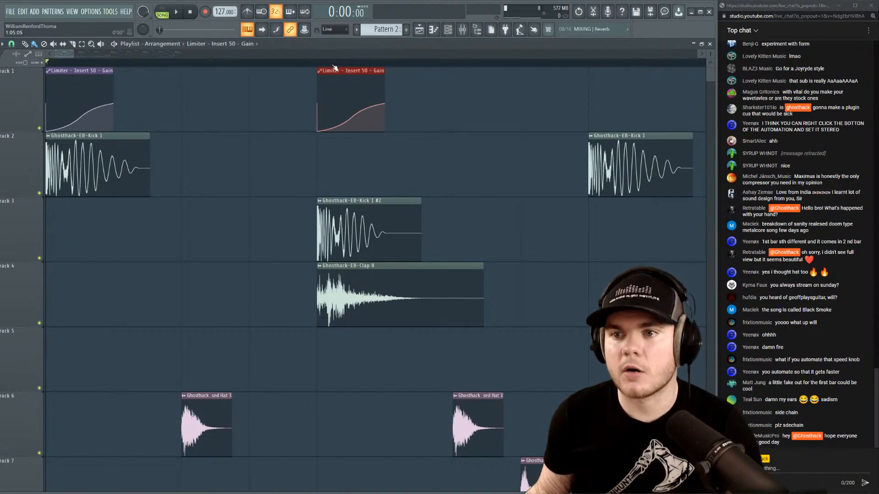
Add copies of the gain automation clip on track 1 at every remaining kick through the end of bar 2.
scroll(335, 68, down, 3)
click(261, 90)
key(space)
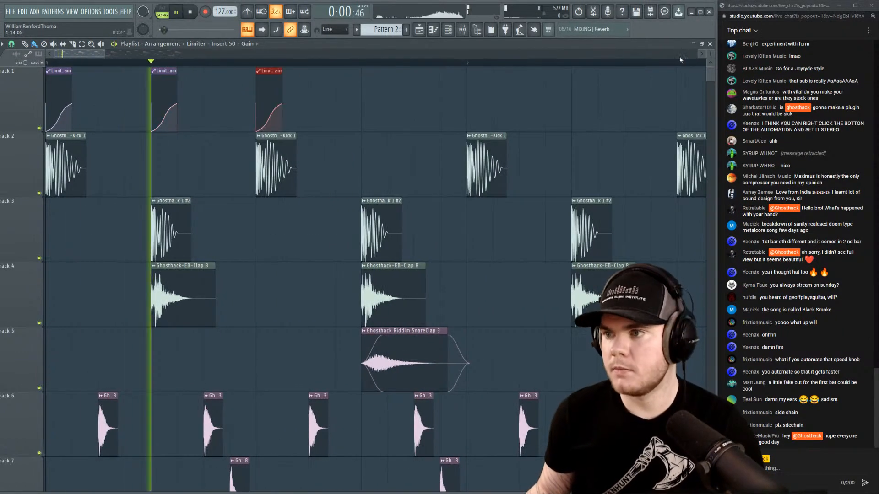
scroll(366, 76, down, 4)
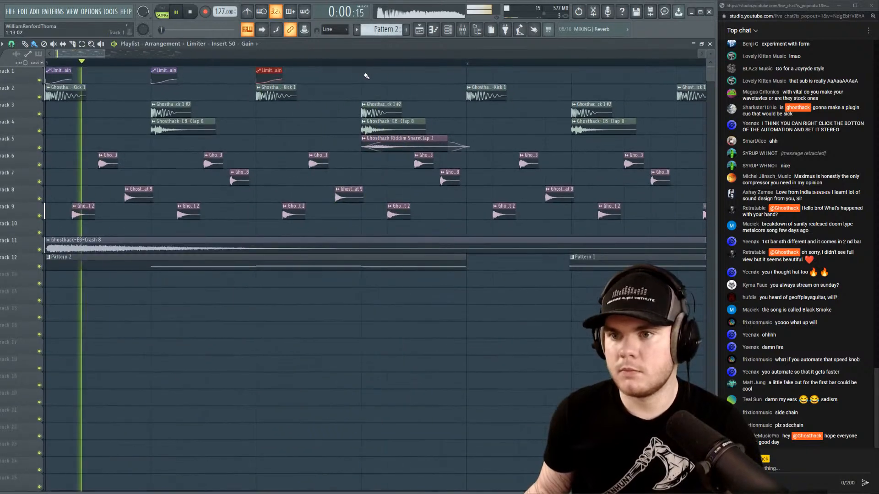
scroll(348, 75, down, 2)
key(space)
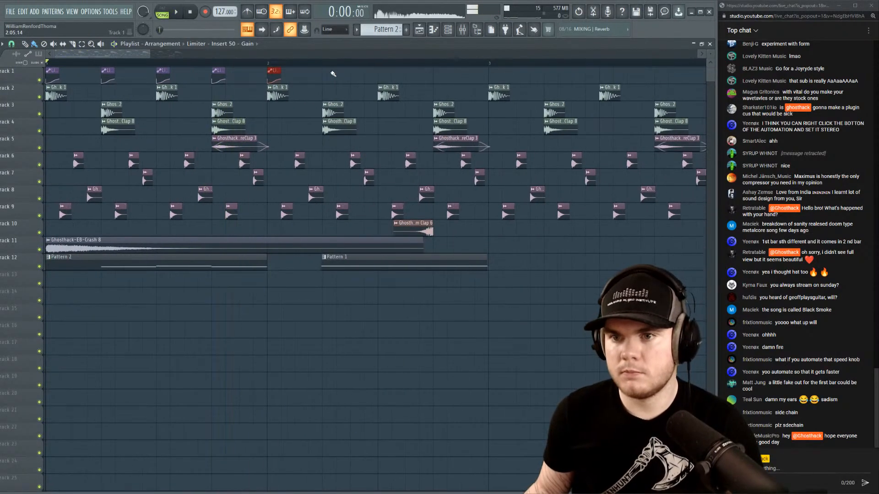
click(333, 73)
key(space)
click(389, 74)
click(444, 72)
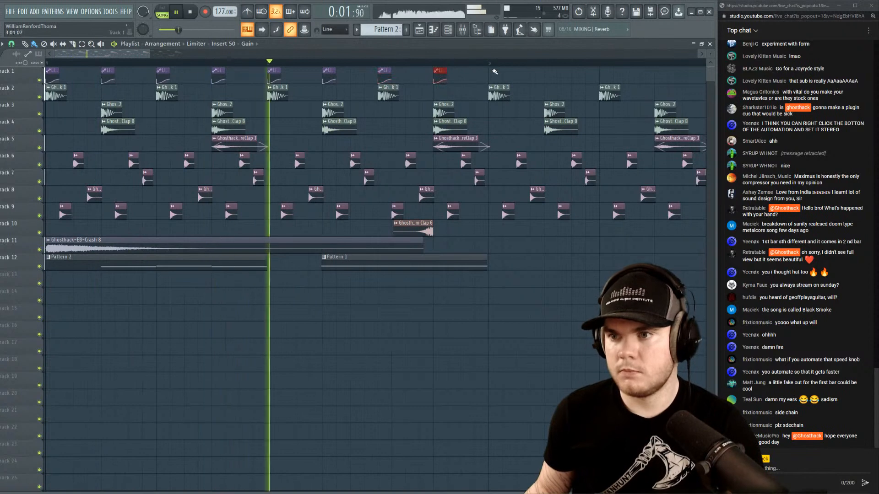
Continue copying the gain automation clip along track 1 onto every kick in bars 3 and 4.
scroll(495, 72, down, 2)
key(space)
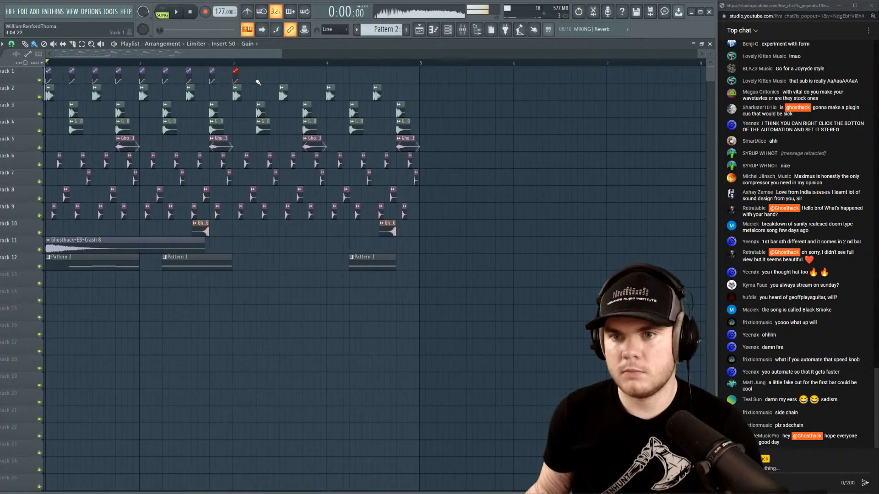
click(258, 81)
key(space)
click(282, 79)
click(306, 77)
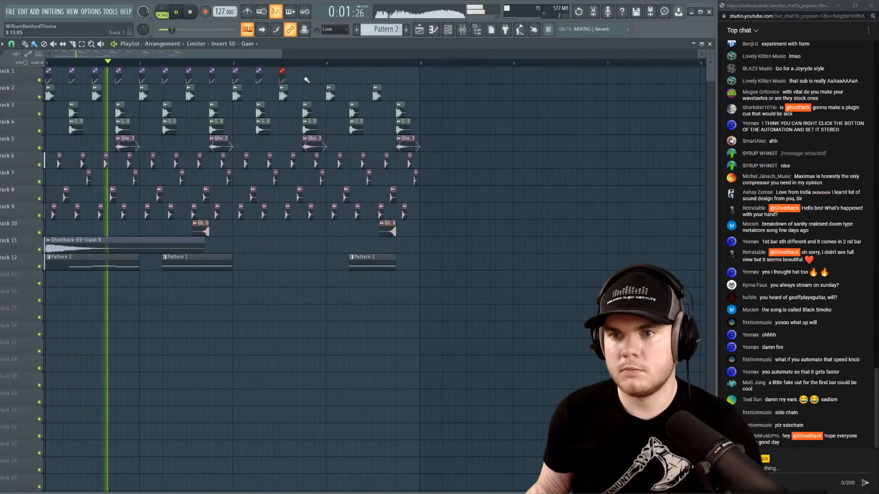
click(331, 76)
click(355, 75)
click(377, 74)
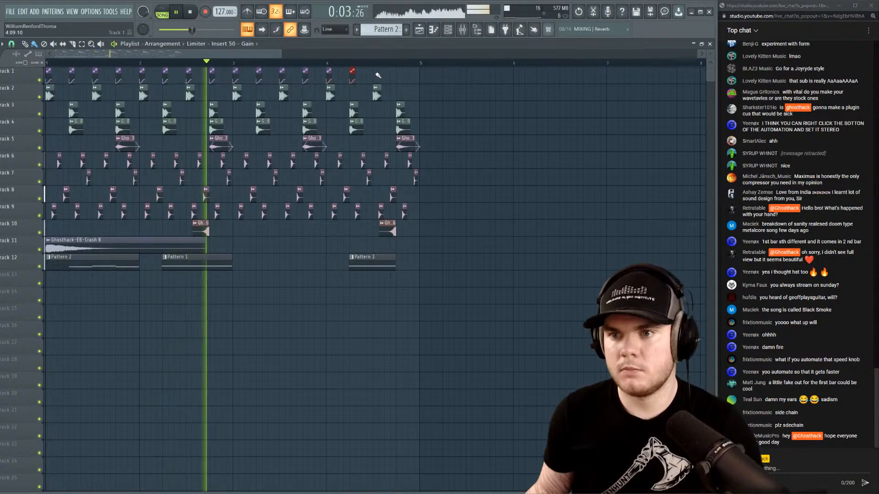
click(402, 74)
key(space)
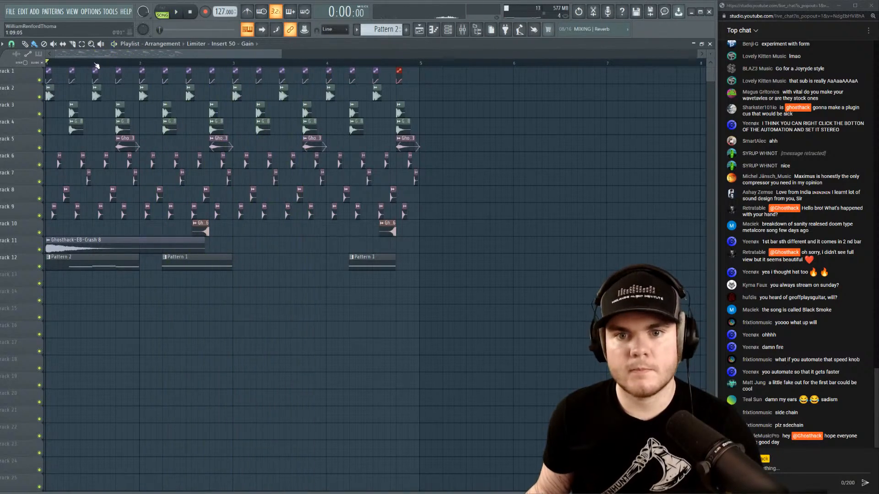
Audition the arrangement while muting tracks 2, 3 and 4 one after another, and unmute all three.
key(space)
key(space)
click(40, 98)
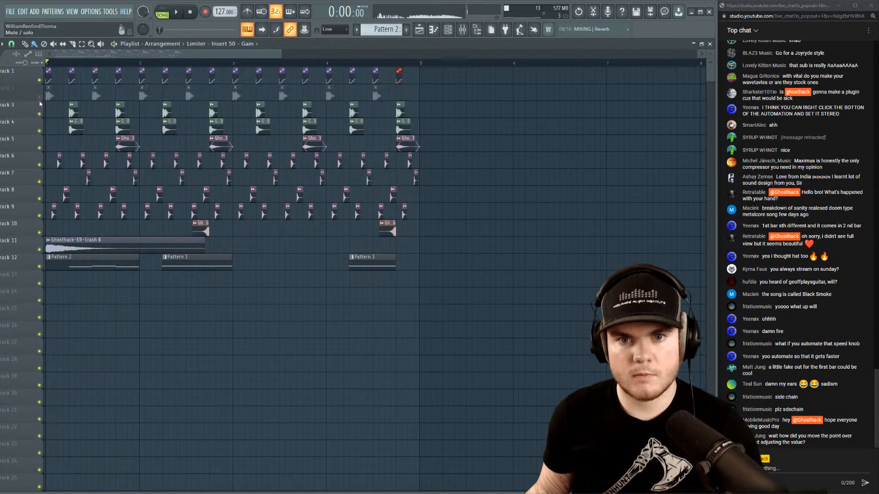
click(39, 113)
key(space)
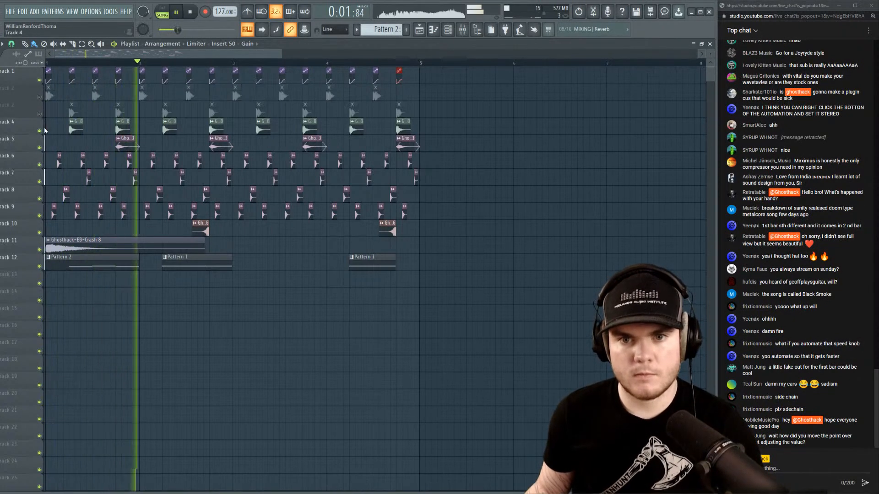
click(39, 131)
key(space)
key(space)
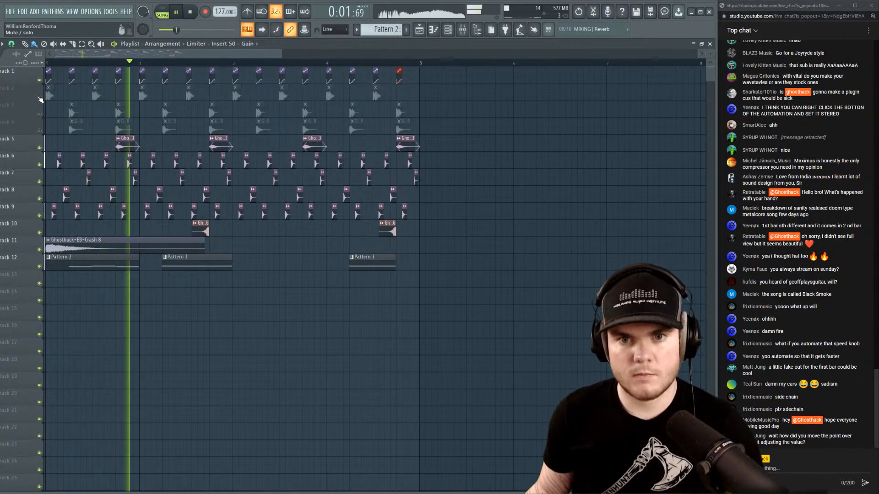
key(space)
drag(41, 100, 44, 130)
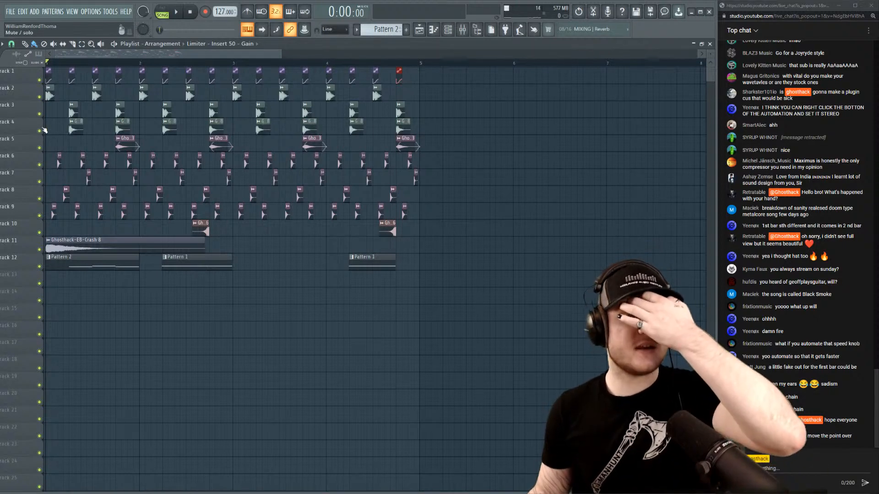
Solo track 12 to audition its patterns, including from Pattern 1 in bar 2, and restore the other tracks.
key(space)
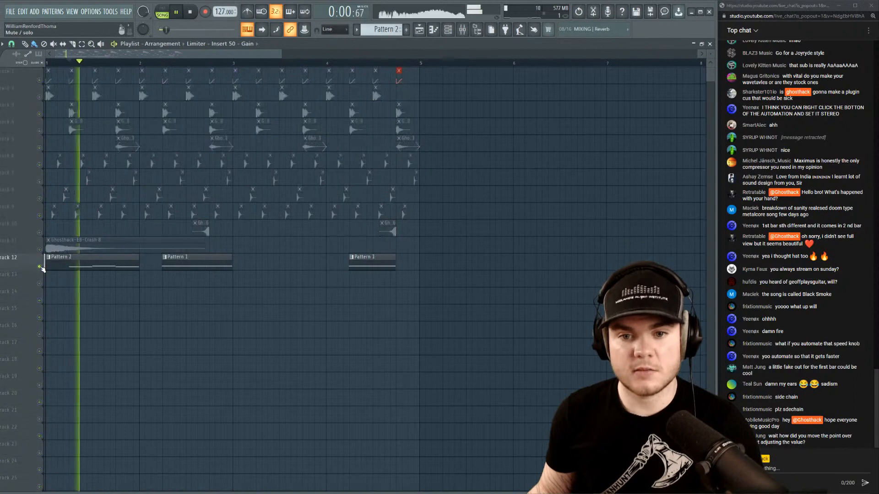
click(161, 63)
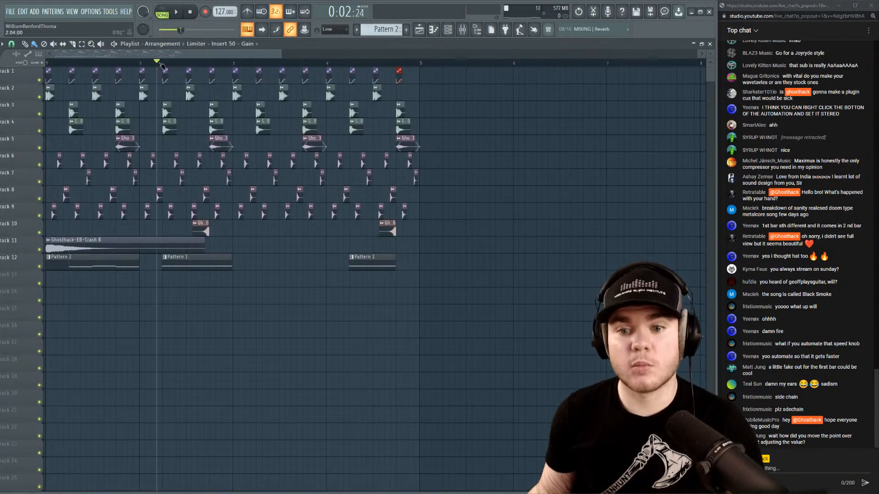
right_click(44, 257)
right_click(40, 267)
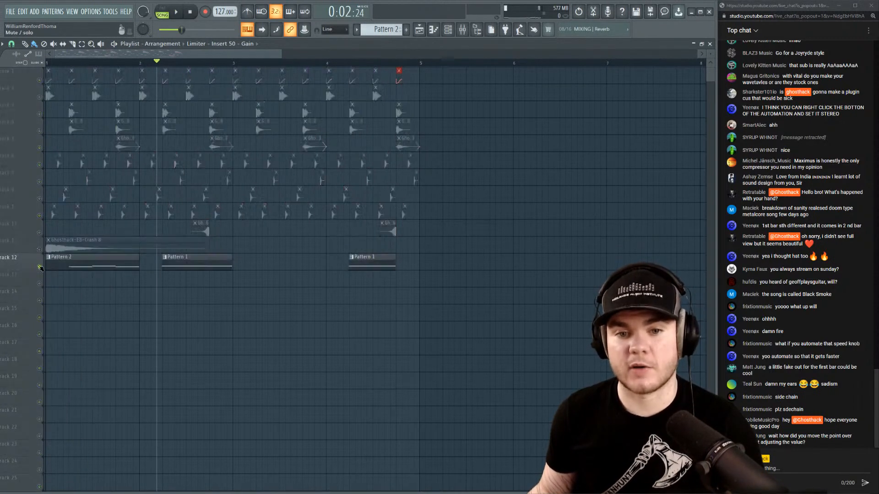
key(space)
key(space)
right_click(40, 267)
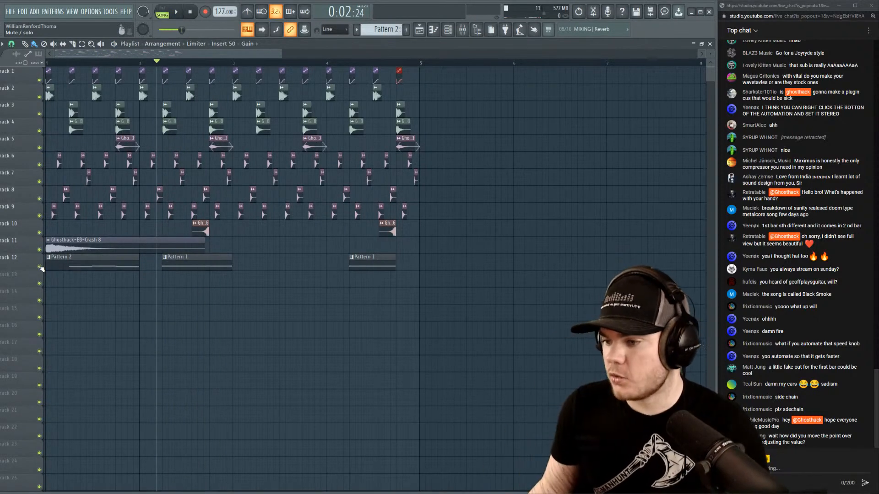
Play back the full arrangement with all tracks active to check the sidechained basses.
drag(283, 55, 167, 80)
drag(182, 161, 114, 125)
scroll(112, 66, down, 6)
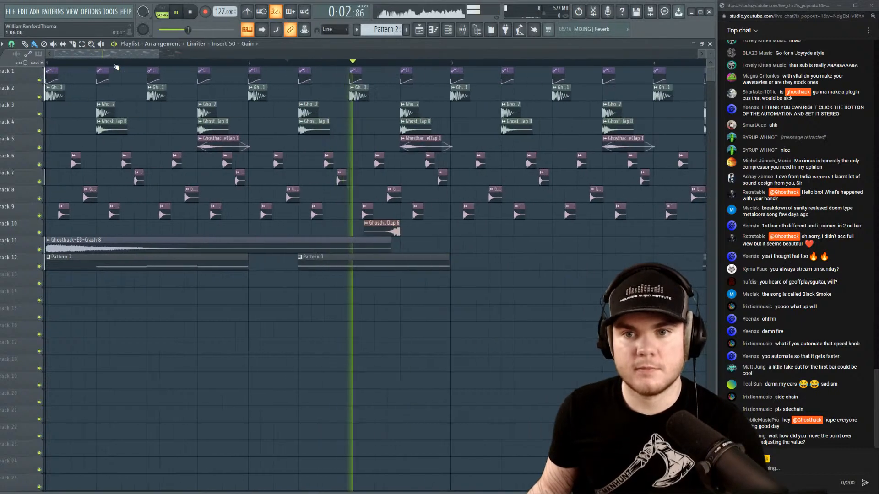
drag(105, 54, 84, 54)
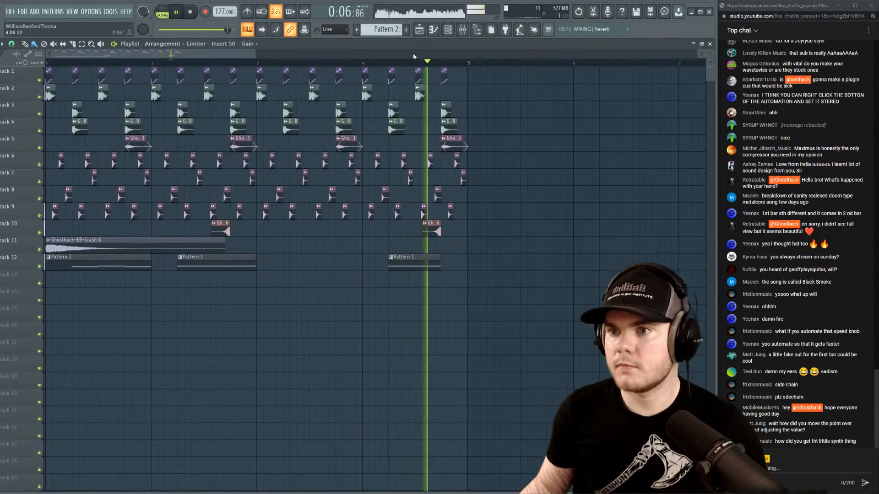
key(space)
Show the browser and look through the sample pack folders for a suitable Ghosthack pack.
click(477, 30)
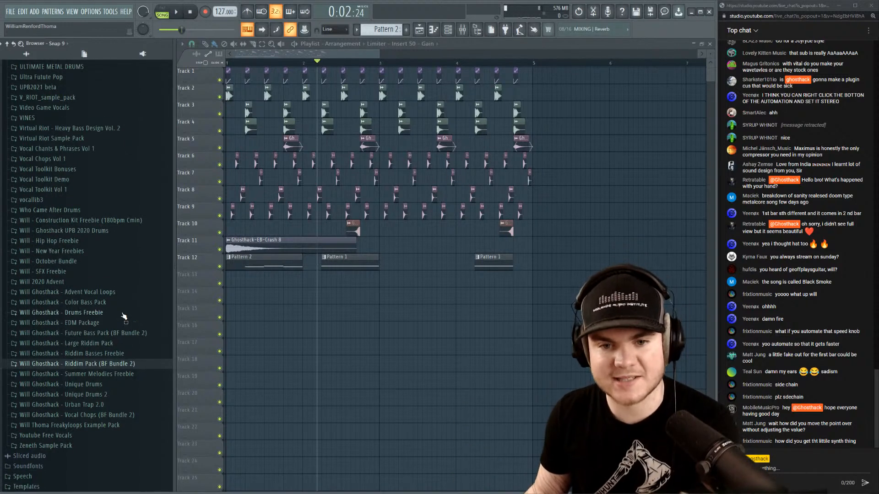
scroll(133, 382, up, 5)
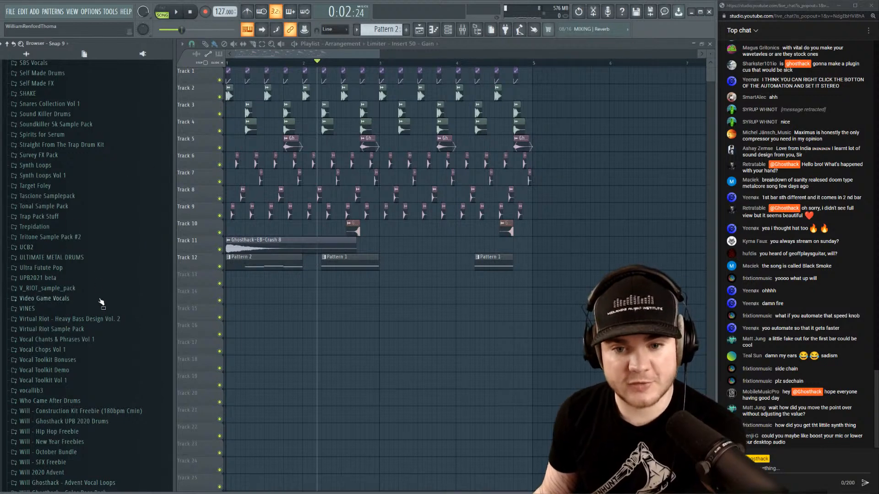
scroll(81, 278, up, 6)
scroll(110, 272, up, 9)
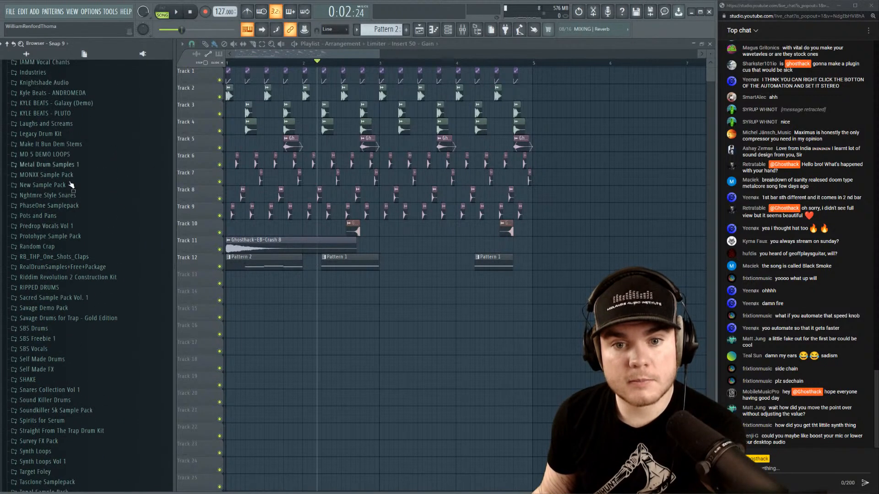
scroll(104, 274, up, 9)
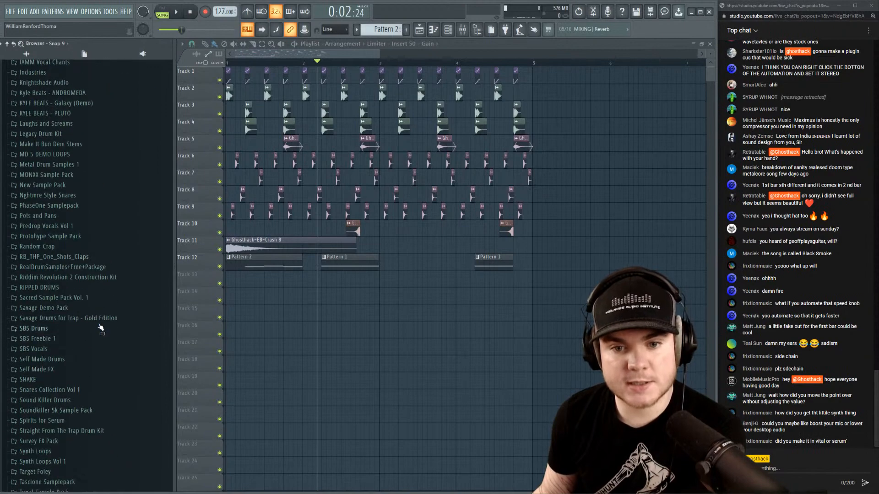
scroll(124, 245, up, 15)
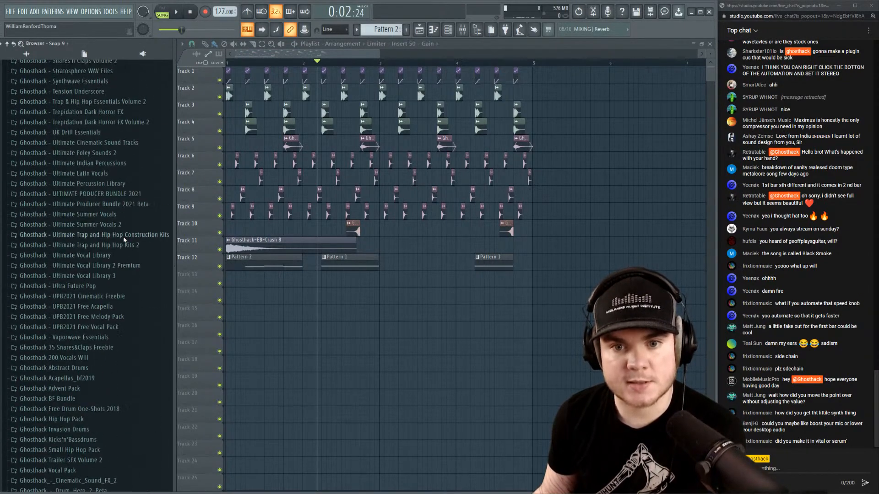
scroll(138, 247, up, 1)
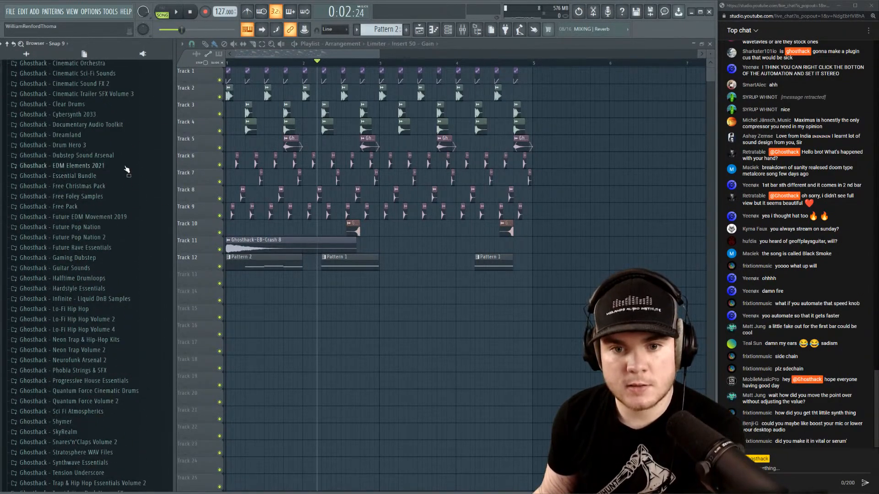
scroll(130, 193, up, 10)
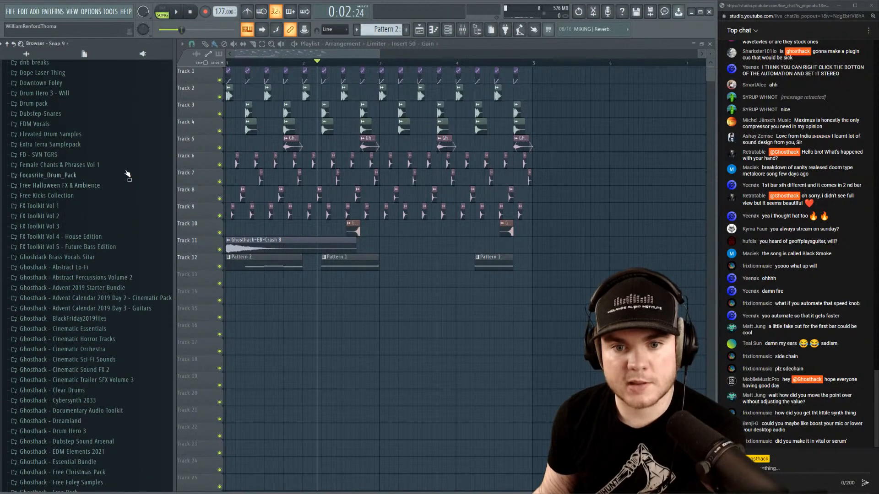
scroll(128, 172, down, 10)
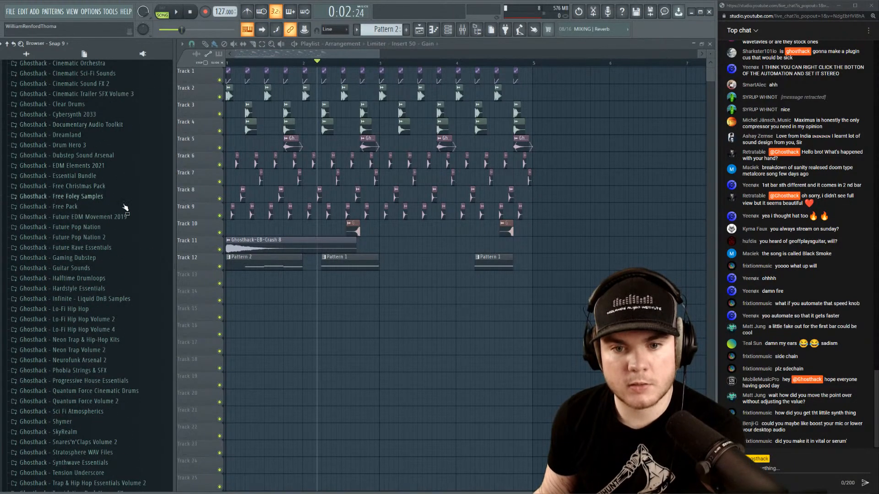
scroll(136, 224, down, 2)
scroll(136, 224, up, 8)
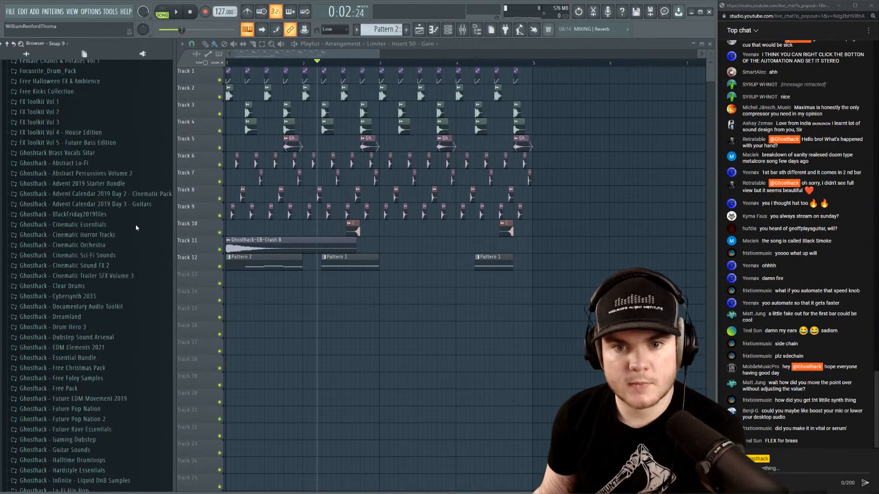
scroll(136, 227, up, 5)
scroll(138, 230, down, 4)
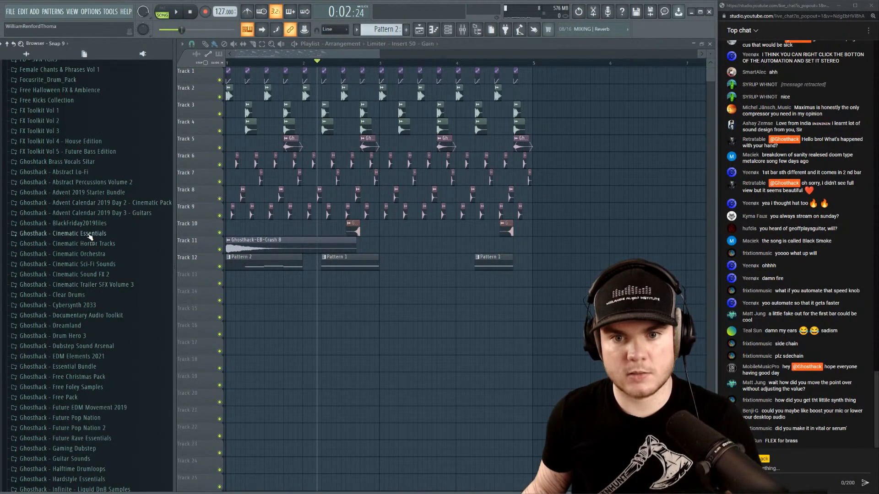
scroll(121, 197, up, 15)
scroll(112, 151, down, 20)
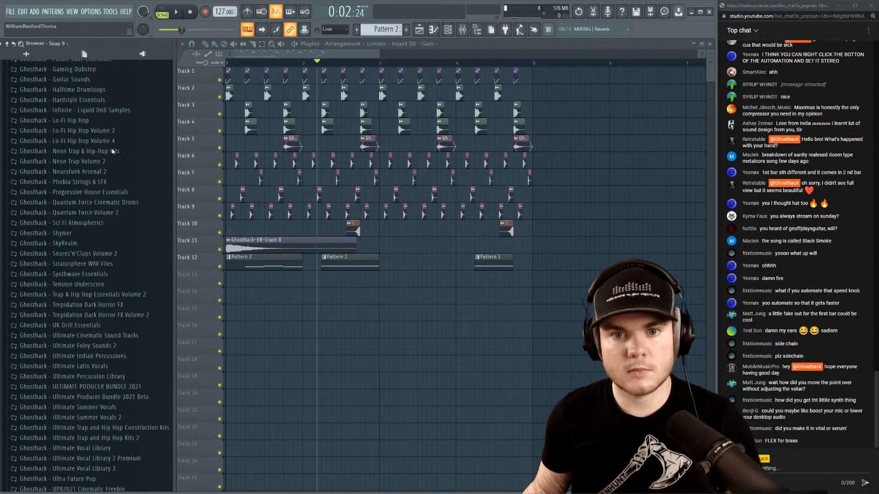
scroll(113, 151, down, 14)
scroll(122, 168, up, 4)
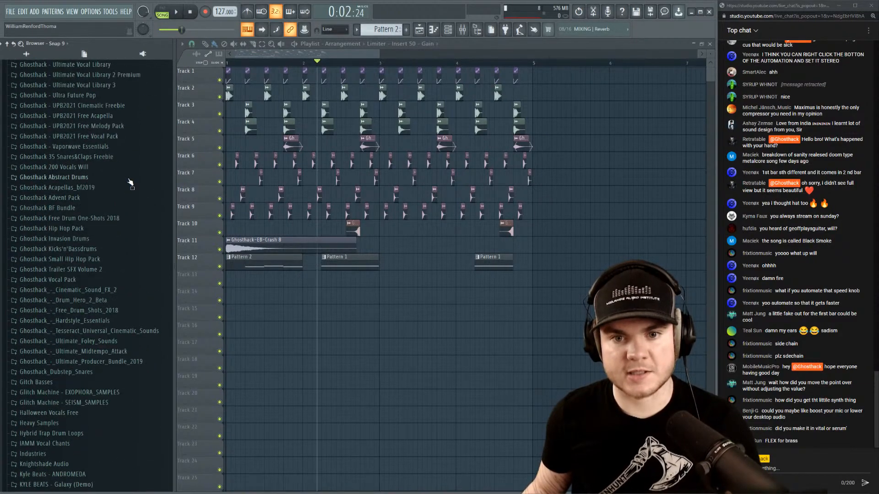
Expand the One-Shots folder of Ghosthack BF Bundle - EDM District within the Ghosthack BF Bundle pack.
click(78, 205)
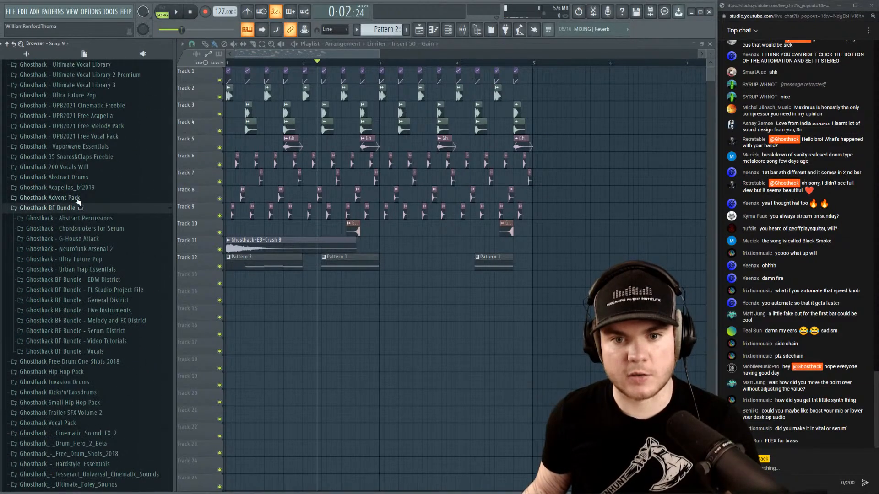
click(132, 285)
click(48, 311)
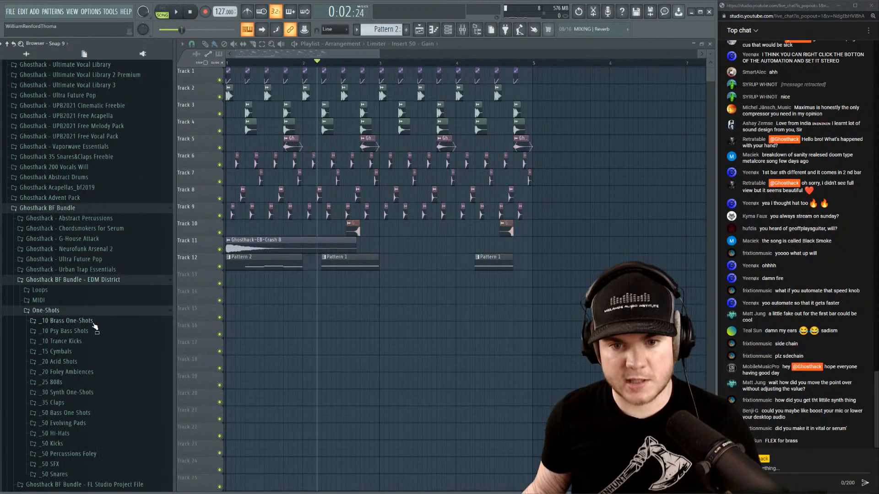
Expand the _10 Brass One-Shots folder and audition its brass samples, including F2, F1, E2, E1 and C1.
click(93, 322)
click(110, 312)
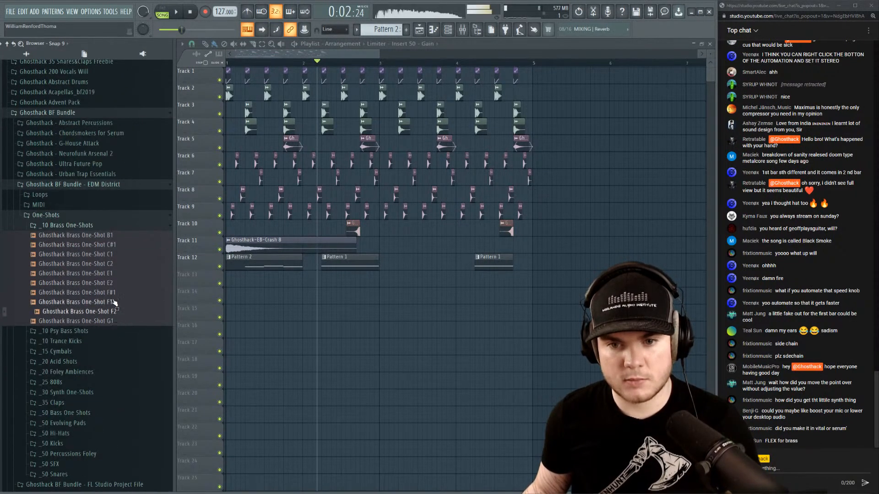
click(113, 303)
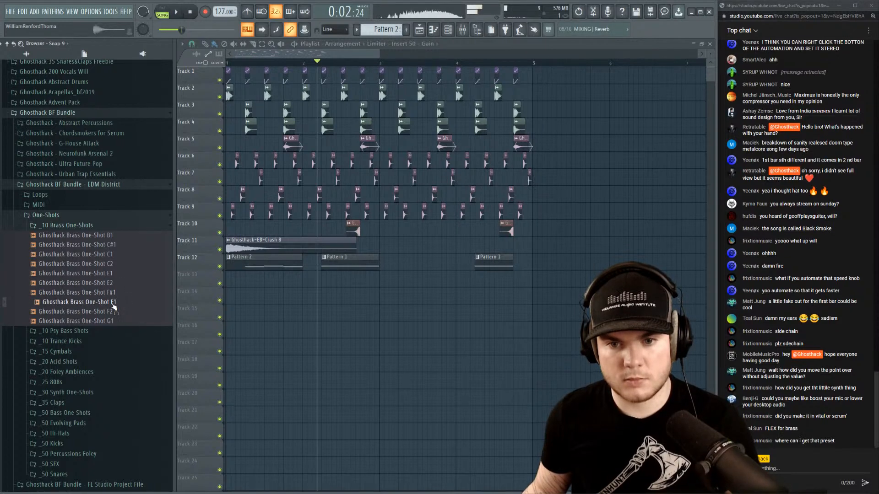
click(114, 284)
click(115, 274)
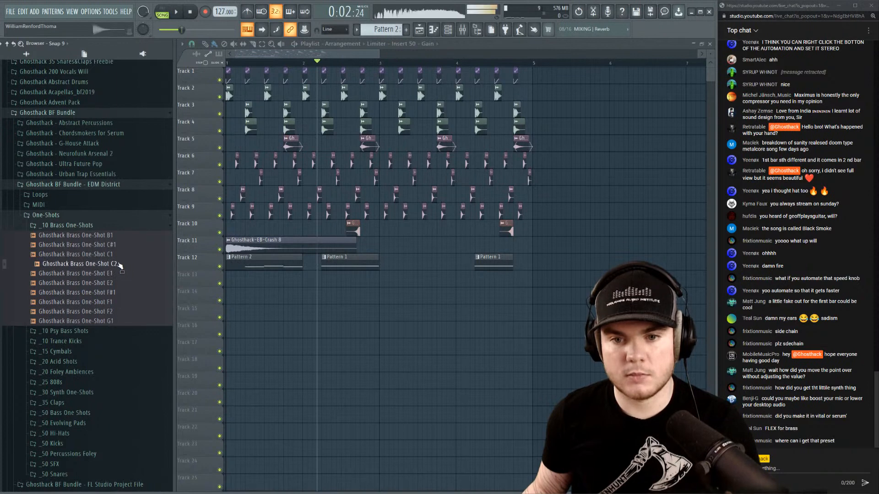
click(116, 256)
Place Ghosthack Brass One-Shot C2 on track 13 and shape it with a pitch range of 8, lower volume and a fade-out.
drag(116, 267, 256, 280)
double_click(256, 280)
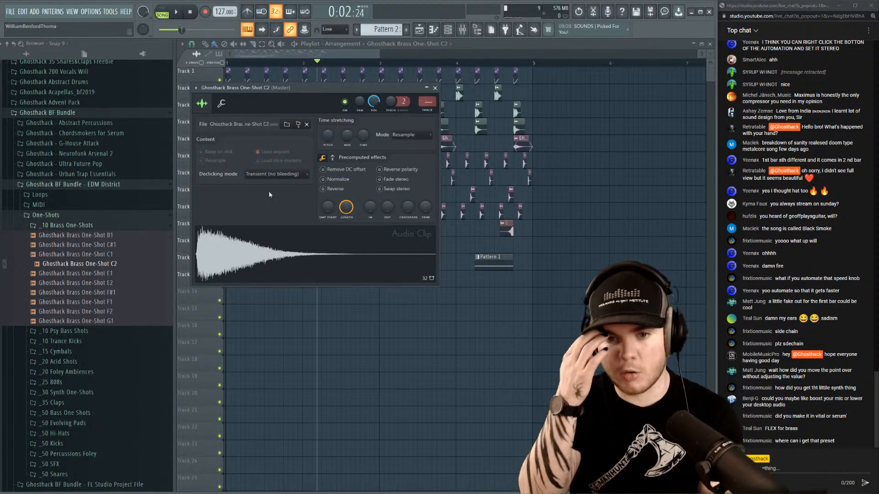
drag(108, 254, 239, 257)
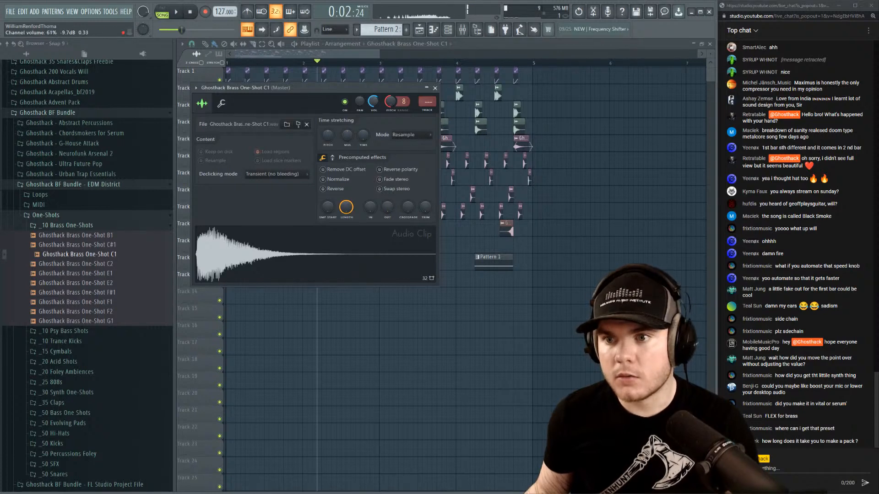
scroll(388, 209, up, 10)
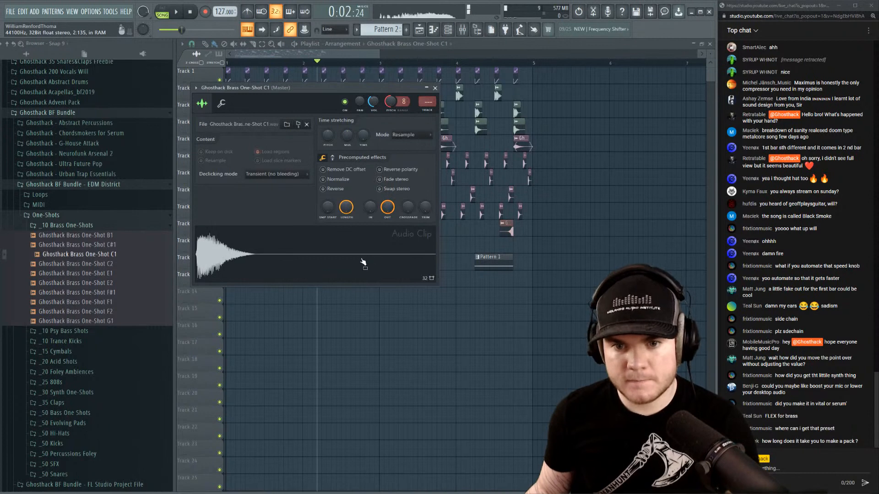
click(118, 265)
drag(230, 257, 247, 257)
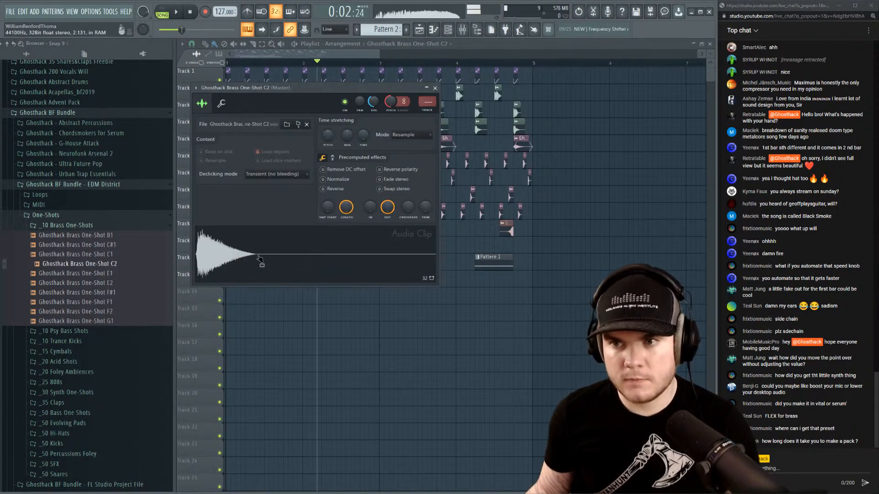
click(435, 88)
Play the arrangement from the start and shorten the brass clip on track 13 to less than two beats.
key(space)
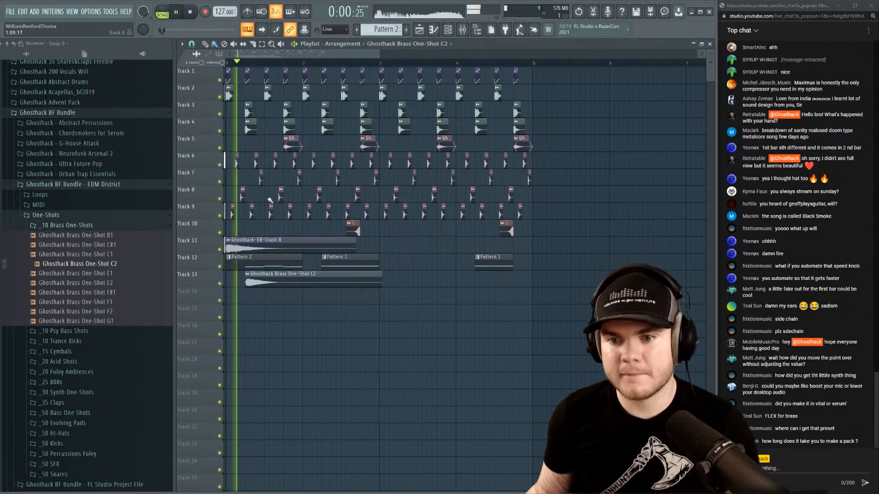
key(space)
drag(379, 274, 275, 280)
key(space)
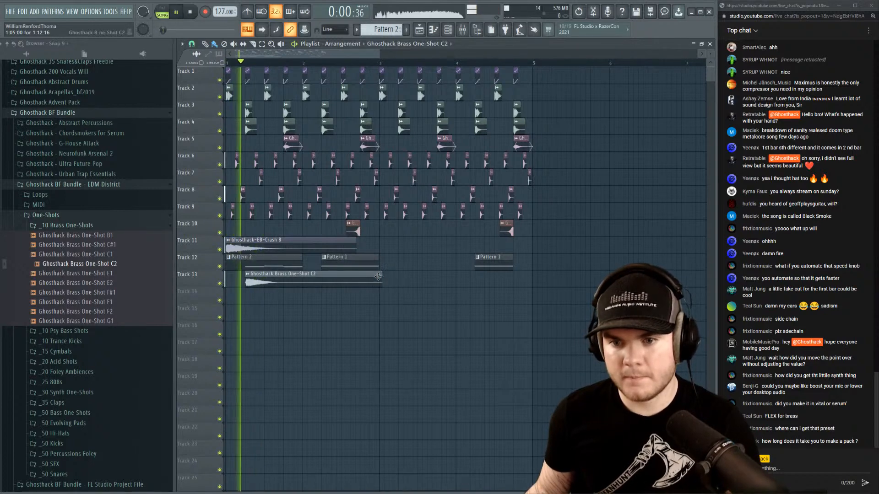
key(space)
scroll(237, 88, up, 8)
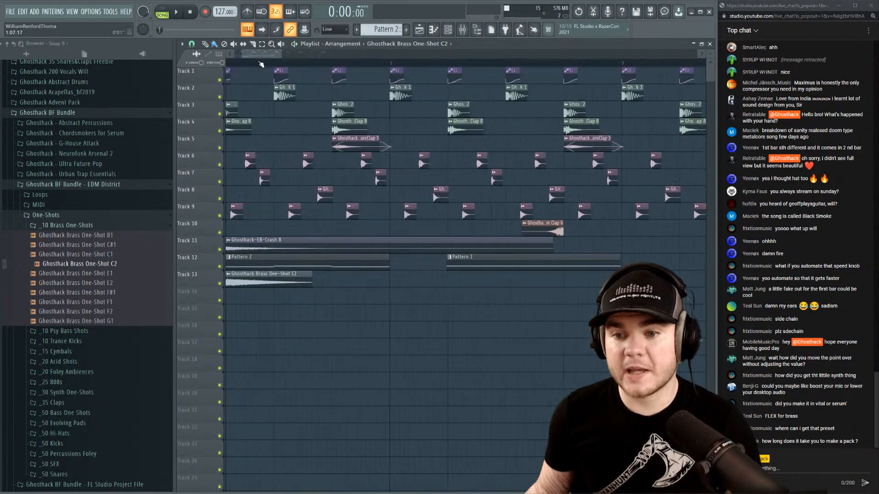
Set the brass clip's sample end offset to about 70% and audition it within the arrangement.
click(330, 273)
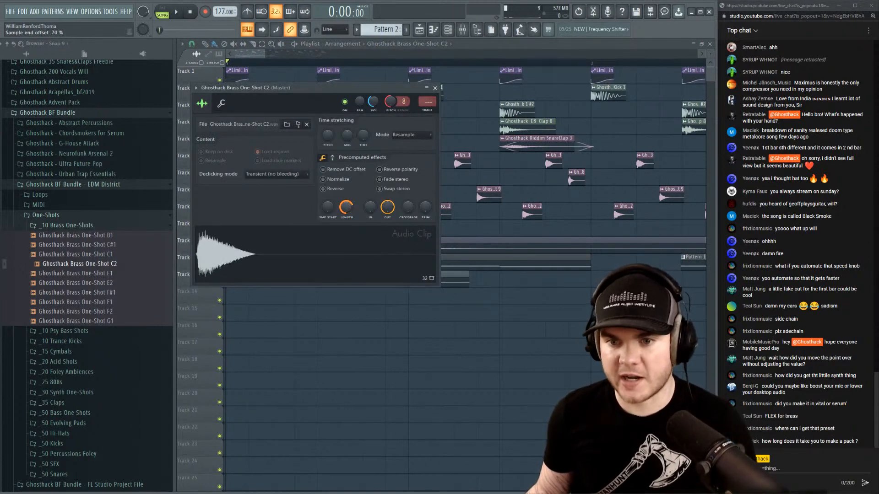
key(space)
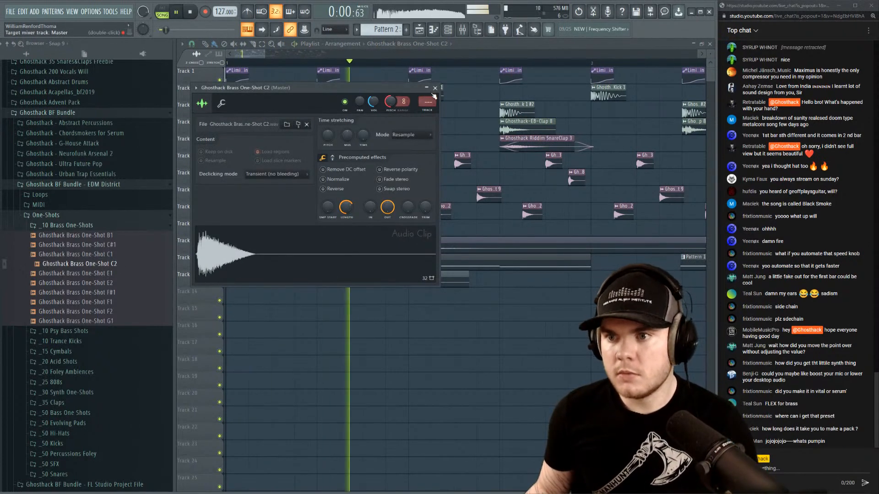
click(435, 88)
key(space)
Trim the brass clip on track 13 to one beat and repeat it on beats 3 and 4 of the first bar.
drag(474, 281, 408, 290)
key(space)
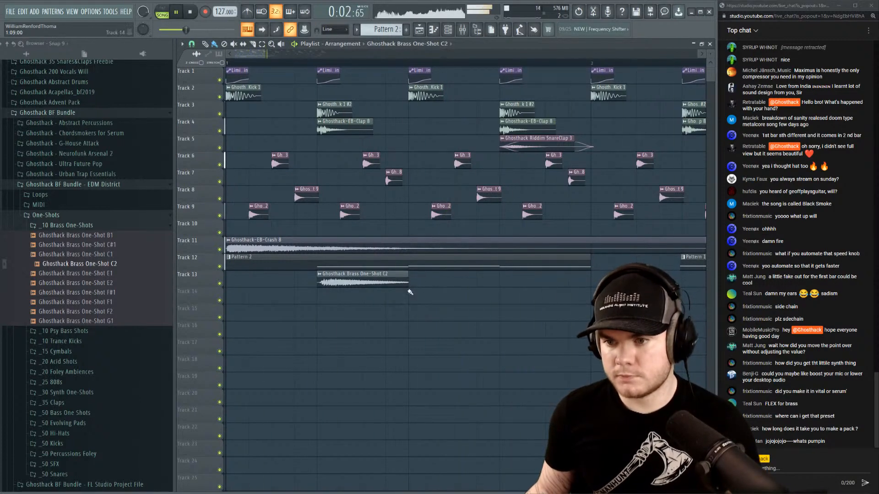
key(space)
drag(394, 275, 486, 276)
key(space)
key(ctrl+b)
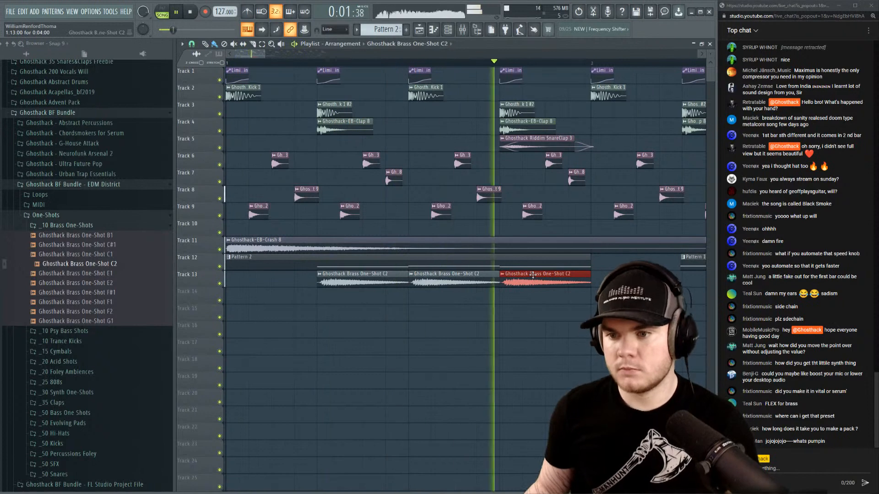
key(space)
Select the three brass clips on track 13 and check them against the rest of the arrangement.
ctrl+click(550, 296)
drag(481, 303, 309, 278)
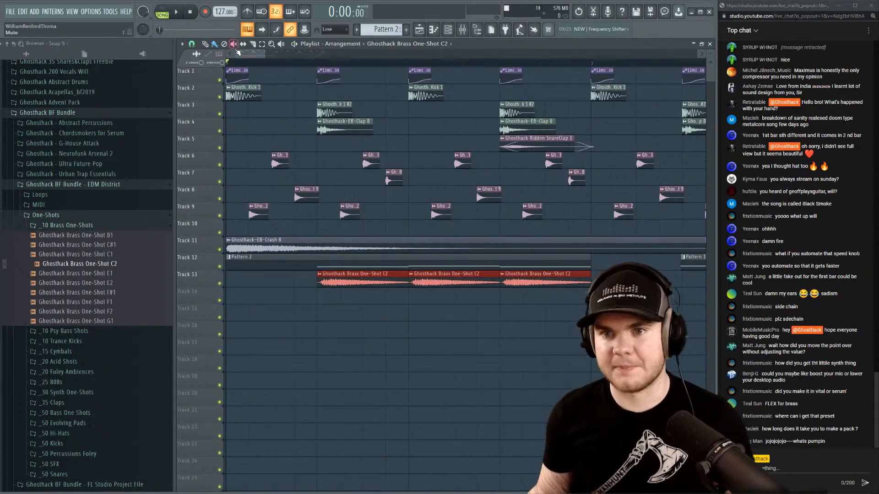
scroll(323, 106, up, 3)
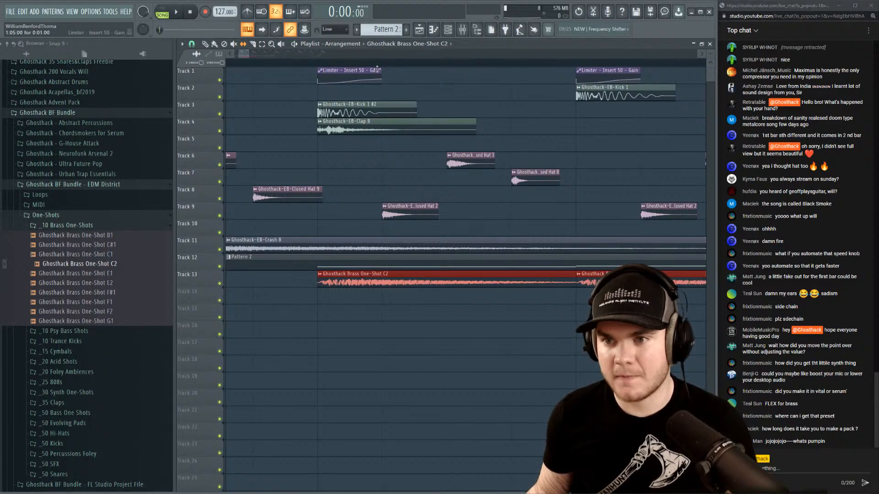
scroll(377, 68, down, 2)
key(space)
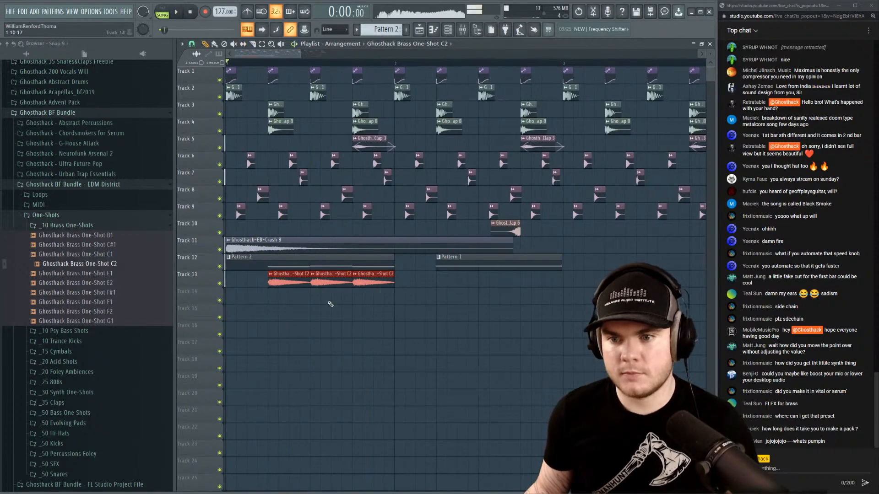
Make the middle brass clip on track 13 unique, set its pitch range to 7 semitones and audition the change.
click(313, 274)
click(320, 337)
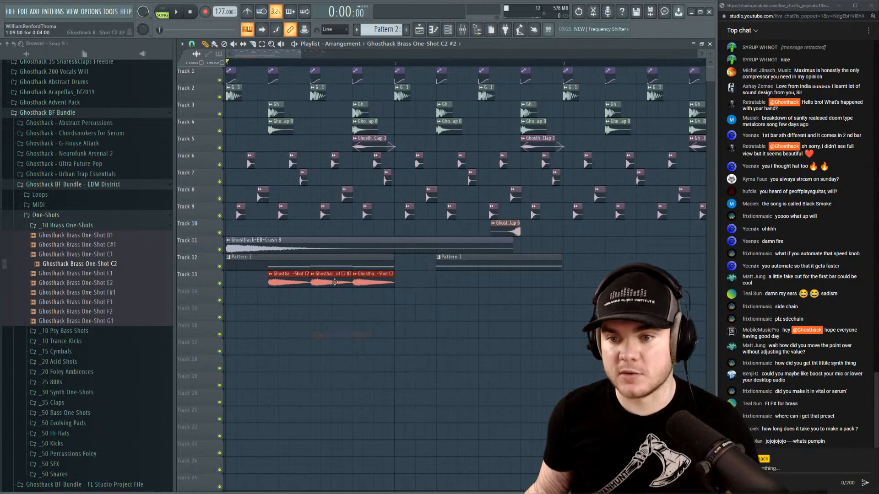
double_click(334, 282)
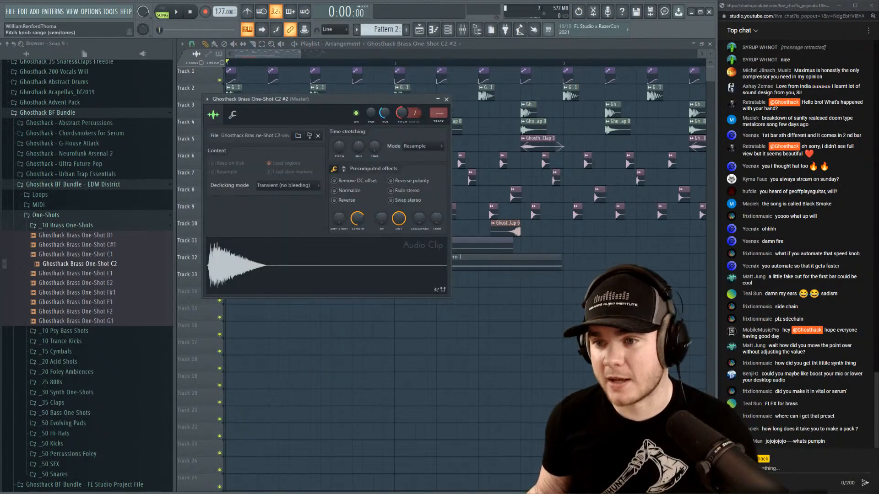
key(space)
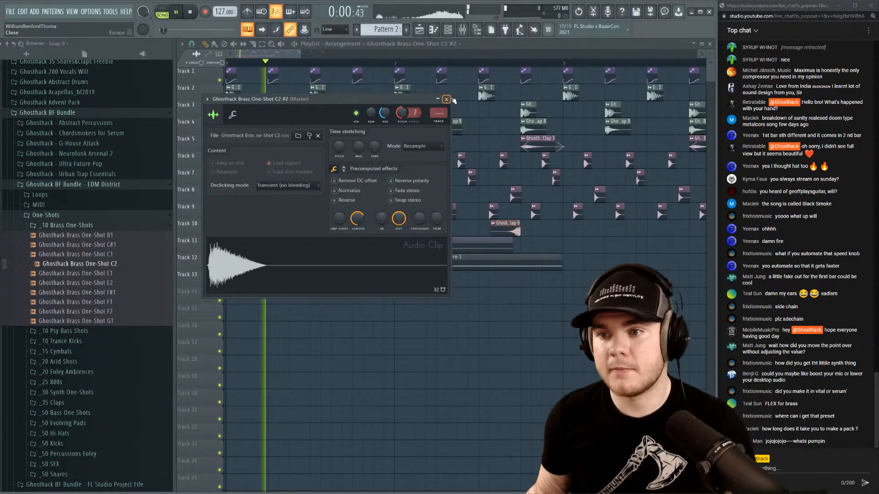
click(446, 99)
key(space)
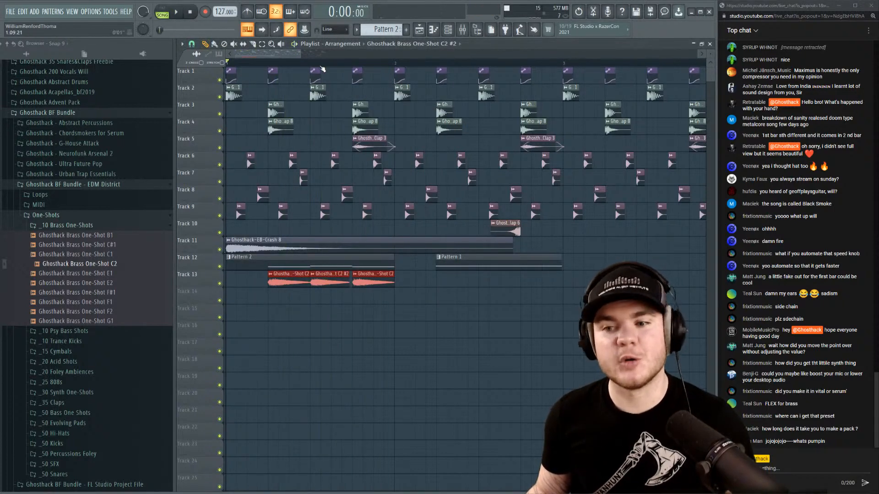
Extend the middle brass clip up to the start of the third one, clear the selection and play the arrangement.
scroll(341, 207, up, 3)
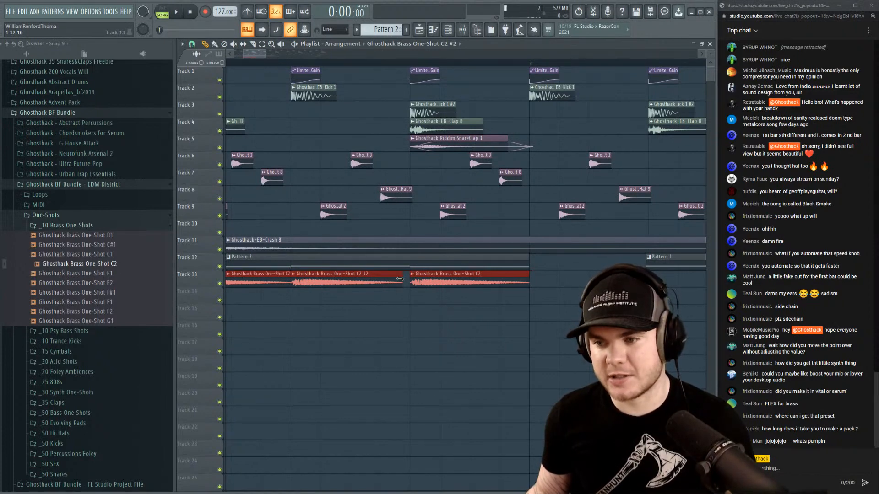
key(ctrl+d)
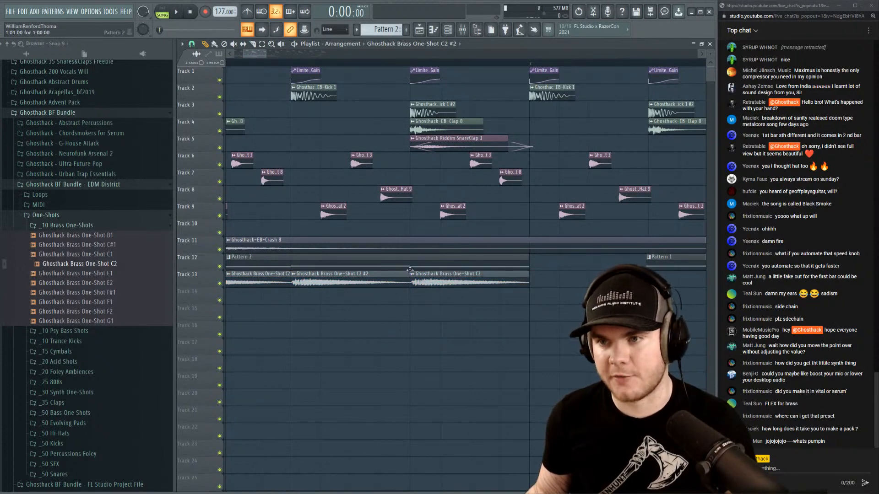
key(space)
Show the mixer during playback and check the level of Insert 12 across the arrangement.
key(F9)
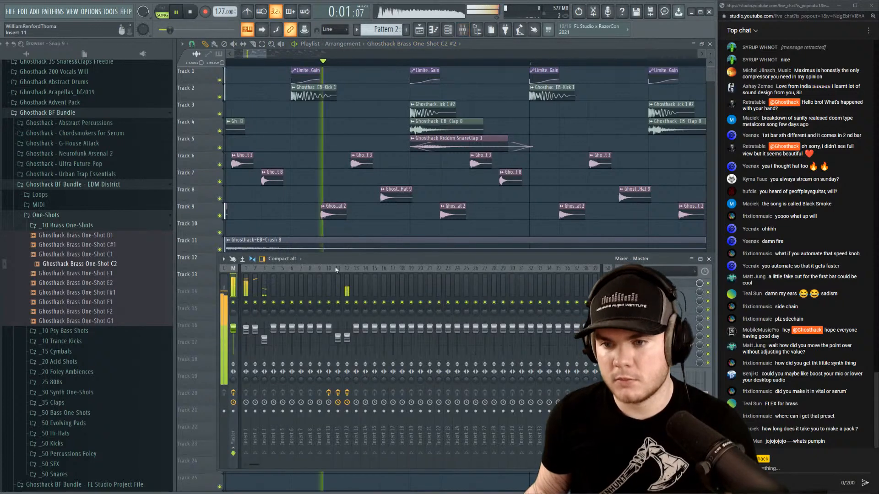
click(348, 330)
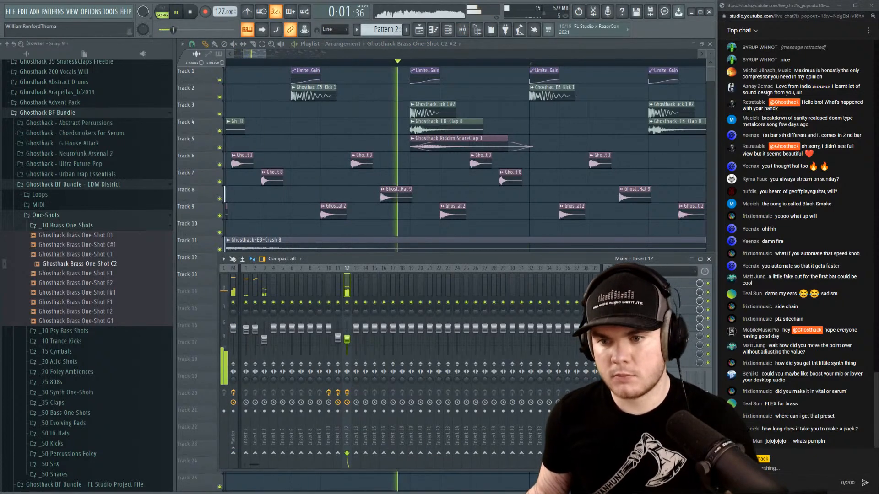
scroll(312, 238, down, 5)
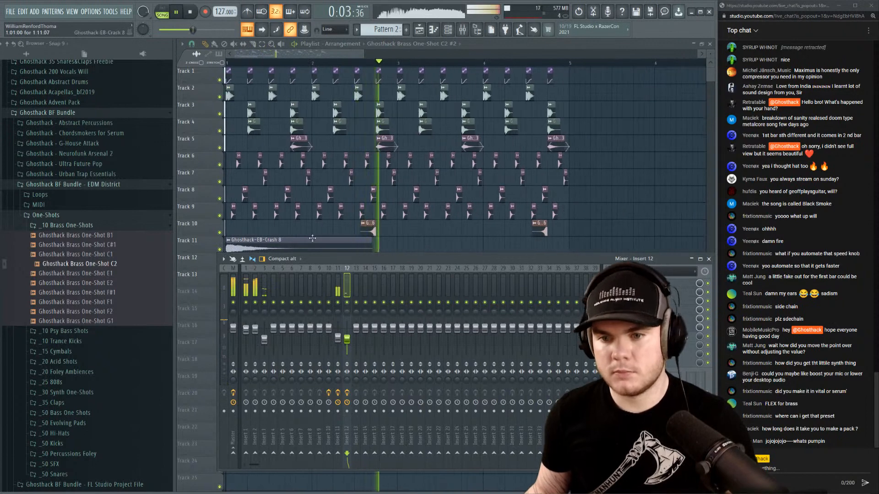
key(space)
key(F9)
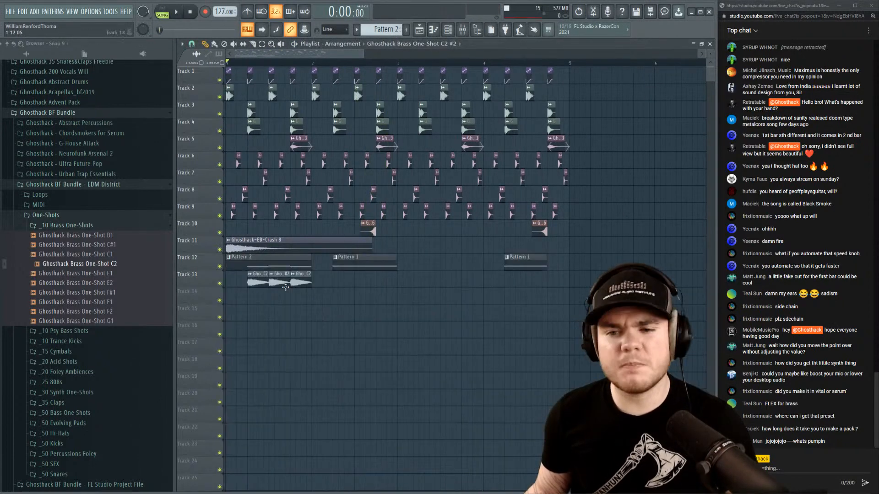
Route the middle brass clip on track 13 to mixer Insert 13 and play the arrangement.
double_click(285, 287)
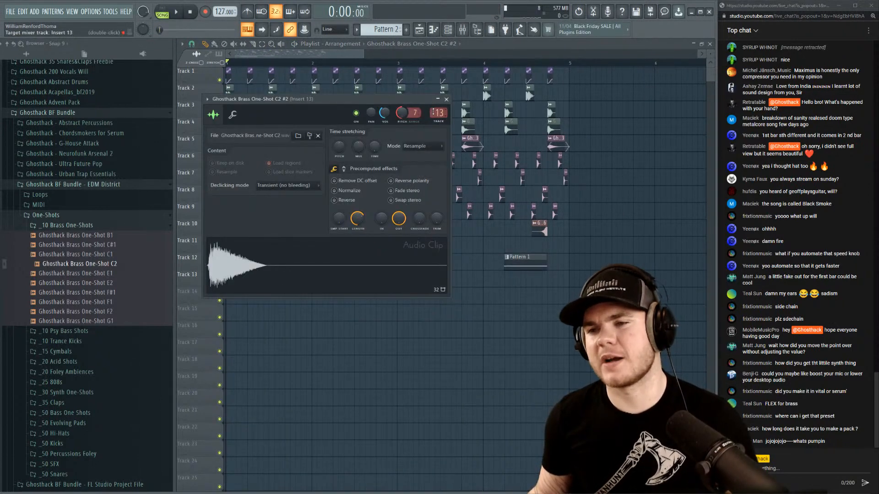
double_click(435, 113)
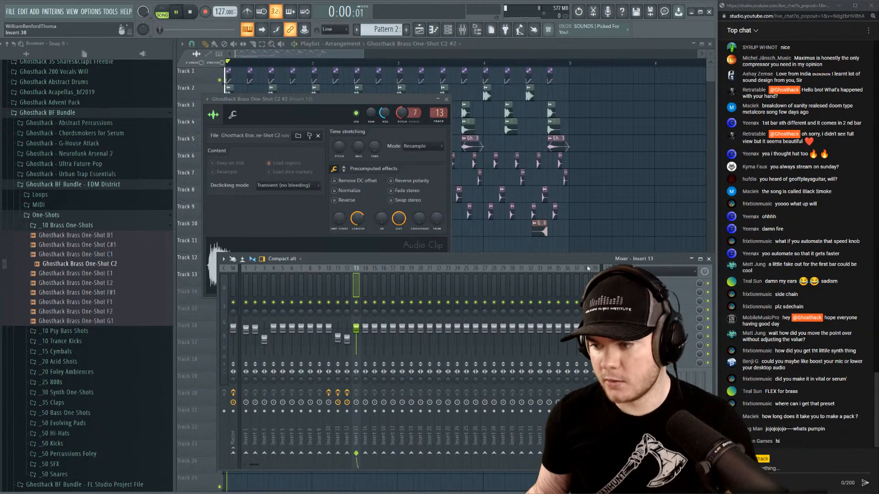
key(space)
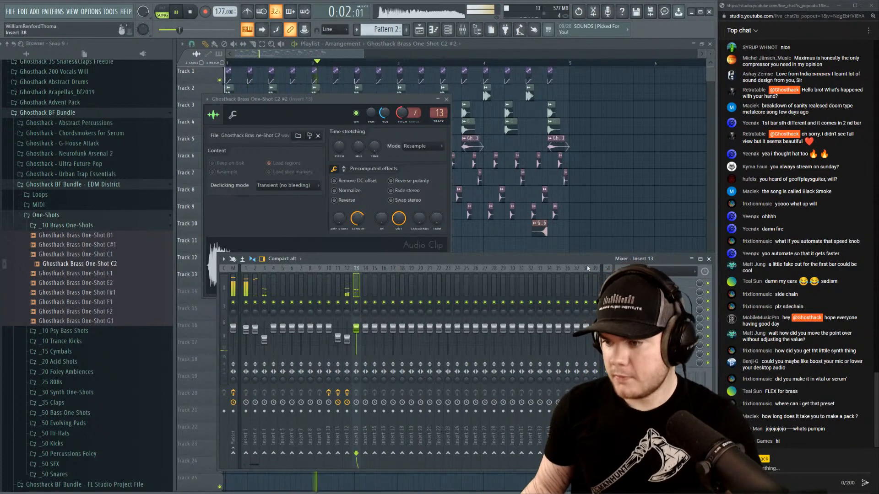
key(space)
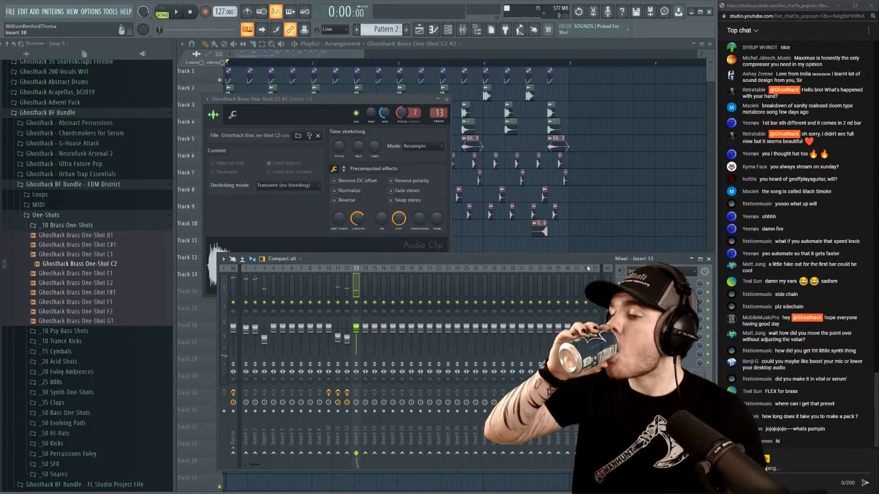
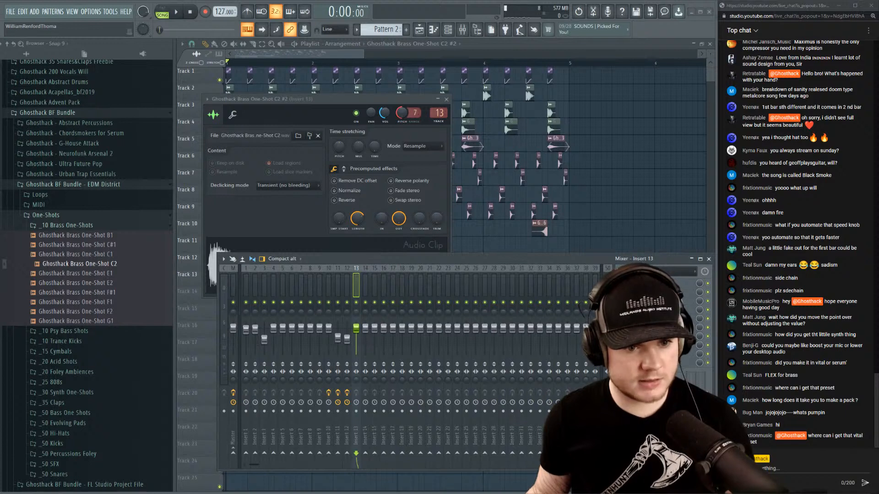
Lower the volume of mixer Inserts 1 and 2, with Insert 2 at about -0.9 dB, and play the arrangement.
click(320, 103)
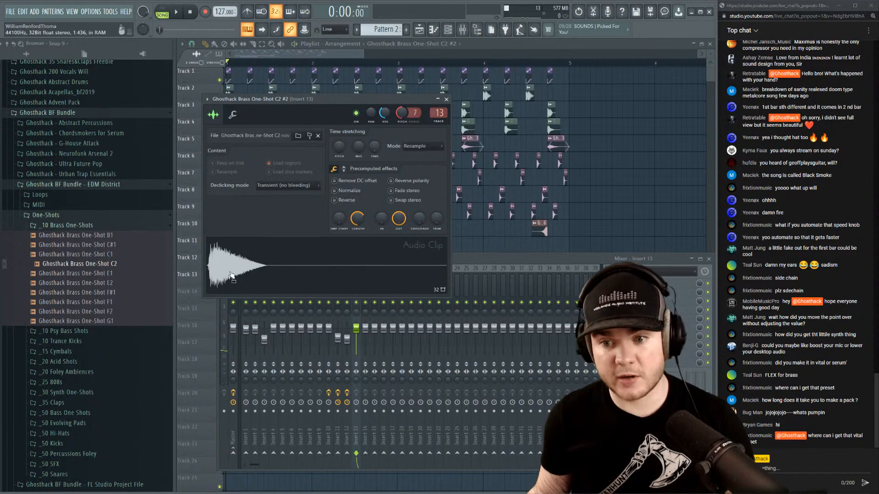
click(466, 264)
drag(246, 329, 255, 331)
key(space)
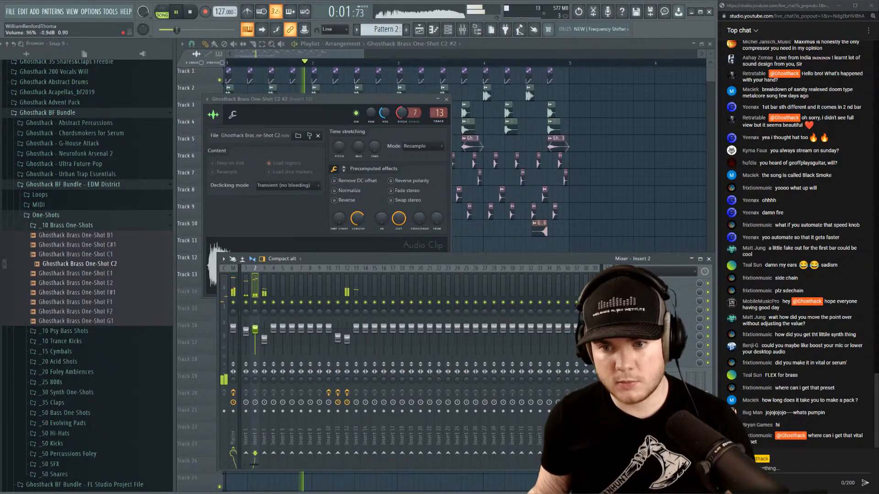
key(space)
key(space)
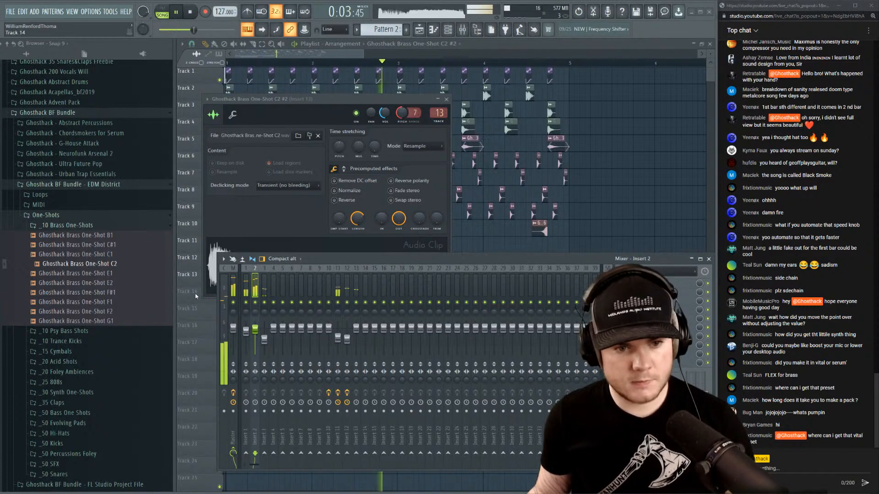
Check Maximus on the Master track while the arrangement plays, close it, hide the mixer and stop playback.
key(space)
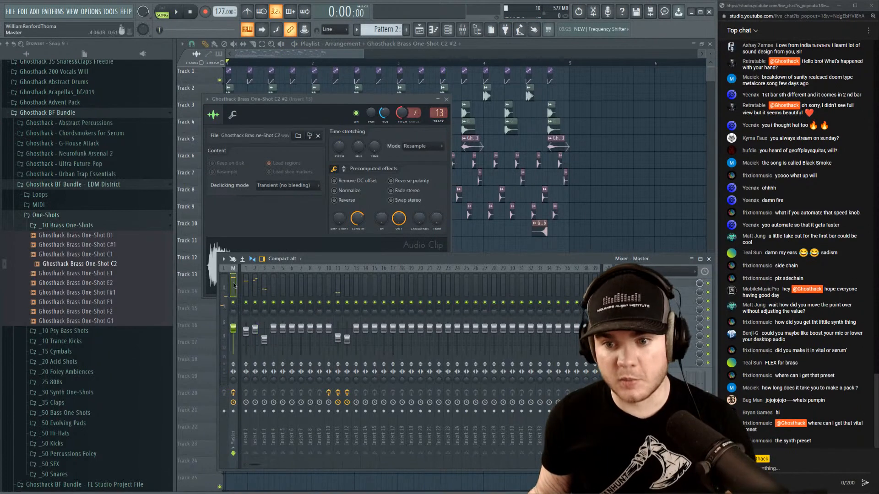
click(658, 284)
key(space)
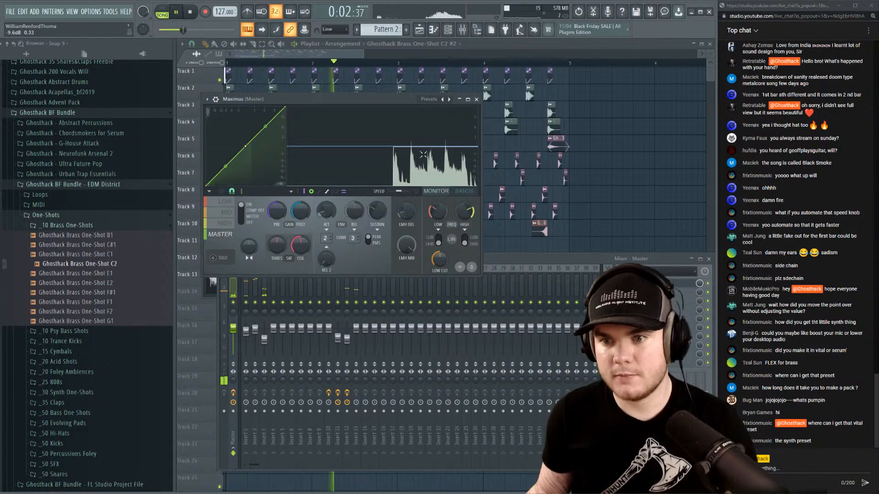
click(476, 99)
click(469, 45)
key(space)
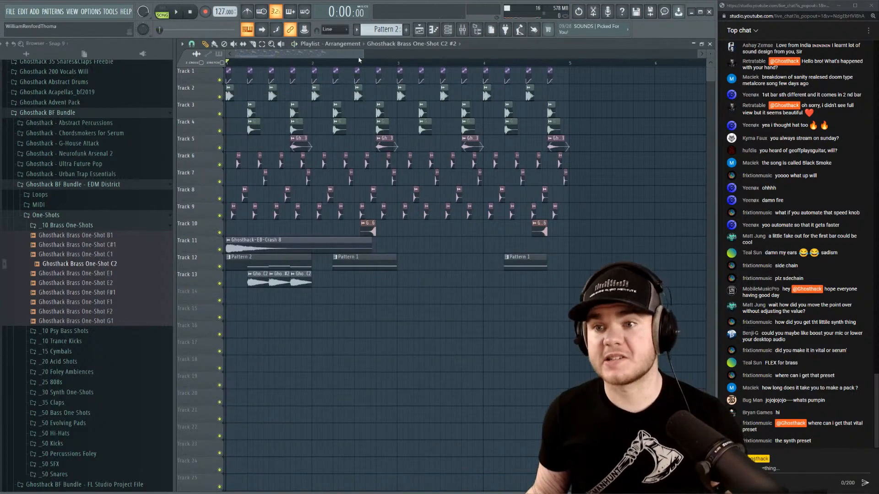
Zoom the playlist in slightly and collapse the brass, One-Shots, EDM District and Ghosthack BF Bundle folders in the browser.
scroll(278, 67, up, 2)
drag(274, 57, 245, 57)
scroll(251, 67, up, 1)
scroll(251, 67, down, 1)
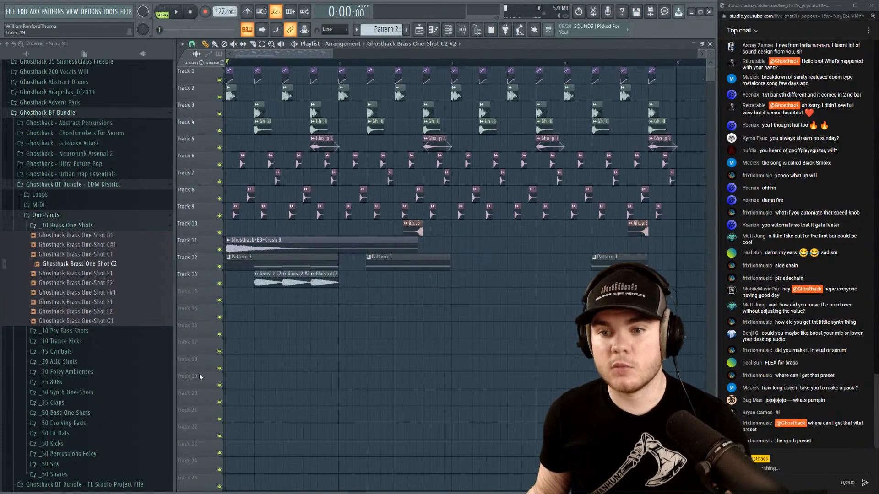
click(68, 226)
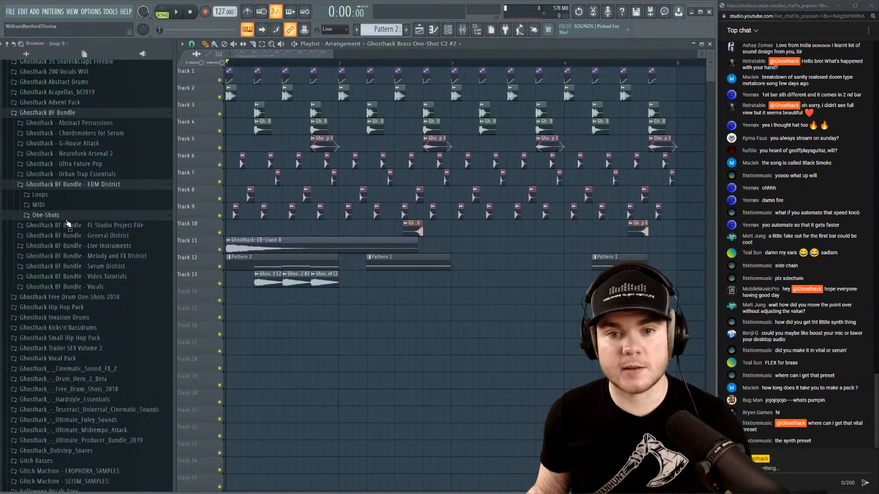
click(64, 215)
click(73, 184)
click(75, 113)
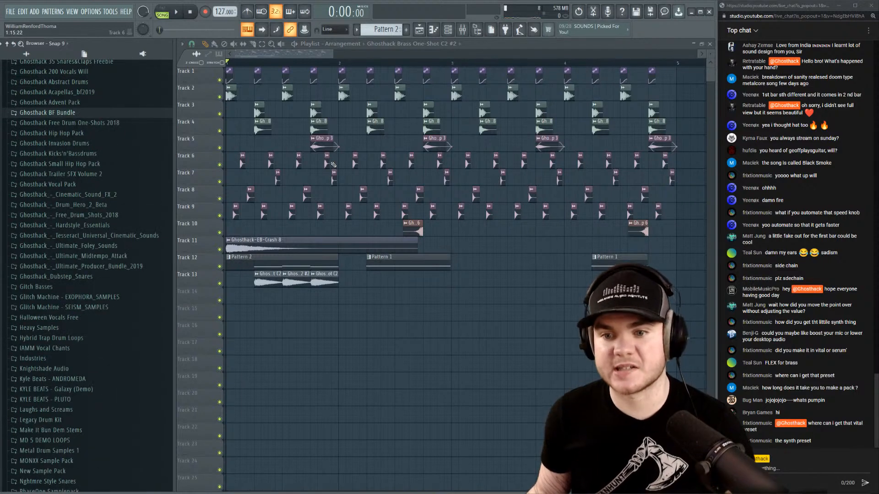
Inspect the audio clip settings of Ghosthack-EB-Kick 1 #2 on track 3 while playing the arrangement.
key(space)
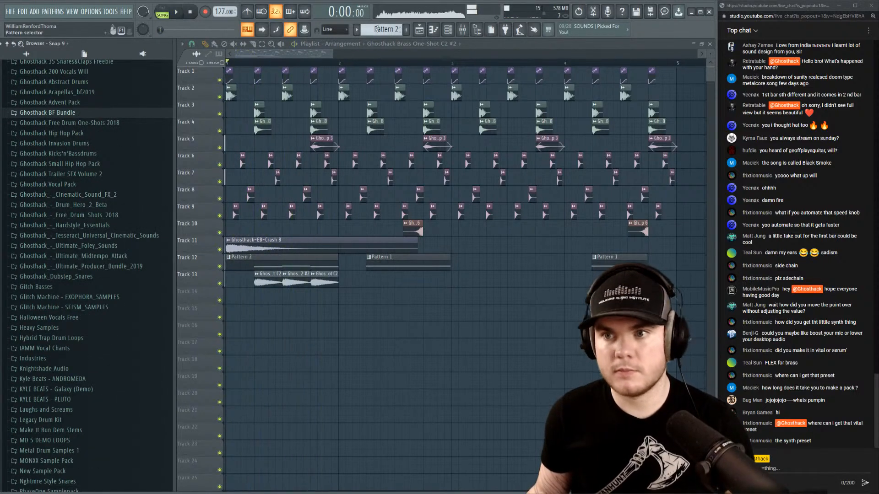
double_click(260, 109)
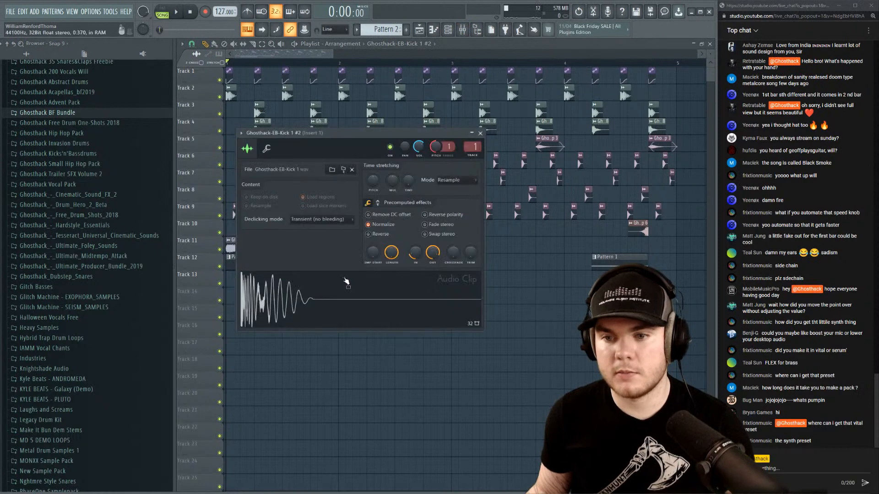
key(space)
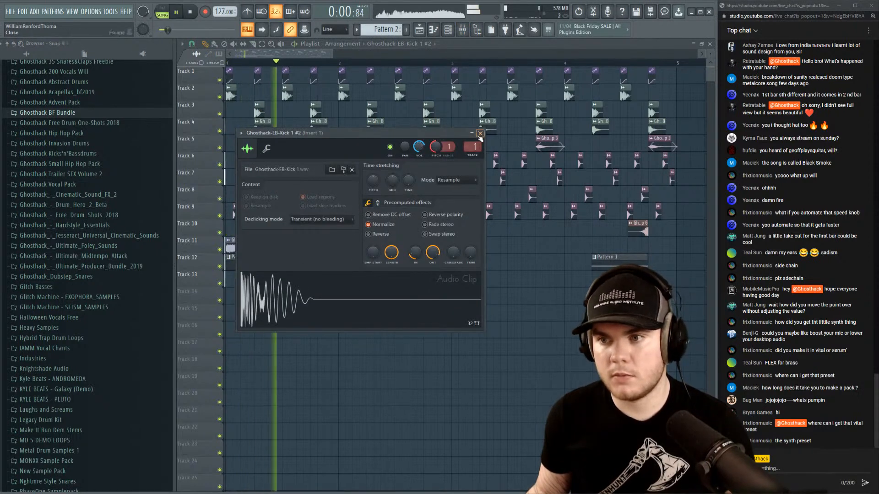
click(333, 128)
right_click(332, 128)
key(space)
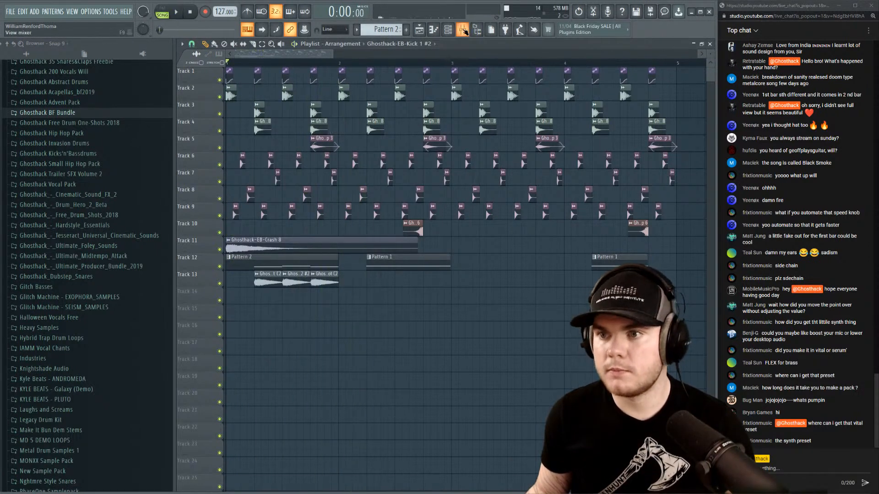
Show the mixer and check its levels while the arrangement plays, and hide it and stop playback.
key(F9)
key(space)
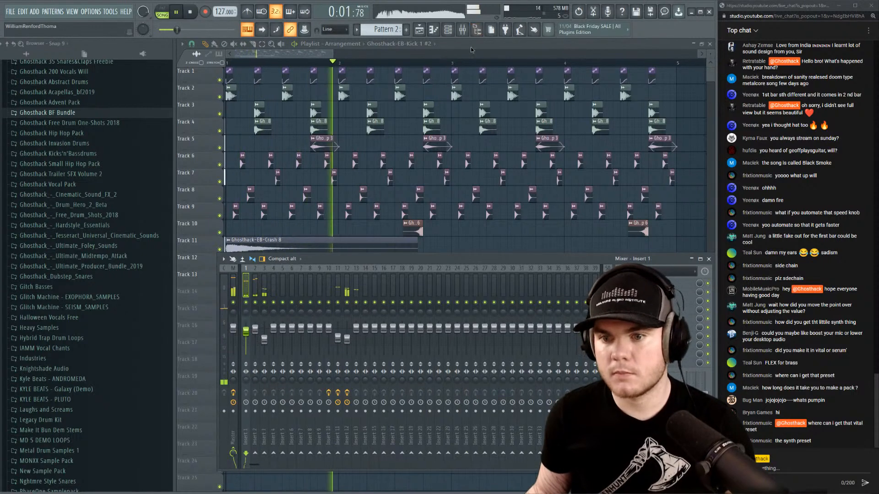
key(F9)
key(space)
Look through the sample packs in the browser and open the Random Crap folder at its Harmor samples.
scroll(104, 237, down, 20)
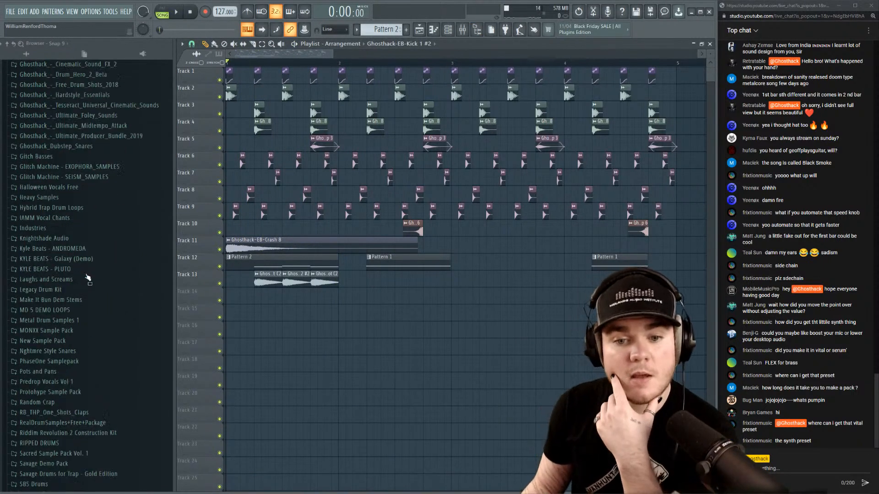
scroll(95, 175, up, 12)
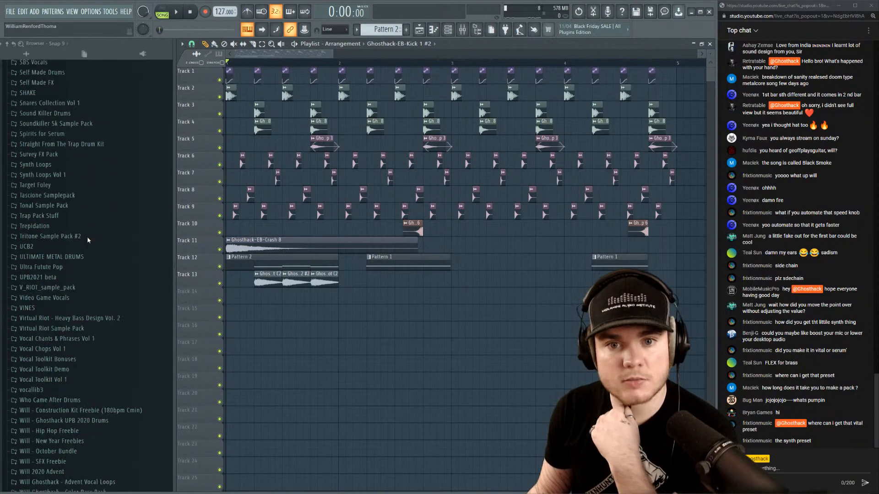
scroll(89, 192, up, 1)
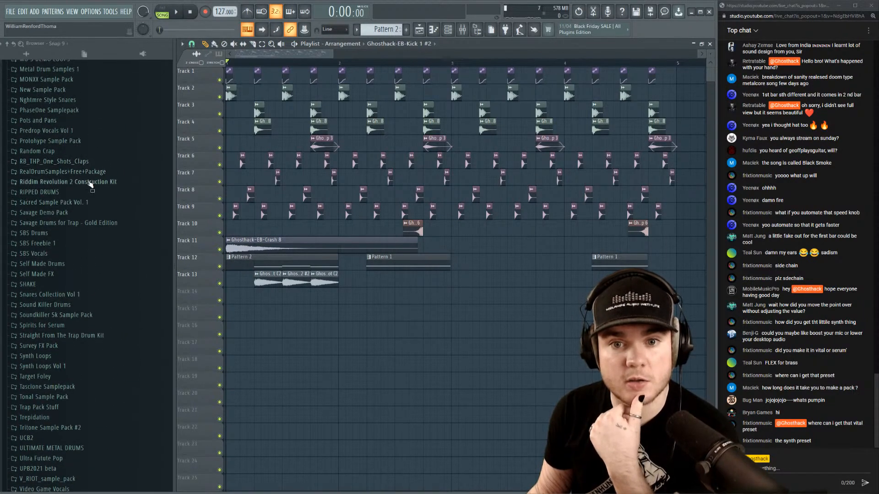
click(61, 152)
scroll(65, 166, down, 4)
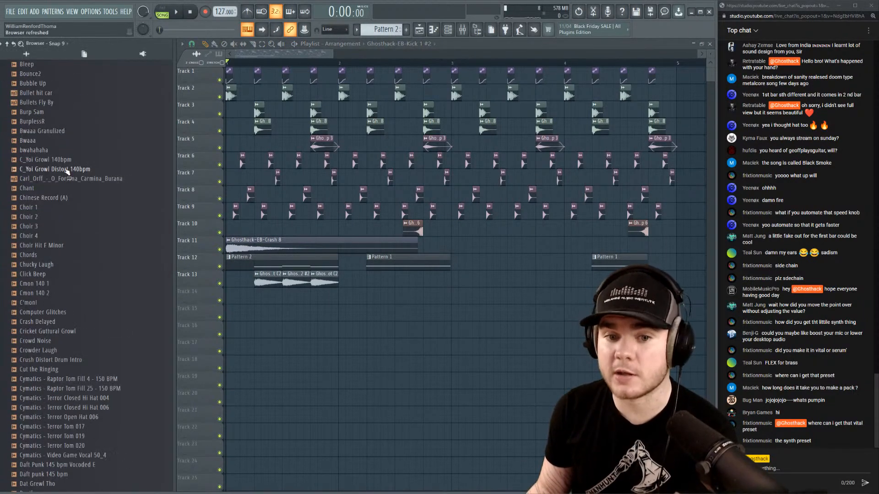
scroll(81, 184, down, 15)
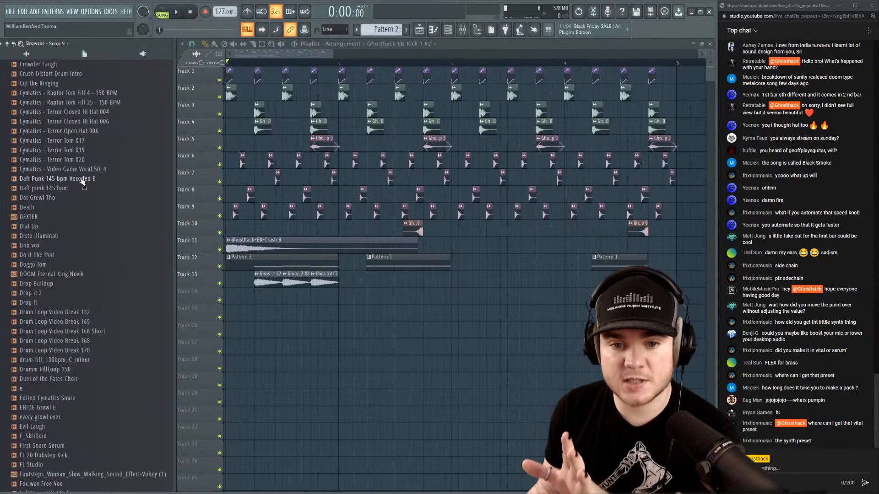
scroll(87, 197, down, 13)
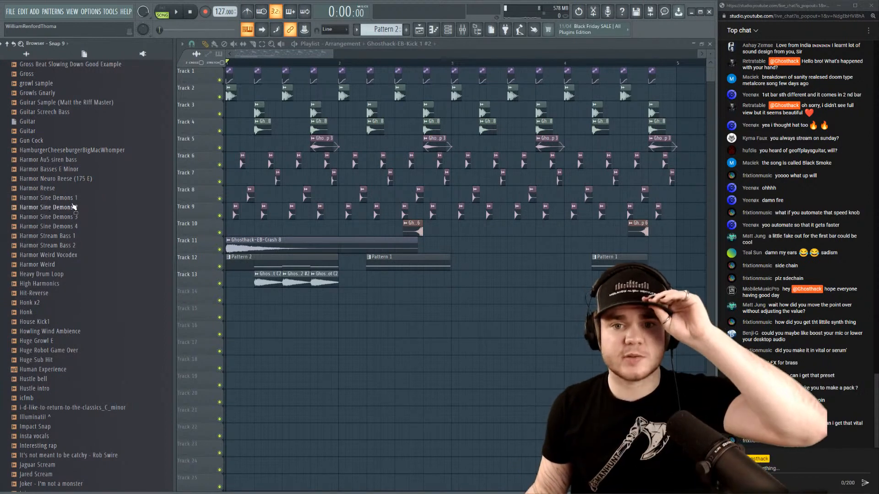
Audition the Harmor Sine Demons samples 1 to 4 in the browser.
click(73, 198)
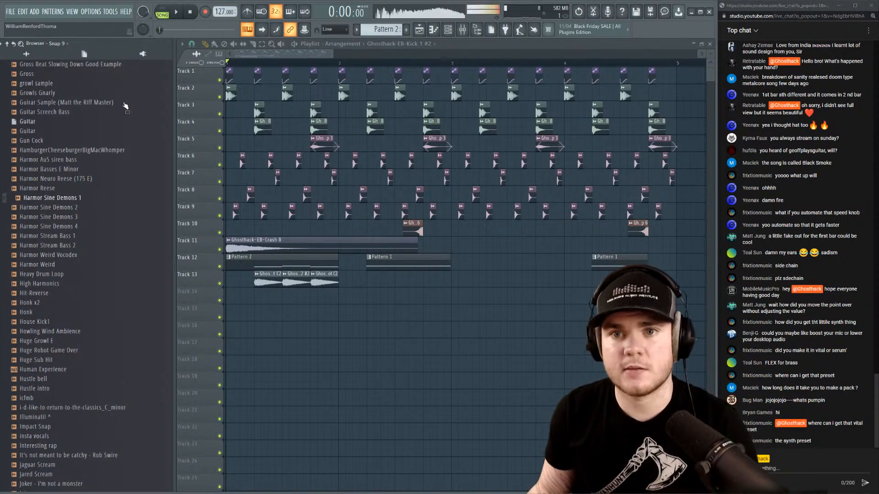
click(72, 217)
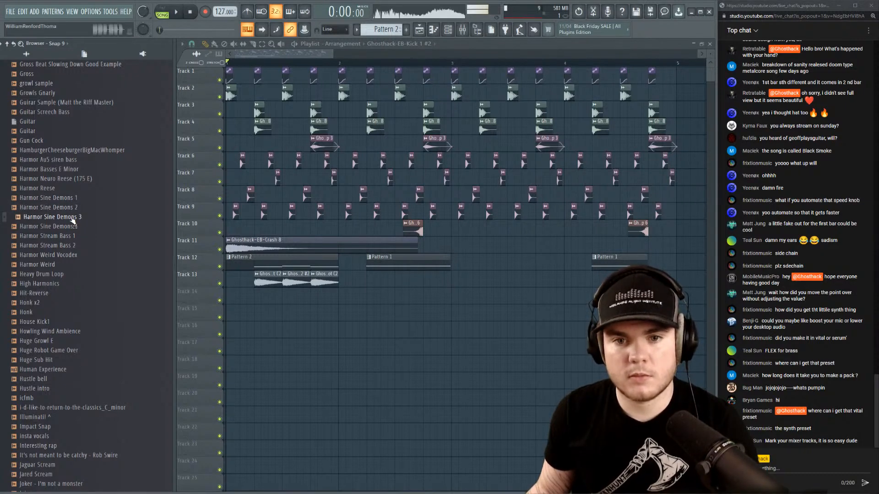
click(72, 208)
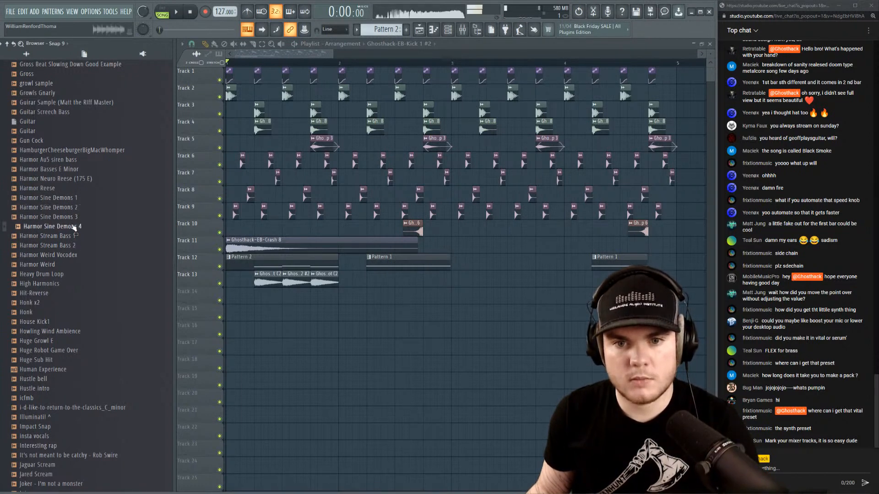
click(71, 217)
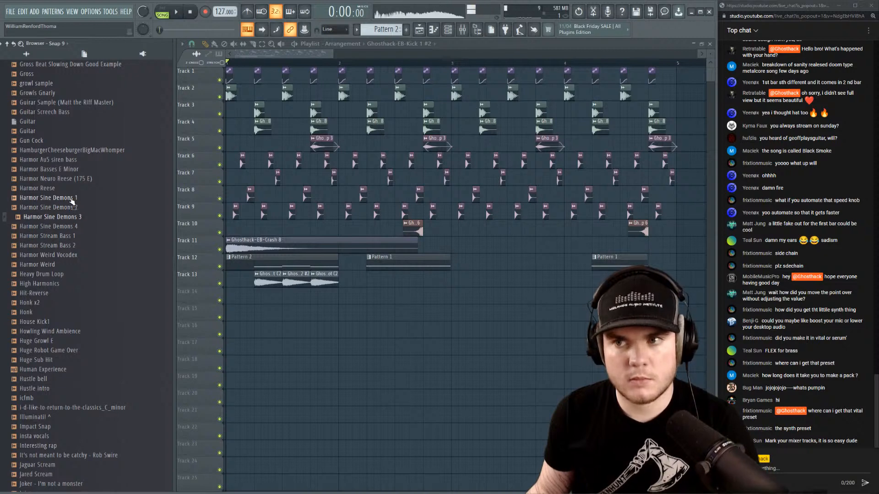
click(71, 199)
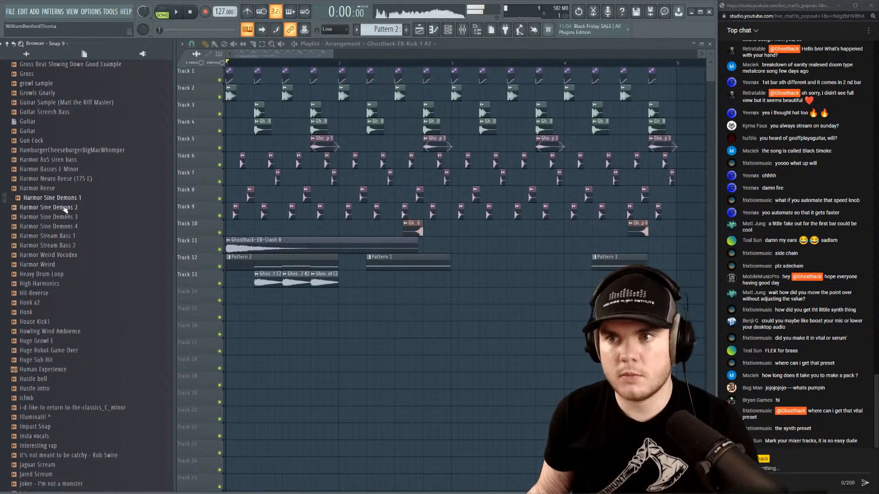
click(65, 208)
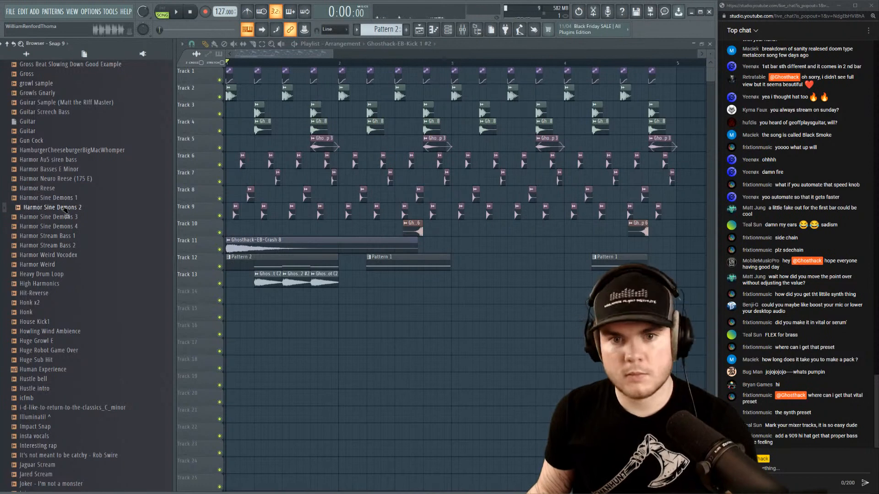
Place the Harmor Sine Demons 2 sample at the start of track 15, solo the track and listen to it.
drag(63, 211, 228, 313)
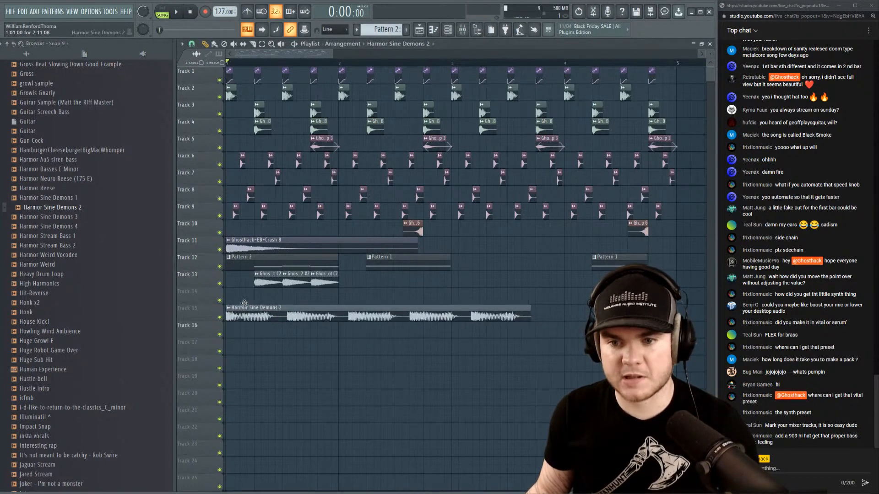
right_click(220, 318)
key(space)
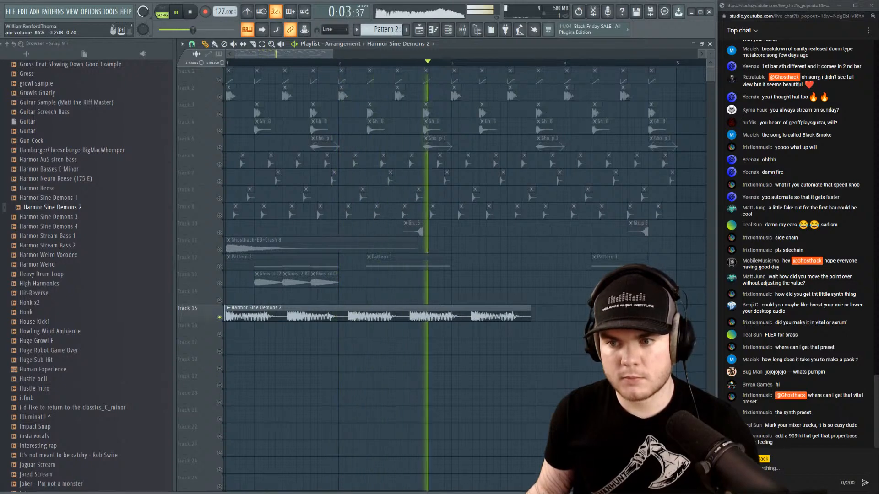
key(space)
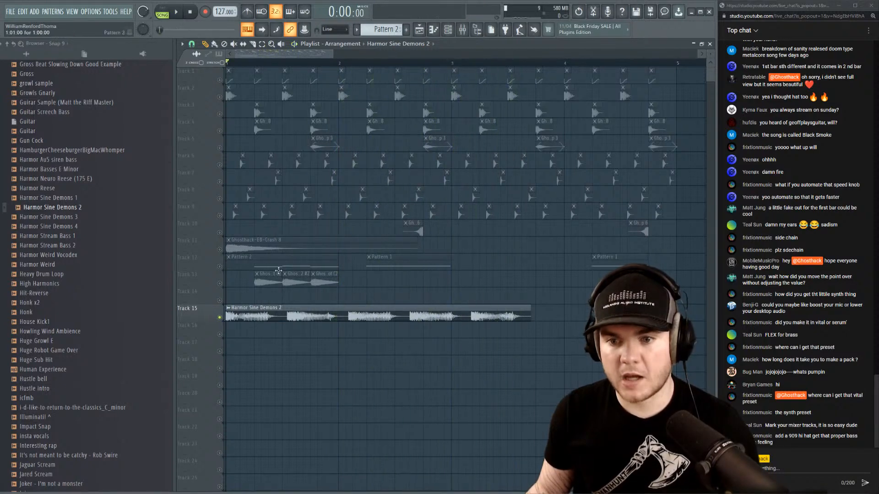
Cut the Harmor Sine Demons 2 clip to a single hit without its silent lead-in, place it at the start of track 14 and play it.
drag(226, 317, 227, 289)
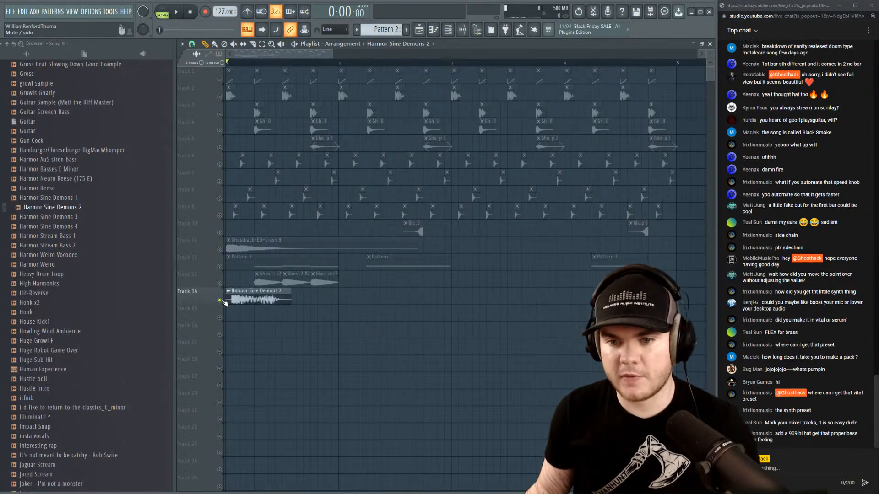
scroll(226, 302, up, 5)
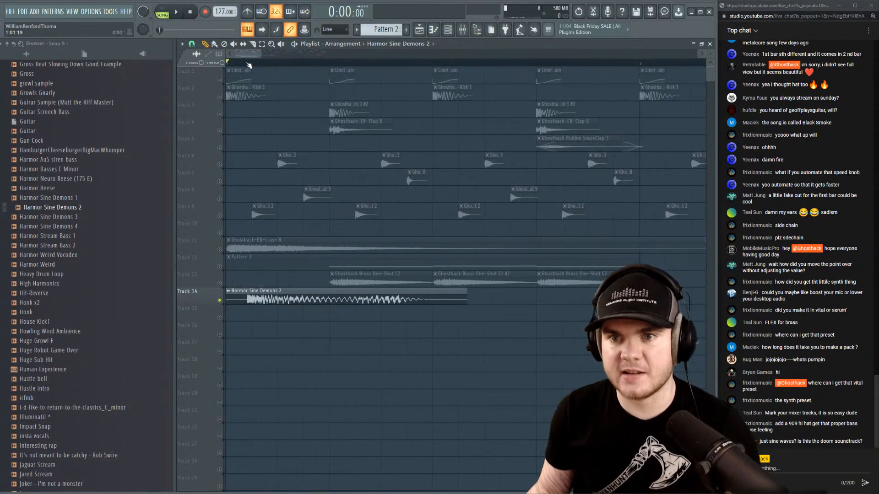
scroll(245, 276, up, 3)
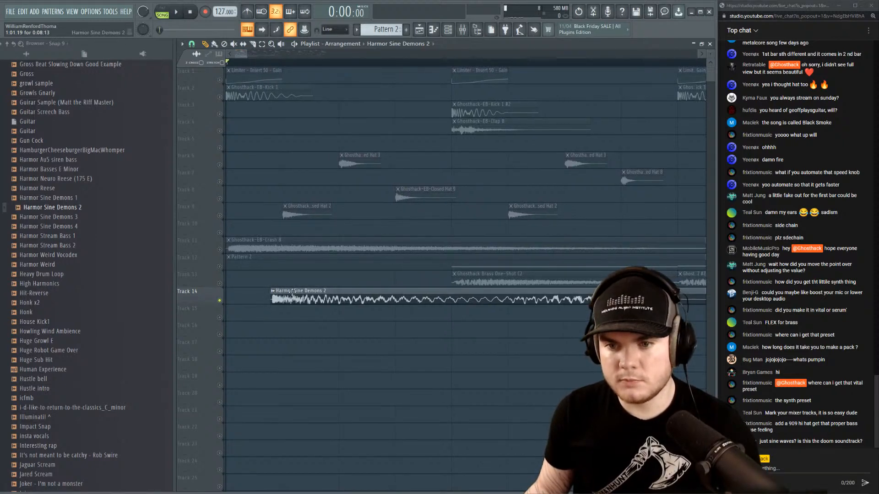
drag(293, 292, 247, 292)
key(space)
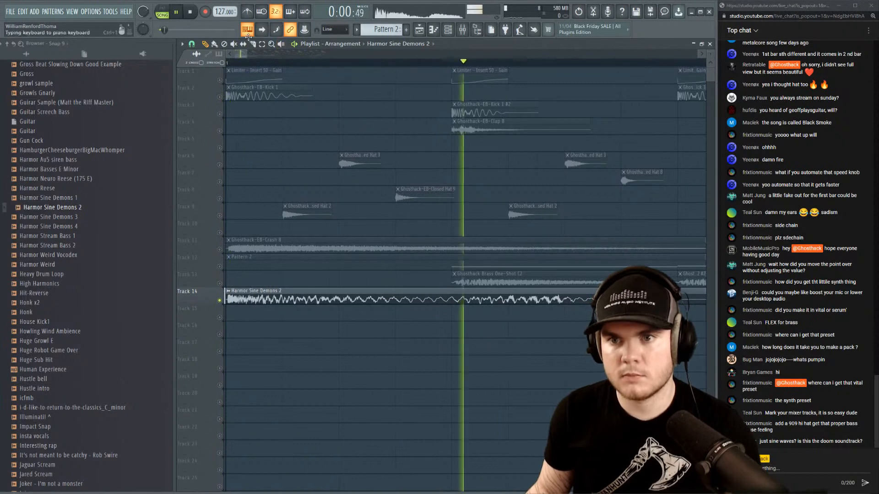
key(space)
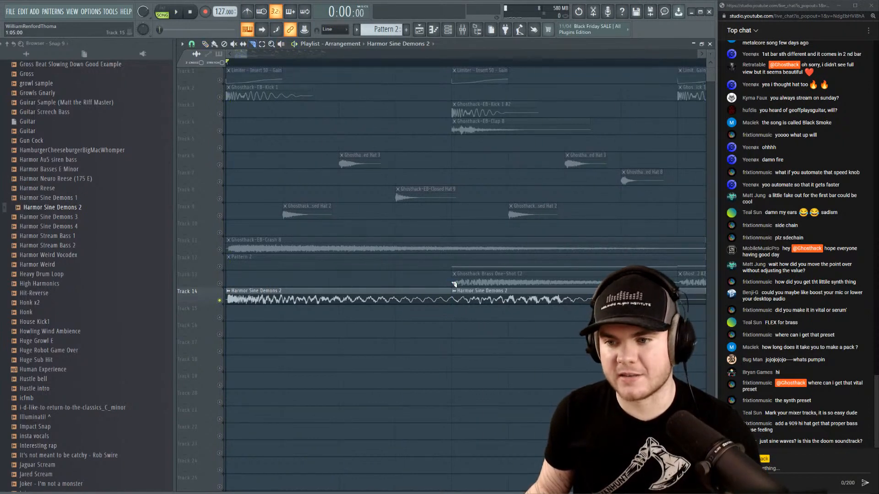
Slice the Harmor Sine Demons 2 clip on track 14 where the first brass clip starts, delete the remainder and play it.
key(space)
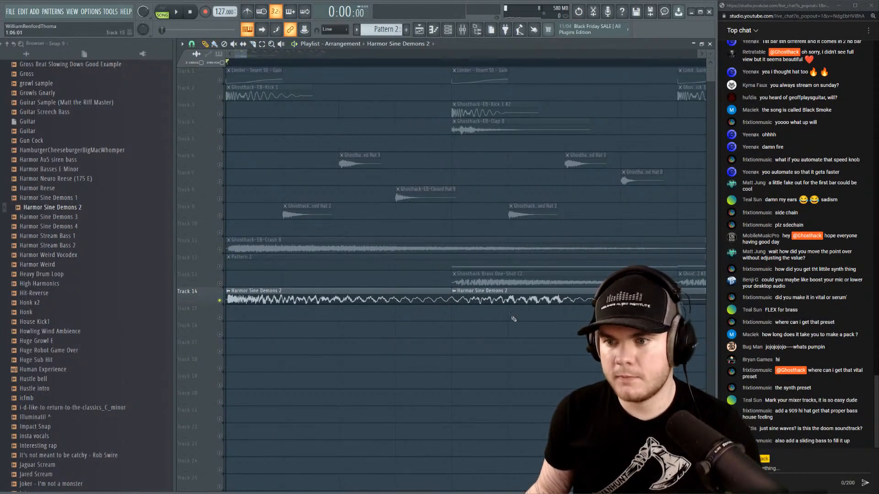
right_click(527, 300)
key(space)
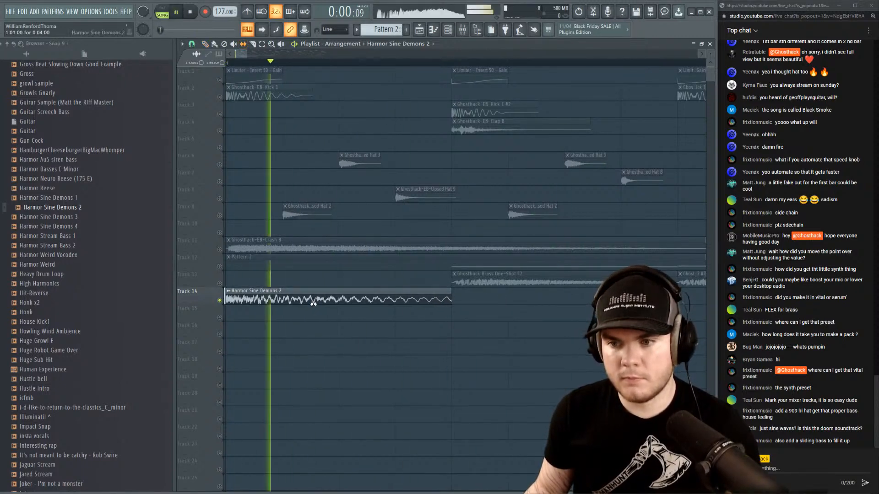
key(space)
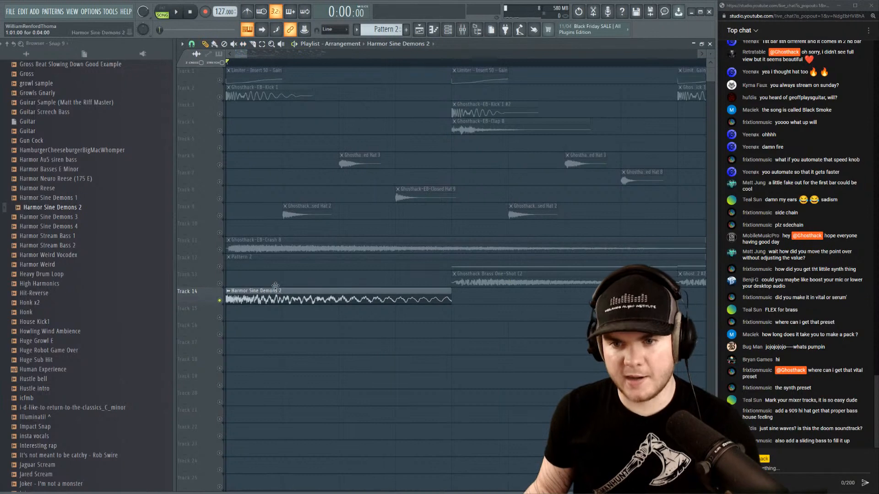
Move the Harmor Sine Demons 2 clip up to the start of track 13 and solo that track.
drag(275, 286, 273, 277)
right_click(220, 284)
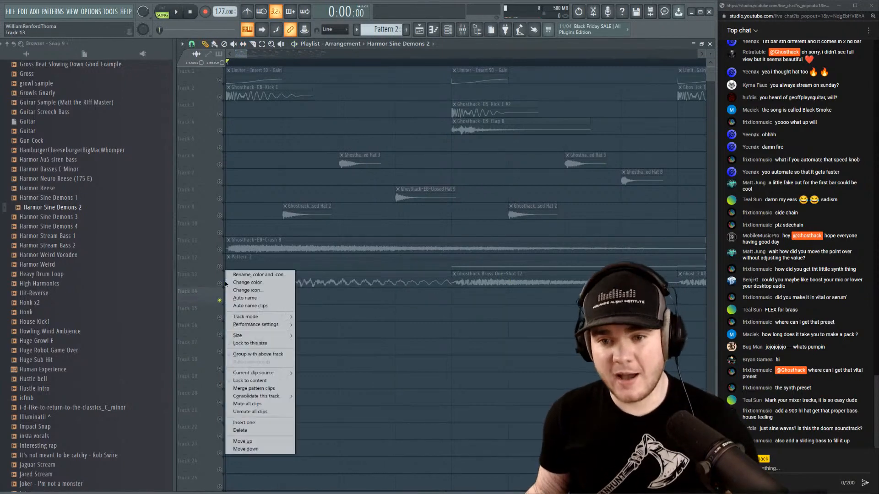
right_click(220, 283)
Set the Harmor Sine Demons 2 channel's pitch range to 12, raise its pitch by 1200 cents and audition the sample.
double_click(264, 280)
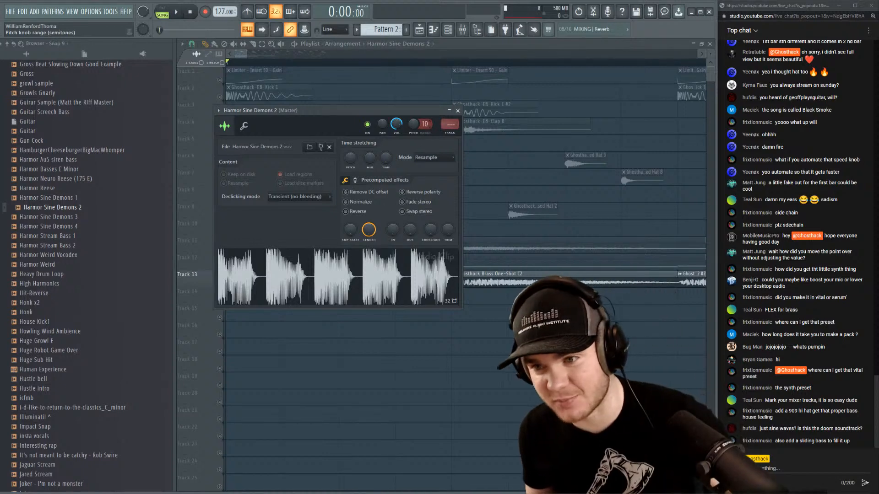
drag(426, 124, 426, 119)
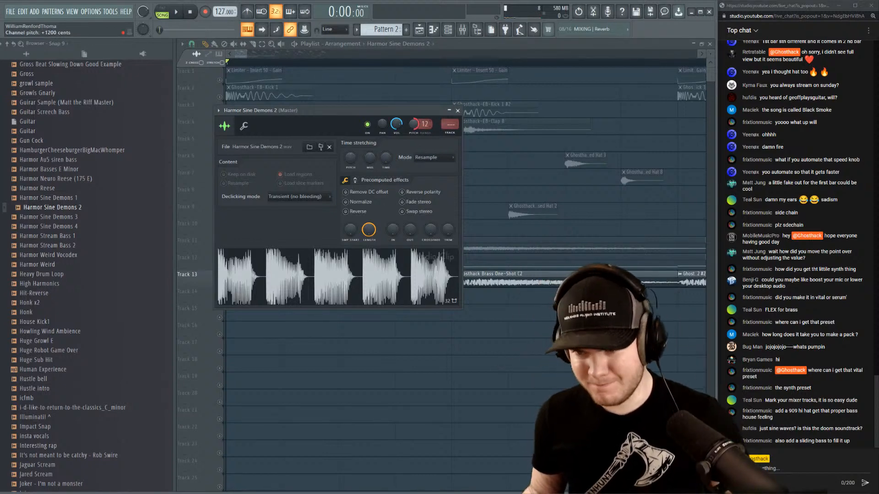
click(352, 294)
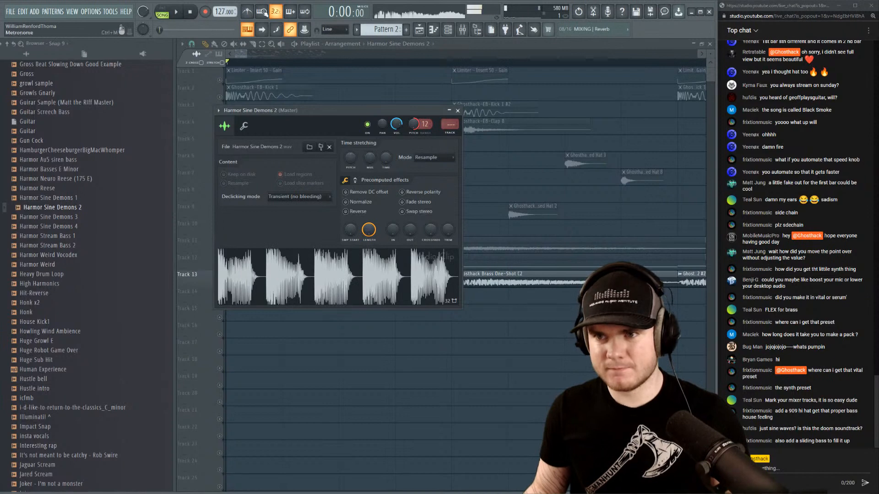
Show the Unsorted group in the channel rack and check the notes of the Default channel.
key(F6)
click(289, 94)
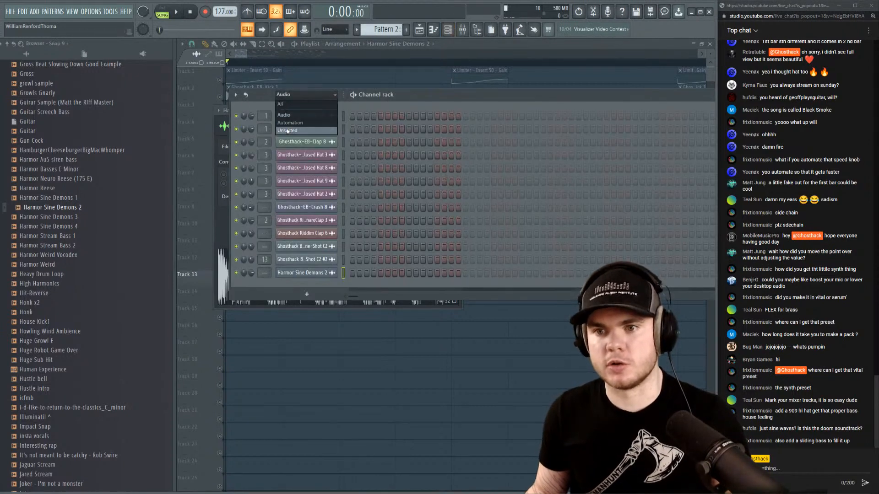
click(316, 130)
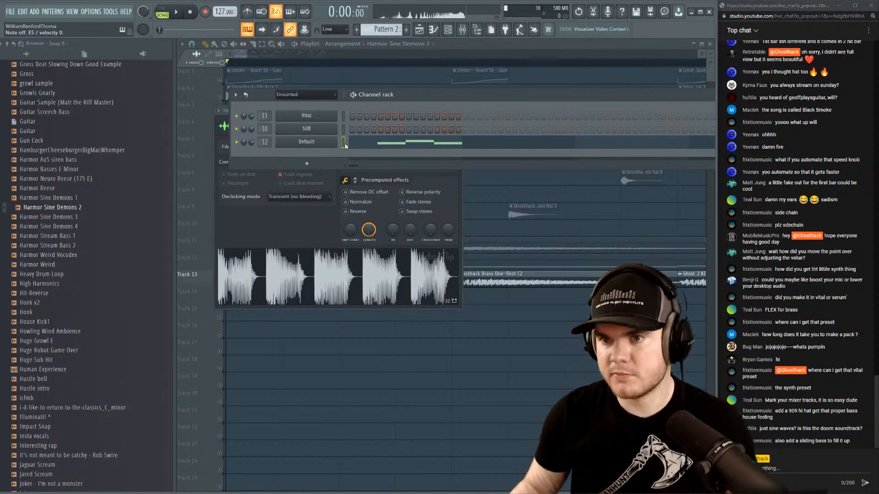
key(F6)
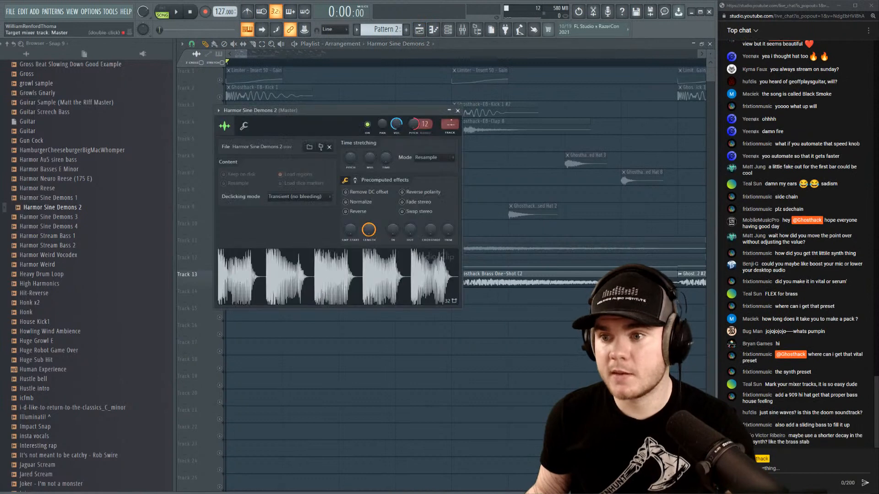
Play the pitched clip on the soloed track 13 and close its channel settings.
right_click(409, 127)
key(space)
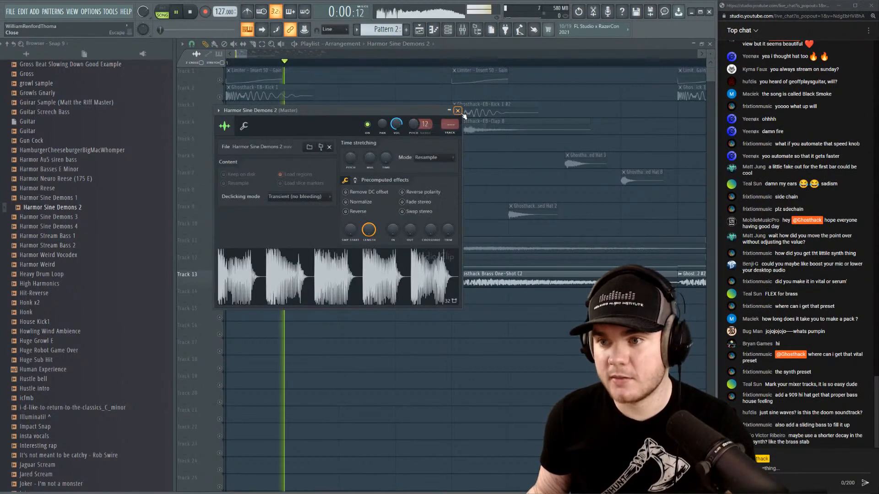
click(457, 110)
scroll(406, 65, down, 4)
key(space)
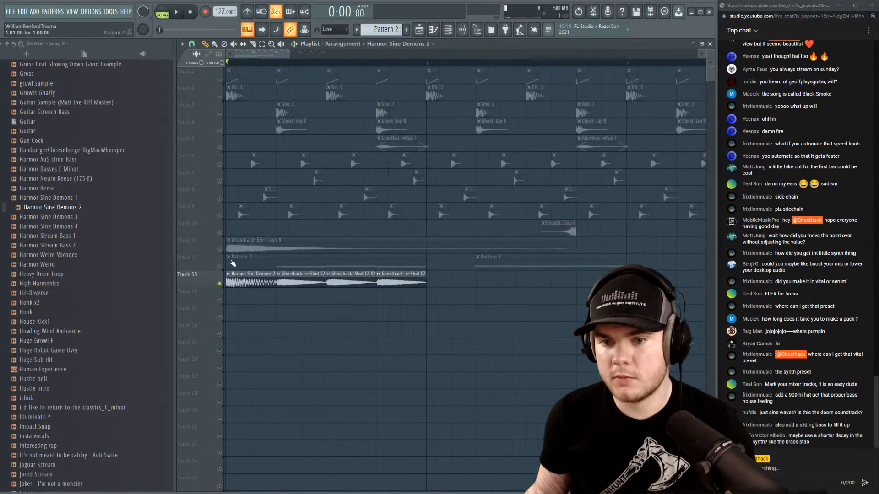
Listen to track 12 together with track 13, re-enable all tracks and play the full arrangement.
click(220, 267)
key(space)
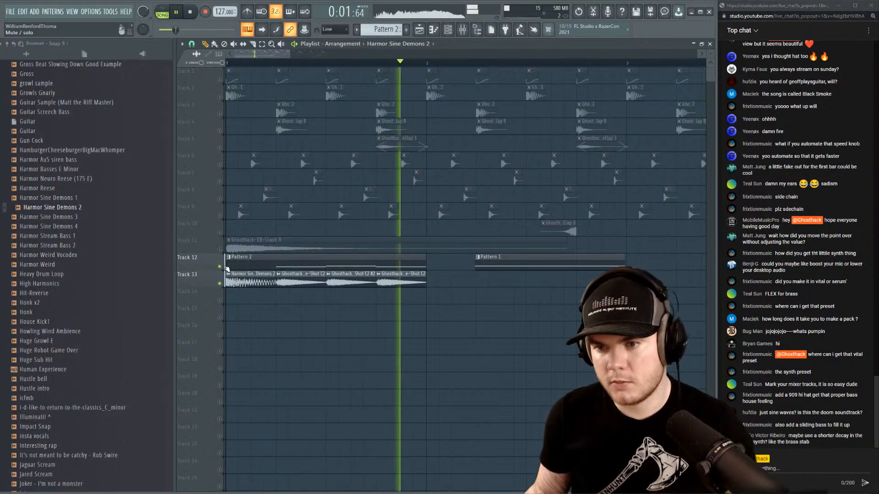
key(space)
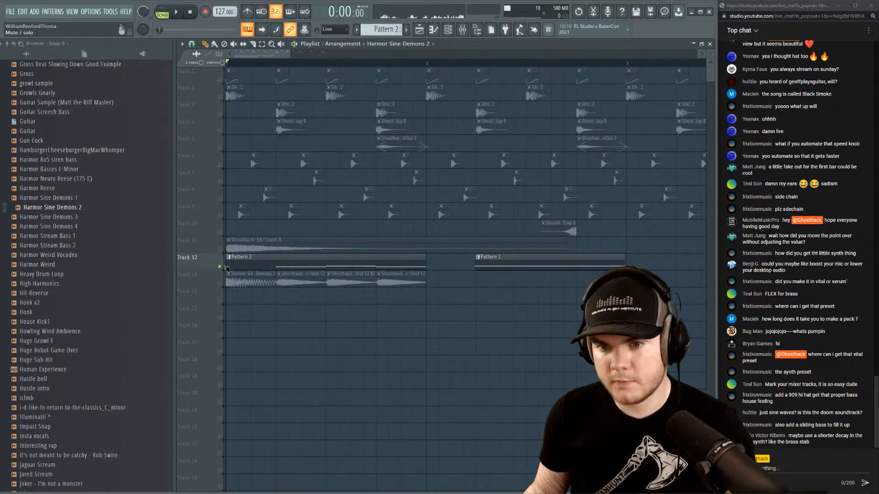
right_click(220, 266)
key(space)
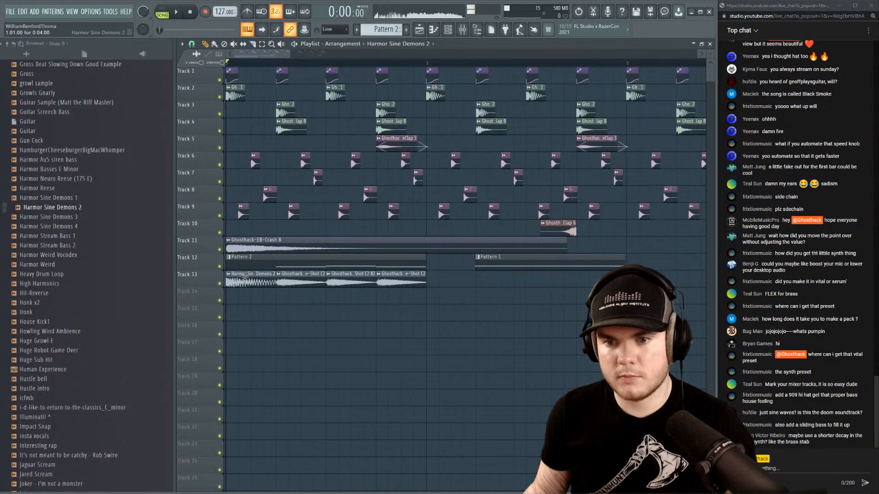
key(space)
Route the Harmor Sine Demons 2 channel to mixer insert 14 and load Fruity Parametric EQ 2 with a preset on it.
click(418, 45)
click(464, 31)
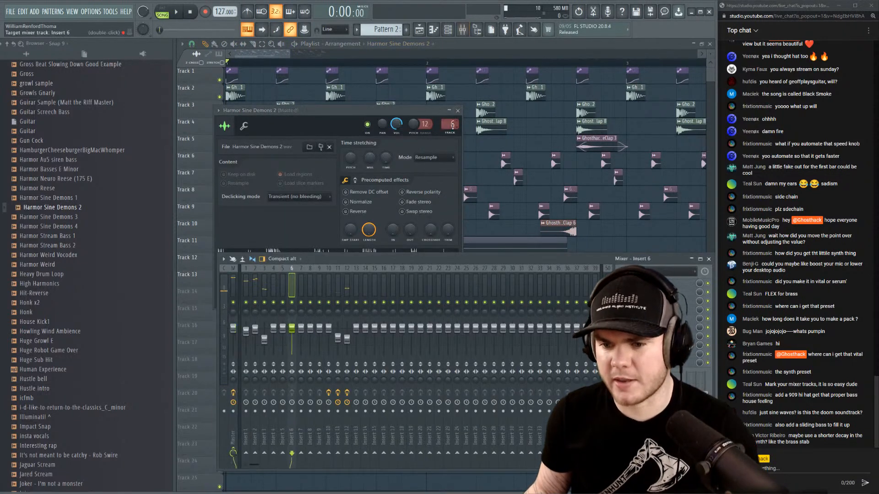
key(space)
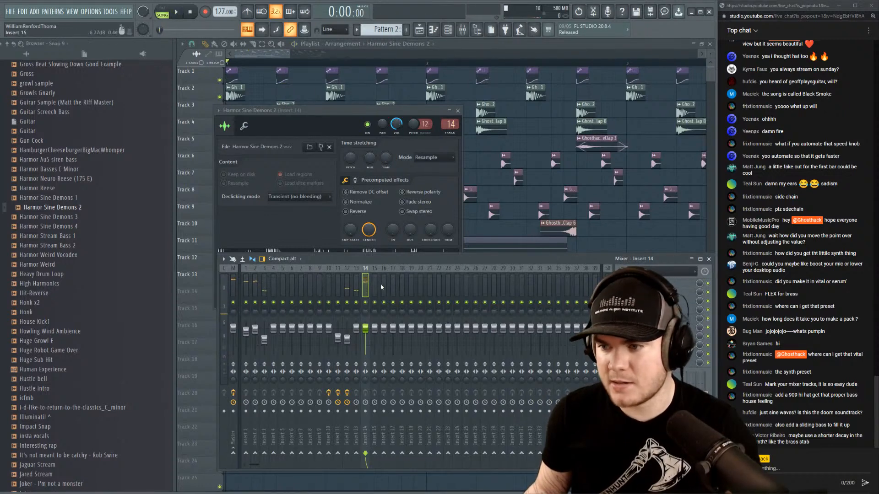
click(659, 271)
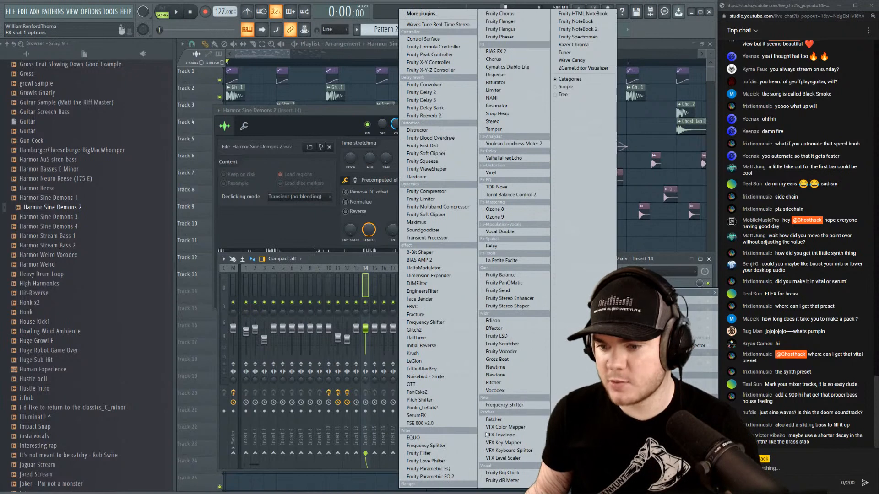
click(429, 477)
click(504, 145)
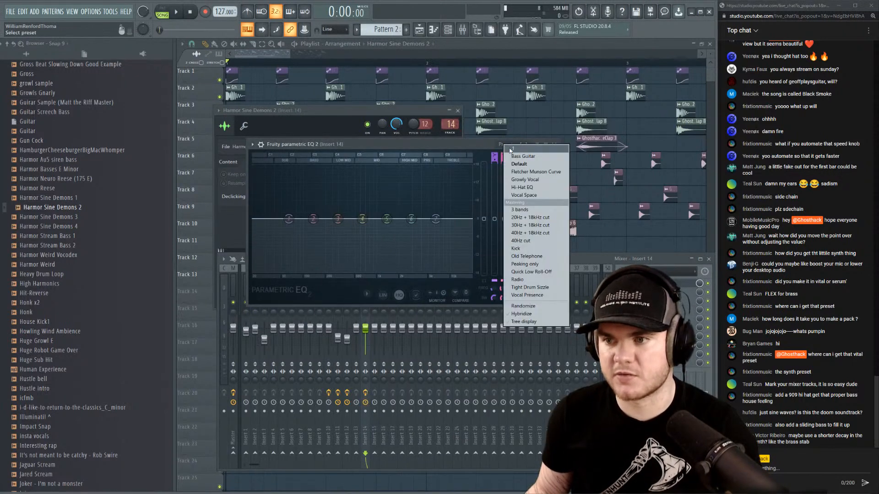
click(511, 150)
Raise the band 1 high-pass cutoff in the insert 14 EQ during playback to remove the low end.
key(space)
drag(262, 221, 303, 218)
key(space)
key(space)
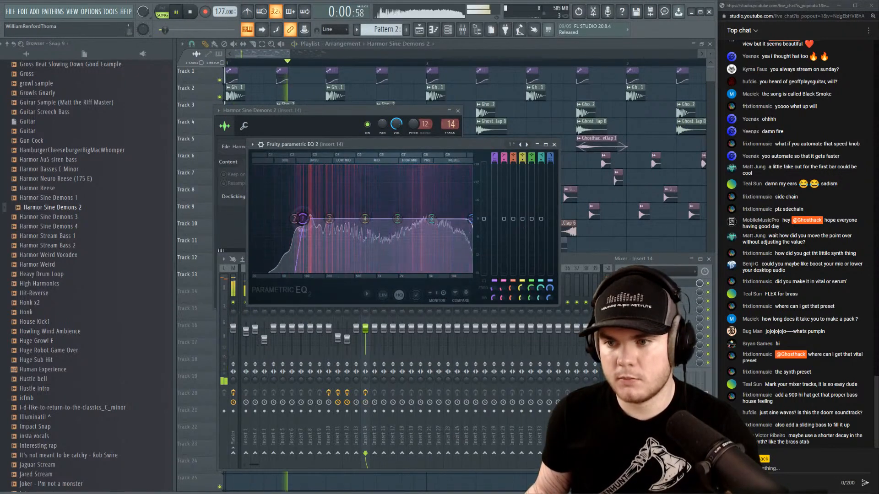
key(space)
key(space)
click(655, 284)
Lower the volume of mixer insert 14 slightly while checking it against the arrangement.
key(space)
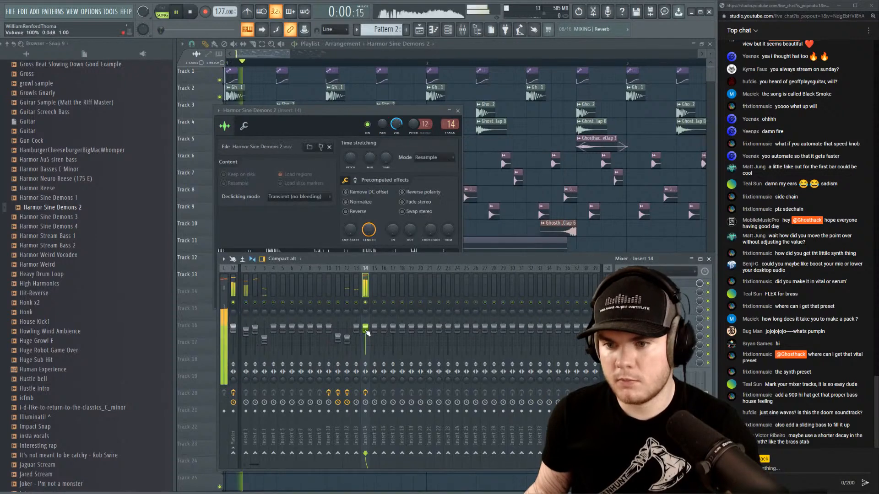
key(space)
drag(366, 338, 366, 335)
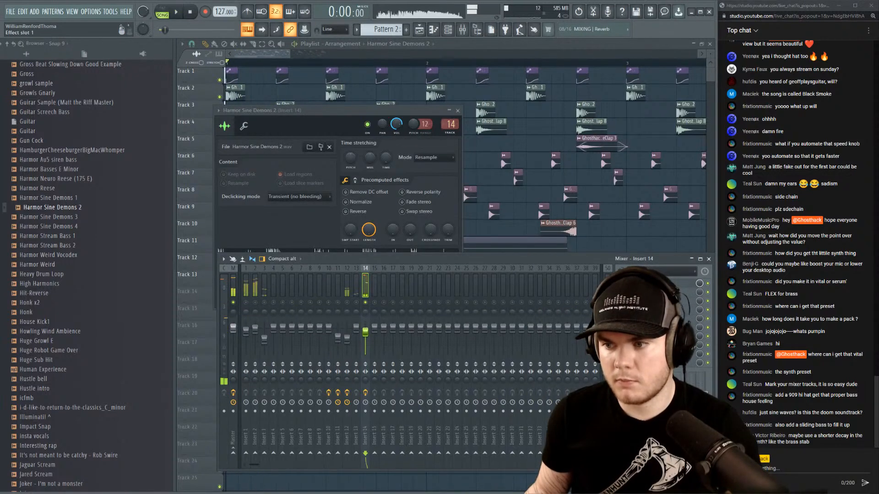
Set the insert 14 EQ's high-pass cutoff to about 124 Hz with a gentler slope and play the result.
click(655, 283)
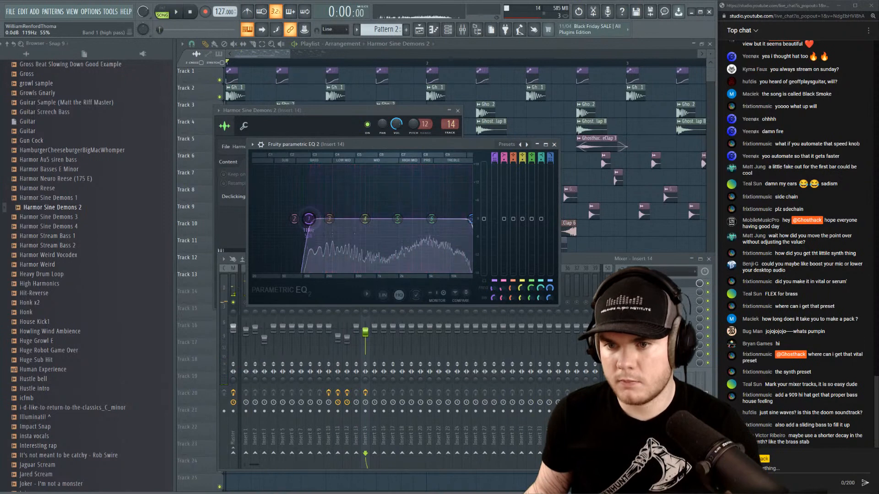
key(space)
scroll(309, 219, down, 2)
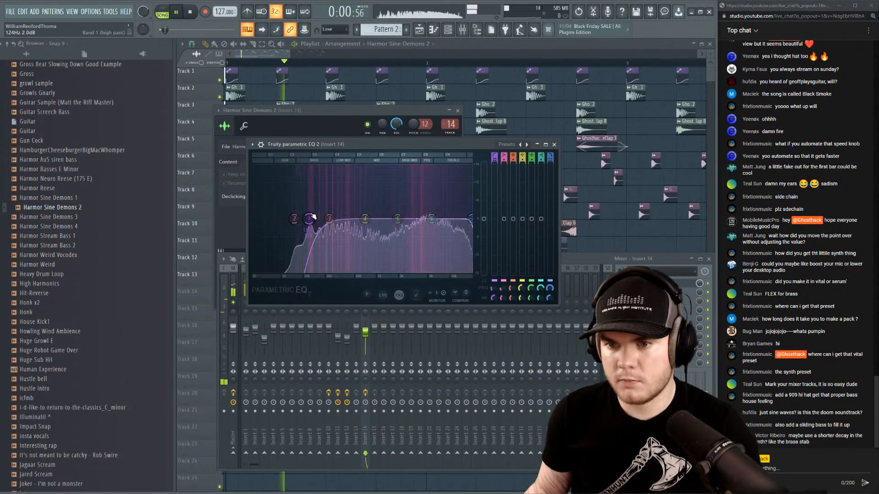
key(space)
key(space)
key(Escape)
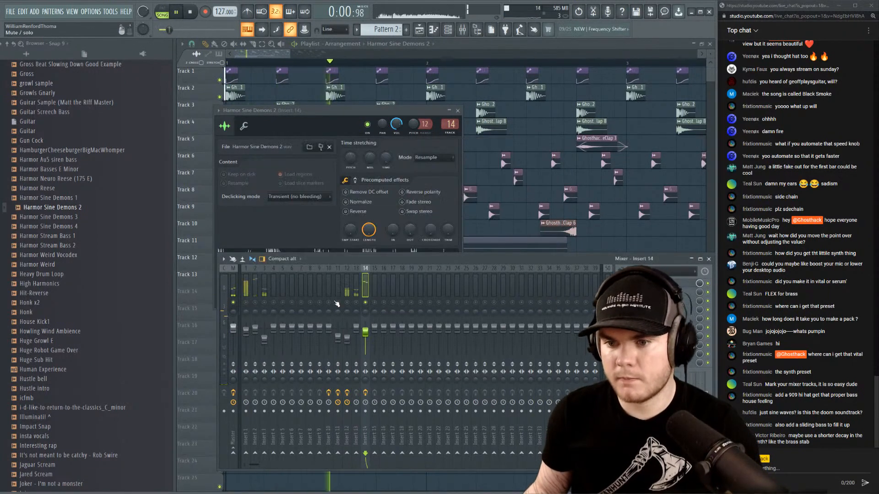
Reduce the insert 14 fader further and replay the opening of the arrangement.
key(space)
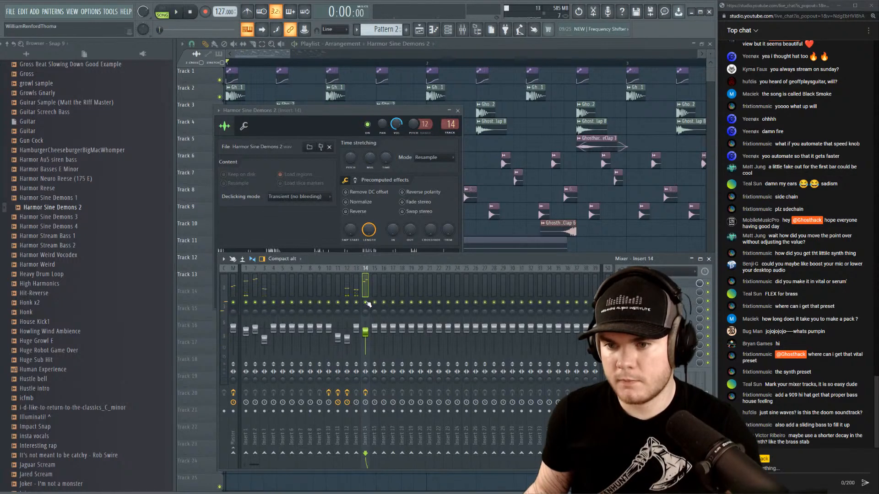
drag(365, 323, 366, 329)
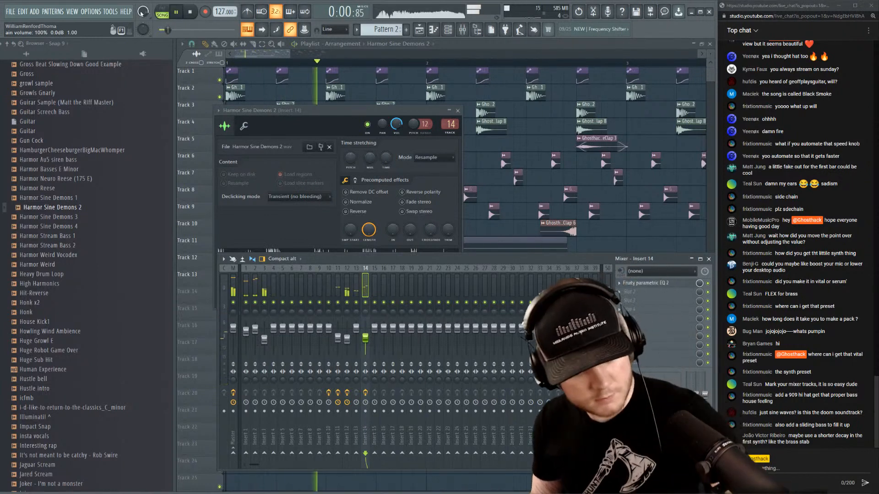
key(space)
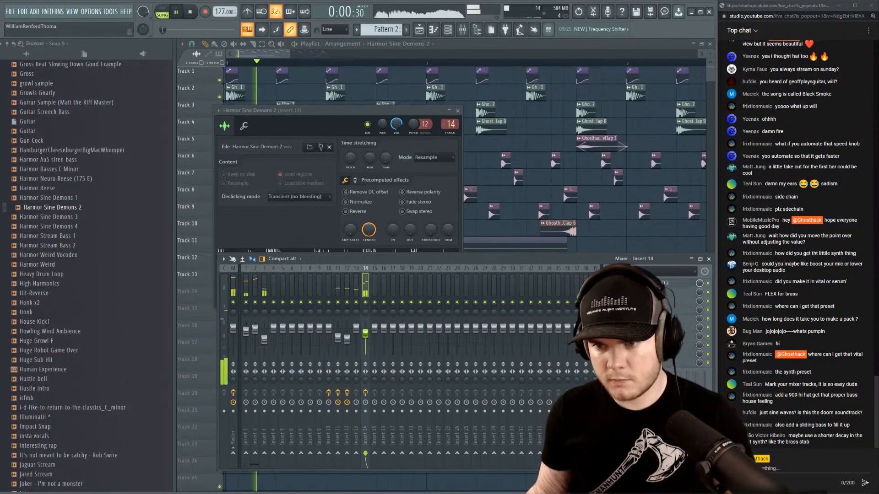
key(space)
Slice the Harmor Sine Demons 2 clip on track 13 in half, slip the second half's audio and play it.
click(279, 64)
key(space)
scroll(270, 62, up, 3)
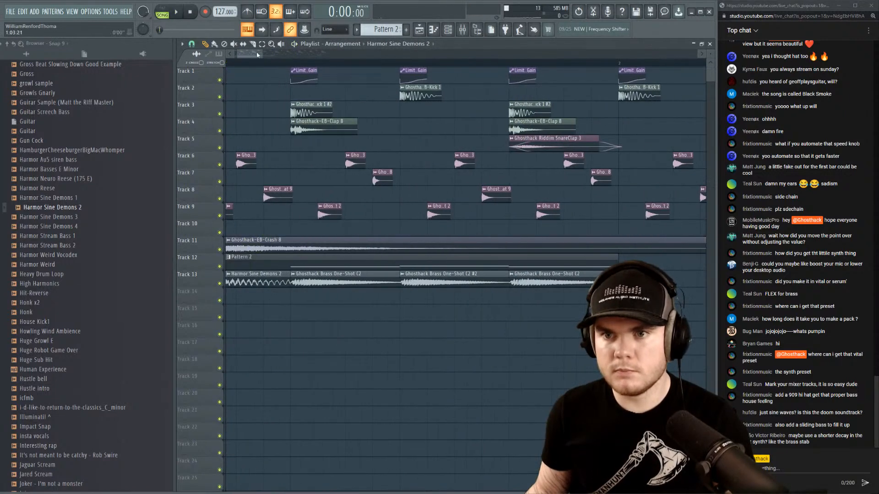
drag(255, 54, 236, 51)
key(space)
click(243, 45)
key(space)
key(space)
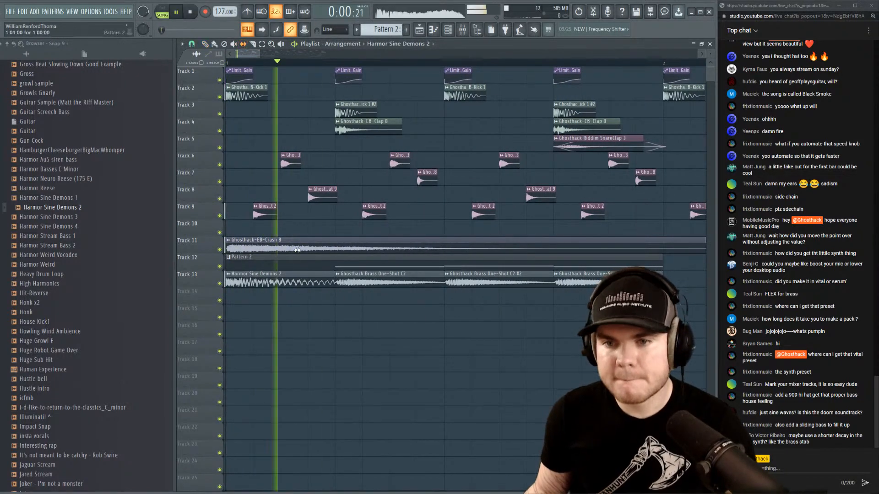
key(space)
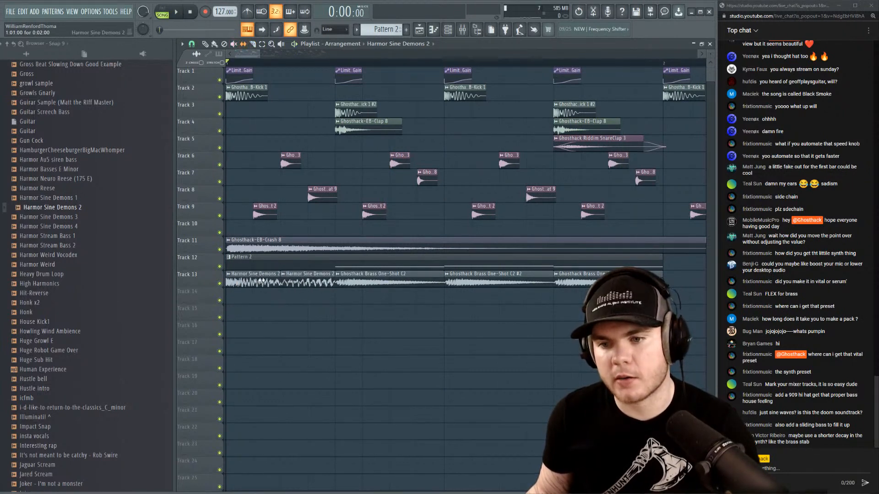
key(space)
key(space)
key(space)
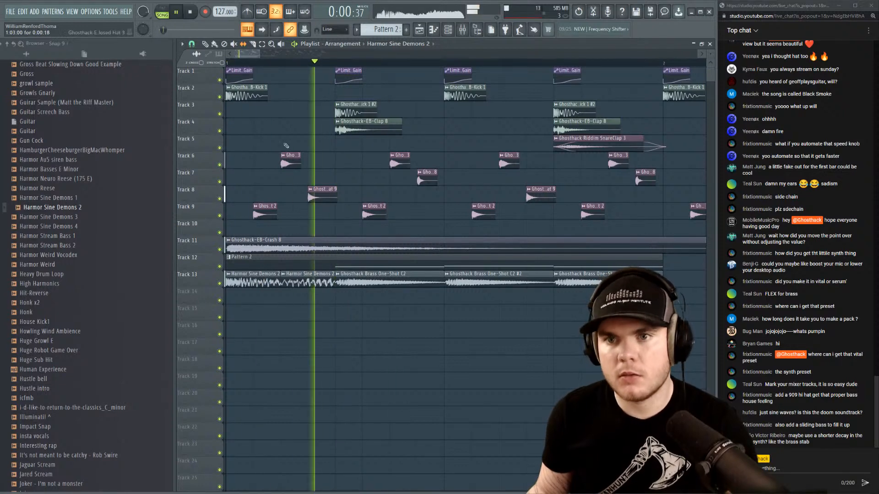
Delete both Harmor Sine Demons 2 pieces from track 13 and play the arrangement without them.
click(205, 44)
key(space)
key(space)
key(space)
right_click(308, 283)
right_click(265, 286)
key(space)
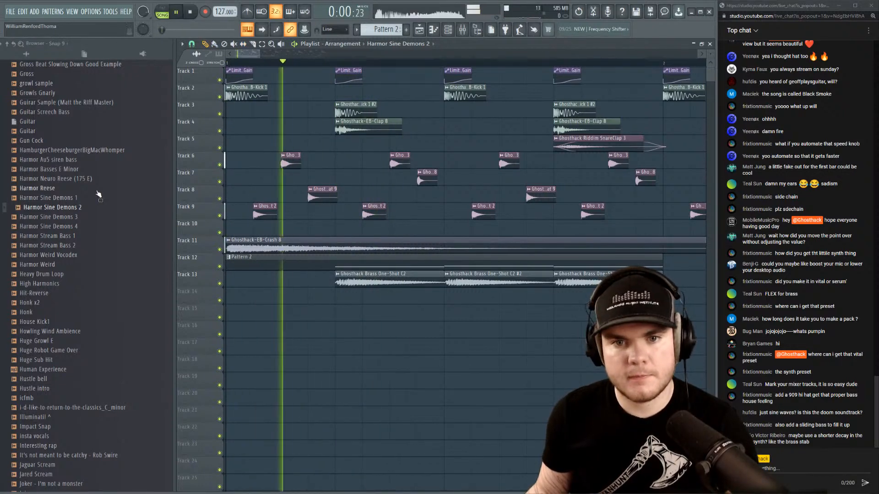
key(space)
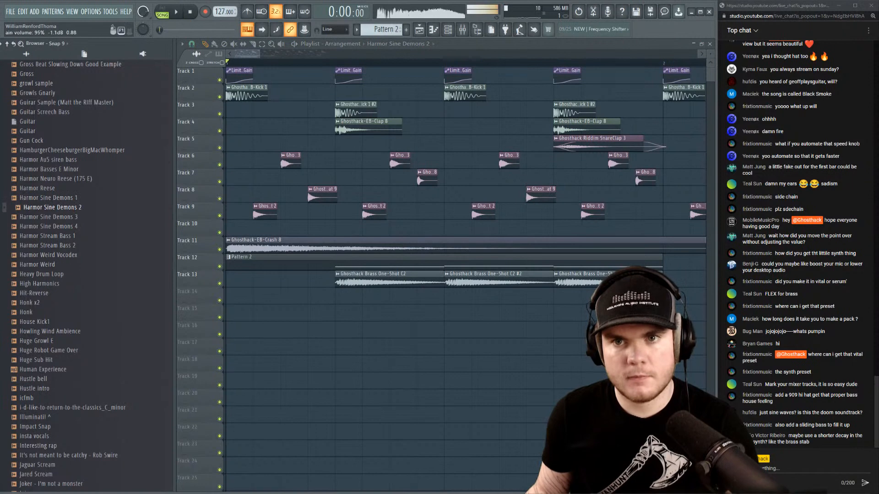
Place the Harmor Sine Demons 3 sample at the start of track 16, solo the track and play it.
click(55, 199)
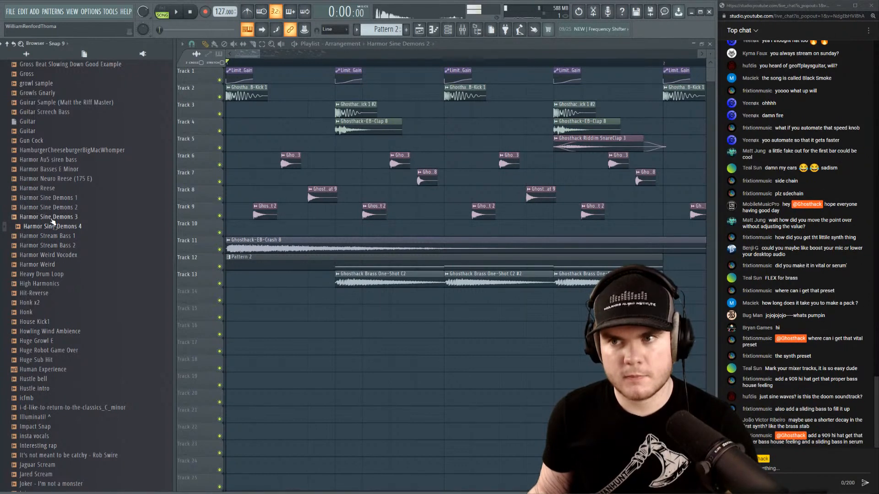
drag(52, 218, 275, 332)
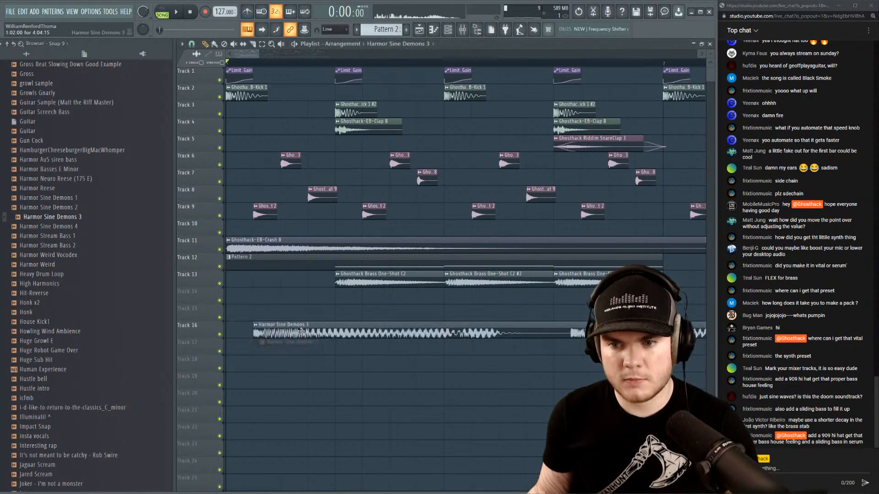
right_click(213, 333)
right_click(219, 335)
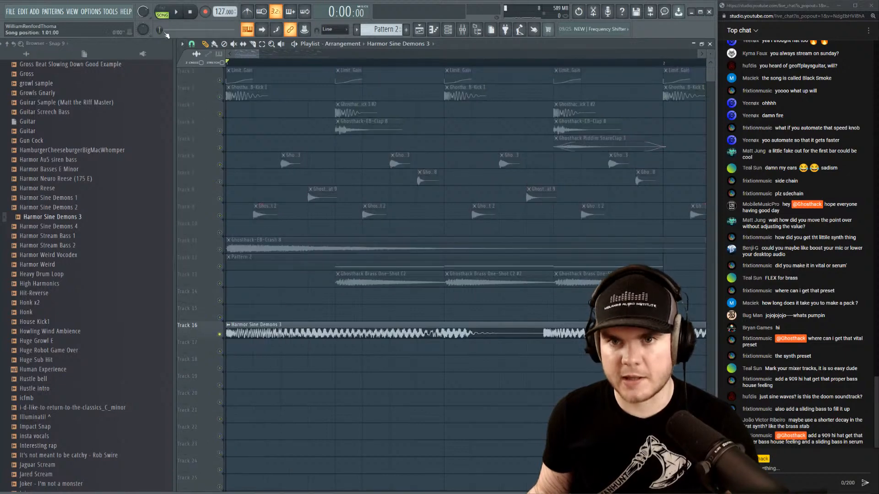
key(space)
scroll(243, 64, down, 5)
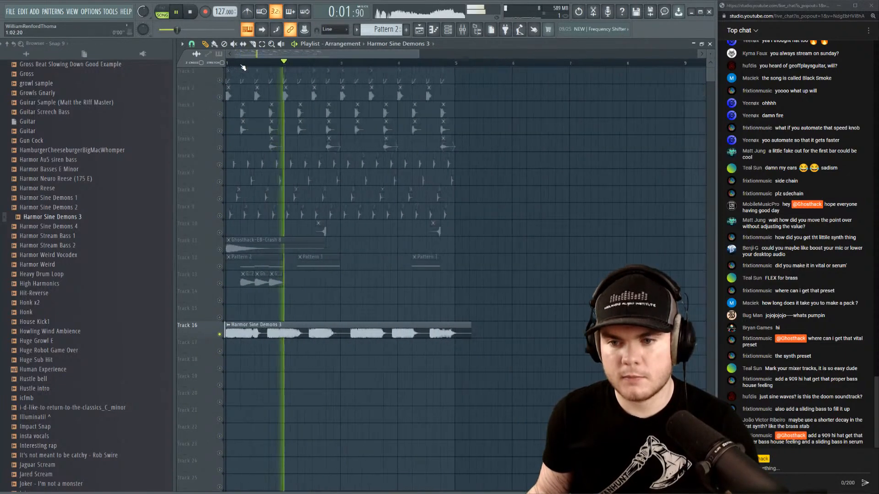
Play the full Harmor Sine Demons 3 clip on track 16, trim it down to its final hit and replay it.
scroll(242, 67, up, 3)
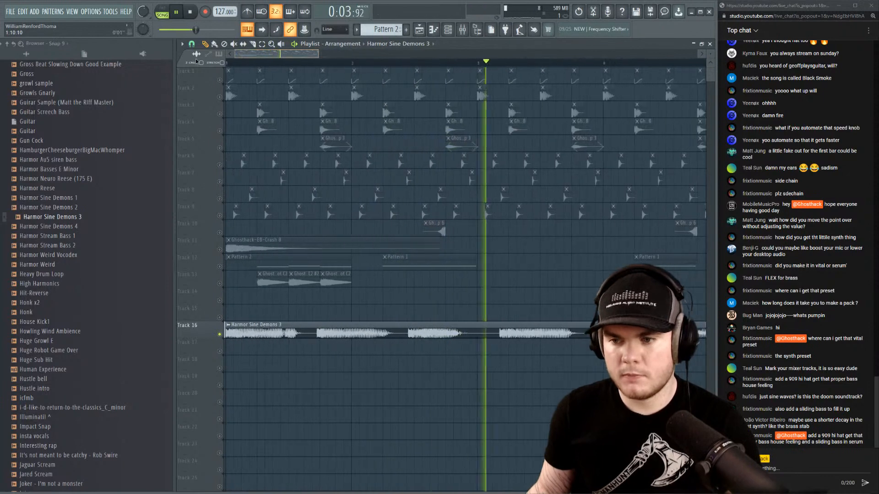
scroll(256, 64, down, 3)
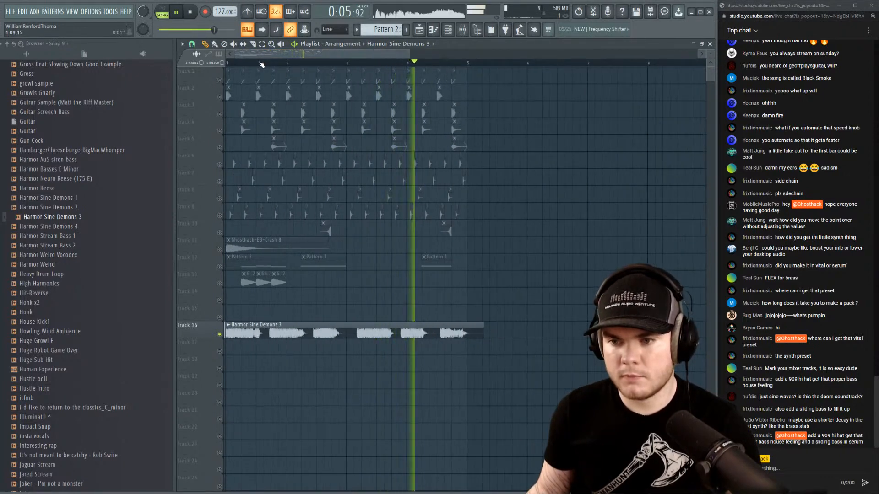
key(space)
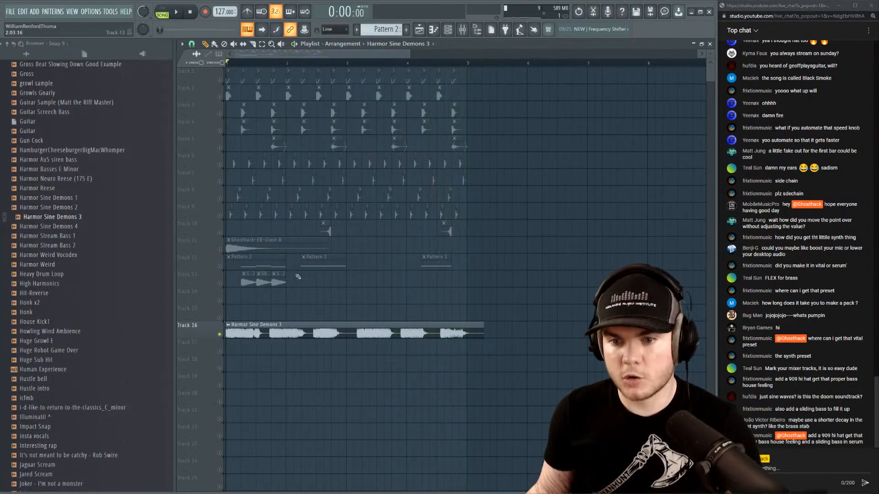
mouse_move(226, 335)
mouse_down()
mouse_move(432, 318)
mouse_move(216, 321)
mouse_up()
key(space)
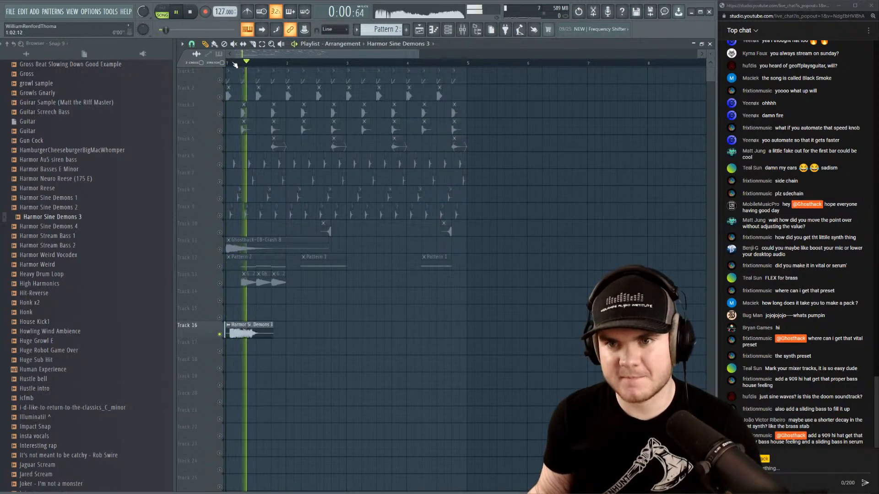
Trim the silence before the Harmor Sine Demons 3 hit so it starts exactly at bar 1, and play it.
scroll(235, 64, up, 5)
key(space)
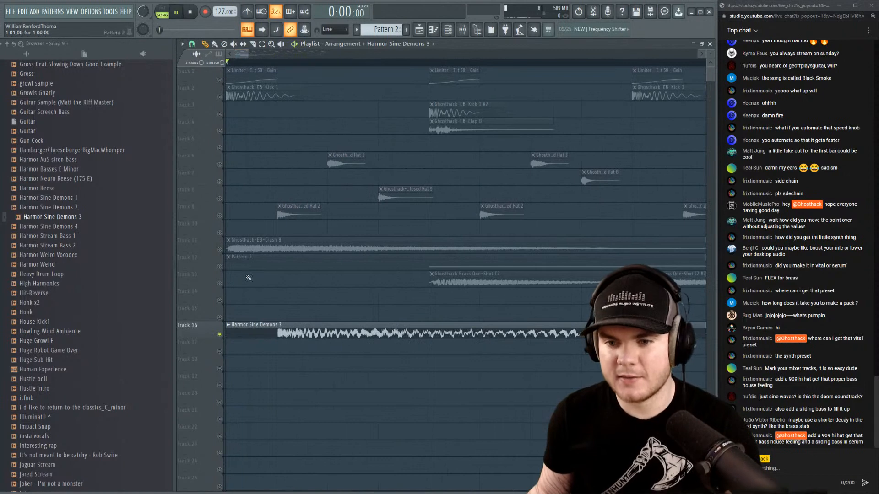
key(space)
drag(226, 326, 241, 327)
key(space)
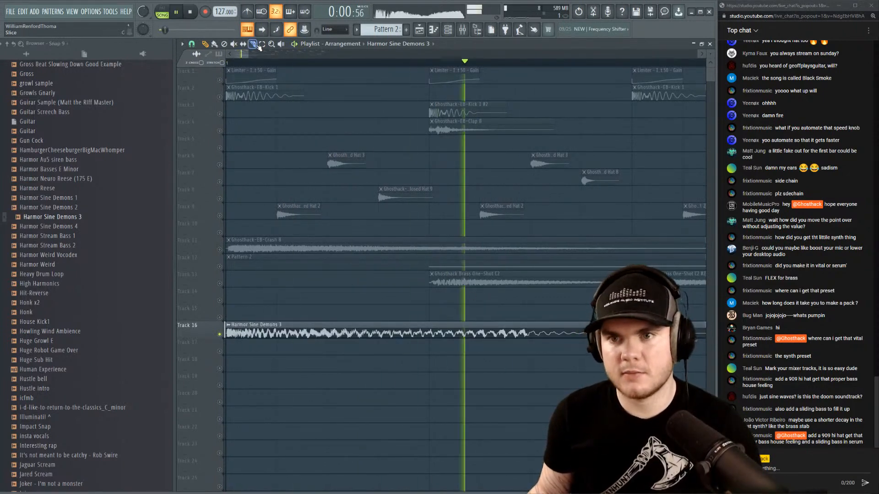
Slice the Harmor Sine Demons 3 clip on track 16 at beat 2 and delete the part after the cut.
key(space)
drag(434, 325, 431, 301)
key(space)
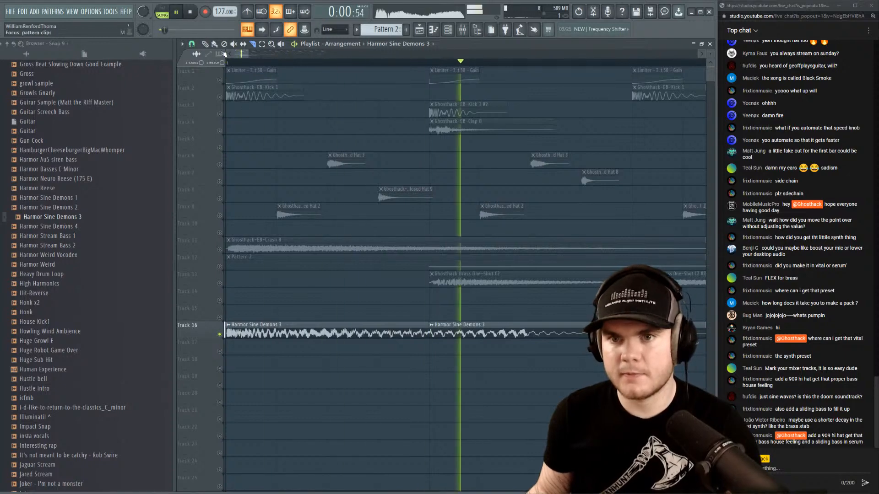
key(space)
click(205, 44)
right_click(455, 331)
key(space)
key(space)
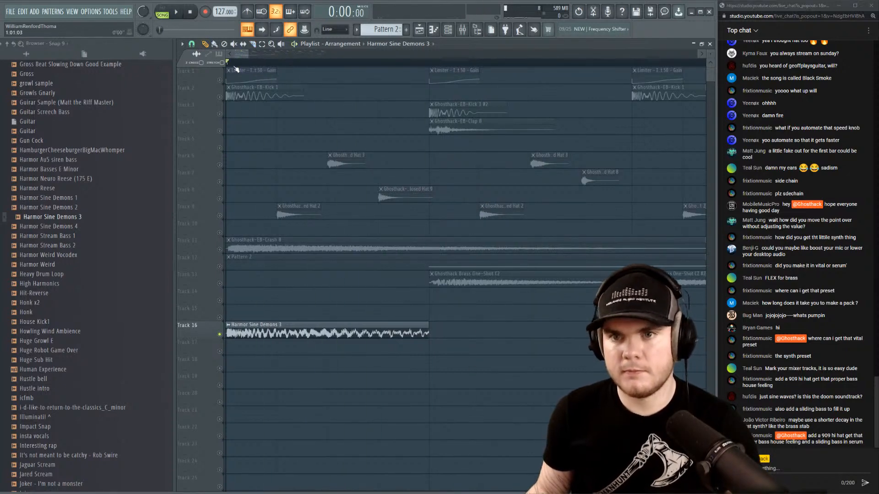
Slip the audio inside the one-beat Harmor Sine Demons 3 clip slightly earlier and audition it soloed.
key(space)
click(243, 44)
key(space)
key(space)
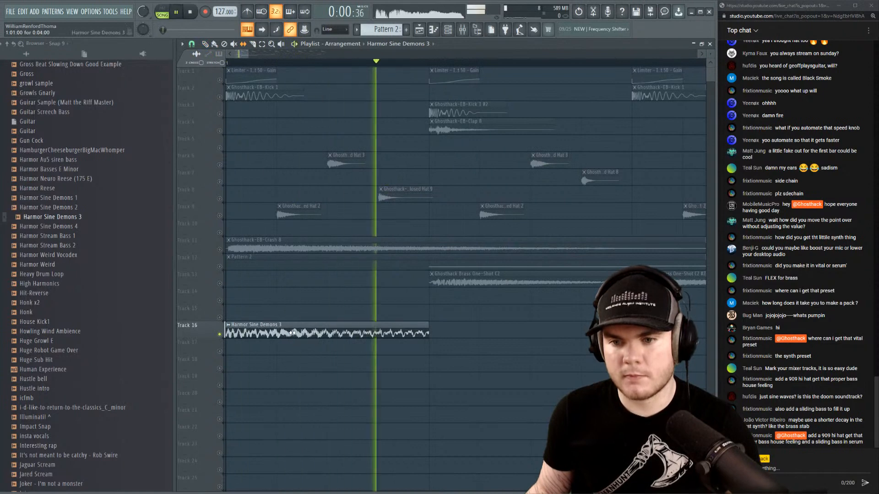
key(space)
drag(292, 337, 268, 333)
key(space)
key(space)
key(space)
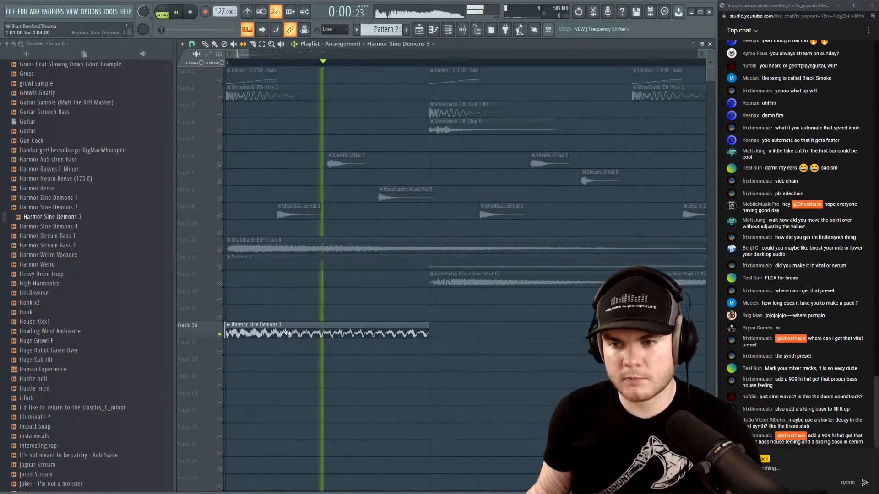
key(space)
Unsolo track 16 and move the Harmor Sine Demons 3 clip to track 13 before the brass one-shots while playing.
ctrl+click(220, 334)
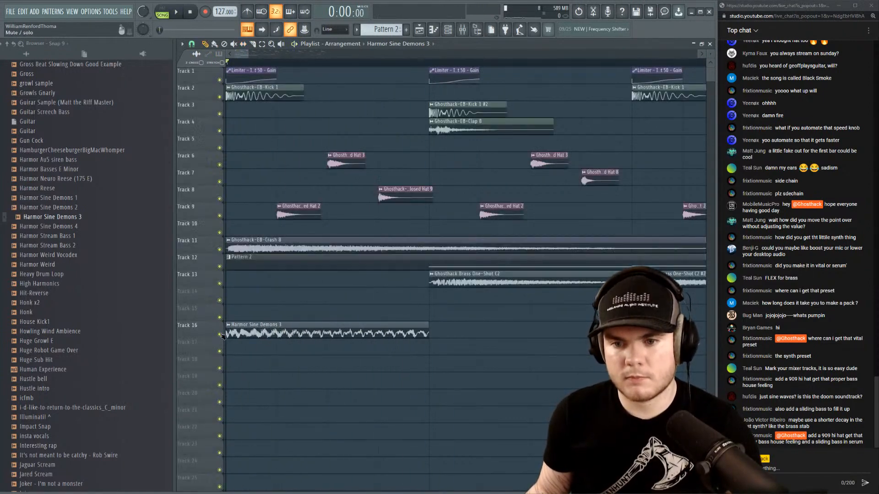
key(space)
drag(240, 328, 241, 277)
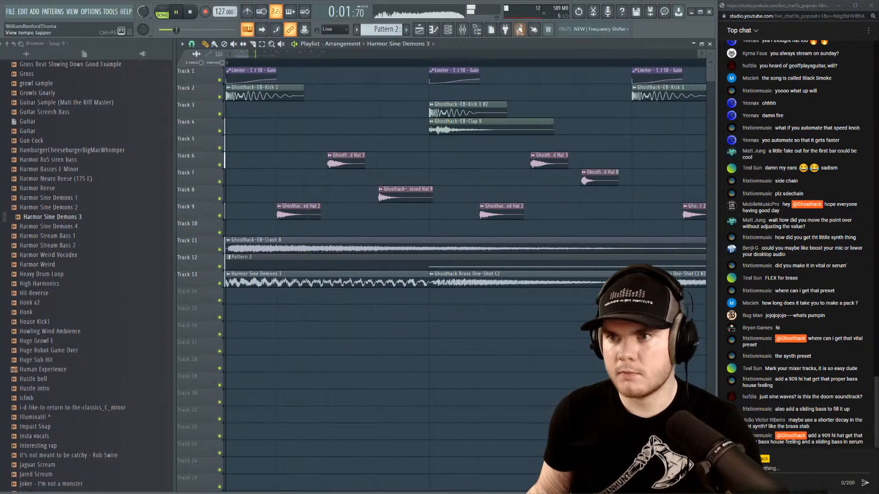
key(space)
Check the mixer and the Harmor Sine Demons 3 channel settings for its insert assignment.
key(F9)
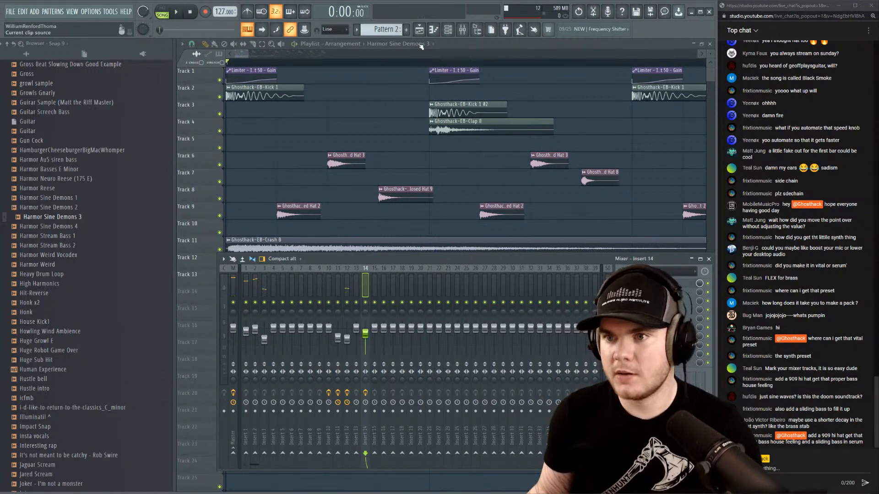
key(F9)
double_click(326, 283)
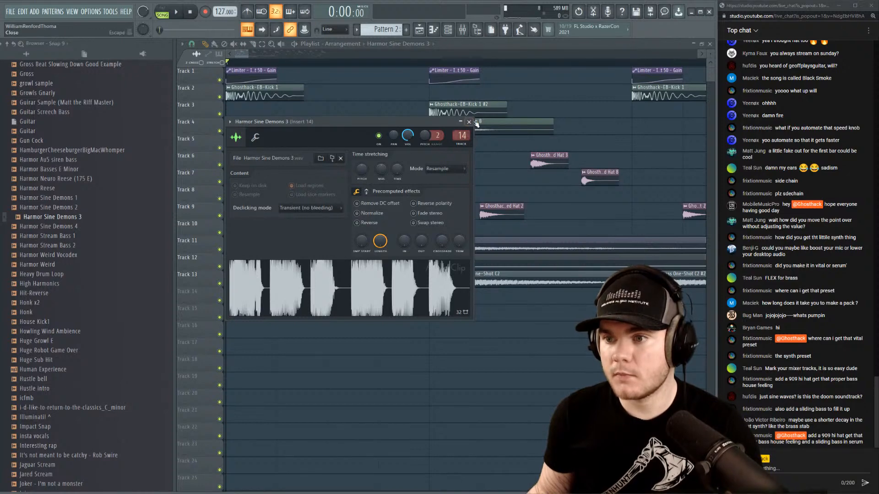
click(469, 122)
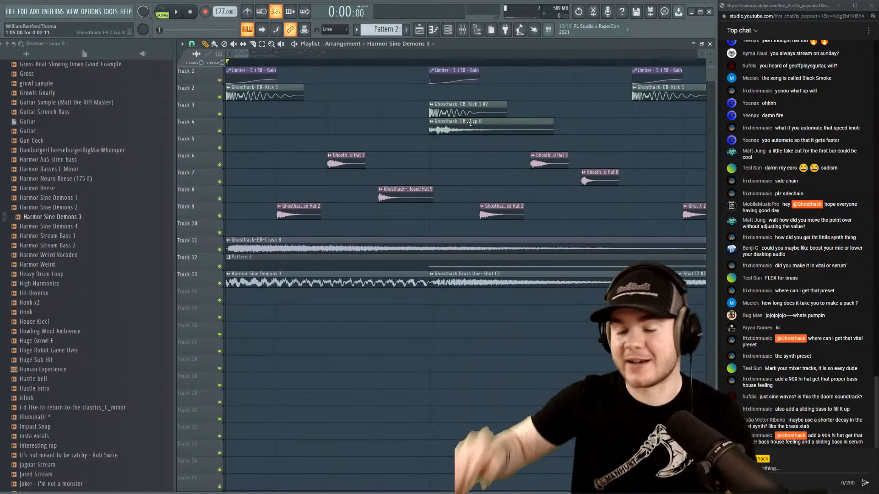
Lower the insert 14 fader slightly while replaying the opening of the arrangement.
click(462, 30)
key(space)
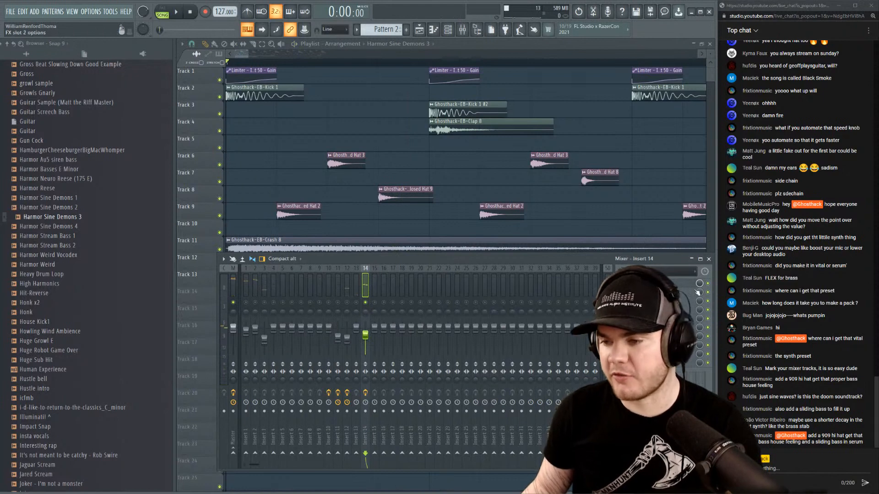
key(space)
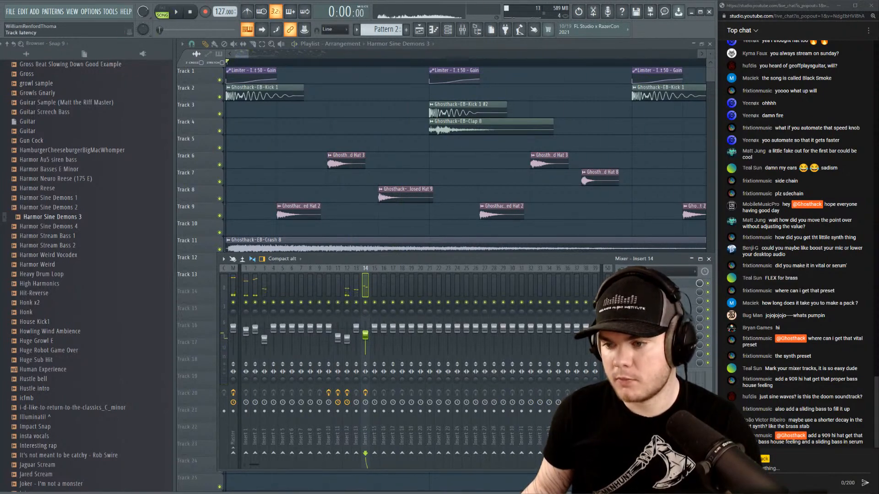
key(space)
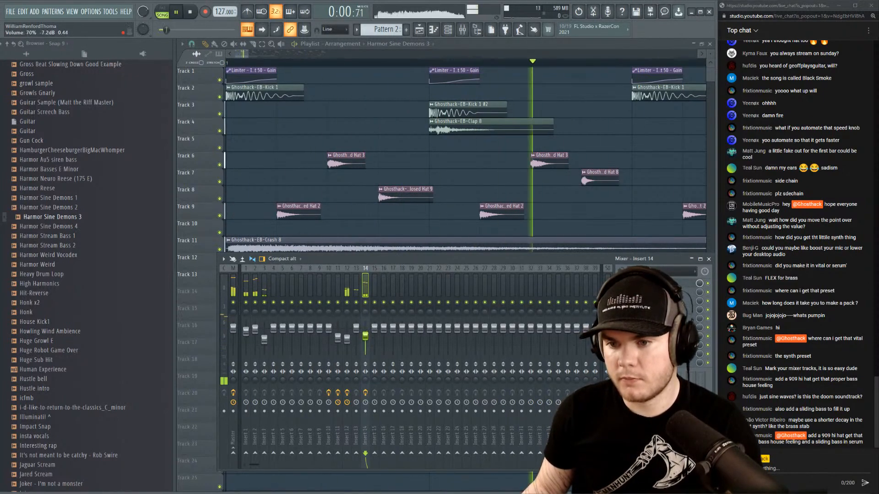
drag(366, 336, 365, 338)
key(space)
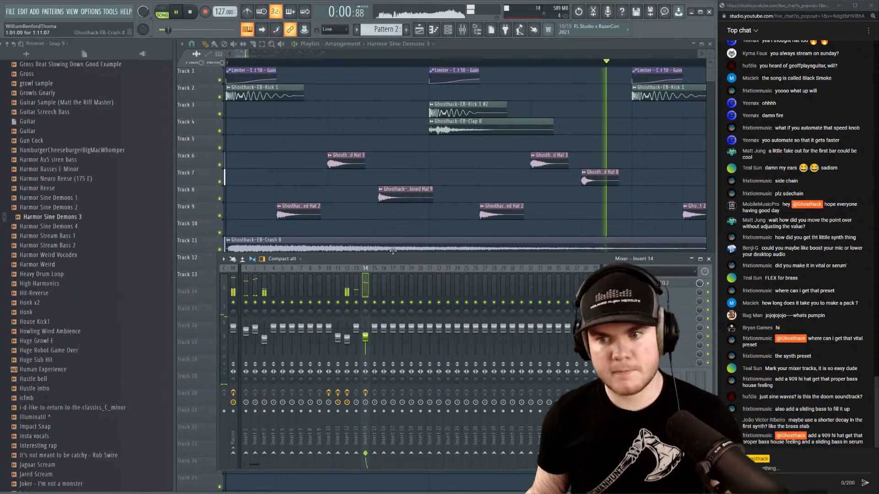
Close the mixer and replay the arrangement's opening to judge the Harmor Sine Demons 3 hit against the brass.
scroll(394, 70, down, 4)
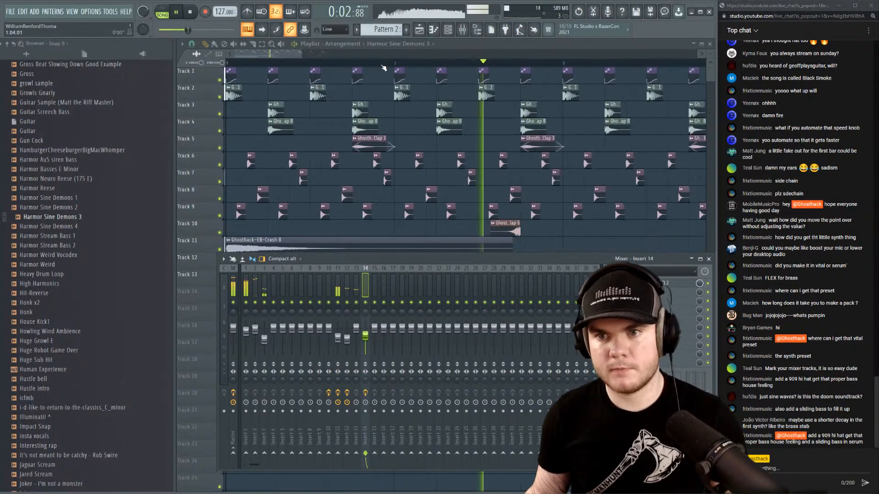
click(444, 44)
key(space)
key(space)
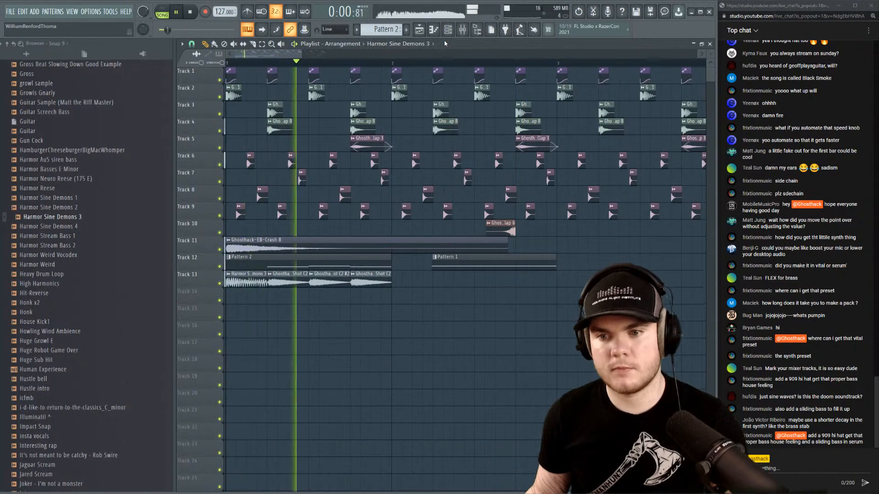
key(space)
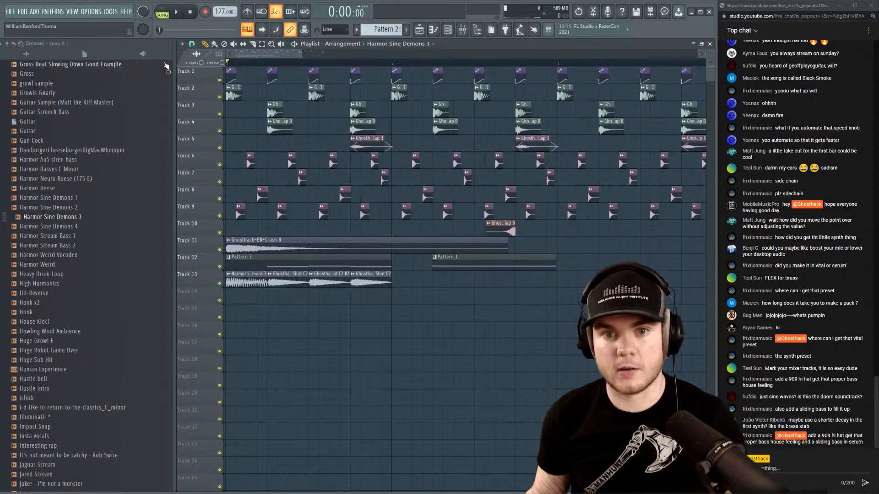
key(space)
key(space)
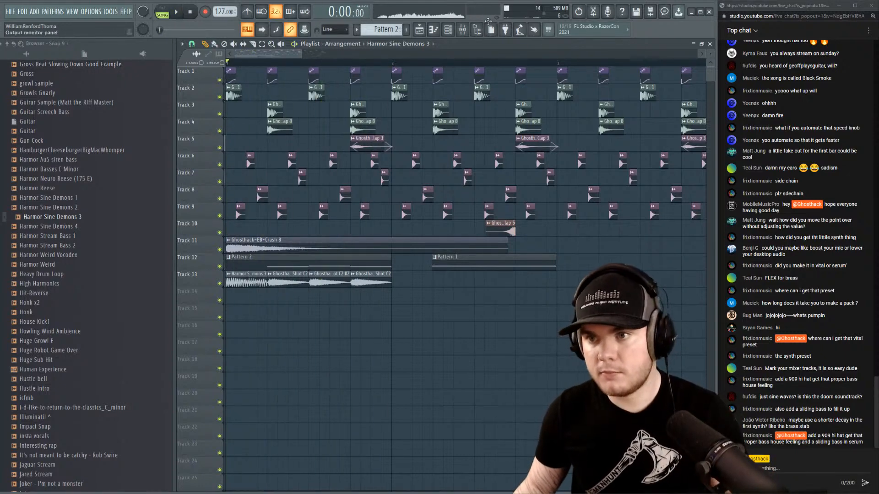
Set the insert 14 fader to about 76% during playback and listen to the arrangement again.
key(space)
key(F9)
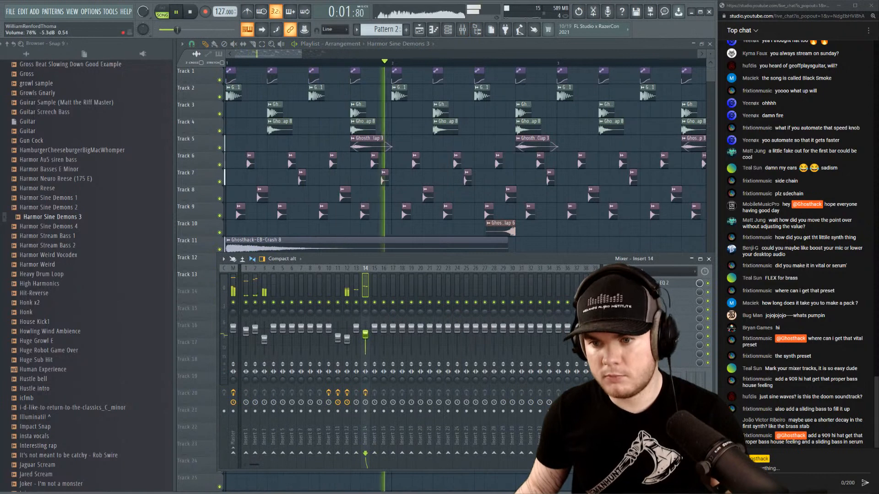
key(F9)
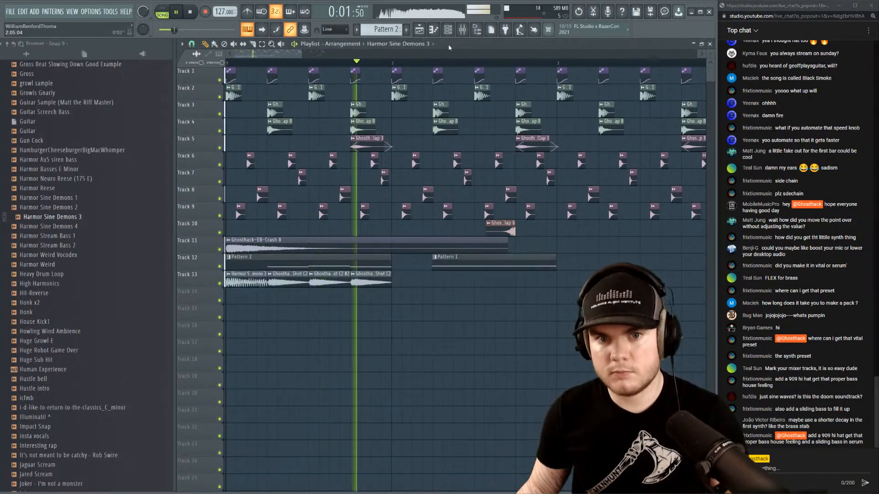
key(space)
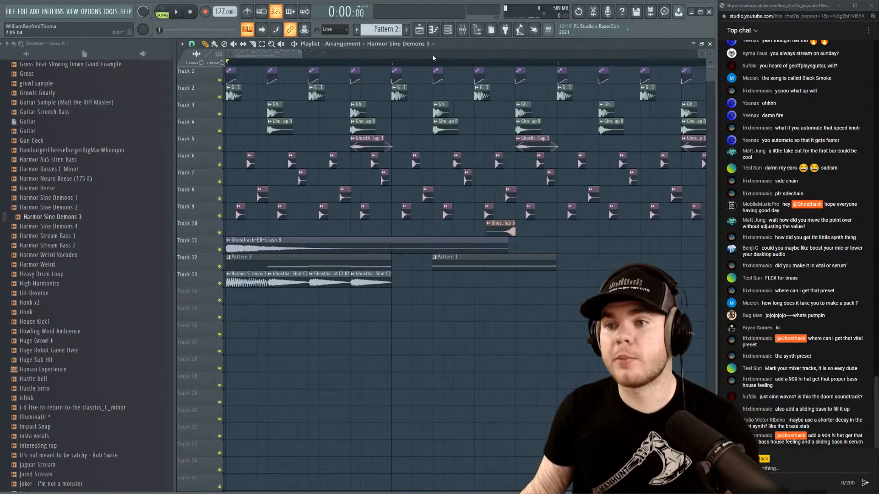
Set the insert 3 fader to about 57% during playback and replay the arrangement from the start.
scroll(426, 64, down, 5)
key(space)
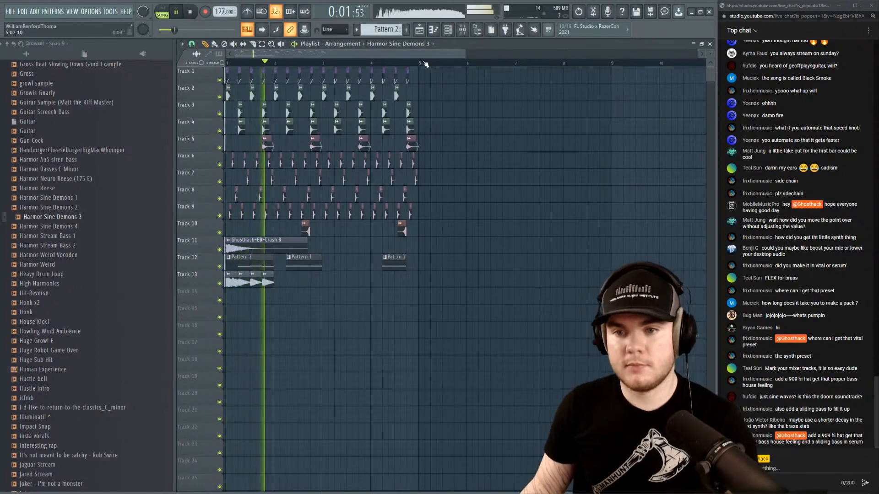
click(469, 31)
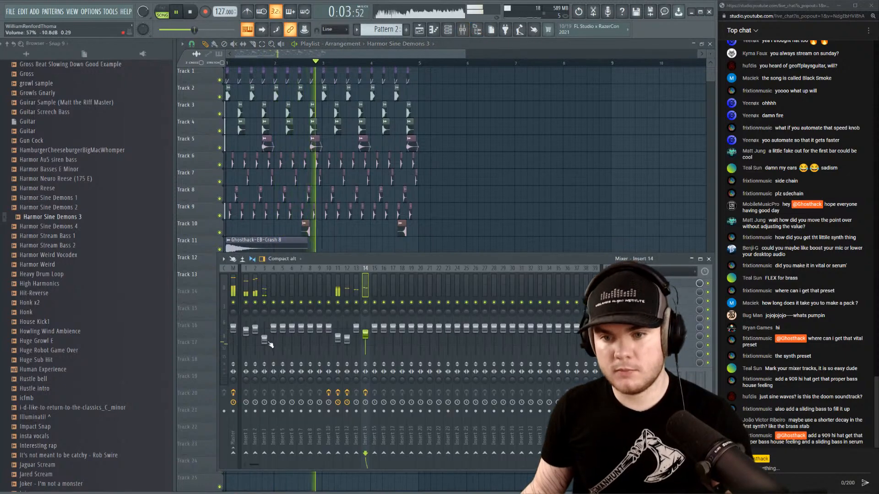
key(space)
key(space)
key(F9)
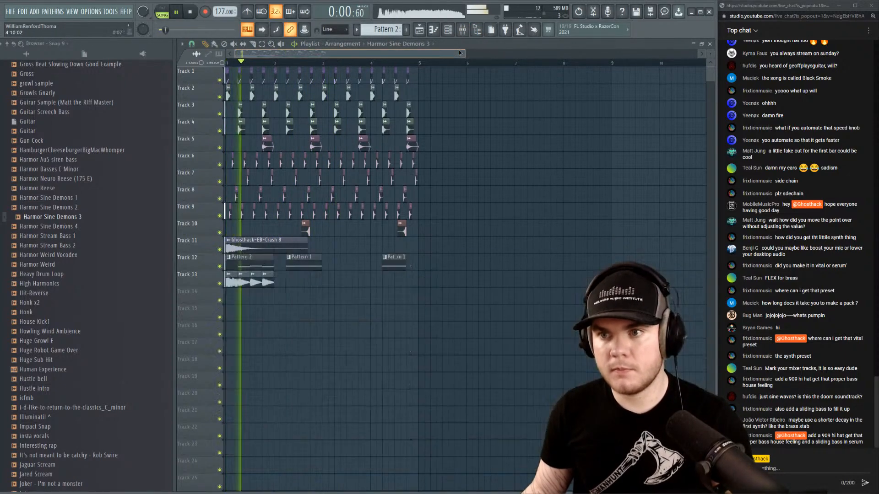
key(space)
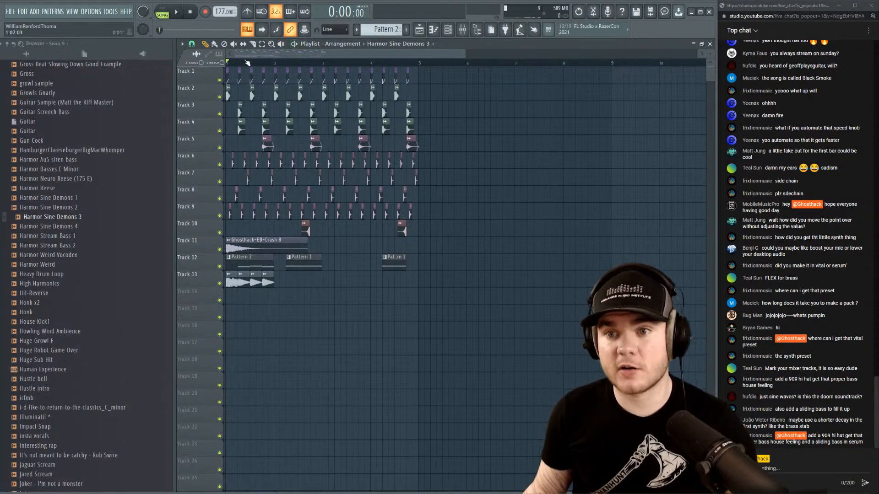
Replay the opening, solo track 13 and audition the Harmor Sine Demons 3 hit with the brass one-shots.
scroll(245, 61, up, 6)
key(space)
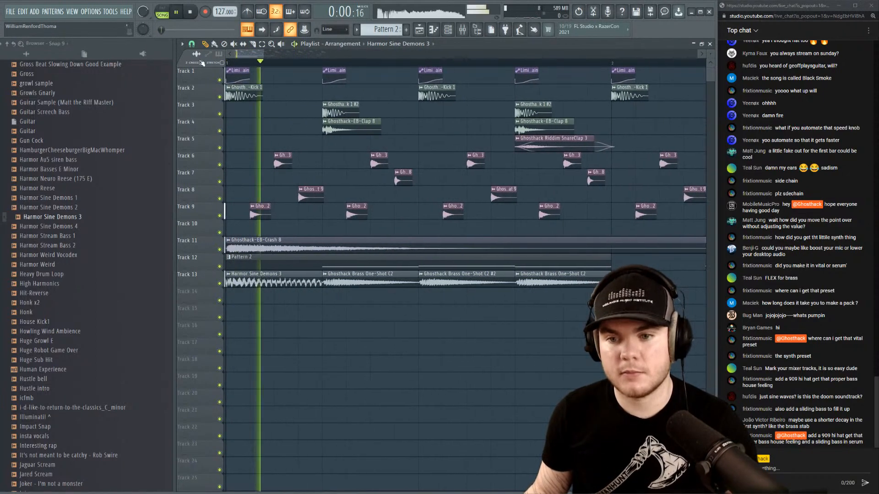
key(space)
key(space)
key(space)
right_click(219, 284)
key(space)
key(space)
key(space)
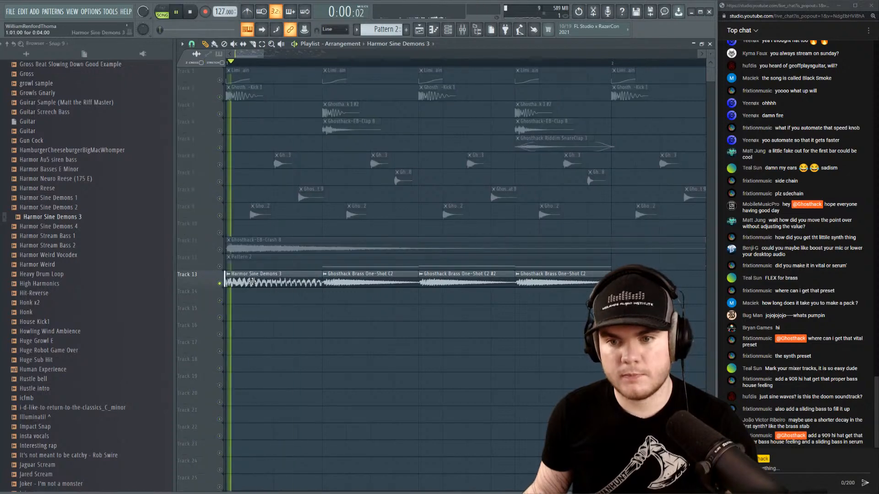
key(space)
Open Pattern 2 in the piano roll, switch to the SUB channel, add a one-beat E3 note at the start and play it.
double_click(257, 260)
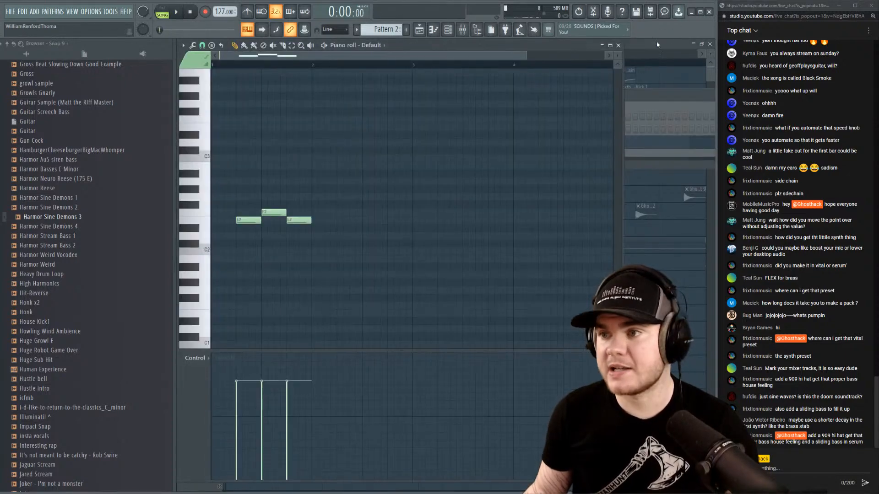
click(619, 45)
right_click(316, 129)
click(332, 148)
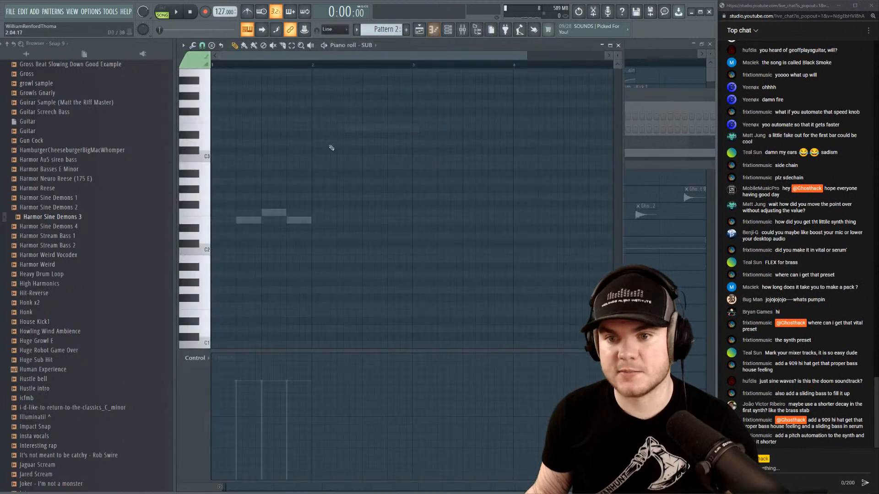
drag(256, 239, 213, 215)
scroll(365, 145, up, 6)
key(space)
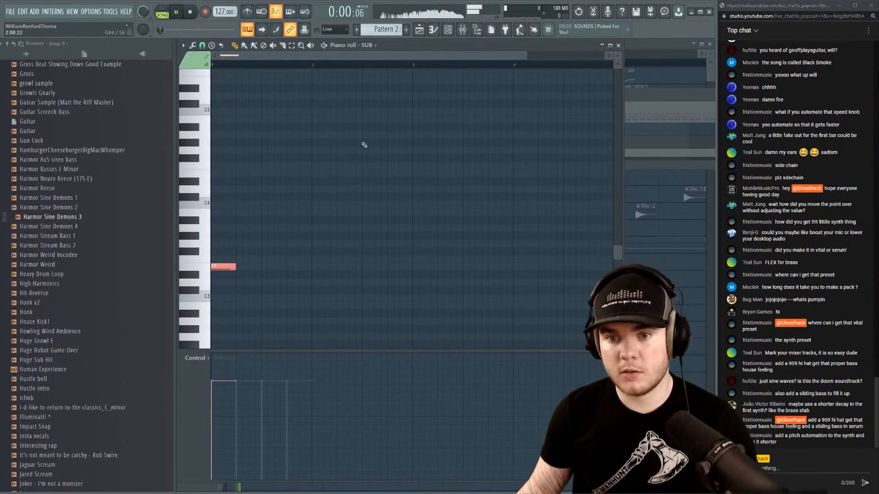
Leave the SUB piano roll and replay the opening of the arrangement with tracks 12 and 13 audible.
click(618, 46)
key(space)
key(space)
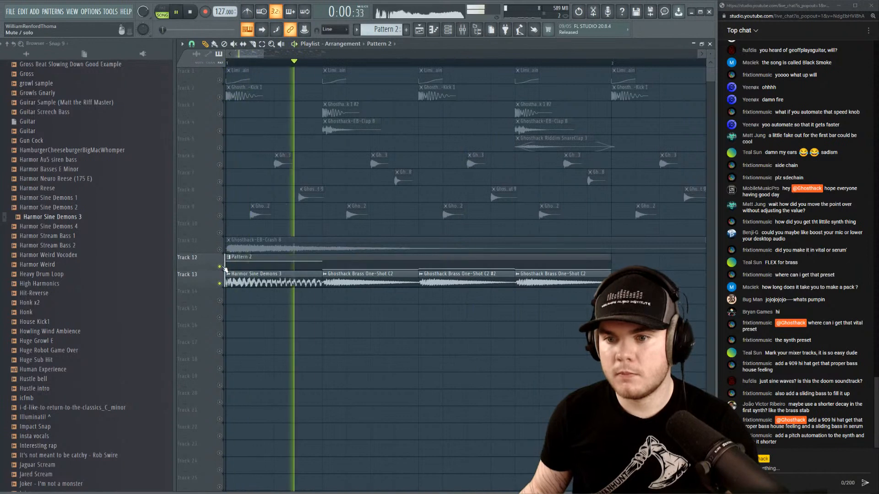
scroll(259, 69, down, 3)
key(space)
key(space)
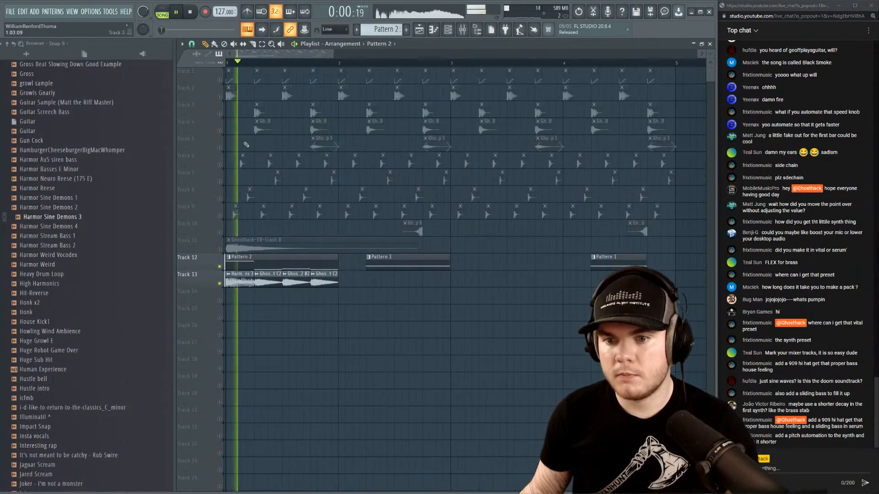
Reopen the SUB notes of Pattern 2 and add one-beat E3, F3 and E3 notes after the opening E3.
double_click(298, 259)
click(619, 45)
key(space)
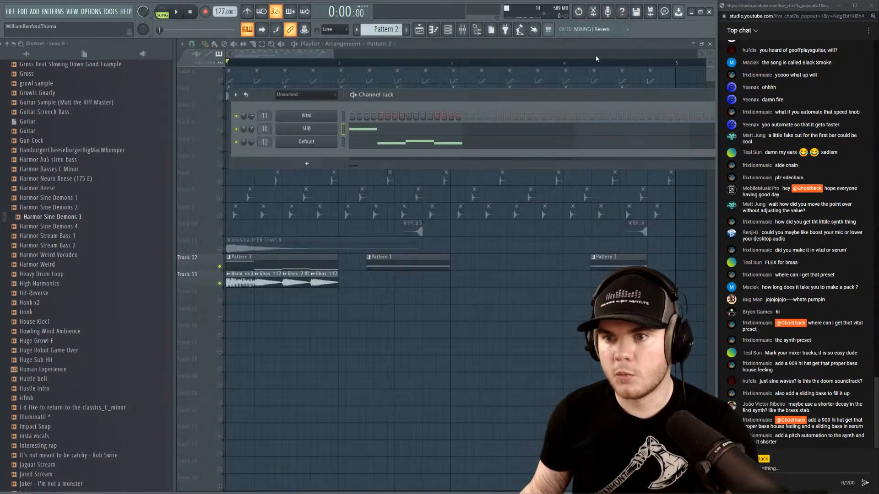
click(382, 131)
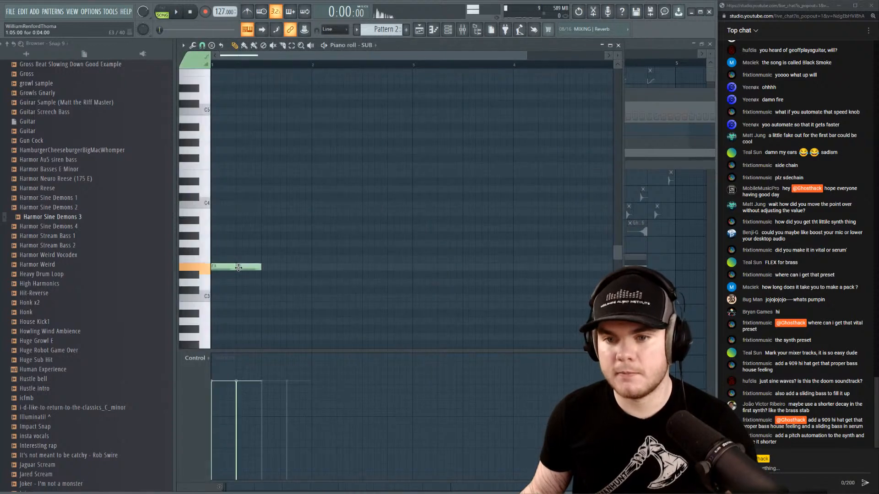
key(space)
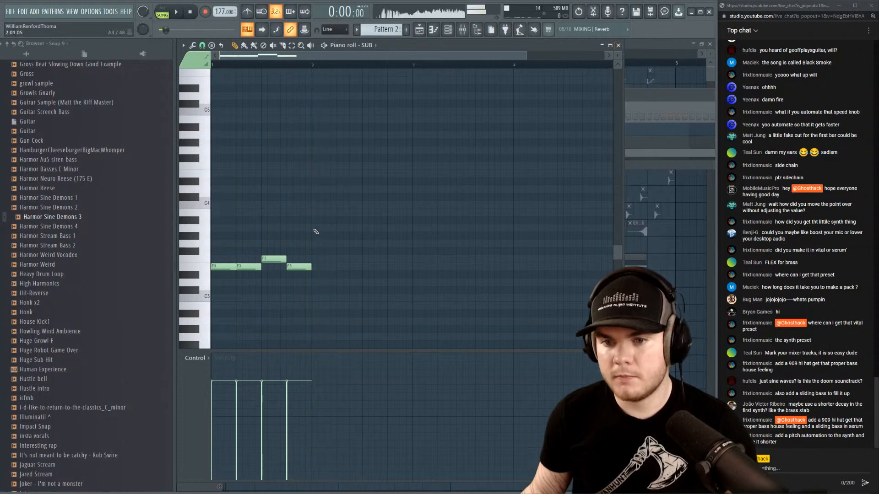
Shorten the last three SUB notes to about 0.6 of a beat each and play the pattern.
drag(320, 286, 260, 269)
key(space)
key(space)
scroll(250, 183, down, 2)
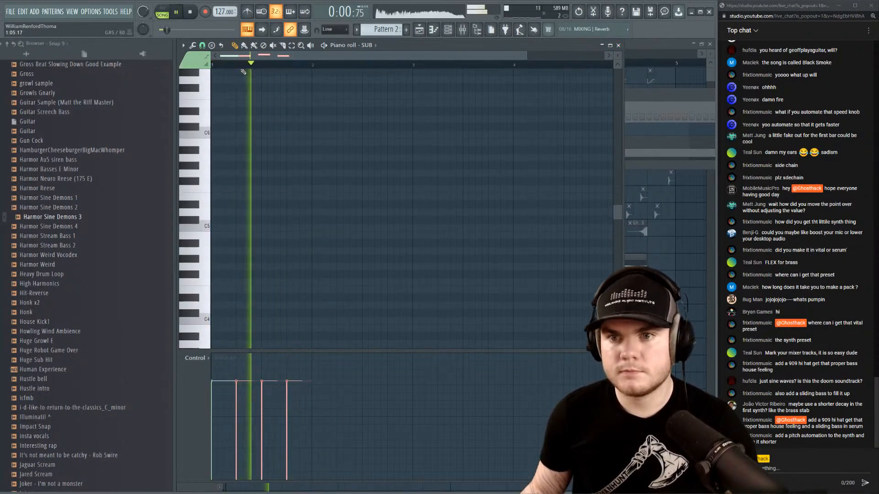
key(space)
Reopen the SUB notes, transpose all of them up two octaves so the line starts on E5, and play it.
click(618, 45)
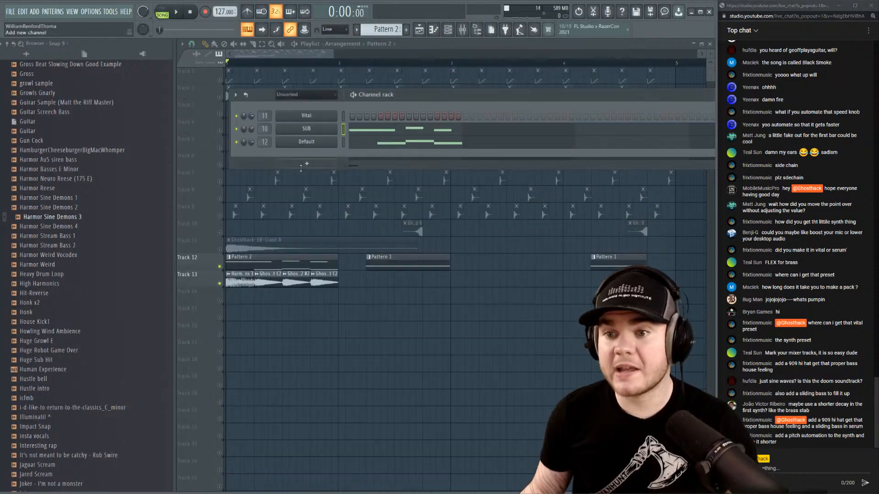
click(369, 130)
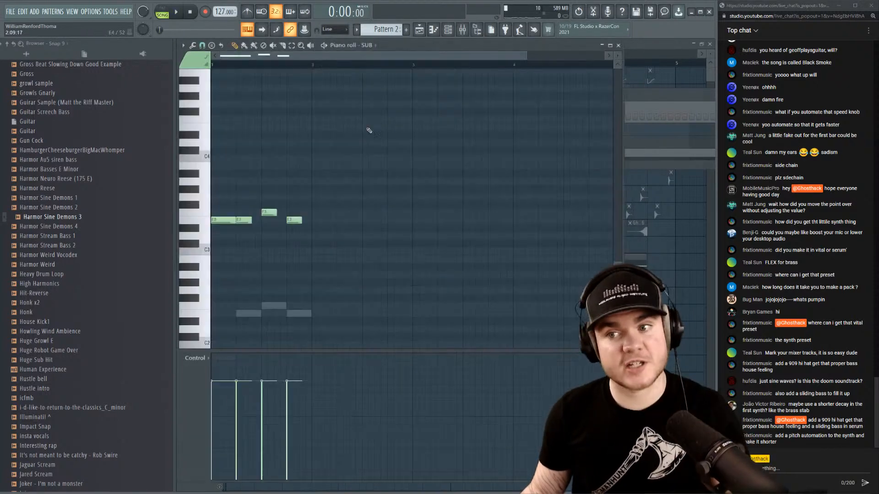
drag(386, 281, 211, 156)
key(ctrl+Up)
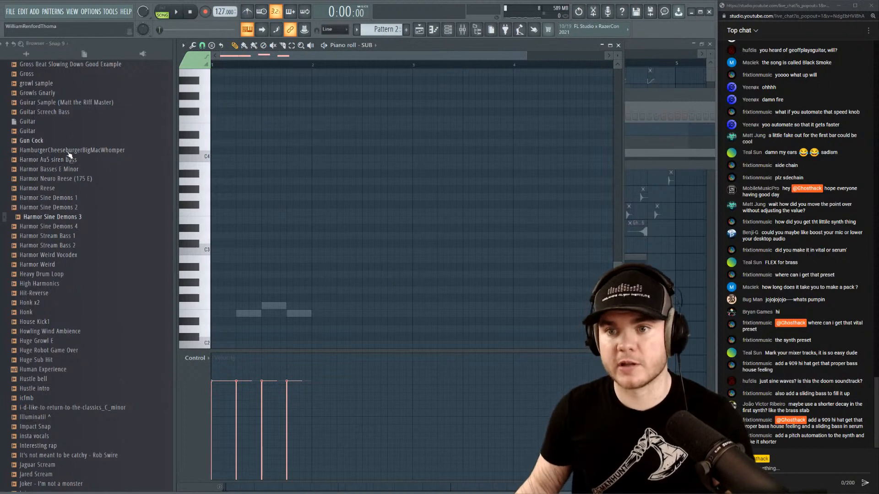
scroll(330, 184, up, 4)
key(space)
scroll(251, 63, up, 4)
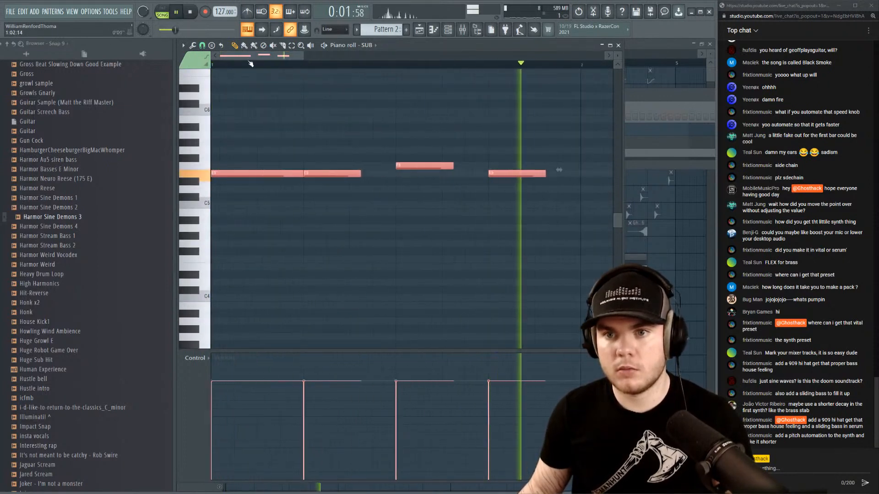
key(space)
Lengthen the last three SUB notes to a full beat each so the line runs without gaps.
scroll(248, 64, down, 2)
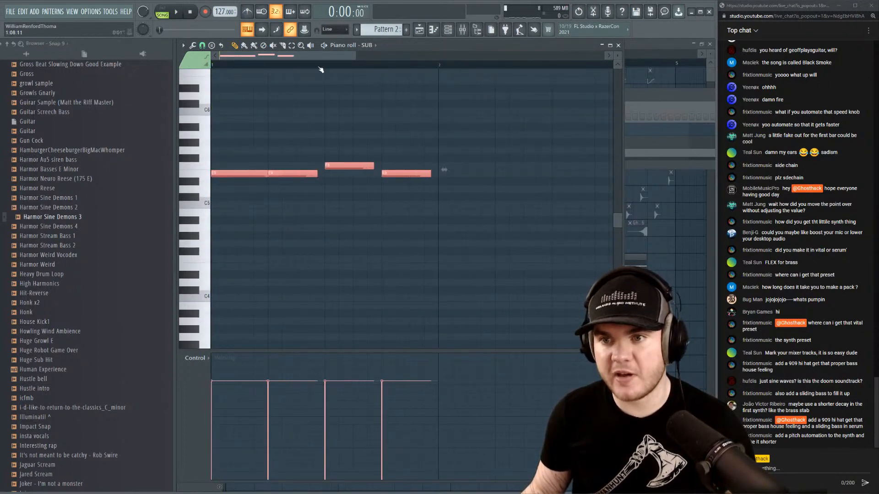
scroll(322, 67, up, 4)
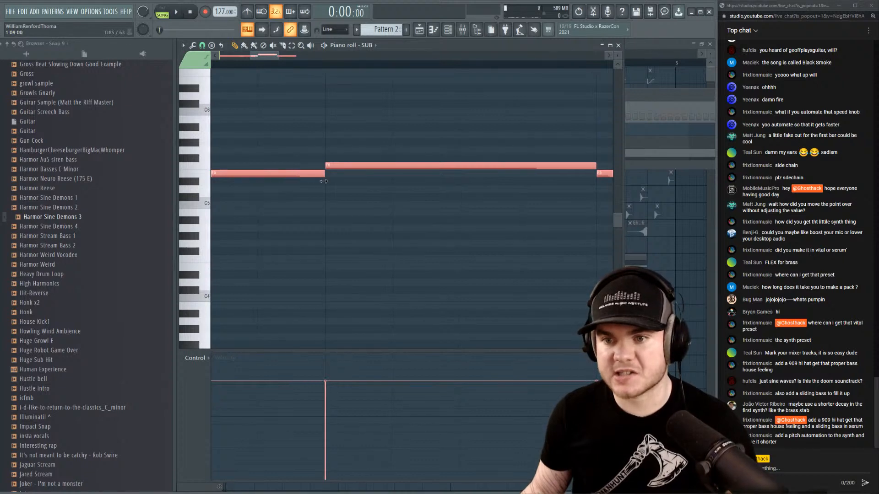
scroll(294, 56, down, 4)
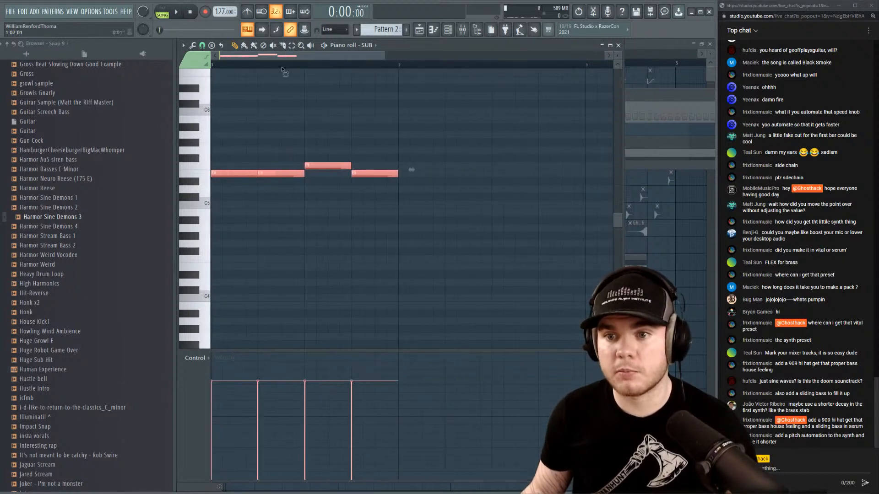
Add a slide note on B5 over the second beat, trimmed to three steps and ending with that beat.
click(283, 119)
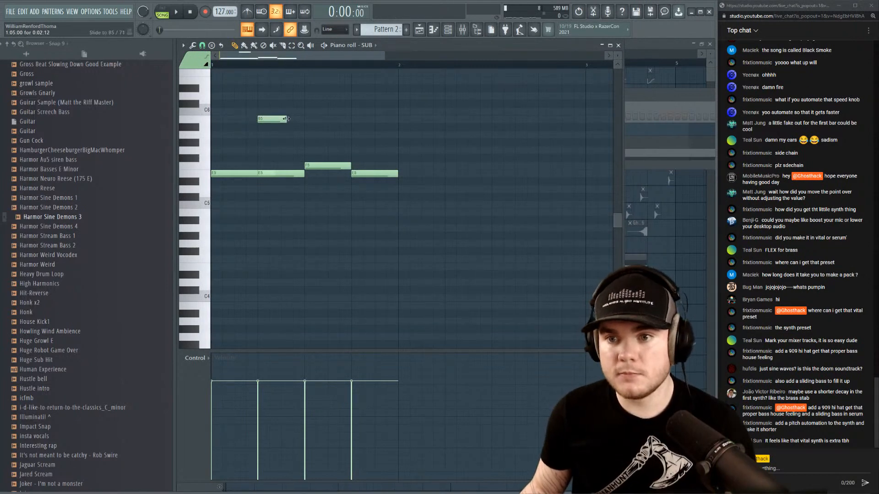
scroll(302, 68, up, 3)
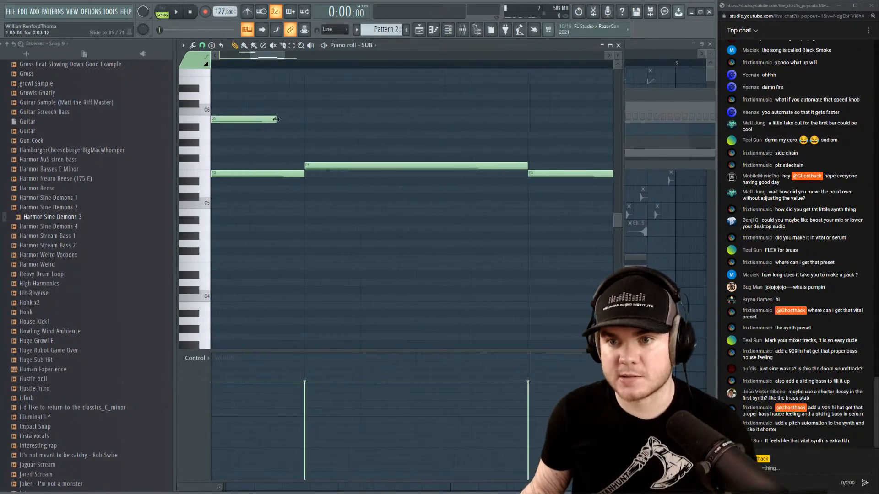
drag(279, 57, 264, 57)
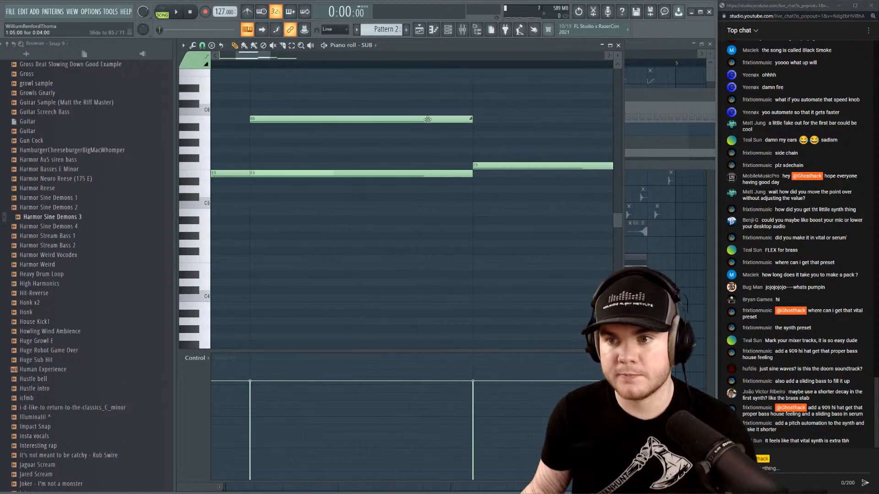
drag(395, 118, 434, 117)
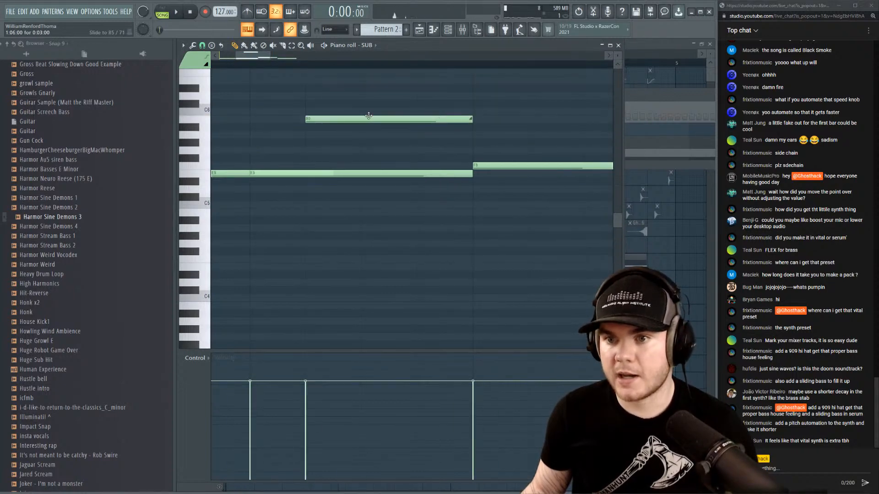
Lower the slide note's velocity to the minimum, move it down to E5 over the second note, and play the line.
drag(379, 132, 378, 109)
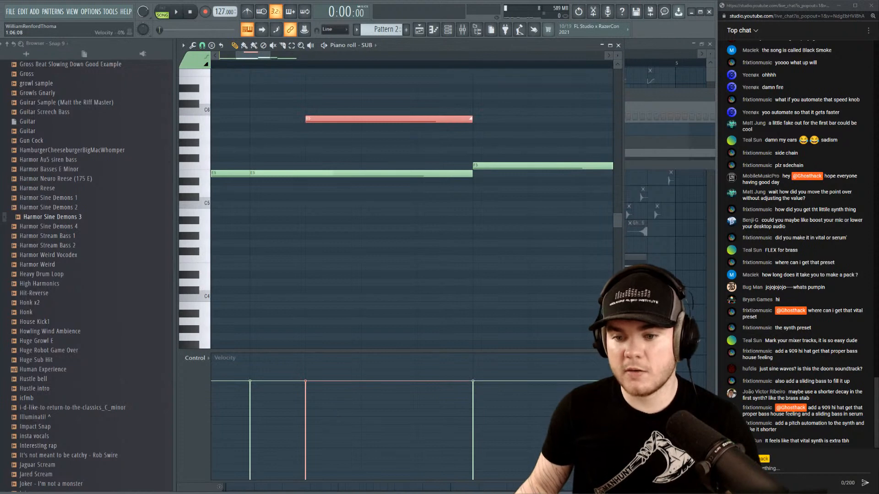
drag(313, 386, 318, 486)
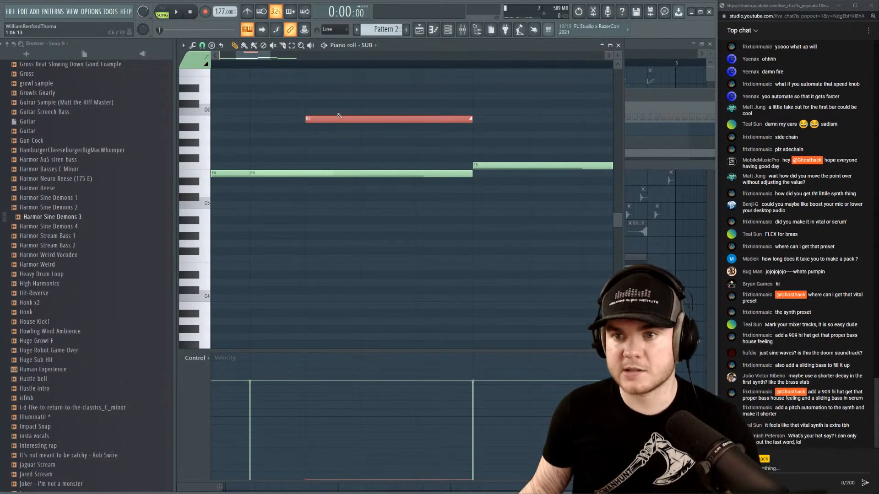
drag(340, 119, 340, 173)
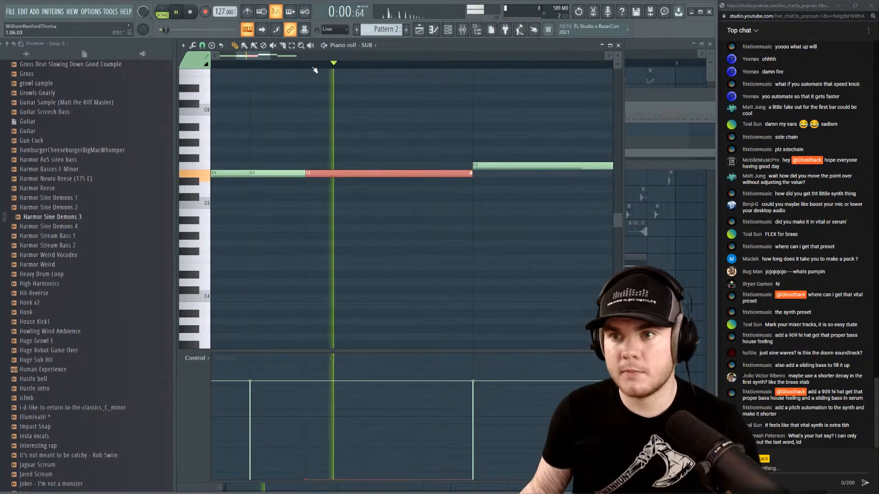
scroll(304, 67, down, 3)
scroll(299, 69, down, 2)
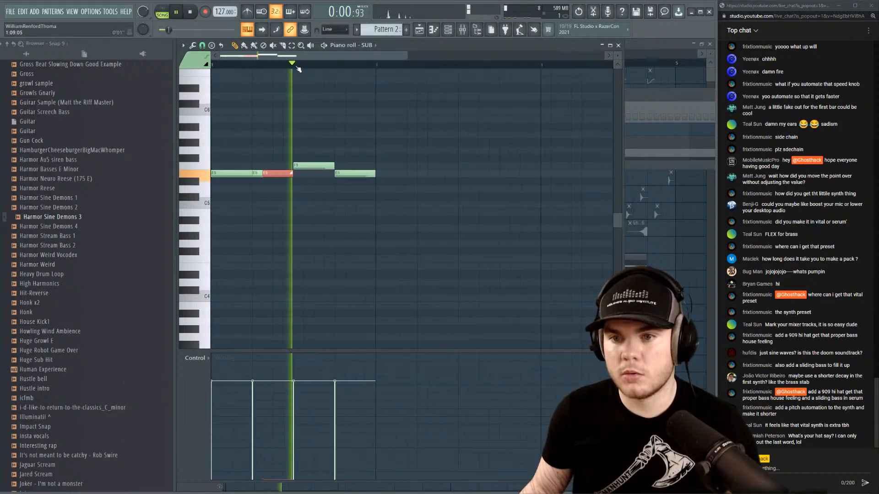
key(space)
key(space)
key(space)
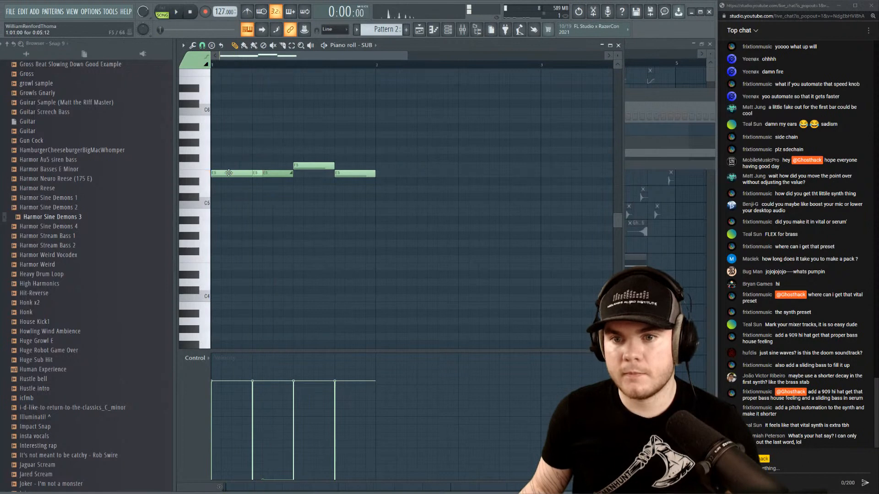
Separate the overlapping opening note, trim it to four steps on E5, and play the line.
drag(227, 170, 228, 160)
scroll(250, 63, up, 3)
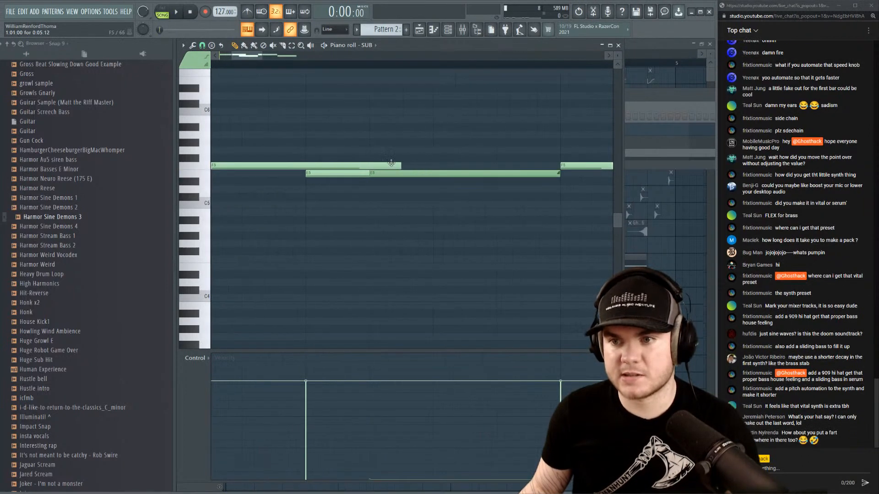
drag(295, 165, 295, 177)
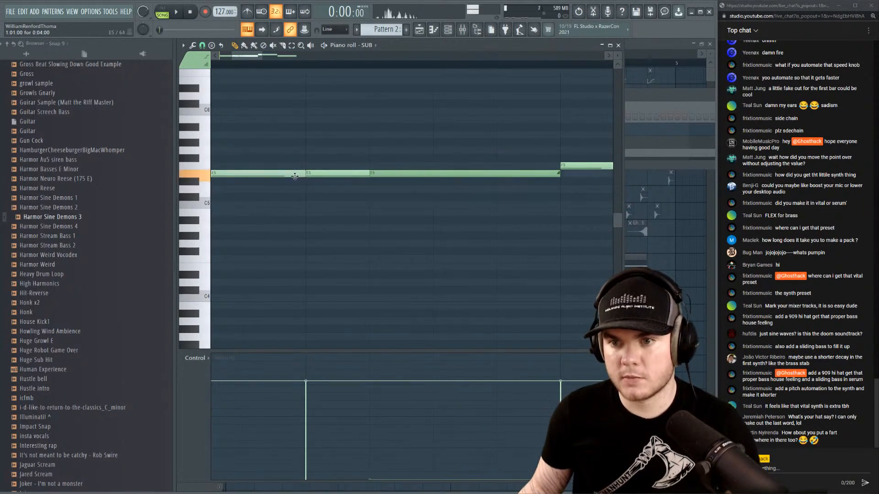
scroll(311, 66, down, 3)
key(space)
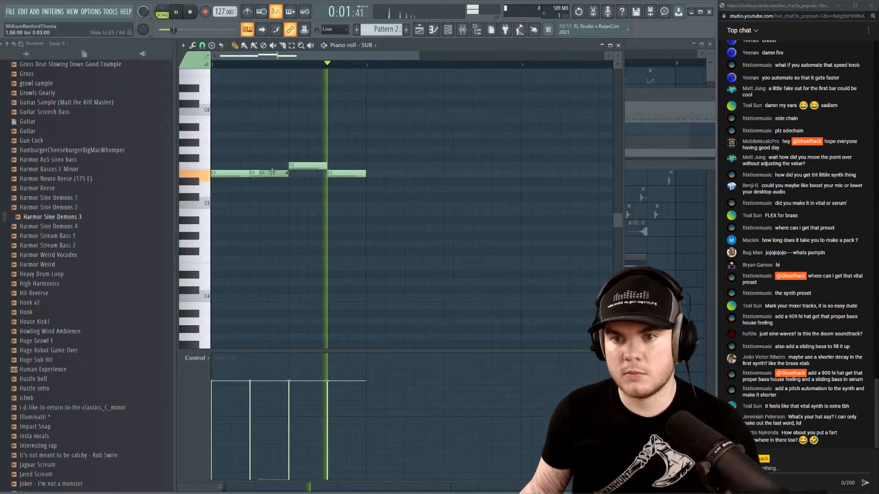
Copy the three-step slide note onto the F5 note and the last E5 note, and play the line.
key(space)
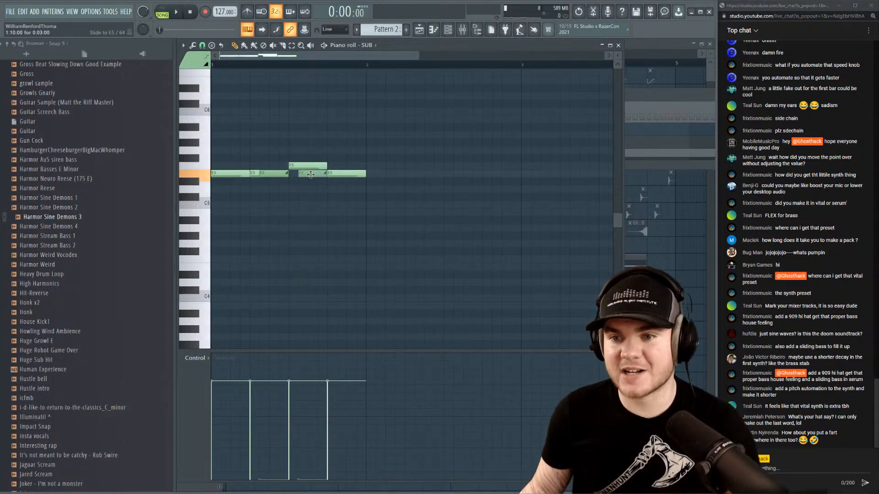
key(space)
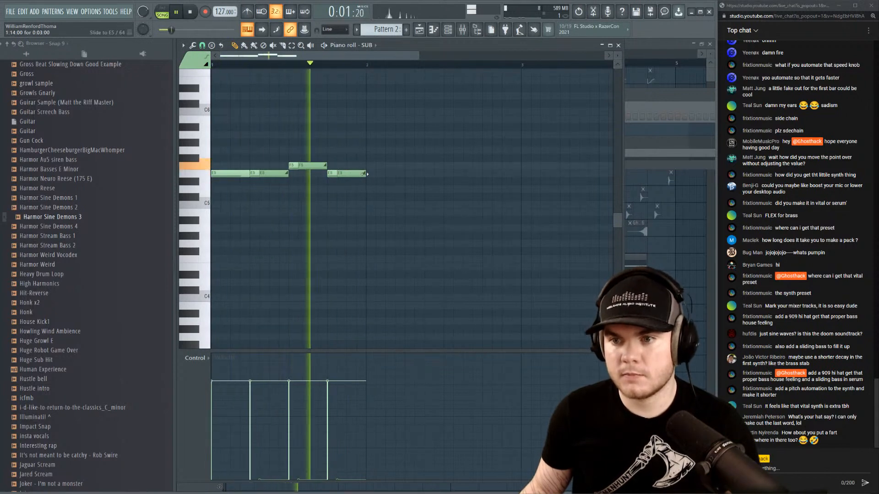
key(space)
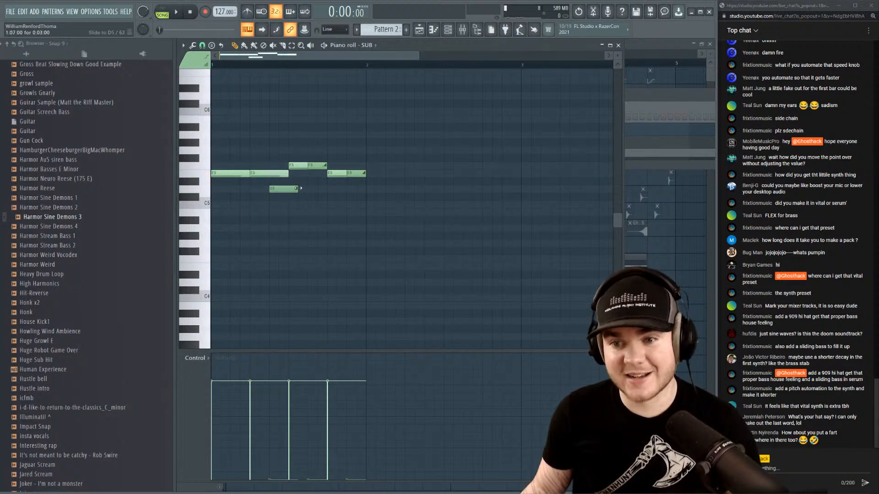
Shorten the slides to two steps in each beat's second half, add one to the opening note, and play the line.
key(space)
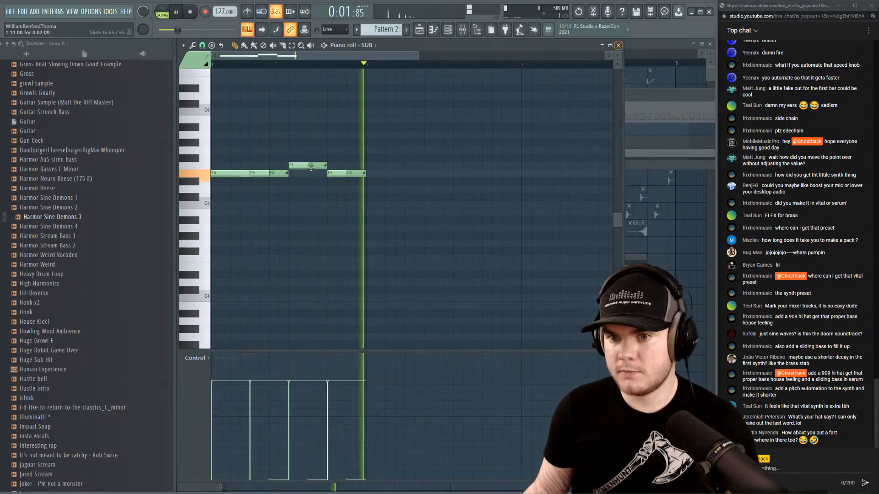
key(space)
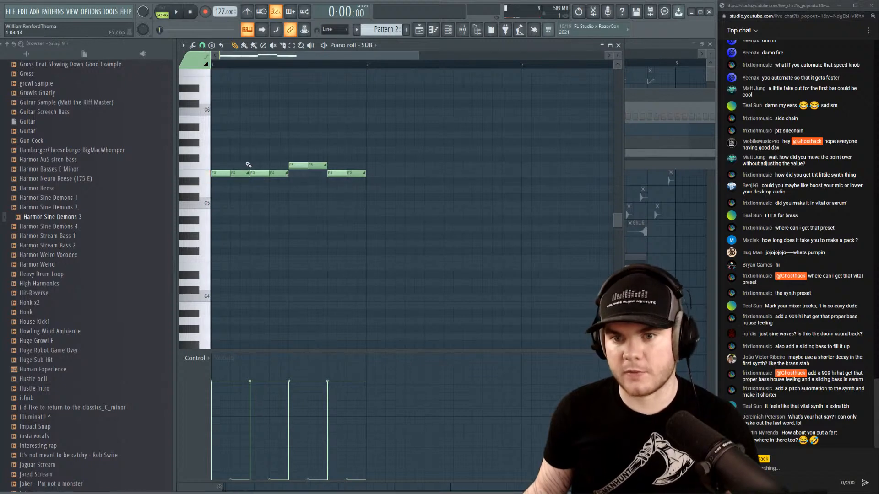
key(space)
key(space)
click(618, 45)
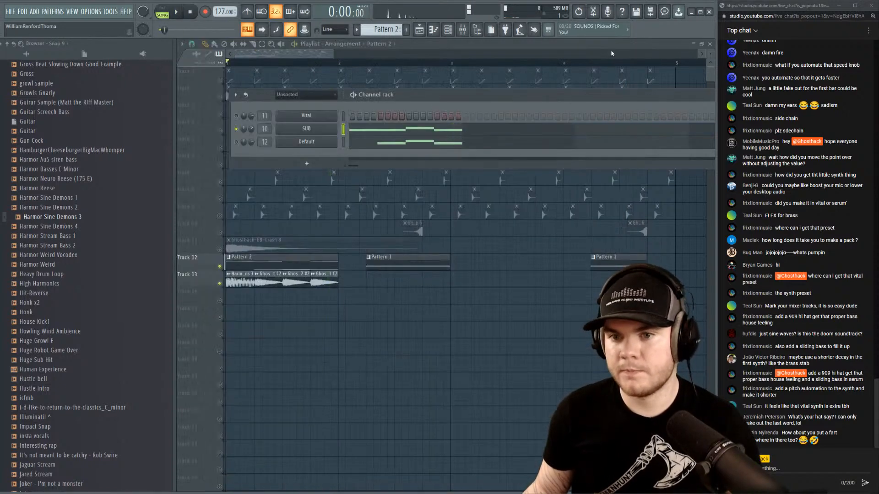
Unsolo the SUB channel so the Vital and Default channels sound again, and play the arrangement.
right_click(236, 129)
click(246, 134)
key(space)
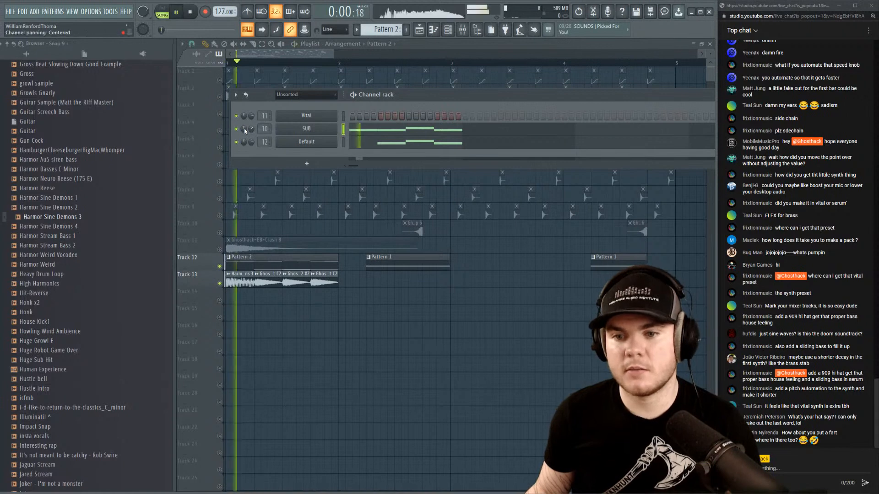
Reopen the SUB notes, transpose all of them down two octaves, and play them within the arrangement.
click(422, 132)
key(space)
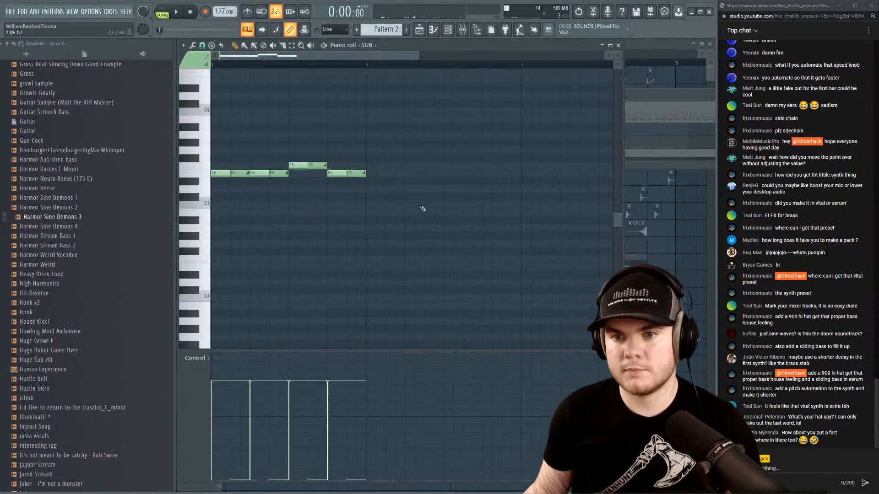
drag(422, 208, 205, 120)
key(ctrl+Down)
key(ctrl+Down)
key(space)
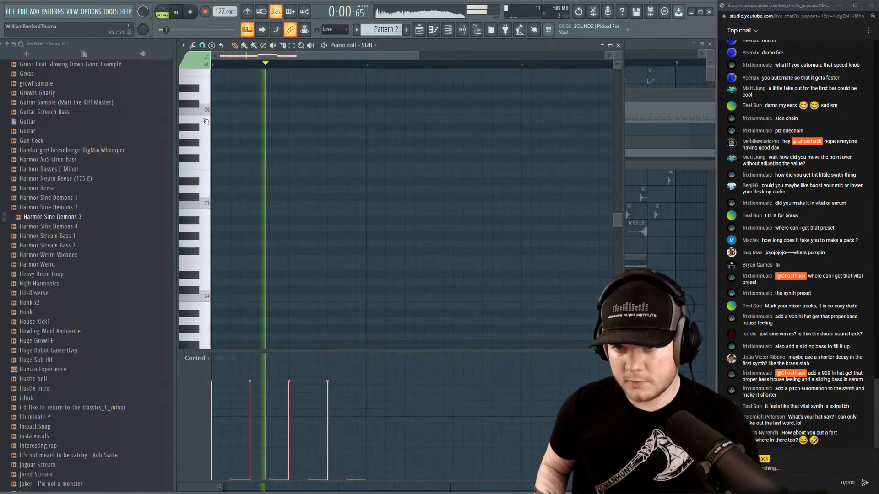
click(618, 45)
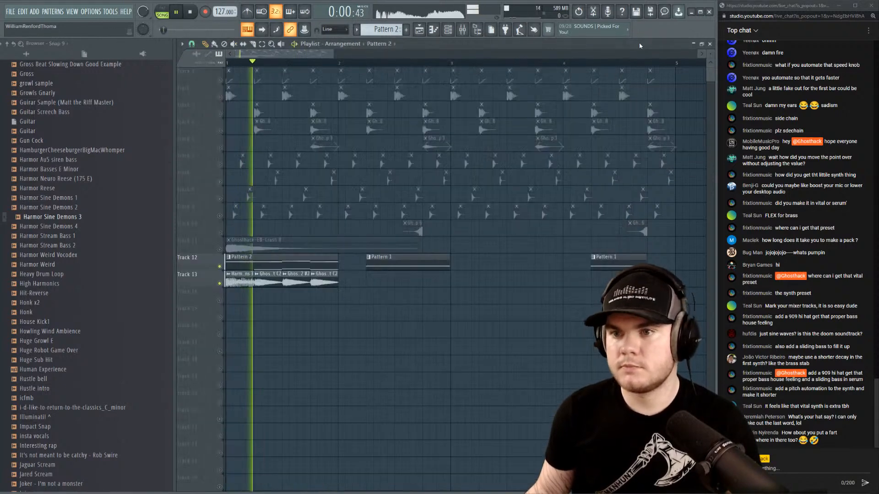
Toggle the mute of mixer insert 10 and play the opening line to check that channel's sound.
key(F9)
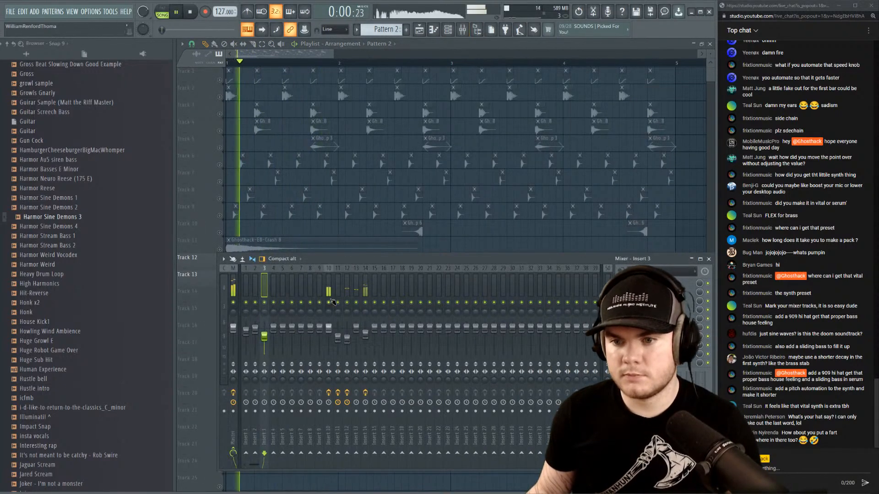
click(330, 303)
key(space)
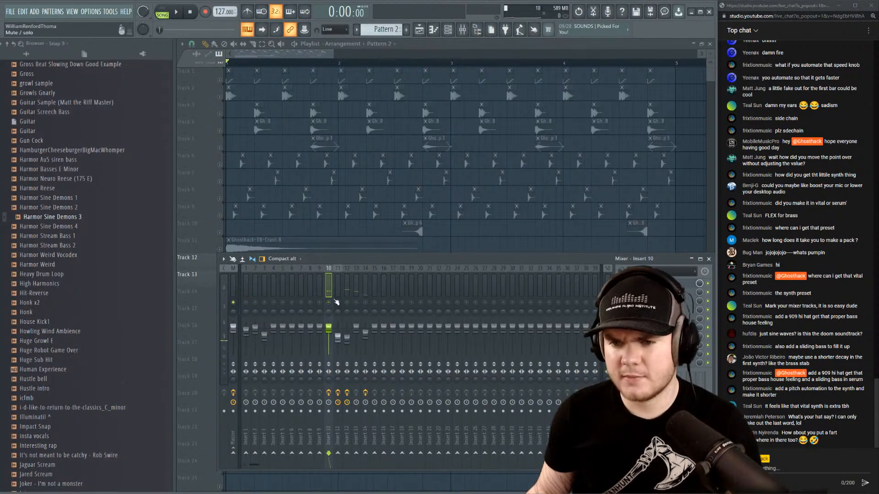
key(space)
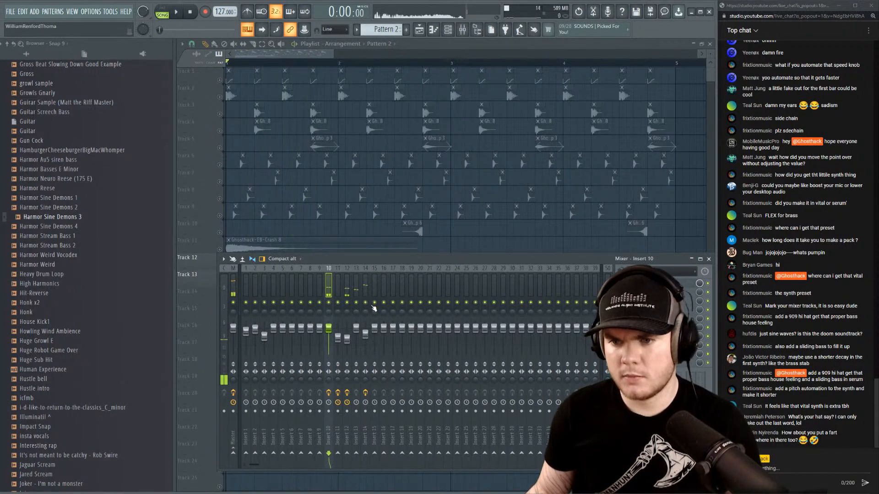
key(space)
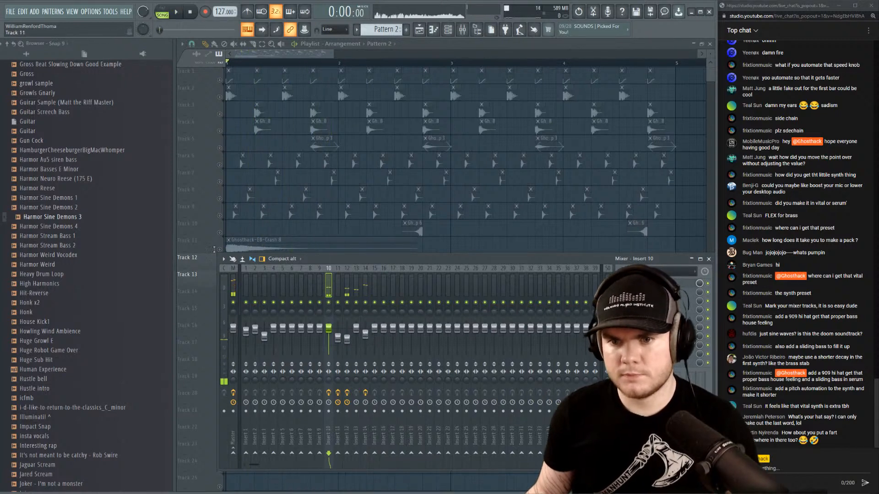
Take the solo off Track 12 so all playlist tracks sound again, and play the whole arrangement.
click(214, 249)
right_click(223, 265)
key(space)
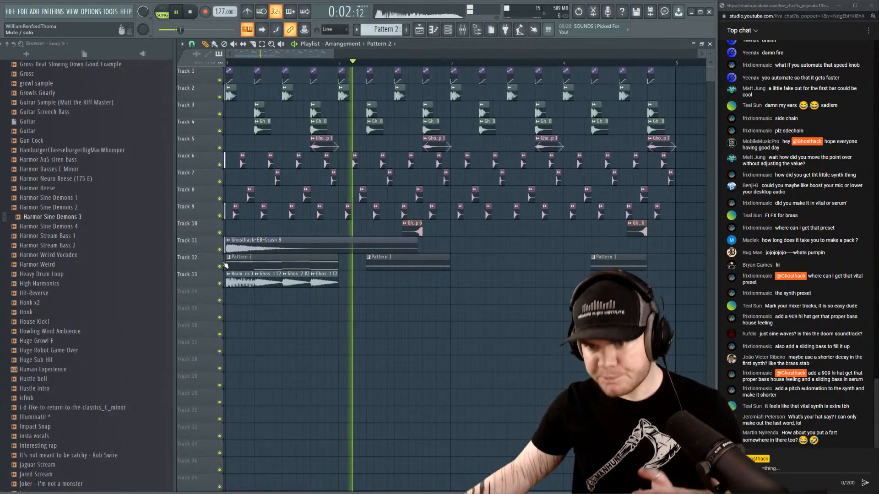
key(space)
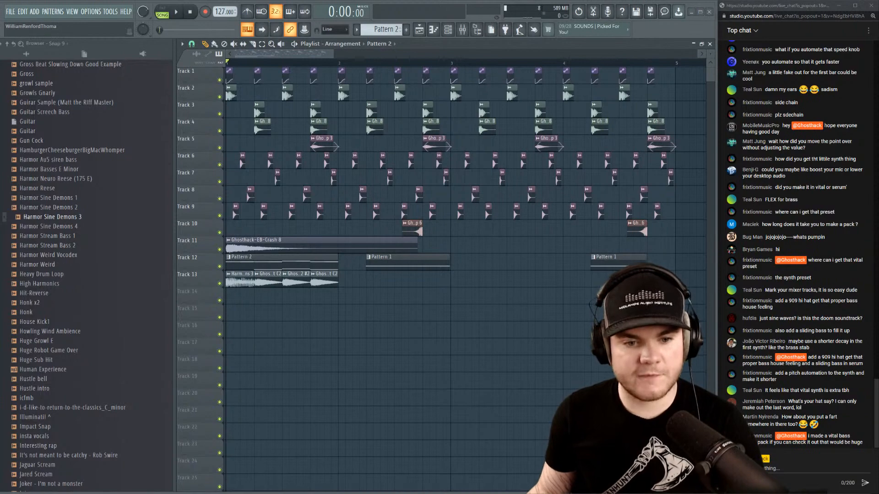
Switch to the web browser, move its window aside to fetch a meme sound sample, and minimize it.
key(alt+Tab)
drag(91, 6, 0, 30)
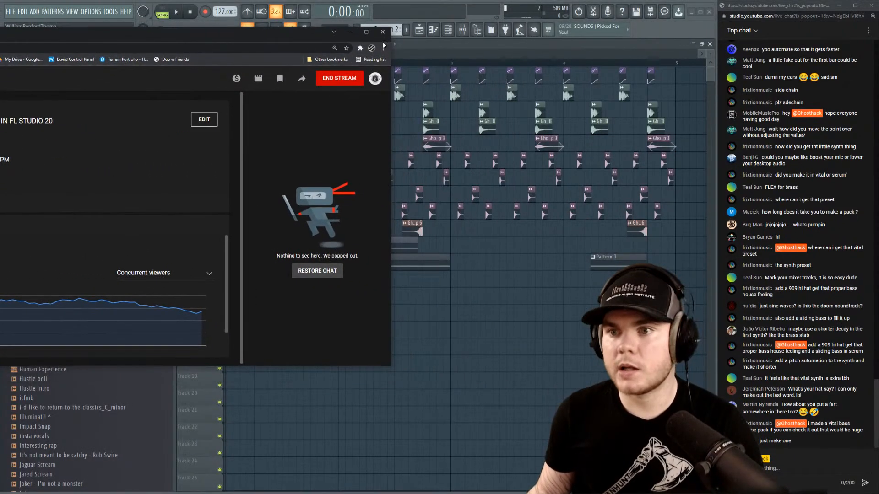
key(alt+Tab)
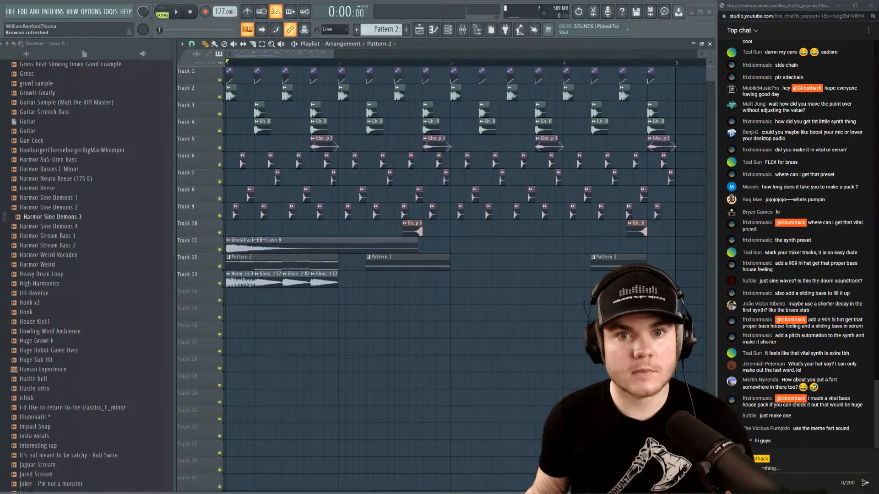
drag(0, 29, 212, 29)
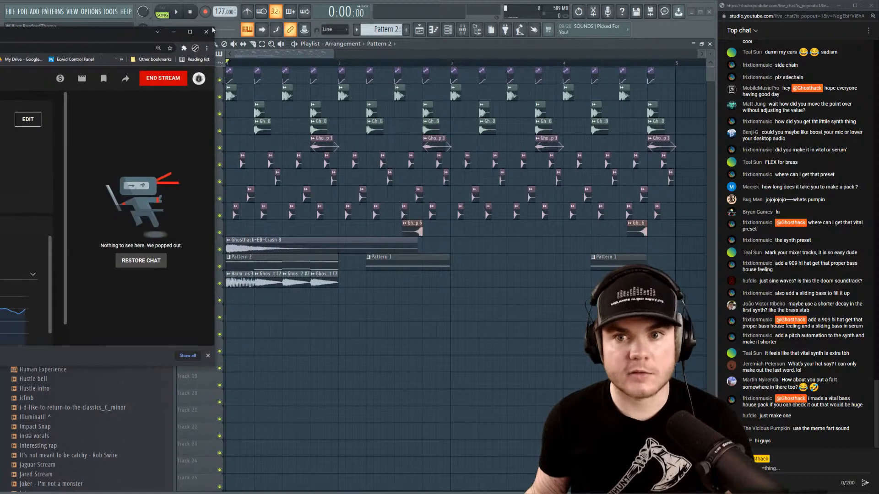
click(172, 32)
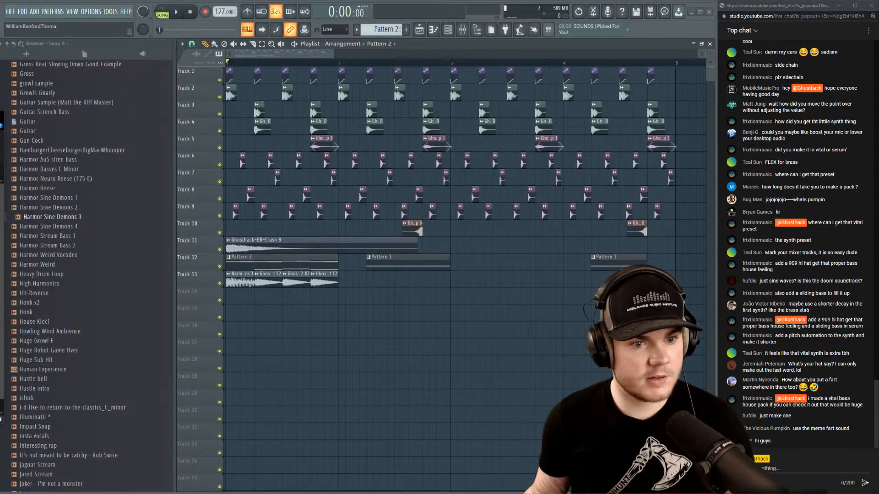
Place the vocal-fx-fart-meme-sound_107bpm_G_minor sample on Track 14 at bar 2, set playback to start there and solo the track.
drag(1, 275, 356, 286)
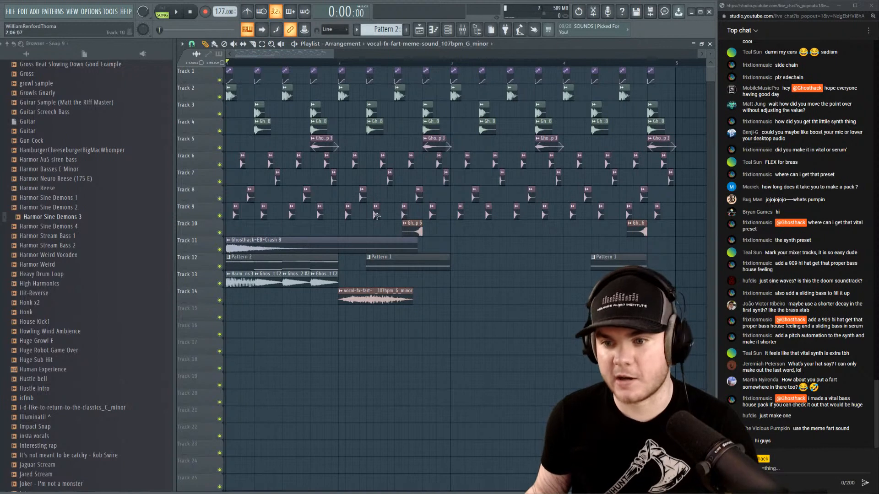
drag(345, 62, 341, 64)
scroll(352, 64, up, 3)
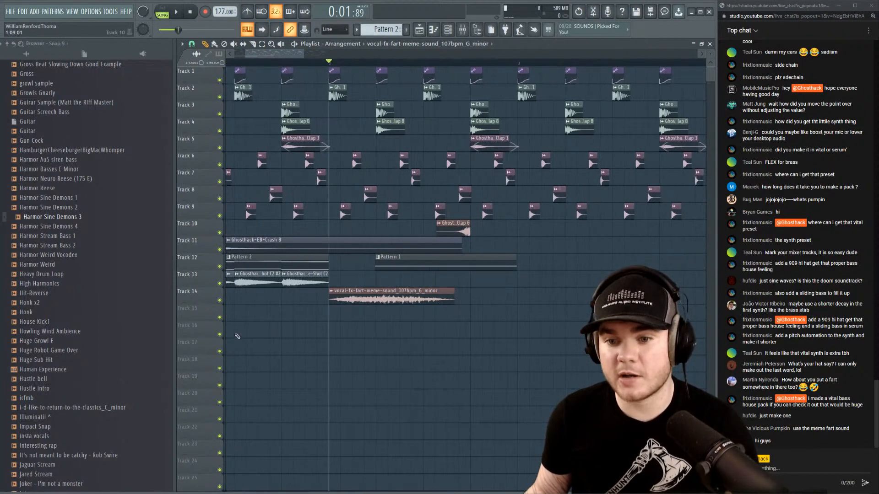
right_click(220, 301)
Open the meme sound's sample settings and route it to mixer insert 15.
double_click(354, 298)
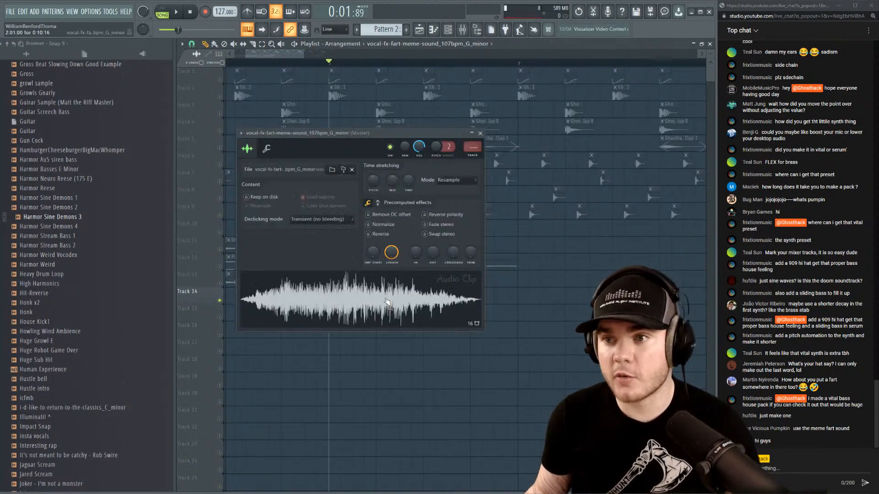
click(467, 32)
scroll(474, 148, up, 15)
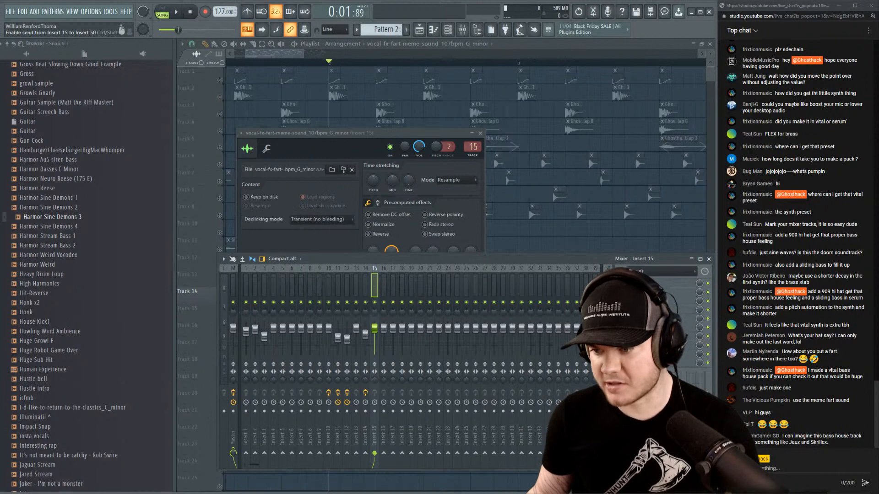
click(616, 460)
Load the Thicc Rack 1 mixer state onto insert 15 and play the meme sound through it.
right_click(373, 283)
mouse_move(392, 300)
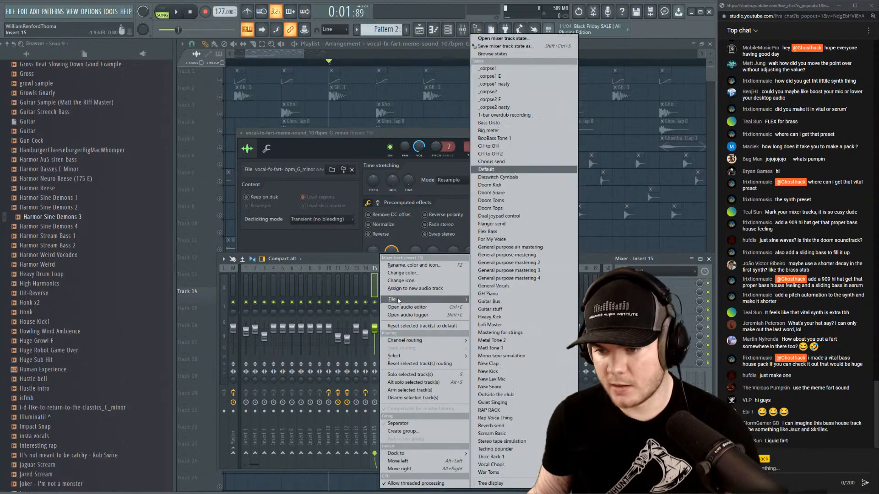
click(495, 458)
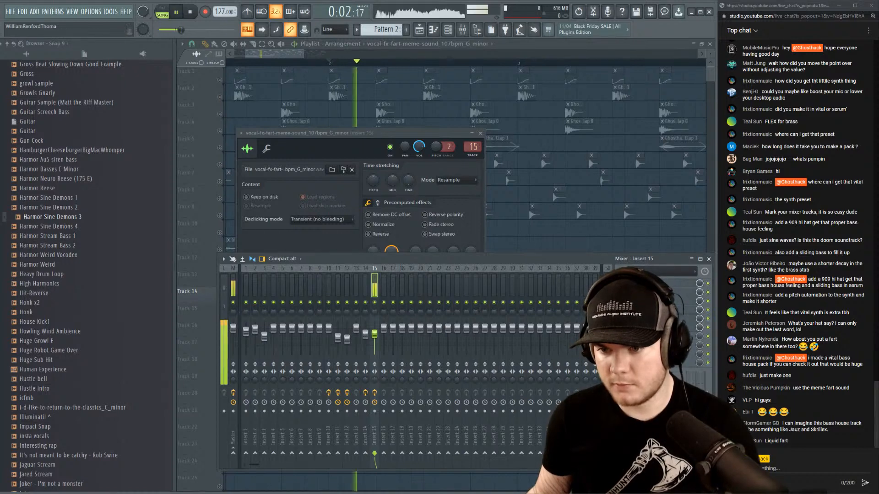
click(443, 53)
scroll(357, 67, down, 3)
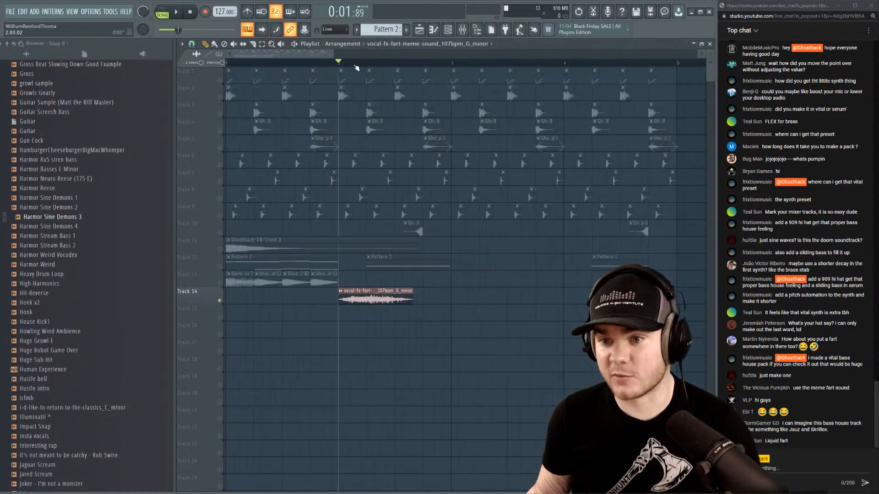
key(space)
Set the meme sound's pitch range to 7 semitones, try its pitch at -700 cents during playback, and close its settings.
double_click(390, 291)
key(space)
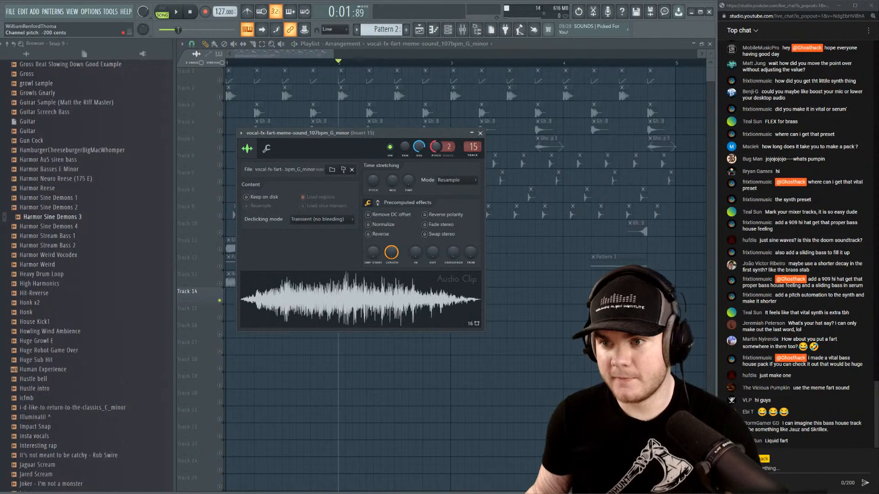
key(space)
key(space)
scroll(453, 146, up, 5)
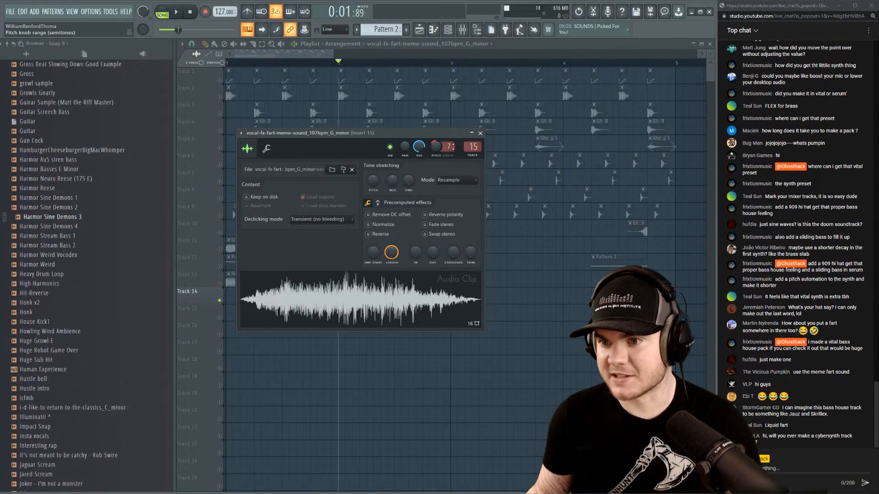
key(space)
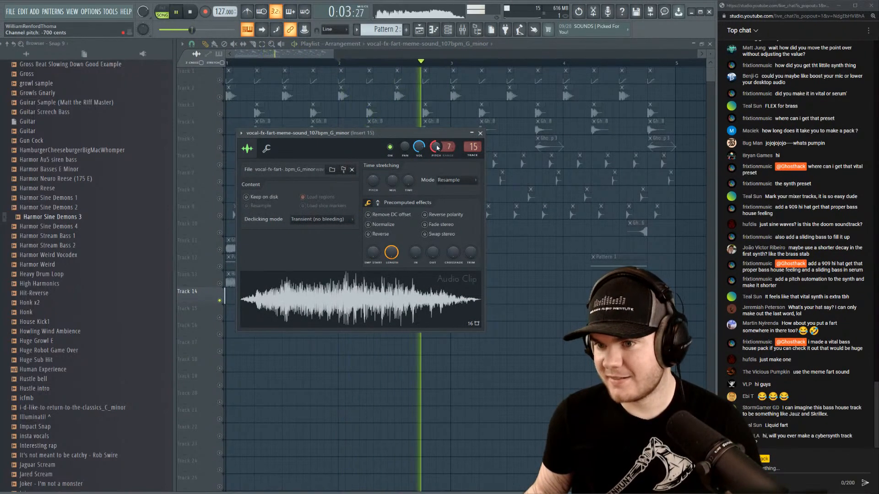
right_click(438, 148)
click(480, 133)
click(481, 133)
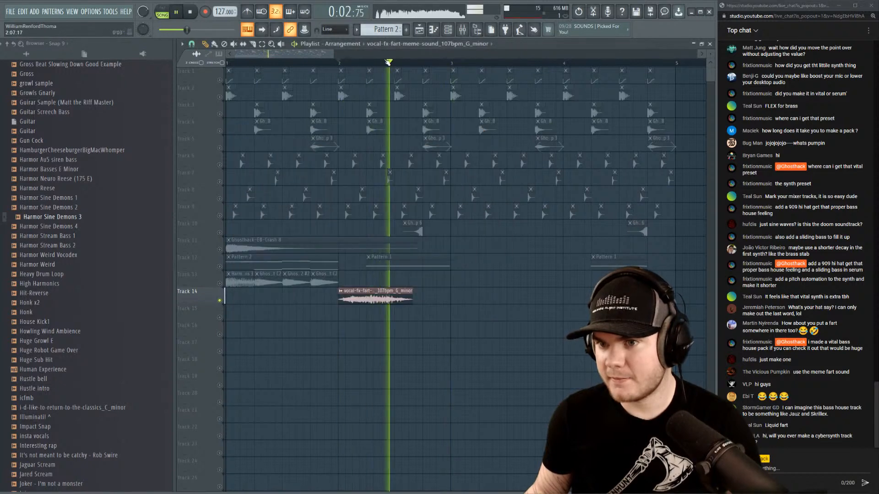
Add Disperser to effect slot 4 of insert 15 and lower its frequency to 192 Hz while the meme sound plays.
key(space)
scroll(351, 67, up, 2)
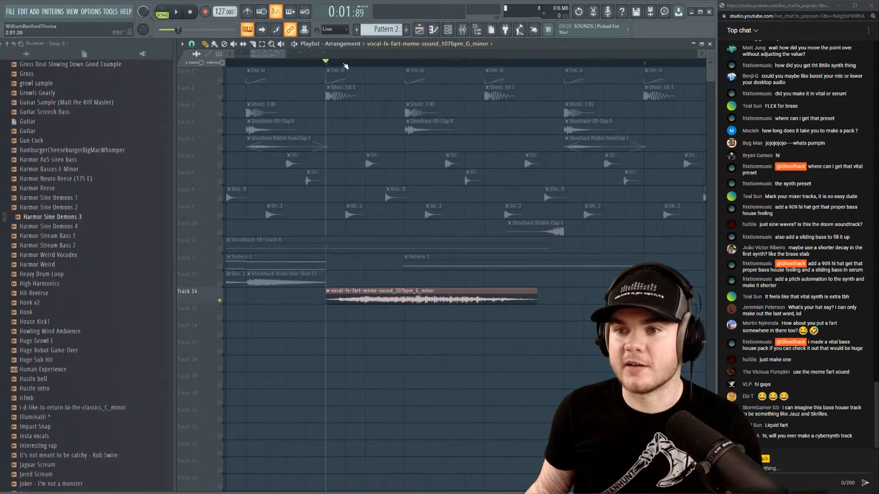
click(463, 29)
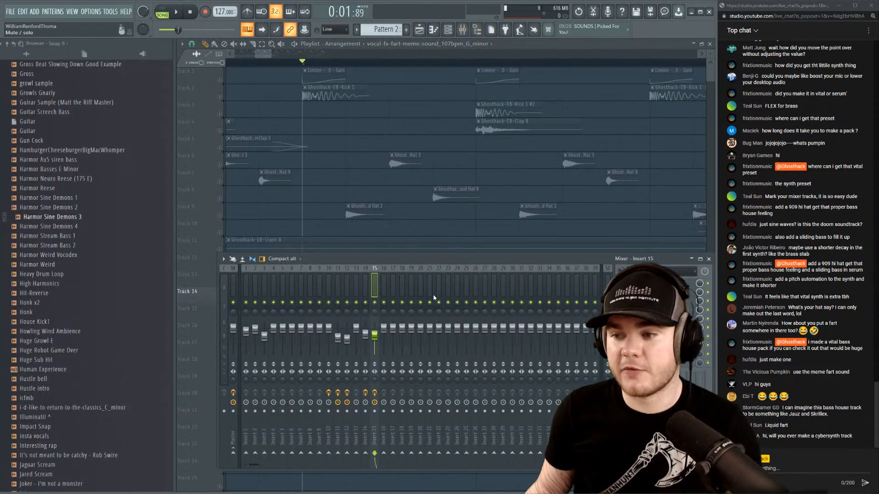
click(620, 310)
mouse_move(634, 311)
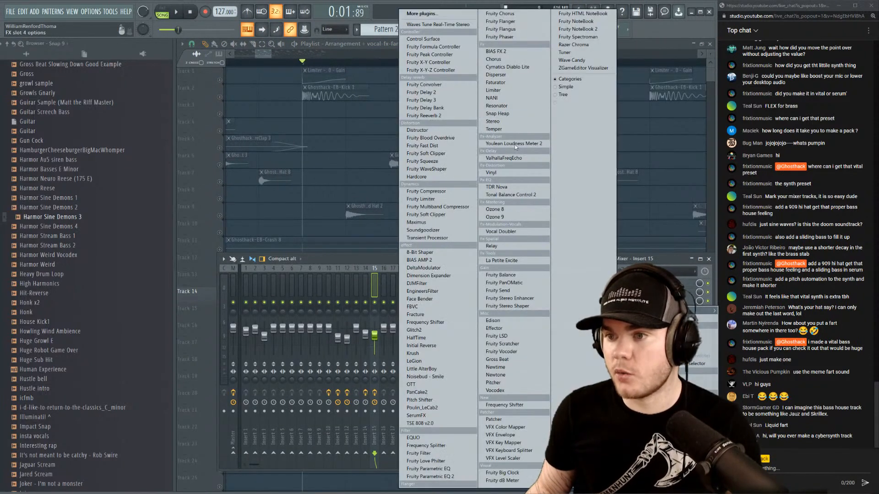
click(496, 75)
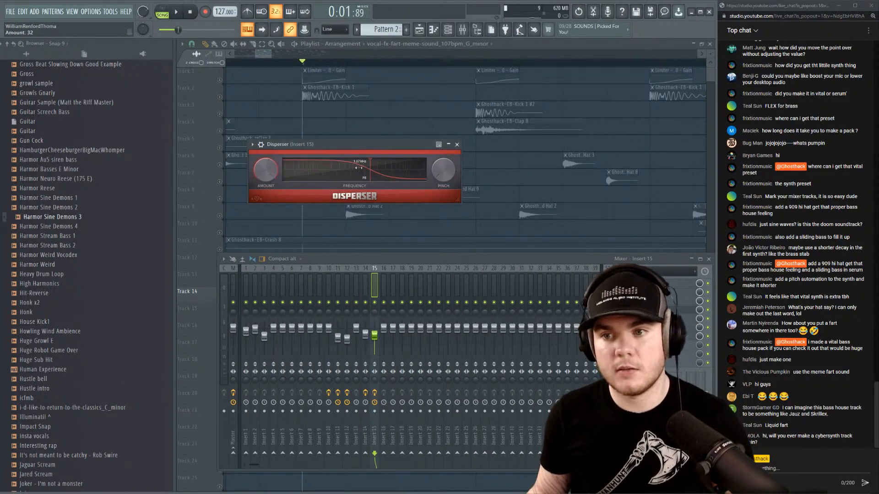
key(space)
mouse_move(354, 145)
mouse_down()
mouse_move(338, 169)
mouse_move(327, 168)
mouse_up()
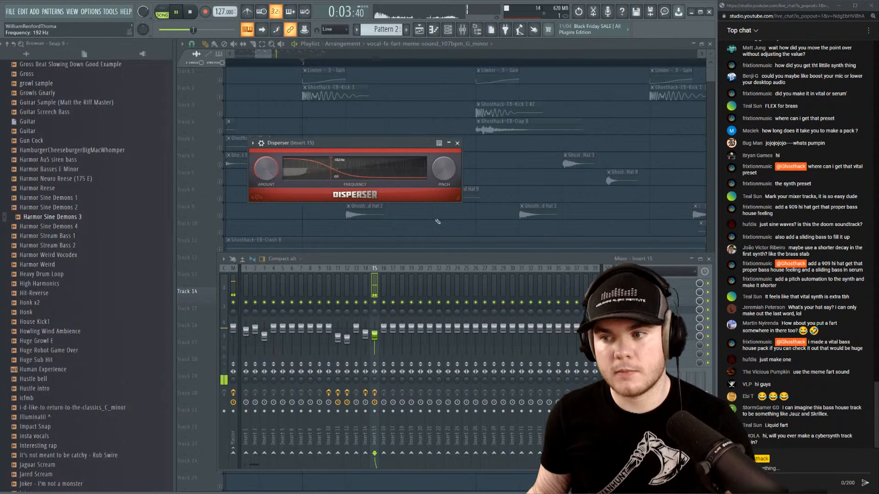
click(457, 143)
Add a second Disperser to effect slot 5 of insert 15, raise its frequency during playback, and close it.
click(621, 318)
mouse_move(631, 311)
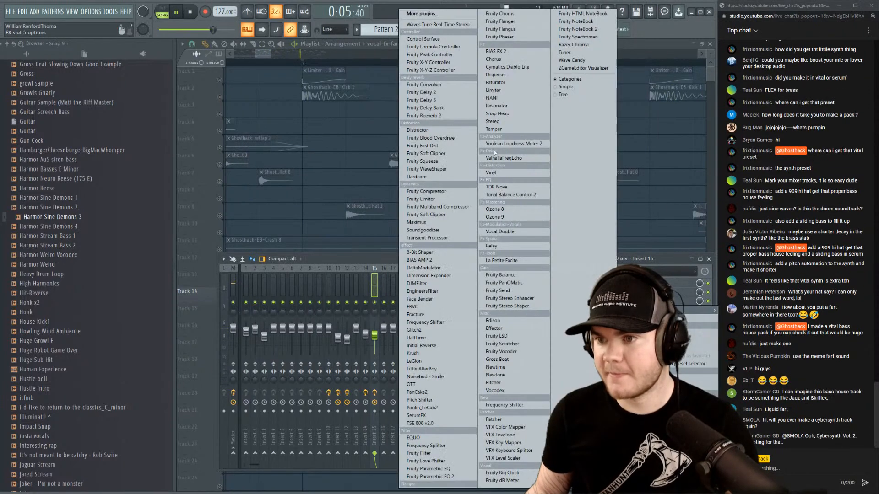
click(514, 76)
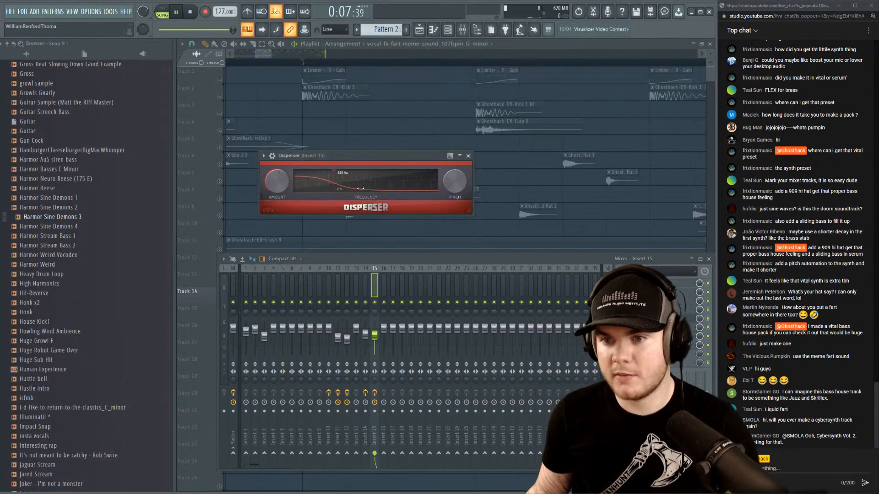
mouse_move(360, 188)
mouse_down()
mouse_move(402, 178)
mouse_move(380, 182)
mouse_up()
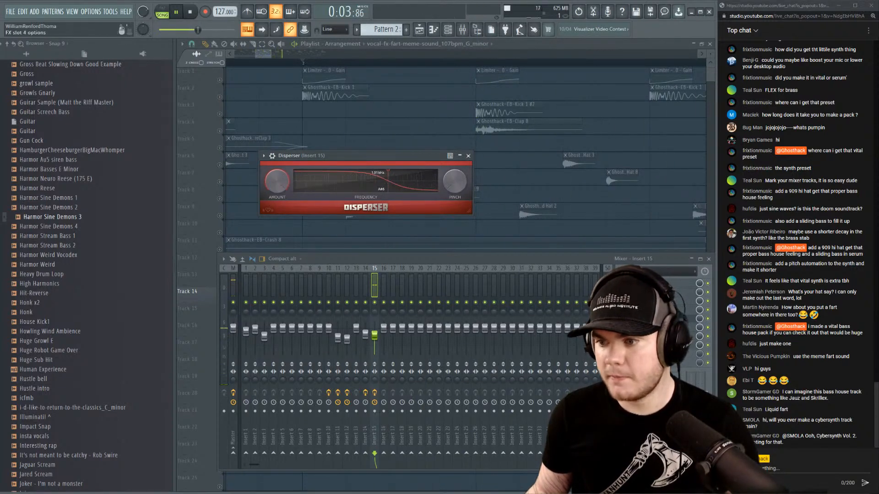
click(655, 318)
Put Fruity Chorus in effect slot 1 of insert 15 at a 33% mix level, play the meme sound, and close the mixer.
click(620, 283)
mouse_move(634, 292)
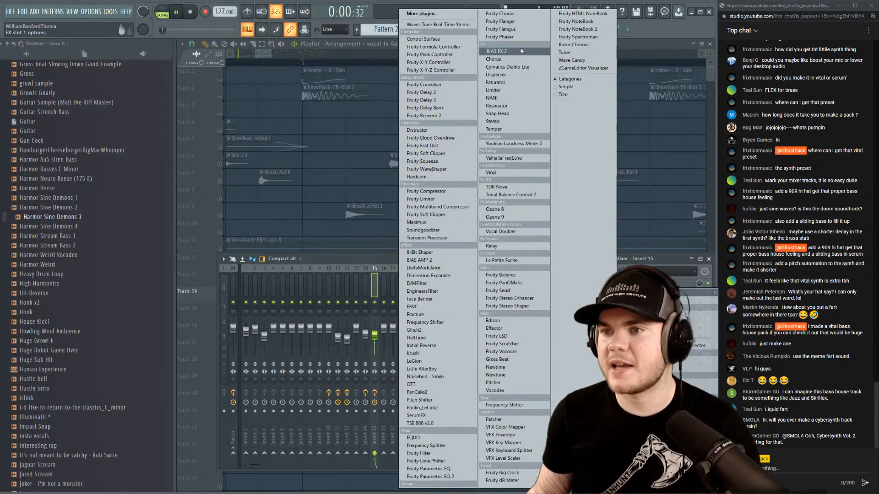
click(516, 14)
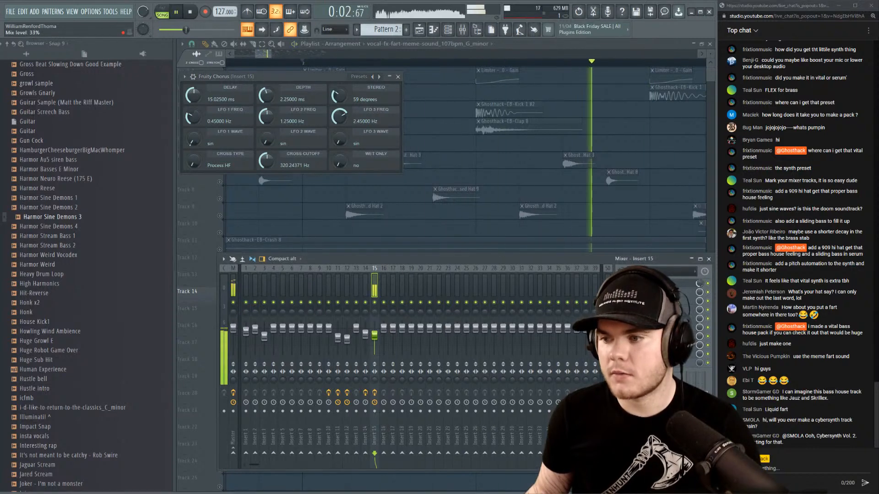
key(space)
key(space)
click(655, 283)
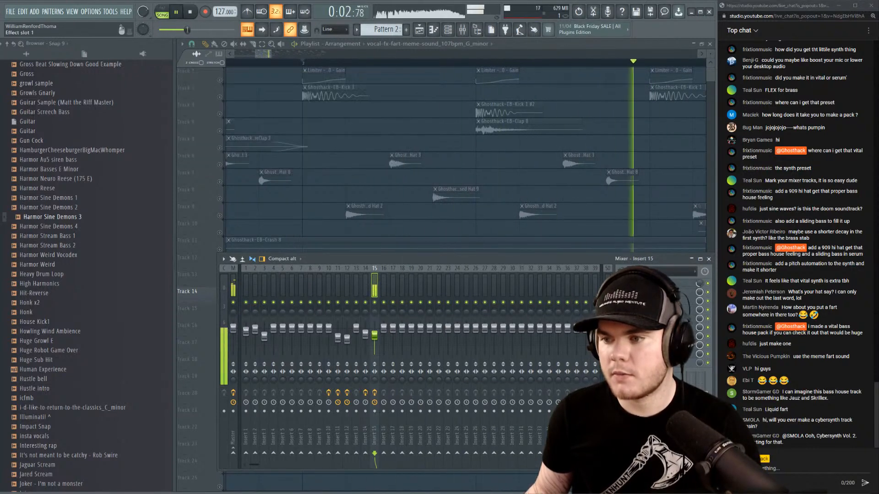
key(space)
key(F9)
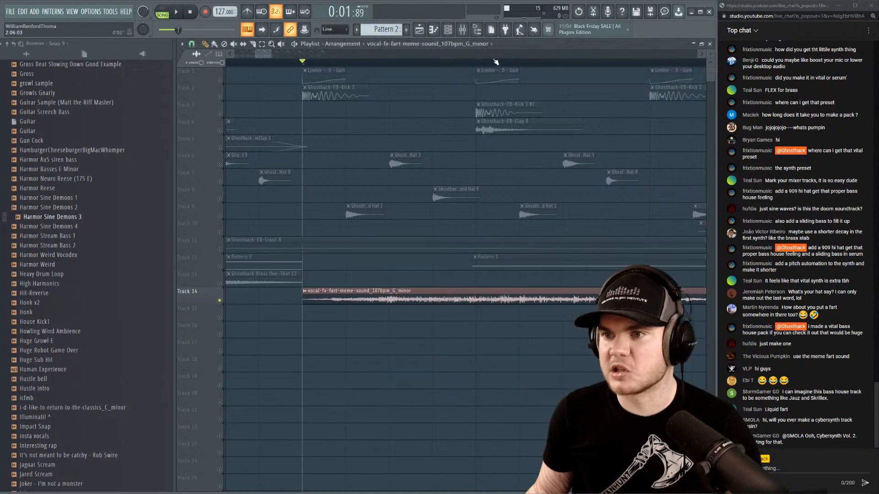
Set the time-stretching mode of the meme sound clip on Track 14 to e3 mono.
scroll(494, 63, down, 5)
drag(302, 55, 312, 55)
scroll(323, 64, up, 2)
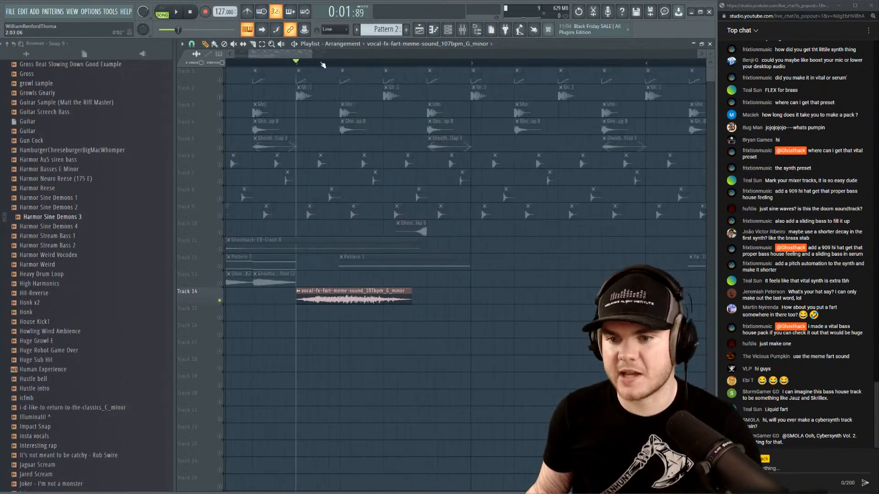
double_click(364, 298)
click(455, 182)
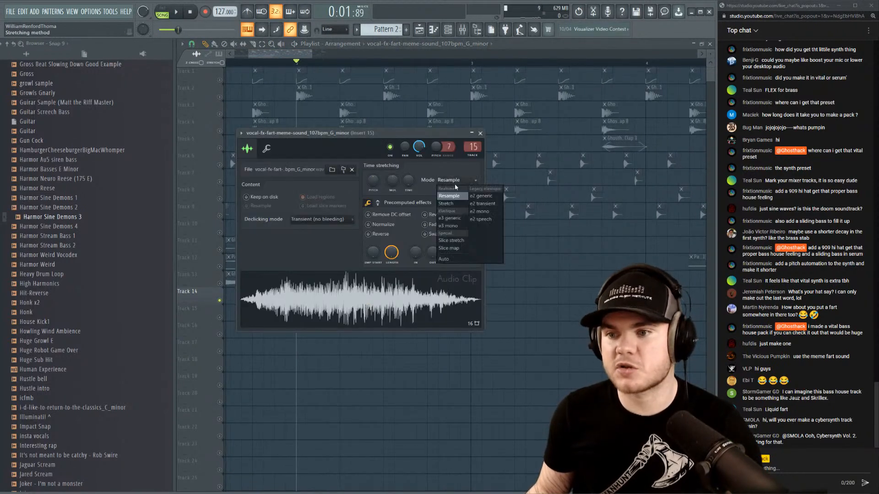
click(457, 224)
drag(400, 135, 589, 125)
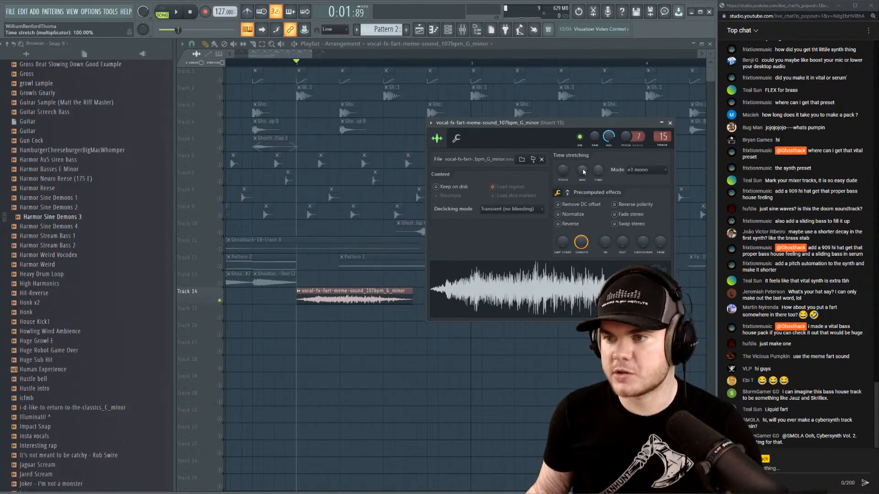
Shorten the meme sound with the time-stretch multiplier, reverse it, and close its settings.
drag(584, 172, 582, 165)
click(568, 277)
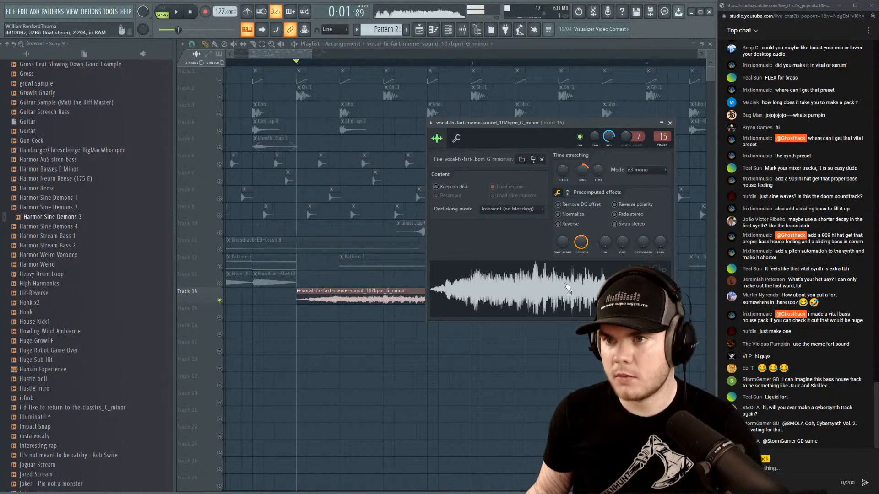
drag(581, 170, 582, 178)
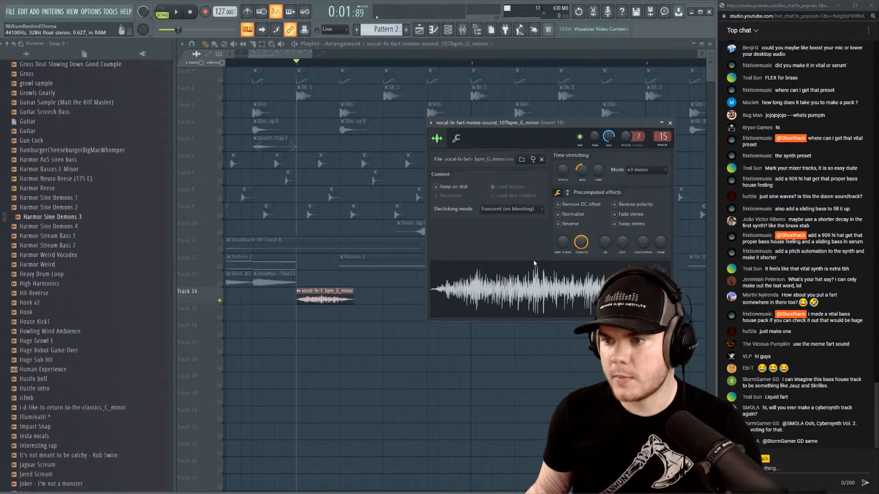
click(565, 224)
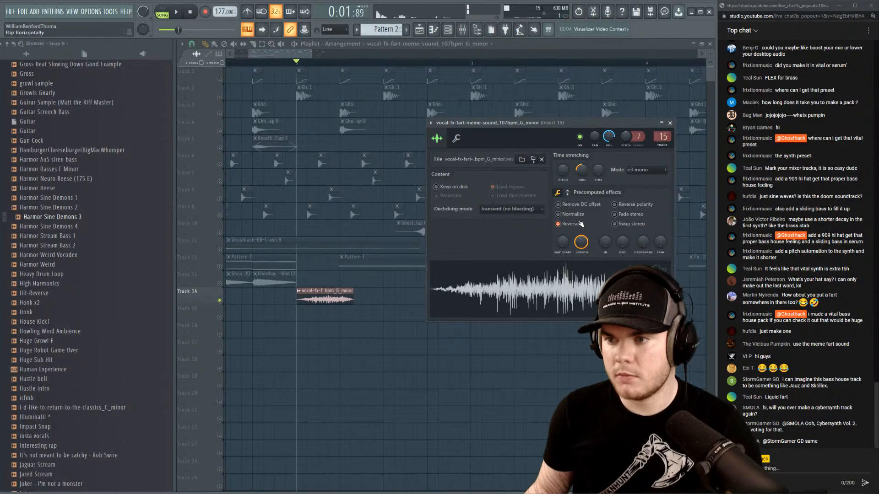
click(670, 123)
Play the soloed meme sound and shift its clip slightly earlier so it starts just before bar 2.
drag(303, 63, 349, 64)
key(space)
key(space)
scroll(361, 69, up, 4)
key(space)
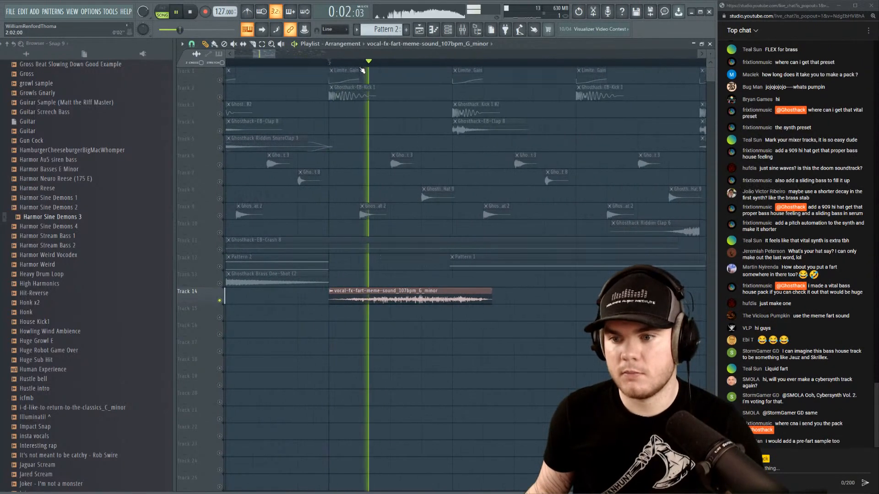
key(space)
key(space)
drag(437, 300, 427, 300)
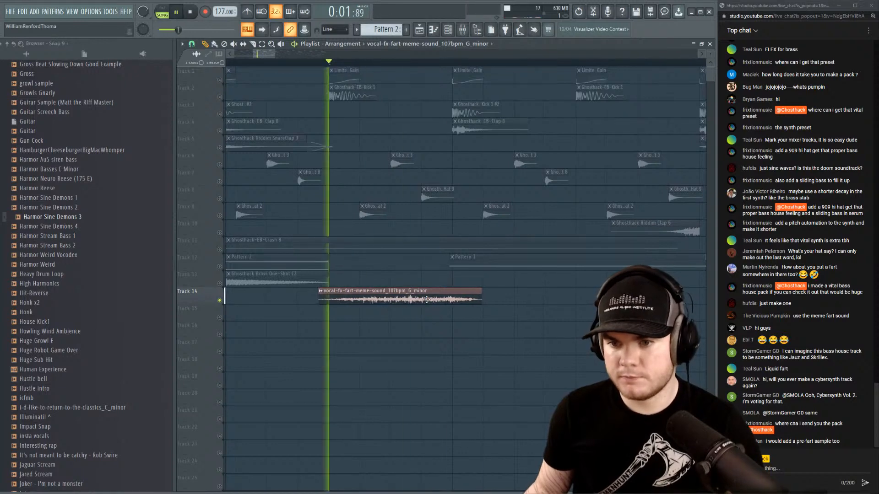
key(space)
key(space)
Unsolo Track 14 and play the full arrangement around the meme sound at bar 2.
right_click(220, 301)
key(space)
key(space)
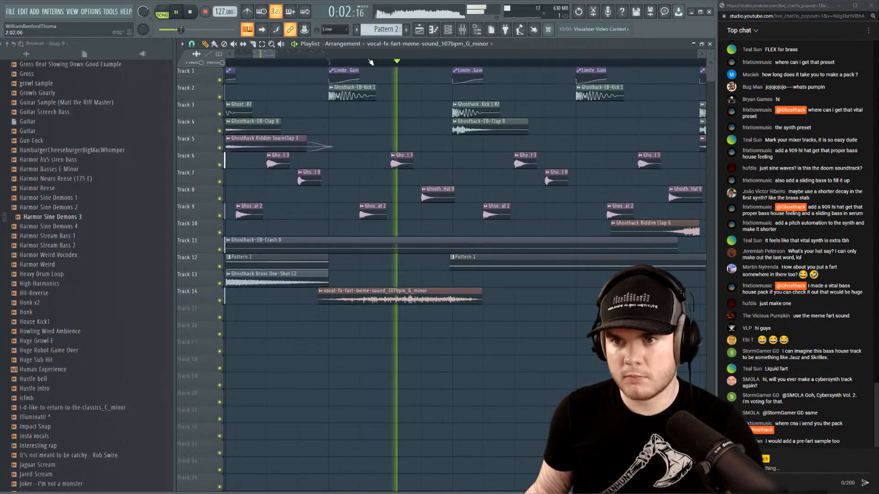
scroll(330, 68, down, 3)
scroll(329, 68, down, 4)
key(space)
key(space)
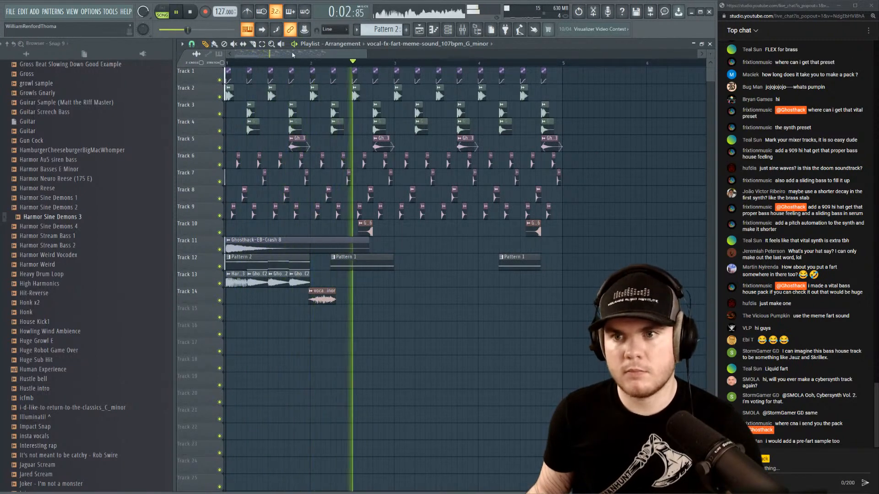
key(space)
click(307, 62)
scroll(310, 64, up, 4)
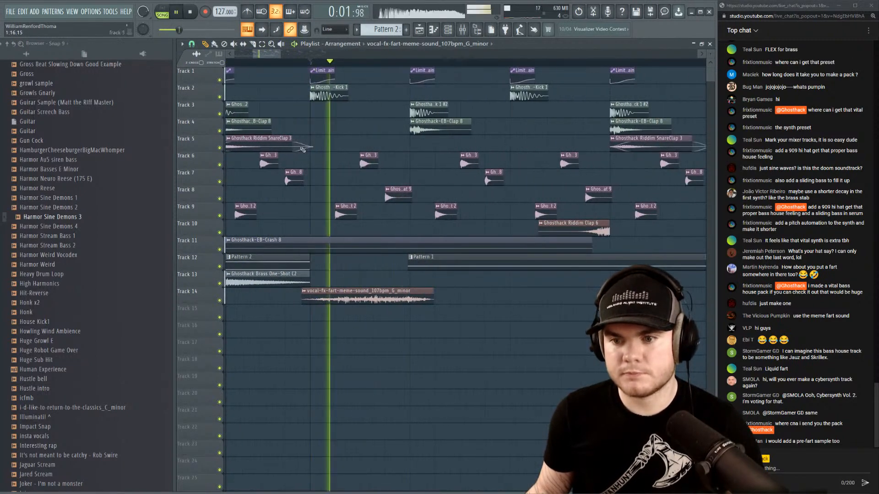
Solo Track 14 and adjust the Fruity Chorus in effect slot 1 of insert 15 during playback.
right_click(221, 301)
key(F9)
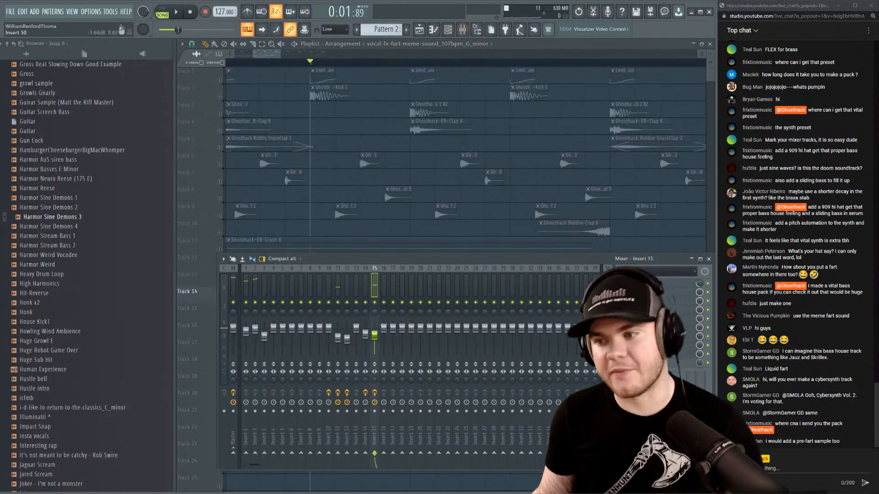
key(space)
click(654, 284)
drag(211, 159, 234, 160)
key(space)
key(Escape)
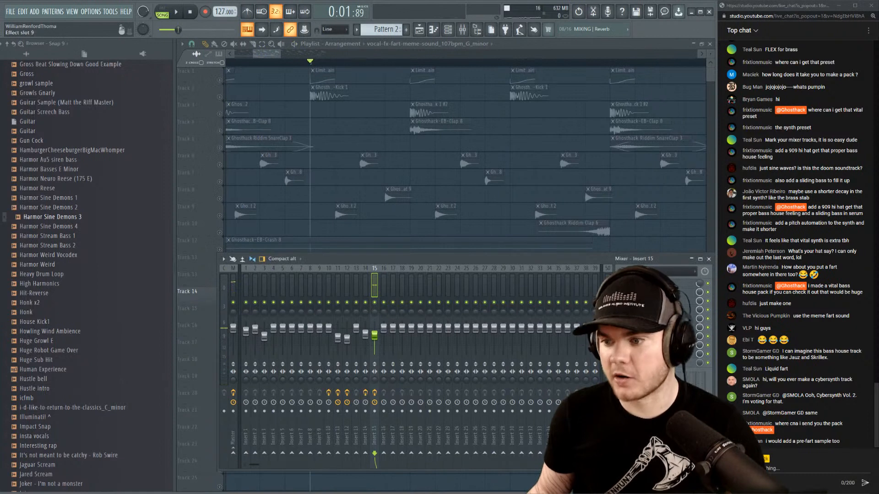
click(621, 336)
mouse_move(638, 311)
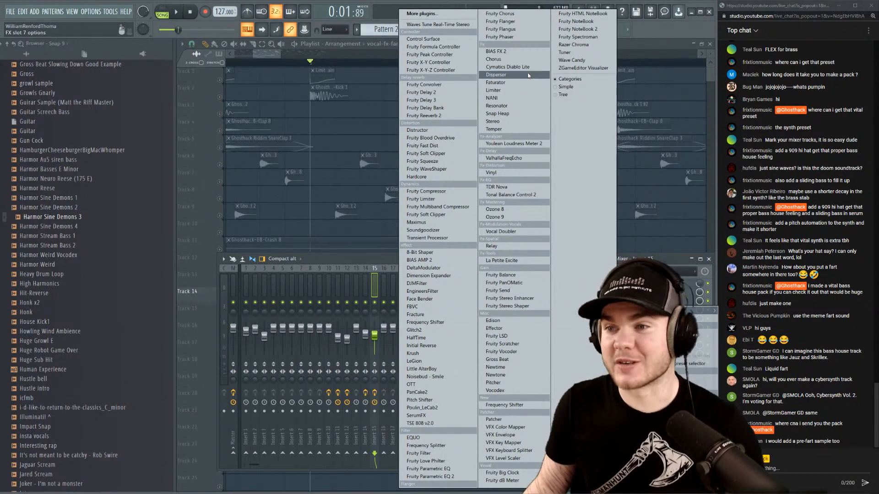
click(364, 263)
Play the soloed meme sound through the effects on insert 15.
key(space)
key(space)
key(space)
key(space)
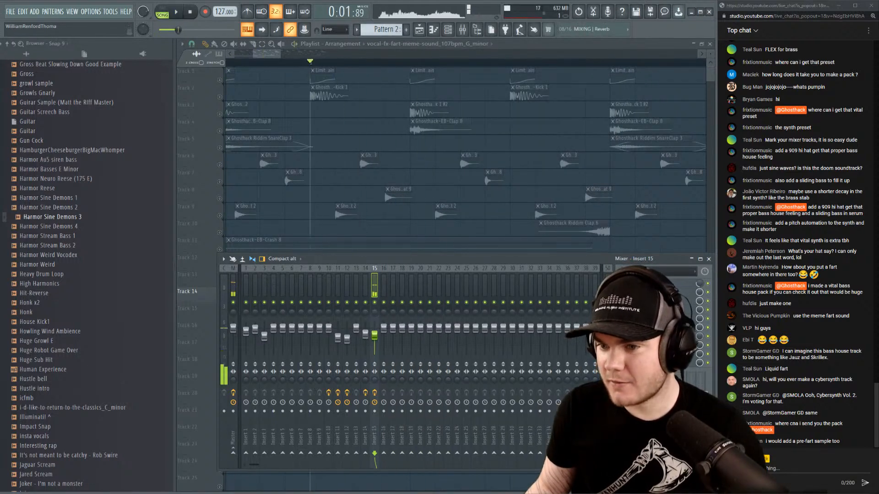
Add another Disperser to effect slot 7 of insert 15, play the meme sound, and raise the plugin's pinch.
click(620, 337)
mouse_move(637, 311)
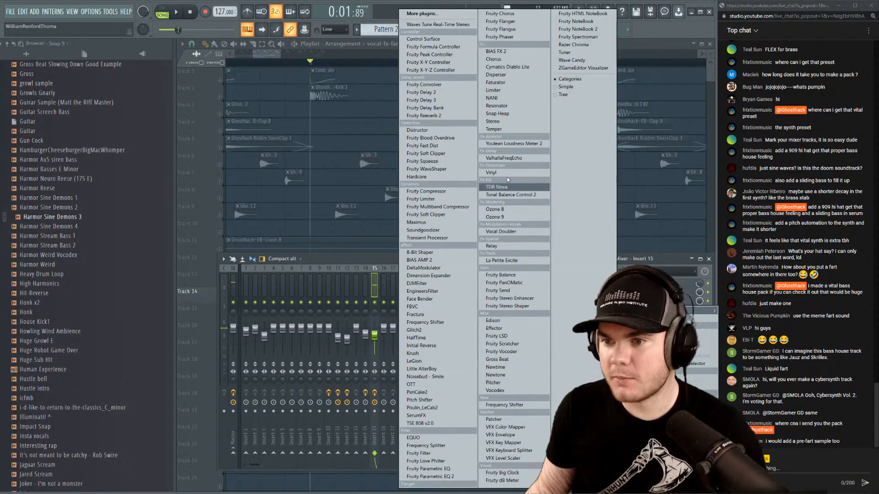
click(509, 75)
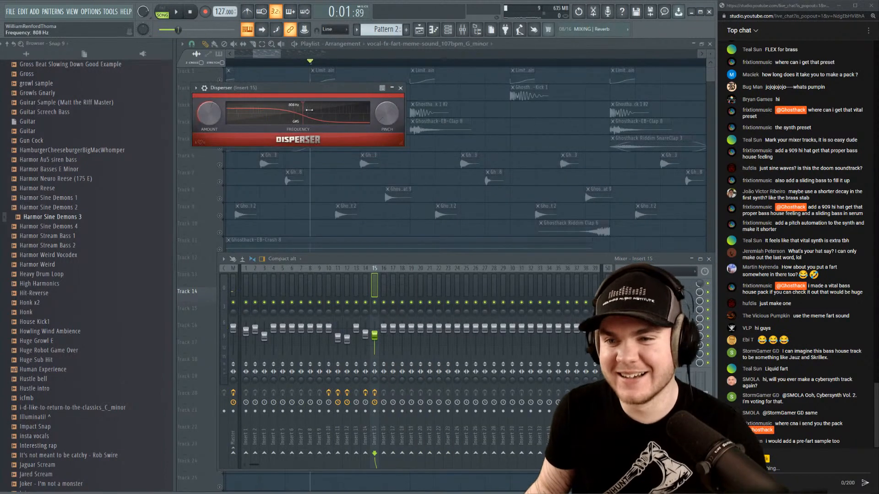
key(space)
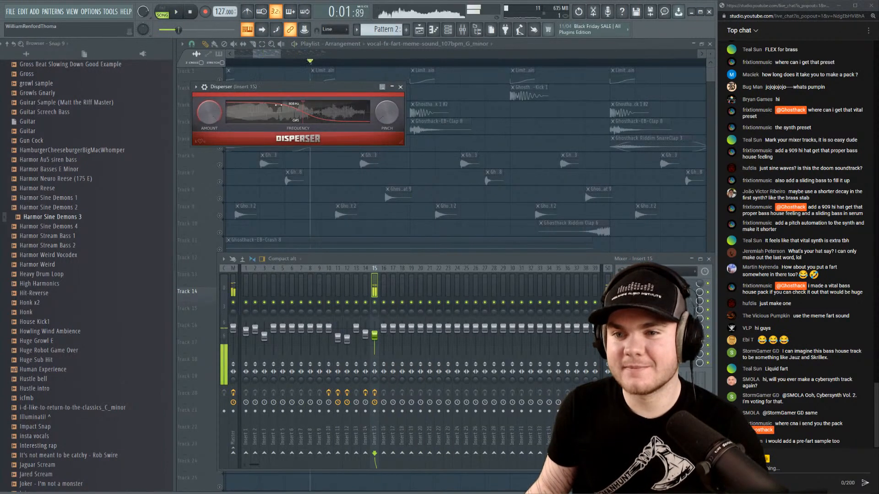
key(space)
drag(385, 103, 384, 55)
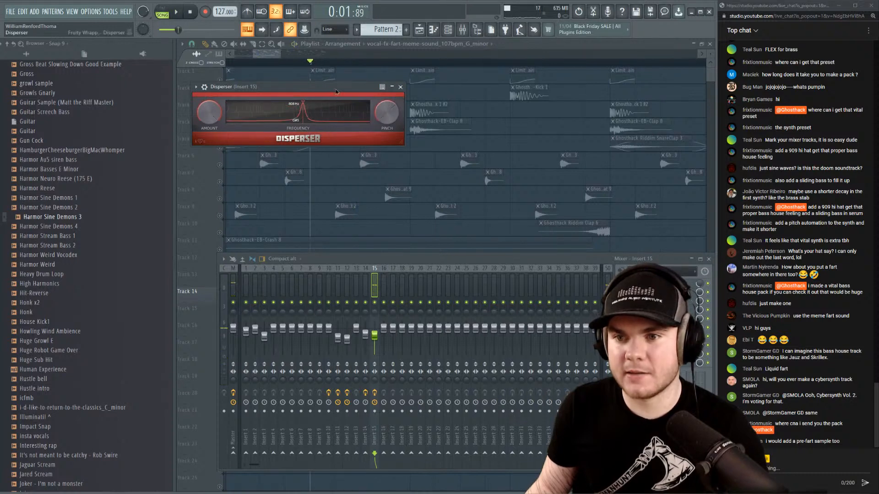
Raise the Disperser frequency on Insert 15 to about 1.9 kHz, auditioning the fart sample repeatedly, and close the plugin.
key(space)
drag(306, 102, 327, 103)
key(space)
key(space)
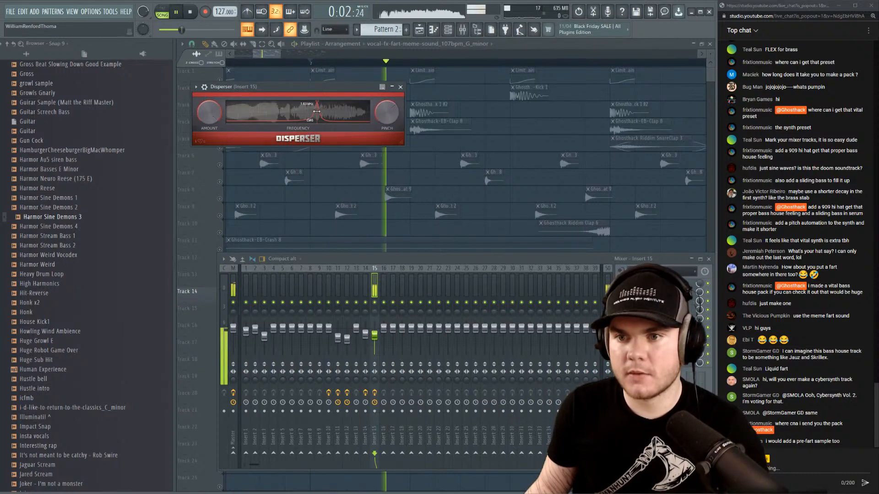
key(space)
key(space)
key(space)
drag(327, 111, 317, 85)
key(space)
key(space)
key(space)
key(space)
key(space)
key(space)
key(space)
key(space)
key(space)
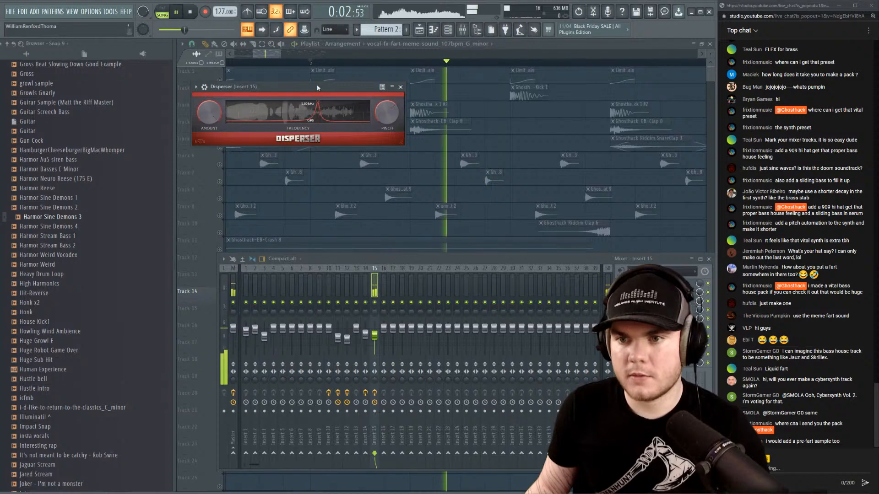
key(space)
key(space)
key(space)
key(Escape)
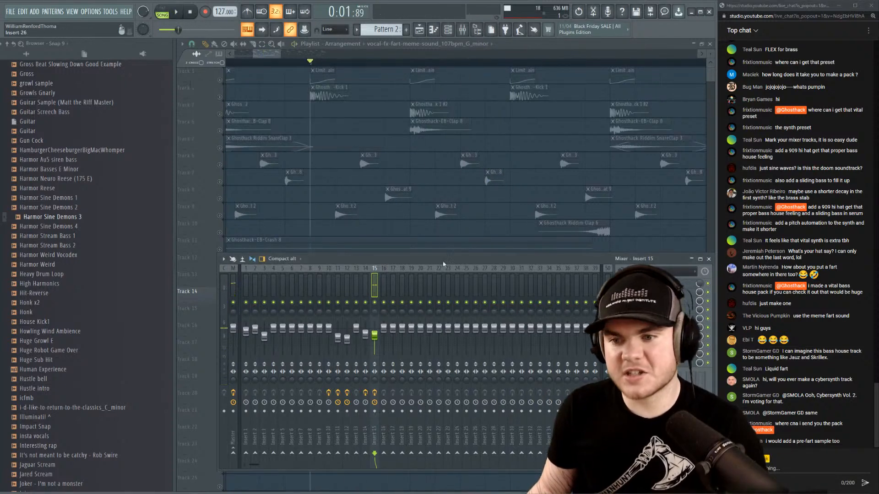
Reopen Disperser on Insert 15, set its pinch to 2.44, audition the sample and close the plugin.
click(655, 337)
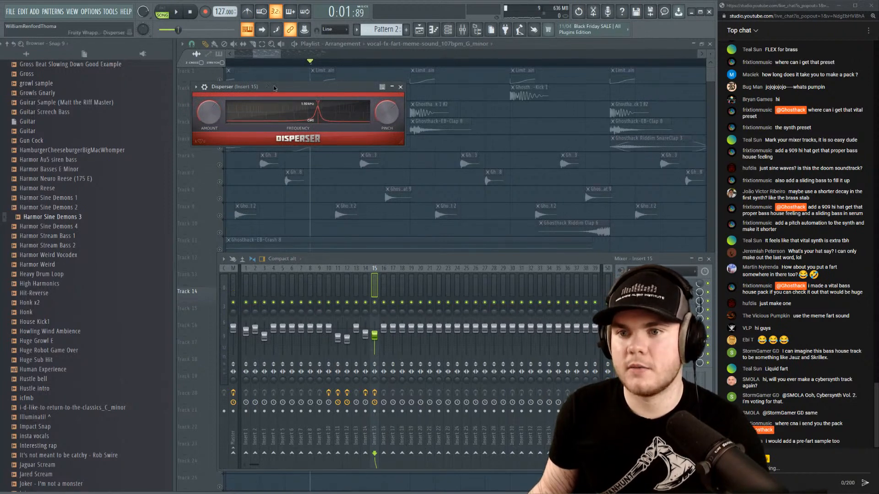
key(space)
drag(387, 112, 387, 140)
key(space)
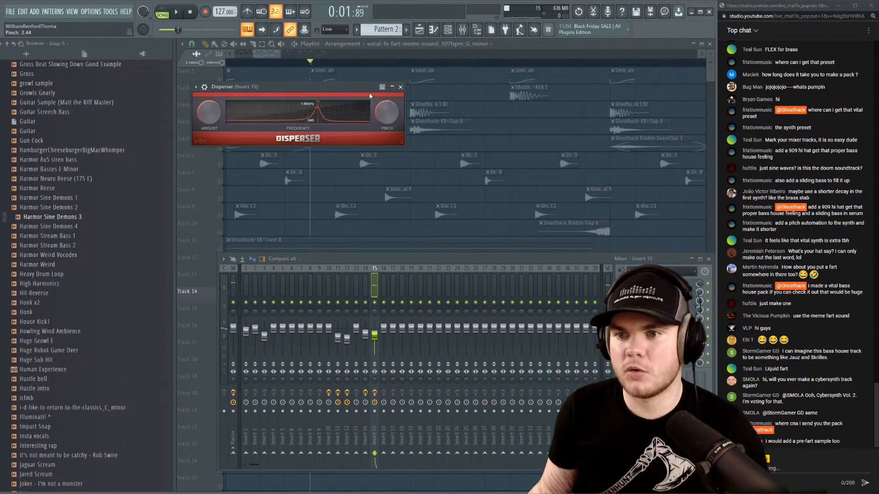
key(space)
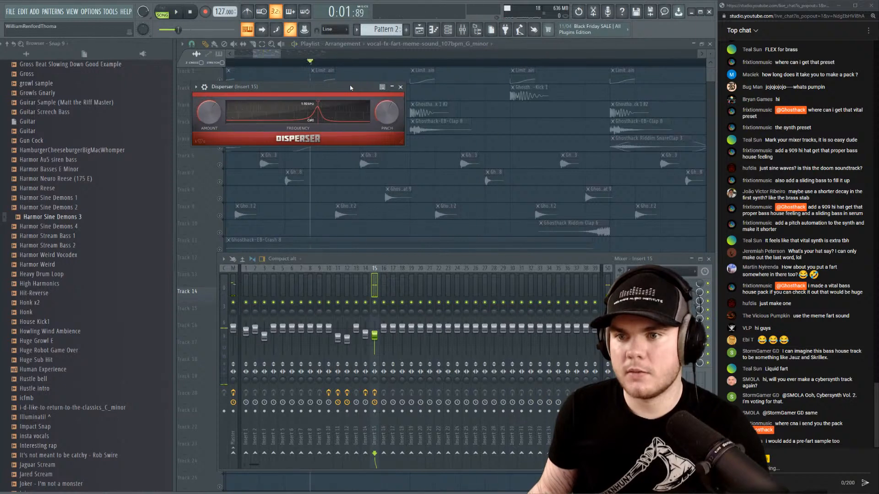
key(space)
click(655, 336)
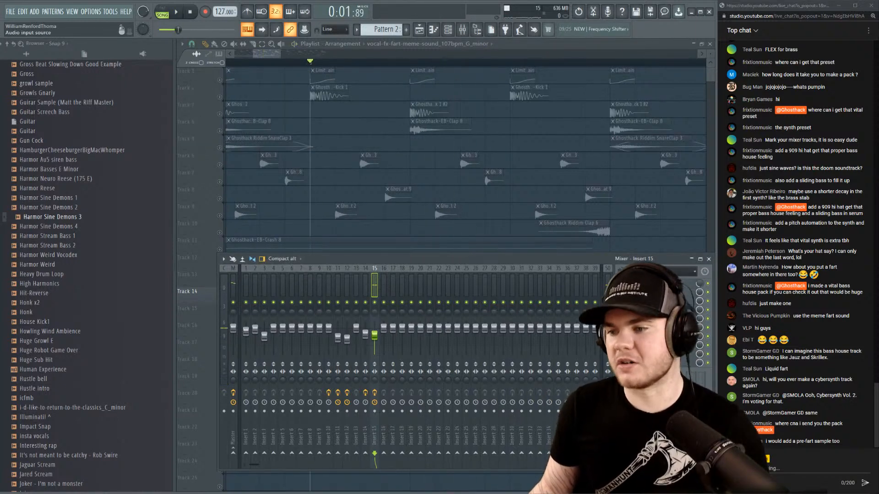
Audition the fart sample while comparing the effect slots and their mix levels on Insert 15.
click(655, 301)
click(655, 301)
key(space)
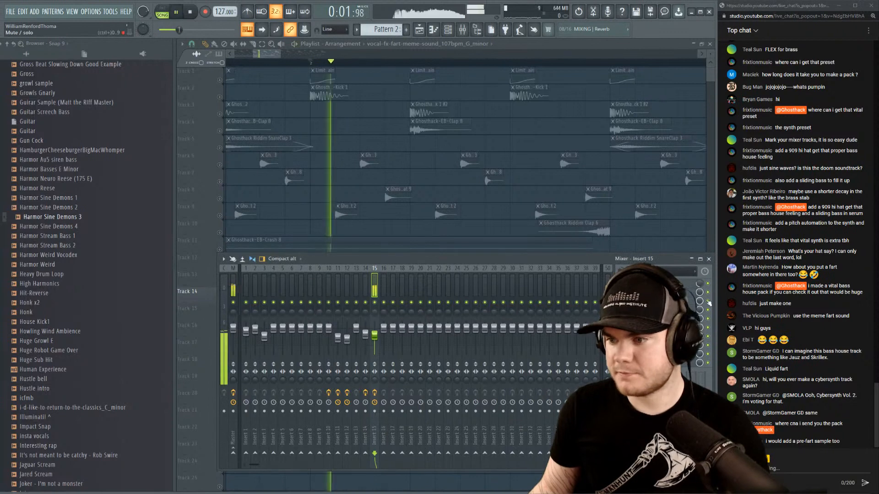
key(space)
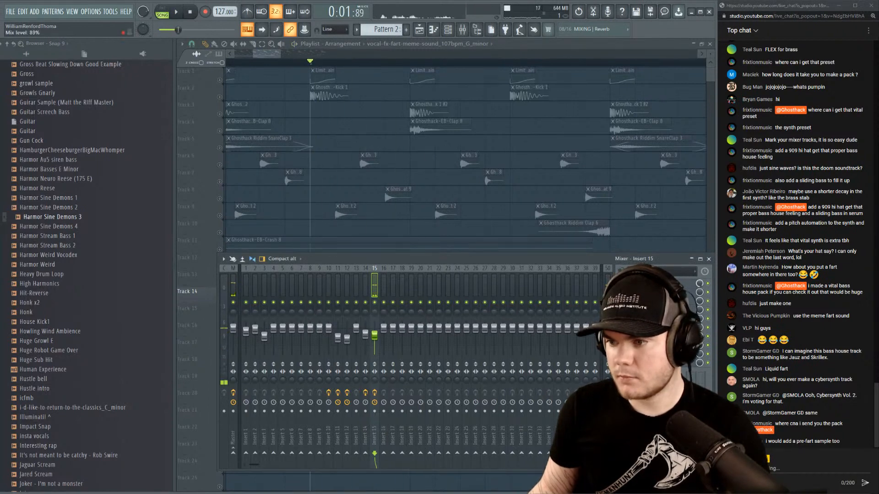
key(space)
key(space)
key(space)
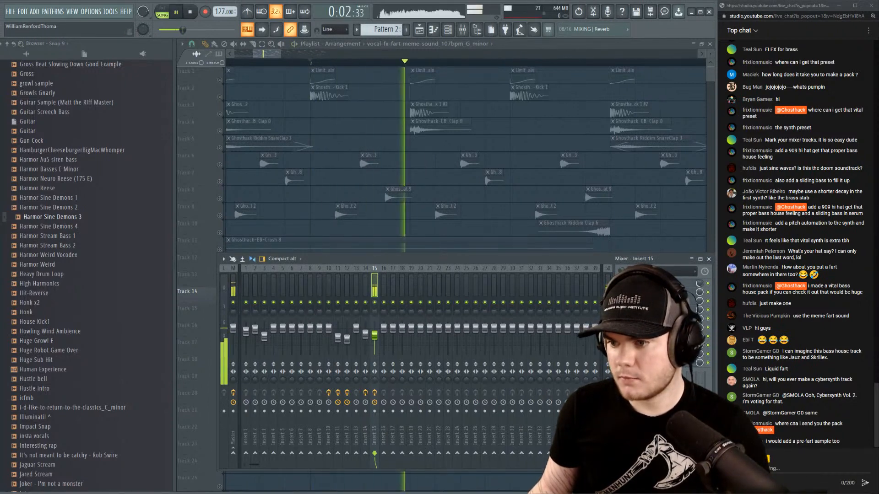
key(space)
key(space)
key(space)
key(space)
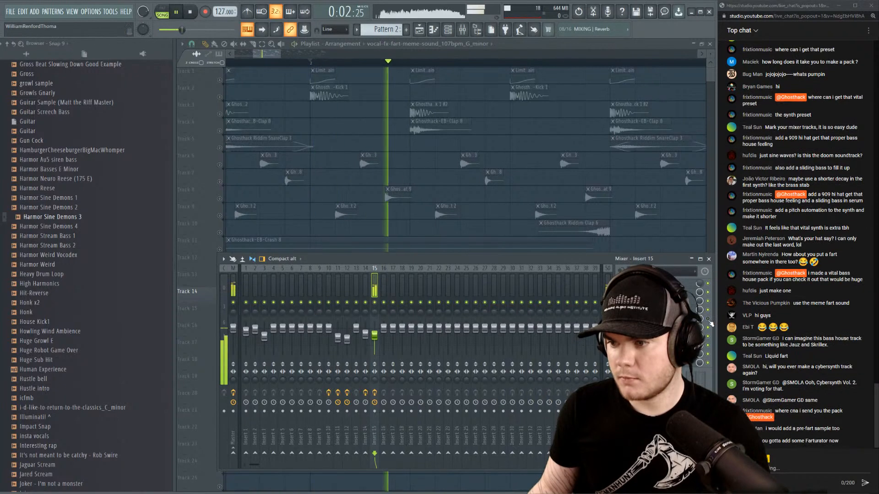
Audition the sample once more and delete the selected effect plugin from Insert 15's chain.
key(space)
key(space)
key(space)
key(Delete)
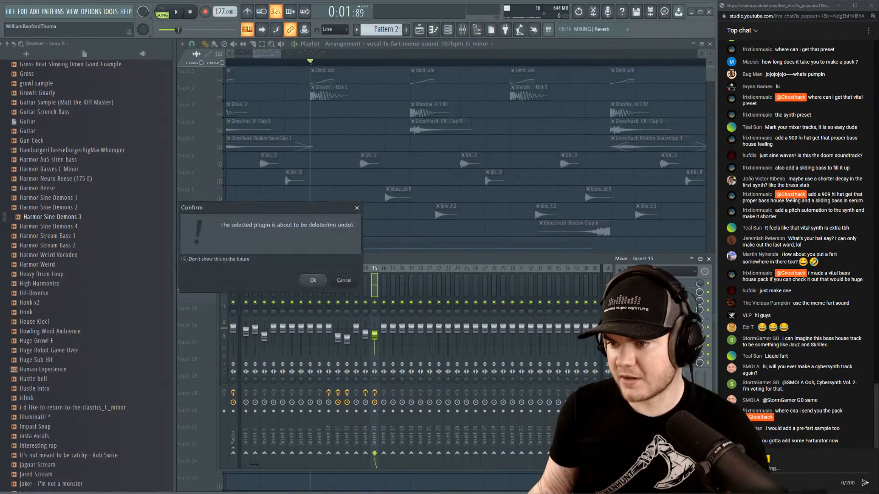
click(314, 280)
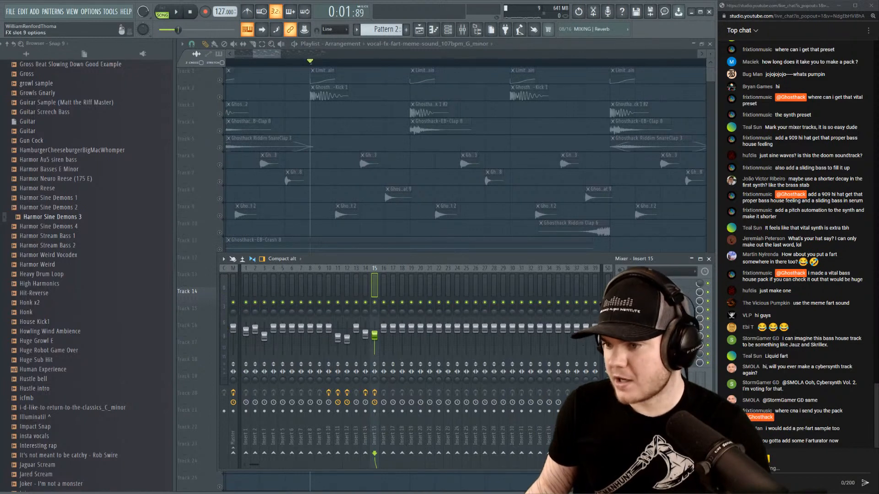
Load the Faturator plugin into effect slot 10 of Insert 15 and audition it.
click(621, 363)
click(508, 83)
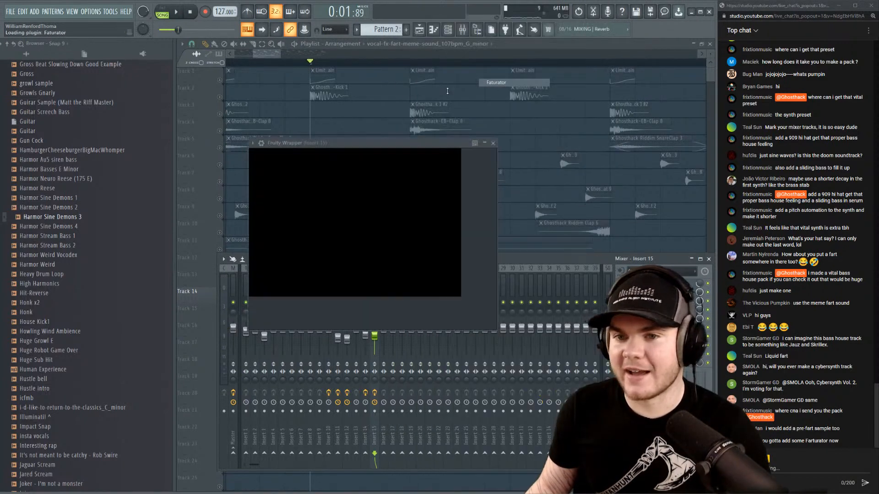
key(space)
key(space)
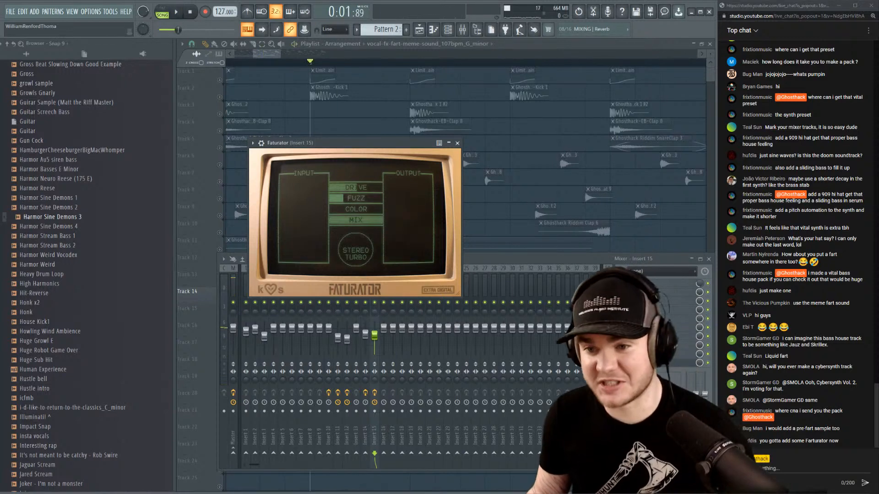
drag(356, 146, 356, 143)
Set Faturator's drive to 0% and adjust its fuzz while auditioning the sample.
key(space)
drag(339, 185, 372, 191)
key(space)
key(space)
key(space)
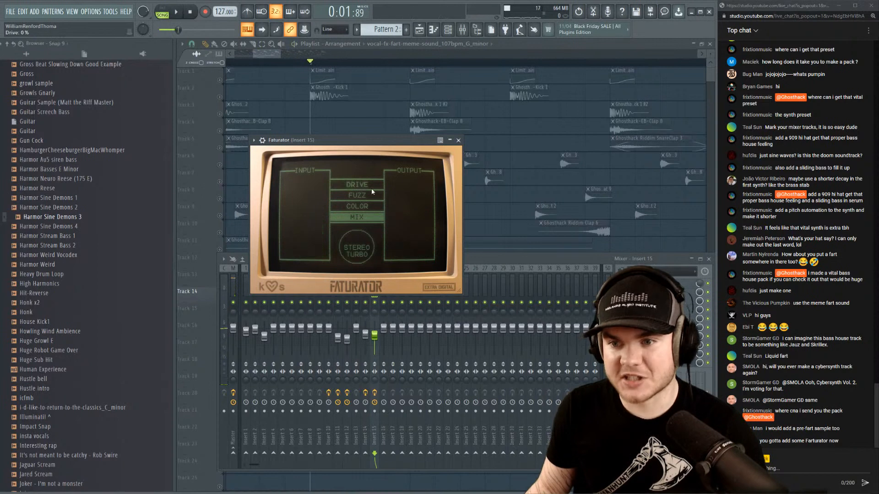
key(space)
key(space)
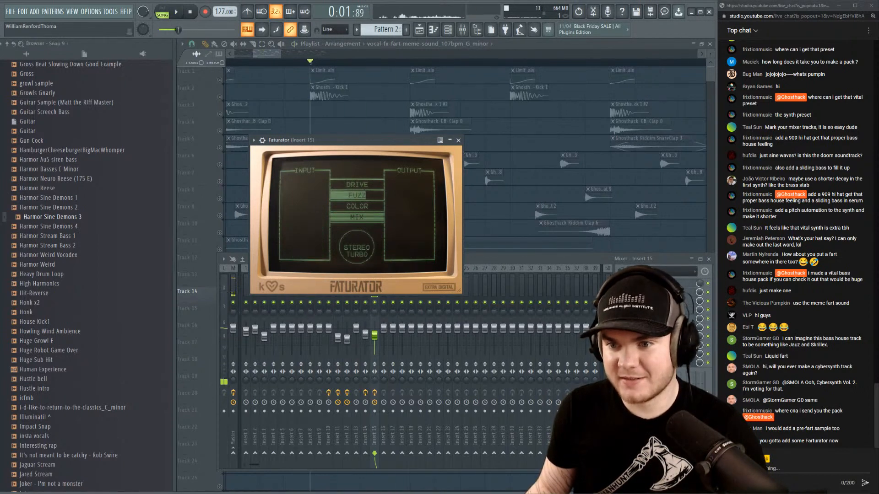
Set Faturator's color to 752 Hz with a lower fuzz amount and audition the sample.
drag(367, 144, 365, 145)
key(space)
drag(347, 206, 367, 205)
key(space)
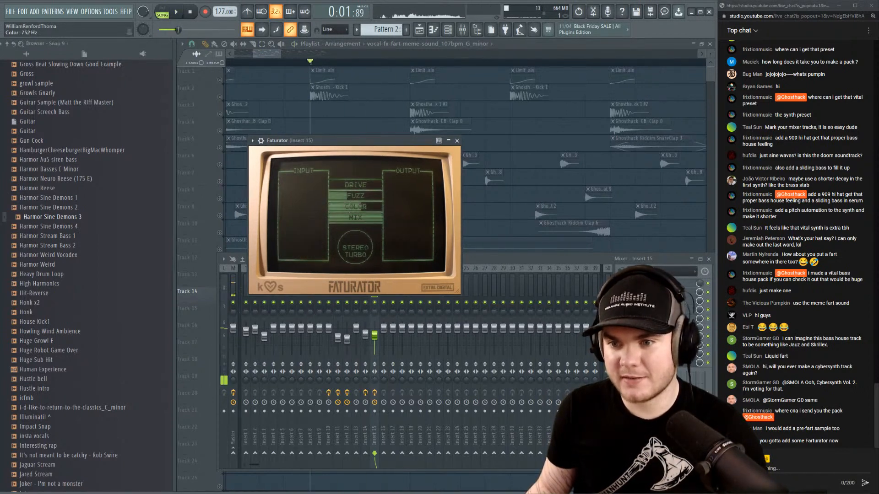
key(space)
key(space)
Delete Faturator from effect slot 10 of Insert 15 and hide the mixer.
click(621, 363)
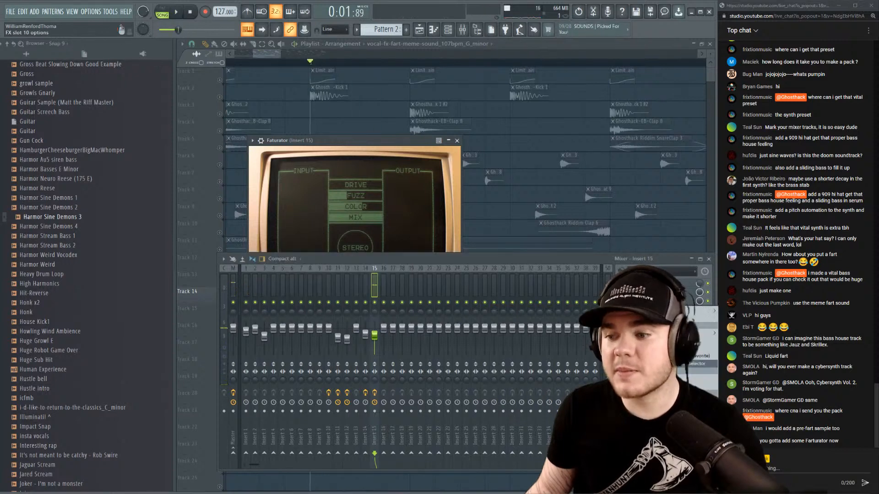
click(641, 372)
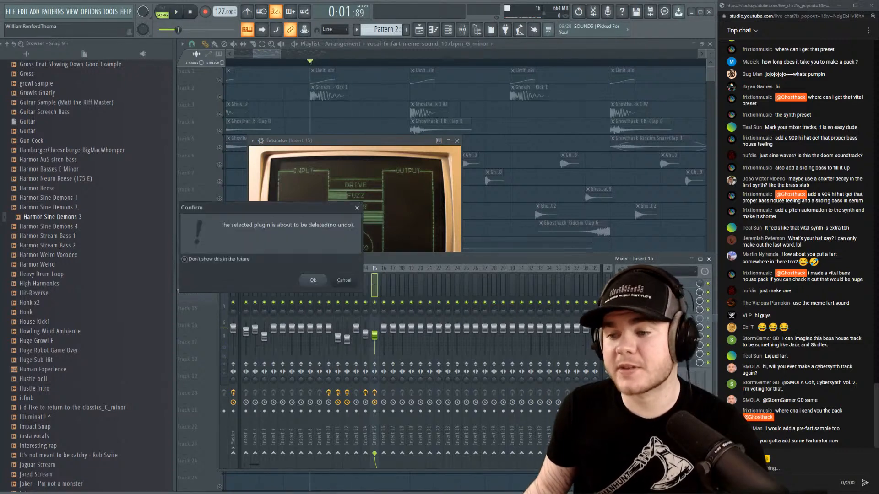
click(314, 281)
click(512, 48)
Open the fart sample's channel settings on Track 14 and change its time-stretching pitch while auditioning the clip.
double_click(397, 293)
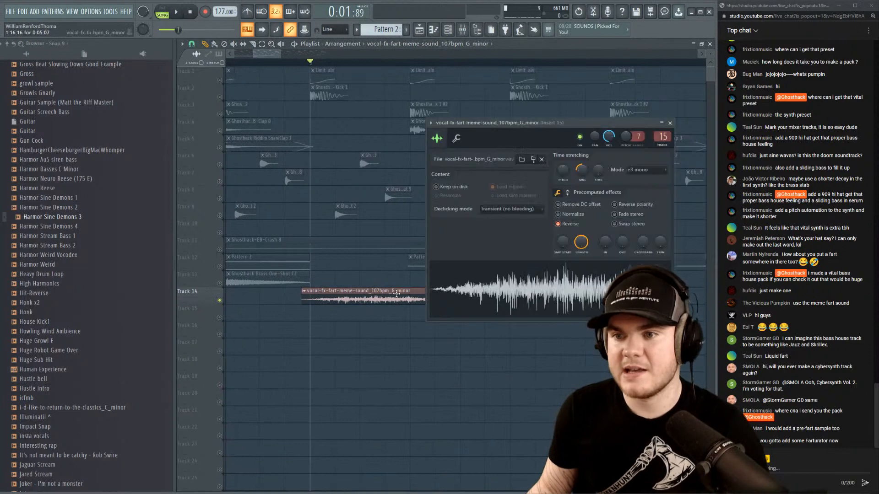
mouse_move(563, 171)
mouse_down()
mouse_move(562, 190)
mouse_move(563, 156)
mouse_move(564, 188)
mouse_move(584, 172)
mouse_up()
key(space)
key(space)
key(space)
key(space)
key(space)
key(space)
key(space)
key(space)
key(space)
key(space)
key(space)
key(space)
key(space)
key(space)
key(space)
key(space)
key(space)
key(space)
key(space)
key(space)
key(space)
key(space)
key(space)
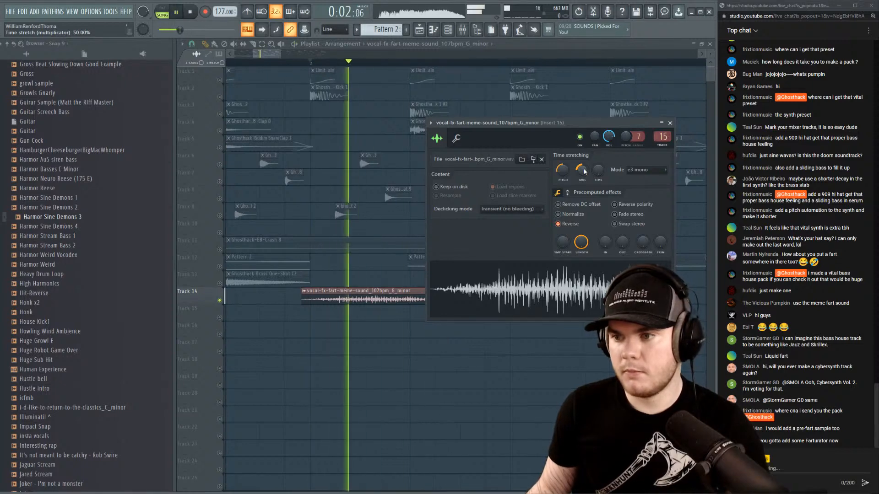
Try a pitch shift of -500 cents on the fart sample, audition it and reset the pitch.
key(space)
key(space)
key(space)
key(space)
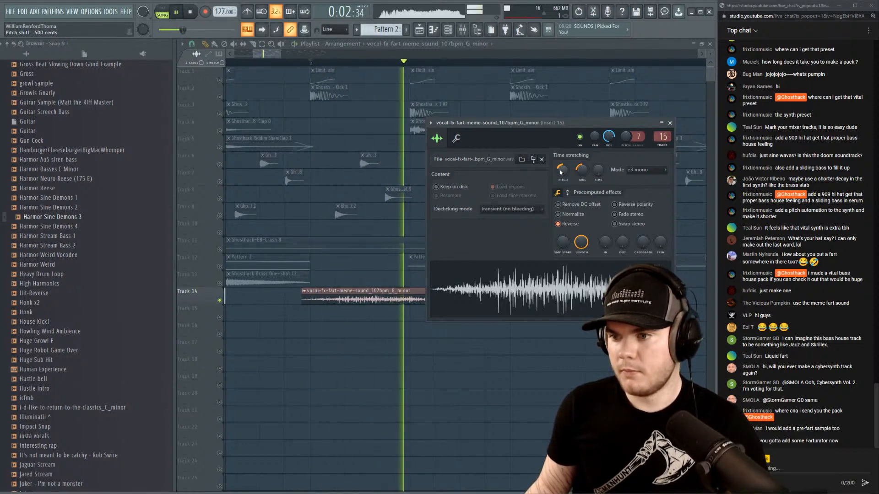
key(space)
drag(560, 172, 560, 166)
key(space)
key(space)
Show the second set of precomputed effects and raise the sample's ring modulation mix, auditioning the result.
click(568, 193)
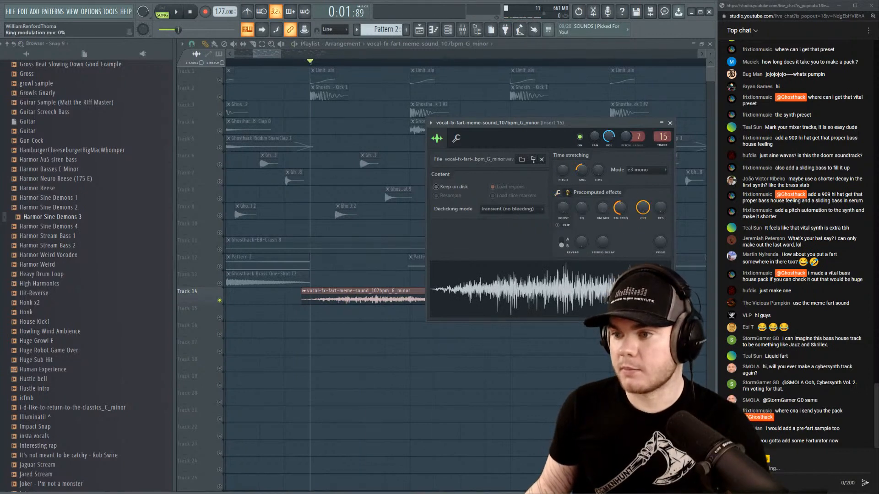
drag(602, 208, 602, 178)
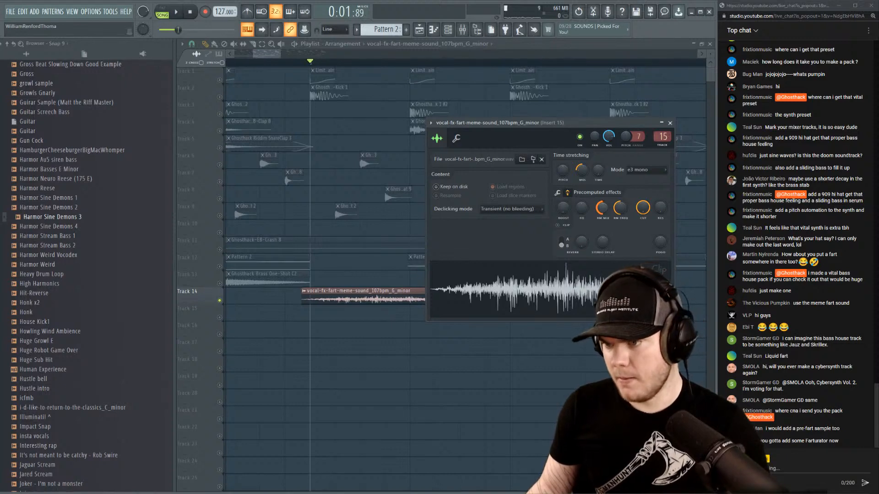
key(space)
key(space)
key(space)
Lower the sample's ring modulation frequency to its minimum and set the ring modulation mix to 50%.
mouse_move(620, 208)
mouse_down()
mouse_move(621, 229)
mouse_move(620, 220)
mouse_up()
key(space)
key(space)
key(space)
key(space)
key(space)
key(space)
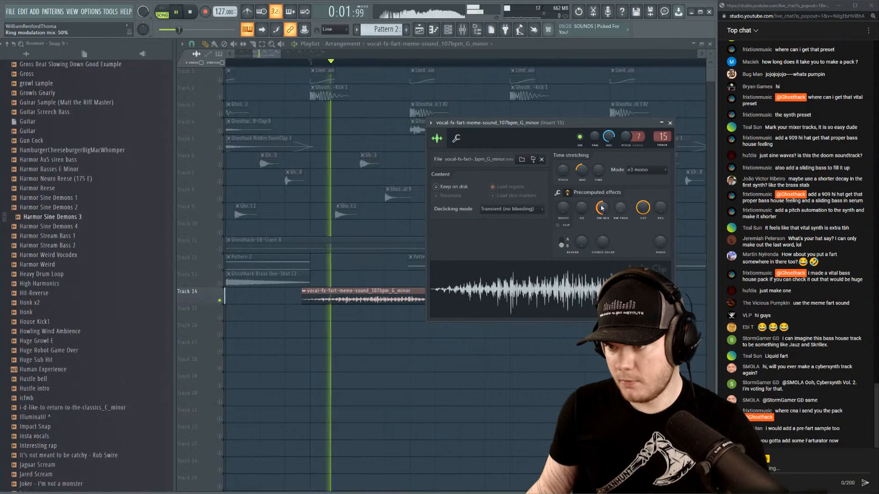
key(space)
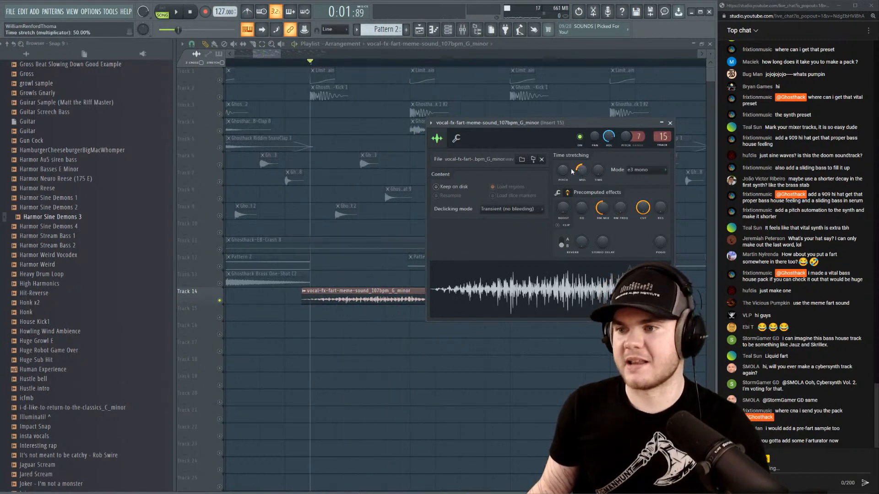
Set the fart sample's pitch shift to -700 cents and audition it in the arrangement.
key(space)
drag(565, 176, 565, 183)
key(space)
key(space)
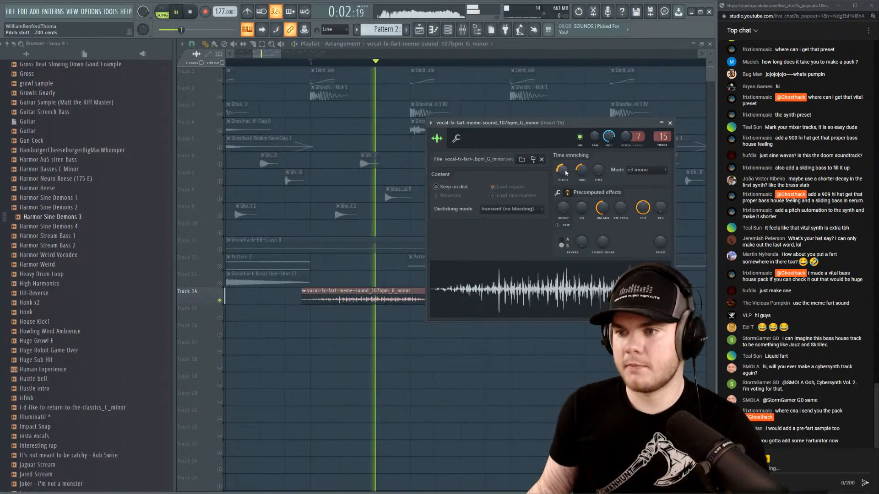
key(space)
key(space)
key(space)
key(space)
key(space)
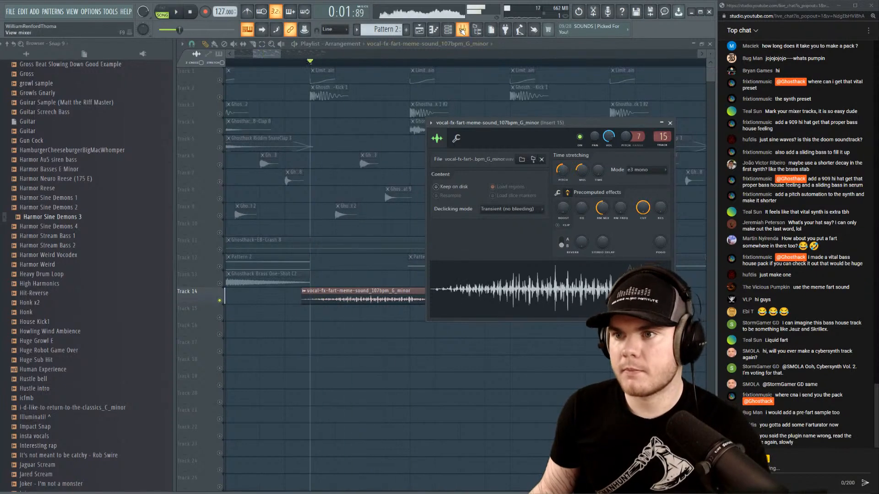
Show the mixer and compare the pitched sample through Insert 15's effect slots during playback.
key(F9)
key(space)
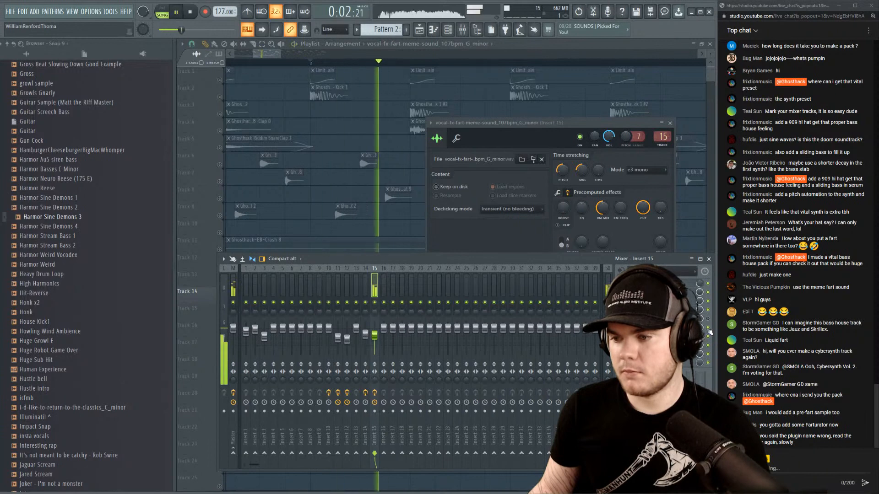
key(space)
key(space)
key(space)
key(space)
key(space)
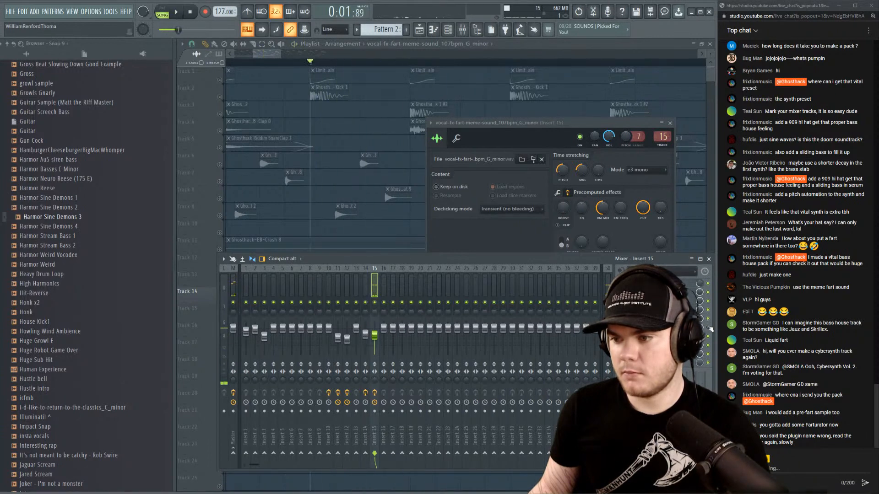
key(space)
key(space)
Open Disperser on Insert 15 and lower its pinch to 0.51, auditioning the sample.
click(664, 320)
key(space)
key(space)
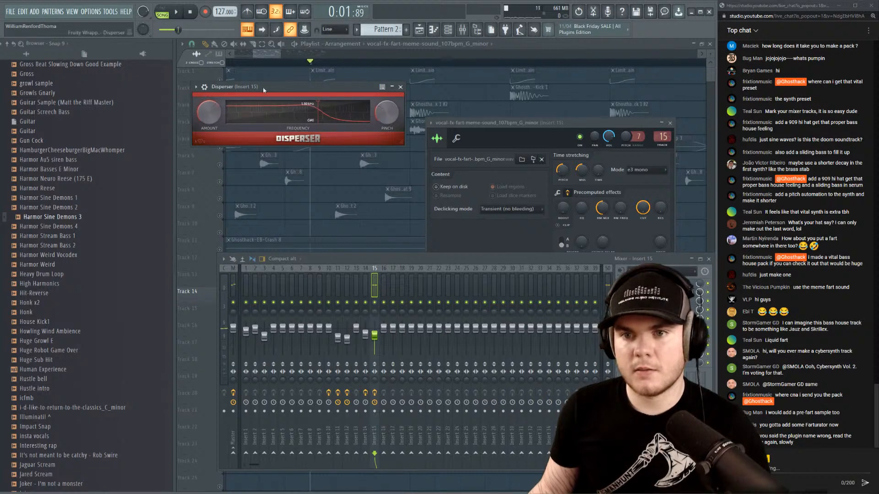
key(space)
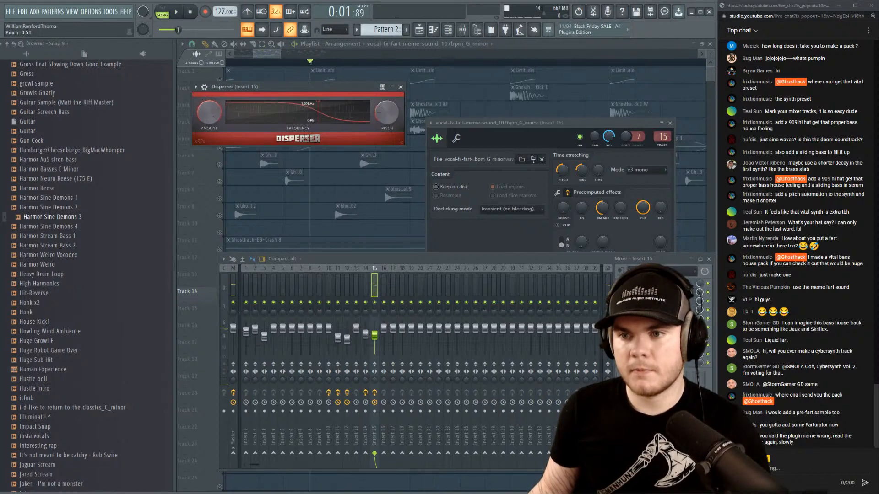
key(space)
key(space)
Lower Disperser's frequency to 367 Hz during playback and close the plugin.
drag(339, 110, 307, 89)
key(space)
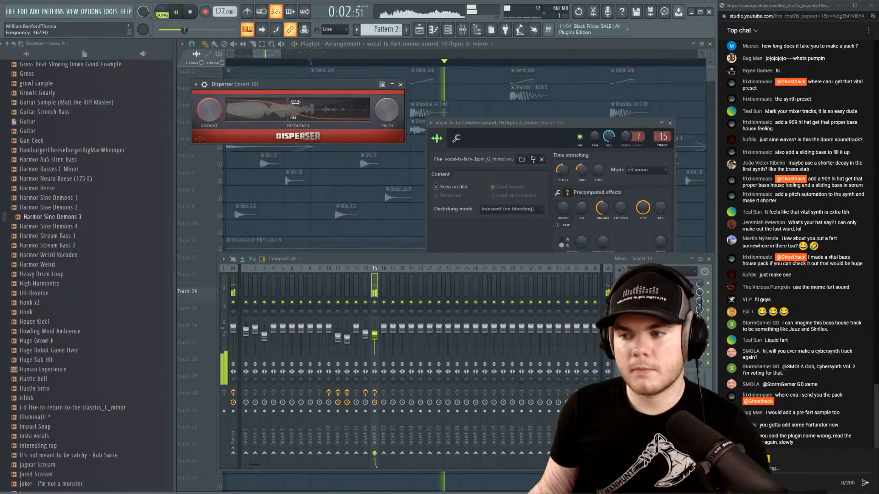
click(655, 318)
Raise the high-pass band's cutoff slightly in Insert 15's Parametric EQ 2 while auditioning, and close the EQ.
click(655, 310)
key(space)
key(space)
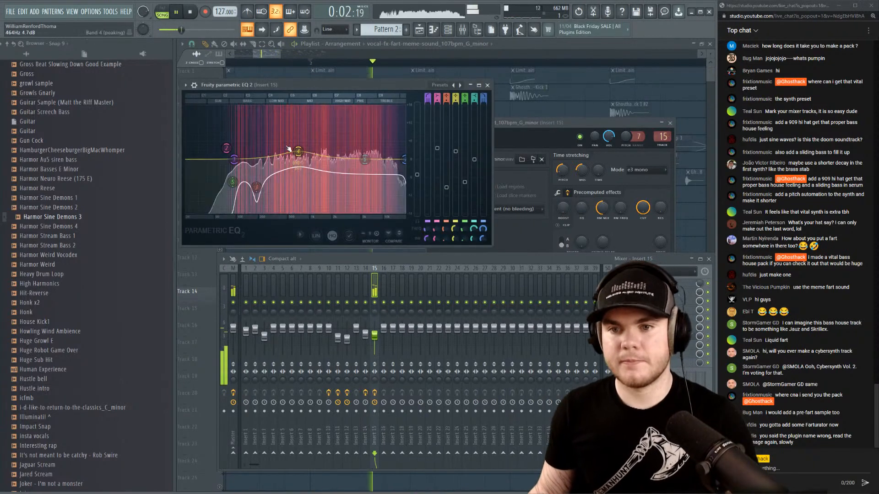
key(space)
drag(234, 160, 242, 159)
key(Escape)
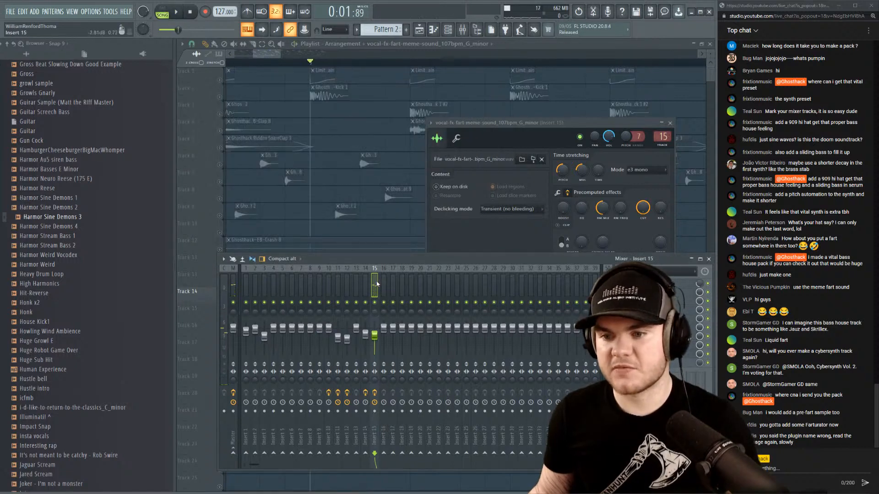
Hide the mixer and sample settings, and audition the processed fart clip with the drums in the arrangement.
click(207, 291)
right_click(220, 300)
key(space)
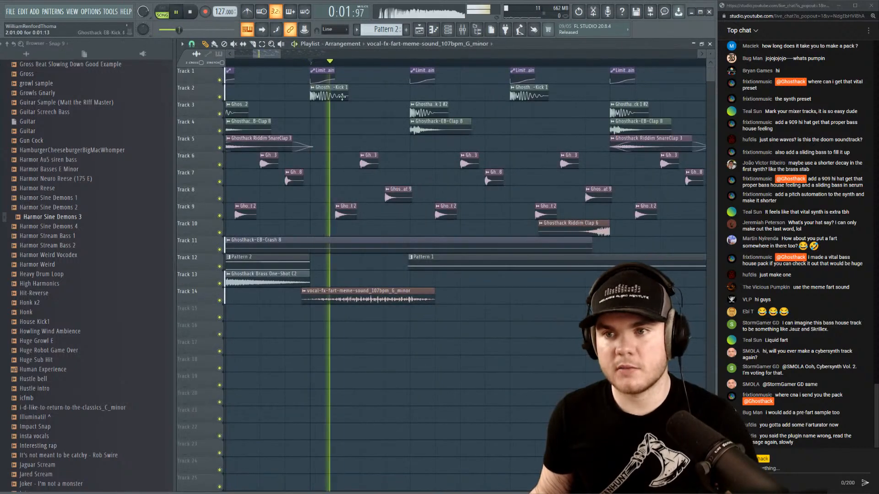
scroll(326, 64, down, 3)
scroll(326, 64, down, 2)
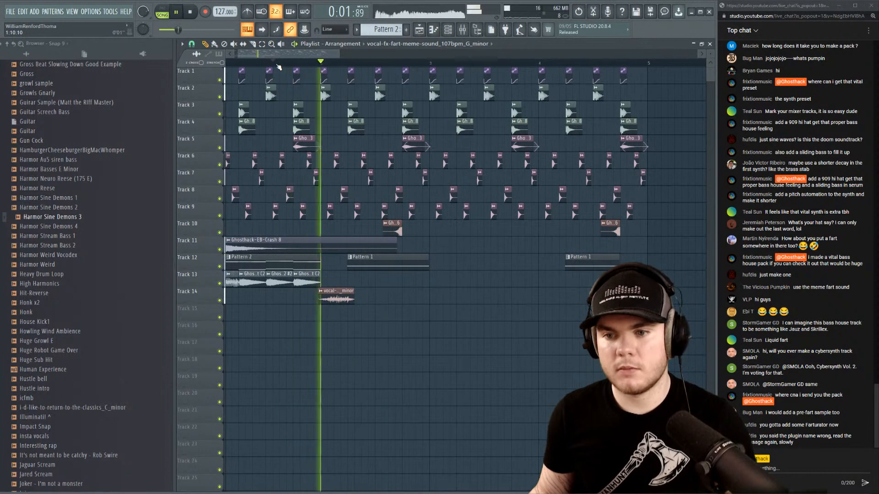
scroll(300, 65, up, 4)
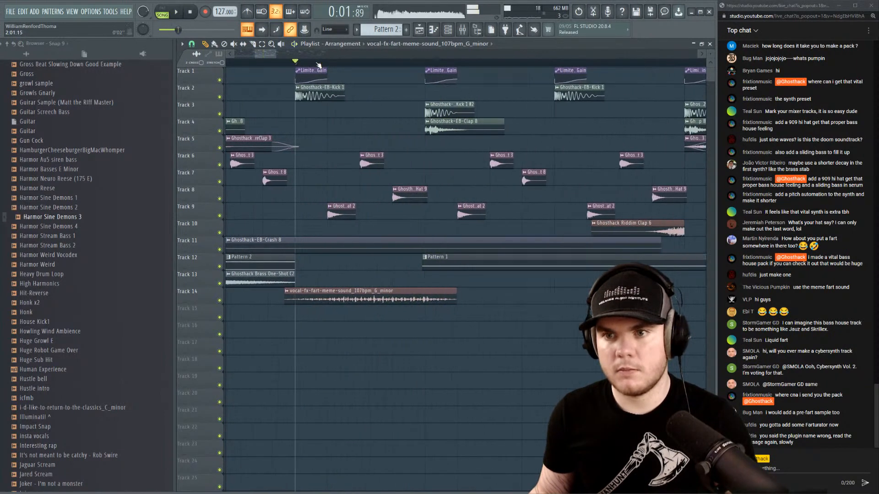
Mark a time selection from the kick to the following clap, trim the fart clip on Track 14 to it, and audition it.
drag(298, 65, 425, 64)
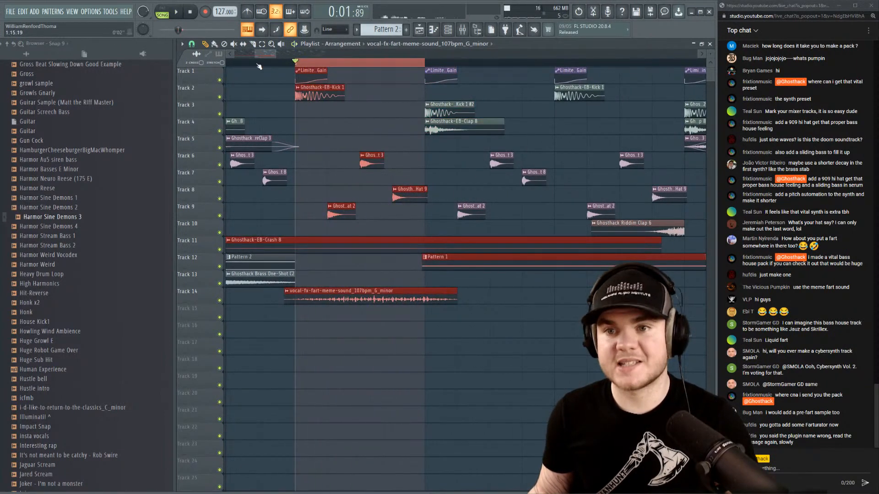
drag(380, 294, 390, 294)
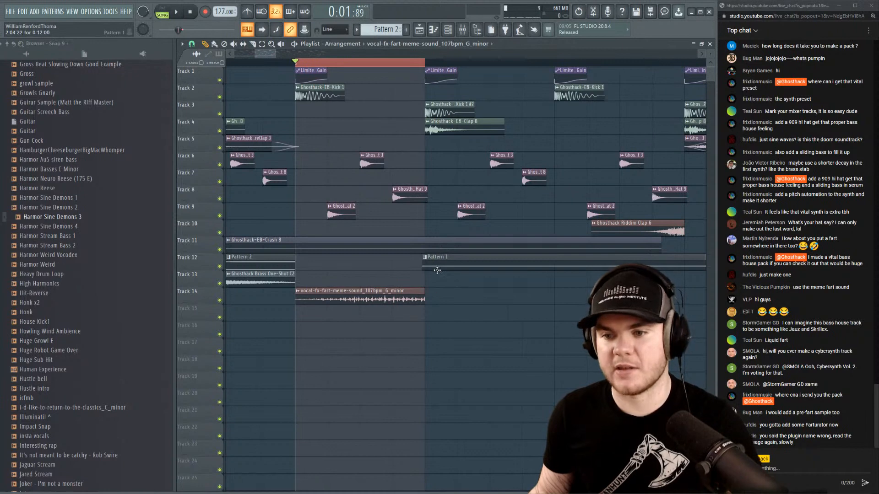
key(space)
Show the unsorted channels in the channel rack, create Pattern 3, and add a Serum instrument.
key(F6)
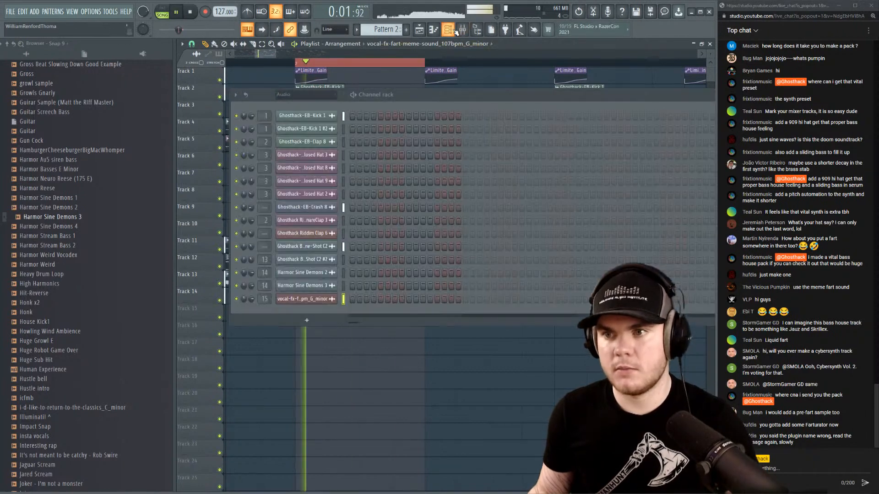
key(space)
click(289, 95)
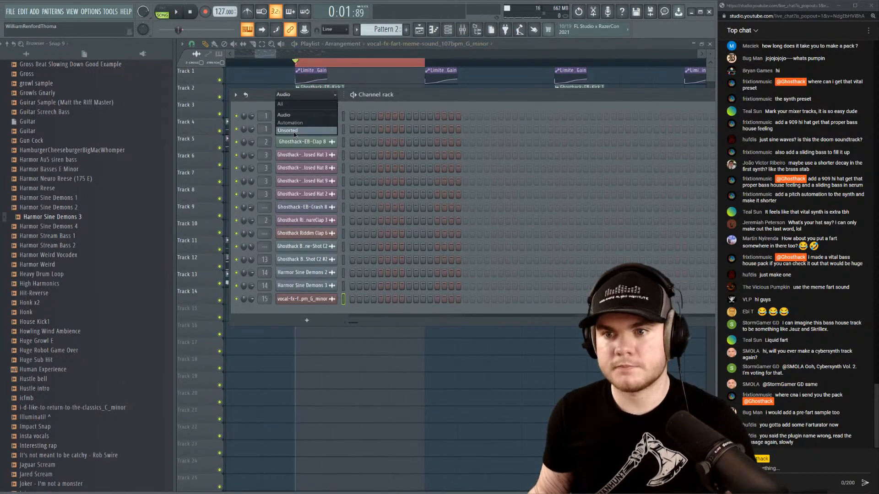
click(295, 131)
click(407, 30)
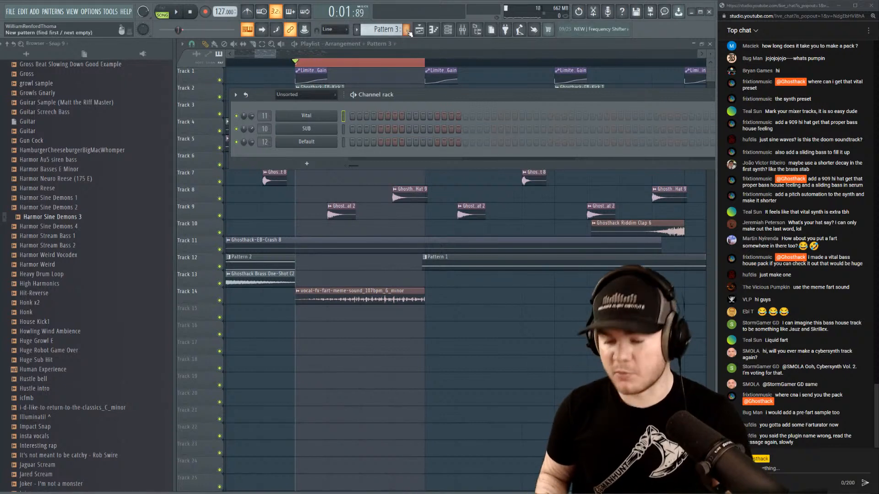
click(307, 163)
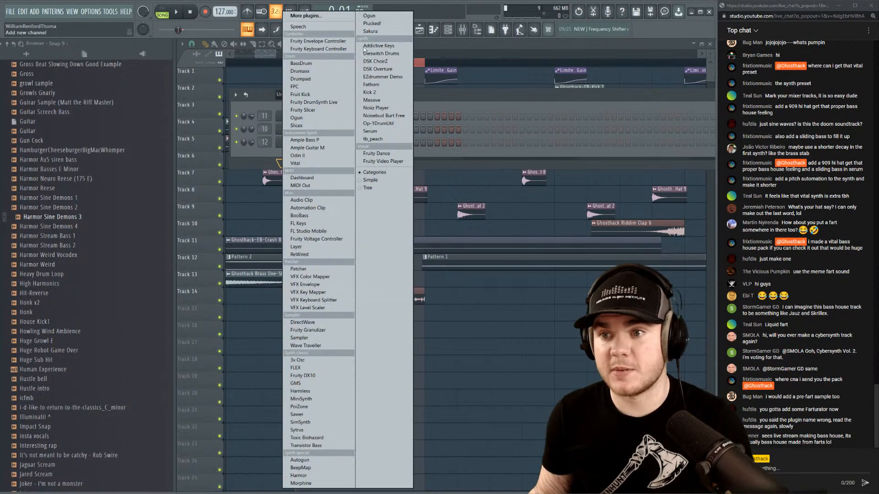
click(371, 131)
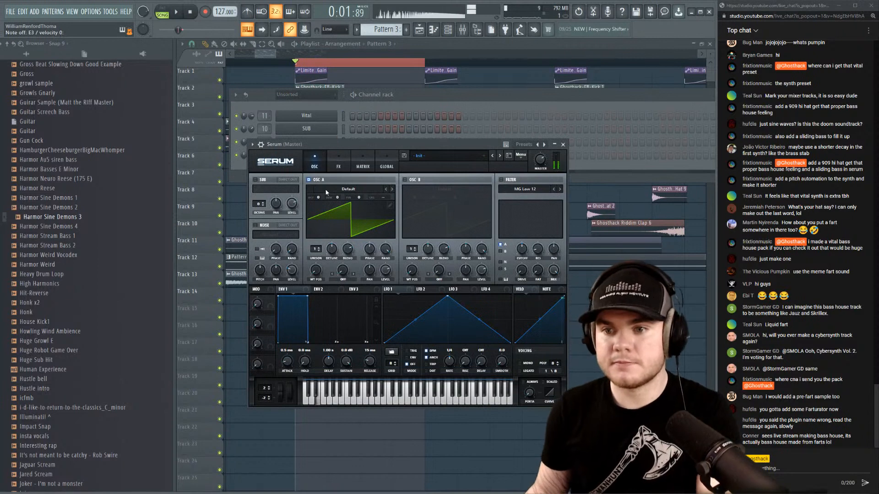
Set Serum's oscillator A to octave -1 and enable the noise oscillator with the BrightWhite sample at 22% level.
drag(312, 198, 314, 207)
click(256, 225)
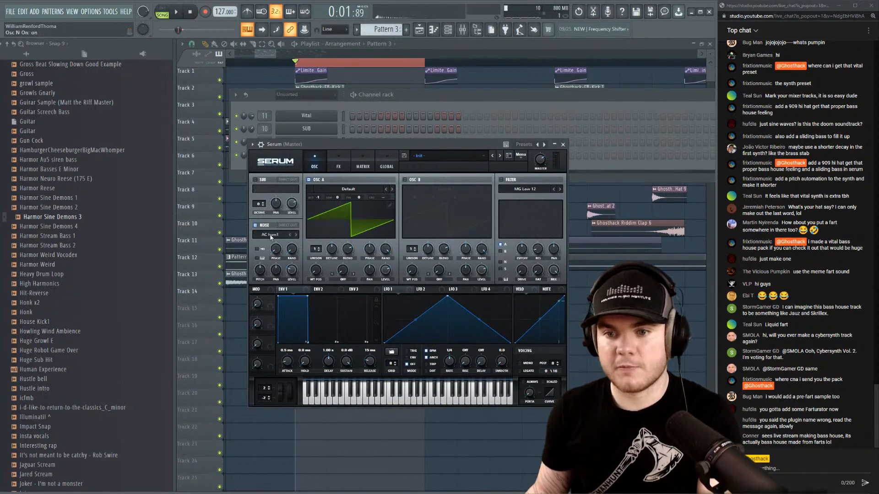
click(275, 234)
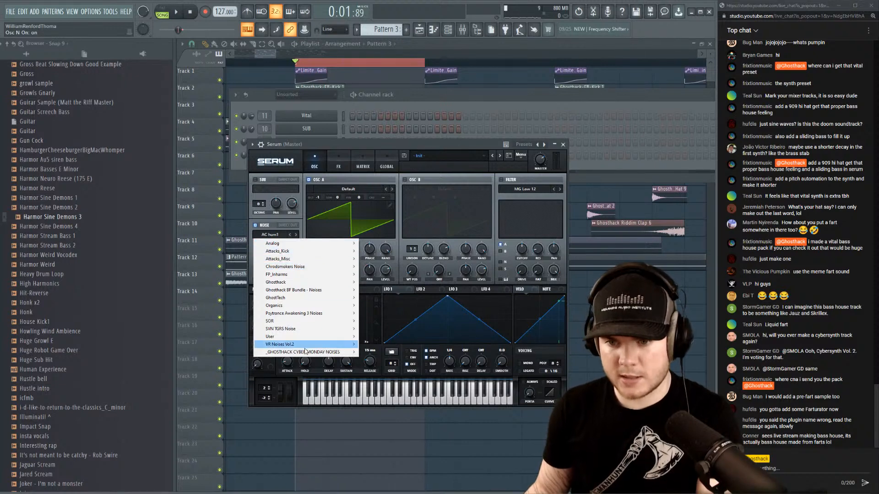
mouse_move(293, 245)
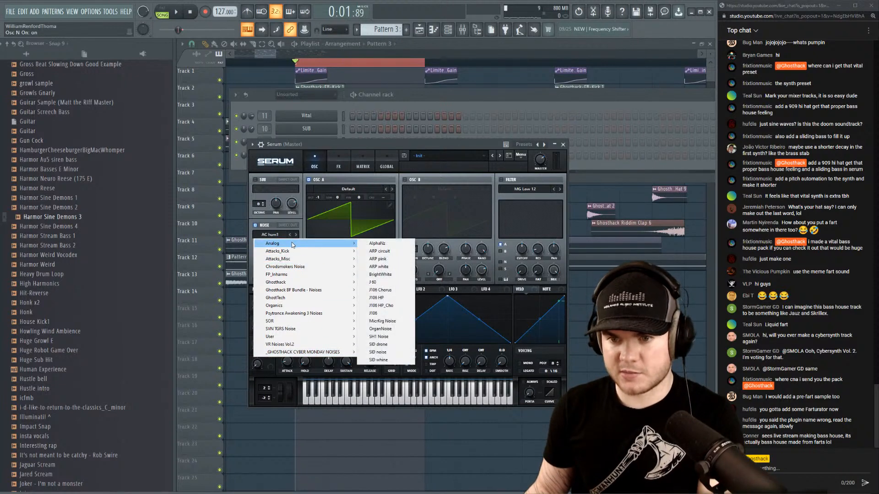
click(383, 274)
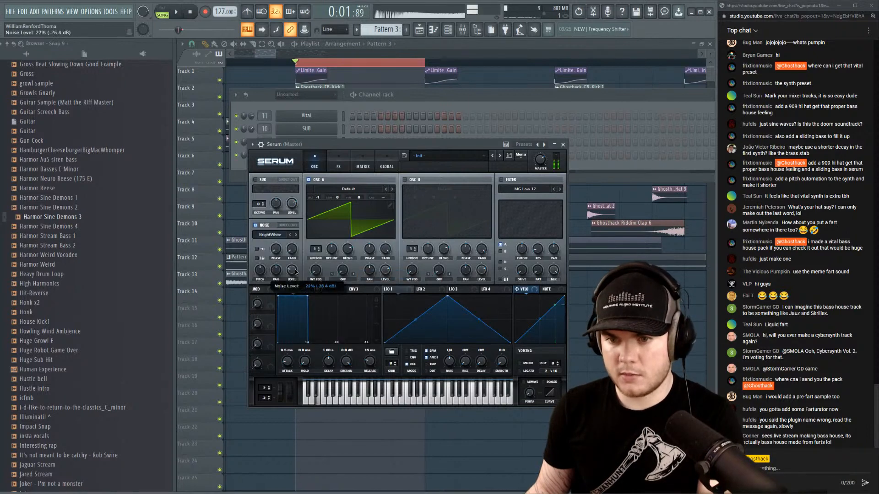
Enable Tube distortion in Serum's effects, raise its drive, audition notes, and close the synth.
click(337, 162)
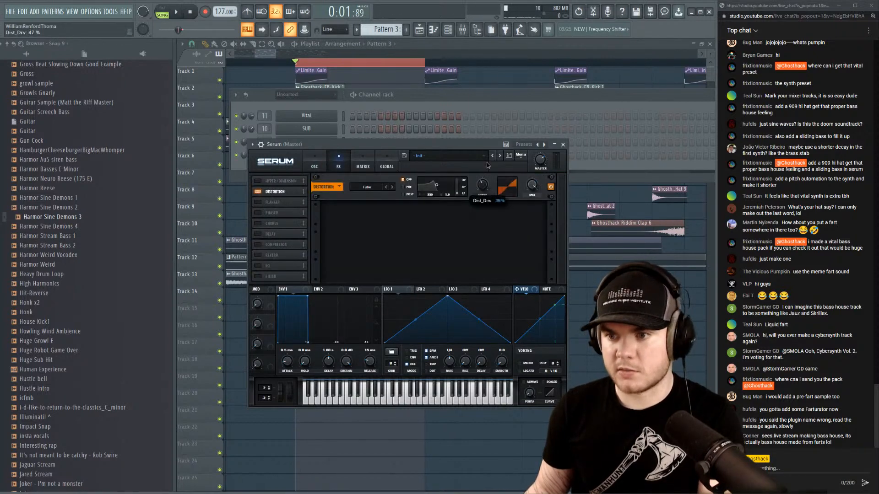
drag(488, 165, 483, 134)
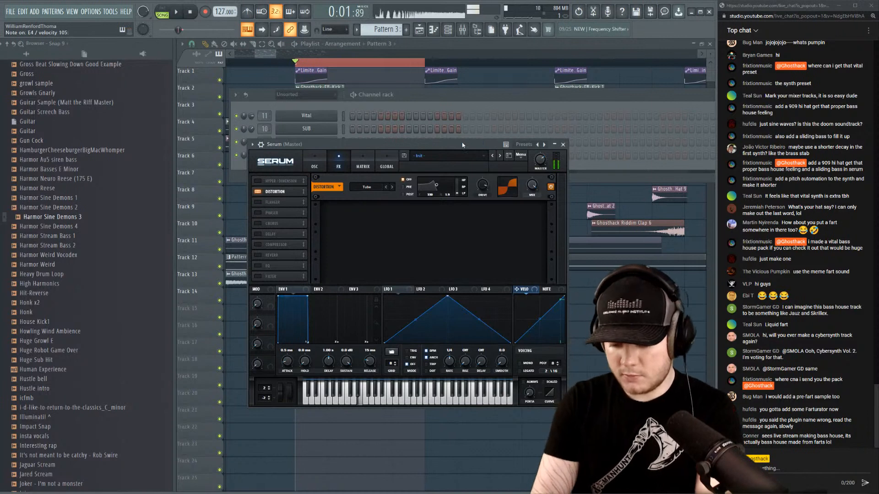
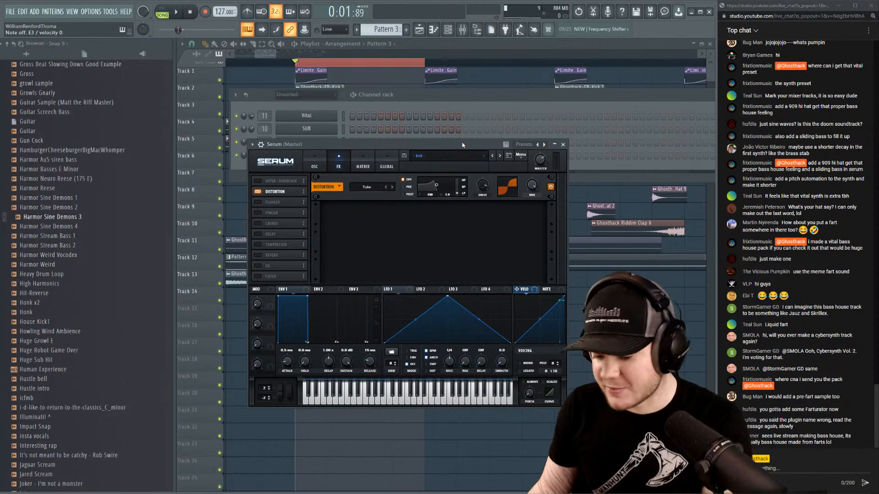
click(563, 144)
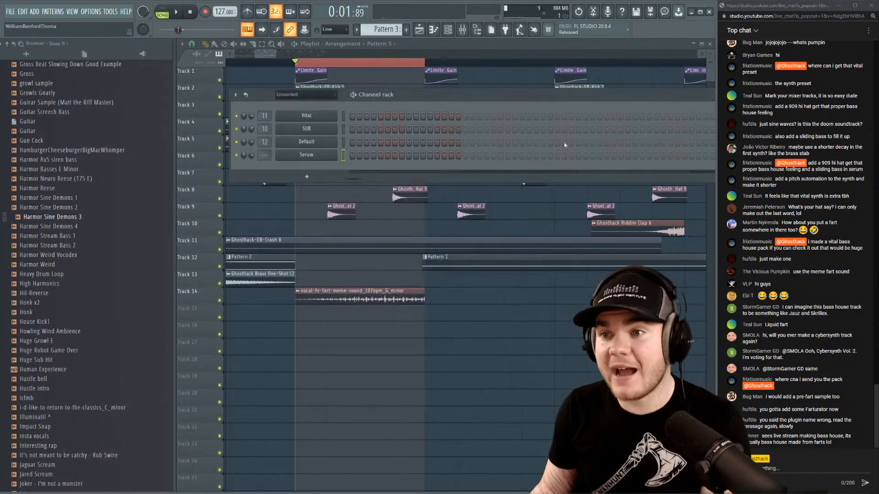
Route the Serum channel to mixer Insert 16 and load the Thicc Rack 1 mixer track state there.
click(466, 29)
key(ctrl+l)
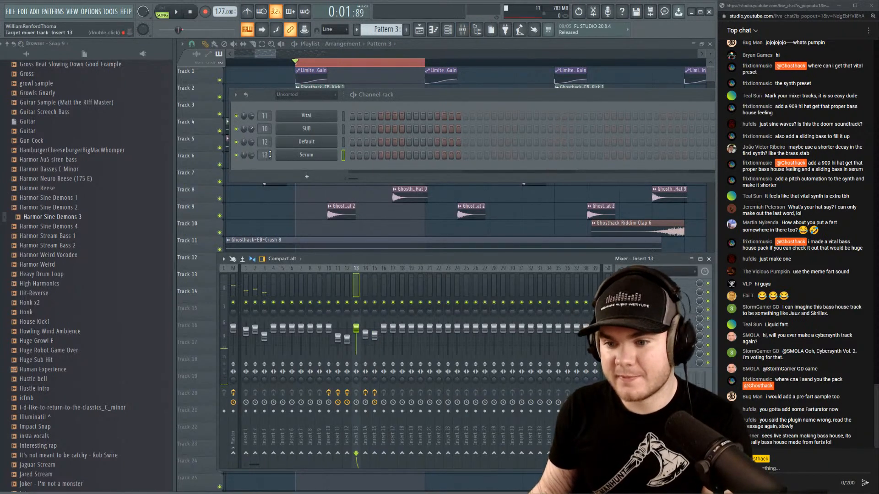
right_click(388, 293)
mouse_move(401, 300)
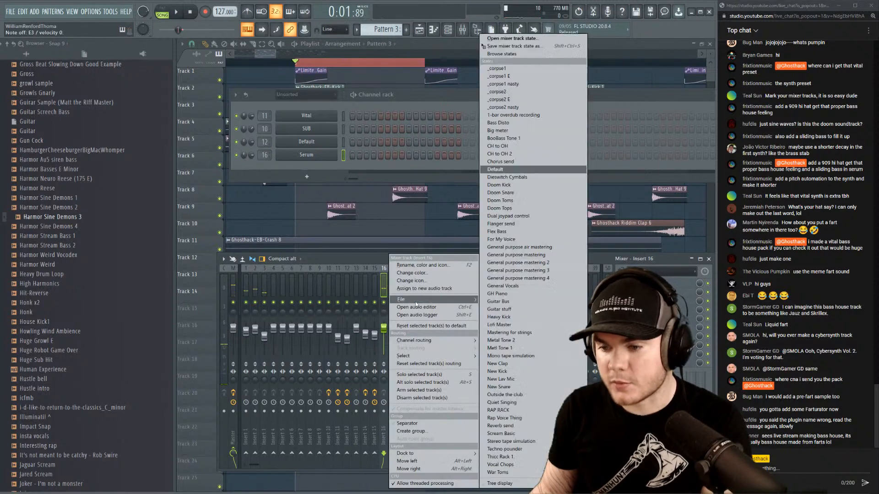
click(522, 458)
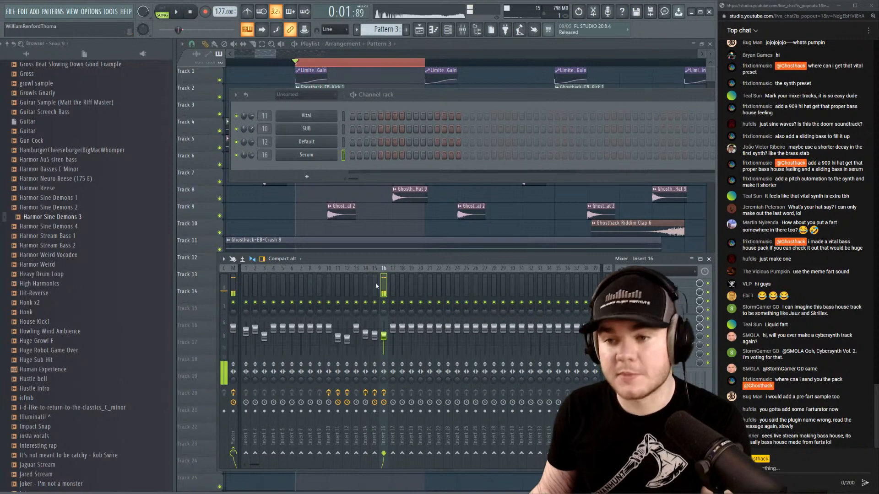
Reopen Serum, set its distortion drive to 94%, and close the synth.
click(302, 156)
click(339, 163)
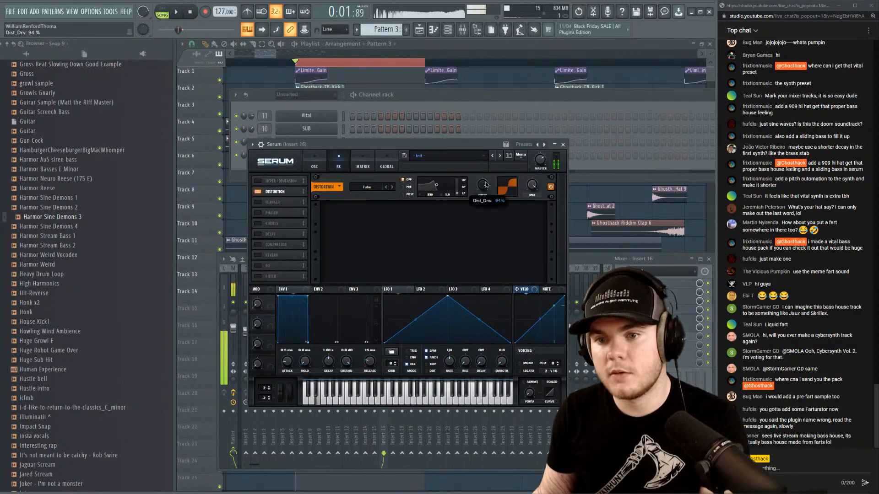
click(564, 145)
Load Cymatics Diablo Lite on Insert 16, and replace it with Disperser in the same effect slot.
click(622, 310)
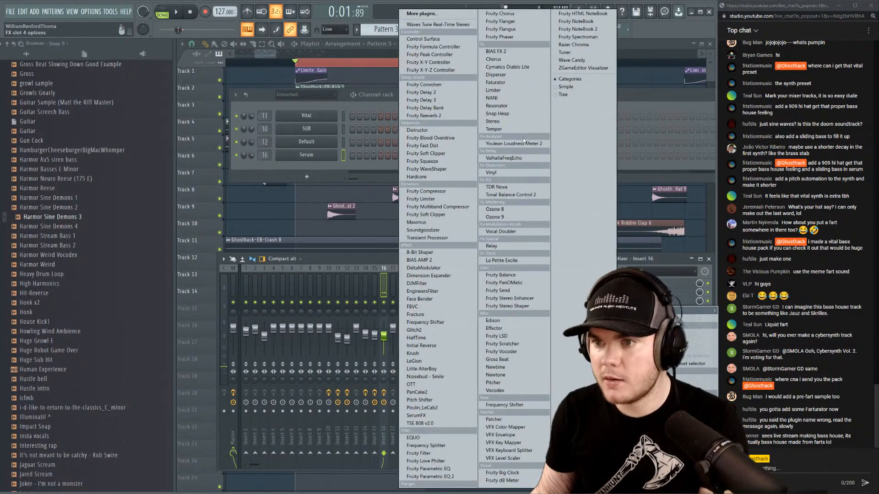
click(506, 67)
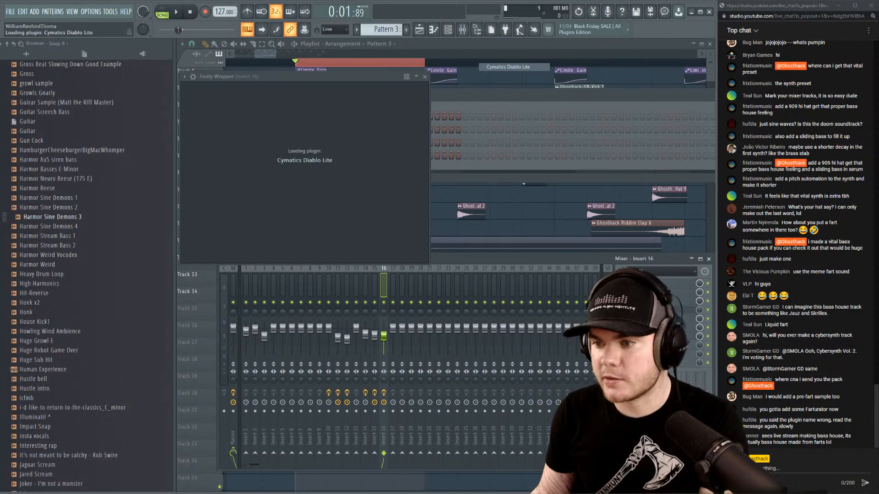
click(621, 310)
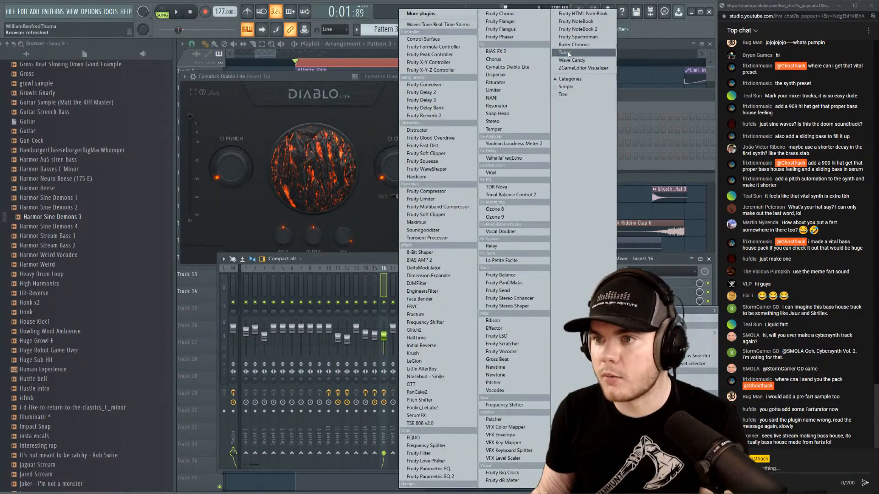
click(496, 75)
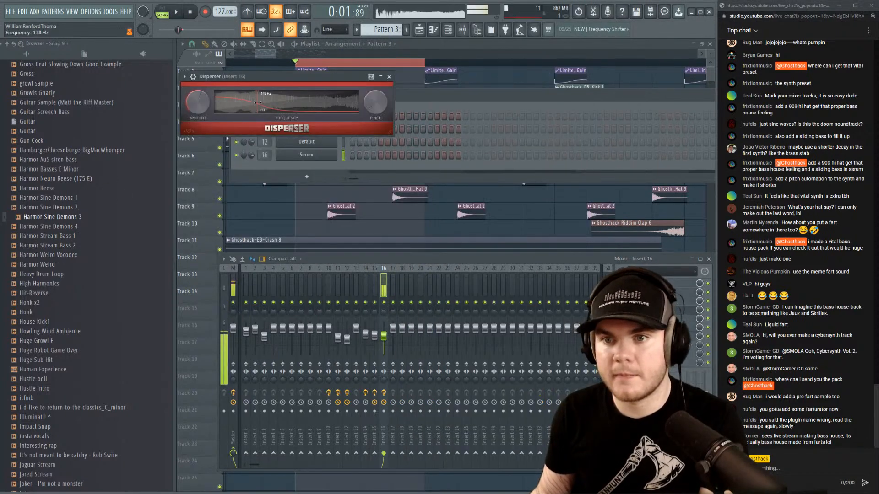
Raise Disperser's frequency on Insert 16 beyond 453 Hz while auditioning Serum notes.
drag(258, 102, 261, 100)
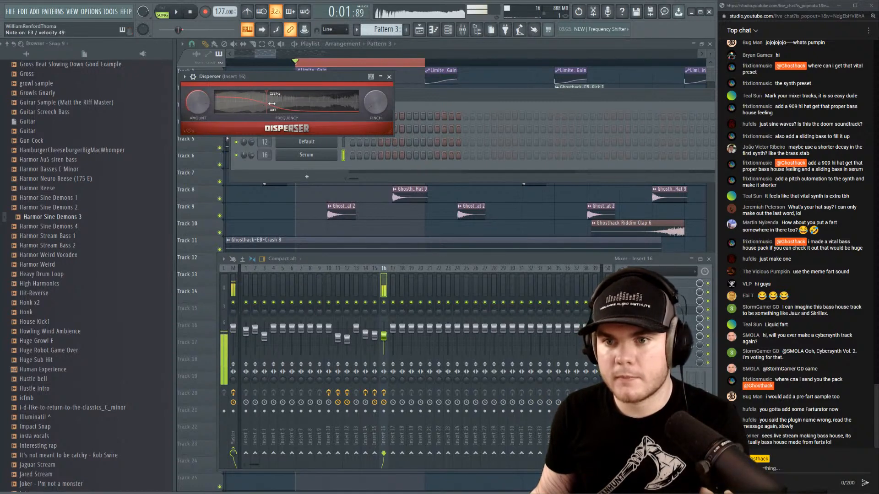
drag(272, 104, 281, 108)
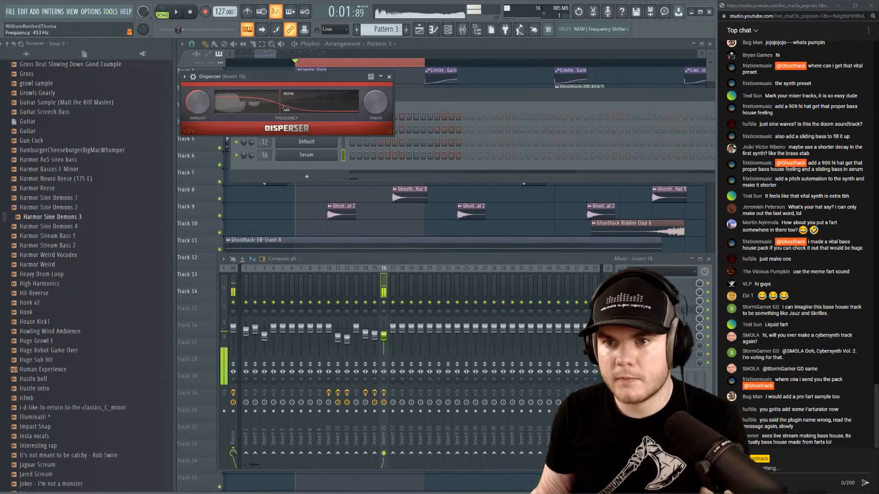
drag(285, 107, 304, 106)
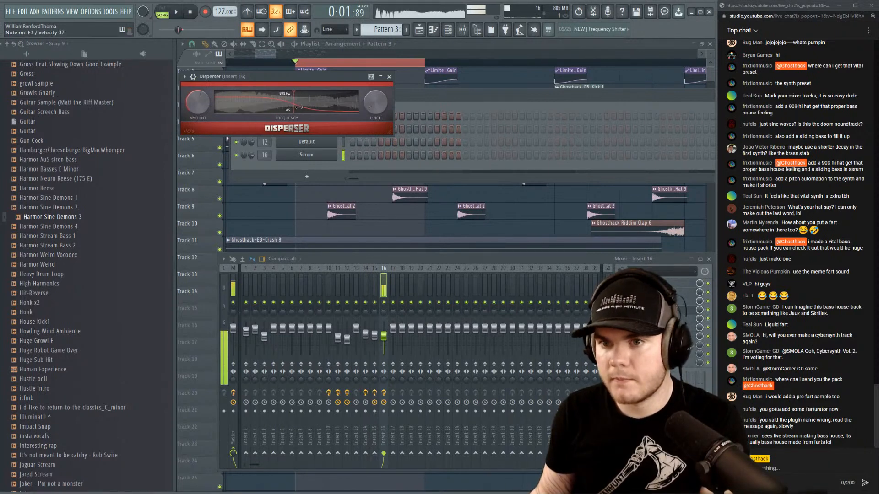
In Insert 16's Parametric EQ 2, raise the band 1 high-pass cutoff, set band 7's bandwidth to 100%, and close the EQ.
click(655, 293)
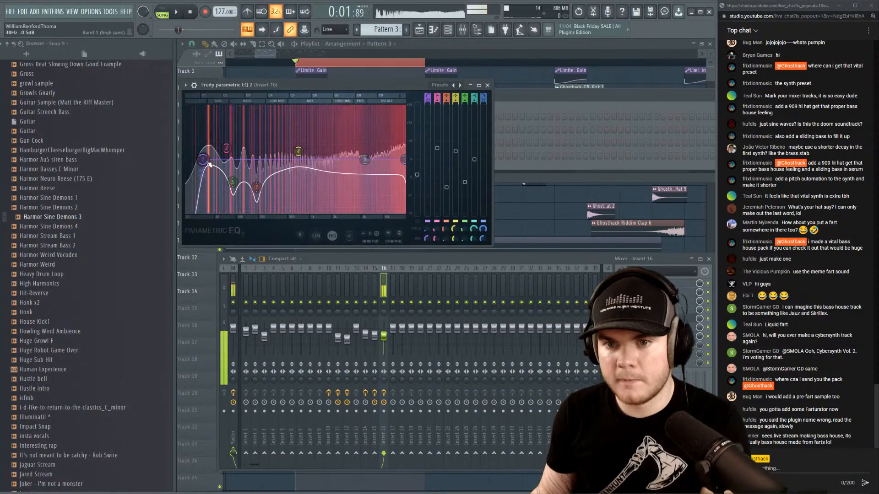
drag(208, 164, 230, 164)
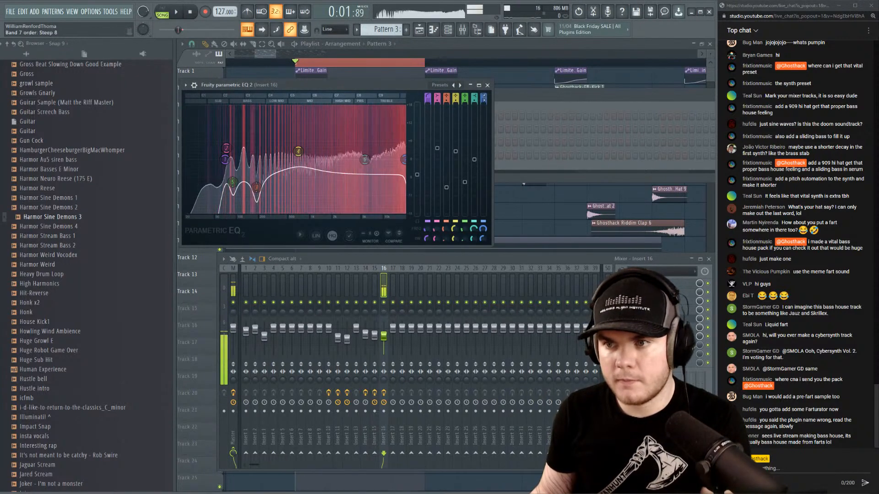
drag(483, 239, 483, 241)
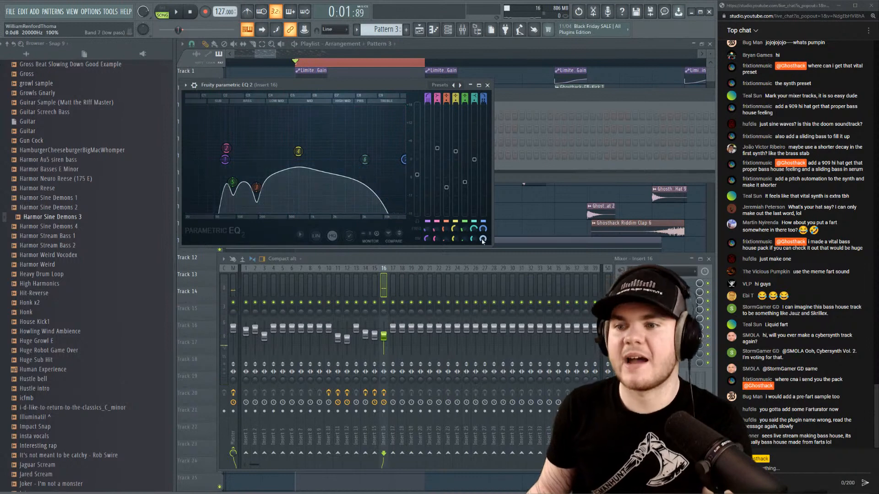
click(488, 86)
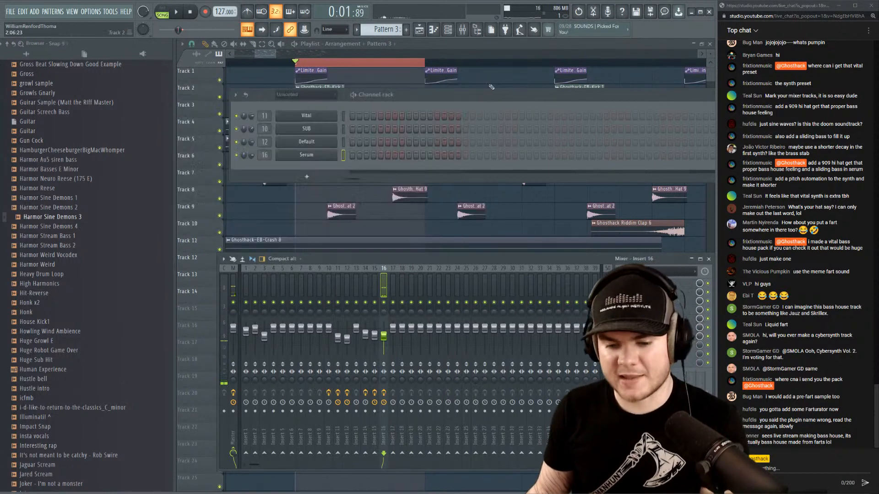
Open Serum's notes in the piano roll and shorten the full-bar note to about one beat.
right_click(324, 157)
click(351, 156)
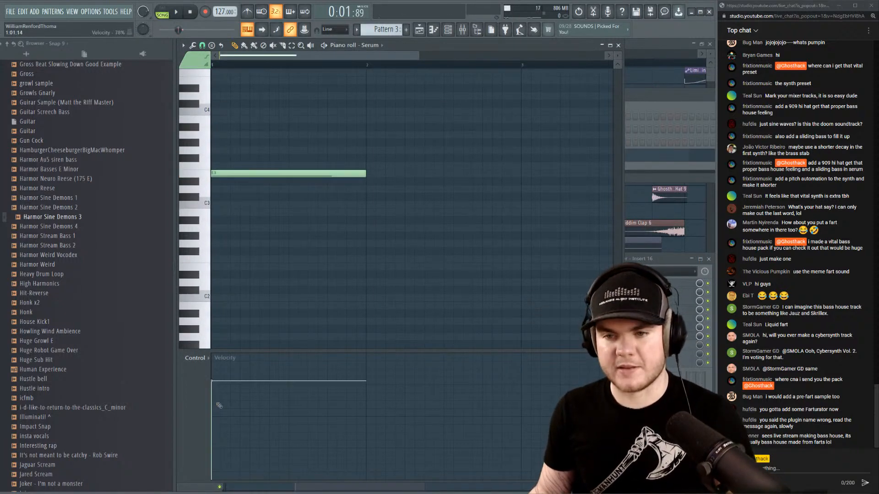
key(l)
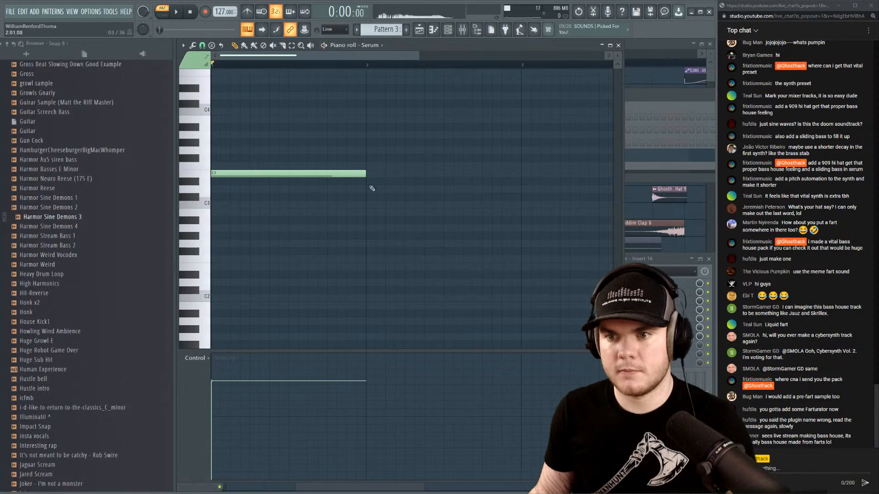
key(space)
drag(365, 174, 250, 174)
In Insert 16's Parametric EQ 2, set band 7's bandwidth to 70%, flatten the band 4 boost, and close the EQ.
click(655, 264)
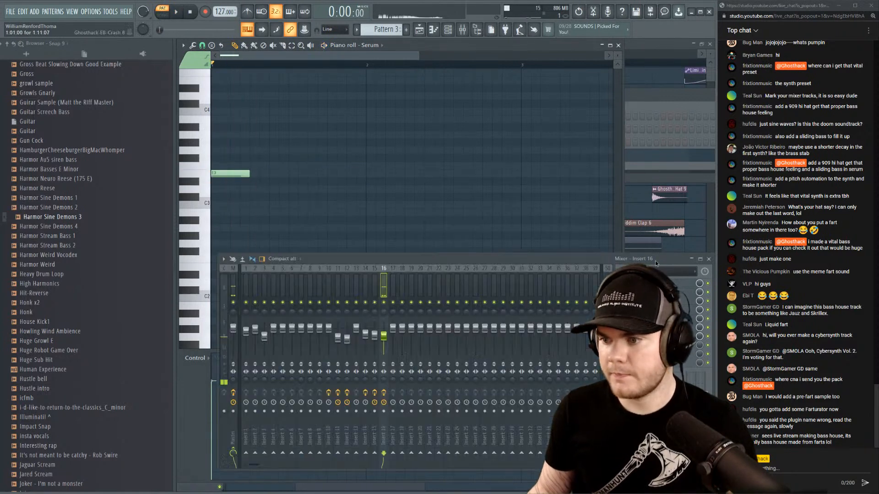
click(656, 319)
drag(483, 238, 483, 250)
key(space)
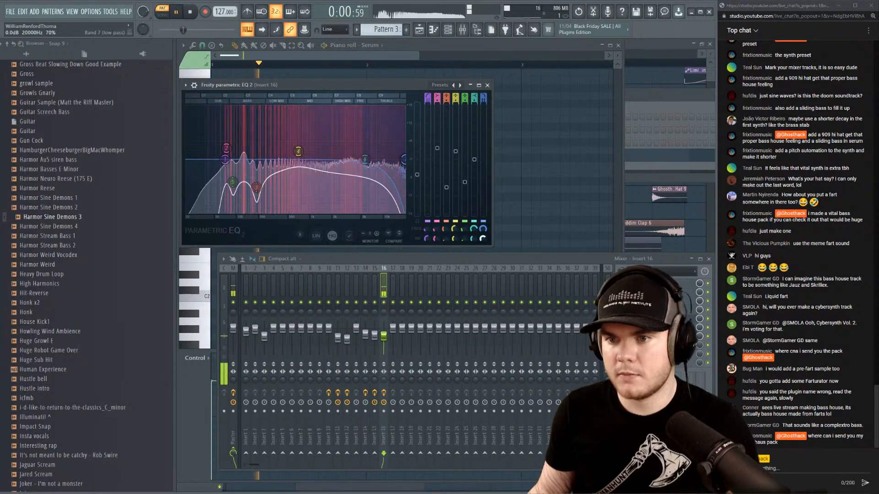
drag(298, 151, 299, 159)
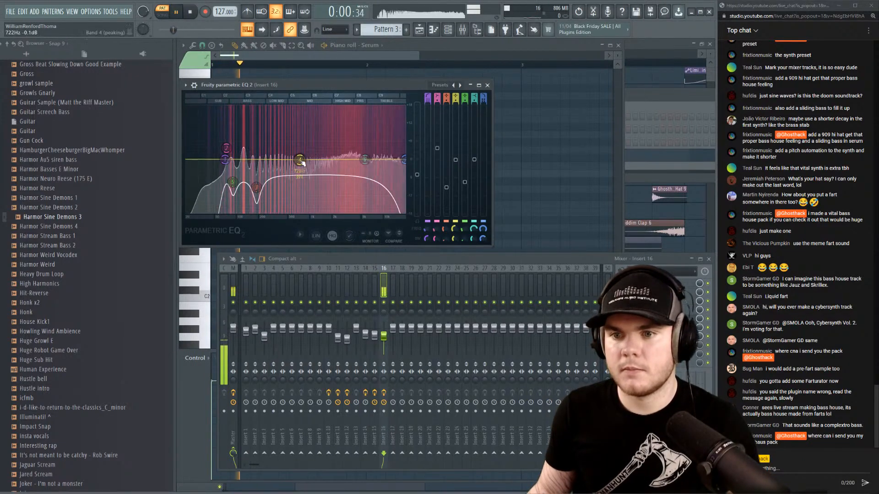
right_click(300, 160)
click(317, 172)
click(488, 85)
key(space)
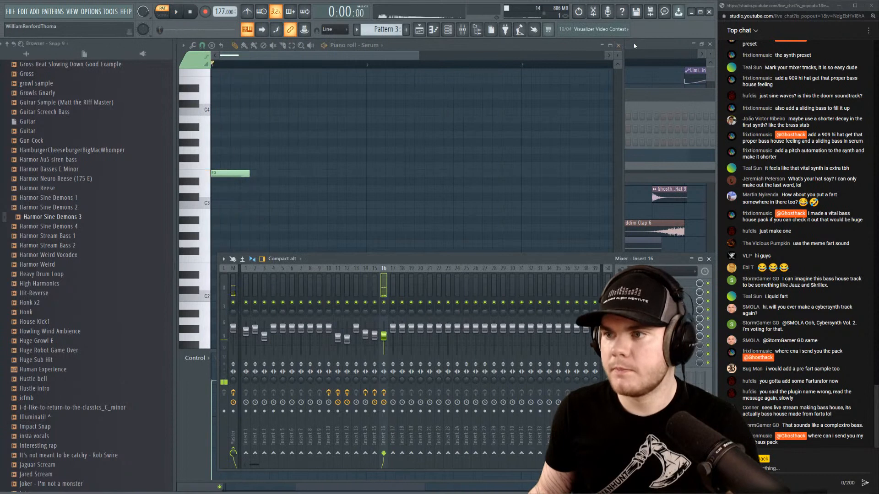
Return to the playlist and play the looped section in song mode.
click(635, 45)
click(431, 325)
drag(431, 325, 326, 308)
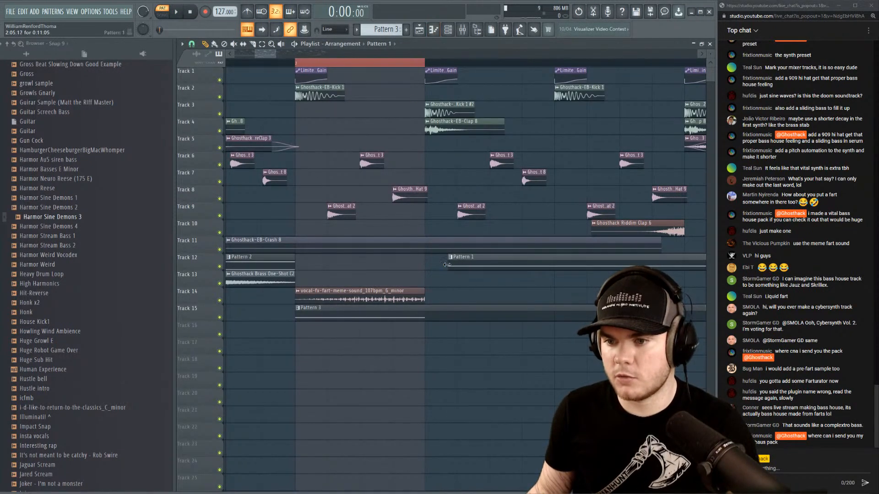
key(l)
key(space)
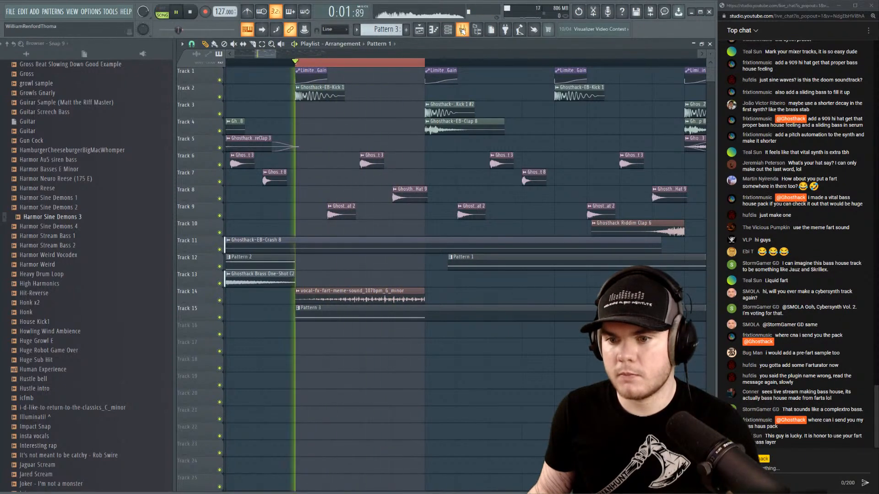
Solo Insert 15, raise its Parametric EQ 2 band 1 high-pass cutoff to about 150 Hz, and close the EQ.
click(447, 28)
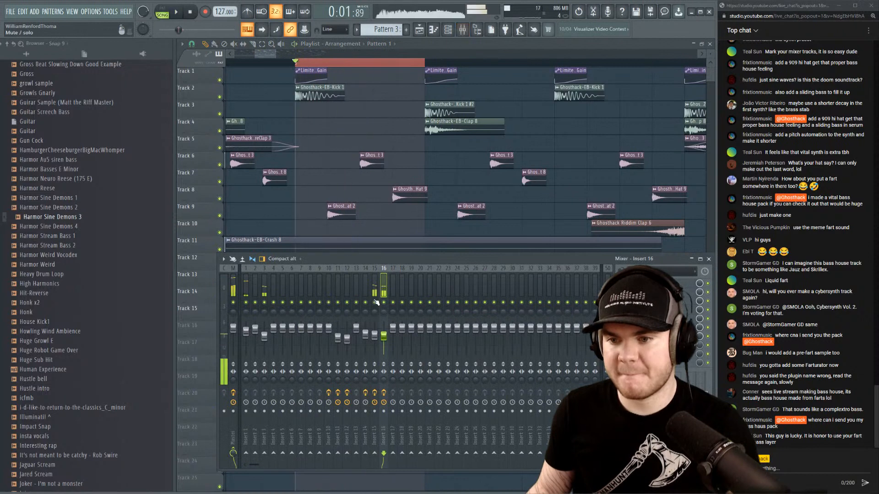
click(374, 290)
click(655, 336)
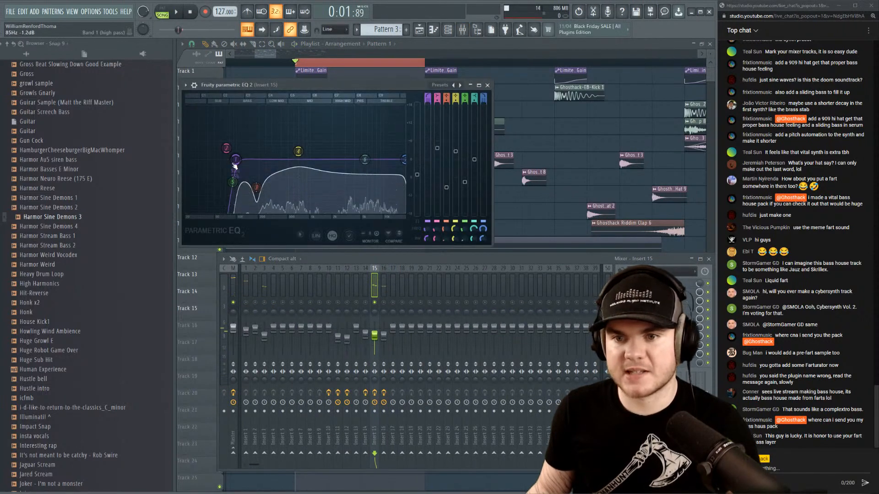
key(space)
mouse_move(238, 160)
mouse_down()
mouse_move(262, 160)
mouse_move(252, 162)
mouse_up()
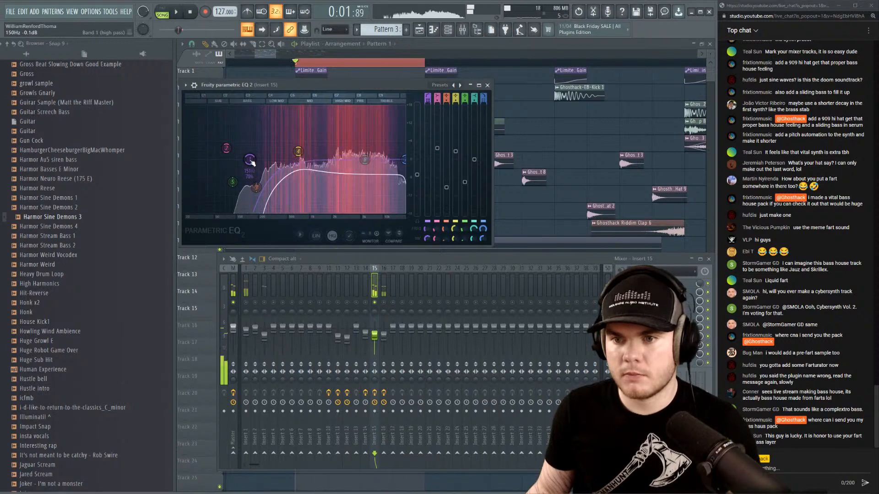
key(space)
key(Escape)
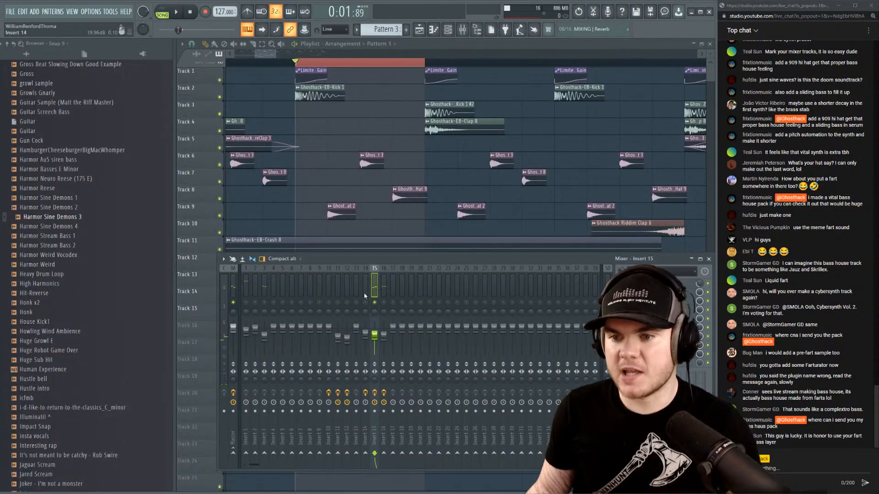
Unsolo the mixer tracks and set Insert 16's stereo separation to 100% merged during playback.
right_click(385, 303)
key(space)
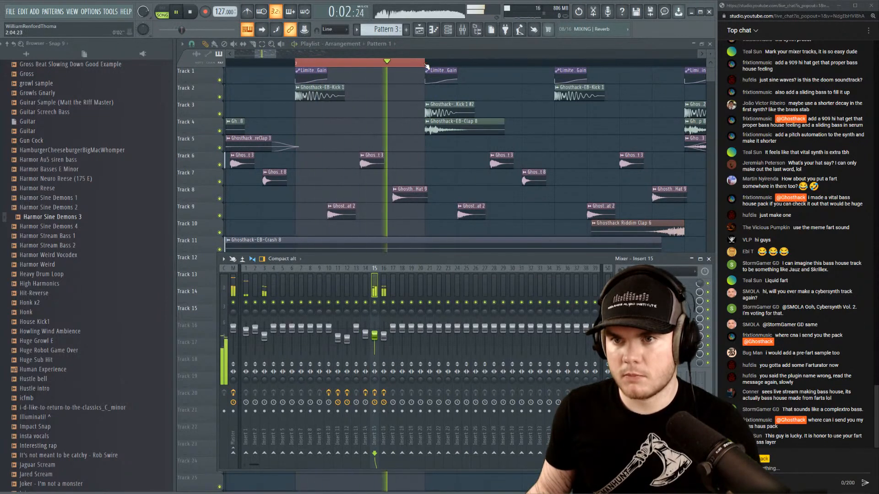
key(space)
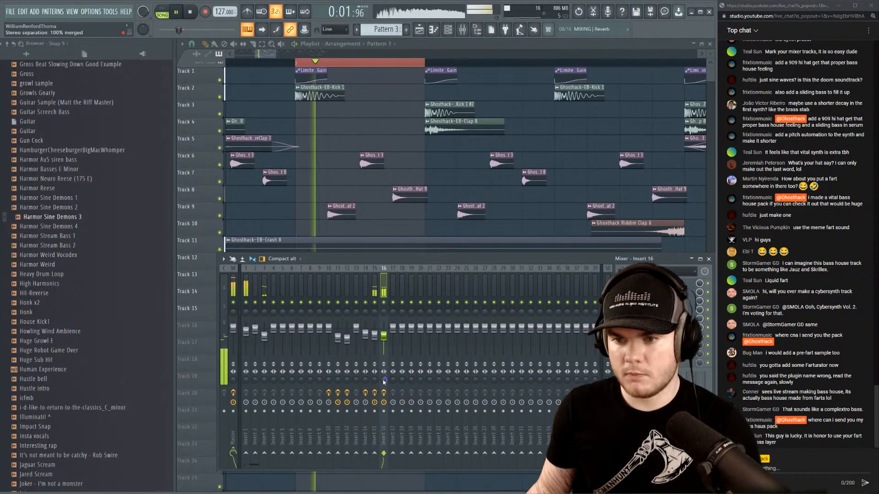
click(375, 293)
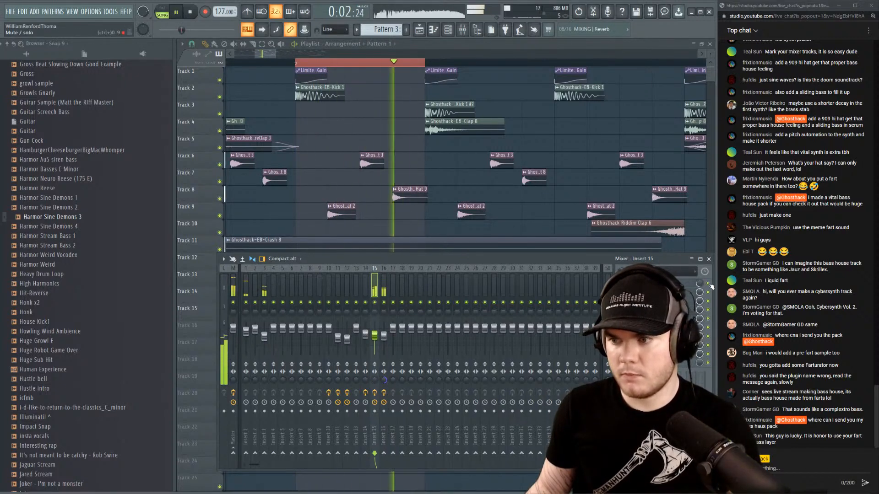
key(space)
Clear the playlist's time selection and extend the start of Track 12's Pattern 1 clip back to the end of the fart sample.
double_click(296, 63)
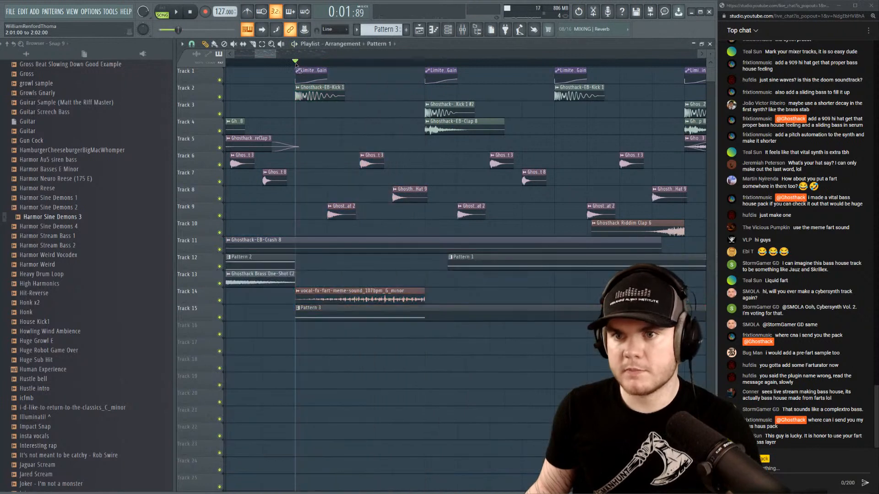
scroll(296, 64, down, 4)
key(space)
scroll(298, 64, up, 4)
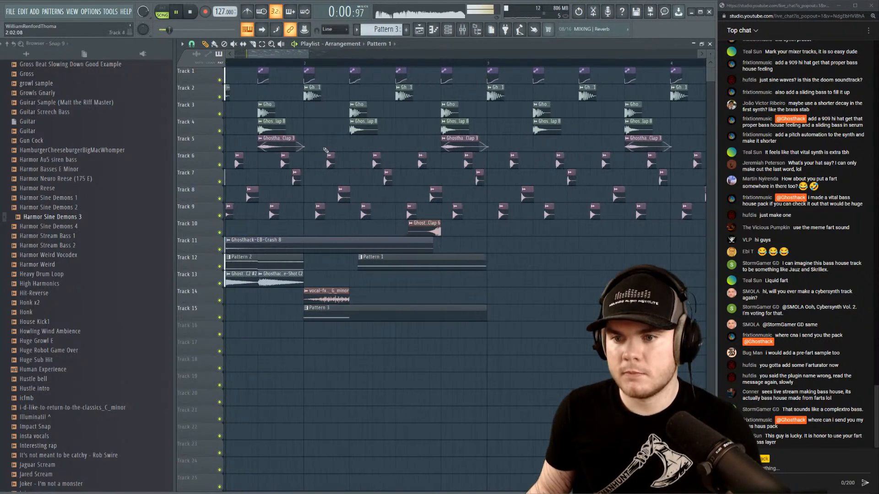
drag(359, 265, 349, 266)
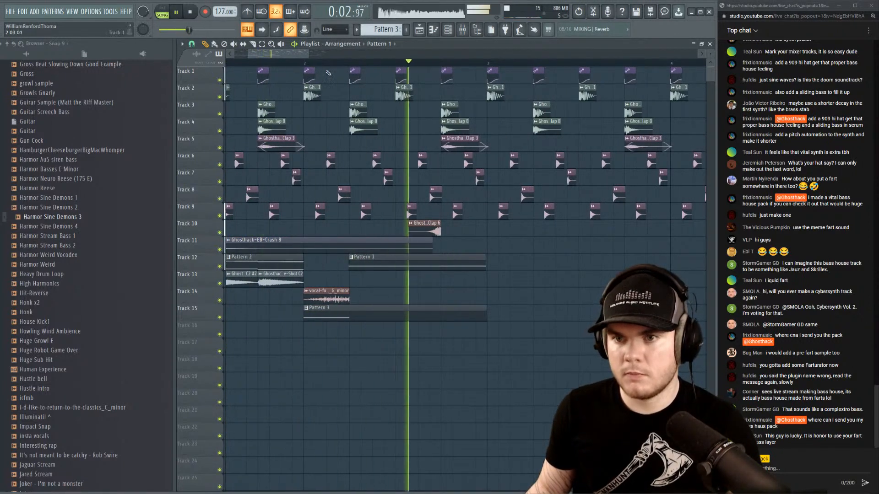
Play the arrangement from the beginning and replay the fart sample section to check the transition.
key(space)
scroll(306, 65, down, 4)
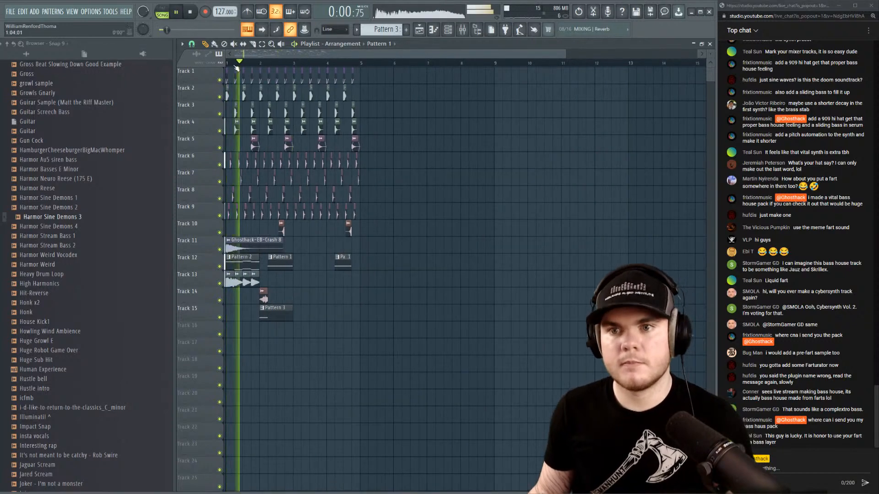
scroll(188, 59, up, 4)
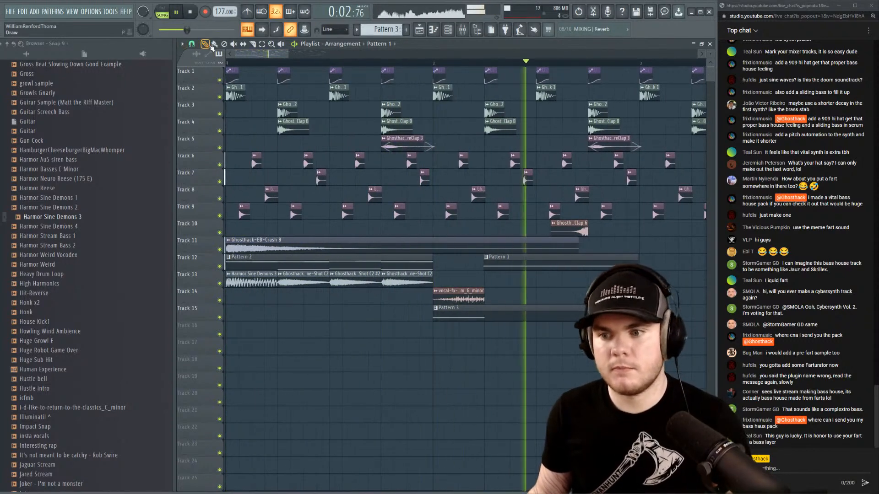
key(space)
key(space)
key(space)
key(space)
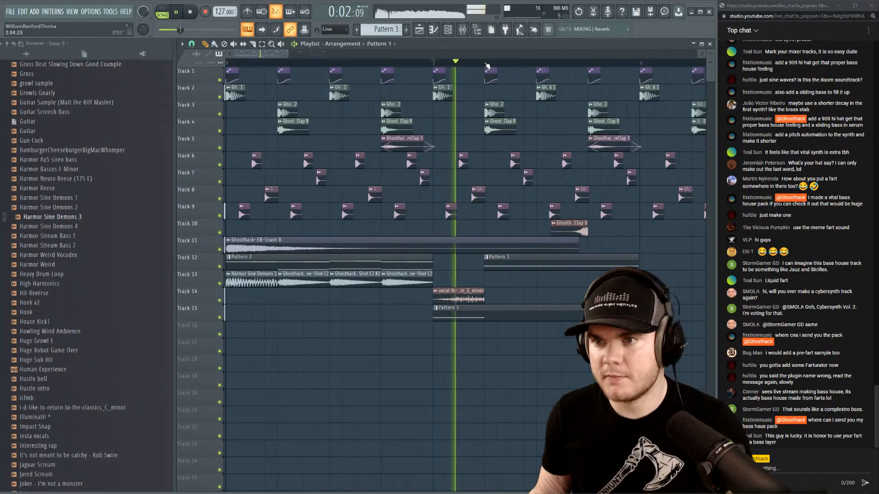
key(space)
scroll(499, 65, up, 4)
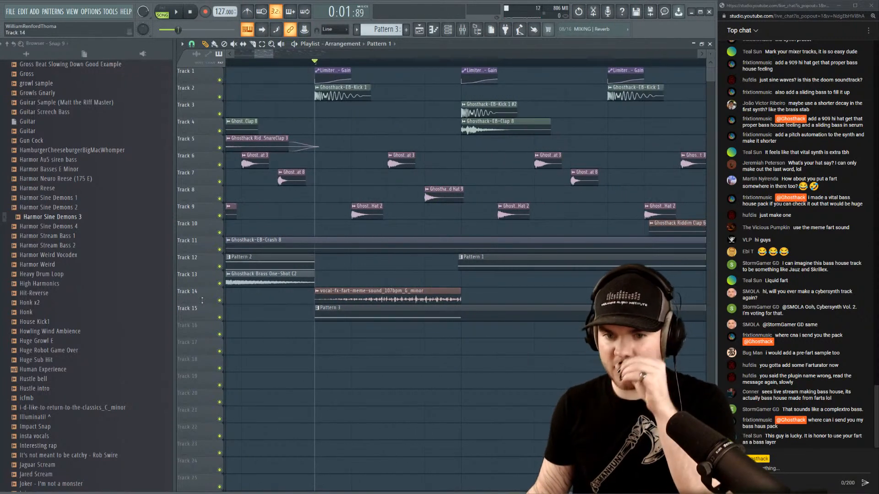
Solo playlist Track 14 and load Resonator in effect slot 10 of Insert 15.
right_click(220, 301)
key(space)
key(space)
key(space)
key(F9)
key(space)
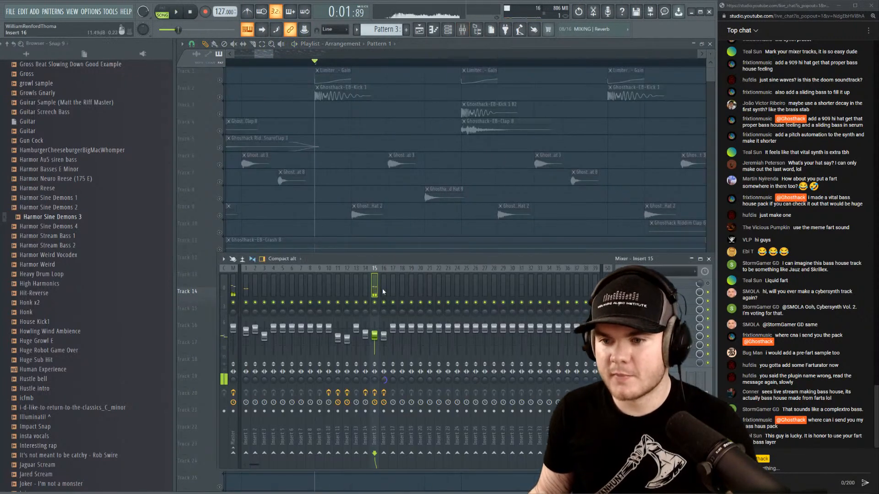
click(621, 363)
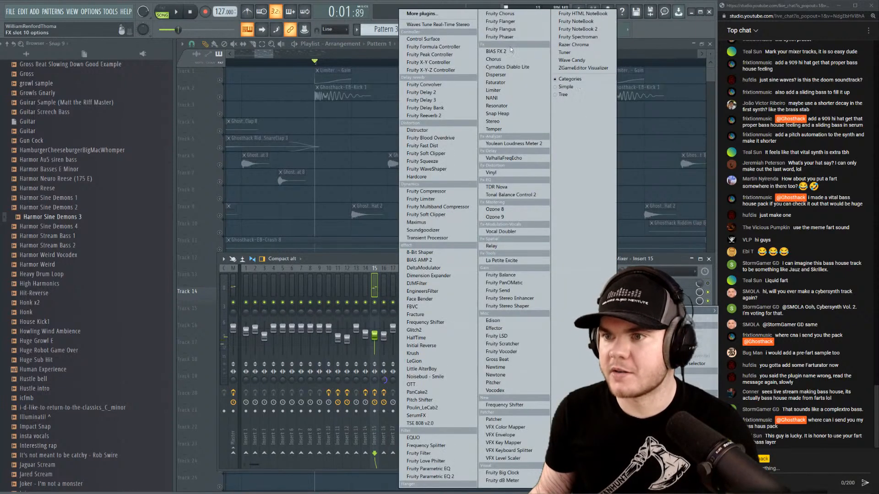
click(510, 106)
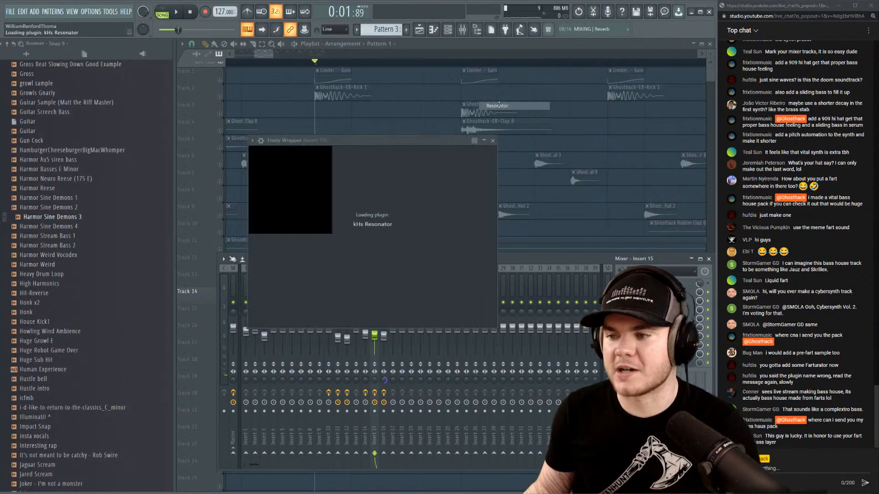
Lower the Resonator's pitch to E2 while auditioning the soloed fart sample.
key(space)
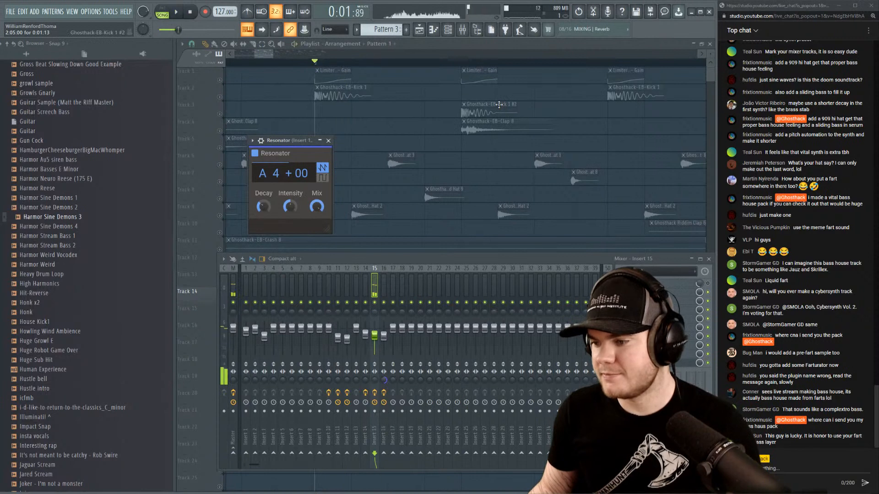
key(space)
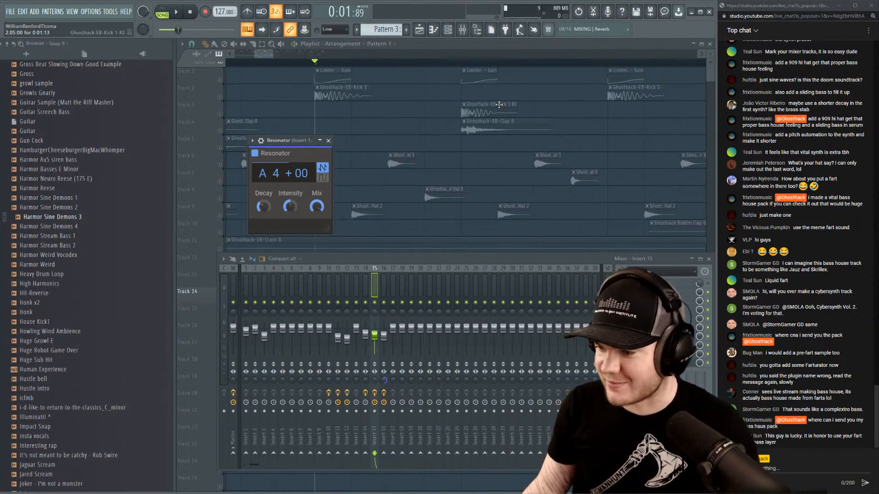
key(space)
key(space)
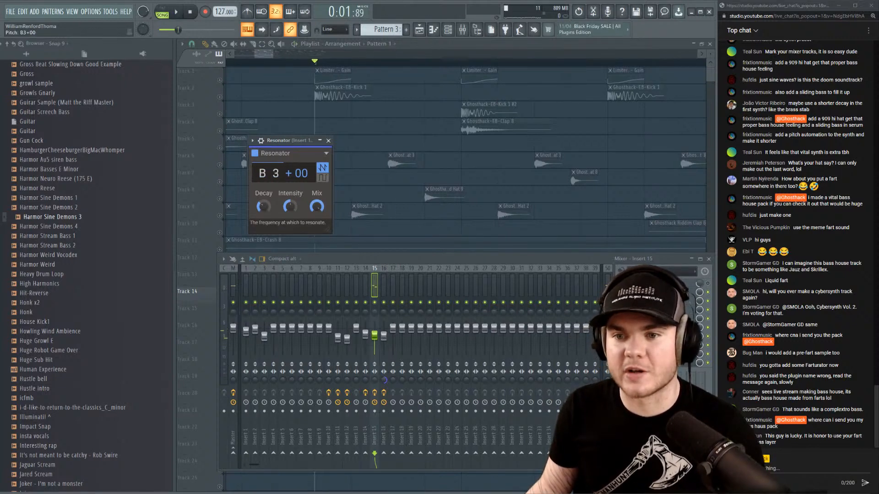
key(space)
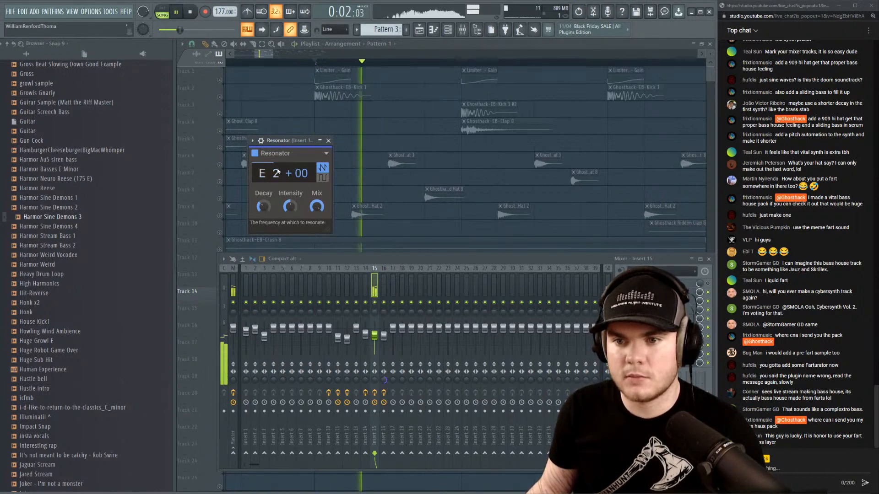
Set the Resonator's intensity to 100% and adjust its decay while replaying the fart sample.
key(space)
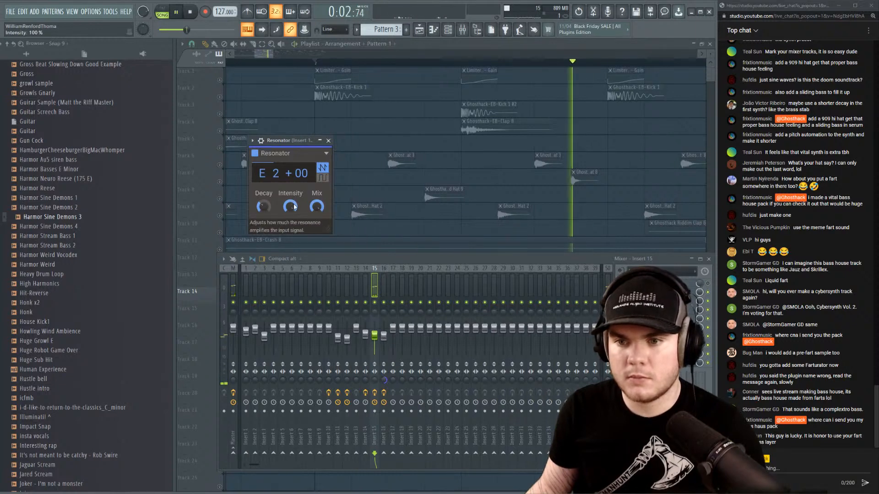
key(space)
key(space)
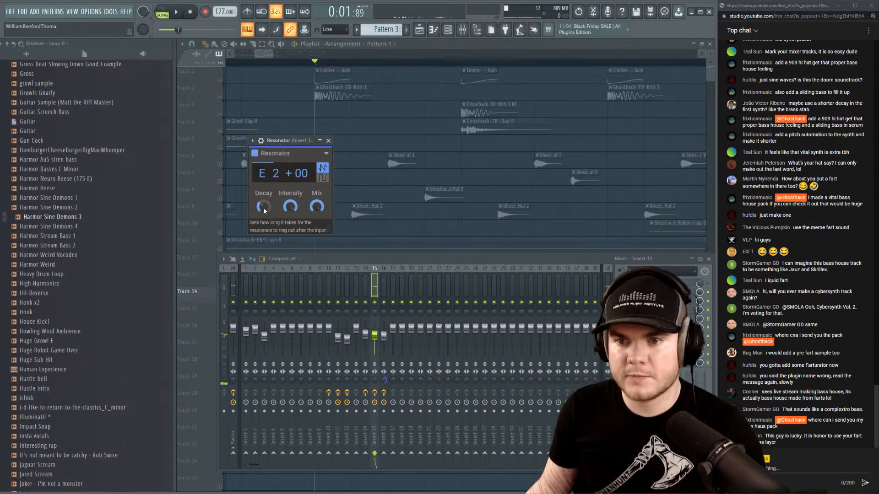
key(space)
key(space)
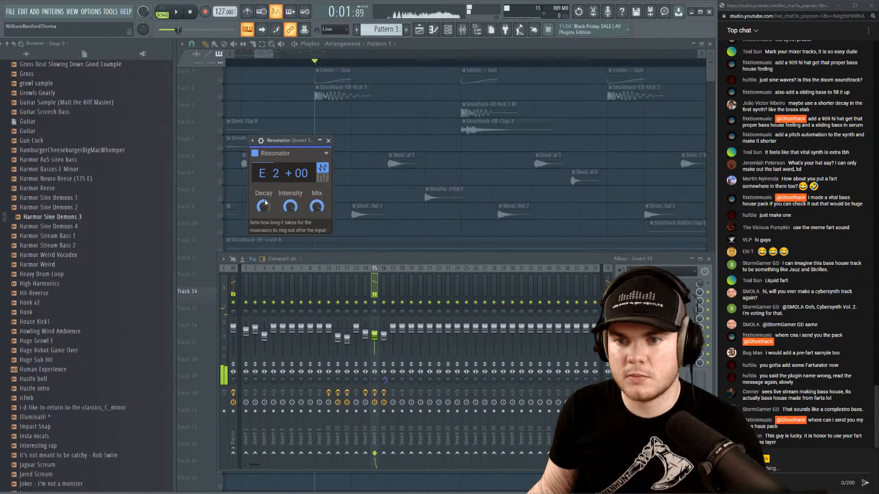
Lower the Resonator's pitch to E1 while auditioning the fart sample.
key(space)
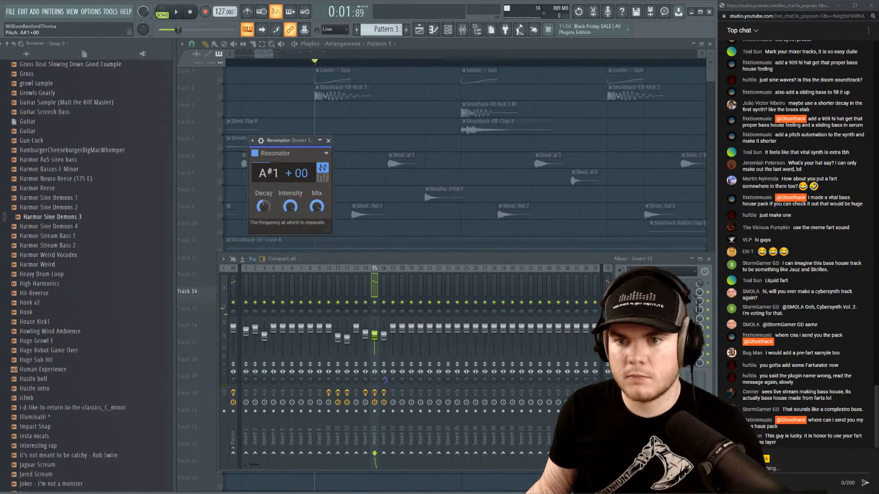
key(space)
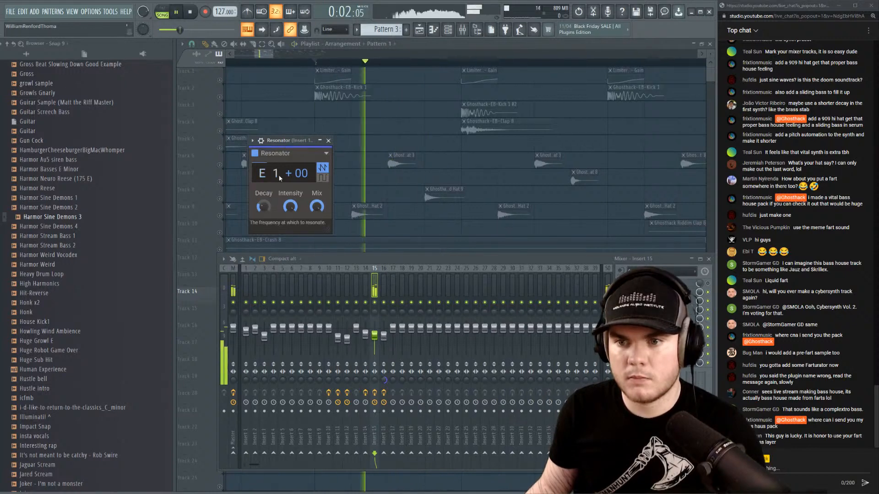
key(space)
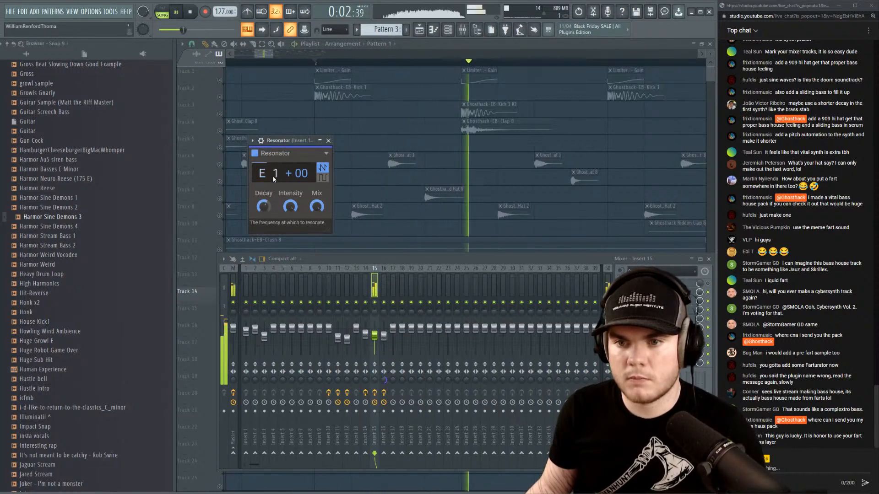
Switch the Resonator to its square-wave harmonics mode and replay the fart sample.
key(space)
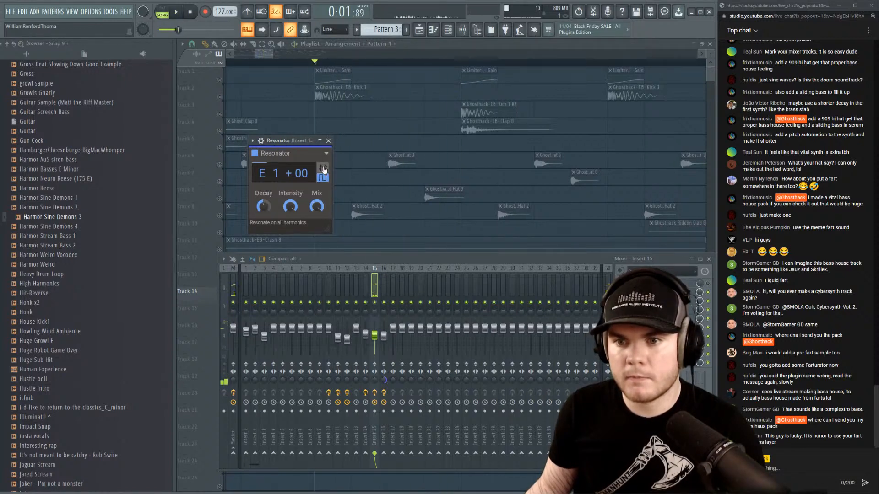
click(209, 213)
key(space)
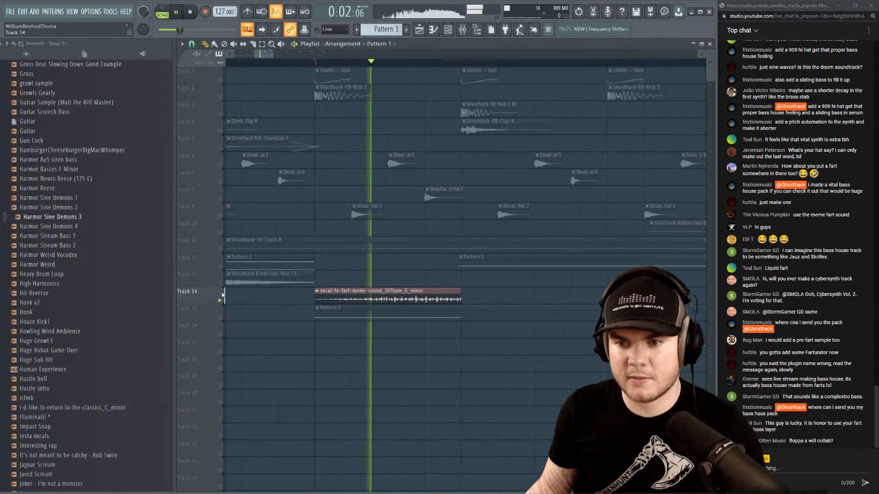
Unmute Track 15 alongside Track 14, shorten the fart clip, and play it together with Pattern 3.
key(space)
click(220, 317)
key(space)
key(F9)
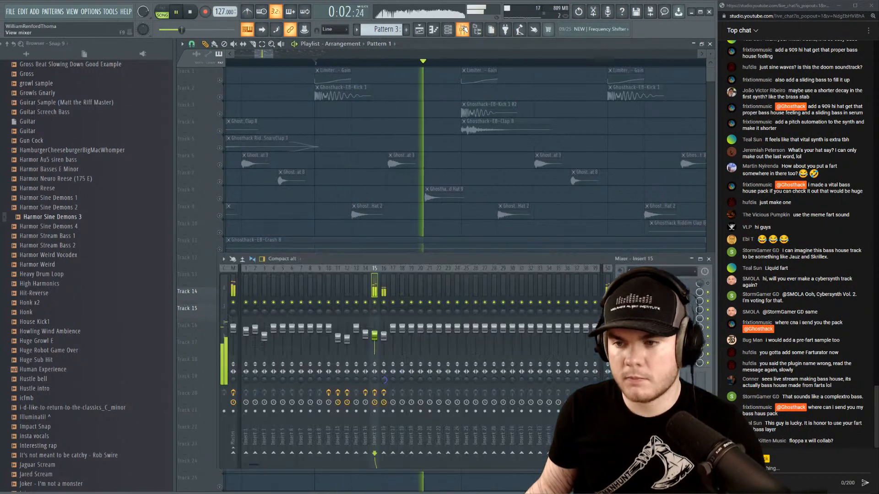
click(659, 362)
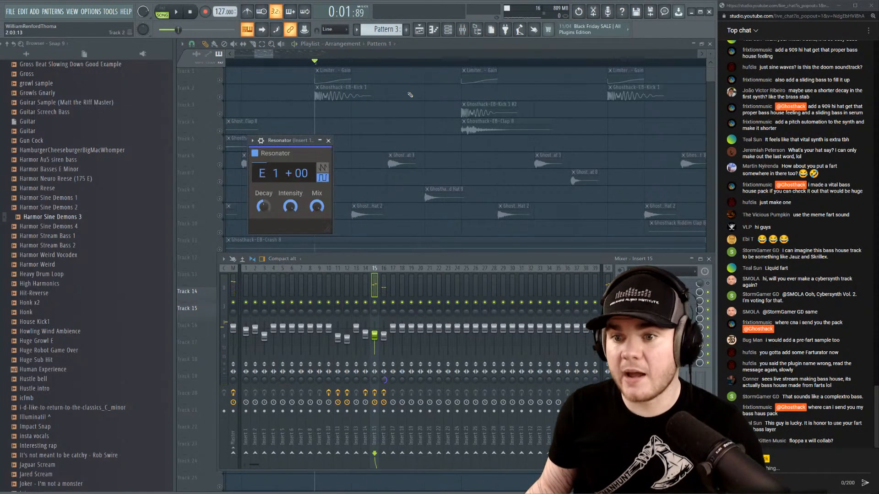
click(419, 46)
key(space)
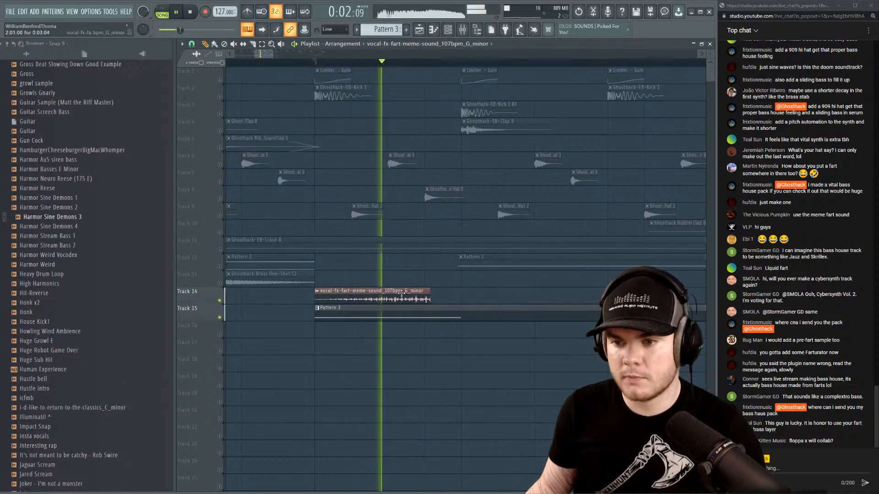
Set the fart sample's declicking mode to Generic (bleeding) and replay it.
key(space)
double_click(401, 293)
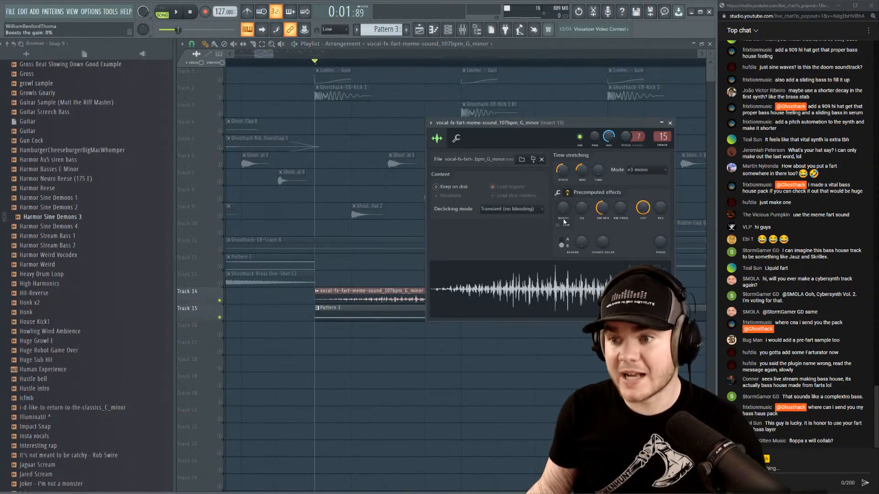
click(524, 211)
click(509, 243)
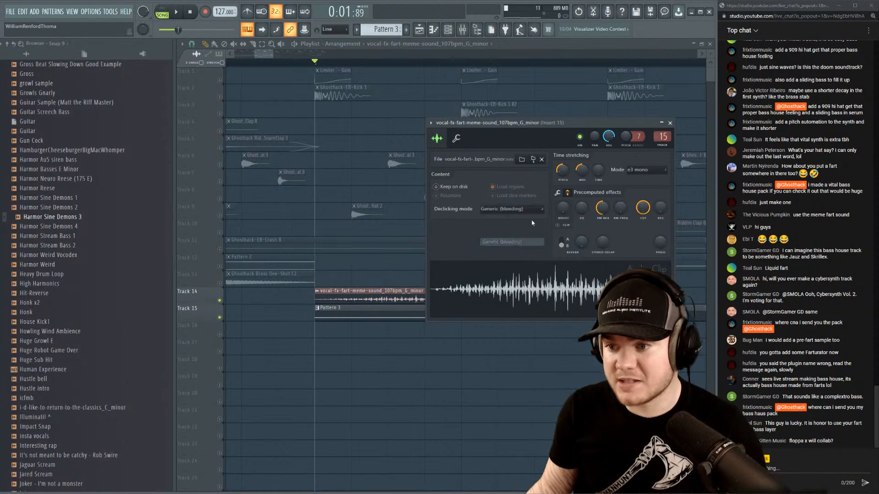
click(670, 124)
key(space)
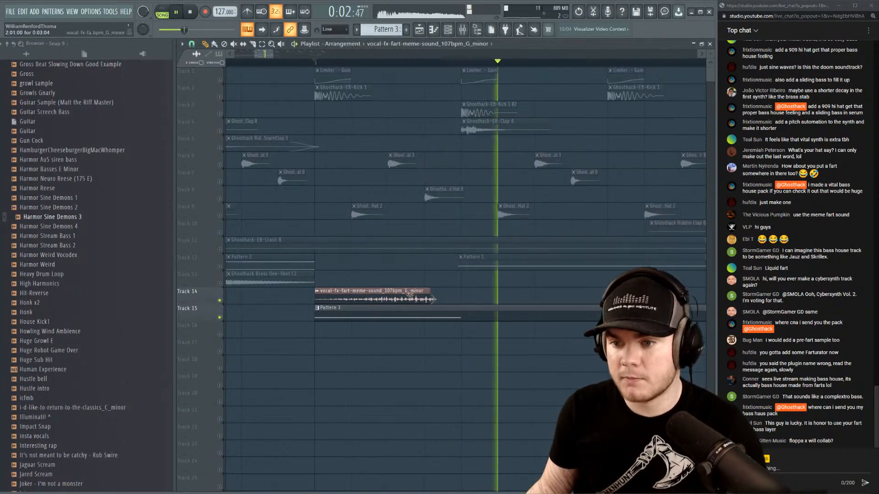
Fine-tune the end of the fart clip on Track 14 while replaying it over Pattern 3.
double_click(418, 293)
key(space)
key(space)
key(space)
click(670, 123)
key(space)
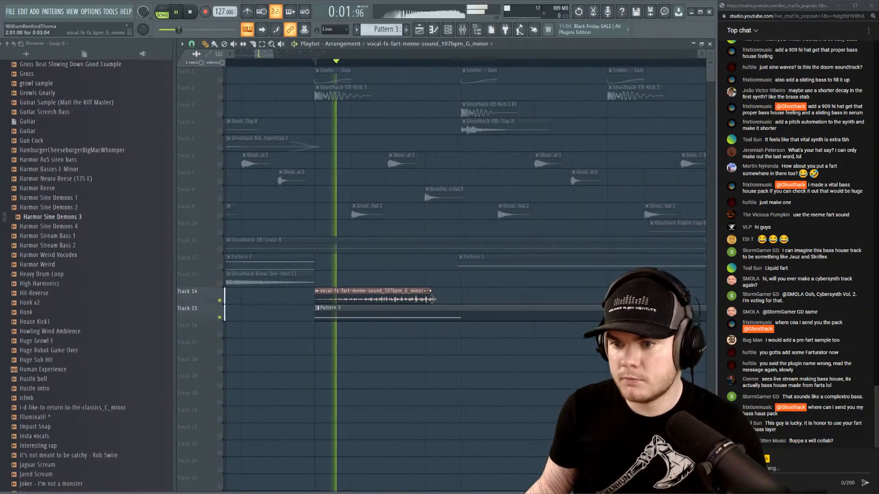
key(space)
key(space)
key(space)
key(space)
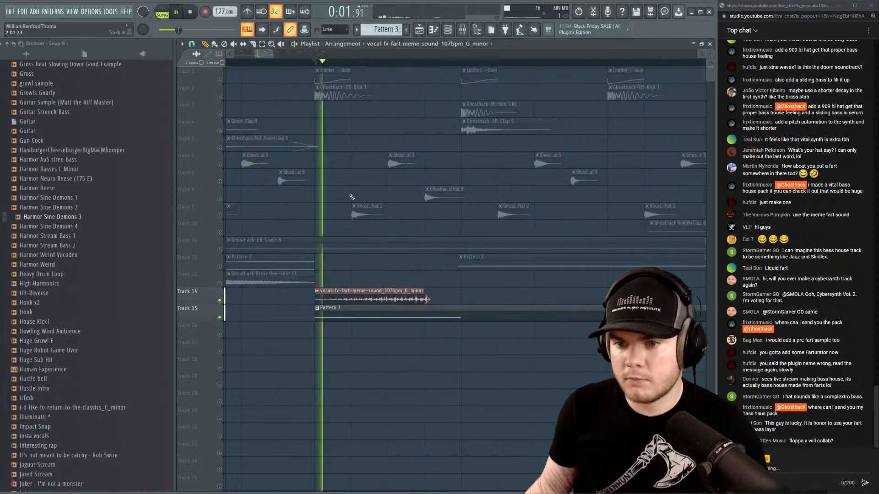
key(space)
key(space)
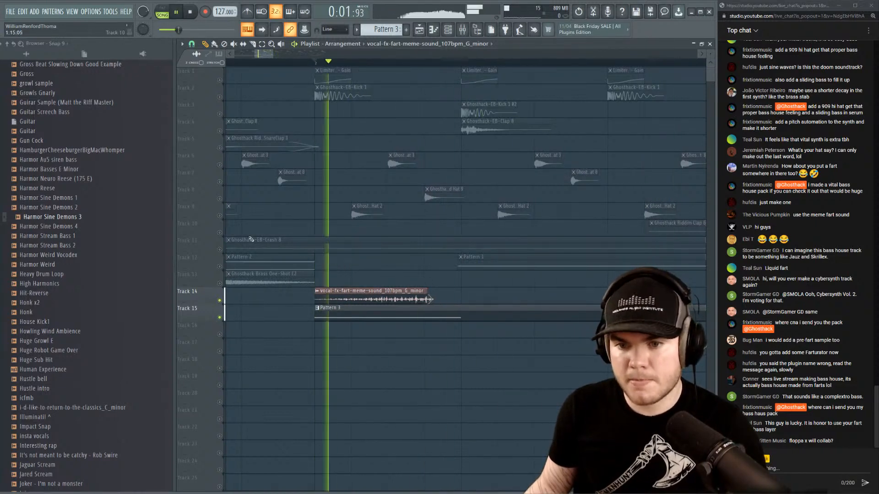
Restore all muted playlist tracks and play the full arrangement into bar 2.
key(space)
right_click(220, 301)
right_click(220, 301)
key(space)
scroll(345, 65, down, 5)
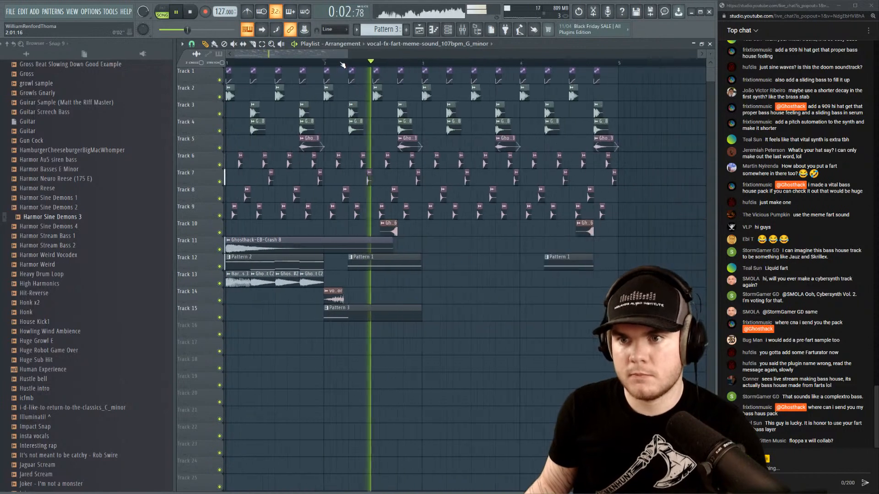
key(space)
key(space)
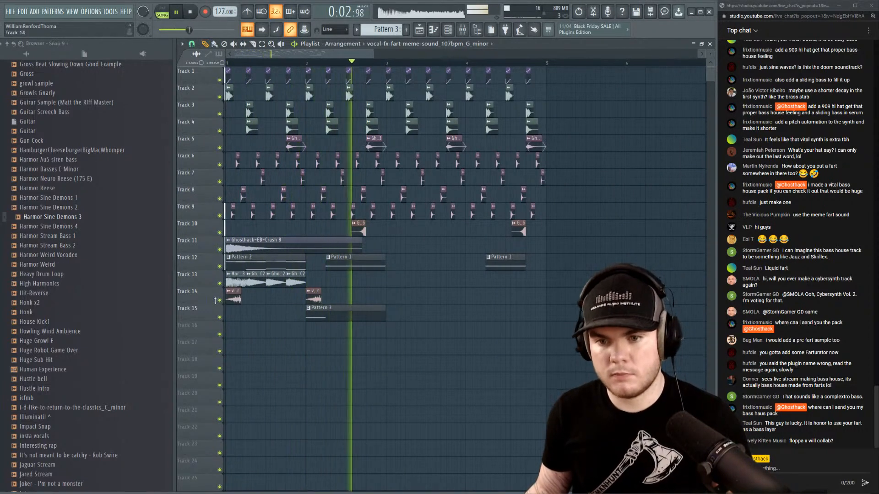
key(space)
key(space)
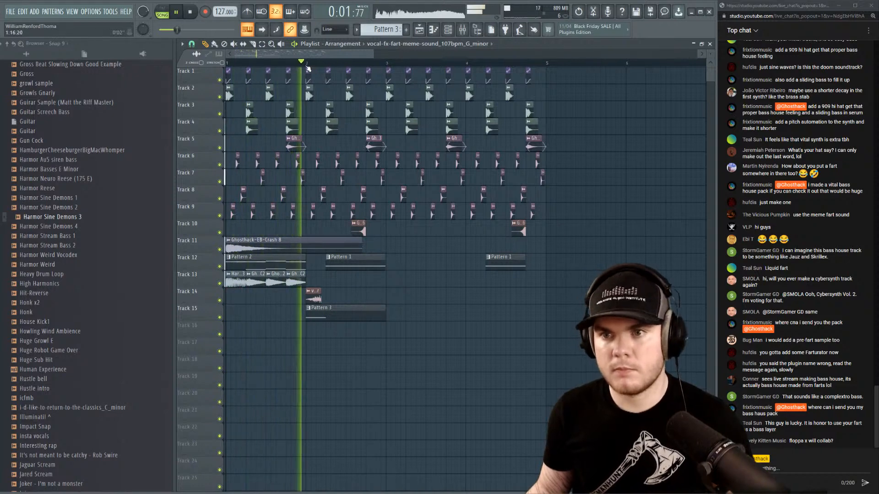
Try the fart clip slightly after the start of bar 2, and move it back to the bar line.
scroll(339, 80, up, 5)
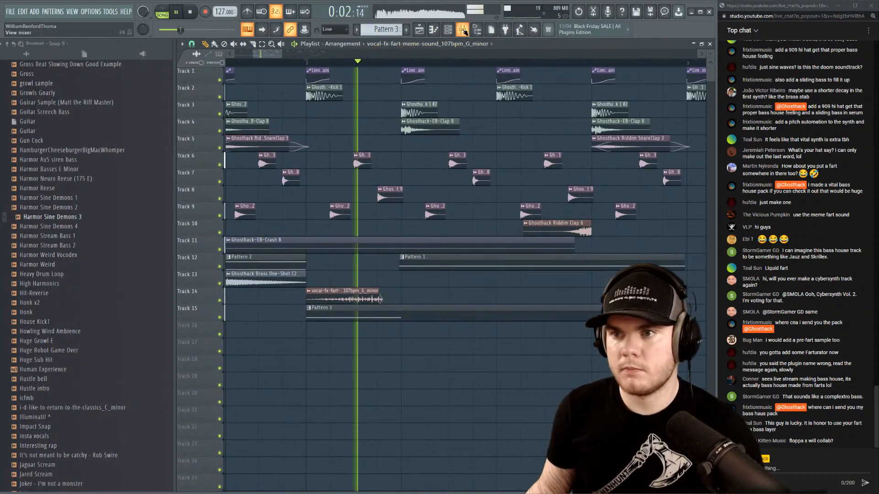
key(F9)
key(space)
key(F9)
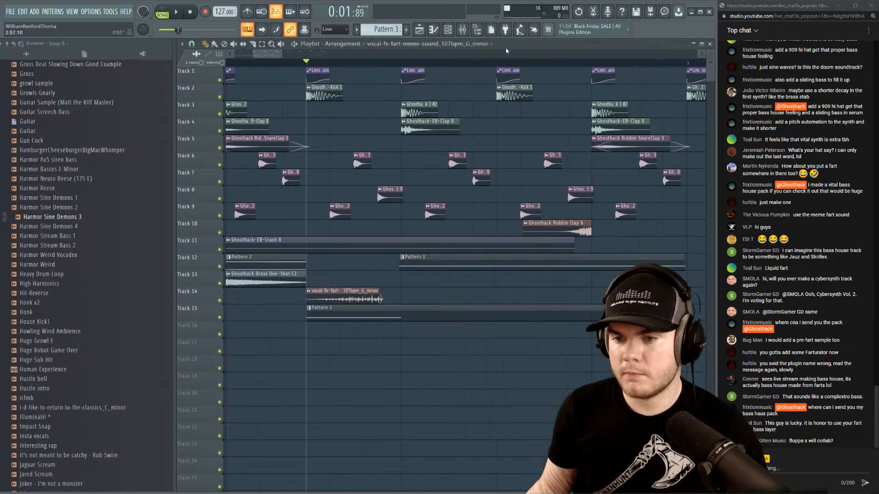
key(space)
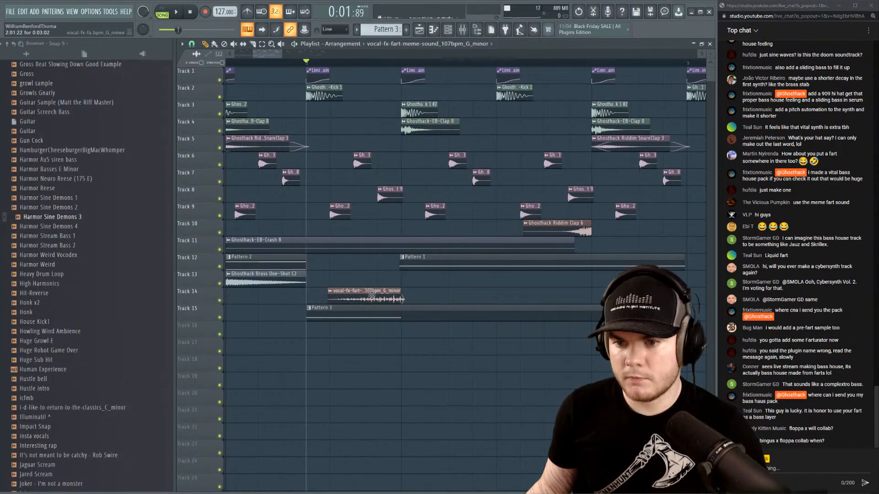
drag(370, 290, 339, 291)
key(space)
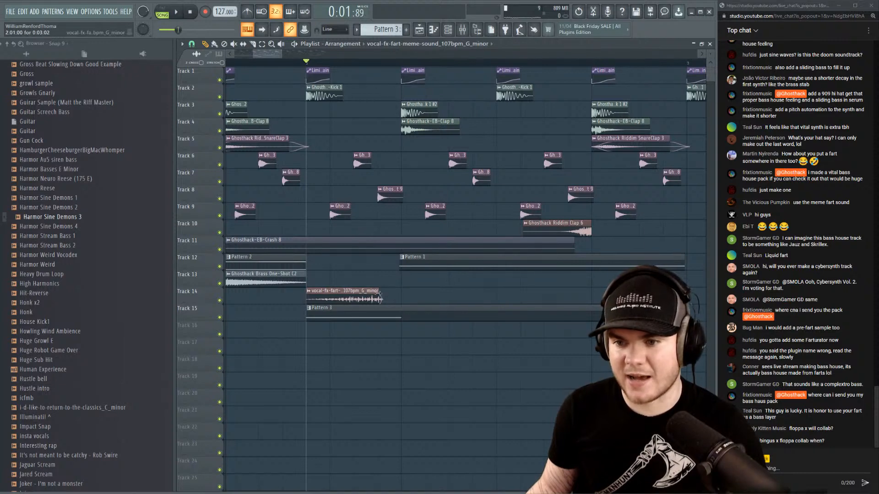
Extend the fart clip on Track 14 to the end of bar 2's first beat and replay it.
key(space)
key(space)
key(space)
key(space)
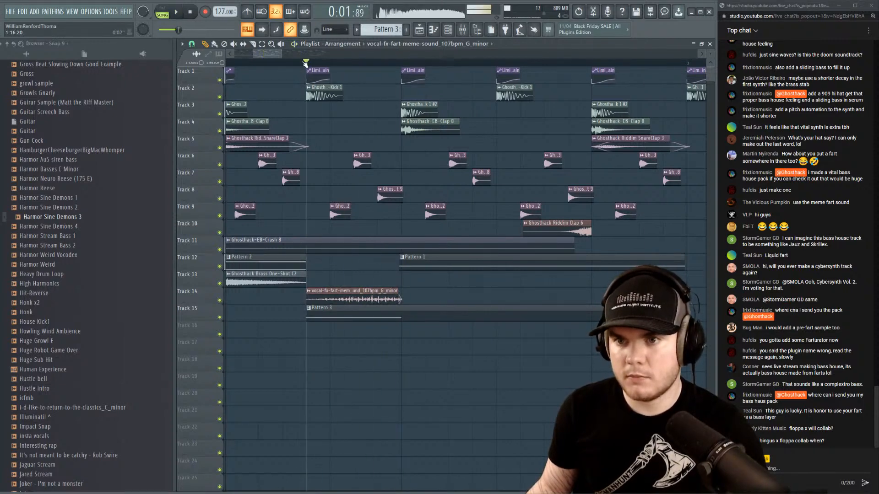
Select the first beat of bar 2 on the timeline and open Insert 15's Fruity WaveShaper with its controls shown.
drag(308, 63, 402, 62)
double_click(367, 293)
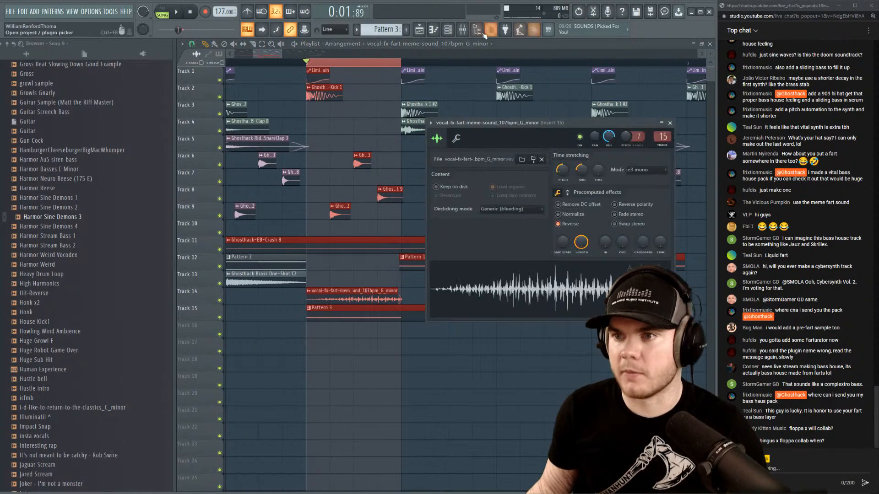
key(F9)
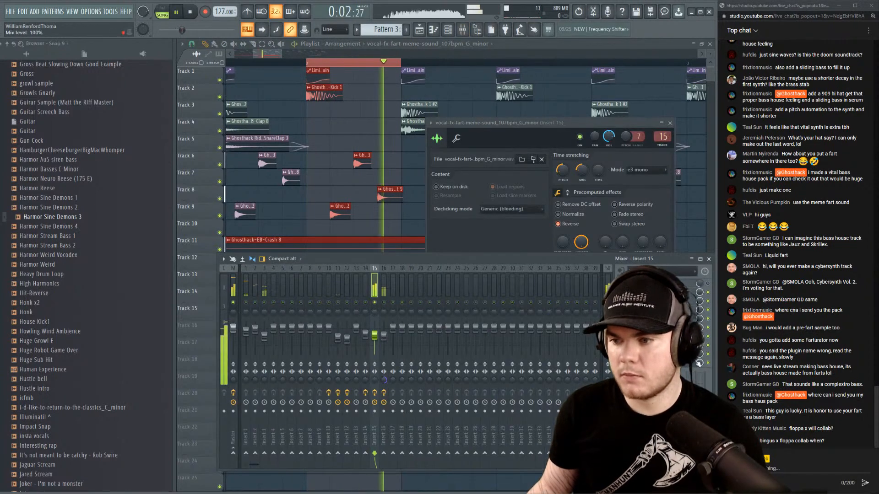
key(space)
click(650, 353)
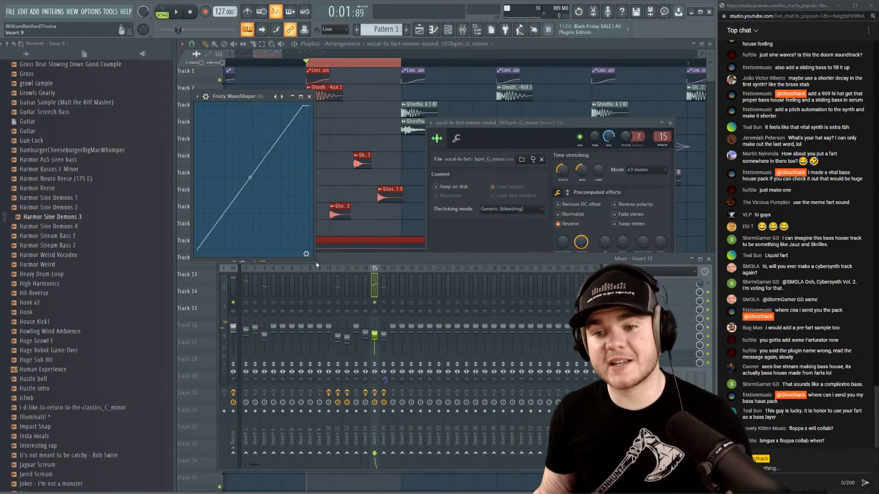
click(307, 255)
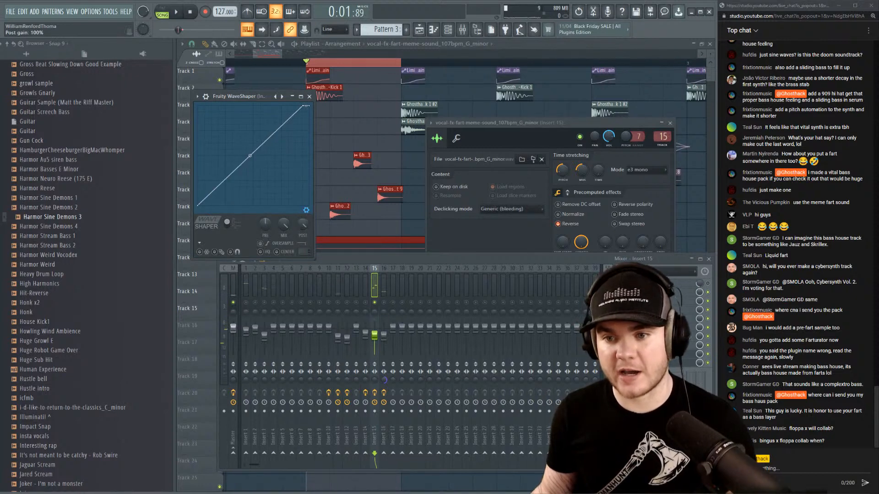
Try out the WaveShaper's post gain and mix controls while replaying the selected beat.
key(space)
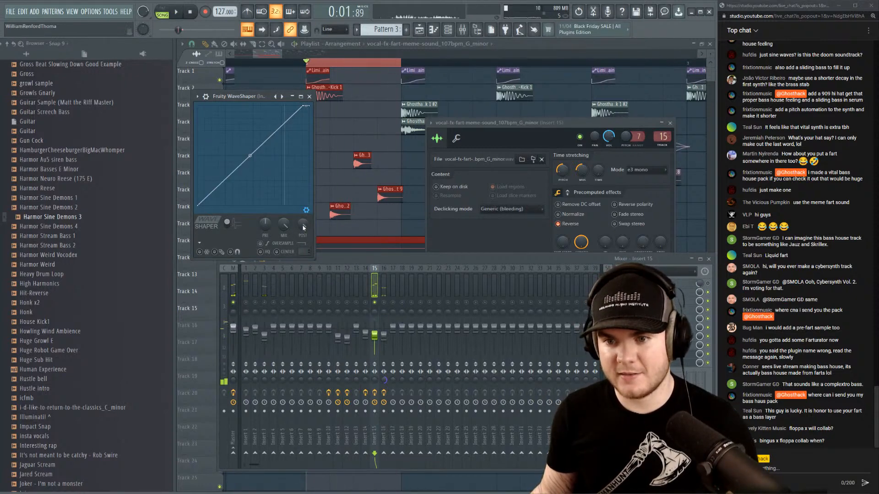
key(space)
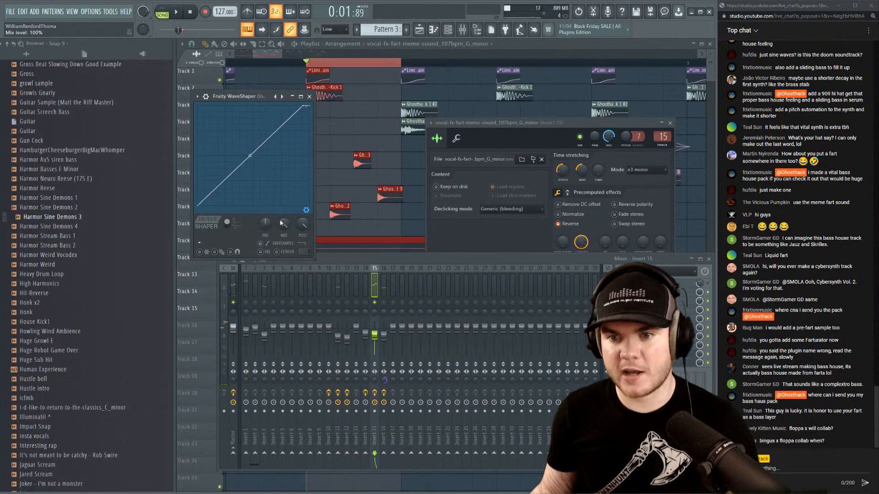
drag(285, 224, 284, 266)
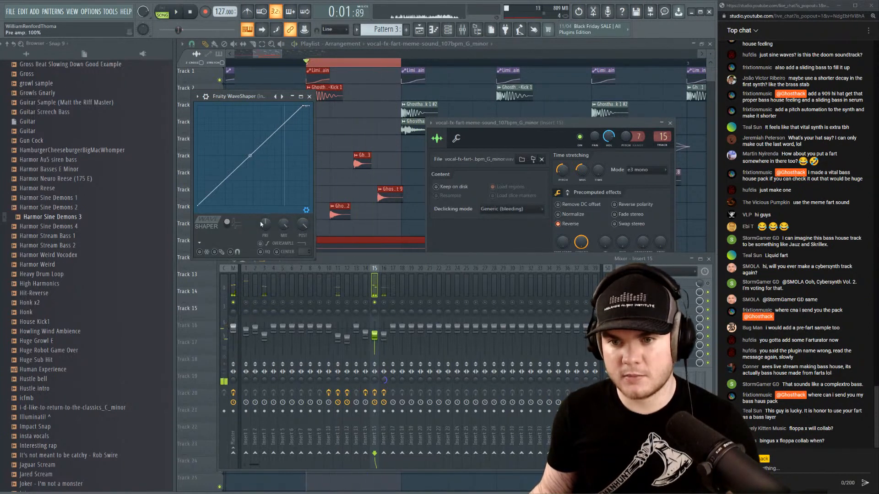
Create an automation clip for the WaveShaper's post gain over the selected beat and place it on Track 13.
right_click(308, 226)
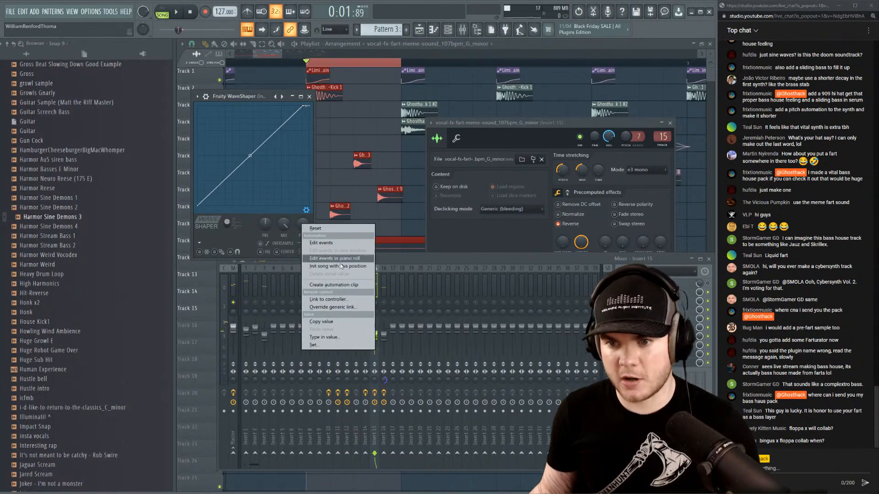
click(334, 285)
click(440, 50)
drag(371, 106, 371, 279)
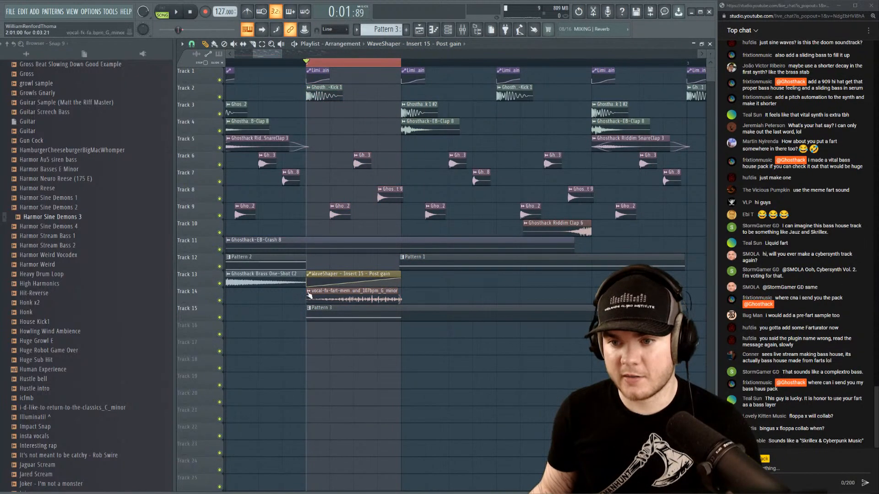
Set the post gain automation's rise to Half sine, bend its curve upward, and play the beat.
right_click(400, 280)
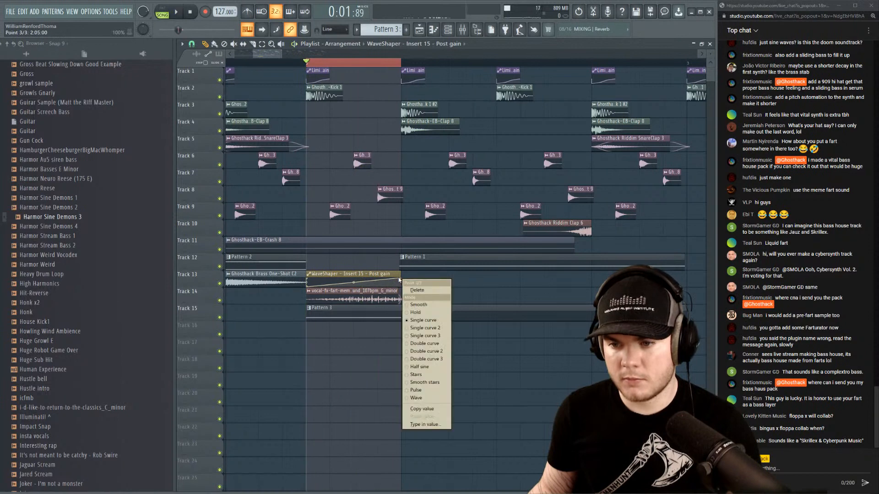
click(431, 368)
drag(353, 282, 353, 277)
key(space)
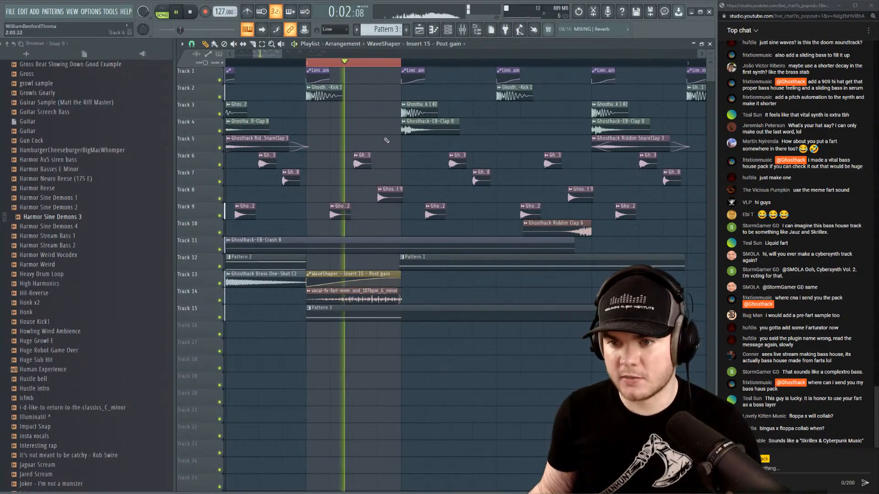
key(space)
Clear the timeline selection and play the full arrangement from bar 2.
ctrl+click(306, 63)
key(space)
scroll(306, 64, down, 1)
scroll(306, 64, down, 3)
key(space)
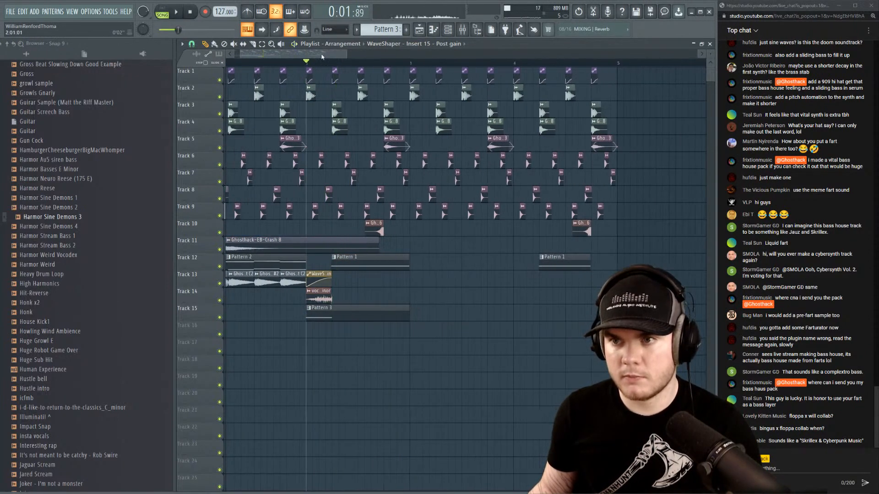
key(space)
key(space)
Check the mixer levels of Inserts 15 and 16 while replaying the drop.
click(462, 30)
key(space)
key(space)
key(space)
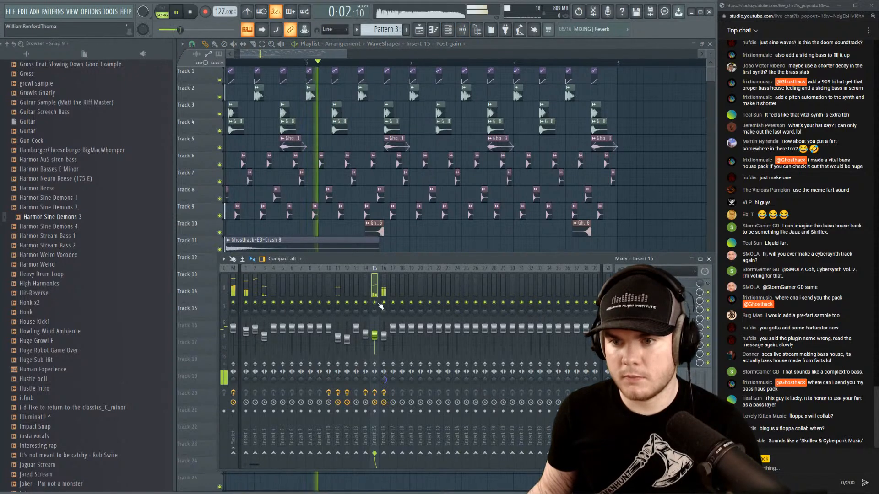
key(space)
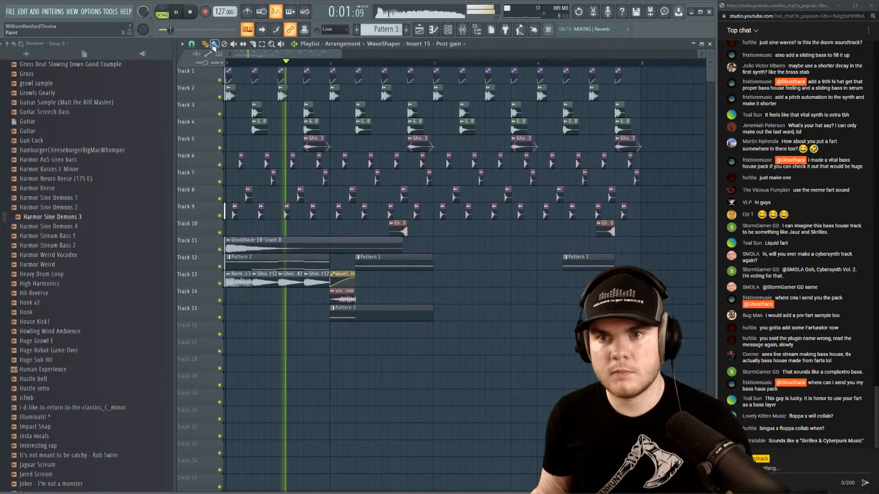
Replay the arrangement around bar 2 and return the playlist to the beginning of the song.
key(space)
click(331, 64)
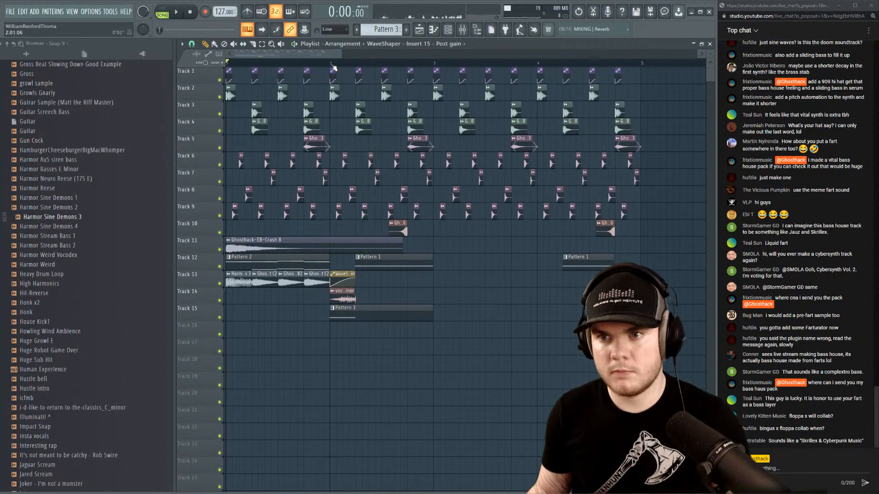
key(space)
key(space)
scroll(331, 63, up, 3)
drag(332, 64, 132, 78)
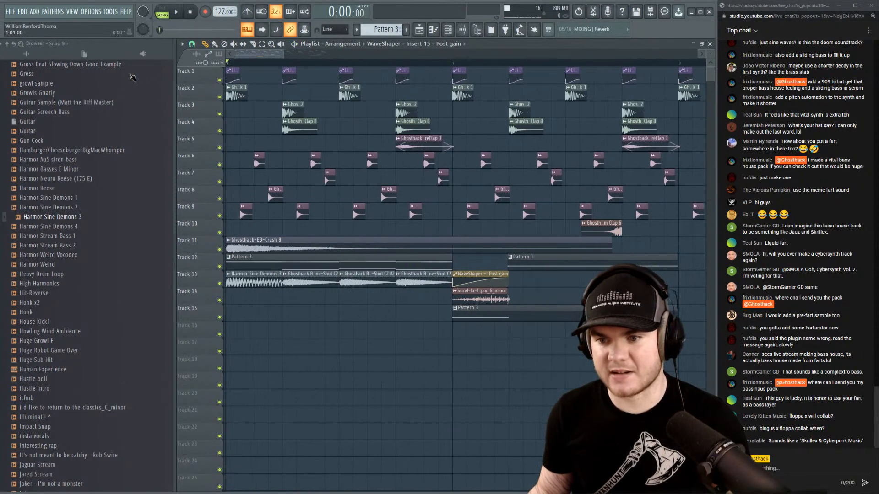
Play the arrangement from the start and check the drop across the whole playlist.
key(space)
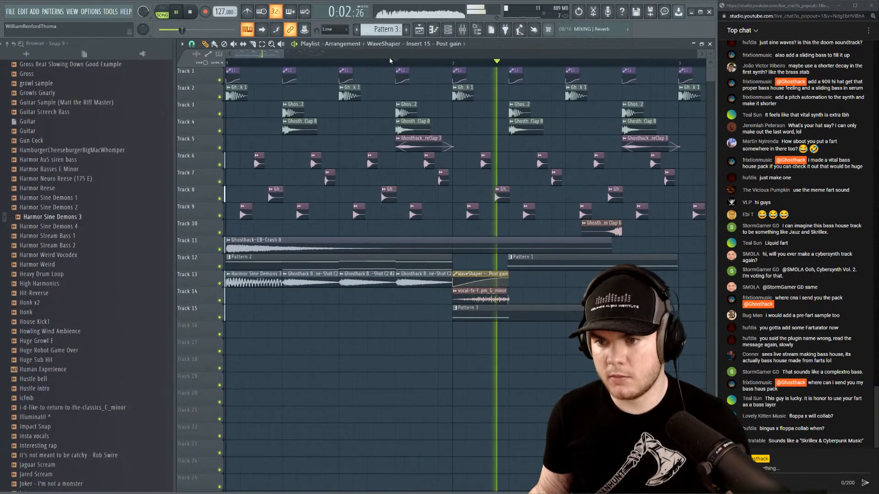
key(space)
scroll(358, 63, right, 5)
scroll(359, 65, down, 4)
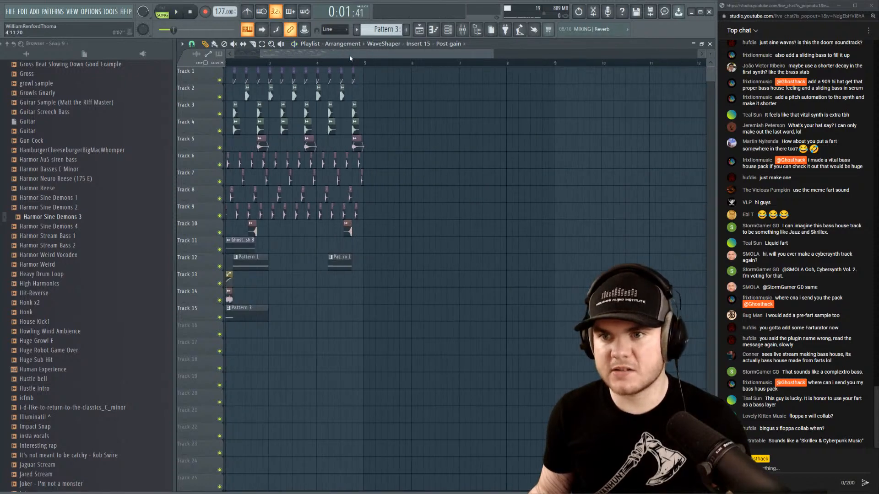
key(space)
scroll(251, 62, up, 4)
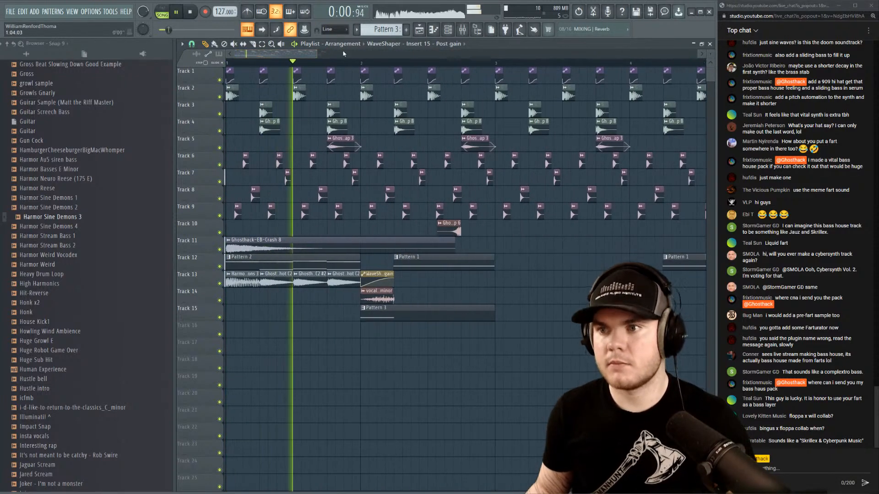
Lower the mixer level of Insert 15 slightly and compare it with Insert 16 while replaying the drop.
click(463, 29)
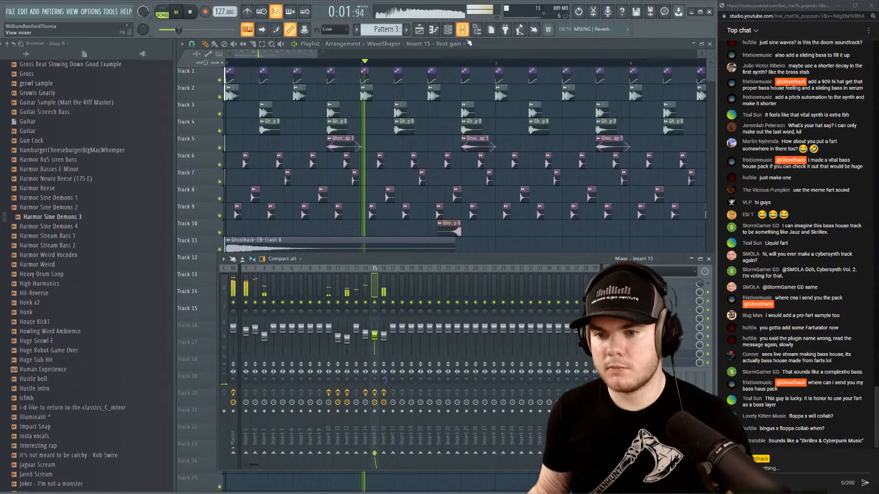
drag(376, 335, 377, 339)
click(385, 290)
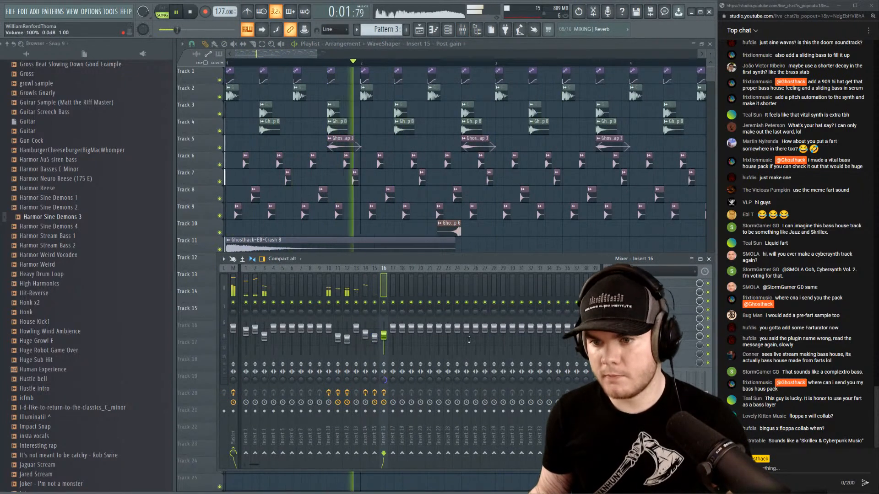
key(space)
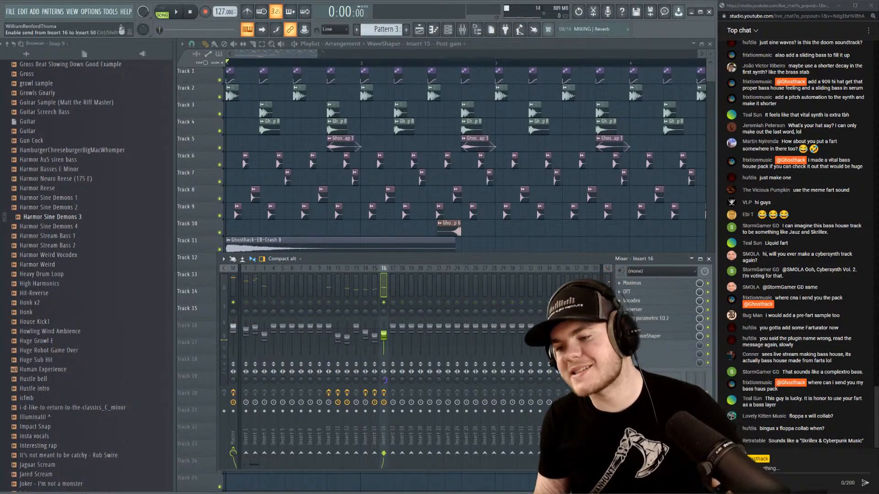
key(space)
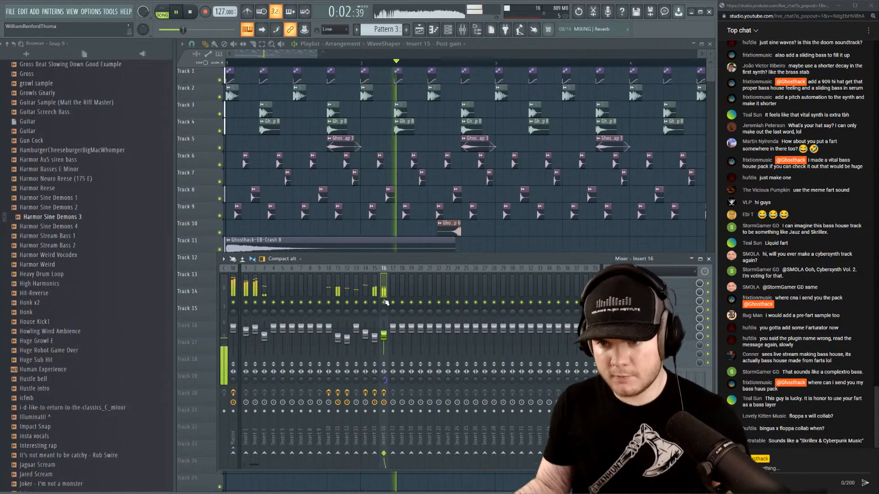
key(space)
key(F9)
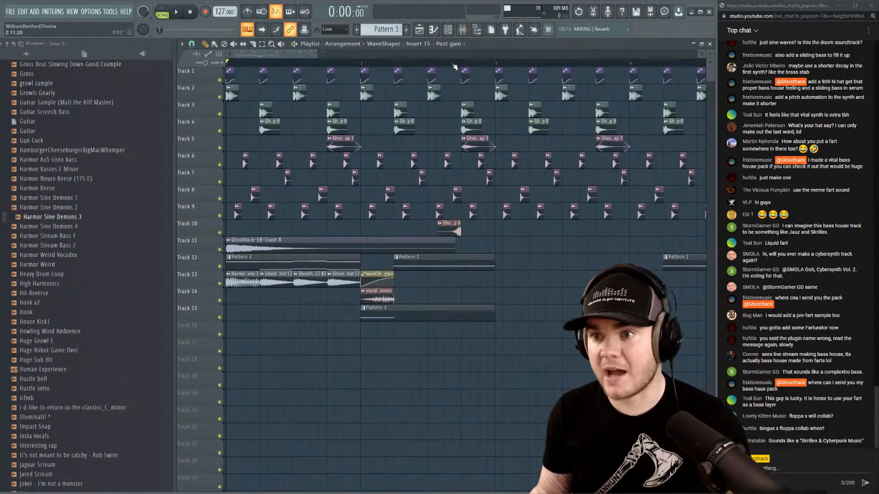
Open Pattern 1 from the playlist and bring up the SUB channel's piano roll around octave 3.
double_click(438, 259)
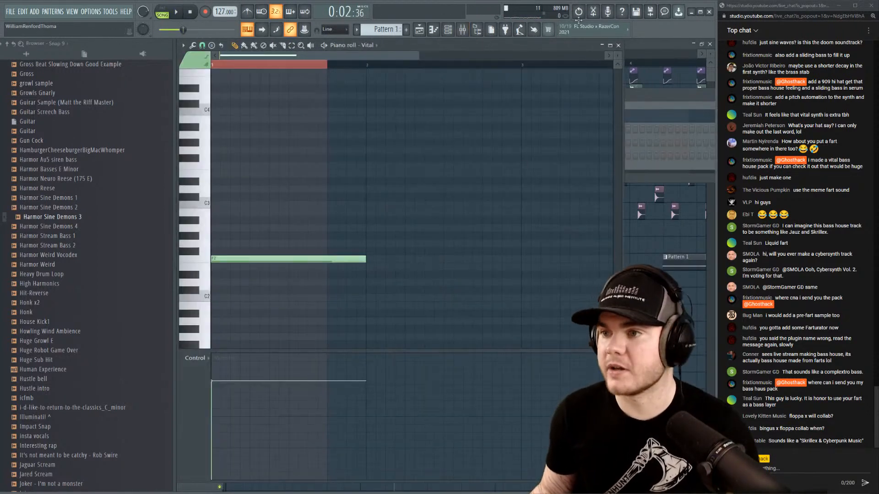
click(618, 46)
right_click(278, 112)
click(360, 129)
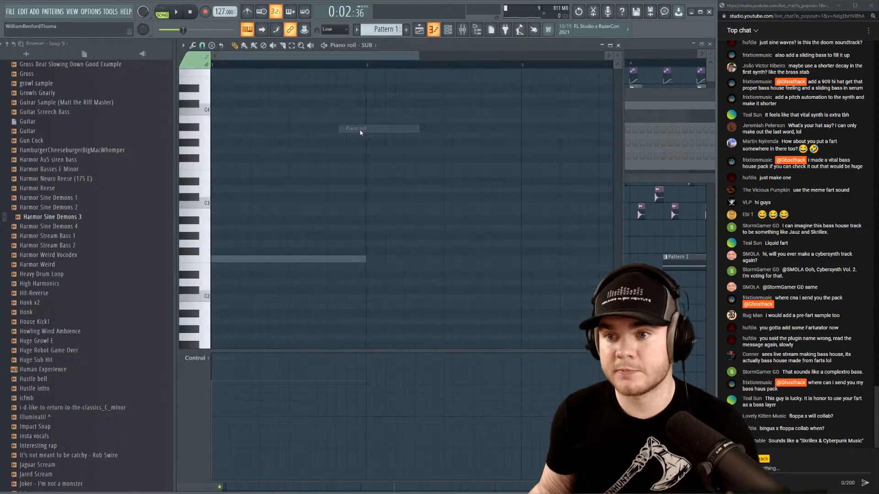
drag(212, 261, 218, 236)
right_click(218, 223)
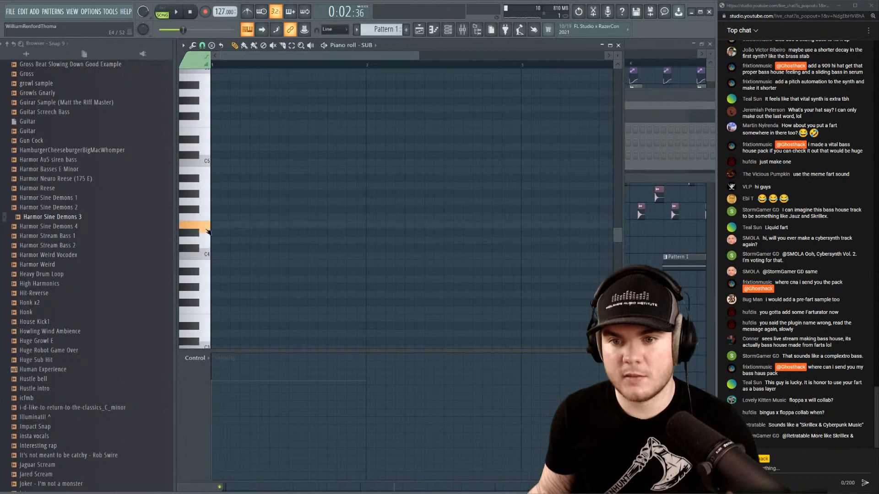
click(618, 45)
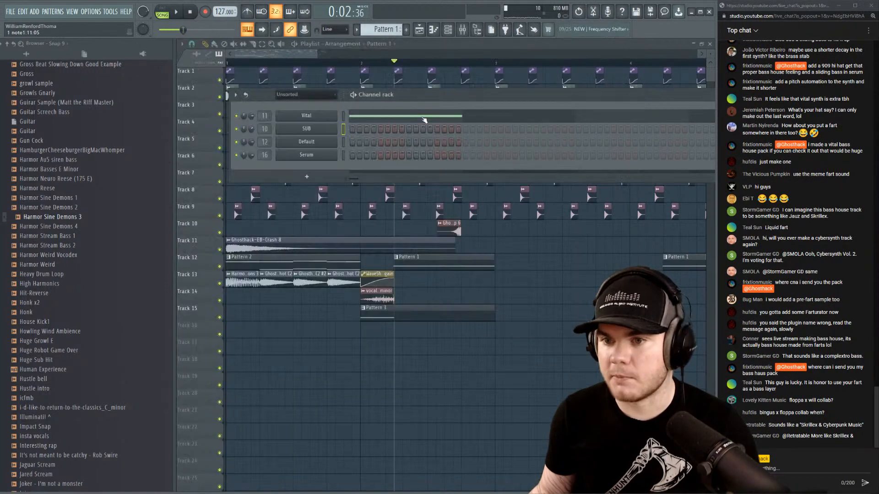
click(354, 135)
right_click(342, 130)
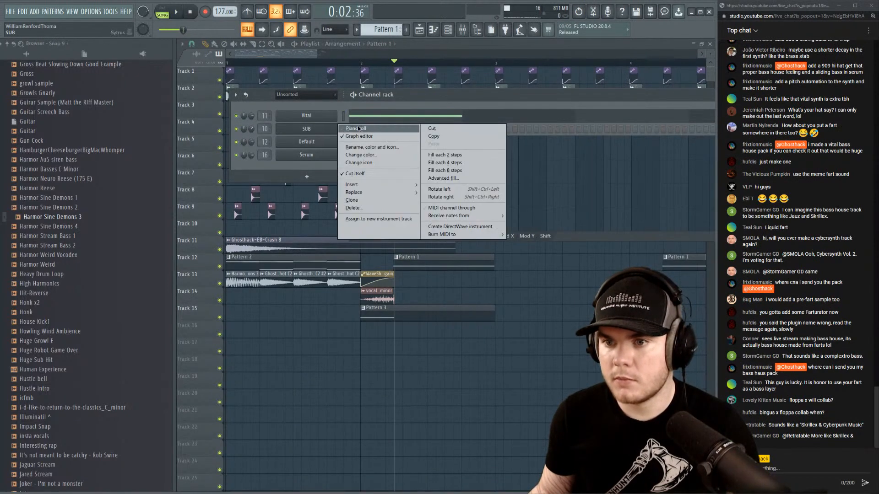
click(359, 130)
scroll(209, 179, down, 3)
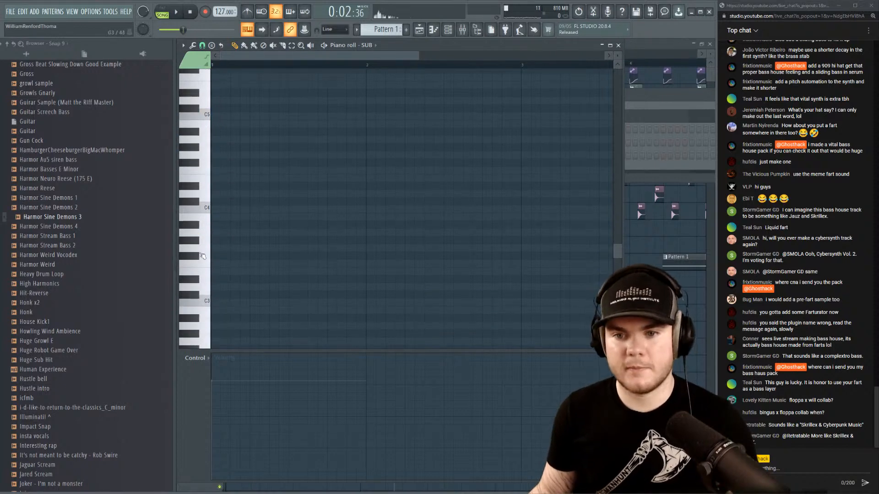
Lay four consecutive one-beat E3 notes across bar 1 for the SUB channel during playback.
key(space)
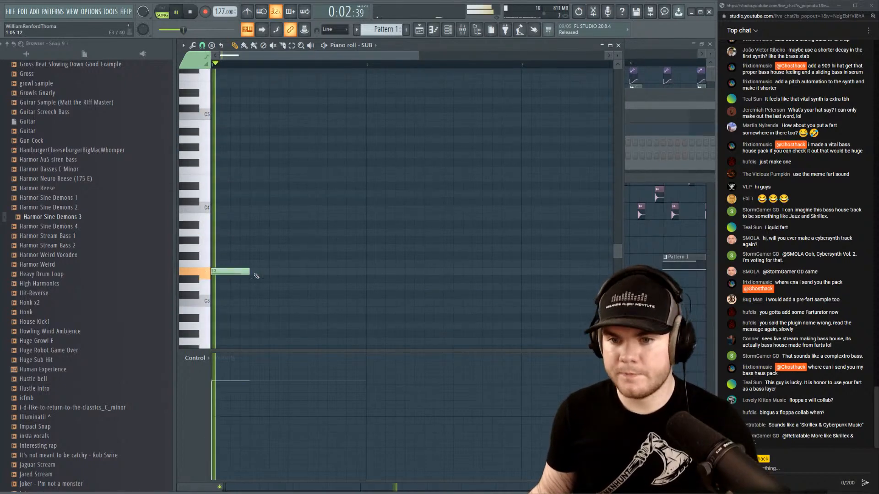
click(255, 271)
click(300, 271)
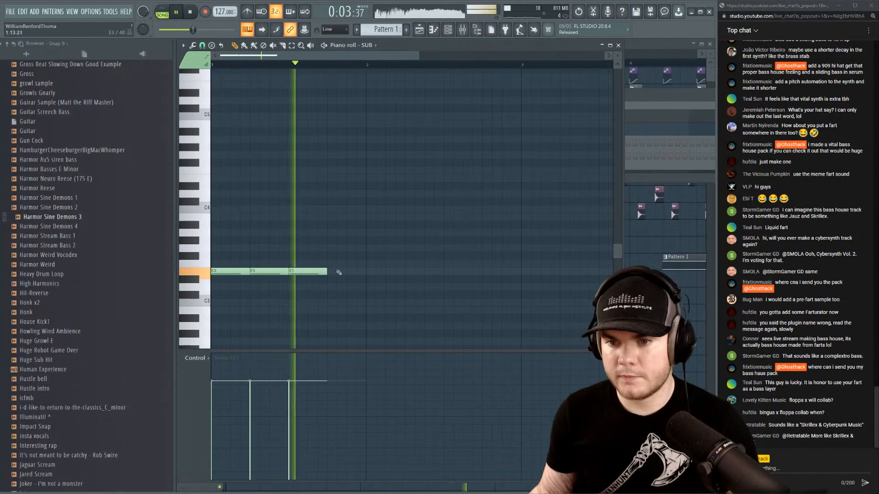
click(344, 271)
key(space)
Shorten the SUB notes to a quarter beat, duplicate them to fill the bar with sixteen E3 notes, and audition them.
drag(212, 238, 392, 286)
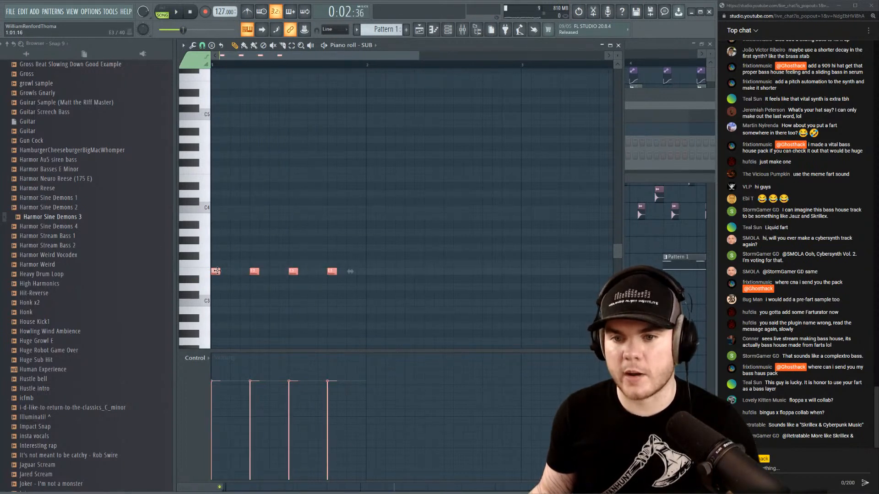
drag(225, 271, 244, 272)
key(space)
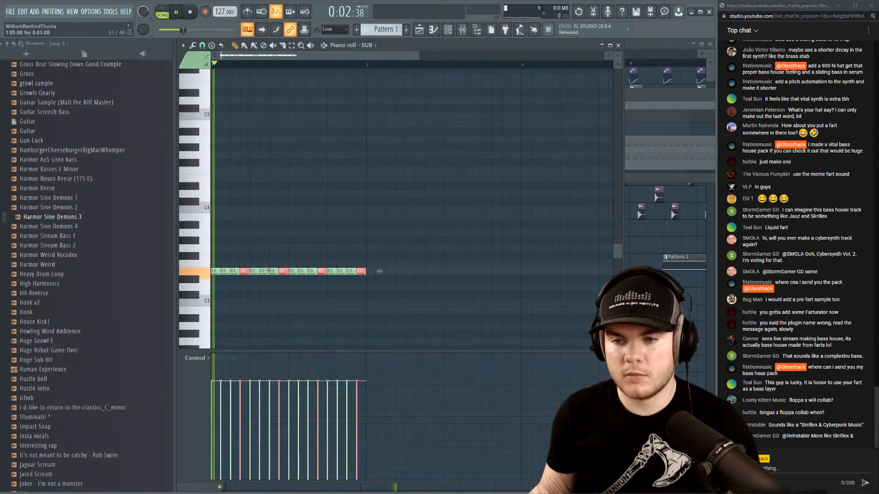
key(space)
drag(392, 290, 90, 199)
key(space)
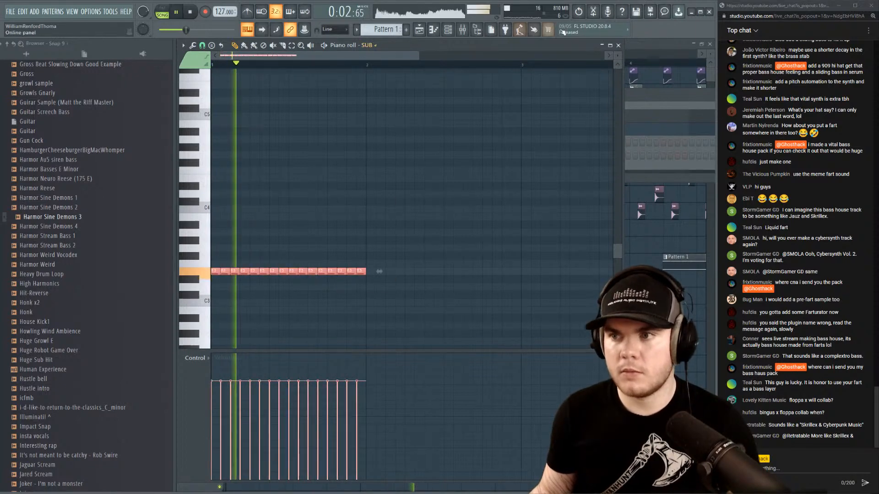
click(618, 45)
key(space)
Solo the SUB channel in the channel rack.
right_click(242, 128)
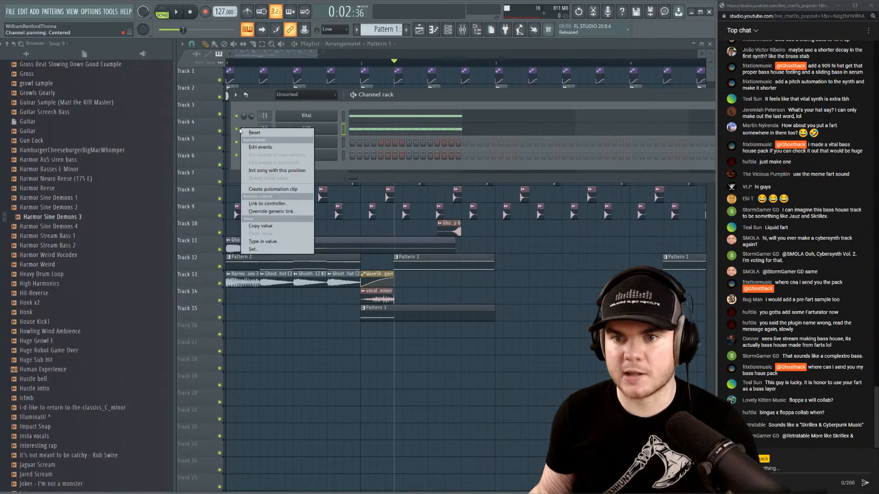
right_click(237, 128)
click(246, 132)
Shorten all sixteen SUB notes together to leave gaps between them, auditioning the rhythm.
click(369, 129)
key(space)
drag(416, 273, 148, 218)
scroll(231, 61, up, 4)
key(space)
key(space)
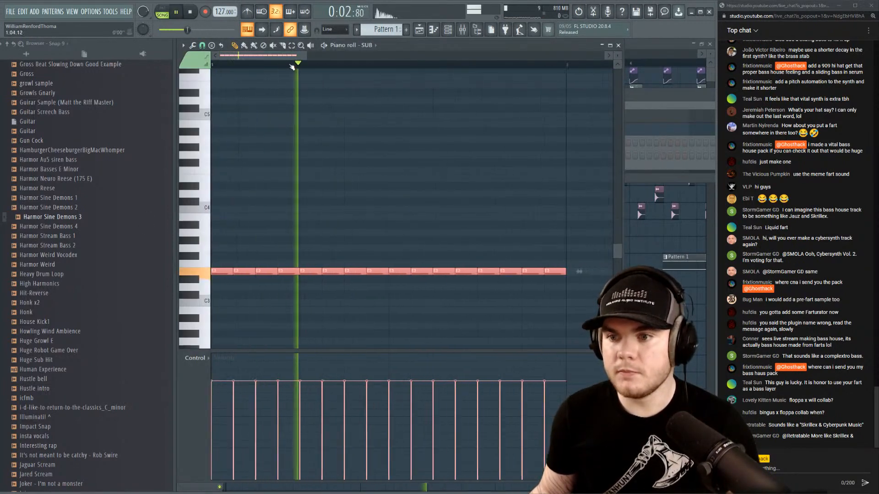
scroll(302, 60, down, 1)
drag(566, 272, 556, 273)
key(space)
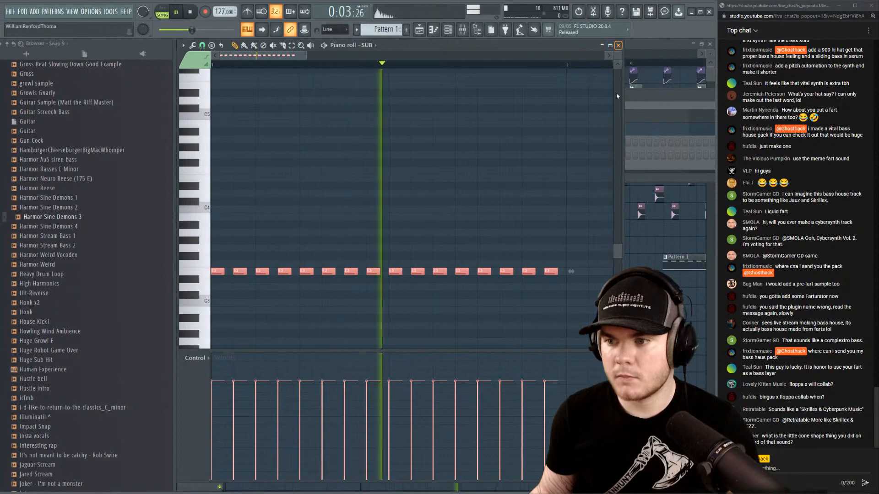
key(space)
key(space)
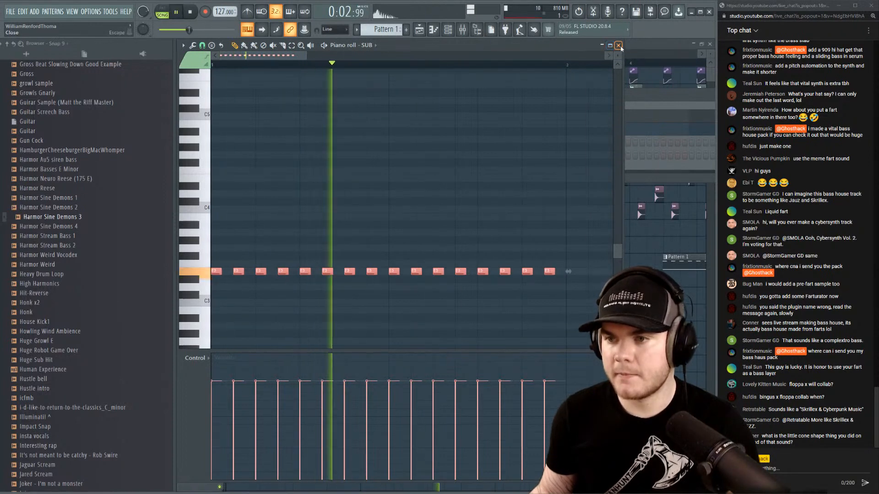
click(618, 45)
key(space)
Move point 2 of operator 1's volume envelope in the SUB synth to 0:014 and audition the attack.
click(307, 129)
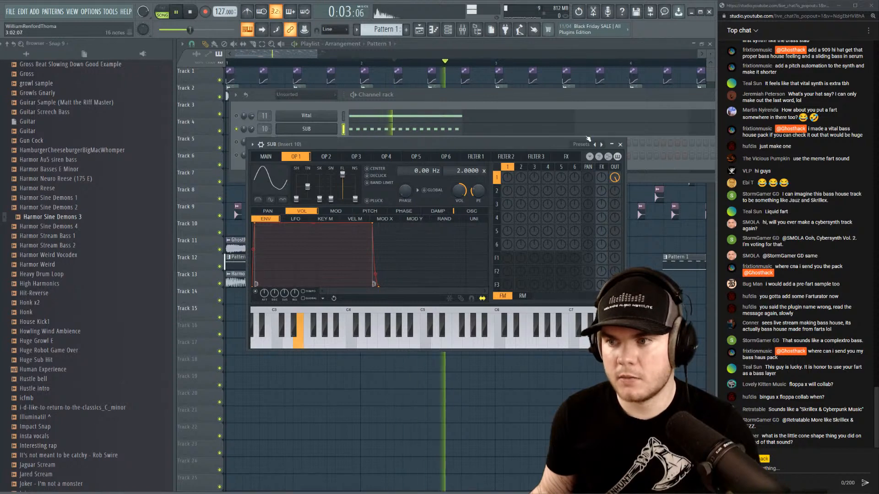
key(space)
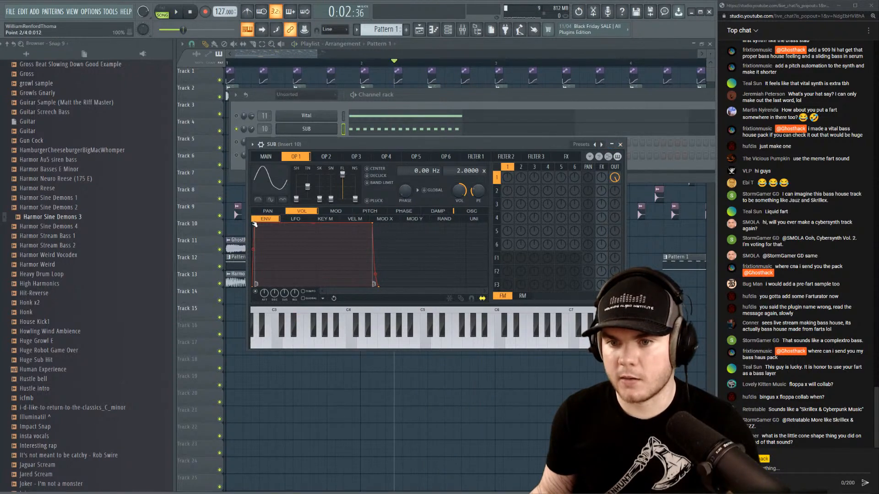
key(space)
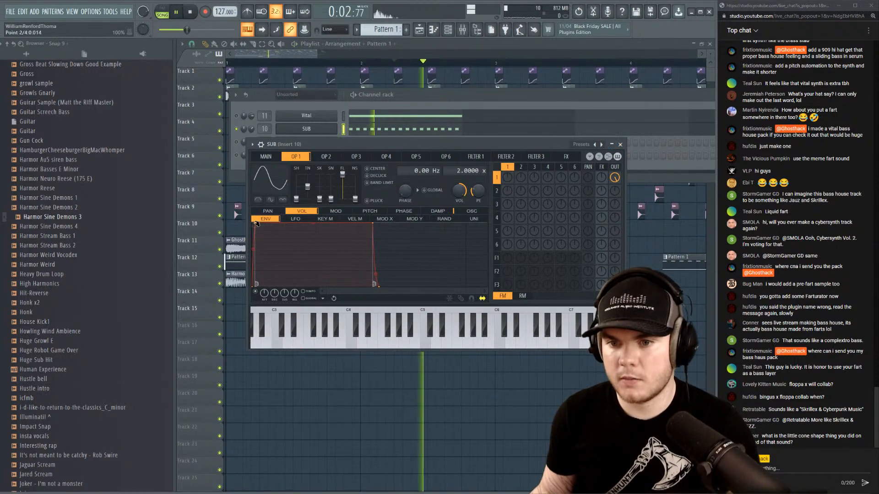
click(620, 145)
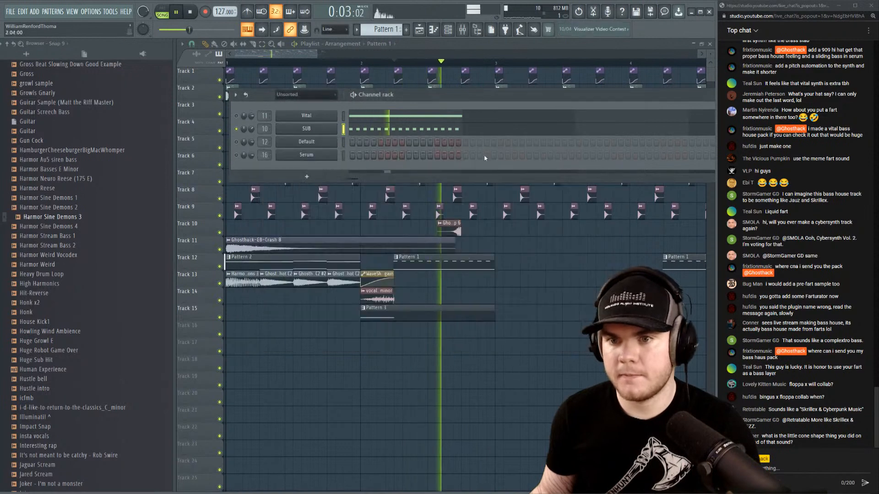
Lengthen all SUB notes slightly in the piano roll and play the pattern back.
key(space)
click(375, 132)
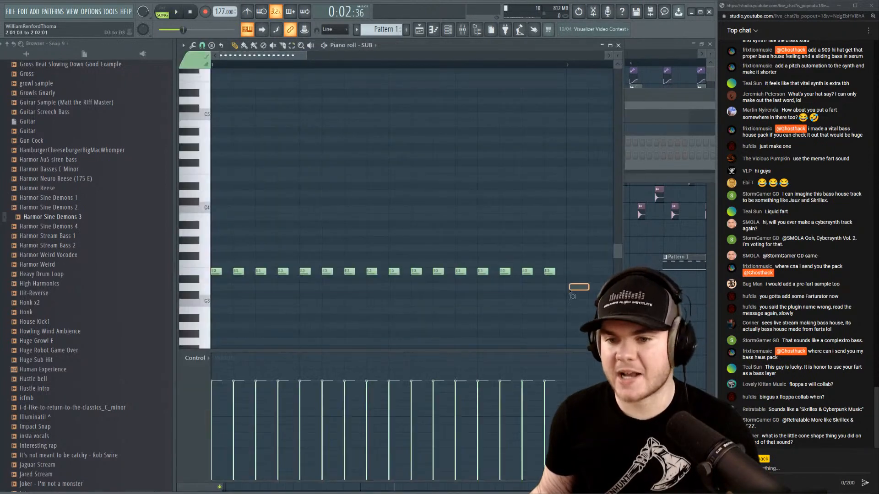
drag(571, 291, 211, 205)
key(space)
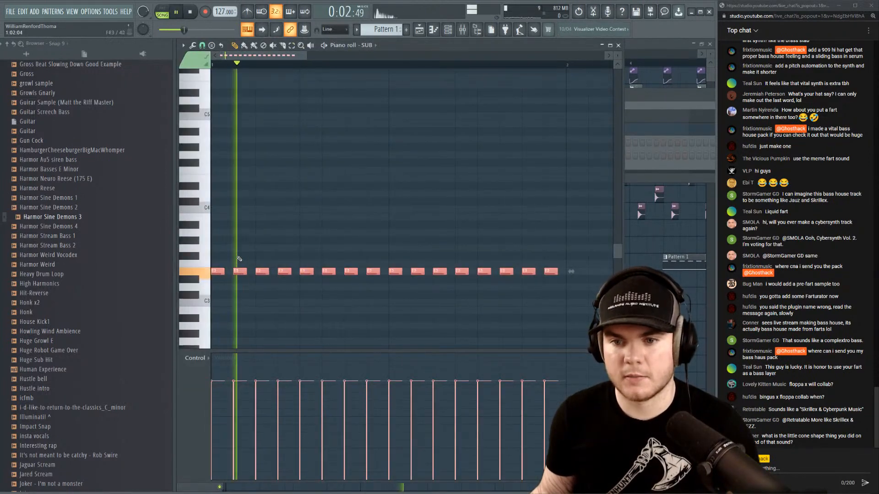
key(space)
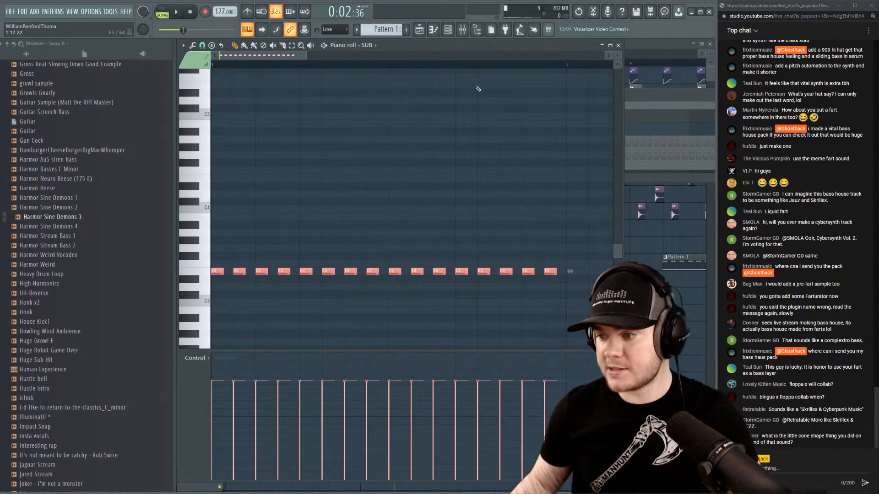
key(space)
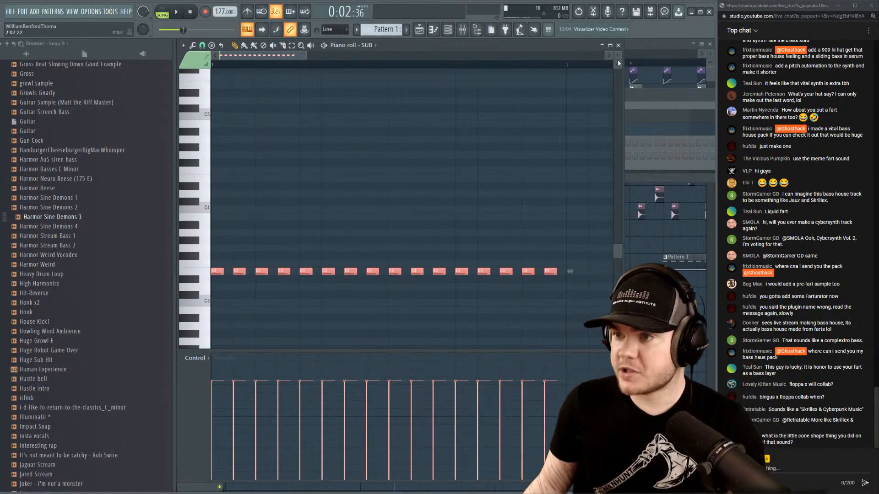
click(618, 45)
Set the declicking mode of the fart sample on Track 14 to Smooth (bleeding).
scroll(374, 71, up, 5)
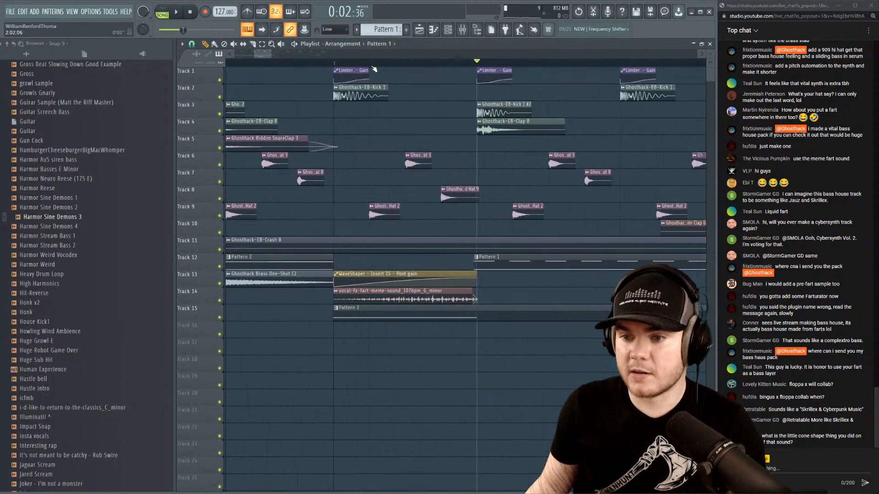
double_click(474, 292)
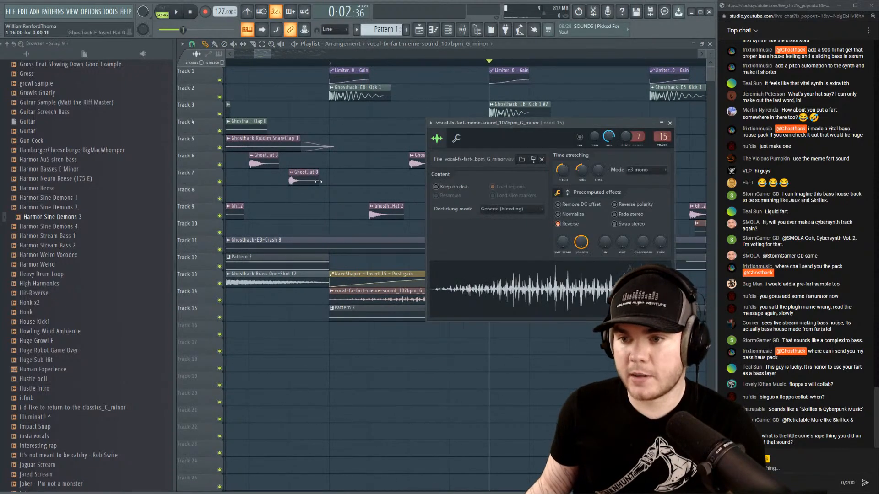
click(510, 209)
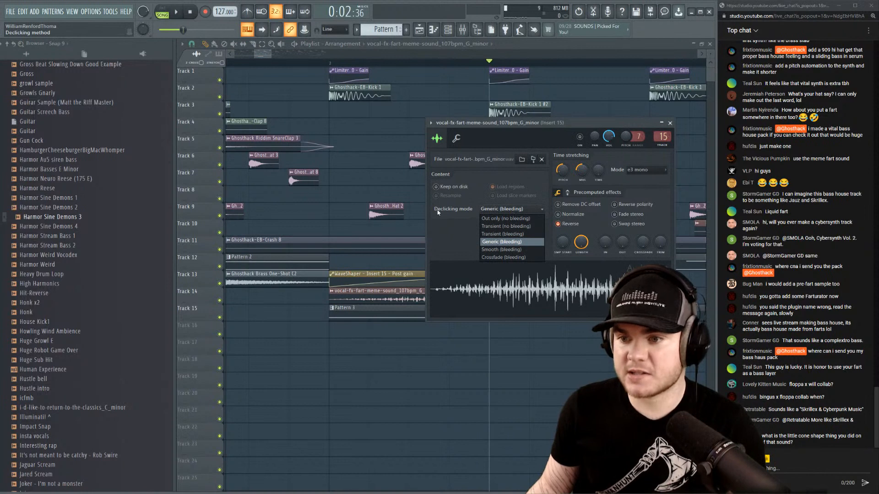
click(497, 250)
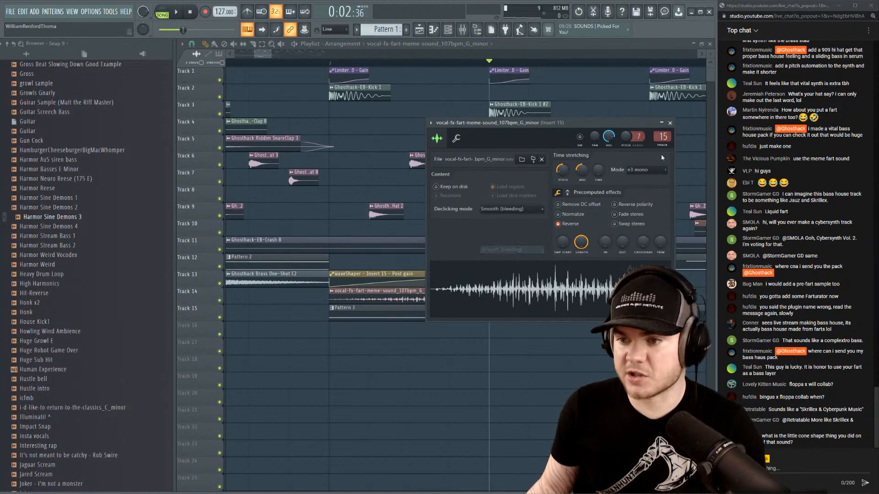
Try the Crossfade (bleeding) declicking mode on the fart sample on Track 14.
click(670, 123)
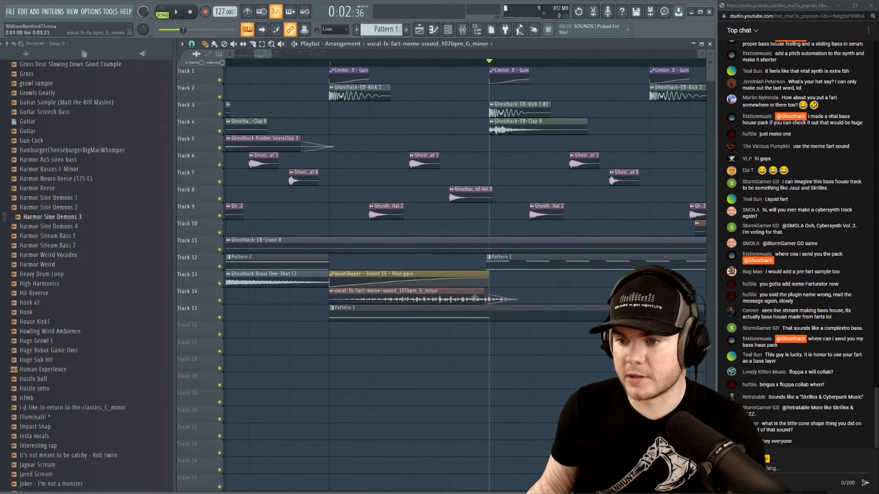
double_click(476, 298)
click(497, 210)
click(491, 256)
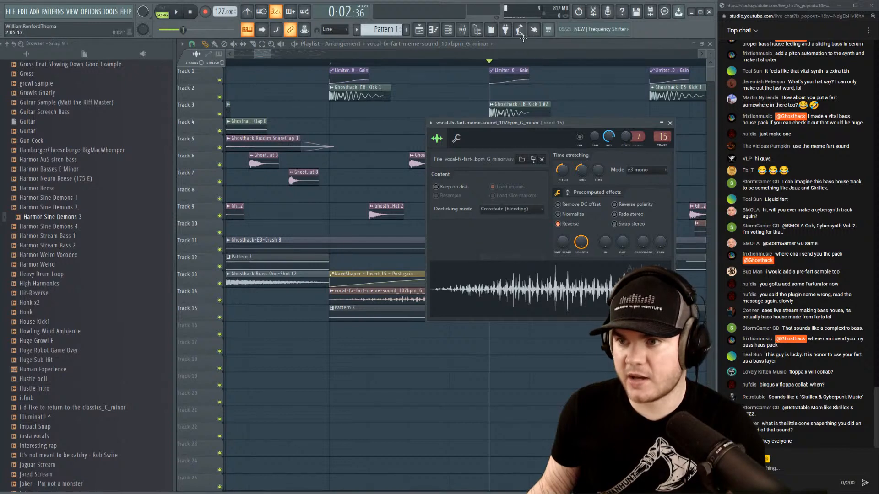
click(520, 30)
double_click(448, 299)
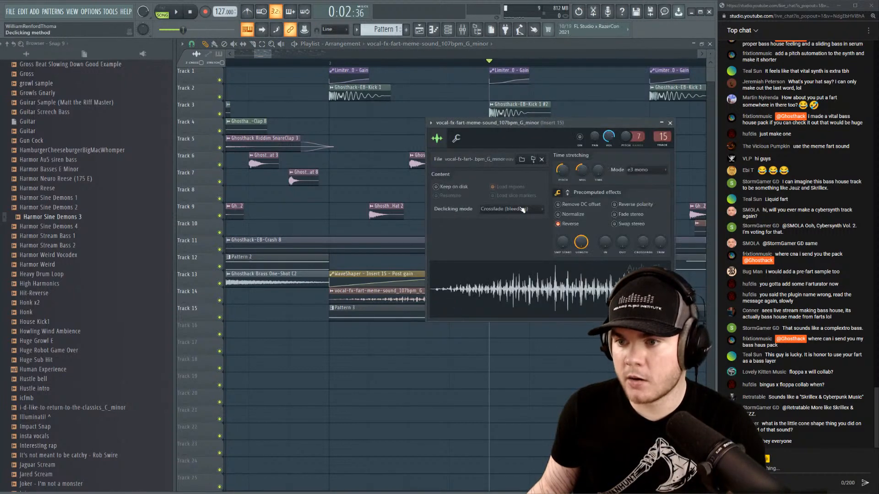
Change the fart sample's declicking mode to an option with a shorter fade at the clip's end.
click(512, 208)
click(508, 242)
click(670, 123)
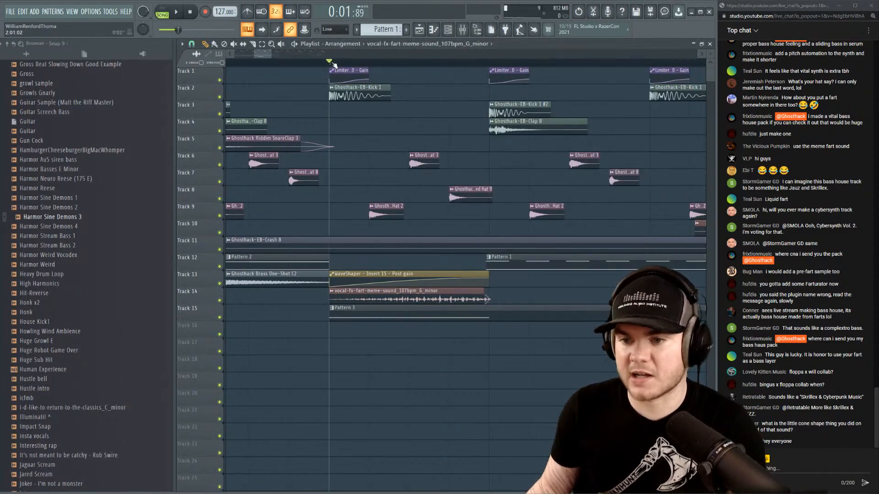
Play the arrangement from the start of the fart sample and bring up the mixer to check levels.
scroll(334, 64, down, 3)
key(space)
click(463, 30)
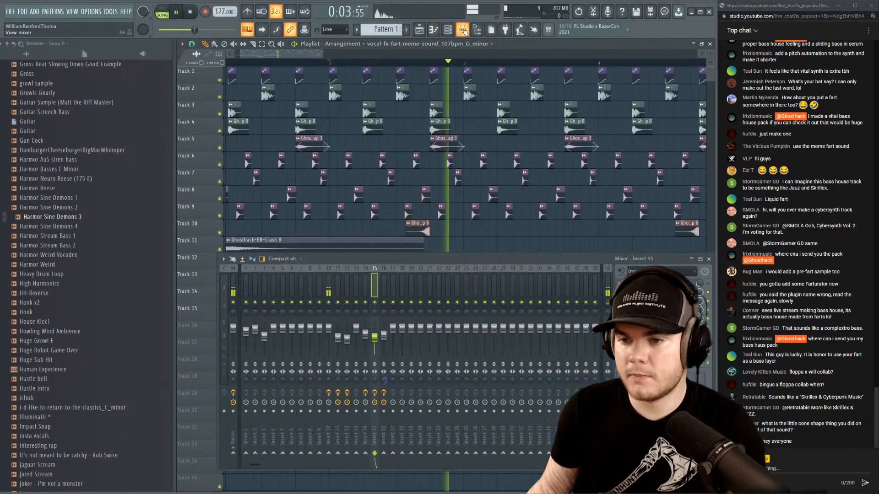
key(space)
Show only the Unsorted channels in the channel rack and audition Pattern 1's Vital and SUB layers.
click(448, 33)
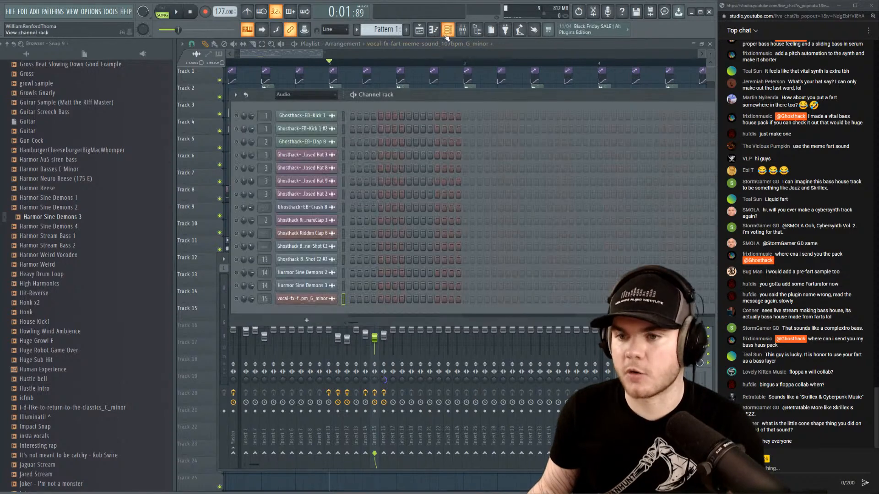
click(320, 95)
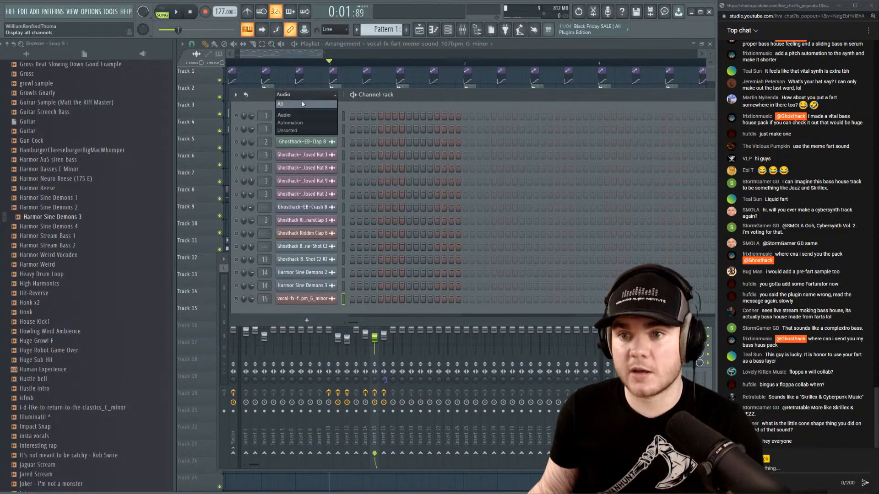
click(286, 131)
right_click(238, 130)
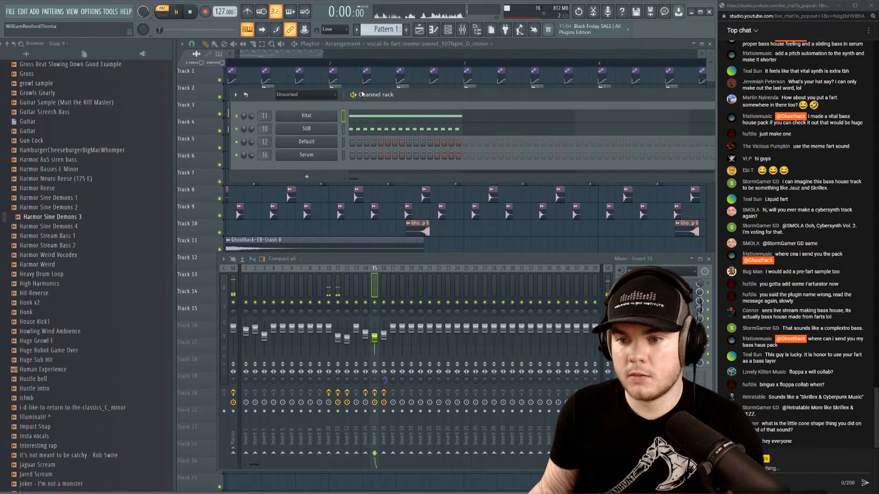
click(329, 328)
Solo playlist Track 15, audition Pattern 3's Serum bass, and select its mixer track Insert 16.
click(509, 45)
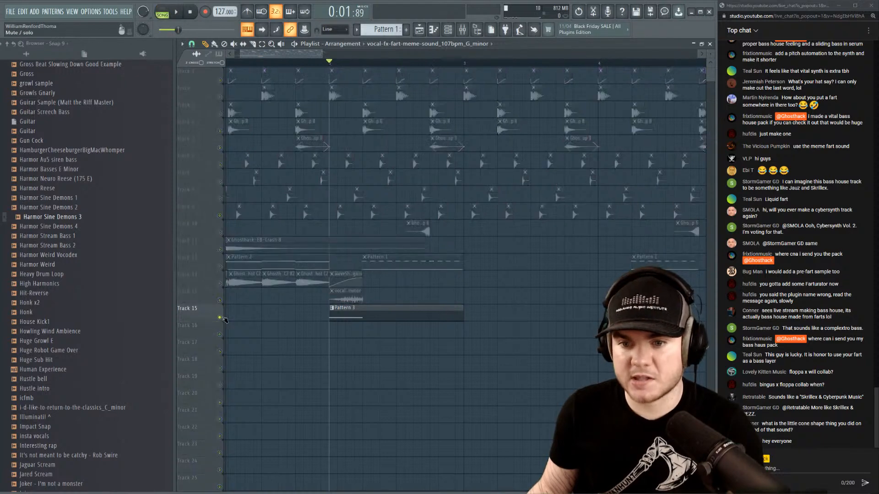
double_click(339, 309)
click(619, 45)
key(space)
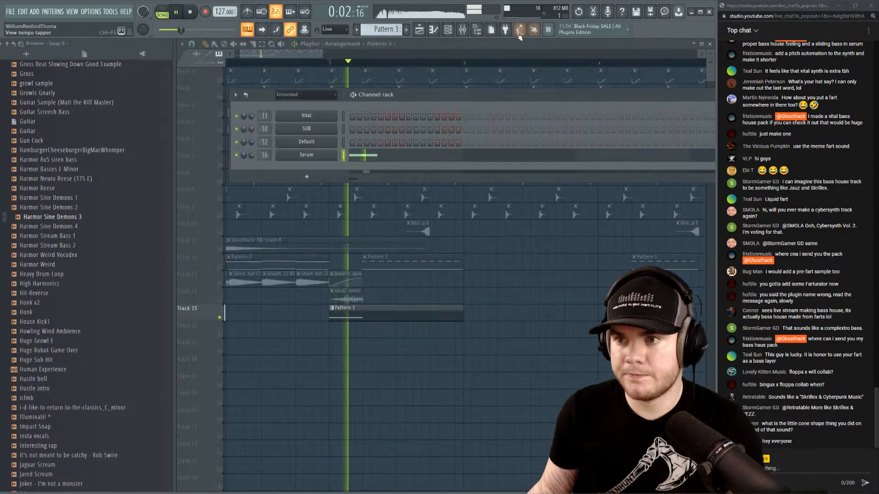
key(space)
click(462, 30)
click(387, 289)
key(space)
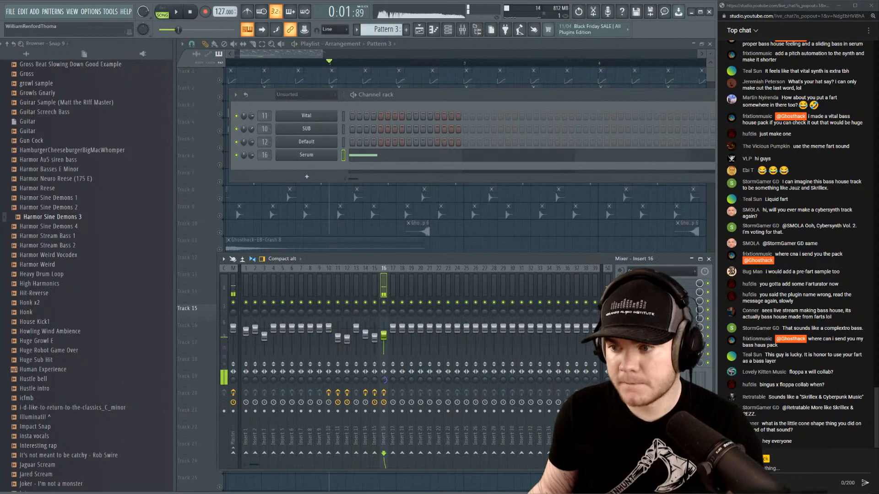
Move band 1 of Insert 16's Fruity parametric EQ 2 slightly higher in frequency while playing the Serum bass.
click(655, 292)
key(space)
drag(225, 160, 232, 159)
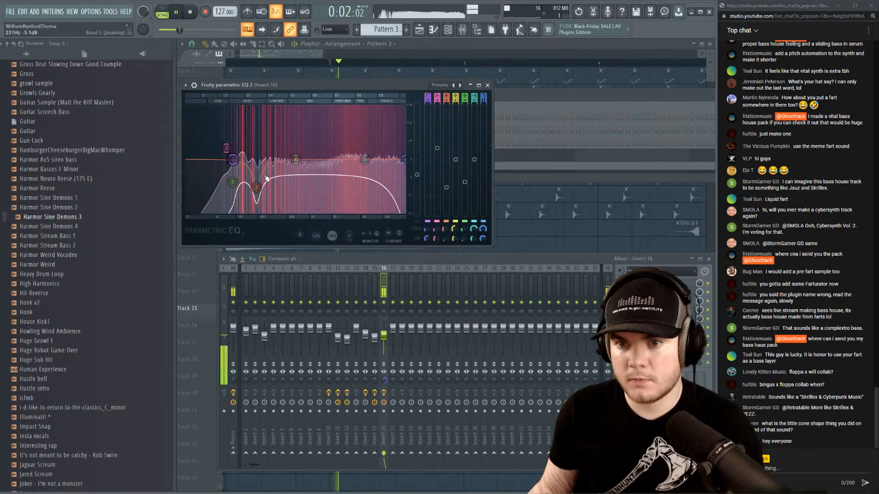
key(space)
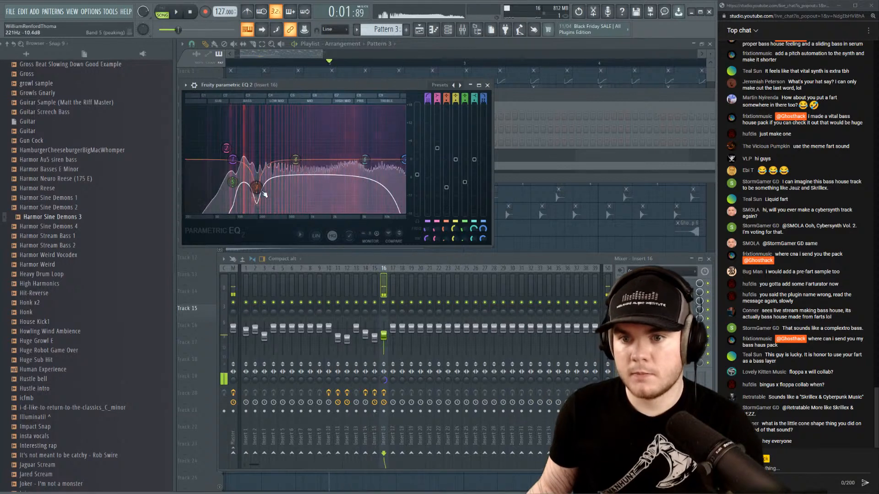
click(487, 85)
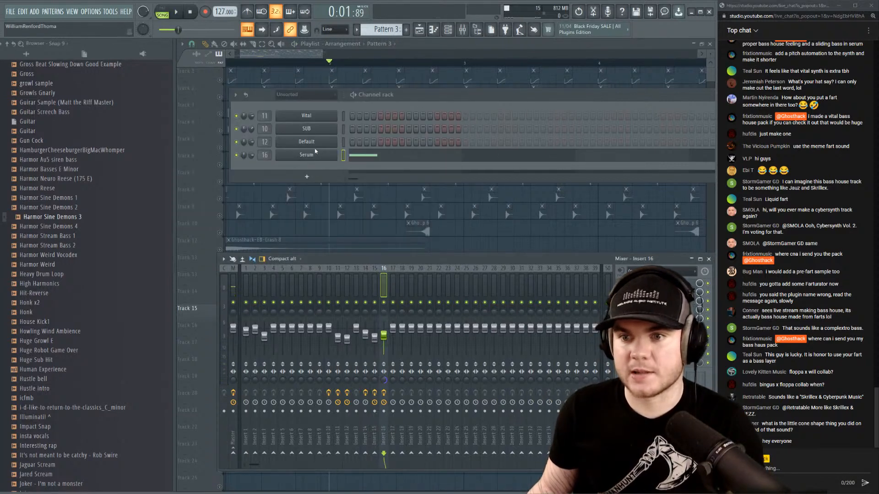
Add a one-beat low note to the SUB channel in Pattern 3 and play it back.
right_click(334, 130)
click(354, 130)
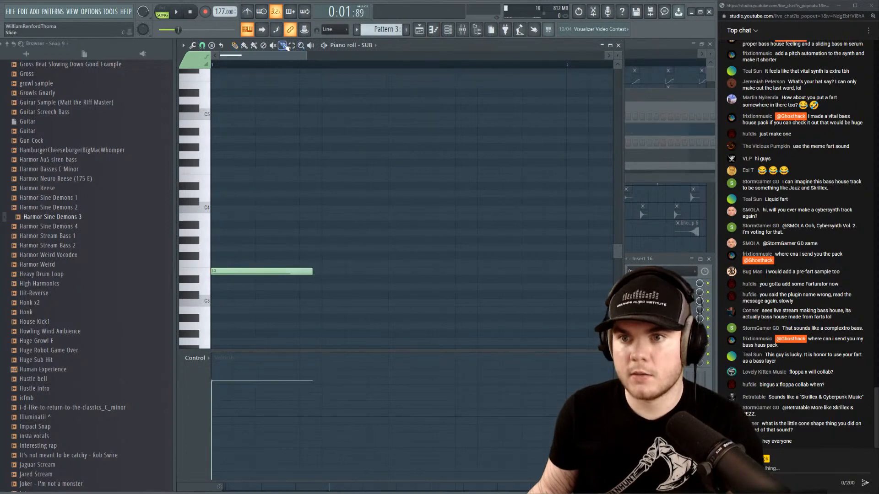
key(space)
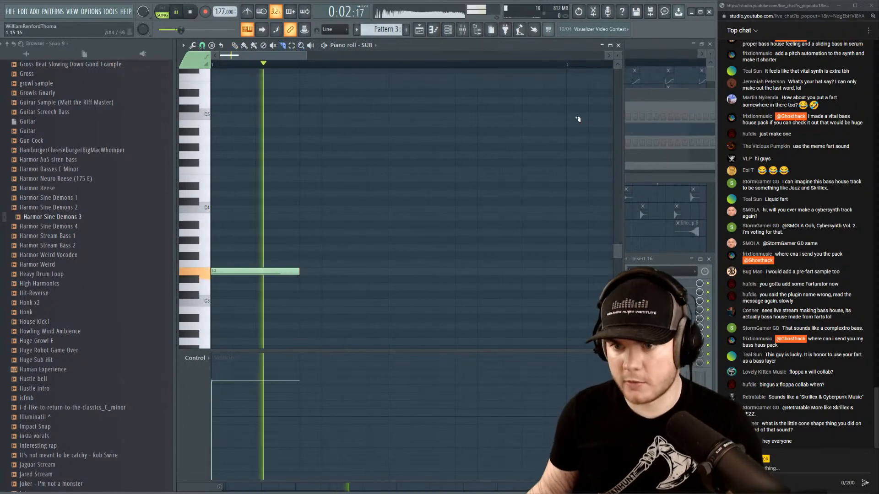
click(639, 43)
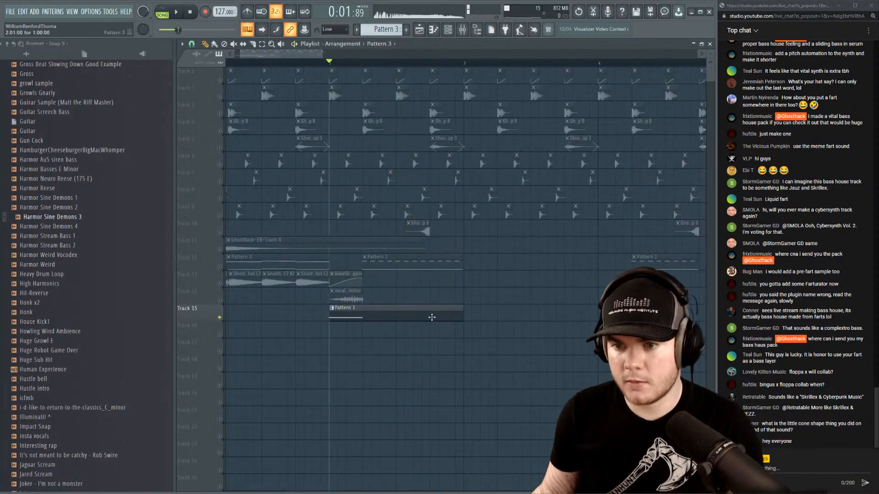
Trim the Pattern 3 clip on Track 15 to one beat, matching the fart sample's length, and audition it.
drag(463, 311, 365, 325)
key(space)
key(space)
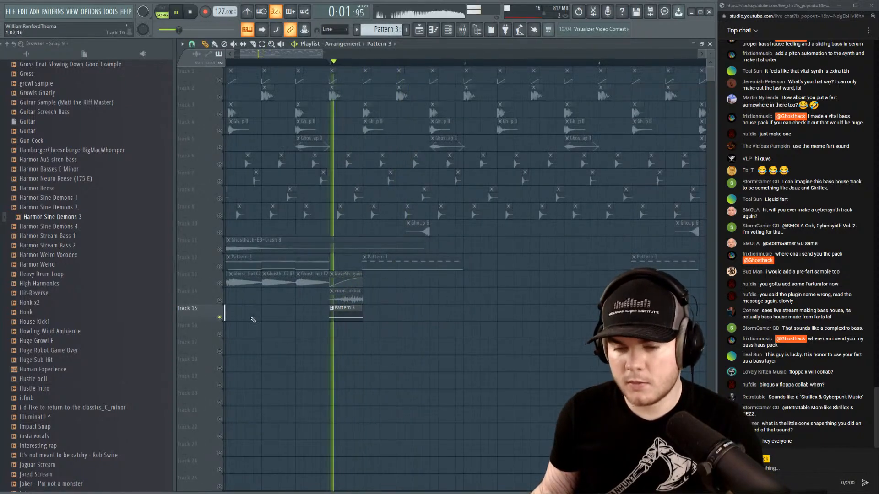
key(space)
Unsolo Track 15 and play the full arrangement from the beginning.
right_click(220, 318)
key(space)
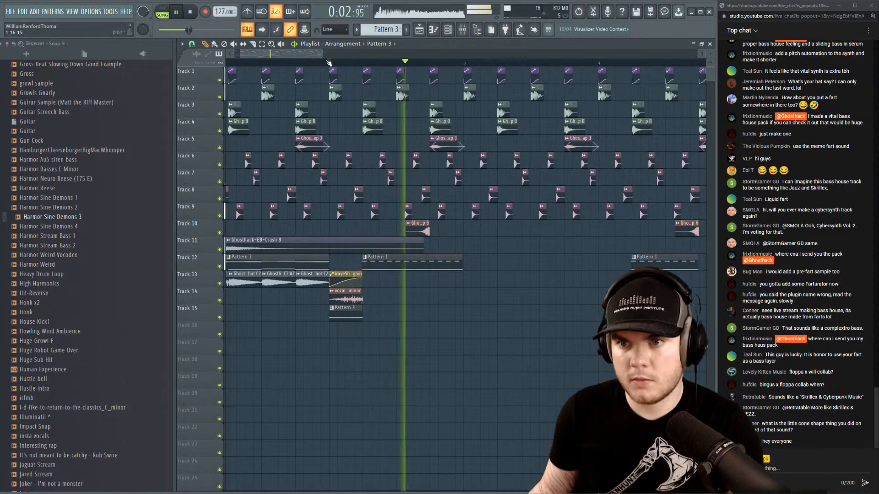
drag(329, 63, 95, 90)
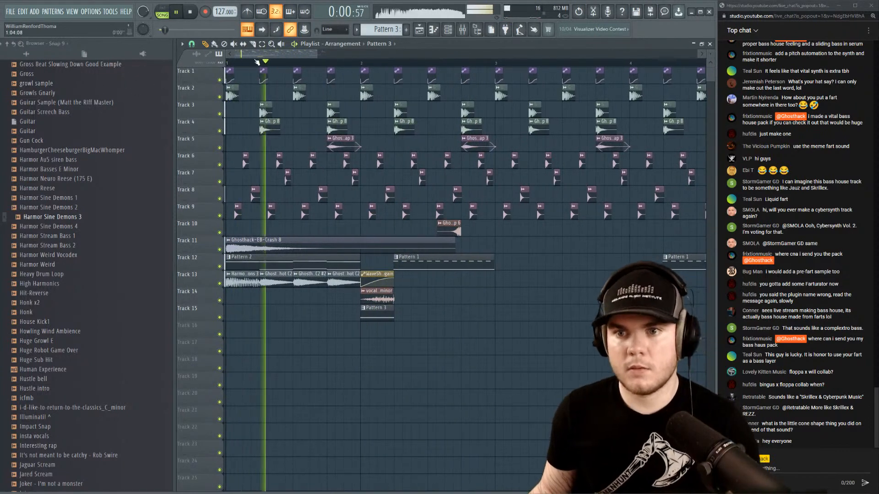
scroll(257, 63, down, 3)
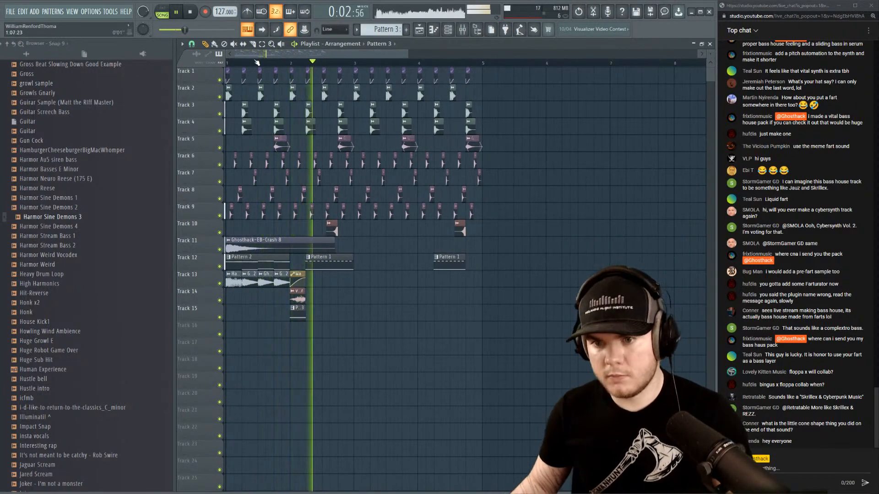
Place a Ghosthack Brass One-Shot C2 clip at the start of bar 3 on Track 13 and audition it.
click(356, 283)
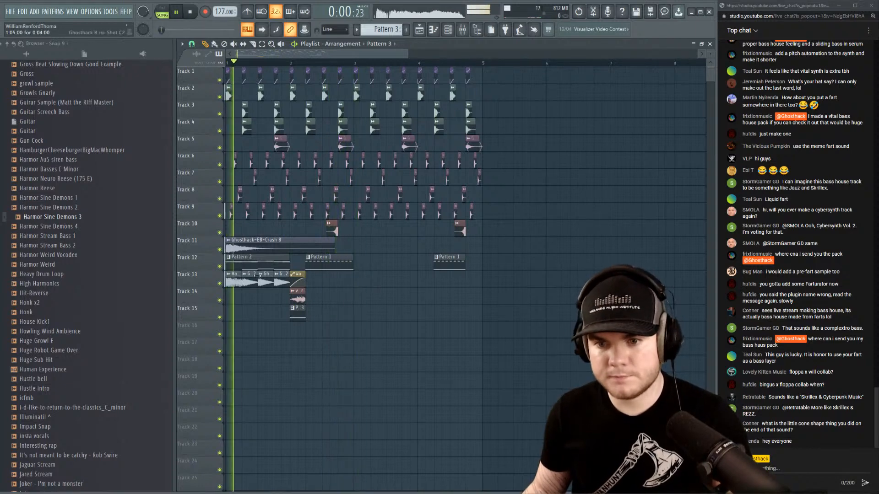
drag(357, 283, 361, 282)
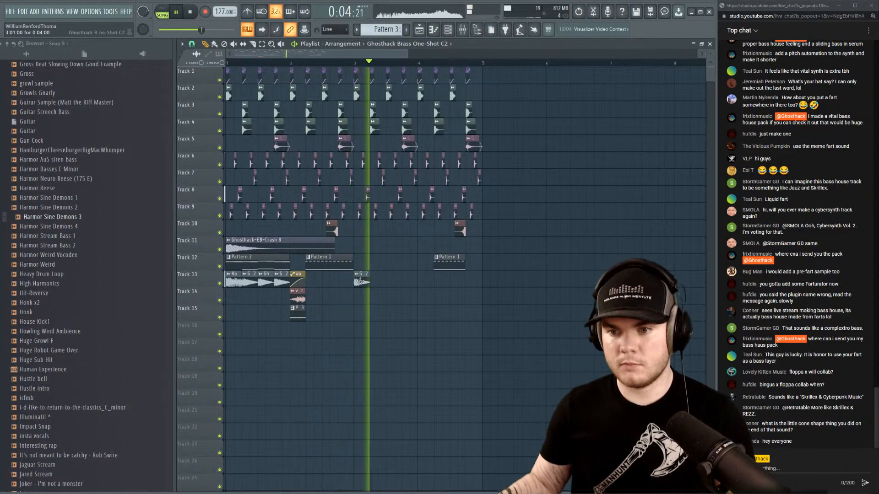
key(space)
key(space)
key(space)
key(space)
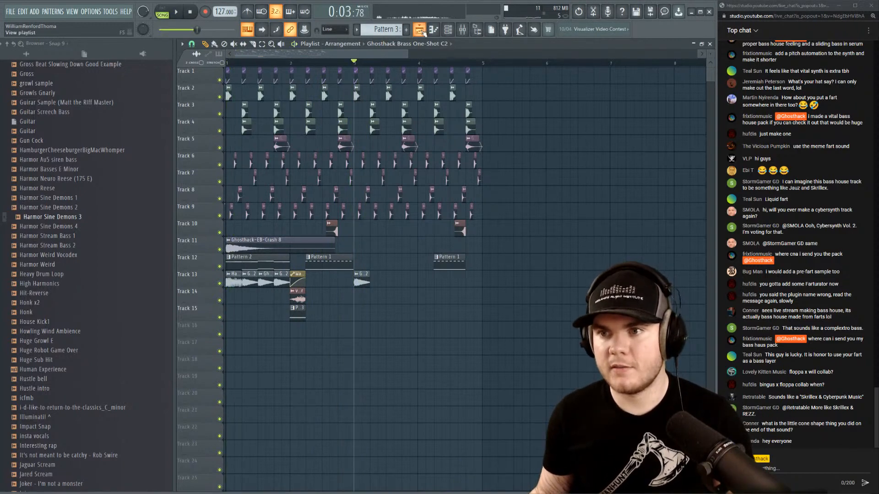
Route the Ghosthack Brass One-Shot C2 sample to mixer insert 13 and check the settings of the other brass clips.
click(461, 29)
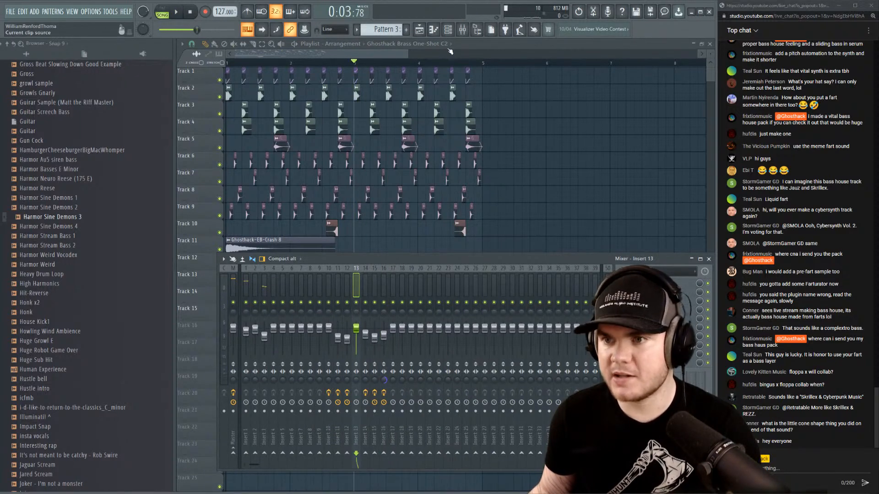
click(448, 29)
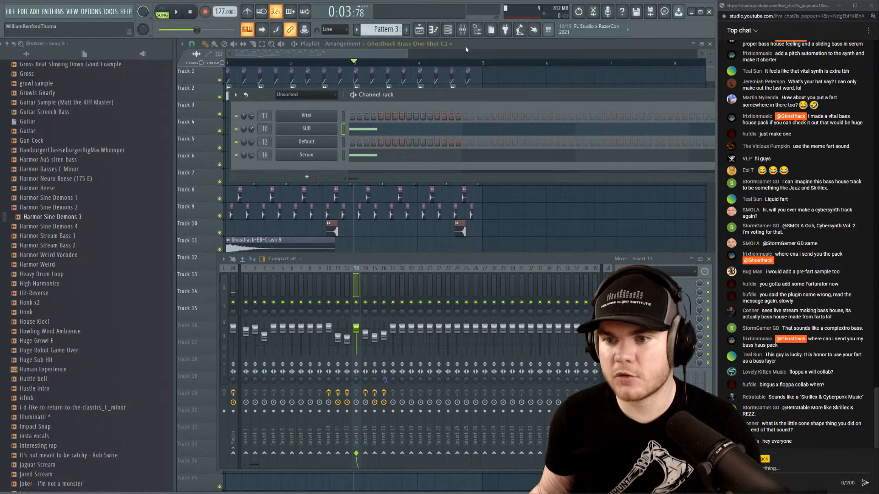
key(F12)
double_click(365, 278)
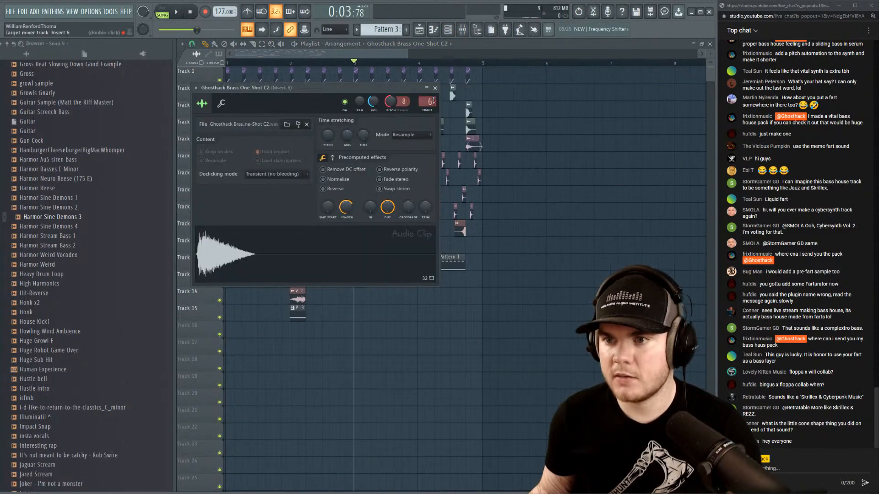
click(436, 89)
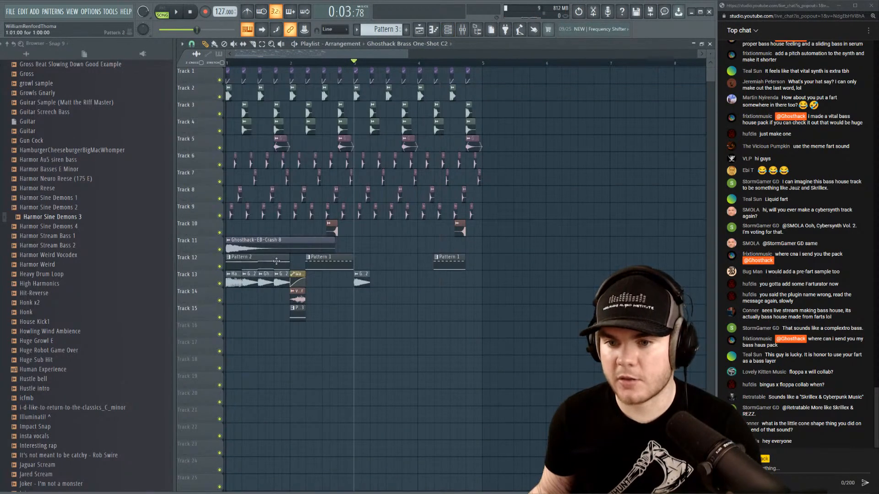
double_click(269, 282)
click(446, 98)
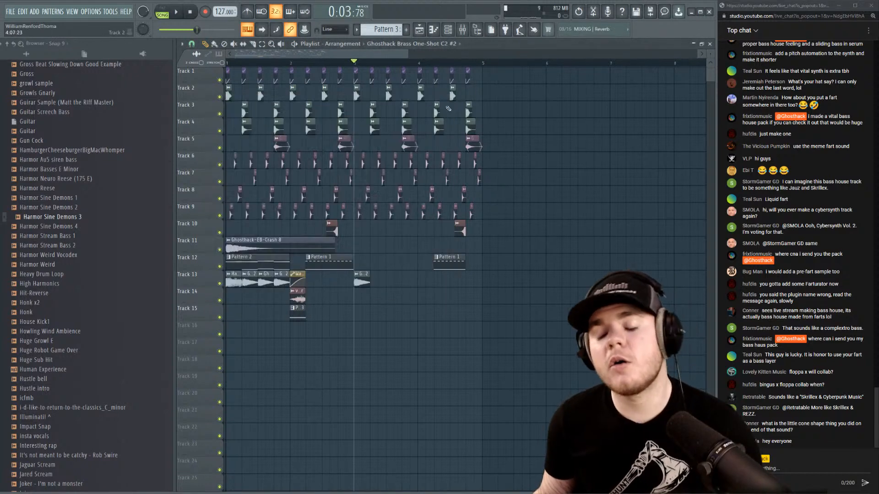
double_click(251, 279)
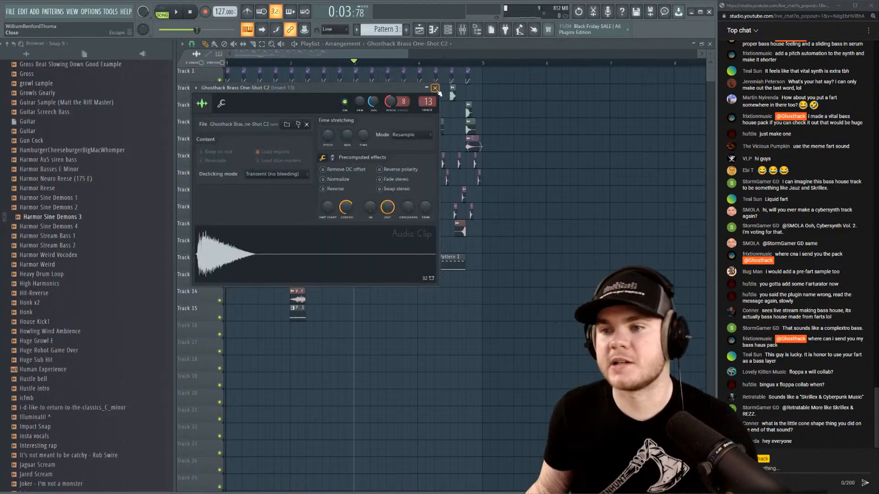
click(435, 88)
Remove the hi-hats over the brass one-shot in bar 3's first beat and play the arrangement back.
key(space)
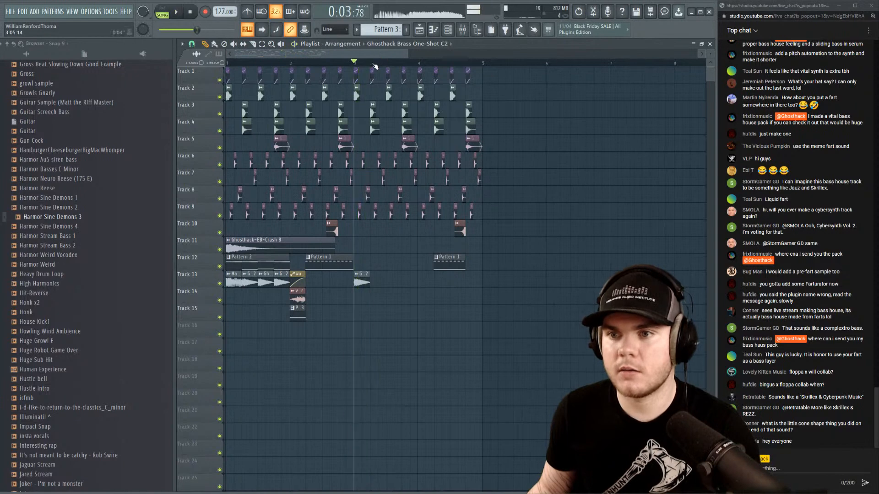
click(268, 63)
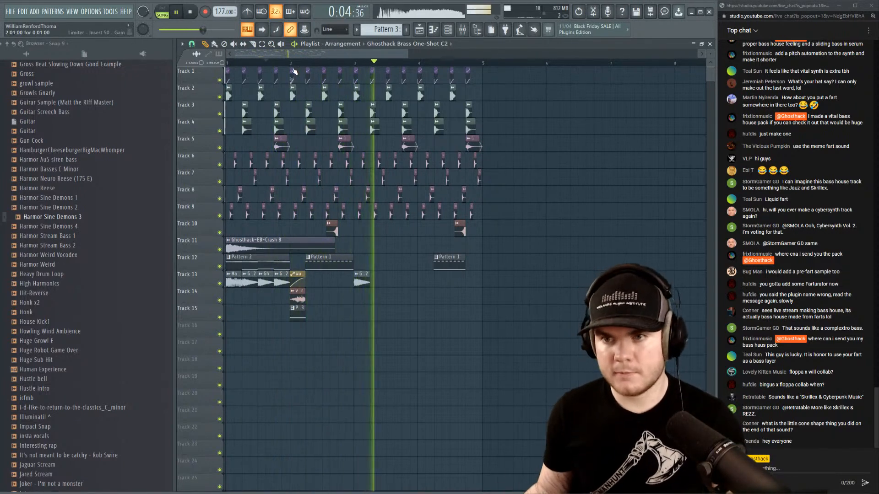
key(space)
key(space)
scroll(360, 62, up, 4)
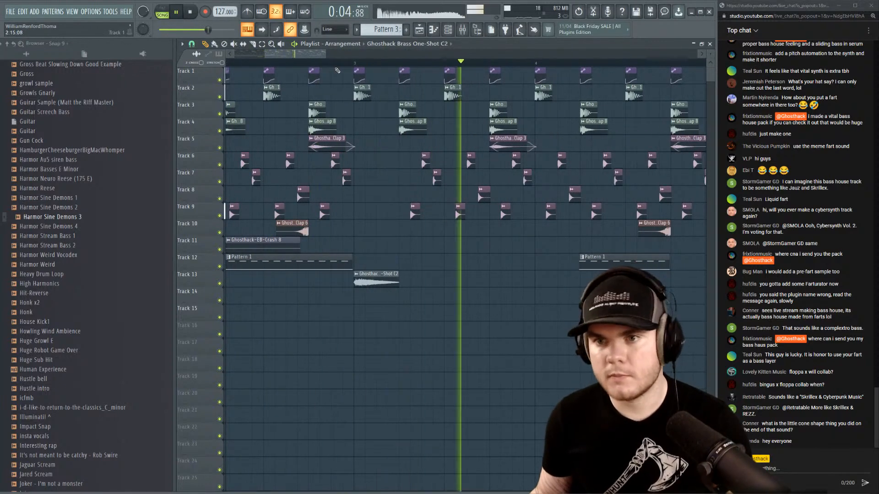
scroll(311, 68, down, 5)
scroll(312, 68, down, 1)
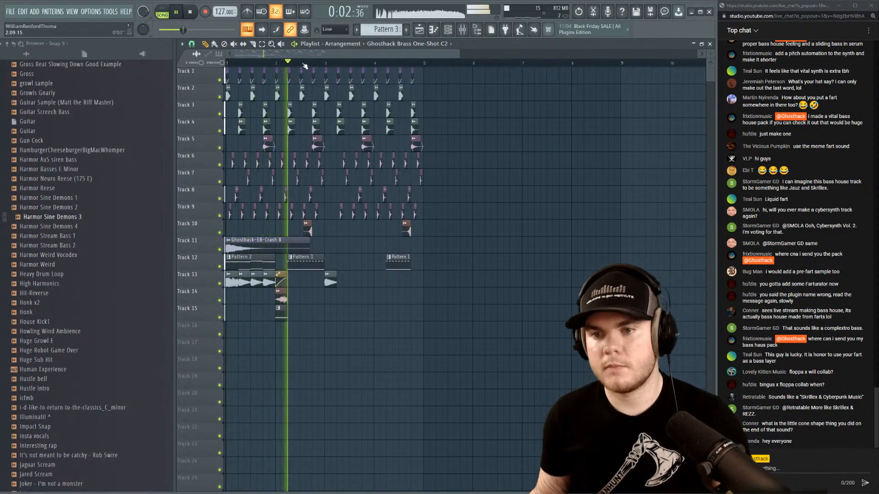
scroll(312, 68, up, 6)
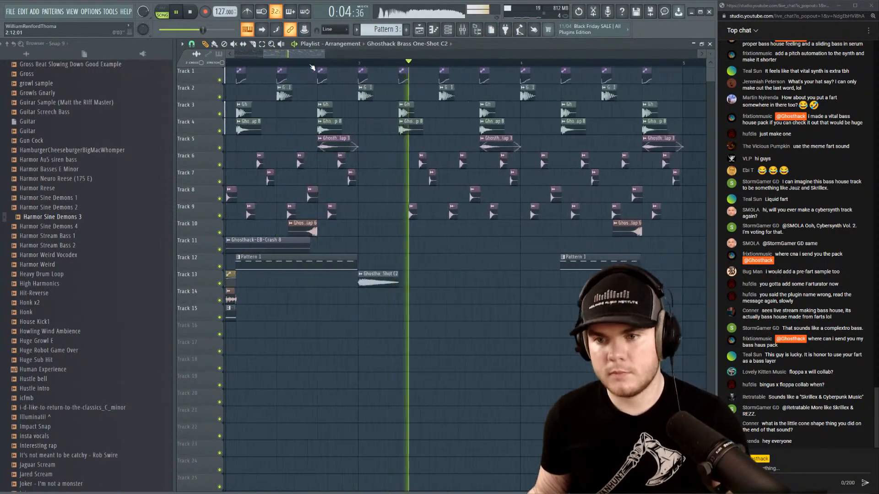
Save the project and play the arrangement from the beginning.
scroll(403, 63, down, 6)
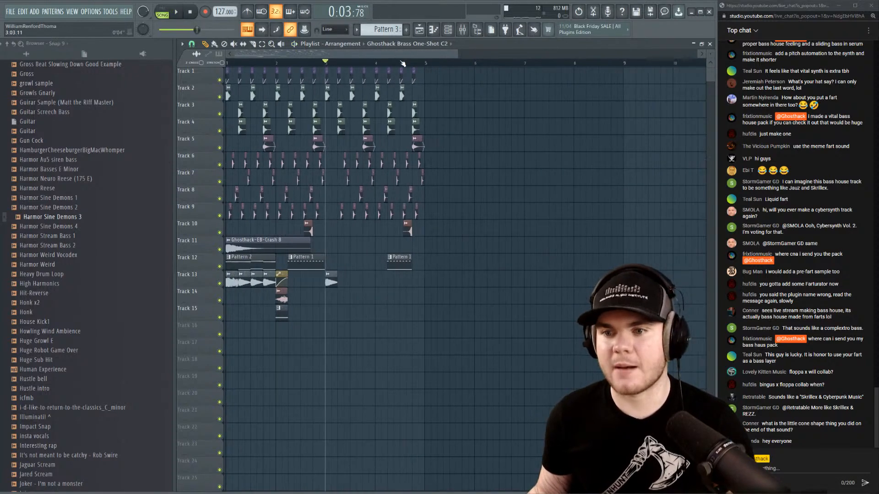
key(space)
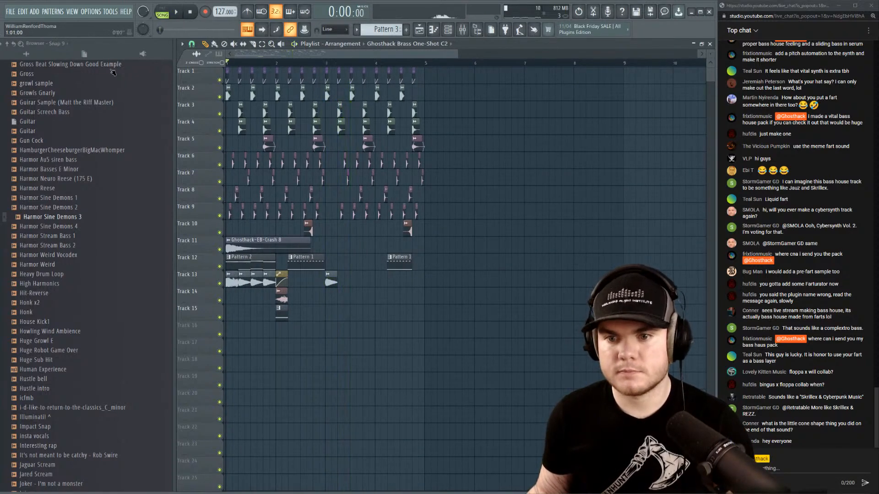
key(ctrl+s)
key(space)
Place a copy of the Harmor Sine Demons 3 clip on Track 14 at the start of bar 3, under the brass one-shot.
click(233, 280)
drag(317, 281, 331, 300)
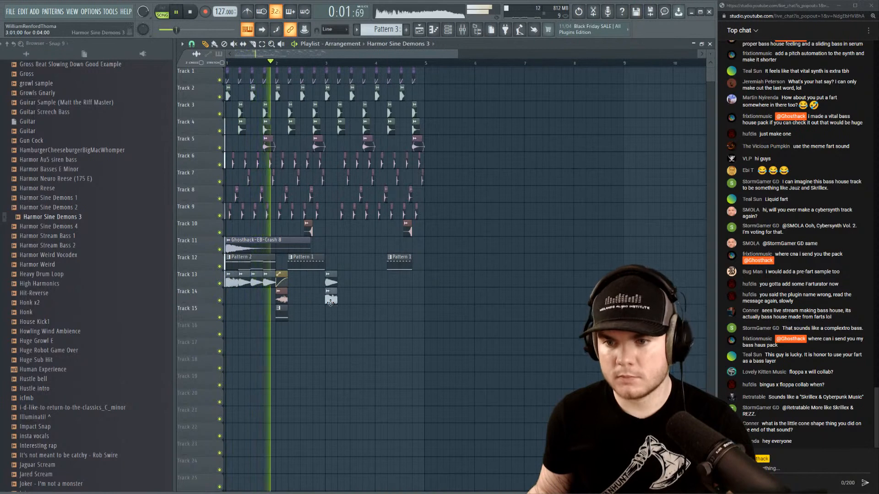
scroll(299, 58, up, 4)
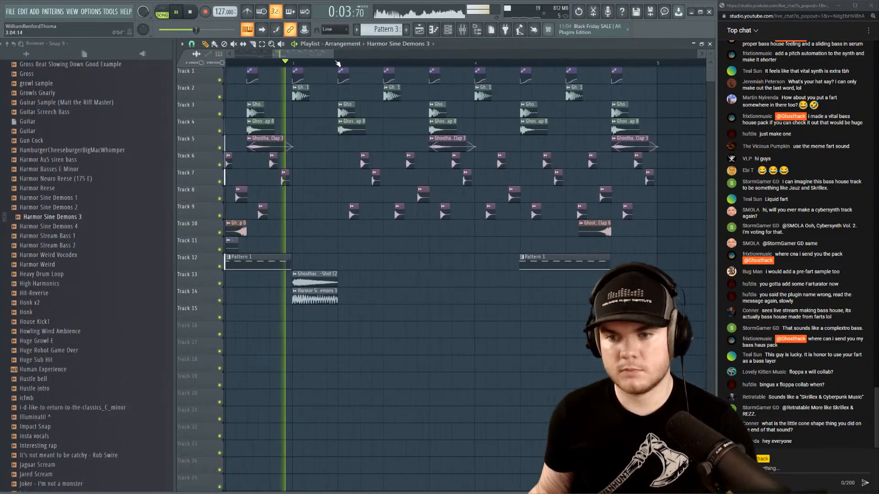
key(space)
Solo Track 14 and shift the audio inside the Harmor Sine Demons 3 clip to a different section while auditioning it.
right_click(215, 289)
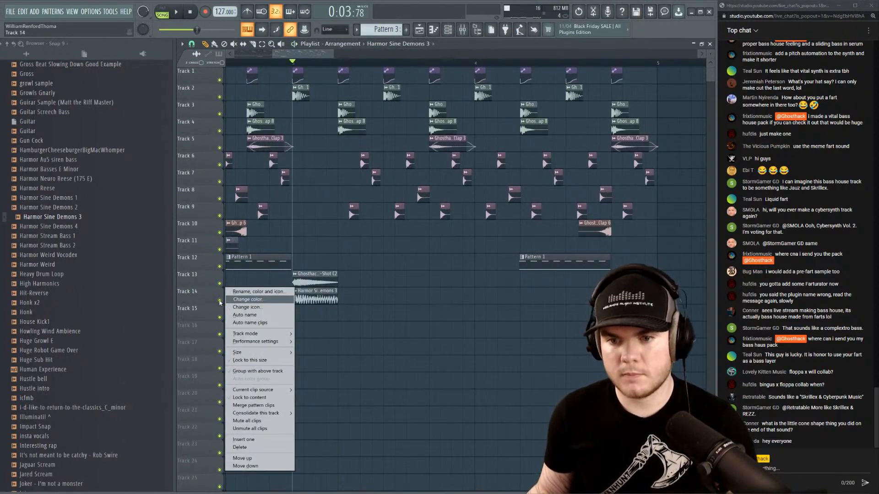
key(Escape)
ctrl+click(219, 301)
key(space)
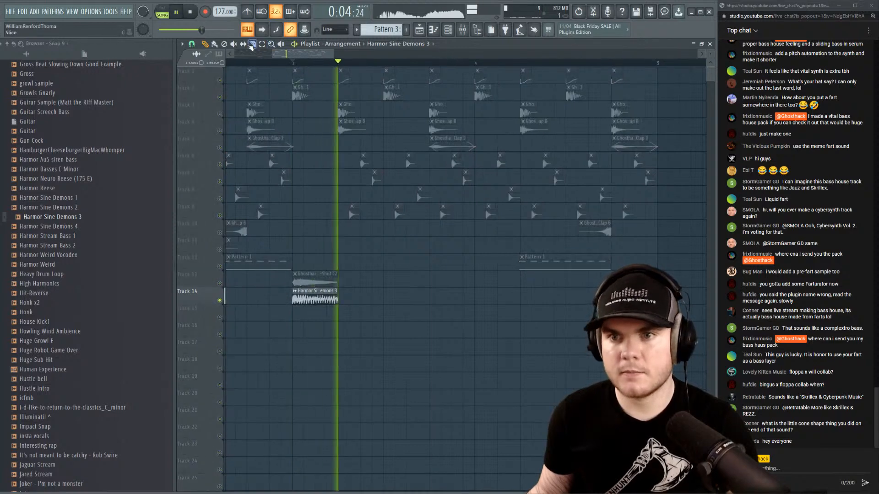
key(space)
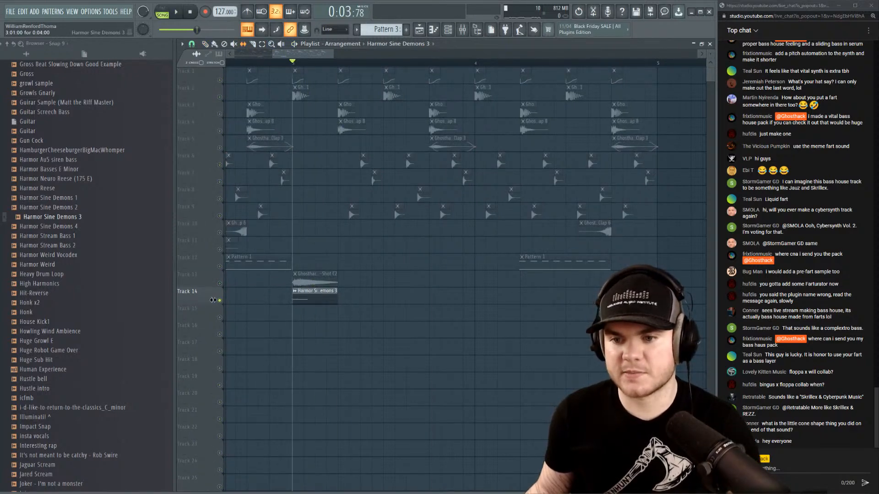
key(space)
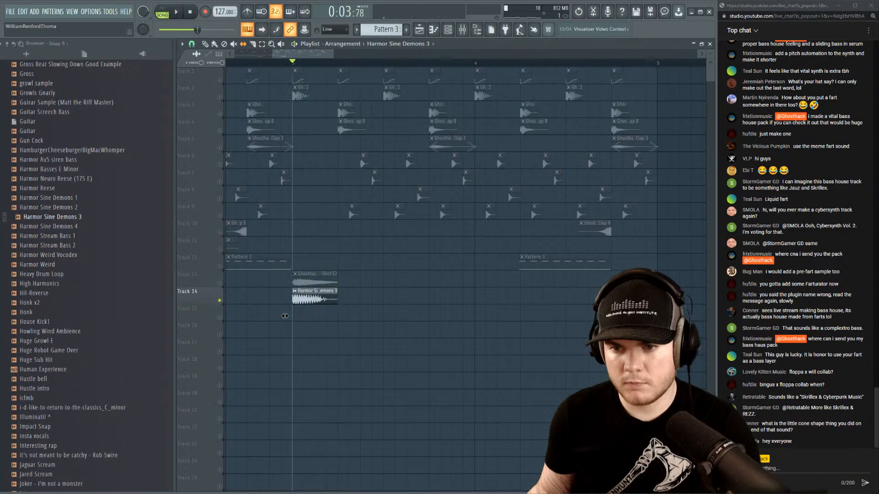
key(space)
Make the Track 14 clip unique and replace its sample with Harmor Sine Demons 4.
click(295, 291)
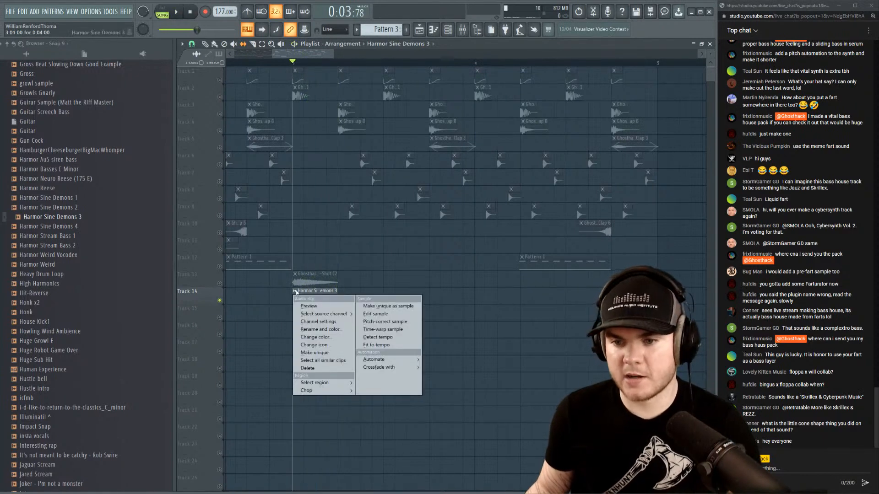
click(323, 353)
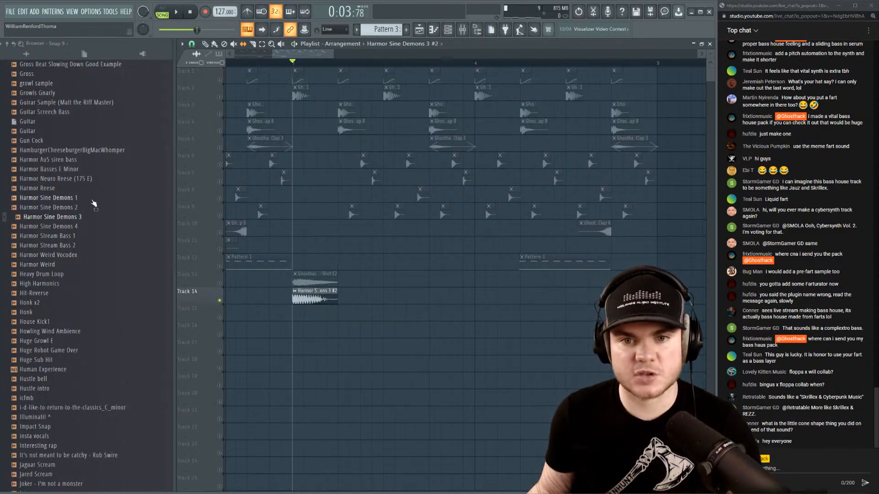
click(72, 227)
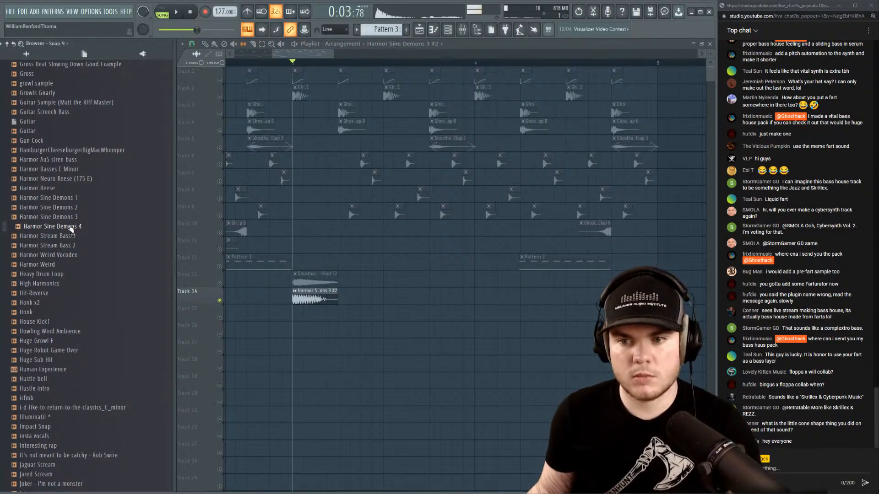
drag(72, 227, 307, 297)
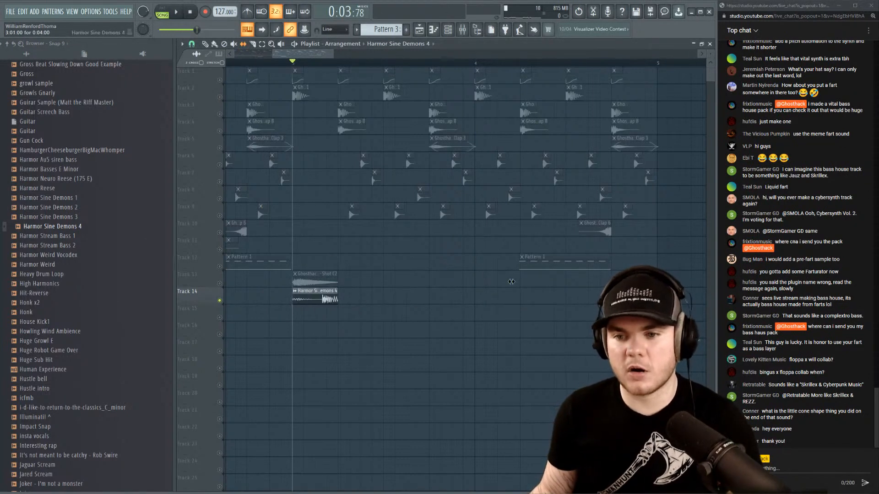
Slip the audio inside the Harmor Sine Demons 4 clip, auditioning different sections to find a suitable bass hit.
key(space)
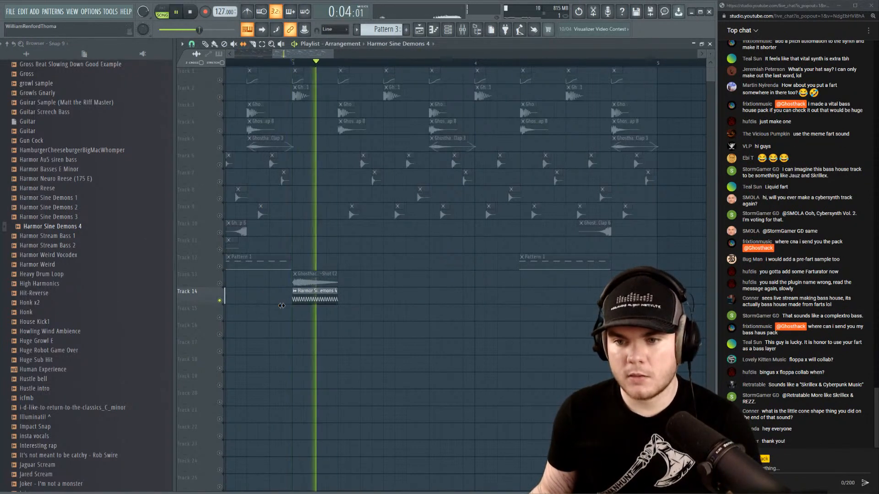
key(space)
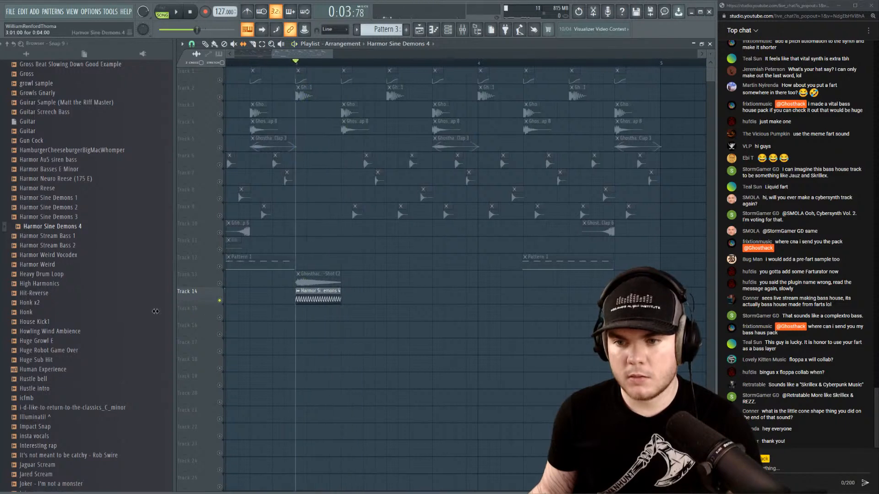
key(space)
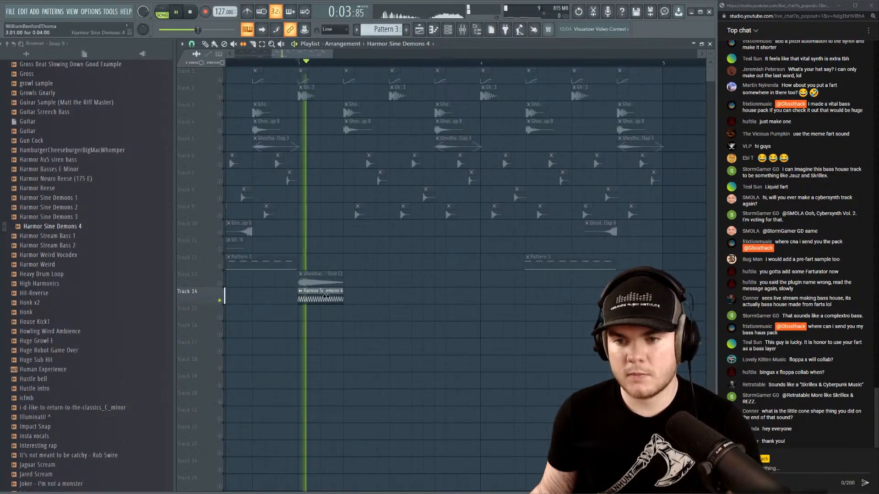
key(space)
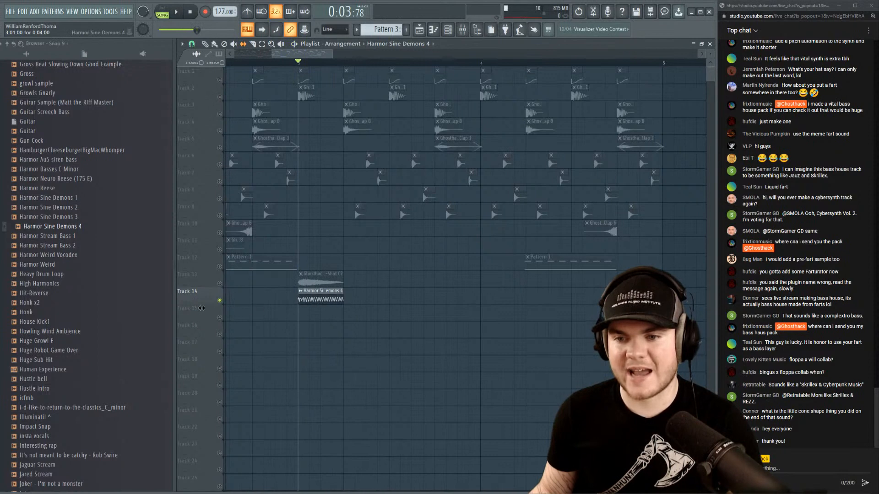
key(space)
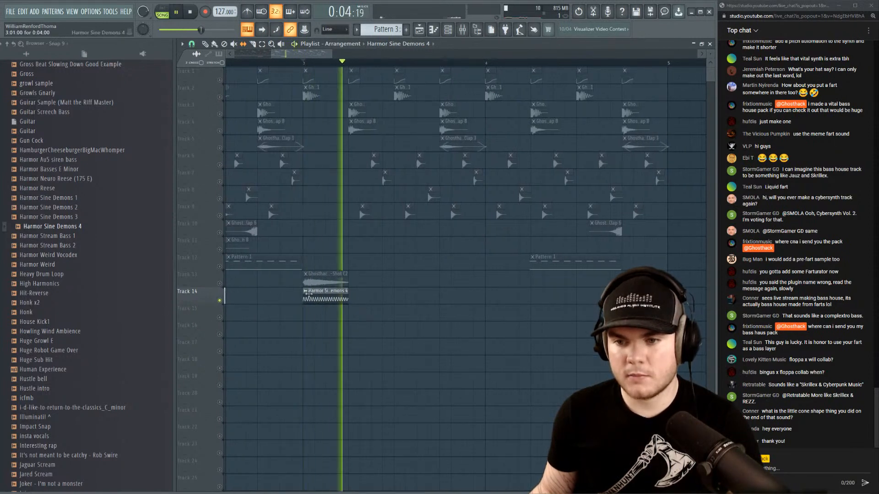
key(space)
key(space)
key(space)
drag(316, 296, 155, 310)
key(space)
key(space)
key(space)
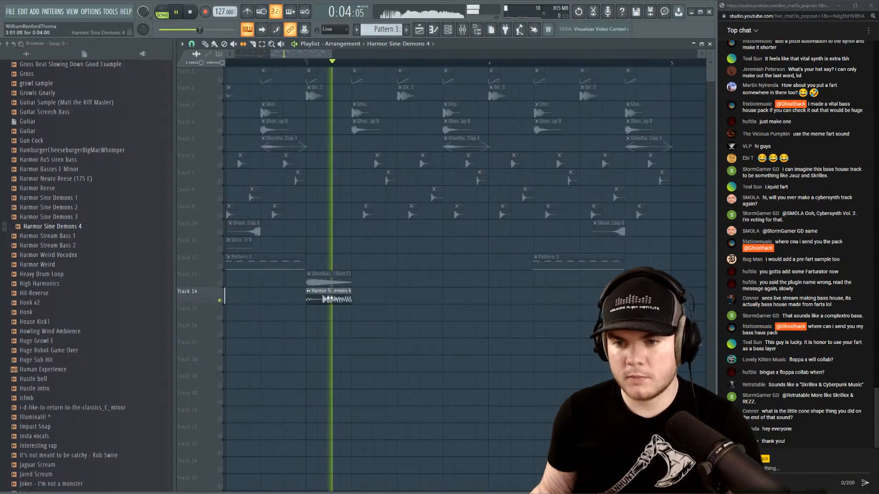
key(space)
key(space)
key(space)
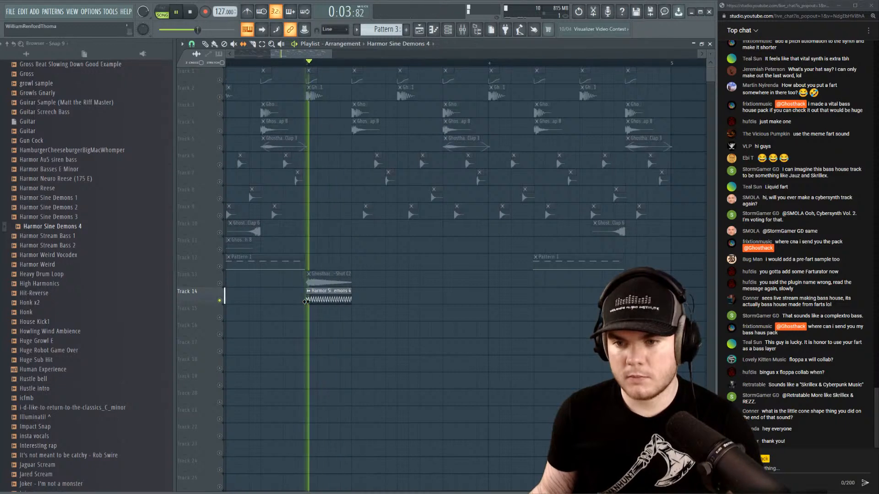
key(space)
mouse_move(302, 304)
mouse_down()
mouse_move(153, 306)
mouse_move(289, 303)
mouse_up()
key(space)
key(space)
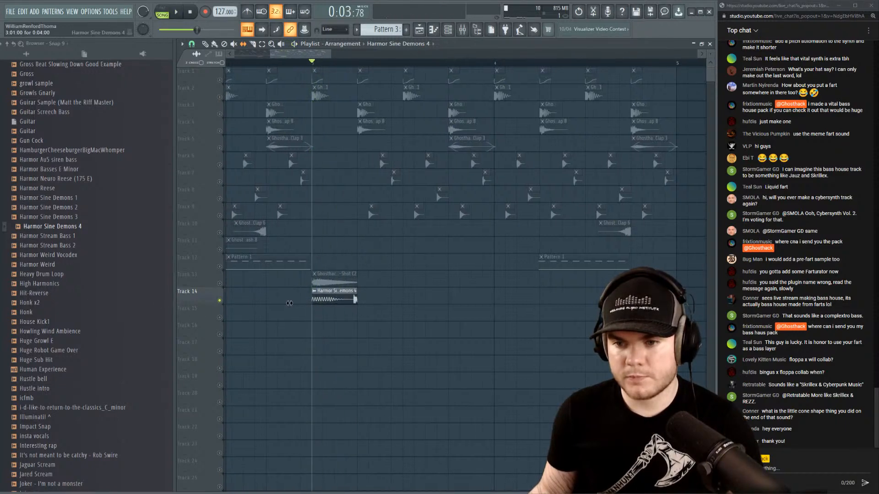
key(space)
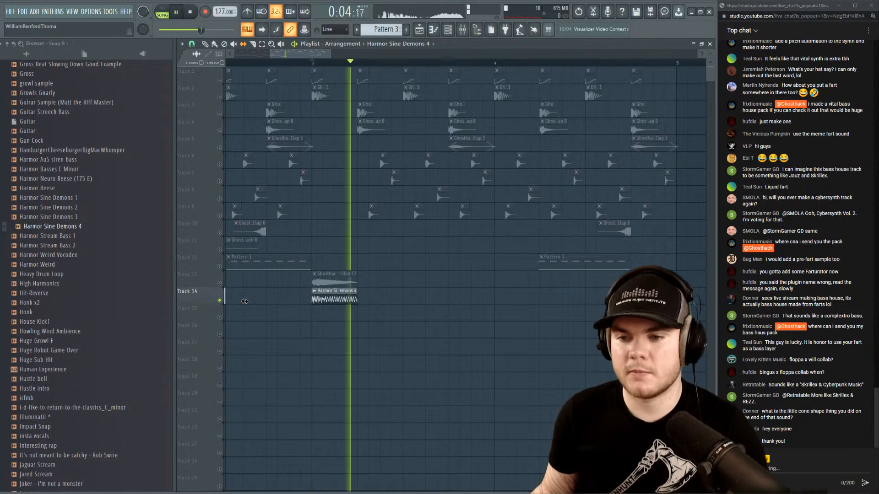
key(space)
key(space)
key(space)
key(space)
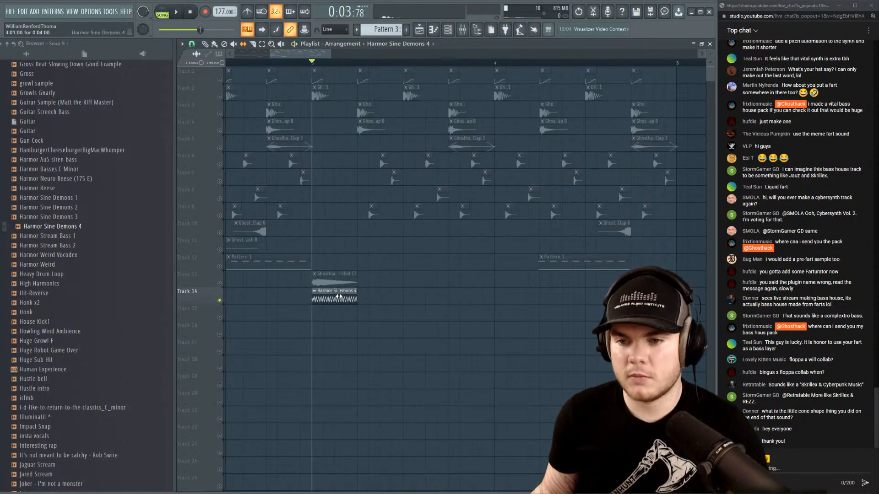
key(space)
key(space)
key(space)
Unmute Track 13 and audition the brass one-shot layered with the Harmor Sine Demons 4 clip.
click(220, 284)
key(space)
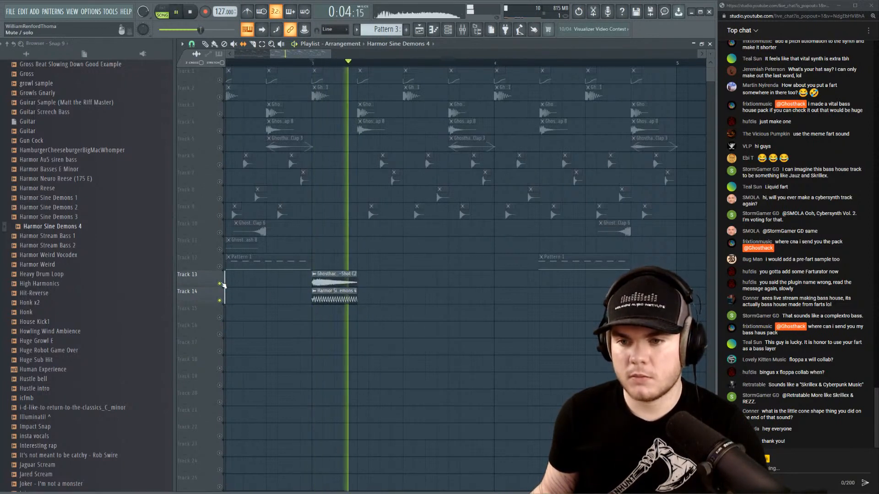
key(space)
key(space)
key(space)
key(space)
key(space)
Compare the brass one-shot alone with the layered sound by muting and unmuting Track 14 during playback.
click(220, 300)
key(space)
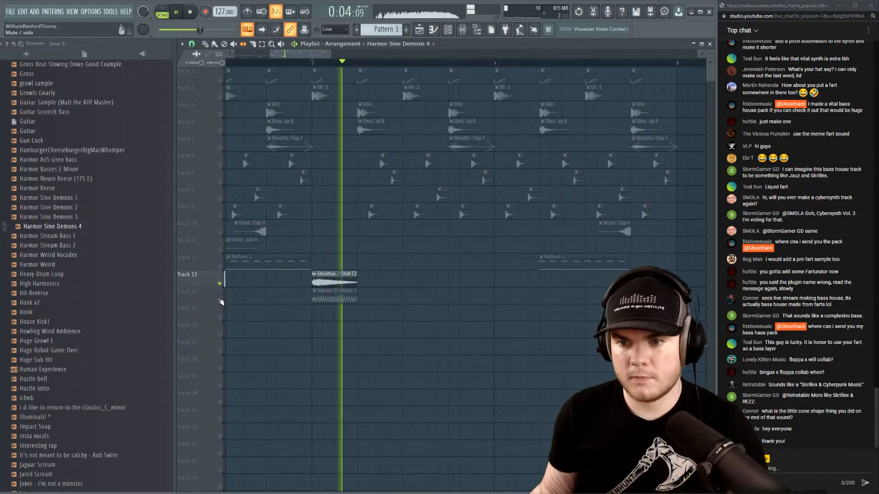
key(space)
key(space)
key(space)
click(219, 300)
key(space)
key(space)
key(space)
key(space)
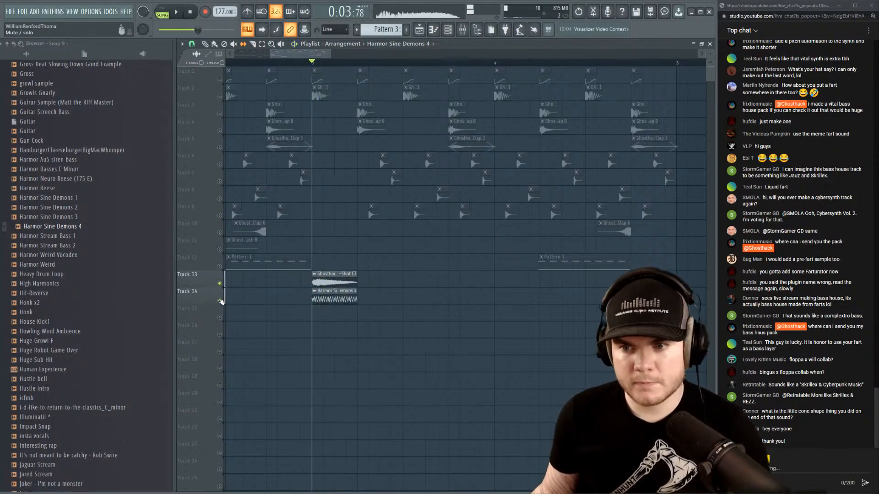
Raise the Harmor Sine Demons 4 channel volume to 100% and boost the sample with the precomputed effects.
double_click(340, 300)
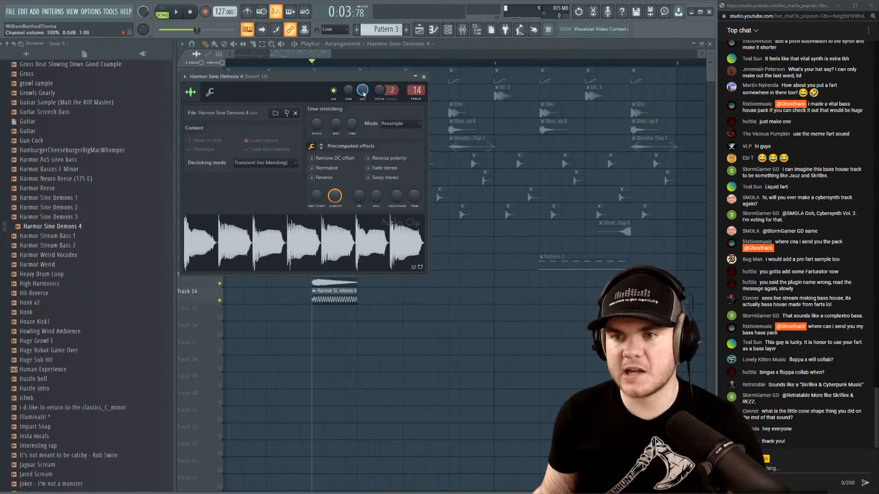
key(space)
key(space)
key(space)
key(space)
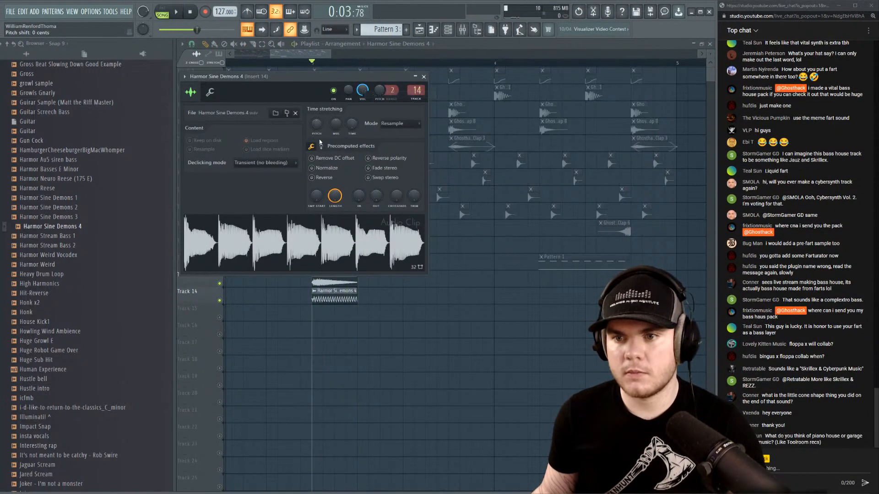
click(321, 146)
key(space)
key(space)
drag(317, 162, 316, 150)
key(space)
key(space)
Mute Track 13 and audition the boosted Harmor Sine Demons 4 clip on its own, rechecking its channel settings.
click(219, 283)
key(space)
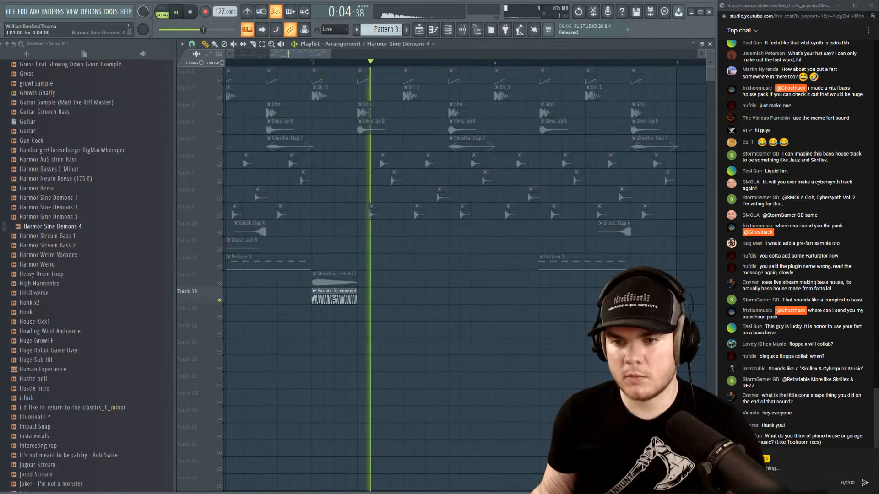
double_click(334, 298)
key(space)
key(space)
key(space)
click(423, 77)
key(space)
key(space)
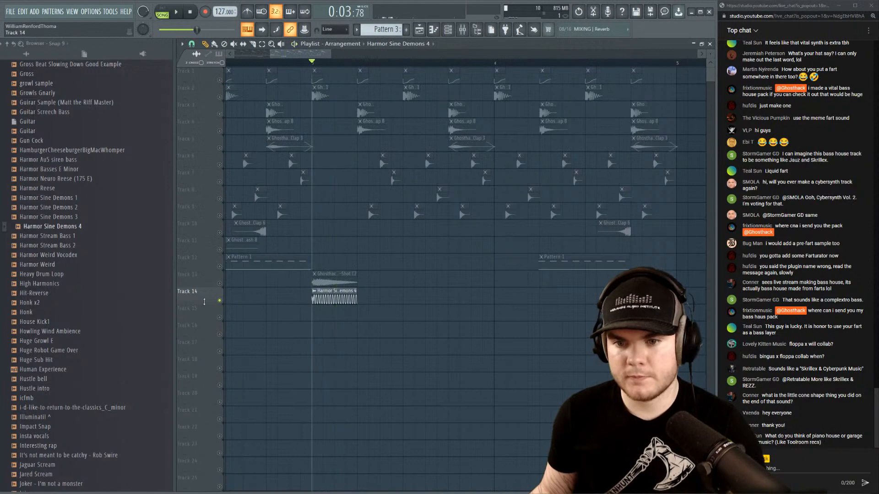
Unsolo Track 14 and lower the Harmor Sine Demons 4 channel volume to about 78% during playback of the full mix.
right_click(220, 301)
double_click(336, 297)
key(space)
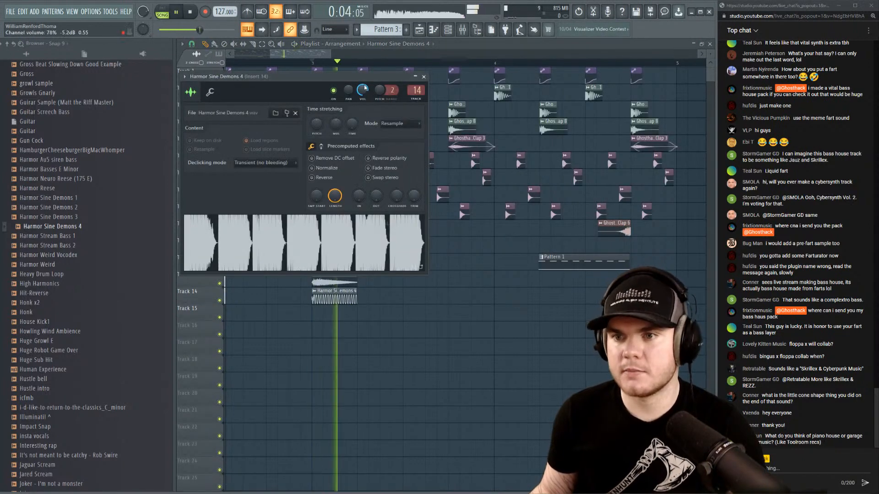
key(space)
key(space)
click(425, 79)
Play back the full arrangement to check the new bass layer at bar 3 in context.
scroll(394, 67, down, 3)
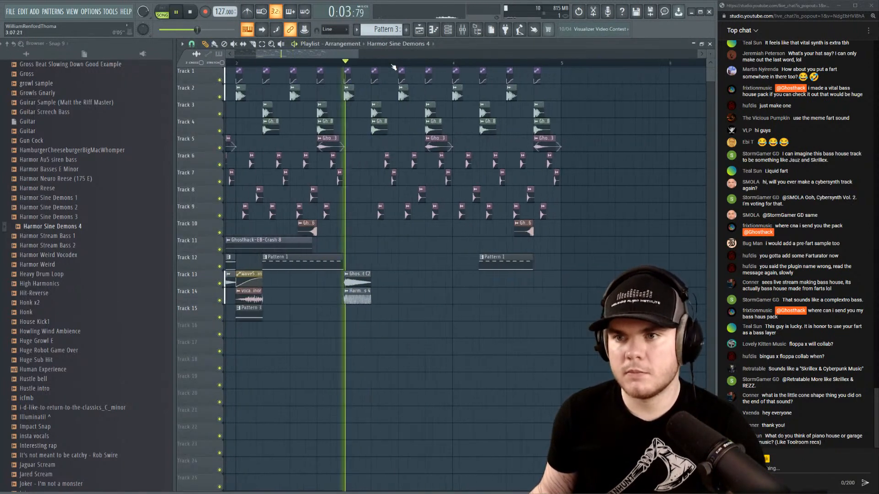
key(space)
key(space)
key(space)
key(space)
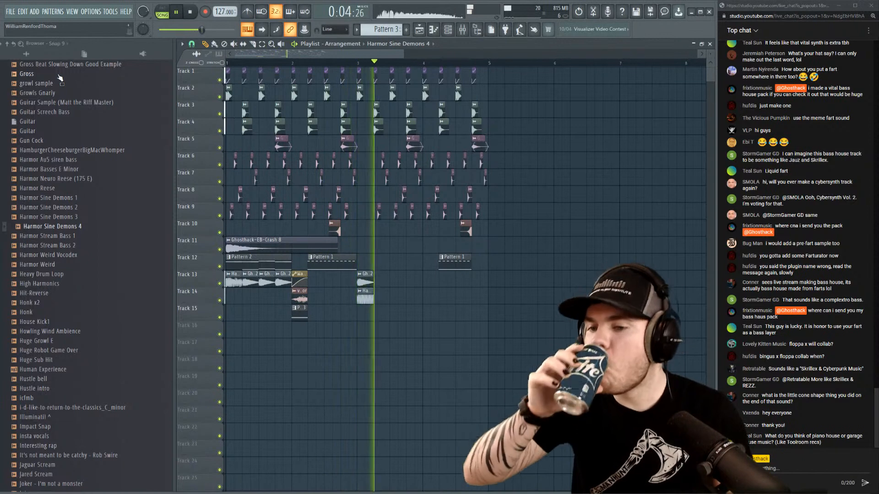
key(space)
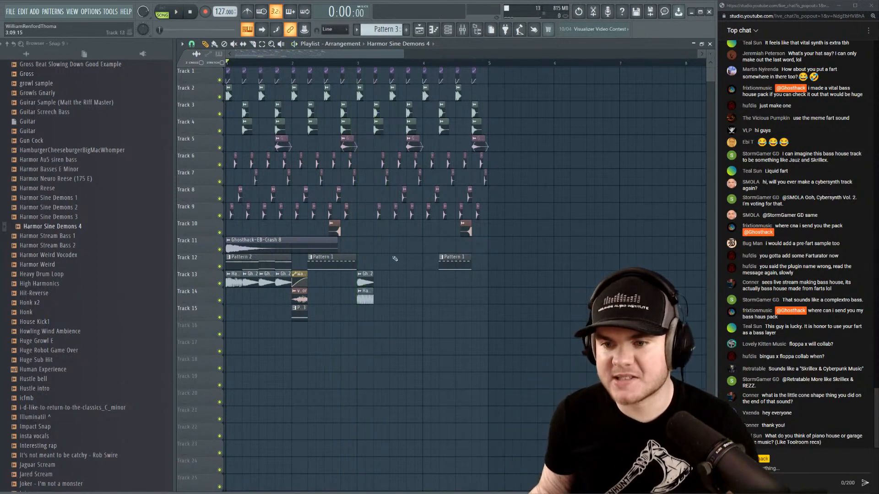
Solo Track 15 and play its Pattern 3 clip at bar 2 in isolation.
right_click(220, 318)
key(space)
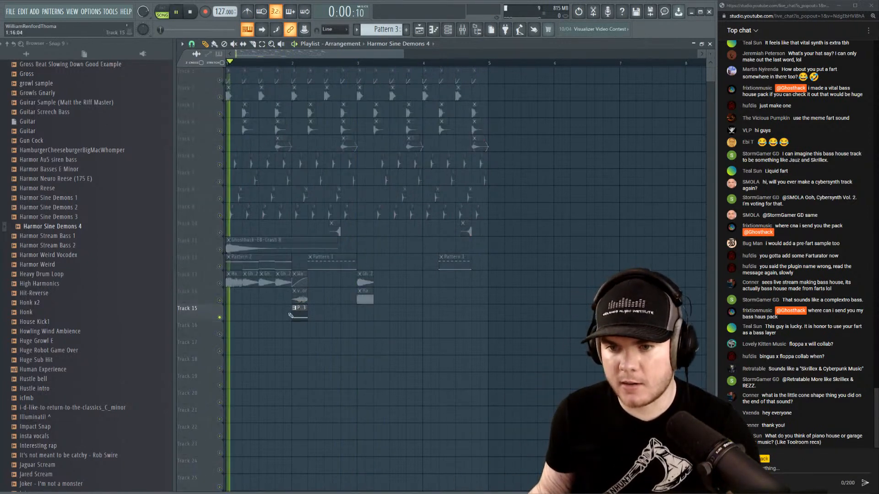
scroll(302, 67, up, 2)
scroll(302, 67, up, 1)
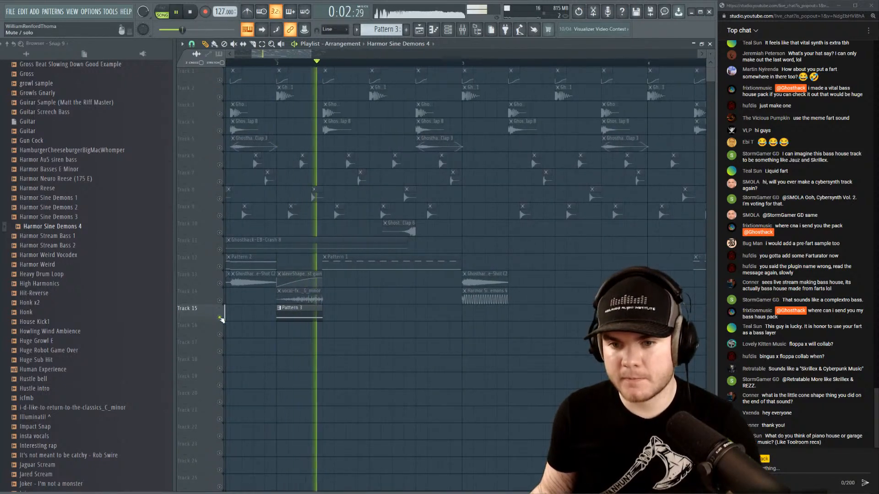
Place another Pattern 3 clip at bar 3 on Track 15 and make it unique as Pattern 4.
click(472, 316)
click(465, 309)
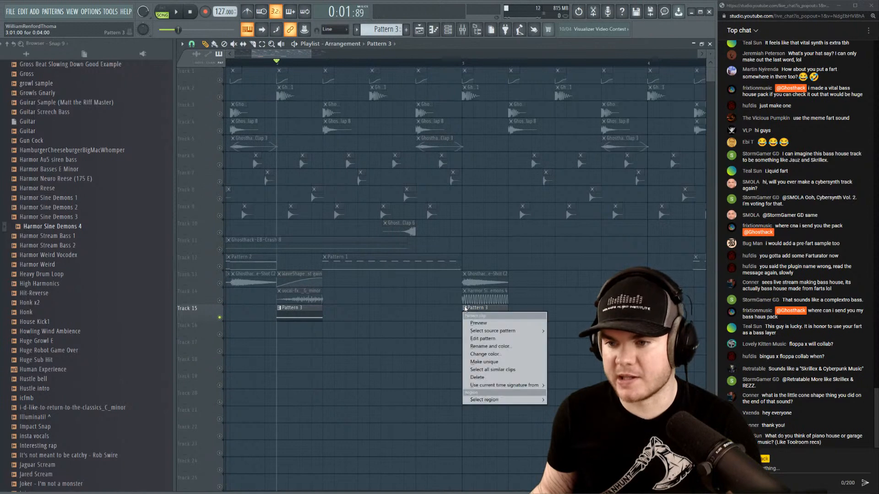
click(491, 361)
key(F7)
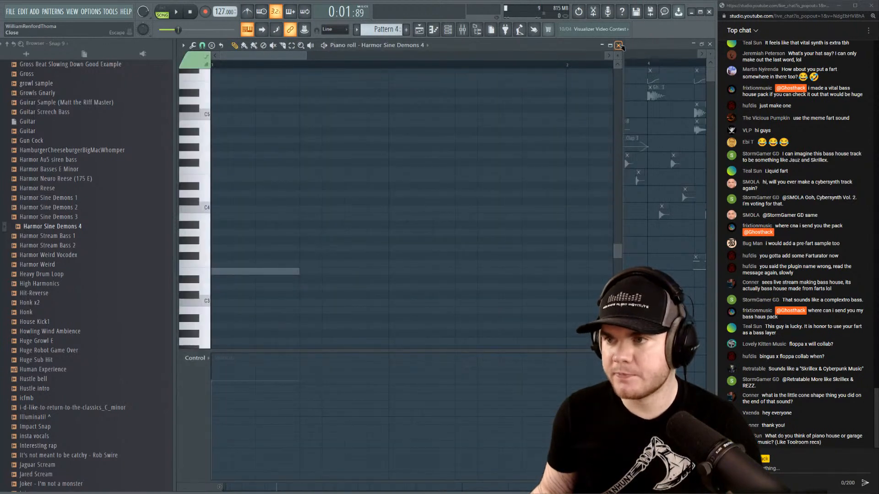
click(619, 45)
Cut the Serum channel's notes from Pattern 4 in the channel rack, leaving only the SUB note, with the browser hidden.
click(450, 30)
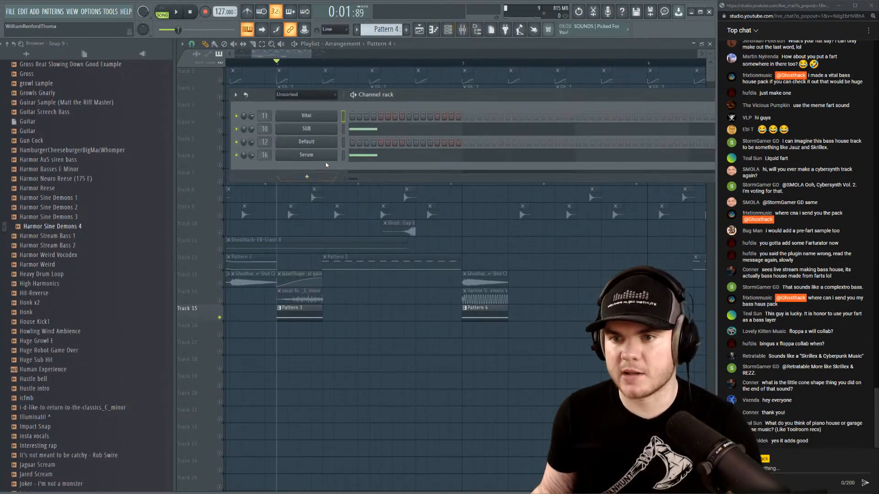
click(477, 30)
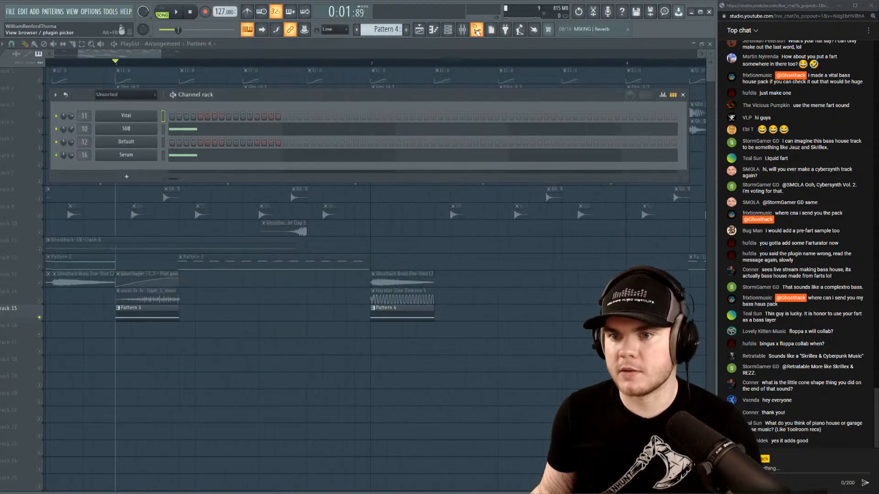
right_click(143, 157)
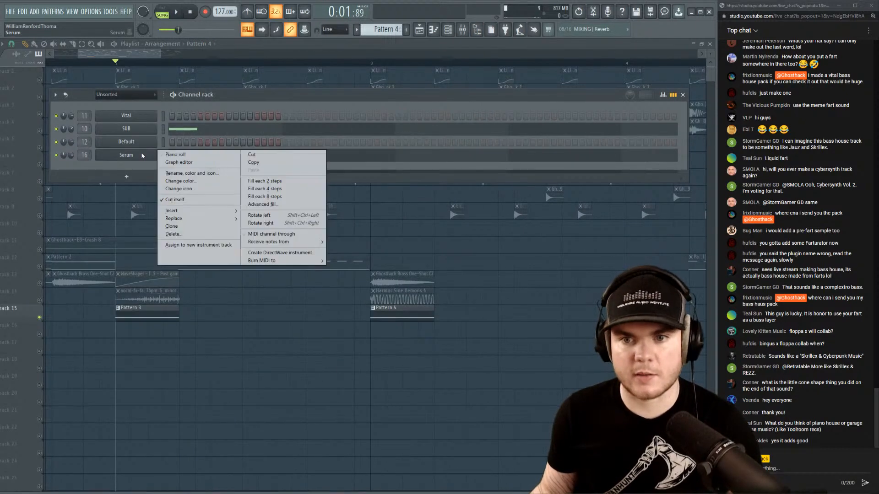
click(257, 156)
Add an F#3 slide note to the SUB piano roll, running from step 2 to the end of the existing E3 note.
click(185, 129)
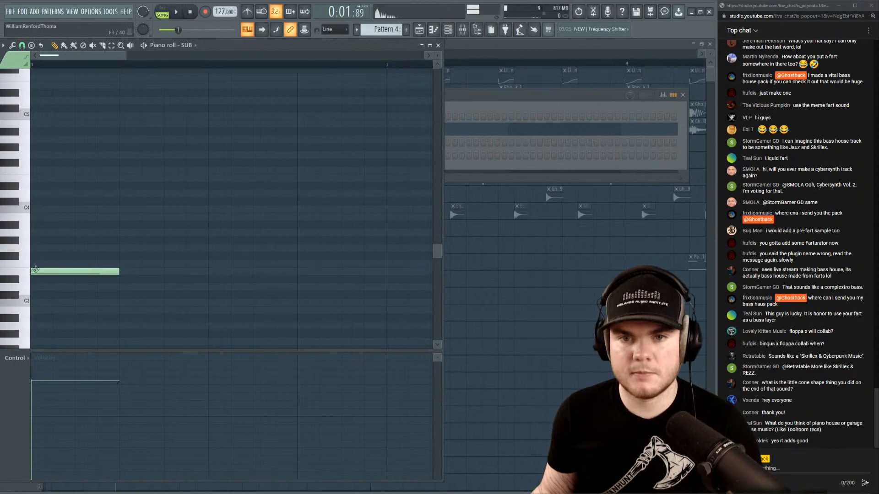
click(51, 257)
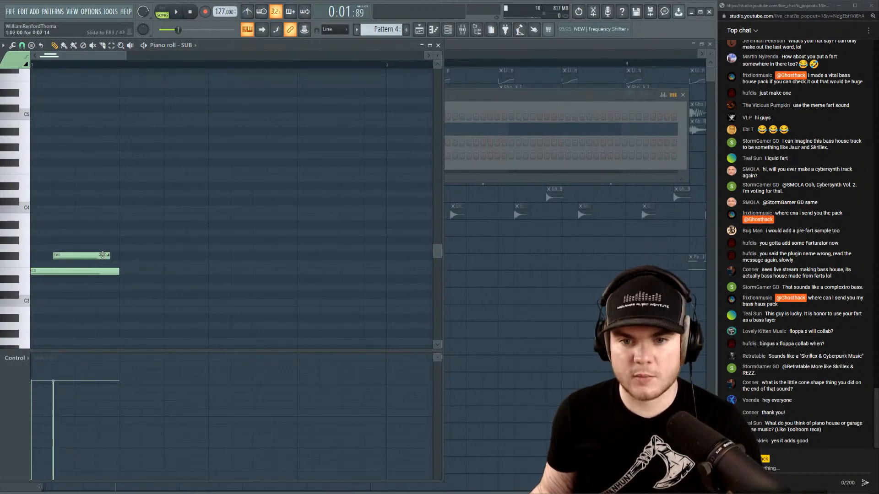
scroll(112, 69, up, 2)
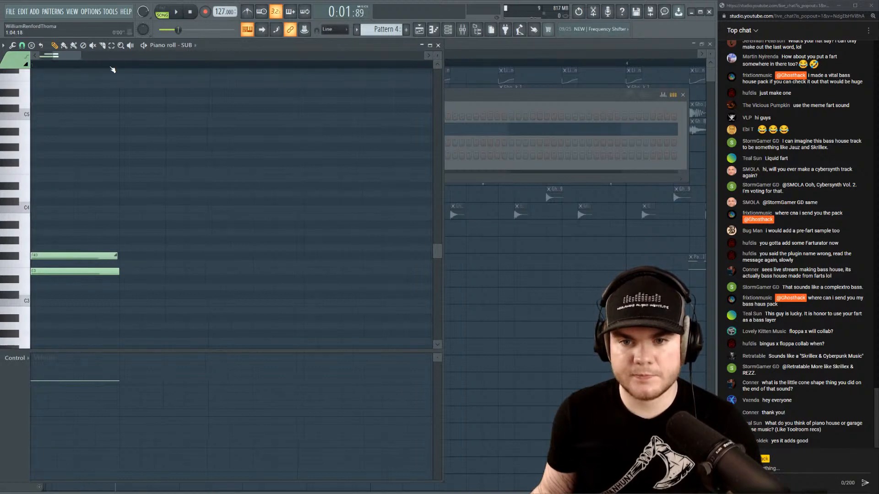
scroll(51, 62, up, 2)
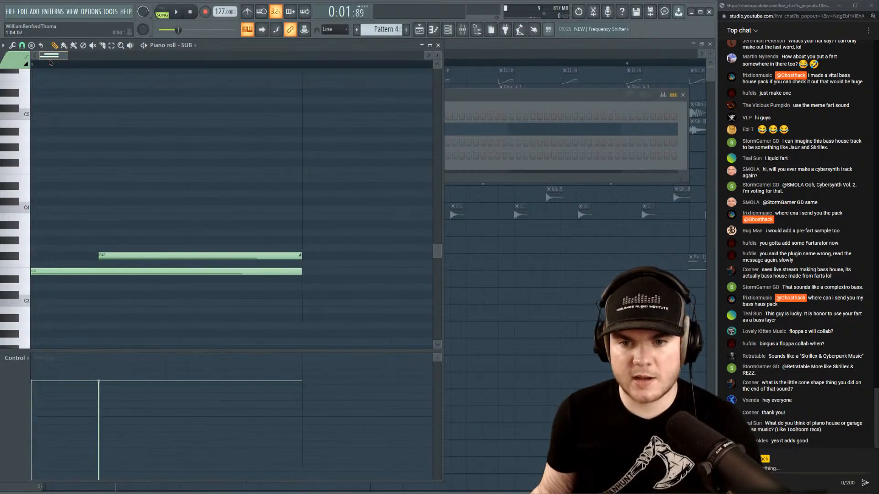
Lower the slide note's velocity to the minimum, move it down onto E3, and audition the fading sub pattern.
click(192, 256)
drag(125, 392, 112, 488)
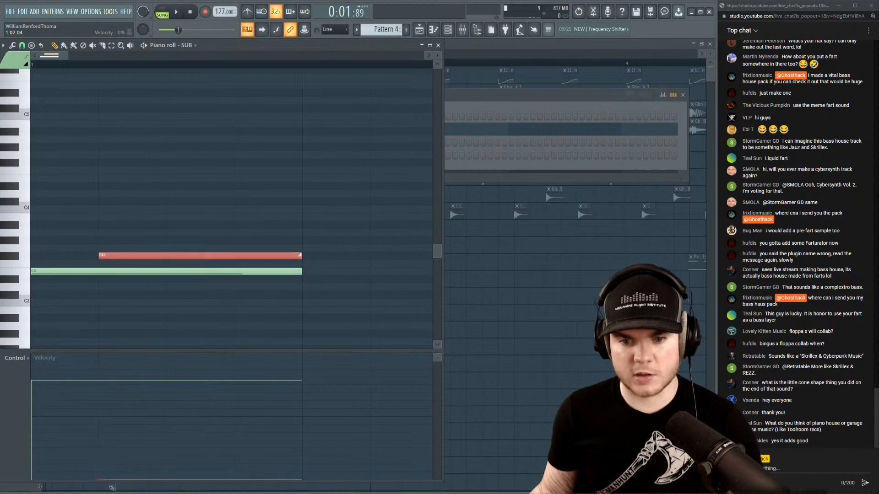
drag(145, 255, 145, 271)
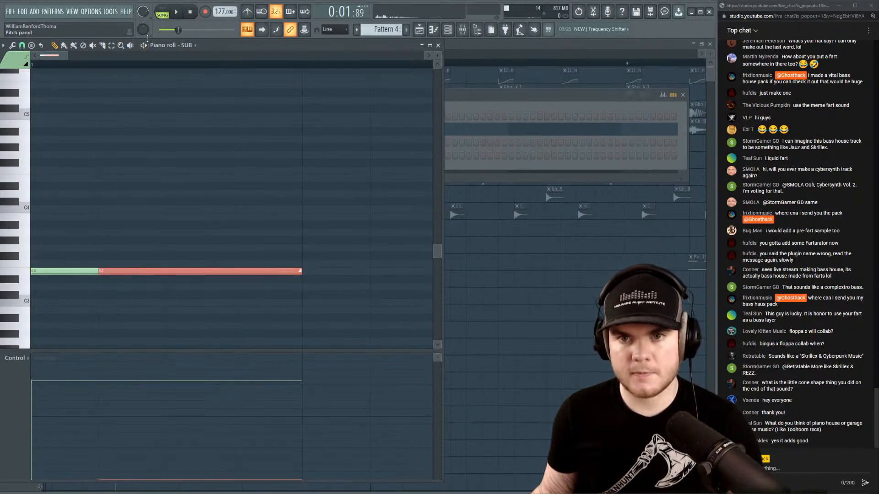
key(space)
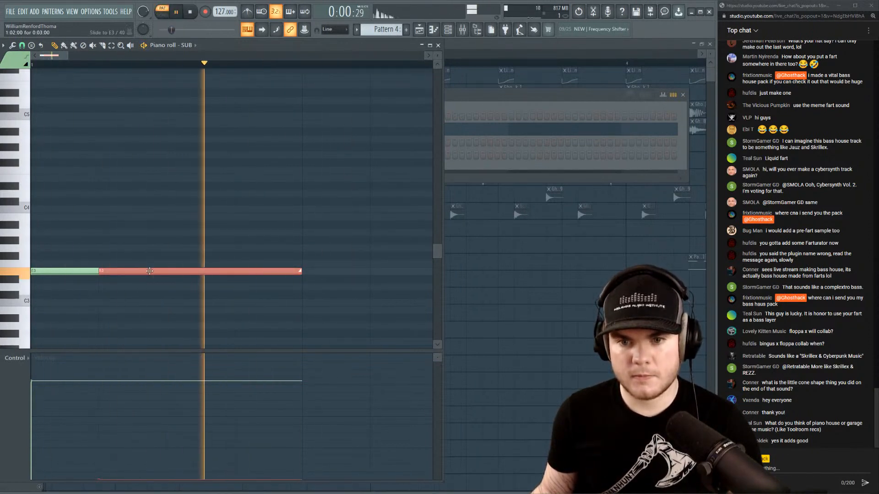
click(486, 46)
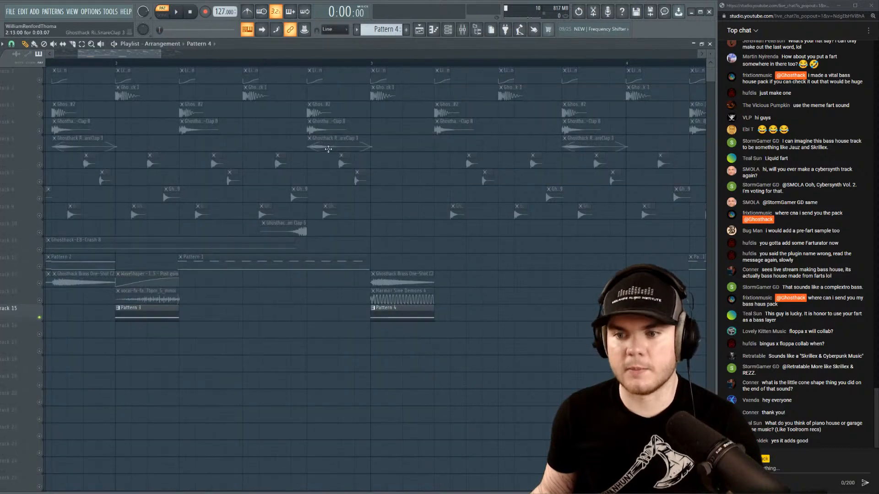
Unsolo Track 15 to bring every track back and play the arrangement from bar 2.
click(119, 63)
key(space)
scroll(121, 63, down, 5)
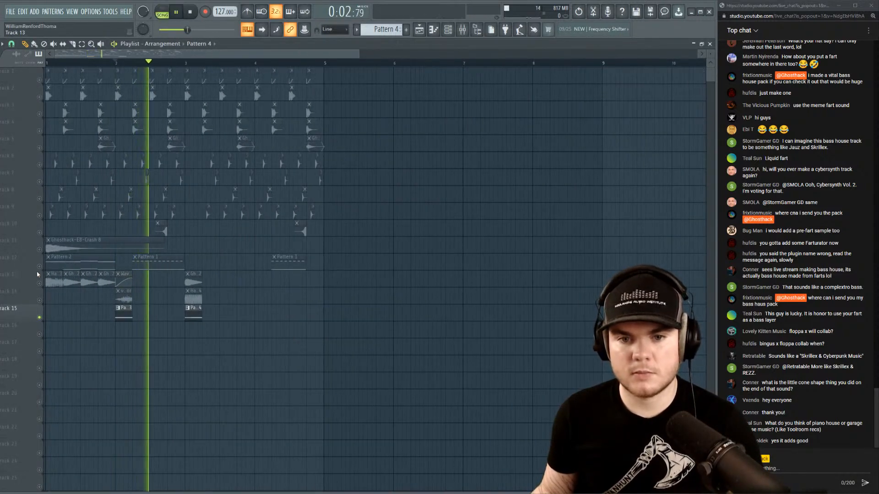
right_click(41, 267)
key(space)
key(space)
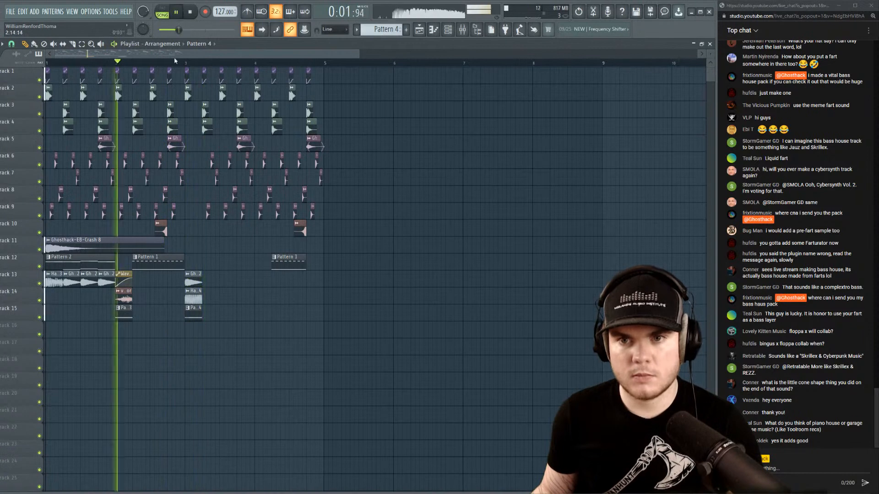
Play the layered brass, Harmor and Pattern 4 sub hit repeatedly from bar 3.
click(186, 63)
key(space)
key(space)
key(space)
key(space)
Play the full arrangement from the beginning, briefly checking the Harmor Sine Demons 3 clip on Track 13.
click(46, 63)
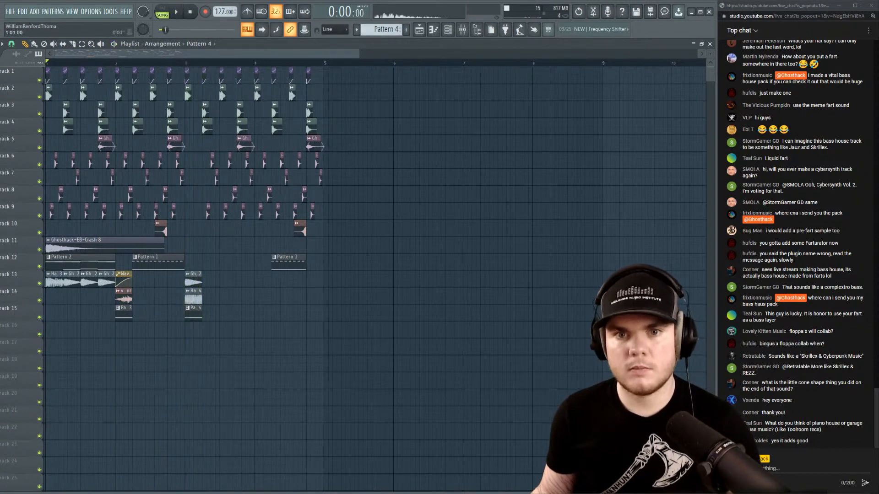
key(space)
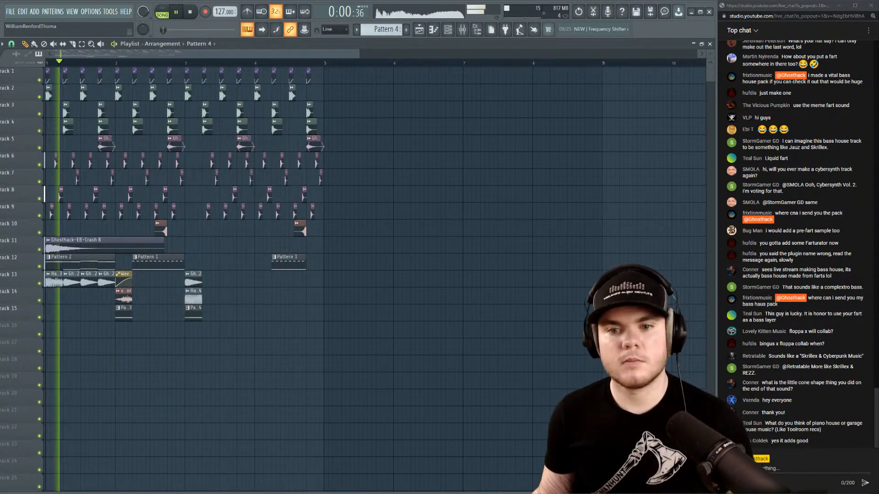
double_click(54, 280)
click(288, 121)
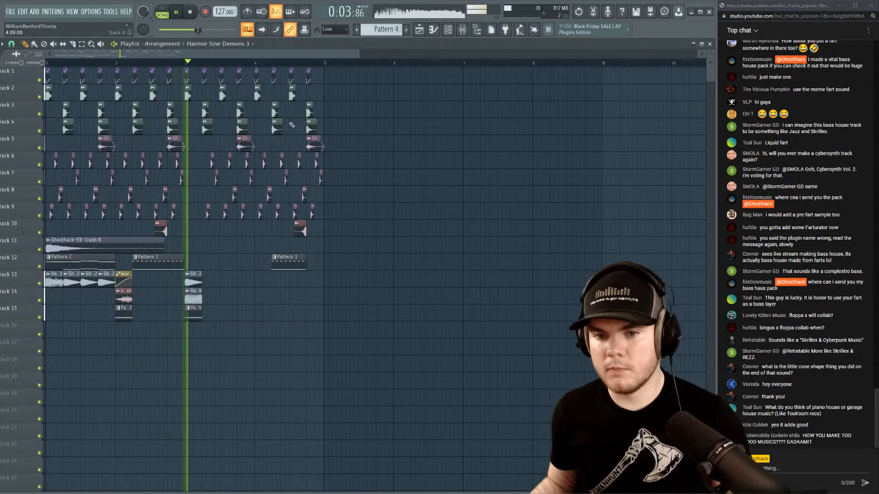
key(space)
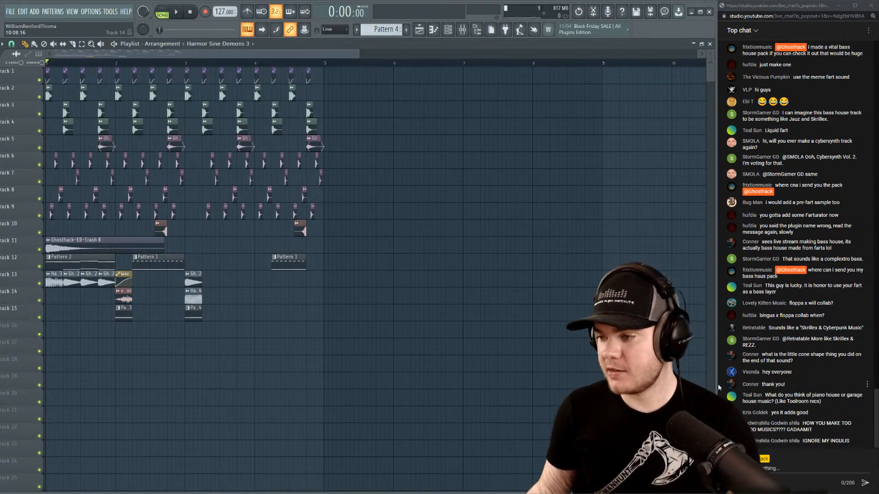
Filter the channel rack to Unsorted channels and play the opening bar of the arrangement.
drag(362, 55, 228, 55)
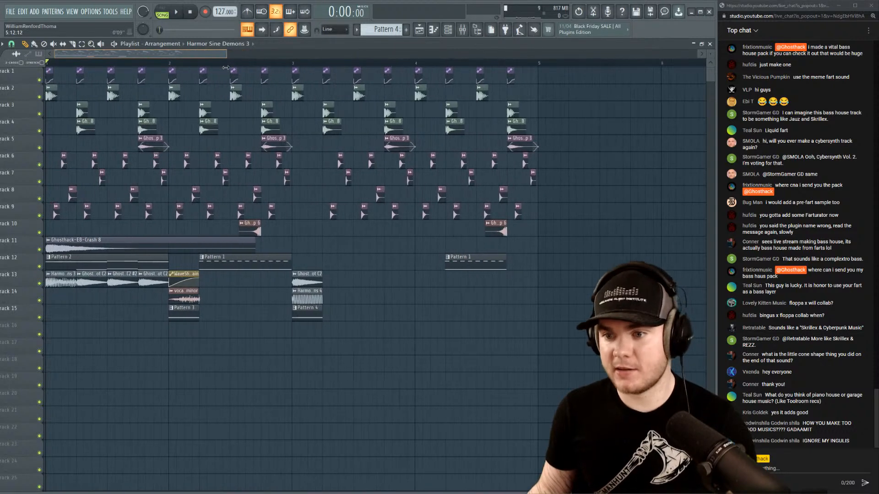
key(F6)
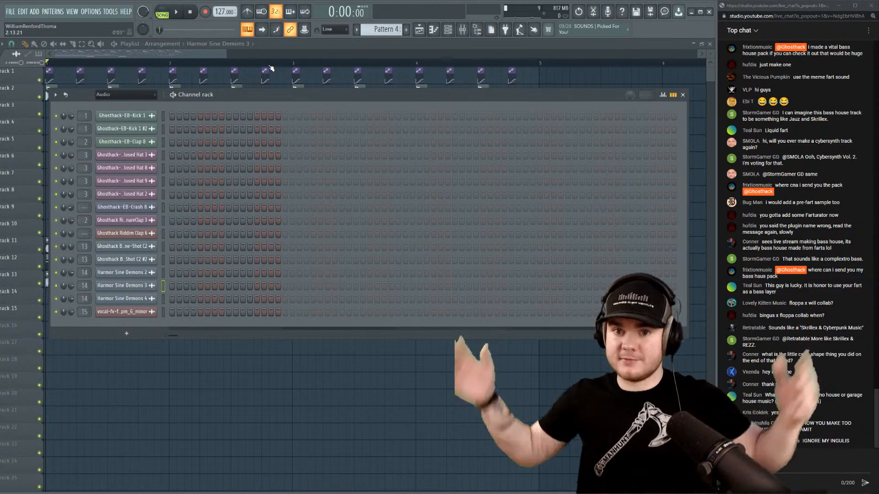
click(126, 95)
click(115, 131)
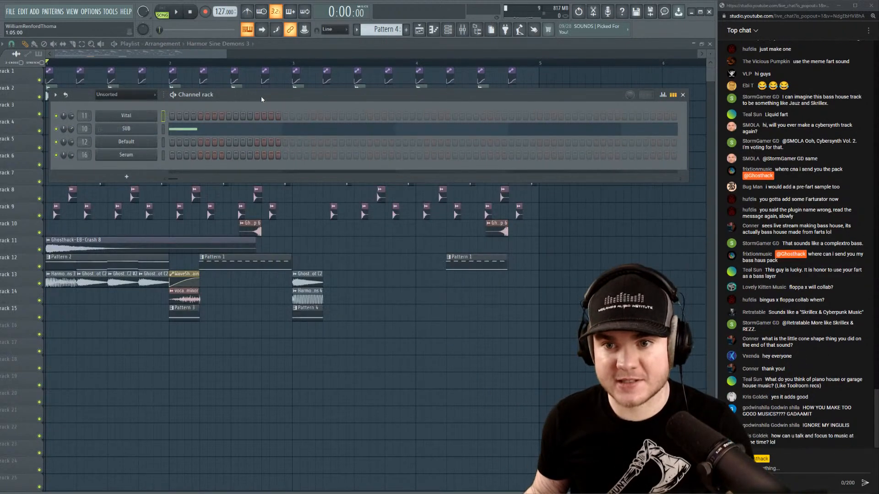
key(space)
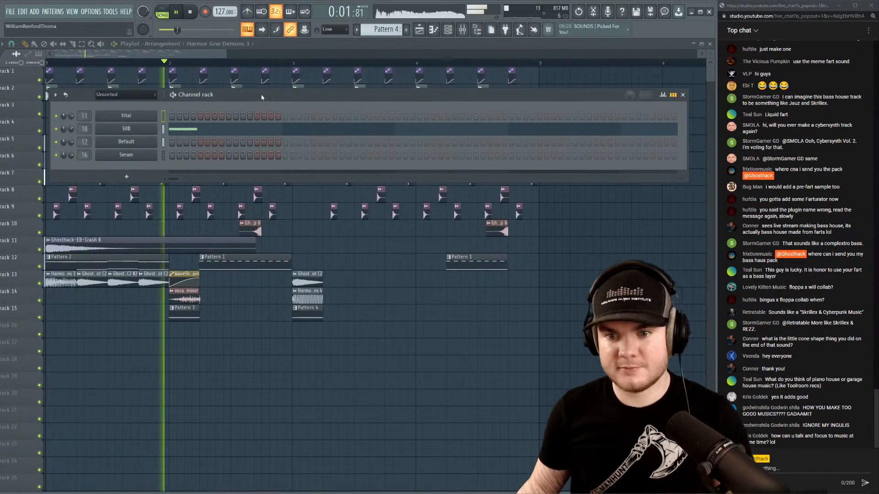
key(space)
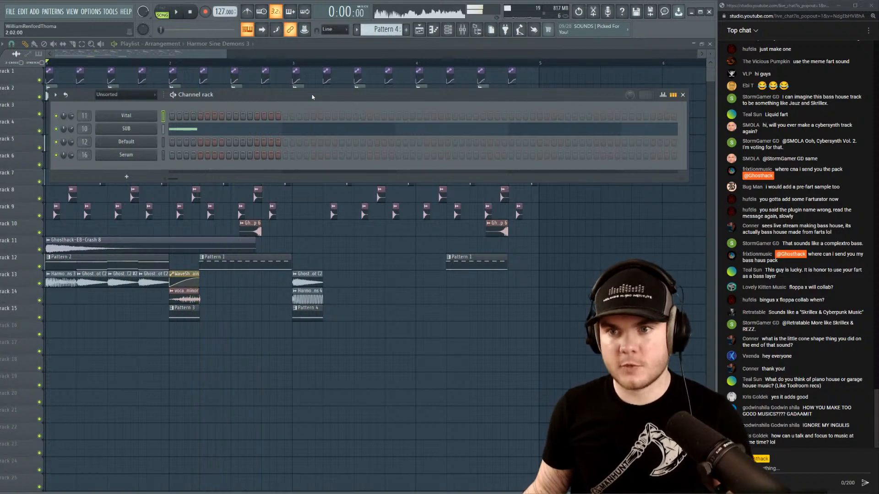
Play the Pattern 1 clip in bar 2 within the full mix, then solo Track 12 and play it in isolation.
click(305, 47)
click(201, 63)
key(space)
scroll(201, 65, up, 2)
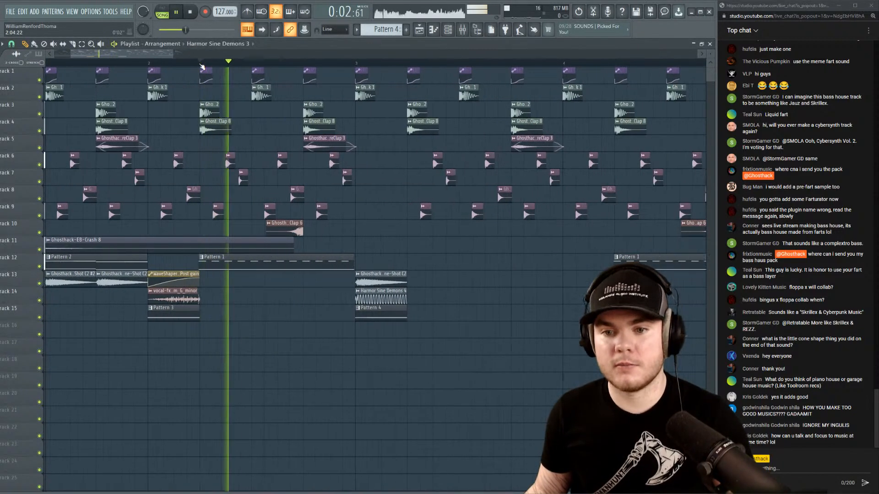
key(space)
right_click(40, 266)
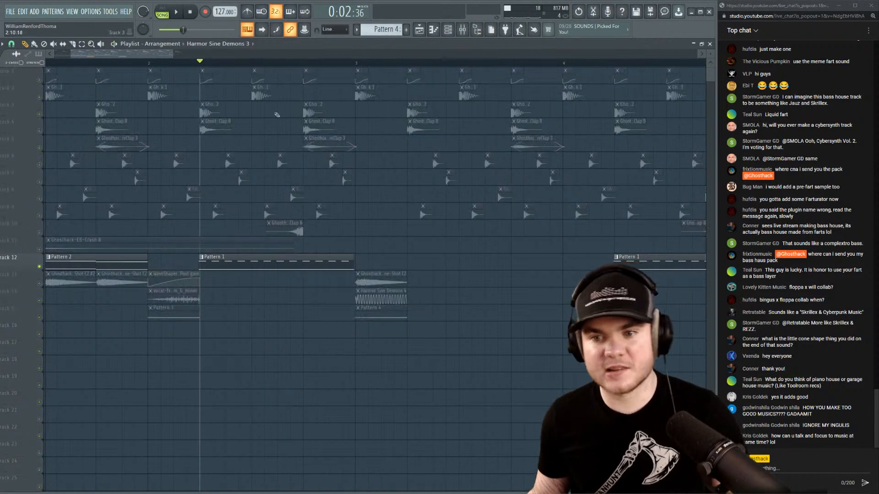
key(space)
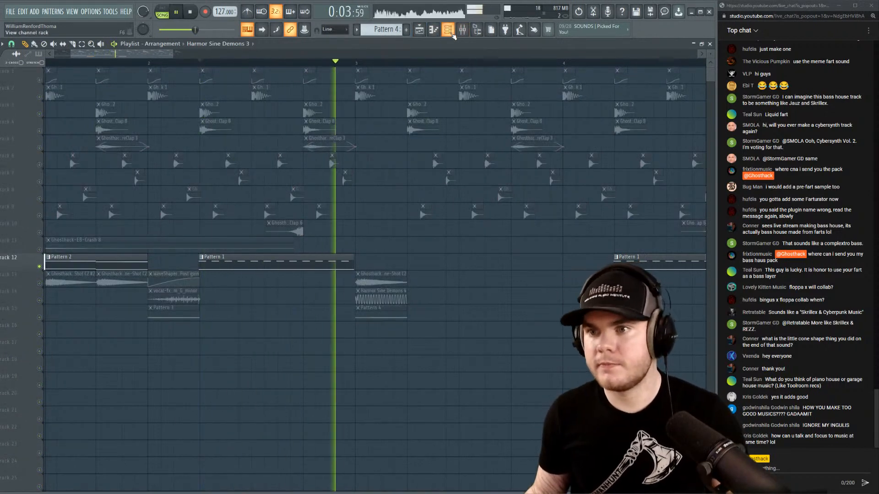
key(space)
Show the channel rack and the sample browser, leaving the mixer hidden.
click(448, 30)
click(464, 31)
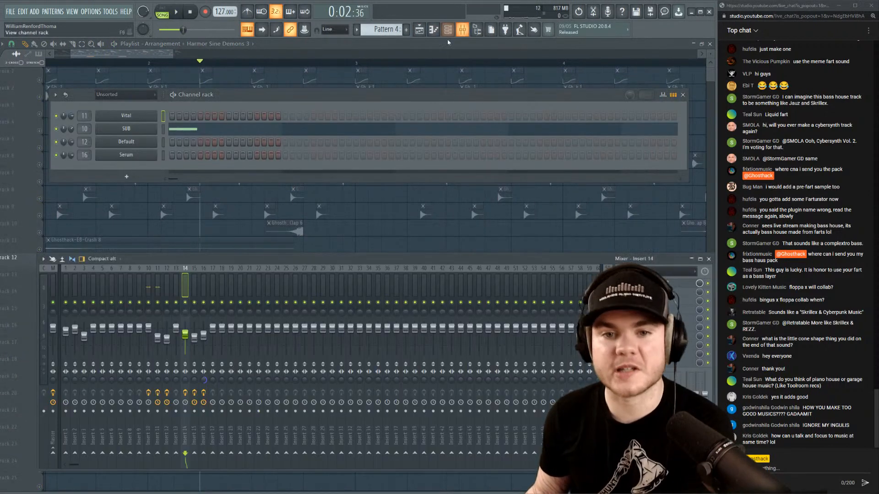
key(F9)
click(476, 29)
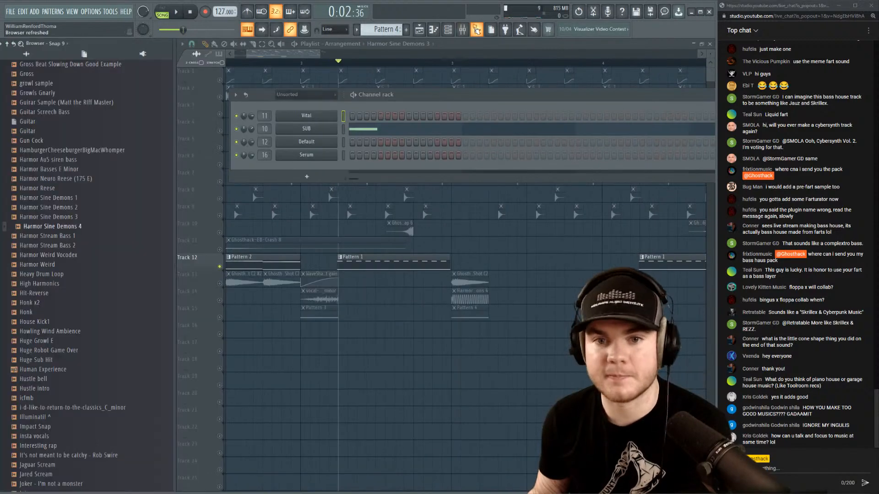
Look through the loose samples in the Random Crap folder and preview the Textural sample.
scroll(101, 236, down, 15)
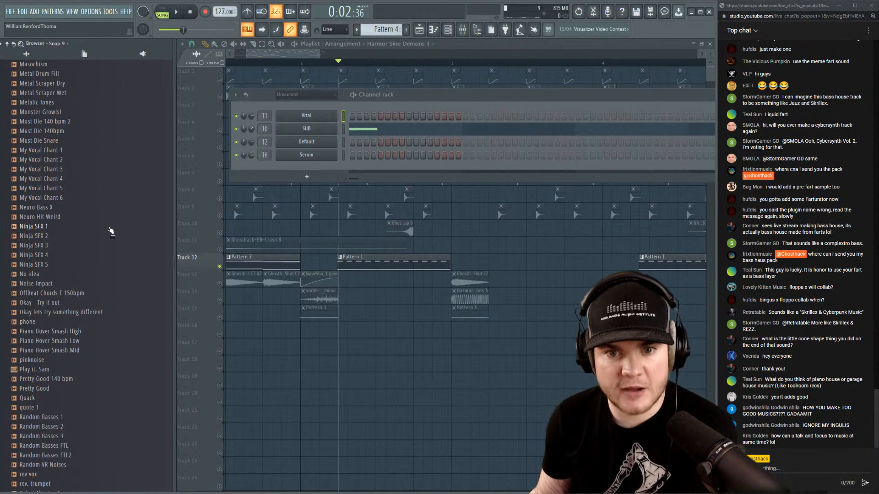
scroll(111, 234, down, 12)
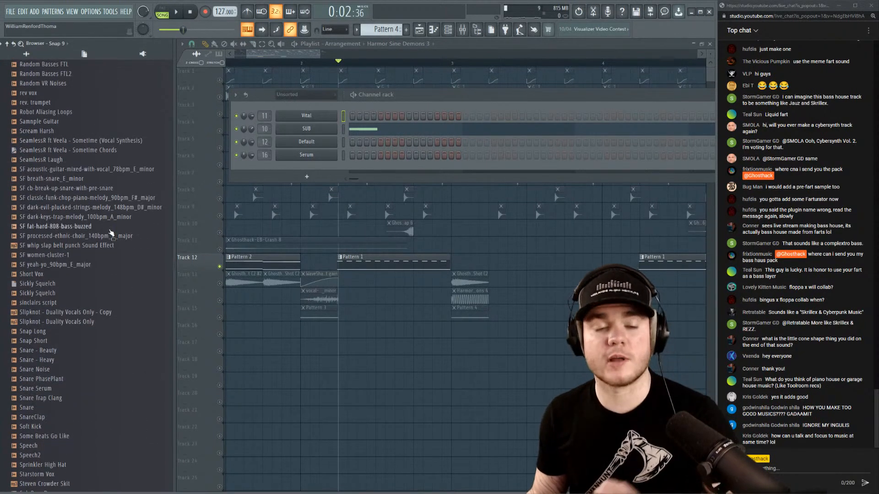
scroll(115, 238, down, 4)
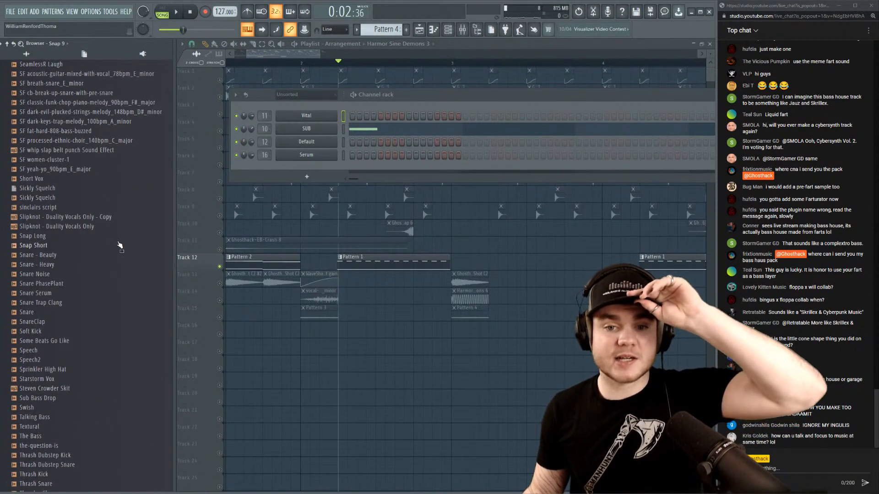
scroll(119, 245, down, 7)
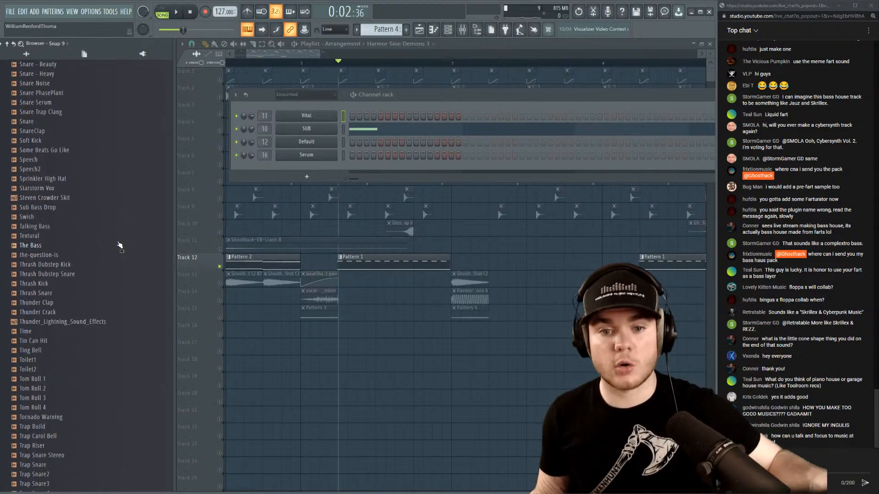
scroll(119, 245, down, 3)
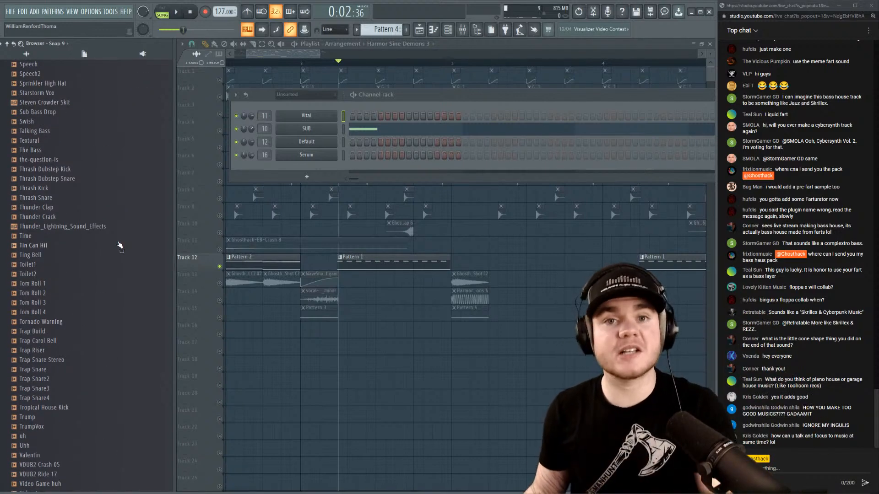
scroll(119, 245, down, 10)
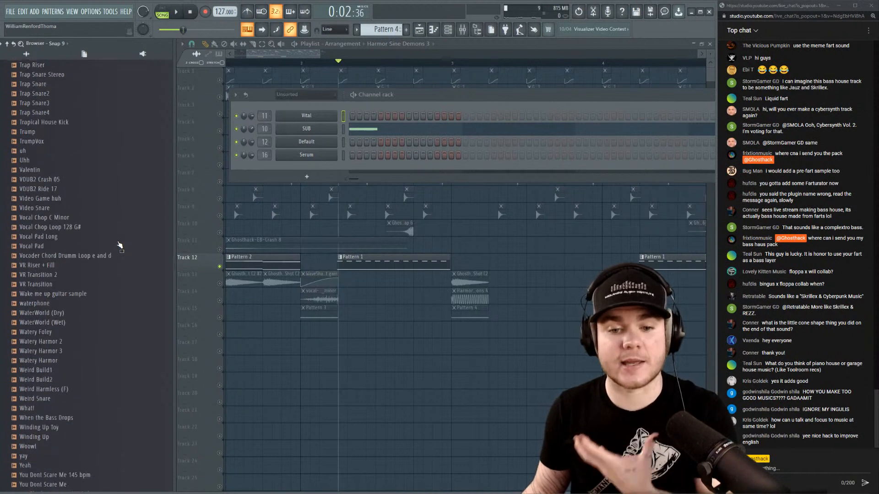
scroll(118, 243, down, 3)
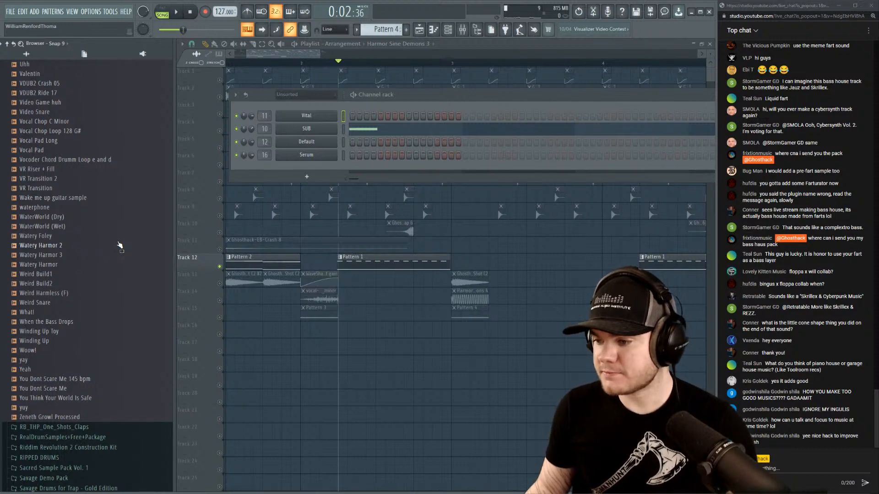
scroll(113, 279, up, 3)
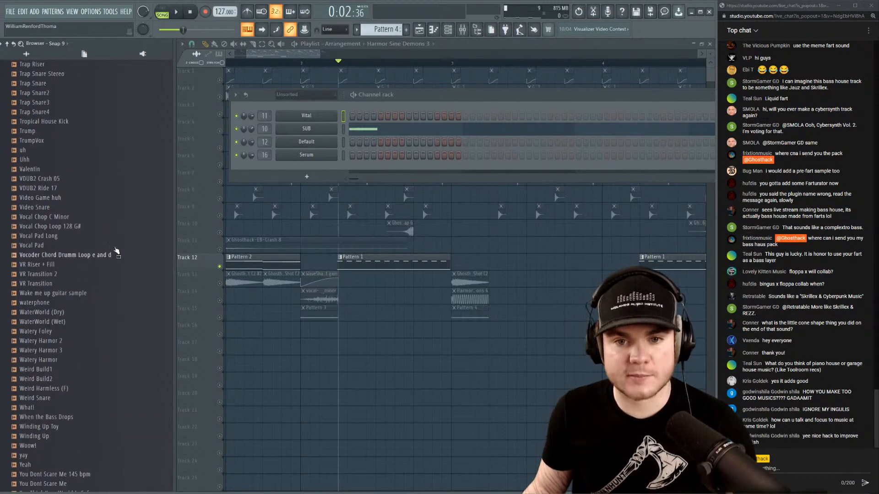
scroll(112, 261, up, 3)
scroll(105, 241, up, 12)
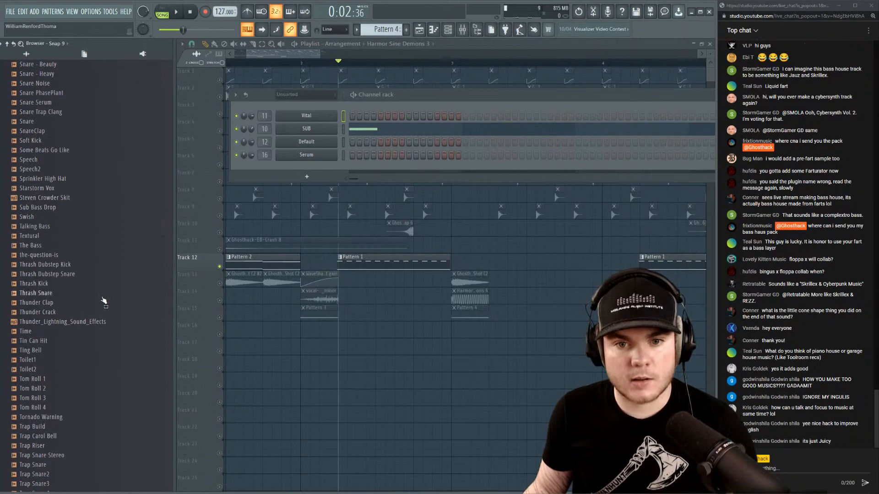
click(47, 333)
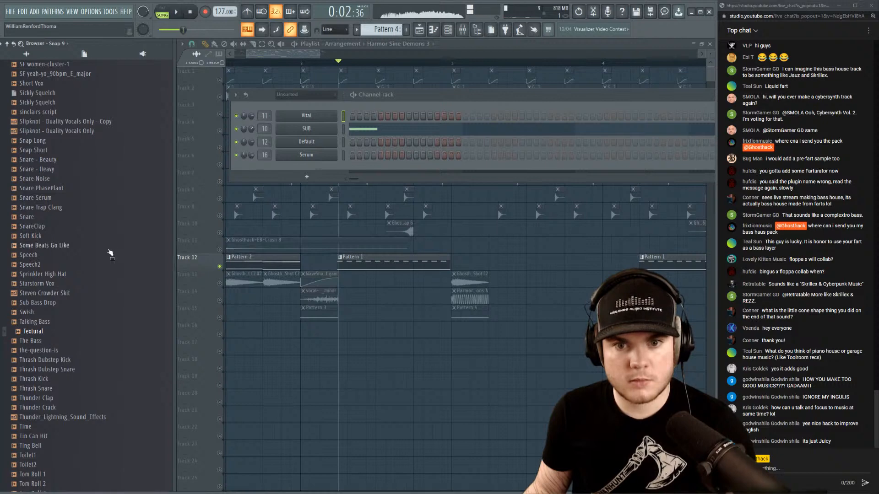
Look through the Ghosthack sample packs, then open Ghosthack - Ultimate Foley Sounds 2 and examine its subfolders.
scroll(114, 229, up, 20)
scroll(114, 229, up, 15)
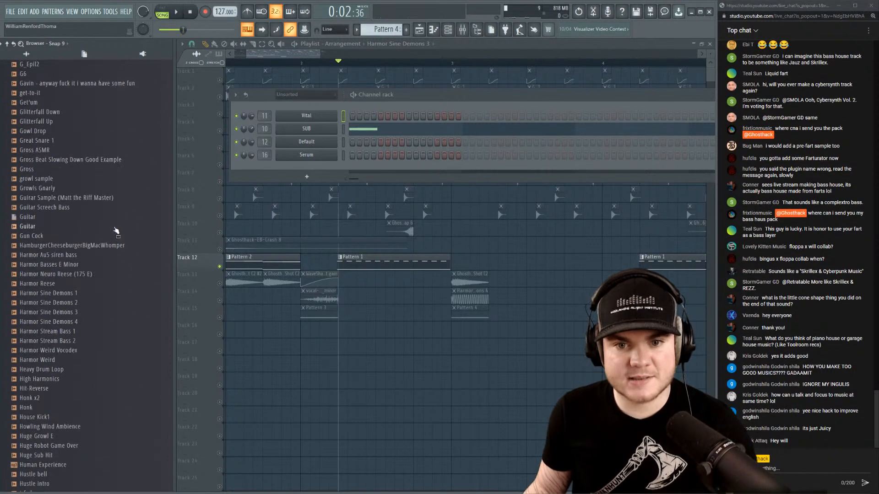
scroll(115, 229, up, 20)
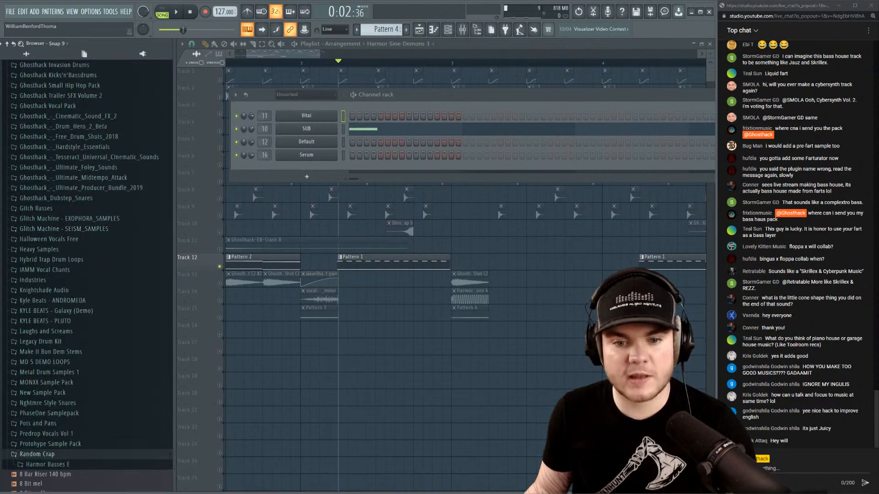
scroll(122, 267, up, 20)
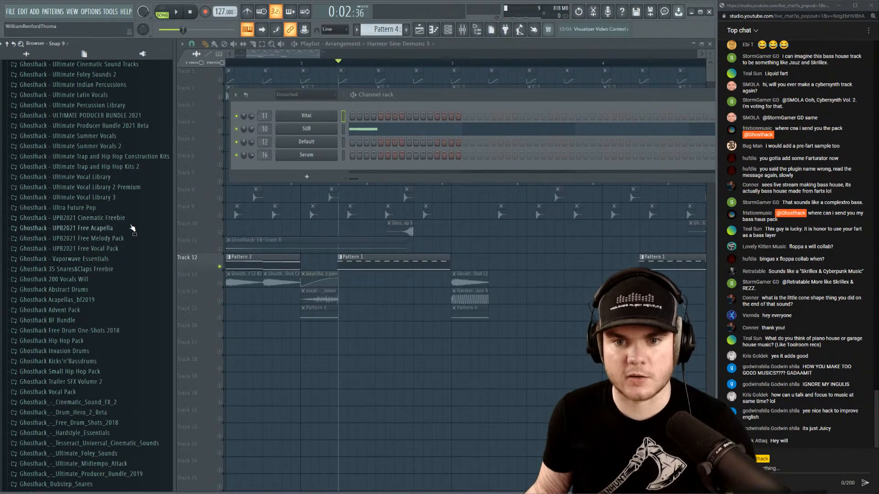
scroll(131, 238, up, 19)
scroll(133, 206, up, 20)
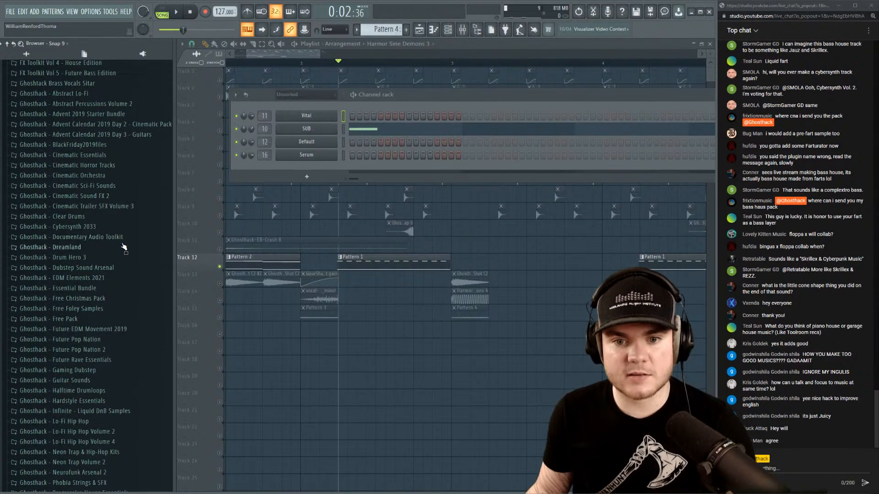
scroll(121, 226, down, 20)
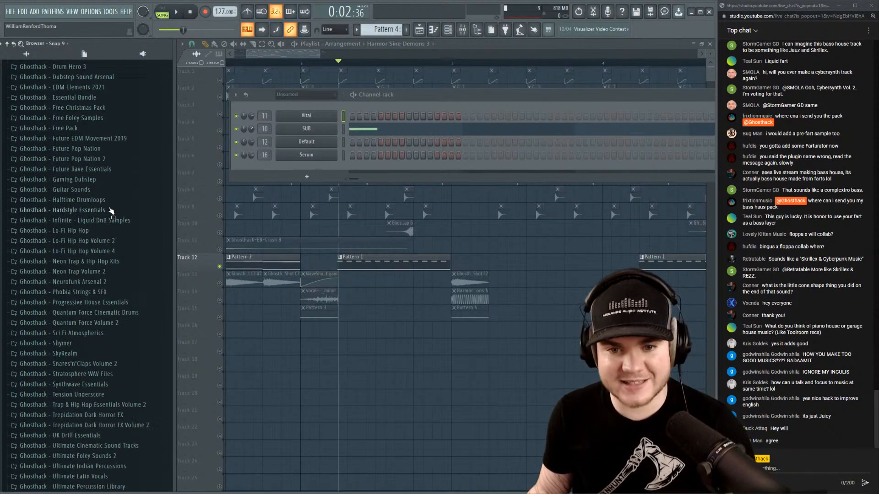
scroll(110, 227, up, 20)
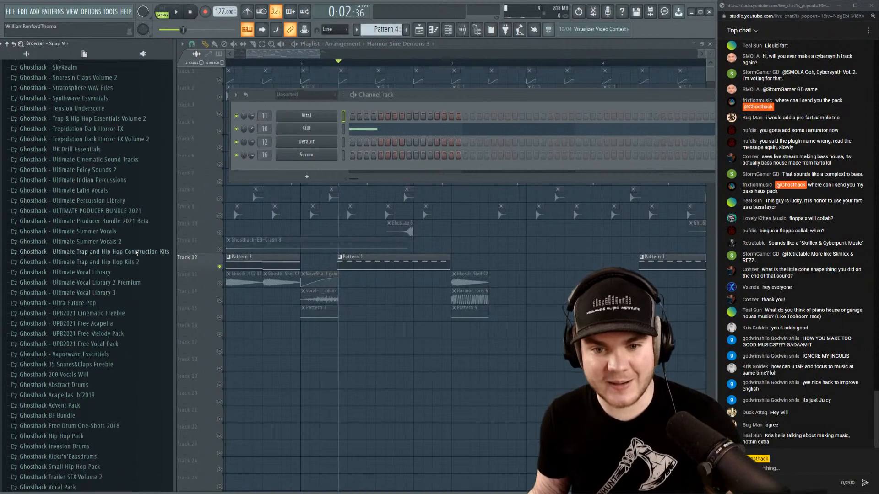
scroll(105, 212, down, 20)
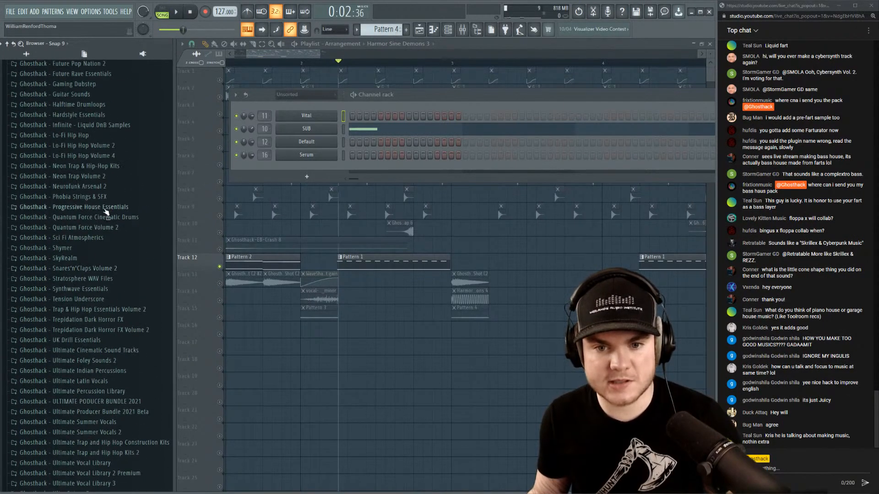
click(114, 362)
scroll(75, 182, down, 3)
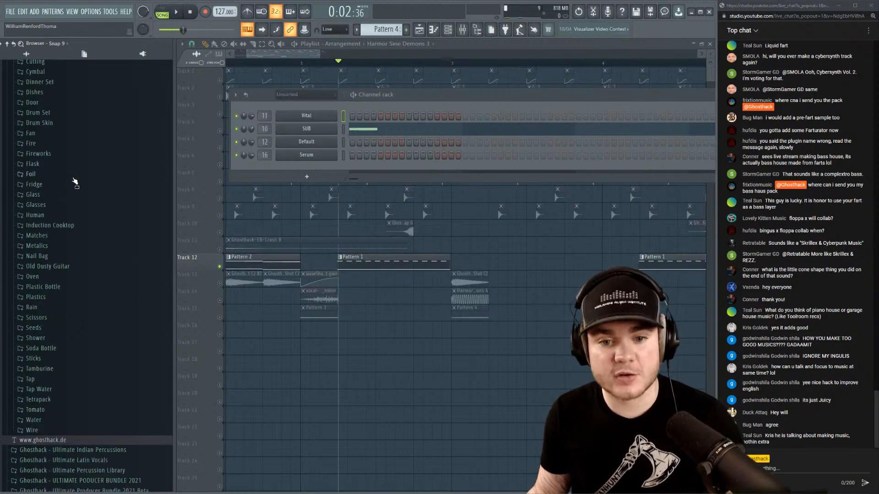
scroll(74, 182, up, 3)
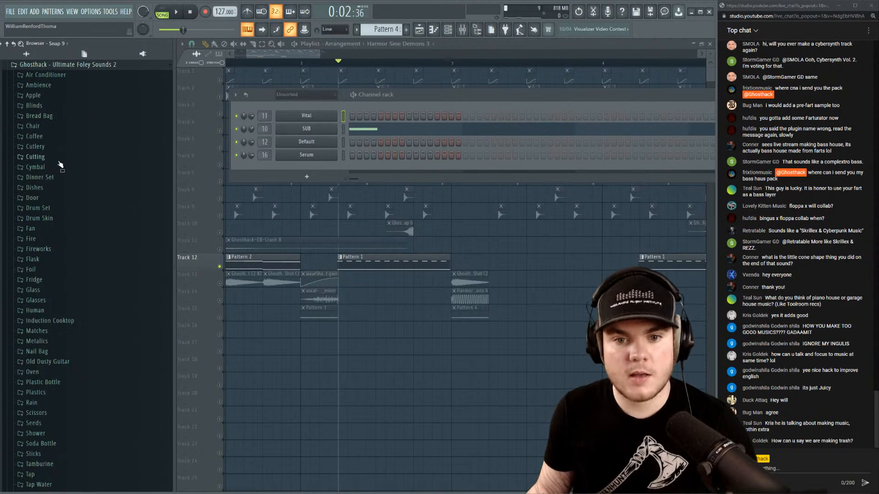
scroll(64, 167, down, 3)
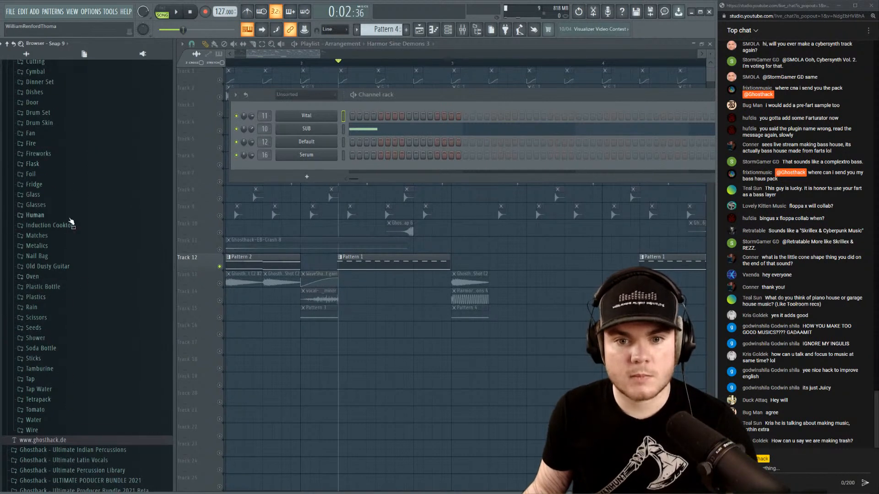
Check the Wire folder, then preview the Water_Flush sample in the Water folder and collapse that folder.
click(46, 430)
scroll(77, 353, down, 3)
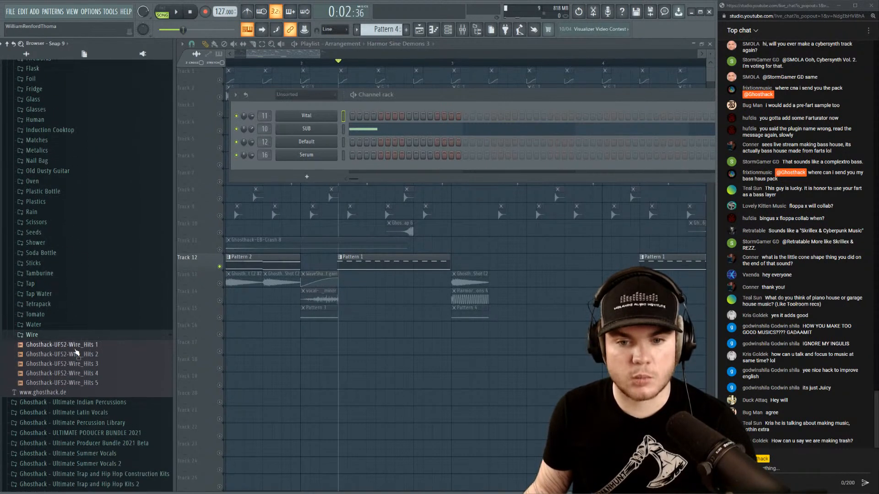
key(Up)
key(Up)
key(Up)
key(Down)
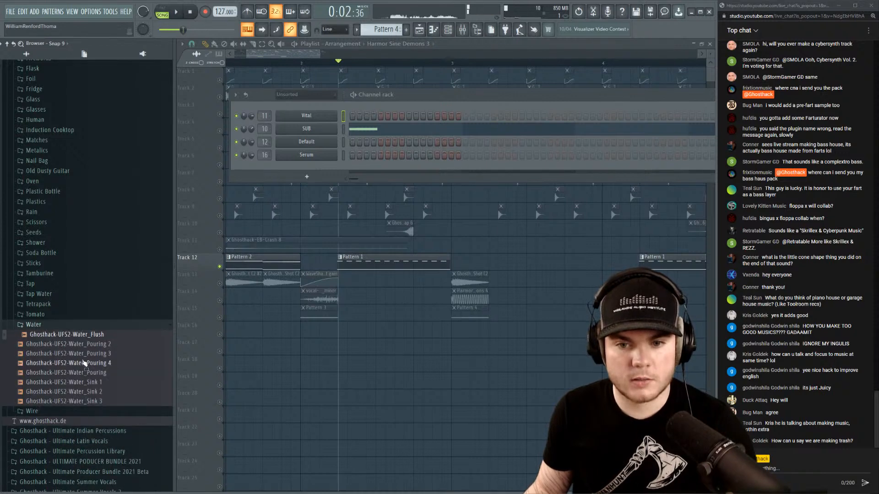
click(45, 325)
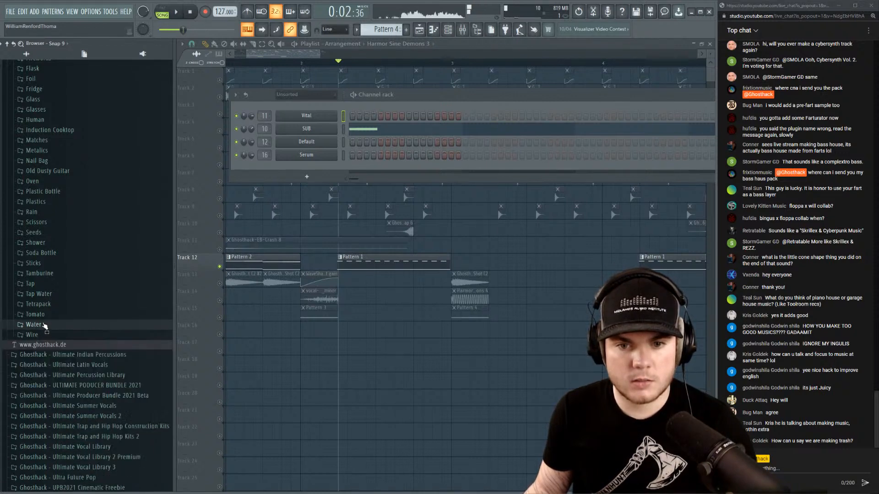
Preview several Tomato_Mash samples in the Tomato folder, including Mash 5, 8 and 2, then collapse the folder.
click(59, 316)
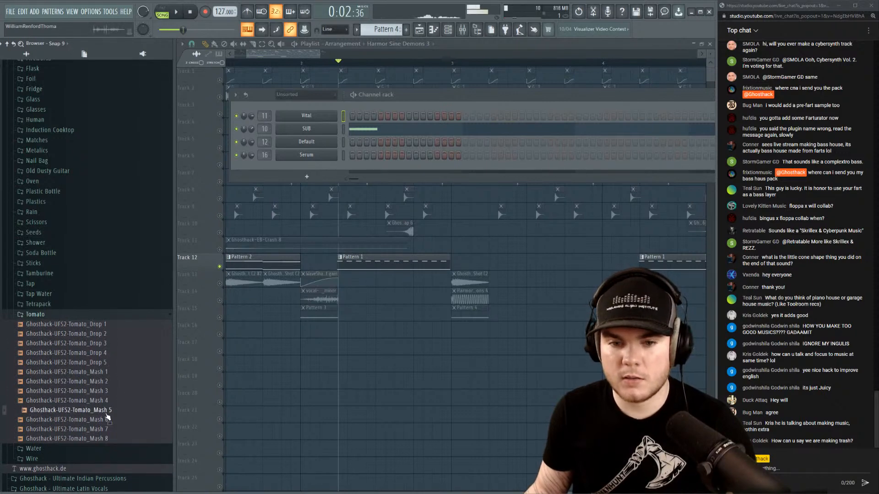
click(103, 440)
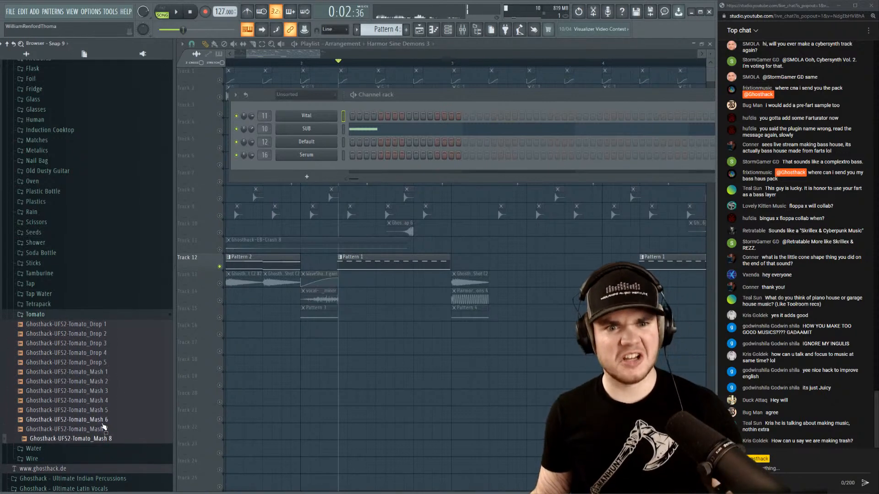
click(101, 401)
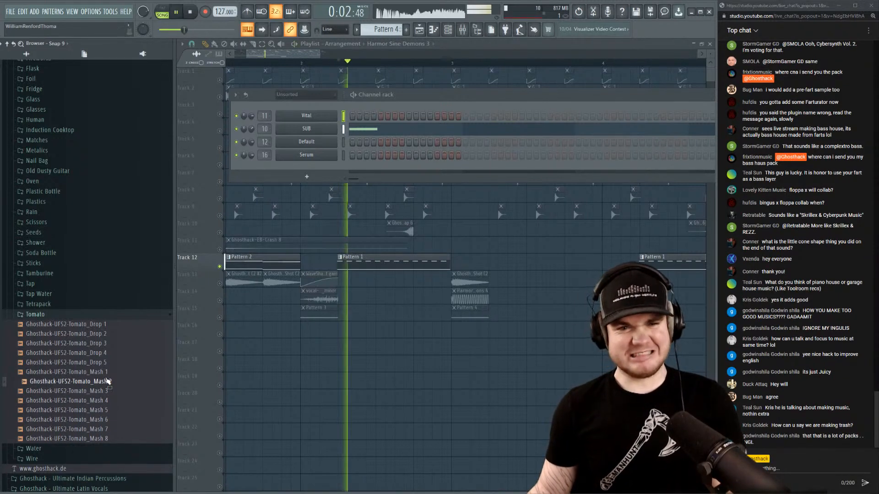
click(55, 316)
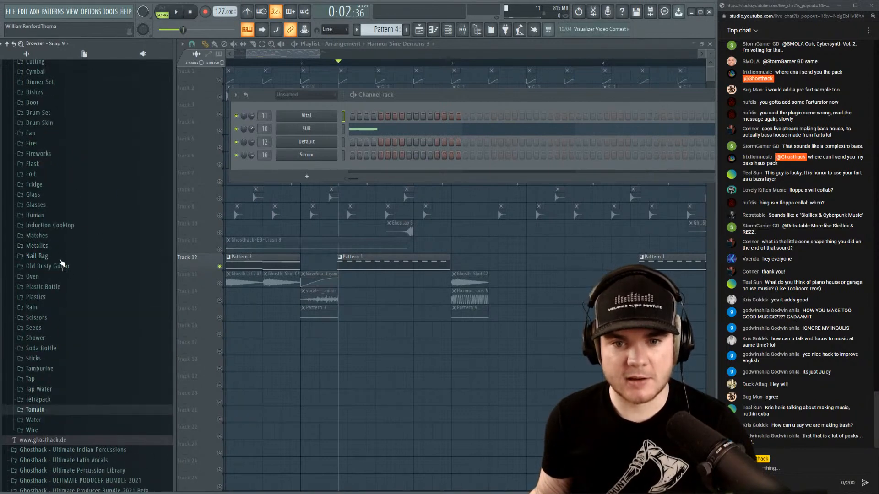
Preview the Plastics_Mangle 10 sample in the Plastics folder, then collapse the folder.
click(65, 297)
scroll(119, 350, down, 3)
click(127, 290)
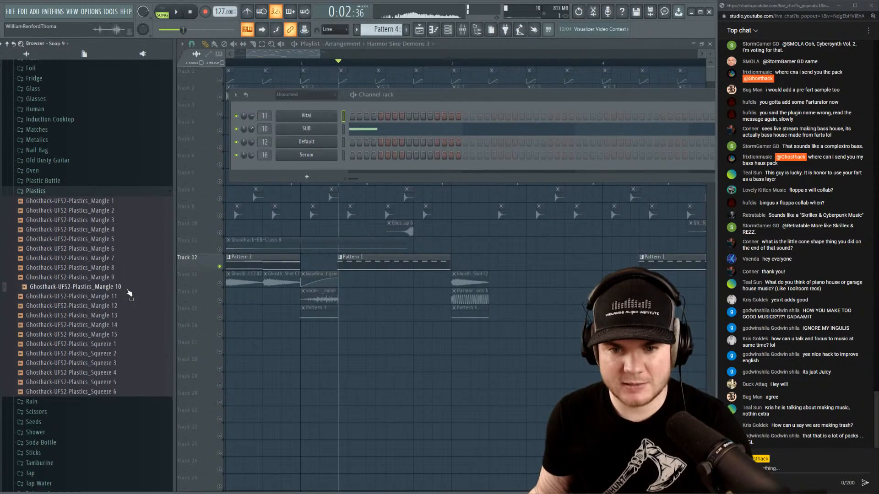
scroll(118, 306, up, 3)
click(105, 286)
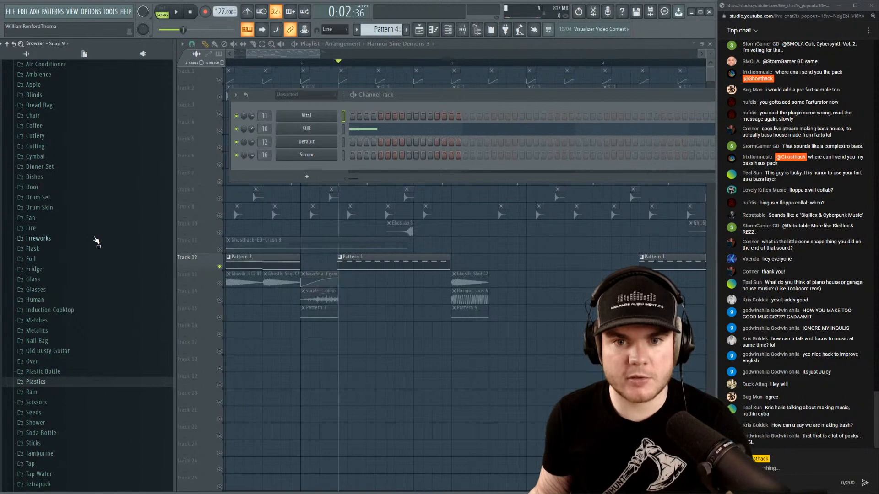
Open the Door folder and preview its Door_Squeak samples, including Squeak 5, 9, 10 and 11.
click(54, 188)
click(108, 235)
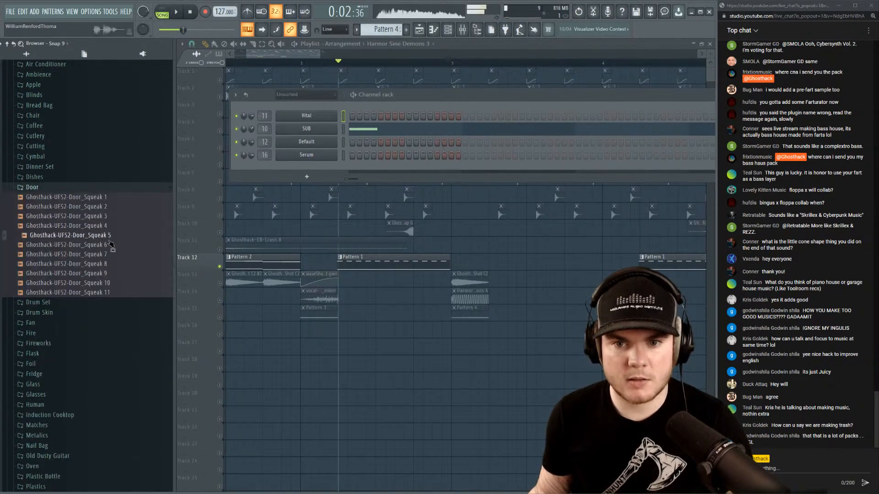
click(99, 263)
click(98, 274)
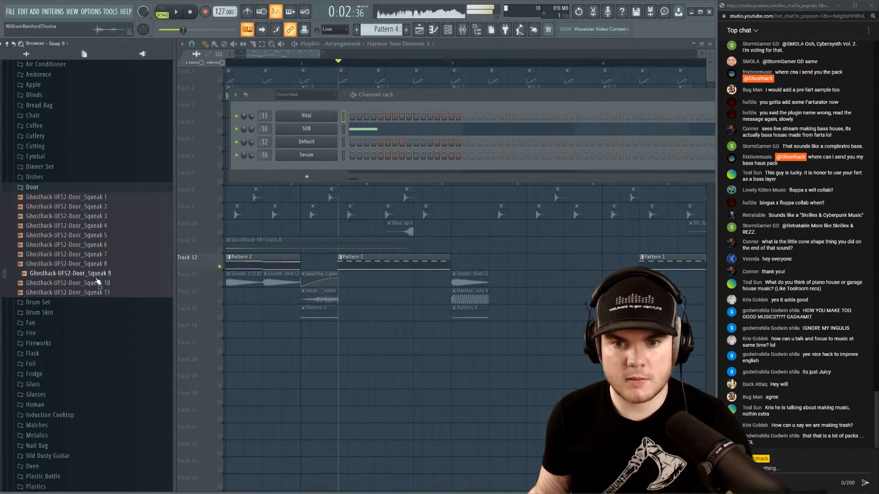
click(97, 283)
click(94, 293)
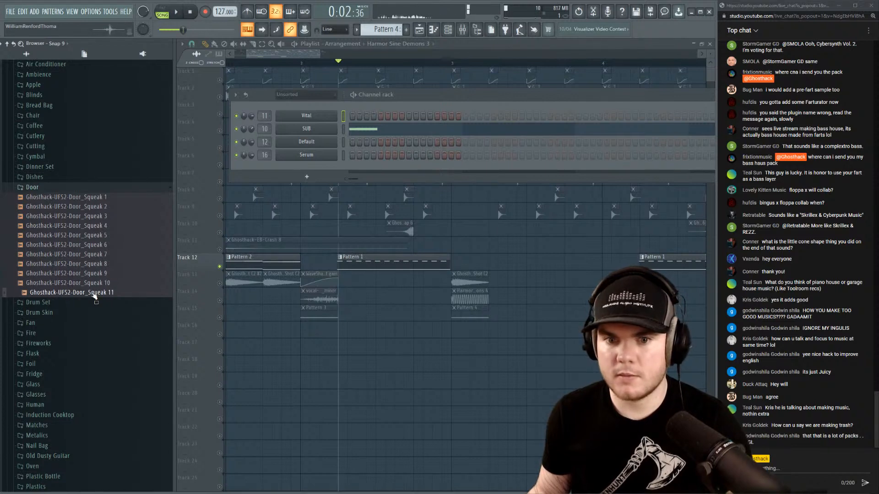
click(96, 275)
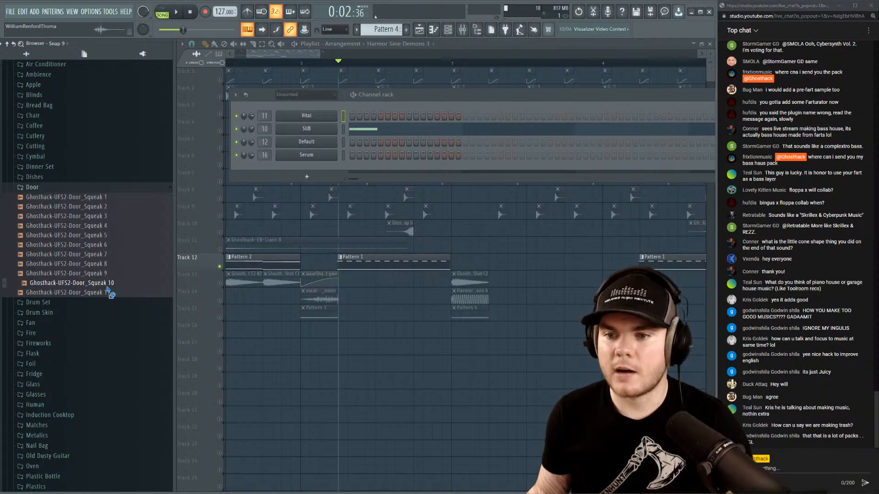
Place the Door_Squeak 10 sample on Track 16 at the start of Pattern 1 and route it to mixer insert 17.
drag(108, 293, 372, 330)
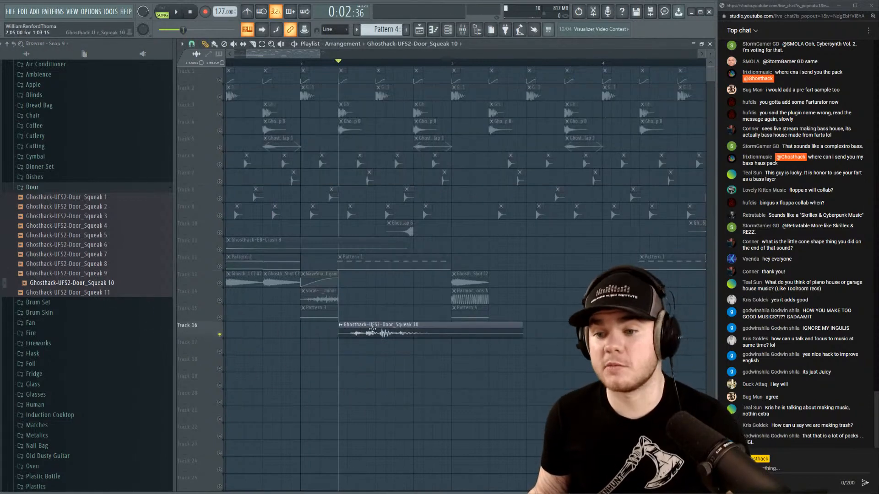
double_click(373, 329)
double_click(429, 101)
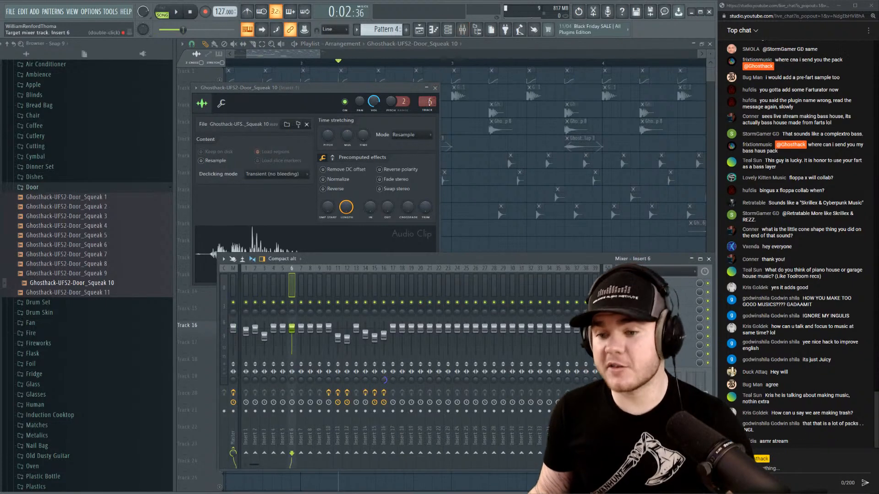
scroll(429, 102, up, 11)
Load the Thicc Rack 1 effects preset on insert 17, play the section and lower the insert's volume to about 59%.
right_click(393, 285)
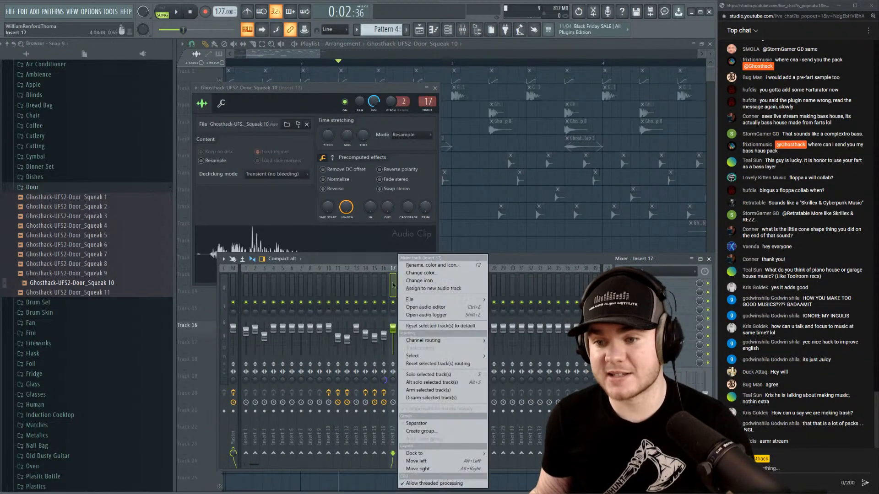
mouse_move(425, 301)
click(536, 455)
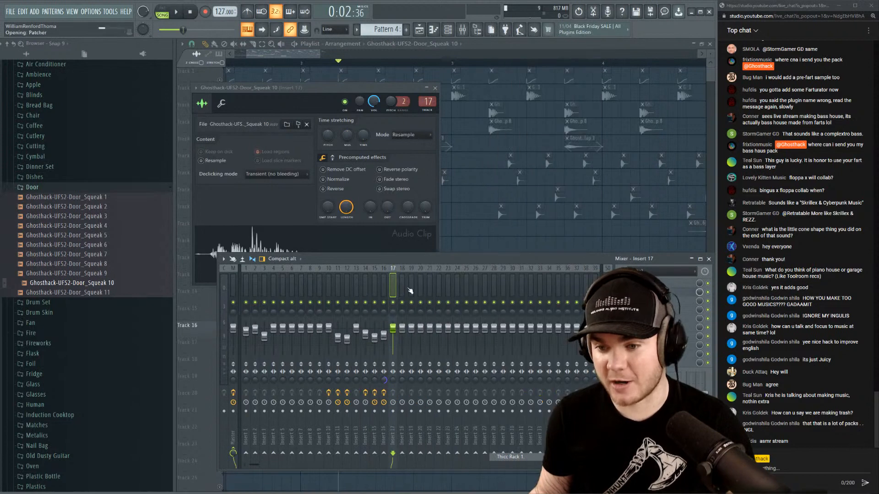
key(space)
drag(399, 332, 399, 342)
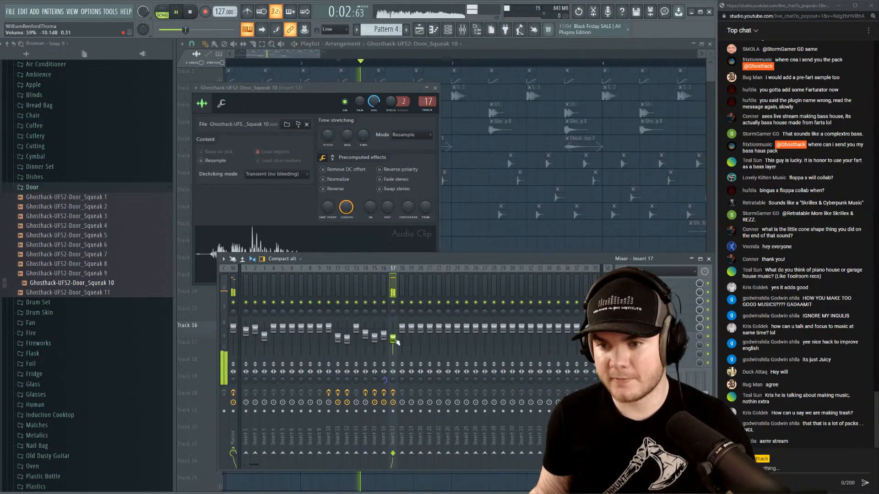
Try Door_Squeak 11 as the replacement sample for the Track 16 clip and audition it.
click(390, 45)
scroll(371, 63, up, 2)
click(372, 63)
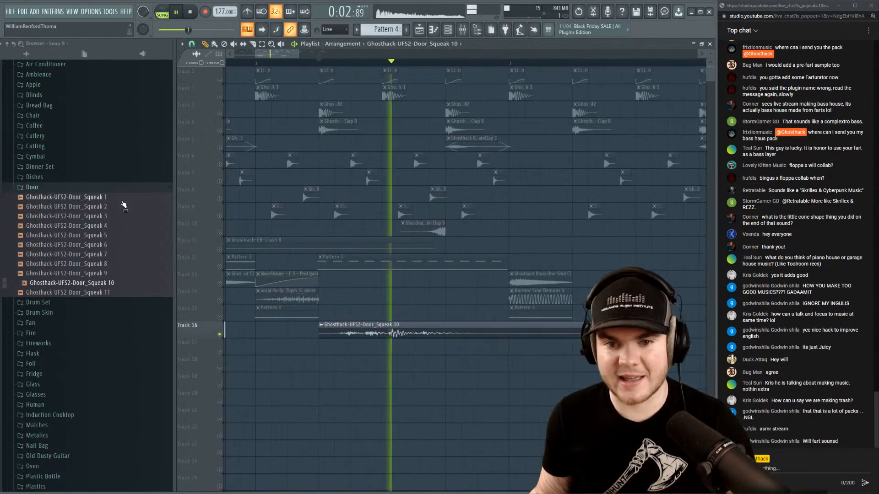
key(space)
click(103, 294)
drag(103, 295, 343, 336)
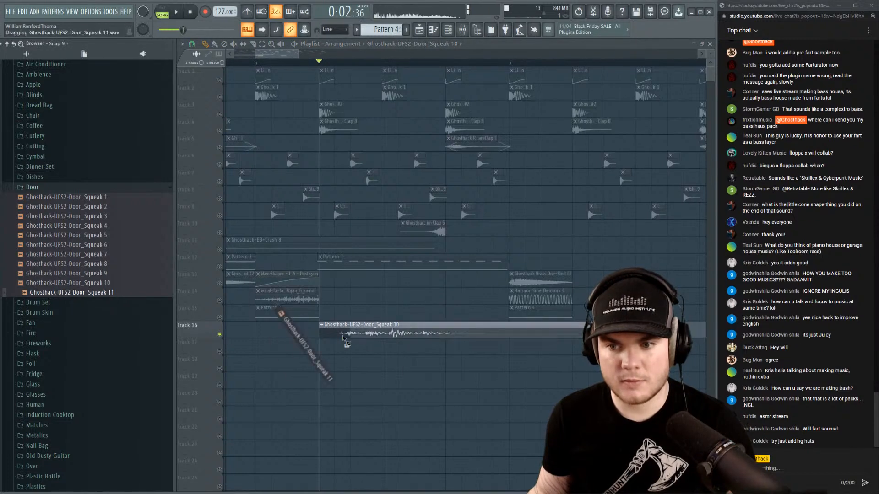
key(space)
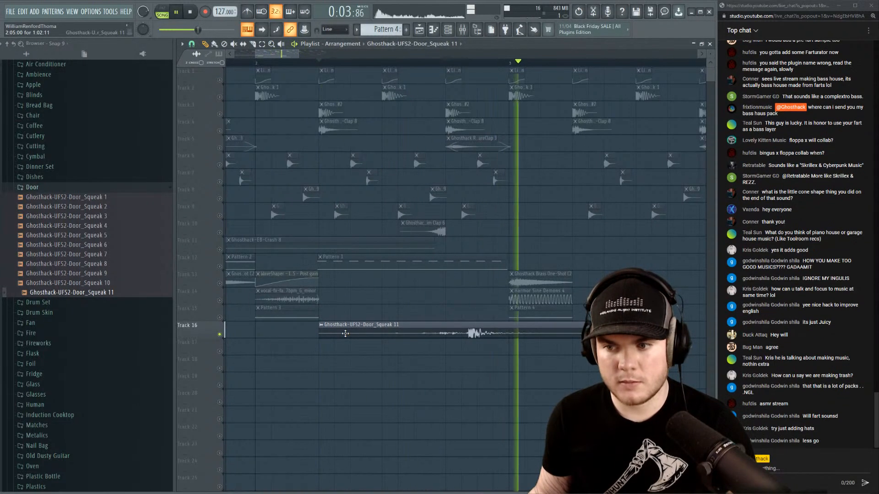
Swap Door_Squeak 9 and then Door_Squeak 8 into the Track 16 clip to compare them in playback.
key(space)
click(103, 274)
drag(149, 279, 366, 336)
key(space)
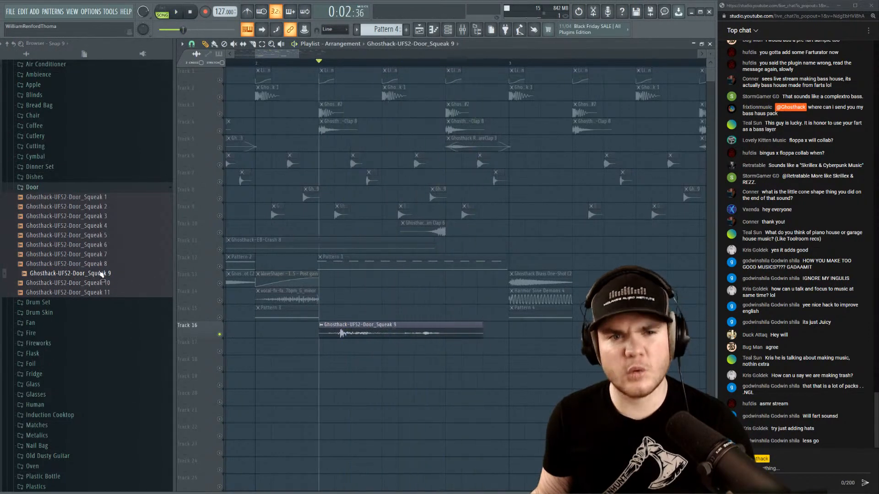
key(space)
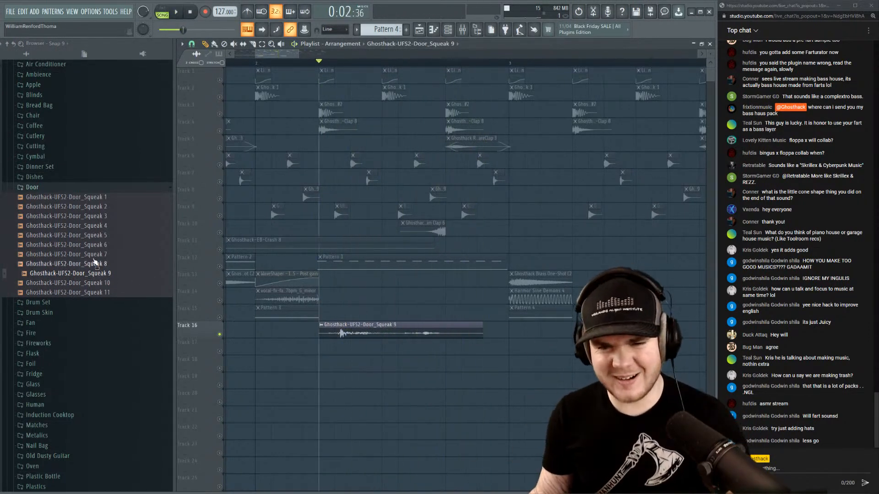
click(84, 264)
drag(89, 268, 326, 335)
key(space)
Swap the Track 16 clip back to the Door_Squeak 9 sample and audition it.
key(space)
click(87, 277)
drag(88, 280, 344, 326)
key(space)
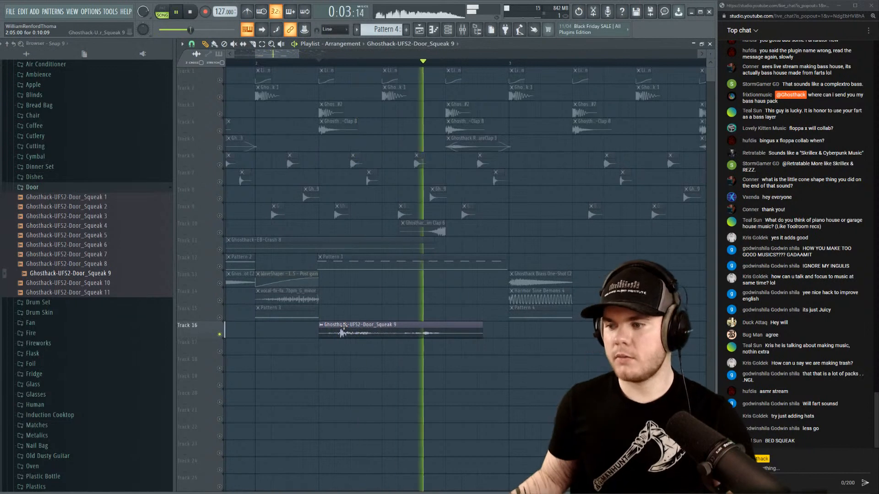
key(space)
key(space)
key(space)
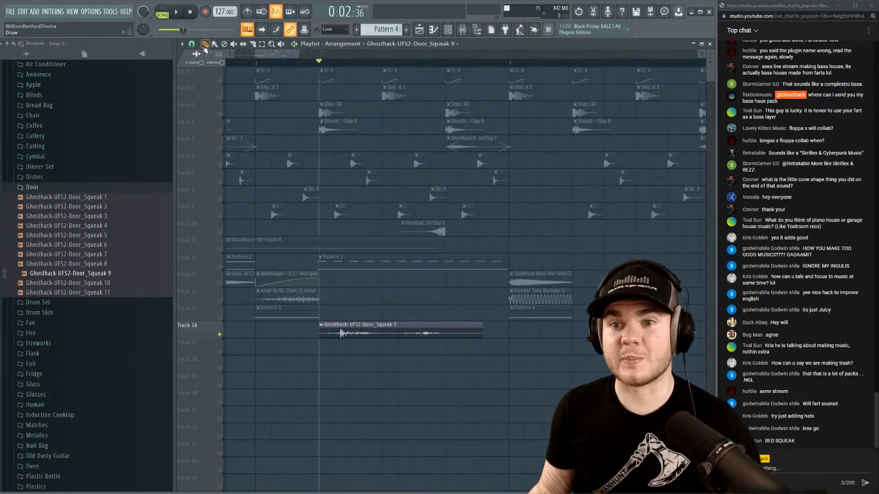
Audition the Track 12 pattern alone and with the Track 16 squeak, ending with Track 16 soloed.
right_click(219, 266)
key(space)
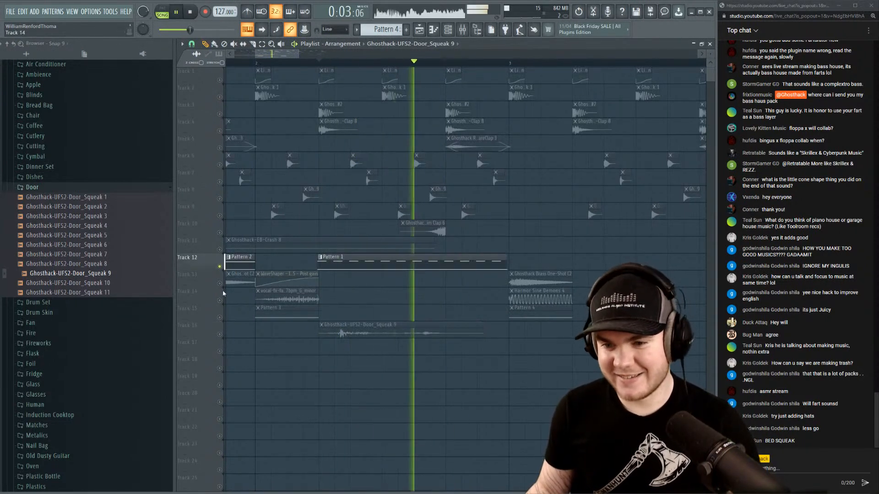
click(220, 334)
key(space)
key(space)
right_click(220, 334)
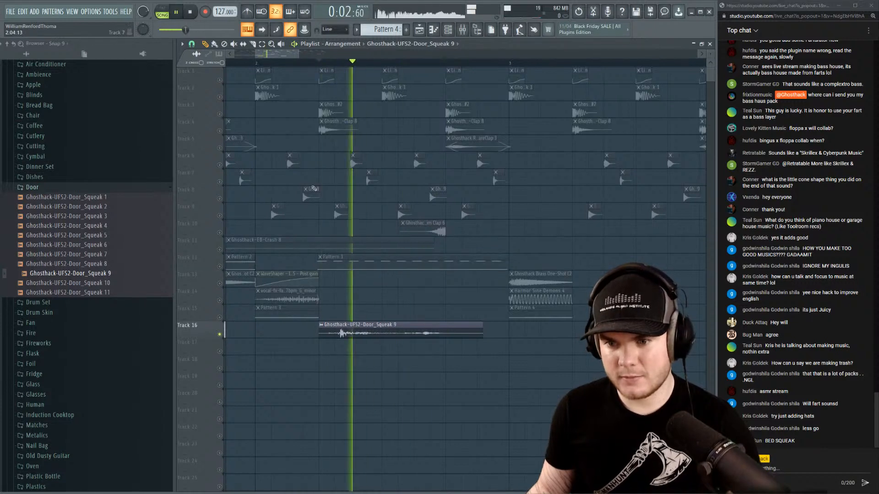
Trim the quiet lead-in from the Door_Squeak 9 clip so the squeak hits sooner, keeping the clip's start position, and audition it.
key(space)
scroll(357, 65, up, 2)
key(space)
scroll(357, 65, up, 2)
key(space)
key(space)
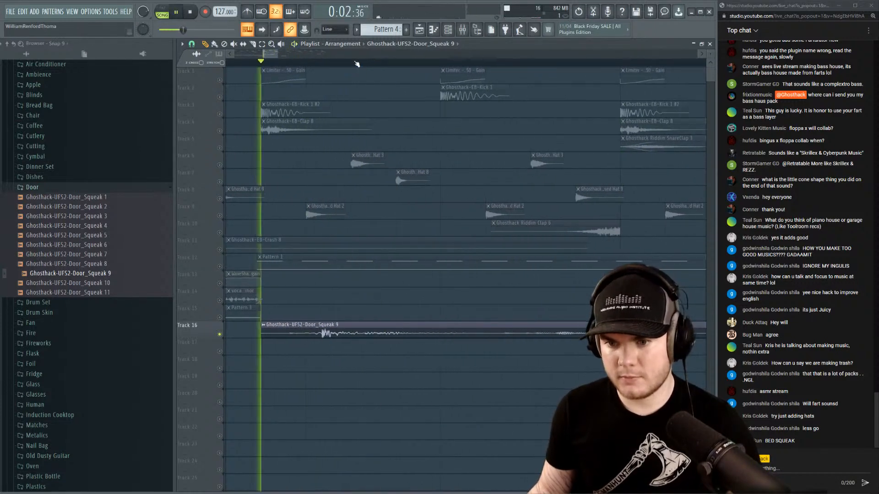
key(space)
mouse_move(262, 330)
mouse_down()
mouse_move(297, 329)
mouse_move(271, 330)
mouse_up()
key(space)
key(space)
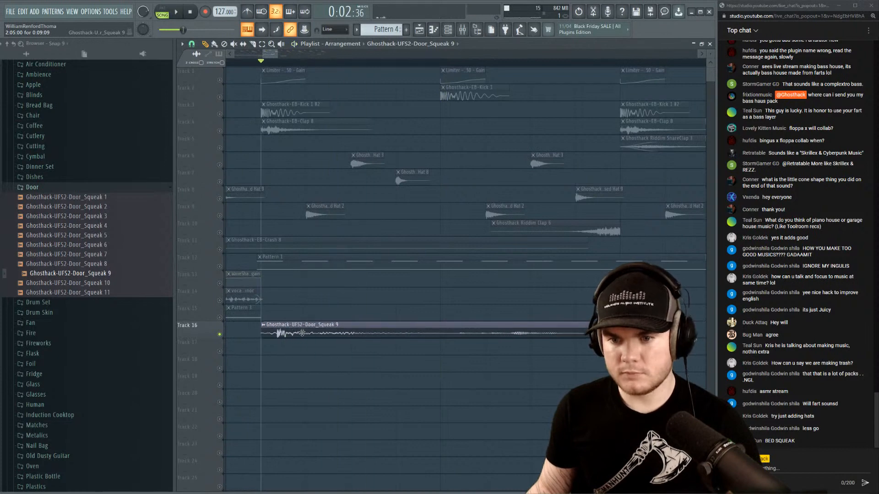
key(space)
key(space)
key(space)
Shorten the Door_Squeak 9 clip to just under one beat and place two copies on the following beats of Track 16.
drag(591, 327, 435, 326)
key(space)
key(space)
key(space)
key(space)
click(469, 327)
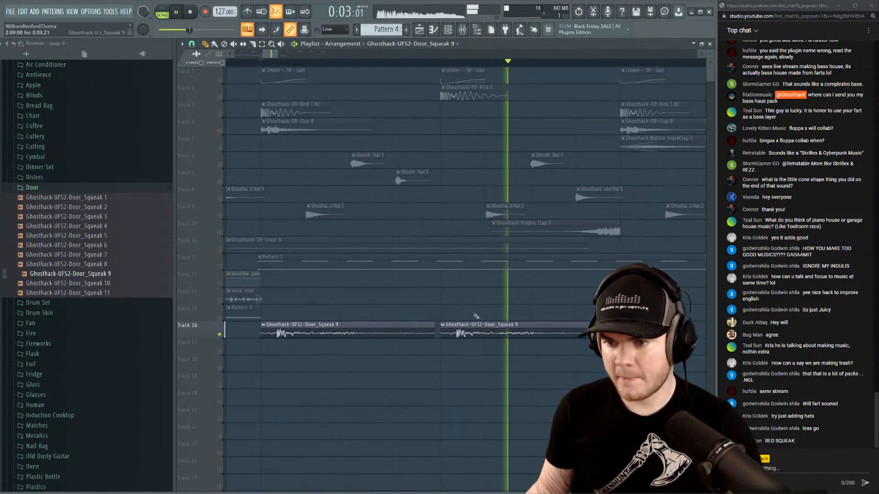
key(space)
scroll(489, 63, down, 3)
key(space)
click(536, 329)
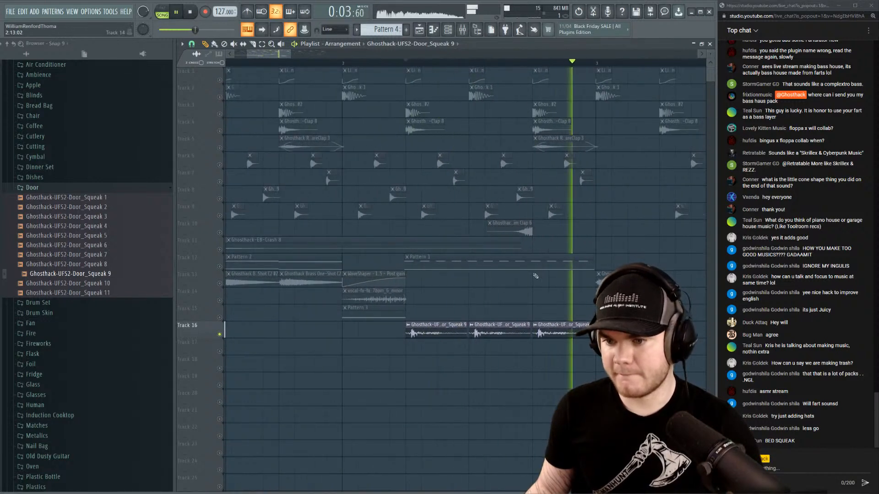
key(space)
key(space)
Select all three Door_Squeak 9 clips and slip their audio slightly later within the clips, then audition them.
scroll(509, 64, up, 3)
key(space)
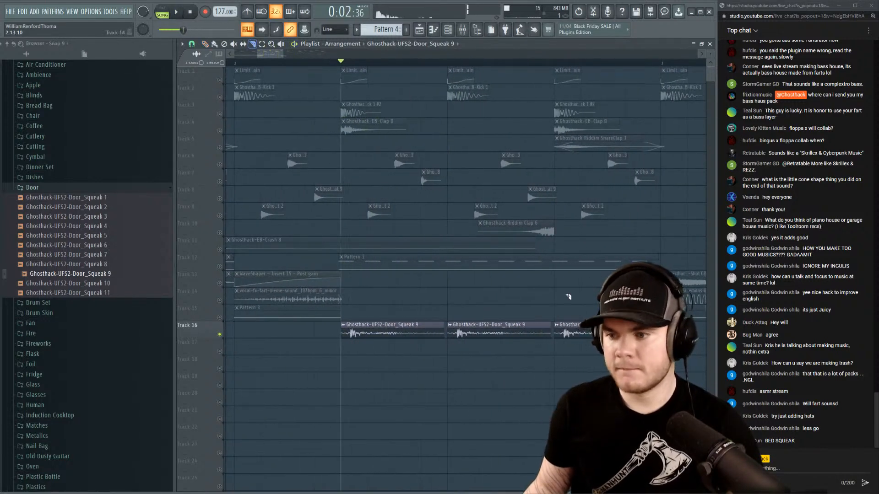
drag(549, 369, 399, 329)
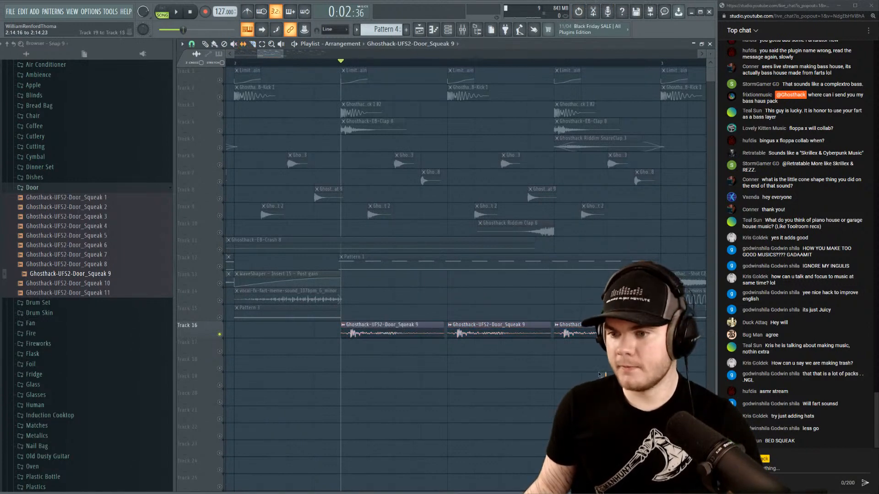
drag(600, 374, 403, 338)
key(space)
key(space)
key(space)
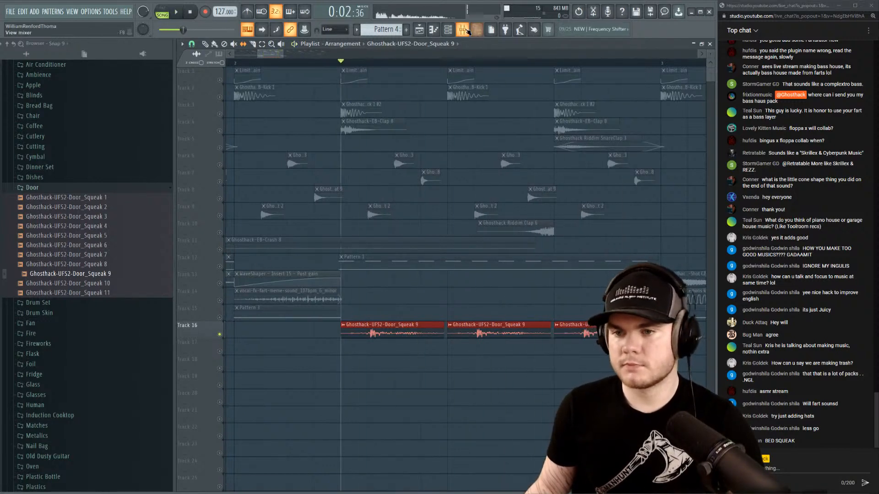
Raise the band 1 low-cut frequency in insert 17's Fruity Parametric EQ 2 while auditioning the squeaks.
key(F9)
key(space)
click(655, 310)
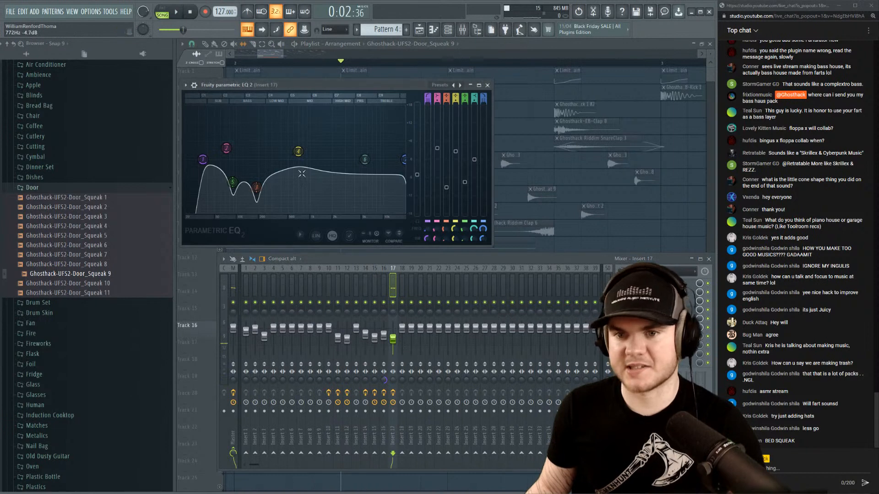
key(space)
drag(202, 159, 233, 159)
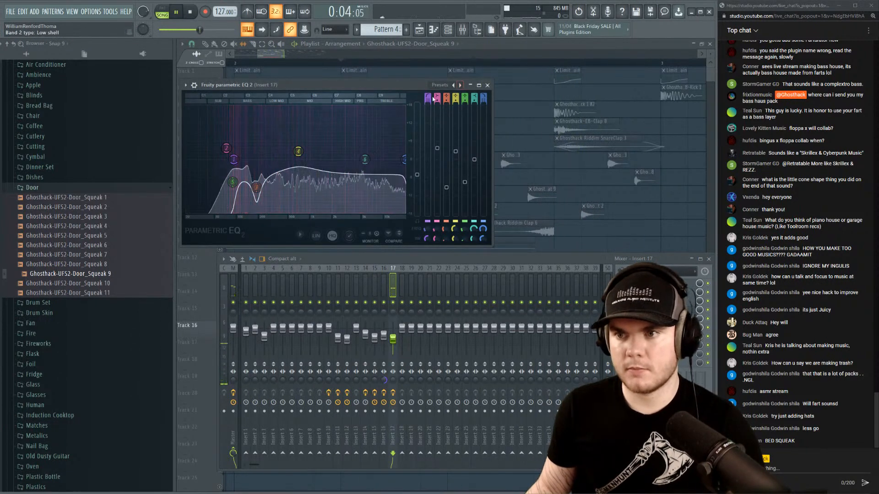
key(space)
key(space)
click(654, 310)
key(space)
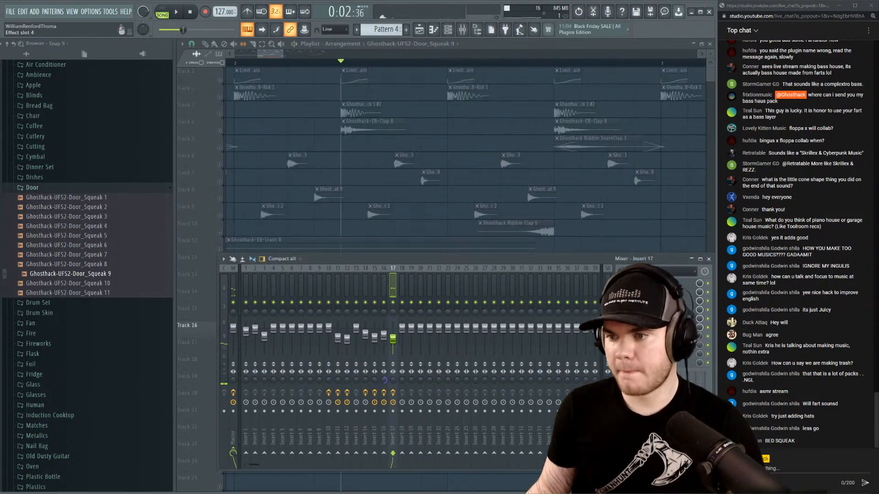
key(space)
Adjust the gain settings and lower the Time in insert 17's OTT compressor while auditioning the squeaks.
click(655, 301)
key(space)
key(space)
drag(326, 195, 325, 183)
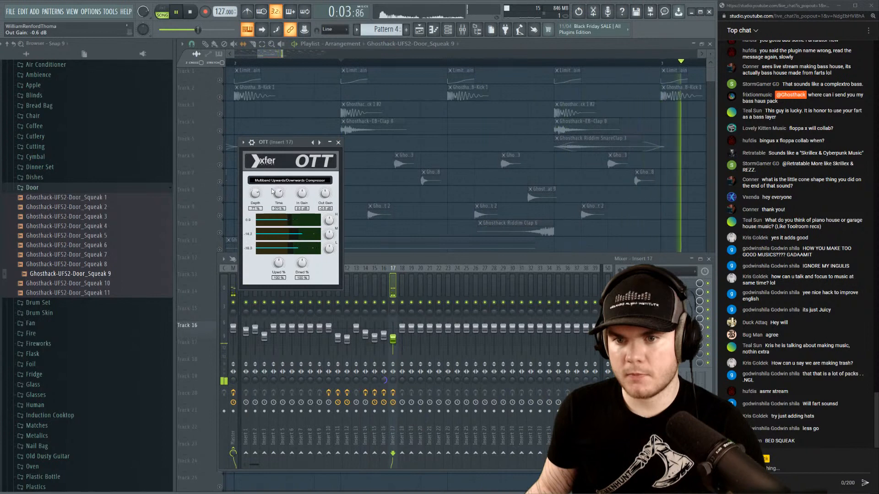
drag(303, 193, 306, 189)
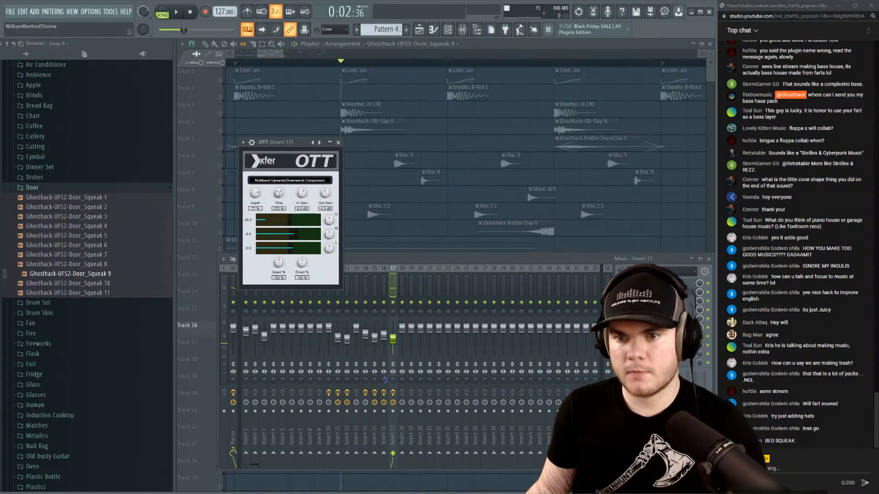
drag(278, 193, 280, 208)
key(space)
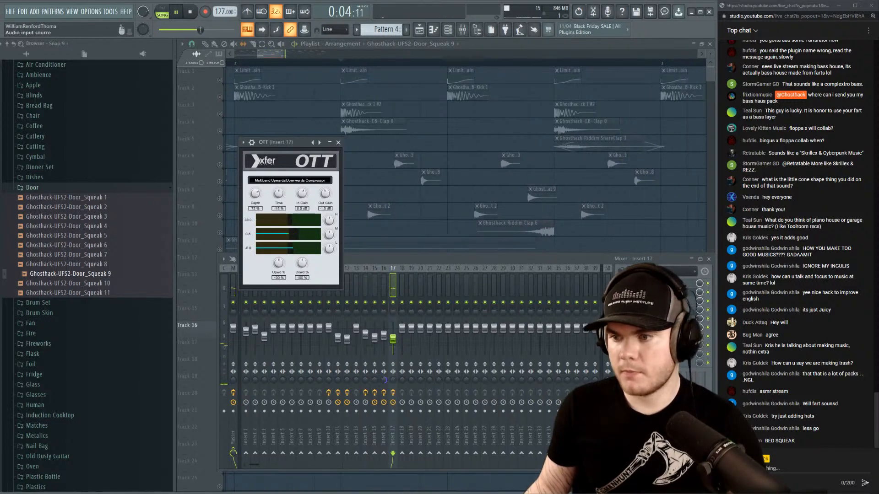
click(652, 292)
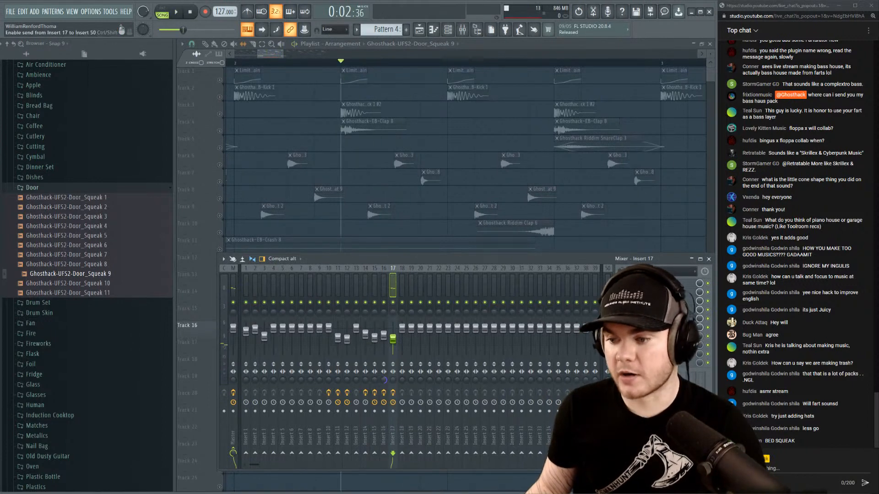
key(space)
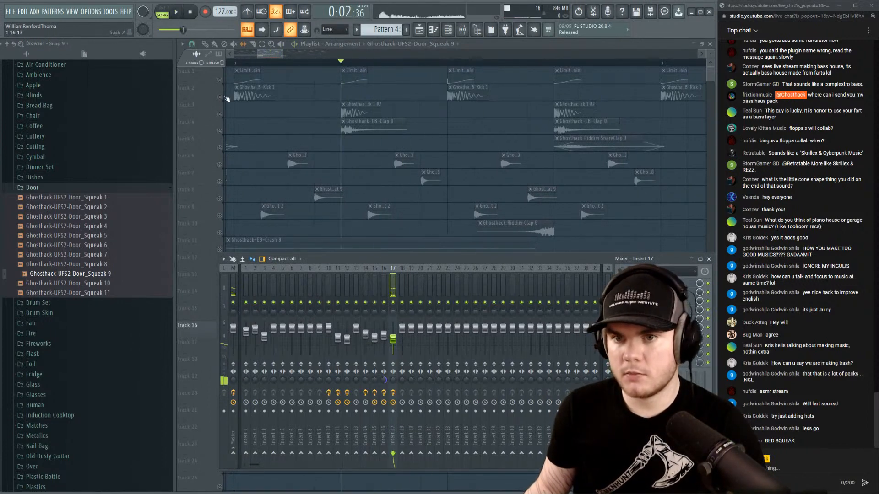
Unmute the limiter gain automation on Track 1 and play it together with the door squeaks.
key(F9)
click(219, 80)
scroll(351, 66, down, 4)
key(space)
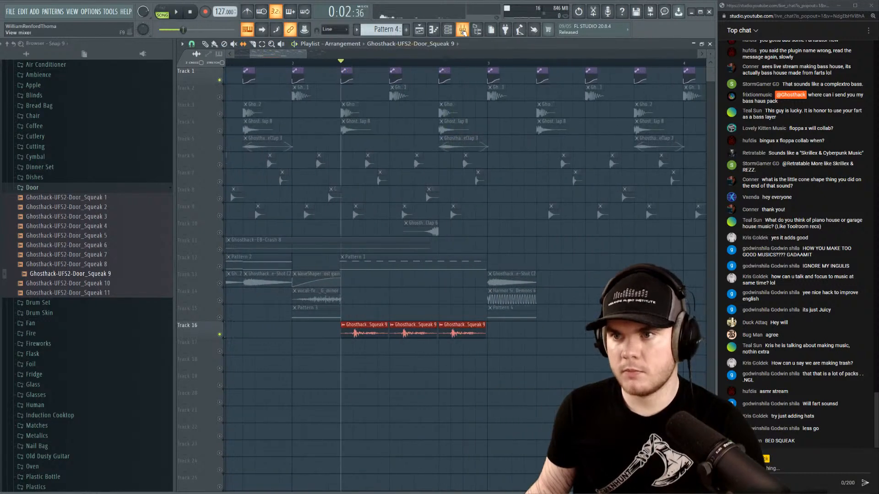
Refine the band 1 low cut and make the band 3 cut slightly shallower in insert 17's Fruity Parametric EQ 2.
key(F9)
click(654, 292)
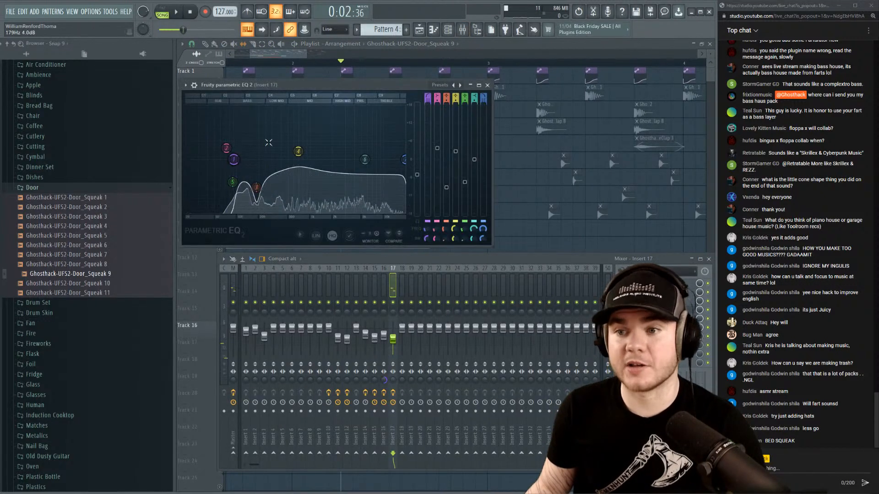
drag(427, 101, 428, 95)
key(space)
drag(234, 159, 232, 159)
key(space)
drag(257, 187, 258, 178)
key(space)
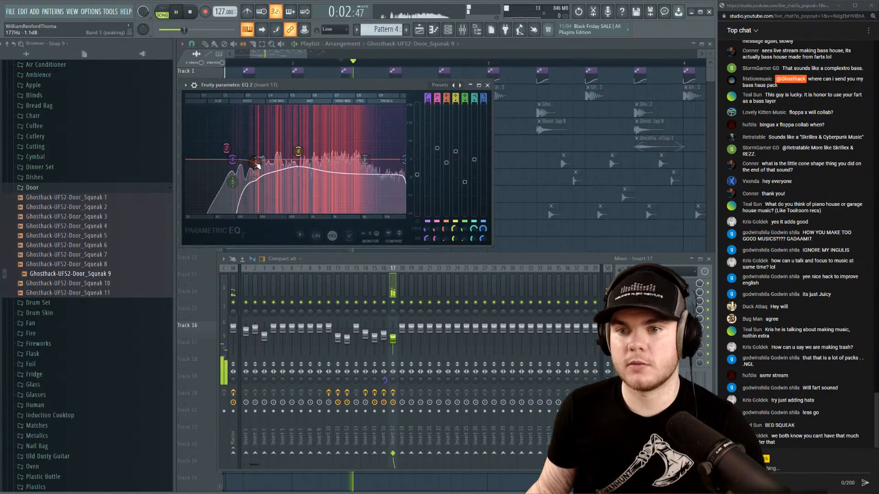
key(space)
key(space)
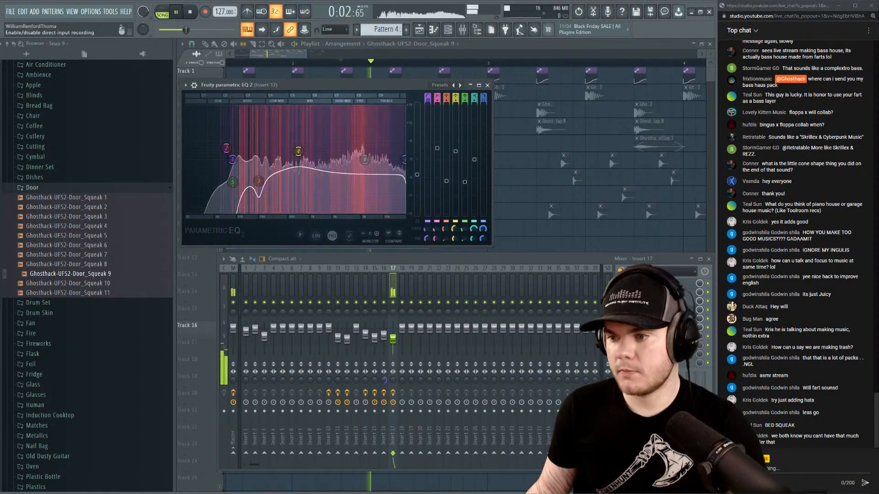
click(654, 310)
key(space)
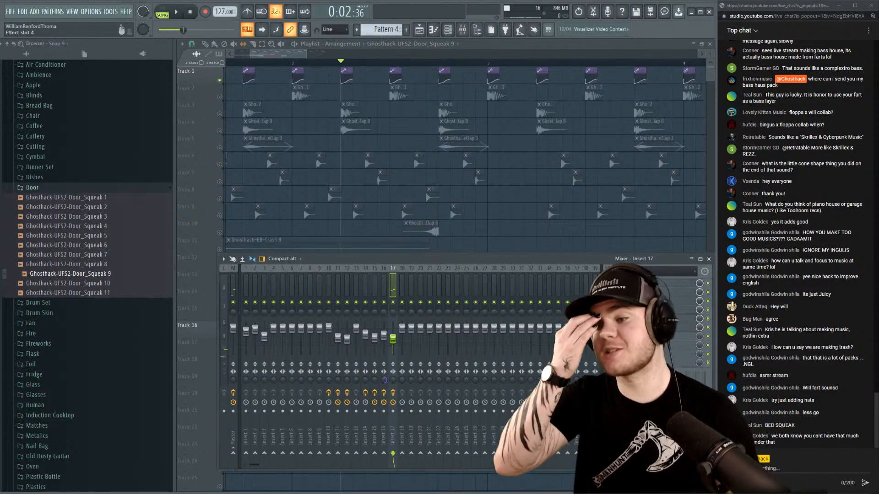
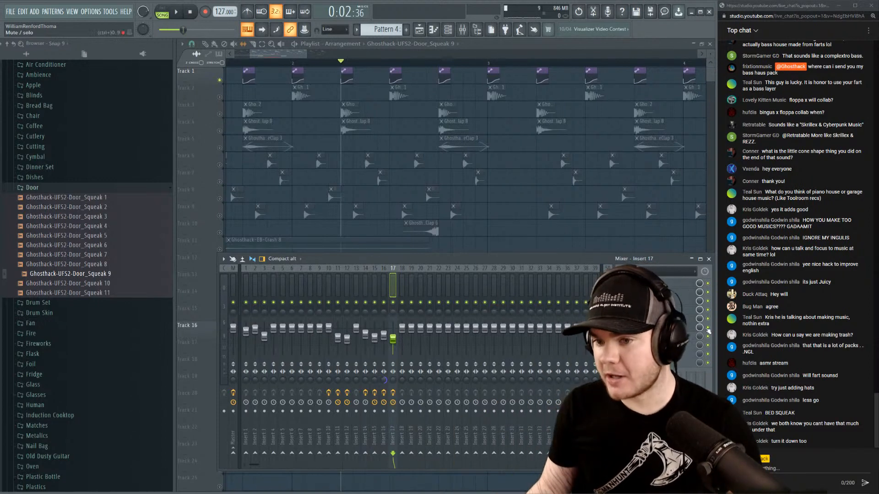
Unsolo Track 16 to hear the squeaks with the full arrangement, and solo insert 17 in the mixer.
key(F9)
key(space)
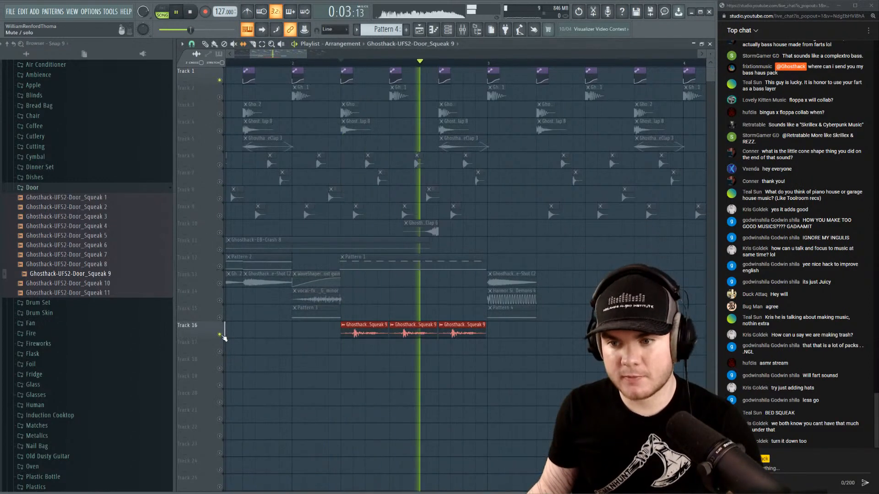
right_click(220, 335)
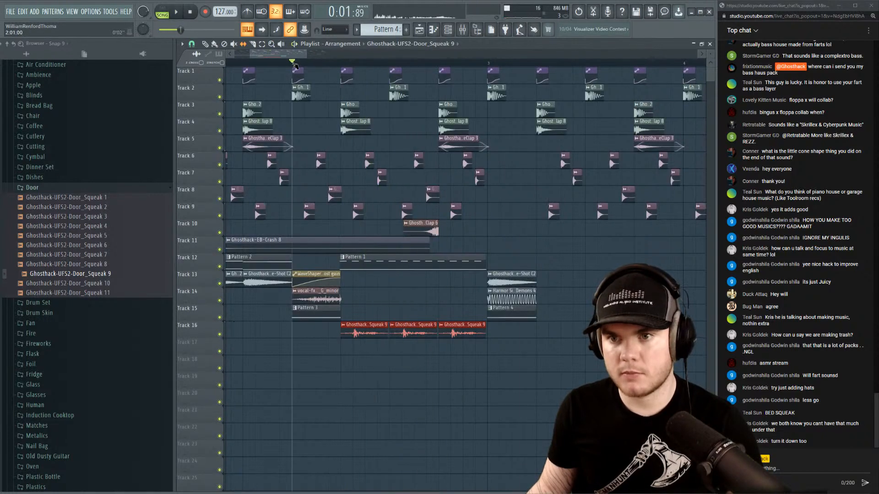
key(F9)
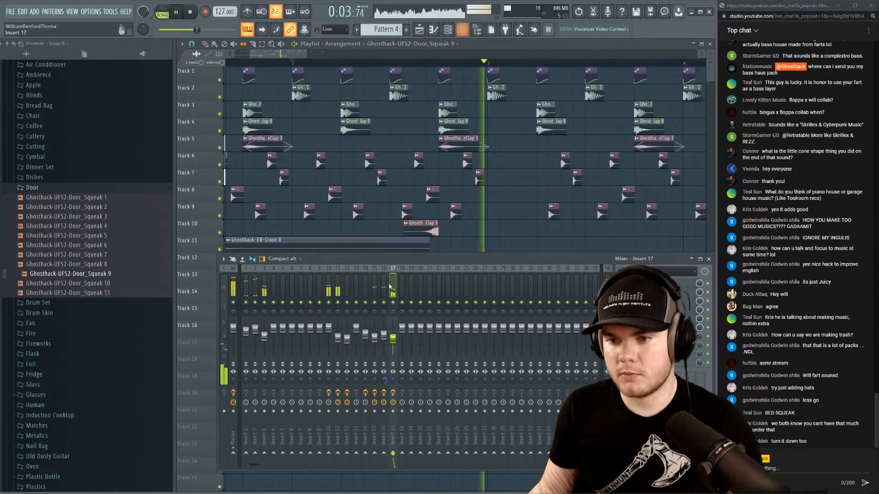
right_click(393, 303)
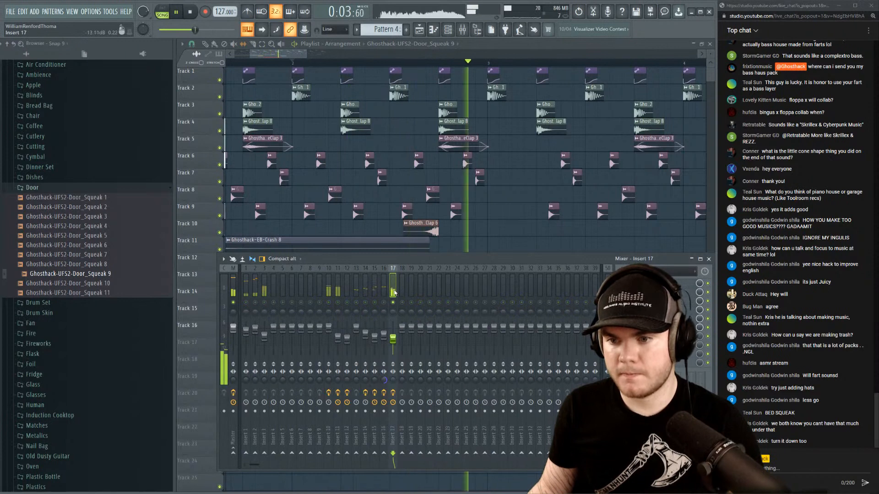
key(space)
Add Temper to insert 17's effect slot 7 and set its drive to 2.7 while auditioning the squeaks.
click(622, 336)
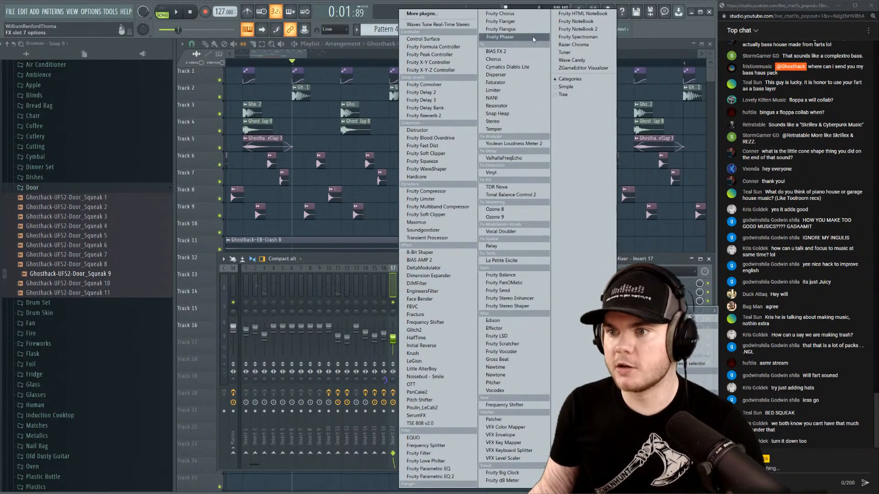
click(494, 129)
drag(280, 101, 289, 118)
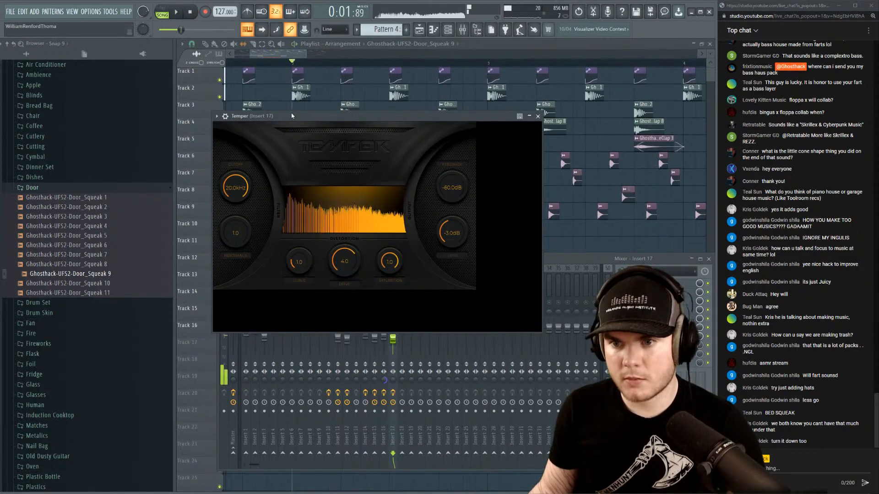
key(space)
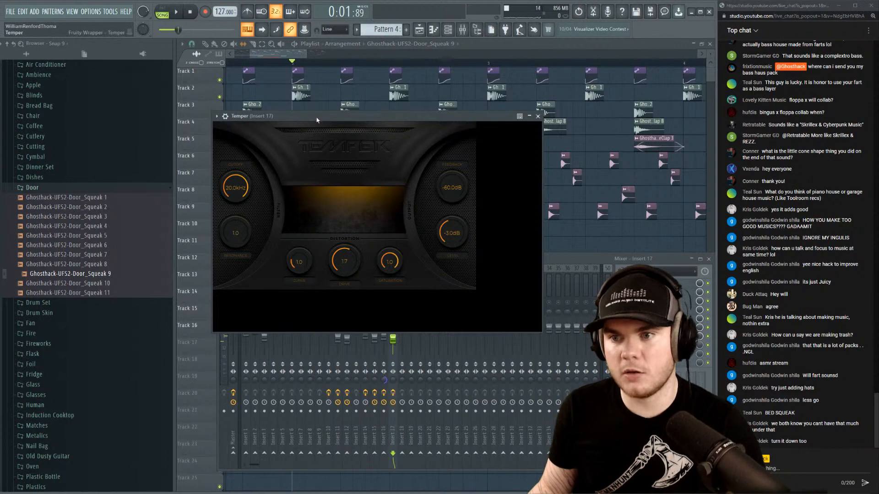
mouse_move(344, 261)
mouse_down()
mouse_move(356, 244)
mouse_move(353, 258)
mouse_up()
key(space)
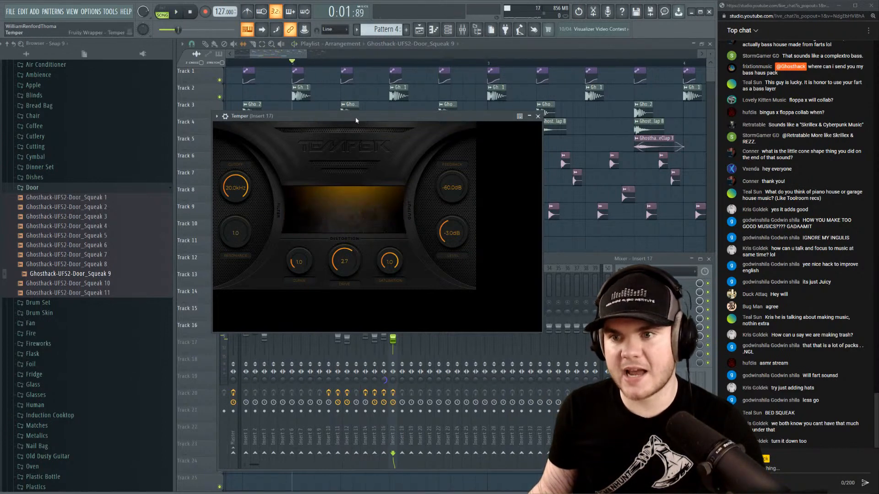
key(space)
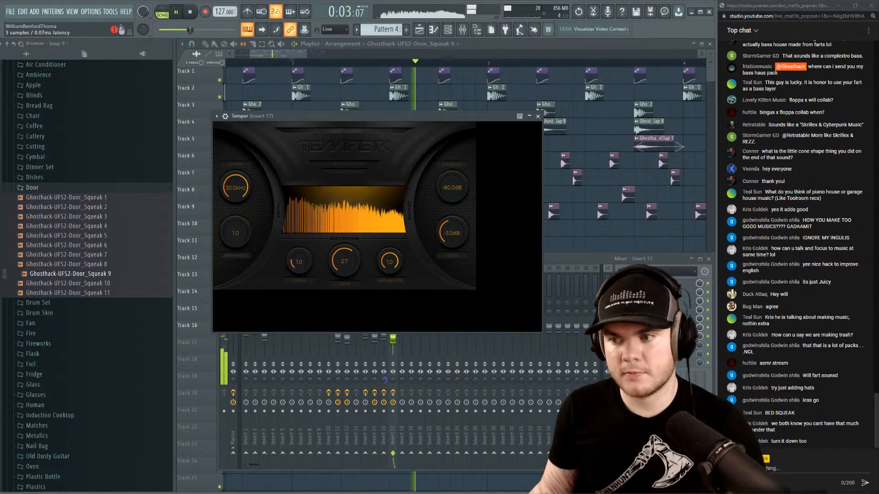
Add SerumFX to insert 17's effect slot 8 and hide the browser to widen the workspace.
click(650, 339)
key(space)
click(650, 339)
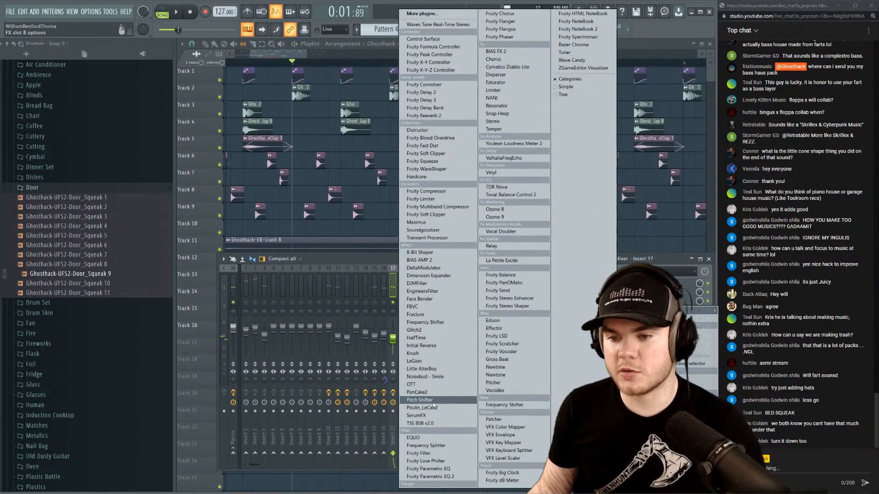
click(429, 414)
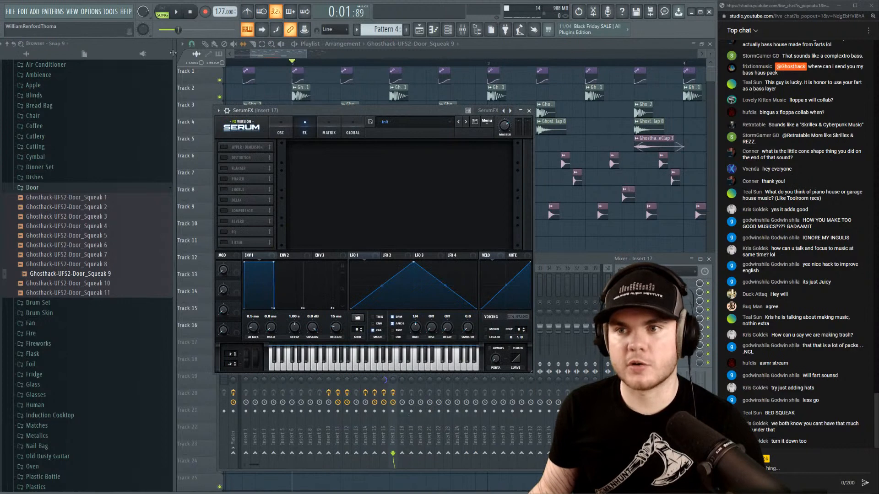
click(476, 30)
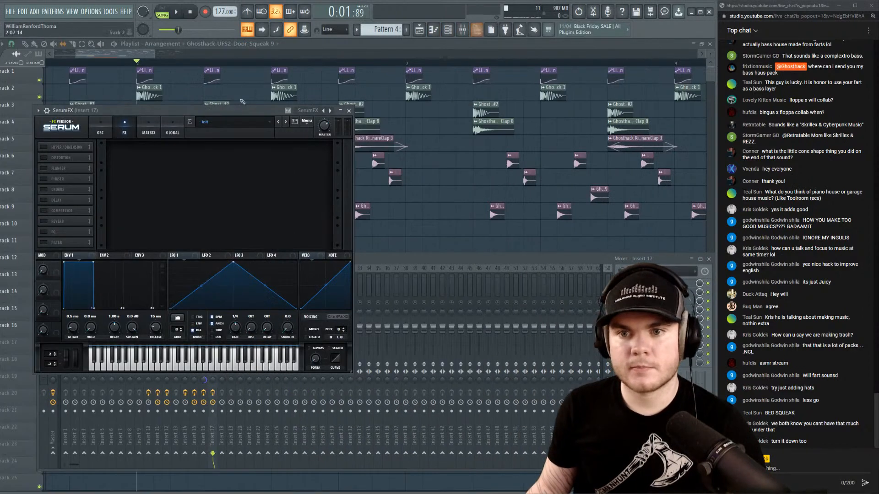
drag(223, 112, 285, 120)
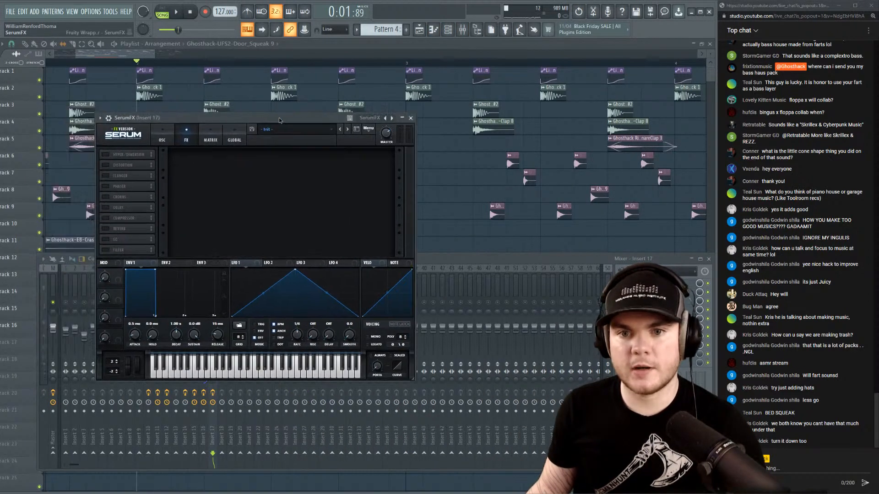
Enable SerumFX's MG Low 18 filter, set LFO 1's rate to 1/16 with an earlier peak, and audition the result.
click(106, 251)
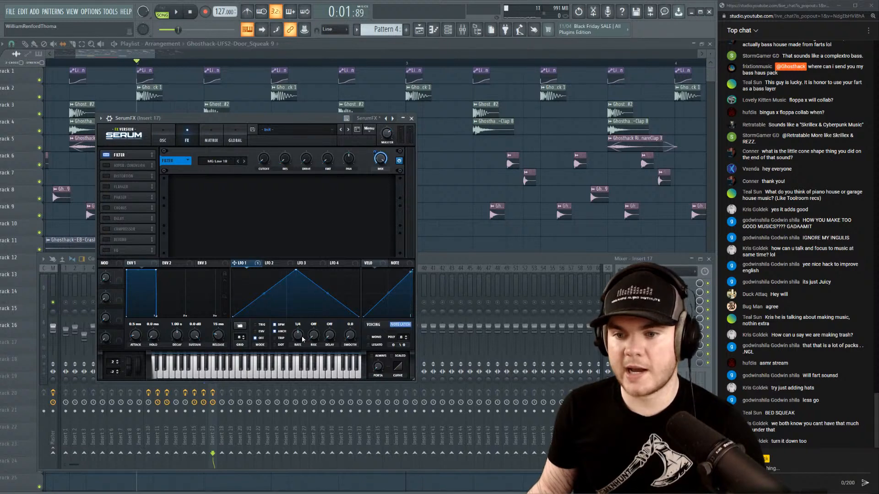
drag(301, 333, 301, 327)
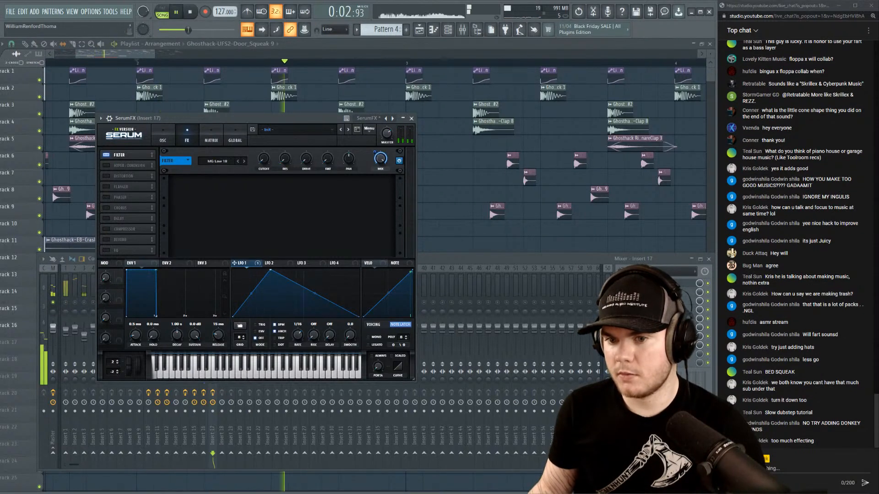
key(space)
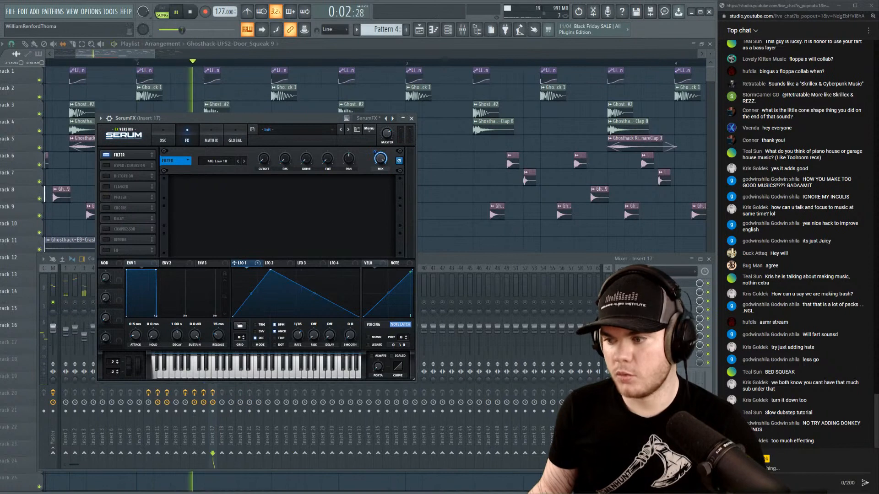
Bring the mixer forward and slightly lower insert 17's volume fader while playing the full mix.
click(590, 262)
key(space)
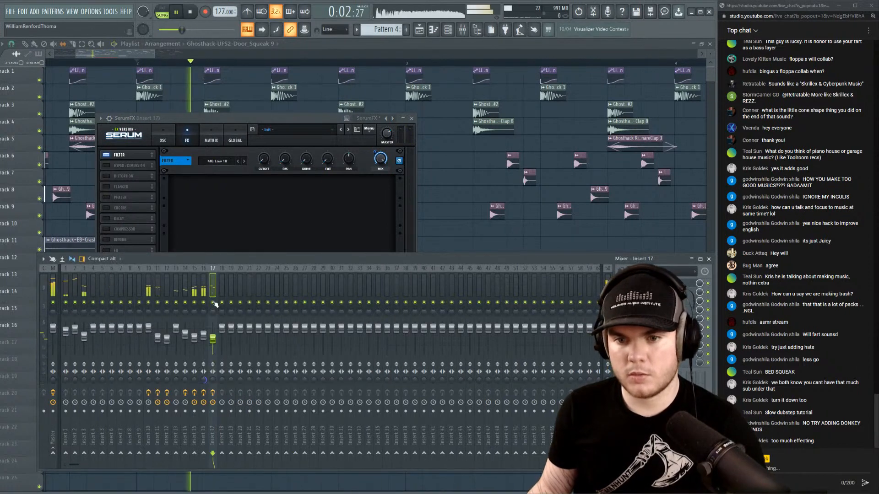
drag(214, 339, 214, 340)
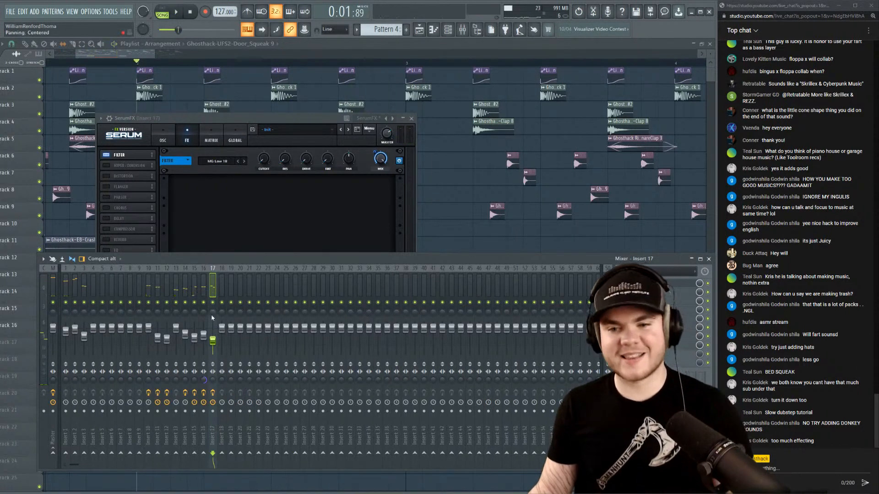
Play back the section from bar 2 and solo mixer Insert 17 to hear the door squeak on its own.
key(space)
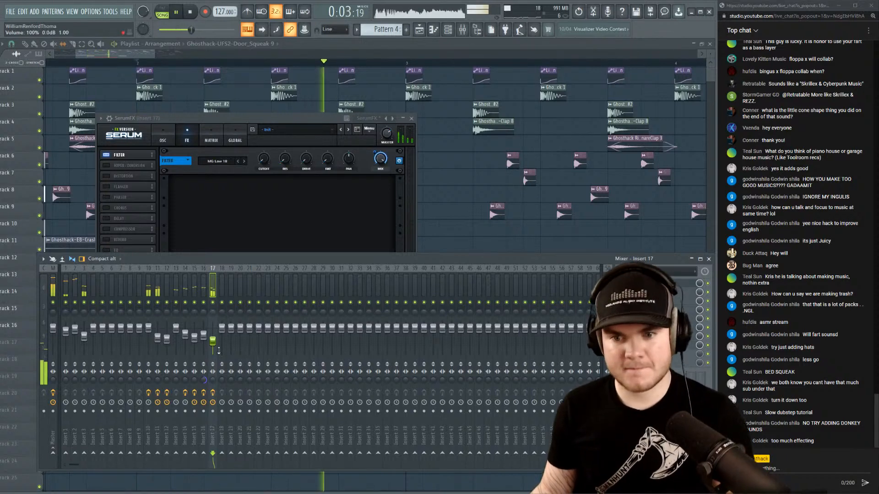
key(space)
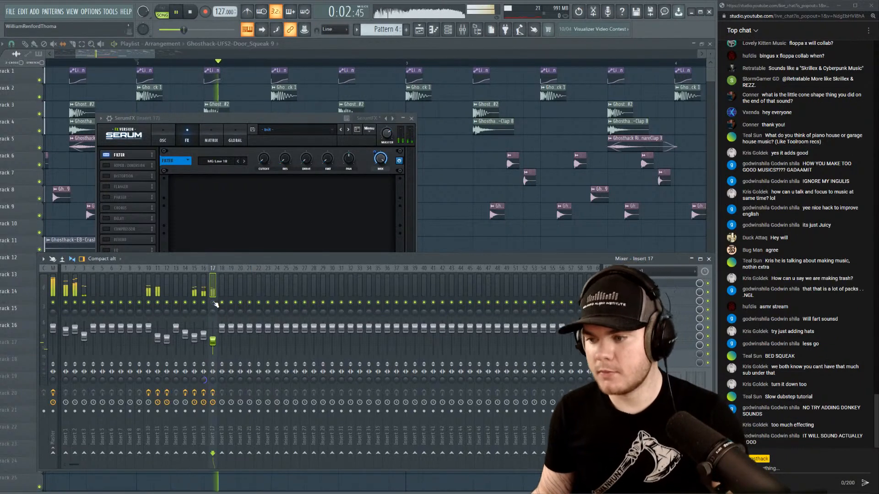
key(space)
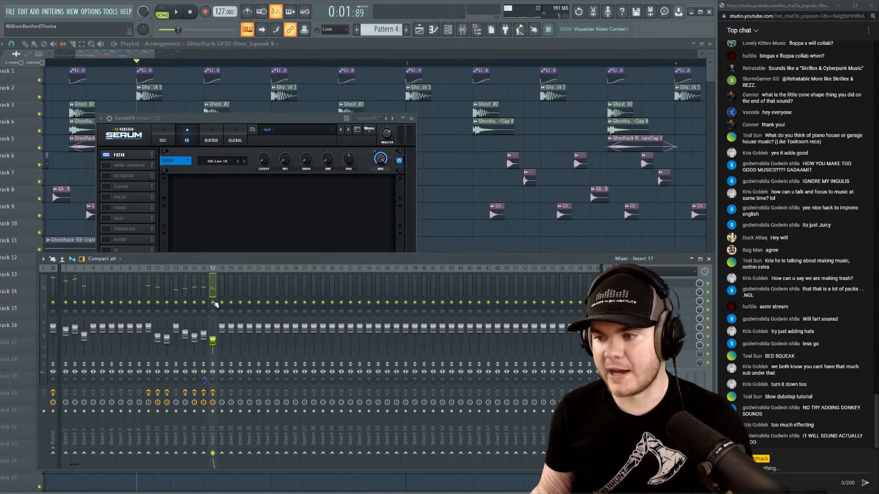
key(space)
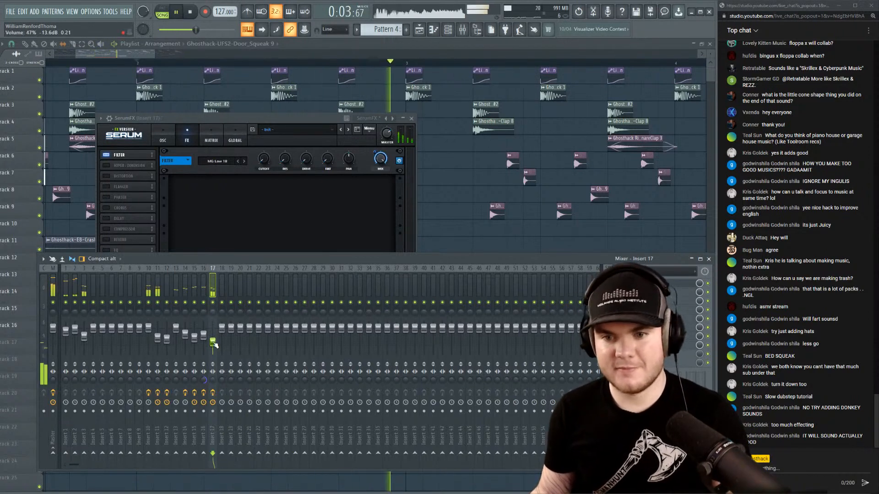
key(space)
right_click(213, 303)
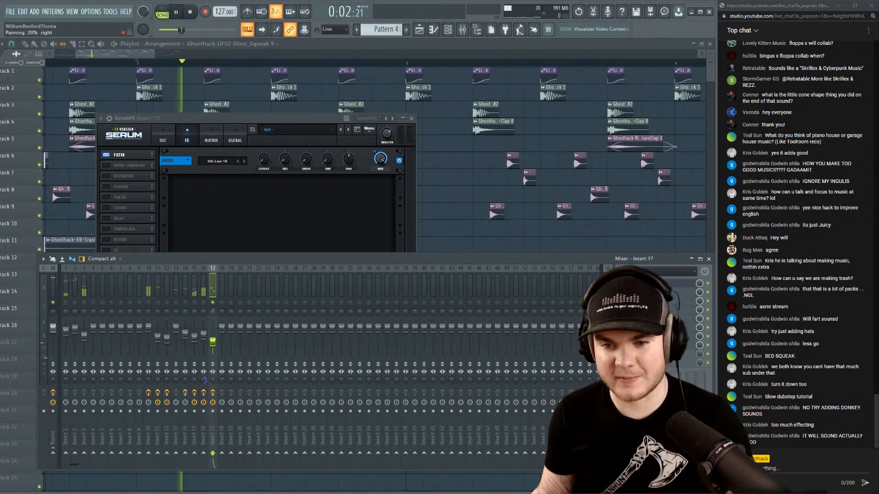
key(space)
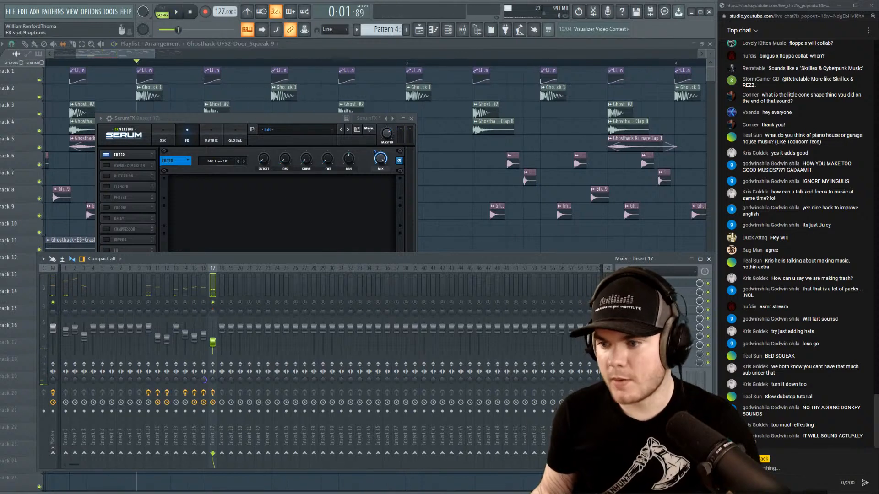
Load the Stereo effect on mixer Insert 17 and audition the soloed door squeak through it.
click(663, 354)
click(492, 122)
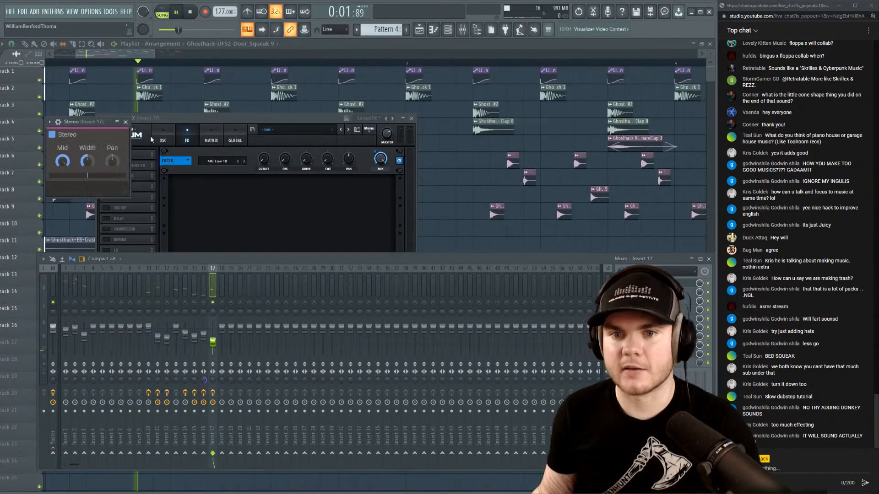
key(space)
key(space)
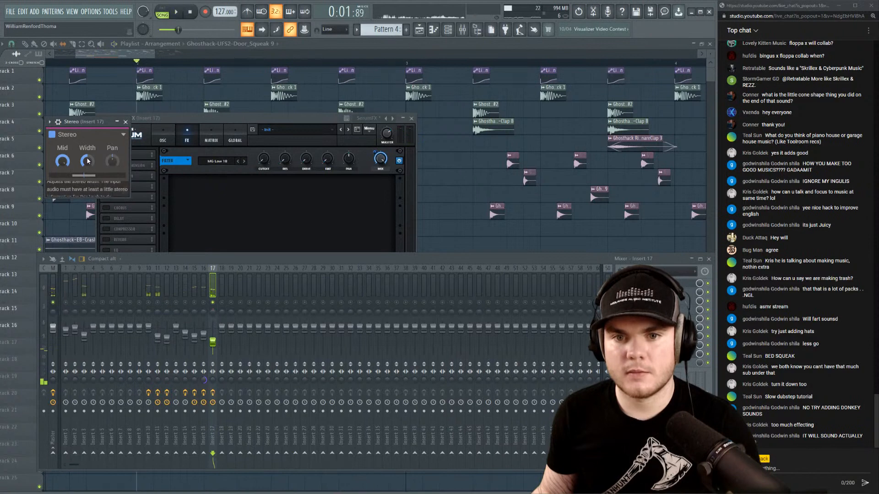
key(space)
drag(212, 312, 213, 308)
key(space)
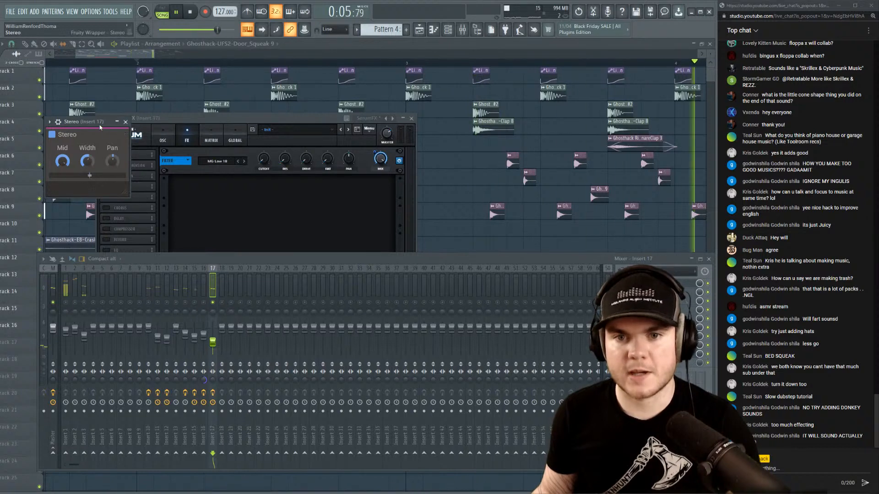
Close the Stereo and SerumFX windows and play bar 2 again with Insert 17 no longer soloed.
key(space)
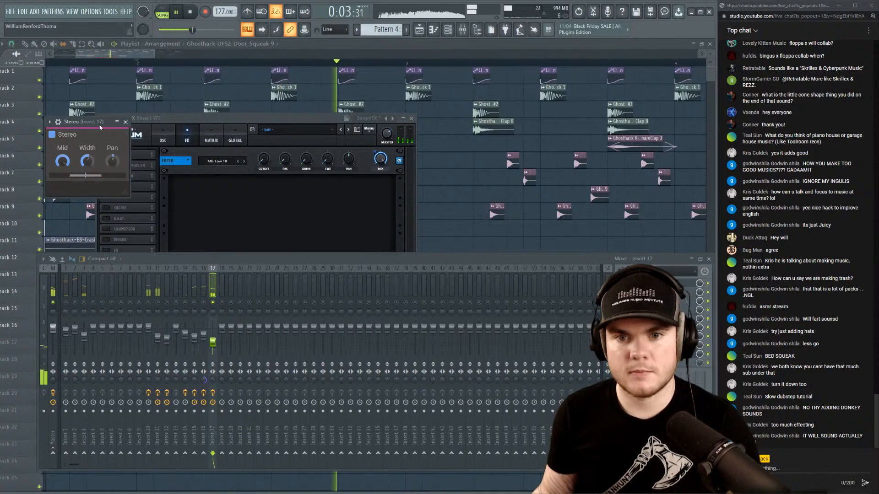
key(space)
key(Escape)
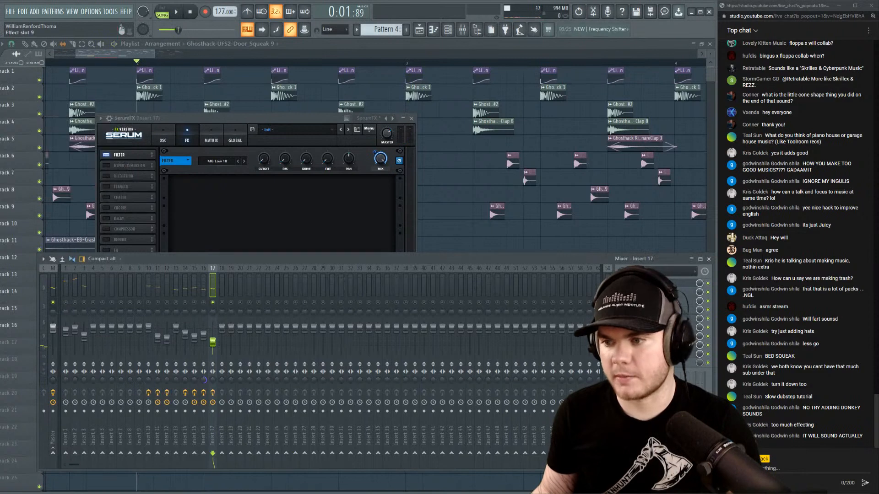
key(Escape)
key(space)
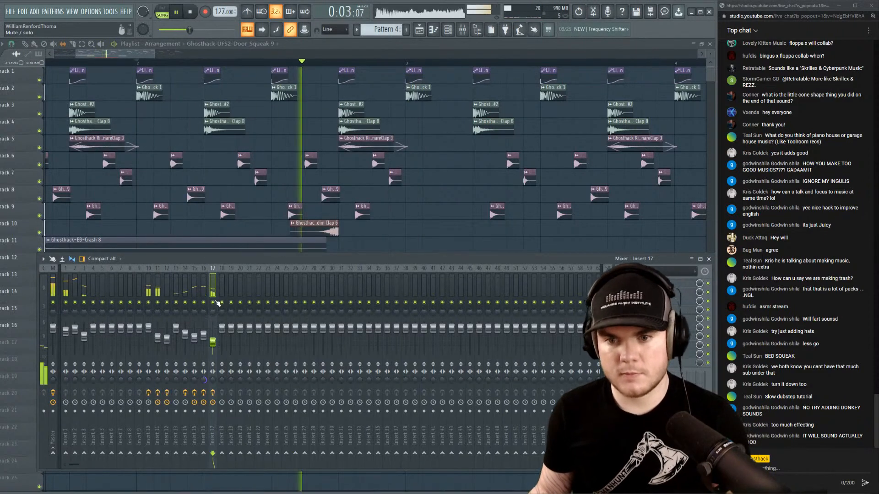
key(space)
Hide the mixer and play the whole arrangement from the beginning.
scroll(259, 64, down, 5)
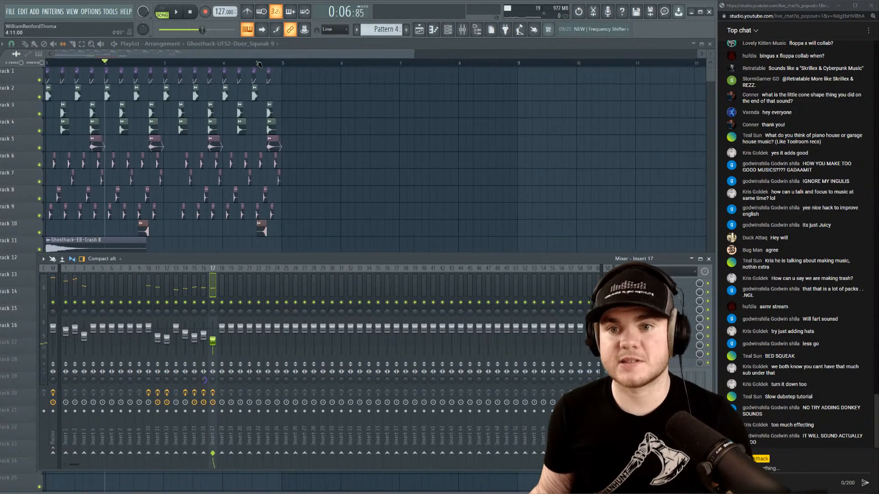
key(F9)
click(277, 390)
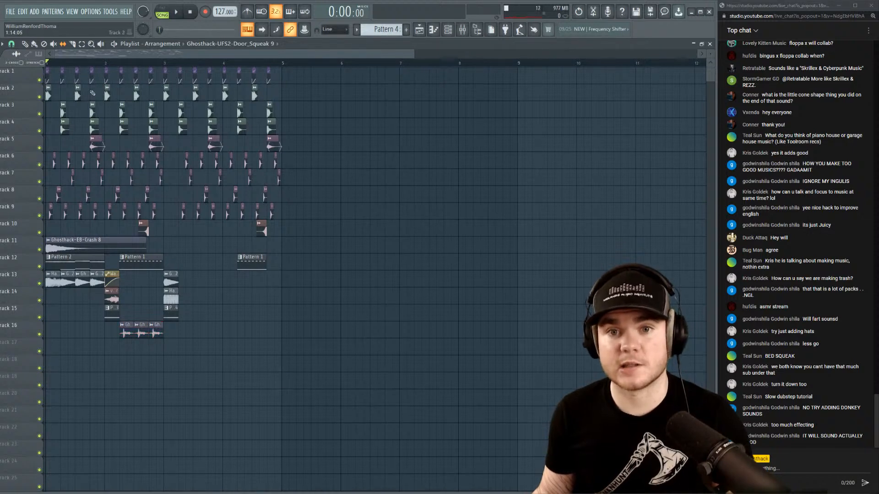
scroll(92, 93, up, 5)
key(space)
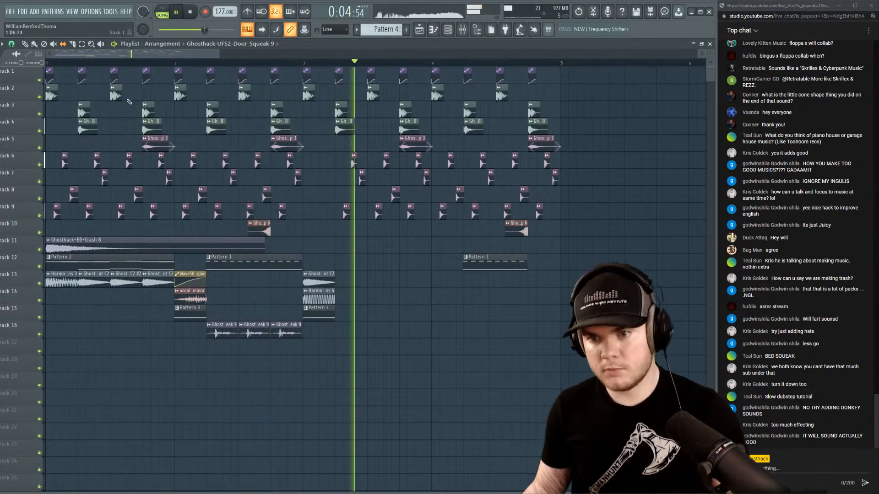
key(space)
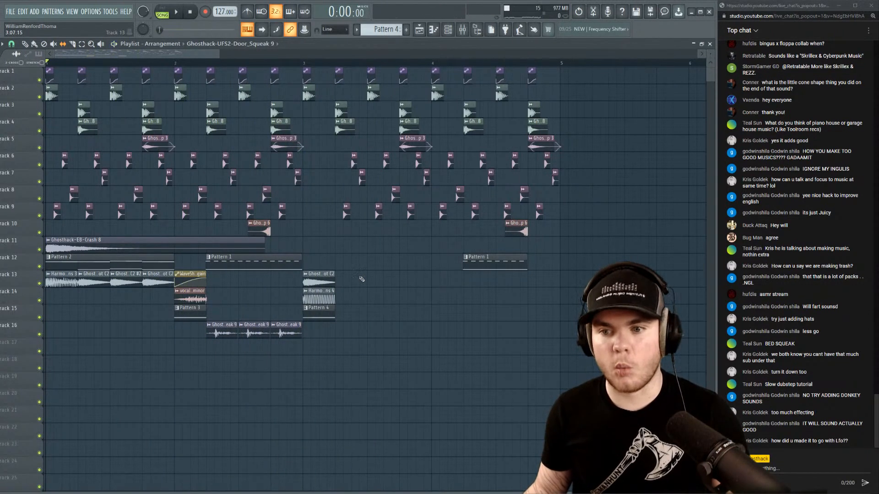
Play the arrangement from the start of bar 3 to check the Pattern 4 section.
click(305, 64)
key(space)
key(space)
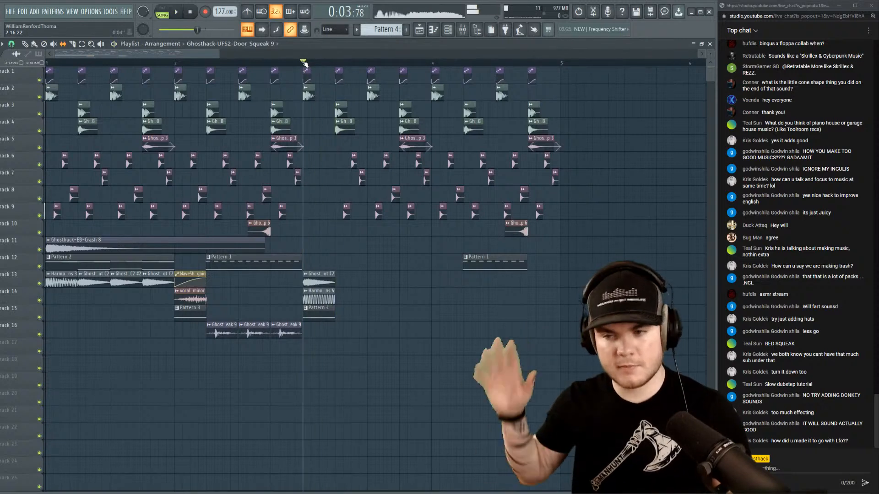
key(space)
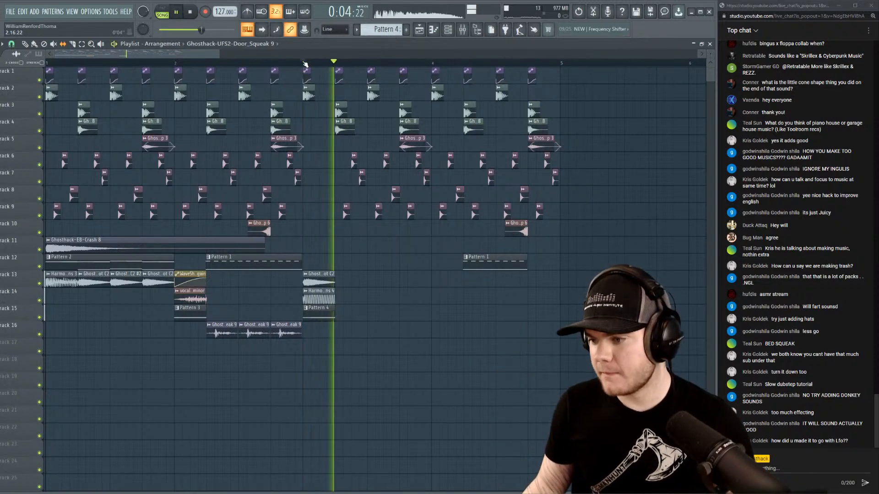
key(space)
Inspect the SerumFX filter and LFO settings on mixer Insert 17, close the windows and replay the start of bar 3.
click(464, 29)
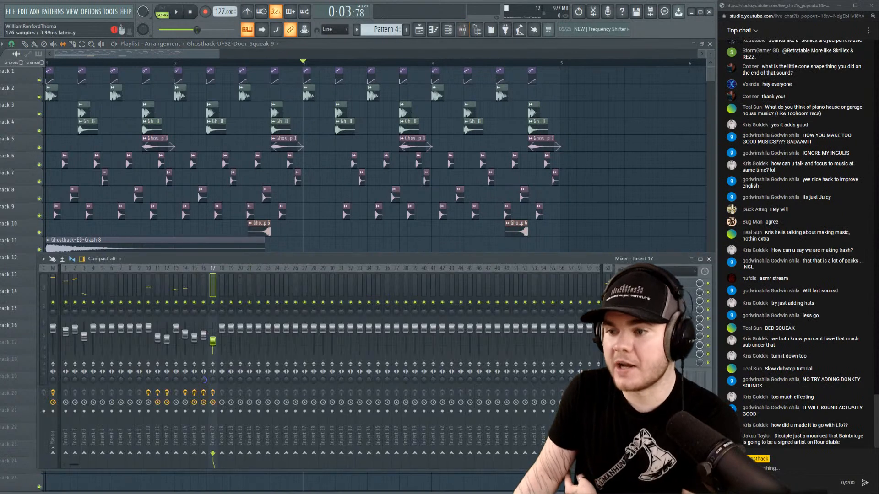
click(660, 284)
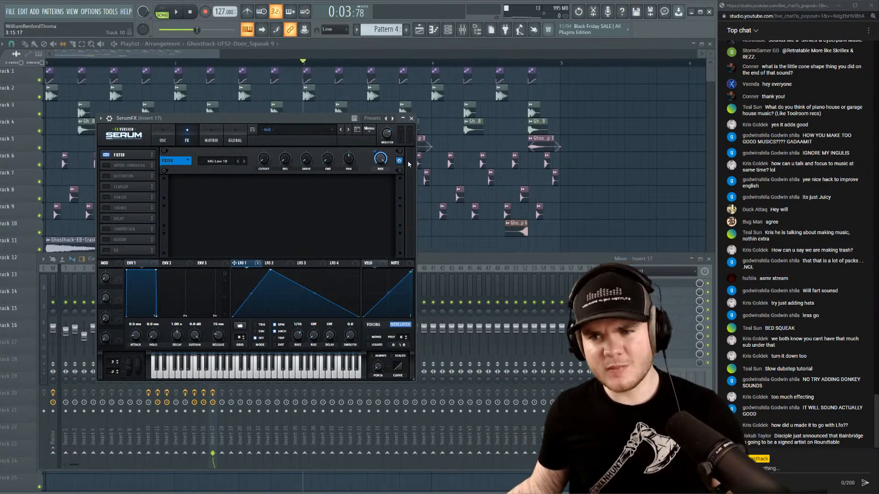
key(F12)
key(space)
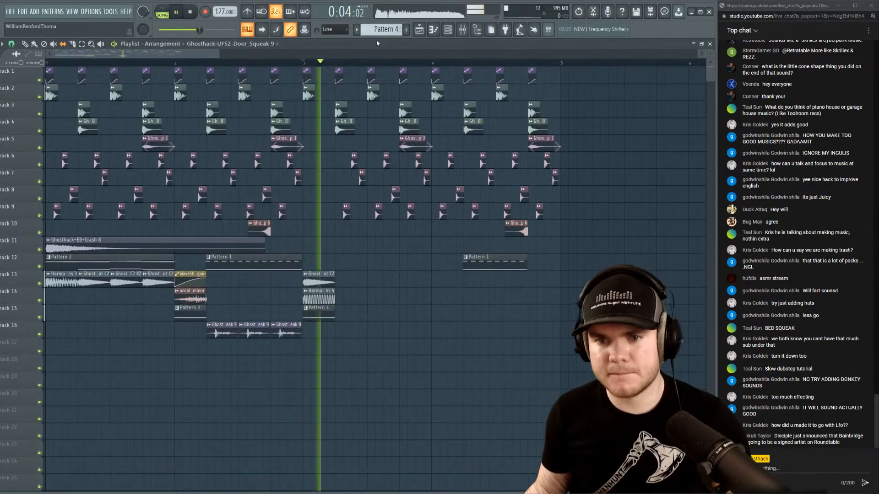
key(space)
Play the arrangement from the second beat of bar 1 to judge how the sections flow.
click(81, 63)
key(space)
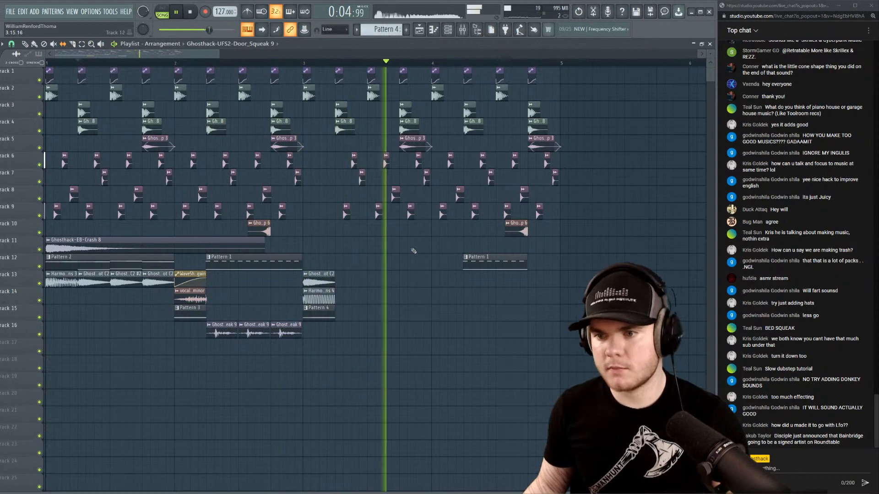
key(space)
key(space)
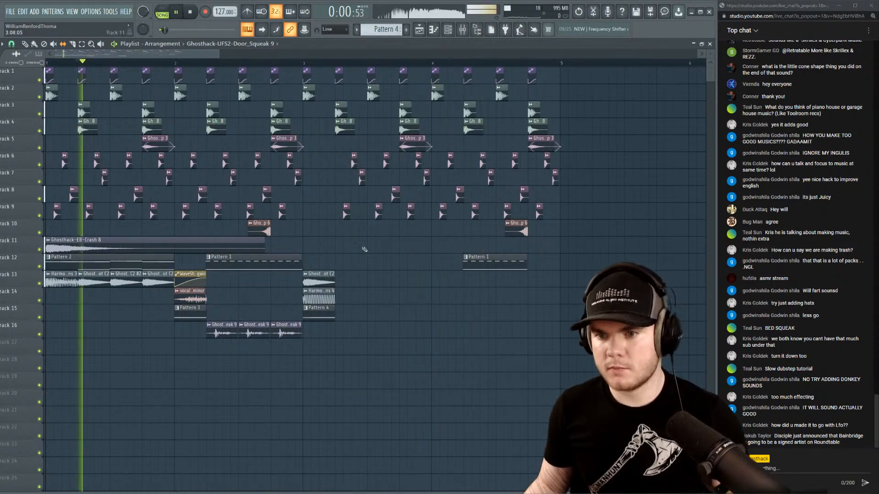
Duplicate the first two door squeak clips on Track 16 to bar 4, beneath the second Pattern 1 clip.
drag(259, 355, 213, 330)
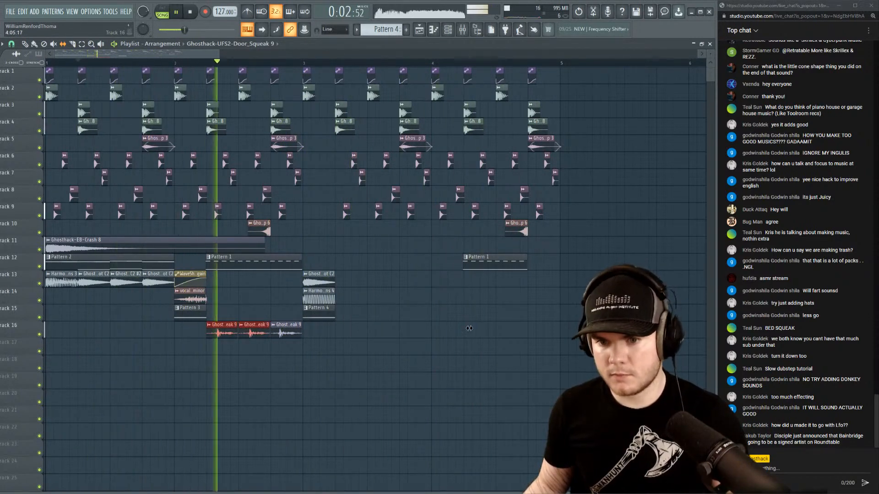
key(ctrl+z)
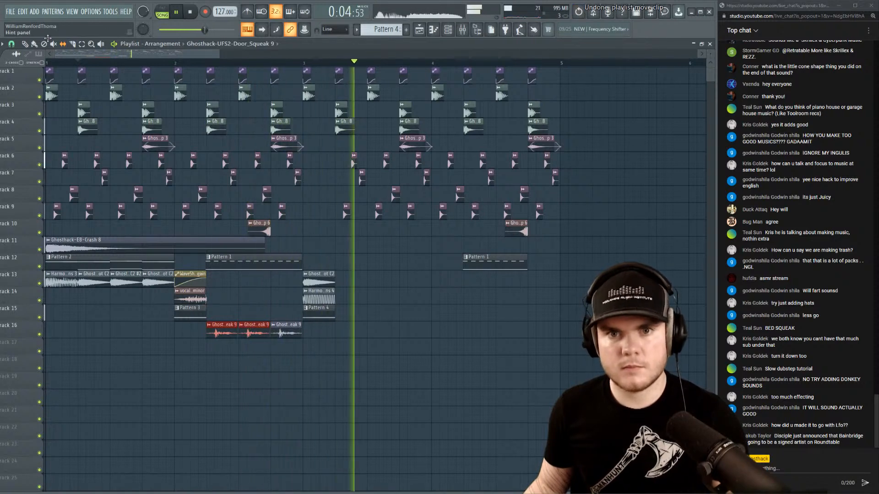
click(25, 45)
mouse_move(221, 326)
mouse_down()
mouse_move(495, 325)
mouse_move(479, 325)
mouse_up()
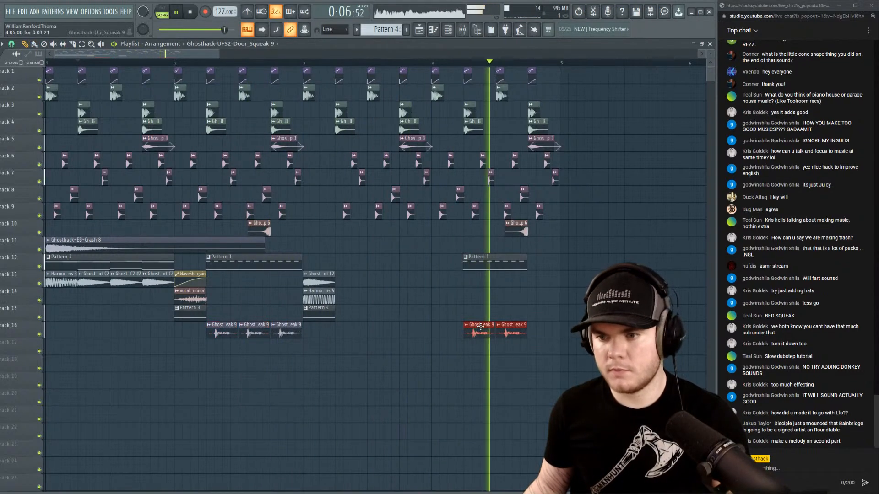
Listen to the empty stretch of bar 3 after Pattern 4, first as a selected range and again with the selection cleared.
key(space)
drag(333, 64, 432, 63)
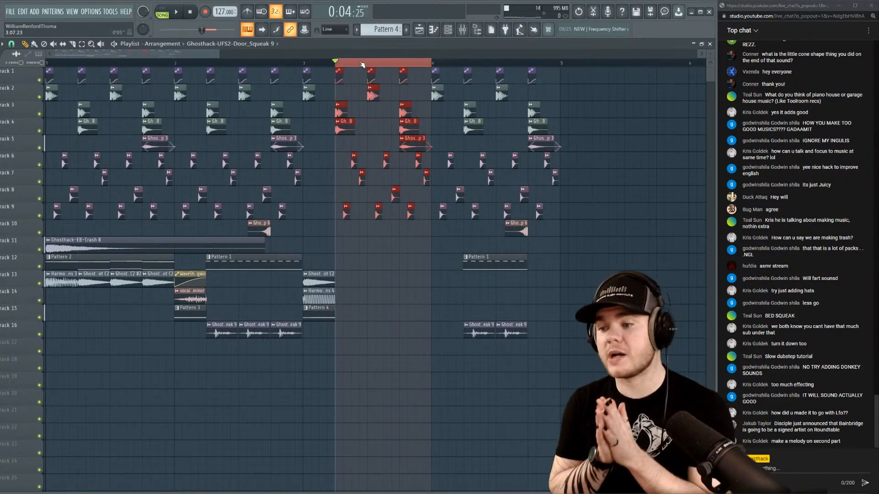
key(space)
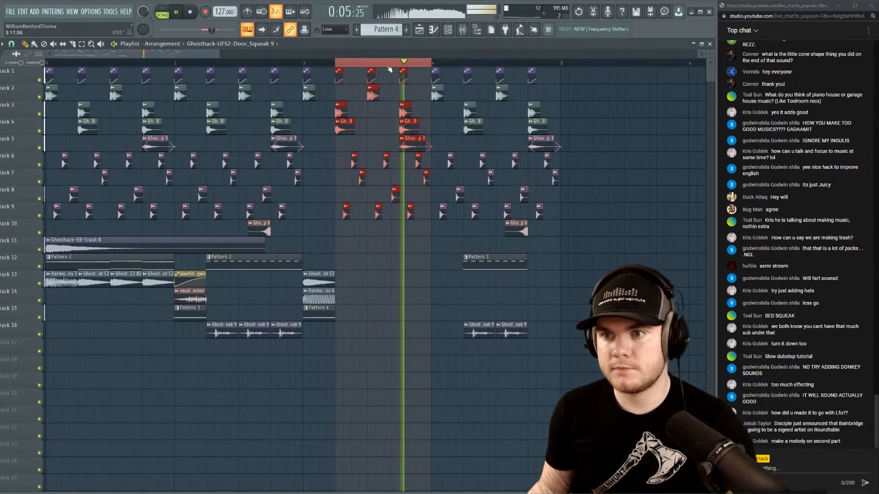
drag(431, 64, 340, 65)
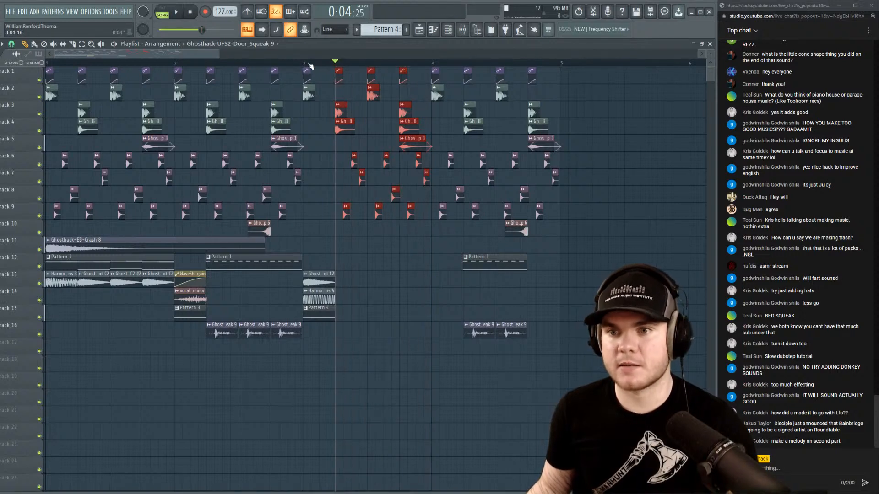
key(space)
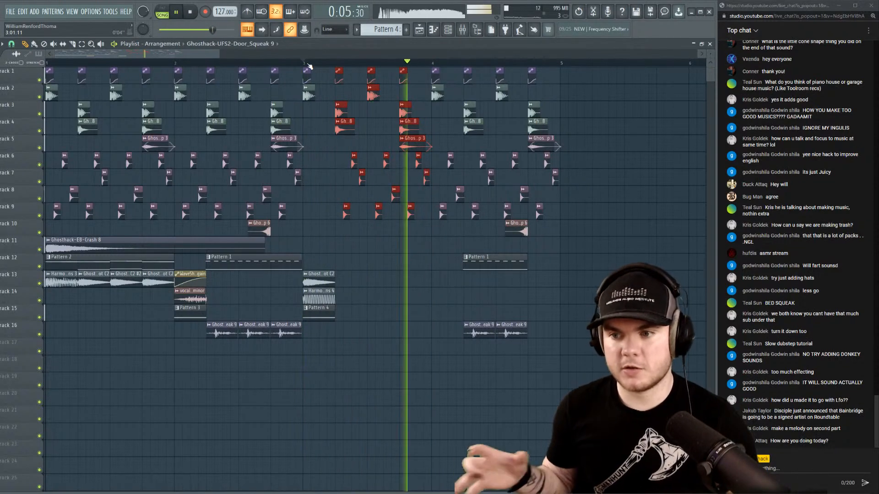
key(space)
Duplicate the WaveShaper gain automation, vocal and Pattern 3 clips from bar 2 to the start of bar 4.
drag(193, 337, 443, 283)
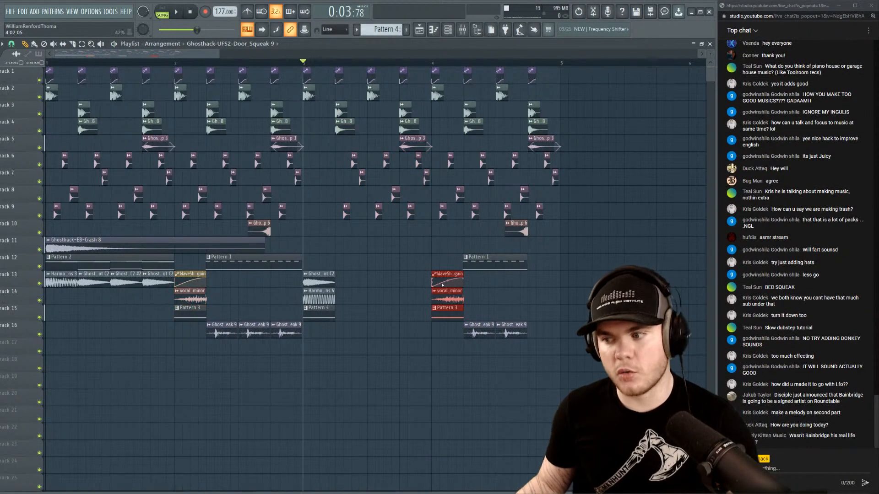
key(space)
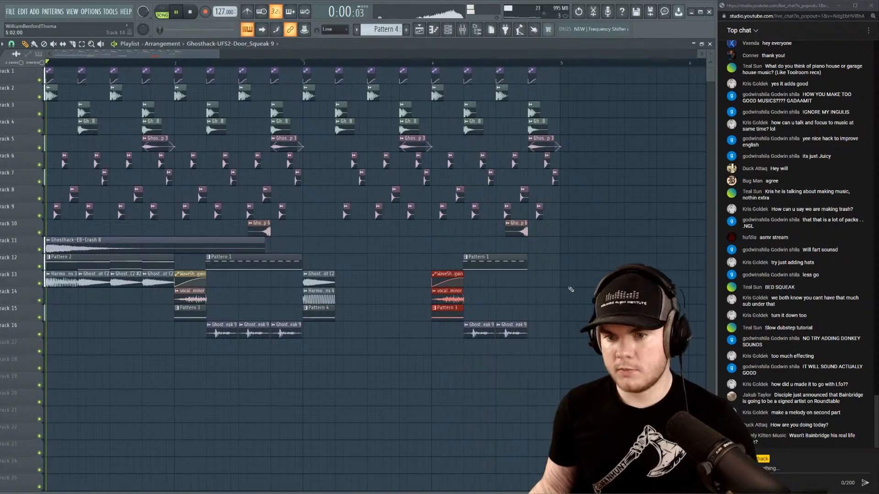
key(space)
Play from the last beat of bar 4 and show the sample browser with the Door folder.
click(529, 62)
key(space)
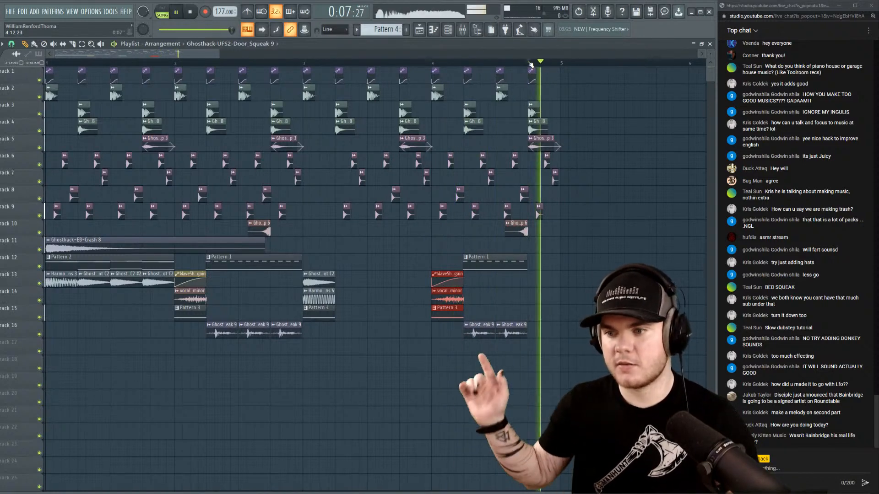
key(space)
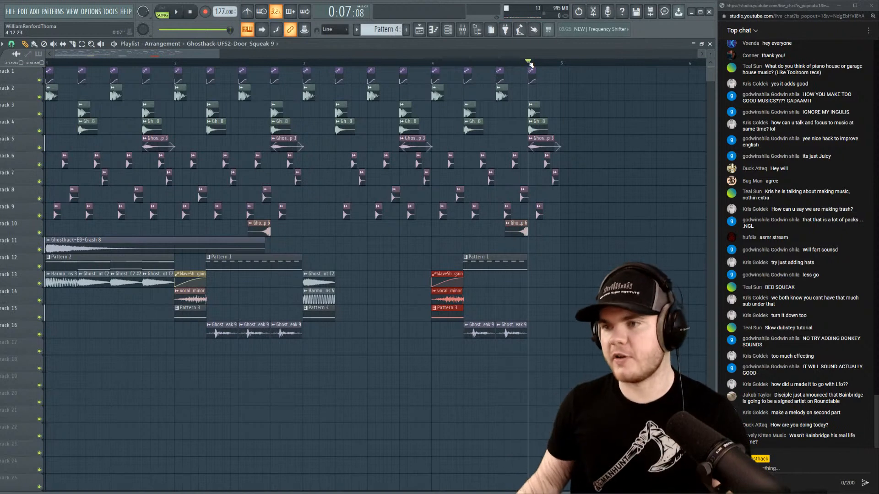
click(477, 30)
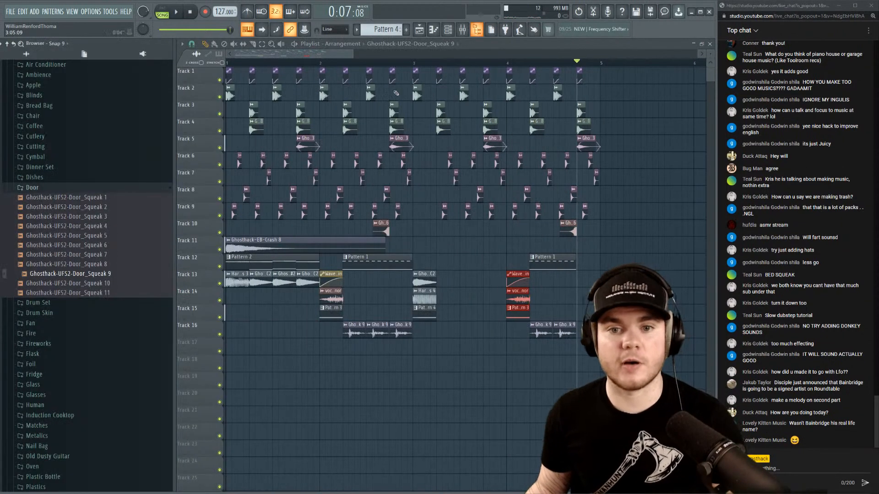
Collapse the Door folder and the Ultimate Foley Sounds 2 pack in the sample browser.
click(84, 188)
scroll(95, 229, up, 7)
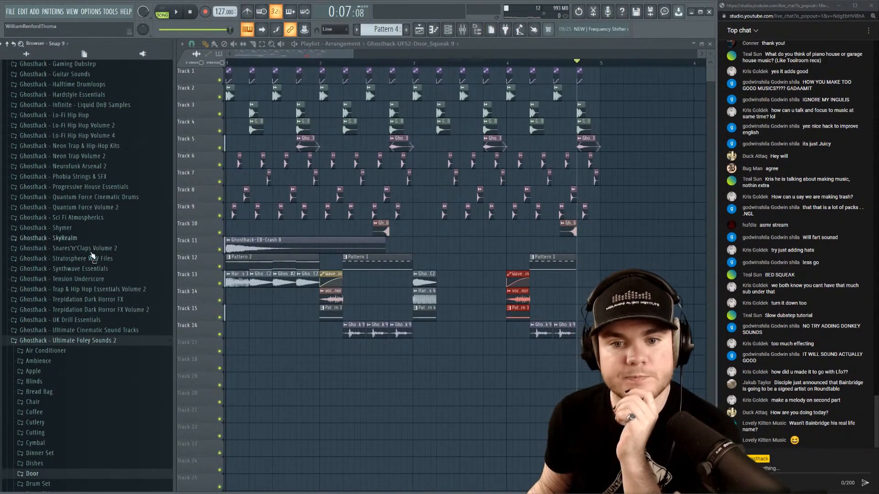
click(77, 341)
scroll(91, 182, down, 3)
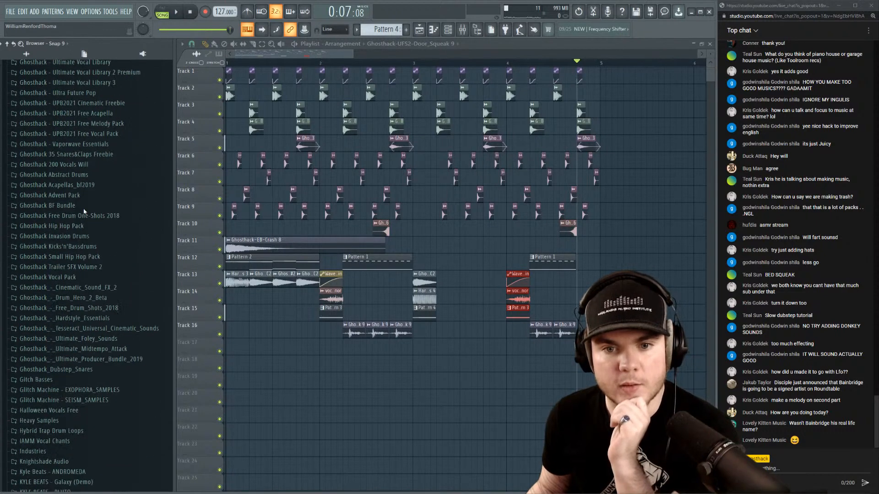
scroll(84, 207, down, 3)
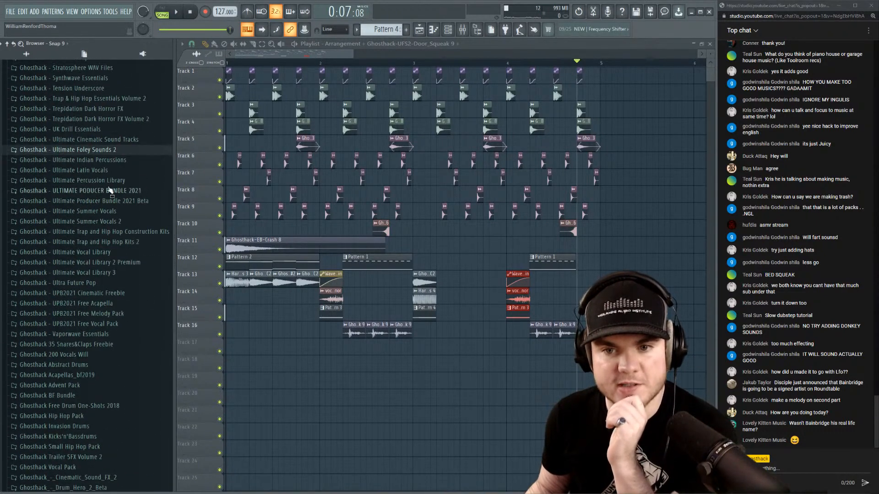
Expand the Ultimate Producer Bundle 2021 sound packs to the 15 Drum Fills folder in the EDM Elements 2021 loops.
click(127, 190)
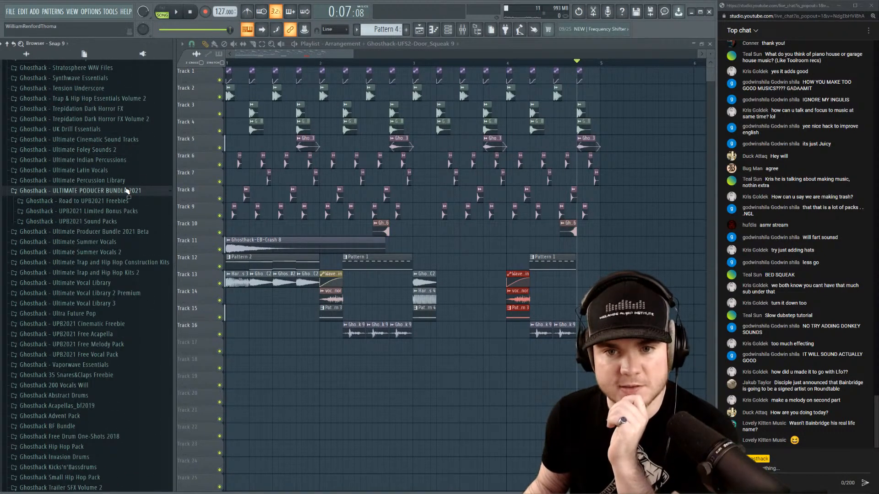
click(117, 221)
click(116, 232)
scroll(124, 277, down, 3)
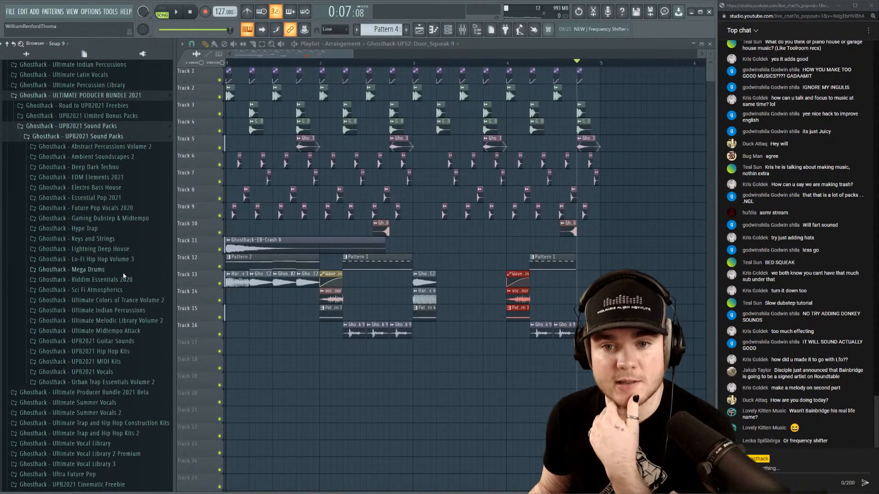
click(98, 178)
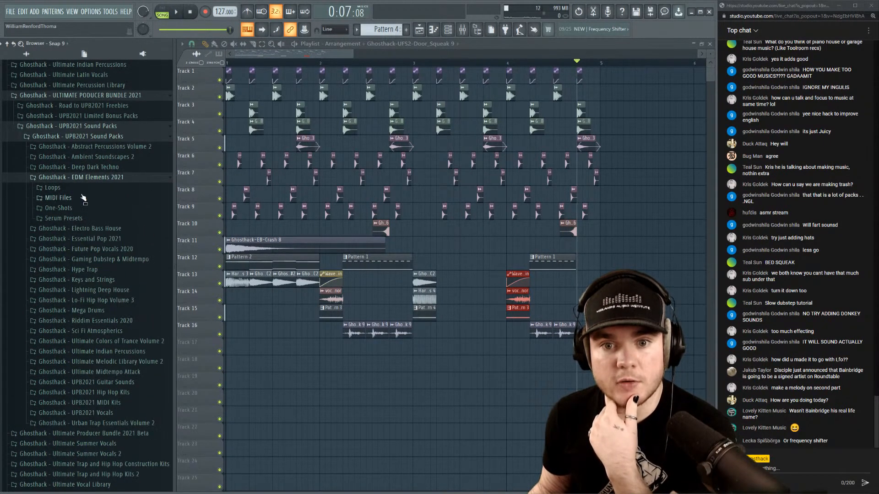
click(83, 188)
click(91, 209)
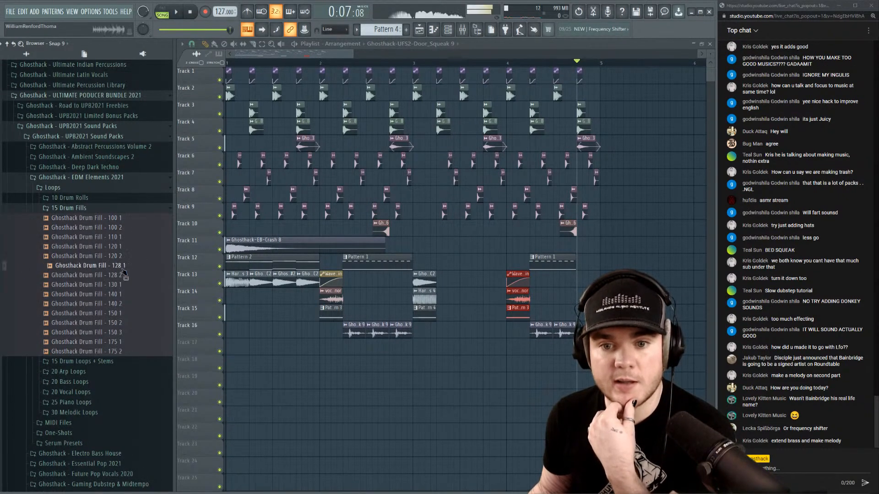
Audition the Ghosthack drum fills from the 100 to the 175 BPM versions to find a fitting one.
drag(117, 275, 122, 280)
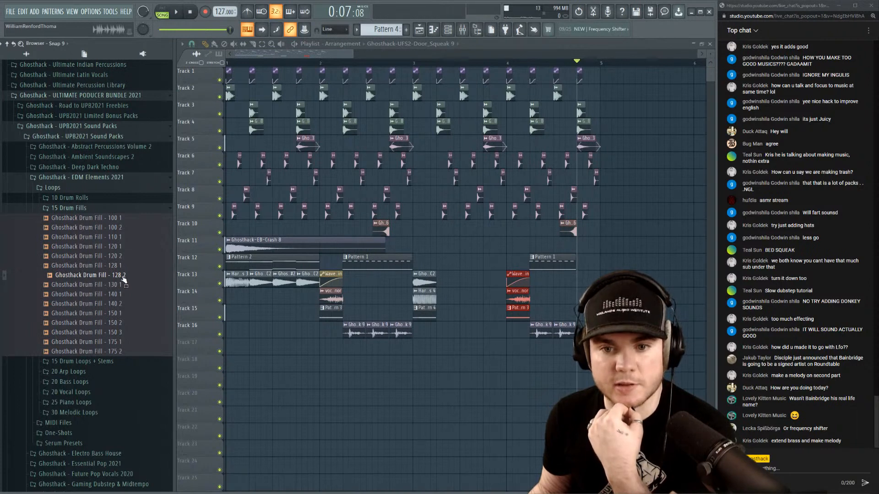
drag(123, 279, 120, 343)
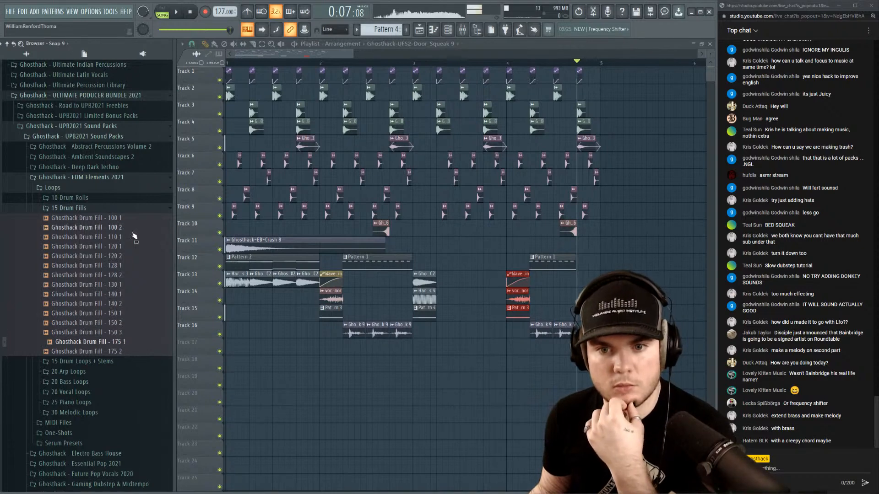
click(117, 220)
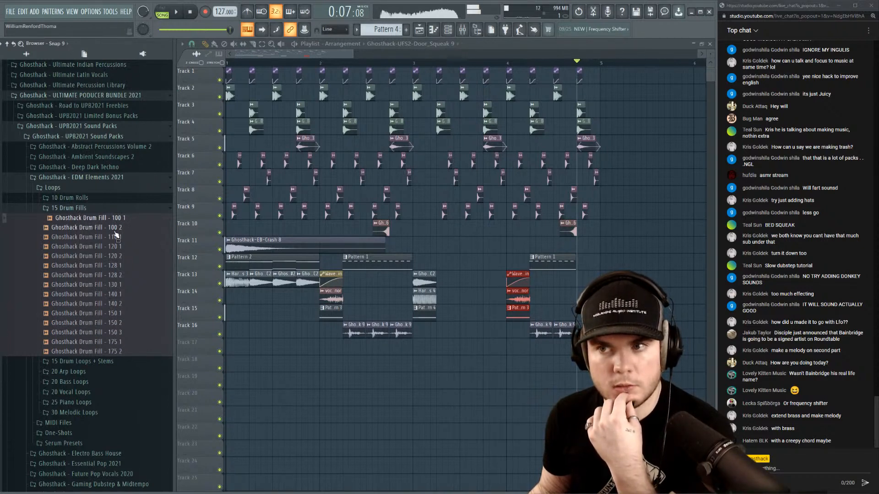
click(114, 237)
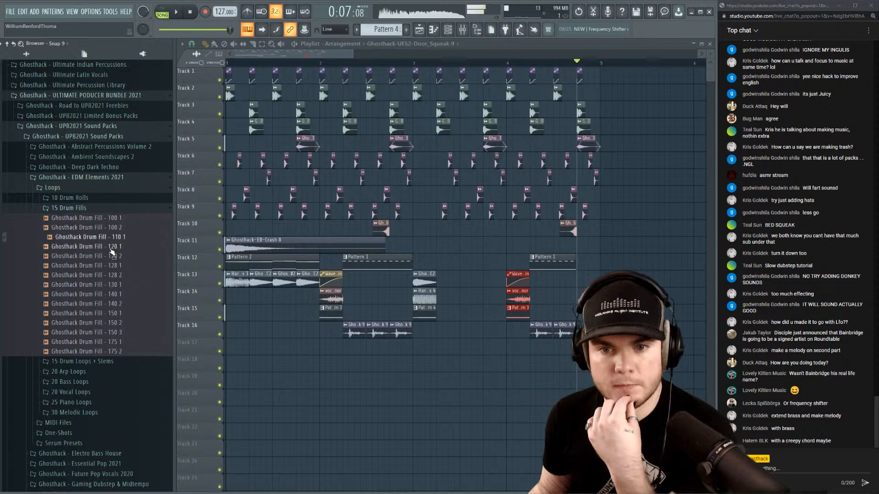
click(112, 248)
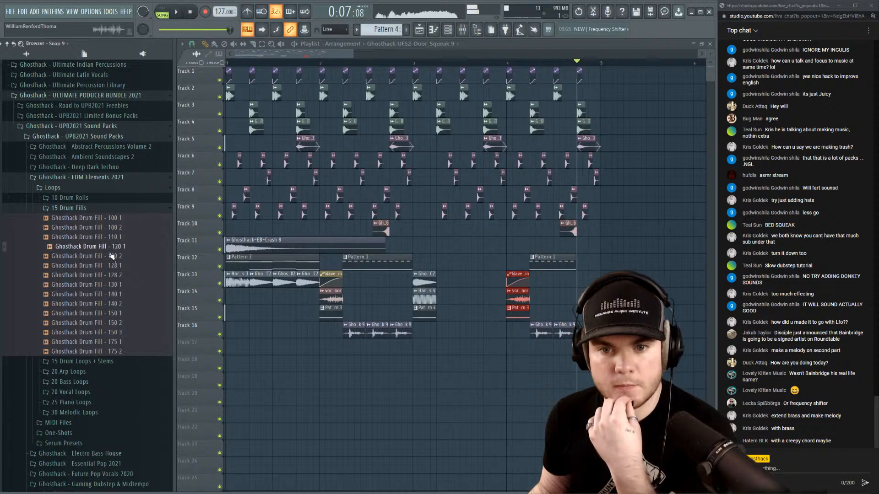
click(109, 257)
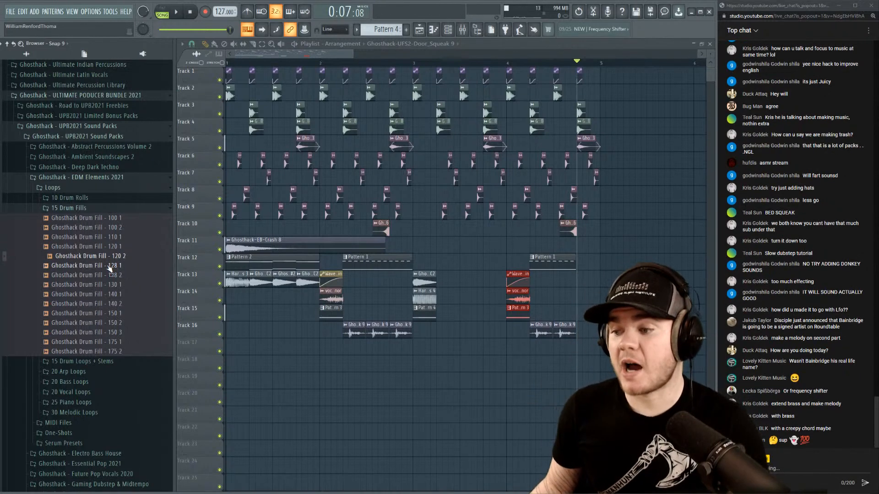
click(110, 266)
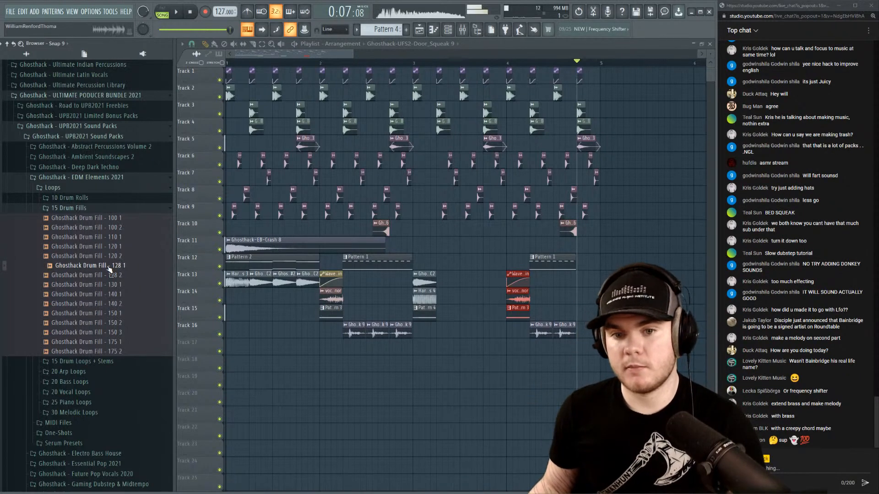
click(109, 276)
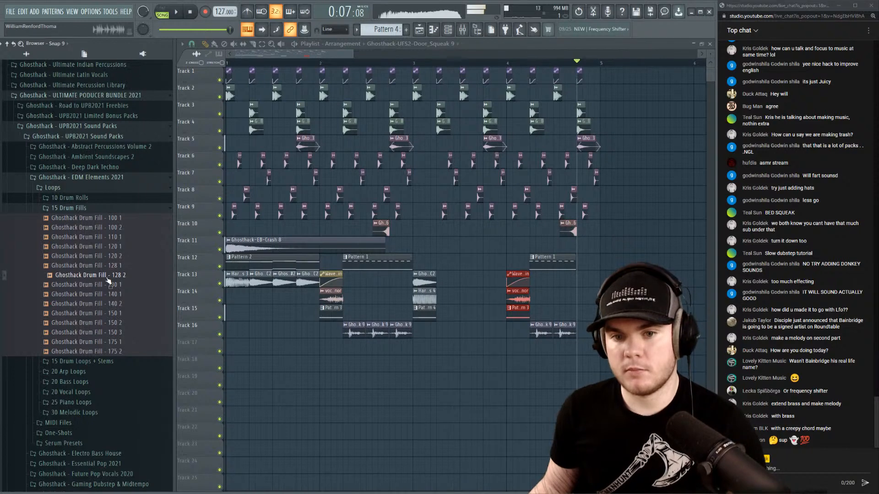
Place Ghosthack Drum Fill - 128 2 on Track 17 at the start of bar 4 and solo the track.
drag(109, 278, 550, 350)
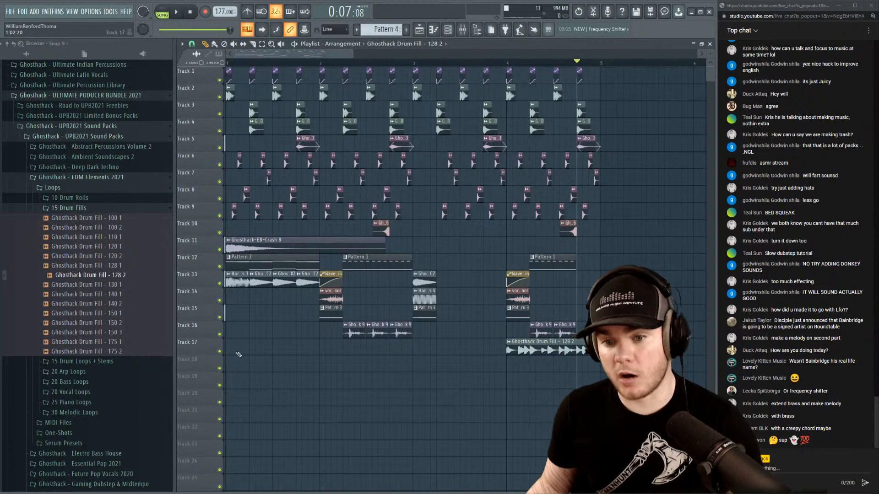
right_click(220, 351)
double_click(585, 351)
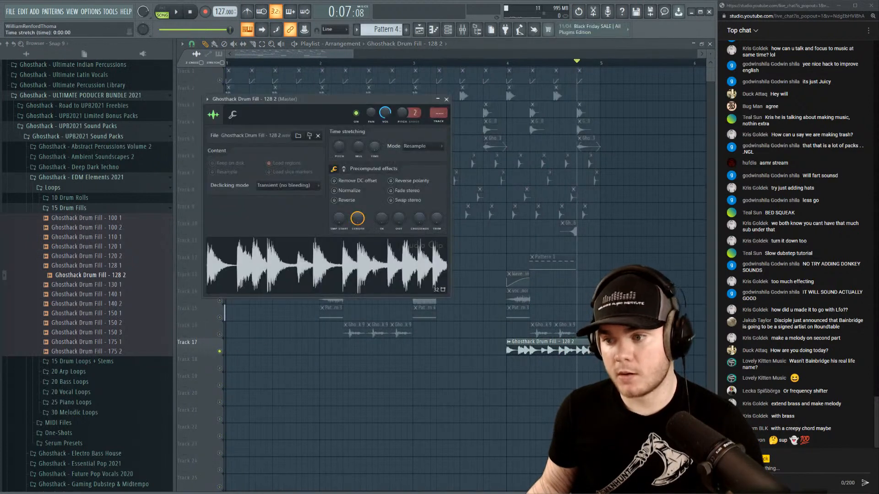
click(447, 99)
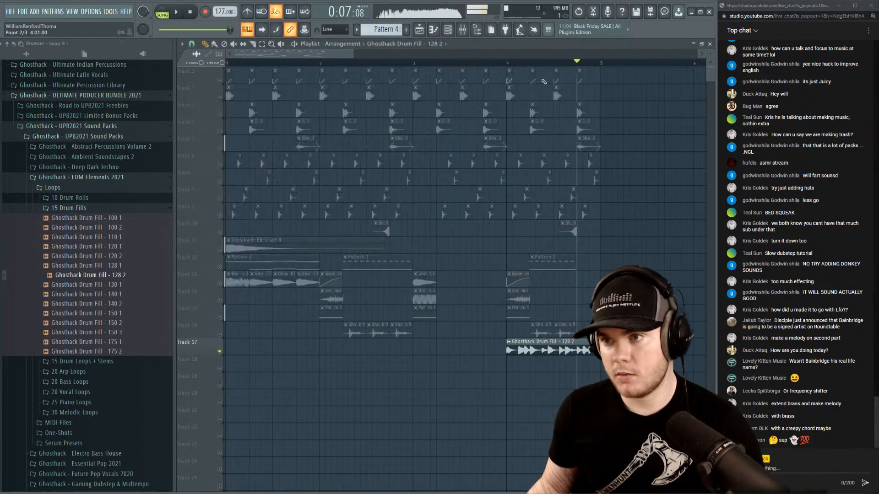
Listen to the soloed drum fill from the start of bar 4.
scroll(615, 69, up, 4)
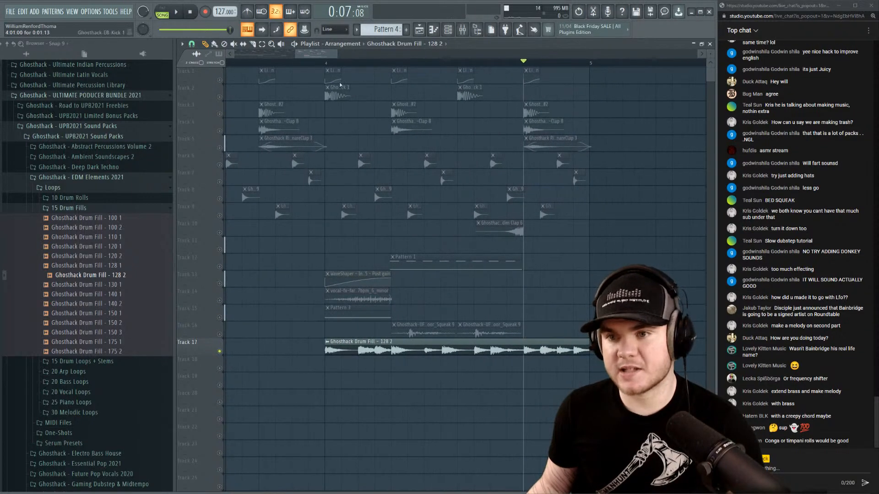
click(328, 64)
key(space)
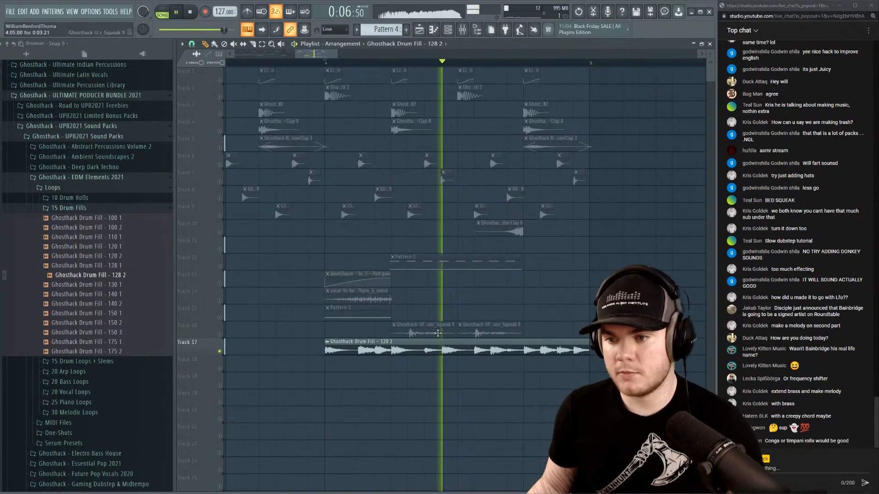
key(space)
Trim the start of the drum fill so it covers only the last beat of bar 4, and unsolo Track 17 for playback.
drag(328, 351, 523, 351)
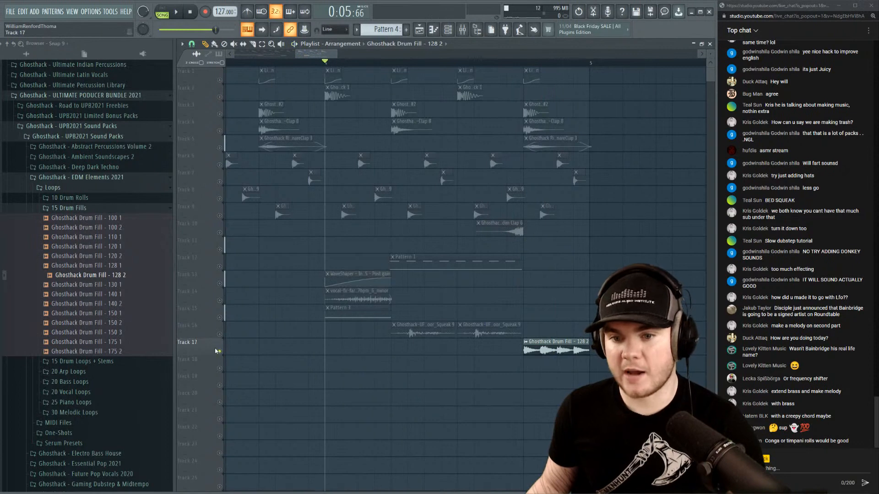
ctrl+click(218, 351)
key(space)
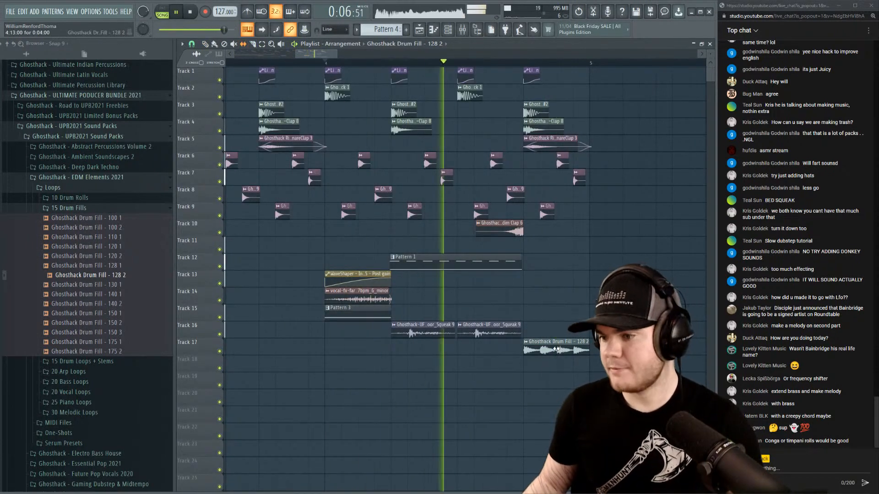
key(space)
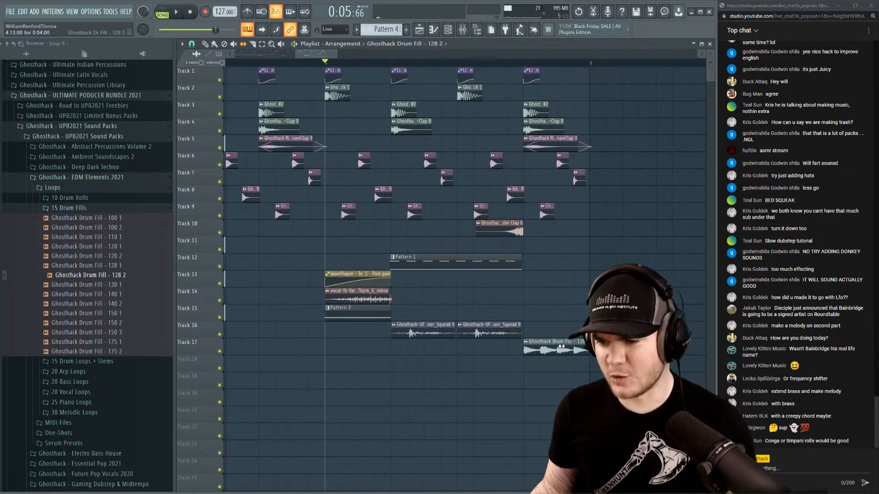
Set the drum fill's channel volume to 65% during playback, with the sample browser hidden.
double_click(561, 348)
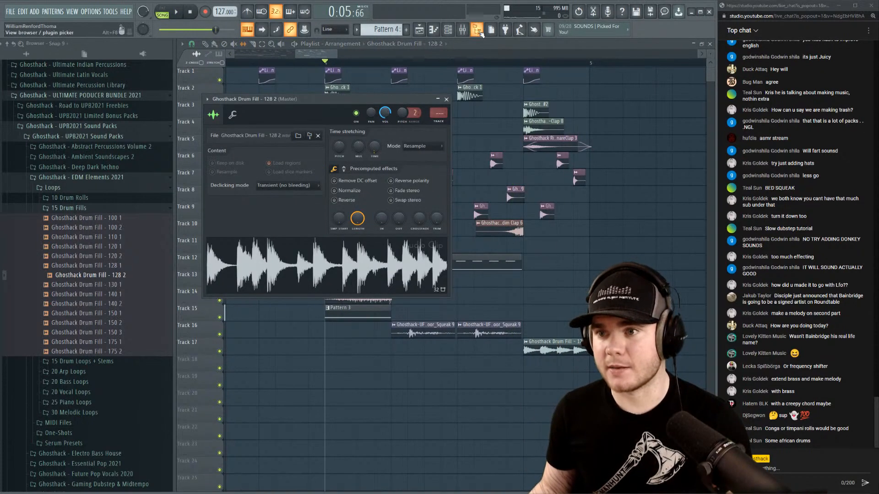
click(478, 30)
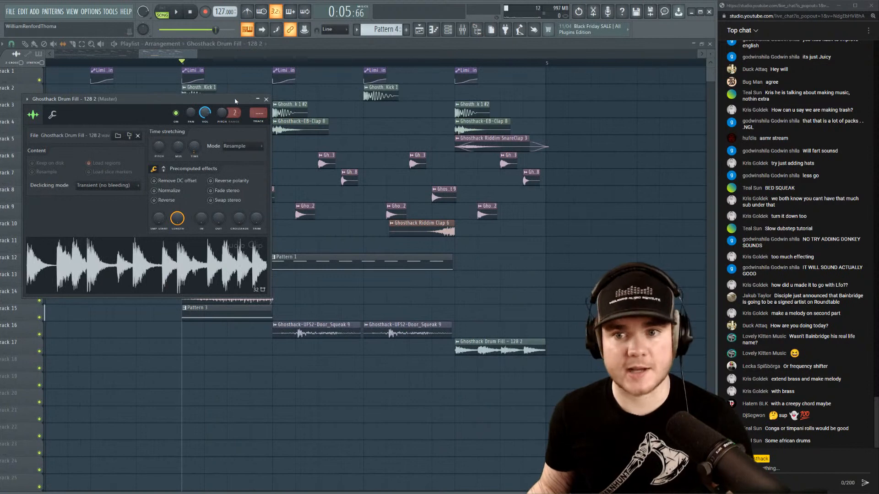
key(space)
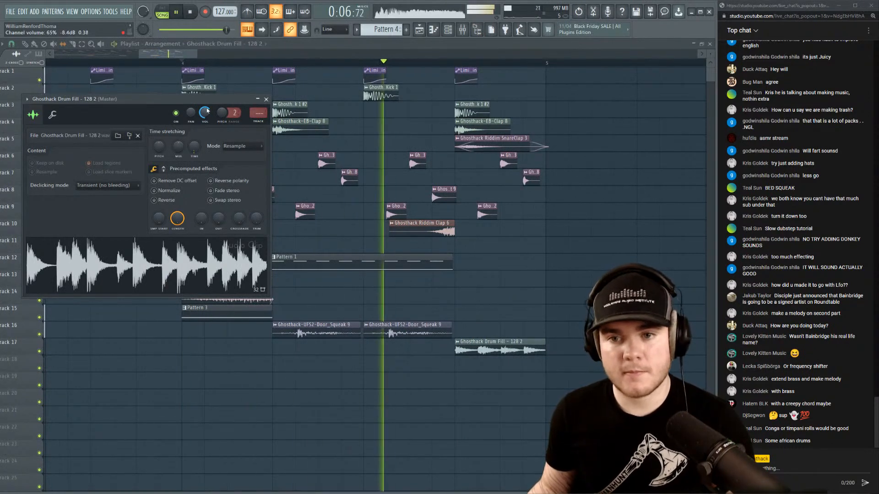
key(space)
key(Escape)
Slip the drum fill's audio inside its clip on Track 17 and check it from the last beat of bar 4.
drag(489, 347, 512, 346)
key(space)
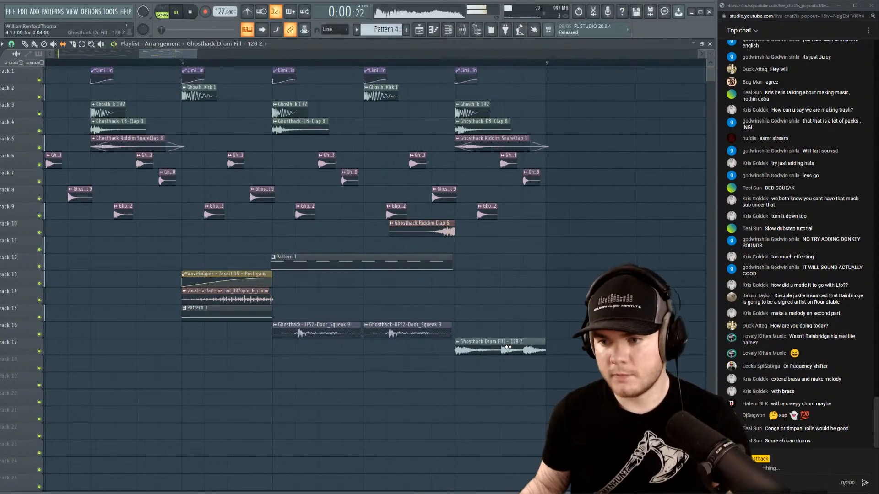
key(space)
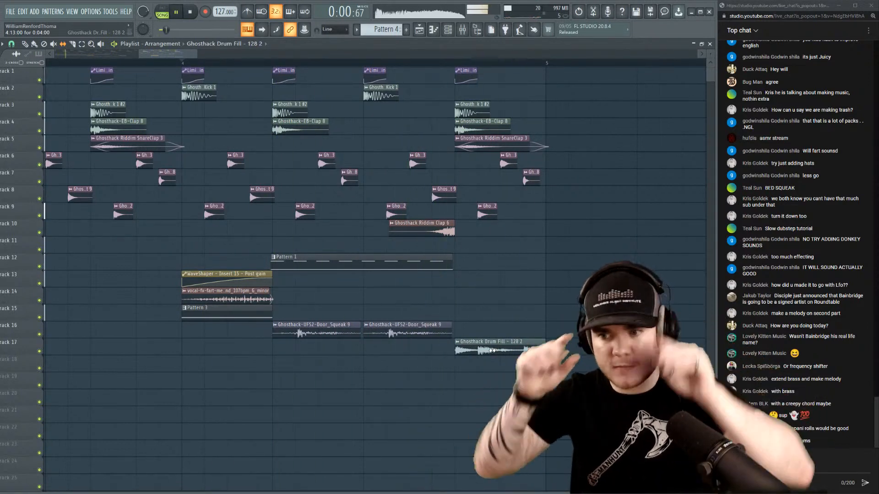
key(space)
click(457, 63)
key(space)
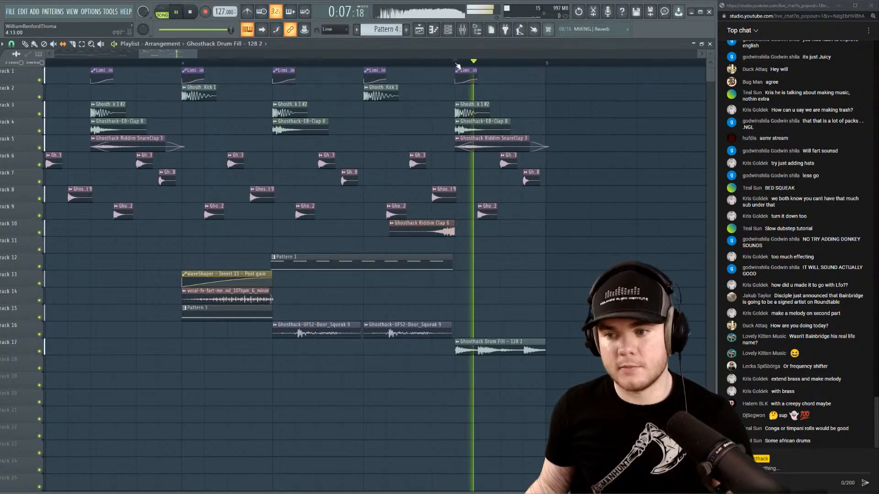
key(space)
Listen to the drum fill with Track 17 soloed and again with all tracks from the start of bar 4.
key(space)
right_click(40, 352)
key(space)
key(space)
key(space)
key(space)
key(space)
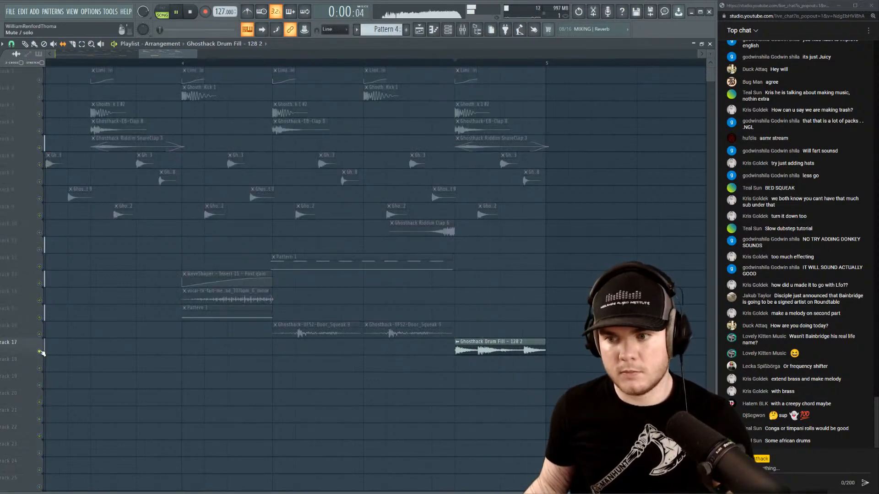
key(space)
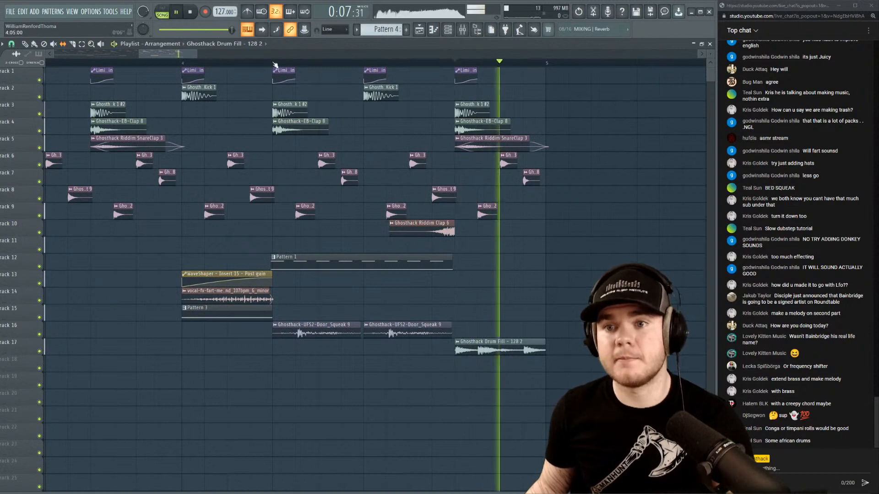
click(185, 64)
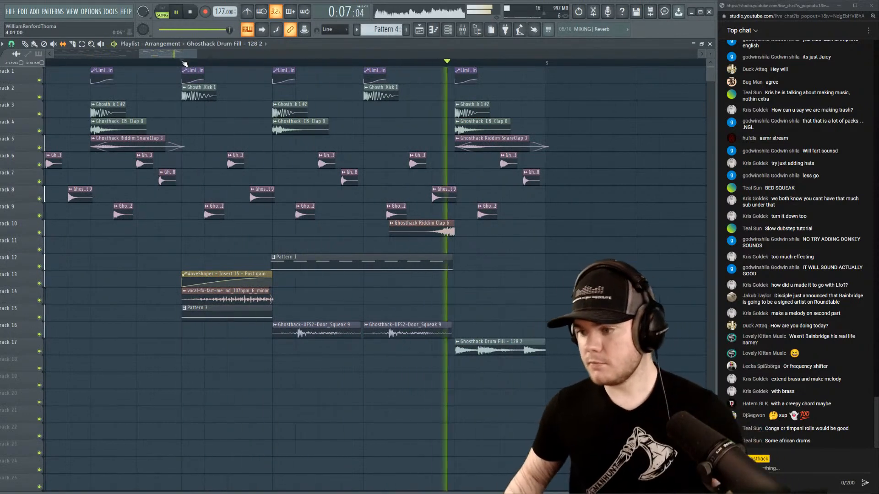
key(space)
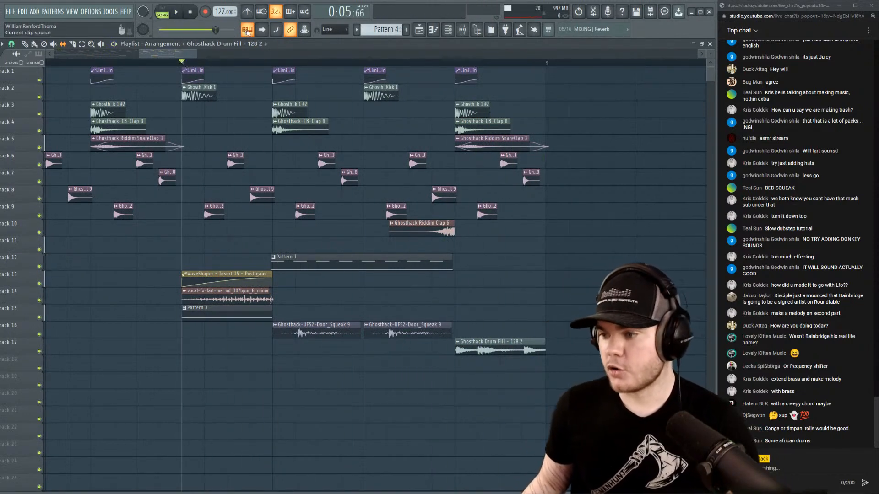
Show the channel rack and filter it to the unsorted instrument channels.
click(434, 30)
click(434, 30)
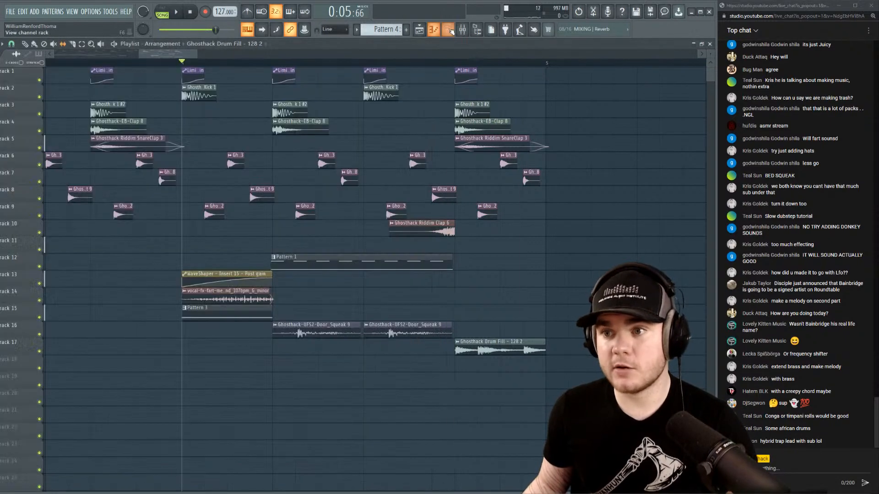
click(448, 30)
click(124, 94)
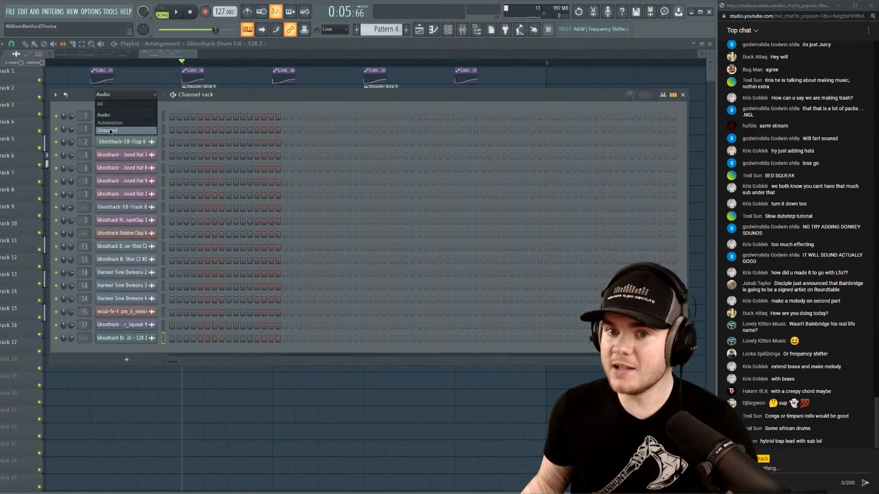
click(124, 129)
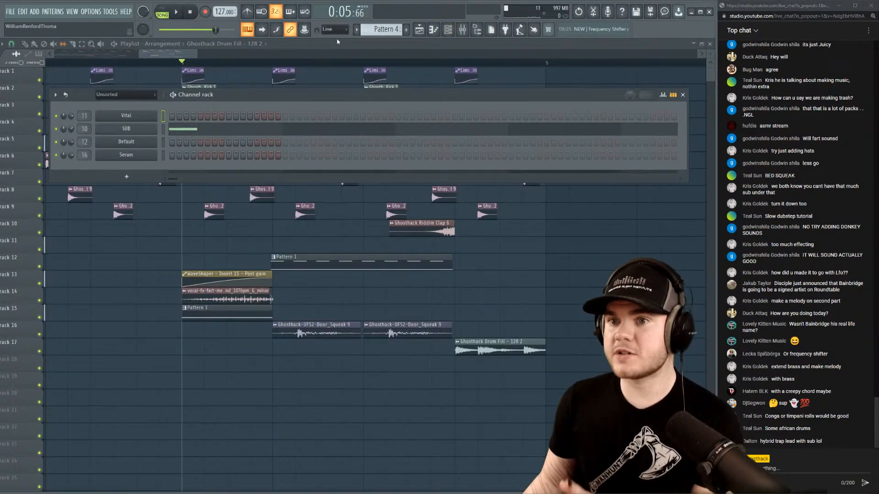
Start Pattern 5 and add a Harmor channel loaded with the Default preset.
click(406, 29)
click(126, 178)
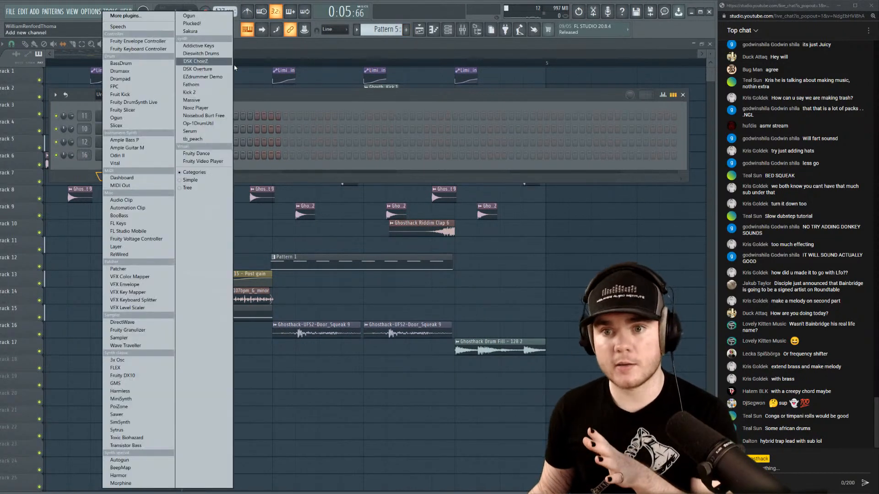
click(118, 476)
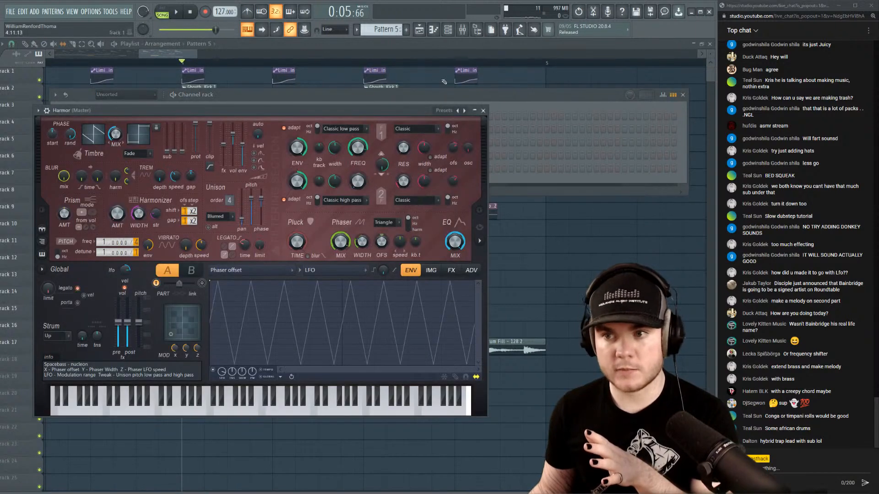
click(441, 113)
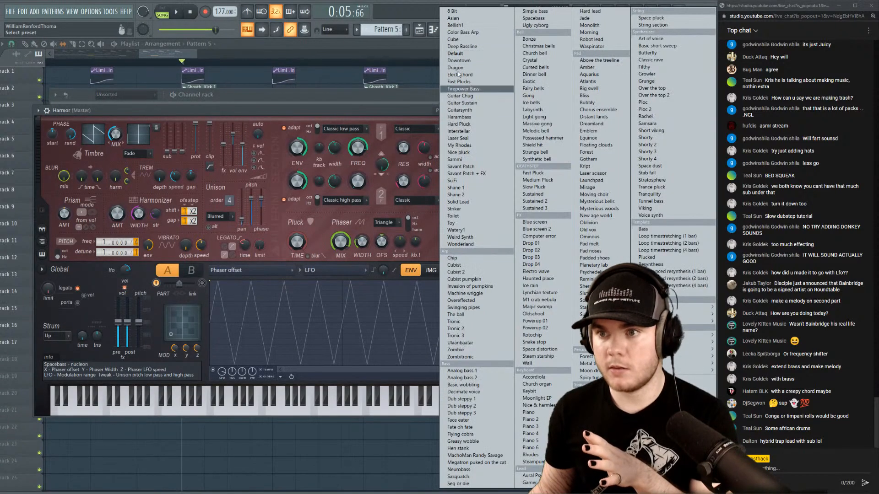
click(458, 54)
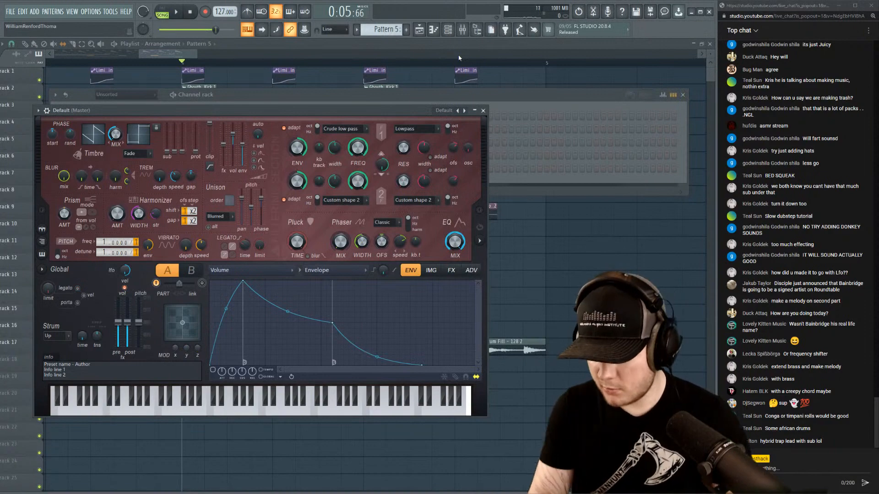
Audition single notes and chords on the new Harmor channel's Default preset.
key(c)
key(b)
key(q)
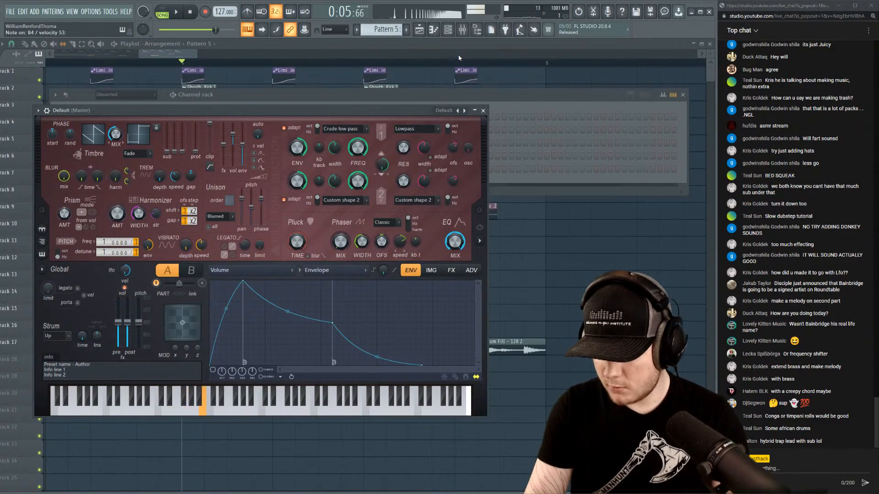
key(b)
key(z)
key(c)
key(b)
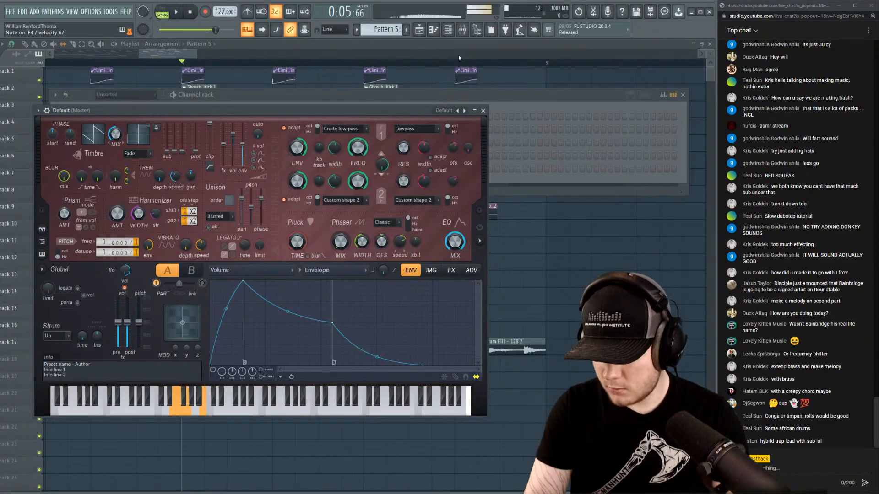
key(z)
key(c)
key(b)
key(z)
key(c)
key(b)
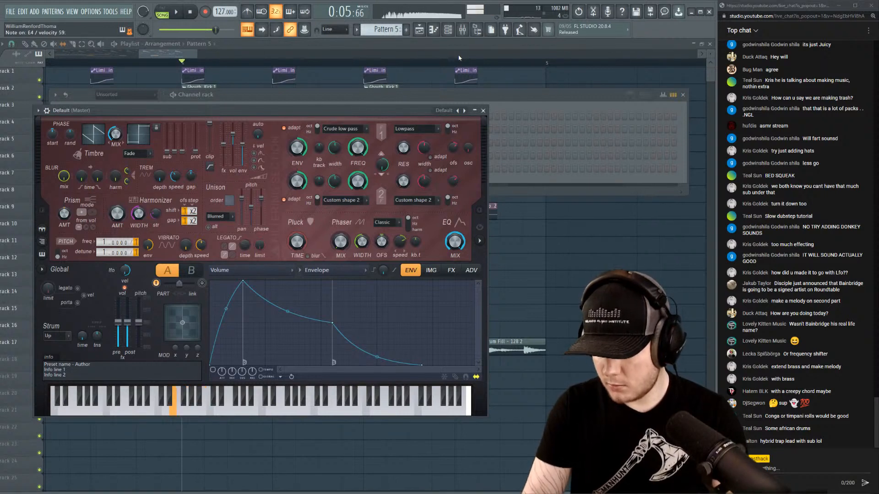
key(b)
key(b)
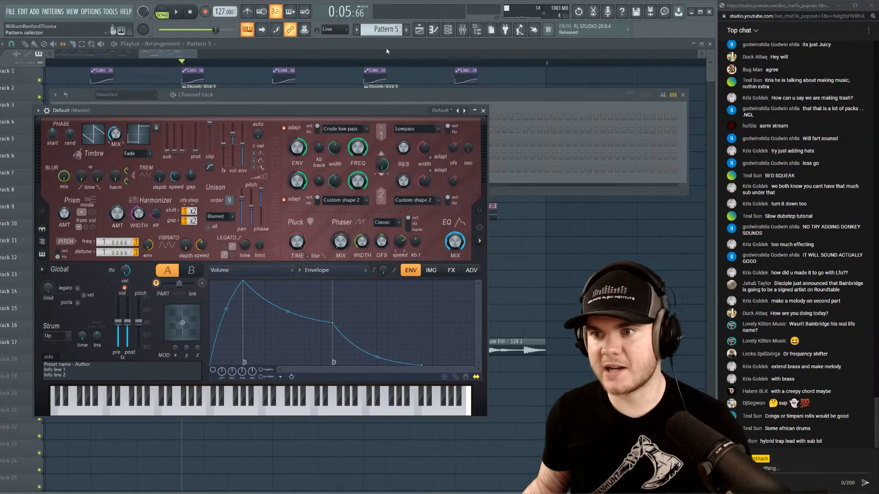
Place an E4 note at the start of the new Harmor channel's piano roll and adjust its velocity.
click(483, 111)
right_click(148, 169)
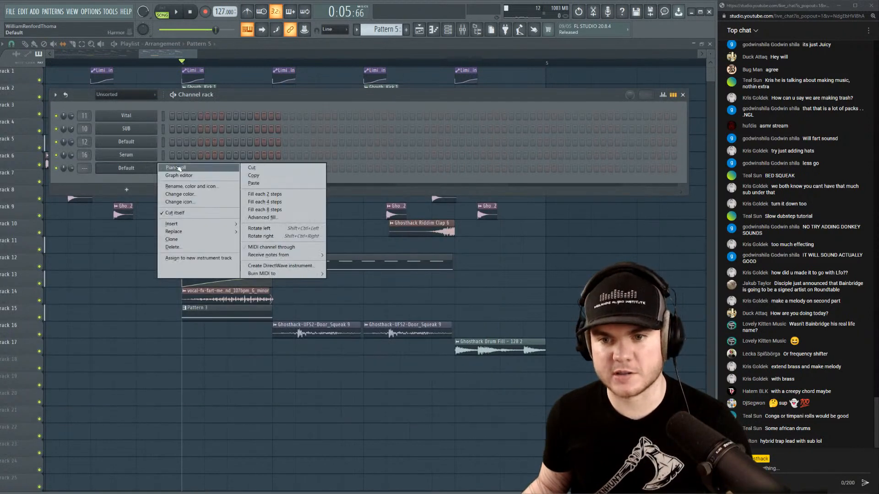
click(176, 169)
click(51, 180)
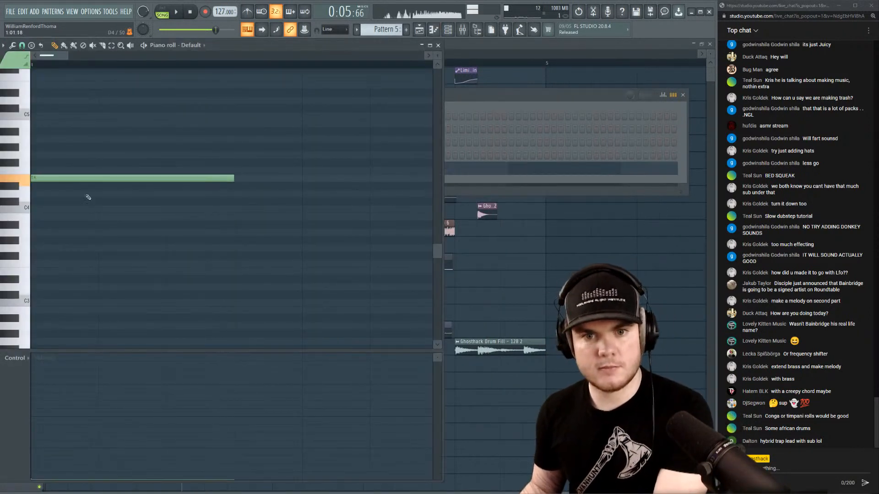
scroll(96, 198, up, 2)
drag(64, 413, 41, 381)
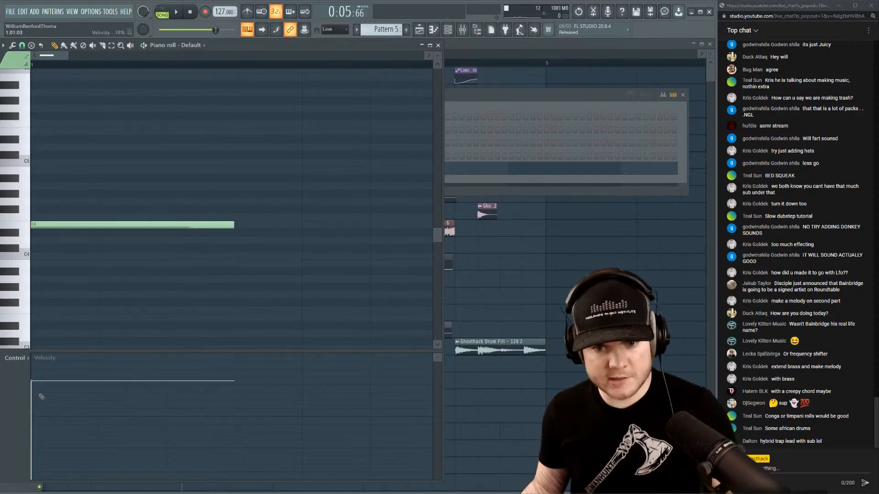
Stack G4, B4 and F#4 notes on the E4 at the pattern start to form a dissonant chord.
drag(56, 227, 75, 250)
right_click(75, 250)
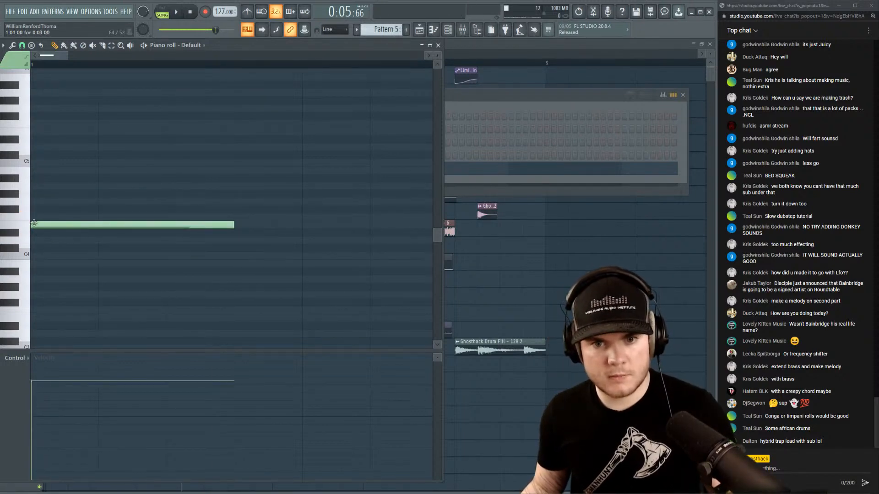
mouse_move(35, 224)
mouse_down()
mouse_move(36, 197)
mouse_move(39, 210)
mouse_up()
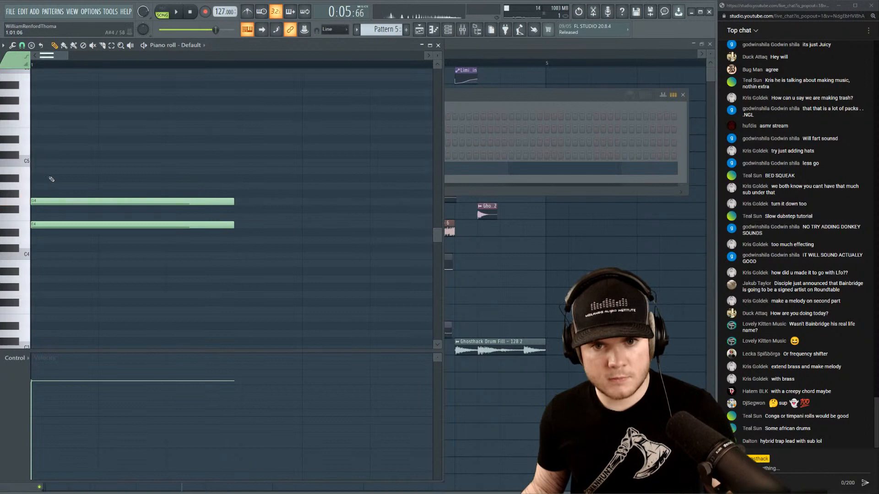
drag(48, 173, 22, 176)
drag(41, 210, 9, 209)
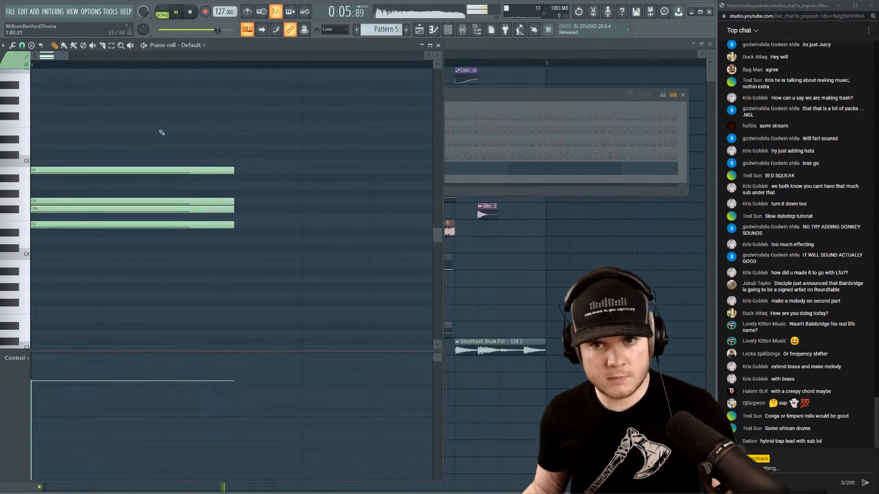
Switch playback to pattern mode, and transpose the whole chord up one octave while previewing it.
click(162, 13)
key(space)
drag(259, 259, 131, 156)
key(space)
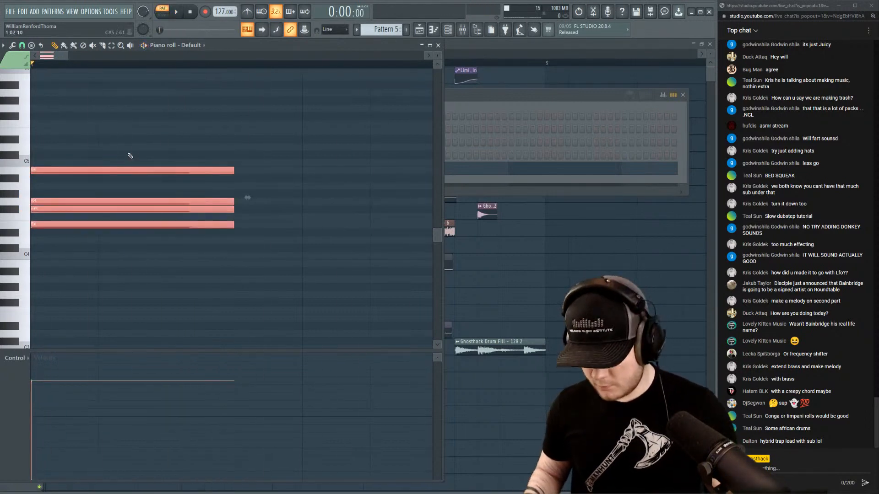
key(space)
key(space)
key(ctrl+Up)
key(space)
scroll(274, 202, up, 3)
key(space)
key(space)
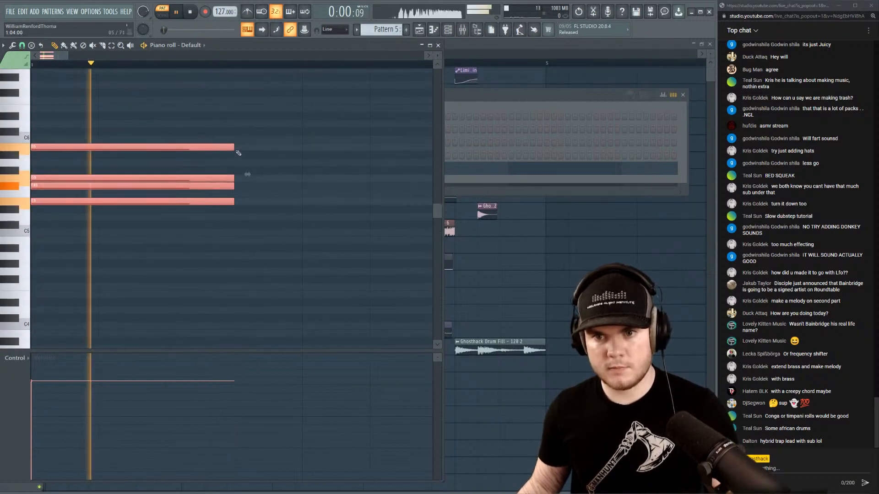
Resize all the chord's notes to a length of one beat and play the result.
key(space)
drag(233, 148, 170, 142)
key(space)
scroll(171, 142, up, 3)
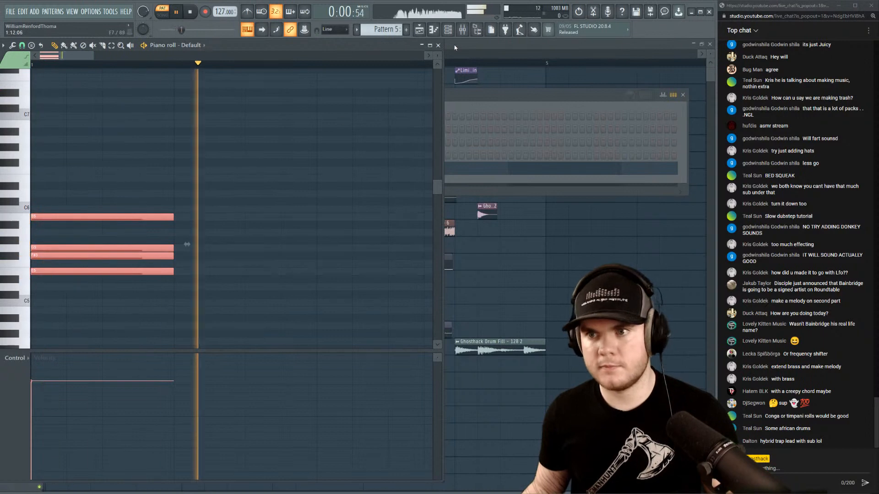
Add E6 and G6 notes on top of the chord, trying G#6 first, and play the pattern.
click(34, 178)
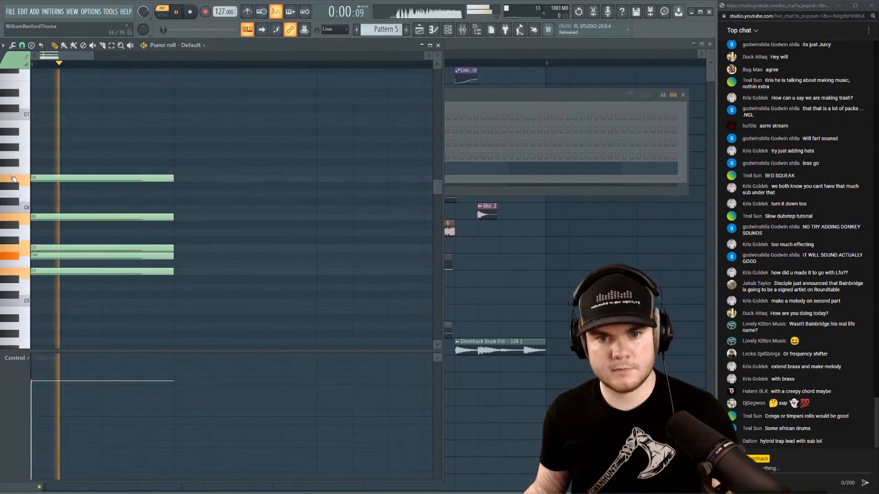
click(38, 148)
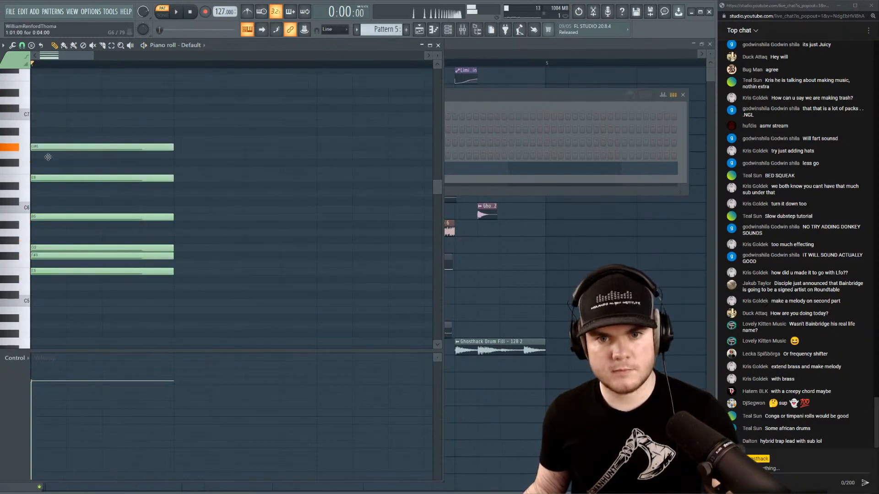
drag(48, 157, 41, 155)
click(46, 164)
right_click(40, 157)
key(space)
key(space)
key(space)
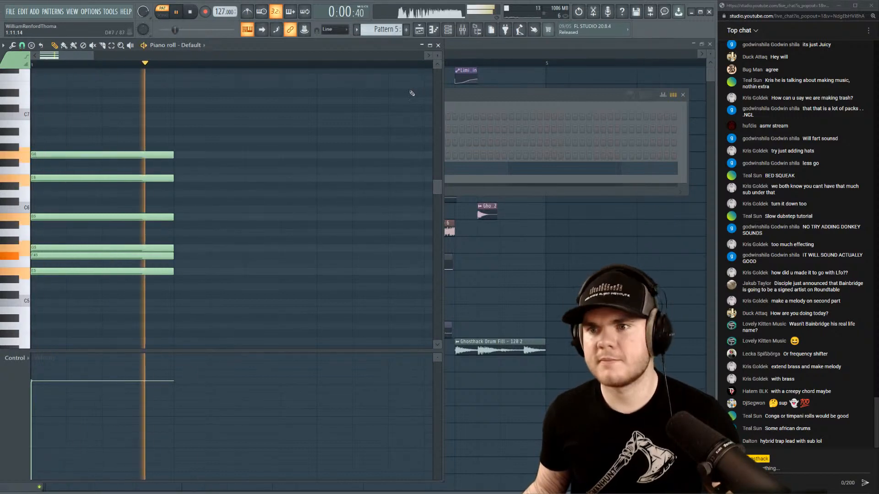
Adjust Harmor's unison settings while auditioning the chord, trying the phase at 79% and 50% jump ahead.
click(438, 45)
click(156, 165)
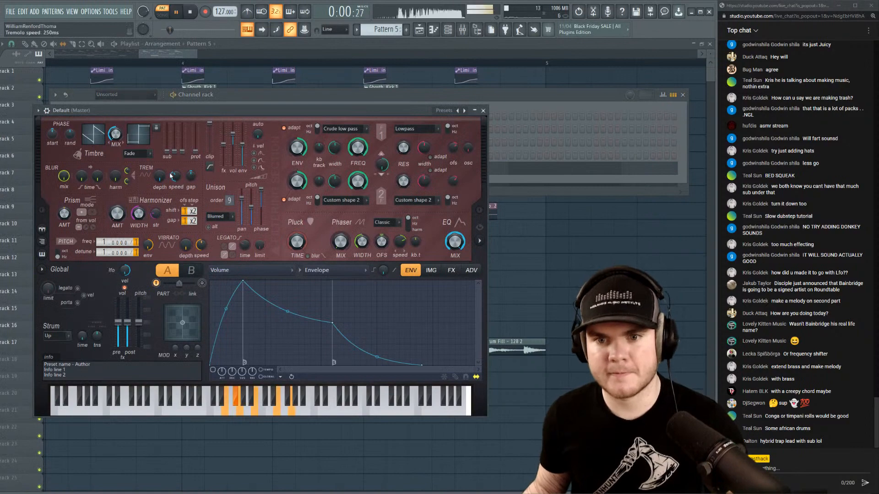
key(space)
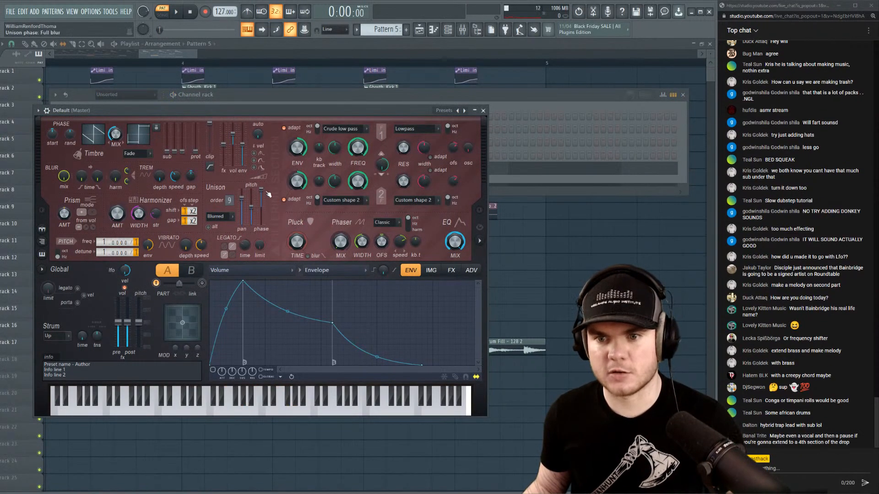
drag(252, 209, 252, 207)
key(space)
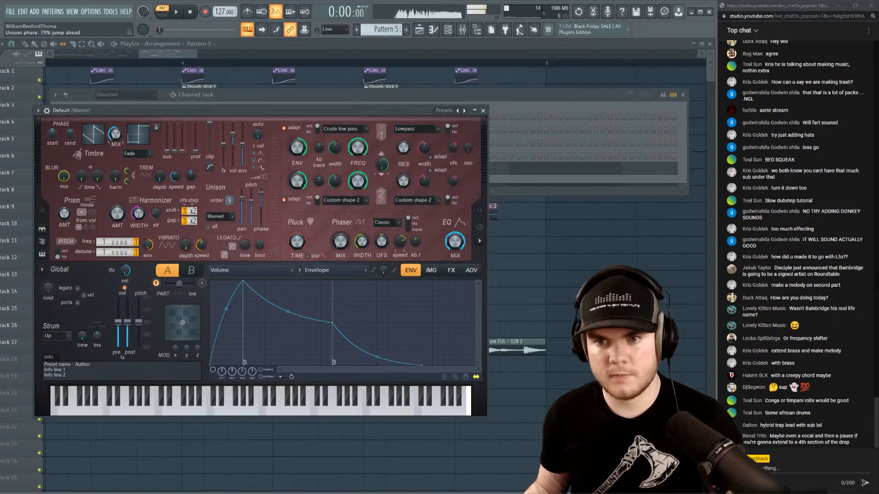
right_click(262, 197)
click(266, 201)
key(space)
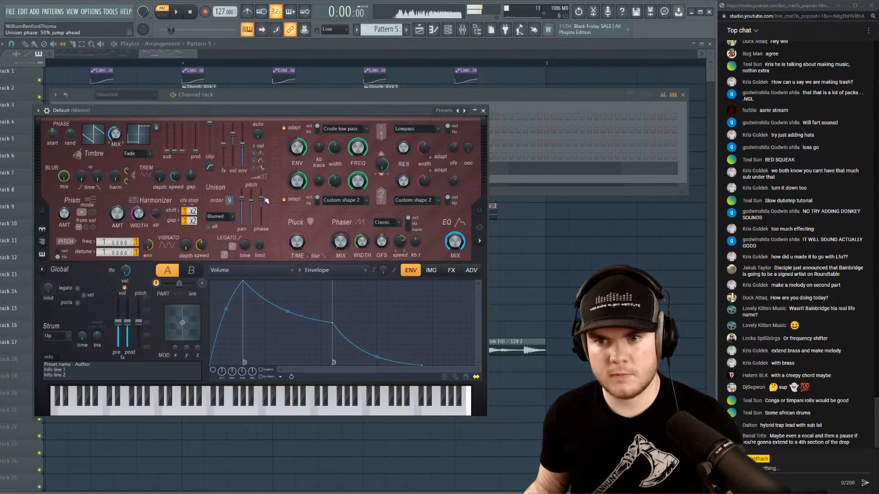
key(space)
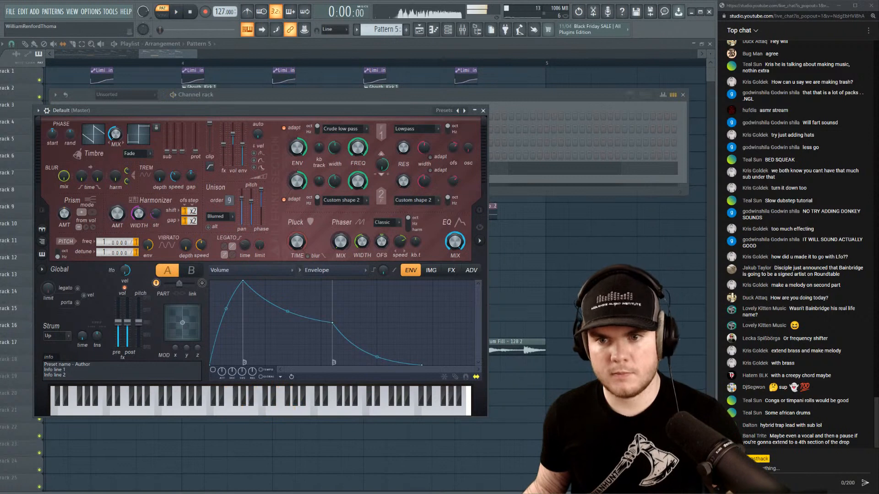
key(space)
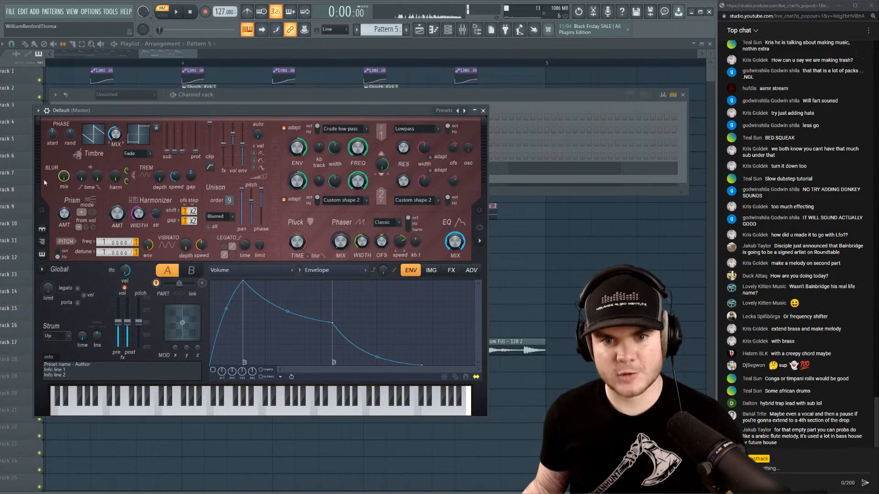
Add a one-beat E3 bass note under the Harmor chord, comparing it by ear with E4 in its place.
click(525, 95)
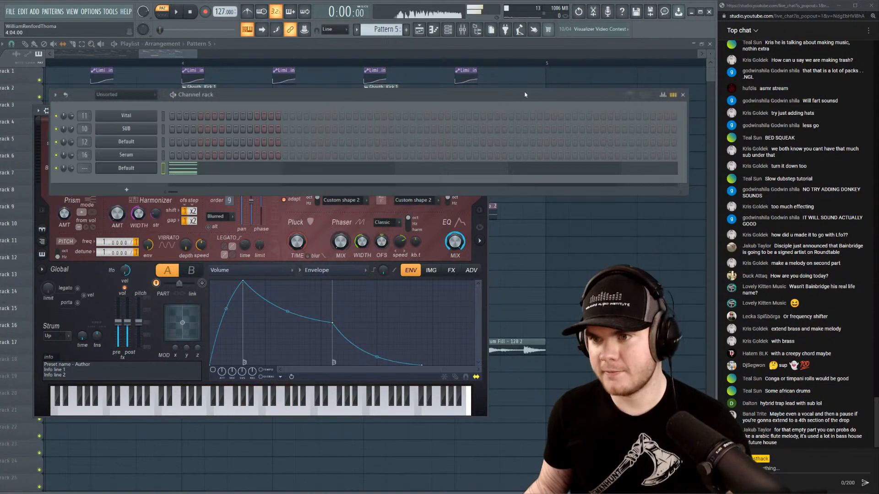
click(191, 171)
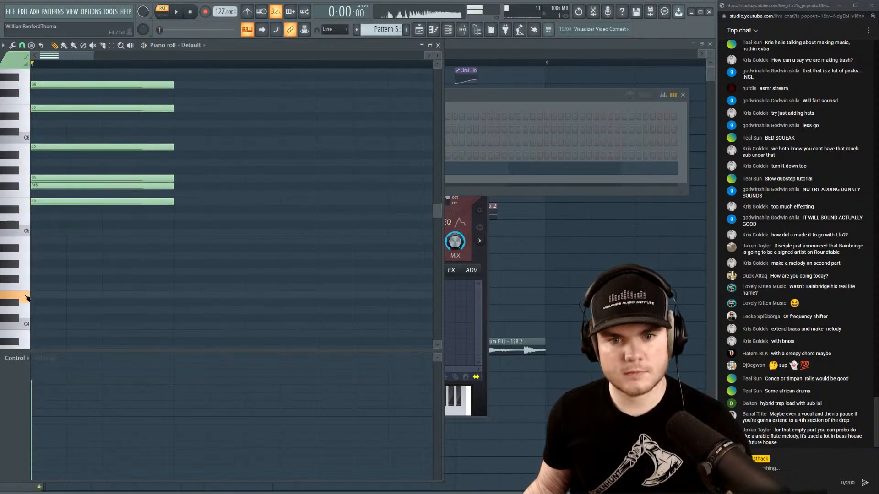
scroll(49, 280, down, 5)
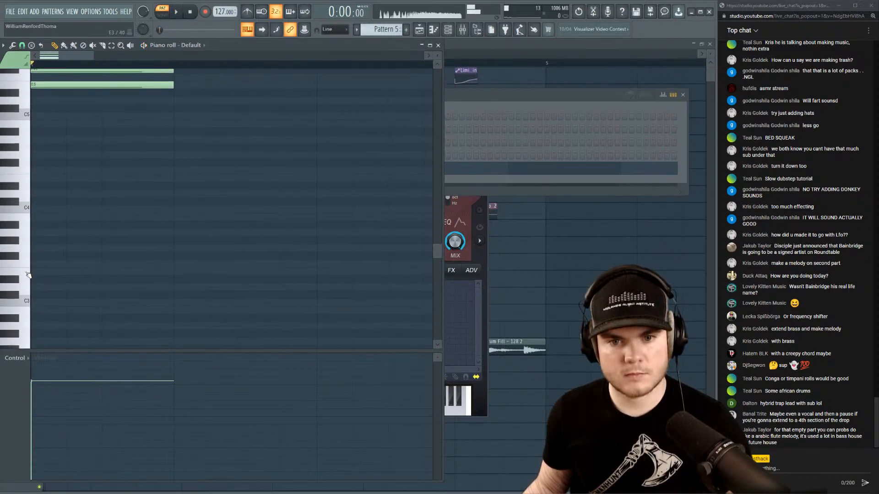
click(35, 272)
key(space)
right_click(42, 271)
key(space)
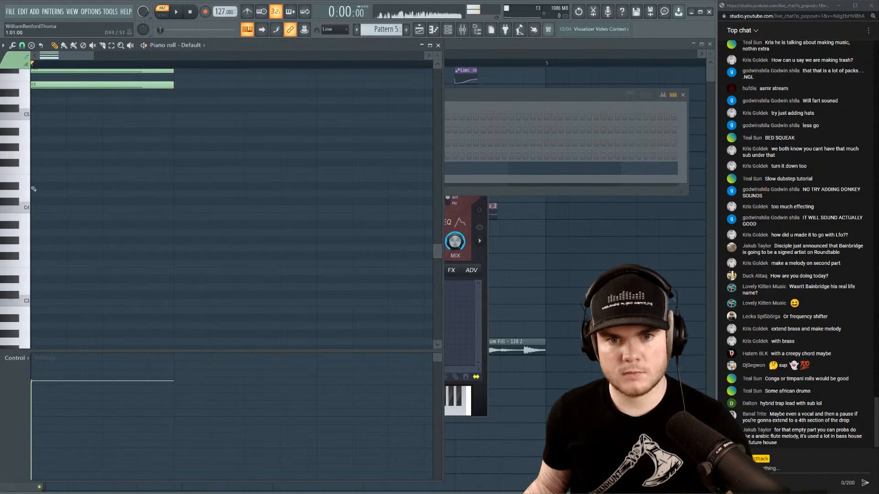
click(35, 179)
key(space)
right_click(52, 179)
key(space)
click(42, 271)
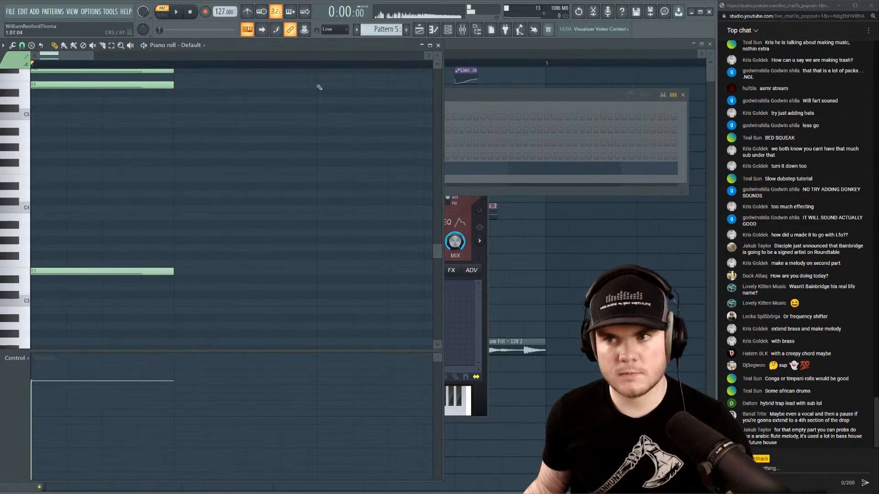
key(space)
key(F7)
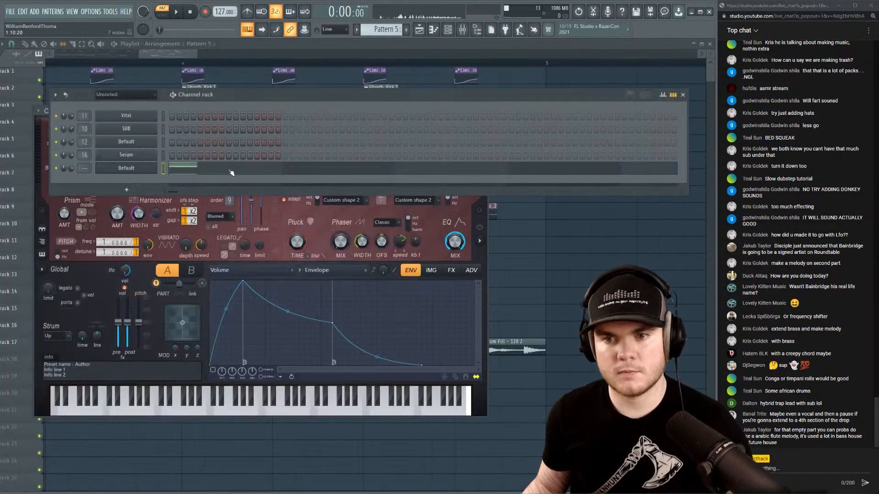
Bring up Harmor, audition the chord with harmonic blur applied, and show the spectral display.
click(40, 200)
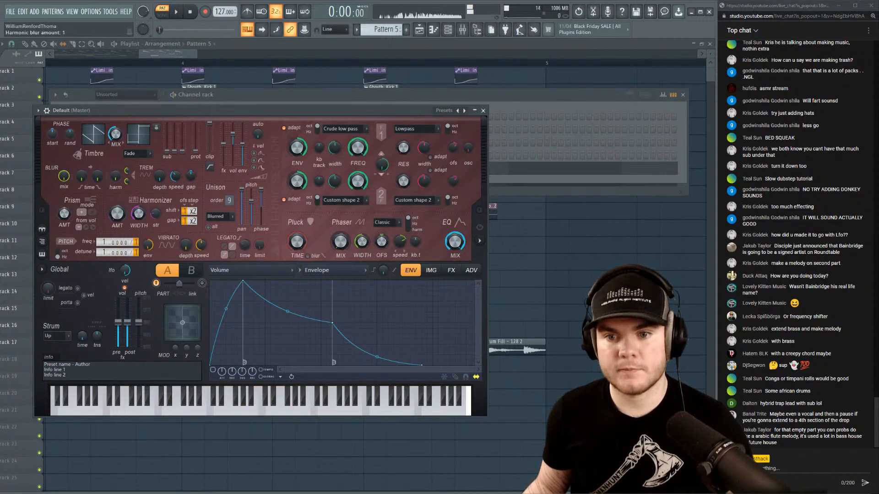
key(space)
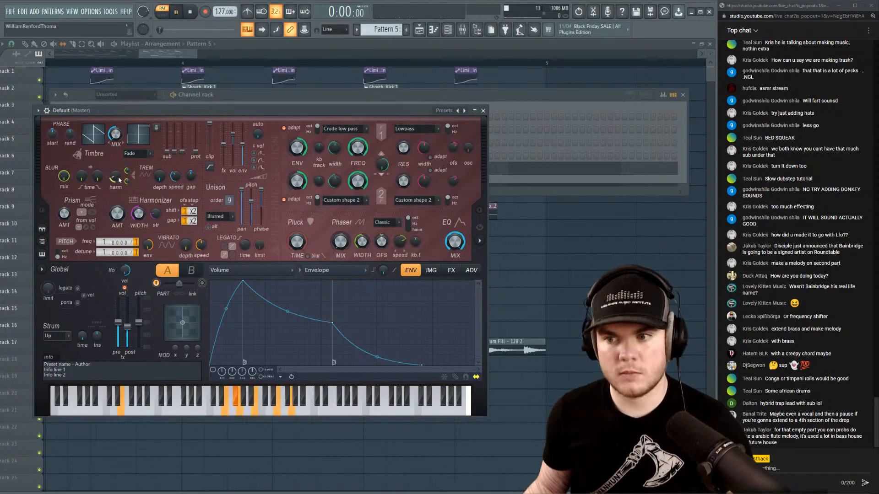
click(480, 241)
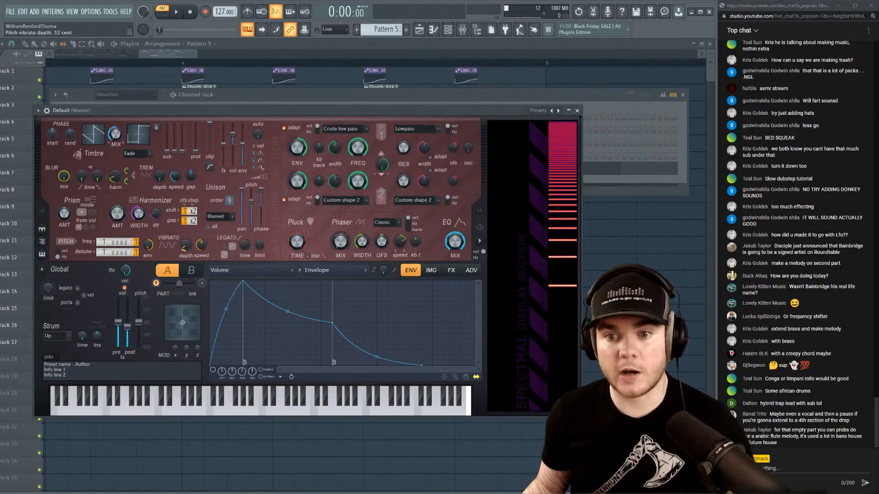
Raise Harmor's pitch vibrato depth and audition the chord.
mouse_move(184, 246)
mouse_down()
mouse_move(184, 223)
mouse_move(184, 238)
mouse_up()
key(space)
key(space)
key(space)
key(space)
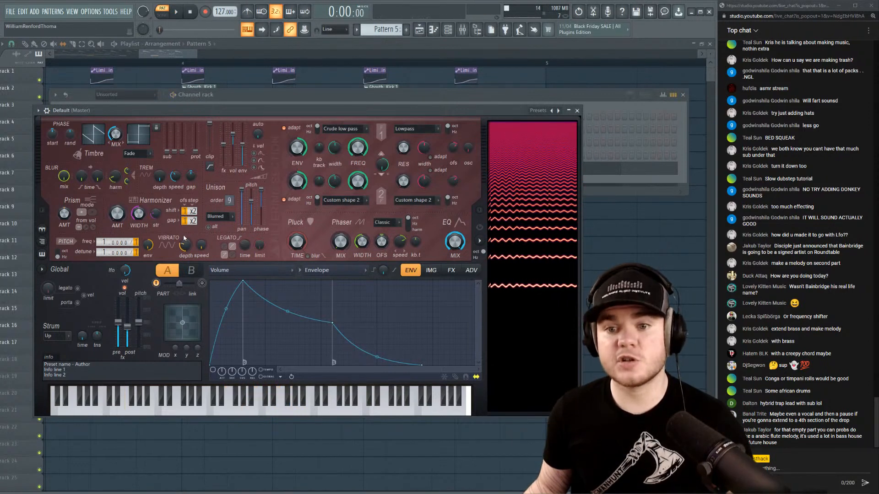
key(space)
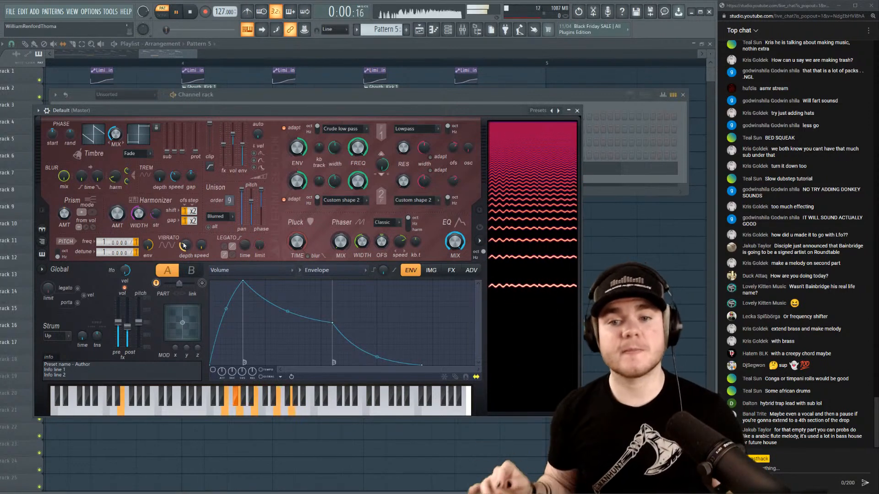
Try the harmonizer mix at 32% while auditioning the chord, then close Harmor.
key(space)
key(space)
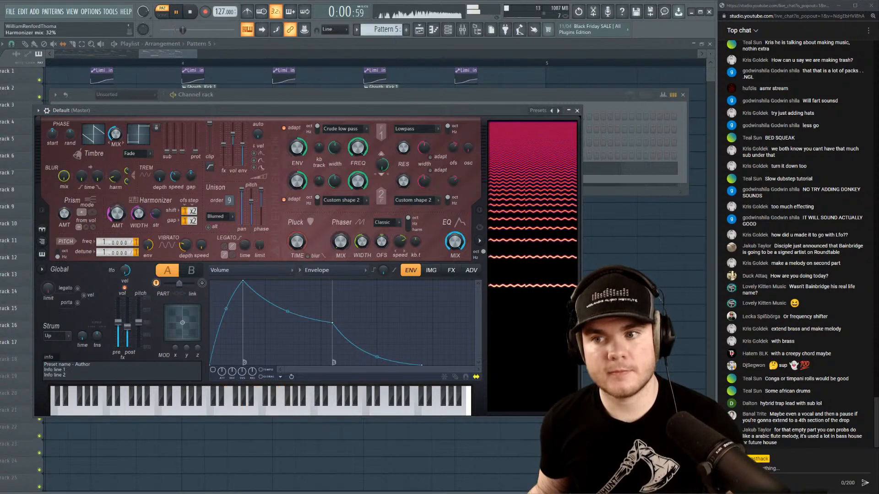
key(space)
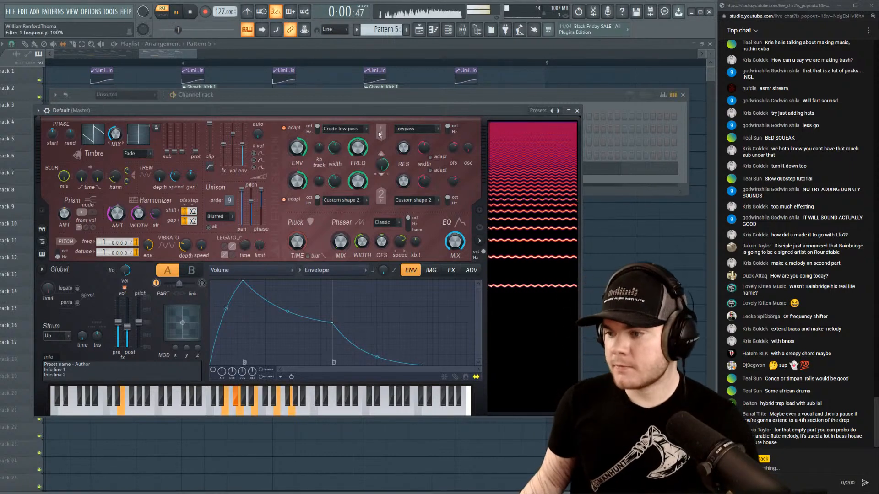
click(578, 111)
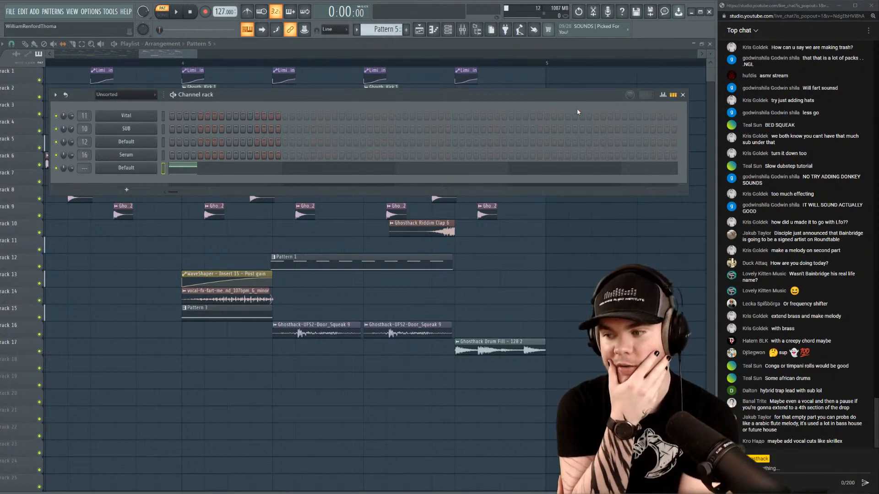
Place Pattern 5 on Track 18 under the drum fill, trim it to the last beat of bar 4, and play from bar 4.
key(space)
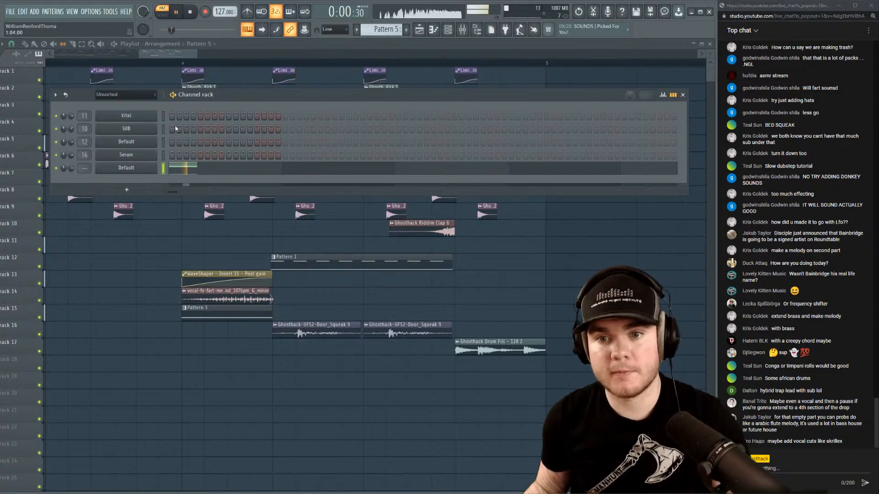
click(145, 169)
click(532, 47)
key(space)
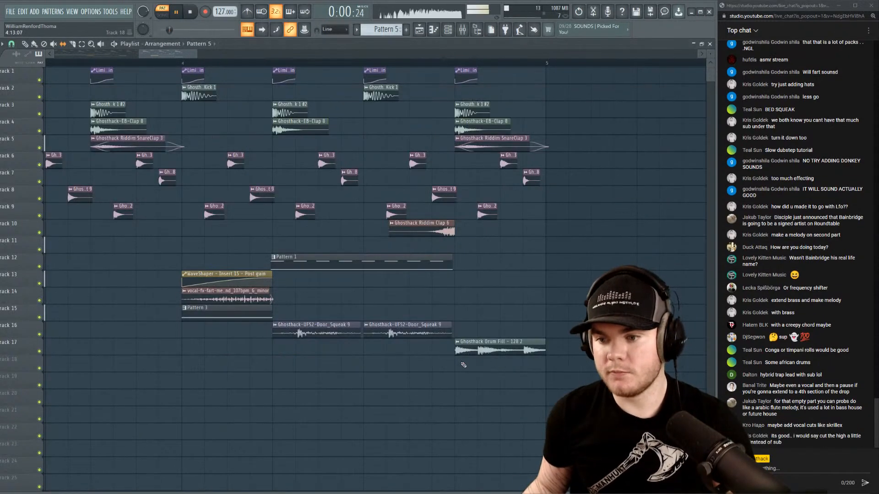
click(462, 363)
click(195, 62)
key(space)
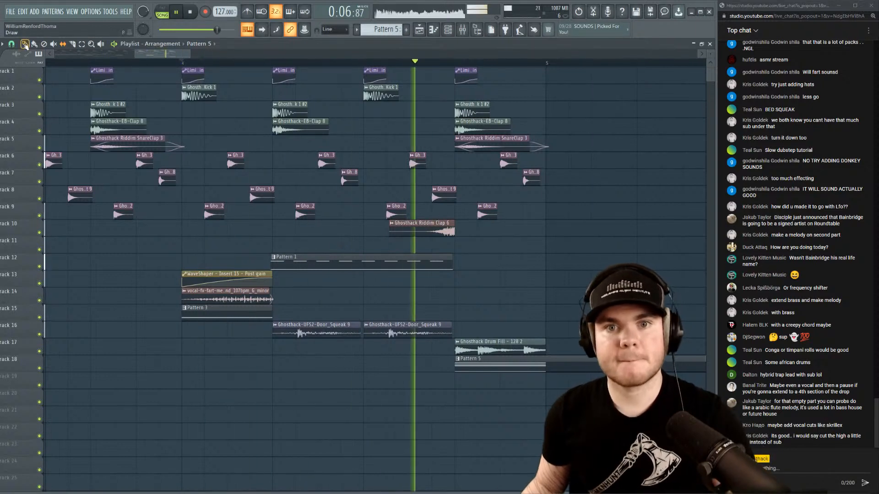
key(space)
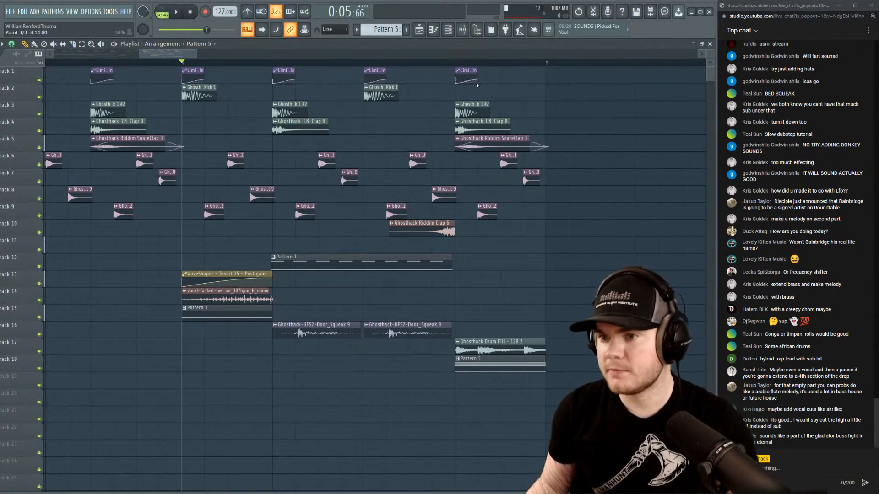
Show the channel rack and mixer and route the Harmor channel to mixer insert 18.
scroll(472, 67, down, 3)
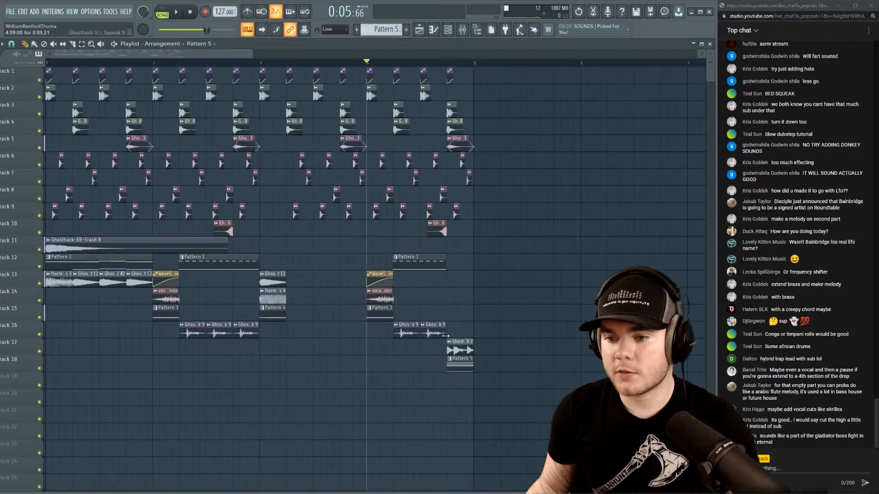
click(448, 31)
click(463, 30)
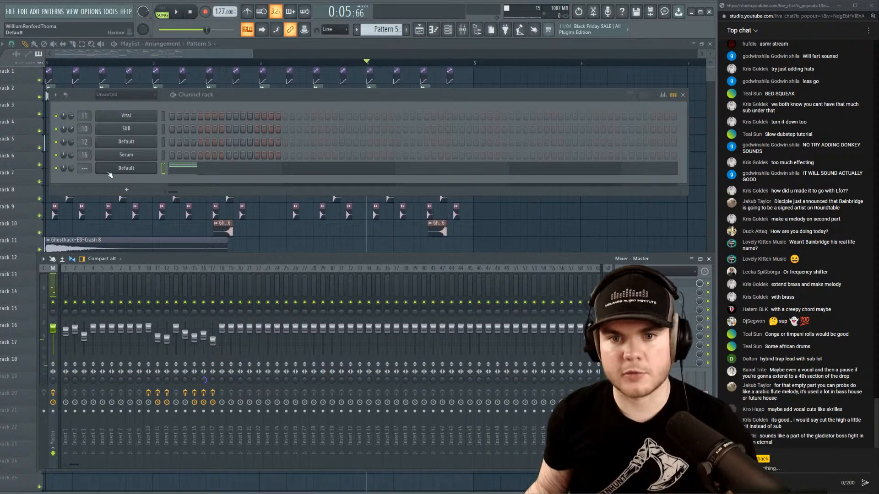
scroll(84, 168, up, 18)
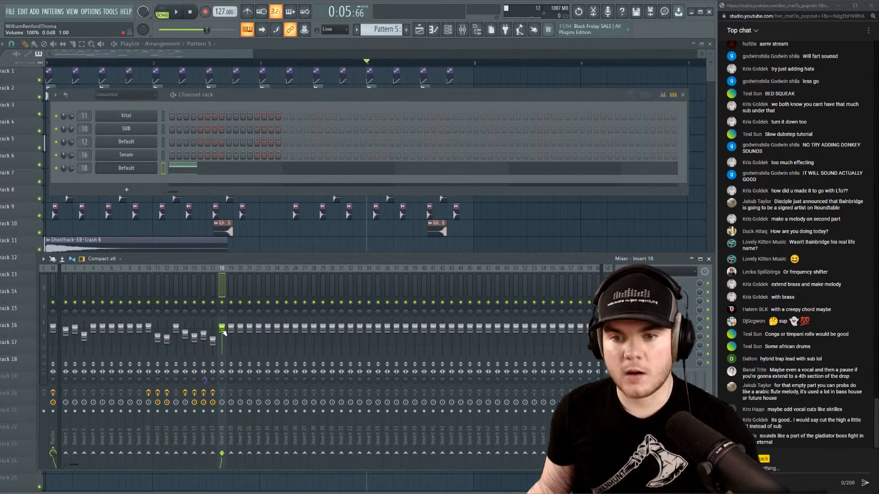
Narrow the mixer window so the effect slots of Insert 18 are clear of the webcam area.
scroll(508, 417, down, 2)
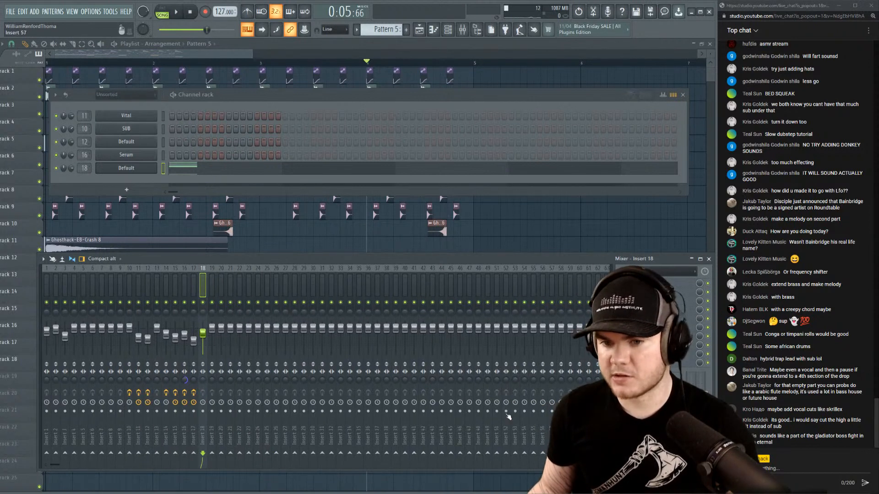
scroll(257, 309, up, 2)
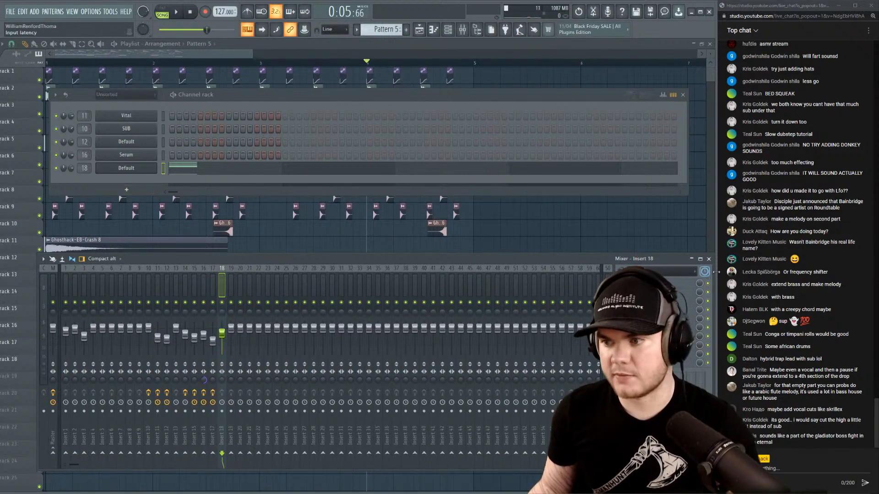
drag(713, 276, 527, 267)
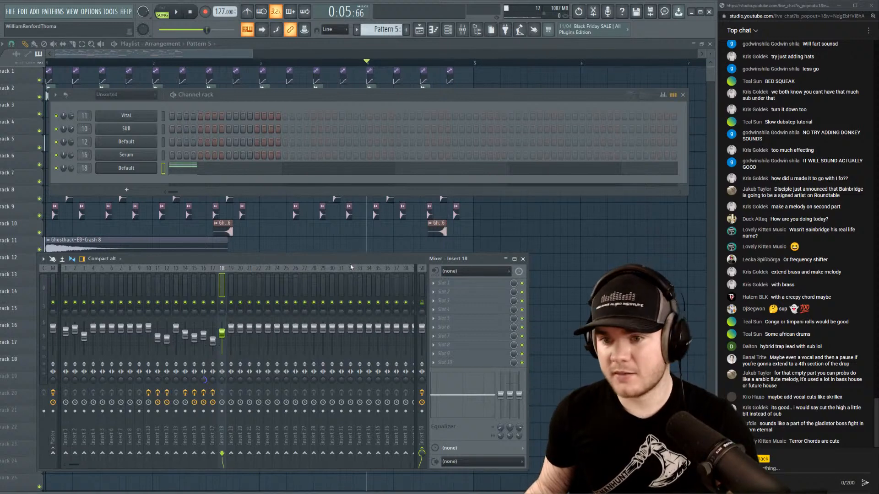
Lower Insert 18's volume to 64% (-8.8 dB) during playback and solo the track.
key(space)
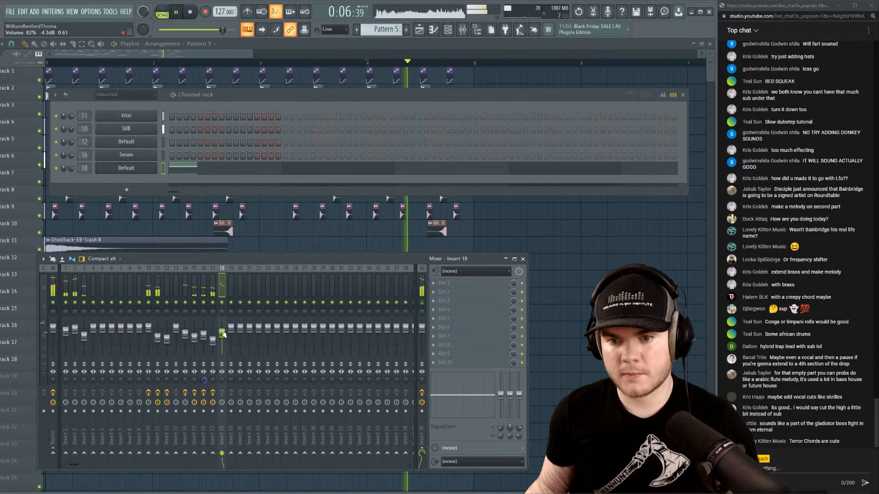
drag(223, 335, 223, 339)
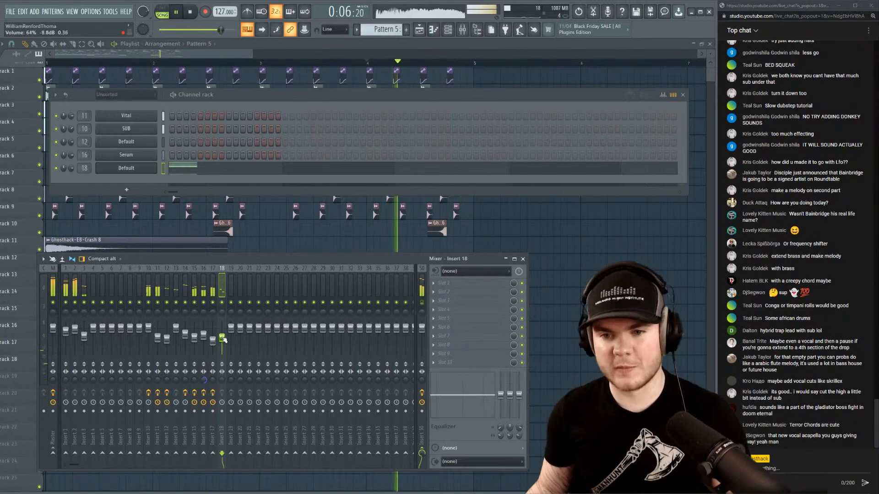
right_click(223, 302)
Add Fruity parametric EQ 2 to Insert 18's first effect slot and load the preset with low-cut and high-cut bands.
key(space)
click(434, 284)
mouse_move(461, 290)
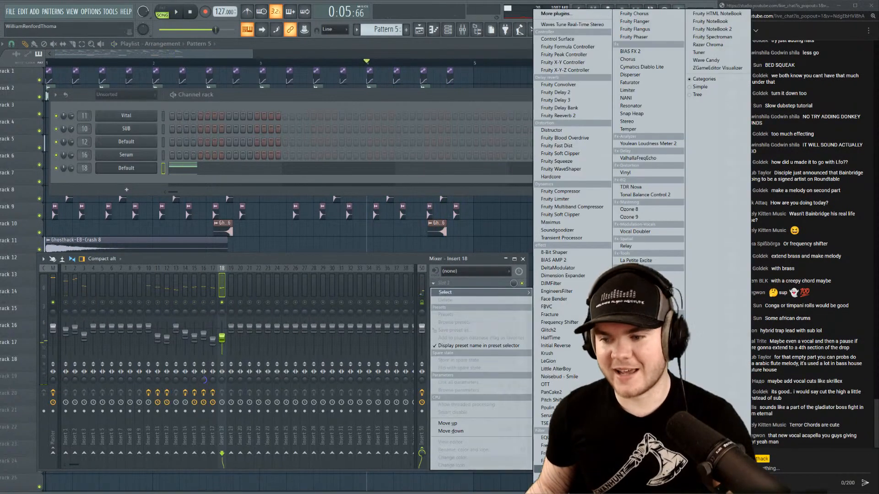
click(566, 220)
right_click(339, 144)
click(341, 218)
Move the EQ's low-cut band 1 to 109 Hz during playback, unsolo Insert 18 and return to the playlist.
key(space)
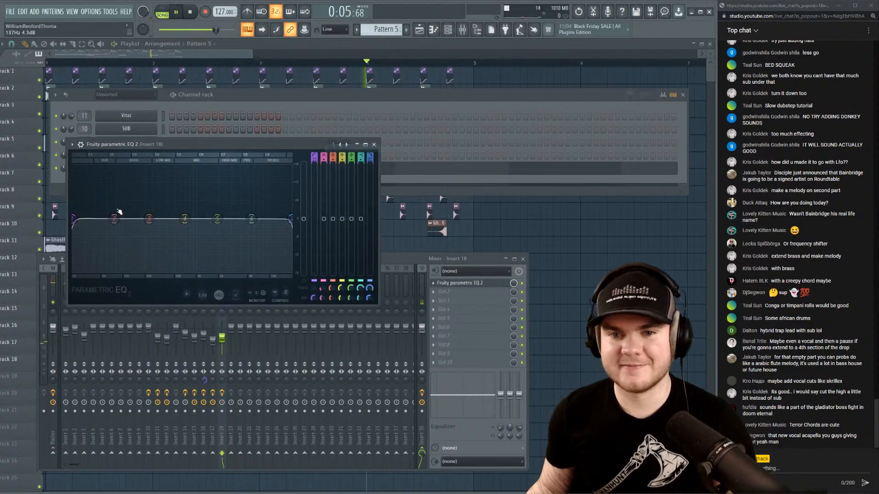
drag(78, 220, 125, 219)
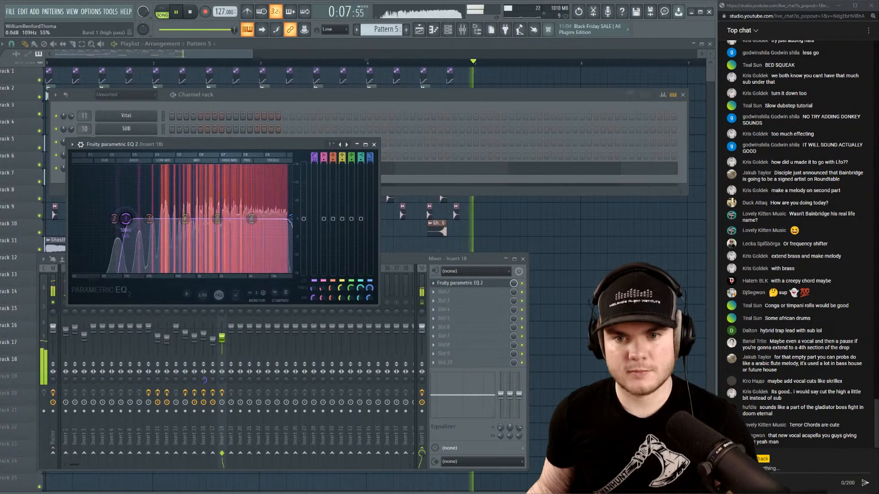
click(243, 304)
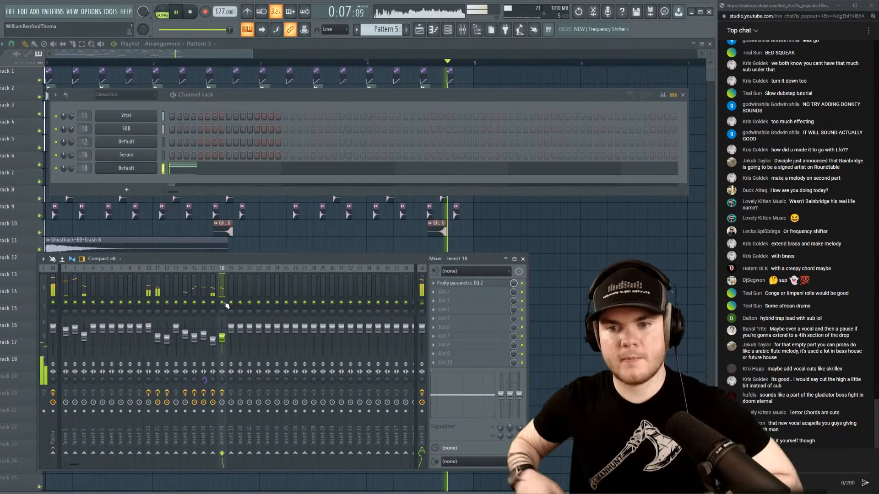
key(F12)
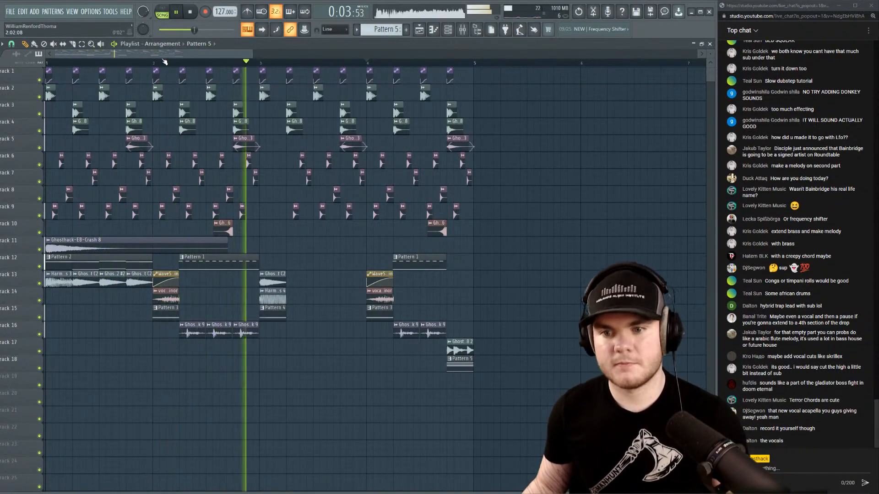
Place a Ghosthack Riddim Clap 6 clip on Track 10 leading into beat two of bar 3, and play from bar 3.
click(260, 61)
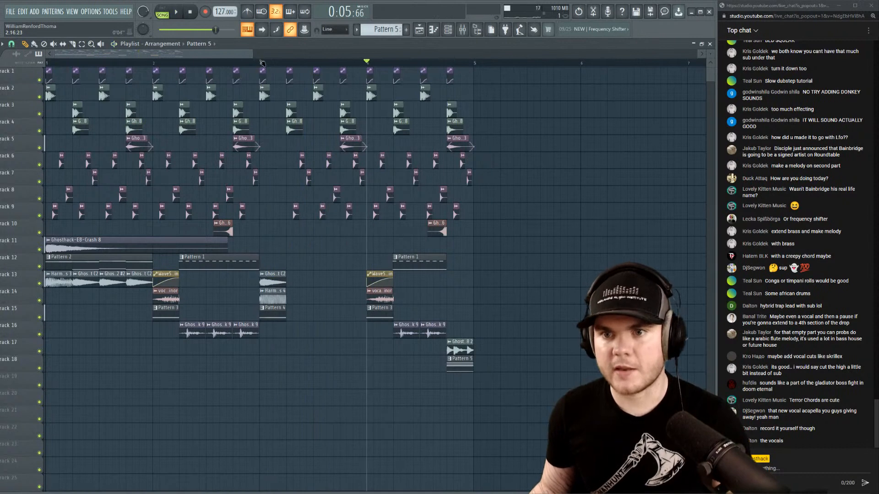
key(space)
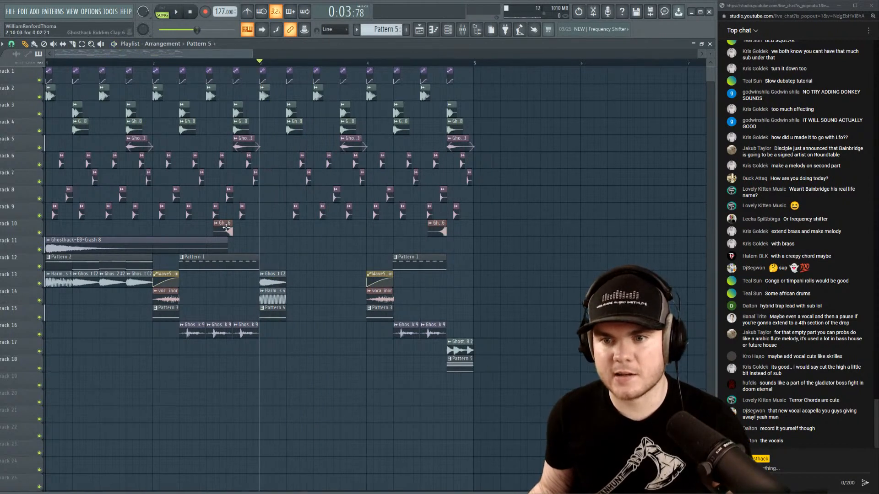
drag(276, 223, 283, 223)
key(space)
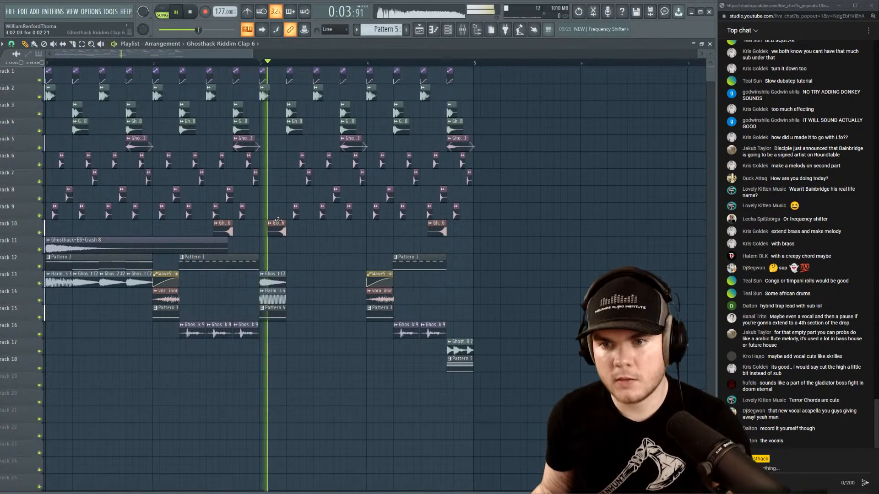
click(264, 61)
scroll(334, 65, up, 3)
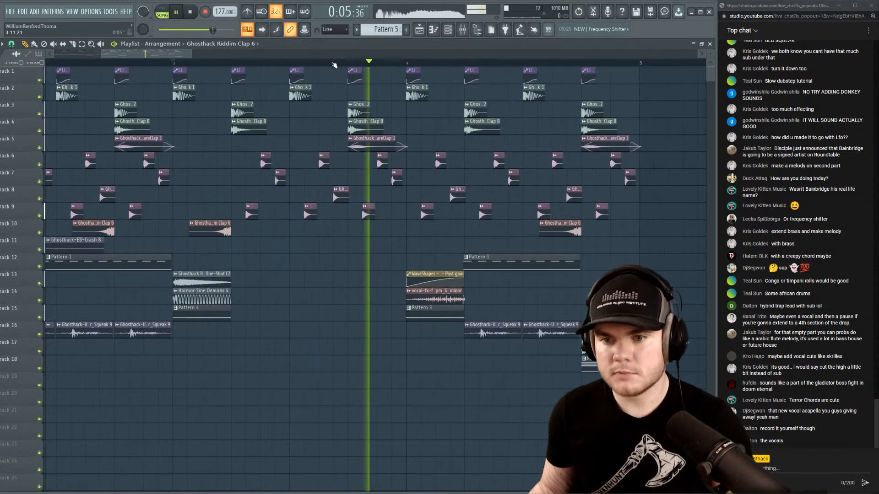
key(space)
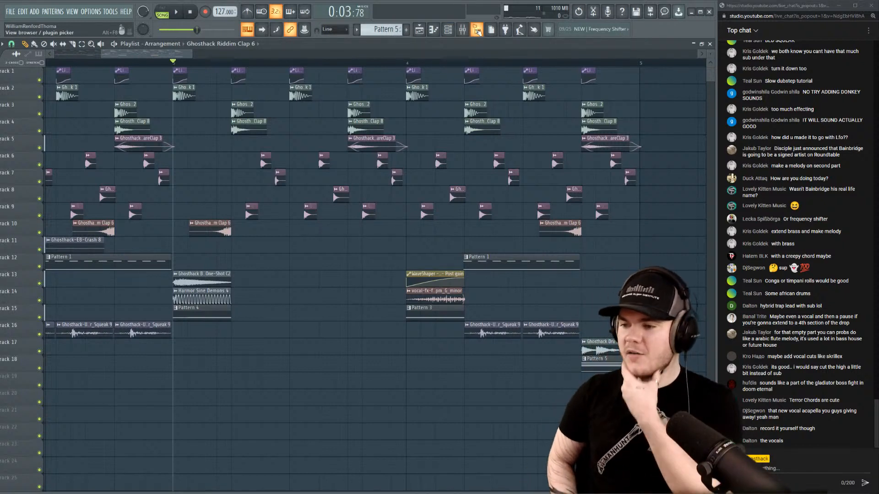
Replay the drop's second half from bar 3 to judge the arrangement.
scroll(332, 64, down, 3)
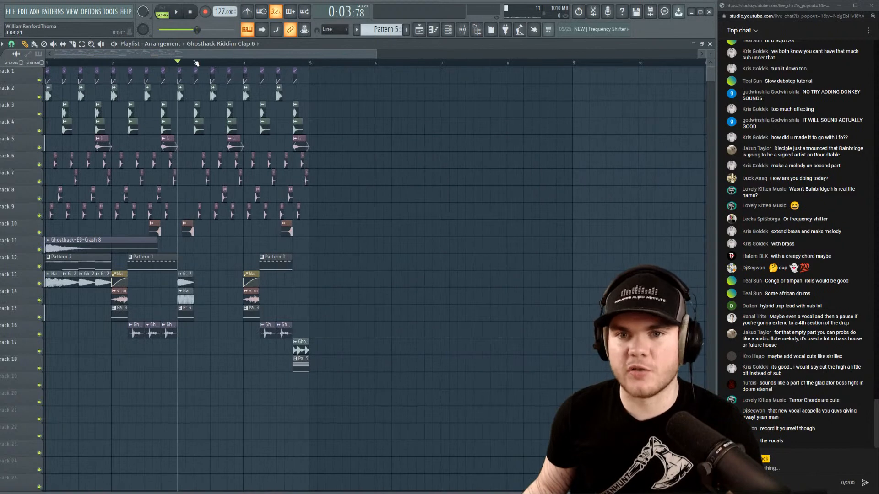
key(space)
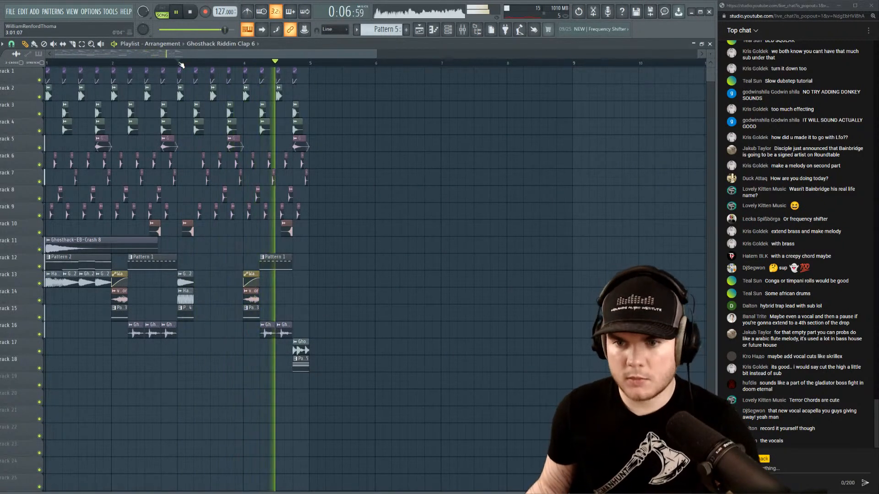
click(185, 63)
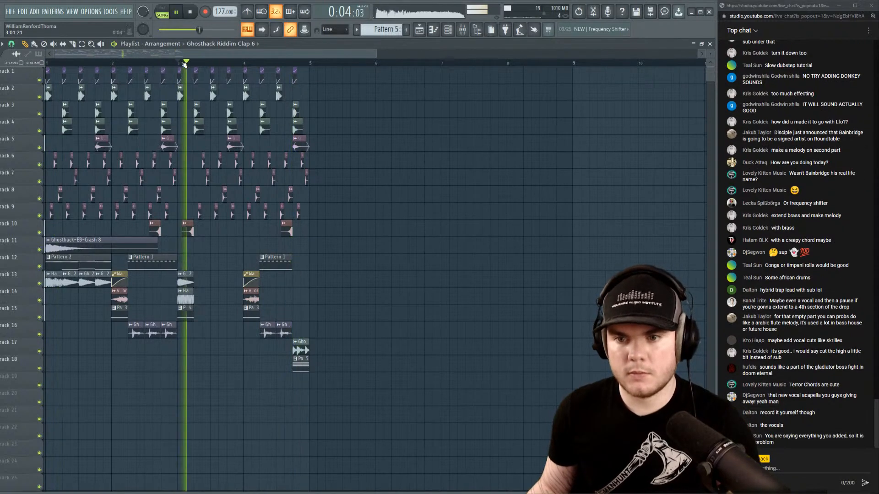
scroll(215, 71, up, 2)
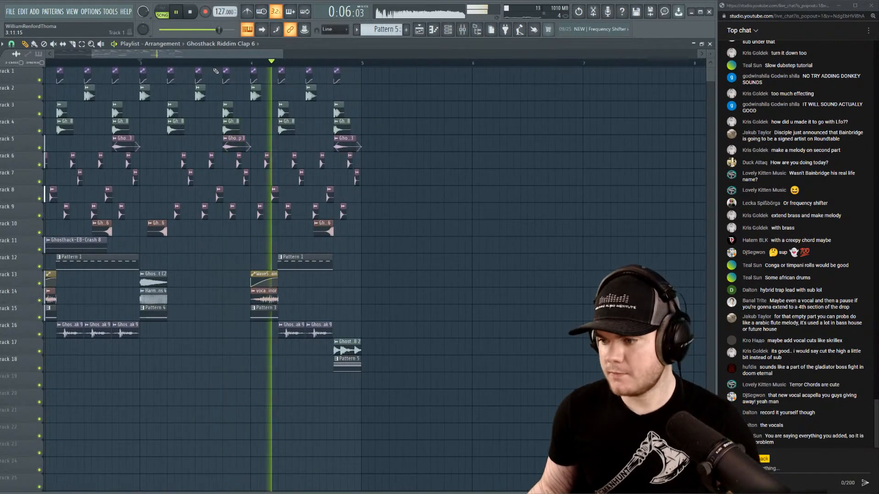
key(space)
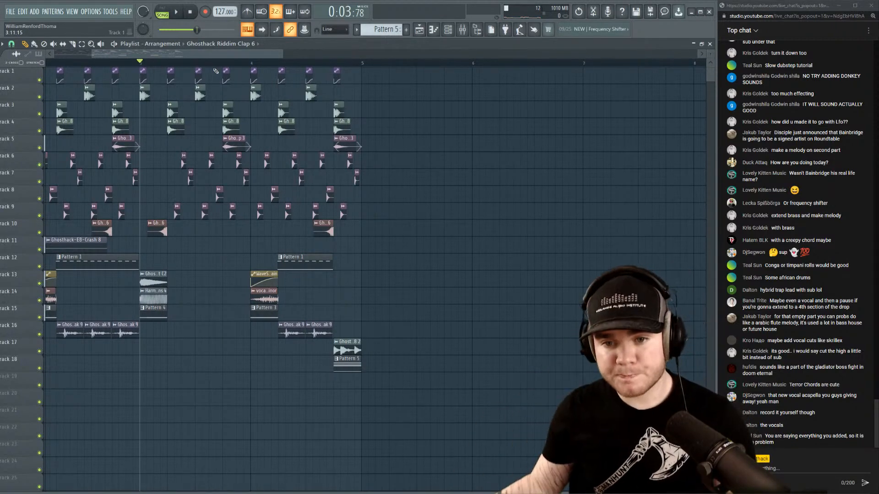
Open the sample browser, collapse the 15 Drum Fills folder and expand 20 Vocal Loops in EDM Elements 2021.
click(477, 29)
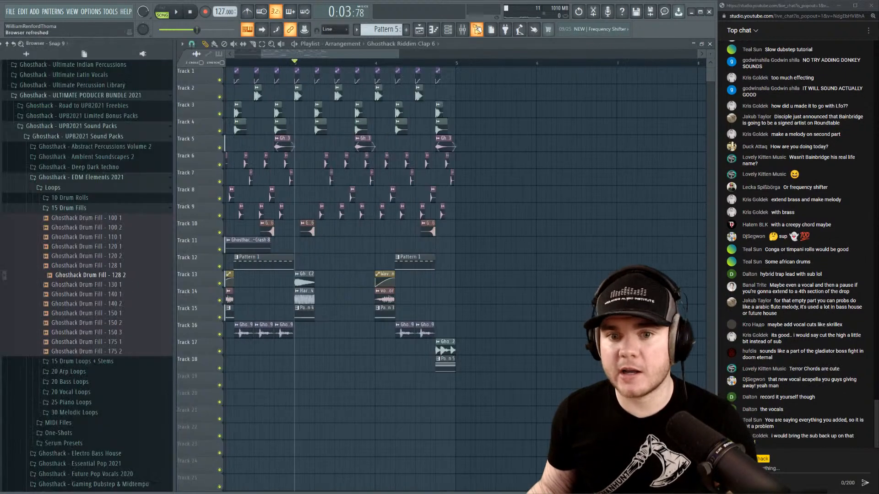
click(69, 208)
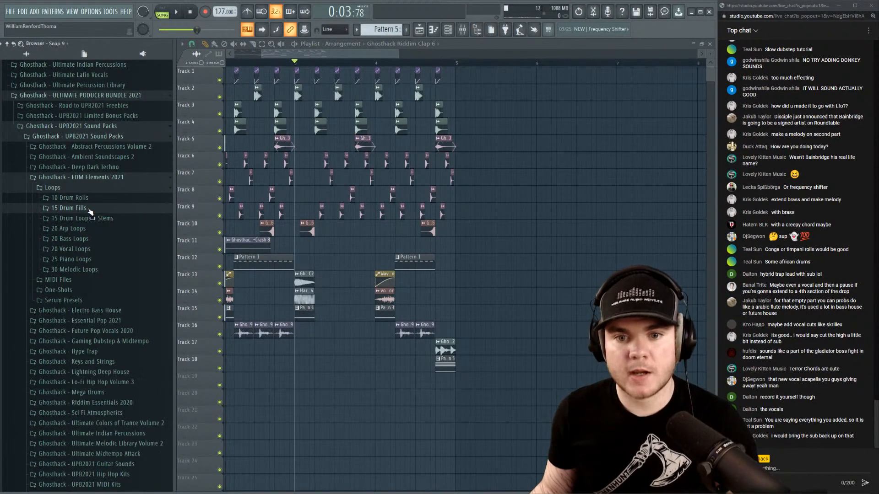
click(71, 249)
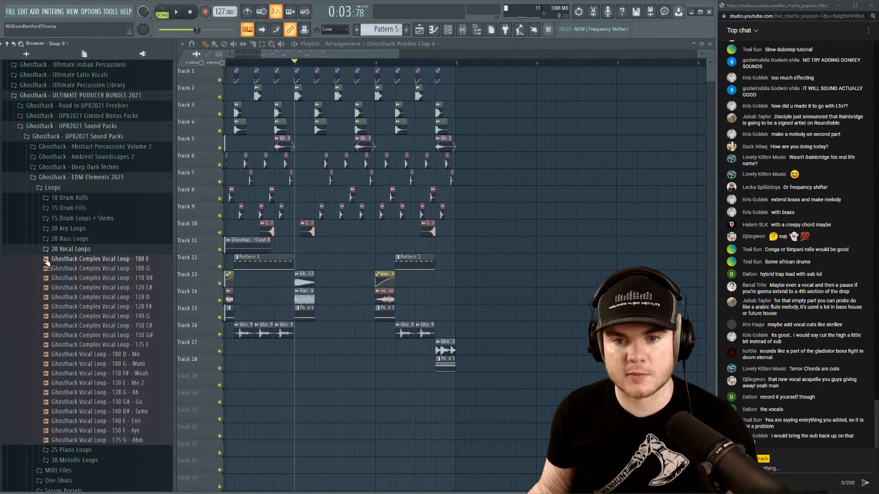
Audition the complex vocal loops and place Ghosthack Complex Vocal Loop - 150 C# on Track 21 in the second half of bar 3.
click(64, 260)
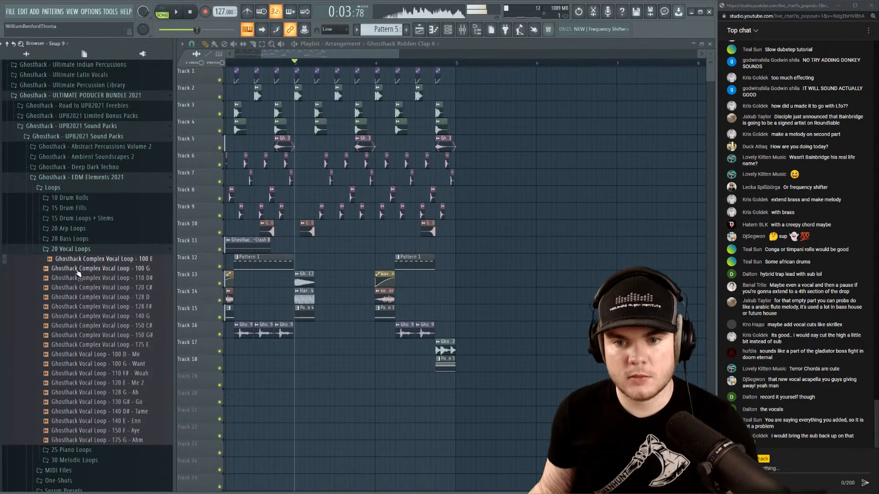
click(120, 299)
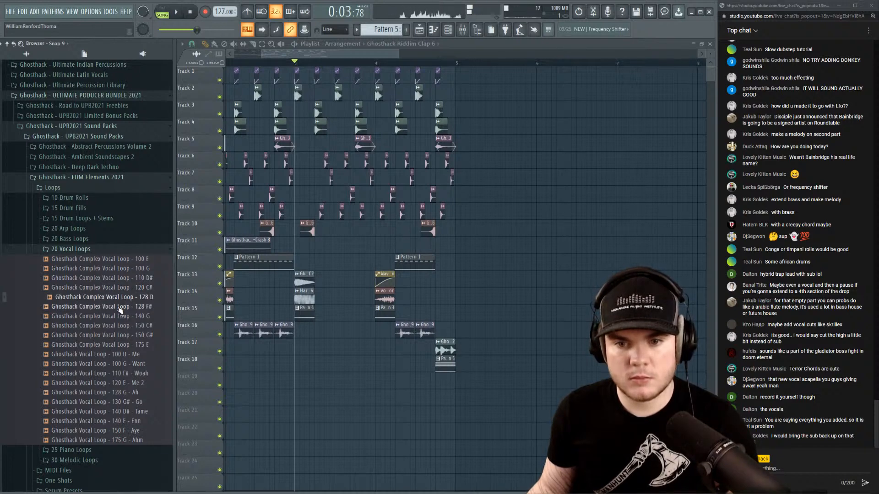
click(120, 308)
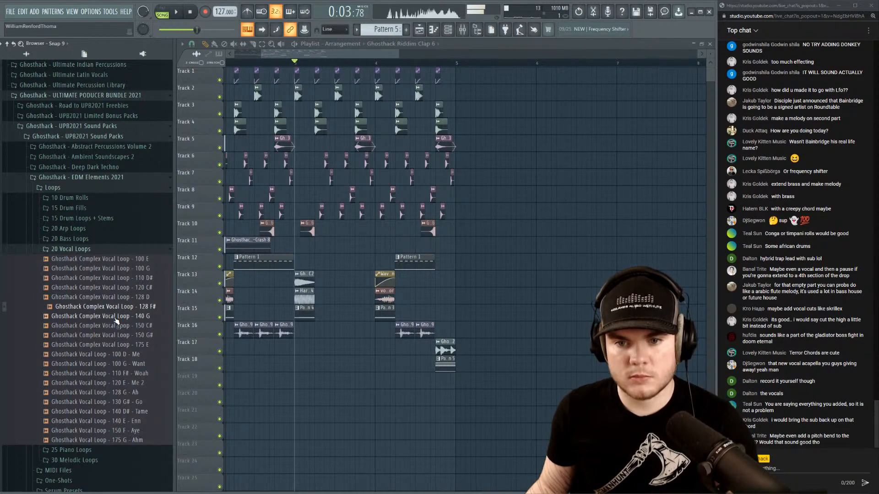
click(116, 318)
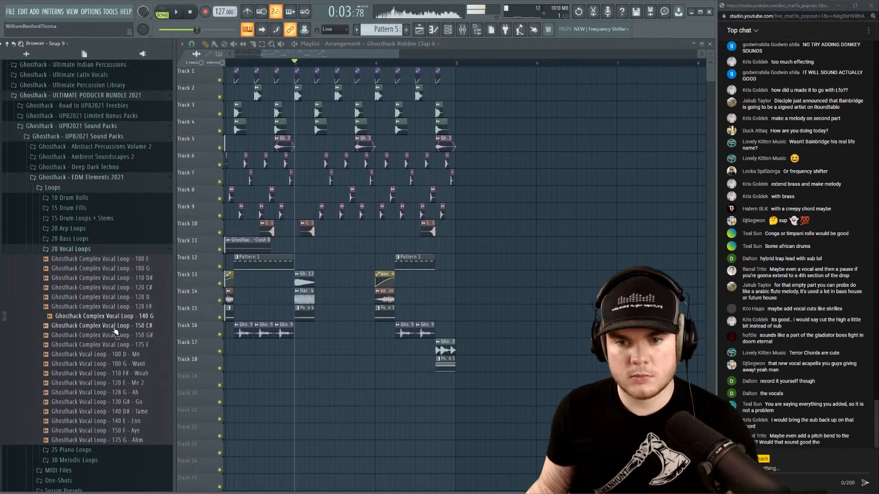
click(115, 326)
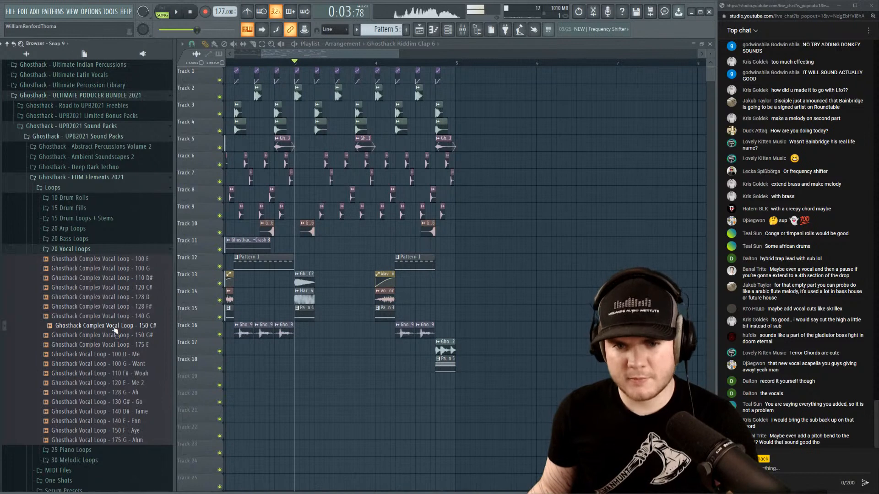
drag(116, 326, 343, 414)
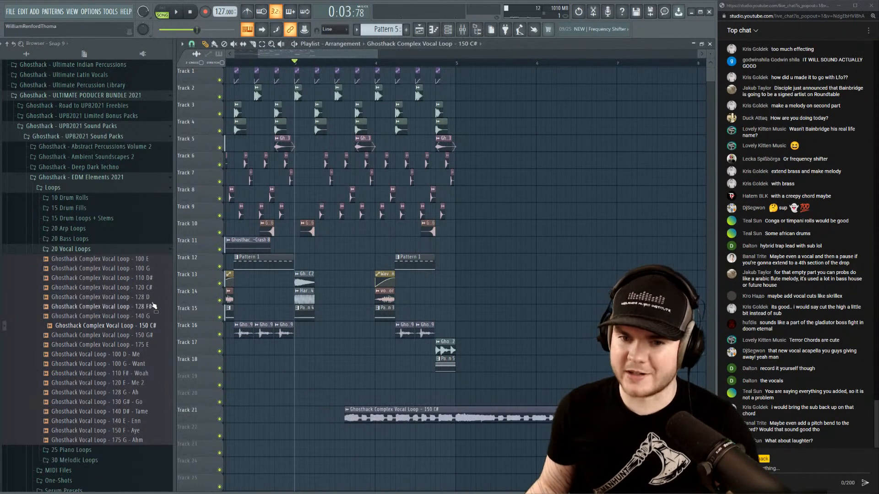
Audition more vocal loops in the folder, from Complex Vocal Loop 150 G# through Vocal Loop 130 G# - Go.
click(149, 337)
click(140, 347)
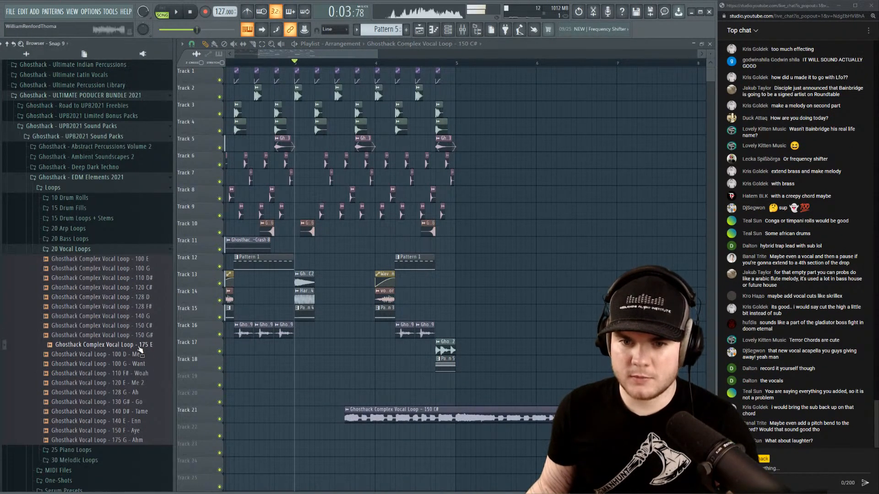
click(142, 355)
click(146, 365)
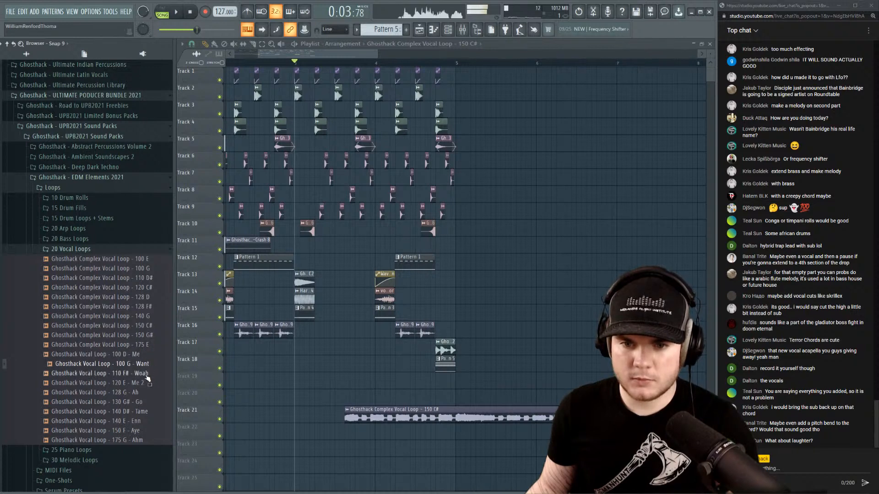
click(142, 393)
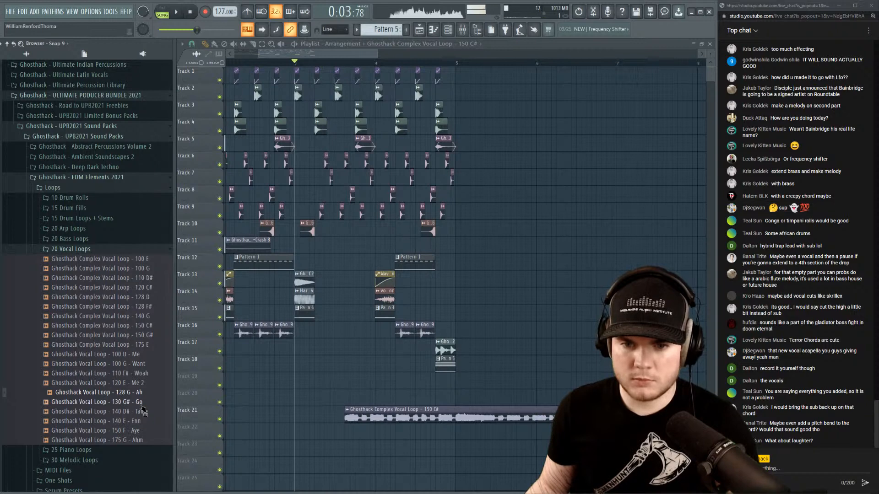
click(142, 402)
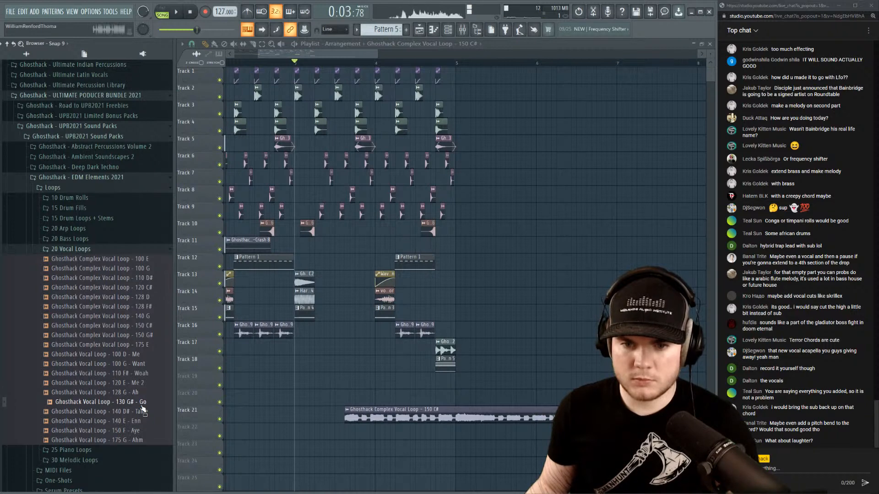
Stop the preview, move the Track 21 vocal loop clip to the start of bar 5 and play from there.
click(192, 13)
drag(399, 416, 511, 414)
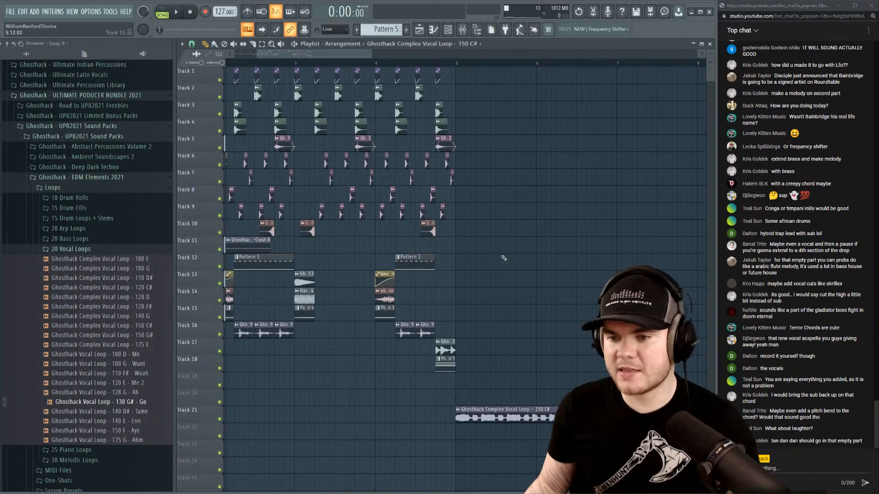
click(448, 59)
key(space)
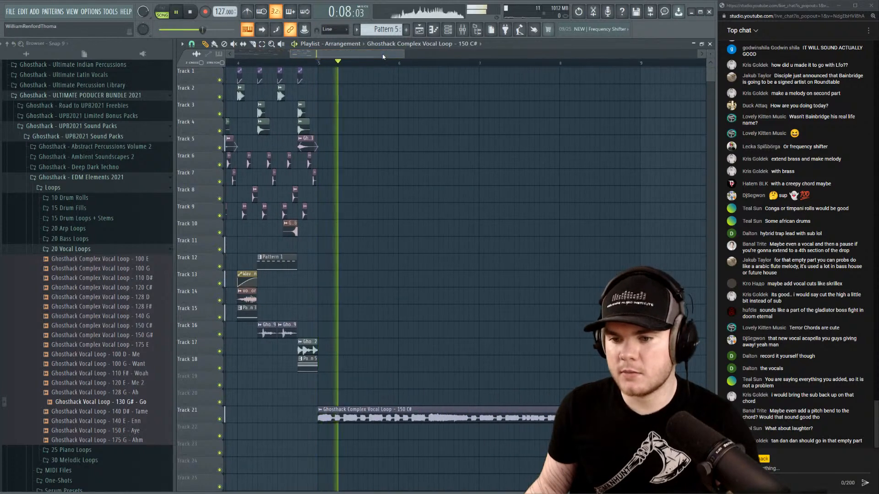
In the vocal loop's clip settings, stretch its time to four bars, set the mode to Stretch and raise its pitch.
double_click(443, 409)
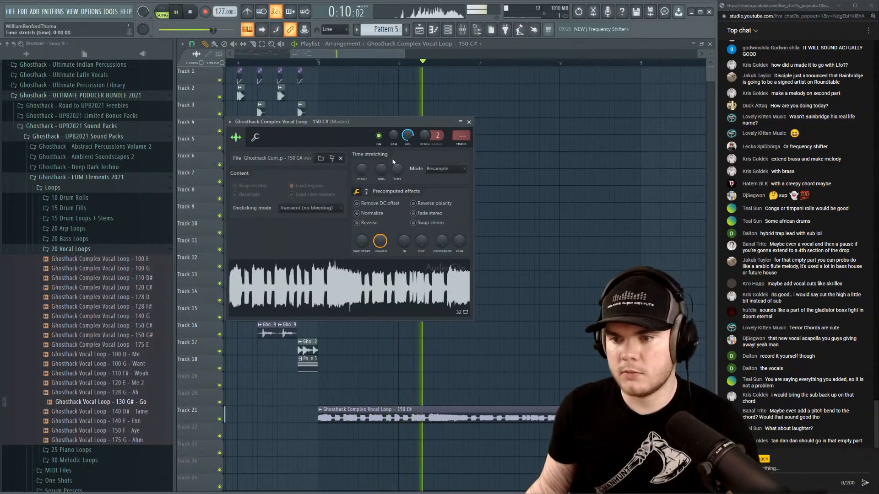
click(191, 12)
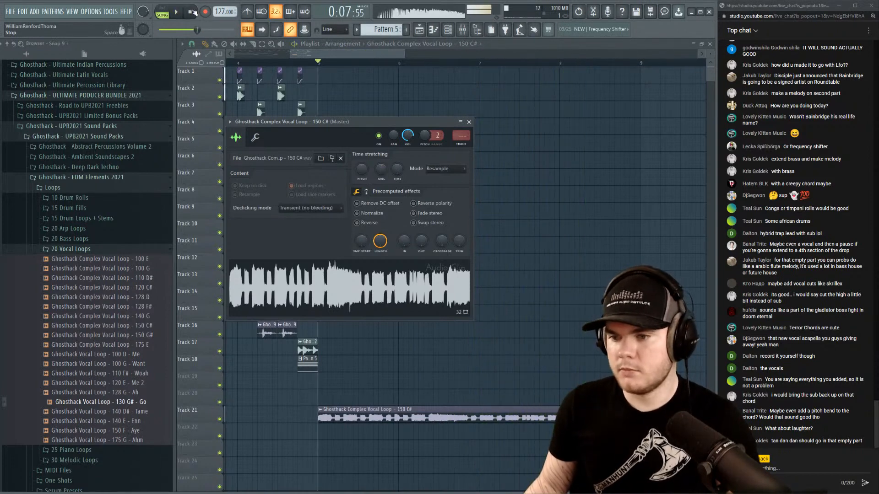
drag(399, 170, 400, 153)
click(384, 292)
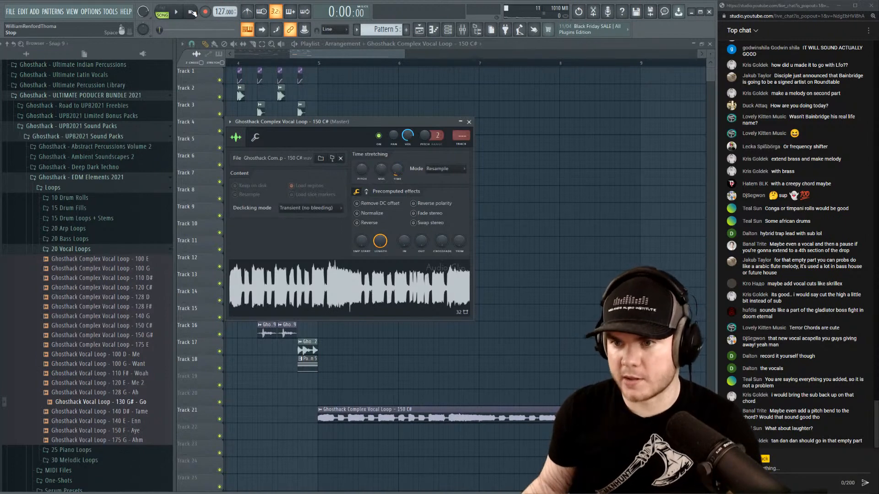
click(462, 170)
click(441, 192)
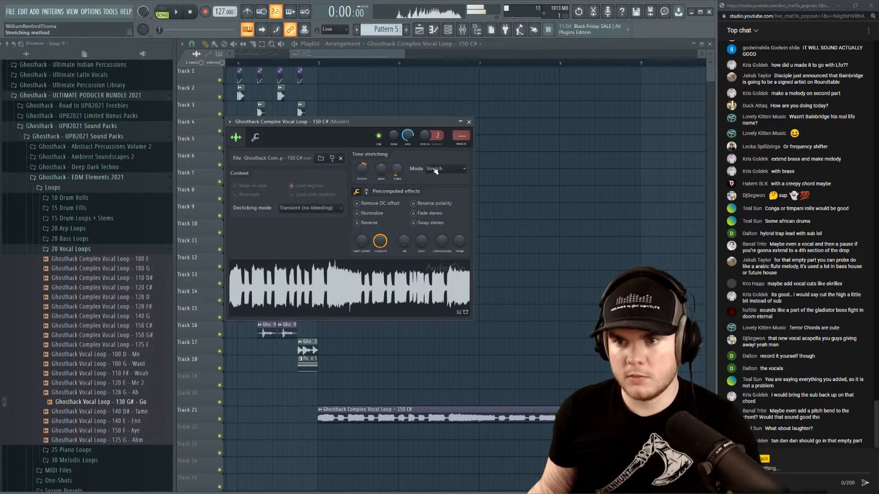
click(191, 12)
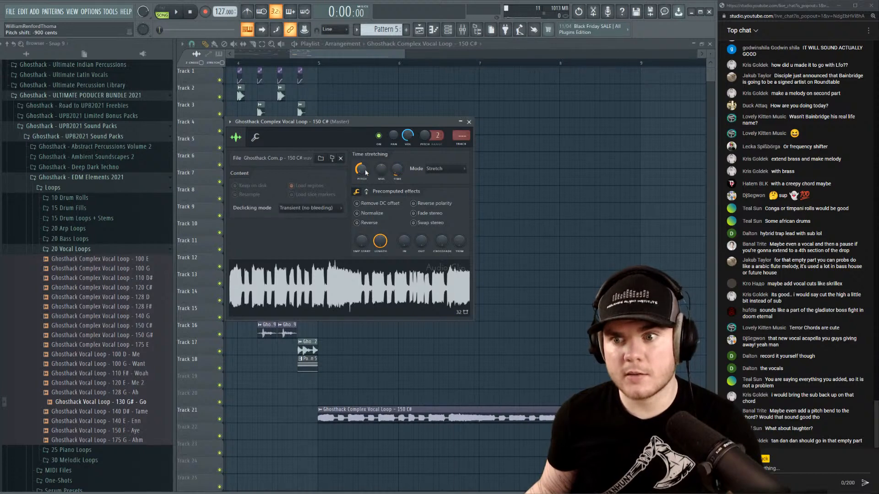
Play the stretched, pitched-up vocal loop from bar 5.
click(323, 66)
key(space)
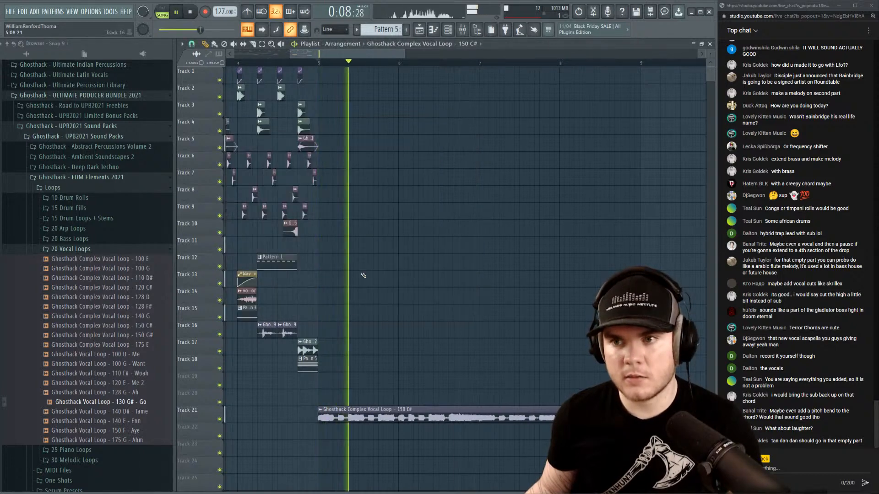
scroll(381, 65, down, 4)
scroll(359, 68, up, 3)
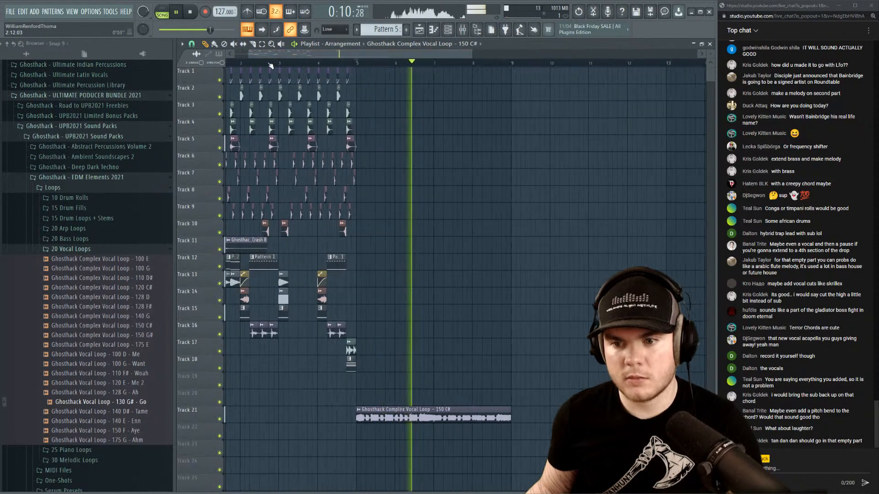
scroll(359, 68, down, 2)
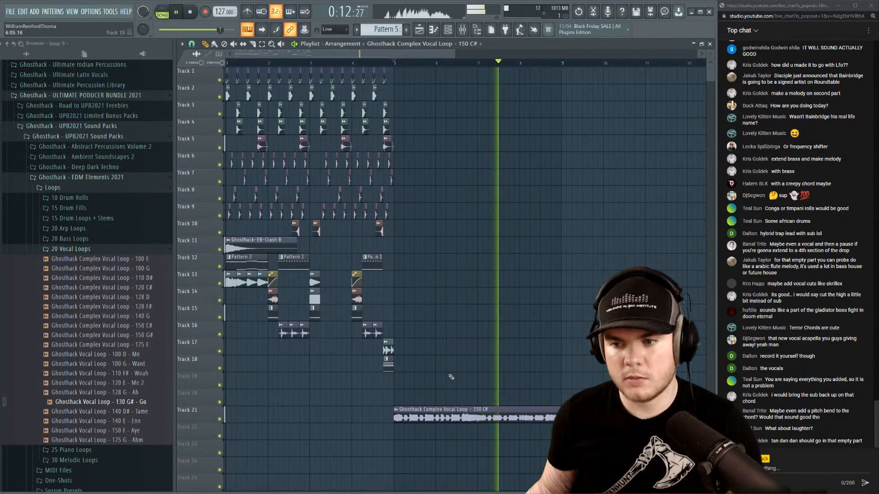
Shorten the vocal loop's time stretch to two bars and play the arrangement from the end of bar 1.
double_click(453, 410)
key(space)
drag(397, 169, 397, 186)
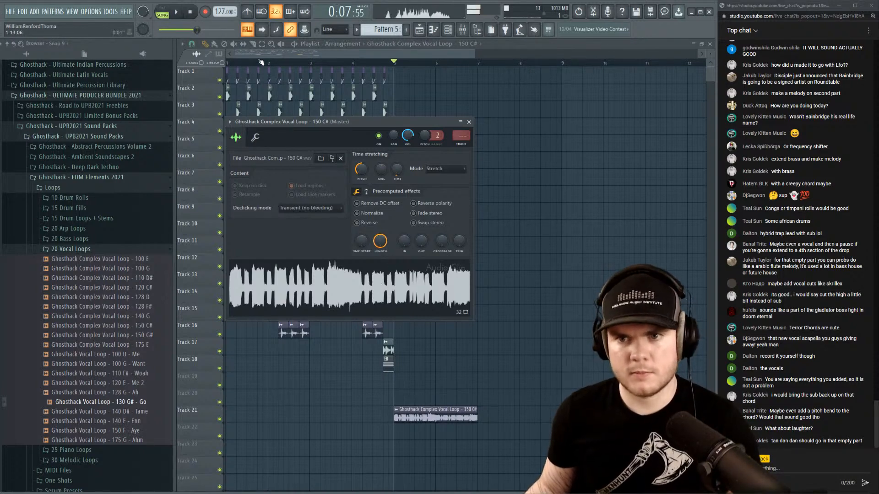
click(261, 62)
key(space)
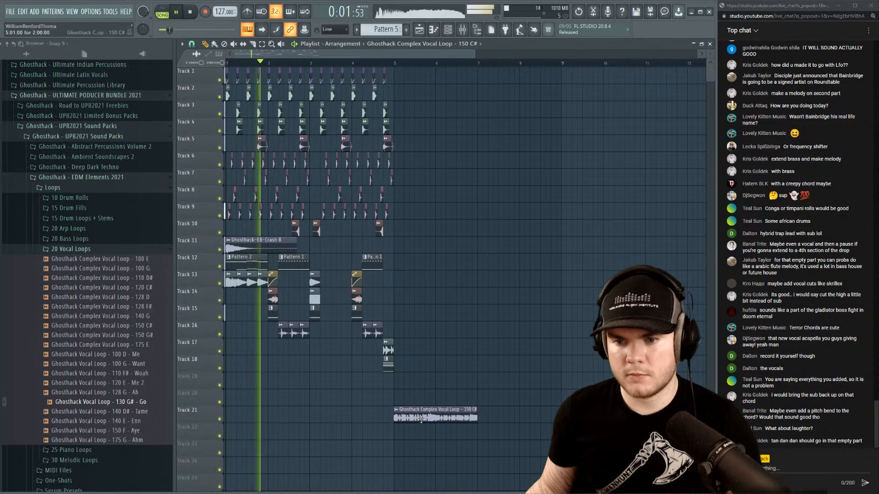
Move the vocal loop clip to beat two of bar 3, trim its end to bar 4 and play from bar 3.
drag(421, 419, 356, 416)
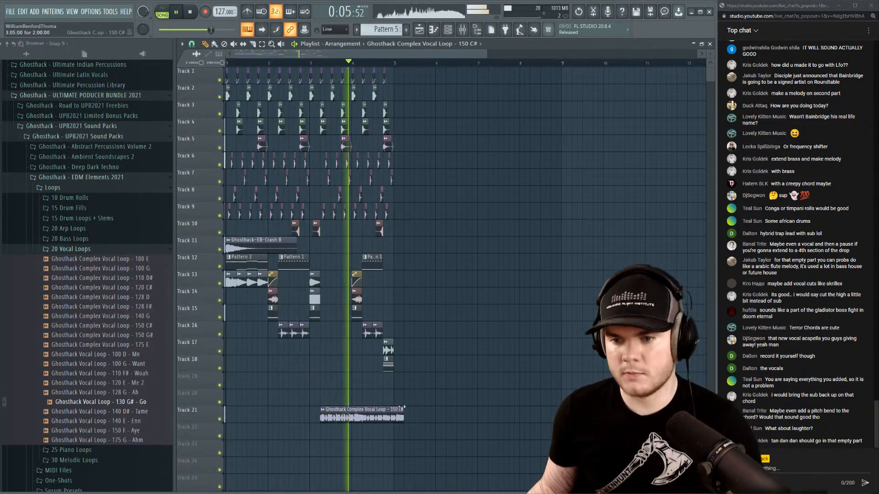
key(space)
drag(403, 408, 353, 426)
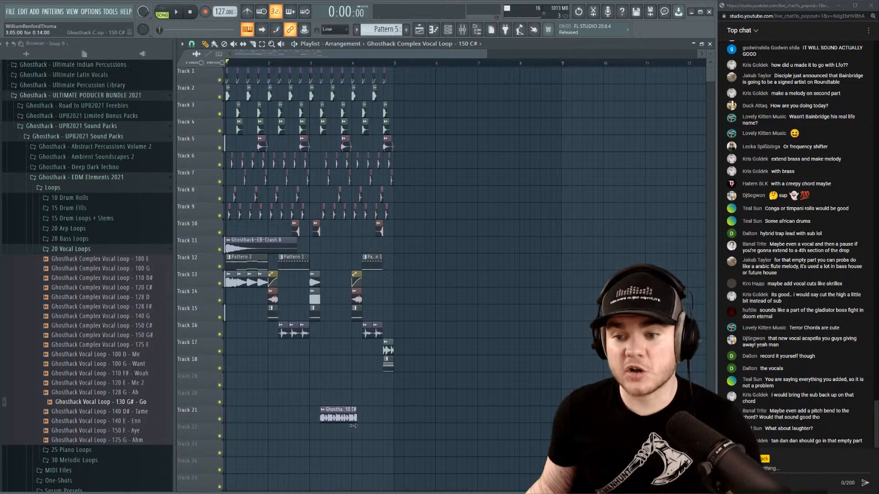
click(306, 63)
click(311, 63)
scroll(316, 65, up, 5)
key(space)
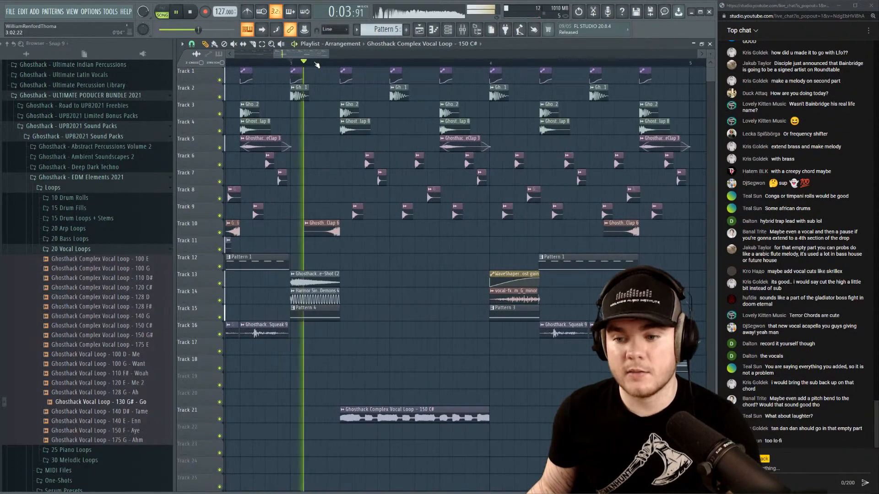
key(space)
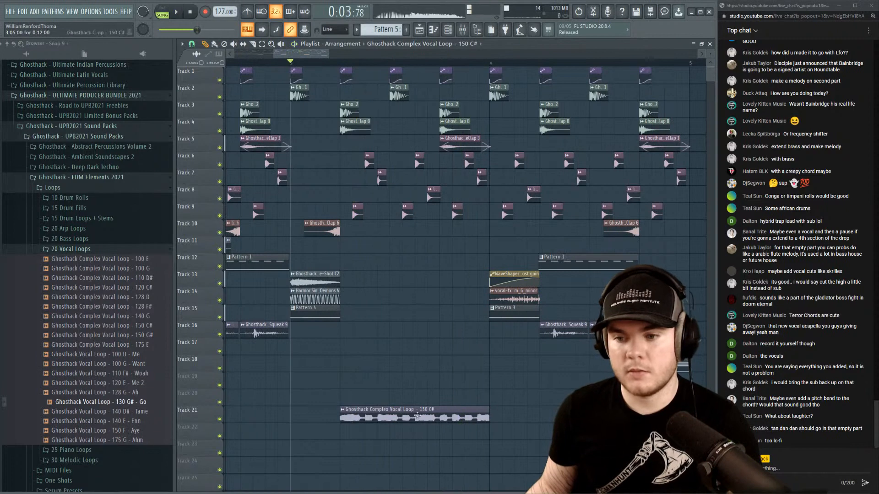
During playback, shift the vocal loop clip to start midway through beat two of bar 3 and adjust its end to bar 4.
key(space)
drag(417, 417, 466, 417)
drag(538, 417, 489, 418)
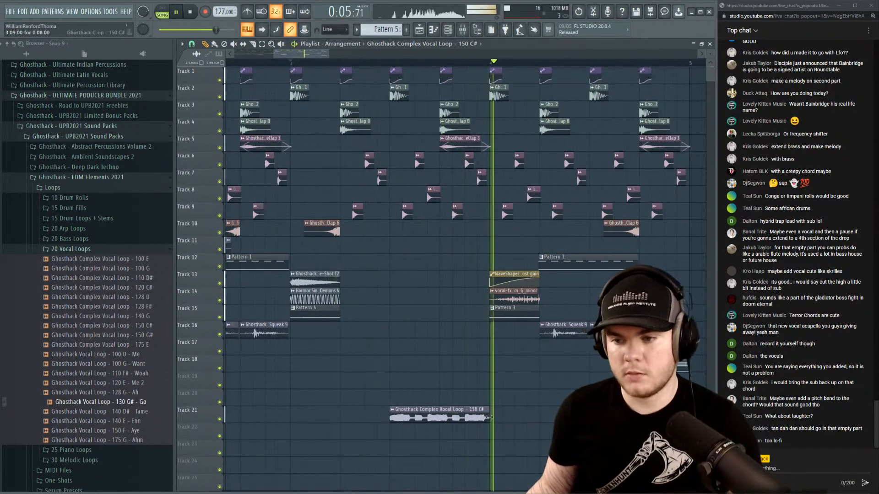
key(space)
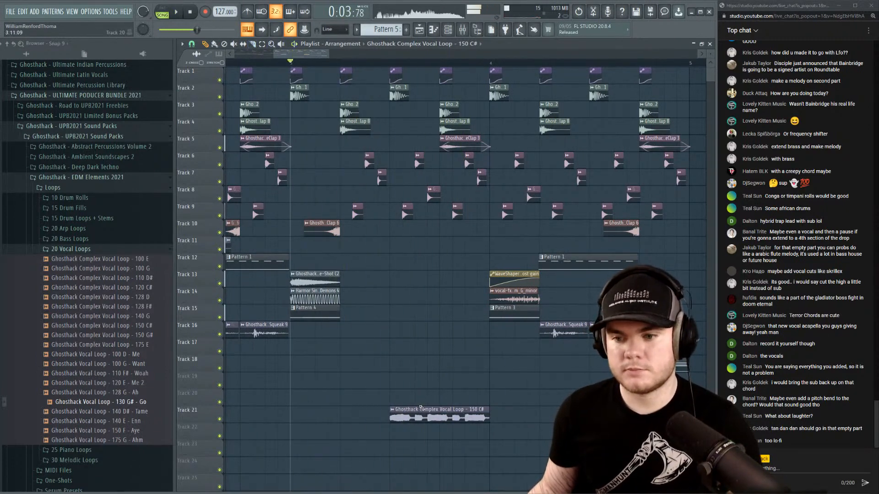
drag(421, 409, 397, 409)
key(space)
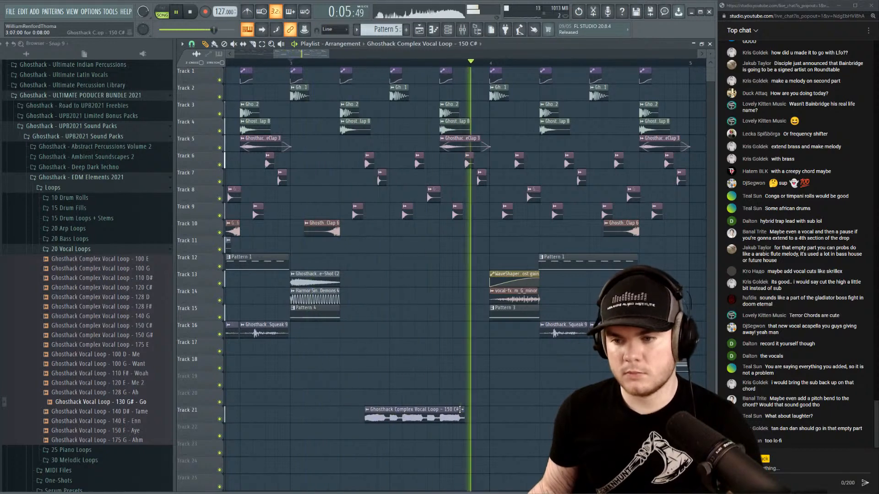
drag(460, 410, 484, 409)
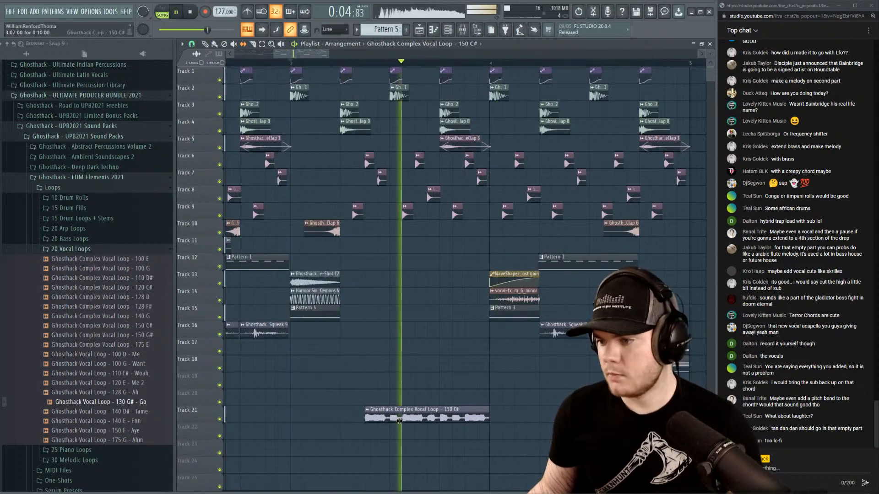
key(space)
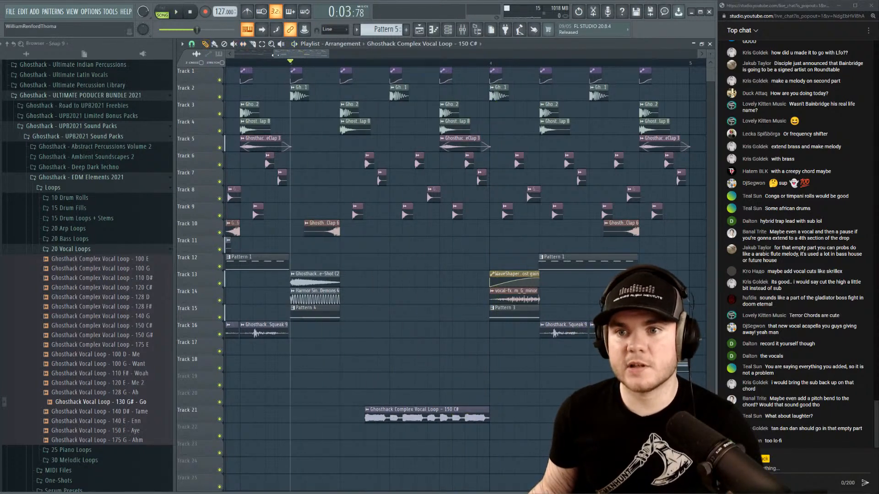
Set the vocal loop's pitch shift to +300 cents while playing the arrangement from bar 3.
scroll(275, 54, down, 5)
double_click(340, 415)
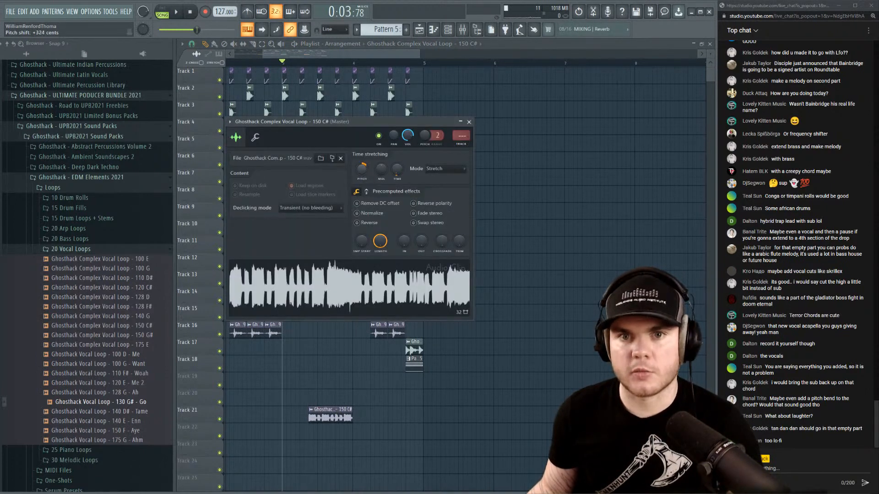
key(space)
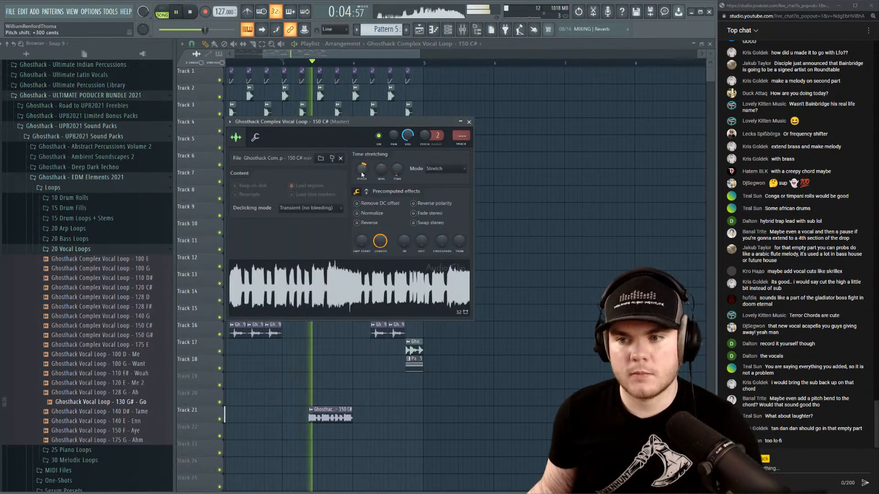
click(469, 121)
scroll(296, 54, up, 5)
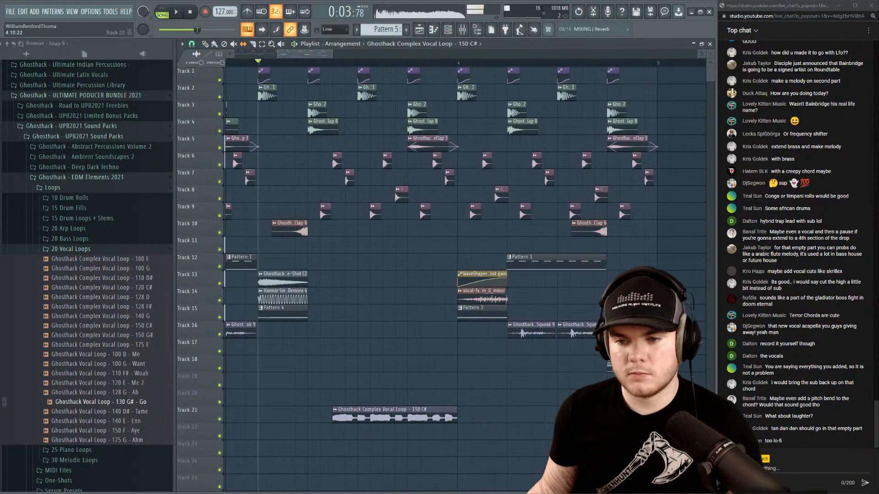
Move the vocal loop clip back to beat two of bar 3, extend its end to bar 4 and play it.
key(space)
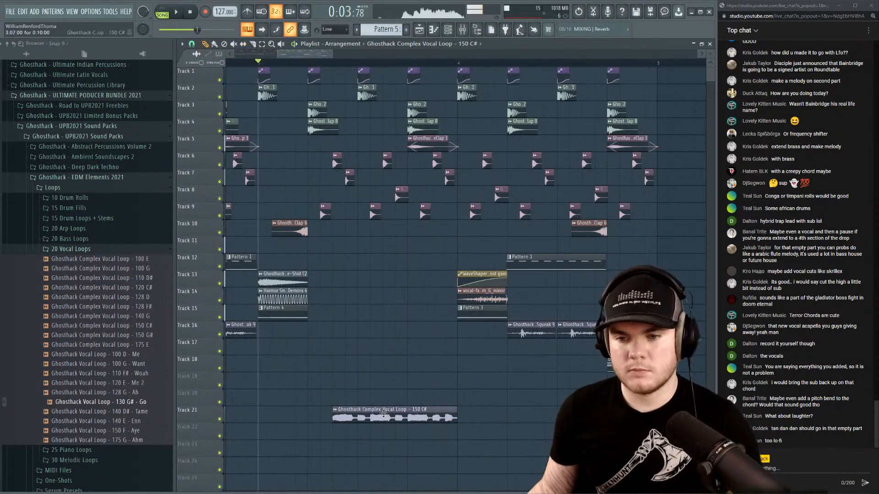
drag(392, 418, 368, 418)
drag(431, 414, 456, 412)
key(space)
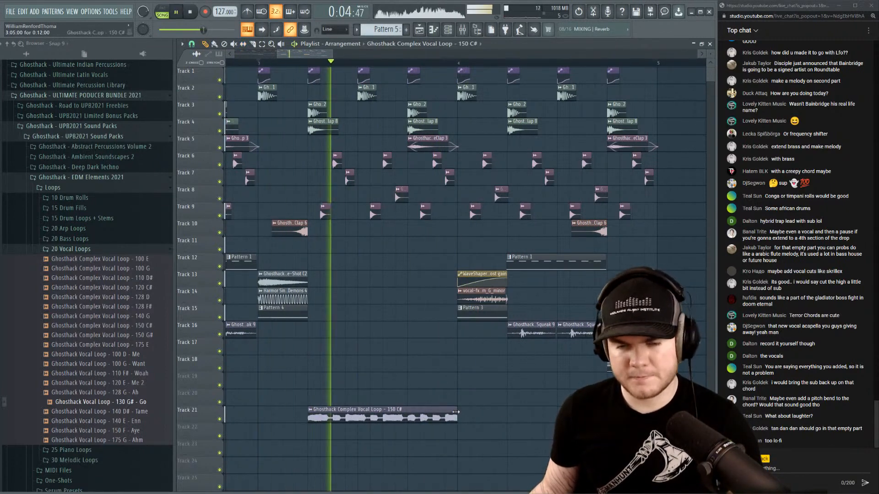
key(space)
key(space)
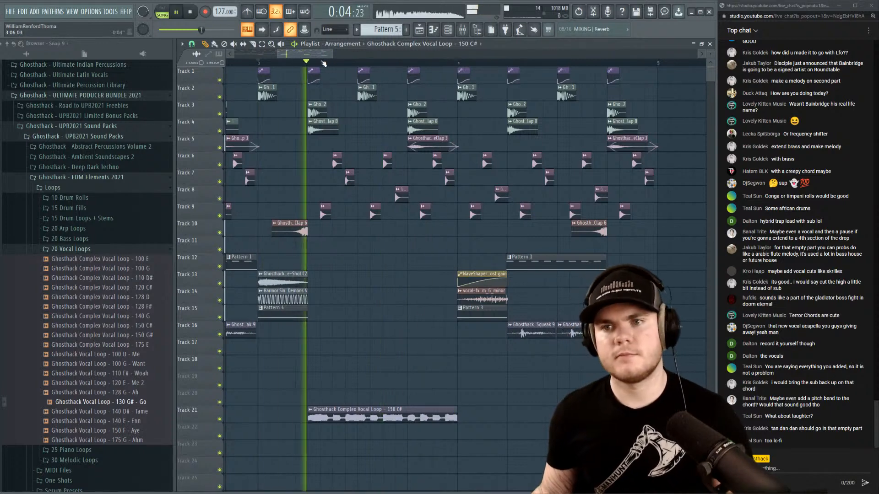
Try starting the vocal loop clip one step later, at step 6 of bar 3, while playing from bar 3.
scroll(320, 63, down, 2)
scroll(317, 66, left, 2)
key(space)
scroll(351, 63, up, 2)
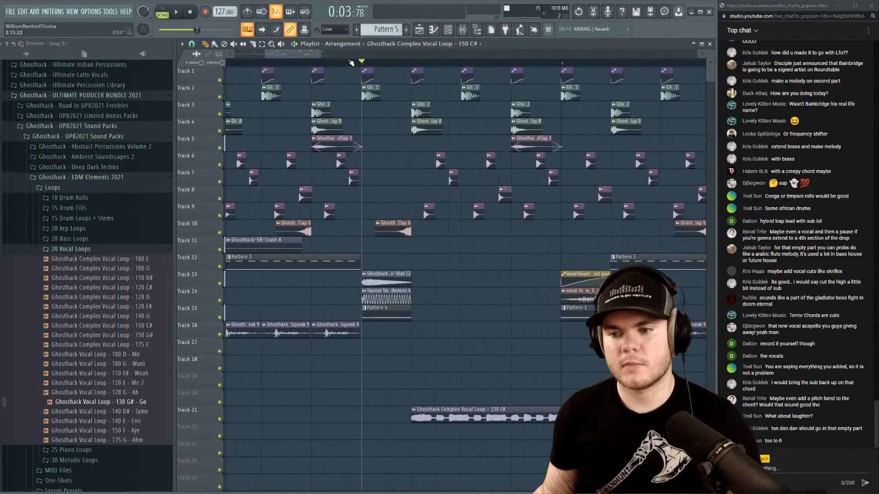
key(space)
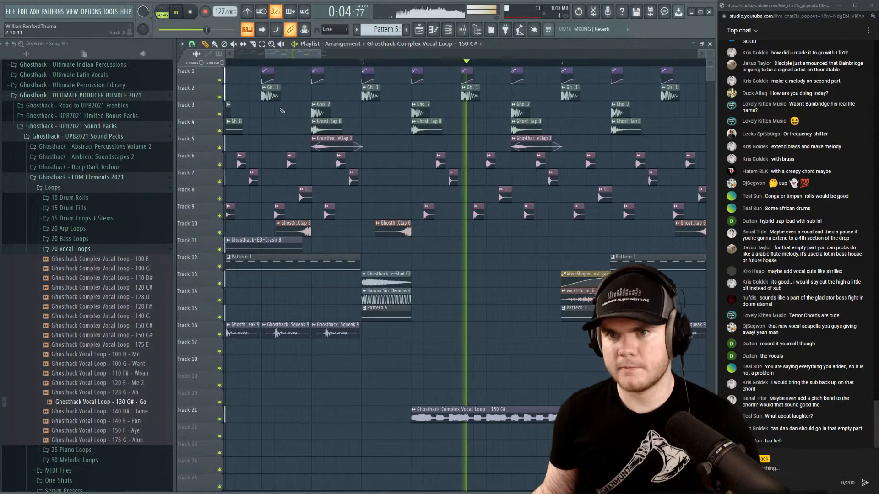
key(space)
key(space)
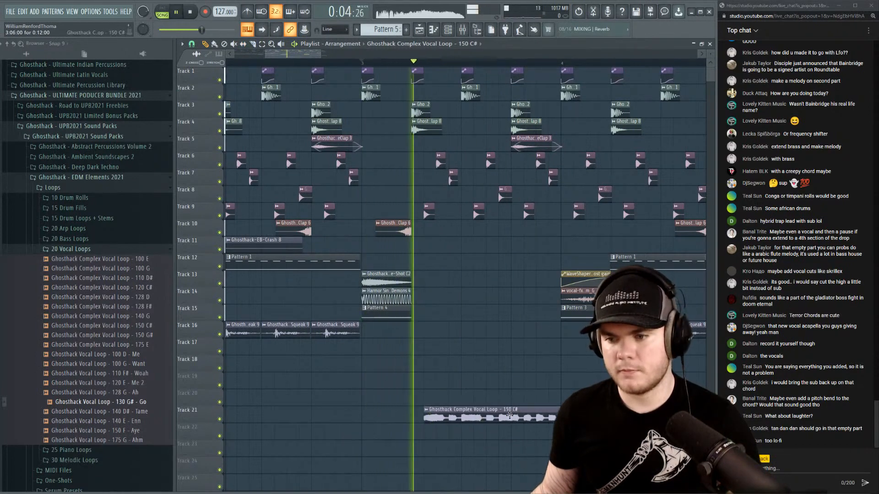
key(space)
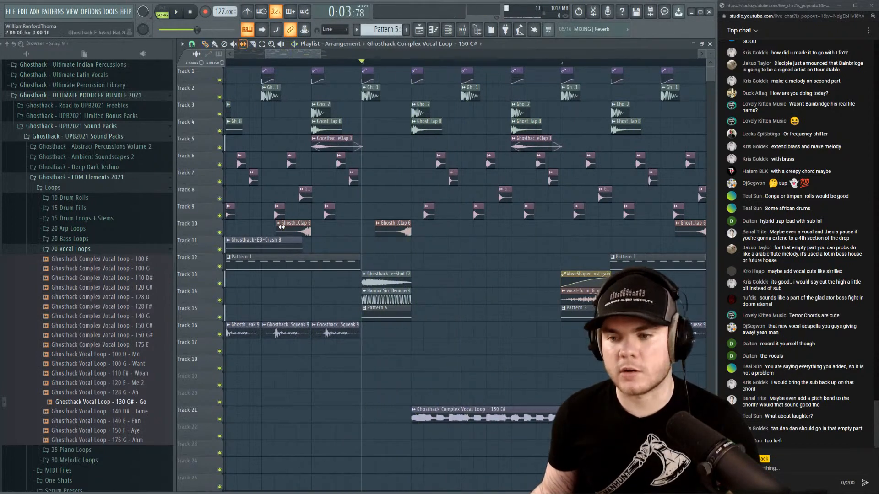
Slip the audio inside the vocal loop clip to choose a different phrase, replaying from bar 3 between adjustments.
key(space)
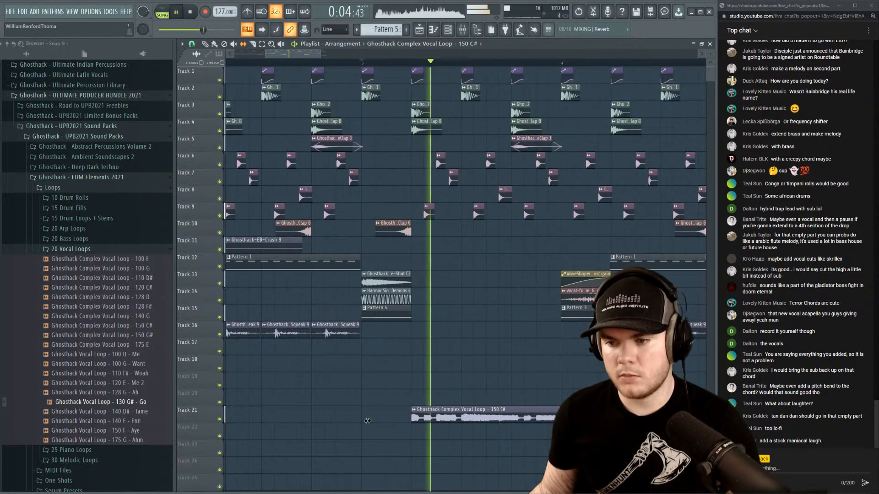
key(space)
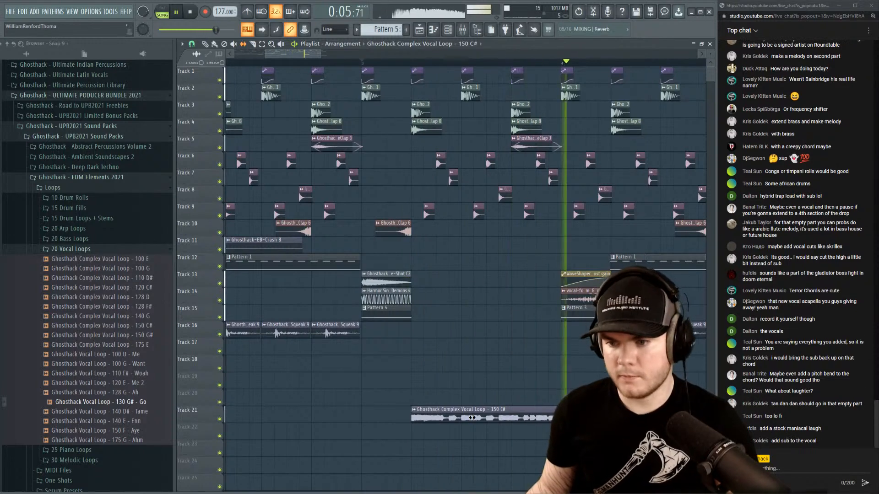
key(space)
key(space)
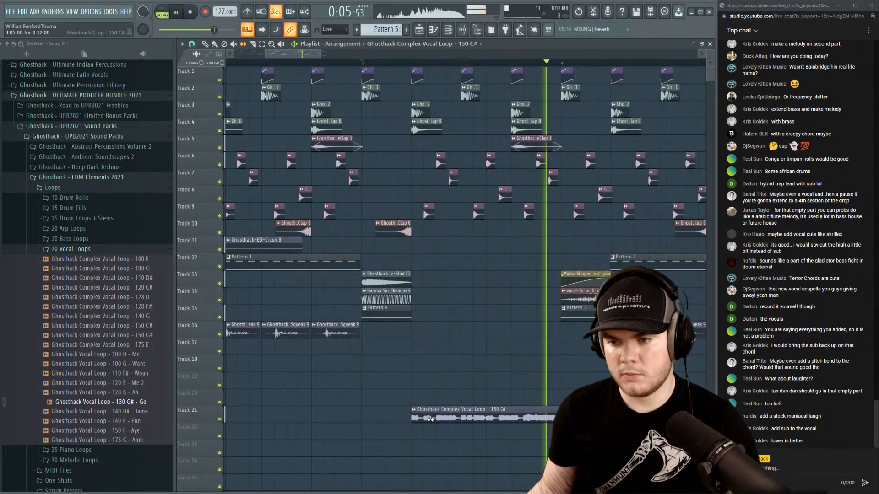
key(space)
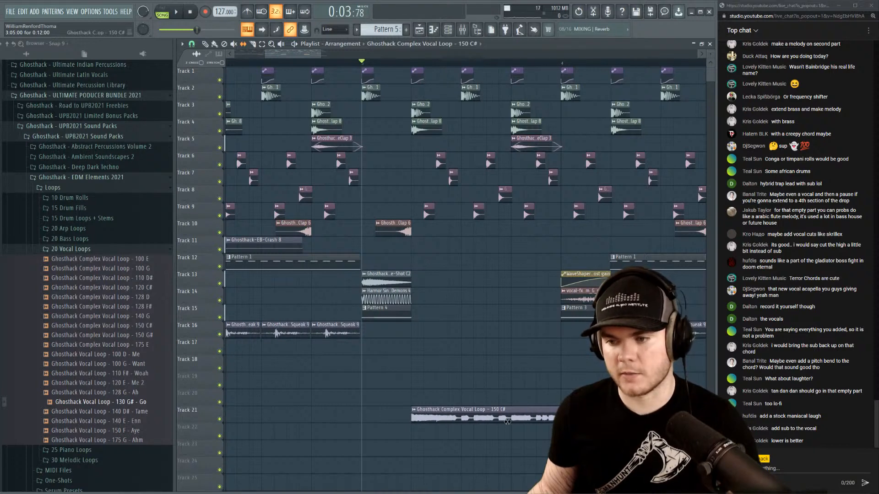
key(space)
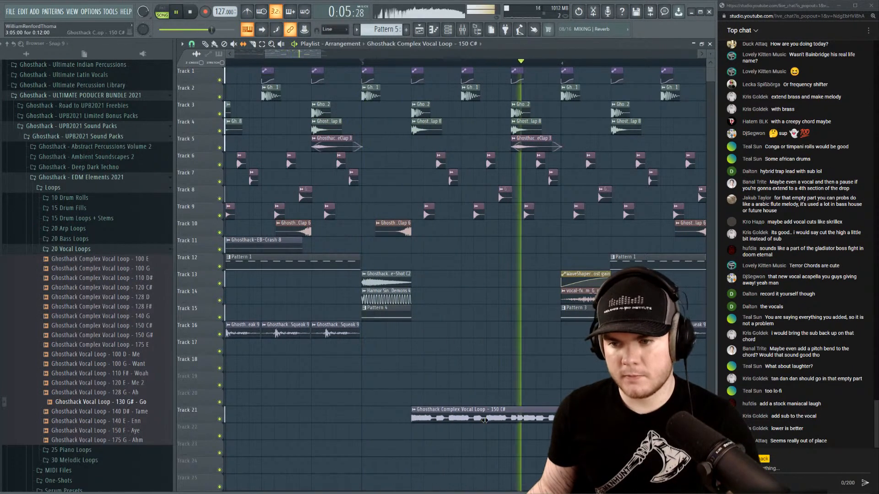
key(space)
key(space)
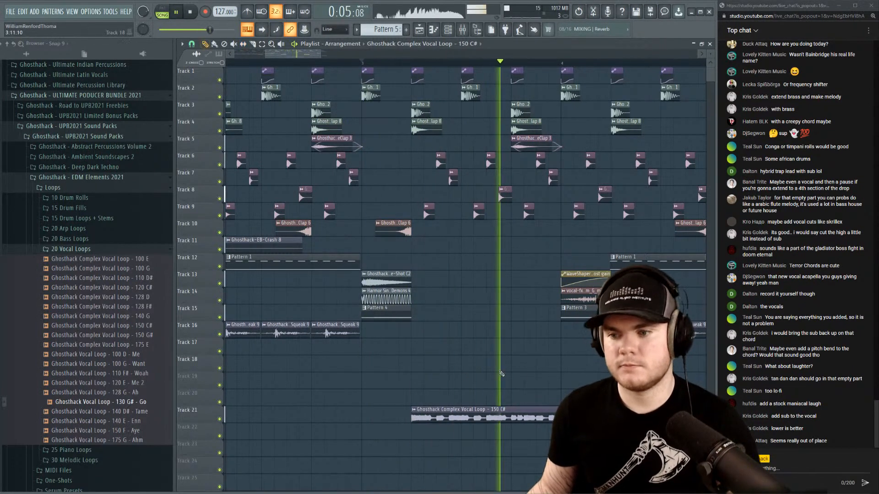
Trim the vocal loop clip to nine steps, then place a copy of it at step 13 of bar 3.
drag(554, 407, 523, 407)
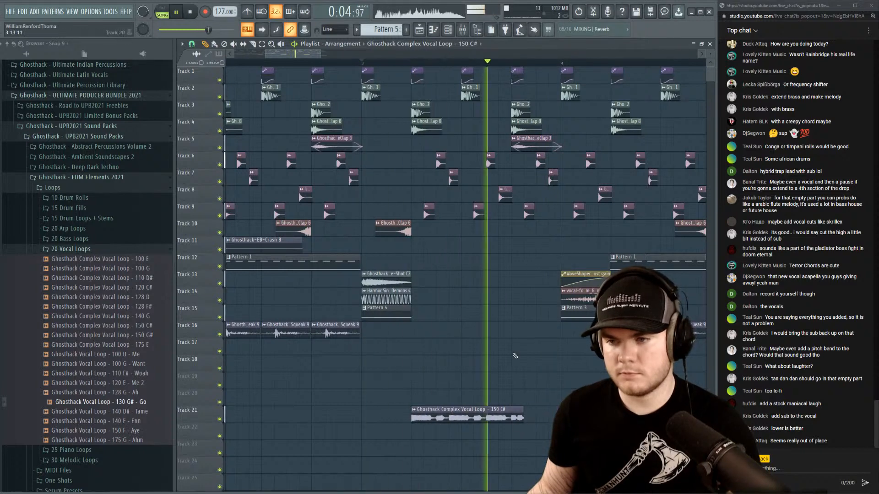
key(space)
scroll(520, 70, up, 3)
key(space)
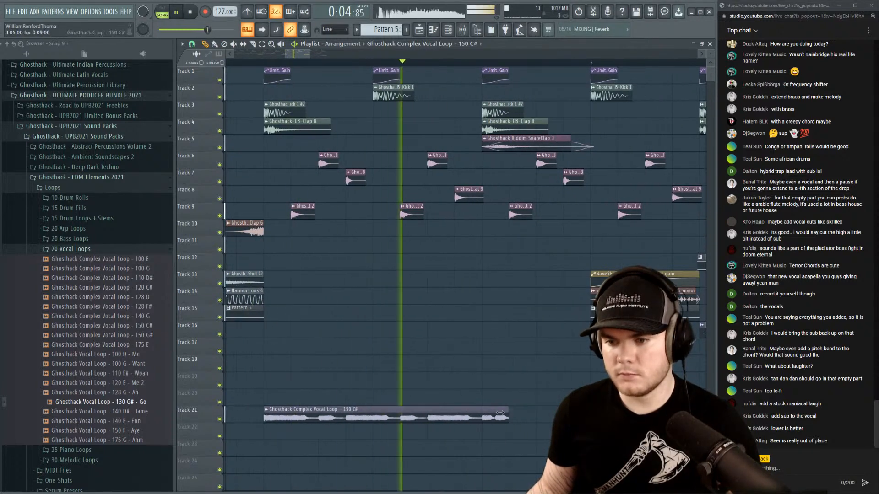
key(space)
key(space)
click(487, 416)
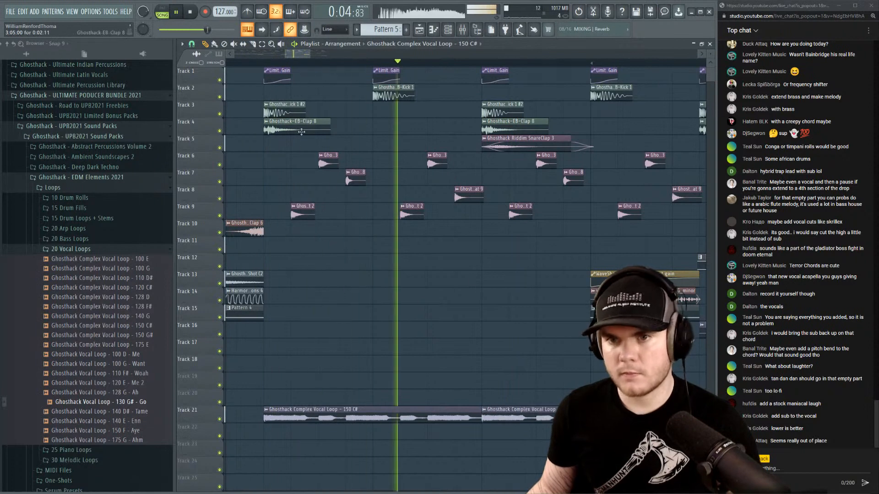
Shorten the copied vocal clip to one step, repeat it across steps 13 to 16 of bar 3 and play it.
click(253, 45)
key(space)
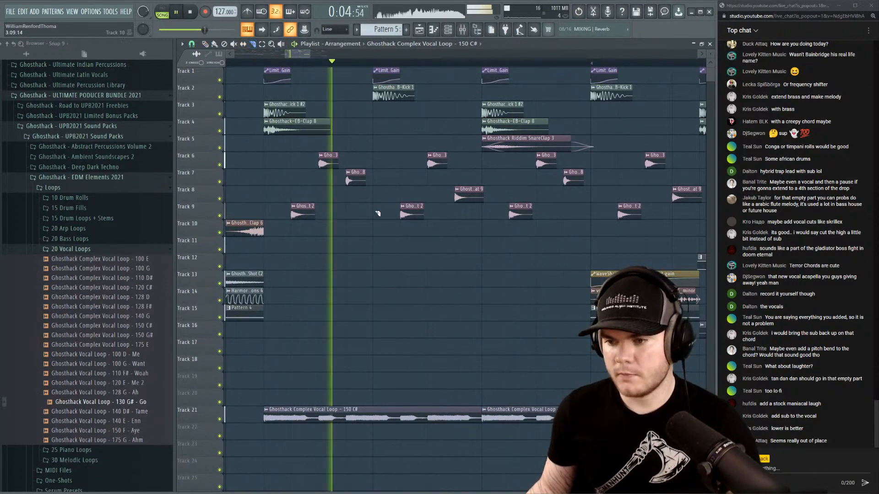
click(192, 44)
click(207, 44)
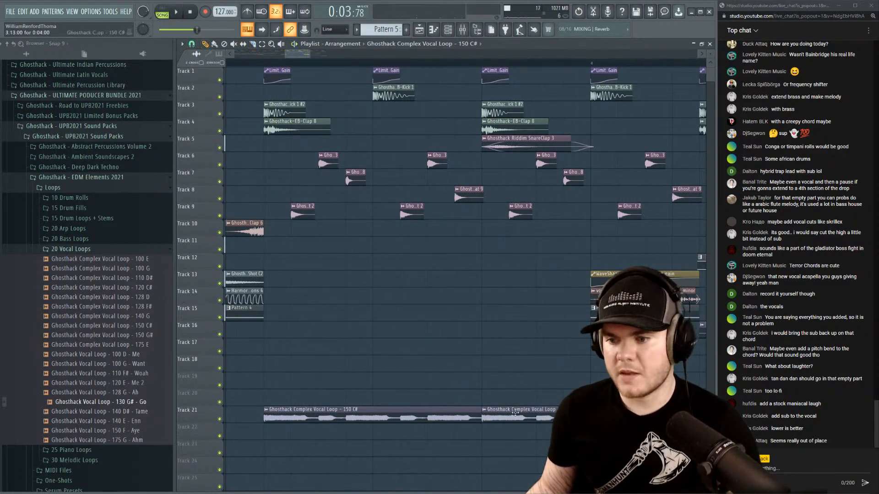
drag(531, 416, 519, 418)
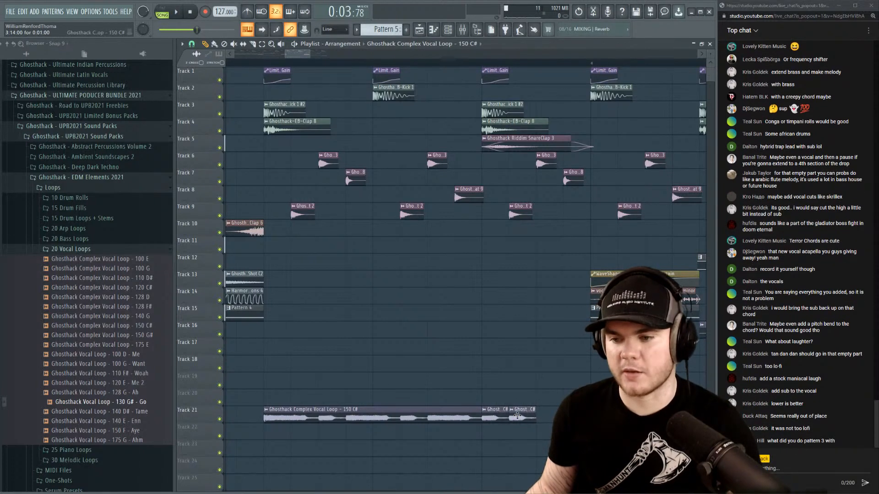
key(space)
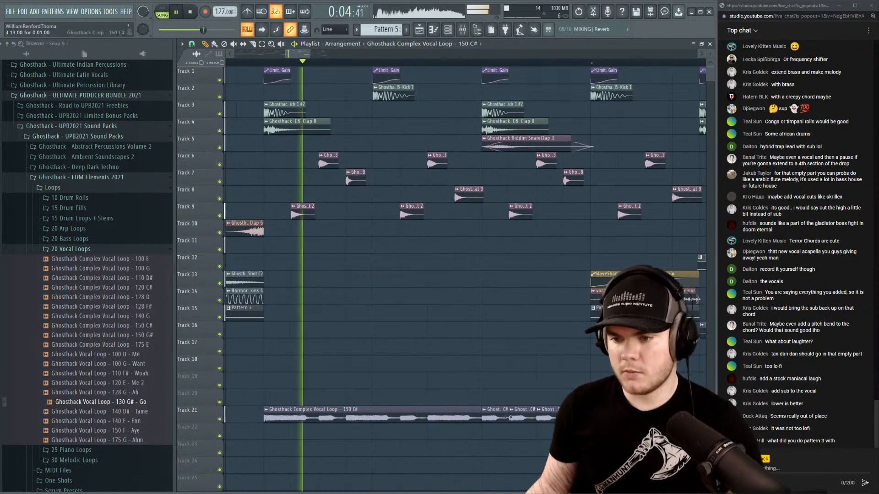
Set the vocal loop's declicking mode to Transient (bleeding).
double_click(376, 411)
key(space)
click(315, 210)
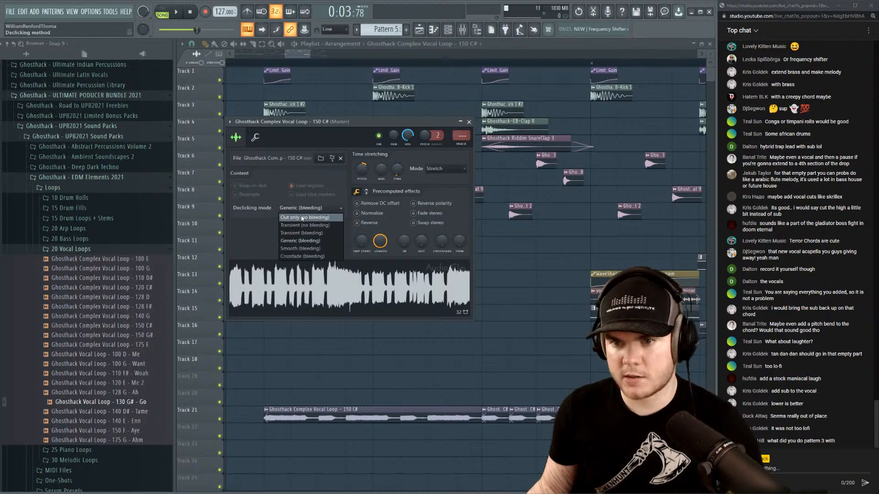
click(320, 232)
click(469, 122)
Select the four repeated vocal slices at the end of bar 3 and shorten them to about half a step each.
drag(609, 453, 458, 381)
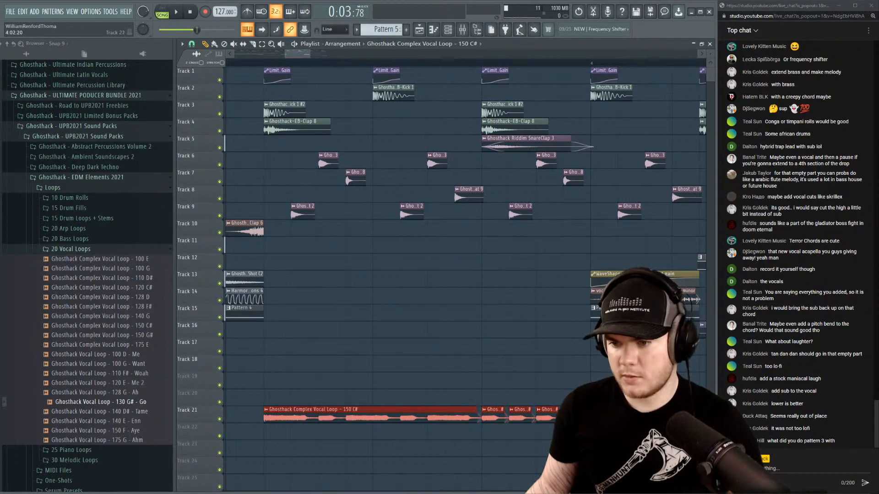
drag(640, 432, 485, 398)
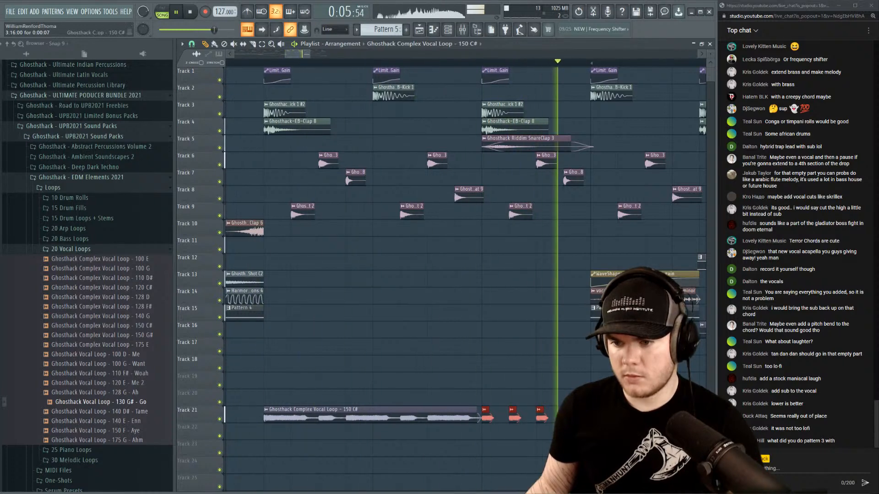
key(space)
scroll(481, 61, right, 1)
key(space)
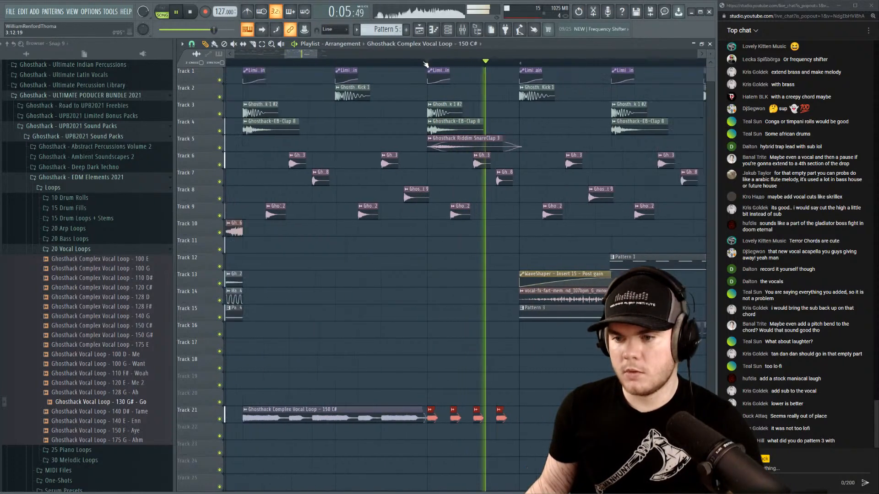
Play the arrangement from bar 3 to check the vocal loop and its chopped slices.
scroll(426, 62, down, 5)
scroll(352, 63, up, 5)
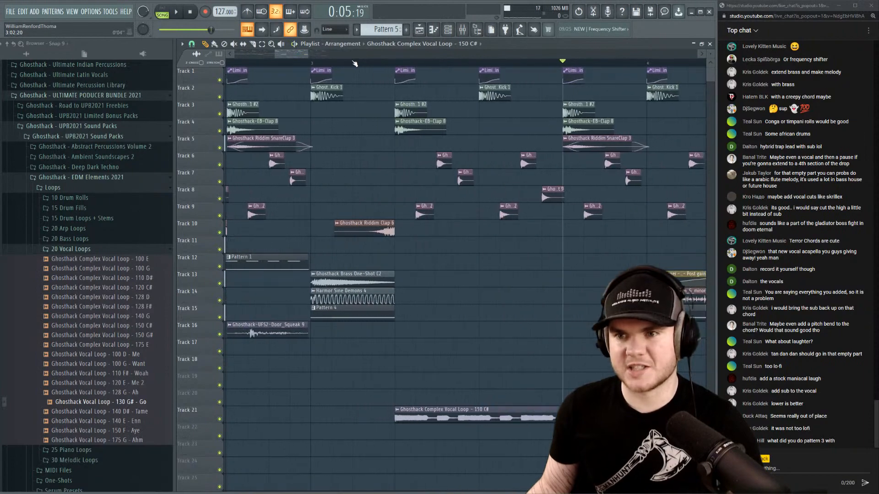
click(315, 64)
key(space)
scroll(315, 64, down, 5)
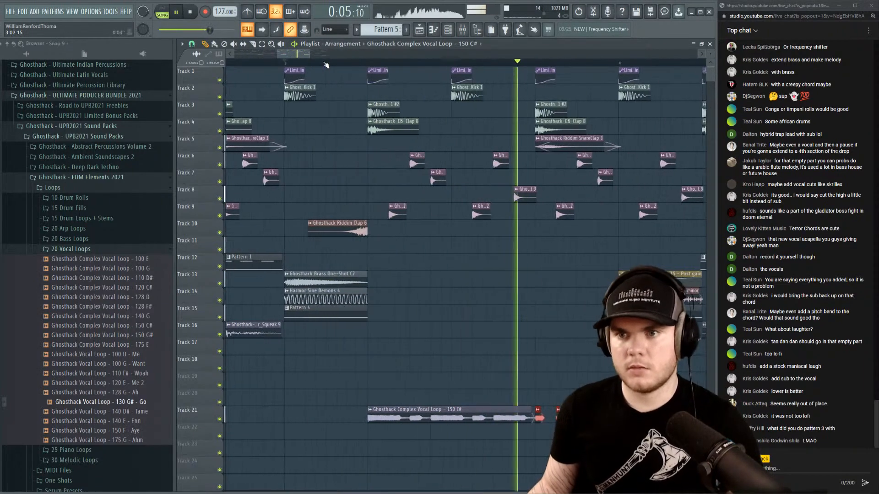
key(space)
scroll(320, 64, up, 2)
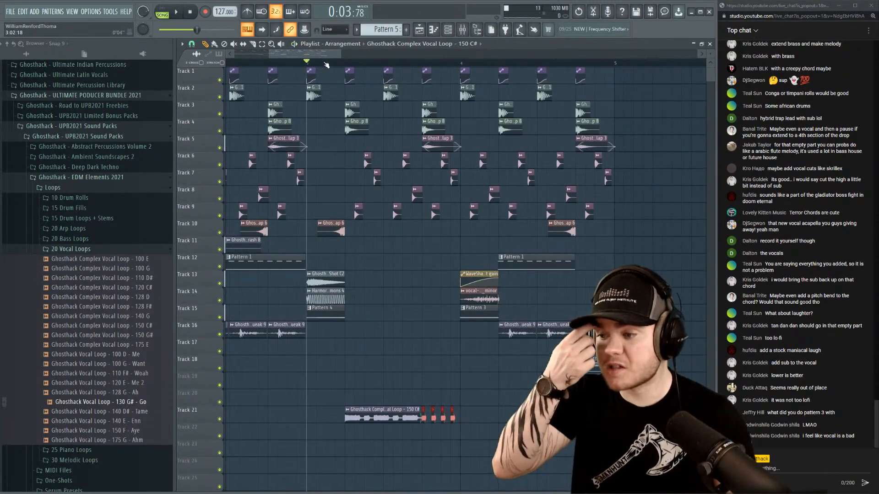
key(space)
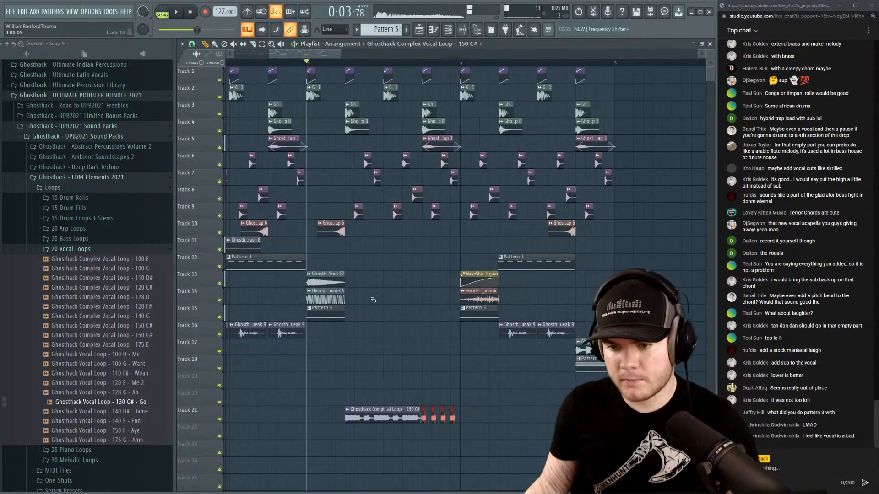
Play the whole arrangement from bar 1, then open the vocal loop's sample settings.
scroll(302, 66, down, 4)
drag(303, 64, 59, 63)
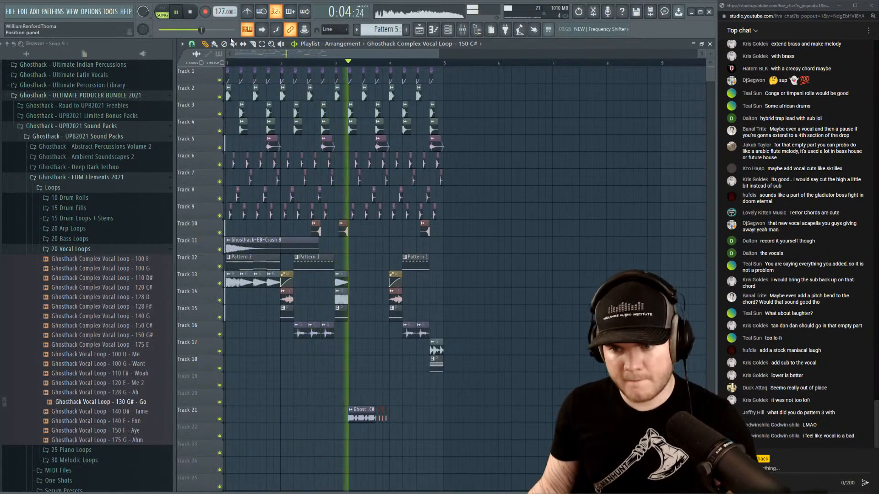
scroll(364, 65, up, 4)
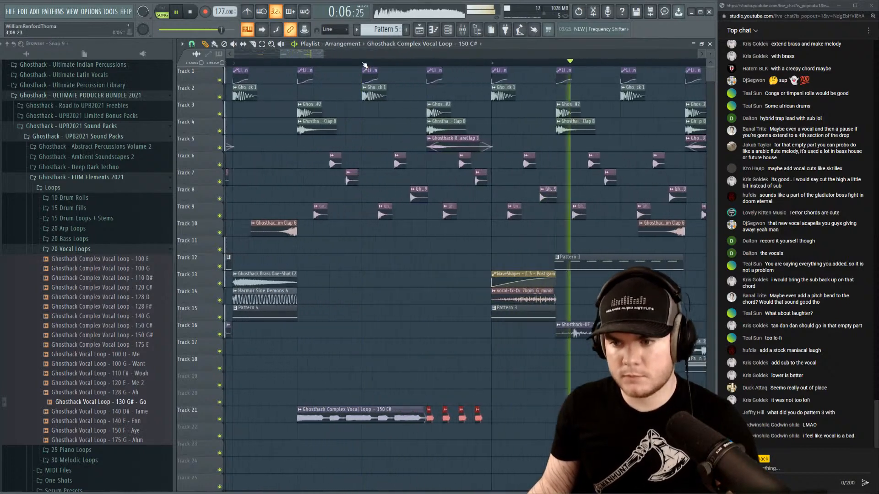
scroll(323, 65, up, 2)
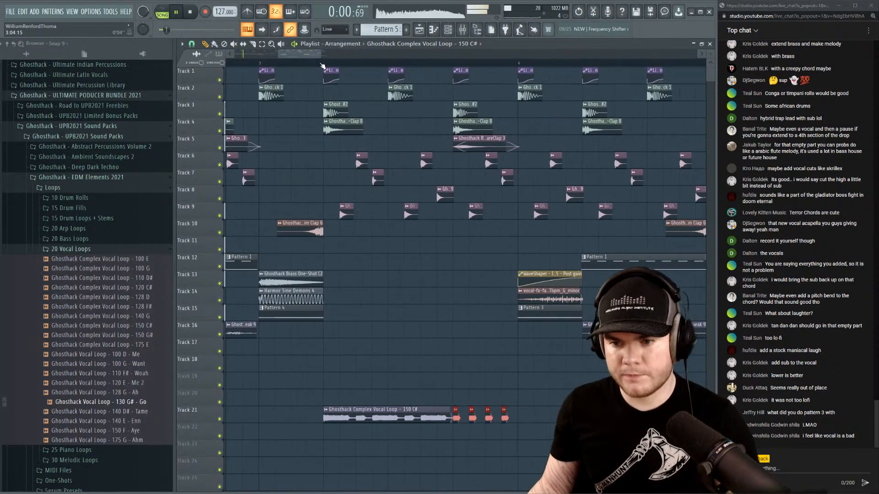
double_click(371, 414)
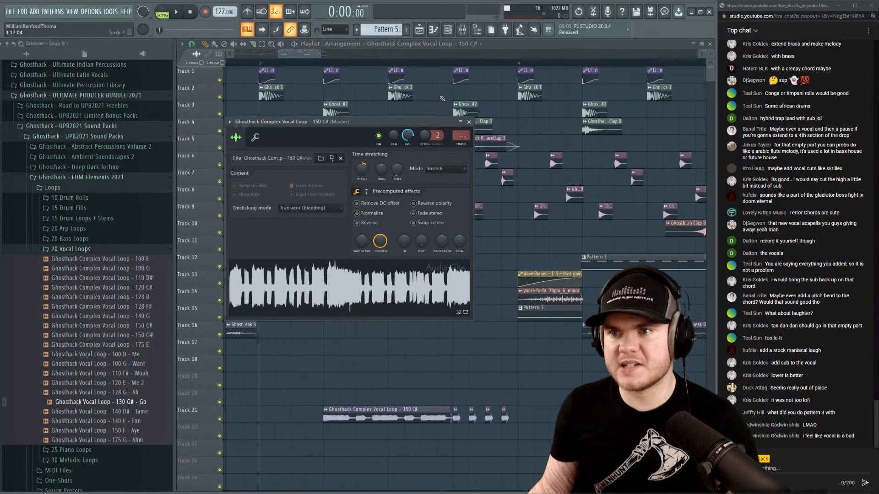
Route the vocal loop to mixer insert 19, then solo that insert with its volume at 93%.
click(462, 30)
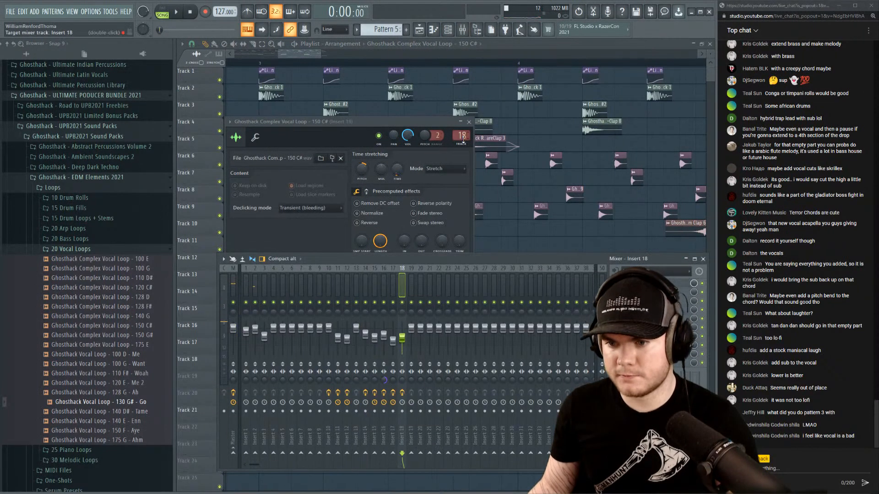
right_click(412, 303)
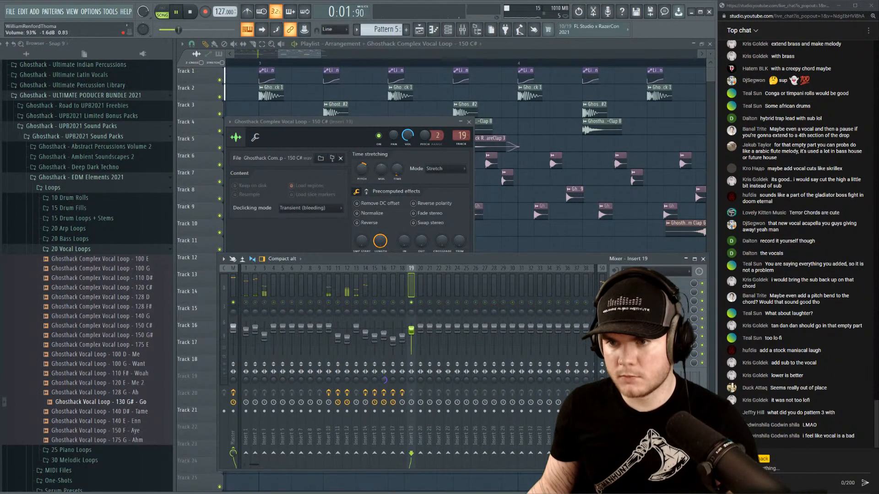
click(469, 122)
key(F9)
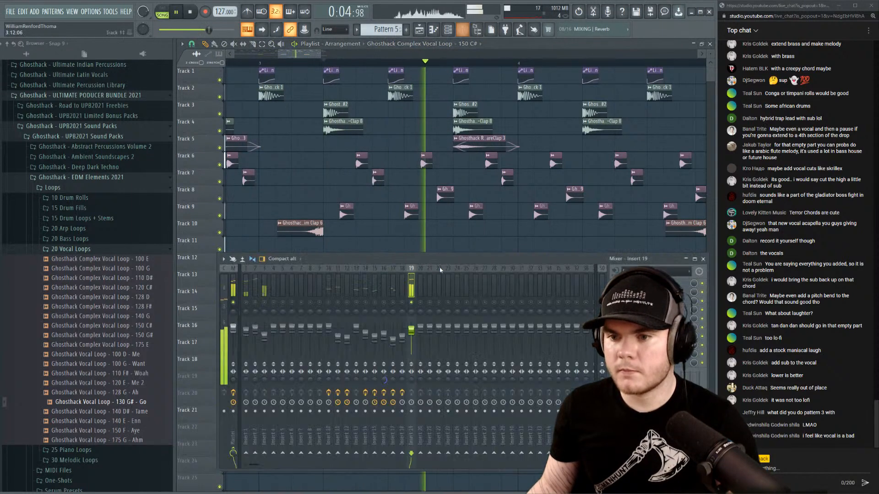
key(F9)
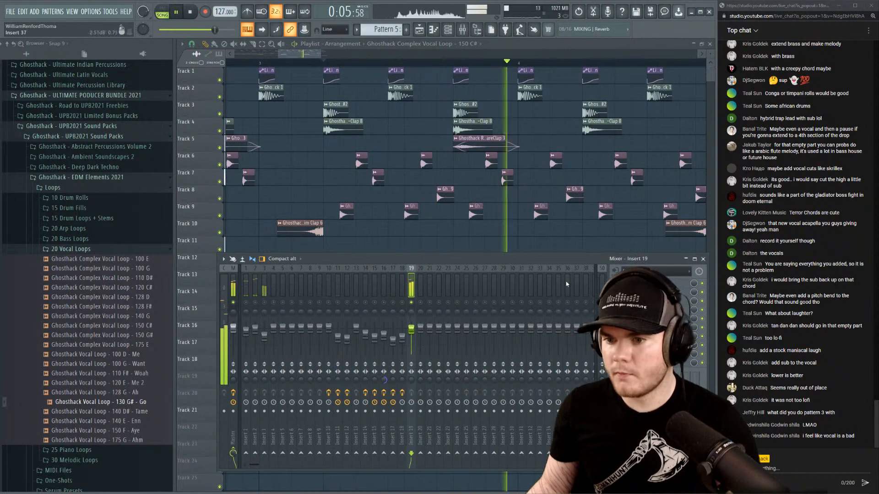
Play the soloed vocal loop, then load Little AlterBoy into the first effect slot of insert 19.
key(space)
key(space)
key(space)
click(616, 283)
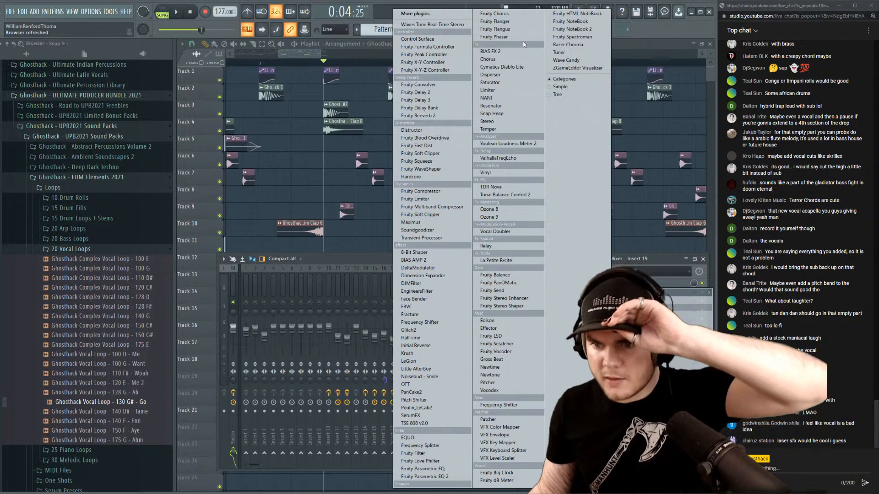
click(413, 369)
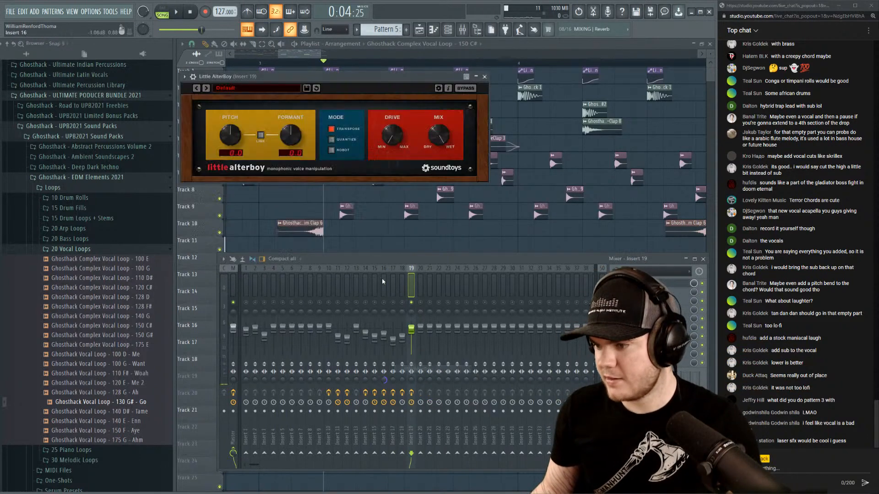
Link Little AlterBoy's pitch and formant, raise both to 12.0 semitones and play the vocal loop.
key(space)
drag(308, 80, 370, 130)
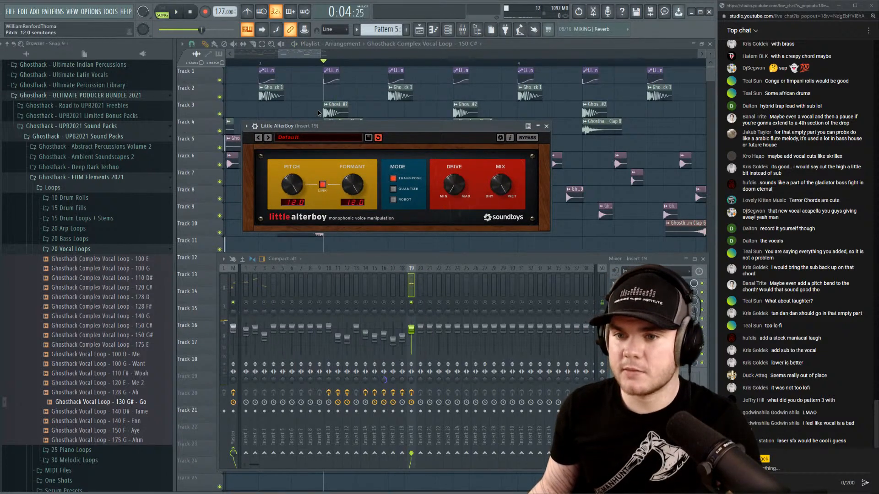
key(space)
key(space)
Set Little AlterBoy's linked pitch and formant to -12.0 semitones and play the vocal loop.
drag(292, 185, 289, 236)
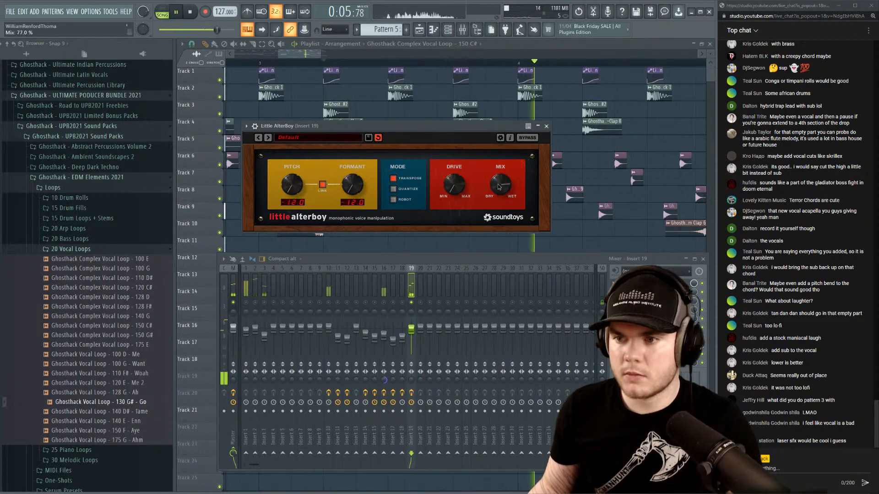
key(space)
key(space)
drag(471, 131, 470, 129)
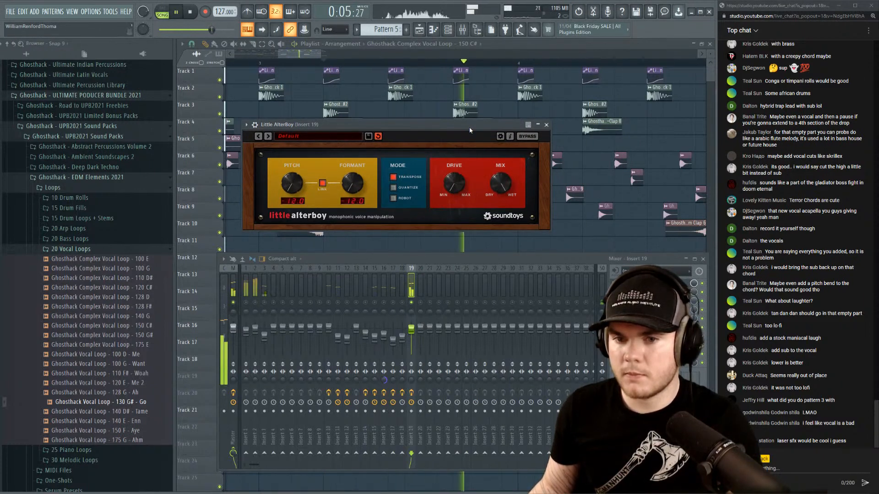
Unsolo insert 19 and lower its volume to 87% while the arrangement plays.
click(413, 304)
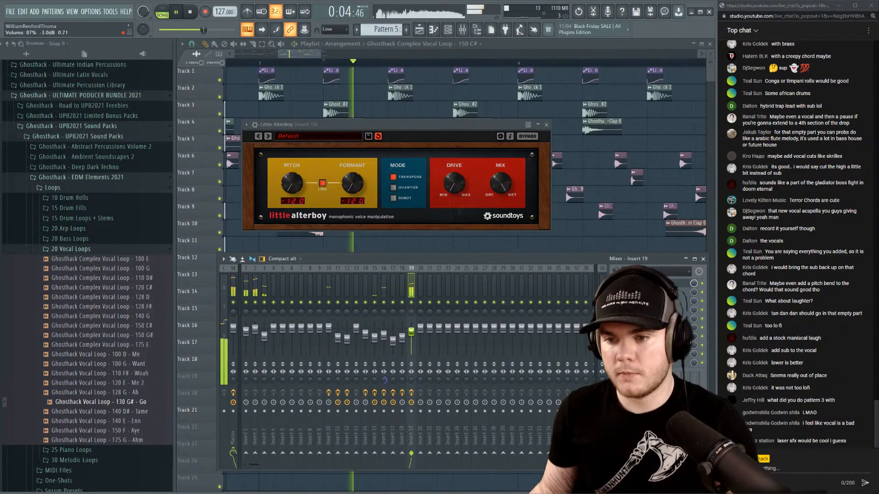
click(675, 284)
key(space)
Add Krush to the second effect slot of insert 19, turn off its dry signal and set downsampling to 18.6%.
click(616, 293)
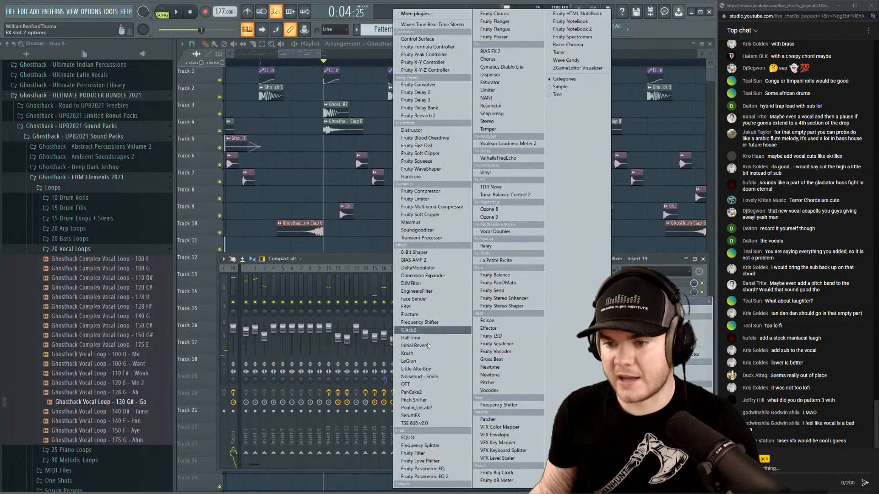
click(408, 354)
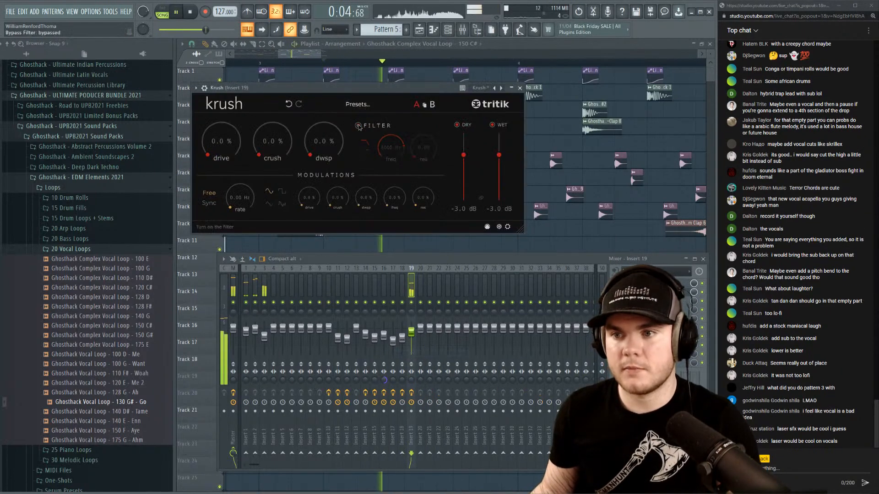
click(457, 126)
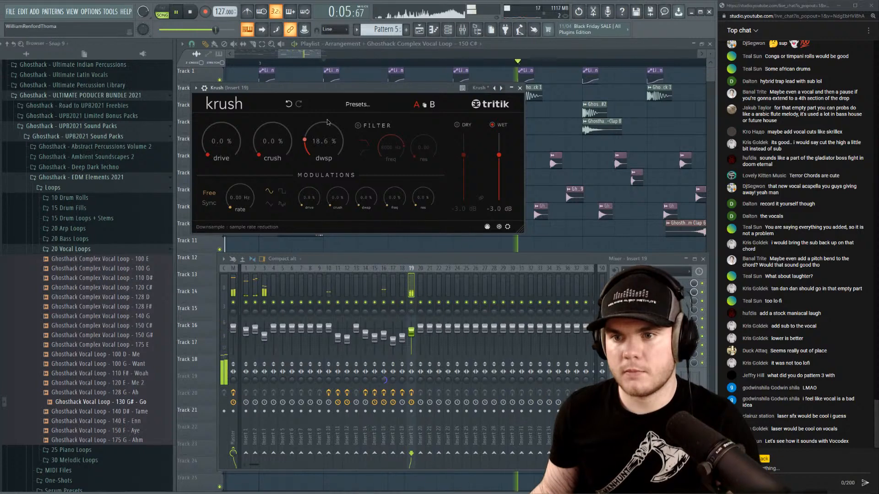
click(674, 292)
key(space)
Load Fruity Parametric EQ 2 into the third effect slot of insert 19 and apply a preset with low and high cuts.
click(616, 302)
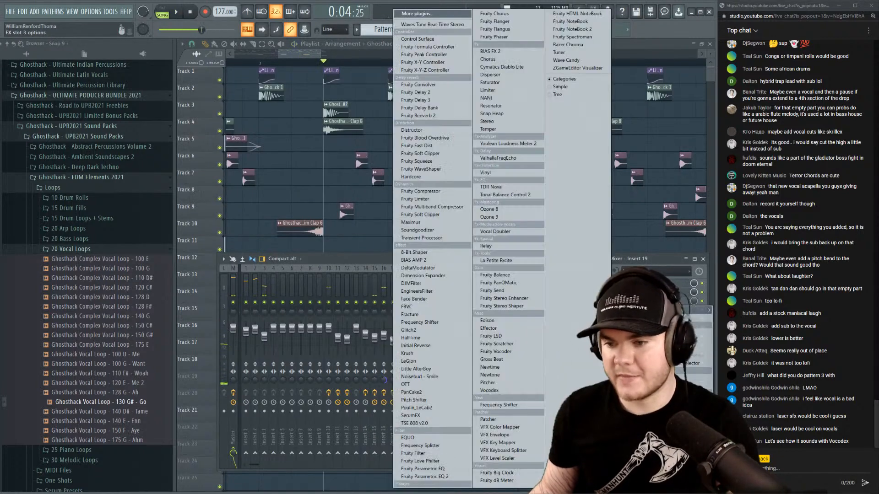
click(434, 476)
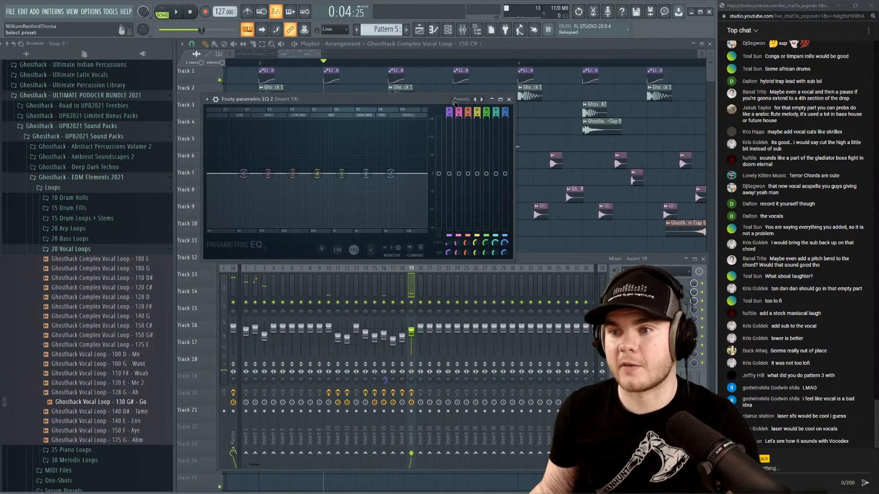
click(455, 104)
click(459, 109)
key(space)
key(space)
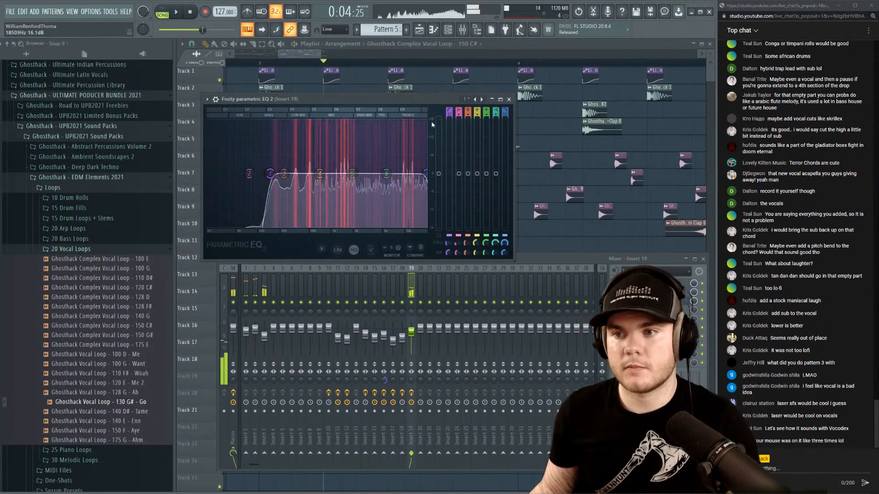
Make the EQ's low-cut curve on the vocal loop more gradual while listening, then close the equalizer.
key(space)
scroll(271, 174, up, 4)
key(space)
key(space)
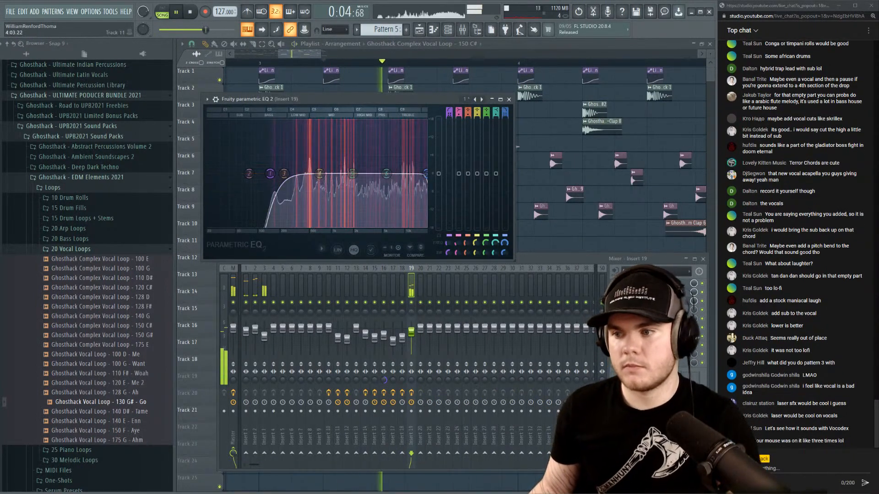
click(655, 301)
Lower the mix level of the Krush slot on insert 19 to about 65% and play the vocal loop section.
key(space)
key(space)
drag(694, 292, 694, 309)
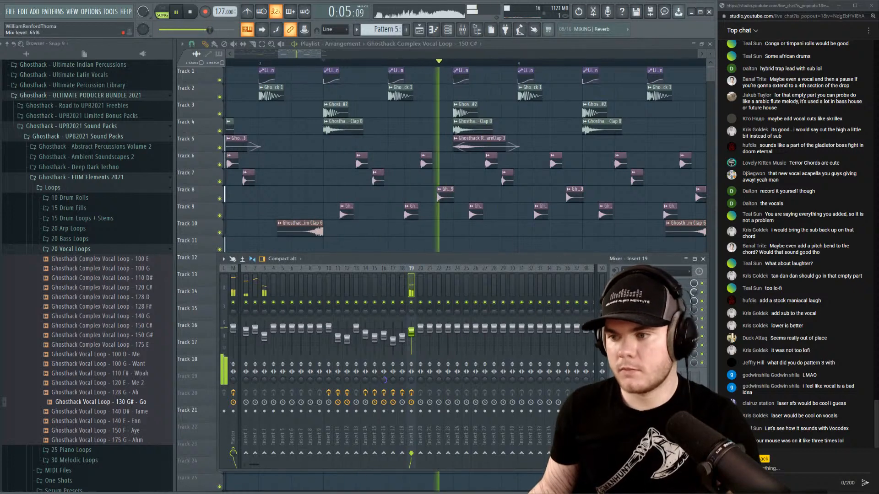
key(space)
key(space)
key(space)
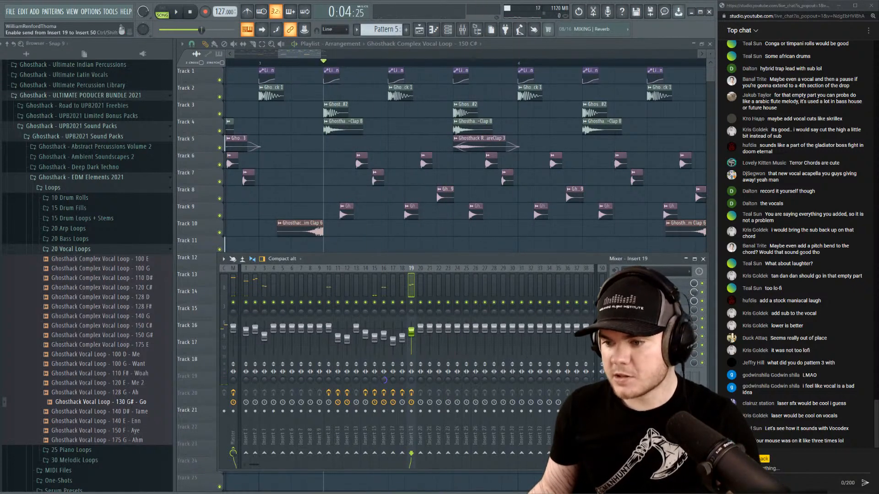
key(space)
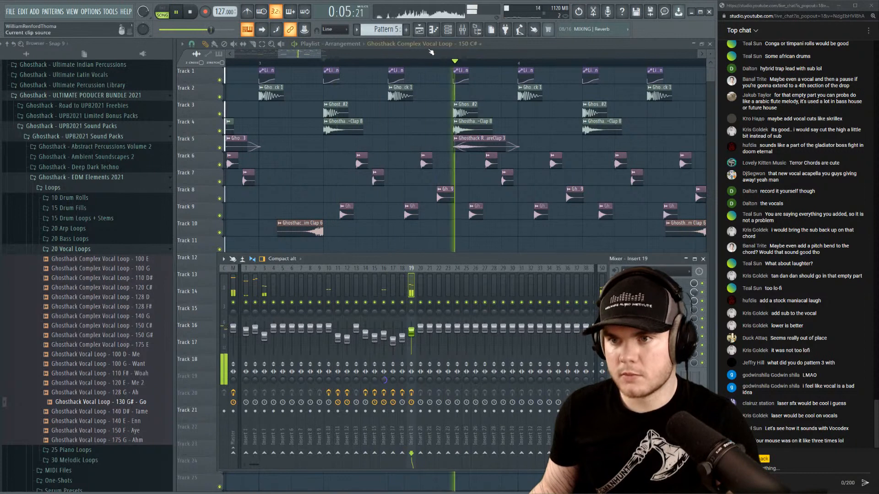
Close the mixer and play the arrangement from bar 2 to hear the processed vocal in context.
key(F9)
scroll(493, 64, down, 3)
click(289, 64)
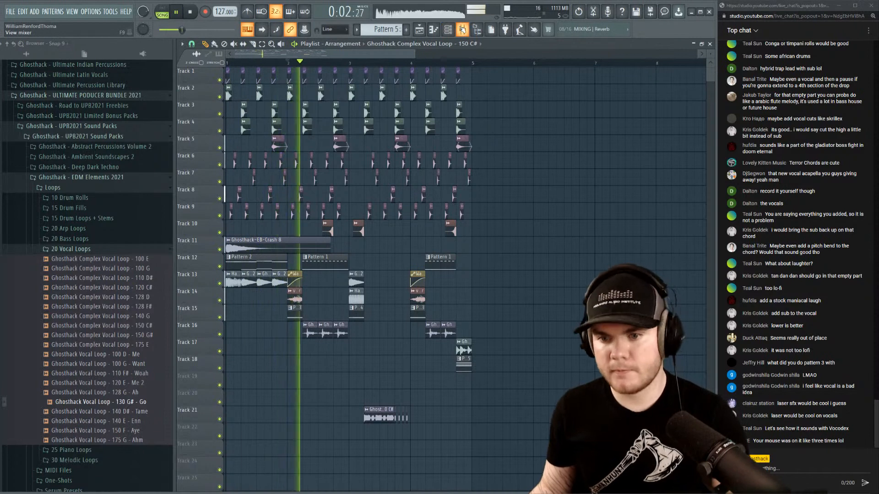
Collapse the 20 Vocal Loops, Loops and EDM Elements 2021 folders in the browser and stop playback.
click(80, 248)
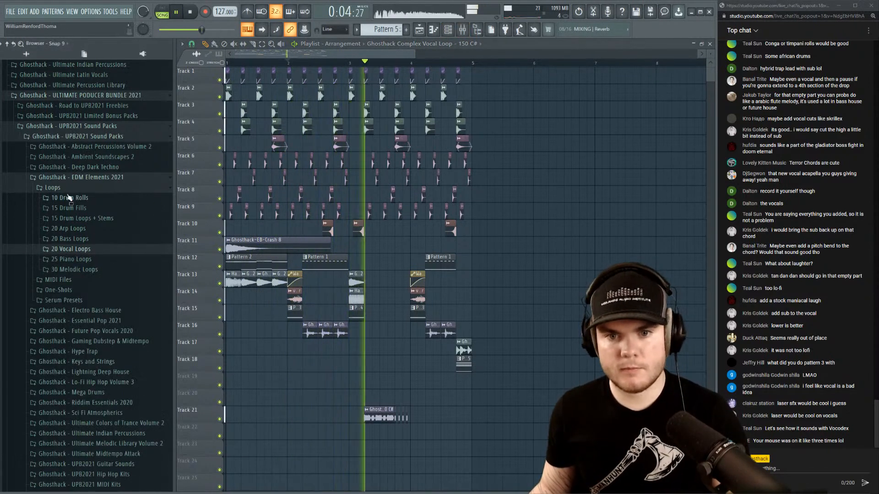
click(54, 189)
click(69, 178)
key(space)
Move the vocal loop and its chopped slices from track 21 up to track 19 and play from bar 3.
click(351, 64)
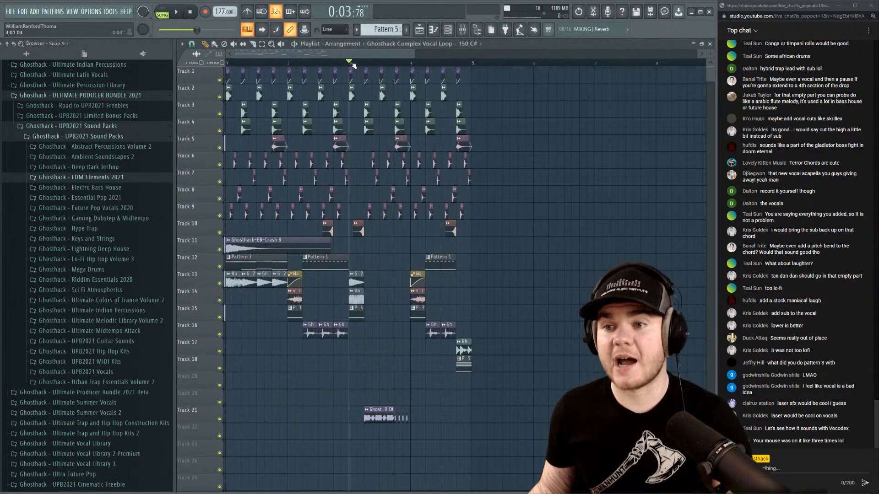
scroll(385, 64, up, 3)
drag(499, 440, 305, 410)
key(shift+Up)
key(shift+Up)
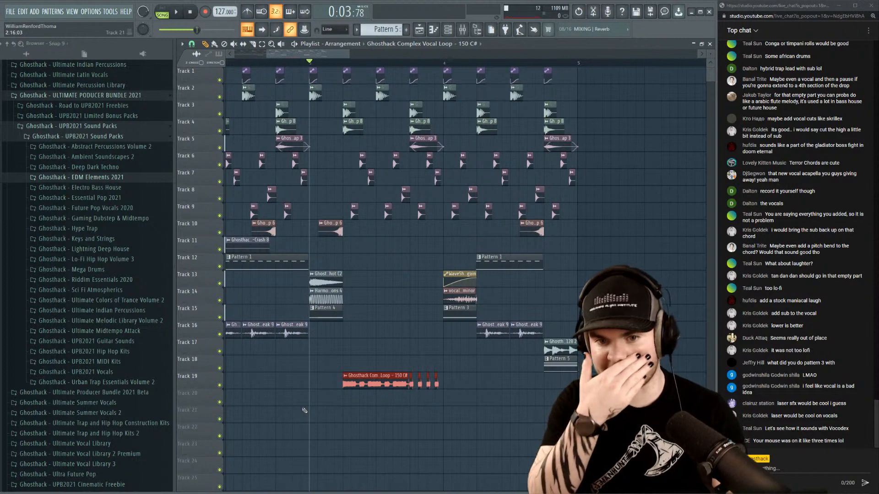
key(space)
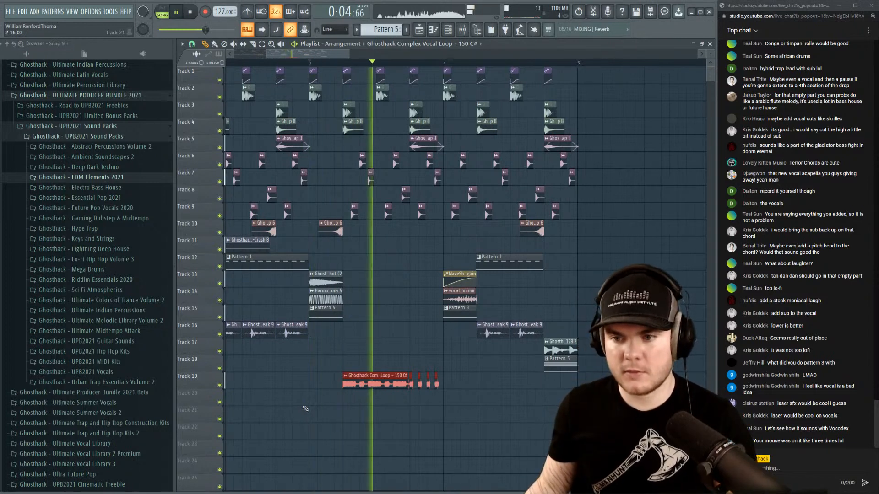
key(space)
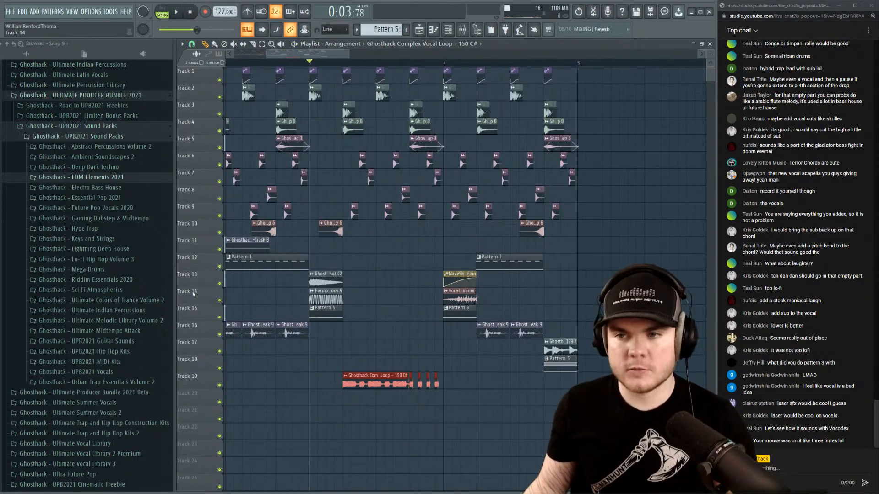
Browse the Ultimate Indian Percussions pack and expand its 128 BPM percussion loops folder.
click(114, 312)
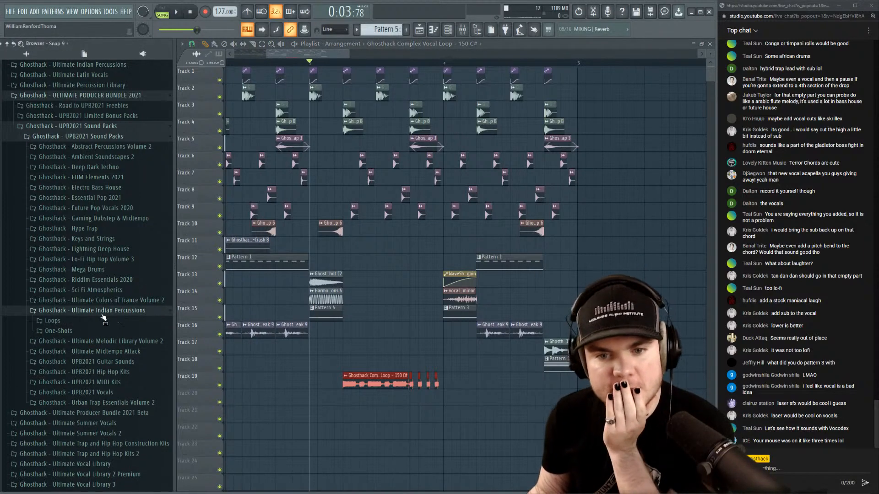
click(75, 331)
click(75, 329)
click(73, 322)
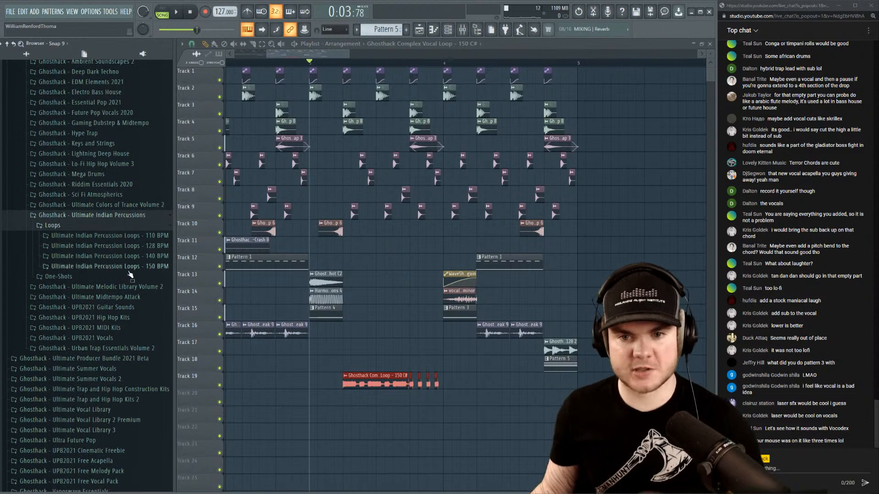
click(114, 246)
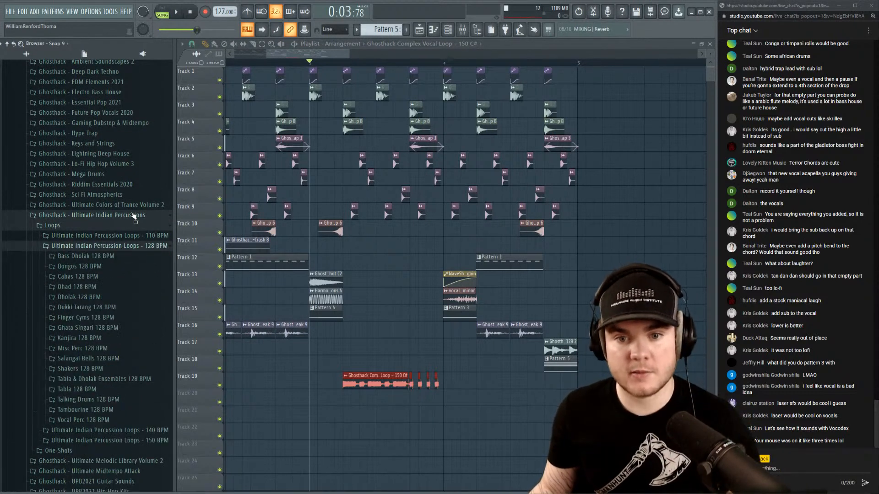
scroll(146, 247, down, 1)
scroll(148, 245, up, 1)
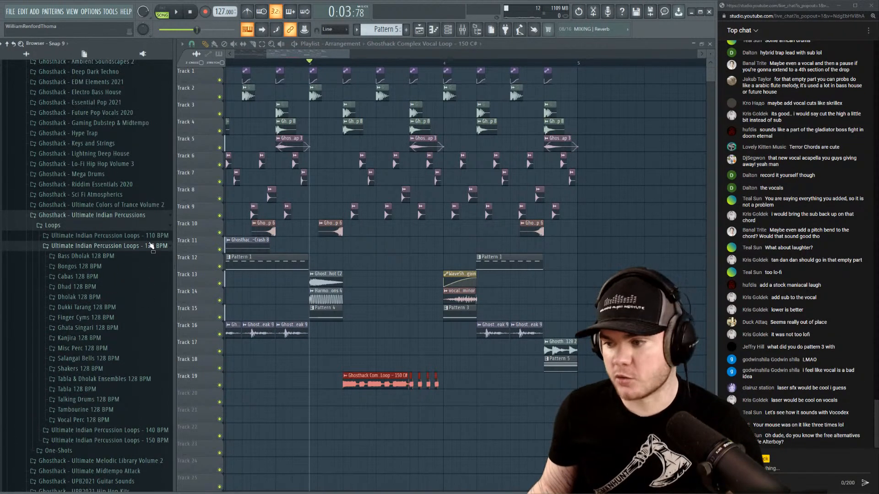
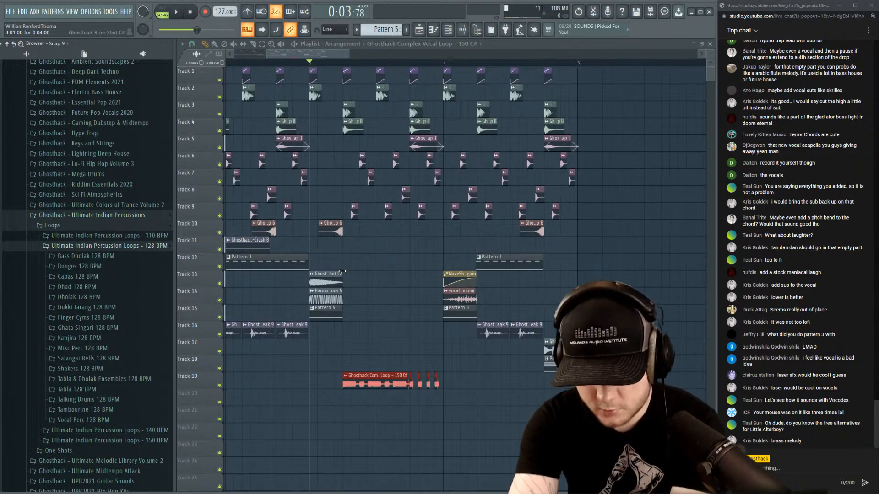
Play from bar 3 and preview KV_Real_Claps_E_128_6 from the Misc Perc 128 BPM folder.
key(space)
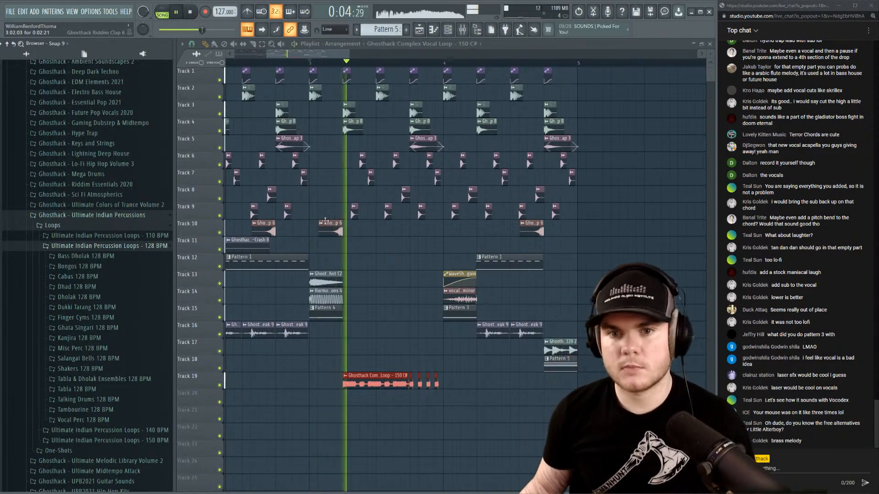
key(space)
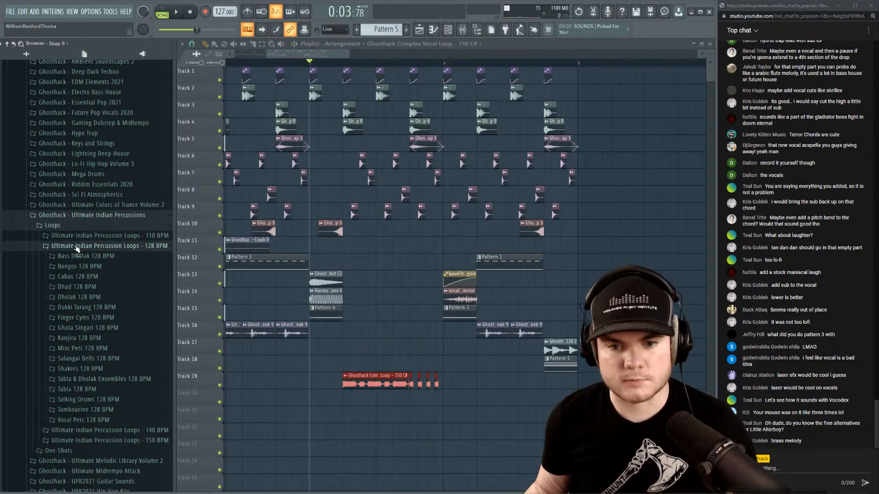
click(109, 349)
click(112, 396)
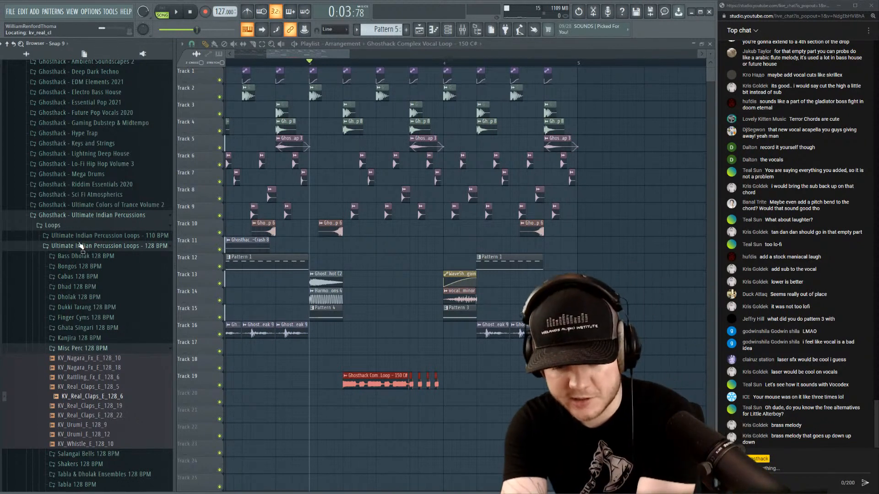
key(space)
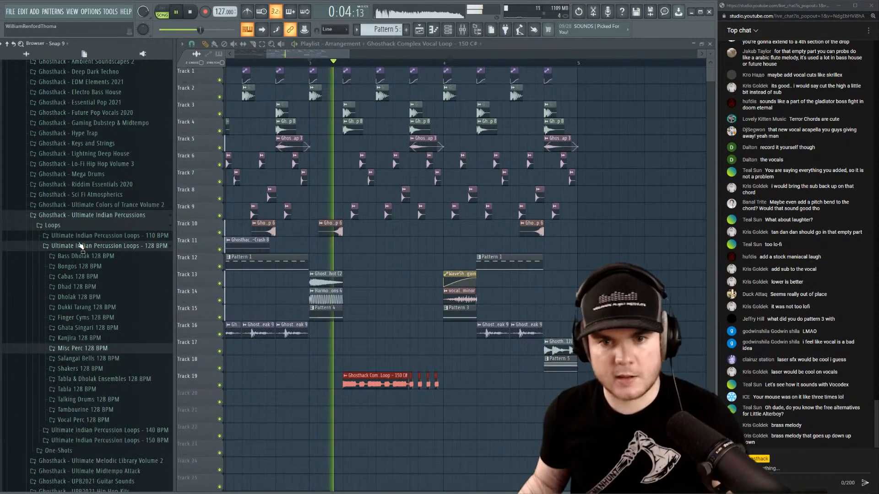
Collapse the Ghosthack - Ultimate Indian Percussions folder in the browser and stop playback.
click(76, 215)
key(space)
click(10, 12)
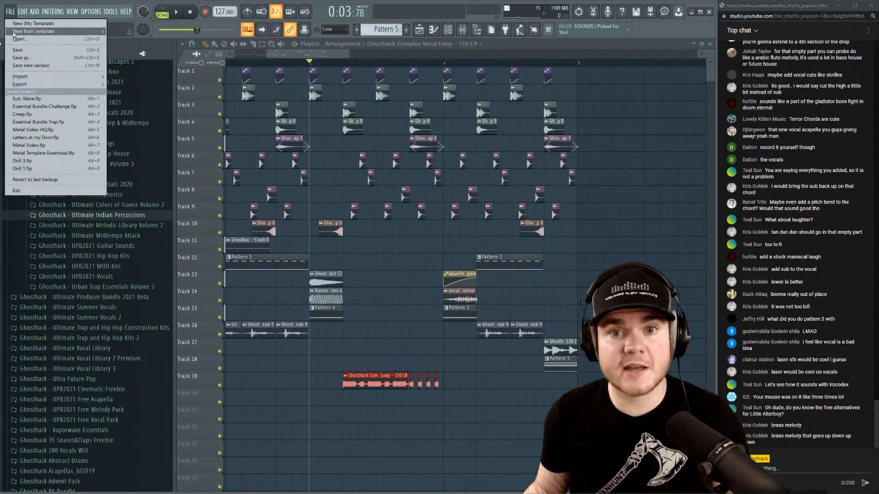
click(17, 64)
click(394, 243)
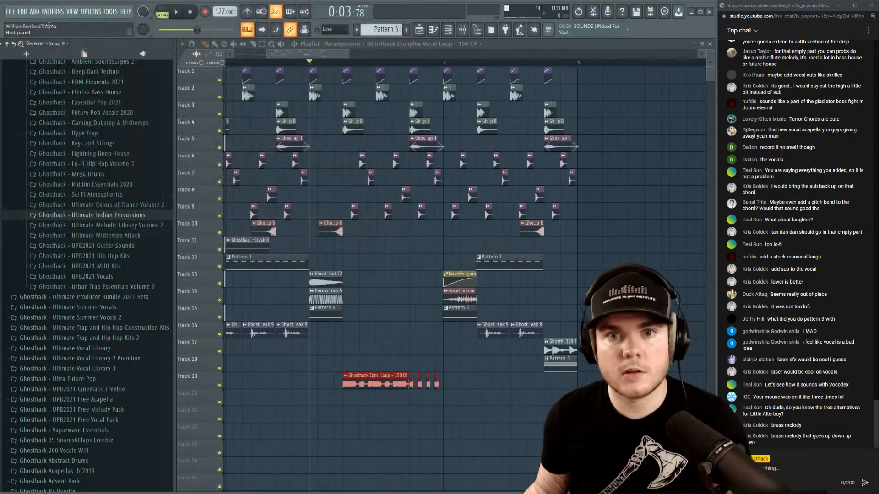
Save the project as Stream Bass House in the New Stuff folder and briefly play from bar 3.
click(15, 13)
click(21, 58)
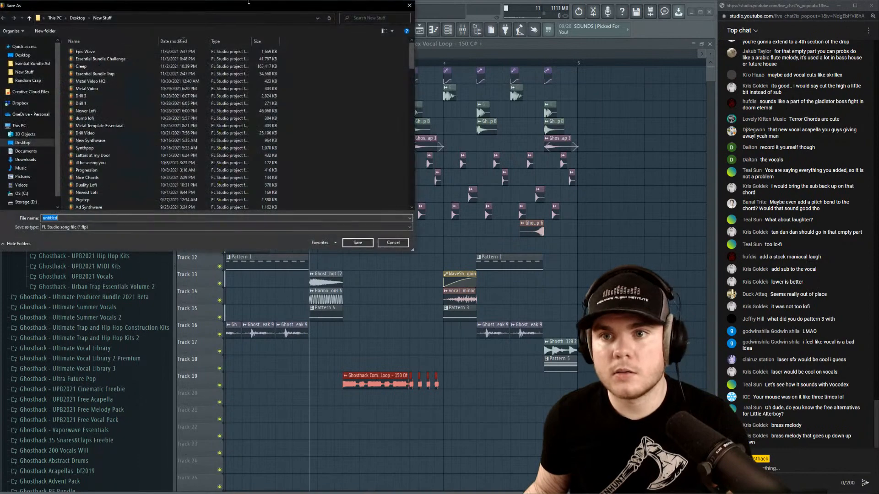
drag(249, 5, 0, 50)
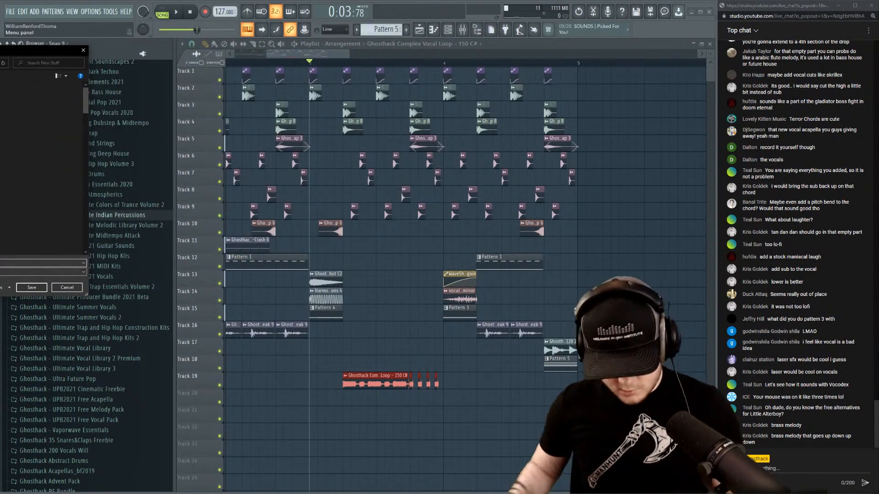
text(bass)
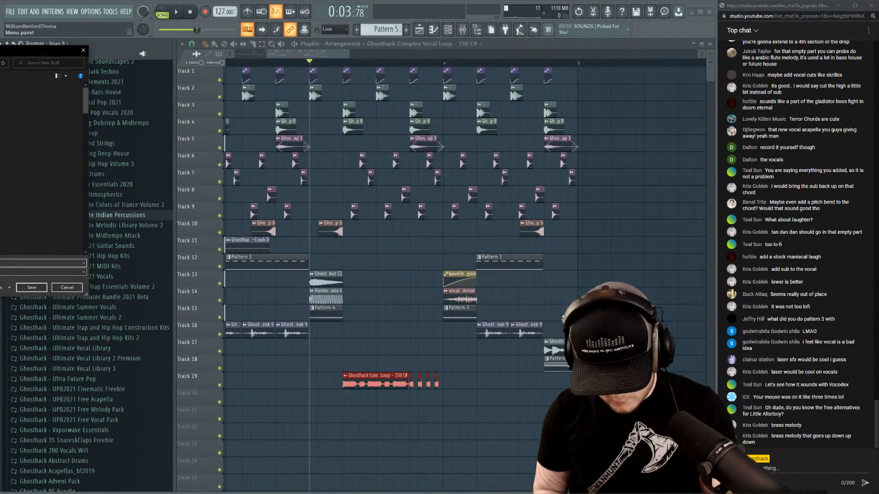
click(45, 288)
key(space)
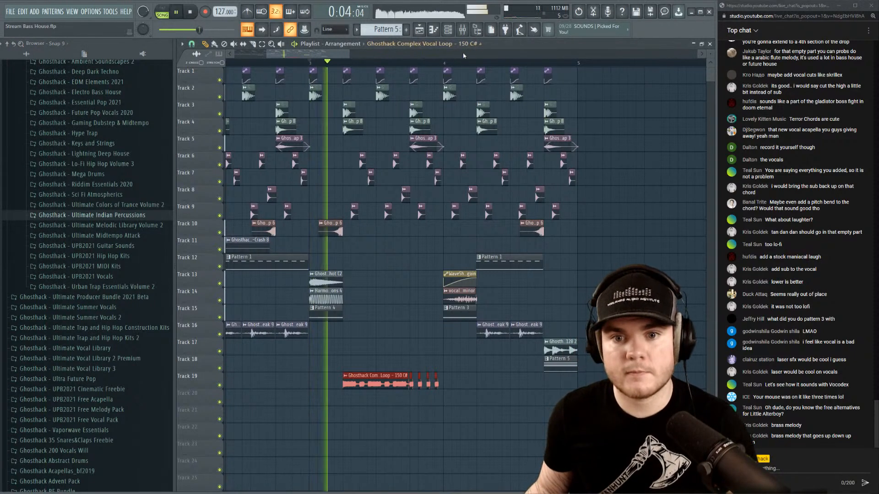
key(space)
Browse the Ghosthack - Mega Drums pack's loops and expand the 130 BPM folder inside Perc Loops.
click(91, 174)
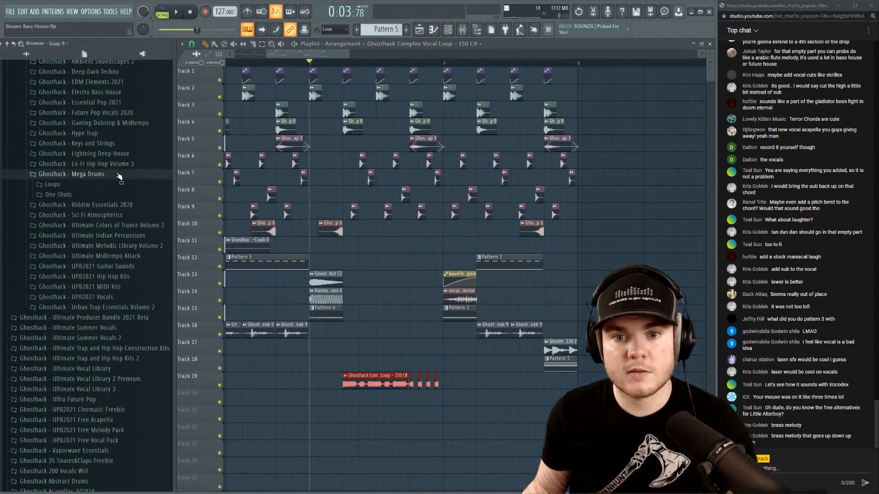
click(67, 185)
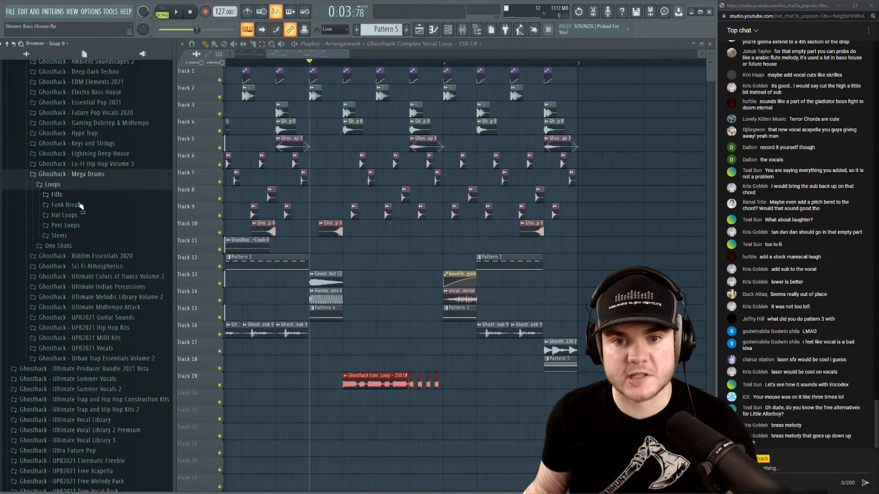
click(97, 206)
click(82, 207)
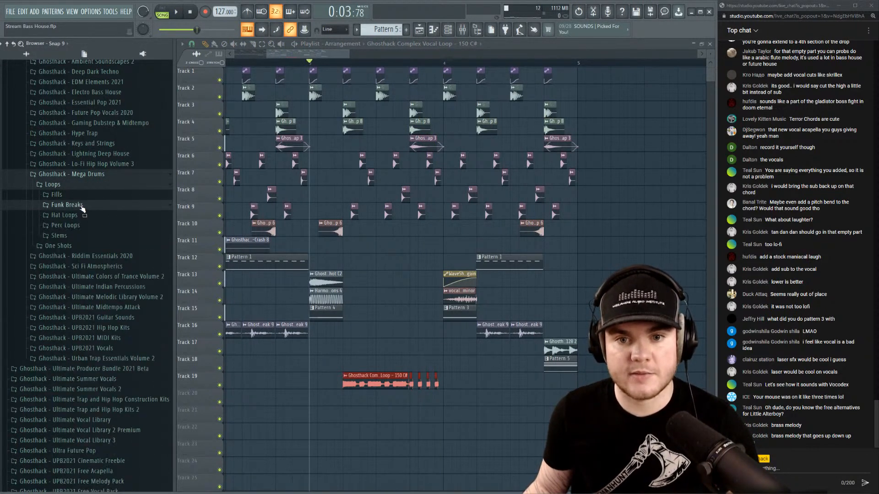
click(80, 226)
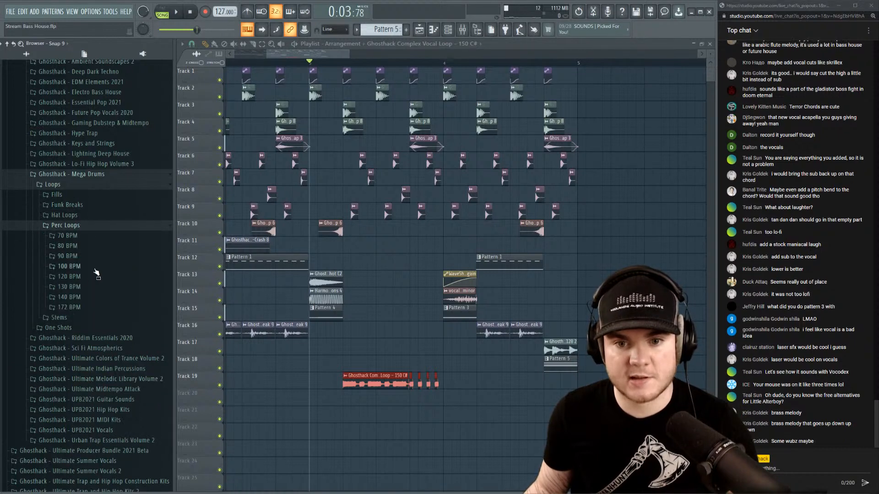
click(78, 278)
click(79, 279)
click(80, 287)
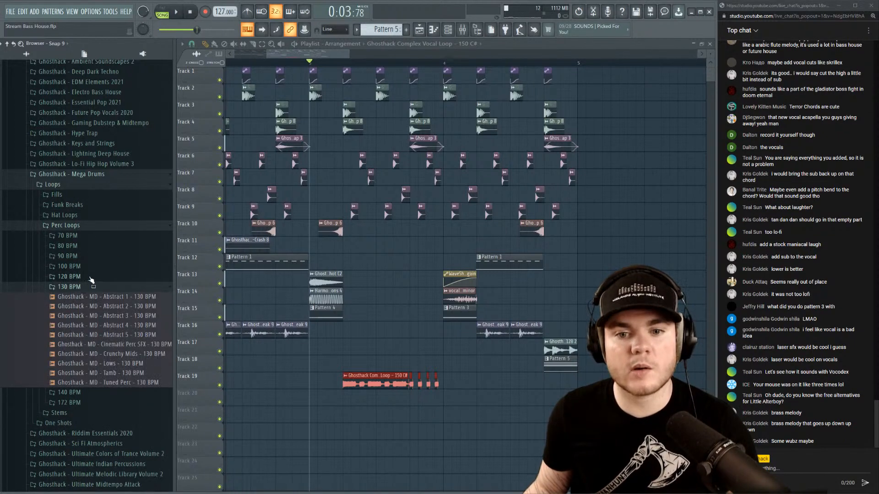
Preview the Abstract 2, Crunchy Mids, Lows and Tamb percussion loops in the 130 BPM folder.
click(114, 212)
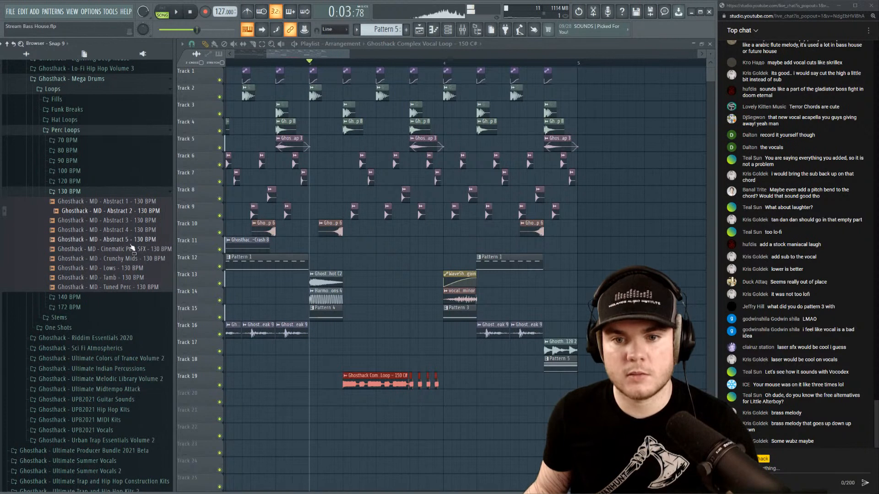
click(127, 259)
click(127, 268)
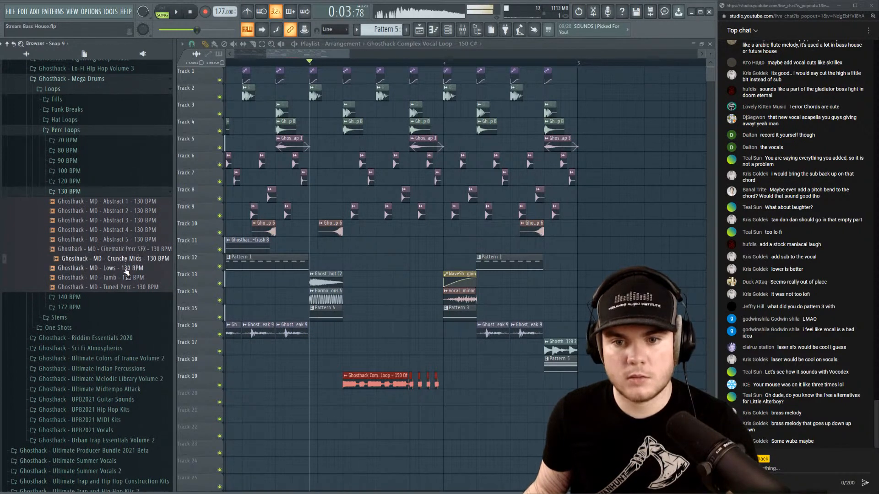
click(127, 277)
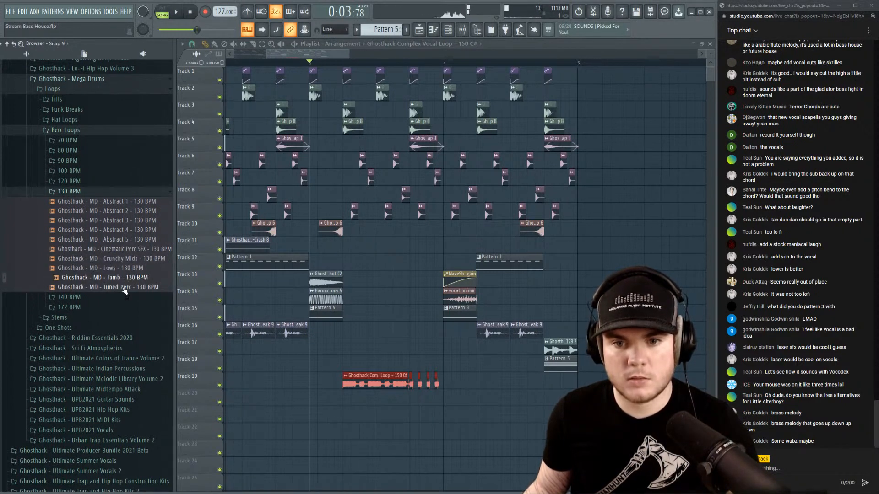
click(123, 268)
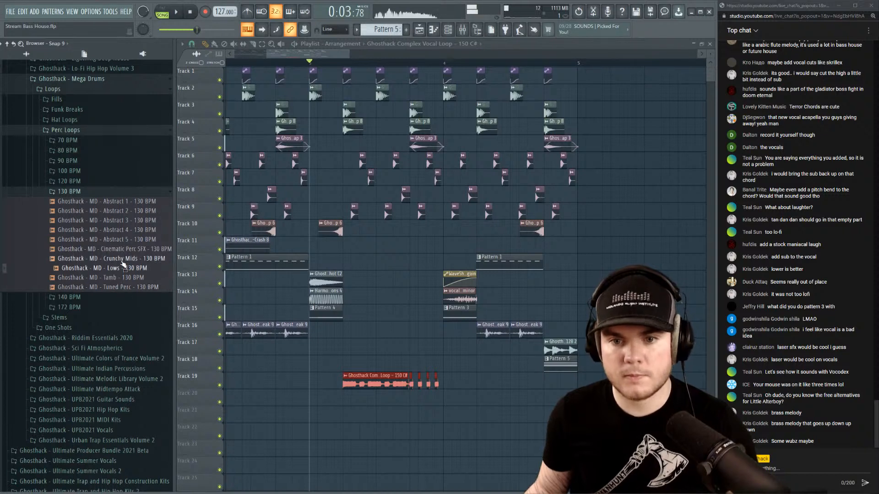
click(123, 263)
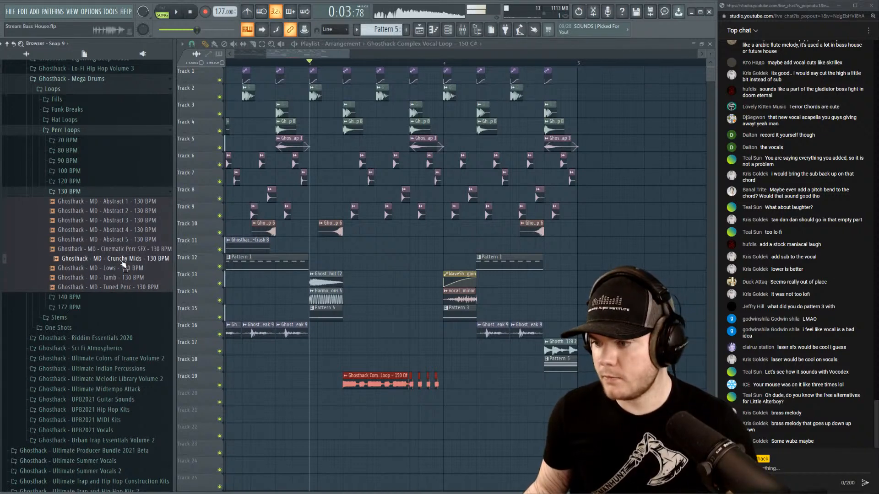
key(Up)
click(123, 260)
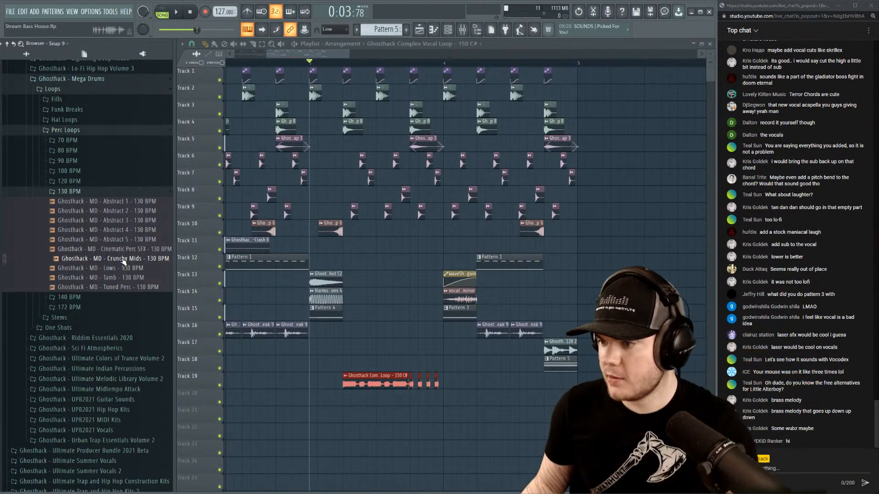
Collapse the 130 BPM, Perc Loops and Mega Drums folders and play the arrangement from bar 3.
click(69, 191)
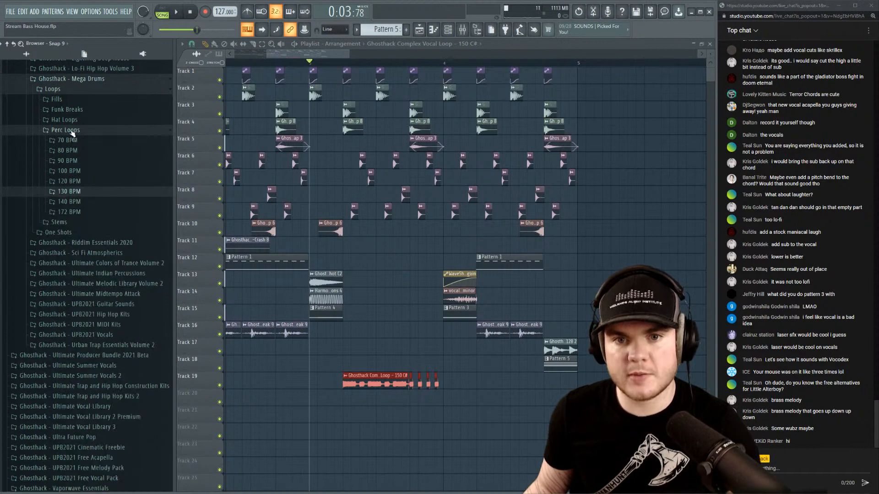
click(65, 130)
click(65, 83)
scroll(277, 68, down, 5)
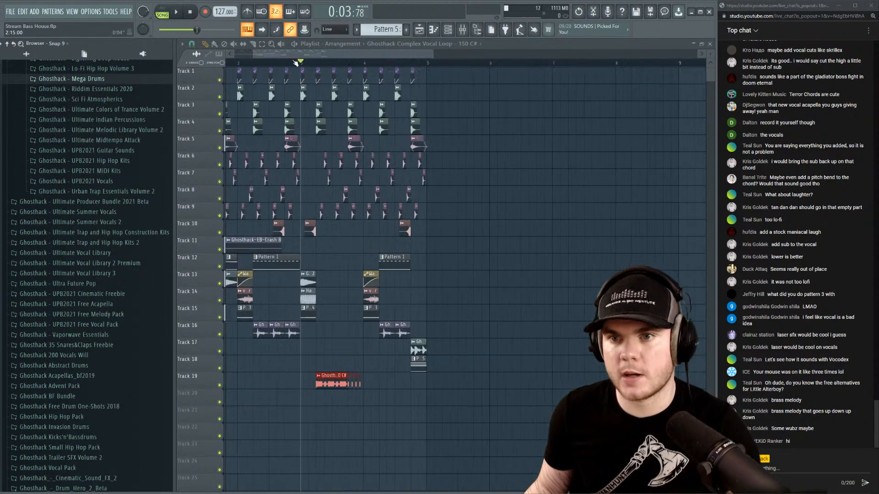
key(space)
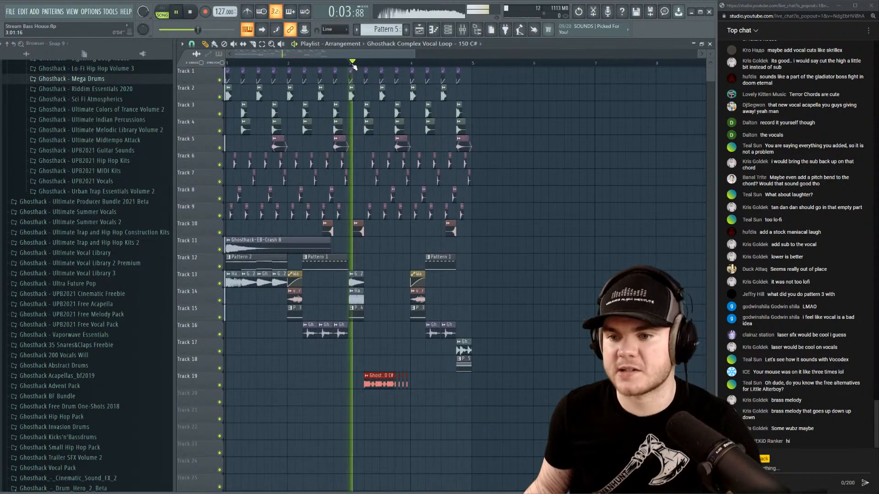
Stop playback and add a new Serum instance to the Unsorted channel group.
key(F6)
key(space)
click(294, 94)
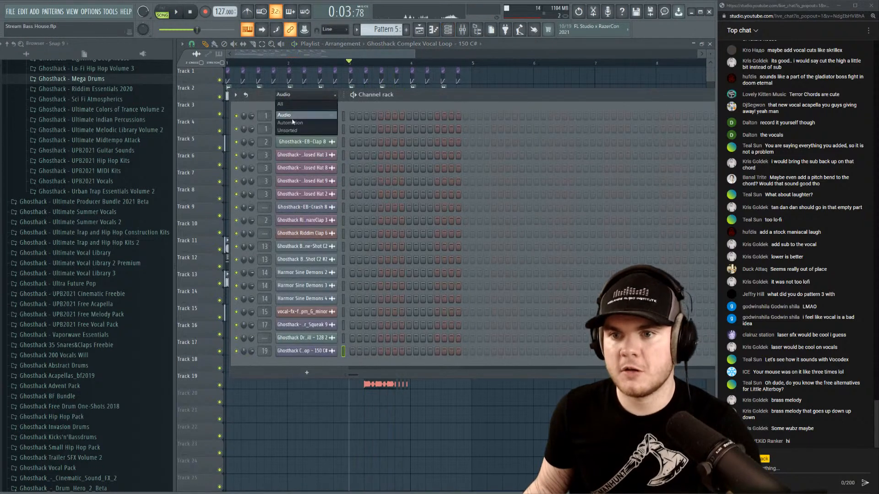
click(294, 131)
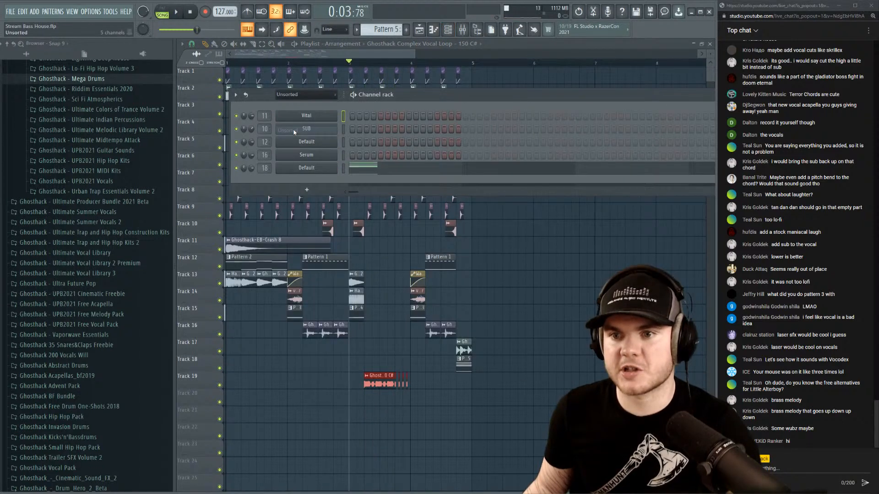
click(307, 190)
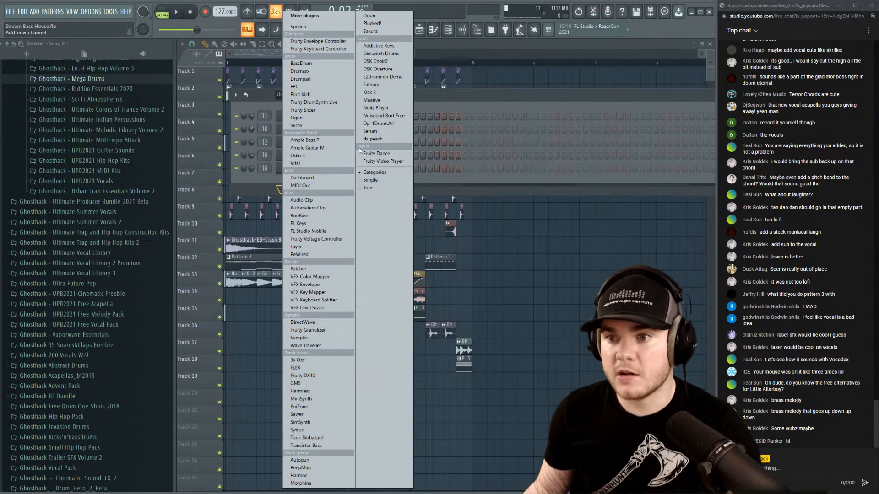
click(375, 131)
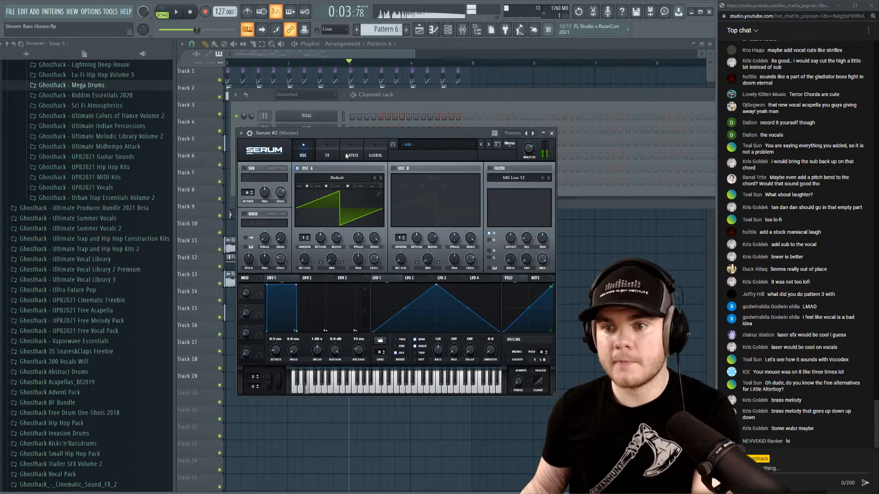
Enable OSC B and load Analog Basic Shapes in both oscillators, with OSC B on the square wave at 0% volume.
click(336, 177)
click(337, 172)
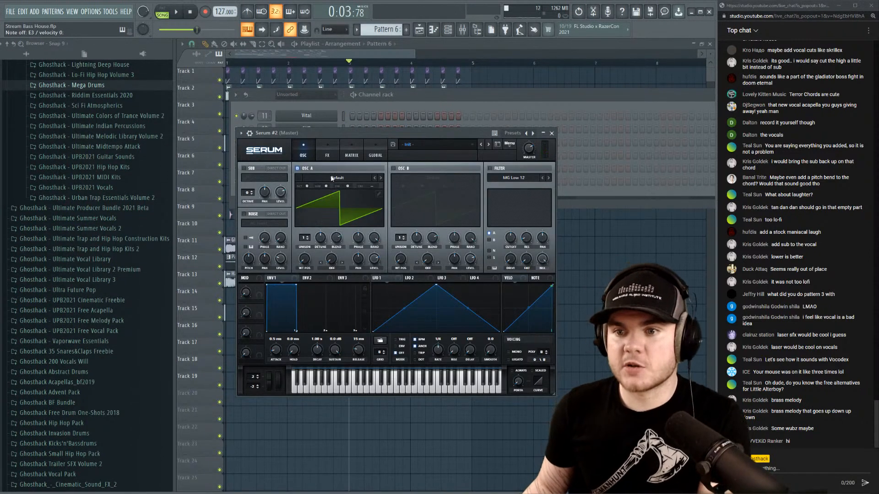
click(405, 168)
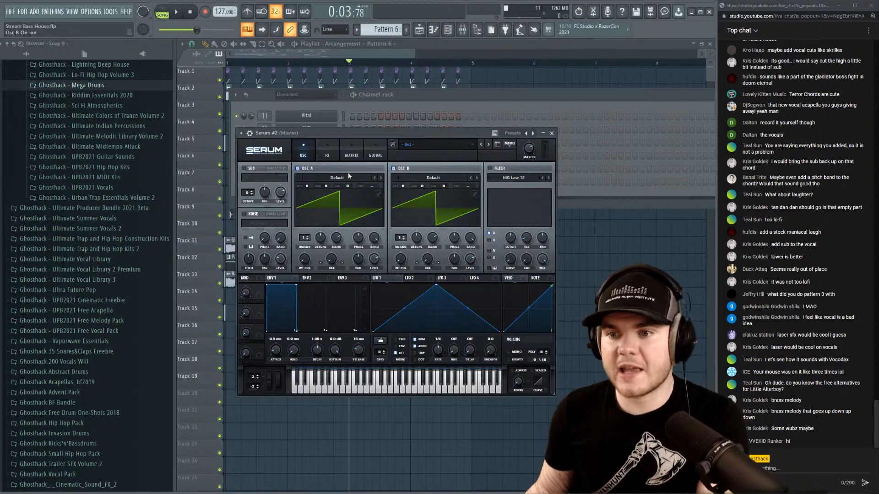
click(337, 178)
mouse_move(321, 194)
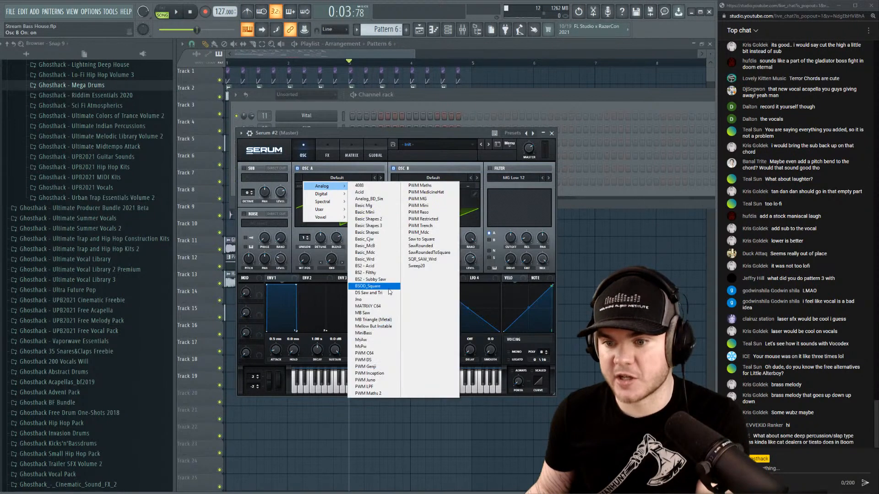
click(389, 233)
click(425, 180)
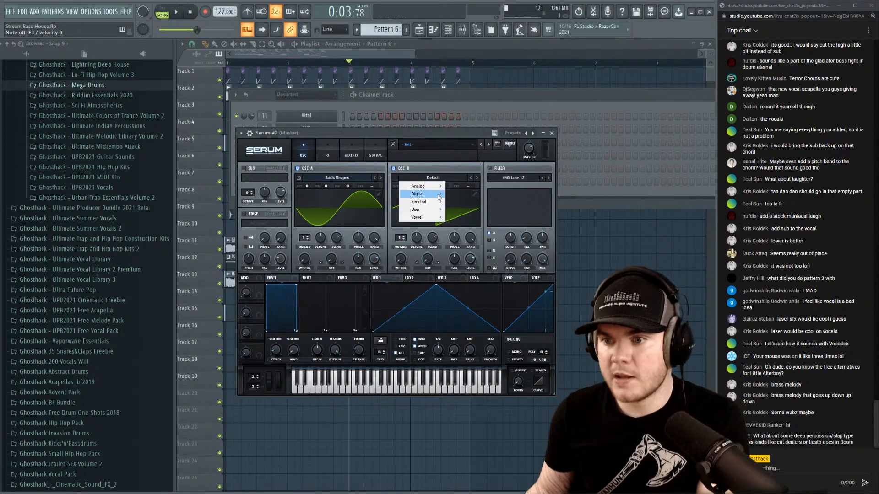
mouse_move(426, 187)
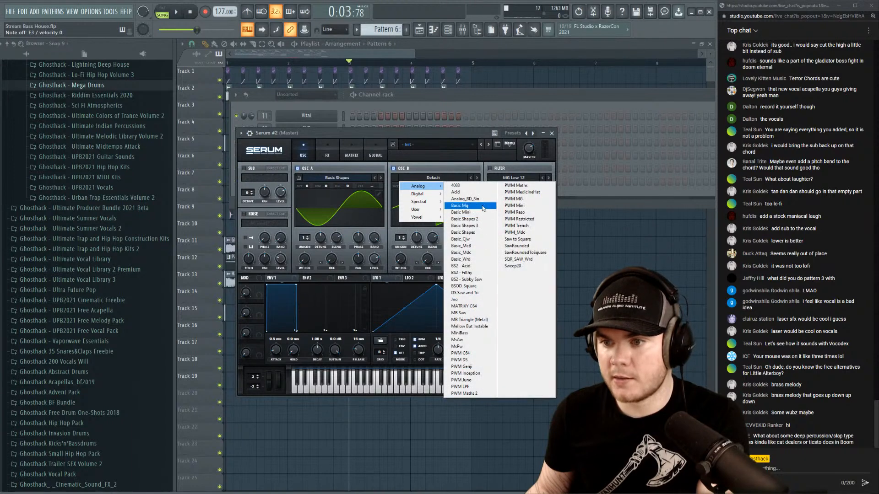
click(479, 233)
drag(401, 259, 406, 223)
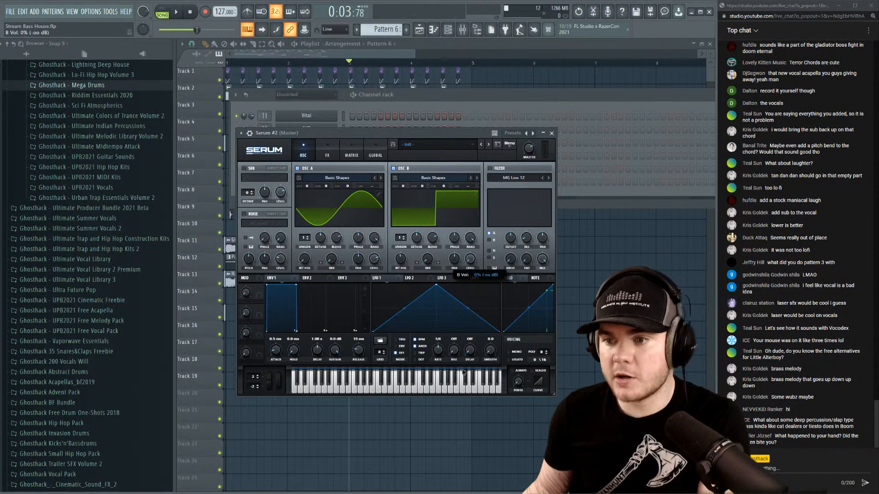
Set OSC A's octave to -1 and apply FM (from B) warp to it at about 39%.
mouse_move(307, 186)
mouse_down()
mouse_move(306, 207)
mouse_move(311, 175)
mouse_up()
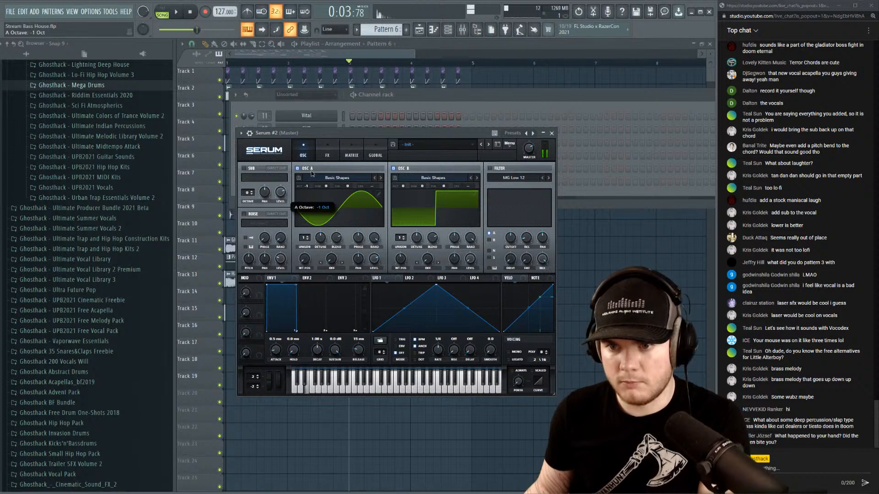
click(331, 268)
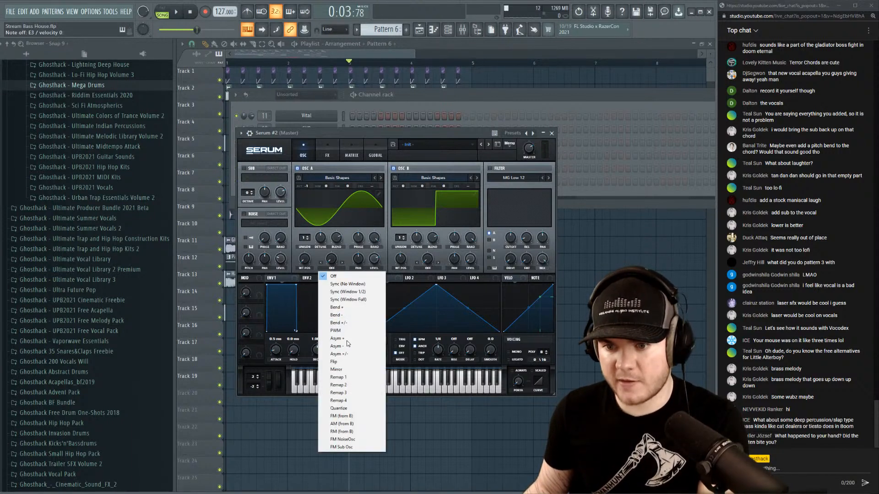
click(349, 416)
drag(333, 260, 335, 235)
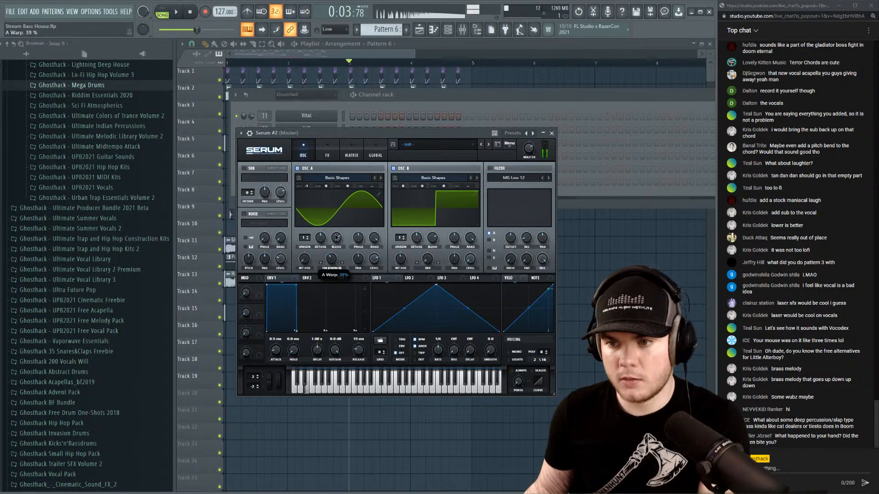
Set OSC B's wavetable position to 3 and raise OSC A's warp amount to about 68%.
mouse_move(401, 259)
mouse_down()
mouse_move(401, 241)
mouse_move(399, 272)
mouse_up()
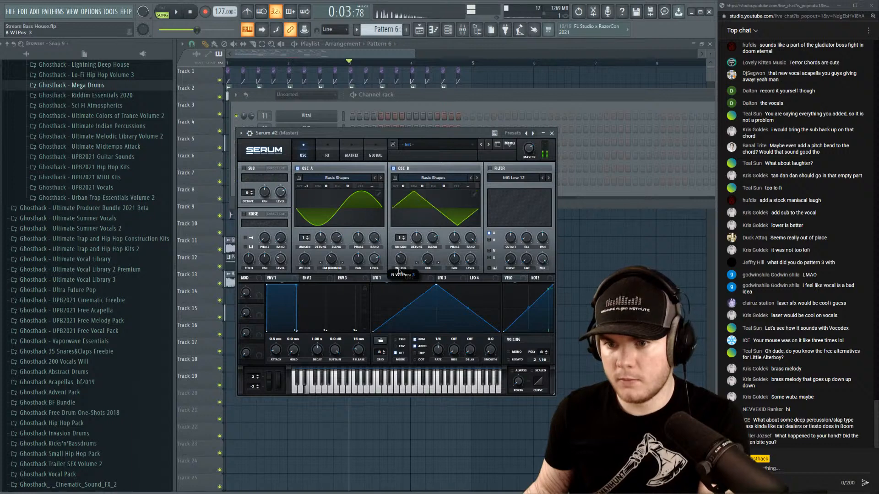
drag(332, 259, 334, 249)
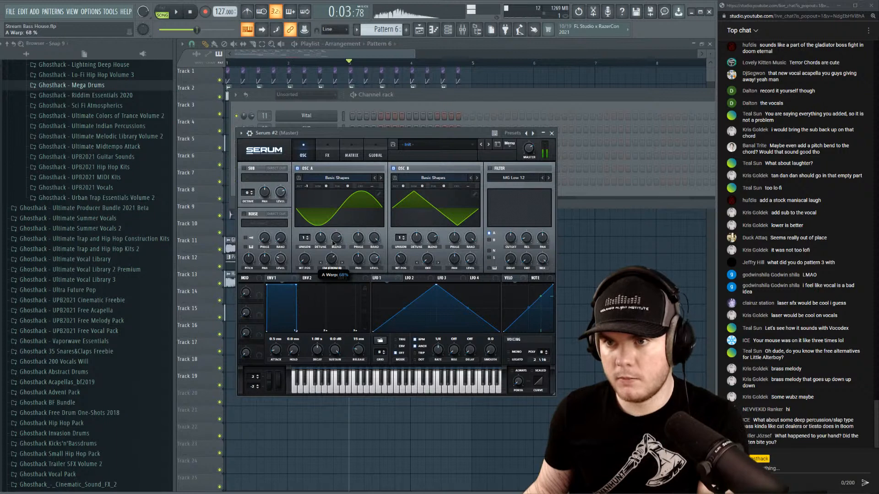
Set OSC B's octave to +1 and adjust OSC A's FM warp to about 52%.
drag(334, 243, 331, 257)
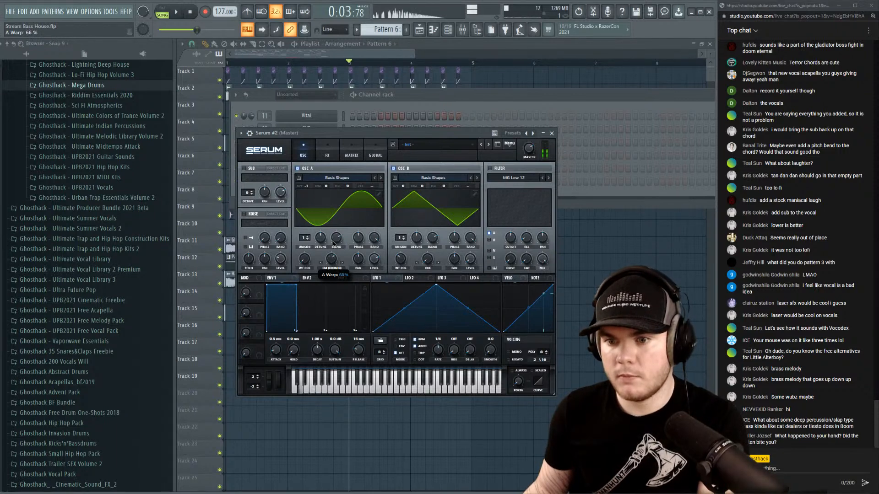
drag(403, 186, 401, 198)
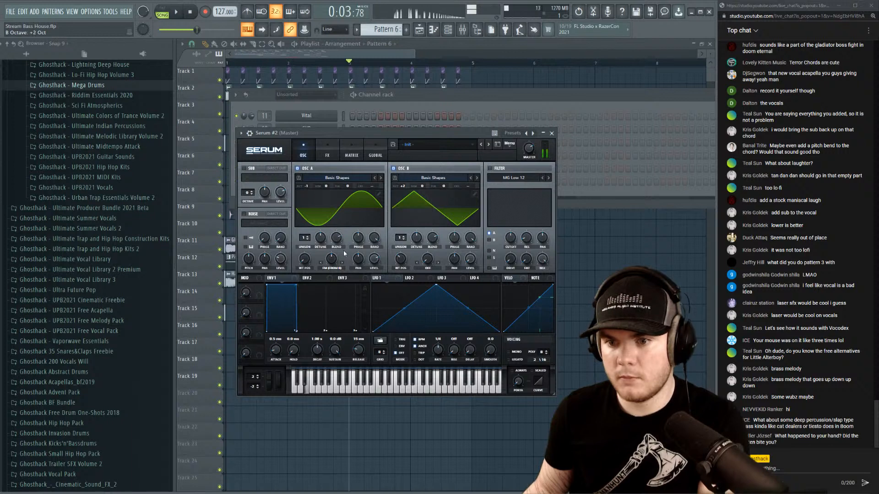
drag(332, 259, 334, 275)
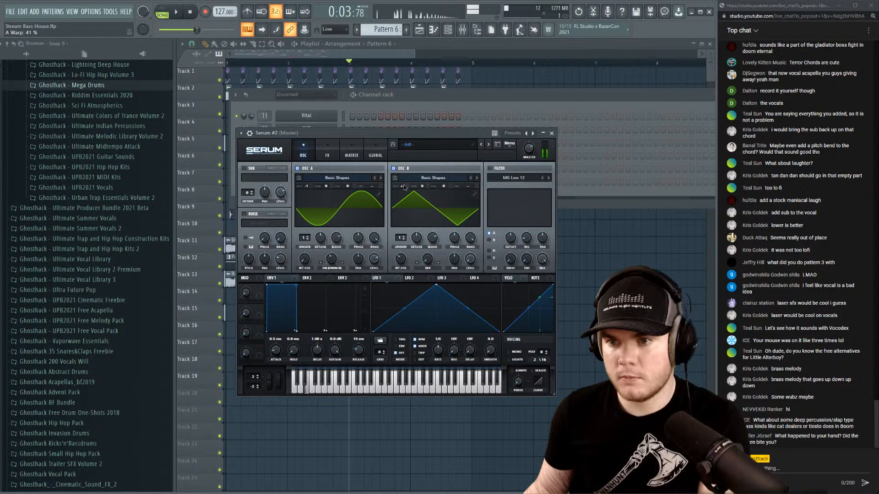
drag(404, 187, 404, 176)
drag(331, 259, 330, 280)
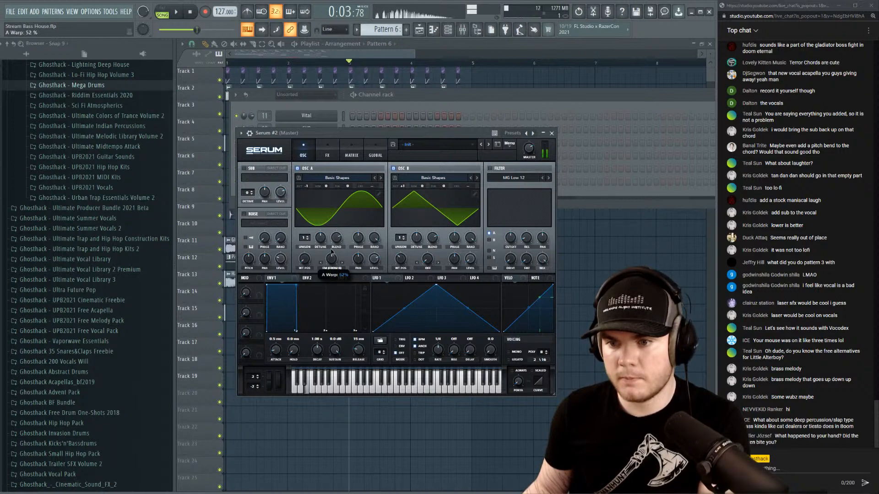
Modulate OSC A's warp and level with LFO 1, shifting the LFO peak to about a quarter of its cycle, with warp around 34%.
drag(337, 268, 326, 253)
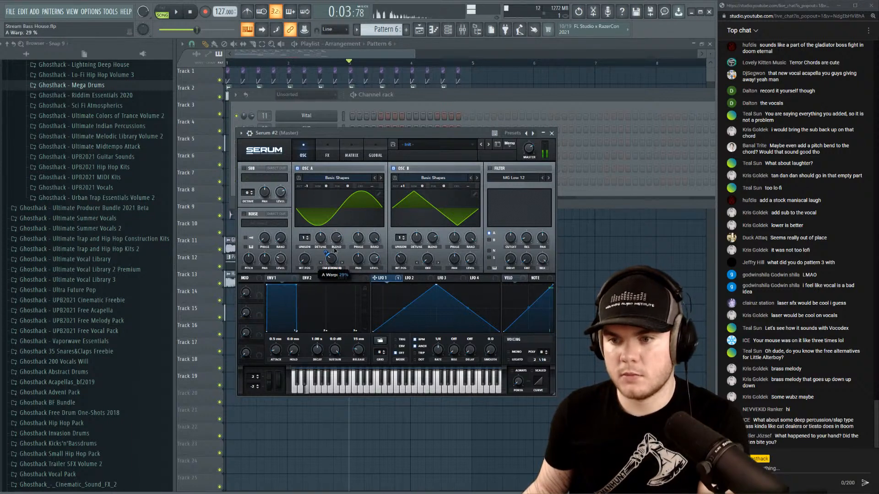
drag(436, 286, 405, 281)
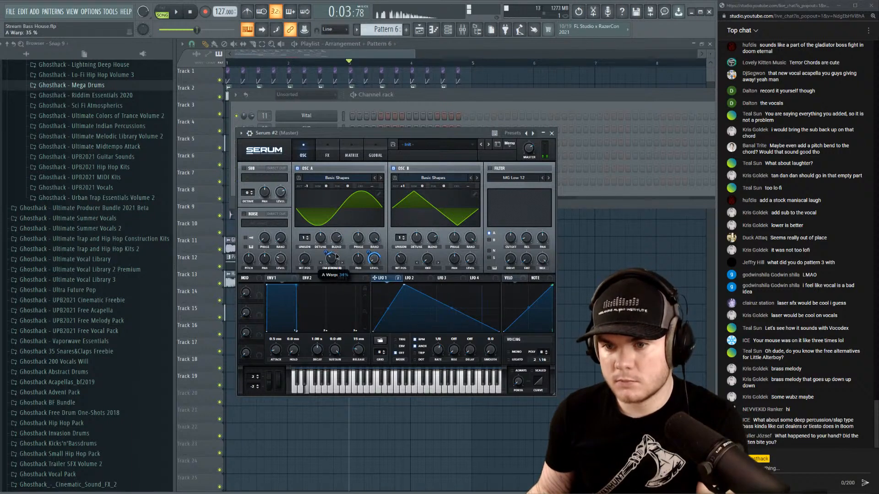
drag(333, 258, 333, 254)
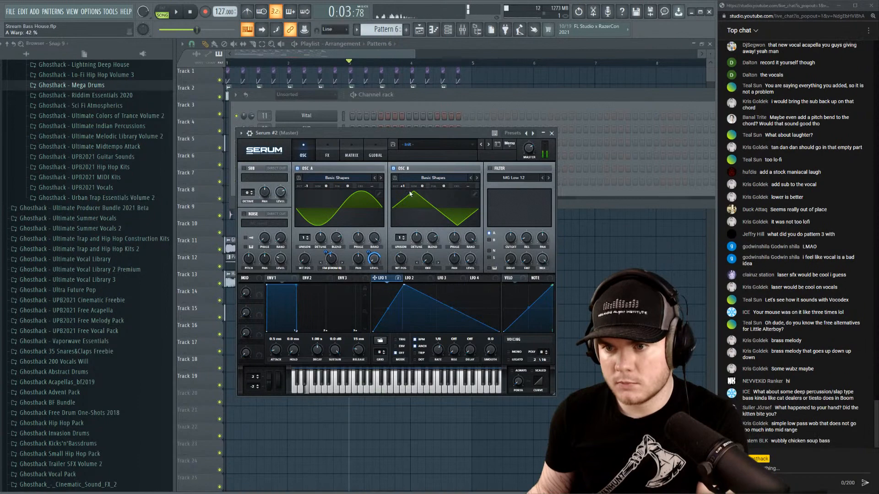
Set OSC B's octave to +2, with its volume at 0% and wavetable position at 3.
drag(404, 187, 404, 183)
drag(472, 259, 476, 214)
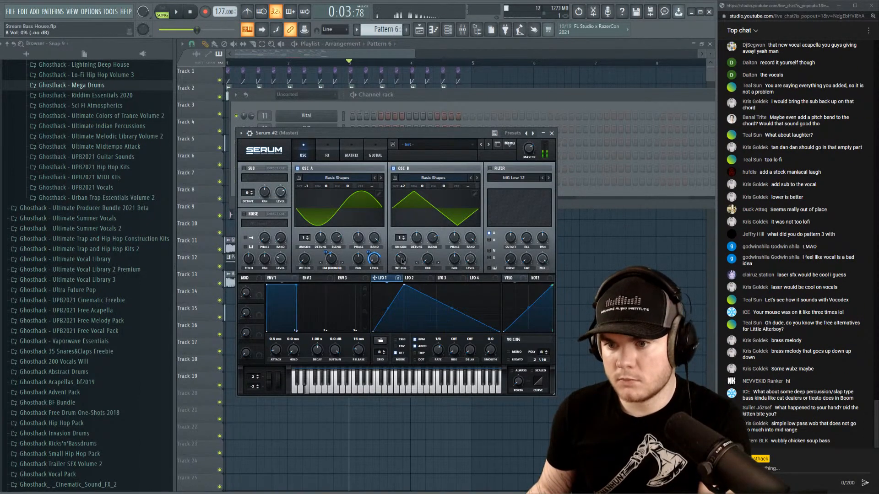
mouse_move(401, 261)
mouse_down()
mouse_move(401, 286)
mouse_move(401, 259)
mouse_up()
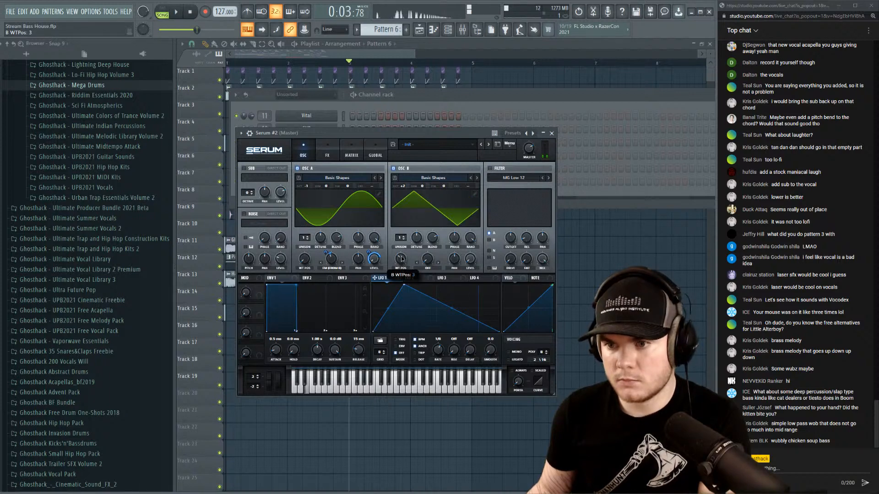
Try the Asym +/- and Bend +/- warp modes on OSC B, sweeping the warp amount in each.
click(425, 268)
click(442, 350)
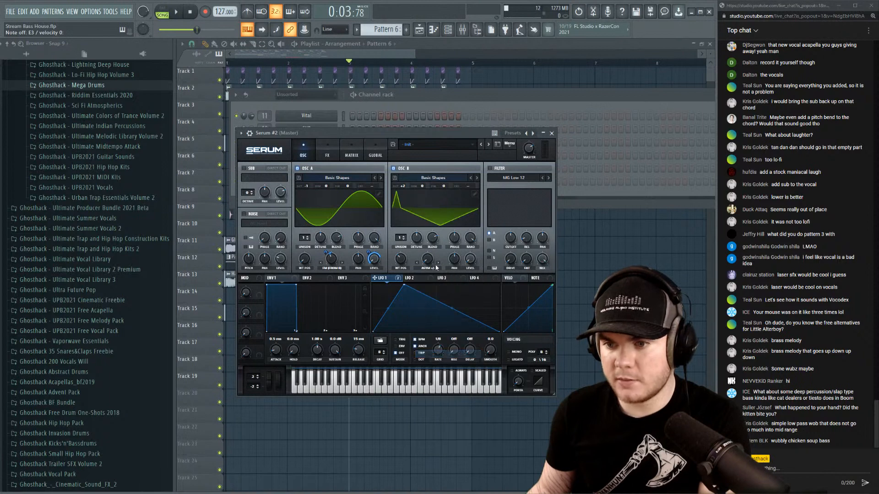
drag(428, 261, 427, 199)
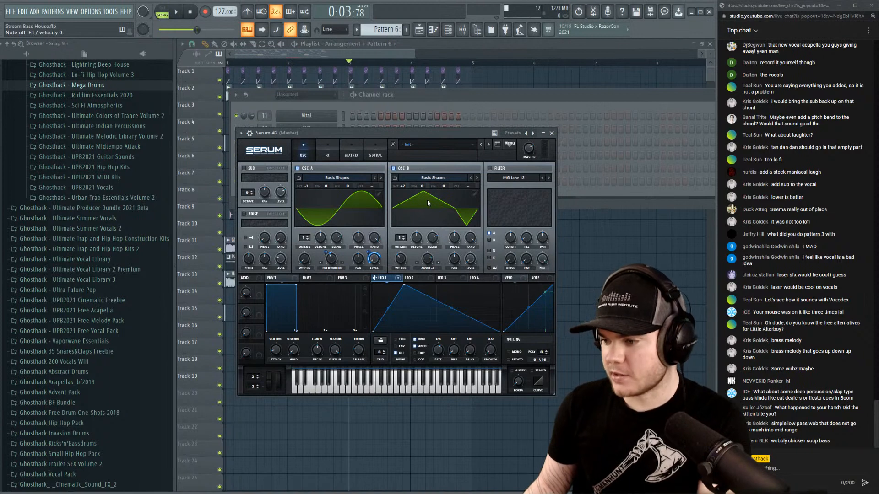
click(429, 269)
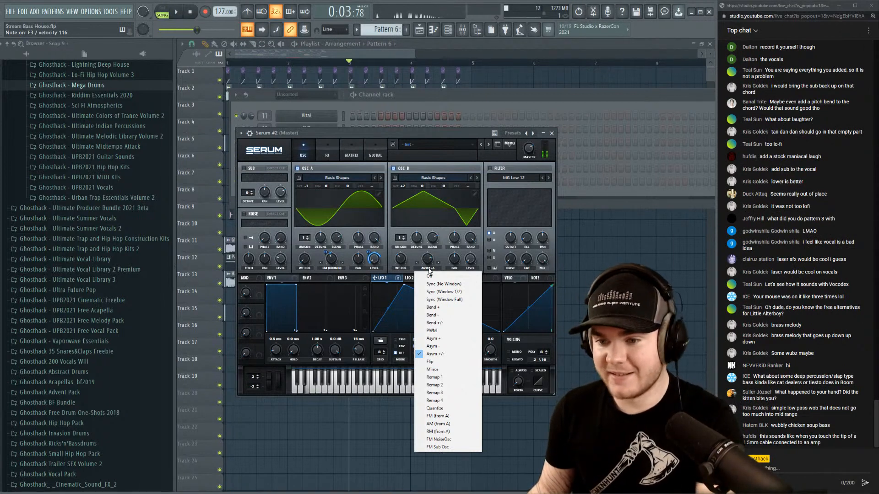
click(442, 324)
drag(427, 259, 429, 291)
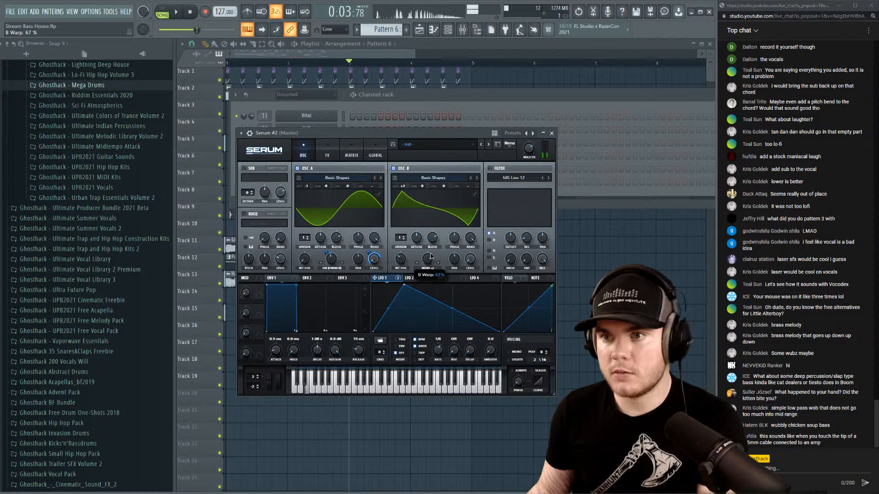
Apply Asym +/- warp to OSC B at about 49%.
click(427, 269)
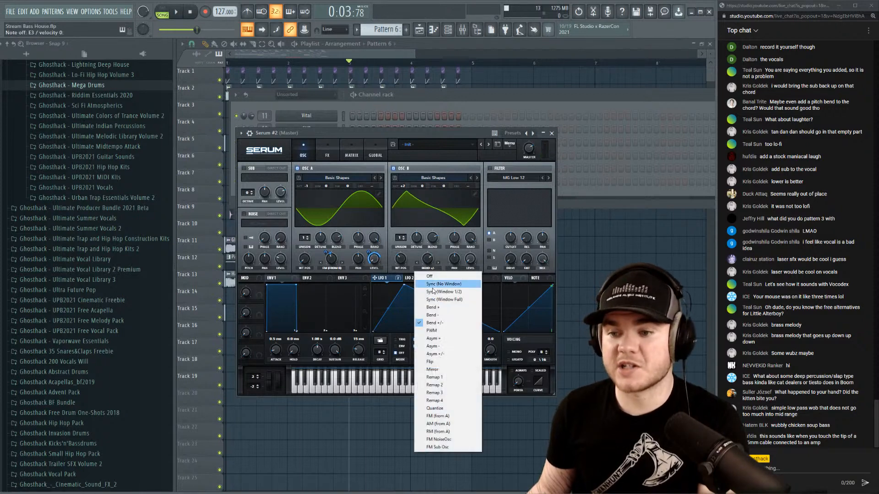
click(433, 354)
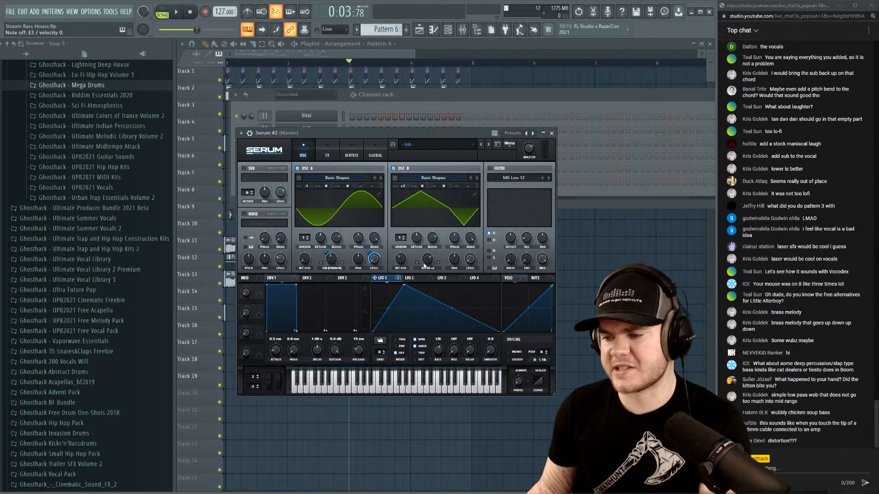
mouse_move(430, 261)
mouse_down()
mouse_move(434, 253)
mouse_move(433, 264)
mouse_up()
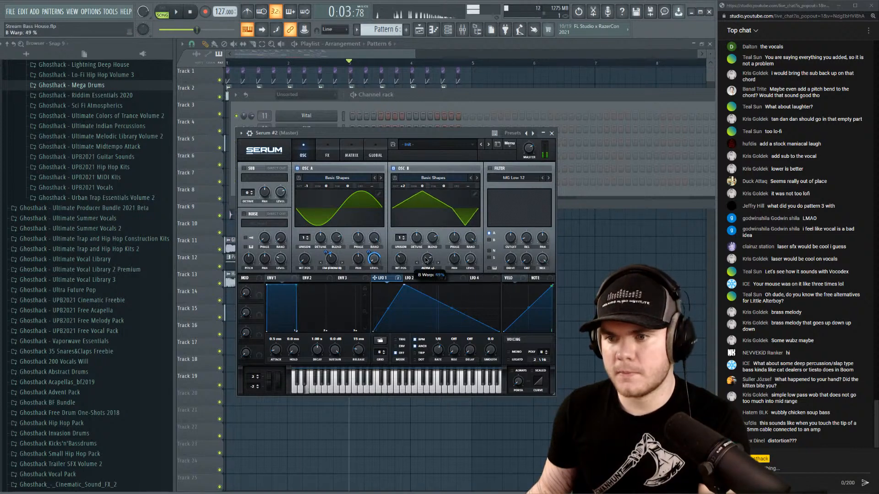
Enable Serum's distortion effect in Sin Fold mode with the drive at about 14%.
click(327, 149)
click(264, 181)
click(356, 176)
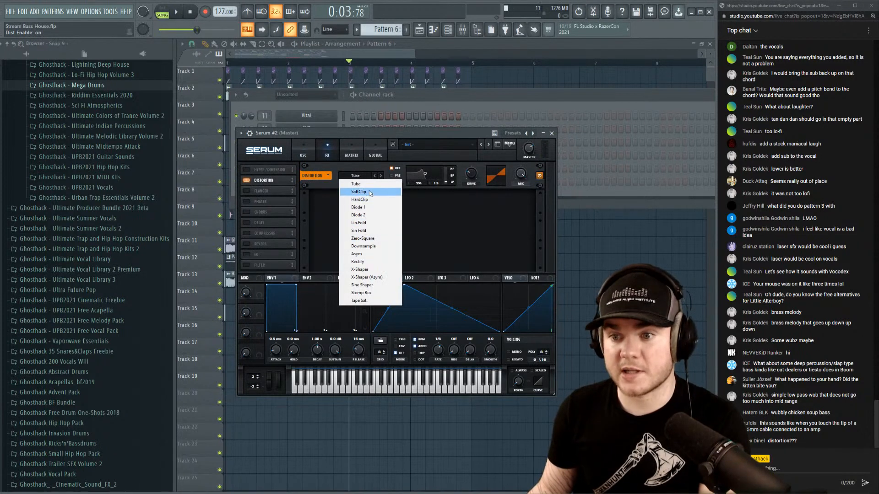
click(367, 231)
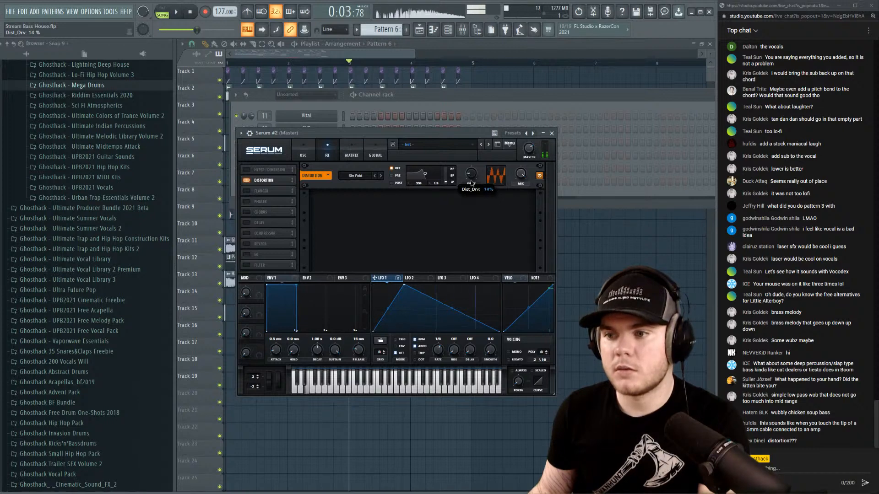
Reset OSC A's level and replace its LFO 1 modulation, with the base level at about 50%.
click(301, 151)
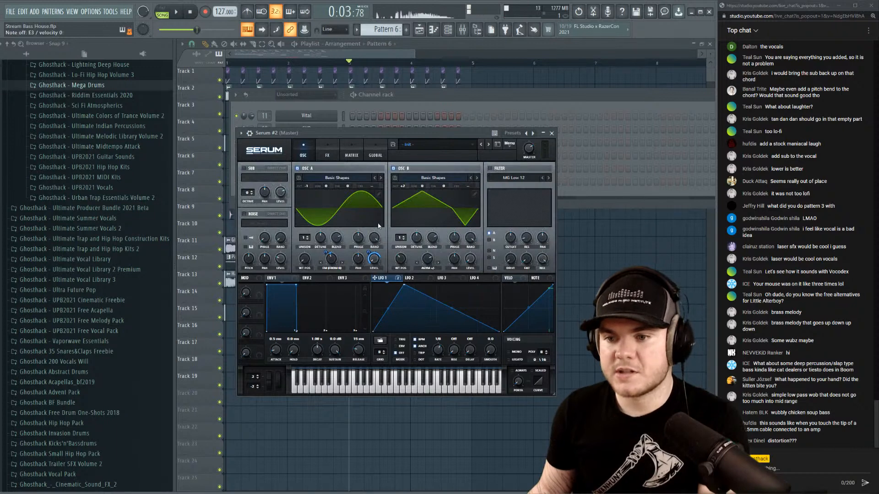
right_click(374, 259)
click(394, 288)
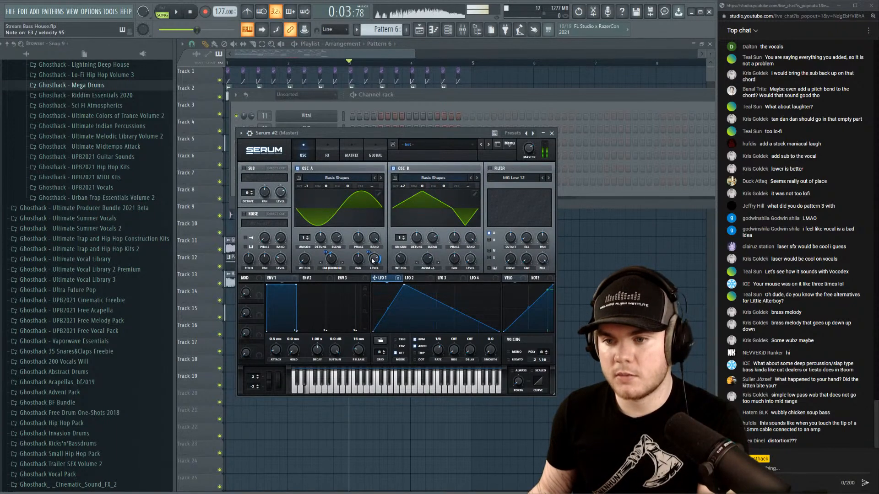
right_click(374, 255)
click(394, 289)
right_click(374, 254)
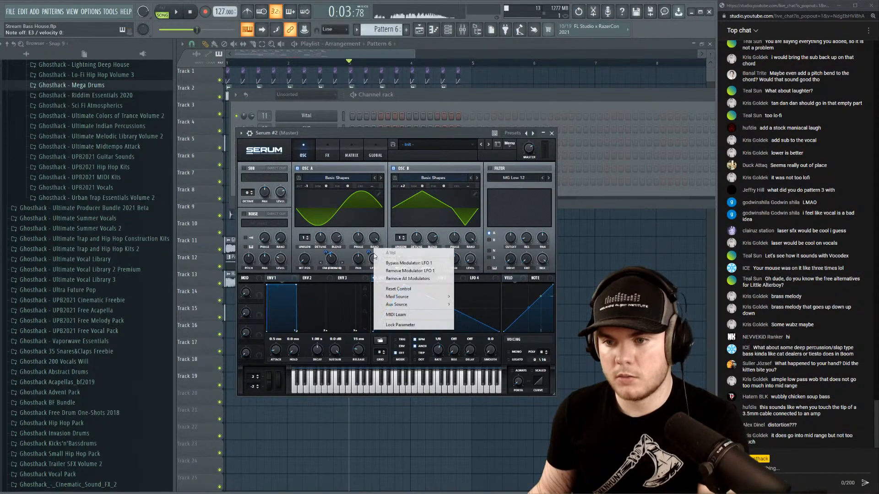
click(403, 271)
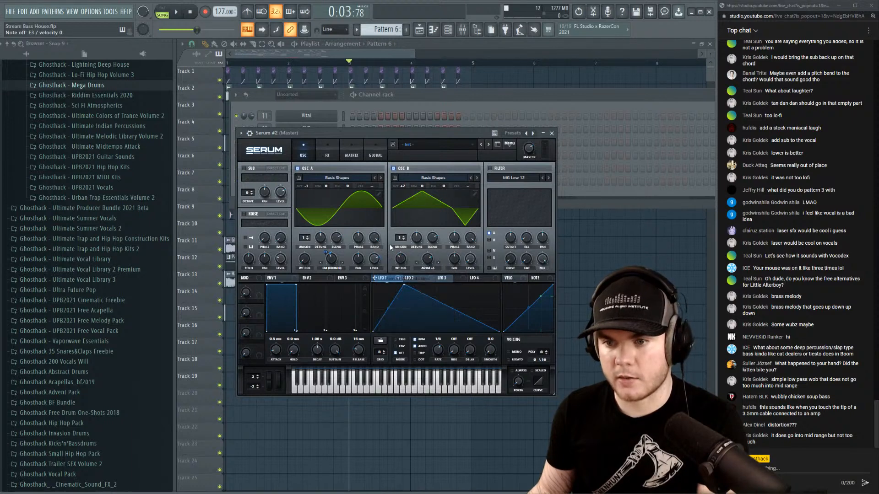
mouse_move(374, 260)
mouse_down()
mouse_move(396, 278)
mouse_move(371, 262)
mouse_up()
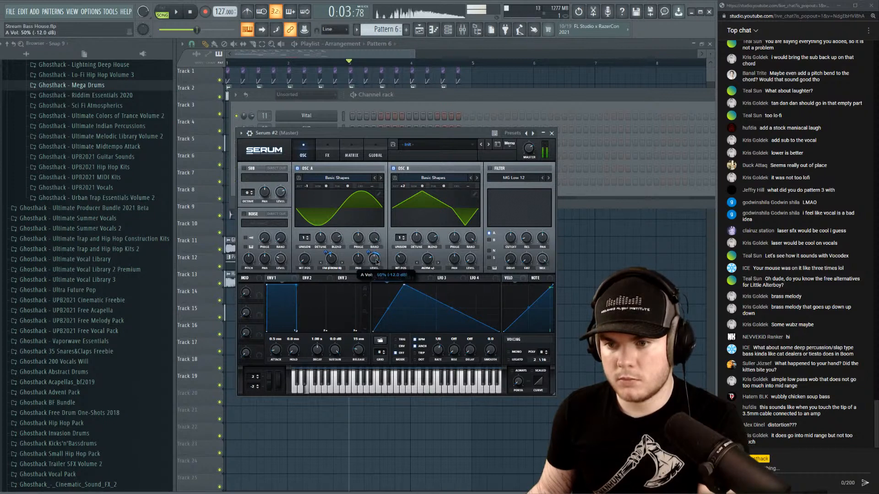
Try Serum's compressor effect after the distortion, then bypass it.
click(326, 157)
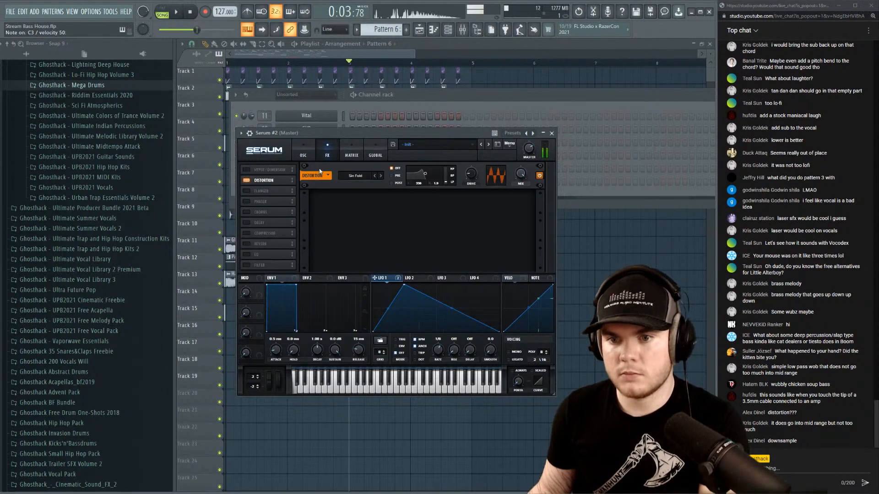
click(247, 234)
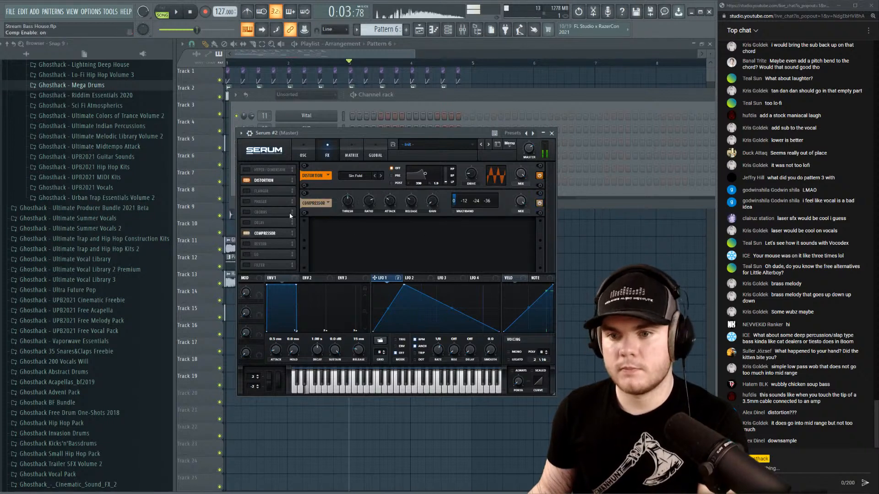
click(246, 233)
Route the Serum #2 channel to mixer insert 20.
click(480, 88)
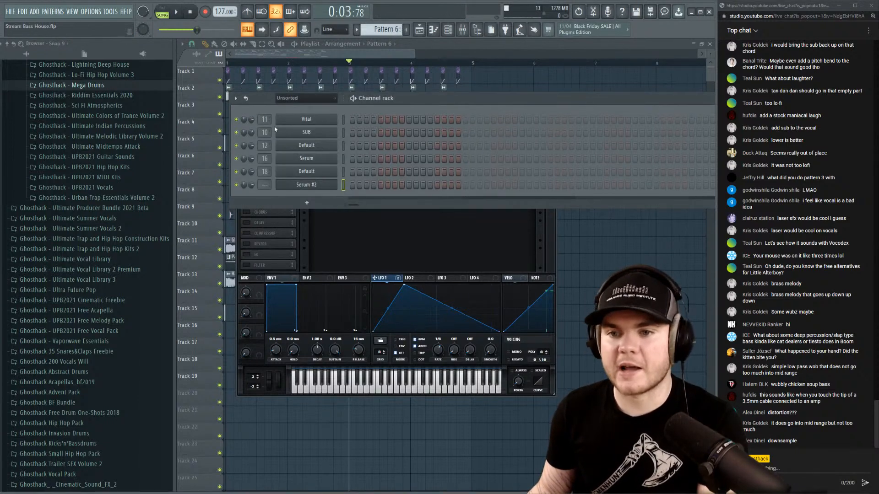
click(462, 29)
scroll(263, 184, up, 20)
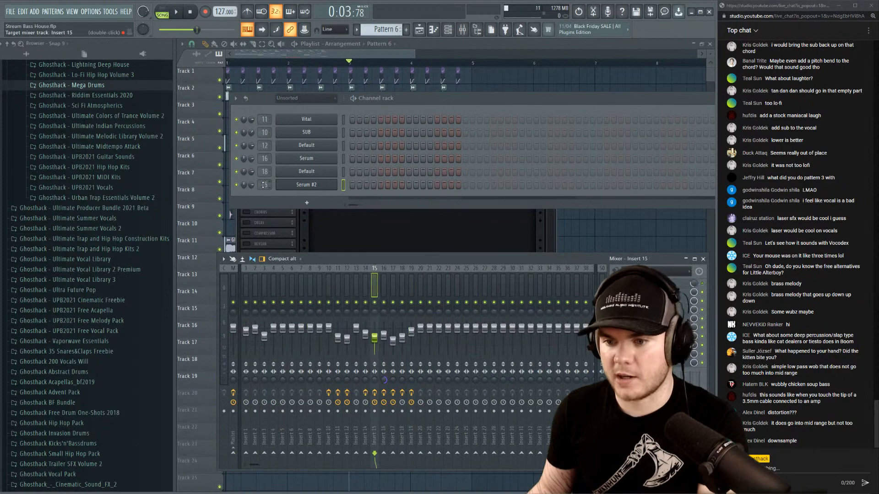
Load the Thicc Rack preset on mixer insert 20, lower the insert's fader and briefly play the arrangement.
right_click(417, 286)
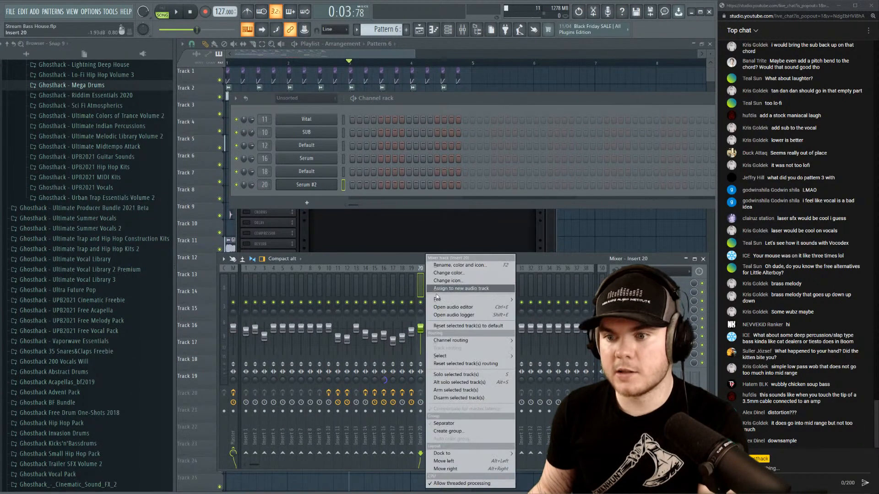
mouse_move(472, 299)
click(535, 457)
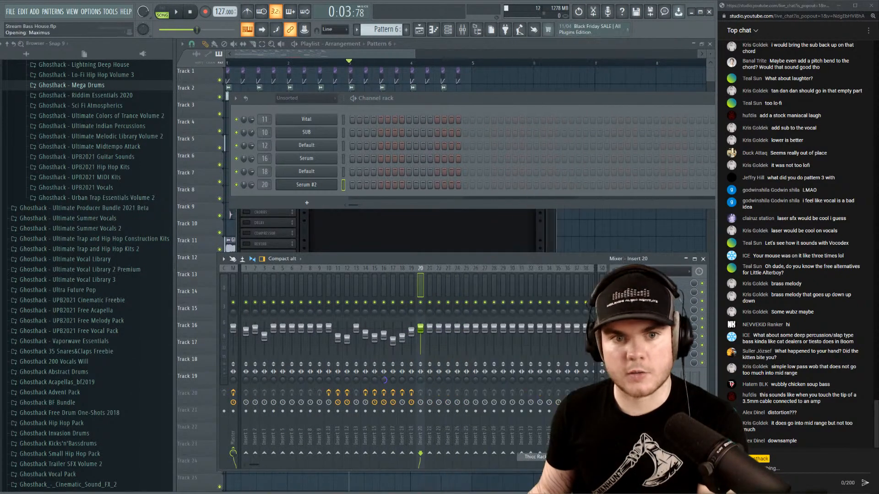
drag(420, 328, 420, 339)
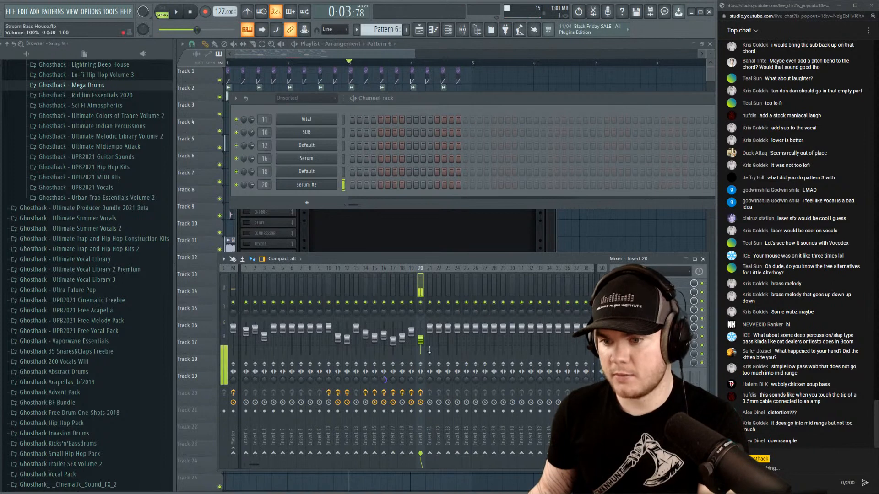
key(space)
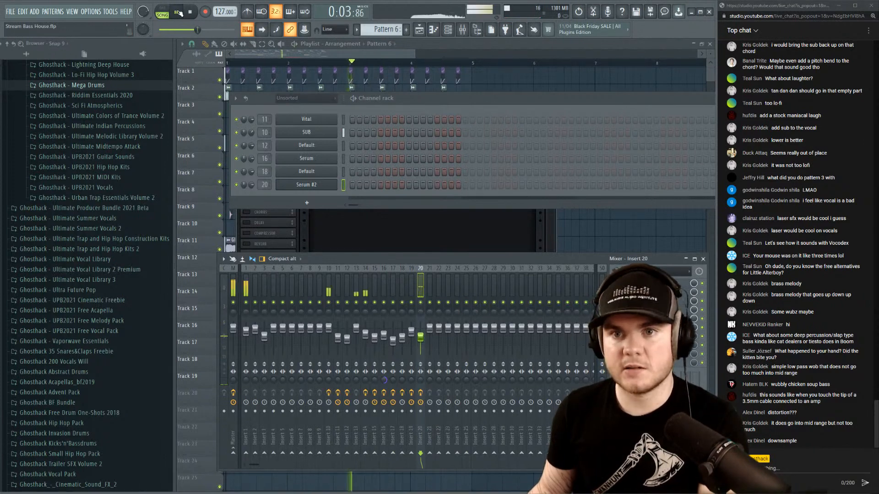
key(space)
Reopen Serum #2 and move its distortion to the first slot of the effects chain.
click(287, 145)
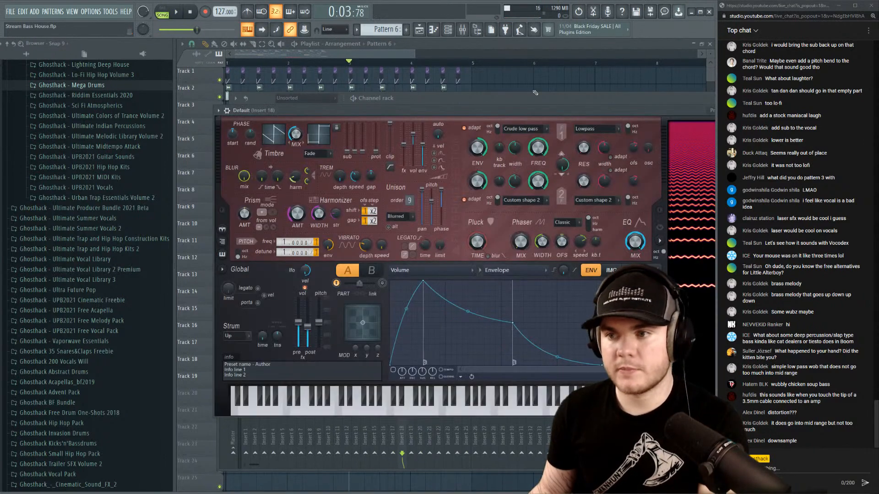
click(658, 116)
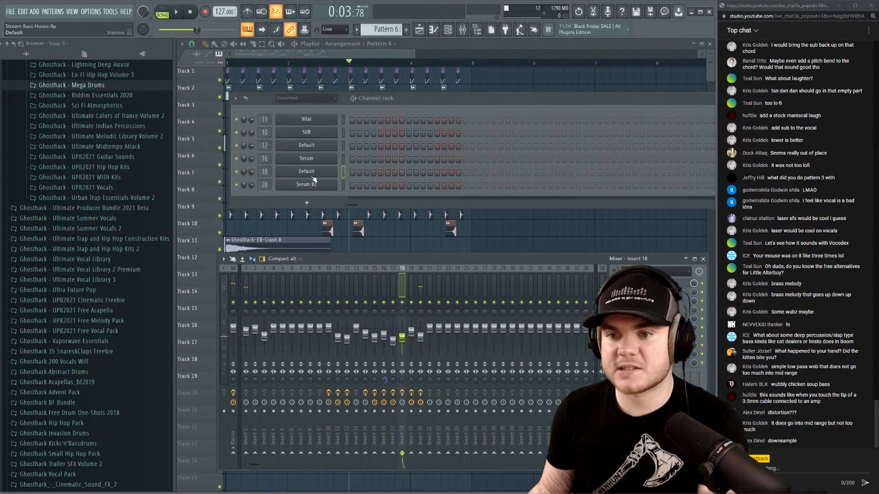
click(310, 186)
click(334, 155)
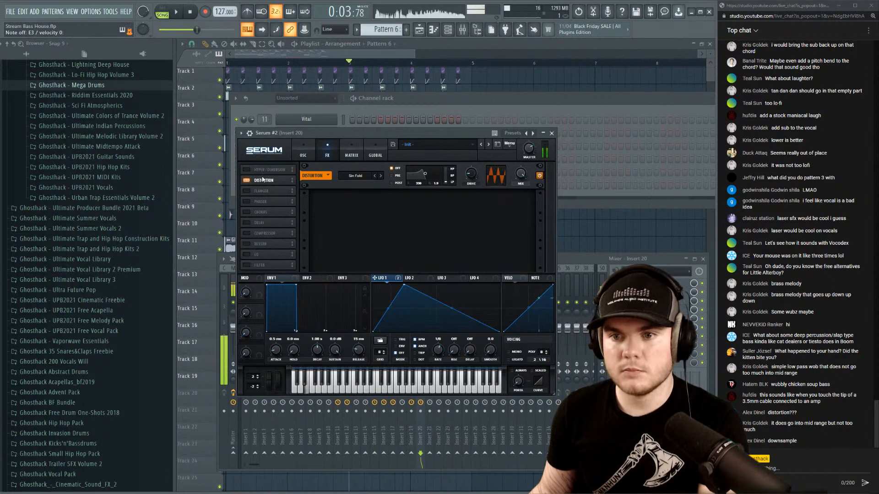
drag(265, 181, 265, 170)
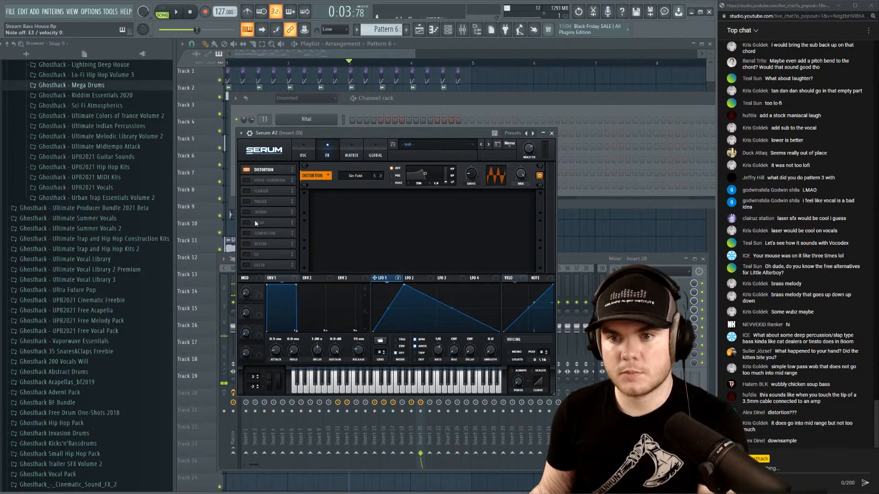
Enable Serum's filter effect after the distortion as MG Low 24, modulate its mix with LFO 1 and move LFO 1's peak to the middle.
click(247, 265)
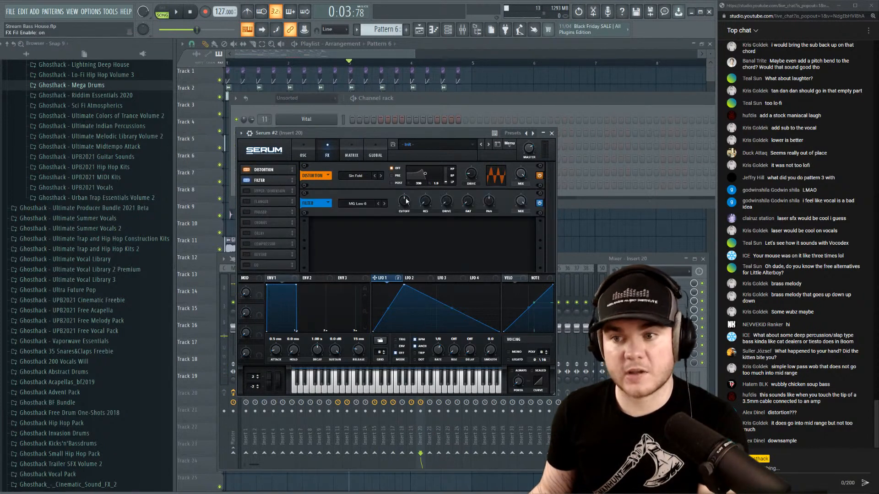
drag(406, 200, 385, 204)
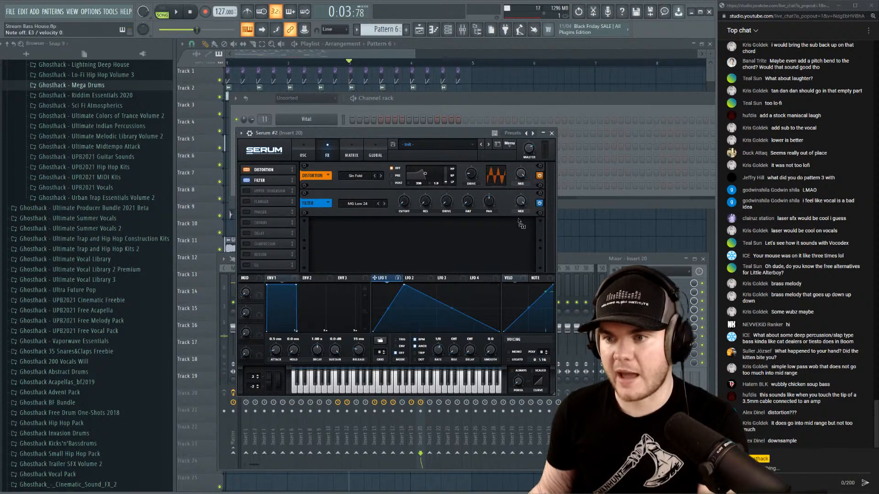
drag(517, 195, 514, 212)
drag(406, 290, 424, 271)
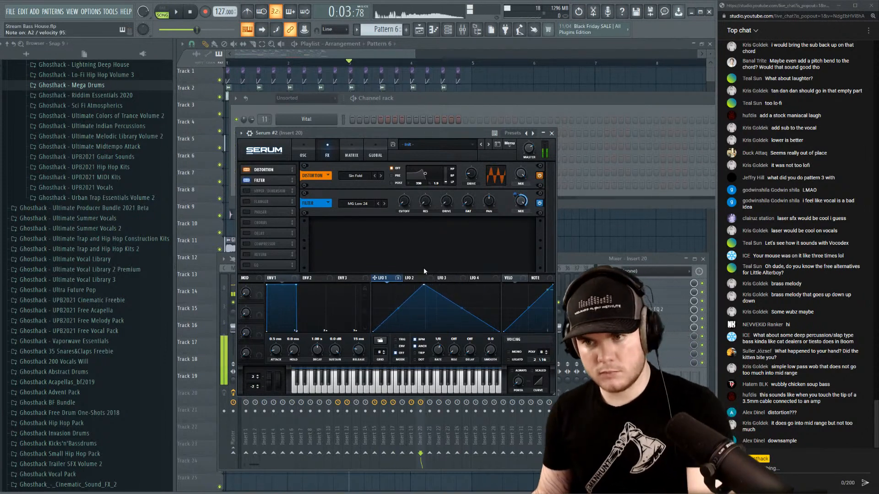
Adjust oscillator A's FM amount while auditioning the bass, and recheck the effects chain.
click(303, 151)
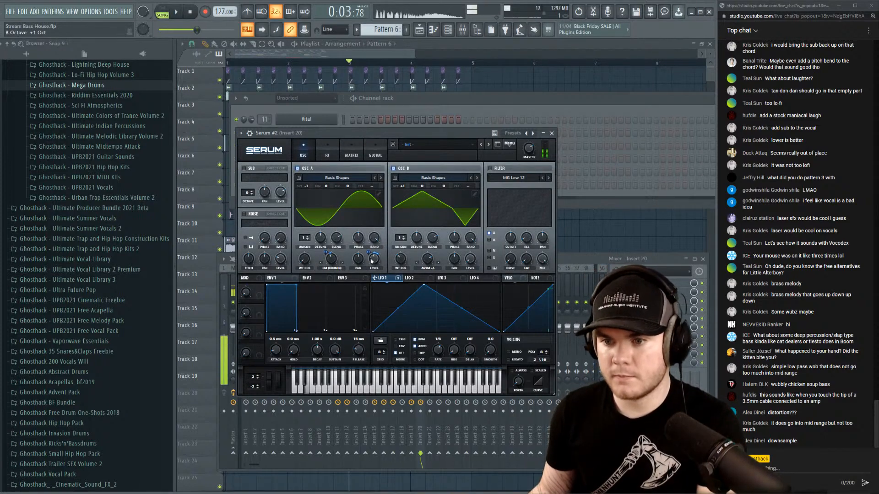
drag(335, 262, 336, 252)
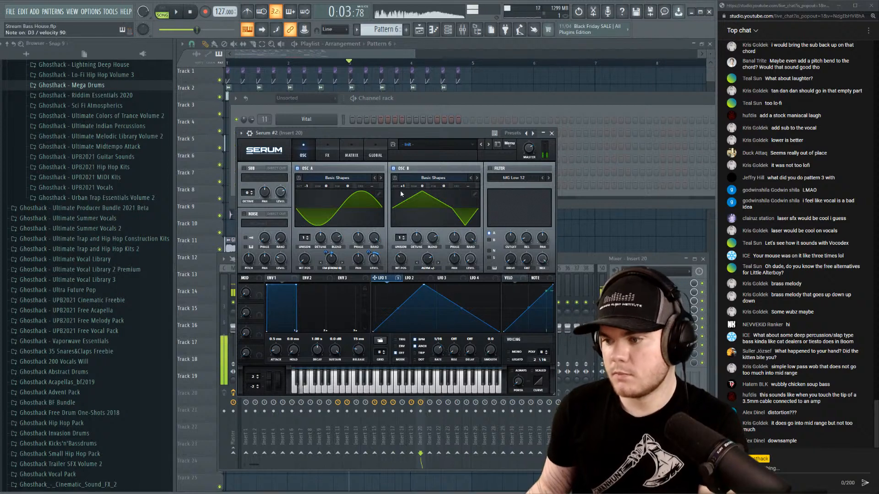
click(328, 154)
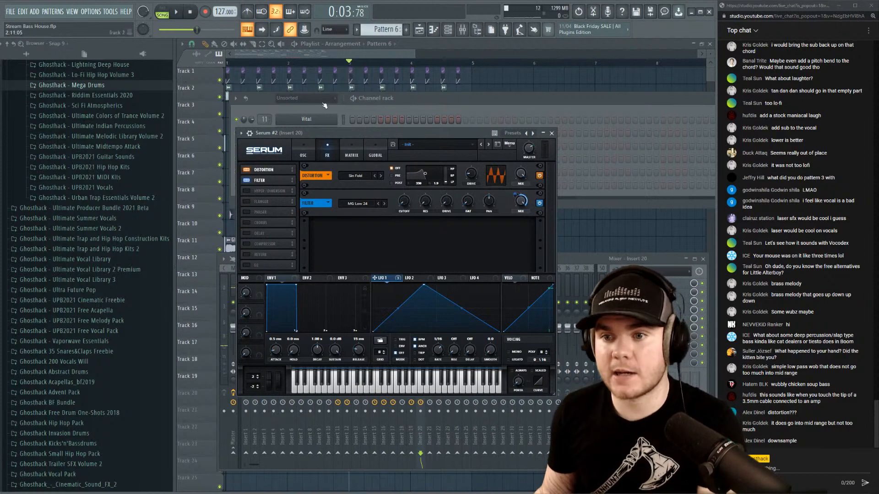
Enable Serum's main oscillator filter and set its type to SampHold.
click(308, 153)
click(493, 169)
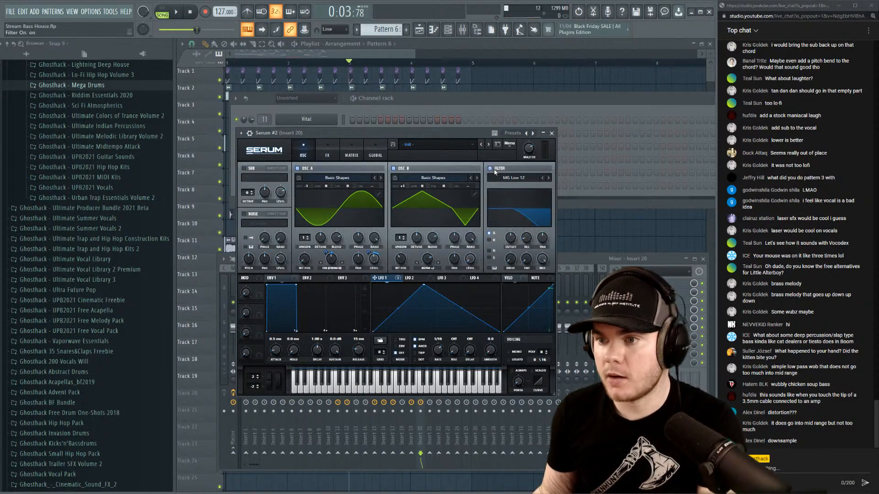
click(513, 178)
mouse_move(508, 210)
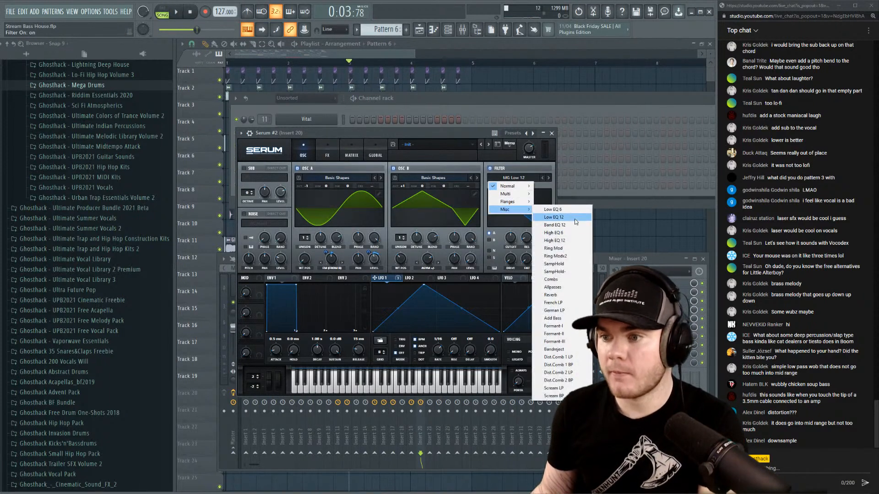
click(563, 264)
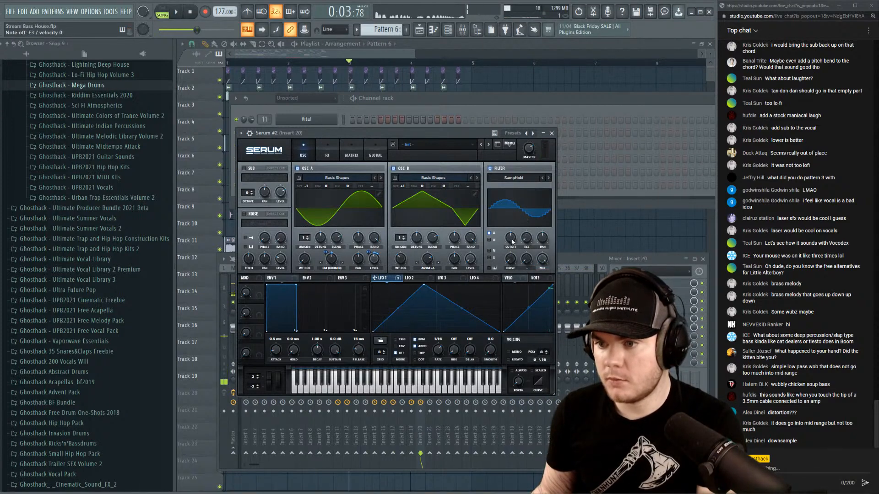
Lower the SampHold filter's cutoff and mix while auditioning, and adjust LFO 1's rate.
drag(511, 237, 511, 259)
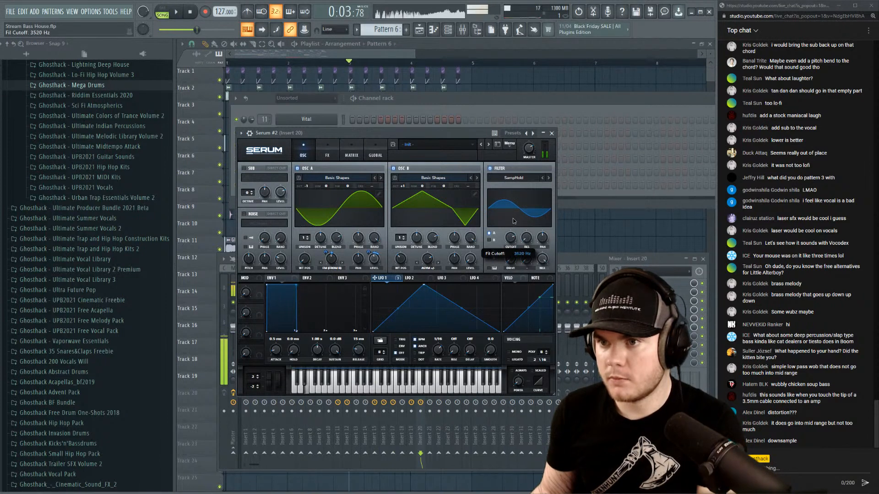
drag(511, 237, 512, 247)
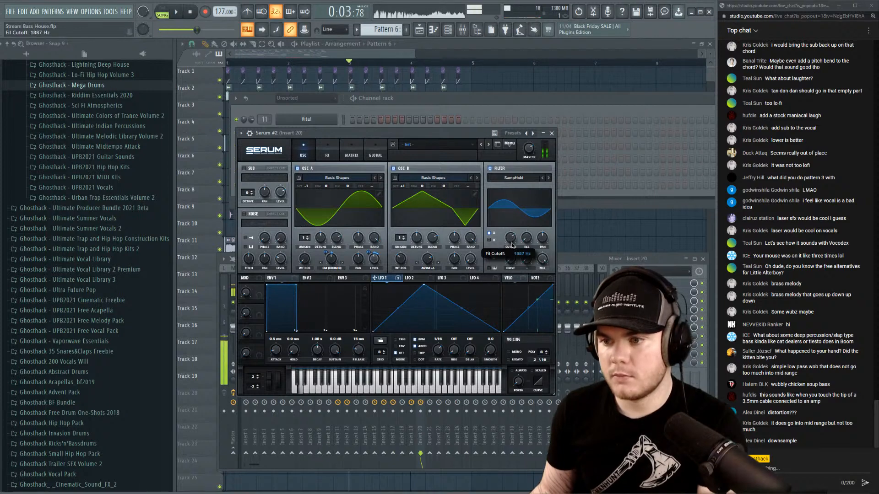
drag(542, 264, 540, 286)
drag(510, 238, 511, 251)
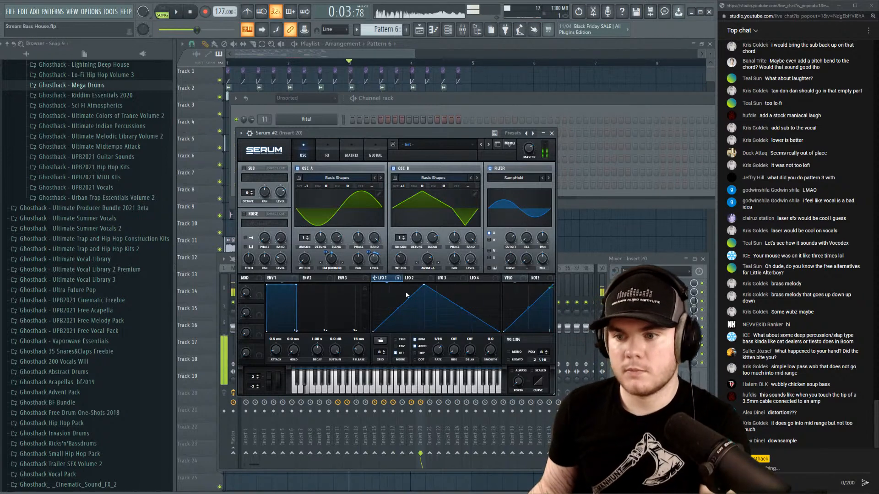
drag(443, 354, 441, 358)
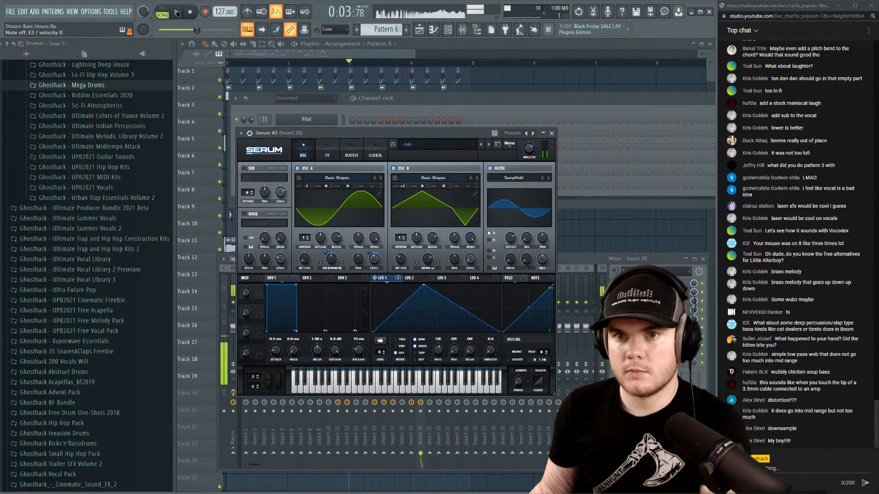
Close Serum #2 and play the arrangement several times from bar 3 while auditioning bass notes over it.
key(space)
click(193, 12)
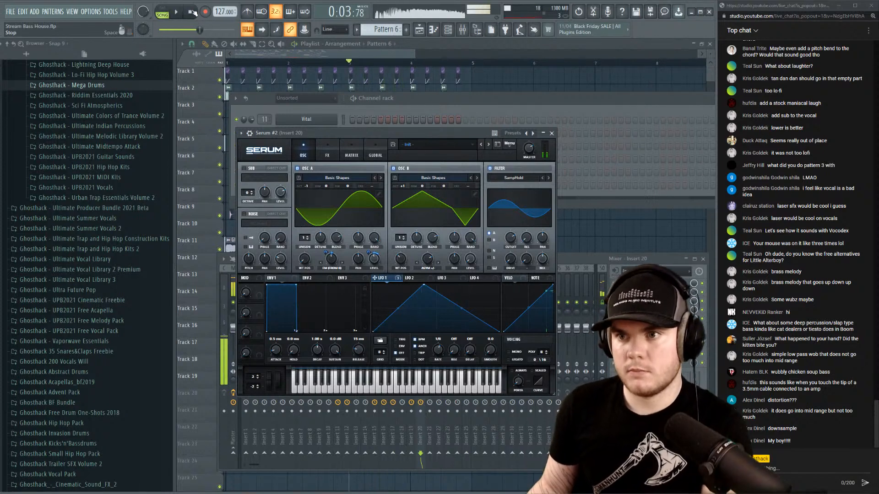
click(552, 133)
click(179, 13)
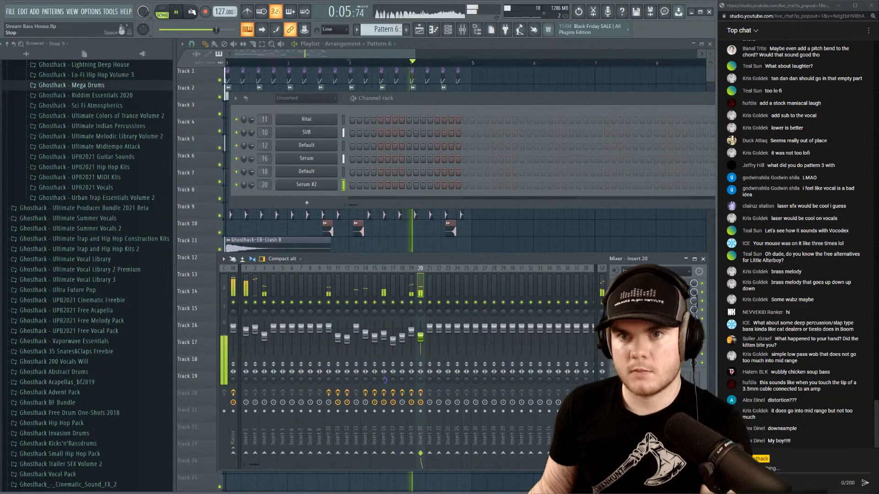
click(192, 12)
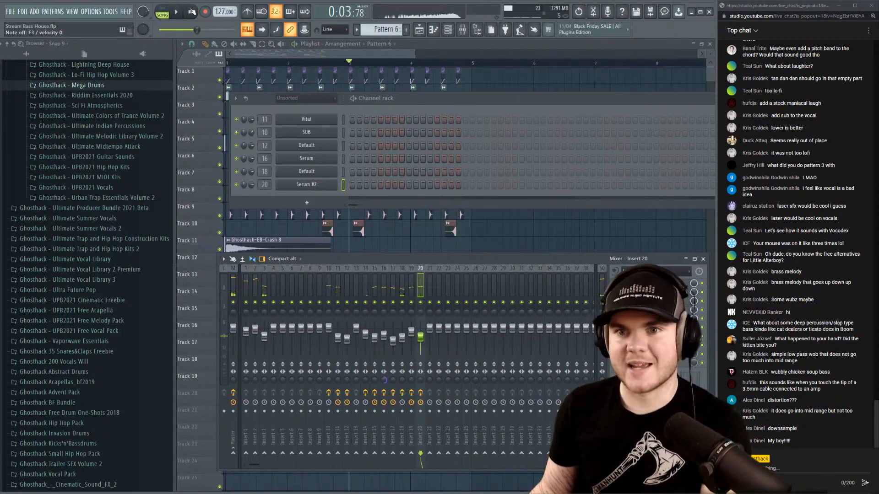
click(176, 12)
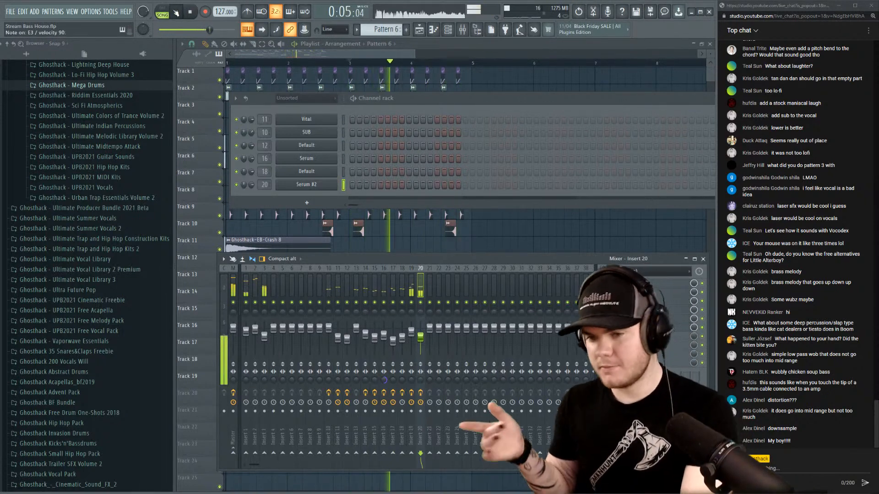
click(177, 13)
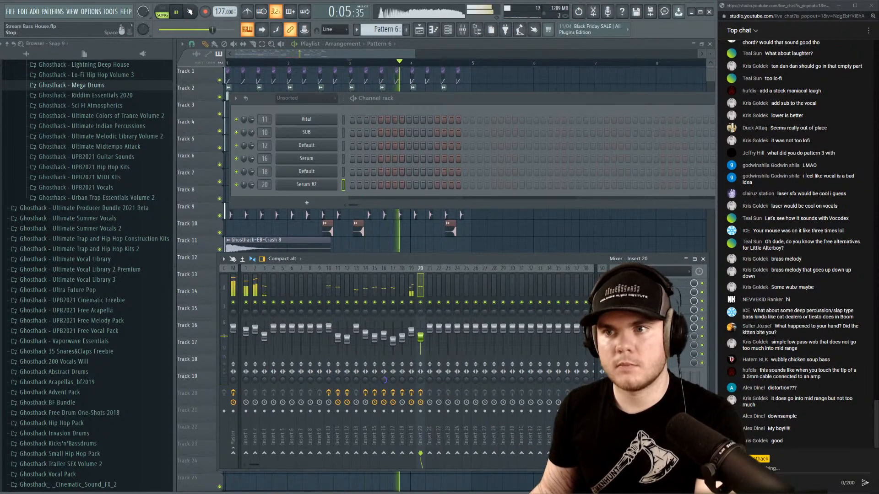
key(space)
Reopen Serum #2 to check LFO 1's rate and briefly play the arrangement against it.
click(320, 184)
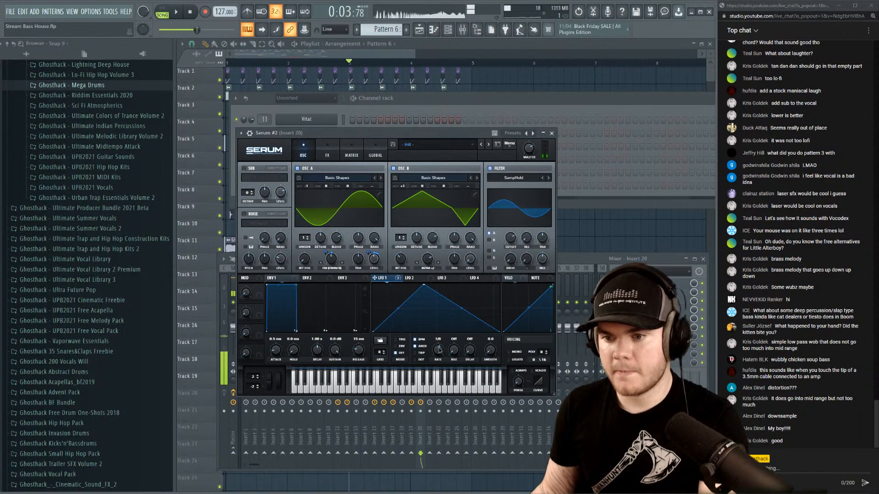
key(space)
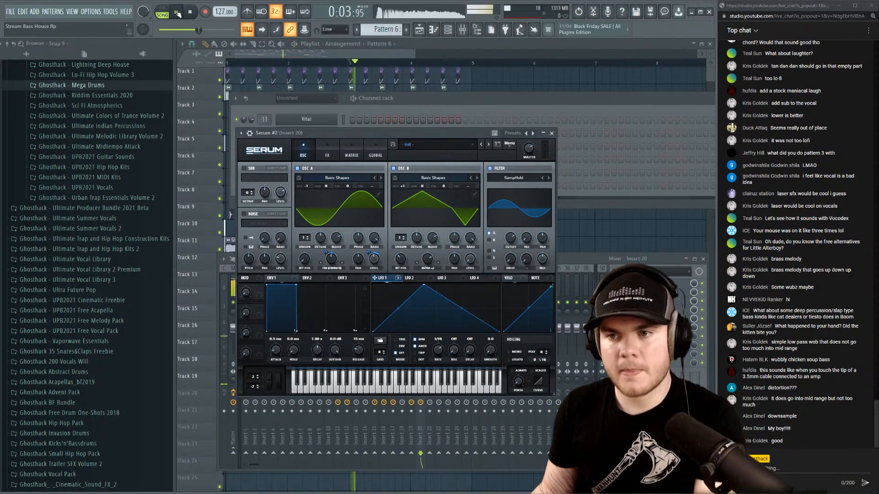
click(191, 12)
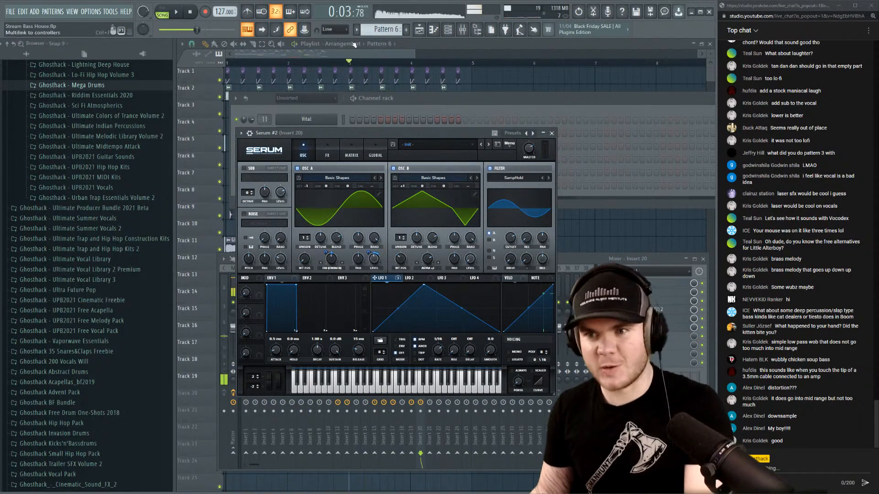
click(552, 133)
Draw a one-bar E3 note at the start of Serum #2's piano roll in Pattern 6.
right_click(339, 181)
click(356, 186)
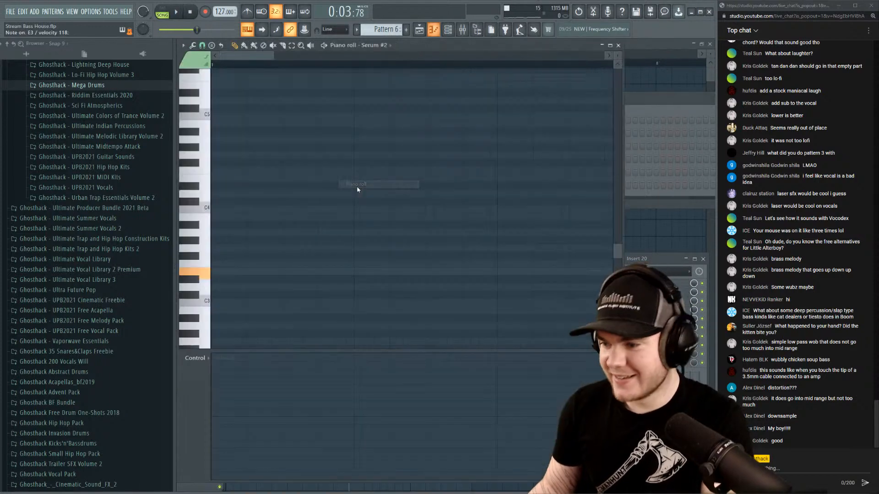
scroll(356, 186, down, 1)
click(224, 250)
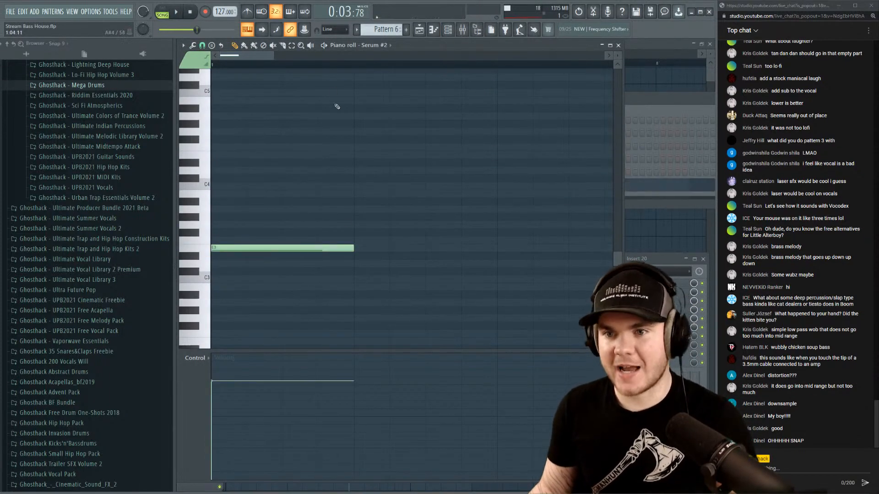
scroll(306, 65, down, 3)
key(space)
drag(251, 249, 373, 251)
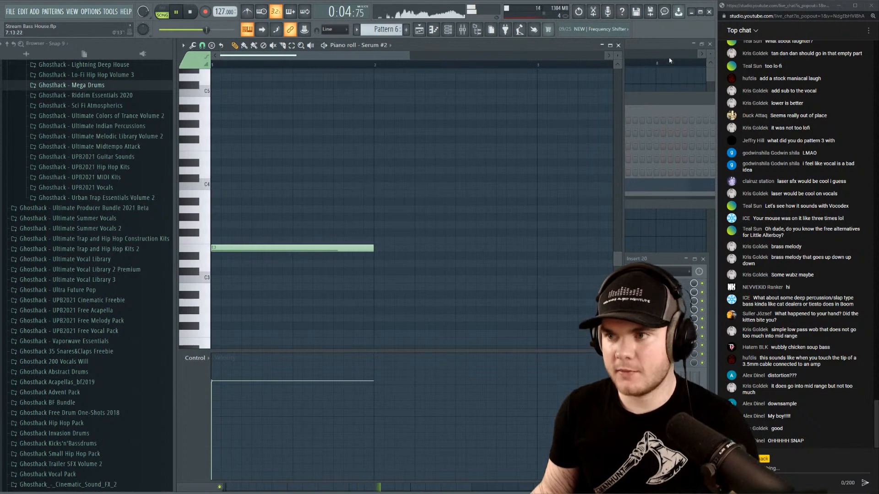
Place Pattern 6 on Track 18 above the complex vocal loop, running from bar 3's second beat to bar 4, and play it.
click(666, 48)
drag(370, 410, 405, 367)
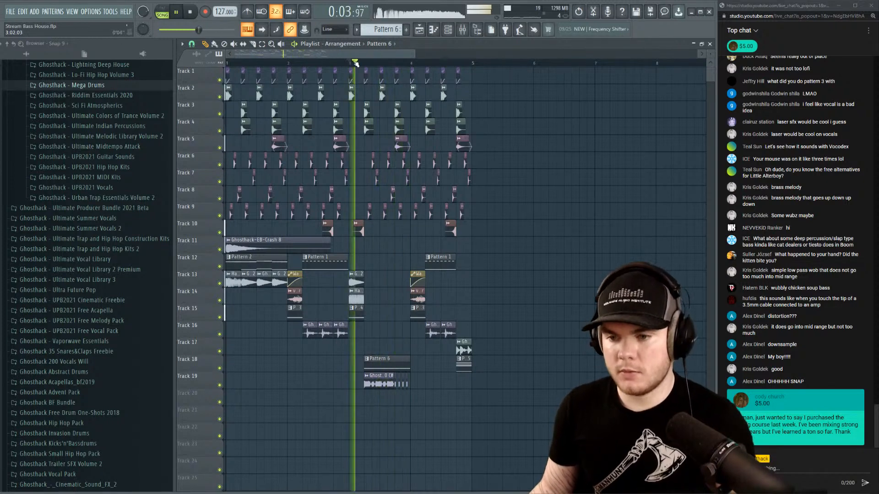
scroll(357, 64, up, 4)
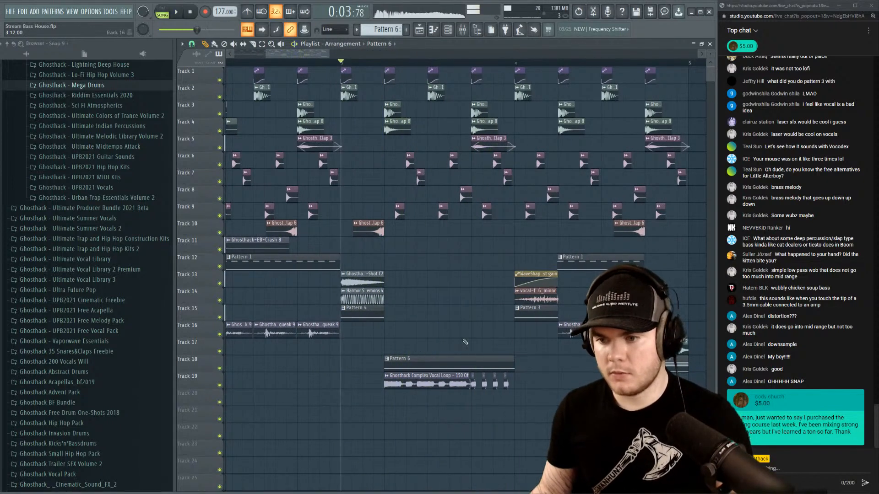
mouse_move(503, 357)
mouse_down()
mouse_move(468, 348)
mouse_move(514, 358)
mouse_up()
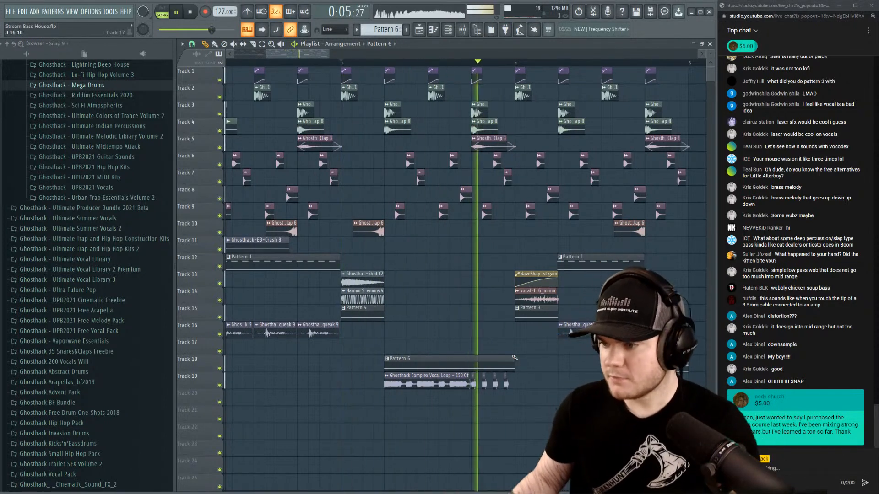
key(space)
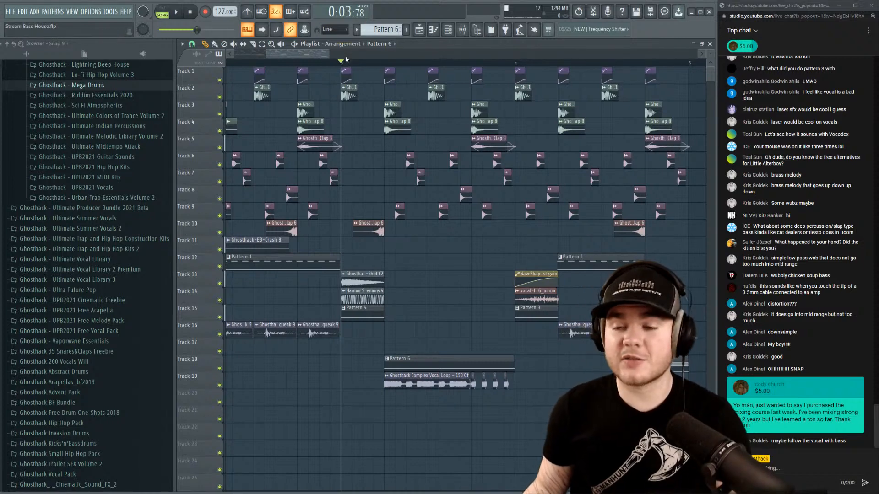
Hide the browser to widen the playlist, play from bar 3 and show the channel rack.
scroll(344, 64, down, 3)
scroll(334, 65, up, 3)
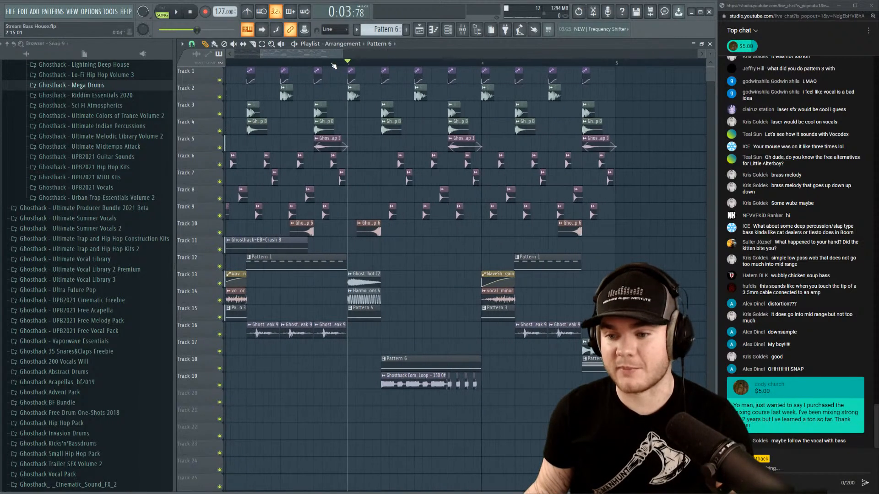
key(alt+F8)
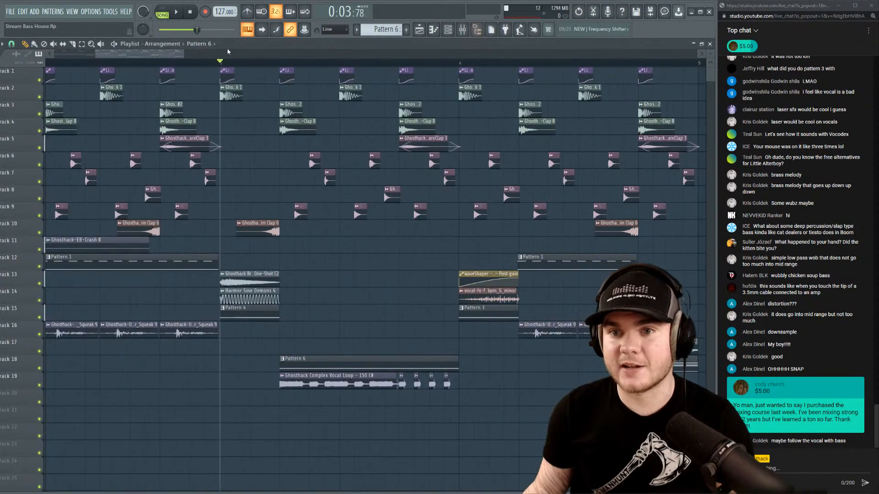
drag(174, 54, 182, 55)
key(space)
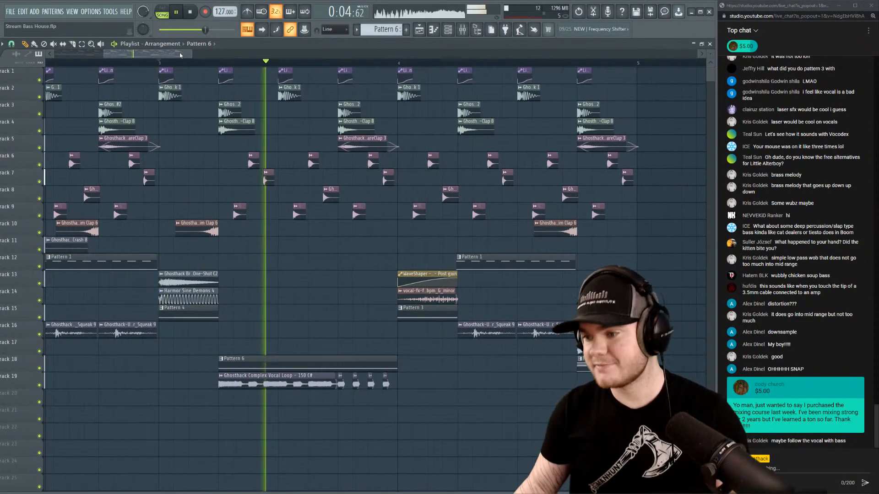
key(F6)
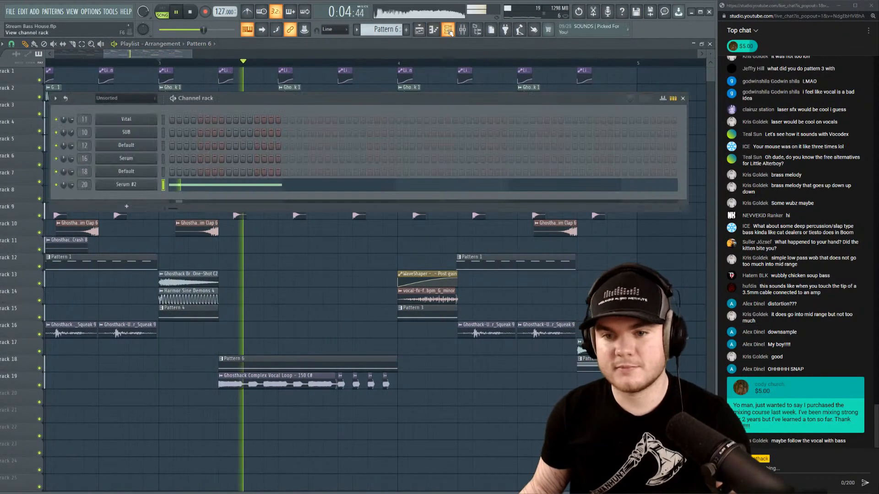
key(space)
Insert Fruity Chorus in the first effect slot of mixer insert 20, set its mix level to about 40% and play the arrangement.
key(F9)
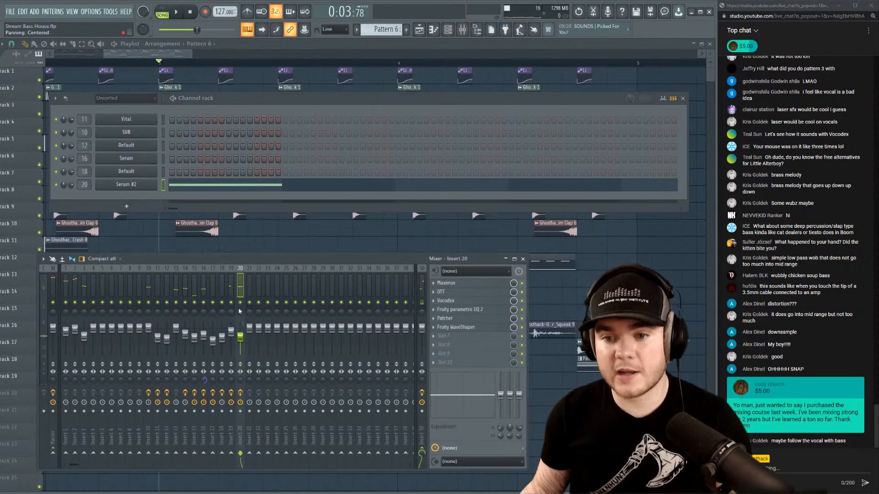
click(435, 285)
mouse_move(445, 292)
click(652, 17)
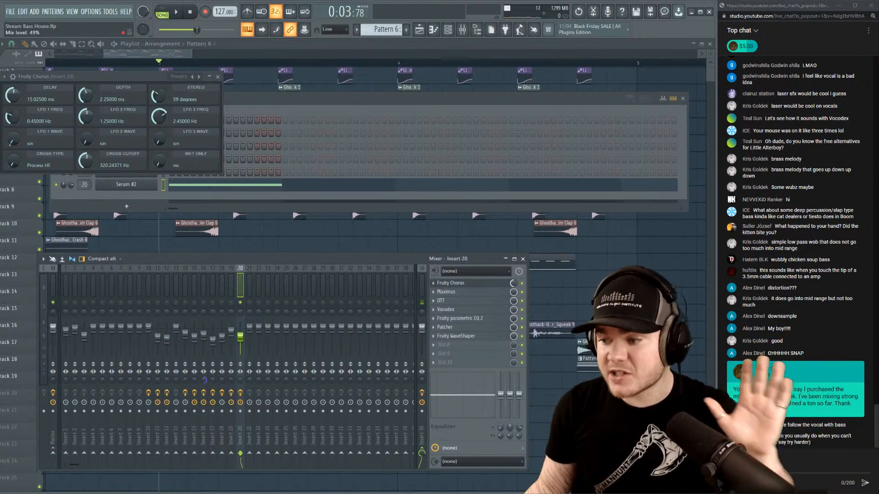
key(space)
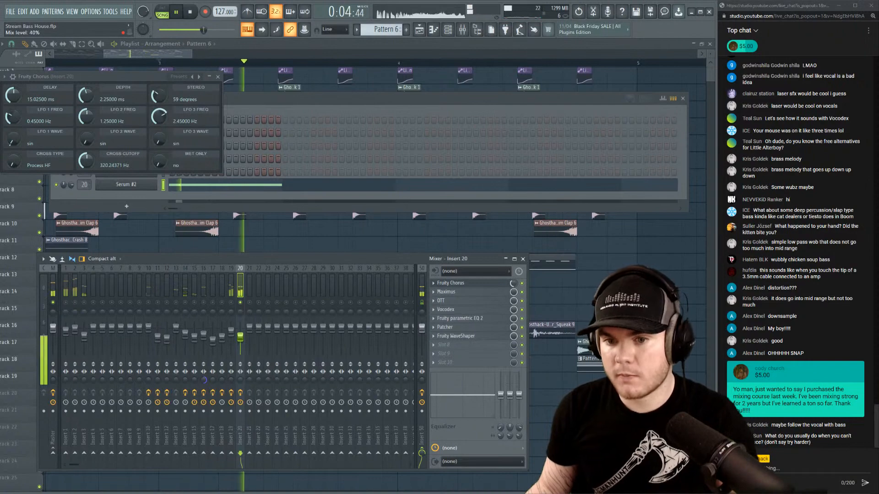
Close the Fruity Chorus window and play the arrangement again from bar 3.
key(space)
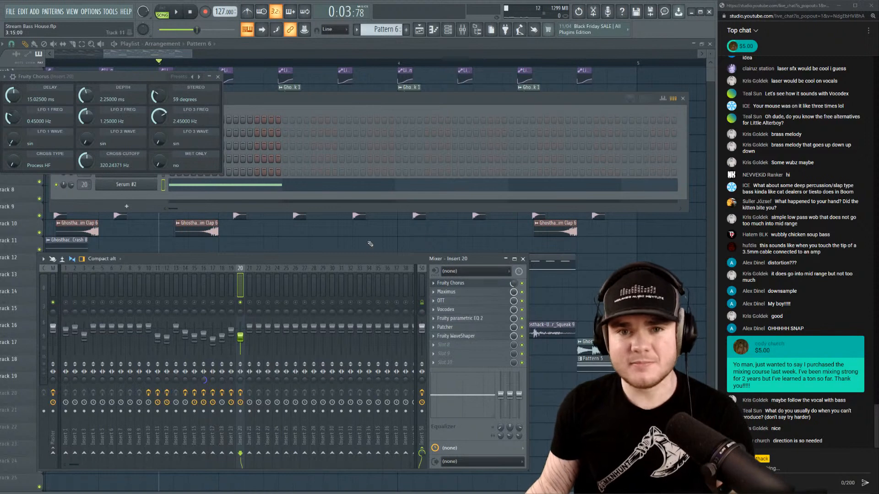
drag(130, 73, 158, 79)
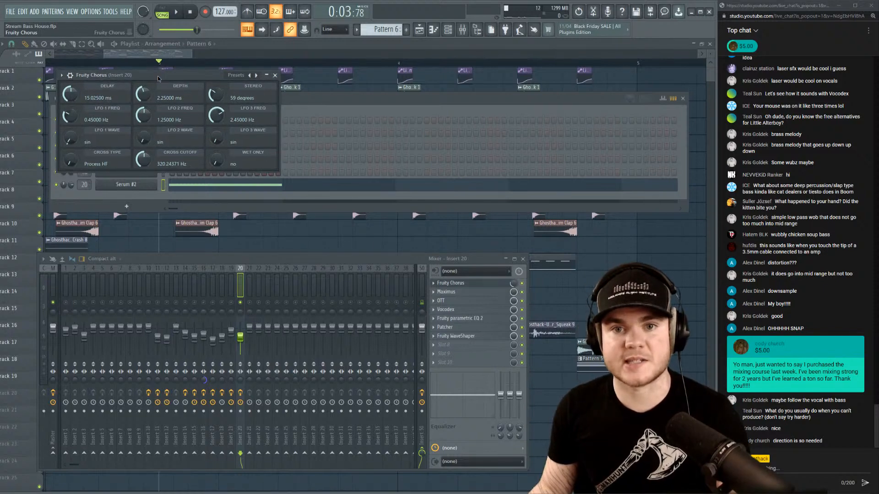
click(275, 75)
key(space)
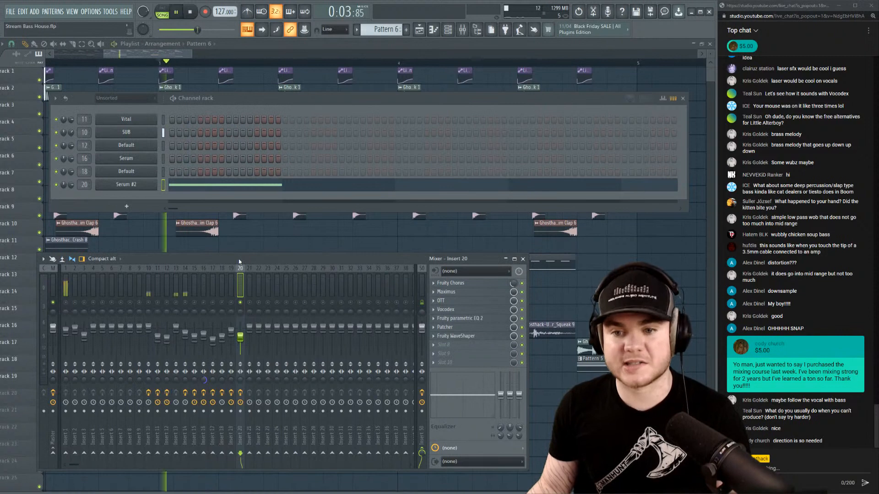
Take mixer insert 20 out of solo, replay from bar 3 and set insert 19's volume to about 80%.
key(space)
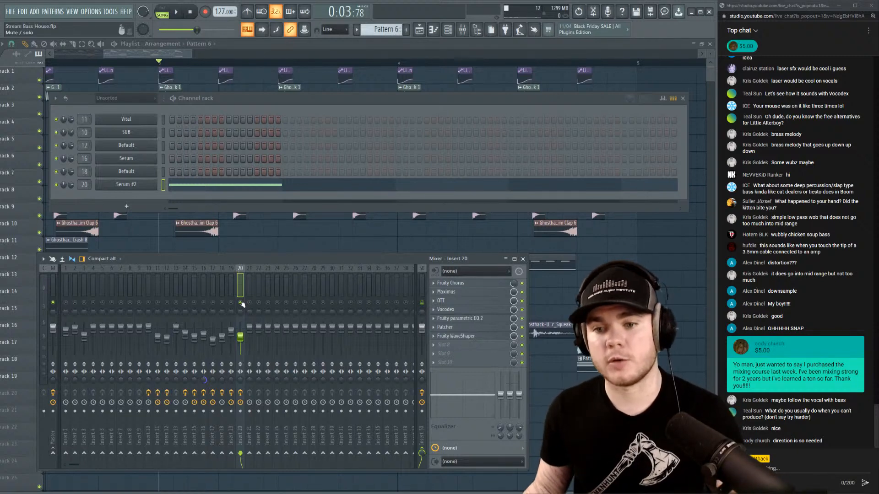
key(space)
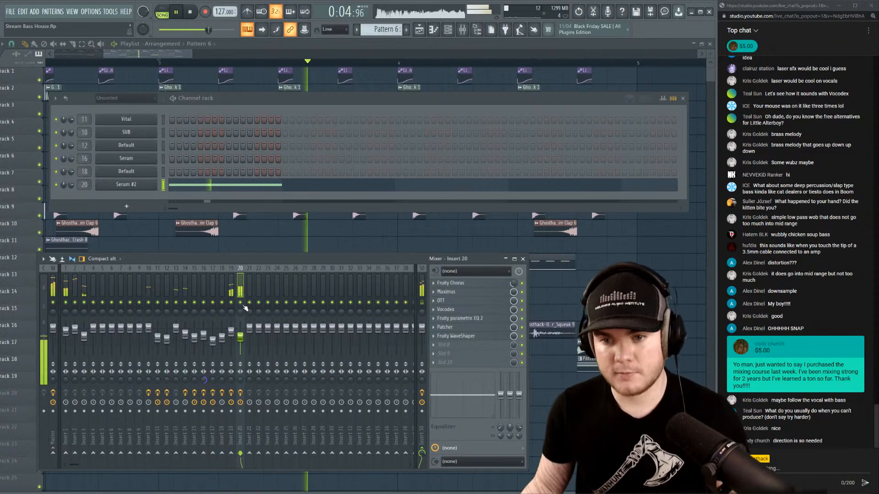
click(233, 326)
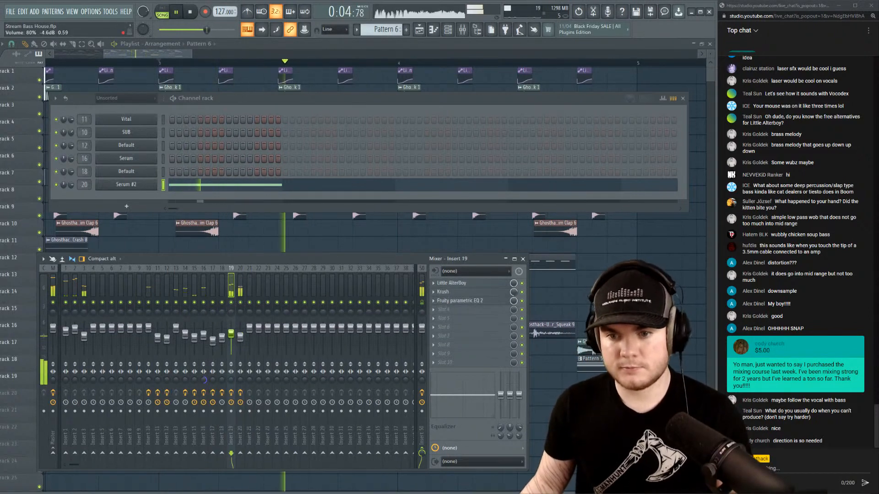
Add Disperser to mixer insert 20's effect chain and move it between Vocodex and Fruity parametric EQ 2.
click(237, 328)
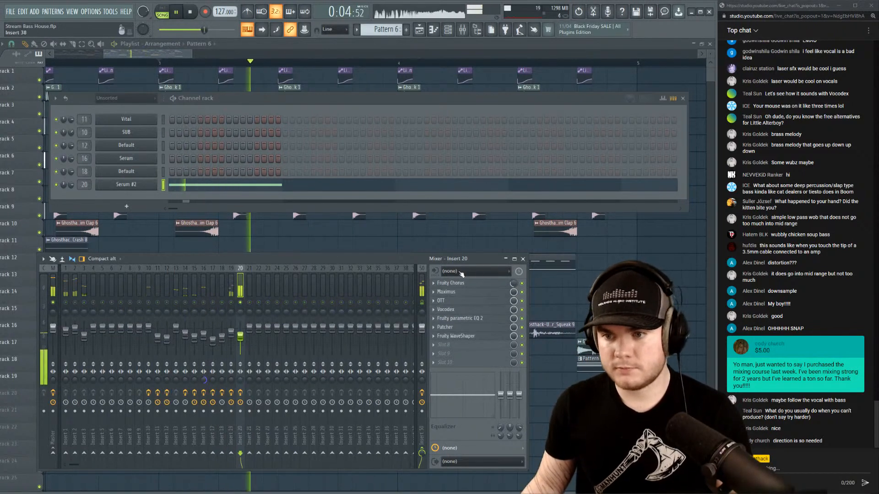
key(space)
click(434, 346)
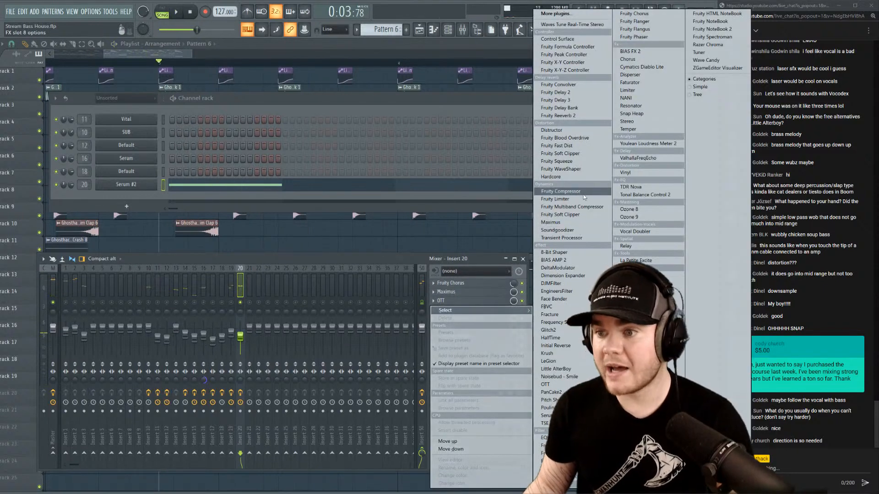
click(630, 74)
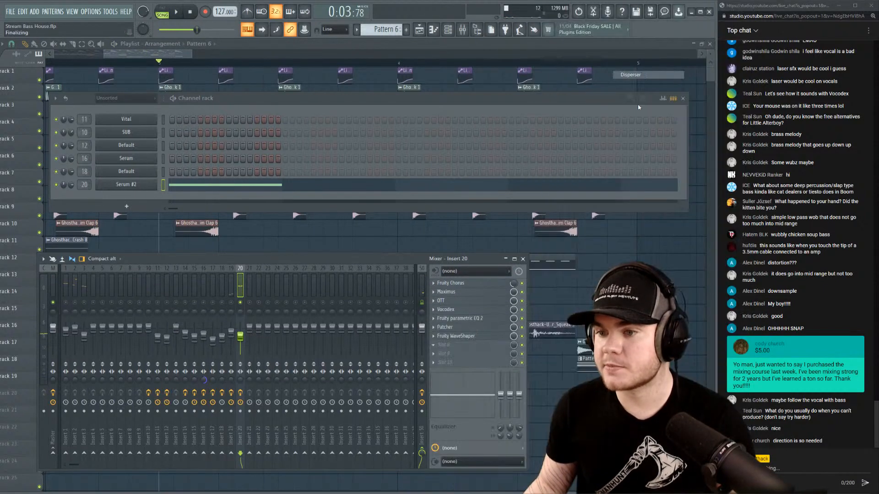
drag(467, 339, 466, 322)
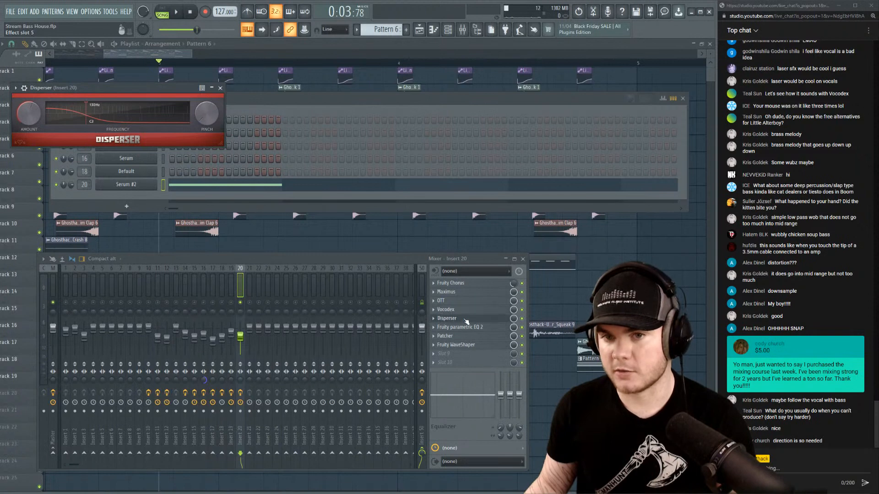
Set Disperser's frequency to about 549 Hz and replay the arrangement from bar 3.
key(space)
mouse_move(93, 113)
mouse_down()
mouse_move(150, 100)
mouse_move(101, 119)
mouse_move(113, 117)
mouse_up()
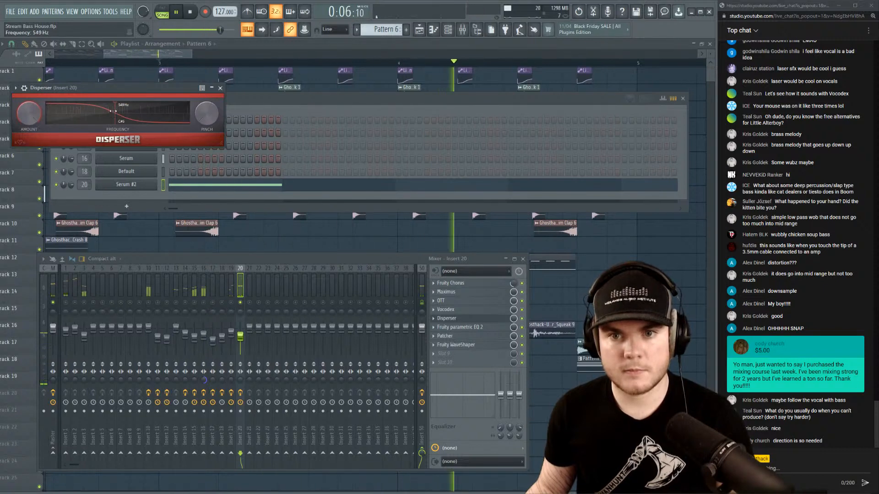
key(space)
key(space)
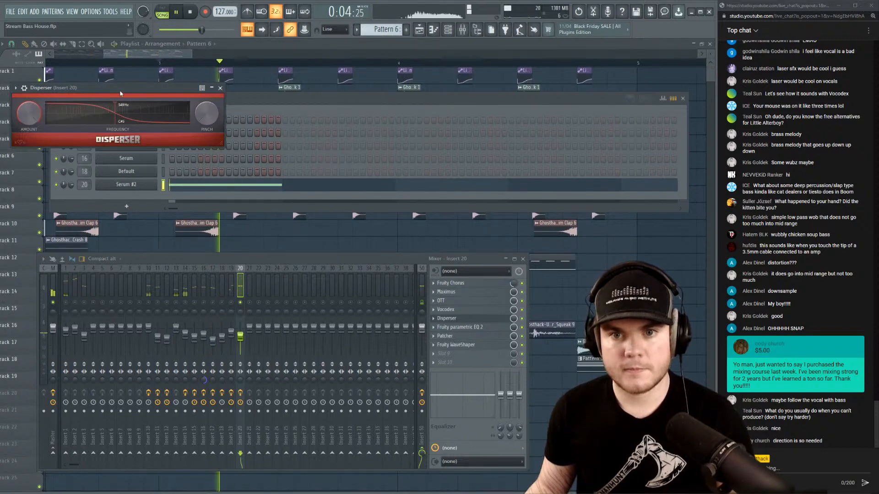
In Insert 20's Fruity Parametric EQ 2, set the band 2 low shelf to 127 Hz at -3.0 dB and audition it.
click(465, 319)
key(space)
click(464, 328)
drag(22, 158, 66, 170)
key(space)
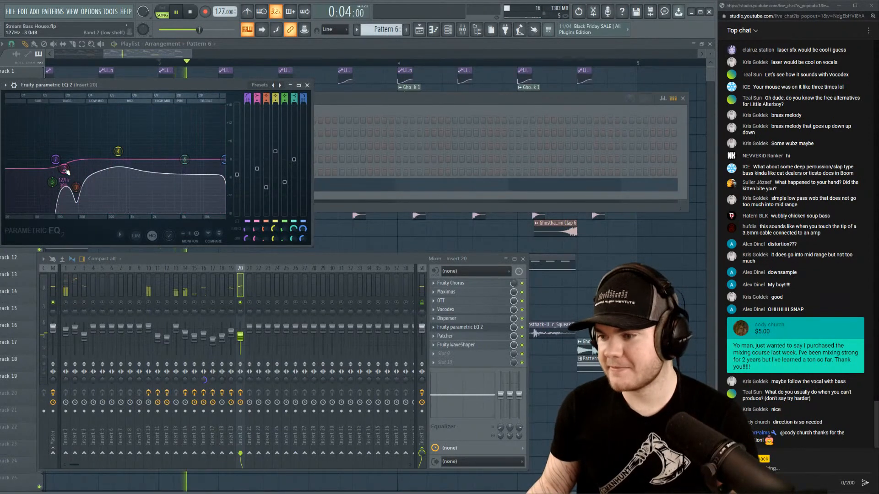
key(space)
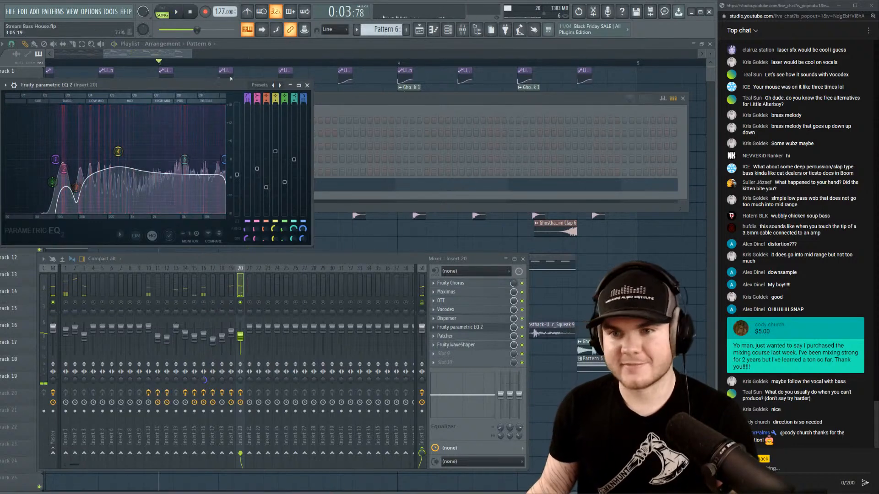
key(Escape)
key(space)
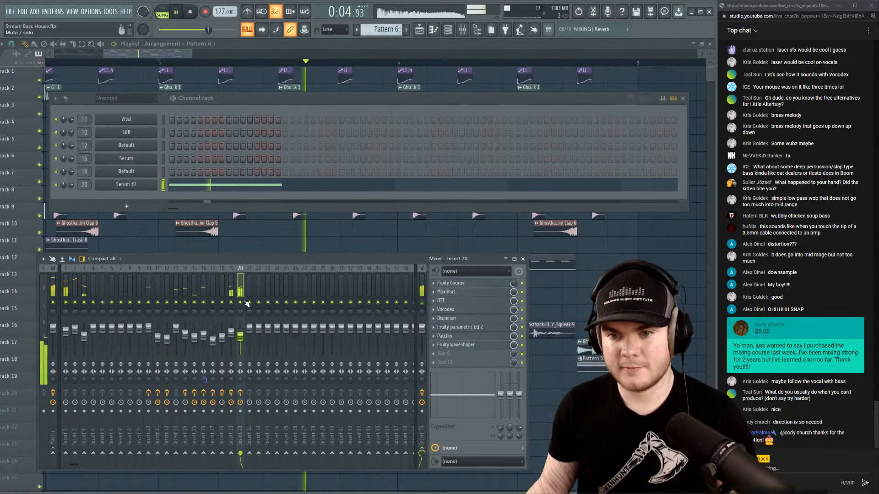
In Serum #2, audition LFO 1 at a rate of 1/8 and set the rate to 1/16.
click(127, 184)
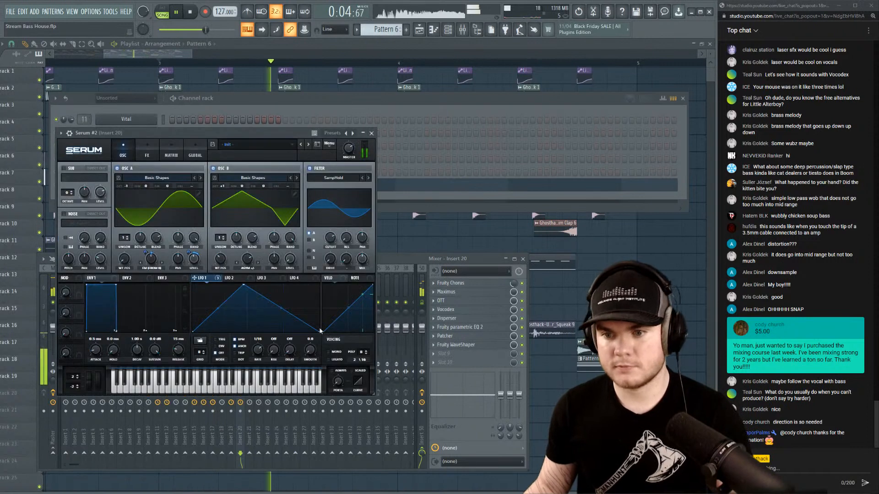
drag(259, 350, 257, 357)
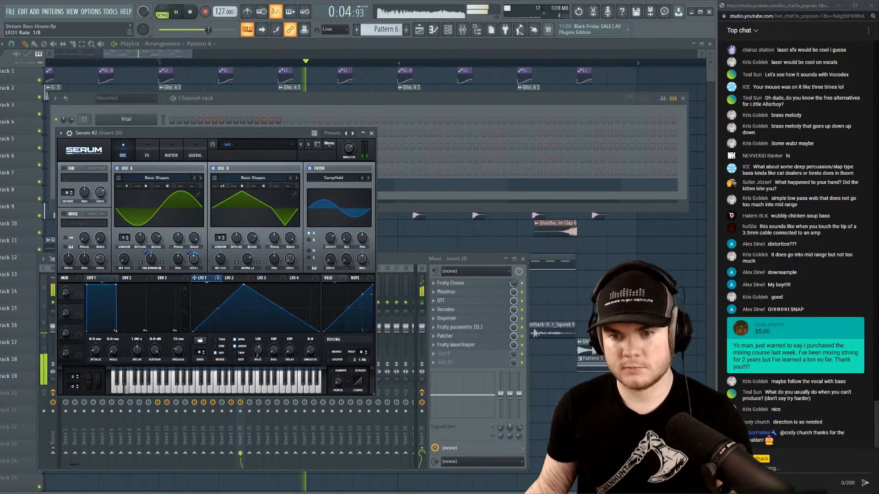
key(space)
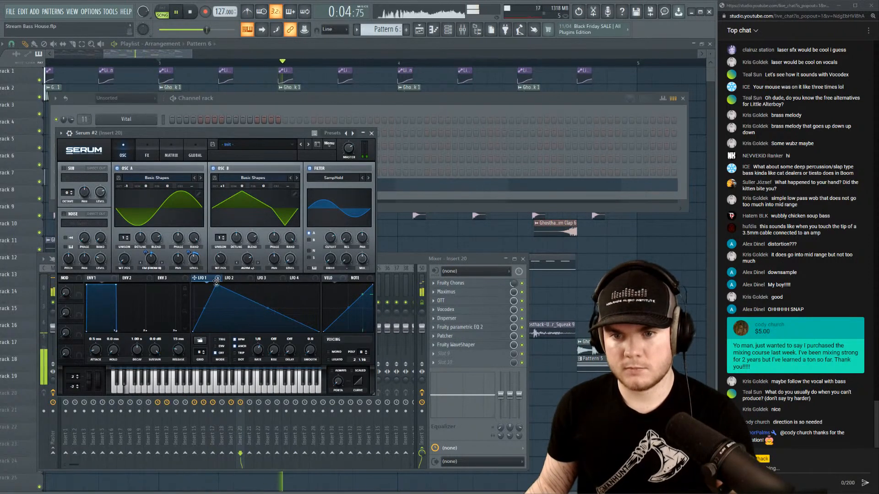
drag(259, 350, 260, 341)
key(space)
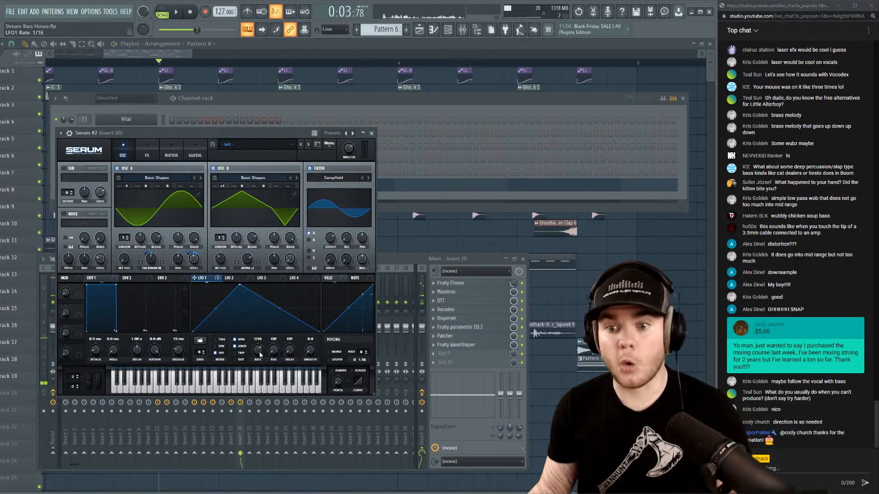
Close the open plugin and mixer windows, mute the Ghosthack Complex Vocal Loop track, and bring back the channel rack.
click(373, 132)
key(F12)
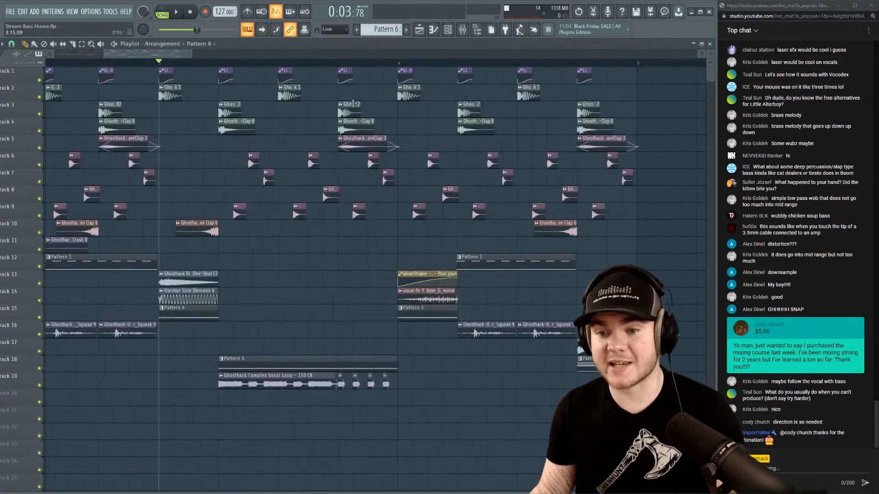
key(space)
key(space)
key(F6)
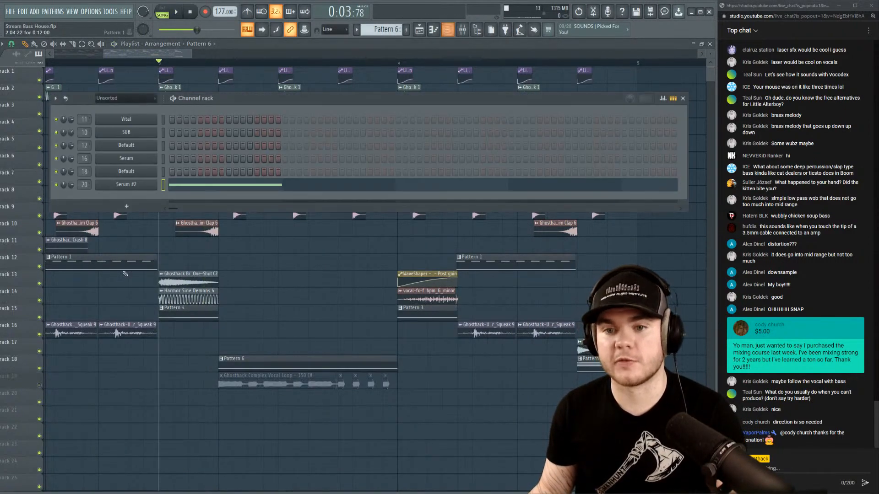
Assign Macro 1 to the LFO 1 rate in Serum #2 with an amount of 11 and audition the macro.
click(136, 186)
key(space)
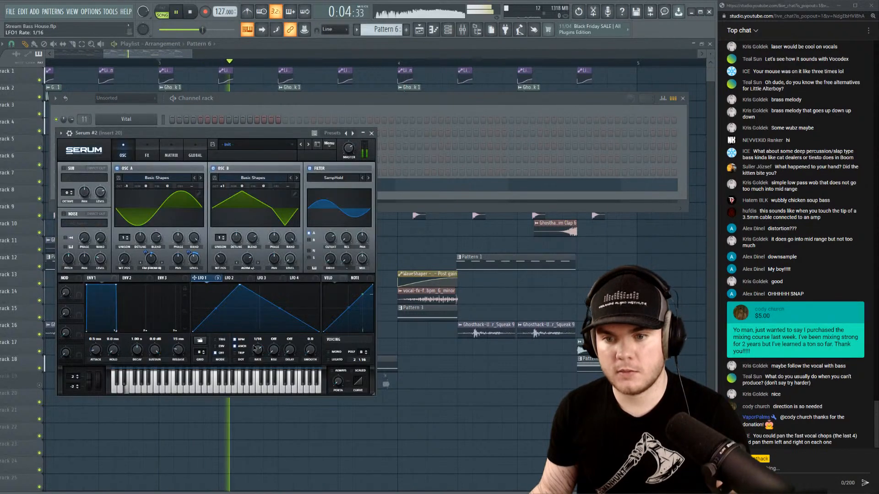
key(space)
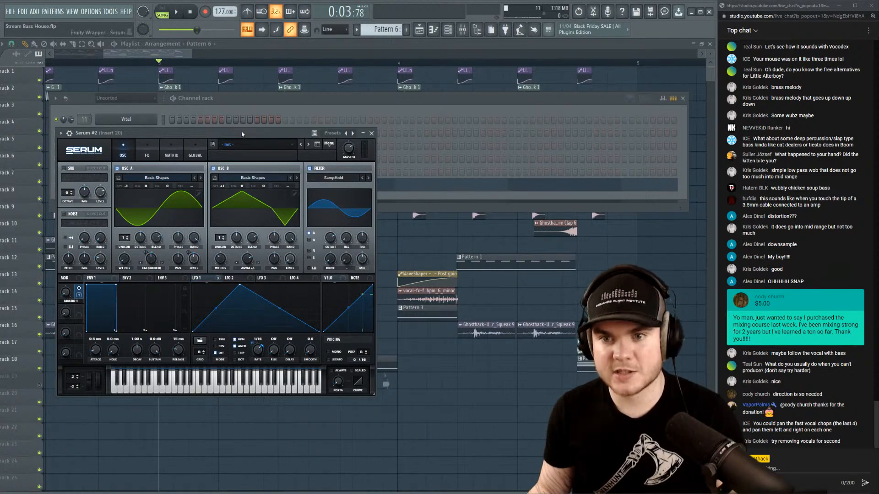
key(space)
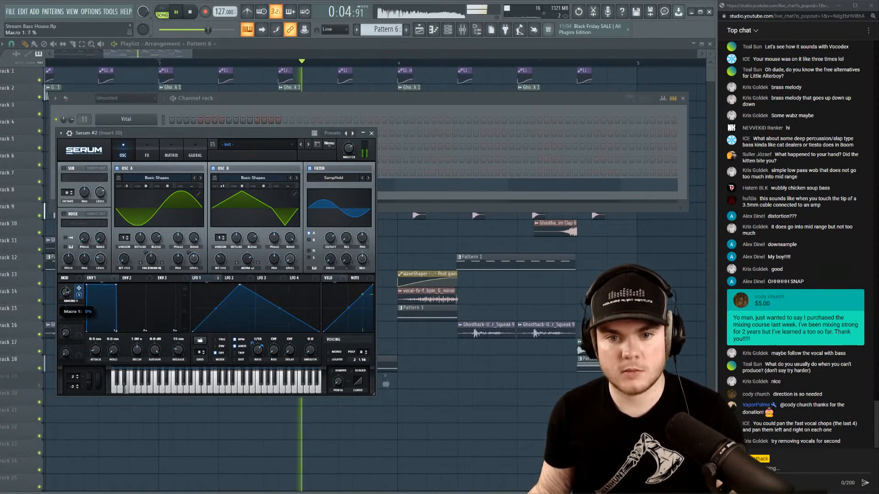
key(space)
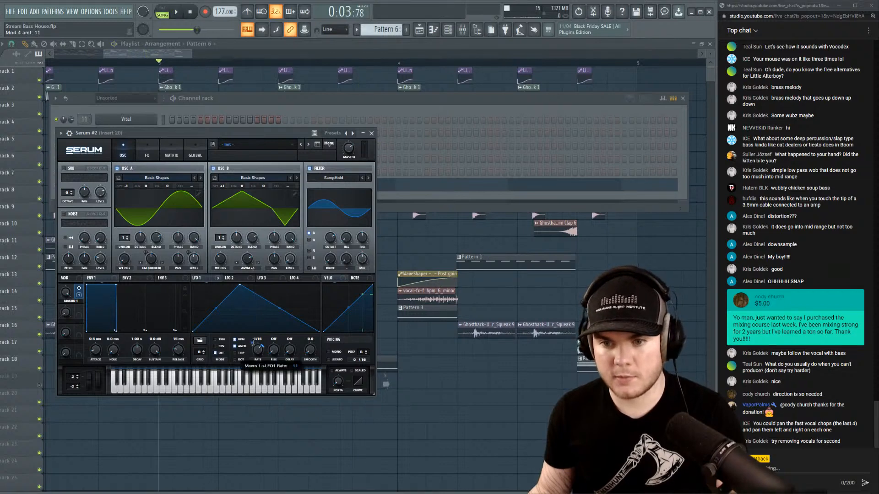
key(space)
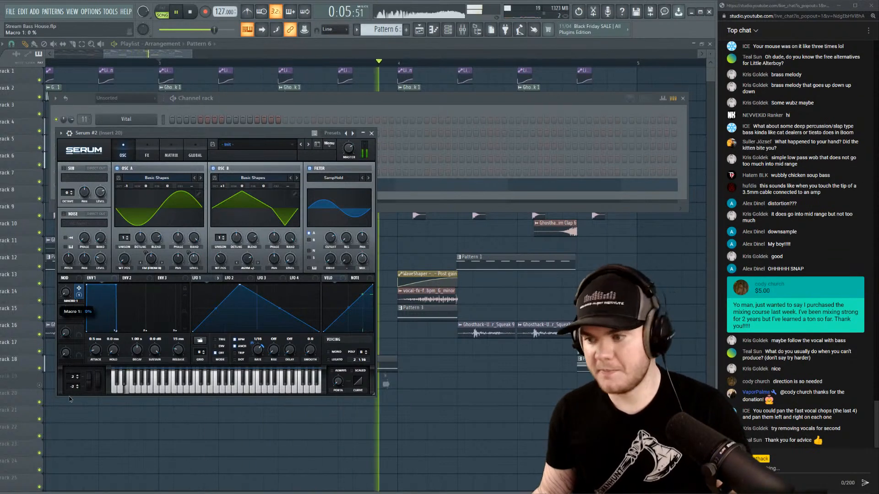
key(space)
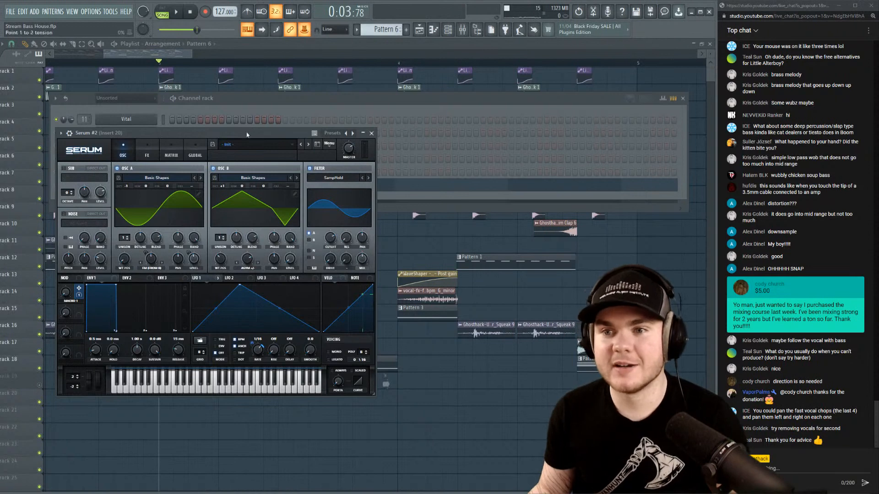
Create an automation clip for Serum #2's Macro 1 over the playlist range from 3:05 to 4:01.
click(319, 46)
drag(219, 65, 397, 62)
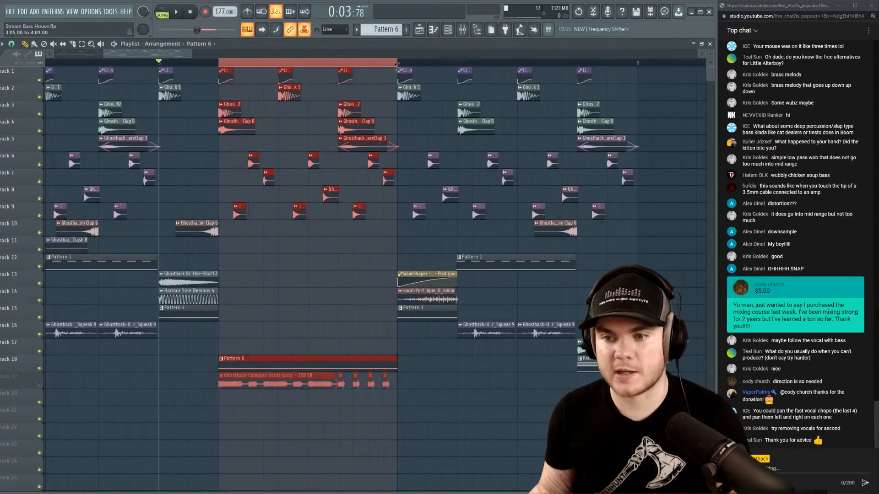
click(304, 30)
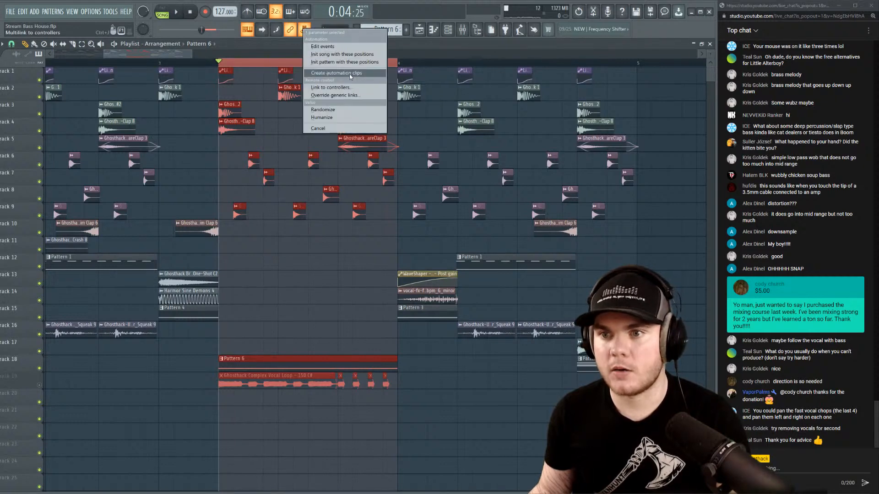
click(334, 75)
click(459, 30)
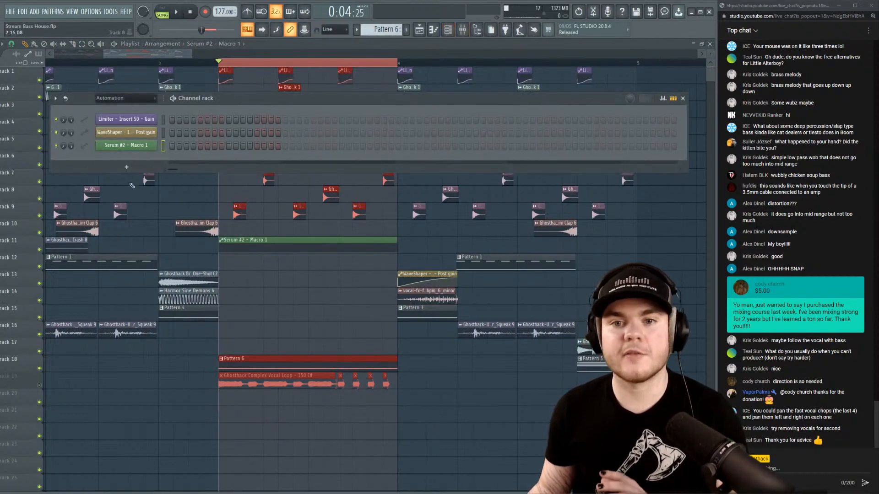
click(117, 100)
click(135, 132)
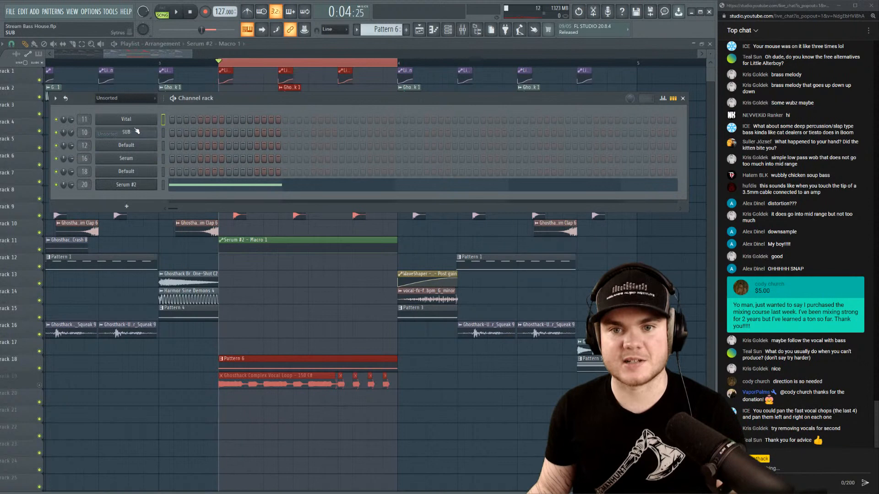
click(126, 185)
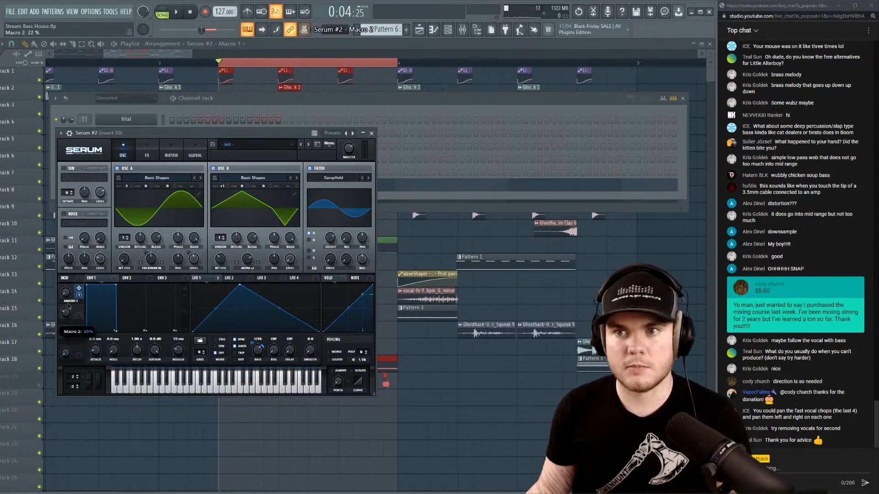
right_click(307, 29)
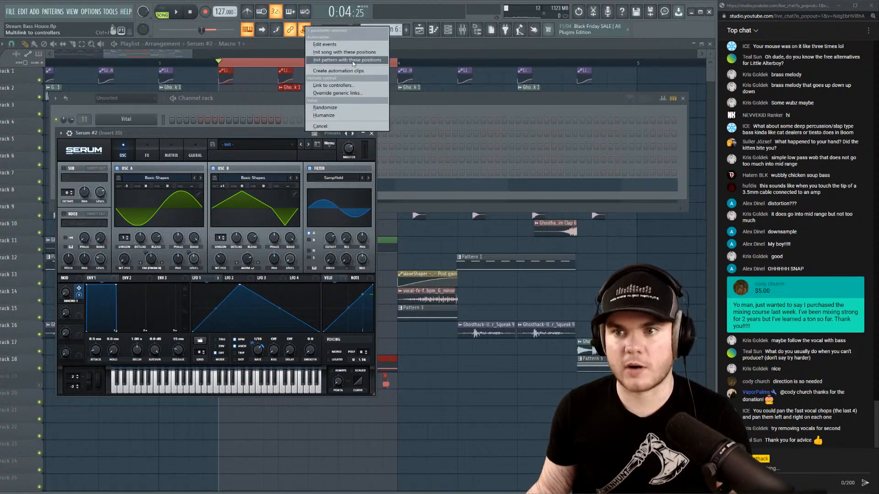
click(421, 45)
click(307, 30)
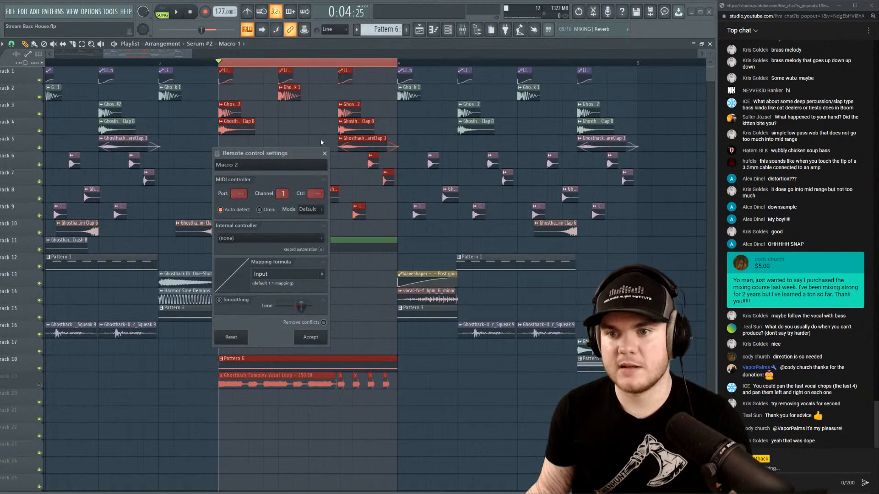
click(325, 154)
click(429, 414)
key(ctrl+z)
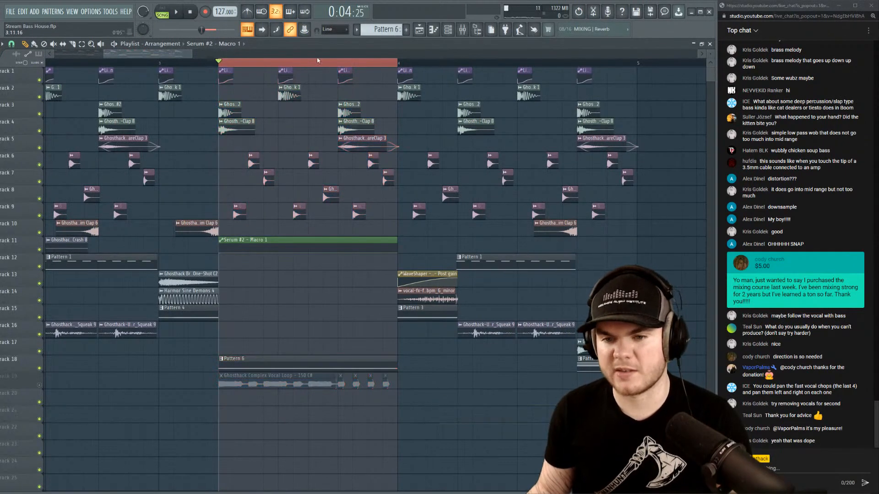
Move the Serum #2 Macro 1 automation clip to Track 17, directly above the Pattern 6 clip.
scroll(223, 62, up, 2)
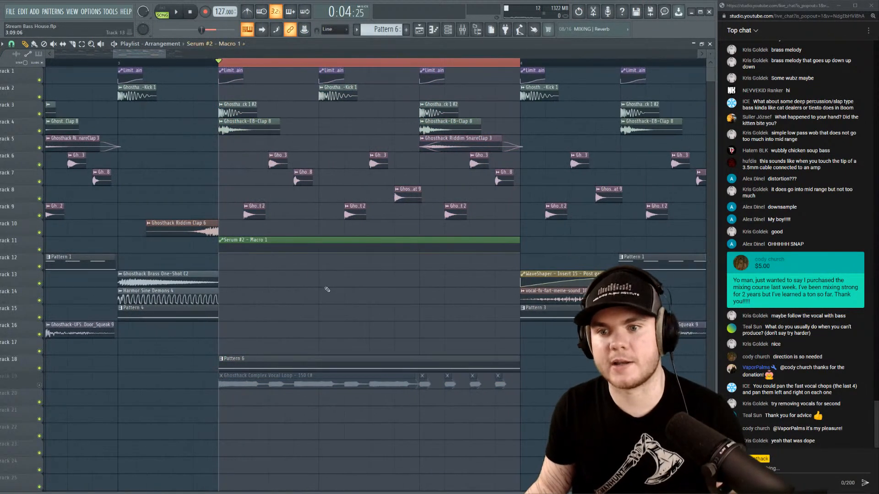
key(space)
drag(270, 241, 278, 343)
key(space)
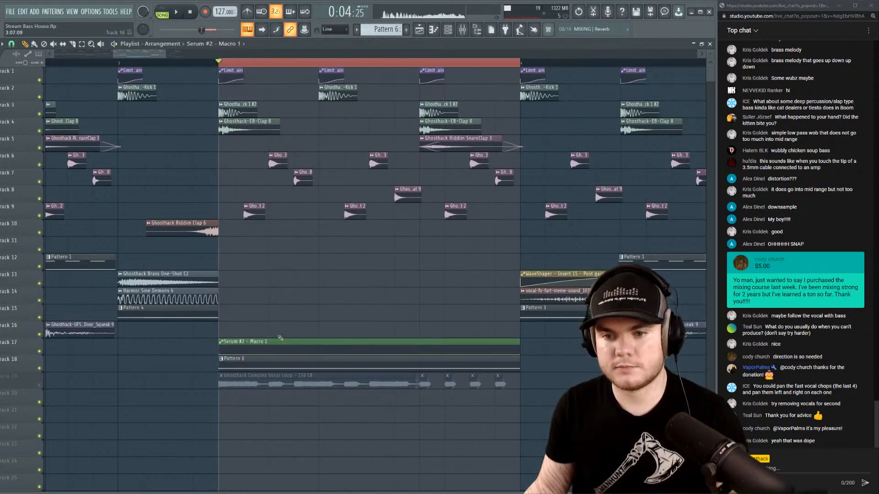
Raise the starting point of the Macro 1 automation so the curve falls across the clip, and play the section.
key(space)
key(space)
right_click(222, 346)
key(space)
key(space)
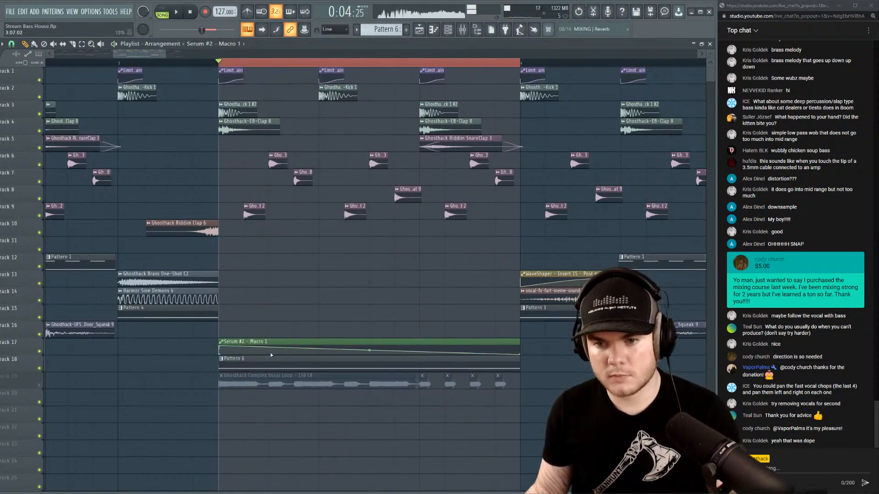
Add two points near the start of the Macro 1 automation so it holds high and drops to the minimum, auditioning the change.
right_click(271, 355)
key(space)
key(space)
key(space)
drag(290, 362, 275, 343)
key(space)
right_click(294, 347)
key(space)
key(space)
key(space)
key(space)
key(space)
key(space)
key(space)
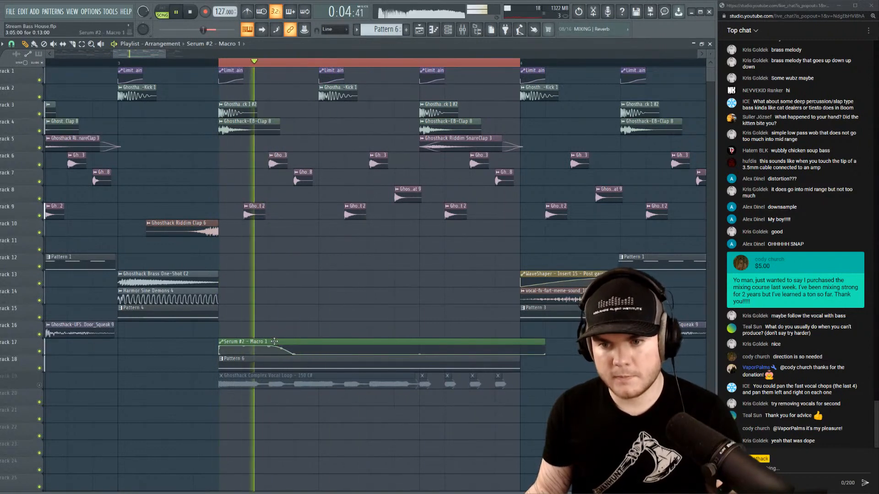
Play back the automated section and shorten the Macro 1 automation clip to end at 4:01.
key(space)
key(space)
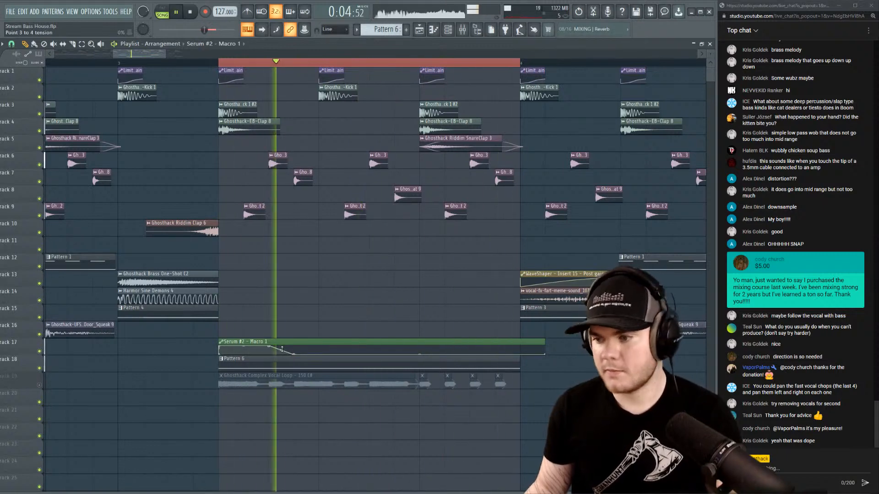
key(space)
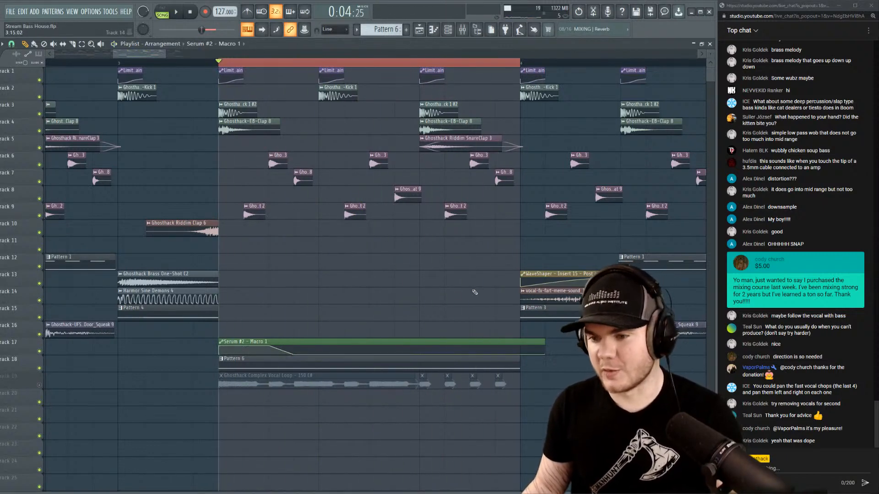
key(space)
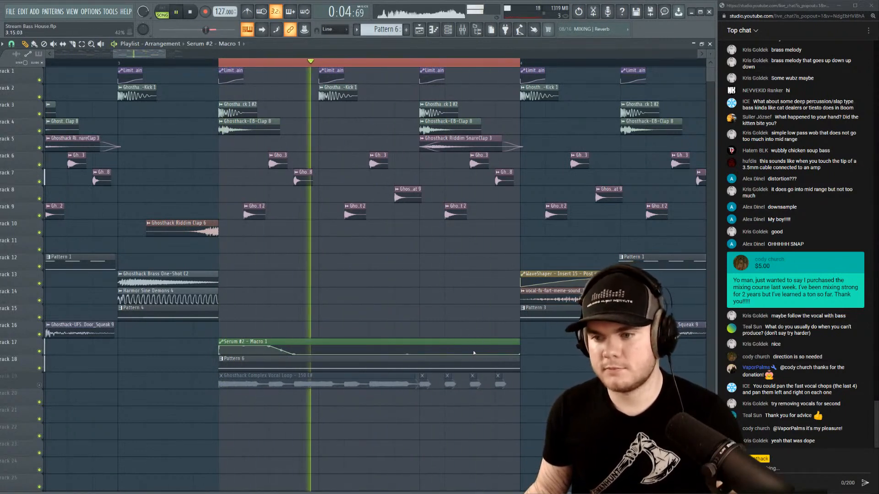
key(space)
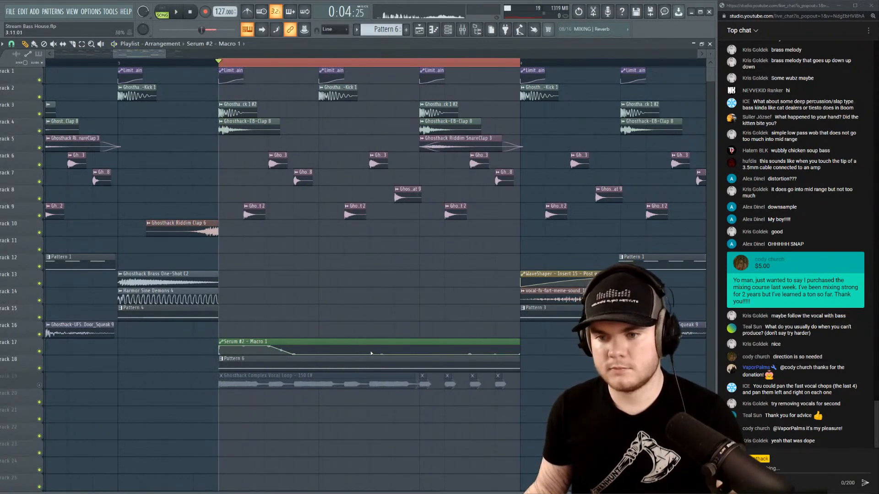
Add Macro 1 automation points at 3:11 so the value jumps up and falls again, and audition the section.
key(space)
right_click(371, 353)
right_click(372, 347)
key(space)
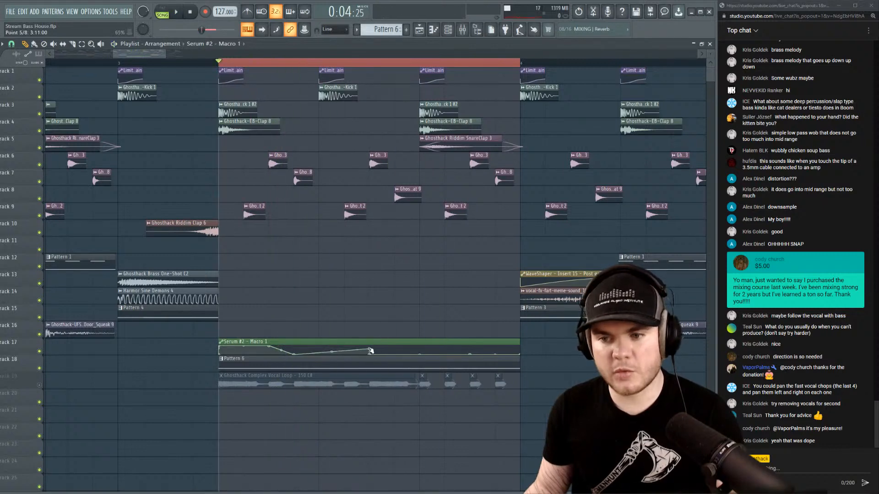
key(space)
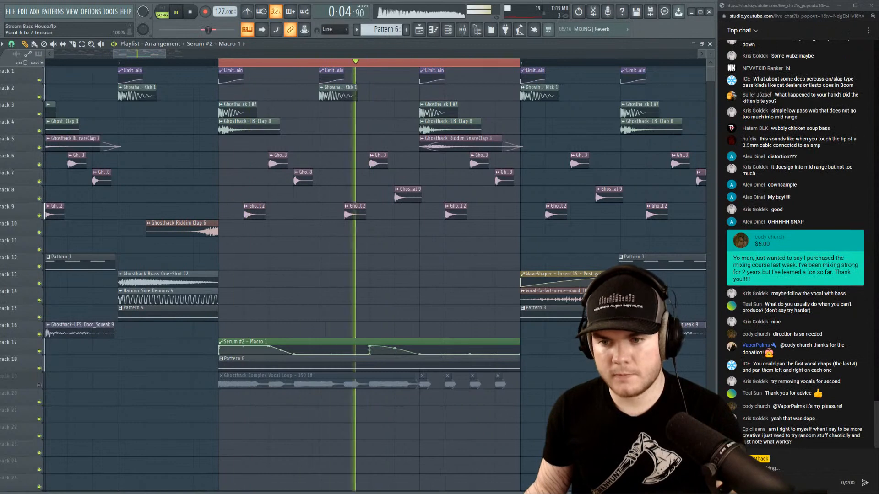
Move the low point after the second automation peak earlier for a steeper drop, keep the clip end at 4:01, and audition it.
key(space)
drag(419, 355, 397, 364)
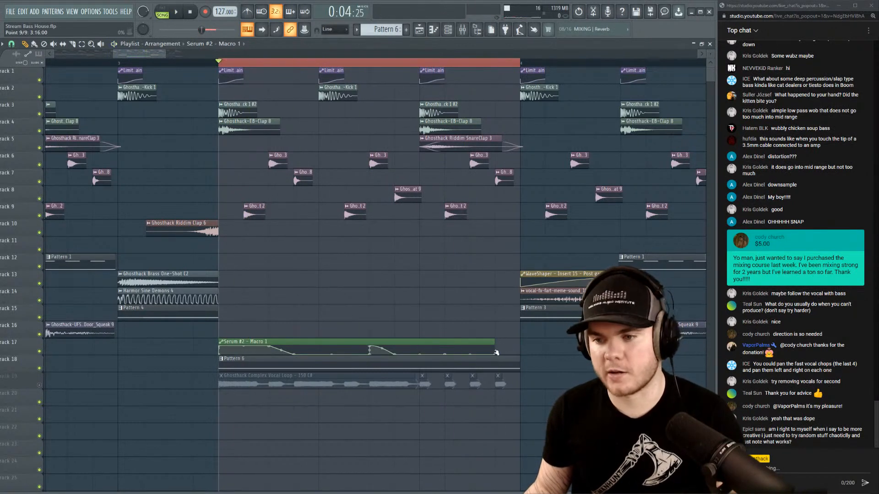
key(space)
key(space)
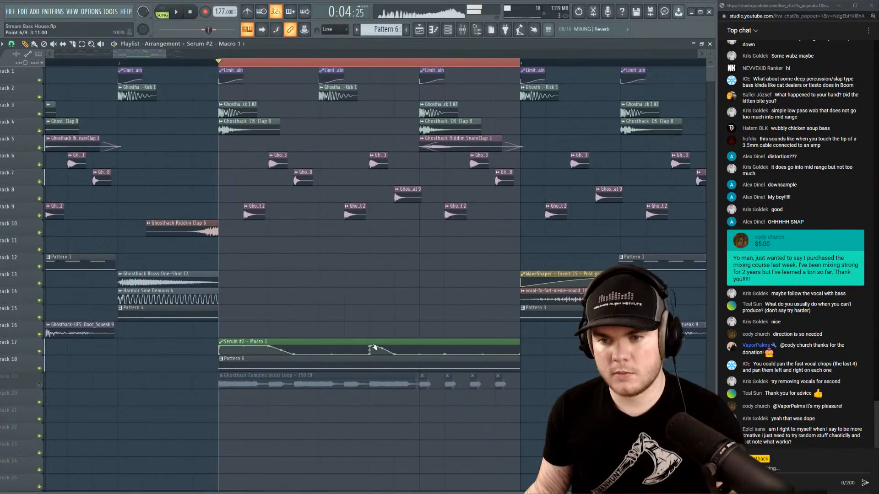
Remove the second peak from the Macro 1 automation so it stays at the minimum after the first drop, and audition it.
key(space)
drag(369, 347, 395, 347)
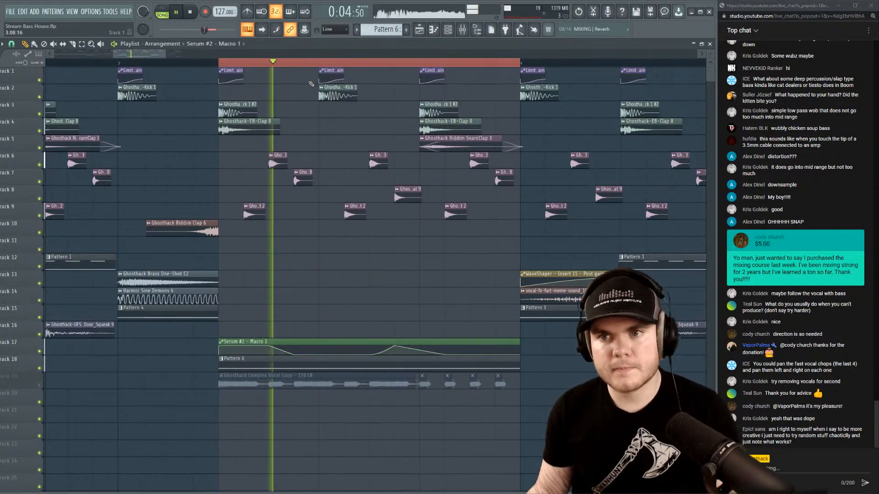
key(space)
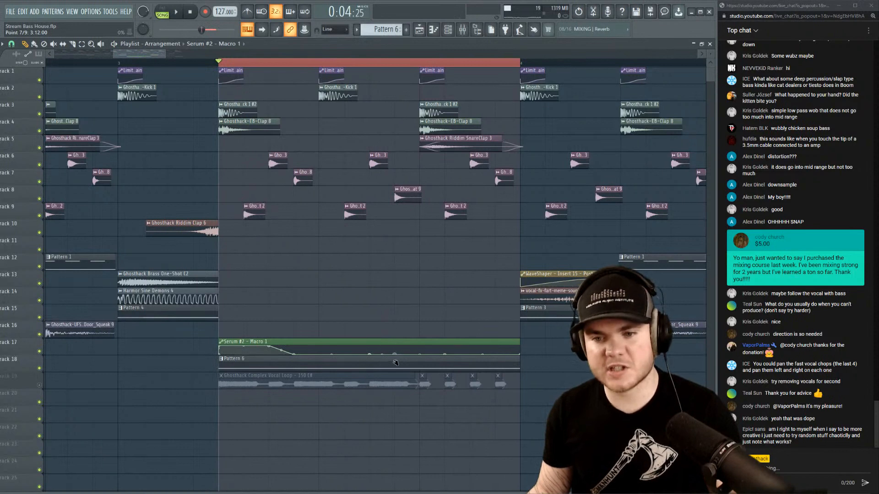
key(space)
mouse_move(268, 344)
mouse_down()
mouse_move(296, 349)
mouse_move(272, 348)
mouse_up()
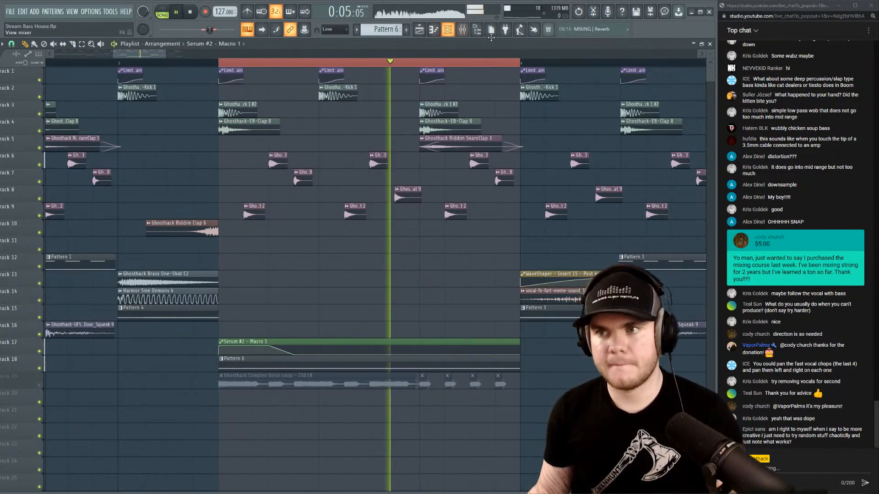
key(space)
Clear the playlist's time selection and place the playback position at bar 3.
drag(219, 64, 194, 65)
ctrl+click(189, 81)
click(122, 63)
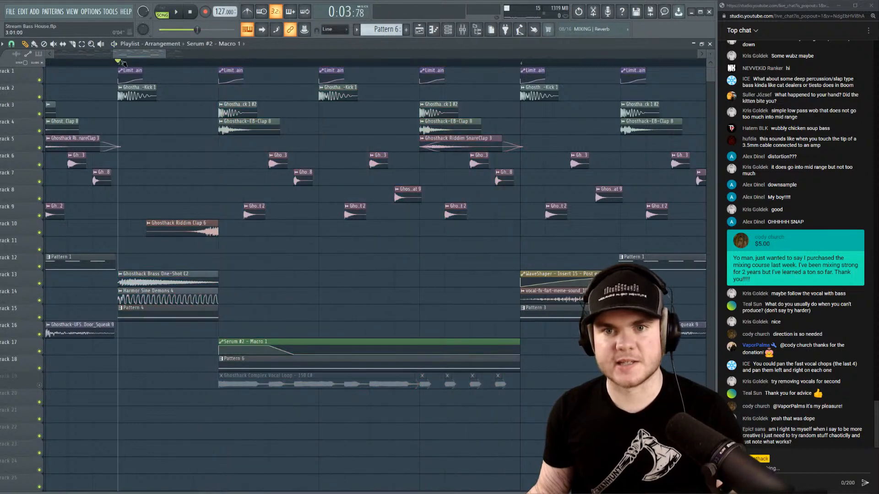
Show the Unsorted channels in the channel rack and open the mixer.
click(446, 31)
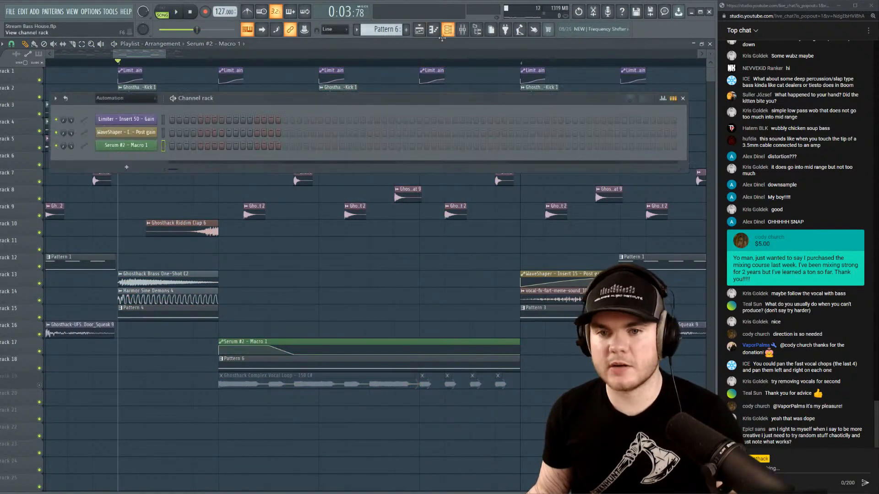
click(131, 98)
click(125, 134)
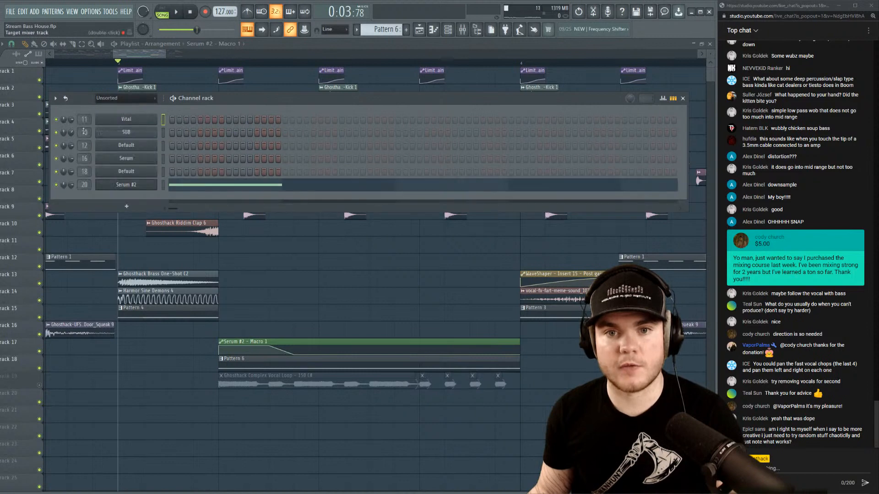
click(448, 29)
click(462, 30)
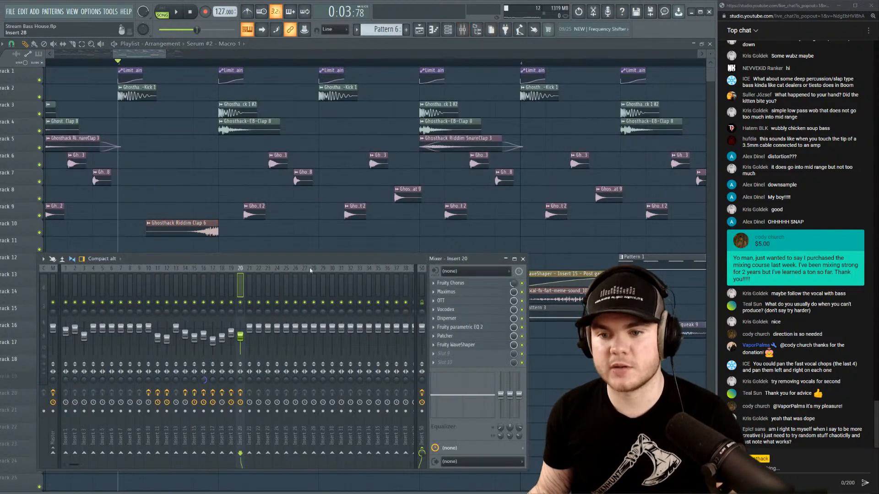
Play back the arrangement from bar 2, and listen again from bar 3 into the wobble bass.
key(space)
scroll(124, 68, down, 6)
key(F9)
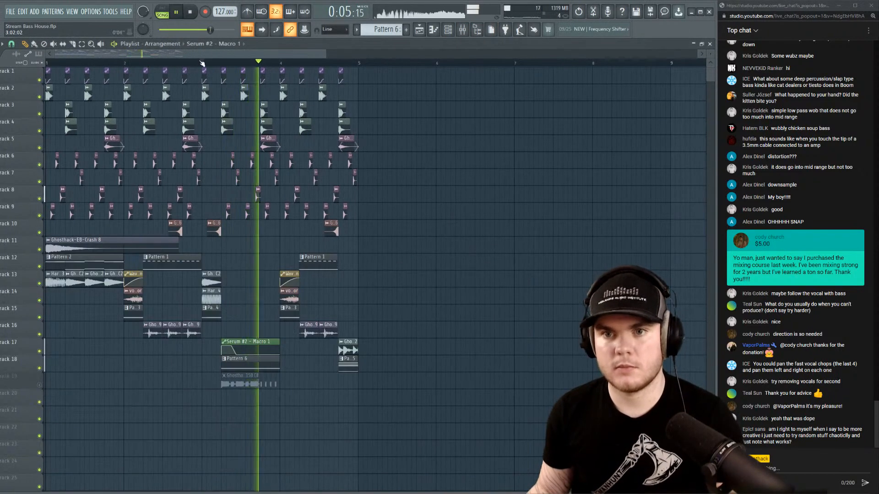
click(124, 65)
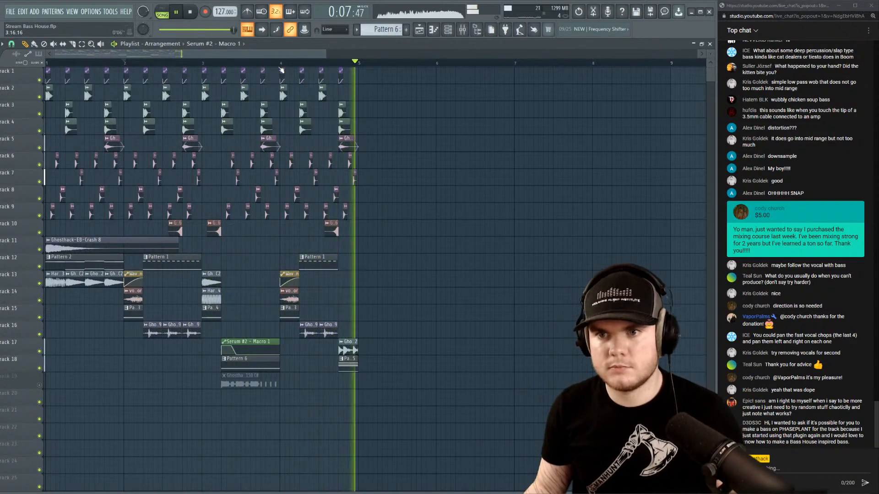
key(space)
click(204, 64)
key(space)
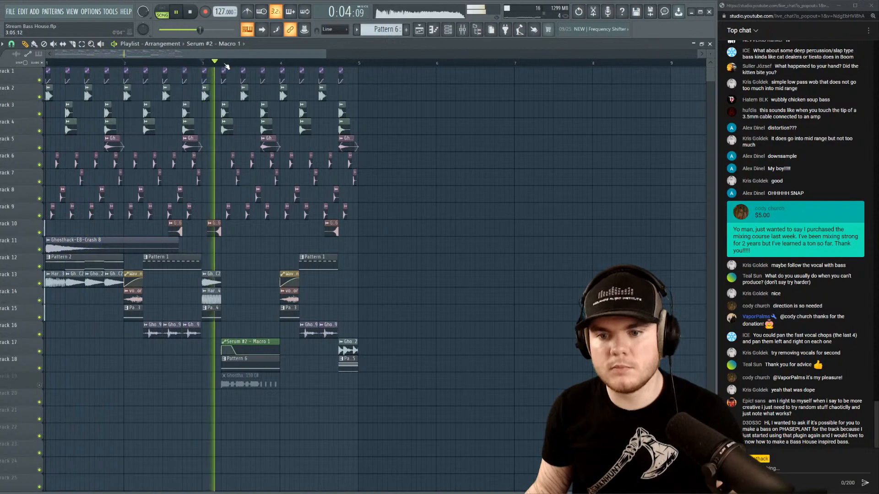
scroll(226, 66, up, 3)
key(space)
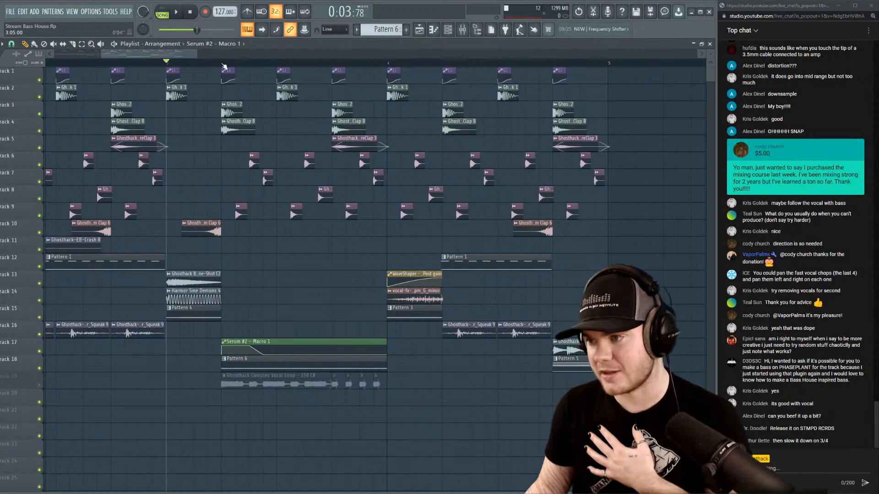
Replay the transition from bar 3 into the Serum bass section.
ctrl+scroll(225, 66, down, 8)
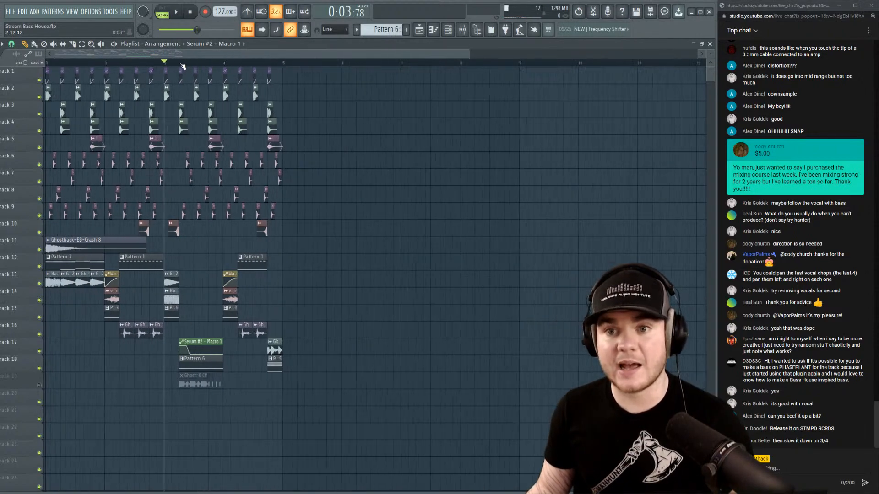
scroll(91, 66, up, 8)
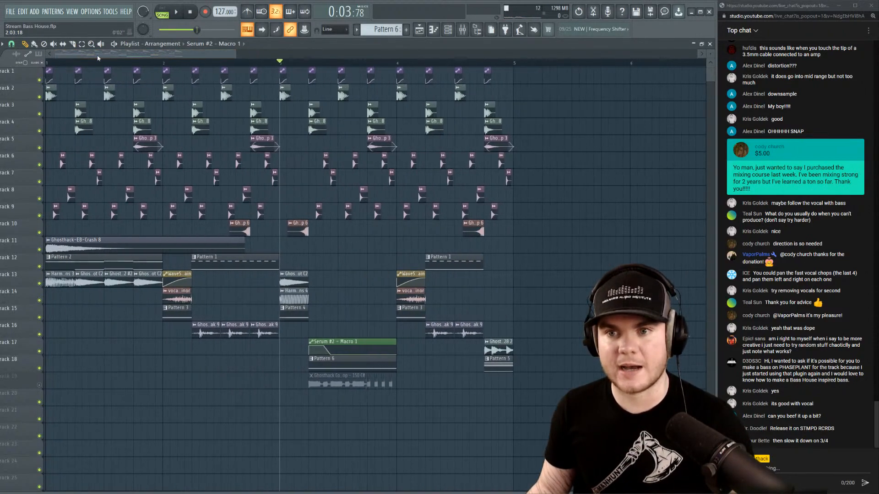
scroll(297, 64, up, 2)
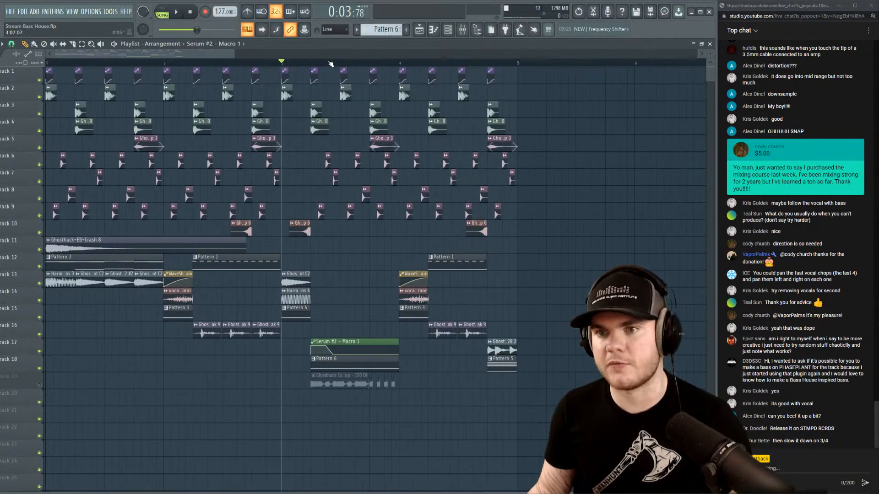
scroll(373, 65, up, 4)
key(space)
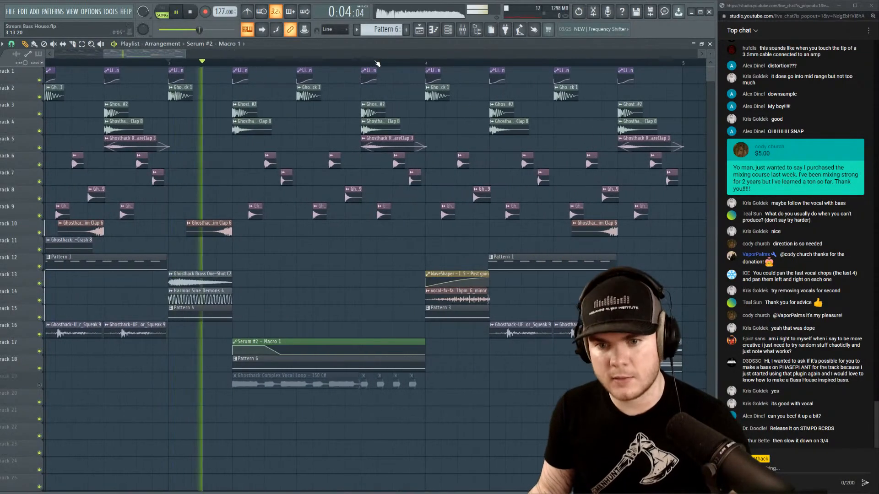
key(space)
key(space)
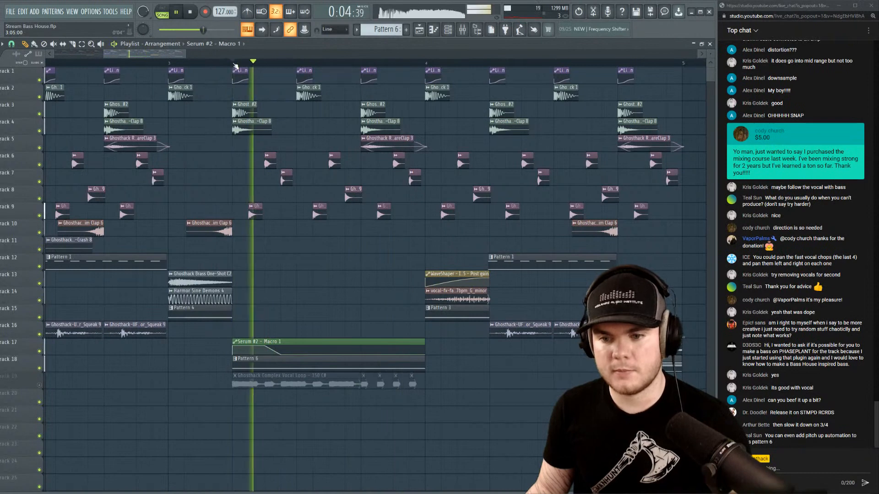
Unmute track 19 with the vocal loop and audition it together with the bass.
key(space)
click(39, 385)
key(space)
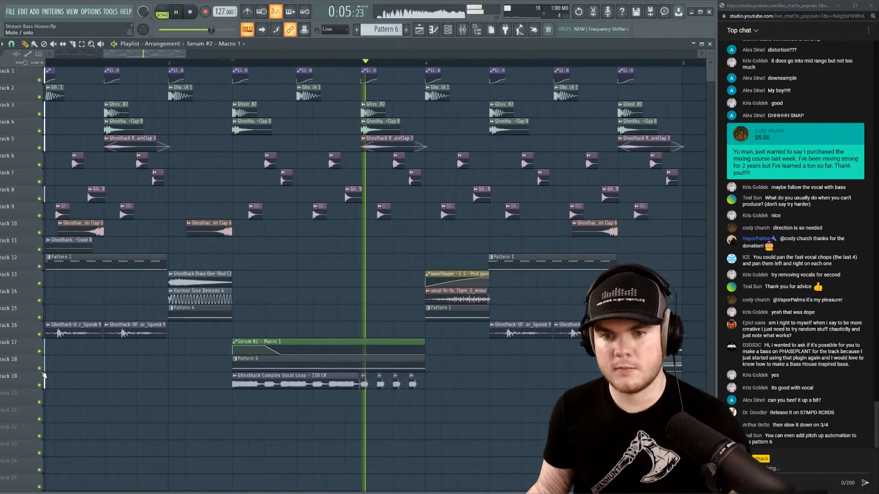
key(space)
scroll(170, 65, down, 5)
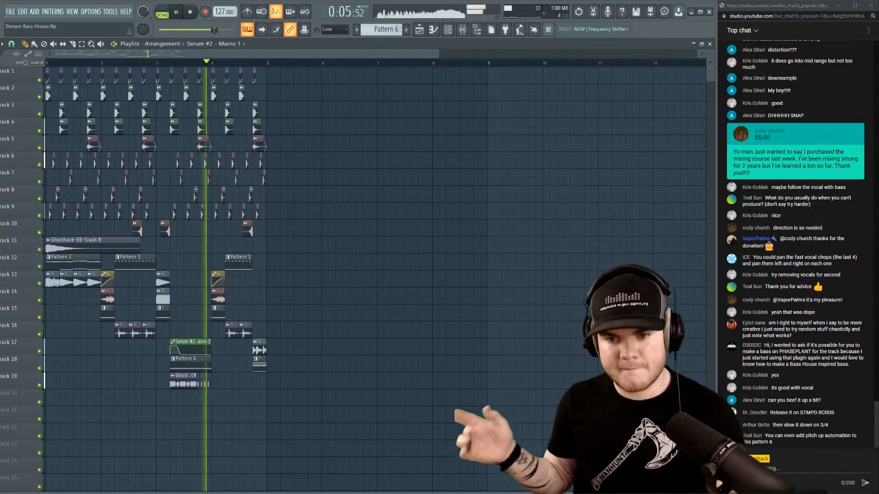
key(space)
key(space)
Play the vocal loop with the bass section from 3:05.
scroll(170, 64, up, 4)
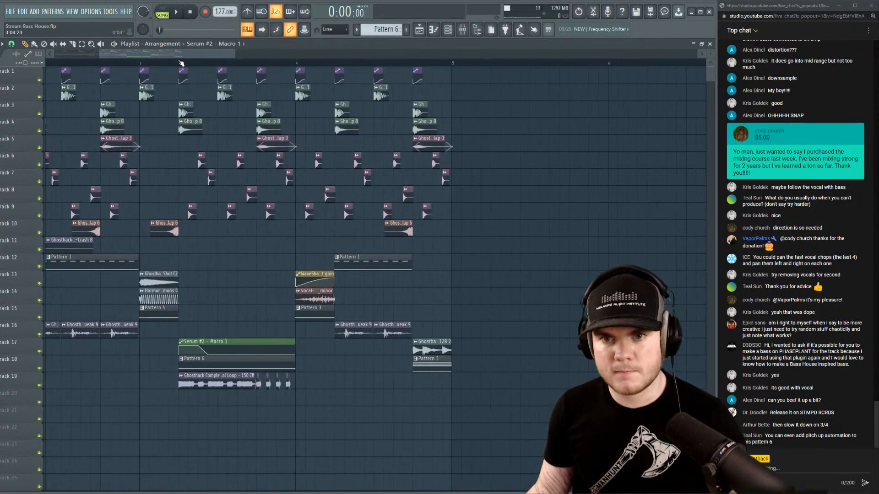
click(181, 63)
scroll(182, 62, up, 3)
key(space)
key(space)
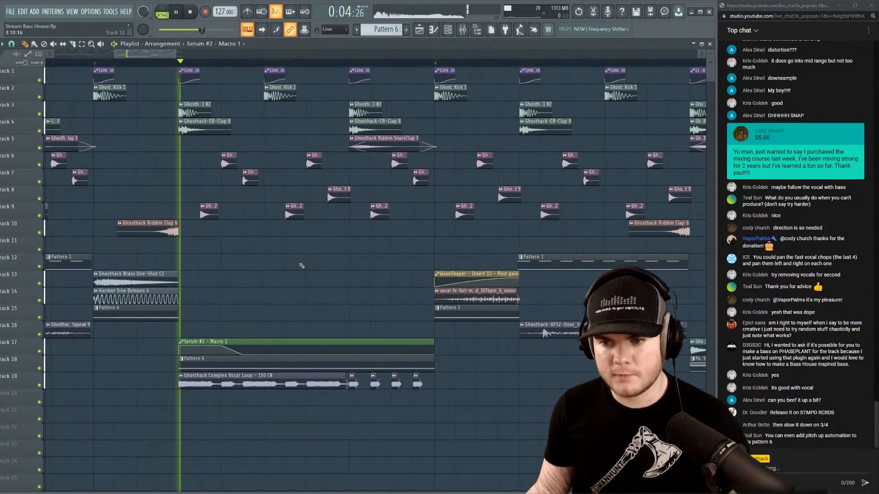
key(space)
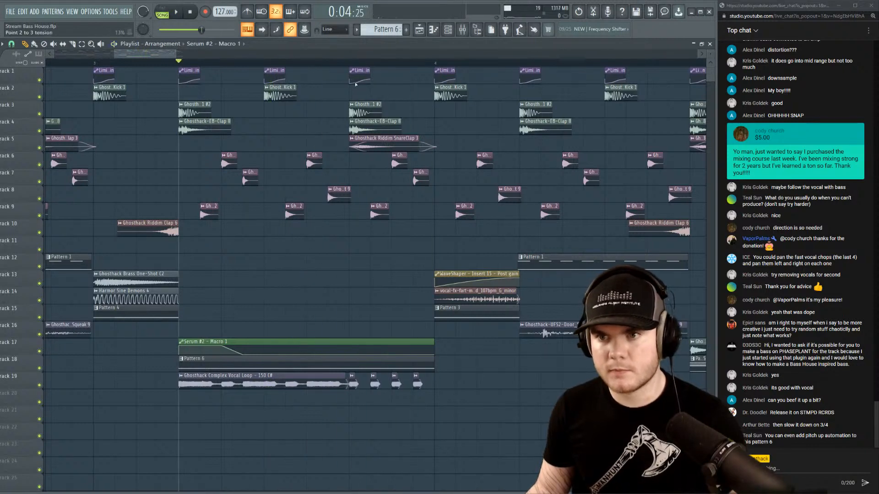
Compare the chopped vocals from 3:13 with the longer vocal loop that starts at 3:05.
click(349, 63)
key(space)
key(space)
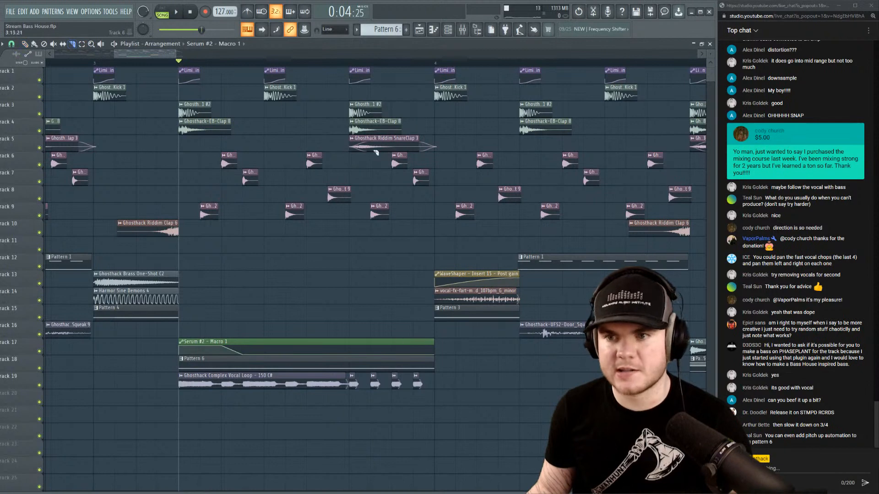
key(space)
key(space)
key(space)
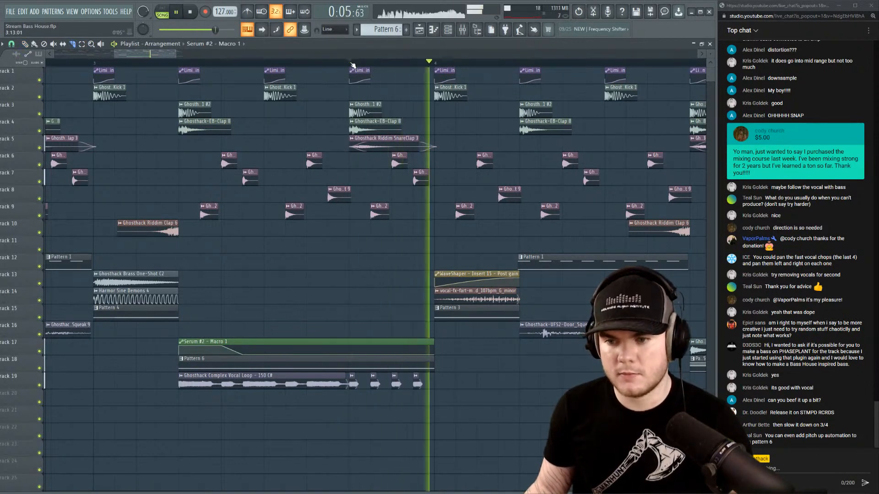
key(space)
key(space)
key(space)
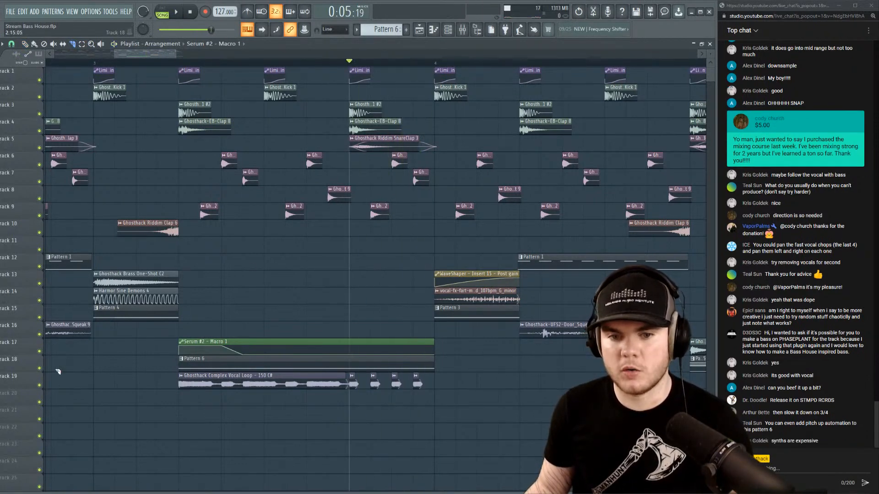
Solo the vocal loop on track 19 and listen to it from 3:05.
right_click(40, 385)
key(space)
key(space)
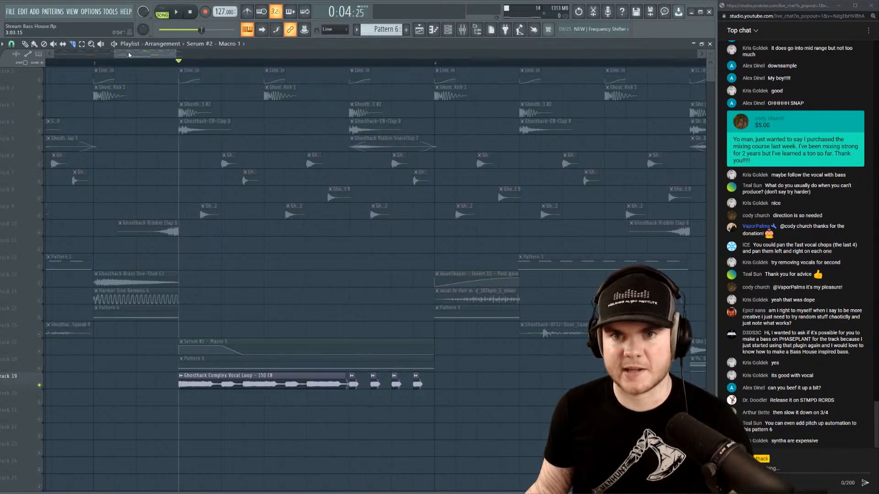
key(space)
key(space)
key(space)
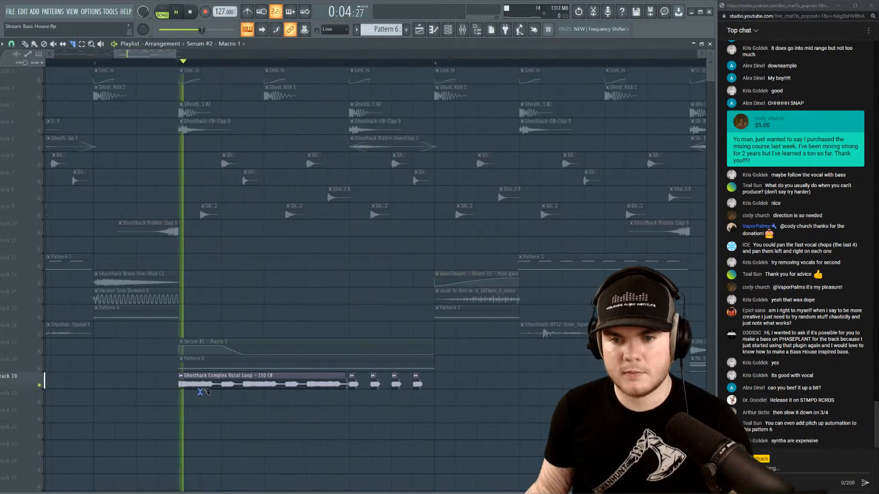
Slice the long vocal clip on track 19 at every step between 3:05 and 3:13, and audition it.
drag(206, 391, 312, 381)
key(space)
key(space)
key(space)
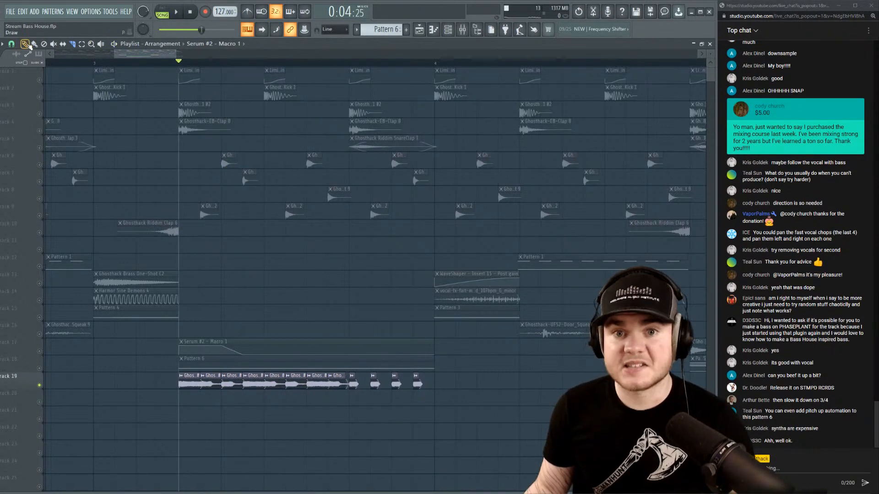
Select the eight vocal slices from 3:05 to 3:13 and trim their ends to leave gaps between the chops.
drag(335, 405, 190, 383)
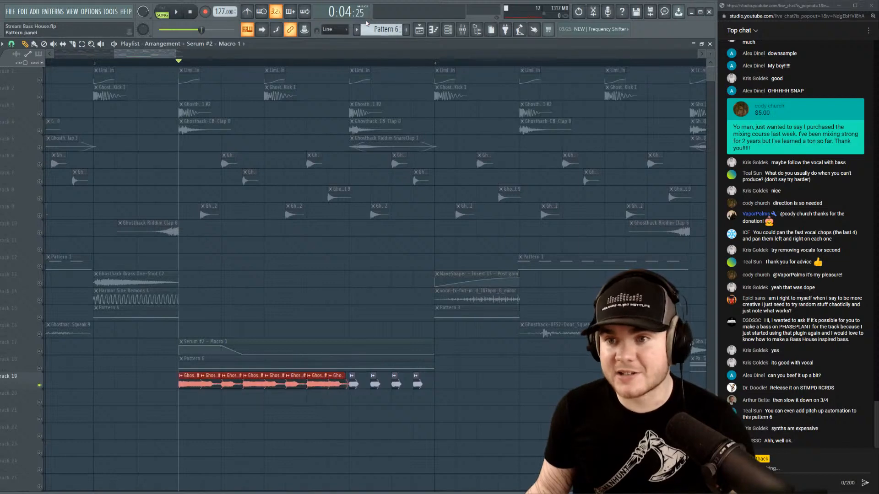
scroll(350, 68, up, 4)
drag(347, 384, 304, 378)
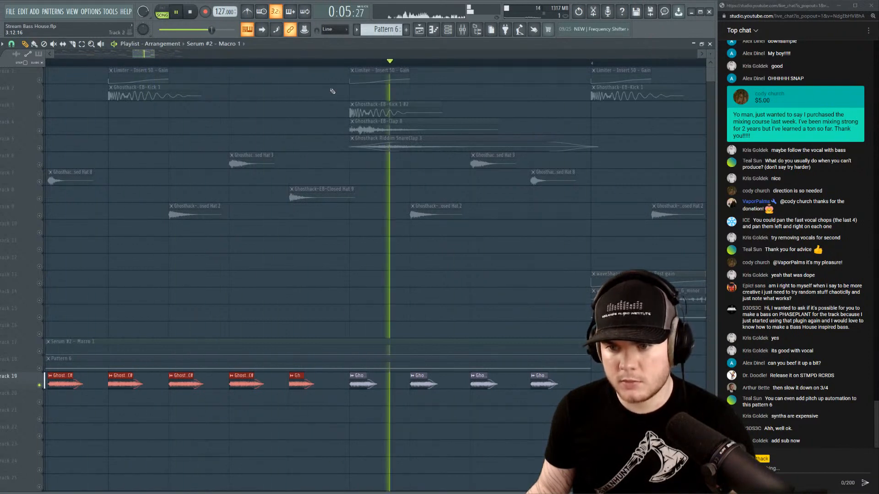
Unmute tracks 18 and 17 to hear the bass pattern and its Macro 1 automation with the vocal chops.
scroll(308, 64, down, 4)
click(204, 419)
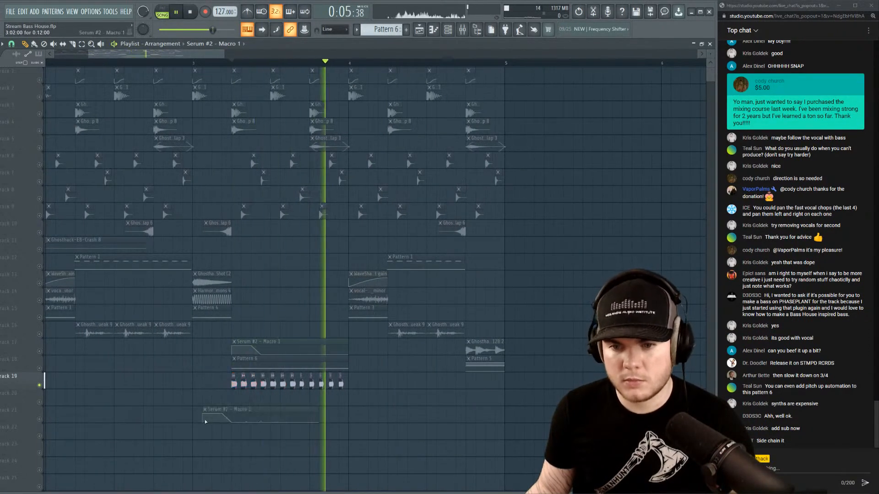
right_click(217, 423)
click(39, 369)
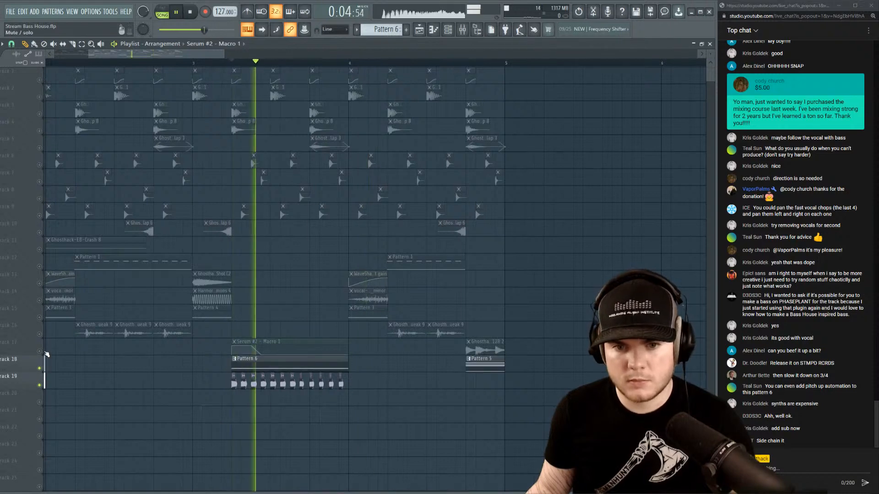
click(44, 352)
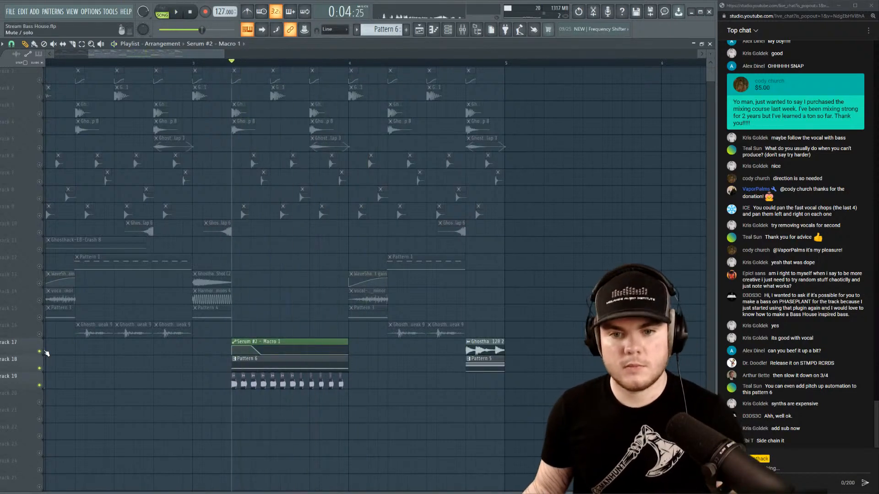
Solo mixer insert 19 and load SerumFX into its fourth effect slot, after Fruity Parametric EQ 2.
click(460, 31)
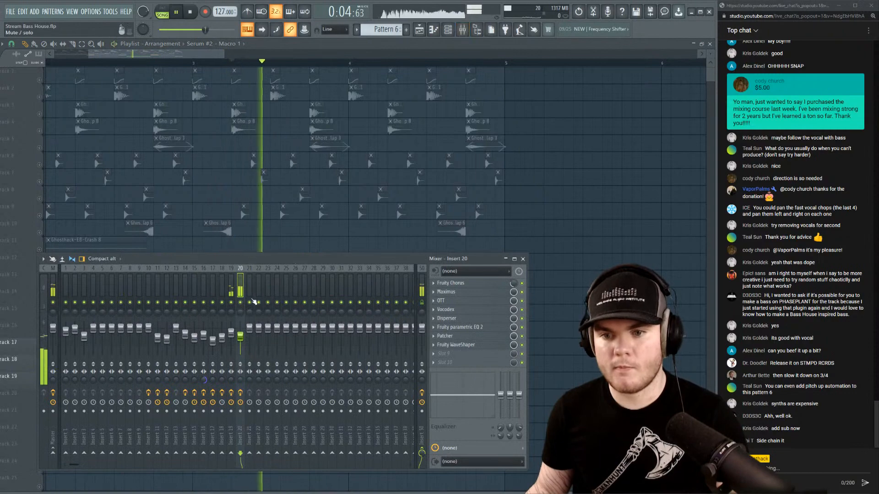
click(232, 302)
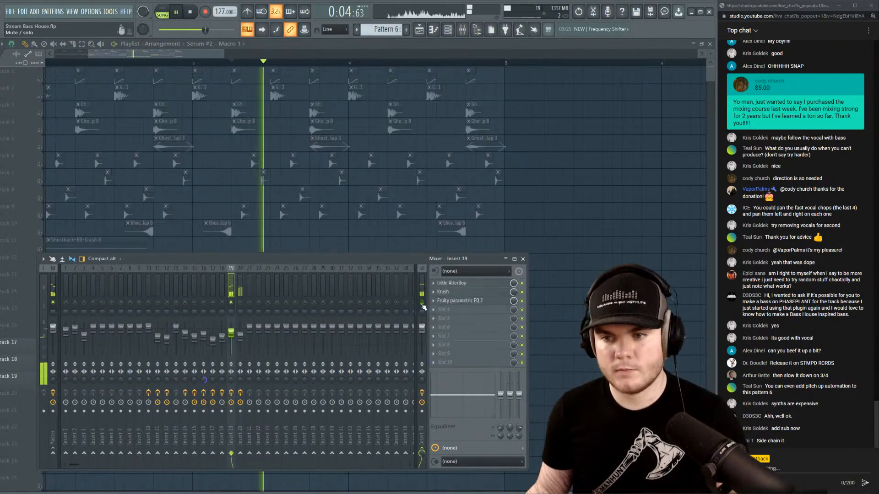
click(472, 309)
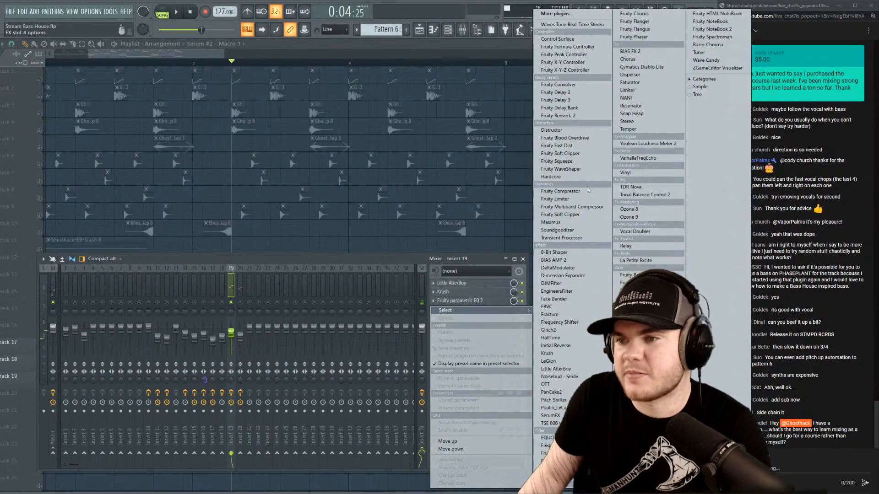
click(550, 416)
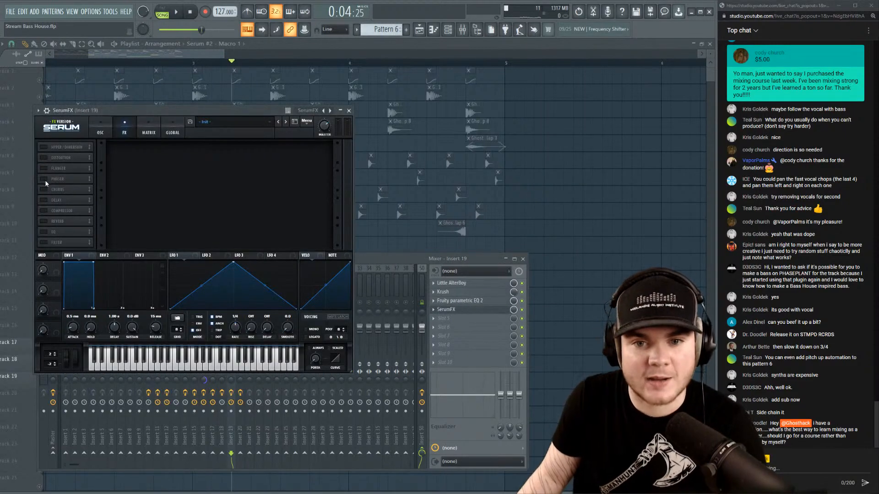
Enable the filter effect in SerumFX and set its type to the comb filter Cmb -.
click(43, 242)
click(166, 154)
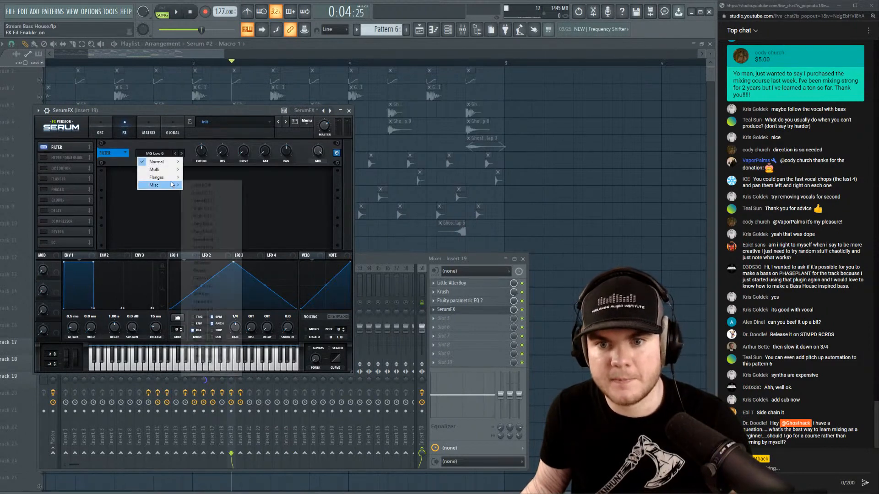
mouse_move(161, 178)
click(213, 178)
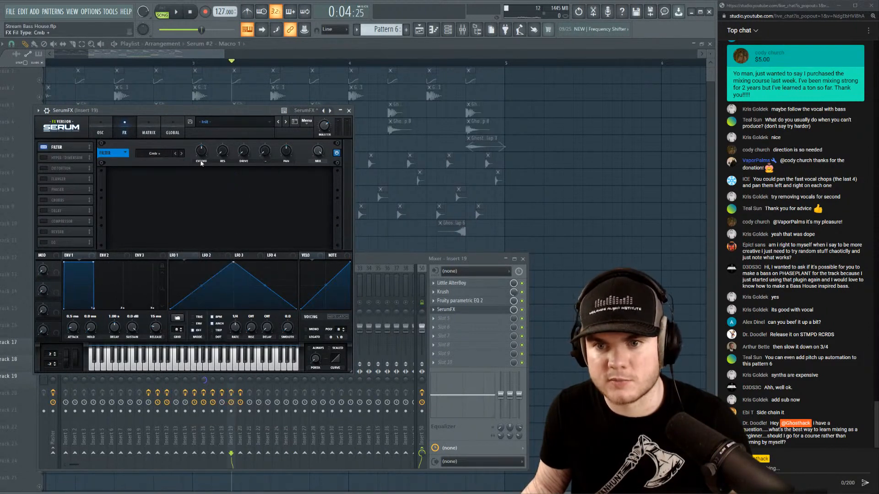
click(181, 154)
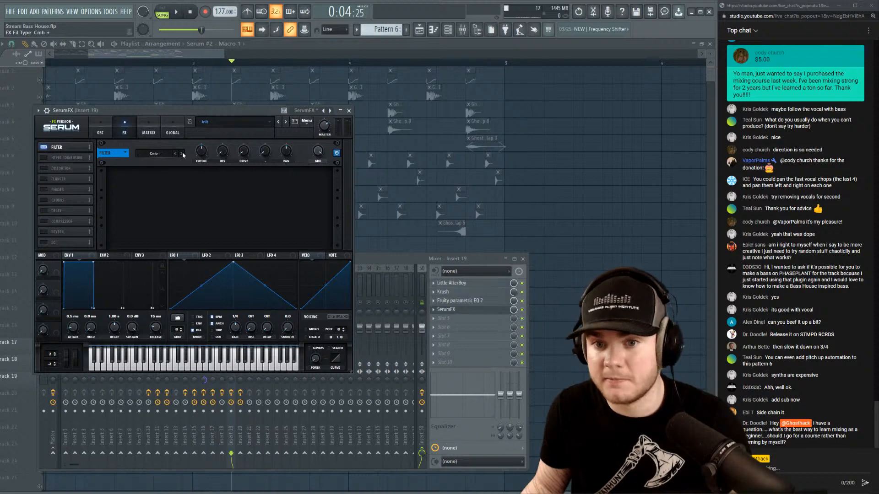
Audition the vocal chops with the comb filter resonance at about 44%, and bring SerumFX on insert 19 back into view.
click(211, 110)
key(space)
key(space)
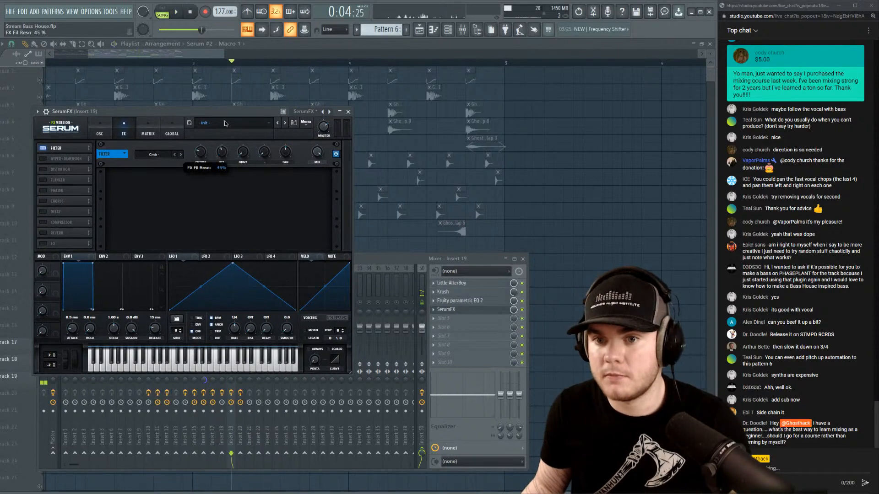
click(225, 107)
key(space)
right_click(224, 108)
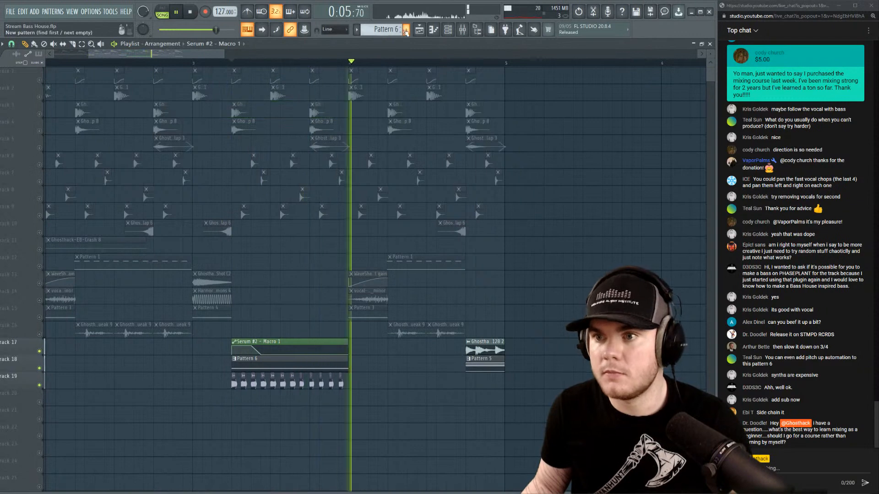
click(464, 29)
click(446, 309)
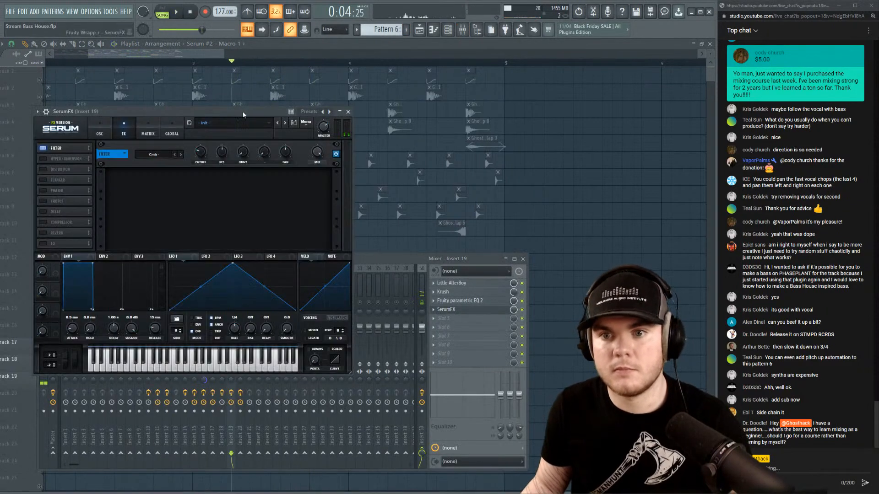
Adjust the comb filter's resonance and set its cutoff to about 57 Hz while listening to the vocal chops.
key(space)
drag(203, 152, 203, 151)
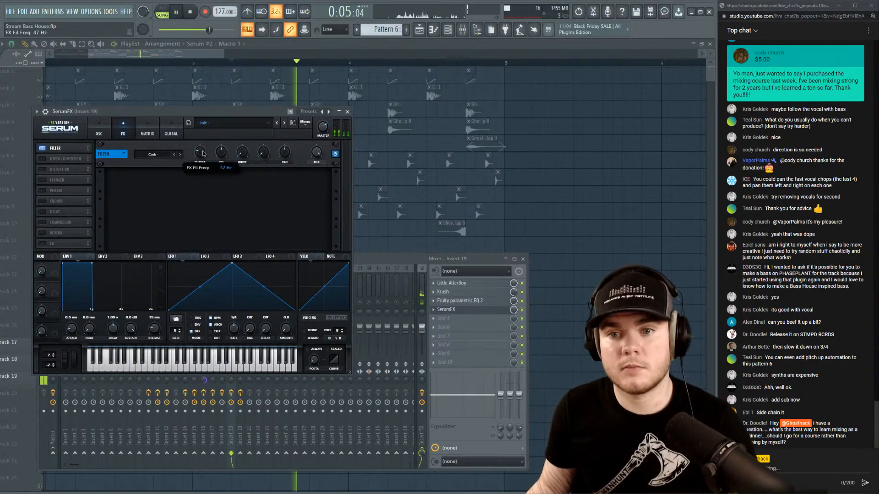
key(space)
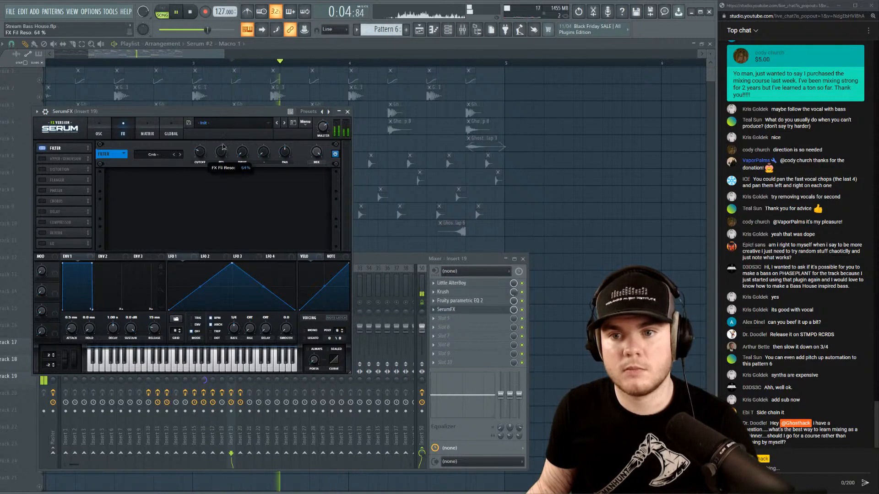
key(space)
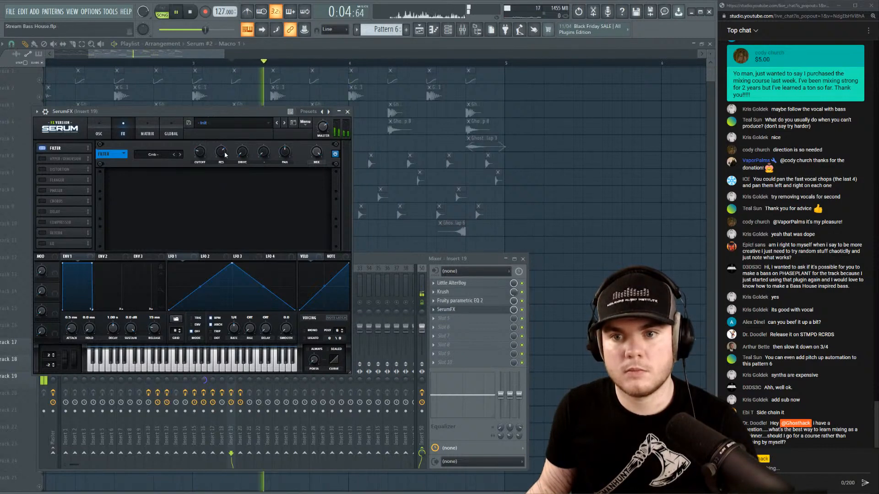
drag(225, 161, 228, 128)
key(space)
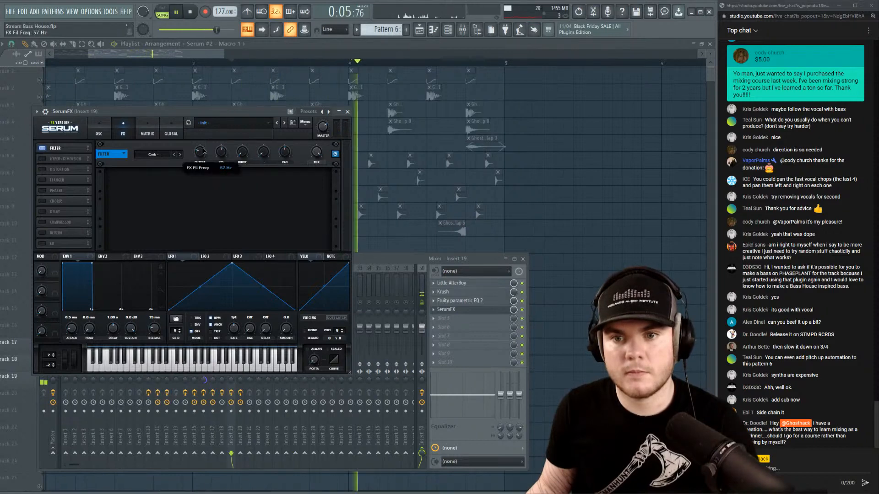
key(space)
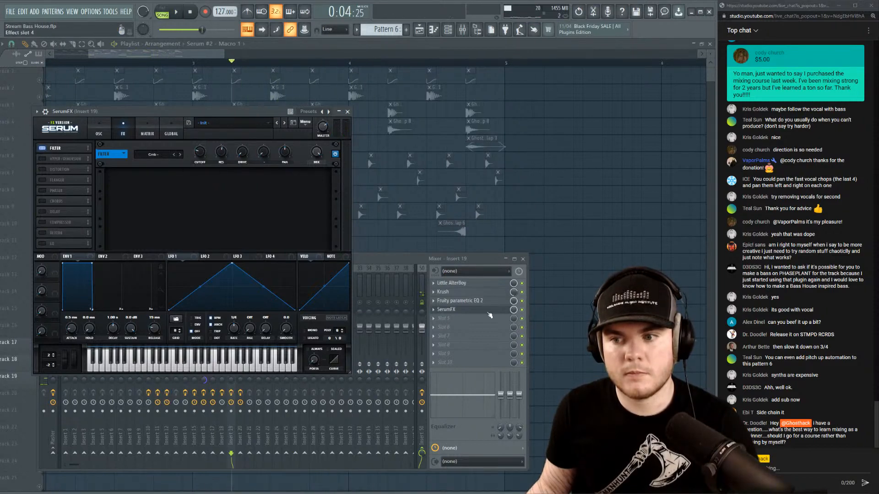
Move SerumFX to the first effect slot on insert 19, above Little AlterBoy, fine-tune its filter cutoff, and close its window.
drag(446, 309, 460, 286)
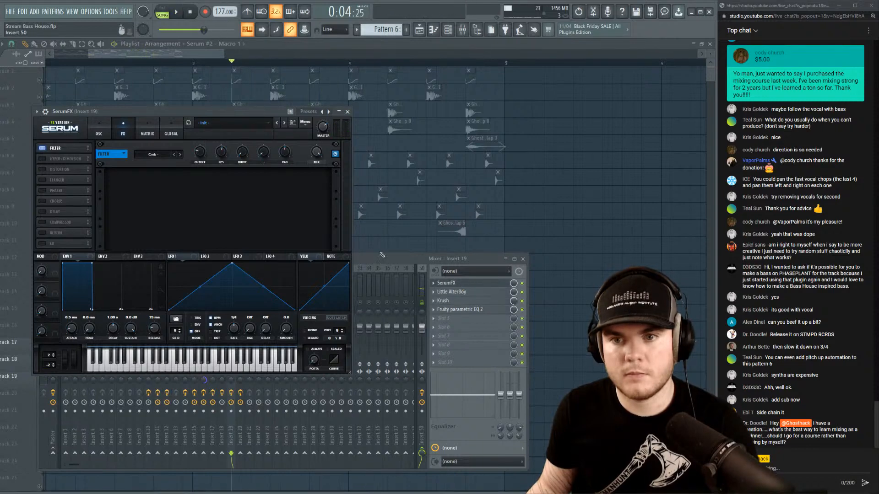
drag(202, 154, 203, 149)
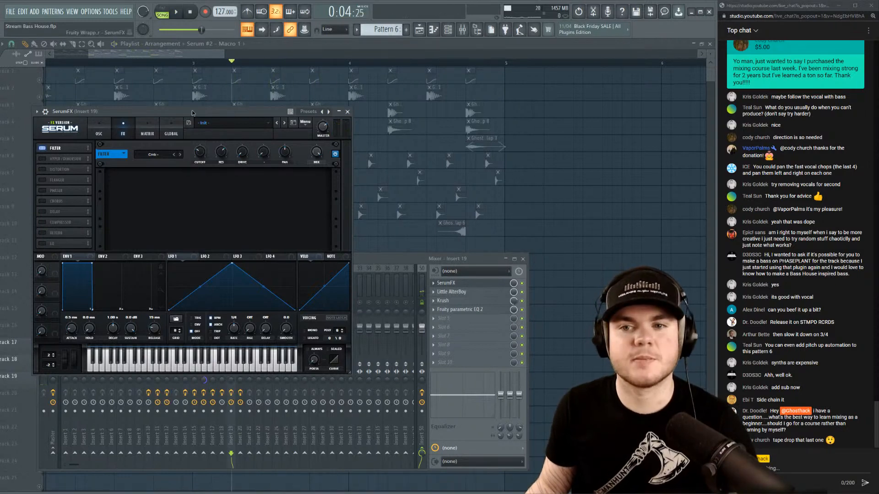
drag(203, 154, 202, 158)
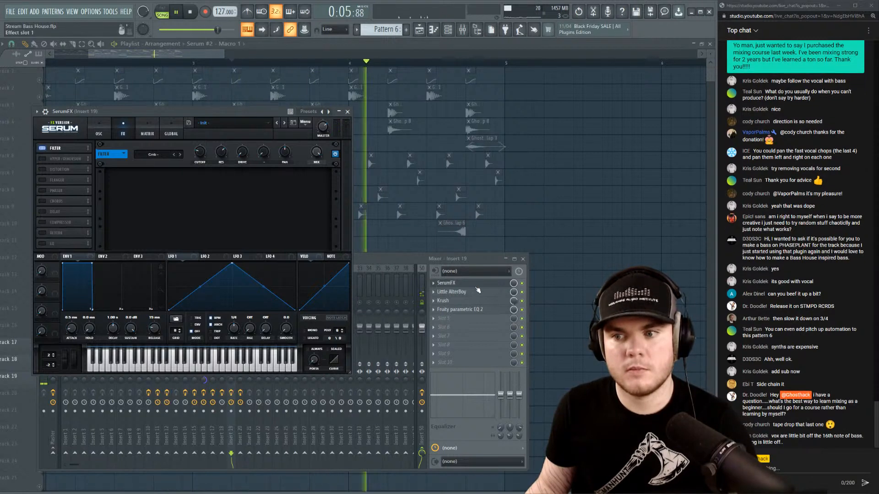
click(446, 283)
Sweep band 5 of insert 19's Fruity Parametric EQ 2 as a narrow boost to about 323 Hz, and turn its gain fully down.
click(460, 309)
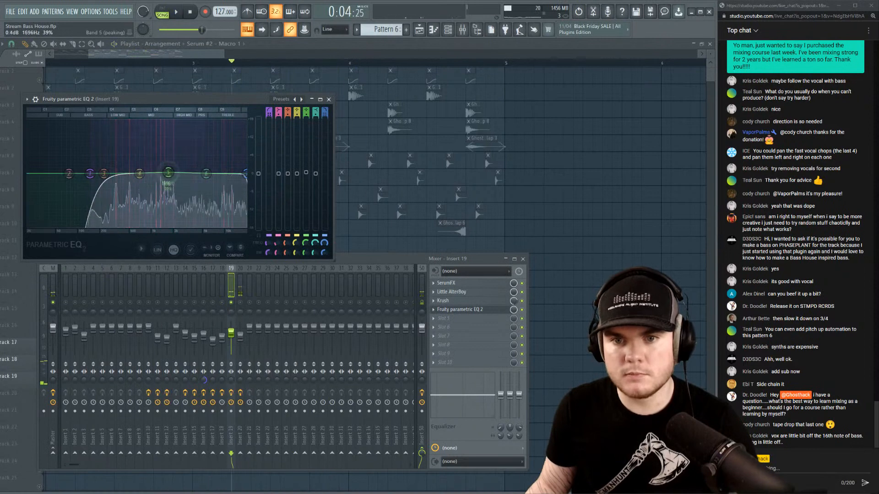
drag(172, 173, 116, 120)
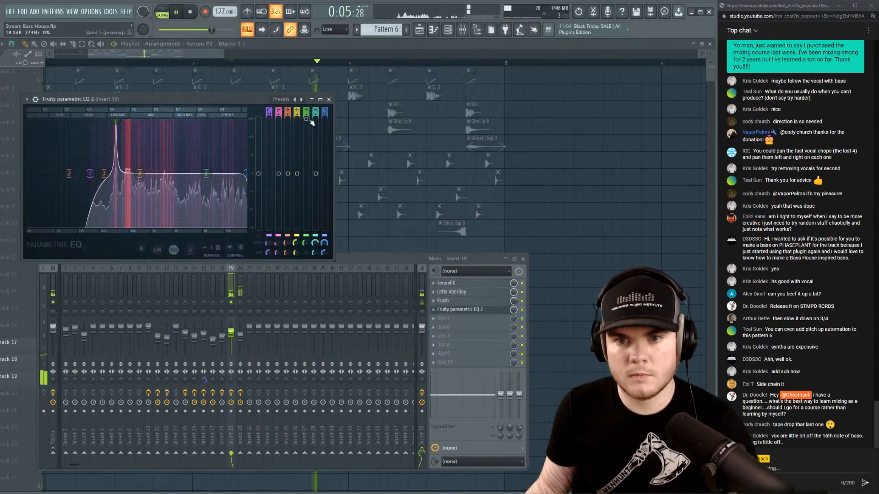
drag(307, 119, 308, 228)
key(space)
key(space)
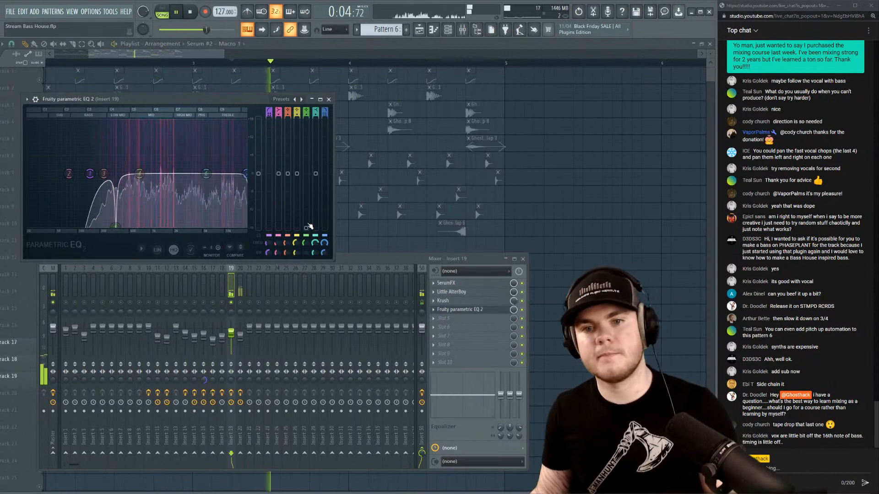
click(456, 310)
key(space)
Unsolo mixer insert 19 and the playlist tracks, and listen to the full drop around the processed vocal chops.
click(231, 303)
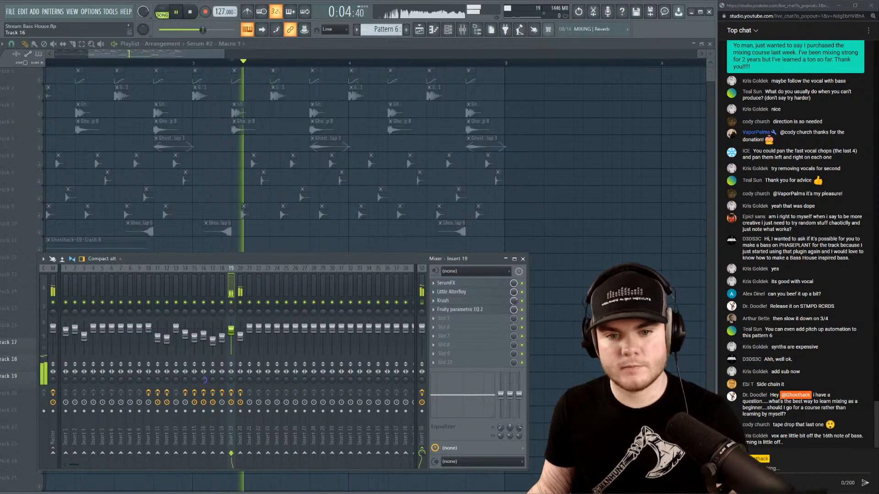
key(F9)
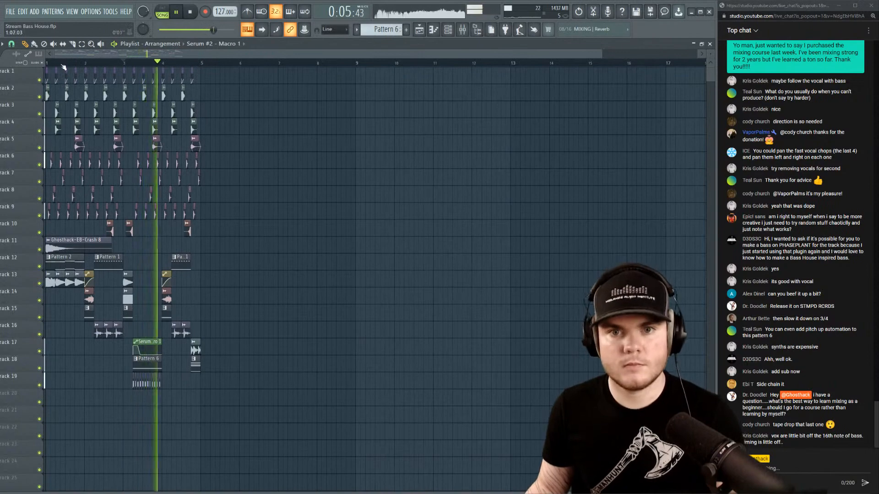
scroll(64, 64, up, 5)
key(space)
key(space)
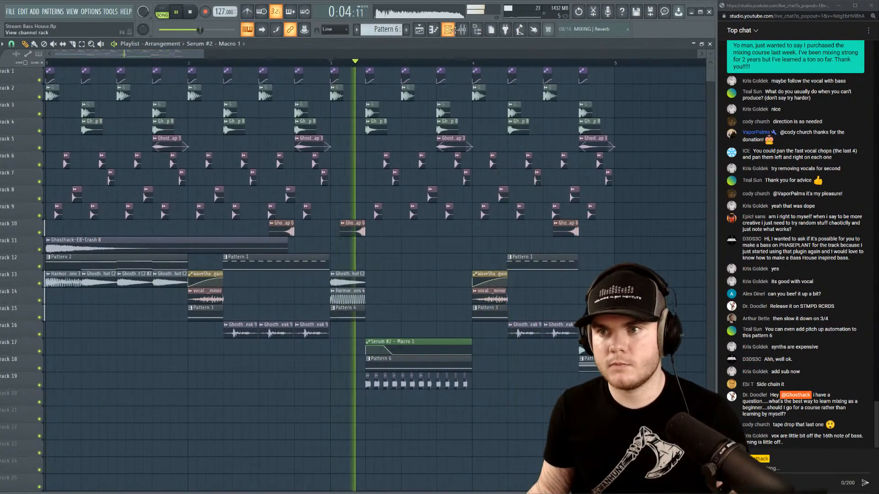
key(F9)
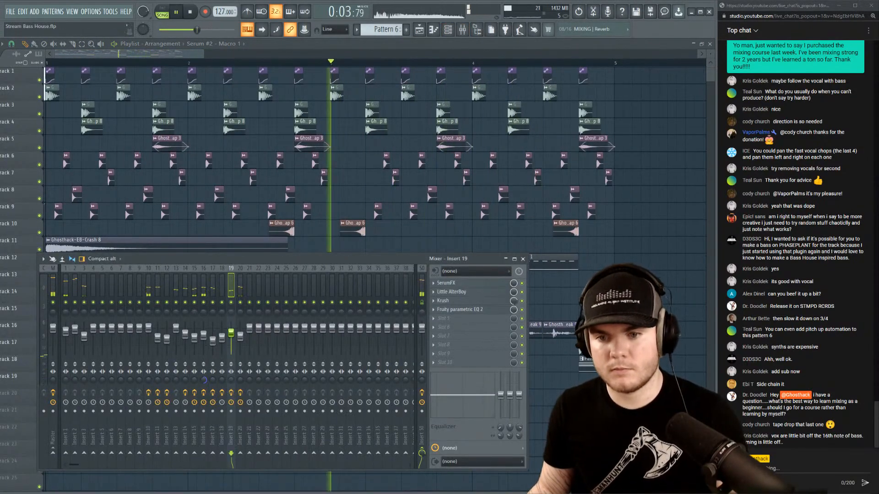
key(space)
key(space)
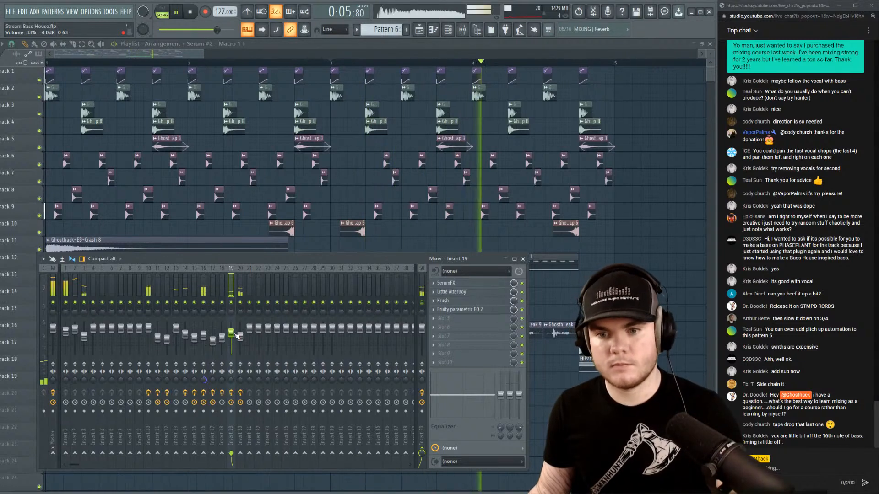
key(space)
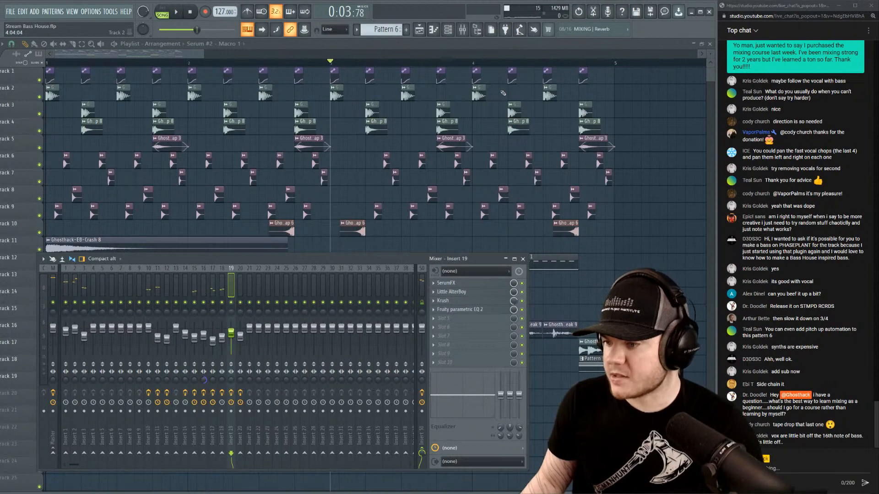
Set the declicking mode of the Ghosthack Complex Vocal Loop on track 19 to Generic (bleeding).
key(F9)
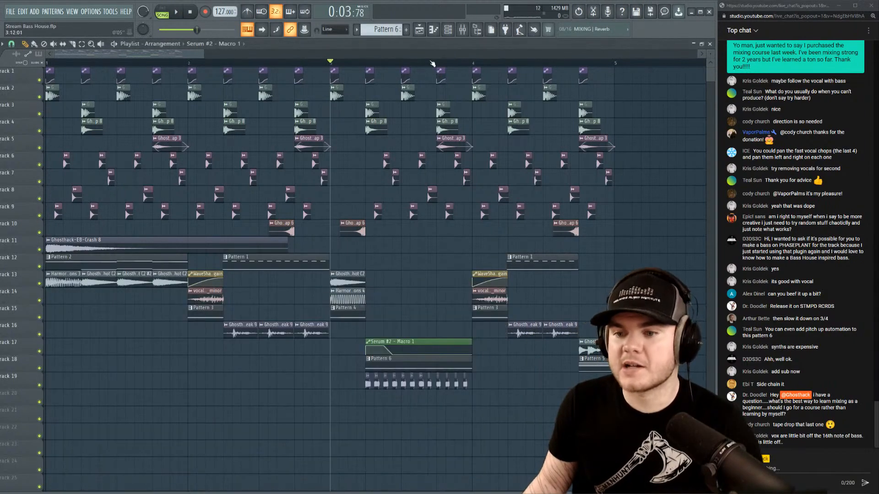
scroll(403, 68, up, 5)
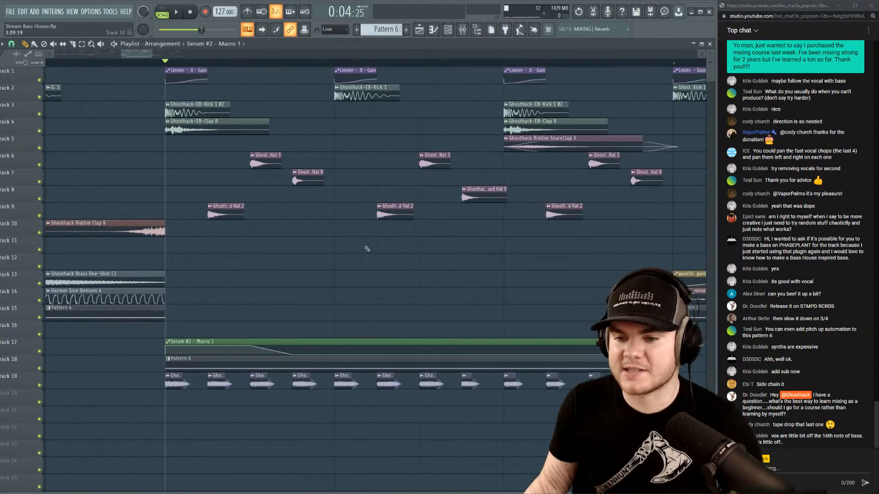
double_click(345, 381)
click(131, 208)
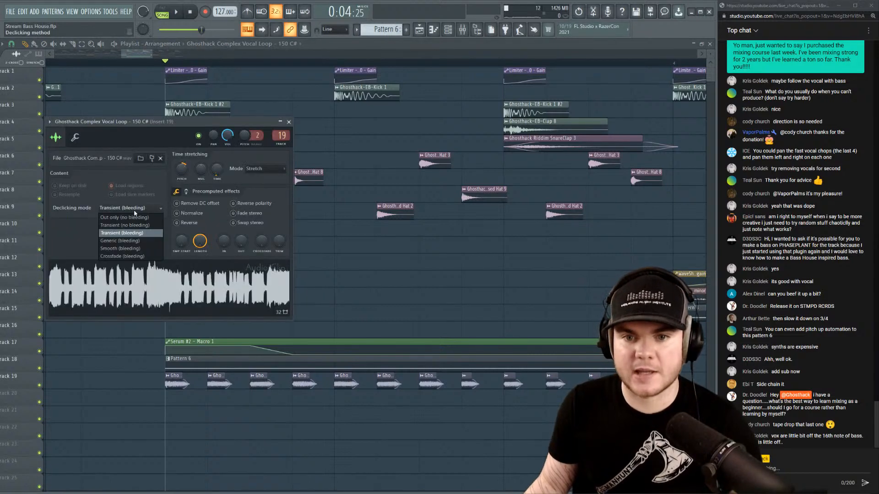
click(127, 241)
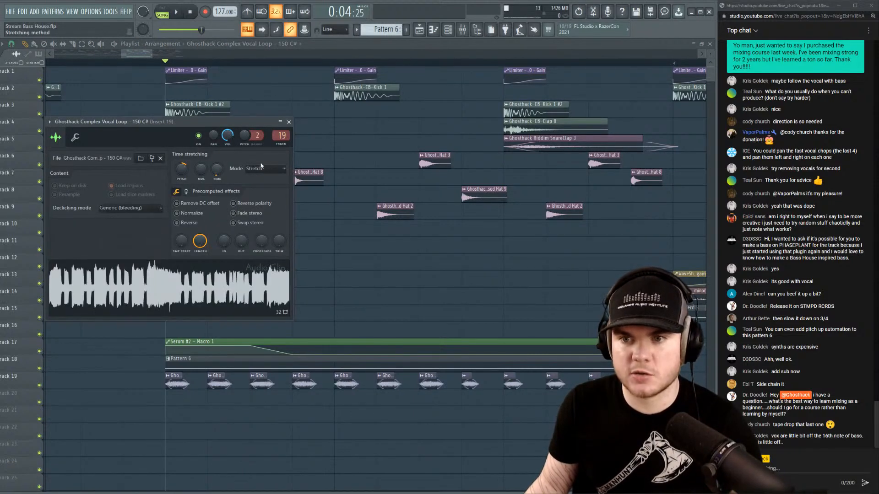
click(290, 121)
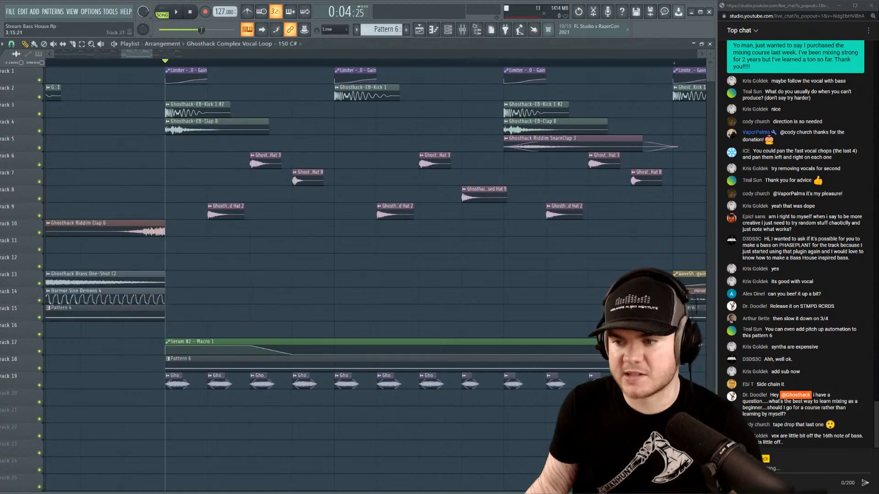
Select all the vocal chops on track 19 and shift them slightly later together.
click(166, 381)
drag(166, 381, 169, 382)
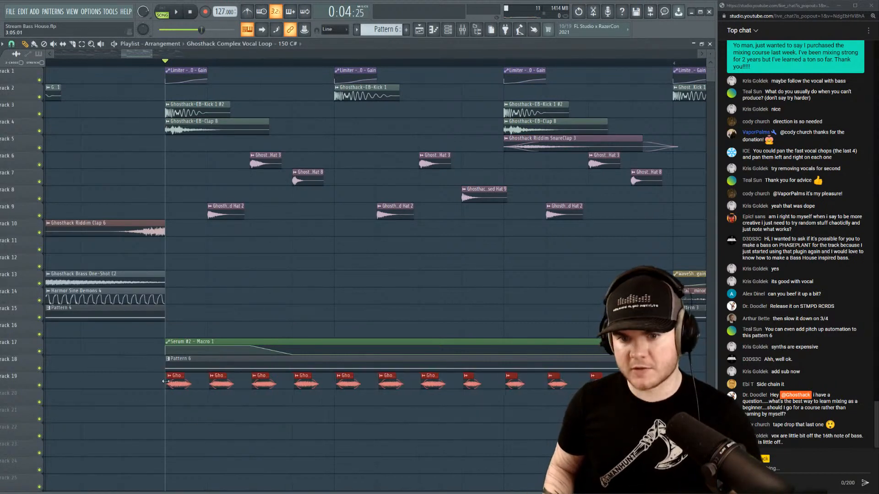
key(space)
Solo track 19 and unmute tracks 18 and 17 to hear the shifted chops with the bass and its automation.
right_click(39, 385)
click(39, 368)
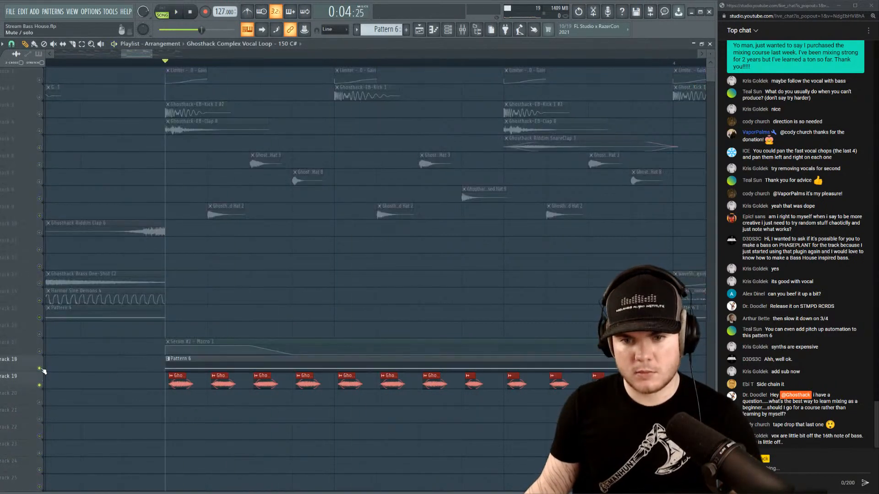
click(41, 351)
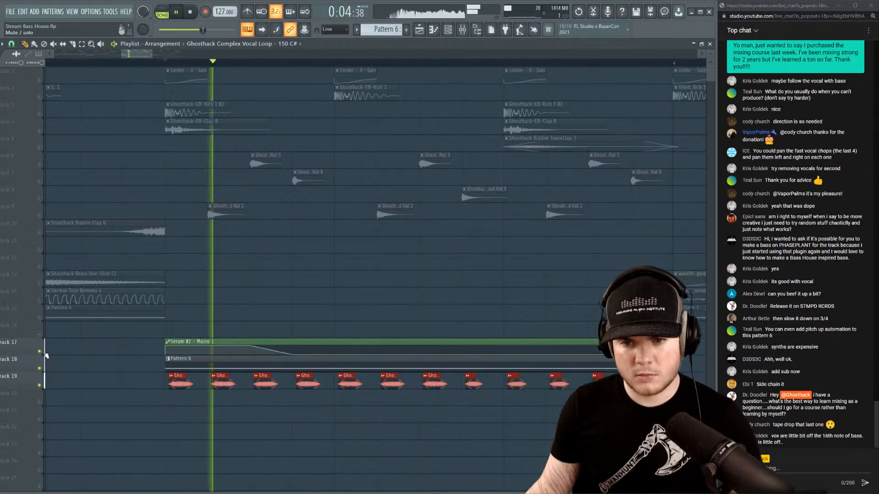
Raise the filter drive of SerumFX on mixer insert 19 to about 32% while listening to the vocal chops.
key(space)
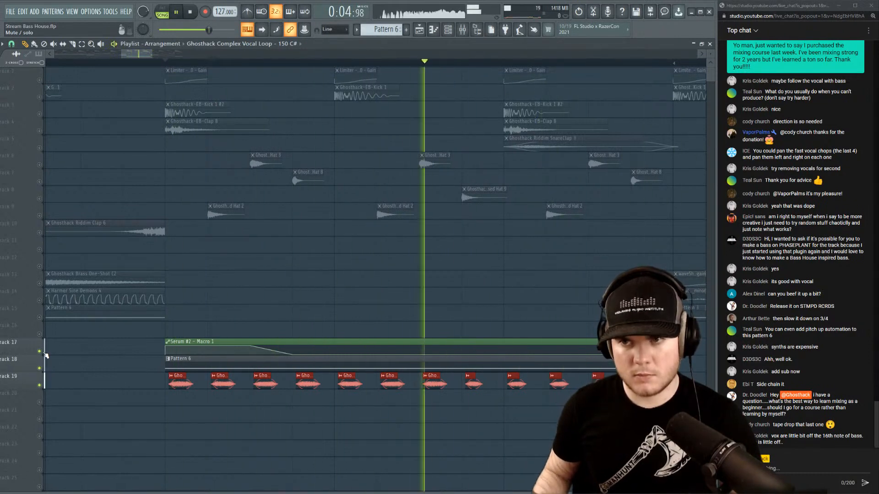
key(space)
key(F9)
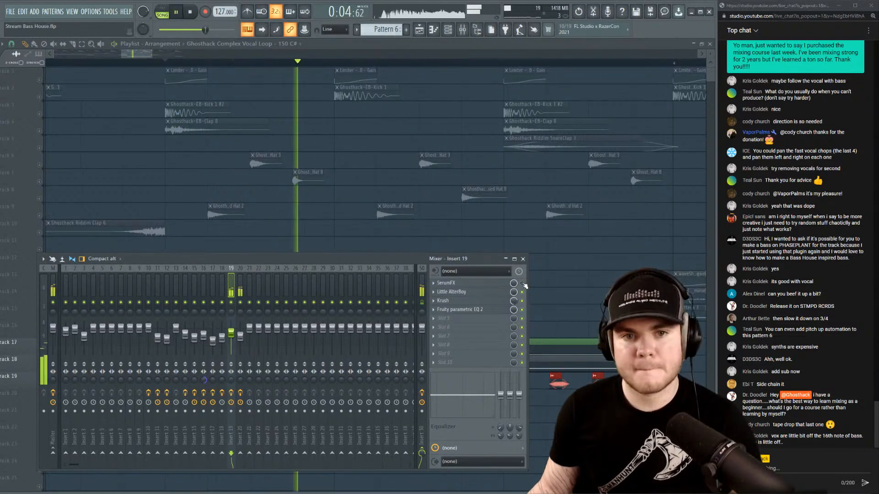
click(458, 283)
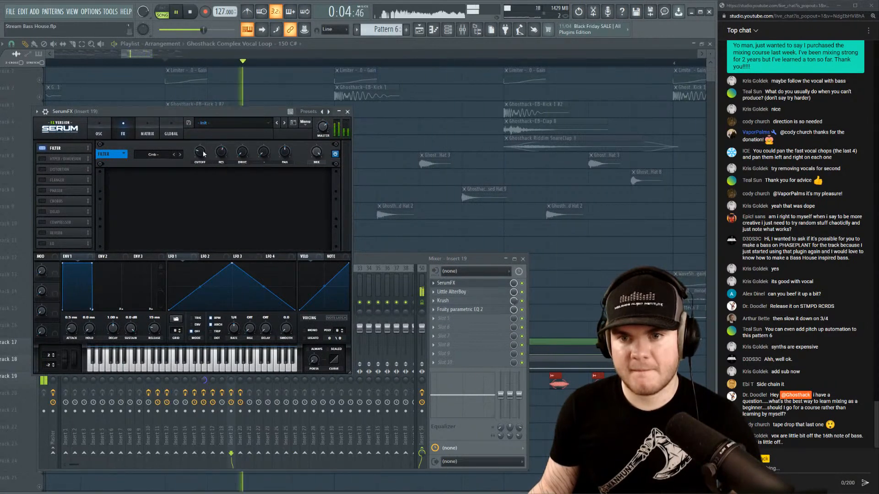
key(space)
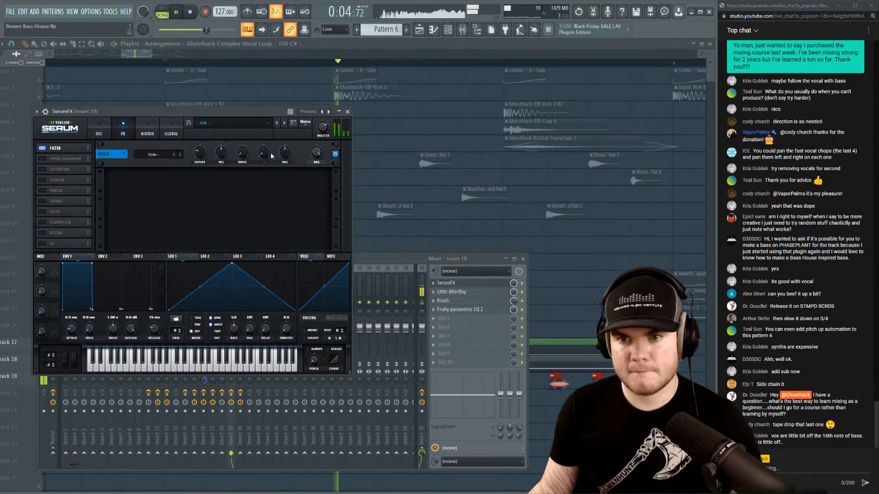
drag(242, 153, 244, 131)
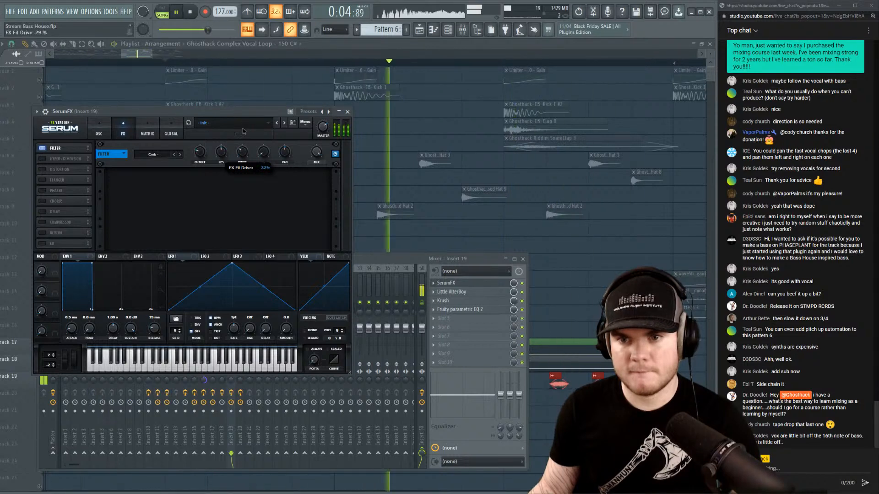
click(467, 284)
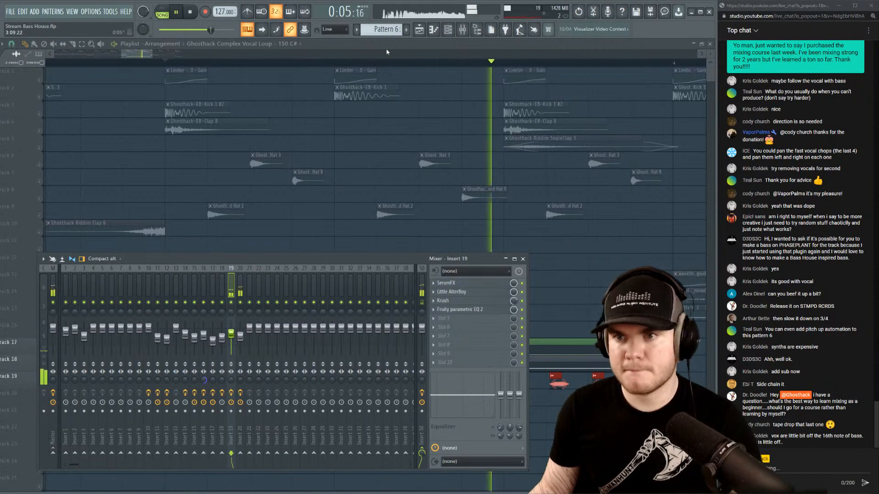
key(F9)
key(space)
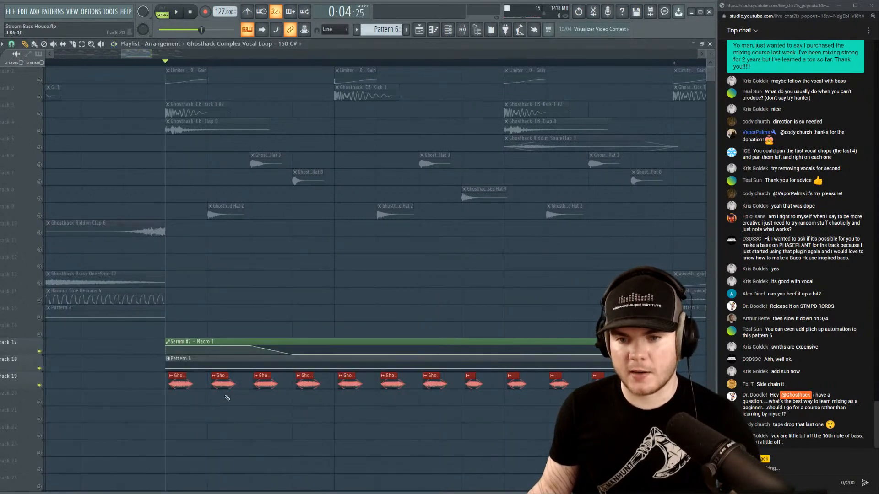
Delete the second vocal chop on track 19 and play back the gap it leaves.
mouse_move(185, 376)
mouse_down()
mouse_move(241, 377)
mouse_move(190, 382)
mouse_up()
click(205, 418)
key(space)
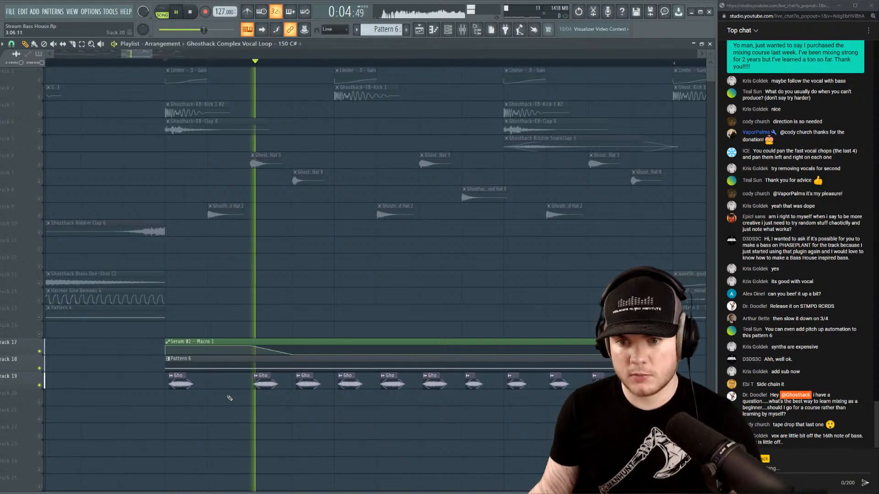
Lengthen the first vocal chop on track 19 across the gap, unsolo the tracks and listen to it in the drop.
drag(193, 376, 240, 374)
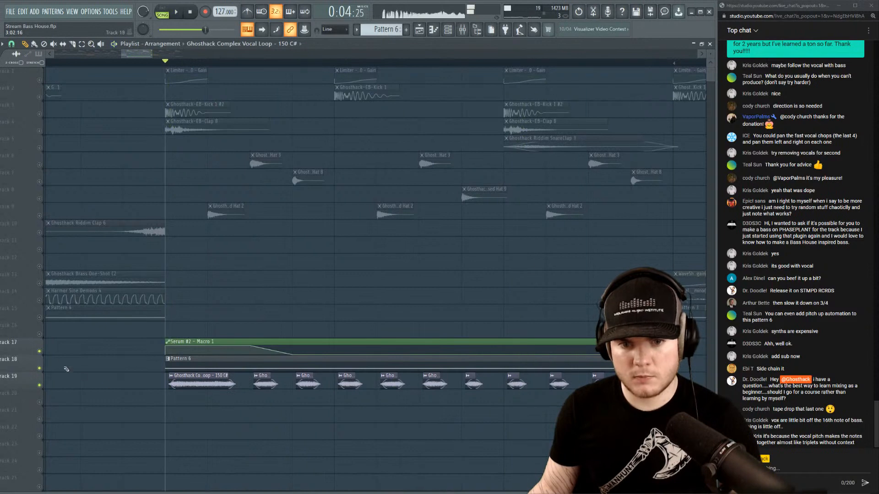
click(193, 14)
key(space)
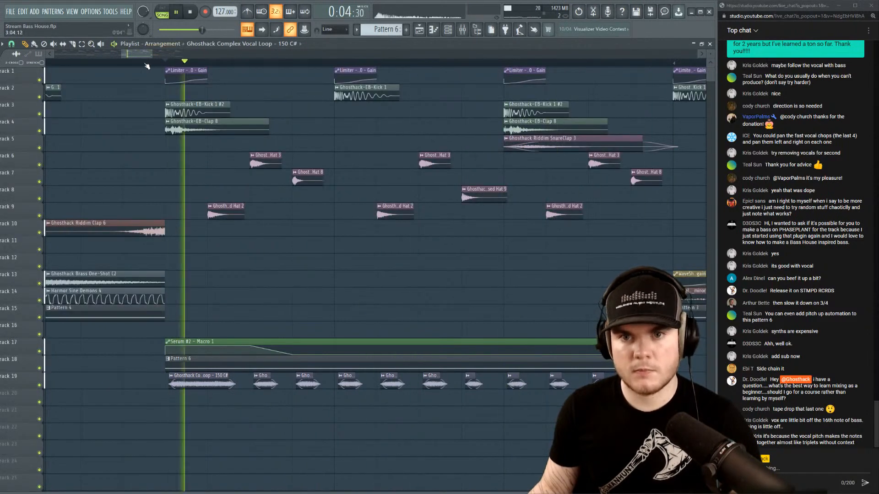
scroll(147, 64, down, 5)
key(space)
scroll(148, 61, up, 5)
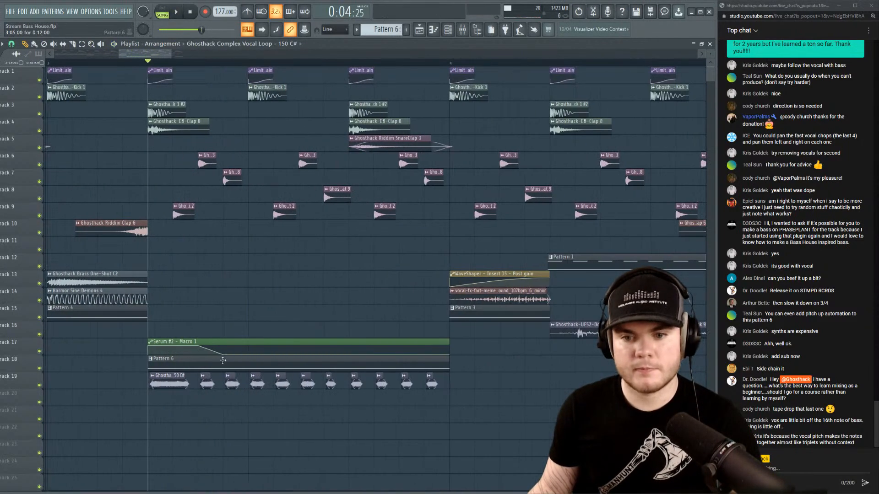
key(space)
scroll(210, 380, up, 3)
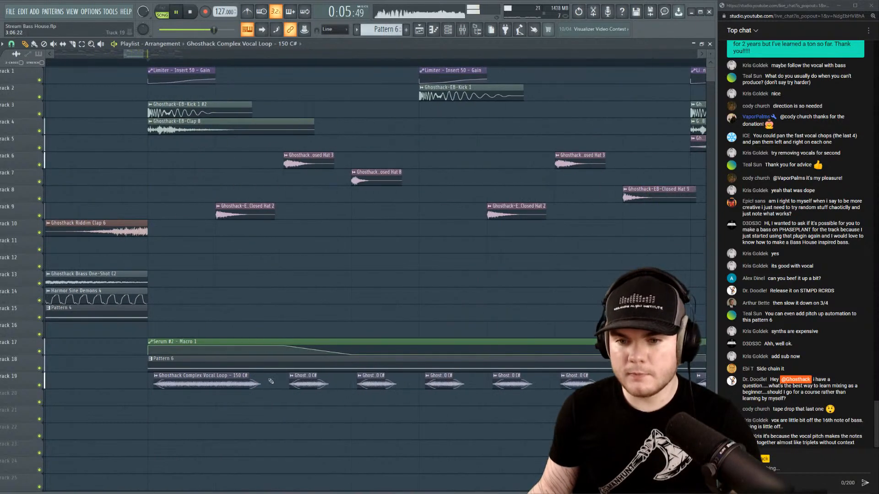
key(space)
Shorten the first vocal chop on track 19 and repeat it as six rapid chops filling the gap before the following chop.
drag(248, 376, 170, 383)
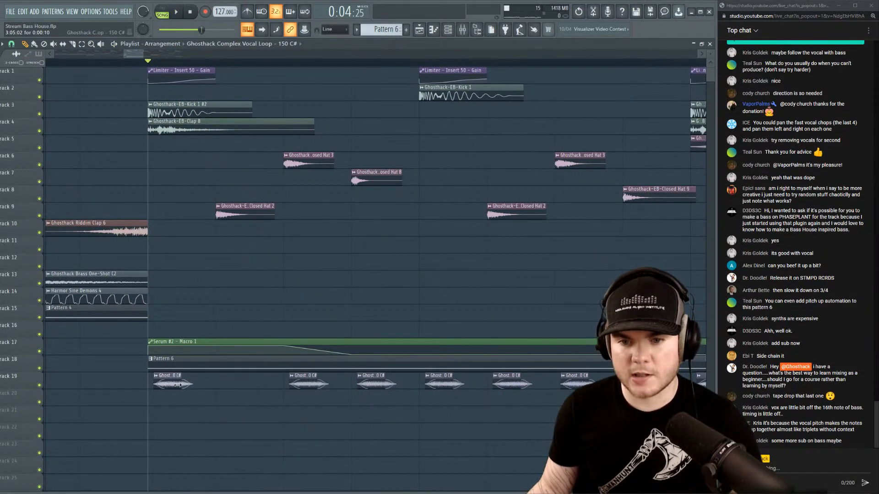
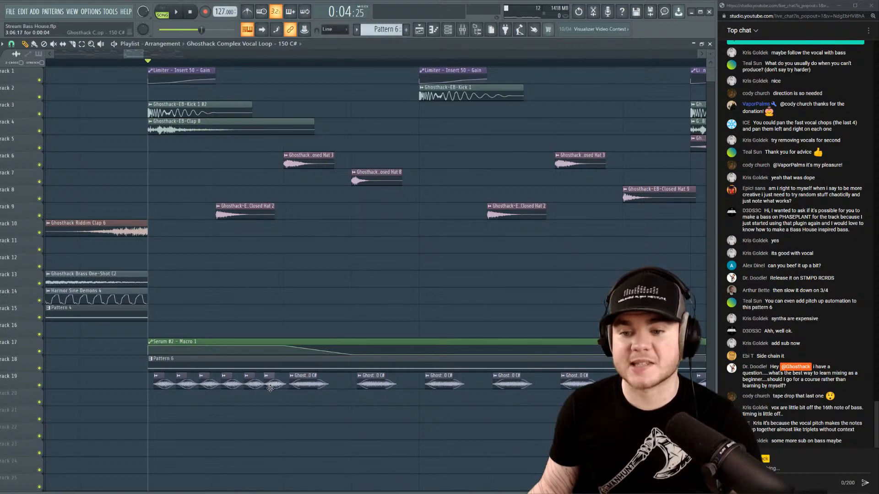
scroll(231, 64, down, 3)
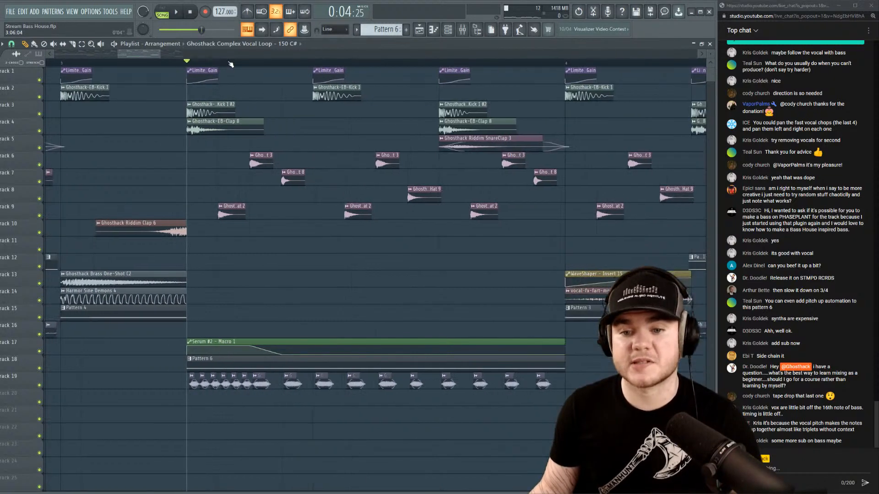
key(space)
Solo track 19, select its six rapid opening chops and slip their audio content slightly inside the clips, auditioning the result.
right_click(39, 386)
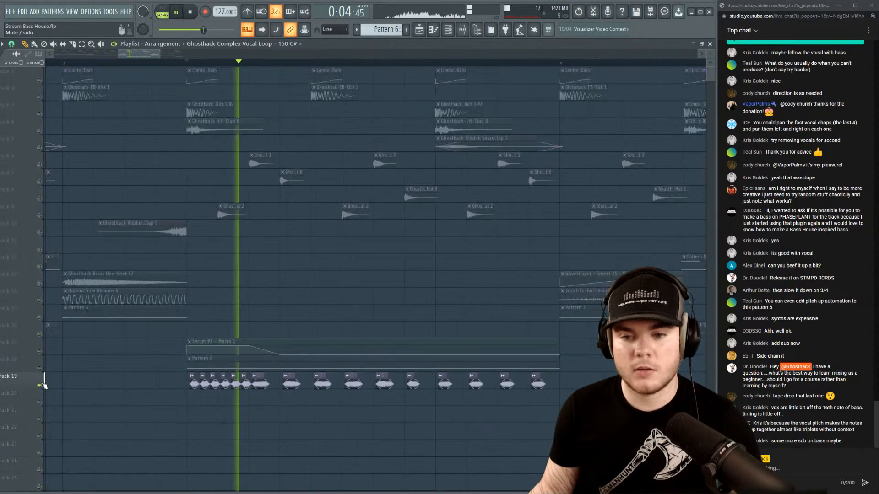
scroll(187, 57, up, 2)
click(72, 45)
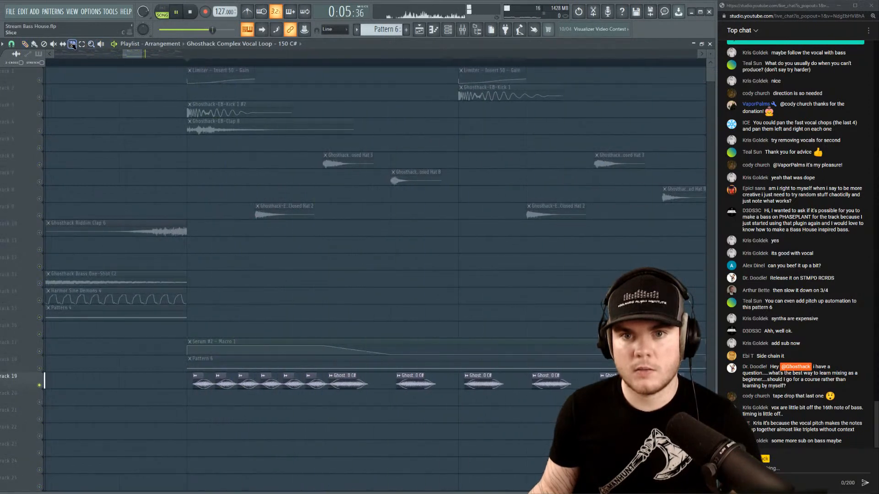
drag(321, 403, 188, 371)
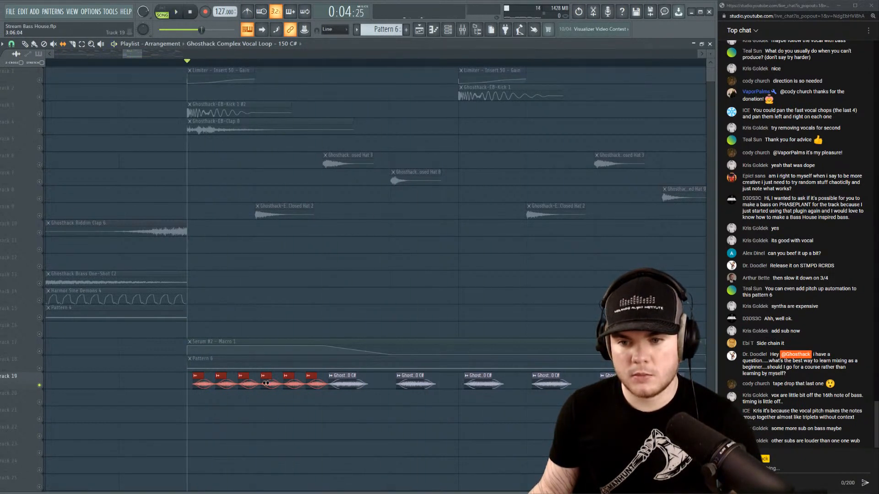
key(space)
key(space)
key(space)
drag(272, 383, 264, 383)
key(space)
key(space)
key(space)
key(space)
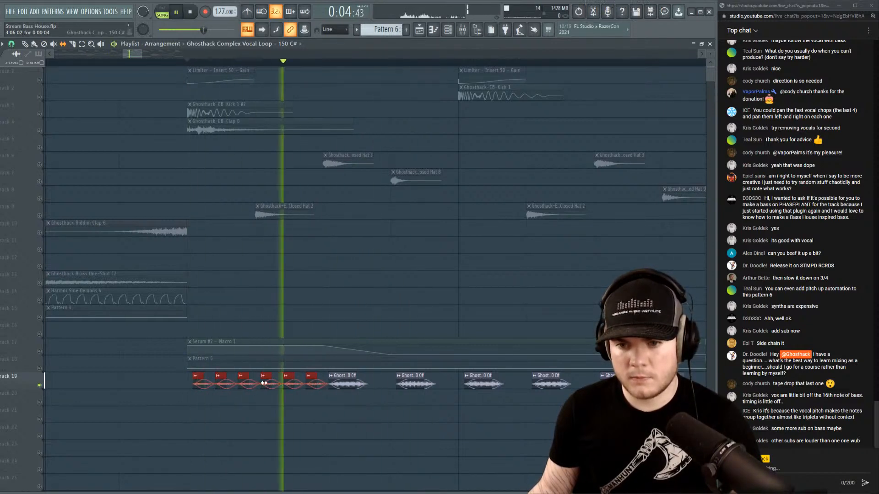
key(space)
key(space)
key(space)
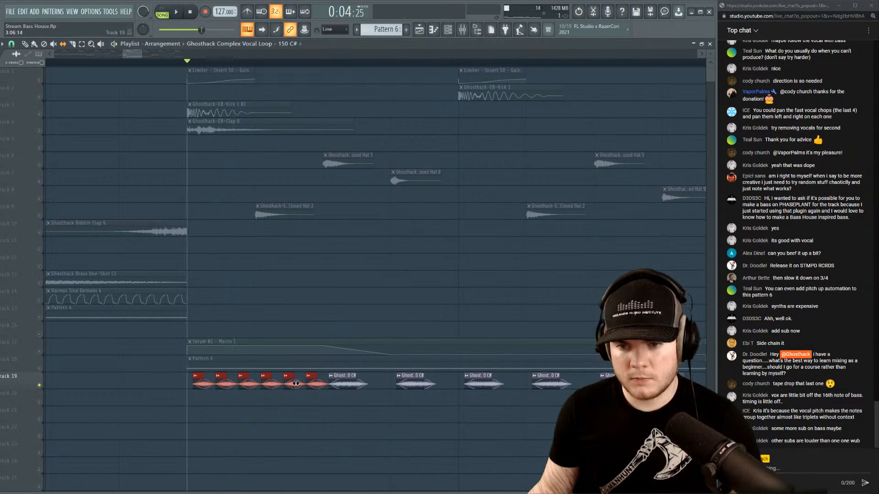
key(space)
key(space)
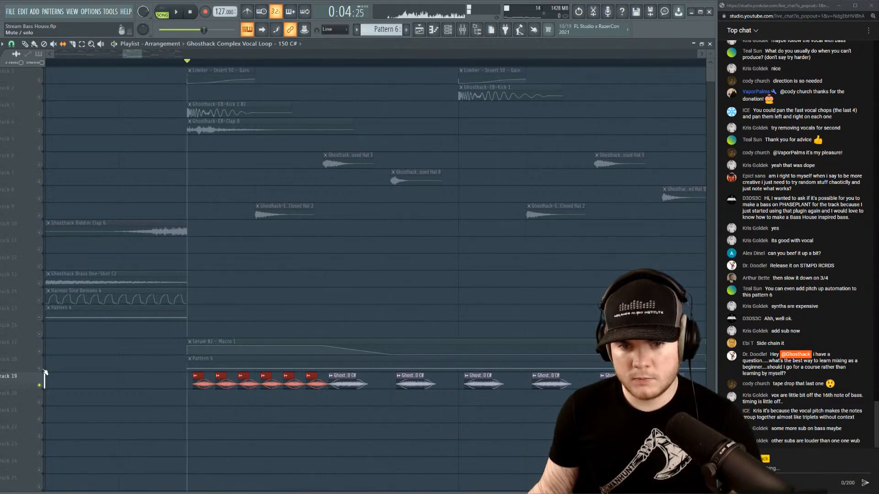
Unmute tracks 18 and 17 and play the rapid chops together with the bass and its automation.
click(40, 369)
click(40, 351)
key(space)
scroll(197, 65, down, 8)
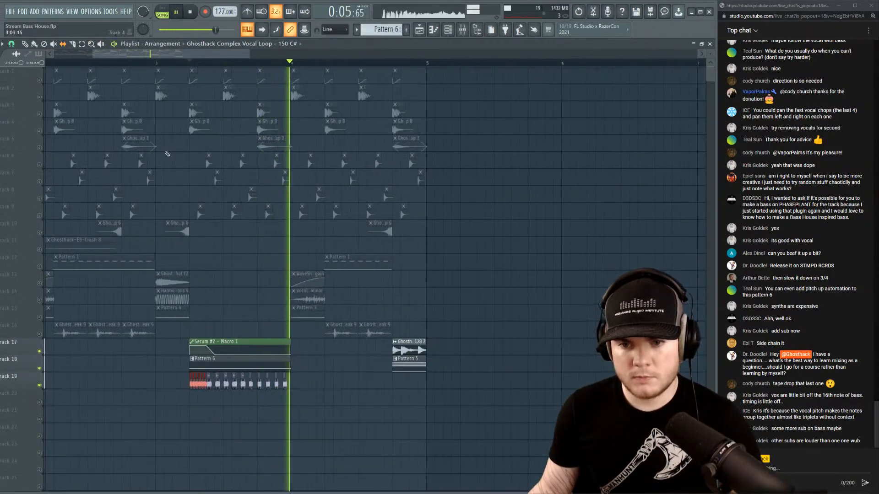
Unsolo all playlist tracks, listen to the full drop from bar 3 and check the levels in the mixer.
key(space)
right_click(40, 353)
right_click(40, 352)
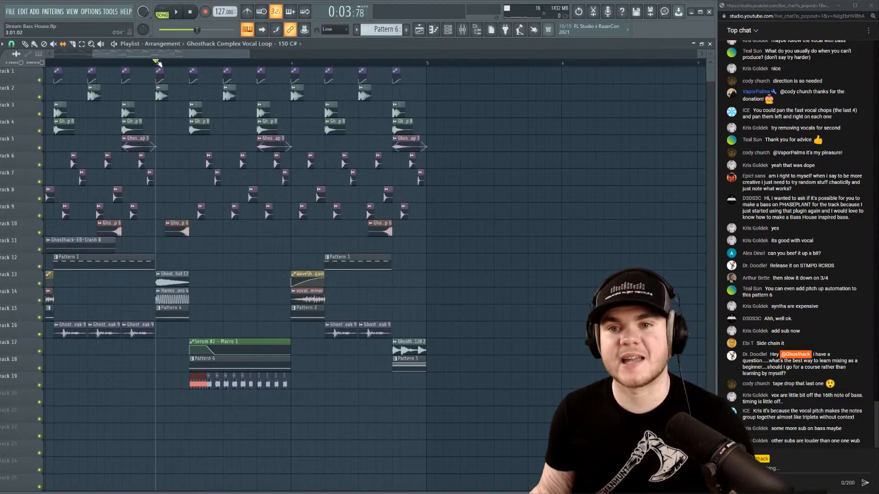
key(space)
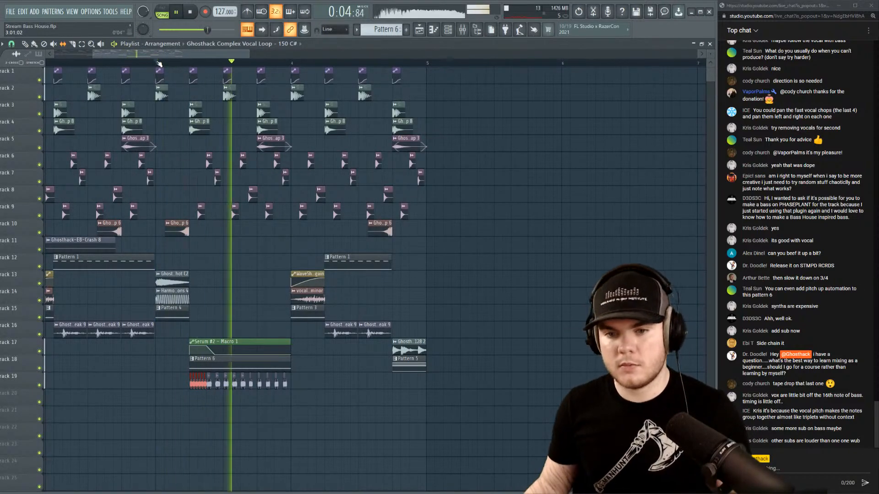
key(space)
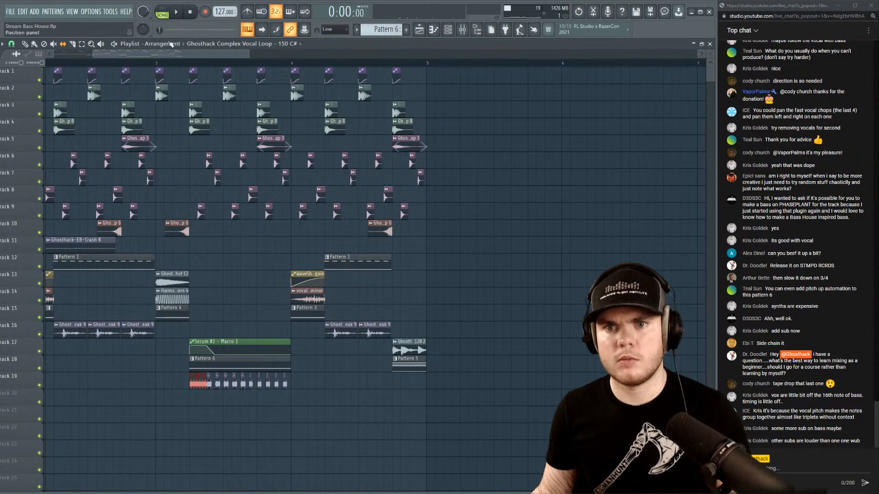
key(space)
key(F9)
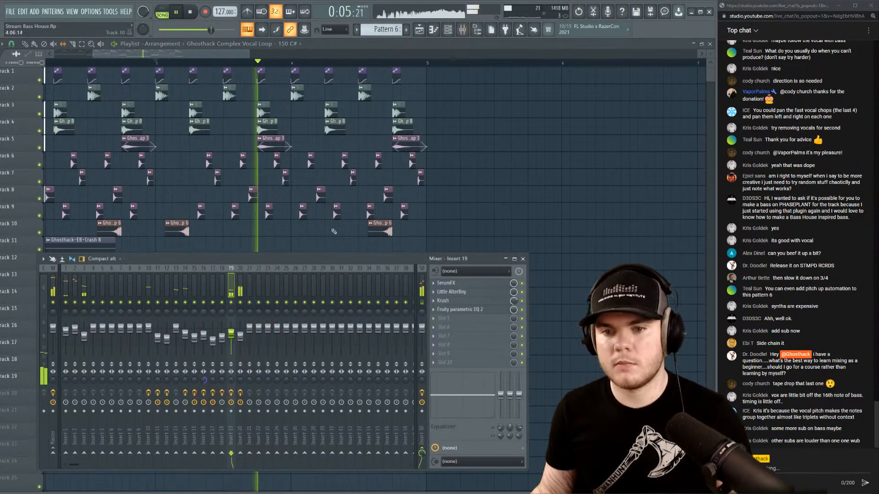
key(space)
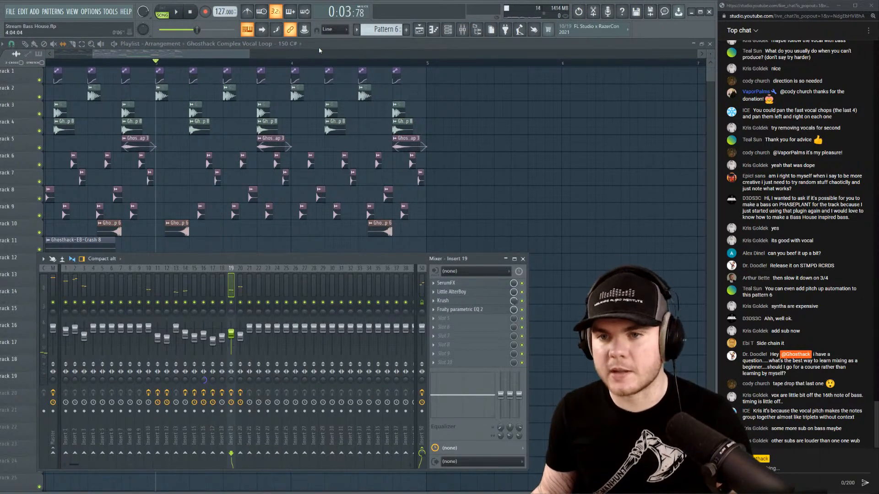
key(F9)
Add a one-bar E3 note to the SUB channel in Pattern 6, matching the Serum #2 bass note.
double_click(219, 361)
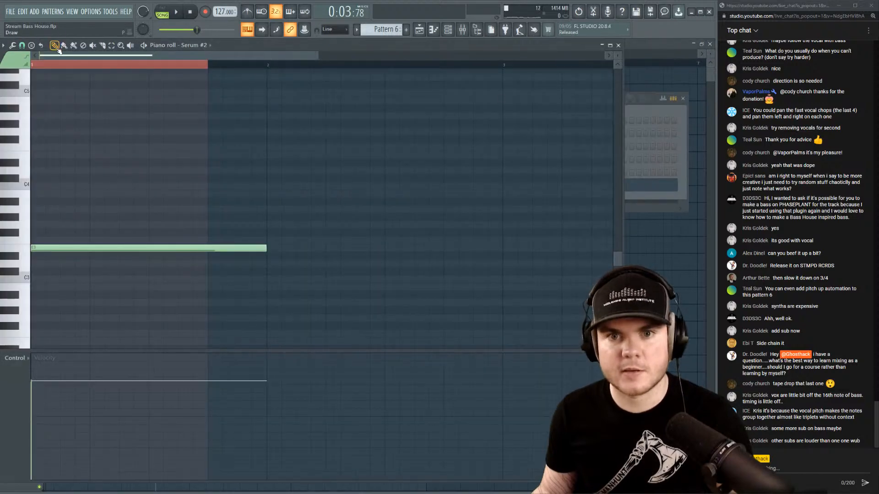
click(618, 45)
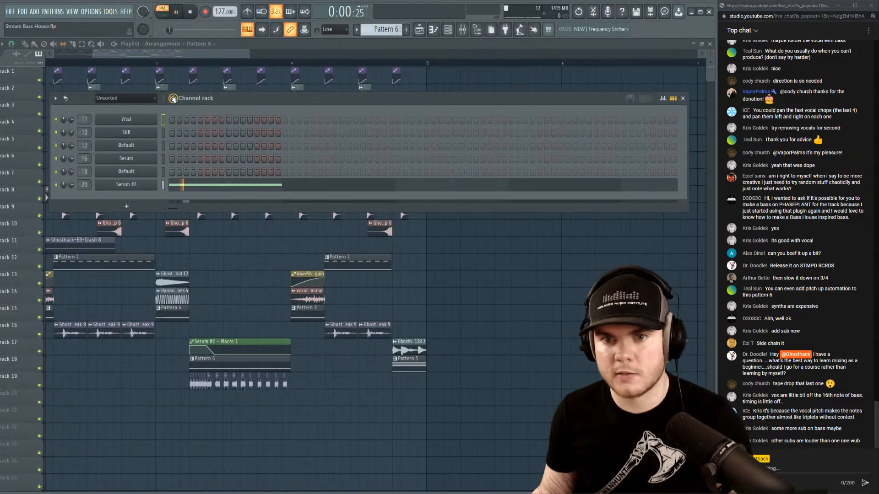
right_click(153, 135)
click(168, 133)
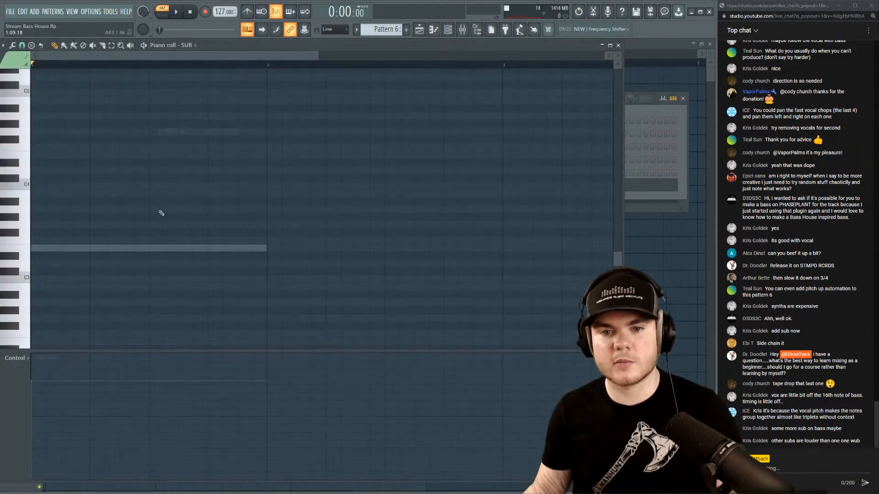
double_click(41, 248)
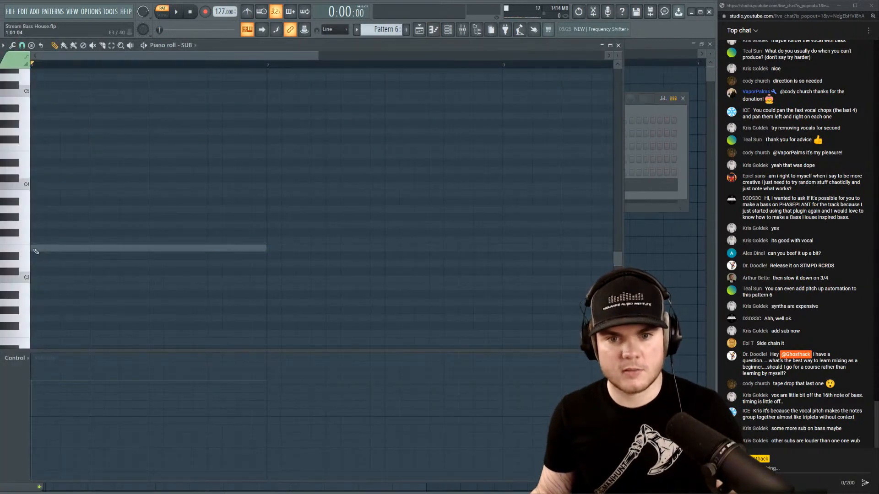
click(12, 247)
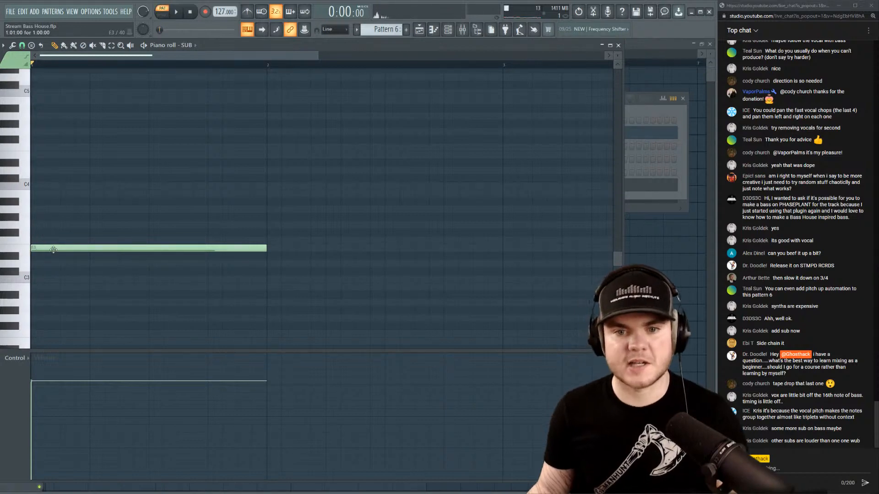
key(space)
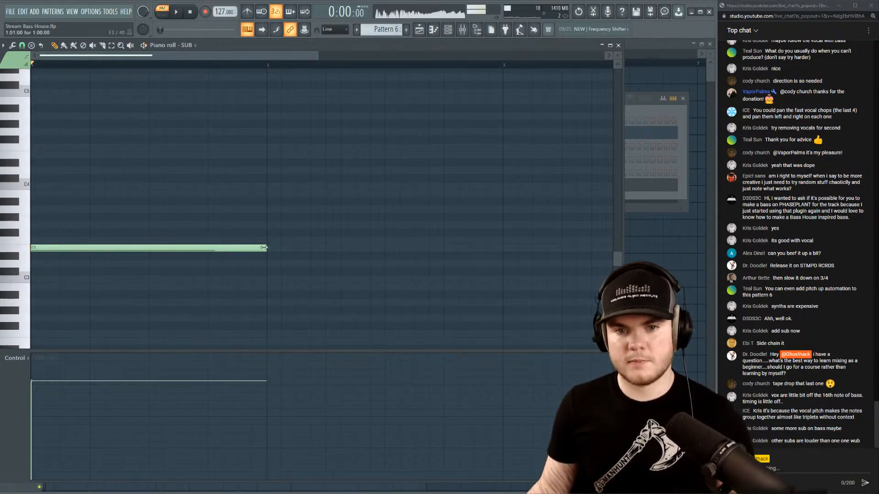
Replace the long SUB note with four consecutive sixteenth-length E3 notes starting on beat 2 of Pattern 6.
drag(264, 247, 104, 250)
key(space)
key(space)
key(space)
key(space)
click(111, 250)
key(space)
click(126, 249)
click(140, 250)
Select the four short SUB notes and duplicate them twice to fill the rest of the bar.
drag(177, 258, 104, 245)
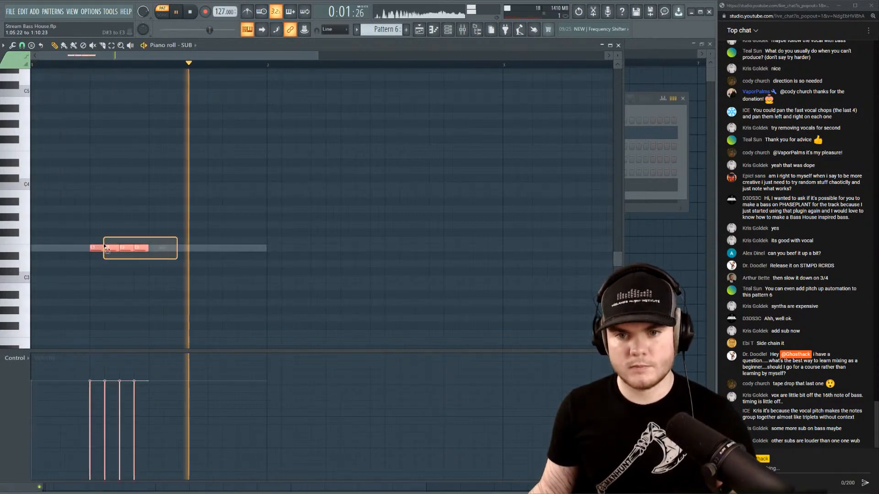
key(space)
key(ctrl+b)
key(ctrl+b)
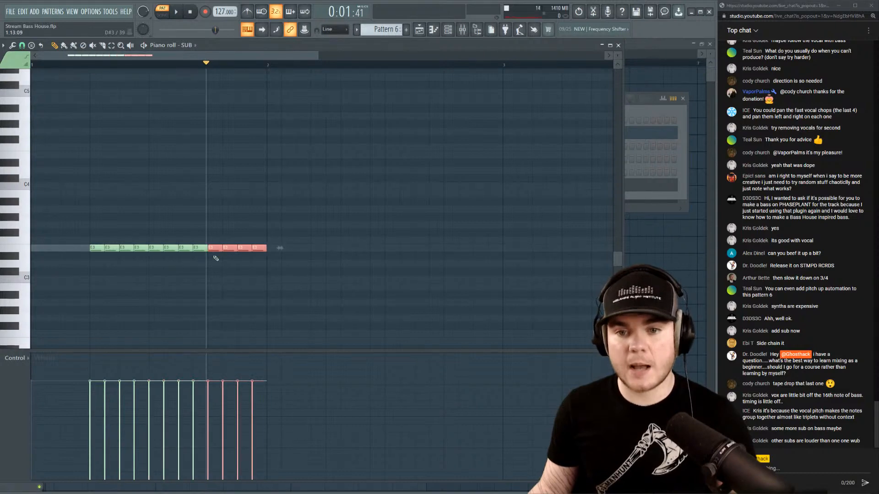
Solo playlist tracks 17 and 18, play from the start of the Pattern 6 clip, and open the pattern's SUB notes.
key(space)
key(F5)
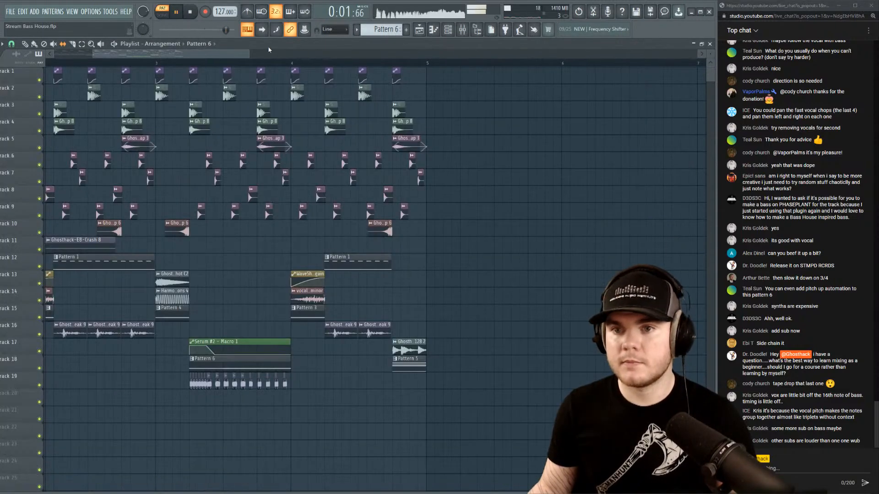
click(193, 64)
scroll(192, 63, up, 5)
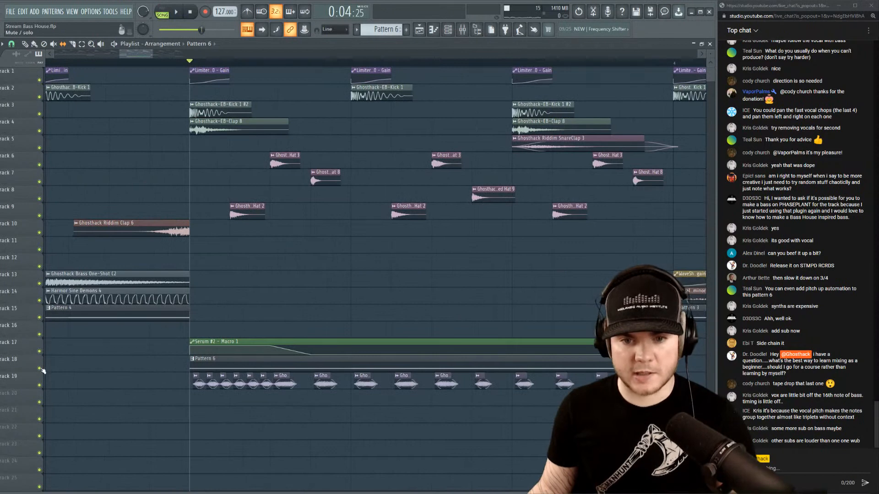
right_click(40, 369)
click(40, 352)
key(space)
double_click(206, 360)
key(space)
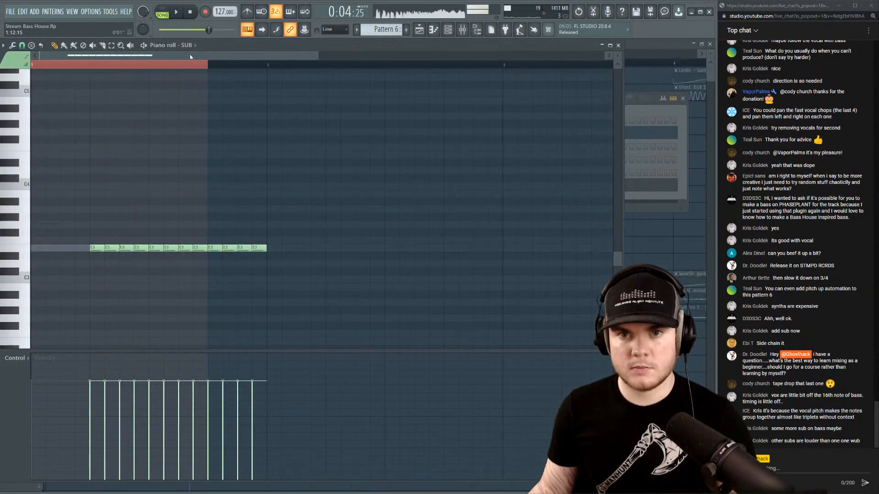
Fill the first beat of the SUB pattern with an opening eighth-length E3 note and two sixteenth-length E3 notes.
key(space)
key(space)
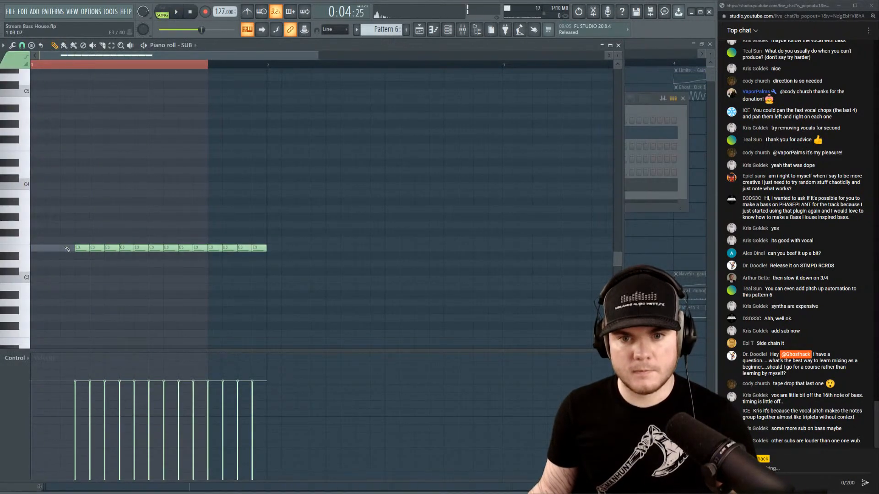
scroll(51, 64, up, 4)
key(space)
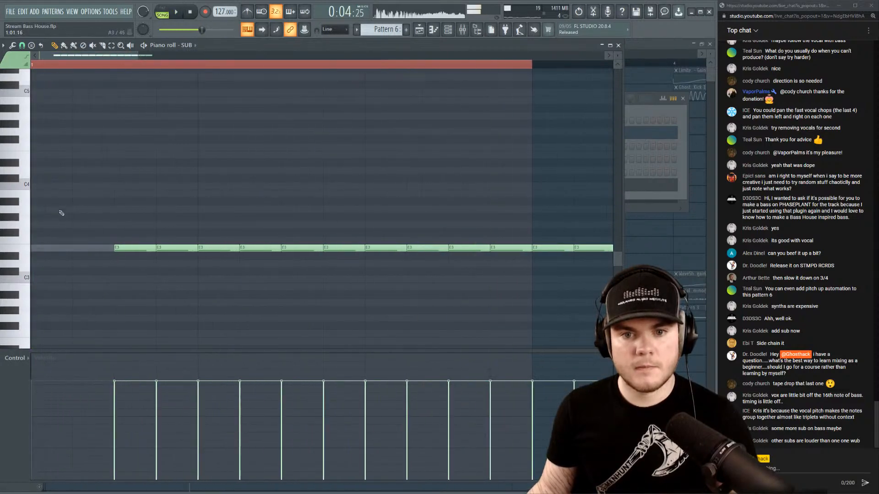
key(space)
click(51, 250)
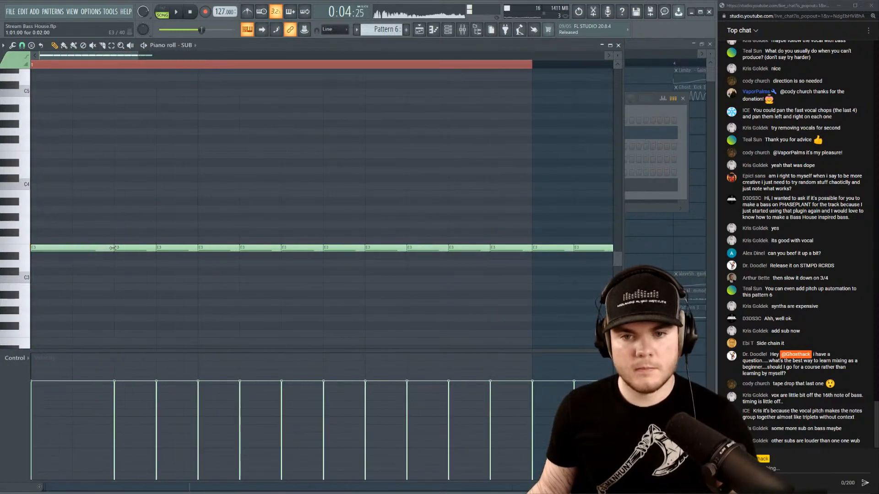
scroll(88, 60, down, 3)
key(space)
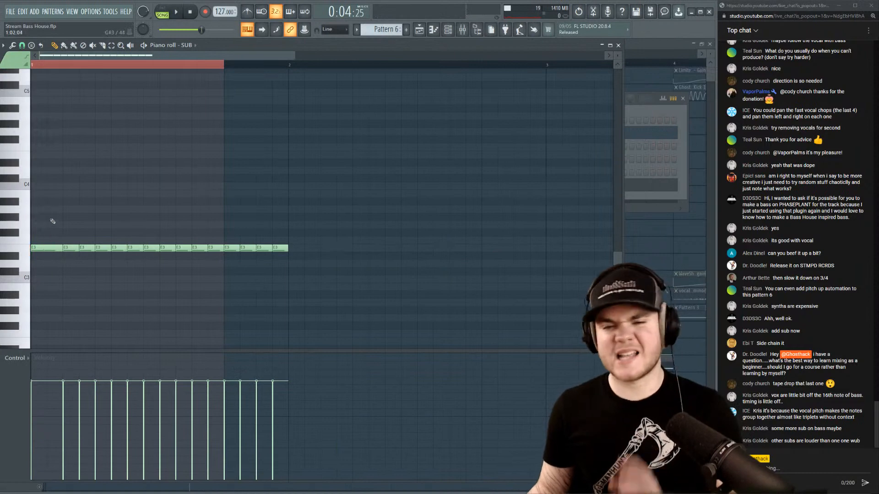
Try raising the opening SUB note an octave to E4 with an E3 note beneath it.
scroll(45, 68, up, 4)
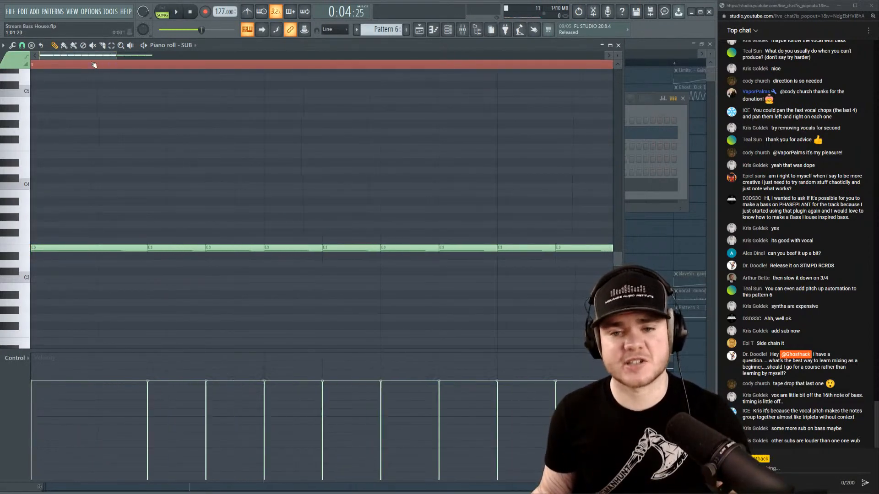
scroll(94, 73, down, 3)
key(space)
key(ctrl+Up)
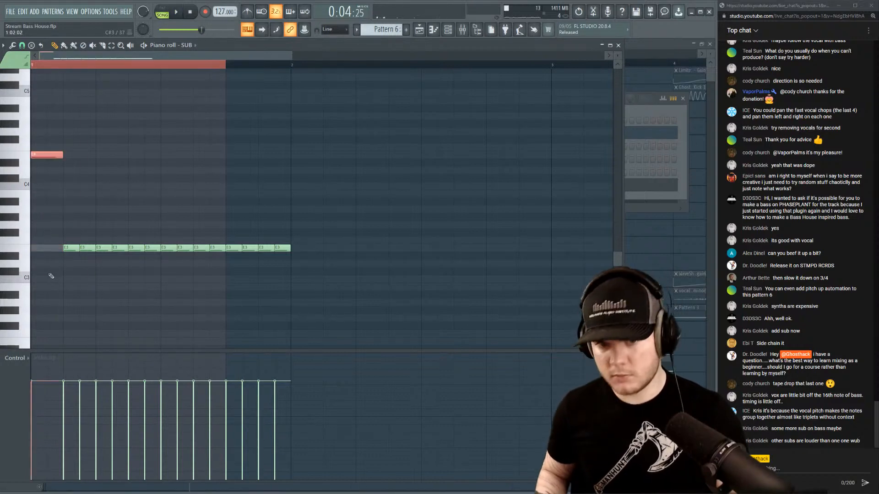
key(space)
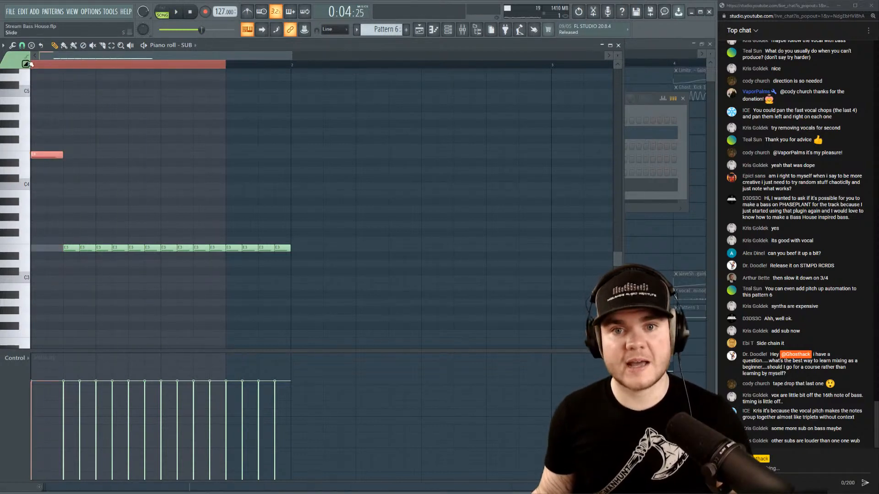
key(space)
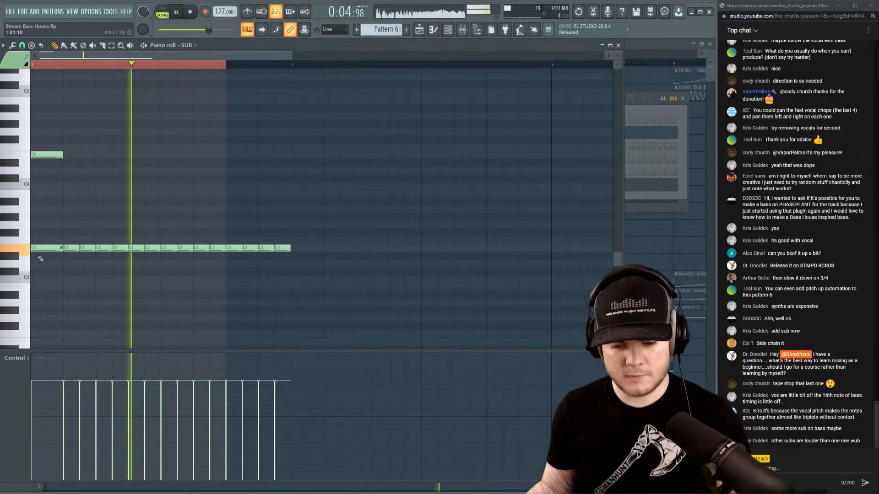
key(space)
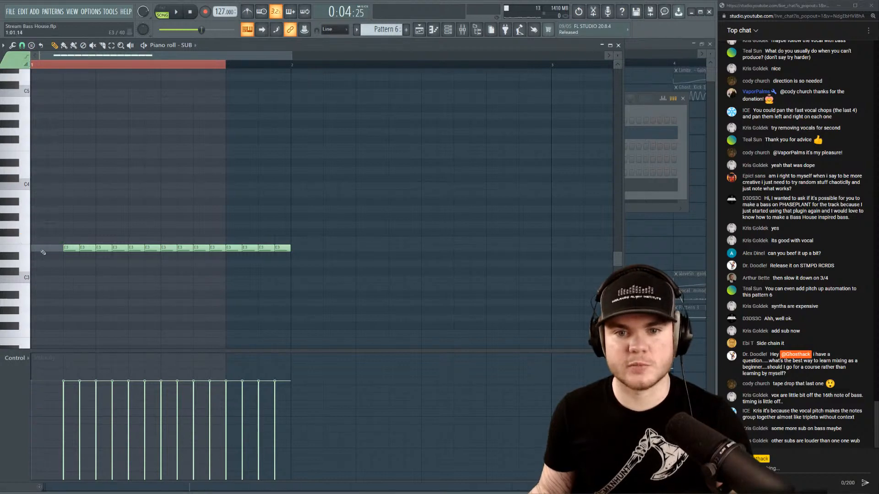
key(space)
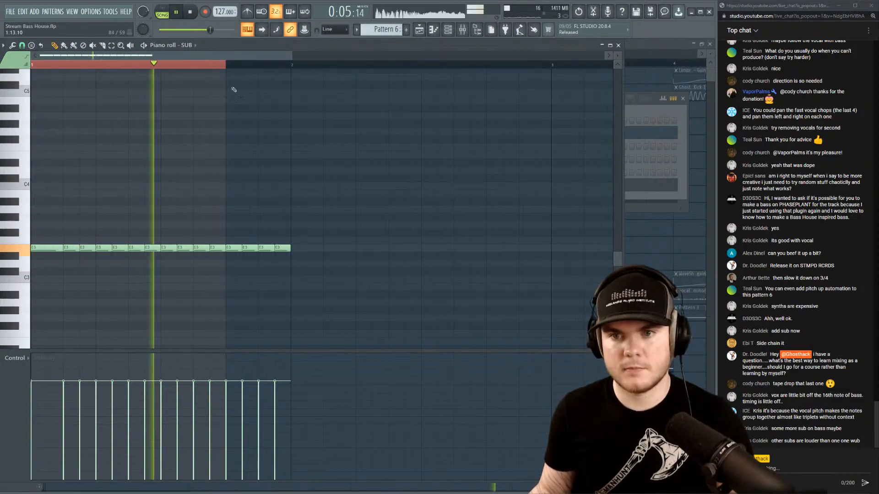
Remove the four SUB notes in the last beat and shorten the remaining E3 notes to leave gaps between them.
drag(254, 237, 31, 249)
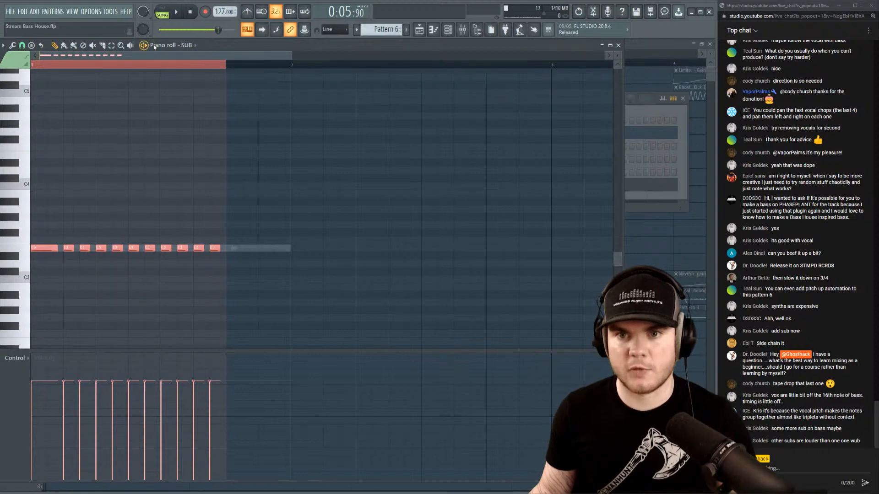
key(space)
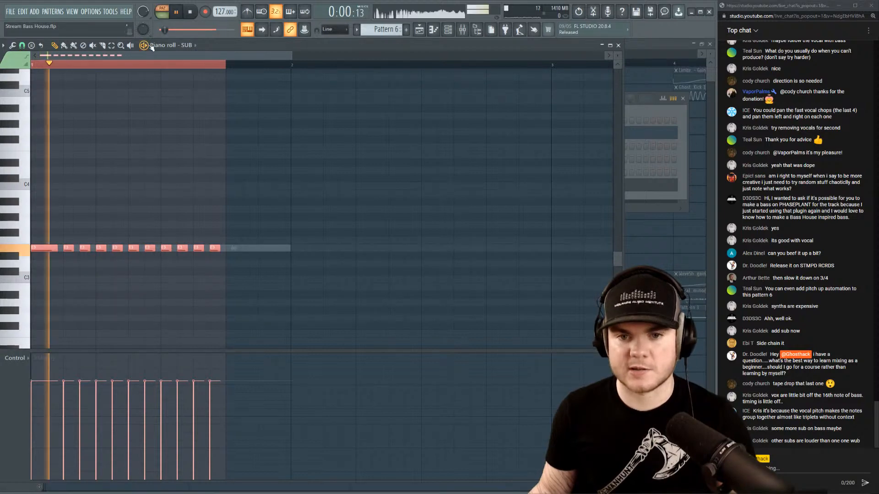
click(611, 46)
key(space)
key(Escape)
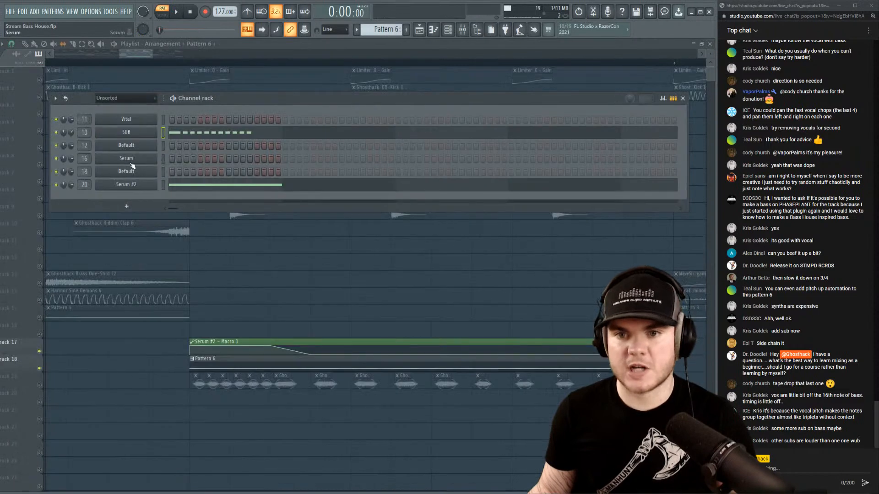
Shorten all the SUB notes slightly more, the short ones to 14 ticks, and audition them with Serum #2.
key(space)
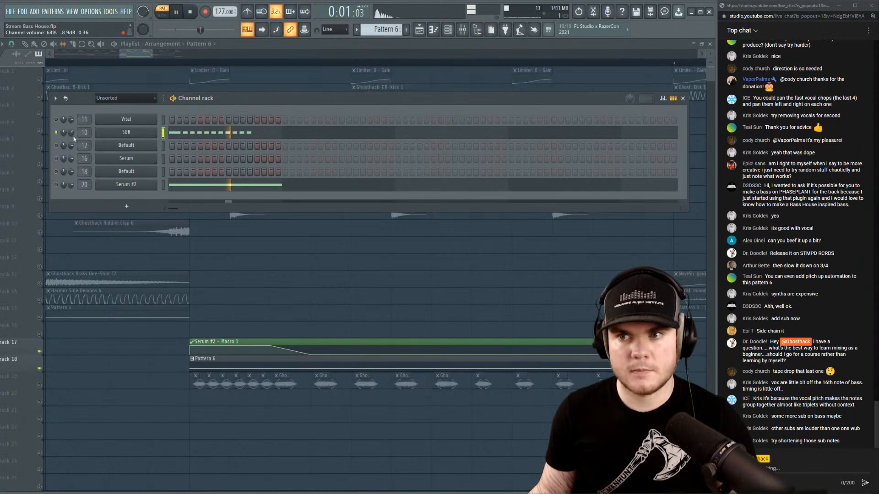
click(200, 134)
drag(308, 265, 39, 212)
key(space)
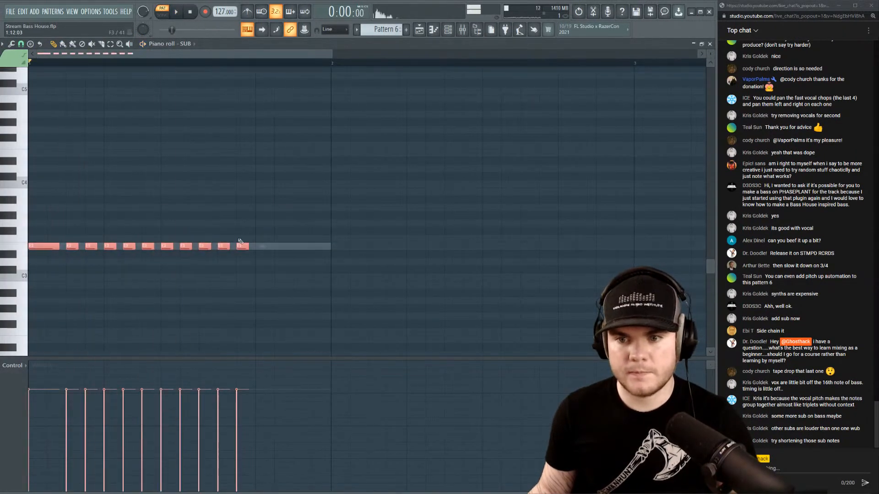
key(space)
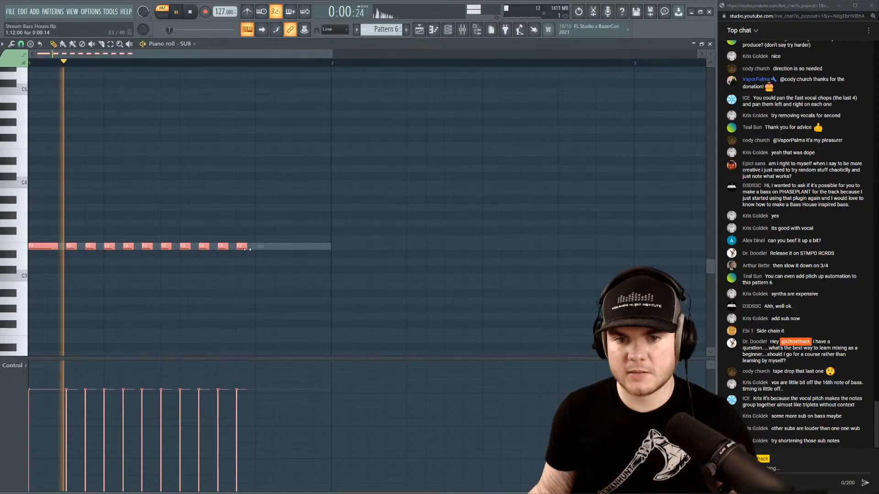
key(space)
click(710, 44)
key(space)
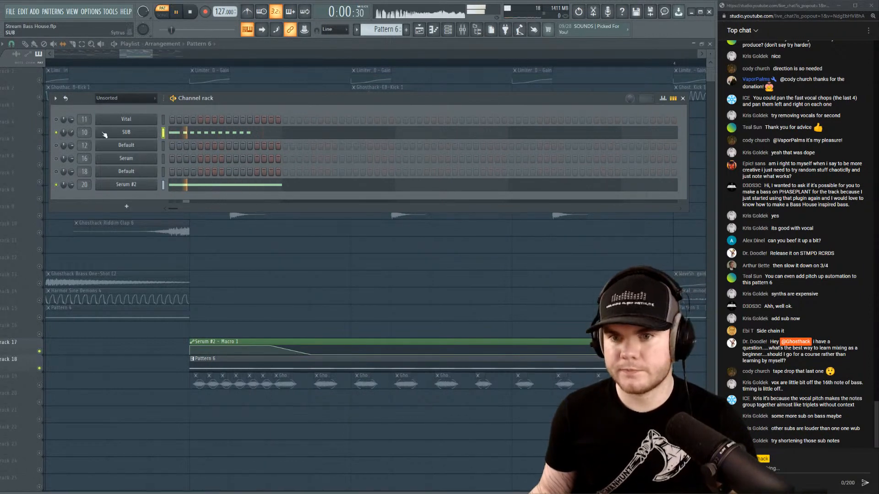
Duplicate the last four short SUB notes to fill the rest of the bar and play the pattern.
click(234, 133)
drag(335, 266, 180, 218)
drag(181, 253, 179, 227)
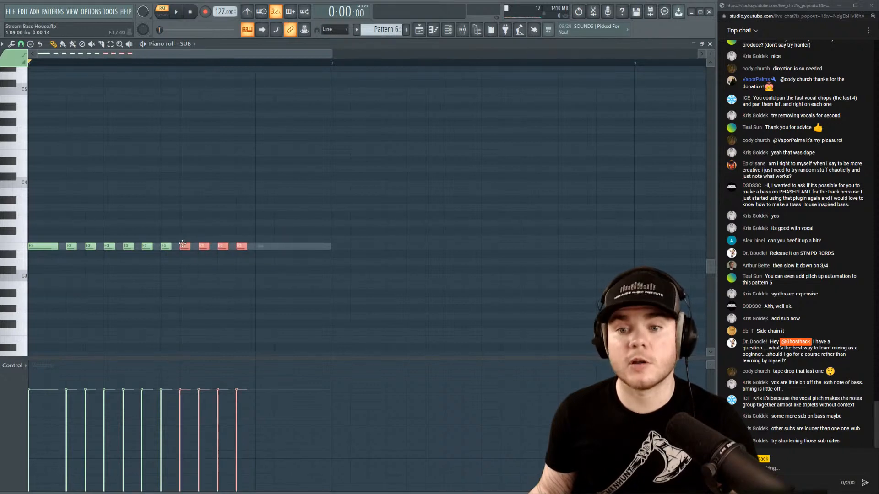
key(ctrl+b)
click(710, 44)
key(space)
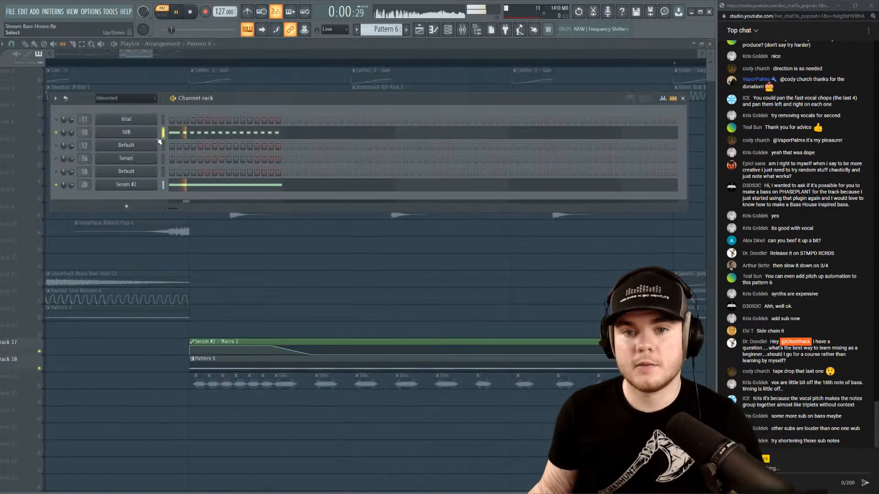
Unsolo the SUB channel and the playlist tracks, and listen to the full arrangement.
right_click(57, 132)
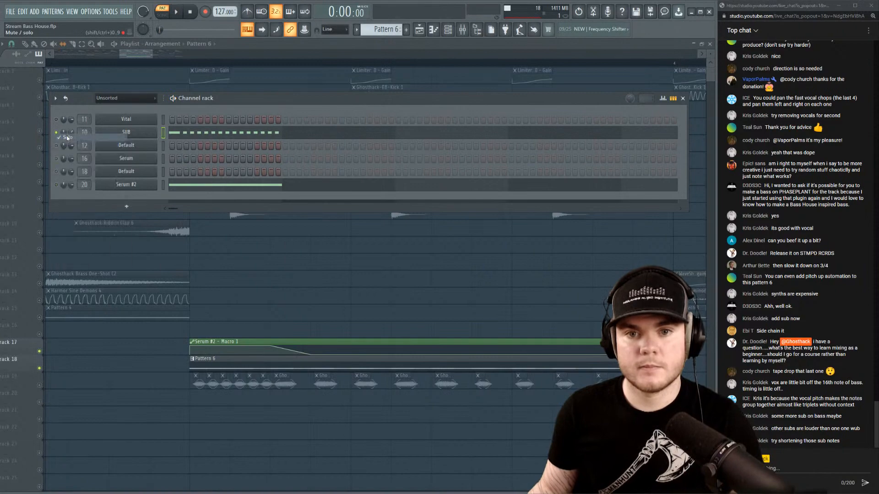
key(F6)
click(205, 65)
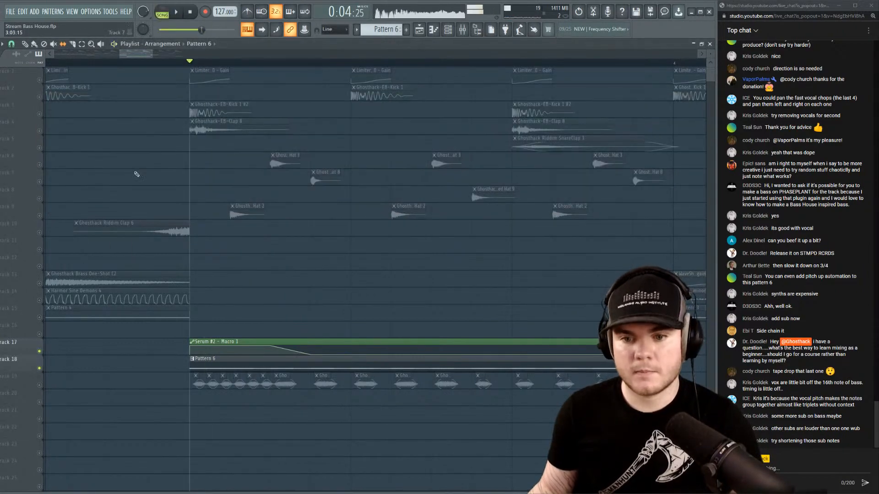
right_click(40, 351)
right_click(39, 351)
scroll(196, 67, down, 5)
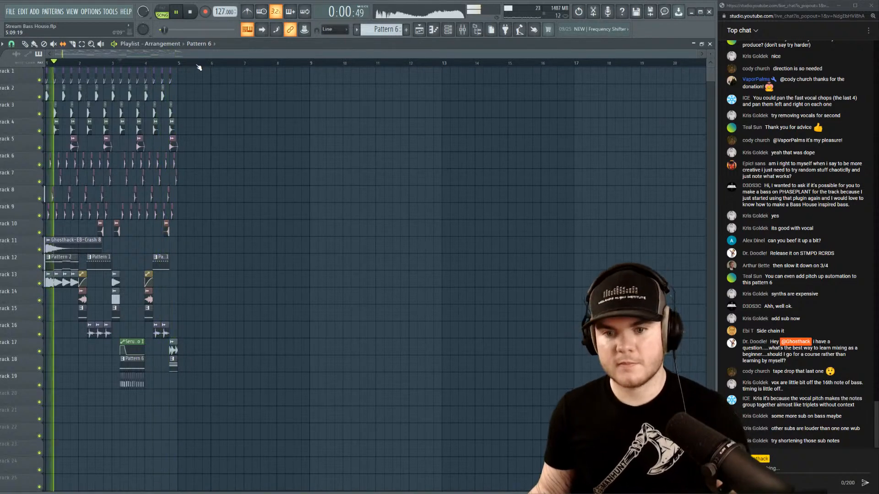
key(space)
Add a Ghosthack Riddim Clap 6 clip on track 10 ending at bar 5, and play that section.
click(171, 65)
scroll(174, 68, up, 3)
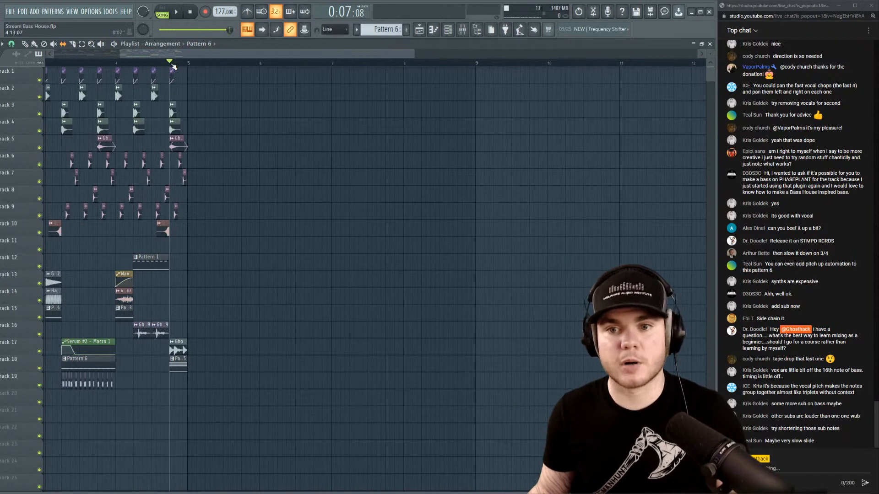
scroll(173, 66, up, 6)
key(space)
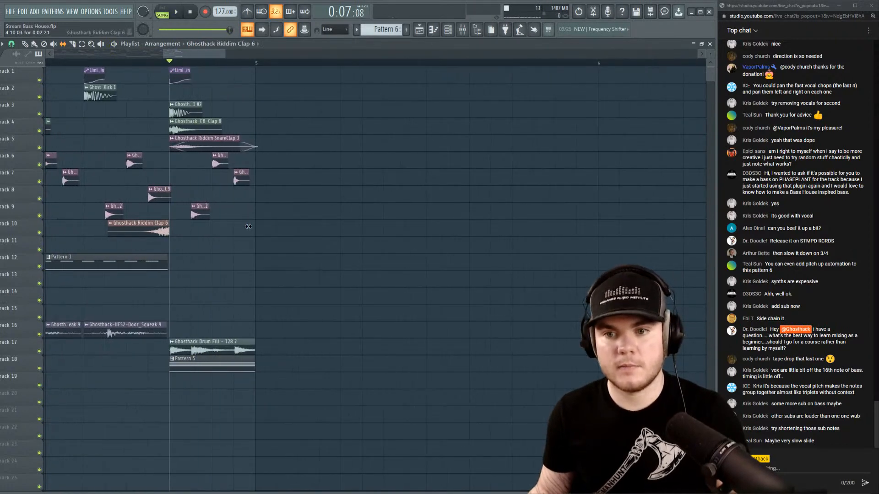
click(197, 229)
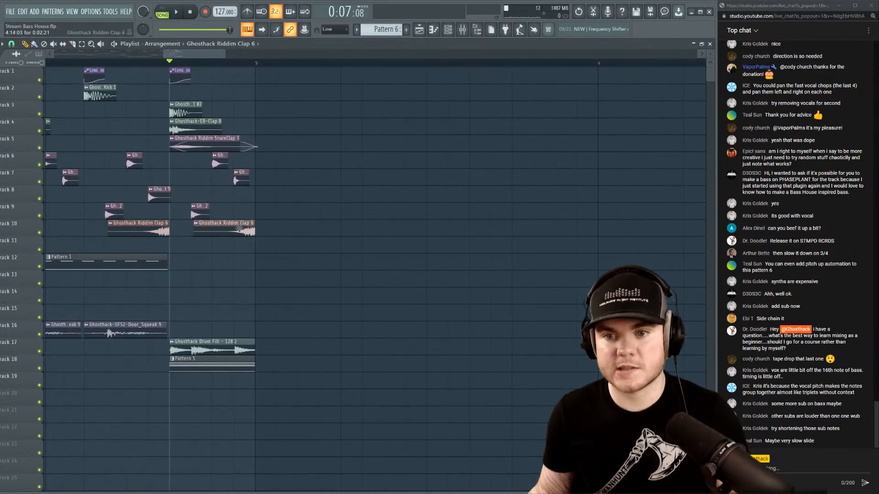
key(space)
Replay the drop from the start of Pattern 6 and lower mixer Insert 19's volume to about 73%.
scroll(228, 67, down, 7)
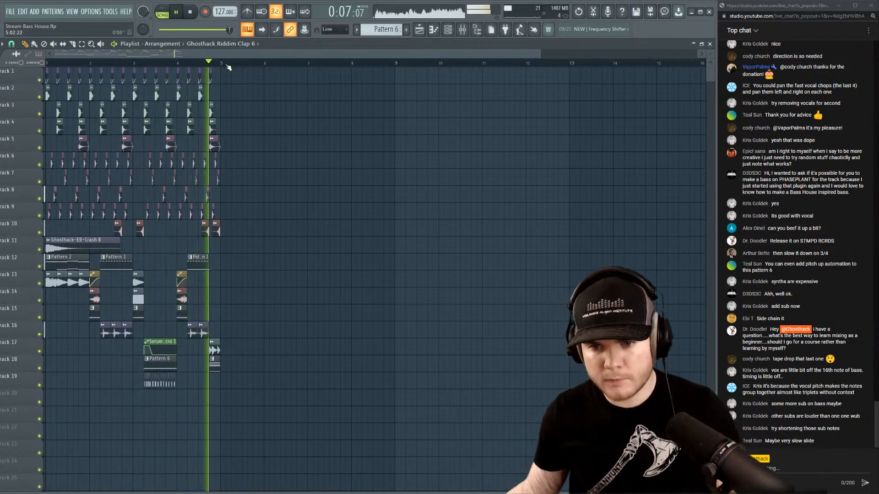
click(143, 61)
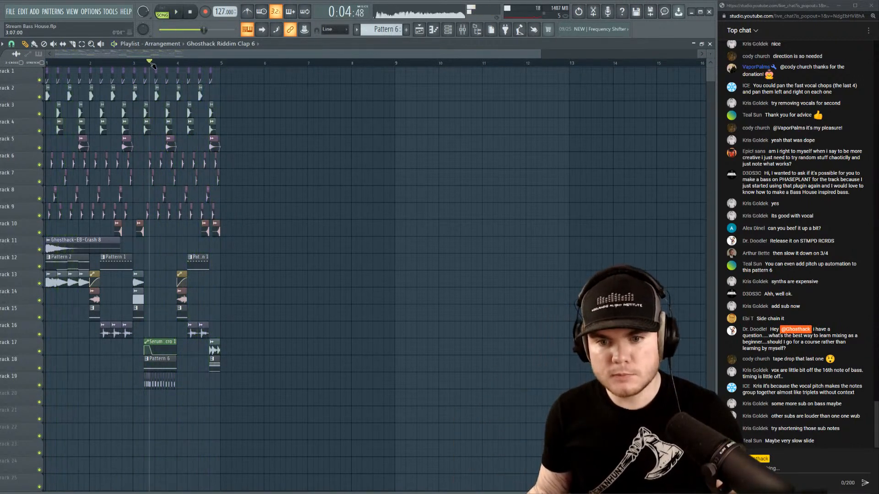
key(space)
click(467, 27)
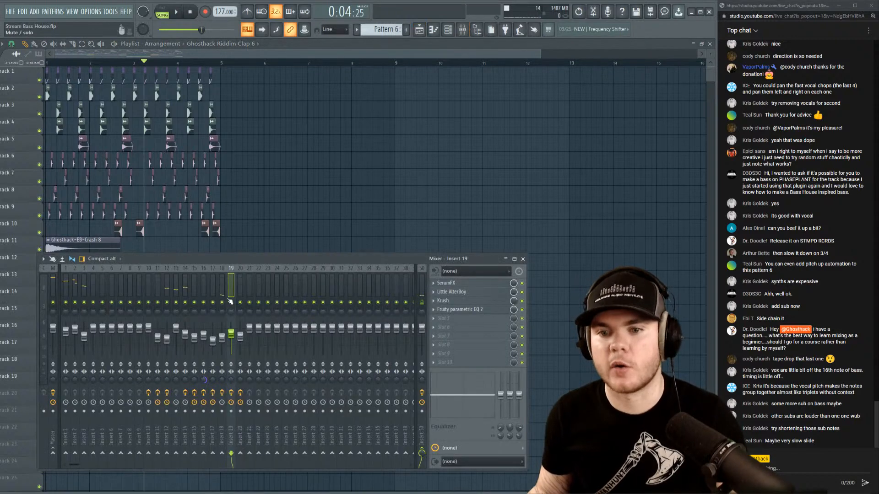
key(space)
drag(232, 335, 232, 336)
key(space)
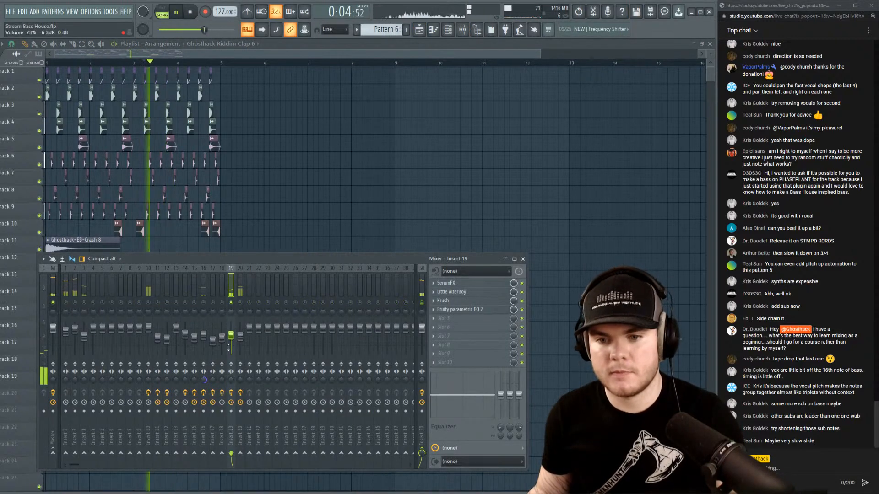
Adjust Insert 19's stereo separation and raise its volume to about 92% while auditioning the drop.
drag(232, 380, 235, 341)
key(space)
key(space)
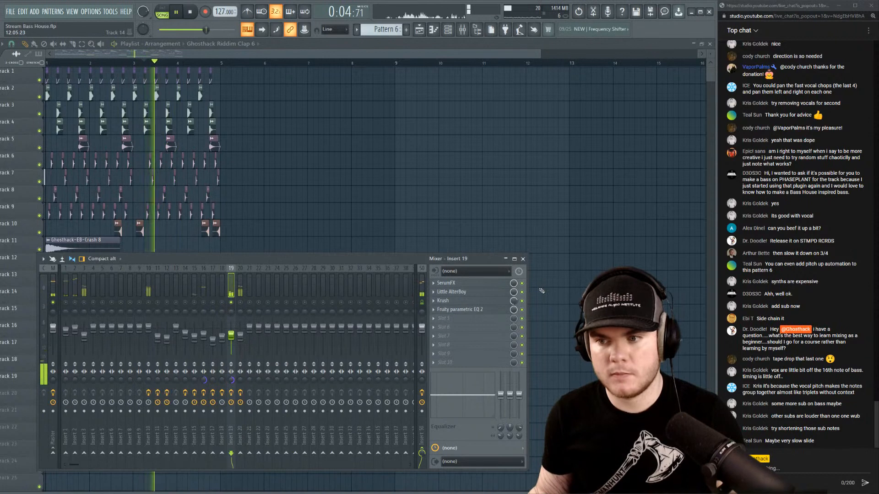
key(space)
key(space)
drag(231, 335, 231, 332)
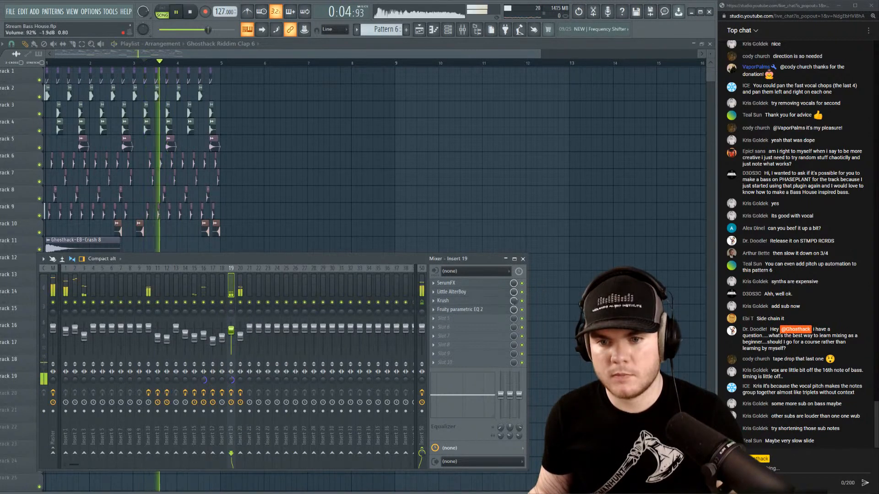
click(234, 303)
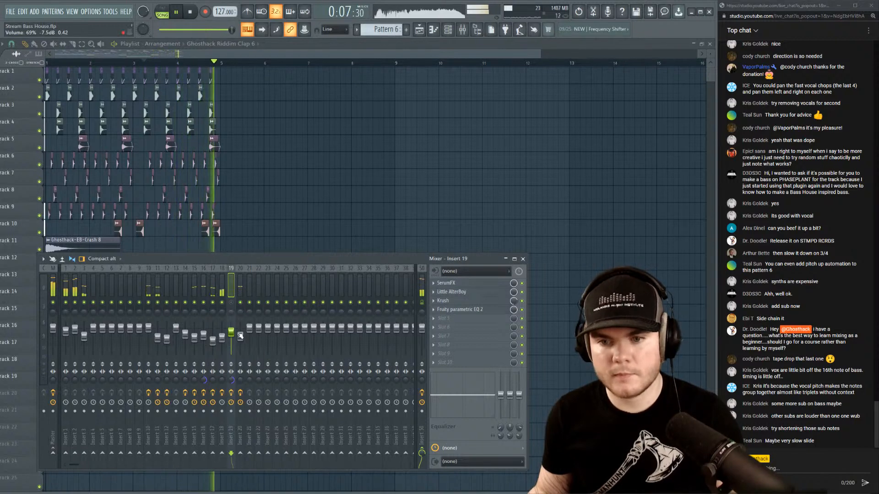
Load the Default mixer state on Insert 19 and delete the vocal chop clip on track 19 below Pattern 6.
right_click(232, 284)
mouse_move(247, 298)
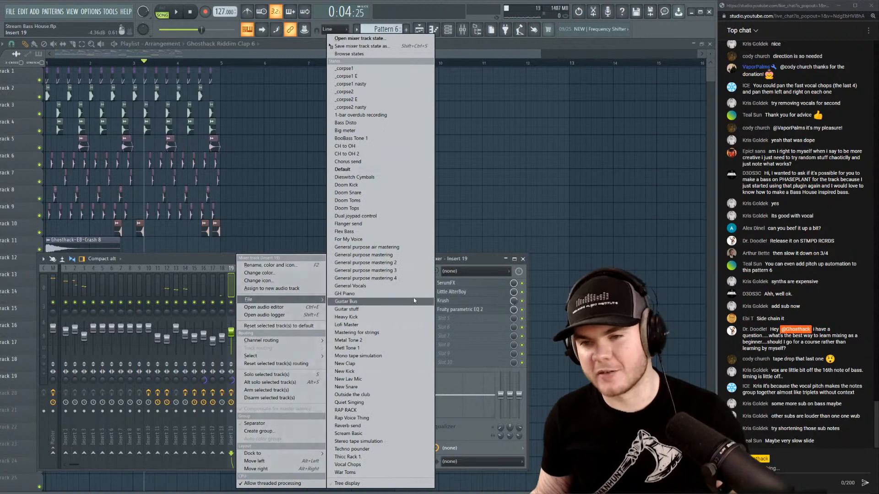
click(353, 170)
key(F9)
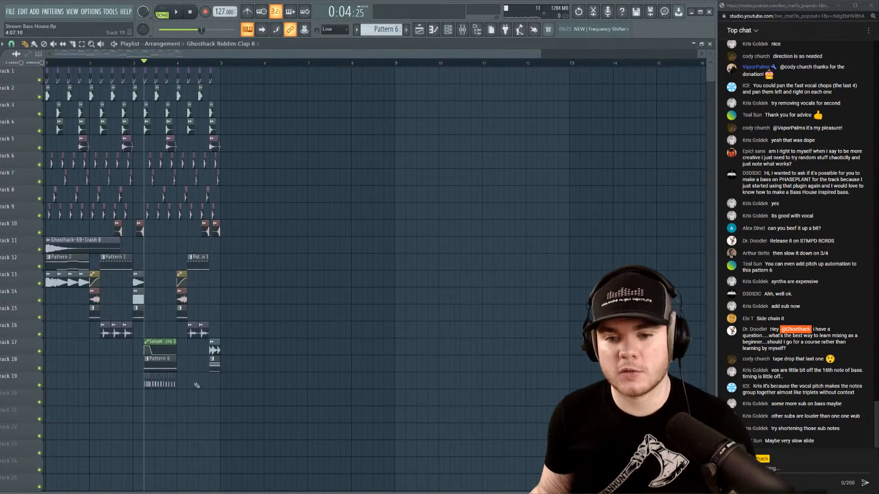
scroll(145, 74, down, 1)
scroll(144, 63, up, 5)
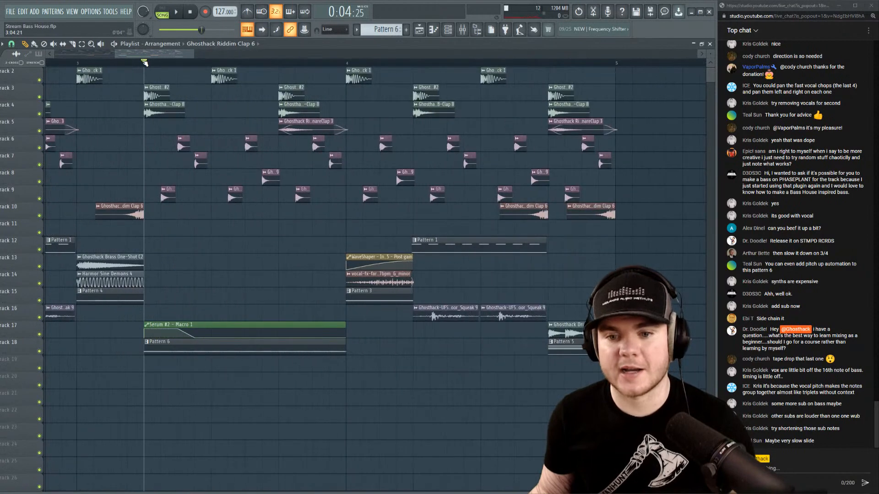
scroll(215, 241, up, 1)
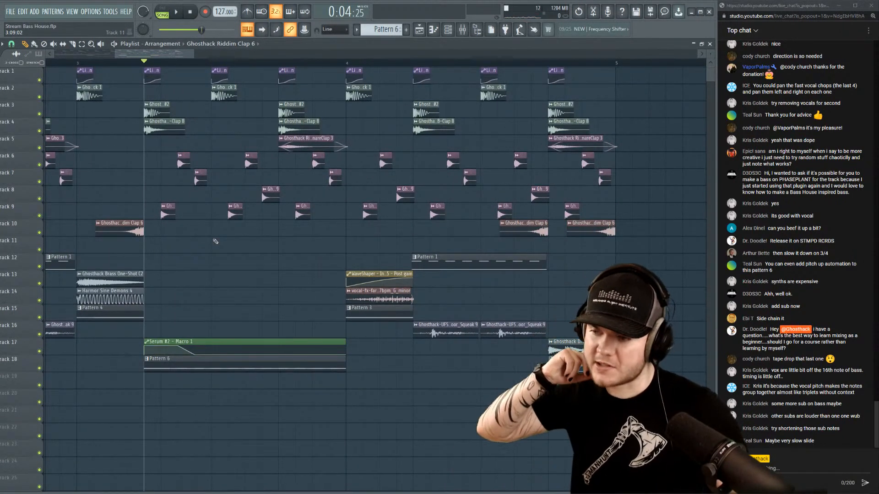
Play the drop and restart playback from the start of Pattern 6 to check the section without the vocal chops.
key(space)
scroll(158, 63, down, 4)
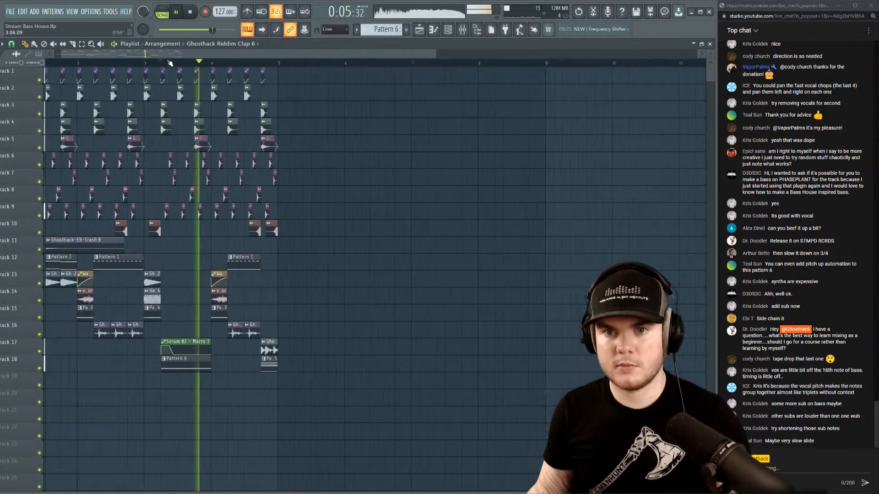
click(159, 64)
scroll(159, 66, up, 4)
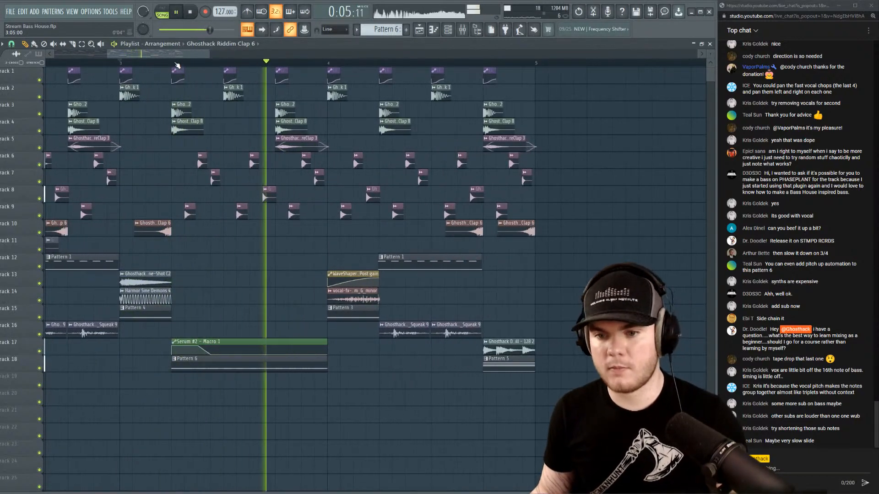
click(177, 66)
scroll(203, 68, up, 1)
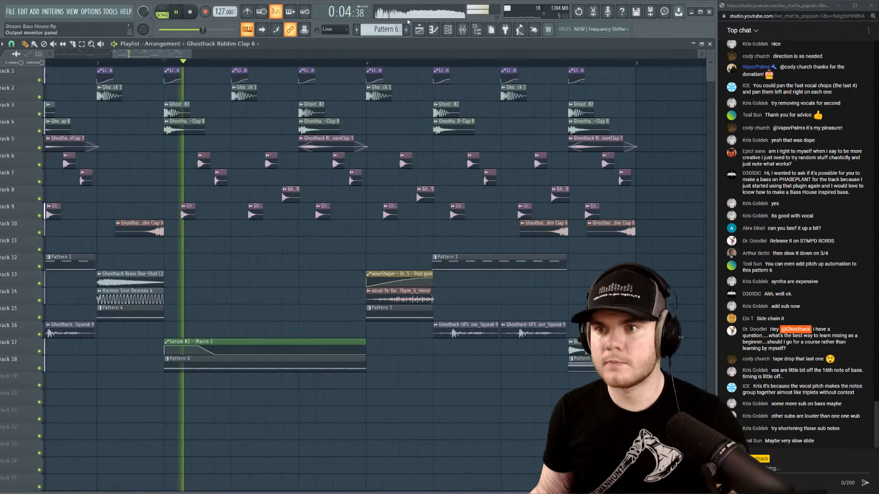
Reduce the Fruity Chorus mix level on mixer Insert 20 to about 38% while playing the Pattern 6 section.
key(F9)
key(space)
click(240, 287)
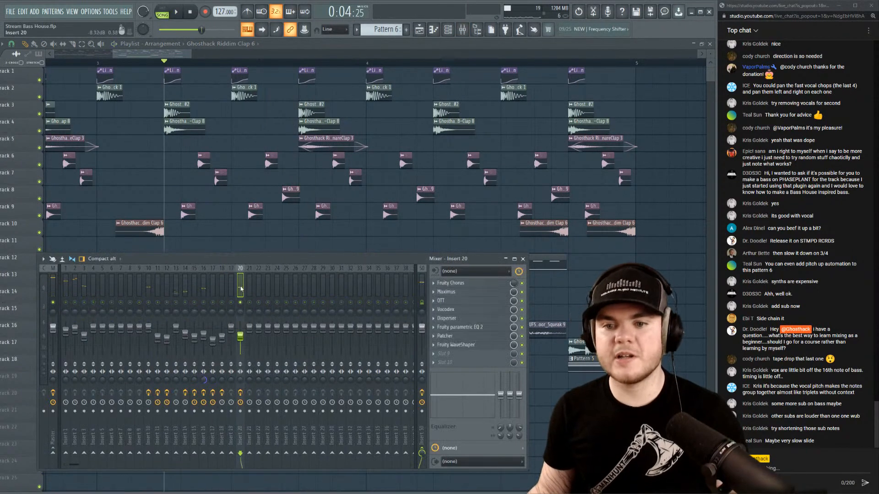
key(space)
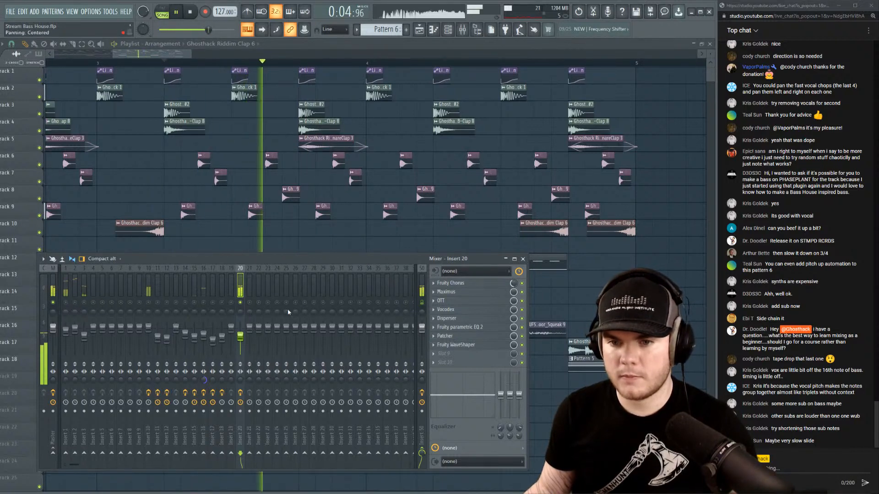
key(space)
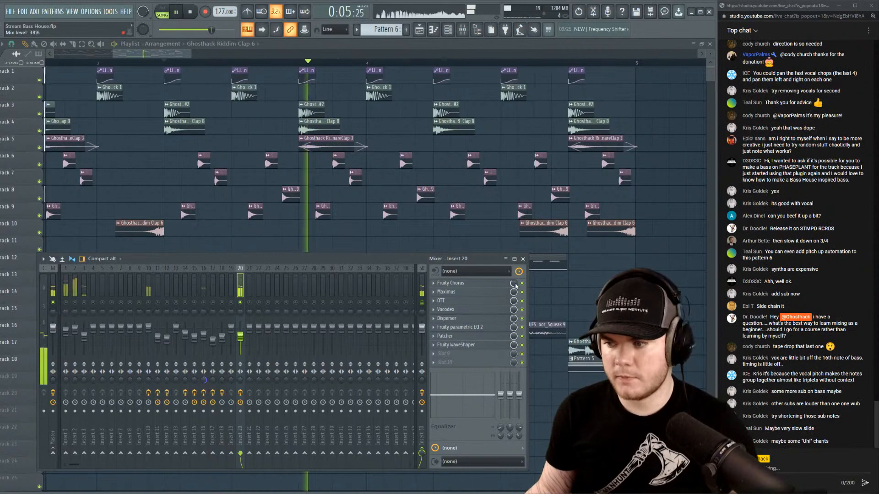
key(space)
key(F9)
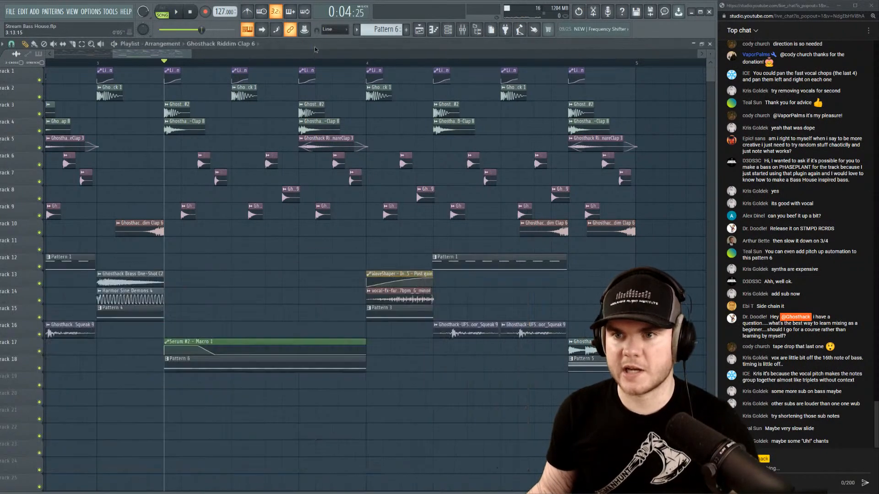
Play the arrangement from bar 1 through Pattern 6, and return the playhead to the start of Pattern 6.
scroll(212, 64, down, 5)
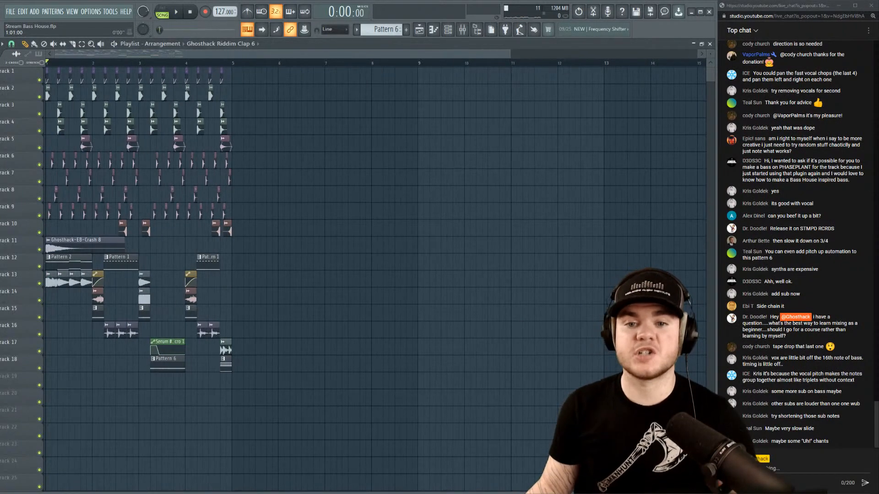
key(space)
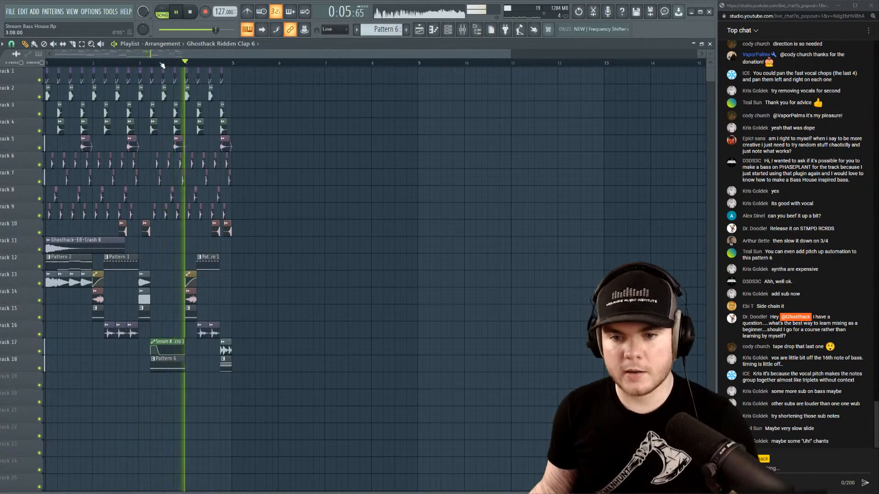
key(space)
scroll(162, 65, up, 5)
click(117, 66)
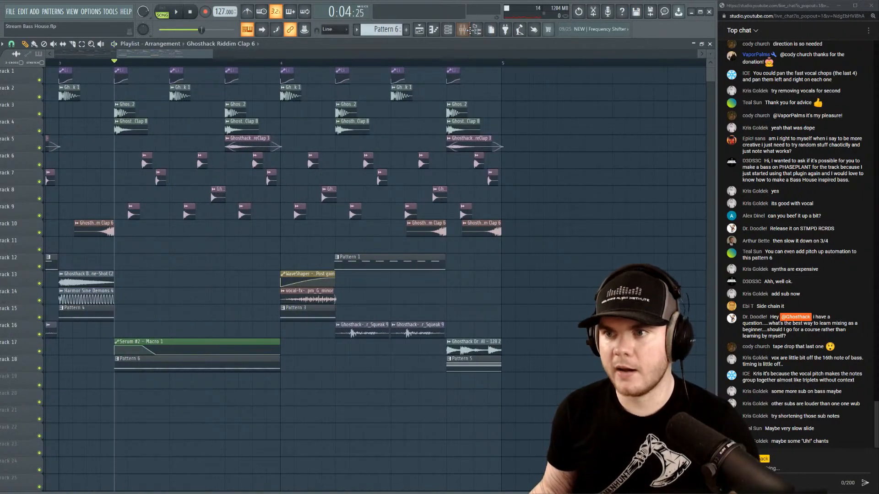
Show the sample browser, collapse the Ghosthack - ULTIMATE PODUCER BUNDLE 2021 folders and look over the neighbouring sample packs.
click(469, 30)
scroll(80, 234, up, 4)
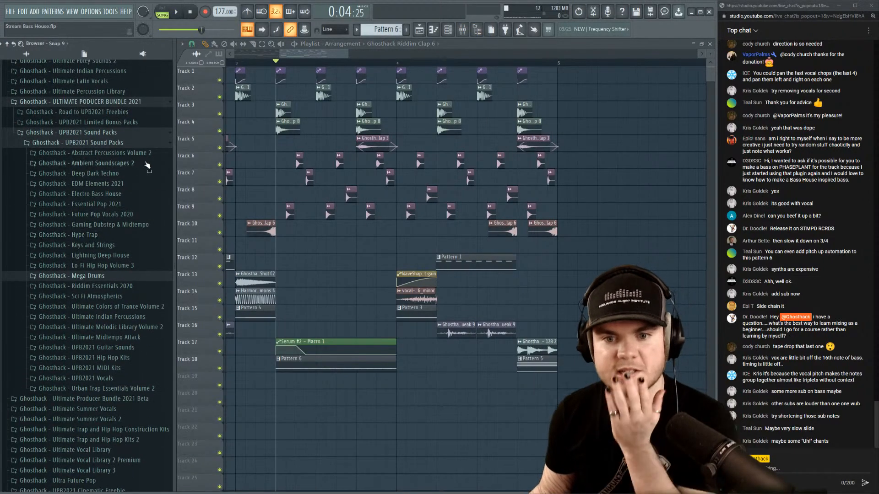
click(114, 143)
click(113, 133)
click(115, 104)
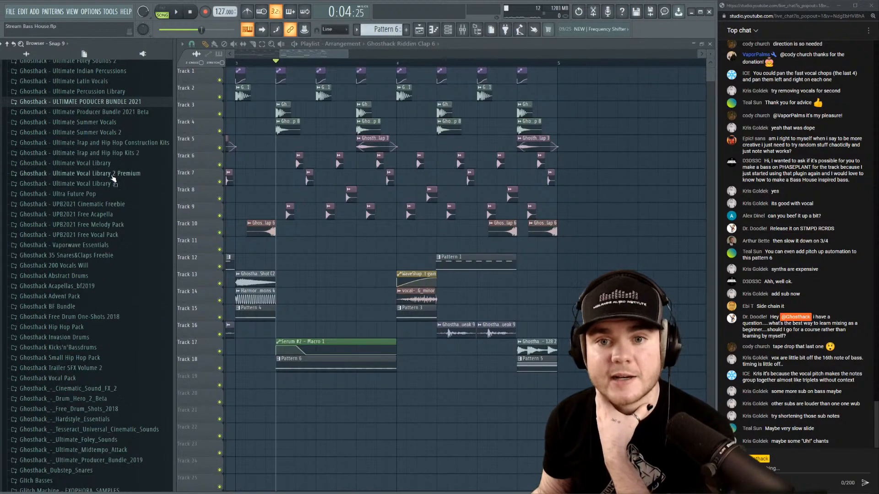
scroll(110, 183, up, 10)
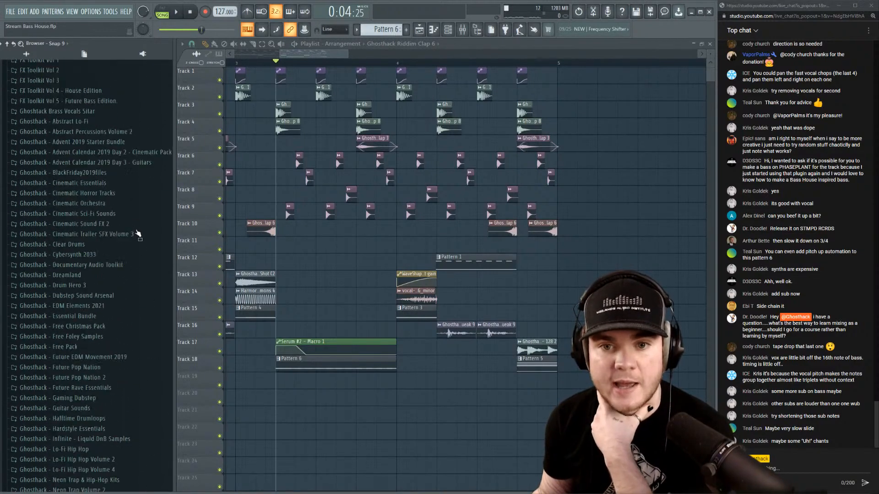
scroll(134, 210, up, 5)
scroll(125, 178, down, 20)
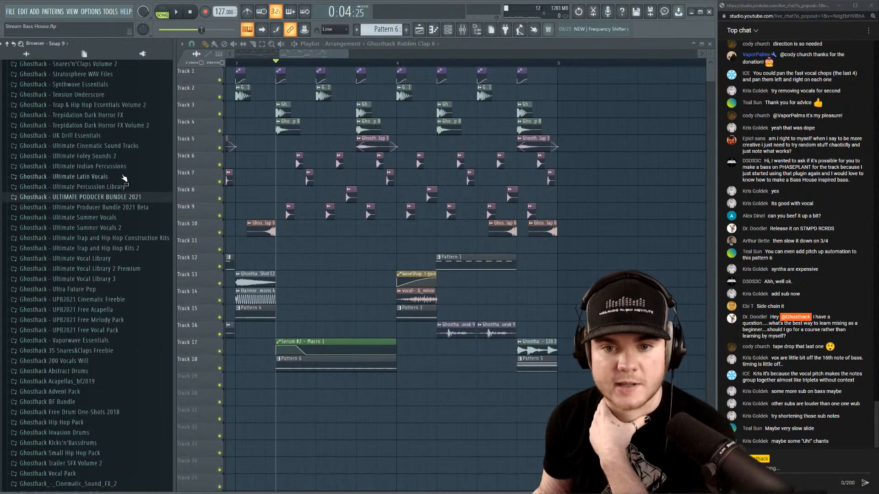
Examine the packs inside the bundle's Ghosthack - UPB2021 Sound Packs folder and collapse the bundle again.
click(100, 198)
click(123, 228)
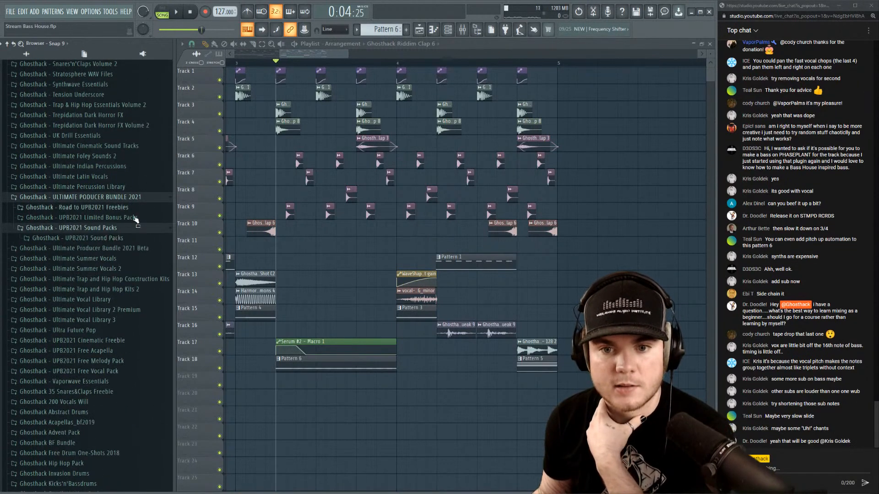
click(120, 238)
scroll(130, 242, down, 3)
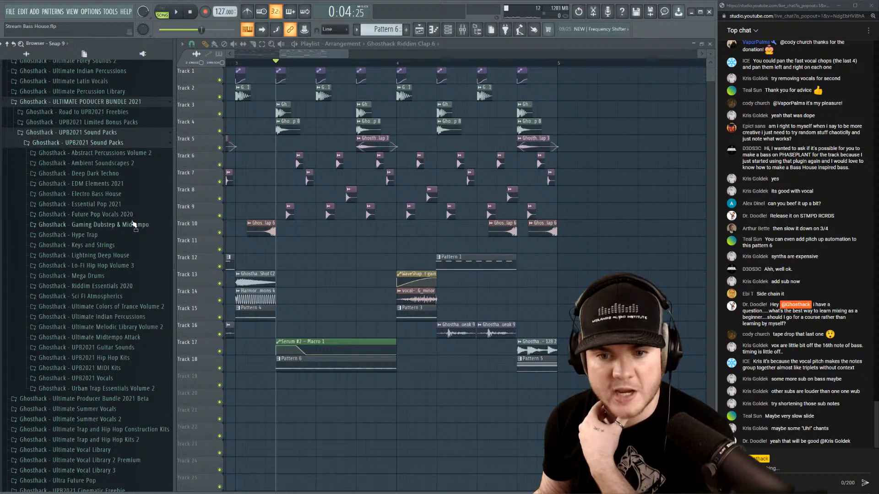
scroll(132, 226, up, 3)
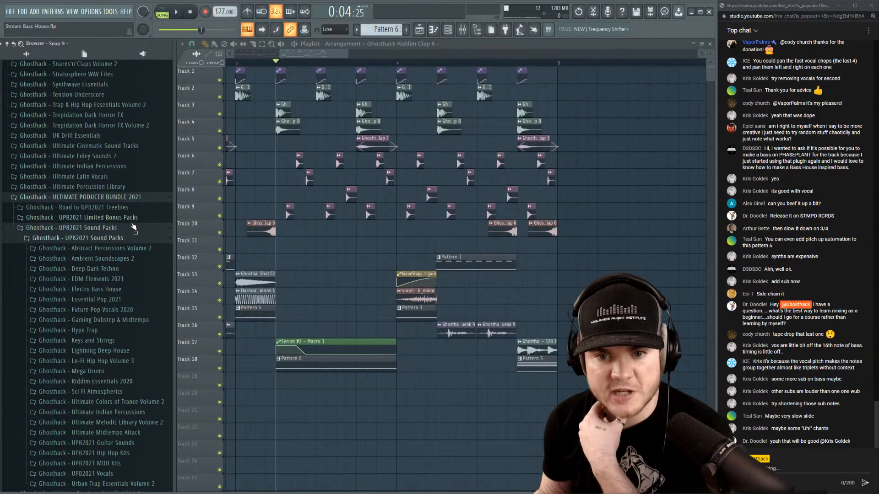
click(123, 228)
click(110, 198)
Look through the whole Sample Packs list for packs that could contain suitable vocal chants.
scroll(114, 206, up, 13)
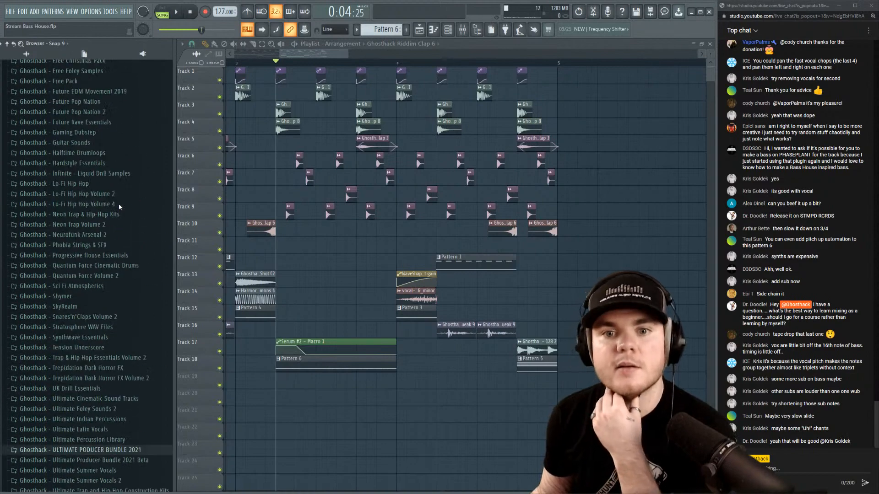
scroll(121, 208, up, 8)
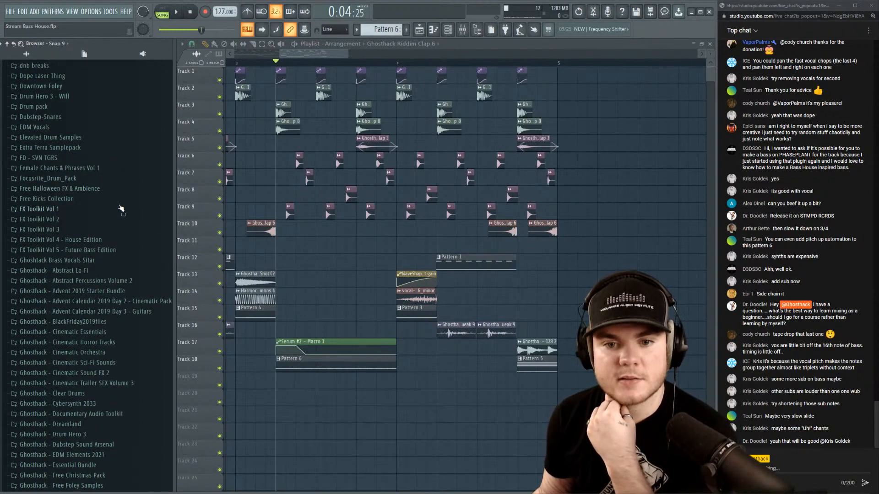
scroll(119, 210, down, 20)
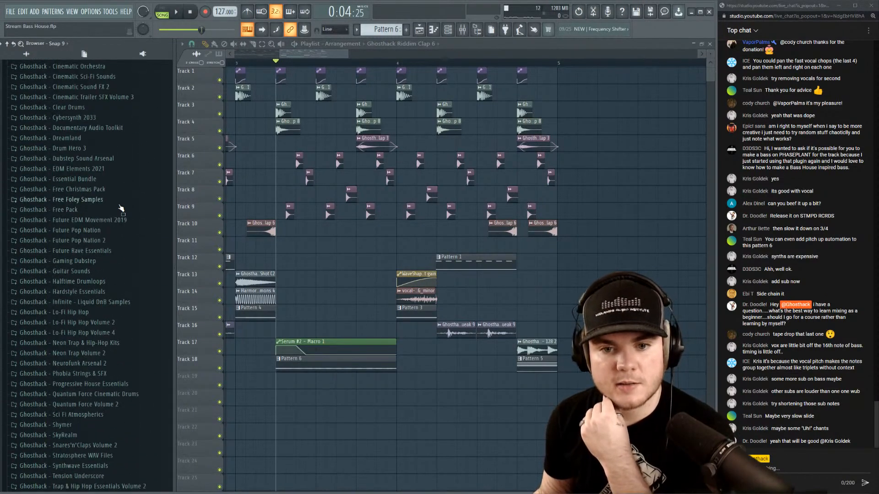
scroll(124, 181, up, 18)
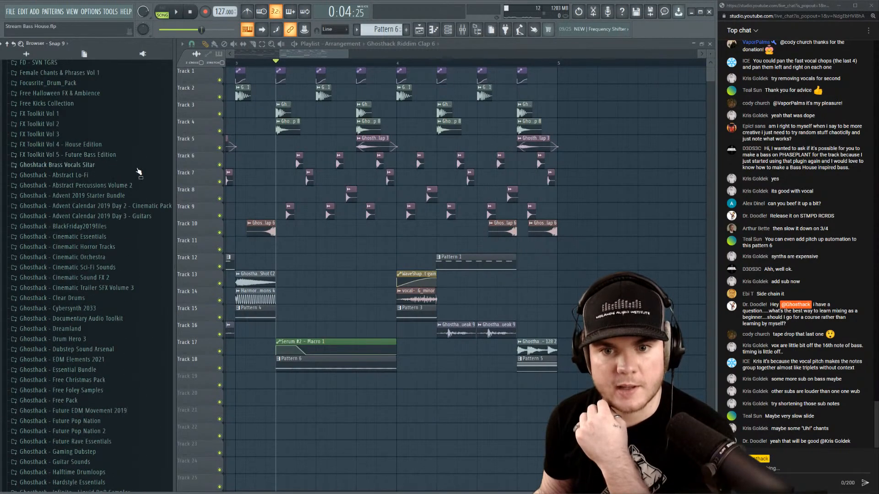
scroll(133, 188, down, 20)
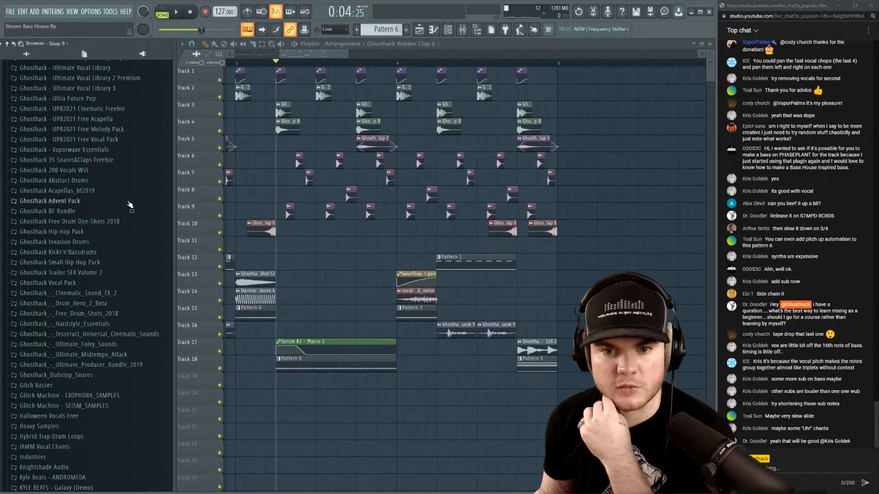
scroll(130, 204, down, 20)
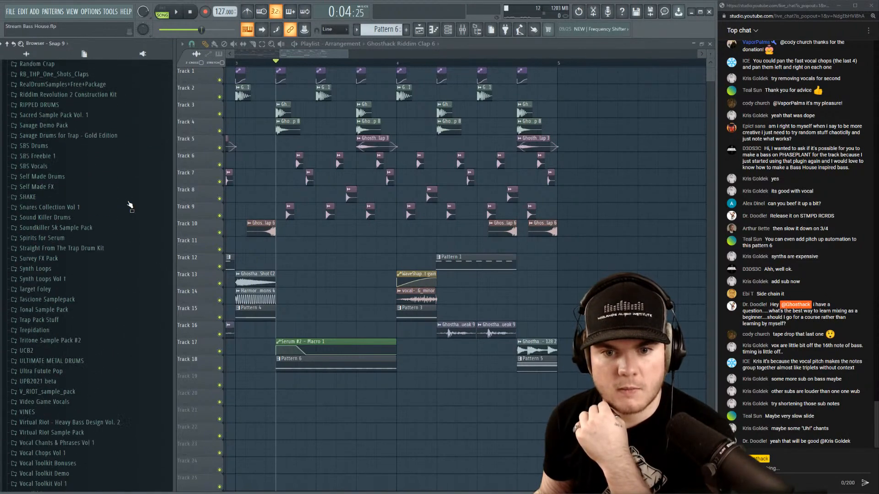
scroll(130, 204, up, 20)
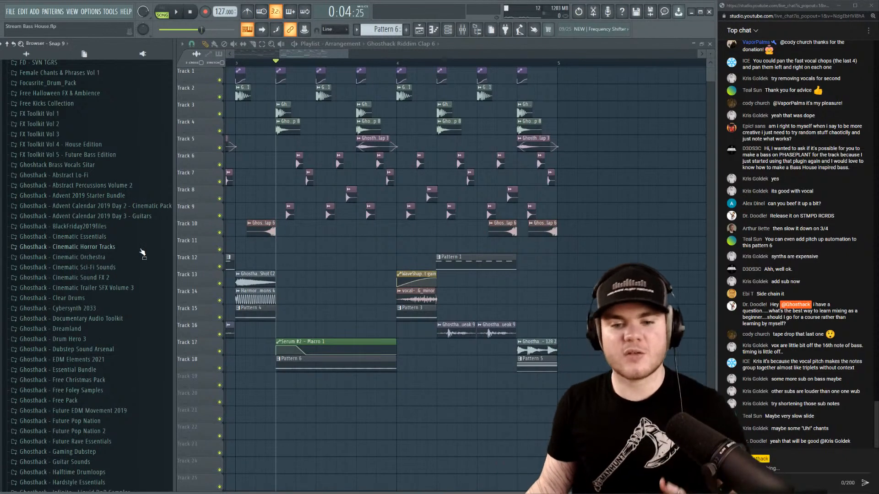
scroll(143, 253, up, 10)
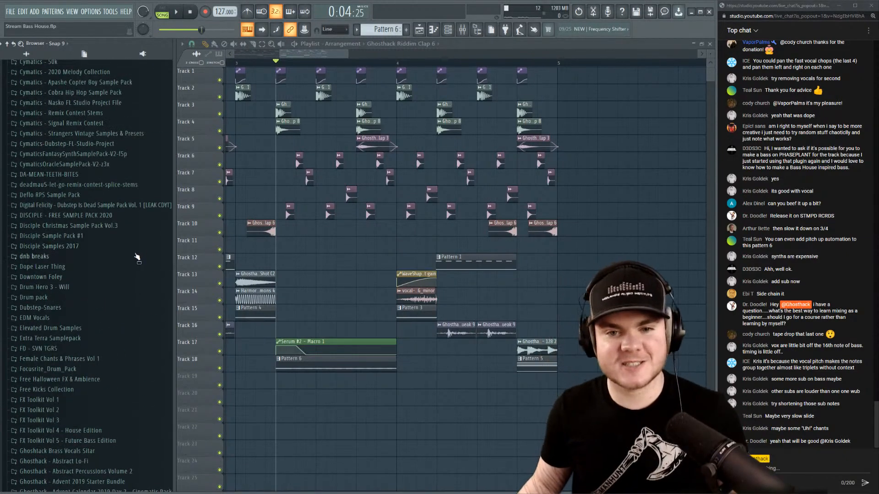
scroll(137, 258, up, 3)
scroll(147, 180, up, 9)
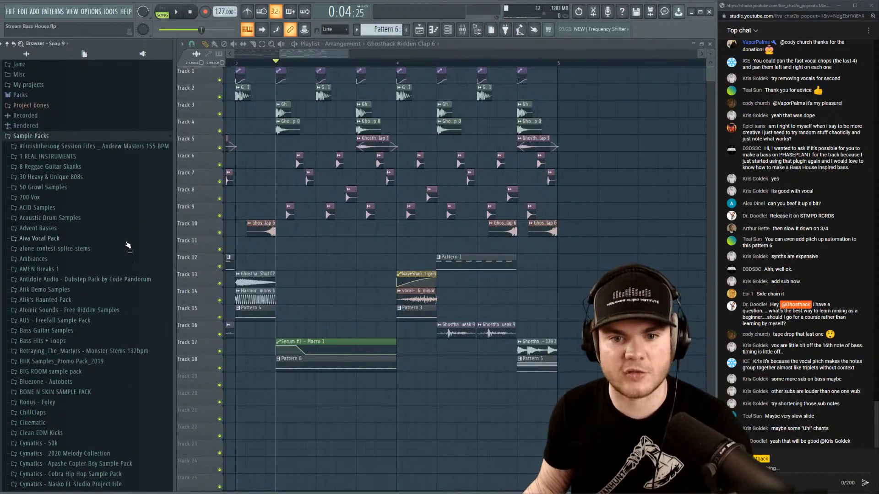
scroll(101, 212, down, 3)
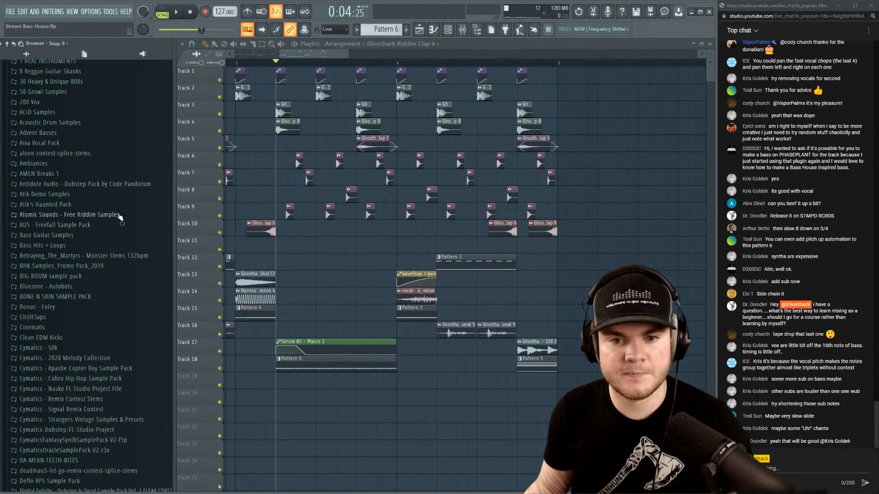
scroll(84, 214, down, 9)
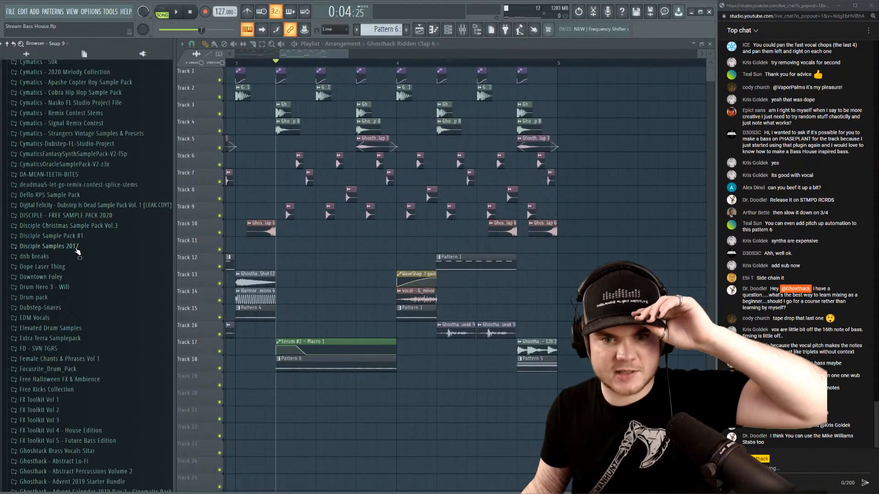
scroll(79, 249, down, 3)
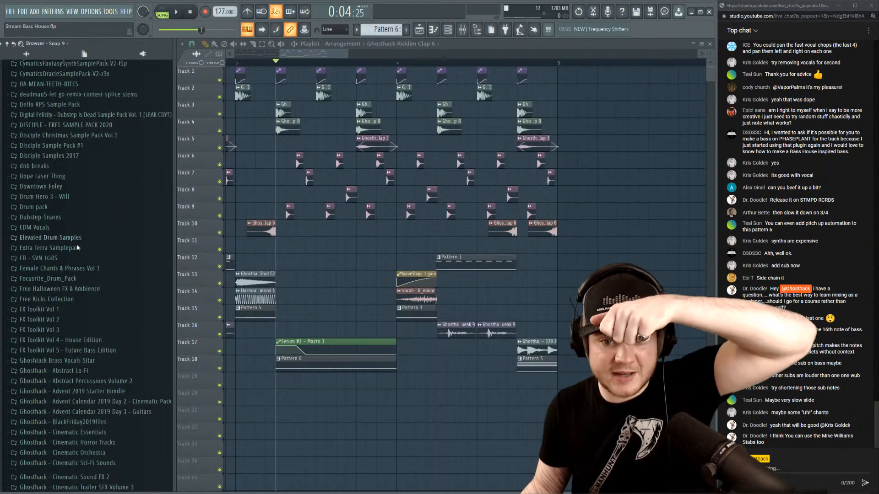
scroll(112, 231, down, 9)
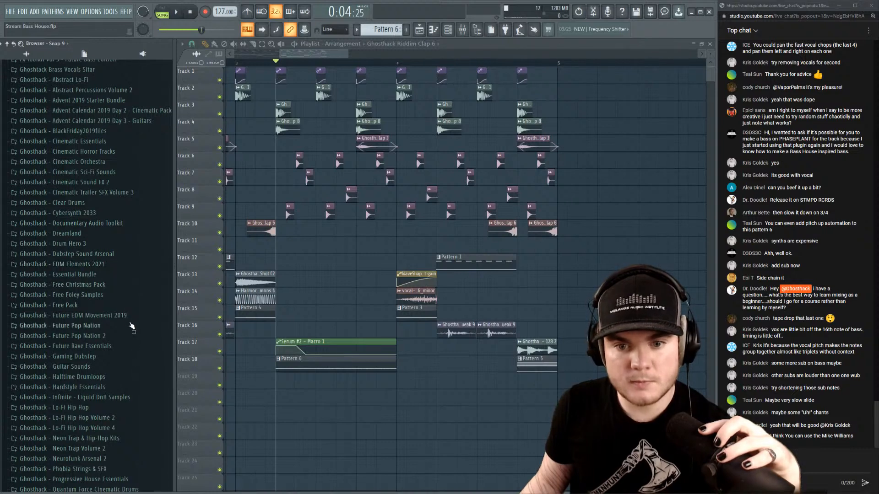
Look over the Vocals SFX chants in the Ghosthack - Stratosphere WAV Files pack, stop playback and collapse the pack.
scroll(135, 308, down, 3)
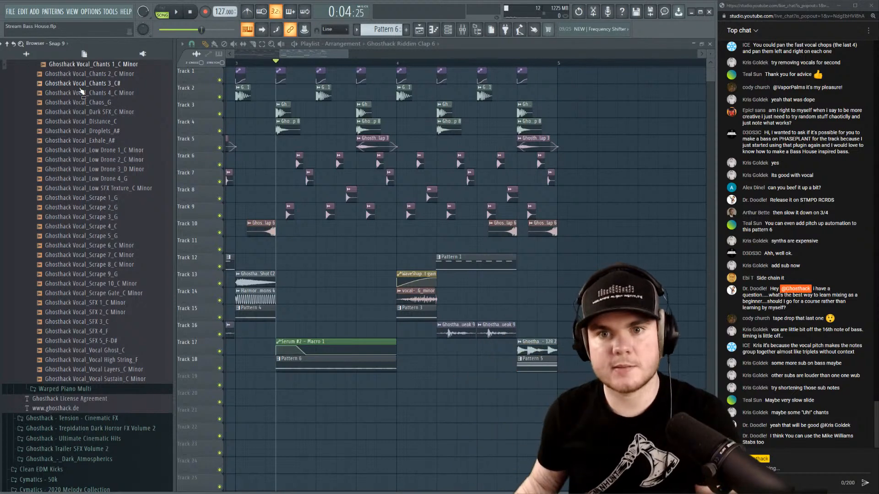
scroll(87, 133, up, 3)
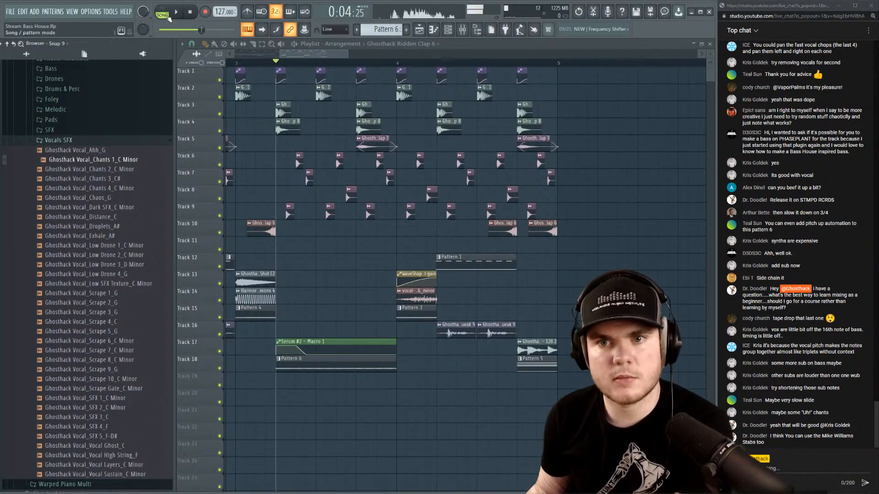
click(189, 12)
click(81, 140)
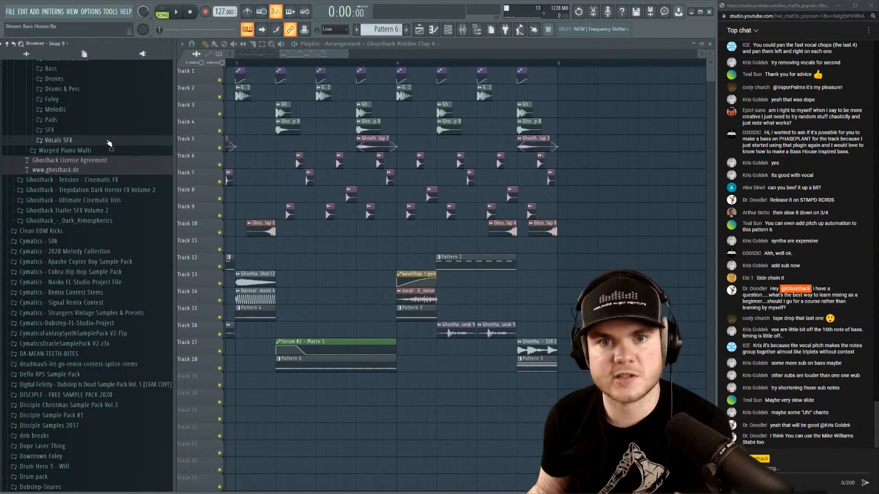
scroll(107, 139, up, 2)
click(68, 98)
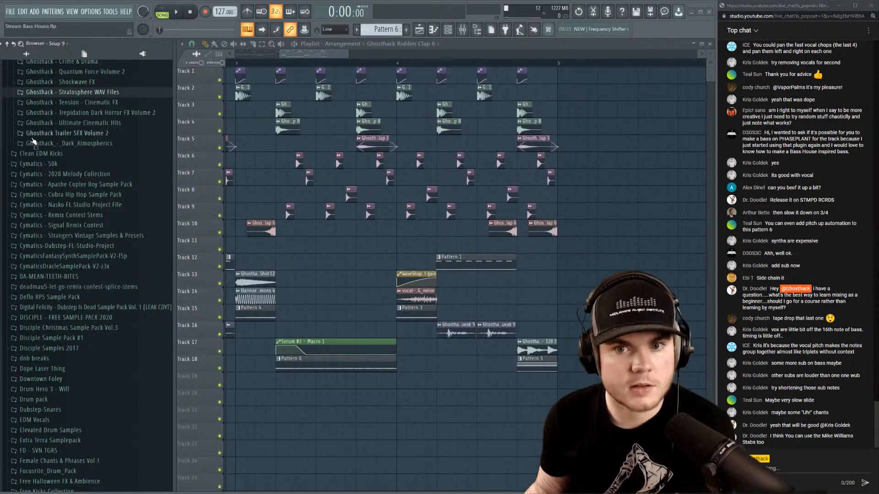
Find the Ghosthack 200 Vocals Will sample pack and expand the Chants folder inside its Processed folder.
scroll(92, 122, up, 6)
scroll(46, 246, down, 20)
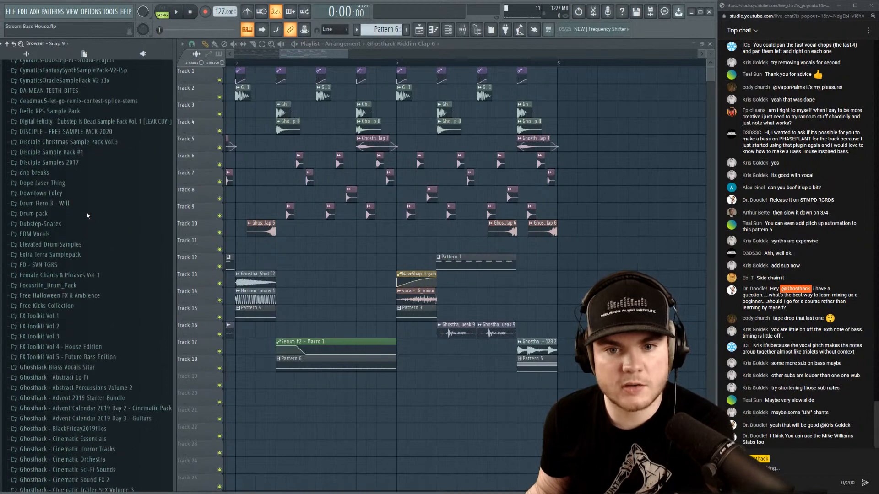
scroll(90, 177, up, 3)
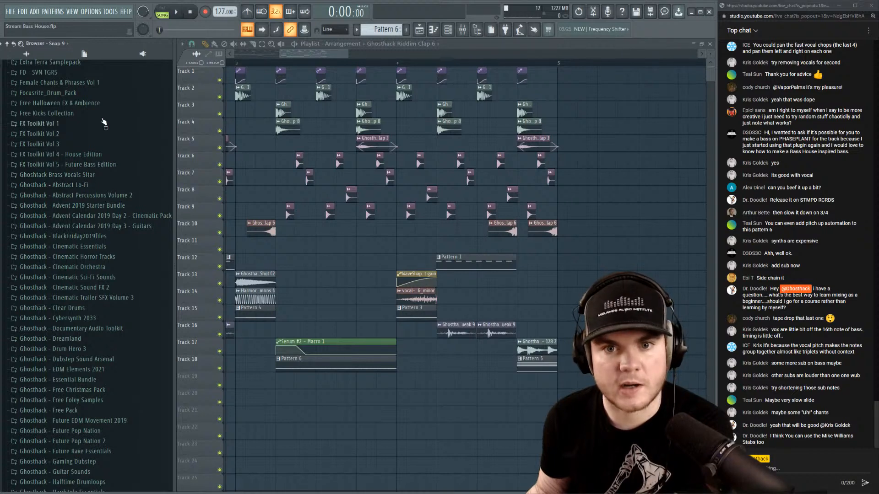
scroll(104, 123, down, 15)
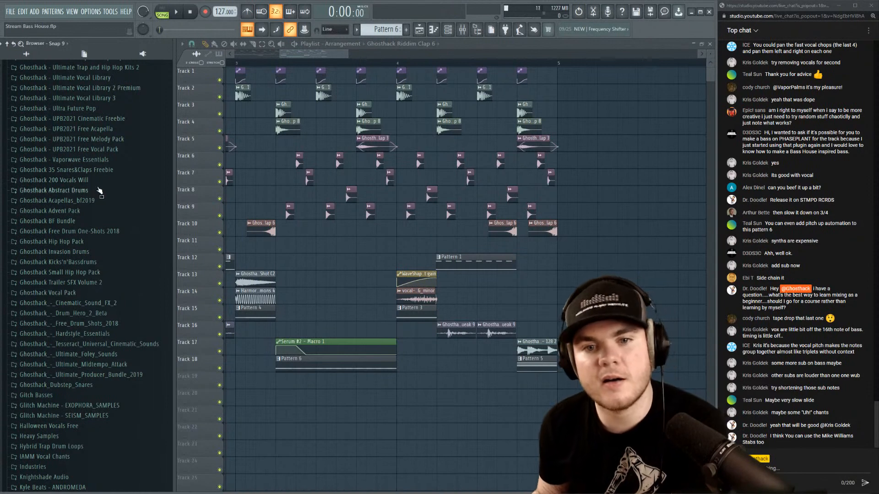
click(71, 180)
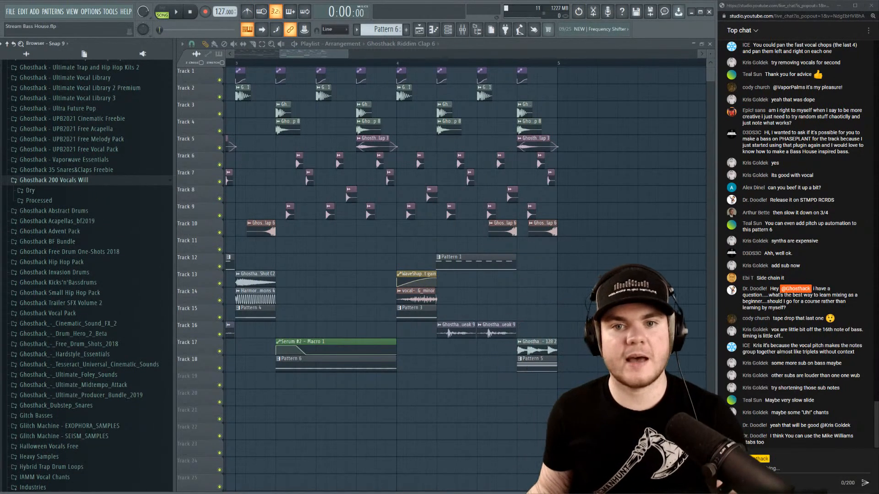
click(58, 191)
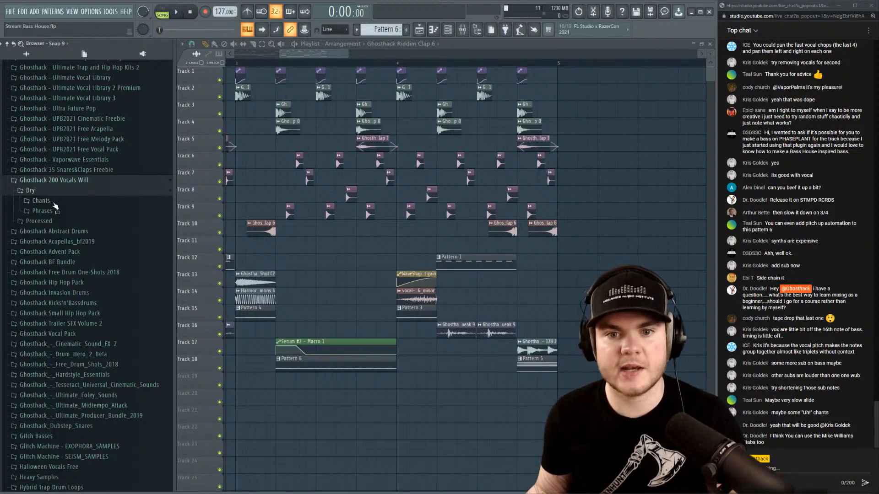
click(55, 191)
click(69, 201)
click(54, 212)
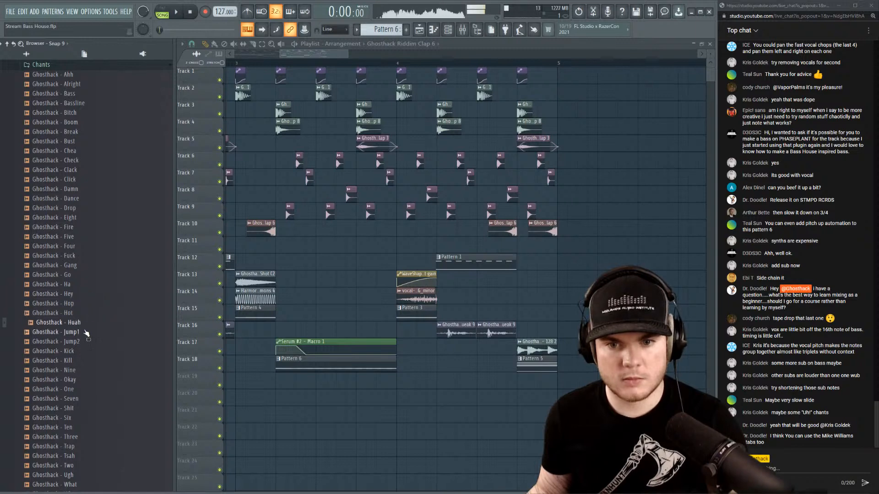
Place three Ghosthack - Jump1 chant clips back to back on Track 19 beneath Pattern 6, starting shortly after the pattern begins.
click(60, 332)
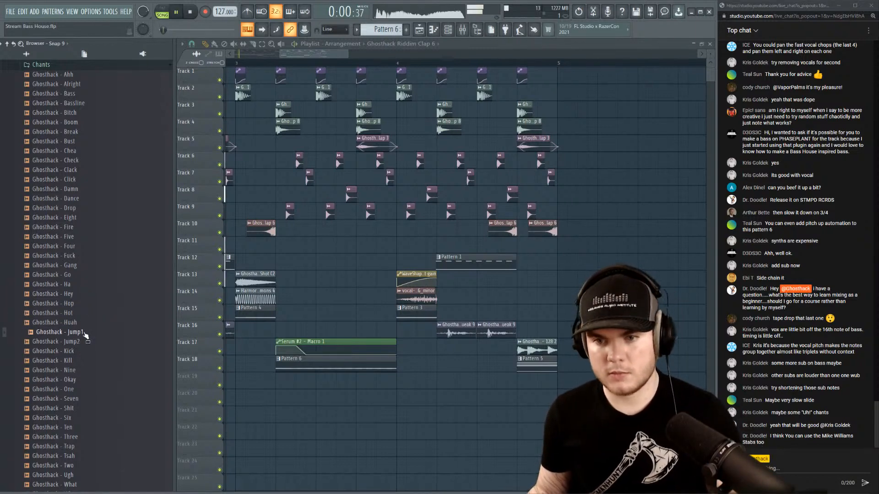
drag(85, 335, 314, 383)
key(space)
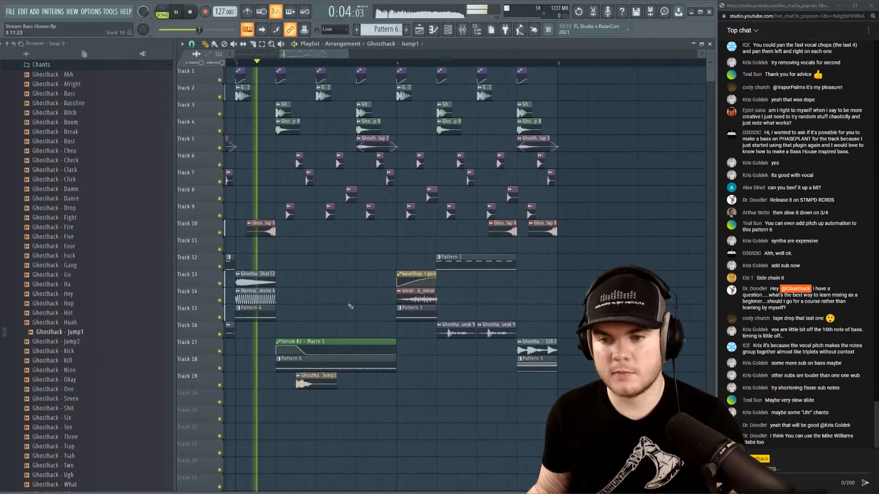
click(343, 401)
drag(343, 403, 355, 384)
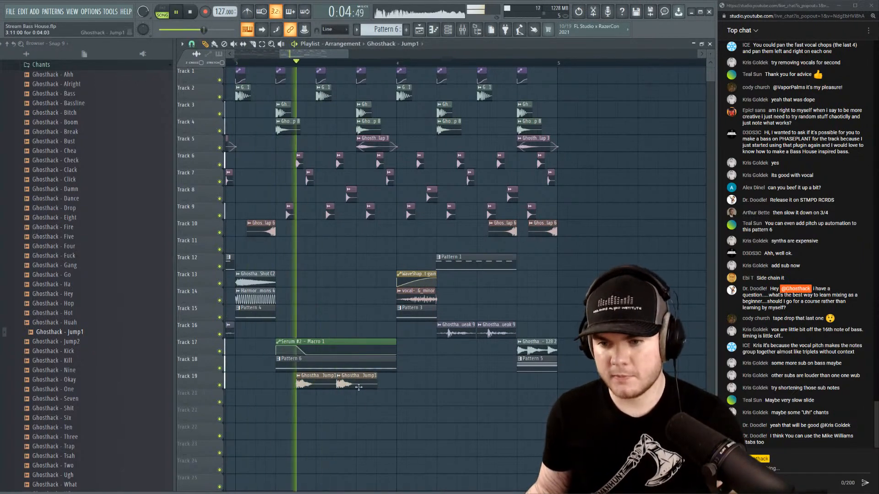
click(391, 382)
Play the arrangement from bar 3 several times to hear the Jump1 chants against the Pattern 6 bass.
key(space)
key(space)
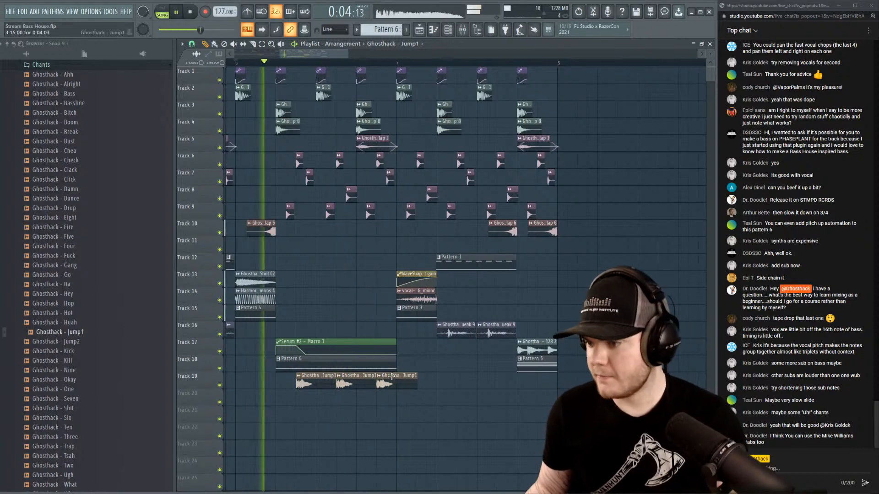
key(space)
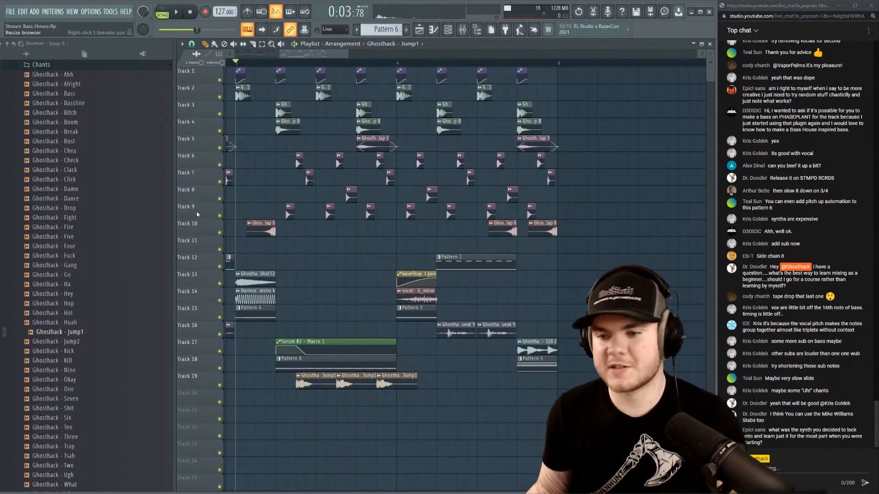
key(space)
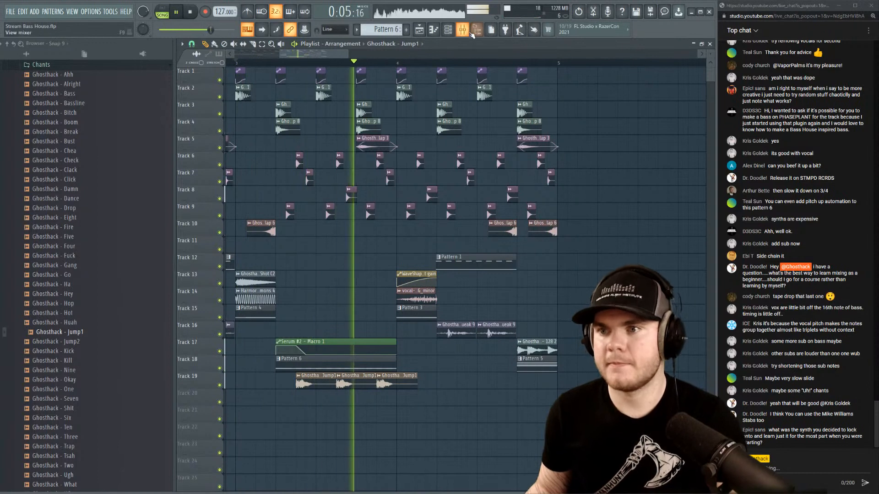
key(space)
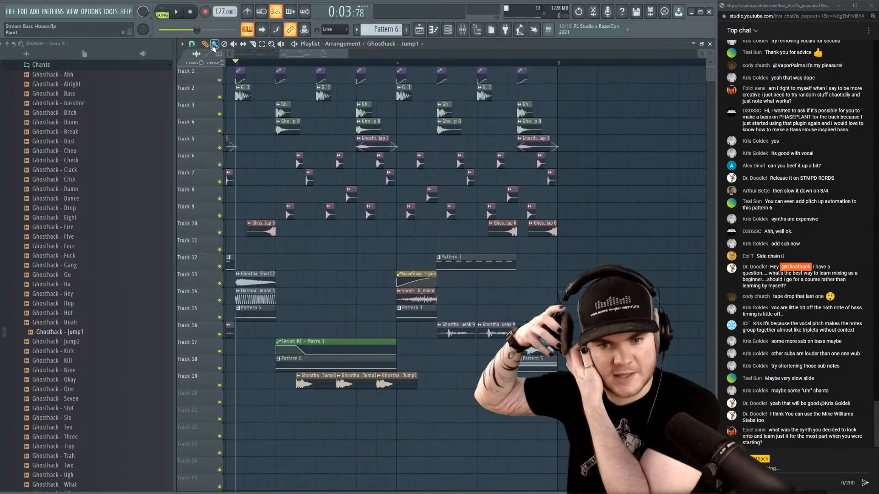
key(space)
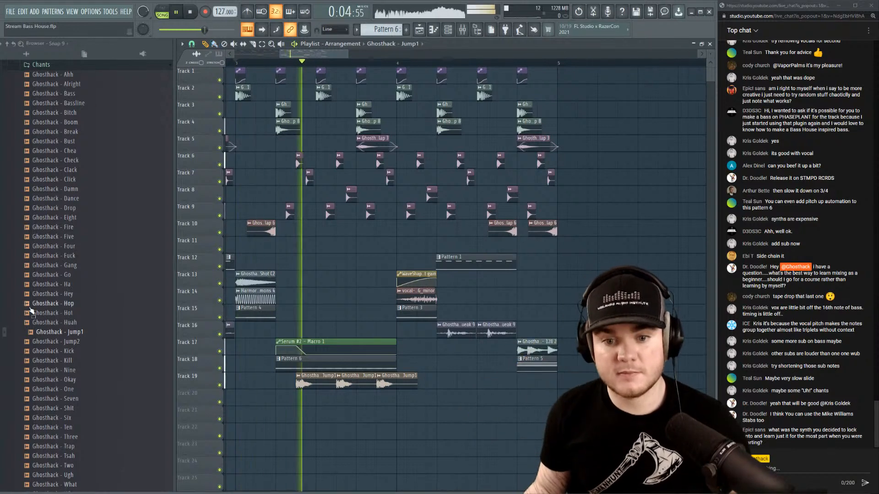
Stop playback, audition neighbouring chant samples and replace the three Jump1 clips on Track 19 with Ghosthack - Hop.
key(space)
click(79, 343)
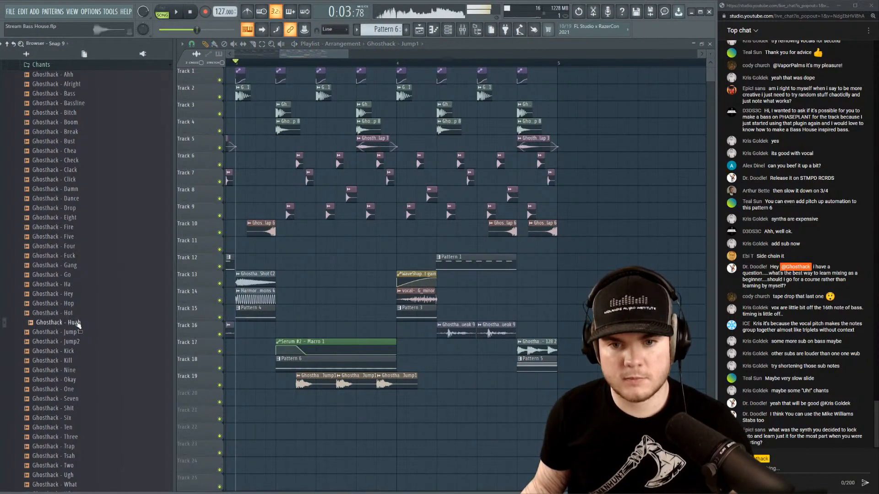
drag(77, 306, 306, 386)
Open the Ghosthack - Hop clip on Track 19, raise its quick fade-out to remove the tail and play the arrangement.
double_click(351, 385)
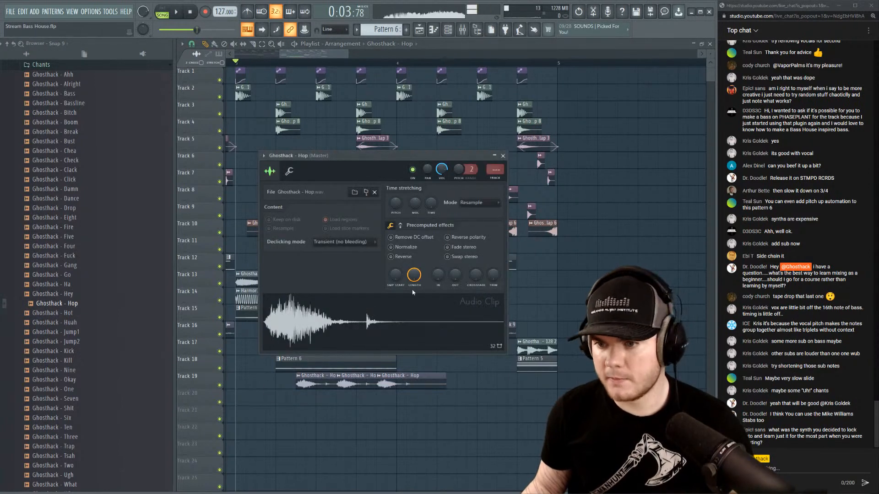
drag(455, 274, 455, 261)
key(space)
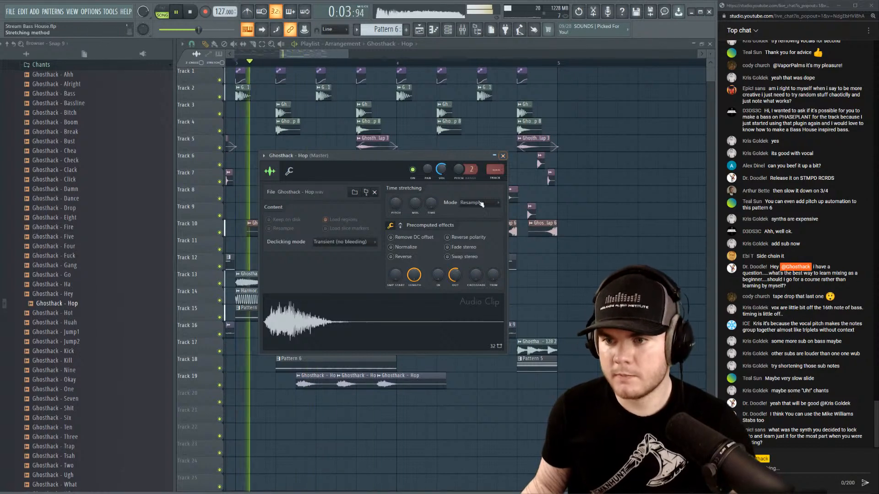
Set the Hop clip's stereo delay to 46% right and lower its channel volume while playing the arrangement.
click(400, 225)
key(space)
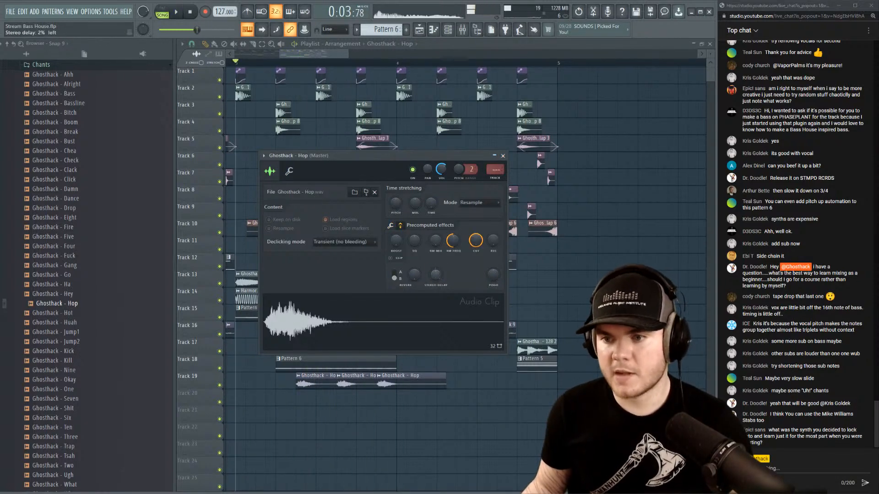
mouse_move(443, 270)
mouse_down()
mouse_move(443, 293)
mouse_move(438, 256)
mouse_up()
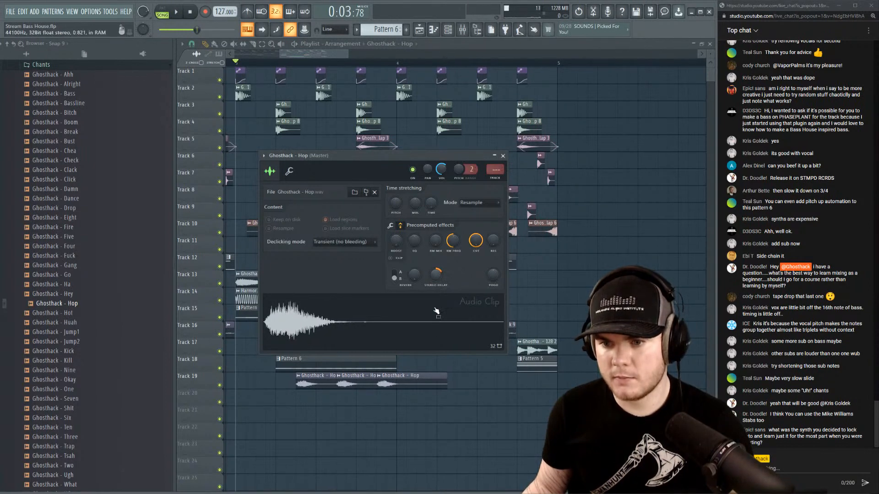
key(space)
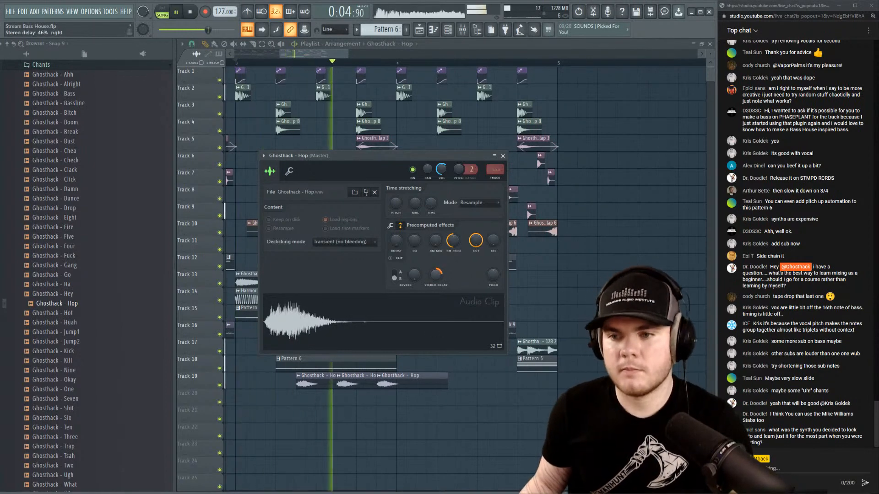
drag(442, 170, 442, 180)
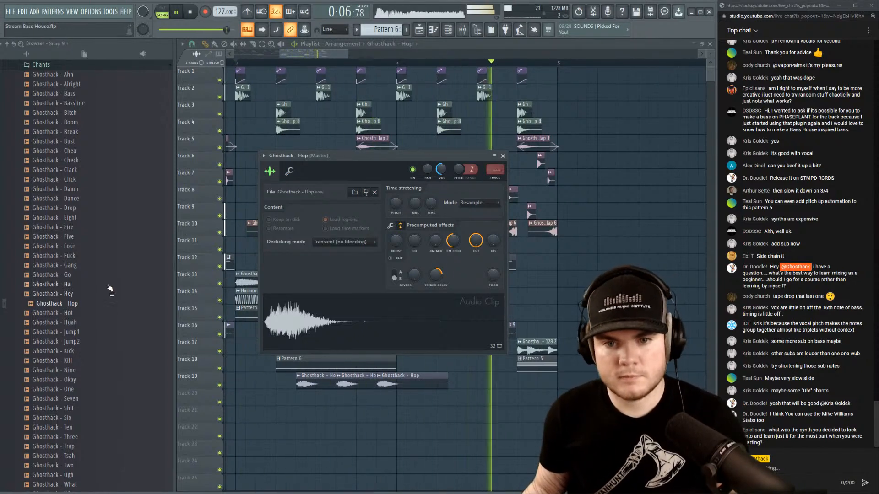
key(space)
Audition further chants, replace Ghosthack - Hop on Track 19 with Ghosthack - What and play the arrangement.
scroll(99, 253, down, 3)
click(100, 255)
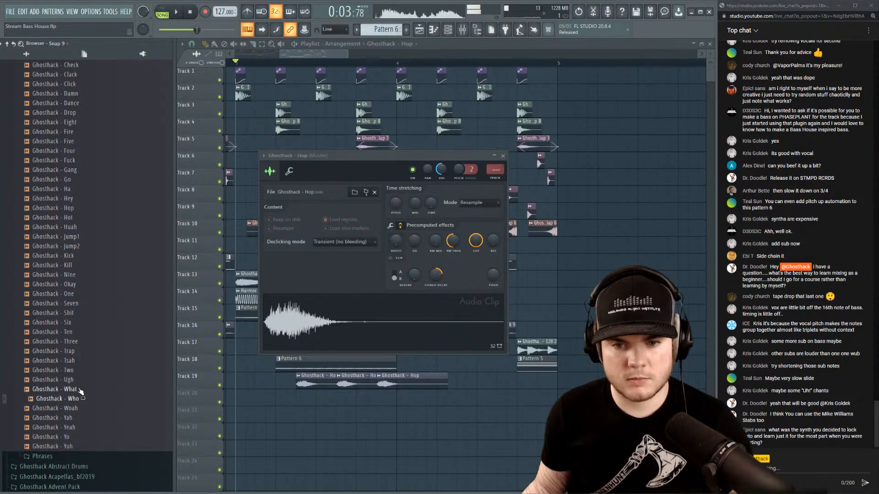
drag(79, 393, 355, 331)
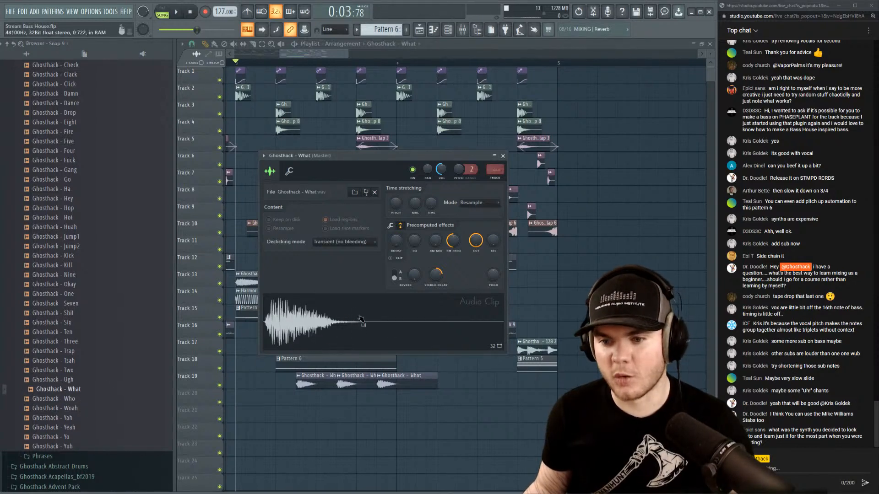
key(space)
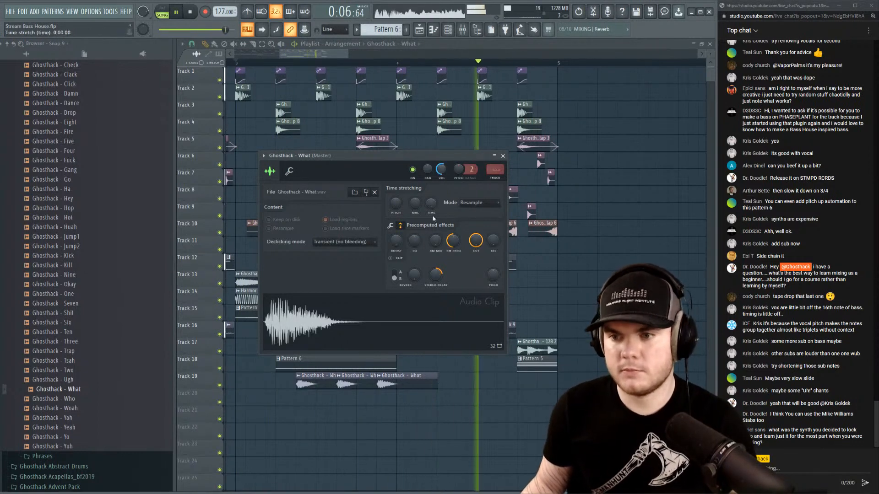
Reset the What clip's stereo delay to centre while replaying the arrangement.
key(space)
key(space)
alt+click(436, 275)
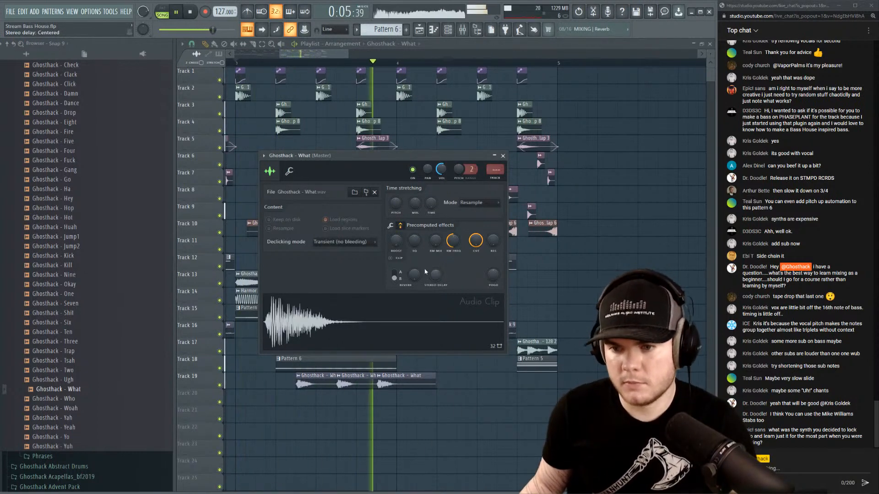
key(space)
Replace the What chant with Ghosthack - Trap, shorten it slightly with the time-stretch multiplier and set its channel volume to 81%.
click(74, 400)
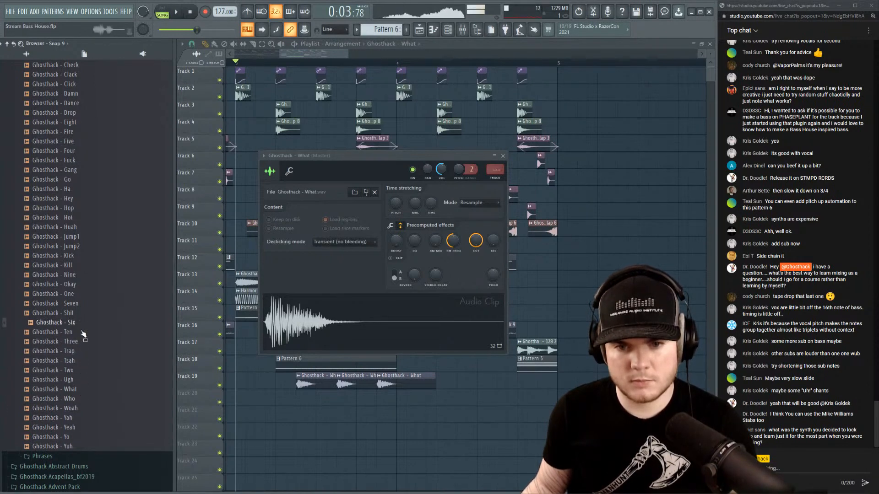
drag(81, 357, 342, 316)
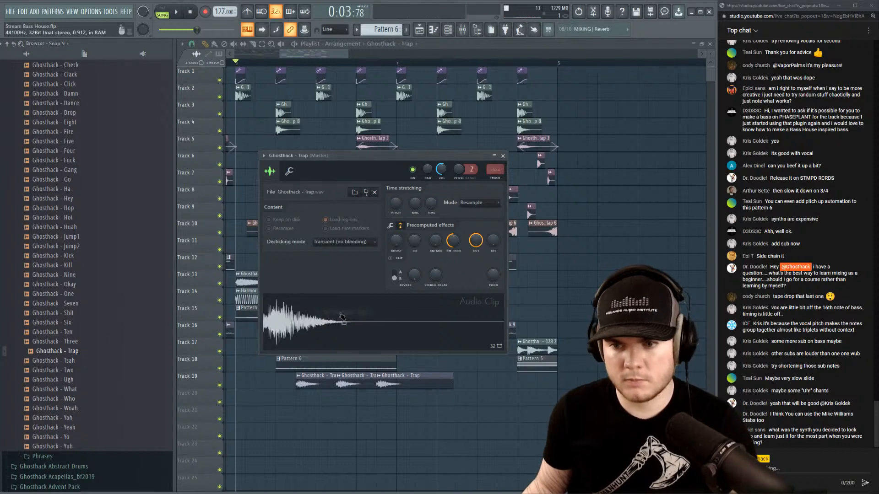
click(391, 226)
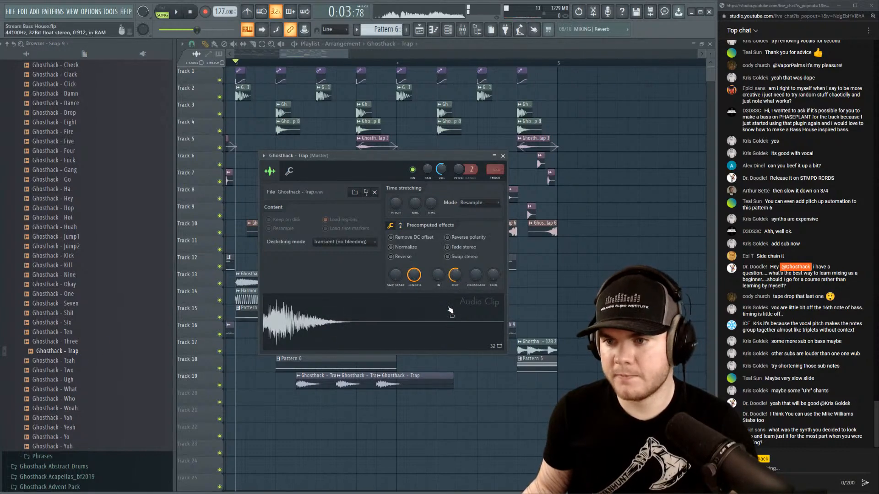
click(420, 327)
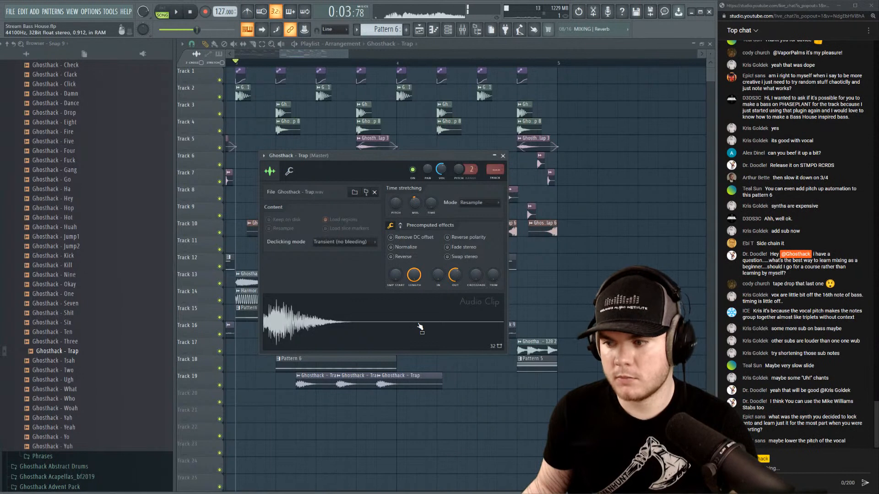
key(space)
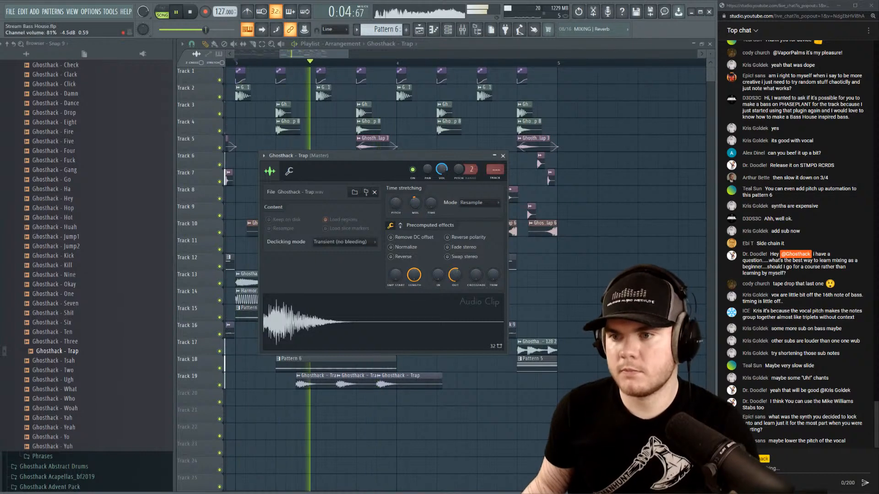
key(space)
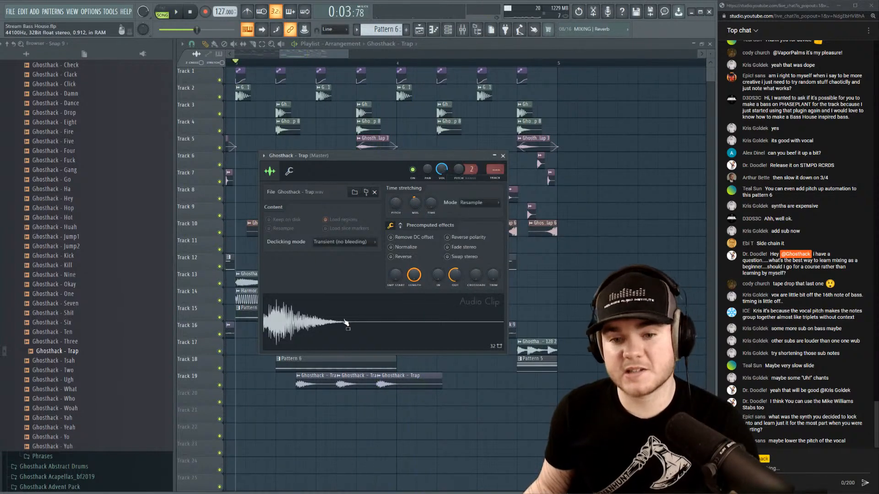
Audition more chants, replace Ghosthack - Trap with Ghosthack - Ahh and set its quick fade-out to 63% during playback.
click(115, 344)
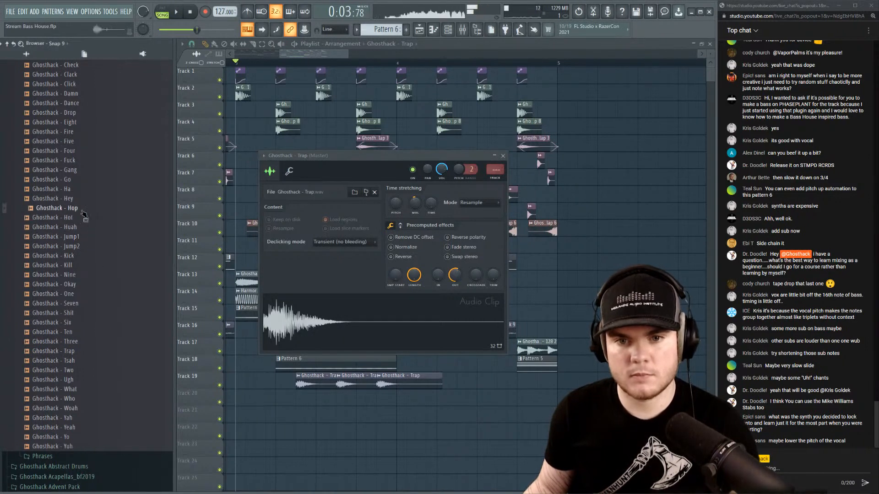
scroll(83, 214, up, 5)
click(77, 353)
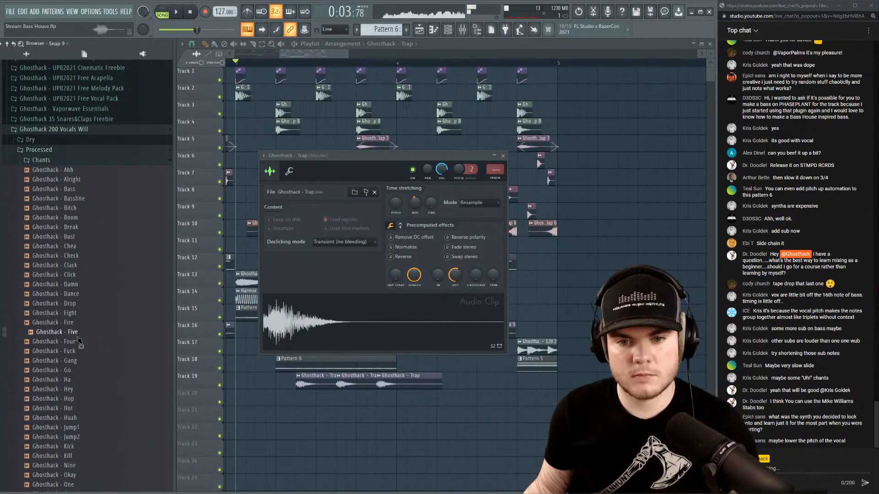
click(79, 297)
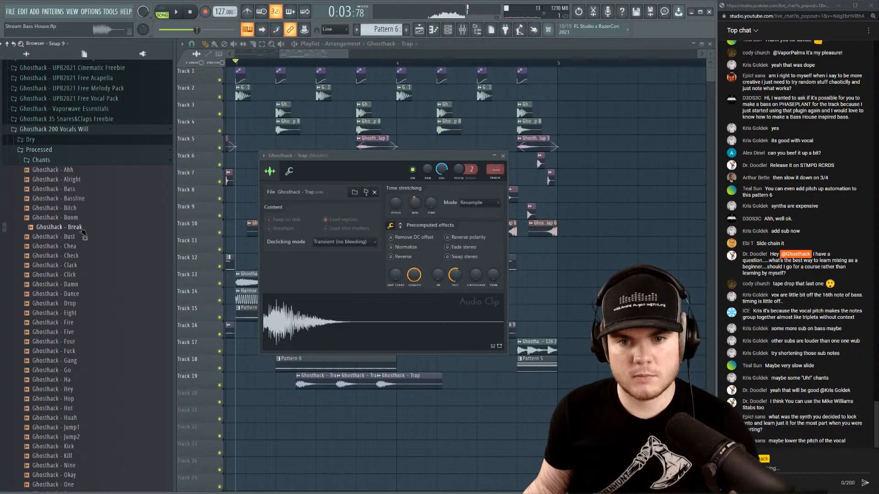
click(85, 208)
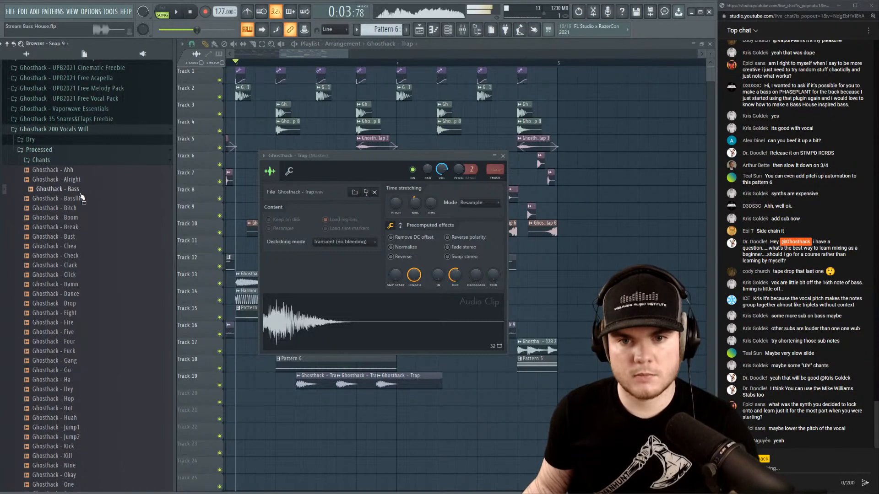
drag(358, 305, 389, 323)
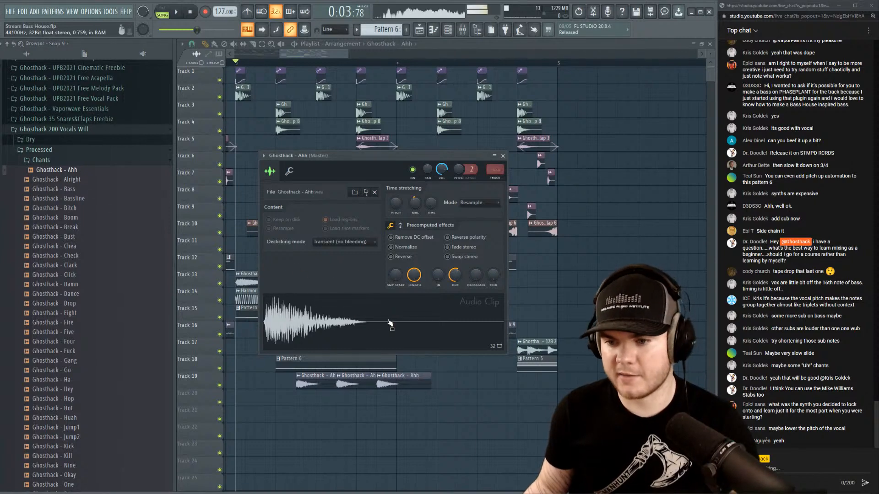
key(space)
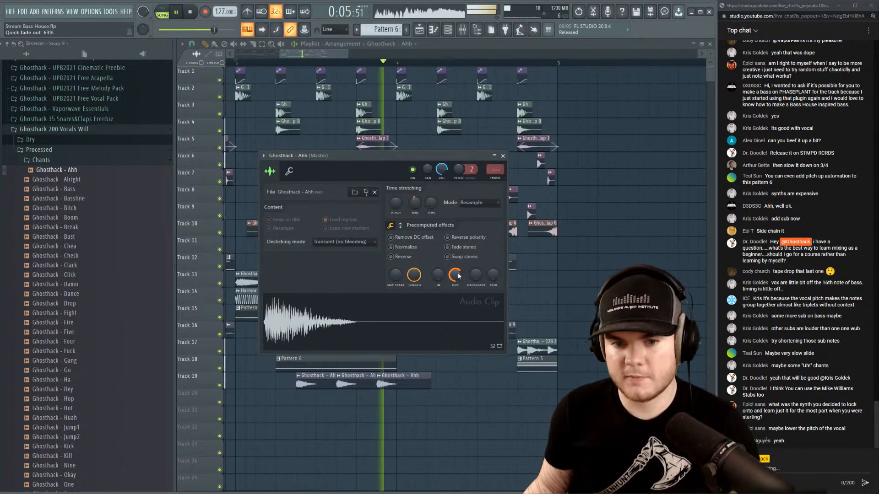
key(space)
Replace the Ahh chant on Track 19 with Ghosthack - Yeah from the Chants folder.
scroll(72, 295, down, 3)
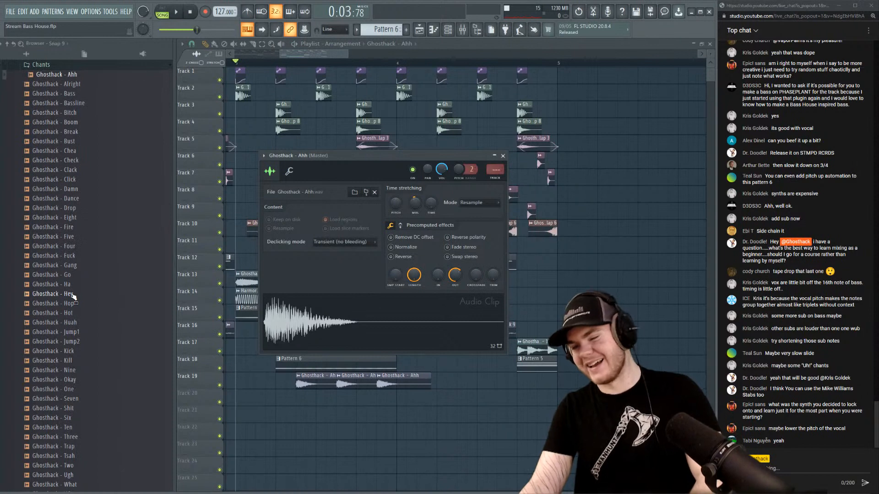
scroll(74, 297, down, 3)
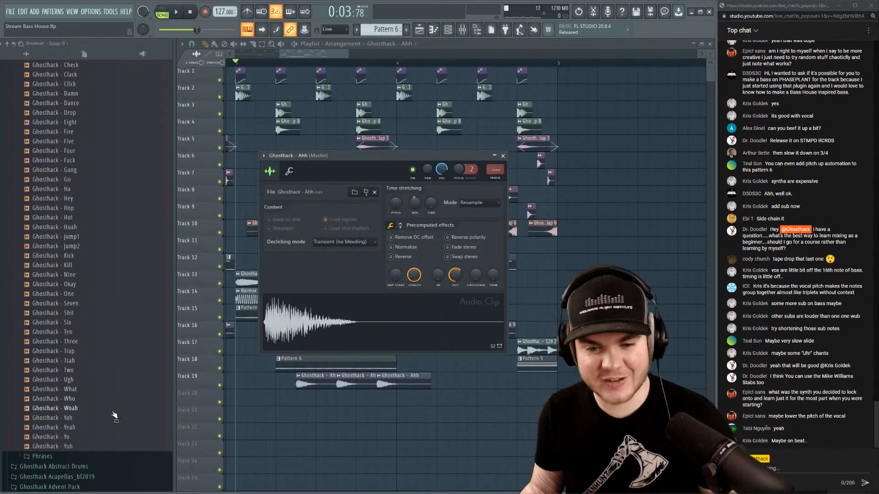
click(89, 429)
drag(90, 428, 412, 316)
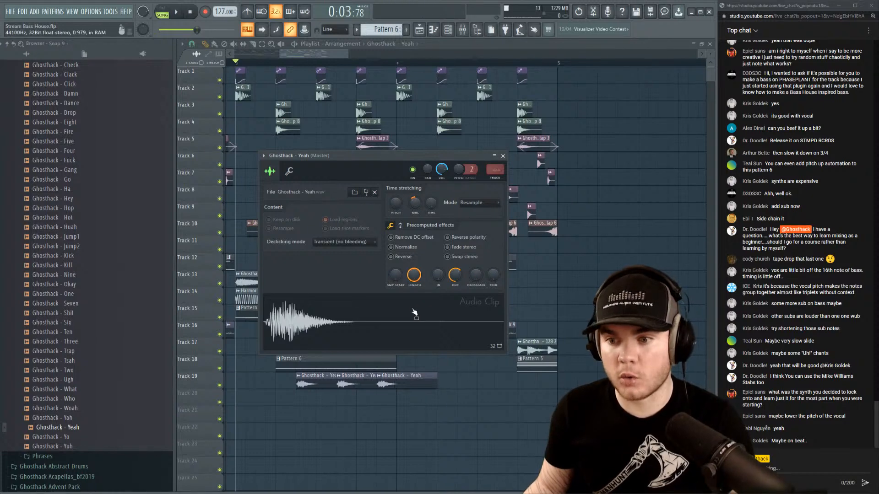
Set the Yeah clip's time-stretching mode to Stretch and play the arrangement from bar 3 to hear it.
click(478, 203)
click(469, 226)
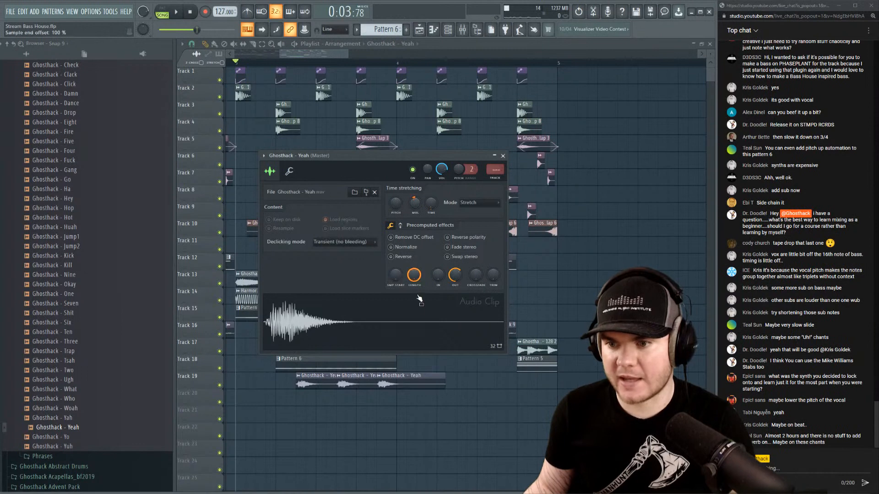
key(space)
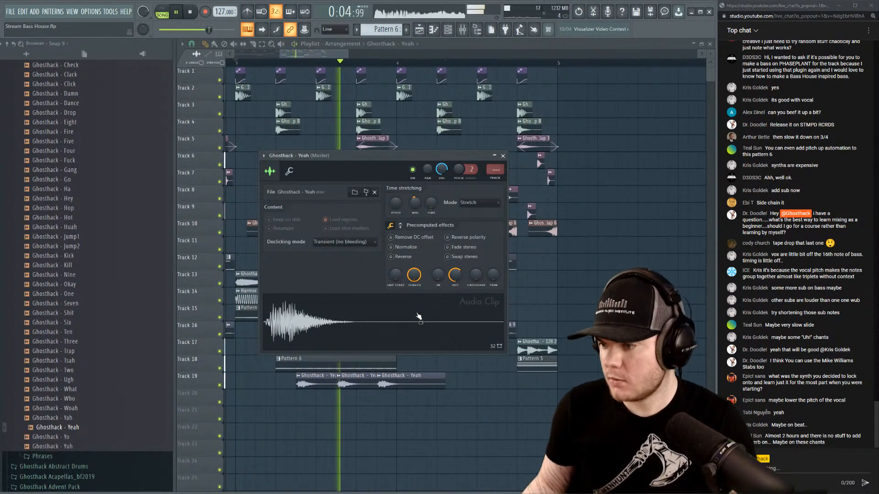
key(space)
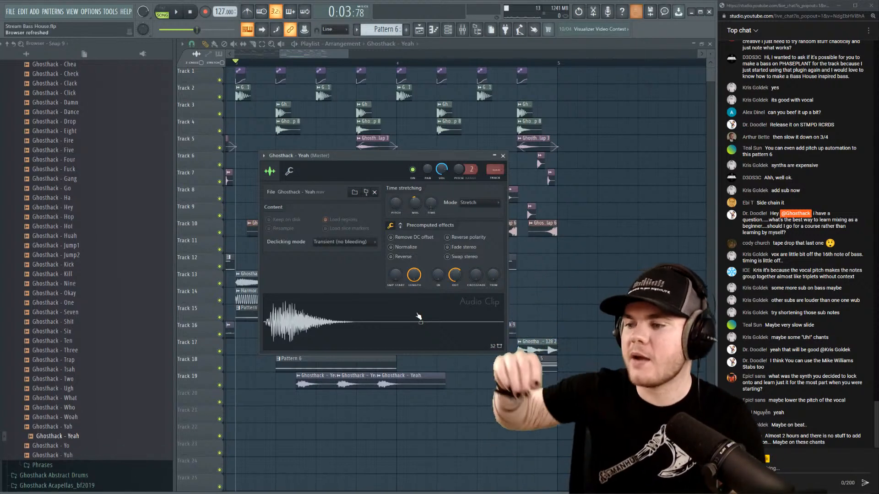
key(space)
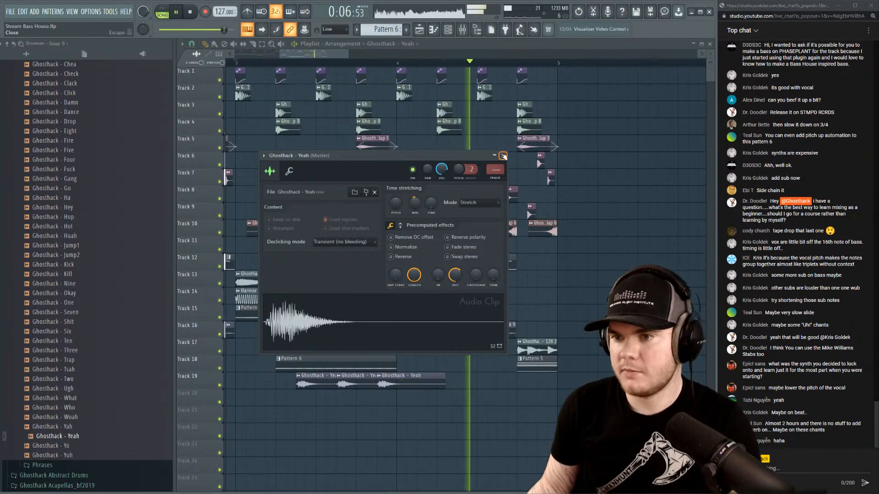
key(space)
Route the Yeah clip to mixer Insert 21 and set that insert's volume to 79%.
key(F9)
scroll(495, 170, up, 20)
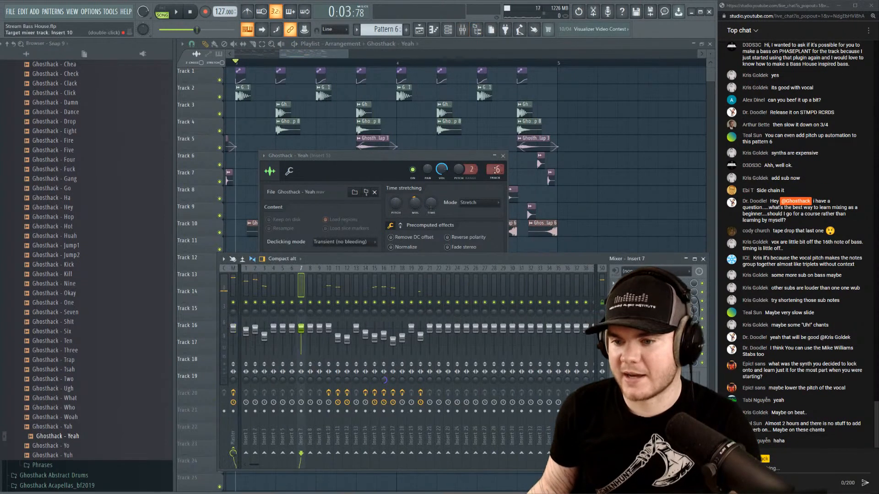
key(space)
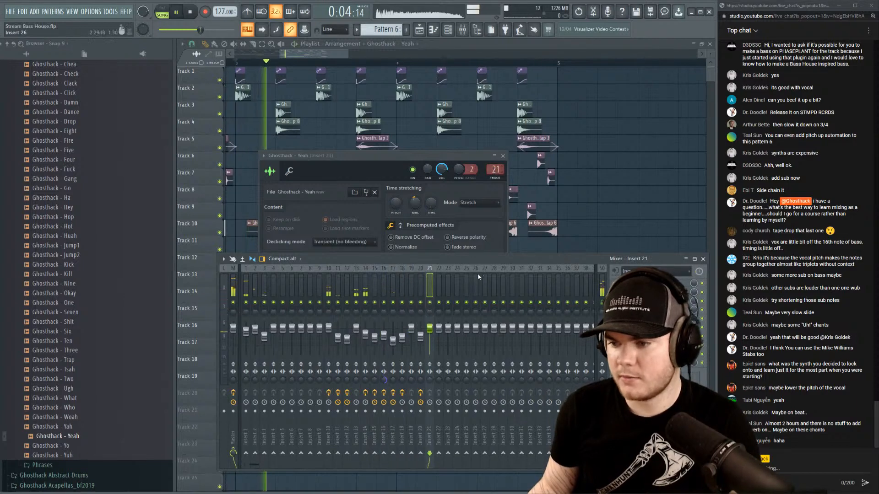
key(space)
scroll(435, 337, down, 4)
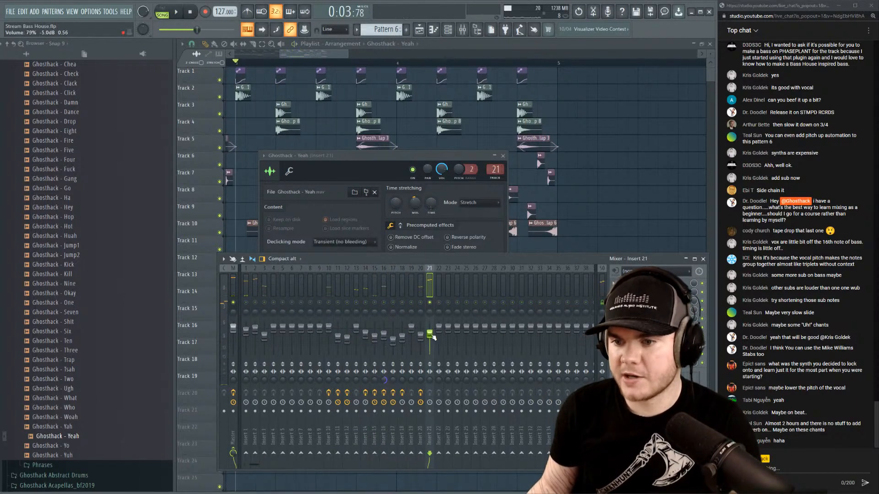
Load Fruity Parametric EQ 2 on Insert 21 and give the chant a 103 Hz high-pass plus a narrow band 3 cut in the lows.
click(650, 292)
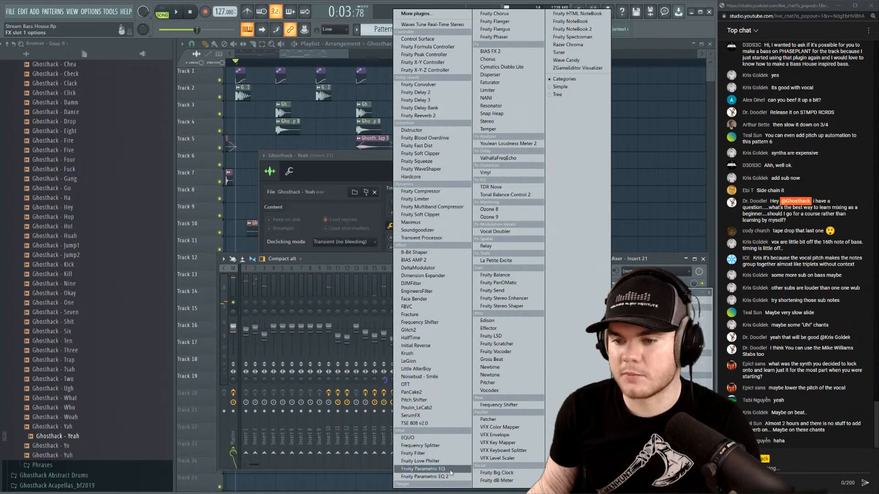
click(425, 476)
click(481, 124)
click(486, 126)
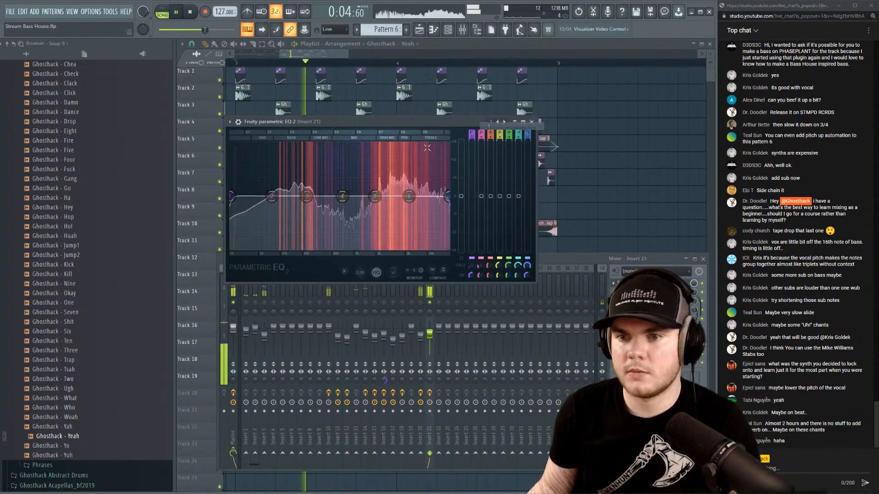
drag(232, 197, 299, 234)
key(space)
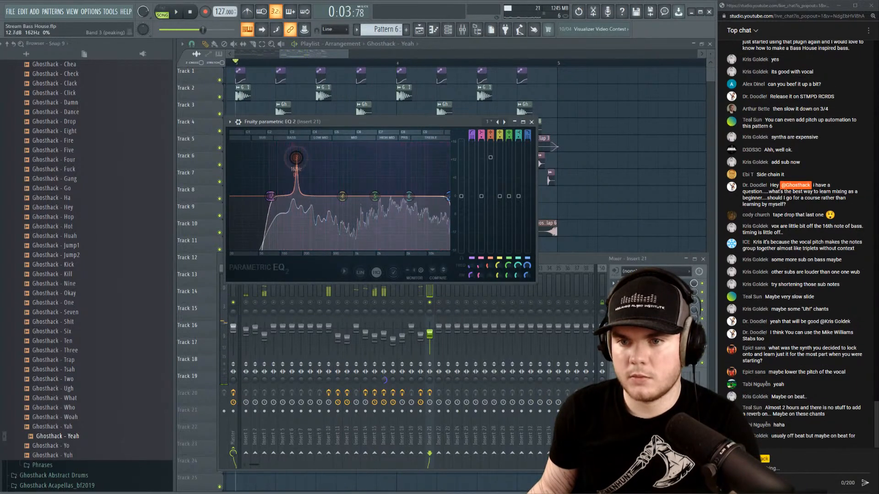
key(space)
mouse_move(270, 196)
mouse_down()
mouse_move(290, 196)
mouse_move(282, 196)
mouse_up()
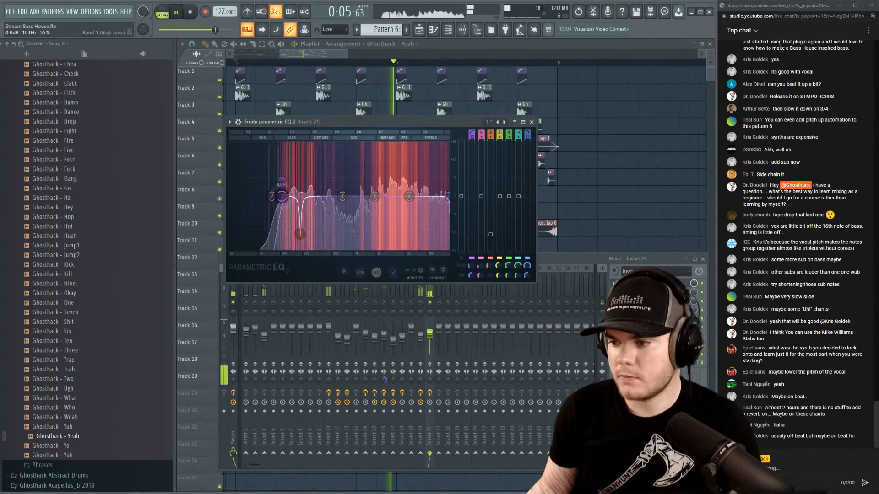
Take Insert 21 out of solo, hear the EQ'd chant in the full mix and close the mixer.
click(589, 260)
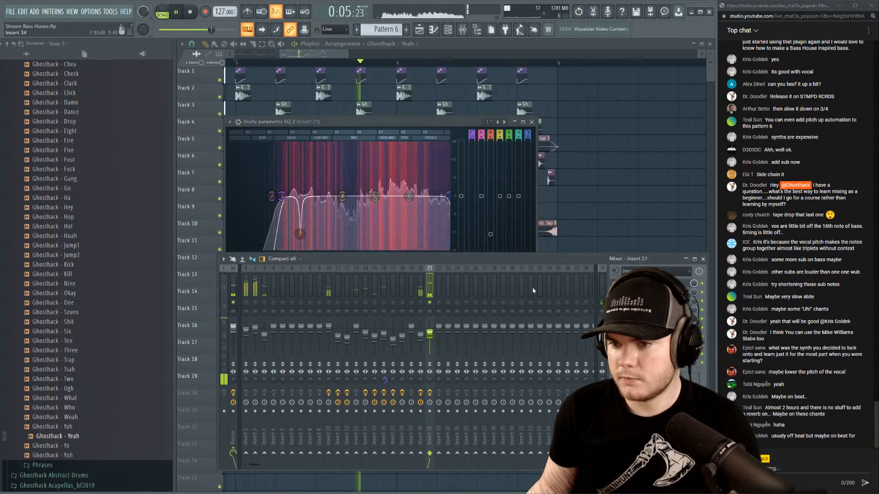
right_click(430, 303)
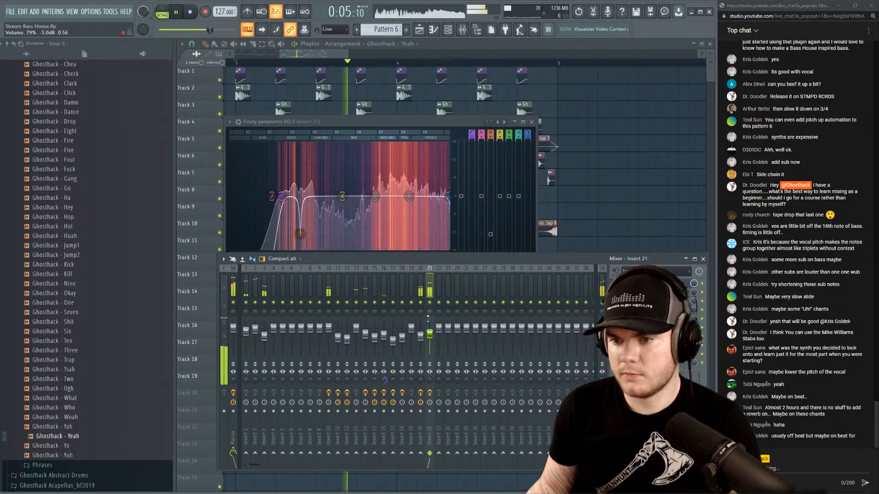
click(472, 49)
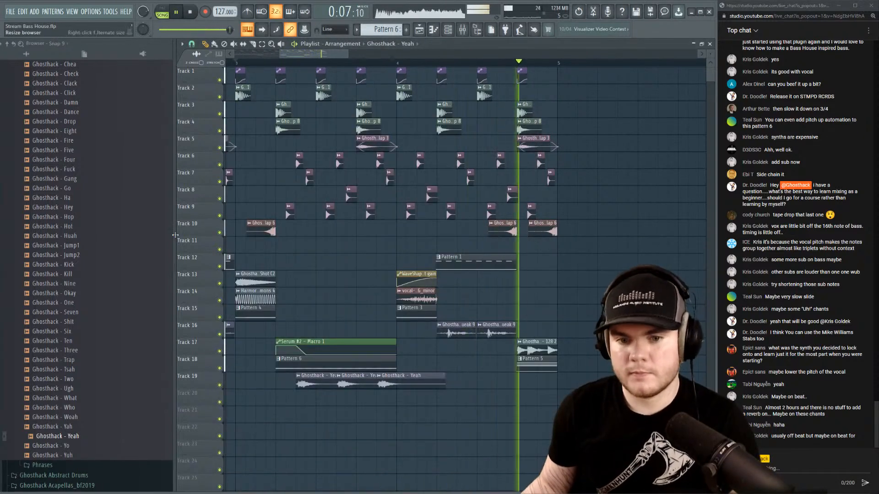
key(space)
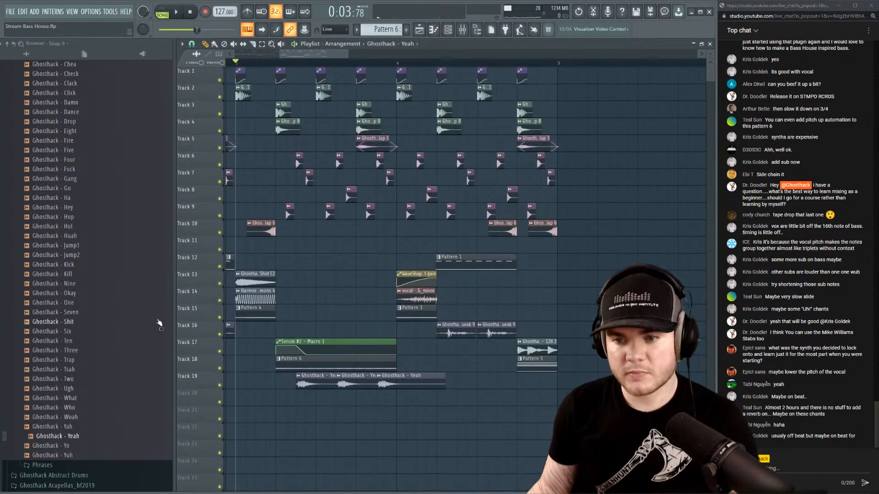
Audition chants such as Woah, Who, What and Ugh, and replace the Yeah chant on Track 19 with Ghosthack - What.
click(88, 418)
click(85, 409)
click(83, 399)
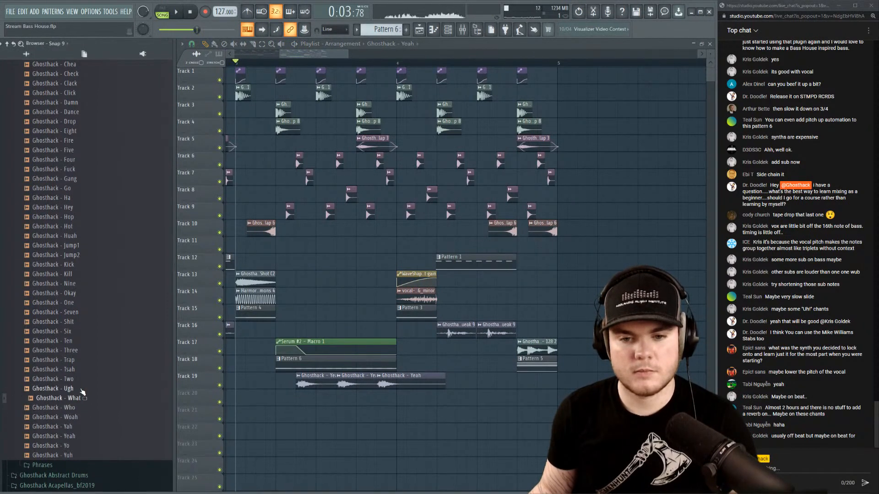
click(81, 391)
click(75, 399)
drag(74, 399, 314, 385)
Set the What clip's quick fade-out to 29% while listening to it in the arrangement.
key(space)
double_click(314, 383)
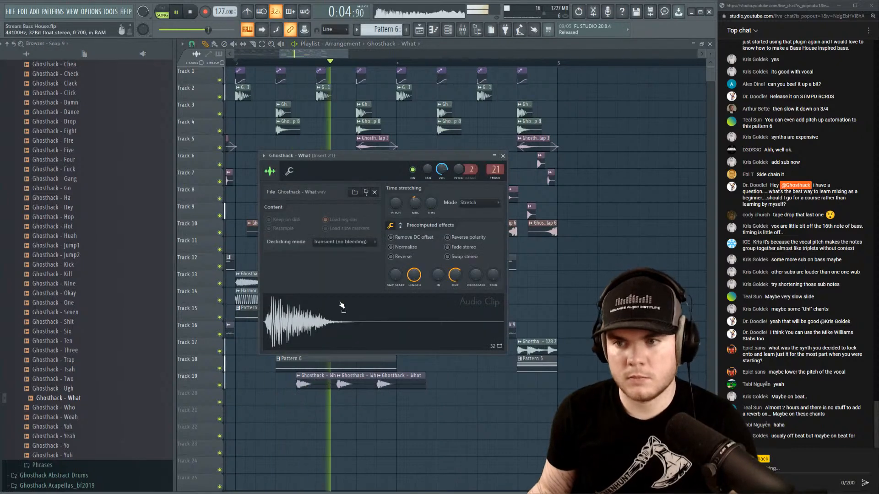
key(space)
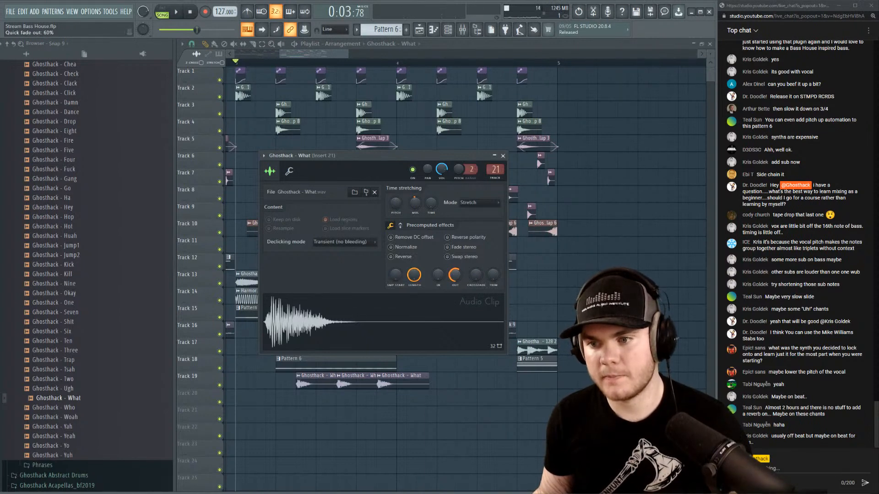
drag(454, 275, 454, 289)
click(447, 315)
key(space)
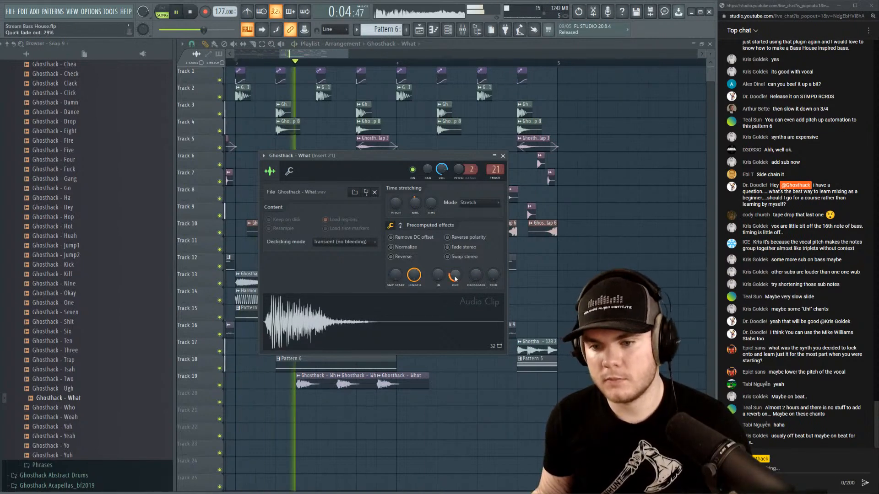
click(503, 156)
key(space)
Play the chant through the mixer and load Fruity Chorus into slot 2 of Insert 21.
key(F9)
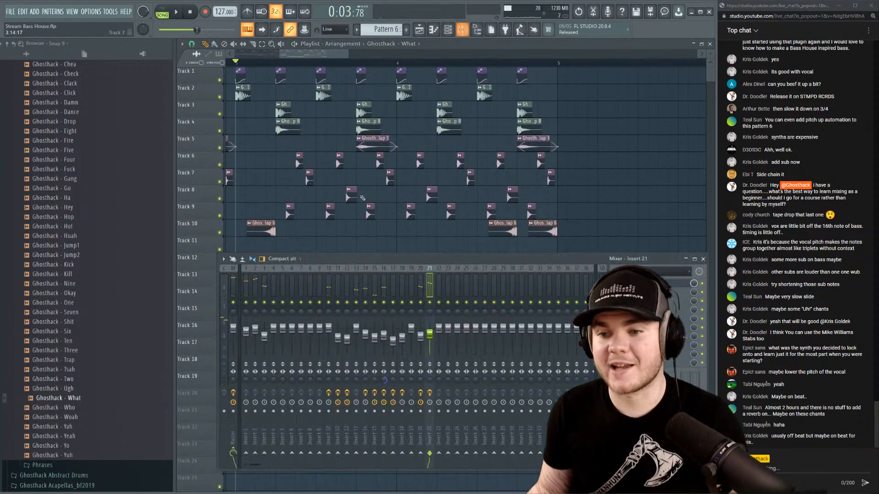
key(space)
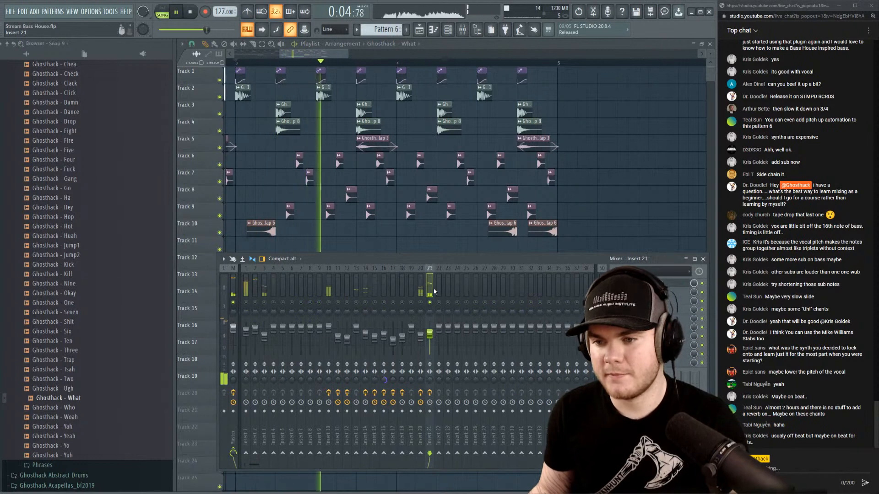
key(space)
click(616, 292)
mouse_move(630, 302)
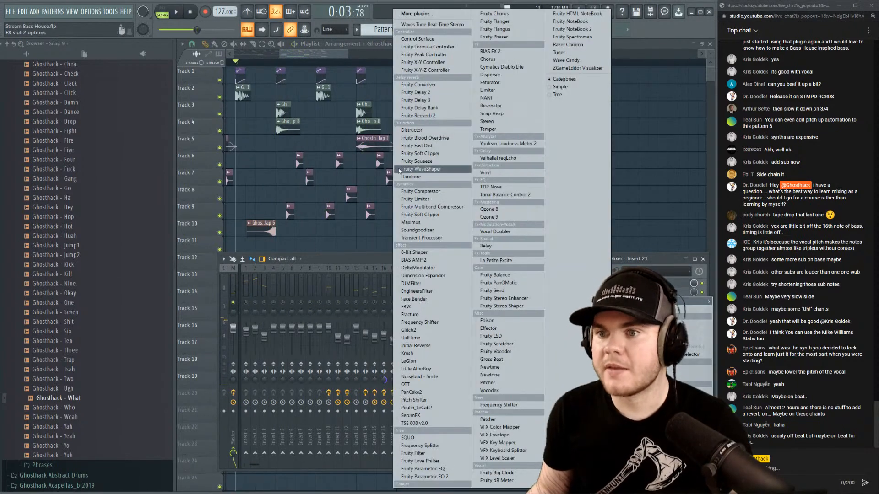
click(495, 14)
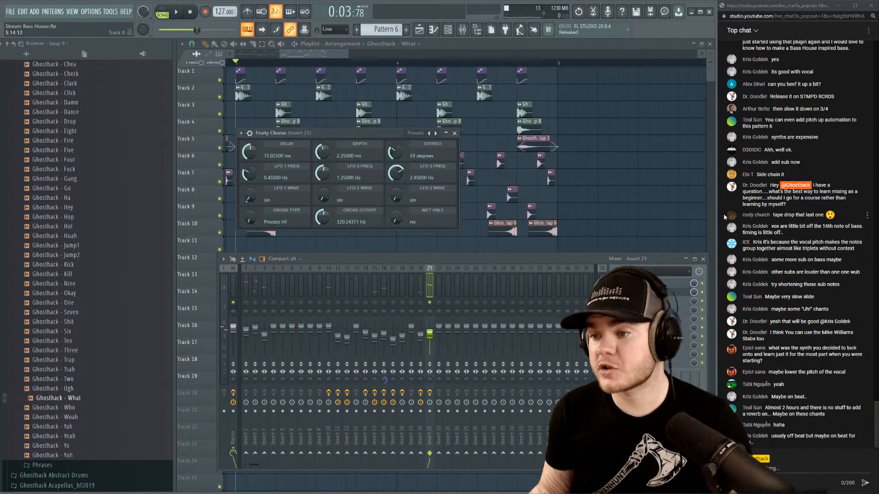
Play the chant with the effect's mix level at 58% and close the chorus and mixer.
key(space)
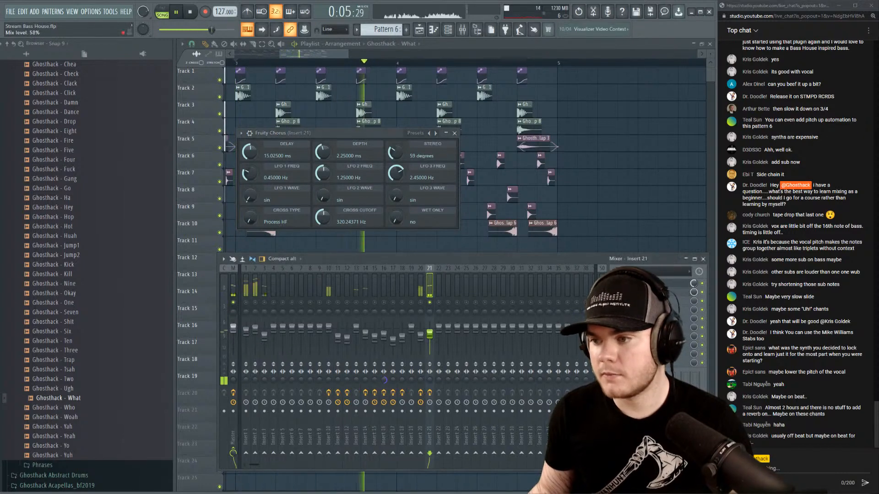
key(space)
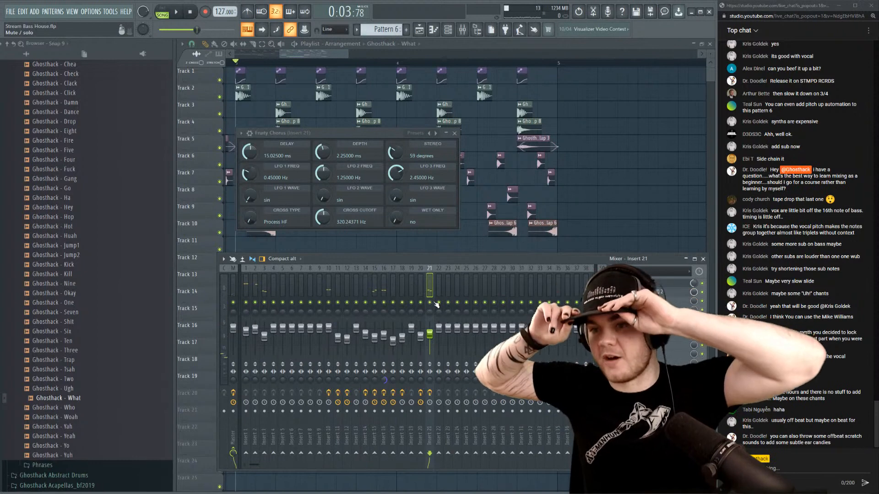
click(455, 132)
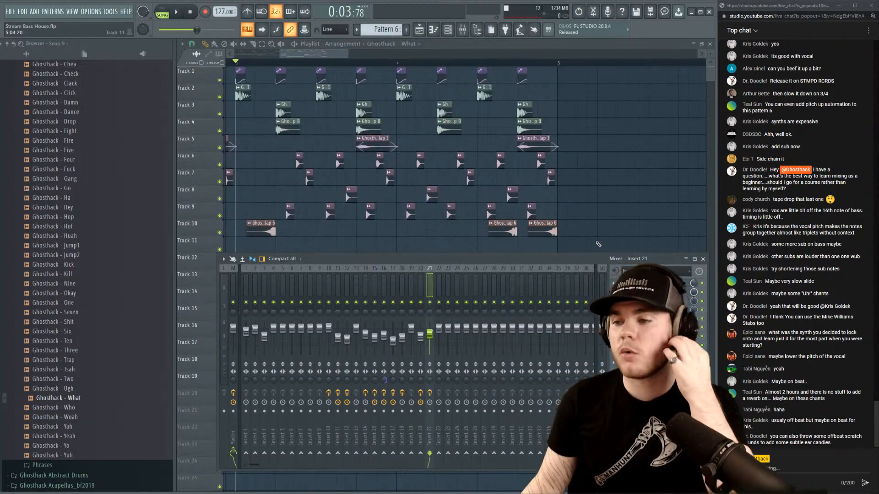
click(704, 259)
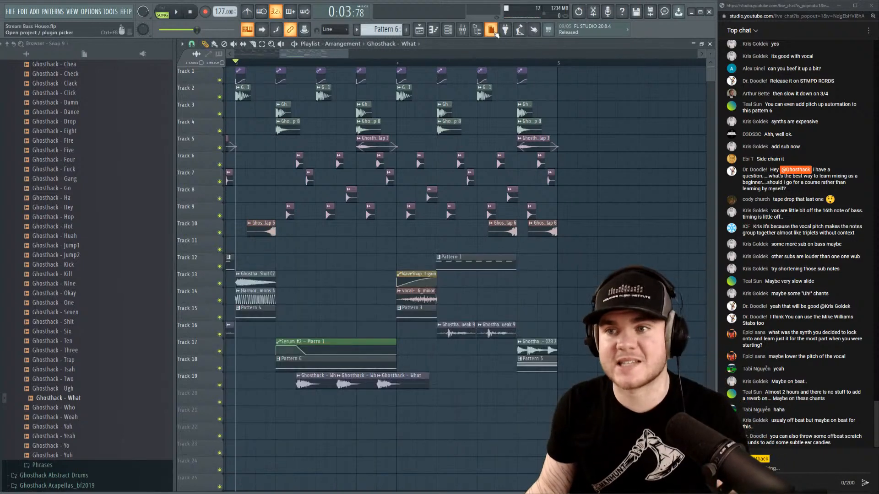
Select the three What clips on Track 19 and shorten them together so the last one ends at bar 4.
scroll(384, 64, down, 3)
drag(338, 55, 328, 54)
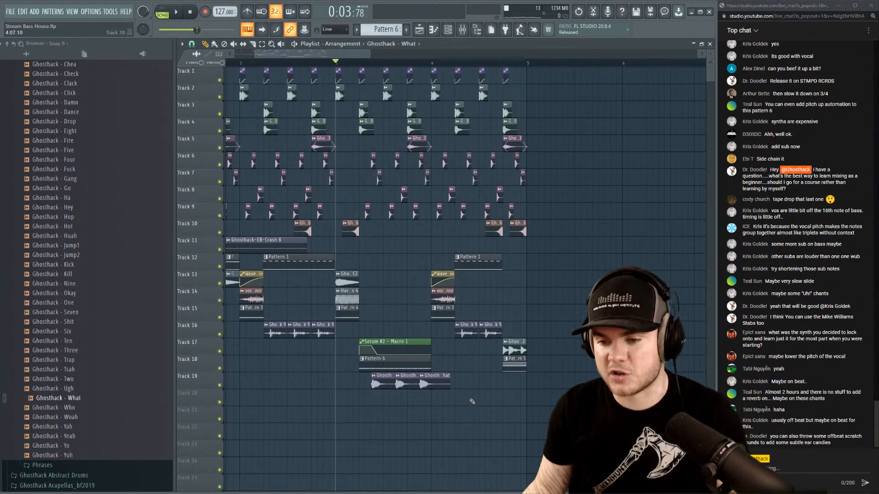
drag(468, 405, 382, 374)
scroll(405, 70, up, 3)
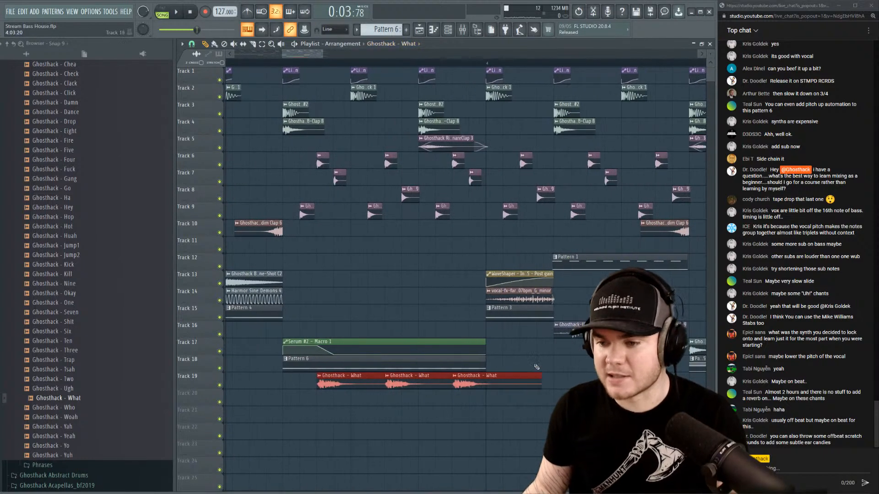
drag(487, 406, 485, 408)
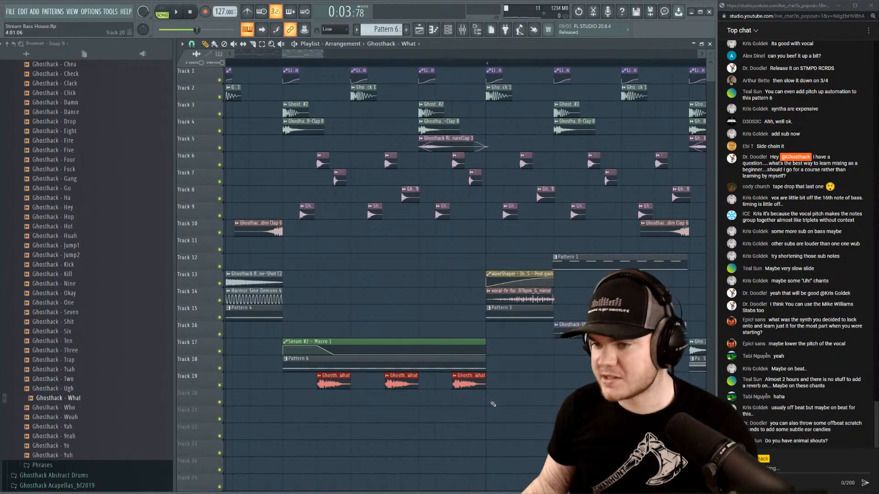
Play the arrangement from bar 3 and from the beginning to check the shortened What chants in context.
click(283, 64)
key(space)
scroll(284, 65, down, 4)
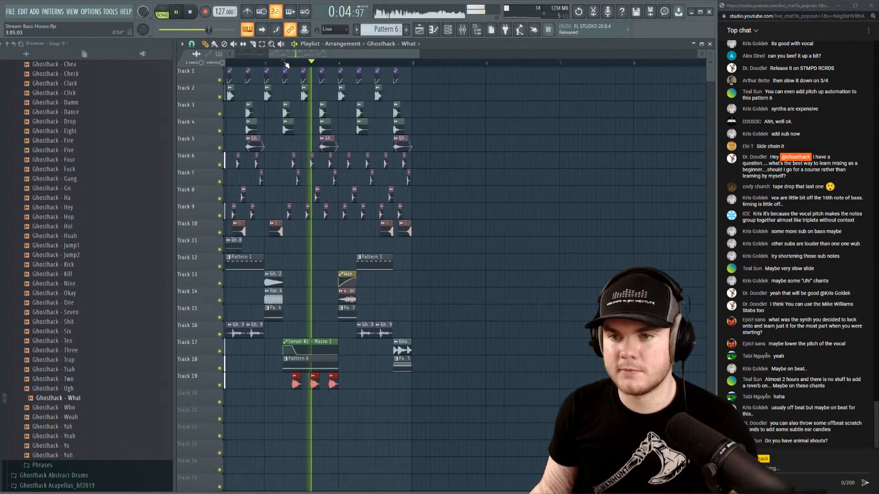
key(space)
drag(284, 55, 232, 60)
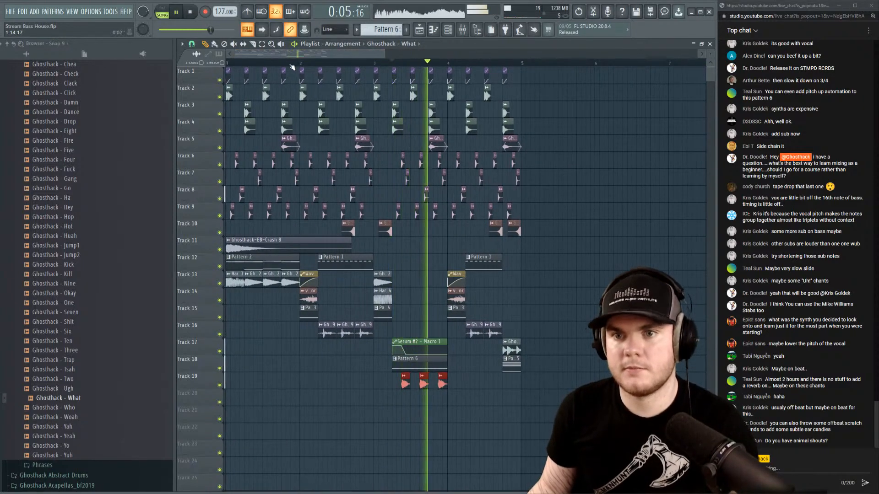
key(space)
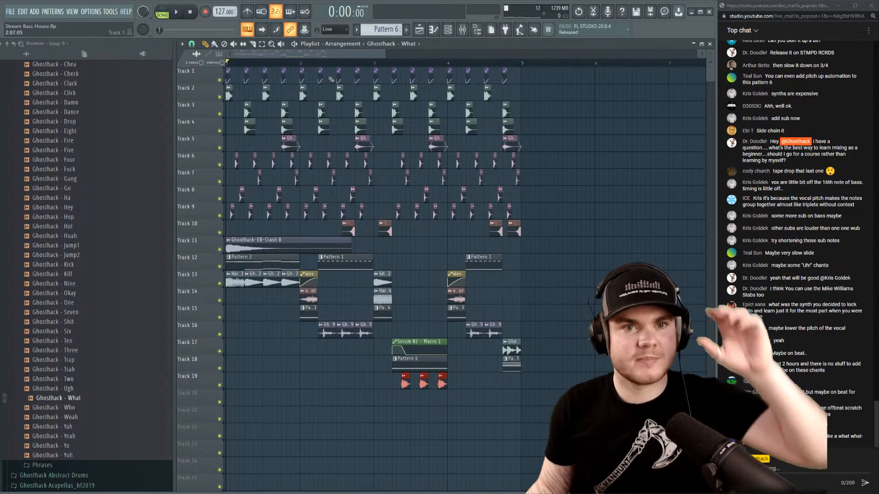
Duplicate the clips on Tracks 1 to 10 so they repeat from bar 5, and play across the transition.
scroll(367, 63, down, 3)
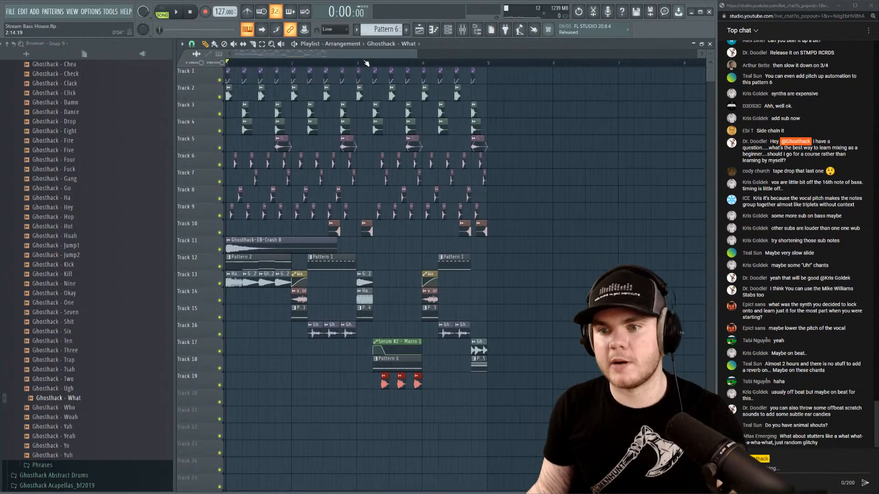
drag(460, 245, 222, 164)
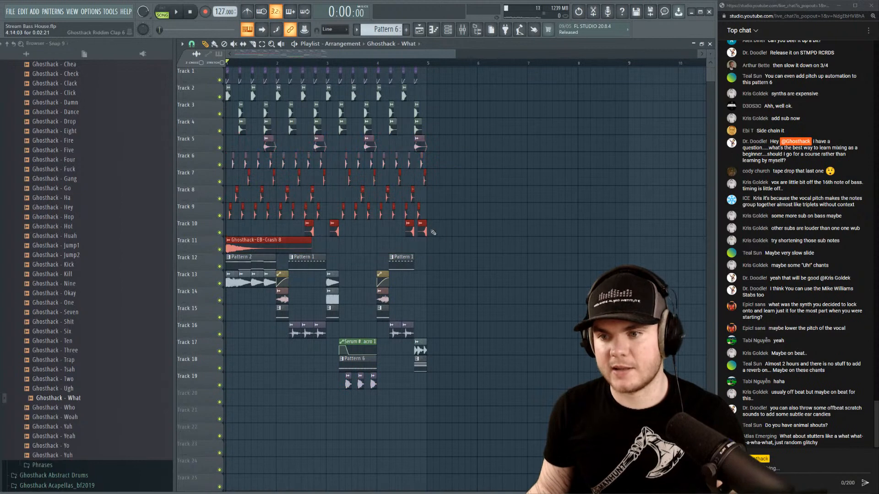
drag(447, 231, 429, 89)
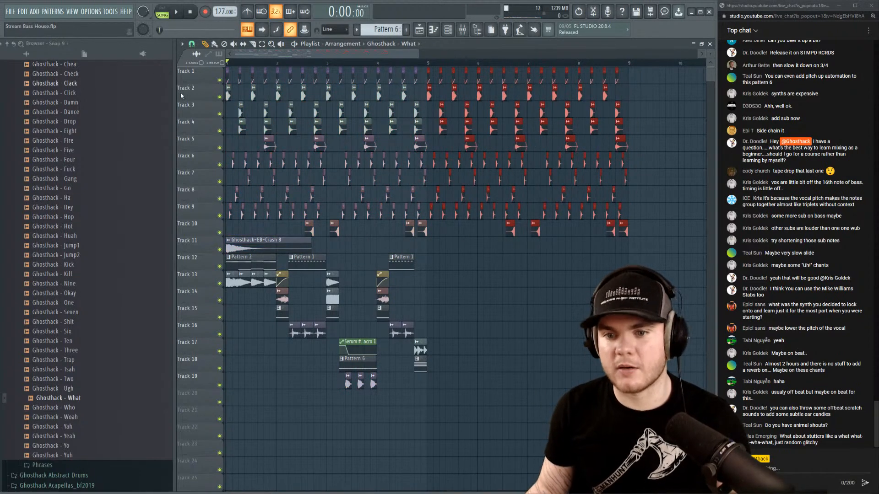
click(417, 62)
key(space)
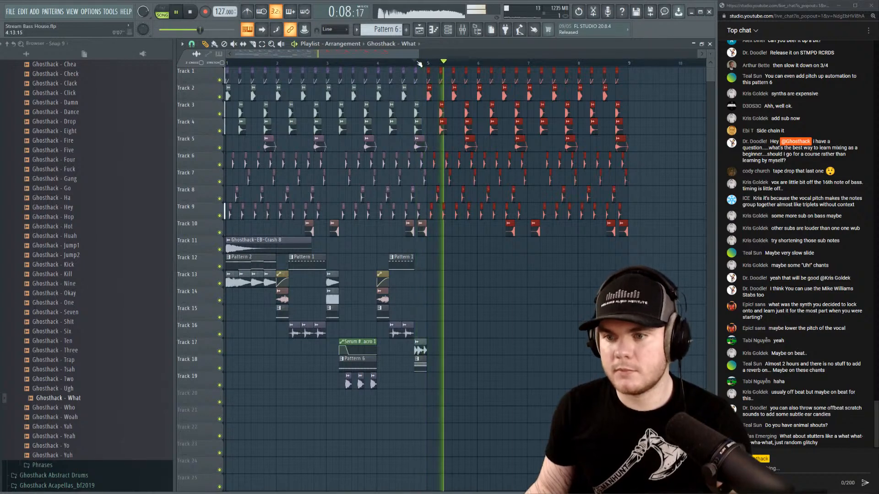
Move all clips on Tracks 11 to 19 down by one track, leaving Track 11 empty.
drag(541, 364, 155, 251)
drag(516, 435, 155, 247)
key(shift+Down)
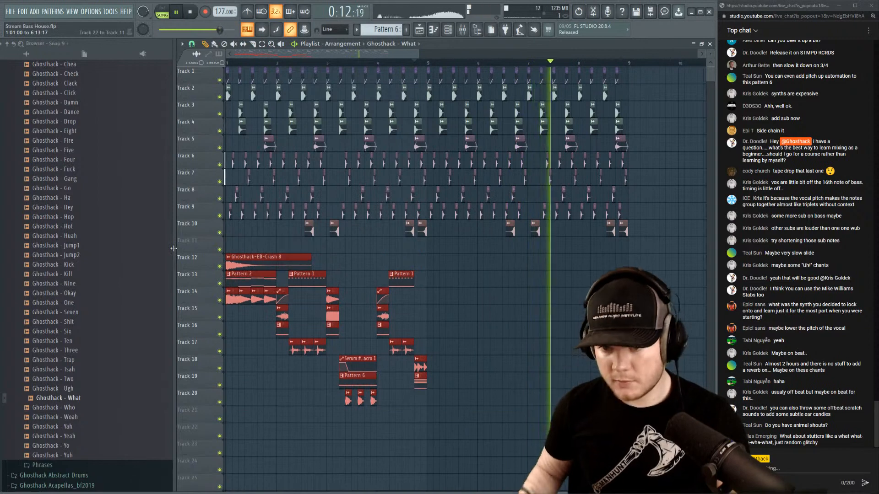
key(space)
Collapse the Ghosthack 200 Vocals Will folder, look through the sample packs, and collapse the Sample Packs folder in the browser.
scroll(126, 271, up, 10)
click(60, 265)
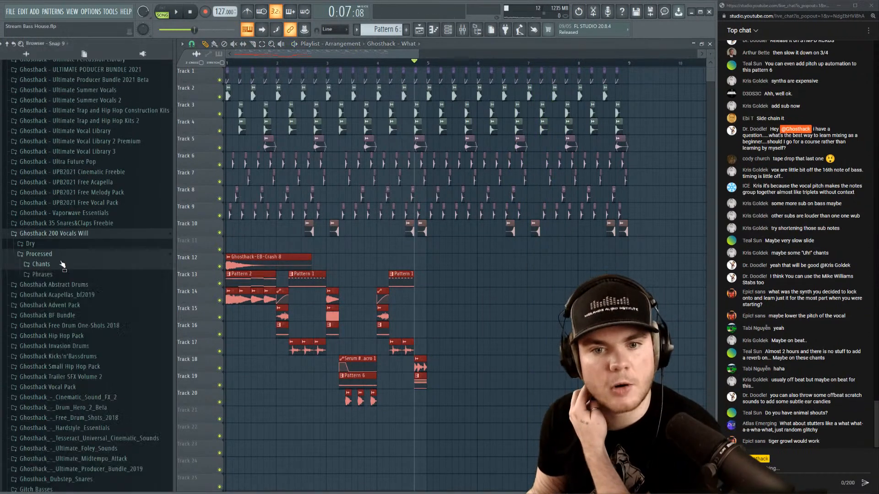
click(55, 254)
click(56, 235)
scroll(101, 197, down, 6)
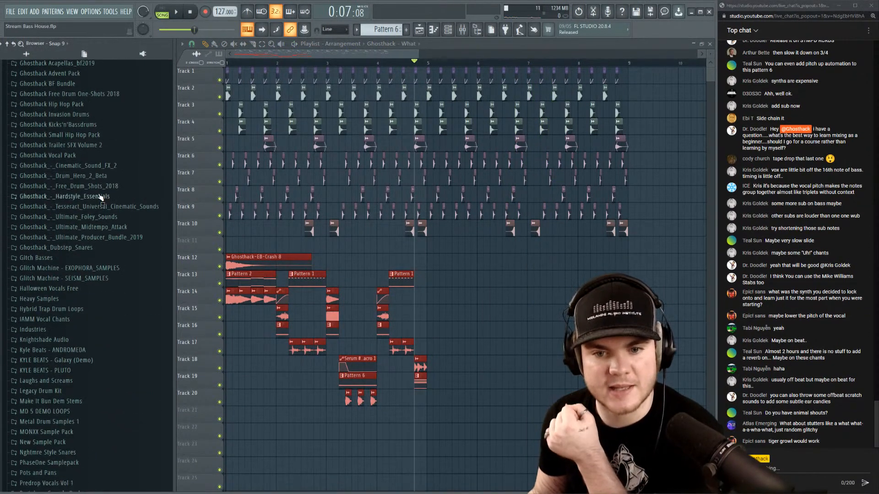
scroll(98, 193, up, 20)
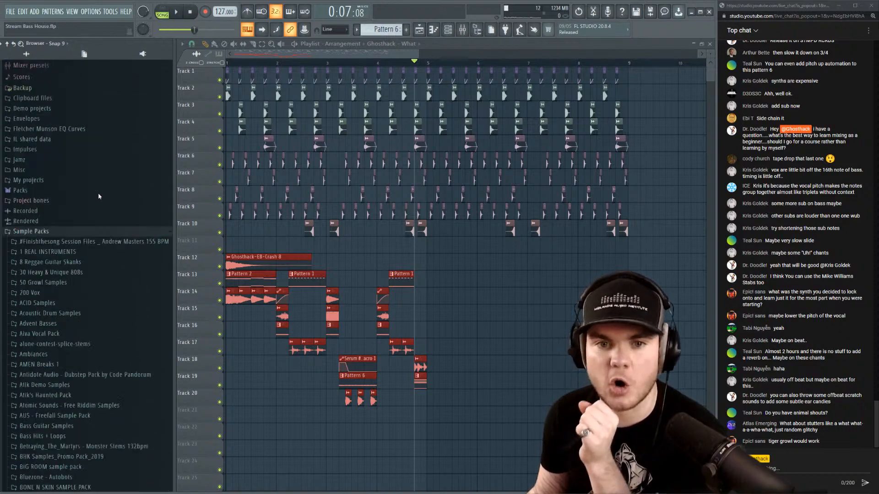
click(40, 292)
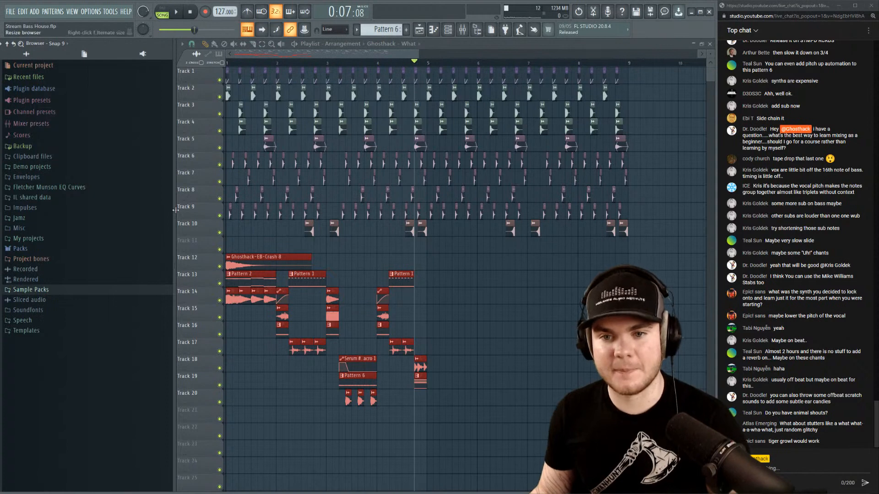
Narrow the browser and open the Hats folder inside the Drums pack.
drag(175, 210, 155, 215)
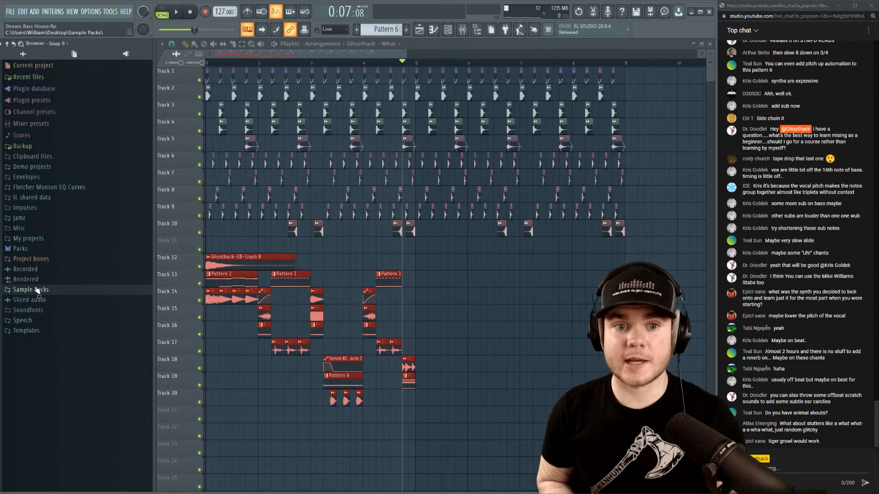
click(21, 248)
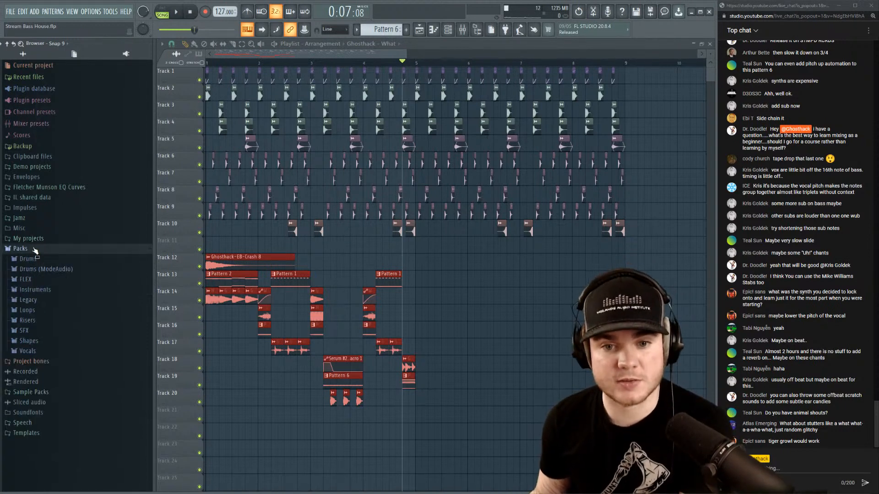
click(29, 259)
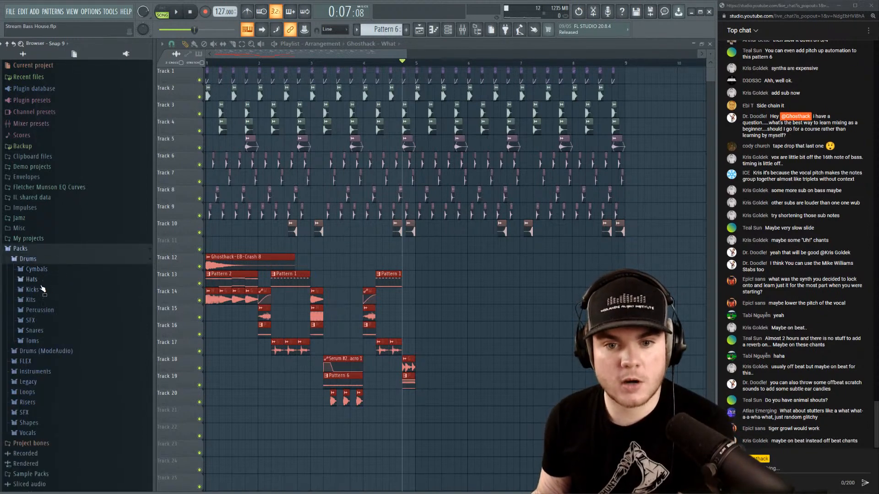
click(34, 260)
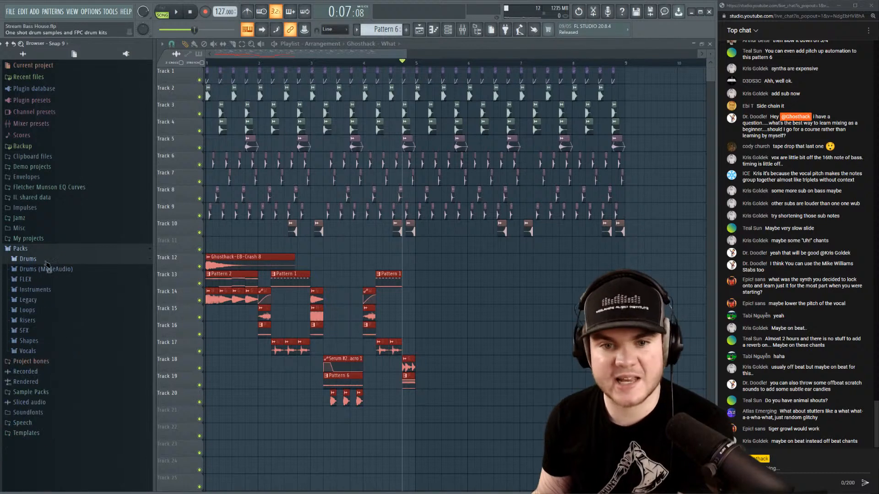
click(47, 262)
click(60, 278)
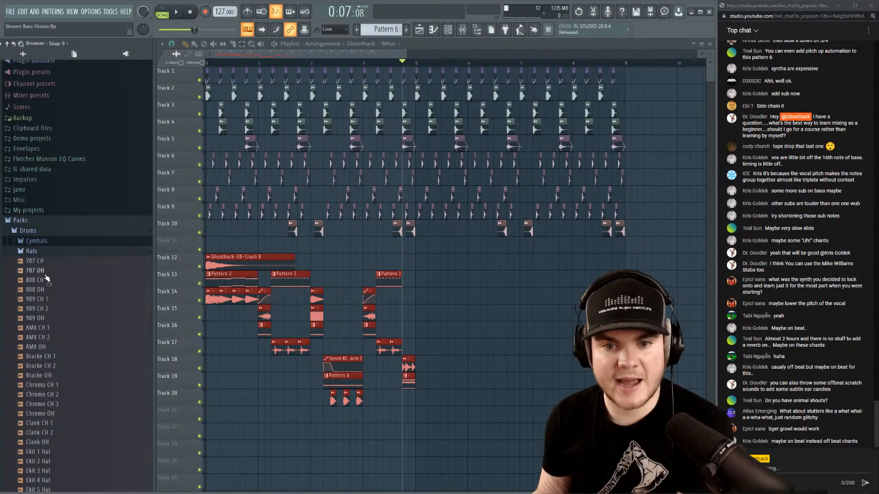
Place two 909 OH samples on consecutive offbeats on Track 11, starting just after bar 5, and play them.
click(55, 318)
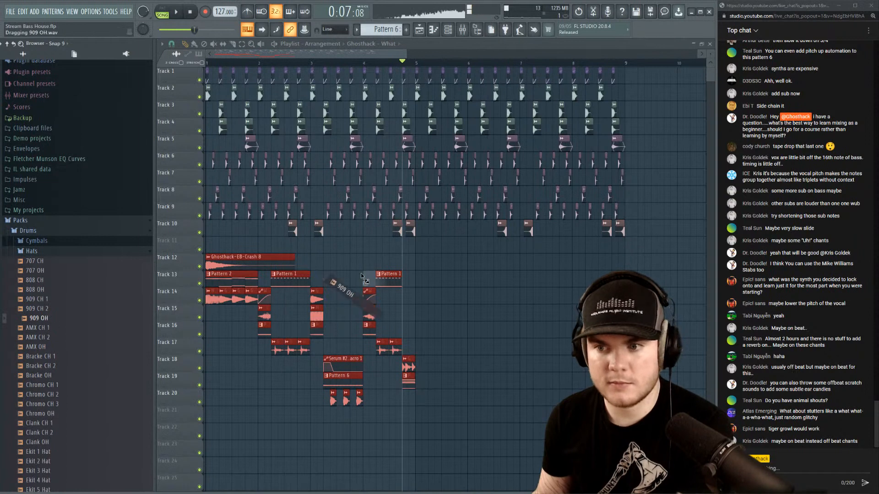
drag(361, 275, 427, 251)
key(space)
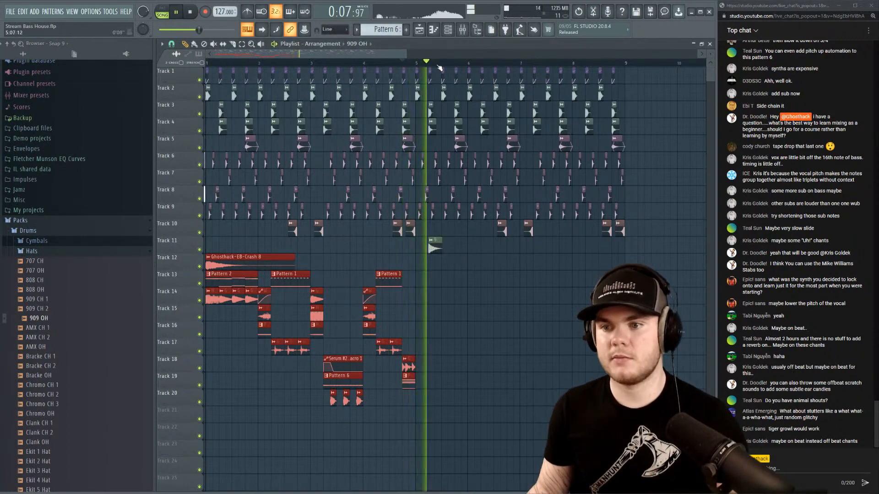
scroll(412, 245, up, 5)
drag(407, 244, 392, 244)
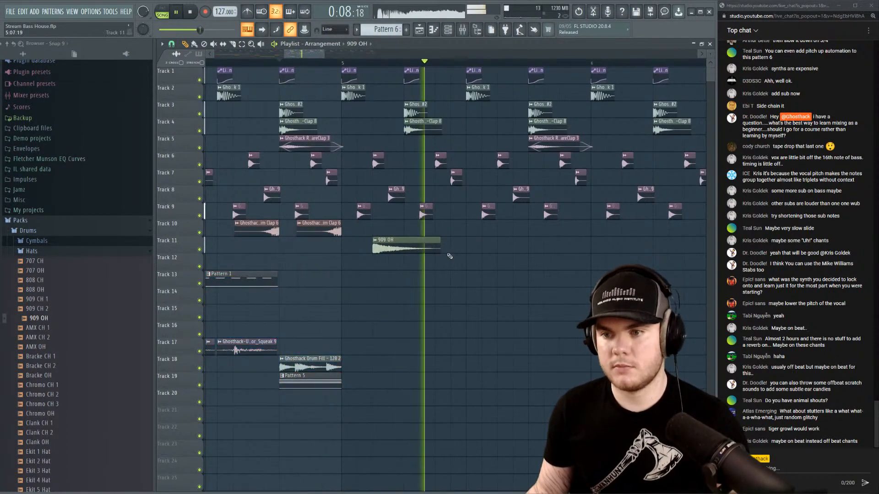
click(455, 252)
Add fade-in and fade-out to the 909 OH clip and normalize it.
double_click(456, 251)
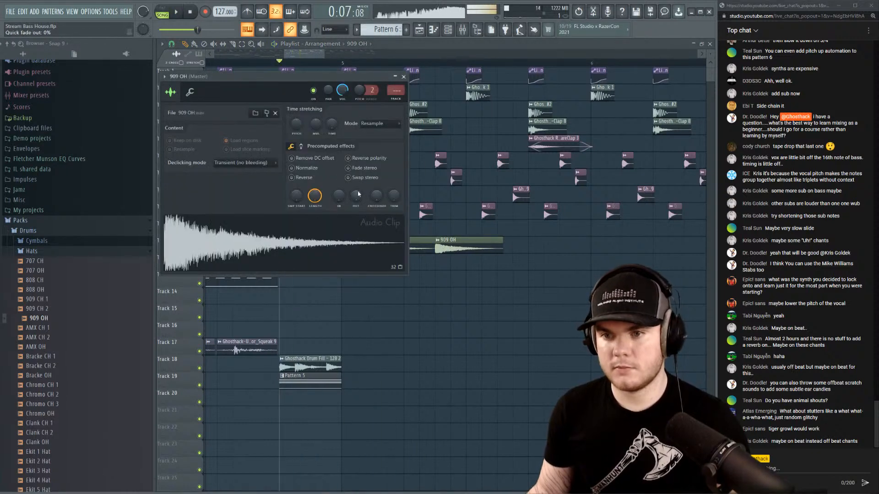
drag(355, 198, 338, 200)
click(292, 168)
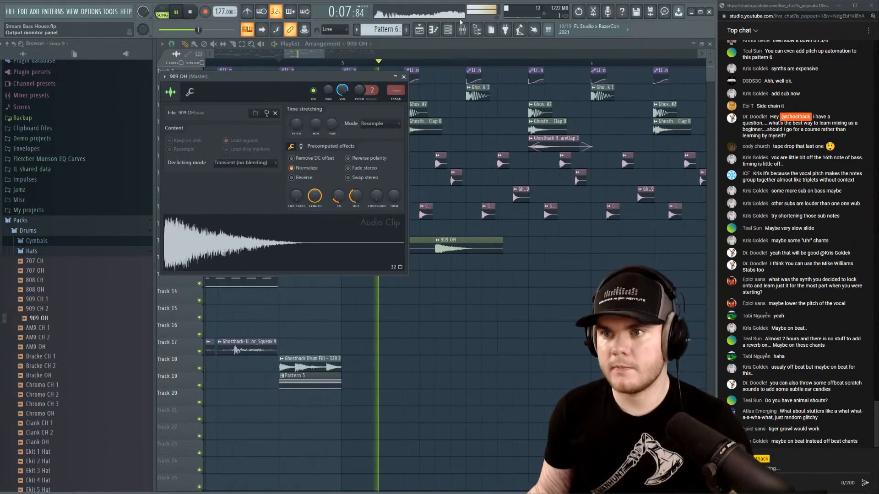
Route the 909 OH clip to mixer Insert 4 and play it with the drums.
double_click(396, 90)
key(space)
scroll(397, 90, down, 1)
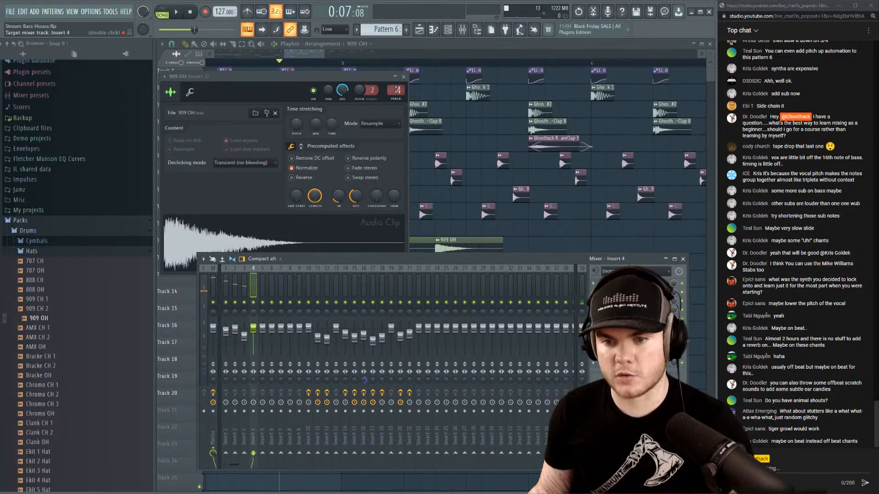
click(404, 77)
key(space)
scroll(405, 65, down, 4)
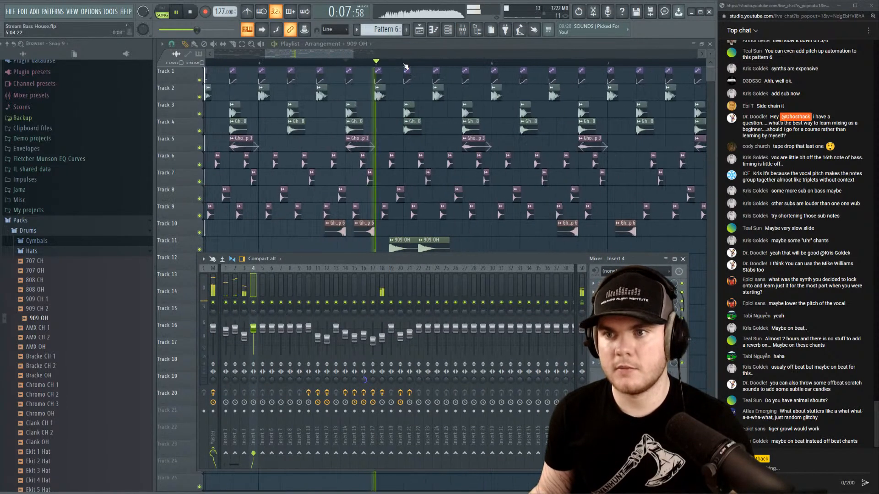
key(F9)
Repeat the 909 OH clips on every offbeat along Track 11 from bar 5 through bar 8, and play the section.
drag(335, 56, 354, 61)
key(space)
mouse_move(355, 235)
mouse_down()
mouse_move(292, 256)
mouse_move(349, 244)
mouse_up()
drag(422, 267, 271, 236)
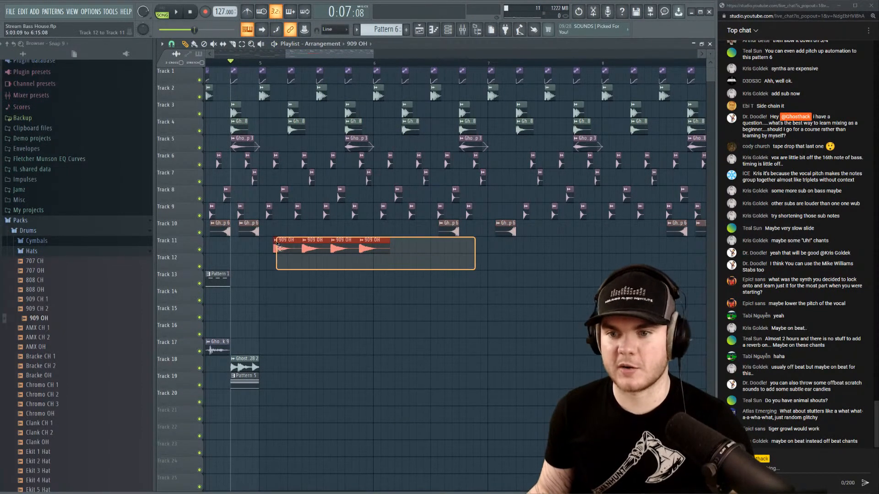
key(ctrl+b)
drag(427, 246, 392, 245)
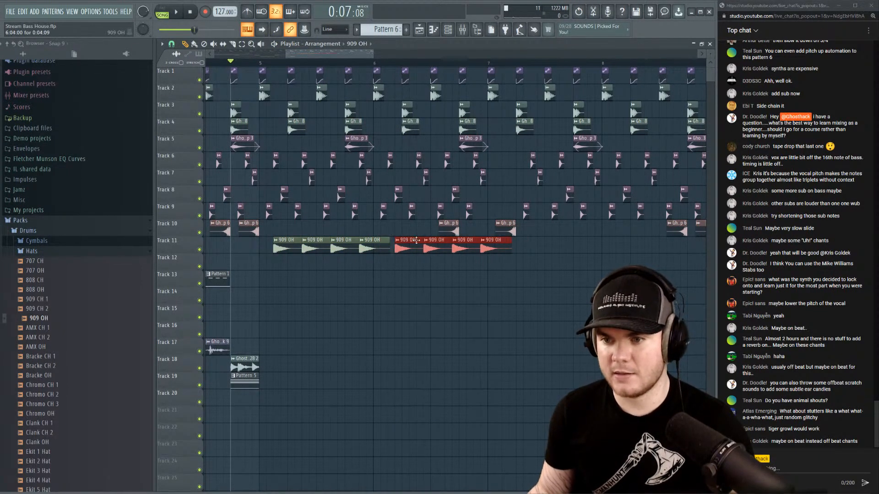
drag(595, 271, 272, 236)
key(ctrl+b)
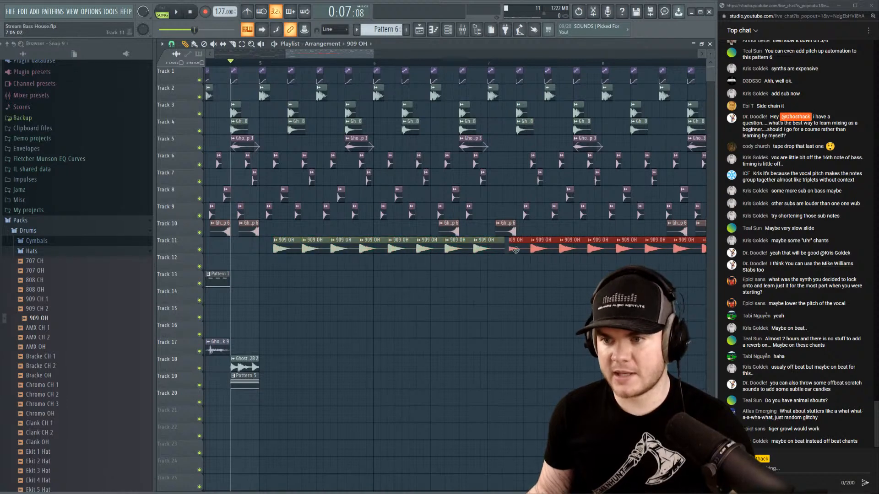
key(space)
scroll(481, 62, down, 5)
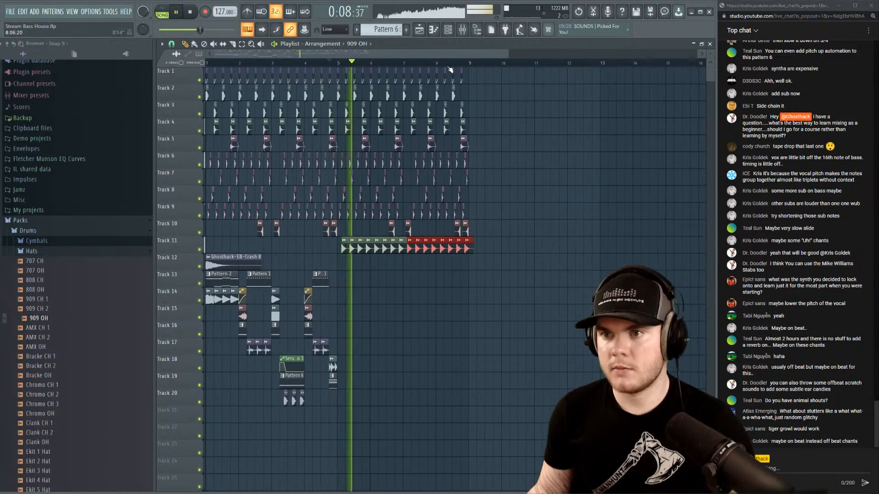
Solo mixer Insert 4 and load Fruity Parametric EQ 2 on it.
click(464, 31)
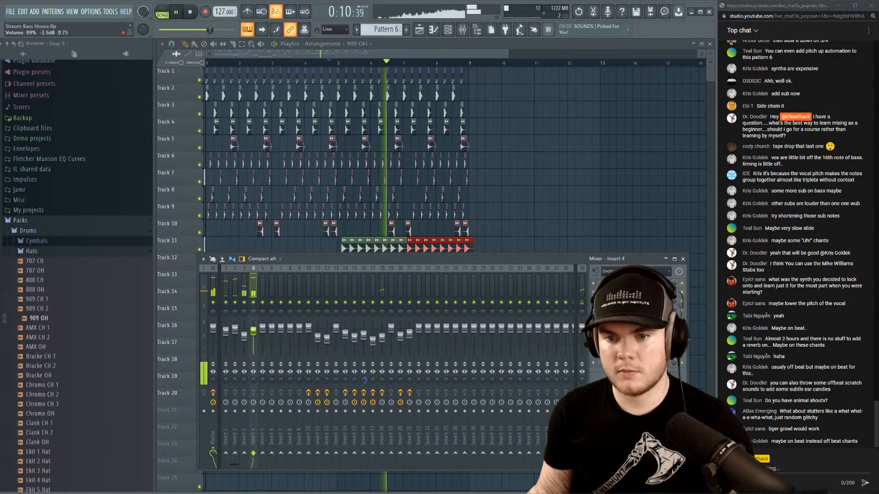
right_click(254, 303)
click(593, 284)
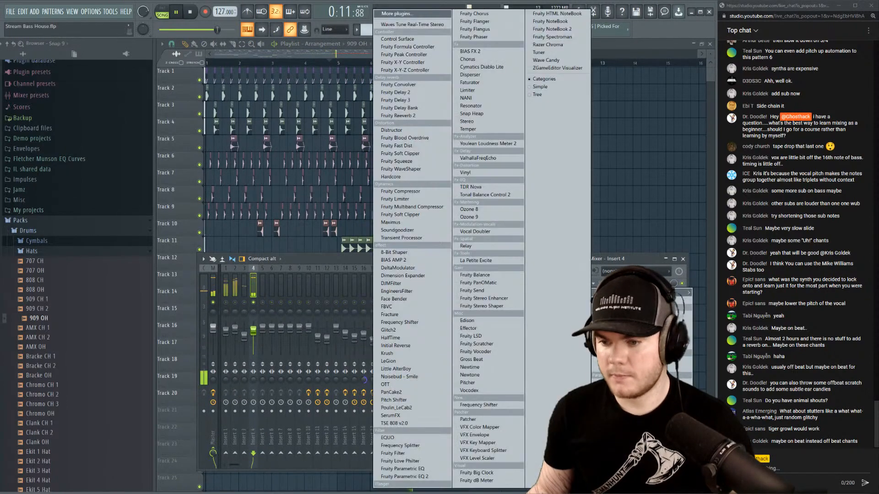
click(423, 478)
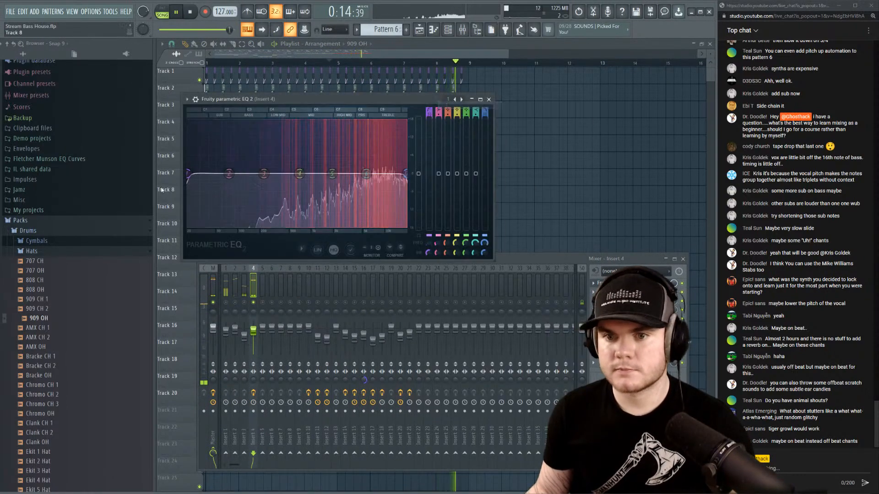
Cut the open hat's lows with a wide Steep 8 high-pass on EQ band 1, and lower the Insert 4 fader.
key(space)
drag(206, 172, 248, 174)
key(space)
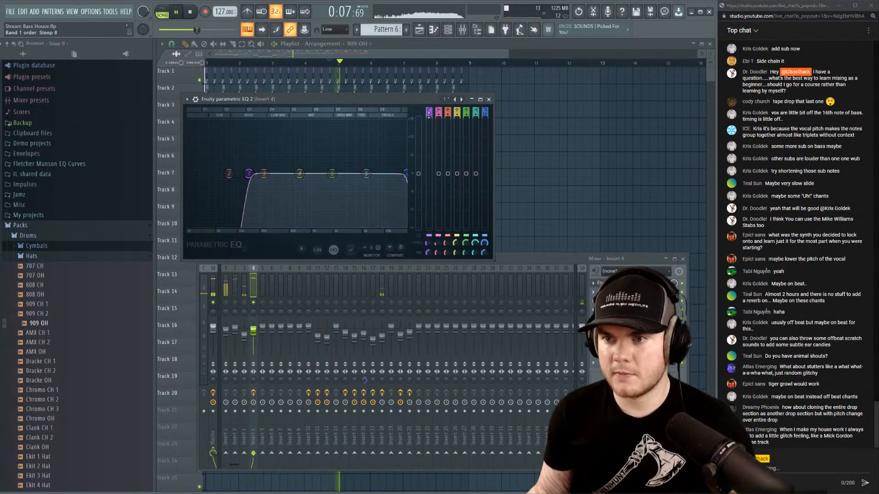
scroll(249, 174, down, 4)
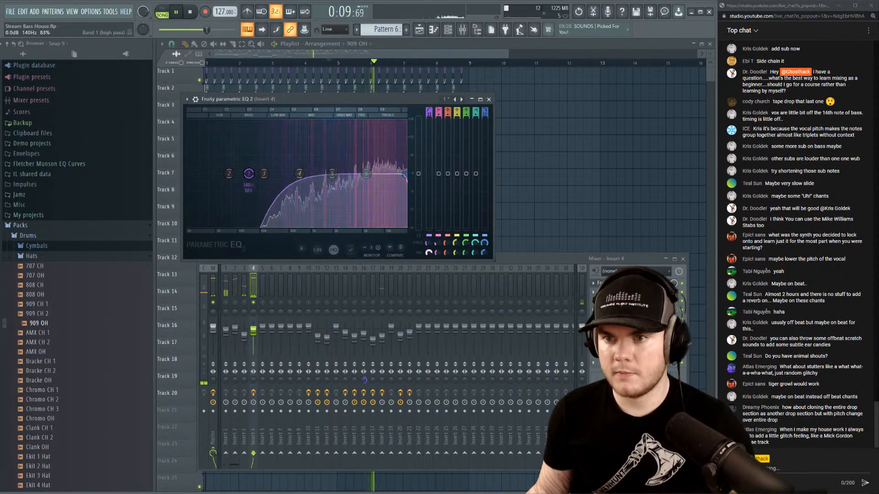
key(Escape)
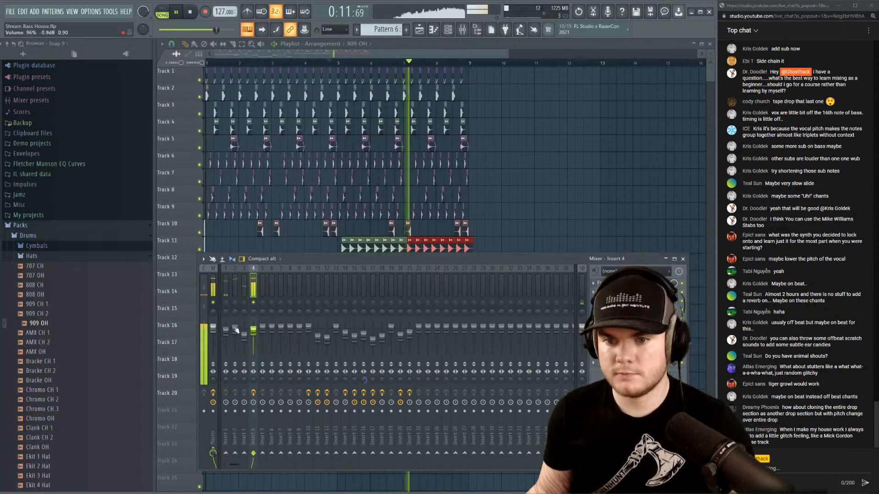
drag(254, 331, 254, 340)
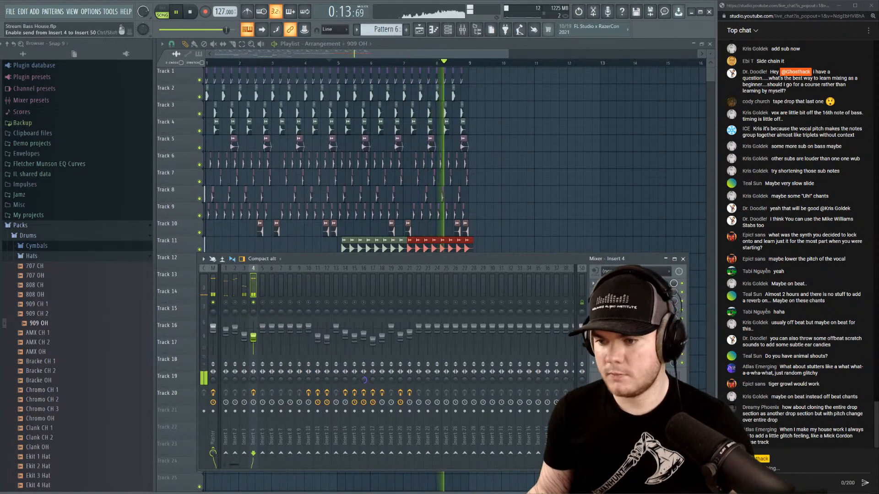
Adjust the pitch of the 909 OH clip while playing from just before bar 5.
click(326, 63)
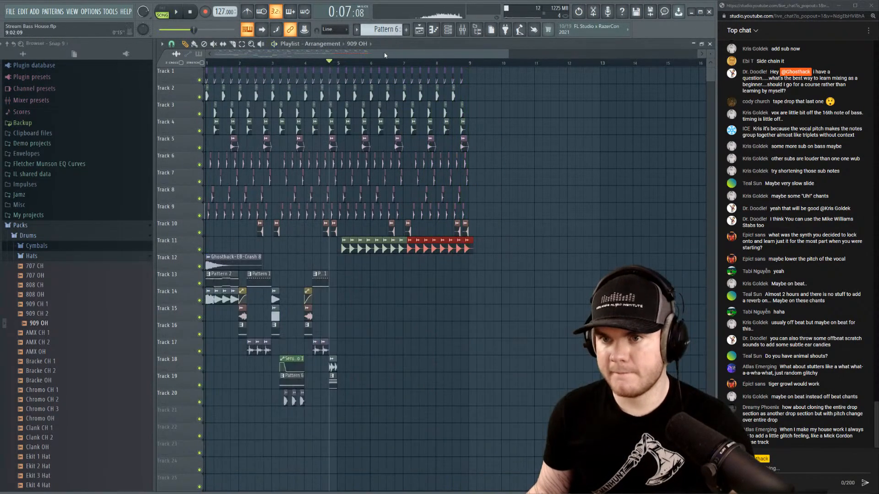
scroll(346, 64, up, 5)
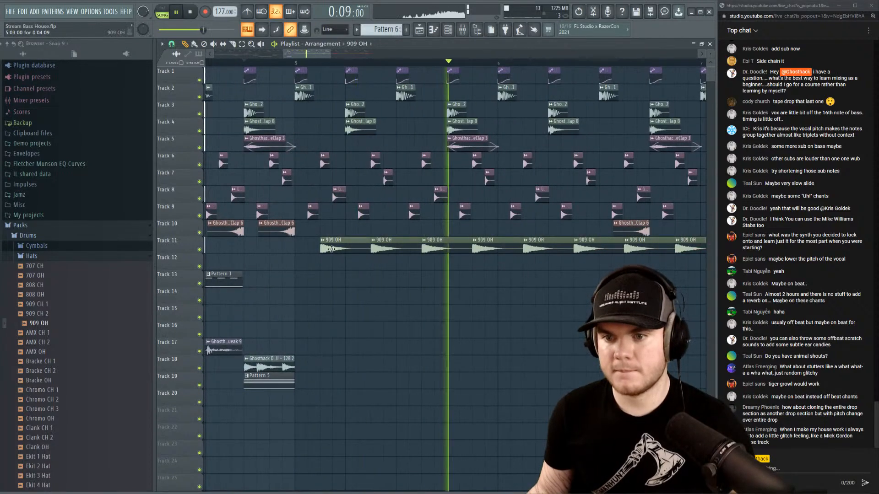
double_click(370, 240)
drag(372, 90, 360, 64)
click(404, 77)
scroll(404, 64, down, 5)
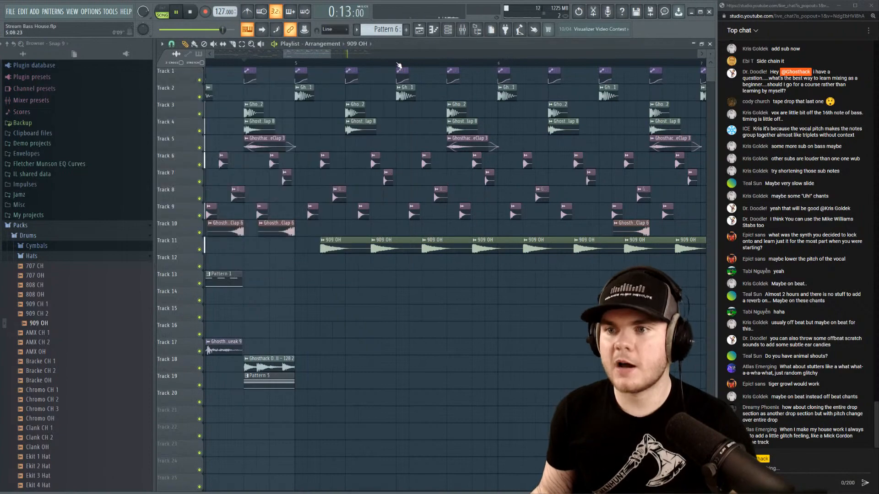
Shorten all 909 OH clips on Track 11 so each ends on the following beat, and play the result.
drag(517, 237, 265, 269)
scroll(480, 65, up, 5)
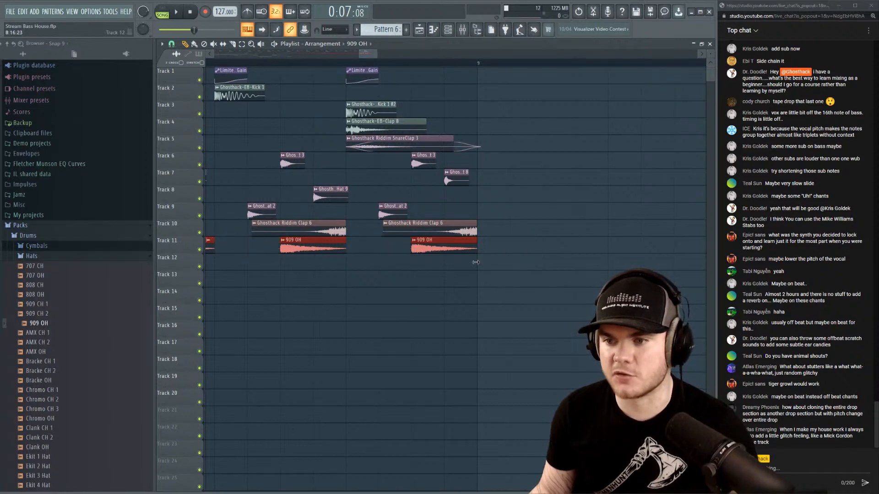
key(space)
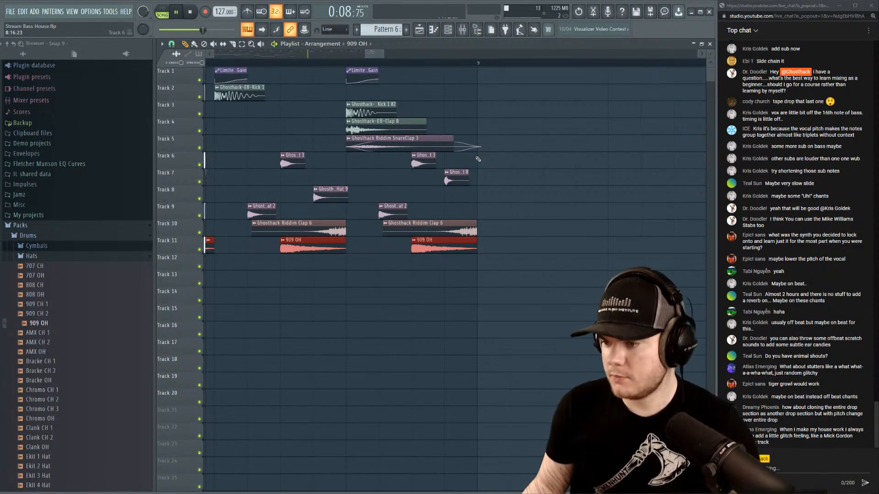
scroll(410, 56, down, 5)
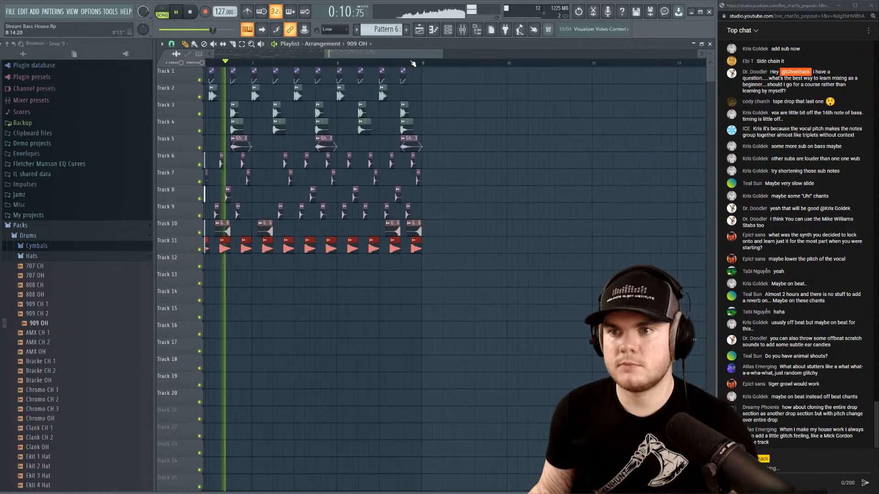
Play the arrangement from before bar 5 and fine-tune the open hat's Insert 4 volume to about 60%.
click(463, 31)
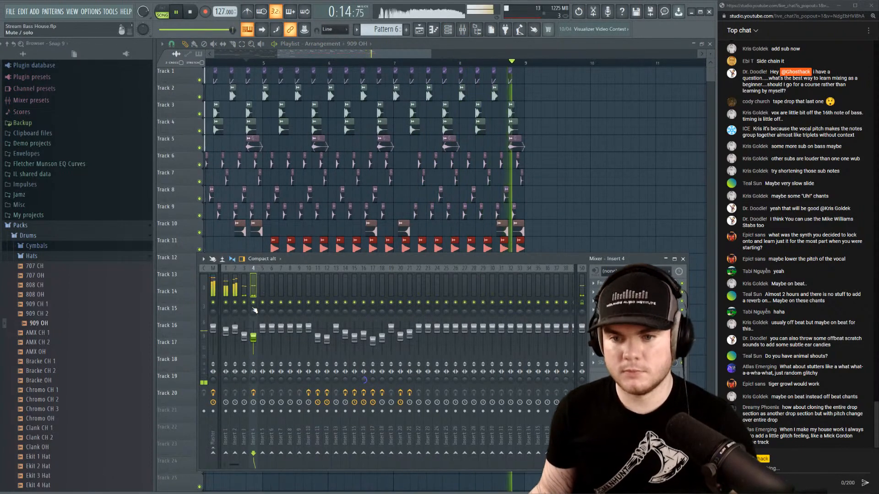
click(232, 63)
scroll(232, 61, down, 4)
drag(274, 54, 128, 79)
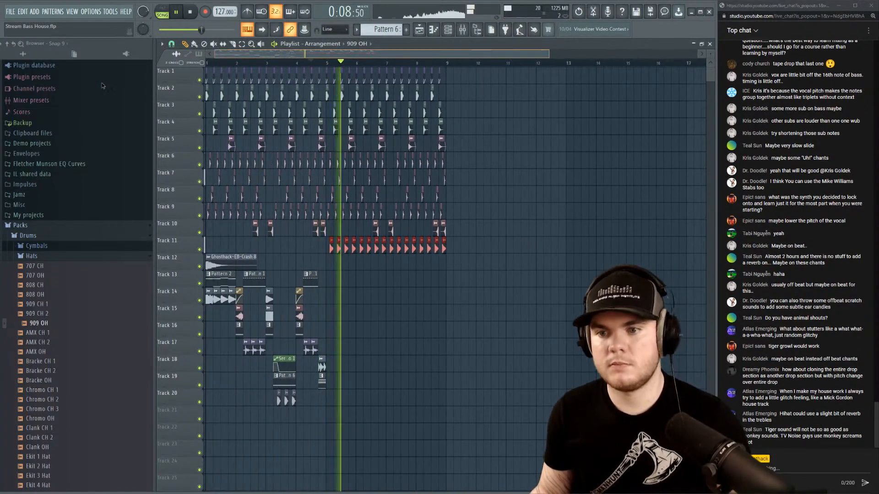
click(464, 30)
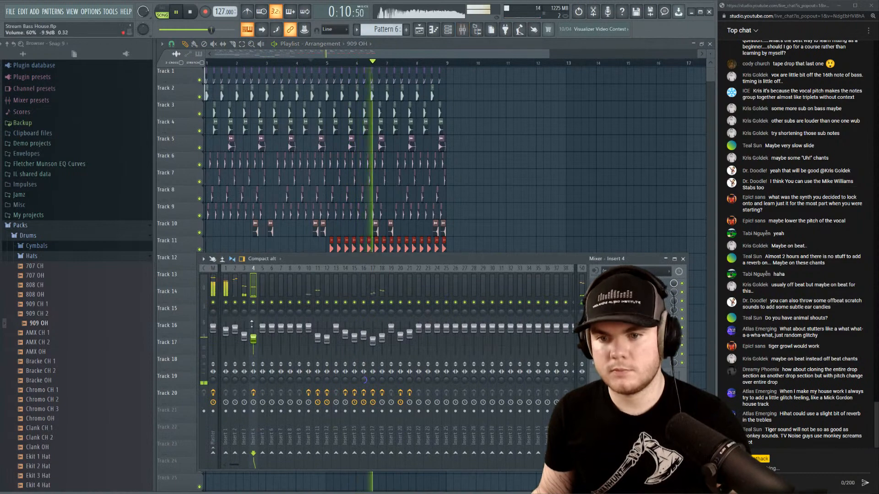
drag(254, 339, 255, 330)
key(space)
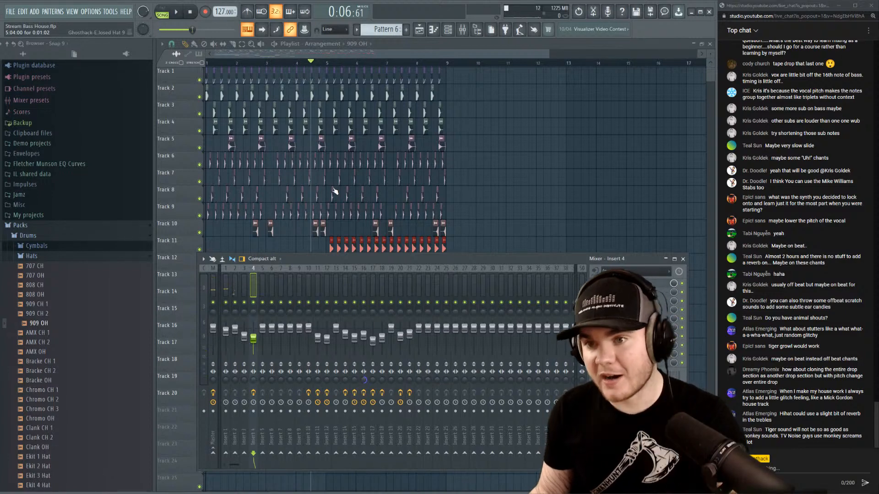
click(390, 56)
scroll(231, 64, up, 5)
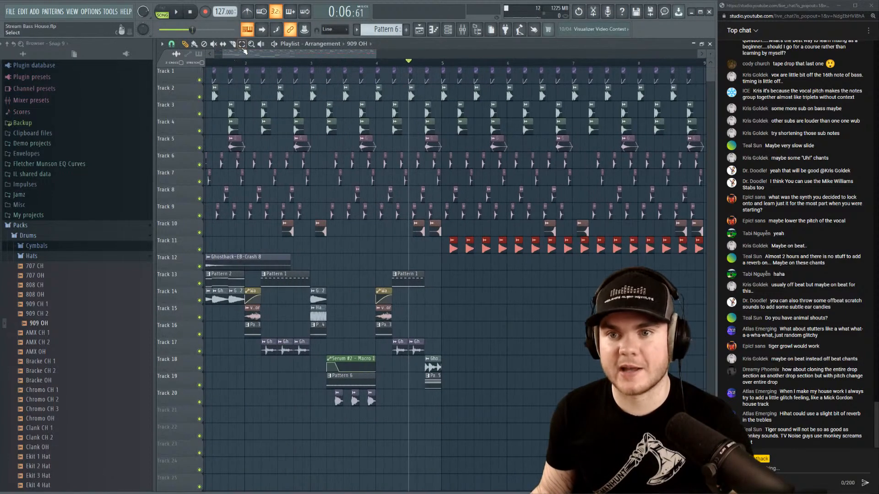
scroll(239, 65, down, 3)
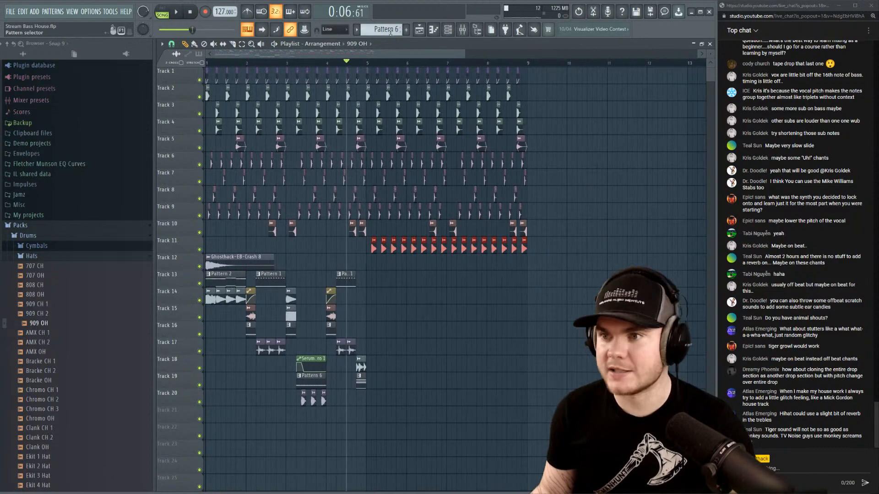
Hide the browser and duplicate all clips on Tracks 12 to 20 from bars 1–4 so the copies start at bar 5.
click(476, 30)
drag(360, 422, 3, 262)
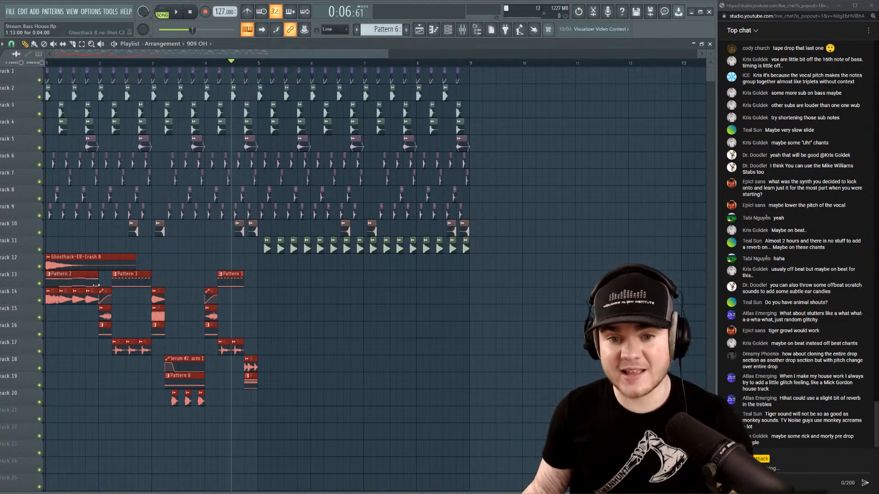
drag(79, 264, 293, 268)
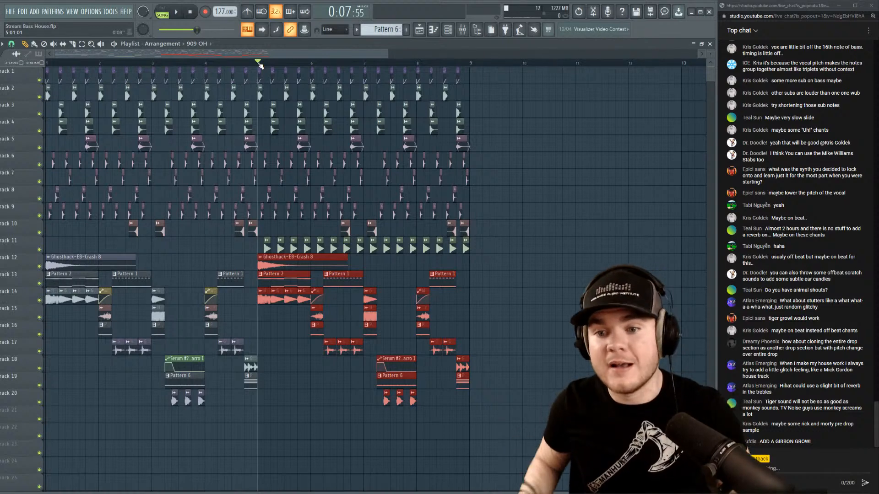
scroll(259, 65, up, 4)
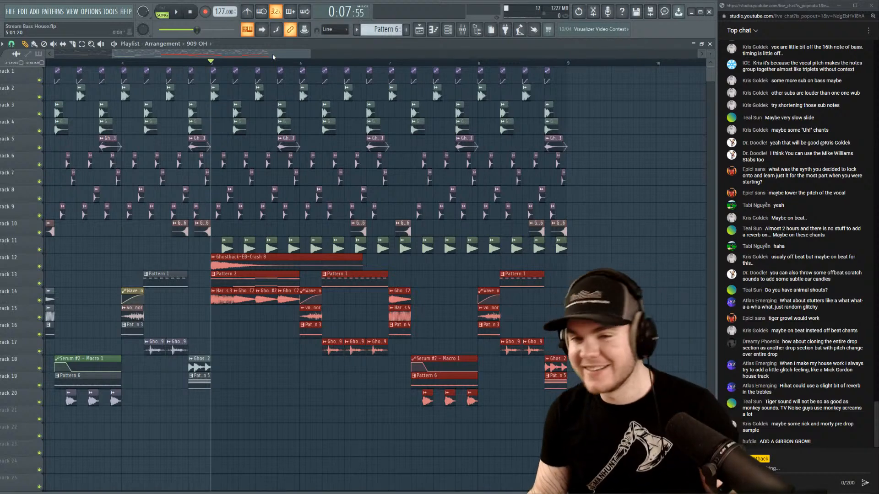
Play from bar 5, delete the duplicated crash on Track 12, and lower the open hat's Insert 4 fader slightly.
key(space)
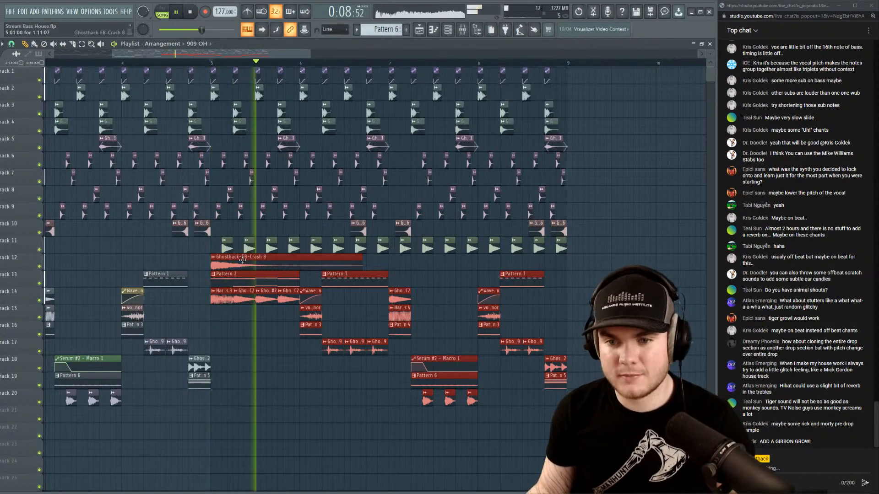
right_click(278, 262)
click(452, 31)
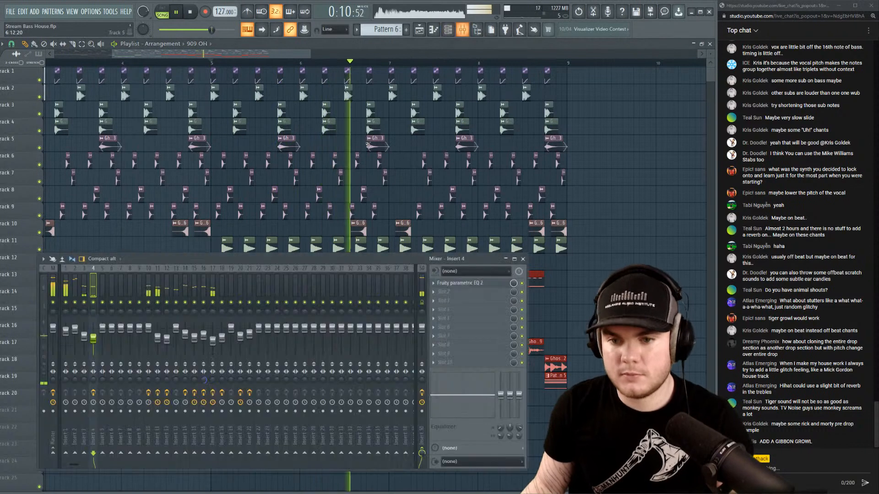
drag(93, 340, 94, 343)
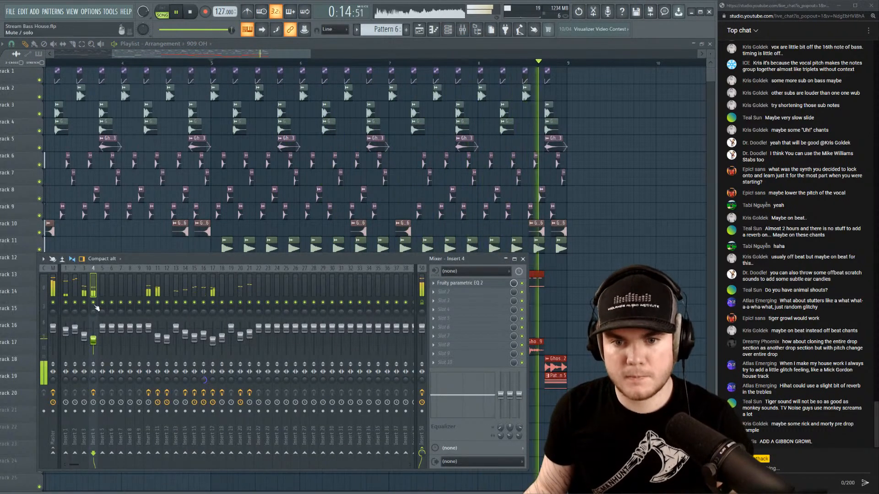
key(space)
Check the 909 OH channel settings, then play from bar 5 and check the open hat's mixer level against the copied clips.
double_click(231, 244)
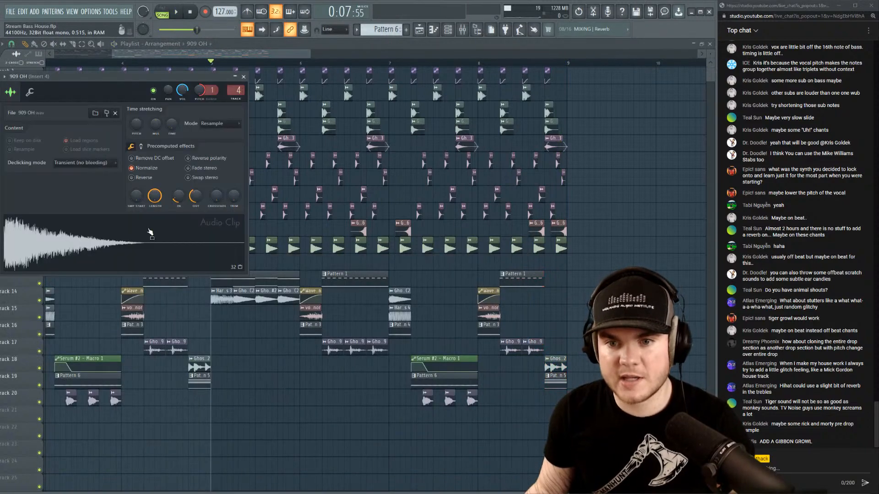
click(244, 77)
scroll(253, 68, down, 4)
drag(62, 70, 187, 61)
scroll(187, 61, up, 4)
scroll(200, 68, up, 2)
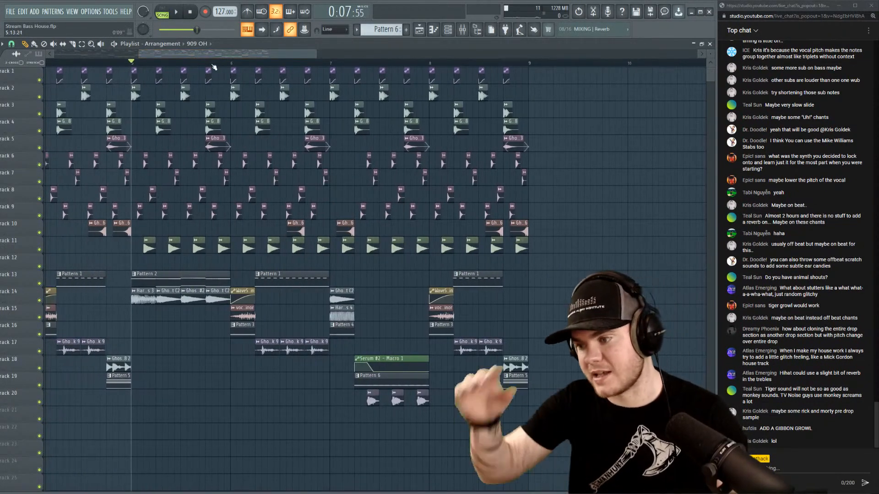
key(space)
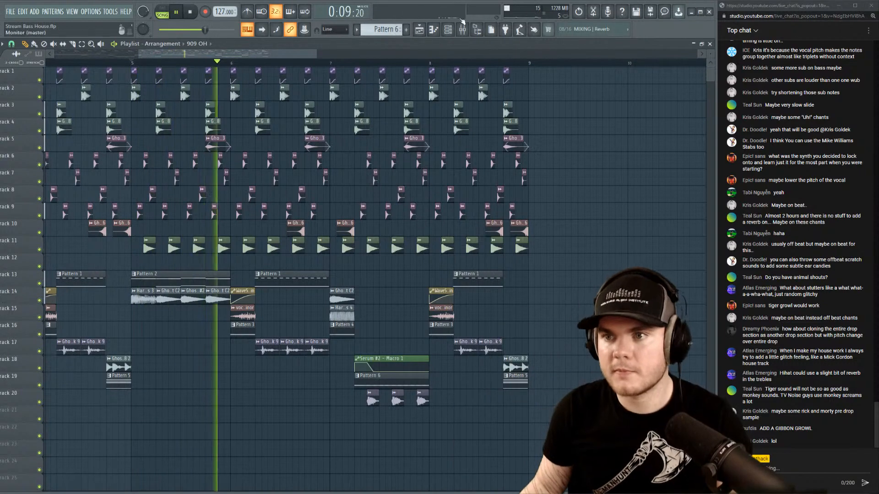
key(F9)
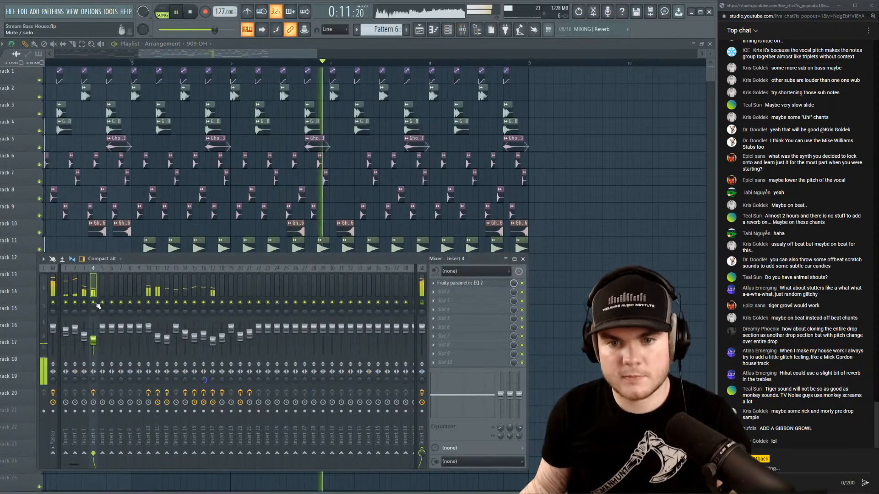
click(323, 47)
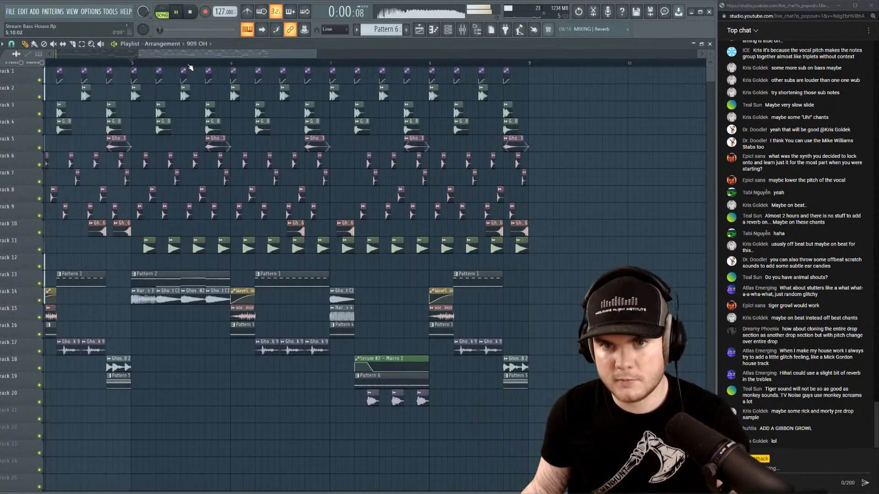
key(space)
Play from bar 7 and solo Track 20 to isolate the "What" vocal chants.
click(340, 64)
key(space)
scroll(380, 67, up, 4)
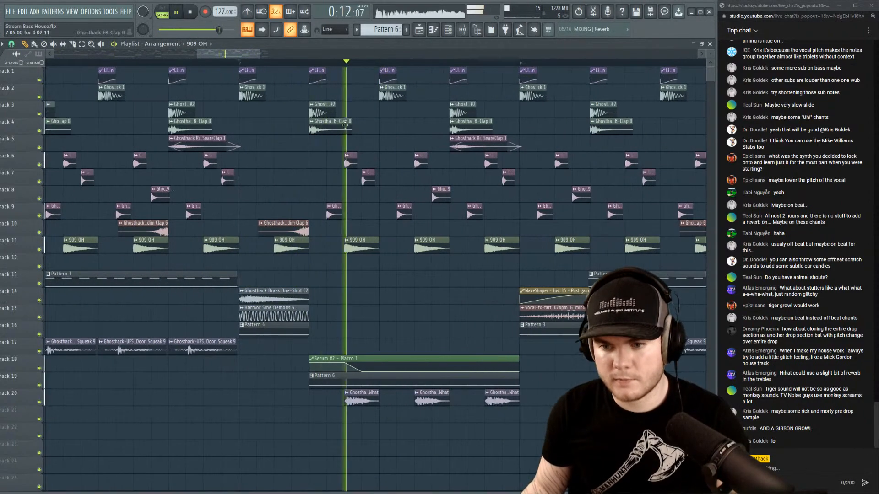
ctrl+click(39, 403)
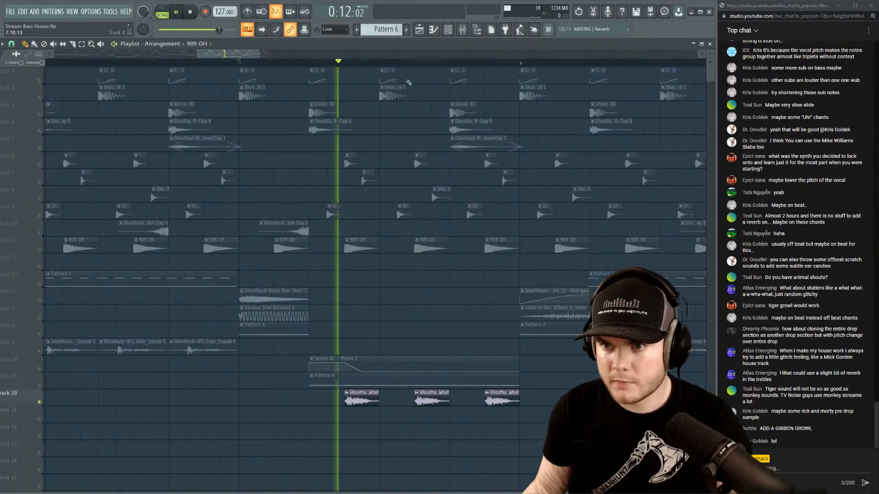
scroll(453, 67, up, 2)
scroll(452, 67, up, 1)
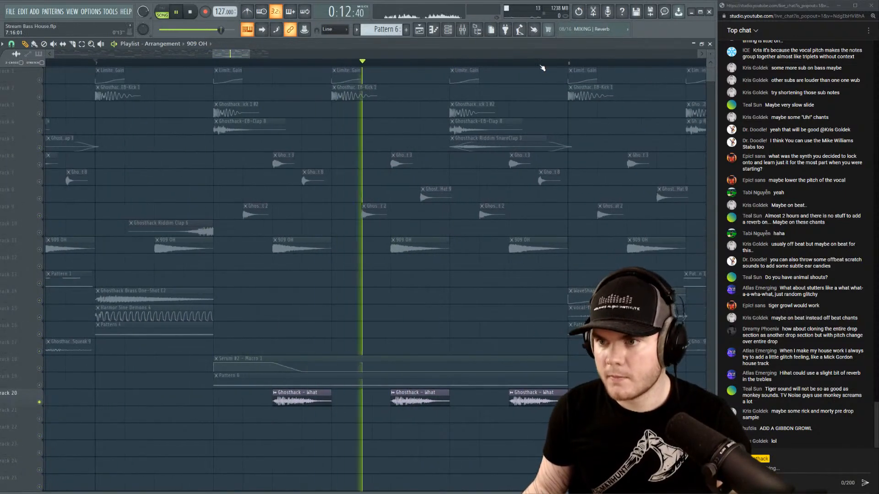
key(space)
scroll(222, 68, down, 3)
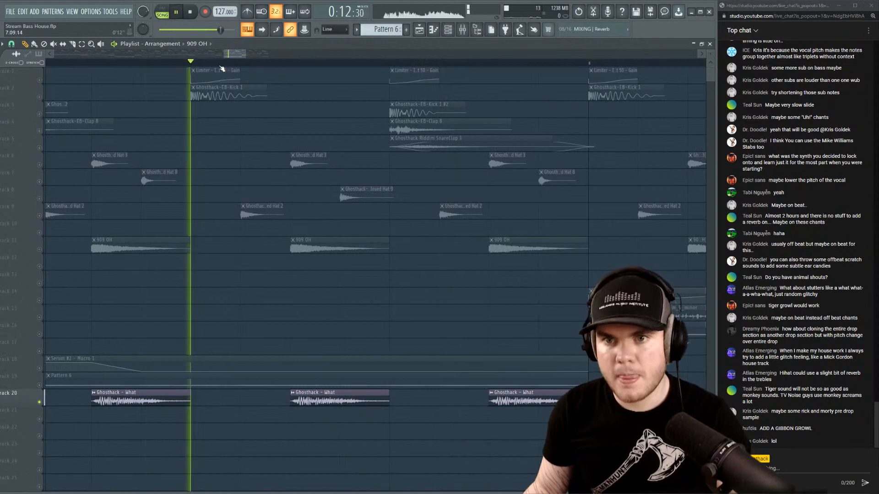
key(space)
Set the playback start to the second beat of bar 7 and play the soloed chants with the metronome on.
click(140, 64)
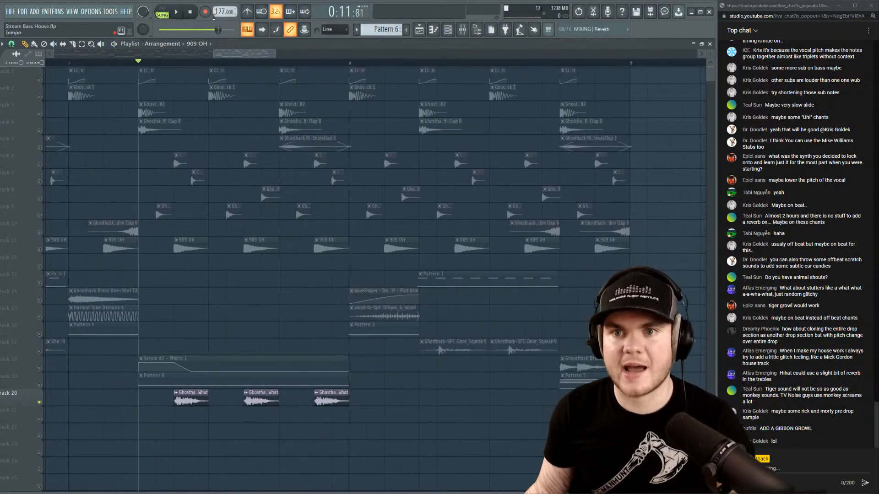
key(space)
key(space)
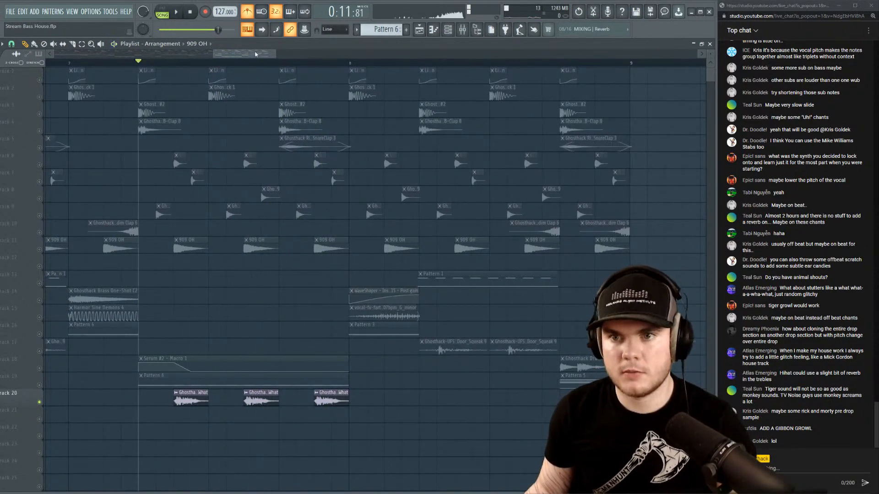
key(space)
scroll(284, 68, up, 1)
scroll(284, 68, up, 2)
key(space)
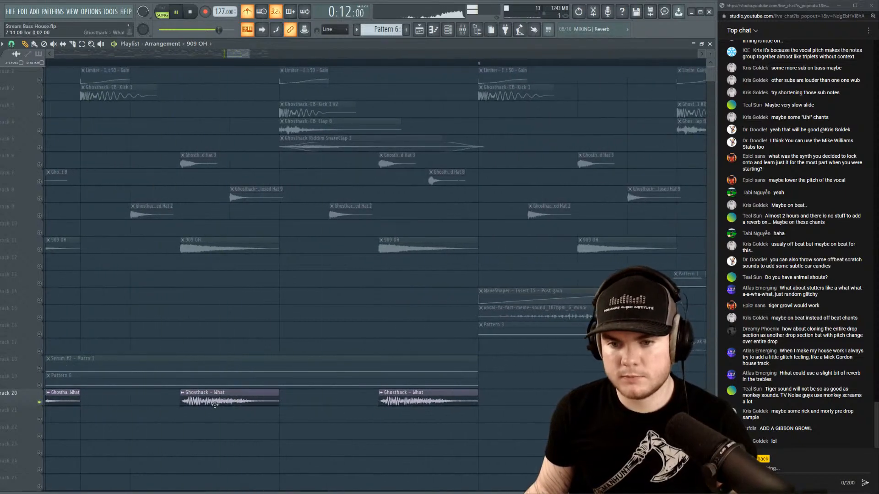
Duplicate the second "What" chant onto Track 21 in the gap before the third chant, and unmute Track 21.
drag(215, 405, 302, 416)
key(space)
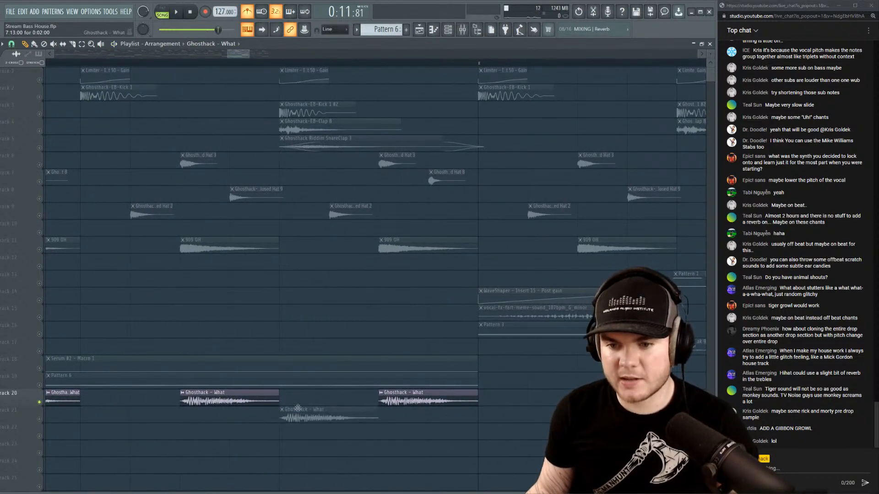
click(40, 419)
scroll(308, 280, down, 5)
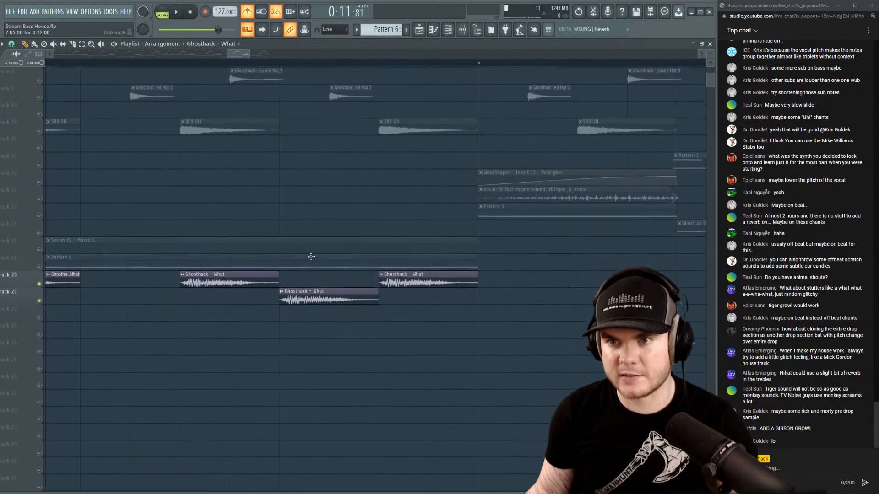
scroll(345, 67, up, 1)
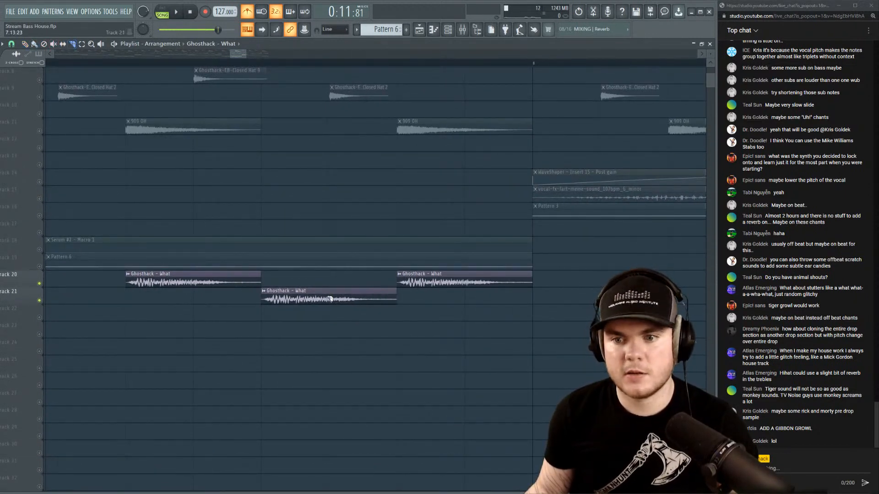
Slice the "What" copy on Track 21 into short pieces and move all but the first piece away along the track.
click(278, 298)
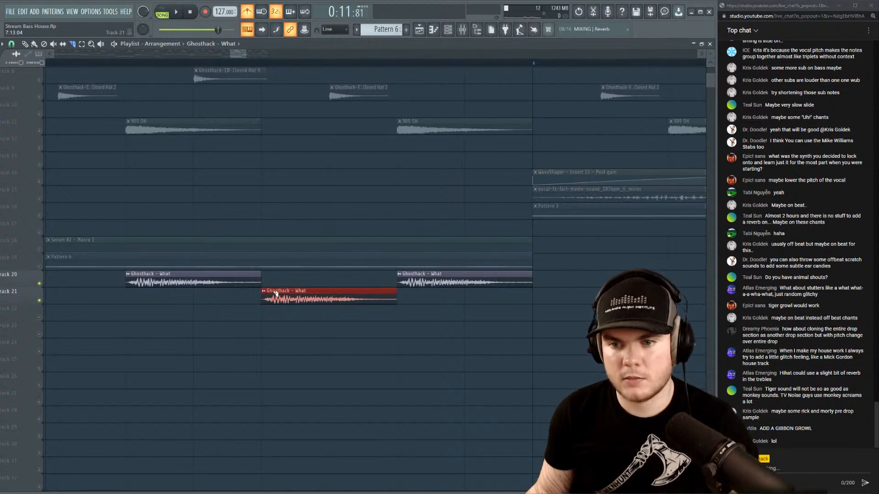
click(273, 311)
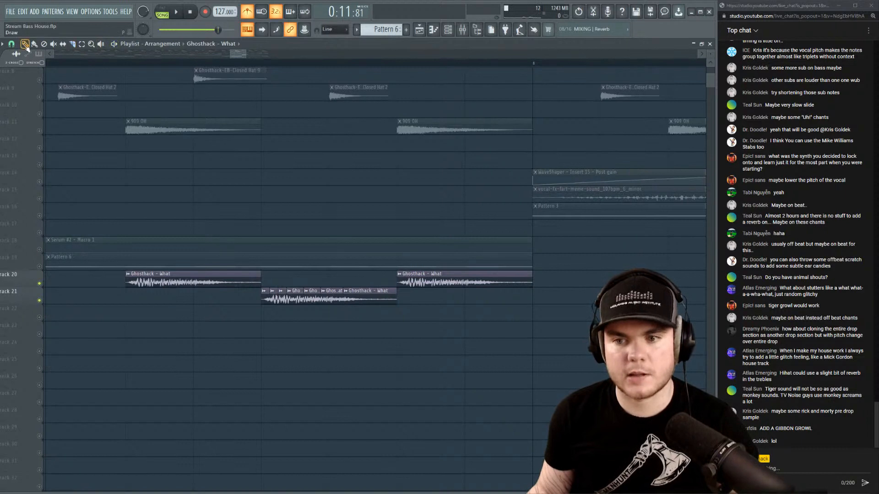
drag(359, 299, 464, 300)
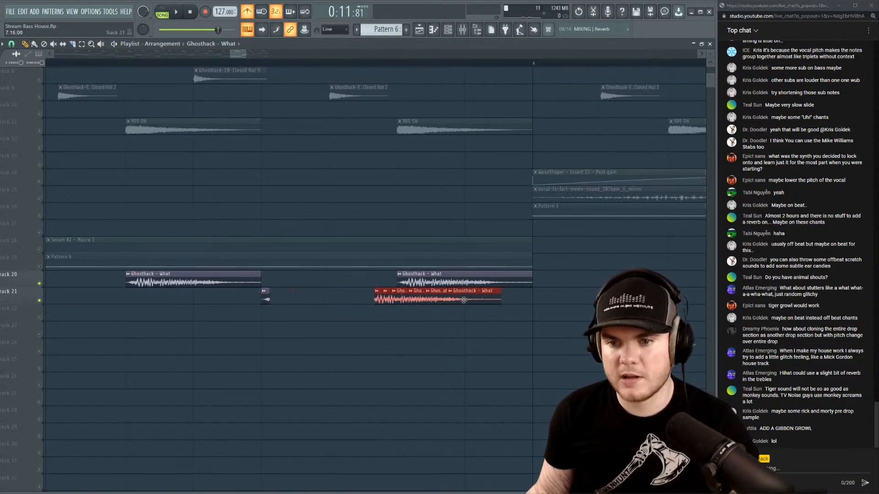
Arrange the short "What" slices into a stutter on Track 20 leading up to the third chant, and delete the leftover slices on Track 21.
drag(265, 298, 301, 287)
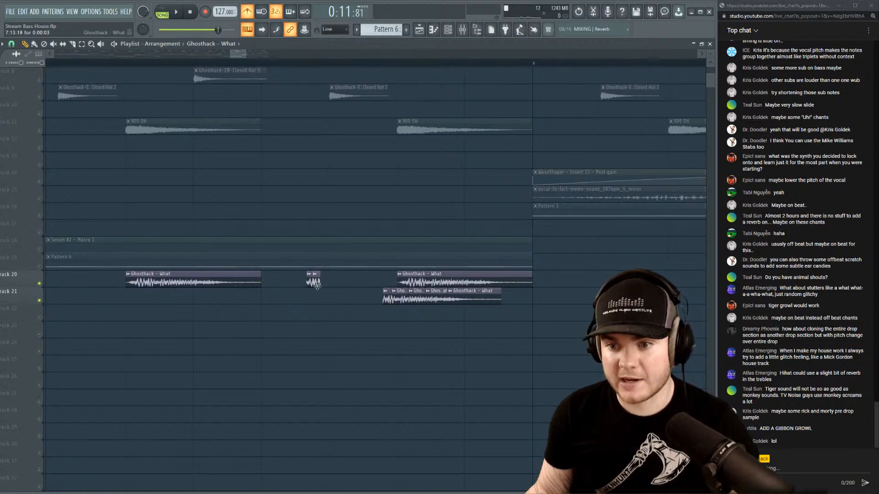
drag(334, 284, 327, 283)
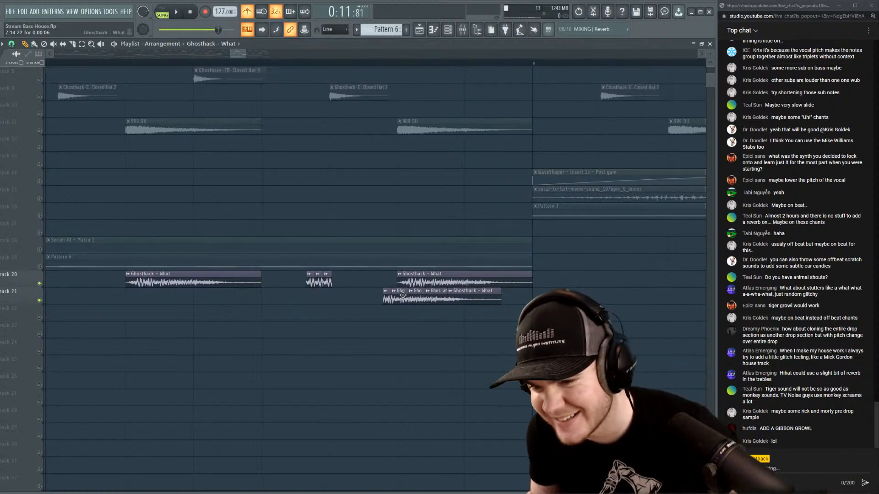
drag(401, 298, 344, 272)
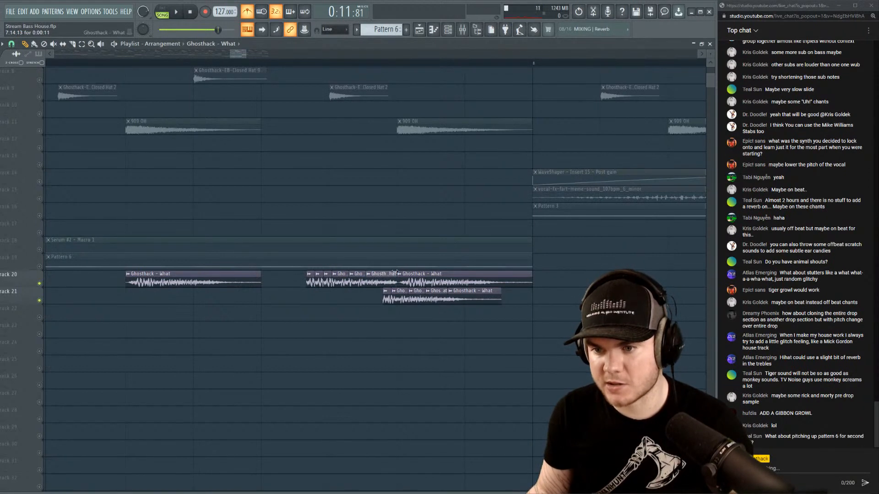
right_click(438, 291)
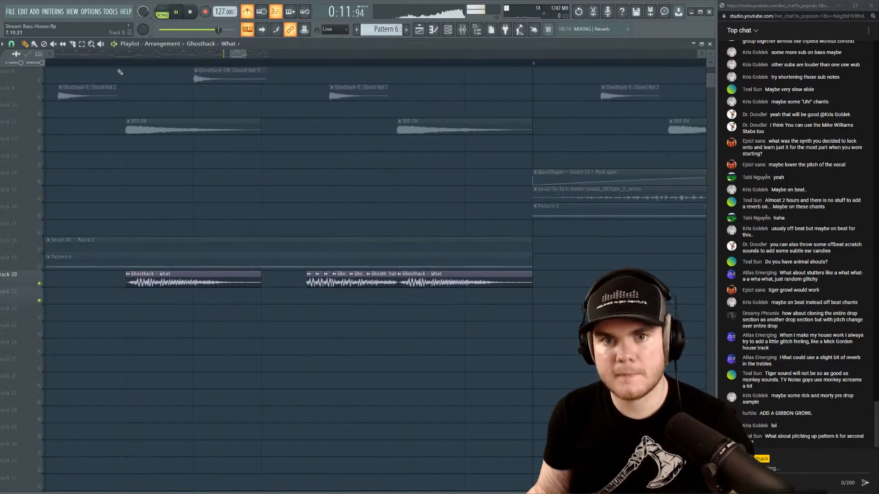
Play the stutter and spread its slices apart on Track 20 with small gaps between them.
click(26, 44)
key(space)
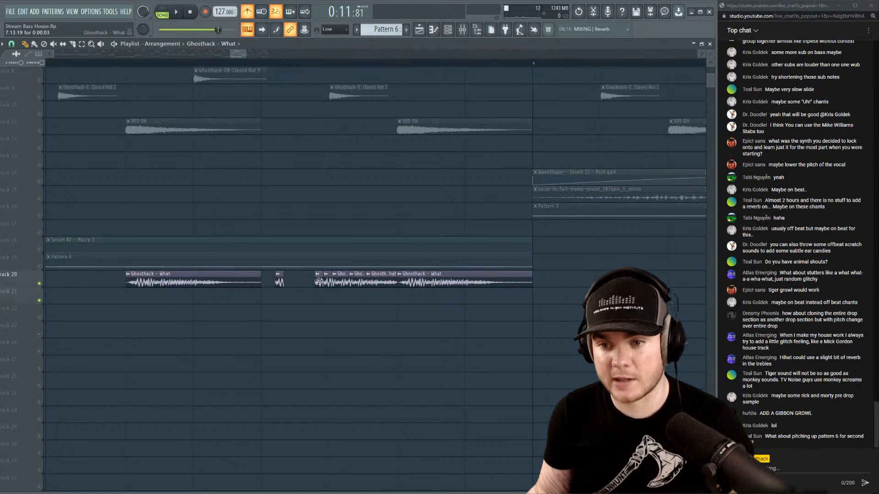
drag(327, 276, 351, 280)
key(space)
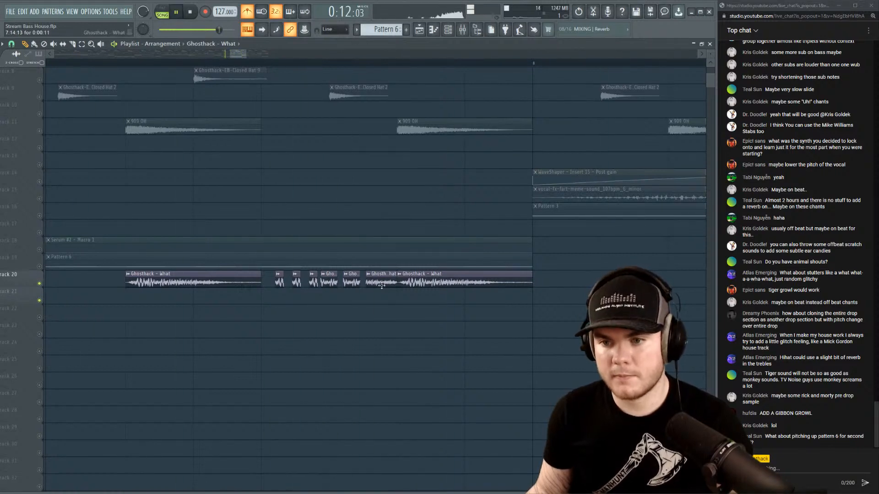
Delete the longest stutter slice, shift the five remaining slices closer to the third chant, and play the result.
right_click(381, 286)
drag(380, 303, 280, 275)
key(space)
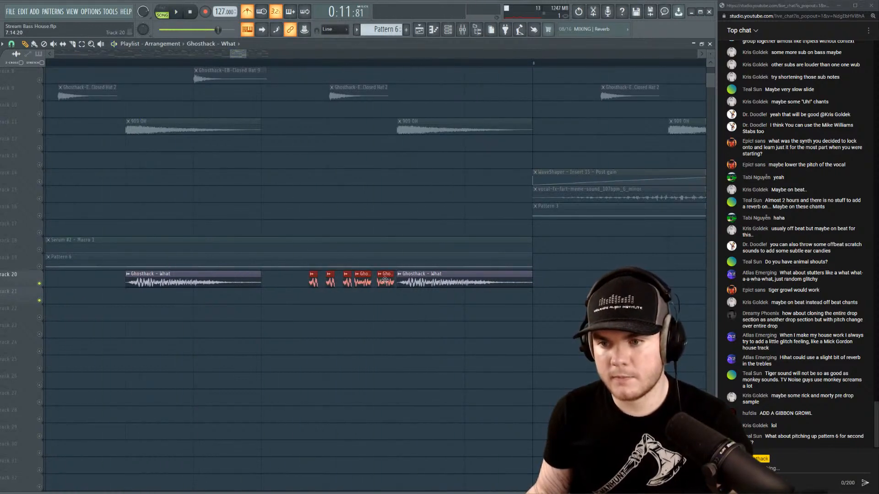
drag(385, 280, 383, 280)
click(347, 313)
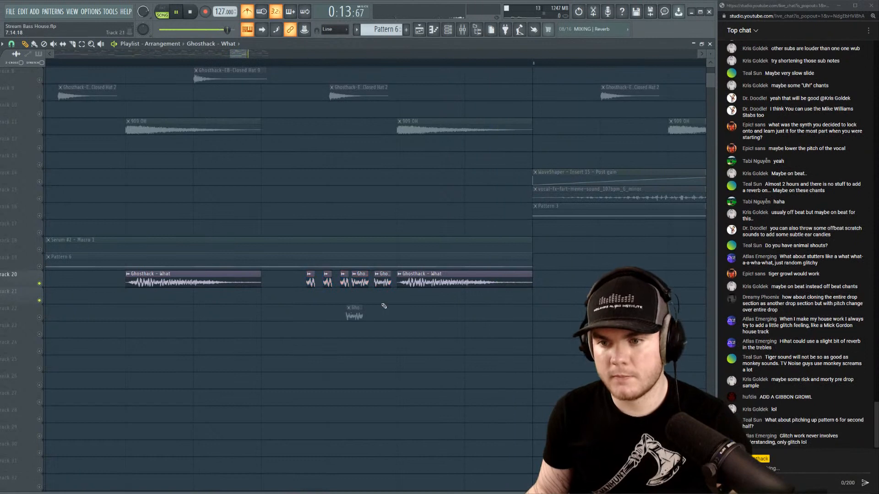
key(space)
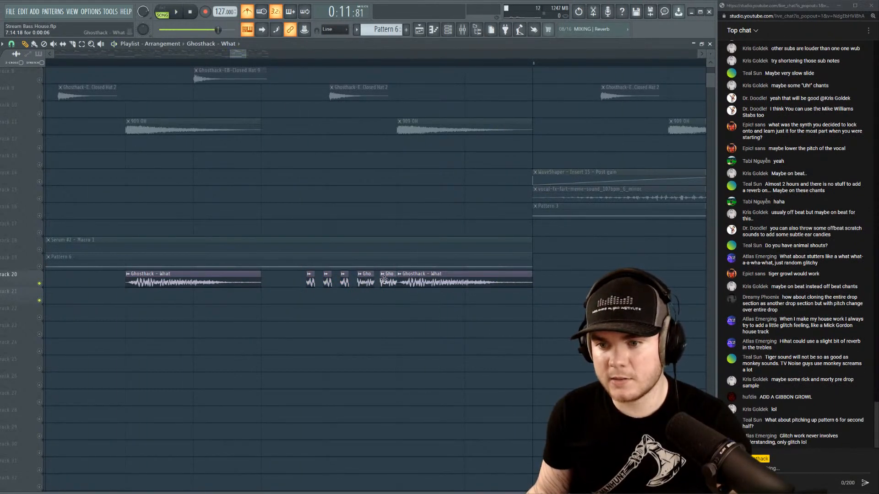
Delete the short Ghosthack - What slice beside the last full clip on track 20 and reposition the other four slices as a group.
drag(372, 297, 304, 276)
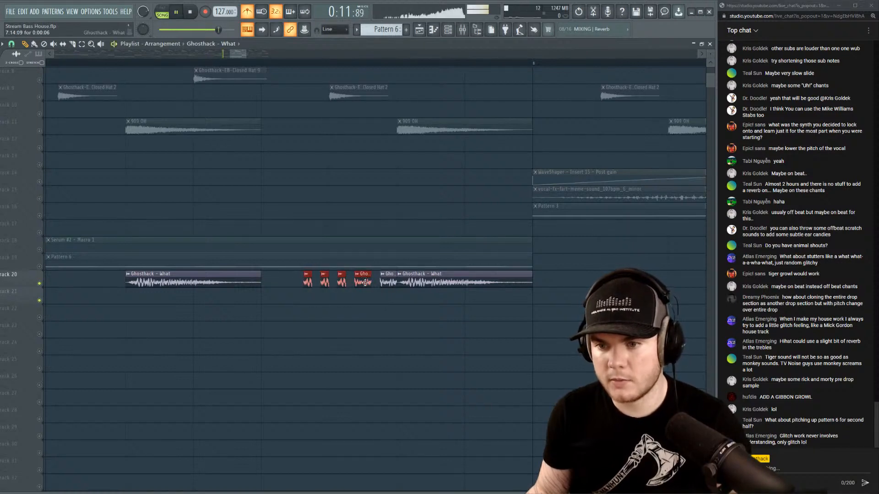
ctrl+click(371, 297)
right_click(390, 283)
key(space)
drag(382, 296, 302, 277)
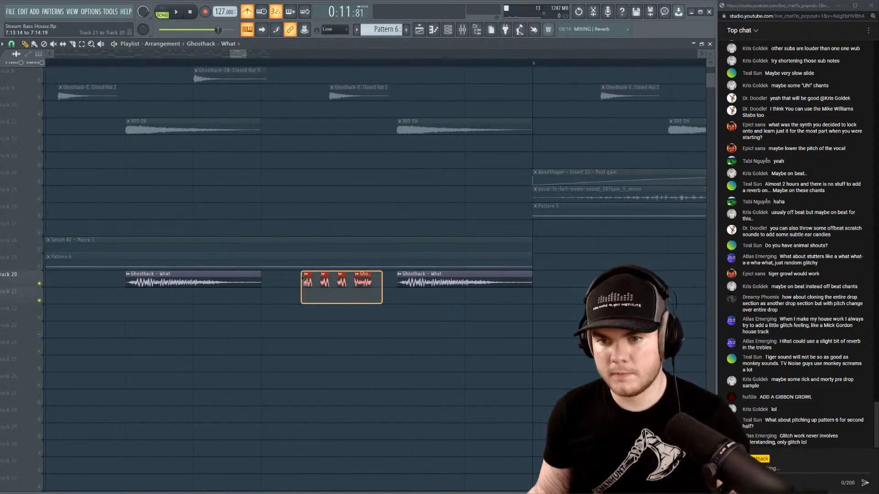
key(space)
drag(365, 282, 381, 281)
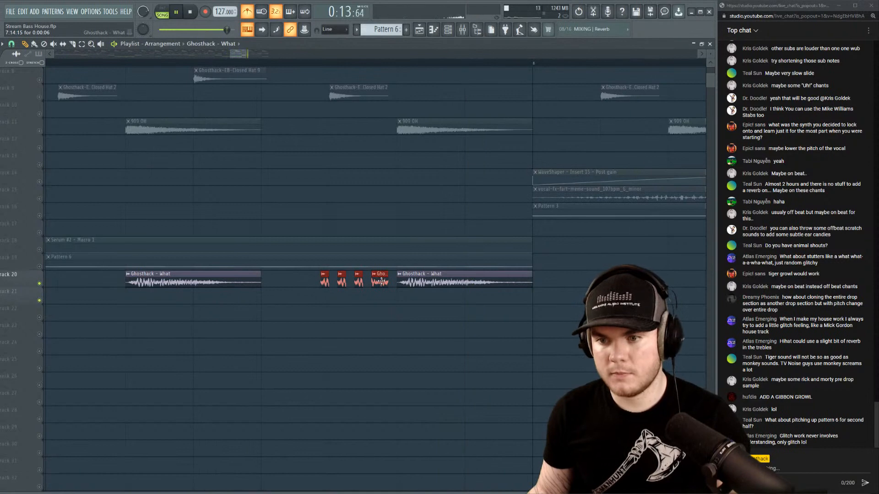
key(space)
Set the playlist's snap resolution to 1/4 step, trying 1/2 step first.
click(13, 44)
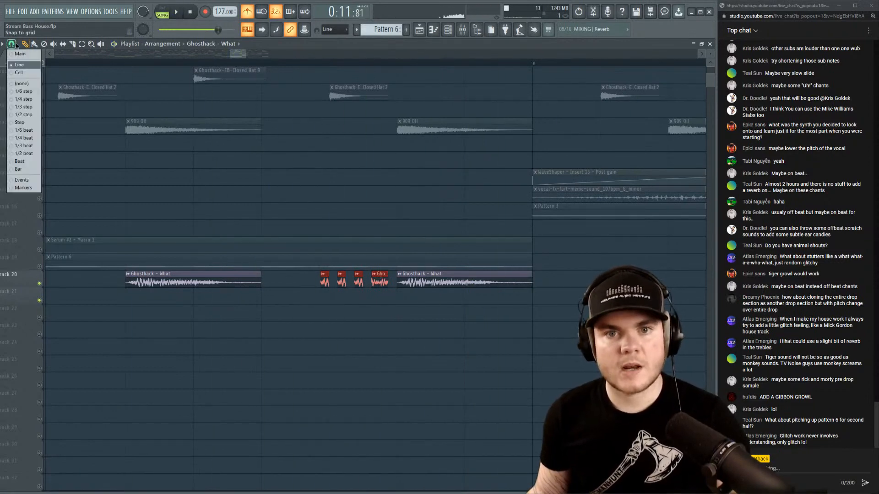
click(23, 115)
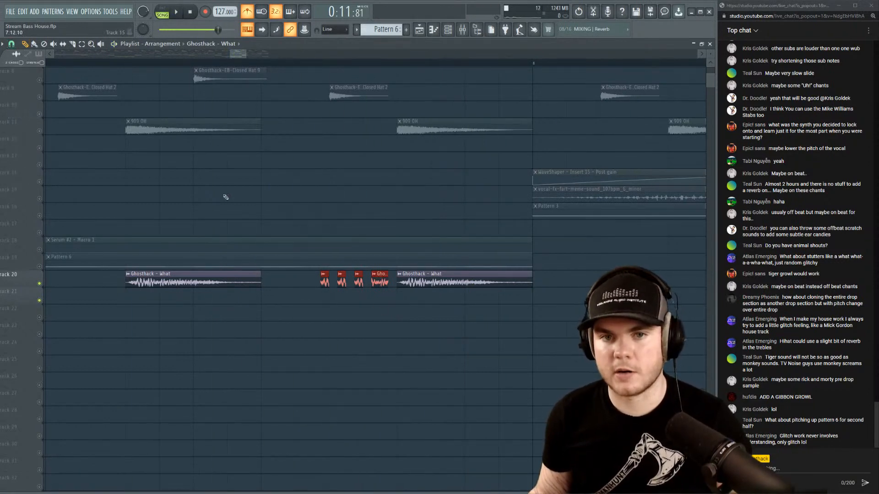
click(17, 44)
click(24, 99)
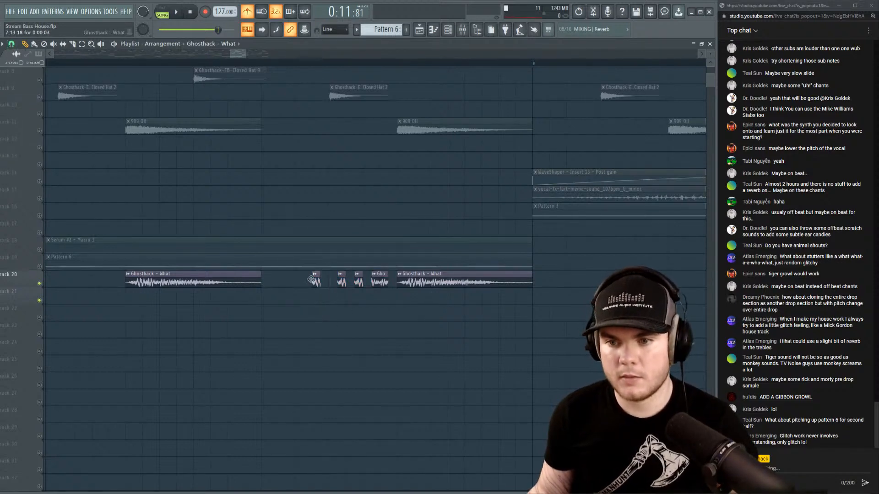
Space the first three short vocal slices evenly and extend the start of the fourth slice towards them.
click(339, 279)
click(350, 280)
right_click(359, 280)
key(space)
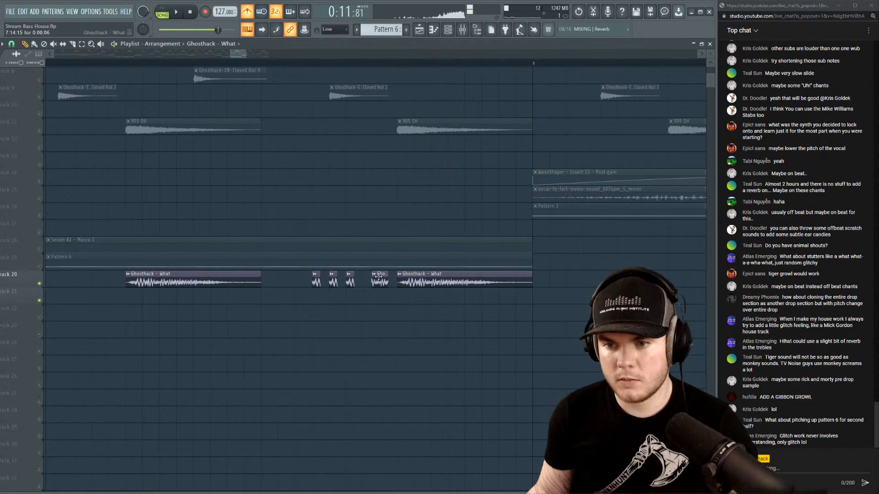
click(367, 279)
key(space)
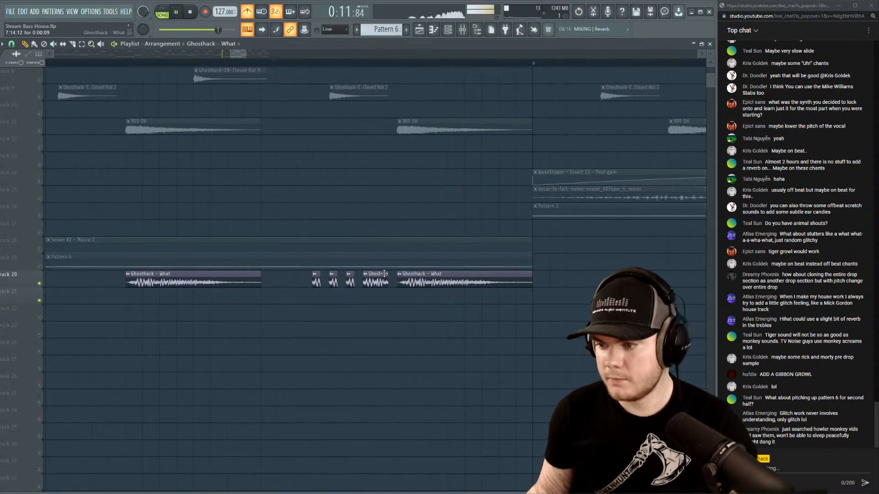
Shift the first short vocal slice earlier, leaving one directly after the preceding full clip and one midway to the remaining slices.
key(space)
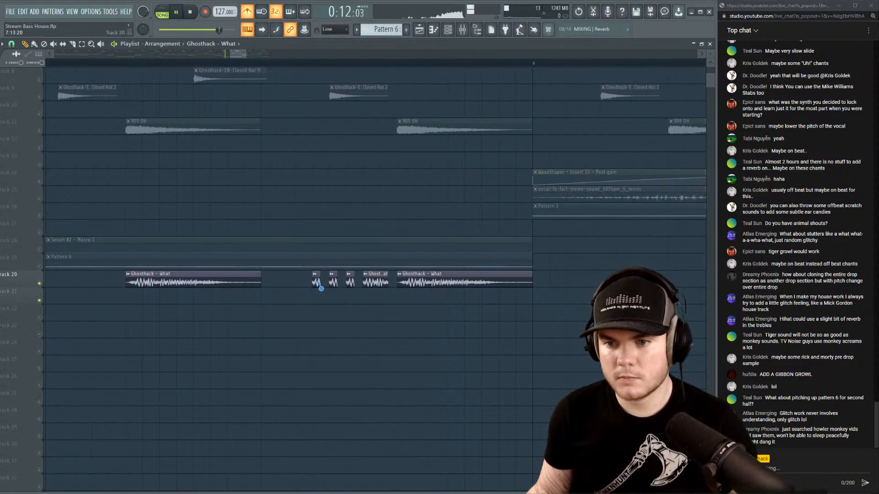
right_click(317, 281)
key(space)
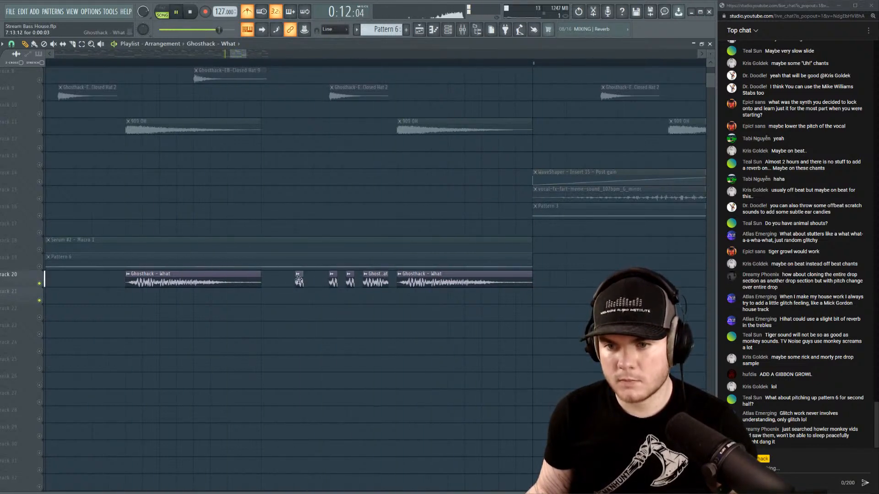
key(space)
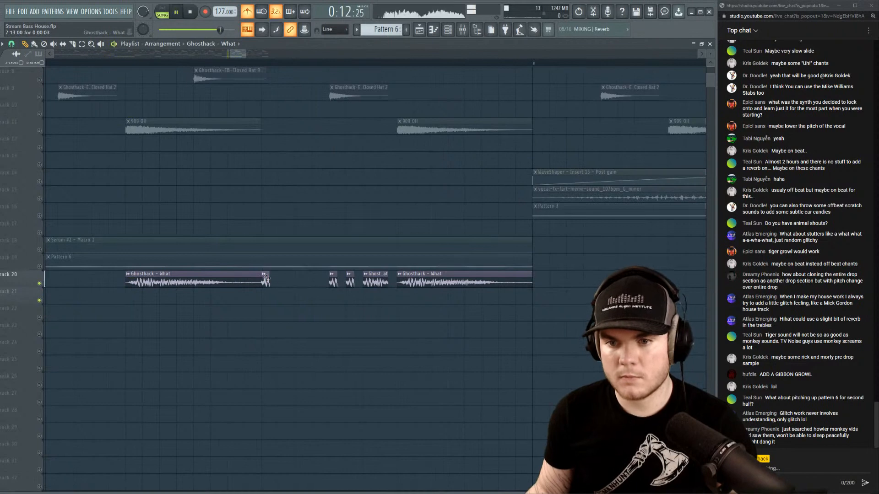
key(space)
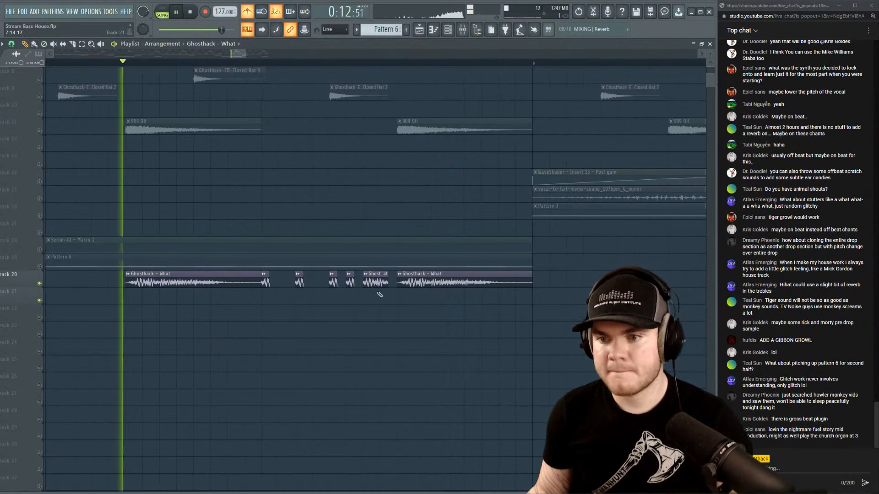
key(space)
Slip the audio inside the five short vocal slices and delete the slice just before the longest one.
drag(383, 304, 263, 278)
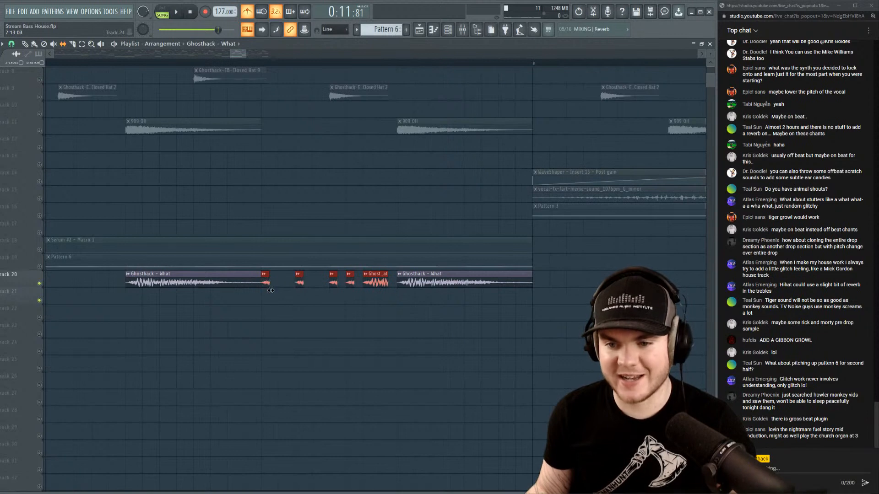
key(space)
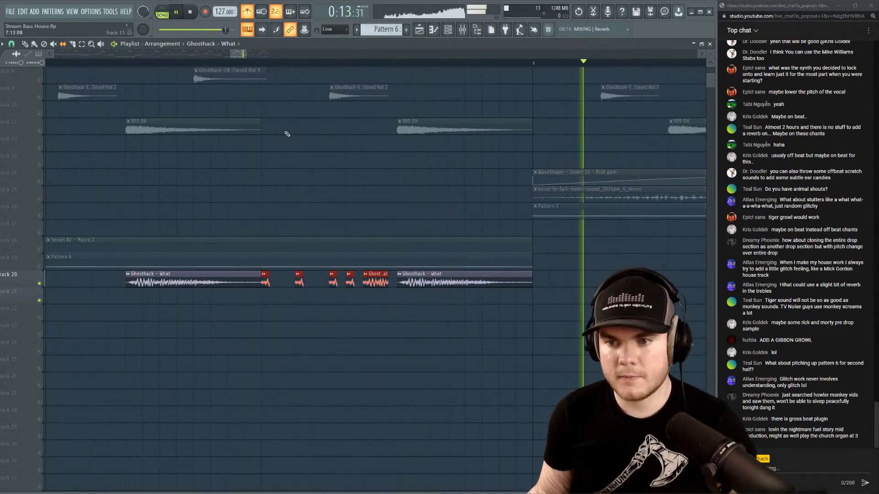
right_click(350, 281)
key(space)
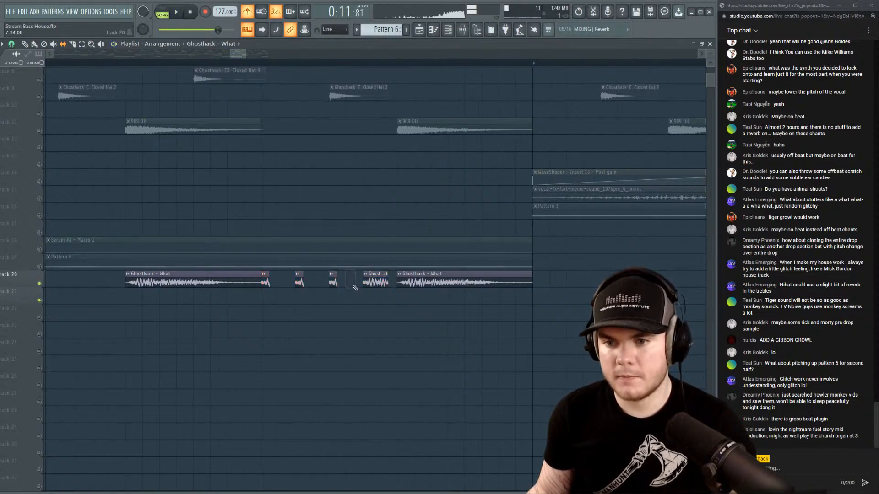
key(space)
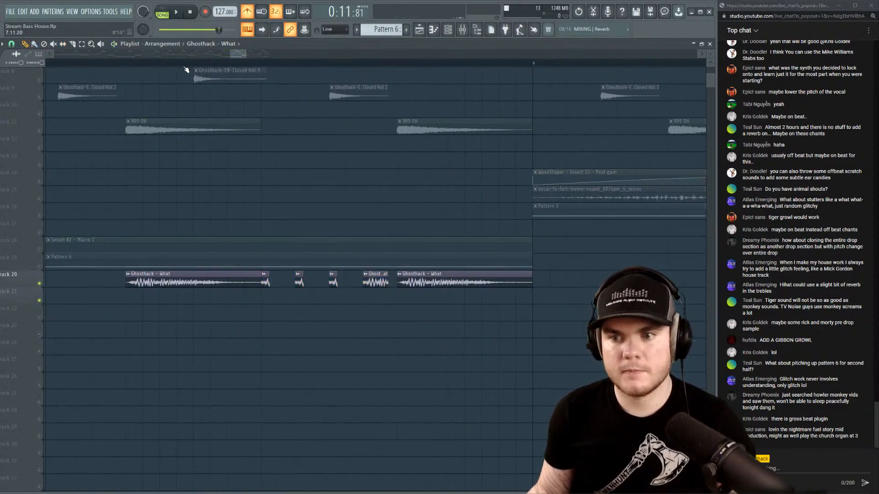
Add a short Ghosthack - What slice on track 20 just before the second full vocal clip and audition it.
scroll(186, 70, down, 3)
scroll(85, 65, up, 2)
key(space)
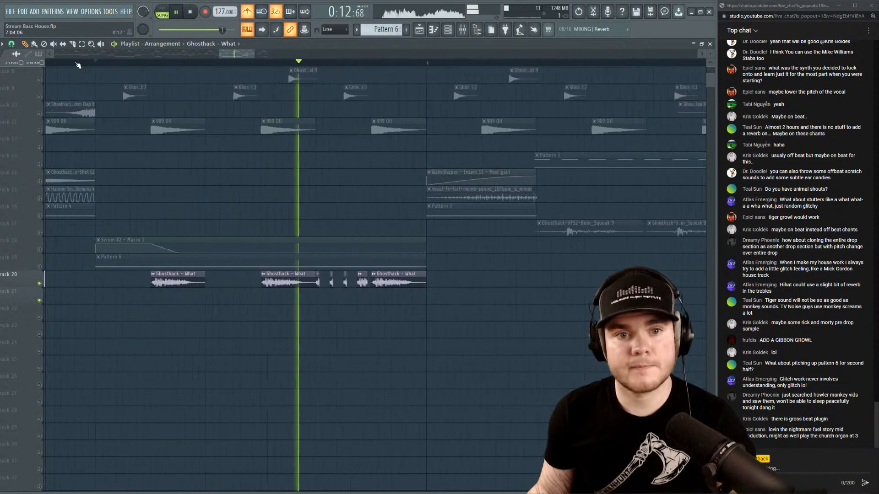
key(space)
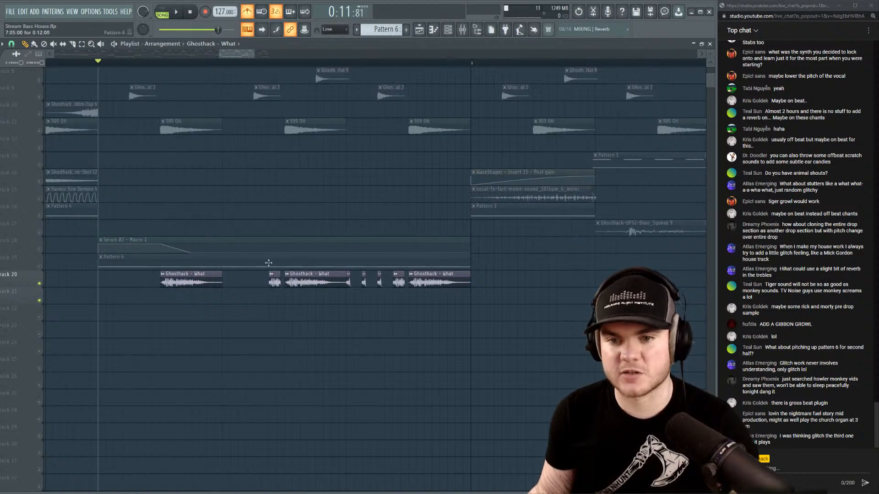
key(space)
key(space)
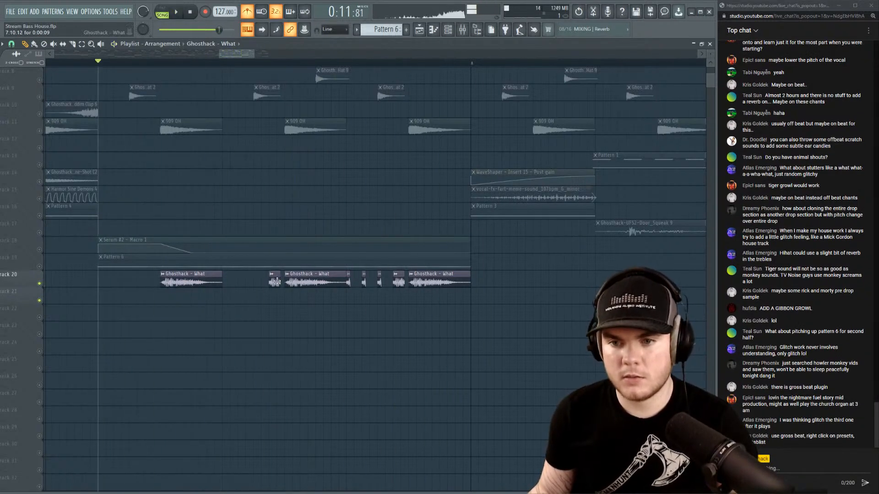
Move the new vocal slice earlier, into the gap between the first and second full vocal clips, checking its timing in playback.
drag(277, 282, 252, 285)
key(space)
key(space)
key(space)
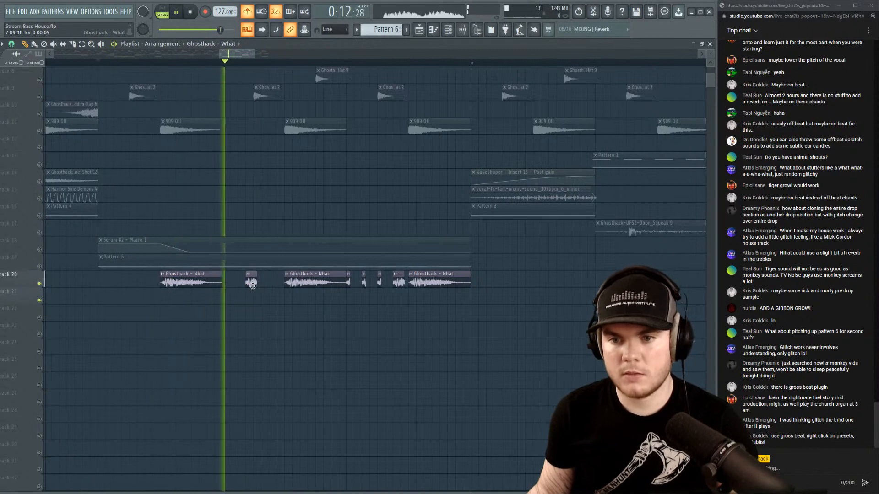
key(space)
key(space)
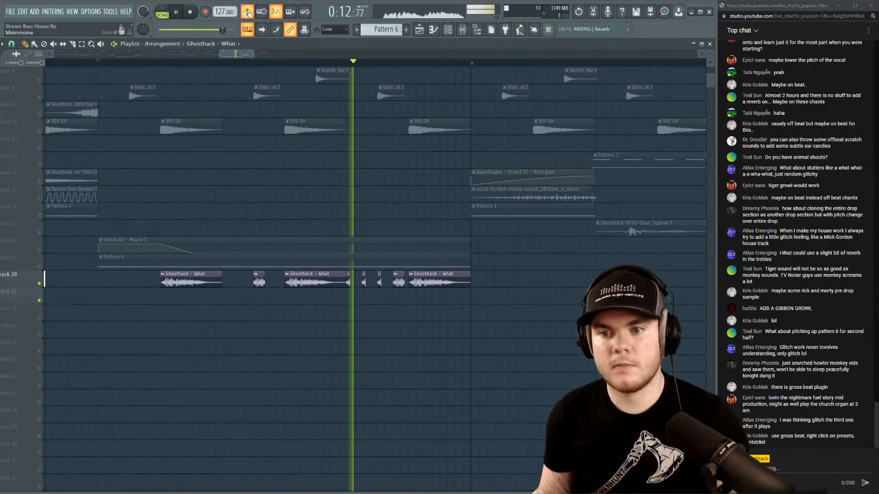
Turn off the metronome and unmute track 19 to play the vocal chops together with Pattern 6.
key(space)
key(space)
key(space)
key(space)
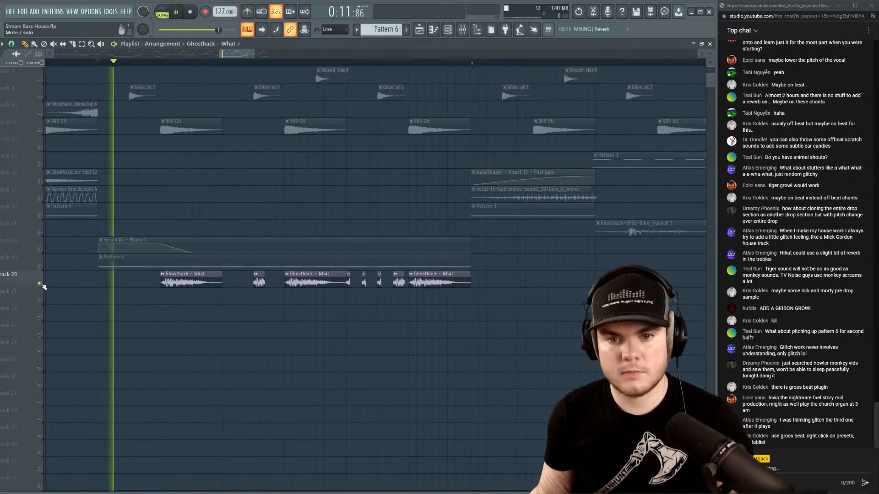
key(space)
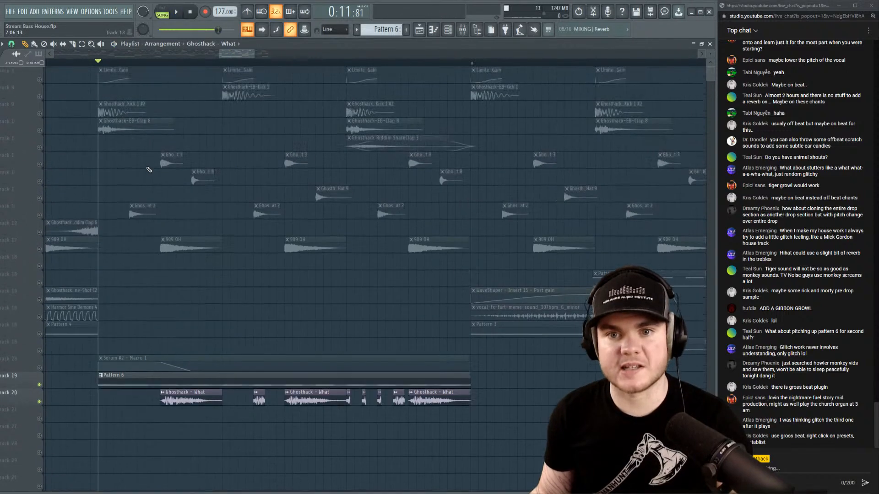
scroll(146, 169, up, 3)
click(40, 80)
key(space)
scroll(161, 248, down, 2)
scroll(161, 248, down, 2)
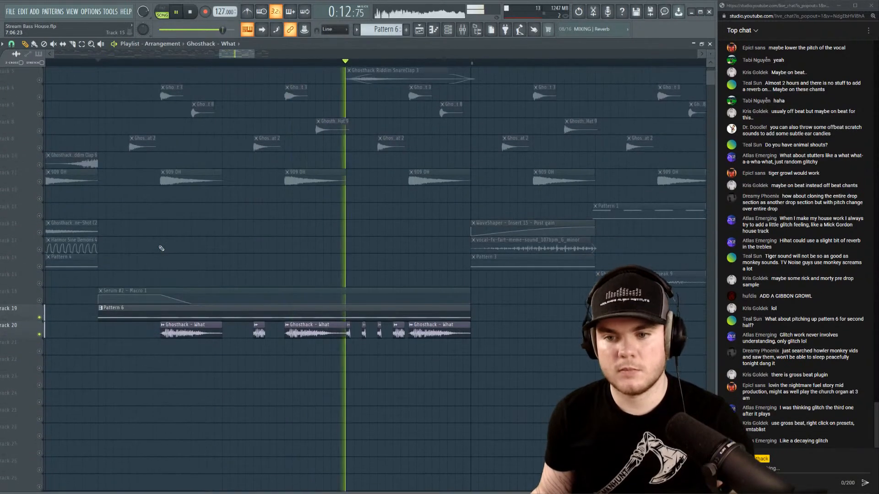
key(space)
Unmute all playlist tracks and play the vocal chop section in the full mix.
right_click(40, 318)
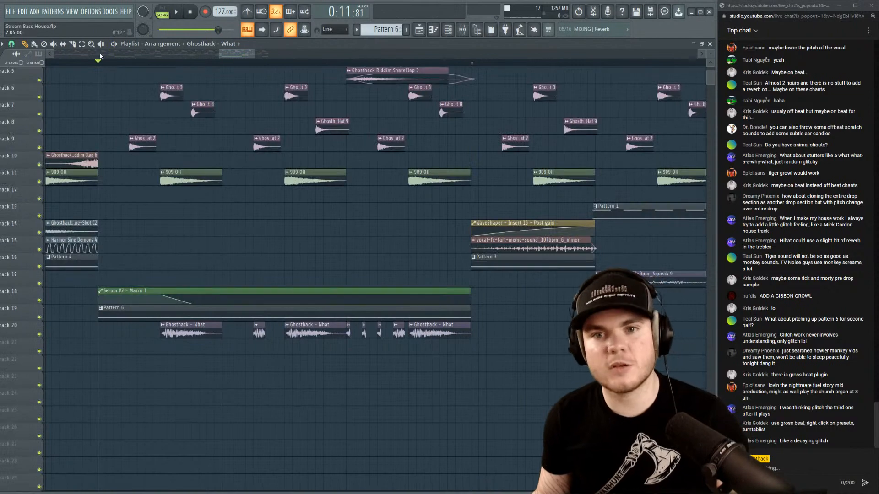
key(space)
scroll(100, 56, down, 3)
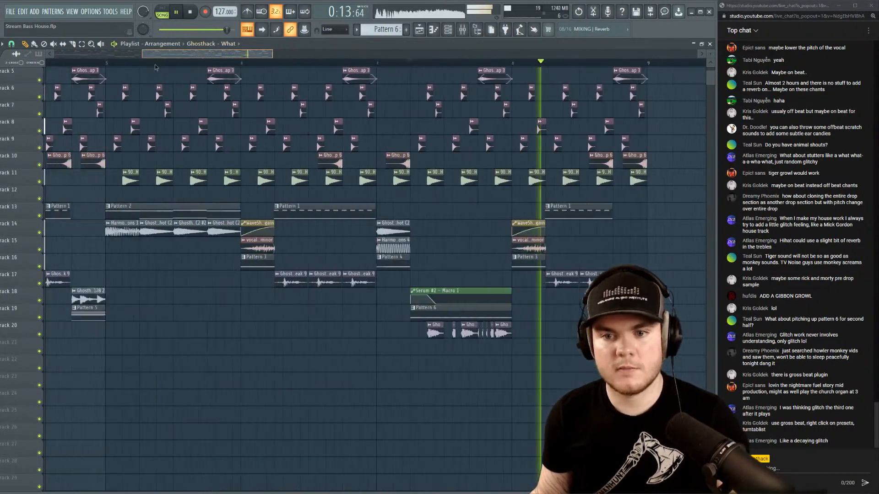
key(space)
Copy the chopped vocal clips from the second Pattern 6 section to the first one at bar 3, with snap set to Line.
scroll(155, 65, up, 3)
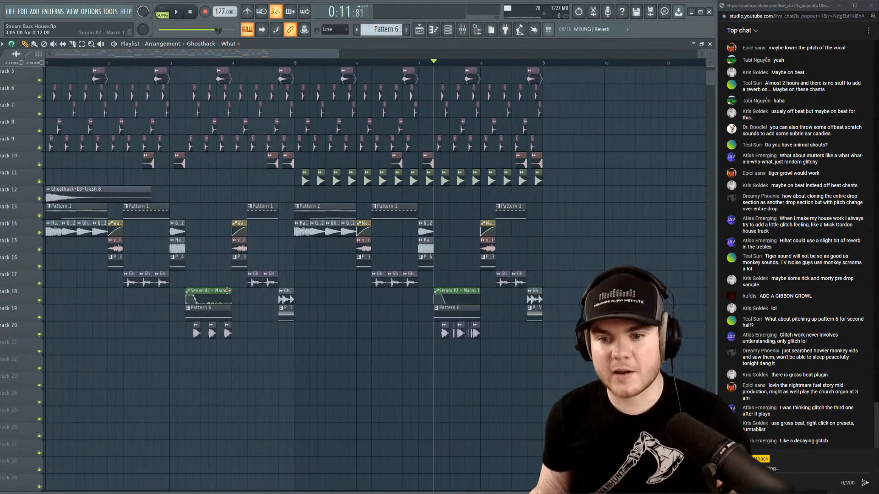
drag(502, 355, 437, 322)
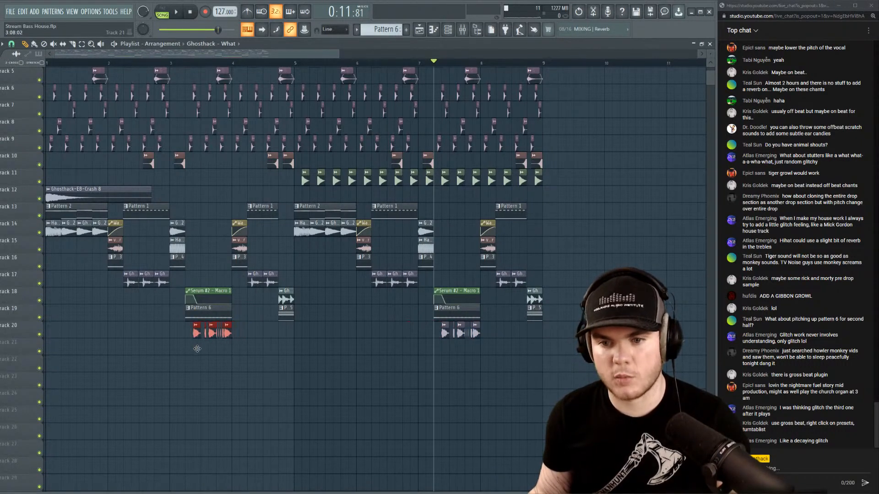
key(ctrl+z)
click(11, 45)
click(20, 65)
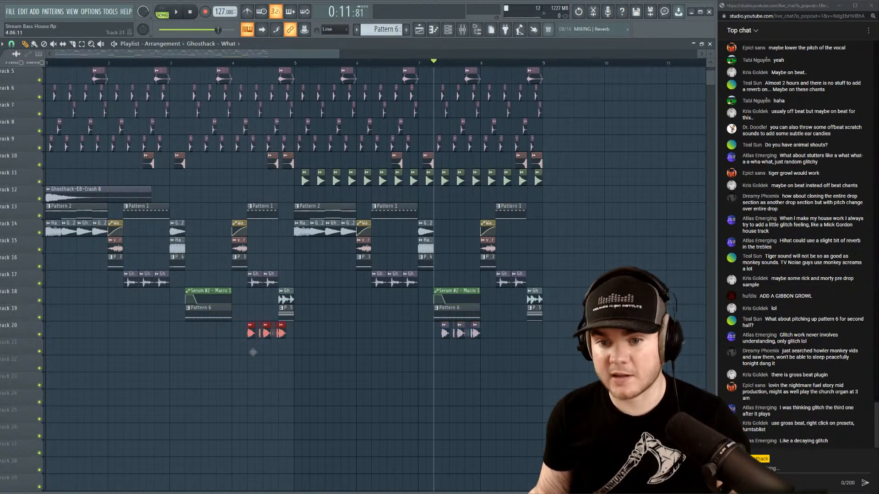
drag(202, 348, 194, 348)
Play back the arrangement, including the second Pattern 6 section and the start of bar 5.
key(space)
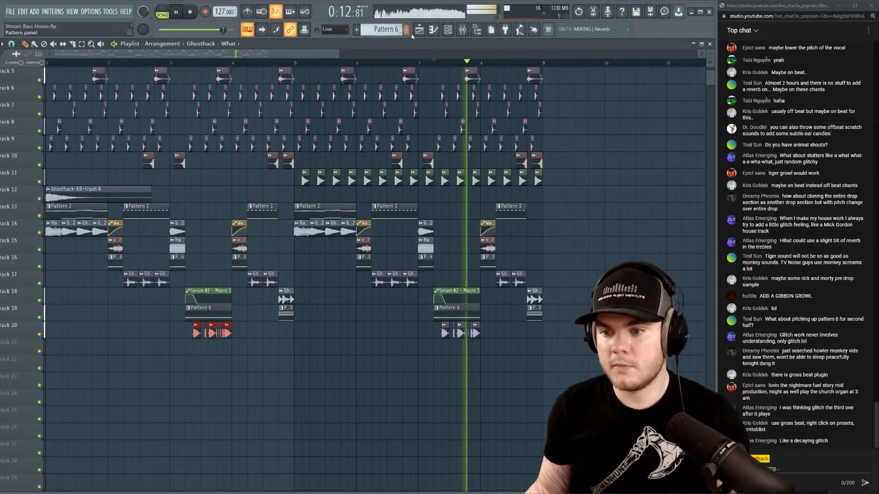
scroll(502, 69, up, 5)
scroll(504, 70, down, 5)
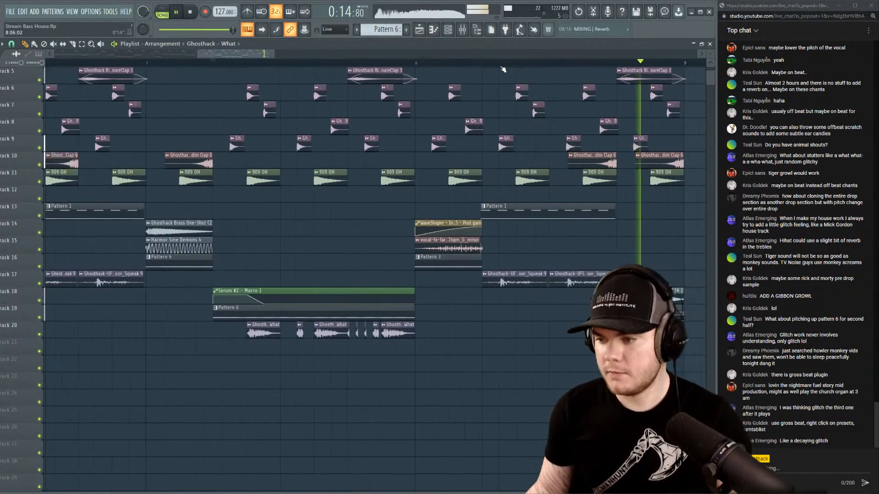
scroll(499, 70, down, 1)
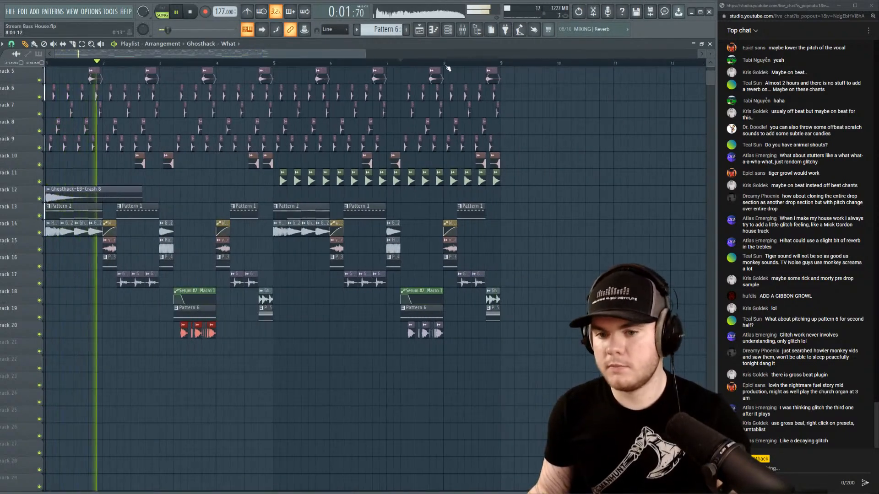
click(275, 63)
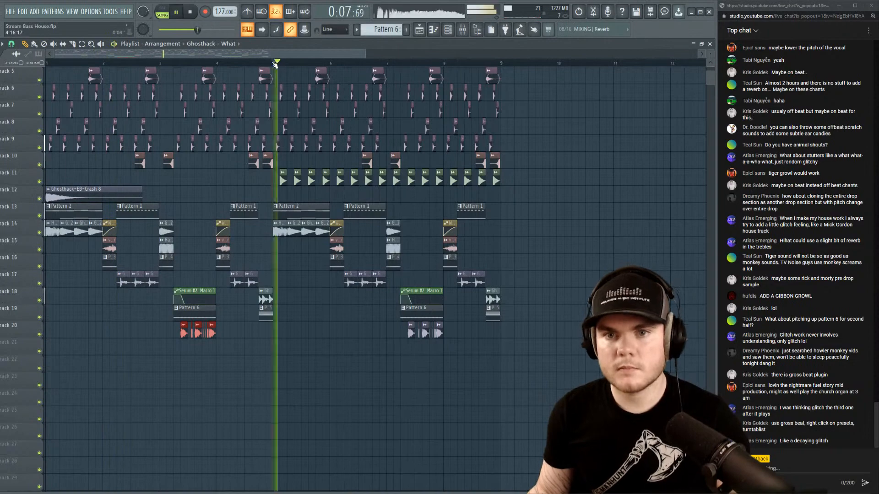
scroll(304, 69, up, 6)
key(space)
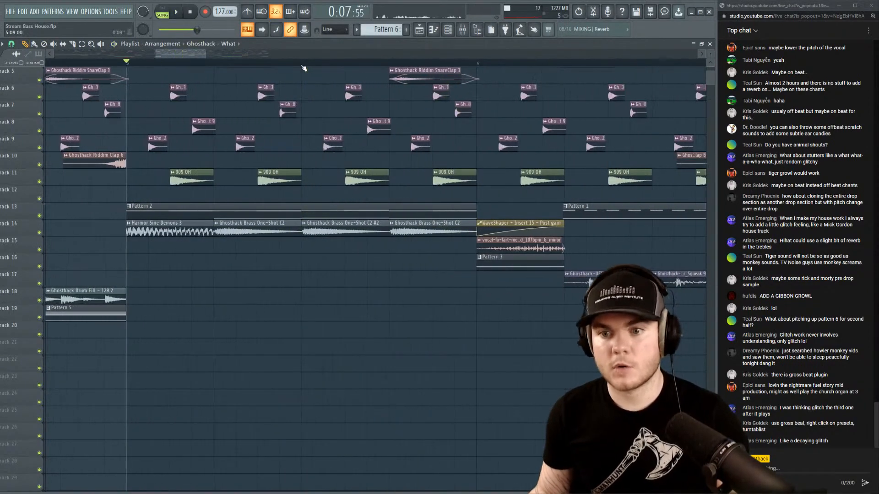
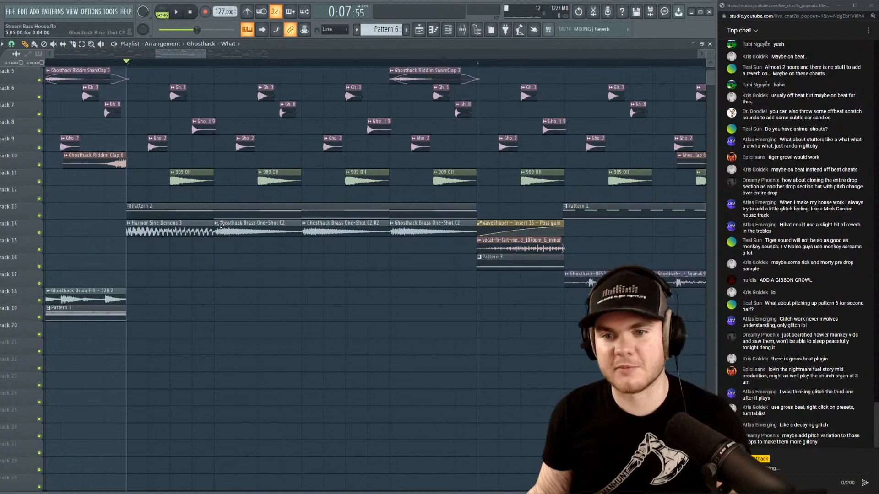
Make the first Ghosthack Brass One-Shot clip in bar 5 on track 14 unique and play from its start.
right_click(219, 225)
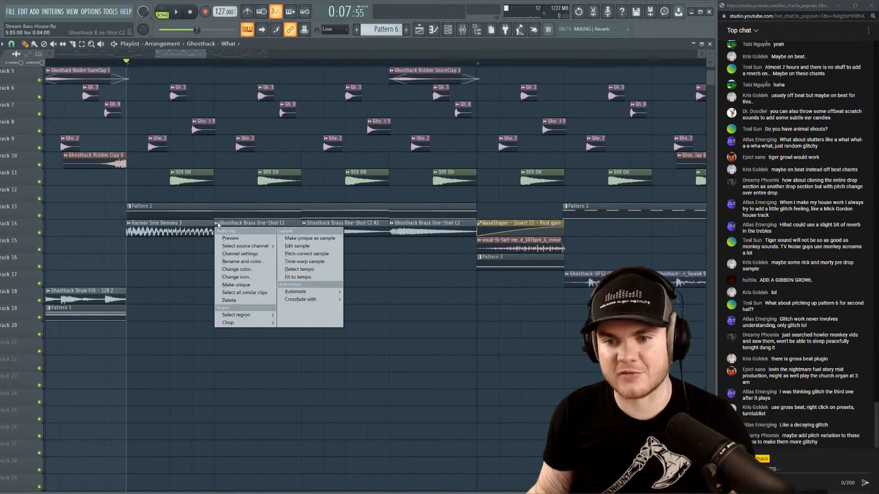
click(243, 286)
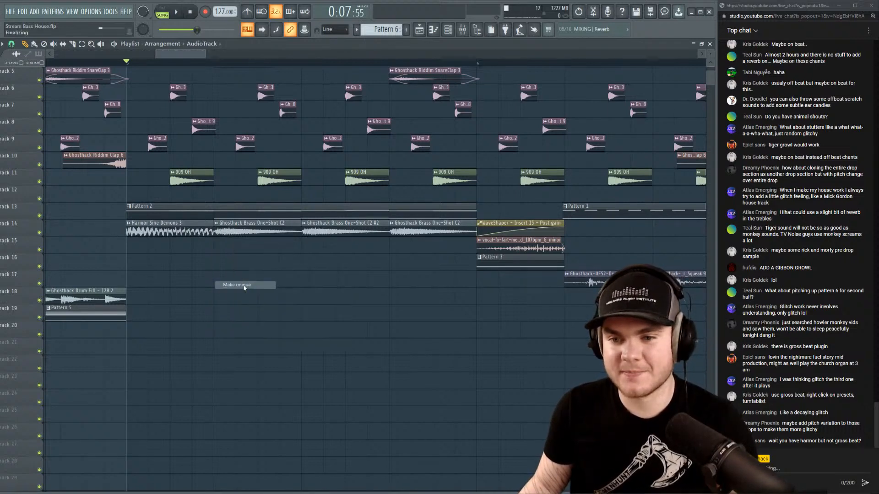
double_click(261, 229)
click(217, 62)
key(space)
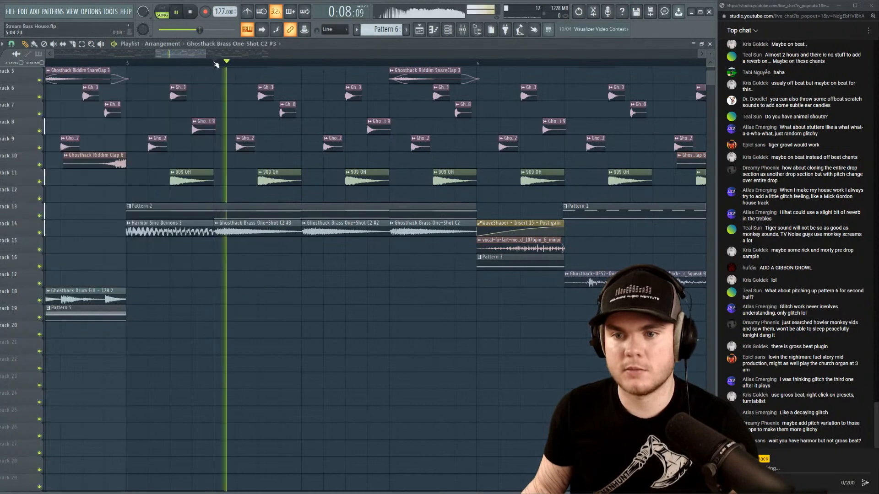
Solo track 14 and lower the unique brass clip's channel pitch to -200 cents while auditioning it.
key(space)
right_click(39, 232)
key(space)
key(space)
double_click(238, 229)
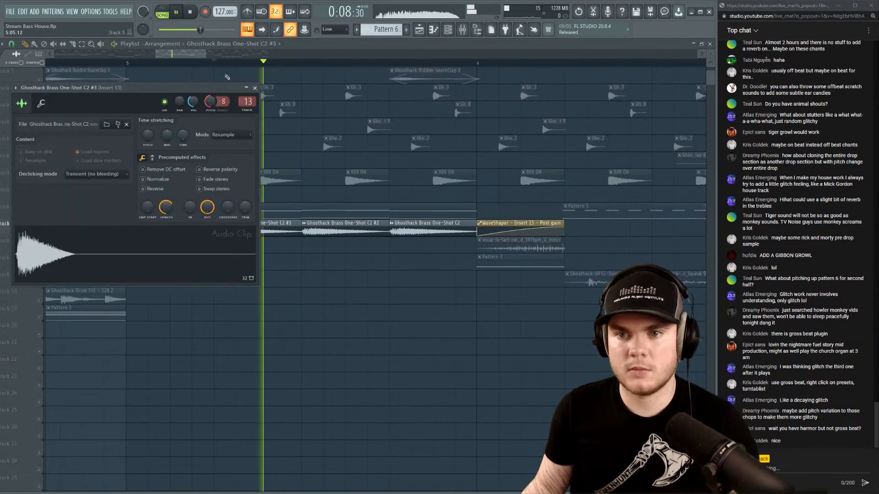
key(space)
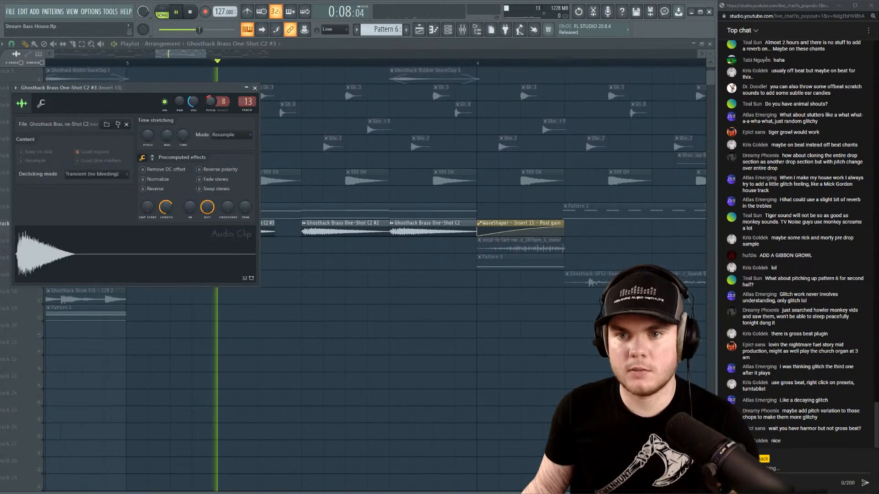
key(space)
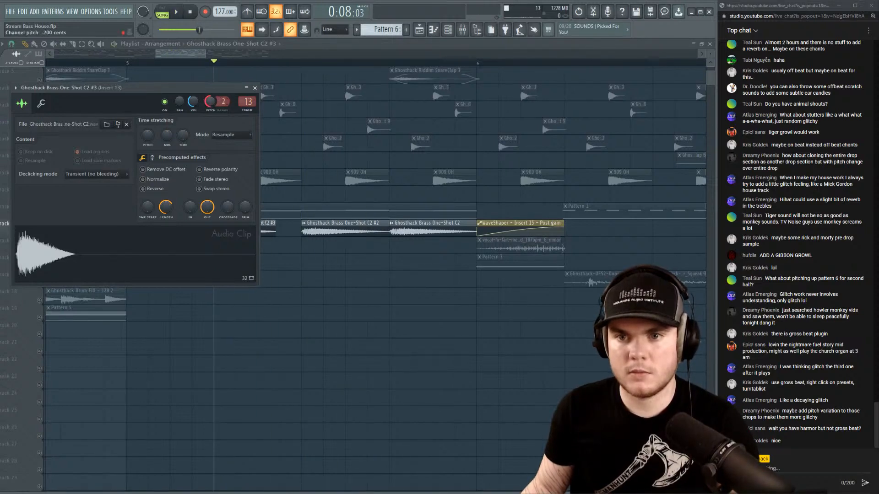
key(space)
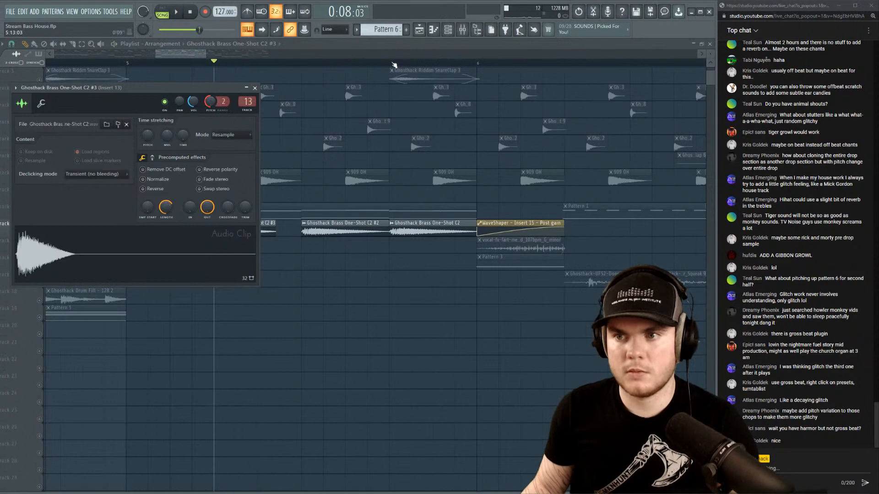
Play the last brass one-shot clip in bar 5 to compare its pitch.
click(394, 65)
key(space)
key(space)
key(space)
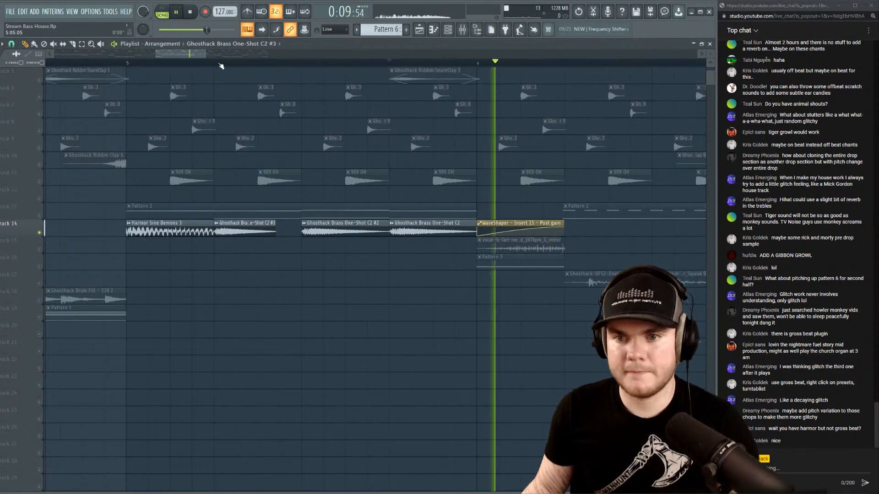
key(space)
Try channel pitches of -100, -200, -400 and -300 cents on the first brass clip, playing it after each change.
click(221, 65)
double_click(230, 223)
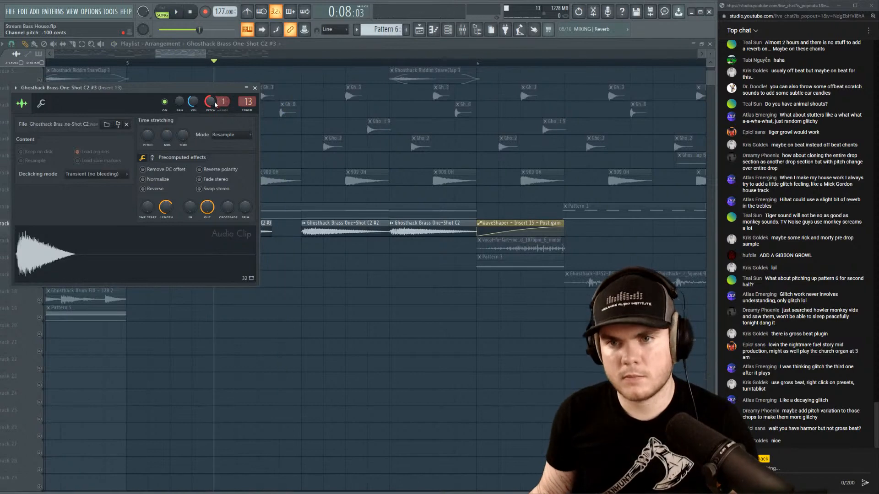
key(space)
mouse_move(211, 102)
mouse_down()
mouse_move(210, 87)
mouse_move(227, 102)
mouse_up()
key(space)
key(space)
key(space)
key(space)
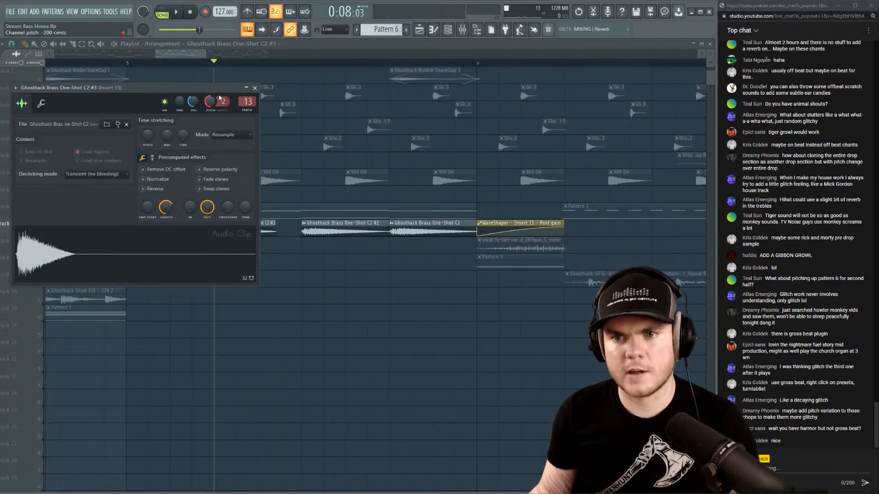
key(space)
key(space)
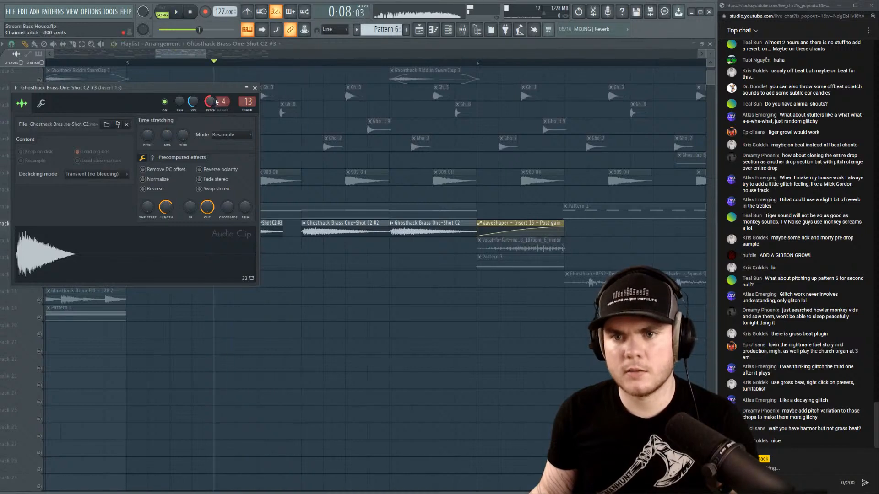
key(space)
key(space)
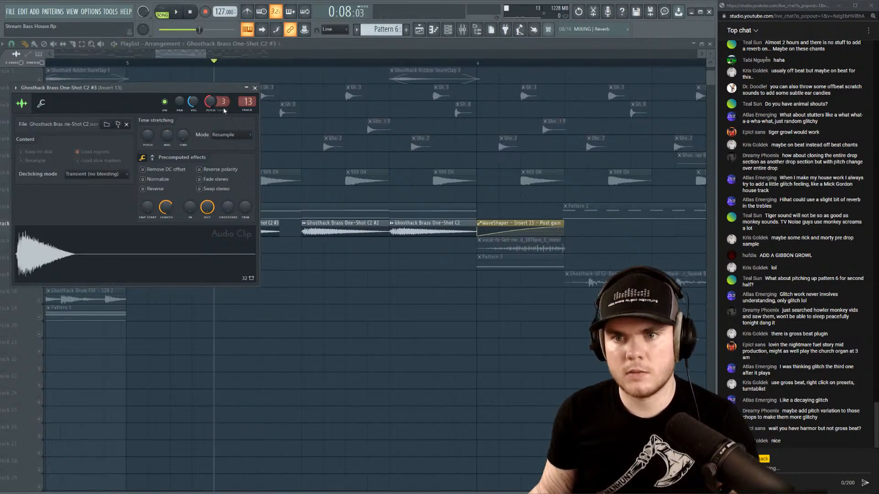
Play soloed track 14 from the start of bar 5 and again from the last brass clip.
scroll(228, 62, down, 5)
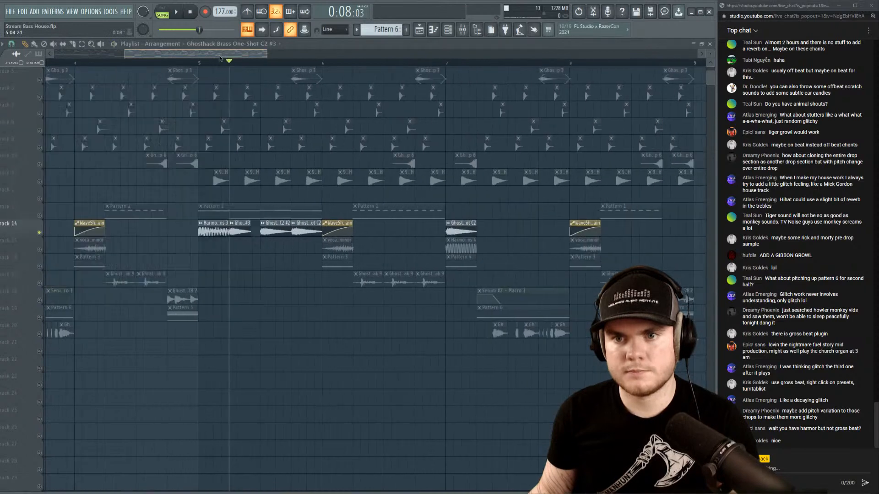
key(space)
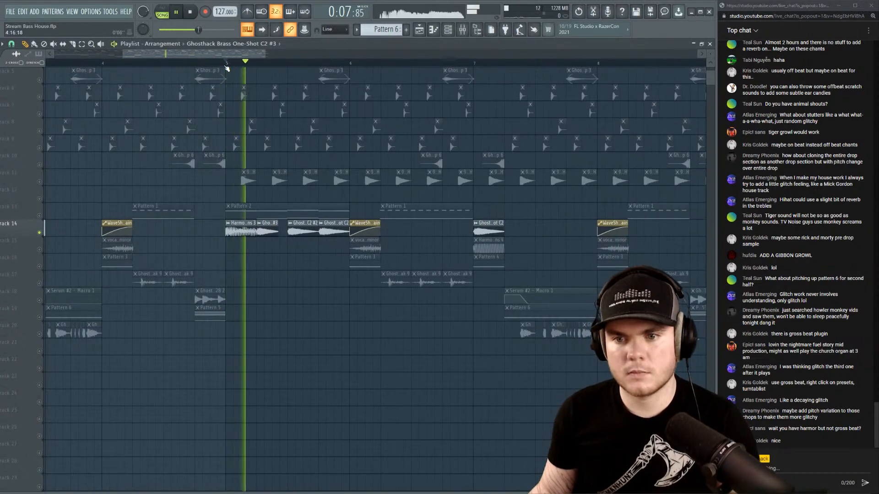
click(319, 63)
scroll(327, 64, up, 4)
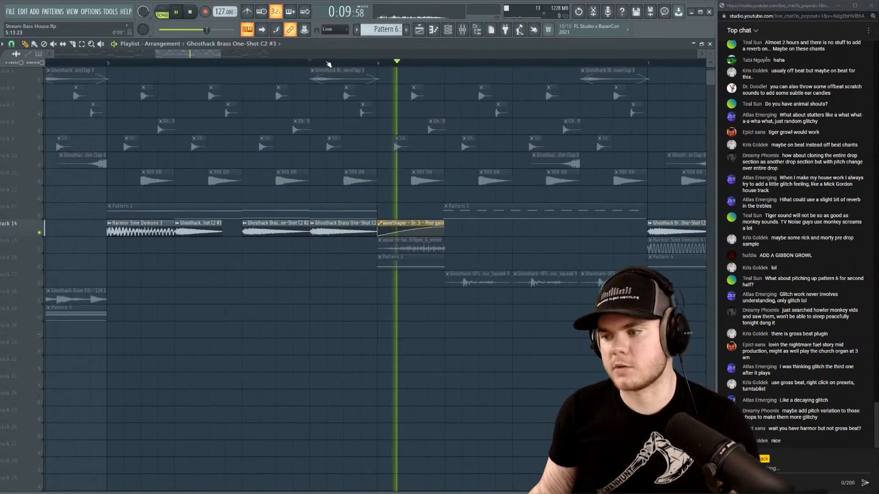
key(space)
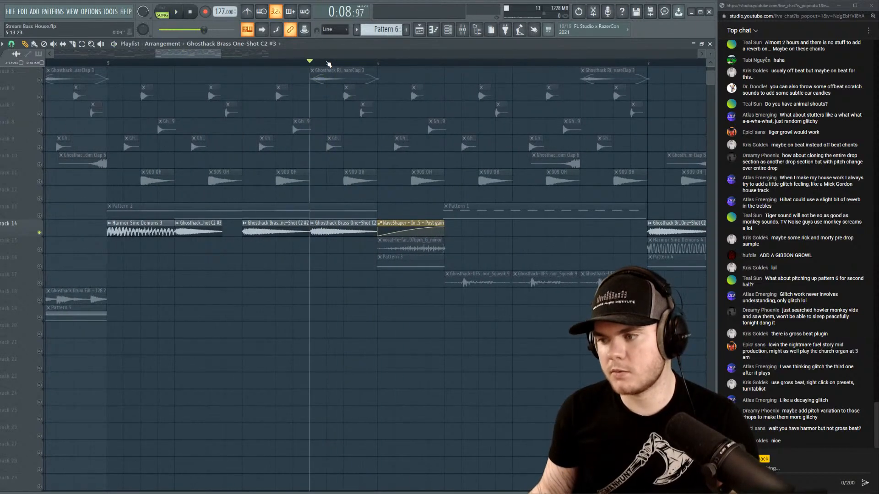
Set the first brass clip's channel pitch to -100 cents, audition it and close its settings.
click(174, 63)
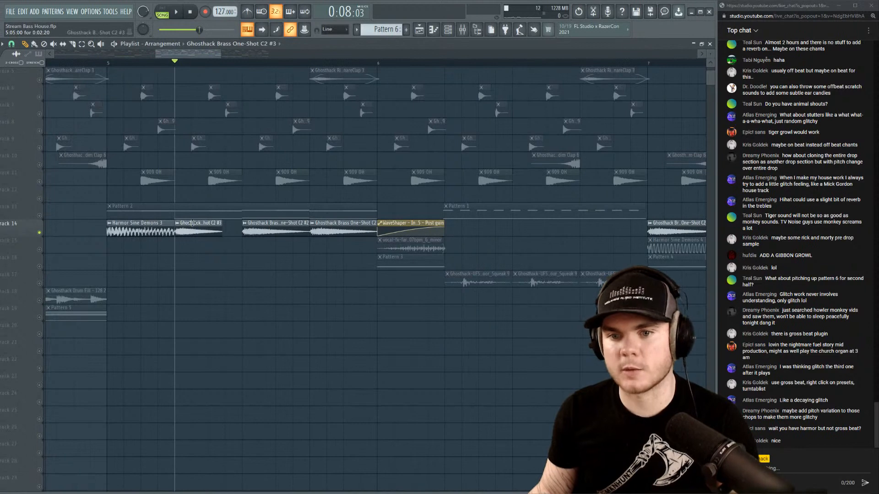
double_click(192, 223)
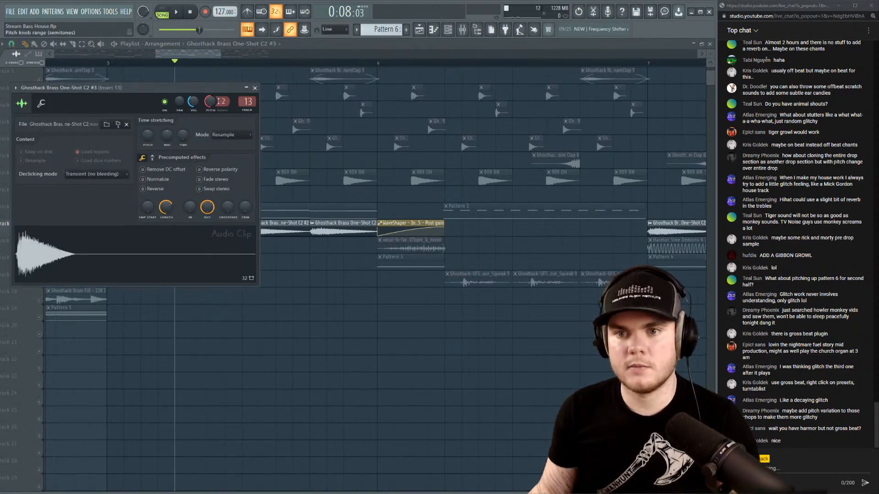
key(space)
key(space)
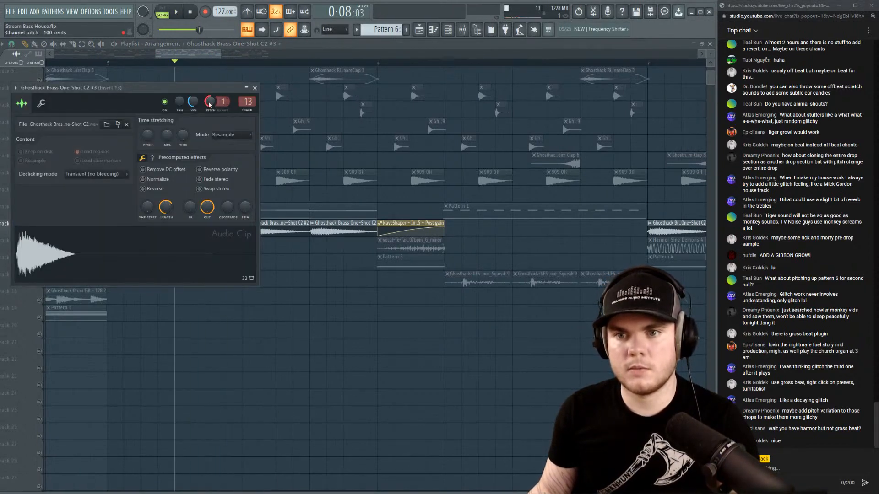
key(space)
key(space)
click(256, 88)
Create a new empty pattern and add an Addictive Keys instrument channel for finding notes, then close the open windows.
key(F6)
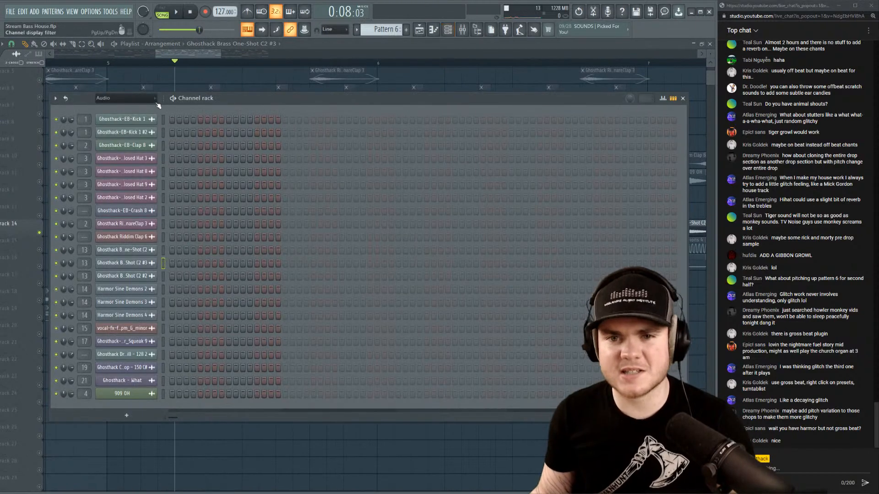
click(129, 134)
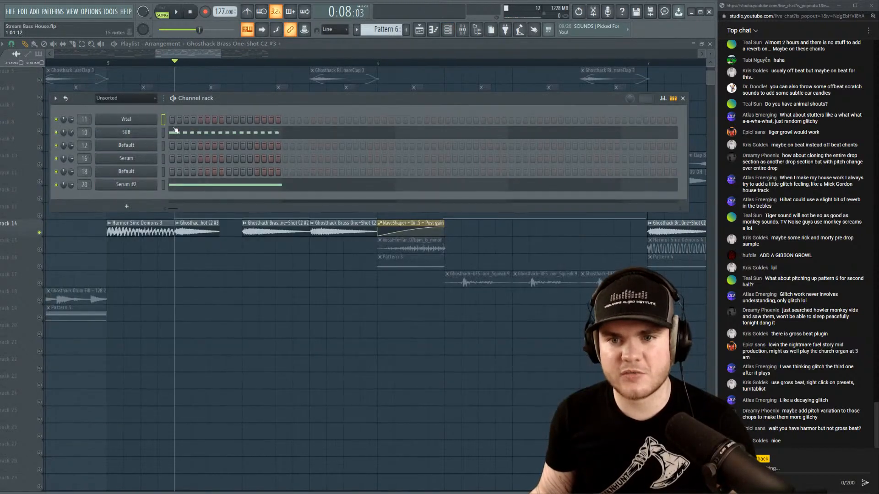
click(127, 206)
key(Escape)
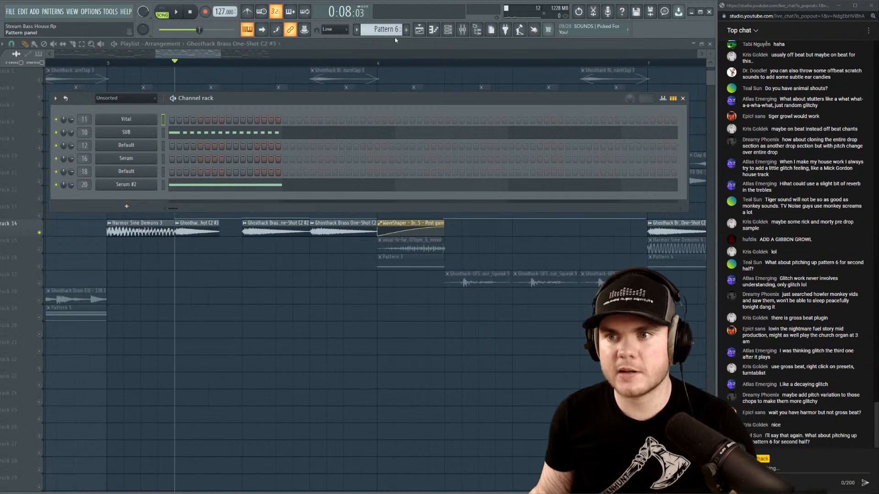
key(F4)
key(Return)
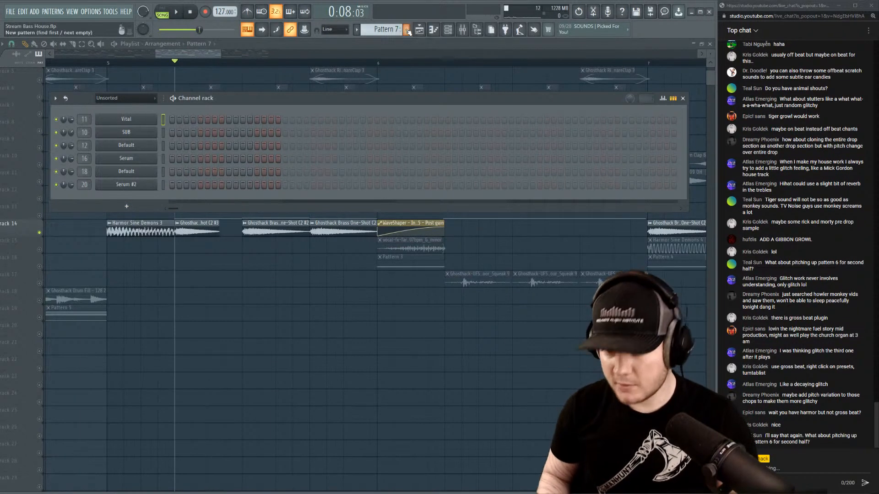
click(157, 210)
click(207, 45)
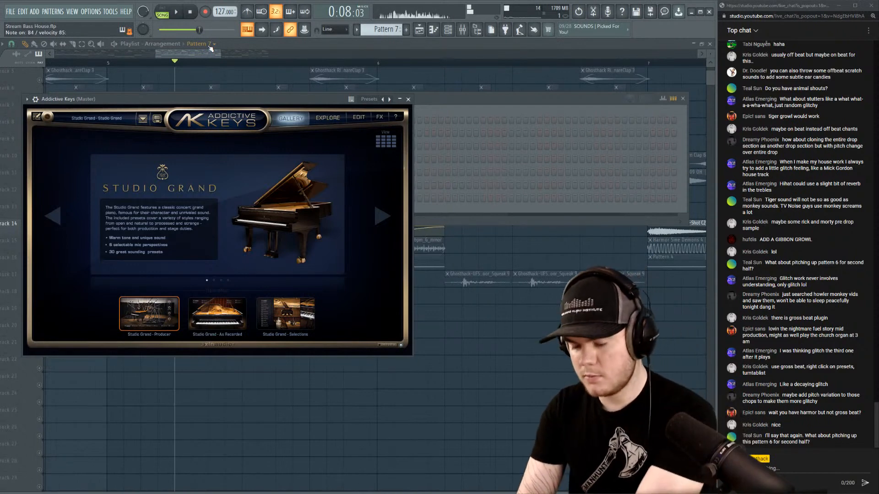
key(F12)
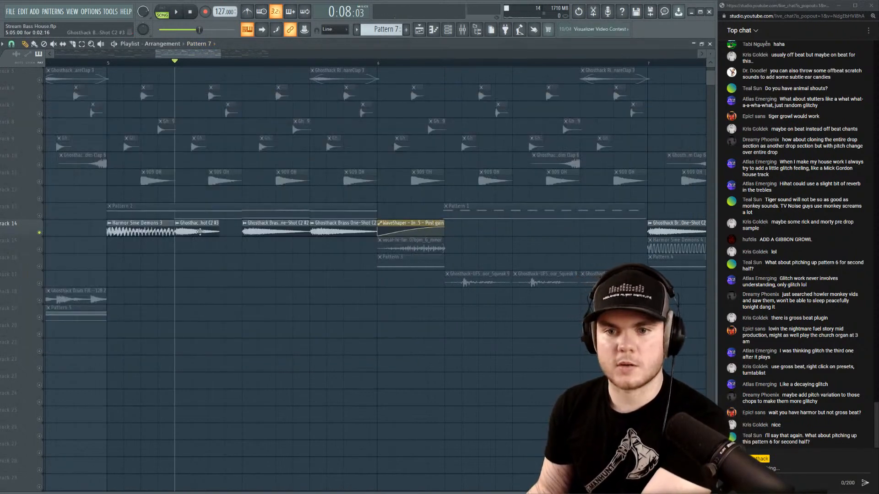
Replace the second brass clip in bar 5 with a copy of the first one and make that copy unique.
double_click(200, 232)
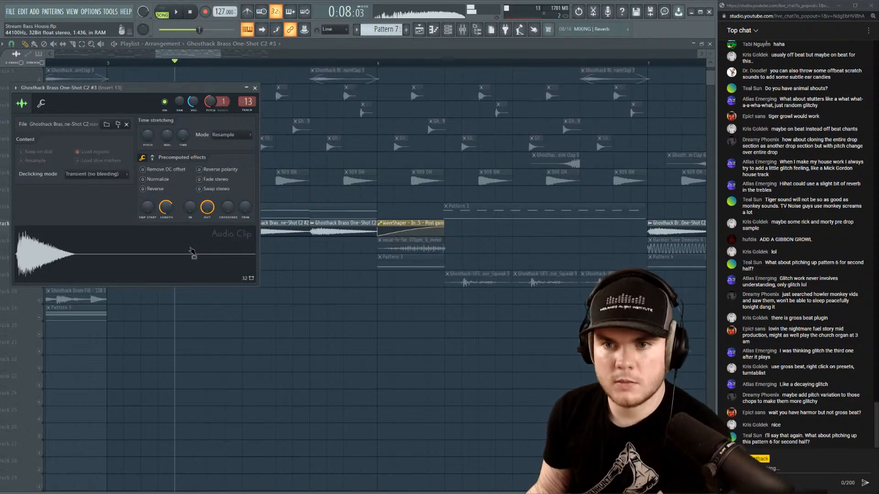
click(255, 88)
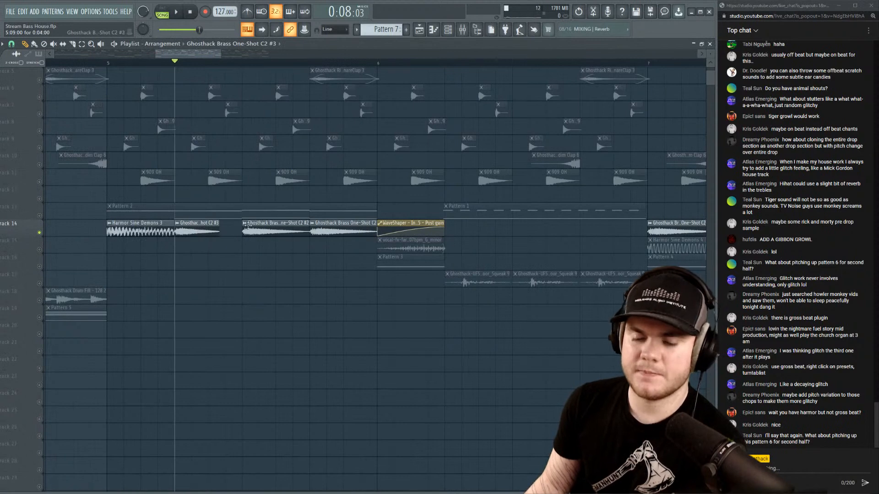
right_click(252, 226)
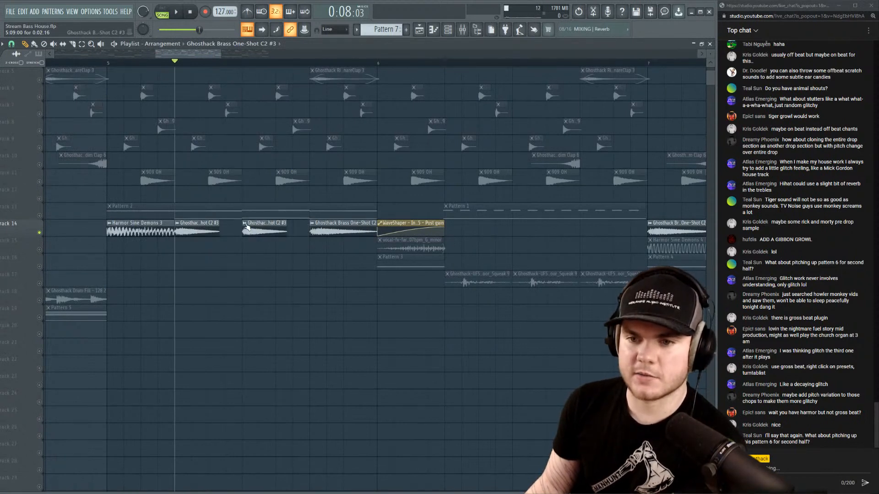
click(245, 224)
click(269, 286)
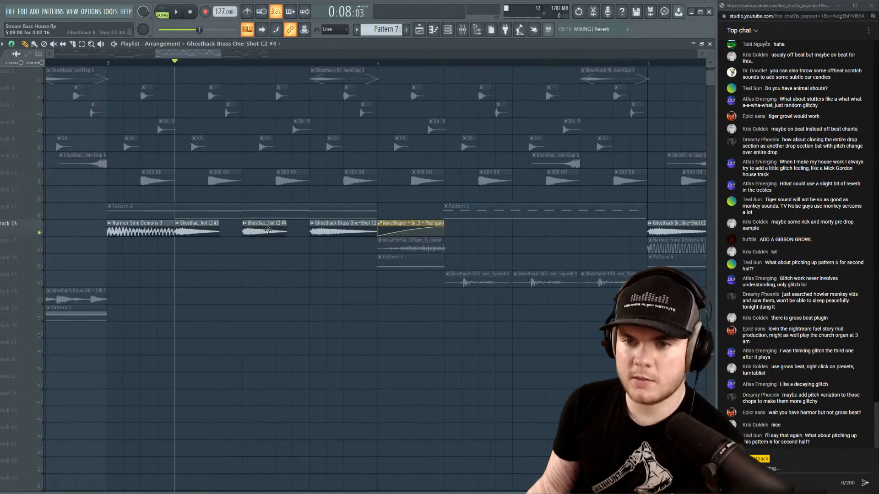
Reset the copied brass clip's channel pitch to neutral and shorten its fade-out.
double_click(268, 230)
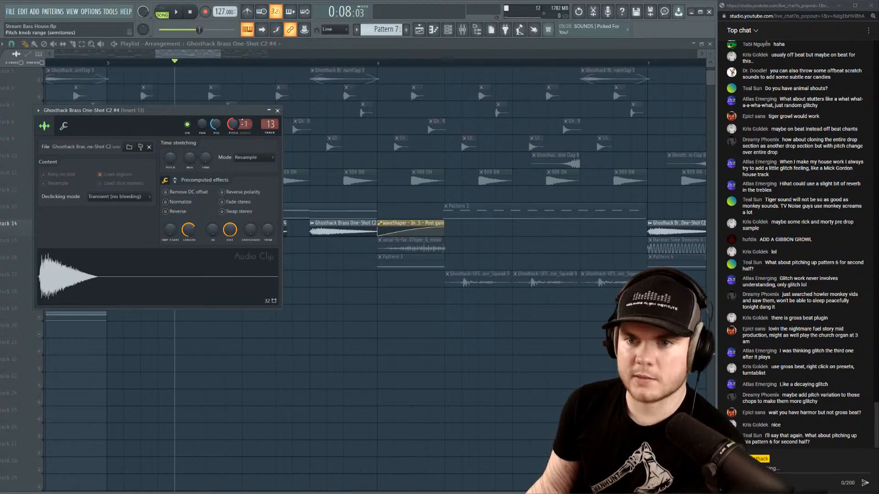
click(228, 263)
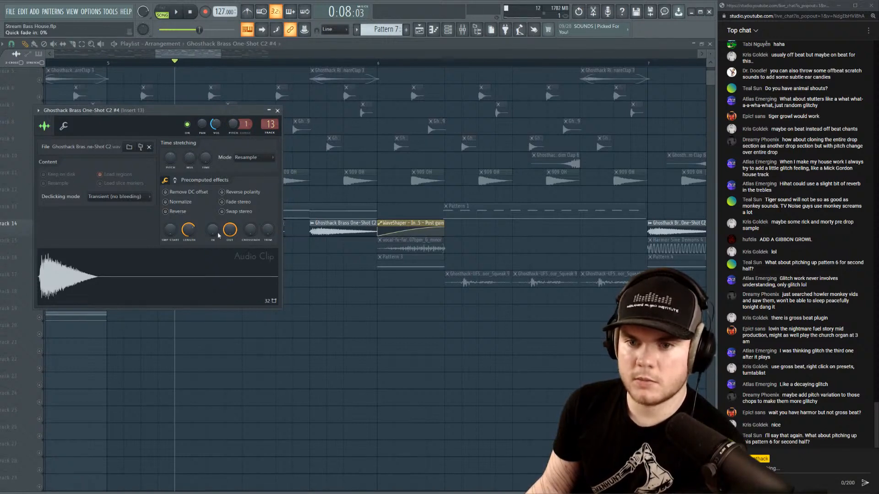
click(239, 282)
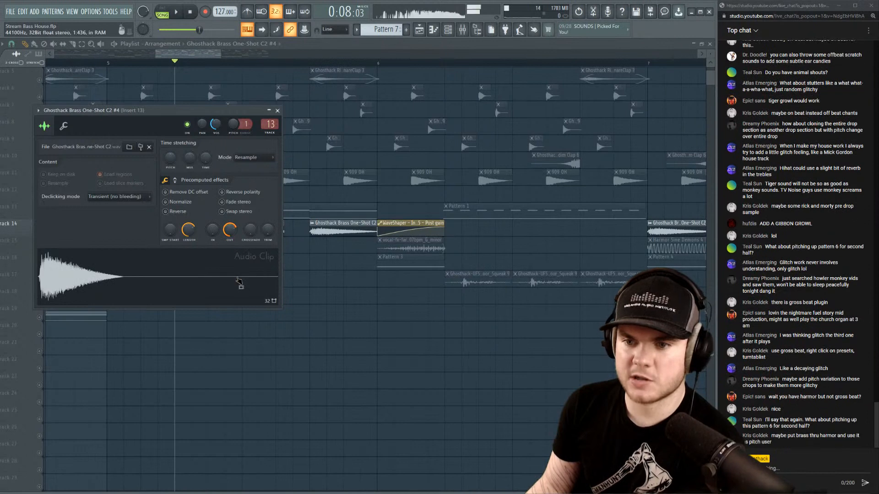
click(277, 111)
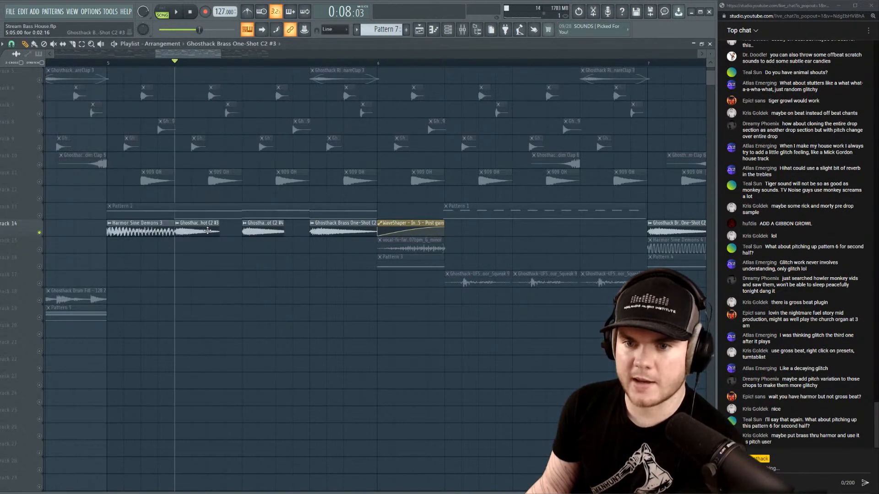
Shorten the first brass clip's fade-out to match and delete the last brass clip in bar 5.
double_click(207, 231)
click(207, 242)
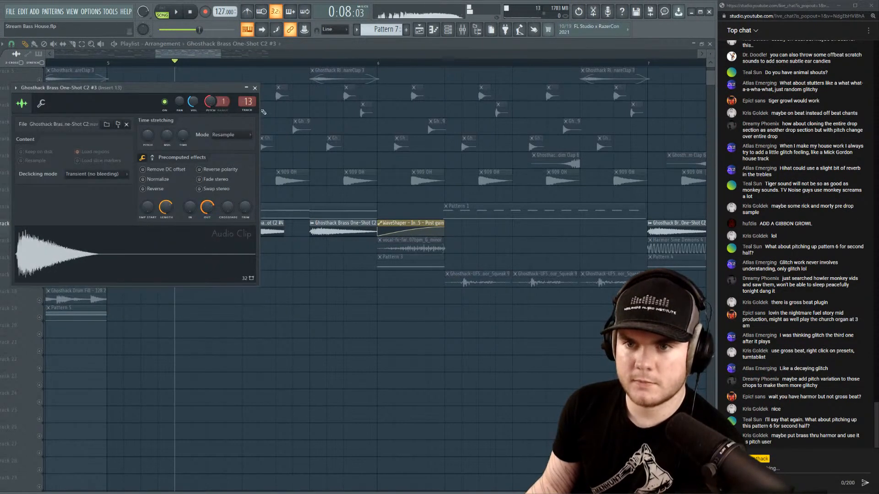
click(254, 88)
right_click(335, 234)
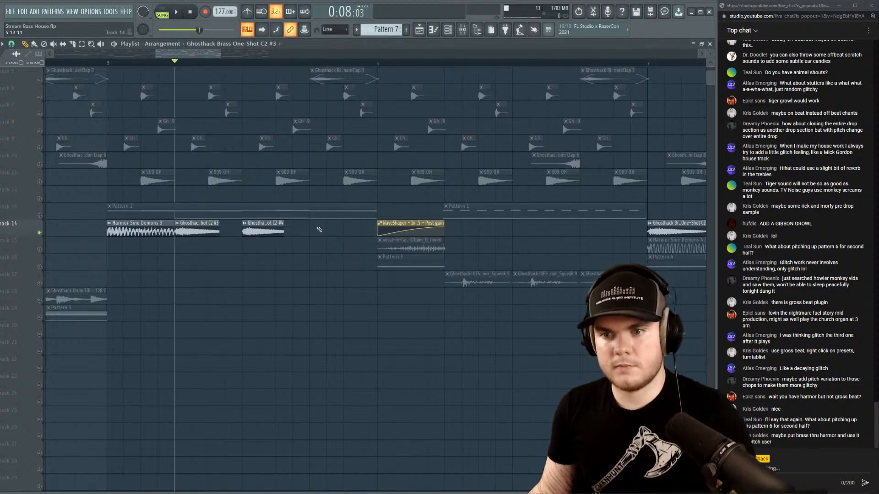
Place a third brass clip on beat 4 of bar 5 and extend all three brass clips to one full beat each.
click(320, 229)
key(space)
drag(364, 221, 244, 222)
key(space)
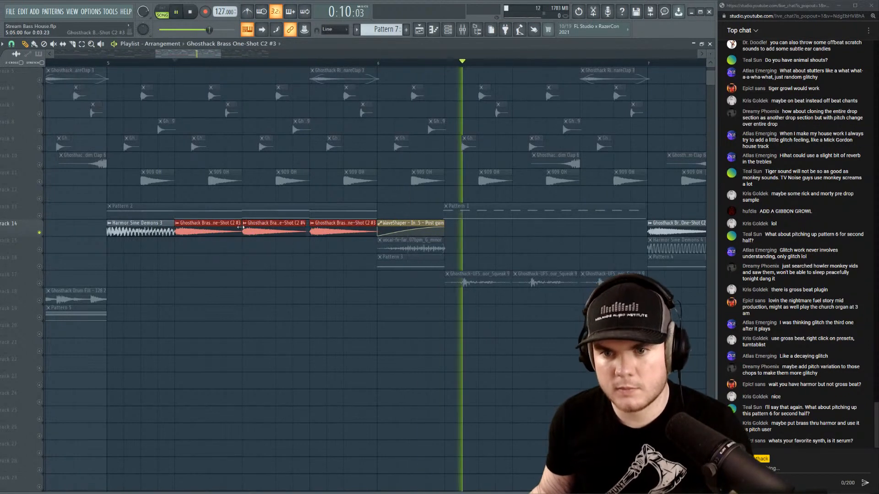
Audition the brass clips in bar 5, enabling Track 13 so that Pattern 2 plays along with them.
key(space)
click(171, 64)
key(space)
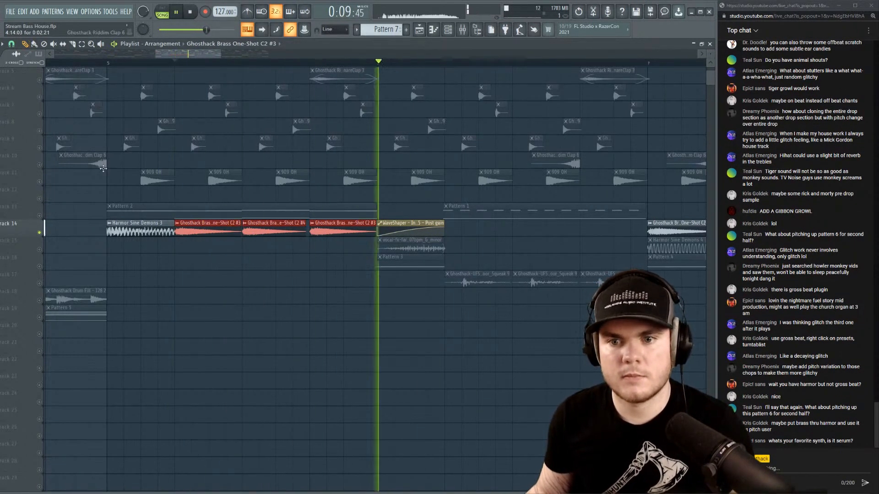
click(302, 224)
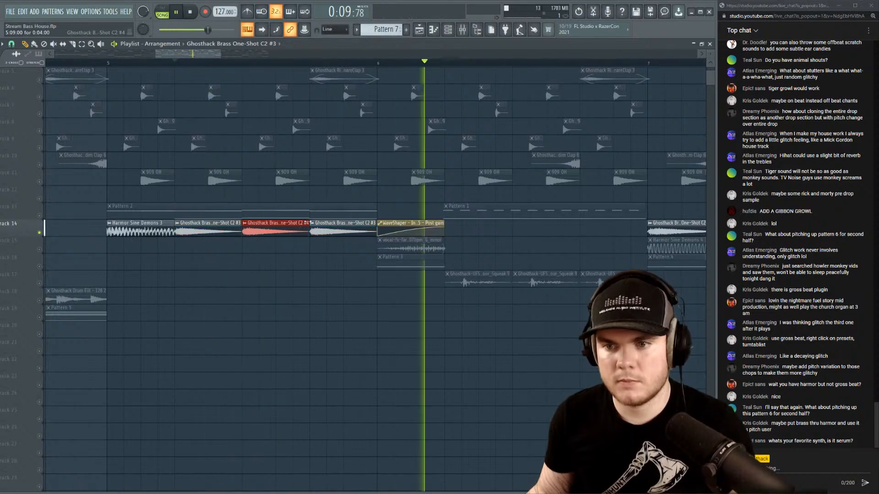
key(space)
key(space)
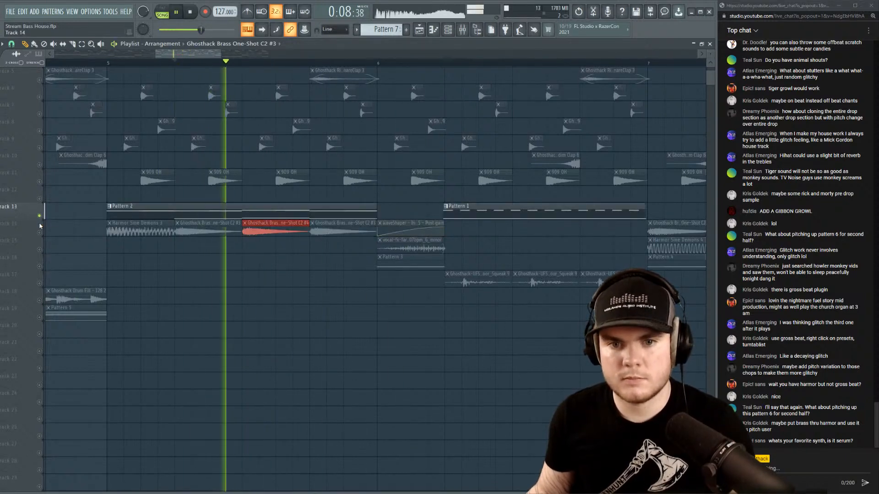
click(40, 216)
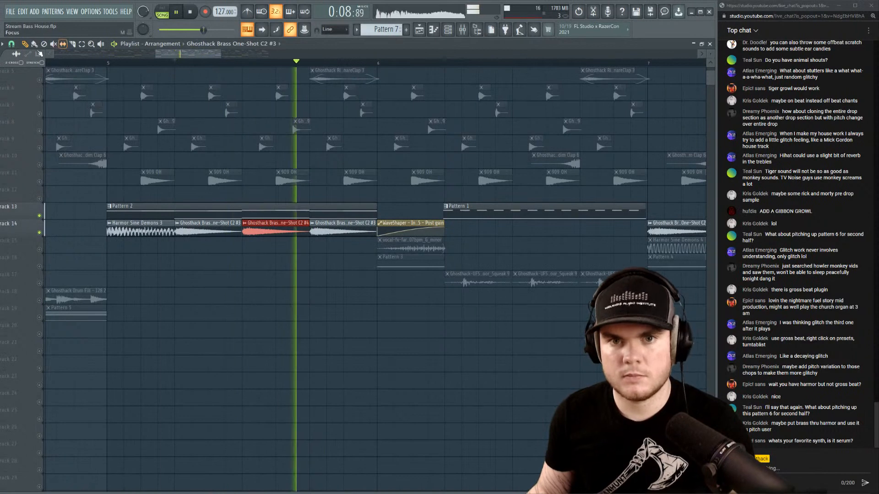
key(space)
Transpose the three Default channel notes in Pattern 2 up seven semitones and play them back.
double_click(215, 211)
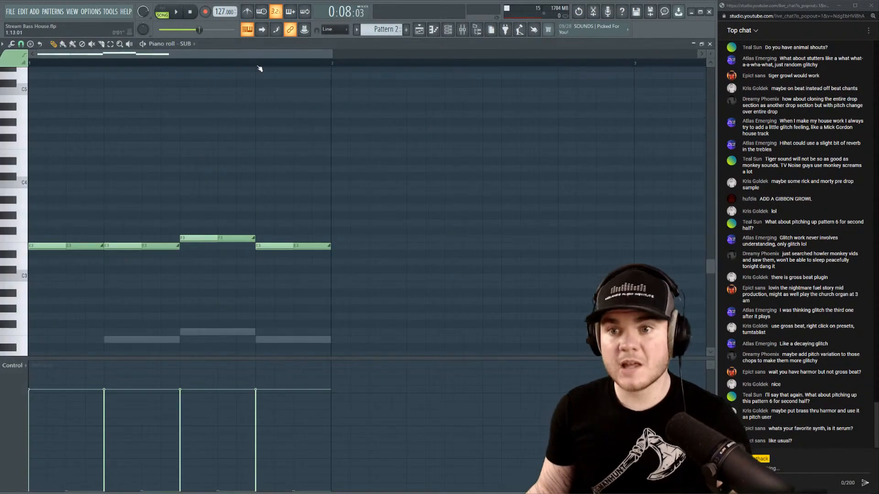
click(710, 44)
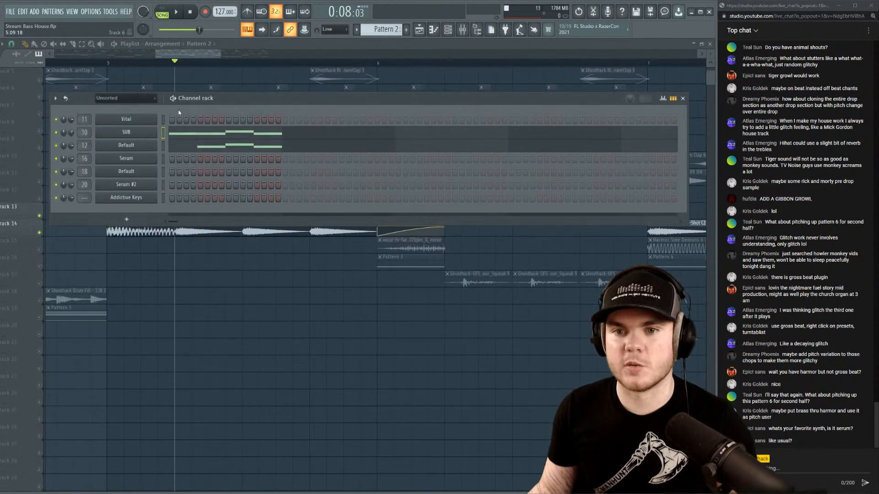
click(223, 136)
scroll(263, 183, down, 3)
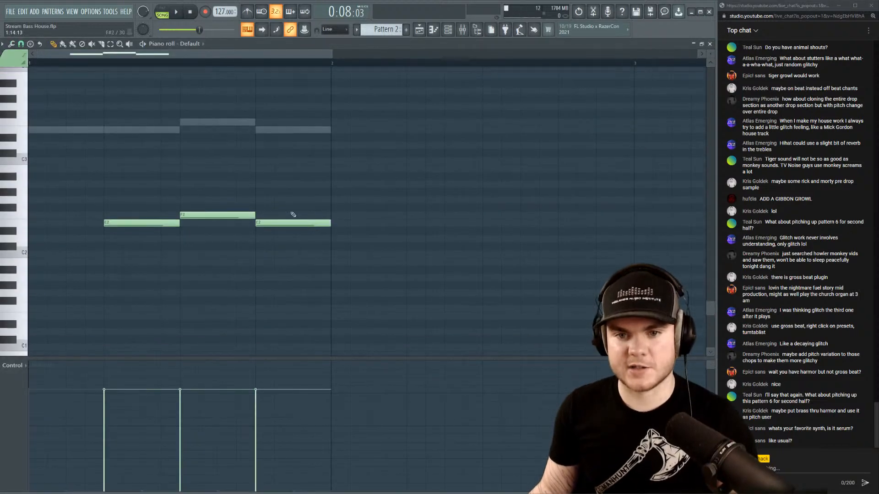
drag(416, 242, 86, 164)
key(Up)
key(Up)
key(Up)
key(Up)
key(Up)
key(Up)
key(Up)
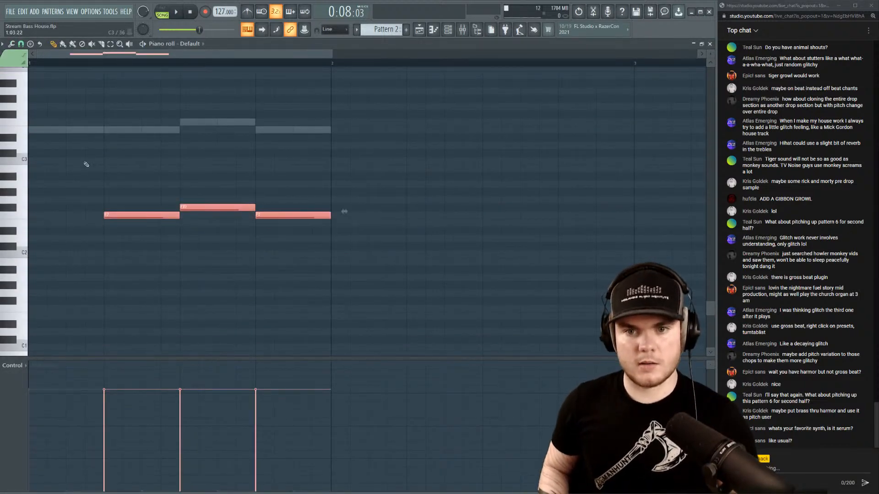
key(space)
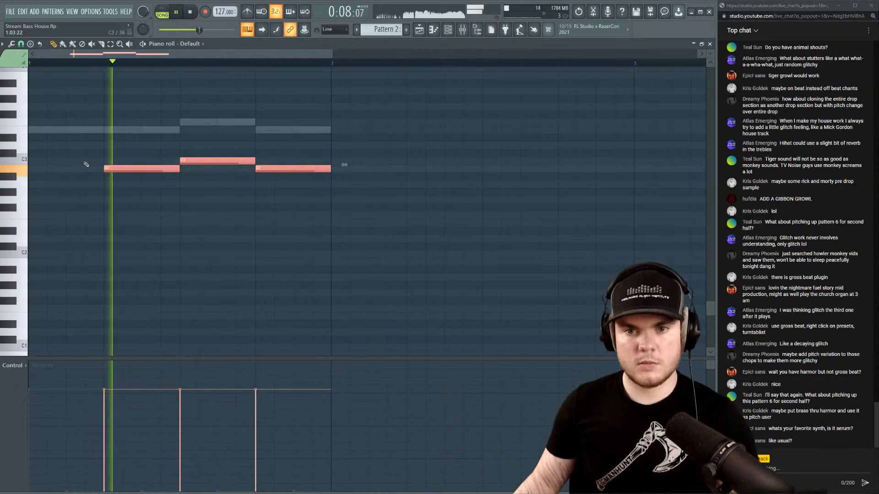
key(space)
key(space)
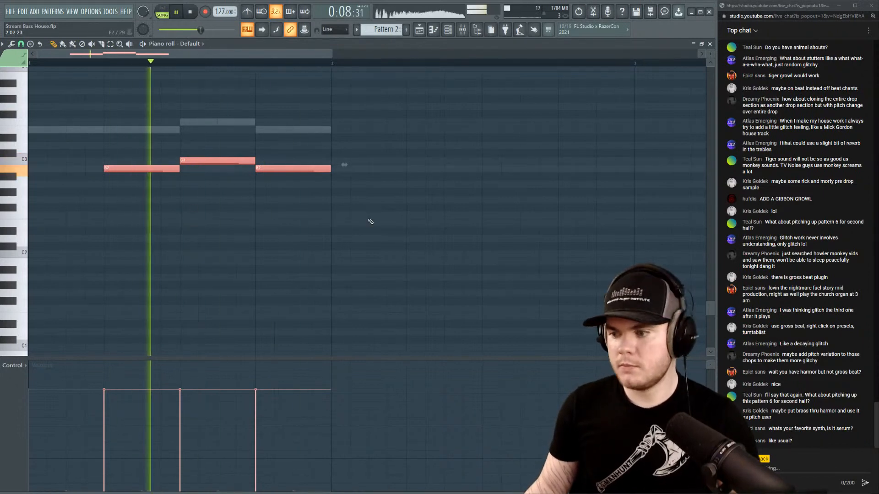
key(space)
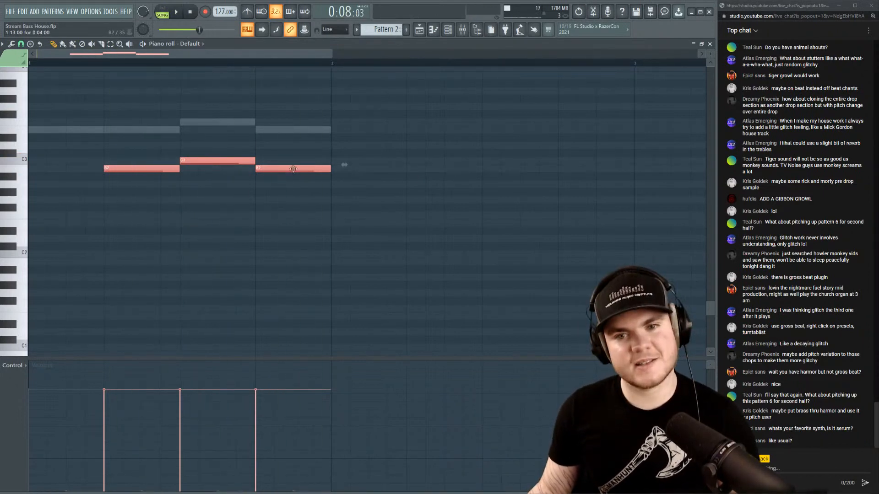
Try the three Default channel notes one octave lower, then move them back up an octave.
key(ctrl+Down)
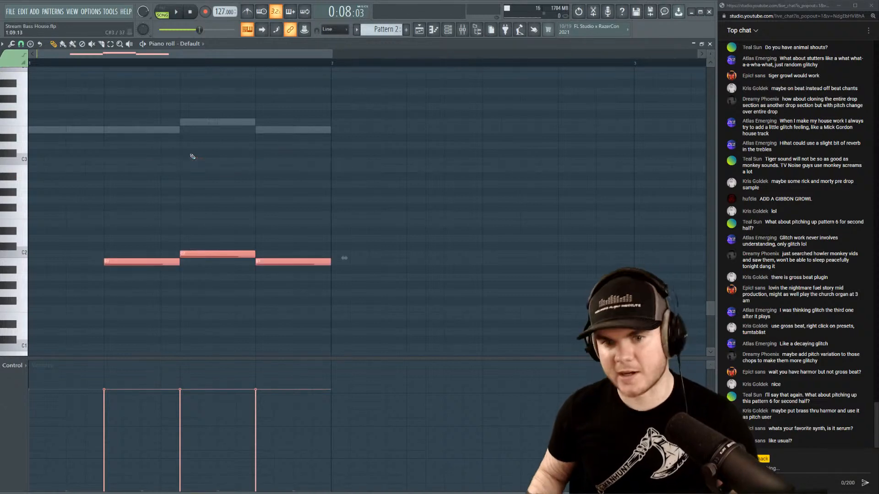
click(31, 261)
key(space)
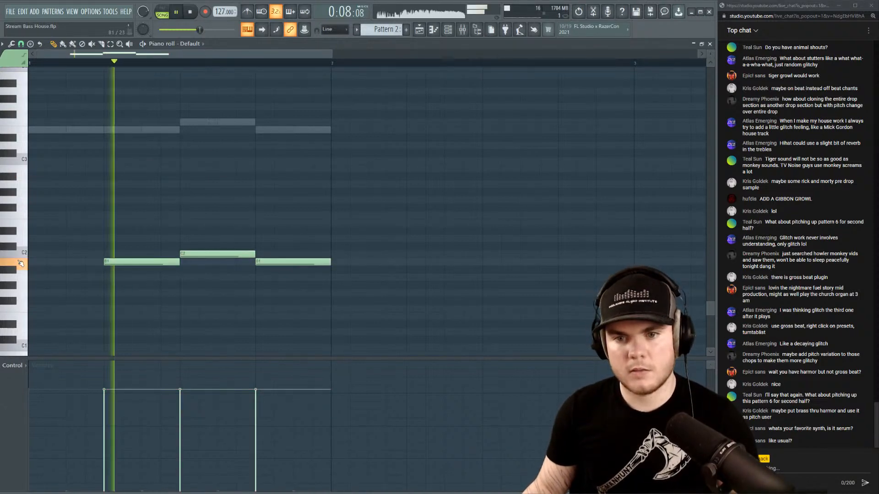
drag(330, 313, 129, 195)
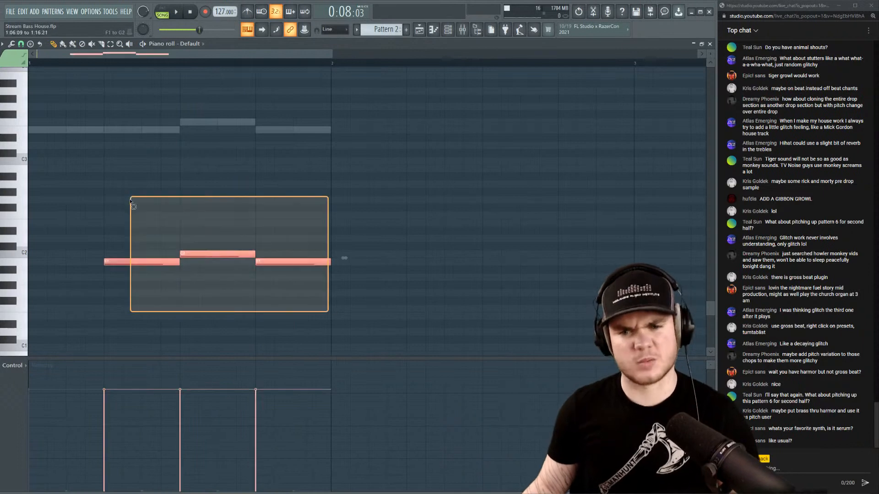
key(ctrl+Up)
Transpose the last three SUB notes in Pattern 2 up seven semitones, play them back and return to the playlist.
double_click(134, 133)
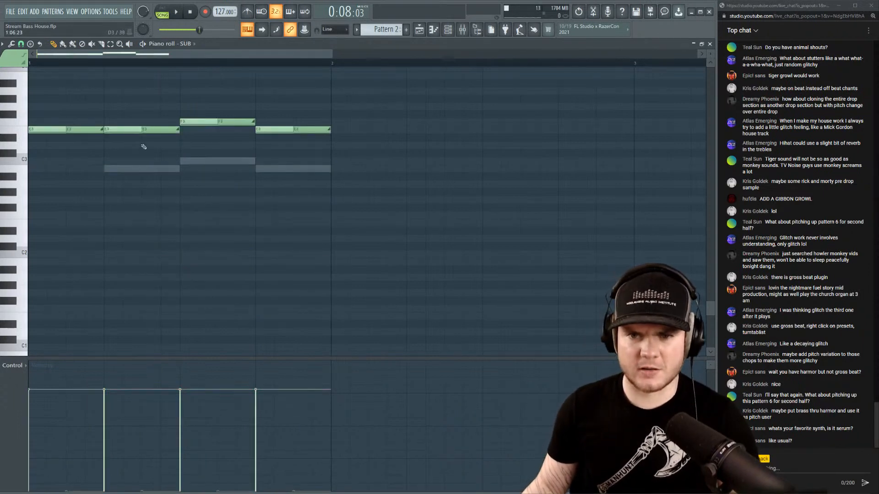
scroll(197, 151, up, 2)
drag(335, 242, 134, 156)
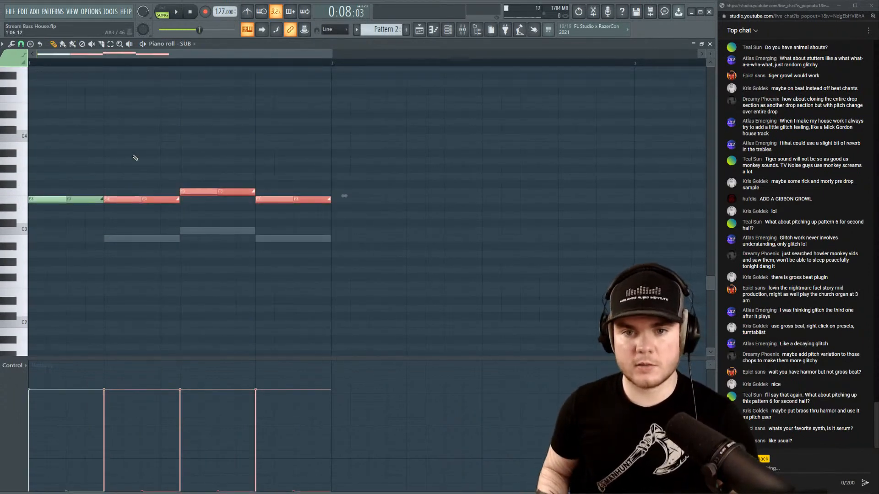
key(Up)
key(Up)
key(Up)
key(Up)
key(Up)
key(Up)
key(Up)
key(space)
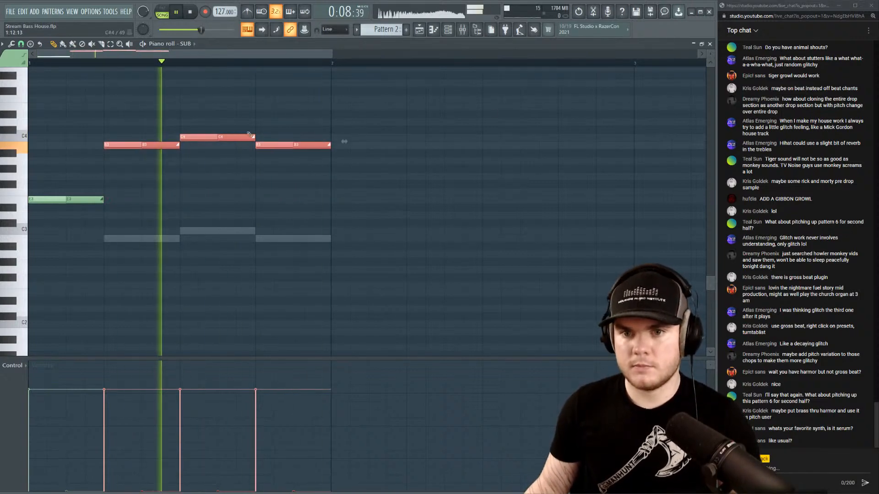
key(ctrl+Down)
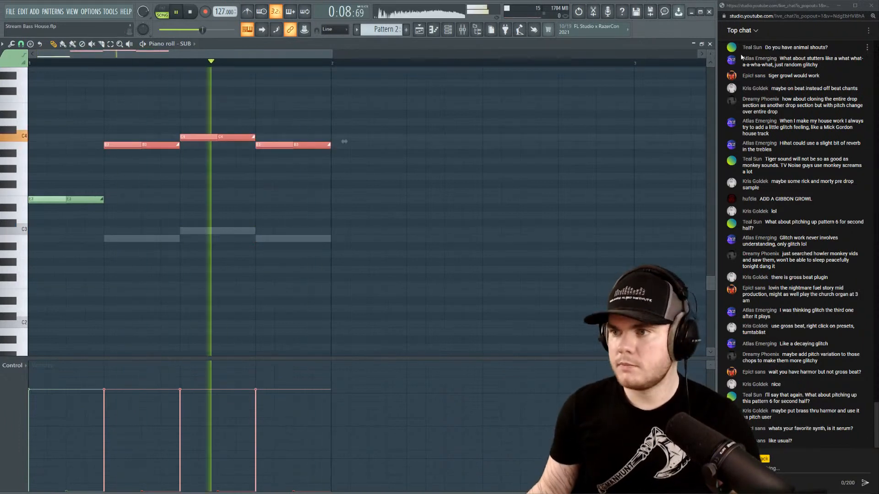
click(710, 44)
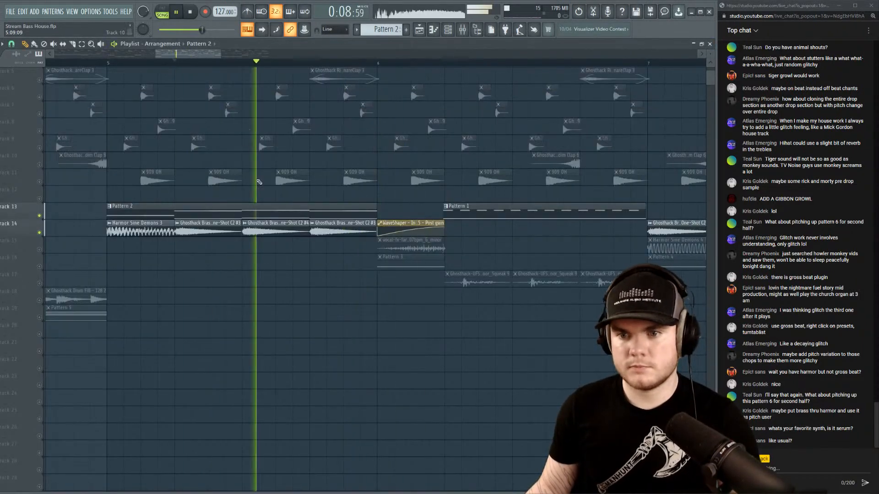
key(space)
Reduce the fade-out of the brass one-shot clips in bar 5 and play them back with Pattern 2.
double_click(205, 230)
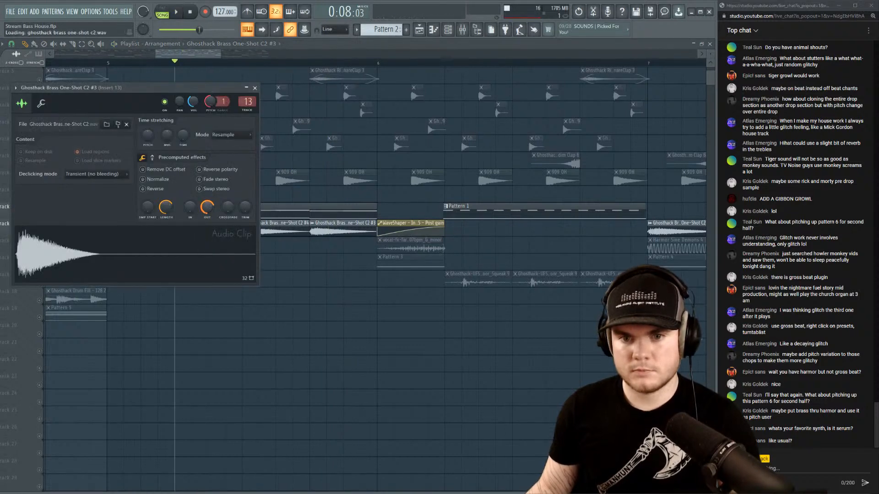
drag(207, 209, 208, 217)
double_click(281, 230)
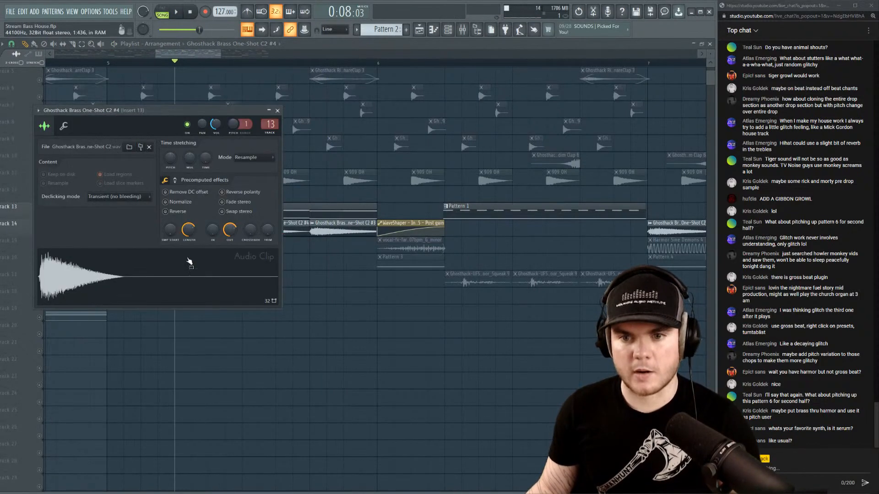
drag(219, 273, 227, 356)
right_click(238, 359)
key(space)
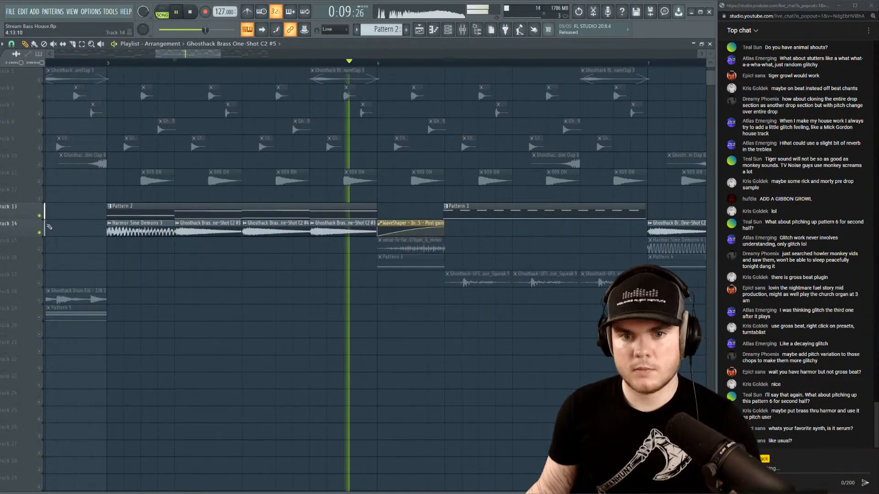
Reactivate all the playlist tracks and play the full arrangement from bar 5.
key(space)
right_click(39, 216)
right_click(39, 215)
key(space)
scroll(129, 68, down, 6)
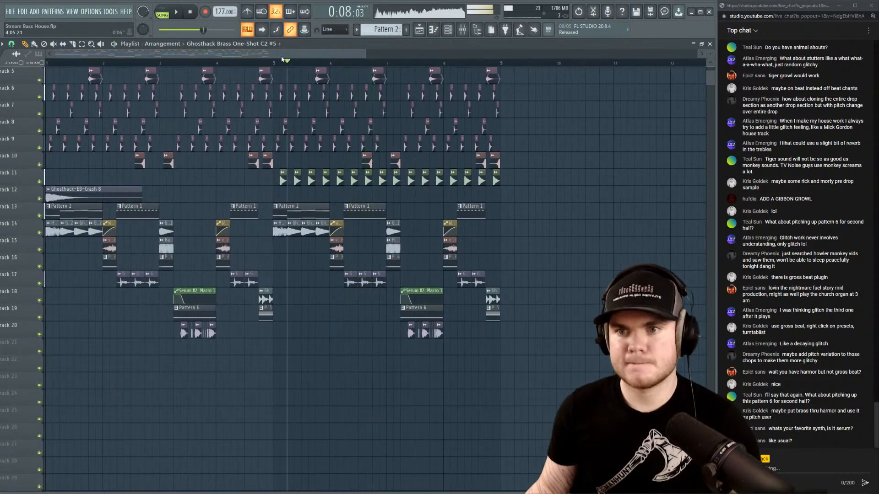
click(274, 63)
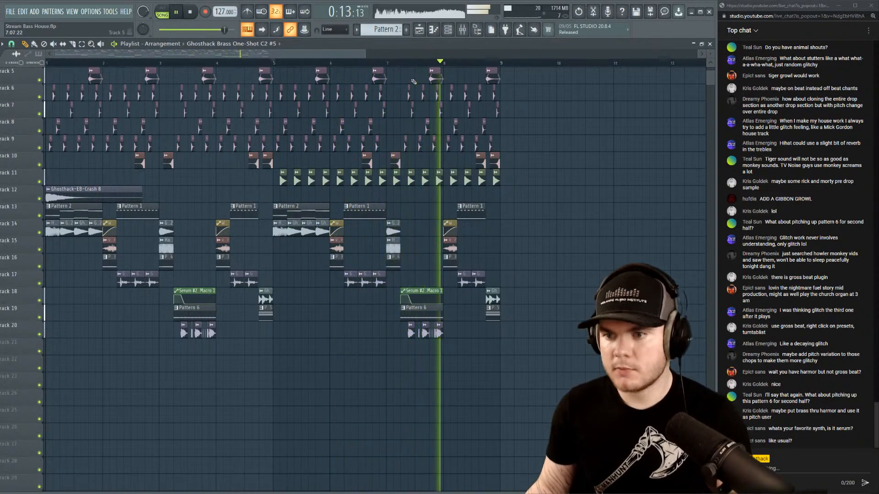
scroll(497, 62, up, 2)
key(space)
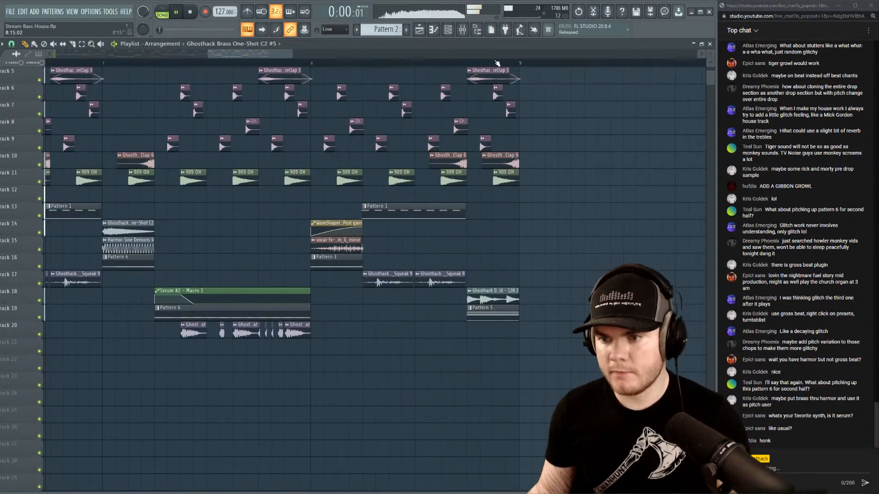
Slice Pattern 1 at beat 3 of bar 8 and delete its second half and the second door squeak clip.
scroll(501, 63, up, 3)
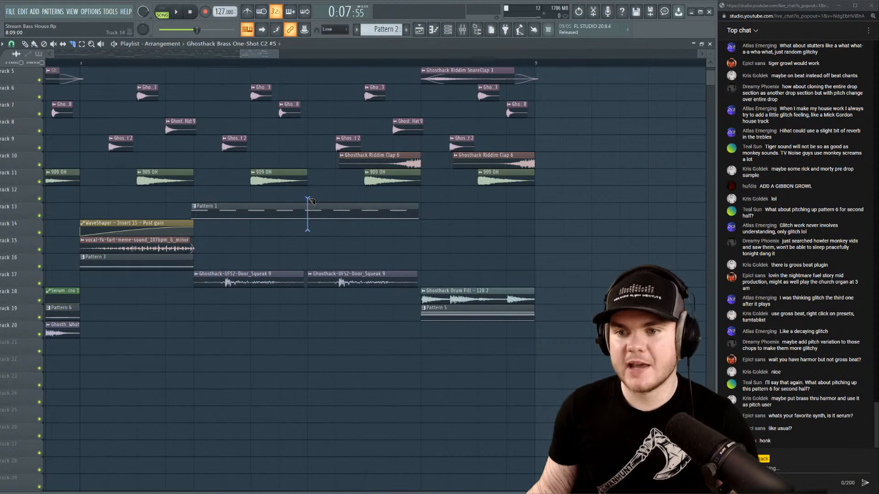
right_click(344, 210)
right_click(349, 279)
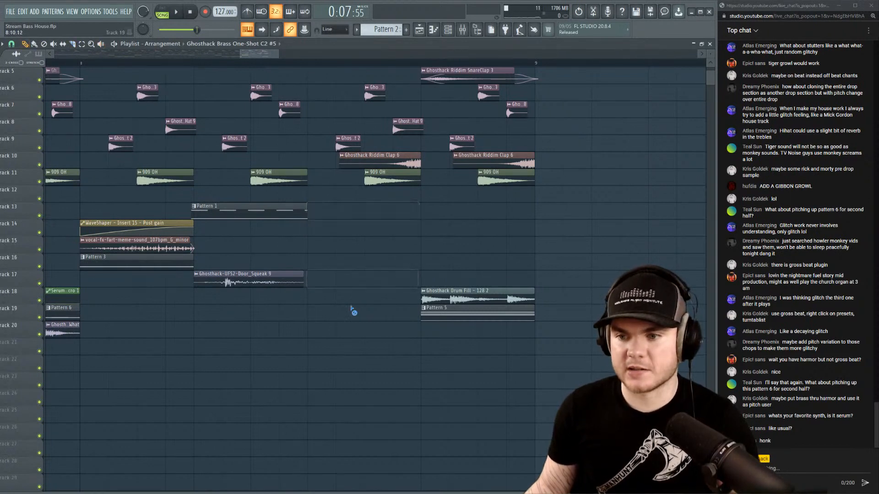
Move the drum fill and Pattern 5 clips in bar 8 one beat earlier to beat 3 and play the result.
drag(600, 355, 390, 236)
drag(447, 292, 336, 291)
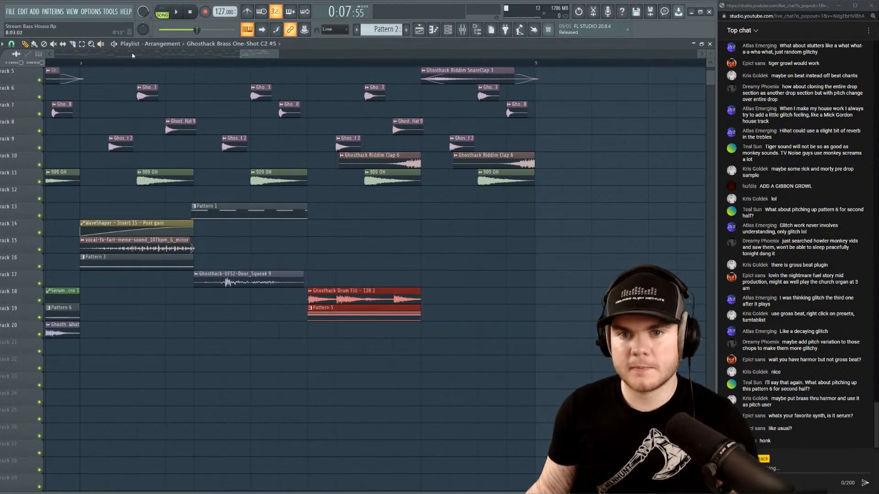
key(space)
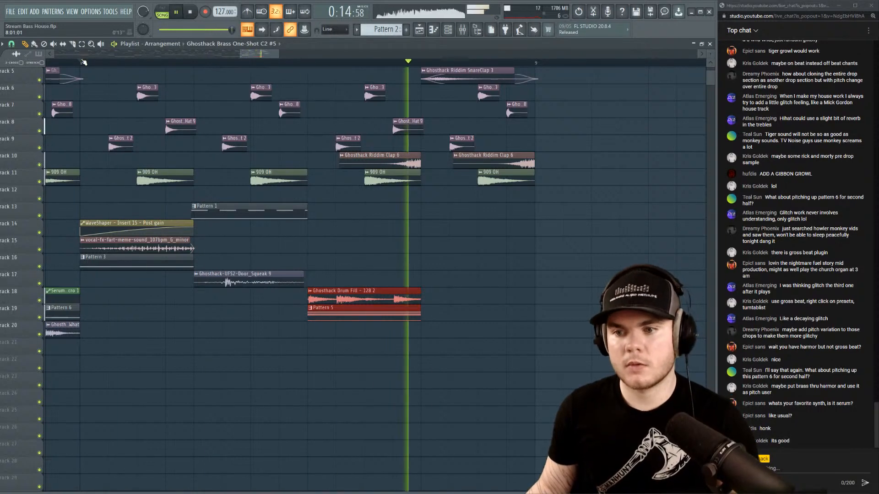
key(space)
scroll(82, 62, down, 1)
scroll(82, 62, down, 1)
key(space)
Extend the drum fill clip to the end of bar 8, slice it at beat 4 and play the bar.
click(363, 263)
right_click(361, 263)
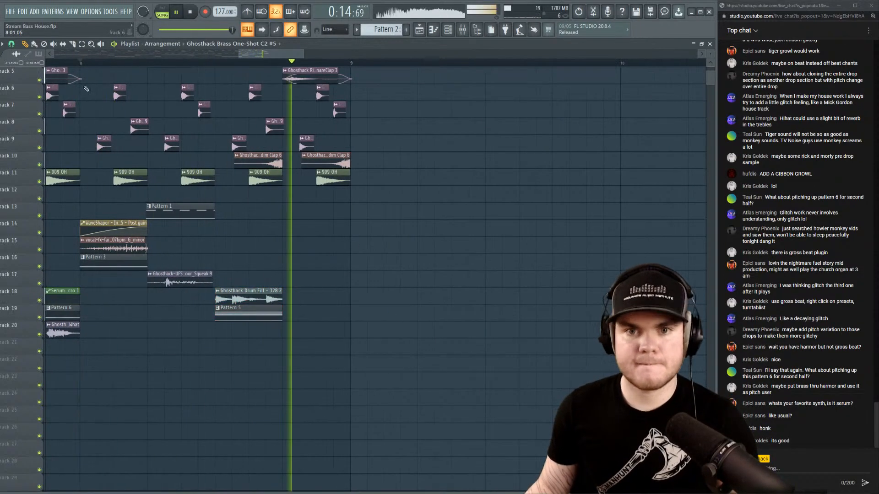
key(space)
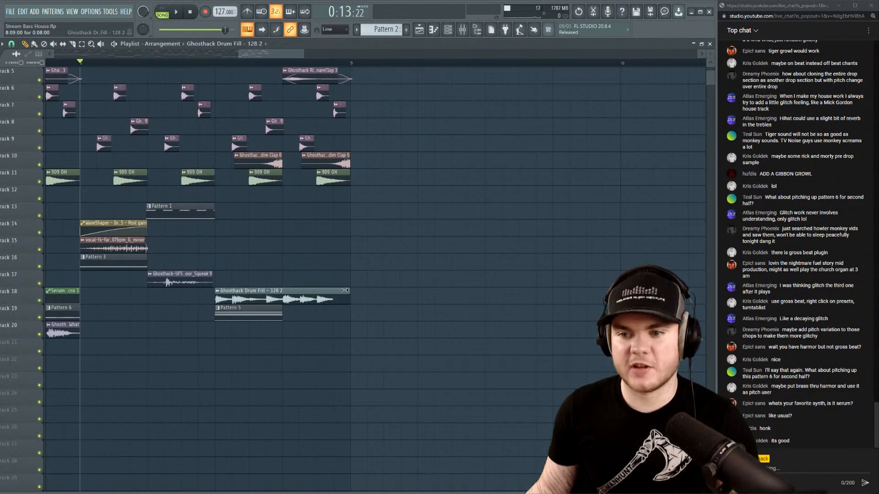
key(space)
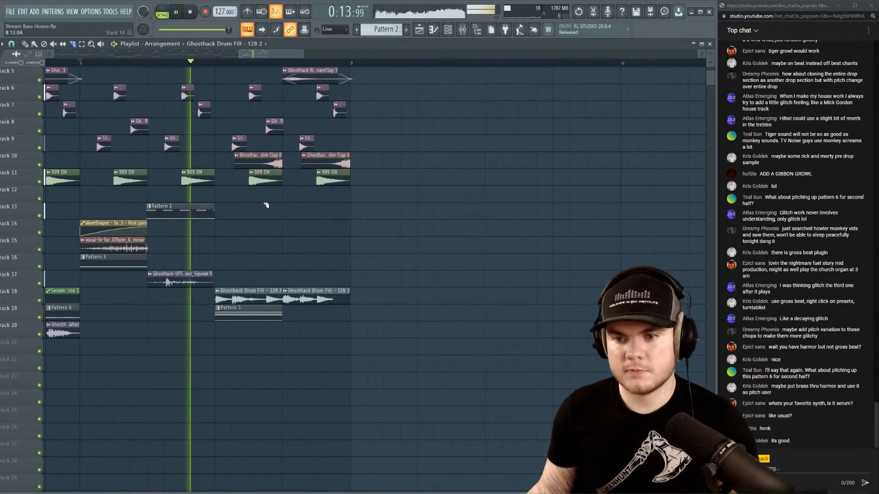
Set the playback position to beat 4 of bar 8 and solo the drum fill's track.
key(space)
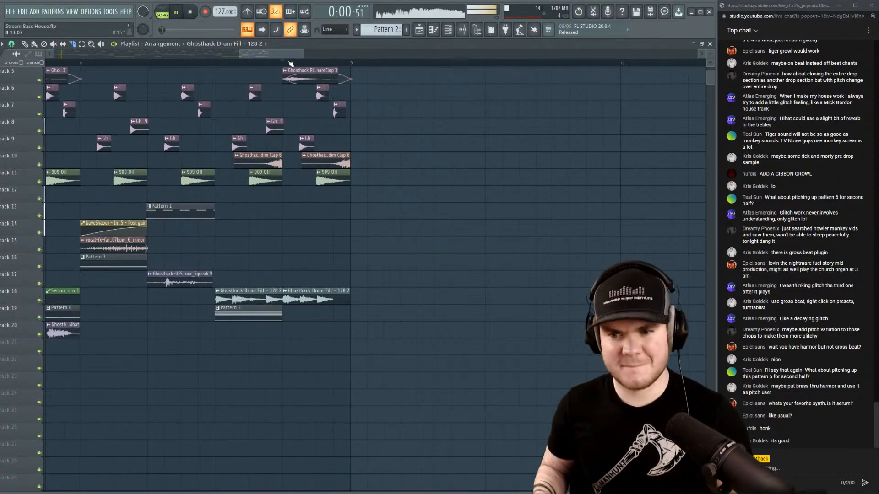
key(space)
ctrl+click(39, 300)
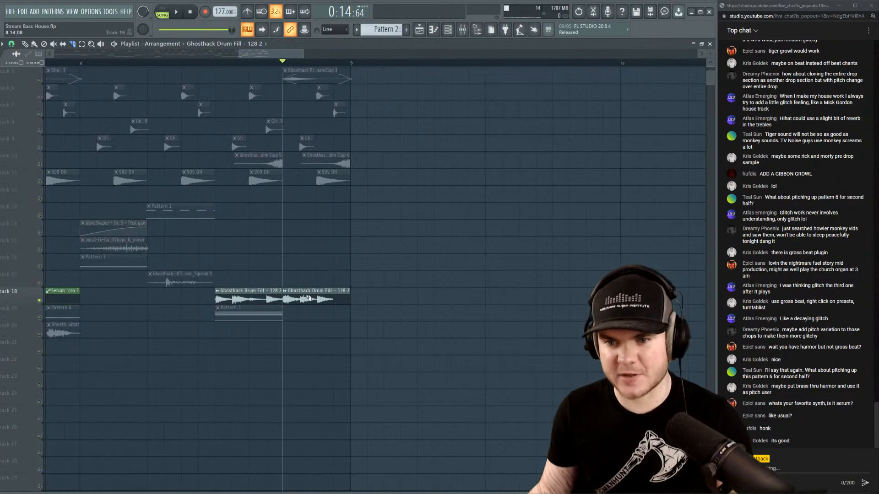
Solo track 10's clap clips together with the drum fill and play from beat 4 of bar 8.
key(space)
key(space)
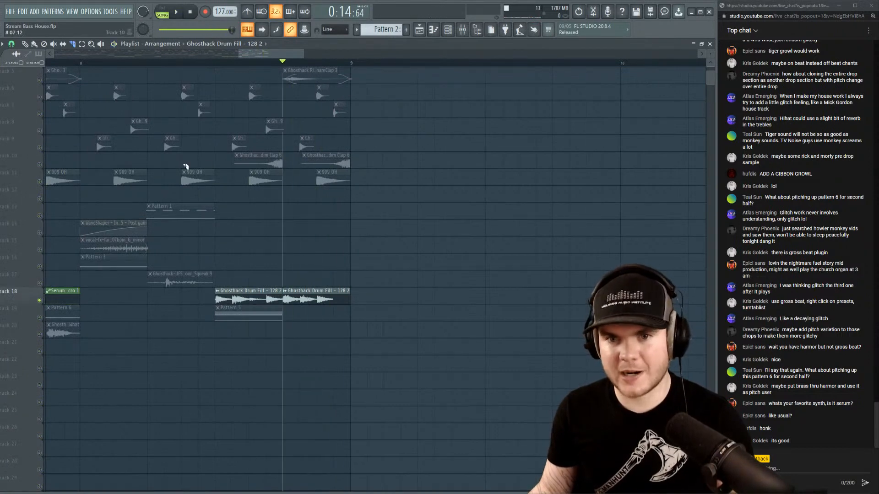
click(39, 165)
key(space)
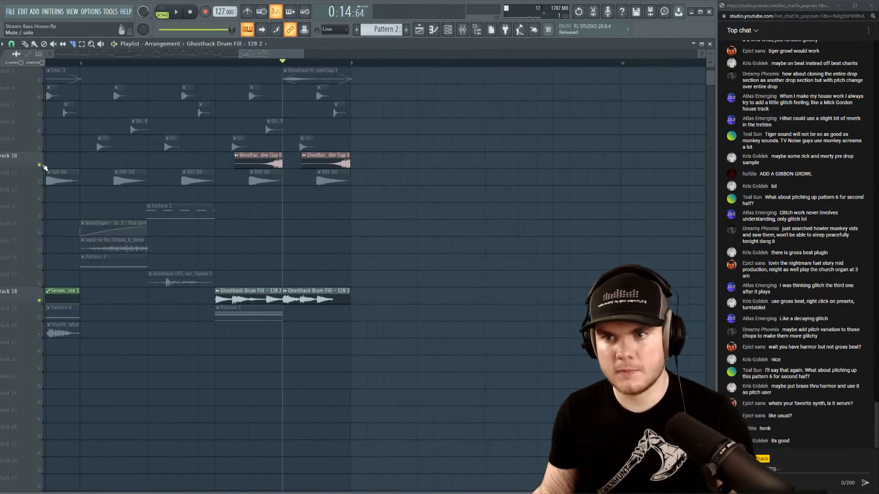
key(space)
key(space)
key(space)
key(space)
Unsolo all tracks and play the end of bar 8 with the full arrangement.
ctrl+click(41, 165)
ctrl+click(40, 166)
key(space)
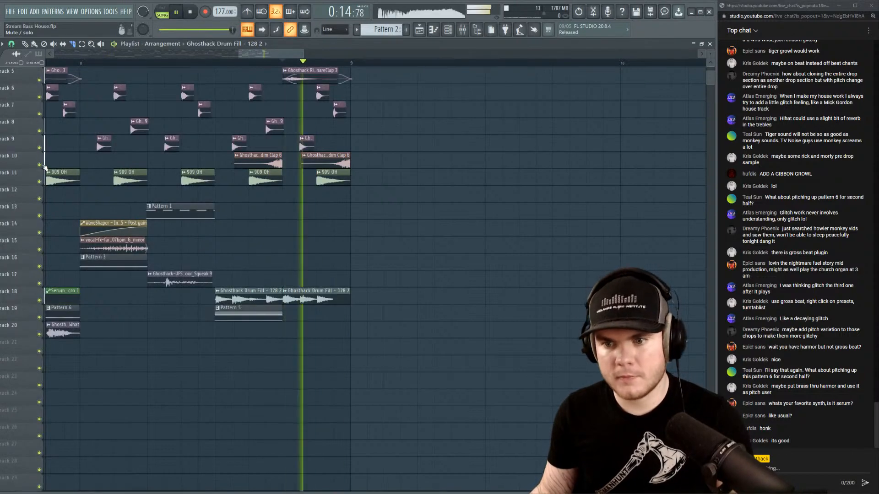
key(space)
key(space)
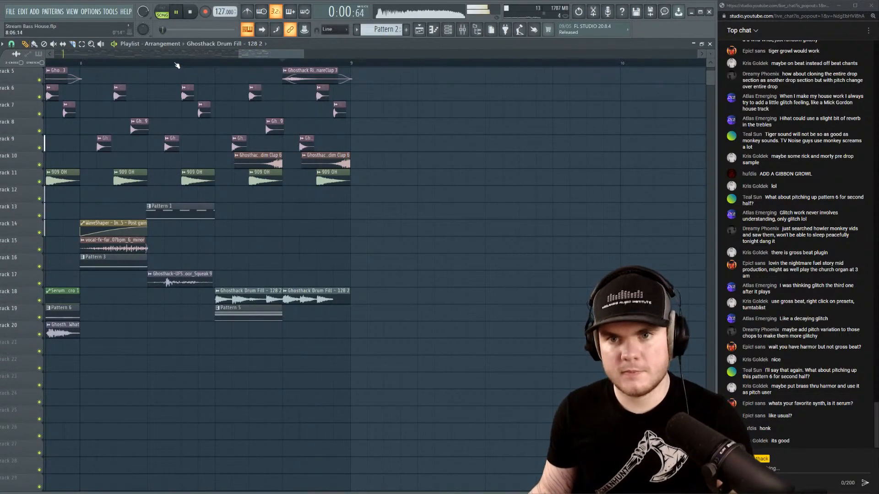
key(space)
scroll(176, 65, down, 5)
scroll(176, 66, down, 4)
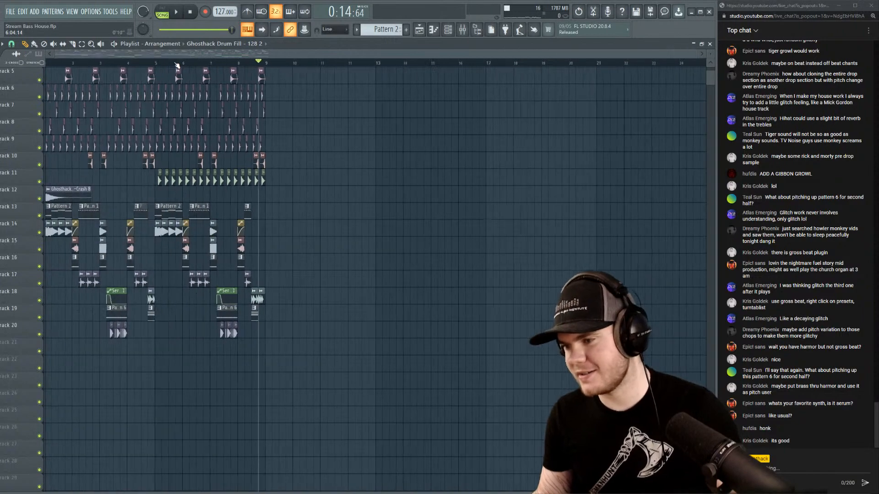
key(space)
key(space)
Make bar 1's Pattern 2 clip unique and check its SUB notes in the piano roll.
scroll(96, 63, up, 4)
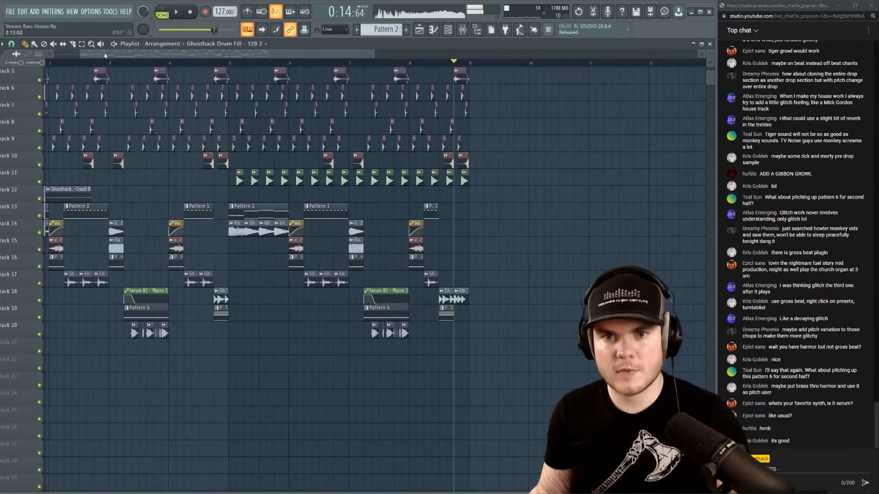
scroll(73, 55, up, 4)
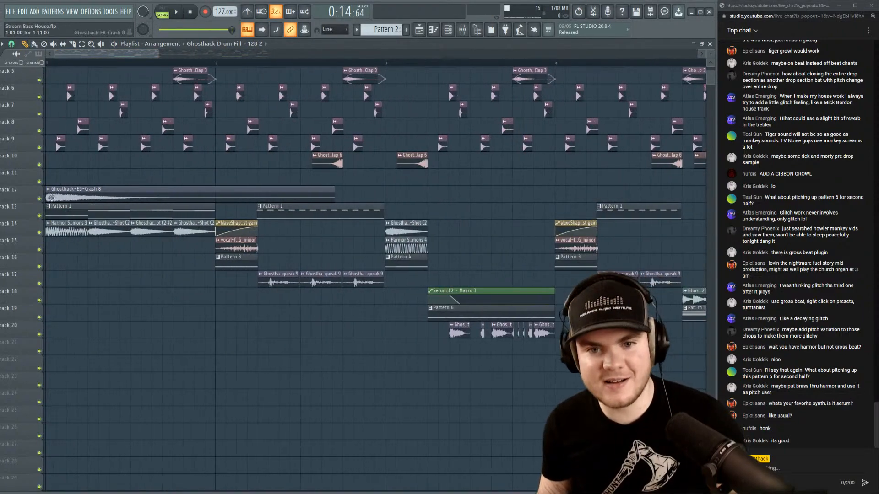
right_click(48, 209)
click(85, 261)
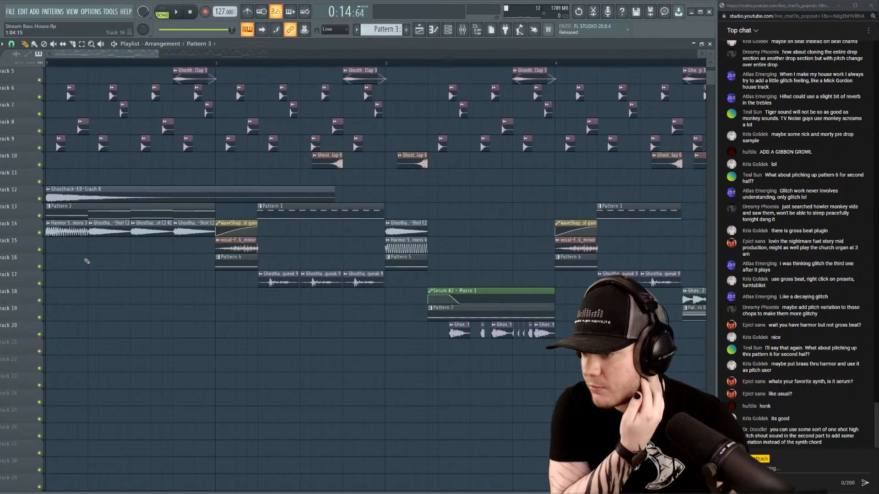
double_click(79, 218)
key(space)
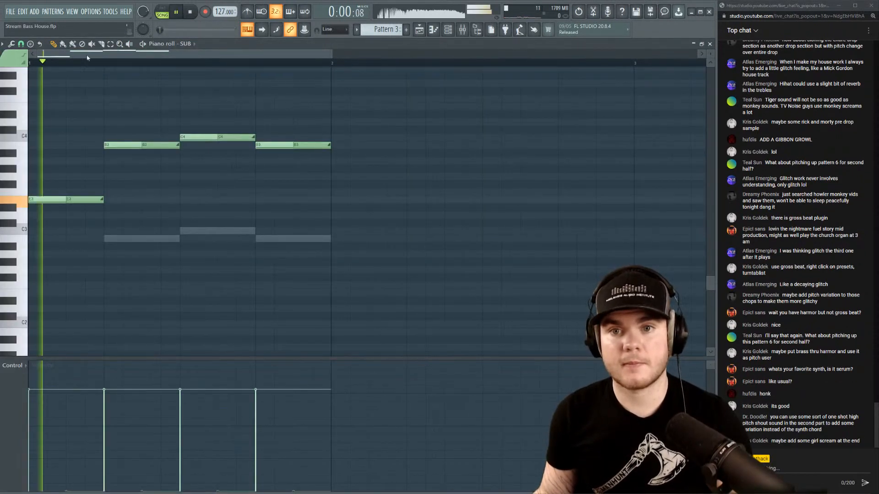
key(space)
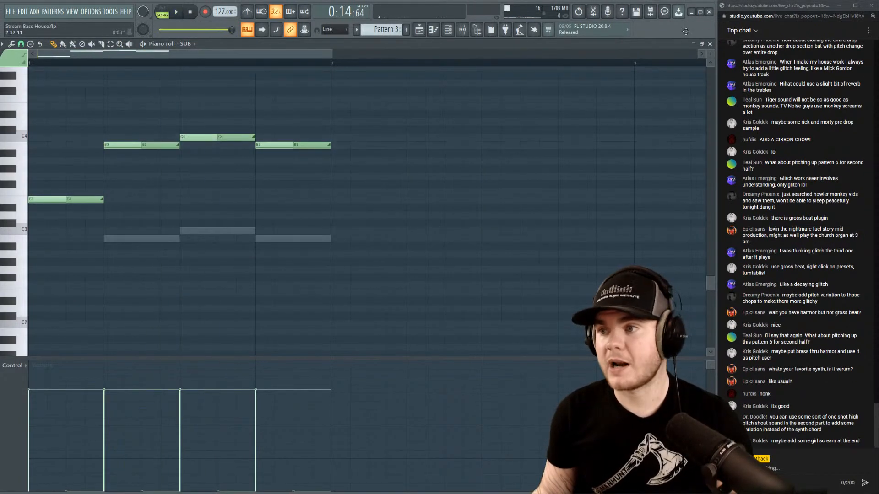
click(710, 45)
Transpose the Default channel's three notes in Pattern 3 down seven semitones.
click(194, 149)
drag(409, 321, 97, 166)
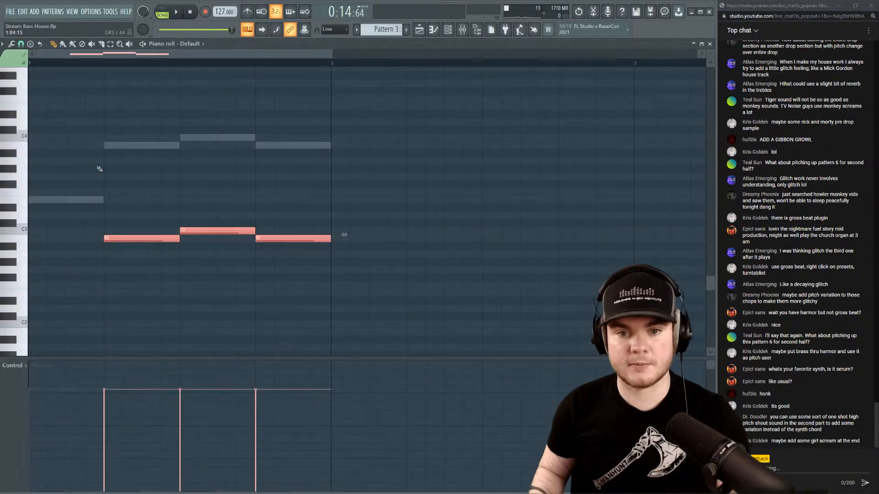
key(shift+Down)
key(shift+Down)
key(shift+Down)
key(shift+Down)
key(shift+Down)
key(shift+Down)
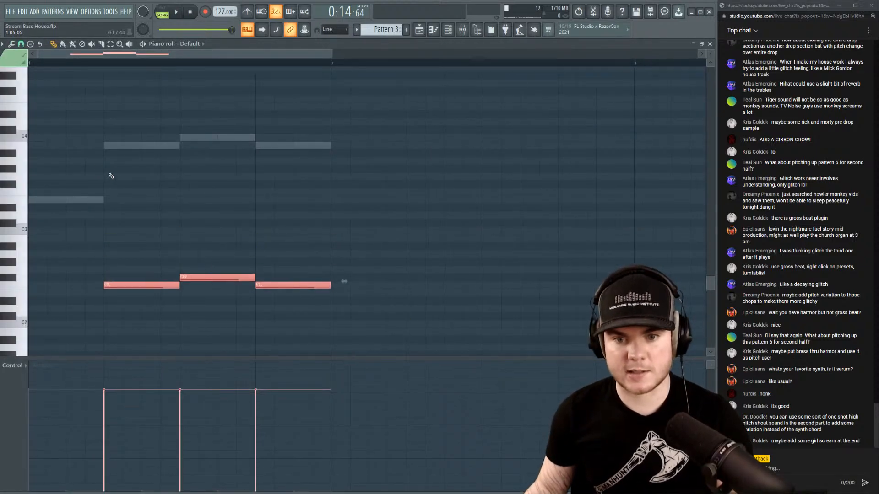
key(shift+Down)
click(165, 143)
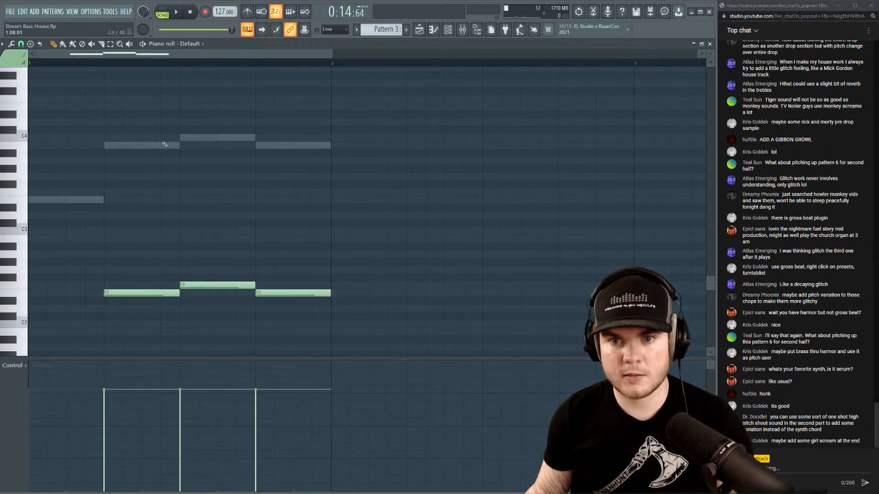
Transpose the last three SUB notes in Pattern 3 down seven semitones and return to the playlist.
double_click(164, 144)
drag(359, 182, 133, 90)
key(shift+Down)
key(shift+Down)
key(shift+Down)
key(shift+Down)
key(shift+Down)
key(shift+Down)
key(shift+Down)
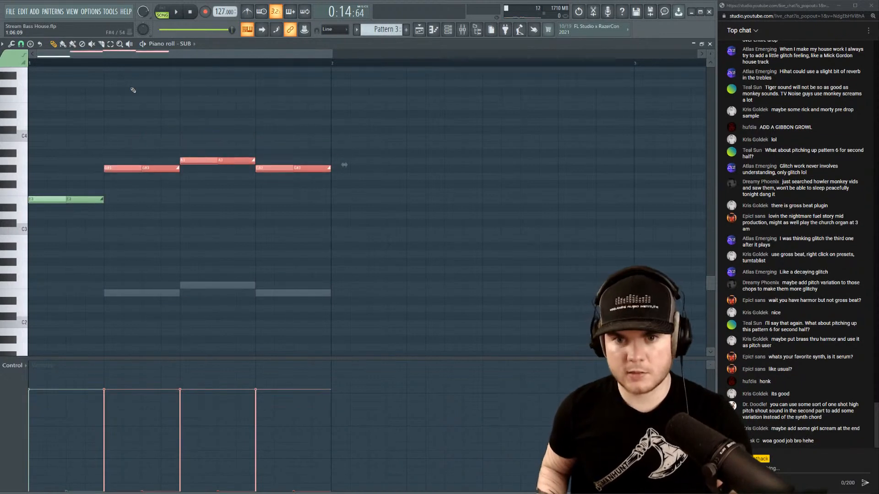
click(710, 43)
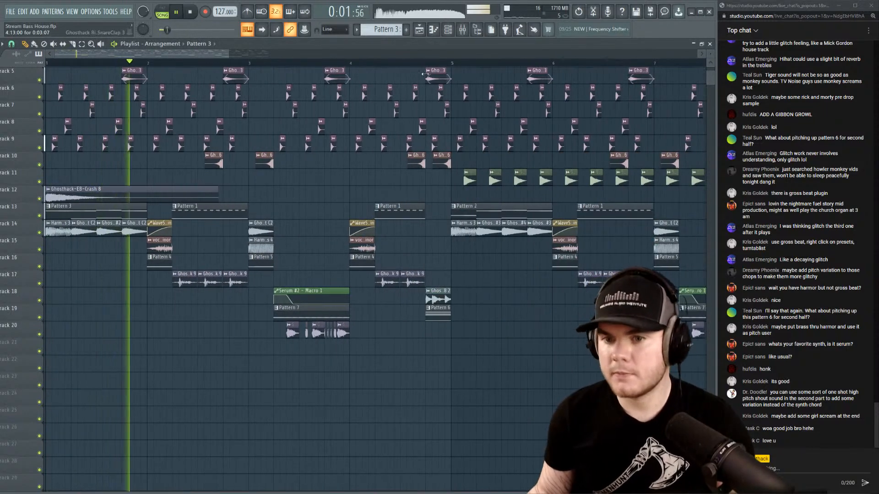
Play the drop from bar 1, then from bar 5 and from beat 3 of bar 8.
scroll(408, 64, down, 3)
click(225, 63)
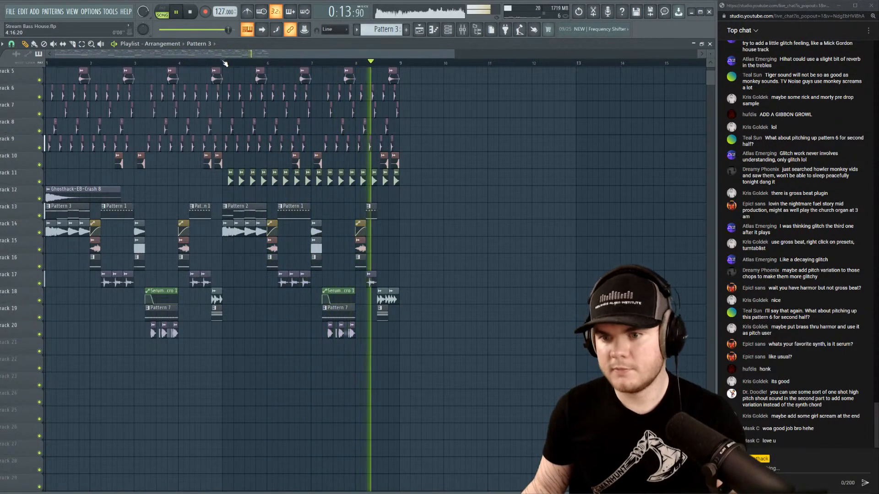
click(378, 62)
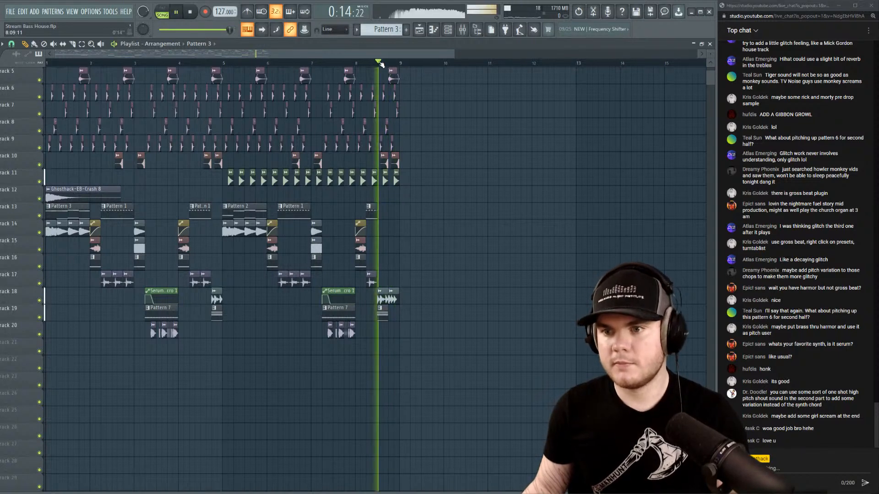
scroll(400, 65, up, 5)
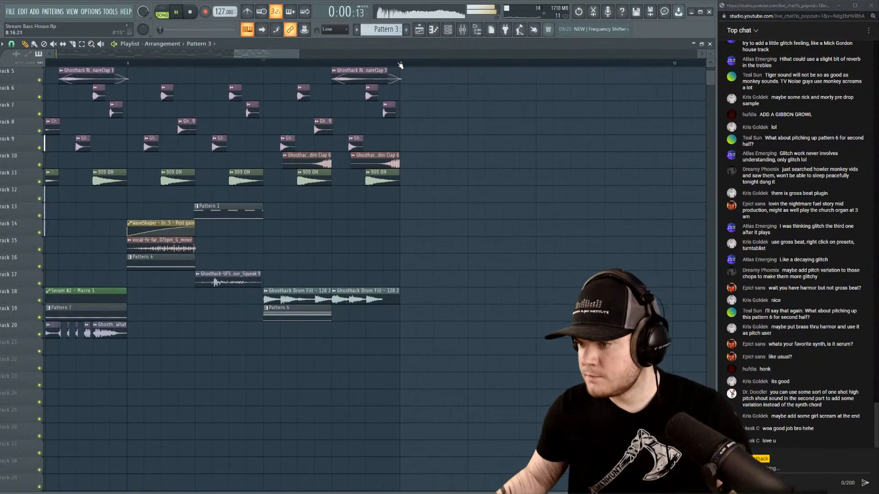
key(space)
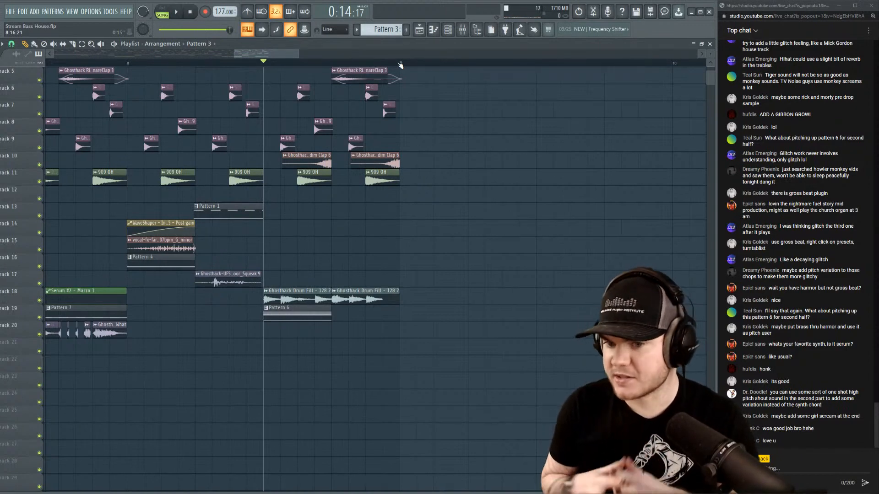
Replay the drum fill from beat 3 of bar 8 and audition all of bar 8.
key(space)
scroll(400, 65, up, 3)
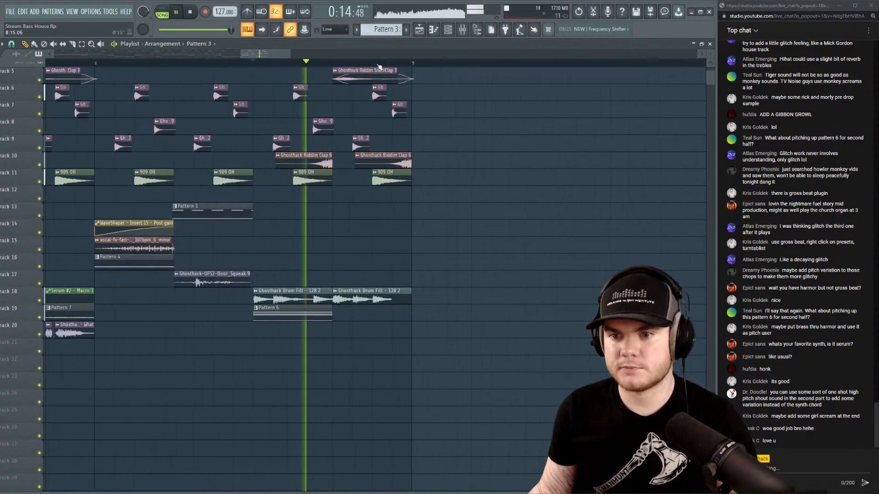
scroll(380, 67, up, 2)
key(space)
scroll(223, 64, down, 3)
key(space)
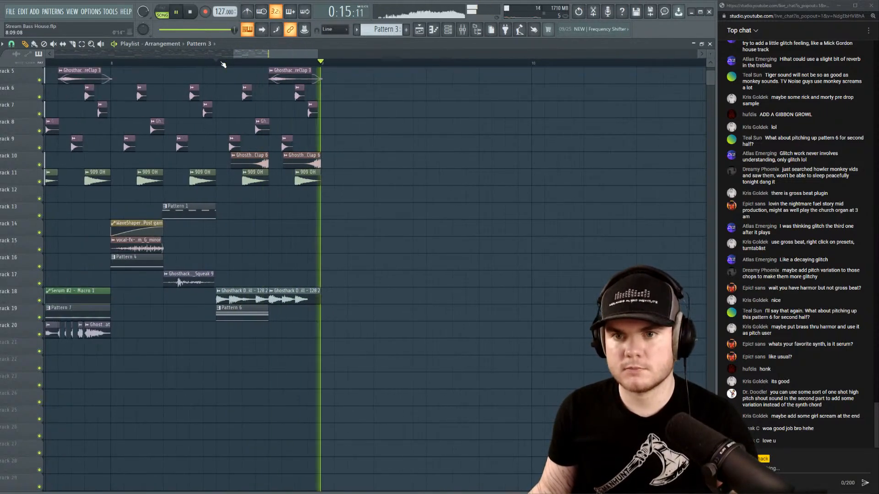
click(111, 64)
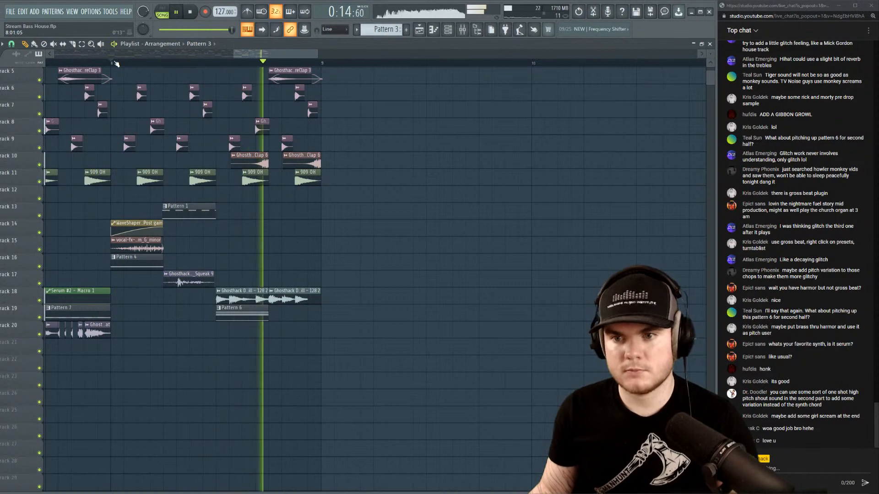
key(space)
Set the playback position to beat 4 of bar 8 and audition the second drum fill slice.
click(275, 62)
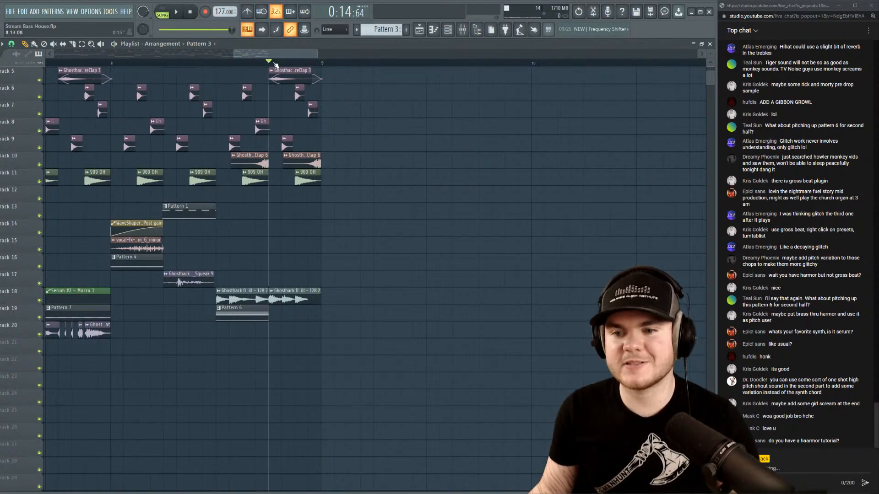
key(space)
key(space)
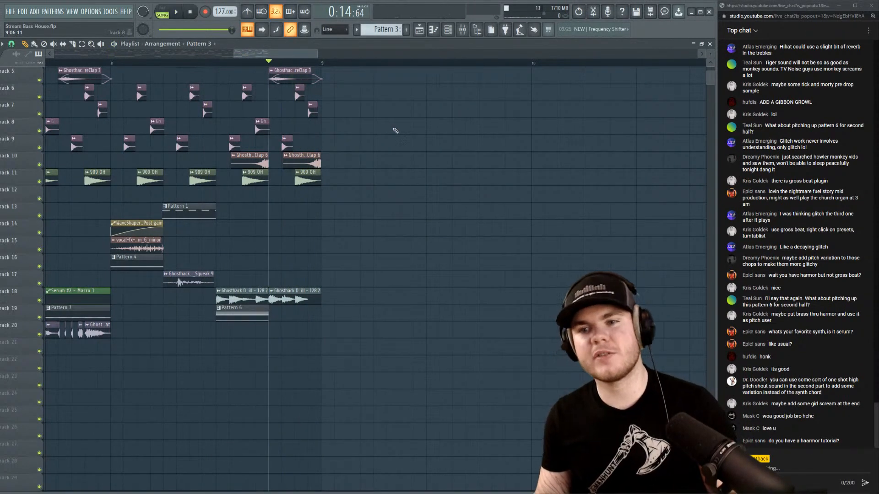
scroll(319, 110, up, 4)
key(space)
key(space)
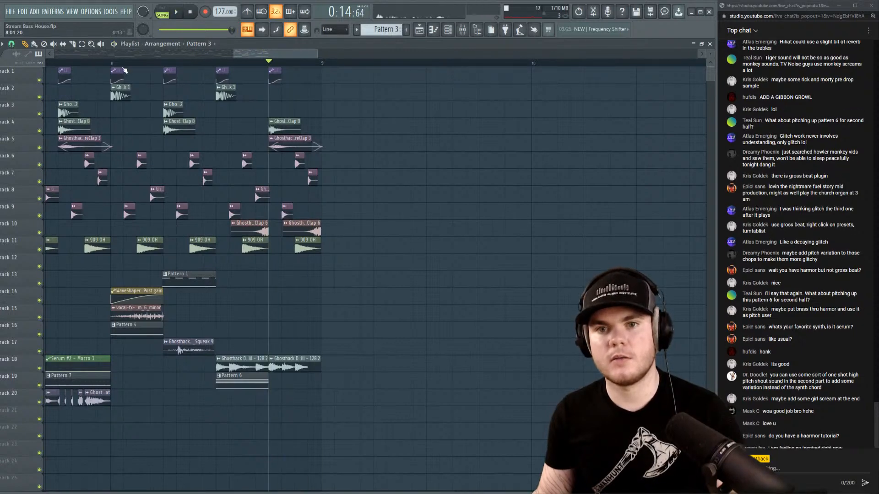
Delete the kick clip on track 2 at beat 3 of bar 8 and play the result.
click(113, 63)
key(space)
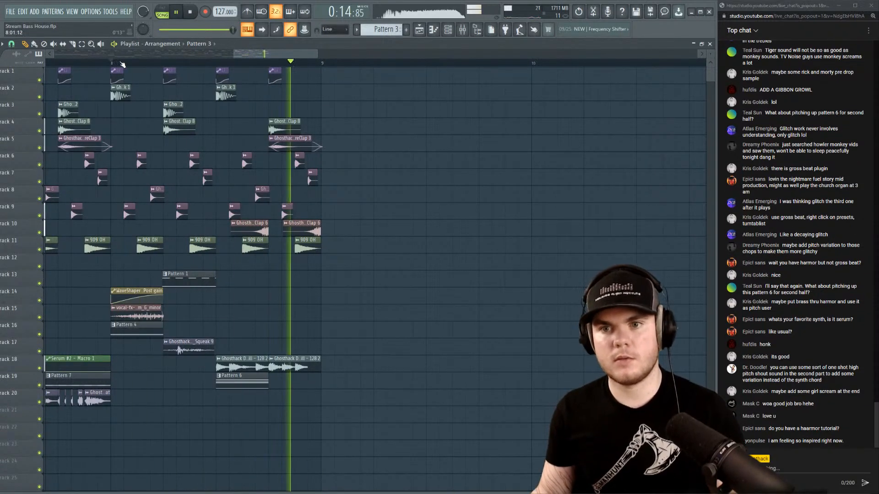
right_click(231, 94)
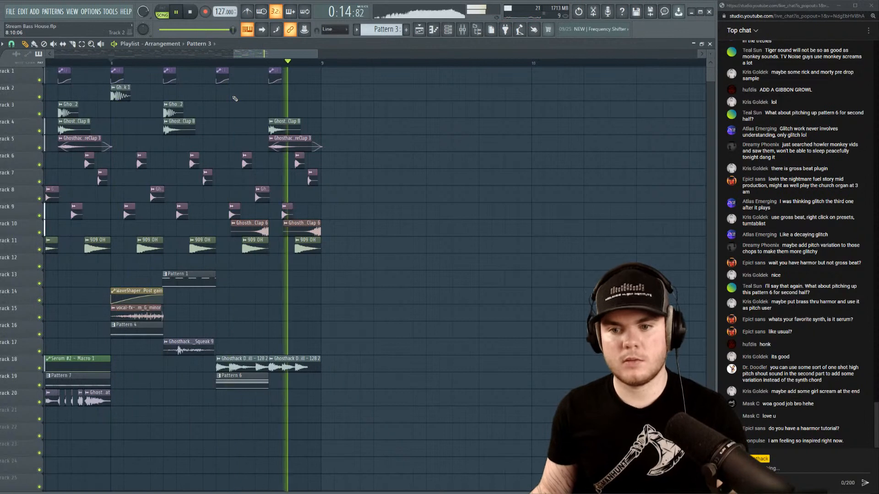
key(space)
scroll(223, 64, down, 4)
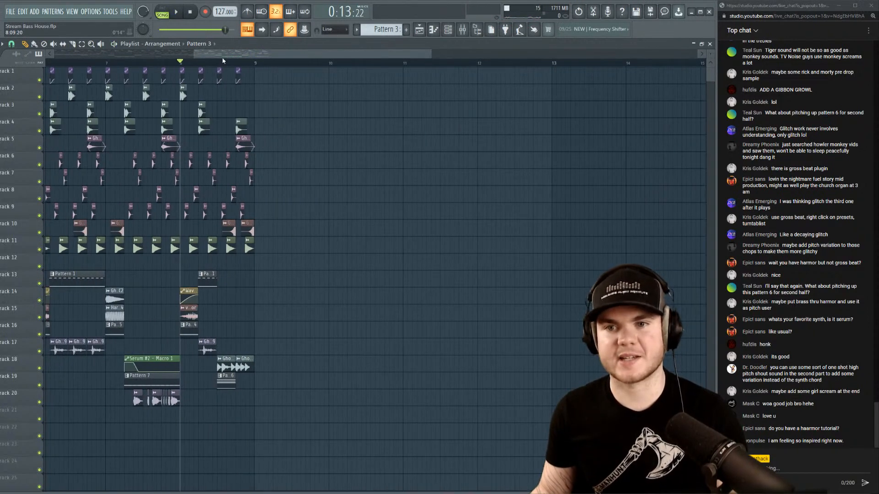
key(space)
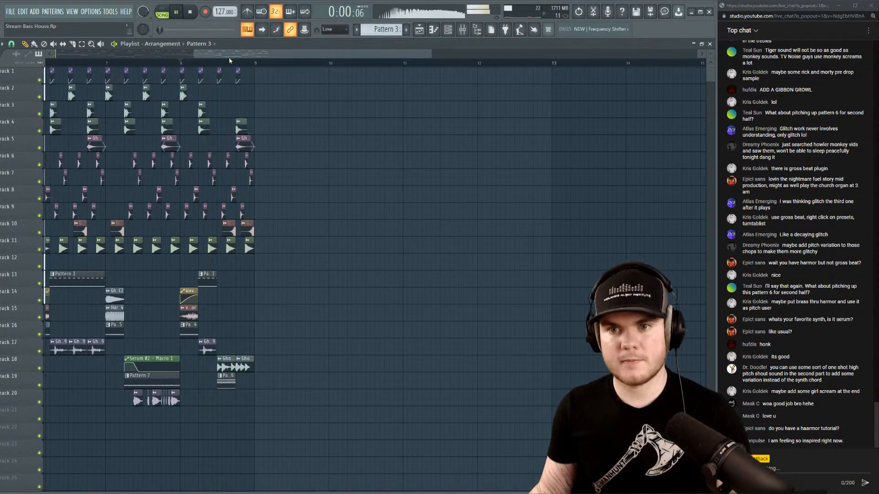
key(space)
scroll(242, 64, up, 5)
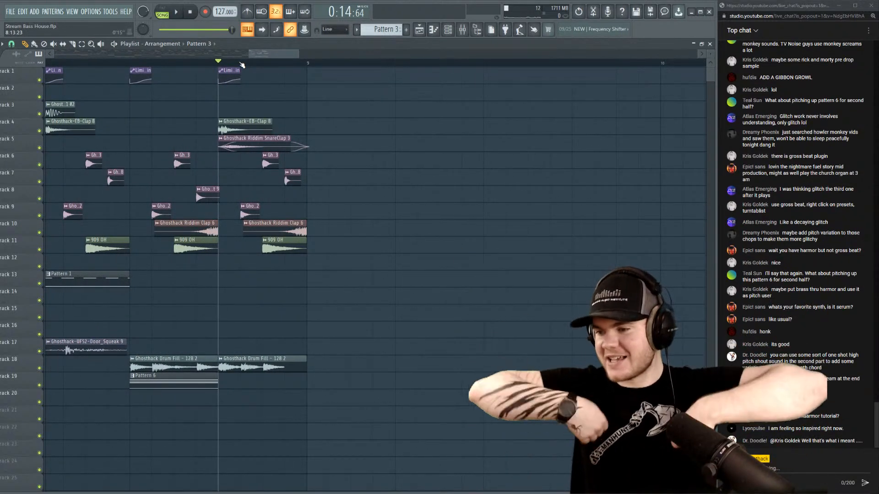
Show the browser, collapse the Packs folder and expand the Sample Packs folder.
click(477, 29)
click(37, 257)
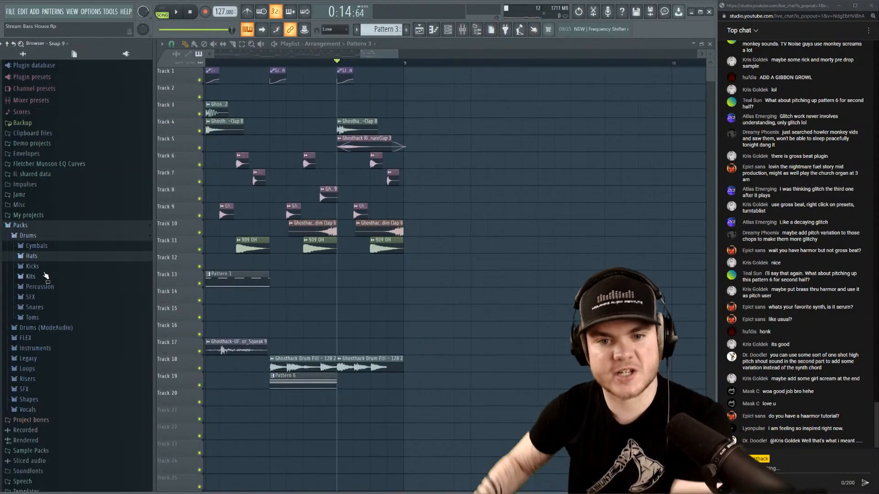
click(31, 235)
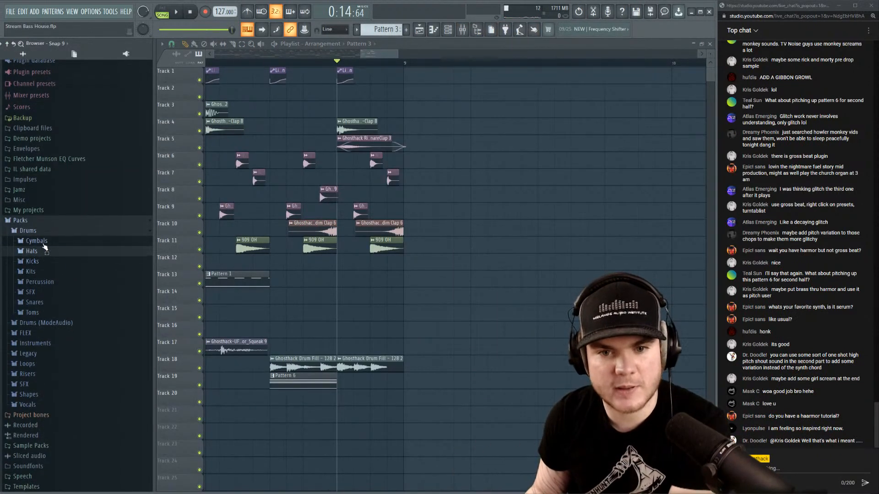
click(20, 249)
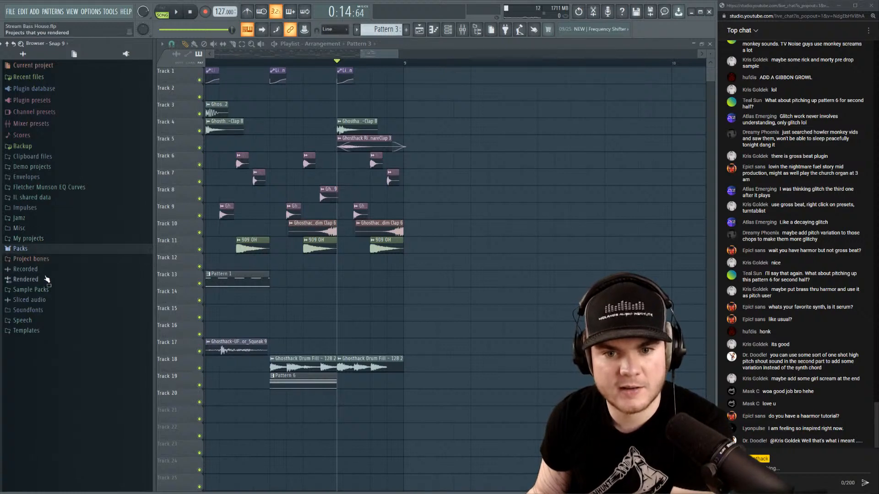
click(48, 290)
Find the Ghosthack EDM Package in the sample packs and open its one-shot drum hits folder 20 Snares.
scroll(88, 285, down, 6)
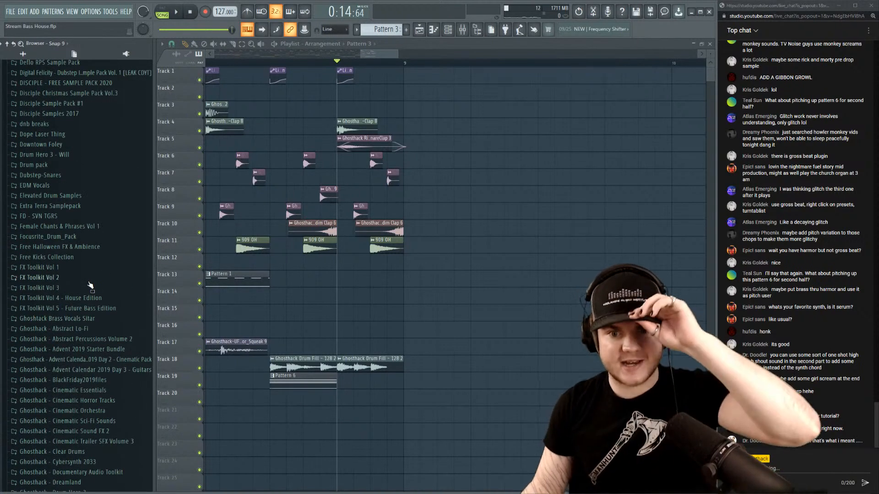
scroll(90, 285, down, 15)
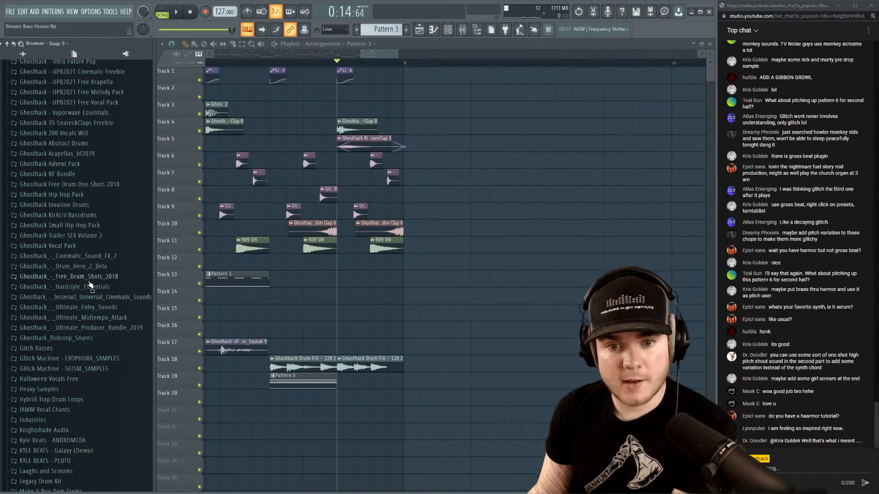
scroll(91, 285, down, 10)
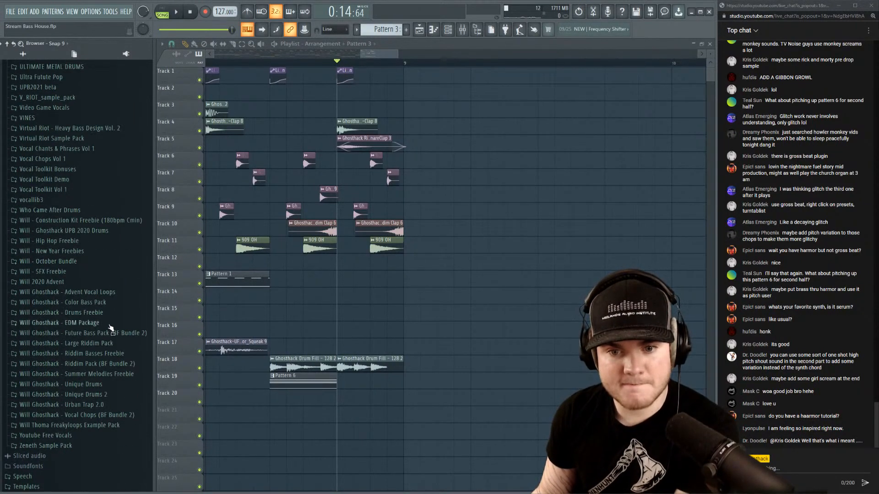
click(103, 323)
click(60, 364)
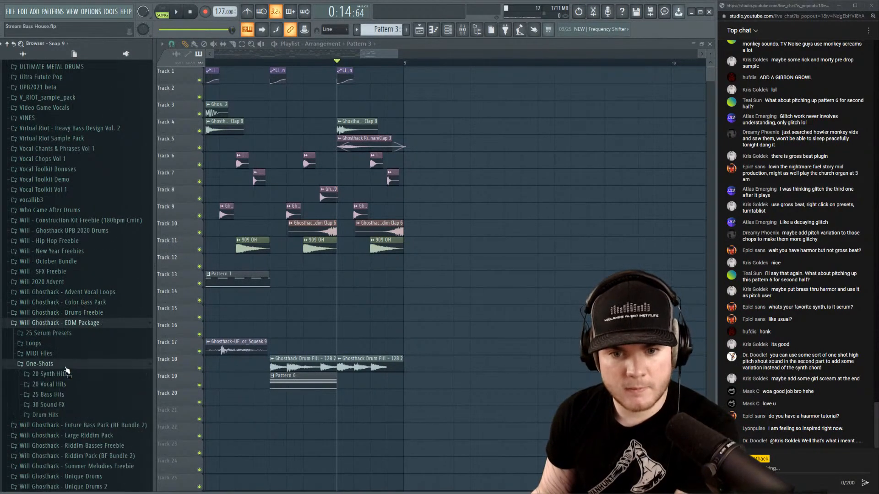
scroll(80, 261, down, 3)
click(70, 326)
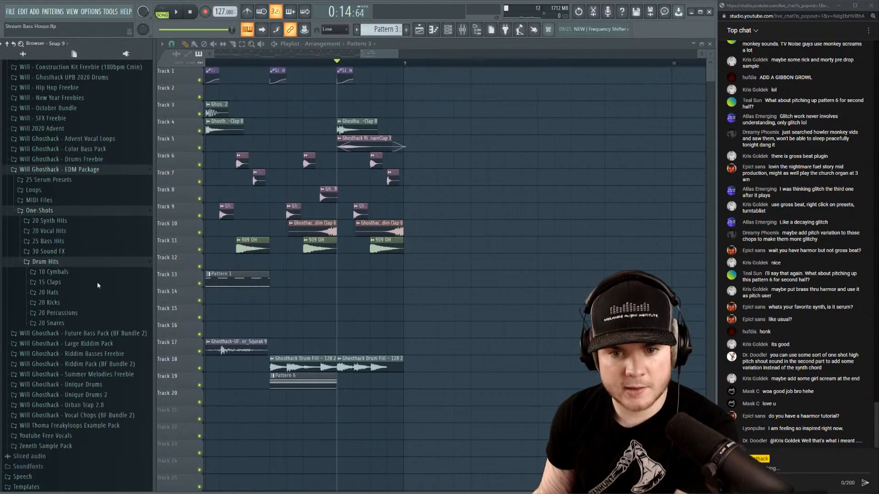
click(64, 324)
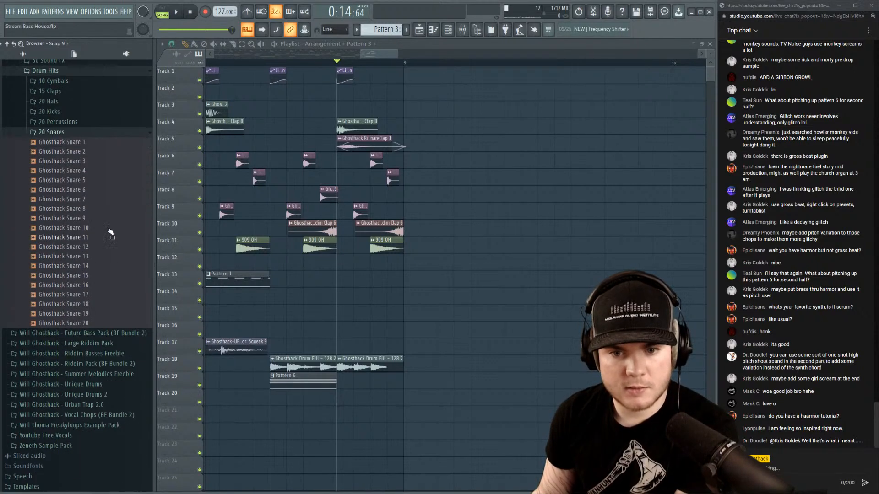
Collapse the 20 Snares, One-Shots and EDM Package folders.
scroll(104, 257, up, 3)
drag(87, 400, 77, 197)
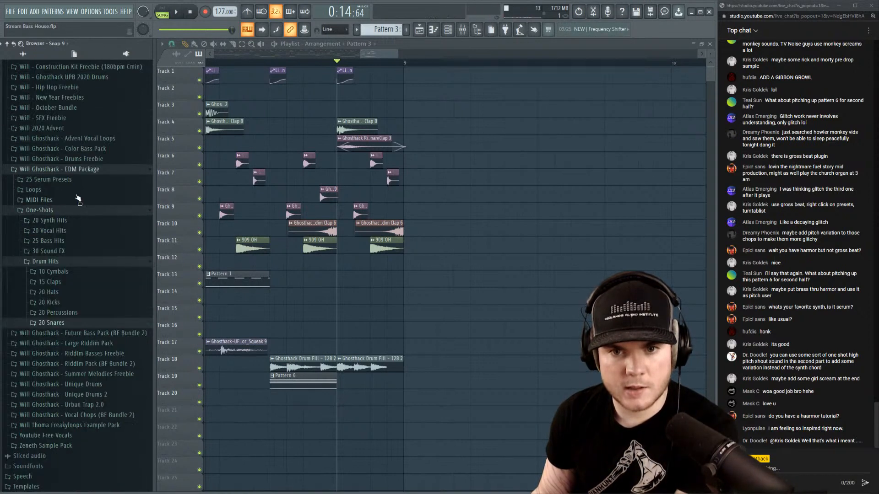
click(65, 212)
click(76, 283)
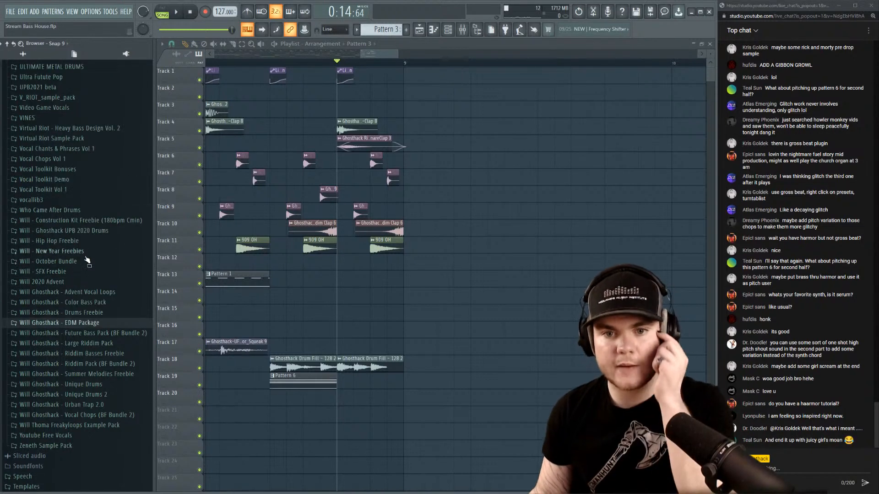
Expand the nested UPB2021 Sound Packs folders inside the Ghosthack ULTIMATE PODUCER BUNDLE 2021 folder.
scroll(87, 257, up, 6)
scroll(87, 258, up, 20)
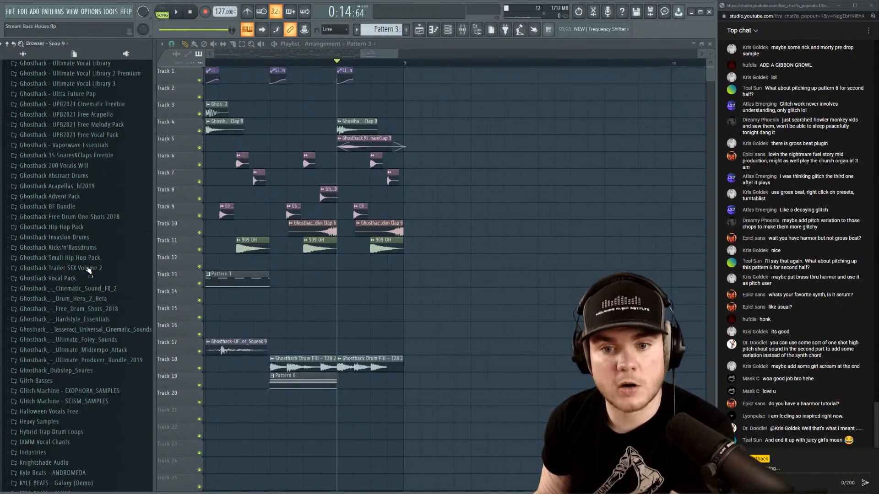
scroll(106, 174, up, 3)
click(98, 196)
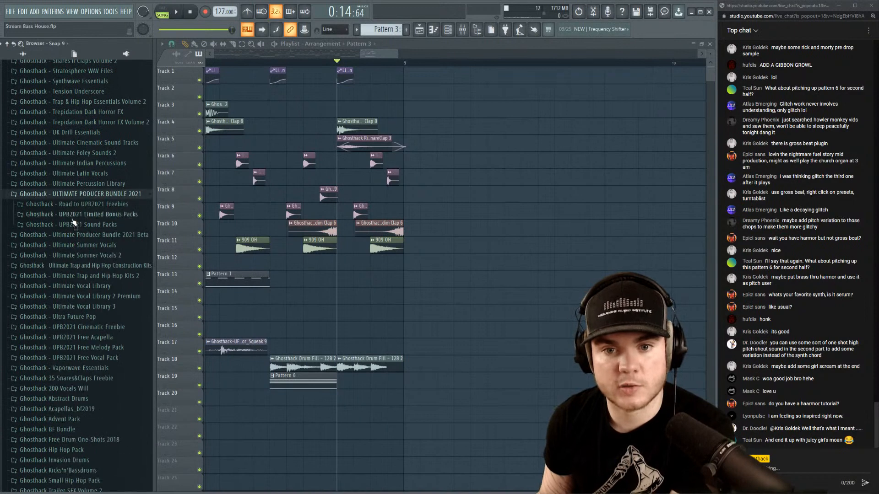
click(128, 225)
click(118, 235)
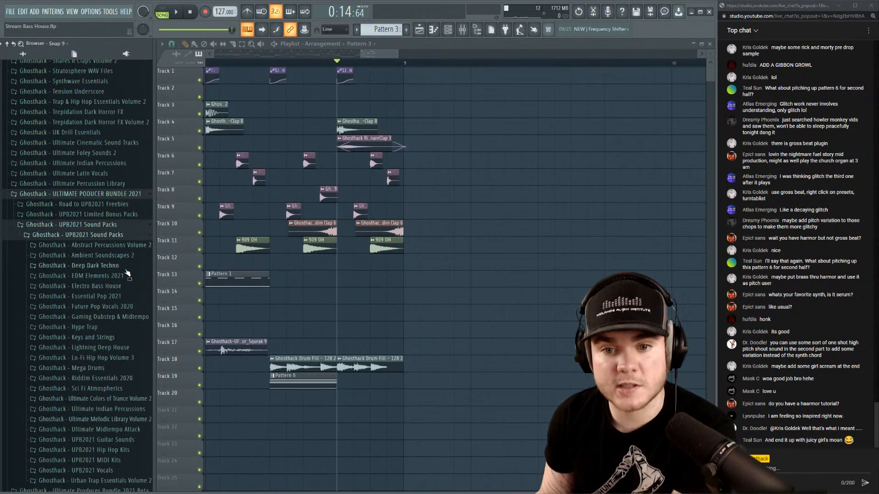
Look over the UPB2021 sound packs and widen the browser to fit the long folder names.
scroll(109, 361, up, 3)
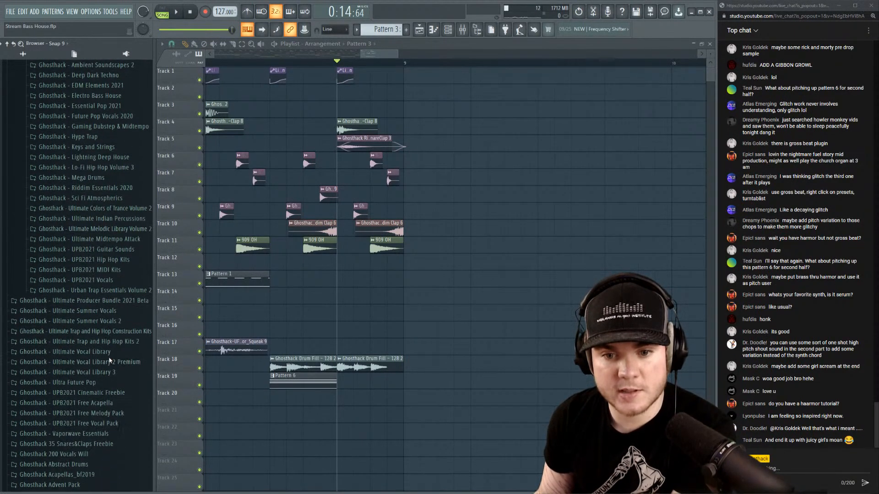
scroll(109, 226, down, 6)
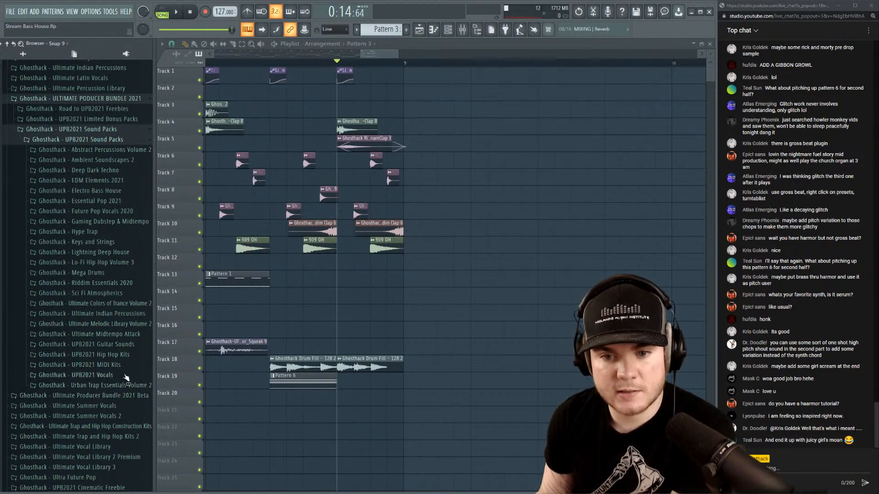
drag(153, 354, 173, 355)
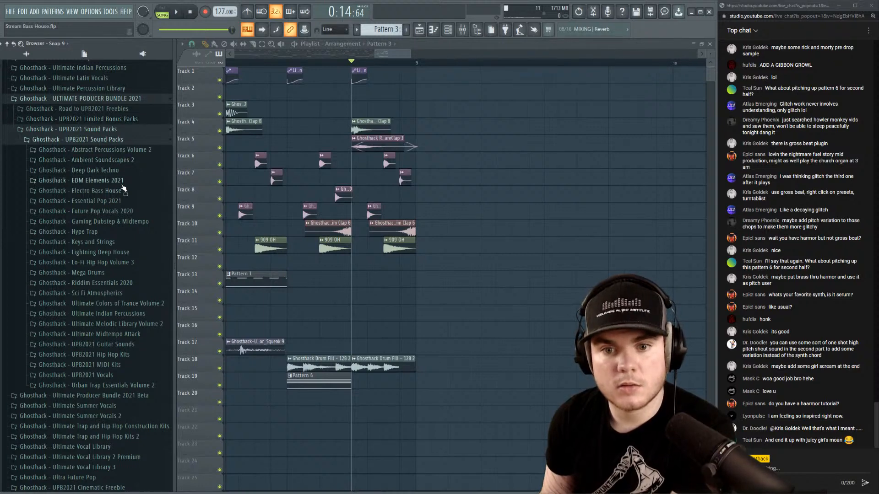
Open the one-shot 20 Snares folder of EDM Elements 2021 and audition Ghosthack Snare 18, 11, 8 and 5.
click(120, 182)
click(64, 211)
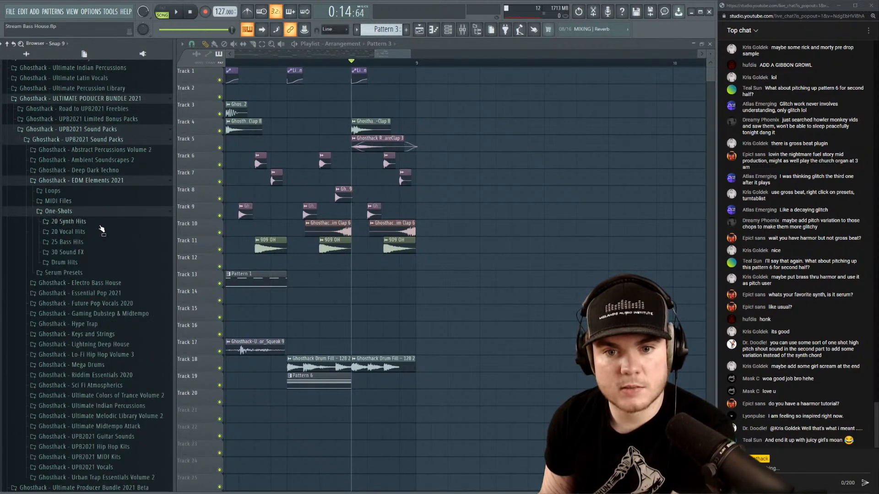
click(65, 262)
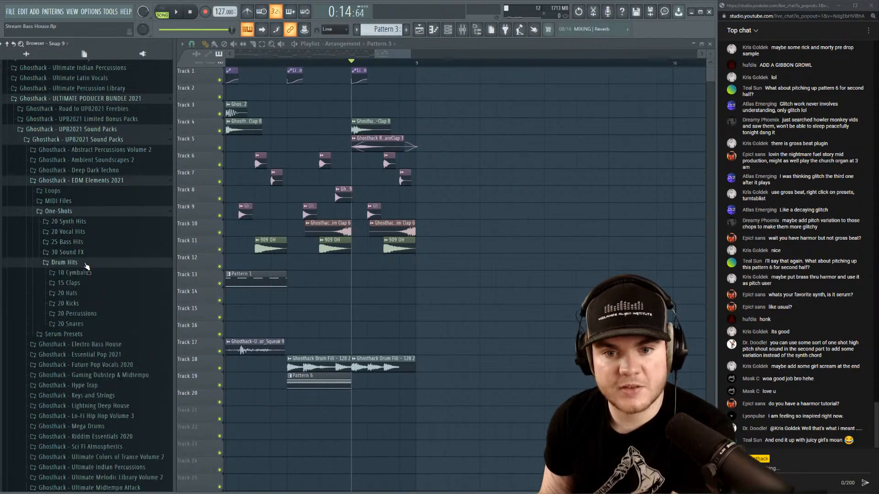
click(96, 323)
scroll(101, 348, down, 4)
click(108, 372)
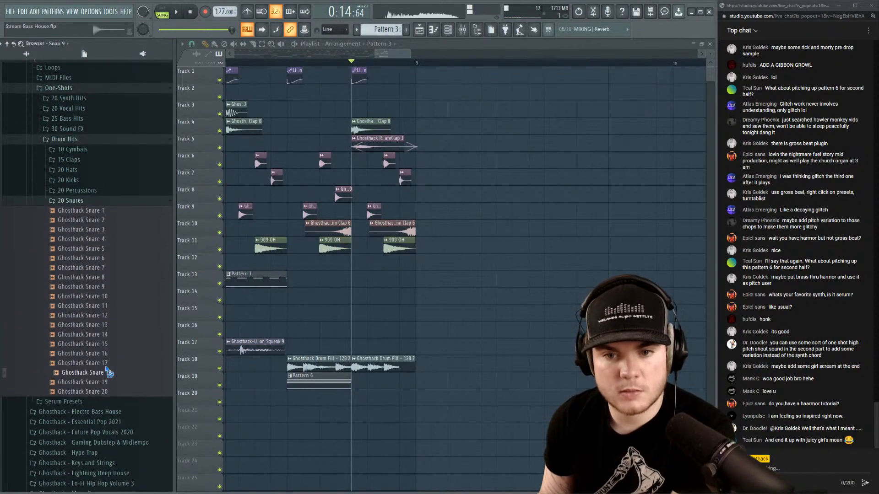
click(105, 305)
click(103, 276)
click(98, 249)
Collapse the EDM Elements 2021 subfolders, the UPB2021 Sound Packs and the ULTIMATE PODUCER BUNDLE 2021 folder.
click(82, 201)
scroll(83, 202, up, 3)
click(79, 235)
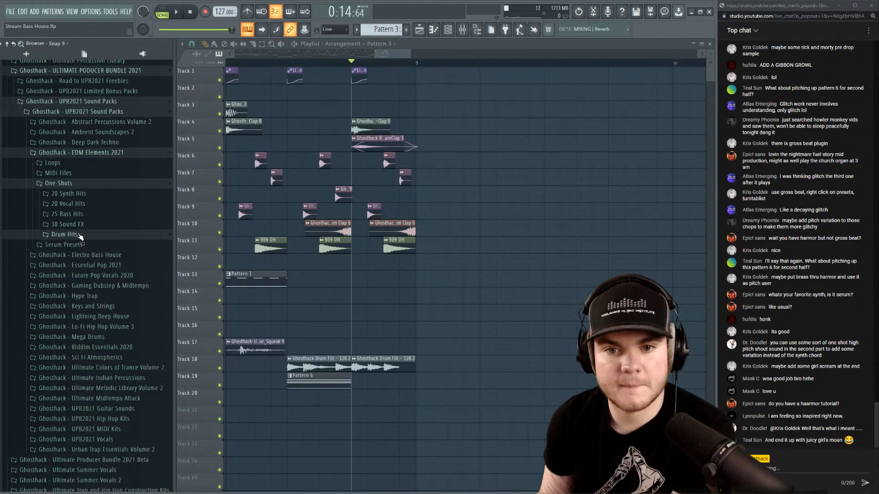
click(74, 184)
click(88, 153)
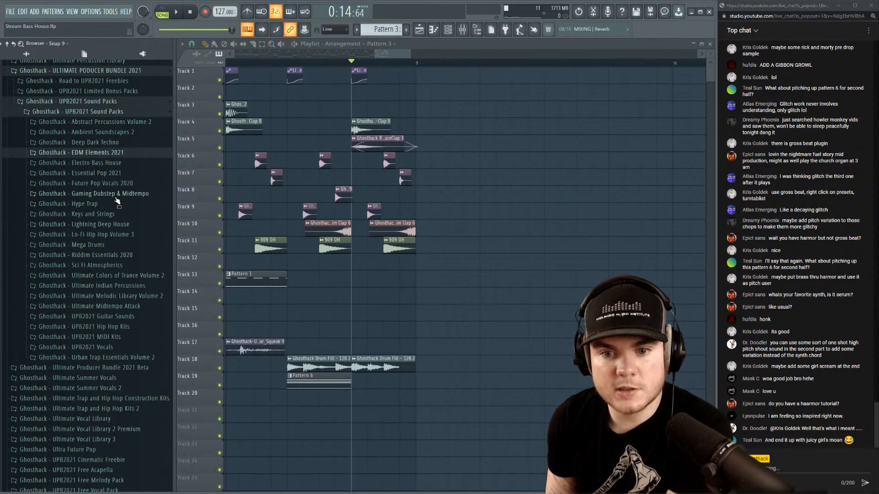
scroll(130, 259, up, 3)
click(105, 208)
click(105, 197)
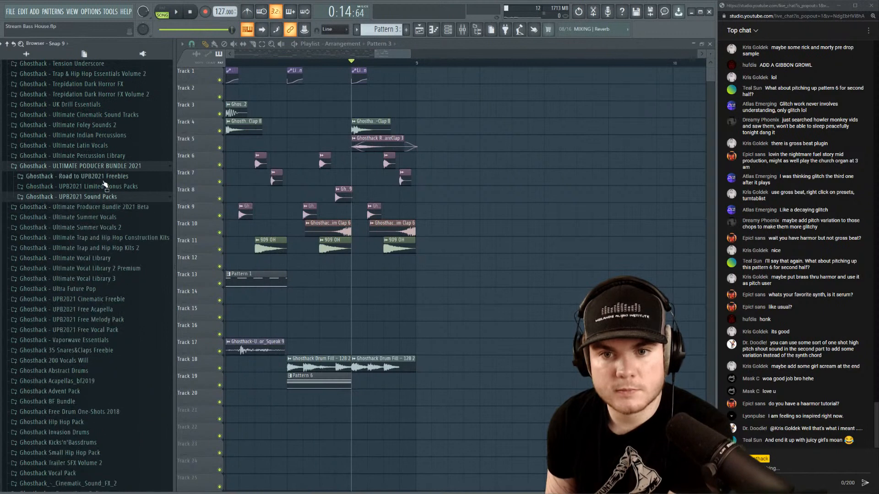
click(110, 168)
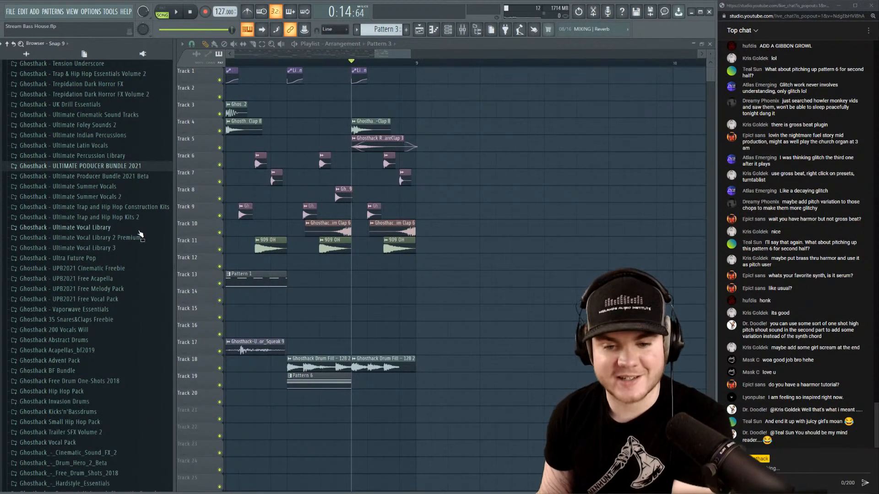
Look through the list of sample pack folders for one that offers suitable snare samples.
scroll(140, 234, up, 6)
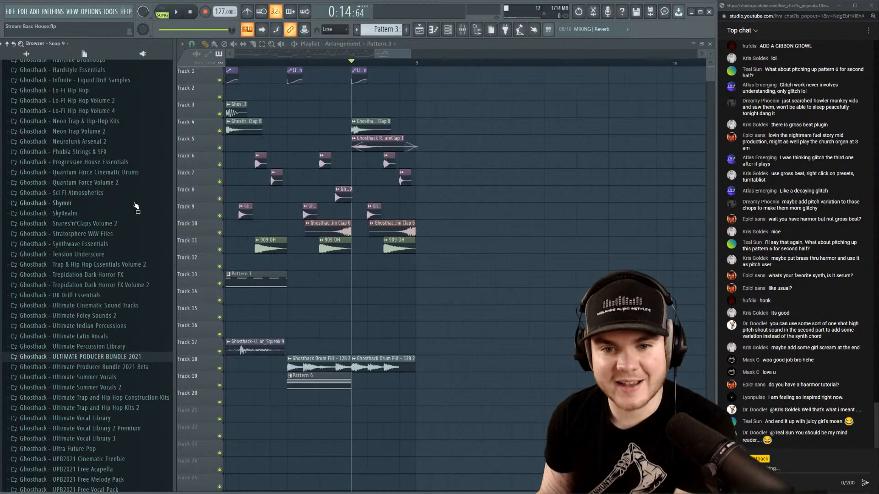
scroll(139, 227, up, 12)
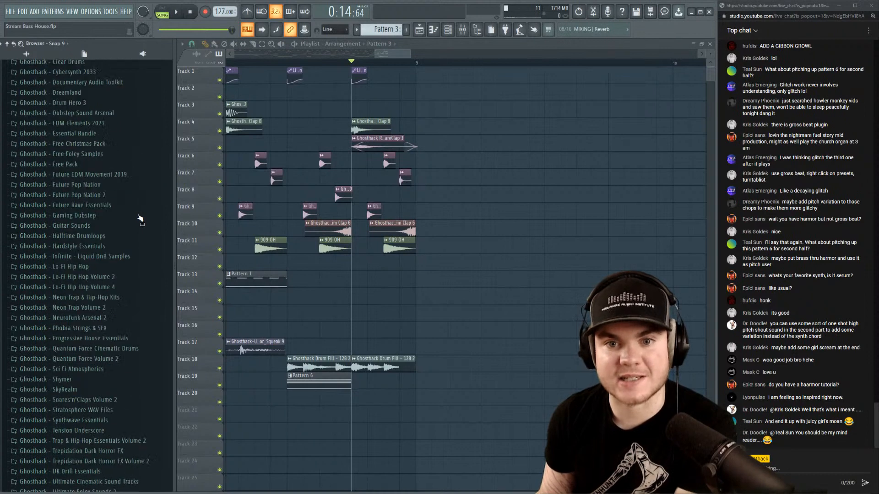
scroll(139, 218, down, 18)
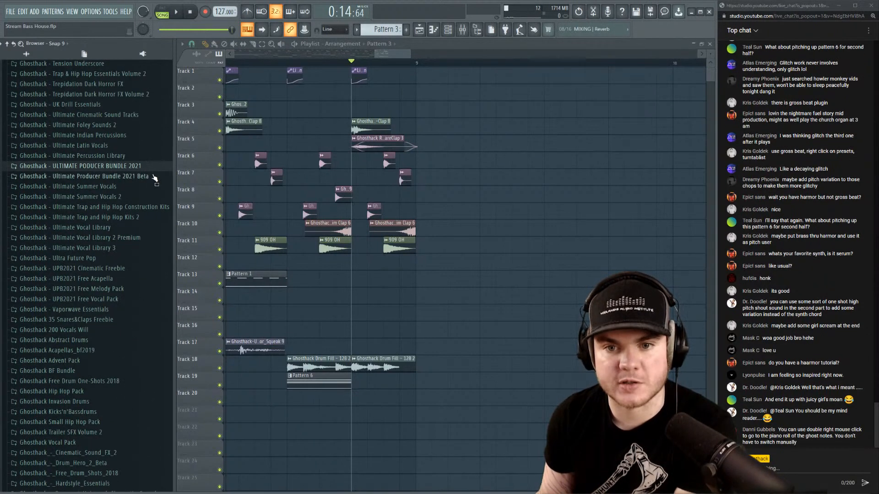
scroll(154, 188, down, 20)
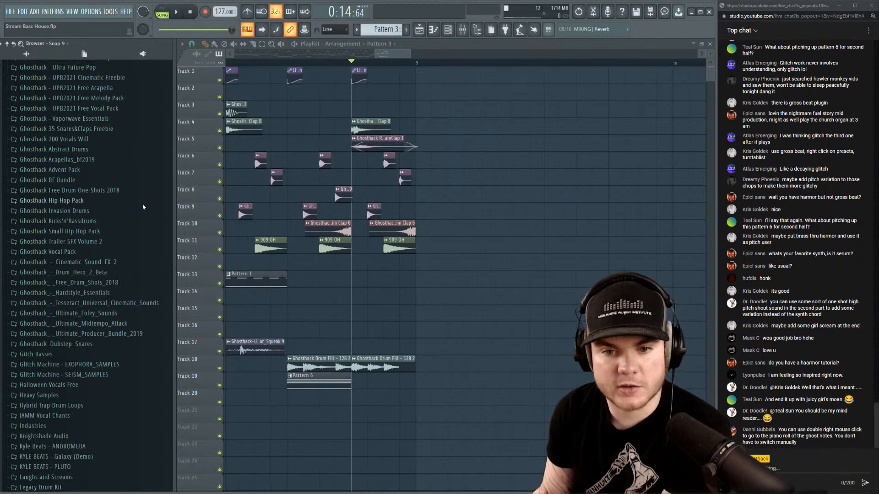
scroll(145, 210, down, 7)
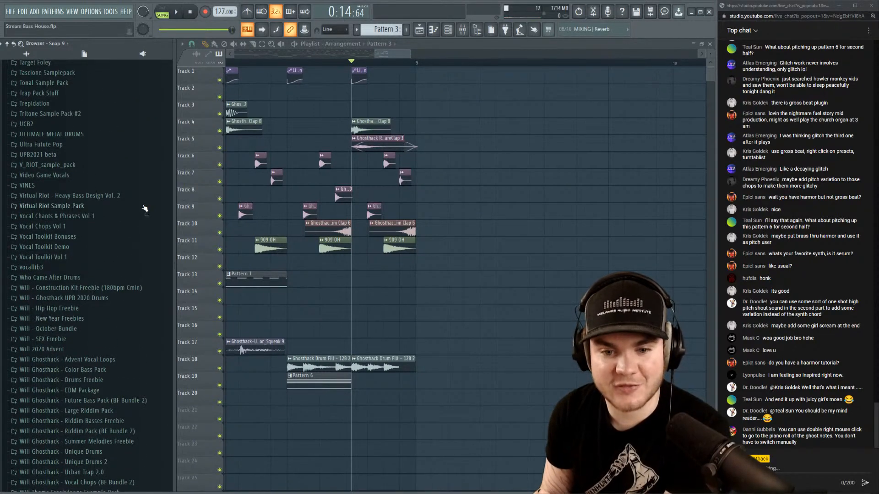
scroll(144, 209, down, 3)
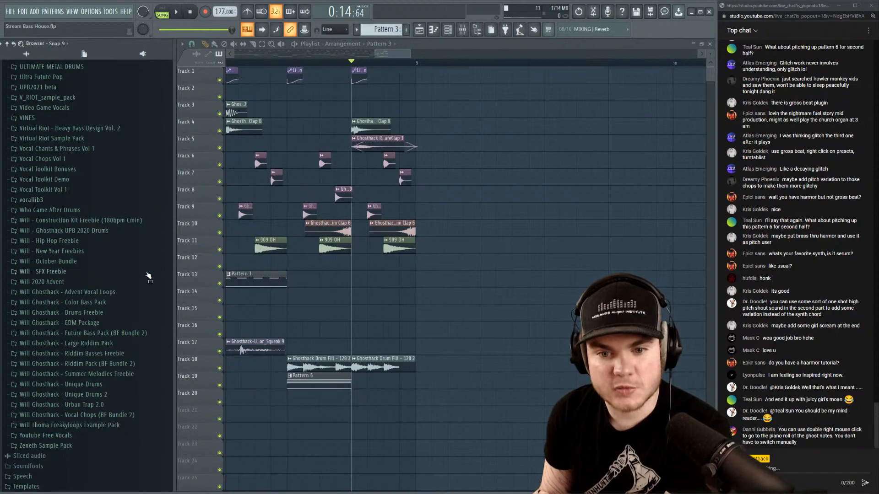
scroll(147, 314, up, 20)
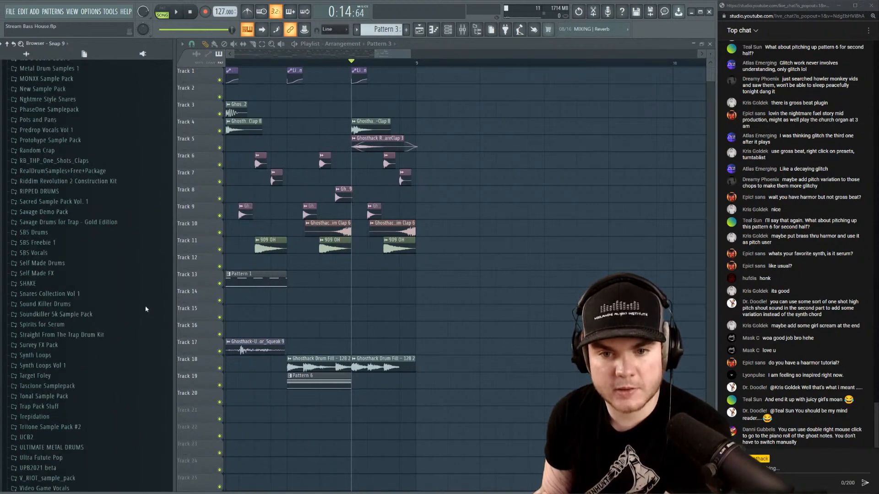
scroll(149, 301, up, 20)
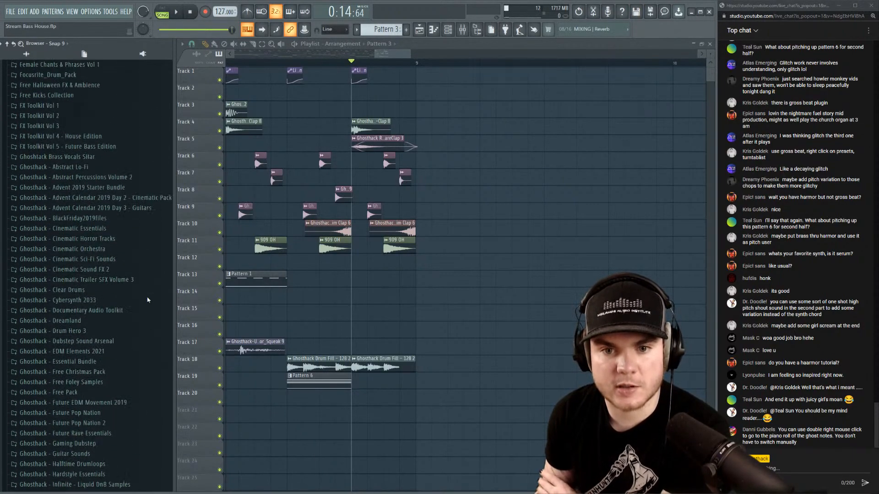
scroll(108, 229, down, 20)
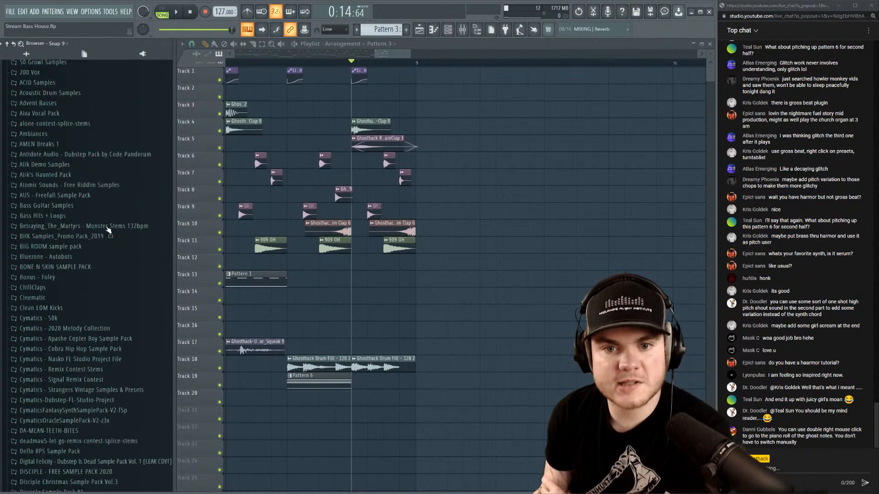
scroll(108, 225, down, 4)
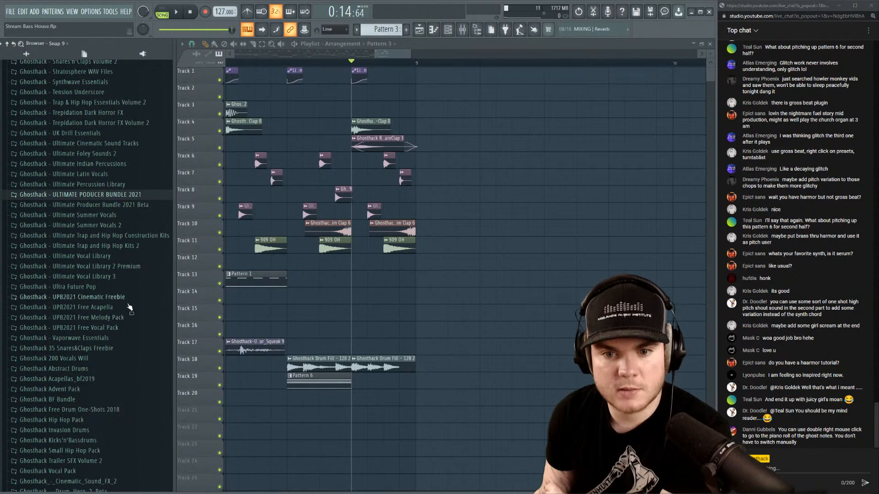
scroll(127, 331, up, 6)
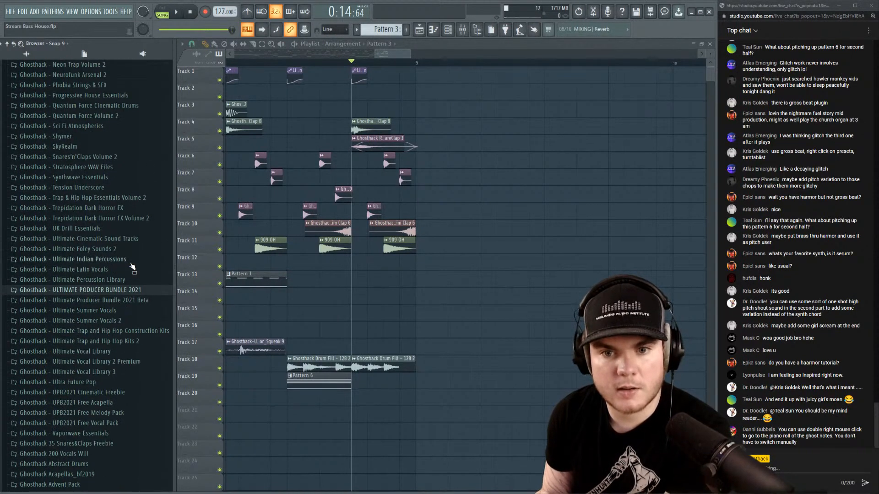
scroll(130, 252, up, 3)
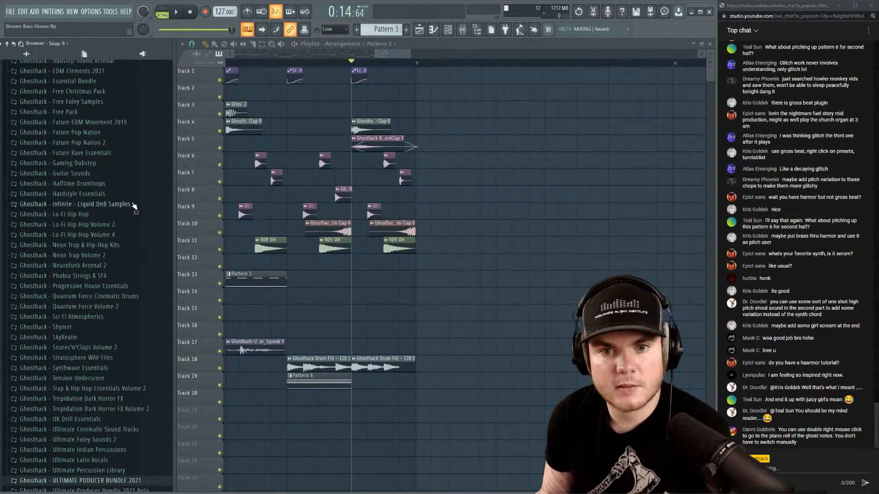
scroll(135, 206, up, 9)
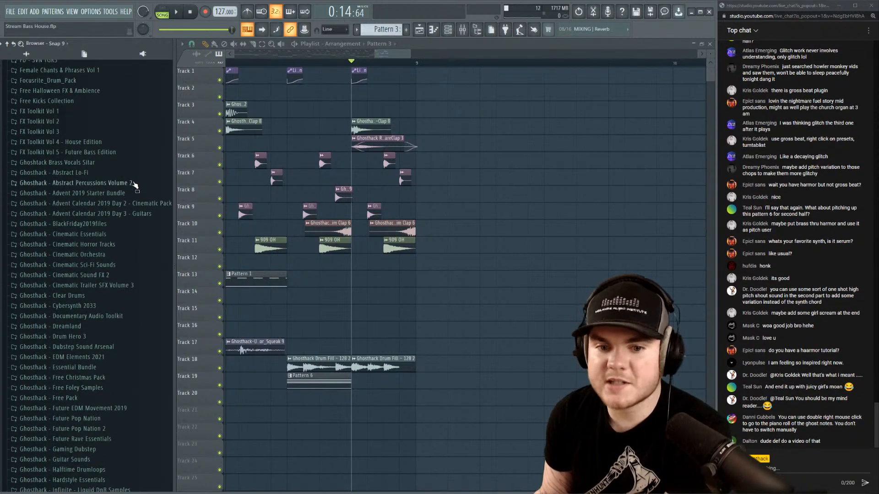
scroll(131, 237, up, 20)
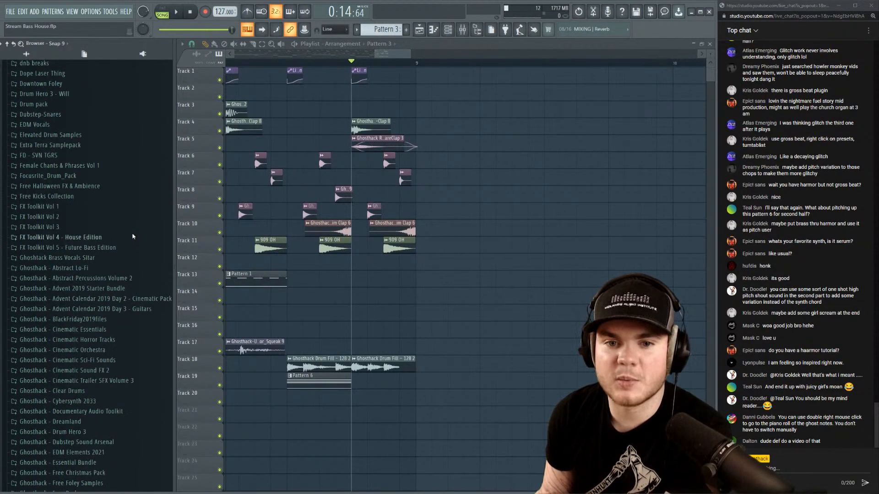
scroll(134, 238, down, 20)
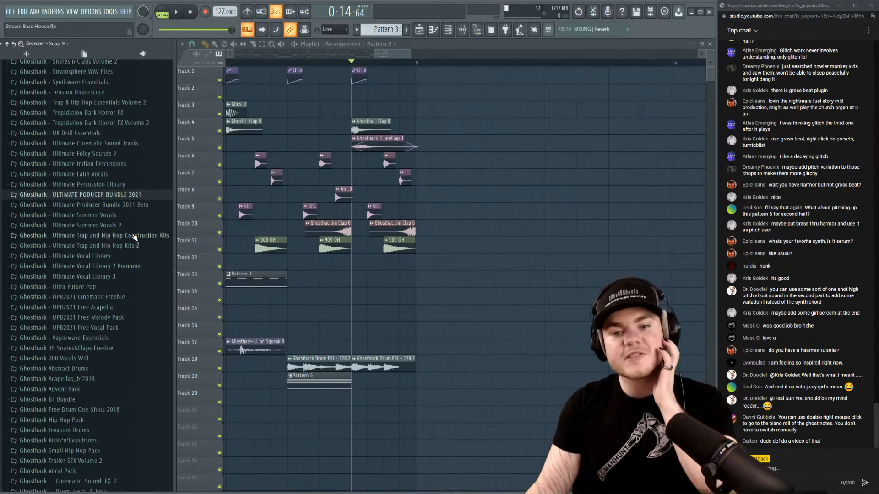
scroll(133, 237, down, 6)
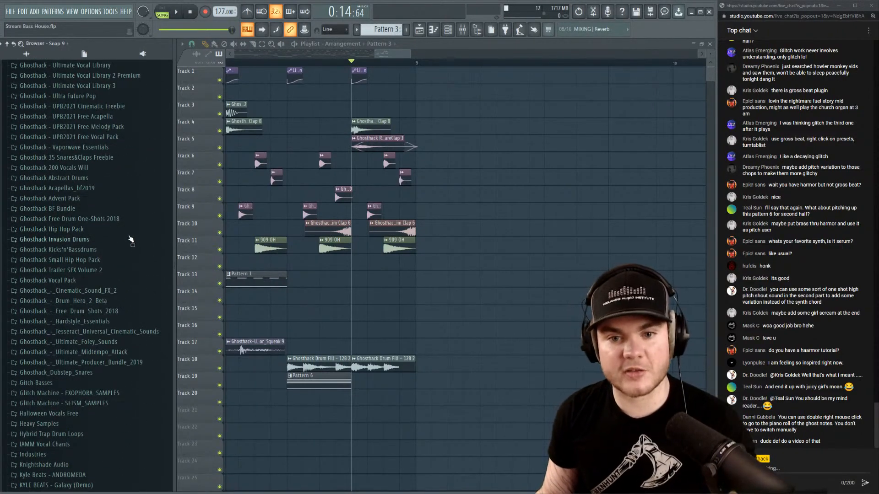
scroll(131, 238, down, 3)
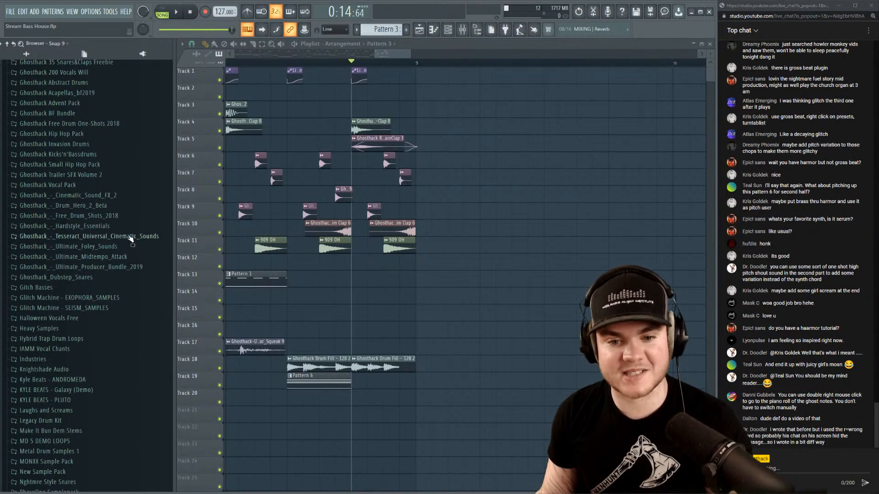
scroll(130, 239, down, 18)
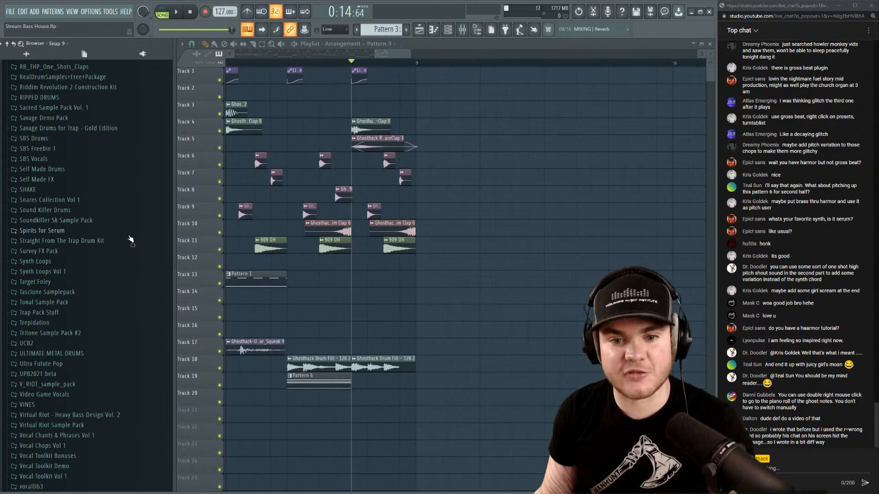
scroll(131, 239, down, 6)
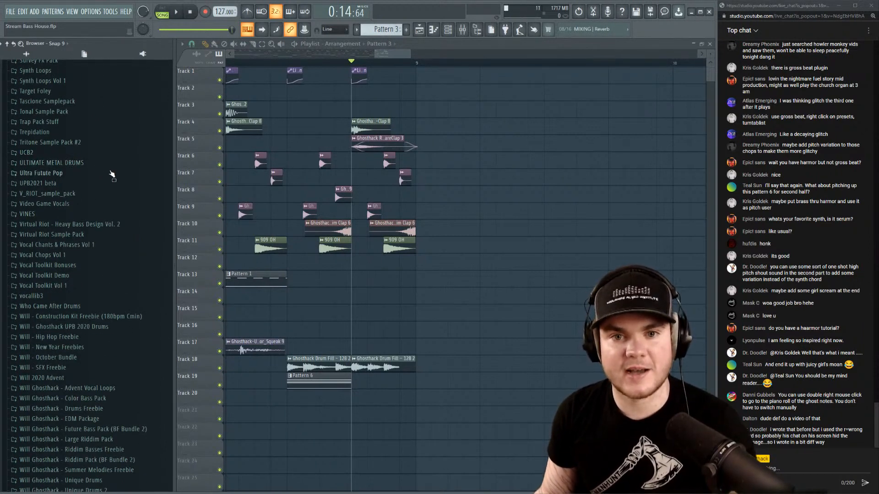
scroll(111, 174, down, 3)
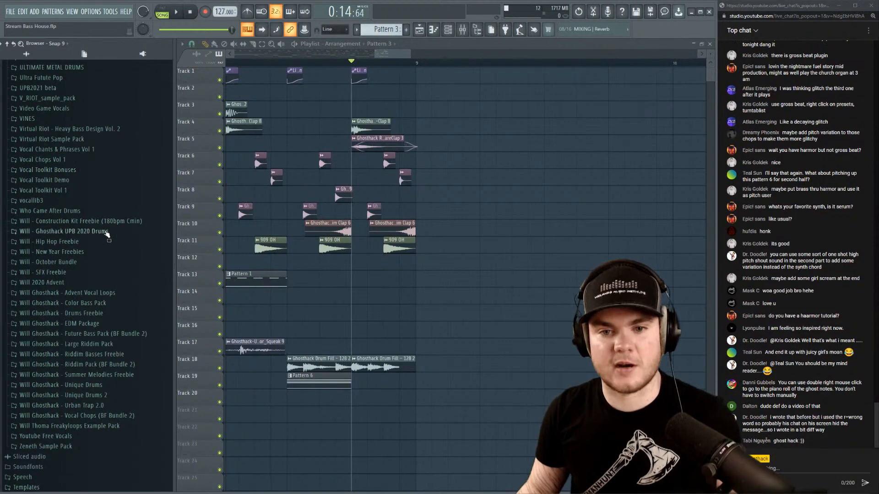
Open the Hard & Heavy Snares folder inside 200 Snares & Claps of the Will - Ghosthack UPB 2020 Drums pack.
click(97, 232)
click(69, 273)
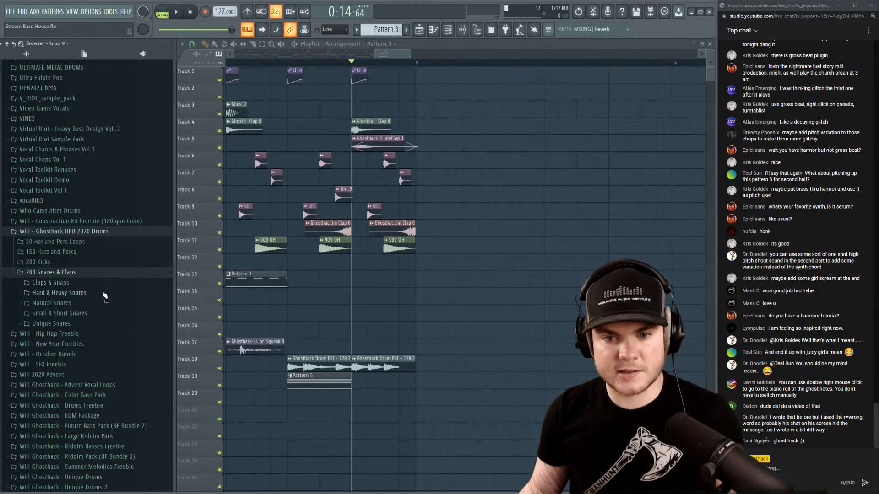
click(104, 296)
scroll(93, 250, down, 10)
Audition the hard snares from Ghosthack H Snare 38 back to 1, and collapse their folder.
click(69, 277)
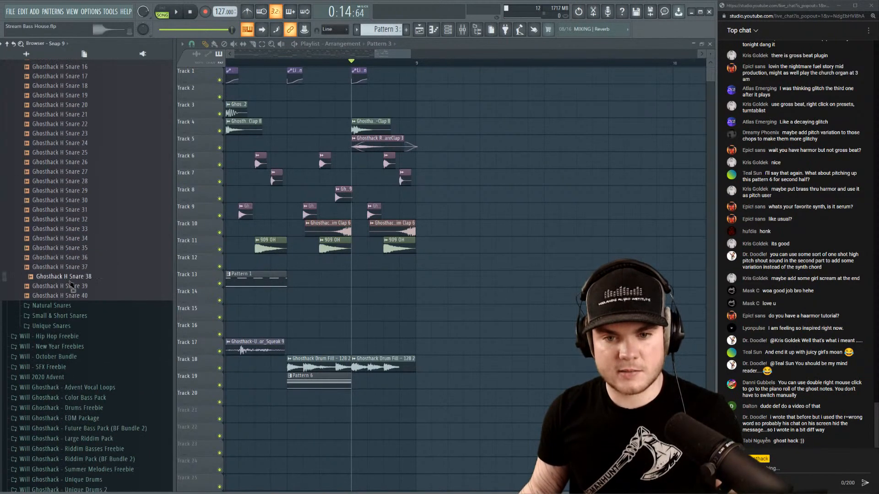
key(Up)
key(Up)
key(Up)
key(Up)
key(Up)
key(Up)
key(Up)
key(Up)
key(Up)
key(Up)
key(Up)
key(Up)
key(Up)
key(Up)
key(Up)
key(Up)
key(Up)
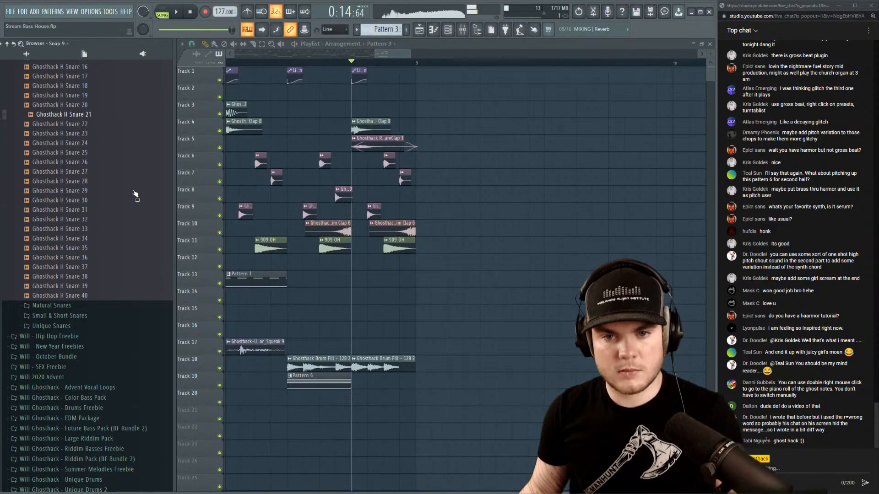
key(Up)
key(Up)
key(Up)
key(Up)
key(Up)
key(Up)
key(Up)
key(Up)
key(Up)
key(Up)
key(Up)
scroll(114, 204, up, 5)
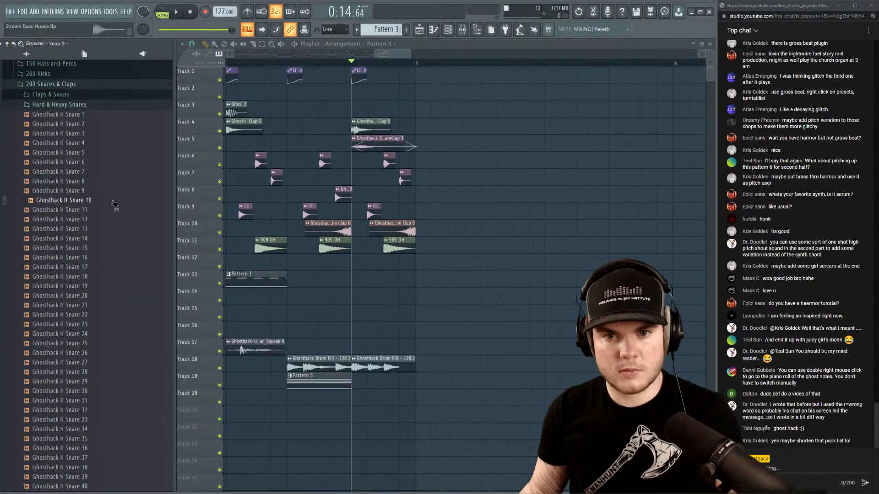
key(Up)
key(Up)
key(Up)
key(Up)
key(Up)
key(Up)
key(Up)
key(Up)
key(Up)
key(Up)
key(Left)
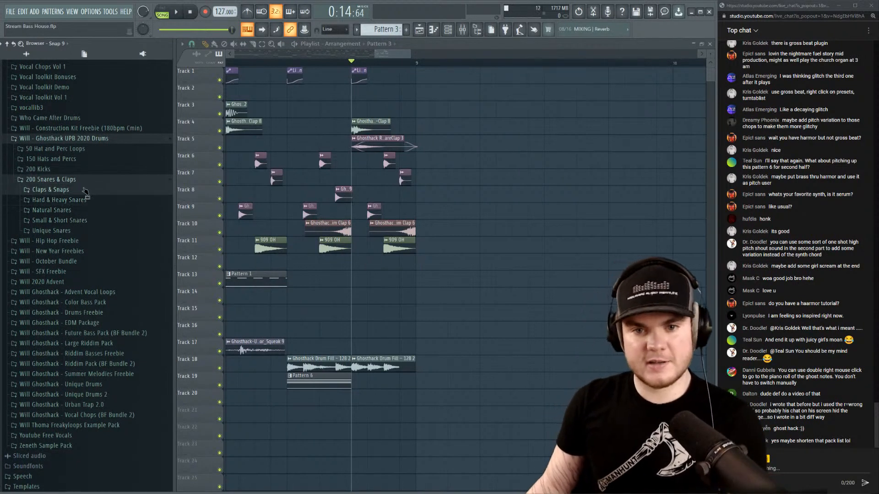
Open the Claps & Snaps folder and audition Ghosthack Snap 3 and several claps, including Clap 26.
click(86, 190)
scroll(101, 227, down, 4)
scroll(101, 227, up, 1)
click(90, 317)
click(95, 248)
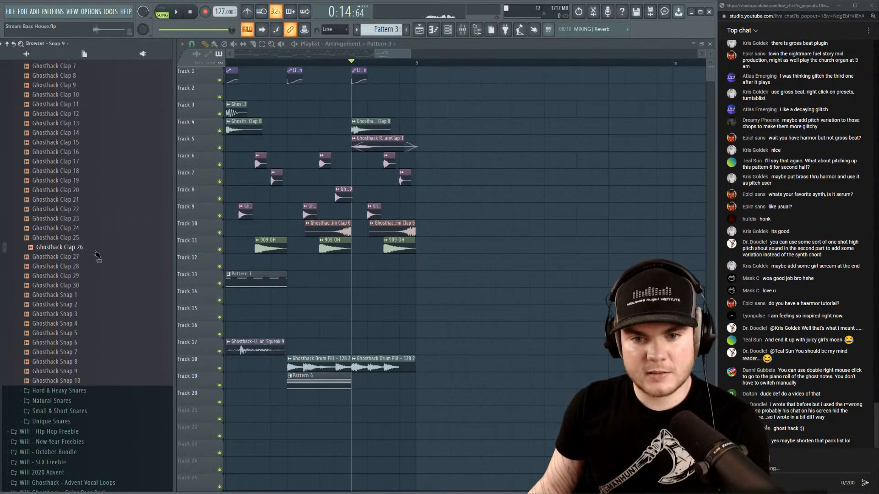
click(90, 229)
click(87, 182)
Collapse the 200 Snares & Claps folder and the Will - Ghosthack UPB 2020 Drums pack.
scroll(107, 212, up, 3)
click(60, 191)
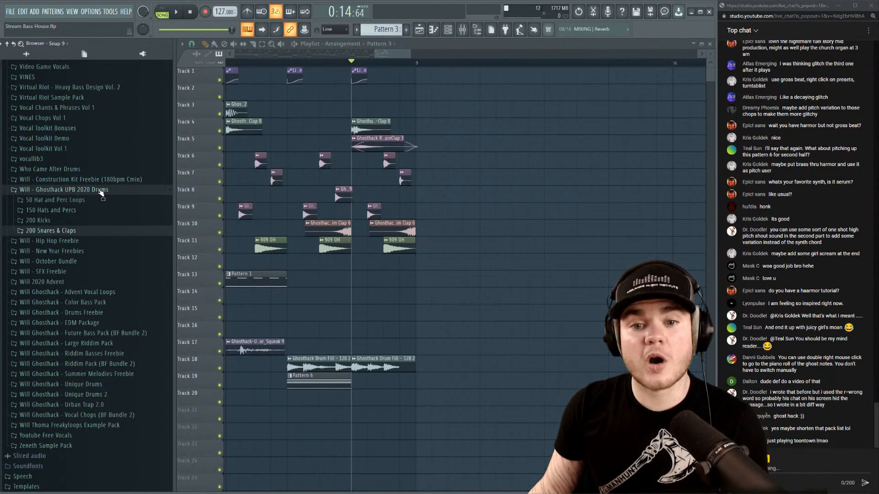
click(101, 191)
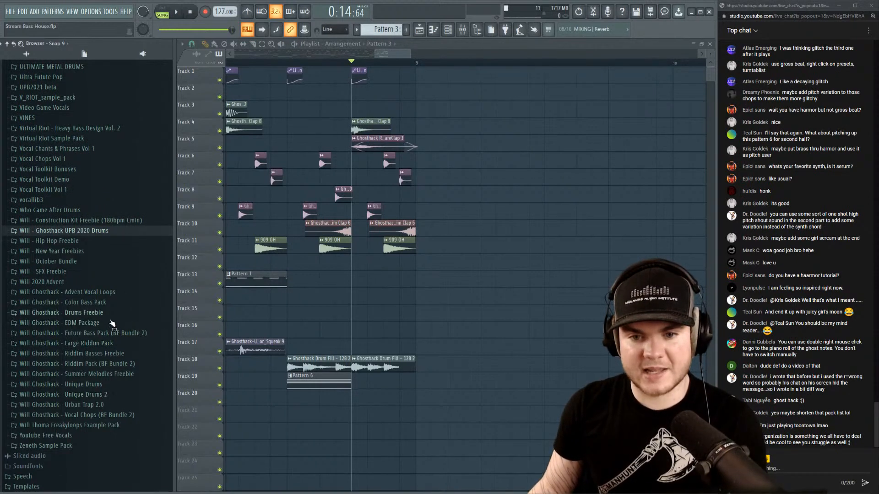
Open the 40 Snares & Claps one-shots folder in Will Ghosthack - Large Riddim Pack.
click(112, 323)
click(111, 326)
click(127, 344)
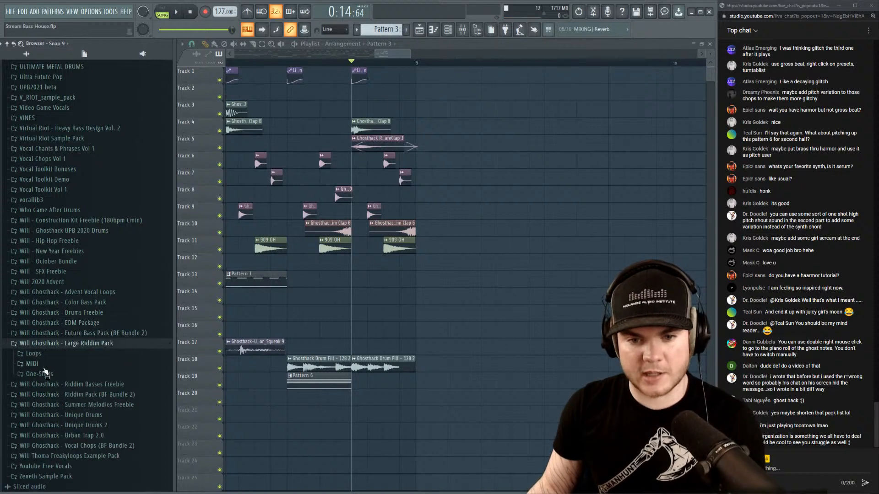
click(45, 373)
click(85, 325)
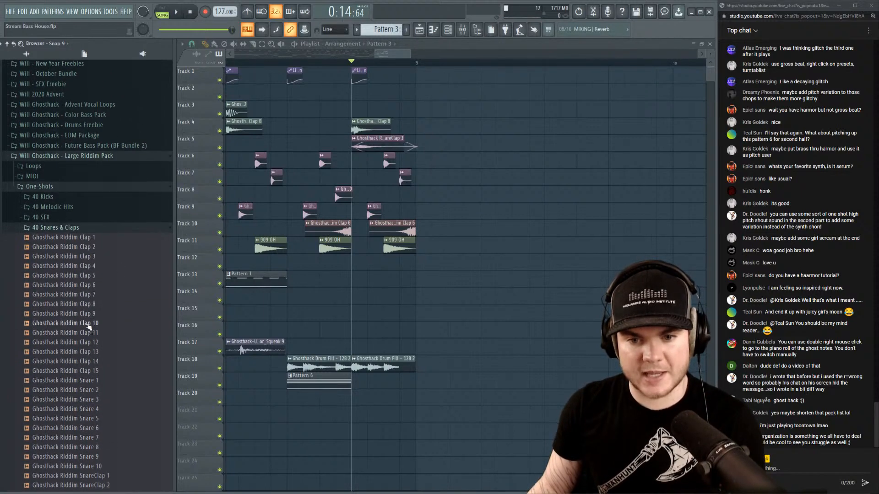
scroll(89, 326, down, 6)
scroll(138, 226, up, 3)
Audition Ghosthack Riddim Snare 1 through 10, and replay Snare 6, 5, 4 and 3.
click(113, 285)
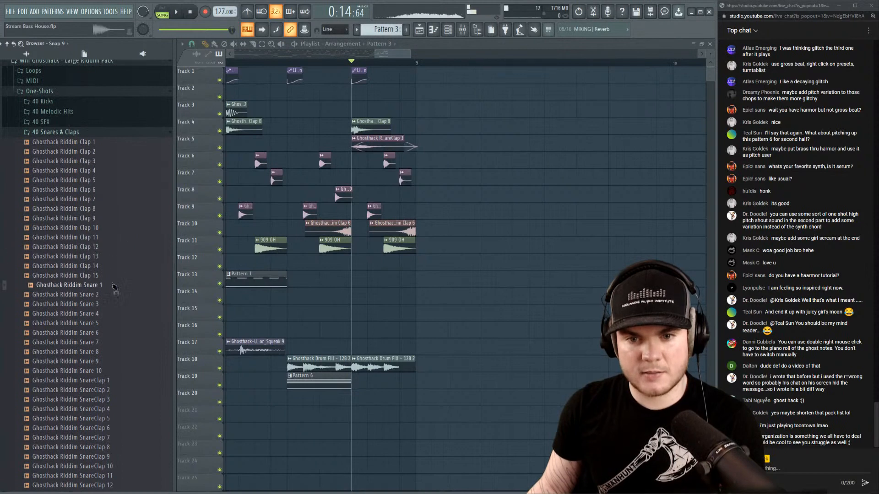
click(112, 294)
click(111, 304)
click(108, 314)
click(106, 323)
click(105, 333)
click(104, 342)
click(104, 352)
click(104, 361)
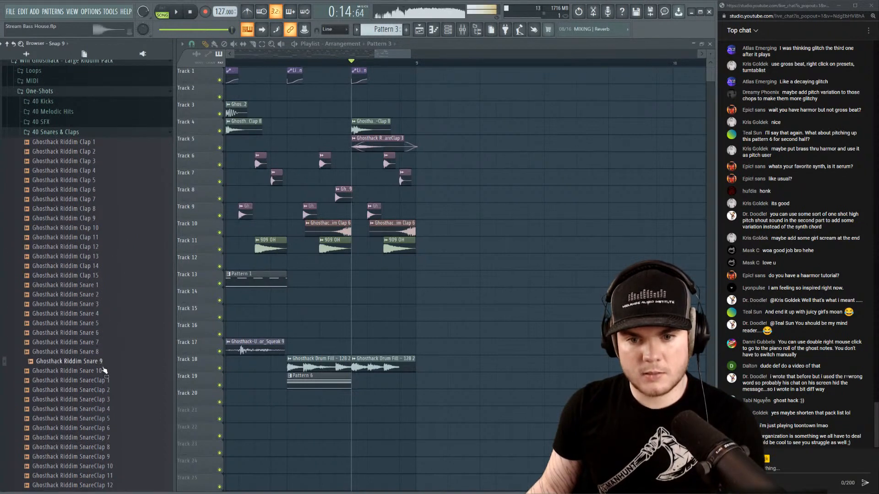
click(105, 371)
click(104, 333)
click(103, 324)
click(103, 315)
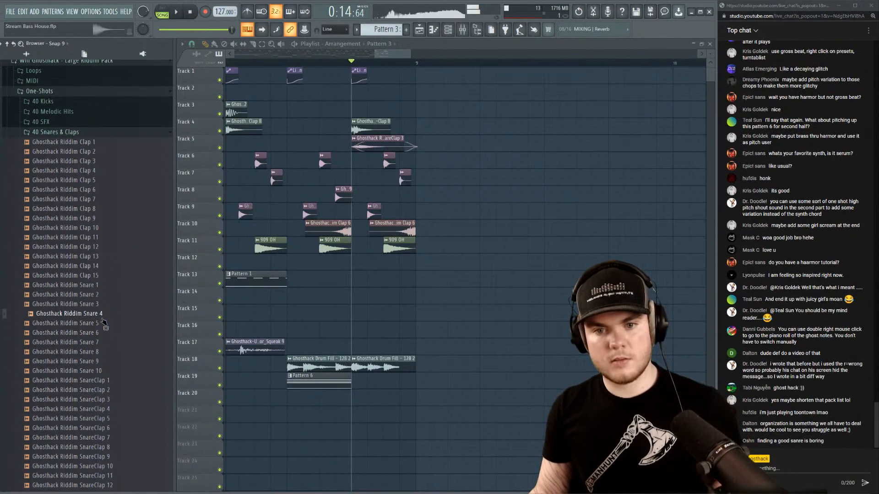
click(103, 304)
Place Ghosthack Riddim Snare 3 on Track 12 at the playhead and solo that track.
drag(102, 310, 414, 250)
right_click(219, 266)
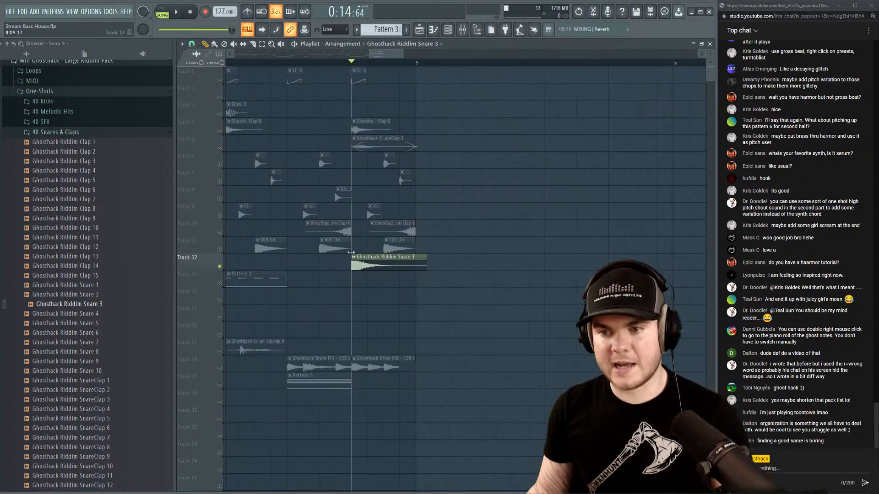
Route Ghosthack Riddim Snare 3 to mixer Insert 22 and load Fruity Reeverb 2 on it.
double_click(400, 263)
click(466, 31)
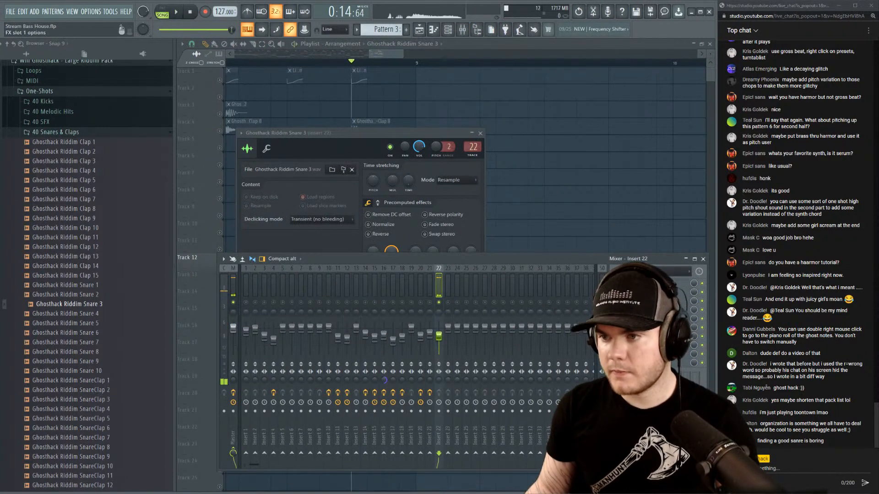
click(682, 293)
click(452, 115)
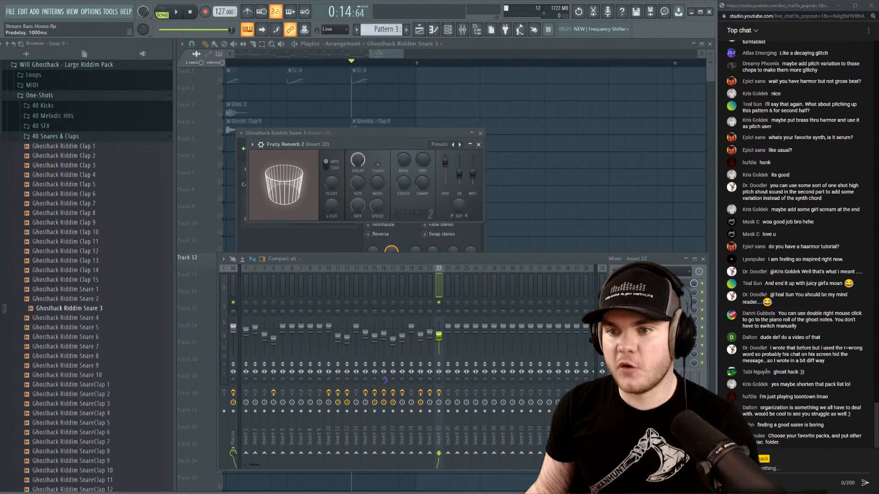
Raise the reverb's decay, high cut and wet level, reduce its room size, and play the snare.
right_click(365, 166)
click(373, 168)
drag(423, 160, 422, 126)
drag(358, 184, 358, 211)
drag(328, 183, 328, 155)
drag(419, 186, 473, 155)
key(space)
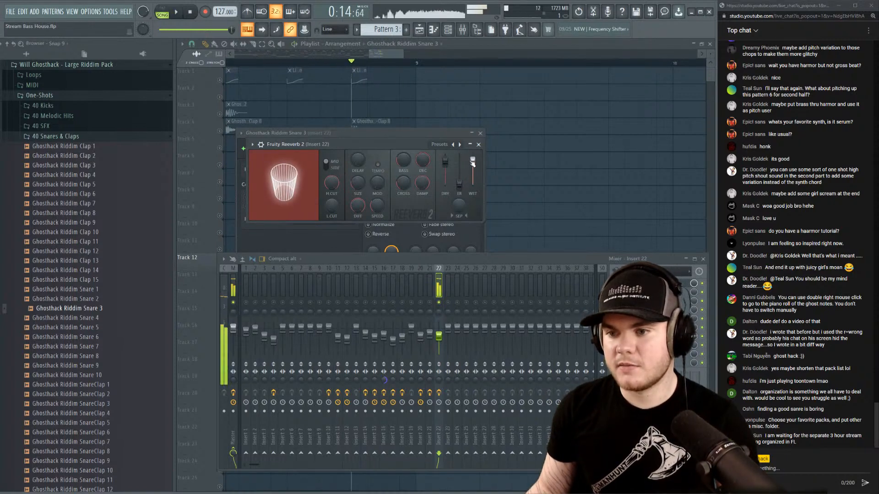
key(space)
Create a Reeverb 2 mix level automation clip over the end of bar 8 on Track 13, with its first point at 100%.
click(467, 53)
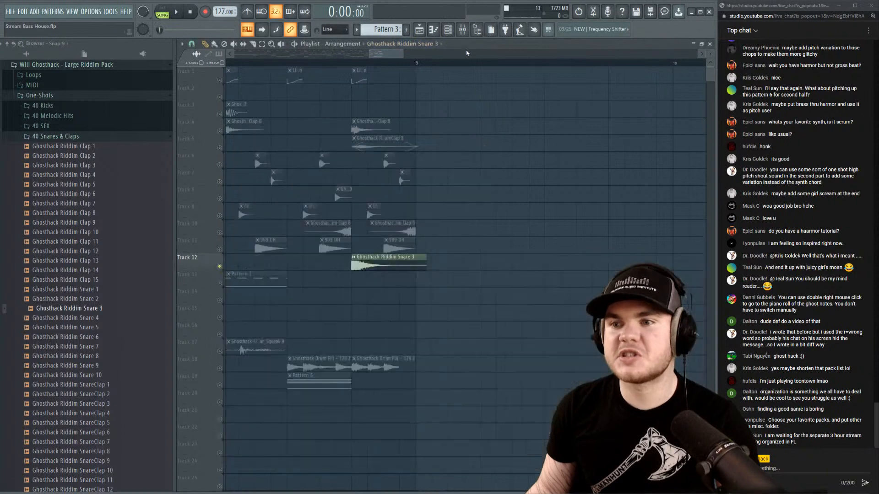
drag(359, 65, 416, 64)
key(F9)
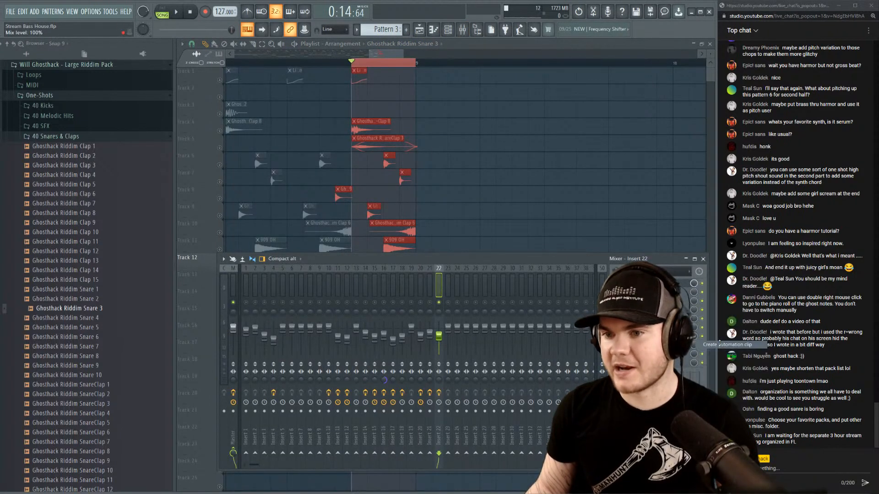
key(F9)
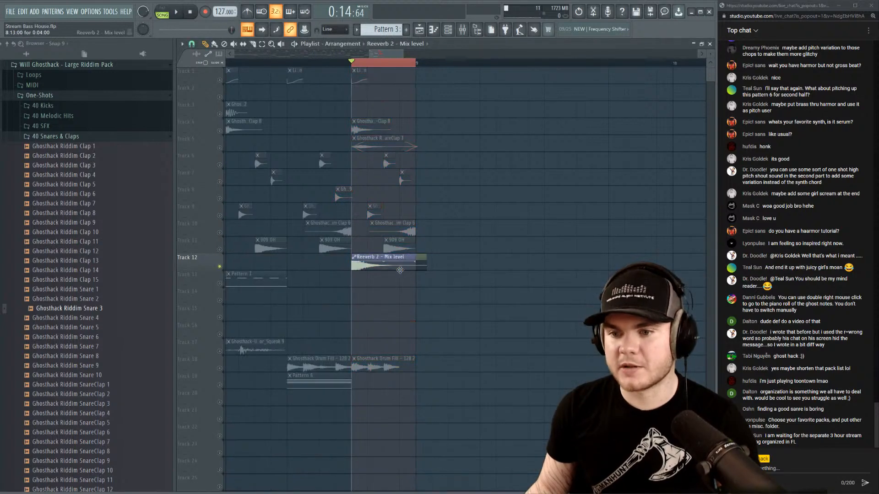
click(220, 284)
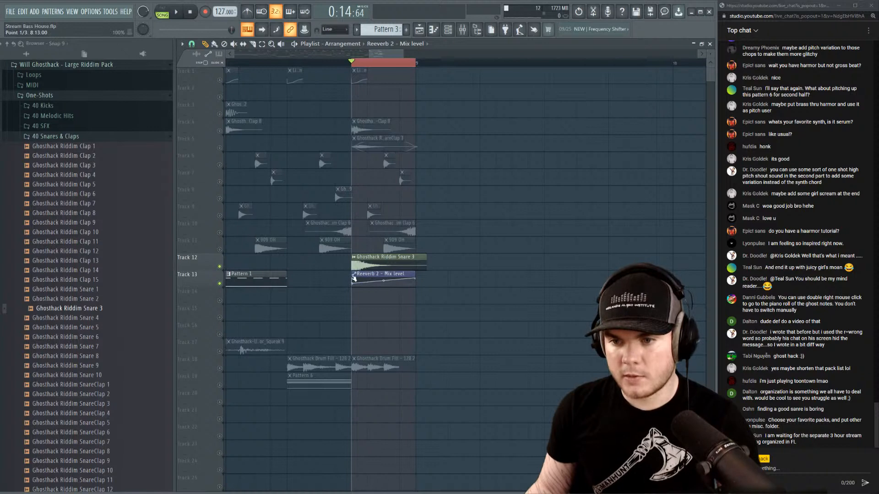
drag(354, 283, 354, 278)
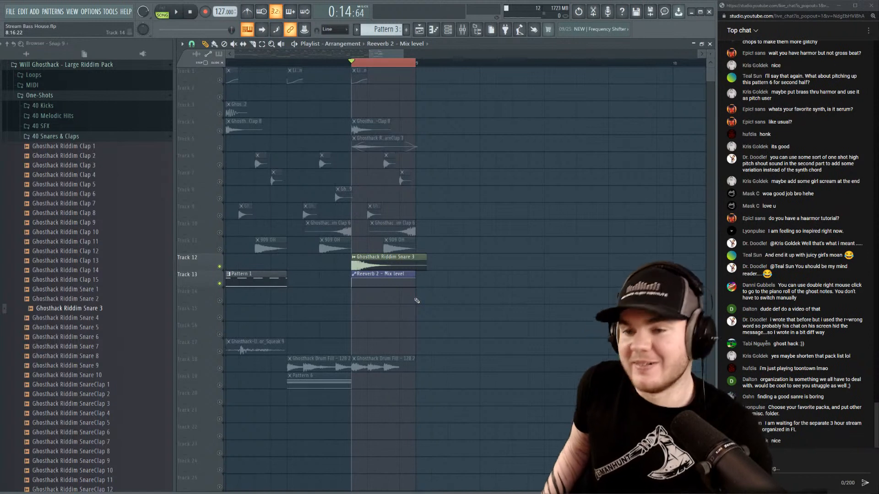
Trim the Ghosthack Riddim Snare 3 clip to the end of bar 8.
double_click(409, 67)
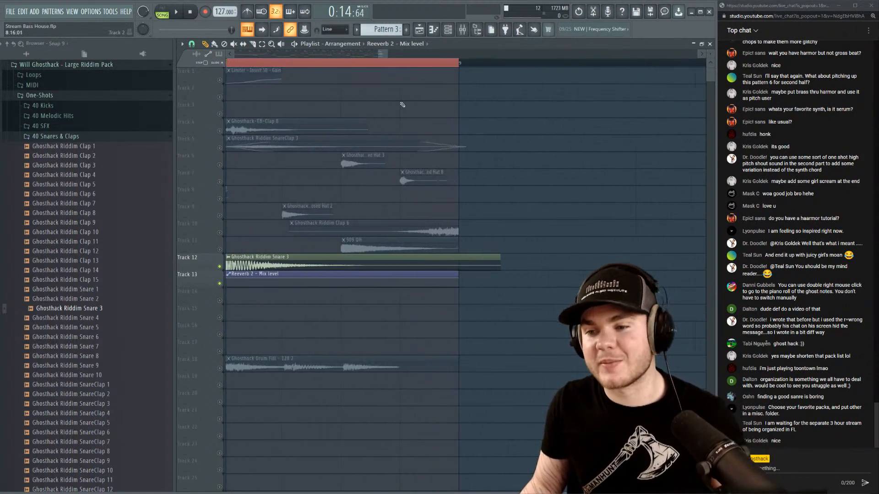
scroll(435, 60, left, 3)
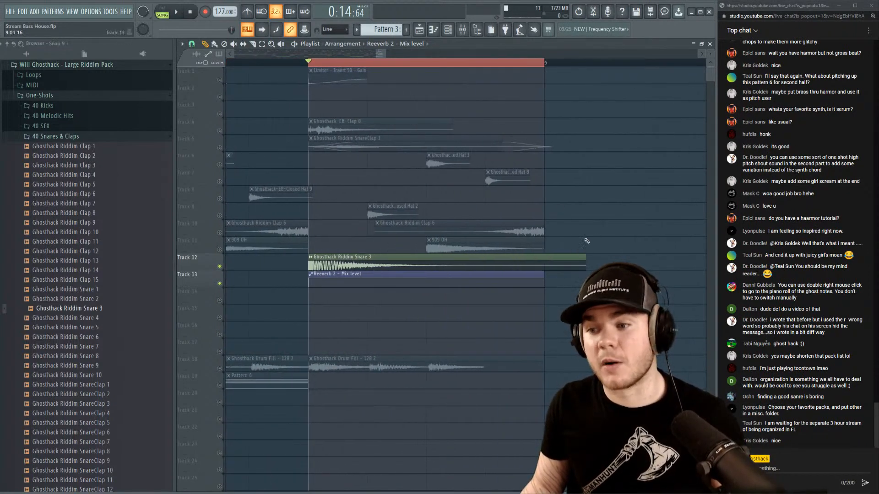
drag(539, 269, 545, 269)
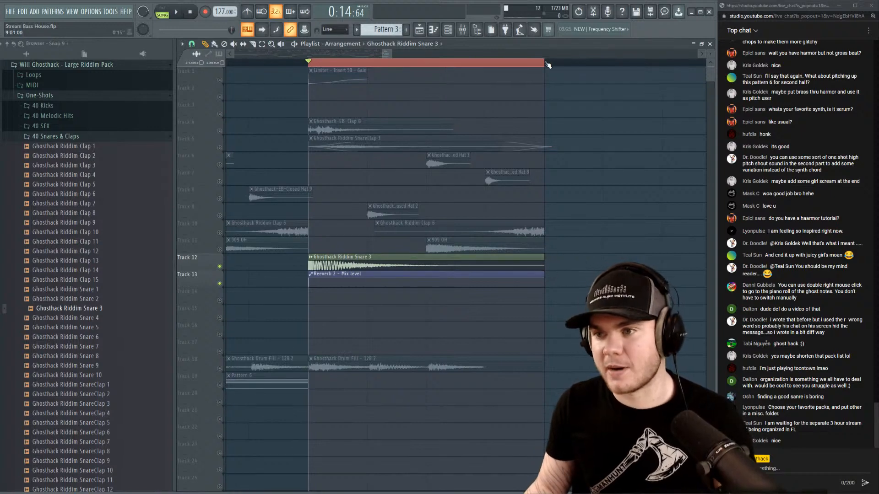
Extend the time selection past the end of bar 8 and play the reverbed snare, with the mixer open.
drag(545, 63, 663, 63)
key(space)
scroll(437, 64, down, 4)
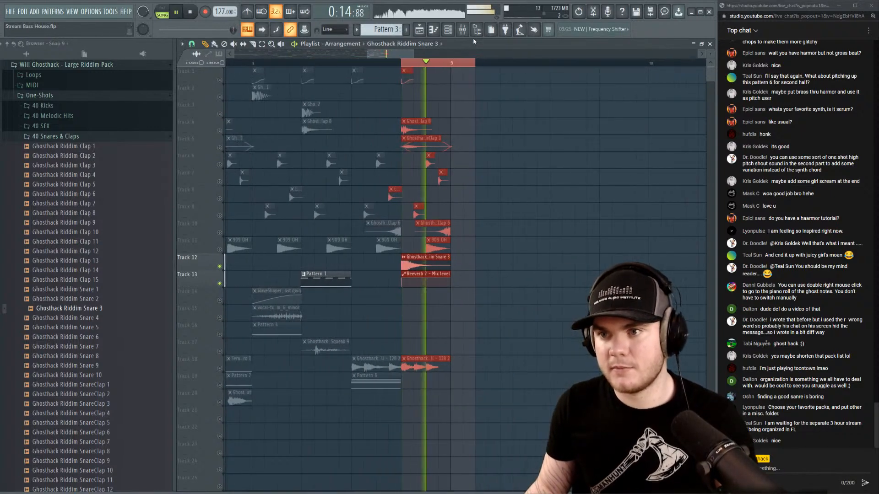
click(463, 29)
key(space)
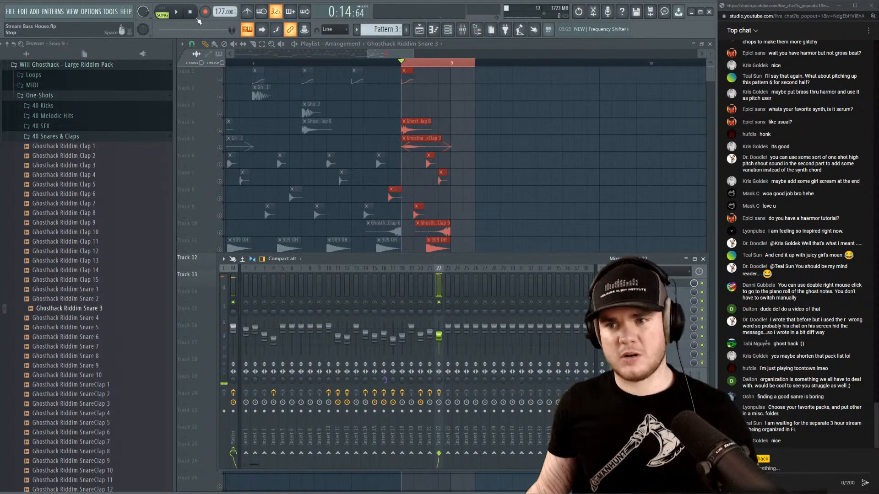
key(space)
key(space)
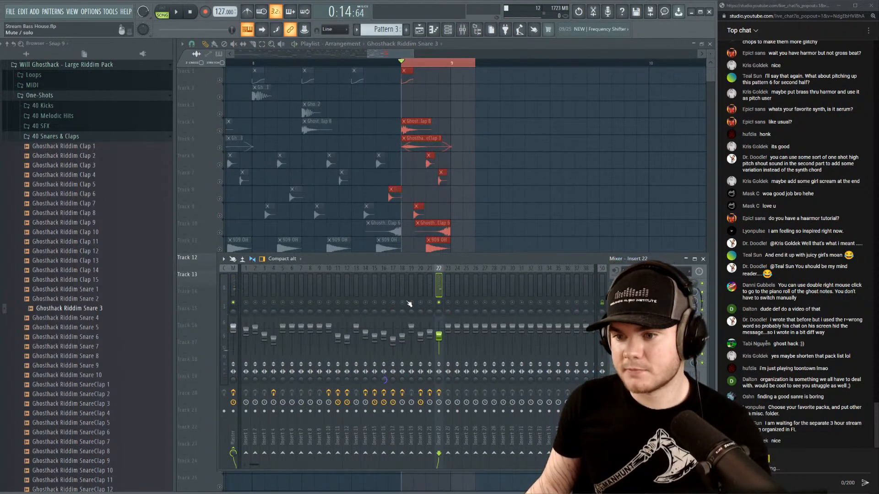
Add Fruity Parametric EQ 2 to Insert 22, load preset 1, and cut the snare's low and high ends.
click(616, 293)
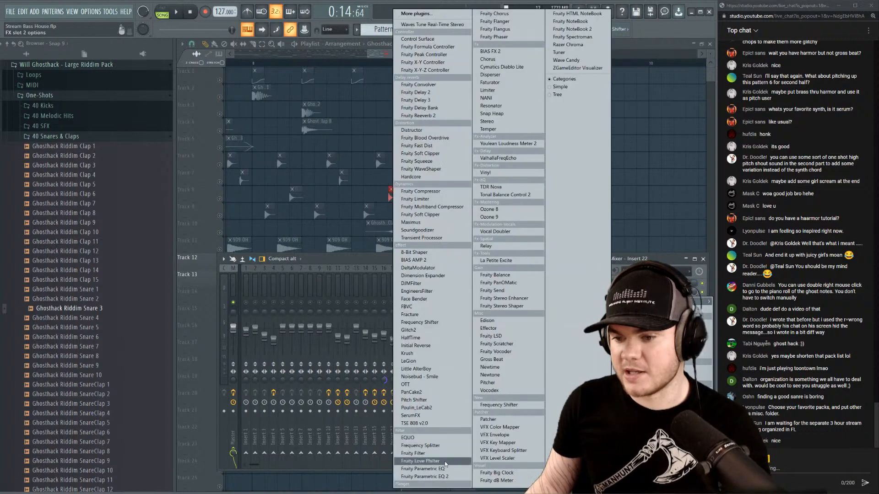
click(441, 477)
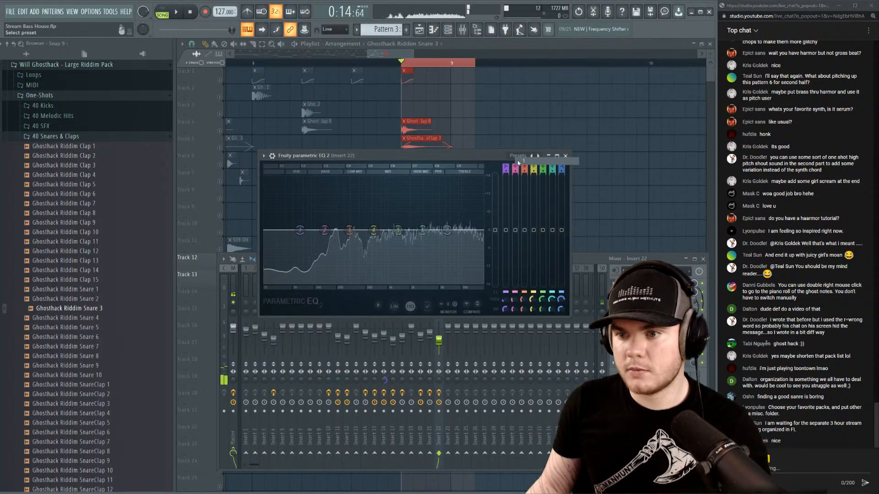
click(518, 161)
drag(279, 231, 327, 230)
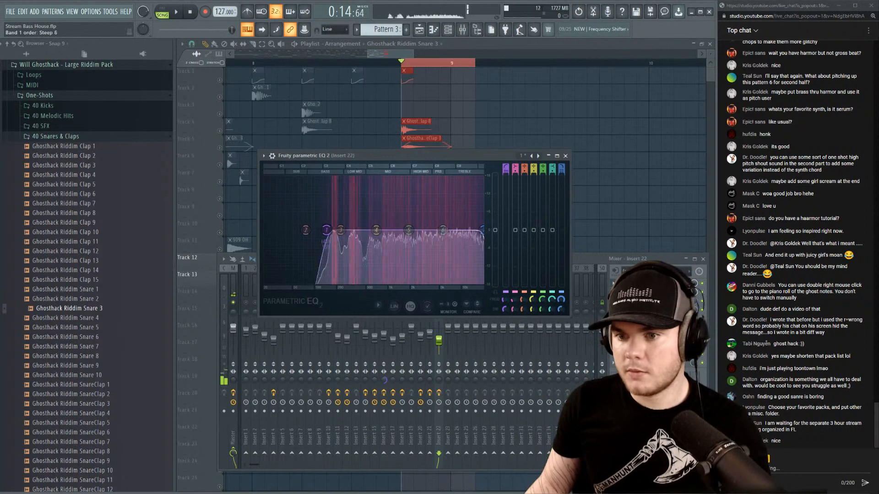
scroll(326, 230, down, 3)
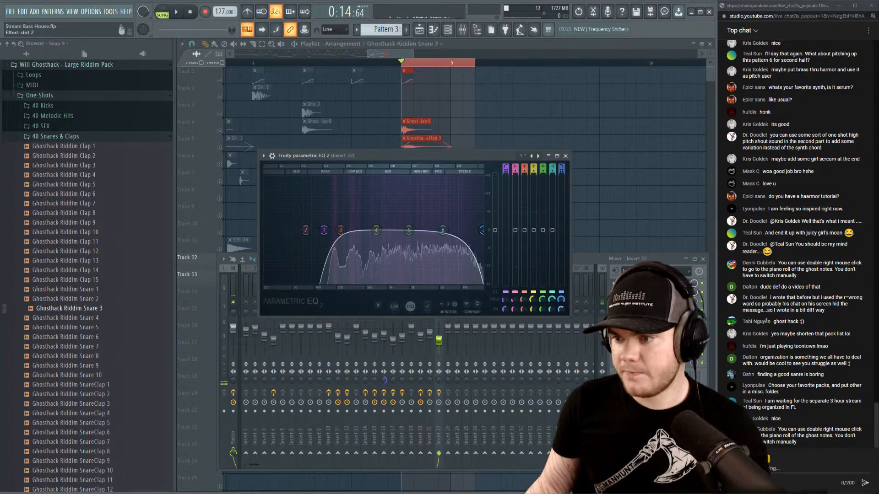
Close the equalizer and load Edison in the next effect slot of Insert 22.
click(566, 156)
click(615, 310)
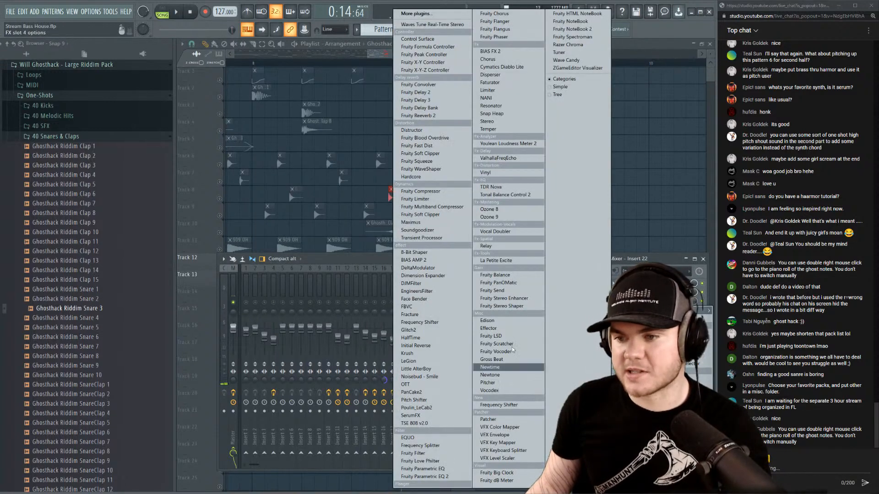
click(487, 320)
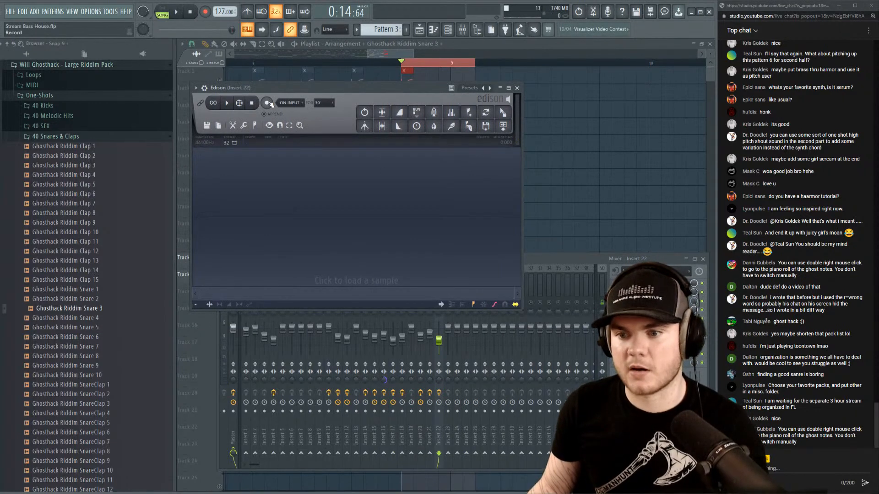
click(183, 14)
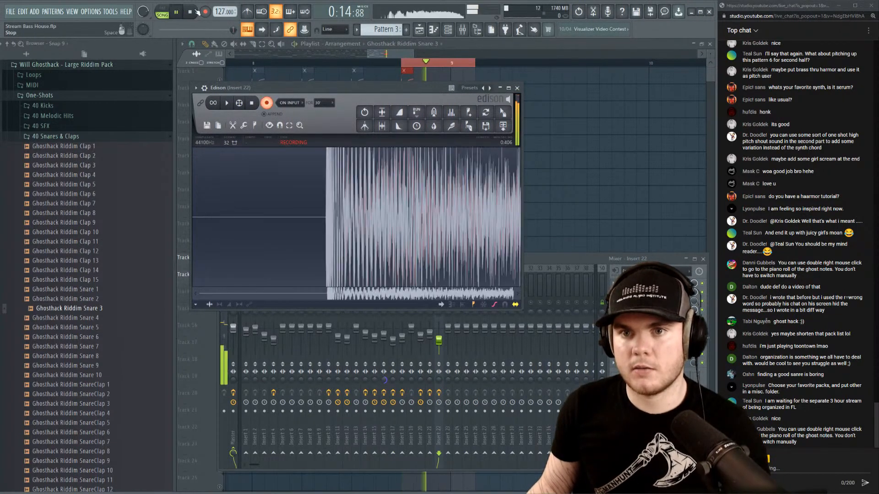
click(256, 107)
key(ctrl+a)
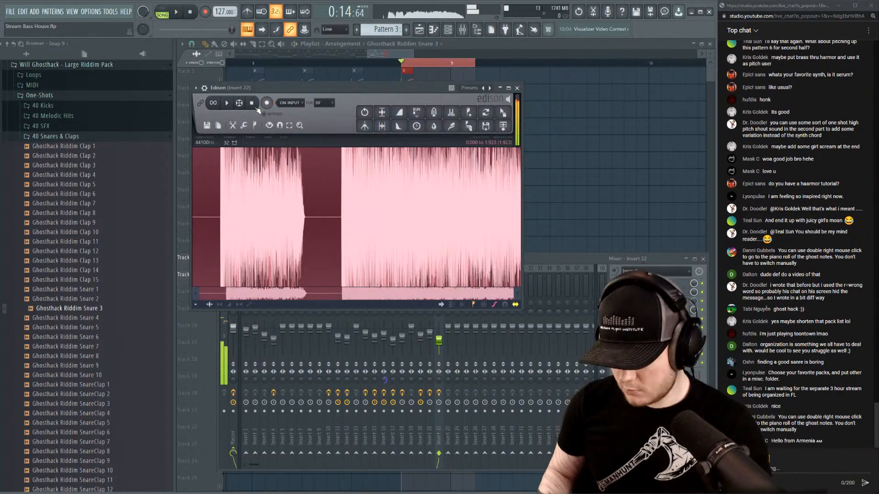
key(Delete)
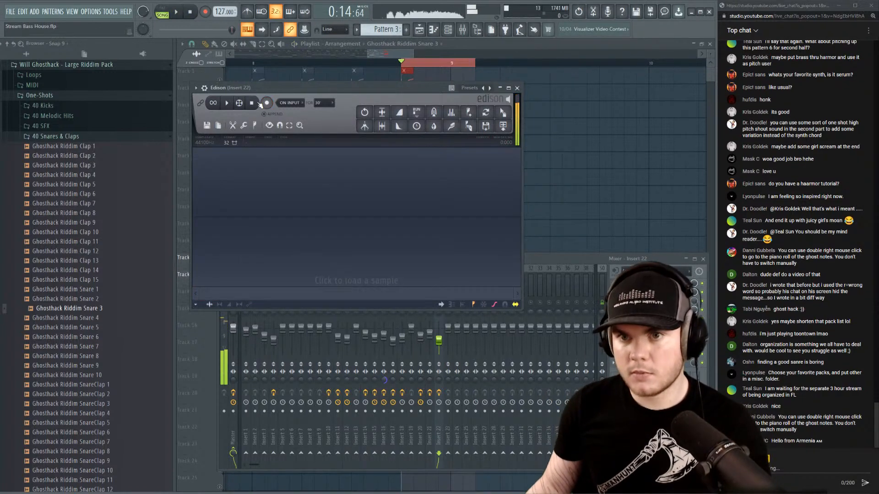
Record the processed snare into Edison again, keeping only a single hit.
click(703, 294)
double_click(655, 309)
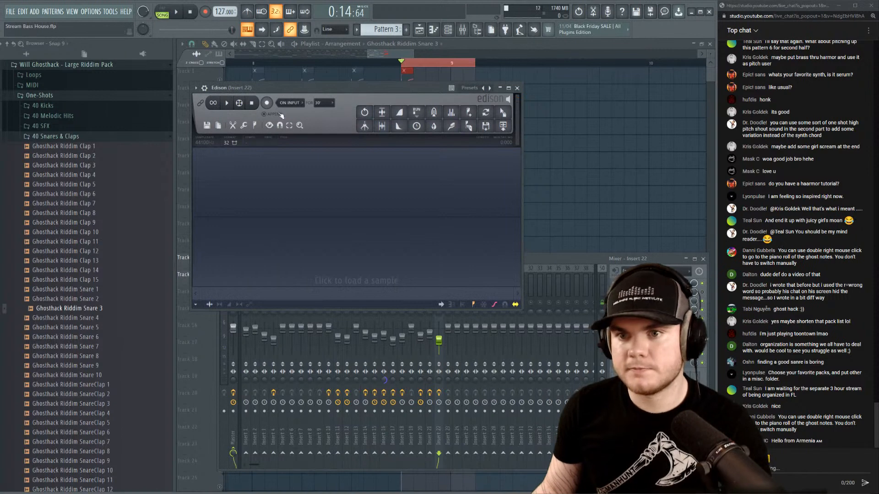
key(space)
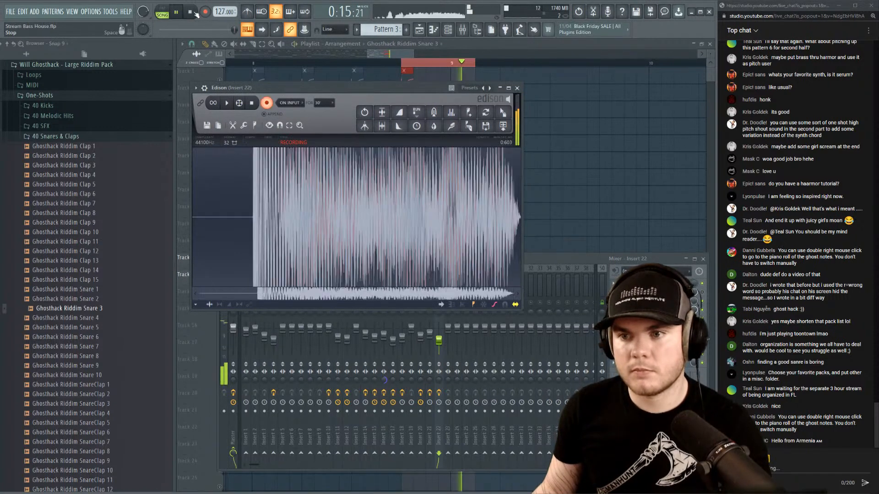
click(266, 102)
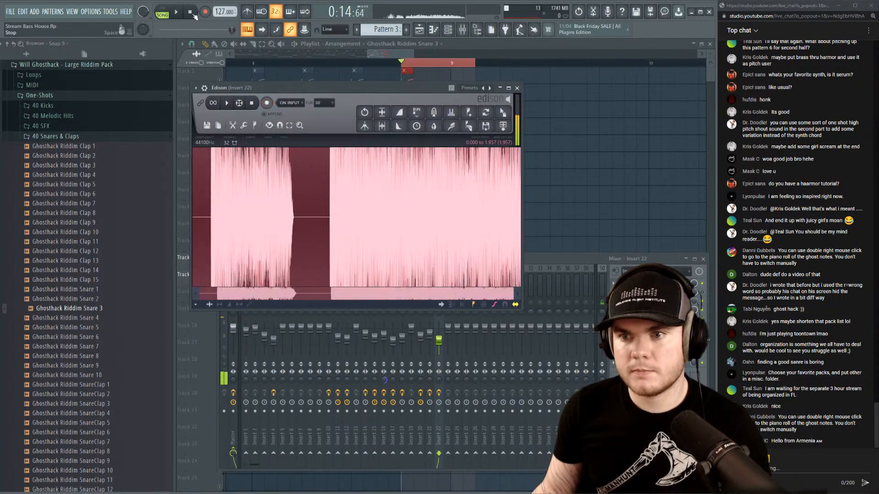
key(Delete)
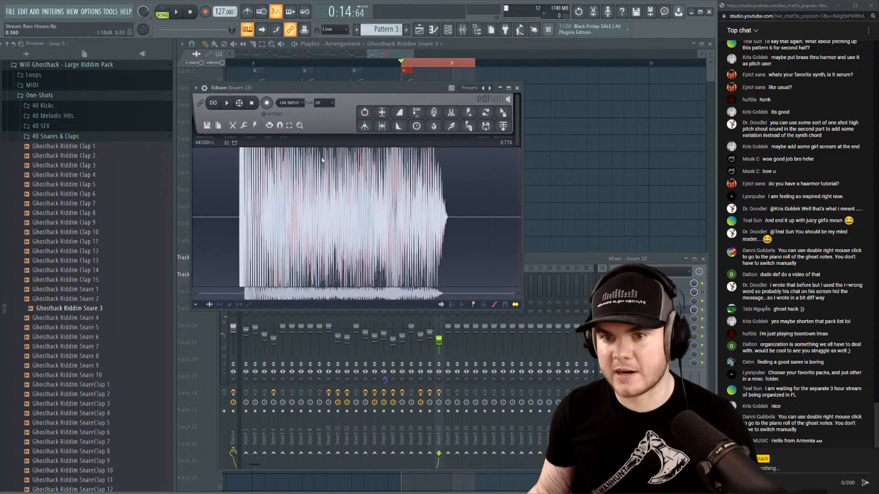
Normalize the Edison recording, trim its silent edges, and send it to the playlist.
click(384, 116)
click(383, 126)
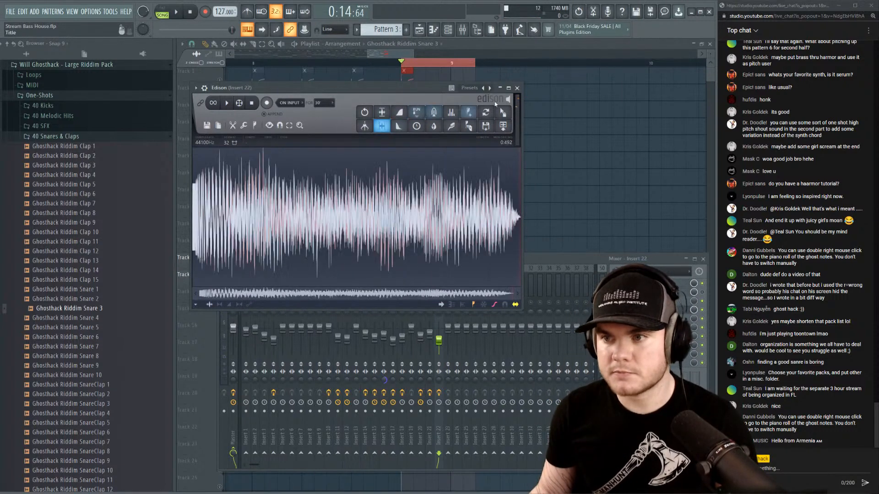
click(504, 111)
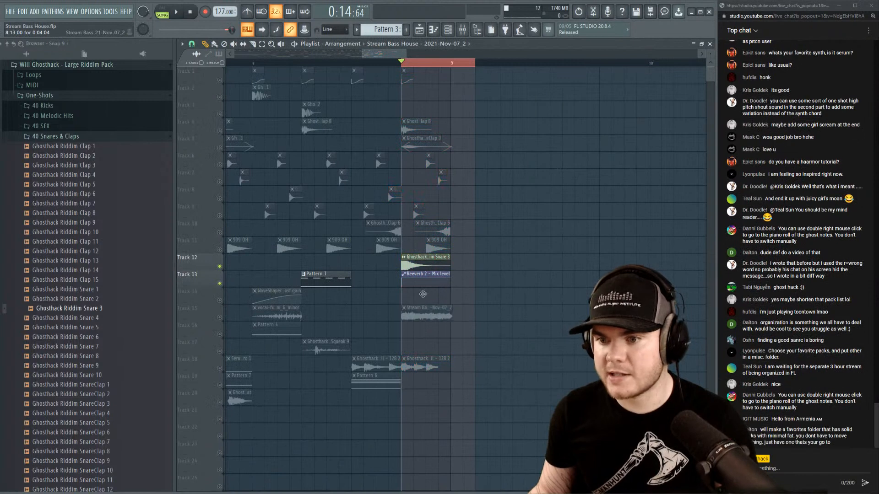
Move the recorded snare to Track 13 in place of the original snare and its reverb automation, and play it.
drag(421, 317, 421, 283)
key(space)
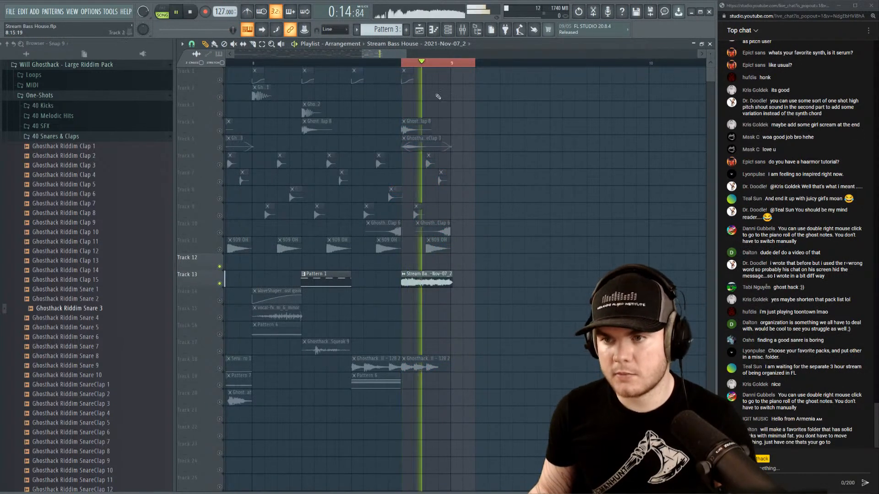
key(space)
scroll(438, 64, up, 4)
scroll(438, 63, up, 3)
scroll(438, 63, down, 2)
key(space)
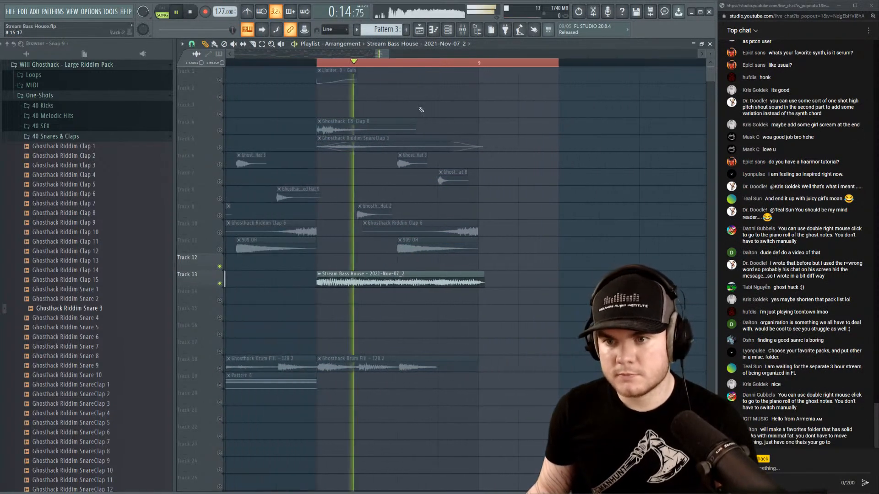
key(space)
Set the recorded snare clip's declicking mode to Generic (bleeding).
double_click(367, 274)
click(342, 243)
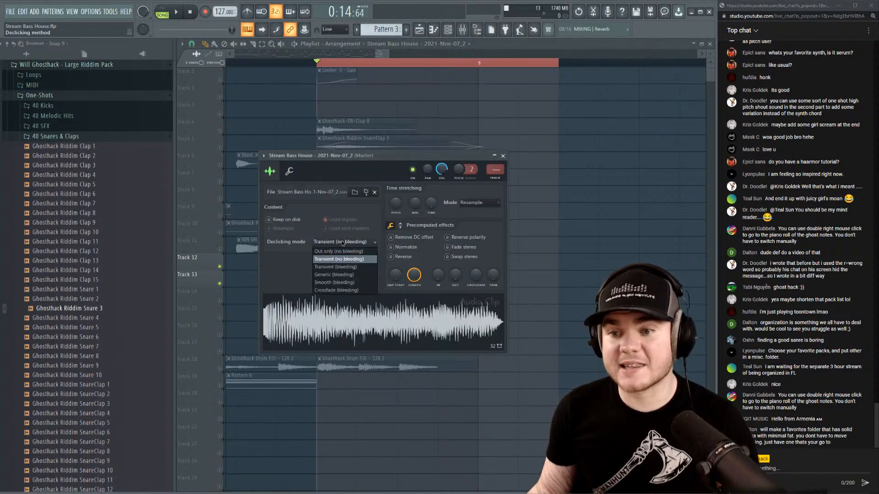
click(334, 274)
click(503, 157)
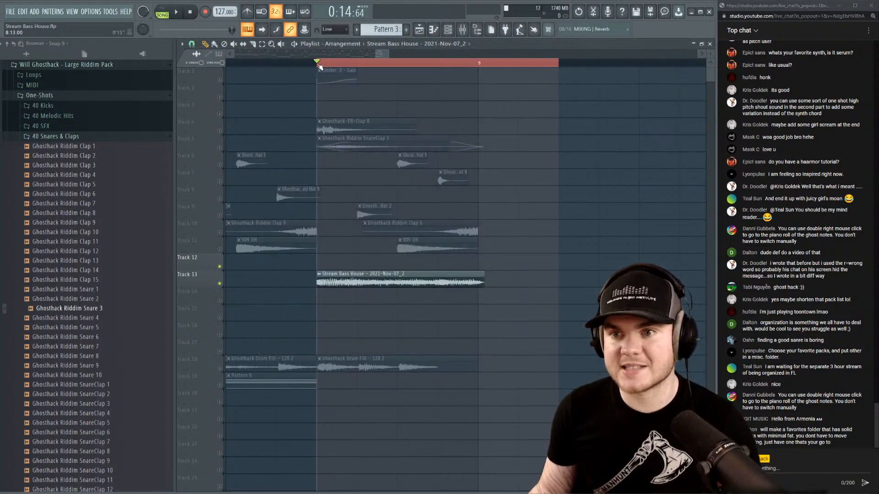
Trim a sliver off the start of the recorded snare clip on Track 13 and audition it.
scroll(313, 267, up, 2)
key(space)
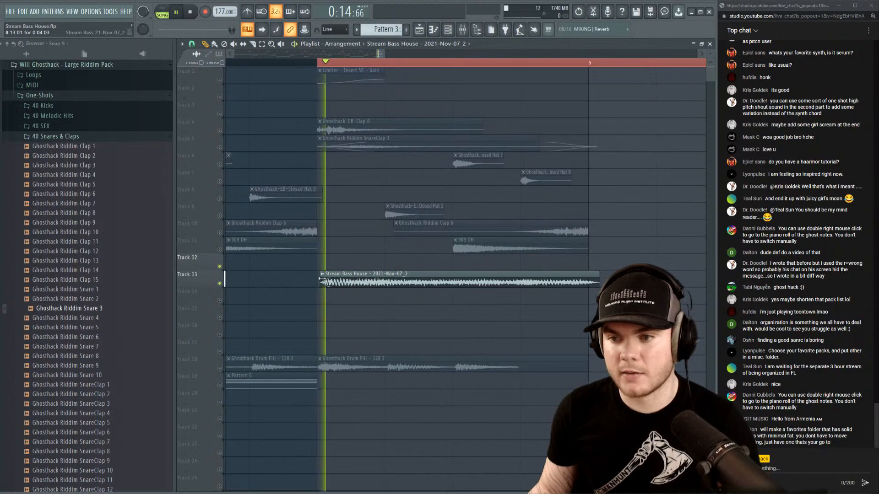
key(space)
key(space)
Lower the recorded snare's channel volume and shorten the end of its clip to about bar 9.
double_click(330, 279)
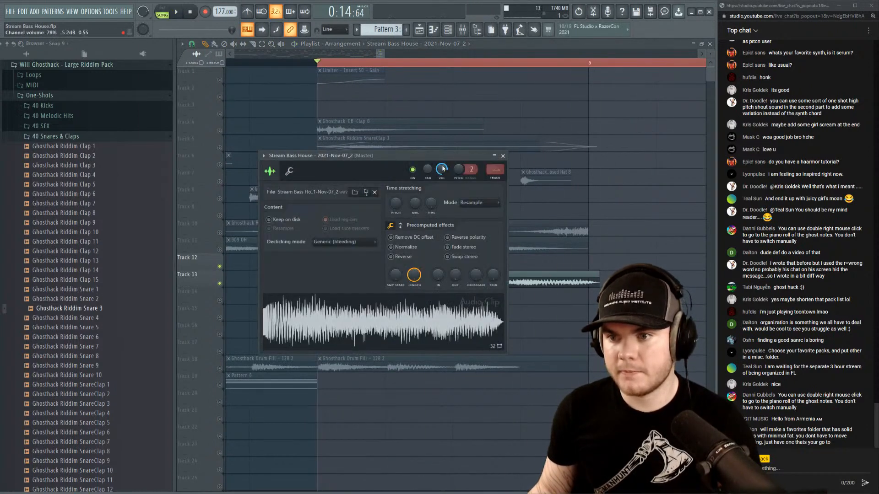
click(503, 155)
key(space)
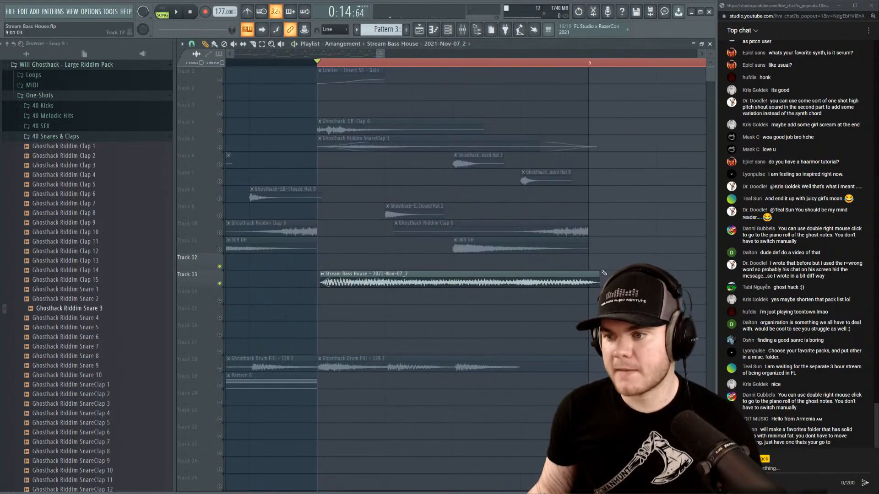
drag(596, 277, 594, 278)
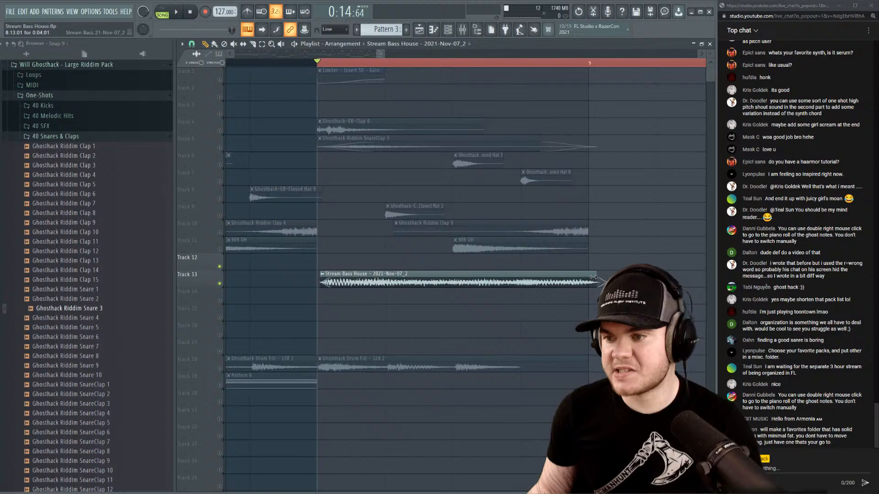
key(space)
Try the Out only (no bleeding) declicking mode on the recorded snare, then return to Generic (bleeding).
double_click(570, 281)
click(344, 242)
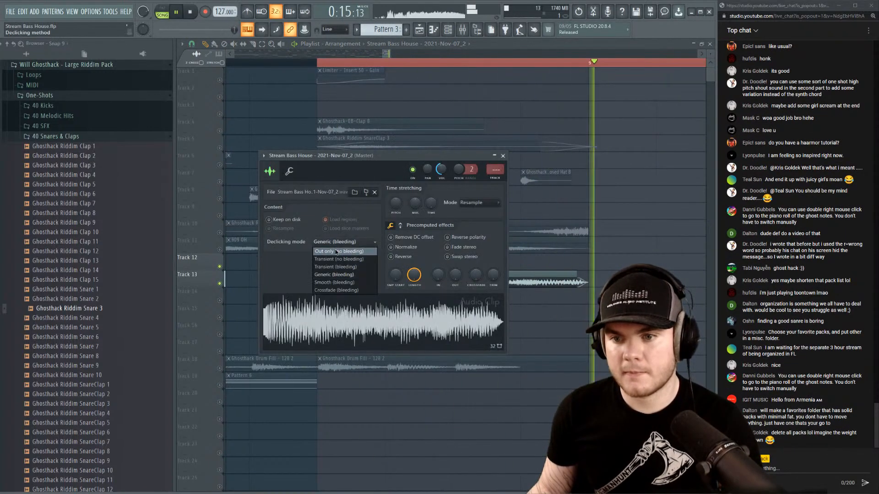
click(336, 252)
click(338, 242)
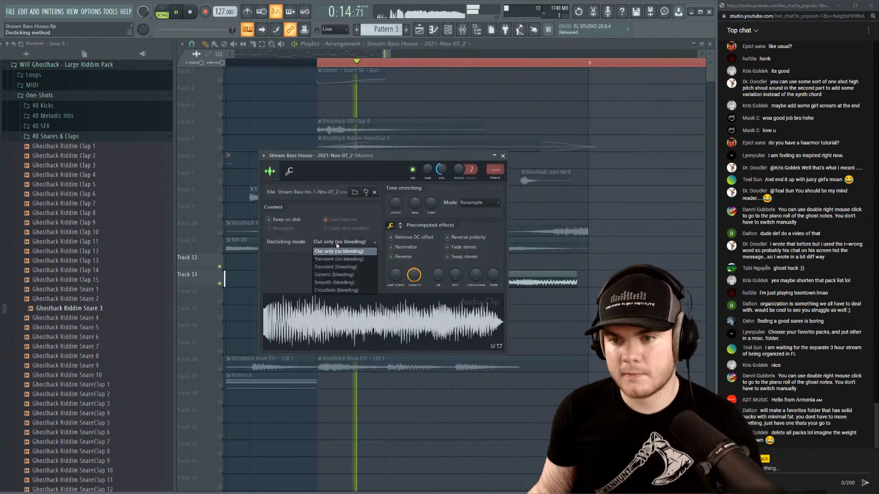
click(334, 275)
key(space)
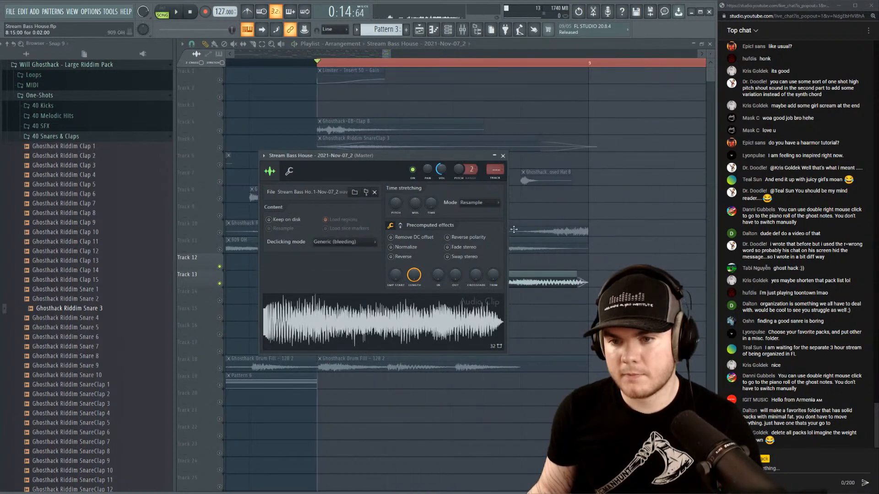
Unsolo Track 13 and play the bar 8 ending with all tracks audible.
key(space)
key(space)
right_click(221, 267)
key(space)
key(space)
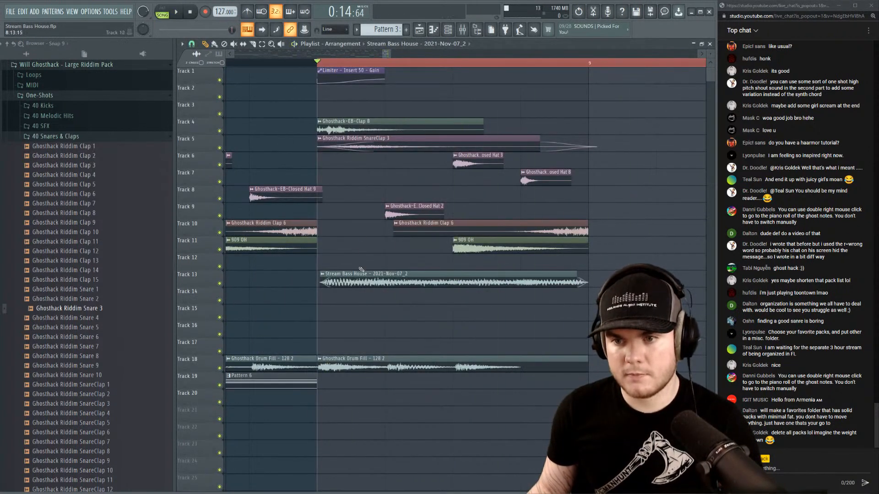
key(space)
key(space)
scroll(323, 66, down, 5)
key(space)
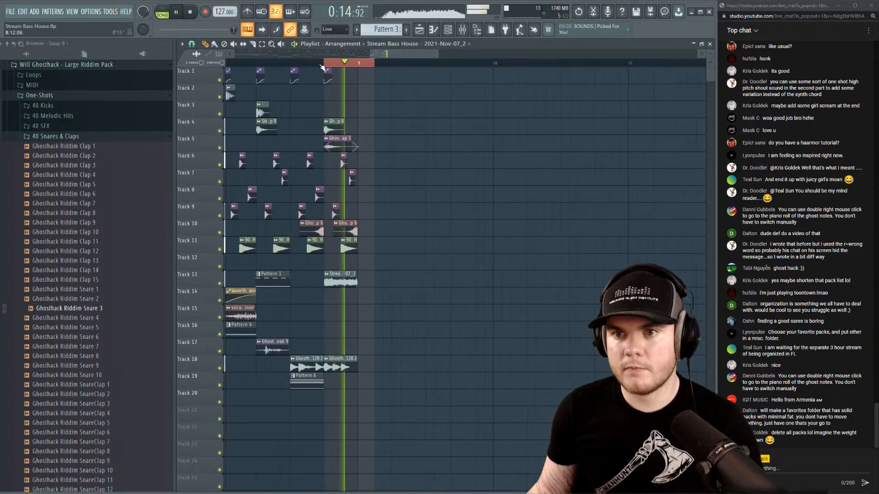
key(space)
key(space)
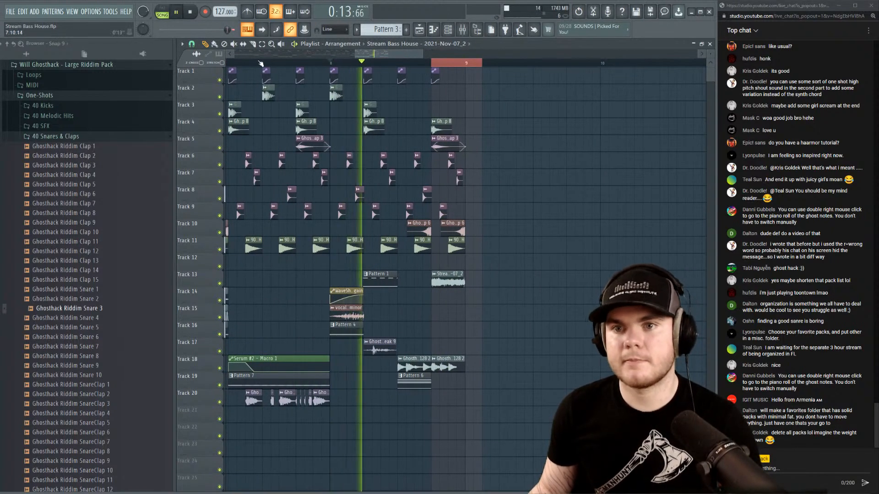
Show the mixer and play from the start of bar 8 through the ending.
key(F9)
key(space)
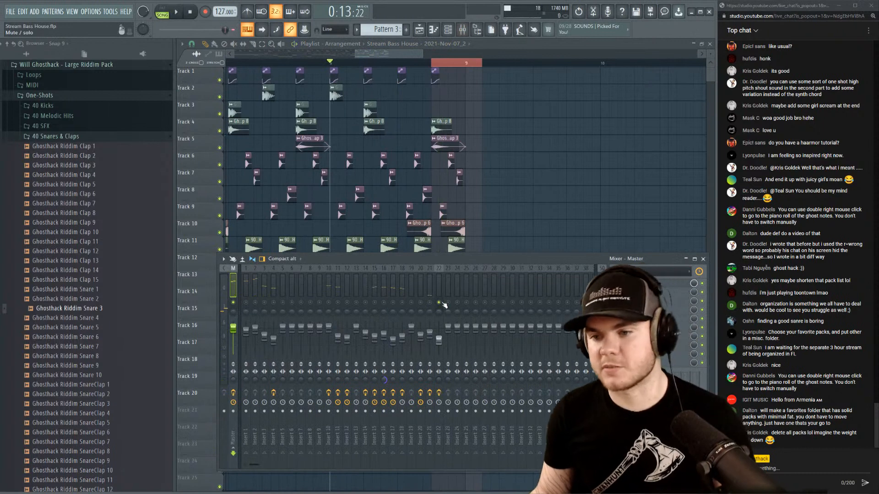
key(space)
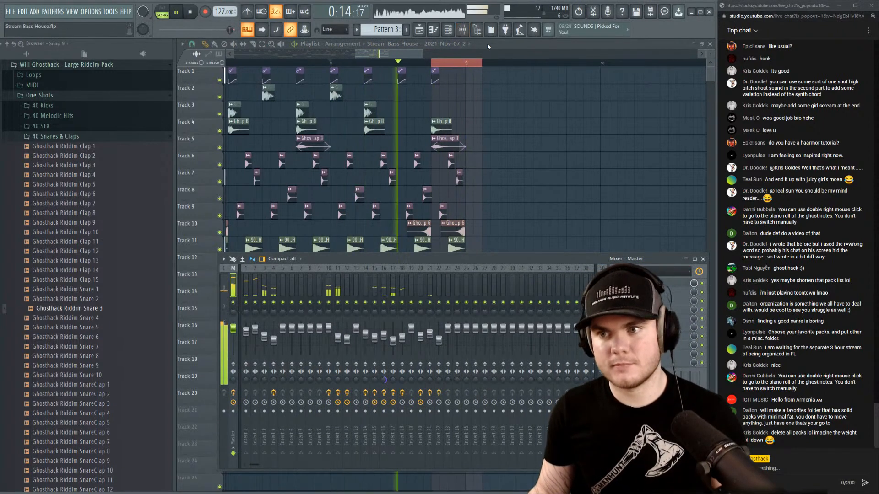
scroll(463, 133, up, 4)
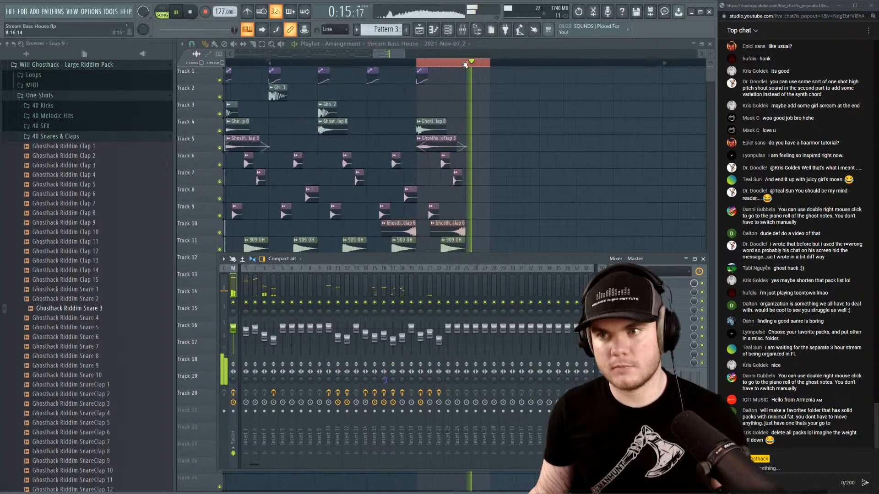
Raise the recorded snare's pitch with a 3-semitone knob range, extend its clip to bar 9, and play it.
click(508, 46)
double_click(386, 280)
key(space)
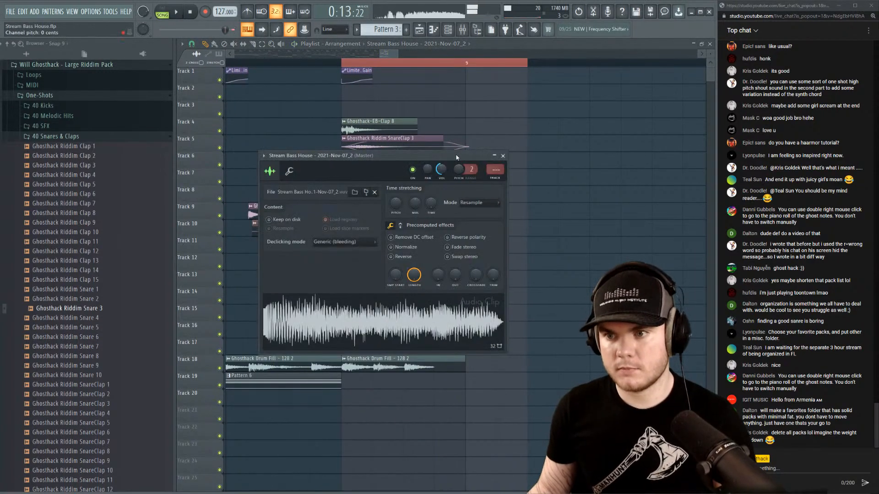
key(space)
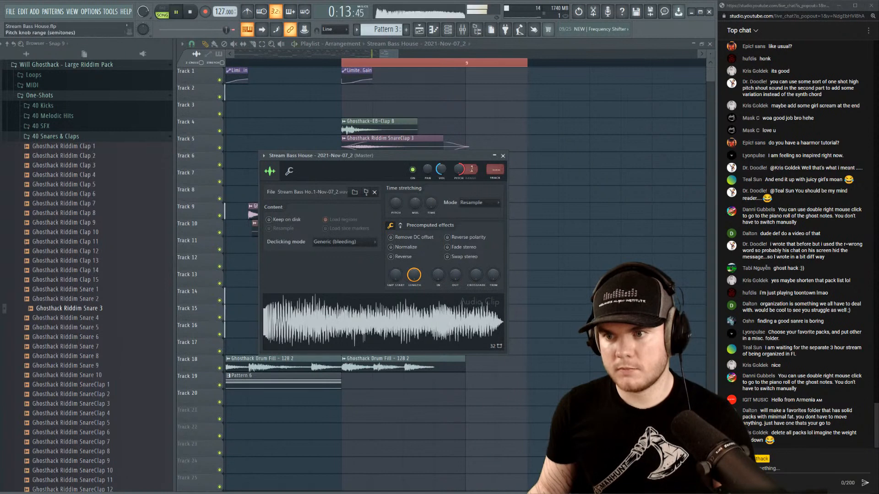
click(504, 157)
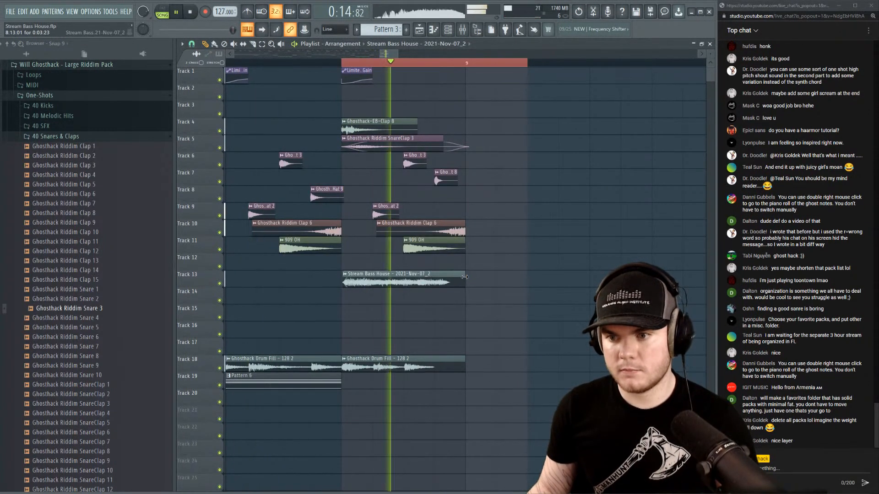
drag(438, 275, 465, 277)
key(space)
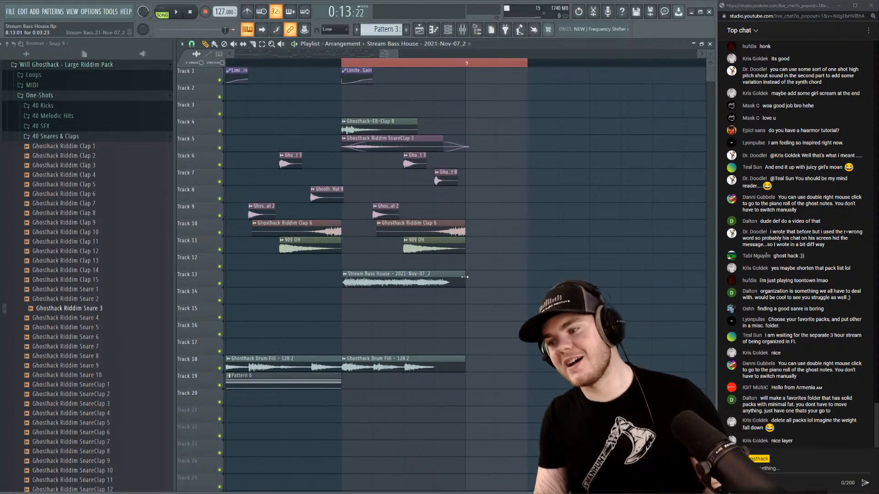
key(space)
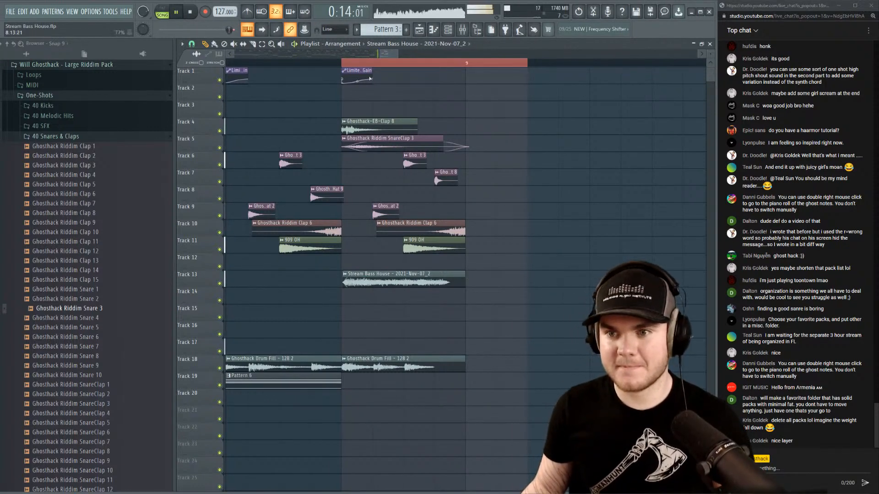
Solo Track 13 and play the pitched snare recording on its own.
key(space)
right_click(216, 271)
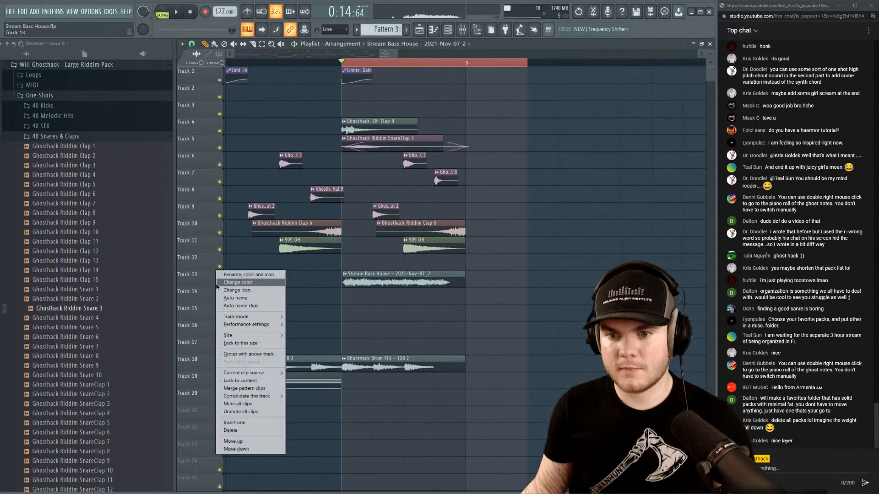
click(212, 281)
right_click(219, 284)
scroll(380, 68, up, 2)
key(space)
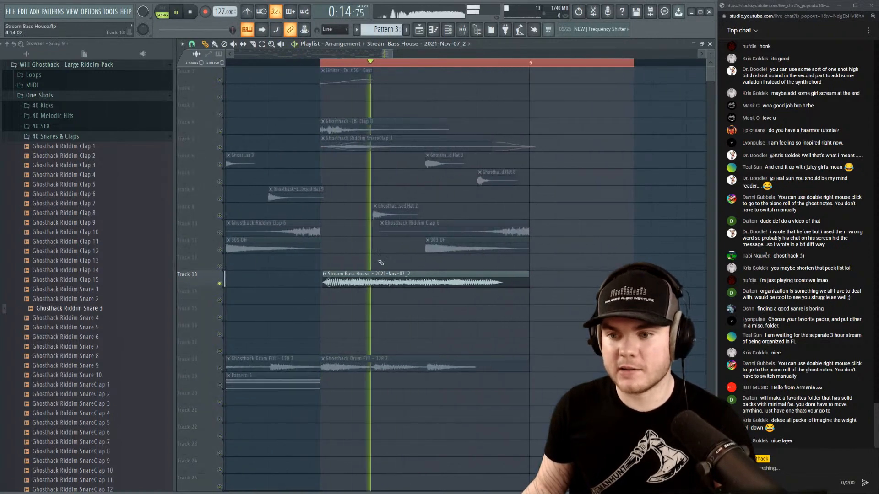
Set the recorded snare clip's time stretching mode to Stretch.
key(space)
double_click(382, 282)
drag(365, 156, 326, 59)
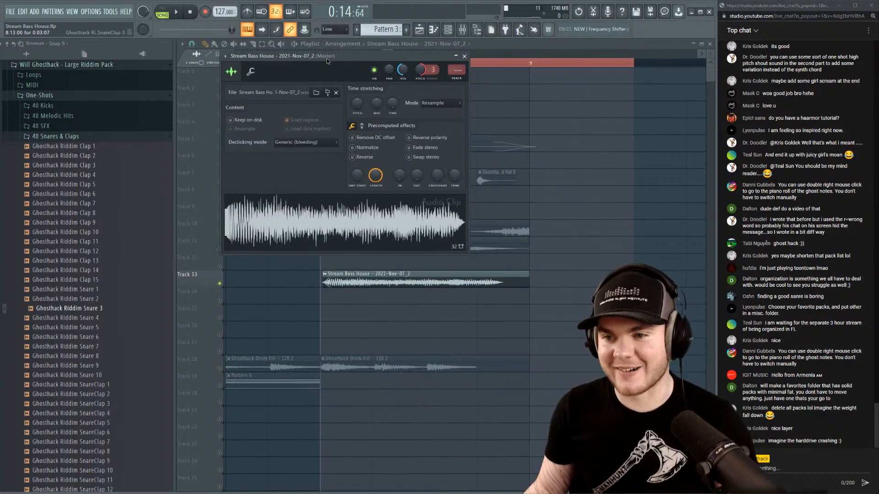
click(431, 103)
click(431, 127)
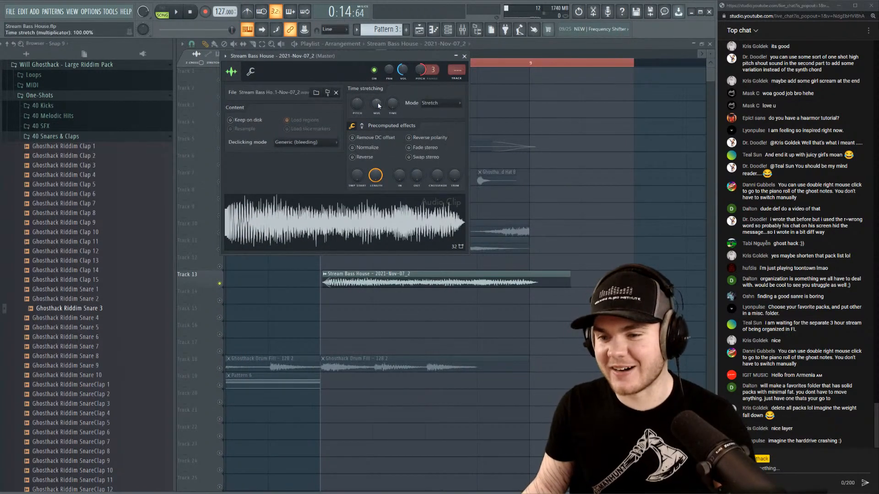
drag(380, 218, 340, 492)
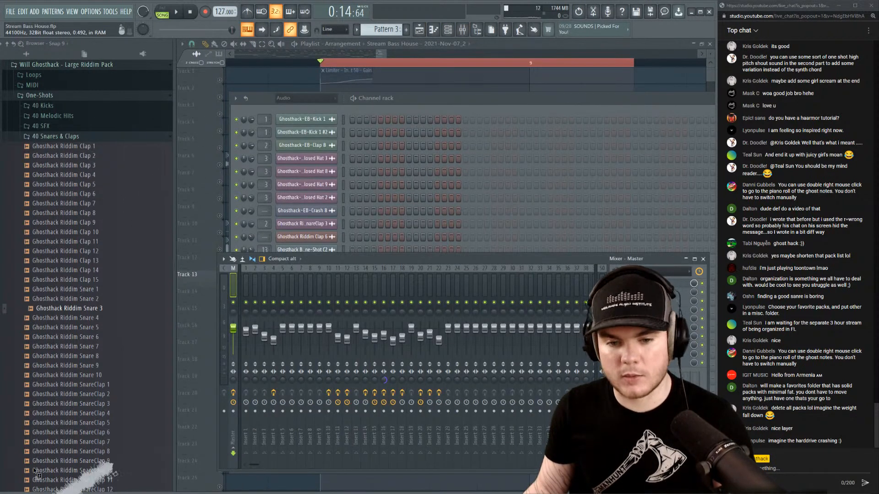
drag(35, 470, 36, 463)
drag(256, 214, 327, 292)
click(496, 44)
Align the start of the recorded snare clip with 8:13:00 and audition its attack.
key(space)
key(space)
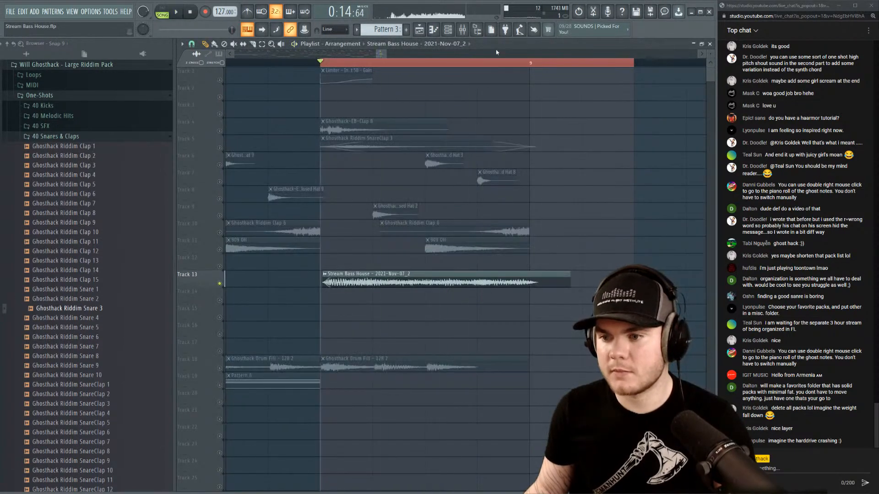
key(space)
key(space)
drag(326, 279, 323, 279)
key(space)
key(space)
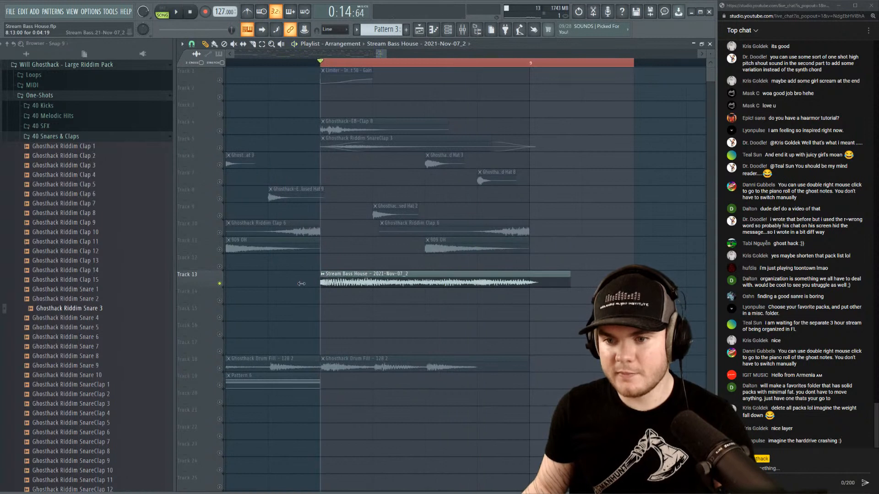
Shorten the end of the stretched snare clip to just before bar 9 and audition it.
key(space)
key(space)
key(space)
key(space)
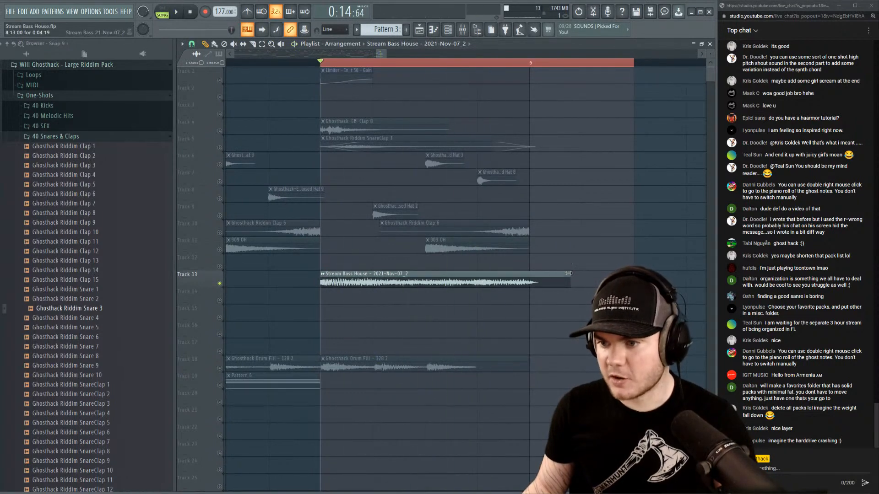
key(space)
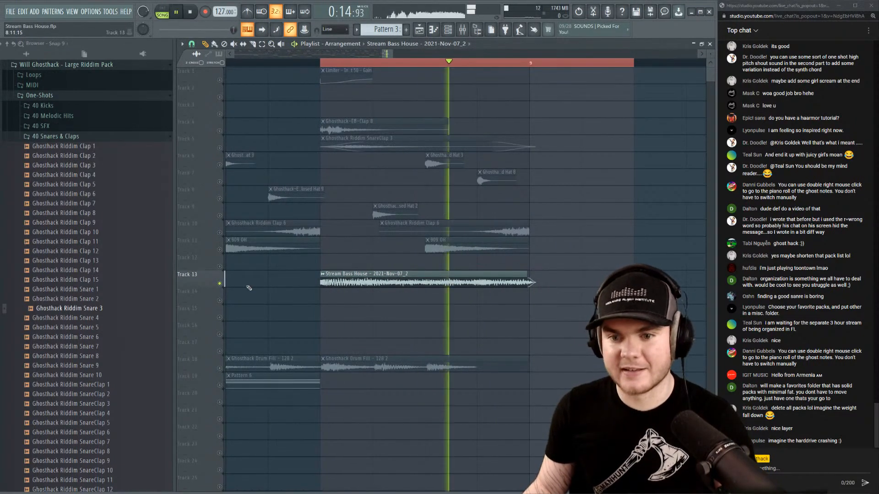
key(space)
Unsolo Track 13 and play the recorded snare together with the other tracks.
right_click(220, 284)
key(space)
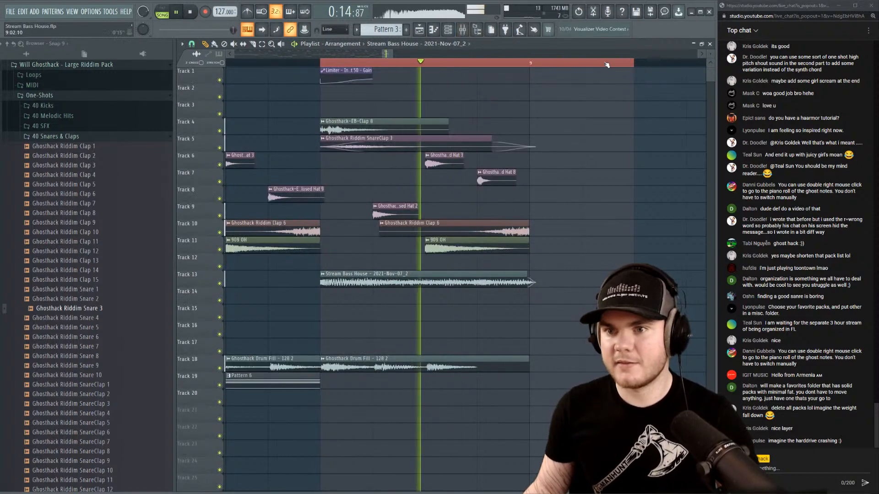
key(space)
Clear the playlist's time selection and save the project.
drag(631, 64, 331, 61)
scroll(324, 61, down, 5)
drag(386, 54, 369, 58)
key(space)
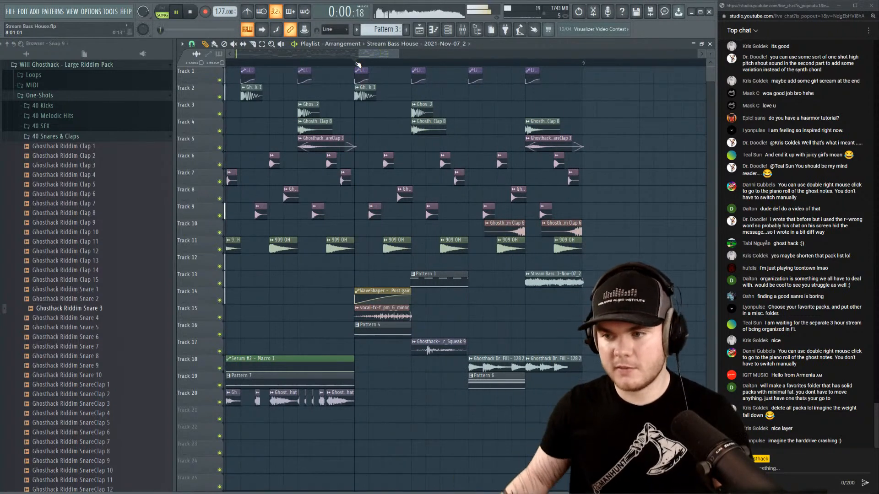
key(space)
click(15, 16)
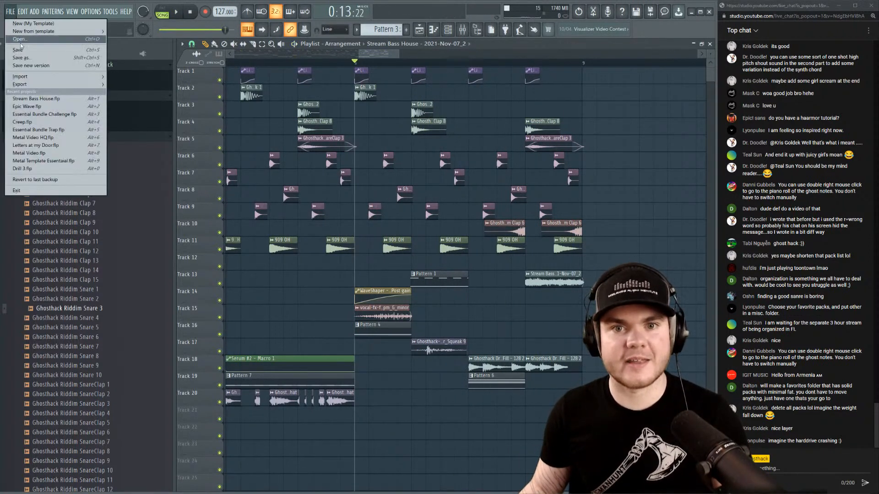
click(18, 54)
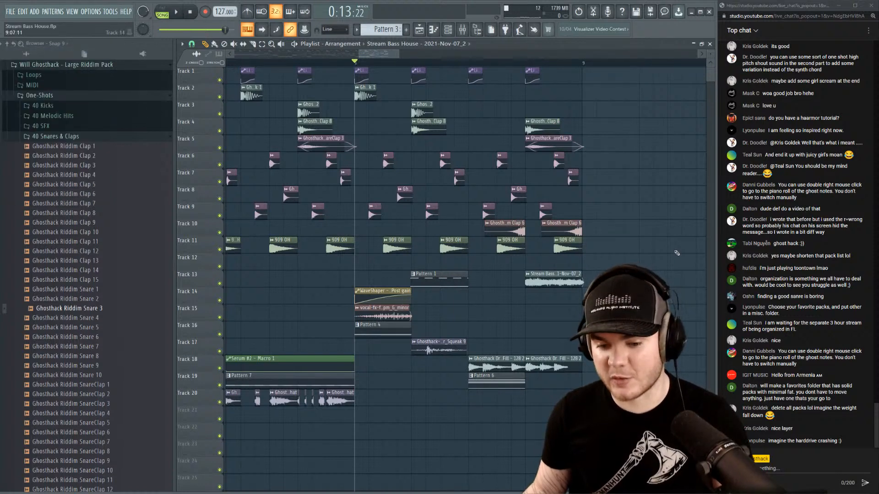
Lower the recorded snare's channel volume to 38% and play the drop.
double_click(571, 273)
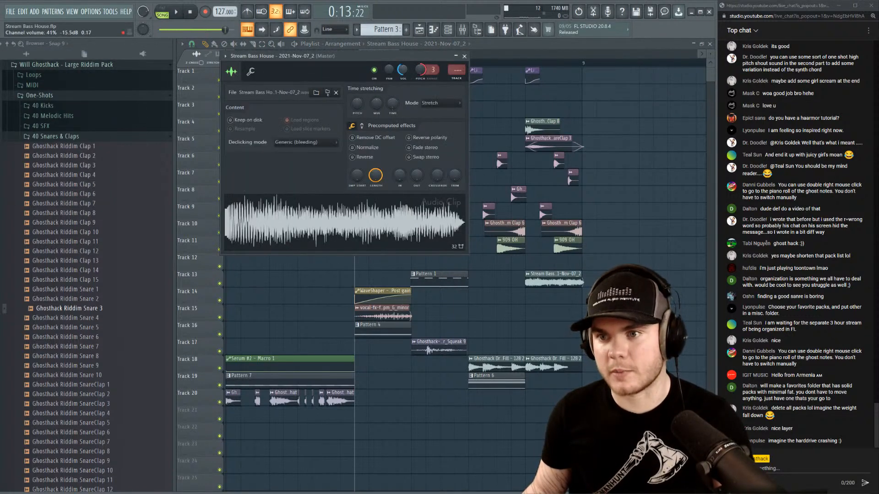
scroll(406, 70, down, 3)
key(space)
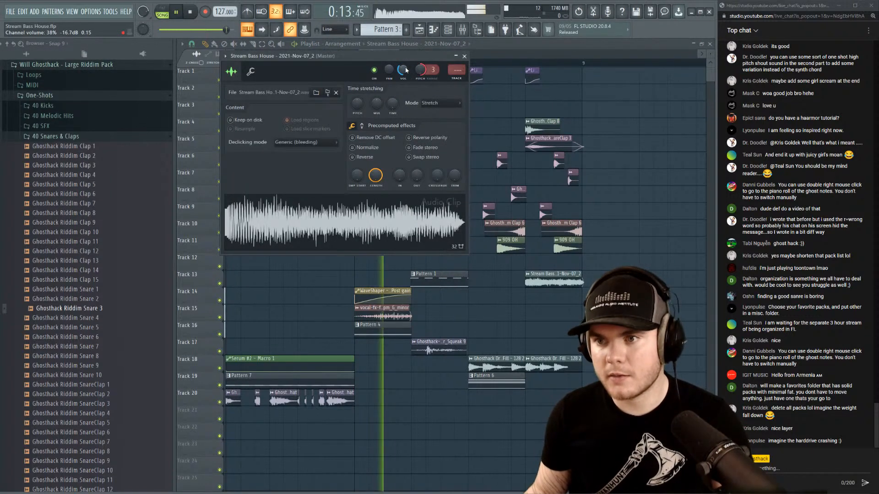
click(464, 55)
scroll(466, 67, down, 3)
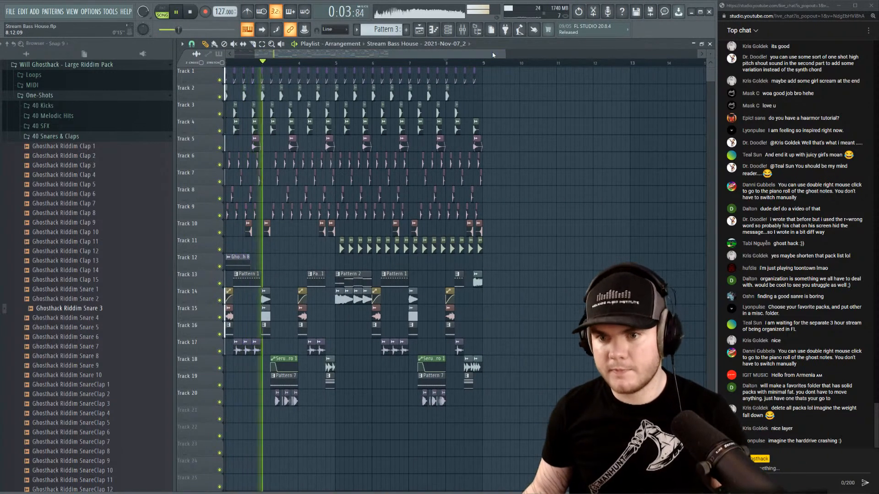
key(space)
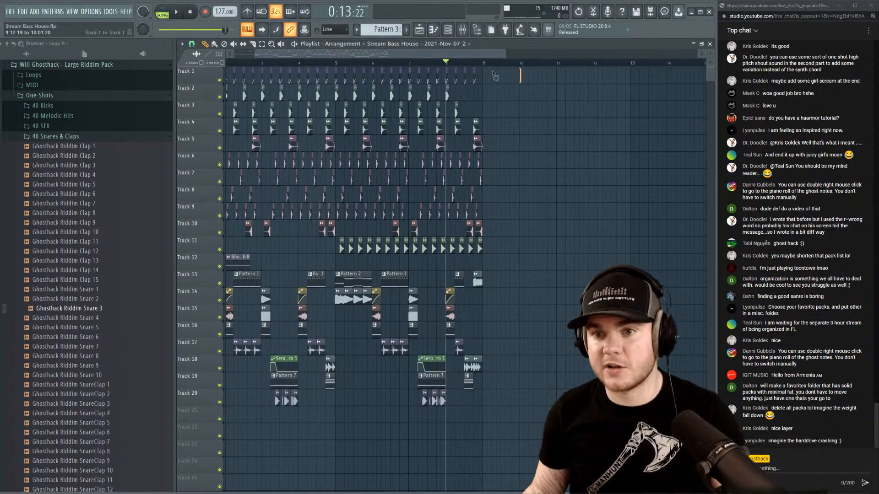
Lengthen the Limiter - Insert 50 gain automation on Track 1 slightly by moving its last point later, and play the drop.
drag(493, 73, 221, 76)
drag(553, 87, 225, 76)
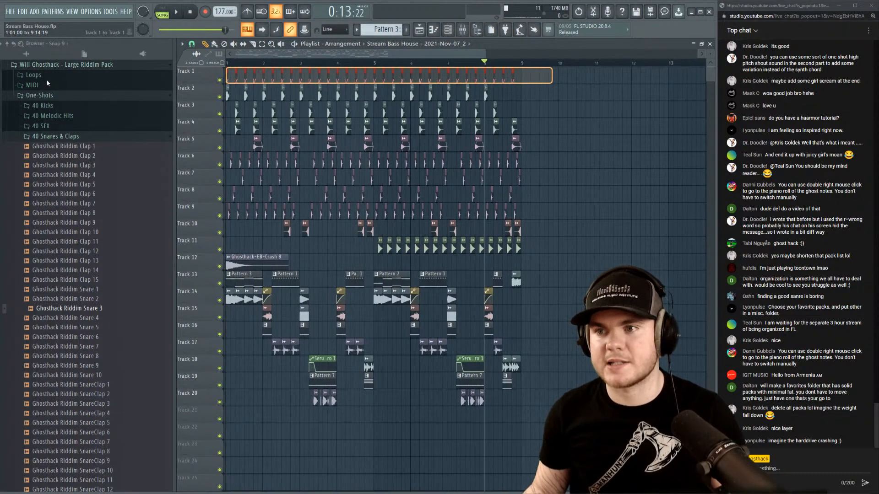
drag(485, 54, 243, 54)
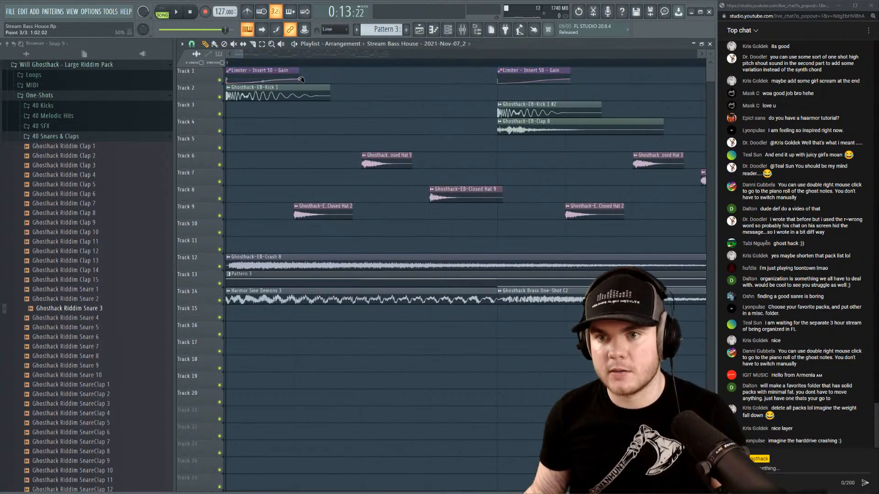
key(space)
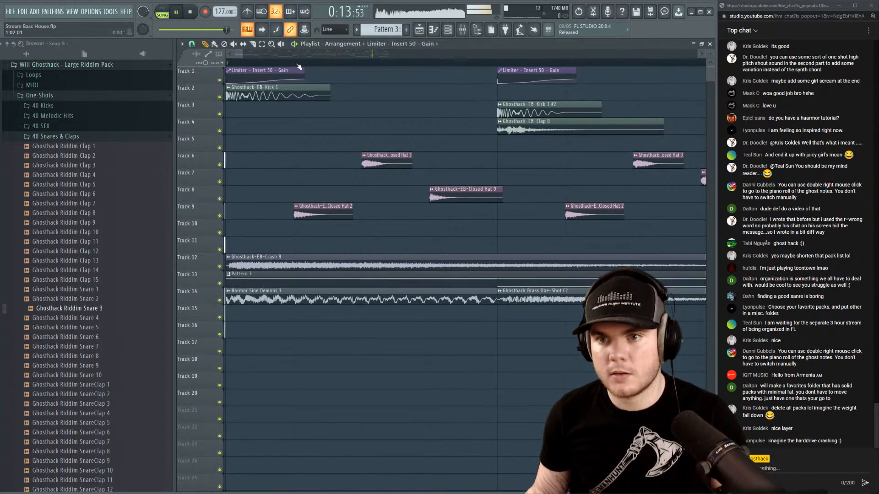
scroll(298, 67, down, 4)
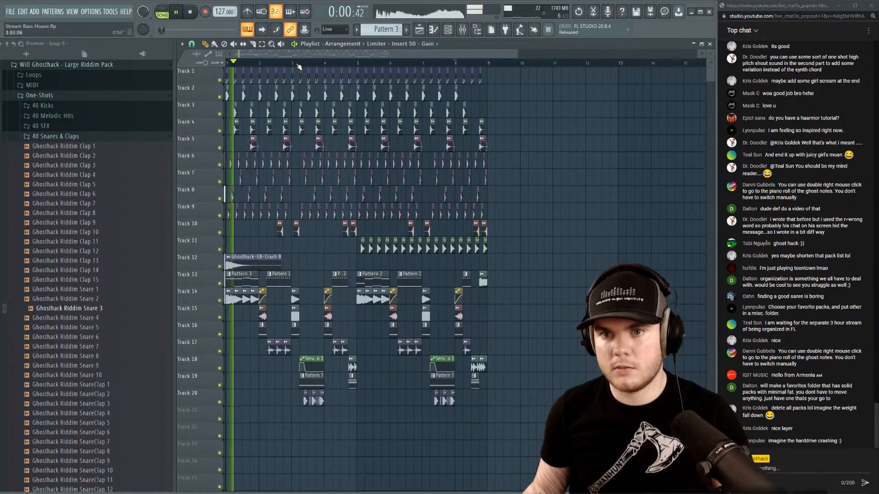
scroll(244, 67, up, 4)
drag(260, 55, 322, 79)
scroll(314, 65, down, 4)
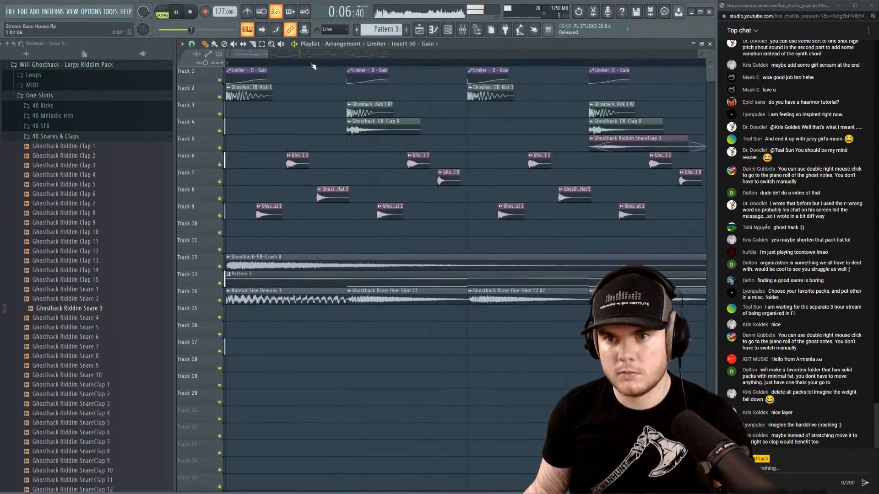
scroll(314, 66, down, 4)
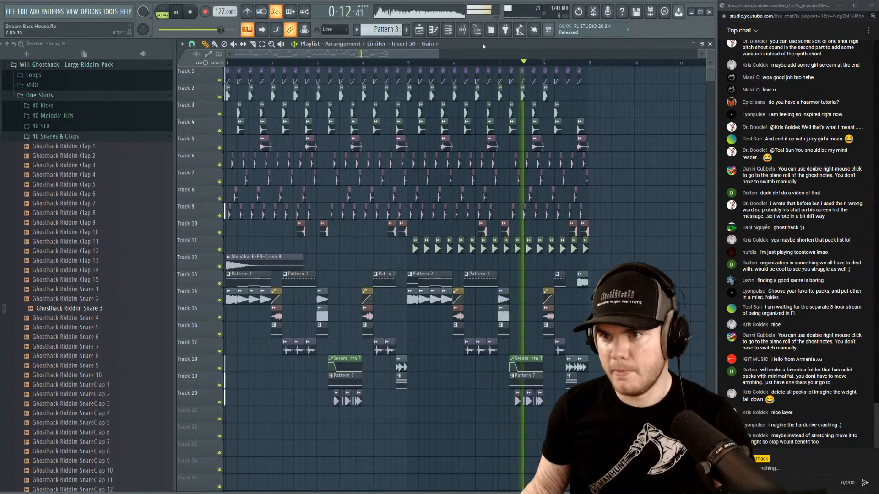
Check the mixer while the drop plays and stop playback.
click(463, 30)
drag(246, 332, 245, 332)
key(space)
key(F9)
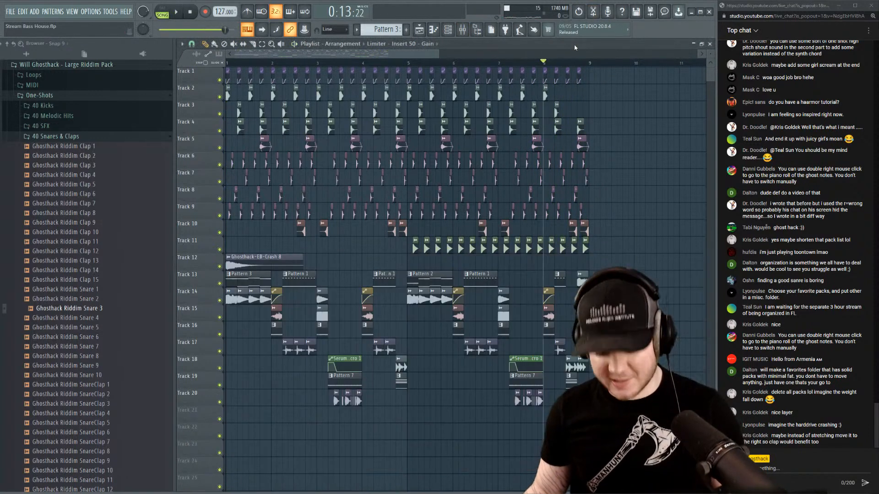
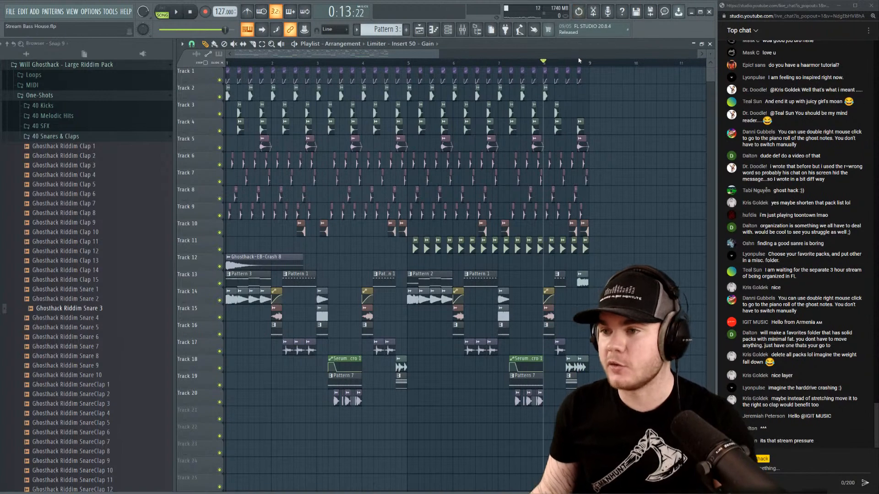
Return the playhead to bar 1 and hide the browser to widen the playlist.
scroll(581, 64, up, 5)
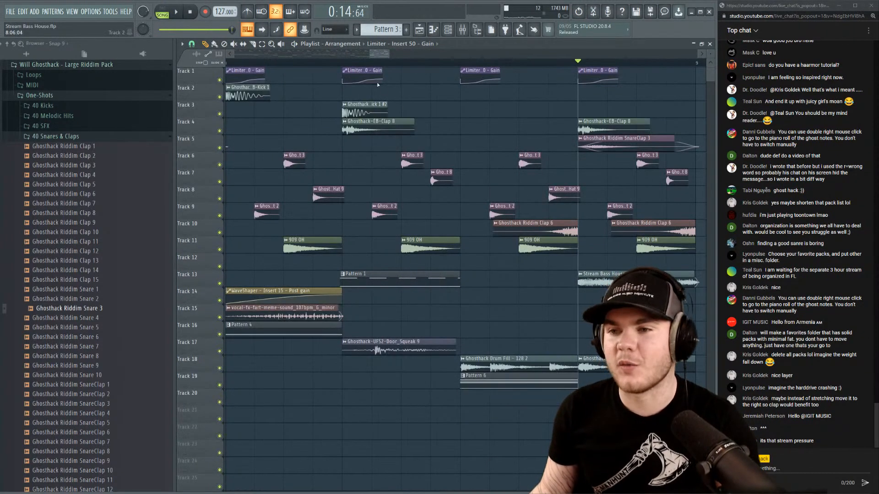
scroll(391, 65, down, 6)
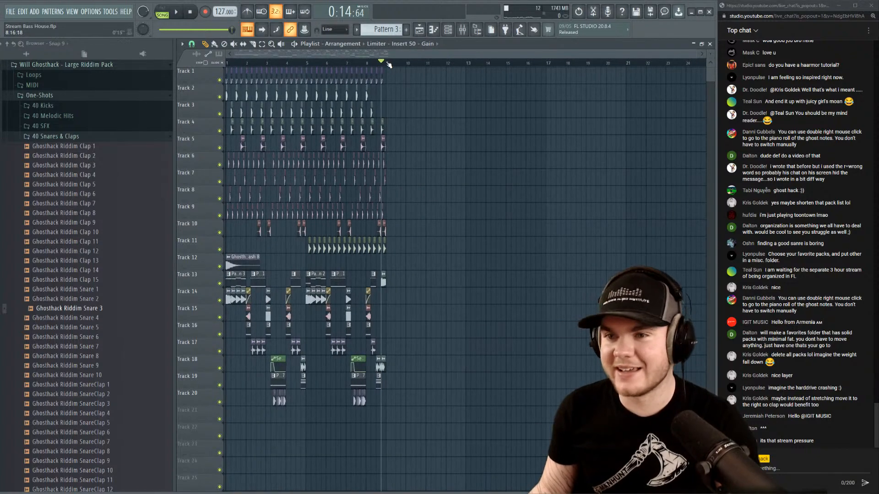
drag(389, 65, 227, 64)
scroll(270, 67, up, 1)
scroll(242, 65, up, 3)
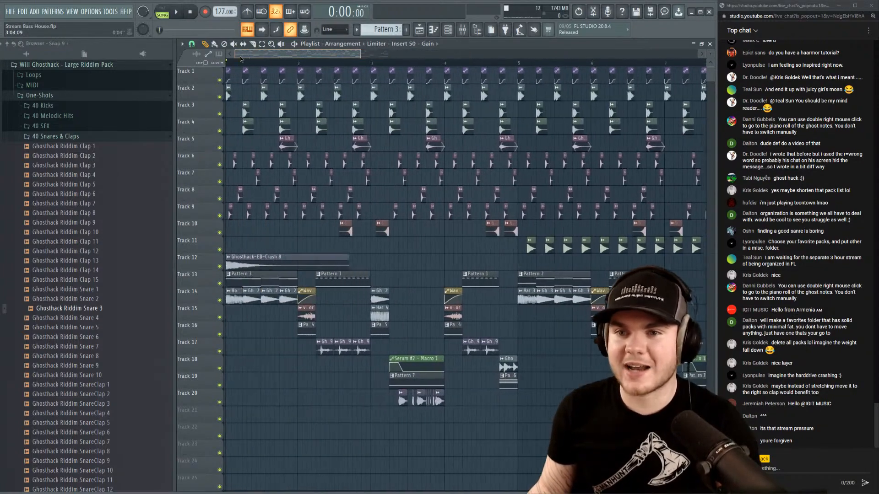
click(477, 29)
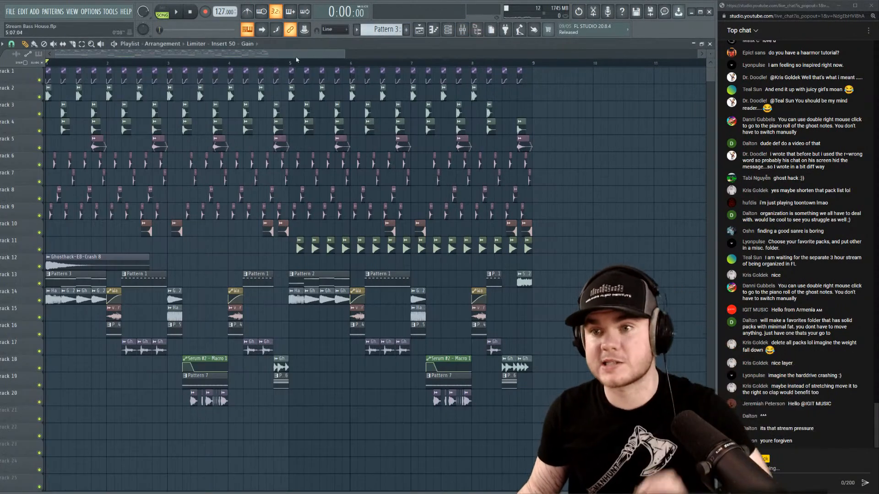
drag(344, 53, 275, 67)
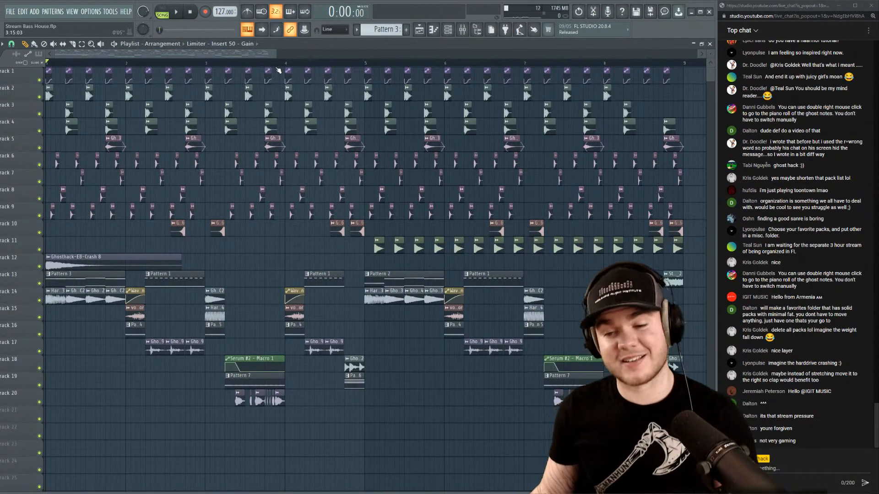
drag(261, 64, 45, 63)
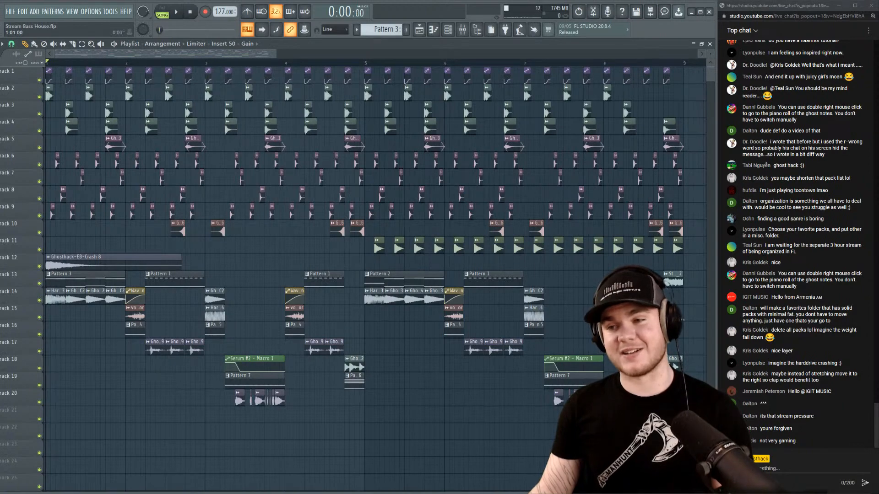
Filter the channel rack to the Unsorted channels and create a new empty pattern after Pattern 7.
click(450, 32)
click(450, 33)
click(450, 32)
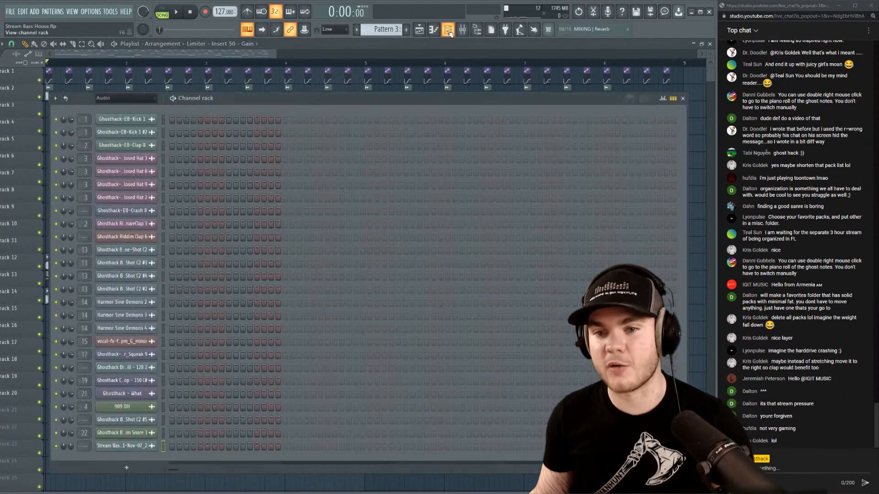
click(132, 98)
click(118, 133)
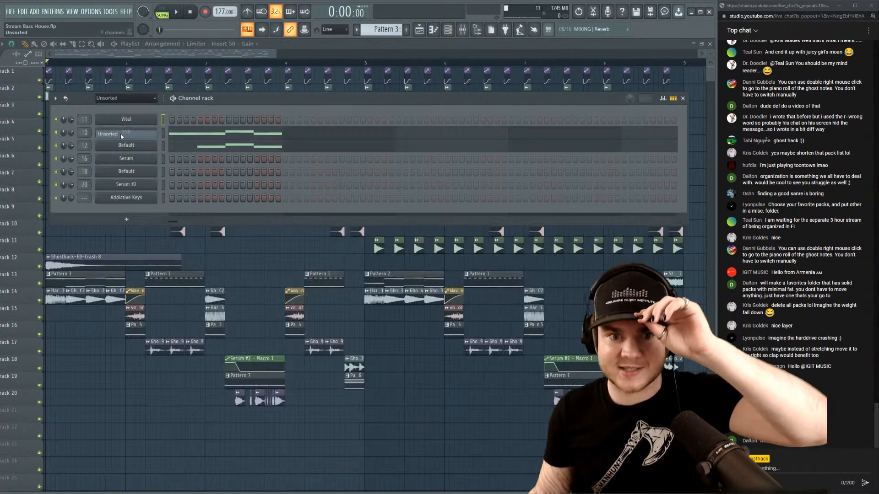
click(407, 32)
click(419, 29)
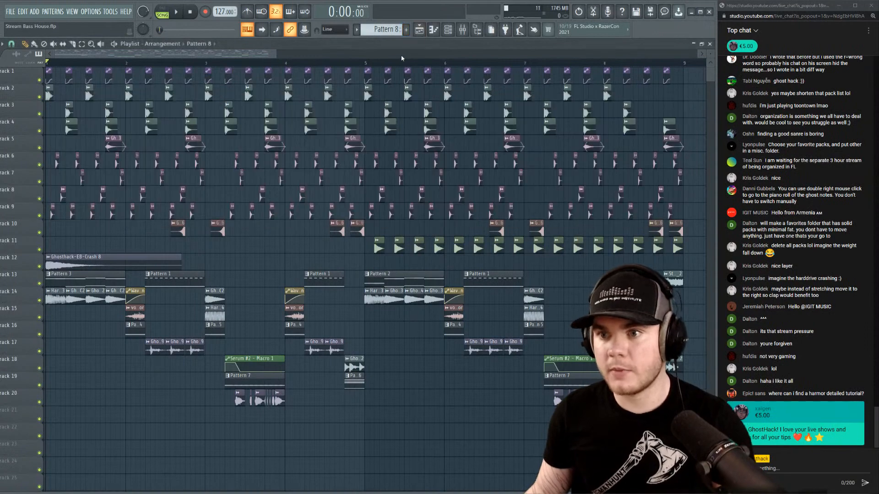
Play the opening of the drop from bar 1 and stop.
scroll(395, 62, down, 4)
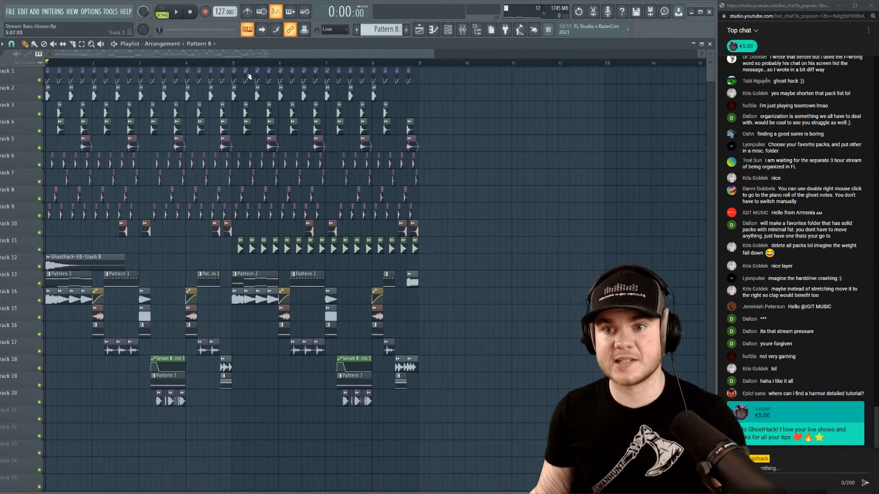
click(233, 63)
click(48, 63)
key(space)
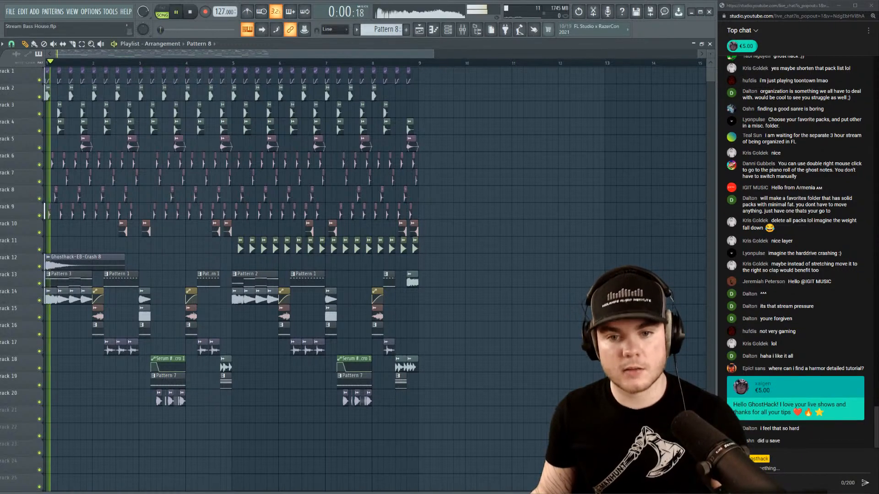
key(space)
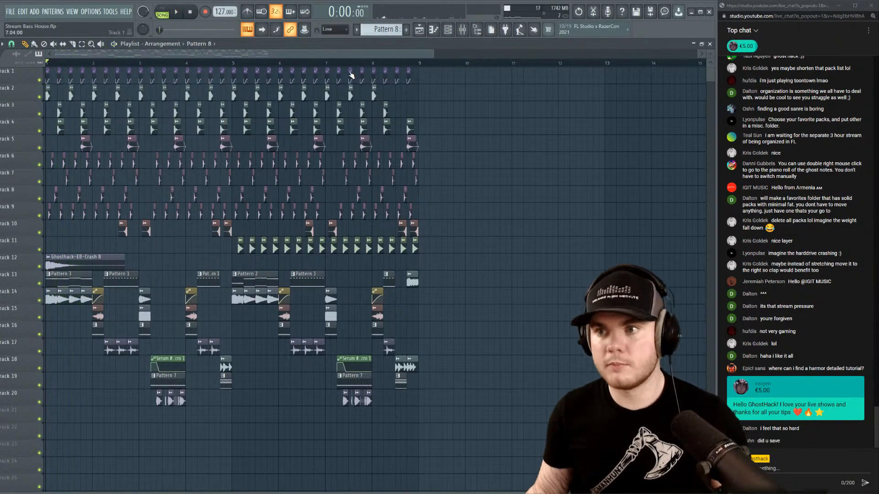
Replace the Addictive Keys channel among the Unsorted channels with the FLEX synthesizer.
click(437, 30)
click(125, 98)
click(114, 135)
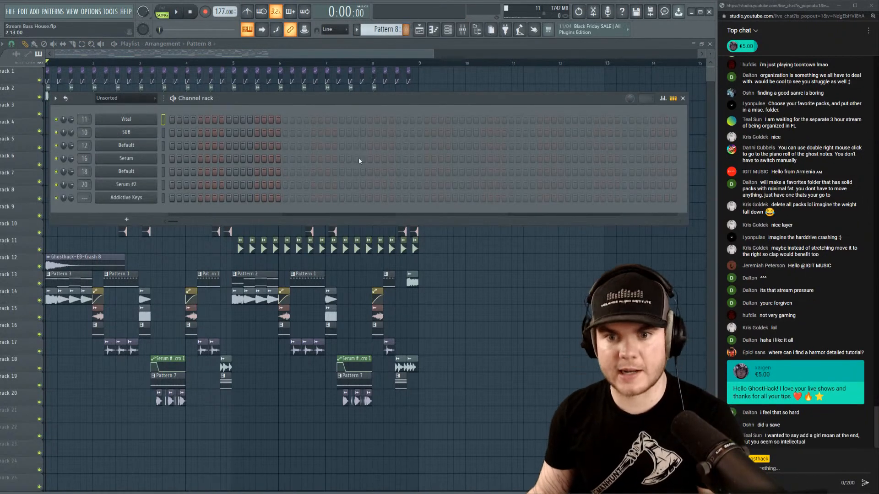
click(127, 219)
right_click(153, 197)
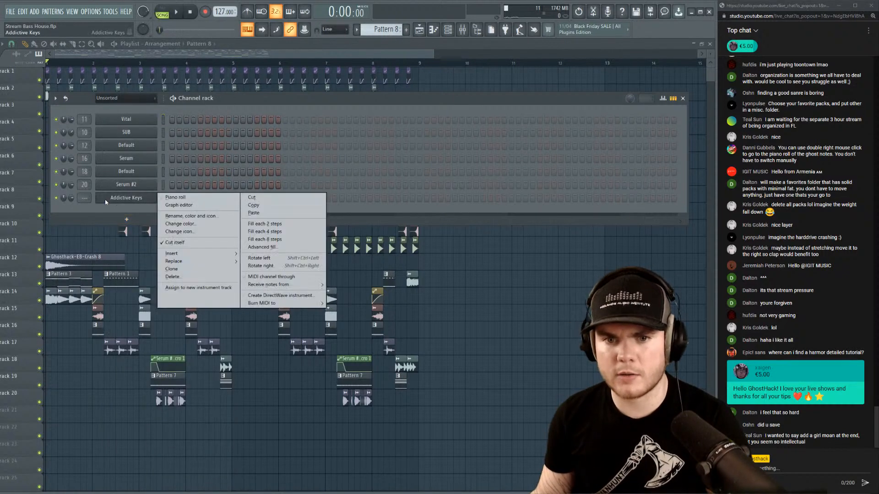
mouse_move(176, 262)
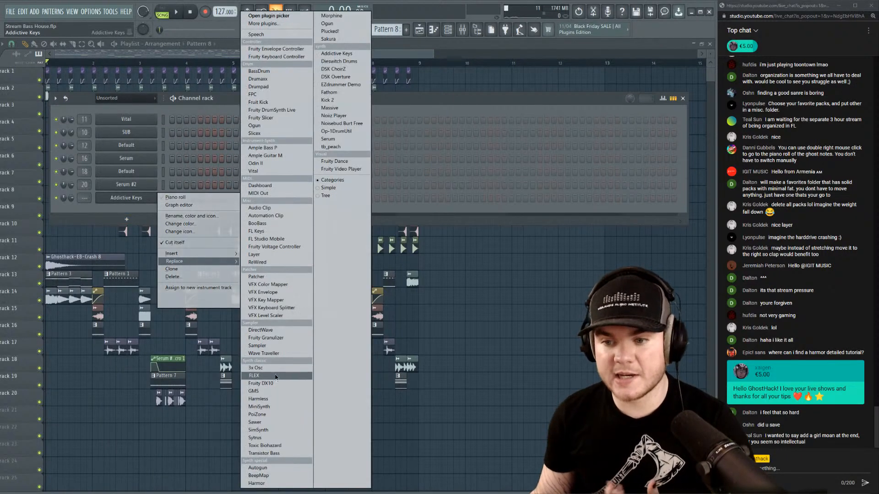
click(254, 376)
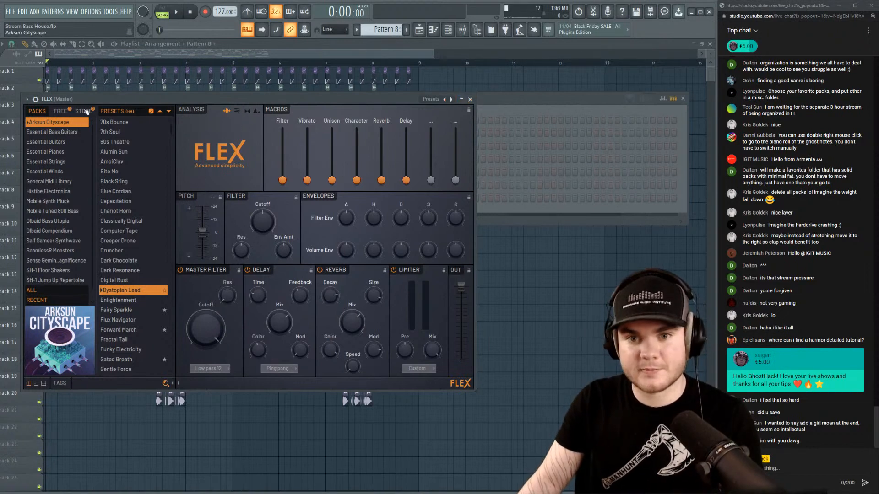
Load the All Strings Sustain preset from FLEX's Essential Strings pack and raise its pitch to about +24.
drag(104, 99, 137, 116)
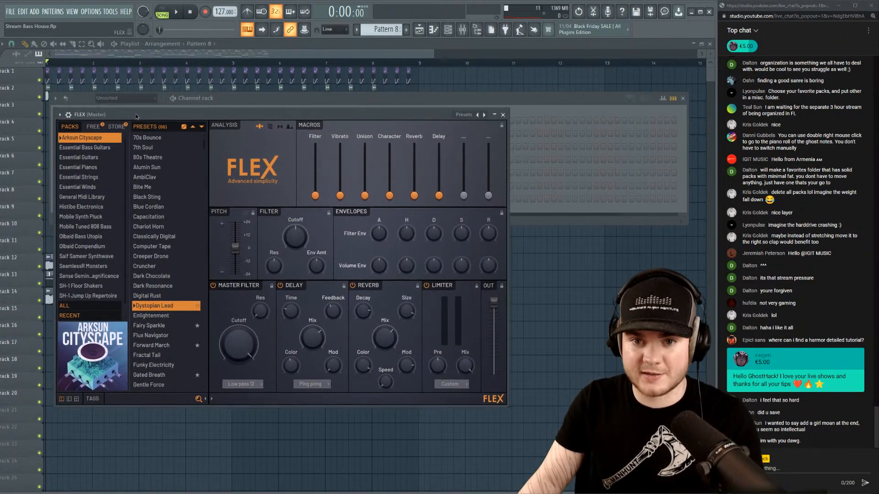
click(95, 178)
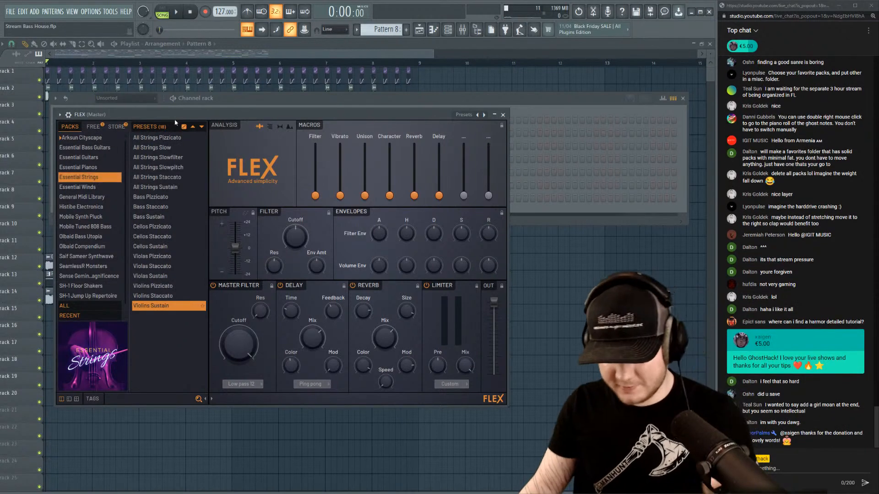
click(175, 188)
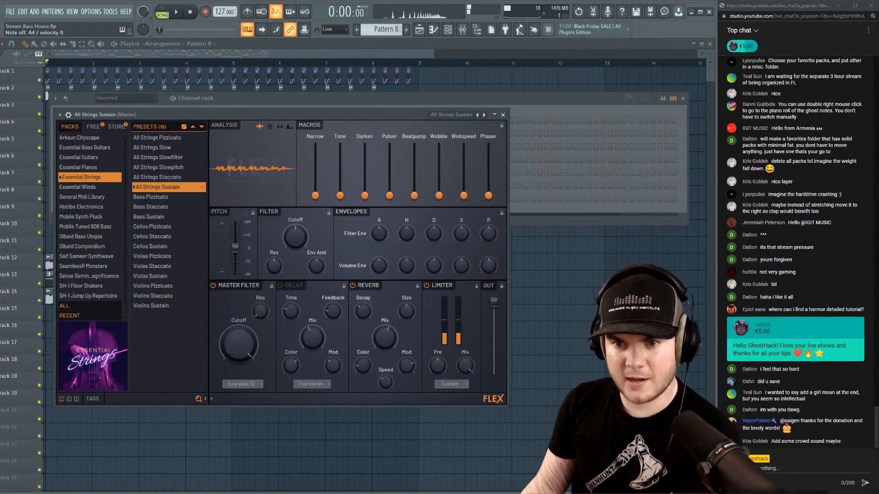
drag(235, 246, 238, 223)
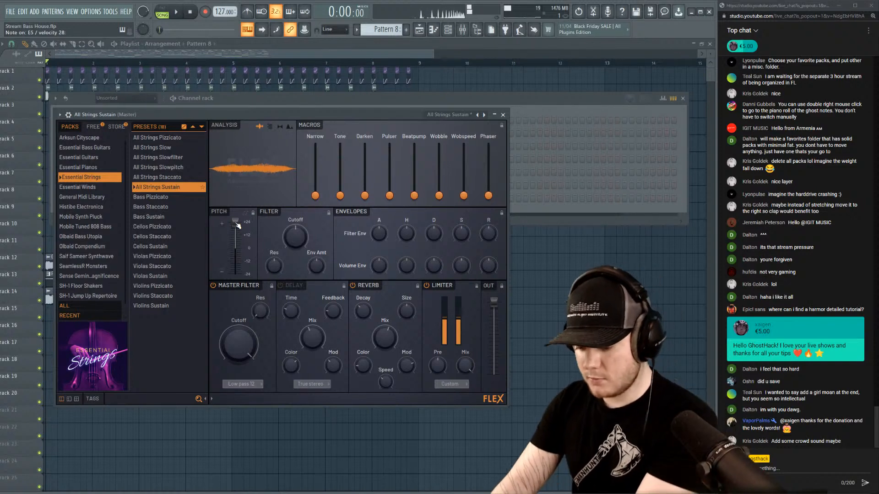
Draw a sustained E5 note from bar 1 to just past bar 5 in the strings channel's piano roll and audition the pattern.
click(502, 115)
right_click(160, 202)
click(163, 199)
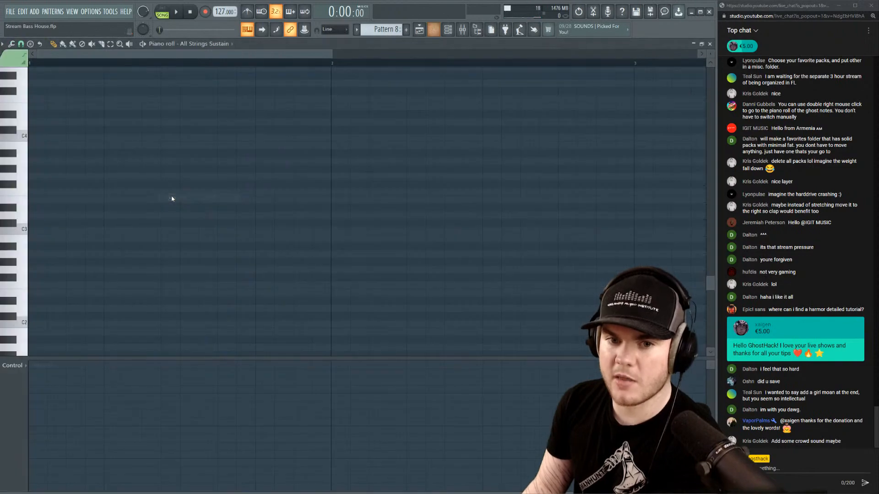
scroll(106, 223, down, 2)
scroll(106, 222, up, 6)
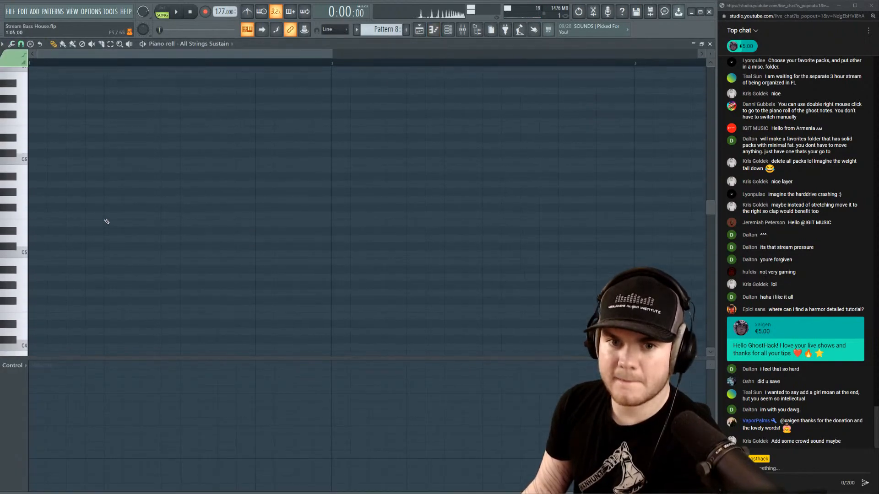
key(space)
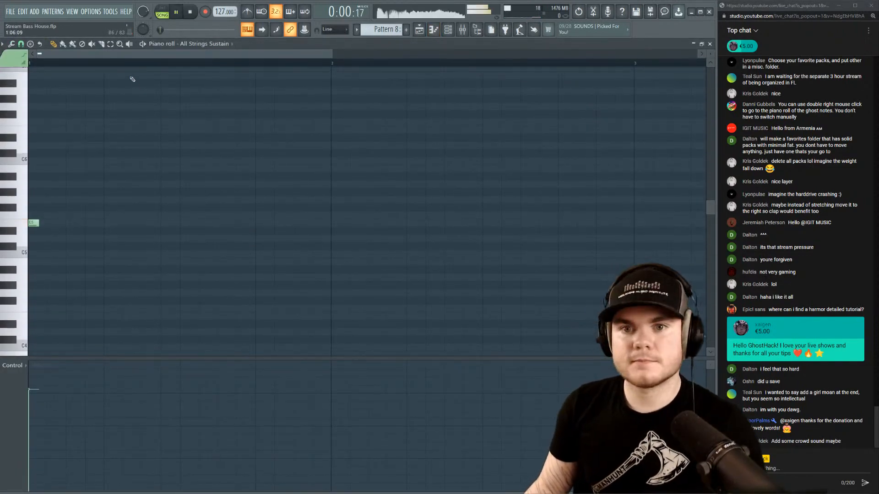
scroll(110, 97, down, 2)
drag(32, 223, 575, 196)
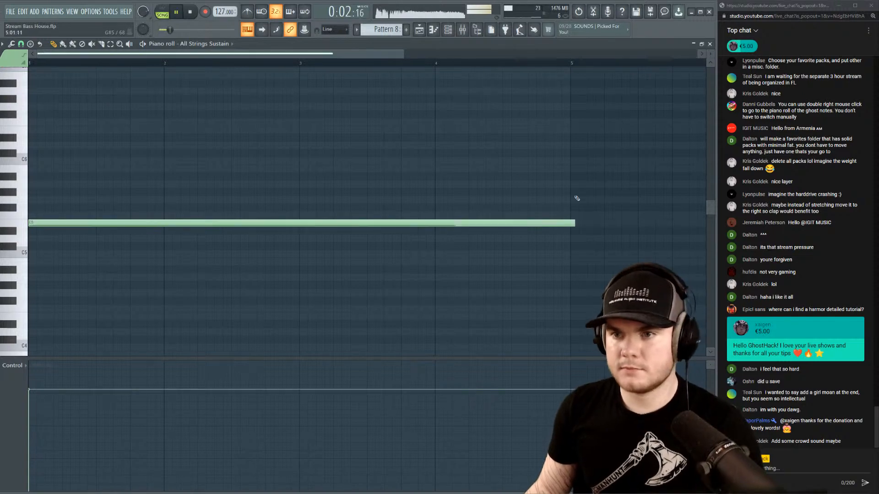
key(space)
click(143, 46)
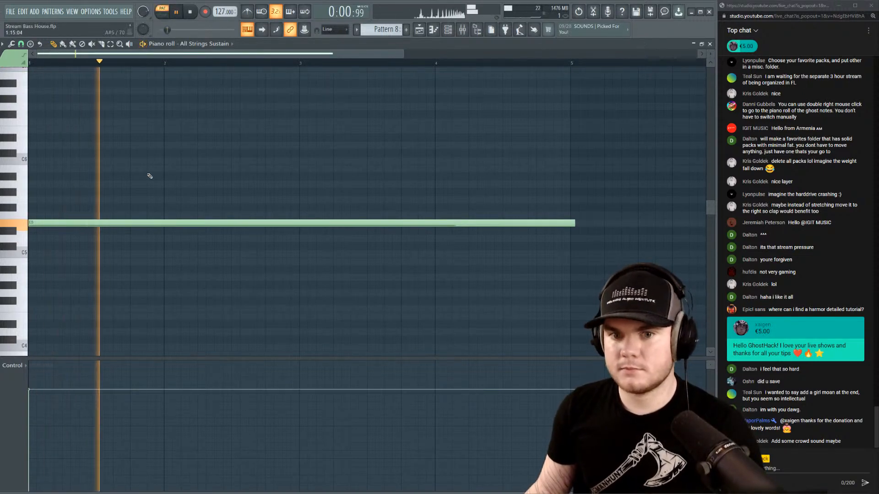
key(space)
Try layering an equally long F5 note directly above the sustained E5 note and audition it.
click(44, 217)
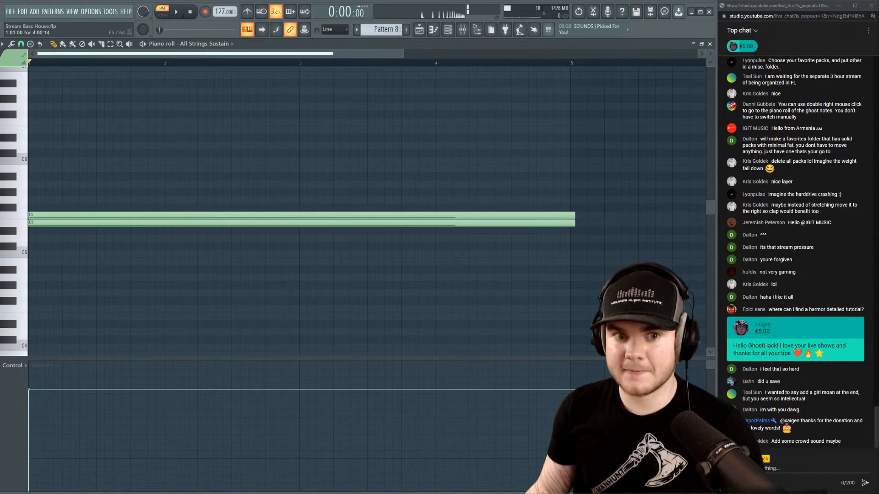
key(space)
key(space)
right_click(41, 216)
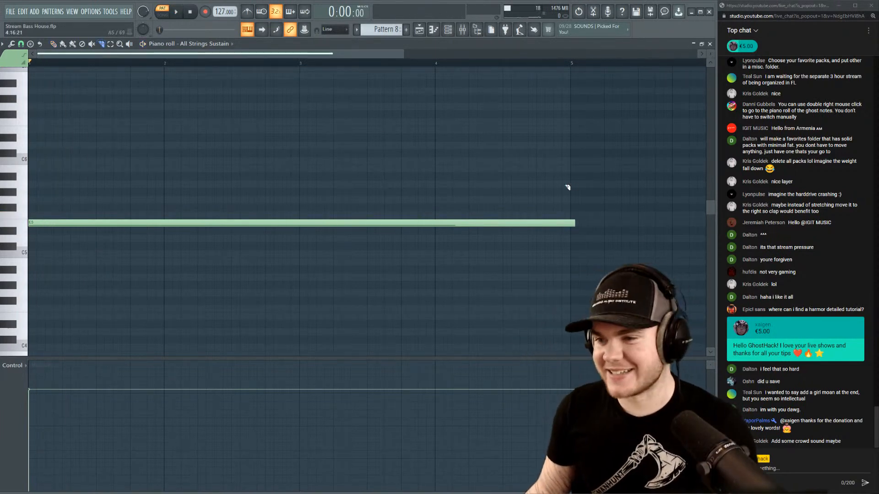
Trim the end of the sustained E5 note back to bar 5 and close the strings' piano roll.
drag(571, 197, 570, 262)
key(Delete)
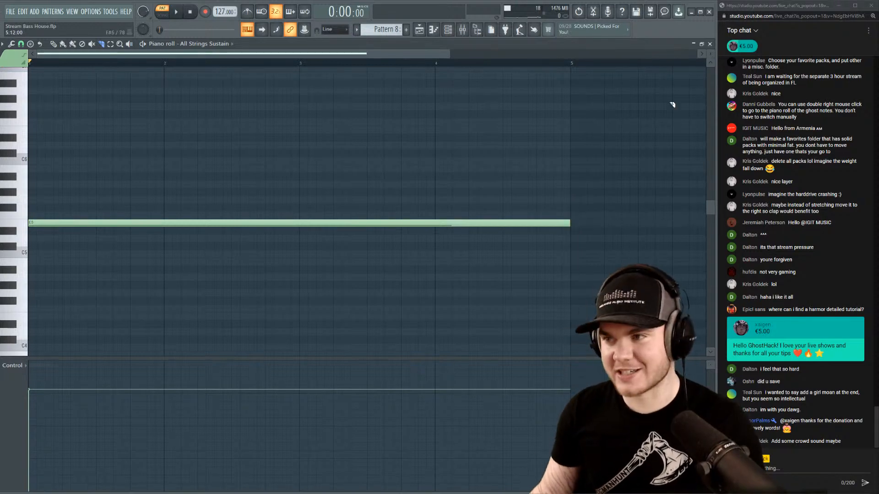
click(709, 44)
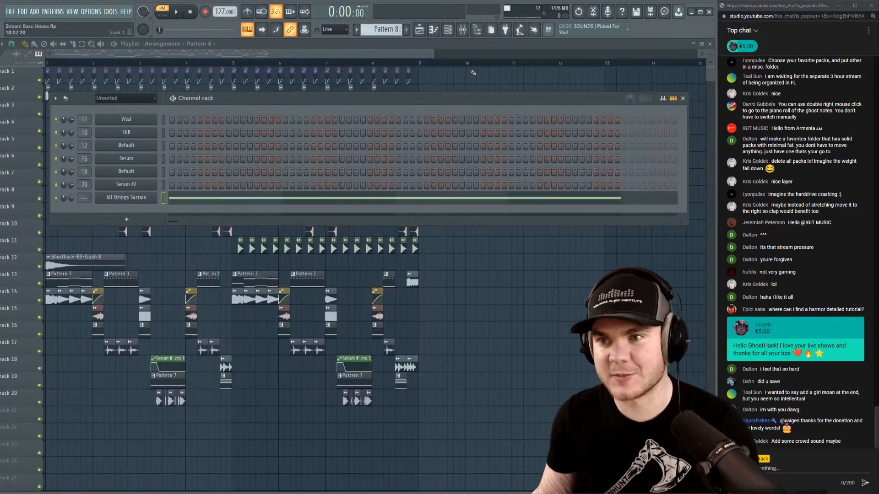
Assign the All Strings Sustain channel to mixer Insert 23 and lower that insert's fader during pattern playback.
click(465, 29)
scroll(86, 197, up, 20)
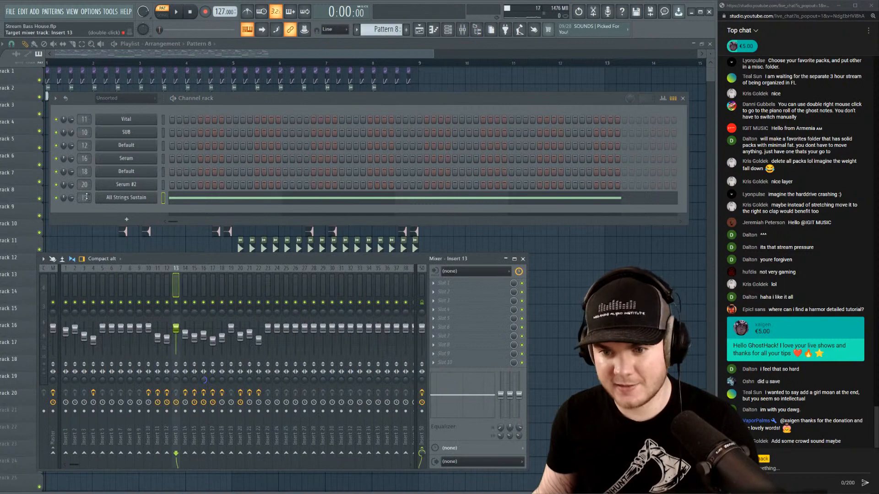
scroll(86, 197, up, 2)
key(space)
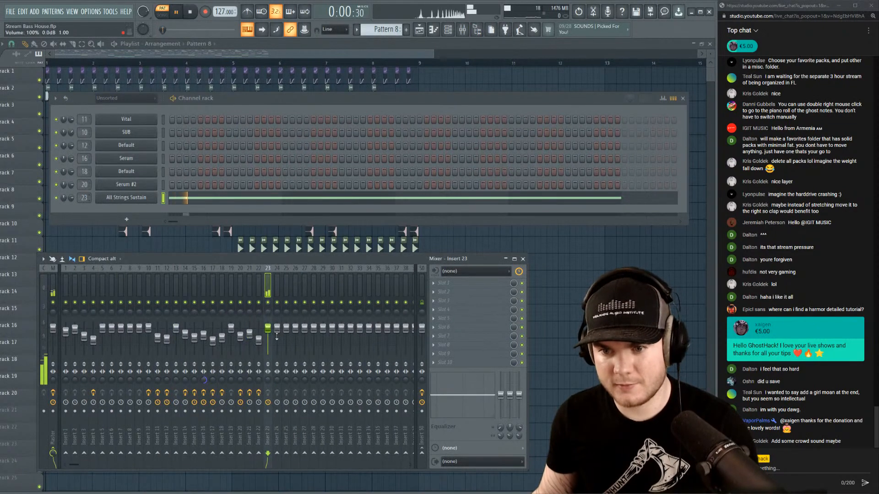
drag(267, 329, 268, 341)
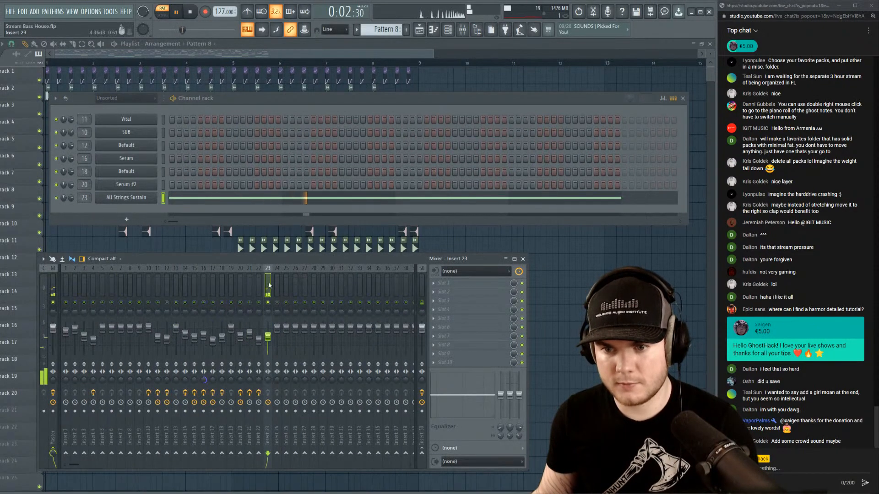
Solo Insert 23, route it only to Insert 50, and audition the strings through it.
key(space)
right_click(419, 286)
click(267, 282)
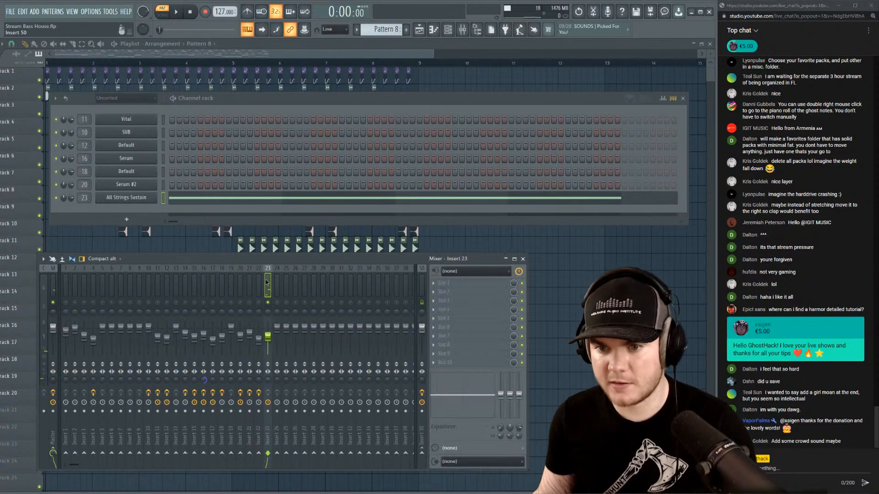
right_click(421, 452)
click(438, 464)
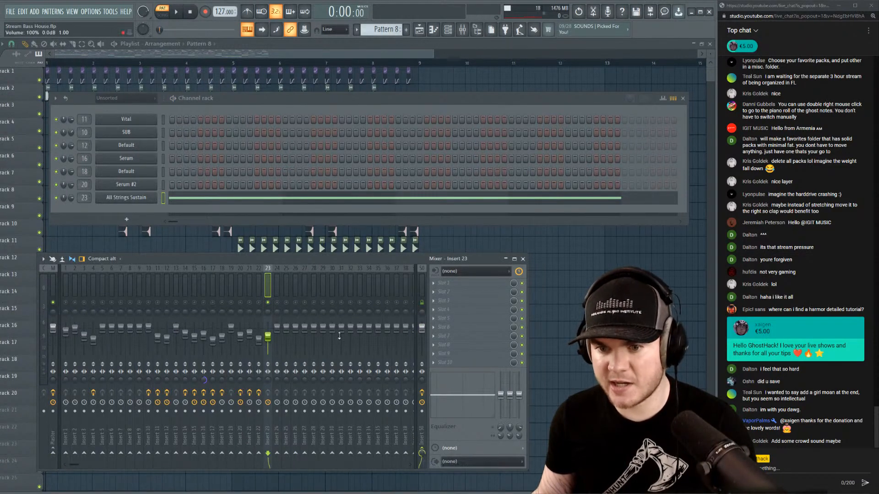
key(space)
key(space)
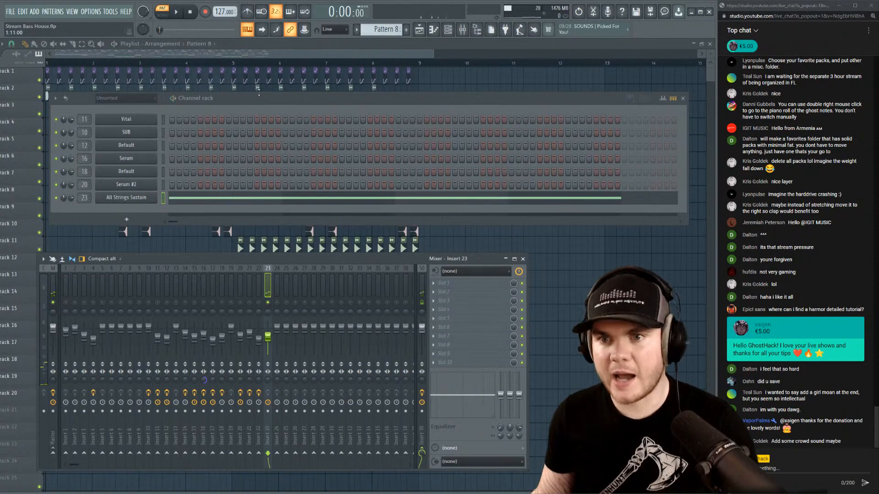
Place Pattern 8 on playlist Track 21 from bar 5 to bar 9 and lower the Insert 23 fader further.
key(F12)
scroll(237, 384, down, 2)
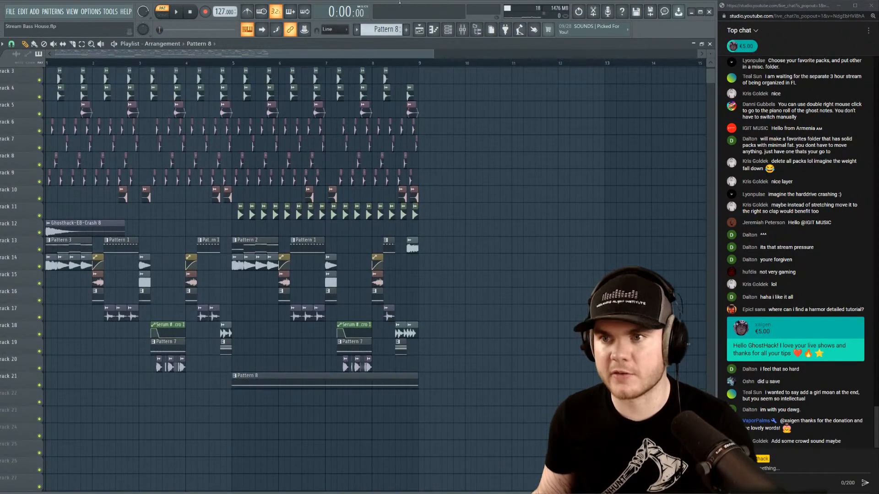
key(F9)
drag(273, 340, 274, 347)
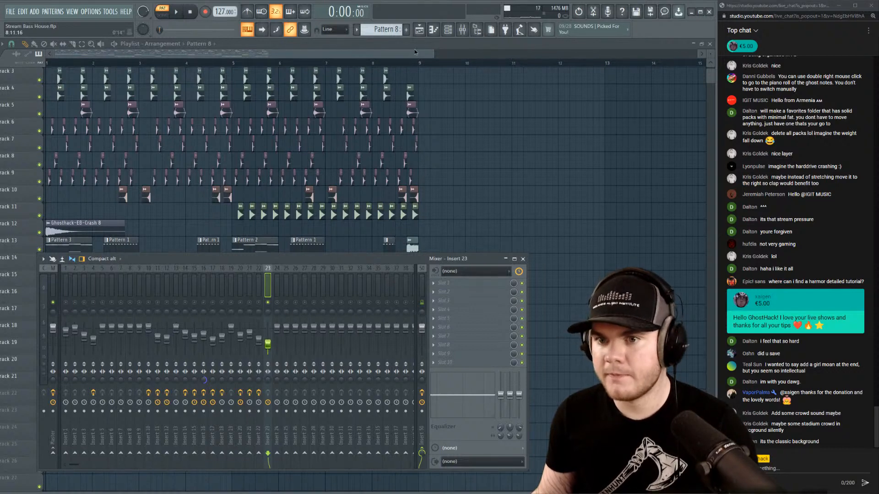
key(F9)
While playing from bar 5, set the strings' FLEX macros: Wobble to maximum, Beatpump slightly under half, Darken about a third.
click(237, 63)
key(space)
scroll(36, 106, up, 2)
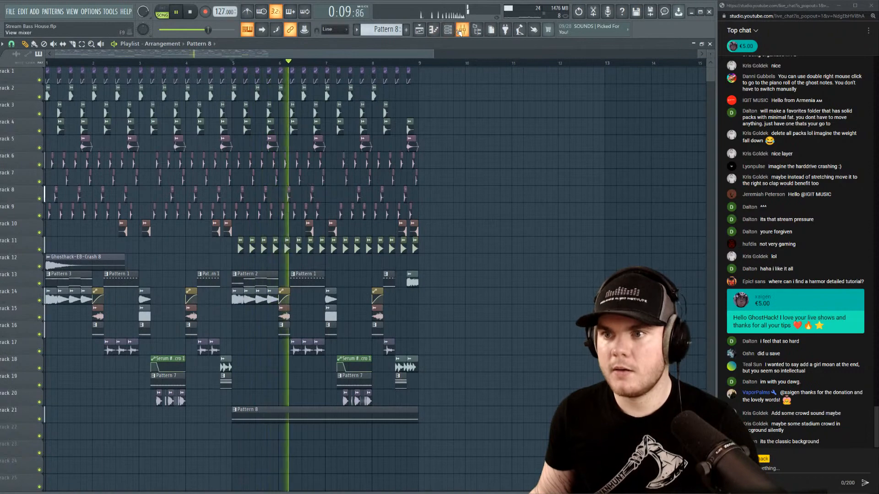
key(F6)
key(space)
click(128, 196)
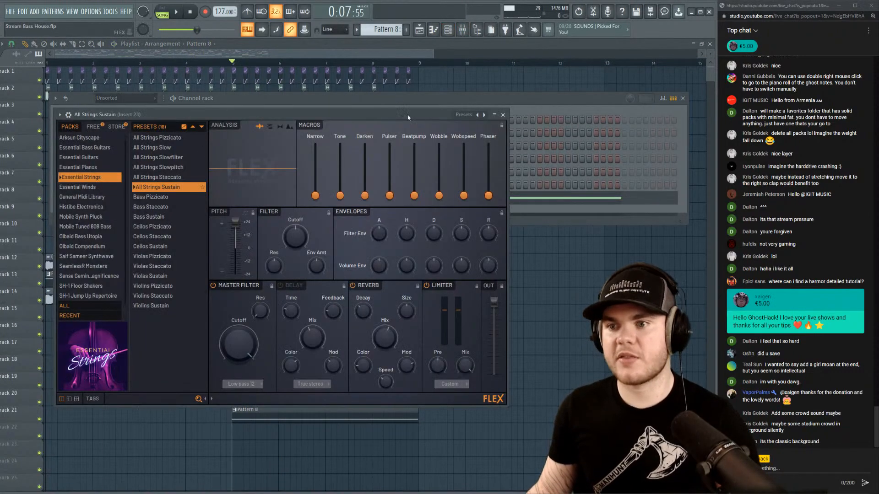
key(space)
drag(415, 195, 439, 144)
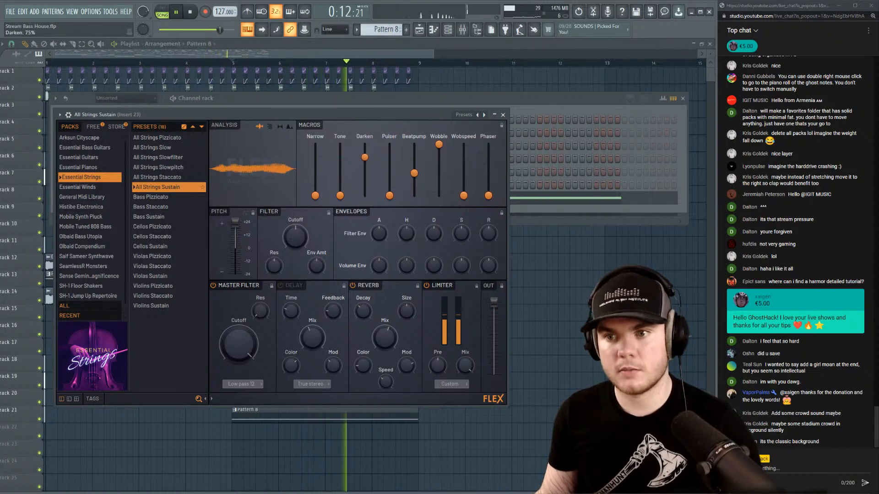
drag(365, 195, 339, 195)
key(space)
key(space)
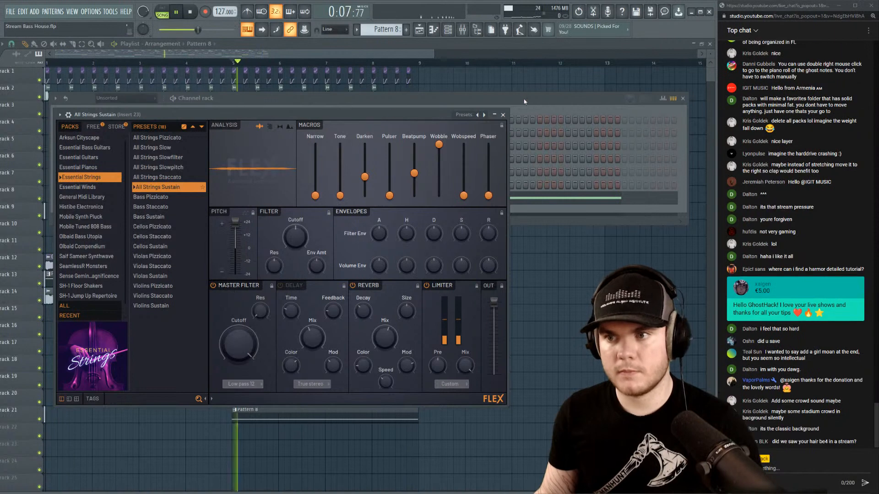
click(504, 115)
Set the strings' Insert 23 fader to about -15 dB while playing the second half of the drop.
key(F9)
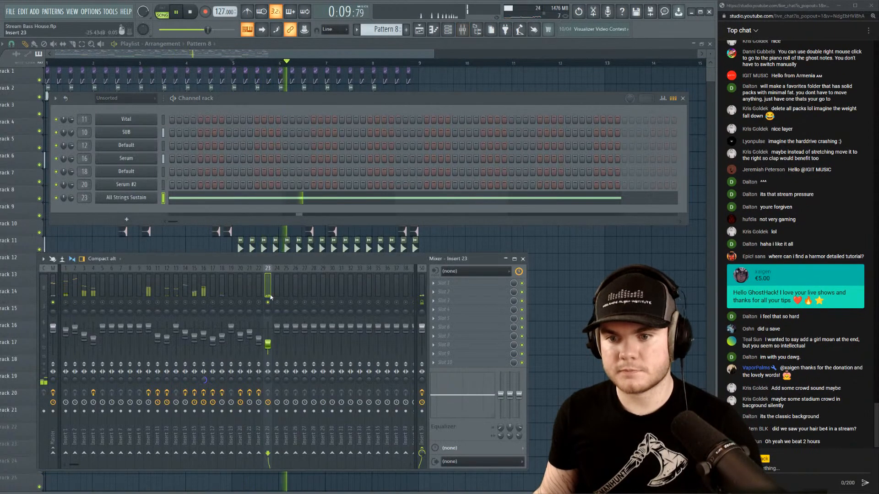
drag(269, 328, 268, 346)
key(space)
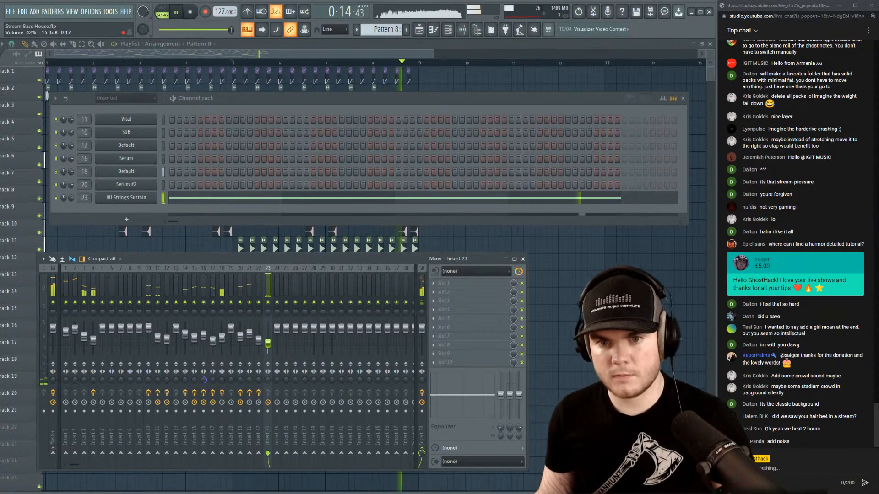
key(space)
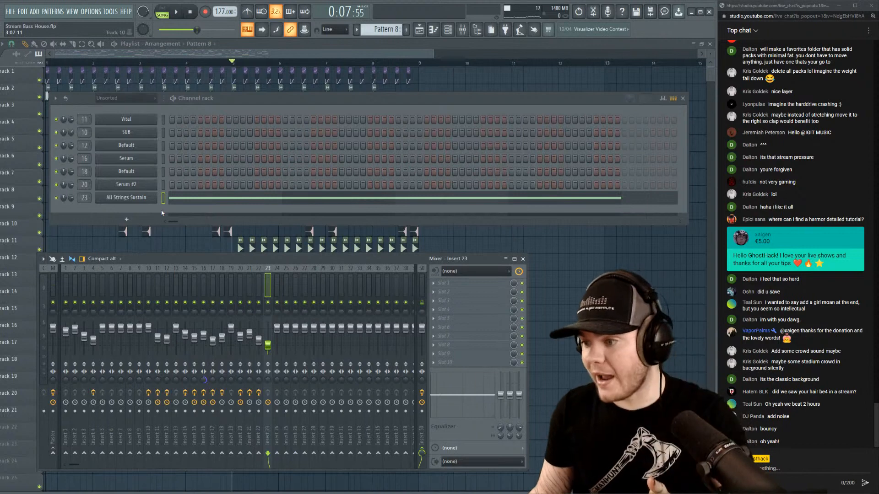
Create a new empty pattern and add a Serum instrument to the channel rack.
click(407, 30)
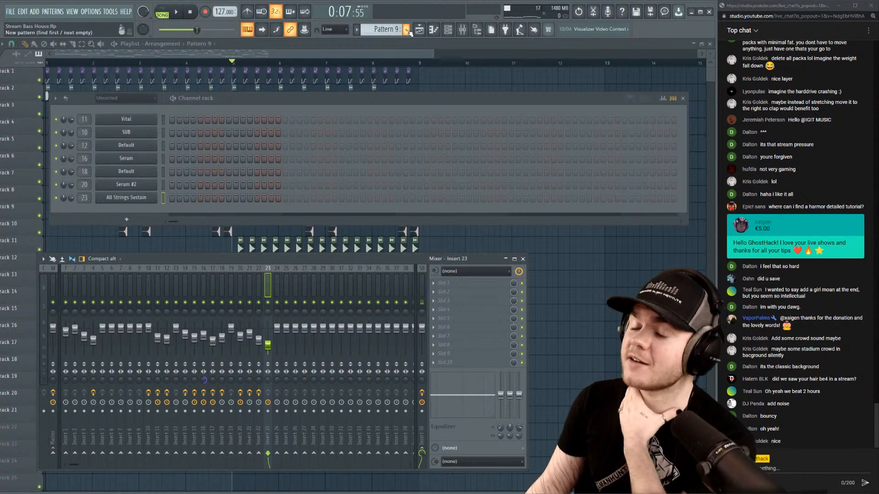
click(137, 219)
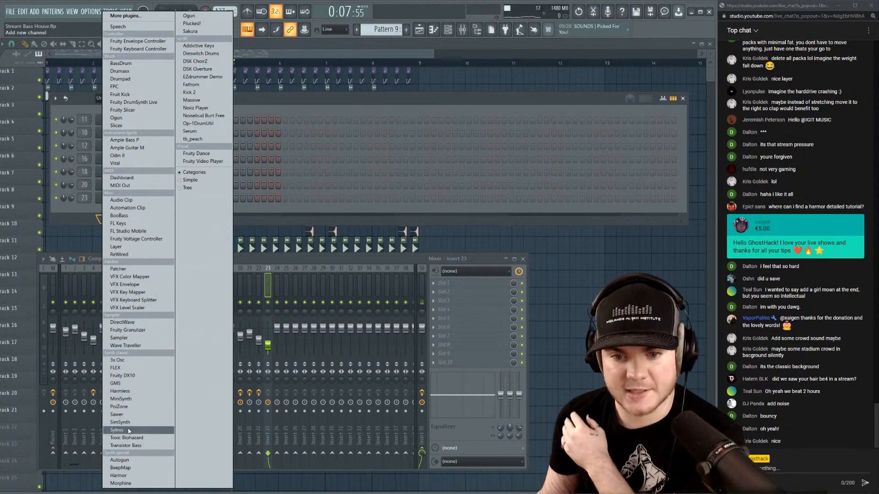
click(188, 133)
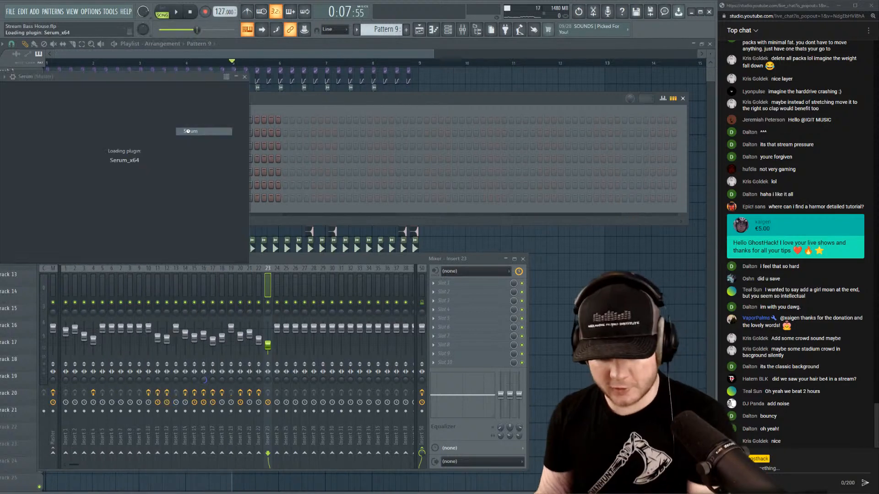
drag(182, 77, 256, 65)
Load the Noise Loop user preset in the new Serum, audition it, and close the plugin window.
click(259, 76)
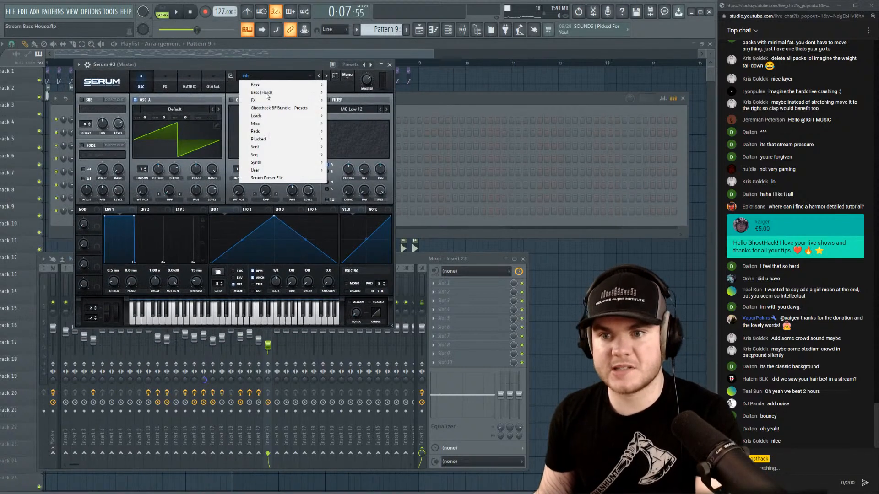
mouse_move(282, 168)
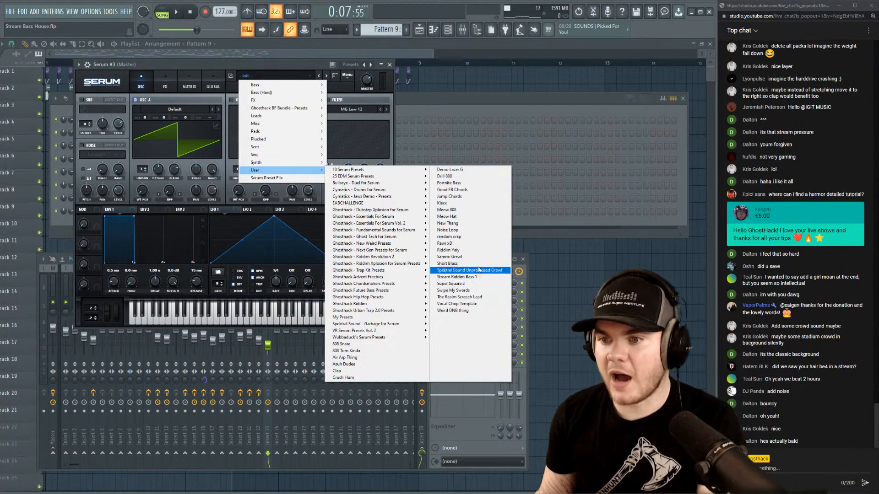
click(470, 230)
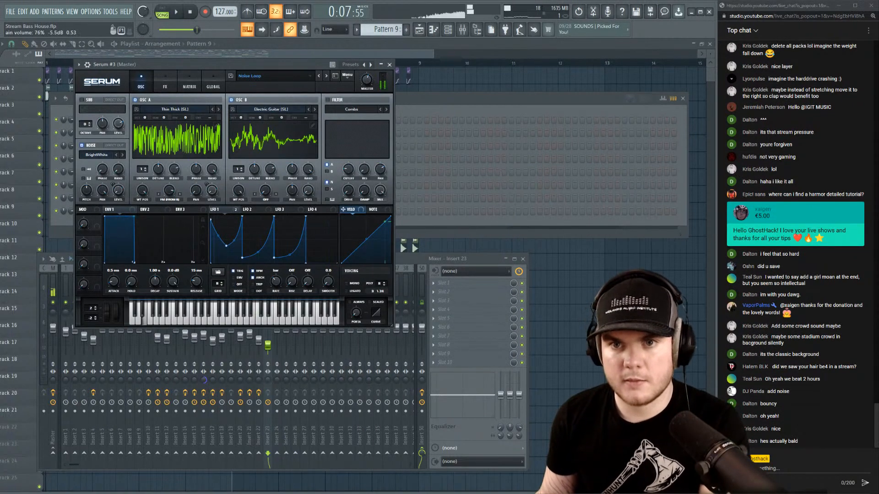
click(389, 64)
Draw a sustained E3 note from bar 1 to bar 5 in the Serum #3 piano roll and close it.
right_click(158, 206)
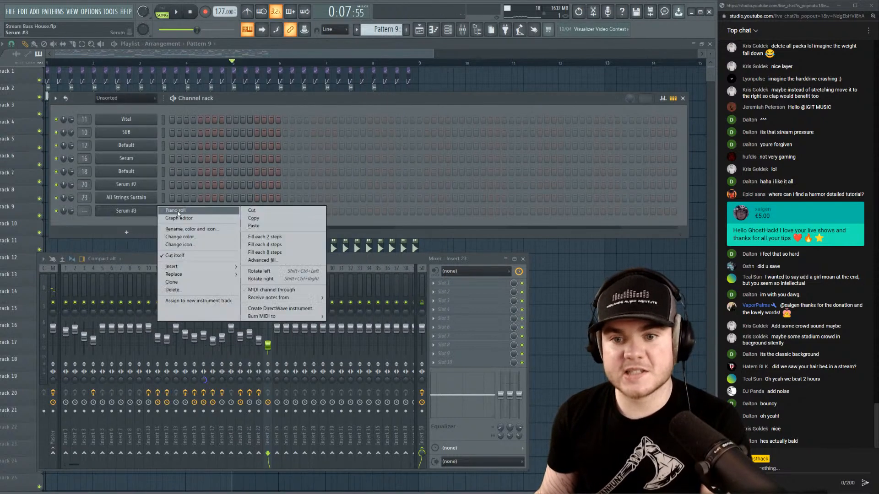
click(183, 210)
scroll(108, 221, down, 5)
click(108, 221)
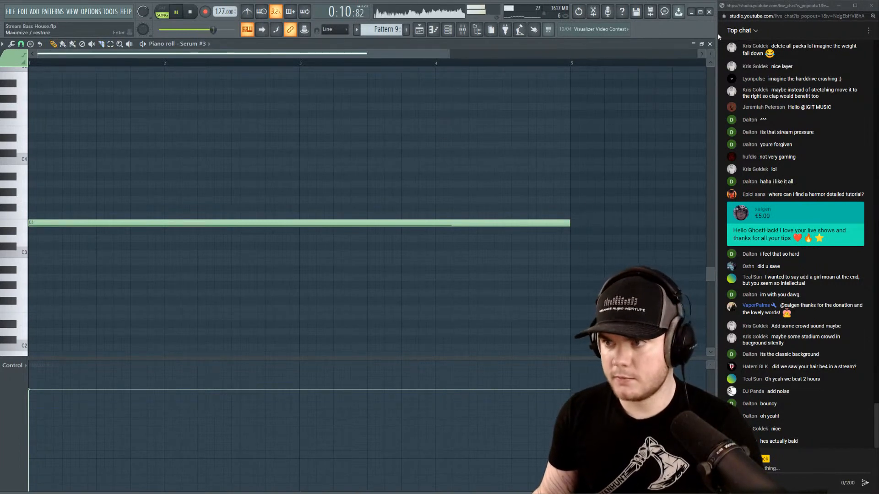
click(713, 45)
key(space)
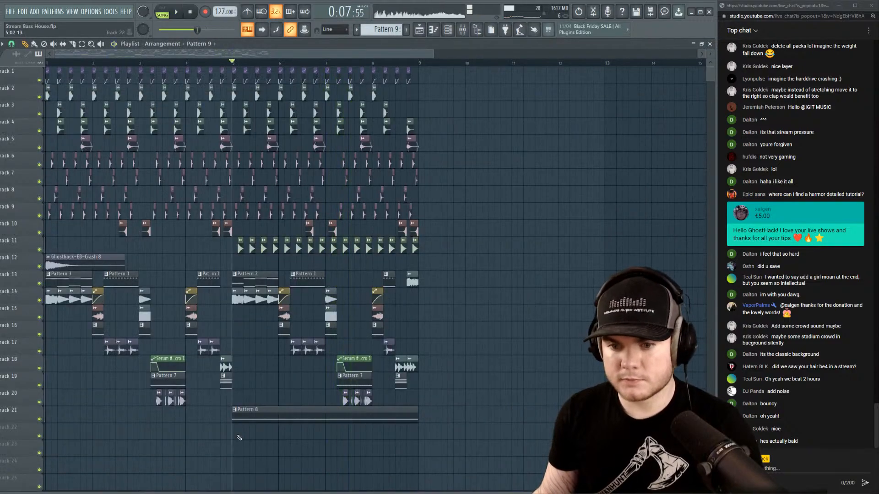
Place Pattern 9 on playlist Track 22 from bar 5 to bar 9 and play that track soloed.
click(261, 434)
right_click(46, 437)
key(space)
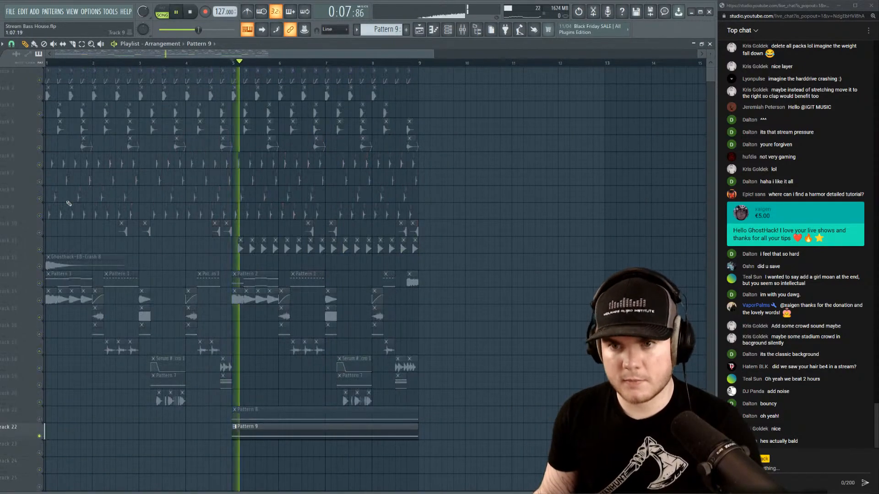
Unmute Tracks 1 to 11 and audition the noise layer together with the drums from bar 5.
drag(39, 97, 39, 148)
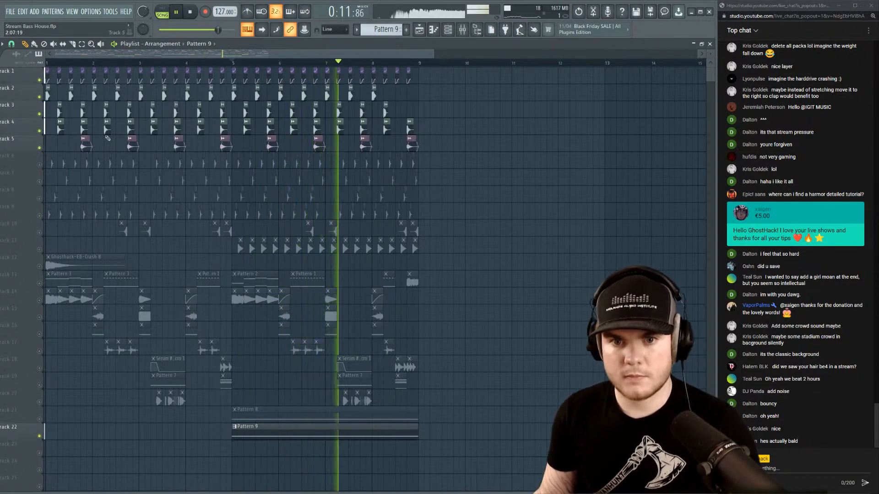
drag(40, 164, 40, 234)
key(space)
click(41, 250)
key(space)
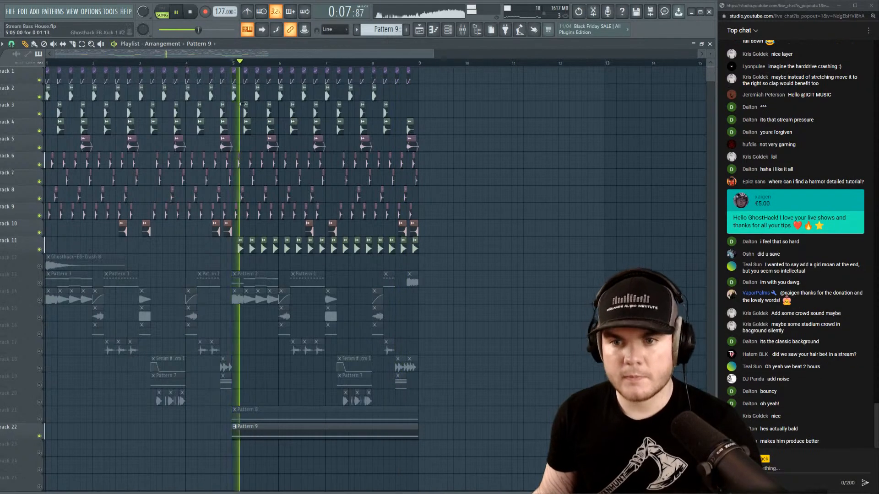
Assign the Serum #3 channel to mixer Insert 5 and route that insert only to Insert 50.
key(F6)
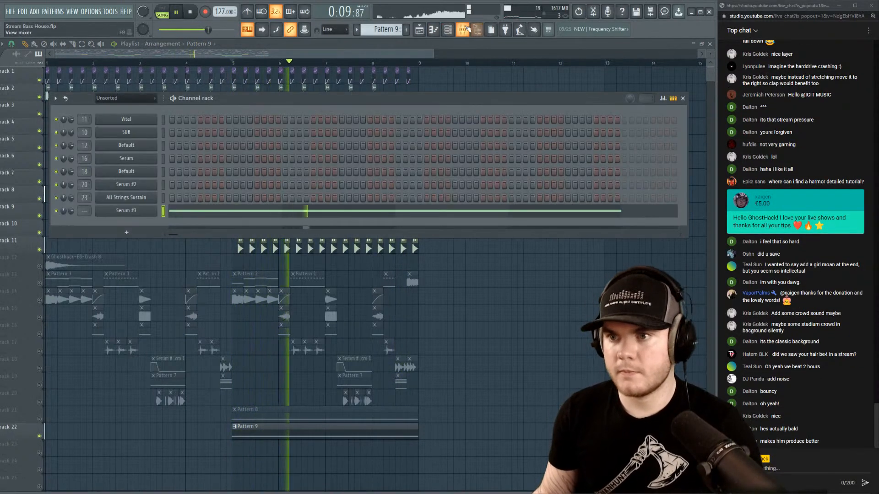
key(F9)
scroll(84, 211, down, 16)
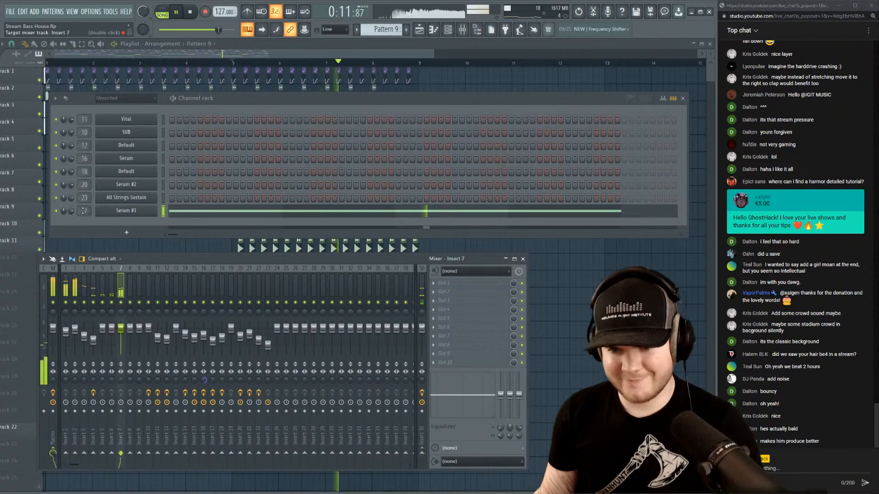
scroll(83, 211, up, 2)
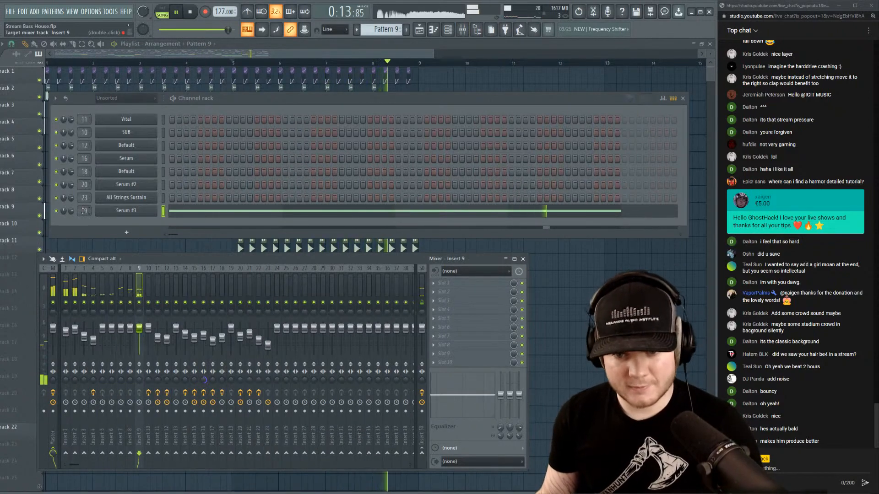
scroll(84, 211, down, 4)
key(space)
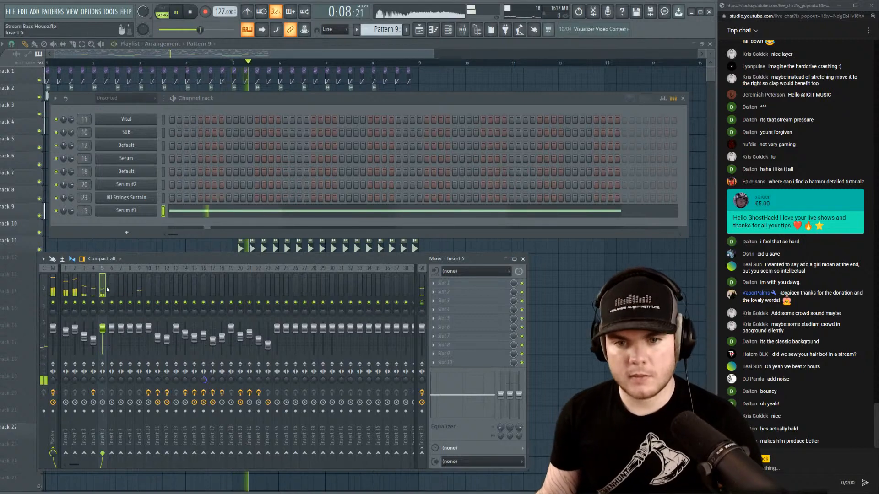
right_click(422, 454)
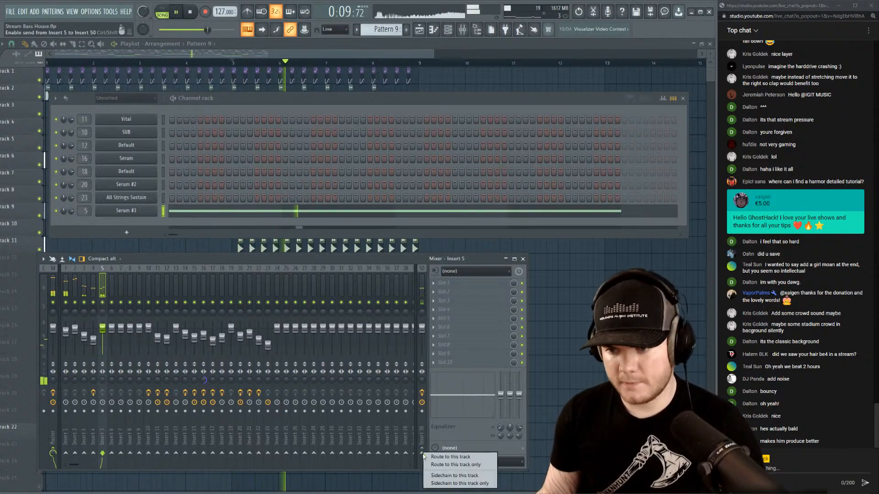
click(455, 465)
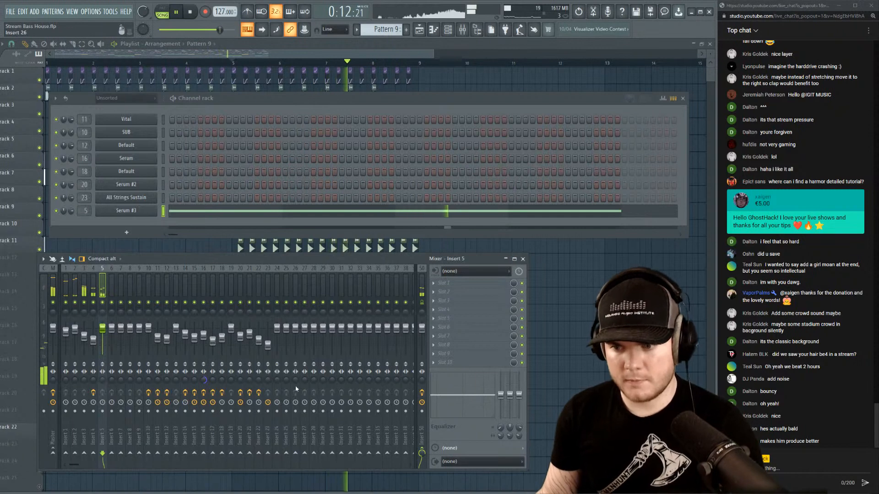
Audition the drums with the noise layer from bar 5, keeping the other melodic tracks muted.
key(space)
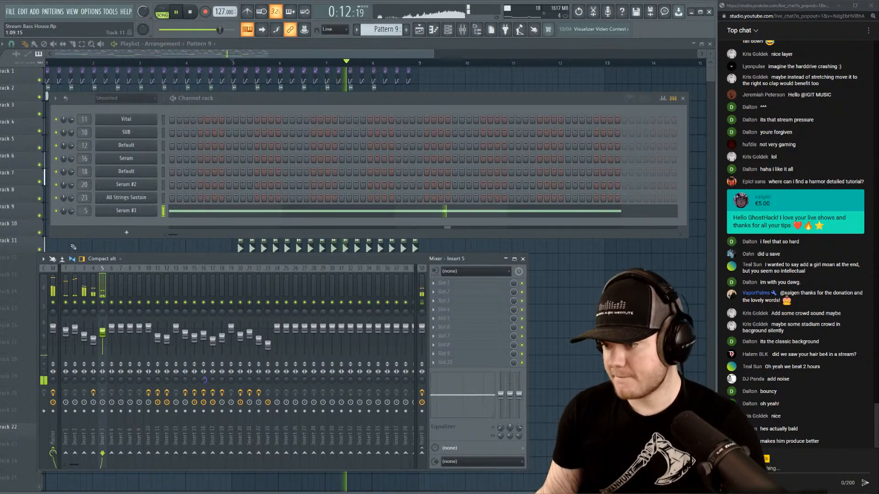
click(25, 247)
key(space)
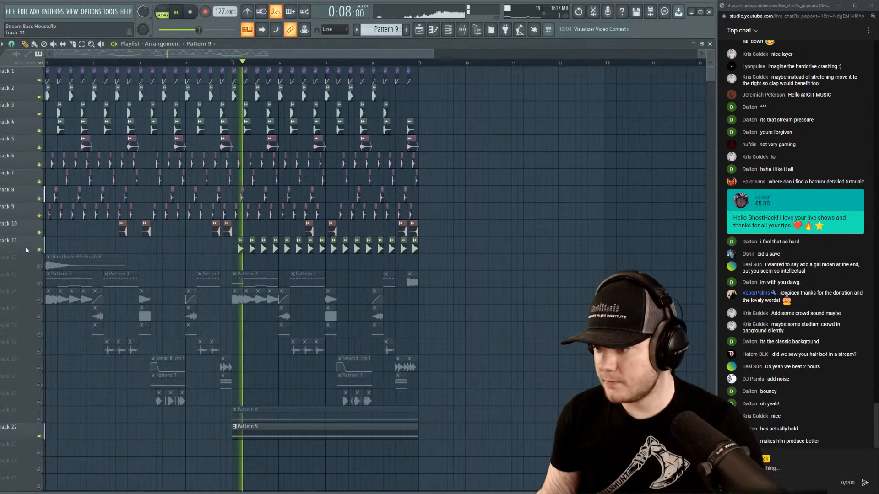
key(space)
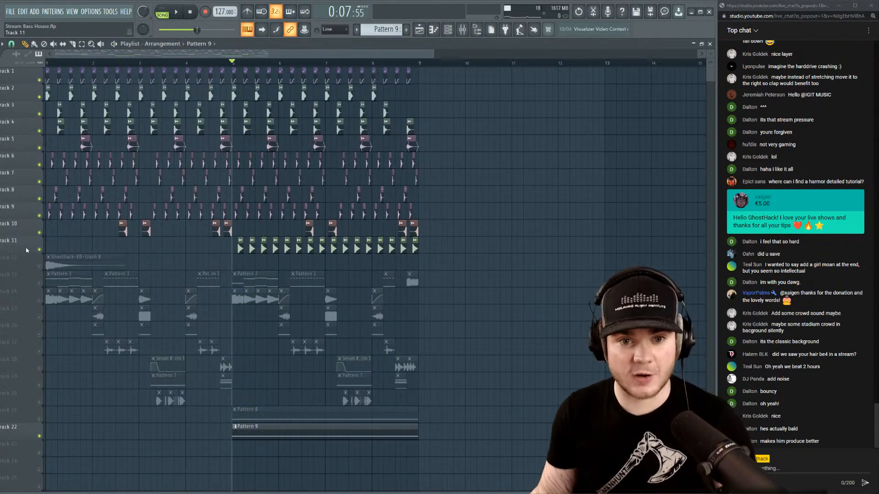
key(space)
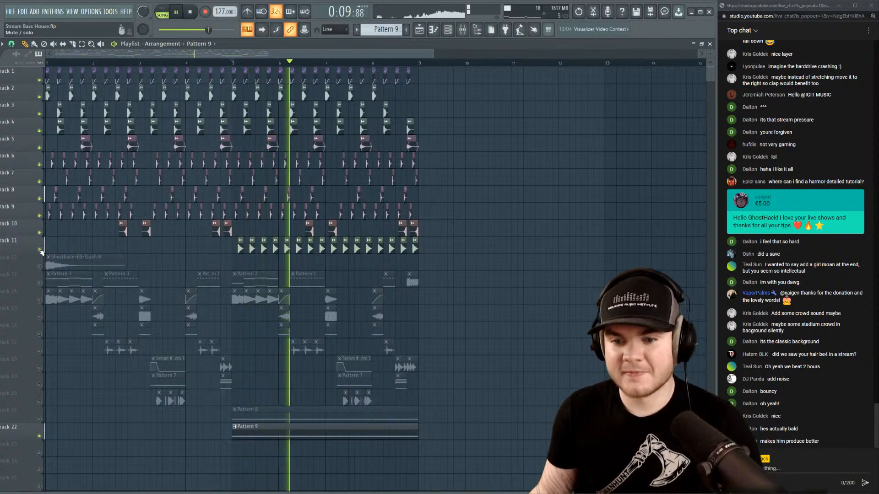
key(space)
Unmute Track 21 and audition the strings and noise layers together with the drums from bar 5.
click(40, 419)
key(space)
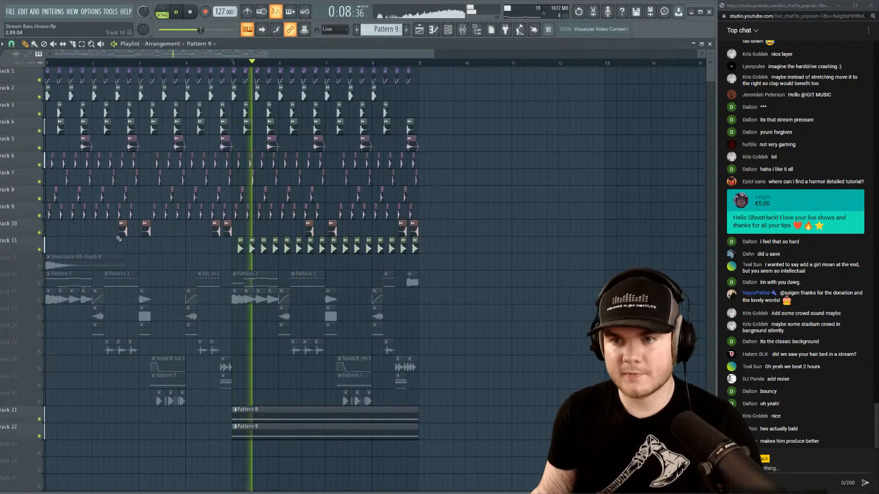
key(space)
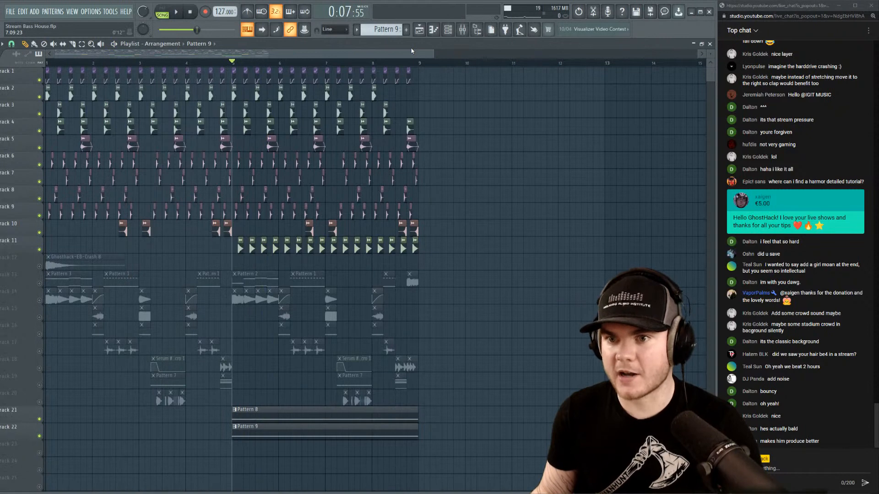
key(space)
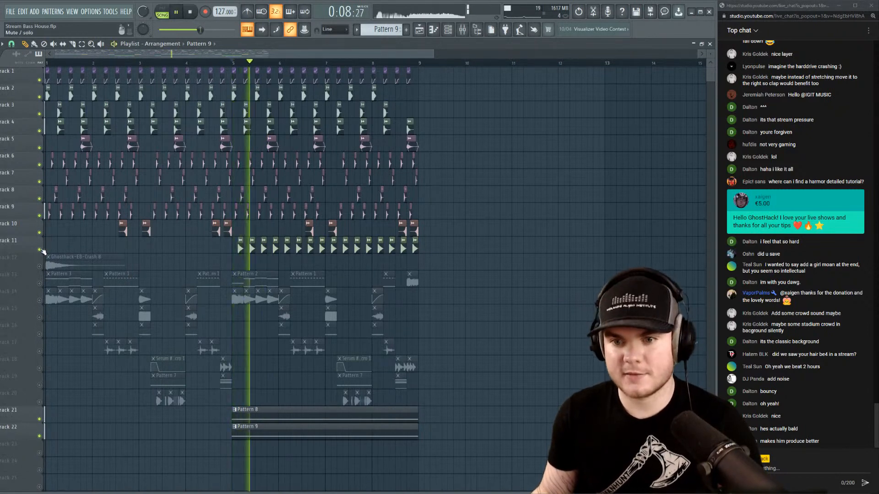
key(space)
Unmute all remaining playlist tracks and lower the volume of mixer Insert 5 to 61% during playback from bar 5.
right_click(40, 250)
right_click(40, 250)
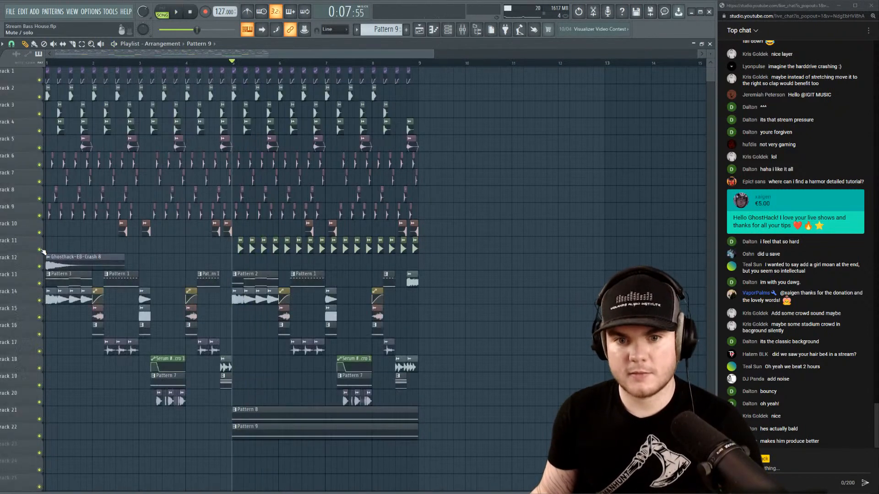
key(space)
key(F9)
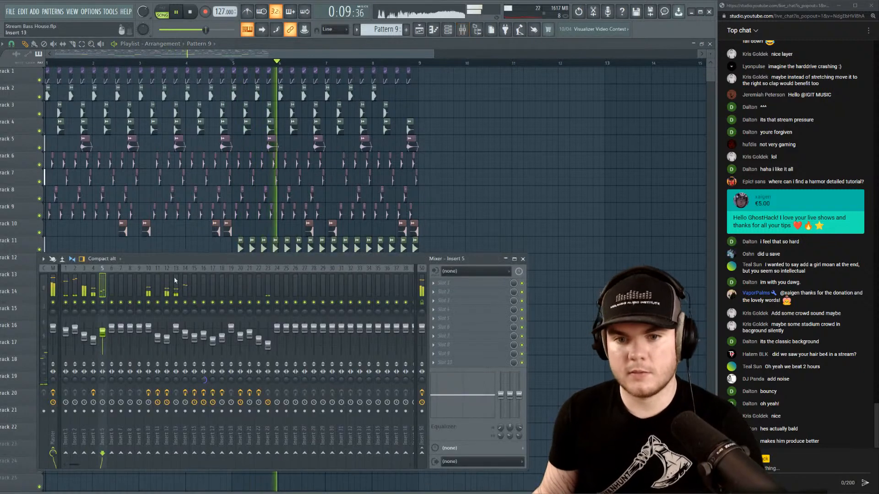
scroll(211, 29, up, 3)
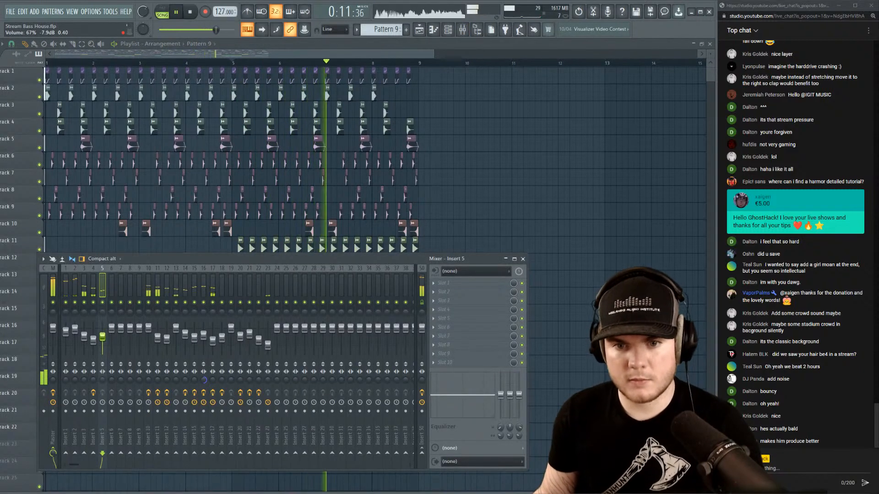
drag(102, 337, 102, 339)
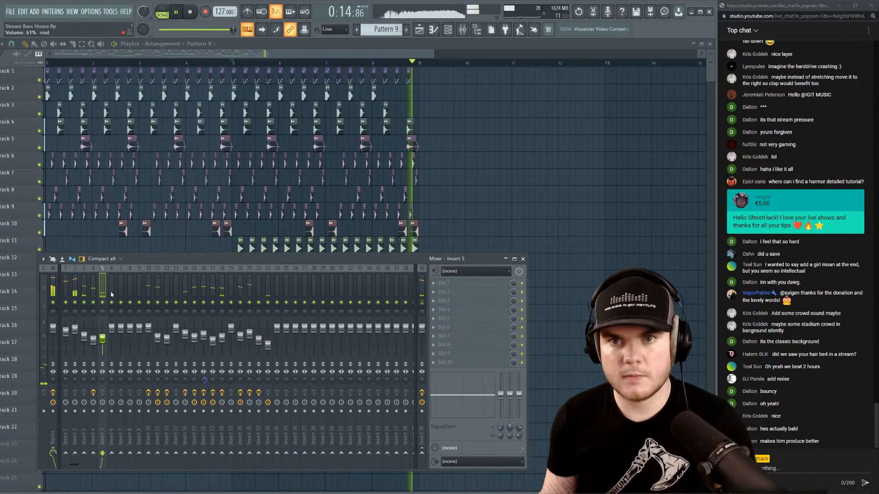
key(space)
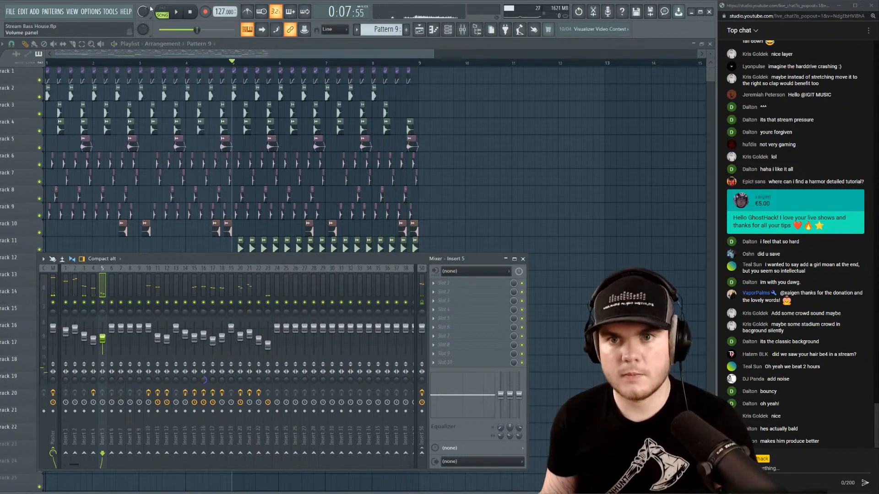
Replay the full arrangement from bar 5 to judge the balance of the noise layer in the mix.
key(space)
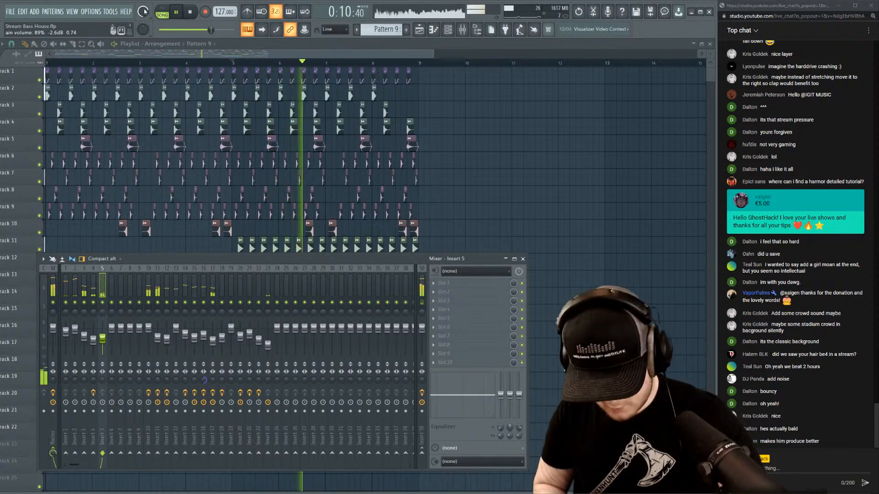
key(space)
key(F9)
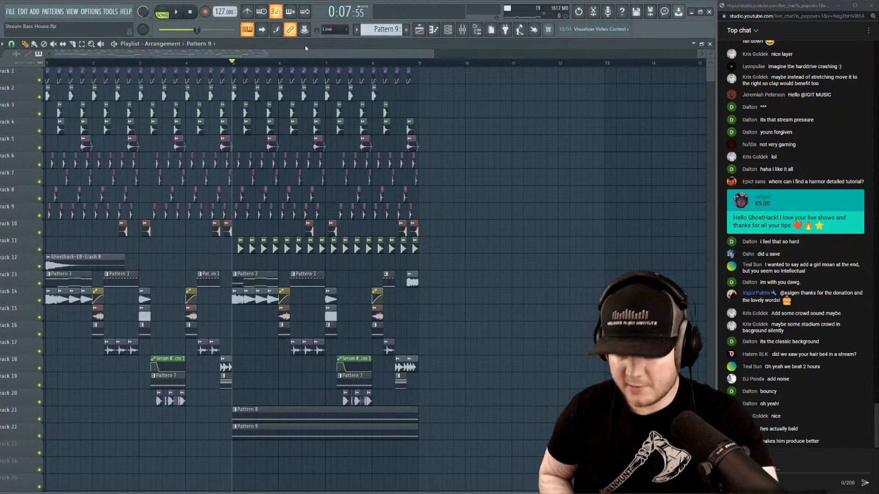
key(space)
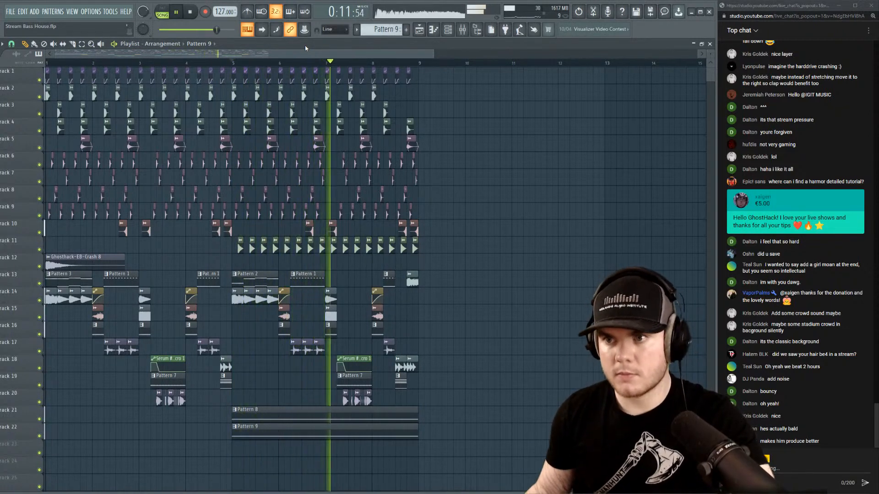
Load Tonal Balance Control 2 into effect slot 4 of the Master mixer track.
key(F9)
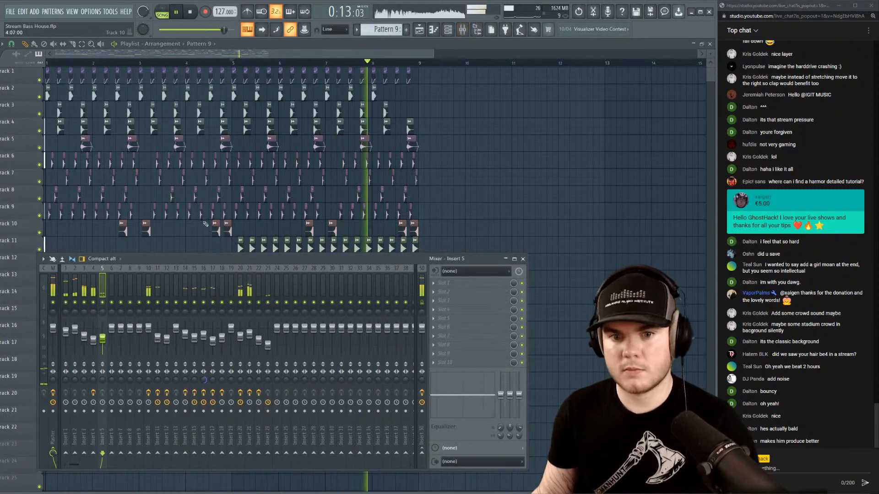
click(53, 282)
click(453, 283)
key(space)
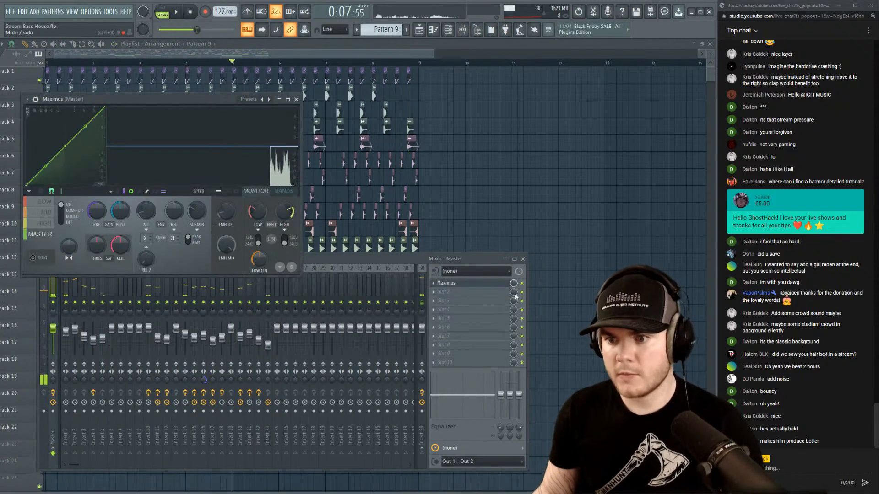
click(454, 283)
click(448, 310)
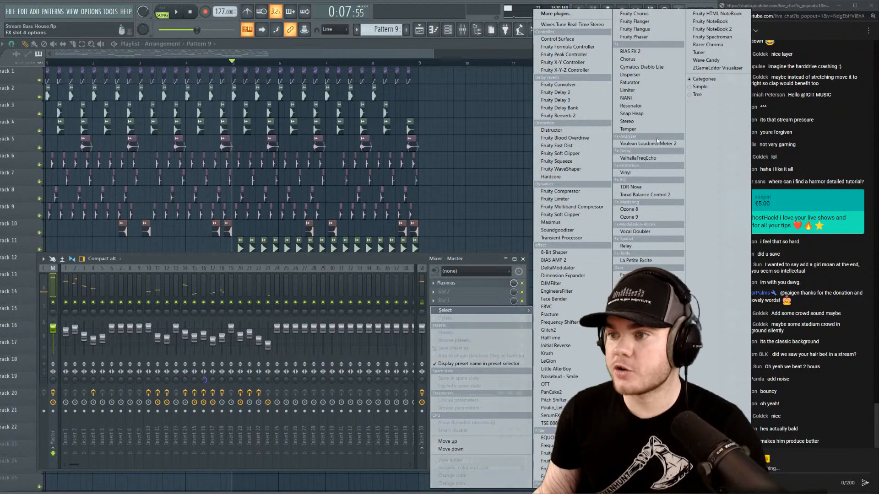
click(647, 195)
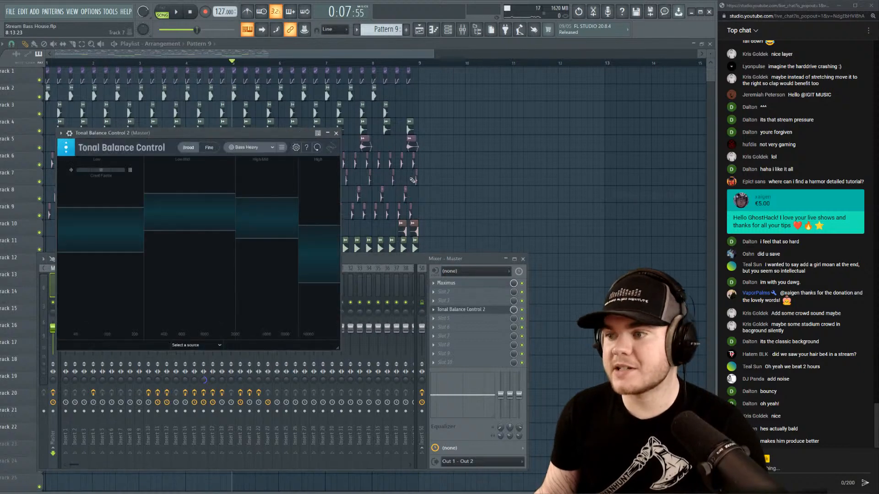
Play the drop and compare its spectrum with the Bass Heavy target in the Fine view of Tonal Balance Control, closing it when done.
drag(239, 136, 294, 149)
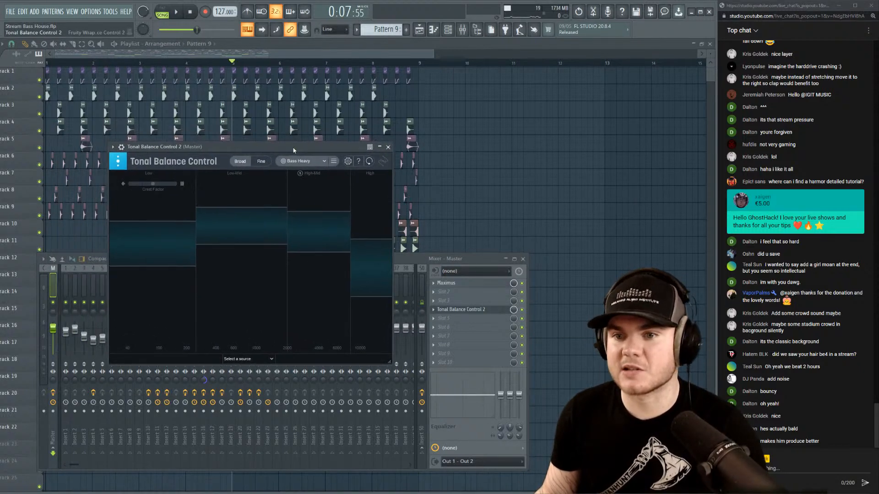
click(263, 161)
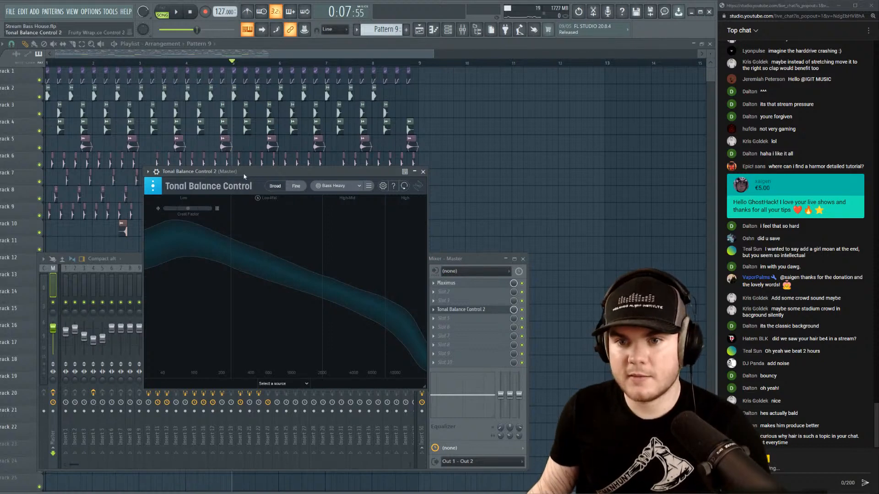
key(space)
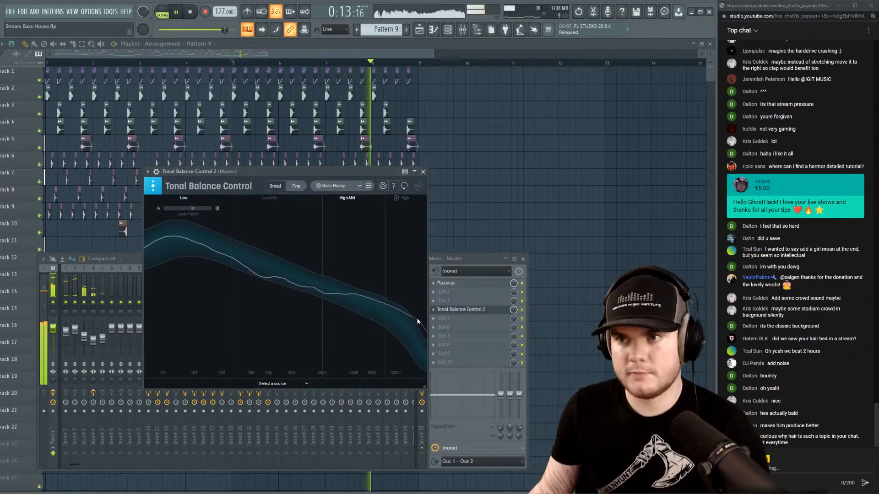
click(191, 12)
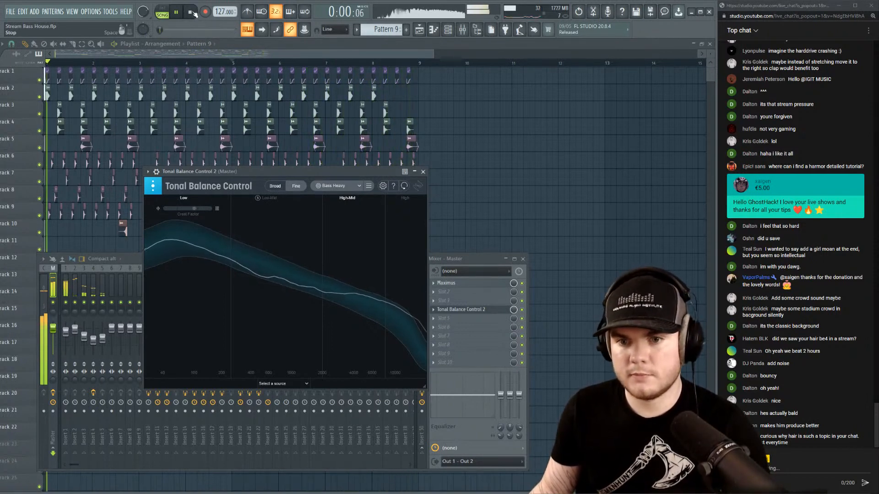
click(193, 12)
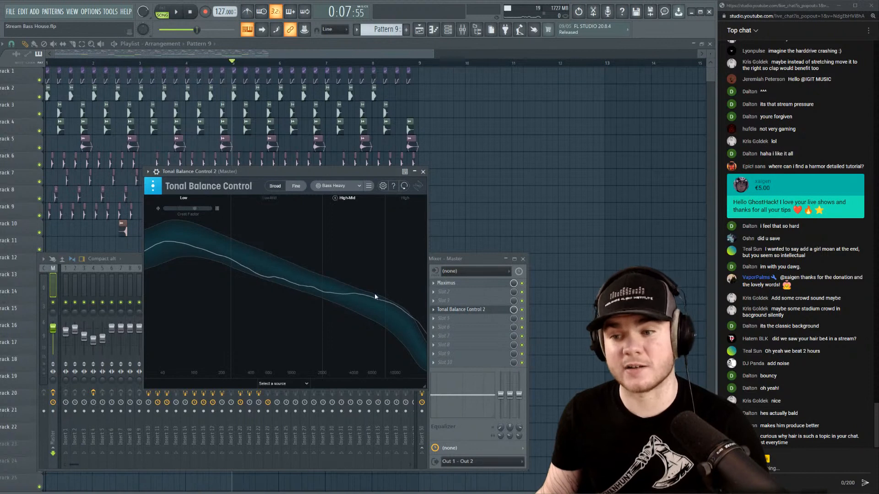
click(457, 311)
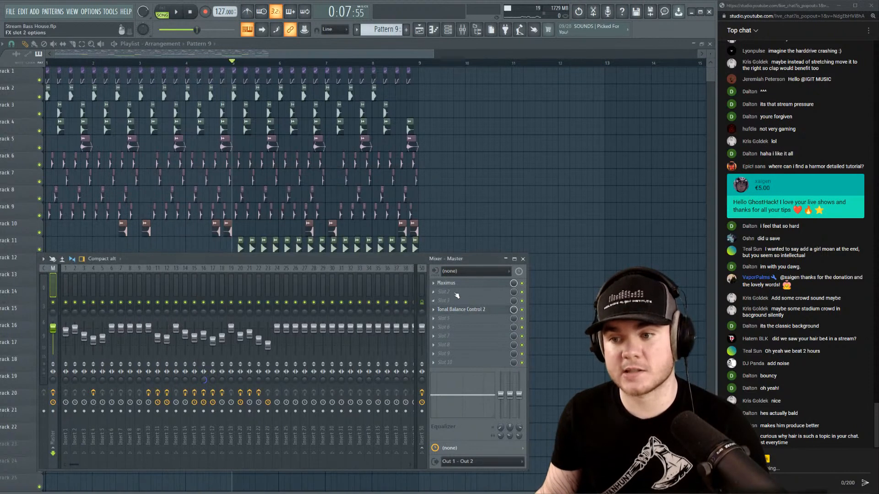
Solo the High band in the Master track's Maximus and lower its post gain to about -1.9 dB during playback.
click(453, 284)
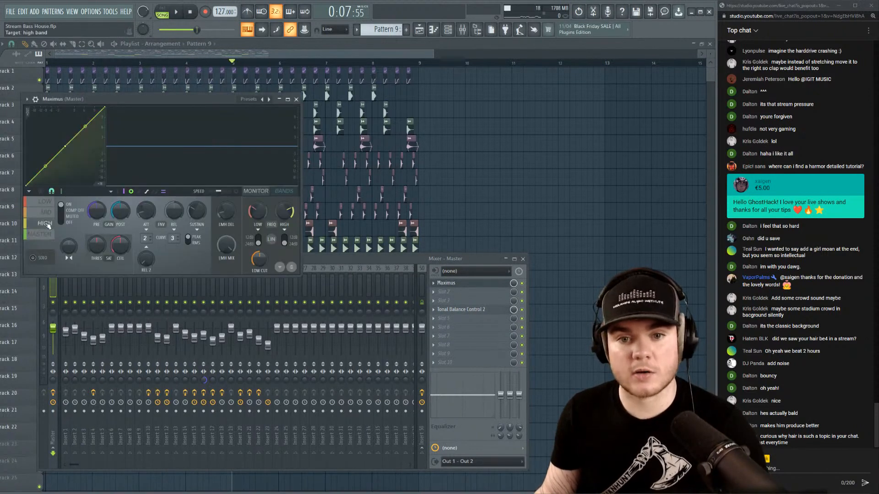
click(43, 259)
key(space)
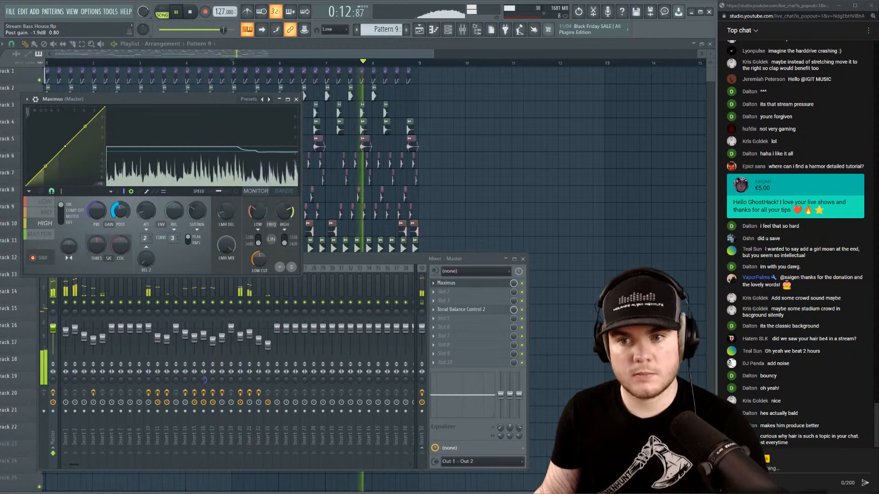
key(space)
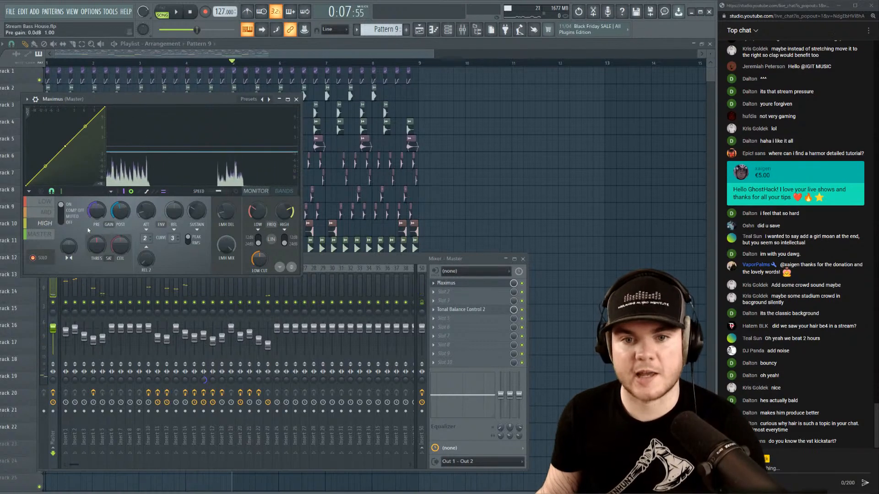
Turn off the solo on the High band of the master's Maximus and check the mix in Tonal Balance Control 2.
click(44, 257)
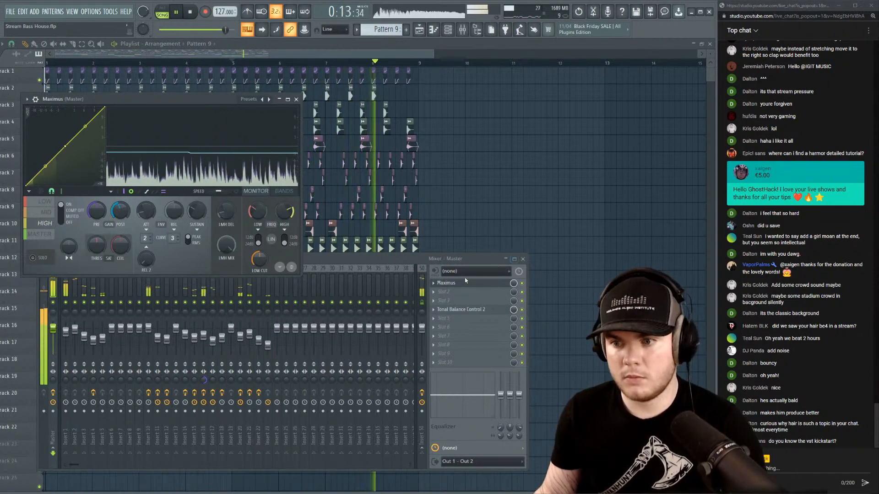
click(446, 283)
click(461, 309)
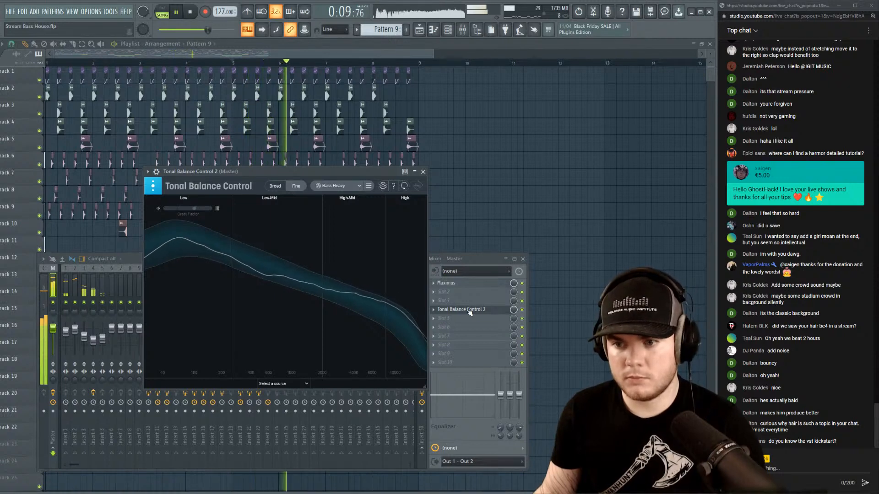
click(469, 312)
key(space)
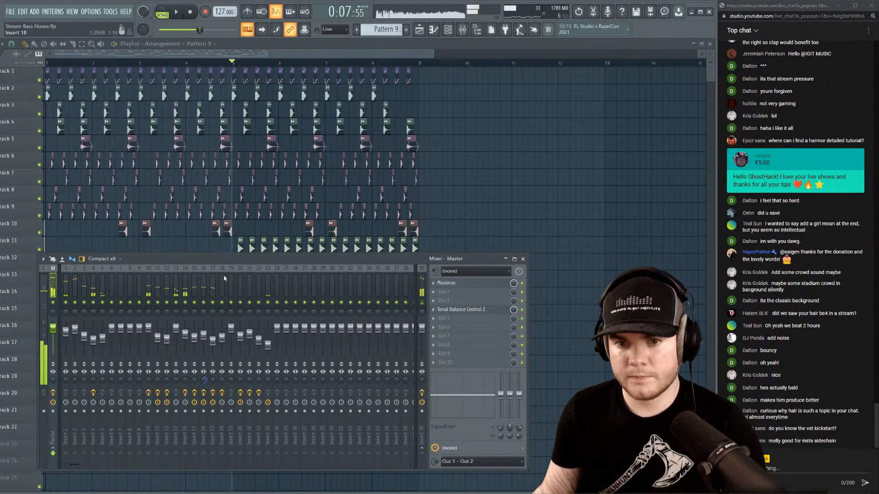
Play the drop to compare the bass channels, solo mixer Insert 11 and play the section from bar 6.
key(space)
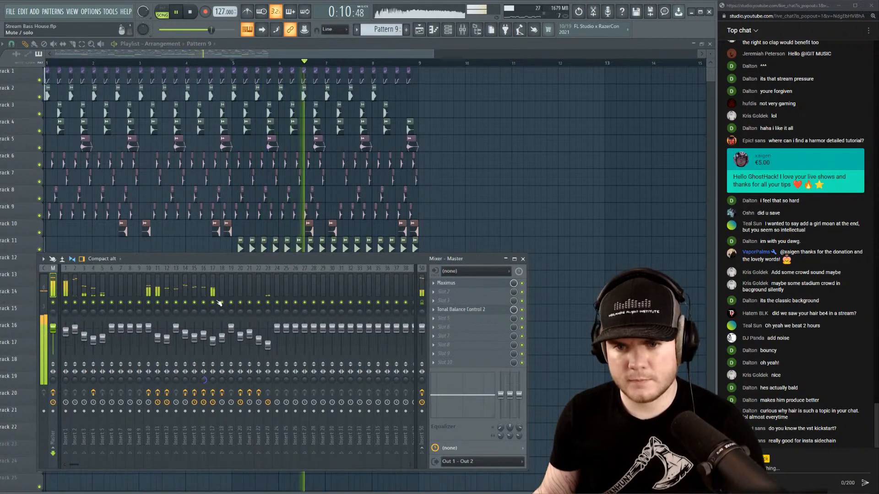
click(213, 284)
key(space)
key(space)
click(157, 286)
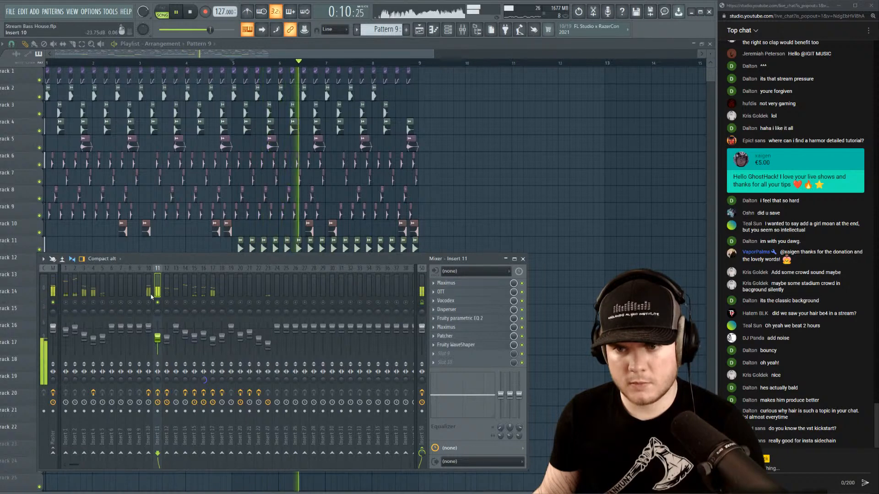
key(space)
key(F9)
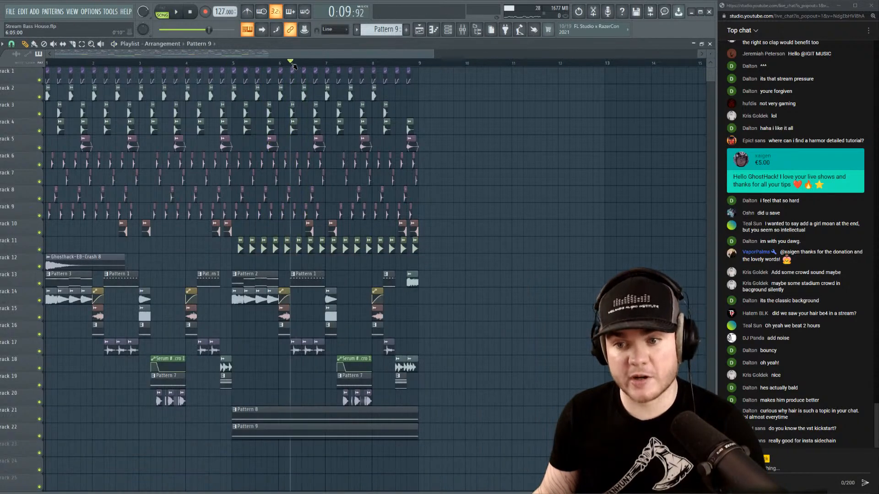
click(464, 30)
key(space)
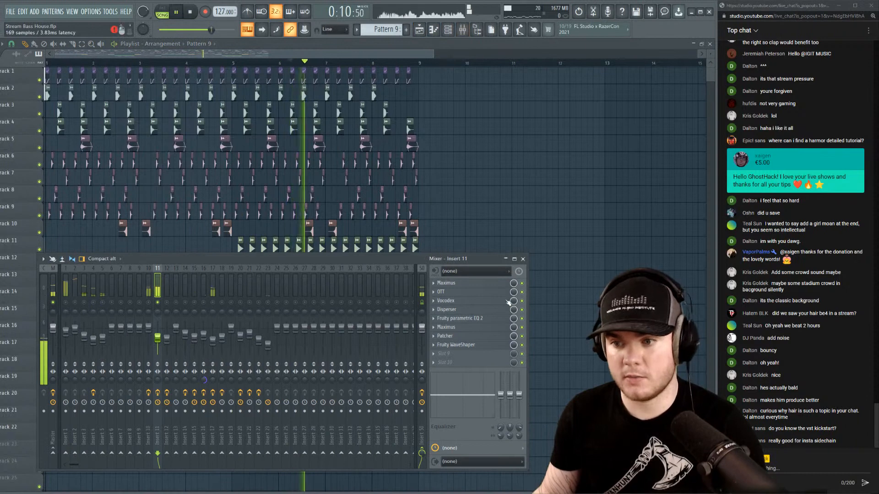
In Insert 11's Fruity parametric EQ 2, try band 7 at about 14.9 kHz and move it up to the top of the spectrum.
key(space)
click(467, 318)
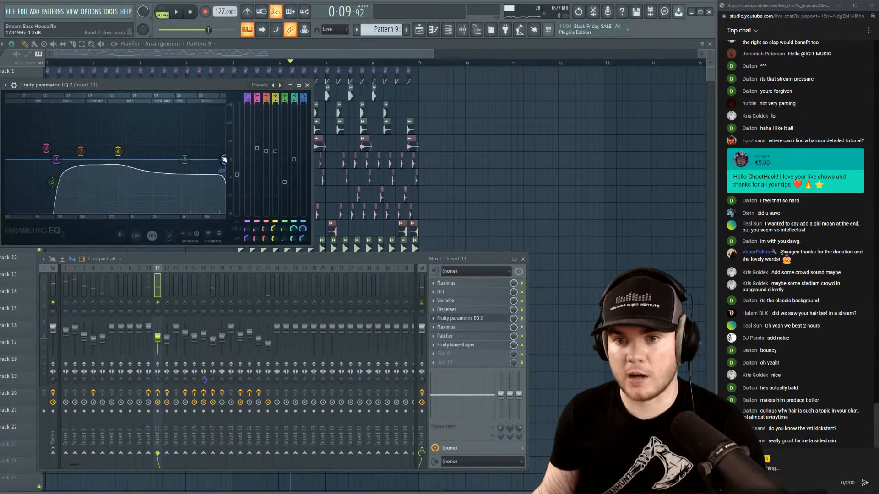
key(space)
drag(223, 158, 216, 159)
key(space)
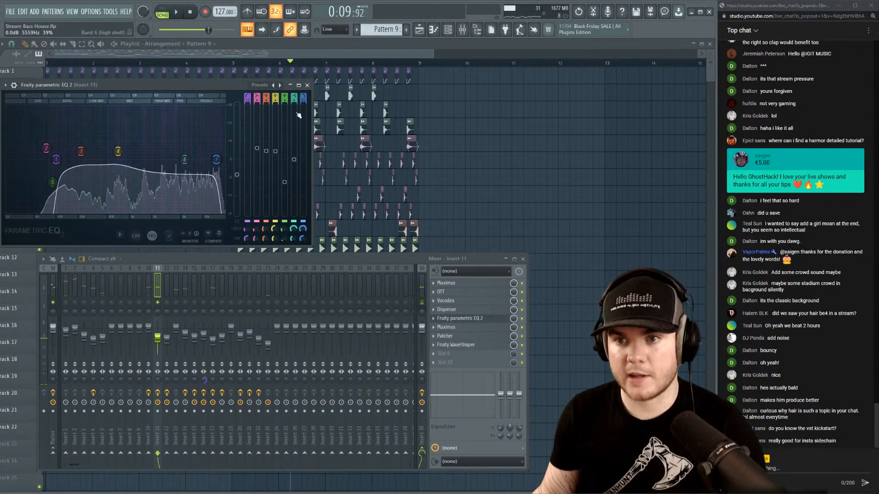
key(space)
key(space)
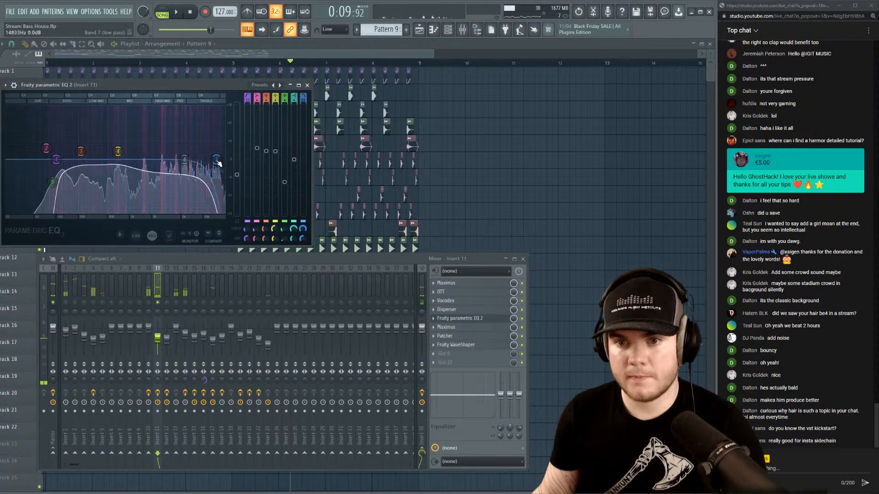
key(space)
drag(217, 161, 226, 161)
key(space)
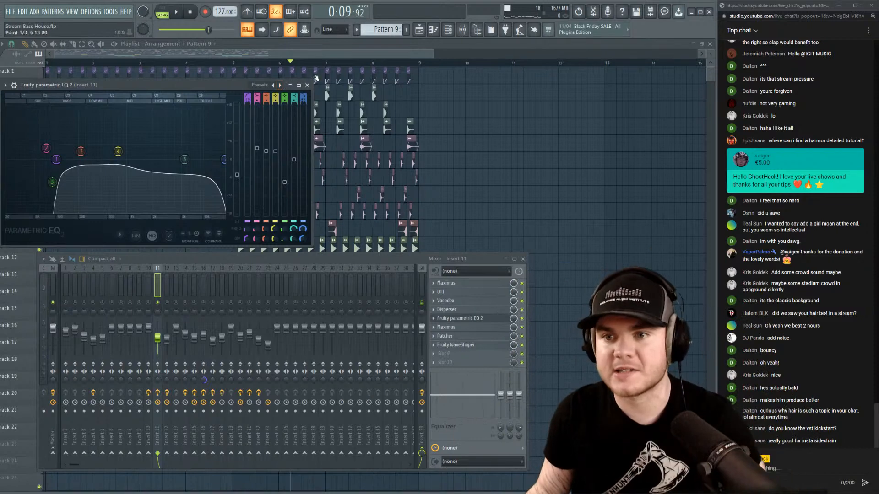
key(space)
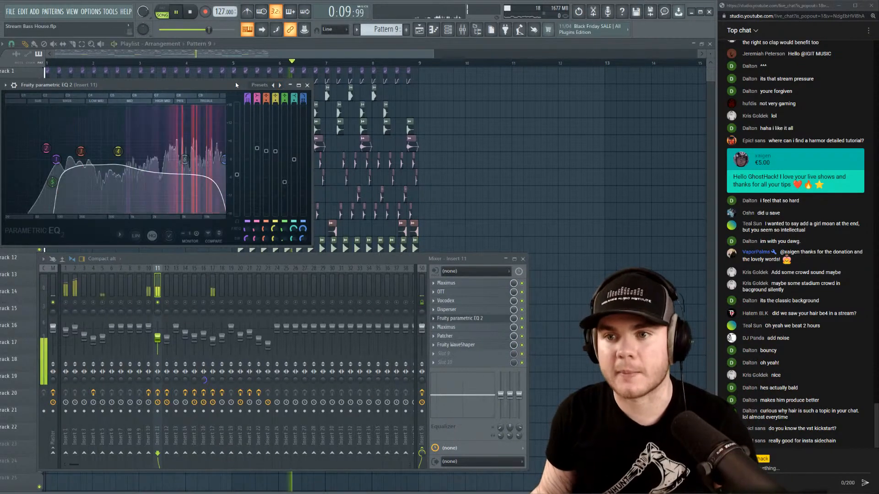
Close the equalizer, unsolo Insert 11 and move Maximus down to slot 2 on the Master channel.
click(307, 85)
key(space)
right_click(160, 302)
key(space)
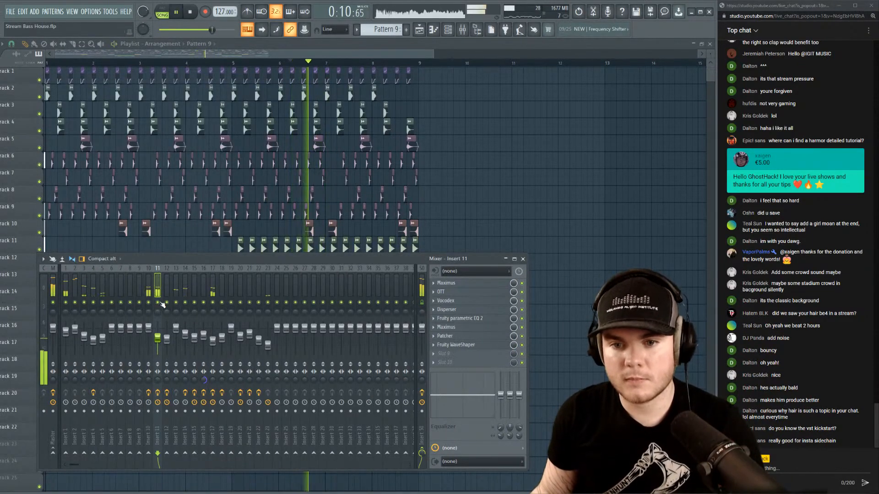
click(52, 320)
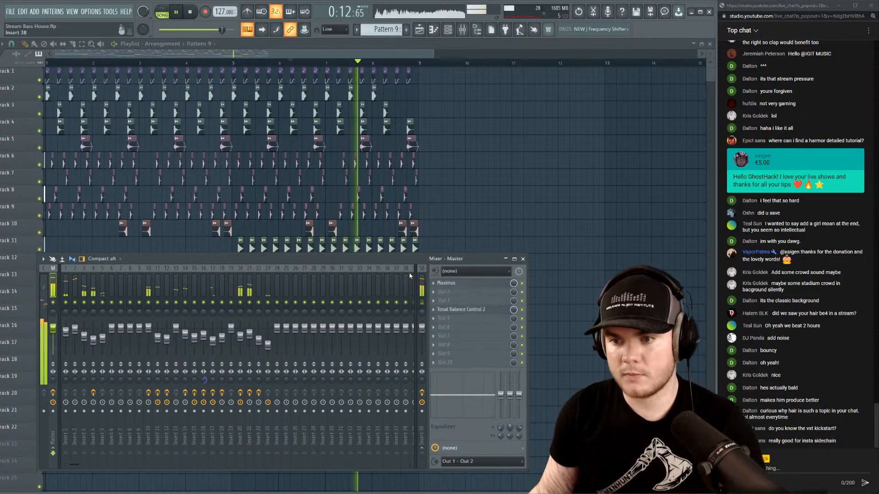
scroll(457, 286, down, 1)
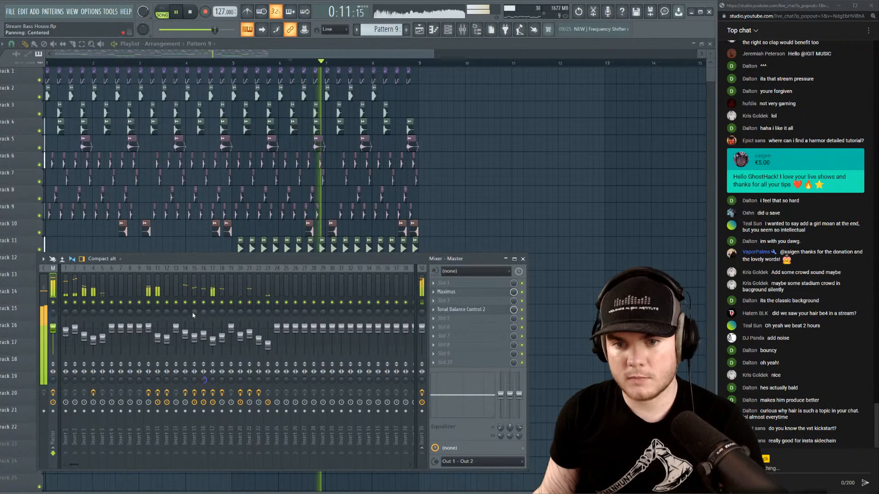
Lower the volume fader of mixer Insert 11 to 57% (-10.8 dB).
click(158, 337)
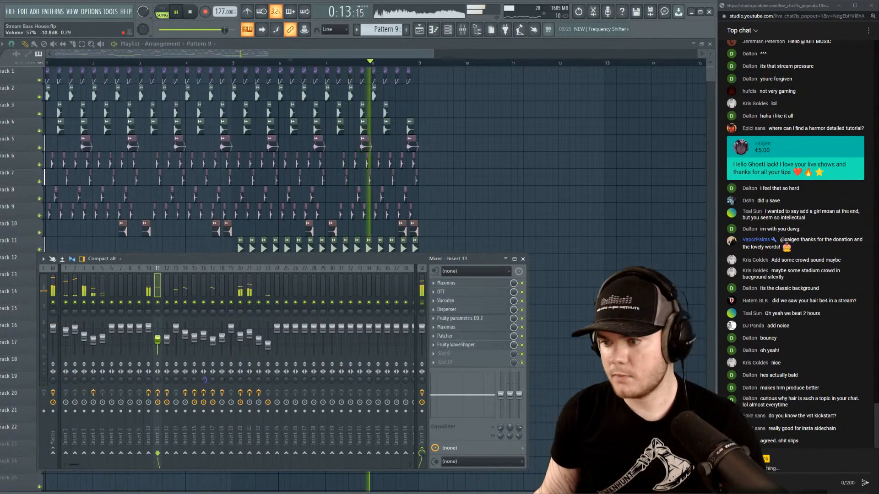
key(space)
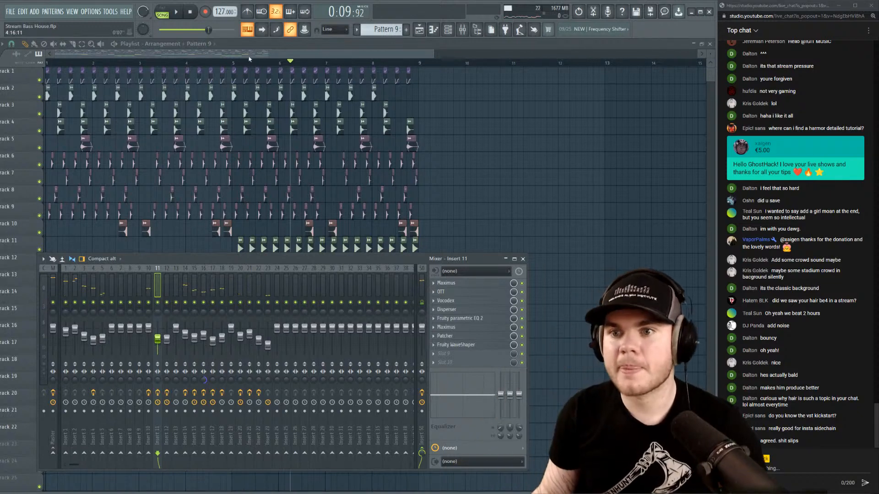
key(F9)
click(470, 32)
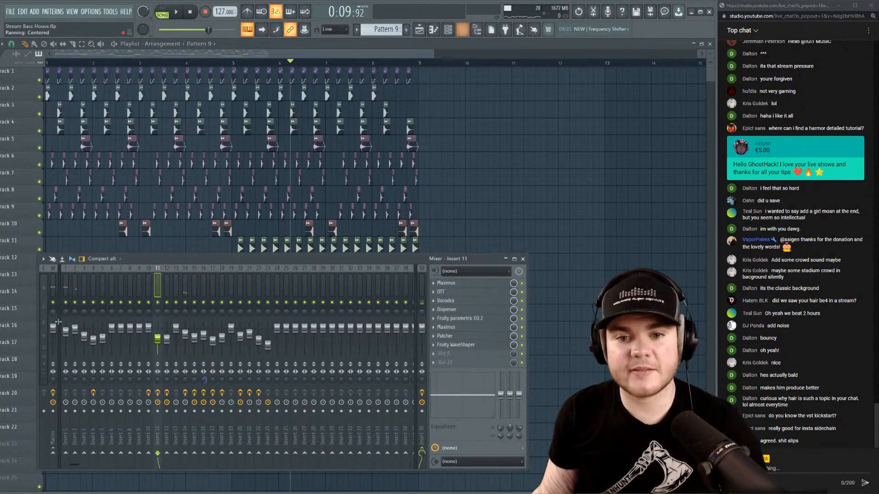
Play the song and check the frequency balance in Tonal Balance Control 2 on the Master channel.
click(53, 287)
click(474, 310)
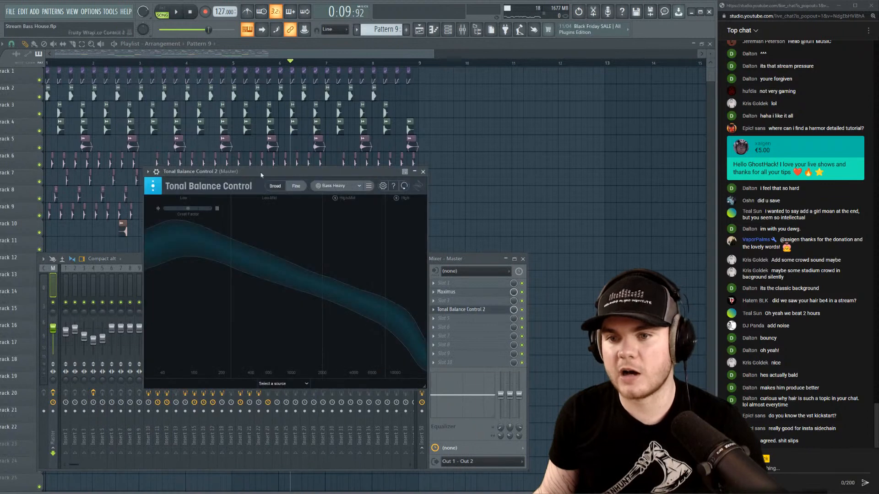
key(space)
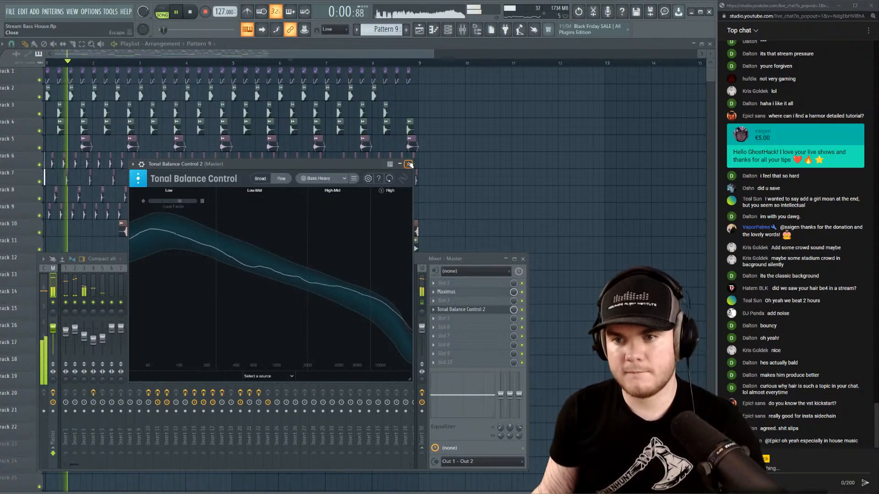
key(space)
click(408, 165)
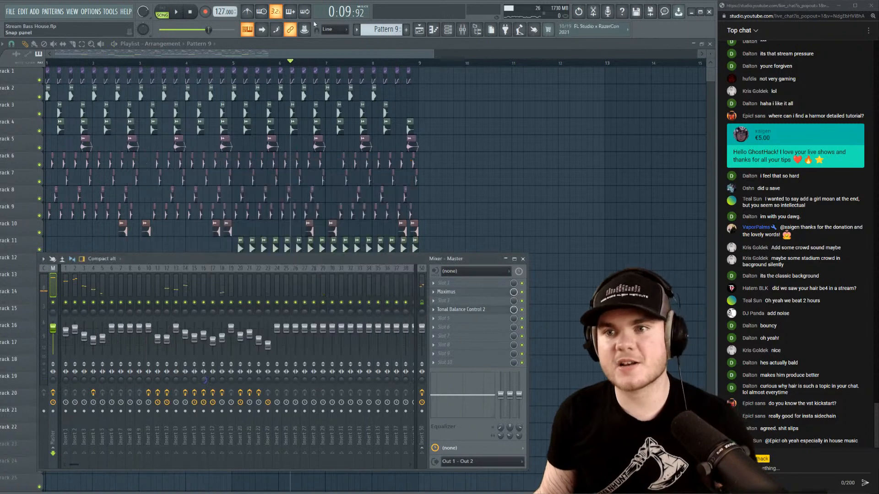
Return the playback position to the start of the song and show the sample browser beside the playlist.
key(F9)
key(Home)
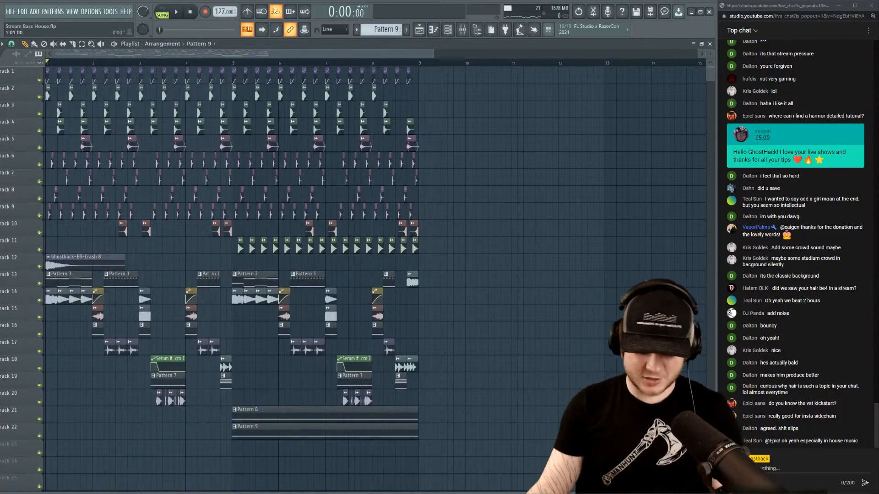
click(462, 30)
click(461, 31)
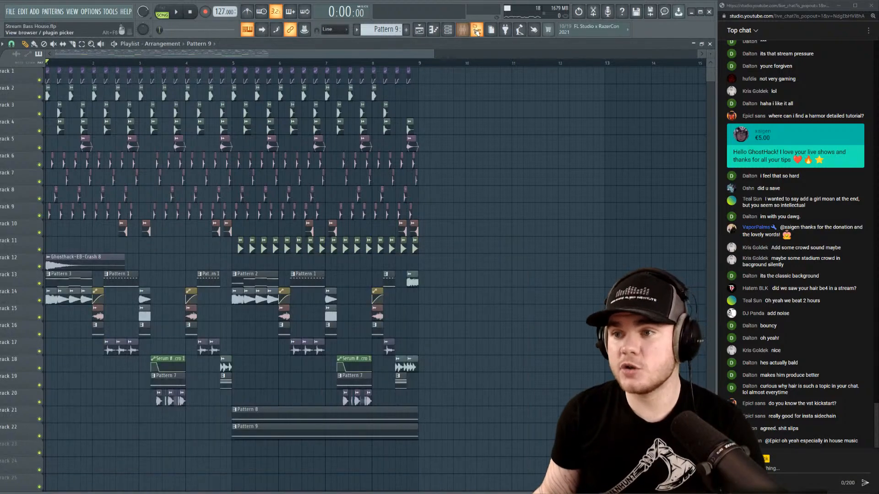
click(476, 31)
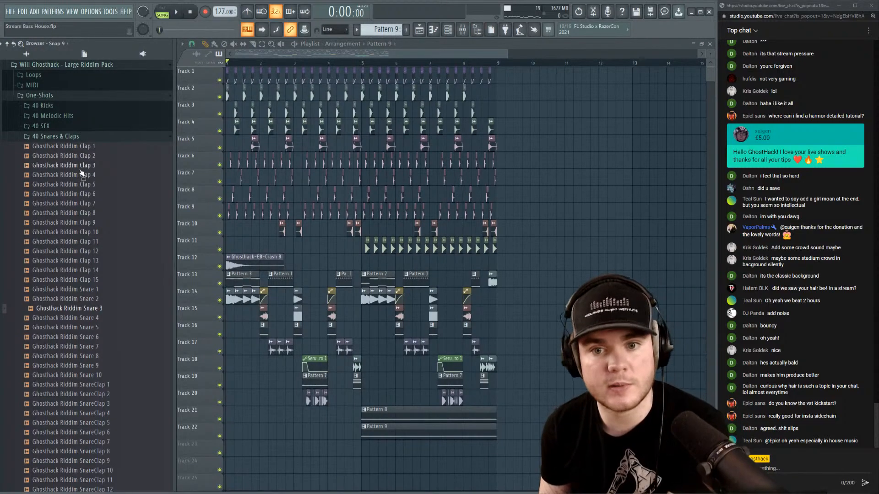
Collapse the Large Riddim Pack folder and open the Random Crap sample folder in the browser.
scroll(76, 183, up, 3)
click(55, 233)
click(54, 251)
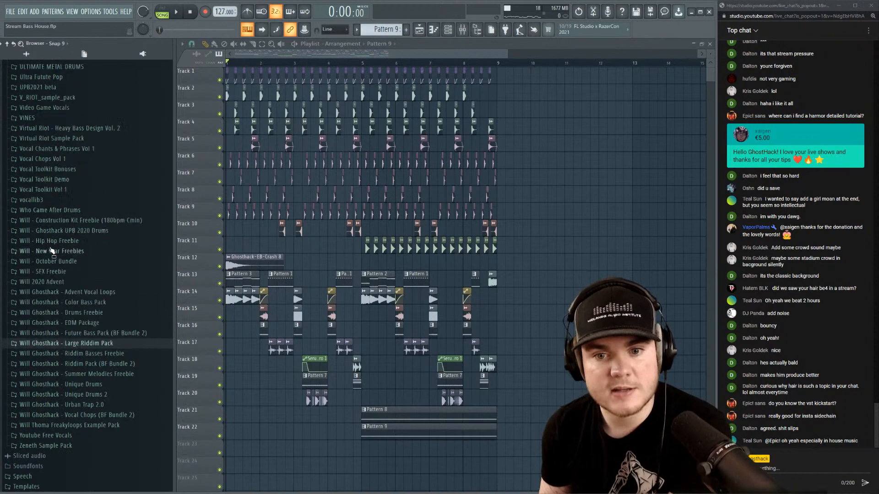
scroll(109, 295, up, 2)
scroll(111, 299, up, 20)
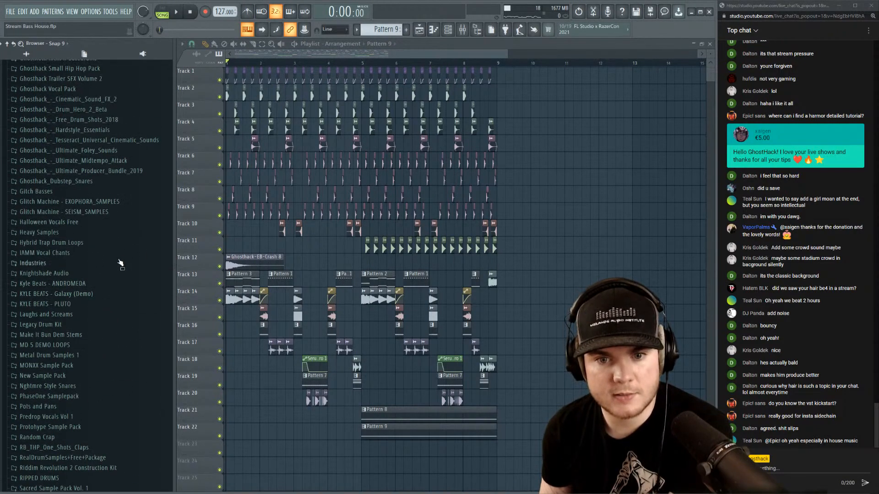
scroll(96, 217, down, 12)
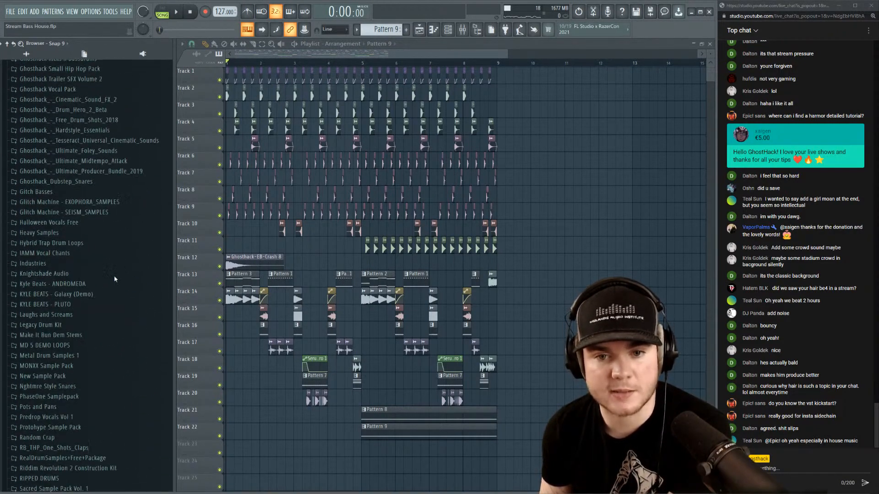
scroll(89, 178, down, 3)
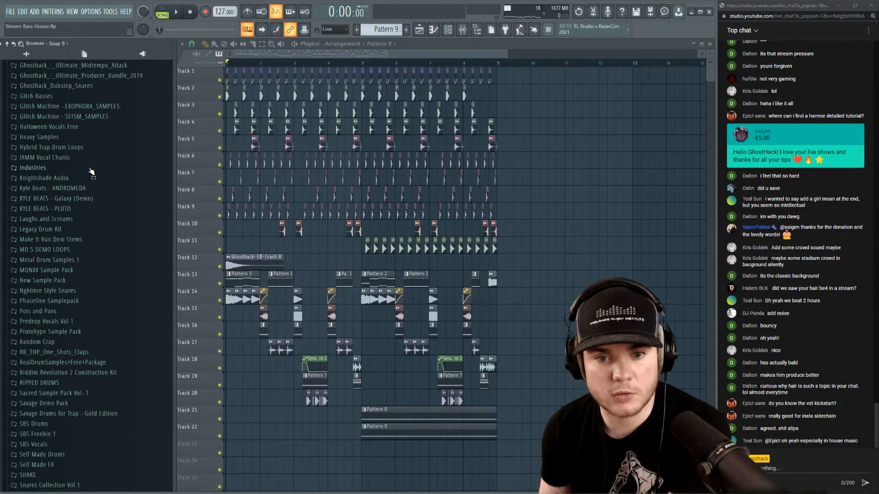
click(50, 342)
Place the Crowd Noise sample on Track 23 from bar 1 and solo that playlist track.
scroll(106, 234, down, 10)
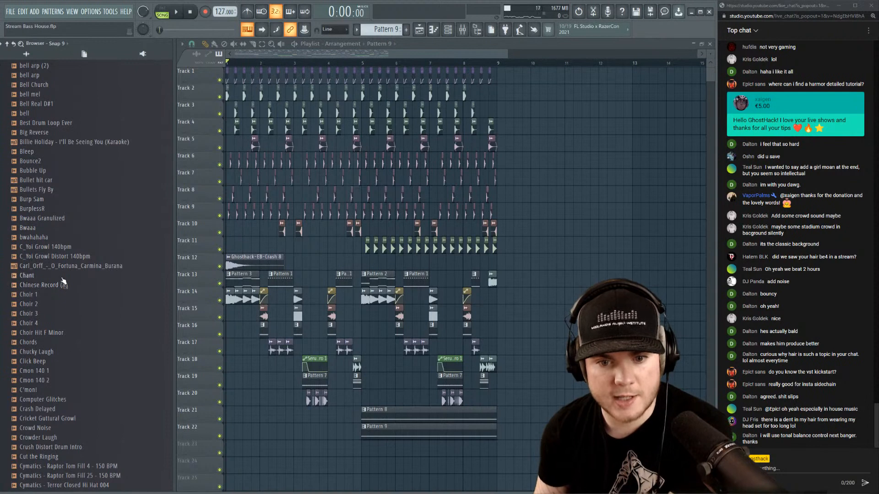
scroll(67, 278, down, 3)
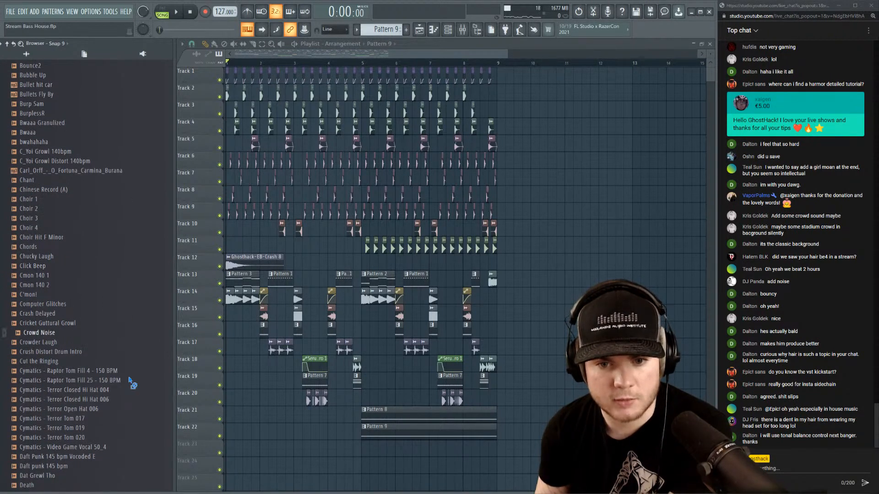
drag(130, 382, 258, 463)
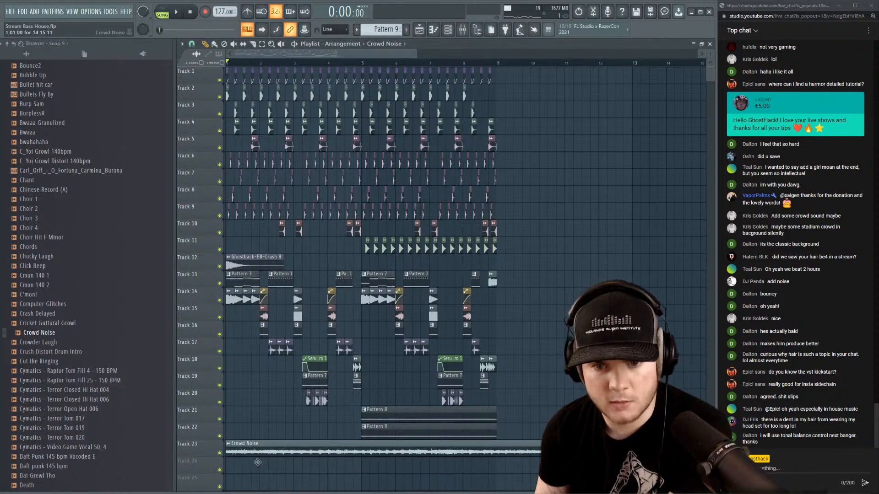
right_click(220, 453)
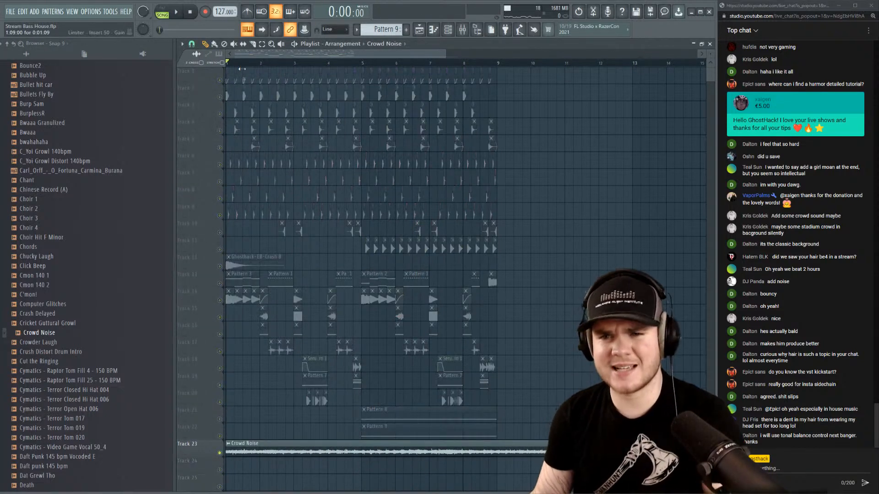
Open the Crowd Noise clip's settings, preview the sound and route it to mixer Insert 9.
double_click(256, 450)
key(space)
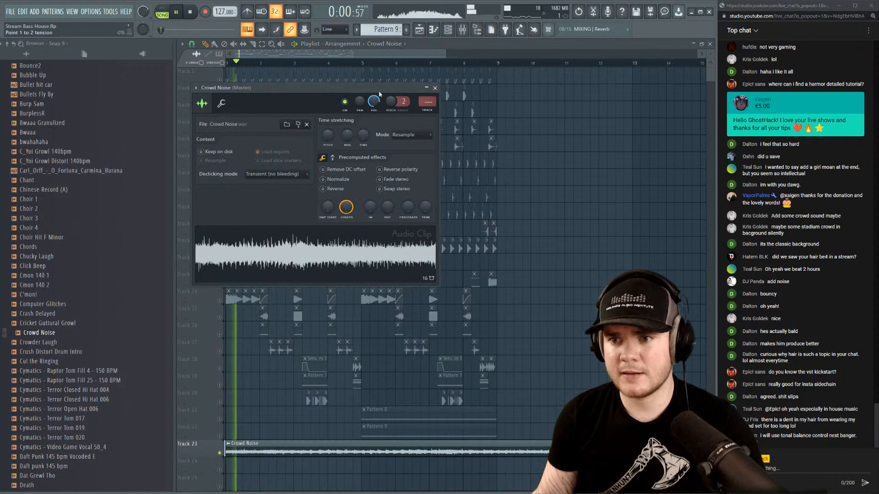
key(space)
double_click(427, 101)
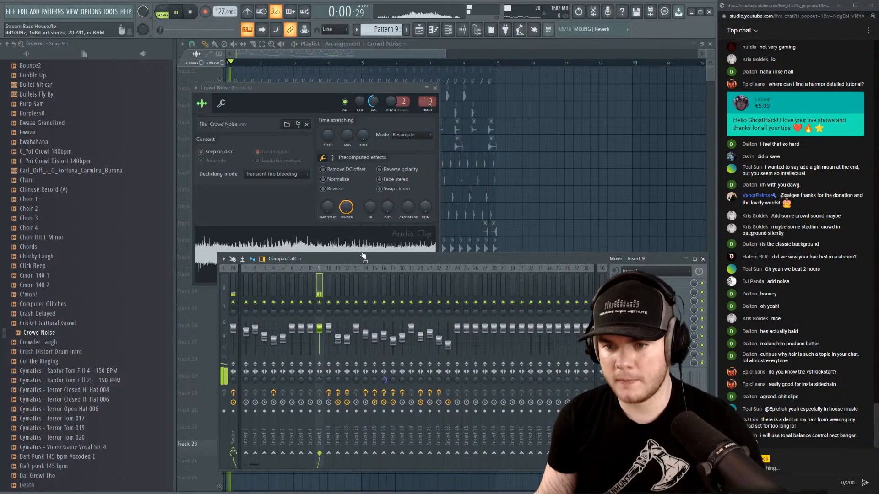
Solo mixer Insert 9, load Fruity Parametric EQ 2 into its first effect slot and play the crowd noise.
right_click(320, 302)
key(space)
click(616, 284)
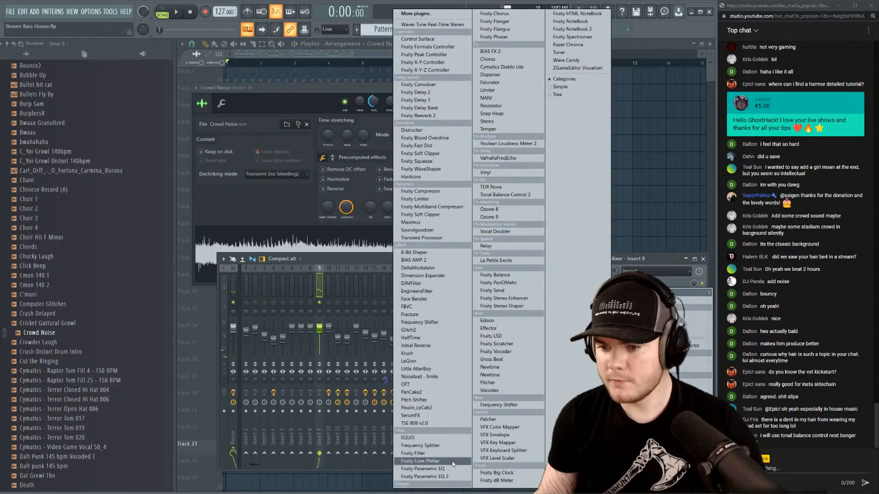
click(453, 477)
key(space)
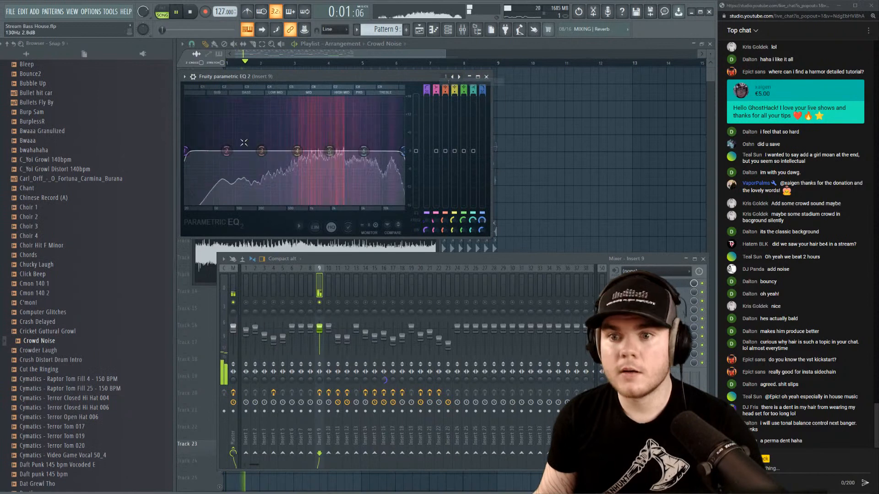
Filter the crowd noise's lows and highs by raising the EQ's low-cut band and widening the high-cut roll-off.
drag(186, 151, 224, 151)
key(space)
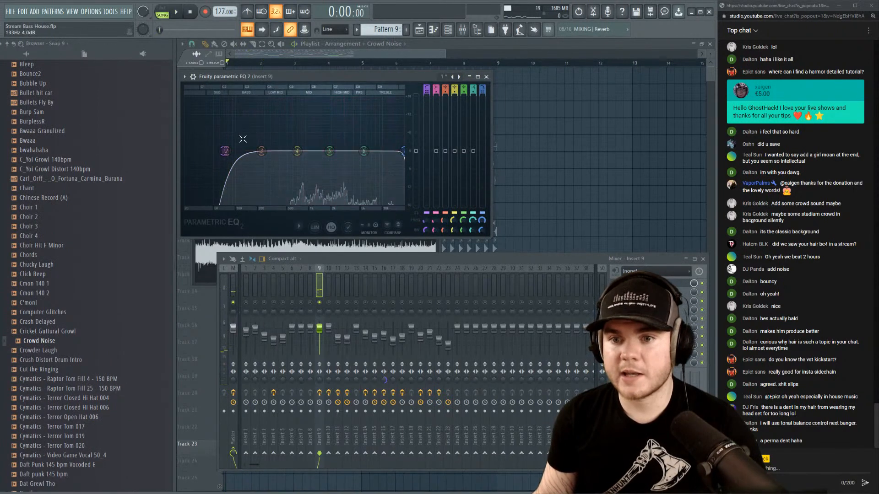
key(space)
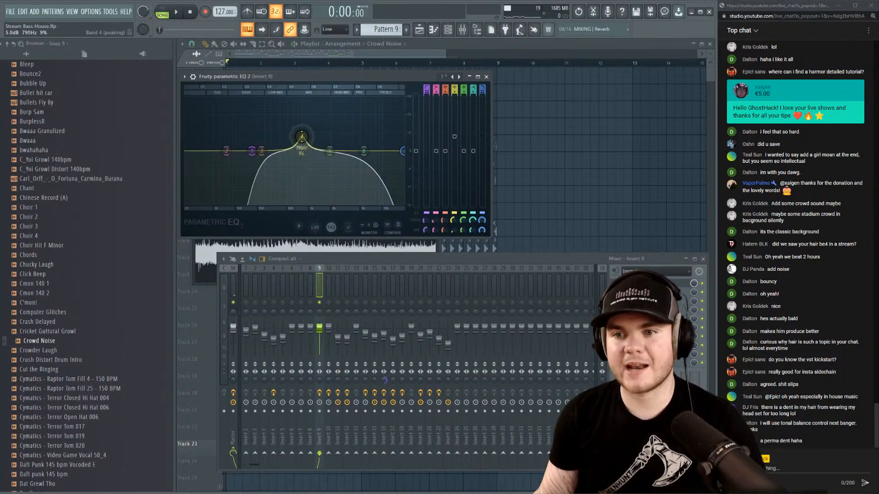
Cut the crowd noise's mids with dips on EQ bands 4 and 5, band 4 about -6.2 dB near 707 Hz.
drag(301, 137, 301, 146)
key(space)
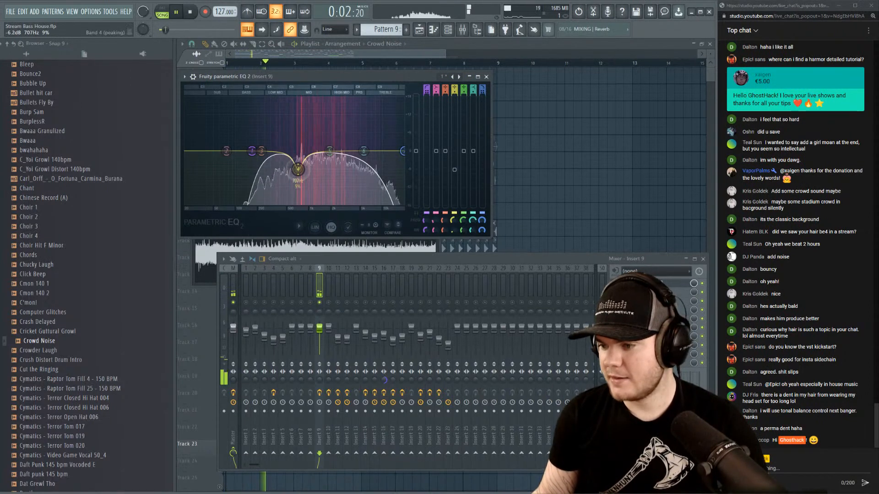
key(space)
drag(301, 172, 299, 166)
key(space)
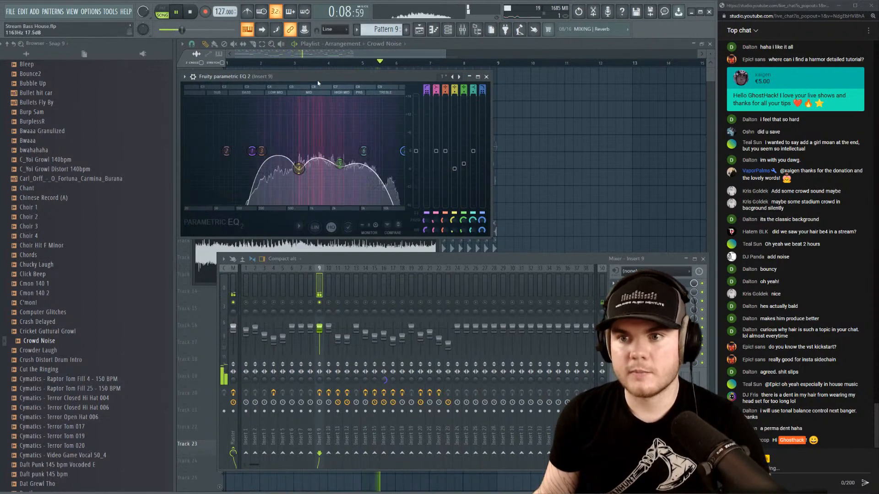
Adjust the low-cut band's bandwidth to remove more lows from the crowd noise and listen to the soloed result.
mouse_move(318, 77)
mouse_down()
mouse_move(330, 84)
mouse_move(321, 84)
mouse_up()
key(space)
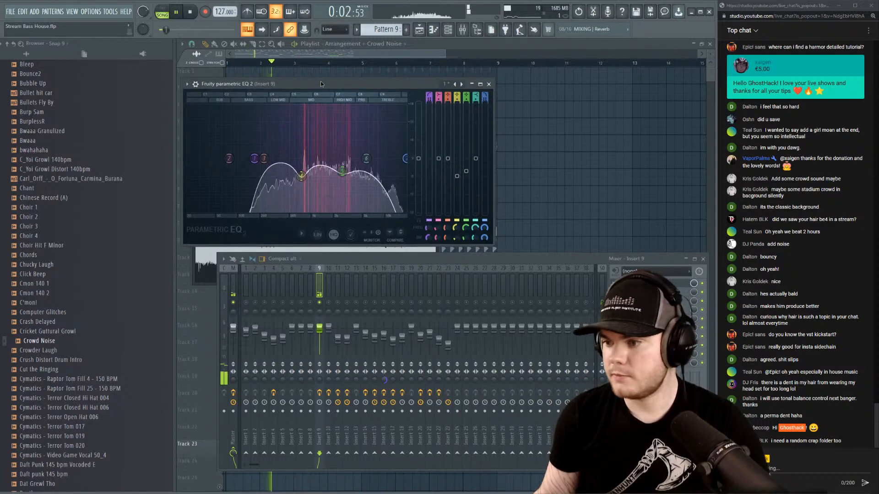
key(space)
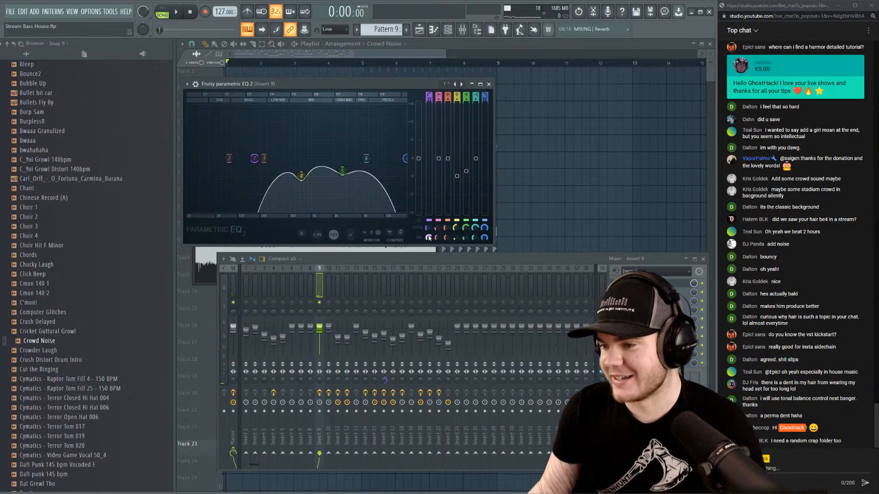
key(space)
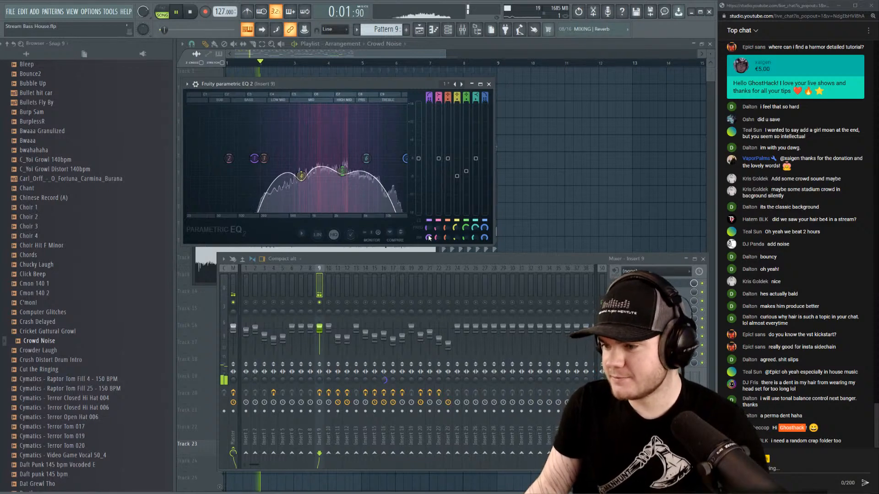
key(space)
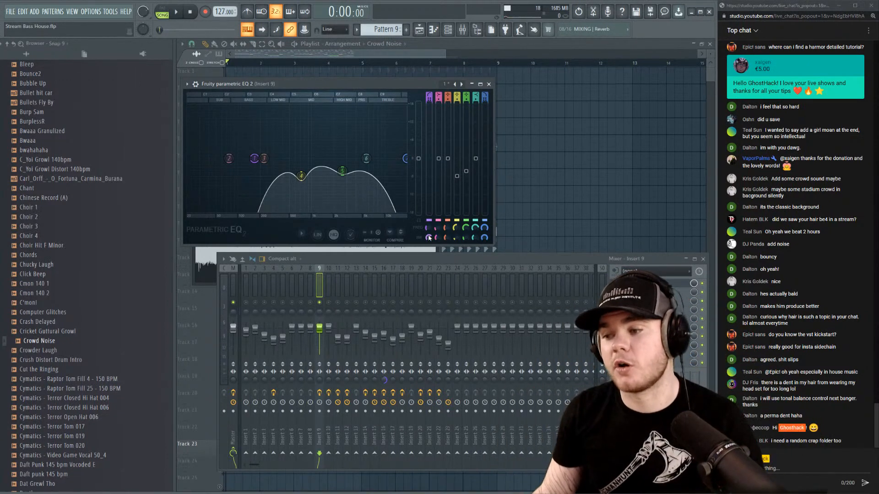
drag(281, 82, 283, 85)
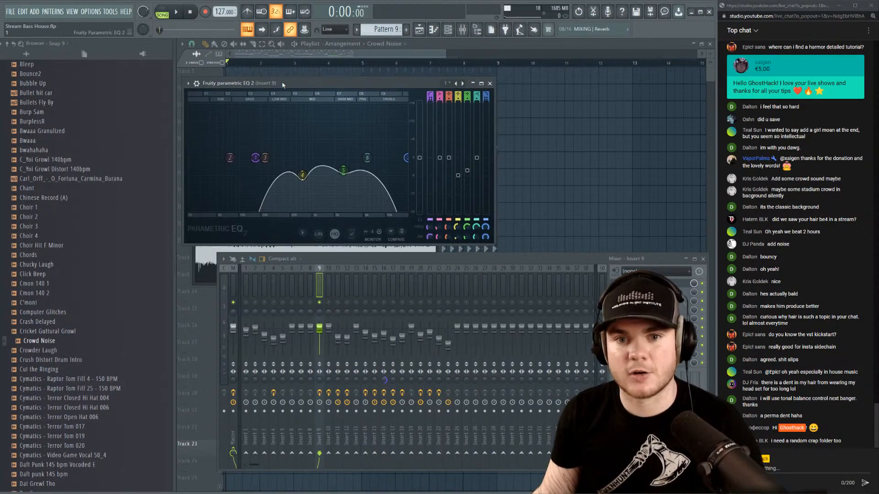
Deepen the dips on EQ bands 4 and 5, setting band 4 to about -7.4 dB at 772 Hz, and close the EQ.
key(space)
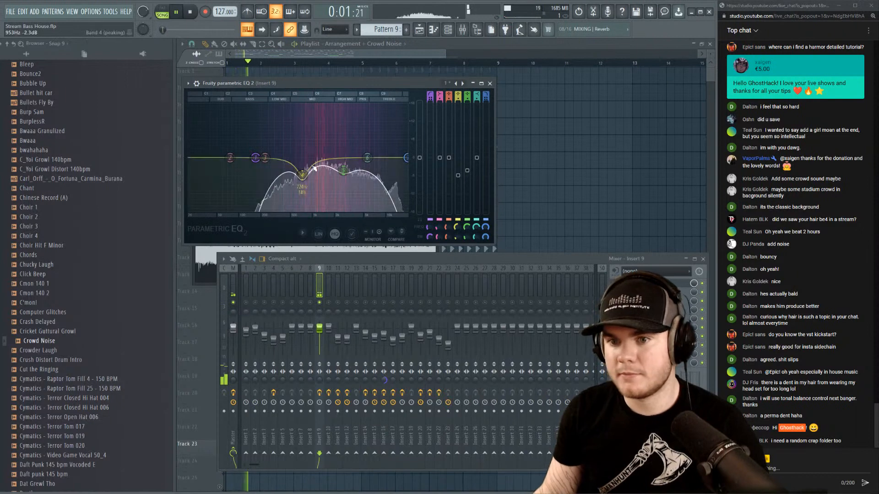
key(space)
mouse_move(302, 176)
mouse_down()
mouse_move(345, 185)
mouse_move(304, 179)
mouse_up()
key(space)
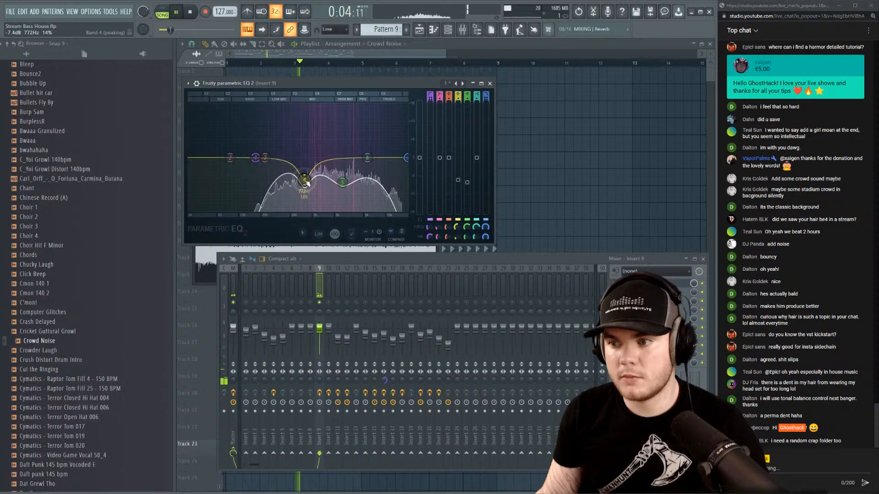
key(Escape)
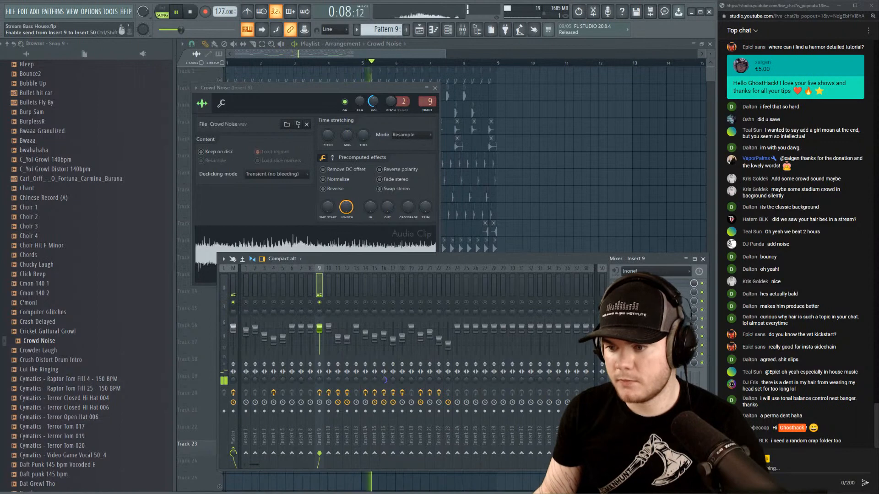
Unsolo mixer Insert 9 and playlist Track 23, and play the full arrangement.
right_click(322, 306)
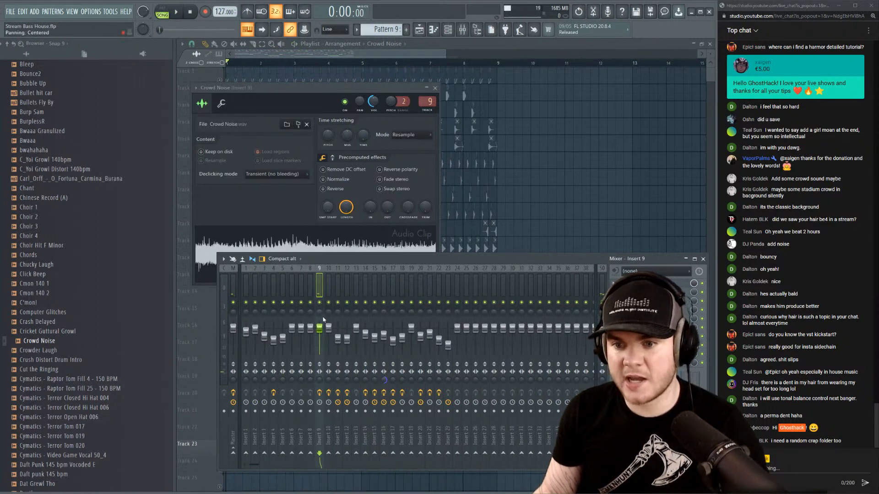
click(205, 356)
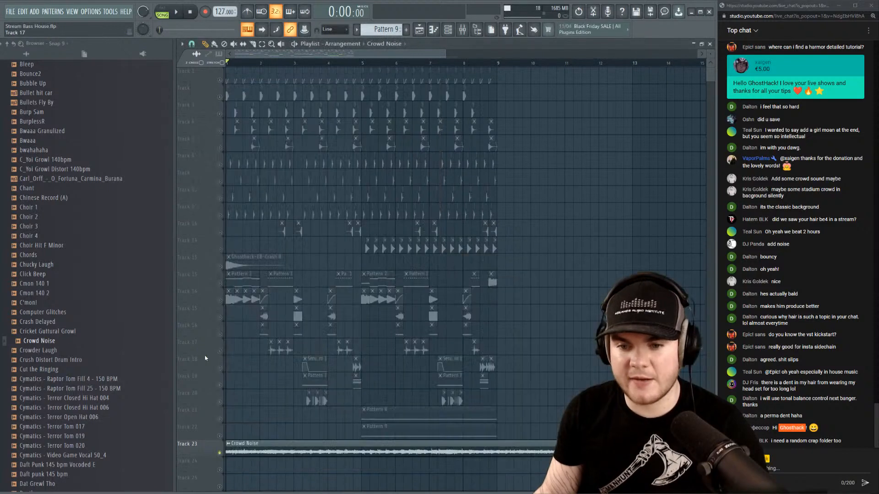
right_click(223, 442)
key(space)
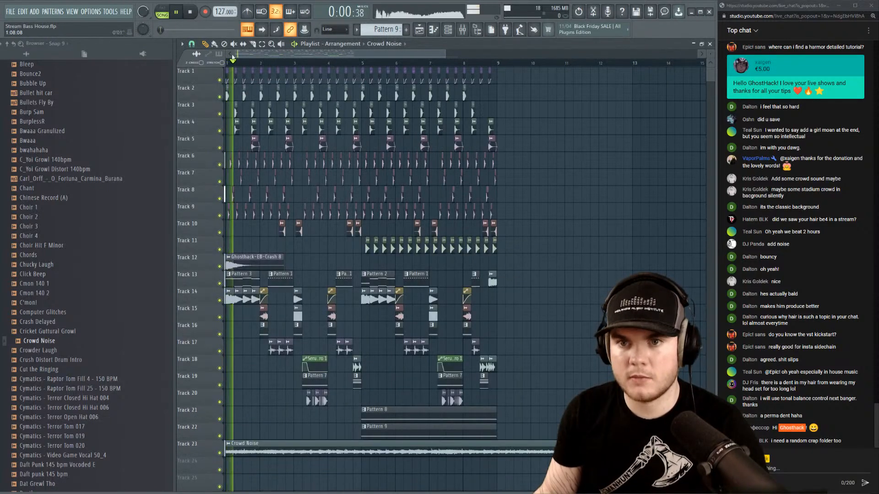
Slice the Crowd Noise clip on Track 23 at bar 9, where the other clips end.
click(252, 43)
drag(497, 431, 498, 466)
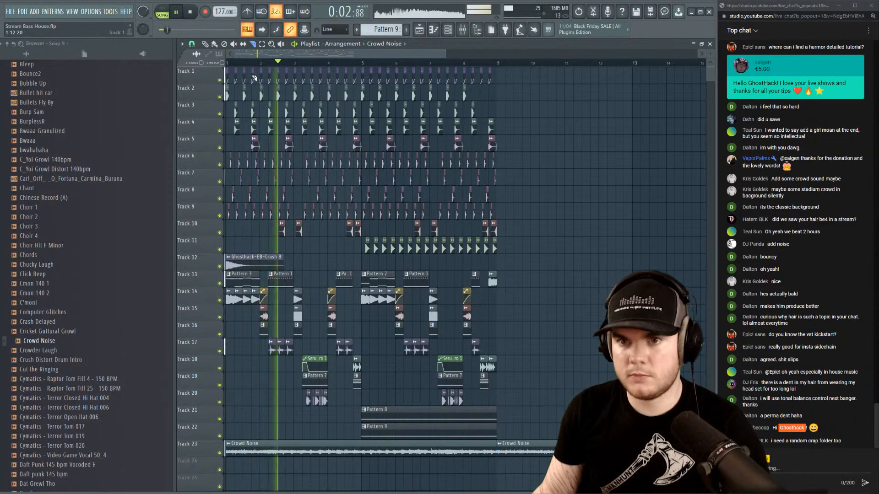
key(space)
Lower mixer Insert 9 to about -6.3 dB and unsolo it to hear the crowd noise in the full mix.
click(467, 31)
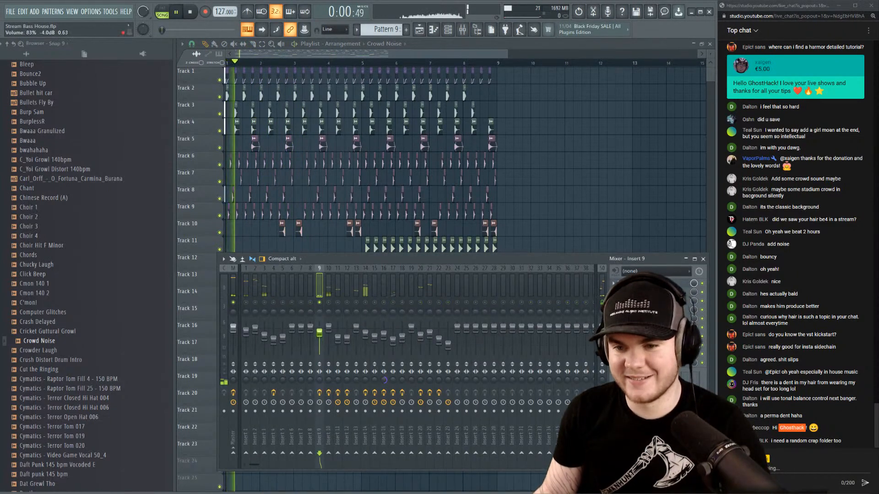
drag(320, 333, 320, 336)
right_click(320, 303)
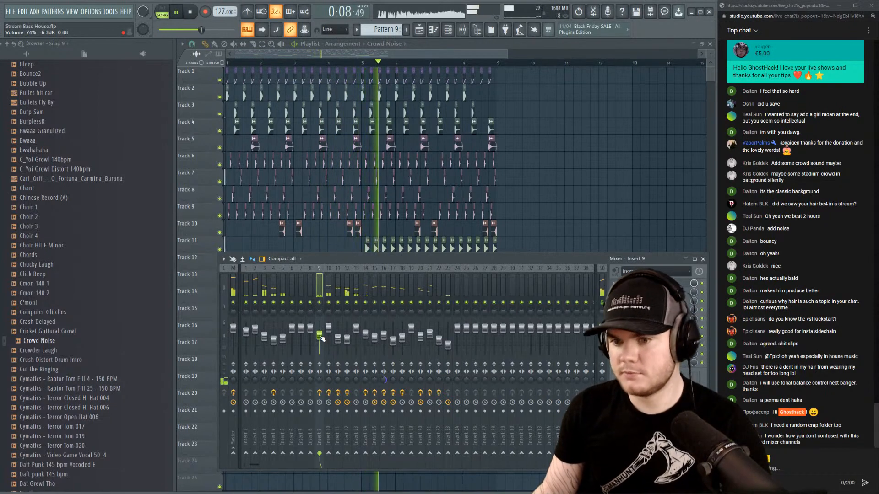
key(space)
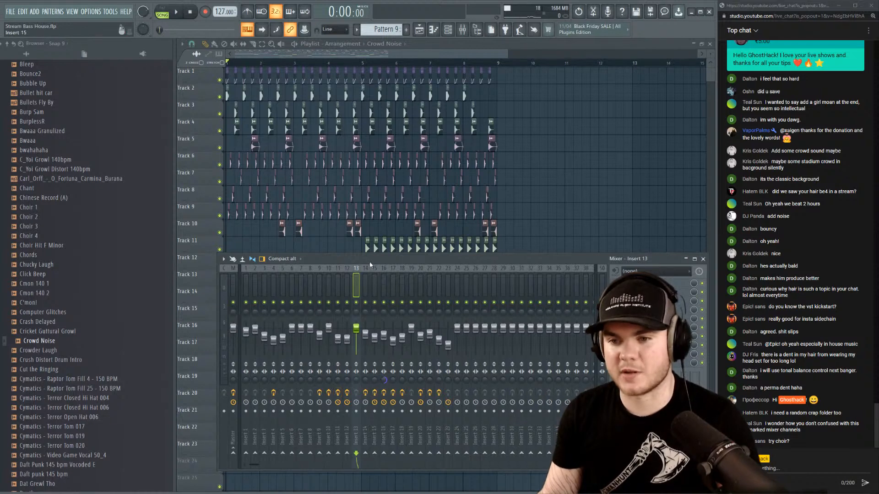
Play the full mix again and nudge the Insert 9 fader slightly lower.
key(space)
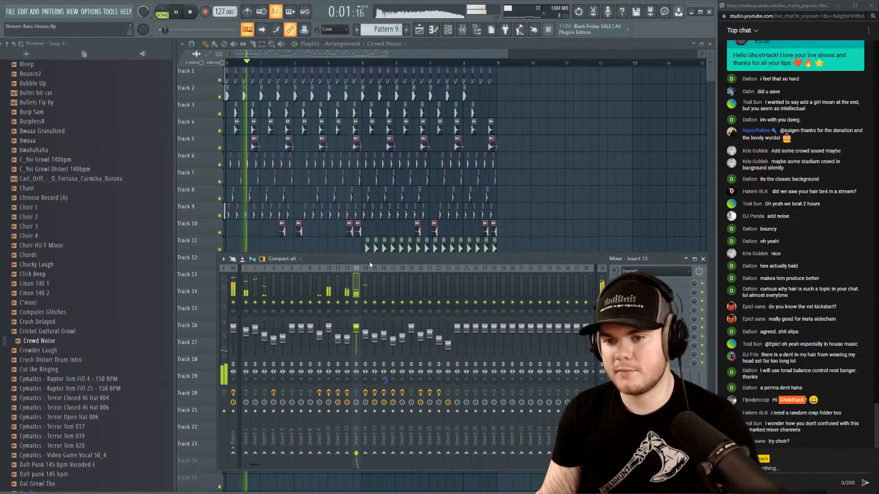
click(319, 336)
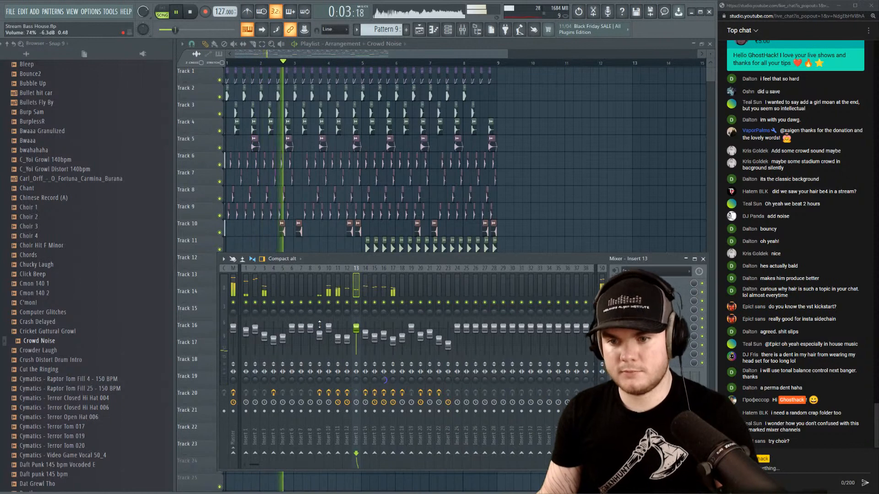
drag(319, 336, 319, 337)
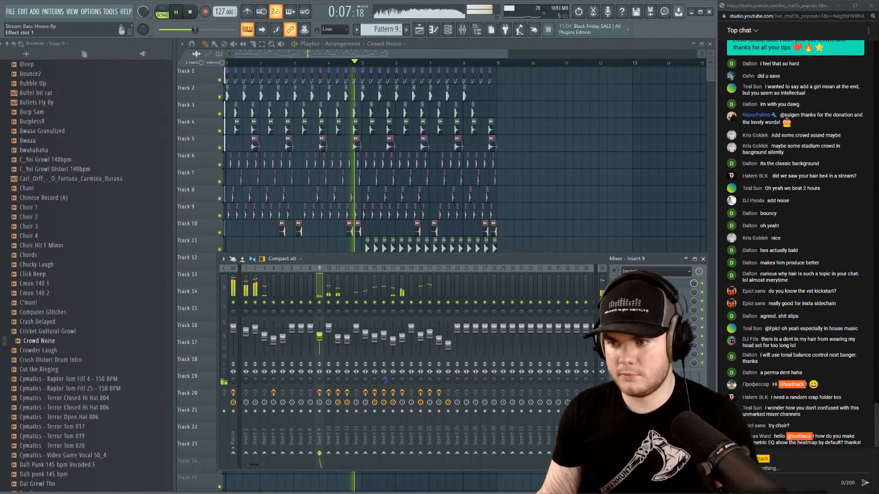
Reopen the EQ on Insert 9, raise its low-cut band slightly and close it.
click(652, 284)
drag(256, 158, 260, 158)
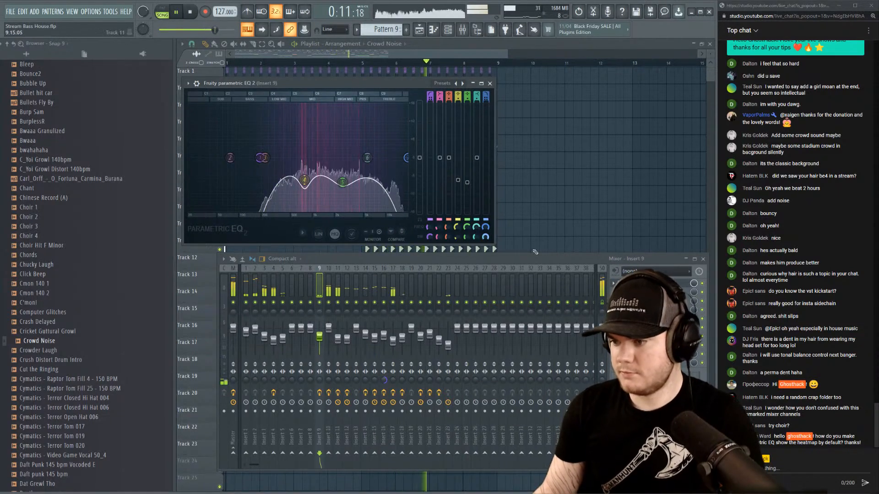
click(641, 283)
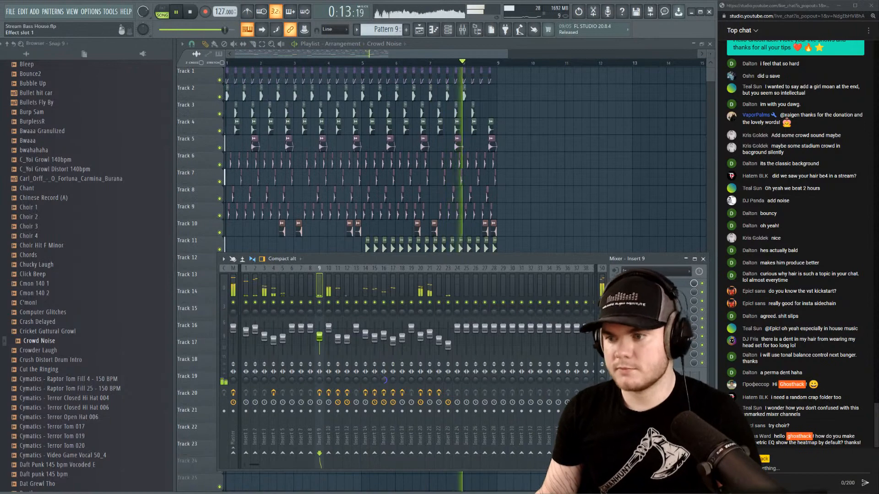
Load a second Fruity Parametric EQ 2 on Insert 9 and apply the first preset in its preset list.
key(space)
click(641, 319)
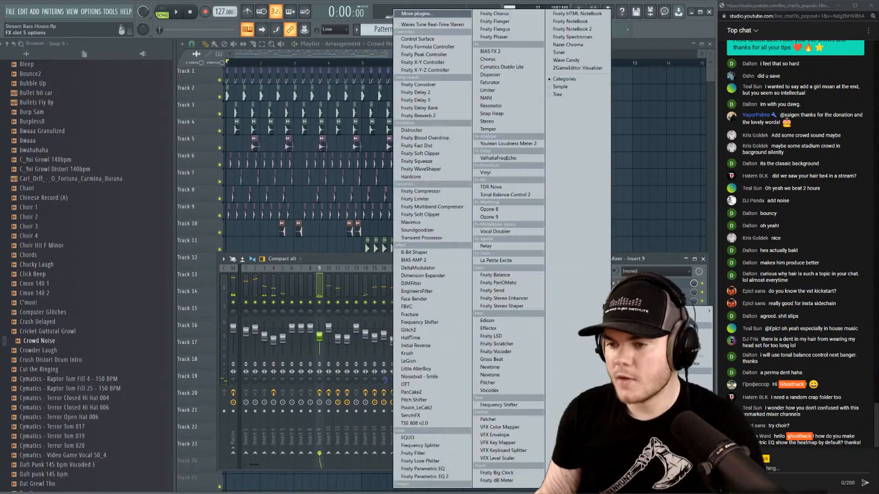
click(458, 477)
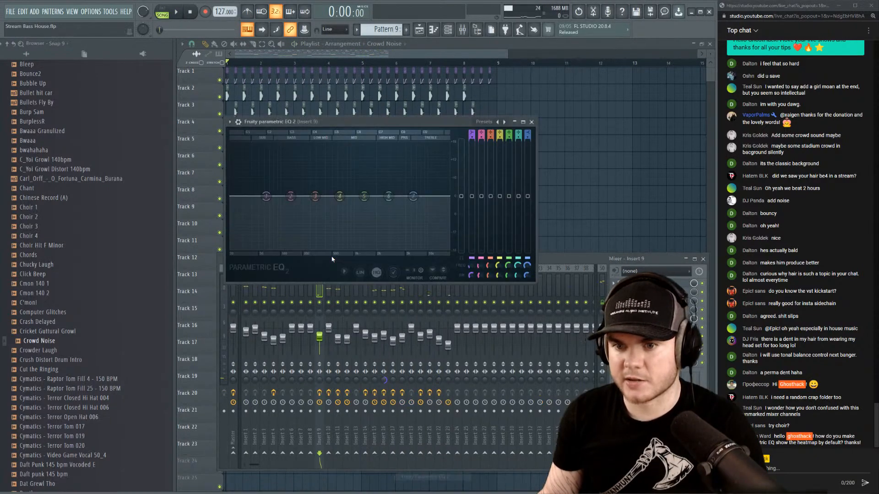
key(space)
key(space)
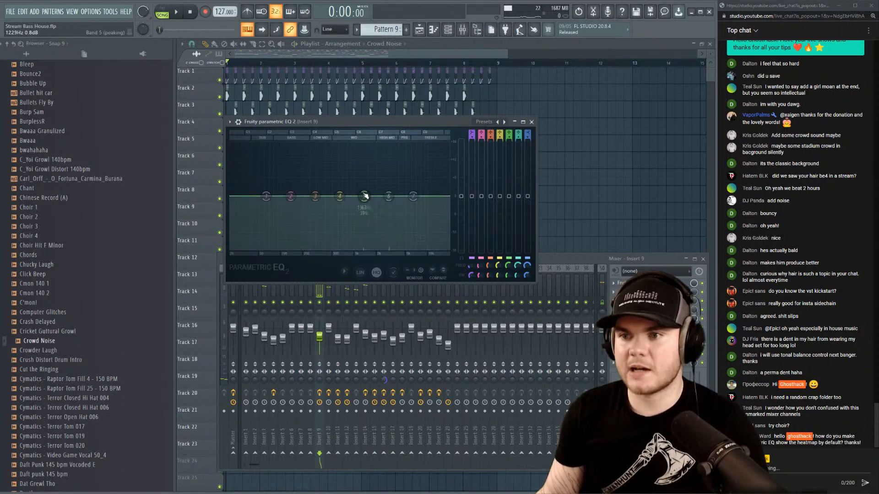
click(482, 121)
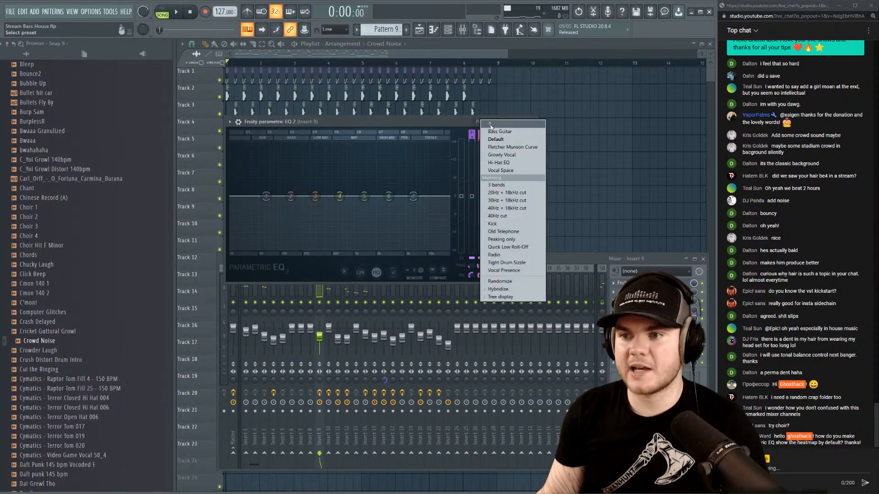
click(492, 127)
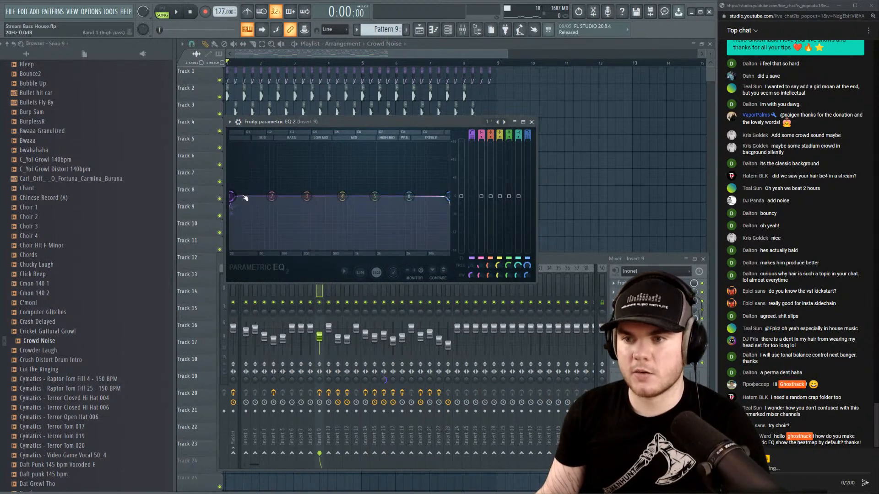
Shift band 6 of the second EQ down in frequency, next to band 5.
drag(448, 196, 398, 191)
right_click(399, 191)
click(410, 202)
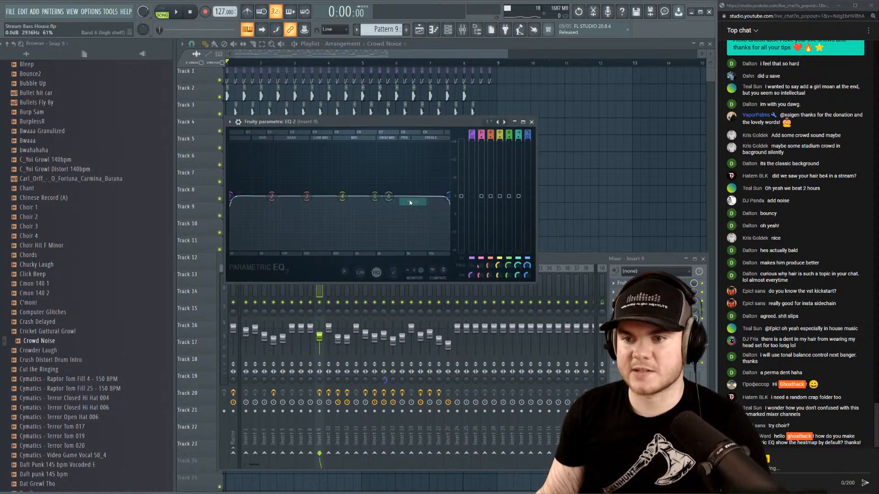
Examine the EQ's histogram and heatmap display options, and play the song briefly to view the heatmap.
click(344, 271)
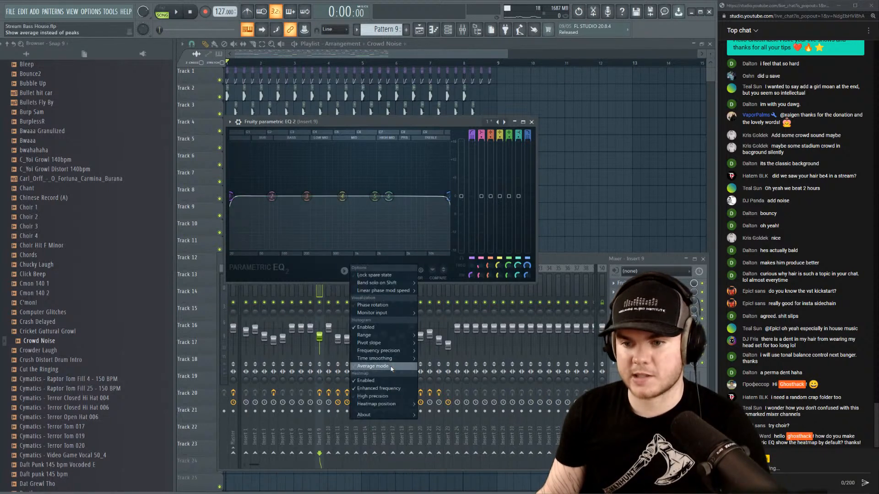
click(315, 253)
key(space)
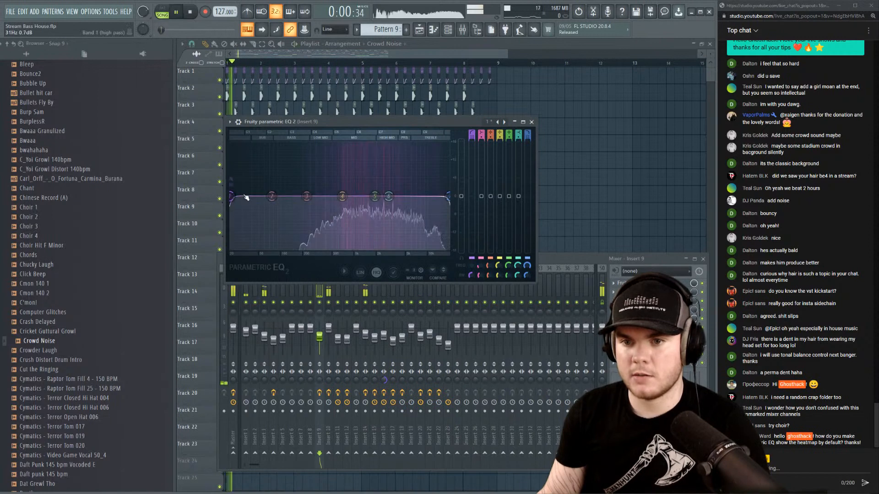
key(space)
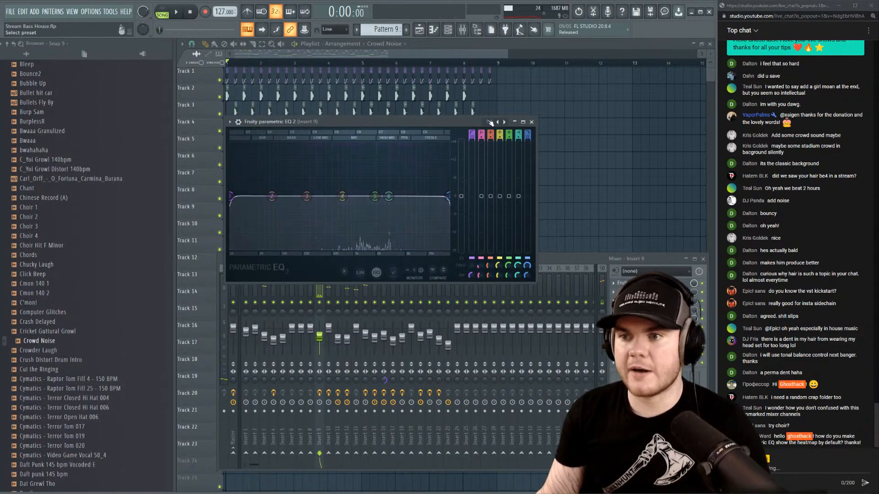
Reload the first preset in the second EQ on Insert 9 and look through its preset list.
click(491, 123)
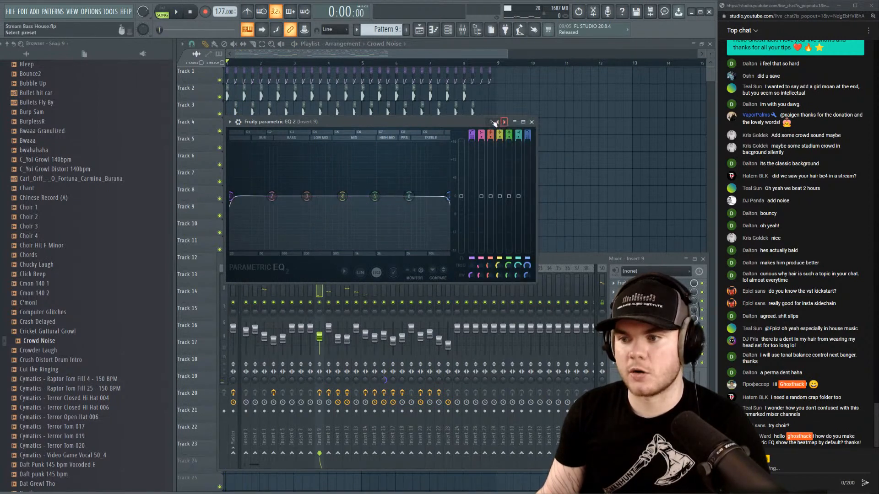
click(491, 122)
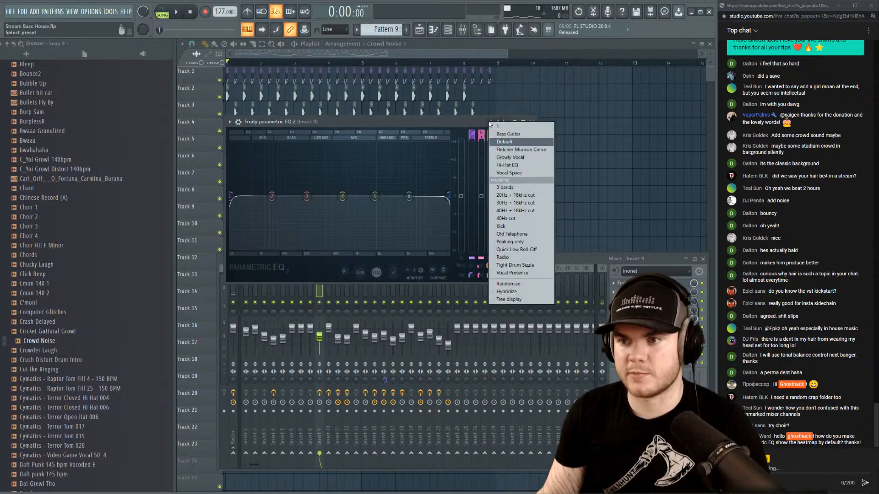
click(474, 150)
Remove the second Fruity Parametric EQ 2 from Insert 9 and play the song briefly.
click(614, 319)
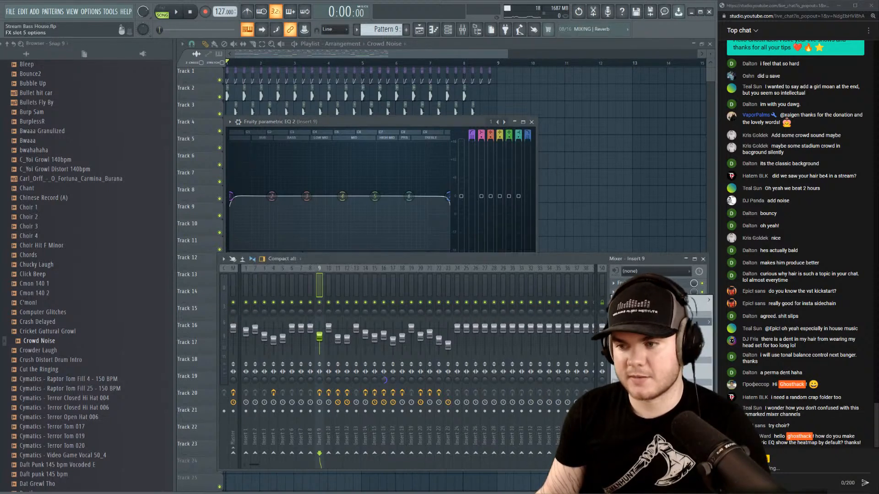
click(641, 307)
click(326, 280)
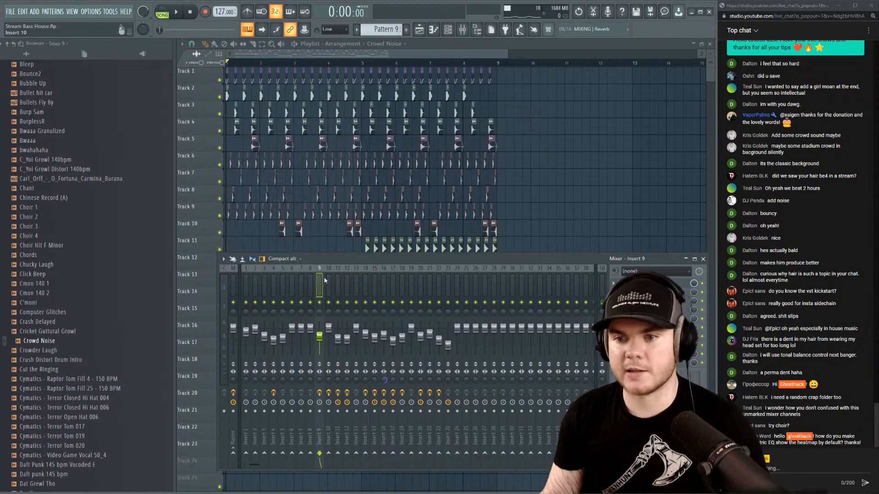
key(space)
key(space)
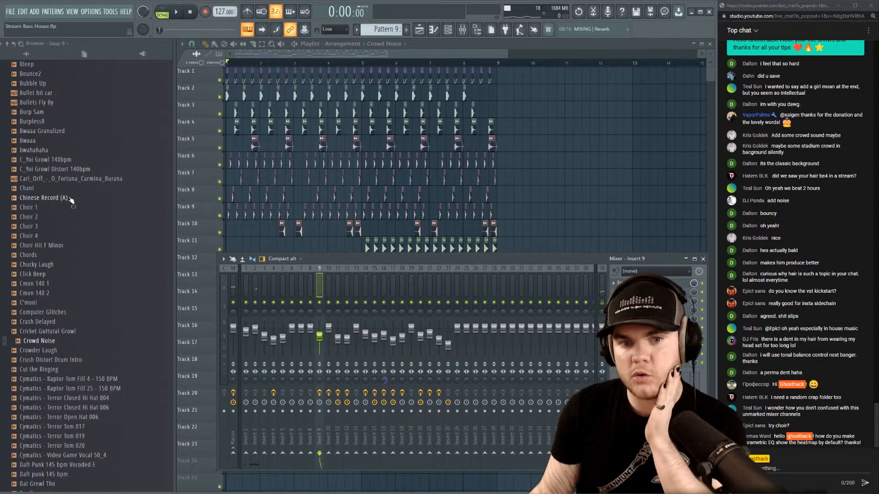
Preview the Choir Hit F Minor sample and place it at the start of Track 19 in the playlist.
click(61, 245)
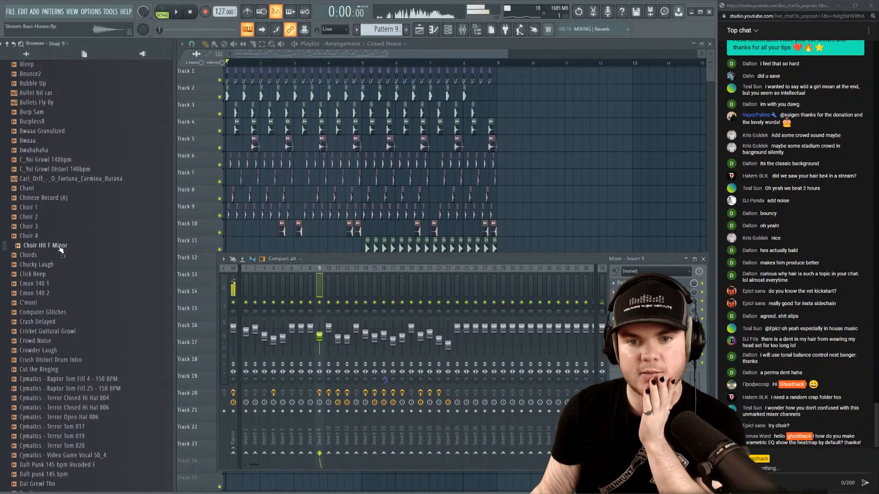
key(F9)
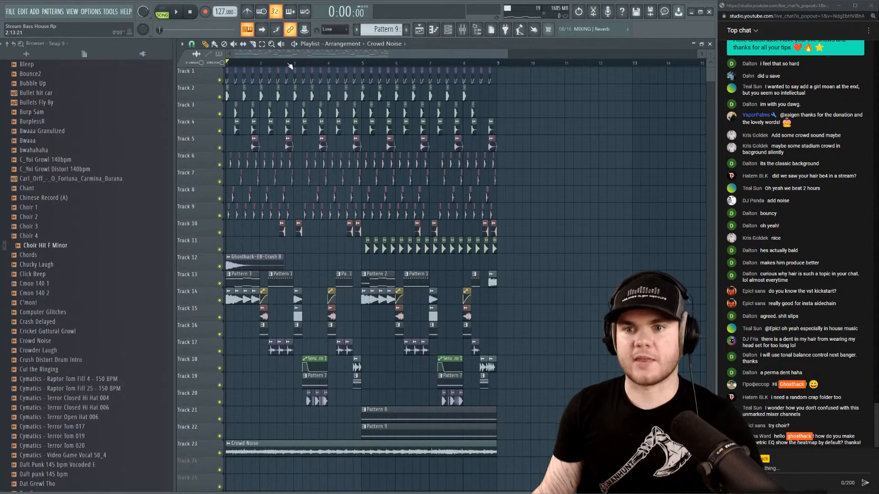
drag(51, 245, 236, 385)
Lower the Choir Hit F Minor channel volume, audition it in the song, and close its settings.
double_click(250, 387)
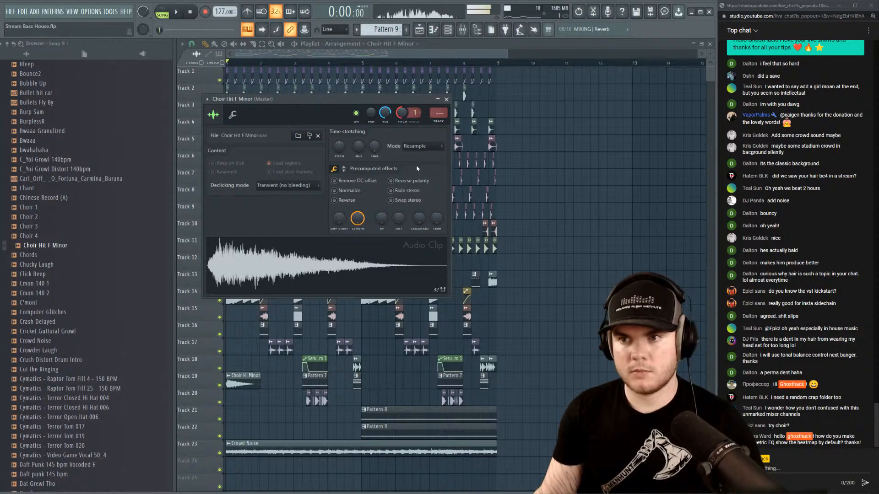
key(space)
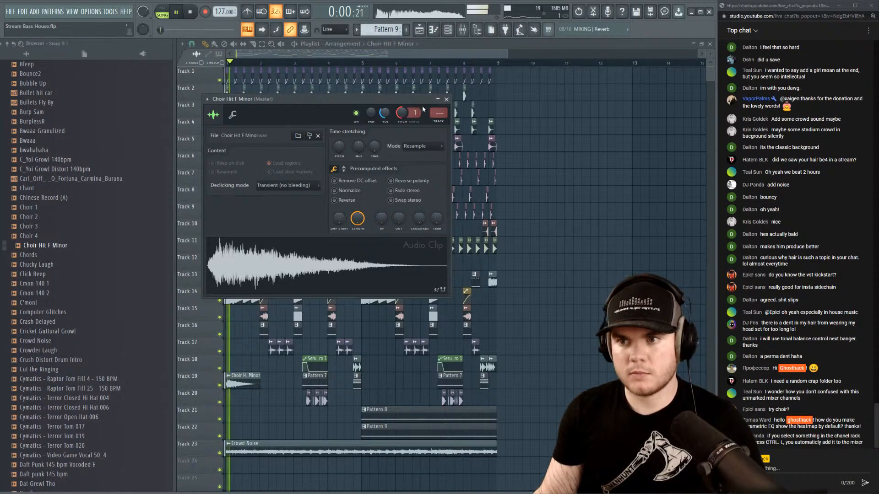
click(446, 99)
scroll(254, 57, up, 3)
key(space)
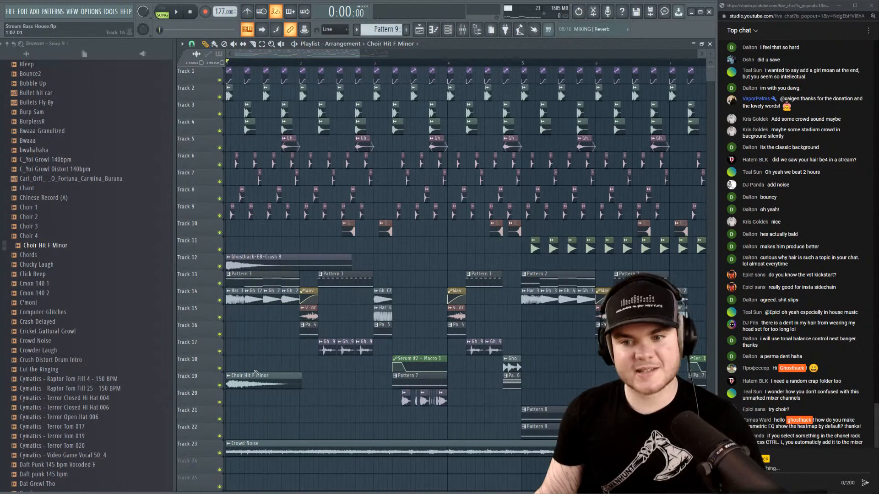
Try a longer fade-out on the Choir Hit F Minor clip and audition it in the song.
double_click(252, 372)
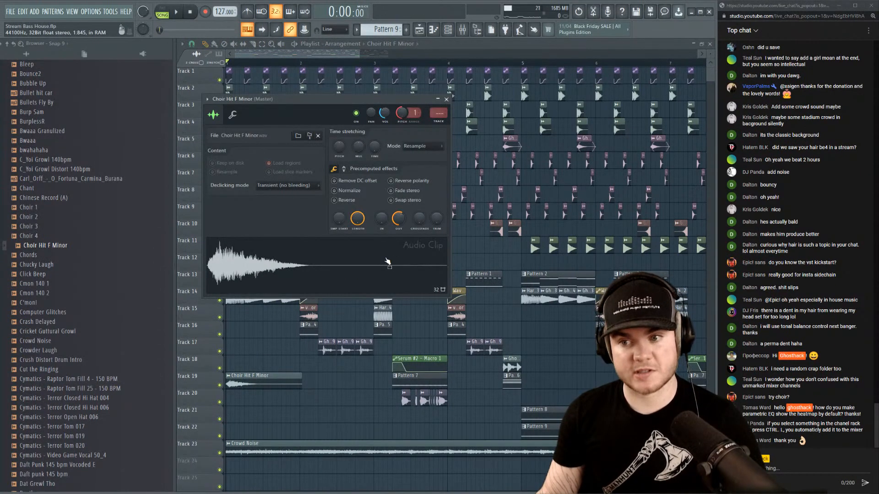
key(space)
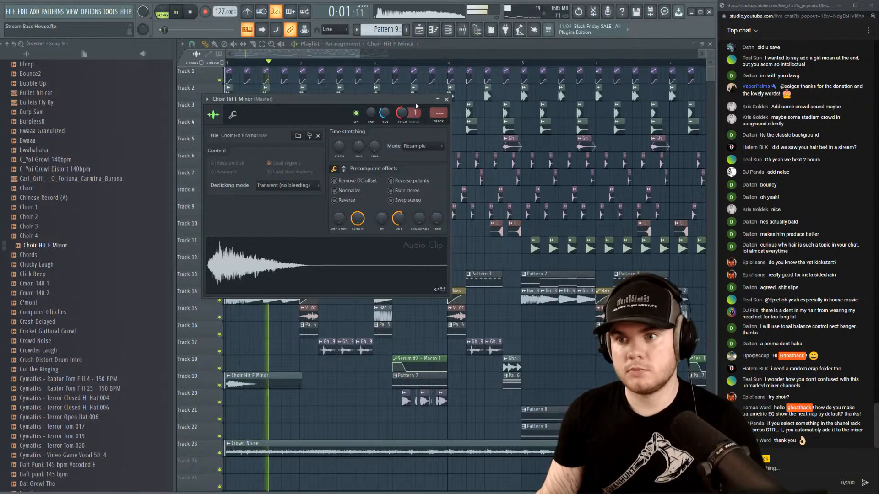
key(space)
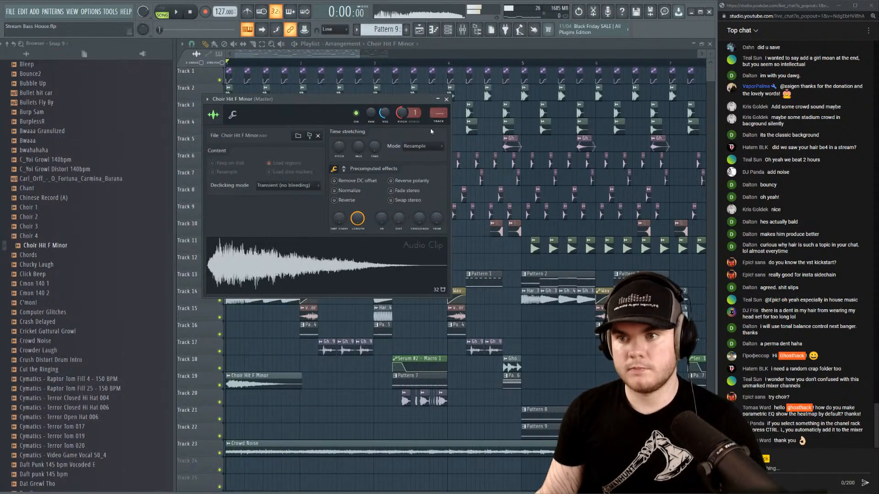
click(448, 100)
Slice the choir clip on Track 19 after one beat, delete the remainder, and play the result.
scroll(243, 64, up, 3)
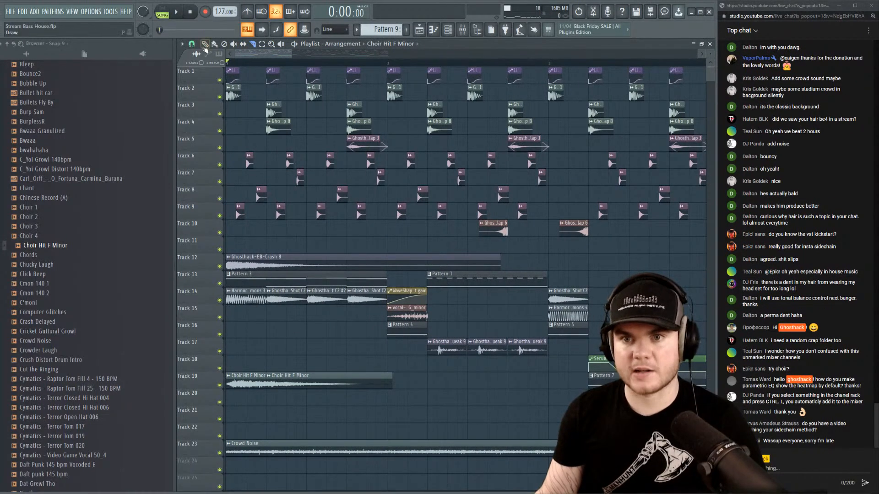
key(space)
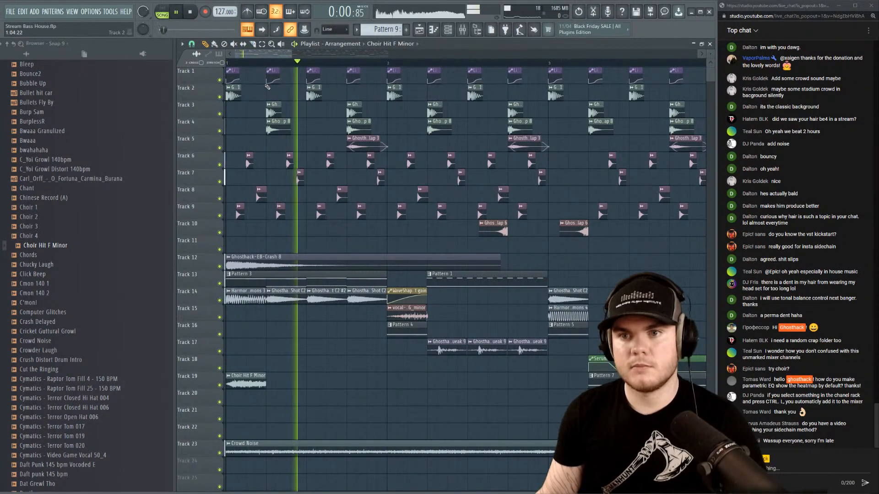
scroll(265, 66, down, 3)
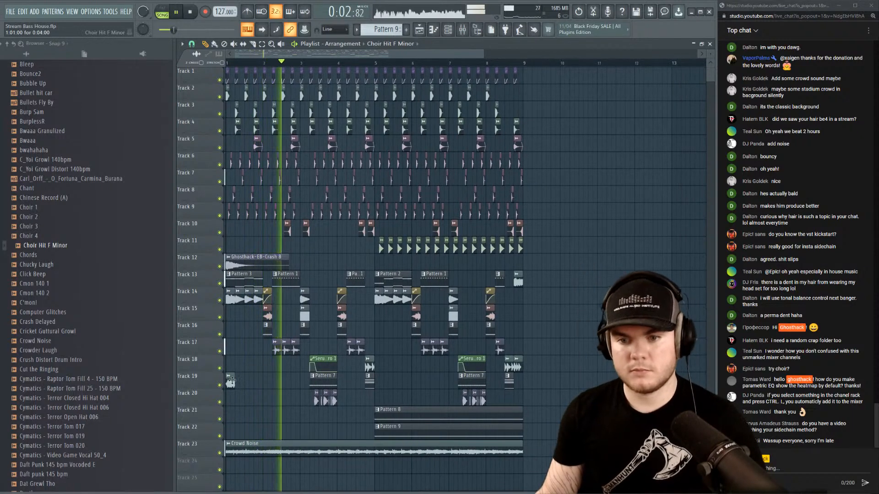
Route the Choir Hit F Minor clip to mixer track 24 and solo that insert.
double_click(230, 383)
key(space)
click(462, 30)
scroll(438, 115, up, 13)
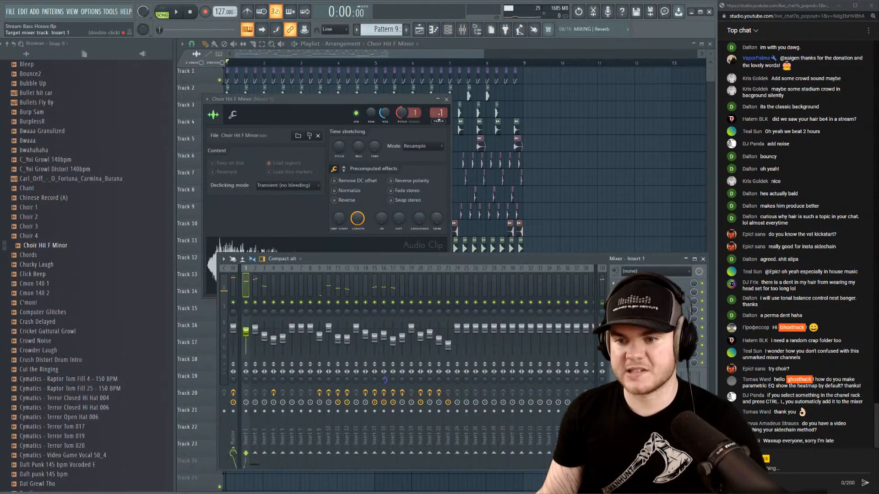
scroll(439, 116, up, 11)
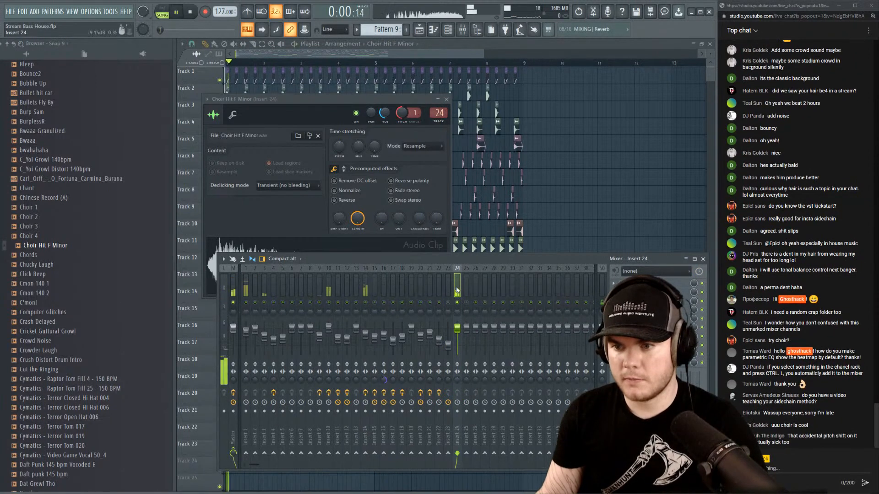
Load Fruity Parametric EQ 2 in the first effect slot of Insert 24.
click(650, 293)
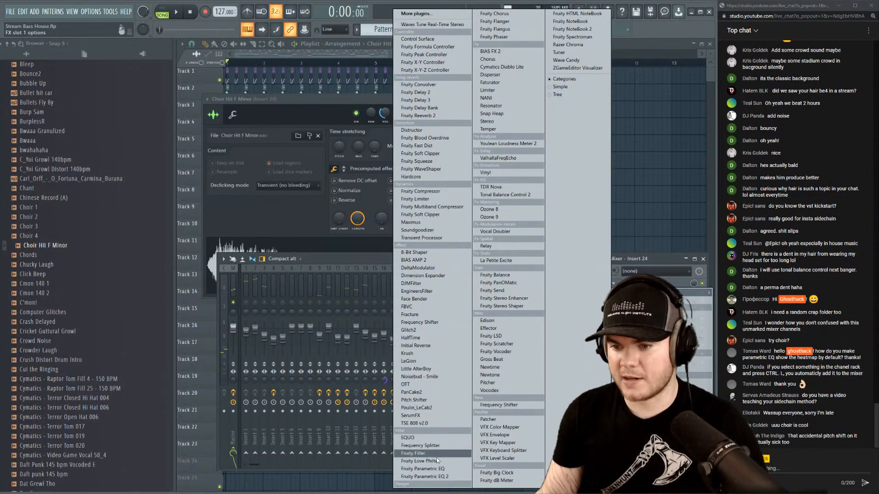
click(425, 477)
key(space)
key(space)
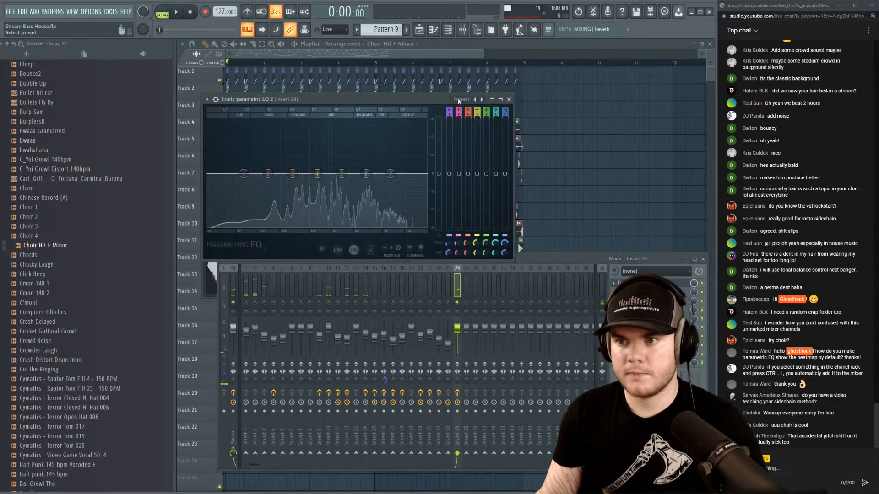
Apply the EQ's first preset and raise its band 1 low cut toward the low mids during playback.
key(space)
drag(209, 174, 281, 173)
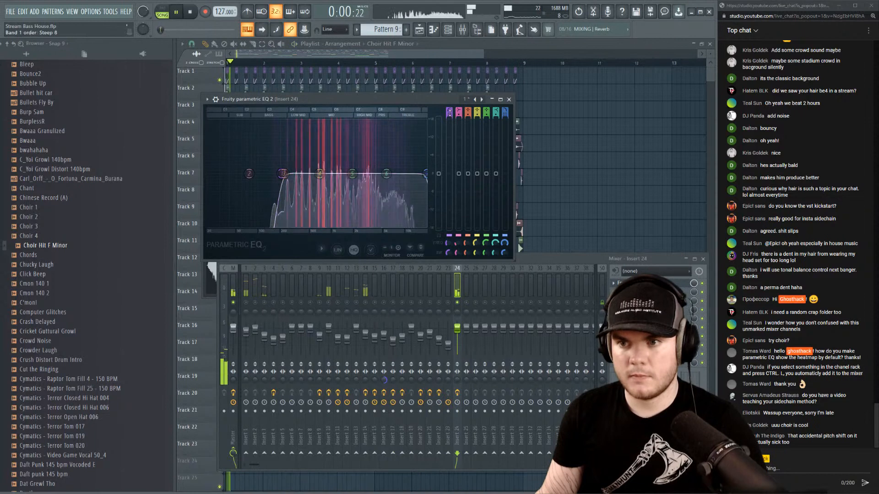
key(space)
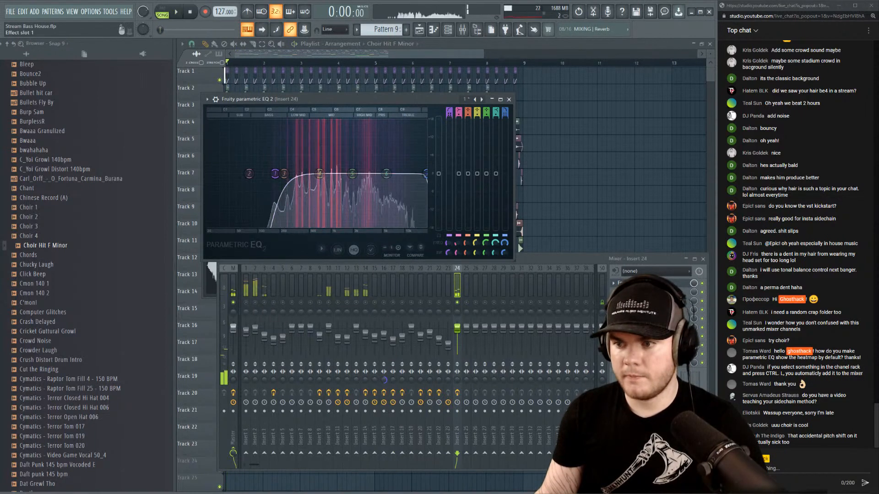
Load Vinyl in the second effect slot of Insert 24, set it to 1930, and audition it.
click(650, 293)
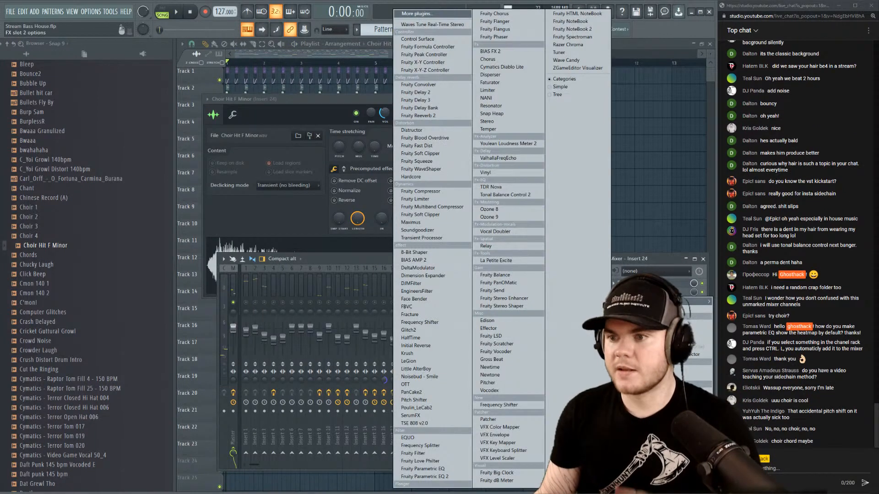
click(507, 171)
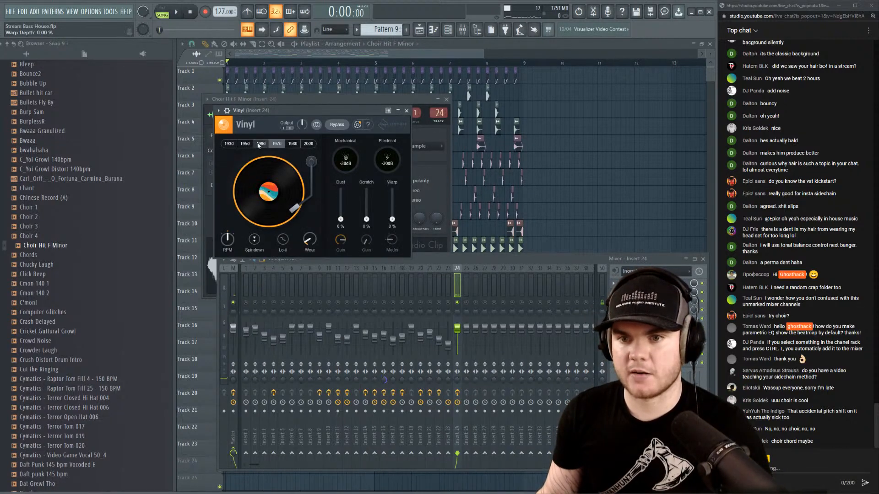
click(229, 144)
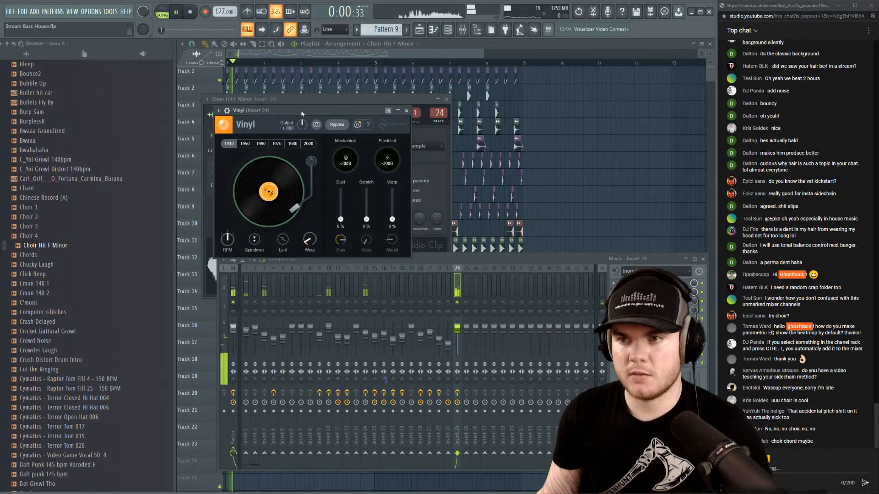
key(space)
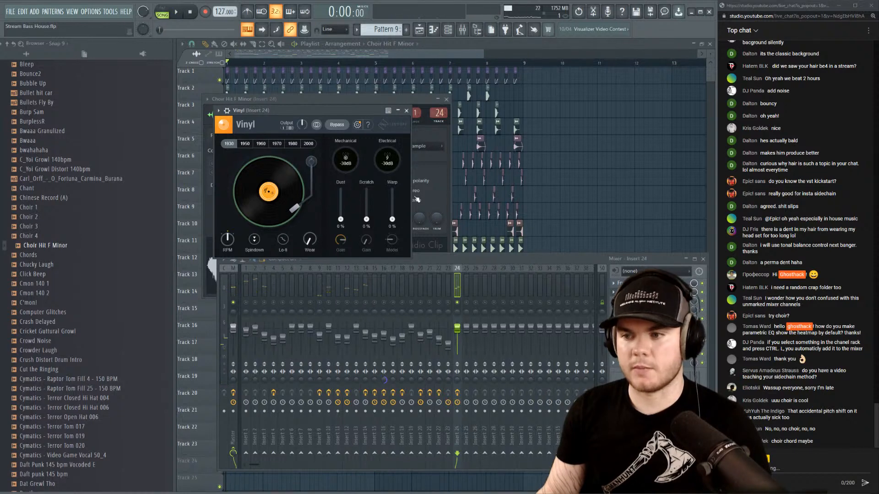
click(650, 292)
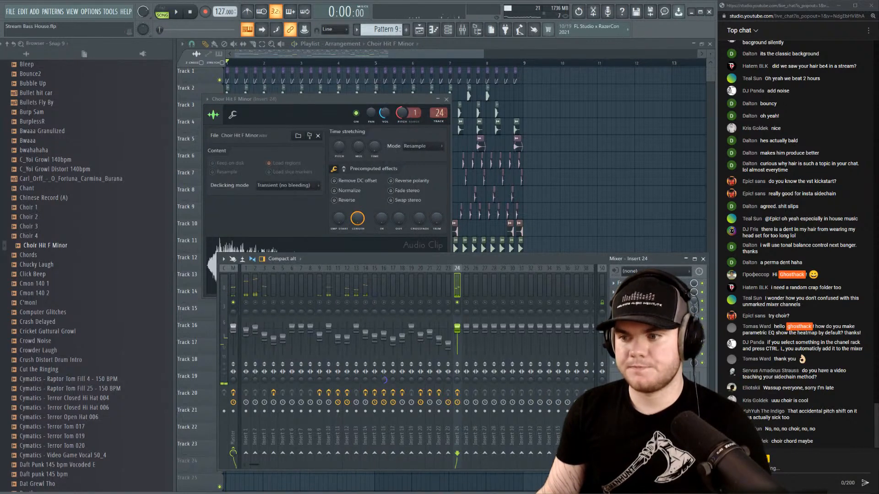
Reopen the EQ on Insert 24, cut the mids with band 4 during playback, and close it.
click(650, 283)
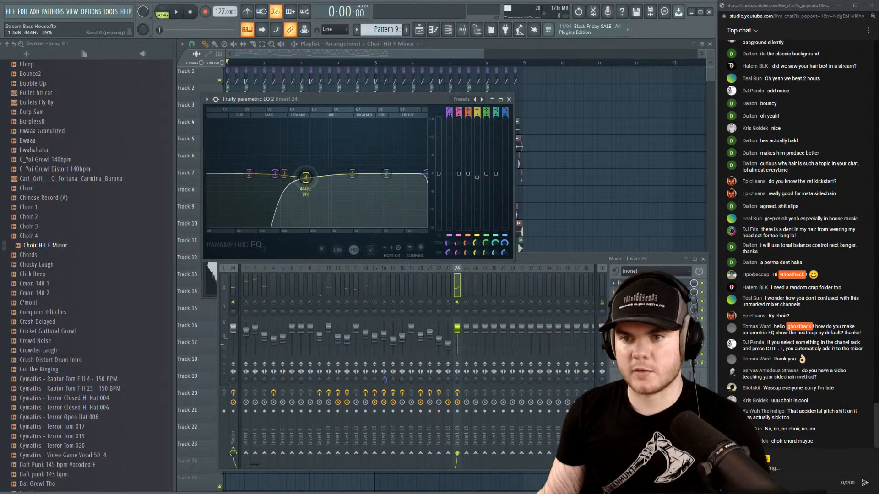
key(space)
drag(306, 178, 323, 188)
key(space)
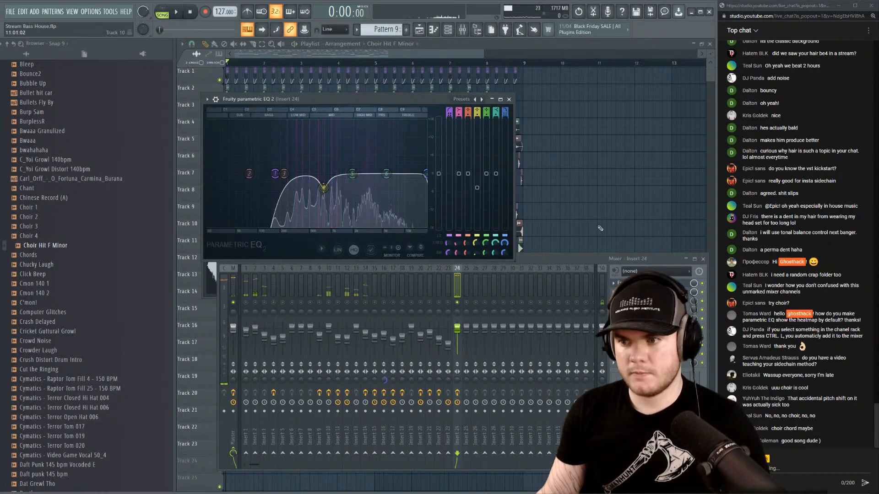
click(652, 283)
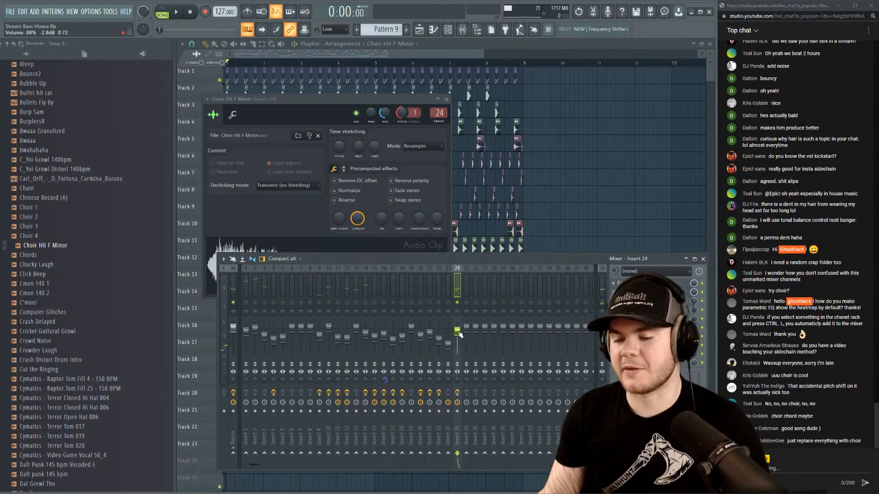
Unsolo Insert 24 and lower its volume to 74% (about -6.3 dB) while the song plays.
key(space)
right_click(460, 302)
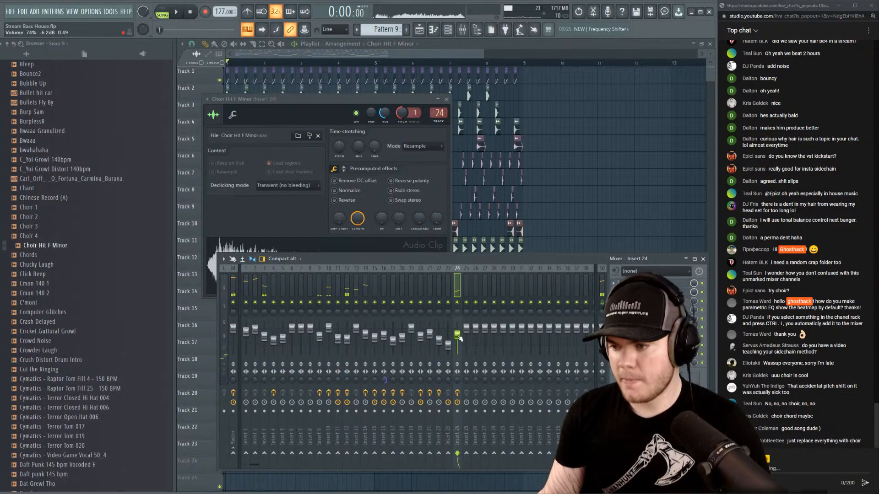
drag(457, 334, 460, 338)
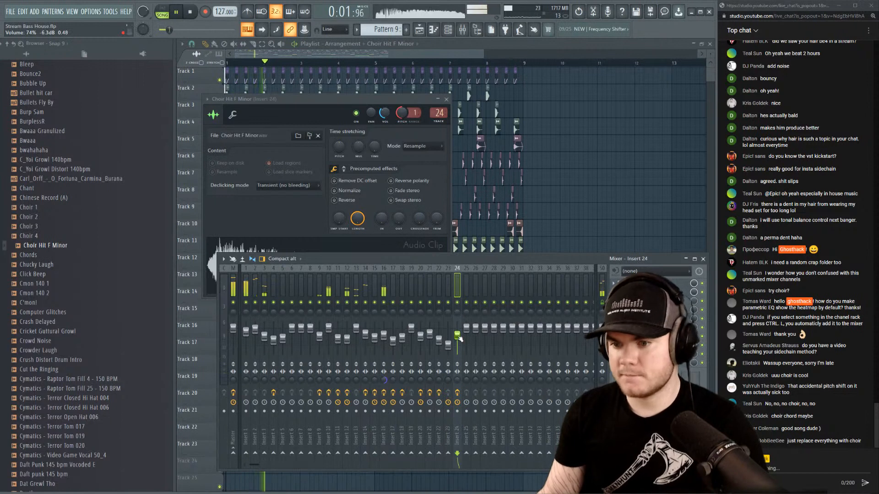
Place a copy of the one-beat choir clip on Track 19 at bar 5 and play that section.
key(F12)
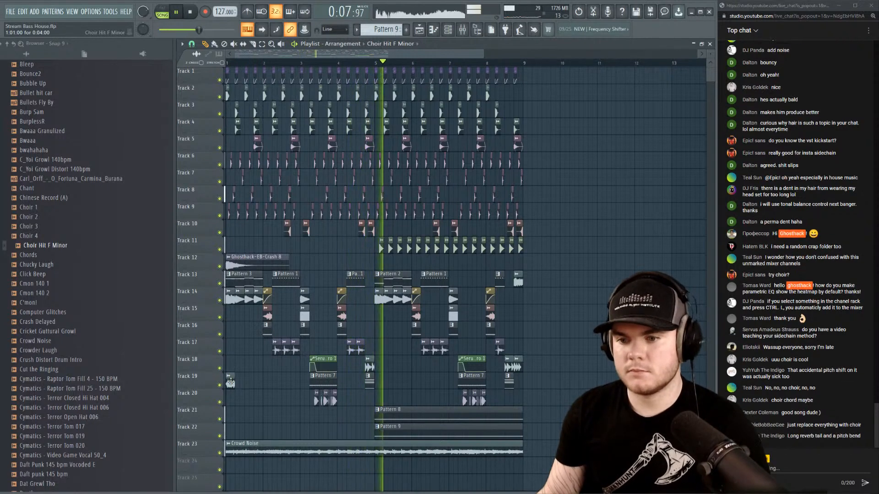
click(379, 382)
key(space)
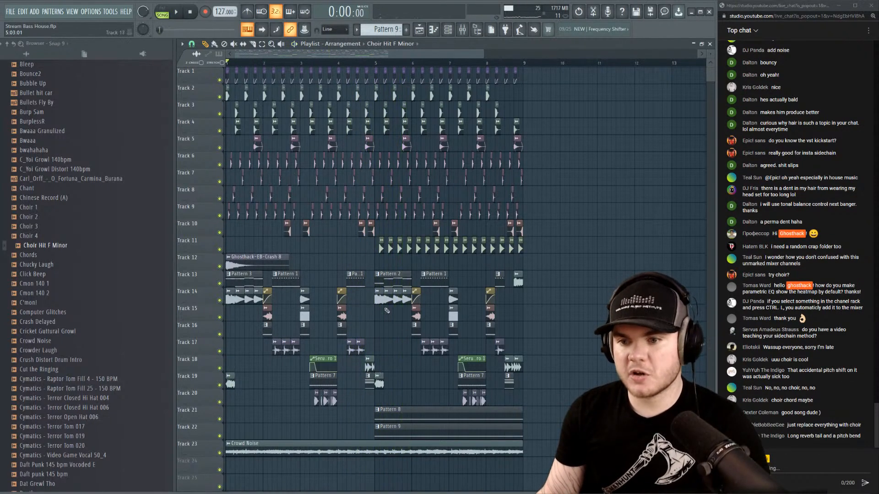
key(space)
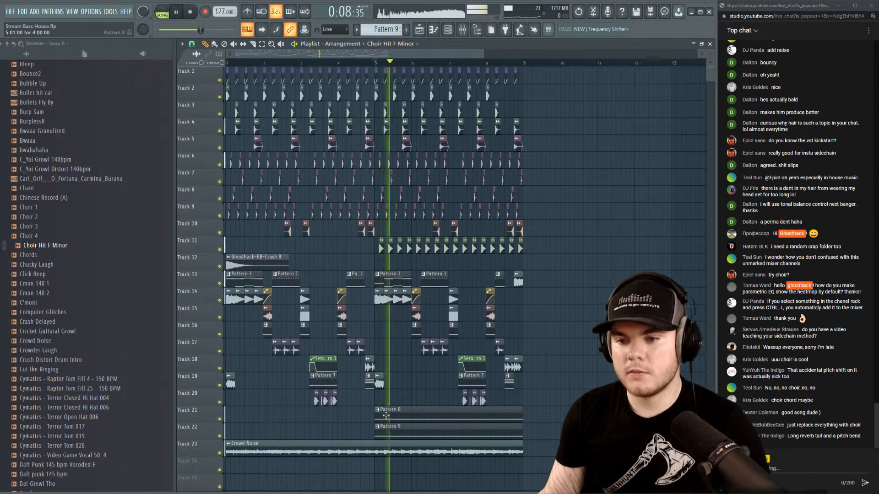
Replace the choir copy at bar 5 with one on Track 20 at the last beat of bar 4, and audition it.
key(space)
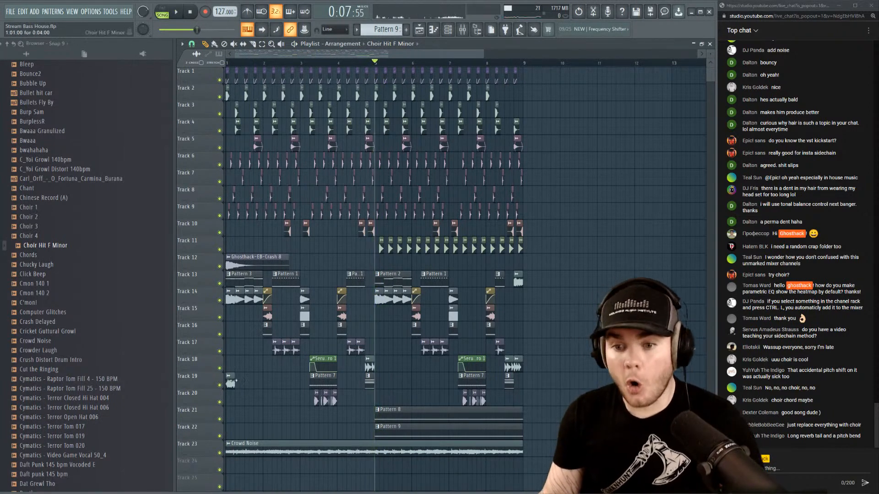
click(507, 63)
key(space)
key(space)
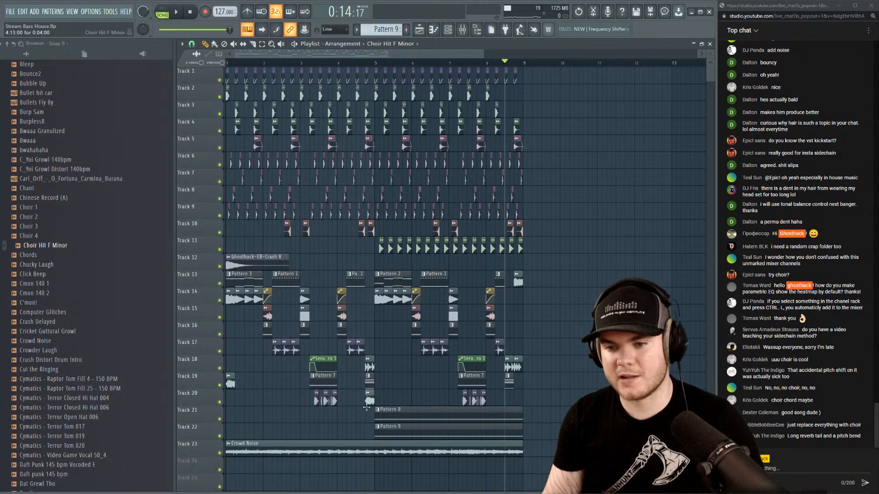
click(352, 63)
key(space)
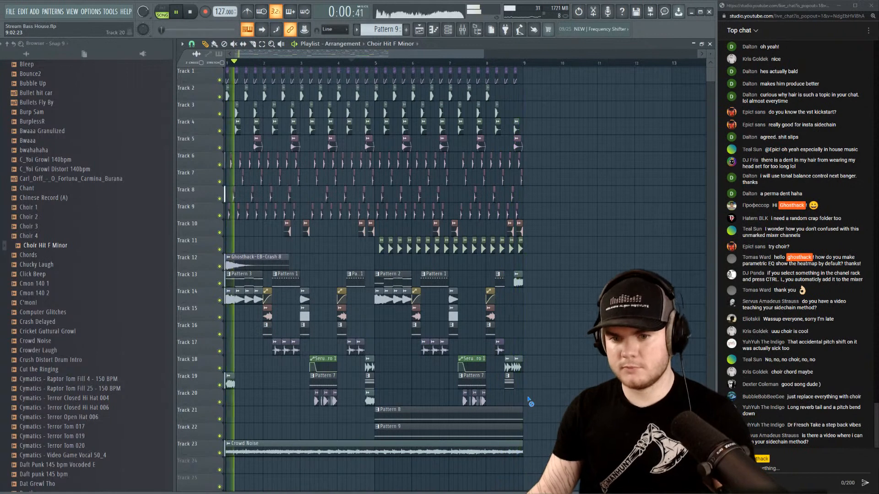
key(space)
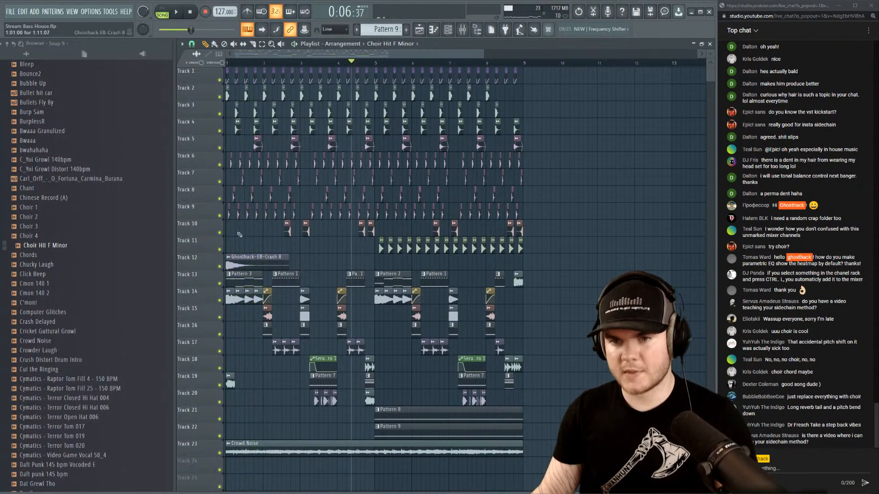
Move the opening choir clip from bar 1 to the last beat of bar 8 on Track 20, then check the clip's channel settings.
key(space)
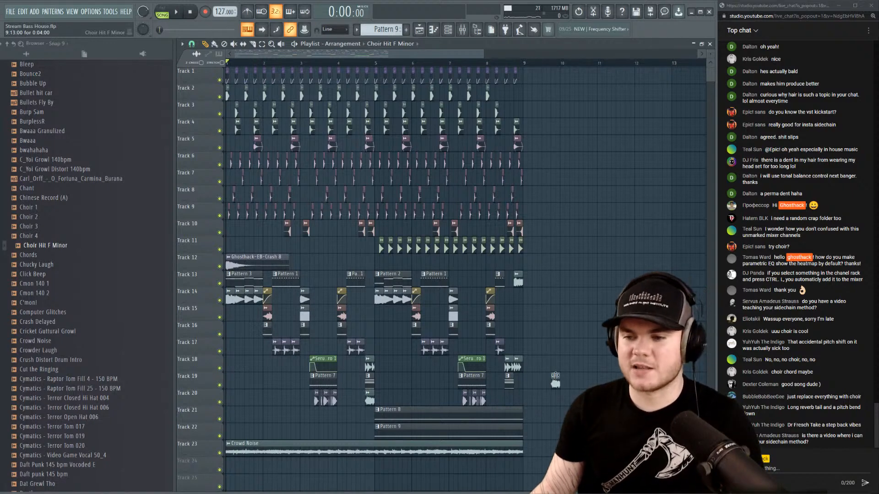
click(502, 64)
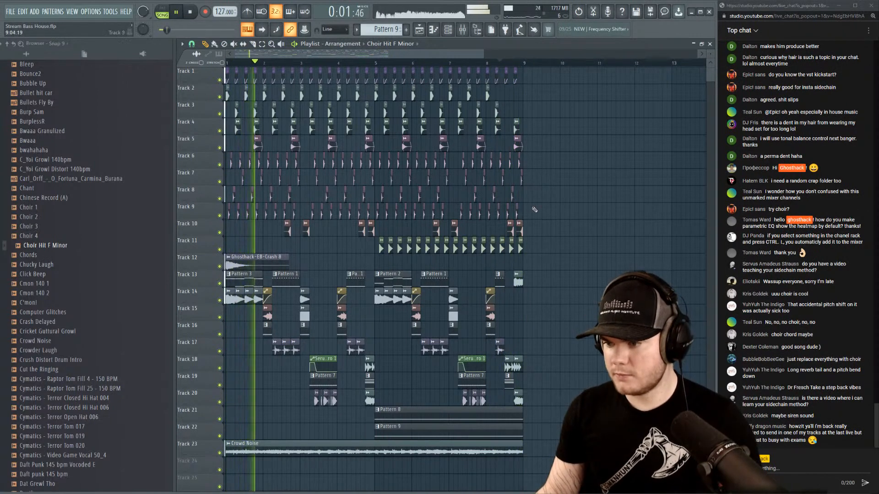
key(space)
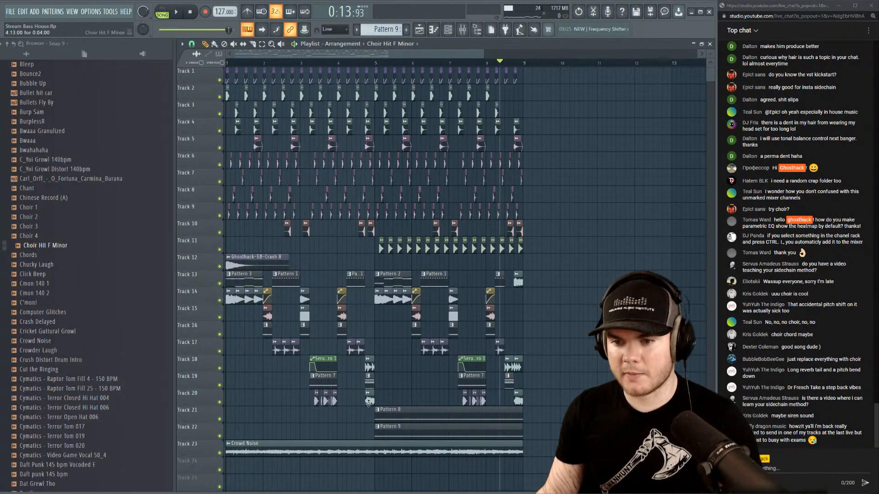
double_click(369, 403)
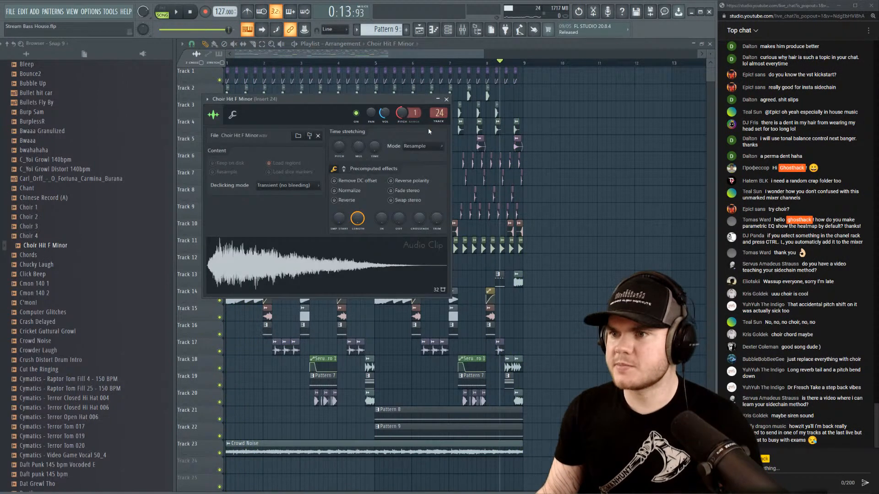
click(446, 99)
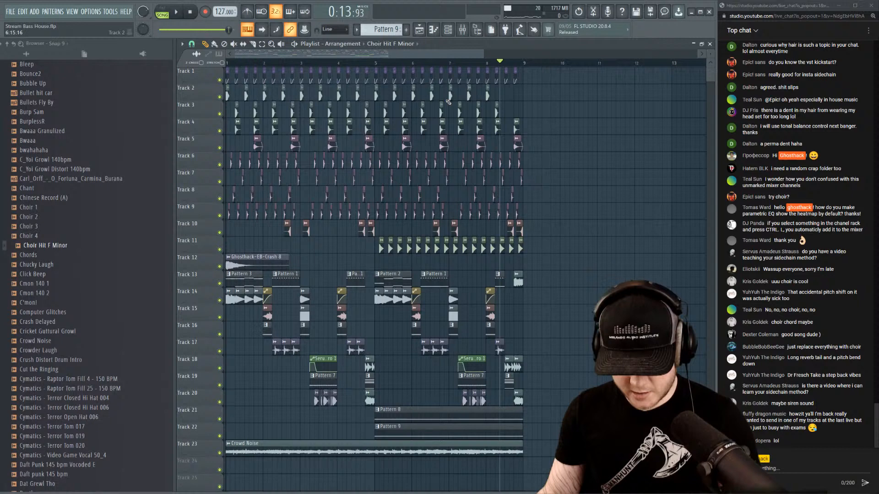
Set the FL Studio ASIO buffer length to 512 in the audio settings and test the song's playback.
click(95, 14)
click(106, 40)
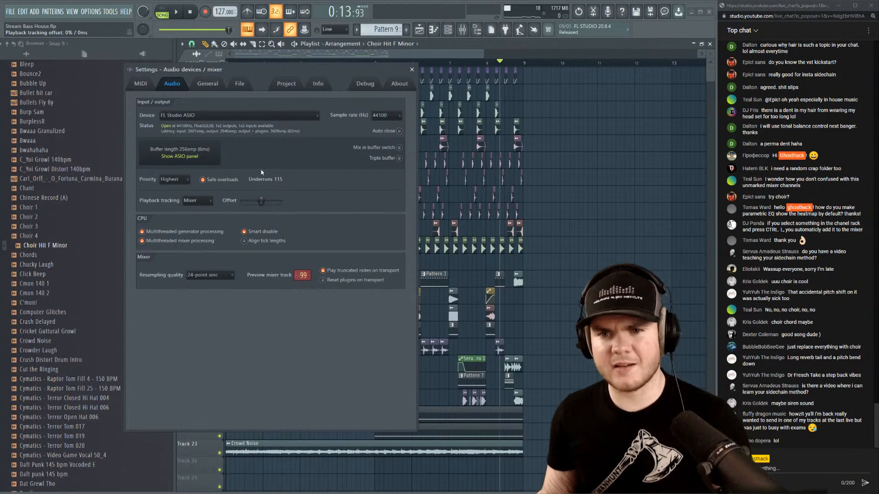
click(185, 156)
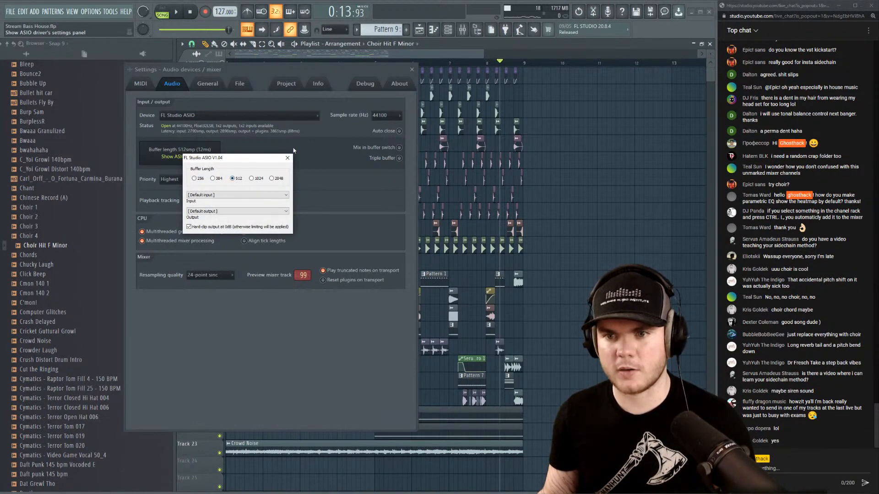
click(288, 158)
click(279, 84)
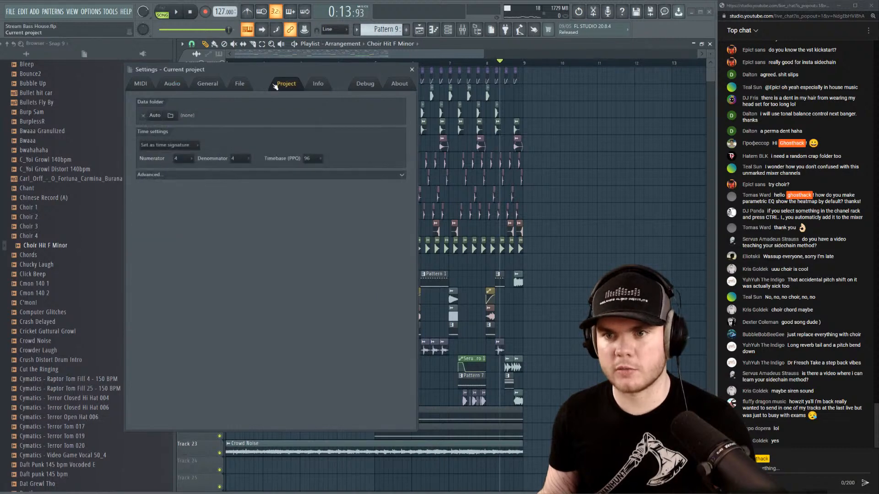
click(412, 69)
key(space)
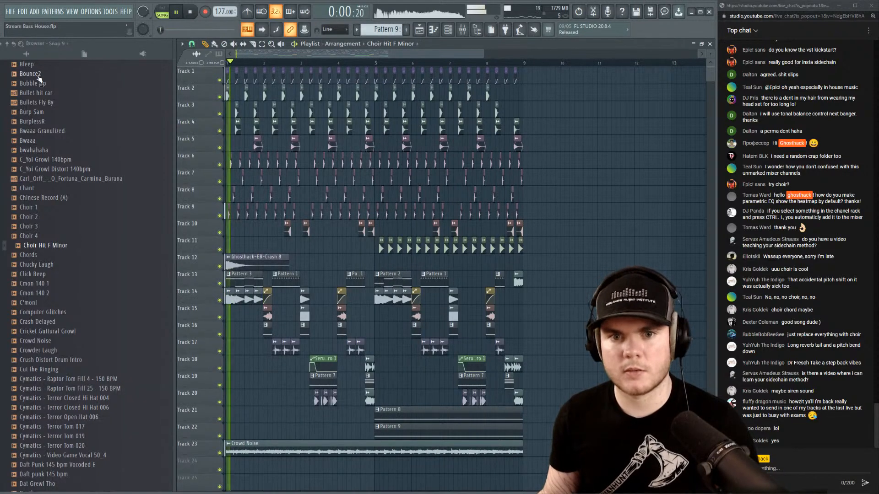
key(space)
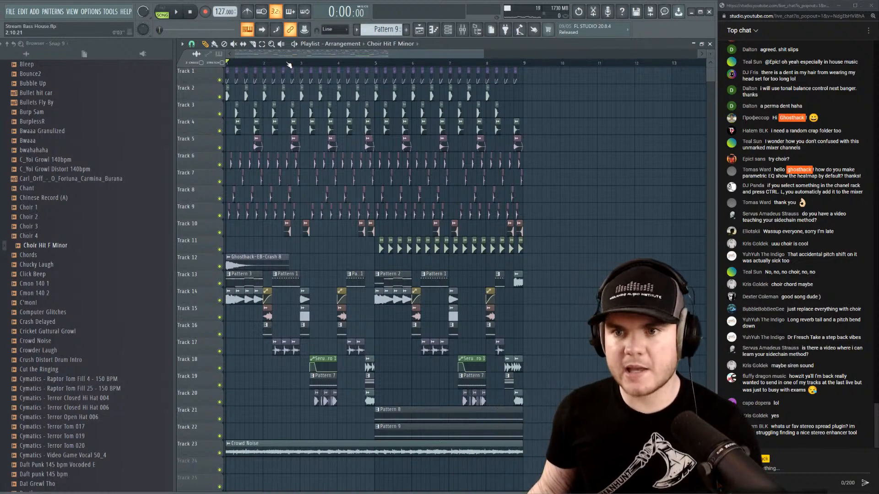
Select every clip in the playlist, move the whole arrangement so it starts at bar 9, and clear the selection.
scroll(289, 66, down, 3)
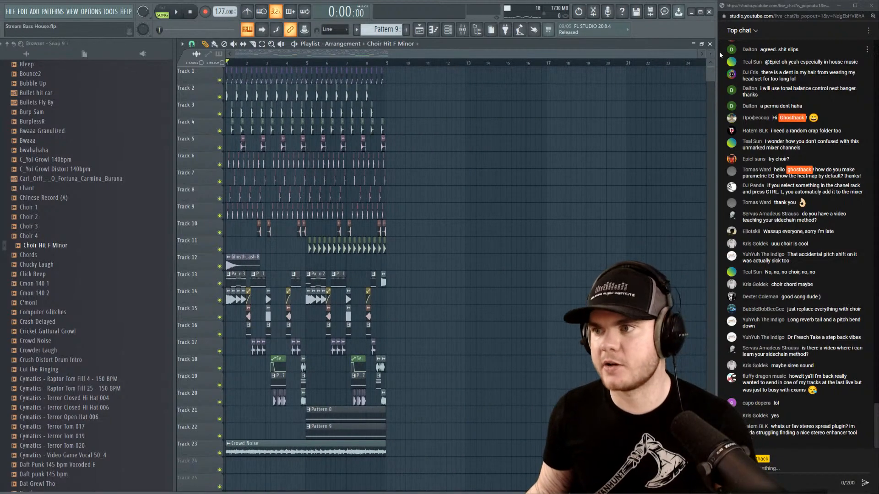
scroll(711, 51, down, 4)
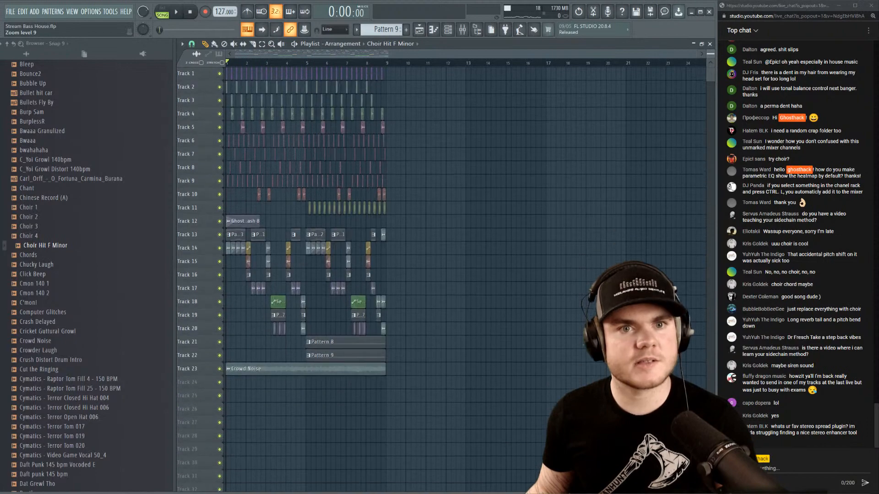
scroll(711, 51, up, 2)
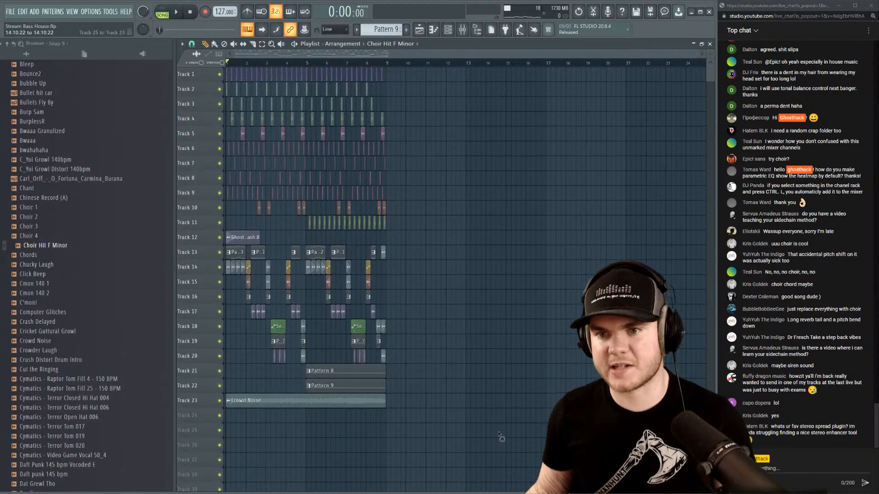
drag(499, 435, 224, 66)
drag(284, 394, 444, 392)
scroll(388, 65, up, 4)
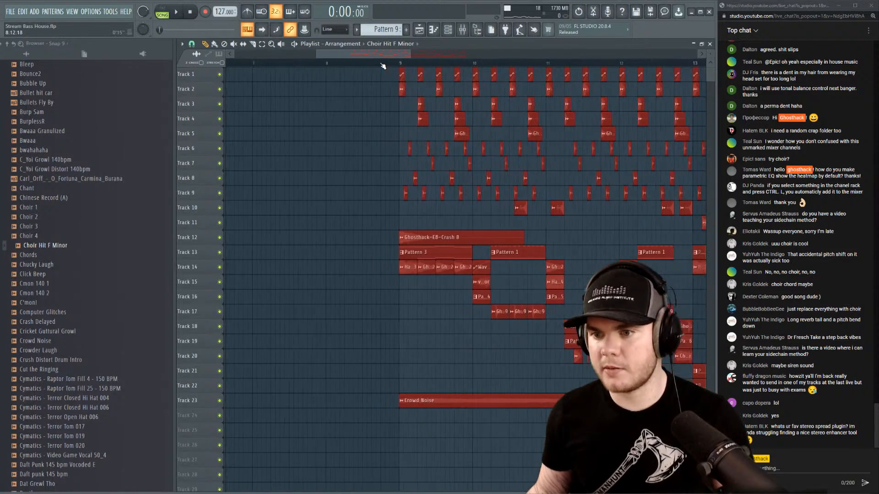
scroll(699, 64, up, 3)
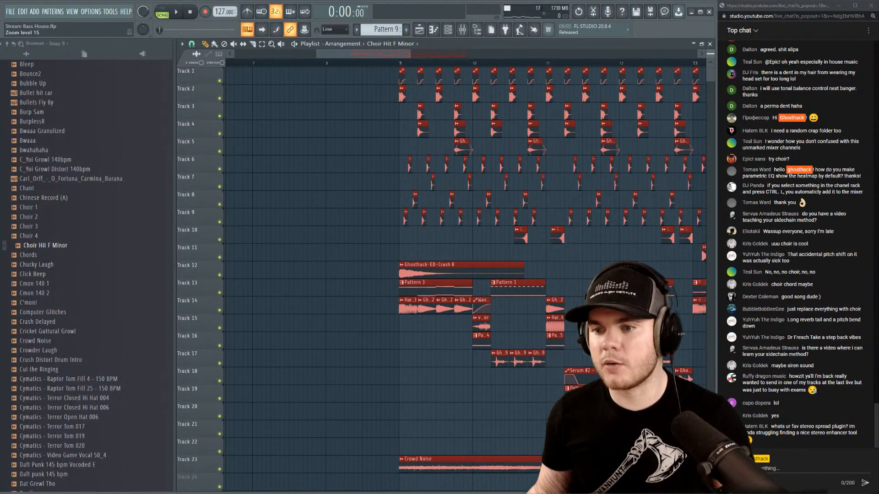
scroll(535, 64, down, 4)
click(684, 327)
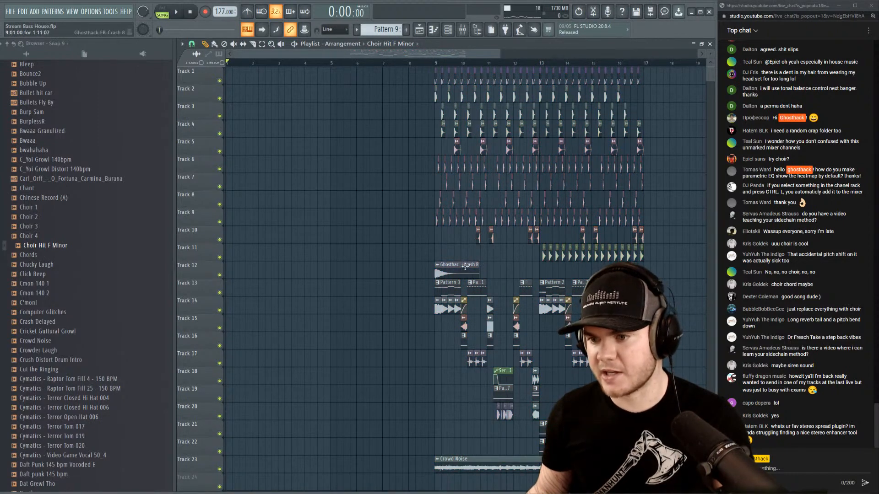
Move the crash clip up to Track 11 and shift all clips on Tracks 13 to 23 up by one track.
scroll(455, 244, down, 3)
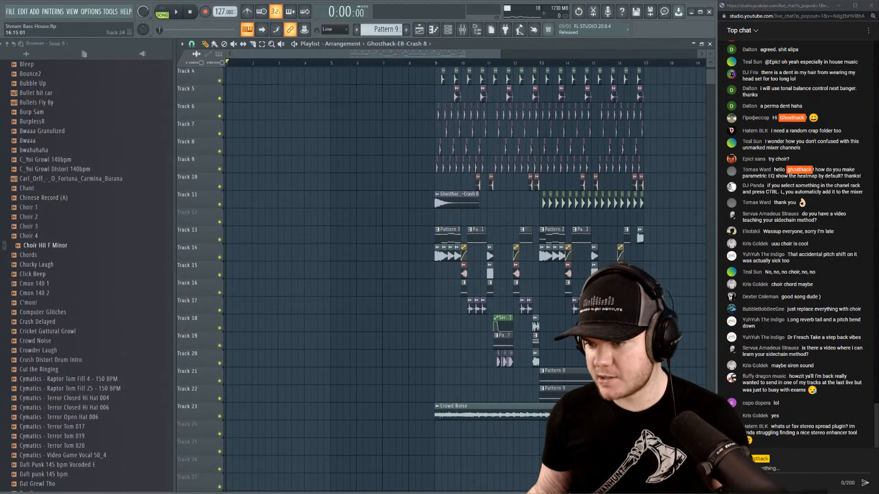
drag(657, 439, 312, 231)
key(shift+Up)
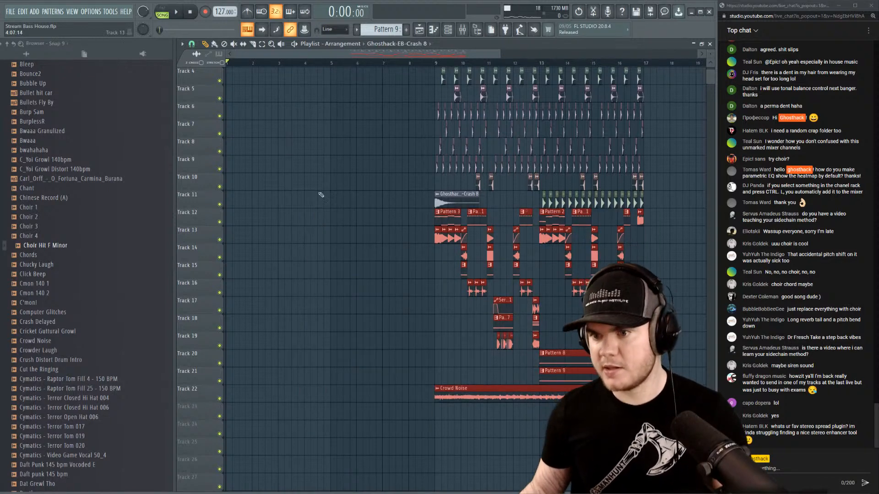
Clear the clip selection and listen to the moved arrangement from bar 13.
click(547, 63)
key(space)
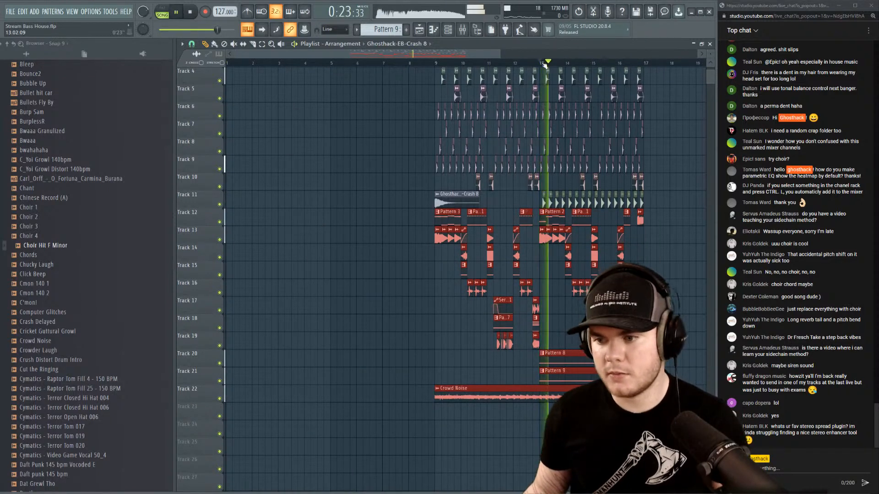
scroll(595, 247, down, 2)
click(595, 247)
right_click(595, 247)
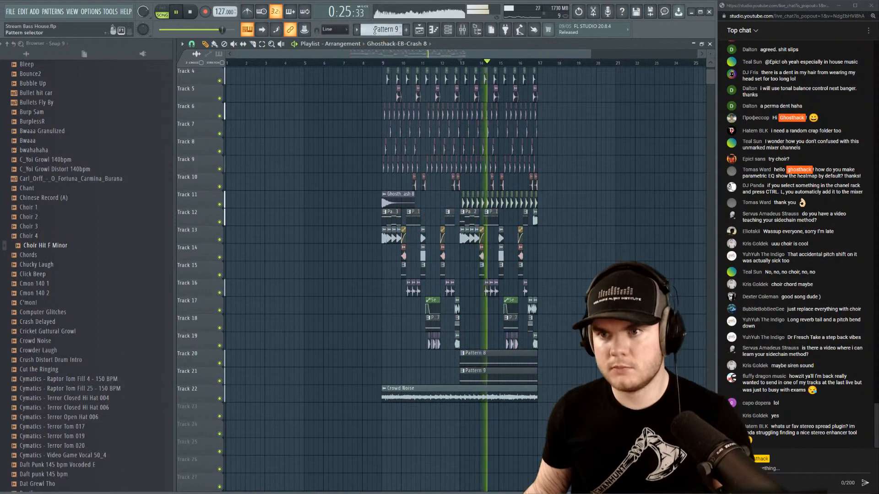
scroll(255, 65, up, 2)
scroll(255, 65, up, 1)
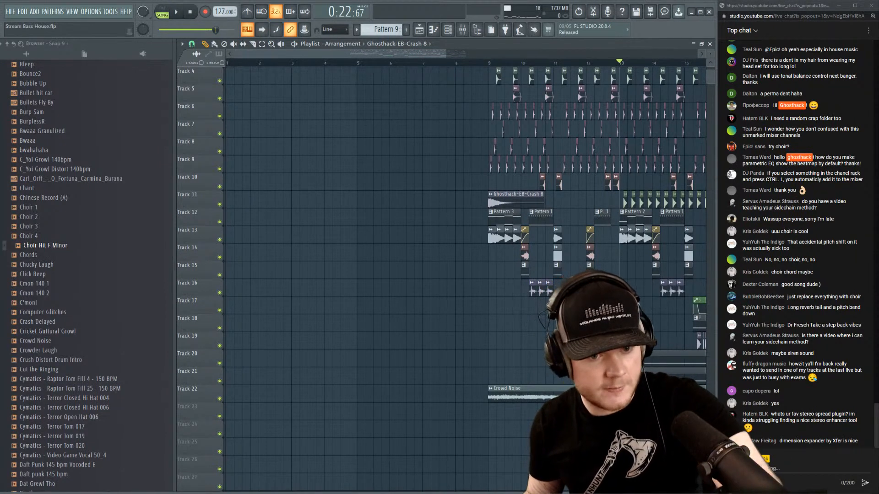
Listen to the arrangement from bar 9 and inspect the levels in the mixer.
click(488, 63)
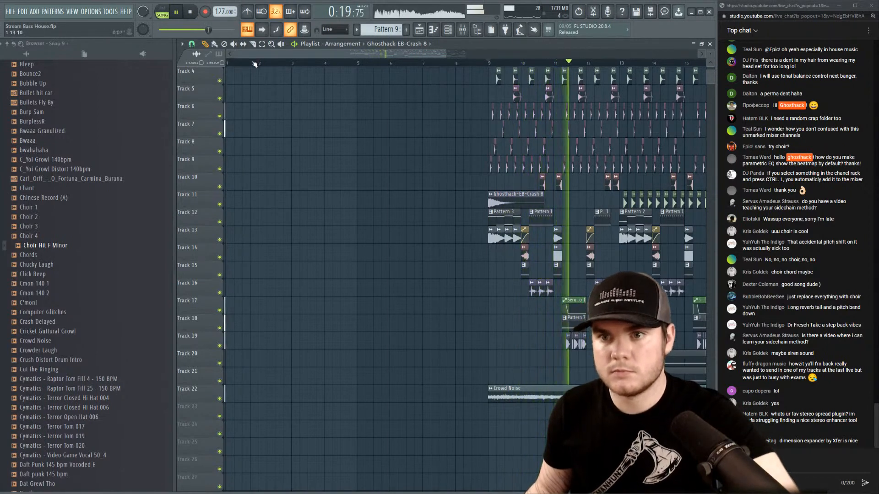
scroll(270, 62, down, 3)
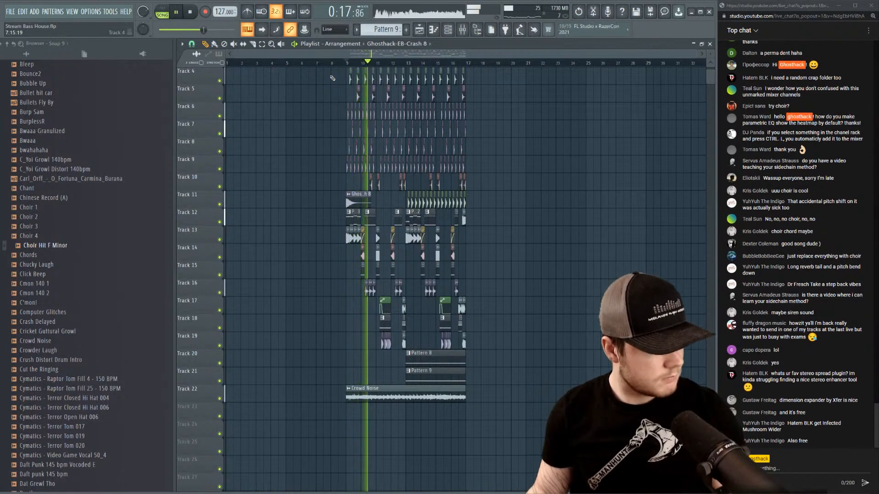
key(space)
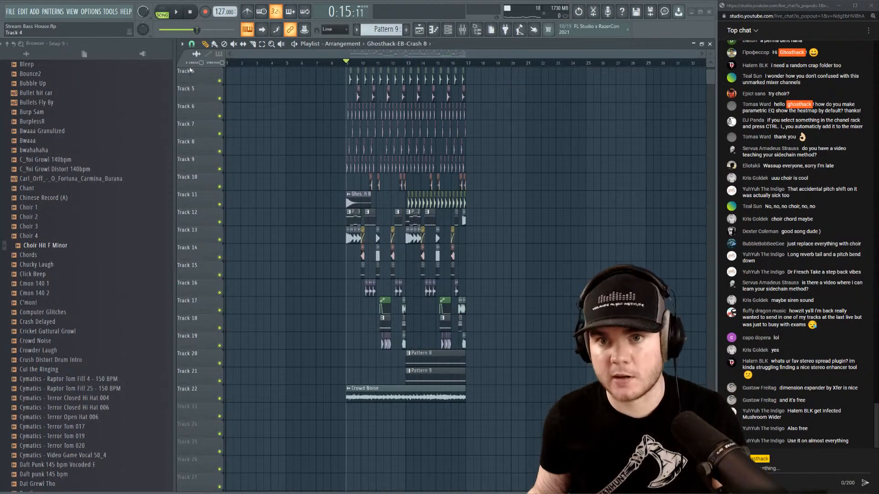
click(179, 13)
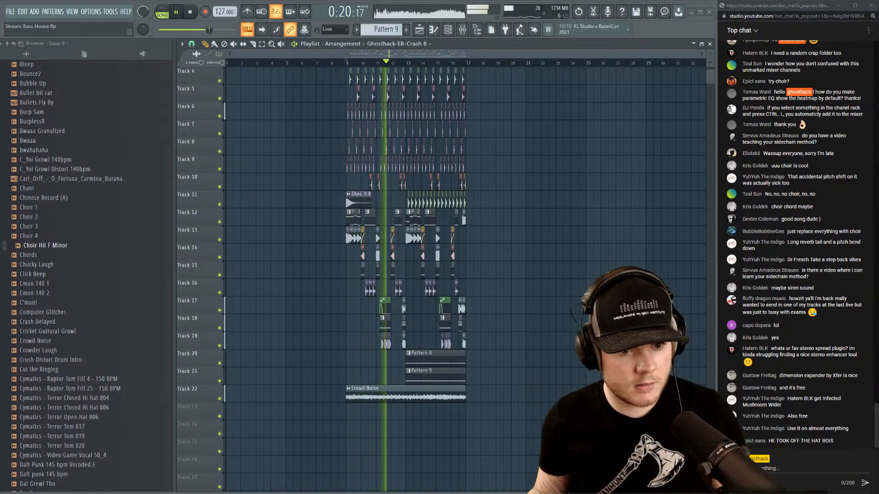
key(space)
click(462, 31)
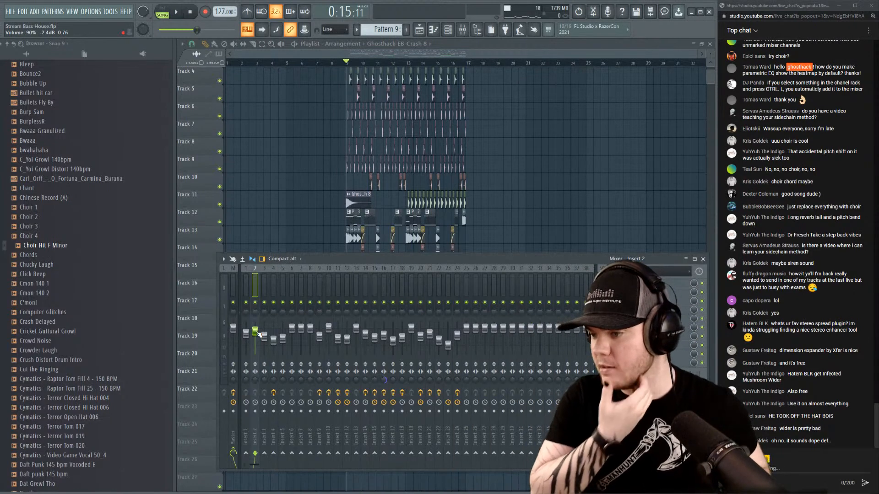
key(F9)
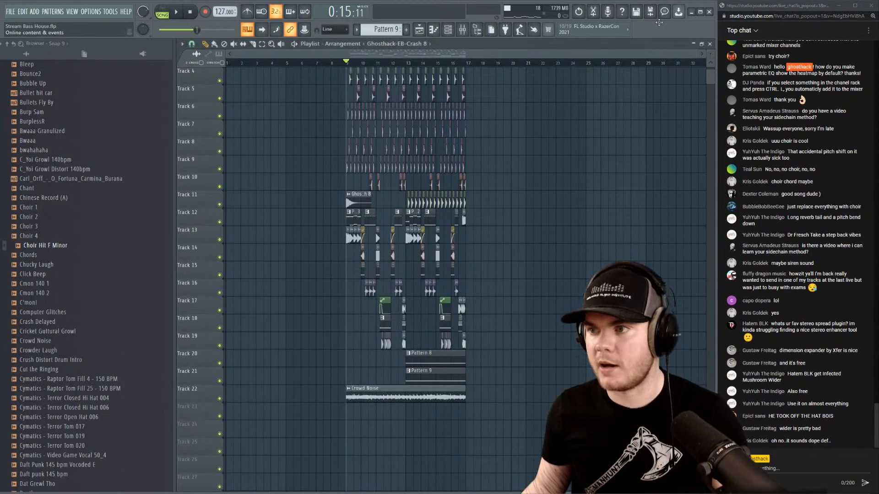
Bring Track 1 back into view and hide the browser to widen the playlist.
drag(713, 68, 527, 54)
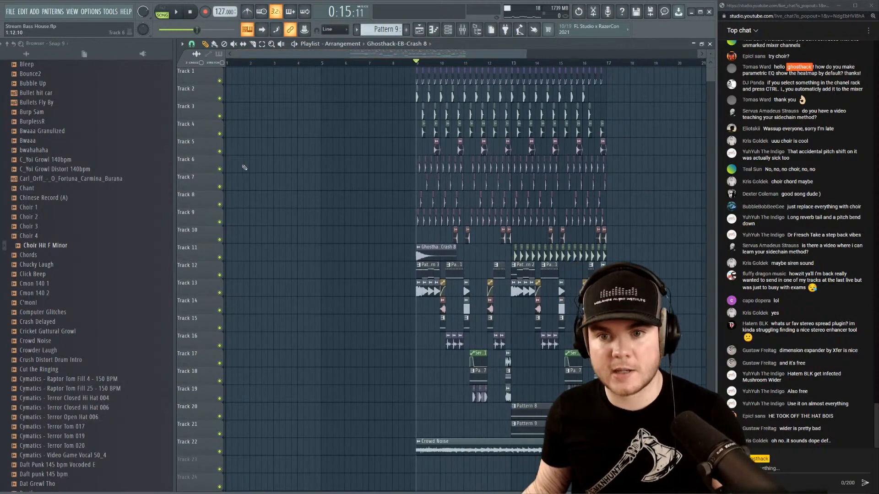
drag(172, 160, 136, 160)
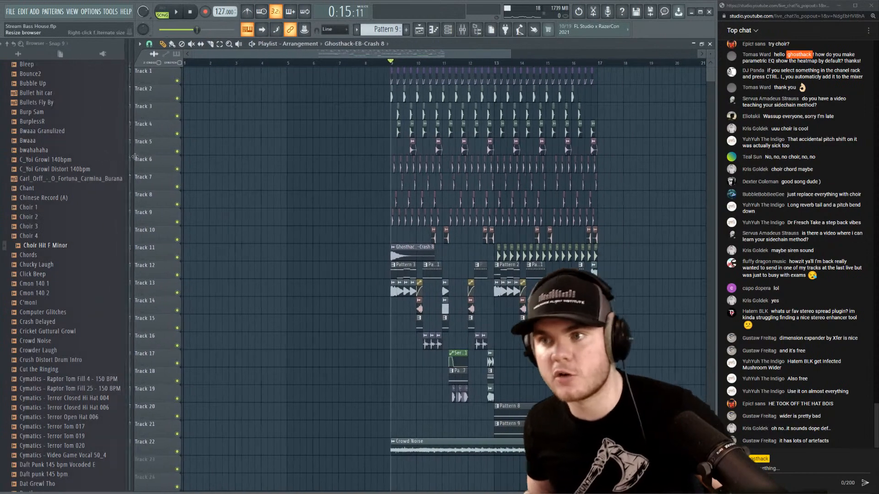
click(486, 30)
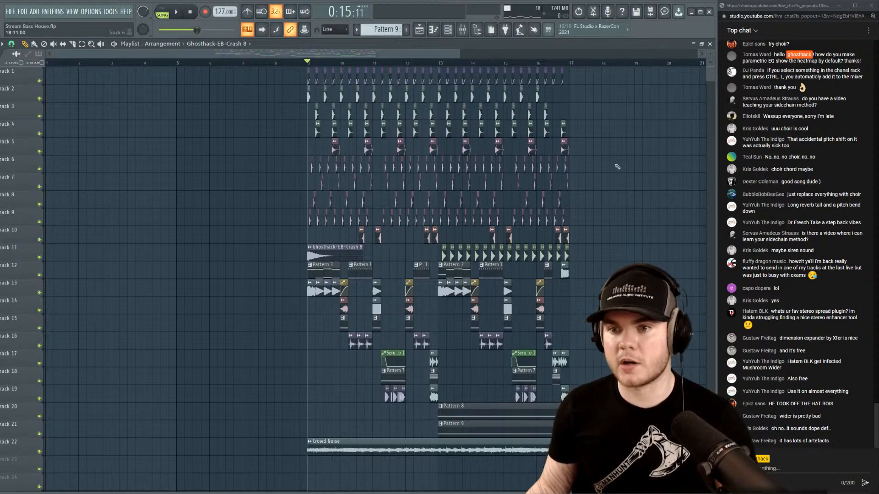
Copy the hi-hat clips on Tracks 6 to 9 from the drop to bar 1 and listen from bar 5.
drag(291, 225, 605, 154)
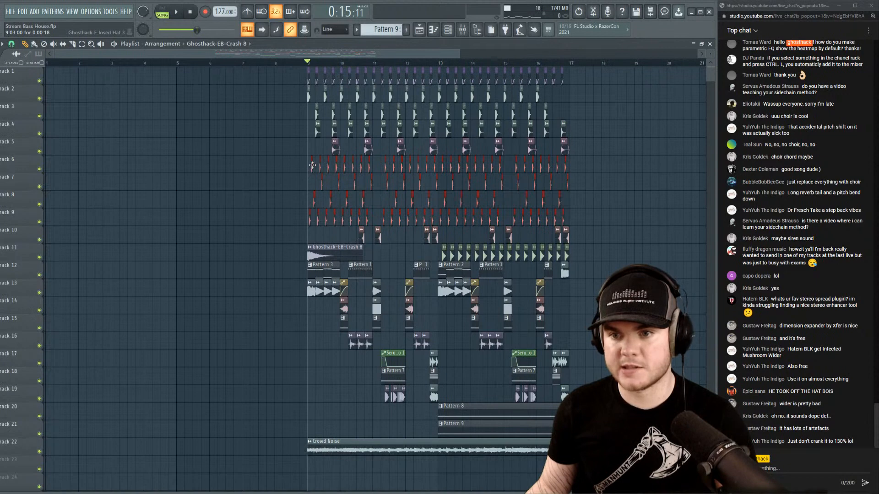
drag(56, 175, 50, 176)
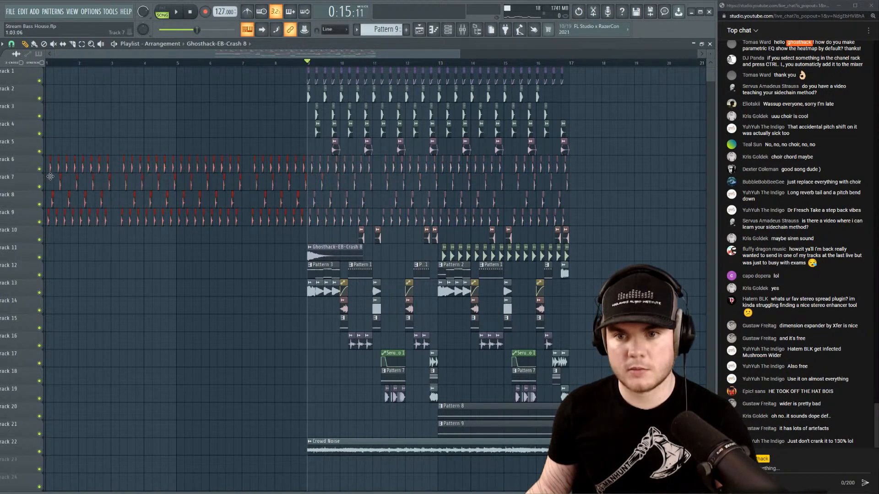
click(182, 63)
key(space)
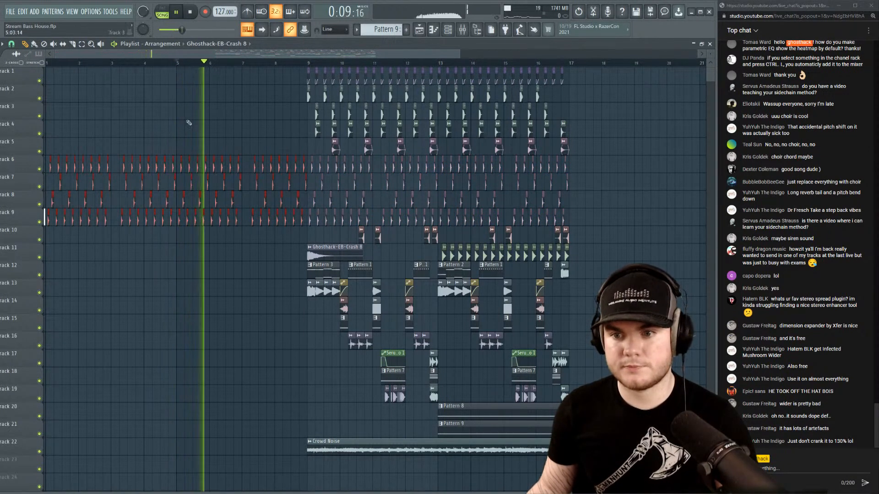
Place a crash clip on Track 11 at bar 5 and listen to the transition with the hats.
drag(205, 255, 182, 255)
key(space)
key(space)
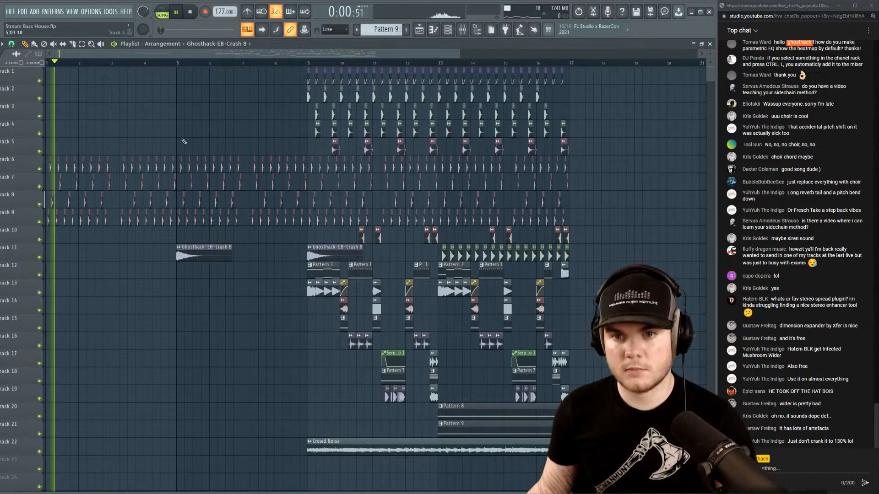
click(183, 63)
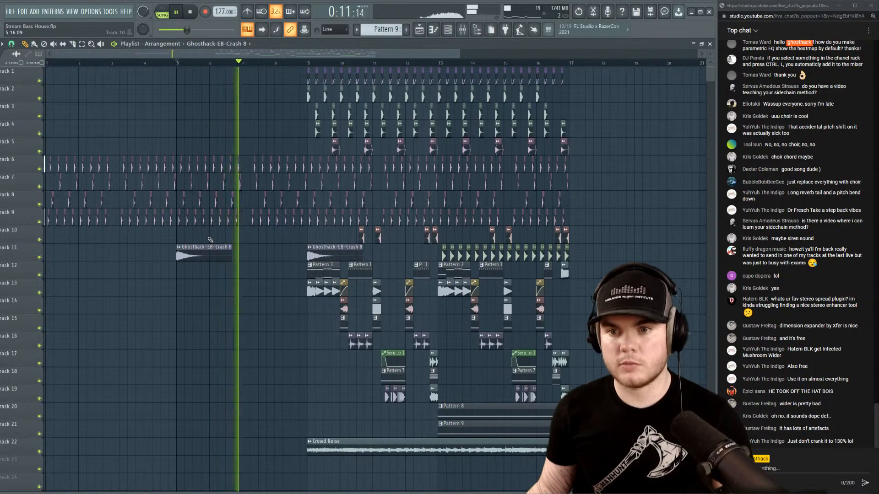
Delete the hi-hat clips on Tracks 6 to 9 in bar 8 to leave a gap before the drop.
ctrl+scroll(273, 128, up, 4)
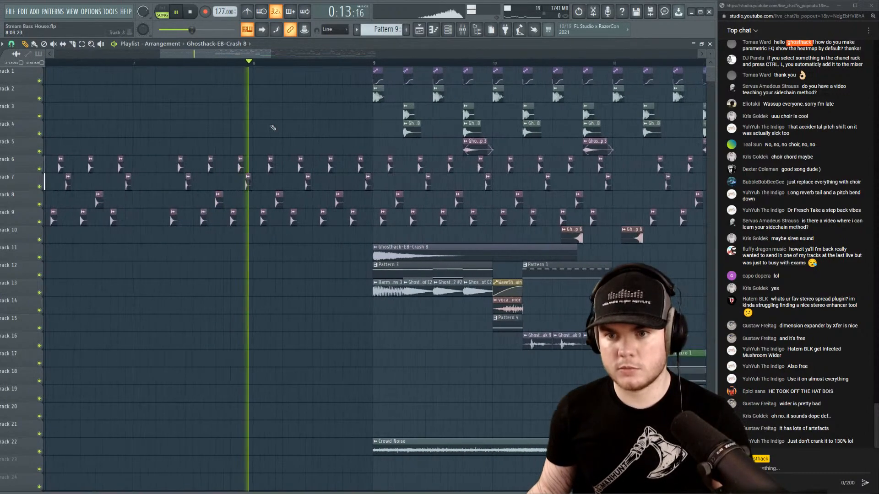
key(space)
ctrl+drag(255, 120, 373, 251)
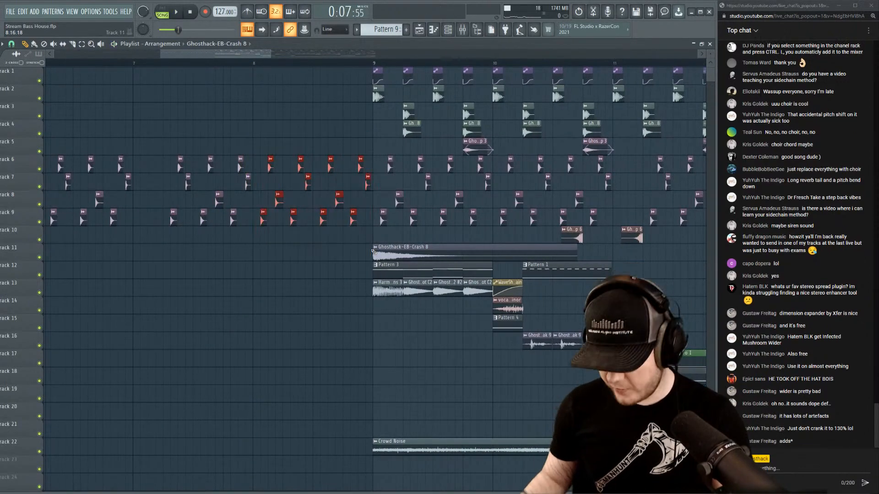
ctrl+scroll(394, 64, down, 7)
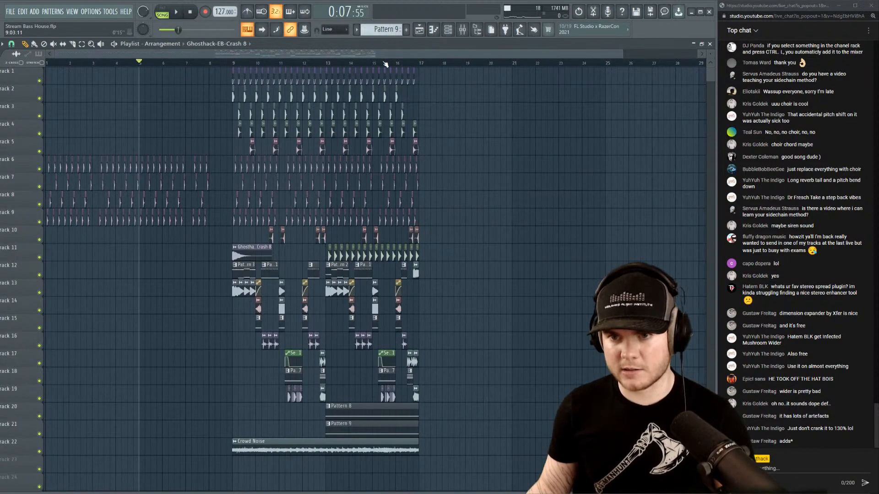
Try a copy of the Pattern 9 clip on Track 21 at bar 5, then remove it.
key(space)
ctrl+scroll(165, 65, up, 3)
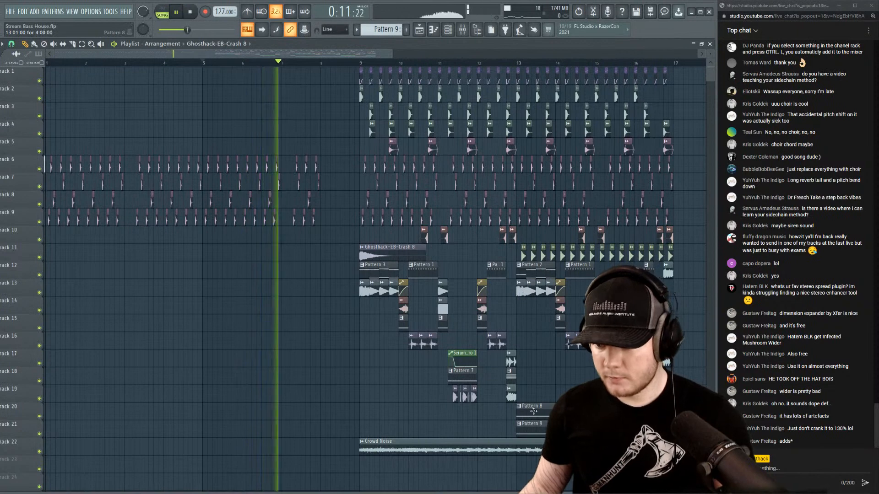
key(space)
shift+drag(548, 428, 239, 433)
key(space)
right_click(239, 430)
key(space)
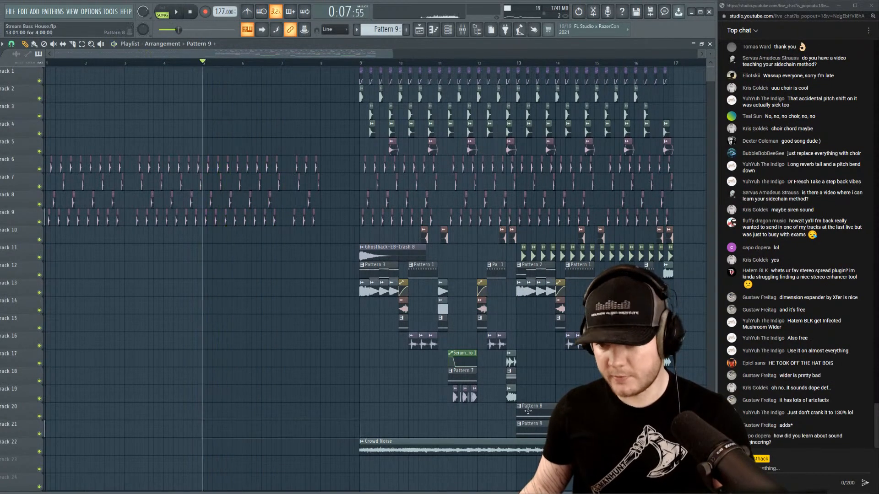
Place Pattern 8 clips on Track 20 at bars 1 and 5, ending the second one at bar 8.
shift+drag(533, 410, 238, 421)
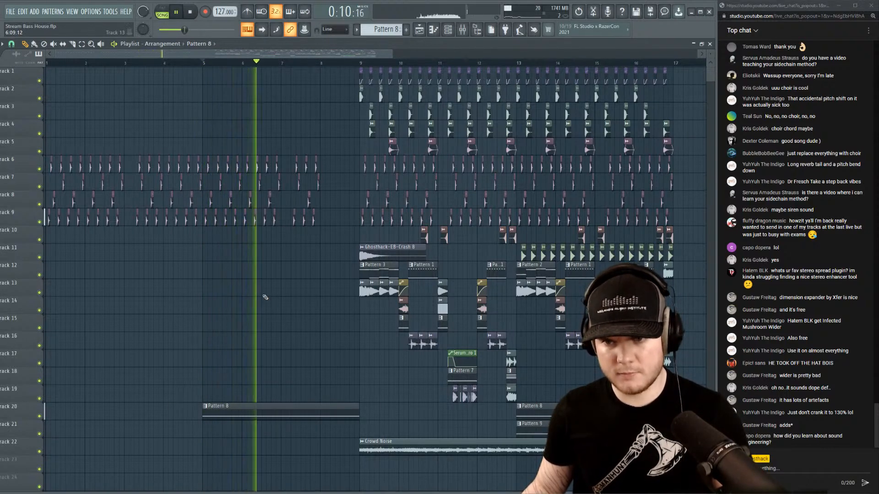
key(space)
drag(235, 409, 78, 409)
click(250, 408)
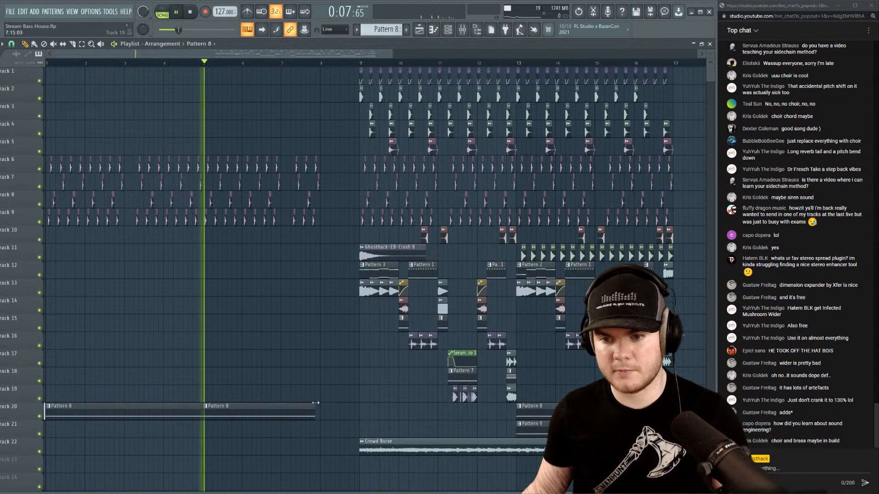
Fill the gaps in the Track 6 closed hats by adding a hit in bars 3 and 7.
scroll(102, 62, up, 2)
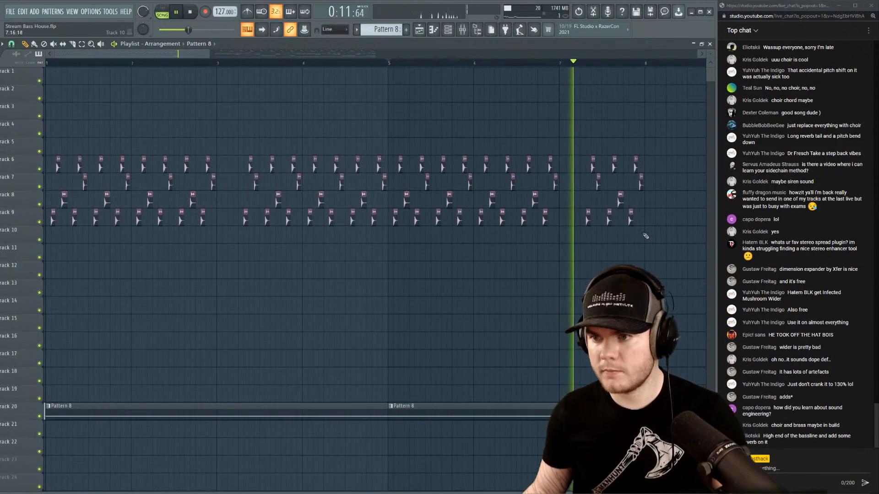
key(space)
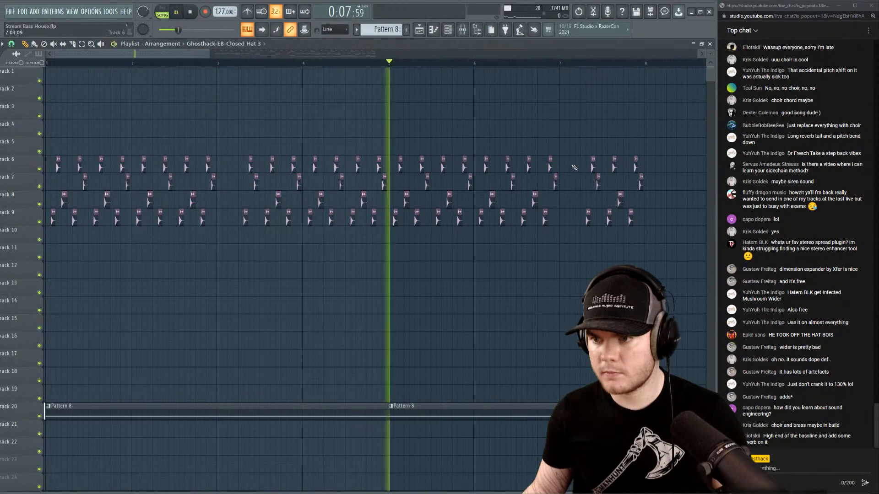
click(572, 166)
click(233, 166)
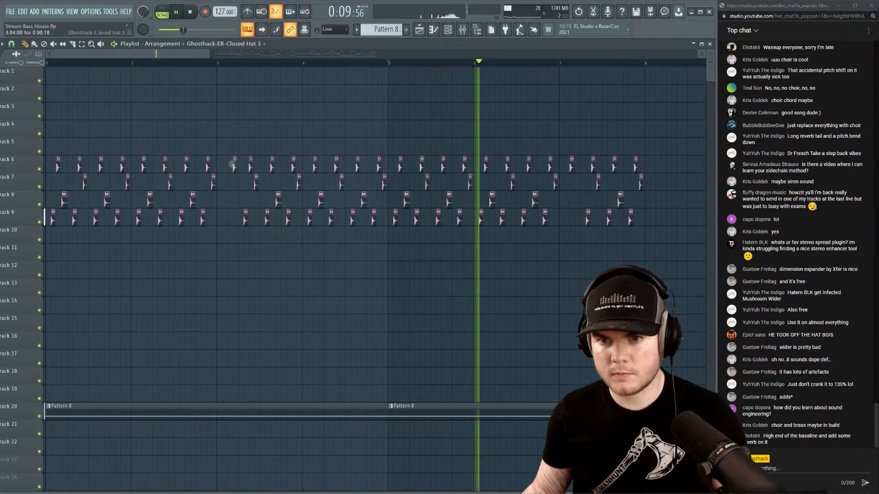
Delete all Track 9 hat clips before bar 8 and listen from bar 1.
key(space)
drag(666, 247, 30, 218)
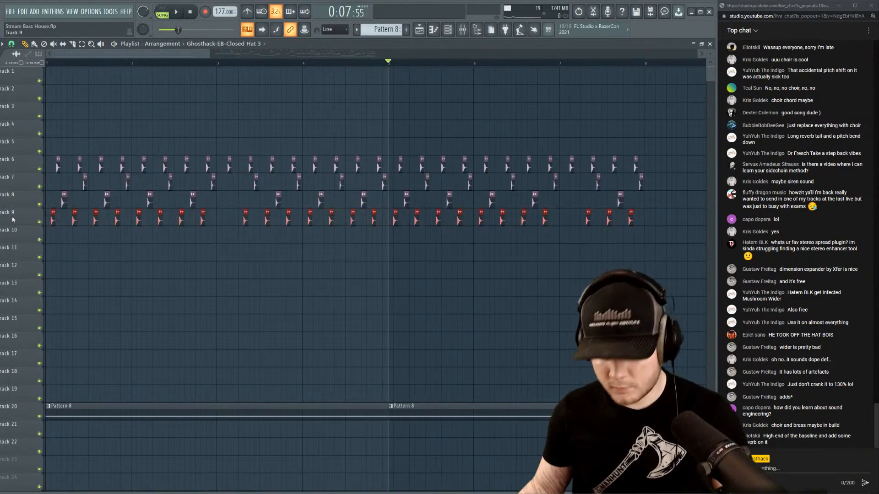
key(Delete)
key(space)
click(49, 63)
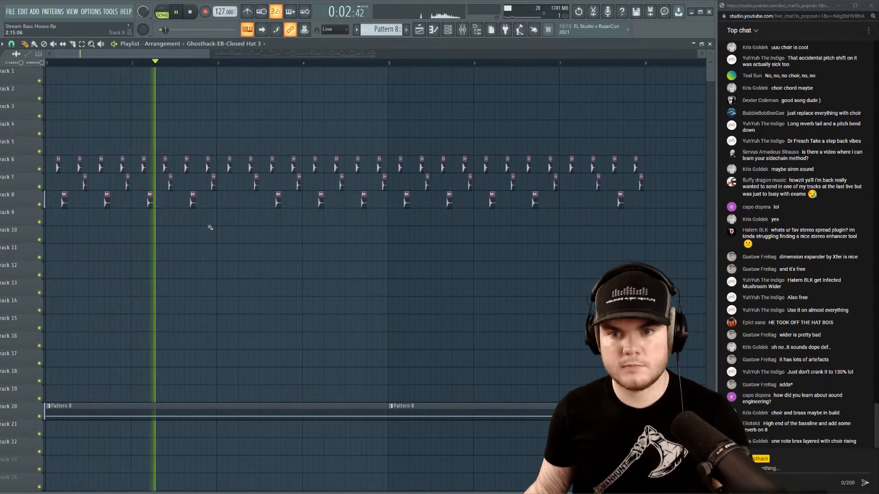
Delete all Track 7 hat clips before bar 8 and play the thinned section.
drag(656, 189, 441, 184)
key(Delete)
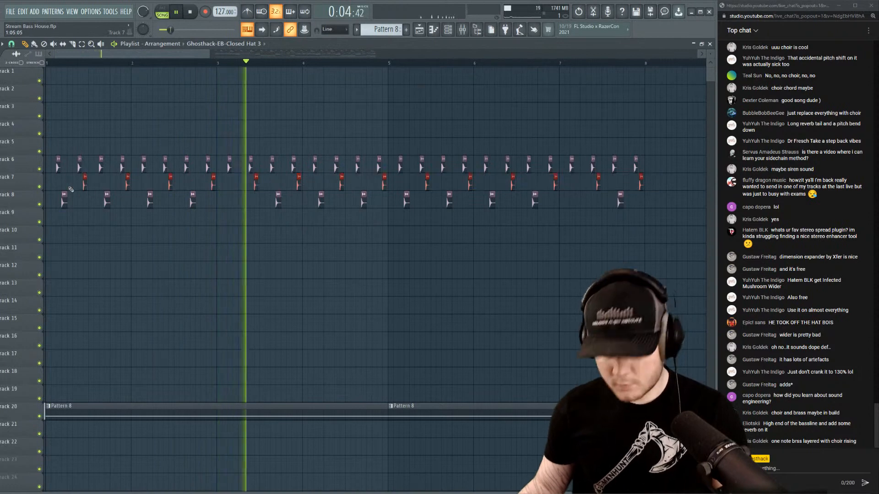
key(space)
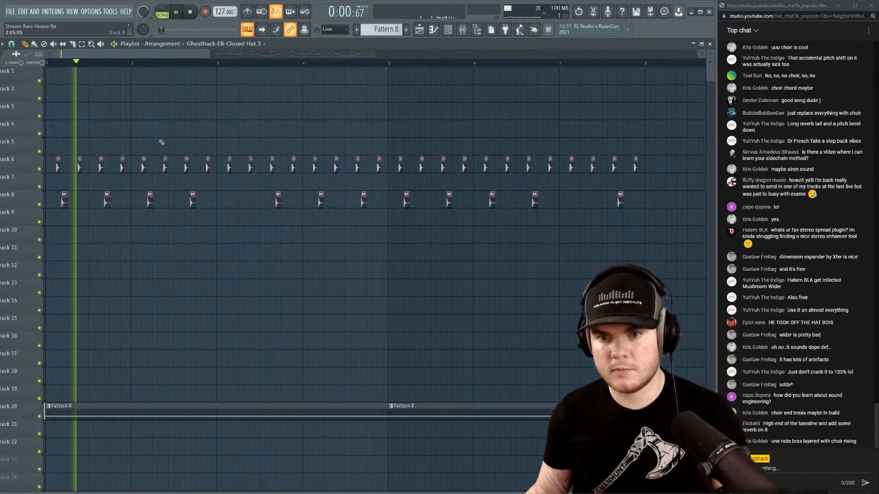
Add the missing Closed Hat 9 hits on Track 8 in bars 3 and 7, aligned with the existing rhythm.
click(244, 203)
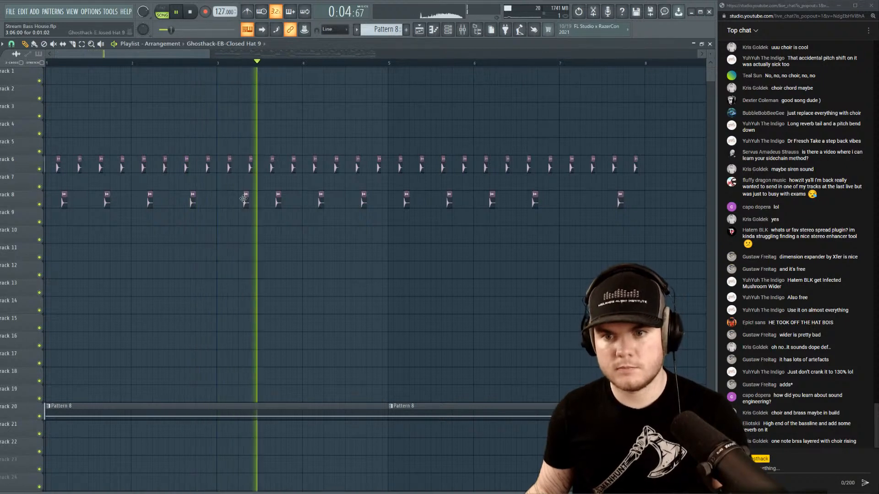
click(218, 64)
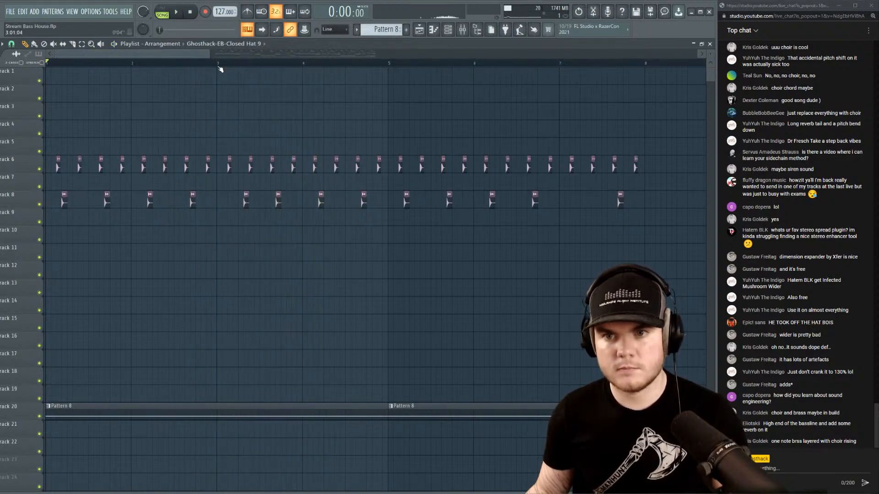
drag(248, 203, 236, 201)
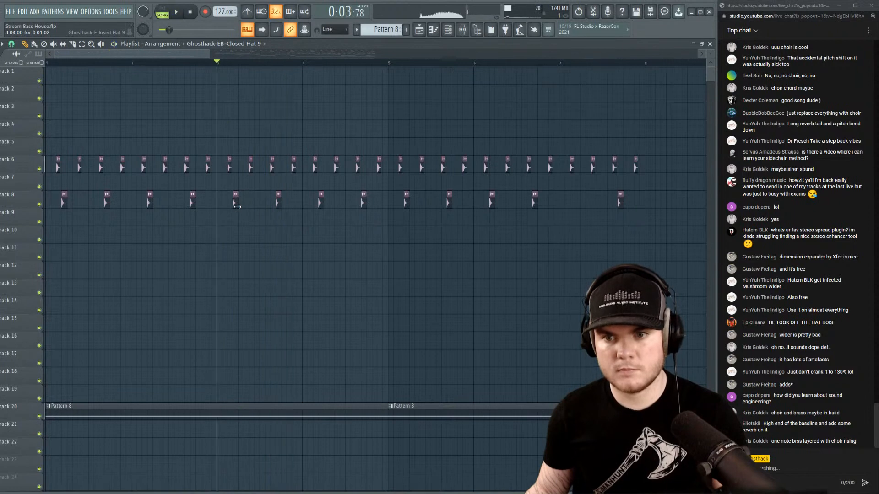
click(573, 200)
scroll(557, 71, down, 2)
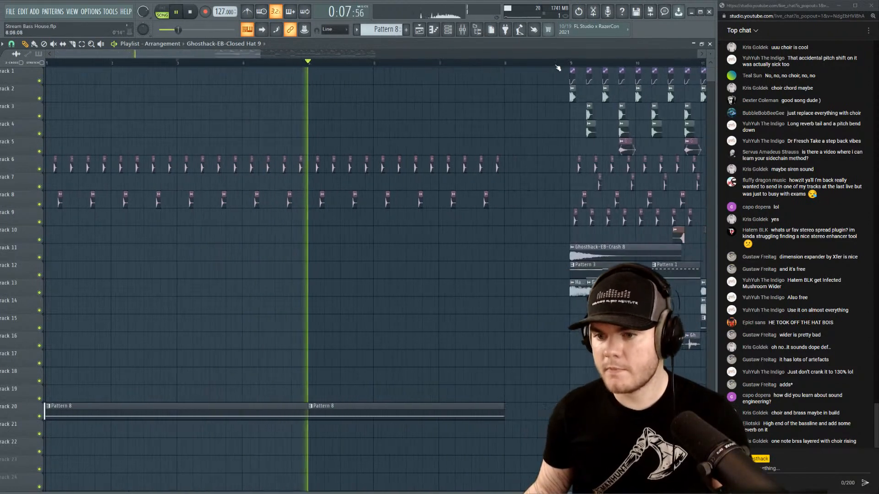
key(space)
Select the time range from bar 1 to bar 8 and open the All Strings Sustain instrument from the Unsorted channel group.
drag(498, 65, 41, 77)
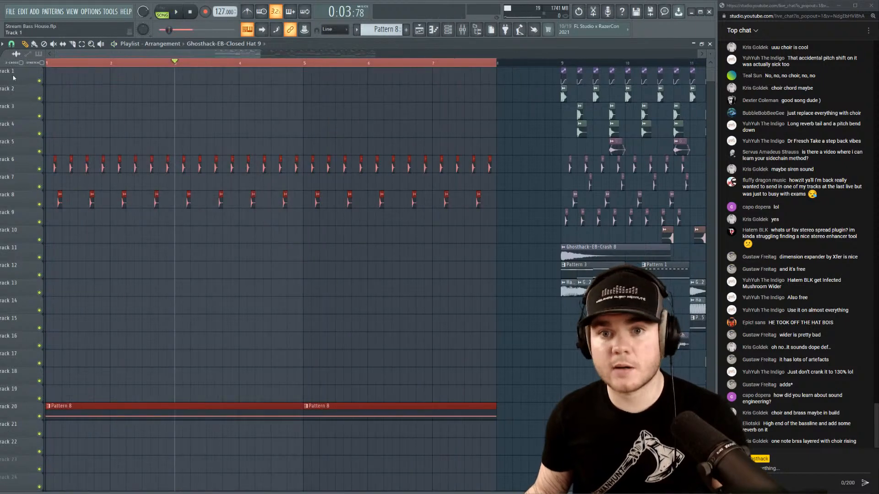
click(460, 29)
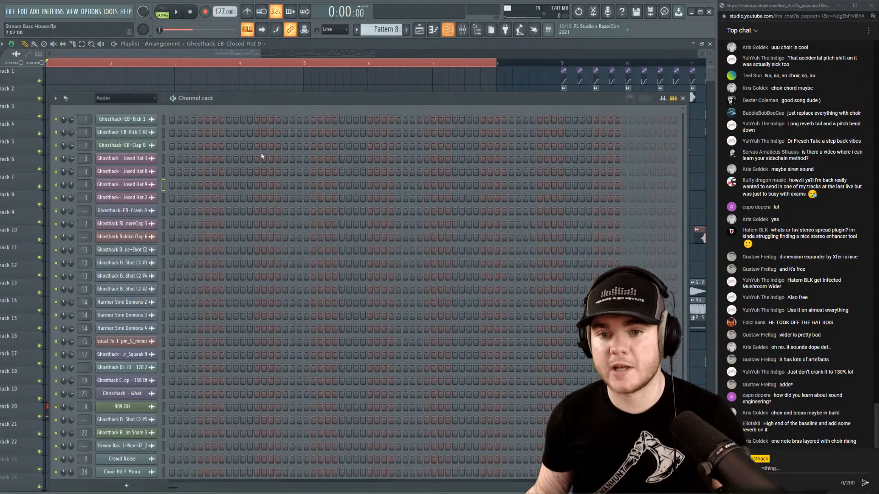
click(126, 98)
click(126, 135)
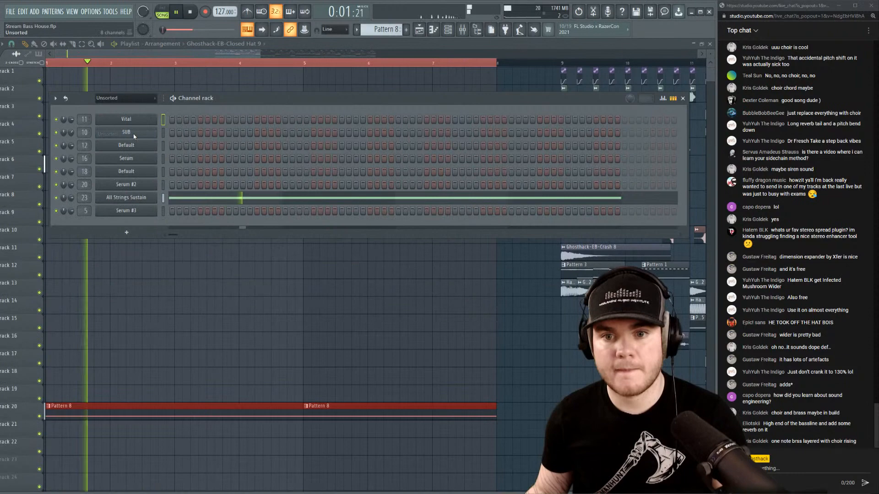
click(128, 197)
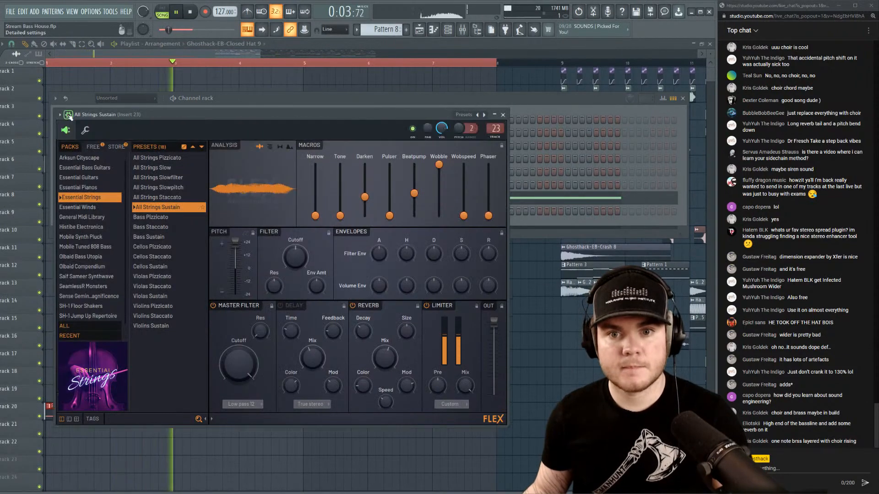
Reset the All Strings Sustain channel pitch and set its pitch range to 12 semitones.
key(space)
drag(459, 128, 460, 114)
right_click(460, 128)
click(472, 136)
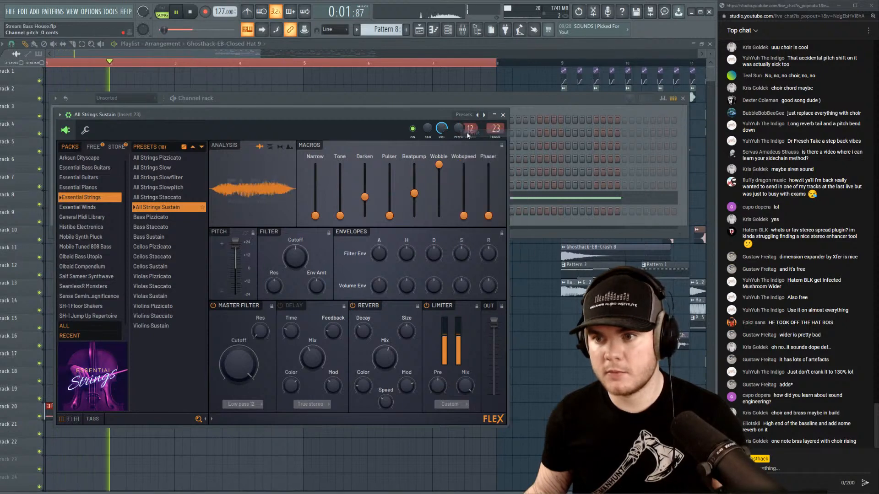
Create an automation clip for the All Strings Sustain channel pitch and move it to Track 19 above Pattern 8.
key(space)
right_click(460, 131)
click(491, 193)
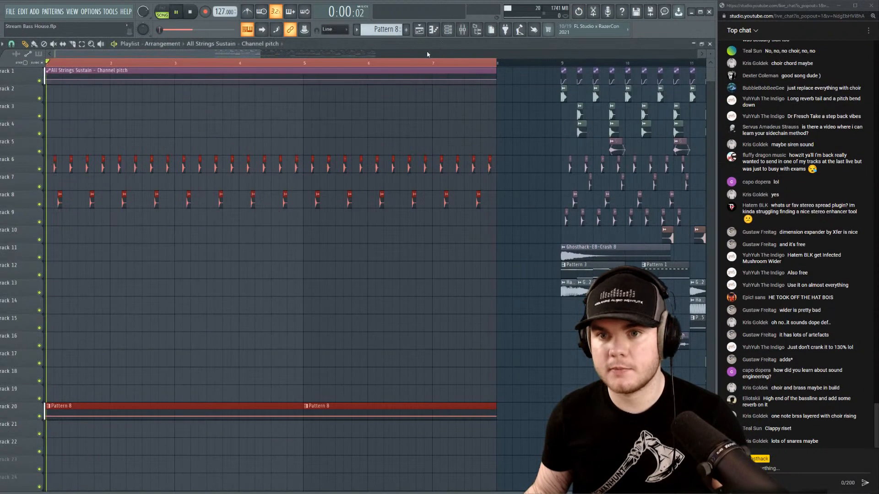
key(space)
drag(79, 362, 74, 396)
key(space)
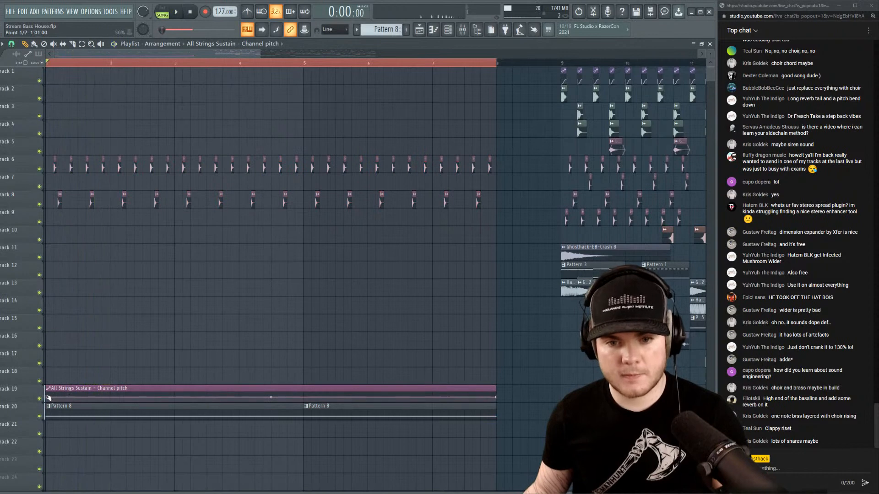
Shape the pitch automation to stay flat until bar 5, rise to bar 8, and fall back at bar 9.
right_click(47, 397)
click(73, 470)
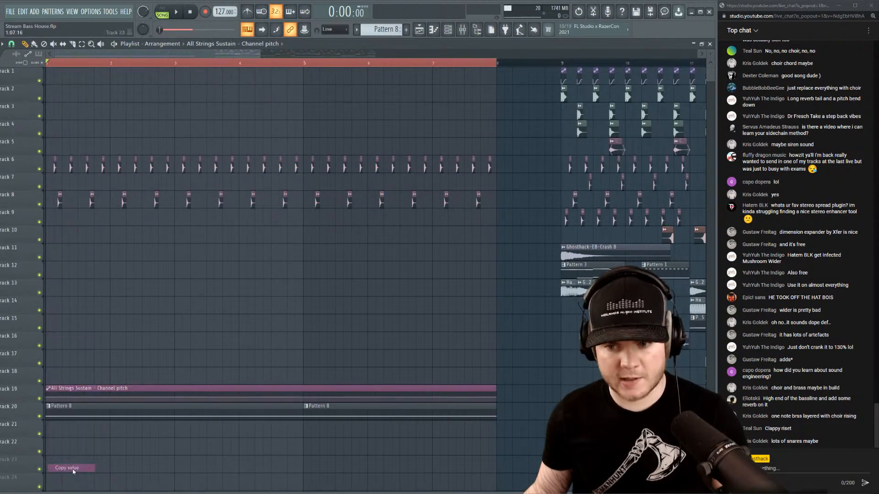
right_click(304, 397)
click(330, 476)
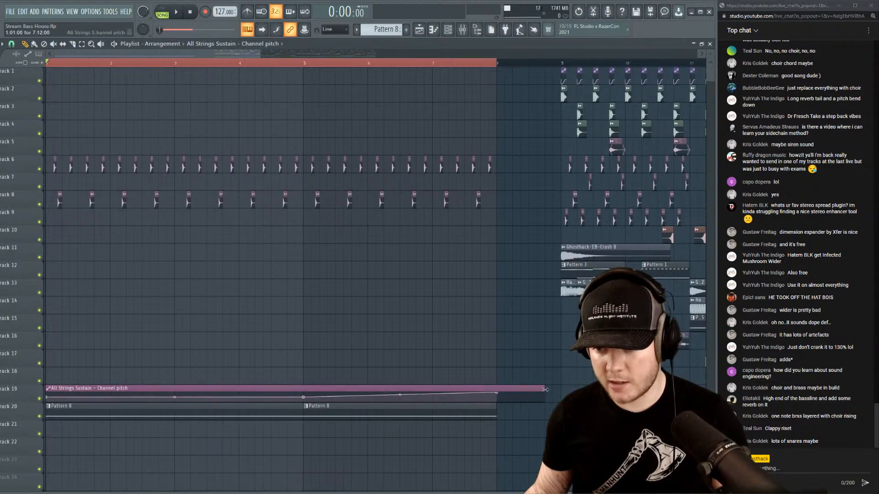
right_click(560, 395)
right_click(560, 396)
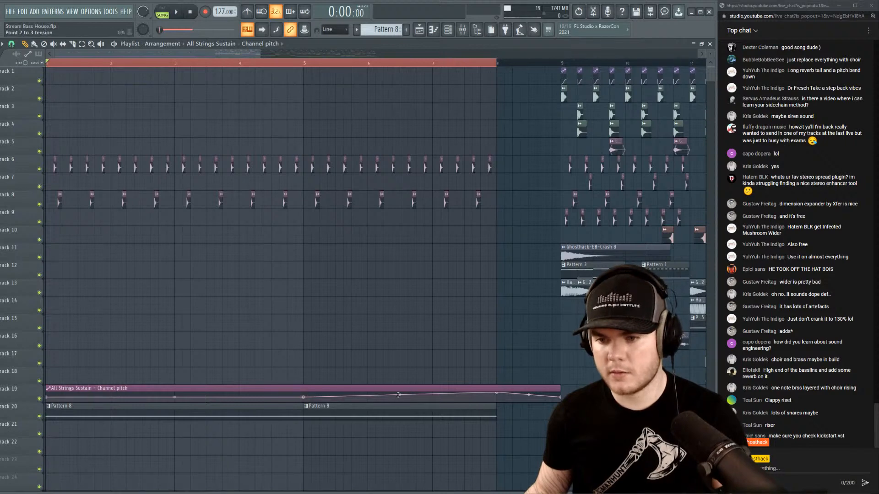
Listen to the strings' pitch rise from bar 5.
key(space)
click(304, 63)
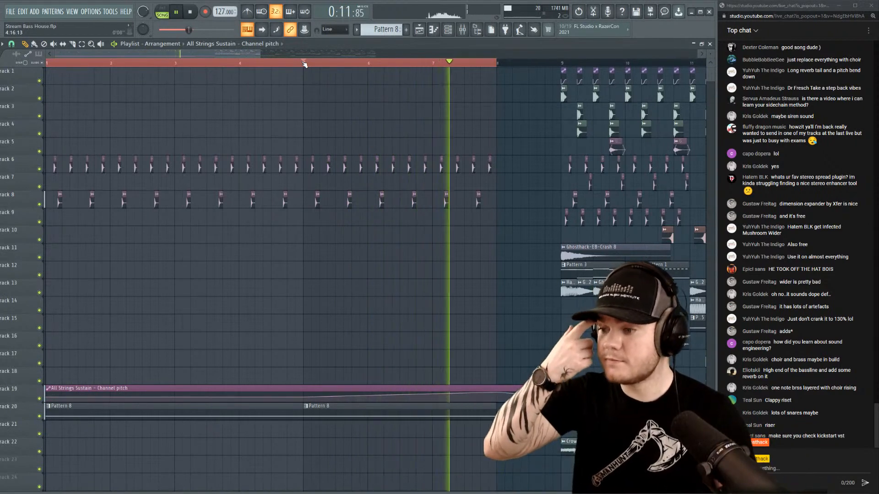
key(space)
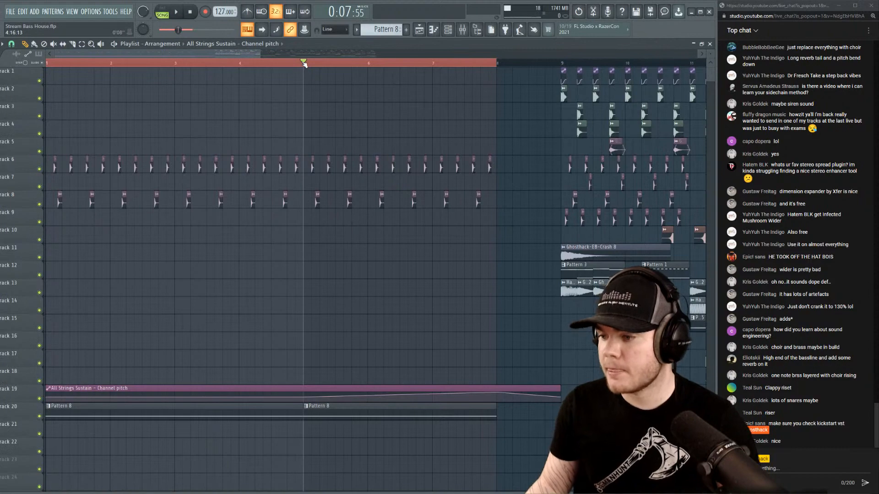
Place the Choir Hit F Minor clip at bar 1 on Track 18, extend it to bar 2, and listen.
scroll(303, 61, down, 3)
drag(319, 64, 2, 82)
key(space)
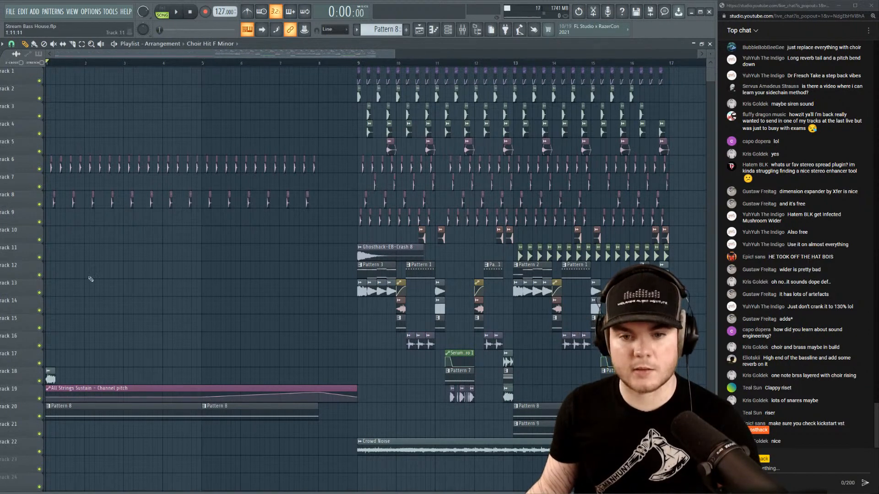
key(space)
drag(55, 374, 84, 376)
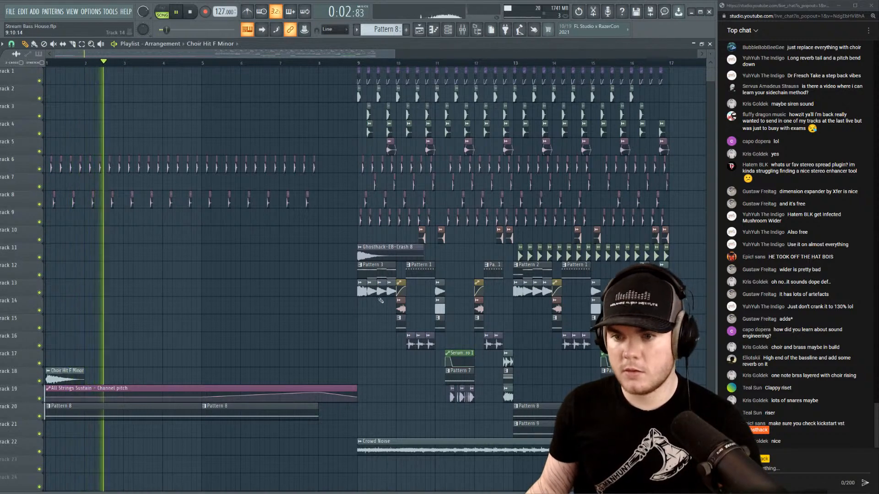
key(space)
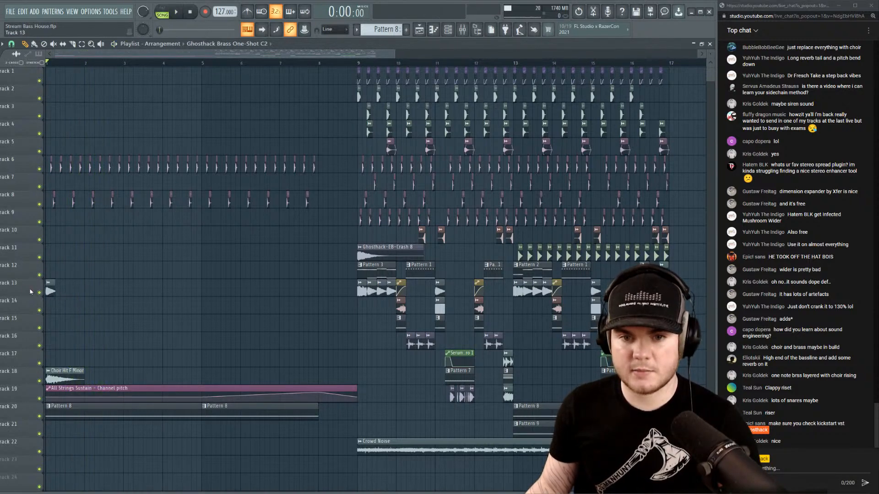
Extend the Ghosthack Brass One-Shot C2 clip at bar 1 on Track 13 to bar 2 and make it unique.
drag(55, 288, 101, 289)
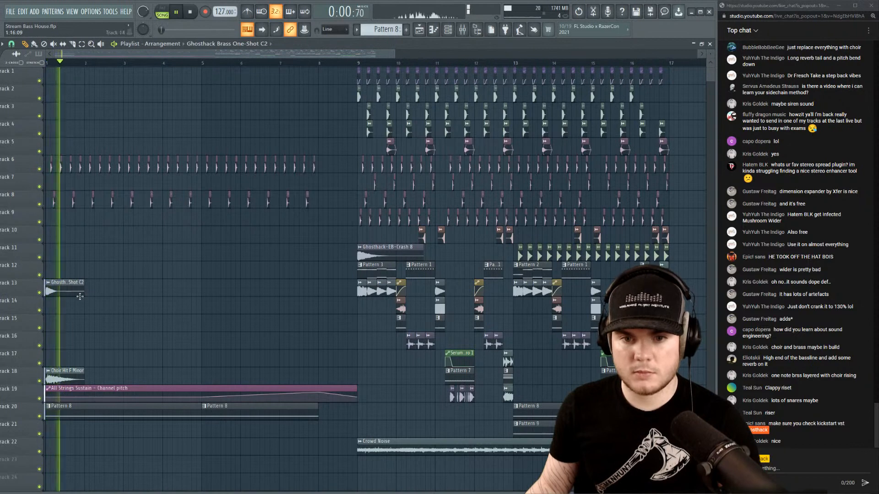
key(space)
right_click(47, 288)
click(76, 345)
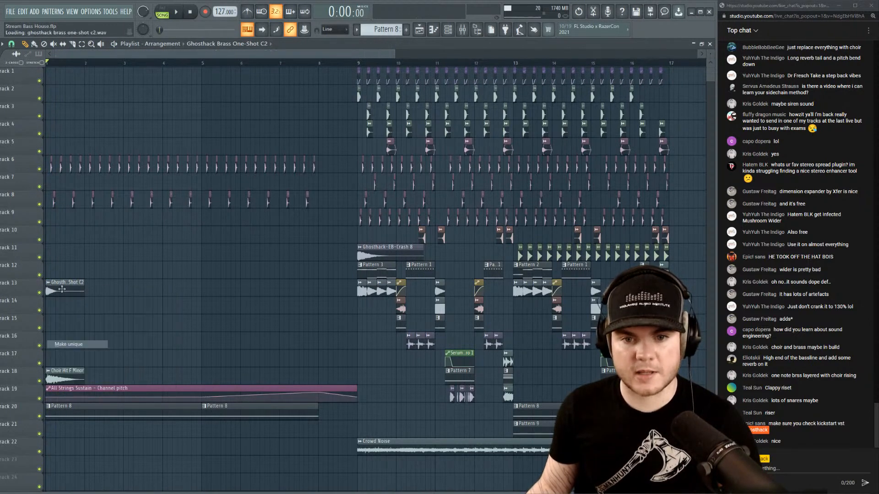
Adjust the unique brass clip's sample effects, trying and resetting an EQ shift, and repeat the clip at bar 5 on Track 13.
double_click(64, 292)
drag(242, 239, 241, 265)
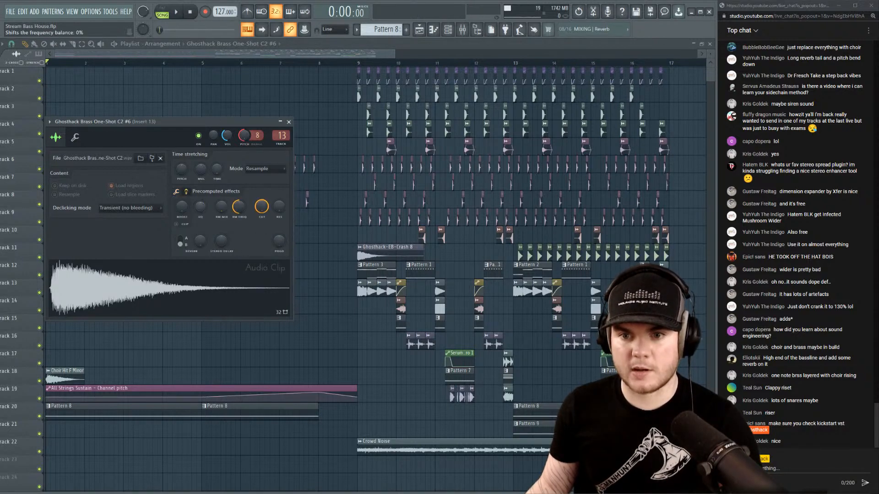
drag(200, 206, 200, 243)
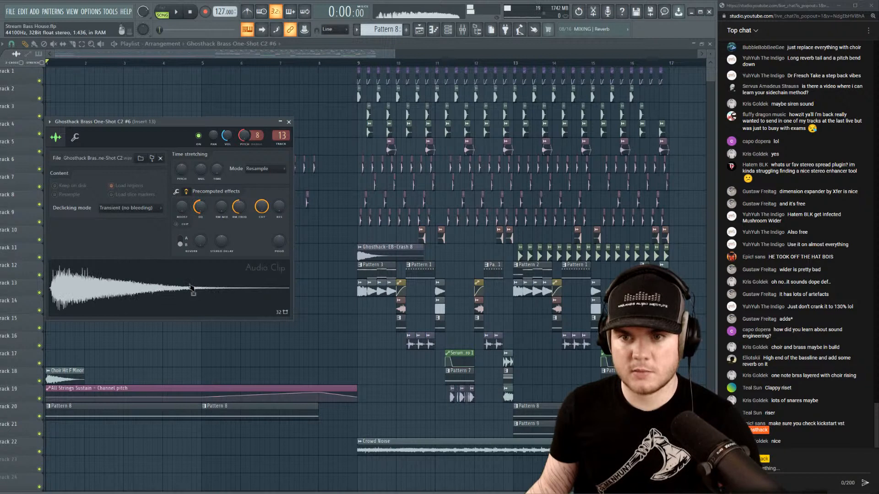
click(213, 207)
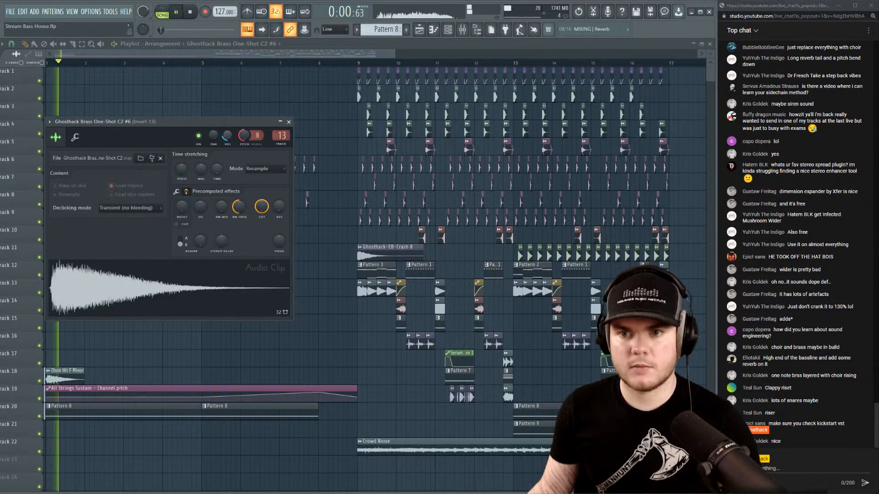
click(289, 121)
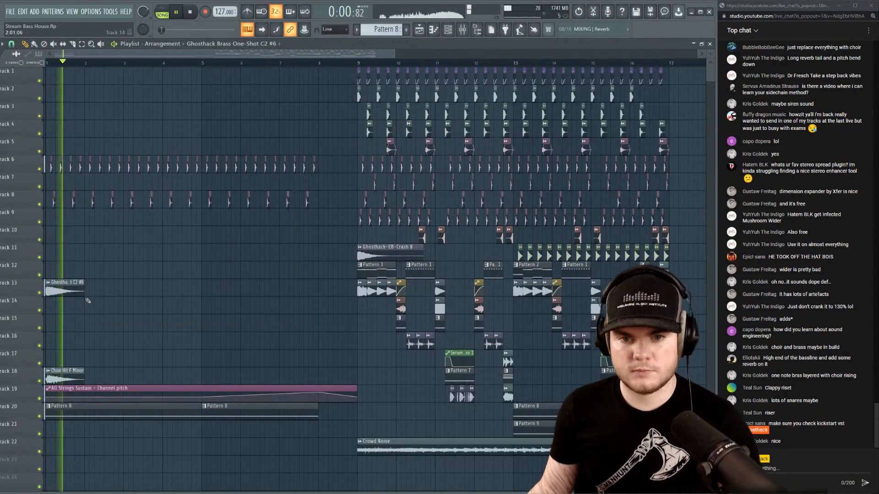
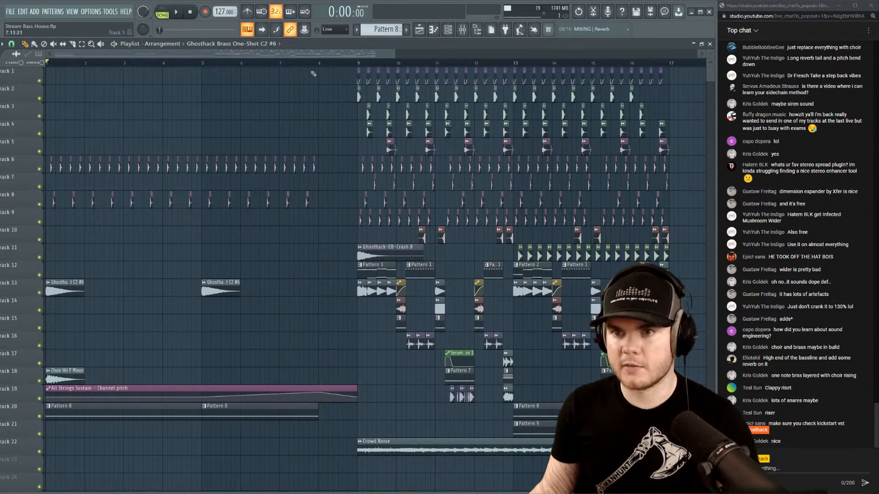
Trim the second Pattern 8 clip on Track 20 so it ends one step before bar 8.
key(space)
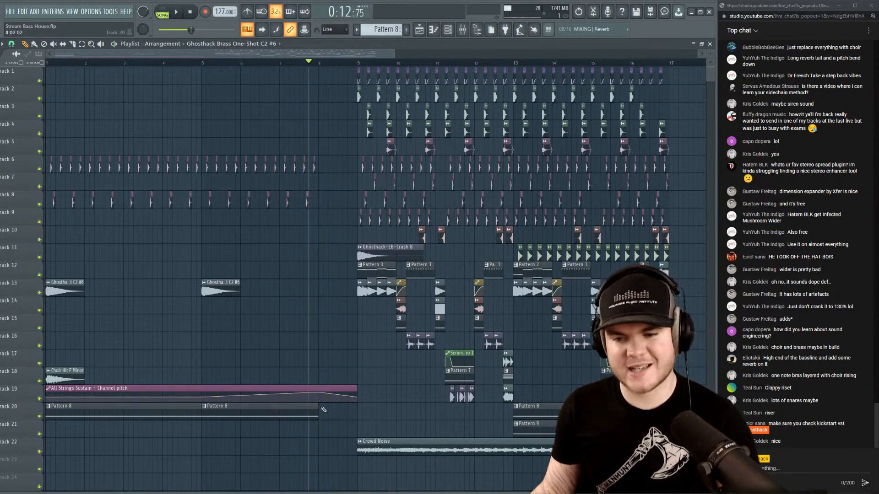
scroll(310, 64, up, 5)
key(space)
key(space)
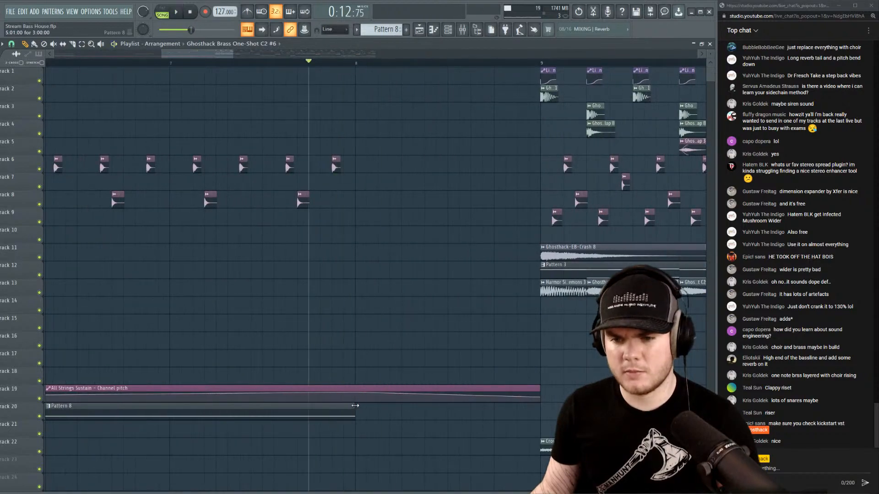
drag(355, 407, 342, 415)
key(space)
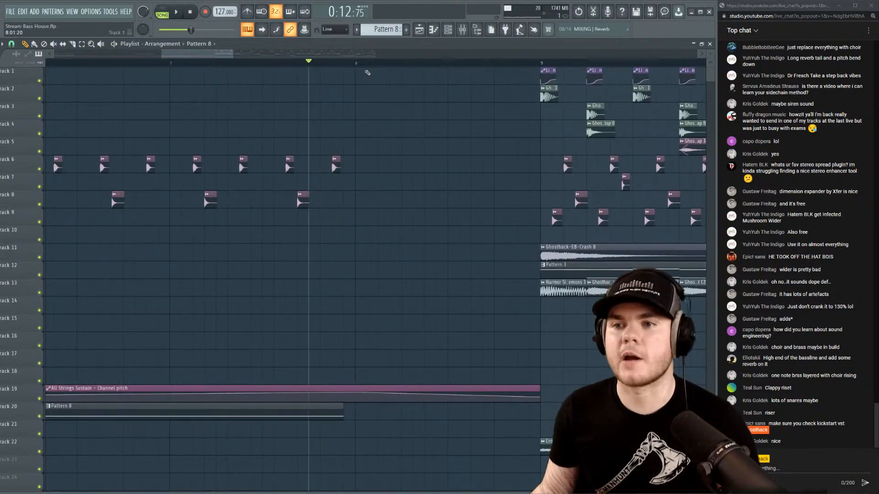
Add the Ghosthack Drum Fill - 128 2 on Track 17 across the second half of bar 8, ending at bar 9.
scroll(367, 72, down, 5)
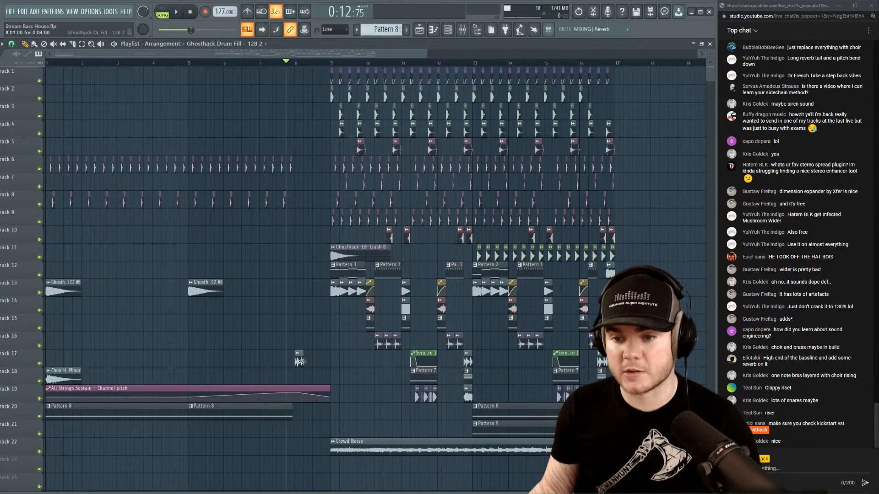
key(space)
scroll(298, 148, up, 5)
key(space)
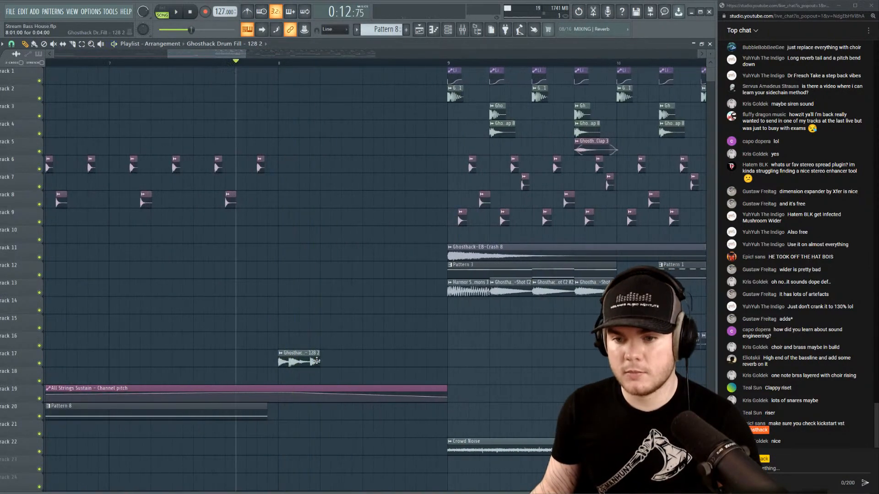
key(space)
drag(320, 360, 425, 362)
key(space)
key(space)
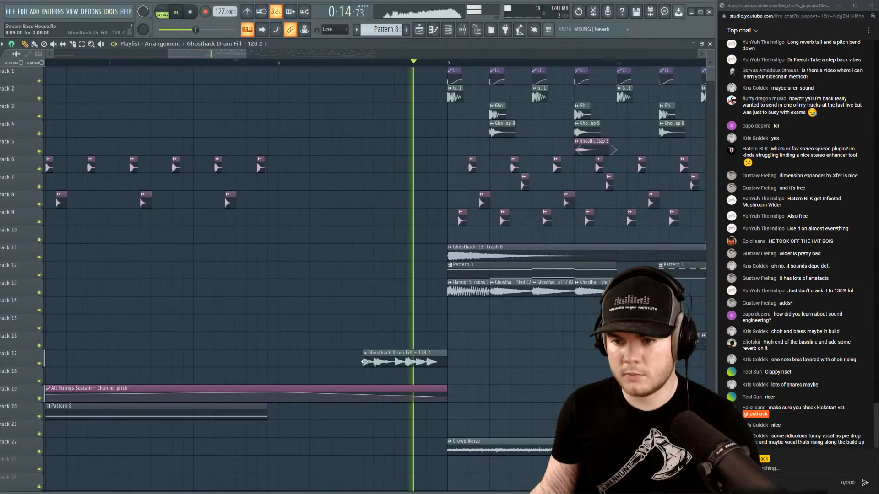
Try the drum fill at full length from bar 8, and trim it back to the second half of the bar.
drag(363, 362, 198, 363)
key(space)
key(space)
key(space)
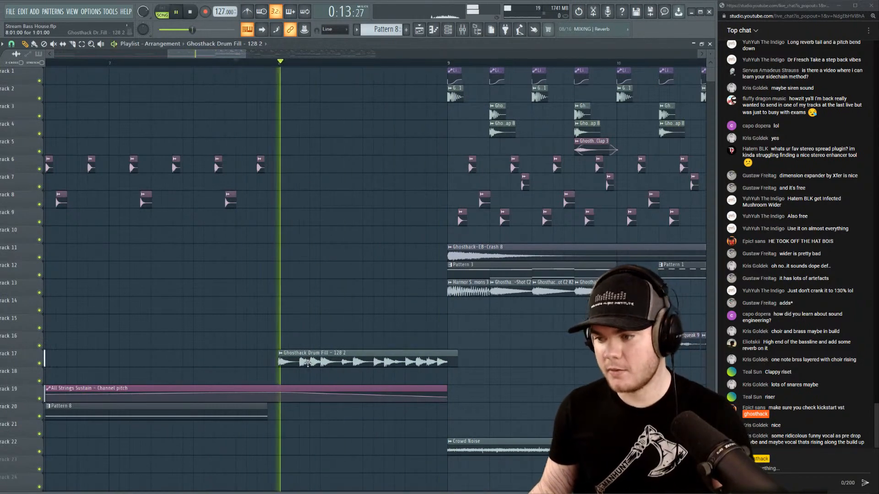
key(space)
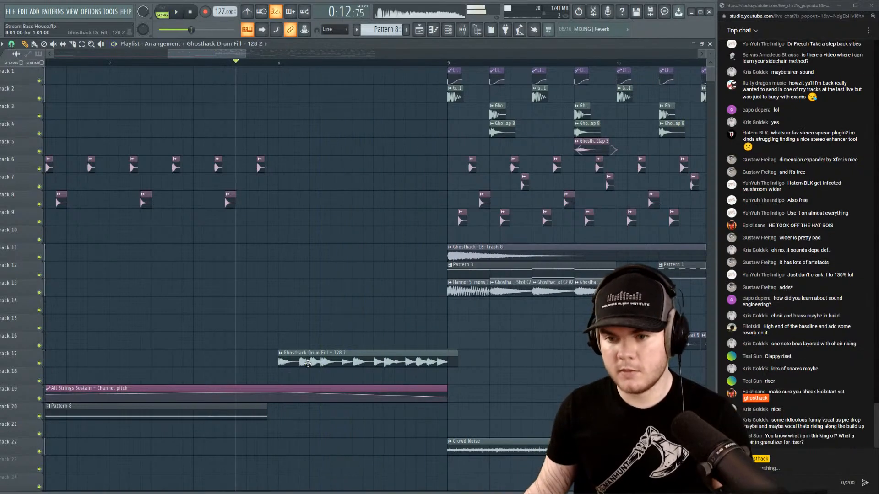
key(space)
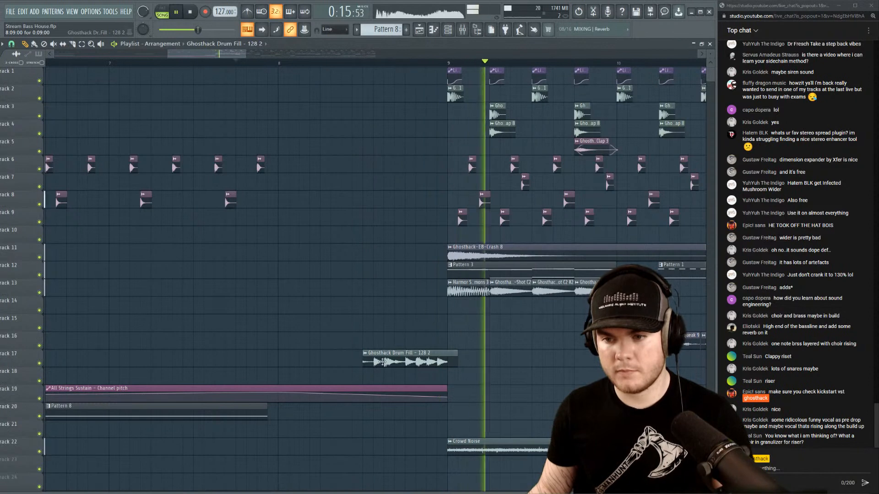
key(space)
drag(352, 362, 362, 361)
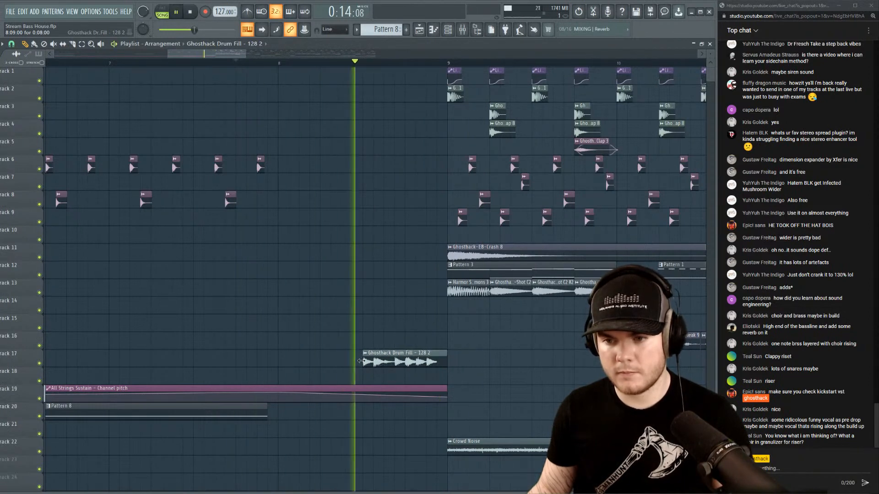
key(space)
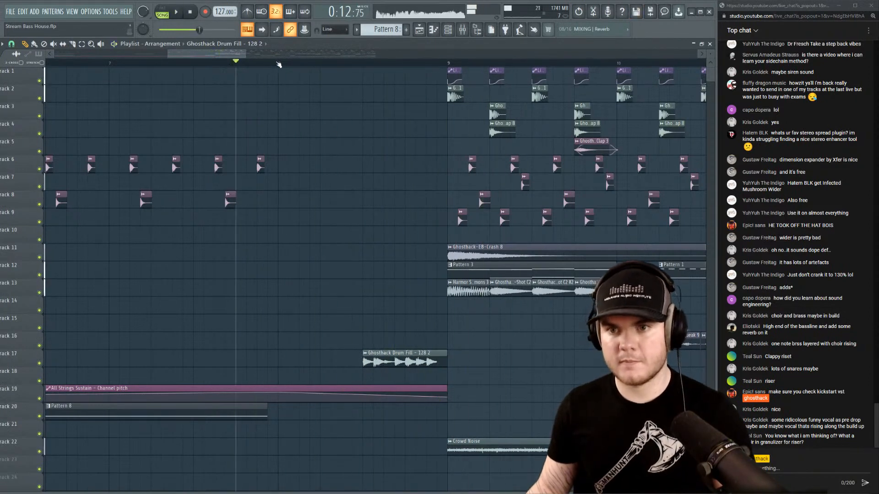
Listen to the transition from bar 8 through the drum fill into the drop at bar 9.
click(279, 63)
key(space)
scroll(279, 64, down, 4)
scroll(280, 64, up, 5)
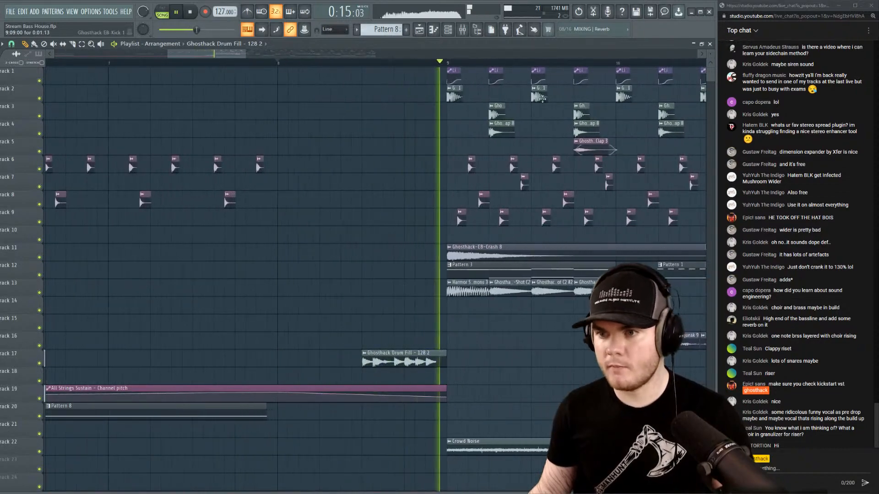
key(space)
key(space)
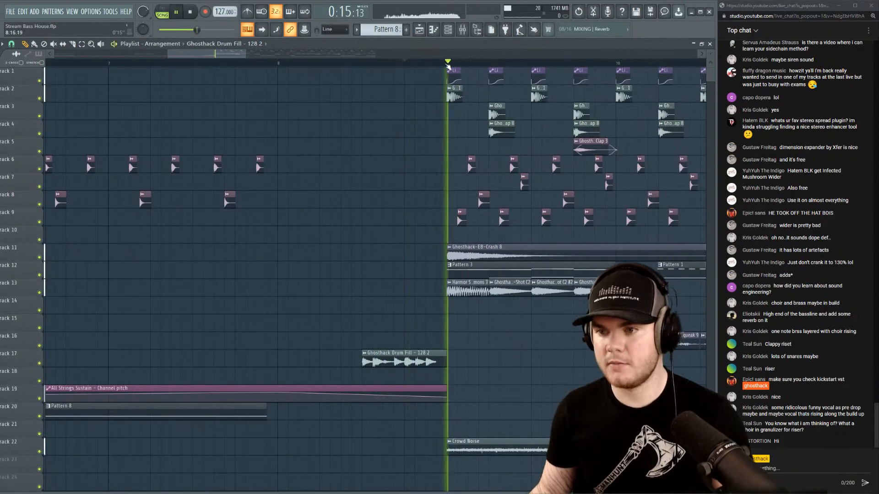
key(space)
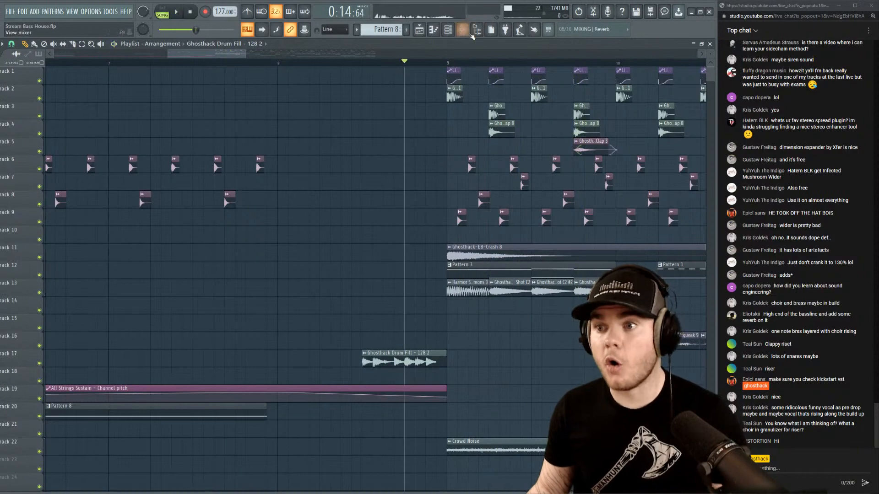
Find the Swish sample in the sample browser and place it on Track 15, ending at bar 9.
click(477, 30)
scroll(87, 287, down, 20)
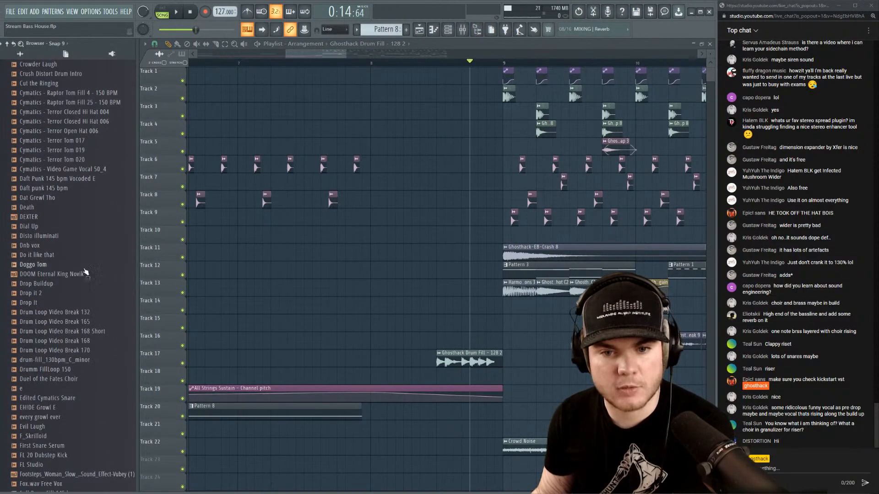
scroll(89, 303, up, 20)
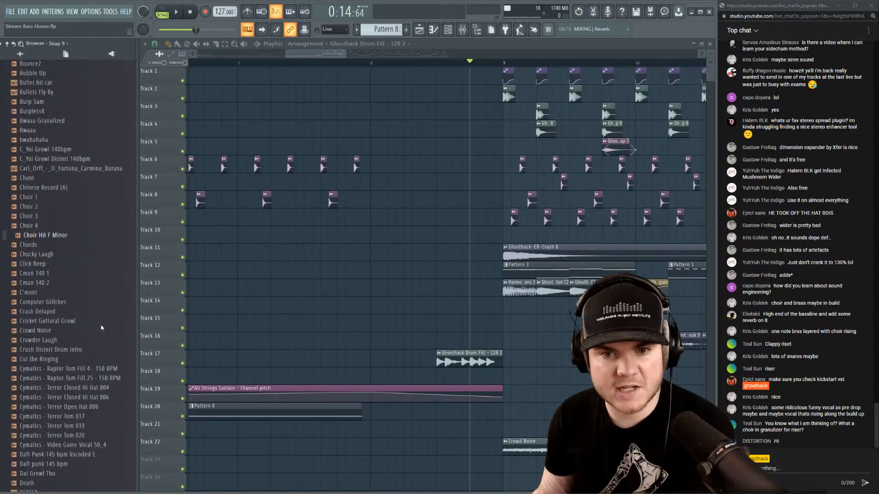
scroll(92, 312, down, 20)
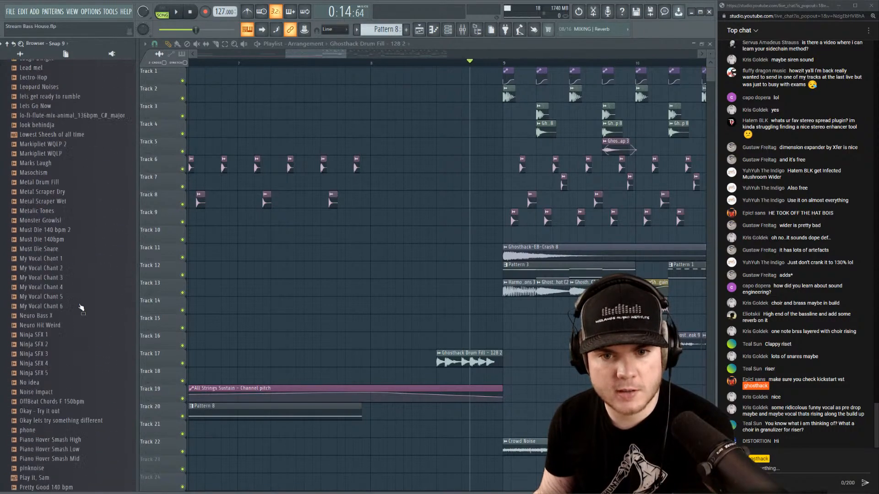
scroll(81, 308, down, 20)
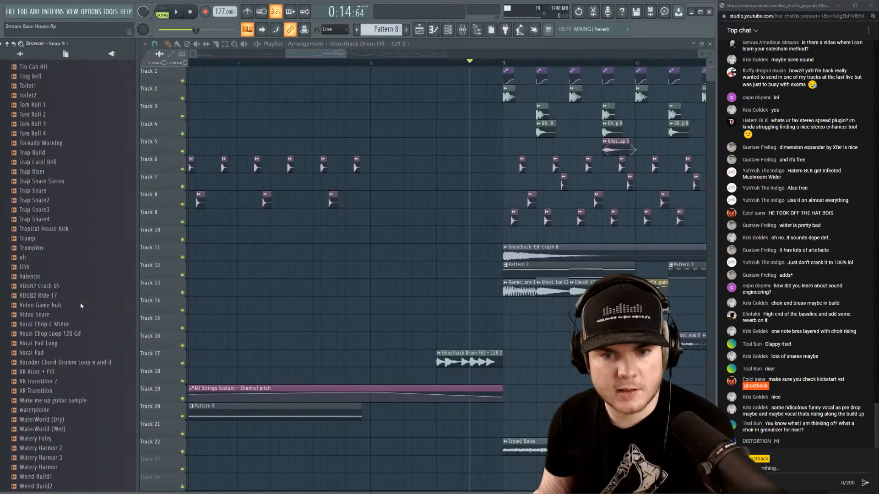
scroll(87, 304, up, 15)
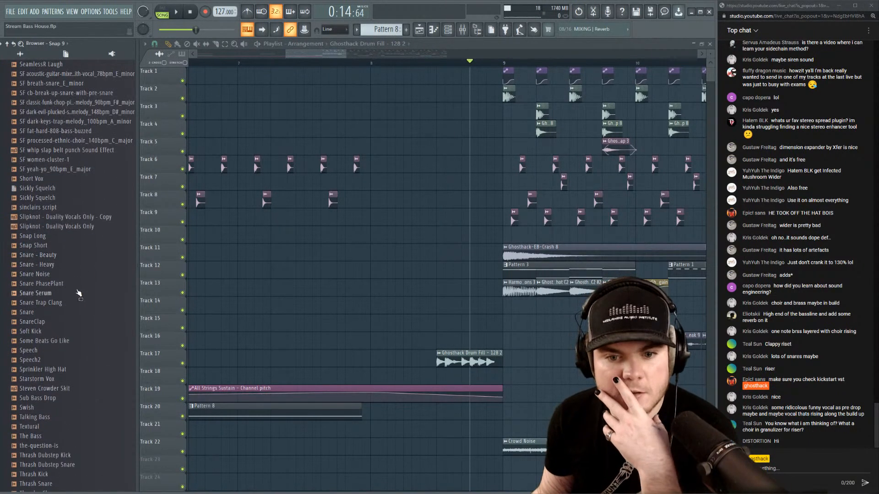
scroll(80, 292, down, 3)
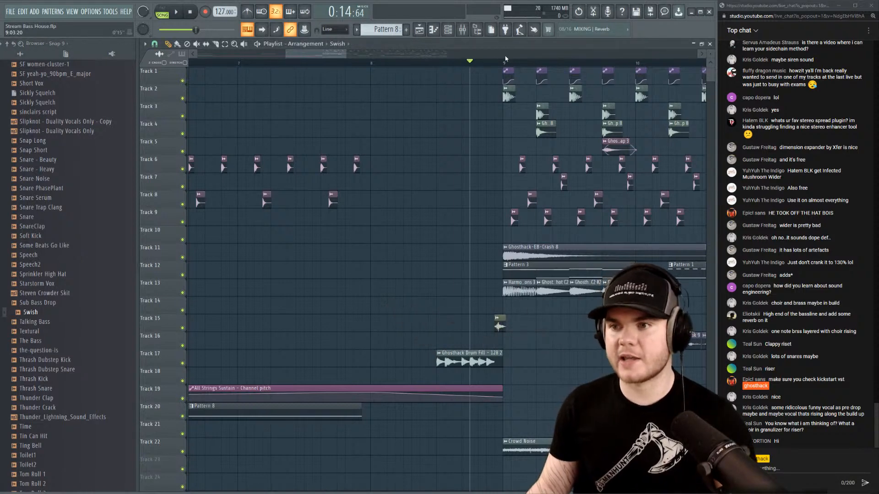
Solo the Swish on Track 15 and bring back Tracks 1 and 2 with the kick.
scroll(505, 58, up, 5)
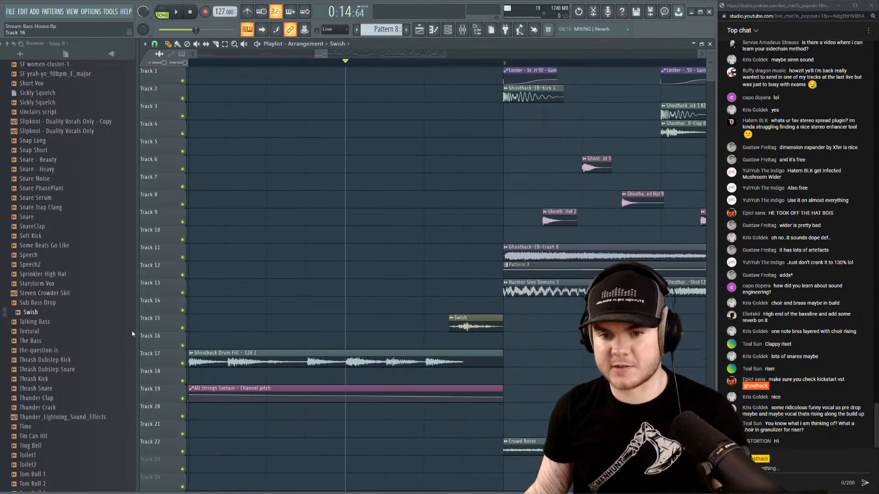
right_click(183, 326)
key(space)
key(space)
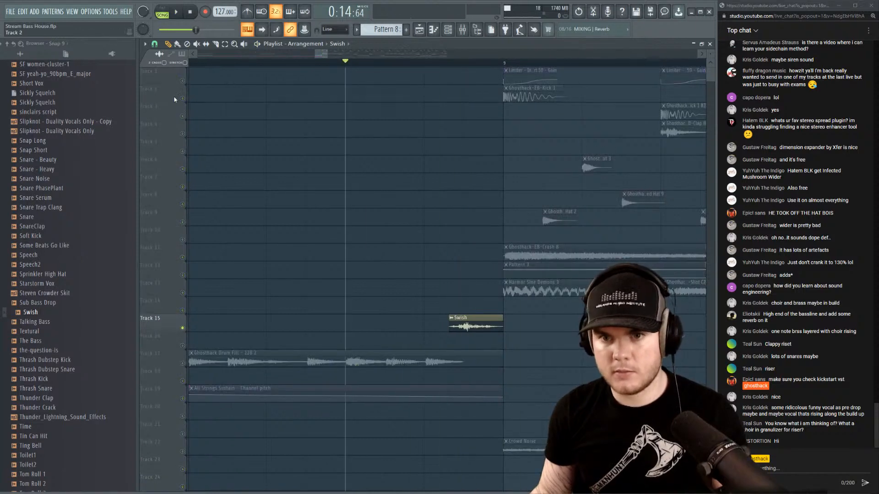
click(182, 82)
Move the Swish clip to start two steps before bar 9, checking it against the kick.
key(space)
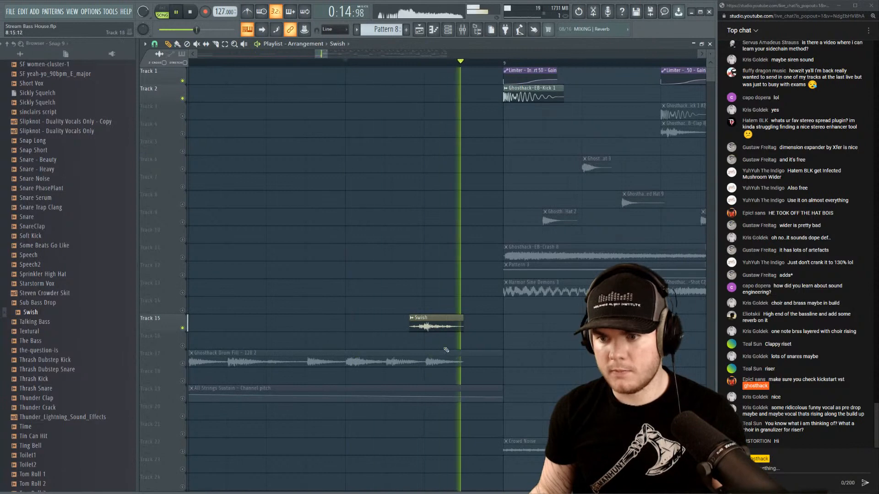
key(space)
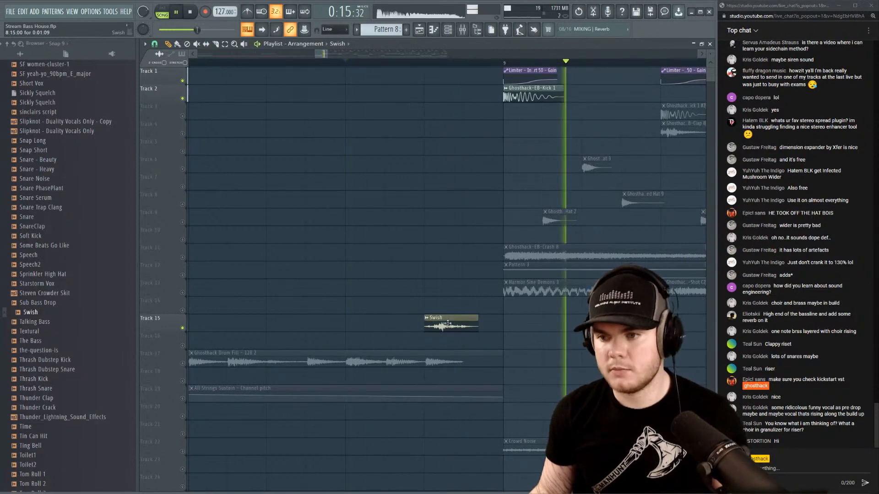
key(space)
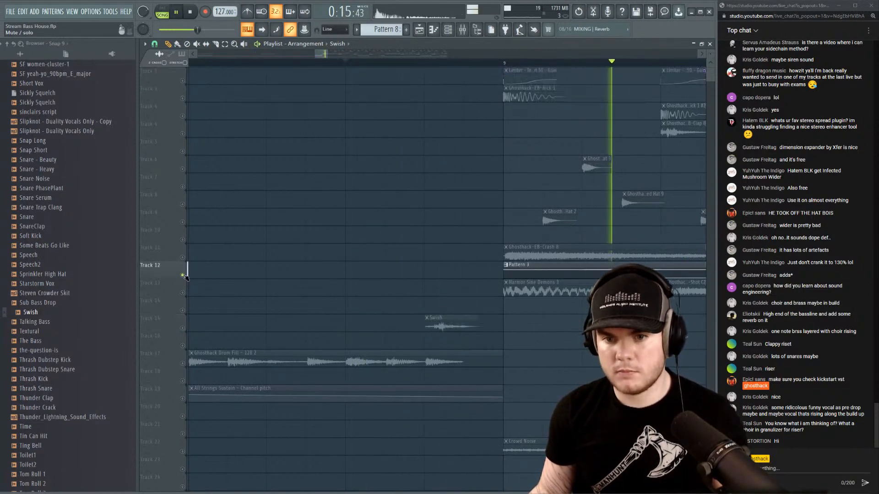
Bring back all tracks from solo and set the Swish clip's channel volume to 47%.
ctrl+click(183, 276)
drag(502, 360, 466, 355)
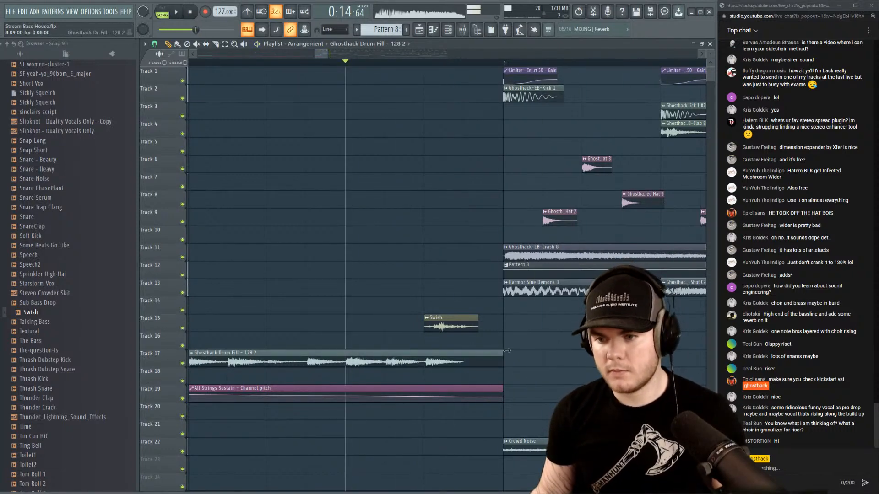
key(space)
double_click(441, 318)
key(space)
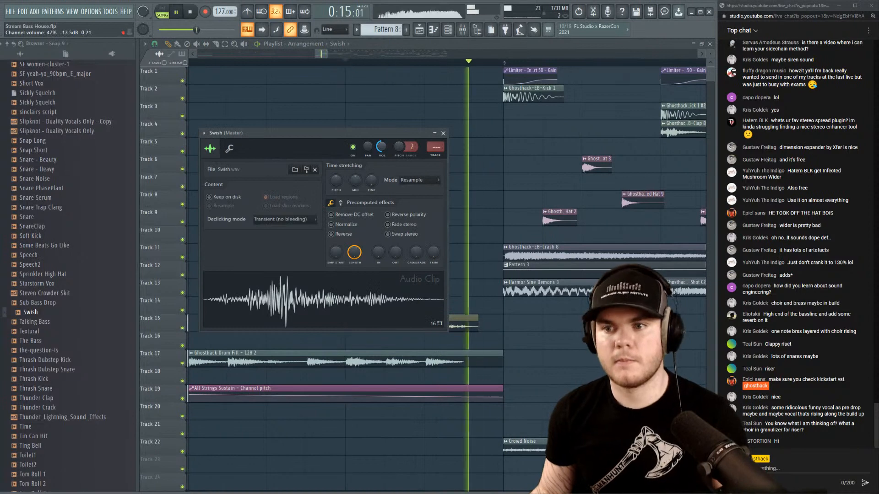
click(444, 133)
Listen to the Swish and drum-fill transition into the drop at bar 9 with all tracks playing.
scroll(434, 63, down, 5)
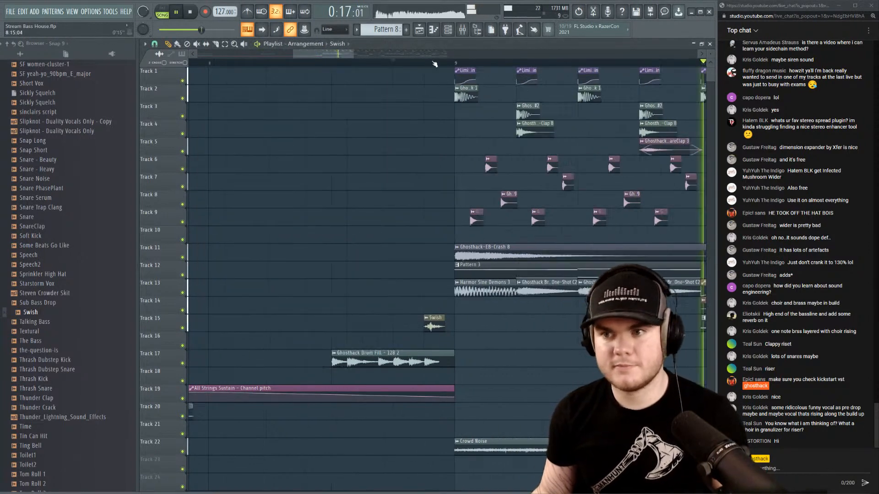
key(space)
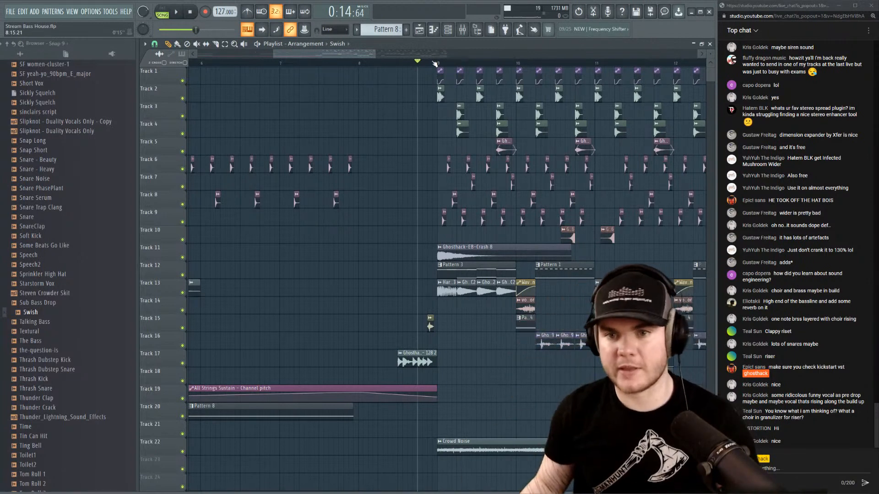
scroll(435, 69, down, 3)
drag(428, 55, 374, 58)
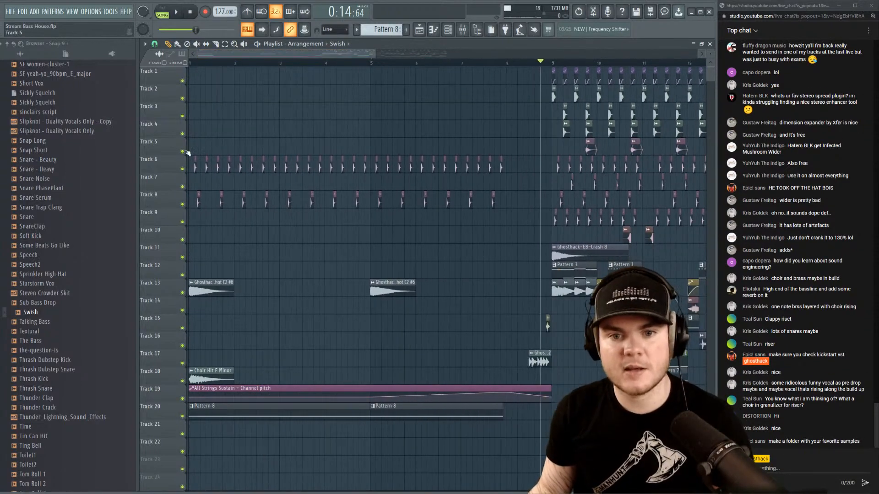
key(space)
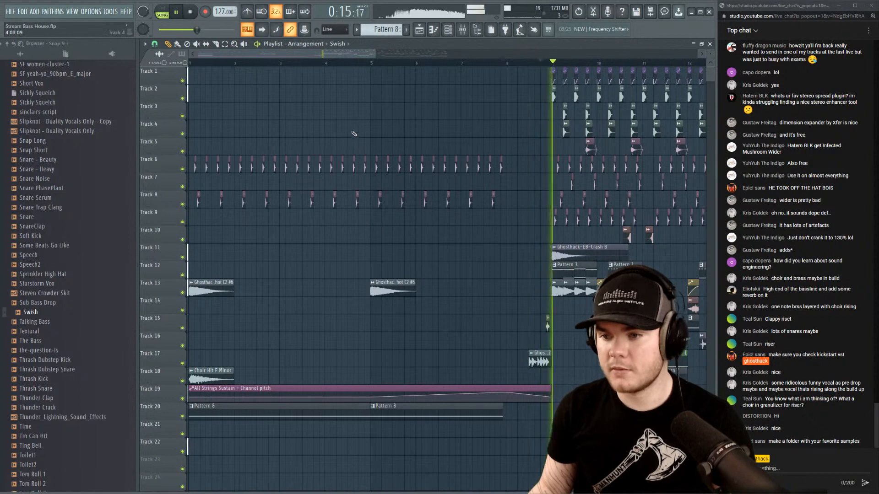
click(510, 63)
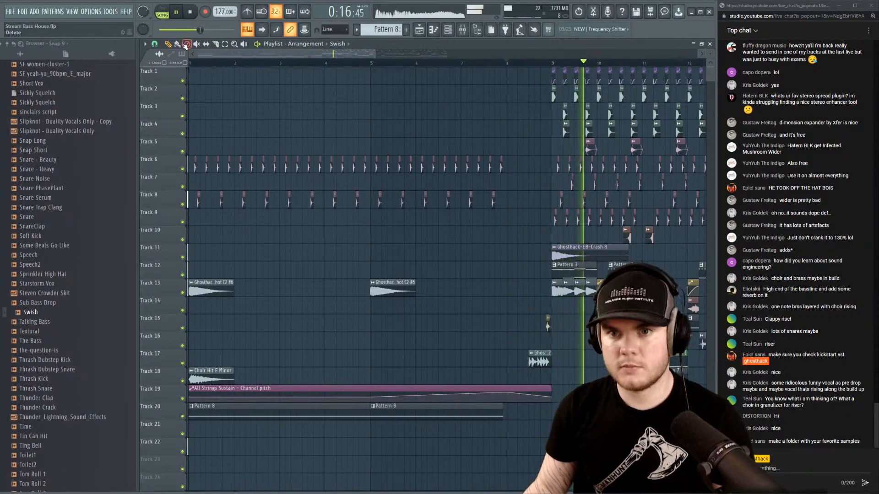
click(192, 63)
key(space)
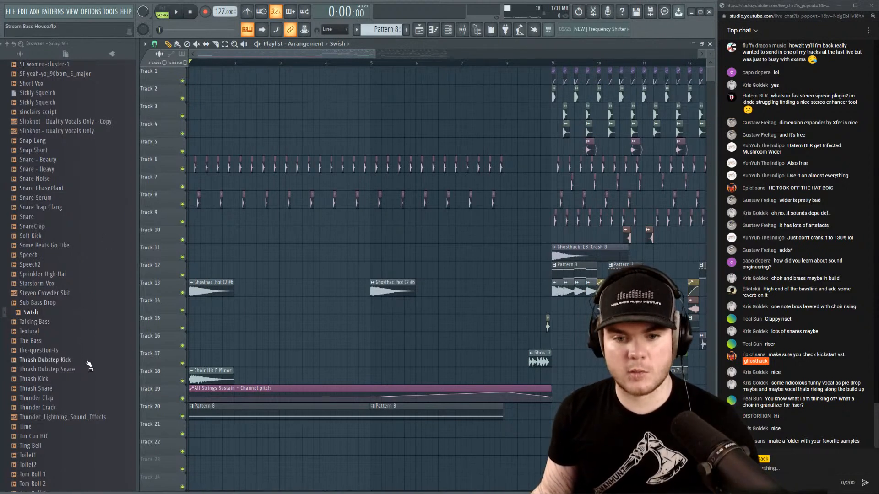
Preview the Thunder Clap sample and search the sample folder for more effects while the build-up plays.
click(52, 399)
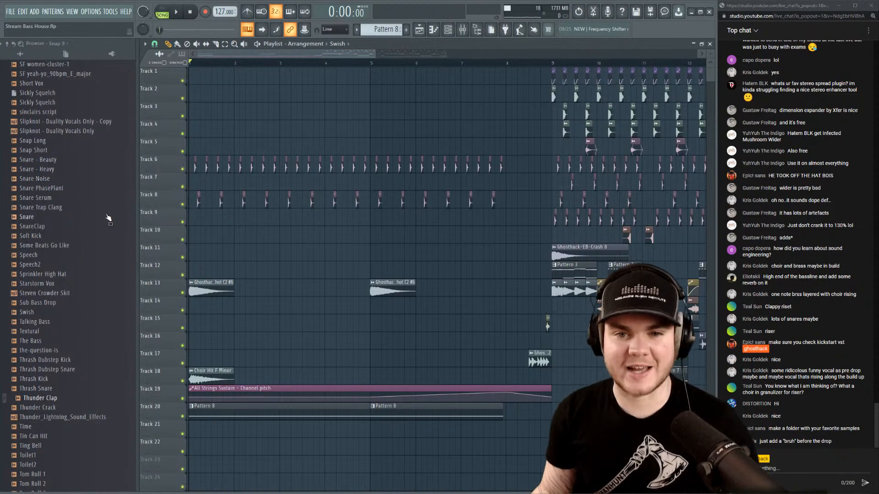
scroll(109, 218, up, 6)
key(space)
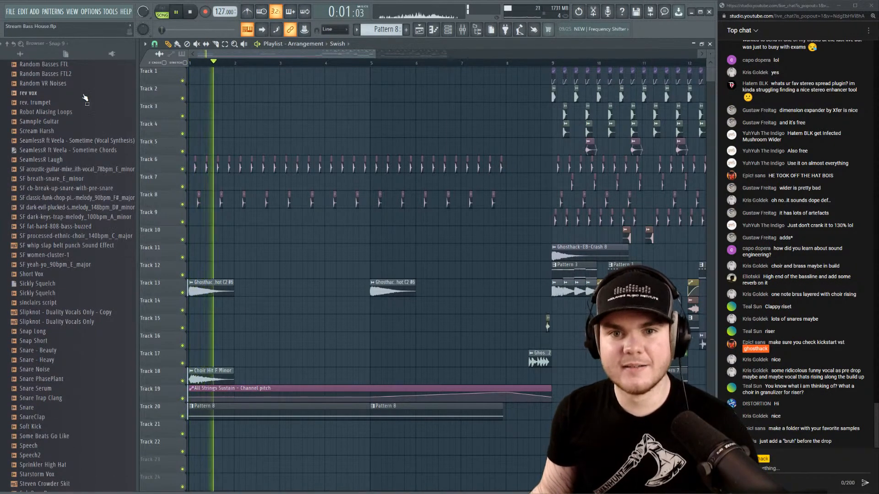
scroll(87, 103, up, 7)
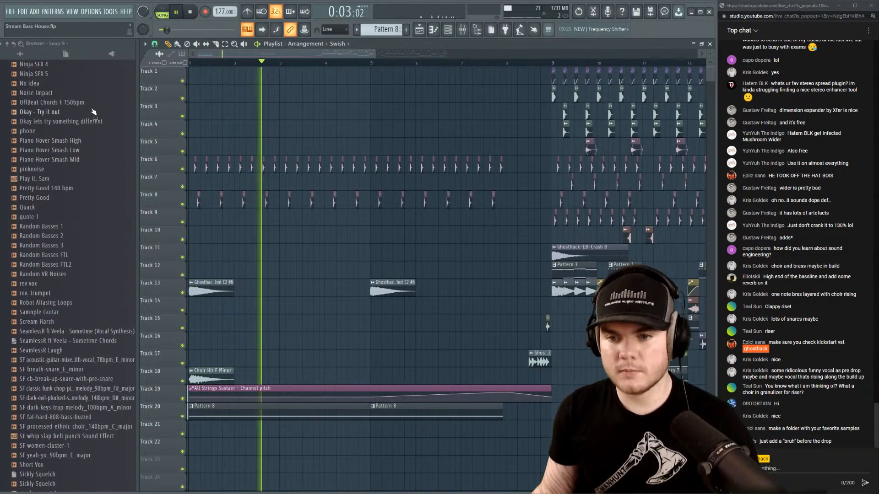
Add another Ghosthack Brass One-Shot C2 clip at bar 3 on Track 13 and listen through to the drop.
click(278, 286)
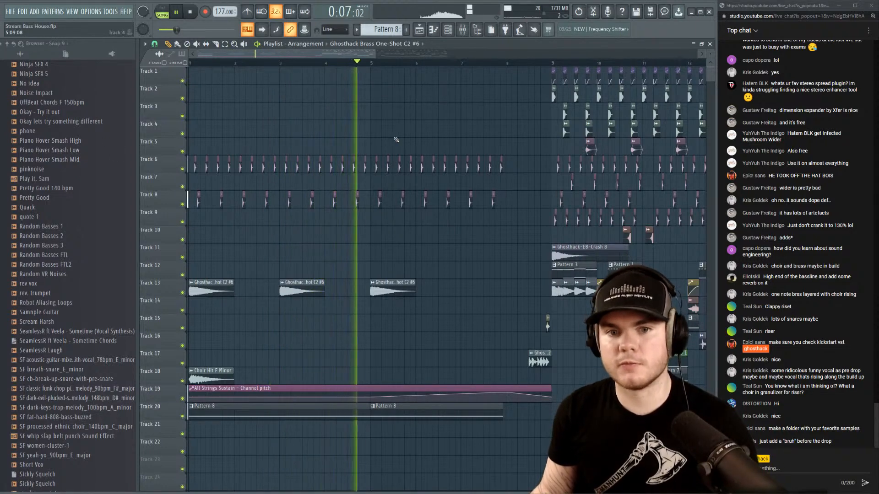
scroll(384, 67, down, 2)
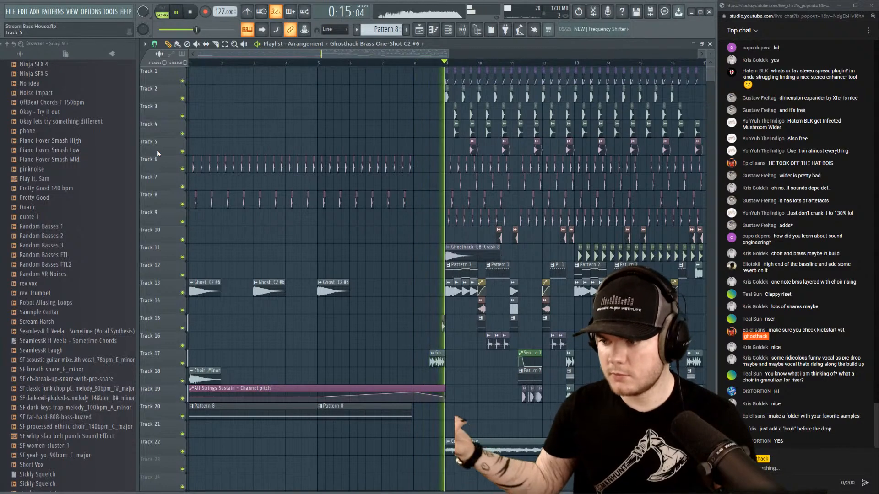
key(space)
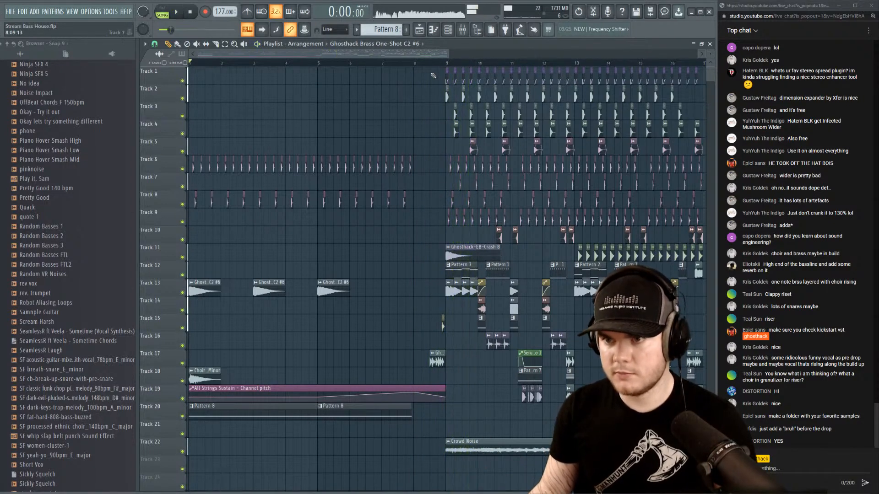
Lower the channel volume of the Ghosthack Drum Fill - 128 2 clip to about 58%, checking it against the drop.
click(430, 62)
key(space)
double_click(436, 353)
key(space)
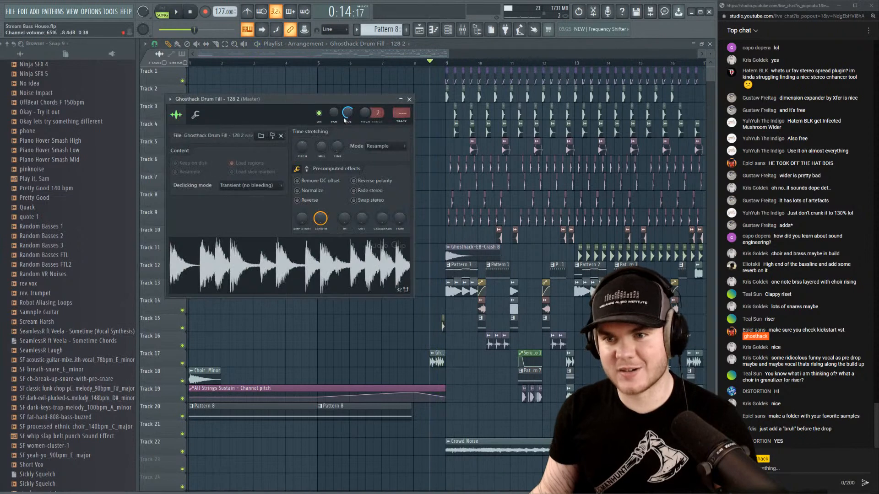
key(space)
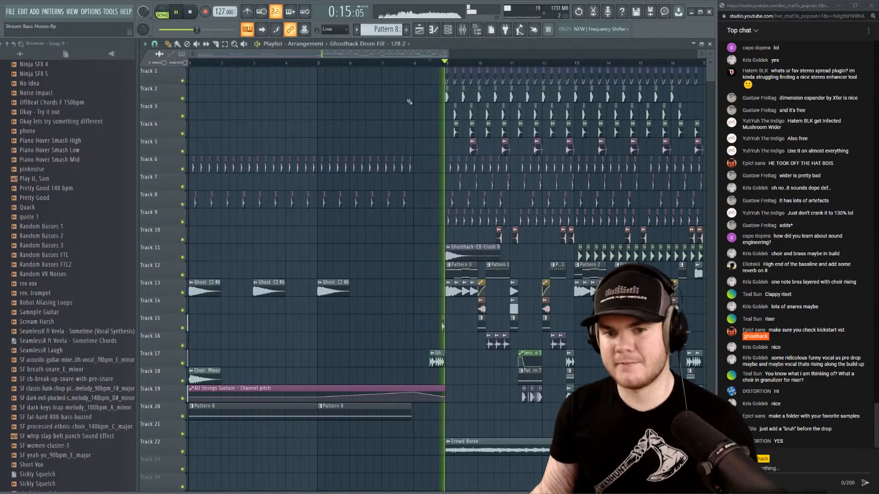
key(space)
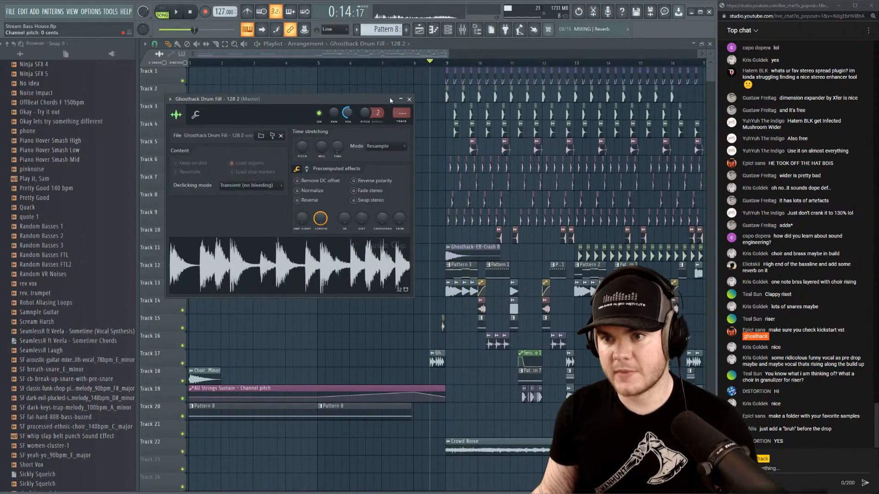
key(Escape)
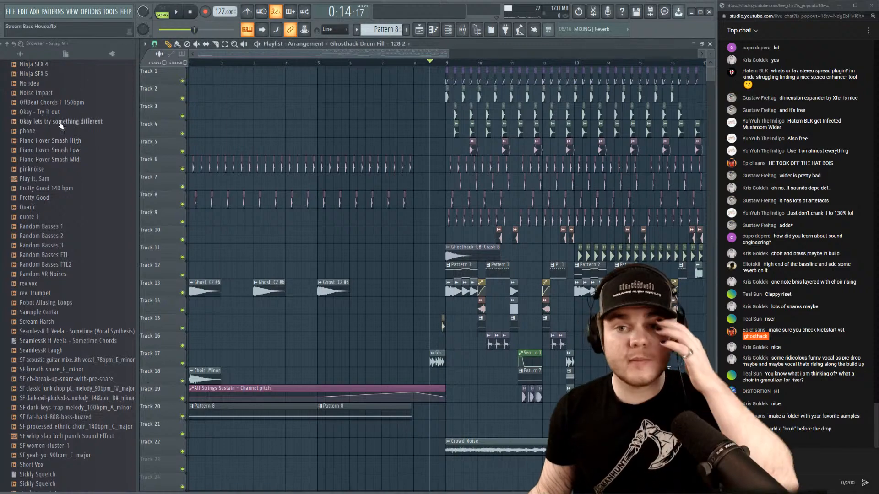
Widen the sample browser and open the 7 Risers folder inside Will - SFX Freebie.
scroll(60, 126, up, 20)
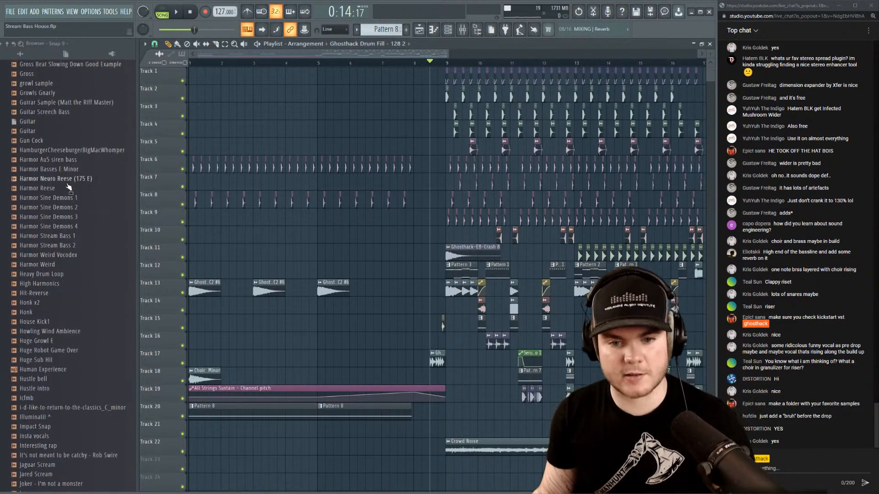
scroll(87, 215, up, 15)
scroll(94, 225, up, 10)
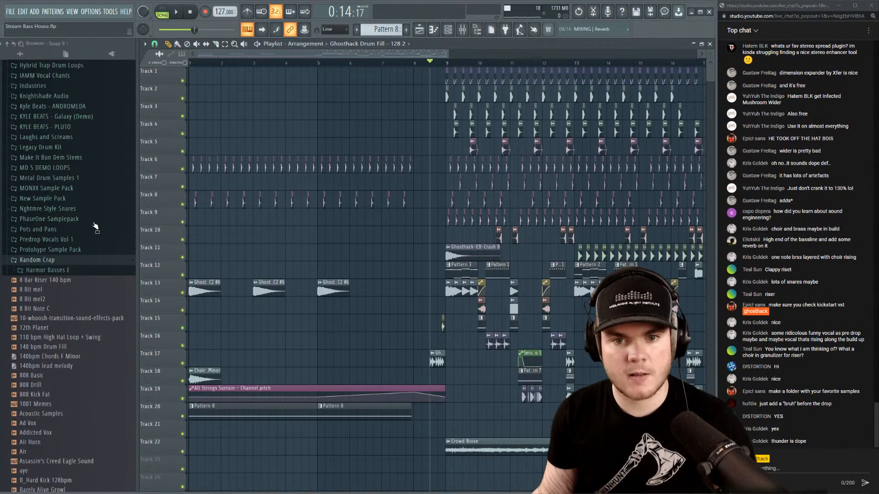
click(69, 266)
scroll(81, 190, down, 10)
drag(139, 200, 218, 202)
scroll(102, 212, down, 5)
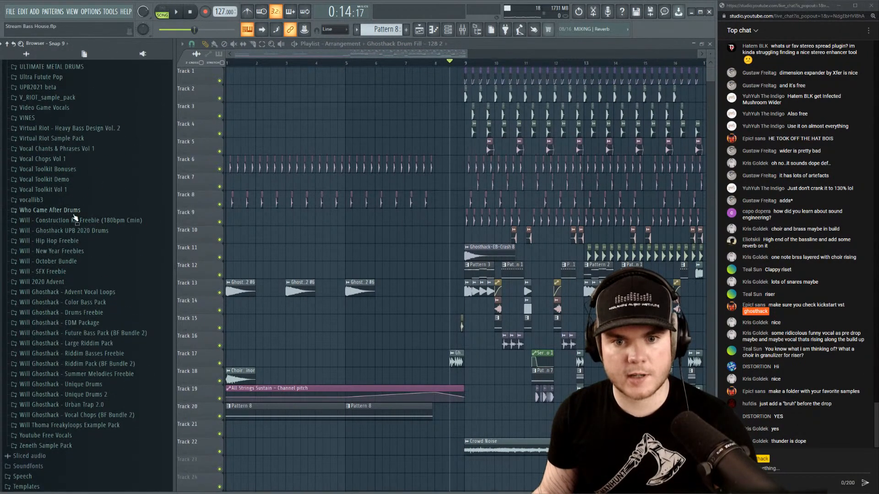
click(69, 272)
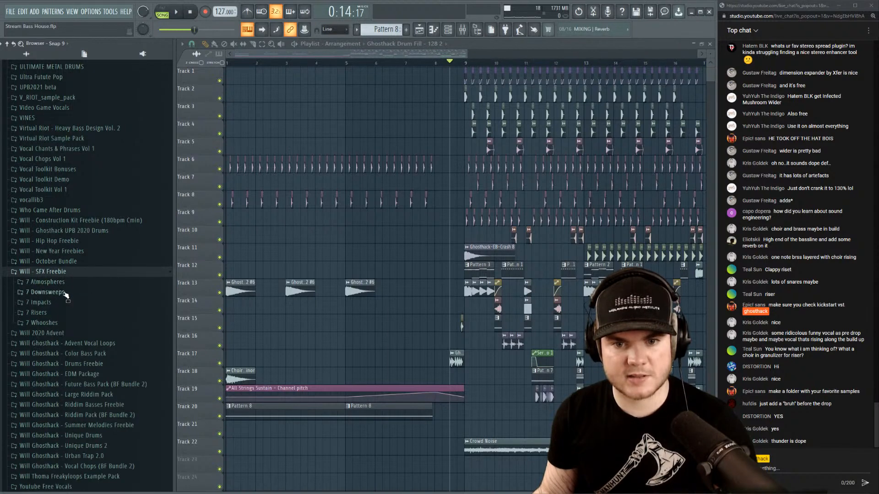
click(60, 313)
scroll(83, 303, down, 3)
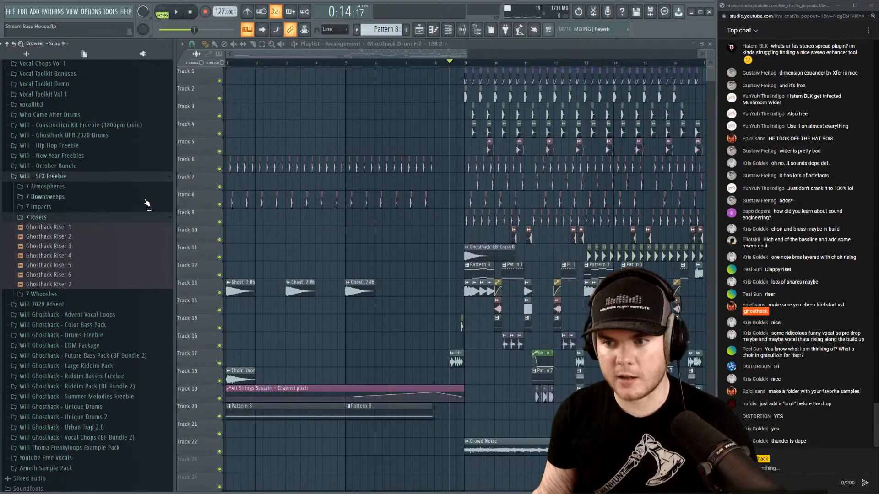
Preview the Ghosthack risers and place Ghosthack Riser 5 on Track 21, starting at bar 1.
key(space)
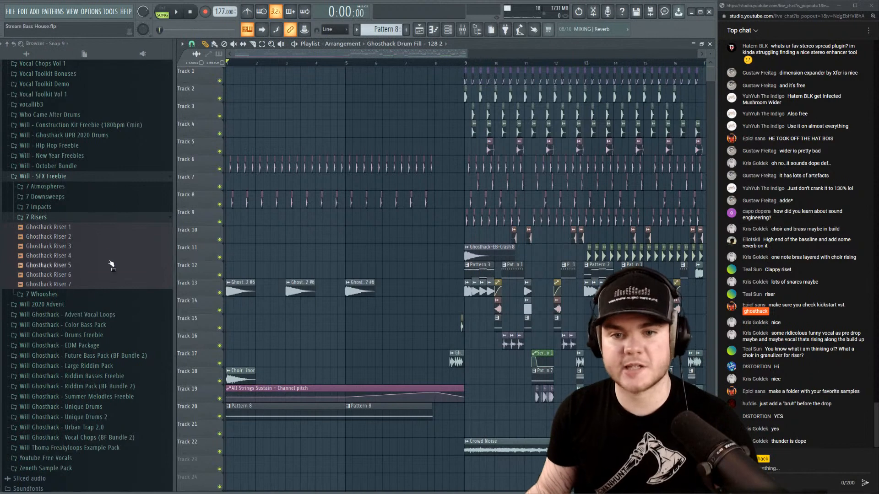
click(75, 229)
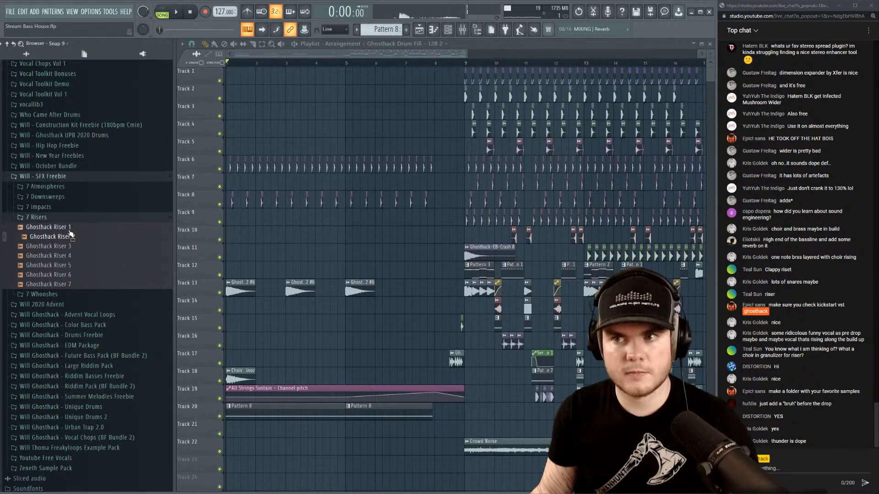
click(69, 267)
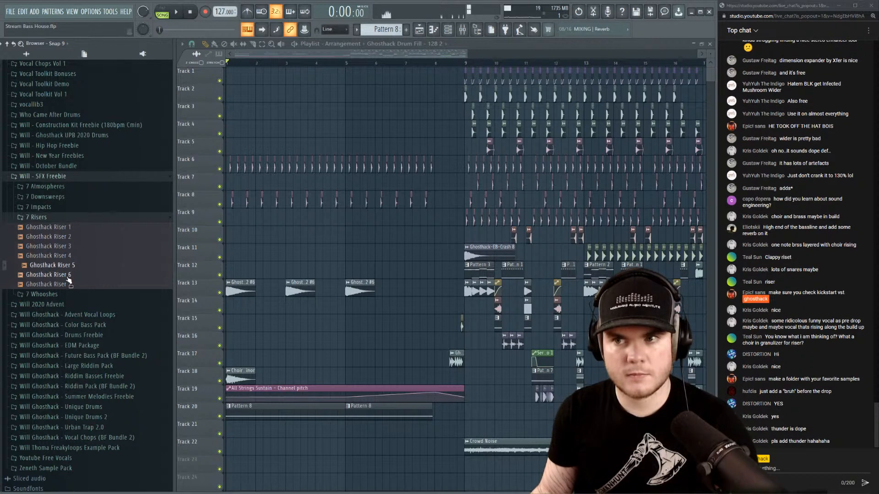
drag(65, 271, 277, 423)
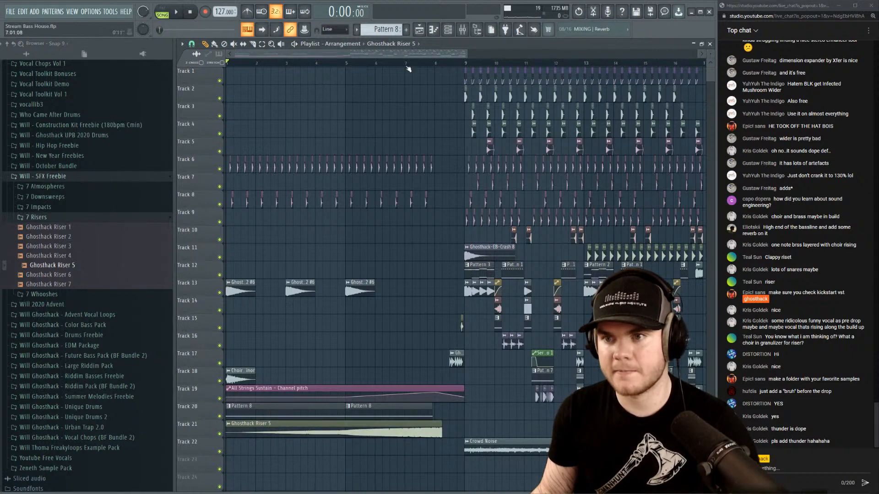
Lower Ghosthack Riser 5's channel volume to 15% and shorten its stretch time so the clip ends at bar 8.
click(406, 64)
double_click(426, 422)
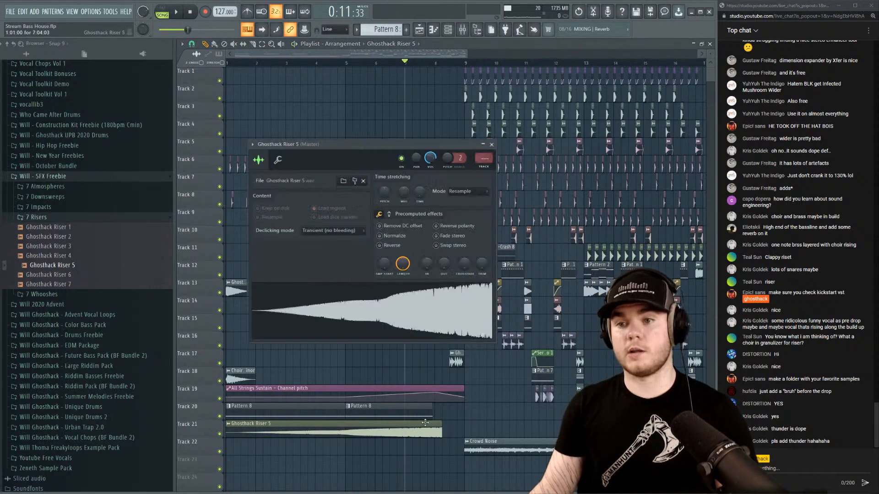
key(space)
drag(429, 158, 430, 170)
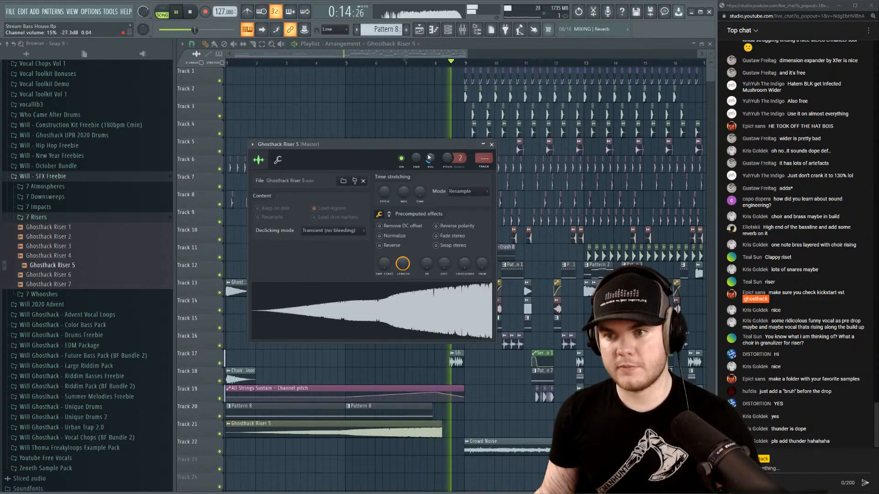
key(space)
drag(424, 194, 423, 181)
key(space)
key(space)
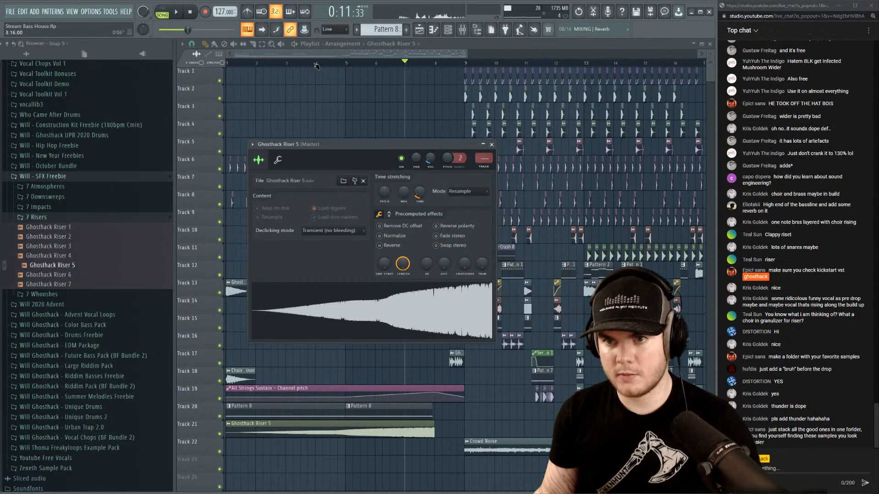
Solo the riser on Track 21, listen to it, and lower its channel volume further.
click(227, 63)
key(space)
right_click(226, 424)
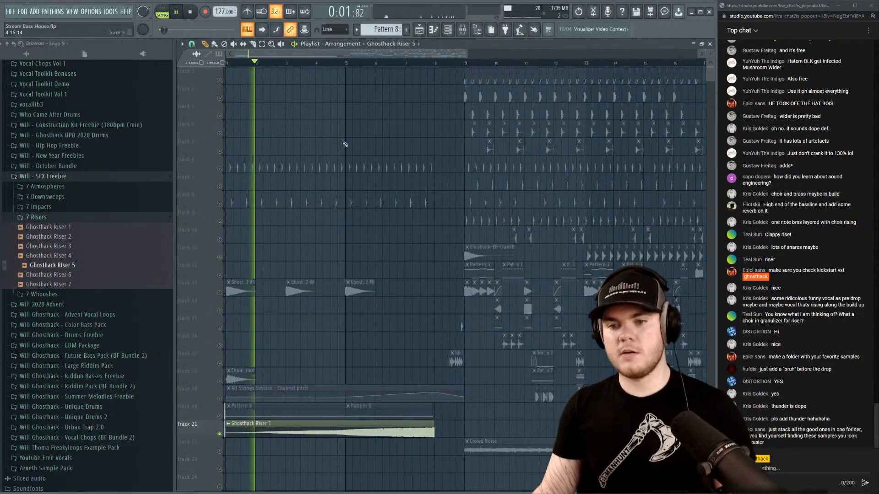
click(319, 62)
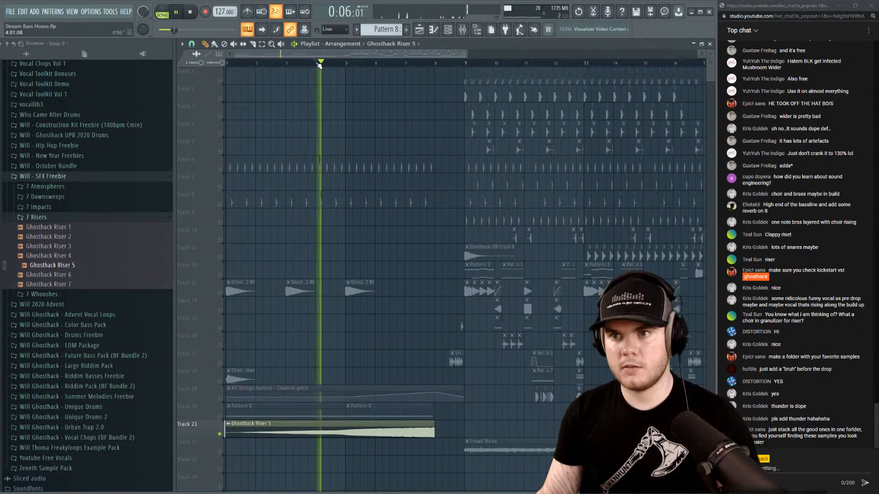
double_click(389, 424)
drag(431, 159, 430, 168)
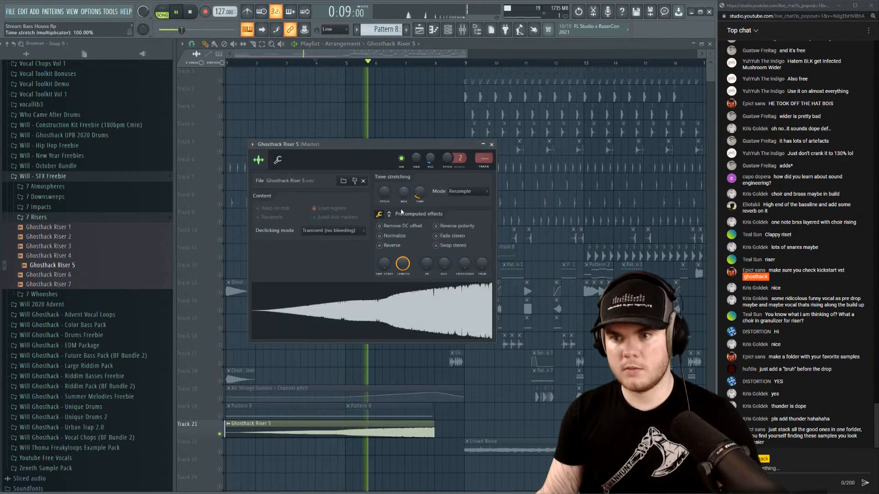
Shift Ghosthack Riser 5's stereo delay to 52% right and route its channel to mixer Insert 8.
click(389, 214)
key(space)
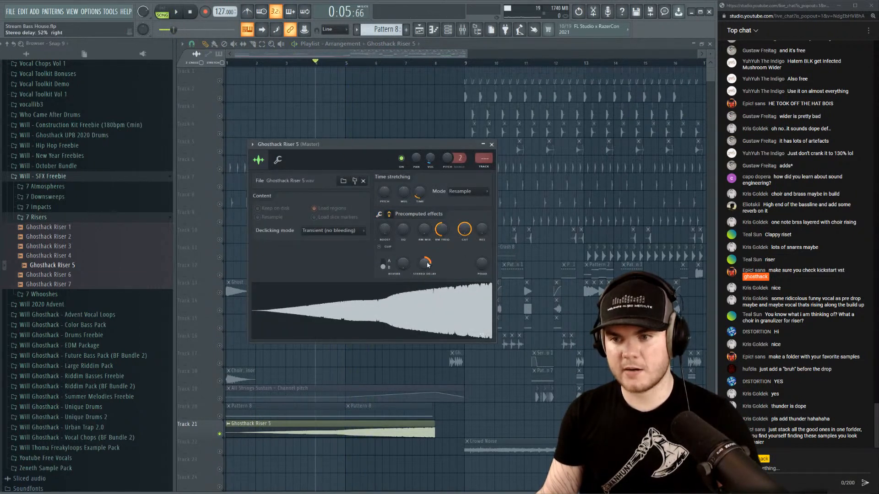
key(space)
key(F9)
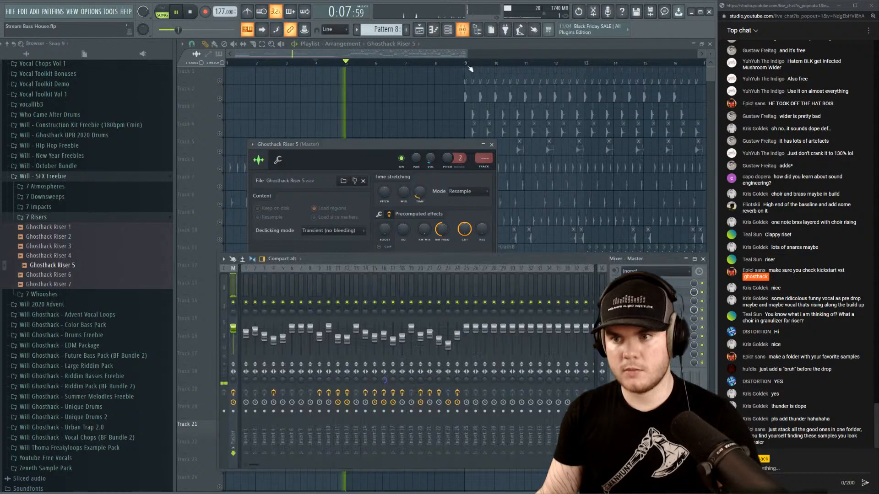
scroll(486, 160, up, 8)
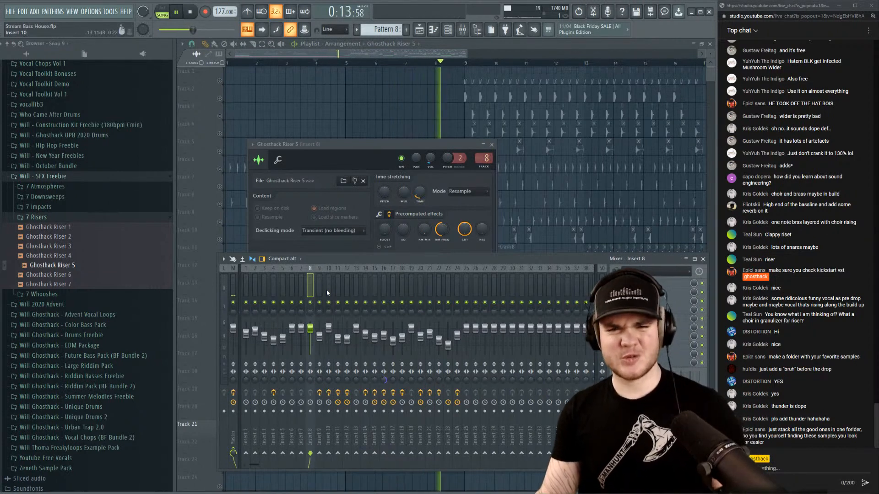
key(space)
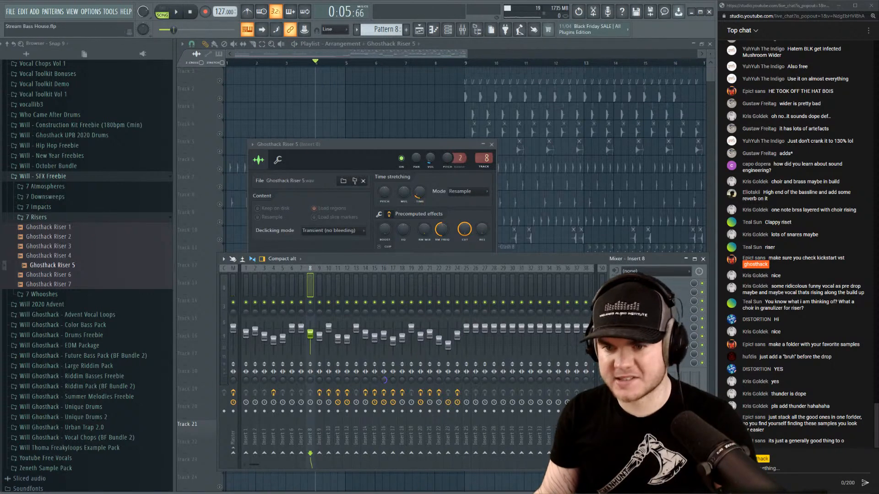
Add Fruity Parametric EQ 2 to Insert 8 with a Steep 8 high-pass on band 1 and a low-pass on band 7.
click(623, 270)
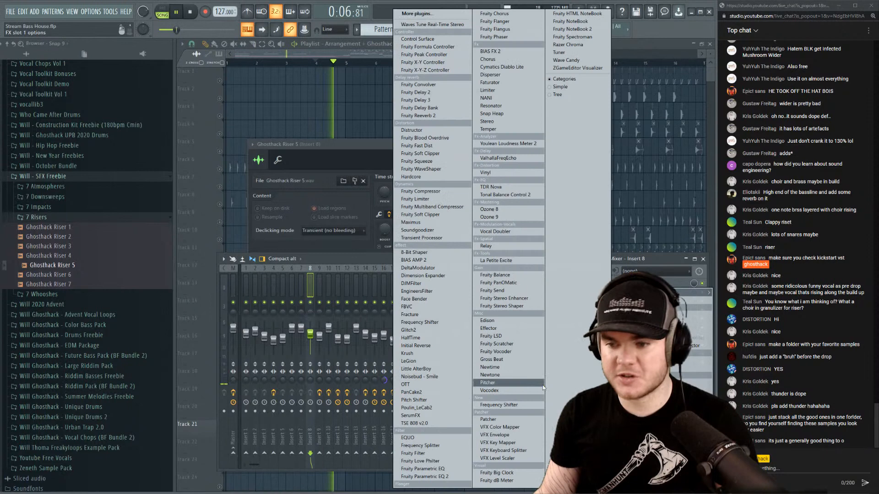
click(437, 477)
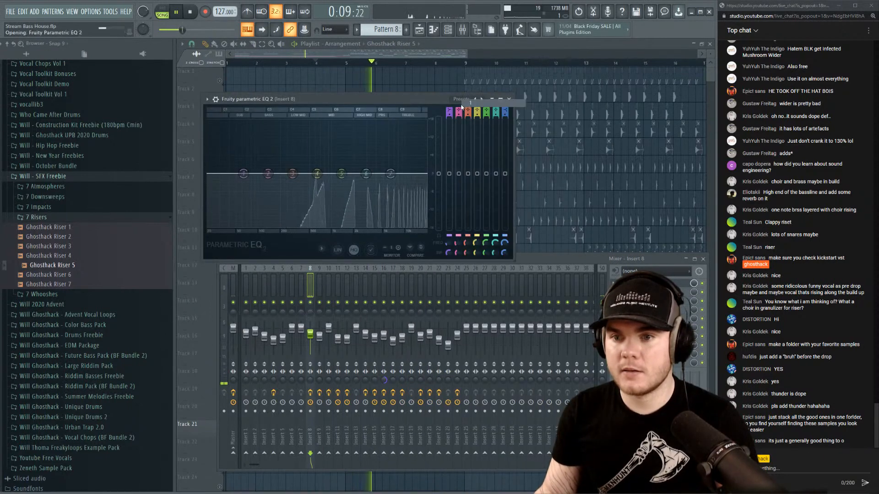
key(space)
key(space)
drag(208, 173, 247, 174)
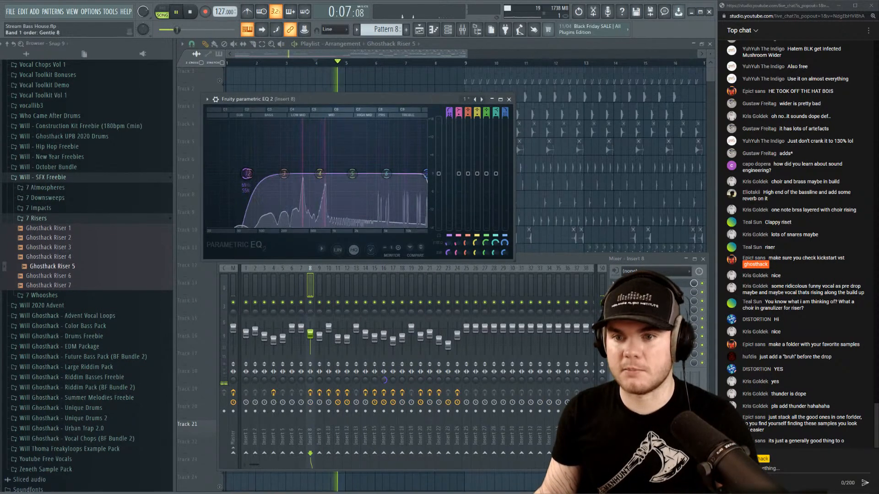
drag(449, 253, 449, 244)
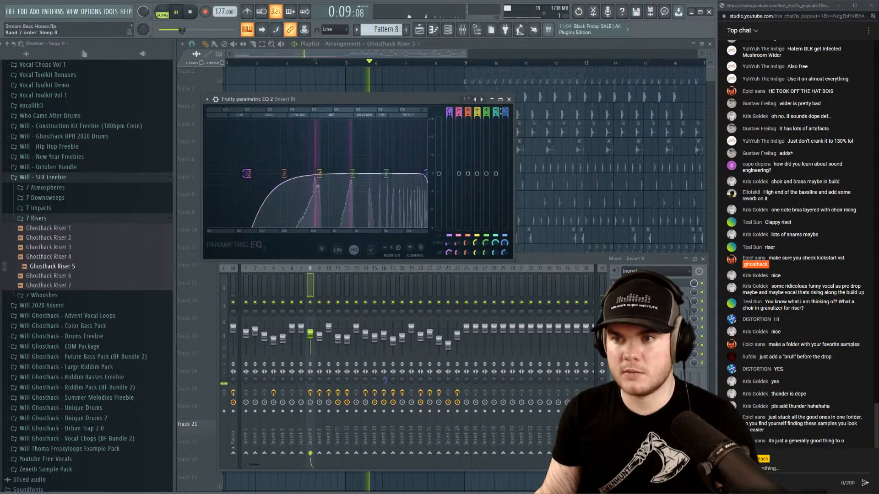
drag(505, 116, 505, 121)
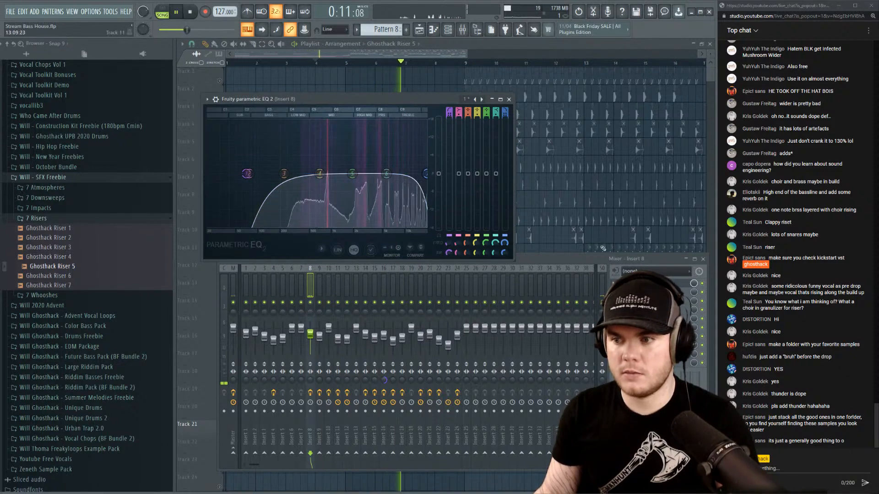
click(655, 283)
Lower Insert 8's mixer volume to 72% and unsolo Track 21 so all playlist tracks play again.
drag(313, 335, 314, 337)
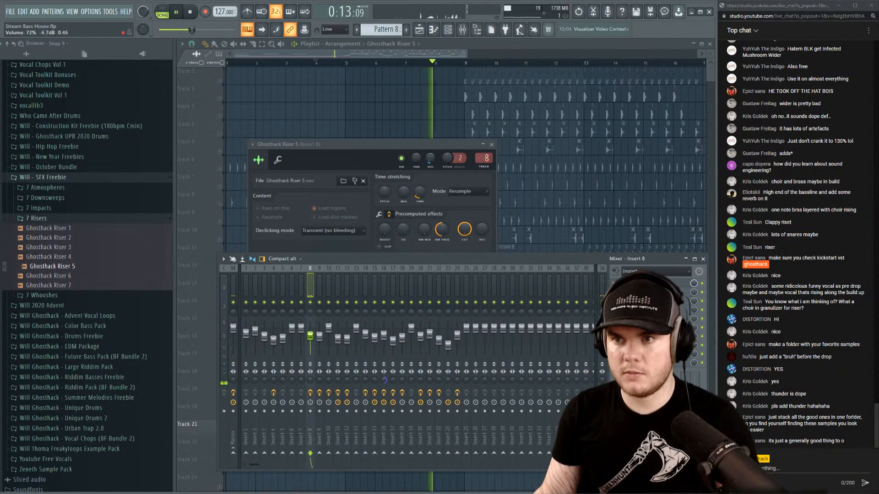
key(space)
key(F12)
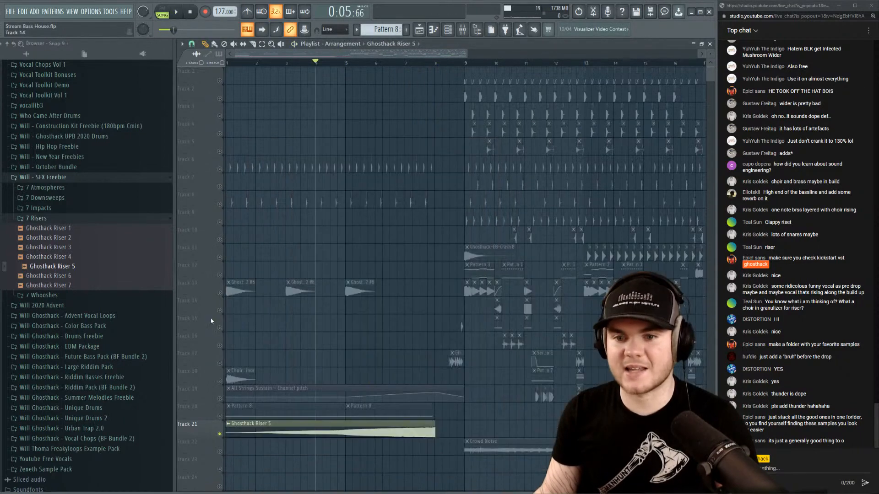
right_click(220, 428)
click(216, 431)
right_click(220, 434)
right_click(219, 434)
right_click(220, 434)
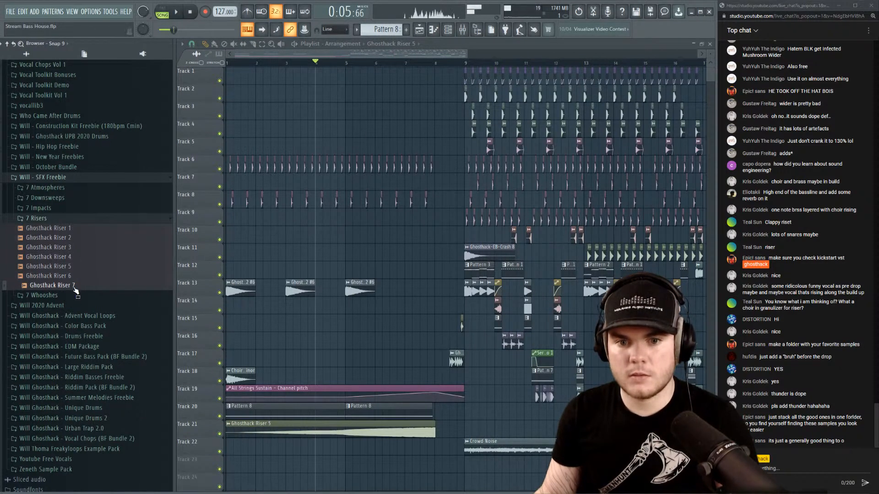
Place Ghosthack Riser 7 on Track 22 and align the end of its clip with bar 8.
drag(75, 291, 351, 454)
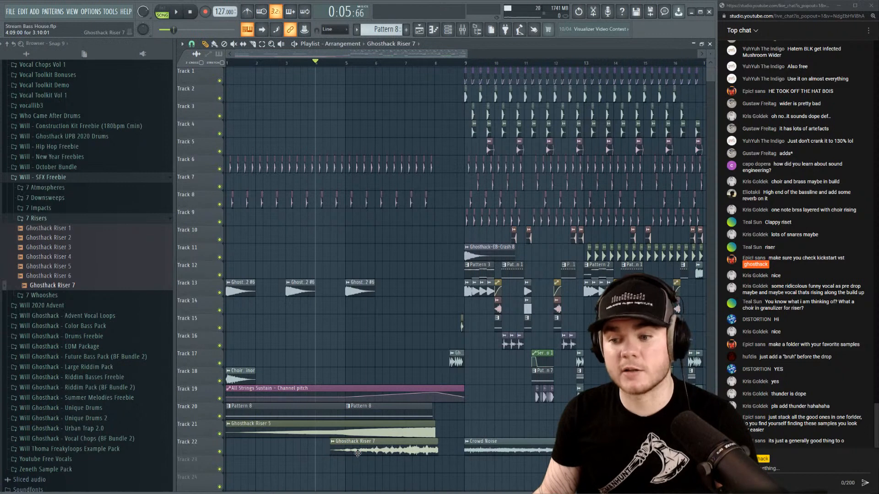
scroll(439, 65, up, 5)
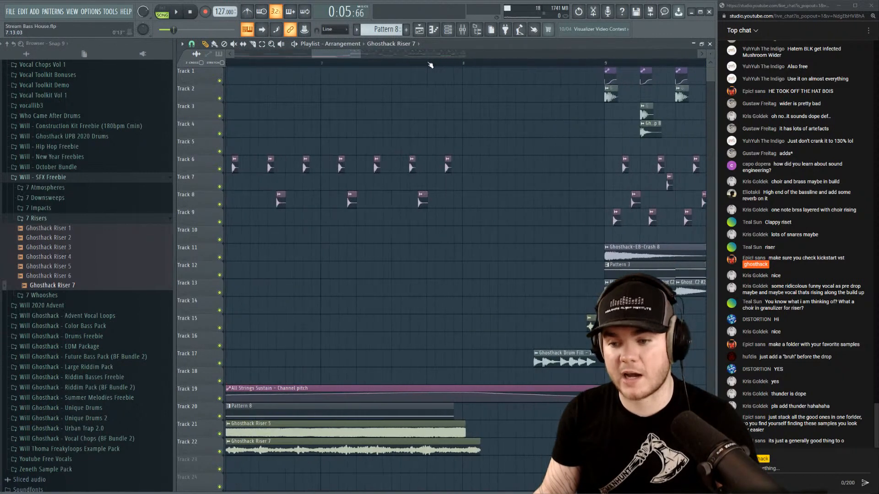
scroll(526, 206, down, 3)
drag(476, 362, 455, 379)
scroll(455, 378, down, 1)
scroll(432, 63, down, 2)
scroll(422, 63, left, 2)
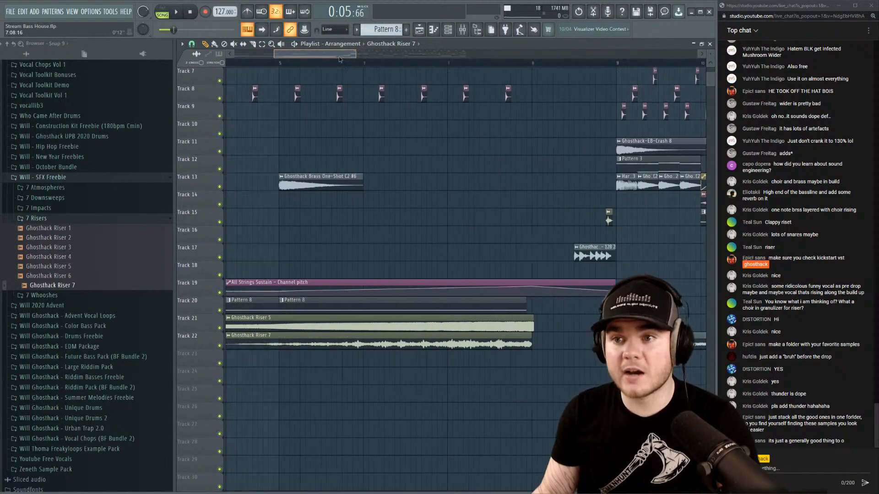
Solo Track 22, play from just before bar 4.5, and lower Ghosthack Riser 7's channel volume to 21%.
drag(339, 63, 310, 70)
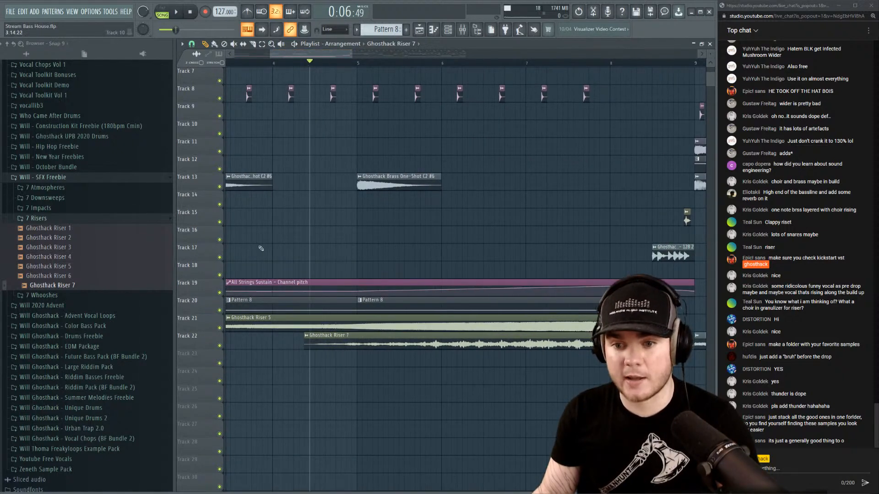
right_click(220, 346)
double_click(348, 344)
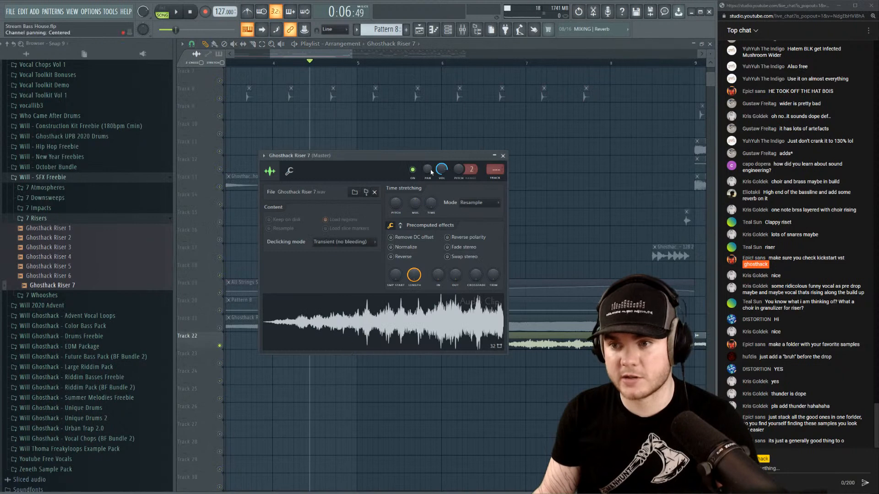
key(space)
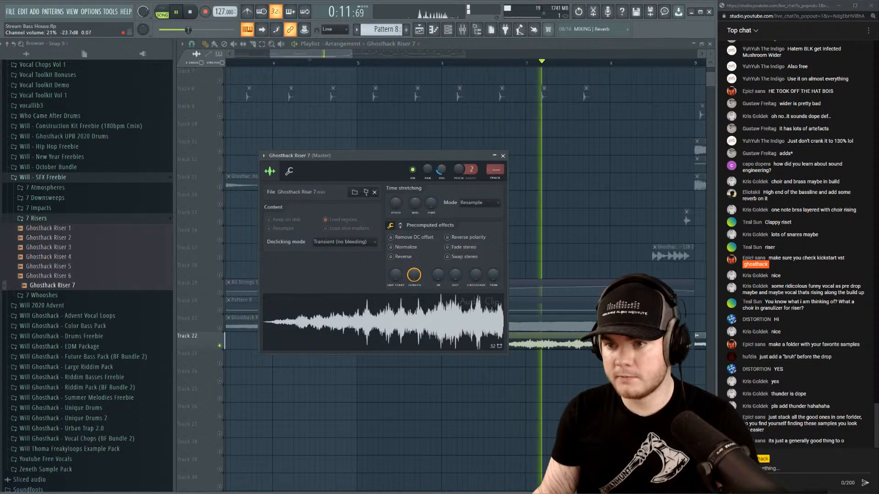
click(503, 156)
Replay Ghosthack Riser 7 and unsolo Track 22 to hear it within the full build-up.
key(space)
key(space)
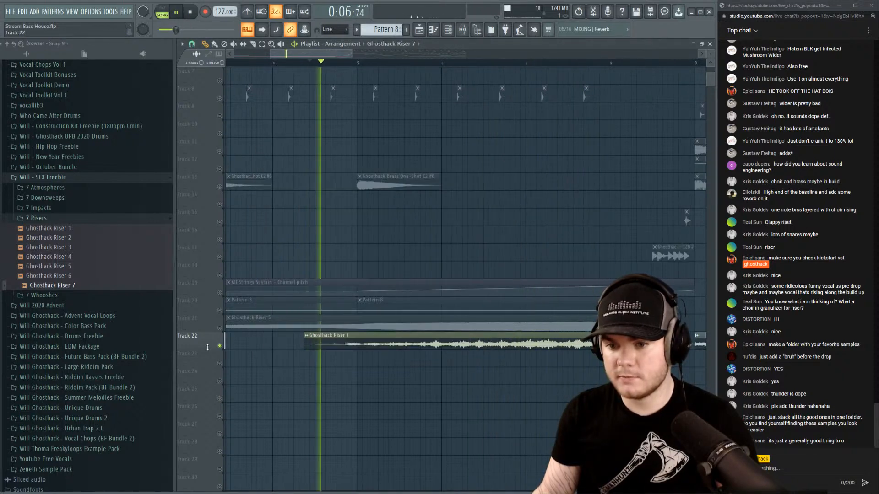
right_click(221, 346)
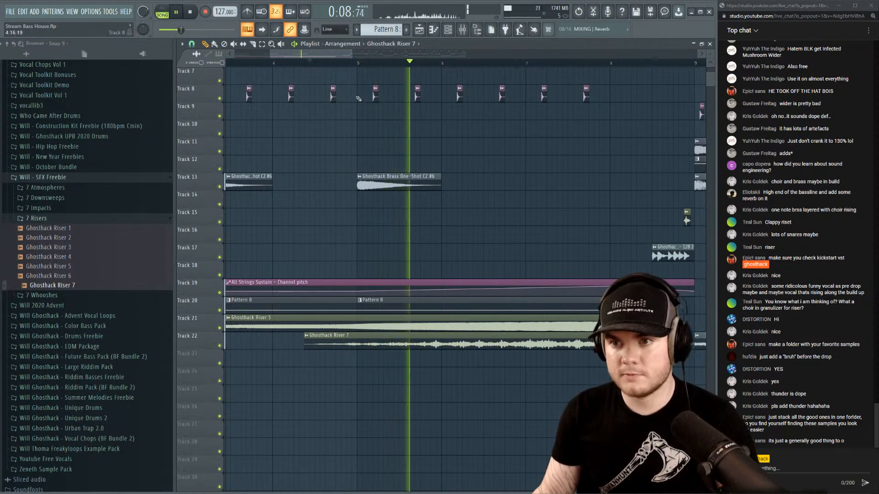
key(space)
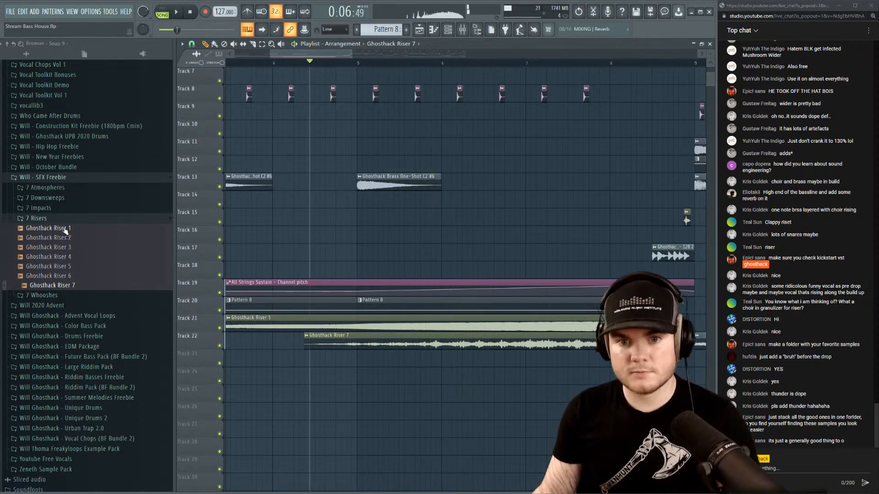
Try Ghosthack Riser 1 on Track 23 from bar 1, listening to it in the mix before deleting it.
mouse_move(50, 228)
mouse_down()
mouse_move(291, 377)
mouse_move(260, 392)
mouse_move(178, 387)
mouse_move(147, 350)
mouse_up()
scroll(308, 65, down, 5)
key(space)
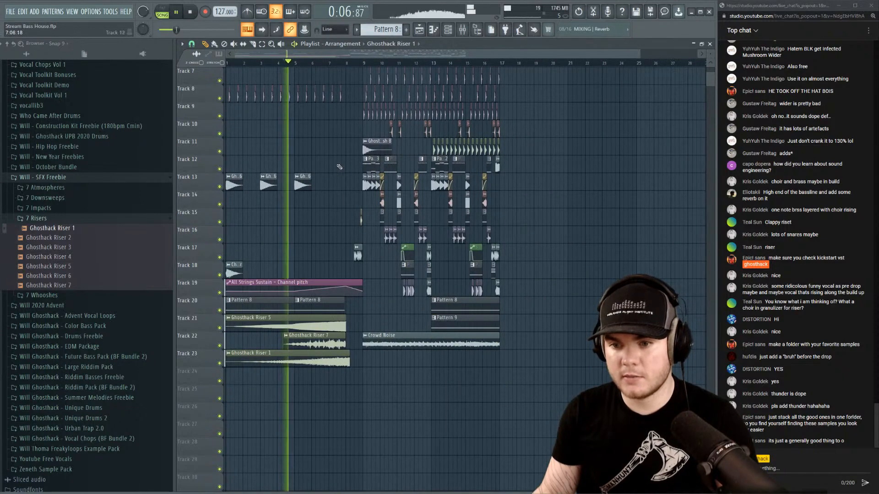
scroll(334, 70, up, 3)
scroll(334, 70, down, 4)
scroll(320, 65, up, 5)
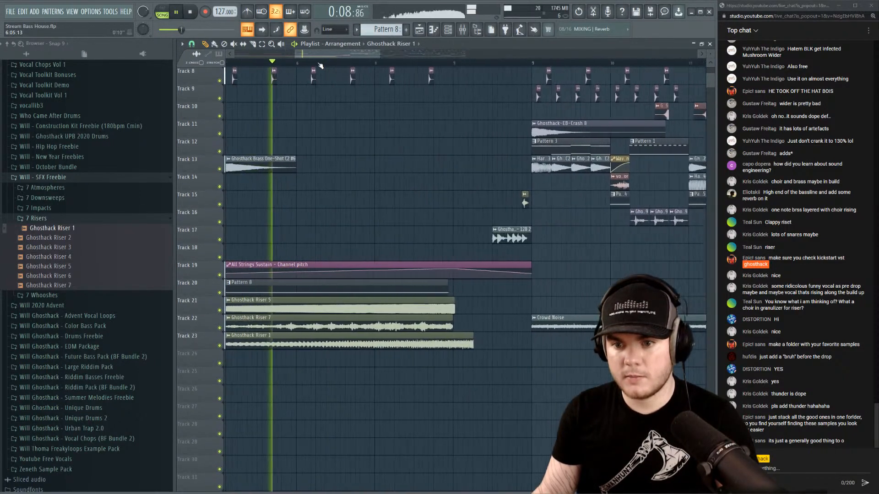
key(space)
right_click(293, 346)
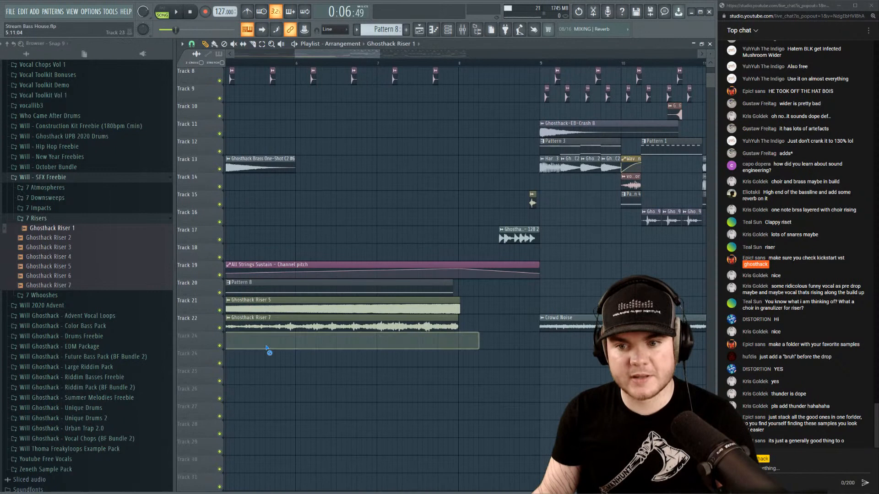
Close the 7 Risers folder and preview the samples in the 7 Downsweeps folder.
click(72, 238)
click(62, 218)
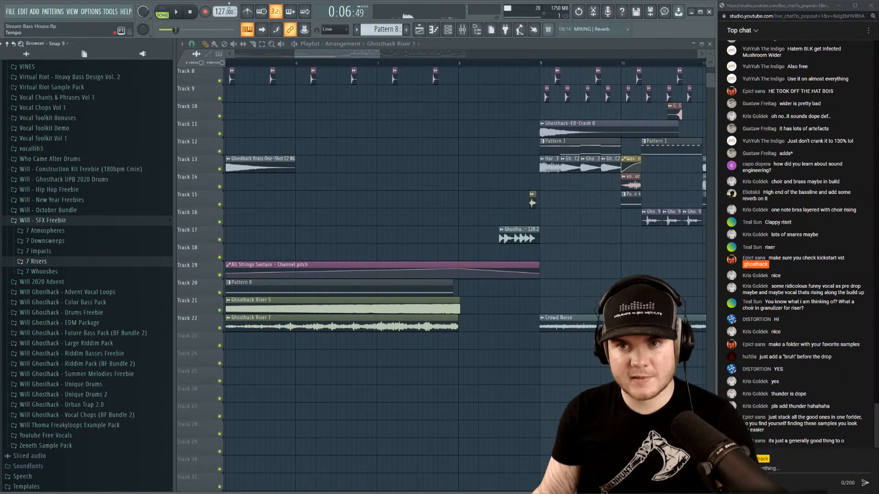
click(50, 243)
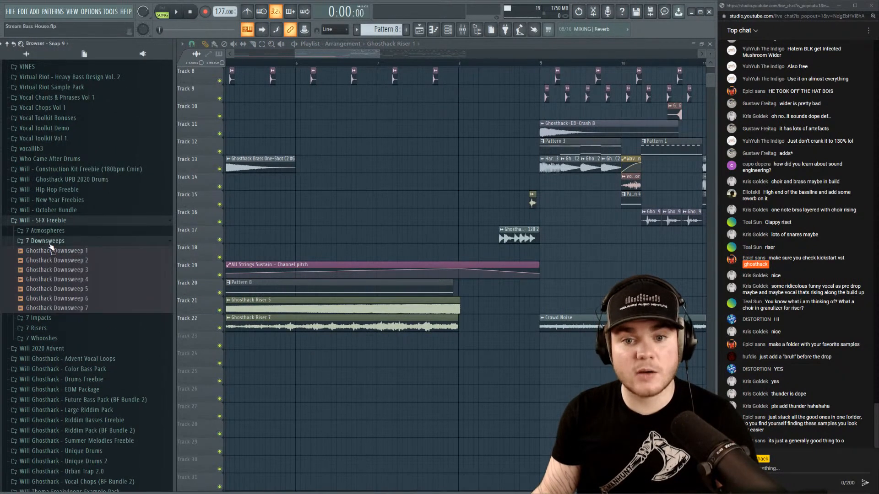
click(113, 252)
click(94, 262)
click(88, 271)
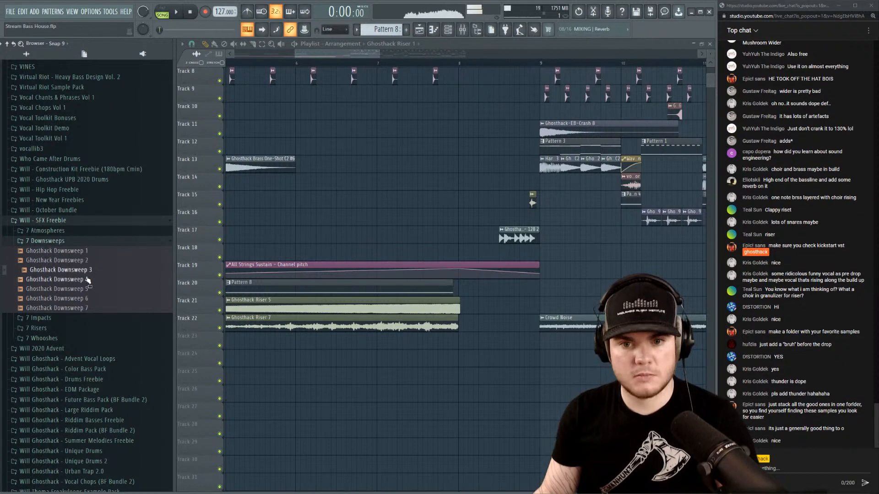
click(86, 280)
click(87, 290)
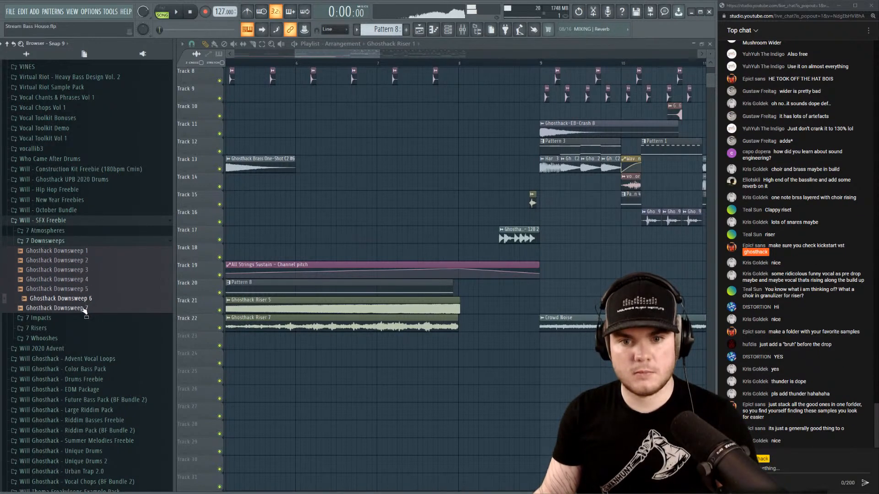
click(83, 309)
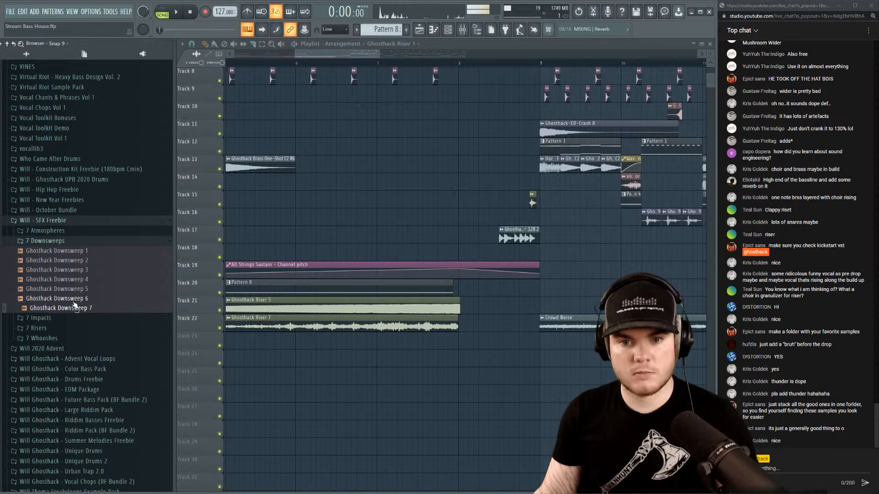
Place Ghosthack Downsweep 6 on Track 23, reverse it, and align its end with bar 8.
drag(75, 300, 288, 332)
double_click(338, 359)
click(324, 189)
scroll(527, 62, up, 4)
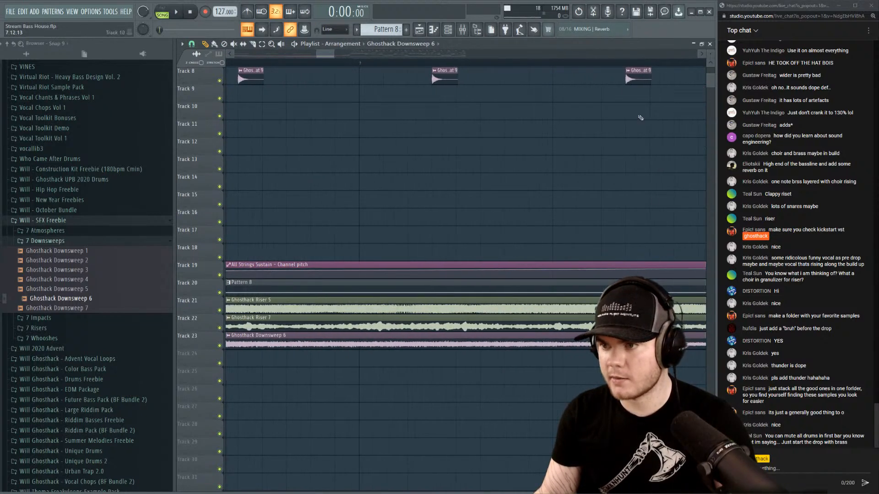
scroll(612, 66, down, 4)
scroll(656, 65, up, 4)
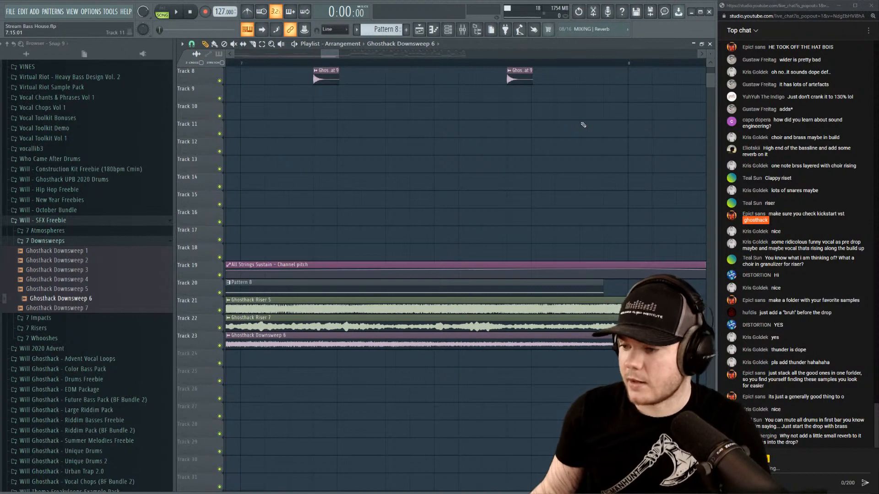
scroll(545, 64, down, 3)
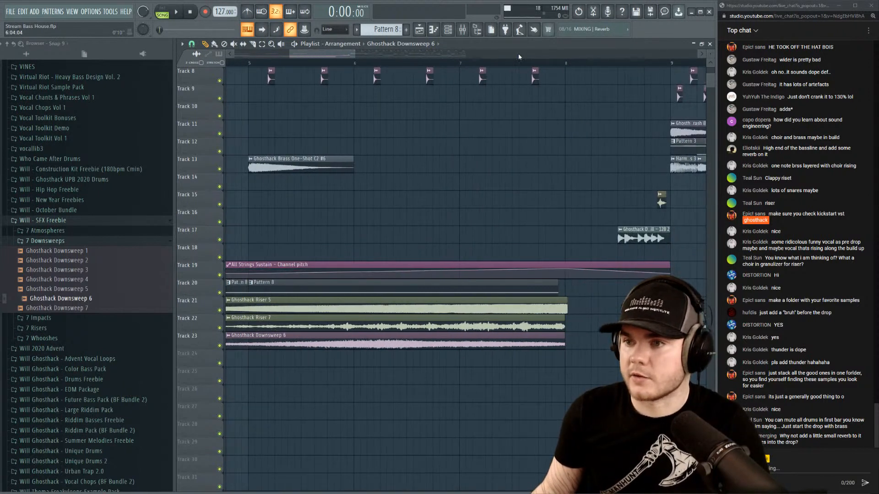
Play back the build-up, set the quick fade-out of Ghosthack Downsweep 6 to 0%, and lower its channel volume.
key(space)
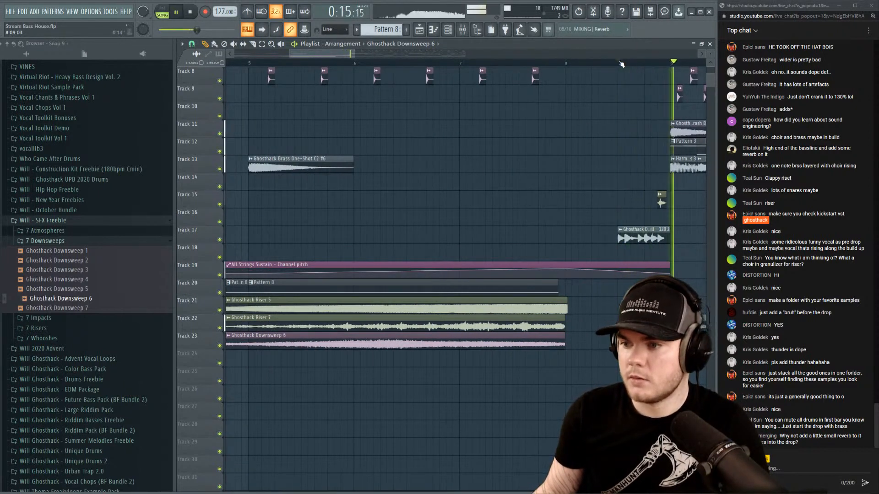
scroll(438, 64, down, 3)
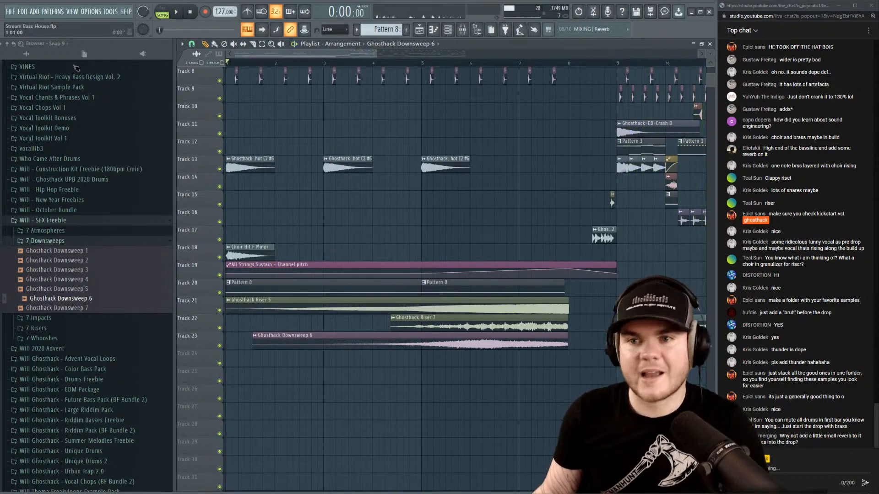
double_click(451, 344)
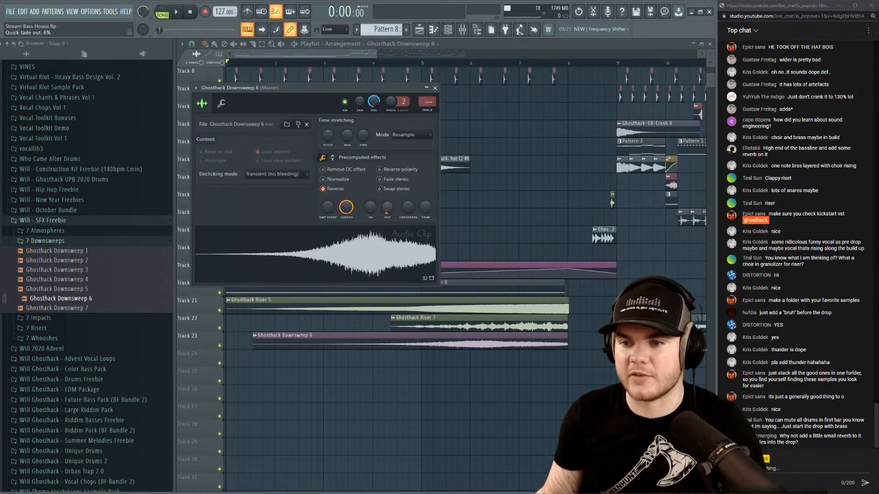
key(space)
mouse_move(388, 207)
mouse_down()
mouse_move(387, 219)
mouse_move(370, 196)
mouse_move(370, 209)
mouse_up()
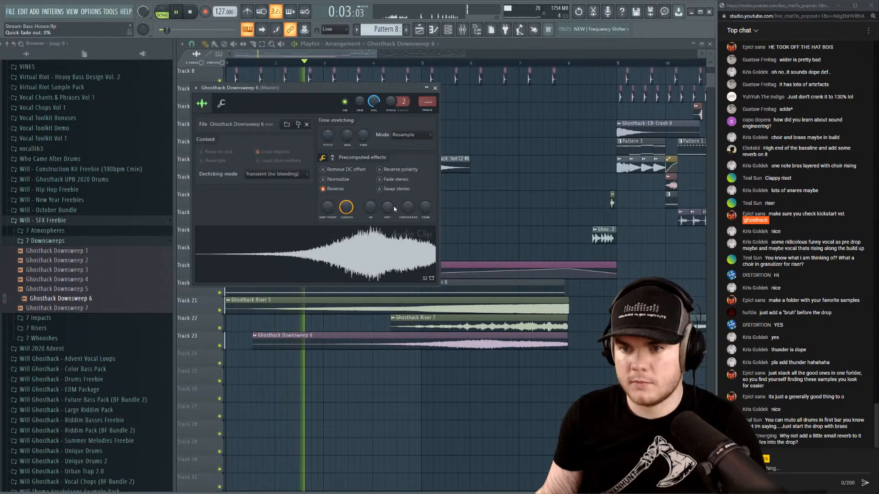
drag(374, 102, 374, 135)
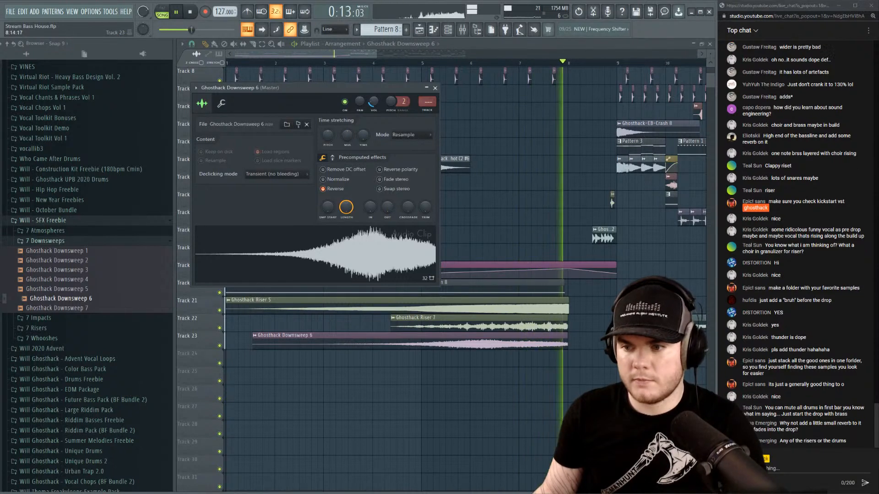
Trim the tail of the reversed Ghosthack Downsweep 6 clip on Track 23 and realign its end with bar 8.
key(space)
drag(567, 344, 534, 342)
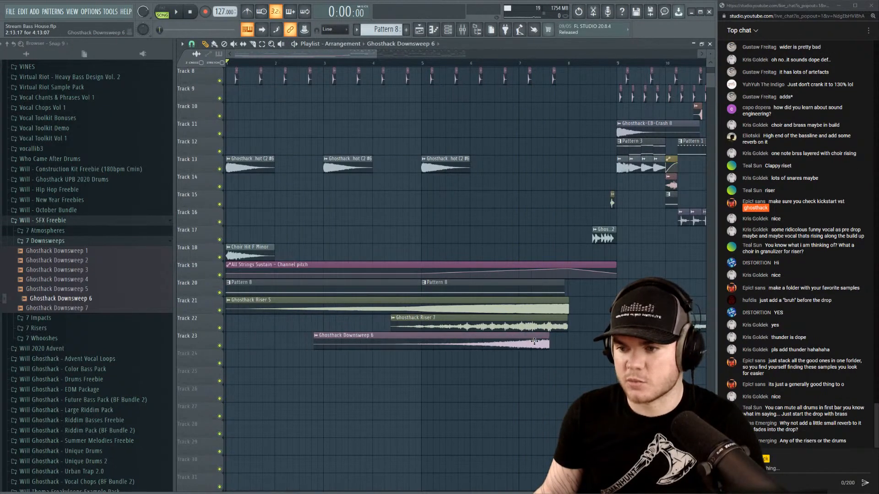
key(space)
click(494, 64)
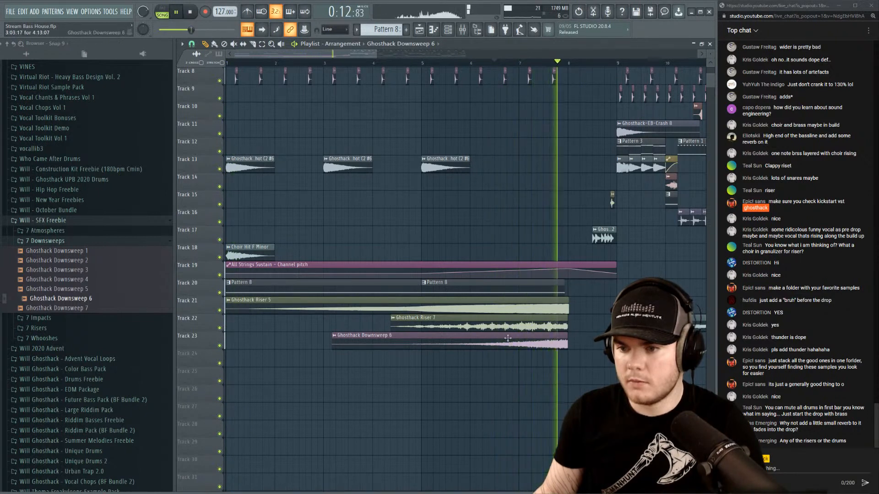
Set the channel volume of Ghosthack Downsweep 6 to 21% while listening to the mix.
double_click(403, 342)
drag(374, 102, 357, 91)
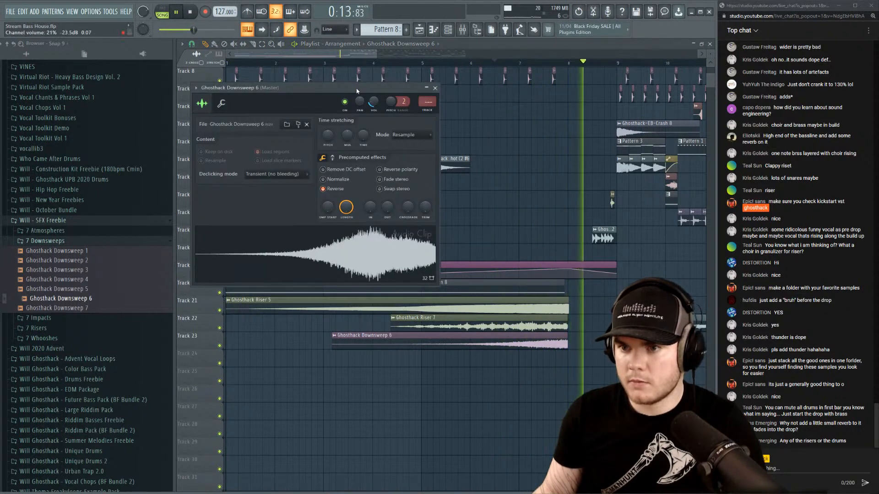
click(435, 87)
key(space)
Collapse the 7 Downsweeps and Will - SFX Freebie folders and look through the browser for another sample pack.
click(19, 239)
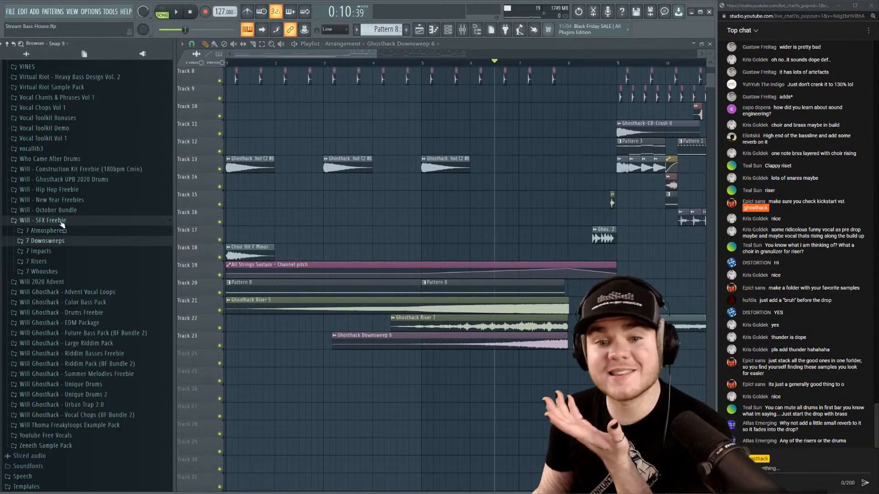
click(52, 221)
click(65, 210)
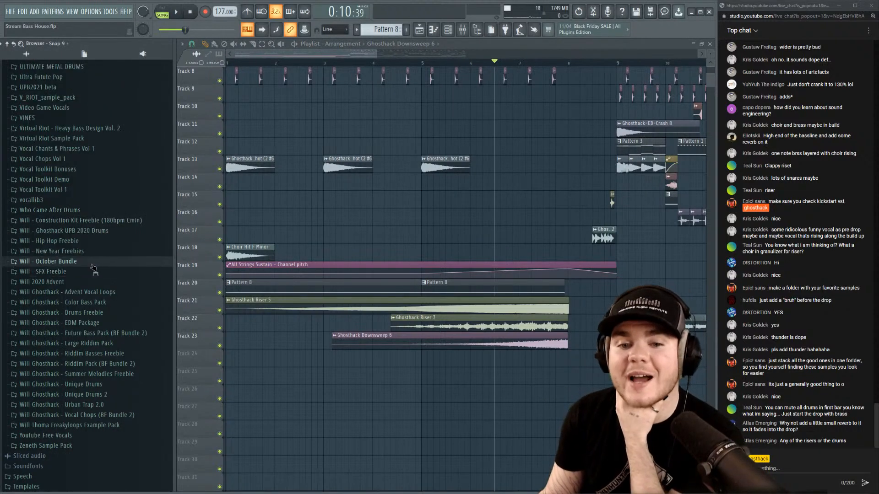
scroll(93, 268, up, 2)
click(83, 264)
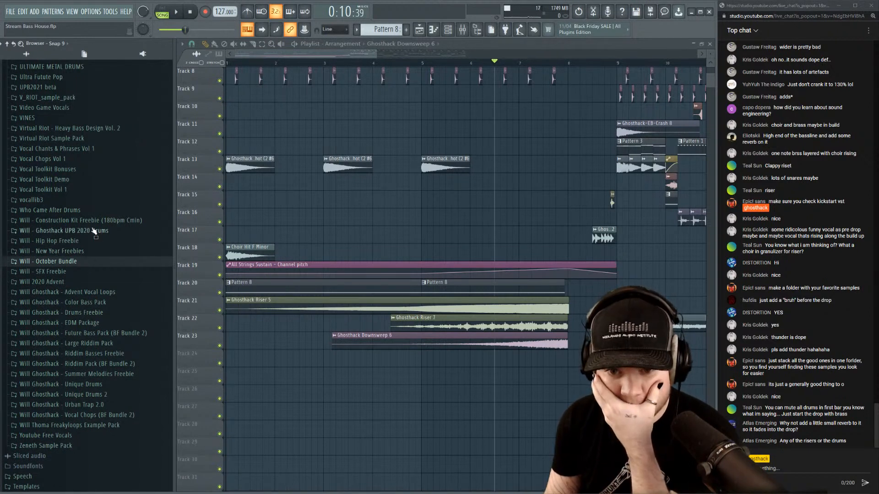
scroll(481, 253, down, 2)
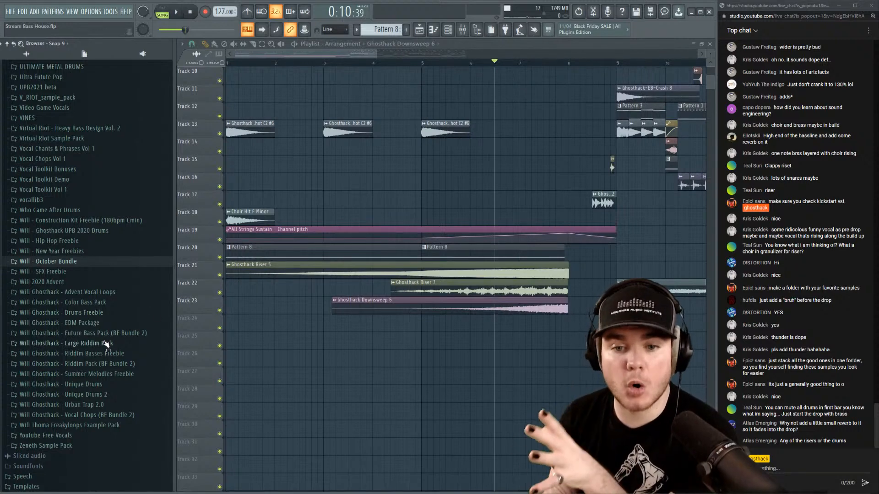
Open the 20 SFX folder of Will Ghosthack - Riddim Pack (BF Bundle 2) and preview the BadBoi and Destroy risers.
click(113, 364)
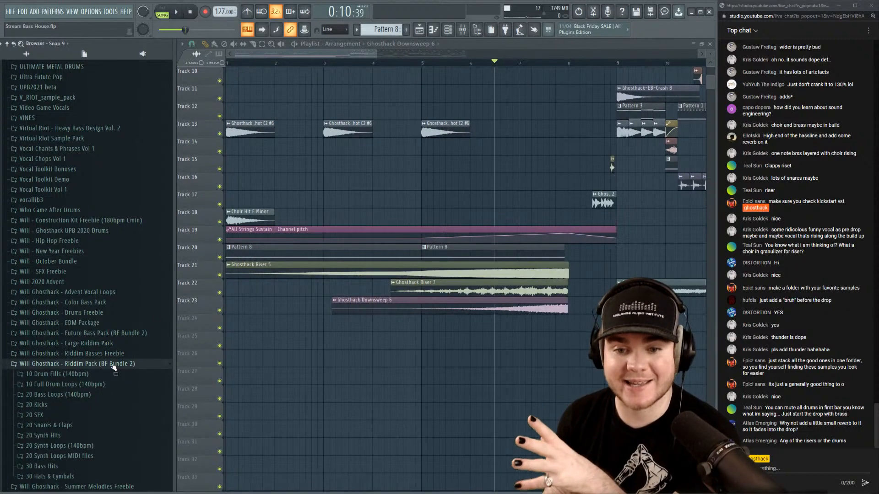
scroll(105, 378, down, 4)
click(133, 296)
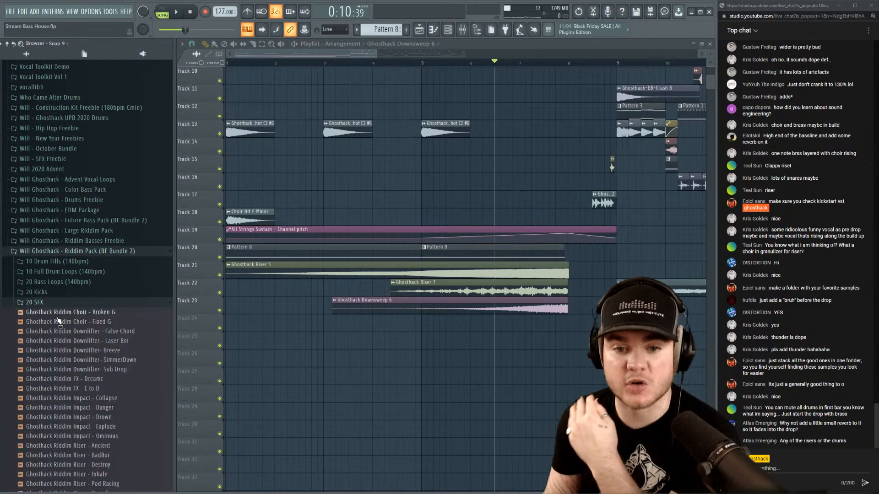
scroll(135, 306, down, 4)
scroll(130, 302, up, 1)
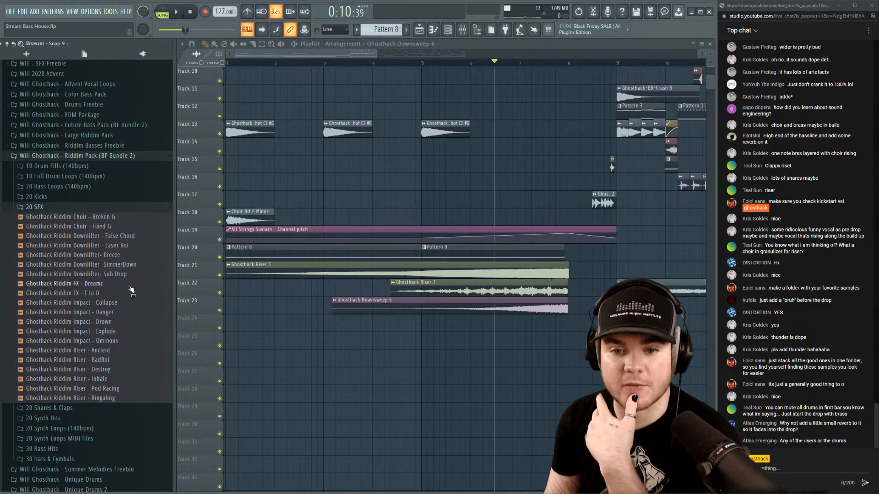
click(112, 361)
click(112, 370)
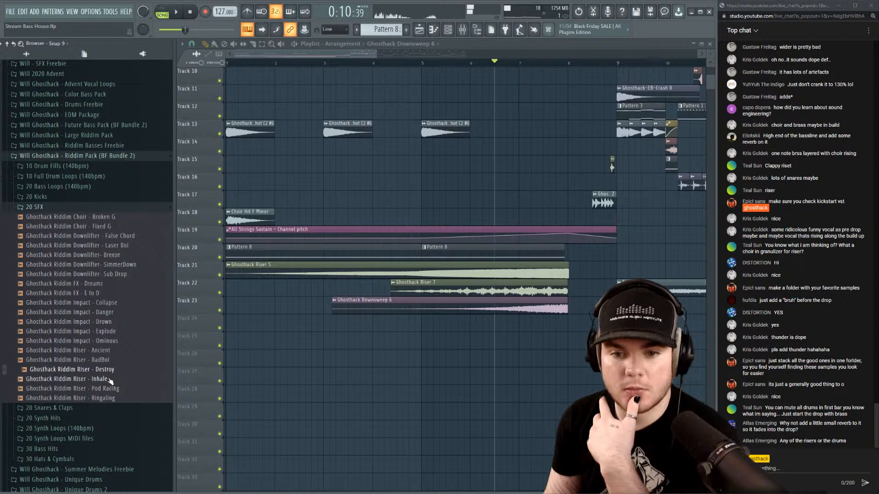
Place Ghosthack Riddim Riser - BadBoi on Track 24 from bar 5 to bar 8 with channel volume at 24%.
drag(110, 361, 458, 323)
double_click(489, 326)
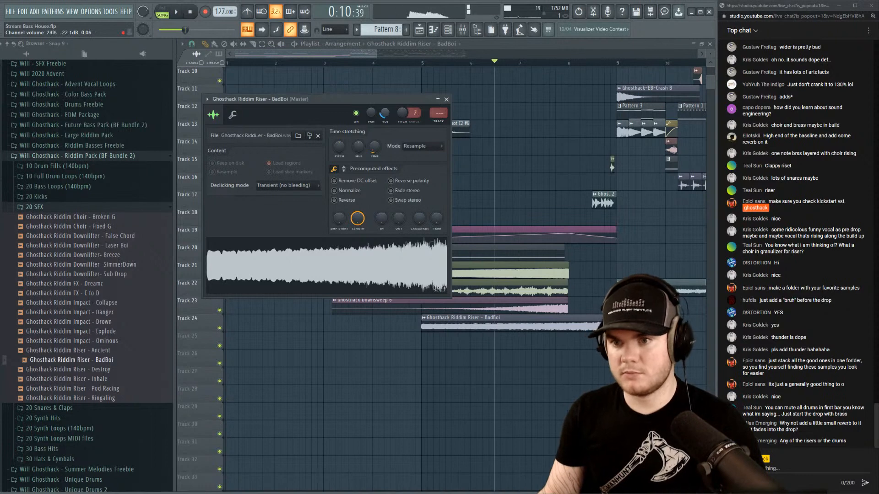
drag(616, 326, 554, 327)
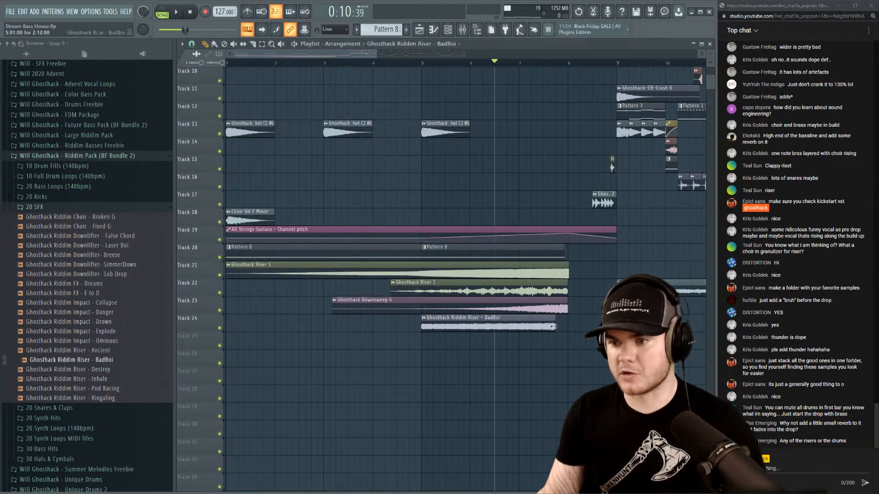
Play from bar 5 and set the BadBoi riser's channel volume to 16%.
key(space)
click(422, 63)
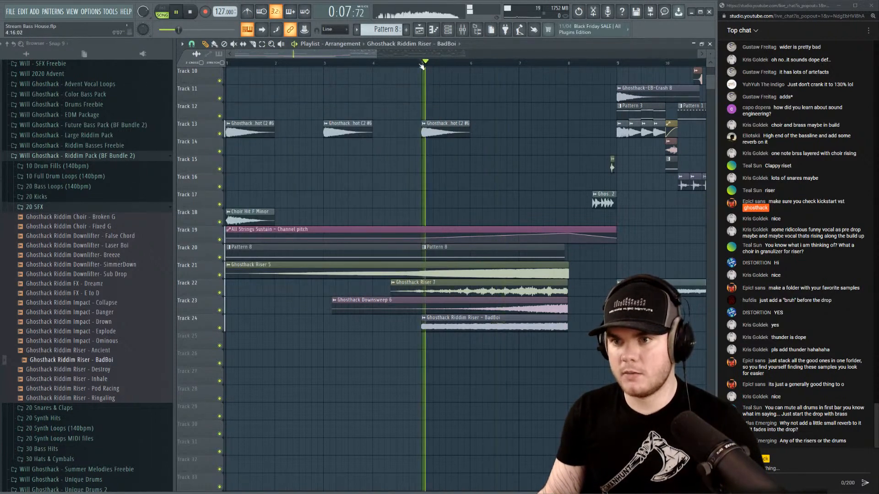
double_click(477, 327)
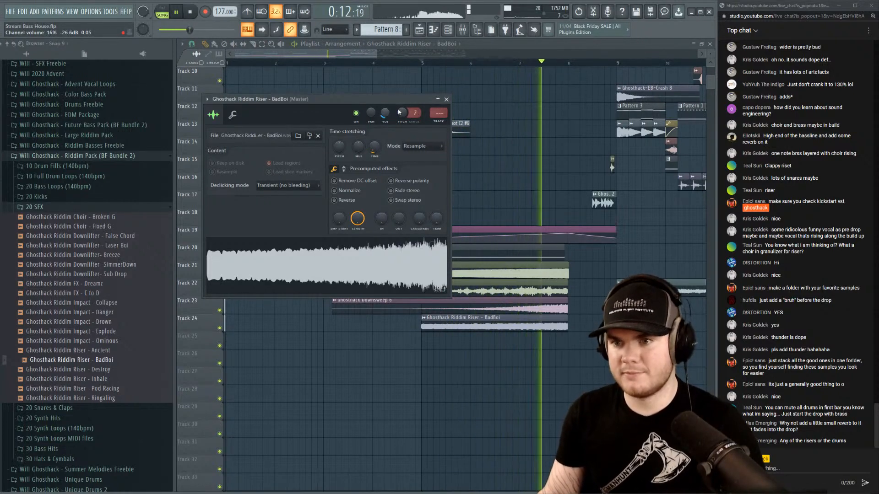
click(447, 100)
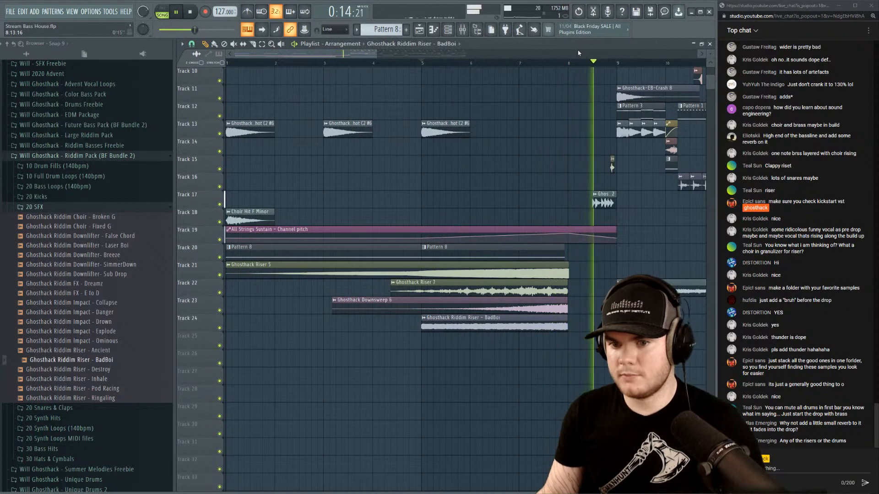
Check the alignment of the layered riser ends at bar 8 and replay the build-up into the drop.
scroll(565, 56, up, 5)
key(space)
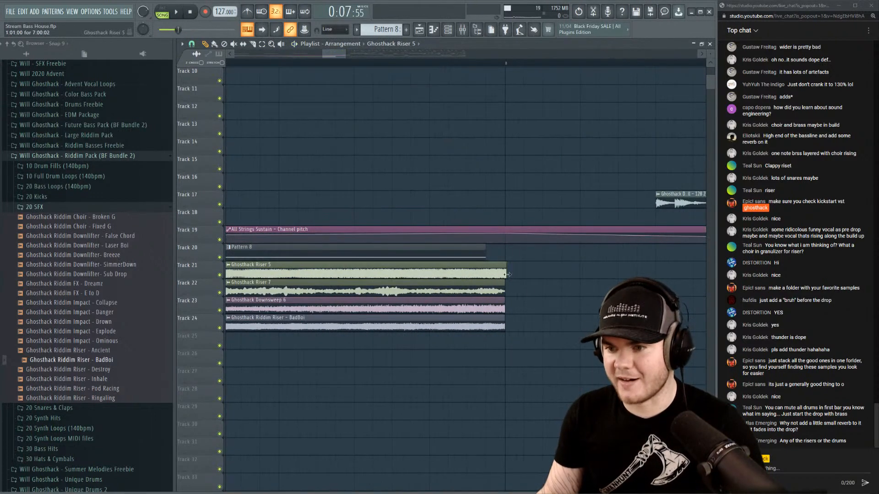
scroll(516, 62, down, 5)
key(space)
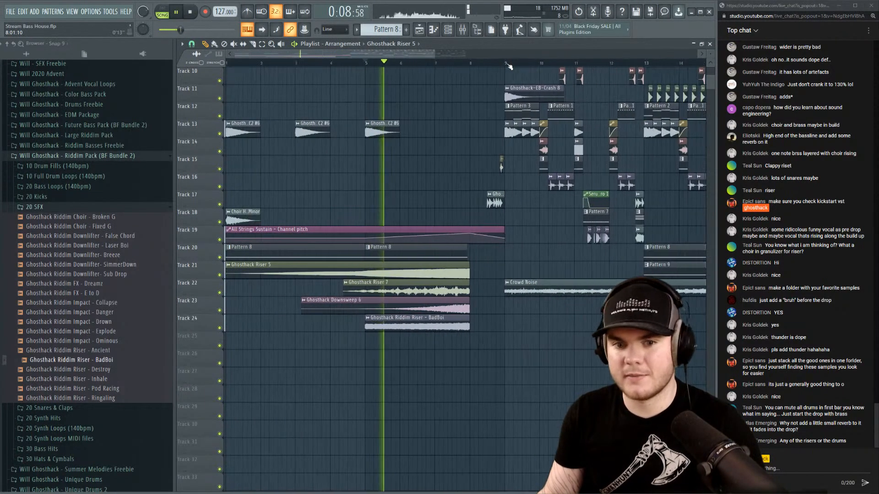
key(space)
Preview more Riddim Pack risers and the SimmerDown, Sub Drop, and Breeze downlifters.
click(105, 370)
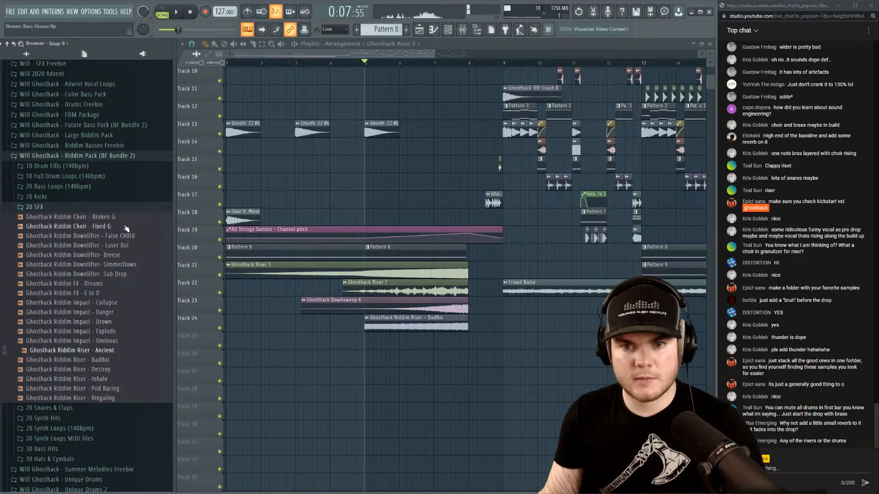
click(133, 266)
click(128, 276)
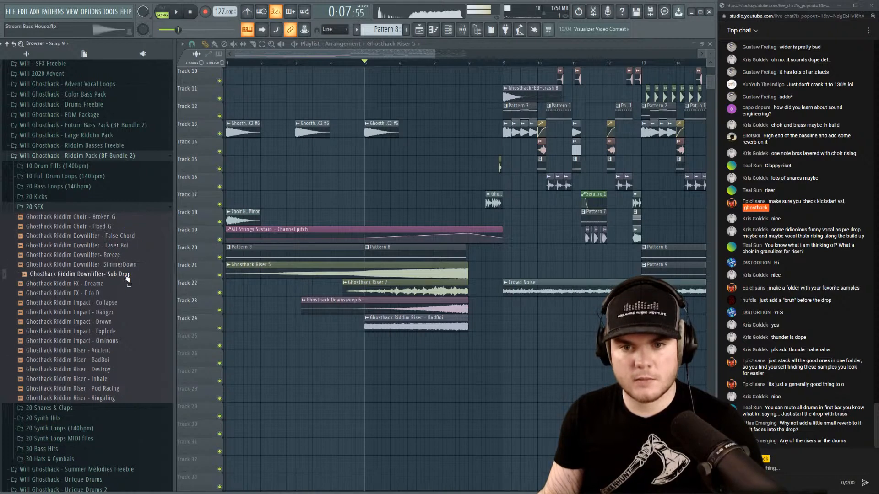
click(127, 257)
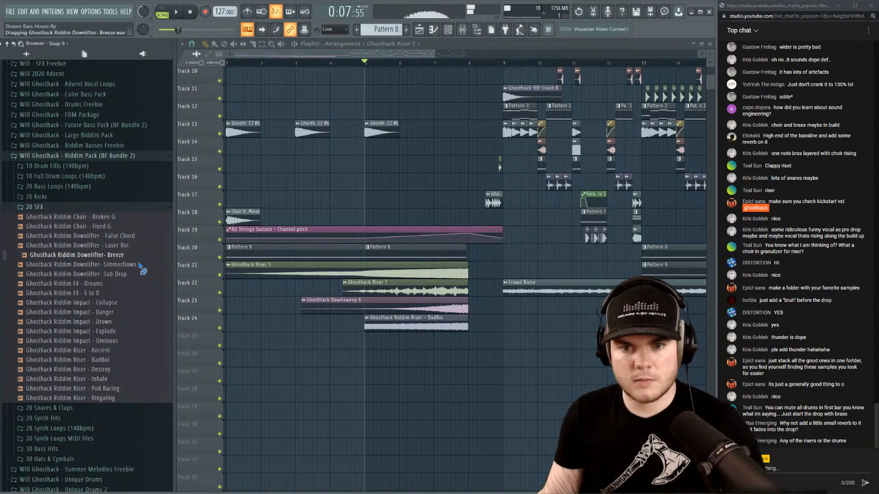
Place Ghosthack Riddim Downlifter - Breeze on Track 25 from bar 1 and reverse it.
drag(141, 268, 259, 343)
double_click(258, 344)
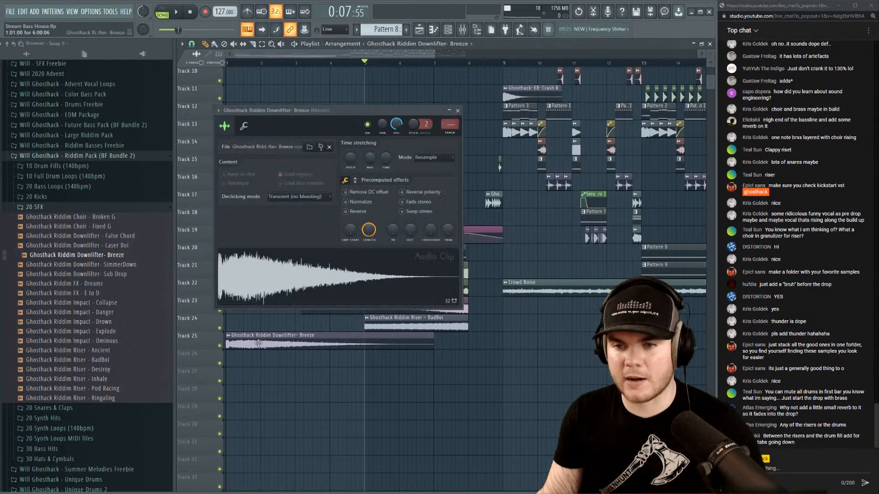
click(345, 212)
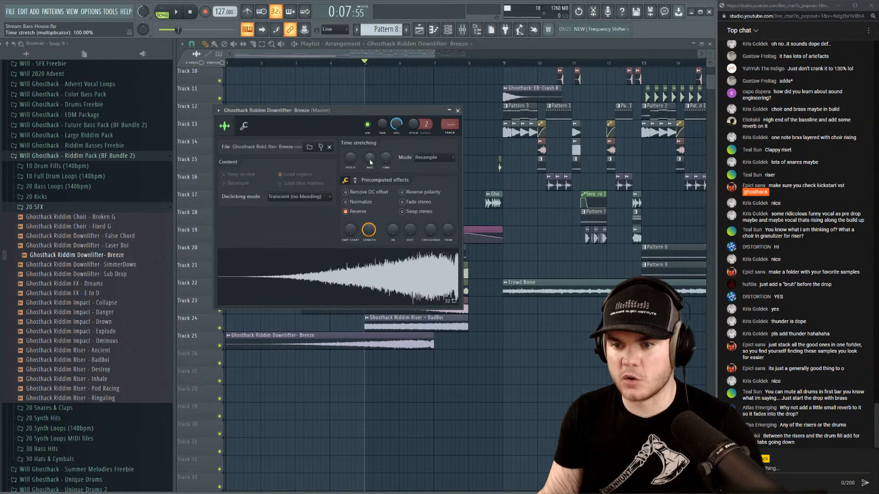
click(457, 110)
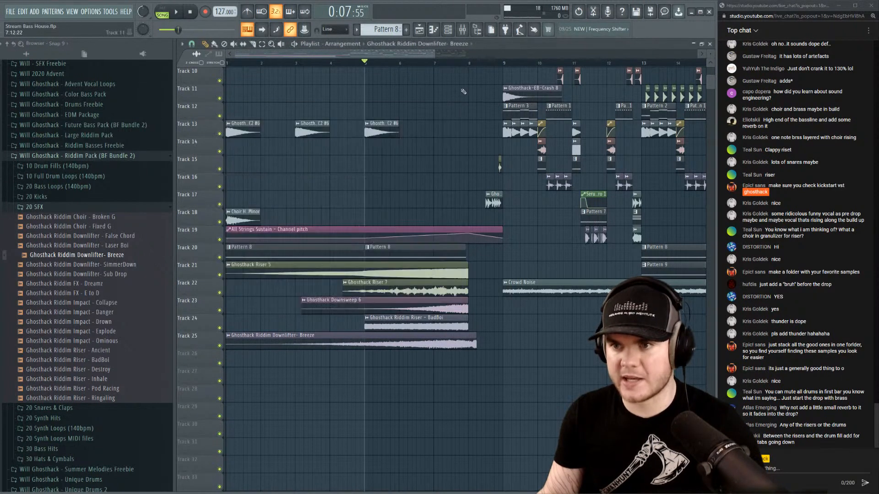
Align the end of the reversed Breeze downlifter on Track 25 with the other risers at bar 8.
scroll(509, 367, up, 5)
drag(484, 335, 435, 340)
double_click(466, 344)
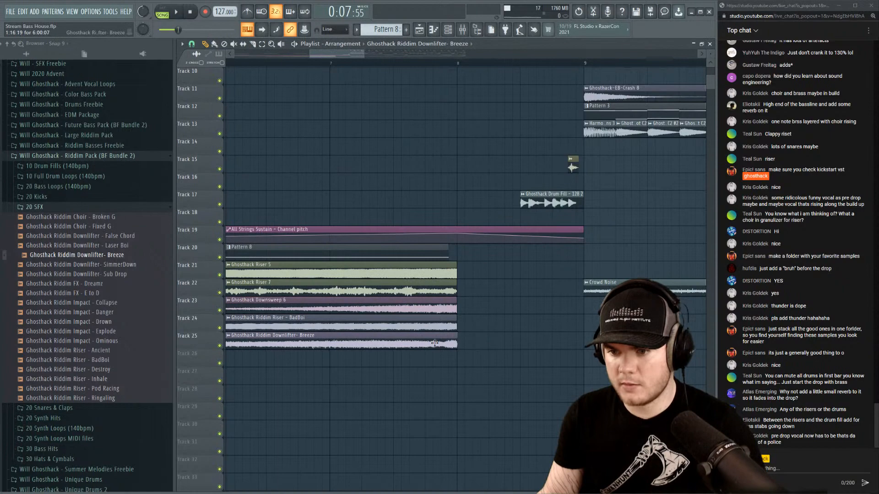
Set the Breeze downlifter's channel volume to 47% while replaying the build-up into the drop.
scroll(383, 58, down, 8)
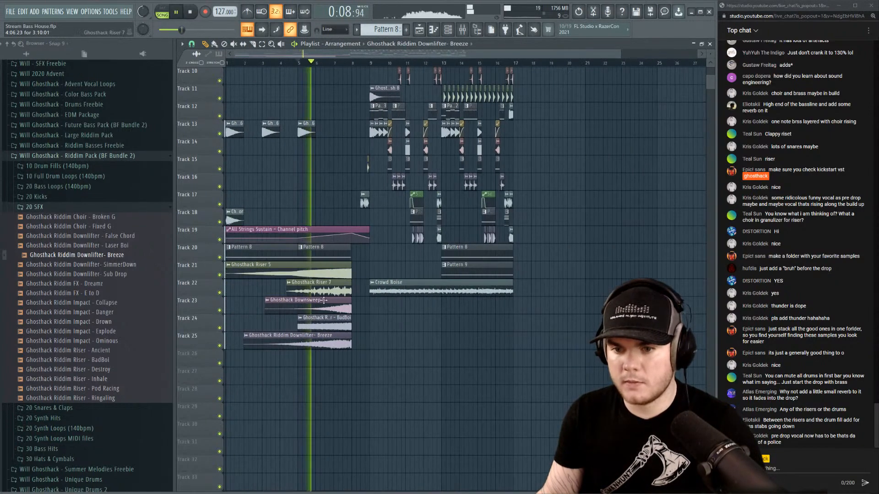
double_click(331, 343)
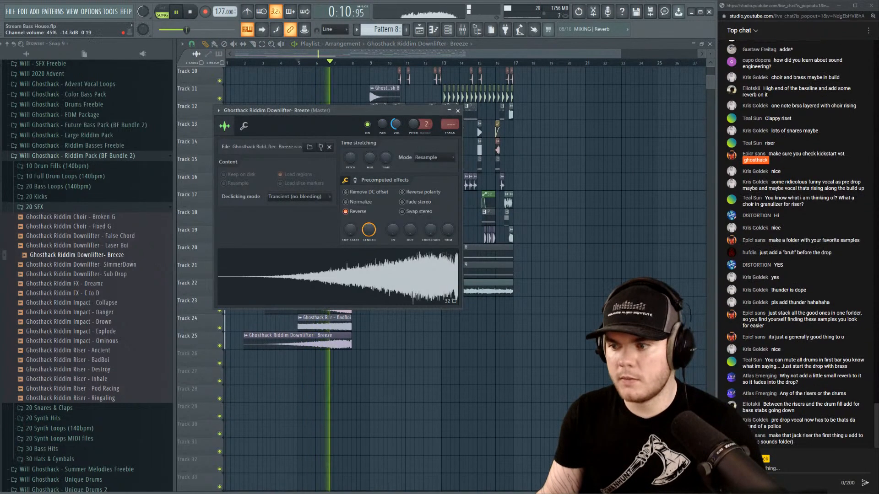
drag(396, 125, 397, 152)
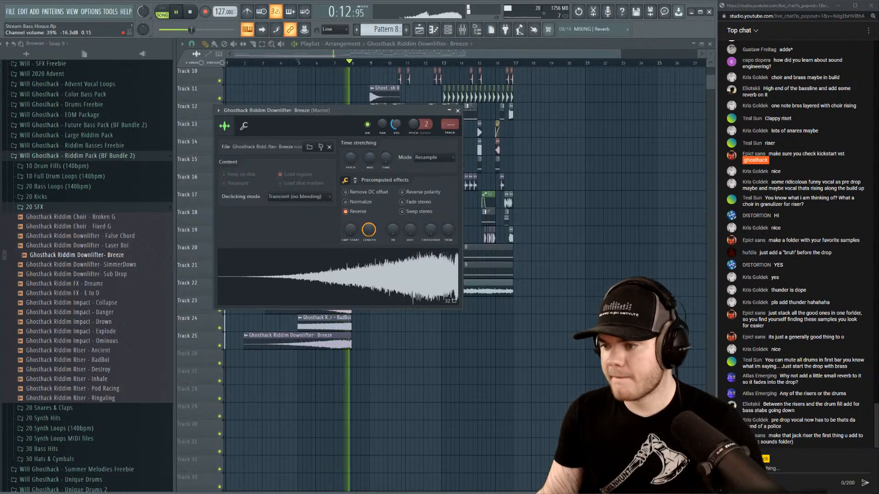
key(space)
key(space)
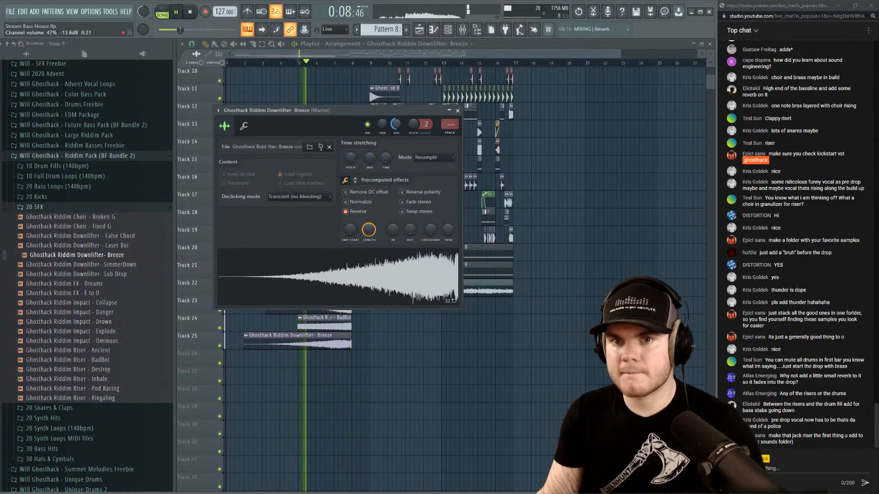
click(458, 112)
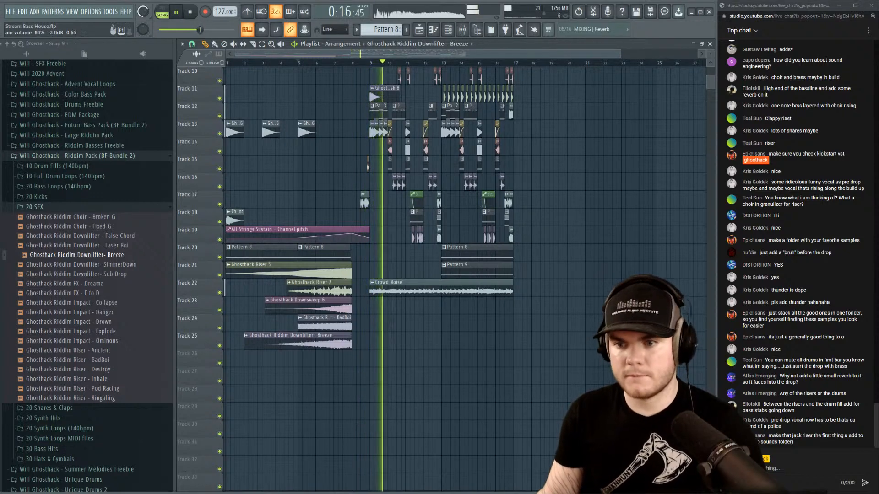
Set the Breeze downlifter's channel volume to 26% and replay the build-up, including its opening at bar 1.
key(space)
scroll(540, 276, up, 3)
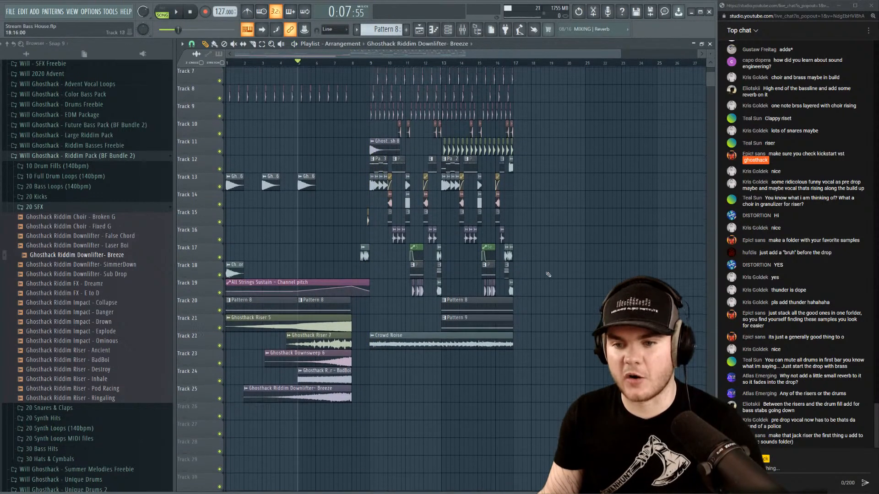
key(space)
scroll(302, 64, up, 5)
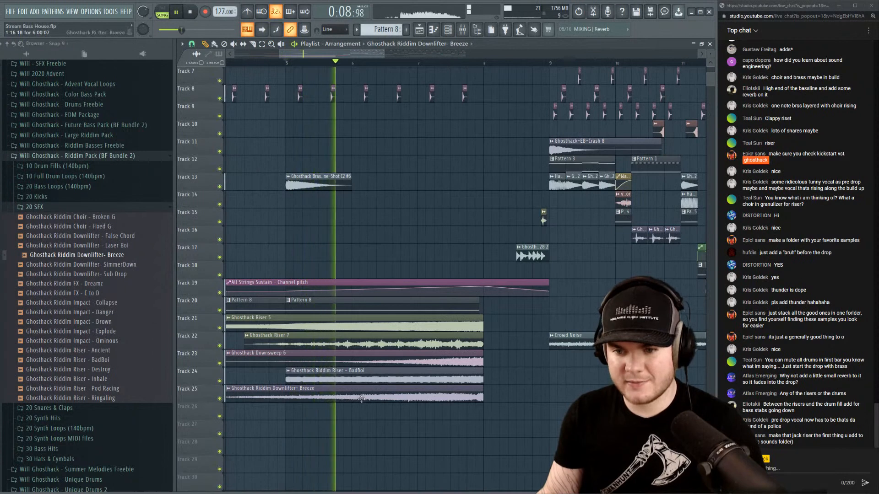
double_click(362, 390)
drag(396, 124, 396, 150)
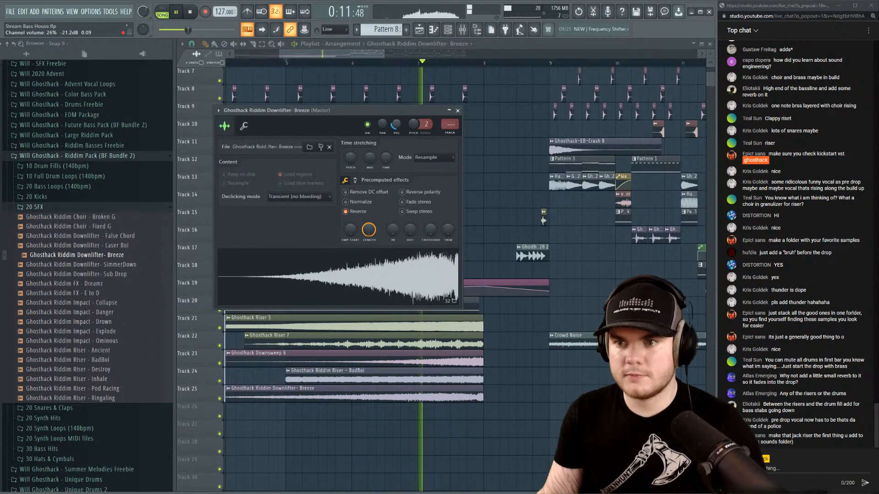
click(458, 110)
scroll(460, 63, down, 5)
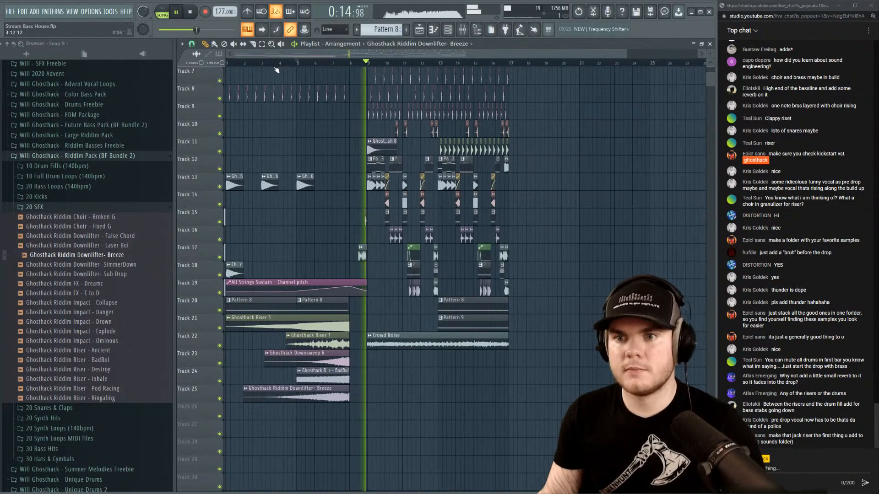
key(space)
scroll(244, 69, up, 5)
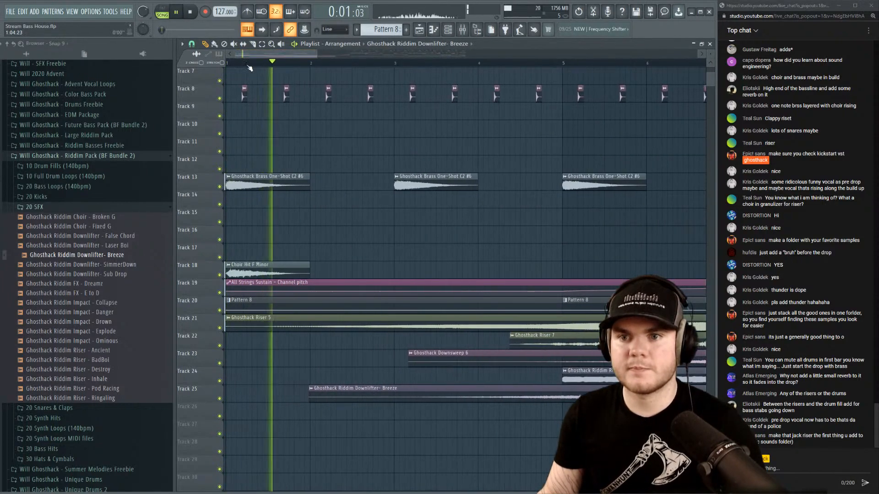
key(space)
Try Ghosthack Riddim Impact - Drown on Track 16 at bar 1 with its channel volume at 47%.
click(128, 305)
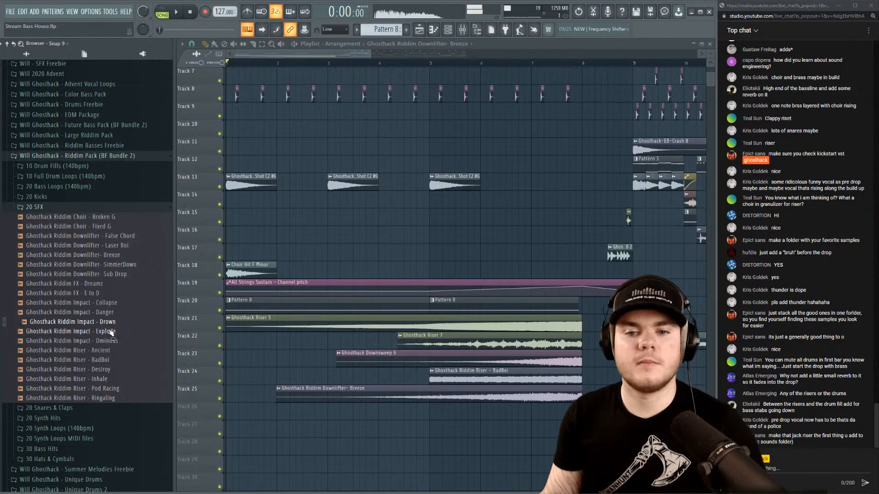
drag(110, 323, 246, 231)
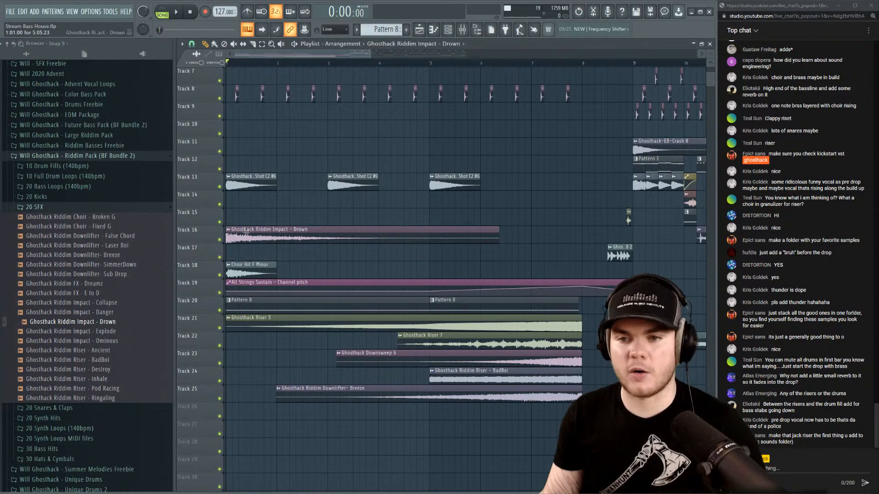
double_click(245, 231)
key(space)
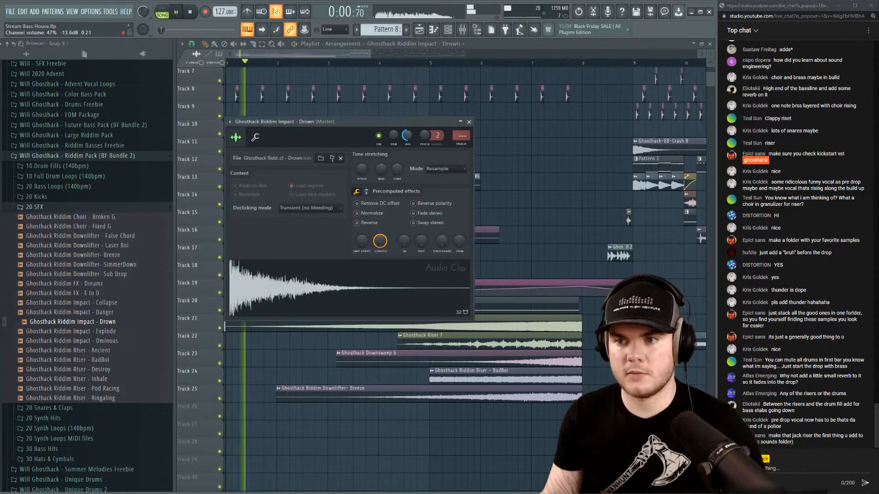
click(470, 122)
key(space)
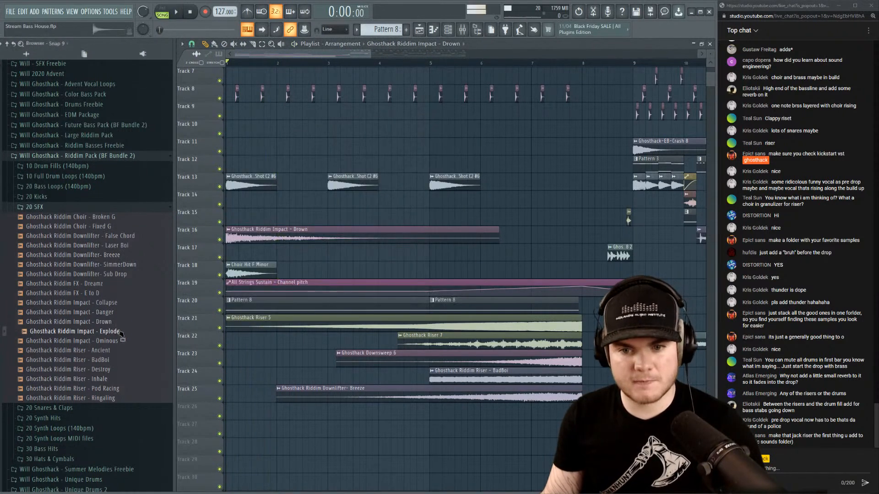
Try Ghosthack Riddim Impact - Ominous on Track 16 at bar 1 with its channel volume at 48%.
drag(113, 345, 246, 237)
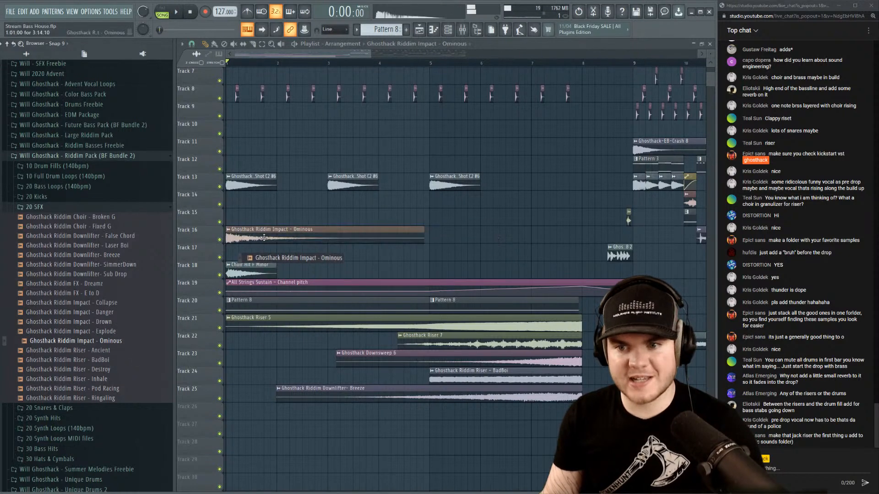
double_click(246, 235)
key(space)
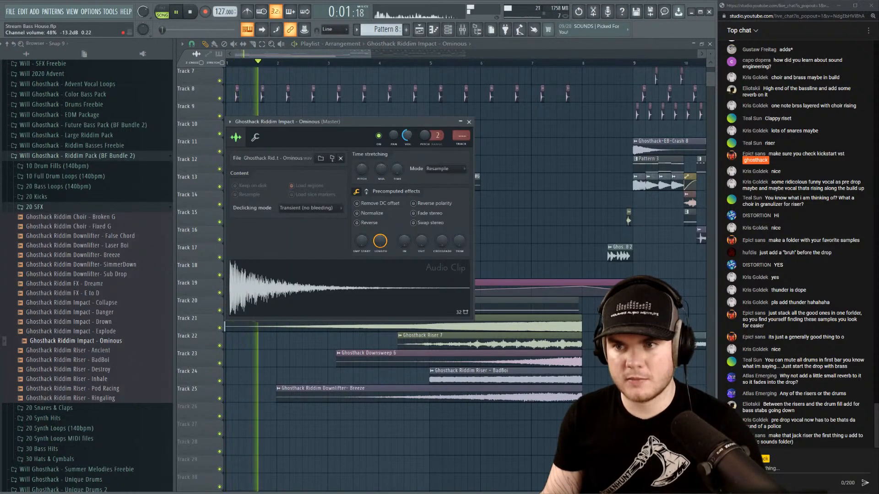
key(space)
Place Ghosthack Riddim Impact - Collapse on Track 16 at bar 1 and set its channel volume to 39%.
click(109, 312)
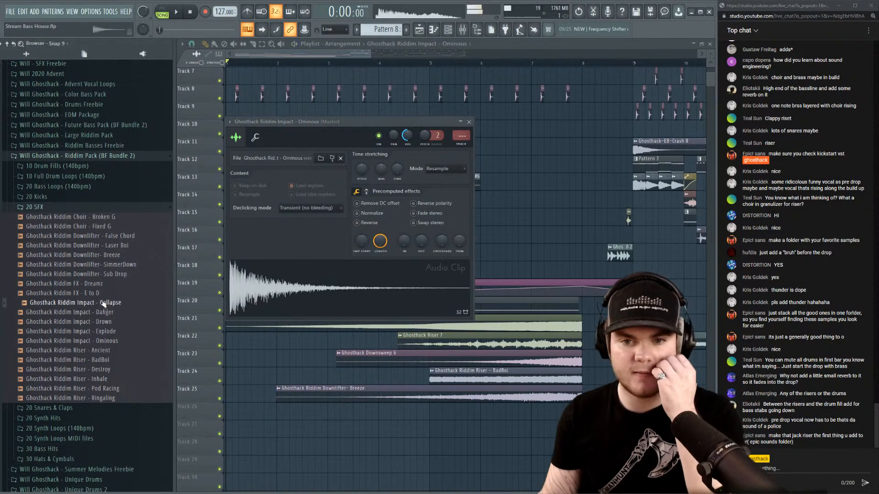
drag(104, 304, 321, 192)
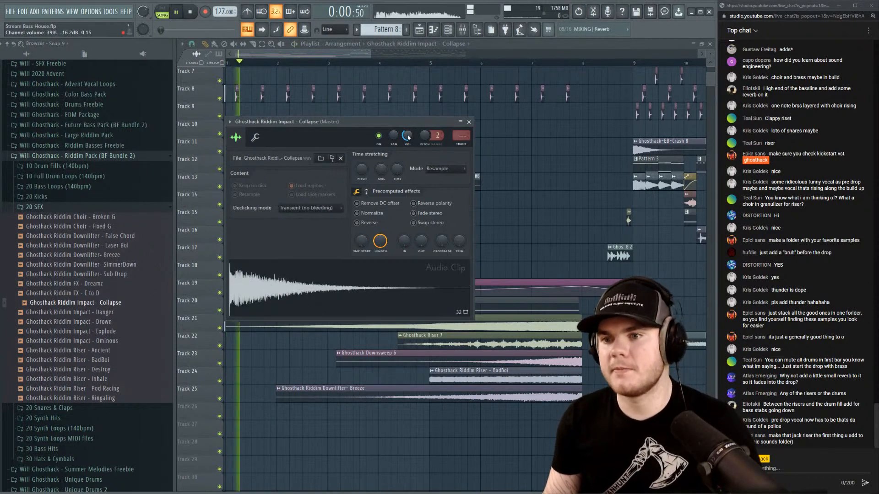
click(470, 122)
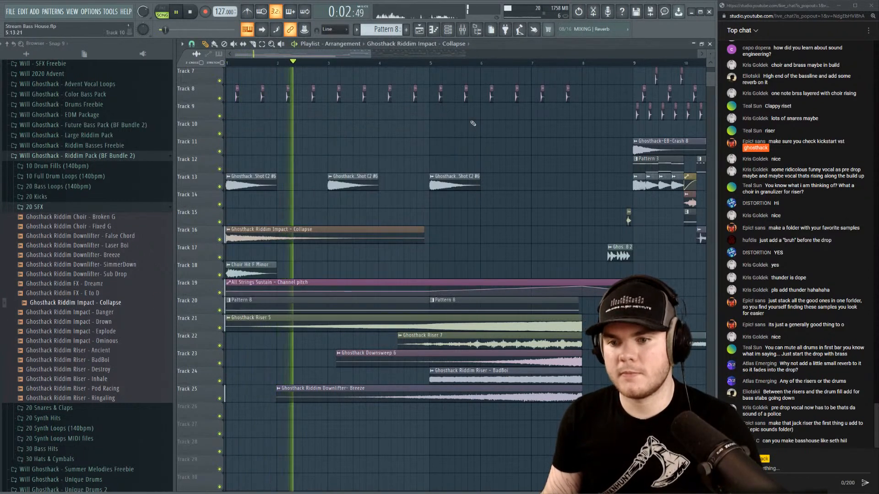
scroll(297, 66, down, 5)
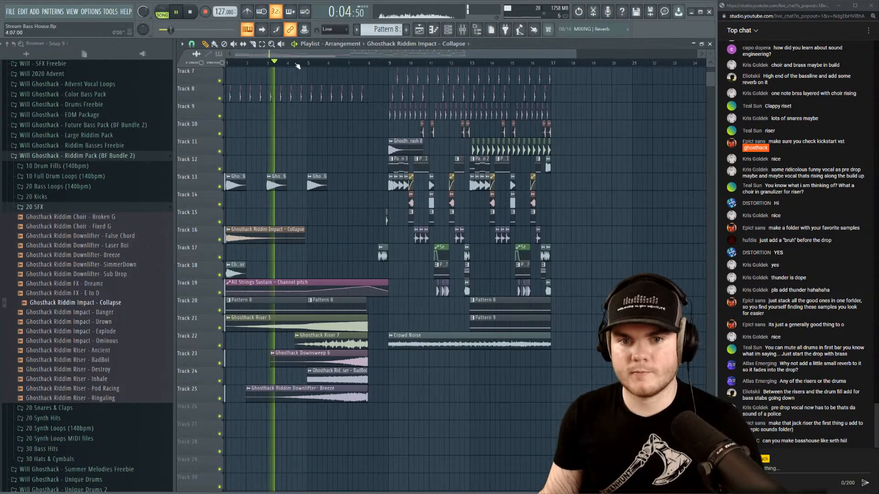
Collapse the 20 SFX folder and replay the build-up and the transition into the drop at bar 9.
click(52, 206)
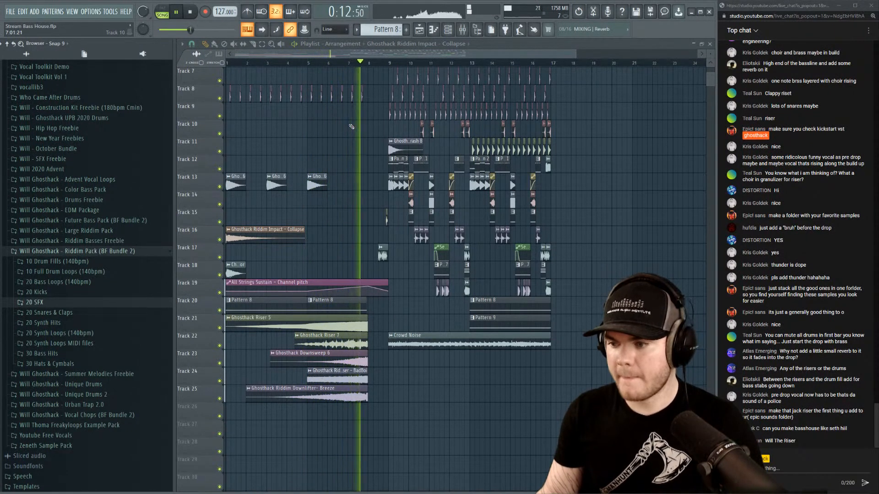
key(space)
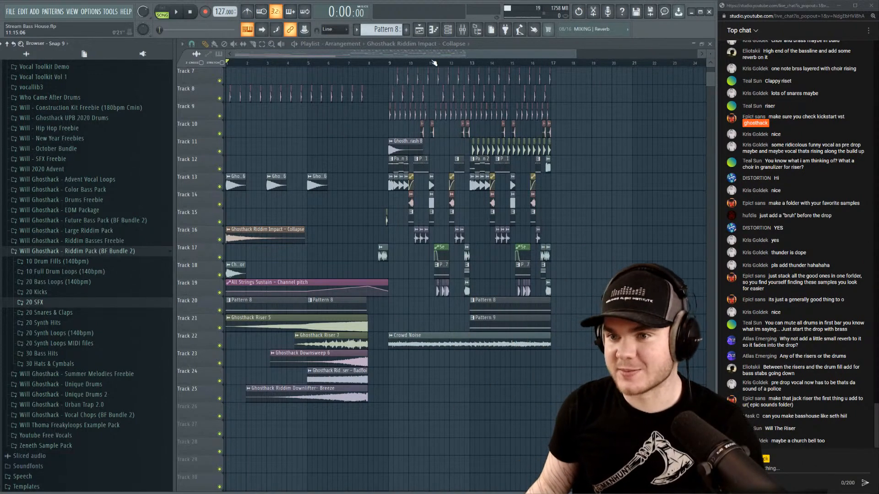
scroll(503, 183, up, 3)
key(space)
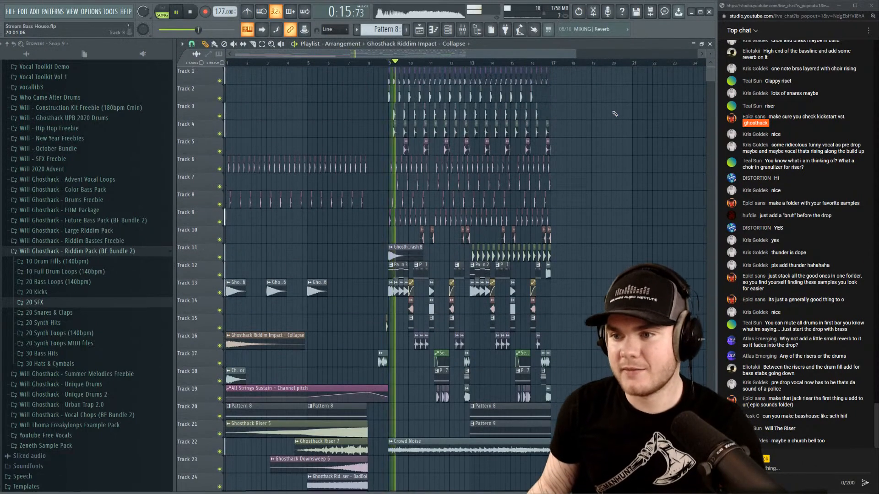
key(space)
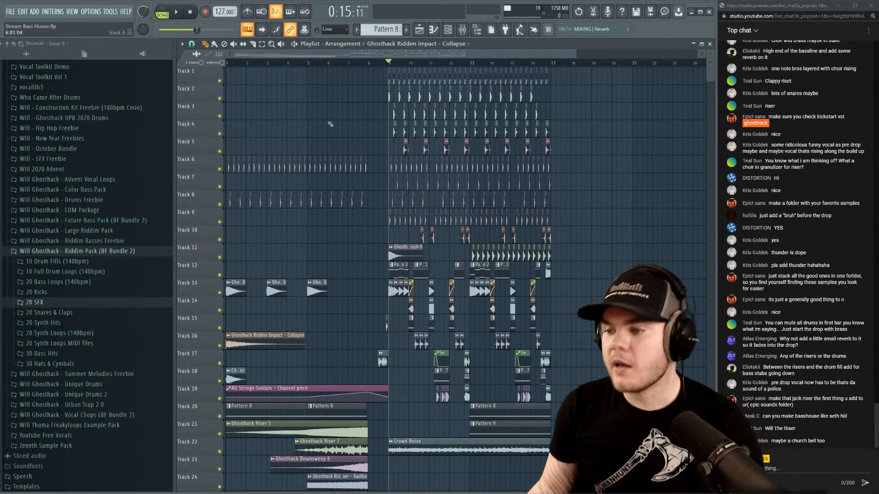
Open the 15 Claps folder among the one-shot drum hits of the Ghosthack EDM Package.
scroll(310, 65, up, 4)
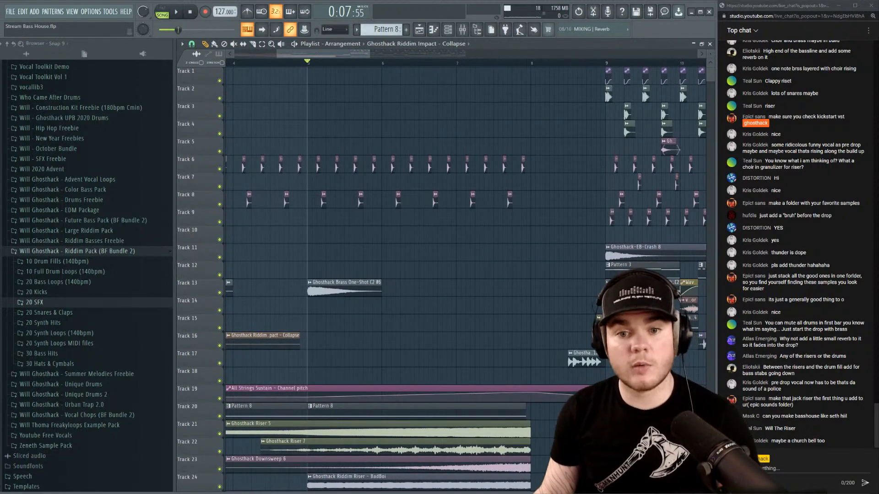
click(87, 254)
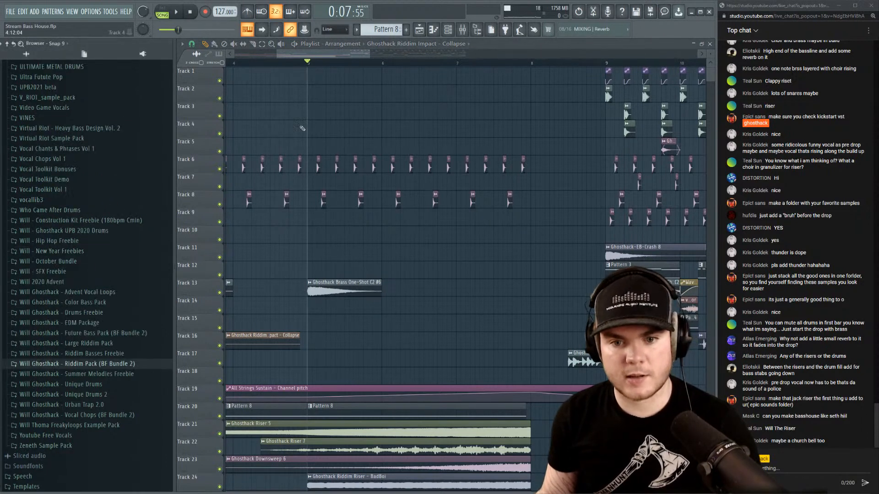
scroll(406, 67, down, 1)
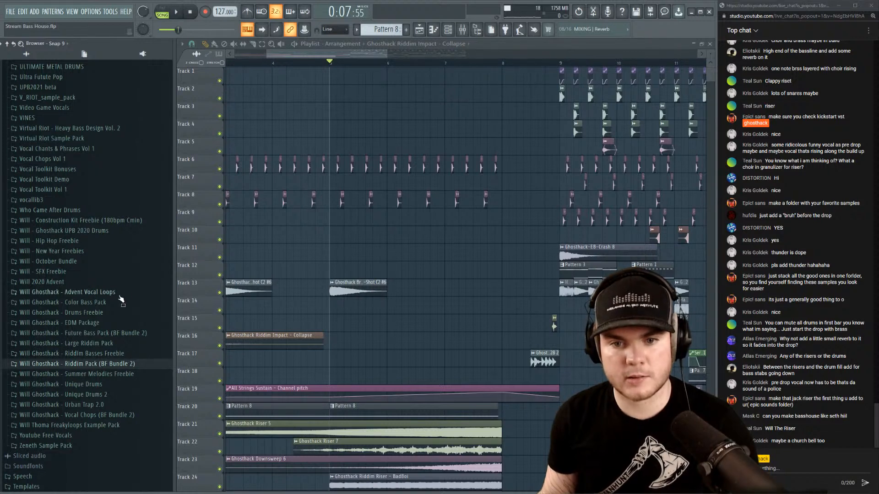
click(109, 322)
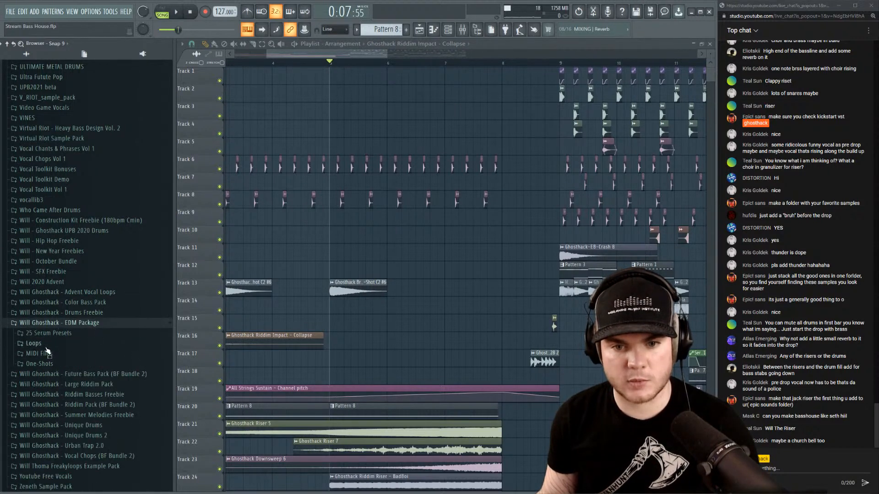
click(68, 365)
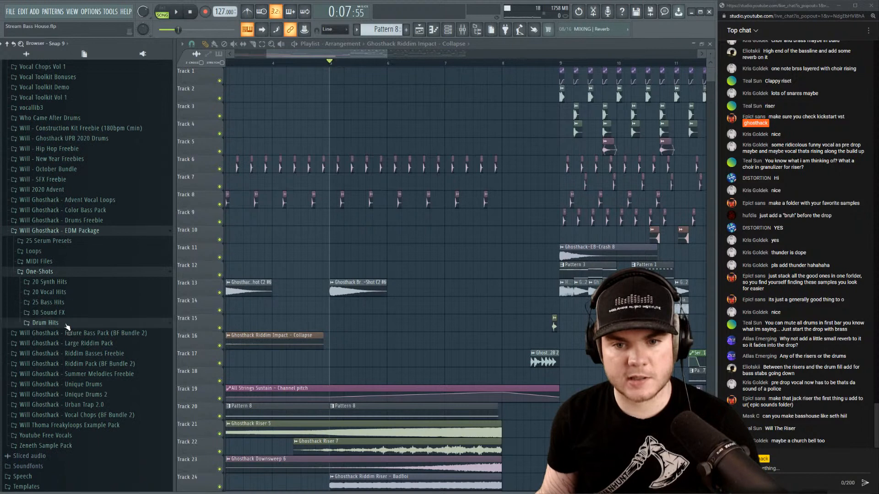
click(67, 323)
scroll(78, 289, up, 1)
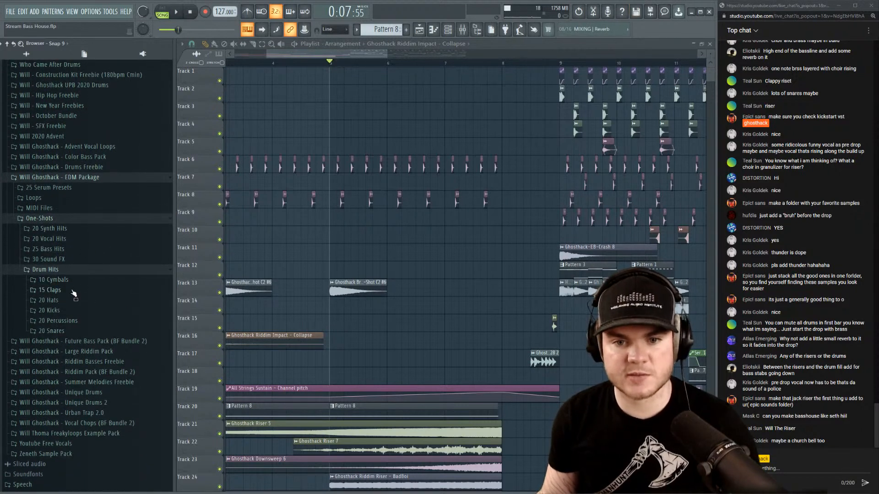
click(72, 290)
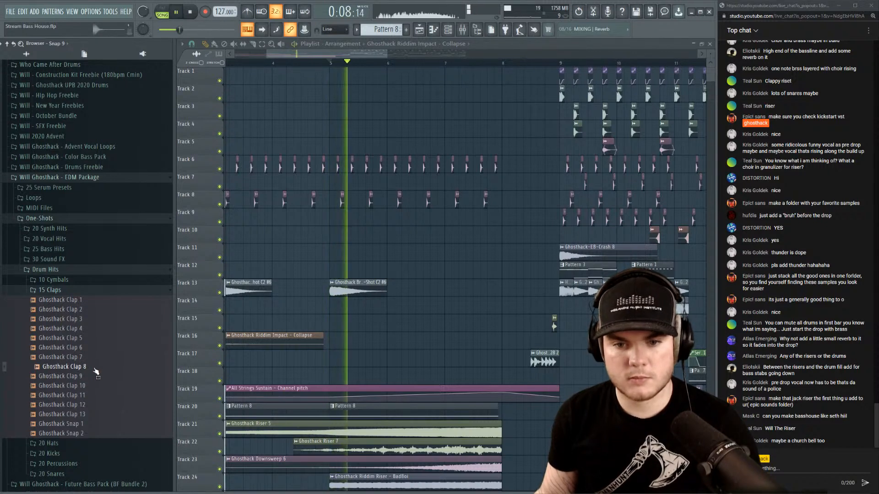
Preview the Ghosthack clap samples, including Clap 11, against the build-up from bar 5.
key(Down)
key(Down)
key(space)
key(Up)
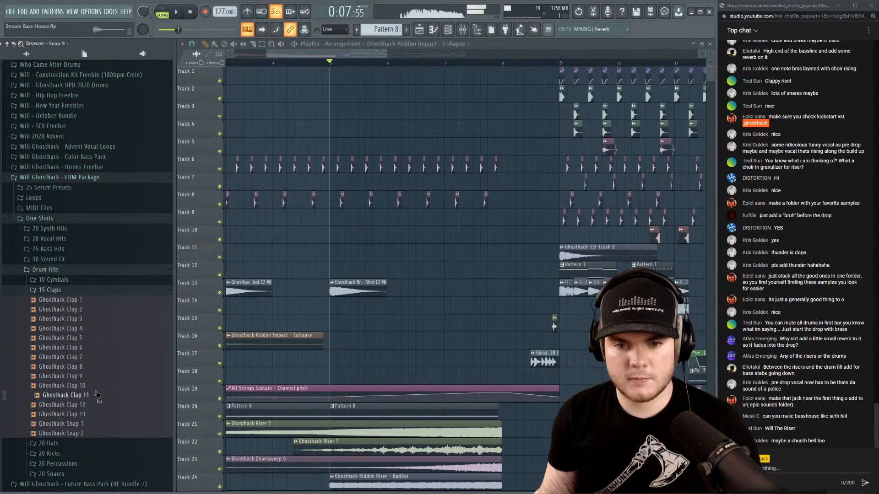
key(space)
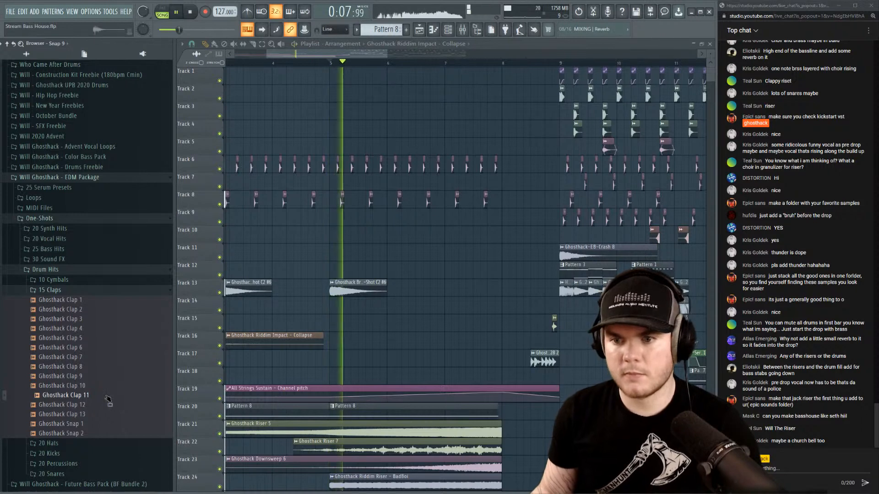
key(space)
click(63, 348)
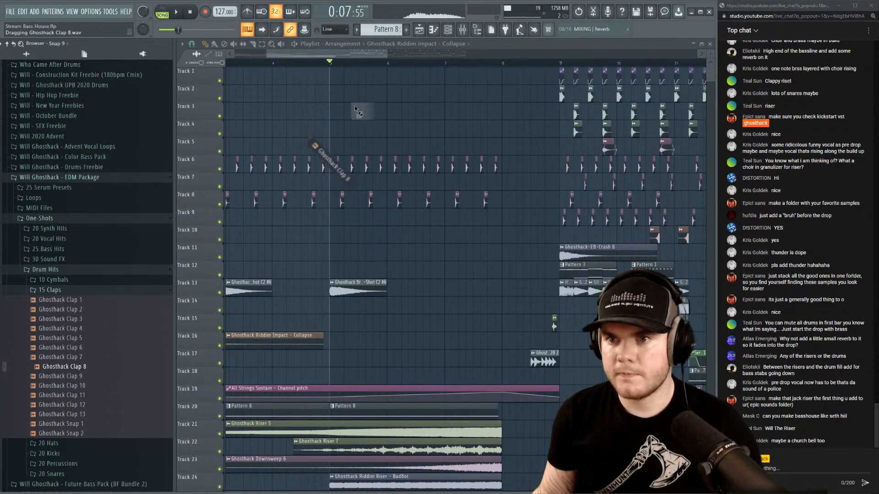
Place Ghosthack Clap 8 on Track 1 on each of the four beats of bar 5.
scroll(344, 68, up, 6)
drag(333, 72, 359, 71)
key(space)
key(space)
key(space)
click(412, 89)
drag(412, 88, 412, 71)
key(space)
key(space)
click(469, 89)
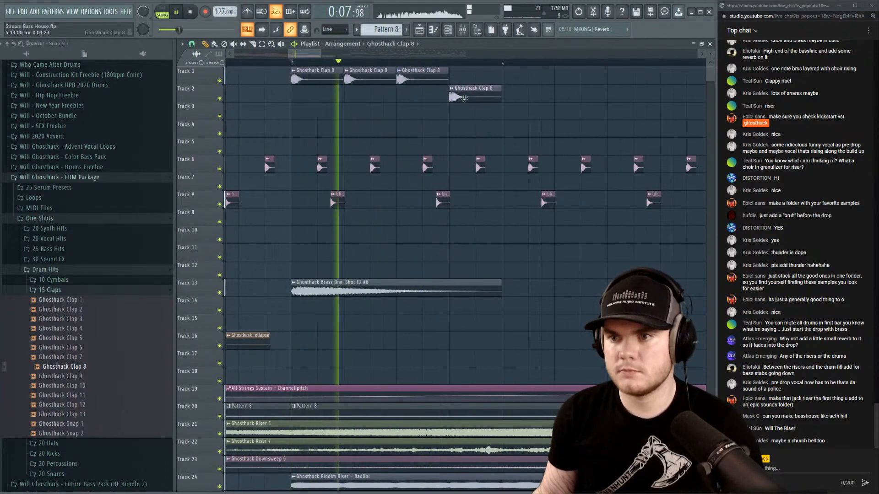
drag(468, 89, 468, 72)
key(space)
Set Ghosthack Clap 8's pitch range to 1 and raise its channel pitch while checking it against the build-up.
double_click(469, 72)
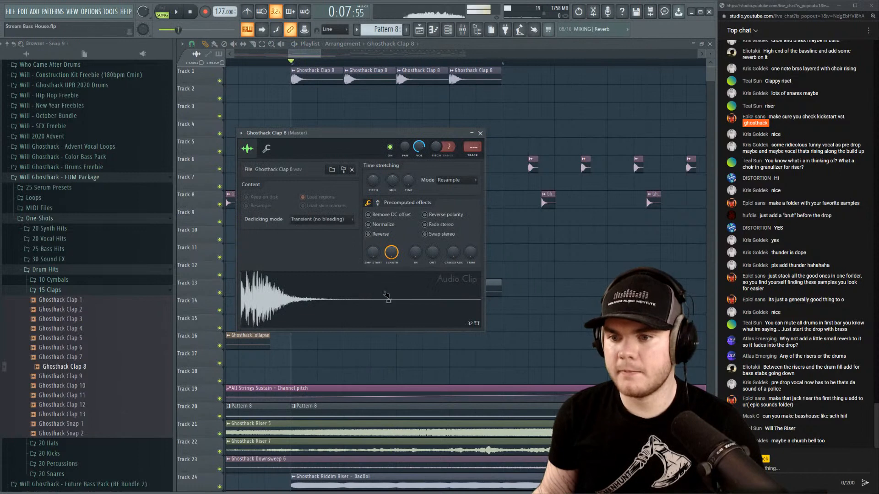
click(426, 286)
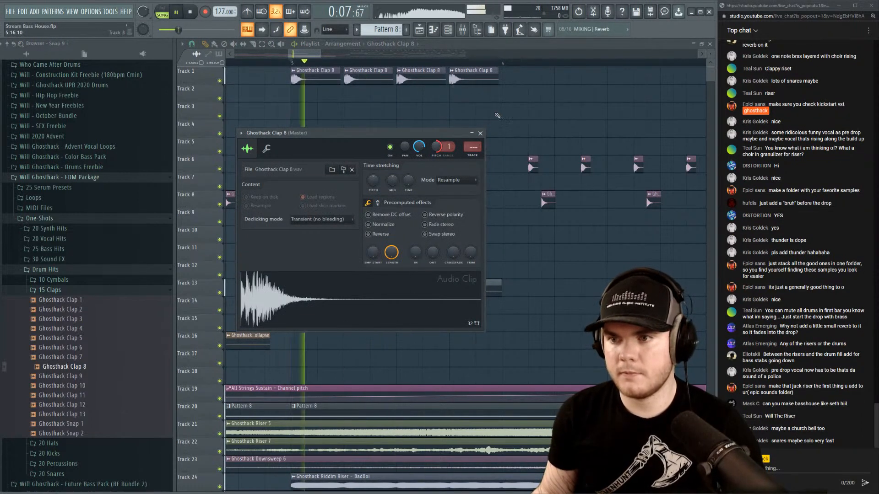
click(481, 133)
scroll(470, 75, down, 5)
key(space)
double_click(471, 71)
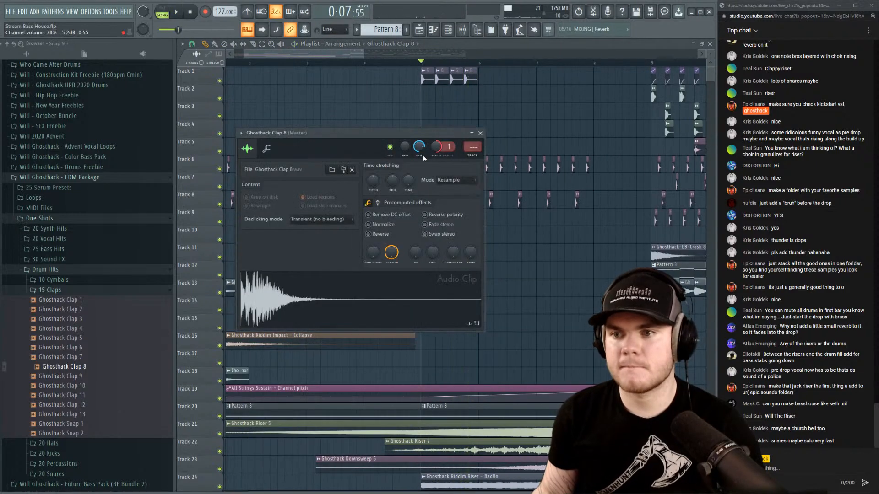
click(481, 133)
key(space)
Repeat the four Ghosthack Clap 8 hits across bar 6 of Track 1, one on each beat.
scroll(410, 70, up, 5)
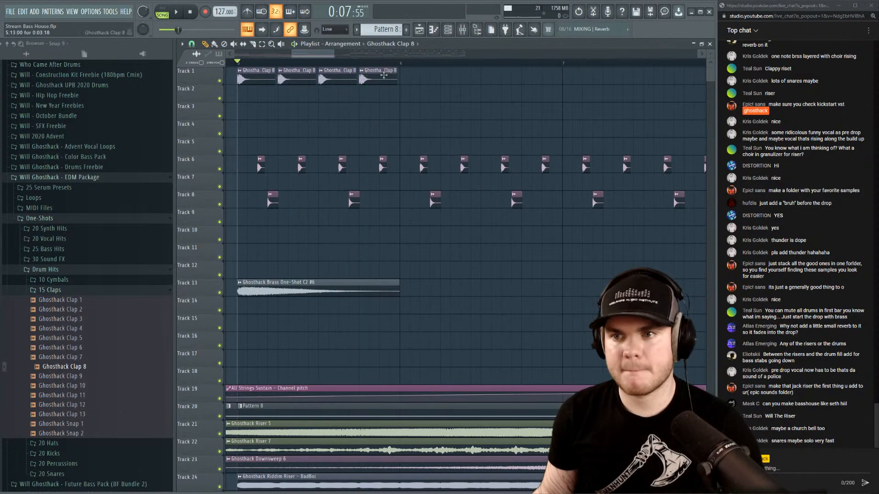
key(space)
drag(384, 75, 531, 74)
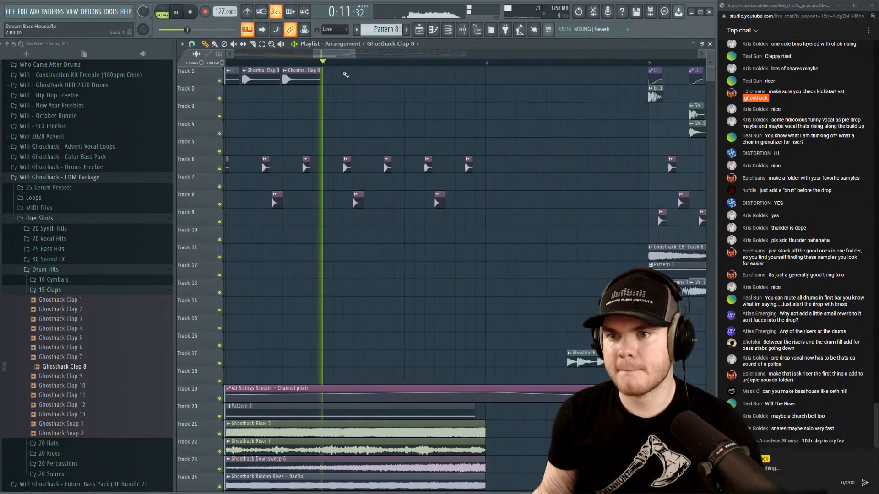
Fill bar 7 of Track 1 with Ghosthack Clap 8 hits on every eighth note.
click(342, 81)
drag(400, 94, 337, 76)
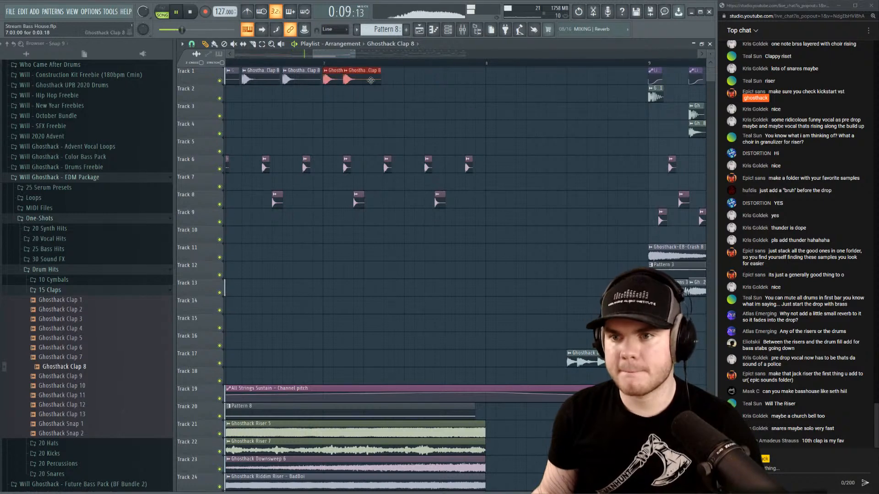
drag(465, 97, 332, 69)
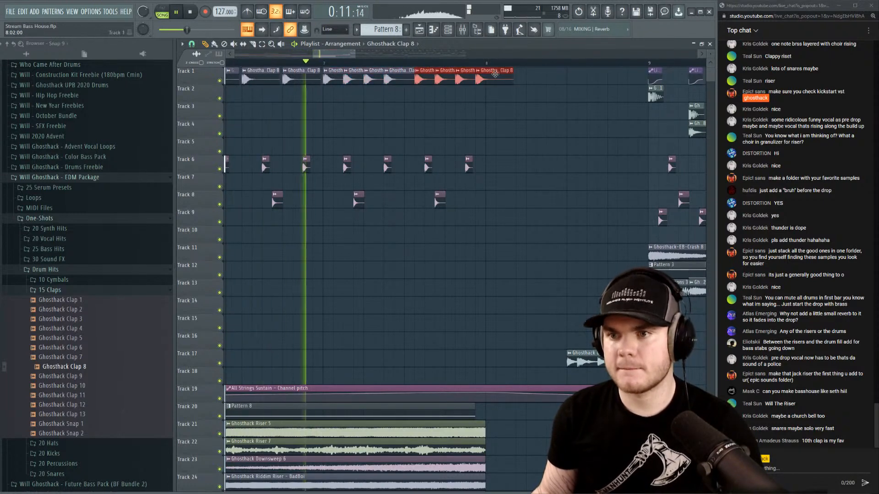
key(ctrl+b)
scroll(430, 62, up, 3)
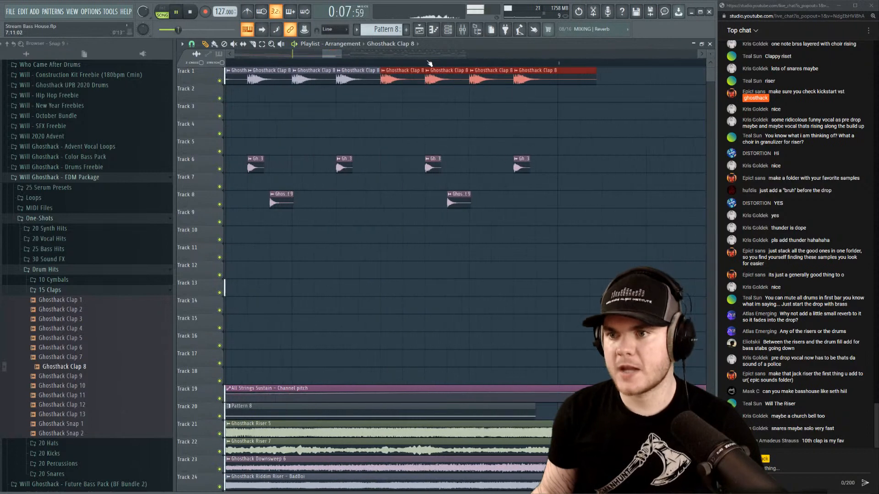
Double the Ghosthack Clap 8 hits to sixteenth notes in the second half of bar 7 and play the roll back into the drop.
drag(604, 99, 460, 77)
scroll(451, 65, up, 2)
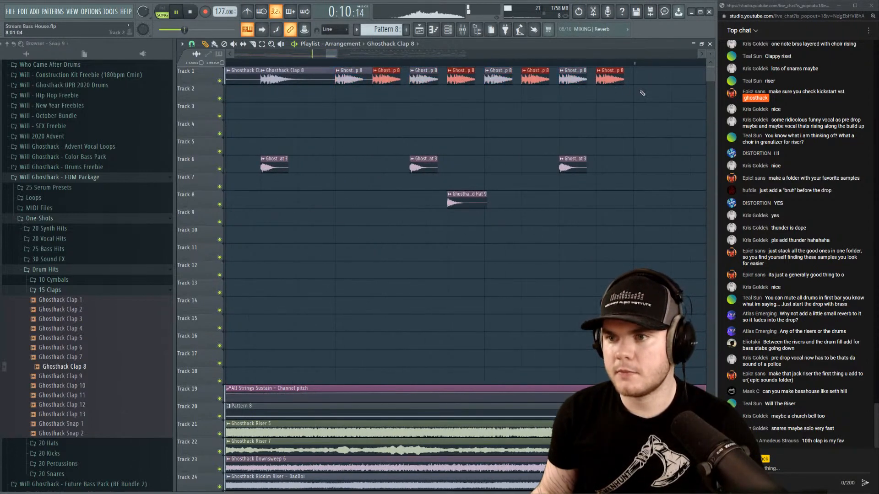
drag(642, 93, 362, 71)
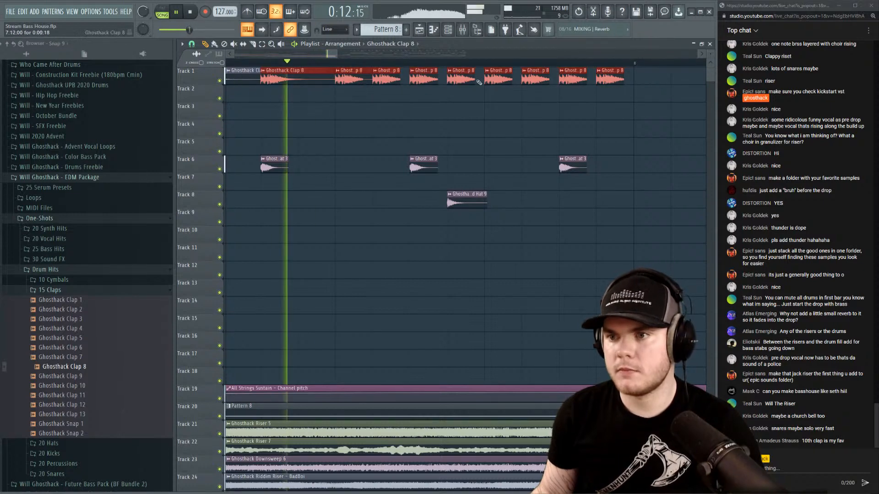
scroll(466, 67, up, 2)
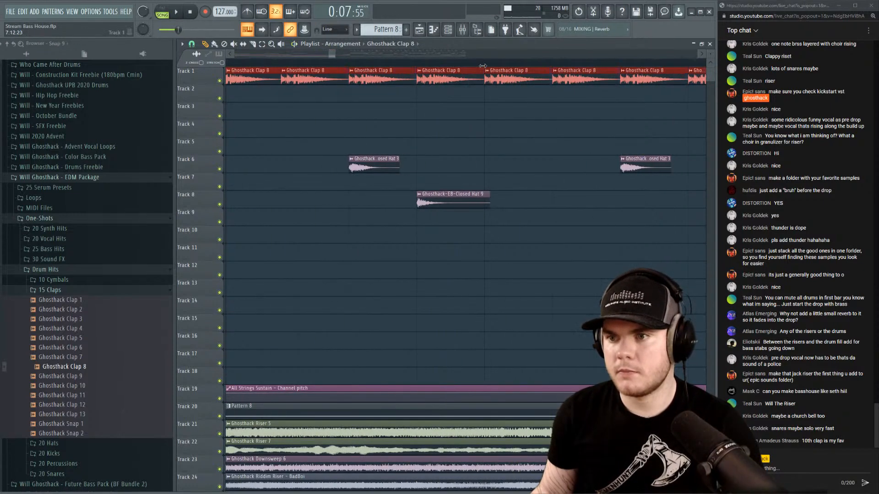
scroll(483, 70, down, 2)
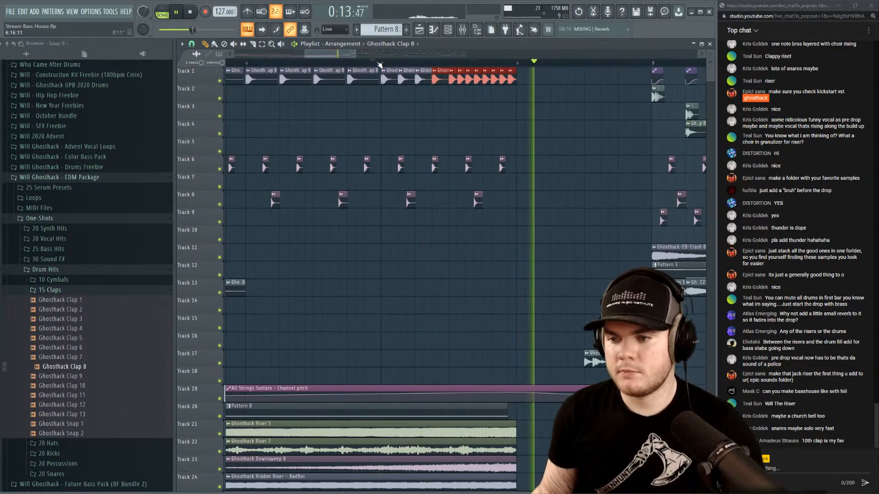
scroll(380, 65, down, 2)
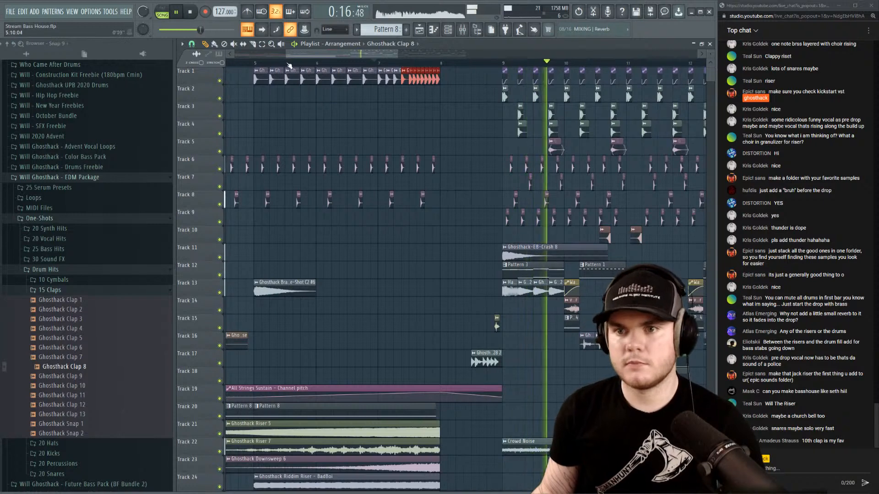
Lower Ghosthack Clap 8's channel volume to about 44% and check the clap roll against the build-up and drop.
key(space)
double_click(261, 77)
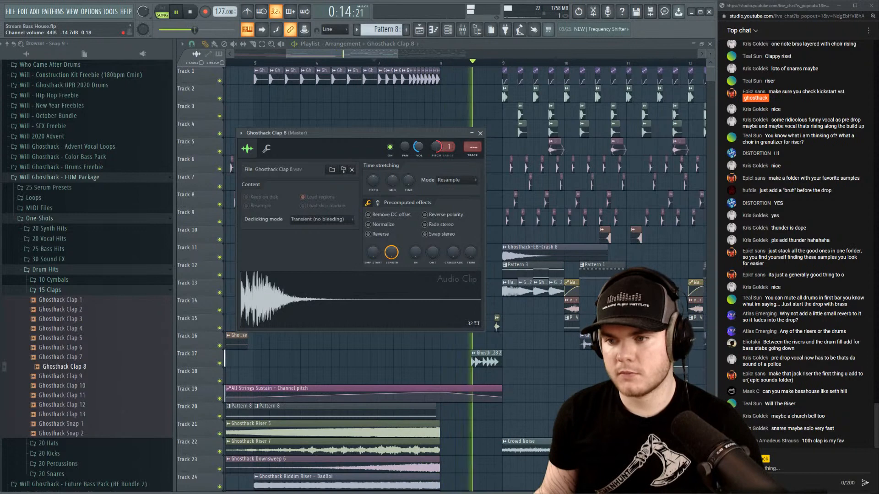
click(481, 133)
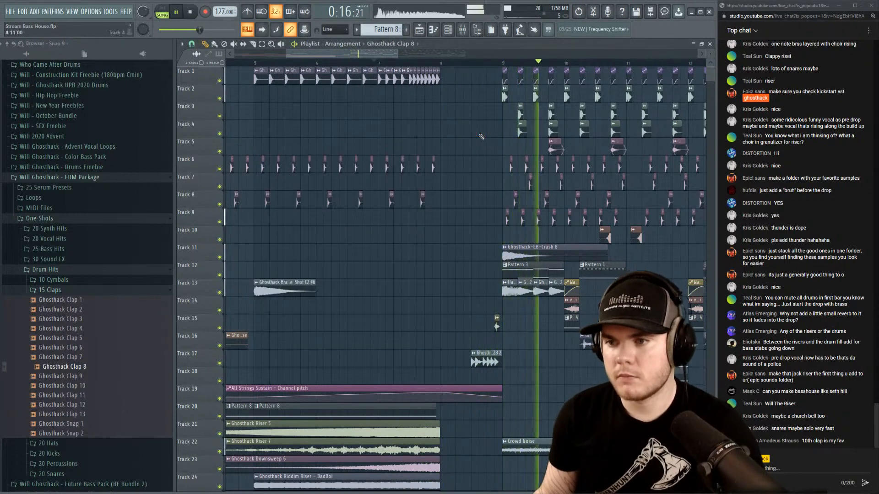
key(space)
key(space)
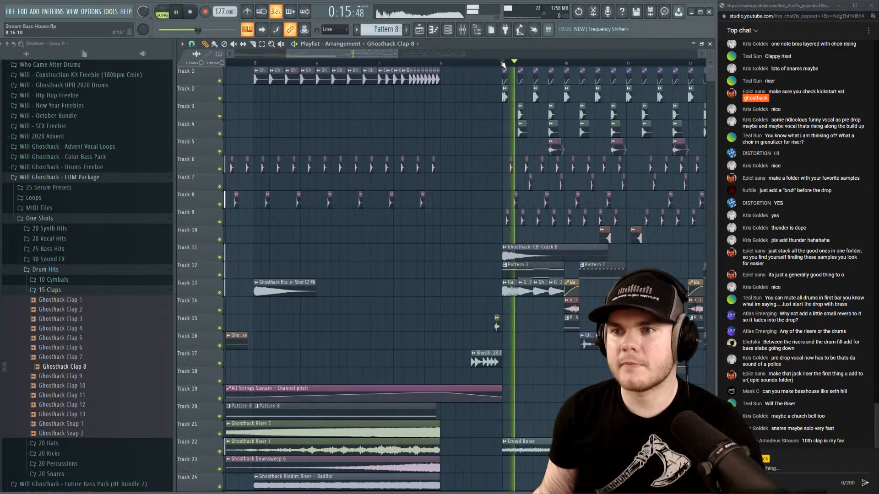
key(space)
key(space)
Solo the reversed Ghosthack Riddim Downlifter - Breeze on Track 25, open its channel settings and audition it from the end of bar 7.
scroll(370, 183, down, 7)
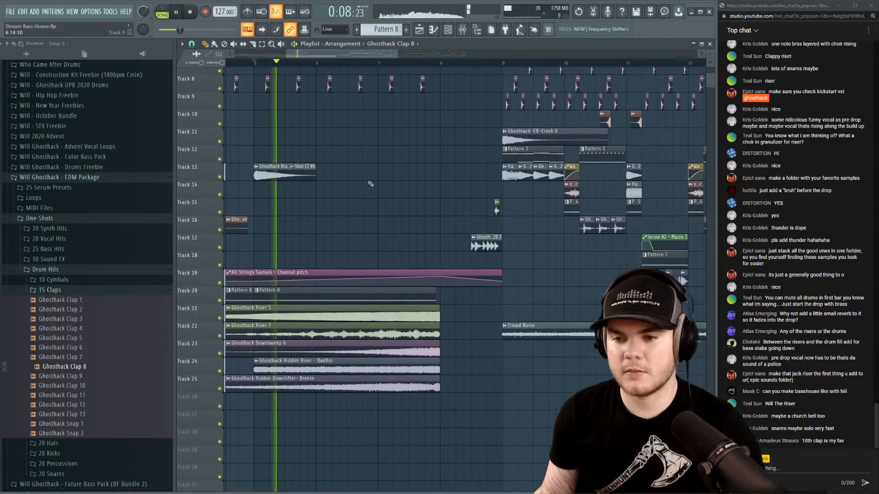
key(space)
click(423, 64)
key(space)
key(space)
right_click(219, 380)
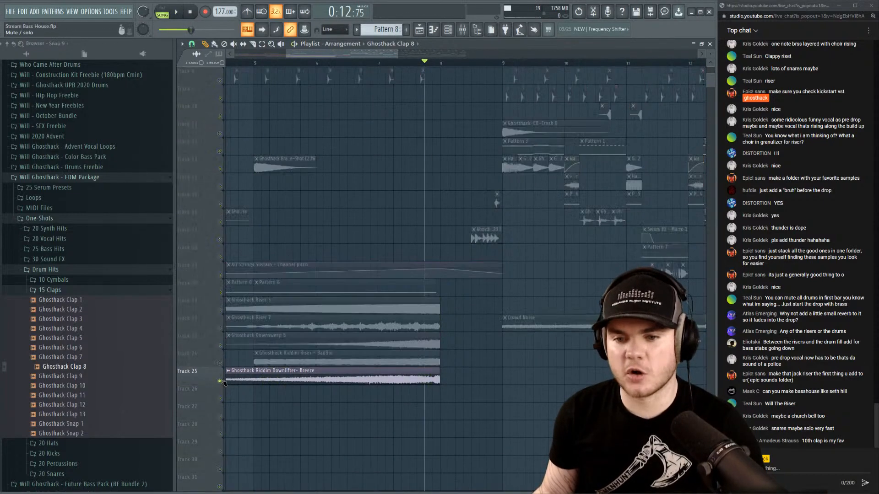
double_click(331, 370)
key(space)
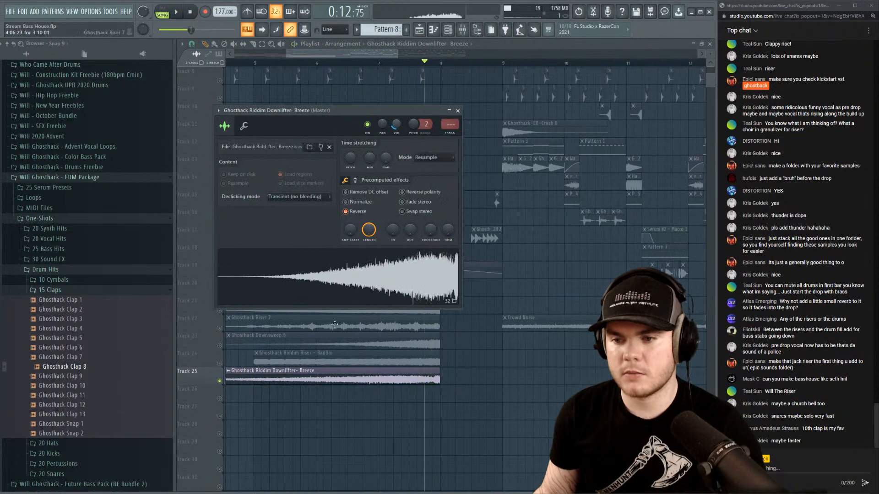
Solo Ghosthack Riddim Riser - BadBoi on Track 24 and Ghosthack Downsweep 6 on Track 23 in turn, opening each clip's channel settings.
right_click(220, 363)
double_click(330, 356)
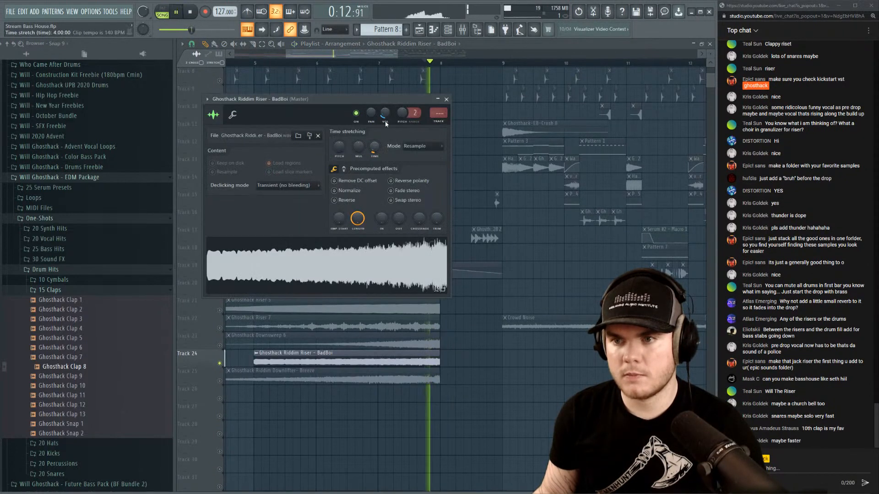
right_click(220, 346)
double_click(247, 340)
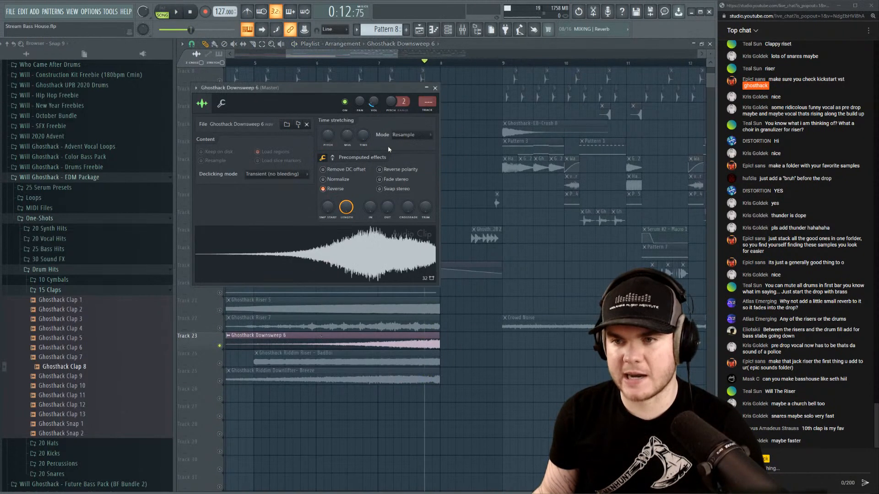
Audition the soloed risers and lower the channel volume of Ghosthack Riser 7 to about 20%.
key(space)
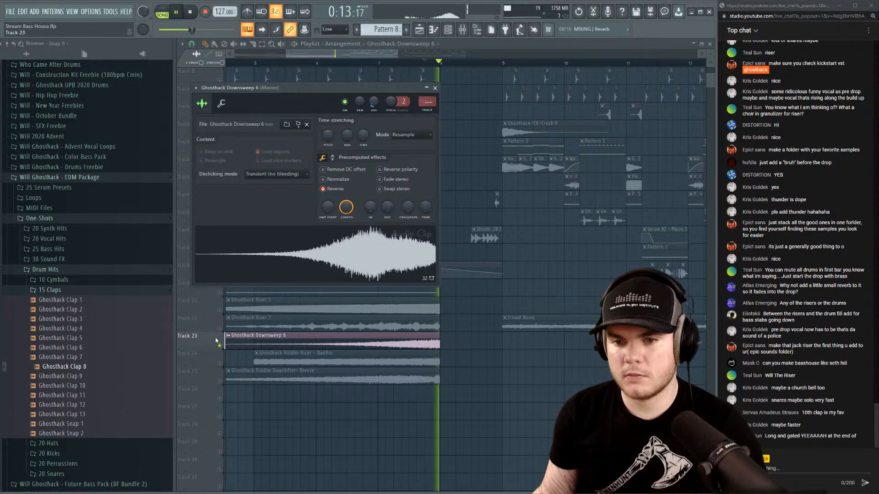
key(space)
right_click(219, 328)
key(space)
key(space)
key(space)
double_click(249, 319)
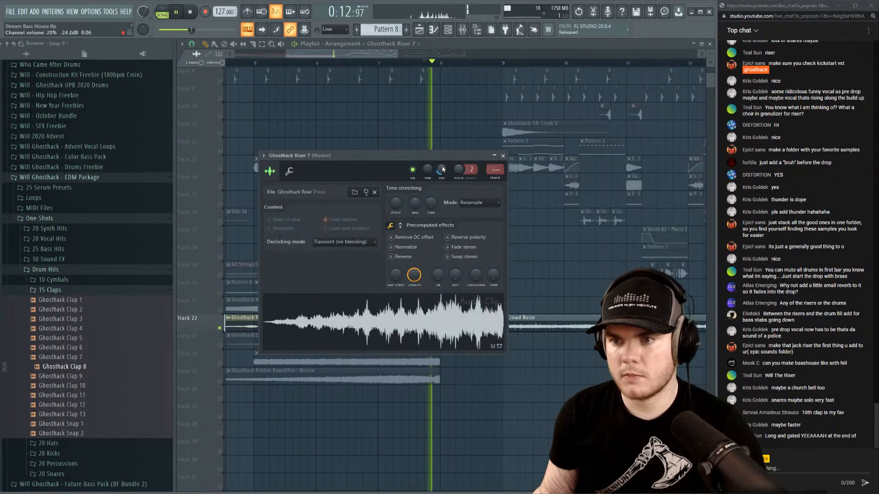
Solo Track 21 to check Ghosthack Riser 5 and its channel settings, and bring all tracks back in.
right_click(220, 310)
key(space)
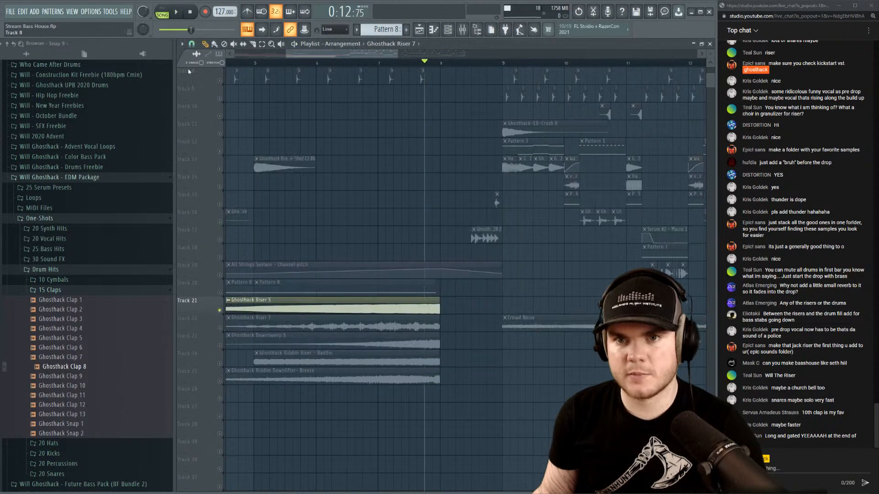
key(space)
key(space)
double_click(351, 300)
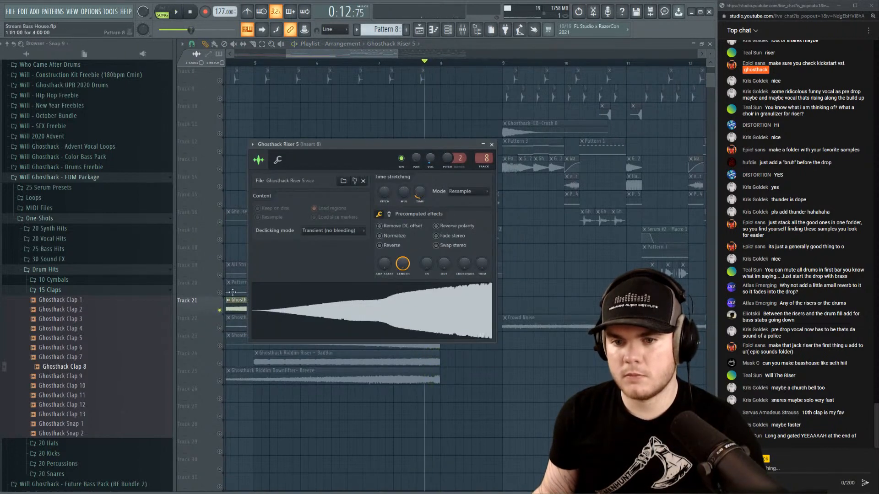
right_click(220, 311)
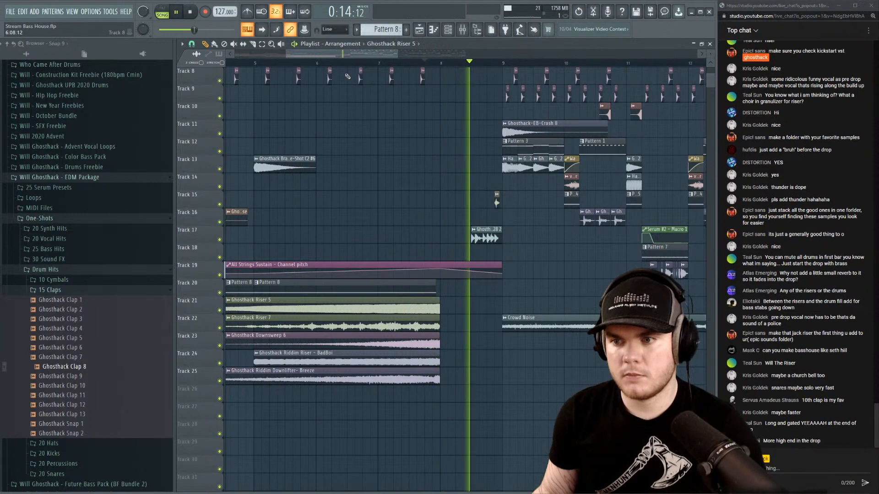
Play the build-up into the drop to judge the risers against the full arrangement.
scroll(497, 64, down, 3)
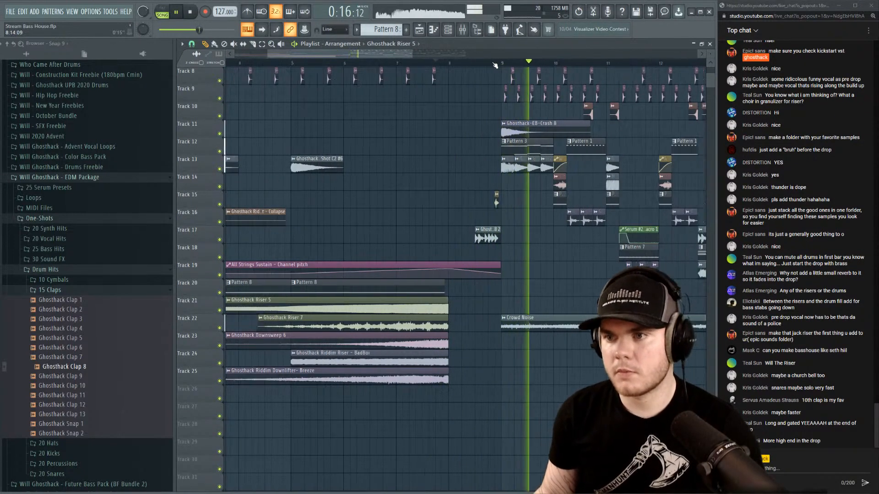
key(space)
click(413, 64)
key(space)
scroll(412, 91, up, 4)
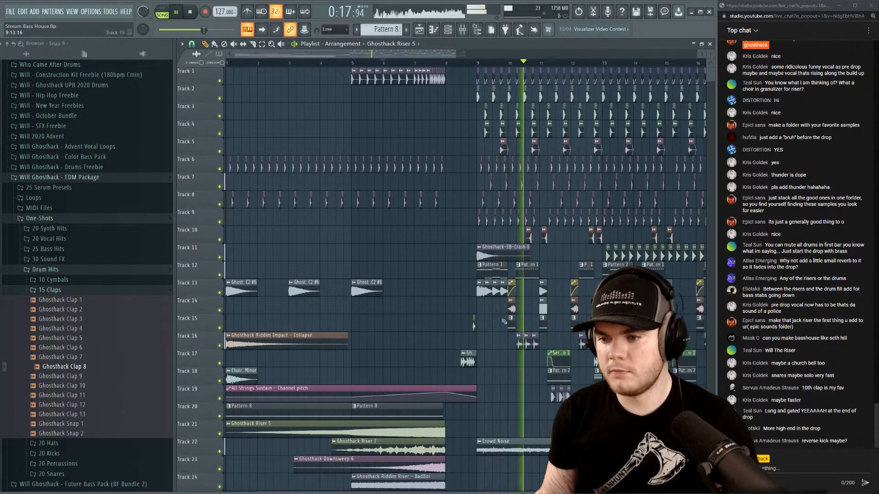
key(space)
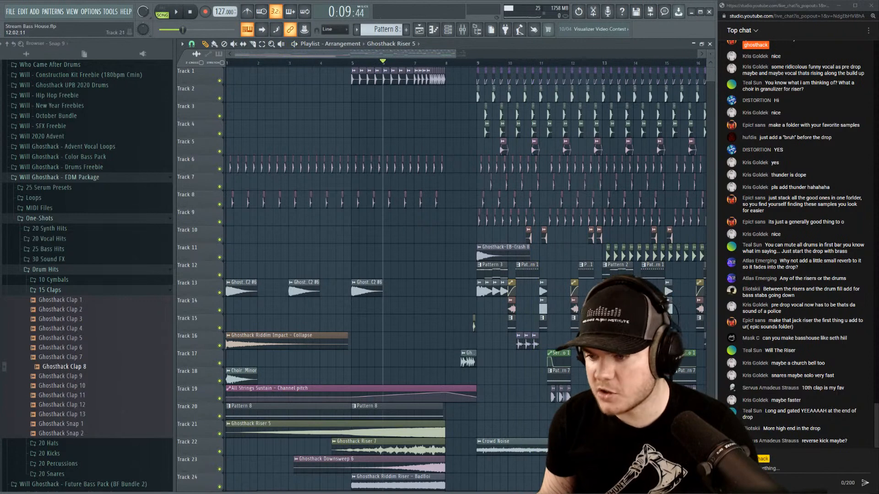
Place Pattern 9 on Track 21 at bar 9 and audition it in solo and with the full arrangement.
right_click(219, 434)
key(space)
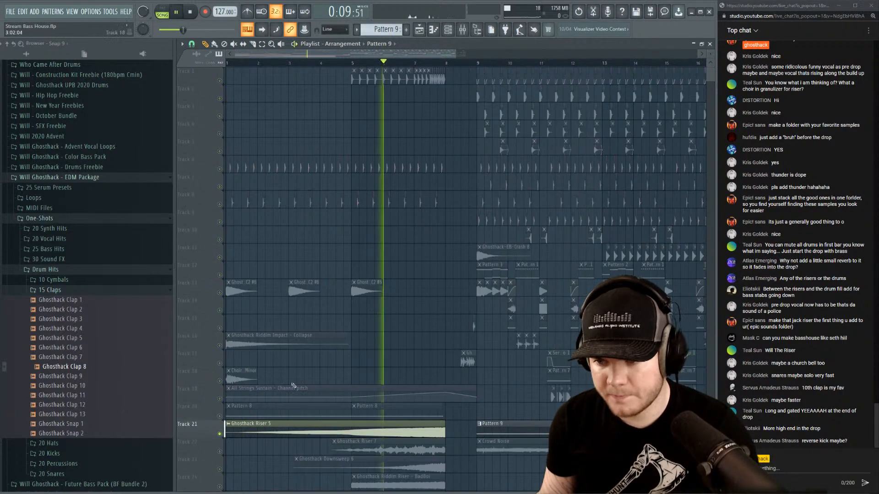
key(space)
click(478, 63)
key(space)
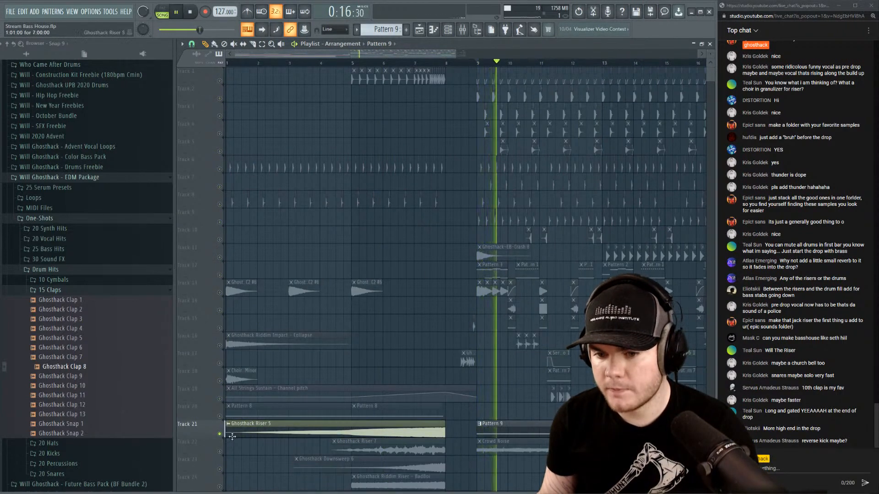
key(space)
right_click(219, 434)
key(space)
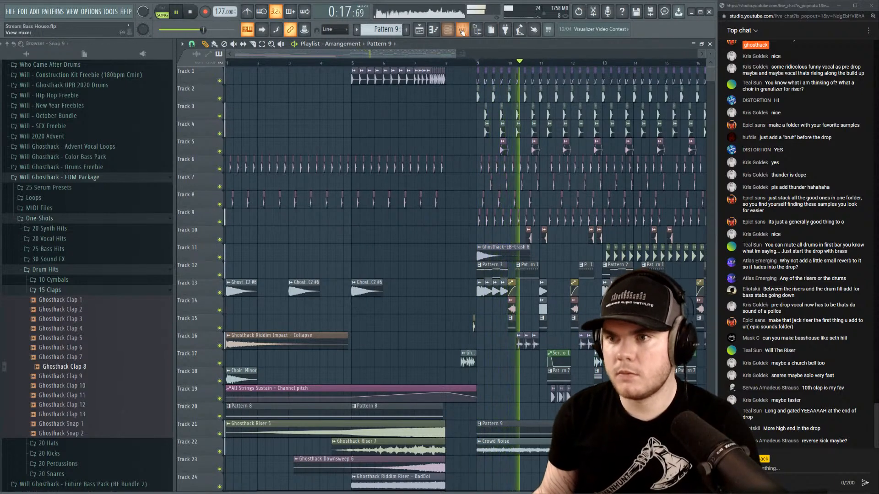
Shorten the Pattern 9 clip at bar 9 on Track 21 to a brief hit and add another at bar 11.
key(F9)
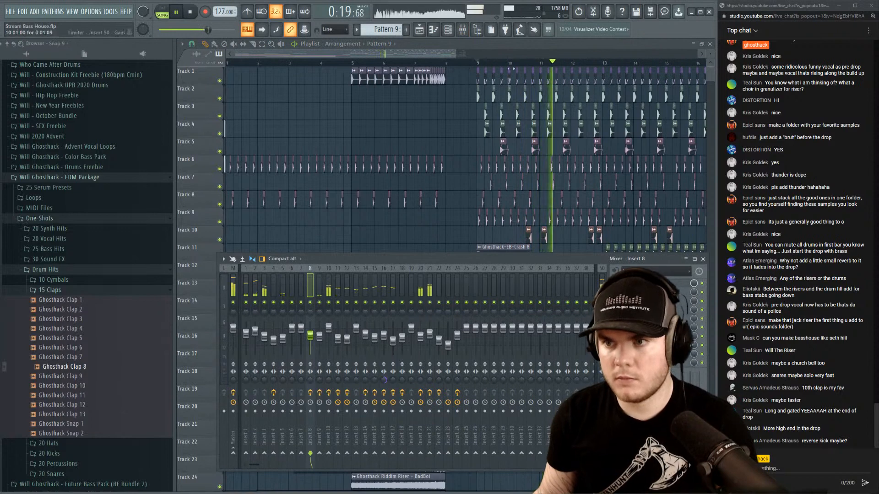
key(F9)
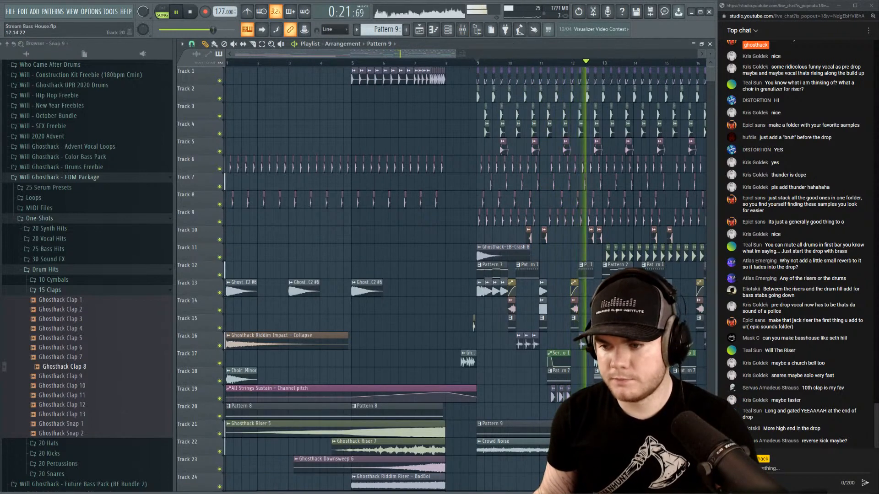
key(space)
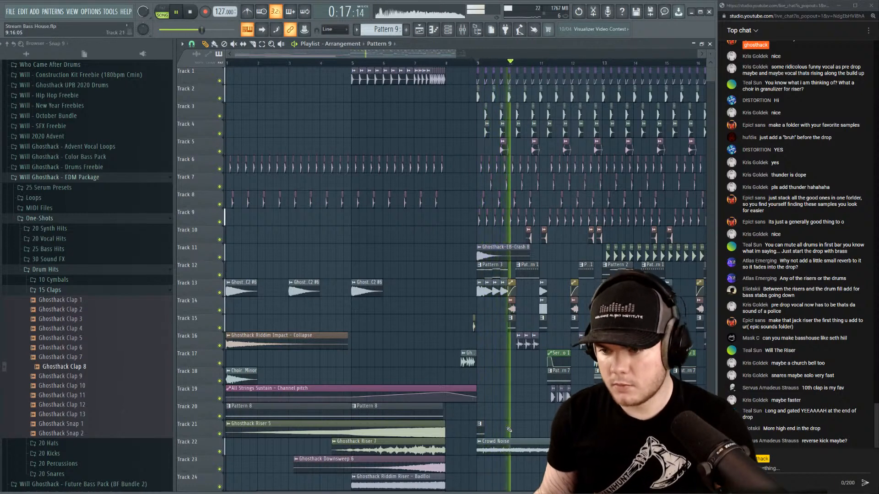
click(542, 430)
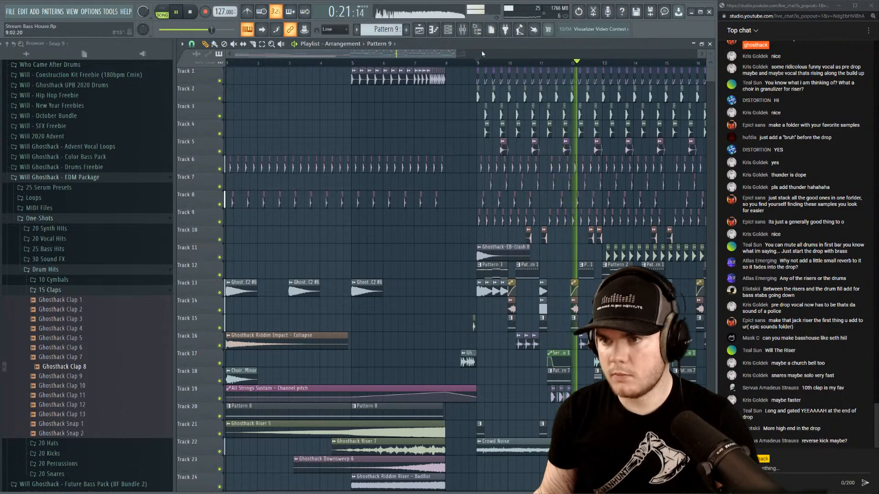
click(353, 63)
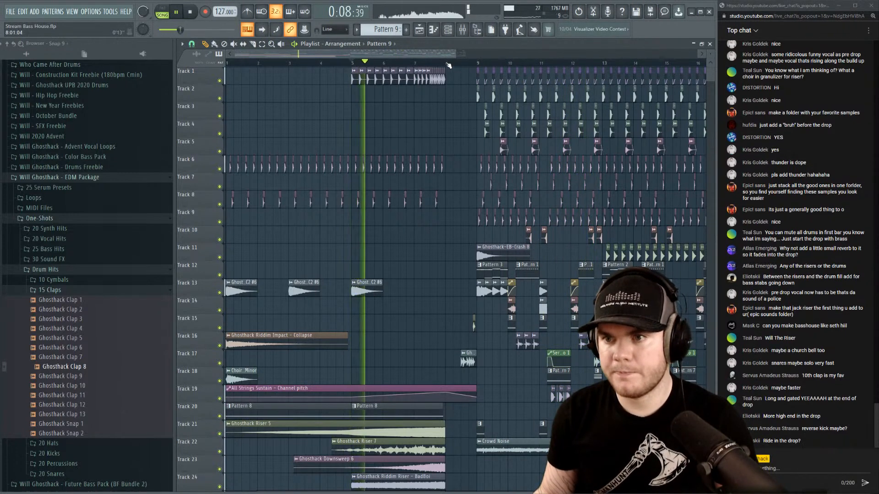
key(space)
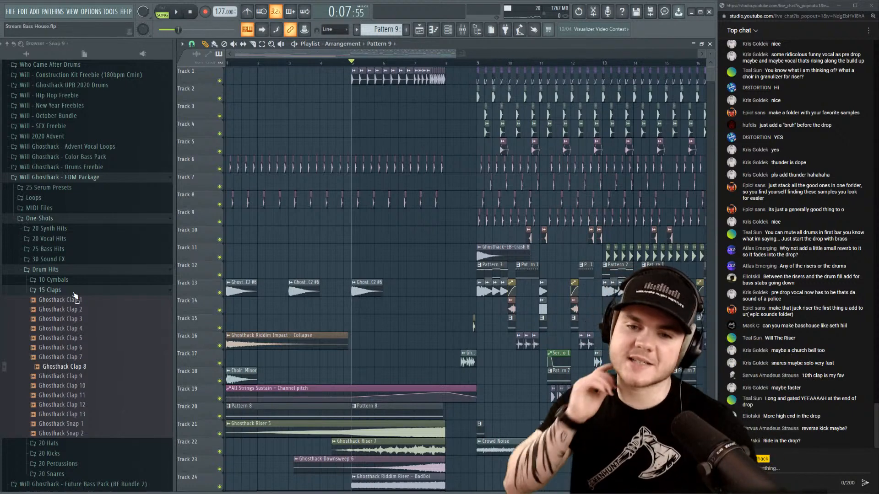
Open the 20 Kicks sample folder of the EDM Package and audition the Ghosthack kicks.
key(space)
click(73, 291)
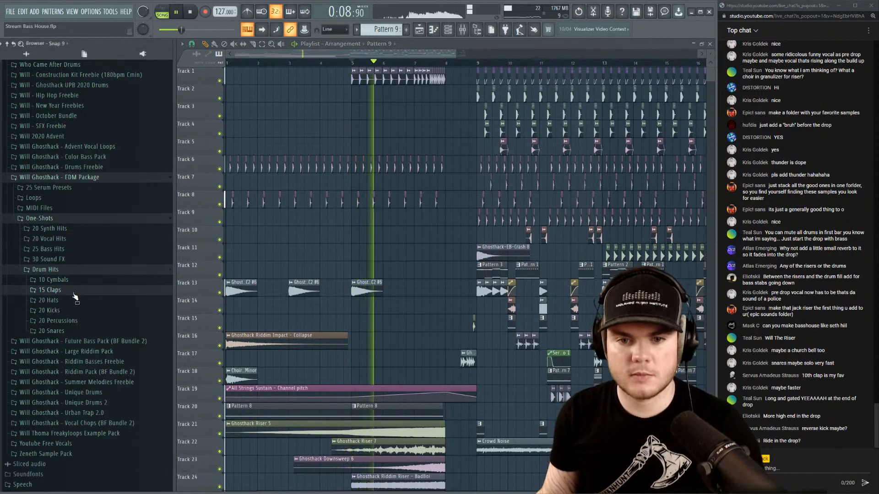
click(72, 312)
key(space)
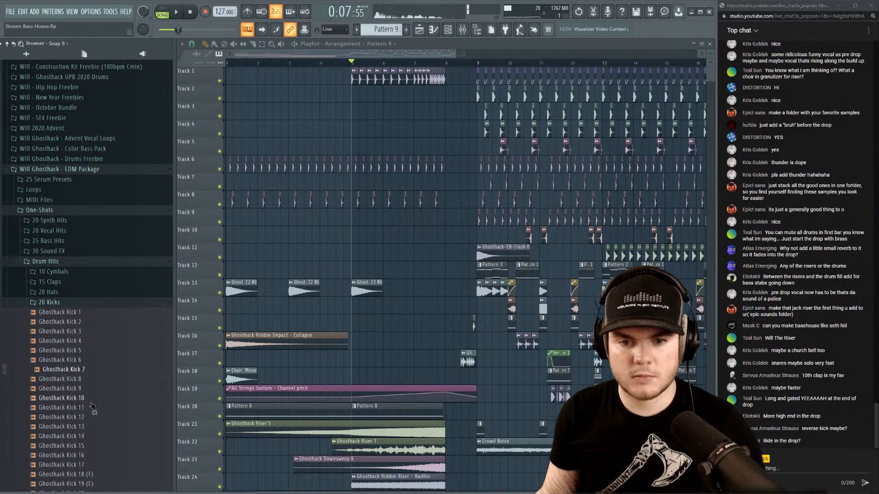
click(90, 402)
scroll(92, 393, down, 4)
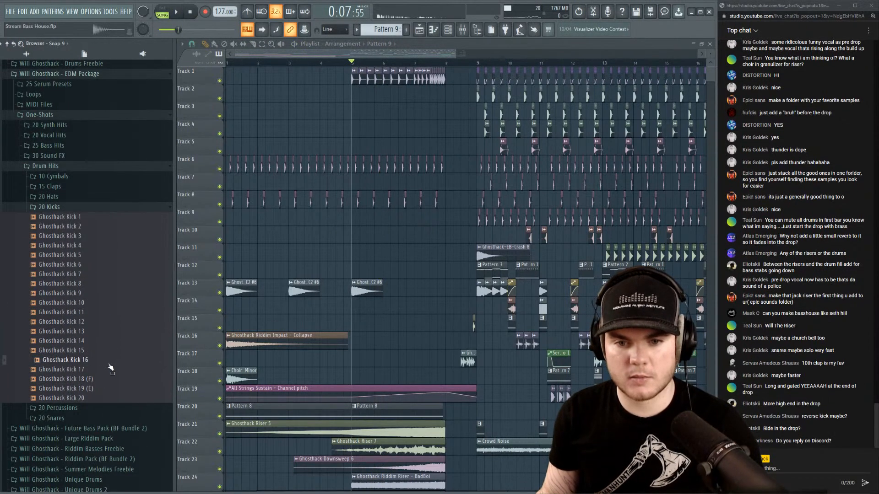
Try to thin out the claps on Track 1 by removing the second and fourth hits of bar 5.
key(space)
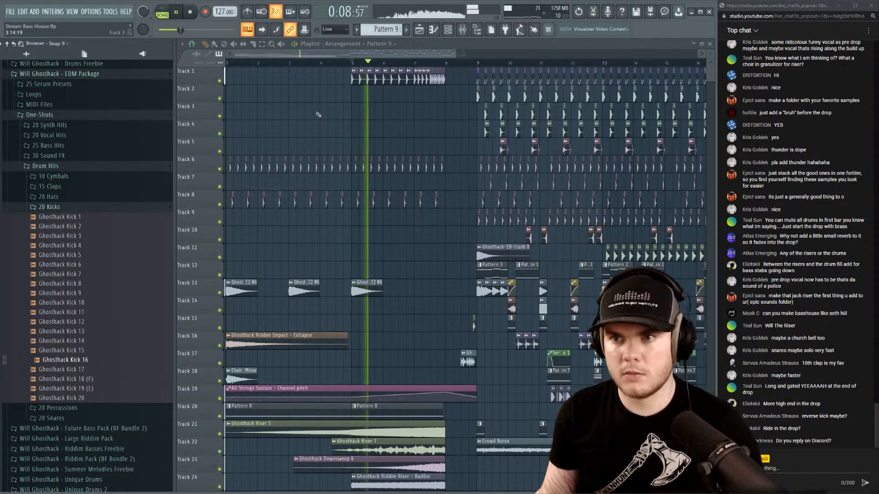
scroll(374, 78, up, 3)
right_click(370, 78)
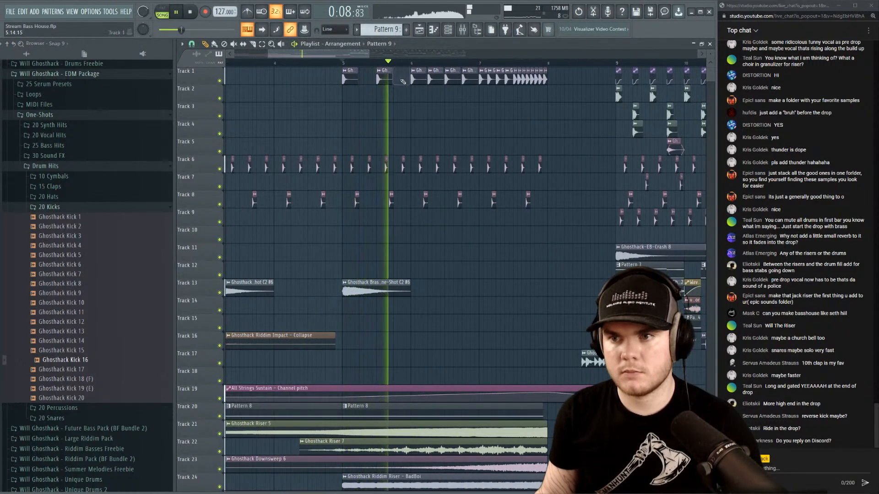
right_click(402, 79)
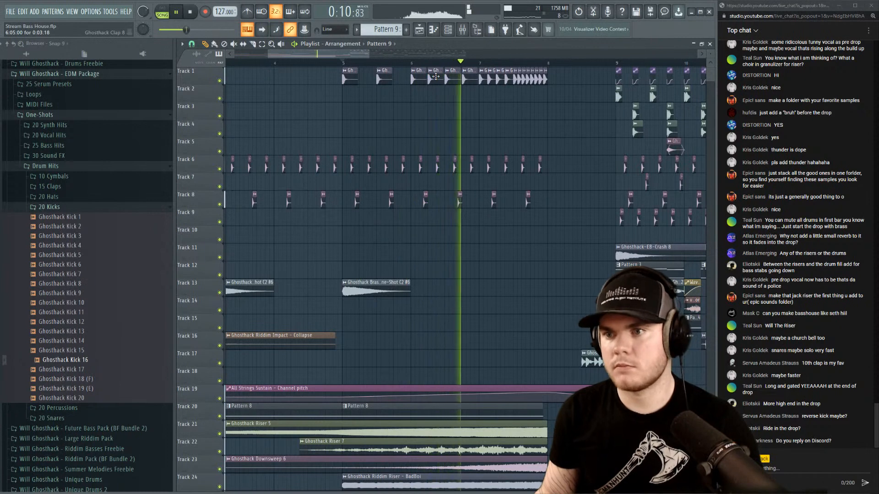
key(space)
key(space)
click(362, 80)
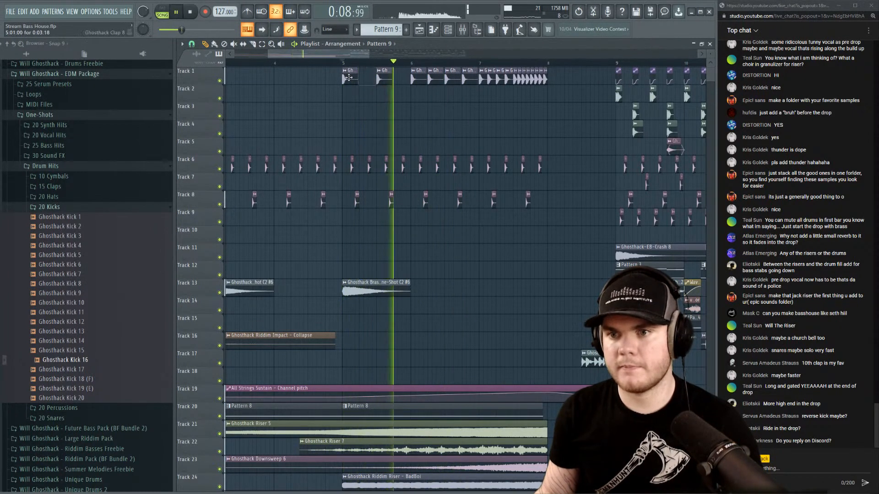
click(400, 76)
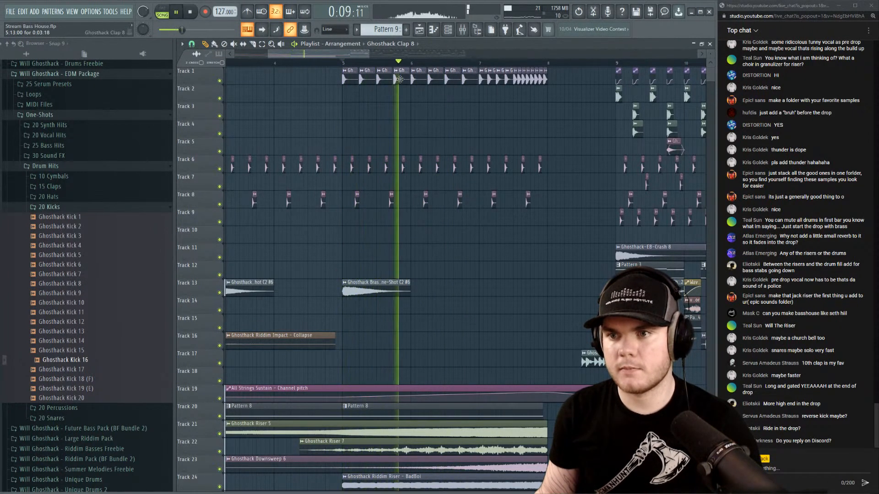
key(space)
key(space)
Try single Ghosthack Clap 8 hits at bars 1 and 3 on Track 1.
scroll(511, 75, left, 3)
key(space)
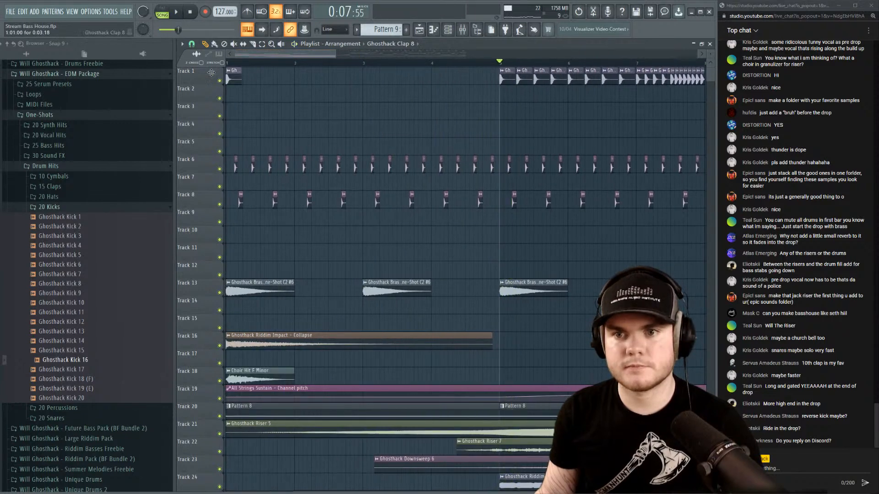
click(364, 76)
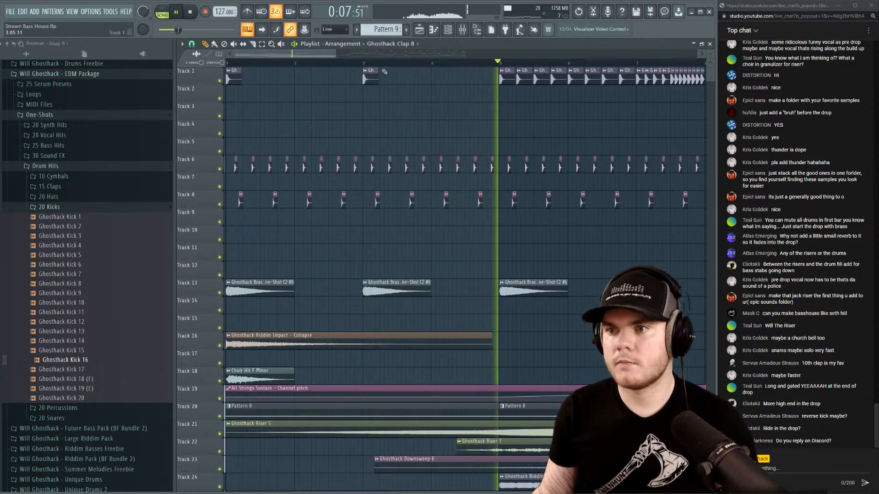
right_click(371, 75)
right_click(239, 79)
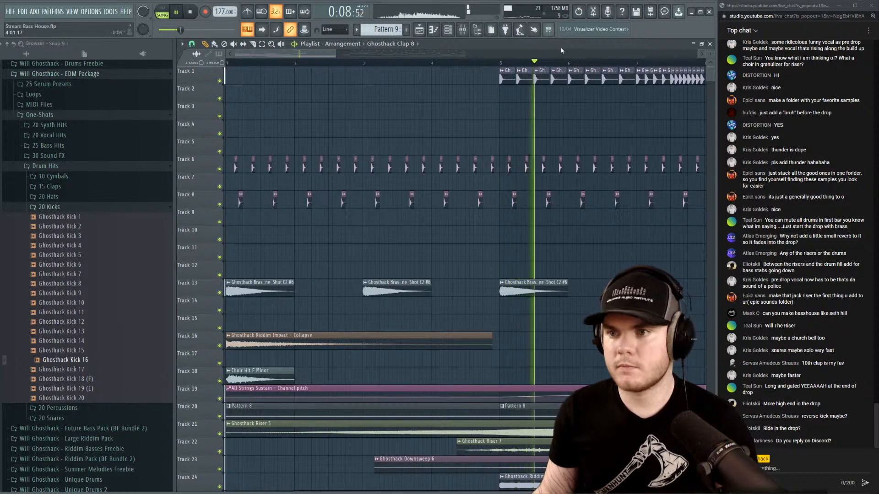
Rearrange the Track 1 claps in bar 5 into a syncopated rhythm with hits on steps 1, 7 and 13.
click(502, 64)
key(space)
scroll(539, 64, up, 3)
key(space)
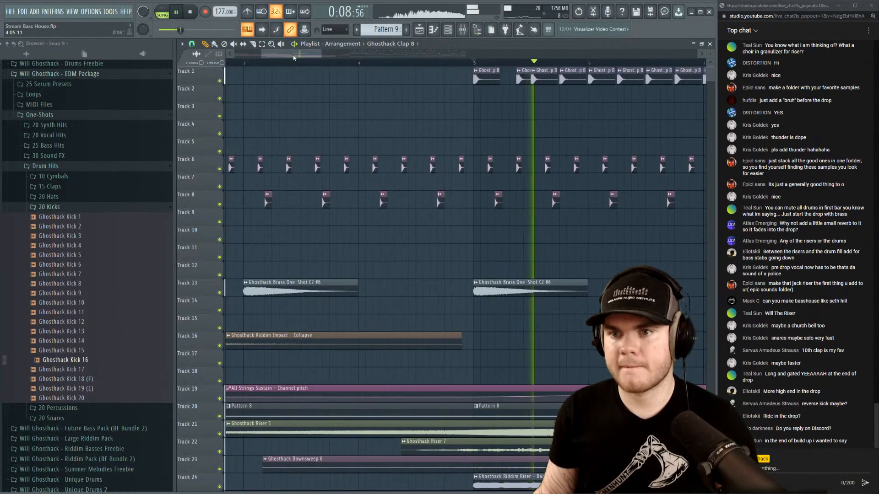
key(space)
drag(293, 58, 314, 57)
key(space)
drag(381, 74, 395, 74)
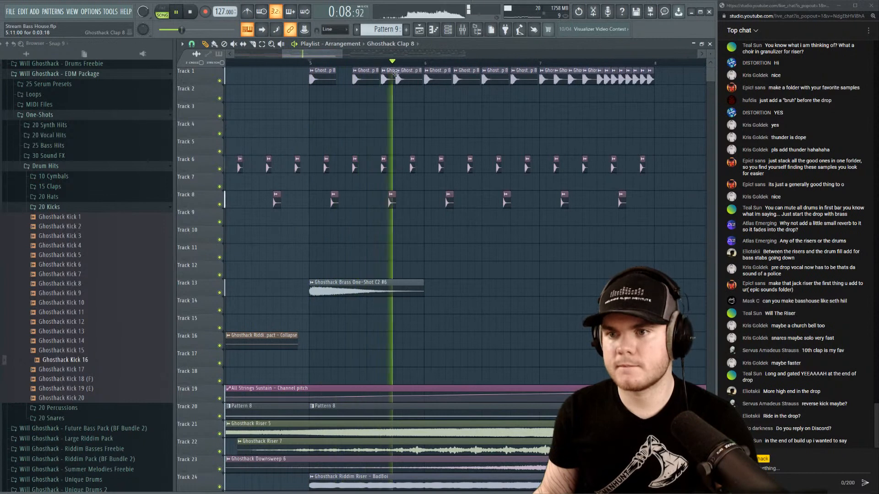
key(space)
right_click(391, 75)
key(space)
Repeat the syncopated clap rhythm in bar 6 of Track 1 with hits on steps 1, 7 and 13, and audition it from bar 5.
drag(462, 73, 529, 77)
click(484, 72)
right_click(491, 73)
right_click(491, 73)
key(space)
key(space)
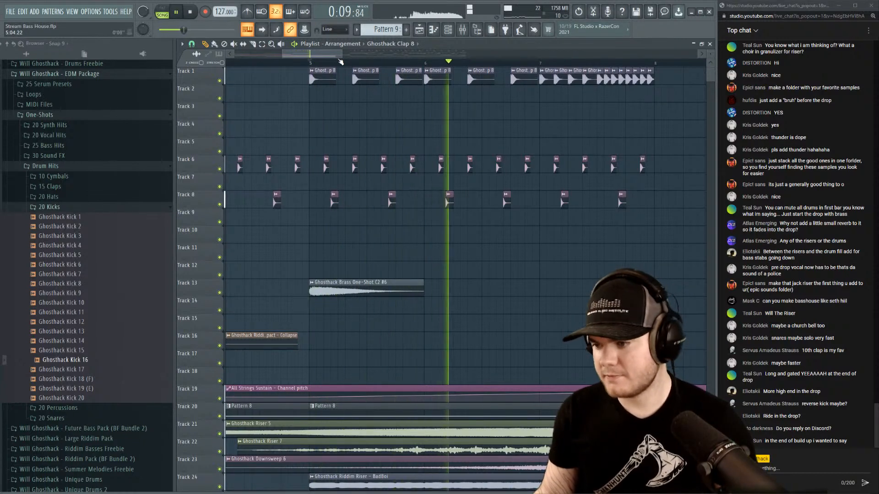
click(340, 62)
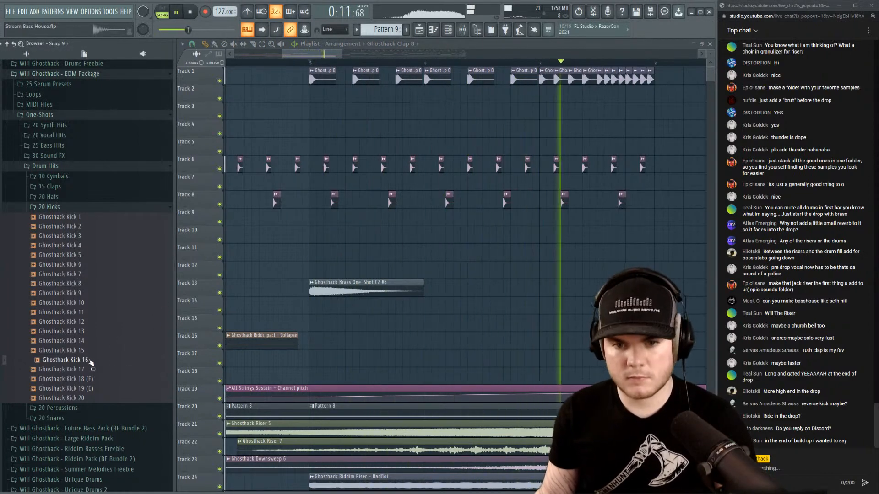
Try Ghosthack Kick 14 on Track 2 with hits on steps 5 and 11 of bars 5 and 6 and every beat of bar 7.
key(space)
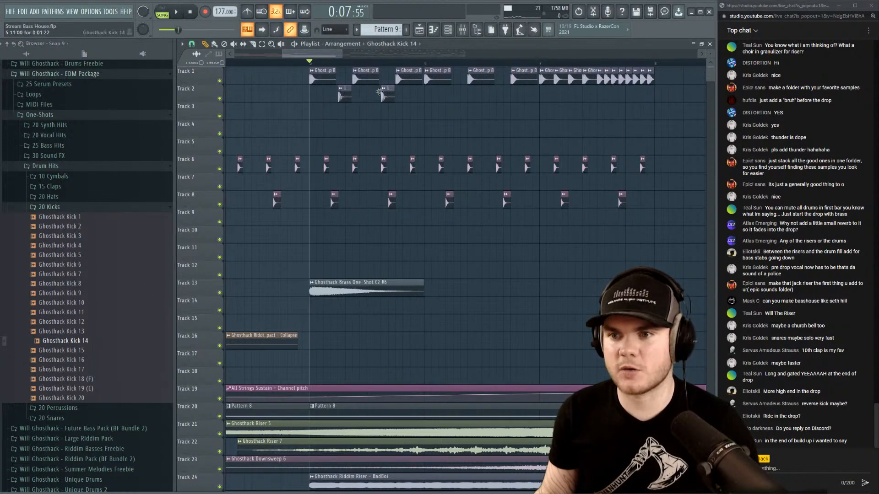
key(space)
click(463, 94)
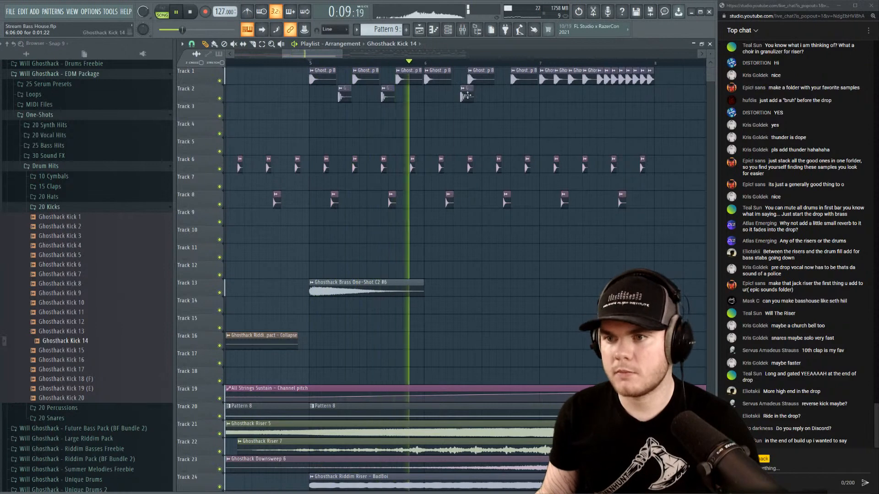
drag(467, 95, 460, 95)
click(500, 94)
click(544, 93)
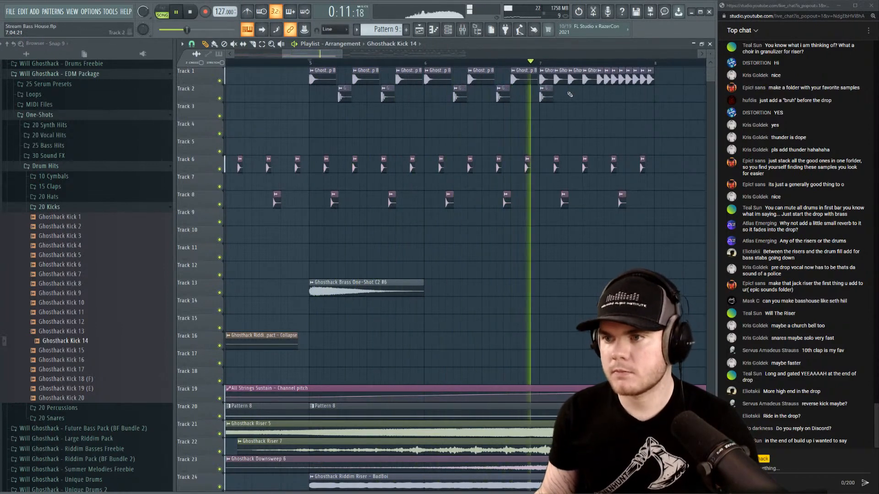
click(572, 94)
click(600, 94)
click(628, 93)
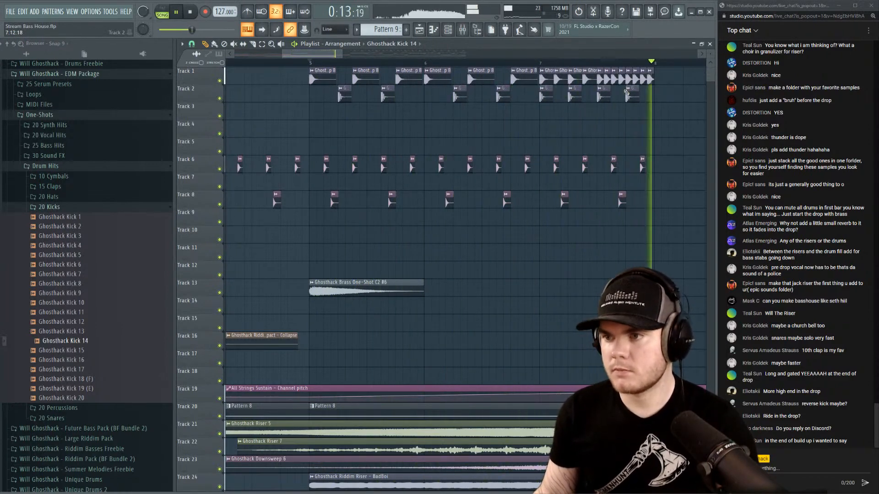
Try Ghosthack Kick 13 in place of Kick 14 for the Track 2 hits, audition it and open its sample settings.
key(space)
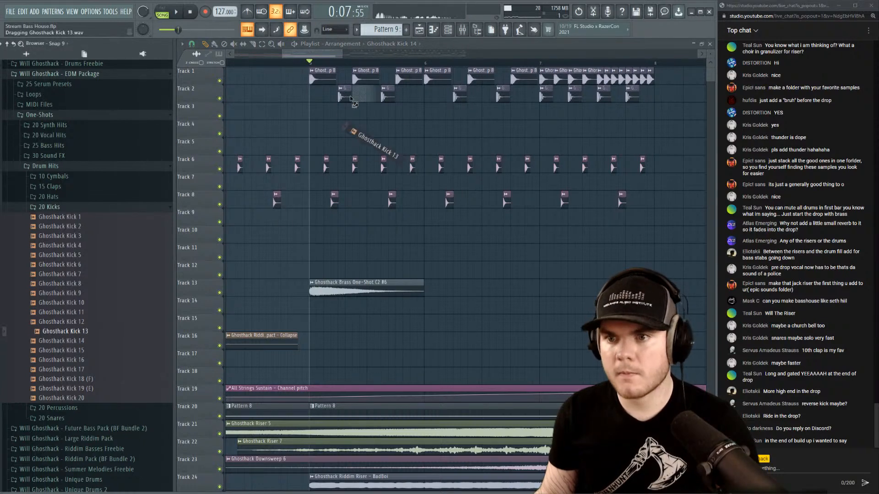
drag(350, 98, 346, 97)
key(space)
double_click(459, 97)
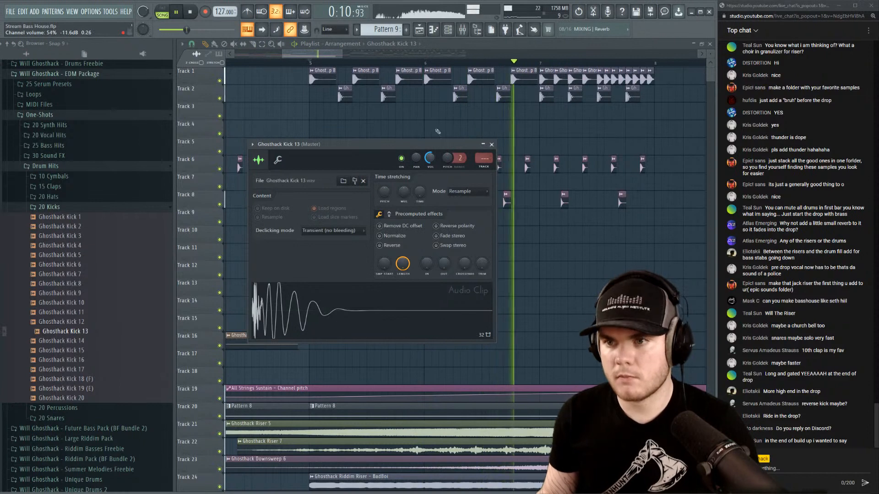
Play the transition into the drop at bar 9 and solo Track 2 to compare the build-up kicks with the drop kicks.
scroll(444, 63, down, 4)
click(353, 56)
drag(353, 59, 367, 59)
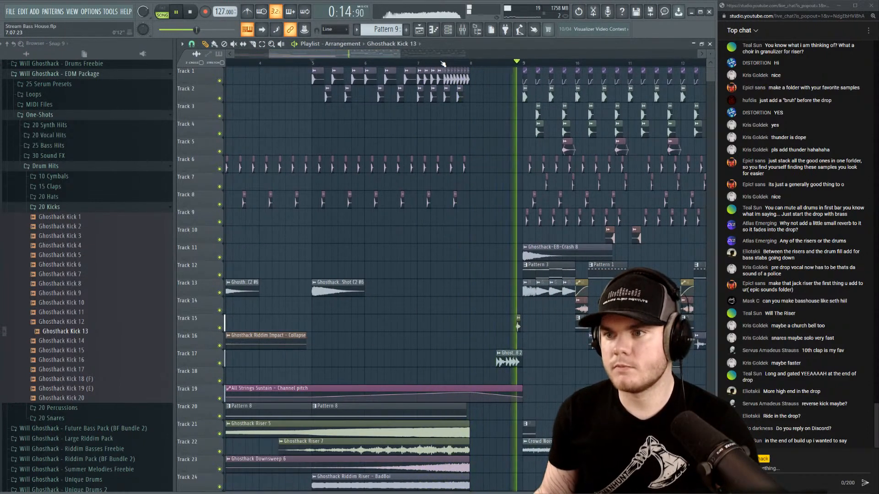
click(522, 63)
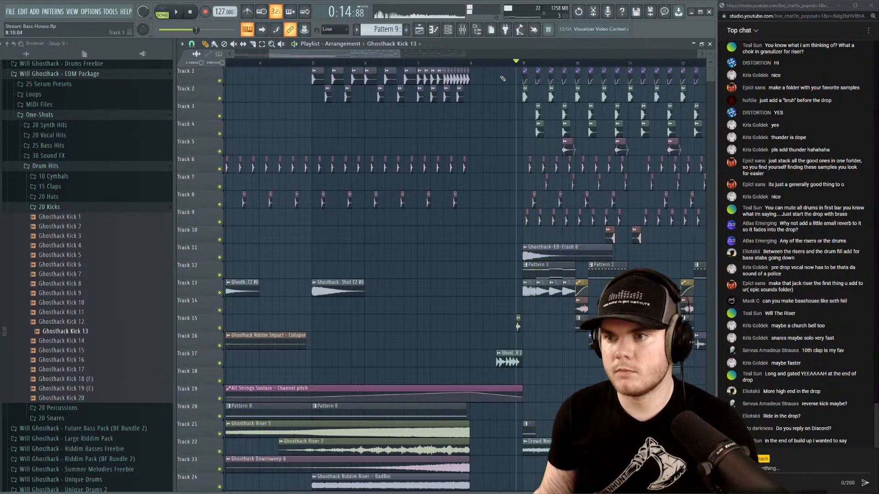
key(space)
right_click(220, 99)
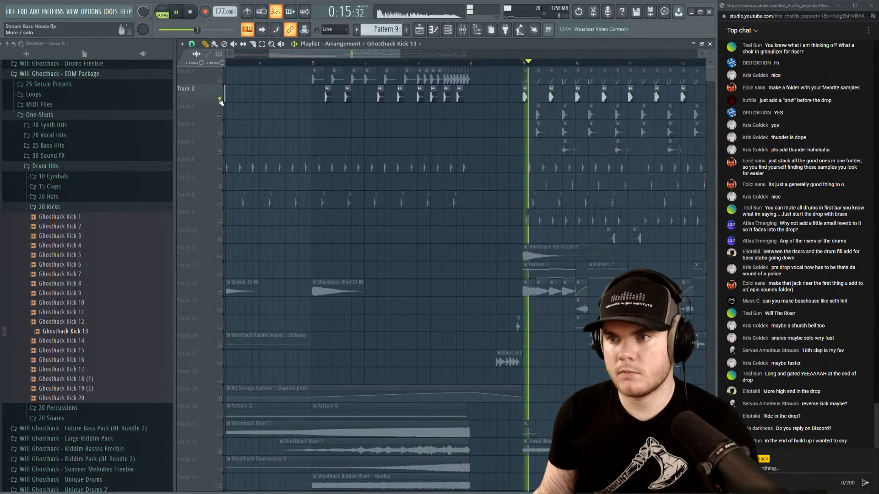
key(space)
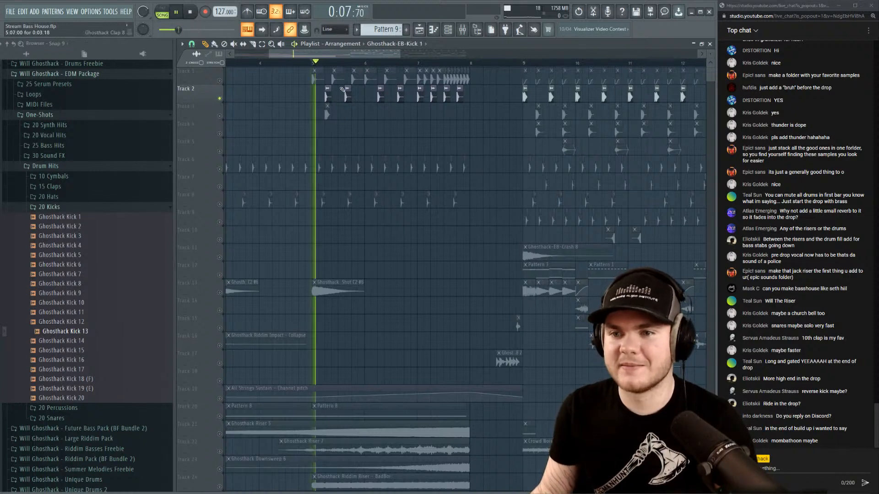
Replace the Track 2 build-up kicks with Ghosthack-EB-Kick 1 hits at the same positions and audition them together with the Track 1 claps.
key(space)
click(344, 110)
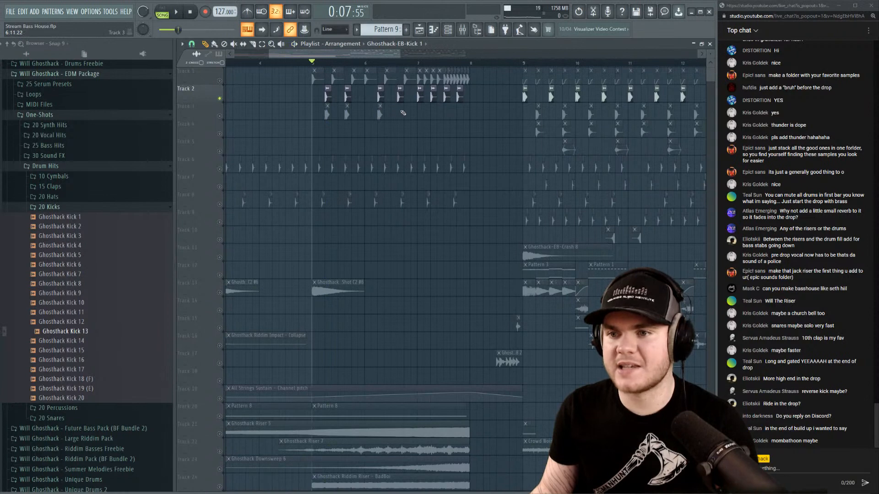
click(403, 112)
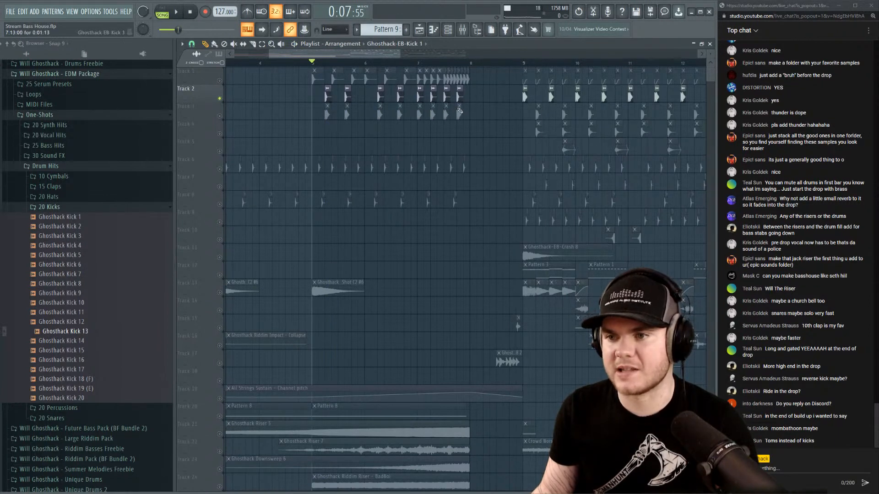
drag(379, 120, 279, 107)
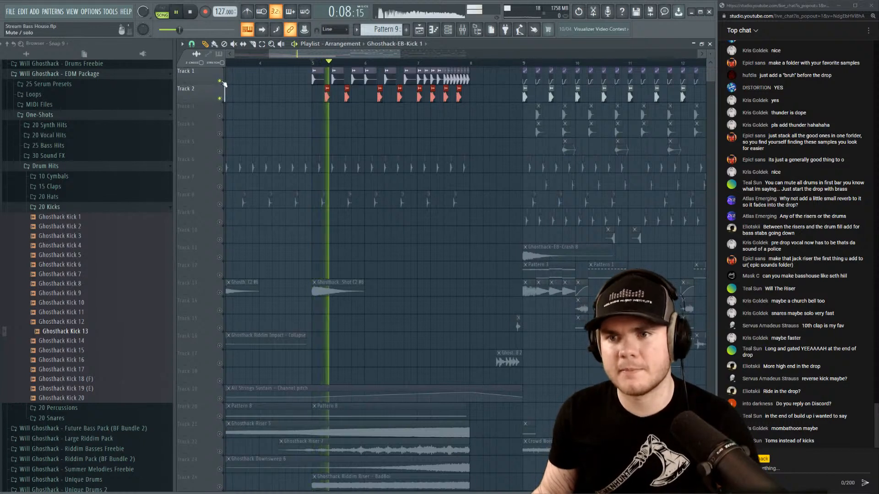
scroll(359, 65, up, 4)
scroll(359, 65, down, 3)
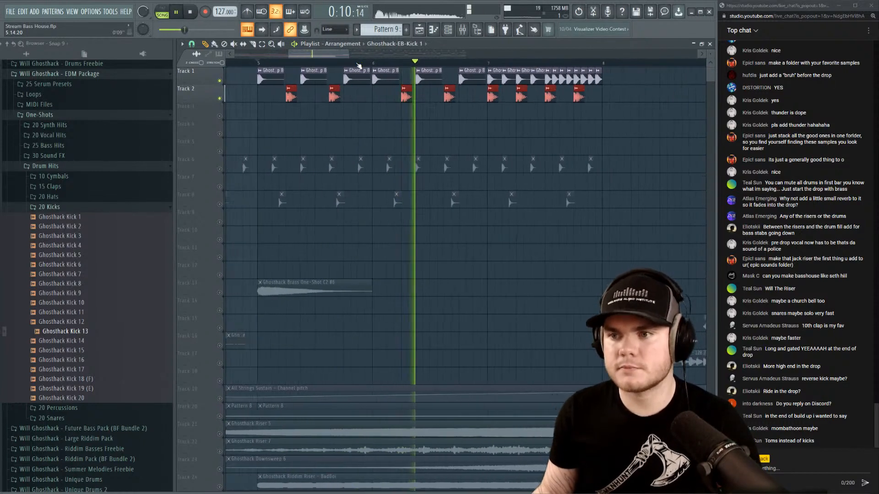
Make the build-up kick clips on Track 2 unique and set the fade-out of the new Ghosthack-EB-Kick 1 copy to 61%.
key(space)
right_click(289, 90)
click(310, 150)
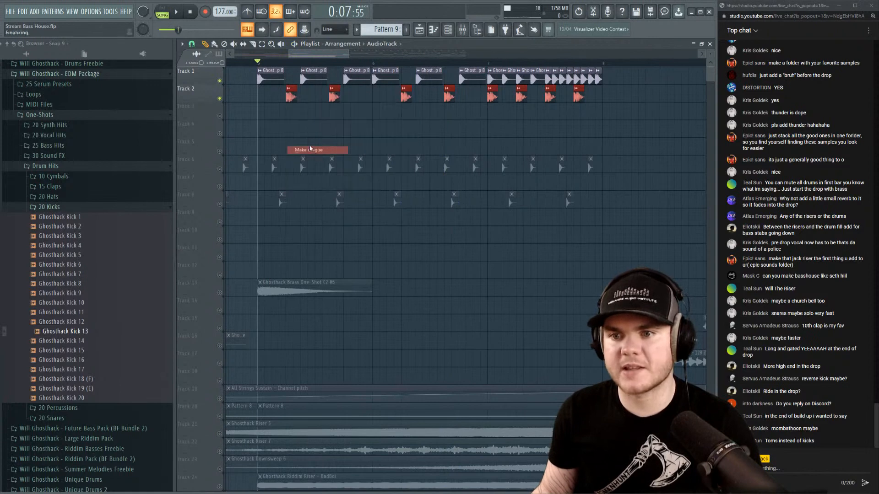
double_click(289, 93)
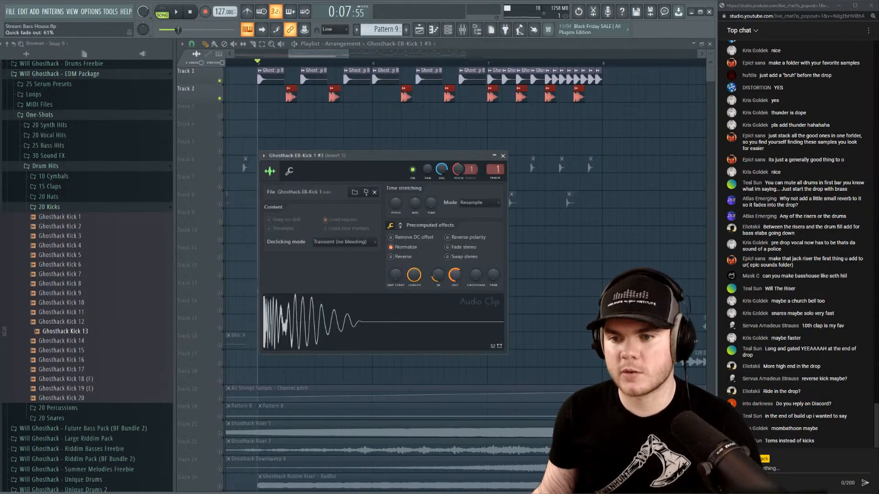
drag(443, 315, 440, 320)
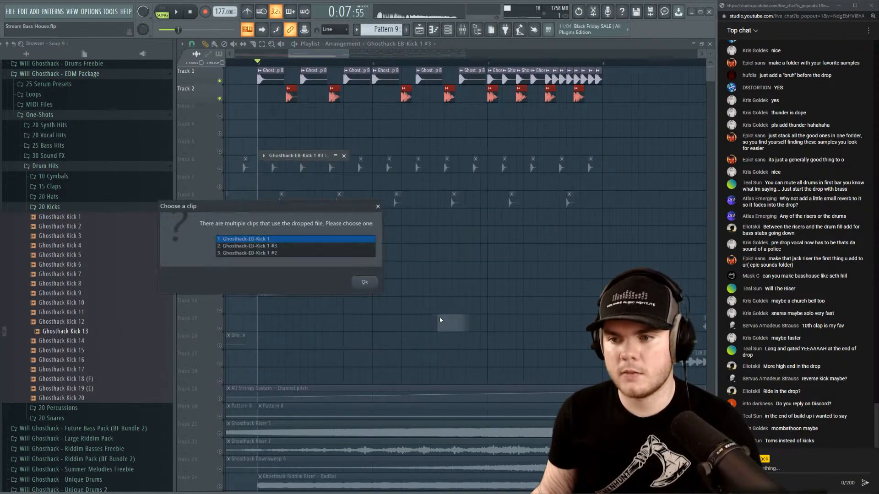
click(357, 280)
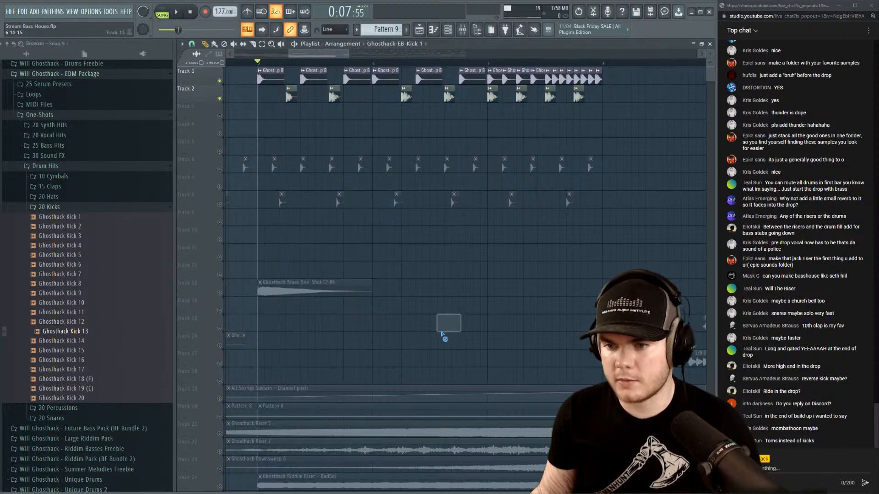
Shorten the tail of Ghosthack-EB-Kick 1 #3 in its sample settings and audition the result from bar 5.
key(space)
double_click(287, 93)
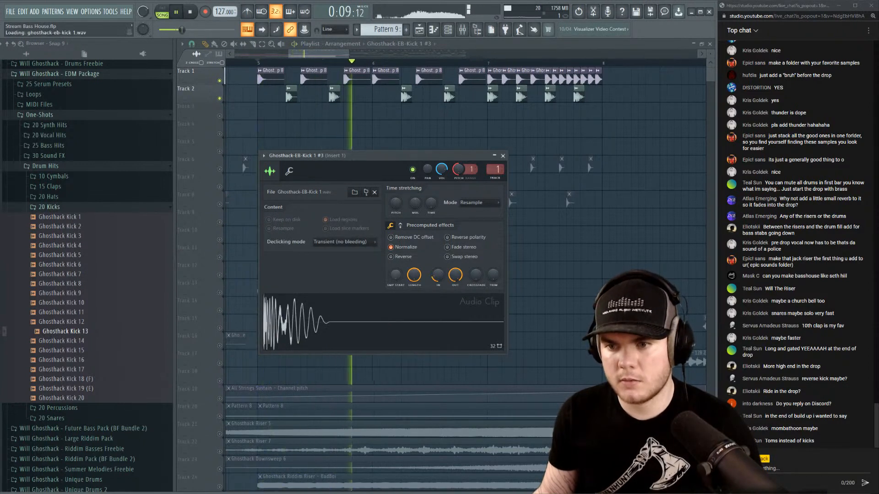
click(503, 156)
key(space)
key(space)
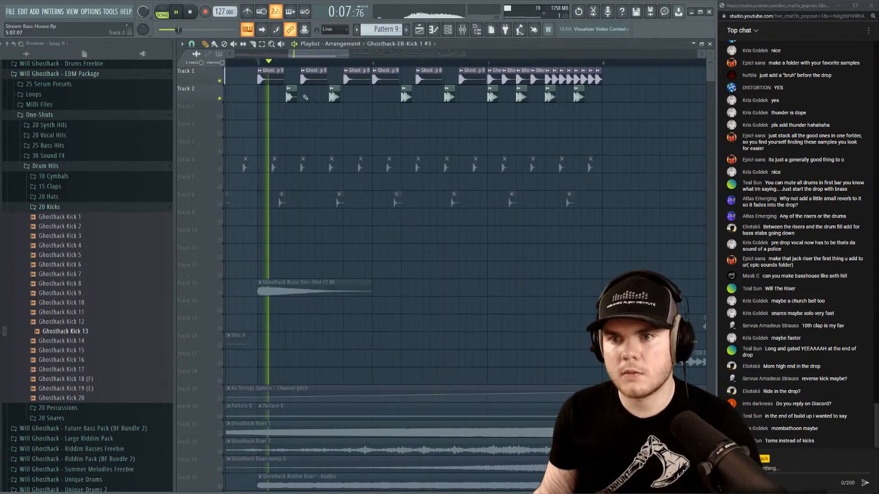
key(space)
Examine both sets of precomputed effects for Ghosthack-EB-Kick 1 #3 while the build-up plays.
double_click(290, 91)
key(space)
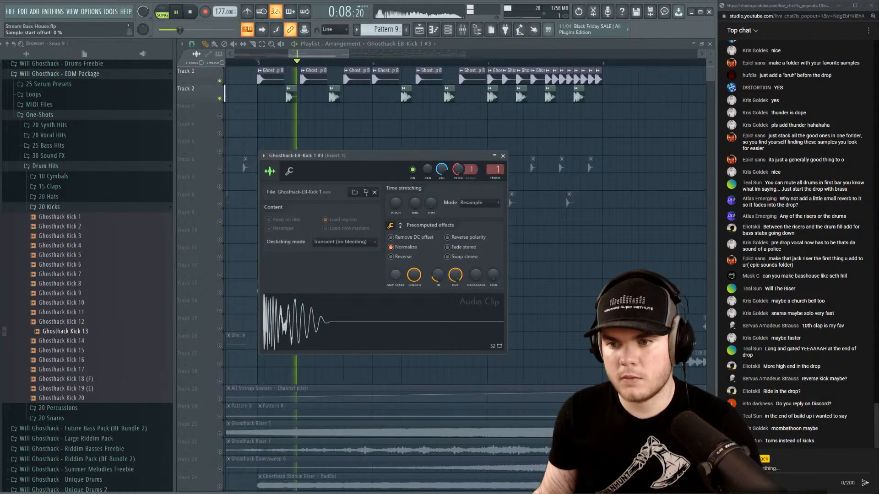
click(401, 226)
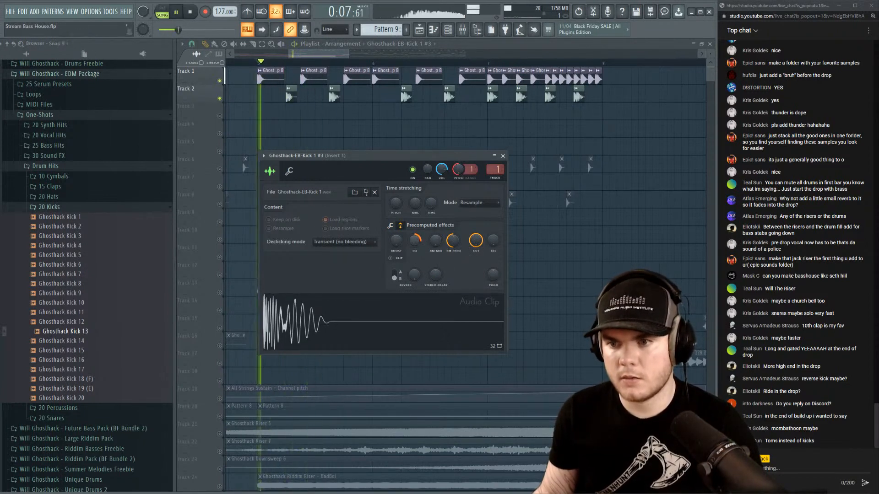
click(502, 155)
key(space)
right_click(289, 88)
key(Escape)
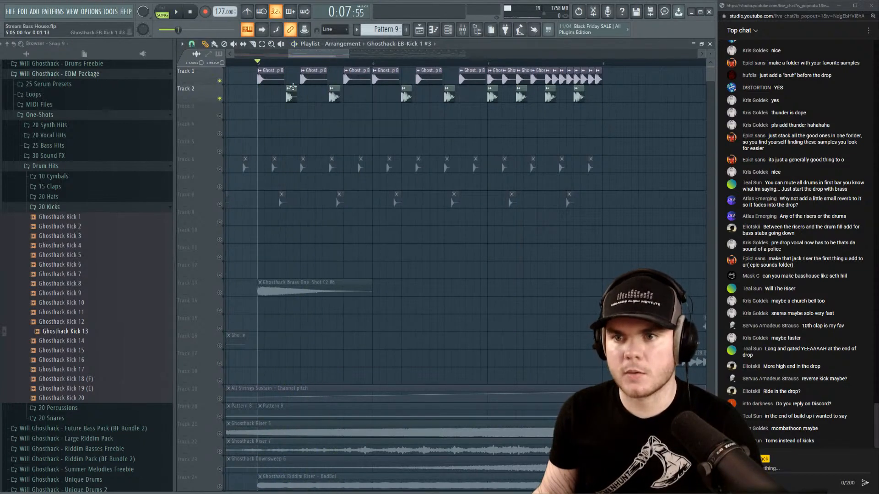
Try the build-up without the last Track 2 kick of bar 7 and audition it from bar 7.
key(space)
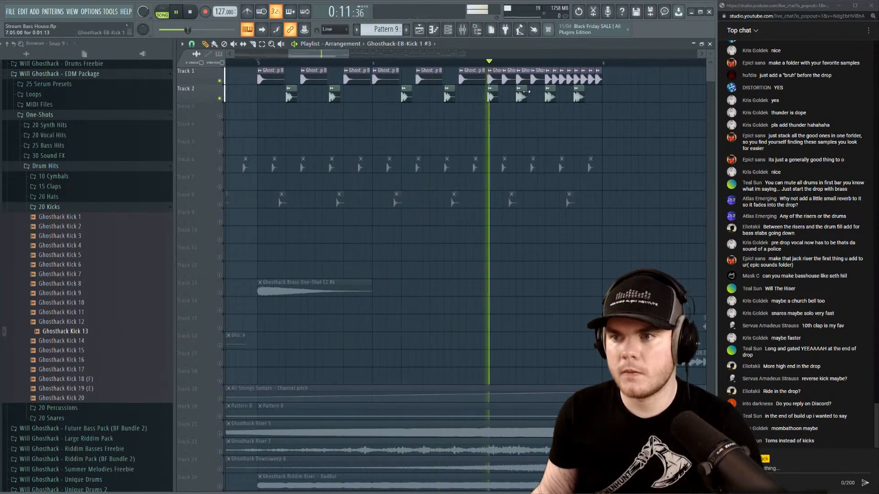
right_click(579, 97)
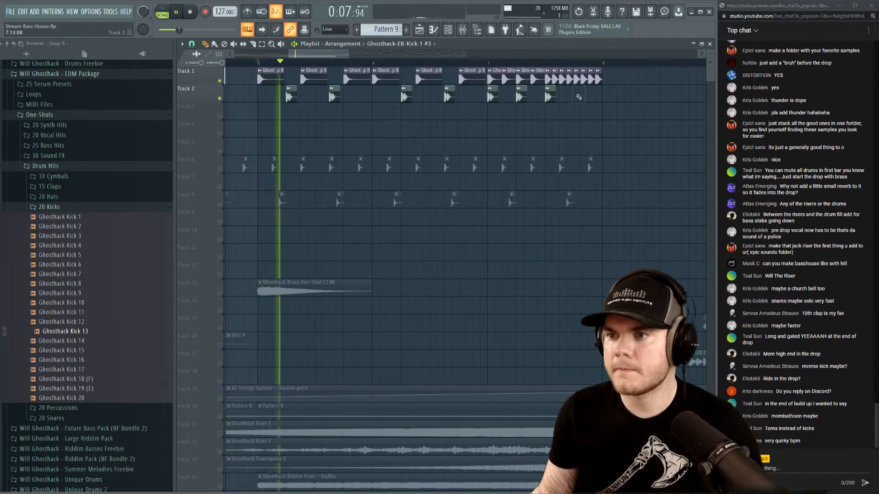
click(489, 62)
scroll(501, 64, down, 3)
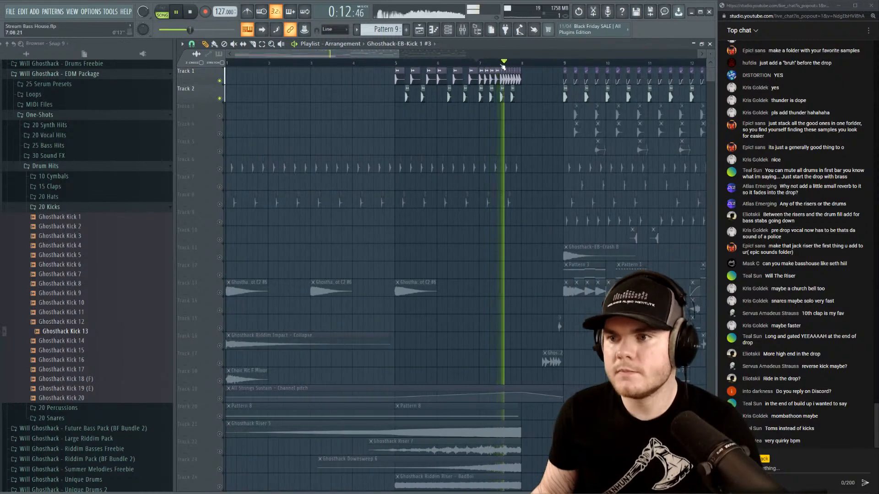
key(space)
scroll(487, 68, up, 2)
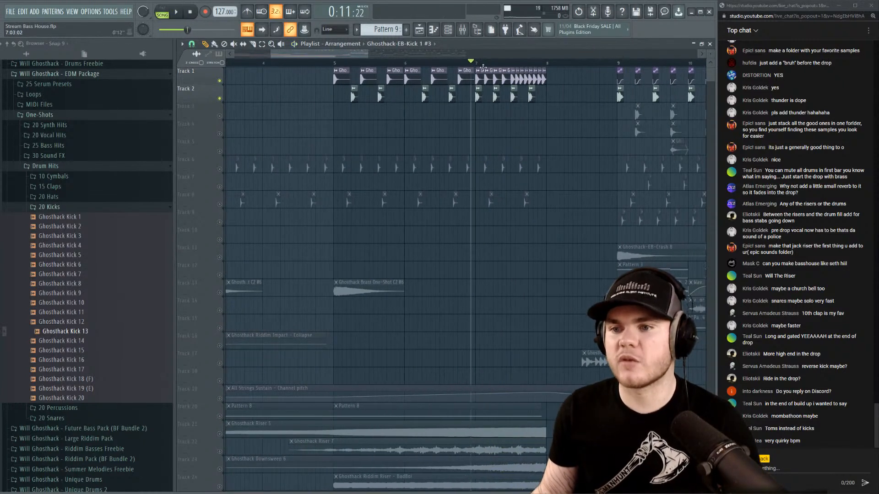
Turn off the solo so all tracks sound, and play the build-up from bar 5 into the drop.
right_click(221, 81)
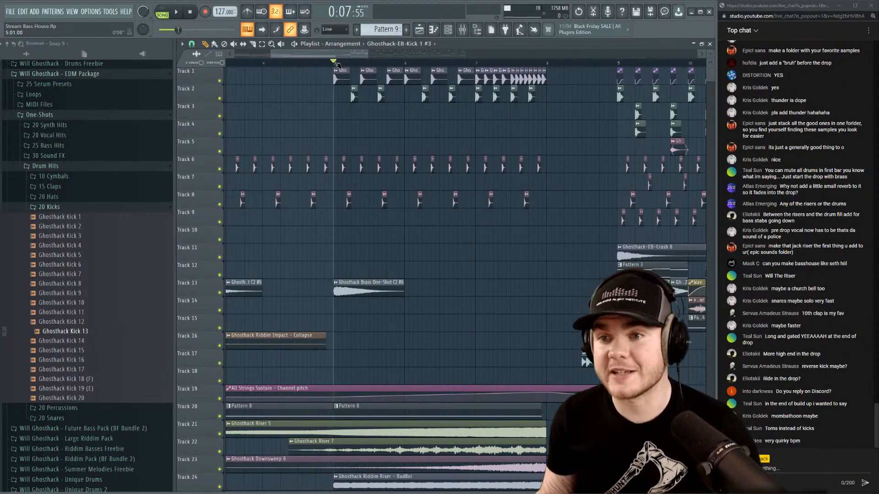
key(space)
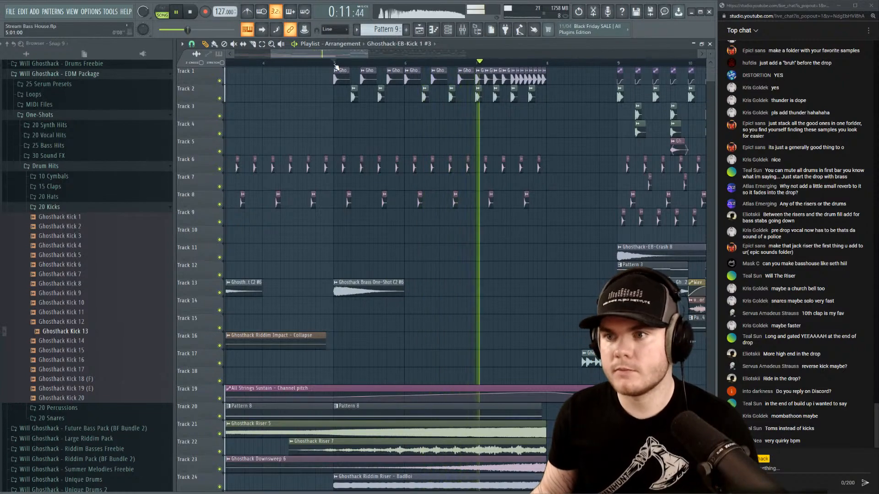
scroll(335, 66, down, 3)
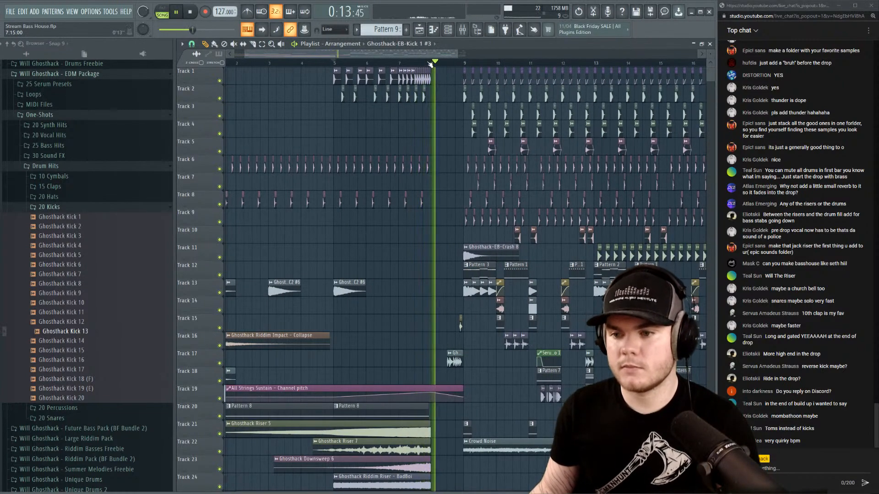
scroll(430, 64, up, 3)
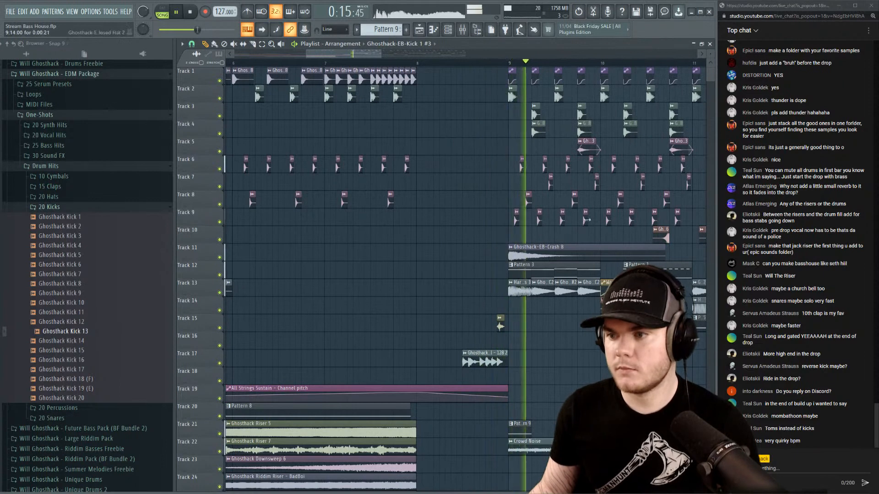
Try a Ghosthack Riddim Clap 6 clip on Track 10 ending at the bar 9 drop, and audition it from bar 8.
key(space)
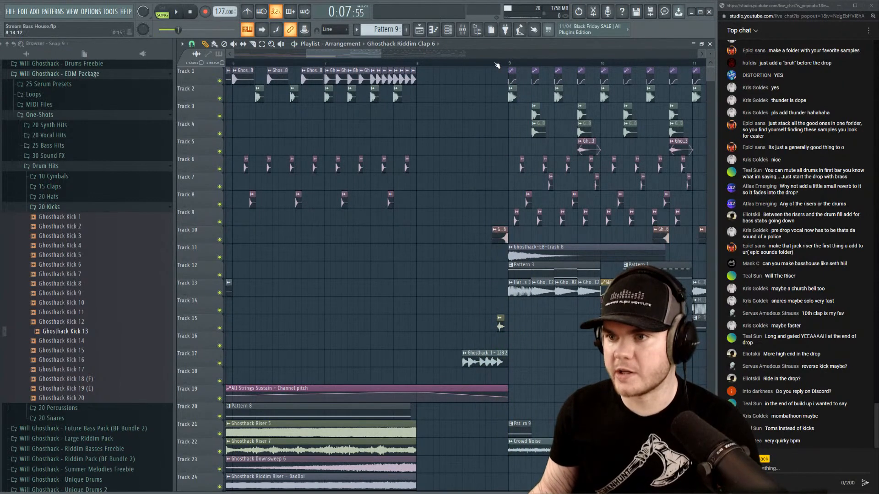
click(495, 63)
key(space)
key(space)
click(419, 62)
key(space)
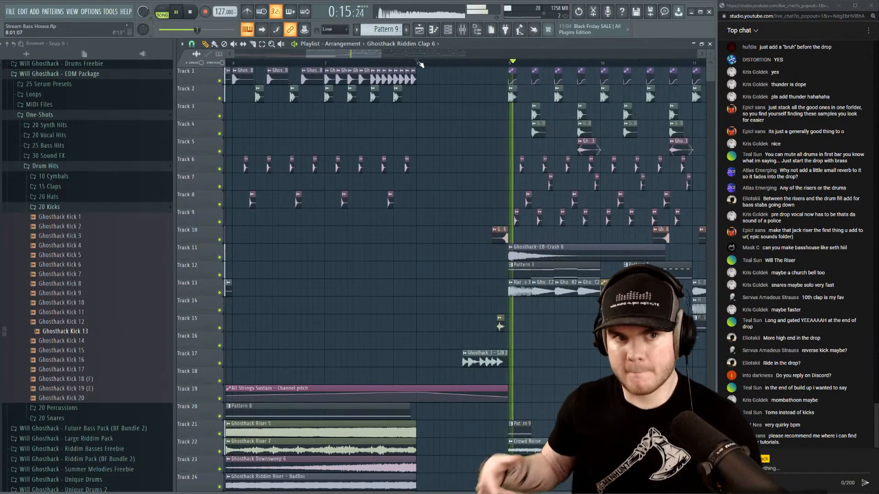
Place the Ghosthack Riddim Clap 6 clip on Track 10 so it ends at bar 8, and audition it from bar 7.
key(space)
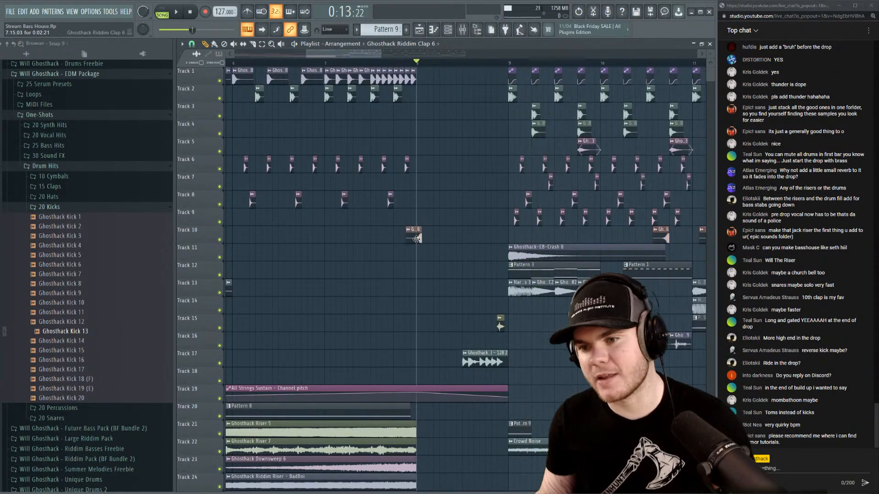
click(336, 63)
key(space)
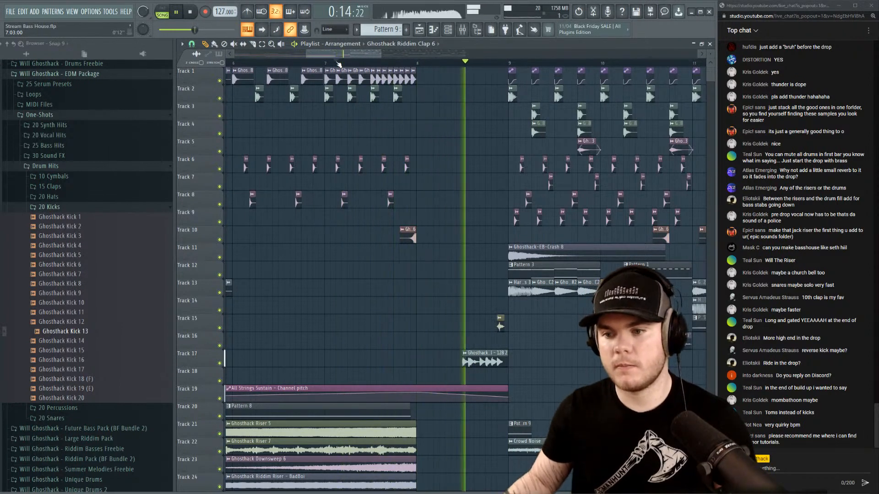
Play the full build-up from bar 5 to hear how it leads toward the drop.
key(space)
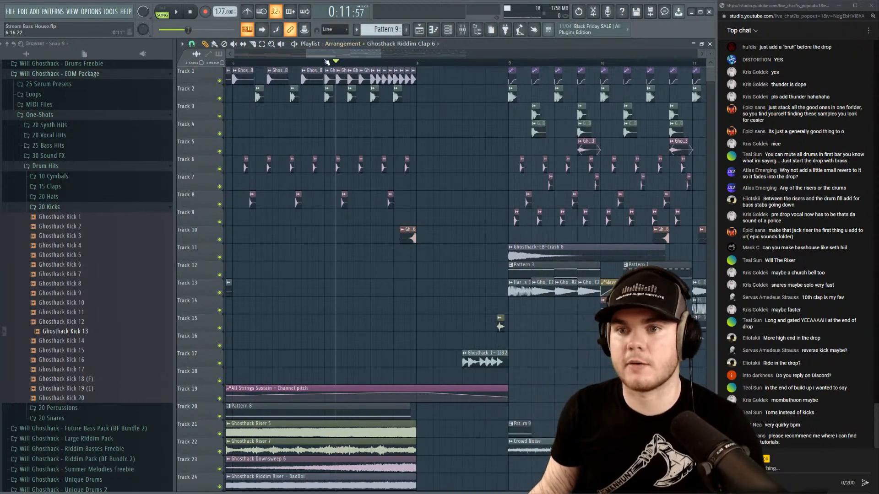
drag(327, 62, 308, 63)
key(space)
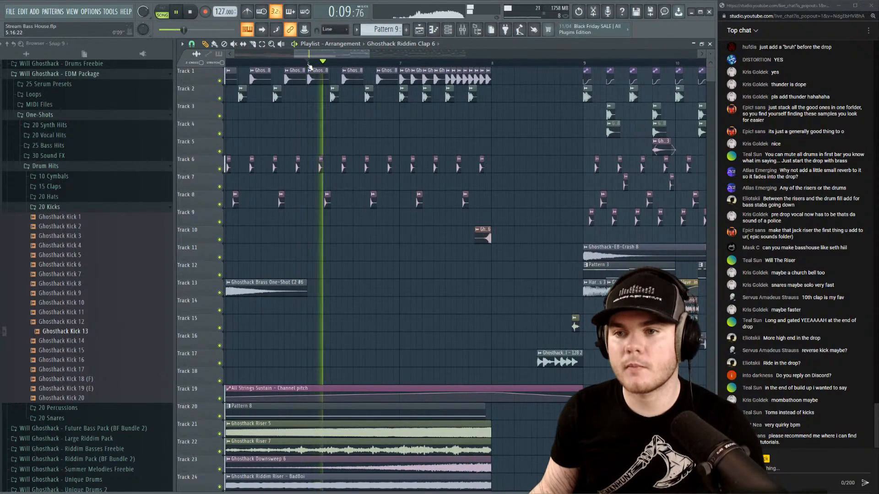
scroll(310, 64, down, 3)
click(281, 63)
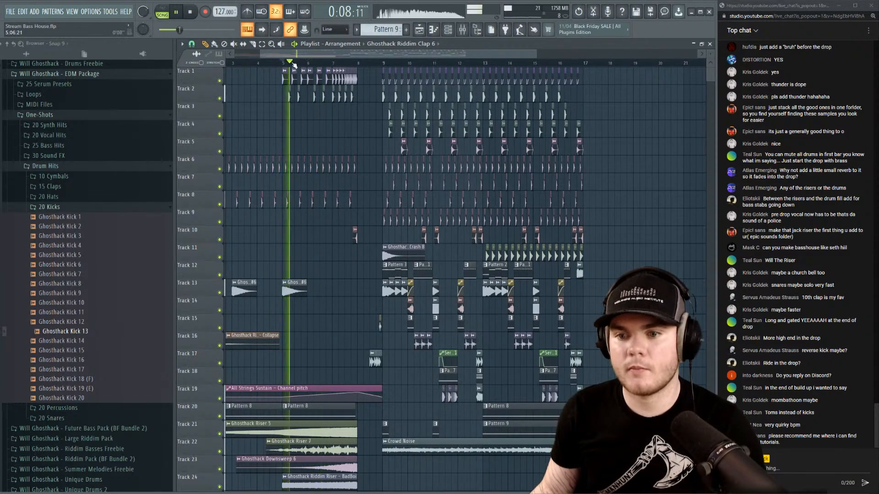
scroll(293, 64, up, 1)
scroll(294, 65, up, 1)
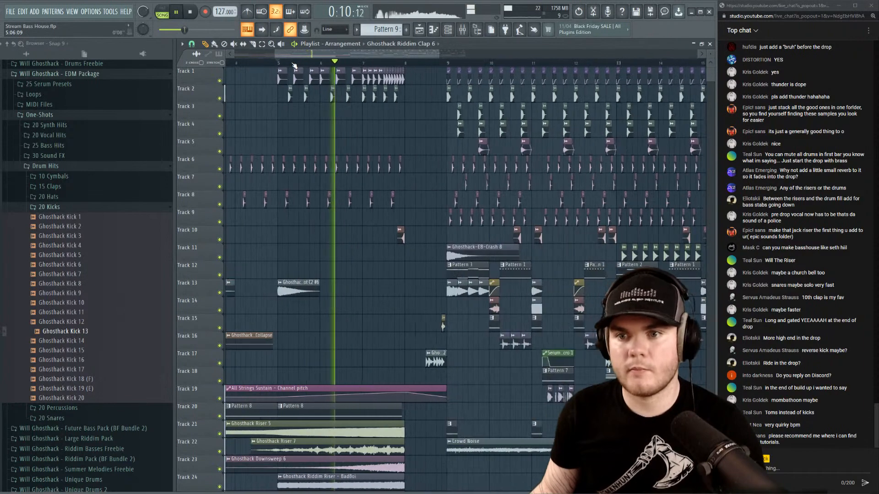
scroll(303, 58, up, 1)
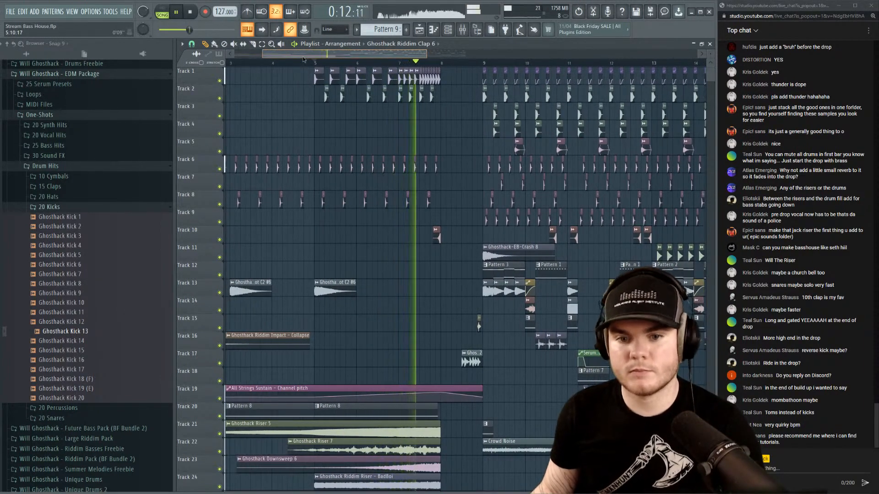
key(space)
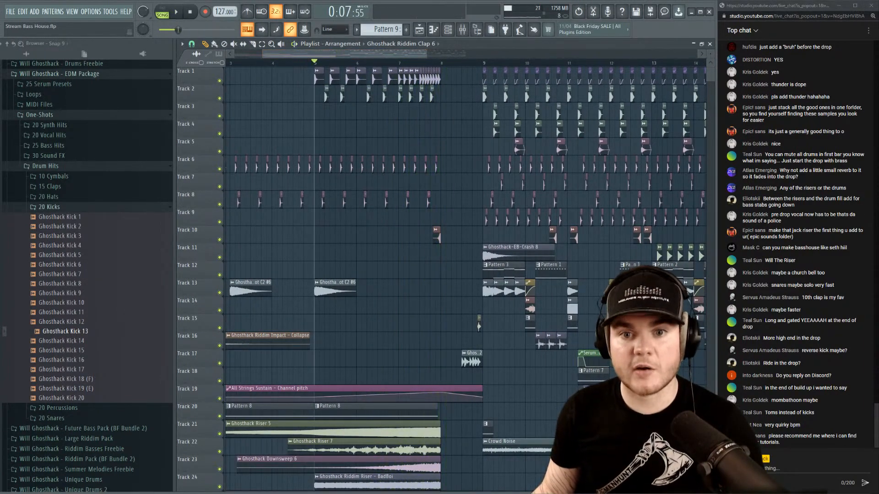
Add Ghosthack Riser - Sub from the 30 Sound FX folder to Track 26, shift it to about bar 3 and audition it soloed.
click(45, 166)
click(48, 320)
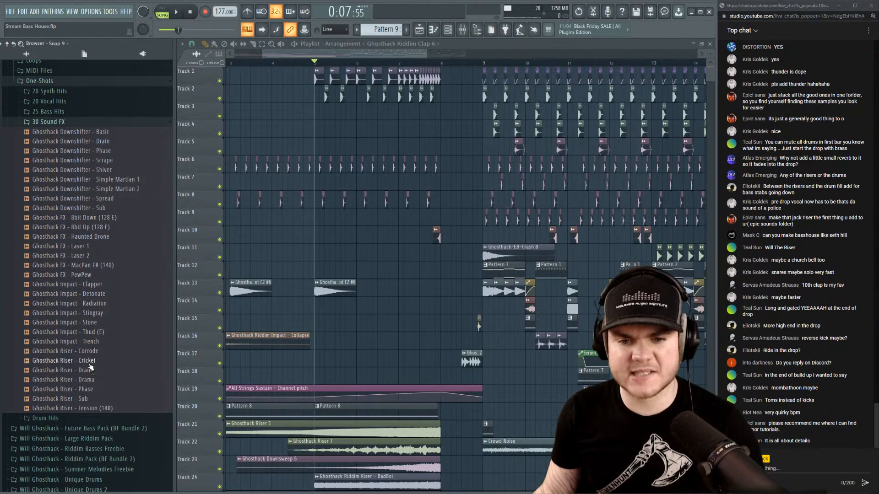
drag(83, 400, 250, 401)
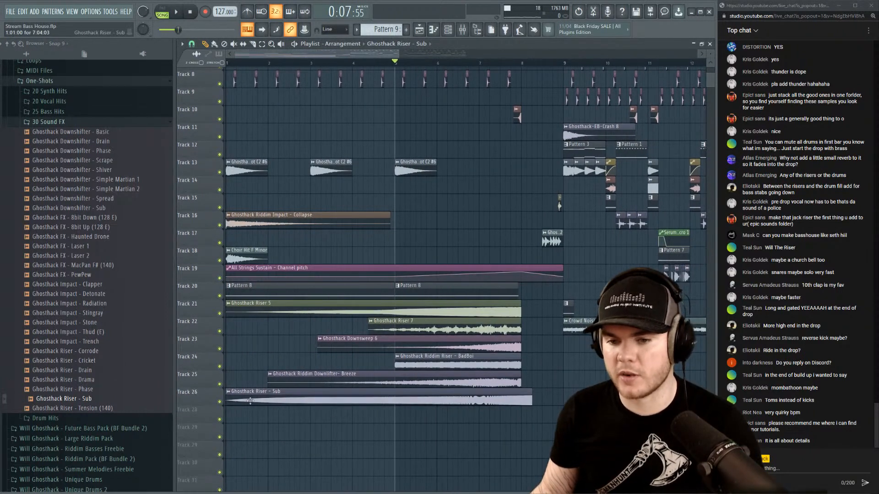
ctrl+click(219, 402)
key(space)
drag(317, 398, 398, 398)
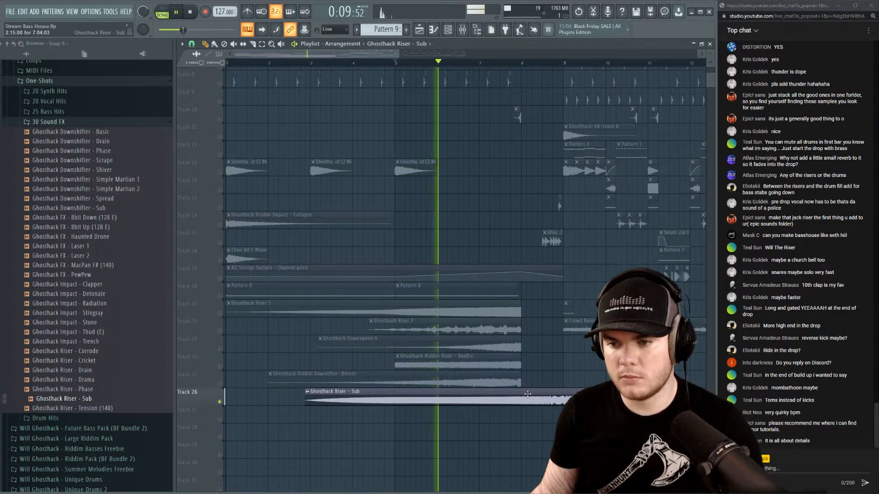
key(space)
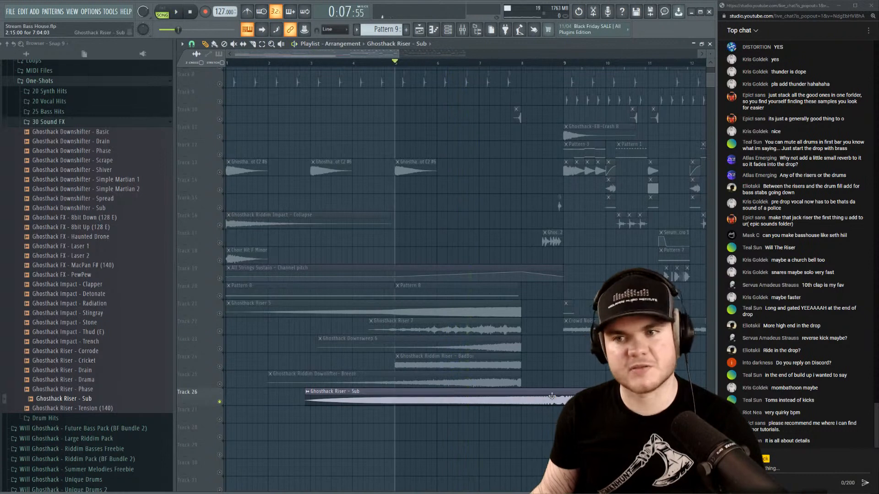
Move the Ghosthack Riser - Sub clip to start just after bar 2 and trim its end to bar 8.
double_click(552, 396)
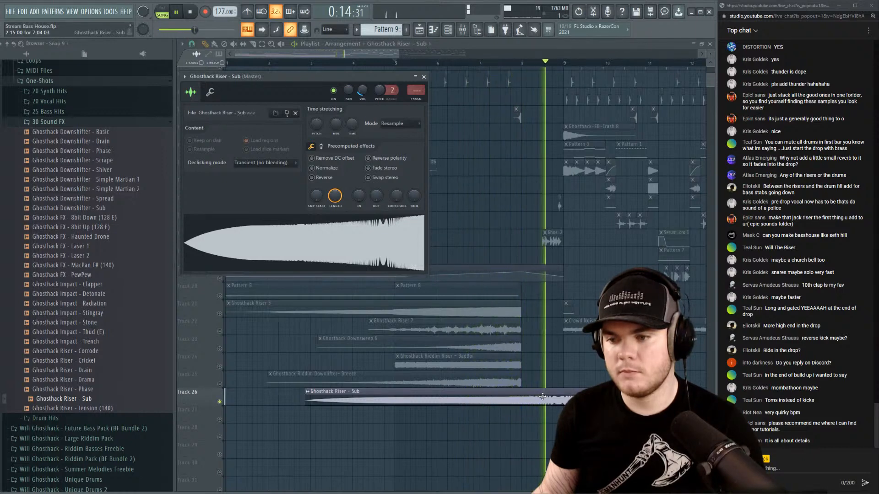
key(space)
drag(538, 396, 508, 399)
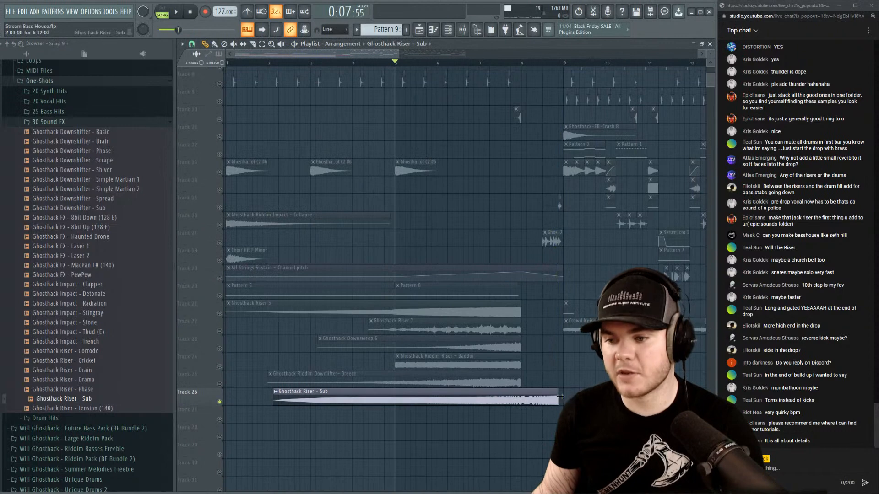
scroll(525, 71, up, 5)
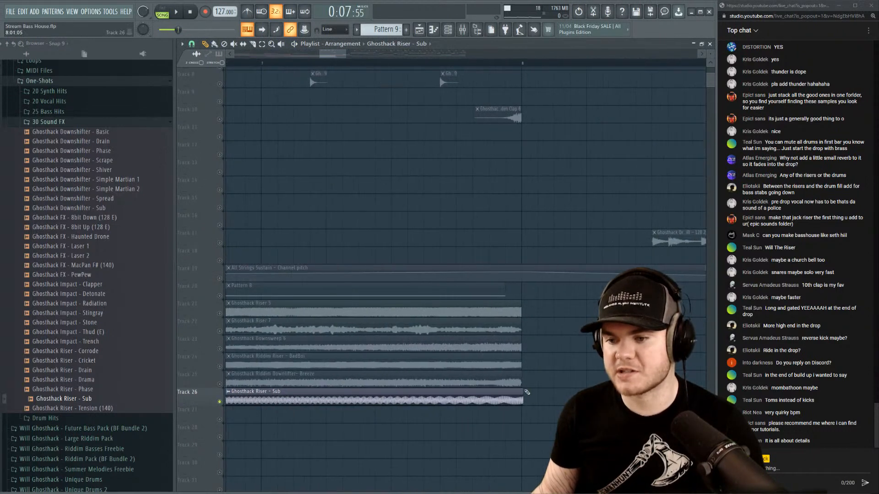
scroll(525, 71, up, 4)
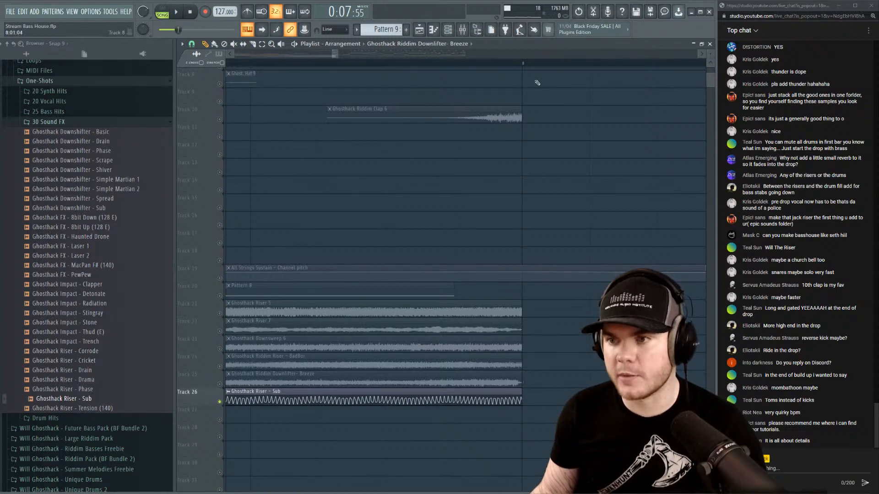
scroll(520, 68, down, 9)
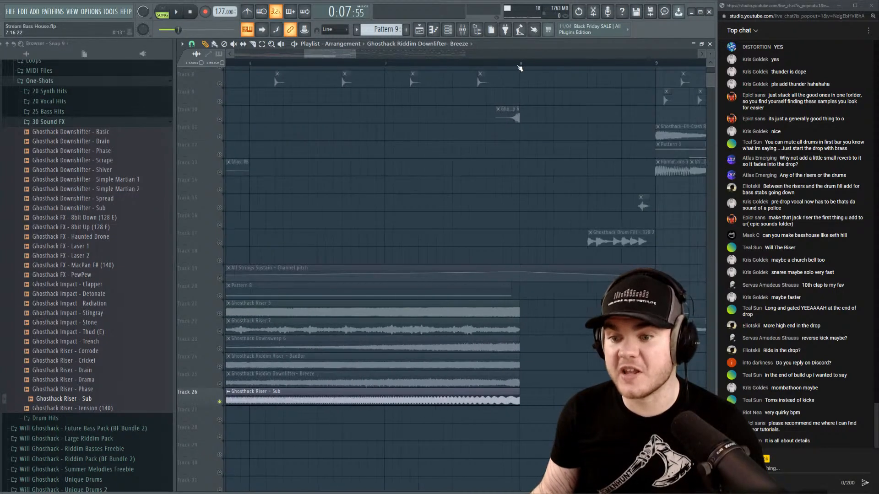
Turn off the Track 26 solo, then set the sub riser's channel volume to 19% and its fade-in to 22% during playback.
double_click(356, 397)
right_click(220, 402)
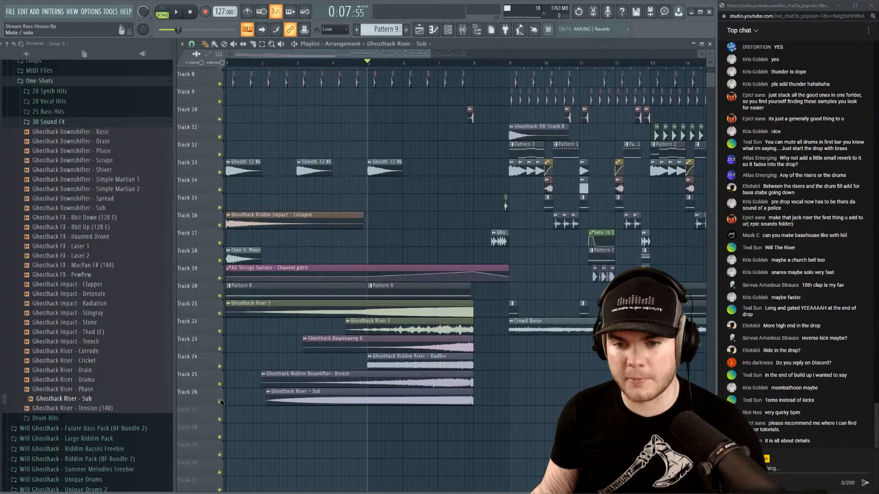
key(space)
double_click(340, 399)
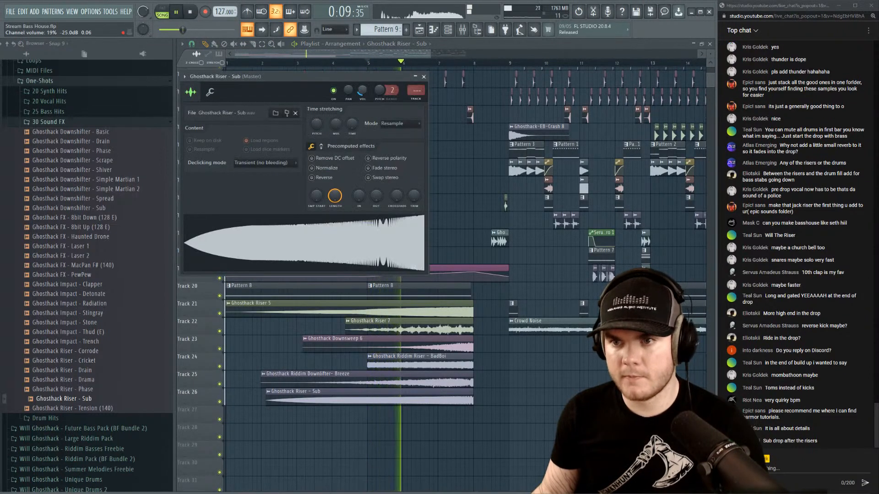
drag(359, 196, 359, 179)
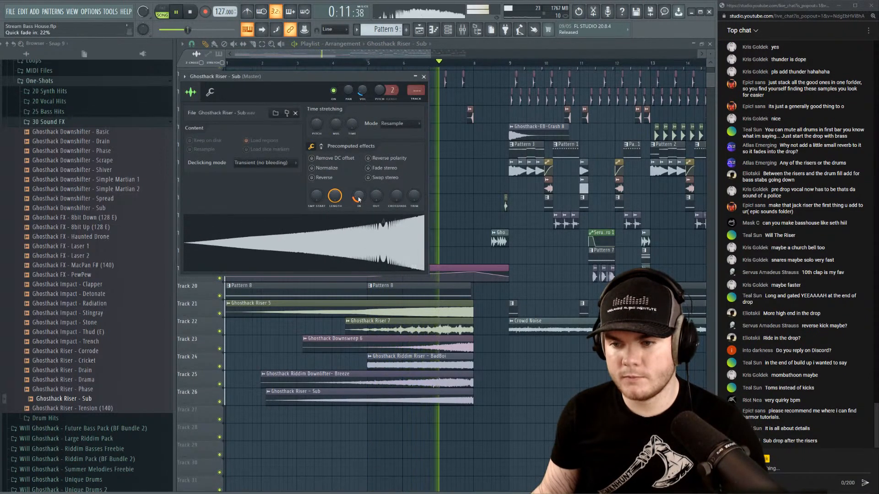
click(424, 77)
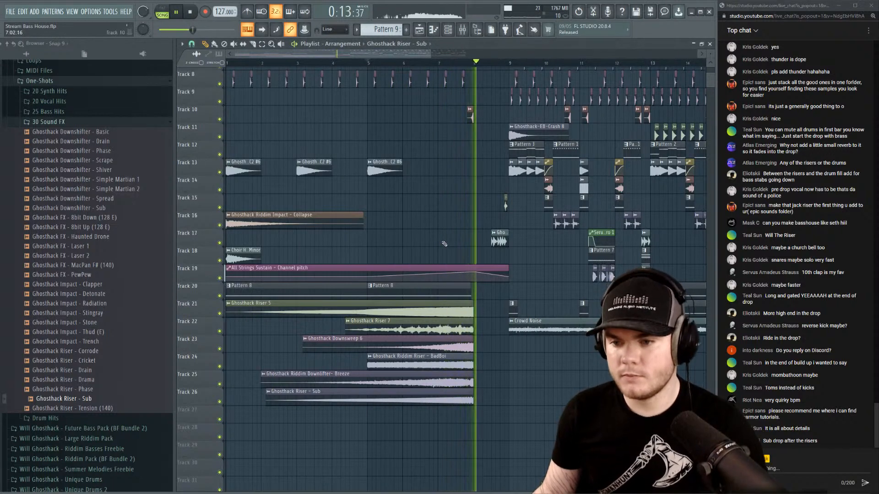
double_click(442, 397)
click(424, 77)
key(space)
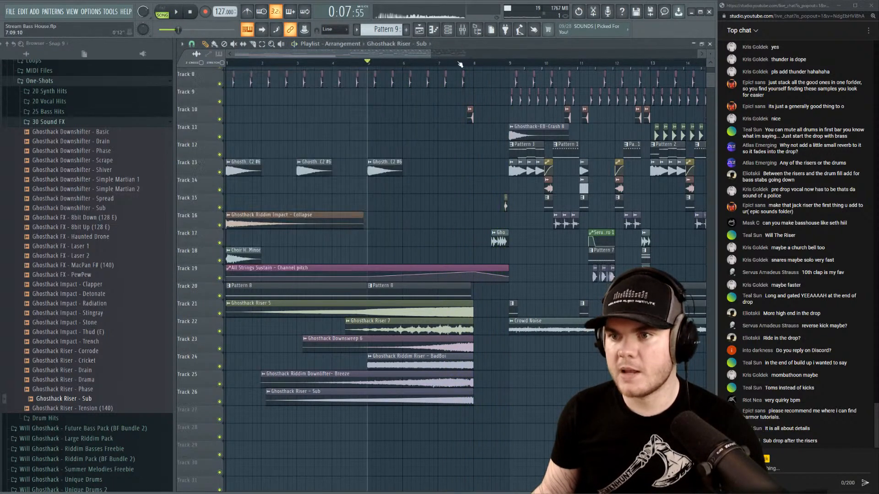
Shift the sub riser later to start shortly before bar 3, keep its end at bar 8, and audition the result.
scroll(458, 63, up, 4)
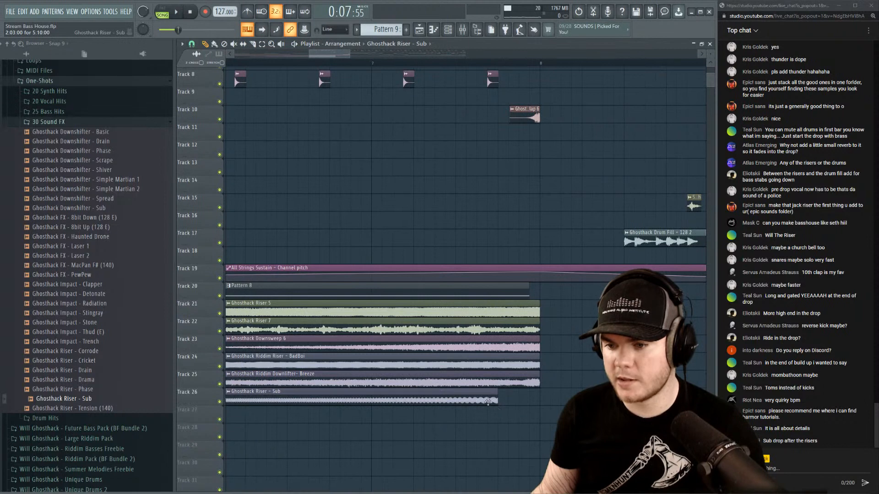
drag(488, 401, 576, 402)
key(space)
key(space)
key(space)
key(space)
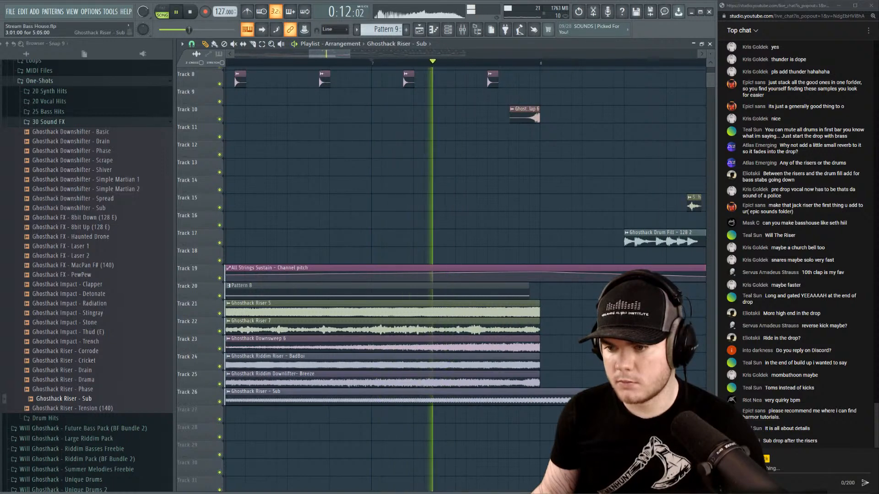
key(space)
drag(577, 401, 552, 397)
key(space)
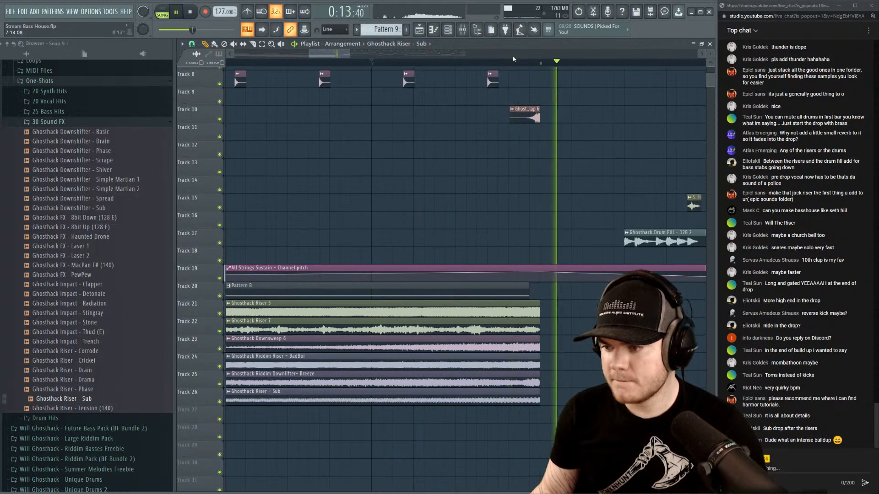
Play the build-up from about bar 4 through to the bar 9 drop with all tracks sounding.
scroll(489, 65, down, 3)
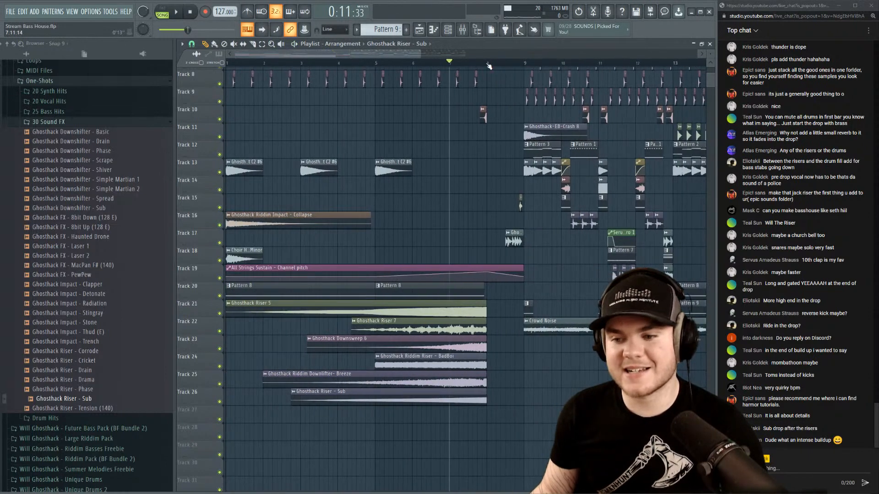
click(347, 67)
key(space)
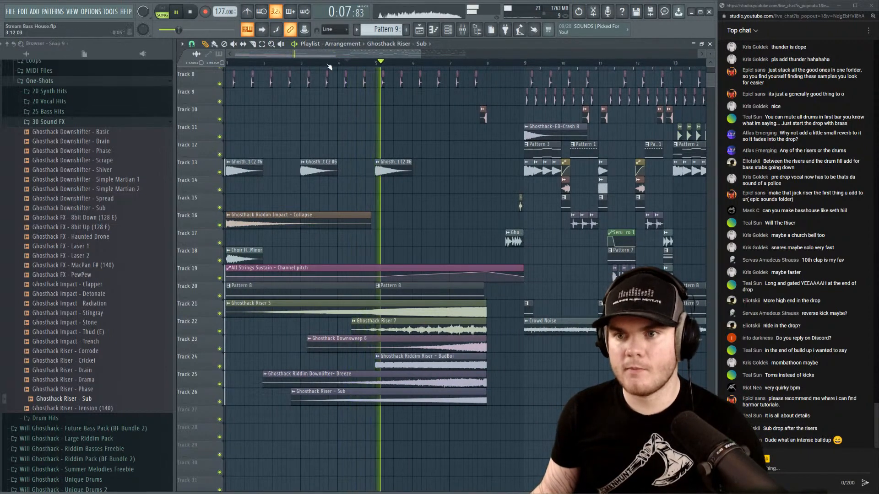
scroll(317, 66, down, 3)
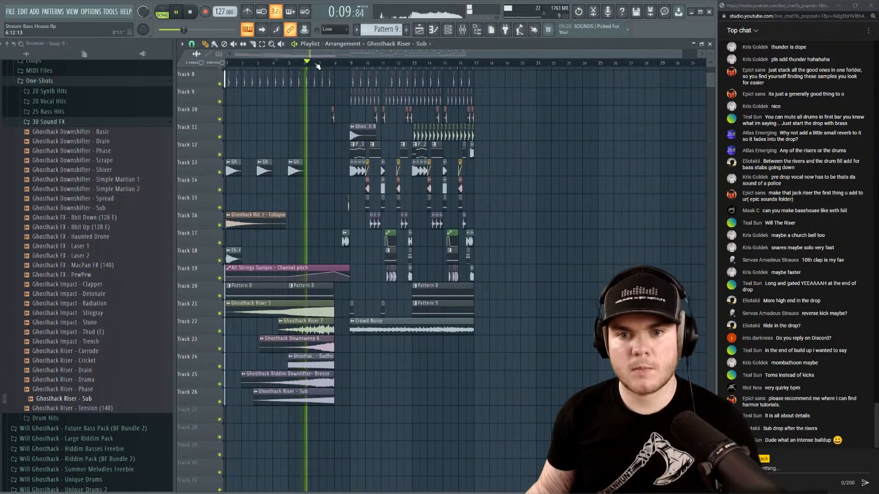
key(space)
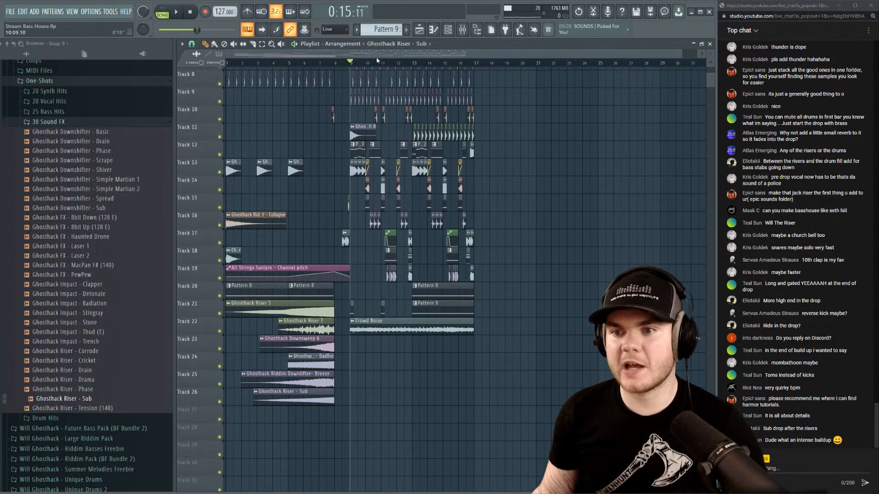
Solo Tracks 12 and 13, add Tracks 14 and 15 to the solo, and audition the drop from bar 9.
ctrl+click(219, 172)
key(space)
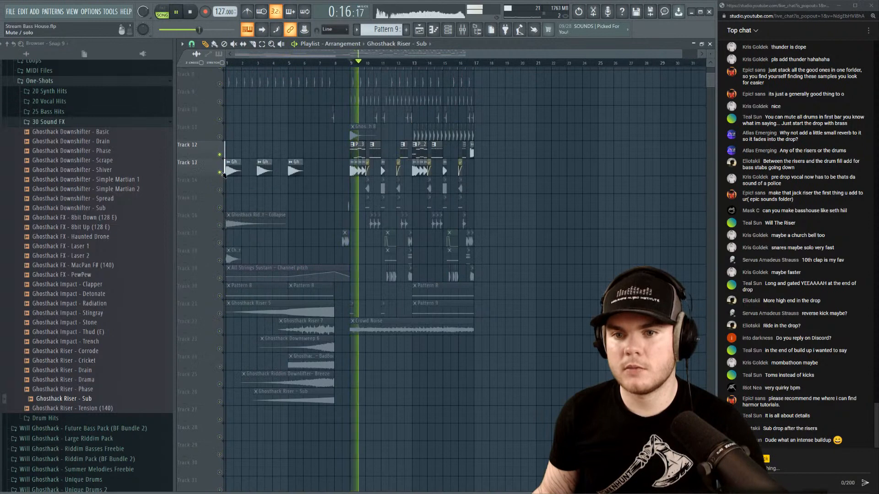
click(220, 190)
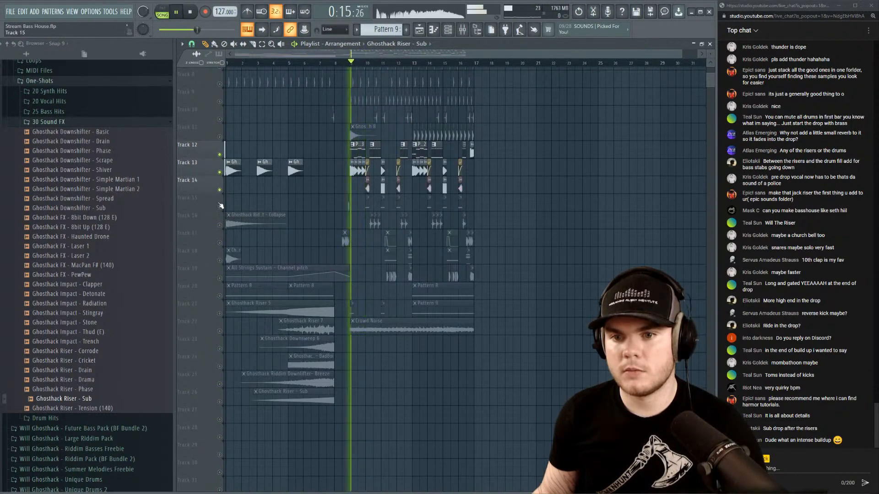
click(219, 208)
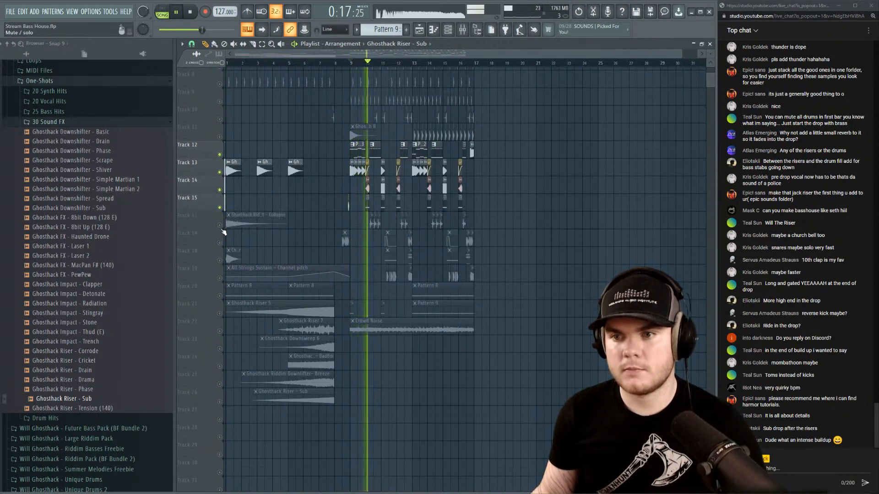
scroll(387, 63, up, 5)
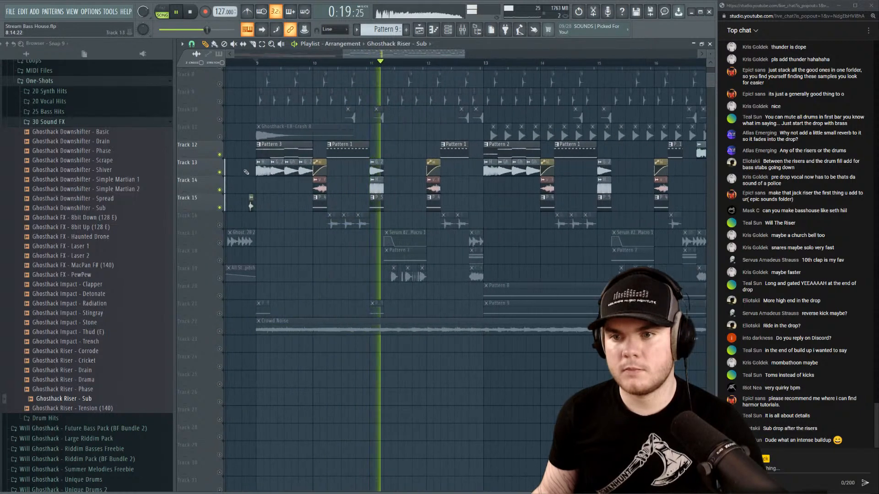
Replay the drop from bar 9 with Track 14 muted and Tracks 17 and 18 enabled alongside the soloed tracks.
click(256, 63)
click(220, 190)
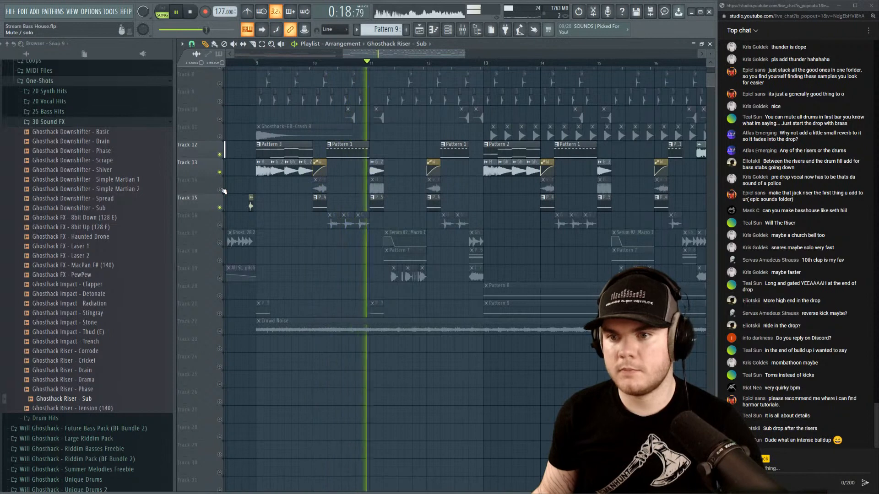
click(219, 261)
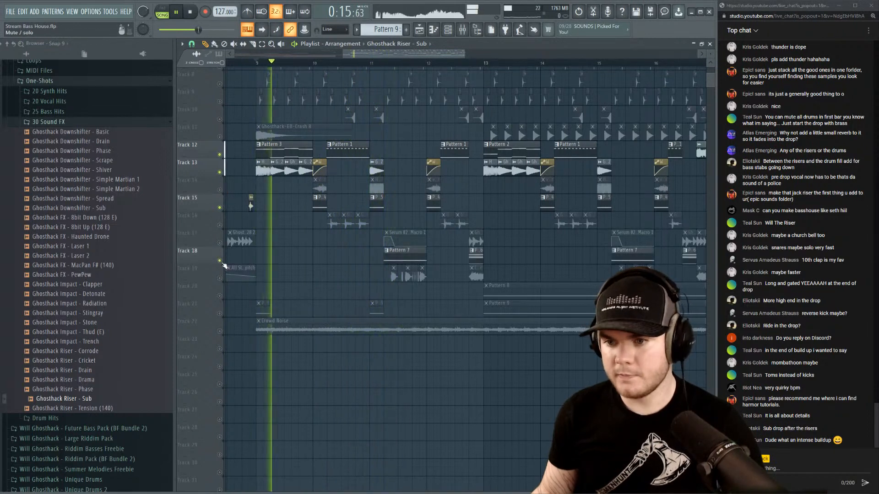
click(220, 242)
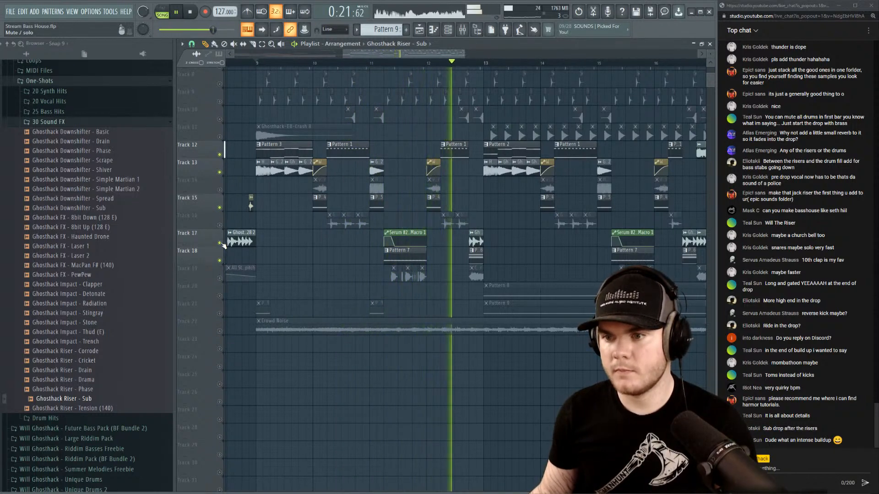
key(space)
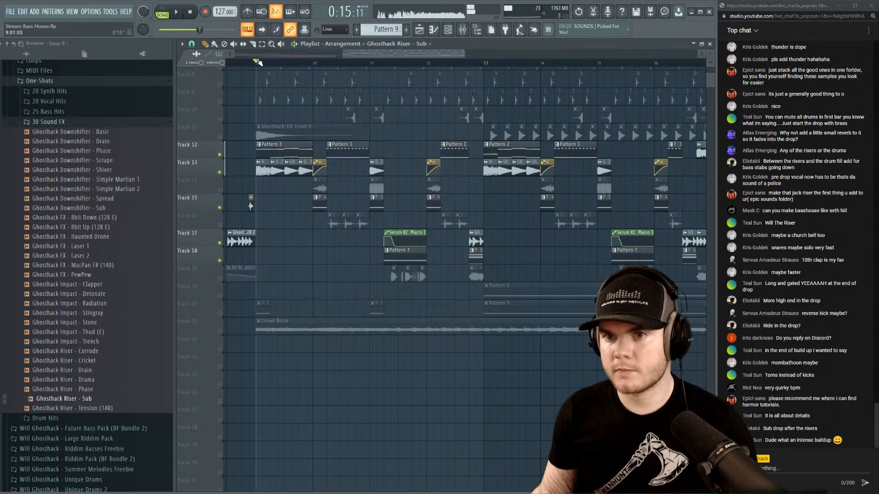
Record the soloed drop layers from bar 9 to bar 13 into Edison on the Master channel.
drag(256, 63, 487, 64)
key(F9)
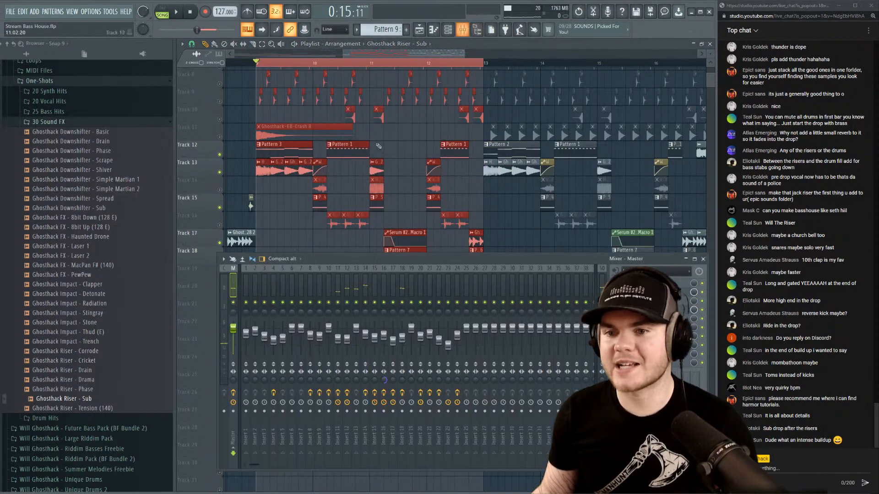
click(616, 284)
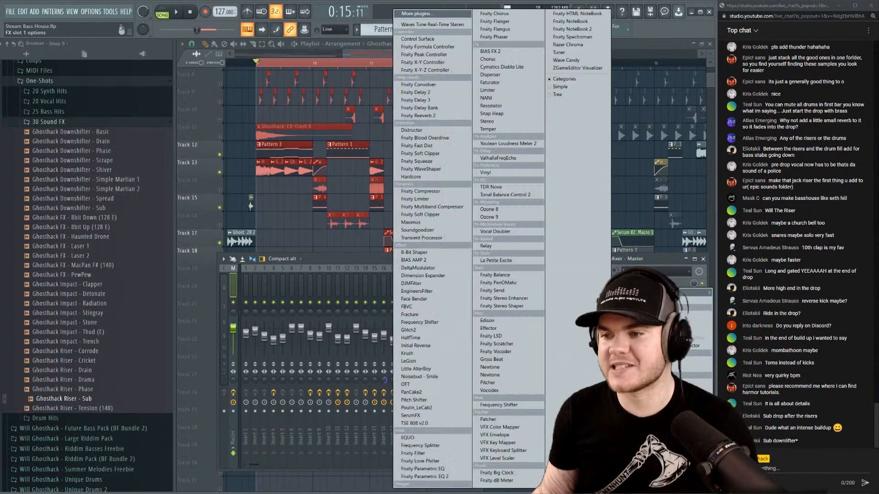
click(512, 321)
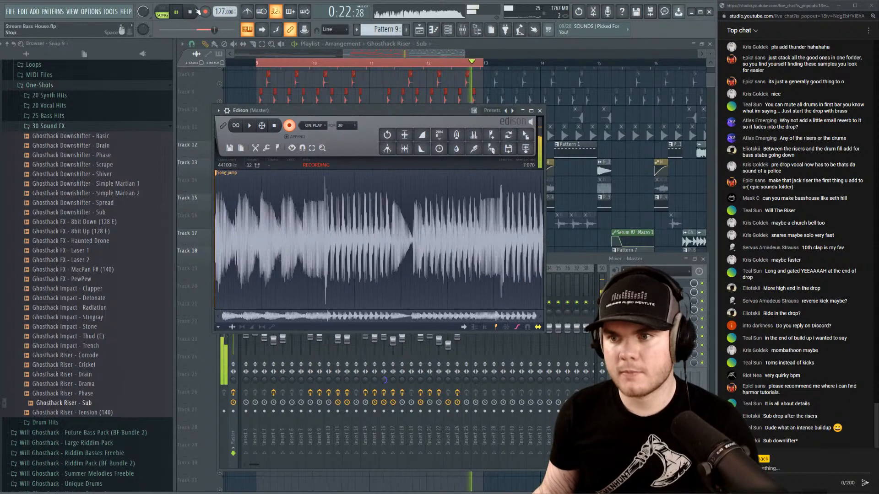
click(196, 12)
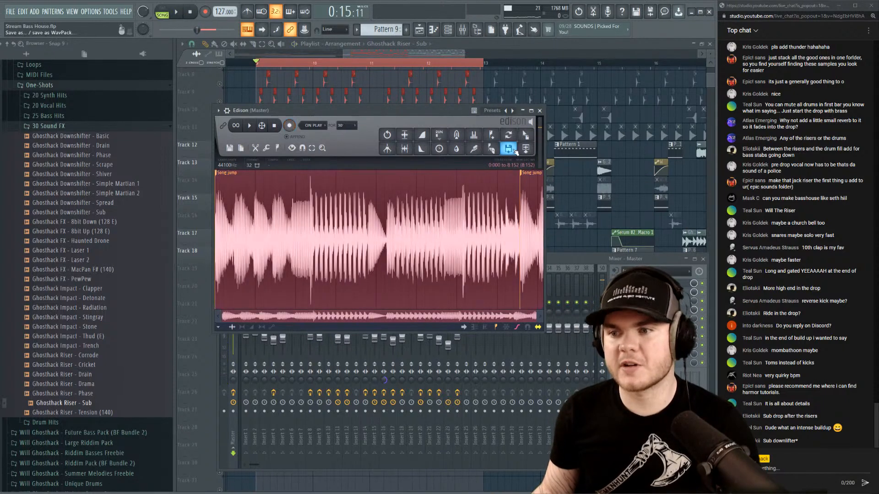
Trim the excess after the second song-jump marker from the recording and remove the remaining marker at its start.
click(528, 178)
key(Delete)
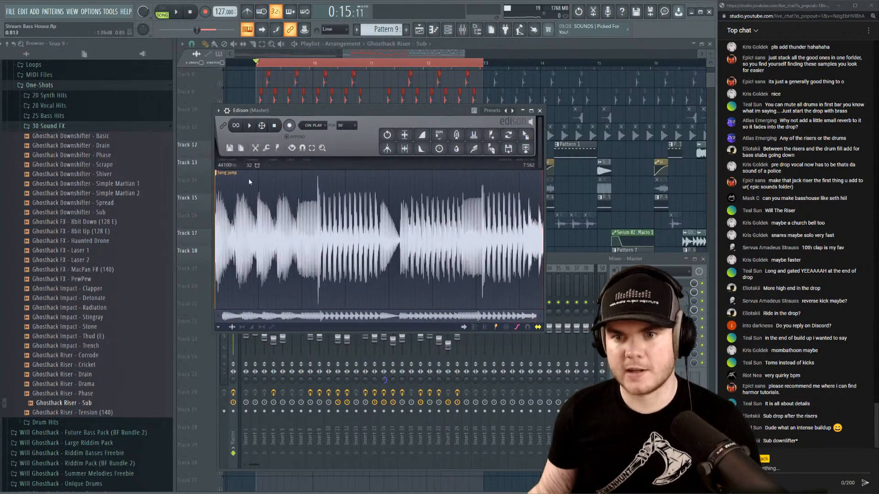
right_click(233, 172)
click(245, 182)
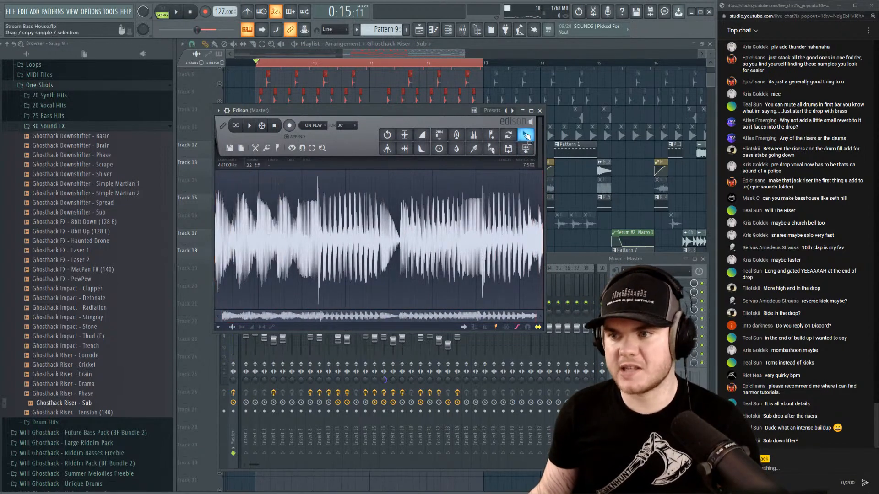
Place the recorded drop audio in the playlist on Track 31 near bar 13 and unsolo all tracks.
drag(526, 135, 504, 427)
drag(496, 492, 498, 487)
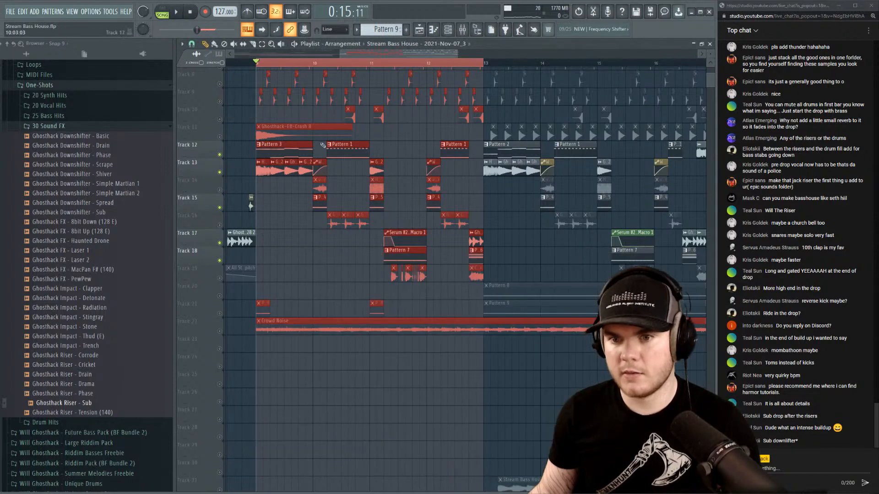
right_click(223, 155)
right_click(223, 155)
Move the recorded drop clip to Track 28 at bar 1 and repeat it from bar 5.
scroll(329, 63, down, 3)
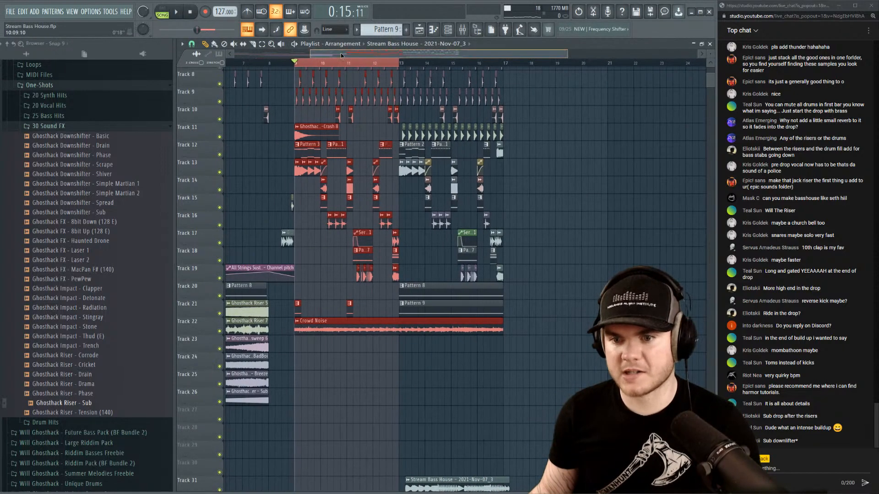
drag(341, 54, 259, 56)
scroll(500, 292, down, 4)
drag(555, 409, 234, 354)
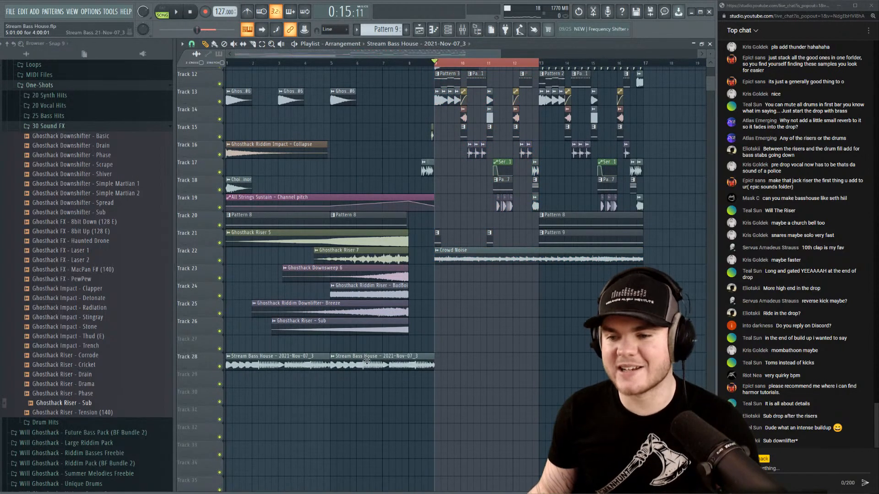
Trim the second recorded clip on Track 28 to end at bar 8, solo the track, and audition it.
double_click(366, 360)
drag(435, 364, 407, 366)
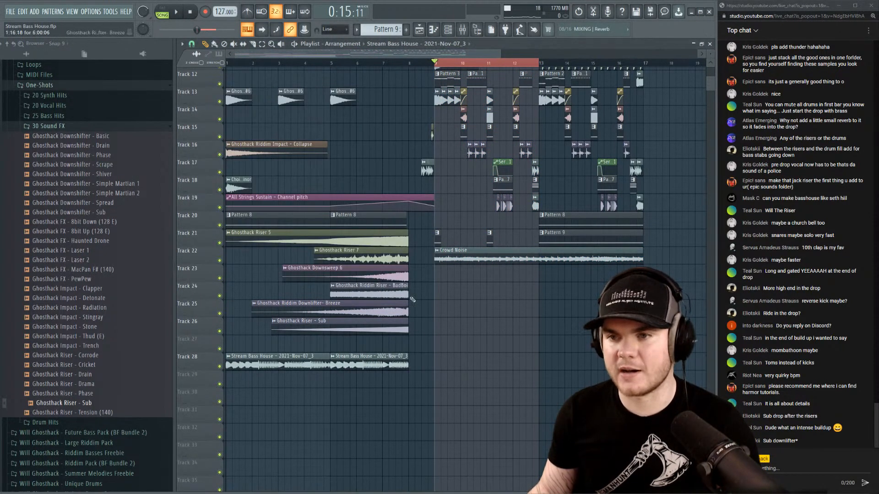
right_click(223, 366)
key(space)
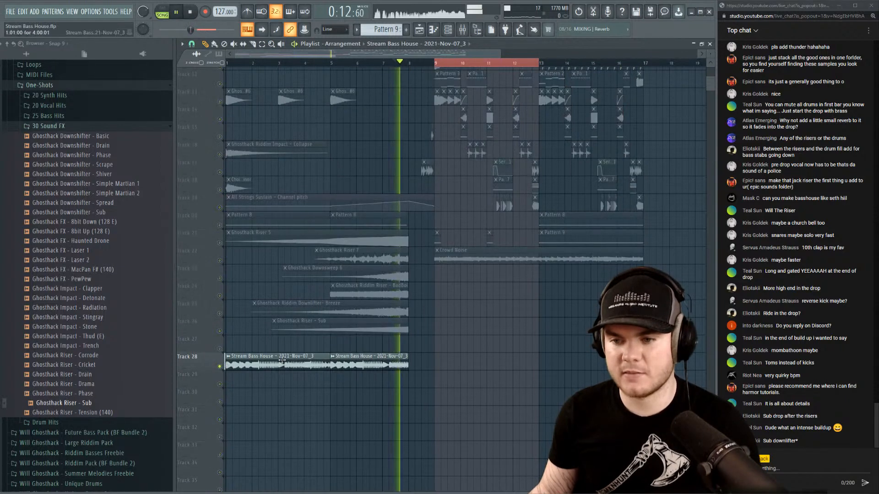
Route the recorded drop sample to mixer insert 7, solo that insert, and play from bar 1.
double_click(271, 361)
key(space)
click(467, 30)
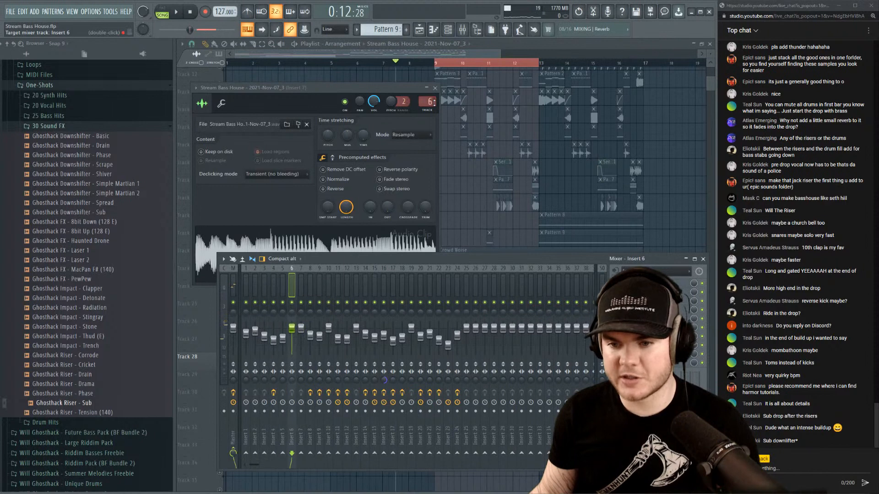
key(space)
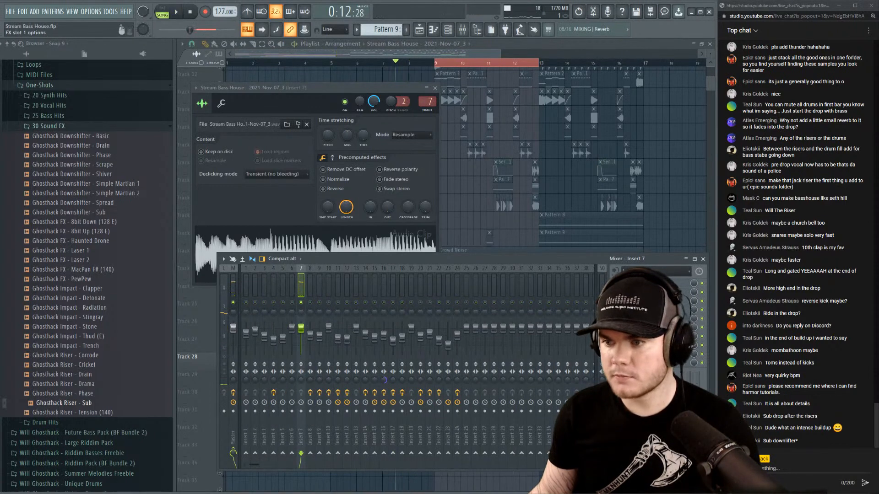
drag(374, 63, 147, 72)
click(476, 32)
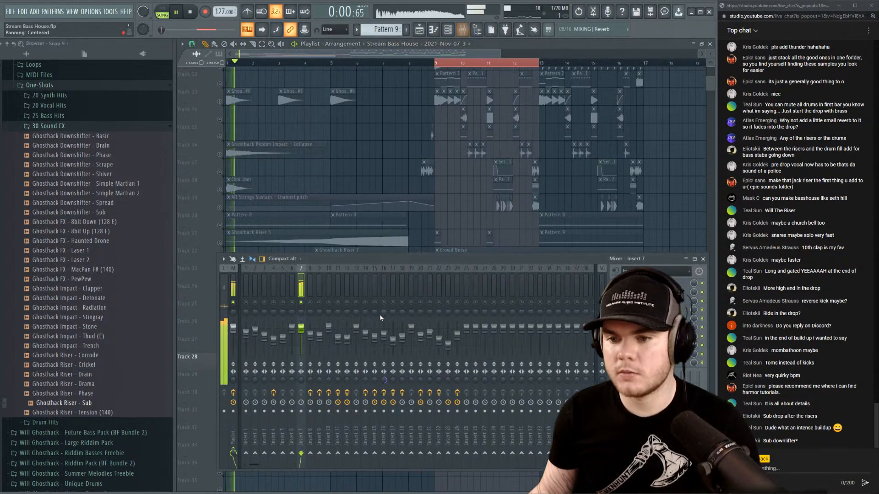
Add Fruity Parametric EQ 2 to insert 7 and audition the clip with low-cut and high-cut bands.
key(space)
click(617, 283)
mouse_move(634, 292)
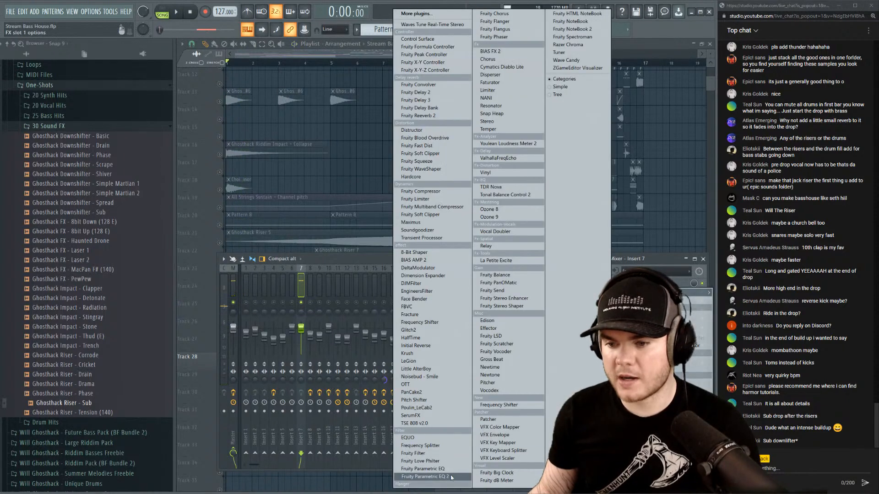
click(426, 476)
click(443, 77)
click(458, 115)
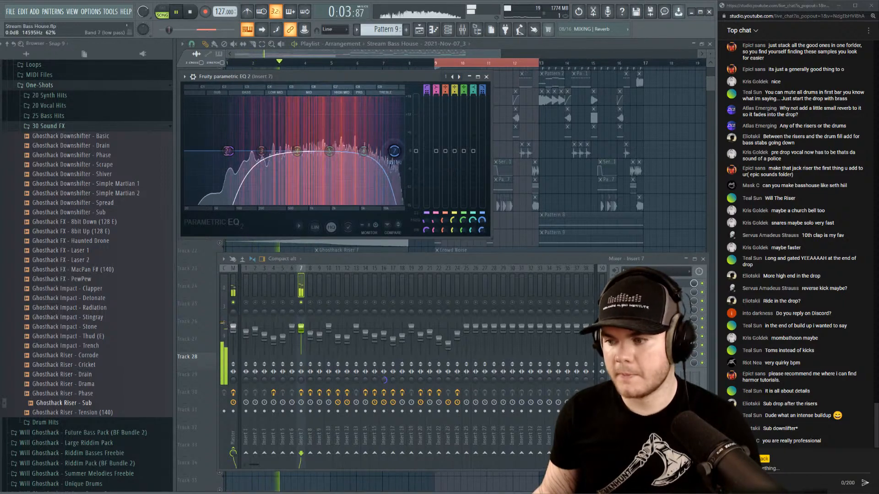
key(space)
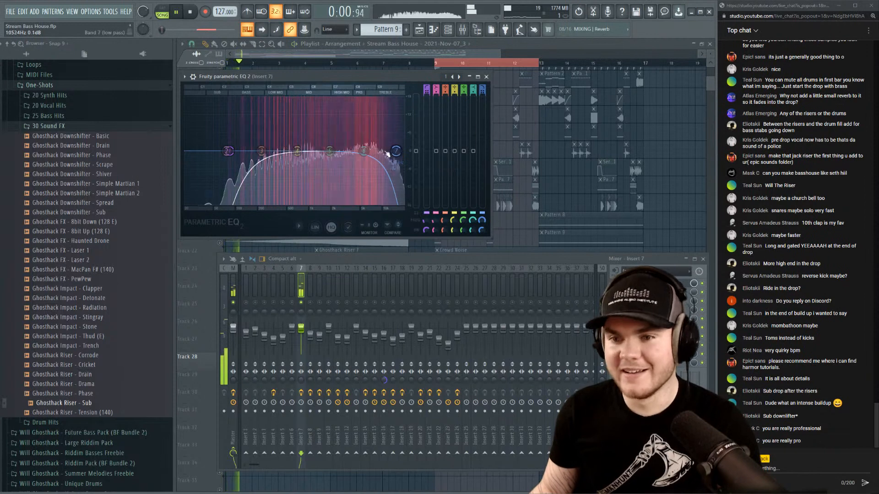
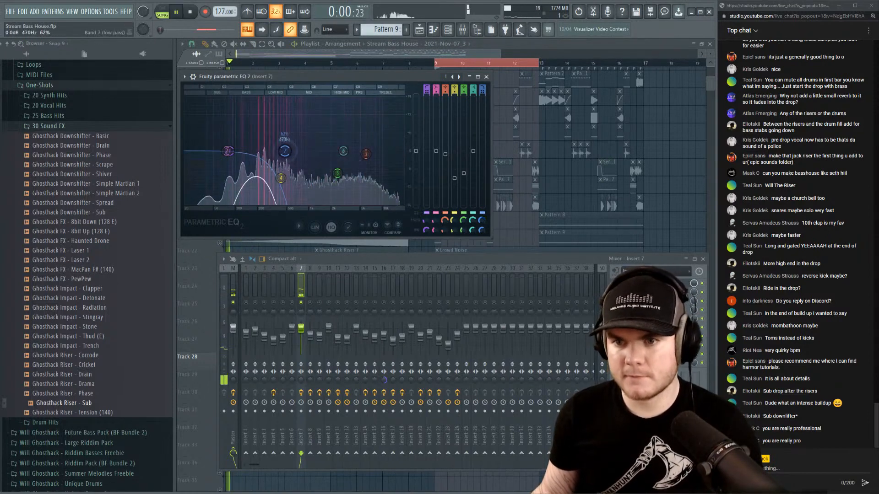
Raise the EQ's band 7 high cut to the top of the spectrum and audition the filtered clip.
drag(313, 151, 404, 151)
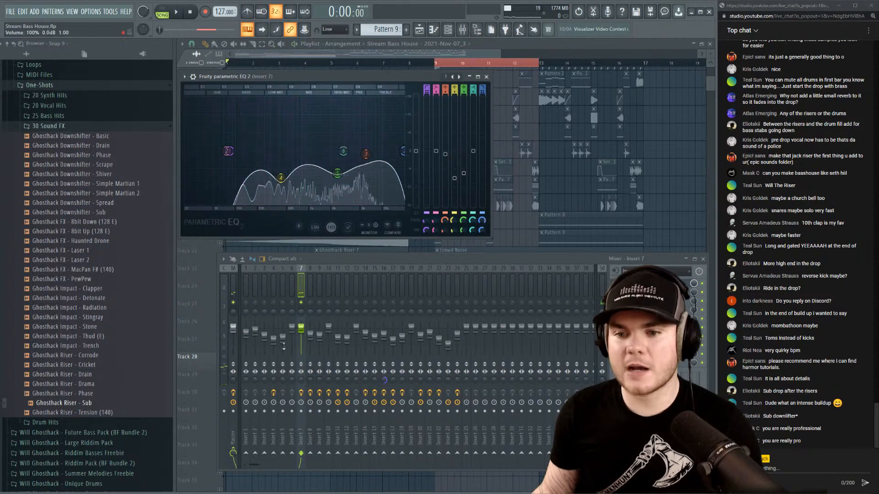
key(space)
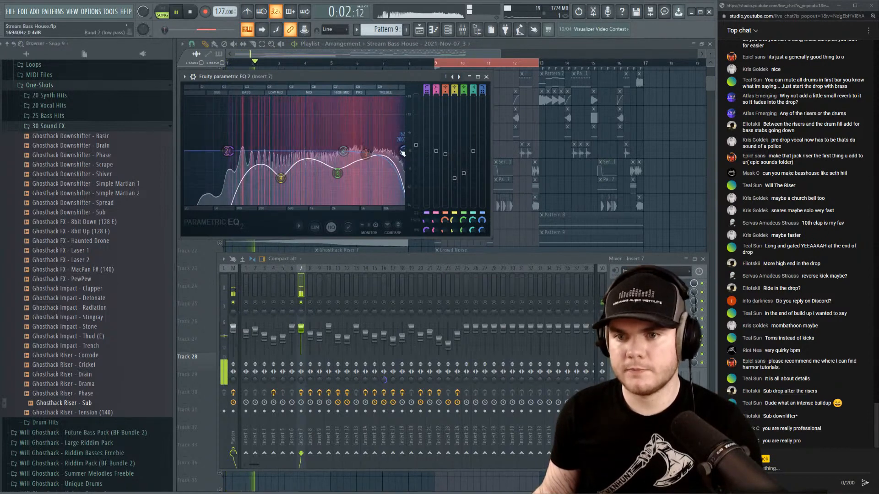
key(space)
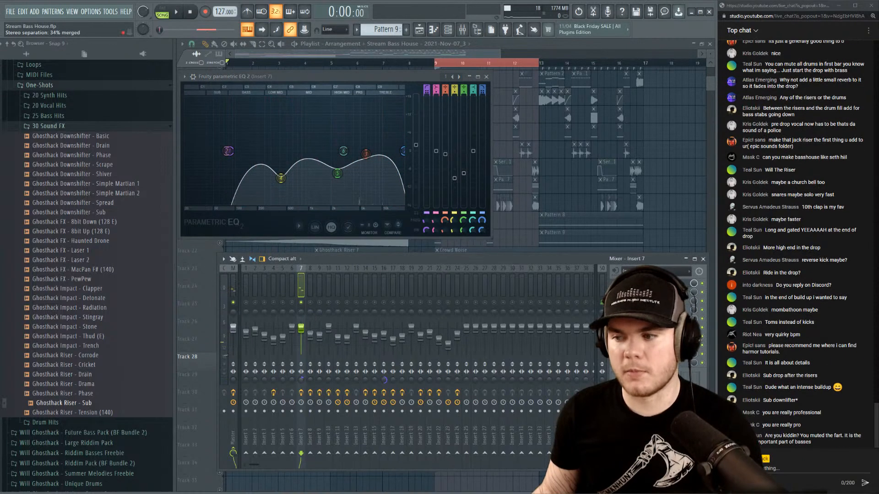
Set insert 7's stereo separation to 45% merged and audition the clip while adjusting the high-cut band.
key(space)
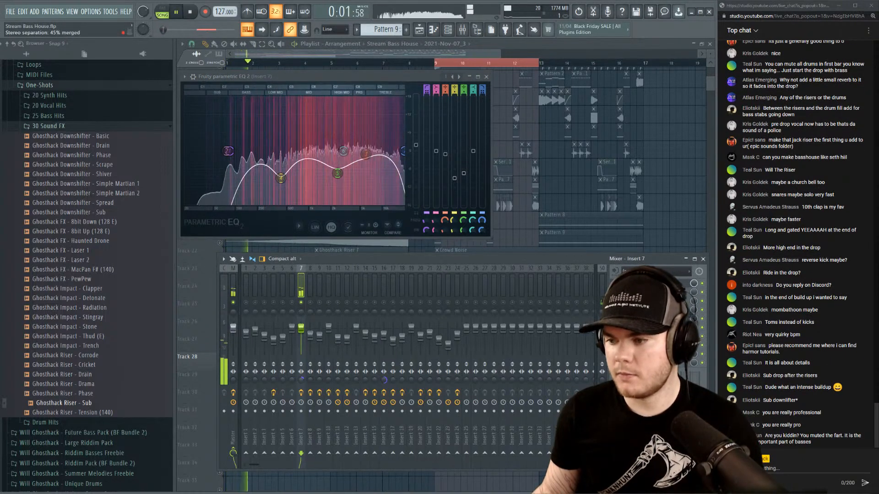
key(space)
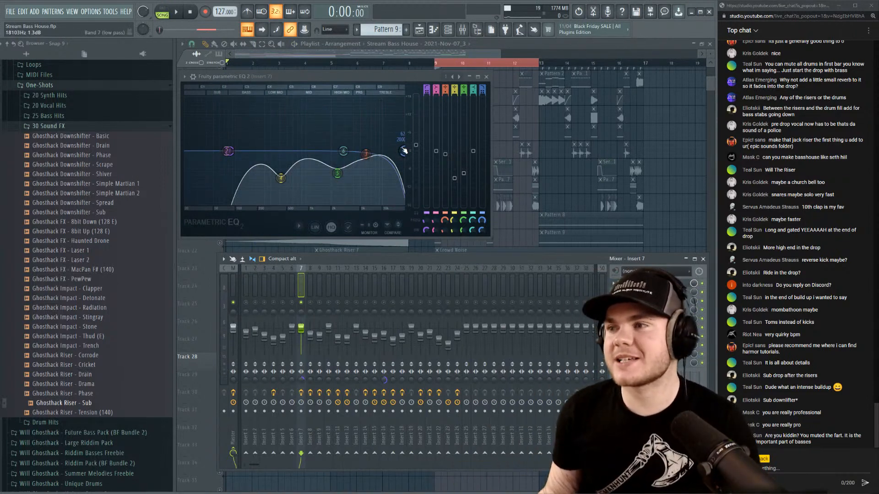
key(space)
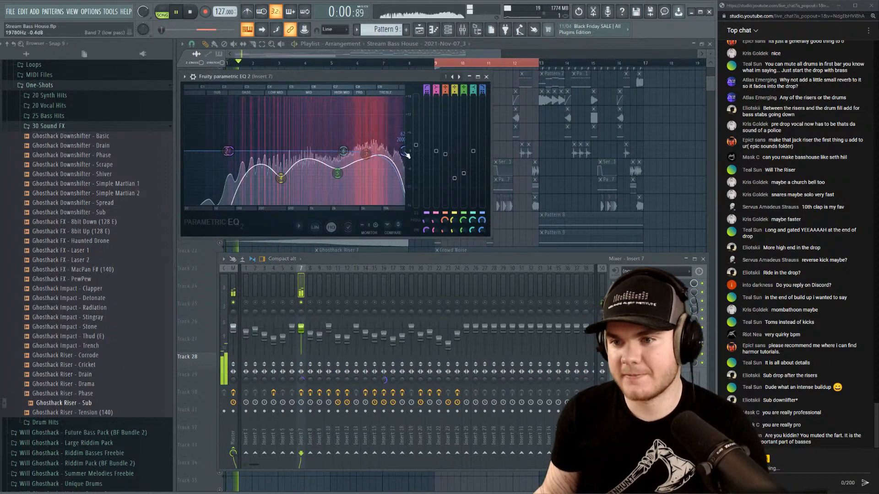
key(space)
Create an automation clip for the EQ's band 7 frequency and place it on Track 29 at bar 1.
right_click(482, 220)
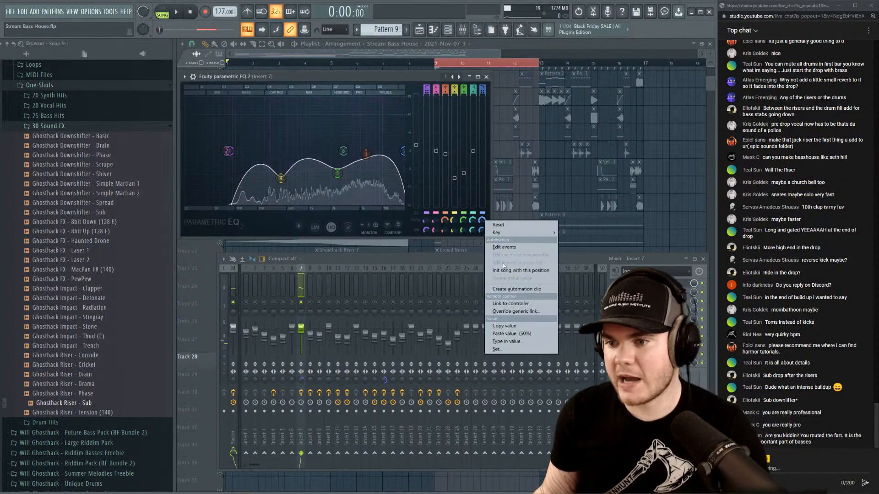
click(508, 289)
click(524, 42)
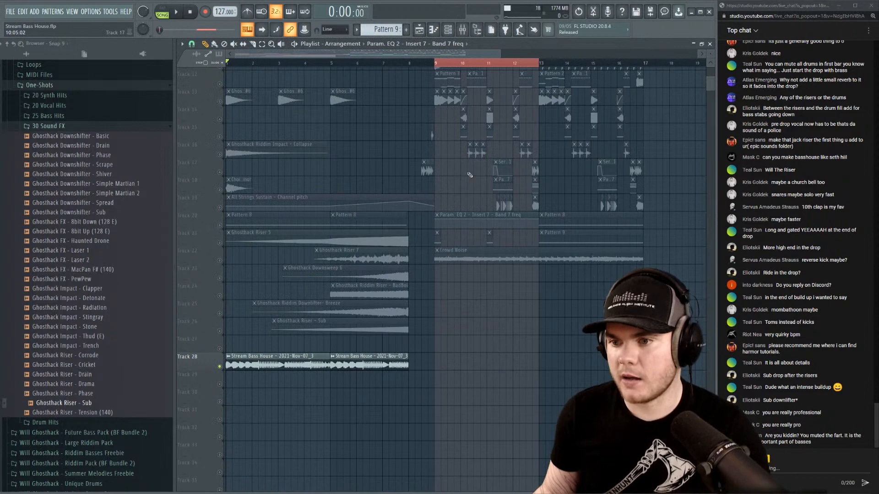
drag(466, 213, 213, 333)
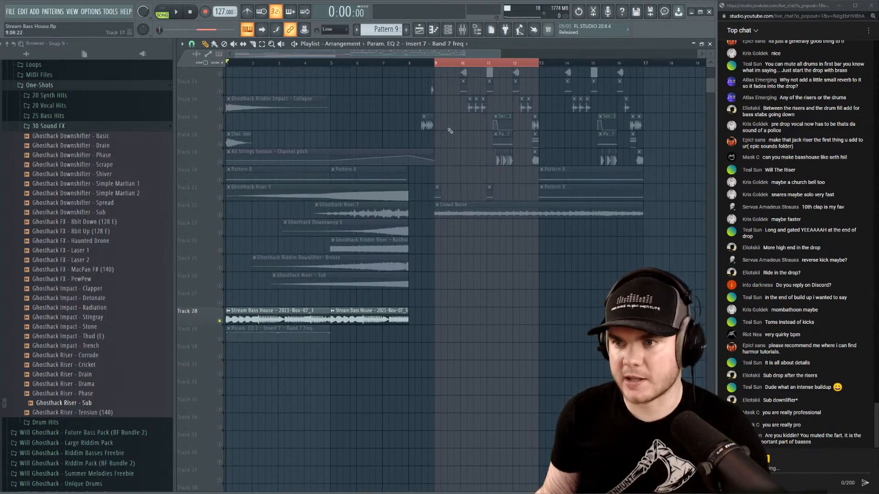
Extend the filter automation to bar 8, shape it as a rising ramp, and play the selected bars 1 to 9.
drag(534, 64, 162, 74)
click(334, 344)
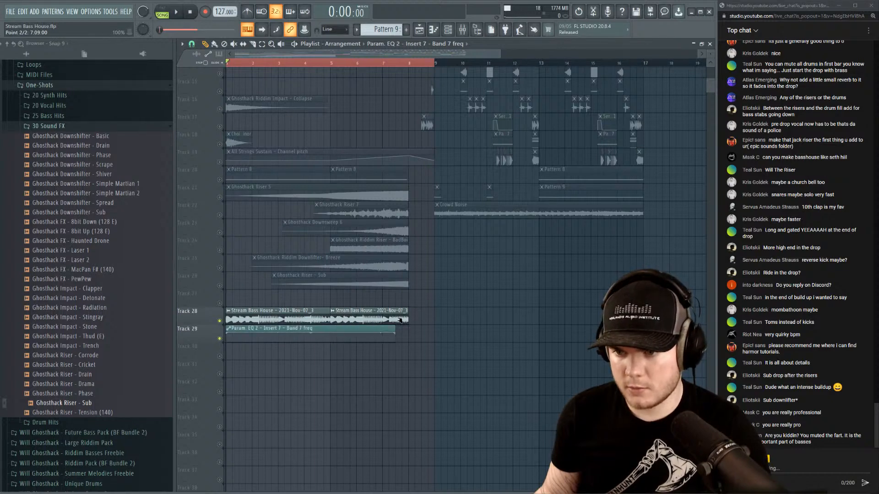
drag(227, 331, 228, 342)
key(space)
key(space)
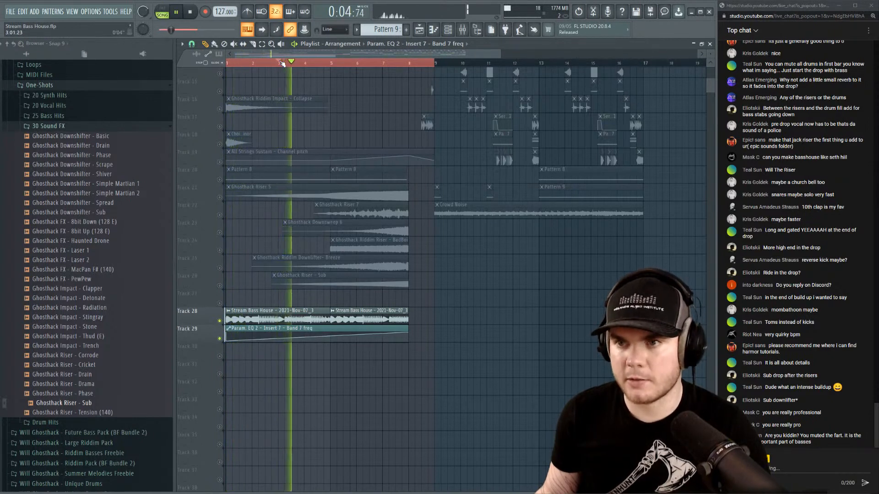
Move the band 1 low cut slightly higher in insert 7's EQ while the build-up plays.
click(463, 29)
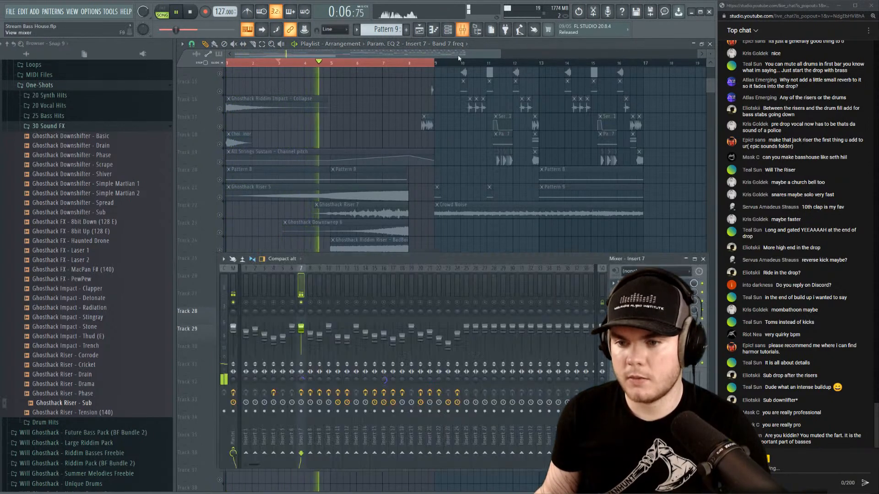
click(650, 283)
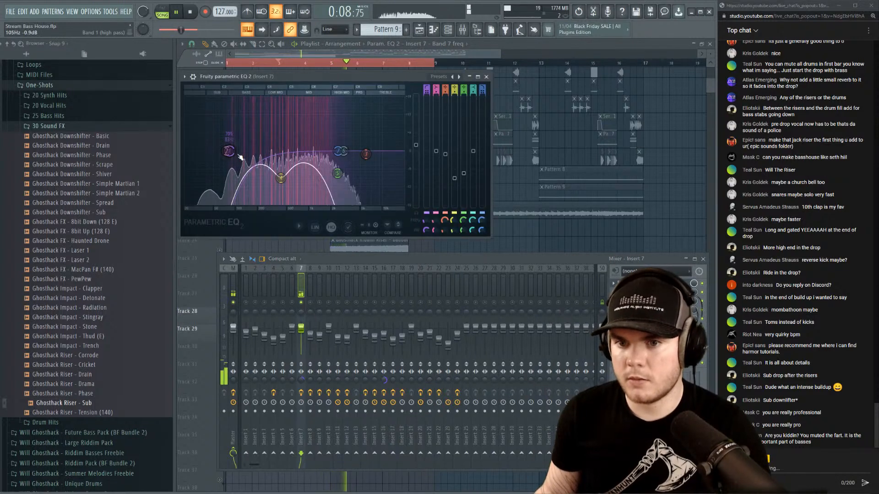
drag(229, 151, 239, 151)
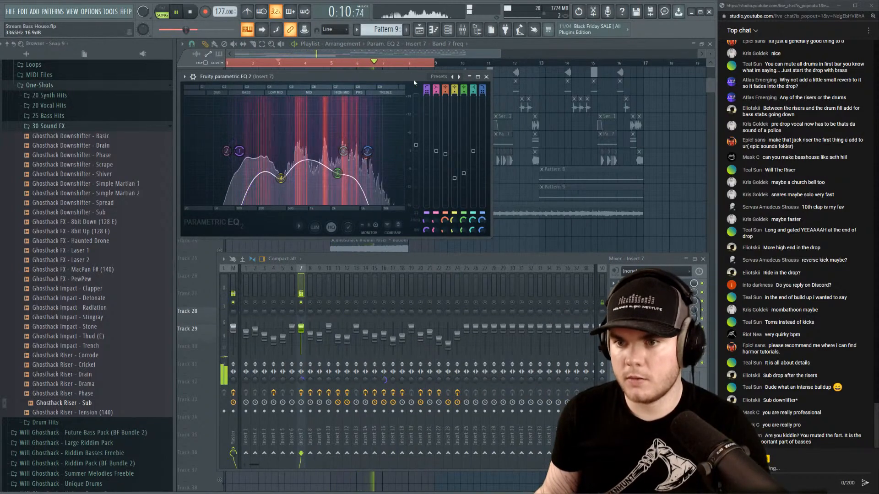
click(462, 30)
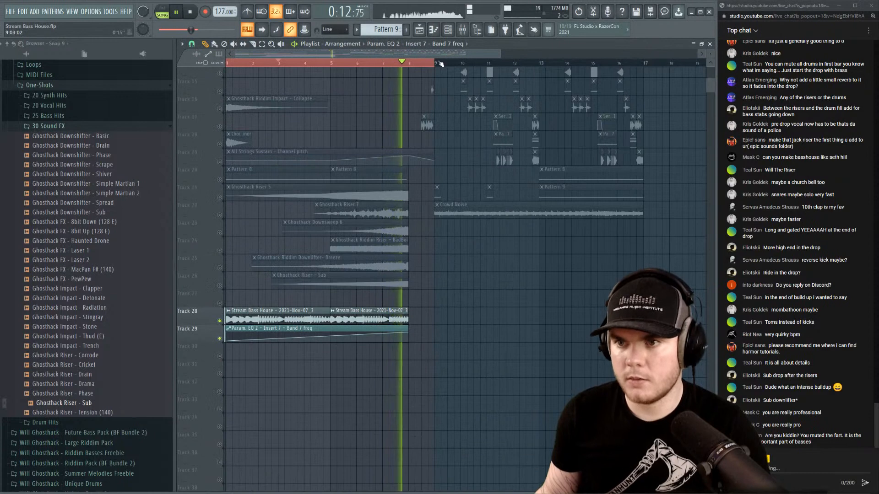
Clear the build-up's time selection and take mixer insert 7 out of solo.
double_click(246, 62)
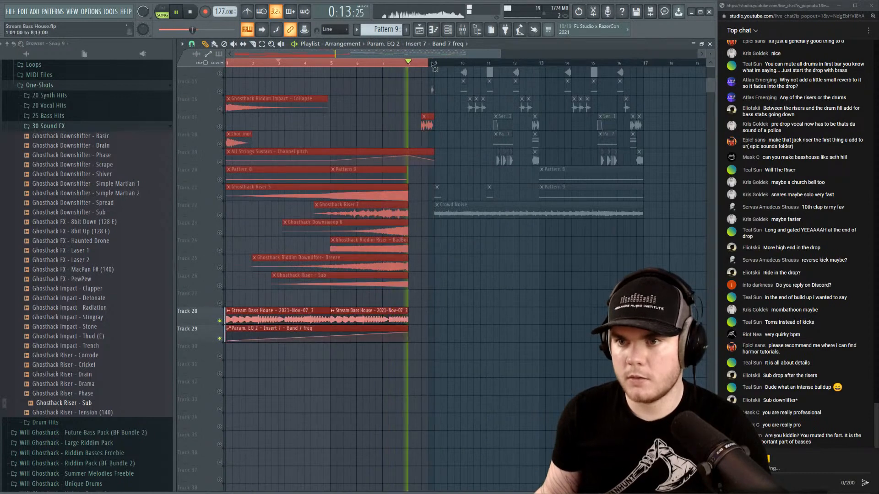
click(463, 30)
right_click(301, 303)
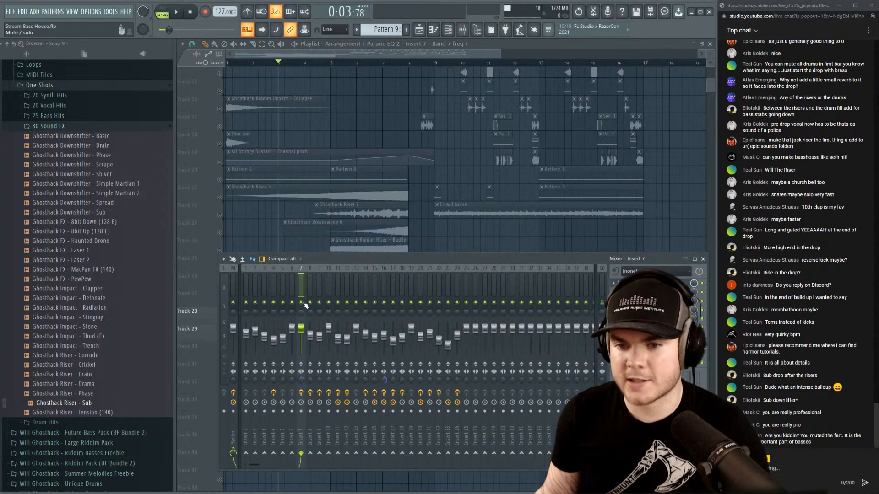
Lower mixer insert 7's volume slightly while the build-up plays into the drop.
key(F9)
key(space)
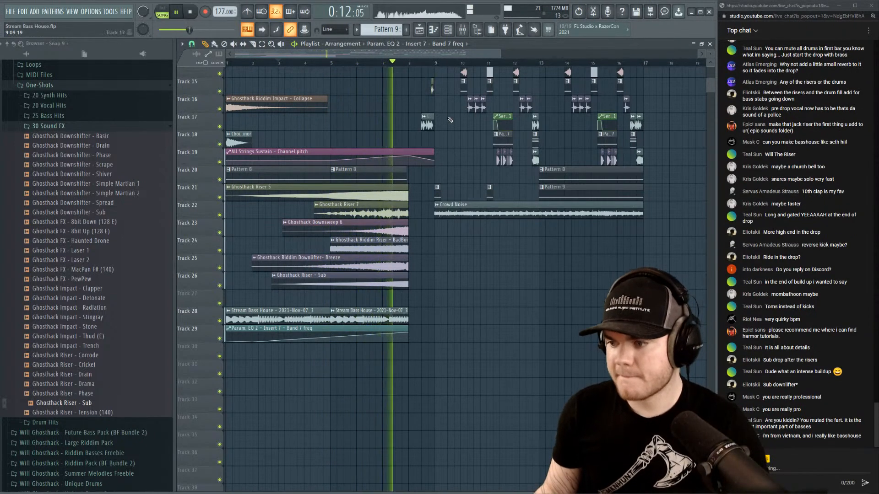
key(F9)
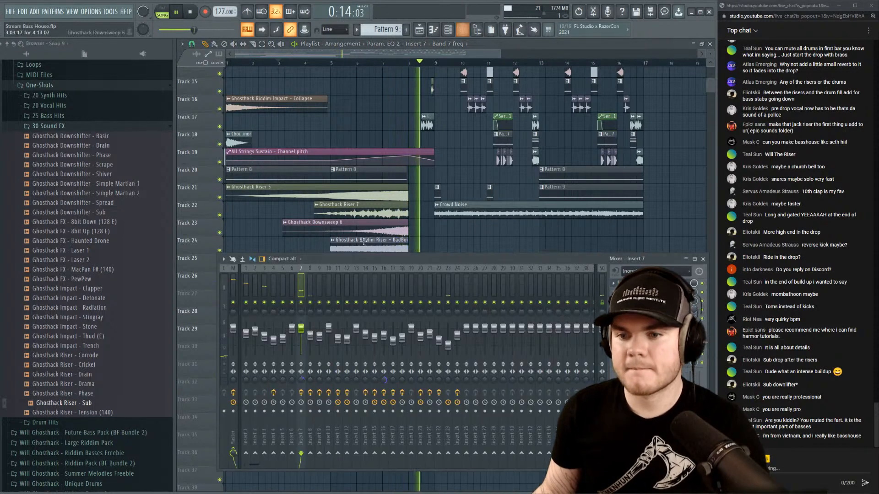
drag(301, 330, 301, 334)
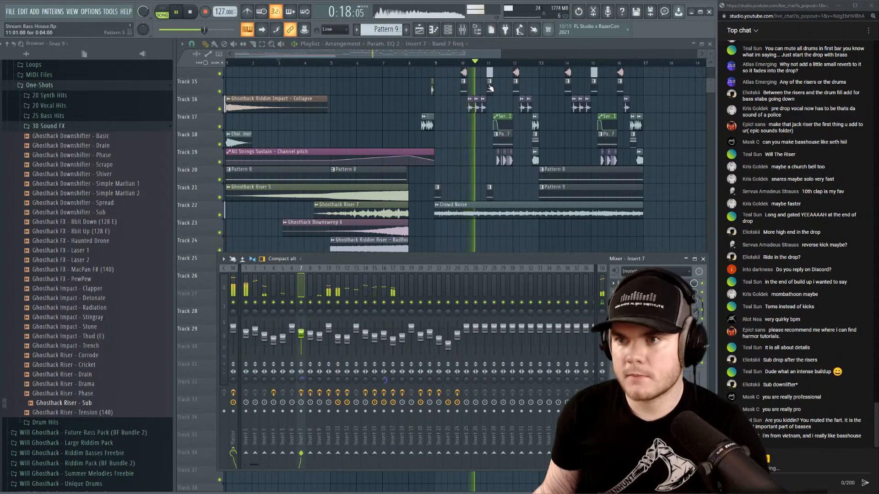
key(F9)
key(space)
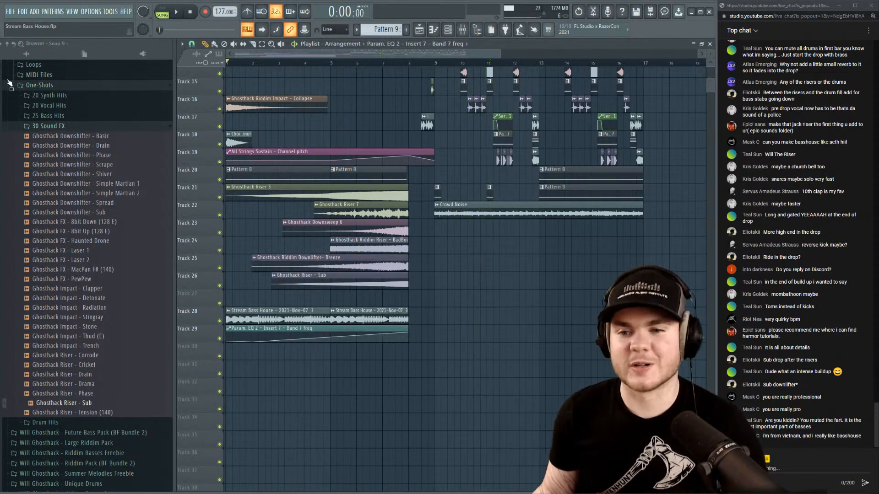
Set the band 1 low cut in insert 7's EQ to 84 Hz during playback, and take the insert out of solo.
key(space)
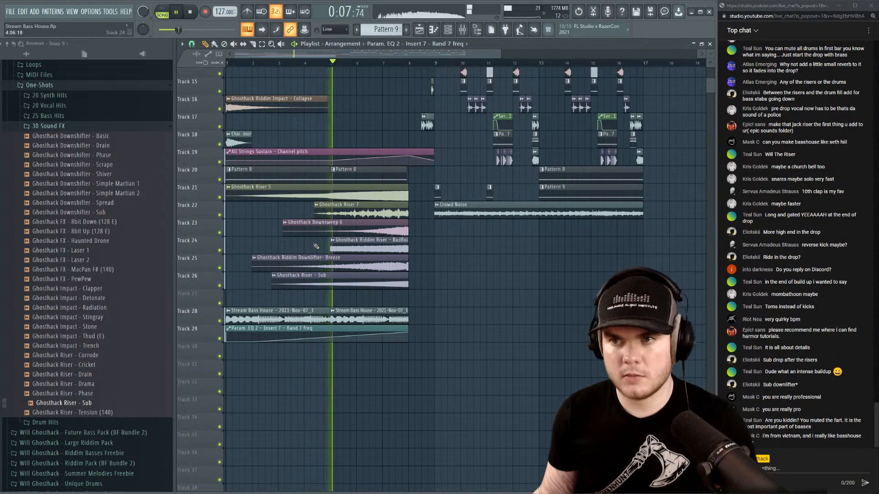
key(F9)
click(648, 284)
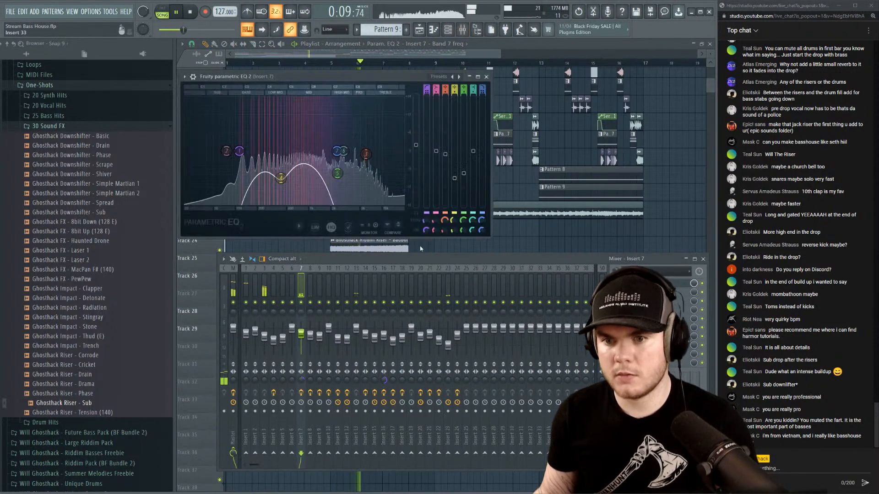
drag(239, 152, 240, 151)
click(487, 44)
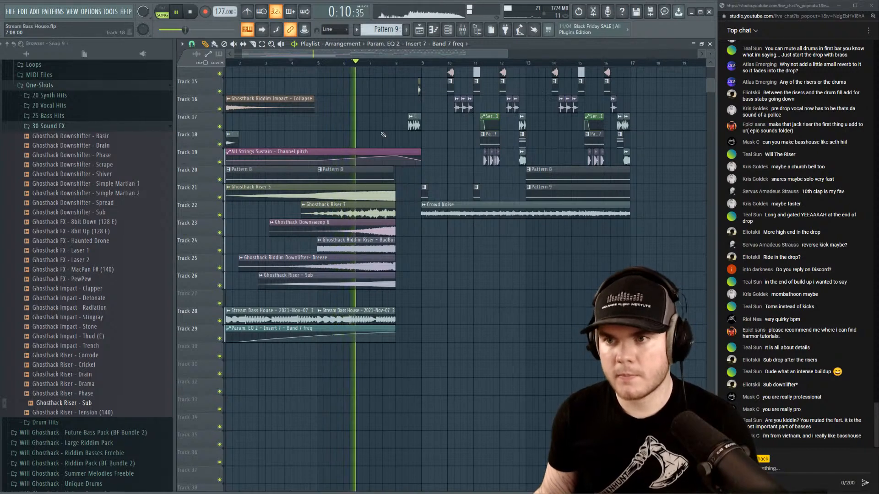
click(462, 30)
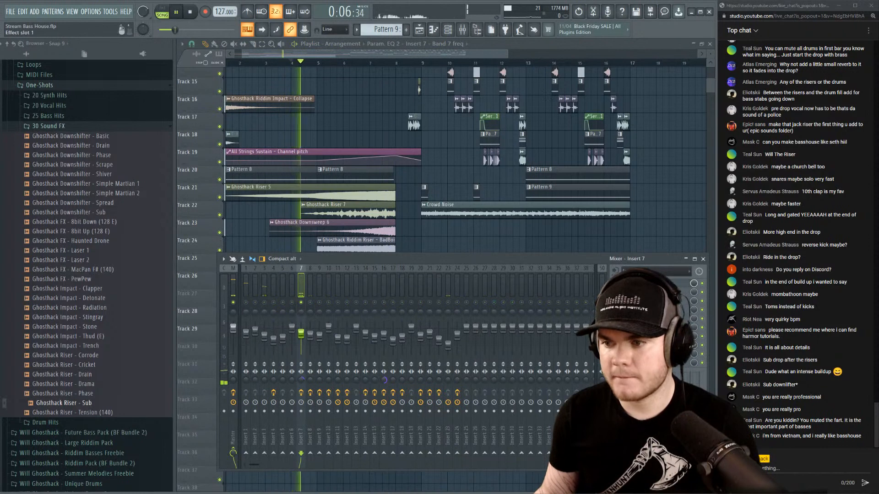
click(650, 271)
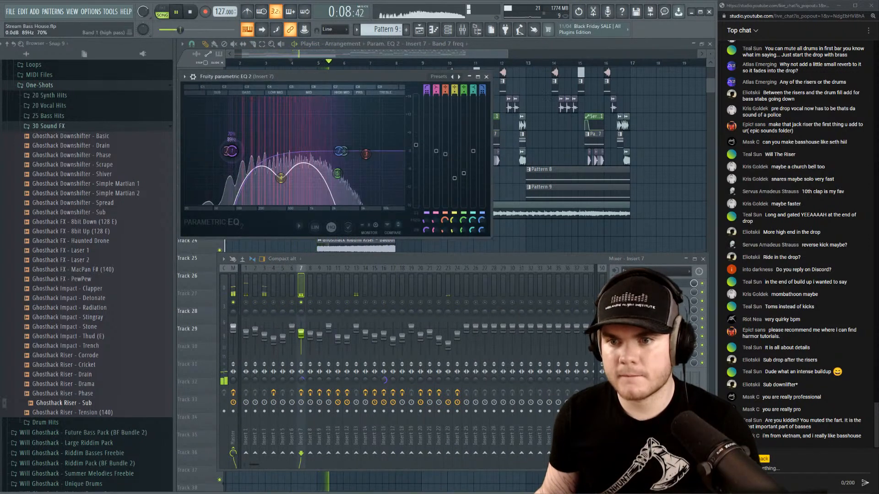
right_click(301, 303)
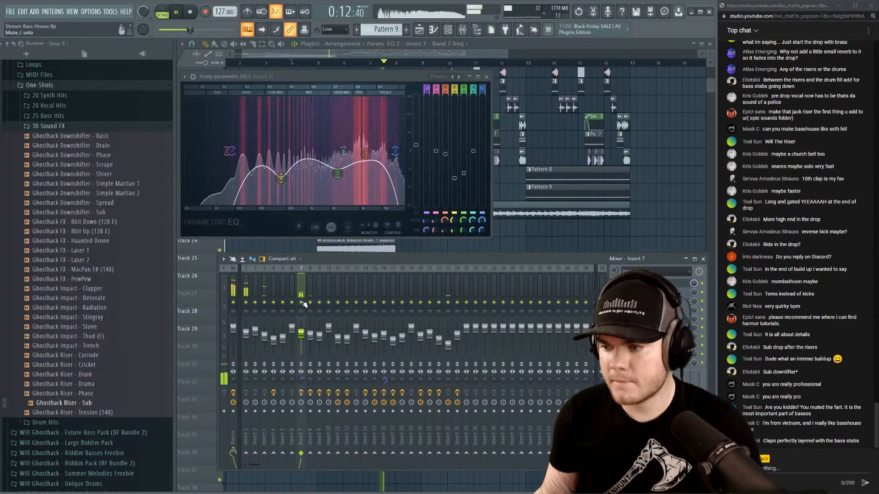
click(488, 76)
key(F9)
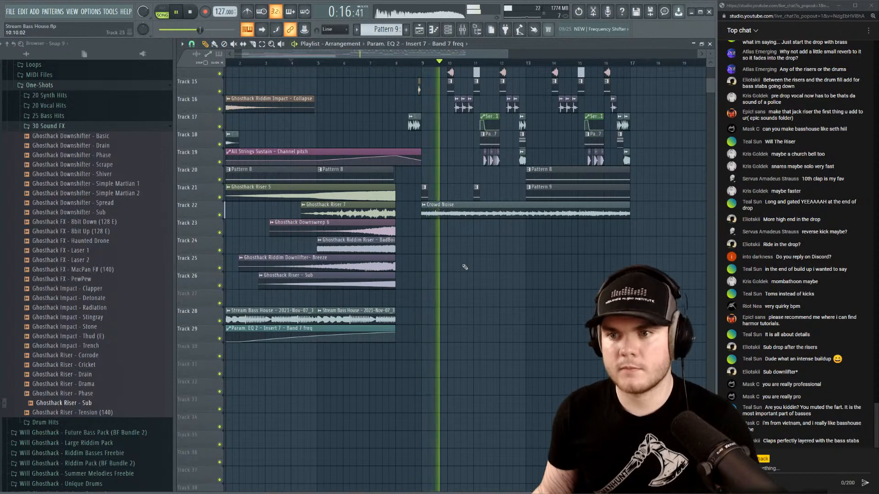
Audition the transition from the build-up into the drop, focusing on the bar 8 gap, and place the playhead at bar 8.
scroll(465, 267, up, 5)
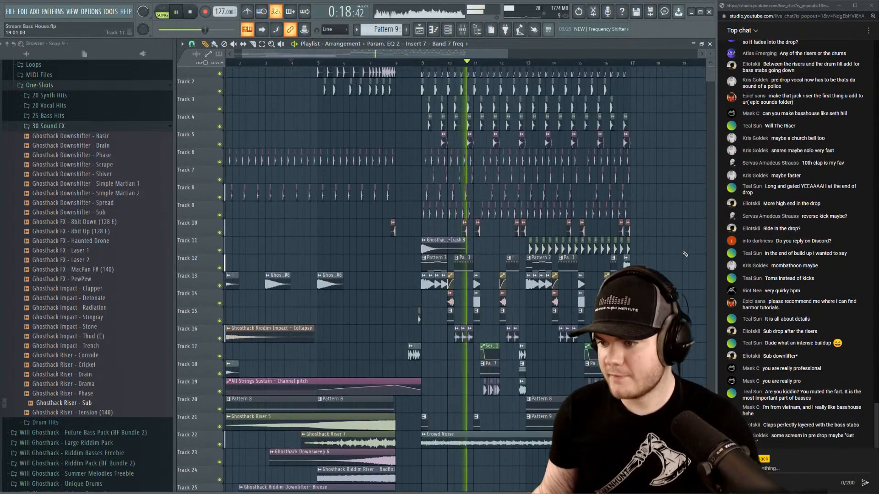
scroll(685, 254, up, 1)
key(space)
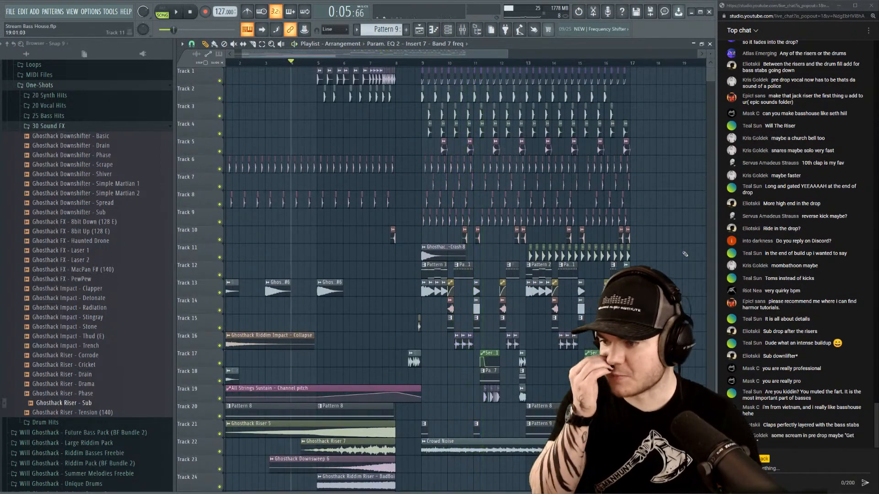
key(space)
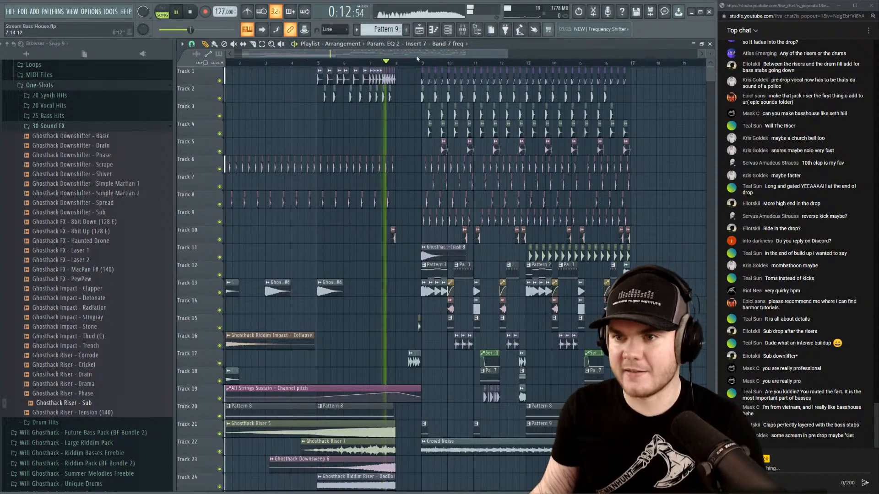
scroll(386, 63, up, 3)
key(space)
scroll(351, 67, down, 3)
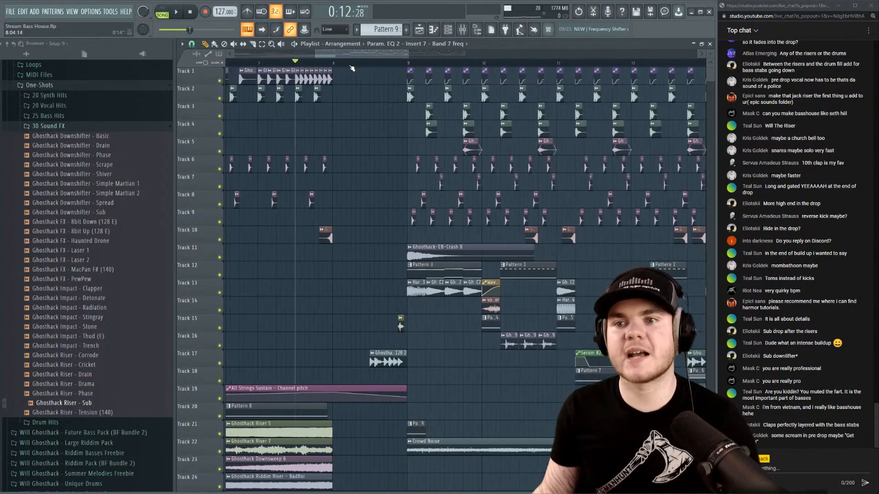
scroll(350, 67, up, 4)
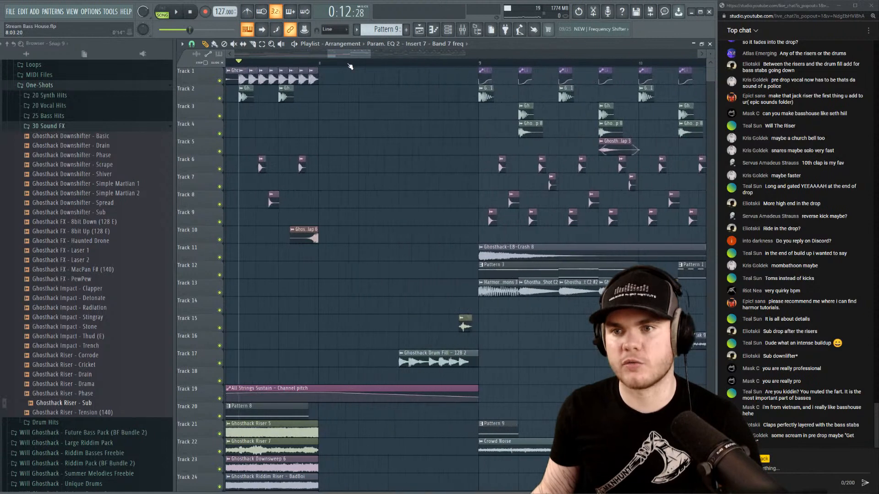
key(space)
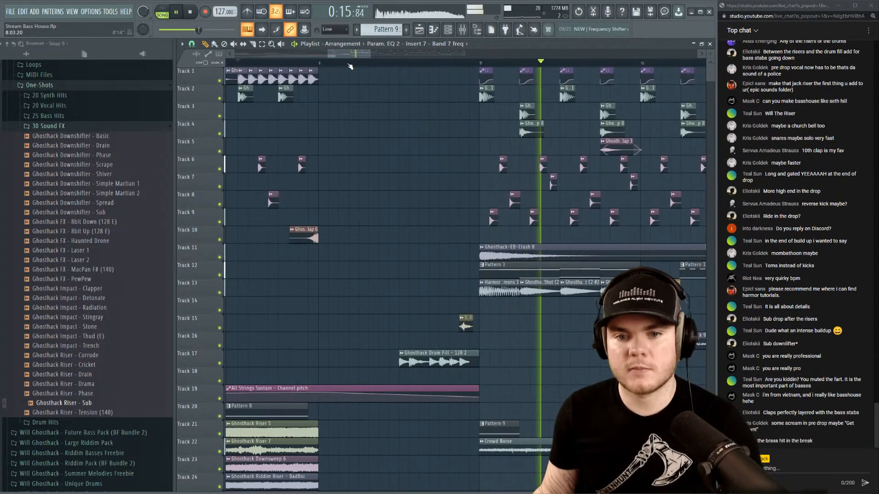
key(space)
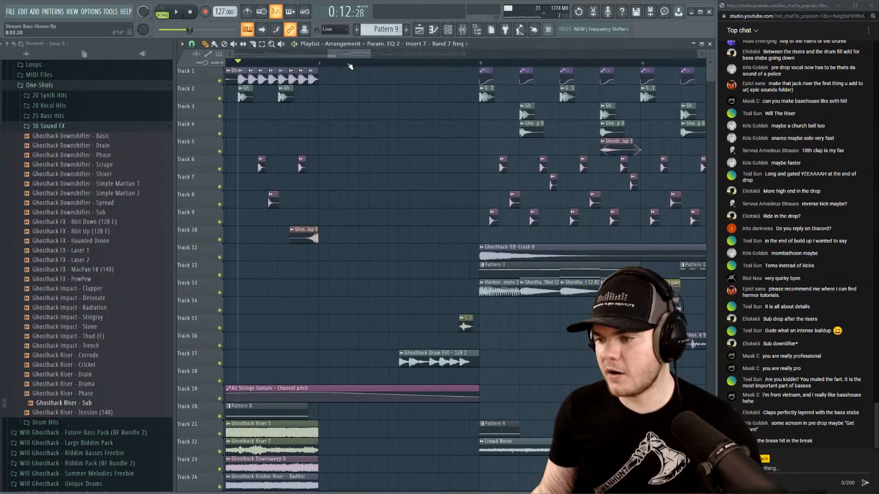
key(space)
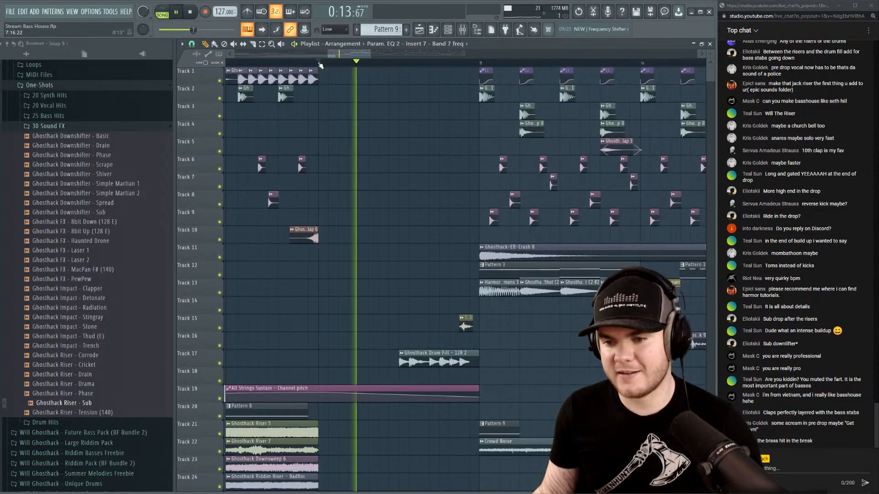
key(space)
Collapse the Will Ghosthack - EDM Package sample folder and open the Random Crap folder.
click(85, 128)
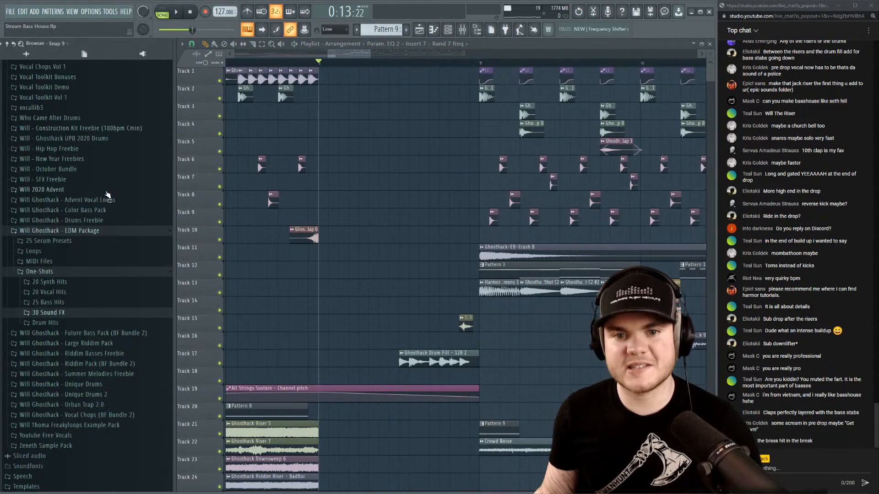
click(87, 326)
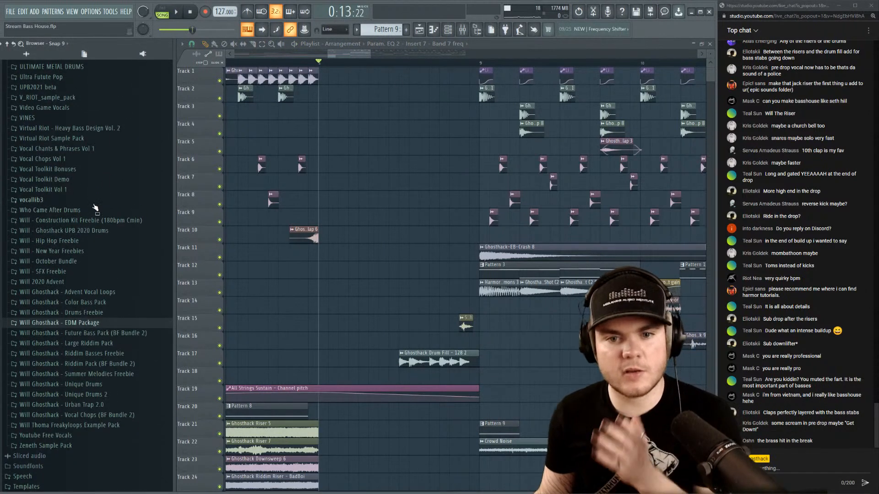
scroll(91, 243, up, 9)
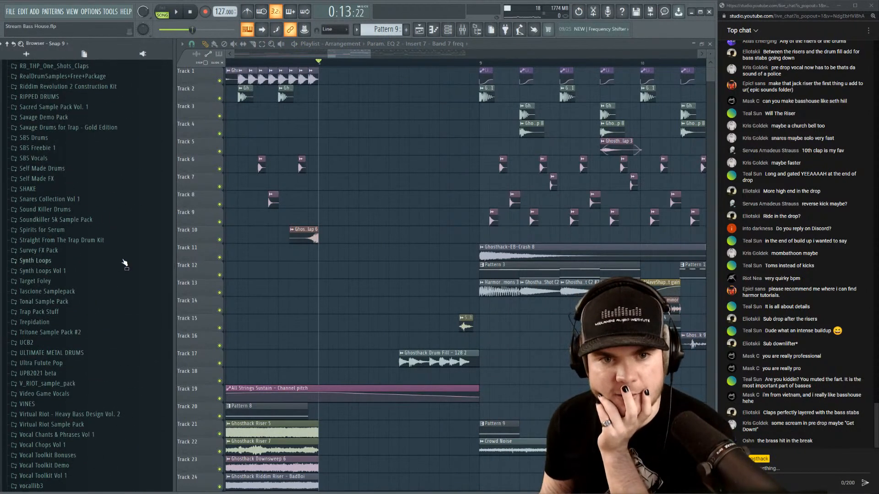
scroll(124, 263, up, 6)
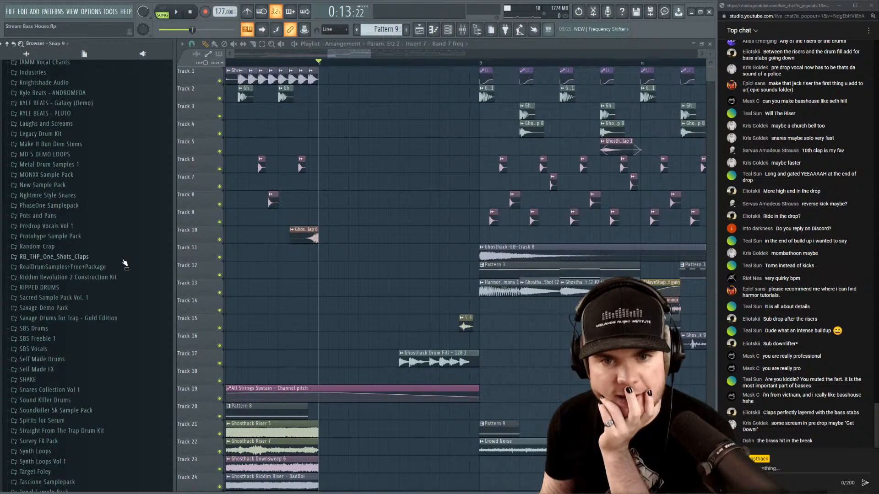
click(90, 248)
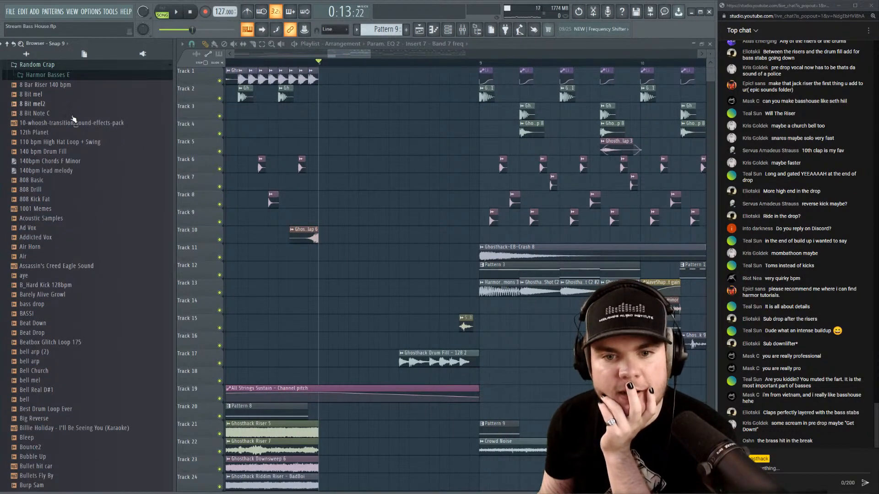
Browse the Random Crap folder for a vocal to fill the gap, previewing the "i-d-like-to-return-to-the-classics_C_minor" sample.
scroll(91, 138, down, 7)
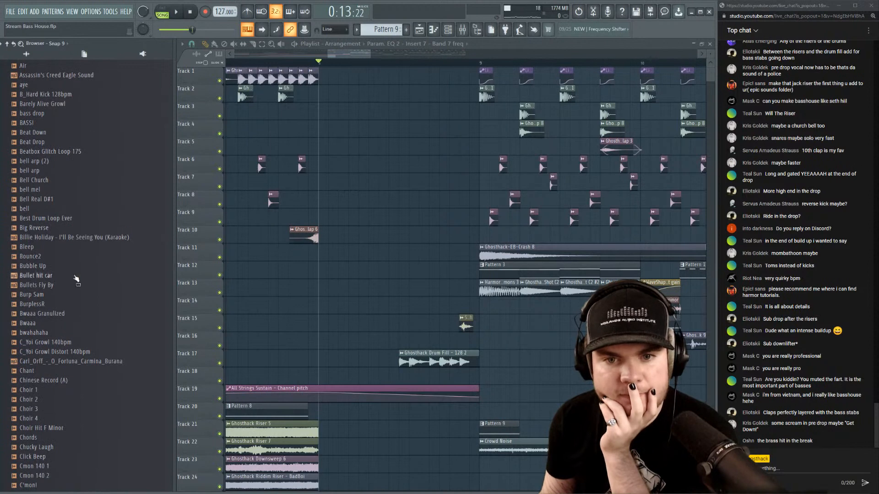
scroll(78, 161, down, 14)
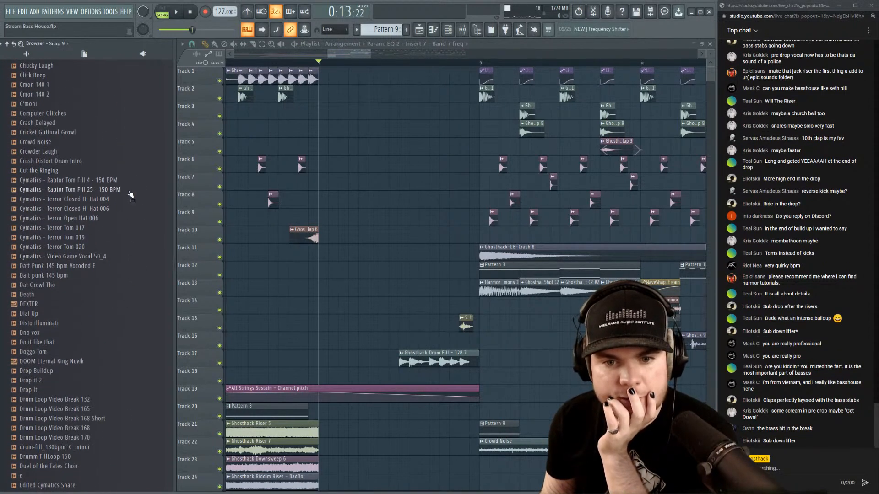
scroll(124, 180, down, 7)
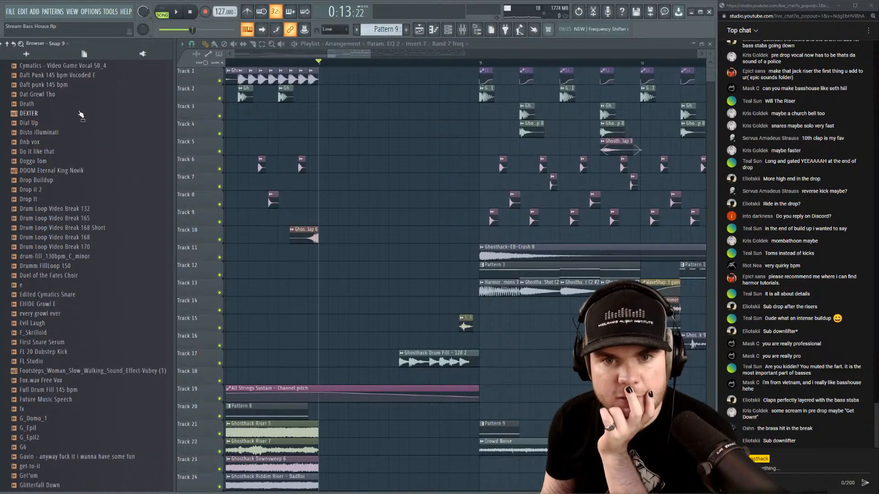
scroll(117, 169, down, 3)
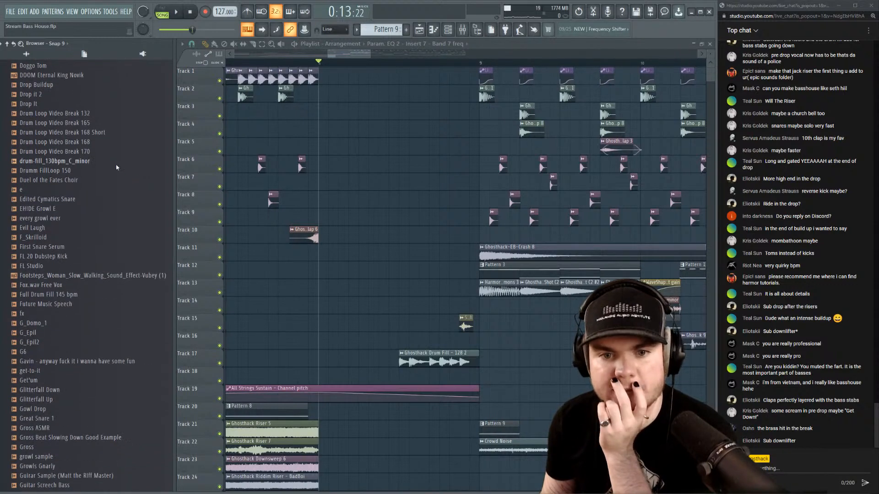
scroll(117, 168, down, 3)
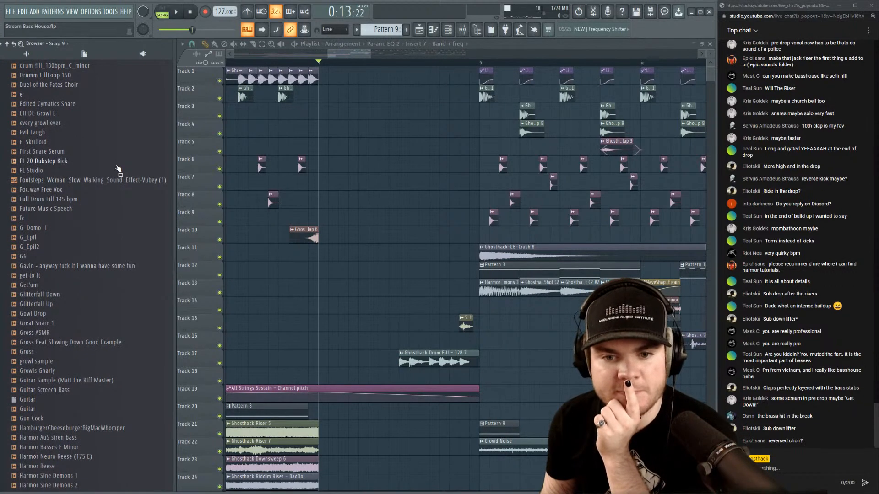
scroll(117, 169, down, 3)
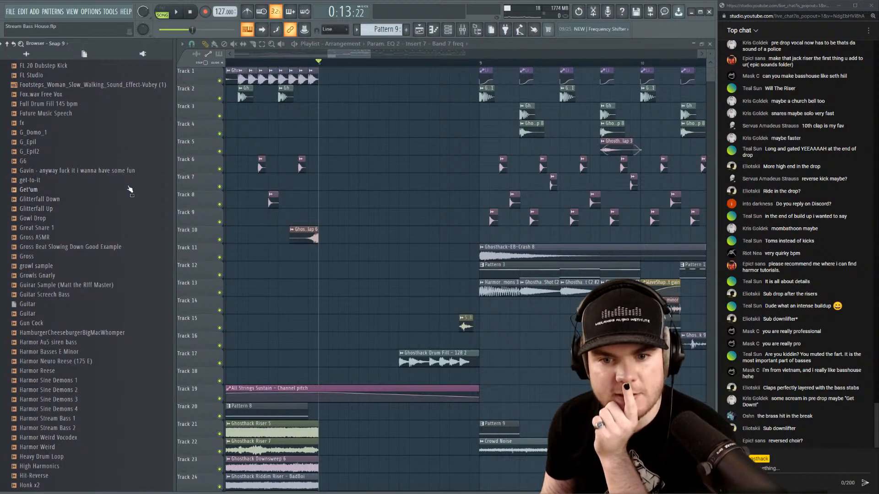
scroll(130, 189, down, 3)
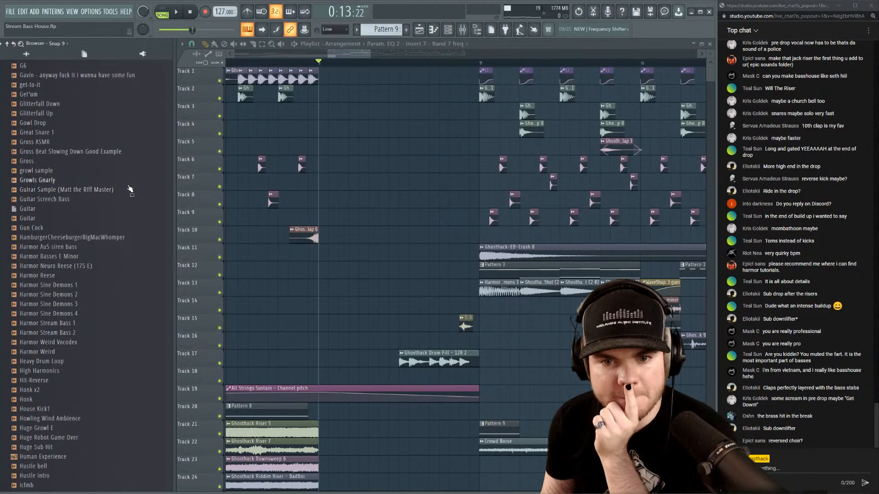
scroll(123, 264, down, 3)
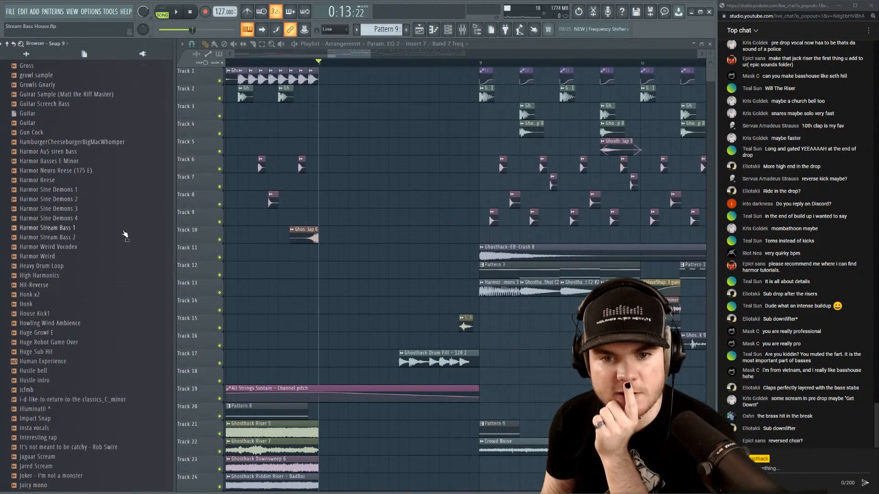
scroll(119, 251, down, 3)
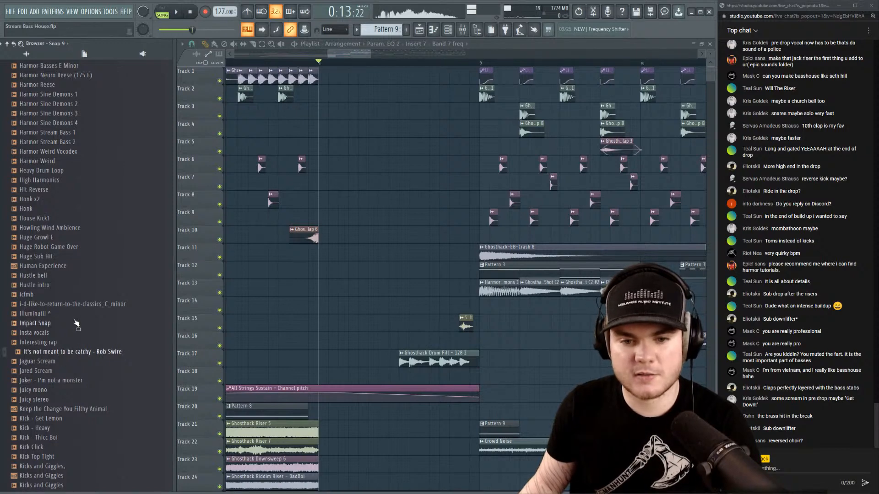
scroll(76, 323, down, 3)
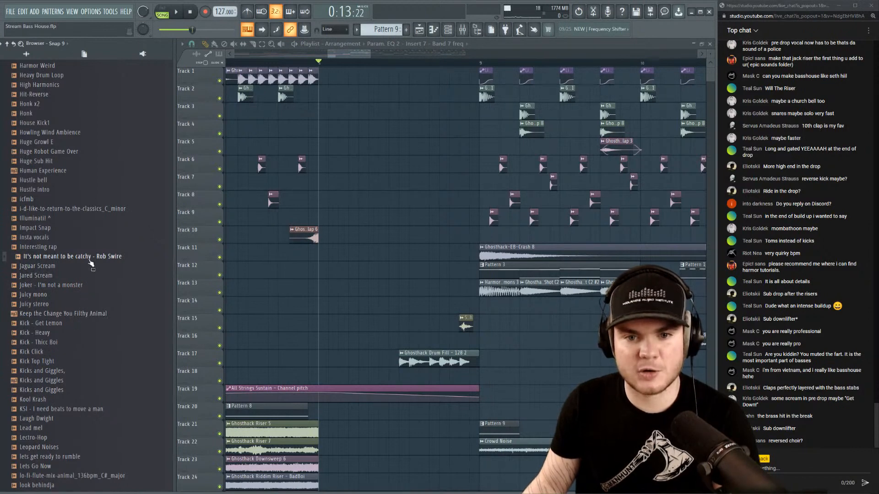
click(86, 210)
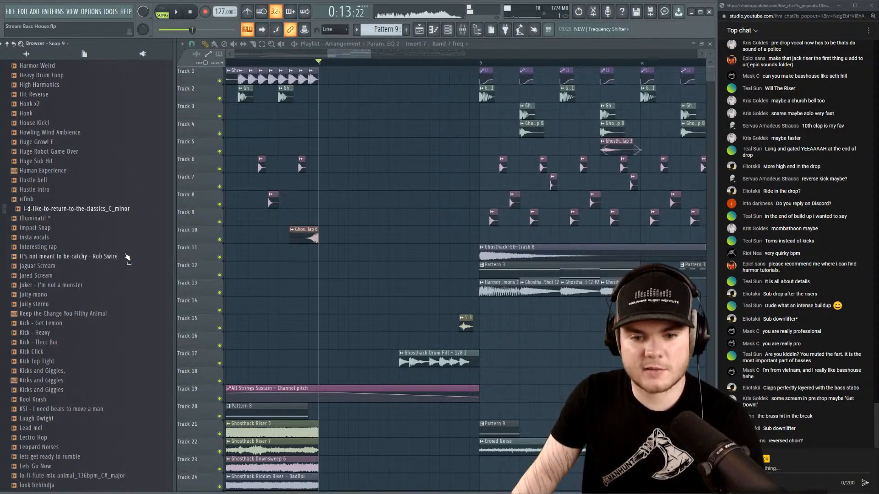
scroll(127, 257, down, 4)
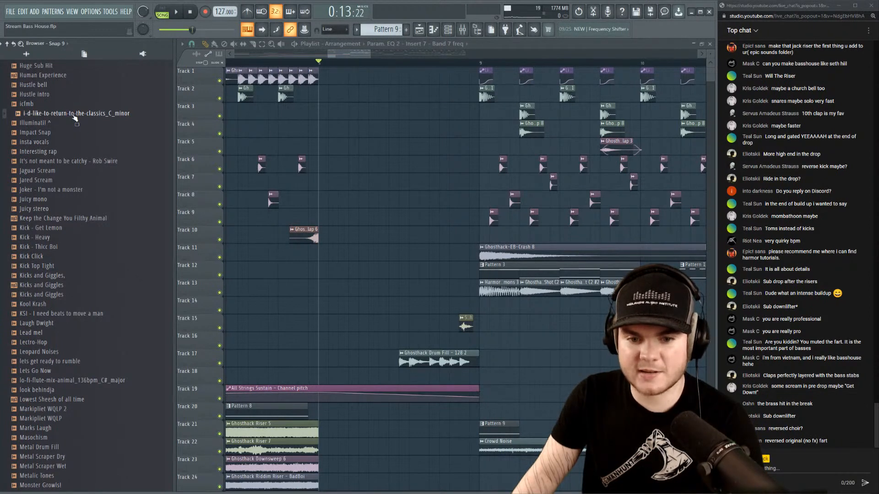
Try the "i-d-like-to-return-to-the-classics_C_minor" sample on Track 25 just after bar 8, and audition it in the gap.
drag(73, 117, 390, 383)
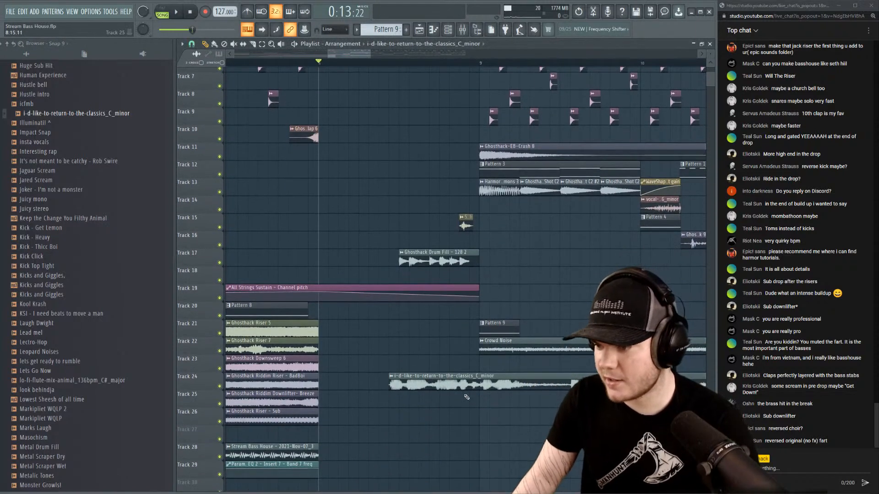
drag(478, 393, 406, 411)
double_click(406, 411)
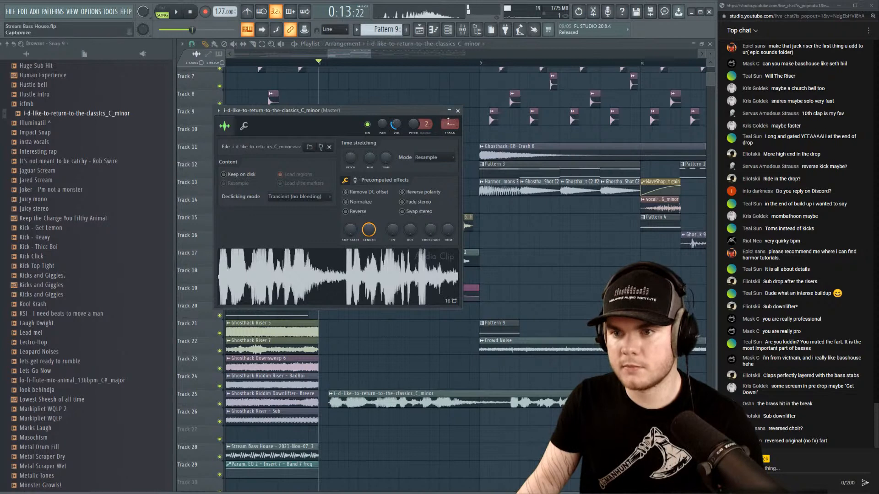
click(458, 112)
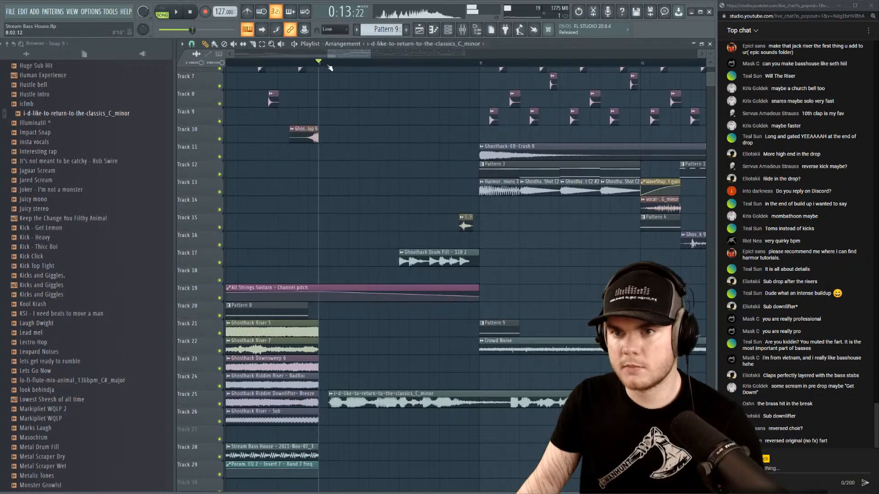
key(space)
key(space)
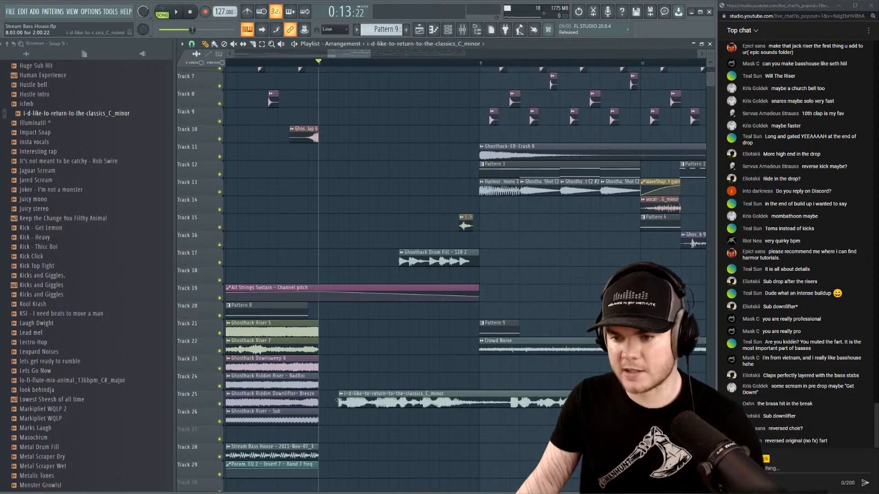
Trim the vocal clip on Track 25 to just under one bar, start it at 8:03:00, and audition its timing.
drag(339, 400, 360, 400)
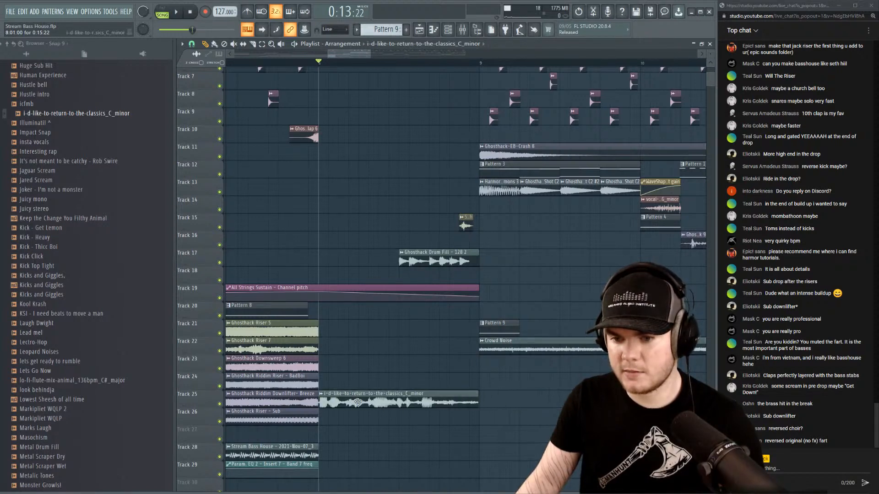
key(space)
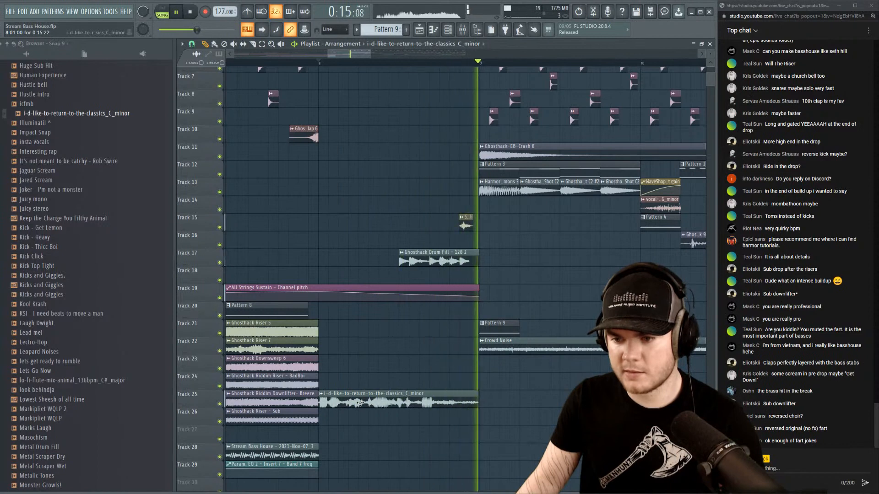
key(space)
drag(360, 402, 380, 401)
key(space)
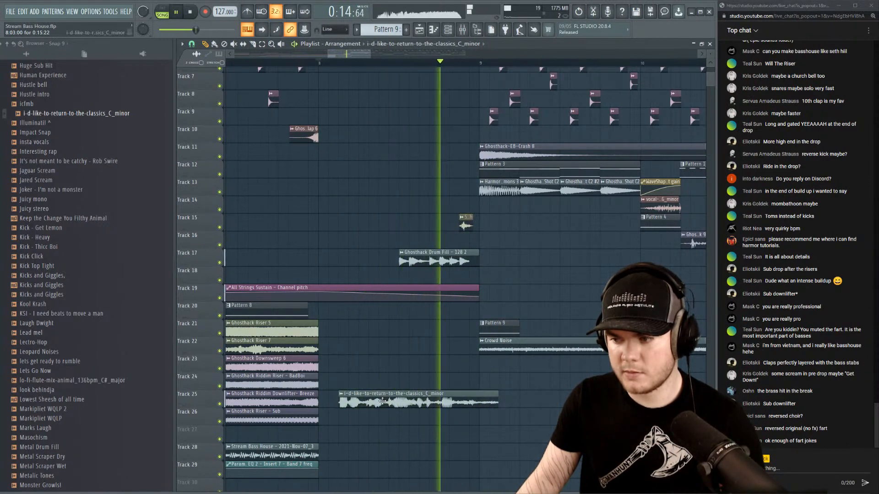
key(space)
Play the build-up from around bar 7 into the gap, and move the vocal clip to Track 16 starting at 7:15:00.
drag(305, 65, 199, 73)
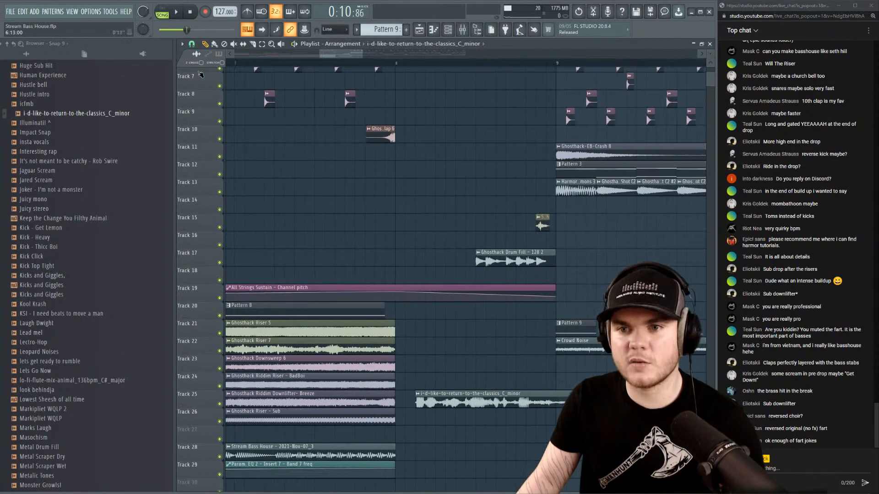
key(space)
scroll(292, 67, down, 2)
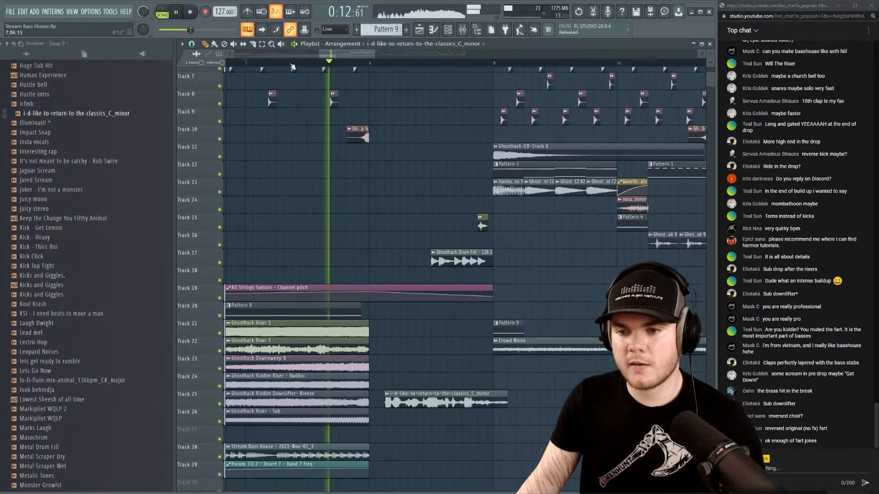
key(space)
drag(411, 388, 381, 227)
key(space)
Audition Track 16 in solo, nudge its vocal clip slightly later before bar 8, and replay it unsoloed with the full arrangement.
right_click(219, 246)
key(space)
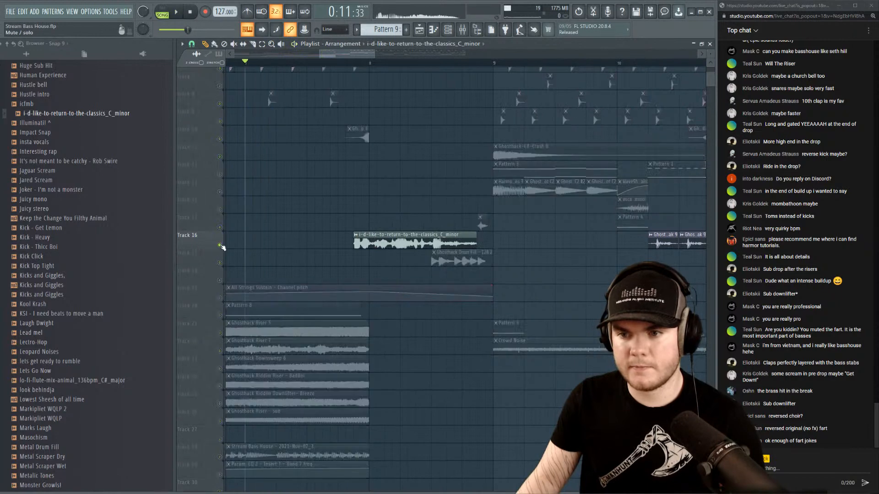
key(space)
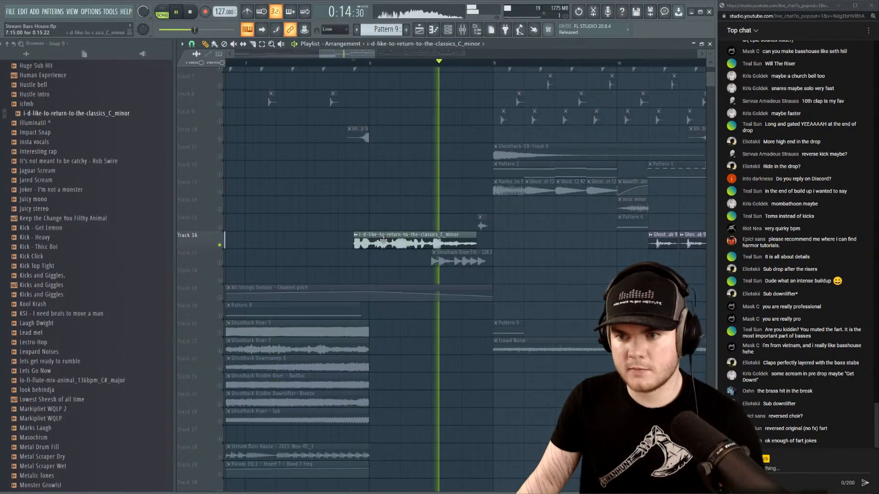
drag(383, 241, 389, 241)
key(space)
right_click(220, 245)
key(space)
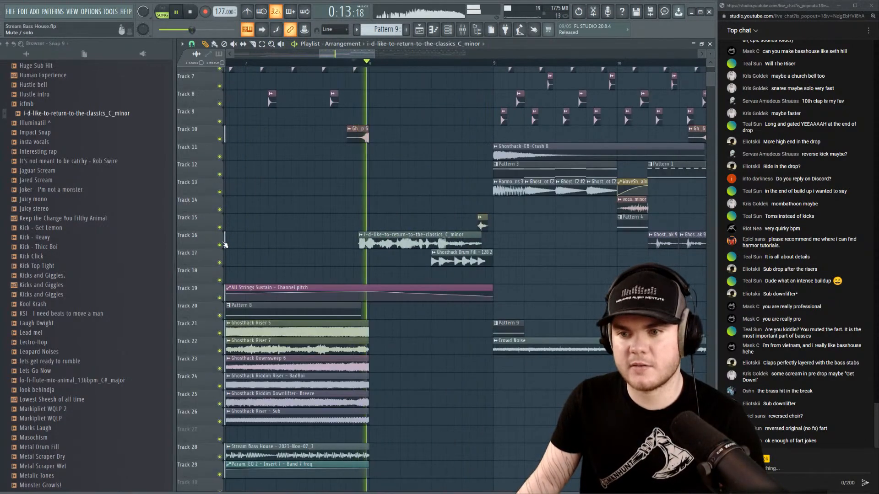
Reduce the vocal clip's time stretch multiplier to 90.85%, 81.56% and slightly below, auditioning each setting against the arrangement.
double_click(398, 241)
key(space)
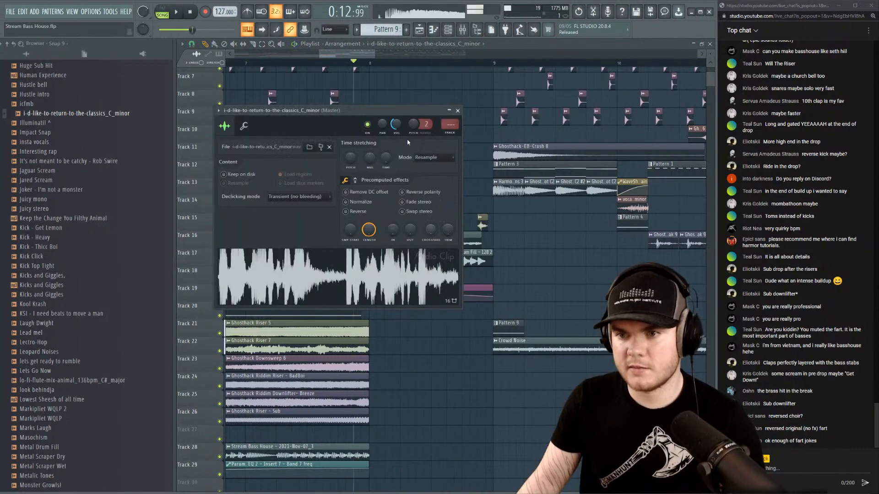
key(space)
drag(408, 142, 499, 315)
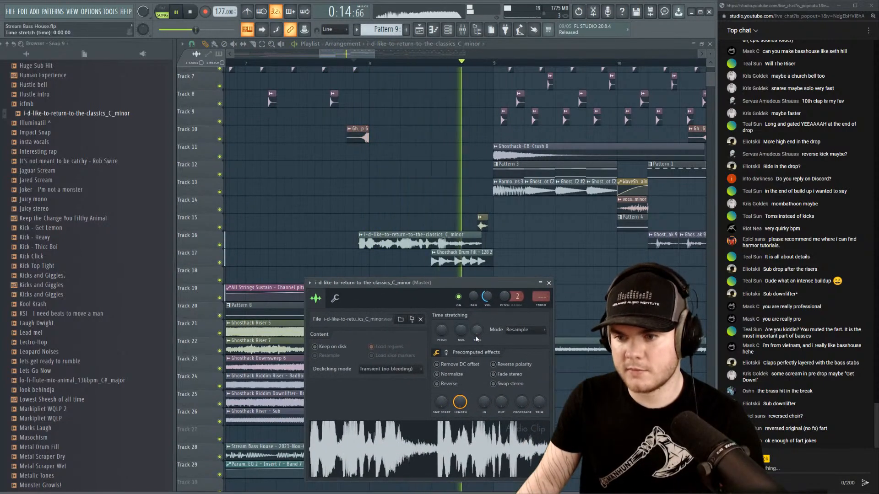
key(space)
key(space)
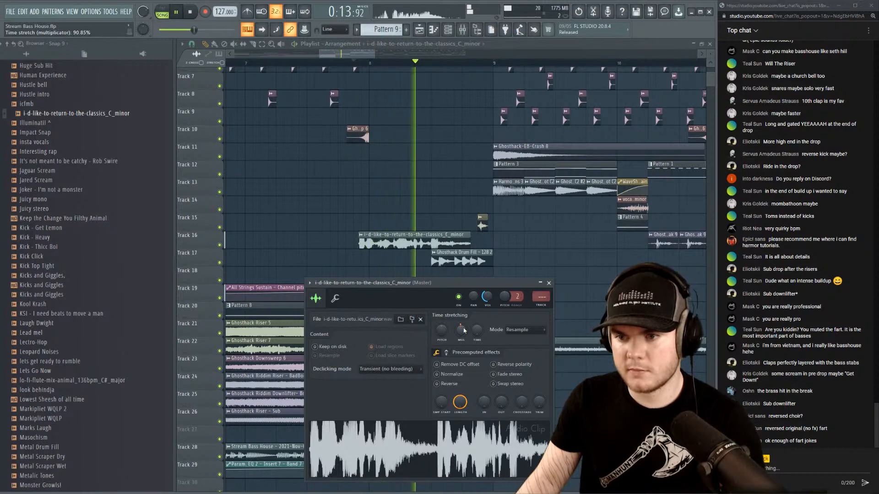
key(space)
key(space)
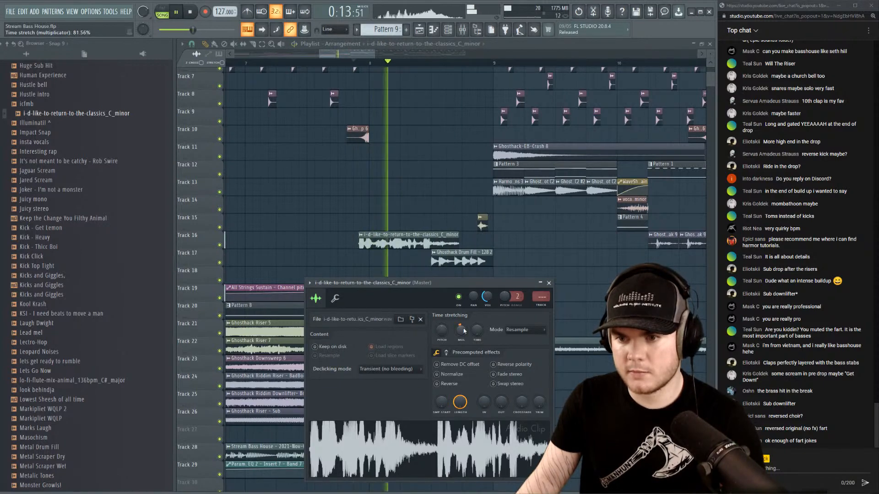
drag(461, 329, 464, 331)
key(space)
key(space)
Delete the "i-d-like-to-return-to-the-classics_C_minor" clip from Track 16 and replay the empty gap.
right_click(416, 243)
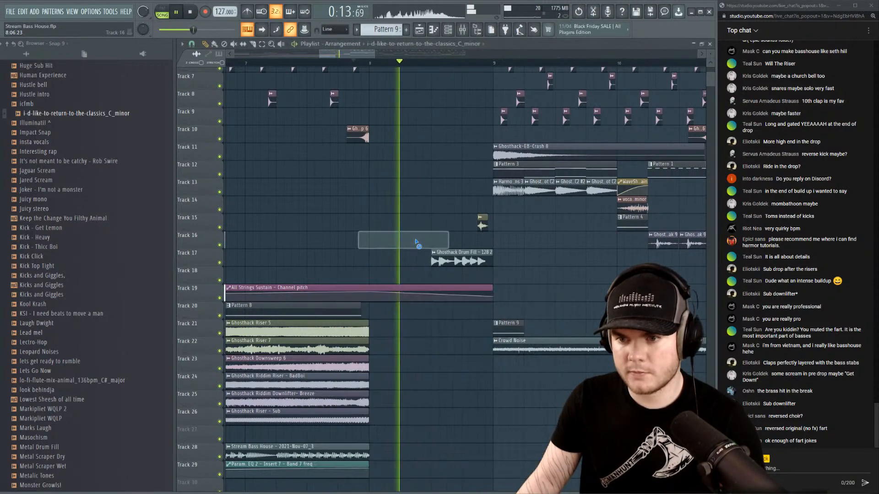
key(space)
key(space)
Turn on the metronome and play the transition from the build-up into the gap.
click(251, 10)
key(space)
key(space)
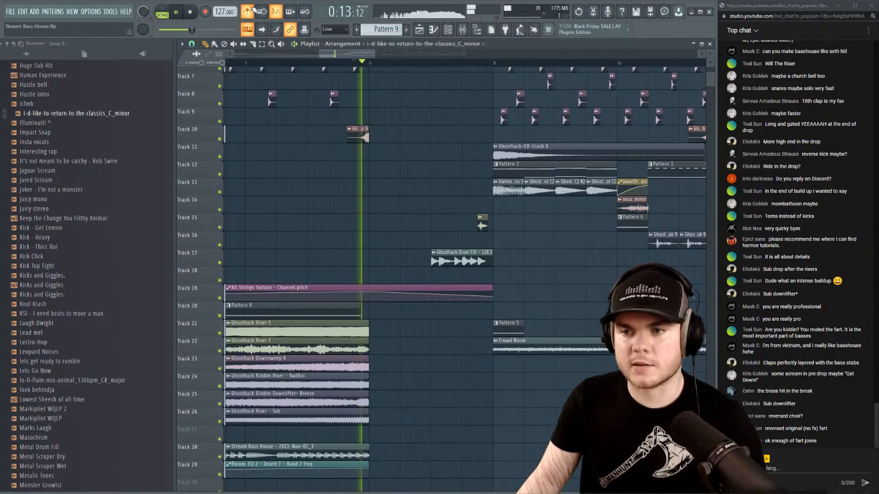
key(space)
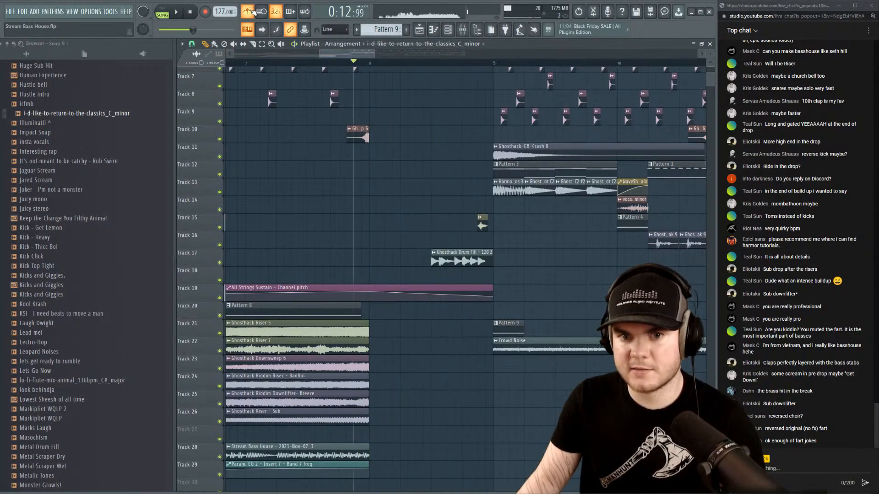
Find the "i wanna have some fun" vocal sample in Random Crap, place it on Track 16 around bar 8, and play it.
scroll(103, 195, up, 7)
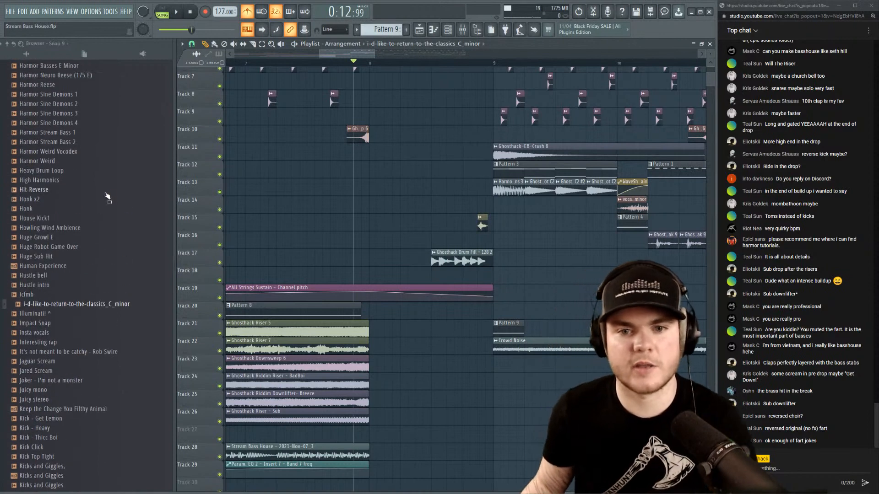
scroll(114, 279, up, 7)
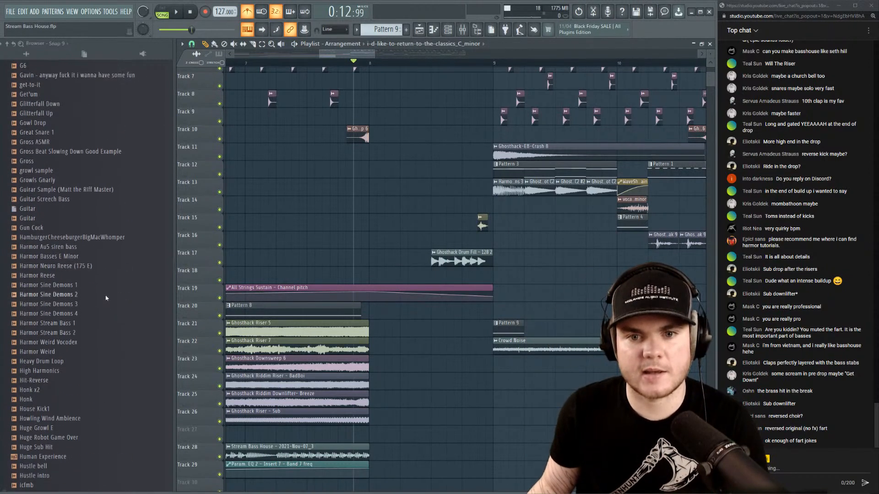
scroll(83, 176, up, 4)
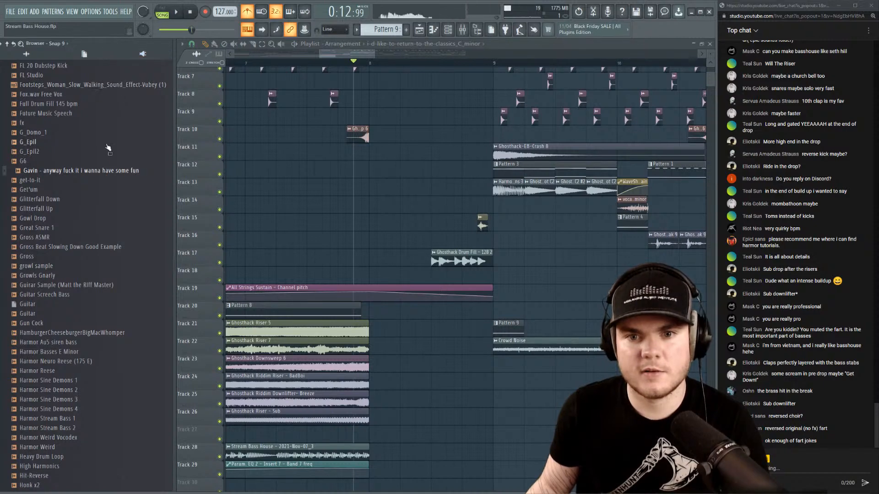
drag(100, 175, 342, 252)
key(space)
Move the "i wanna have some fun" clip earlier on Track 16 to start at 7:11:00, and audition its timing repeatedly.
drag(496, 242, 457, 240)
key(space)
key(space)
key(space)
key(space)
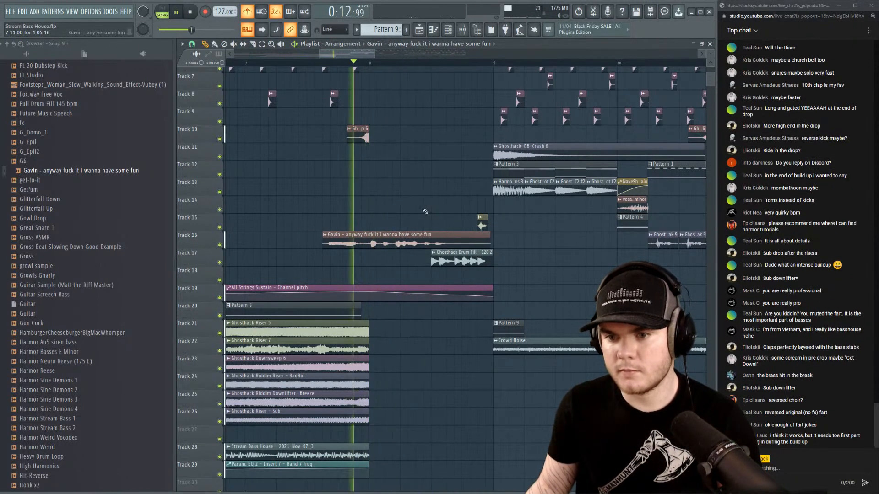
Replay the transition into bar 8 with the "i wanna have some fun" vocal and check the clip's channel settings.
key(space)
click(247, 63)
key(space)
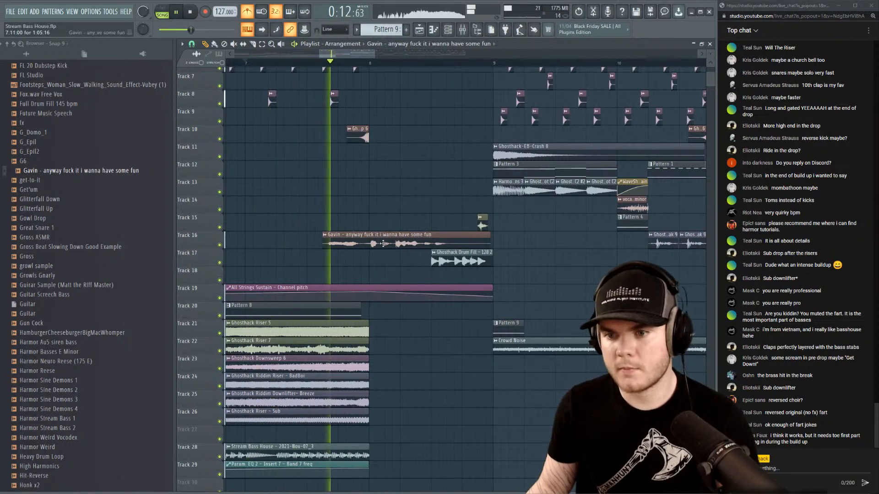
double_click(415, 235)
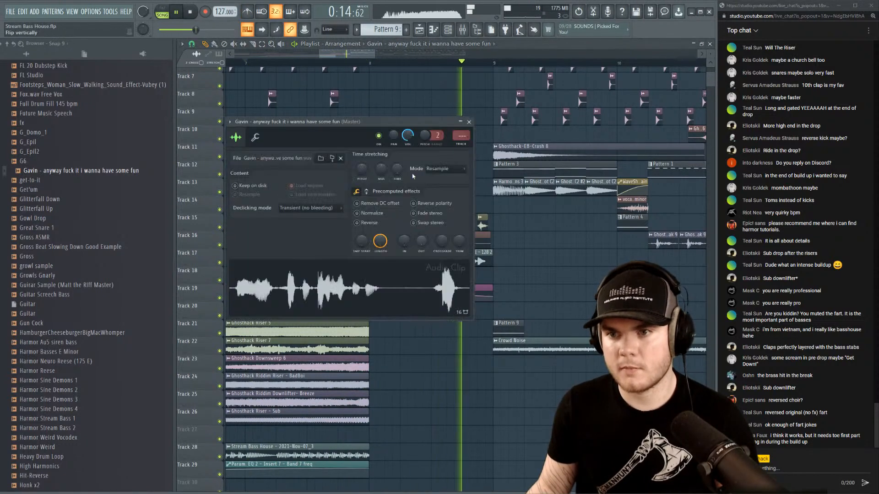
key(space)
click(462, 123)
Slice the "i wanna have some fun" clip on Track 16 after its opening word, start the second piece at 8:01:00, and play it.
scroll(377, 130, up, 4)
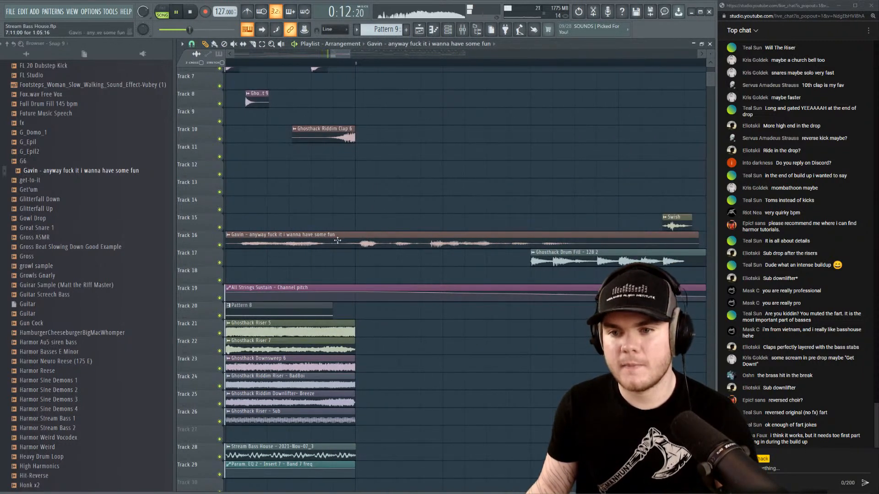
drag(342, 238, 367, 238)
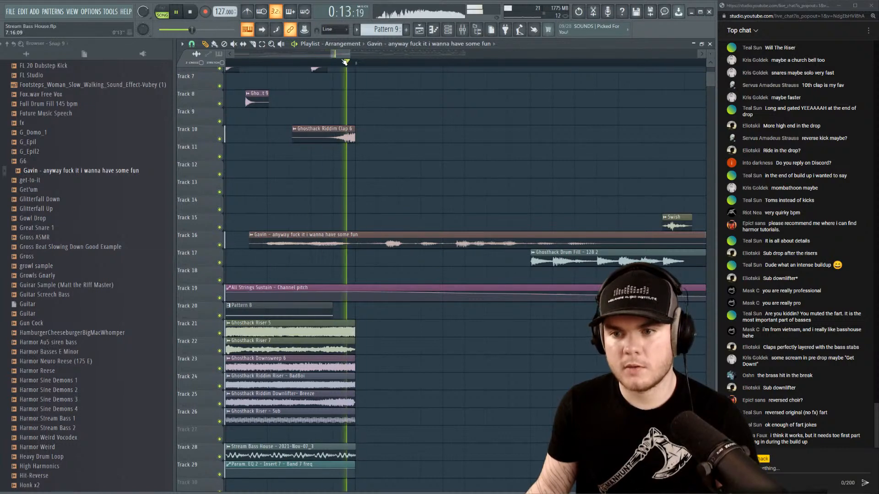
mouse_move(356, 228)
mouse_down()
mouse_move(386, 243)
mouse_move(374, 244)
mouse_up()
key(space)
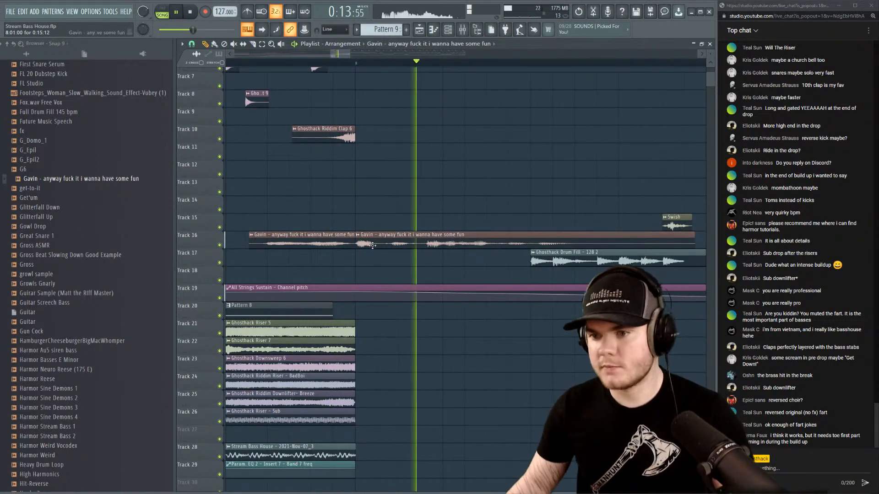
key(space)
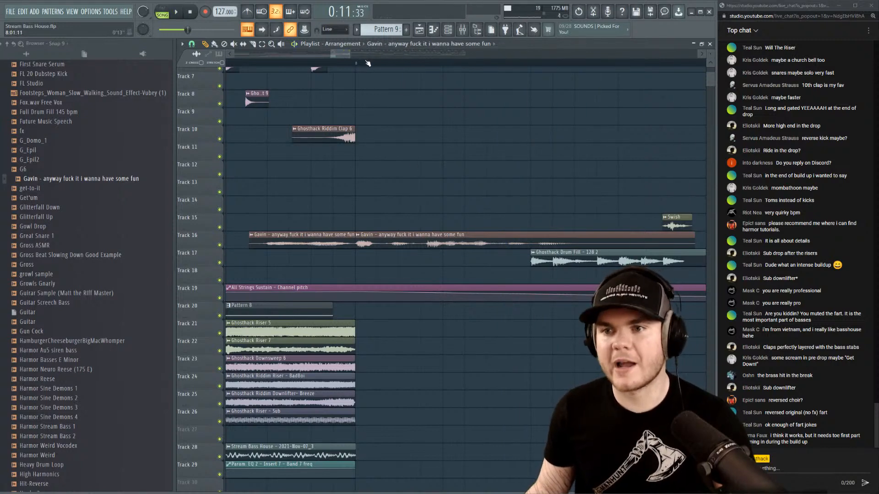
Slice the second vocal piece on Track 16 before its last phrase, shift that phrase slightly later to about 8:04, and audition it.
scroll(444, 62, down, 3)
scroll(444, 62, up, 2)
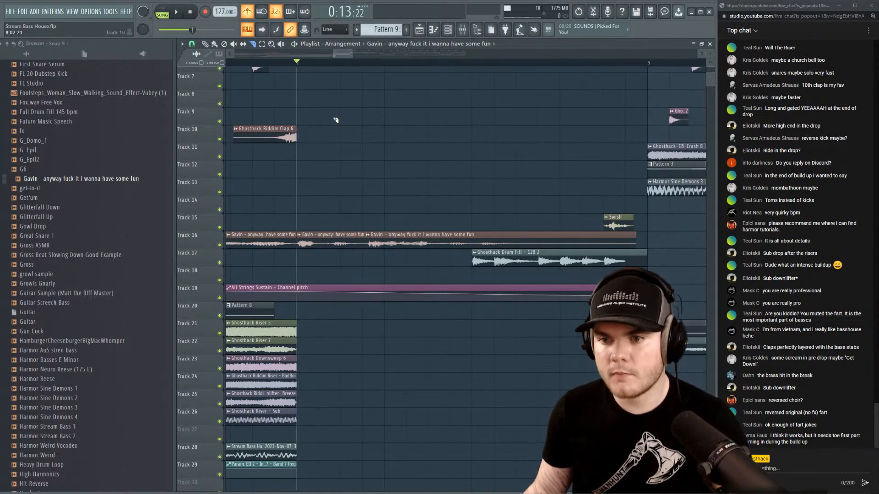
key(space)
key(space)
key(s)
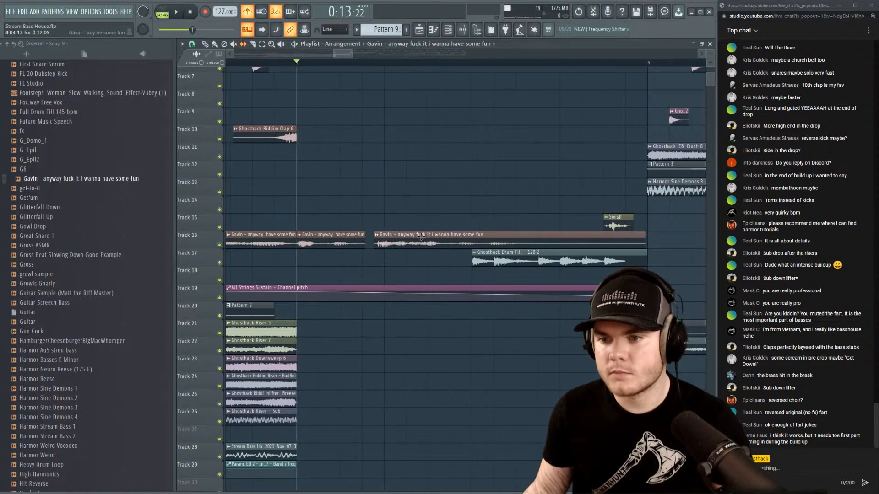
drag(421, 237, 425, 236)
click(388, 64)
key(space)
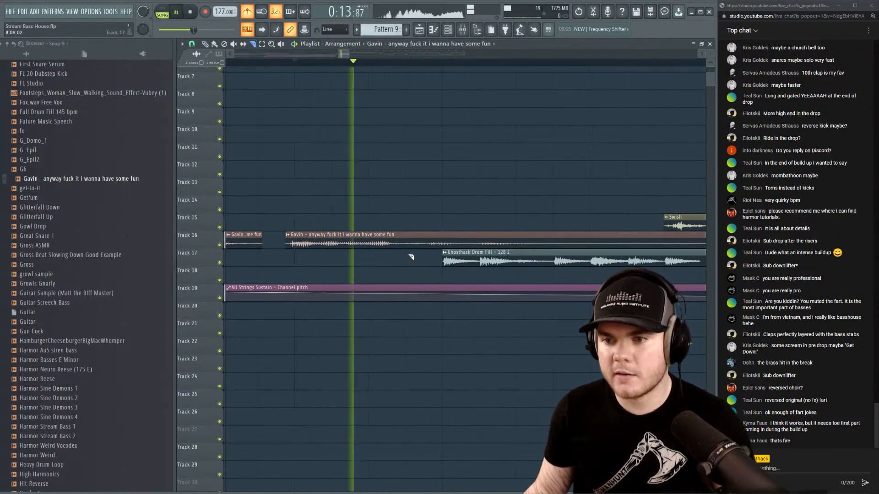
Slice the last vocal phrase on Track 16 shortly before the drum fill begins and play the result.
drag(412, 252, 407, 218)
key(space)
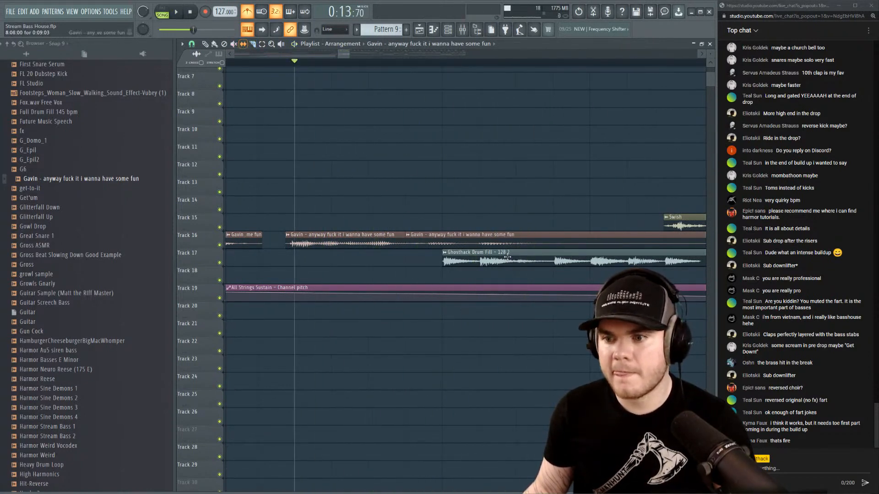
key(space)
key(space)
key(space)
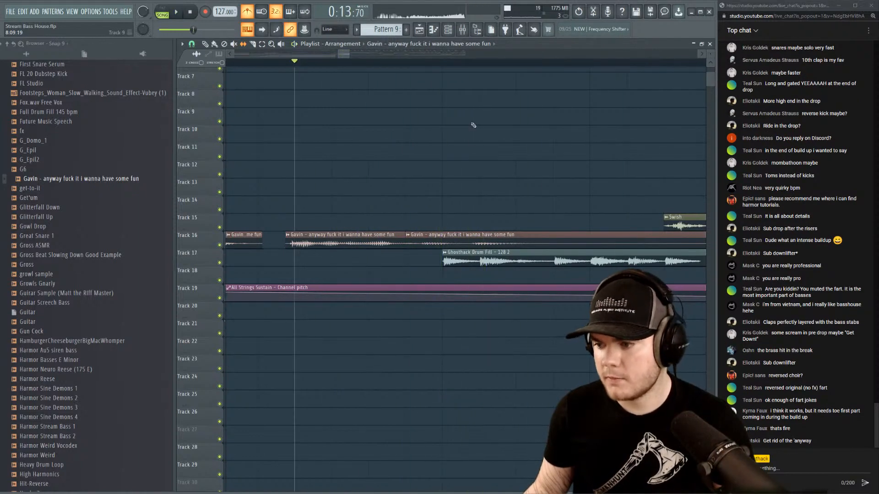
Mute the opening vocal slice on Track 16 and the drum fill's Track 17 while replaying the gap.
scroll(439, 90, down, 6)
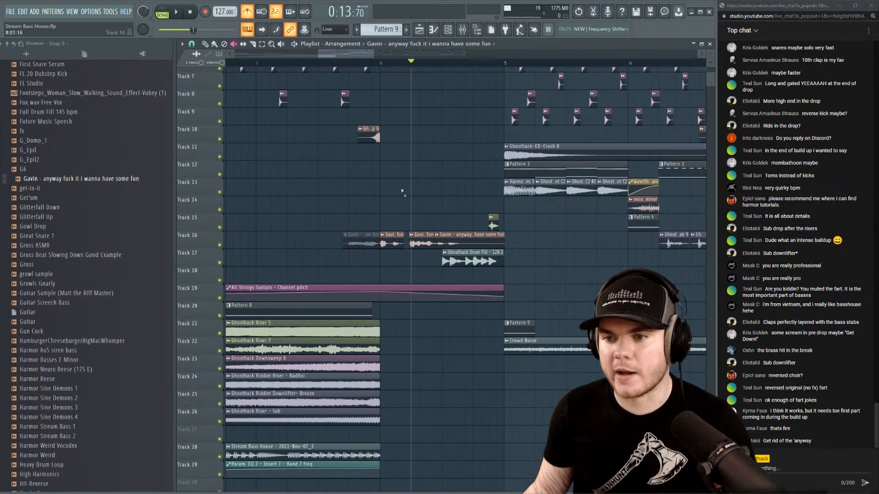
key(space)
key(space)
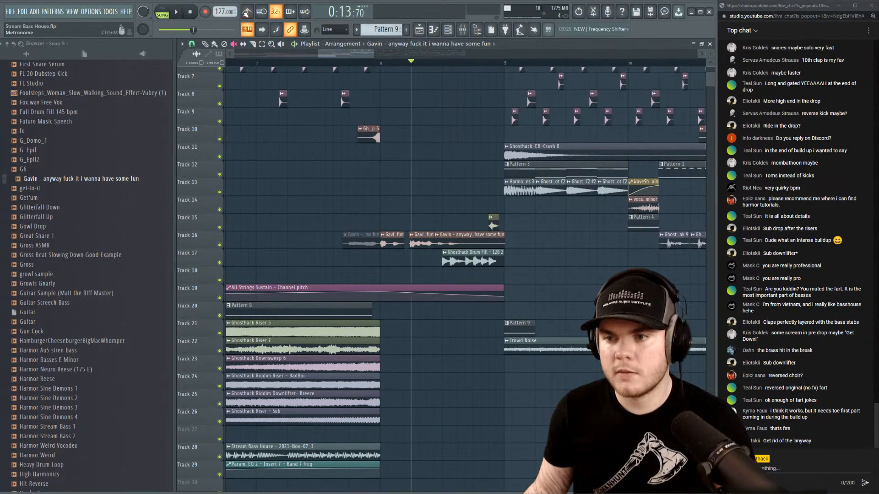
click(246, 12)
key(space)
key(space)
key(space)
click(219, 263)
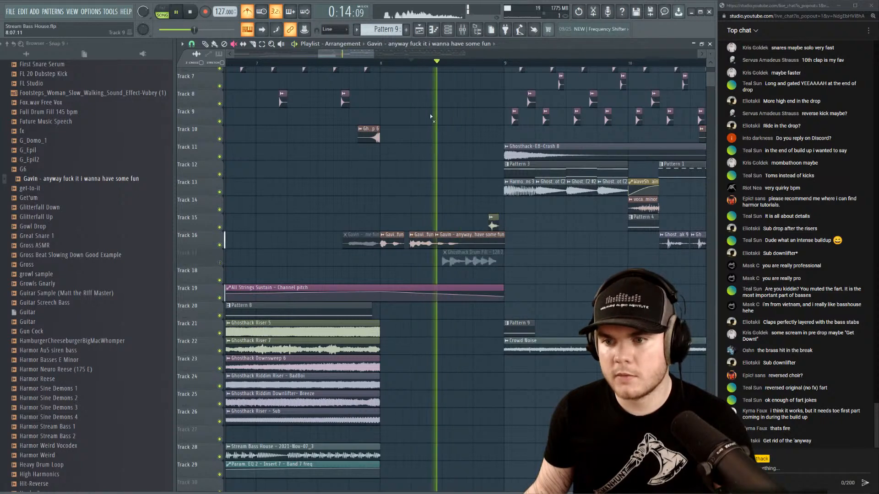
Audition the sliced vocal phrases in bar 8 repeatedly to judge their timing without the drum fill.
scroll(330, 57, up, 3)
key(space)
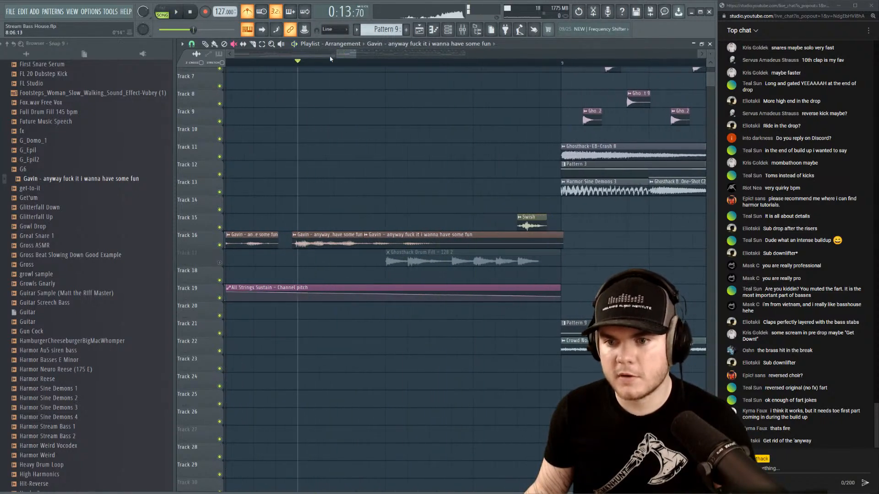
key(space)
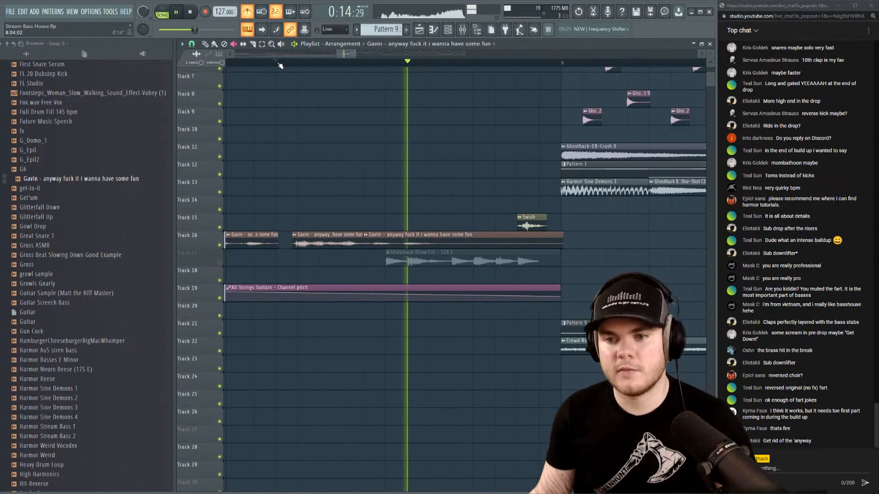
key(space)
key(space)
key(space)
key(space)
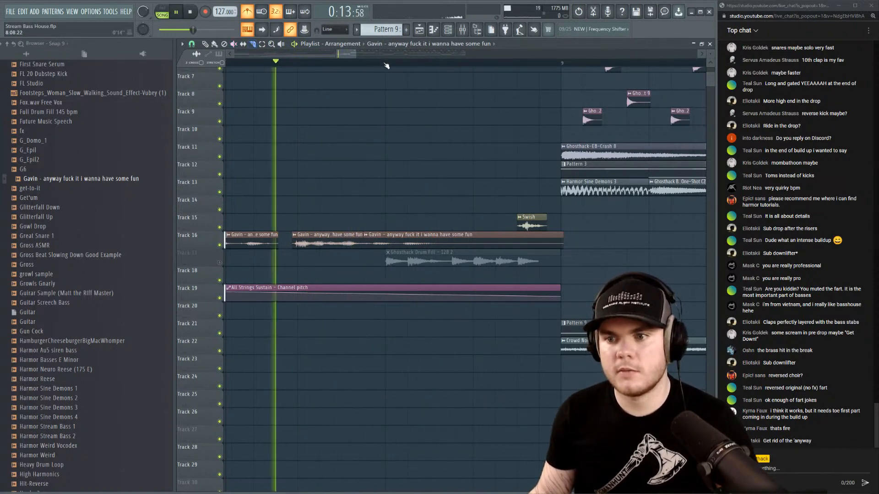
scroll(380, 204, up, 2)
key(space)
key(space)
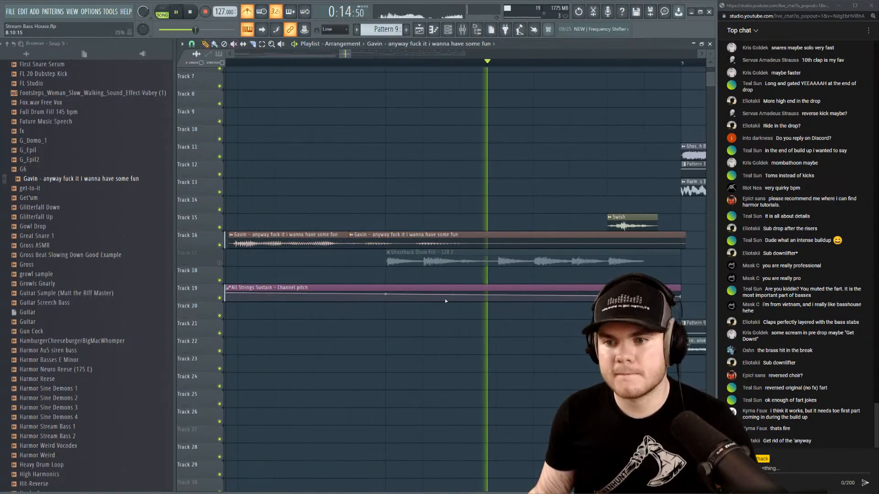
key(space)
Set the vocal clip's declicking mode to Generic (bleeding) in its channel settings.
double_click(276, 237)
click(302, 209)
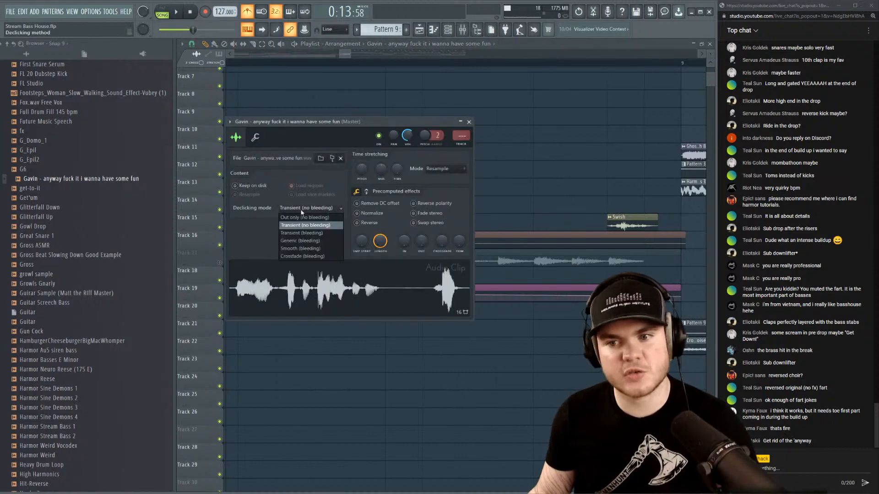
click(300, 240)
click(469, 122)
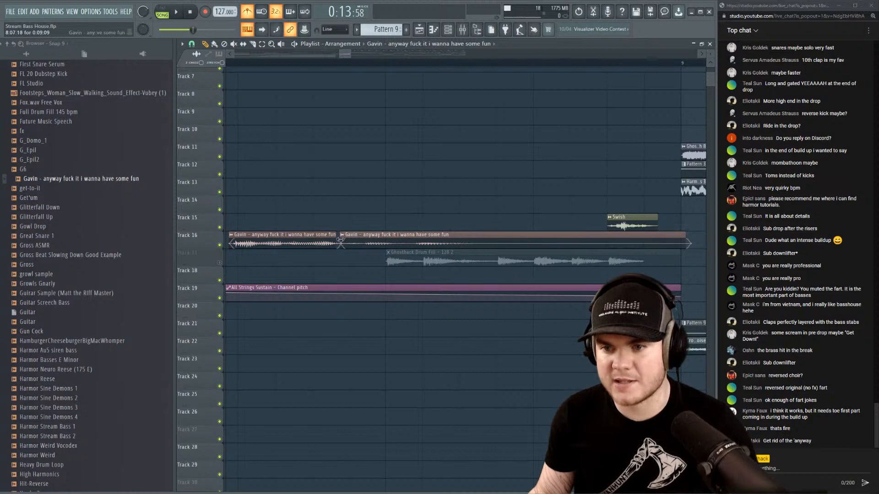
Nudge the last two vocal slices on Track 16 to start at 8:04:17 and 8:07:22, auditioning each adjustment.
key(space)
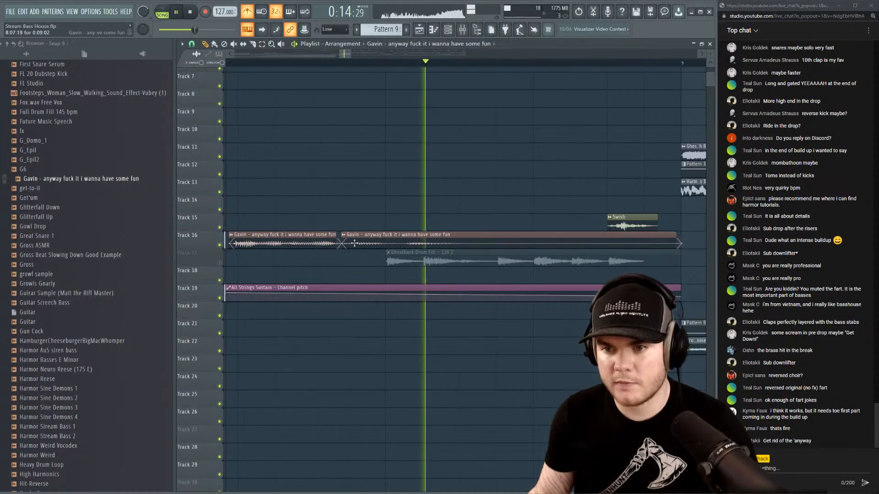
key(space)
key(space)
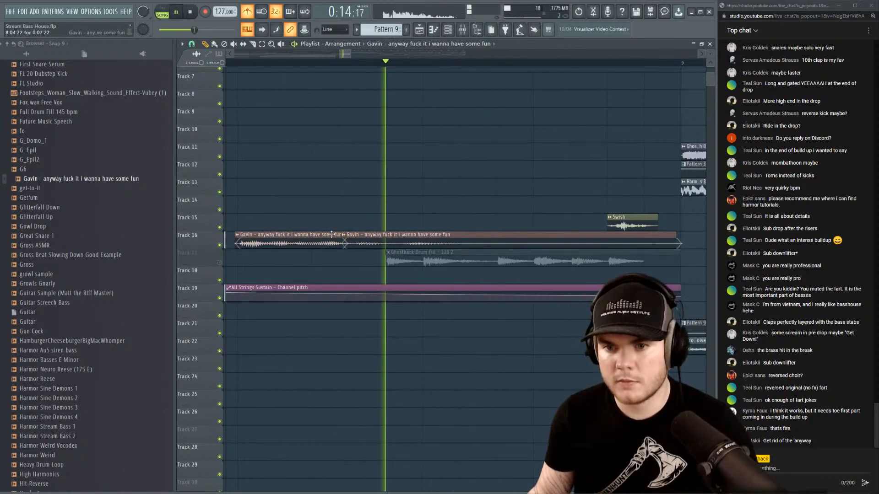
key(space)
key(space)
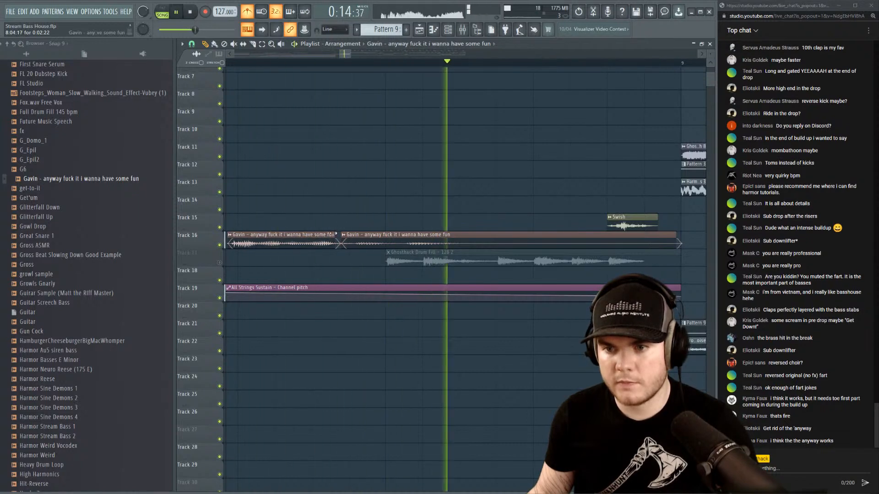
key(space)
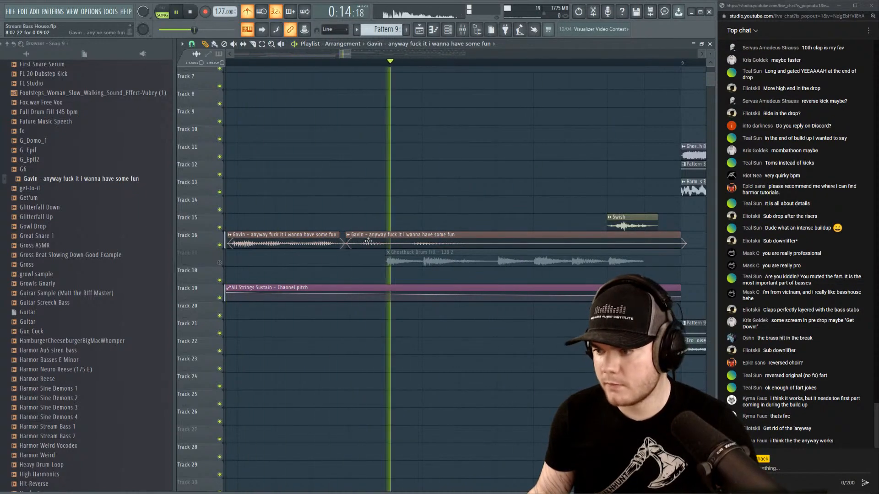
key(space)
key(space)
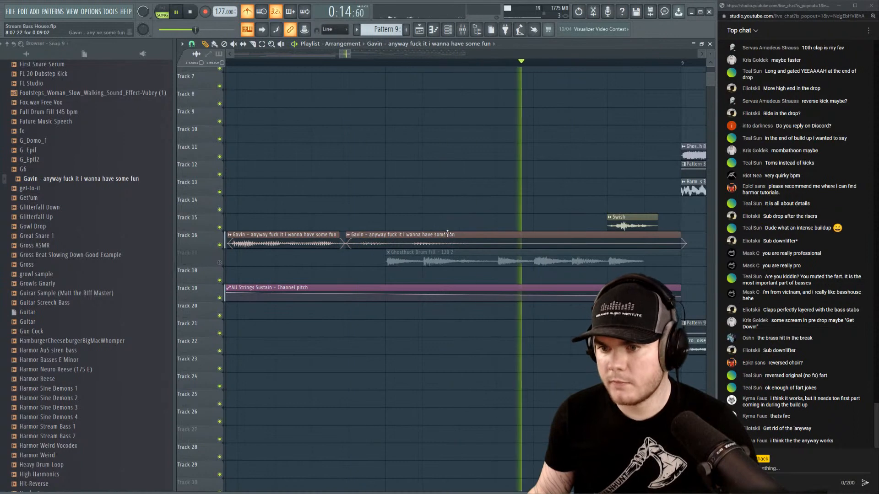
key(space)
Try shifting the cut between the last two vocal slices on Track 16 slightly later and play it.
scroll(270, 64, down, 3)
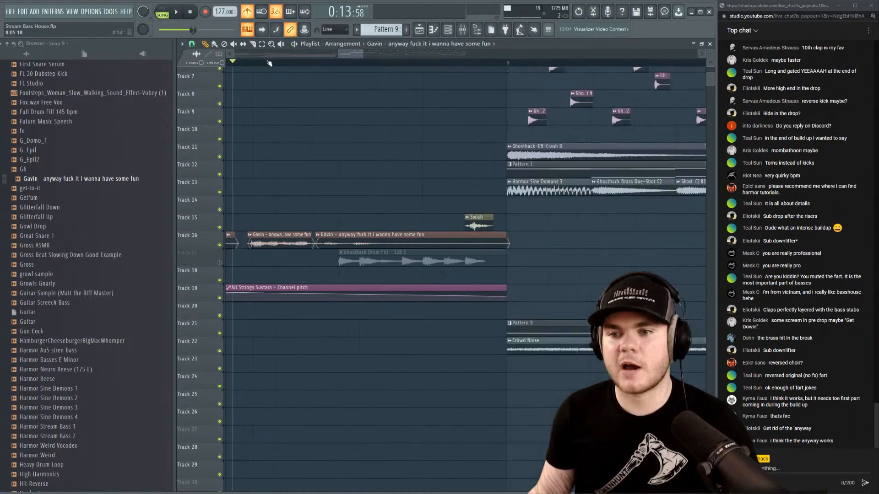
key(space)
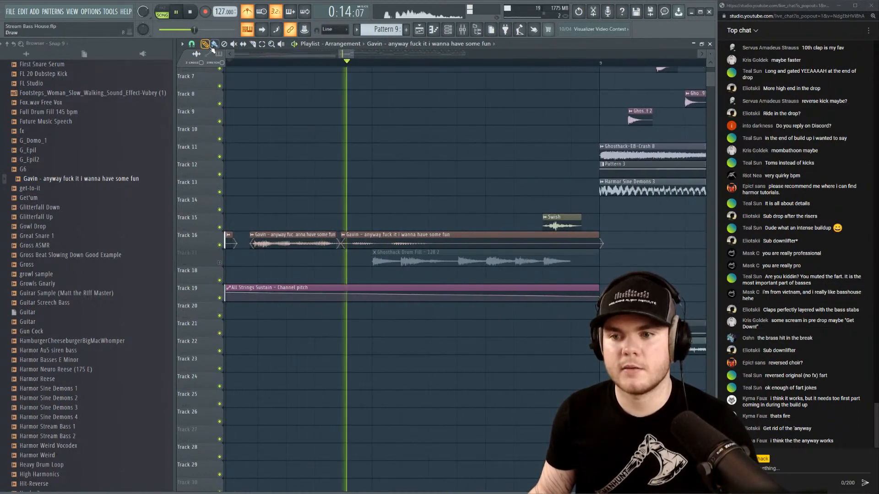
key(space)
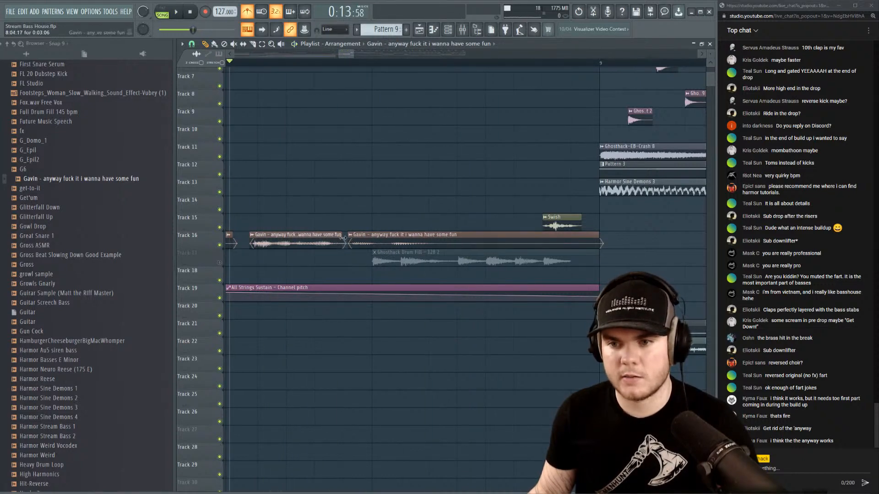
key(space)
key(space)
Delete the final vocal slice on Track 16, extend the preceding slice to a length of 0:11:08, and play it.
right_click(344, 238)
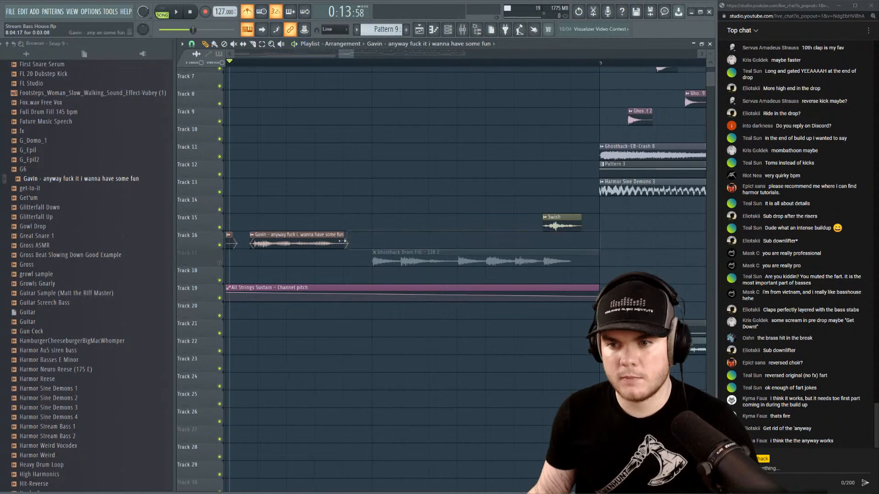
drag(343, 240, 563, 242)
key(space)
key(space)
key(space)
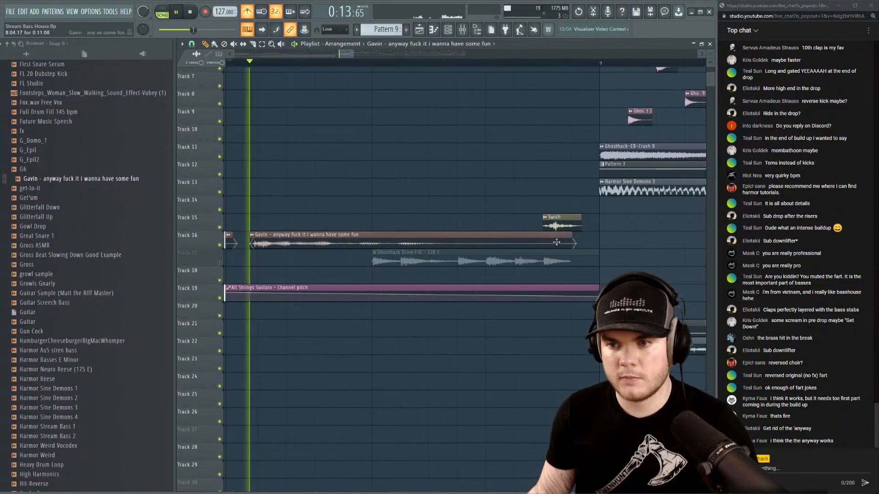
key(space)
Slice the extended vocal clip on Track 16 again at 8:07:13 and audition the section around the cut.
scroll(290, 67, up, 2)
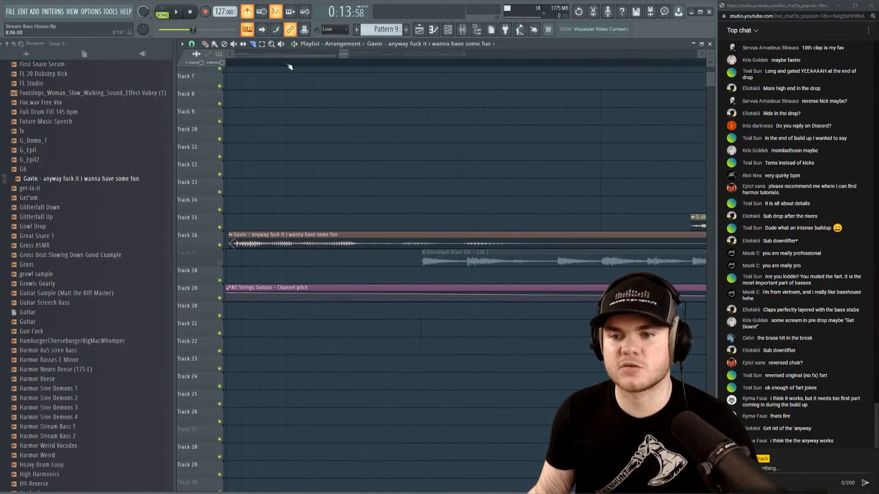
scroll(290, 67, up, 1)
key(space)
key(space)
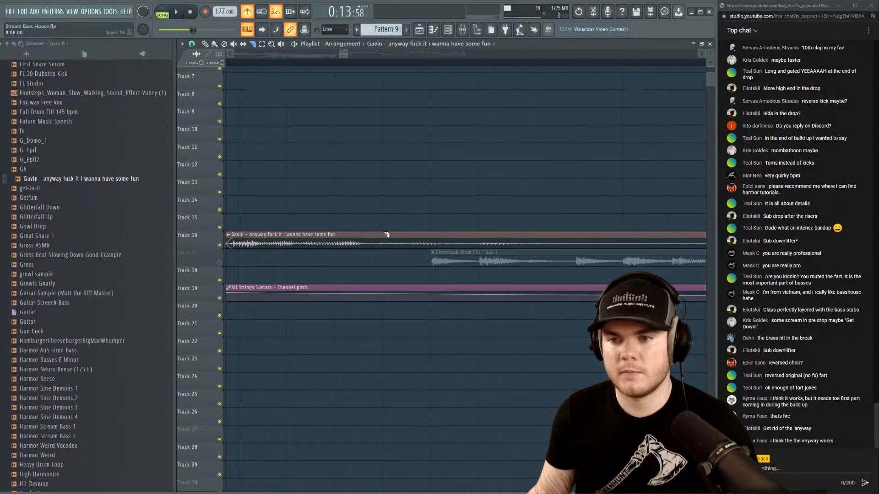
click(336, 64)
key(space)
key(space)
key(space)
key(space)
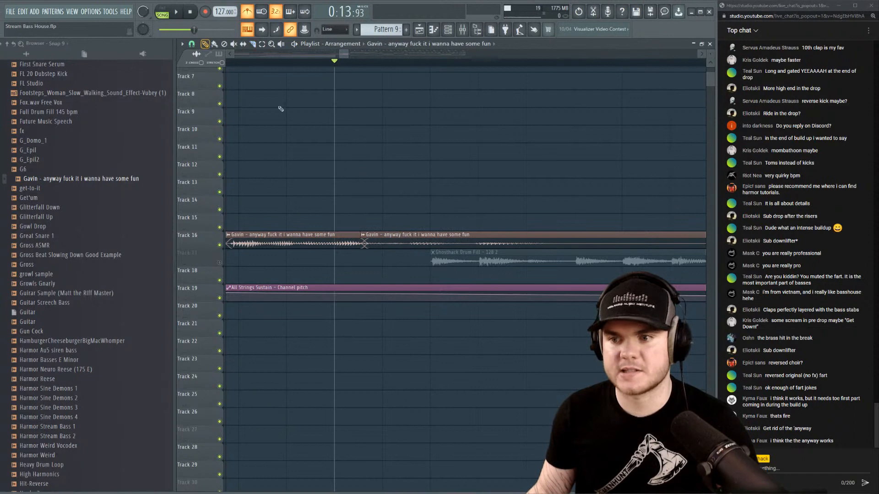
Make the final vocal slice on Track 16 unique and open its own channel settings.
right_click(365, 237)
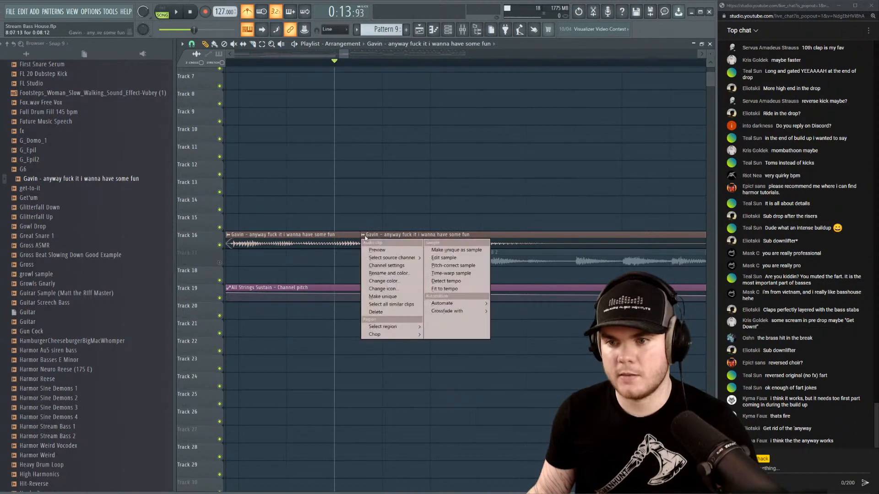
click(394, 297)
double_click(400, 241)
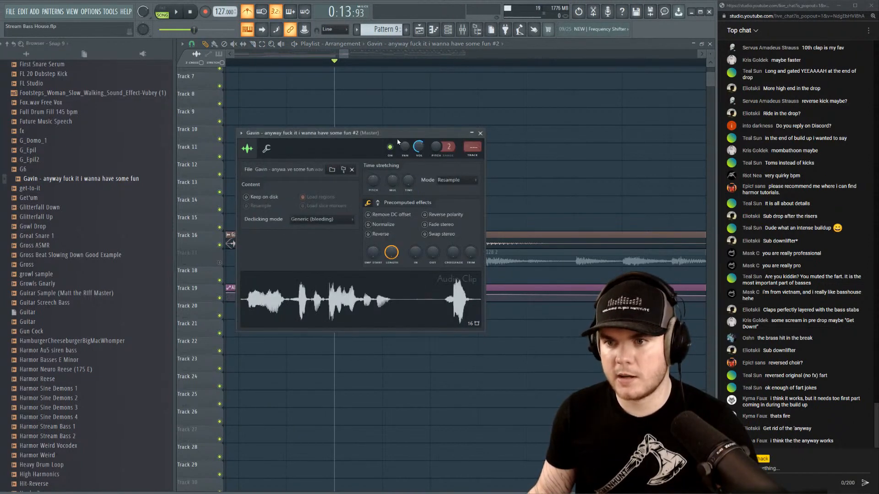
Set the final vocal slice's time stretch multiplier to 77.74% with the e2 speech mode and audition it.
drag(398, 134, 405, 264)
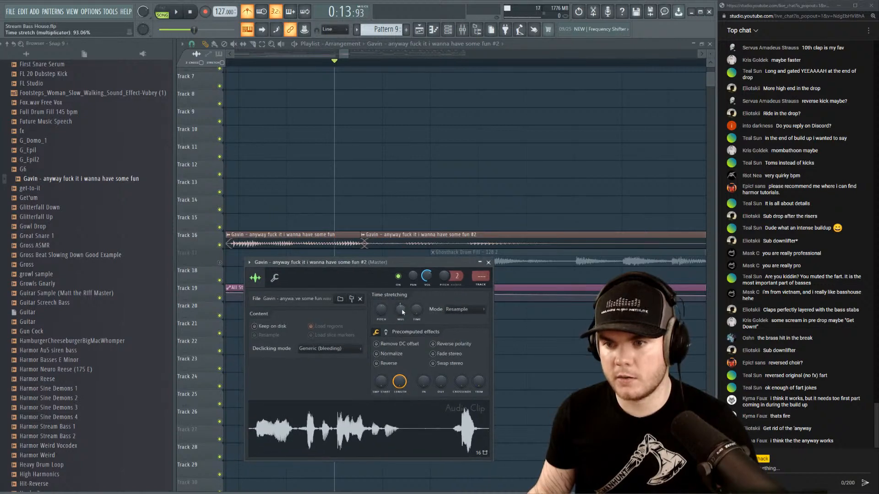
key(space)
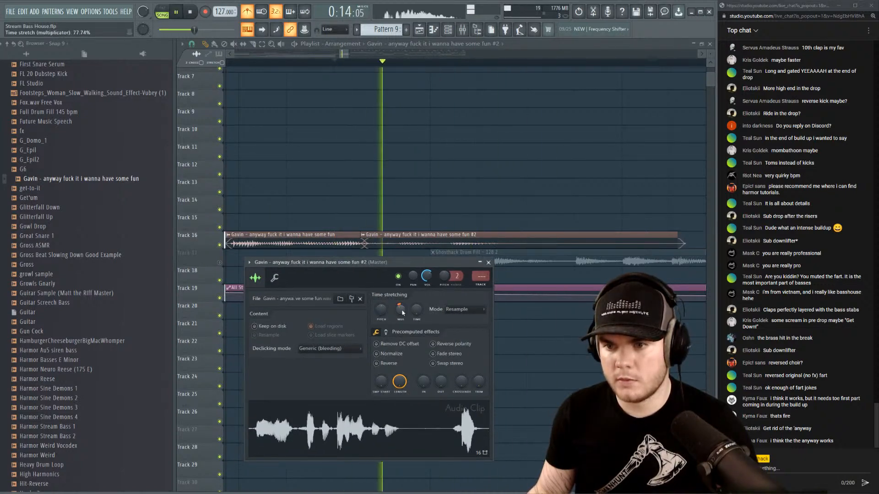
key(space)
click(466, 310)
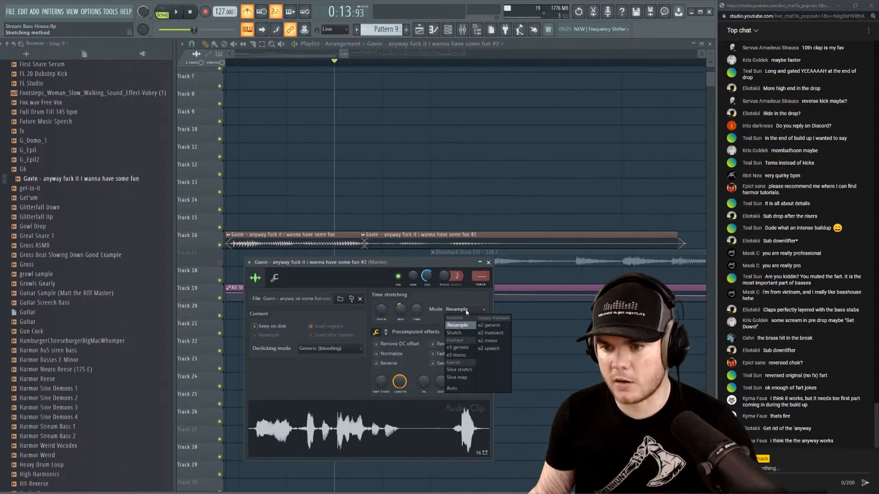
click(489, 349)
key(space)
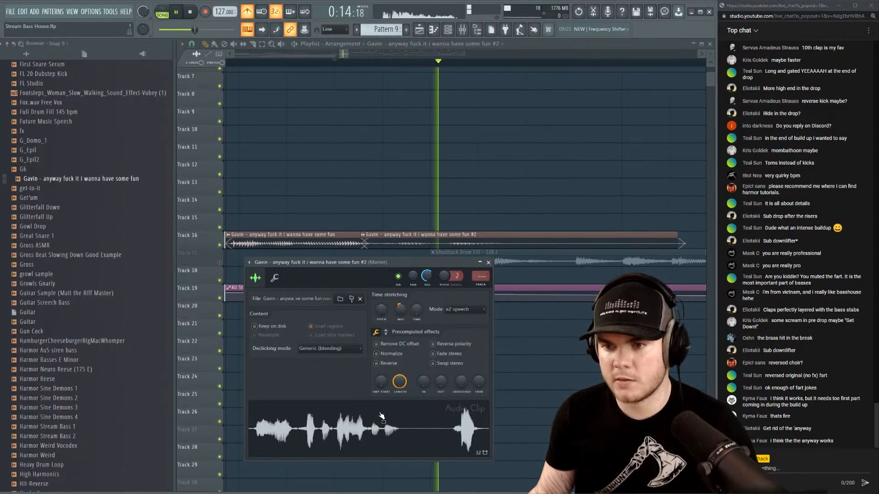
key(space)
key(space)
key(space)
key(space)
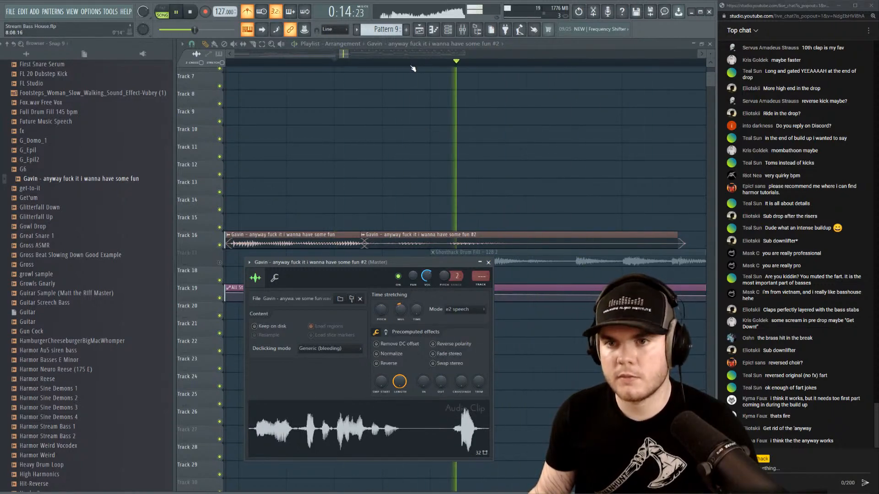
Slice the stretched vocal clip on Track 16 at about 8:09 and audition around the cut.
key(space)
click(252, 45)
key(space)
key(space)
key(space)
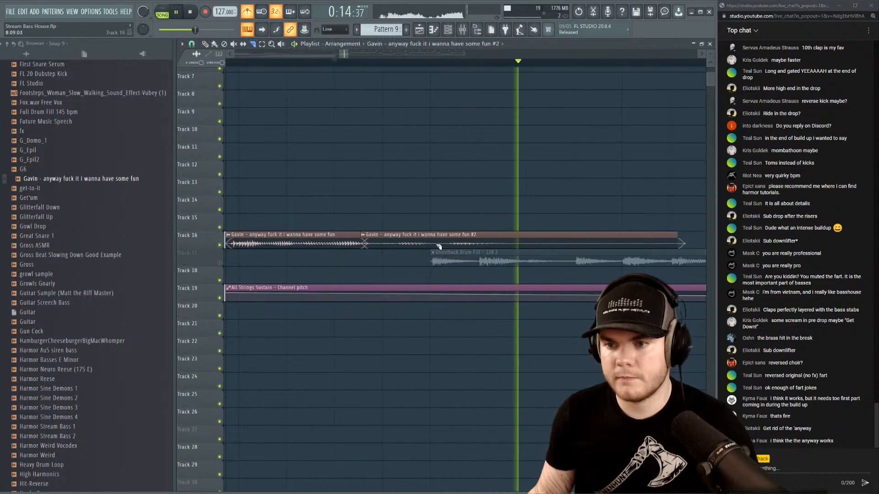
key(space)
key(space)
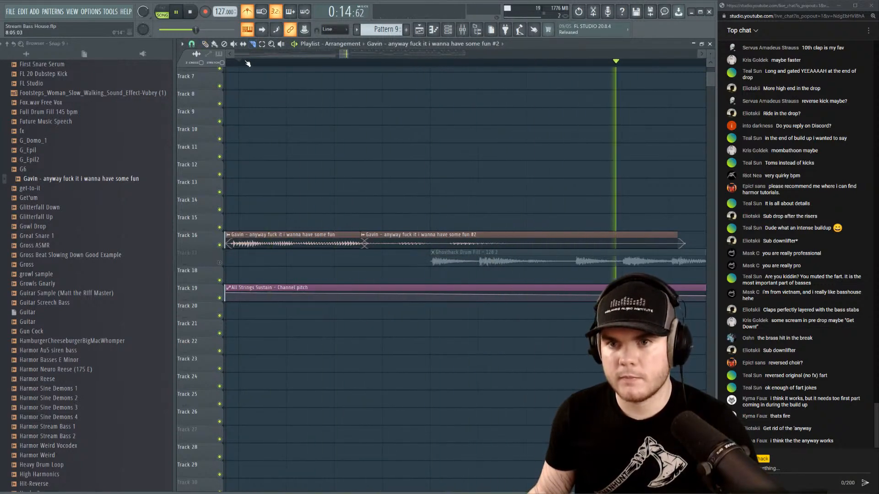
key(space)
key(space)
key(space)
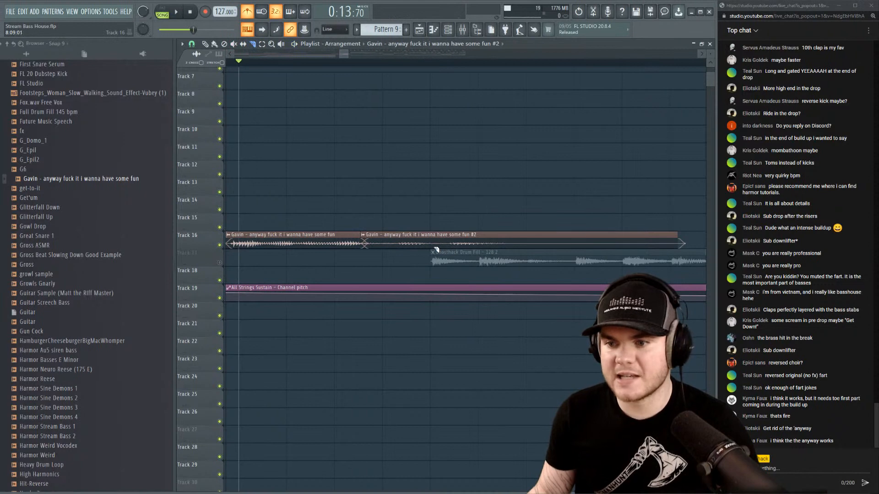
key(space)
key(space)
key(space)
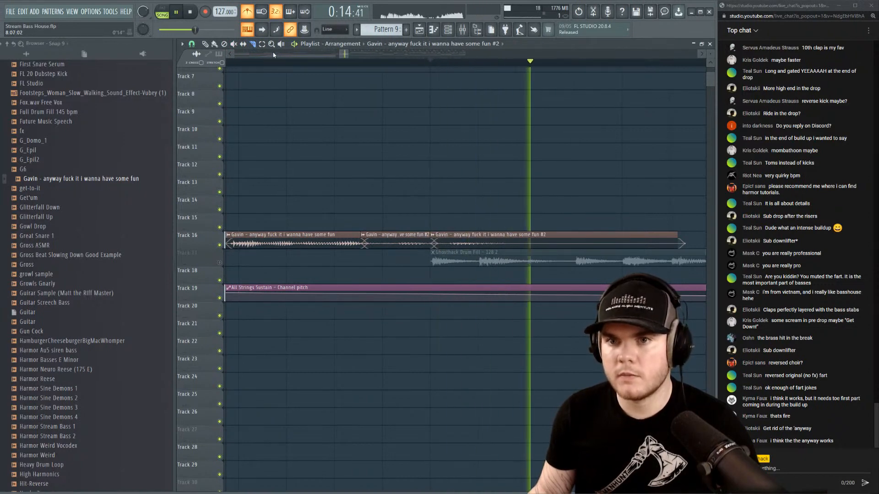
key(space)
Make the new last vocal slice unique, then reset its time multiplier and set its stretch mode to Resample.
right_click(434, 239)
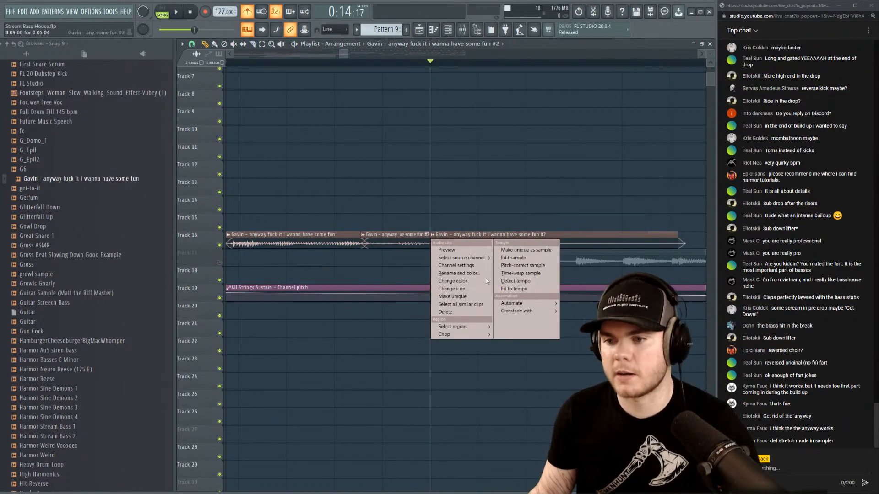
click(478, 297)
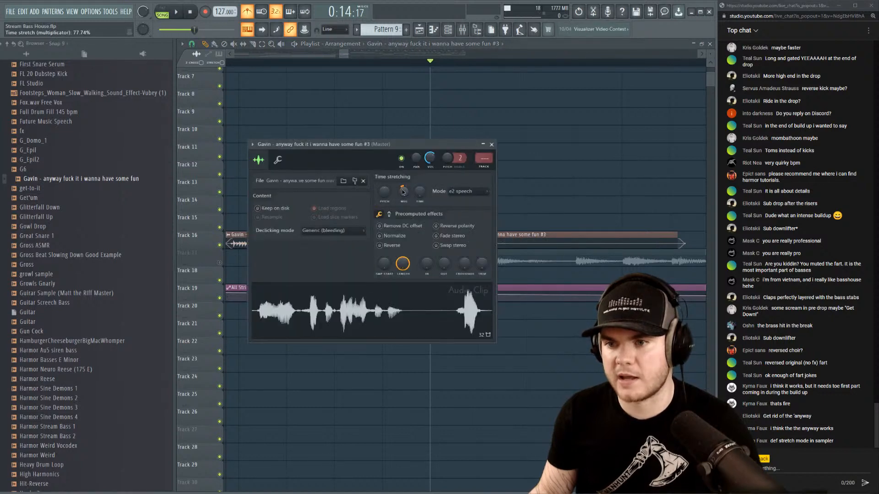
right_click(402, 192)
click(409, 196)
click(452, 196)
click(465, 208)
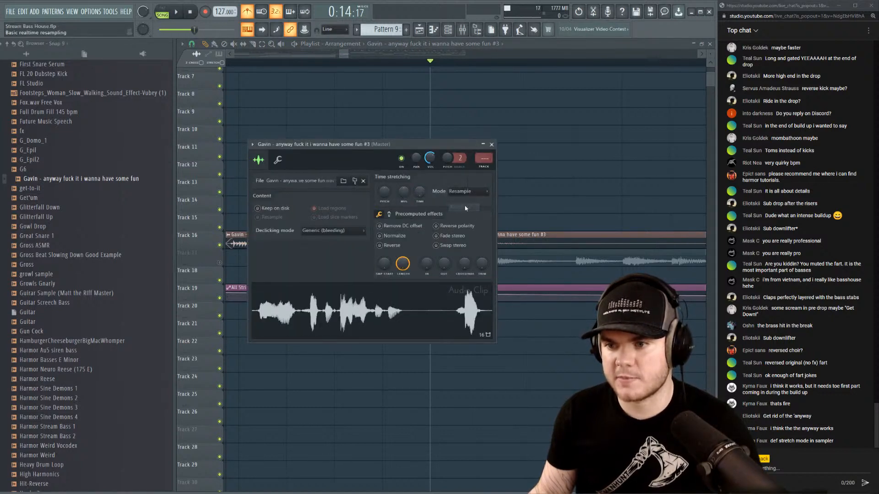
click(492, 145)
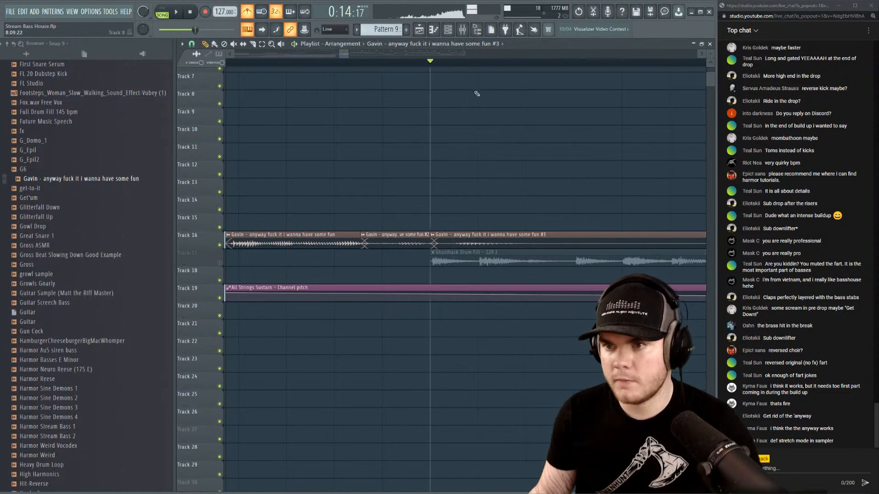
Play the sliced vocal phrase on Track 16 from the start of bar 8.
key(space)
click(332, 66)
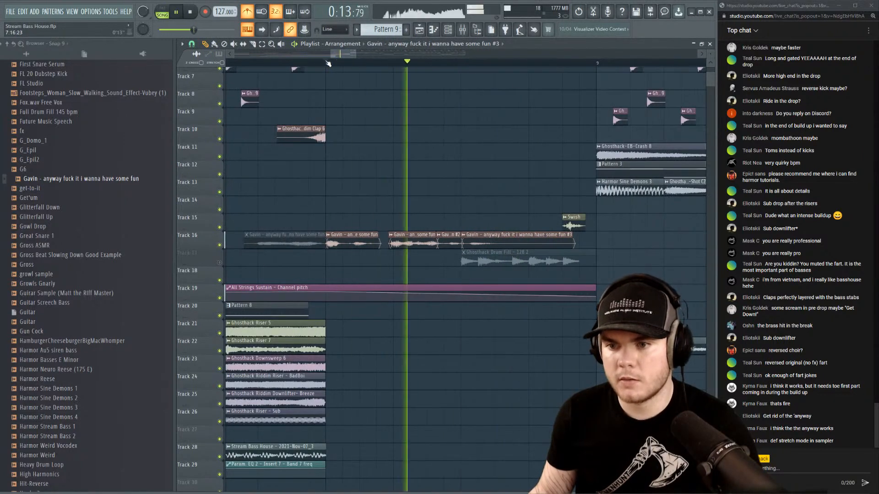
click(326, 63)
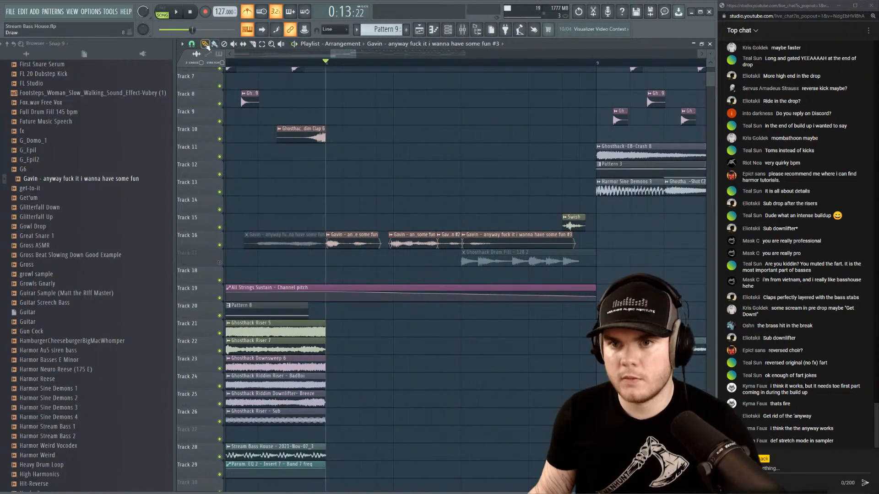
scroll(326, 63, up, 3)
click(326, 64)
key(space)
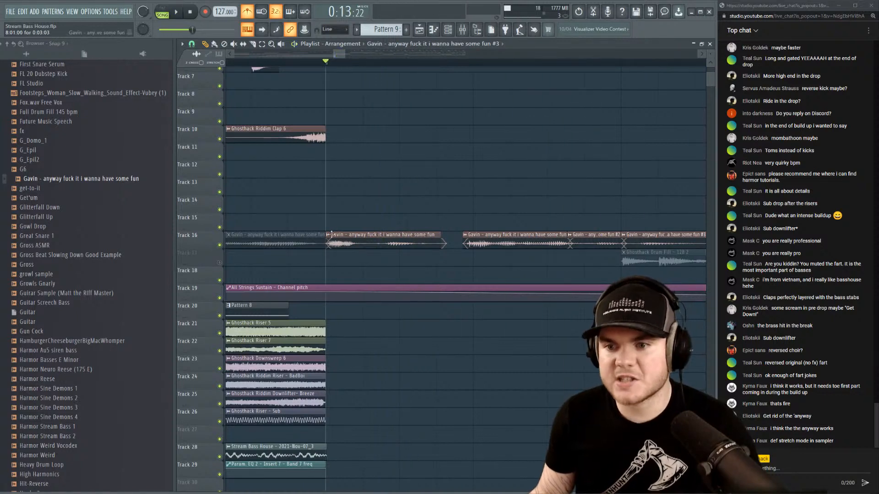
Make the vocal slice starting at bar 8 on Track 16 unique and hide the file browser.
right_click(330, 238)
click(362, 297)
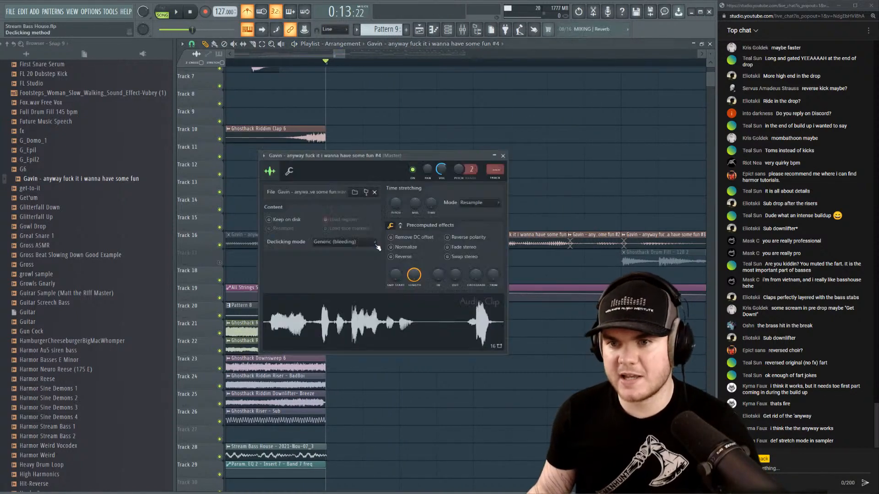
drag(392, 154, 316, 272)
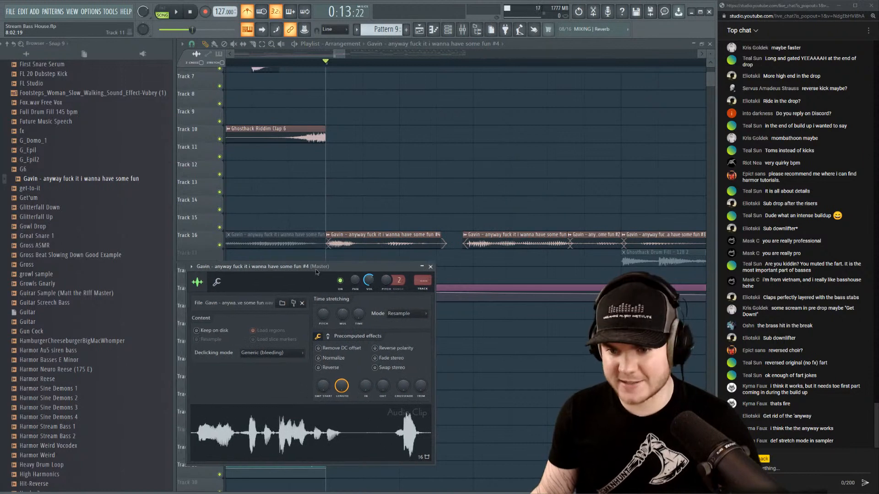
click(479, 29)
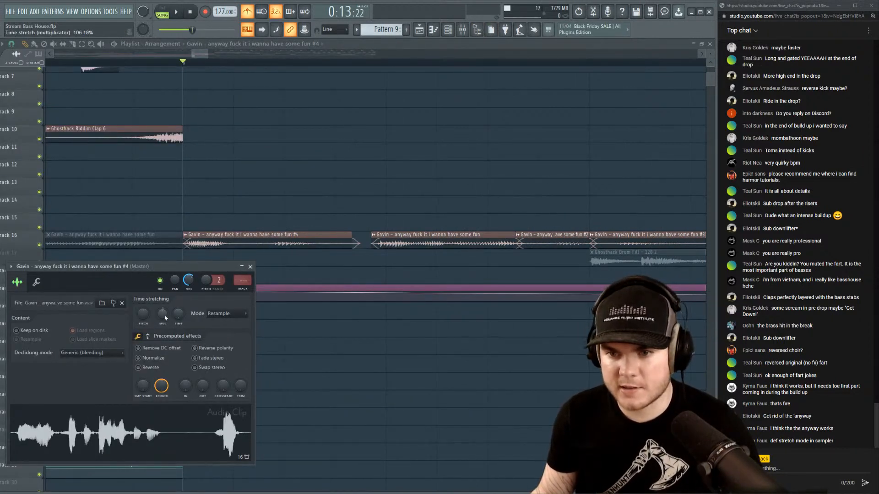
Stretch the bar 8 vocal slice with a 112.74% time multiplier in e2 speech mode and audition it.
key(space)
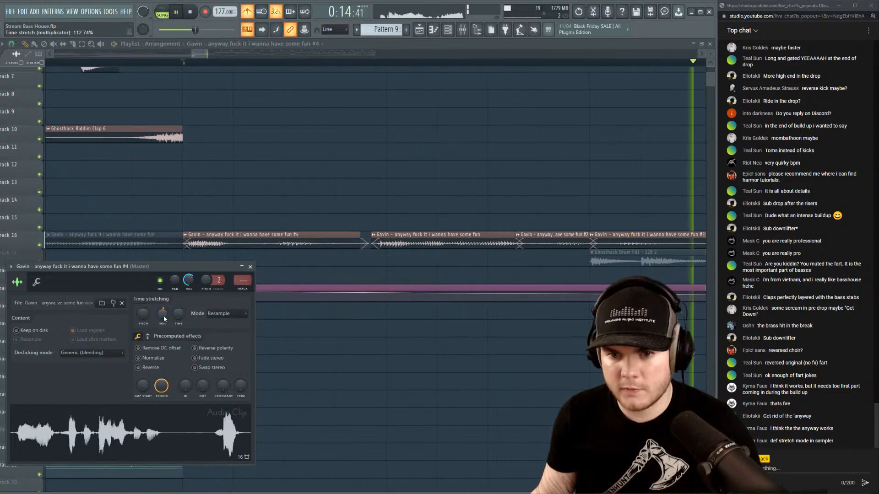
key(space)
click(226, 314)
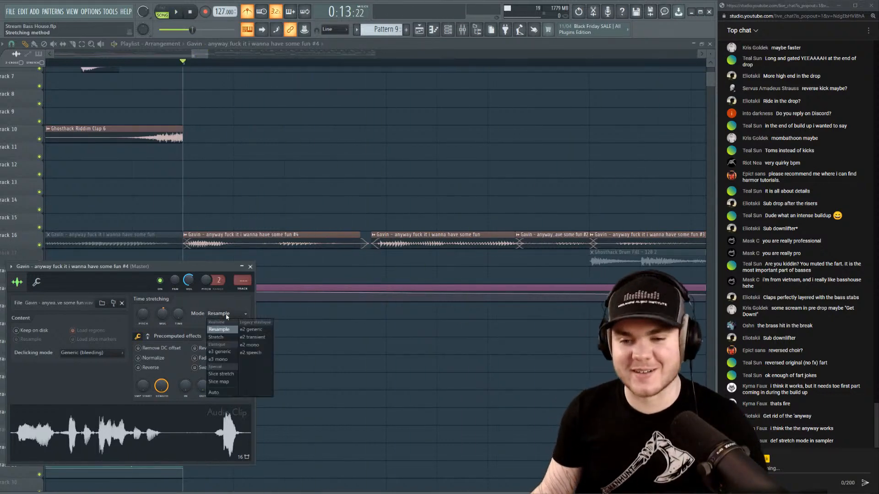
click(253, 353)
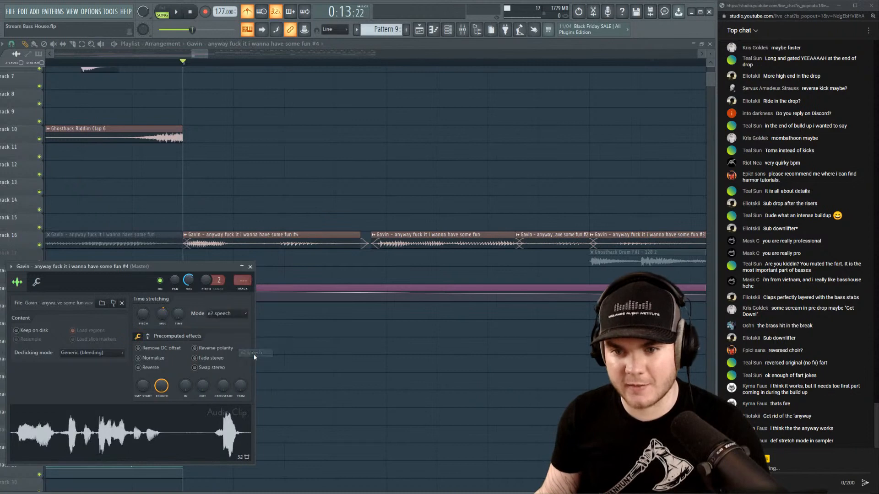
key(space)
click(250, 265)
key(space)
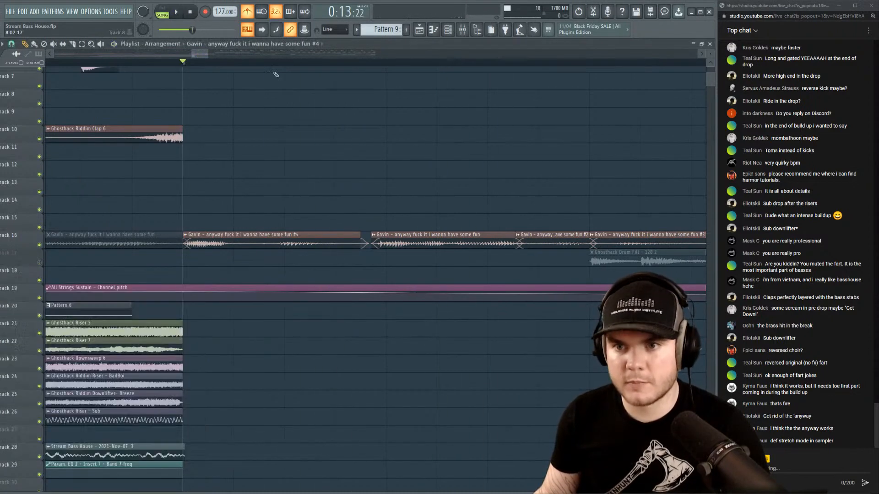
Unmute the vocal slice before bar 8 and solo Track 16 while playing from bar 7.
scroll(274, 90, down, 5)
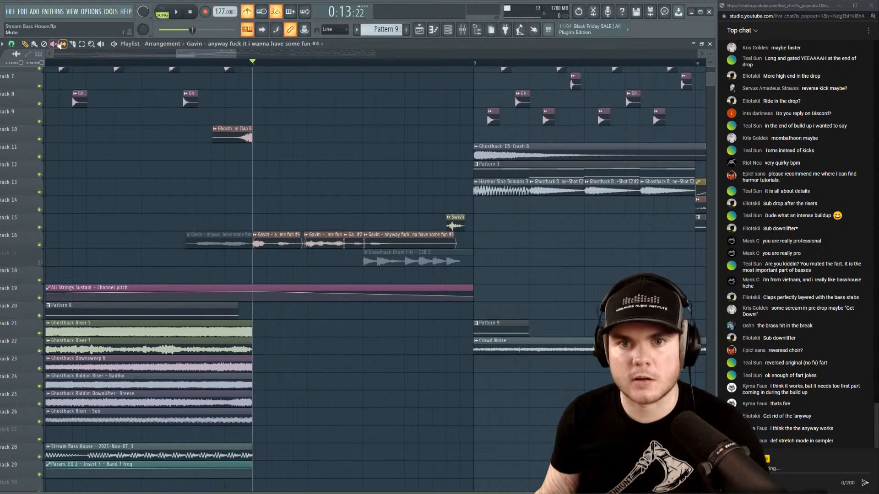
click(89, 65)
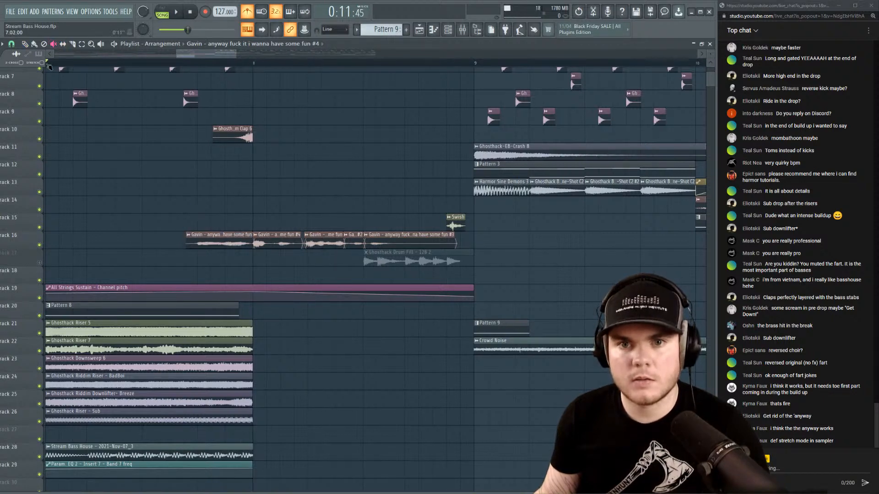
key(space)
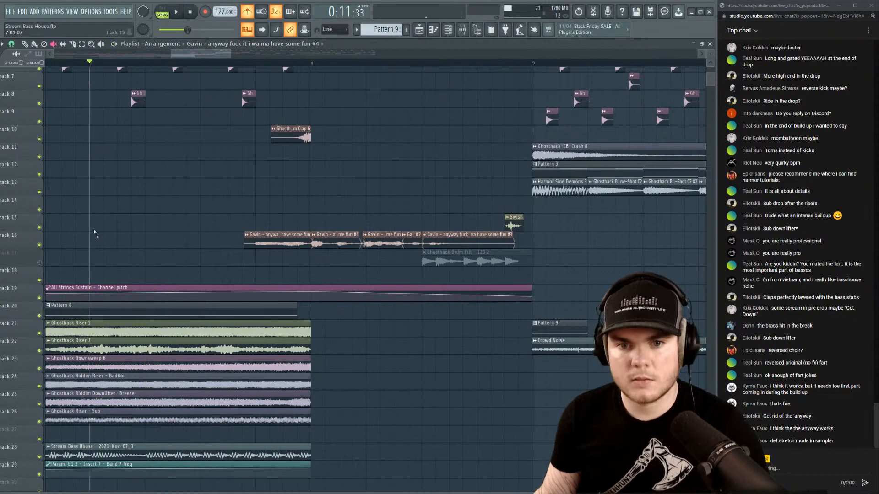
ctrl+click(40, 246)
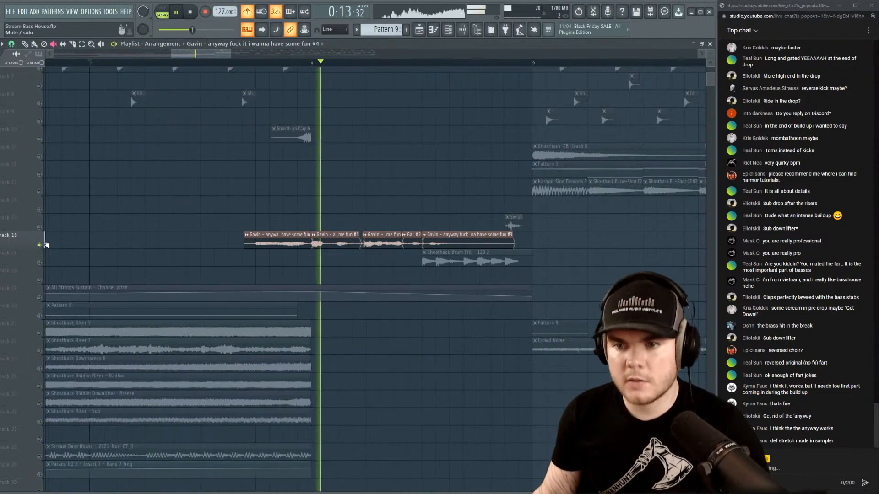
key(space)
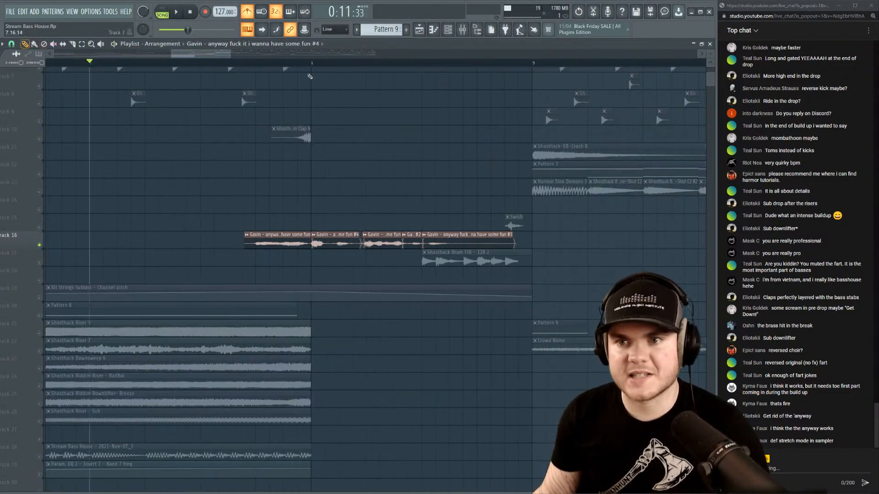
Move the unique bar 8 vocal slice to start slightly before the bar line and audition the transition.
click(25, 44)
scroll(326, 254, up, 4)
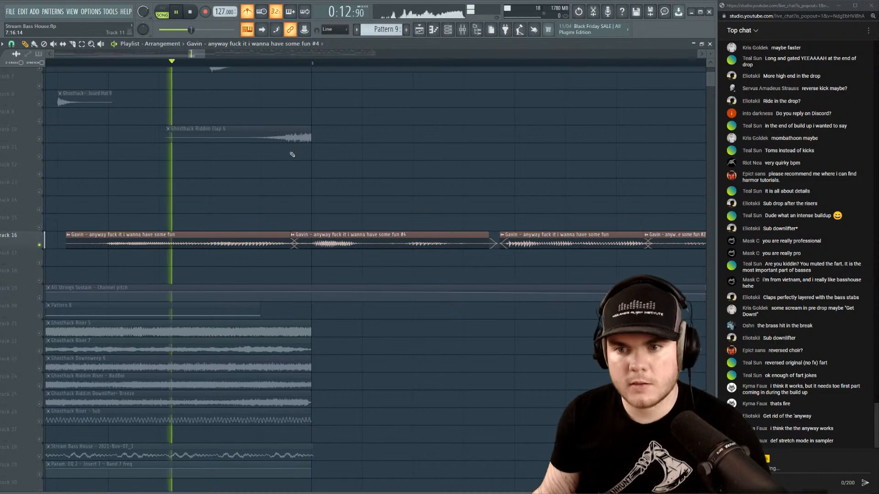
key(space)
scroll(277, 67, down, 4)
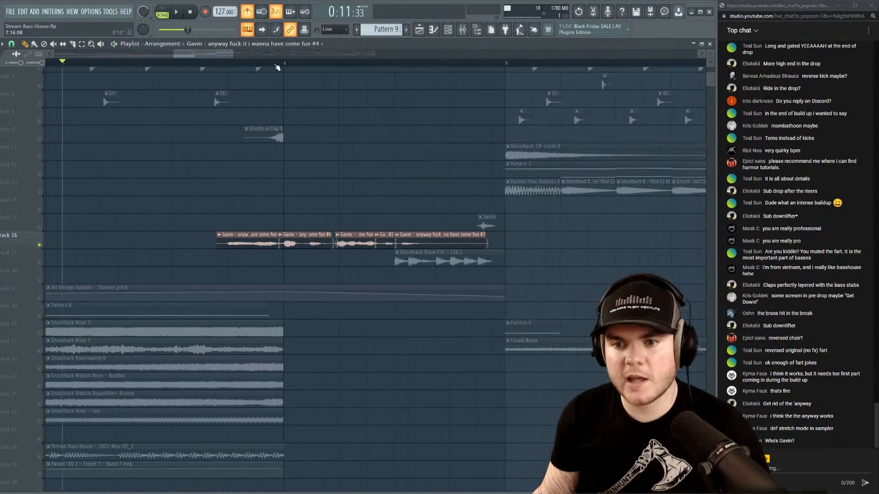
Unsolo Track 16, turn off the metronome, and play the full build-up from bar 7.
right_click(40, 245)
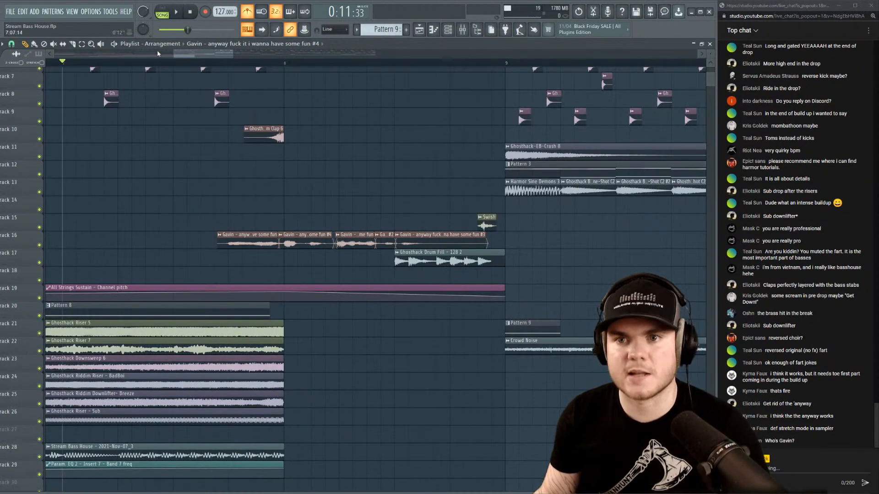
click(248, 11)
key(space)
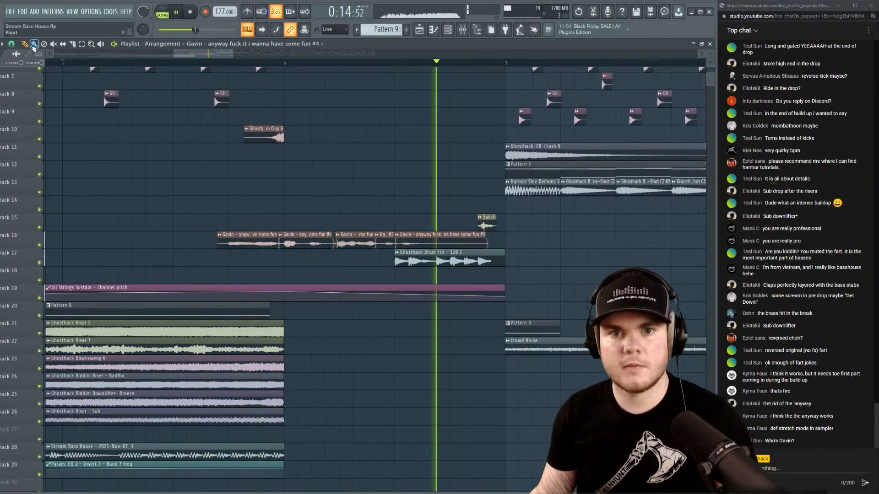
key(space)
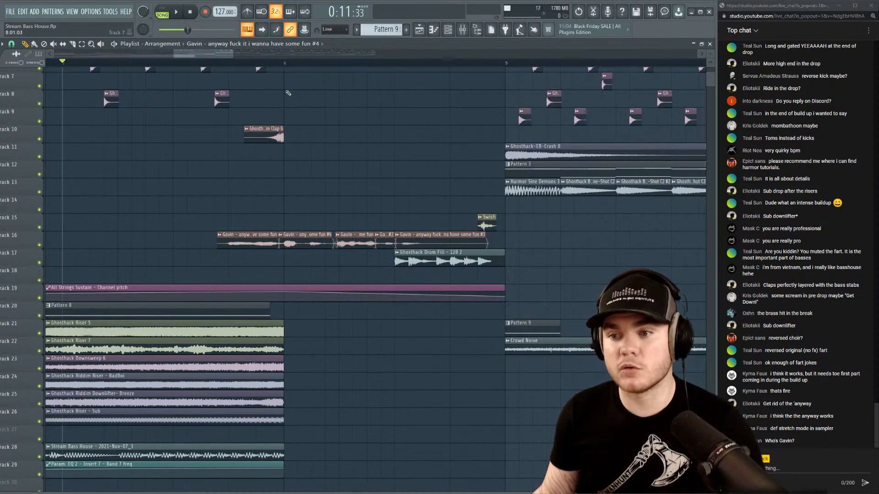
Solo Track 16 and select the timeline from the middle of bar 7 to the start of bar 9.
right_click(40, 245)
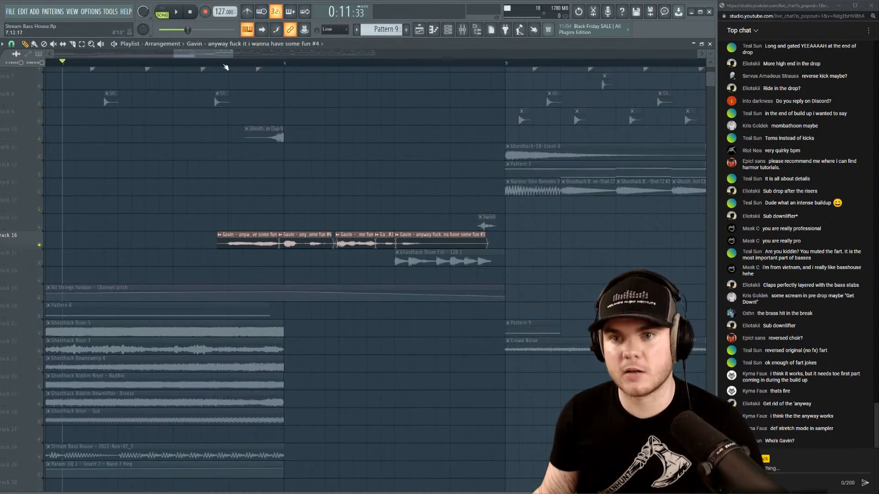
drag(194, 64, 506, 67)
click(425, 432)
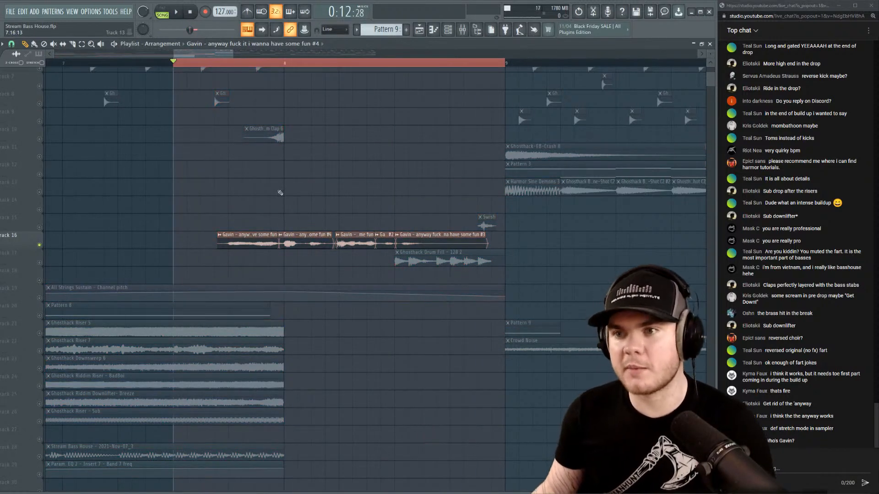
Filter the channel rack to the Unsorted channels and create a new pattern with the default name.
click(454, 33)
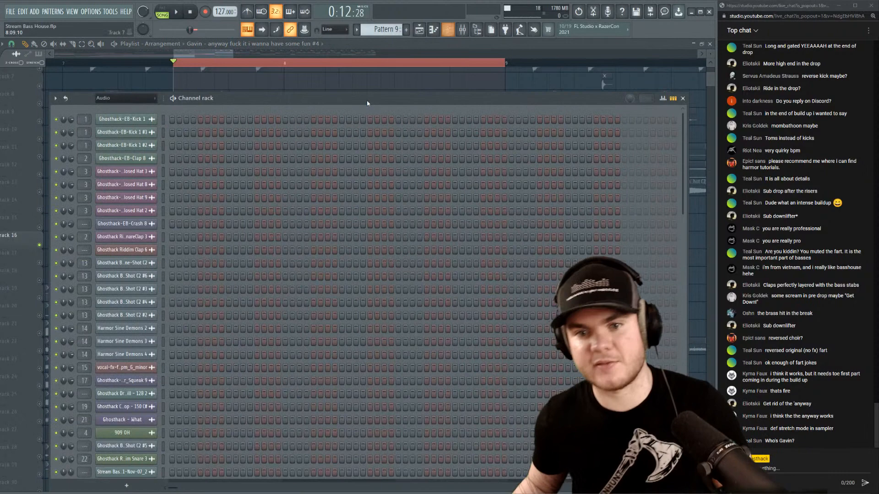
click(122, 98)
click(110, 134)
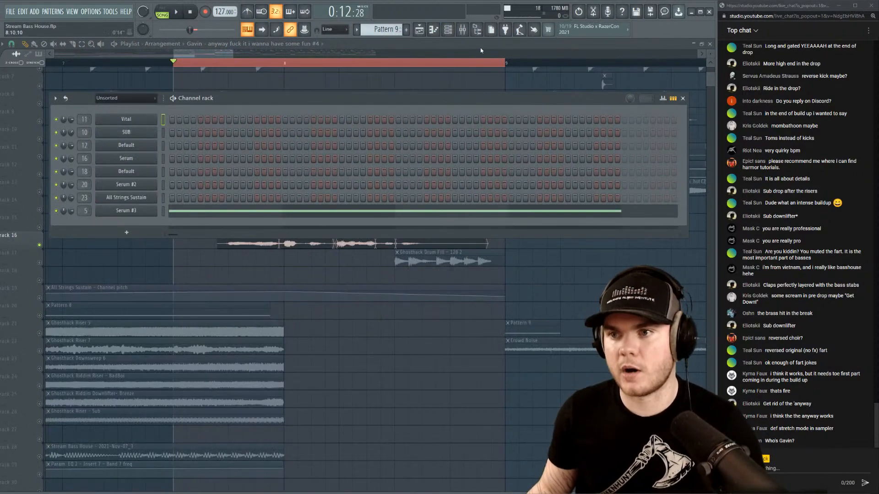
click(406, 31)
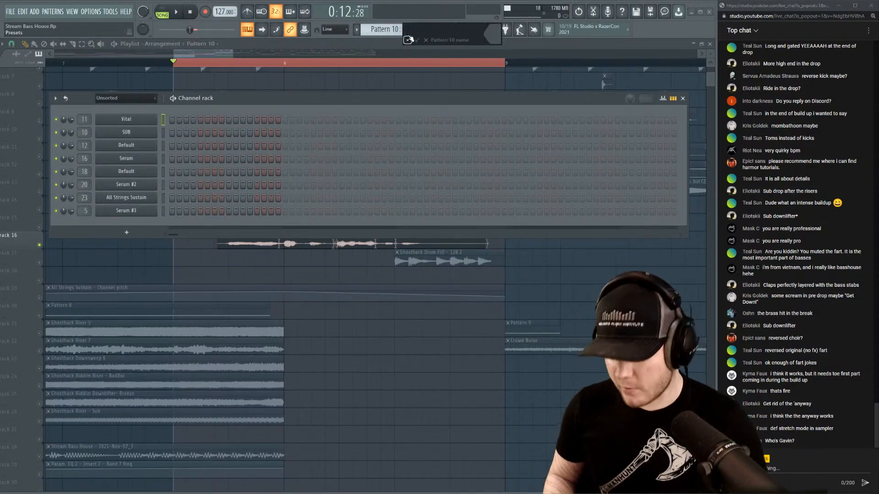
key(Return)
drag(416, 103, 403, 272)
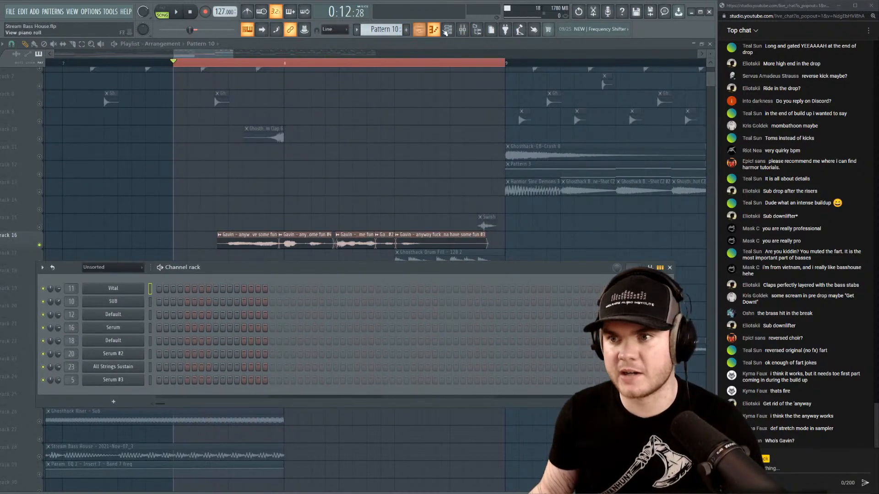
Route all four vocal slice channels to mixer Insert 6.
click(462, 30)
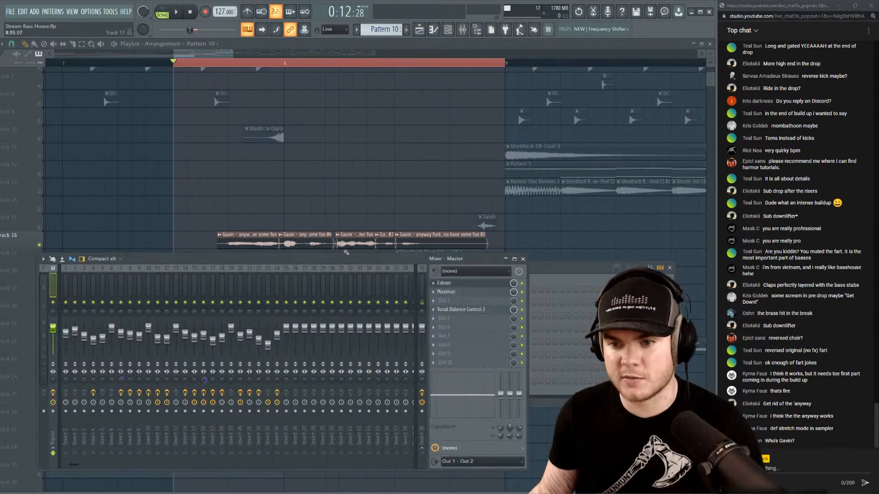
click(112, 286)
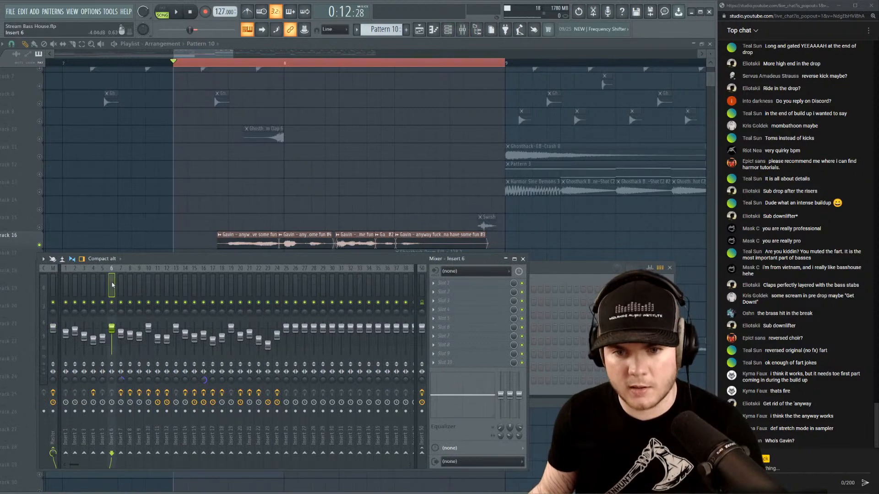
double_click(258, 237)
right_click(328, 100)
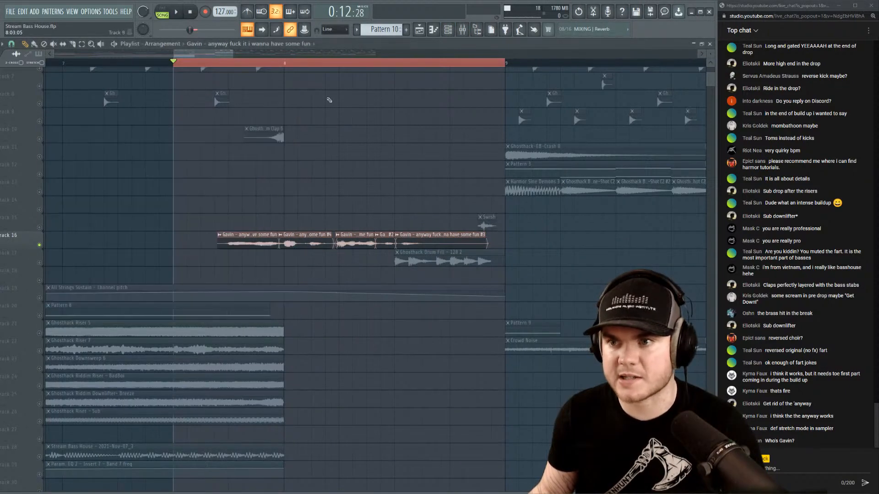
click(448, 29)
scroll(74, 427, down, 10)
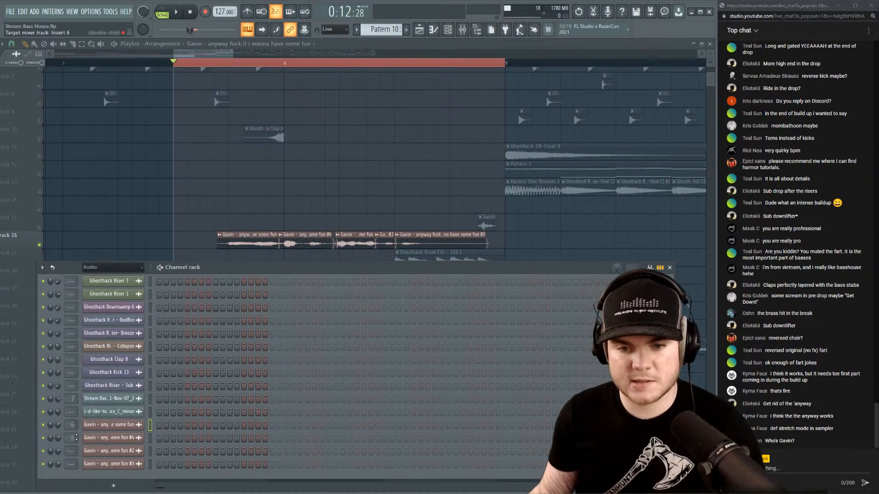
scroll(75, 452, up, 5)
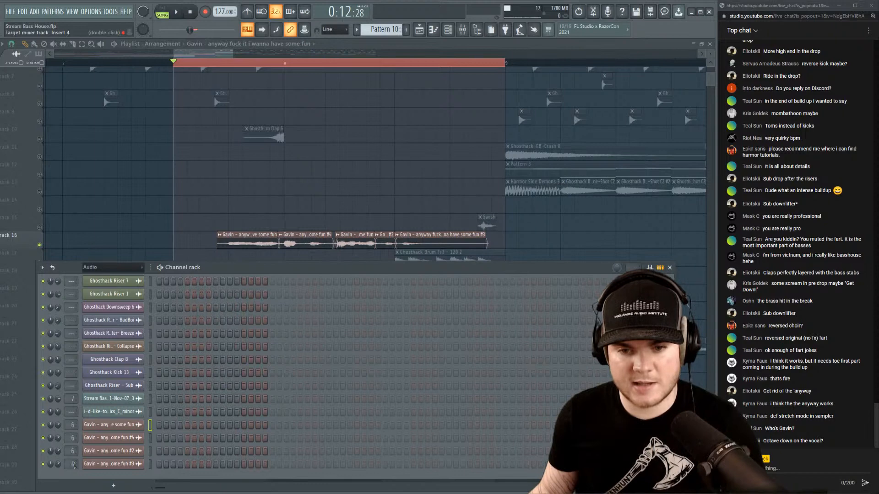
Play the looped section and check the vocal's signal on mixer Insert 6.
key(space)
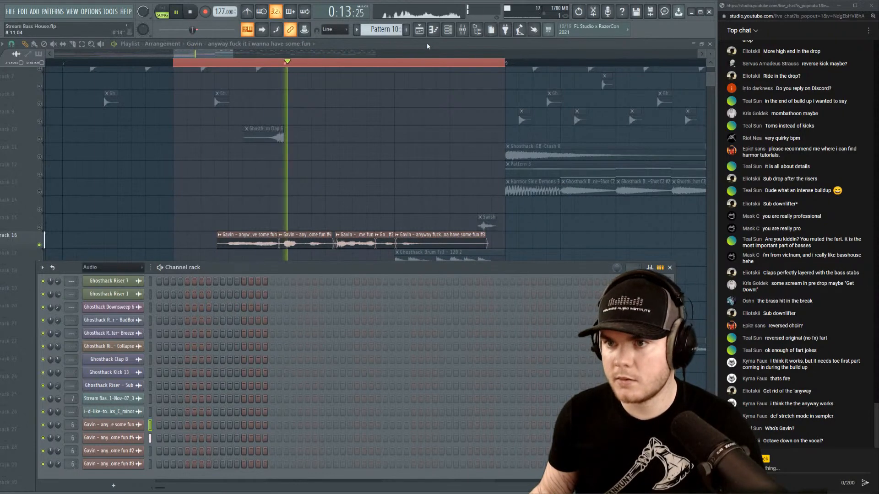
click(448, 30)
click(464, 30)
key(space)
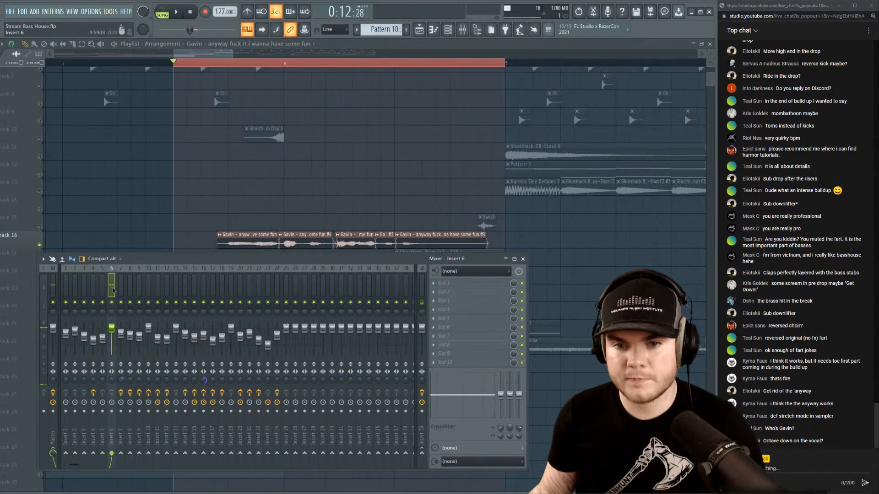
Load Little AlterBoy on Insert 6 and audition the vocal with linked pitch and formant at -12, -8 and -5.
click(443, 283)
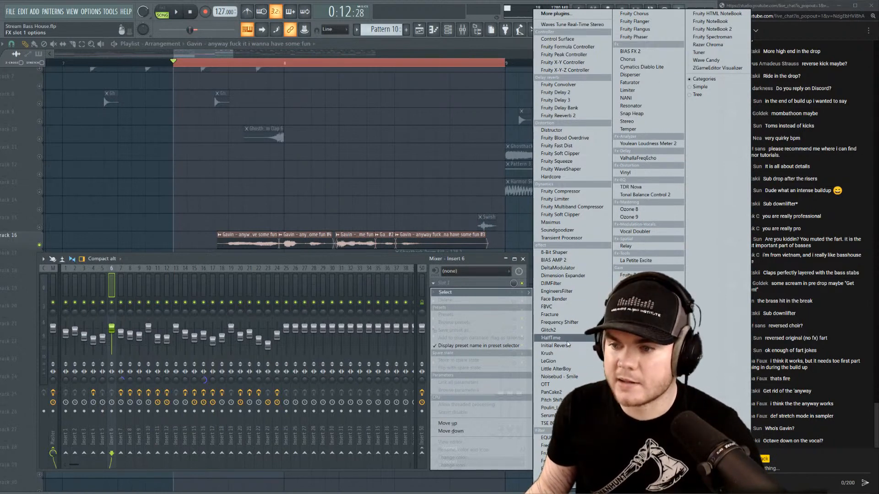
click(566, 369)
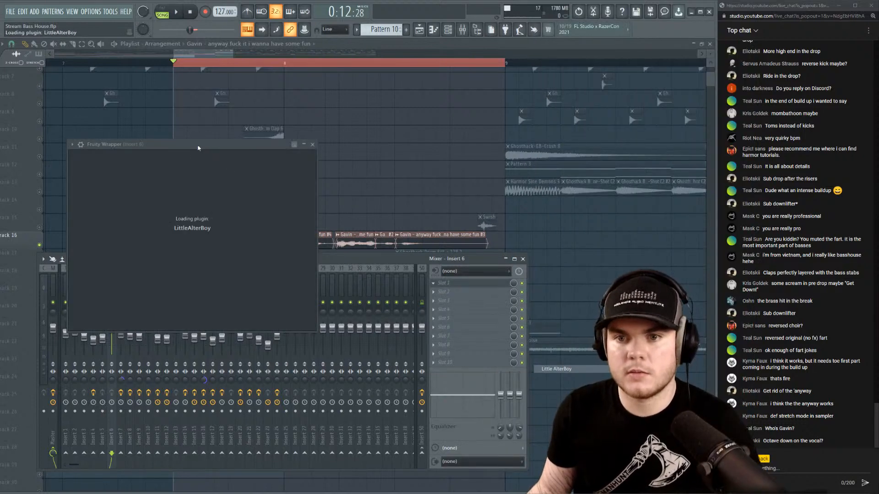
drag(207, 131, 256, 106)
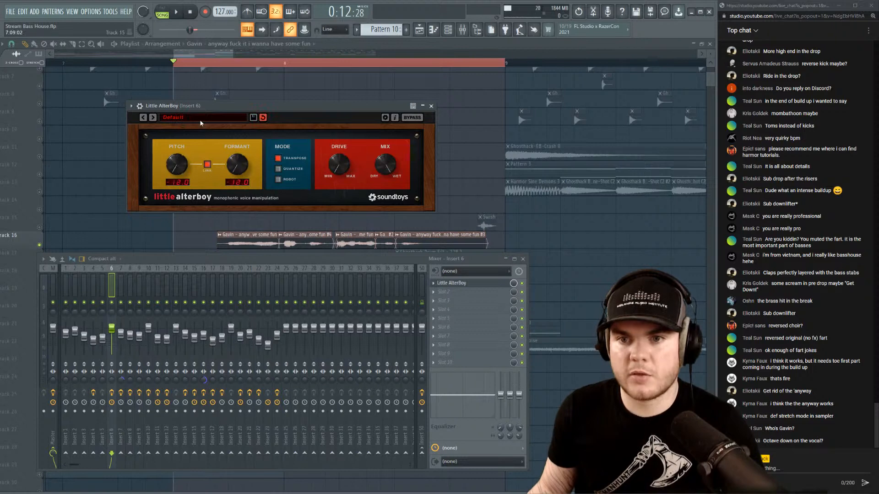
key(space)
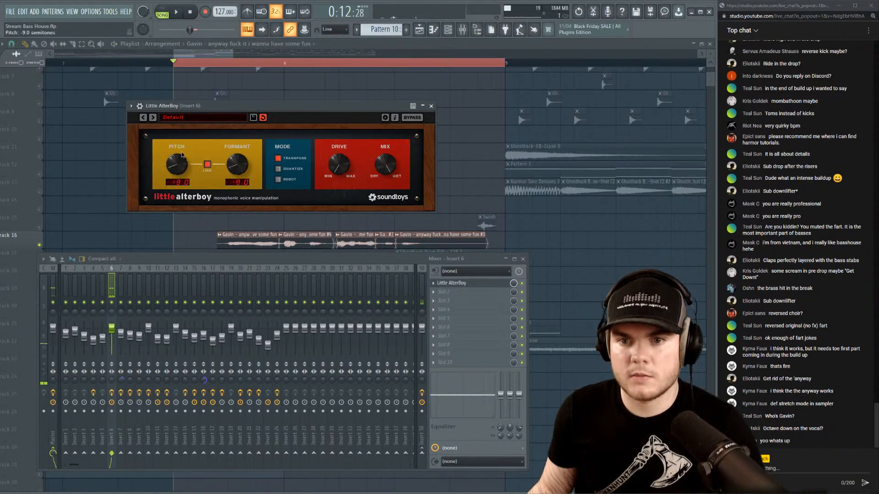
key(space)
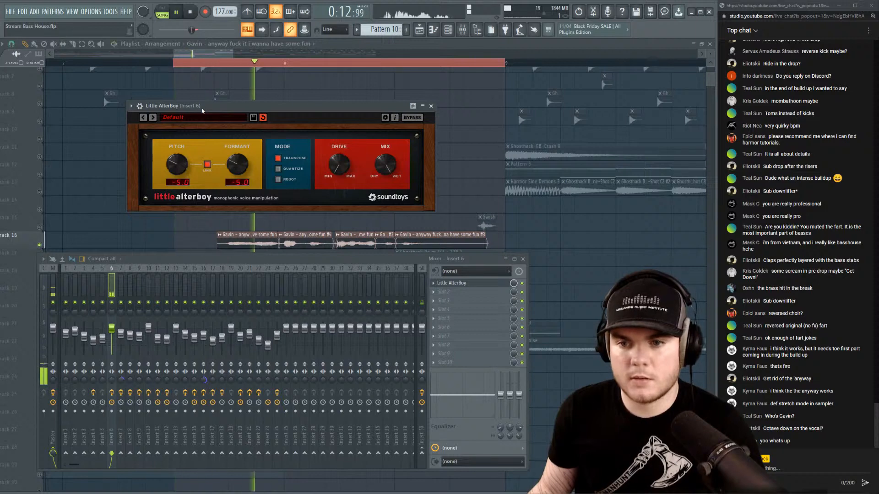
key(space)
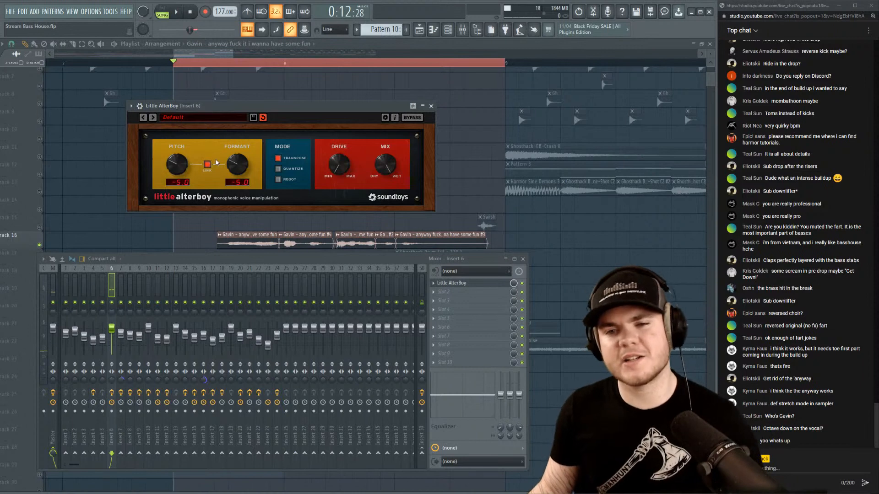
Unlink Little AlterBoy's pitch and formant and try pitch -11 with formant -2.9 during playback.
drag(190, 166, 181, 158)
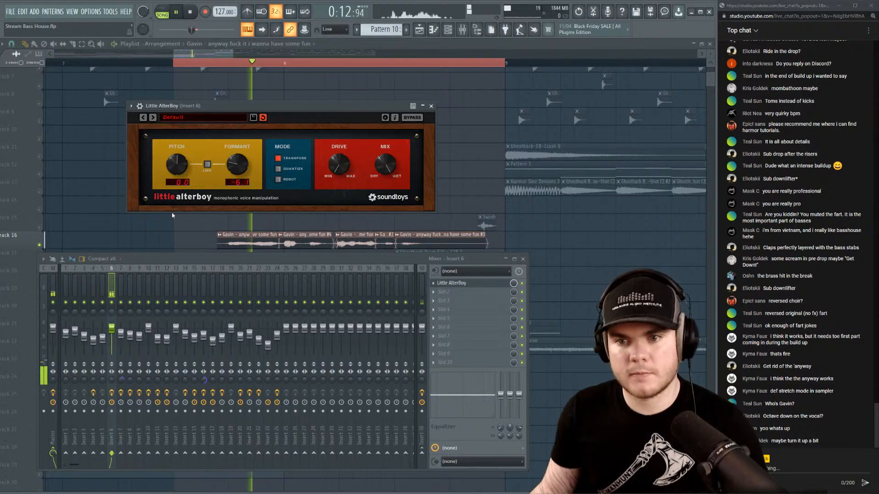
scroll(241, 157, up, 3)
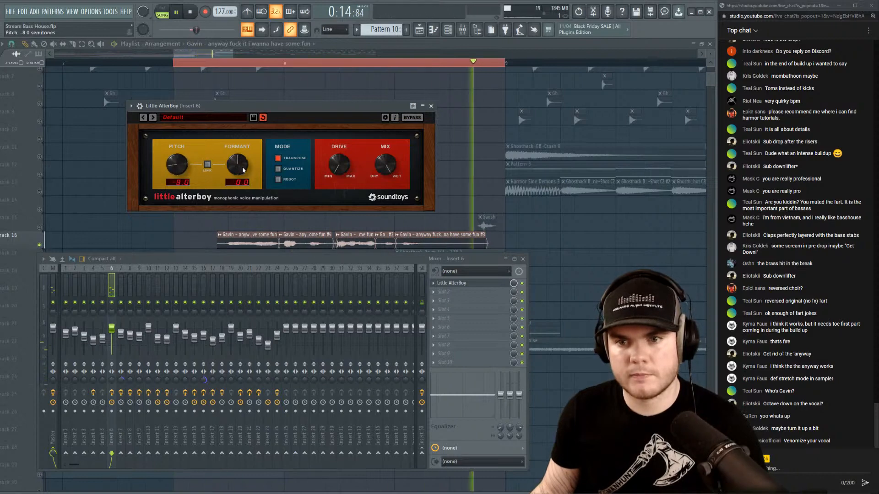
drag(243, 171, 244, 199)
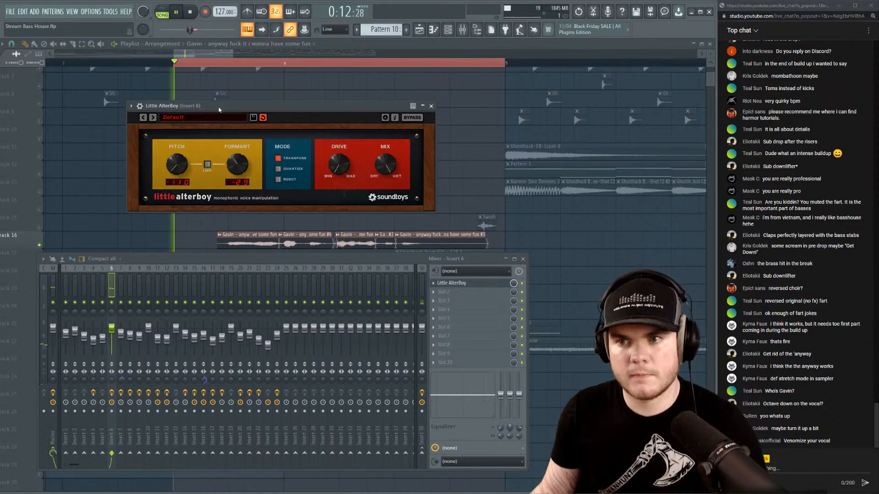
Replace Little AlterBoy with OTT on Insert 6 and adjust its depth and time while the vocal plays.
click(435, 284)
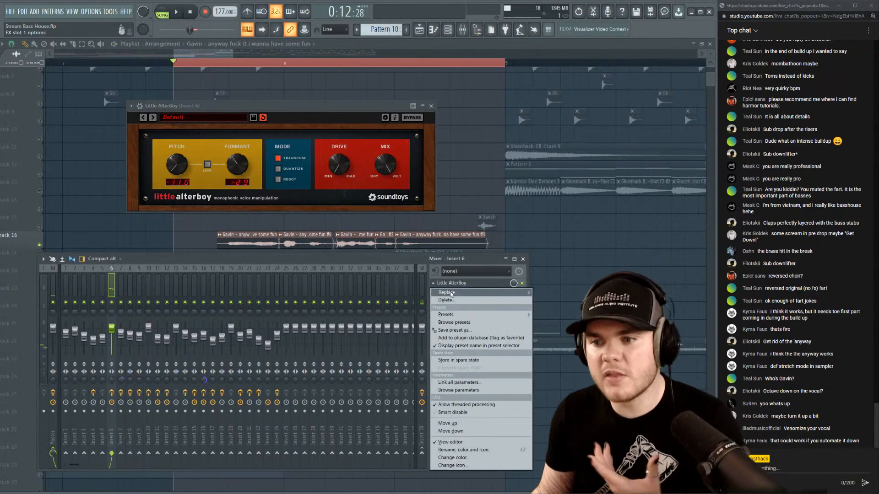
mouse_move(527, 292)
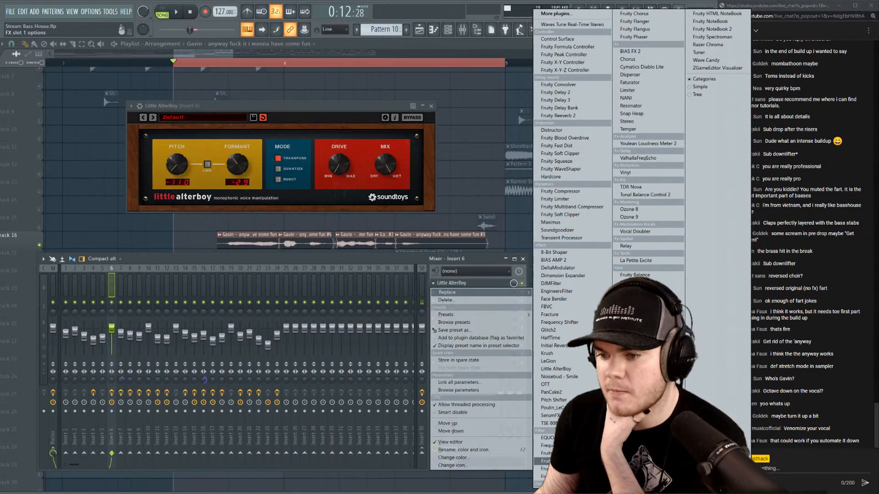
click(546, 384)
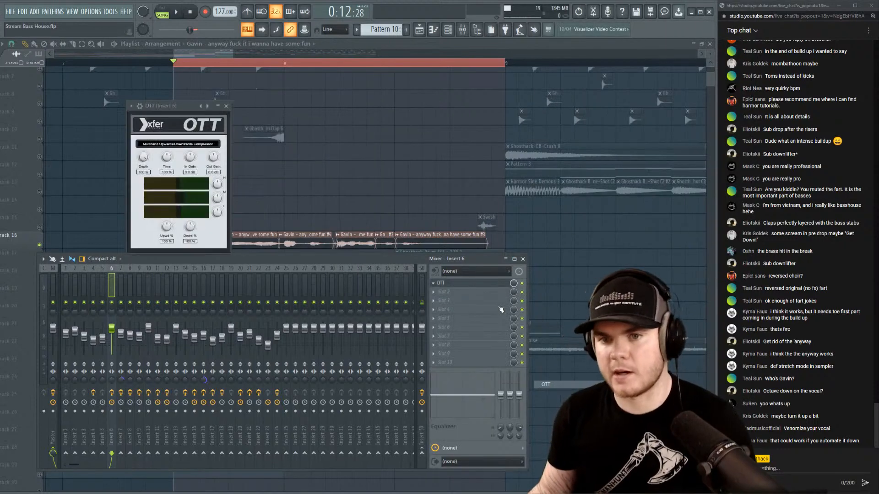
key(space)
drag(143, 157, 165, 138)
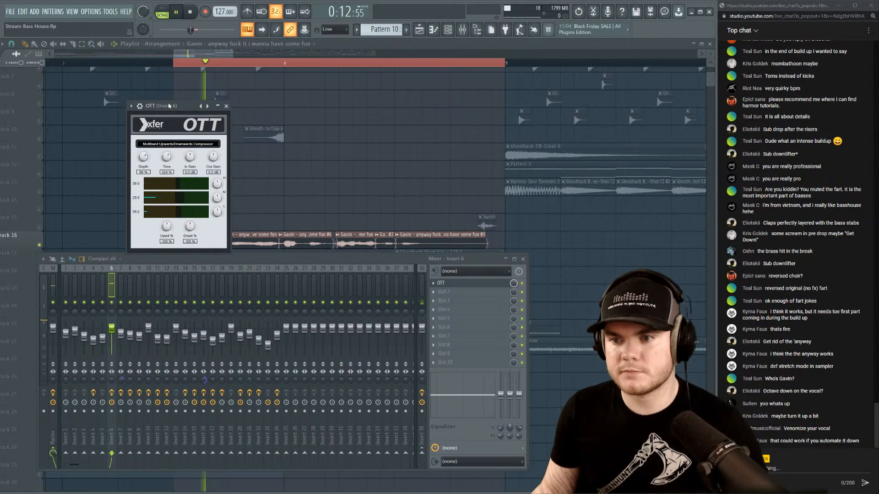
Shorten the last vocal slice on Track 16 to end just before beat 4 of bar 8.
key(F12)
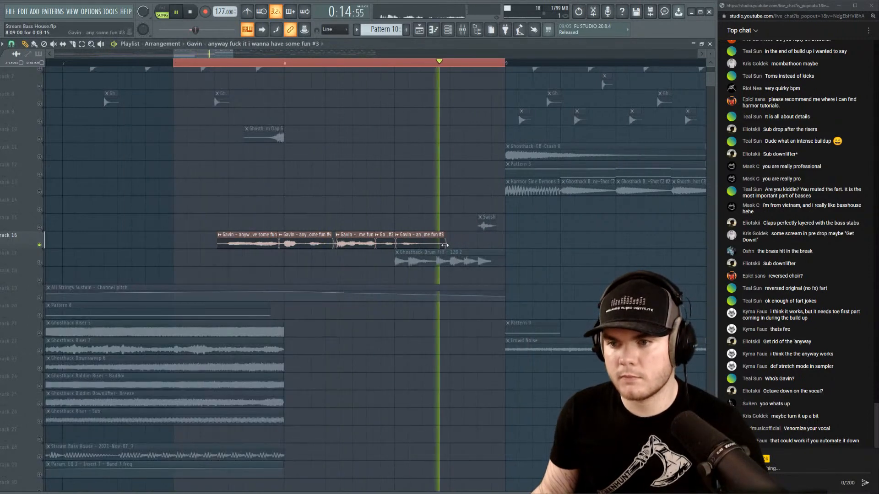
key(F9)
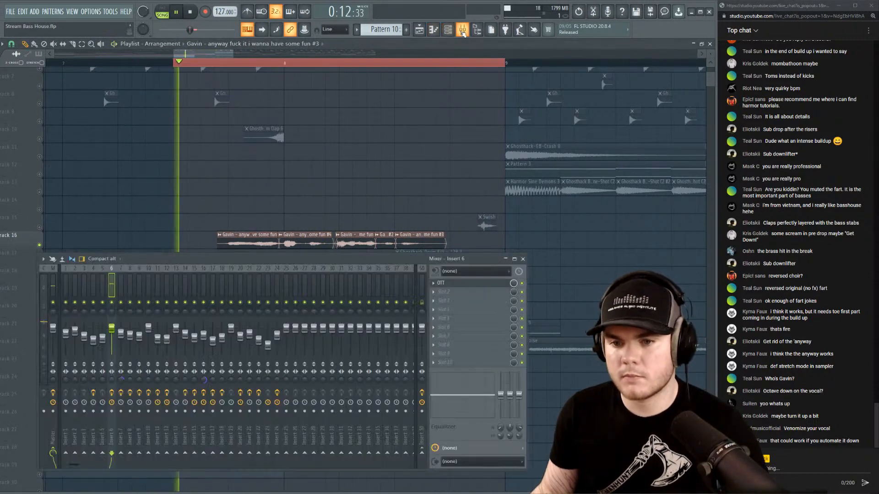
Add Frequency Shifter after OTT on Insert 6, load its Init preset and lower the maximum frequency during playback.
click(444, 293)
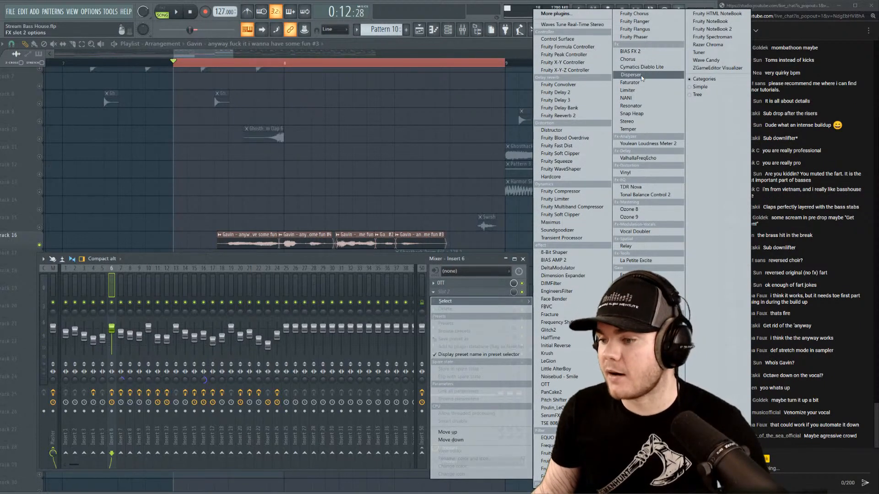
click(572, 323)
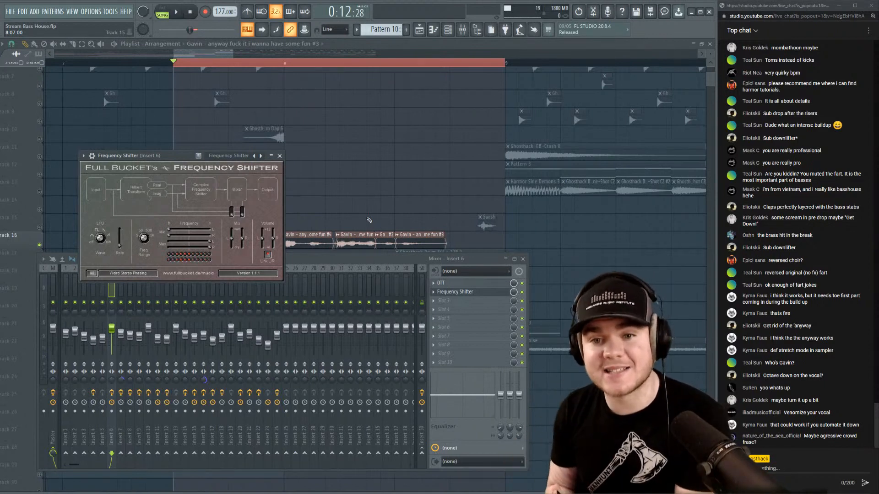
drag(193, 160, 259, 217)
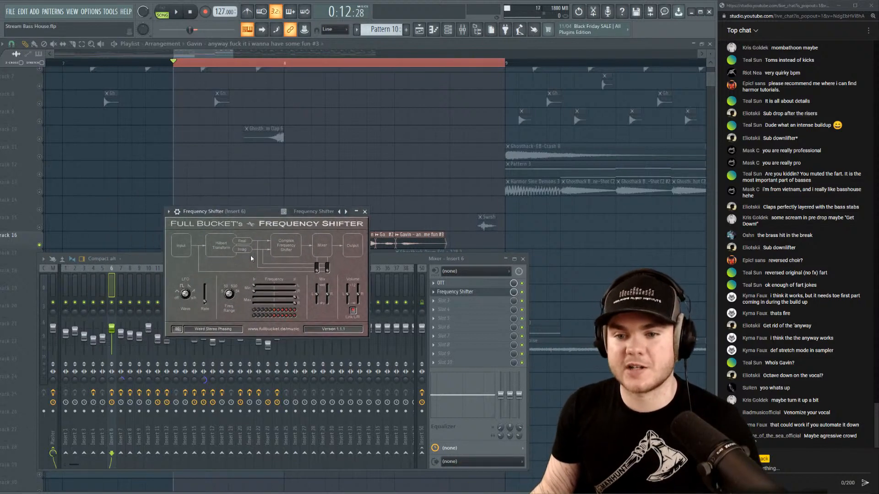
click(324, 213)
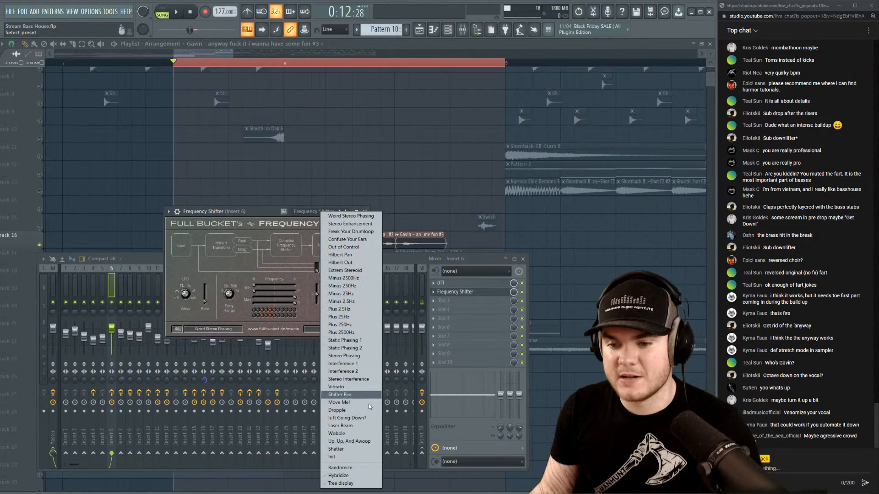
click(347, 457)
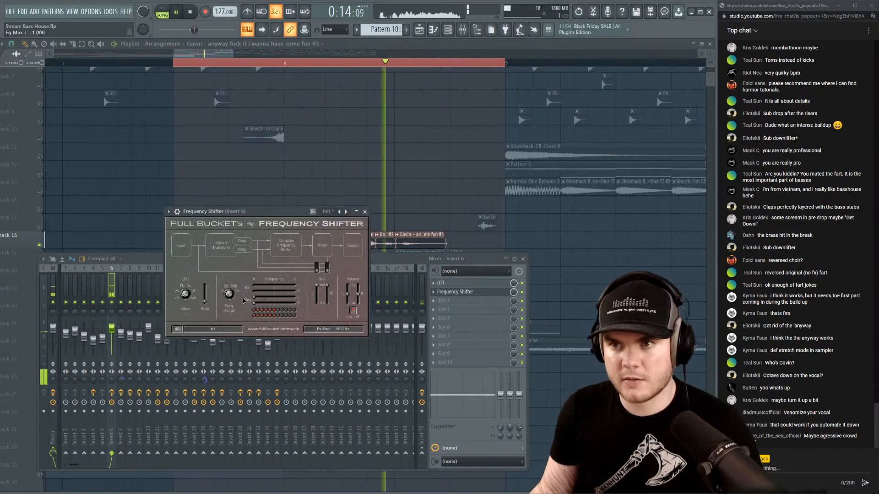
key(space)
click(446, 293)
Add Fruity parametric EQ 2 after Frequency Shifter, set band 1's high pass to 120 Hz and adjust its slope.
click(443, 302)
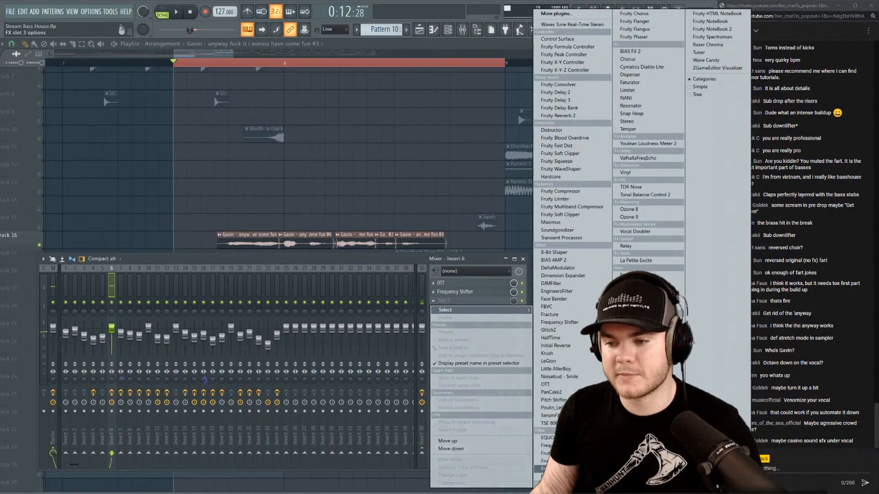
click(550, 469)
click(259, 79)
click(266, 83)
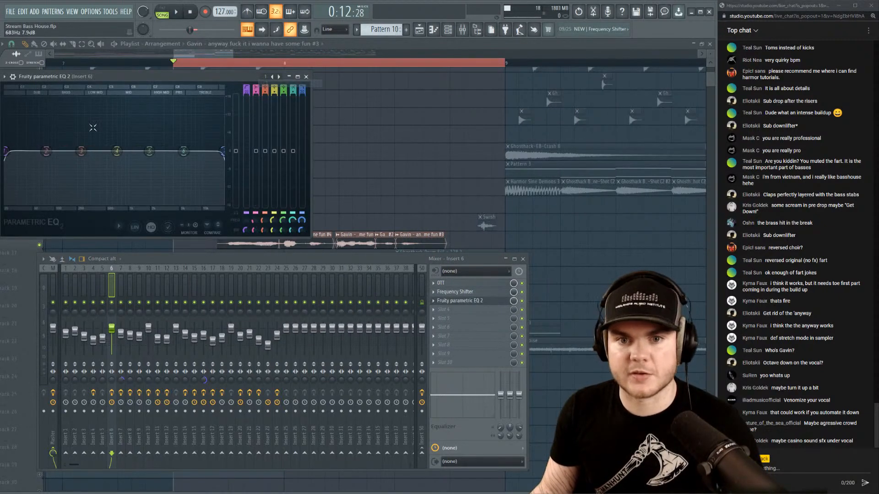
drag(5, 151, 61, 151)
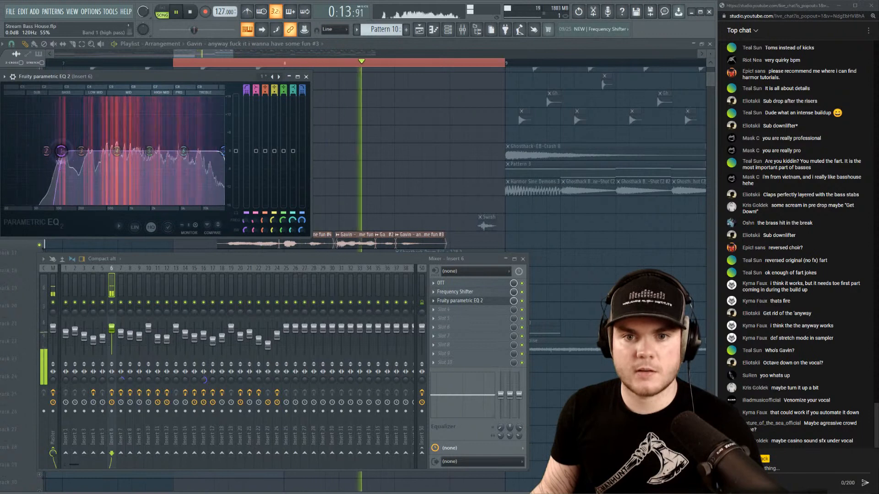
drag(246, 93, 246, 100)
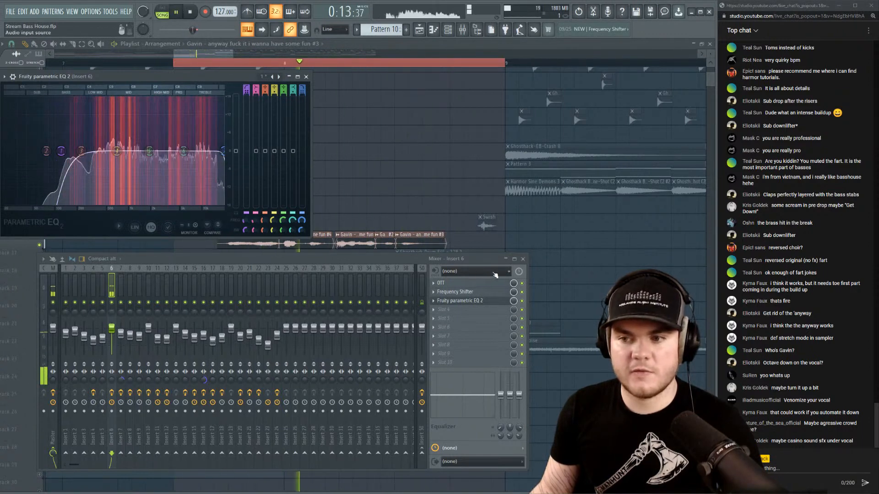
Reorder Insert 6's effects to Frequency Shifter, OTT, Fruity parametric EQ 2 while the vocal plays.
scroll(467, 292, up, 1)
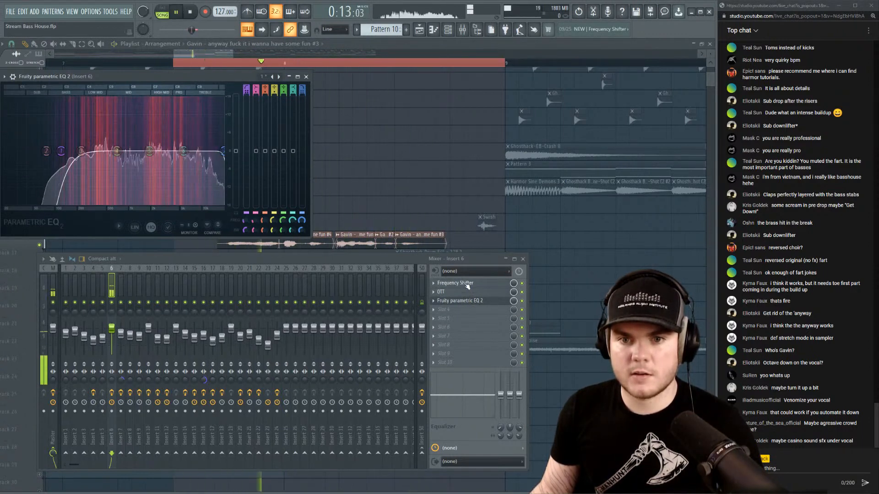
key(space)
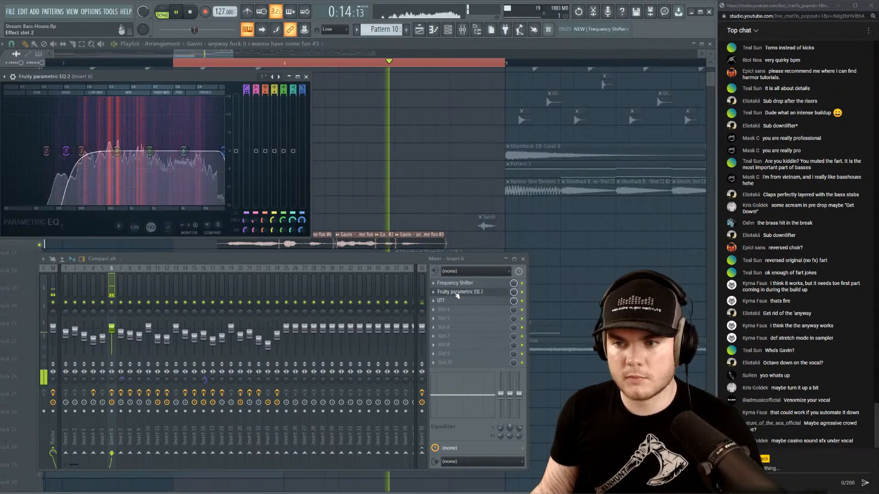
key(space)
click(462, 284)
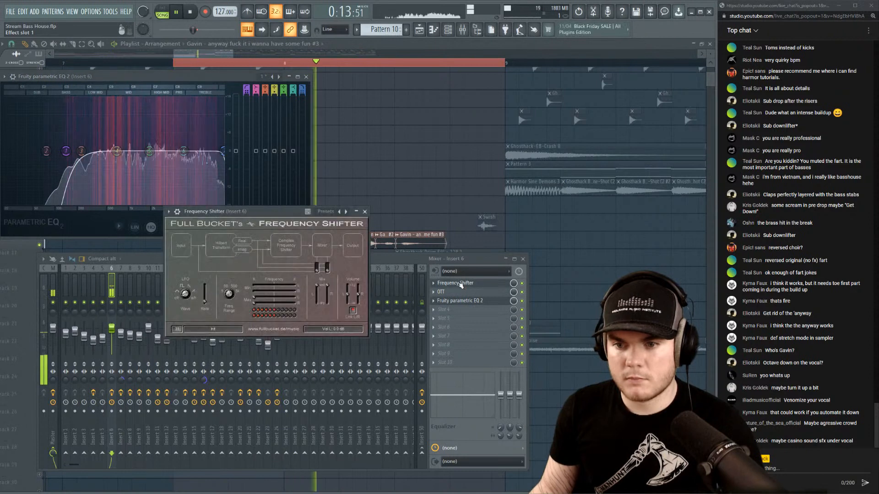
click(461, 284)
click(455, 309)
click(459, 302)
click(459, 302)
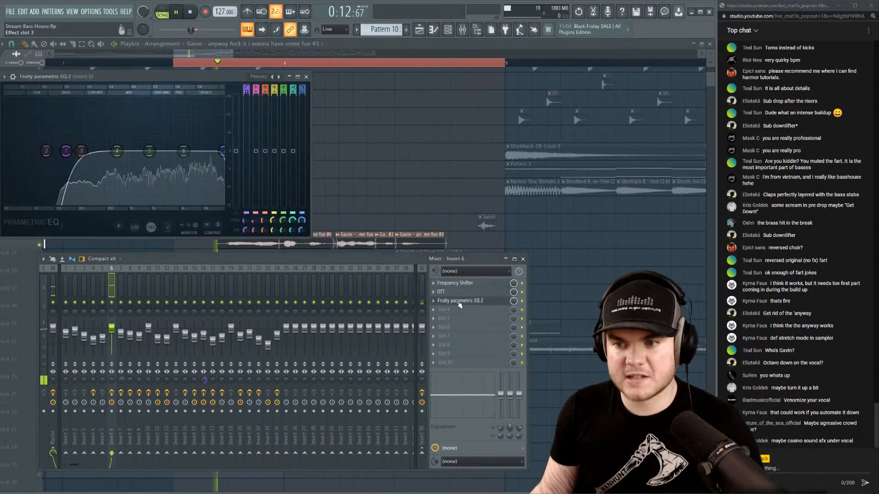
Lower the high-pass frequency in Insert 6's Fruity parametric EQ 2 and close the equalizer.
key(space)
drag(74, 151, 58, 151)
key(space)
click(458, 301)
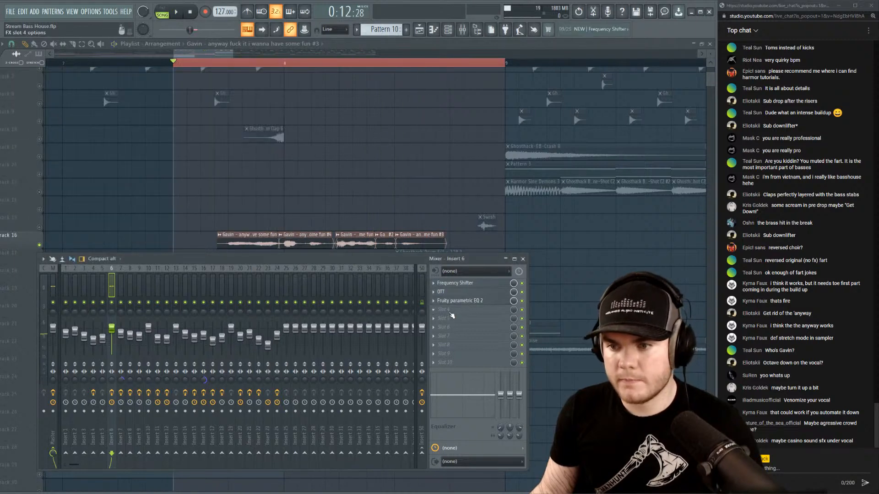
Add Soundgoodizer after the equalizer on Insert 6 and audition it on the vocal.
click(455, 309)
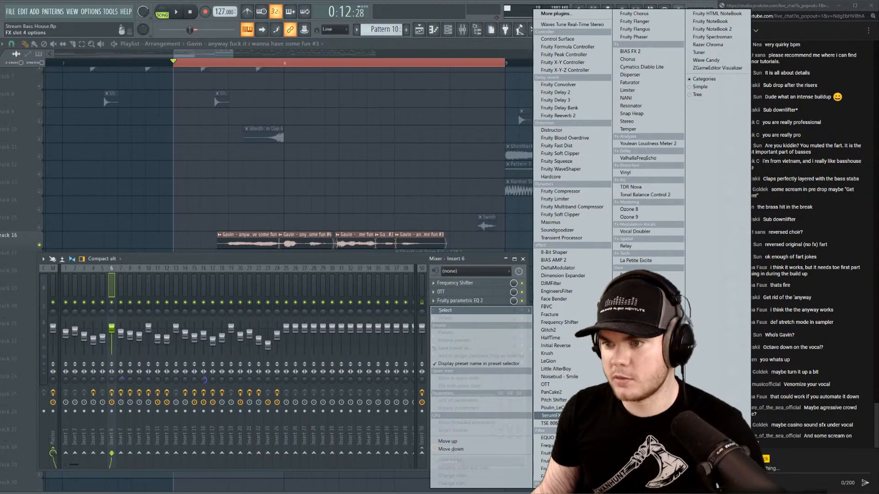
click(575, 231)
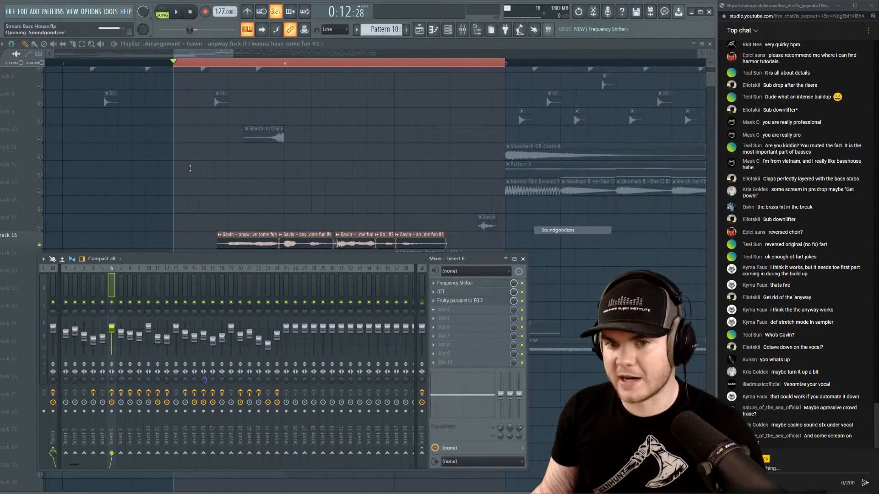
key(space)
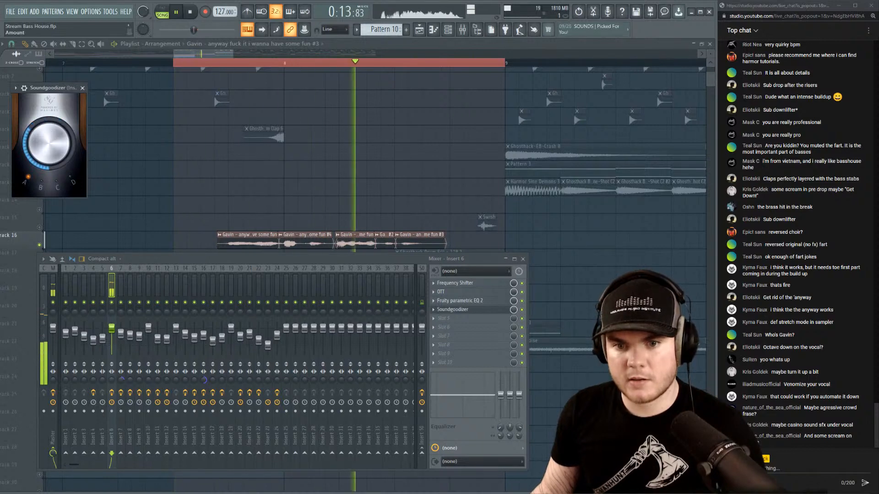
key(space)
click(456, 310)
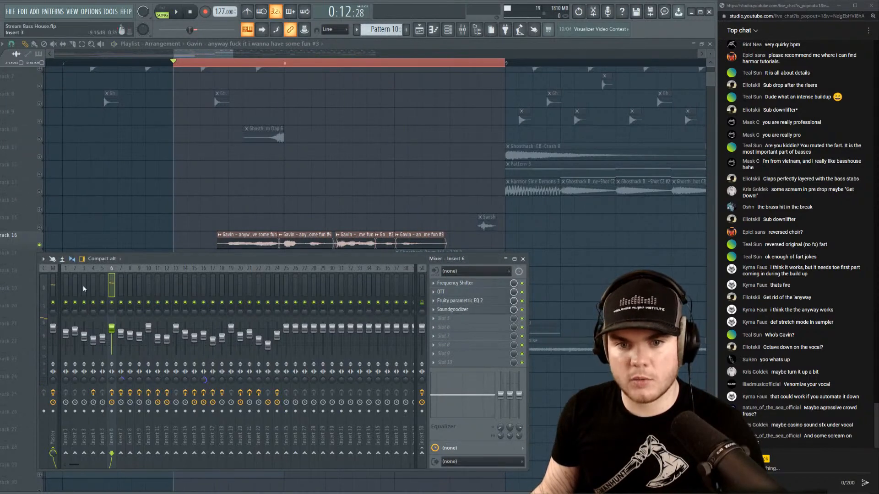
Unsolo Track 16, clear the time selection before the drop and play the full arrangement from bar 5.
key(F9)
right_click(40, 245)
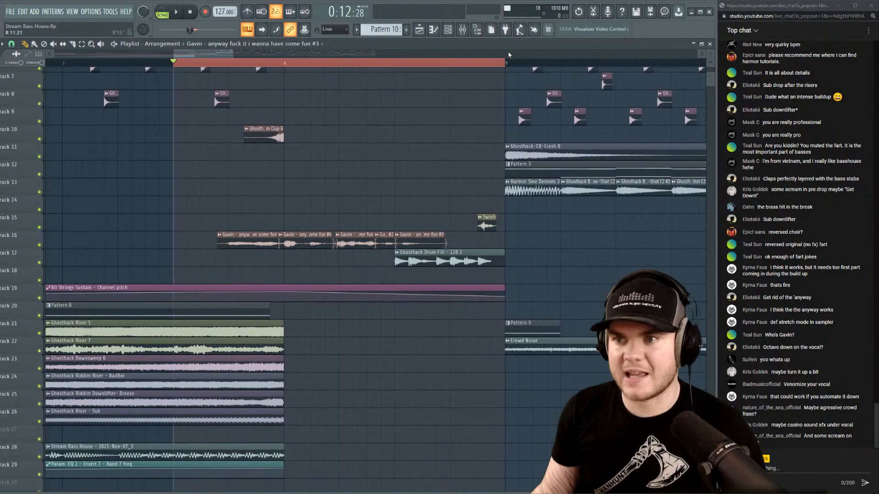
drag(506, 63, 144, 63)
scroll(179, 65, down, 5)
click(152, 64)
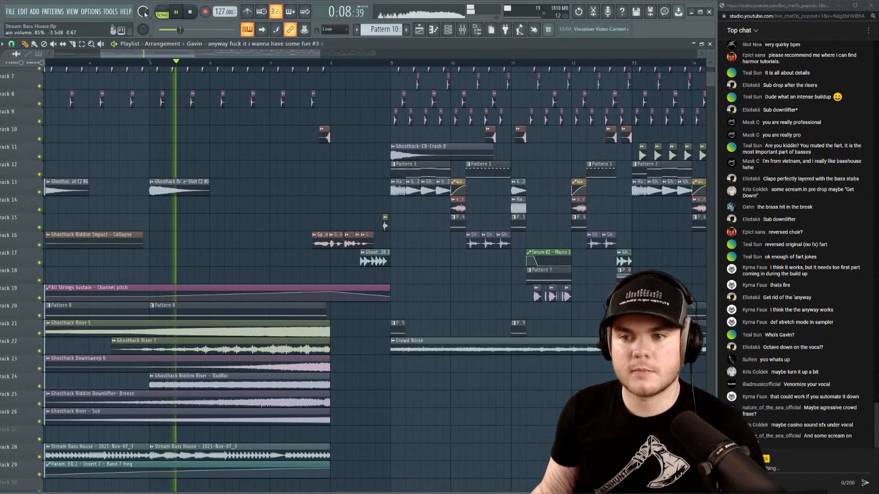
Lower Insert 6's volume slightly while the build-up plays into the drop.
click(462, 29)
drag(112, 328, 111, 330)
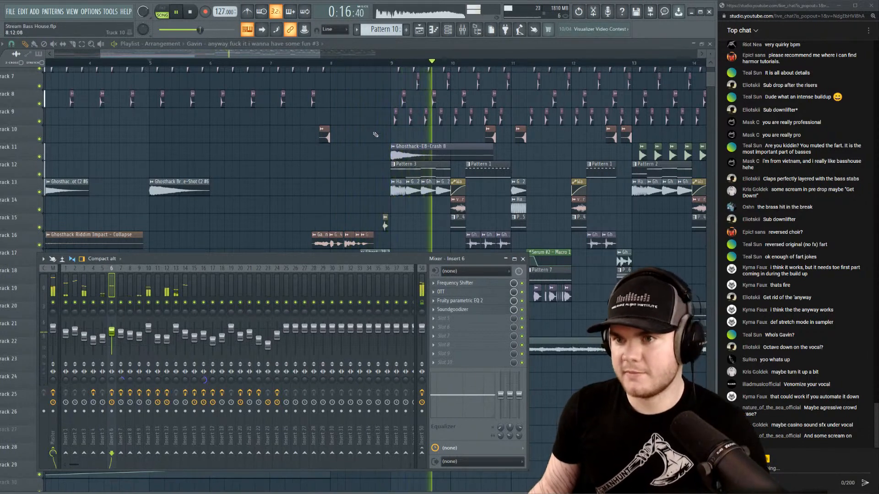
key(F9)
key(space)
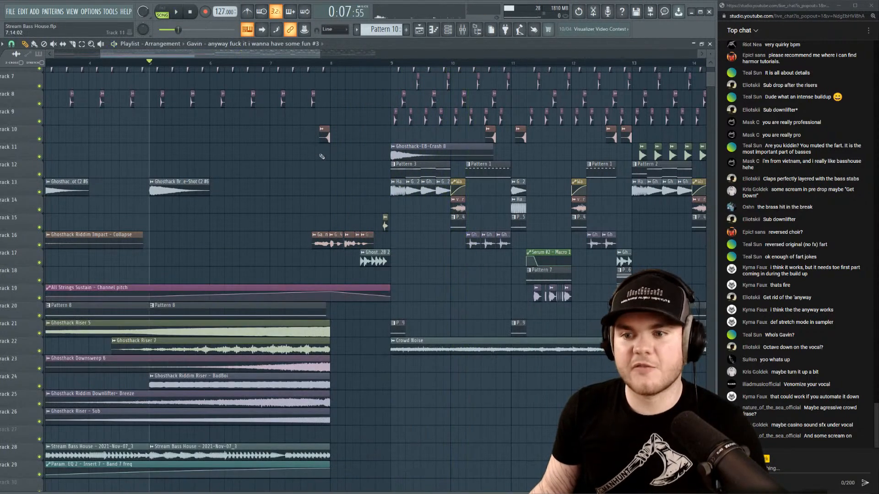
Replay bars 7 and 8 to check how the processed vocal sits before the drop.
scroll(319, 66, up, 3)
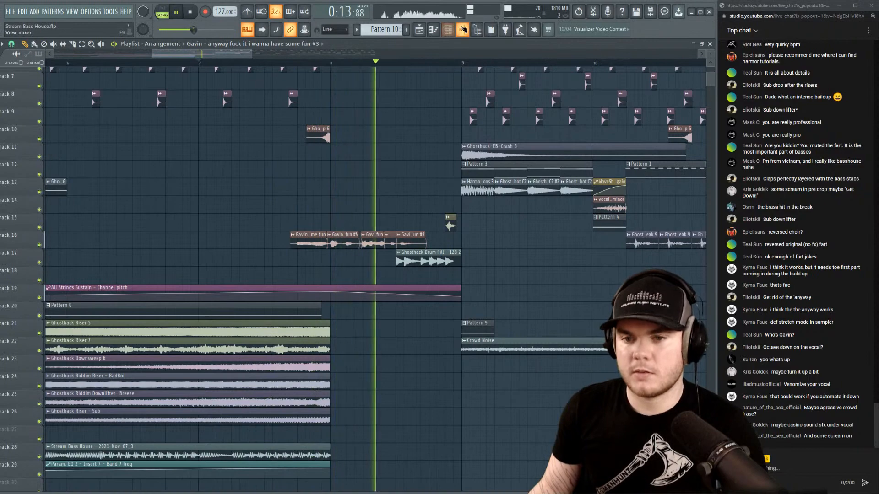
key(F9)
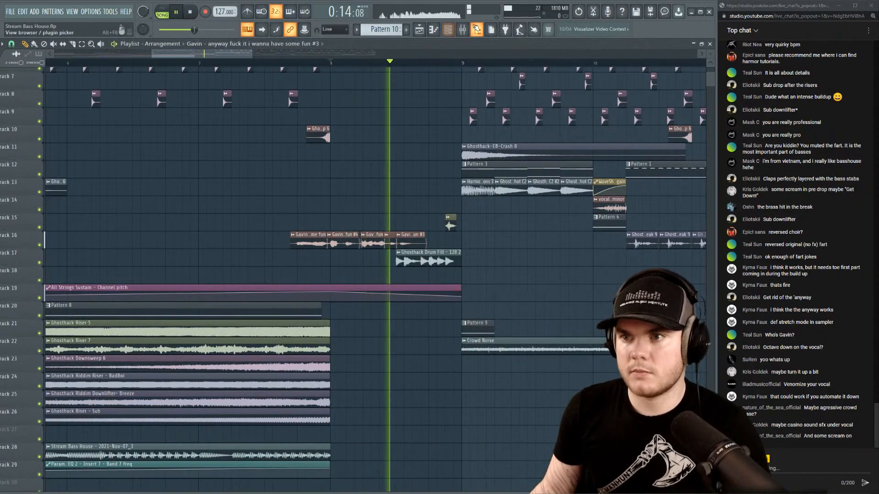
key(F9)
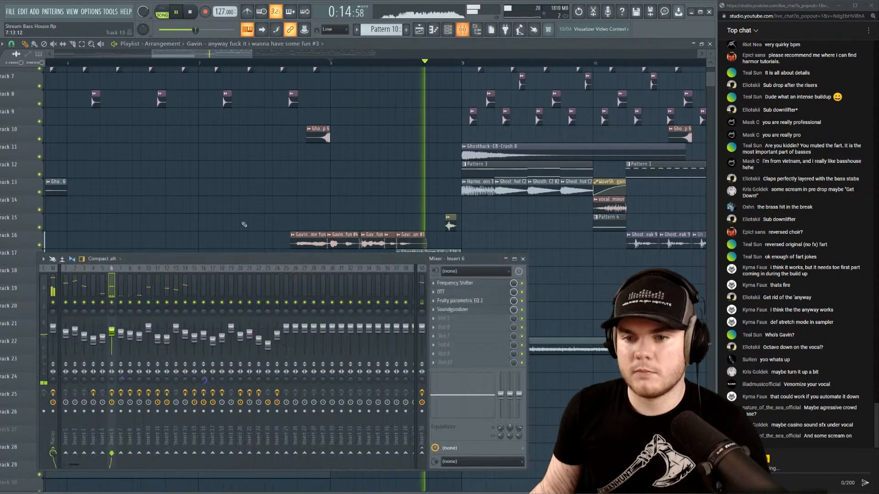
key(space)
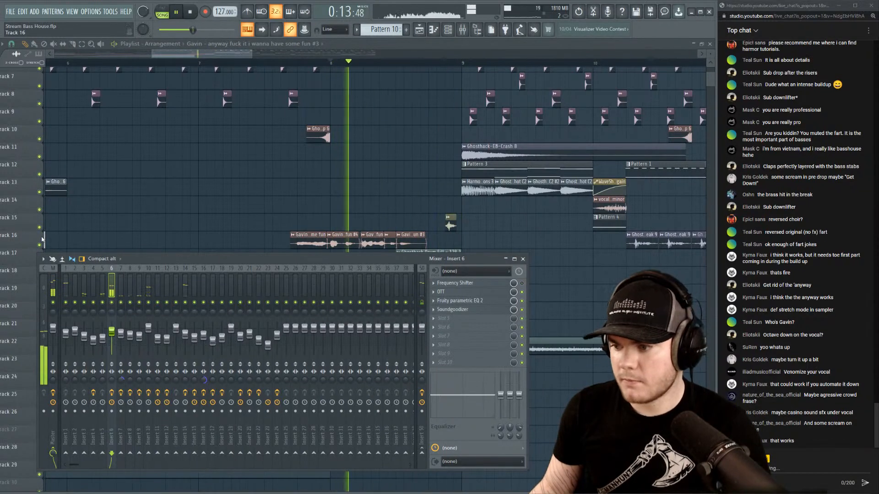
click(192, 59)
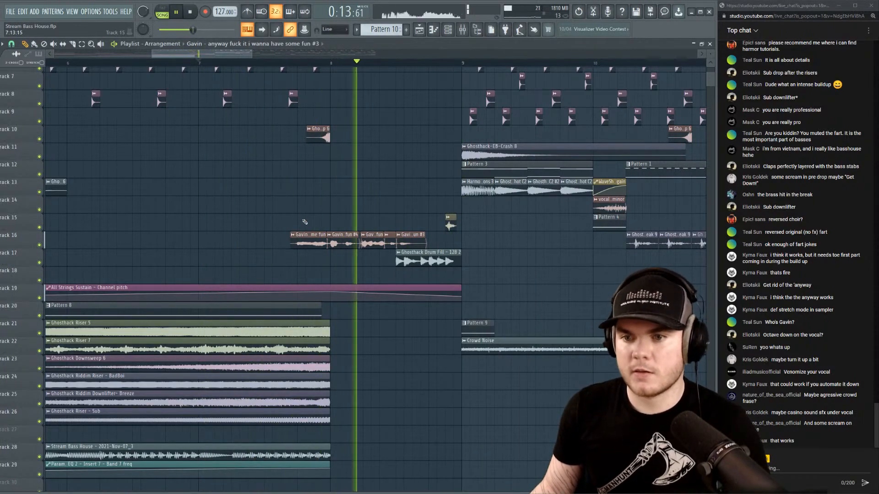
ctrl+scroll(307, 137, up, 3)
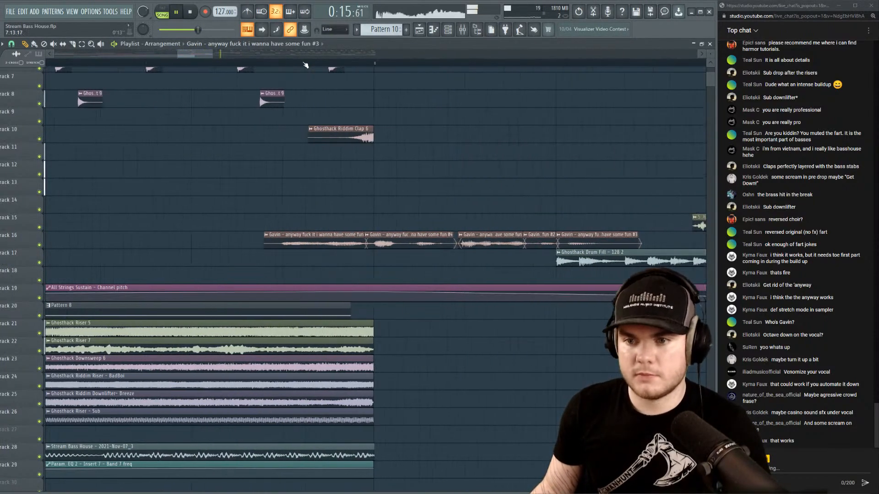
key(space)
Make the first vocal slice on Track 16 unique and open its own channel settings.
click(267, 235)
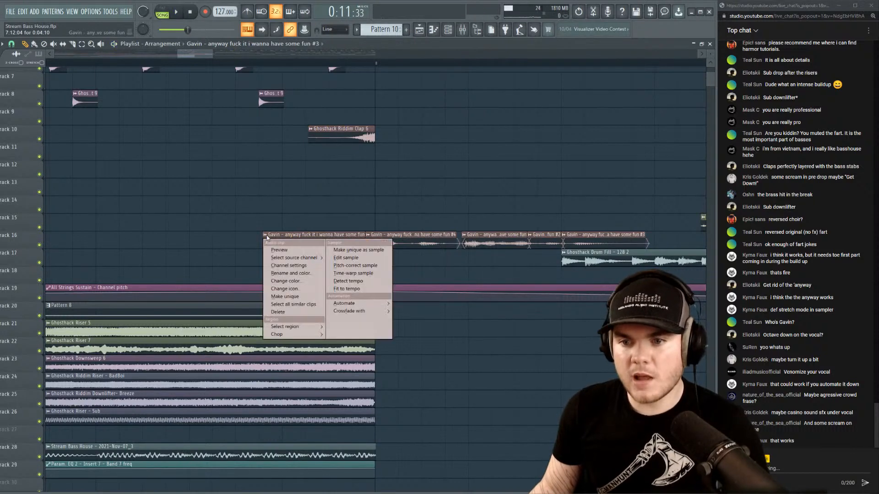
click(288, 265)
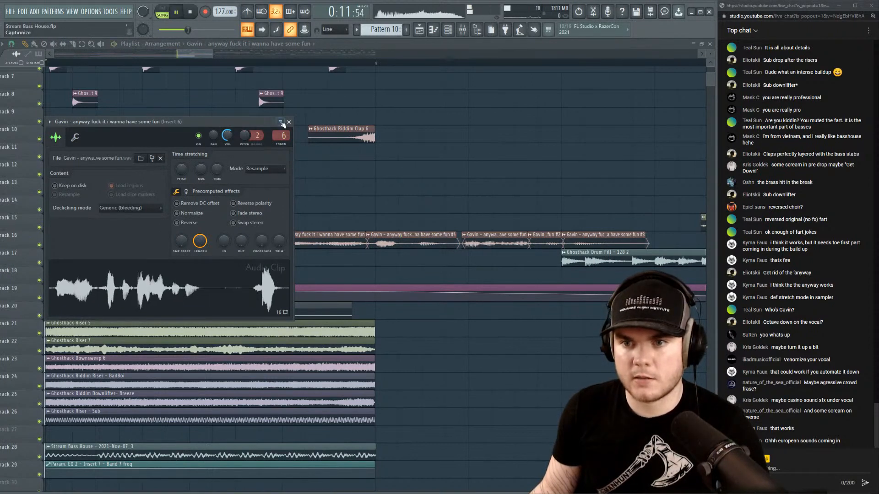
click(283, 123)
key(space)
click(266, 235)
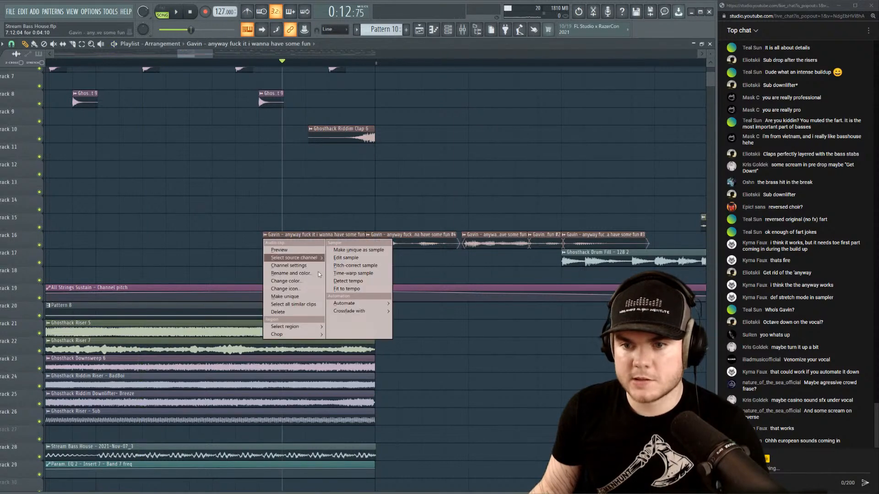
click(286, 297)
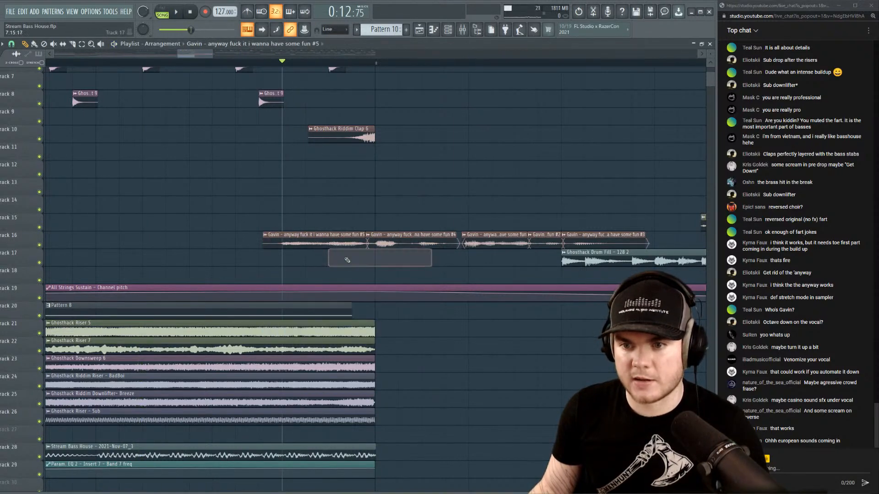
double_click(333, 238)
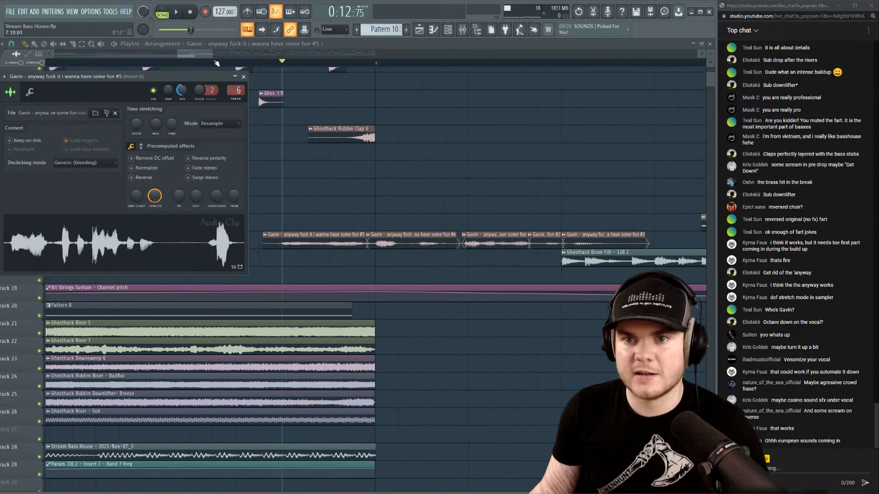
Play the end of the build-up through the drop to judge the vocal and drum fill together.
scroll(217, 63, down, 4)
click(138, 62)
key(space)
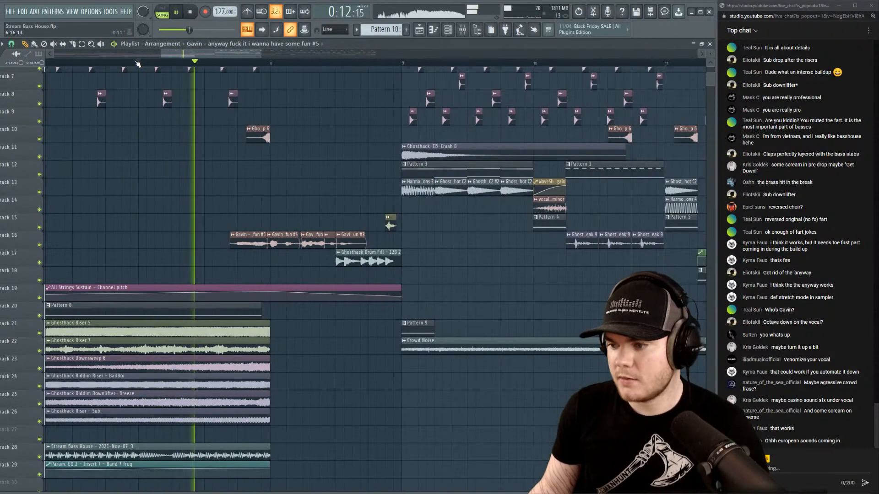
scroll(137, 64, down, 1)
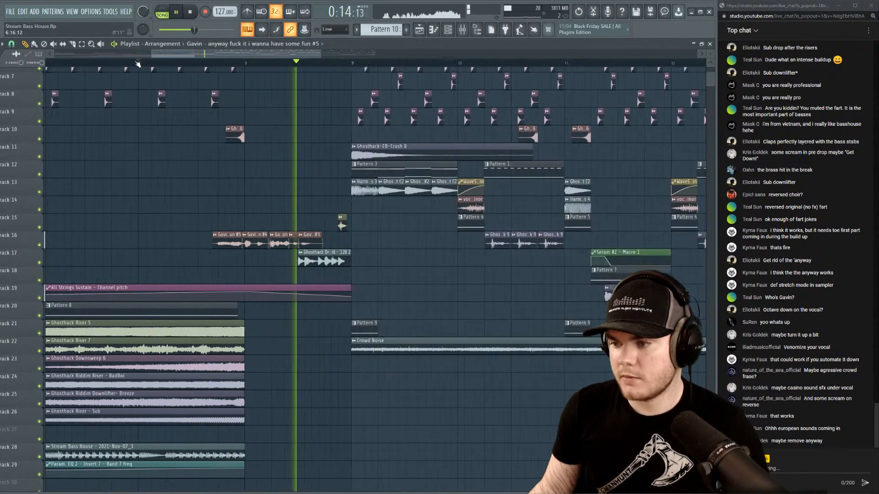
scroll(138, 64, down, 5)
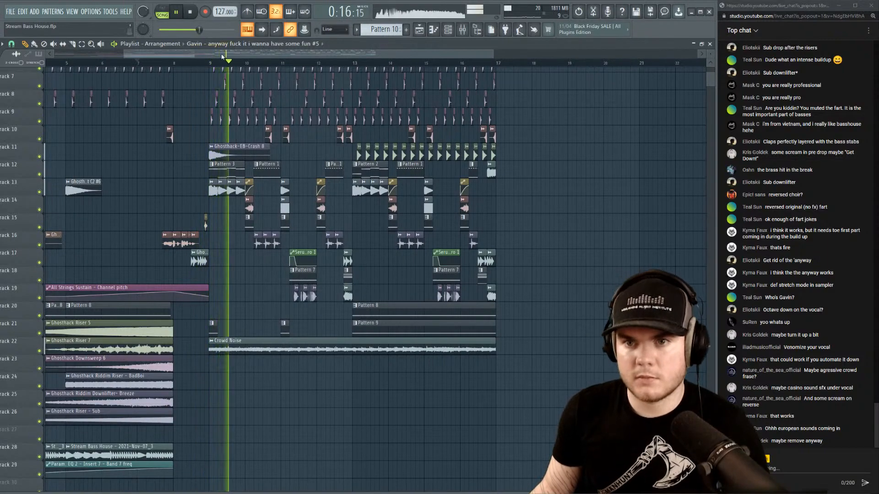
scroll(223, 56, up, 5)
click(298, 63)
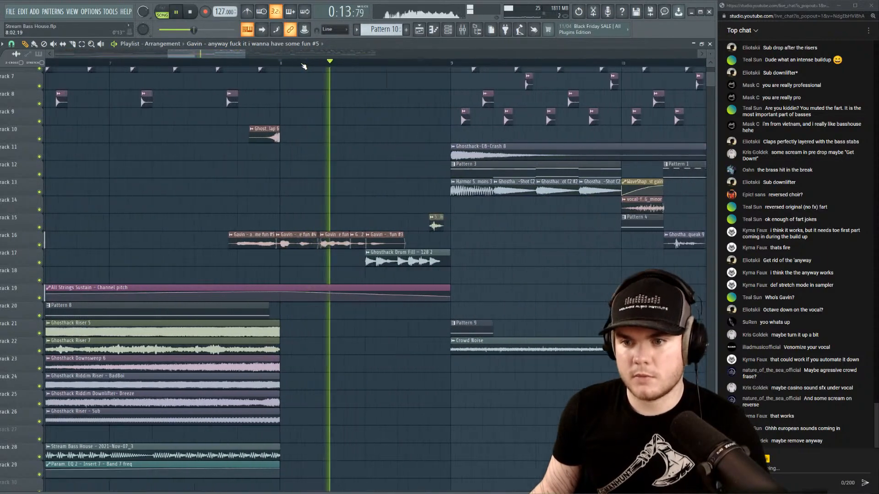
click(302, 63)
Trim the Track 17 drum fill to start halfway through beat 3 of bar 8 and shorten the last vocal slice to end just after that.
drag(367, 258, 386, 246)
key(space)
key(space)
key(space)
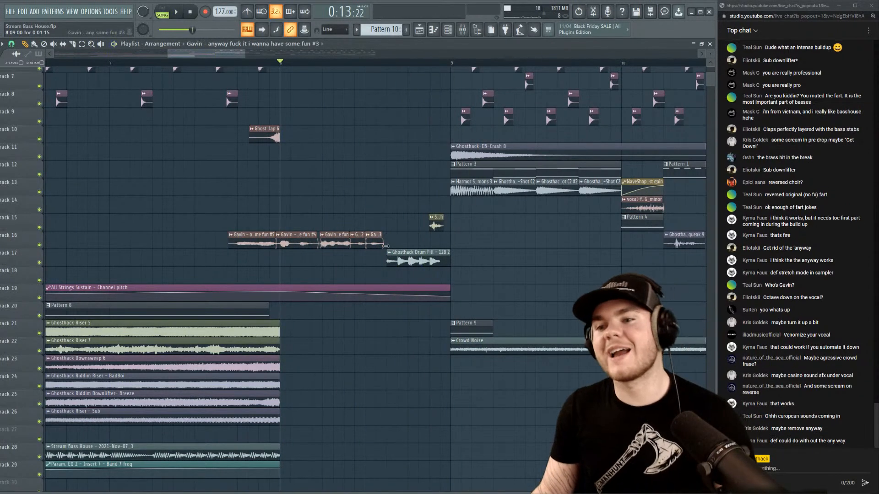
key(space)
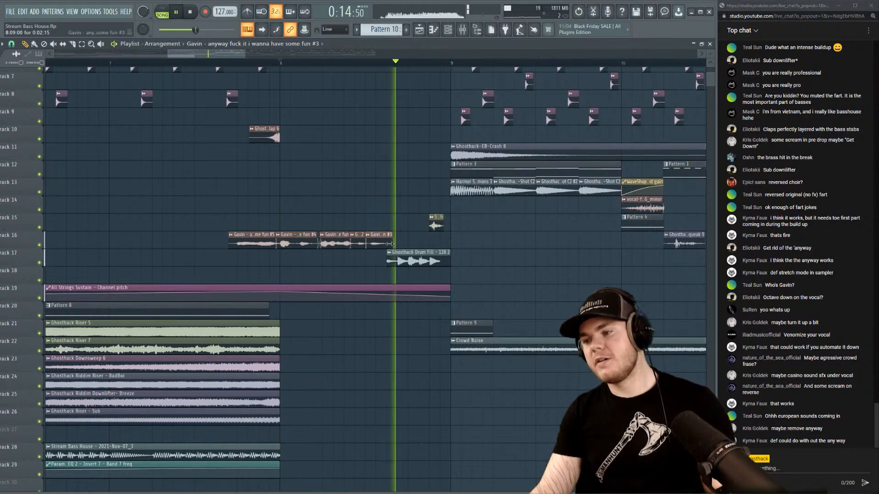
Audition the trimmed vocal and drum fill leading into the drop.
scroll(164, 63, down, 3)
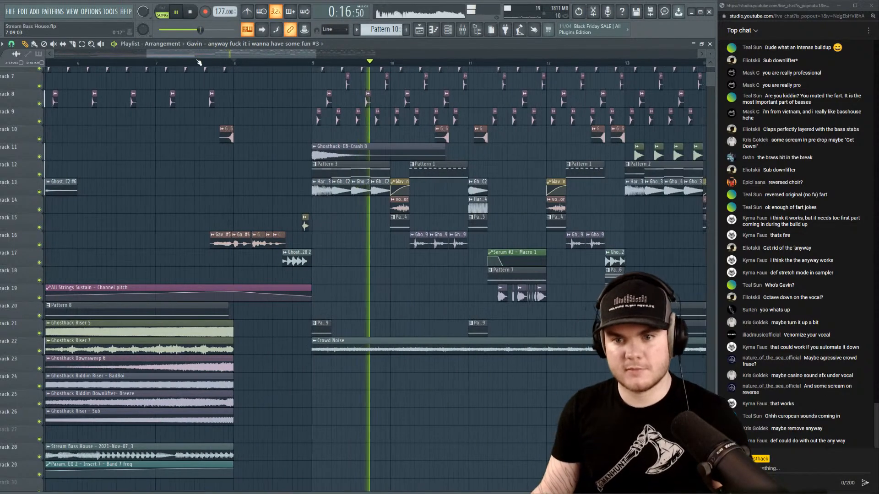
key(space)
scroll(164, 63, down, 3)
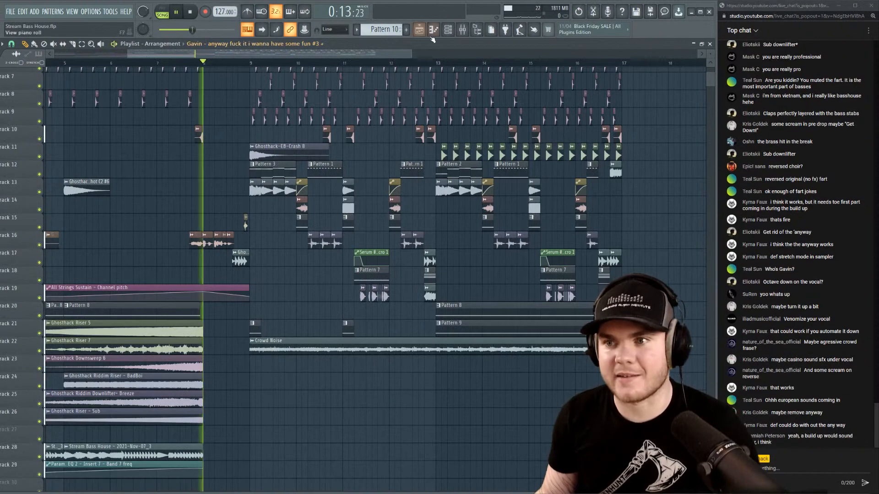
key(space)
Solo Insert 6 and add Fruity Soft Clipper after Soundgoodizer.
click(462, 29)
key(space)
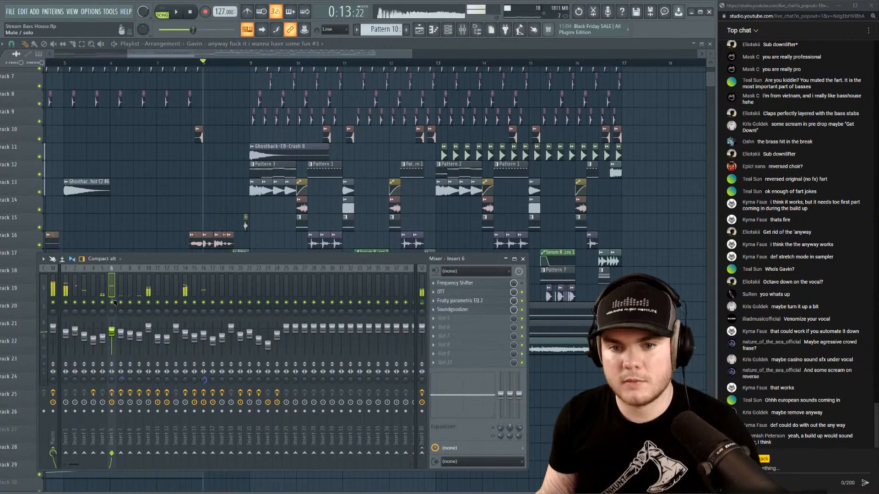
click(442, 322)
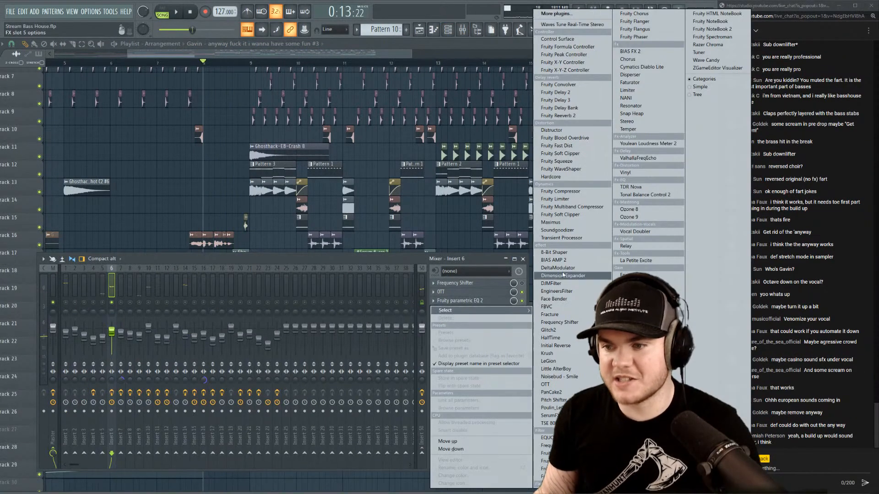
click(583, 216)
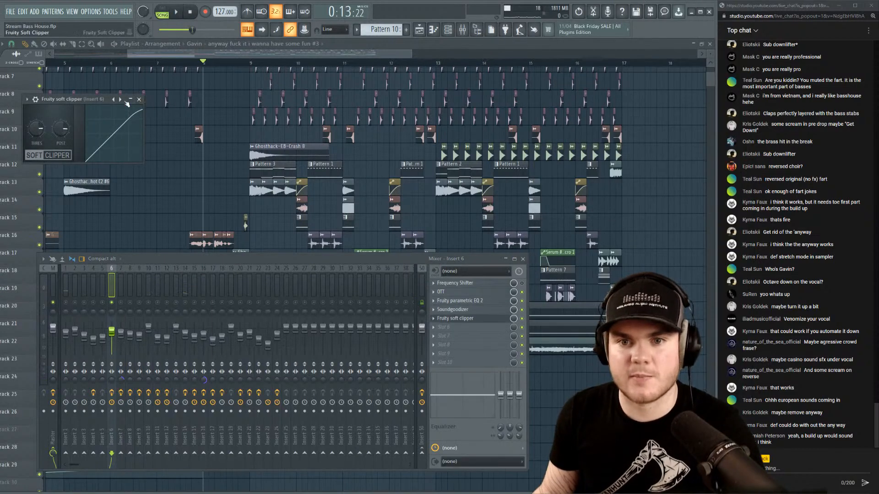
Add a second Fruity Soft Clipper after the first on Insert 6 and slightly lower the insert's fader.
click(447, 320)
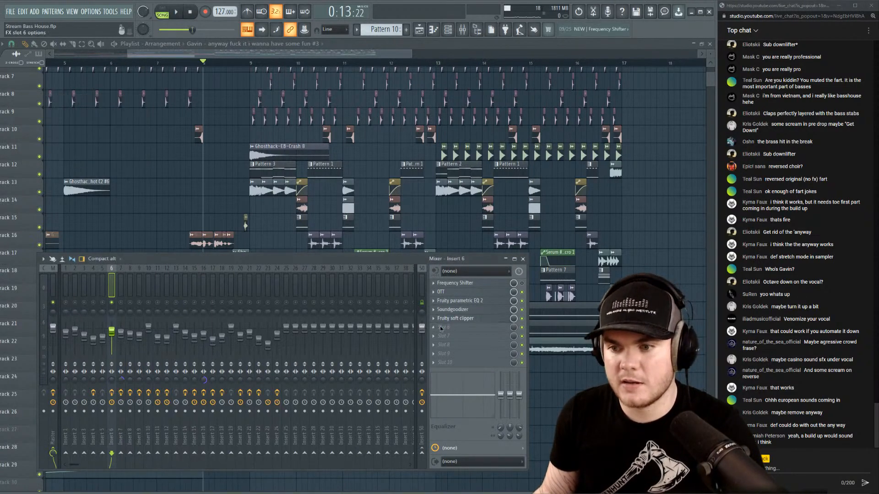
click(440, 327)
click(580, 152)
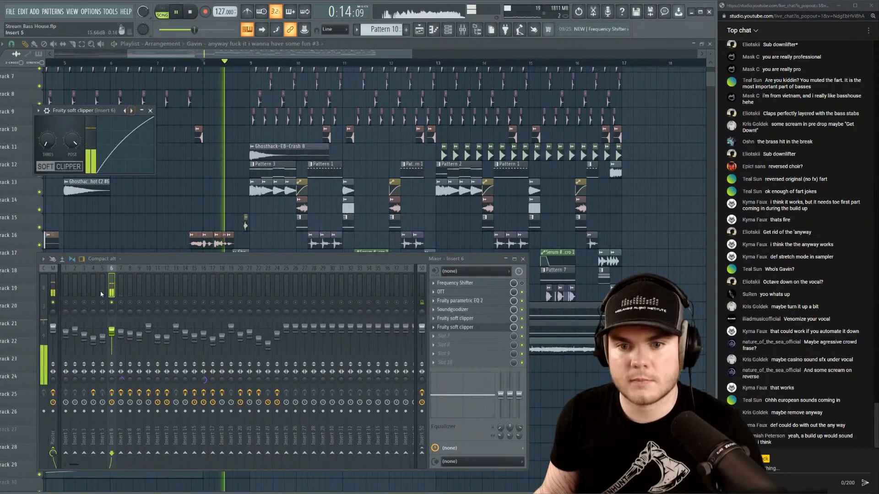
drag(112, 331, 112, 334)
click(458, 328)
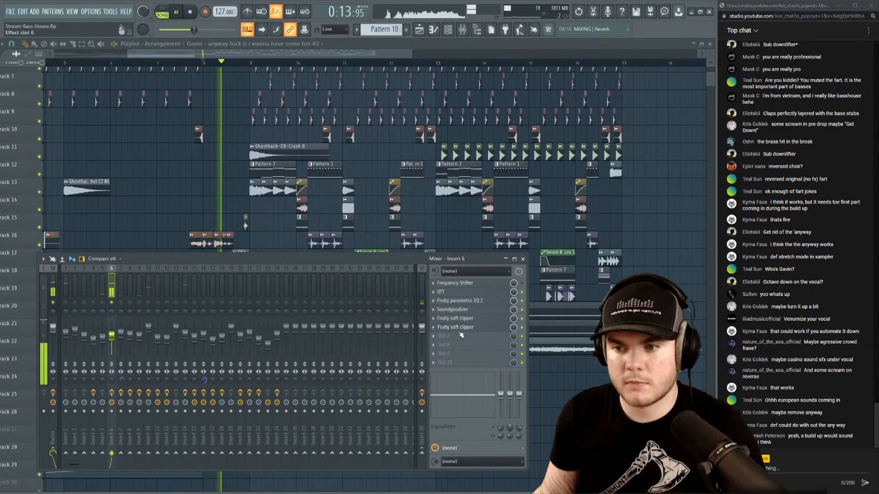
Insert Krush between Soundgoodizer and the soft clippers on Insert 6, with 17.3% downsampling and a mix level of about 44%.
click(446, 338)
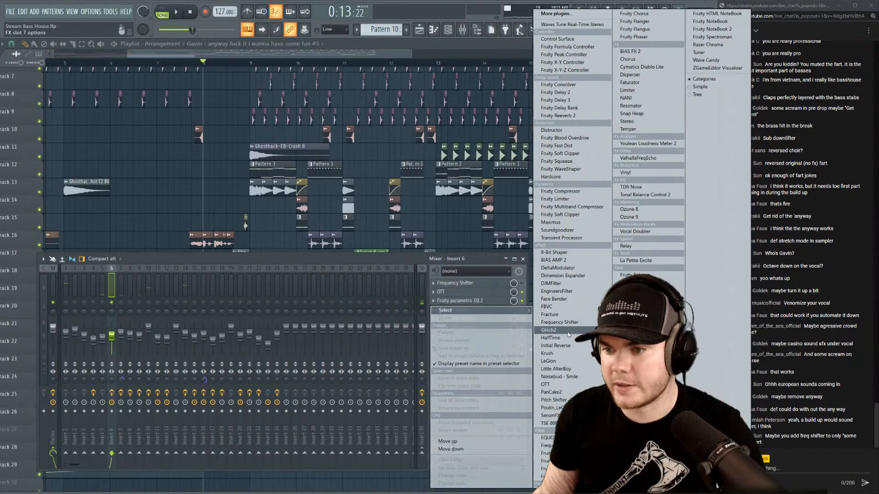
click(567, 354)
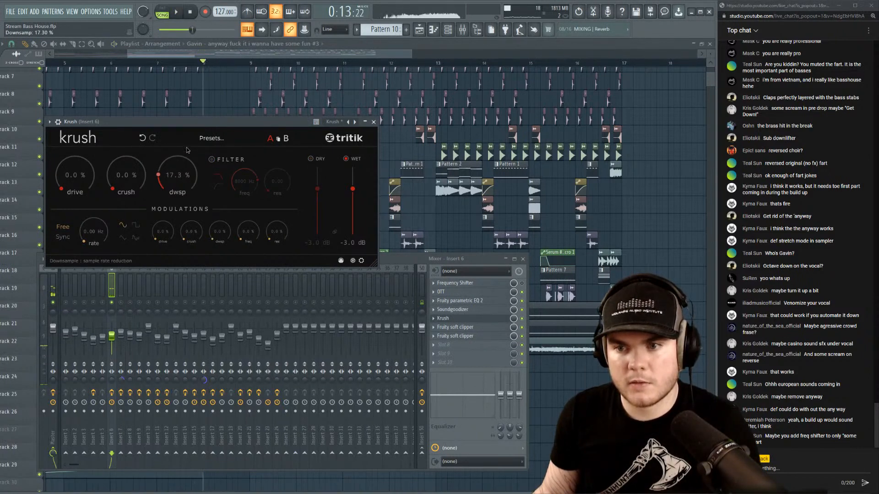
key(space)
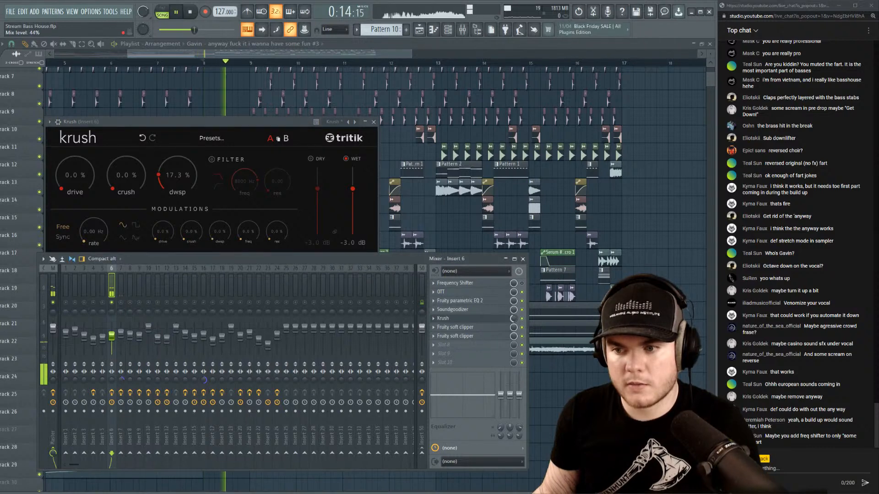
click(515, 318)
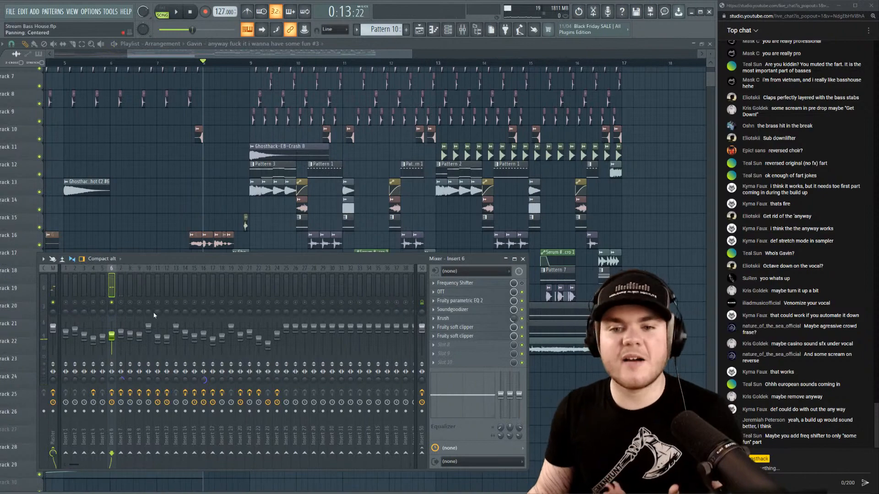
Unsolo Insert 6, close the mixer and briefly play the arrangement from bar 1.
right_click(113, 302)
key(F9)
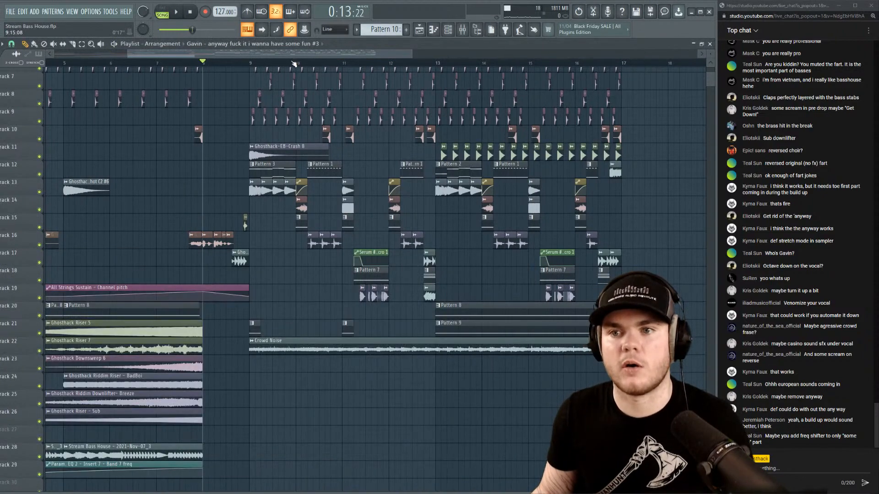
scroll(289, 55, down, 3)
key(space)
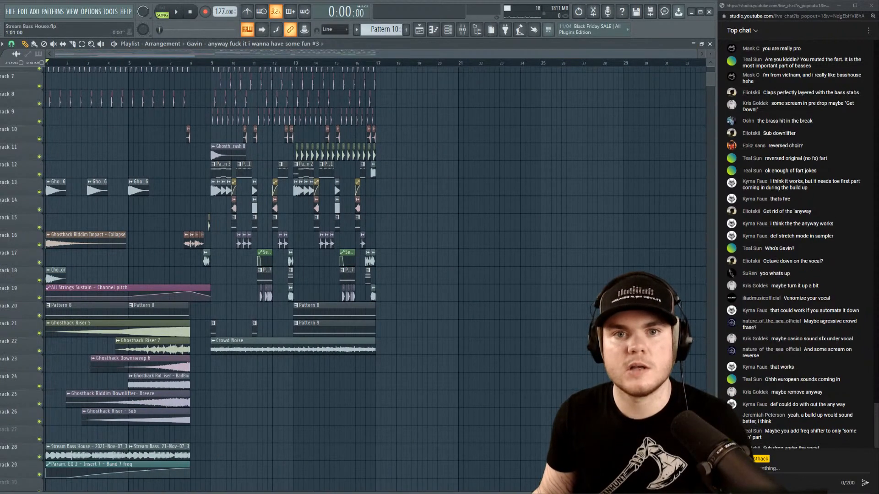
click(10, 11)
click(23, 49)
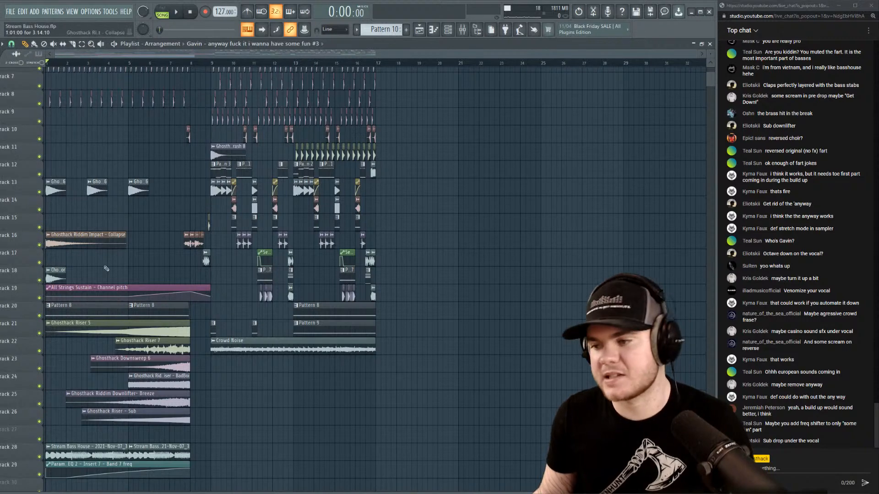
key(space)
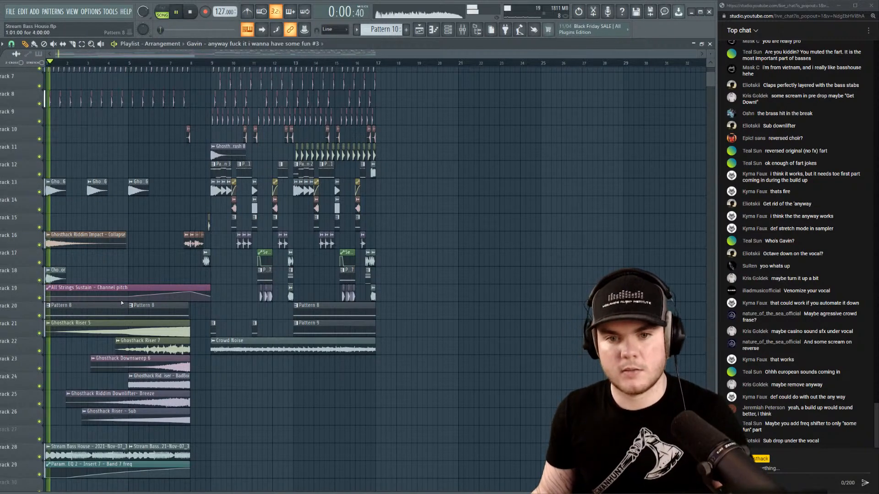
key(space)
Find the Sub Bass Drop sample in the sample browser and place it at bar 1 on Track 30.
click(476, 29)
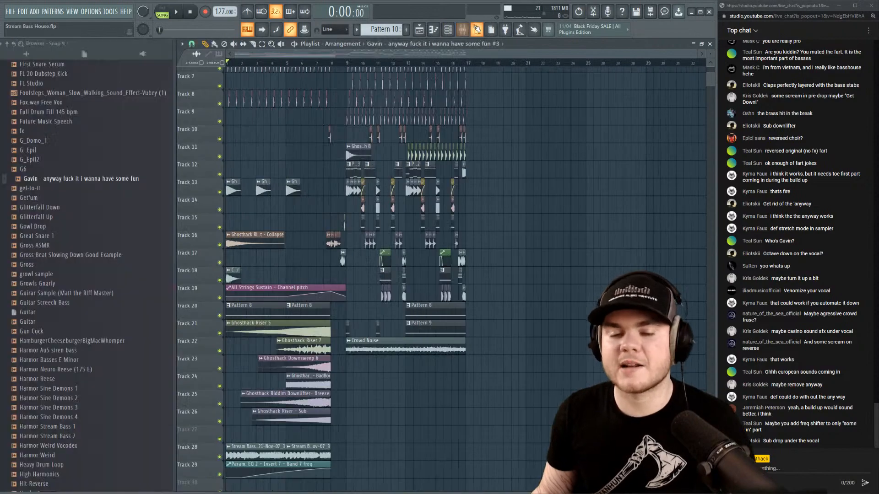
scroll(68, 236, down, 15)
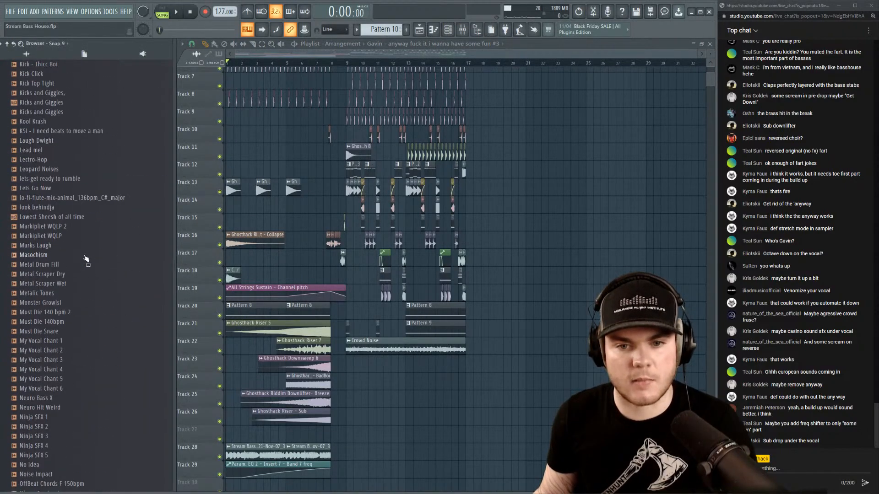
scroll(92, 231, up, 10)
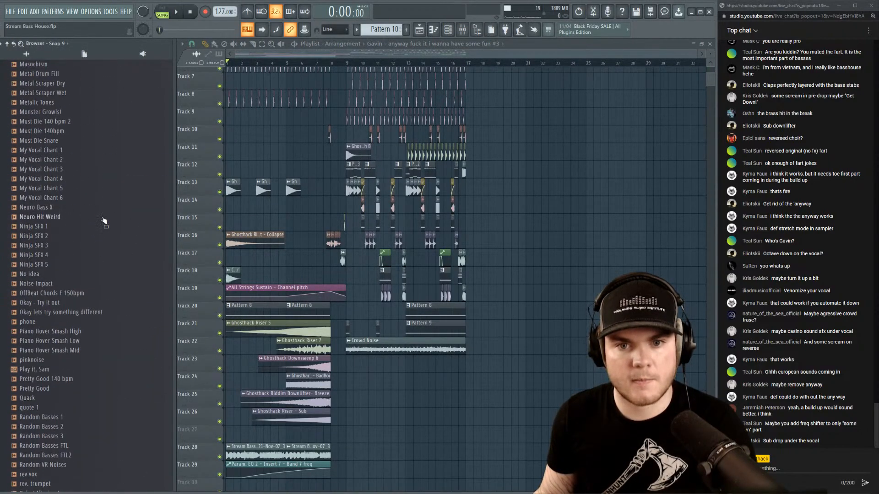
scroll(93, 212, down, 10)
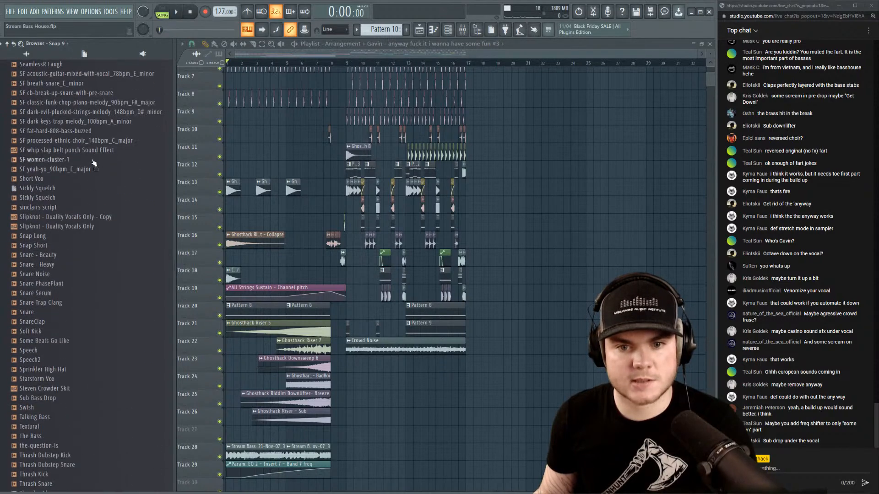
scroll(88, 298, down, 3)
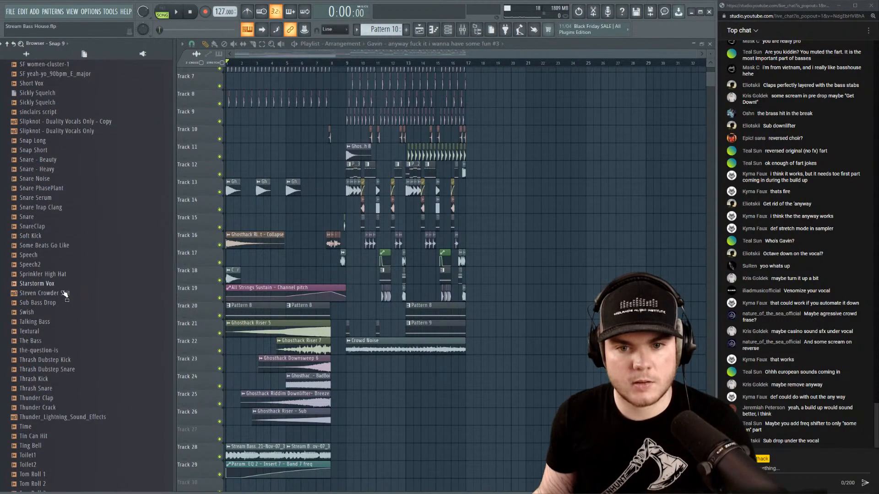
drag(383, 411, 399, 412)
scroll(433, 372, down, 2)
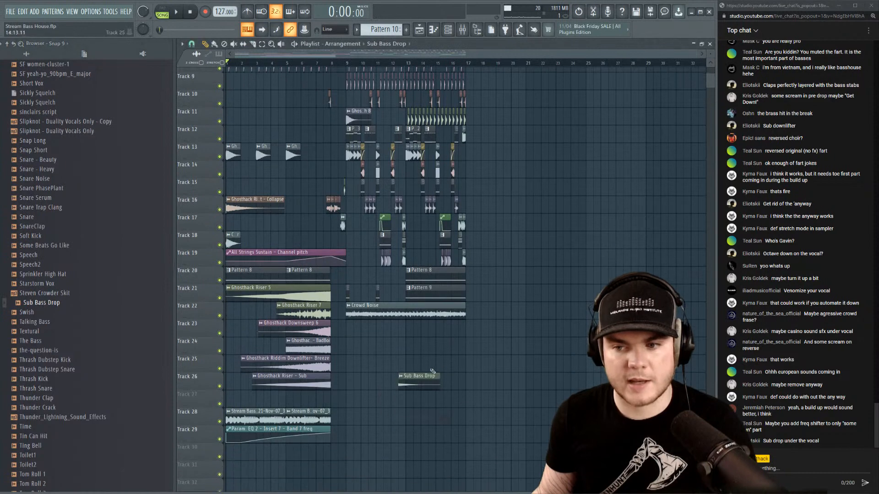
drag(219, 454, 221, 453)
Set the Sub Bass Drop clip's time stretching mode to Resample and raise its channel pitch to +200 cents.
double_click(242, 451)
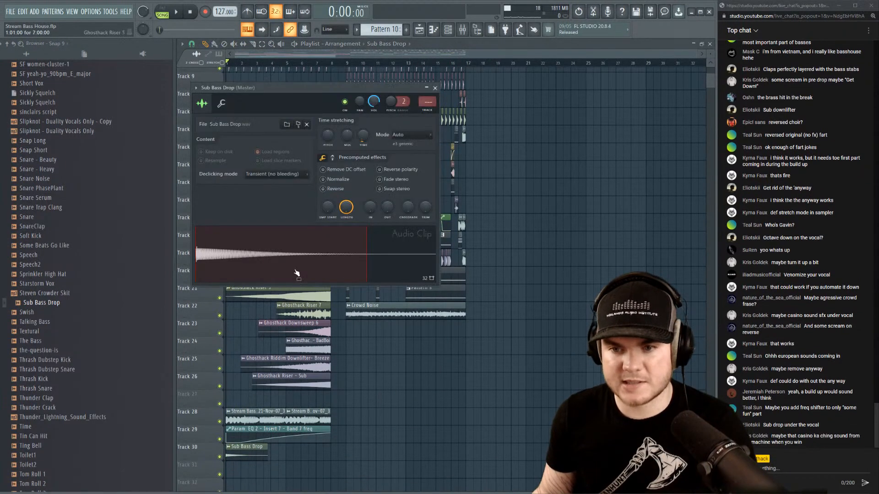
click(403, 135)
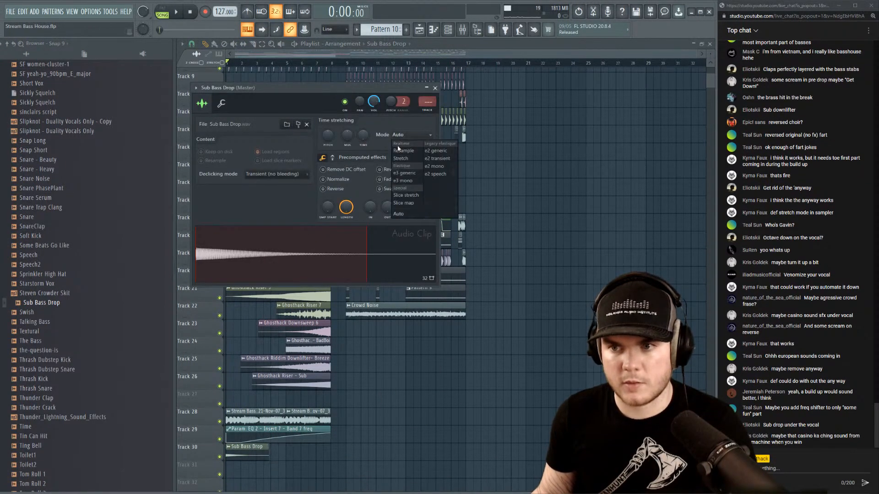
click(403, 138)
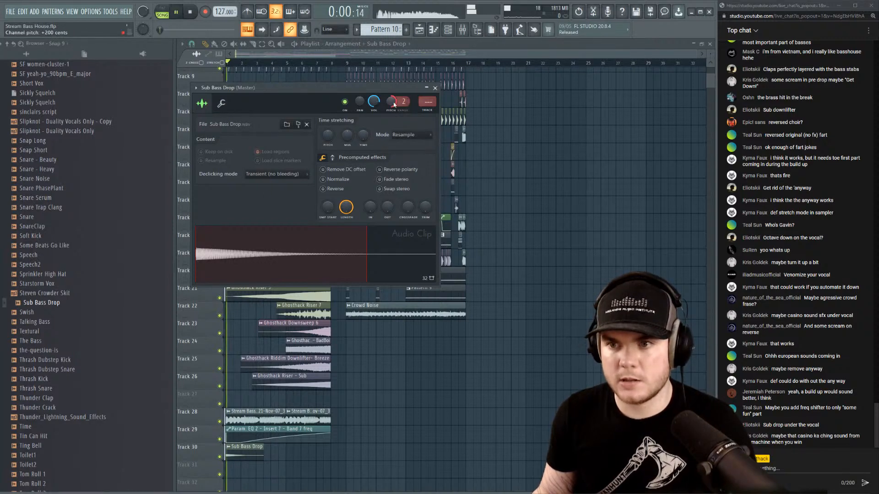
key(space)
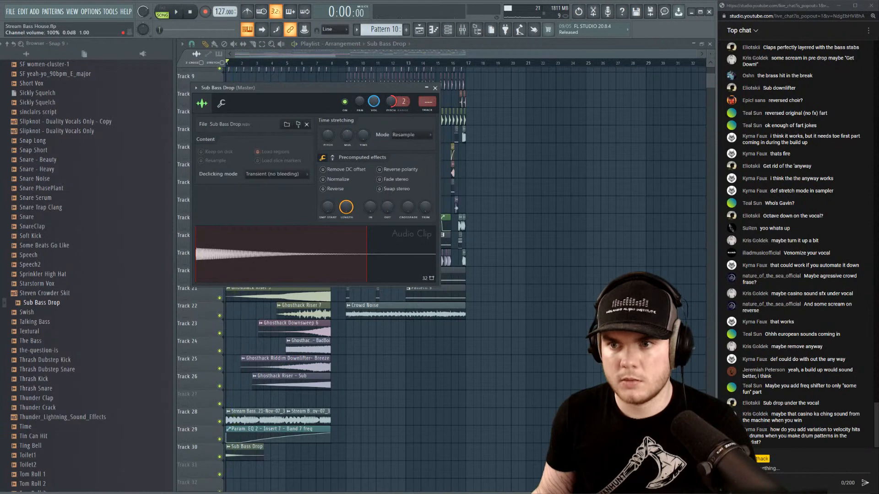
Normalize the Sub Bass Drop and lower its channel volume to about -9.1 dB while auditioning it.
click(330, 181)
key(space)
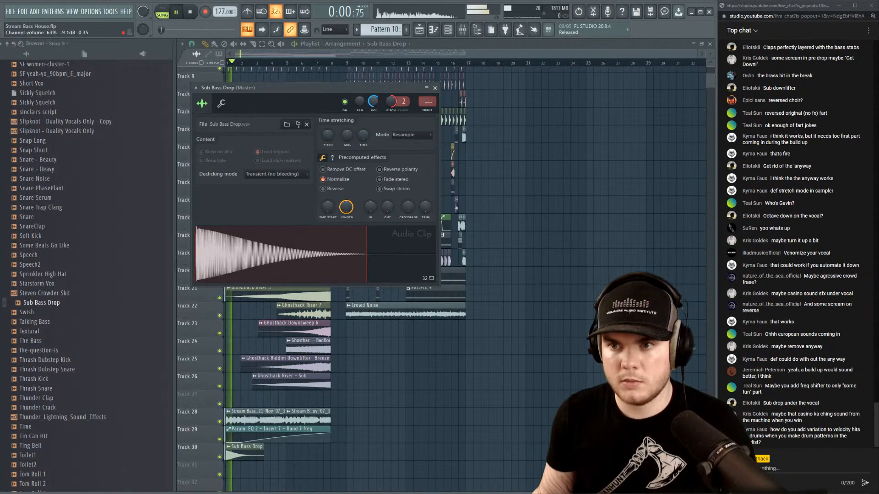
key(space)
Audition the Sub Bass Drop again and raise its time stretch multiplier to about 131.75%.
scroll(373, 102, down, 3)
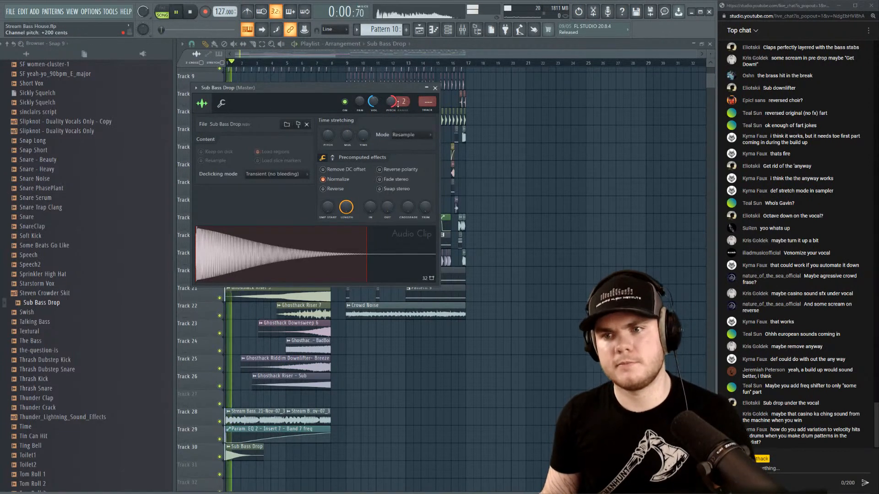
key(space)
scroll(347, 137, up, 3)
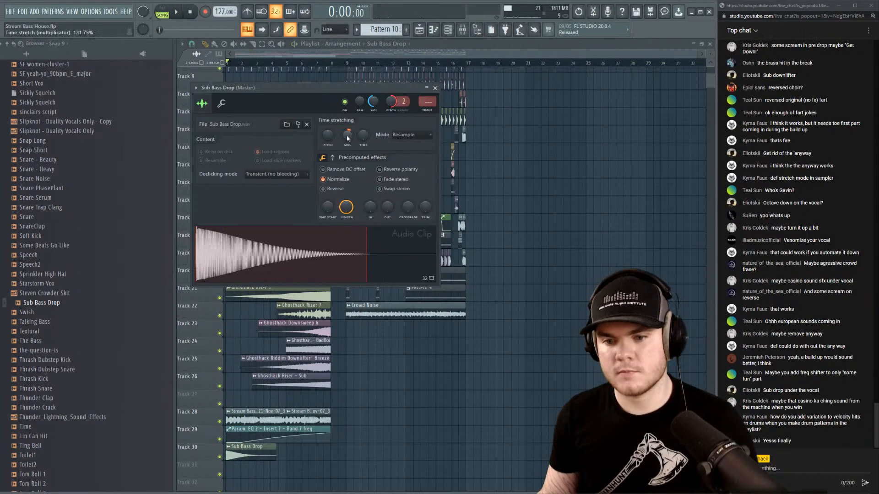
Set the Sub Bass Drop clip's time-stretching mode to Stretch and its channel volume to 45%.
click(411, 137)
click(406, 159)
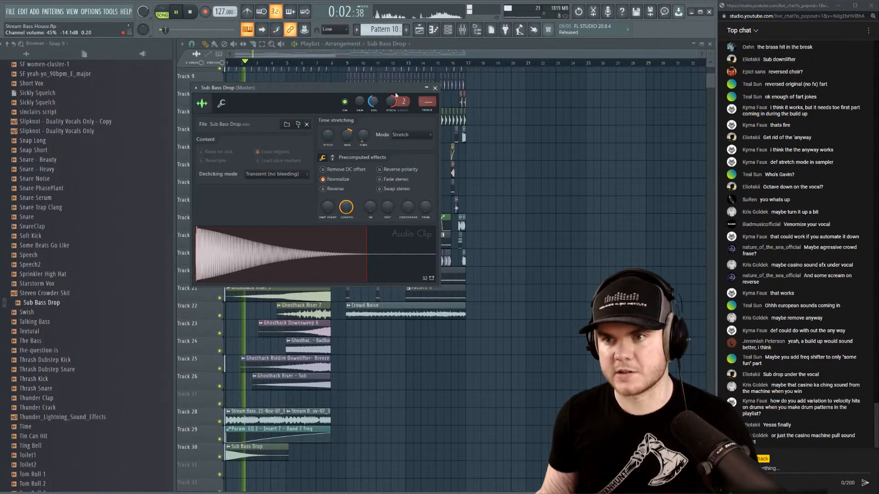
click(435, 88)
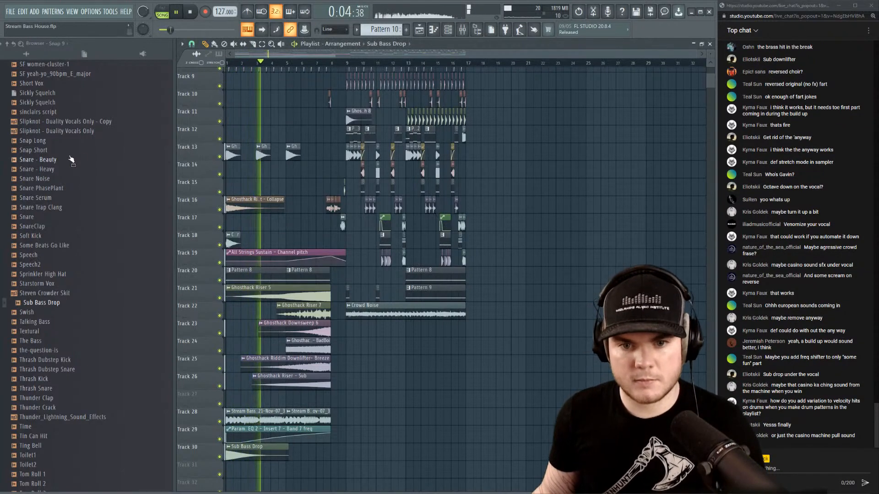
Set the volume of mixer track Insert 6 to 67% while the arrangement plays.
scroll(258, 63, up, 4)
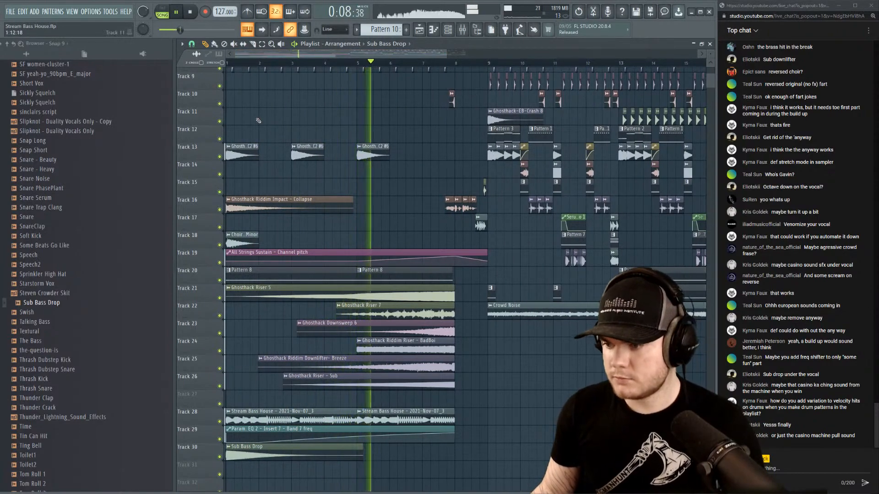
scroll(482, 241, down, 2)
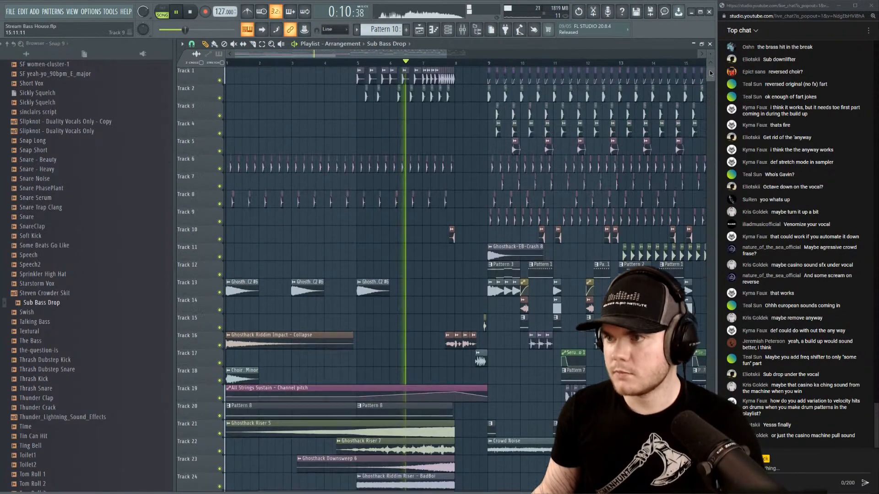
scroll(481, 242, down, 3)
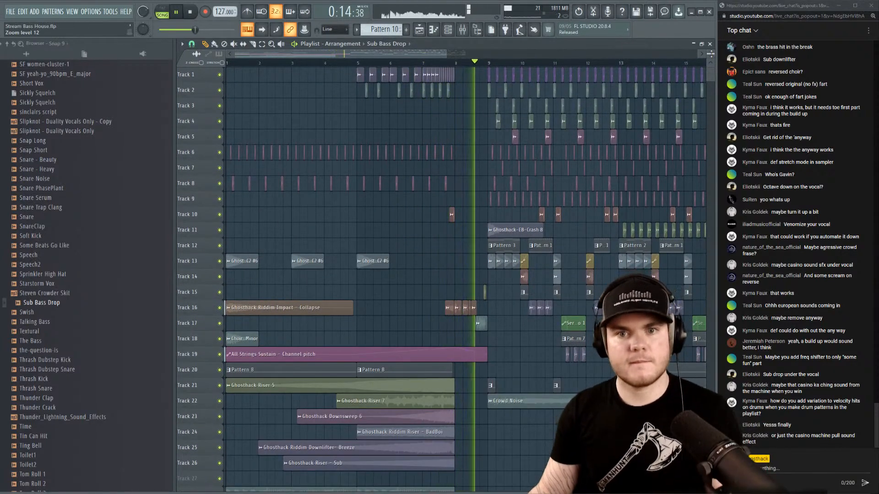
click(463, 30)
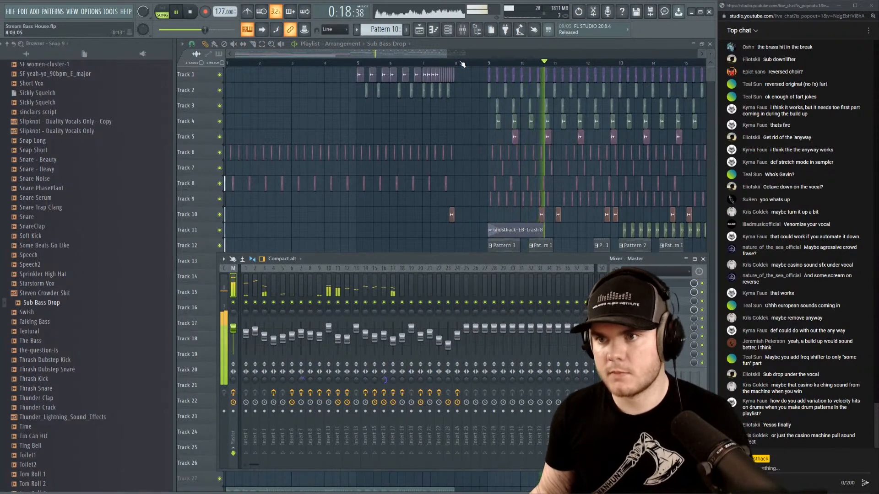
click(290, 287)
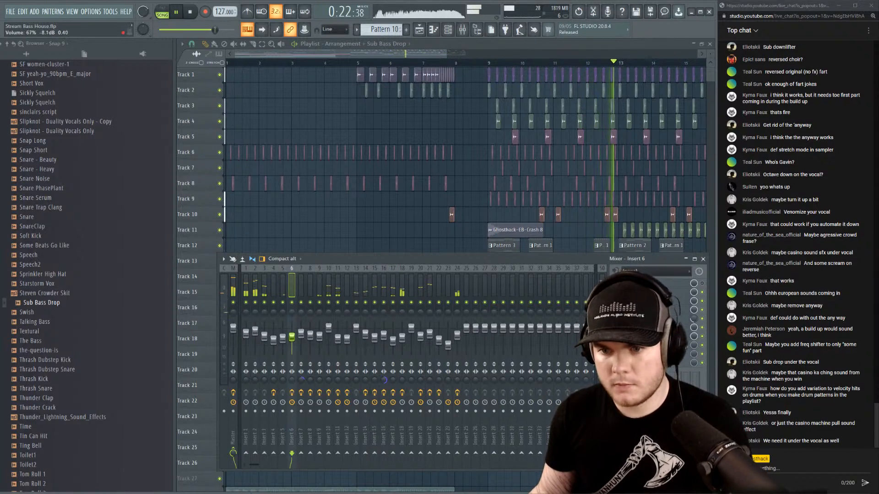
key(F9)
Play back the arrangement's intro from the start to judge the Sub Bass Drop among the riser and impact layers.
scroll(428, 63, down, 4)
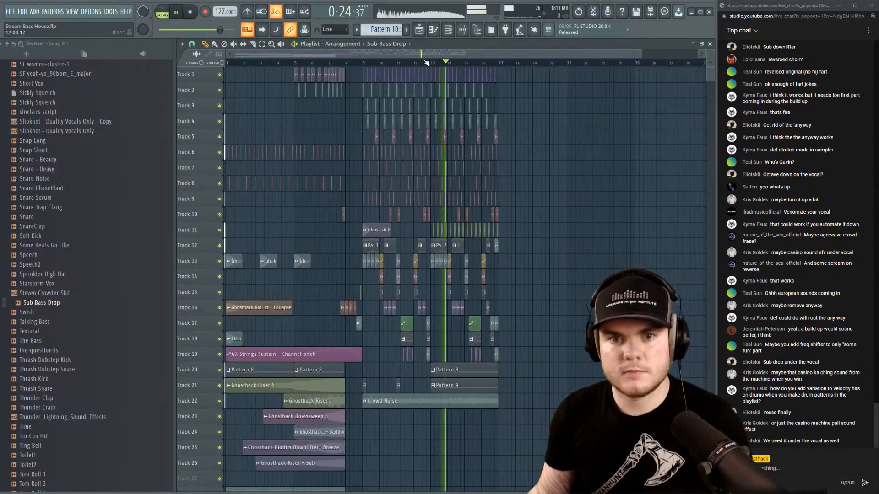
key(space)
scroll(296, 174, down, 2)
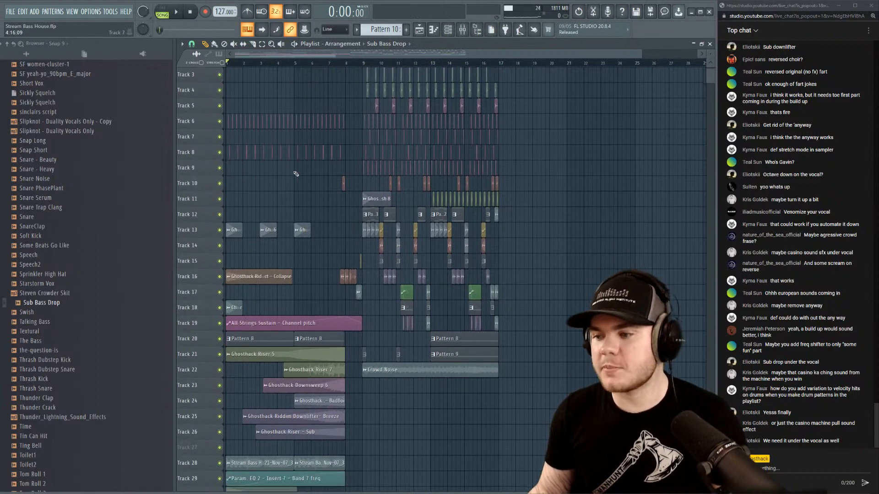
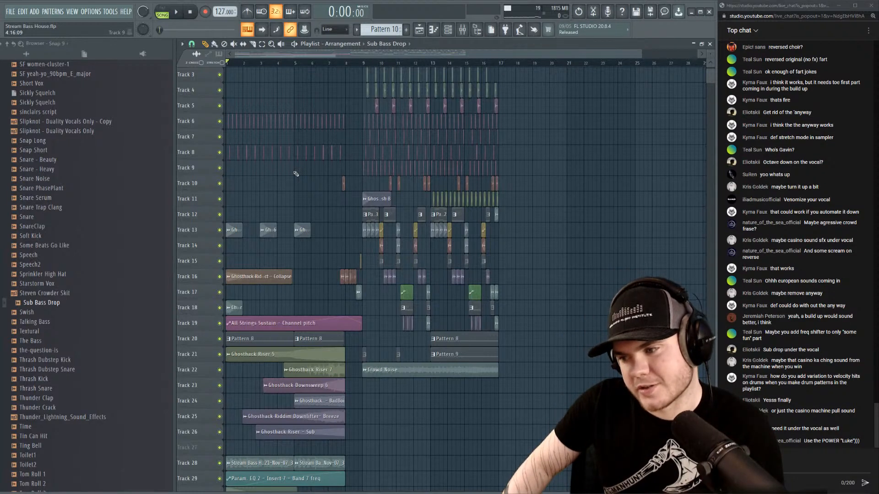
scroll(237, 64, up, 3)
key(space)
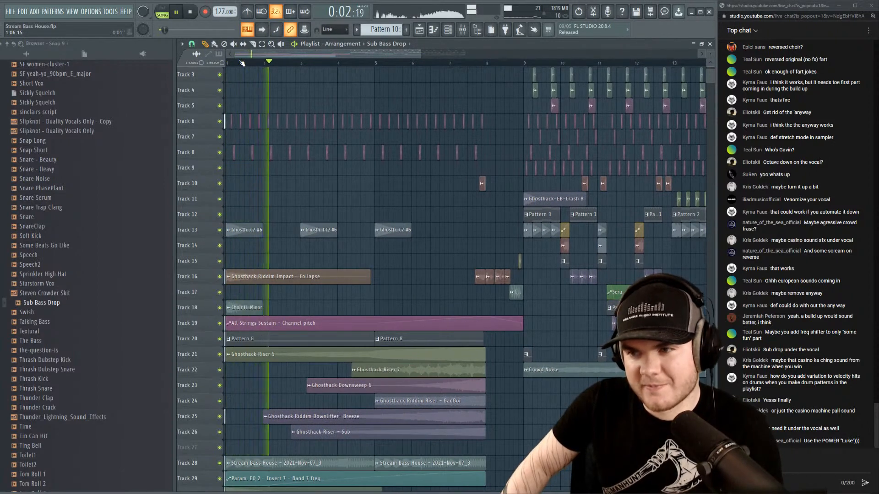
scroll(712, 77, up, 1)
scroll(713, 77, up, 2)
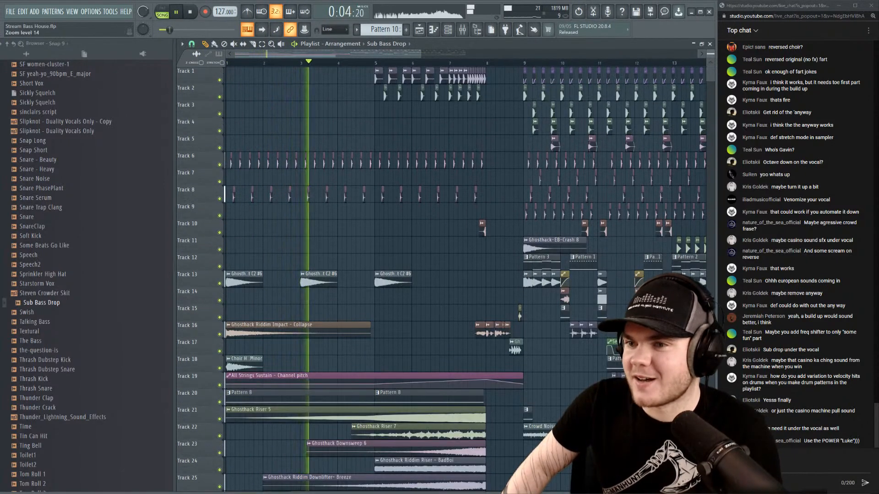
key(space)
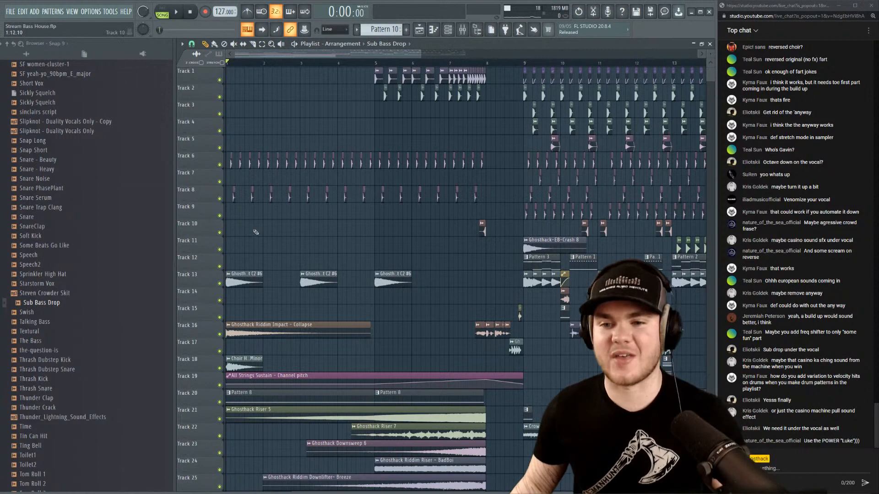
key(space)
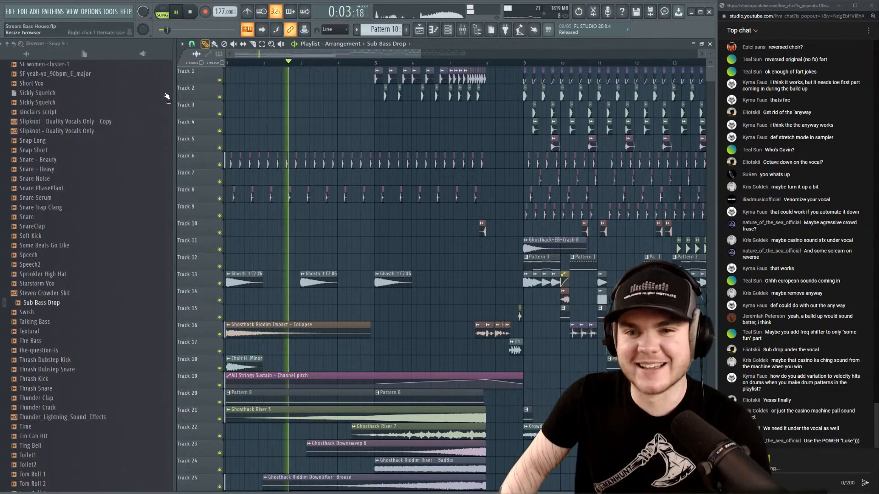
Browse the sample folder for a thunder sound effect.
scroll(124, 204, down, 10)
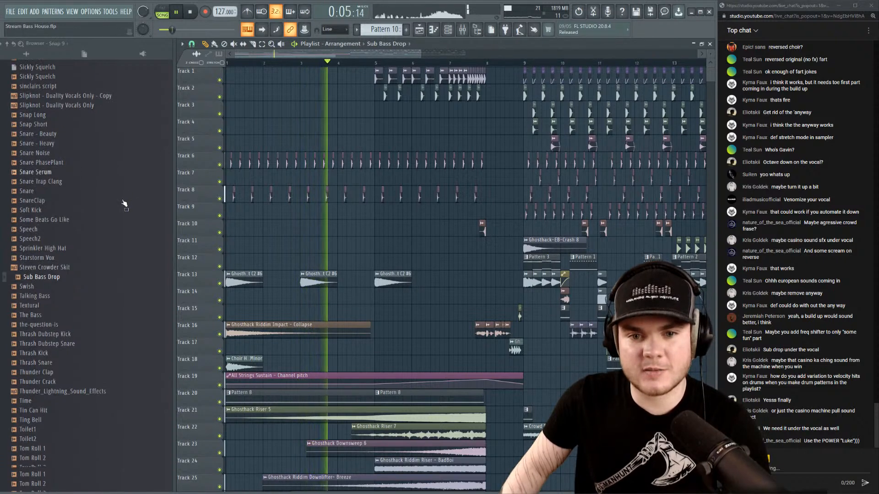
scroll(124, 203, down, 10)
key(space)
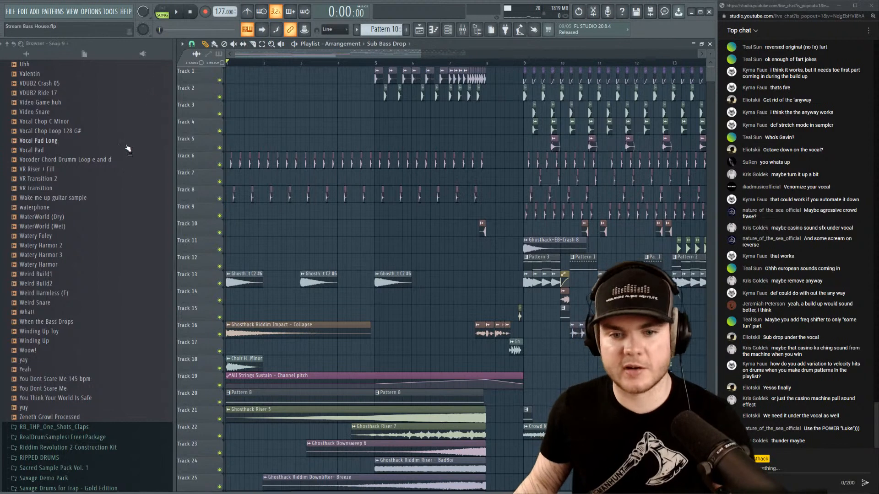
scroll(106, 227, up, 17)
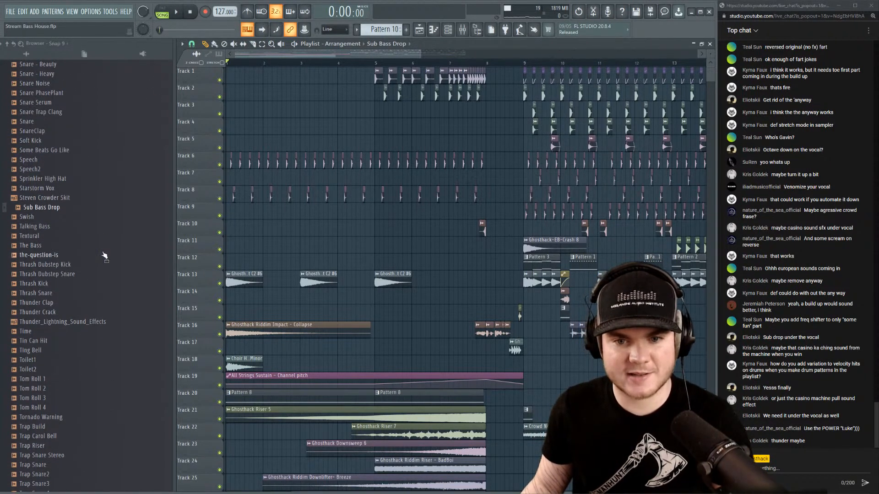
Move the clips on Tracks 28, 29 and 30 up one track to fill the empty Track 27.
scroll(274, 255, down, 8)
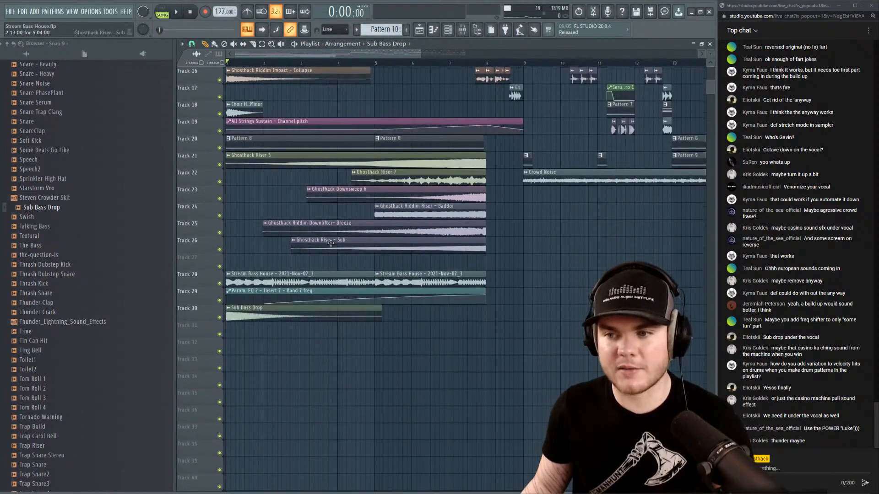
drag(496, 355, 242, 253)
drag(242, 283, 241, 266)
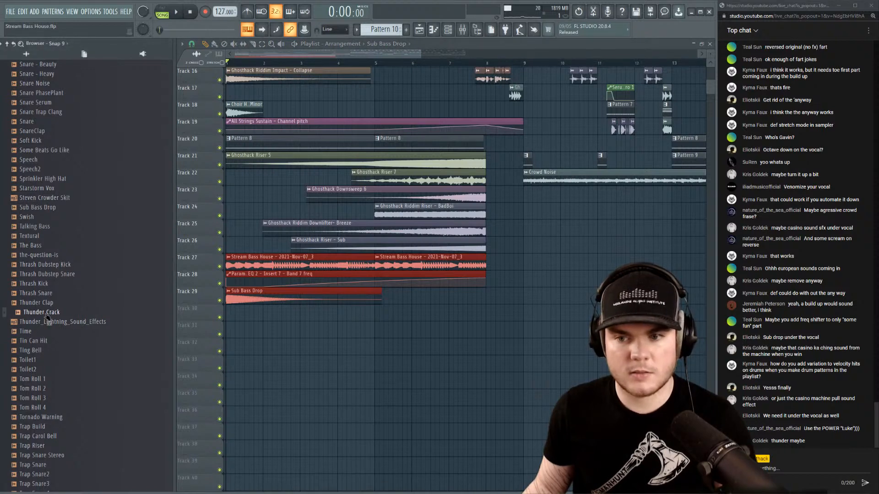
Place the Thunder Crack sample at bar 1 of Track 30, trimmed to start at its loud hit.
drag(46, 315, 226, 322)
right_click(335, 369)
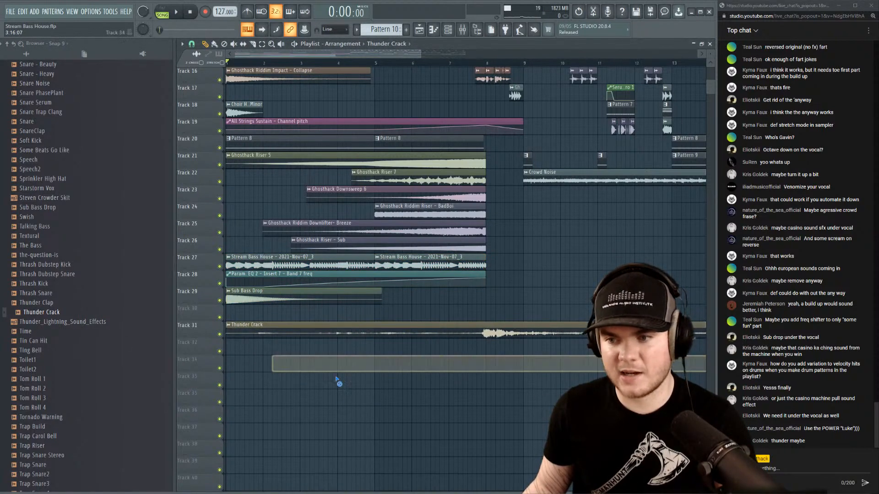
drag(292, 329, 70, 311)
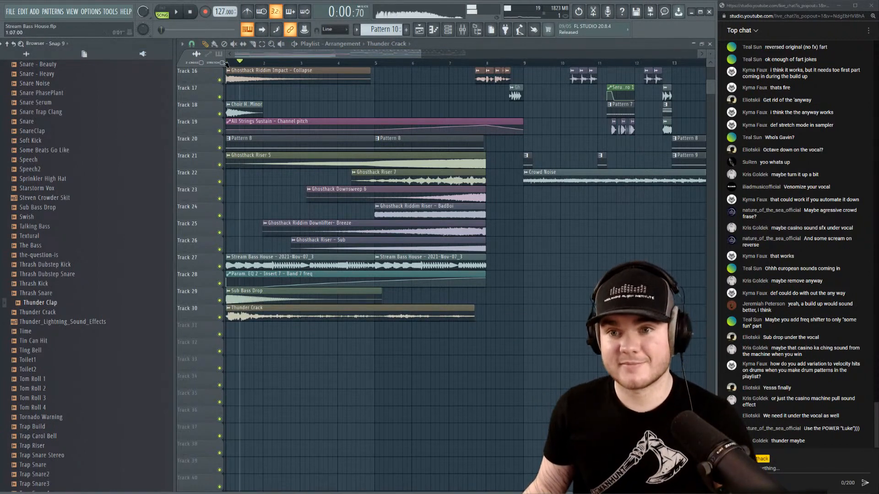
Audition the Thunder Crack clip with Track 30 soloed and set its channel volume to 66%.
key(space)
ctrl+click(220, 318)
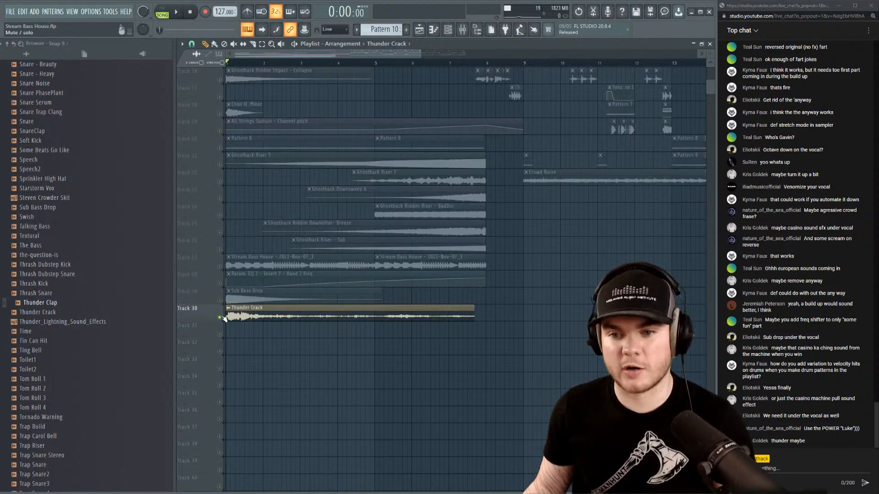
key(space)
double_click(246, 315)
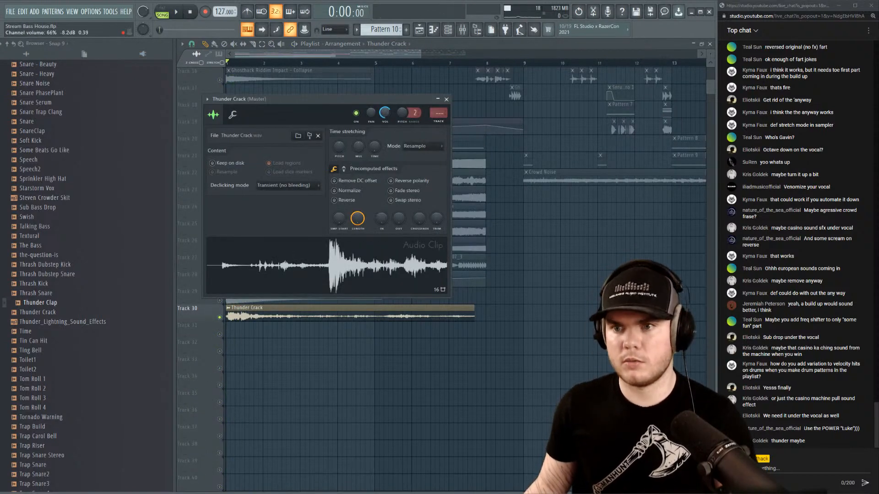
click(446, 99)
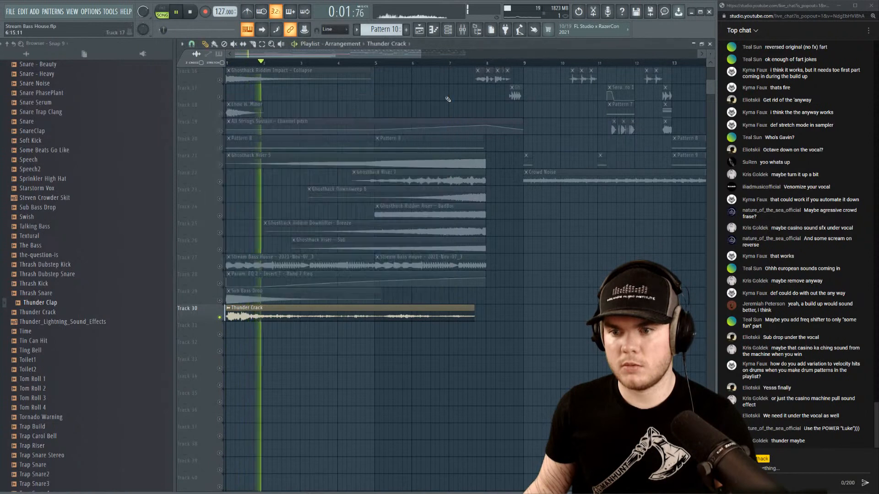
click(384, 62)
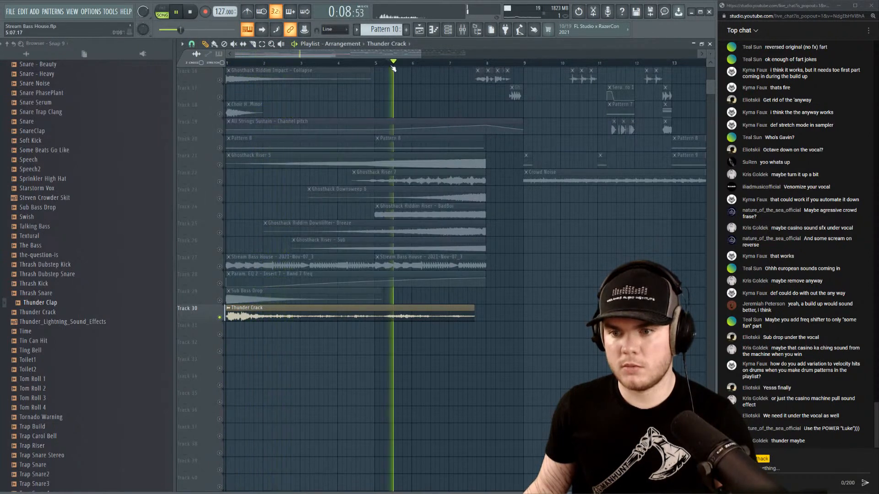
key(space)
Unsolo Track 30, play the clip with the full intro, and delete the Thunder Crack clip.
right_click(220, 318)
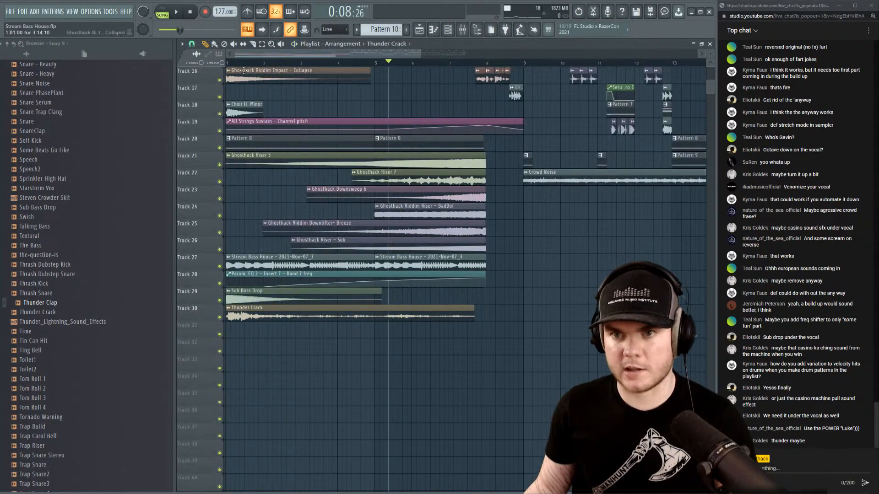
key(space)
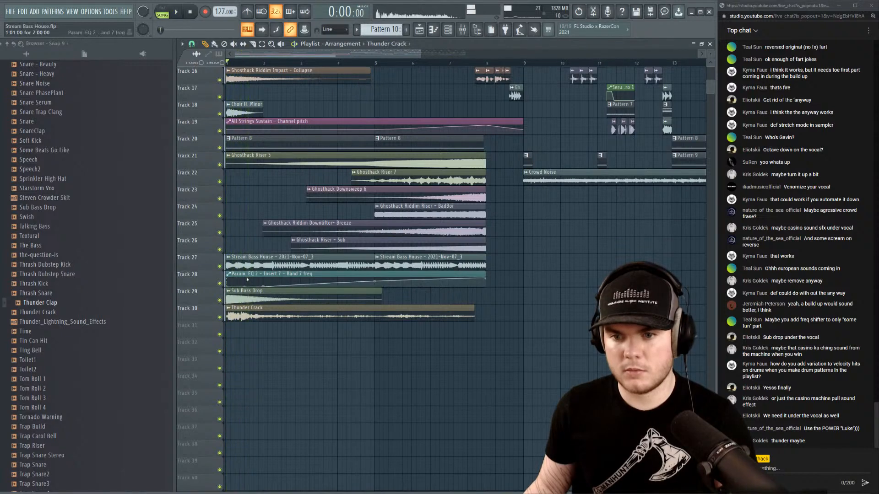
right_click(252, 321)
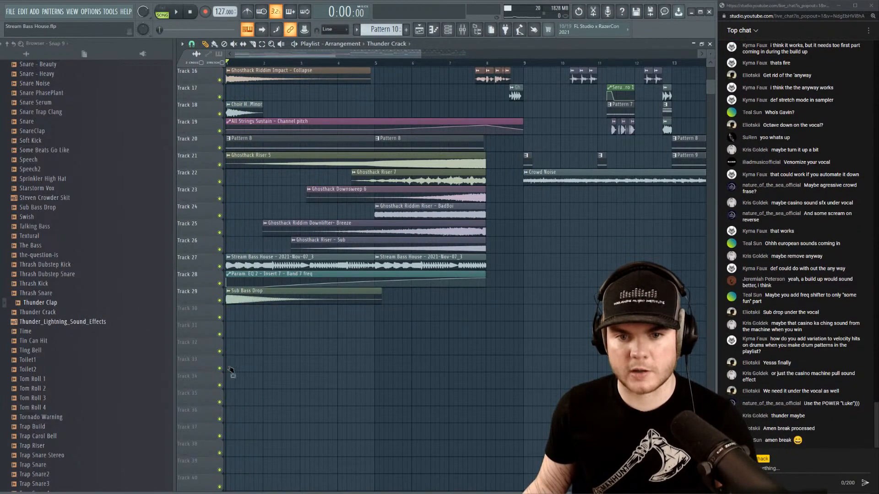
Place the Thunder_Lightning_Sound_Effects sample at bar 1 of Track 30 and solo that track.
drag(231, 370, 279, 369)
drag(281, 366, 242, 313)
right_click(216, 315)
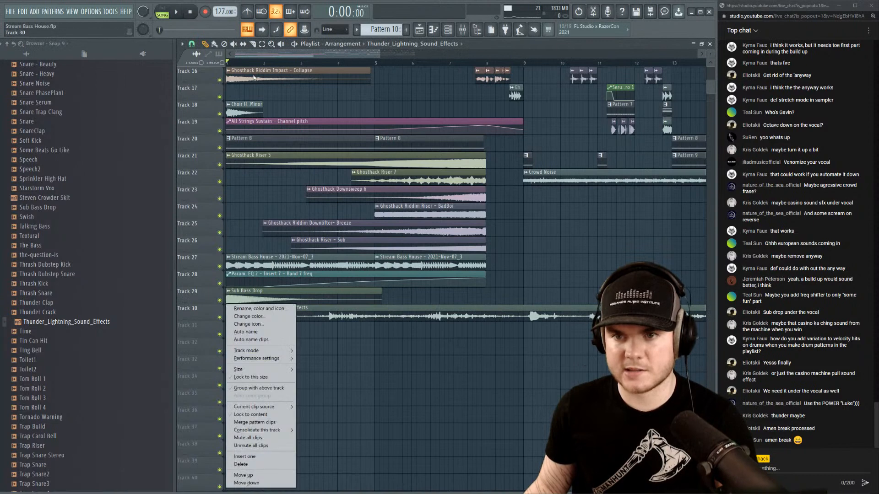
click(208, 292)
right_click(220, 317)
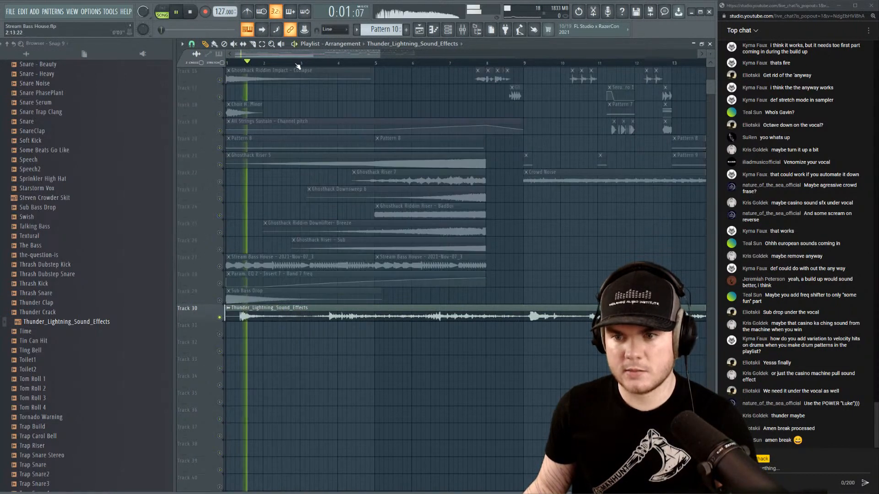
Trim the opening of the Thunder_Lightning_Sound_Effects clip and shorten its end, leaving a clip about 6 bars long from bar 1.
click(328, 63)
scroll(329, 65, down, 3)
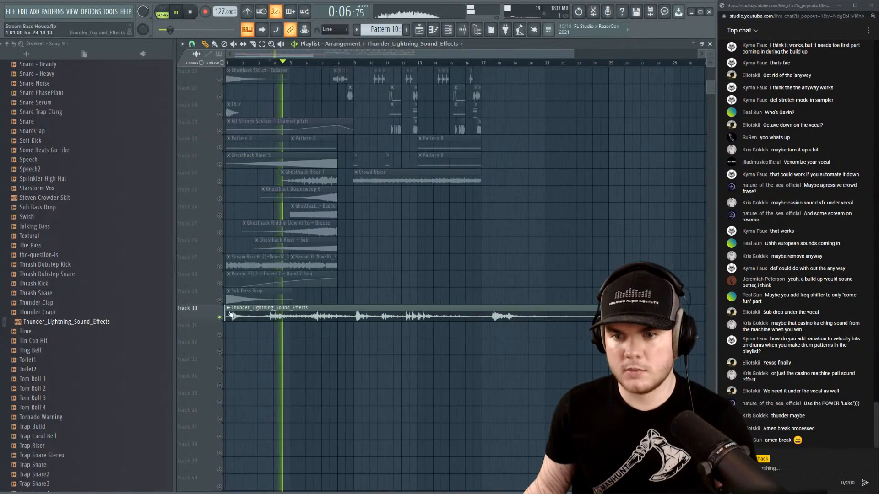
mouse_move(230, 315)
mouse_down()
mouse_move(256, 315)
mouse_move(226, 316)
mouse_up()
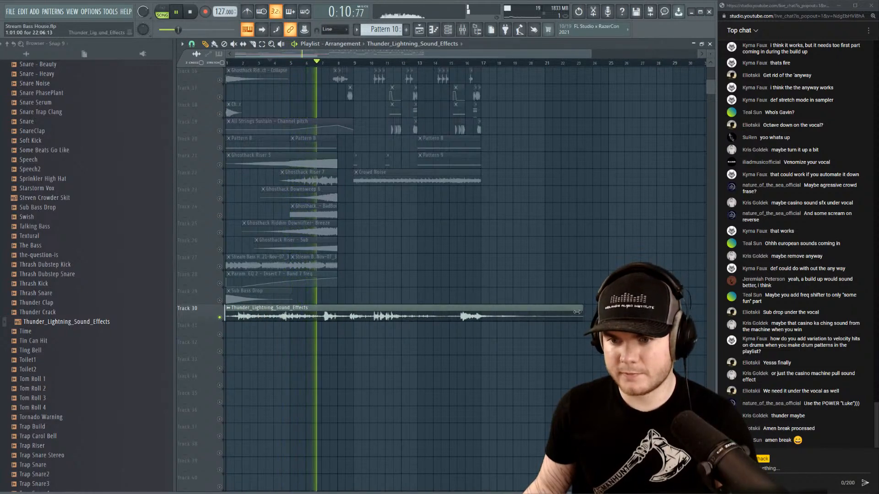
drag(577, 312, 320, 312)
key(space)
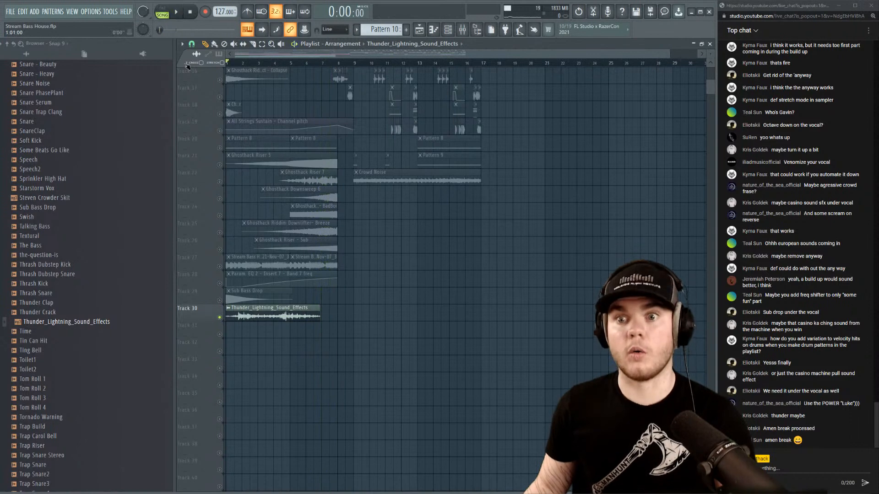
Set the Thunder_Lightning_Sound_Effects clip's channel volume to 61% while it plays soloed.
key(space)
scroll(239, 63, up, 5)
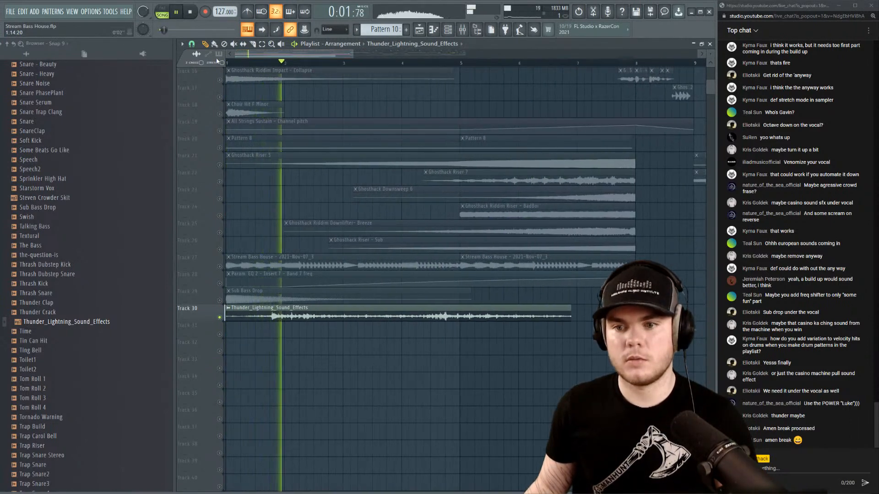
double_click(513, 316)
drag(396, 124, 396, 138)
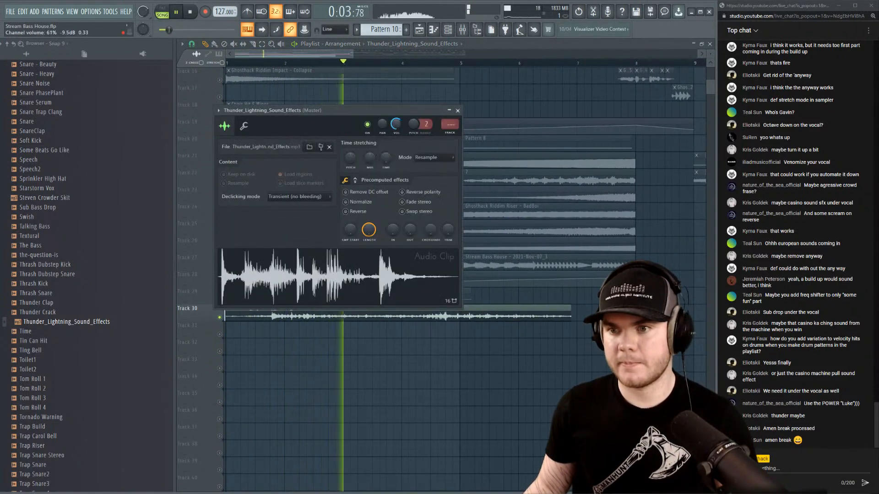
Set the Thunder_Lightning_Sound_Effects clip's quick fade out to 56% and replay it soloed.
key(space)
drag(411, 229, 410, 213)
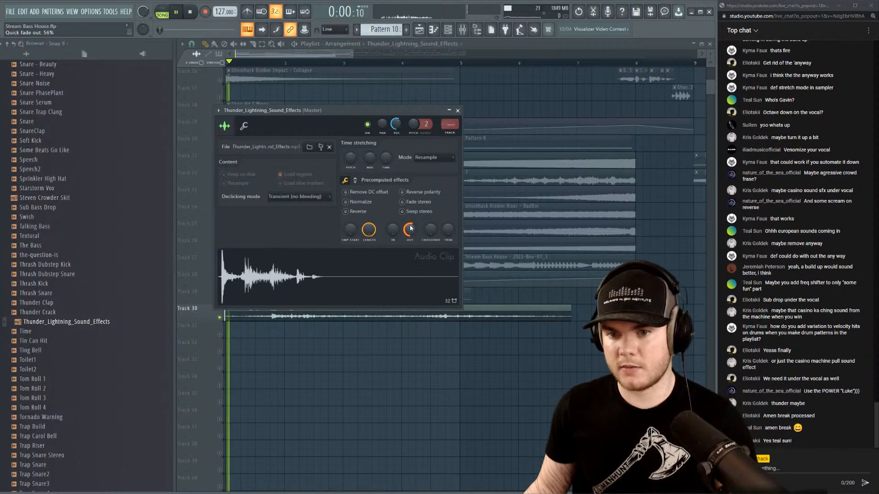
key(space)
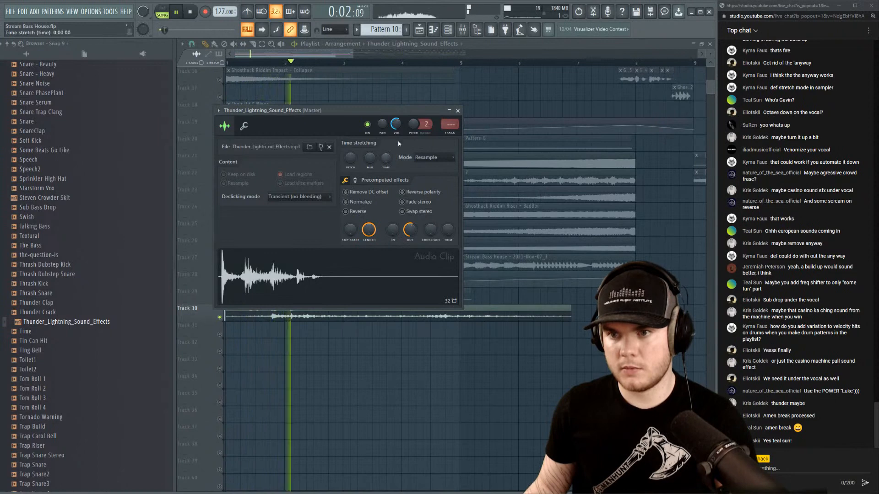
click(457, 111)
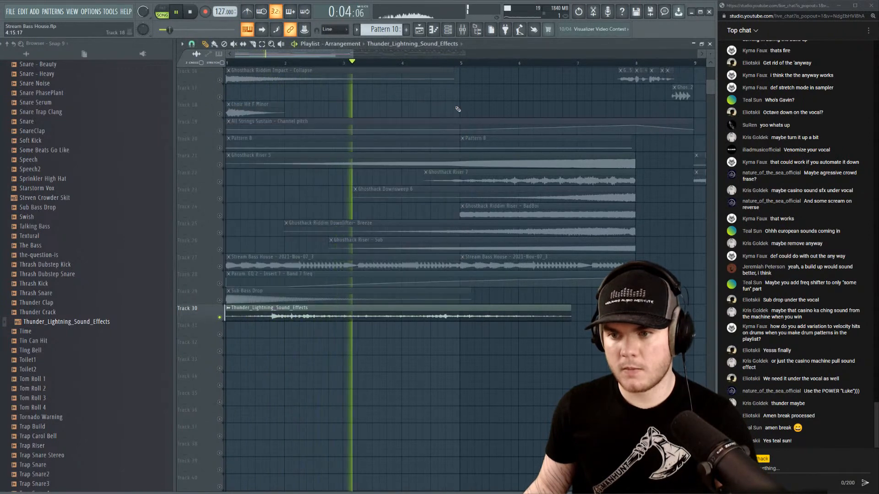
Unsolo Track 30 and replay the intro with all tracks.
right_click(223, 317)
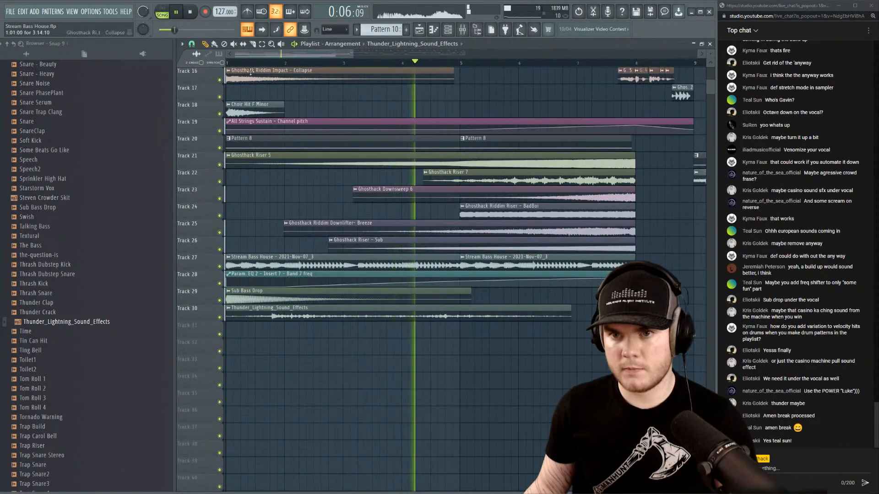
key(space)
key(space)
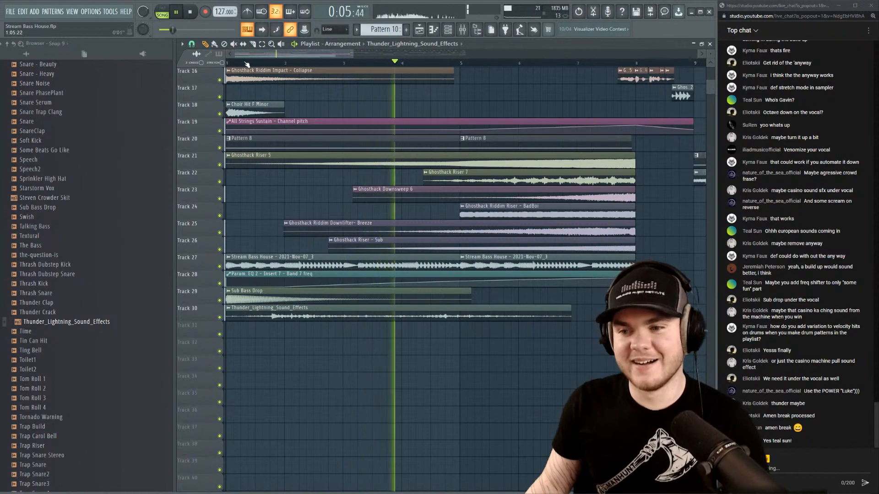
Set the Thunder_Lightning_Sound_Effects channel volume to 48% while the full intro plays.
scroll(305, 167, down, 4)
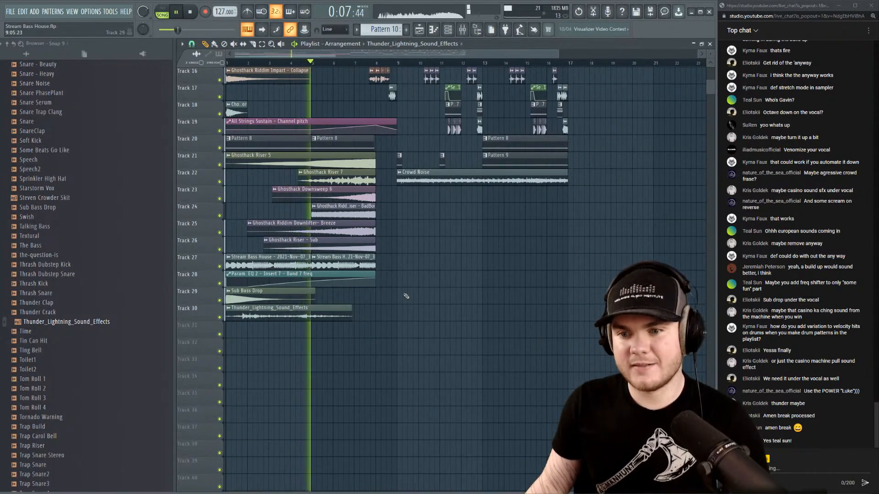
double_click(320, 309)
drag(396, 124, 396, 140)
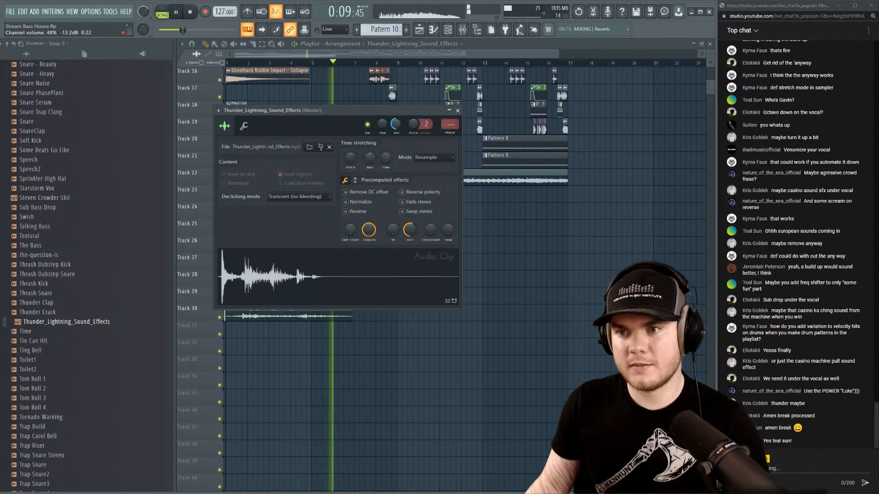
click(458, 110)
Play the build-up from bar 7 and shift the first vocal clip on Track 16 slightly earlier.
scroll(625, 211, up, 10)
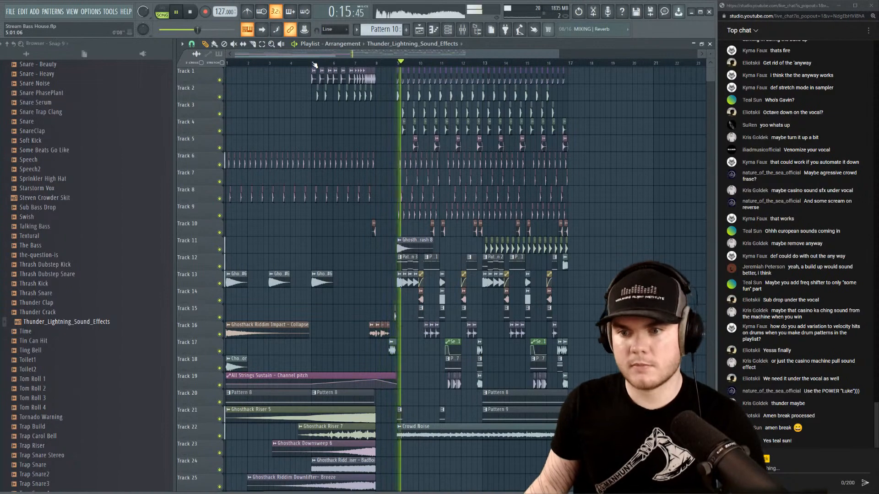
click(354, 63)
scroll(359, 64, up, 5)
key(space)
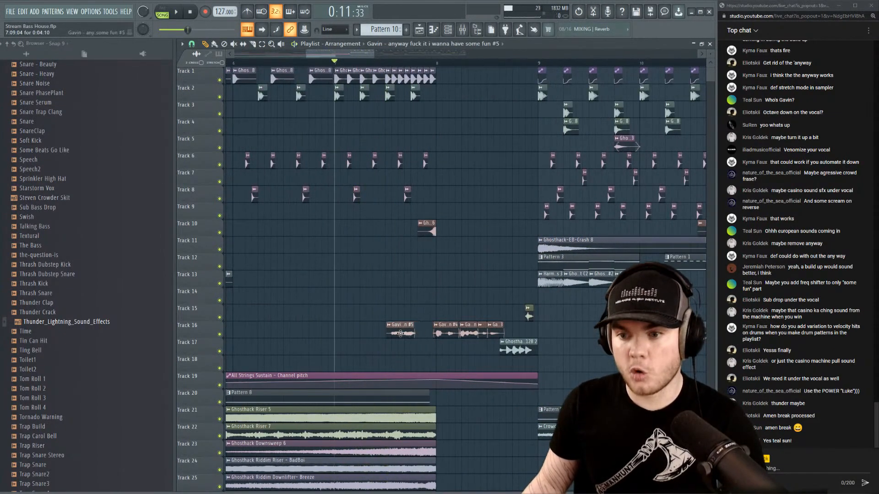
key(space)
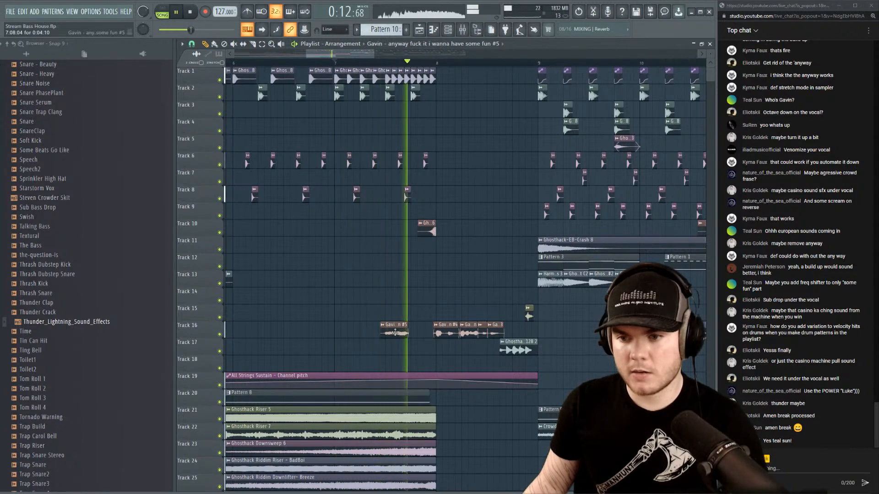
Set the channel volume of the first Track 16 vocal clip to 47% while replaying the build-up from bar 7.
double_click(396, 330)
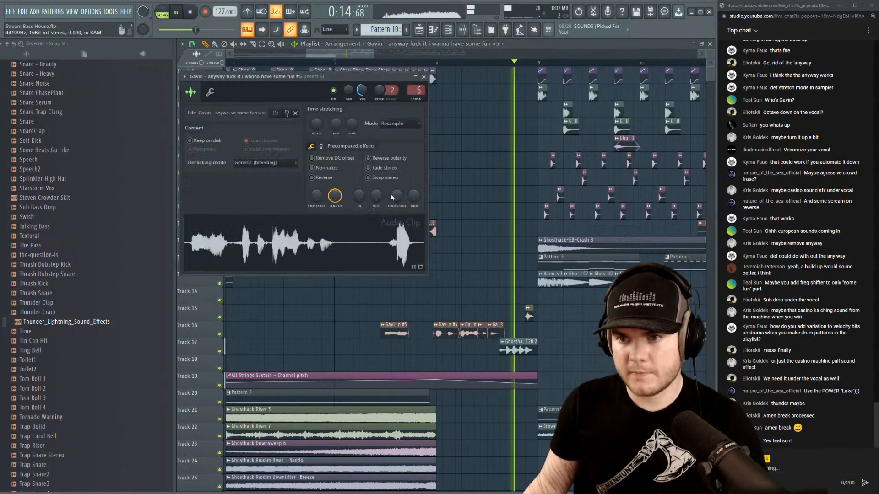
key(space)
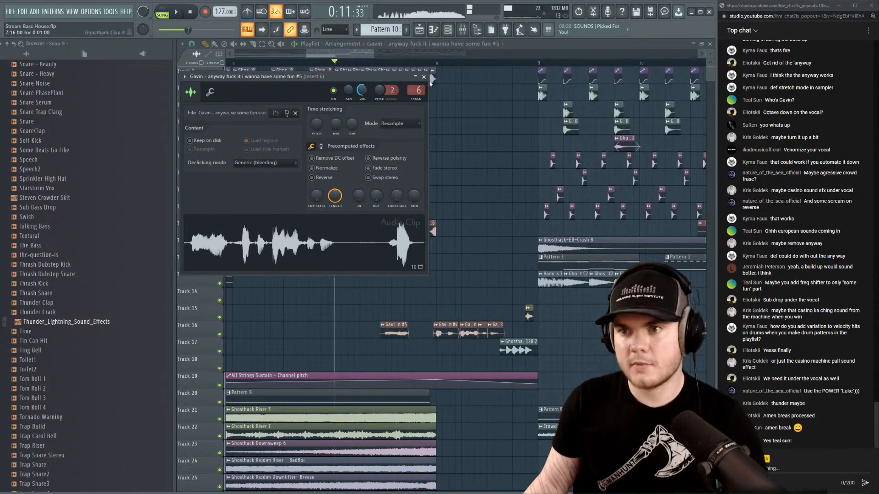
click(424, 76)
scroll(408, 65, down, 3)
key(space)
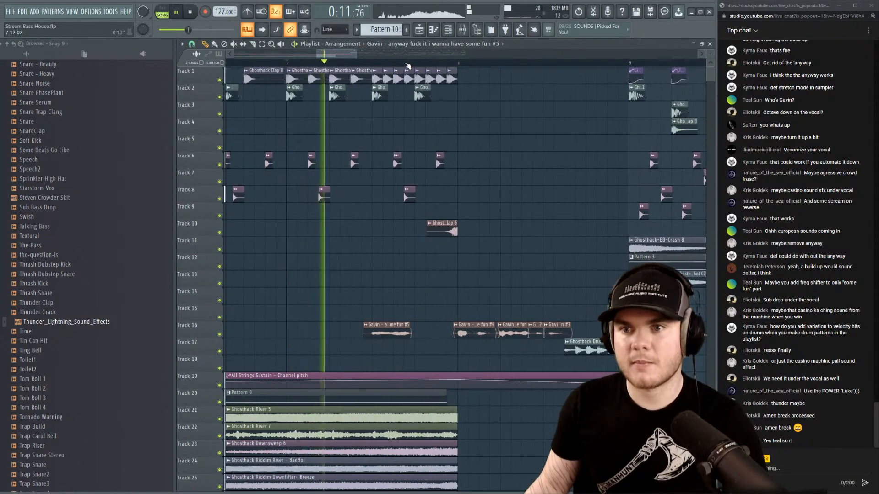
key(space)
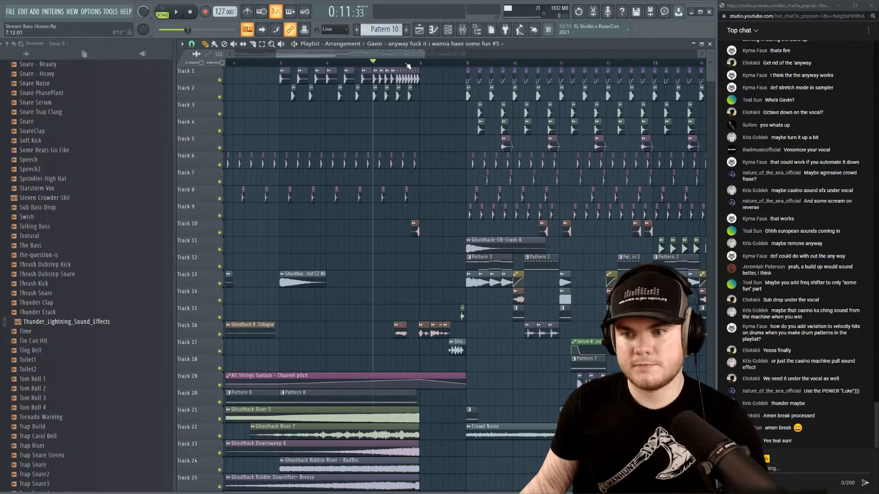
key(space)
double_click(400, 332)
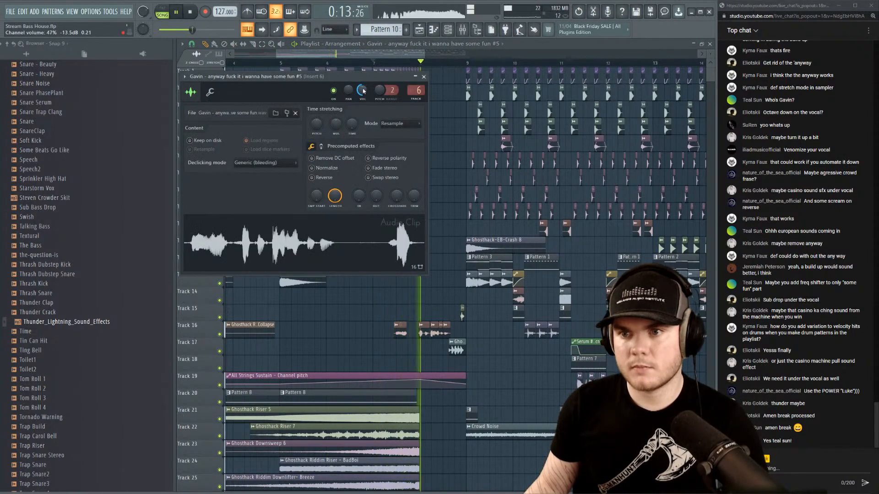
key(space)
click(423, 76)
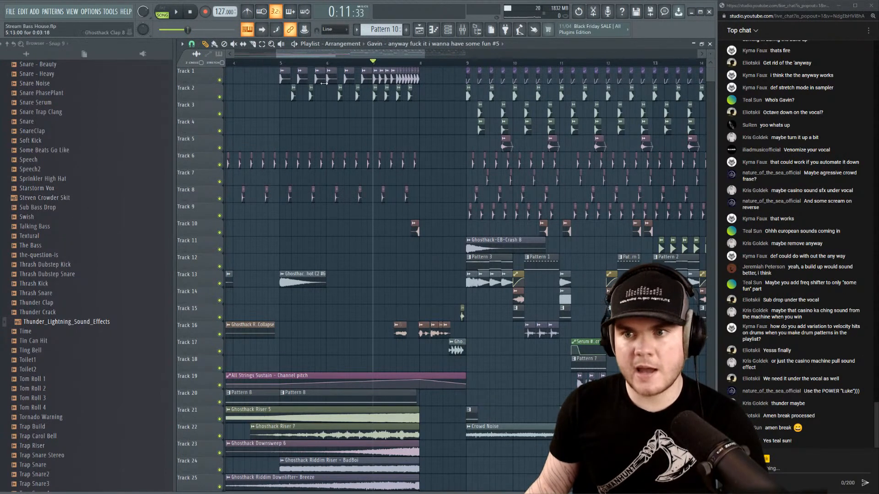
drag(334, 54, 291, 59)
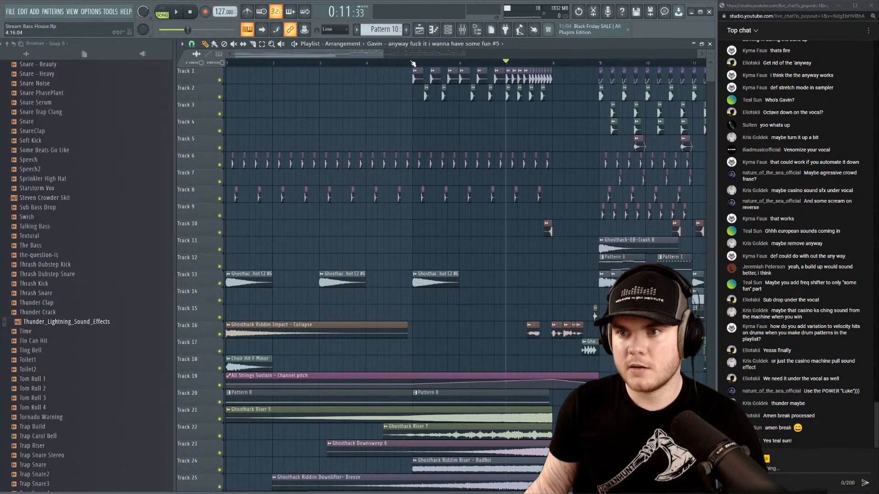
scroll(412, 63, down, 4)
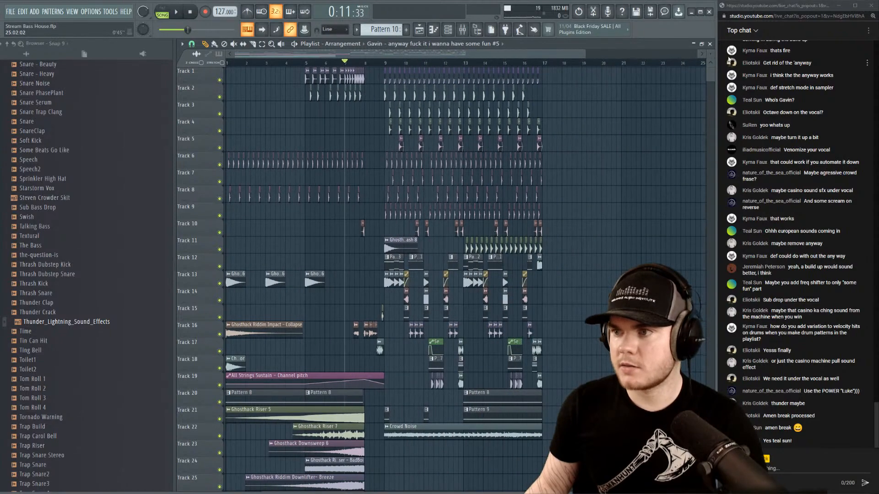
mouse_move(717, 54)
mouse_down()
mouse_move(712, 67)
mouse_move(713, 54)
mouse_up()
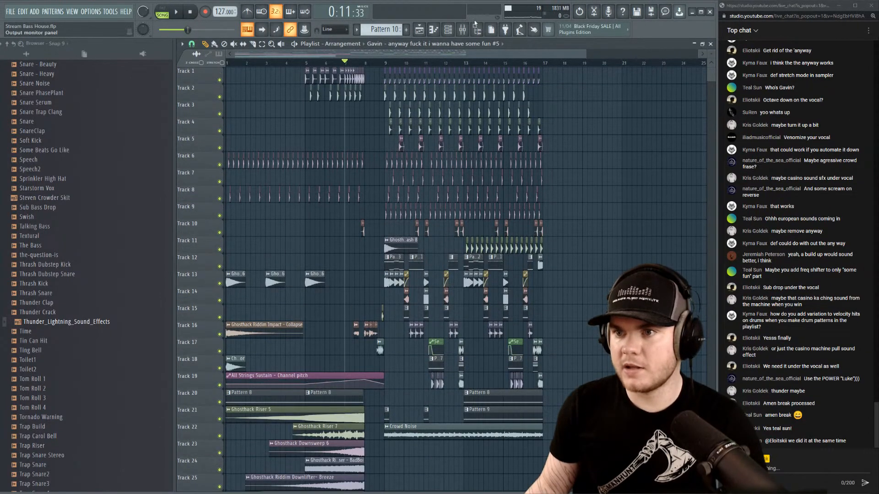
Hide the browser, then move the Choir Hit F Minor clip to Track 10 and the All Strings Sustain pitch automation to Track 18.
click(476, 27)
drag(698, 54, 391, 67)
scroll(418, 151, down, 4)
scroll(403, 153, up, 4)
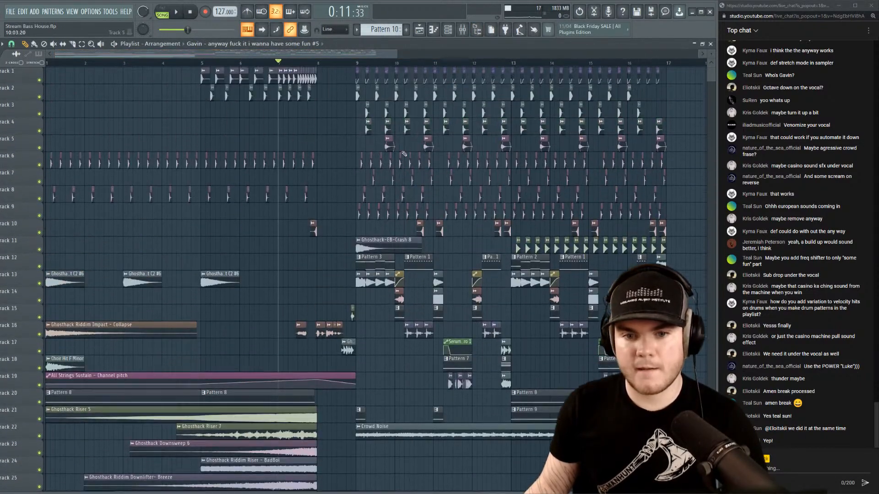
drag(71, 364, 71, 229)
drag(205, 377, 205, 360)
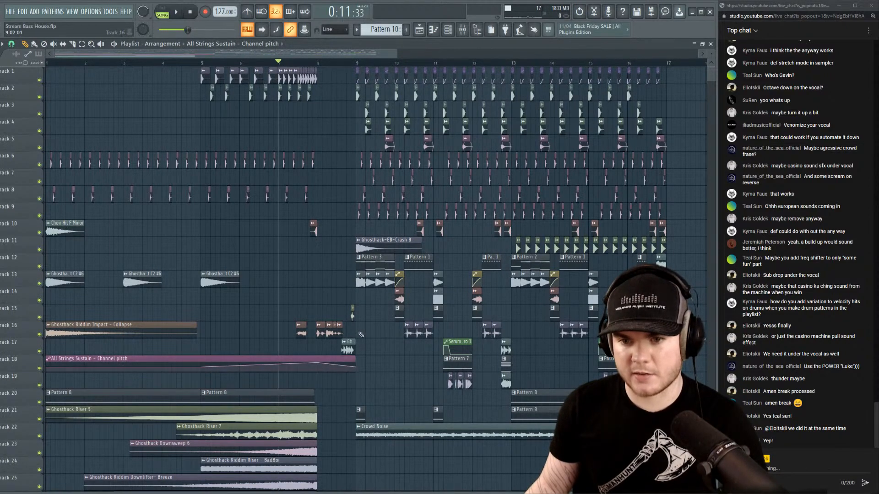
Move the intro vocal clips to Track 13, the short clip below them to Track 14, the Riddim Impact to Track 11 and the strings automation to Track 5.
drag(303, 341, 279, 329)
key(shift+Up)
key(shift+Up)
key(shift+Up)
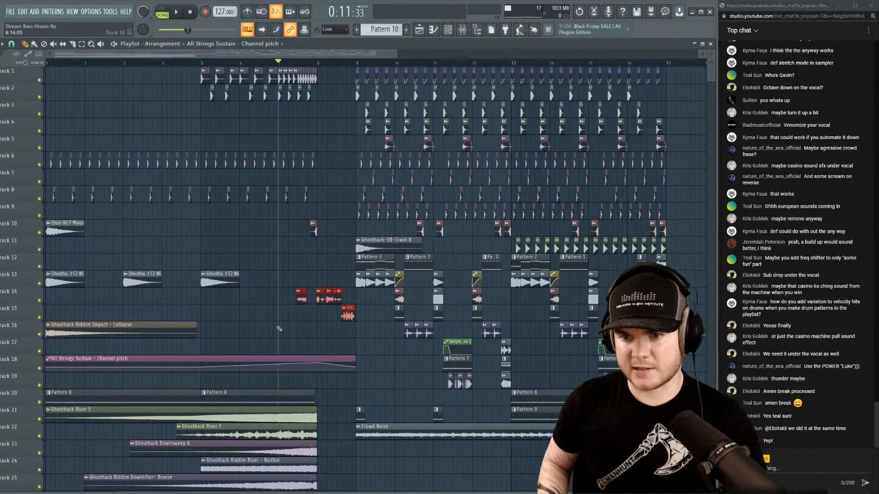
drag(108, 330, 107, 245)
drag(307, 344, 298, 137)
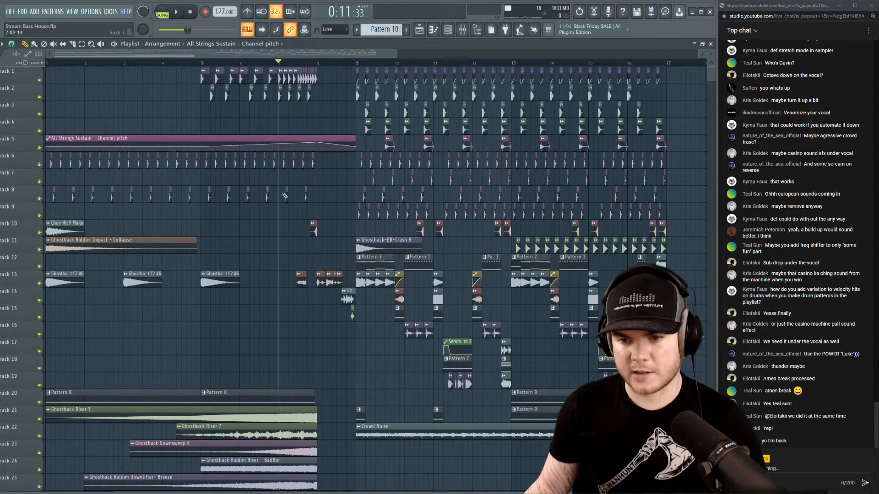
Move all intro clips on Tracks 20 to 30 up together into Tracks 14 to 24 and clear the selection.
scroll(286, 266, down, 5)
drag(334, 467, 46, 204)
drag(91, 277, 92, 175)
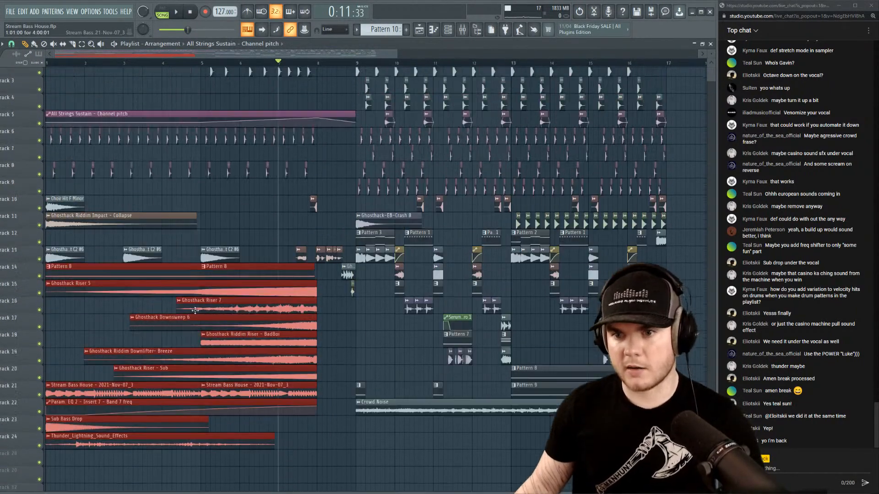
scroll(195, 311, up, 5)
drag(360, 457, 406, 473)
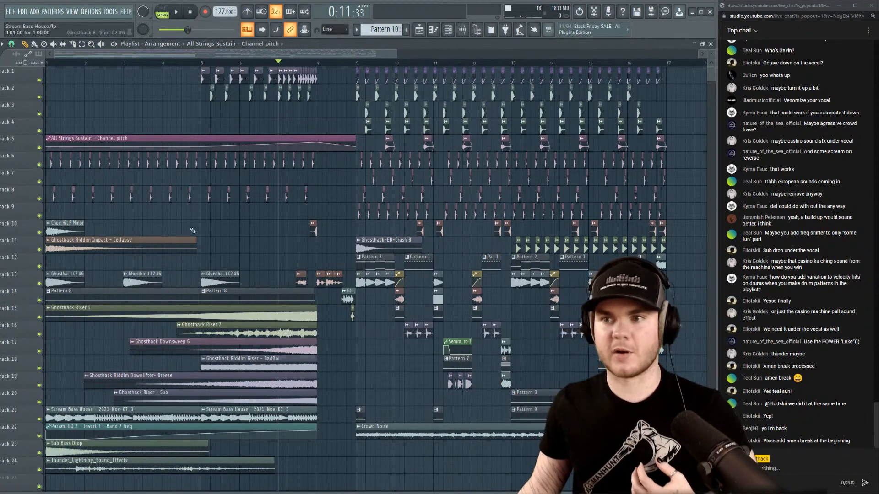
Show the browser again and open the AMEN Breaks 1 folder in Sample Packs.
click(476, 30)
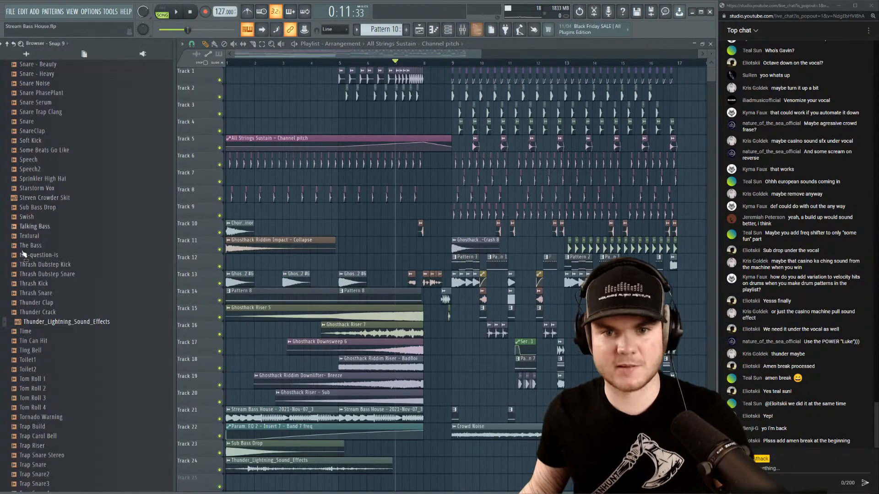
scroll(65, 283, down, 10)
scroll(65, 284, up, 15)
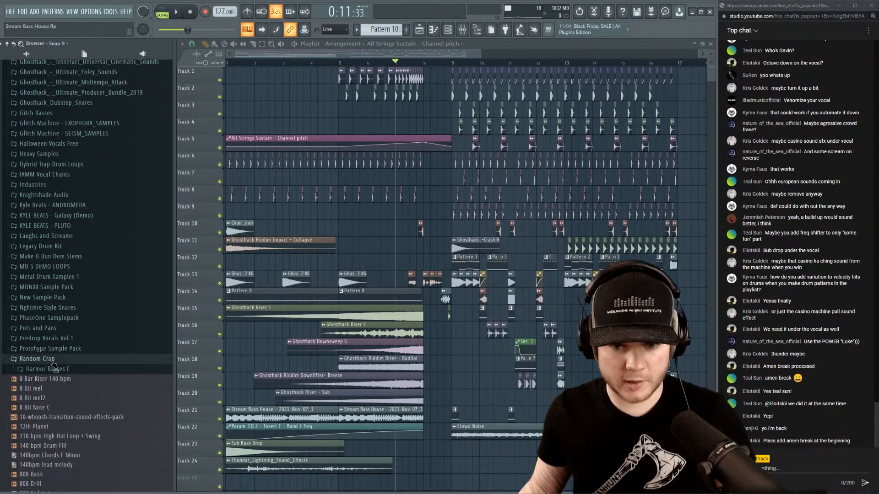
scroll(54, 367, up, 20)
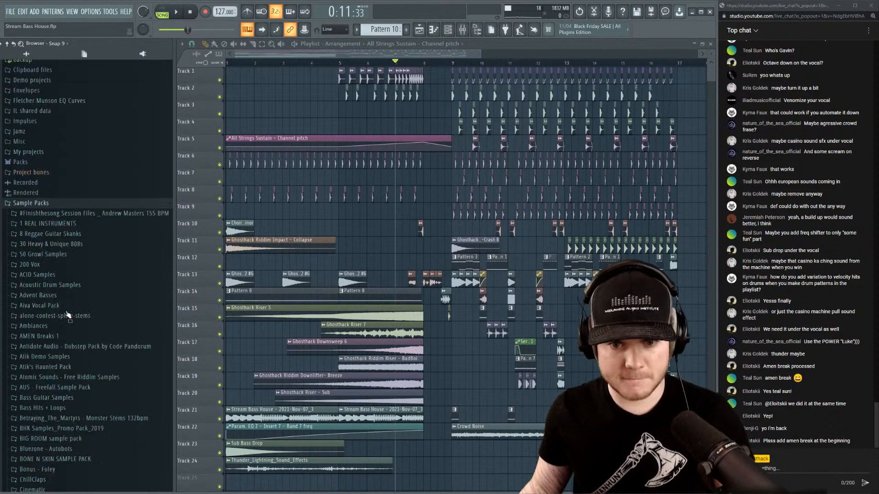
scroll(64, 274, down, 1)
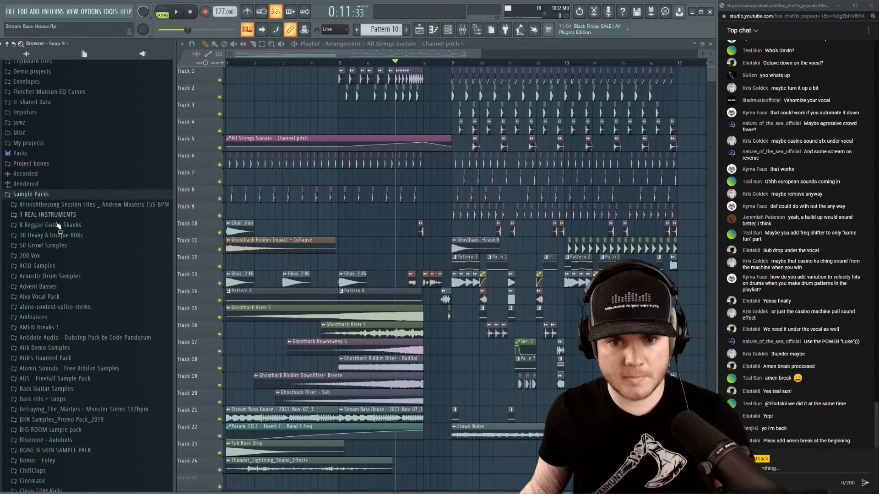
click(67, 325)
Preview the amen break samples cw_amen01_175, cw_amen02_165, cw_amen05_158 and cw_amen10_135 in the AMEN Breaks 1 folder.
click(66, 116)
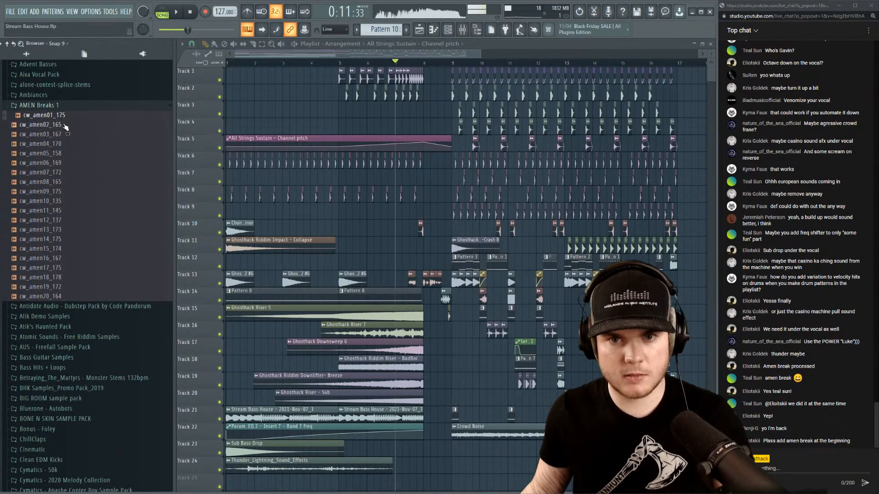
click(65, 125)
click(82, 156)
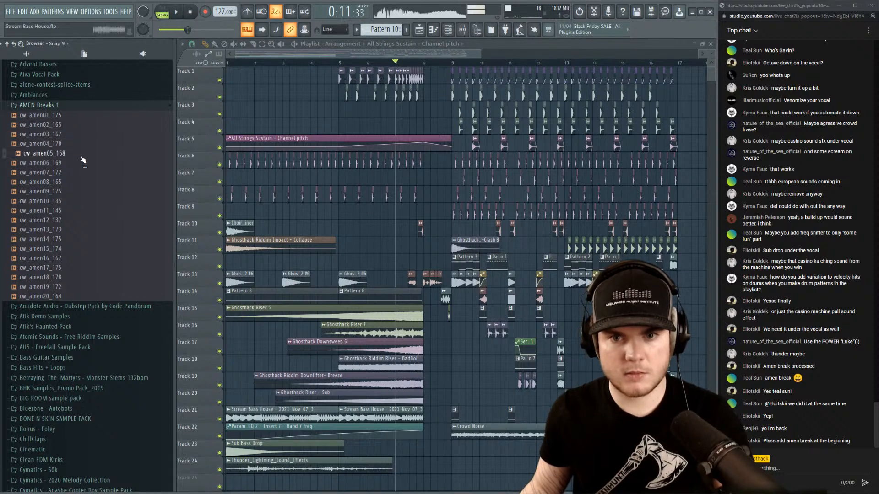
click(85, 202)
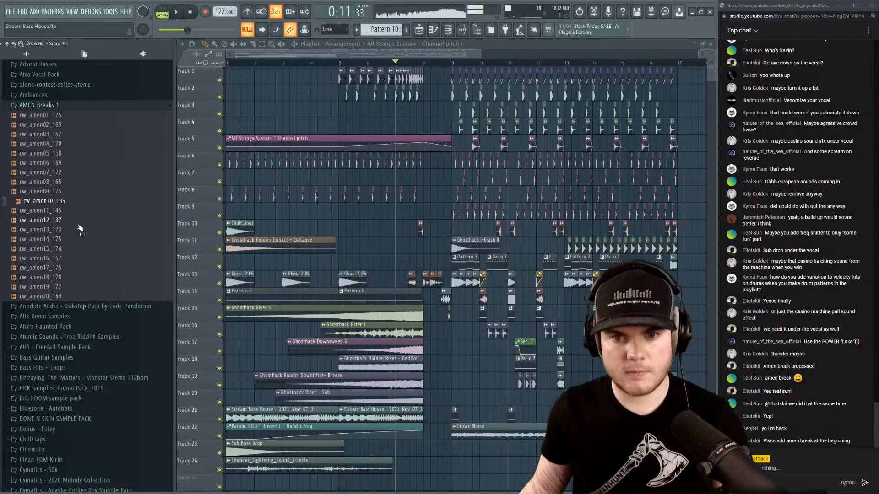
click(63, 203)
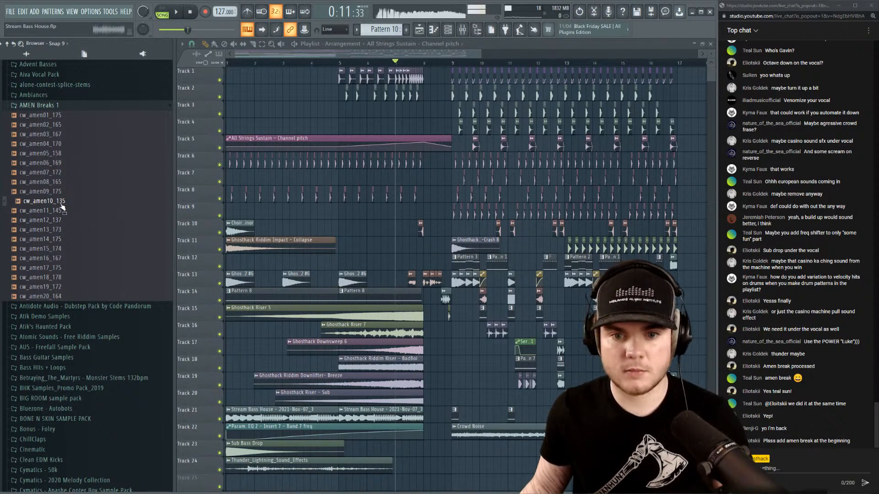
click(46, 105)
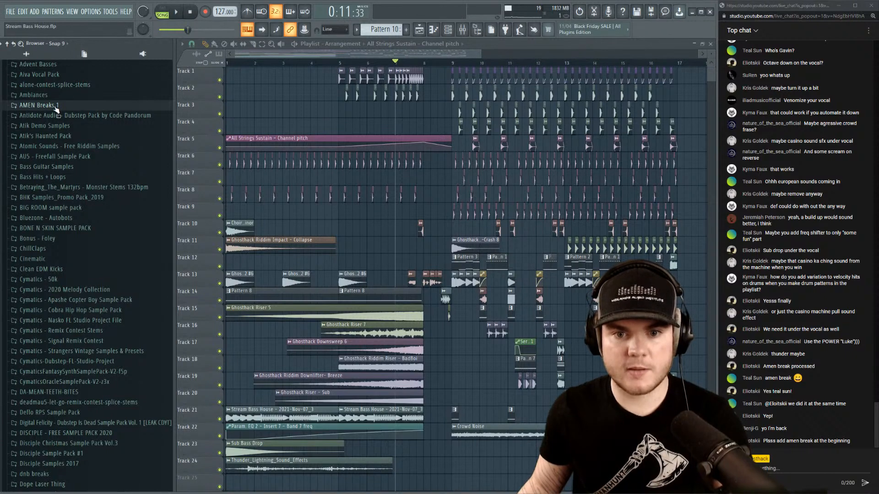
click(55, 107)
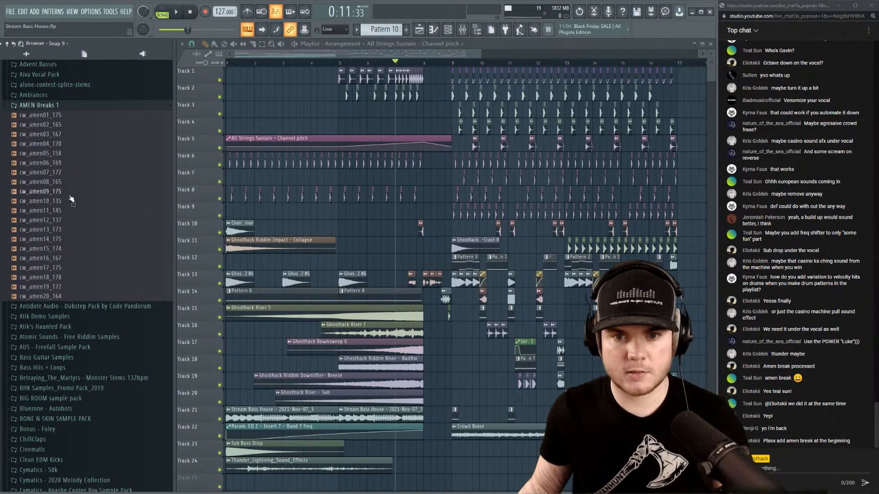
Place the cw_amen10_135 break on Track 24 at bar 11, close its folder and open the dnb breaks folder.
drag(63, 204, 515, 468)
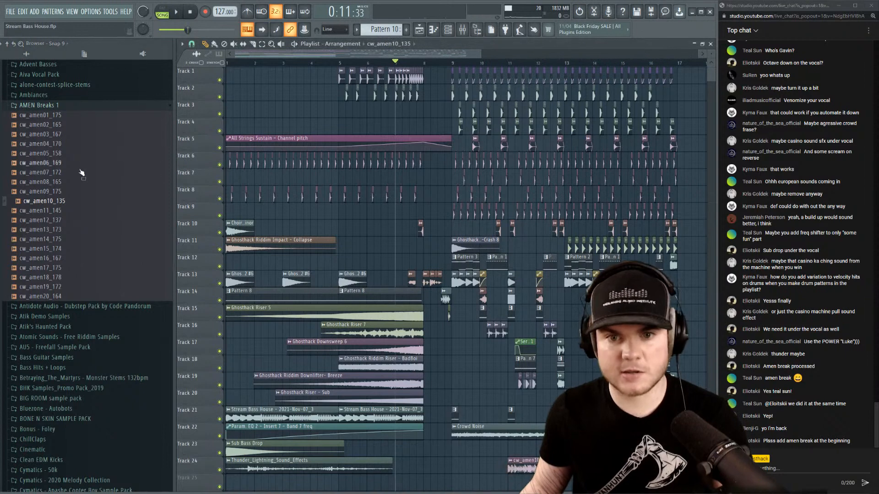
click(54, 105)
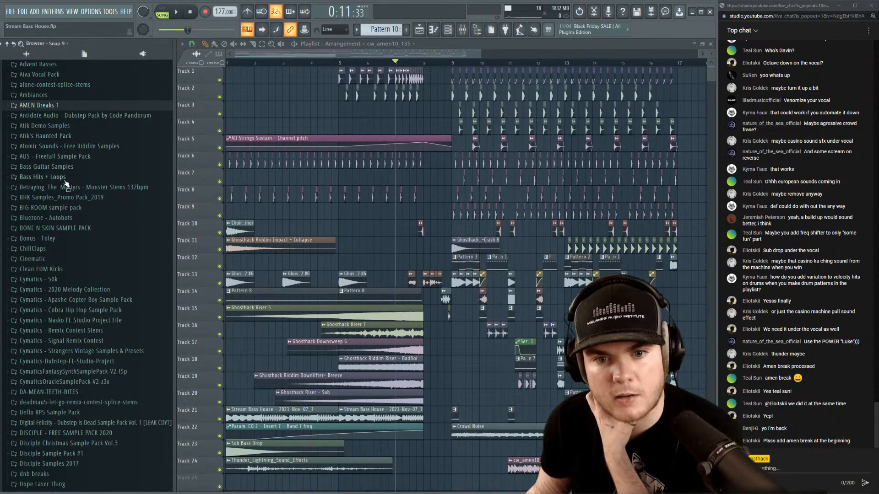
scroll(68, 197, down, 3)
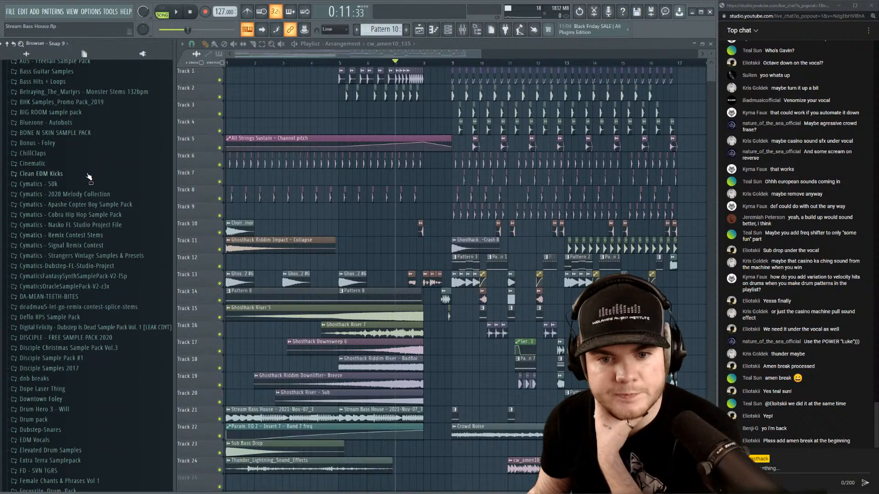
scroll(88, 177, down, 3)
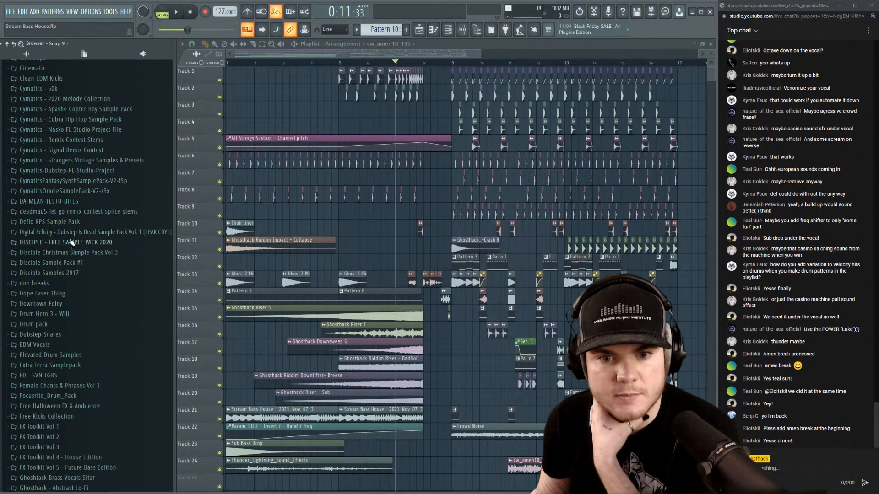
click(51, 283)
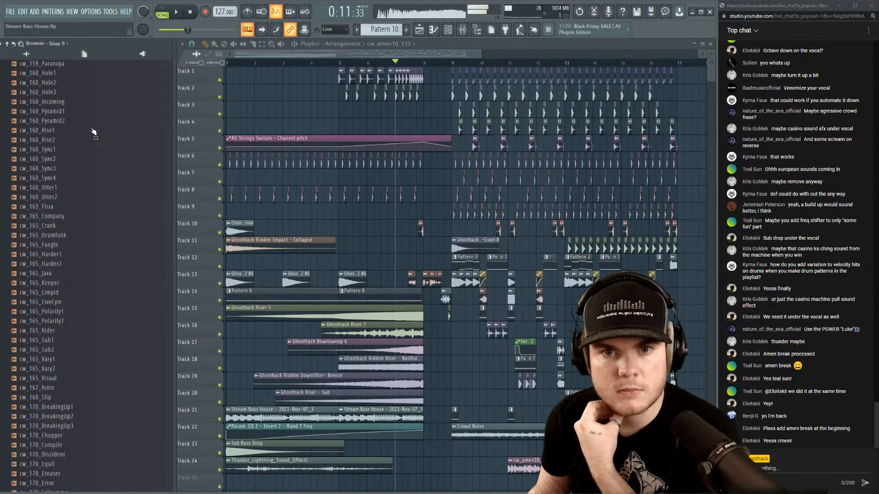
Audition samples in the dnb breaks folder and place cw_148_Rust on Track 25 at bar 9.
scroll(89, 187, up, 3)
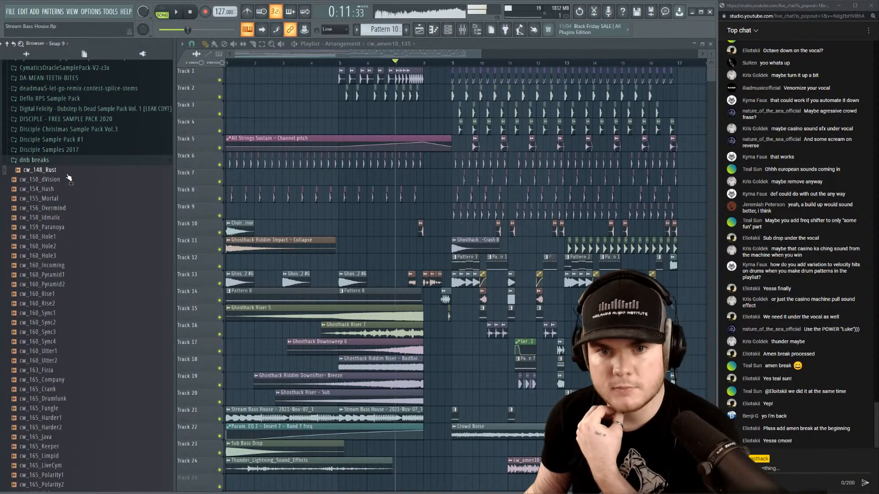
scroll(68, 178, down, 3)
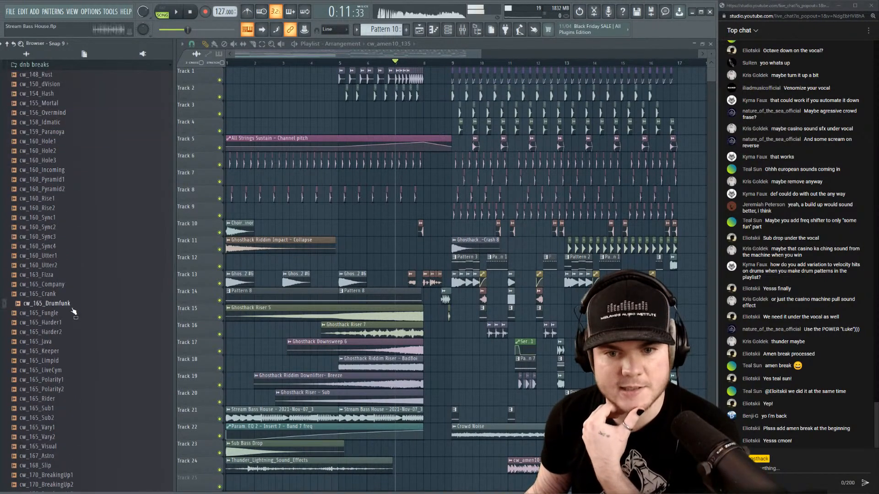
scroll(74, 312, down, 15)
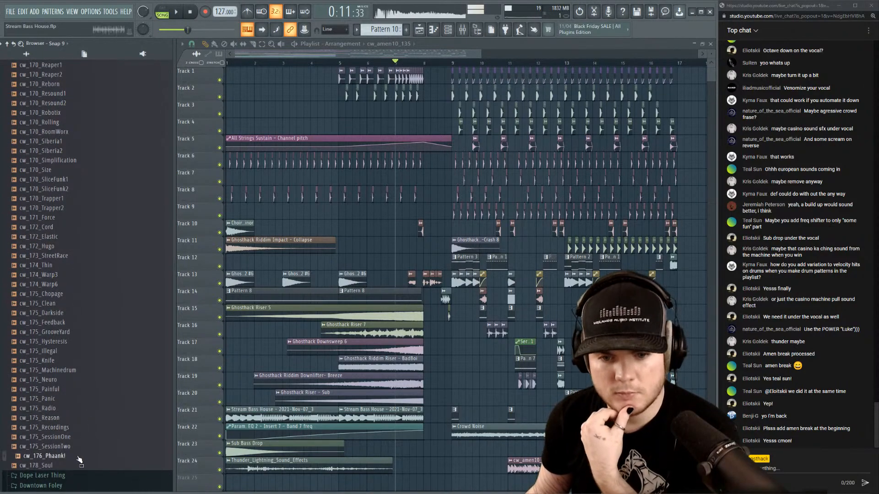
scroll(83, 412, up, 6)
scroll(76, 311, up, 13)
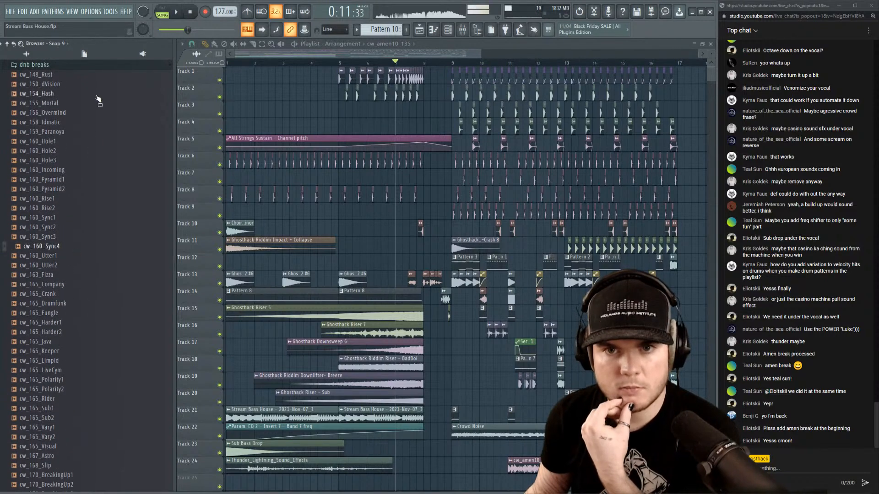
scroll(52, 230, up, 4)
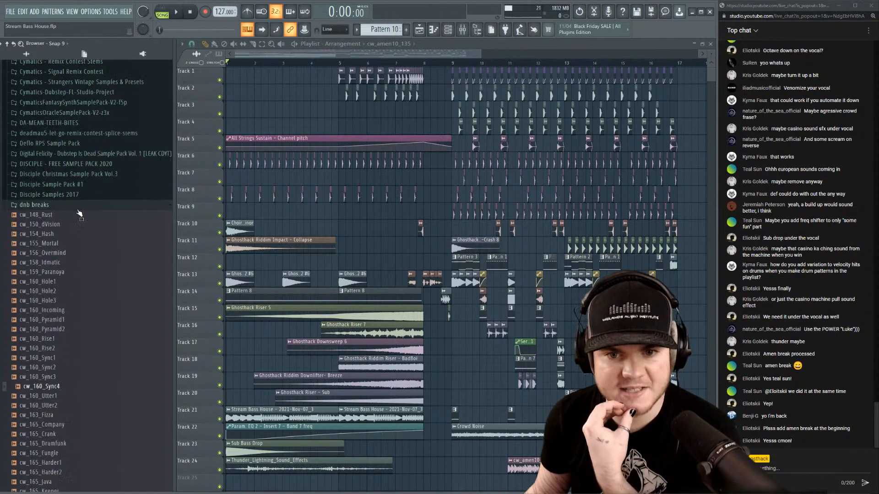
click(57, 172)
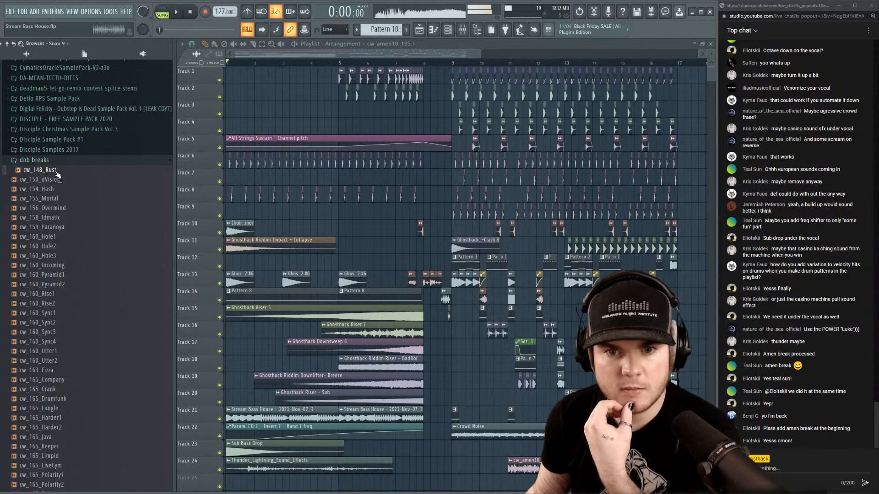
drag(60, 187, 479, 480)
Solo Tracks 24 and 25 and play the cw_148_Rust clip on its own.
scroll(479, 466, down, 4)
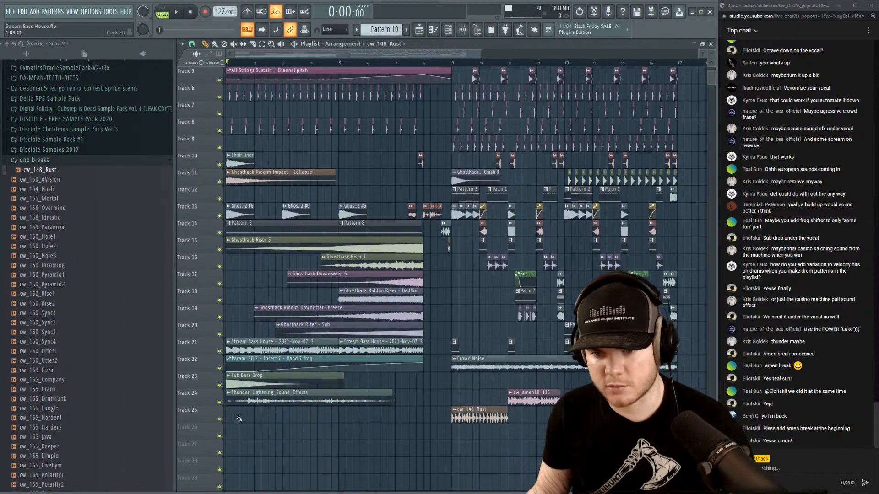
right_click(220, 418)
click(220, 403)
key(space)
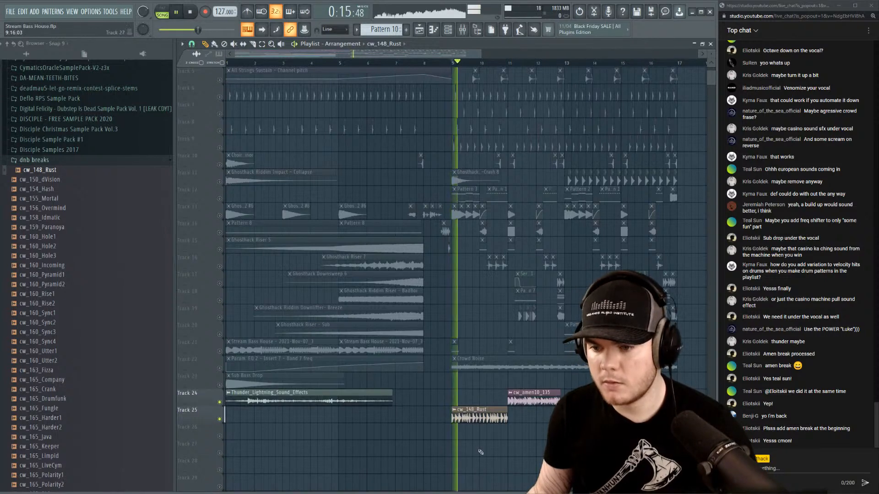
Set the time-stretching mode of the cw_148_Rust channel to Slice map and play the break.
double_click(468, 410)
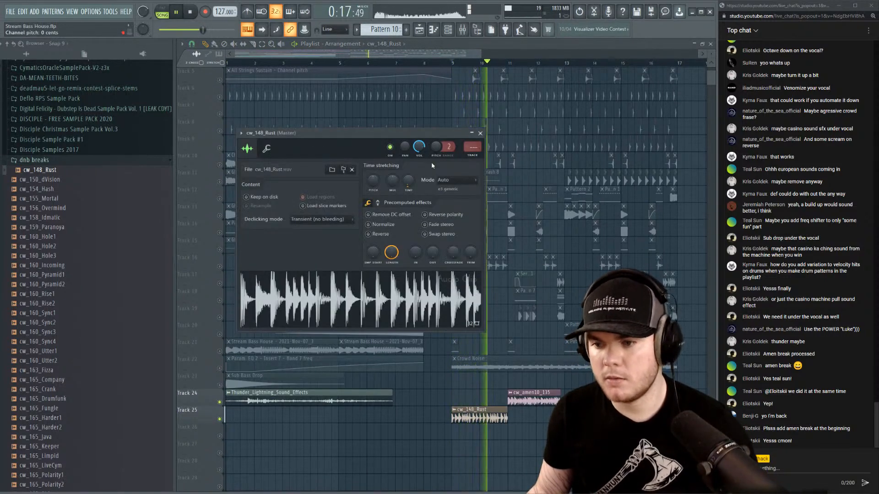
key(space)
click(448, 181)
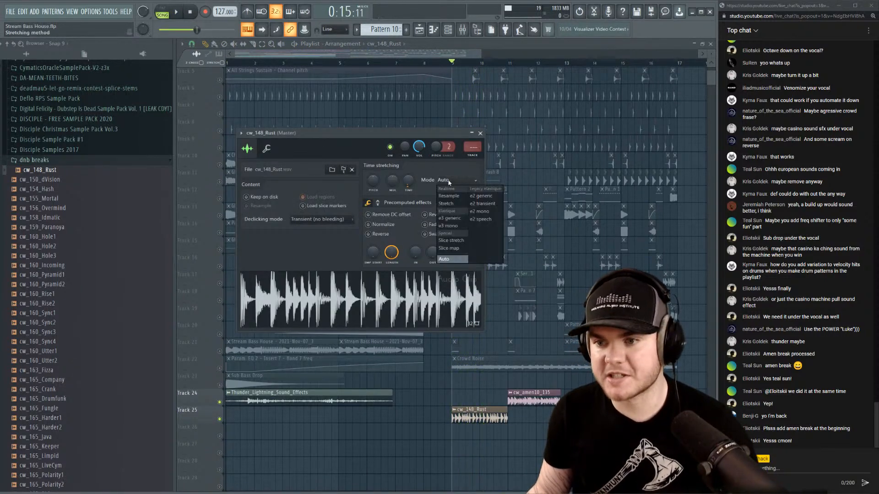
click(457, 248)
key(space)
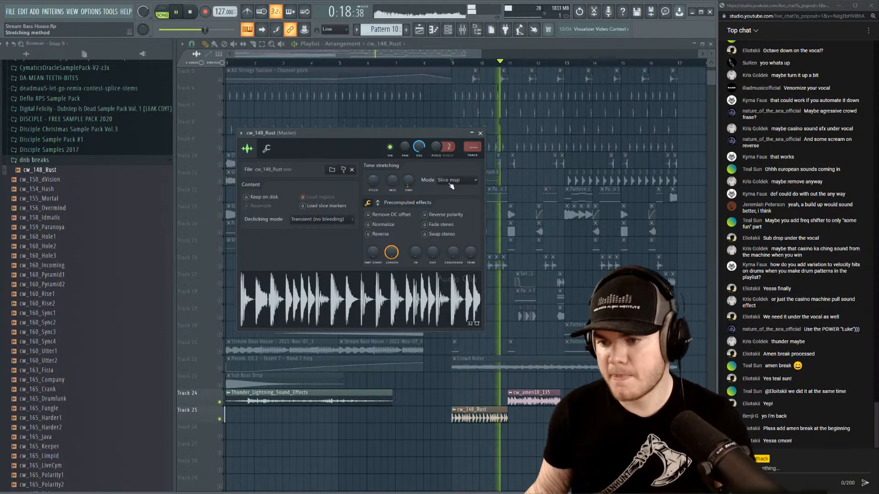
Set the cw_amen10_135 stretch time to 2:00:00 and its channel volume to 47%, listening from bar 11.
double_click(536, 400)
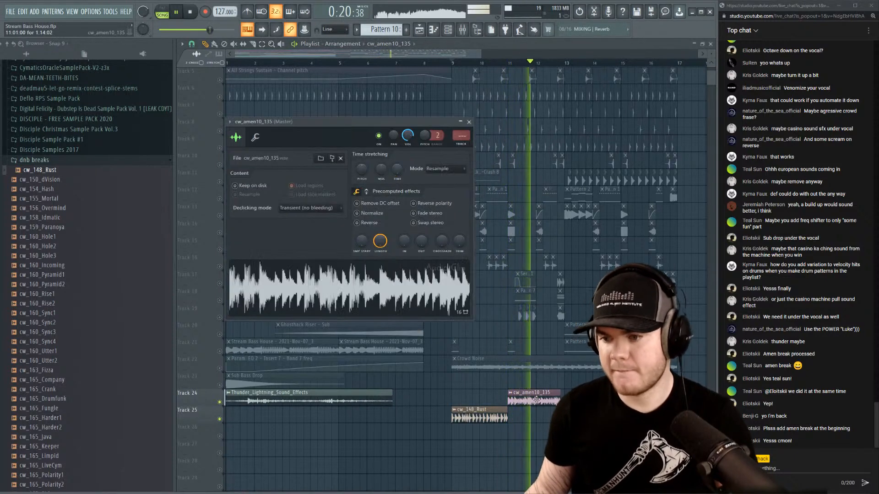
key(space)
drag(397, 169, 397, 165)
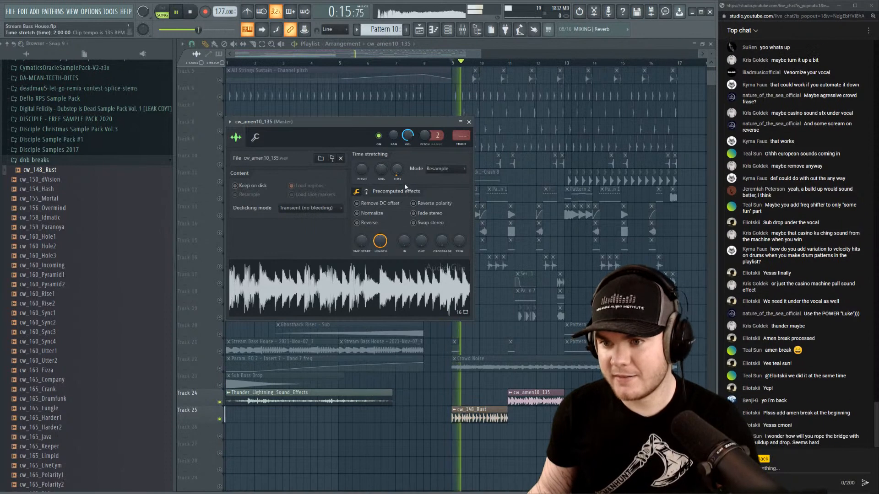
click(511, 64)
key(space)
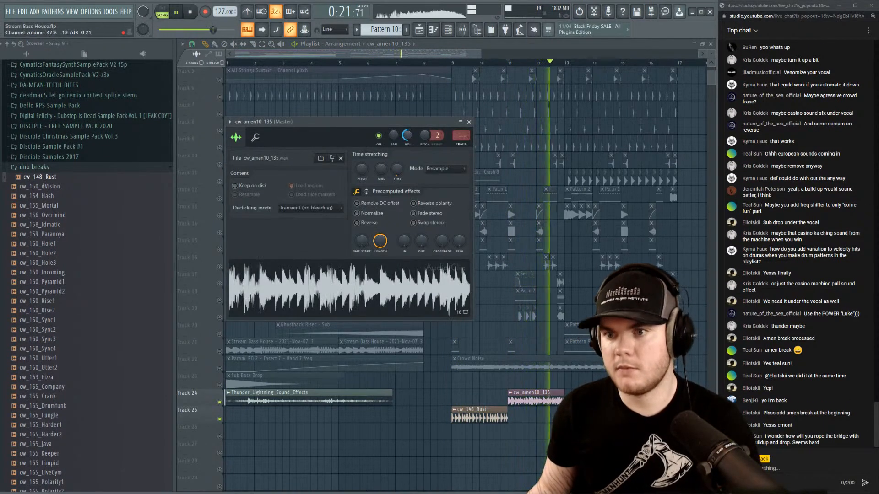
Return playback to the start, unsolo the tracks and mute the Thunder_Lightning_Sound_Effects clip on Track 24.
click(268, 63)
key(space)
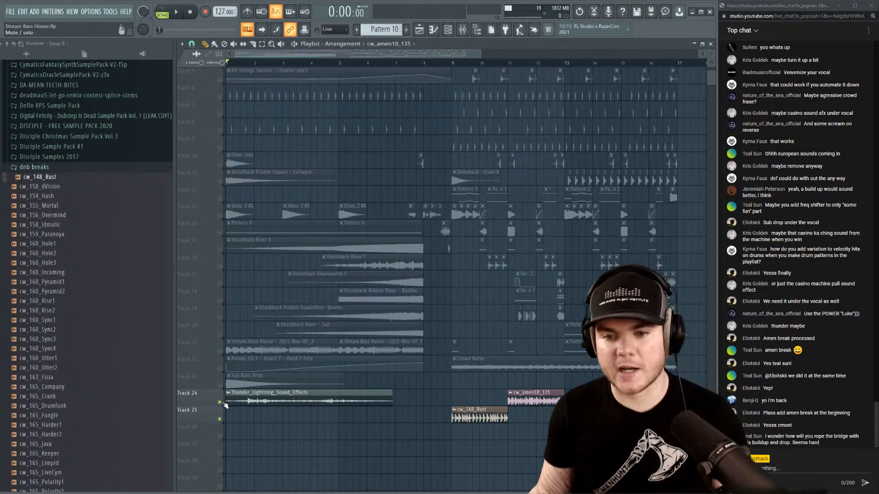
ctrl+click(220, 403)
key(space)
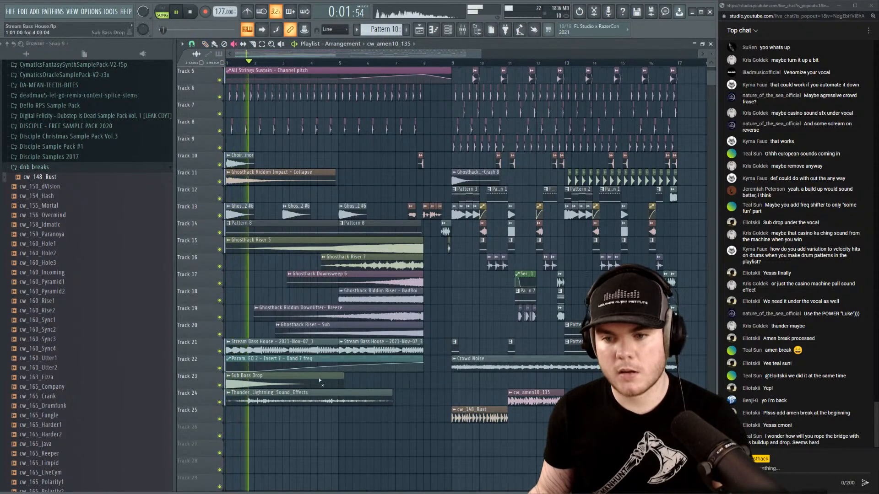
click(319, 395)
key(space)
Try repeating the cw_148_Rust break on Track 25 at bars 1, 3 and 5 during playback, and remove the two copies.
key(p)
drag(457, 419, 242, 420)
key(space)
drag(300, 419, 286, 418)
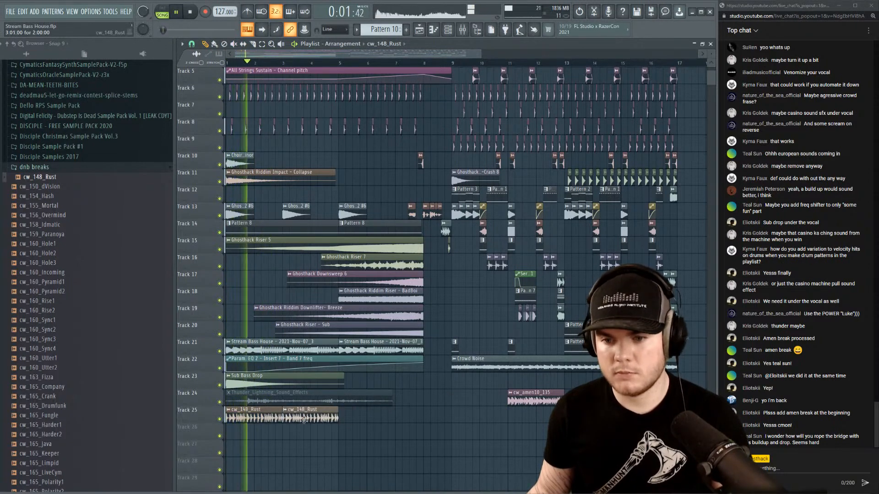
click(344, 418)
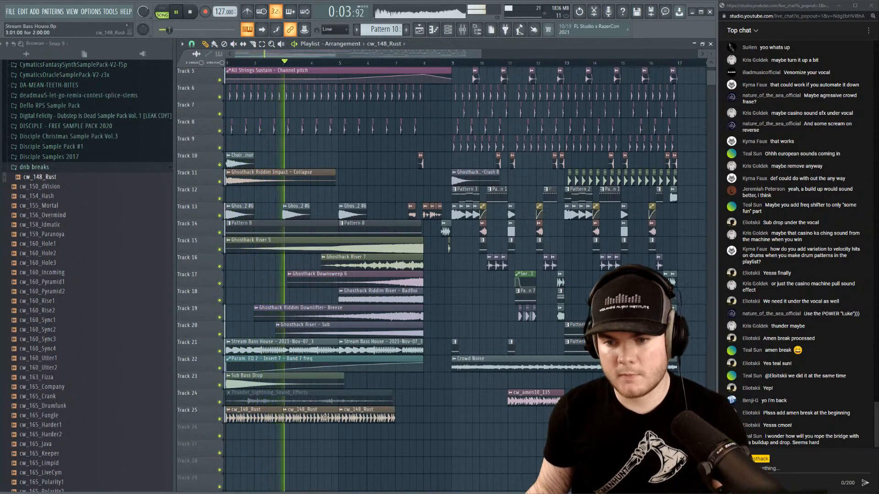
right_click(352, 417)
right_click(323, 419)
Move cw_148_Rust out of the intro and lay cw_amen10_135 on Track 25 at bars 1, 3 and 5.
drag(270, 419, 249, 422)
key(space)
key(space)
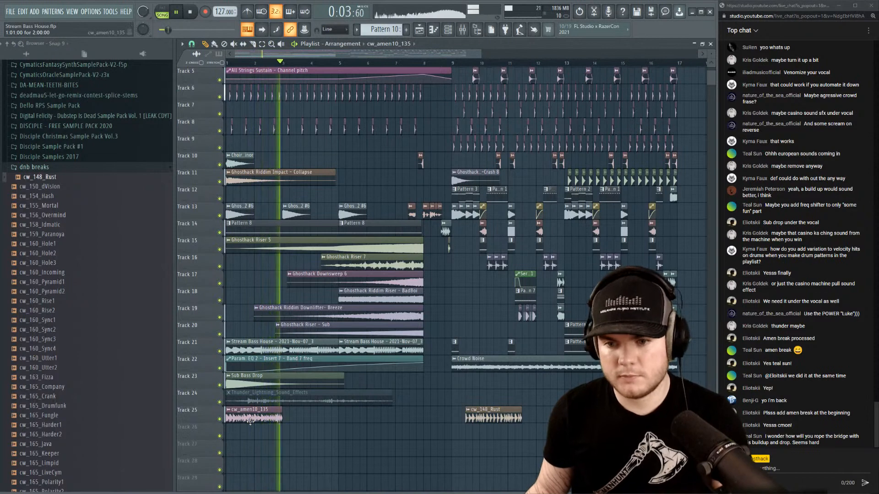
click(283, 417)
click(341, 418)
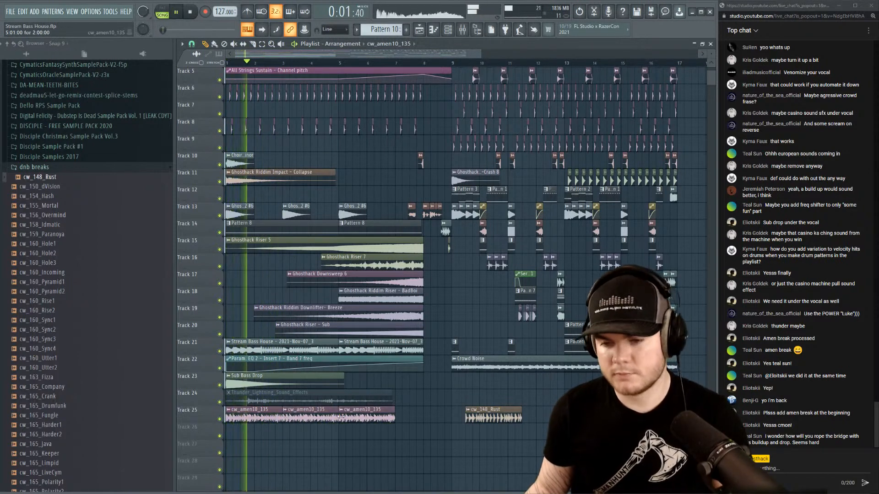
Layer the cw_148_Rust break on Track 26 at bars 1, 3 and 5.
click(485, 418)
click(242, 432)
click(289, 431)
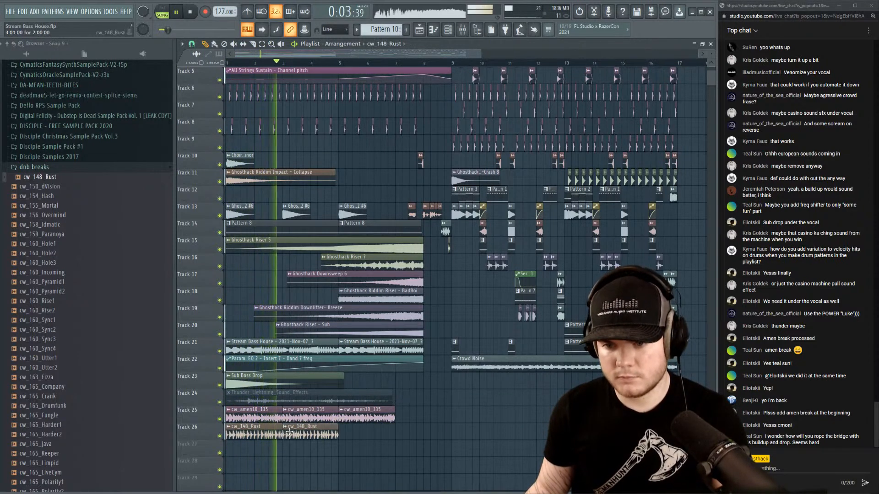
click(346, 435)
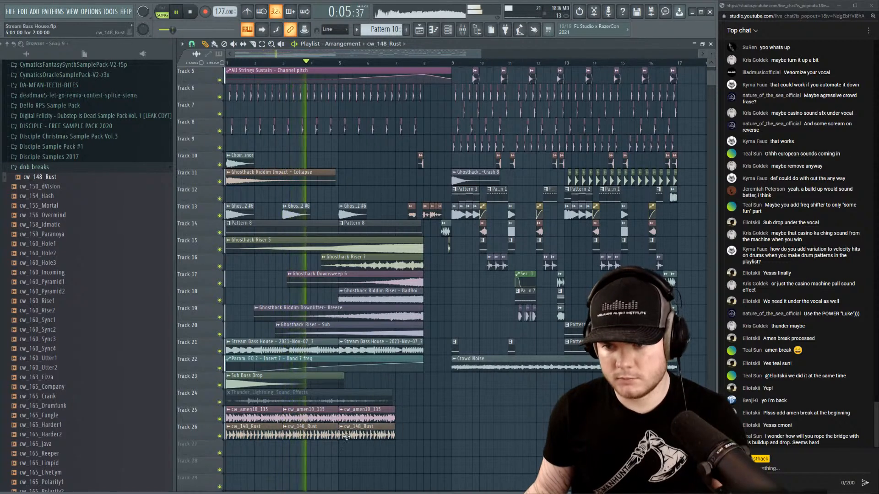
Add another copy of both breaks at bar 7, trimmed to end at bar 8, and listen through the intro.
click(366, 414)
click(398, 418)
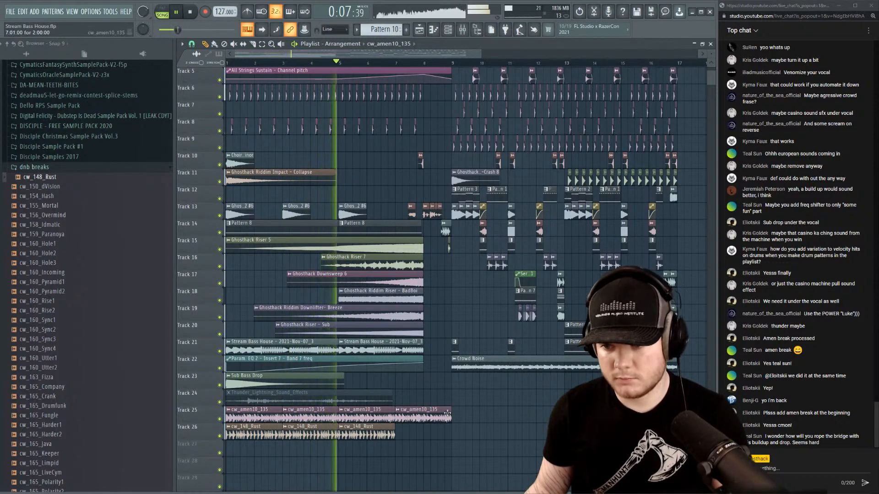
drag(450, 415, 423, 425)
click(376, 432)
click(403, 433)
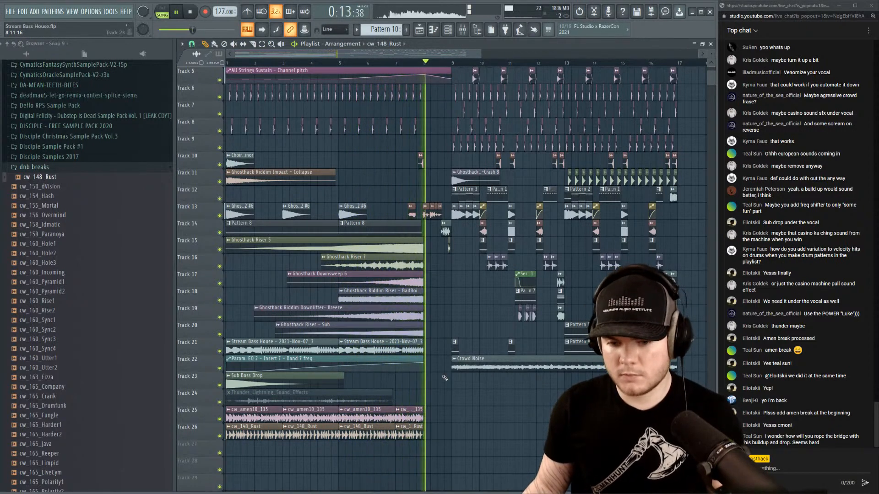
key(space)
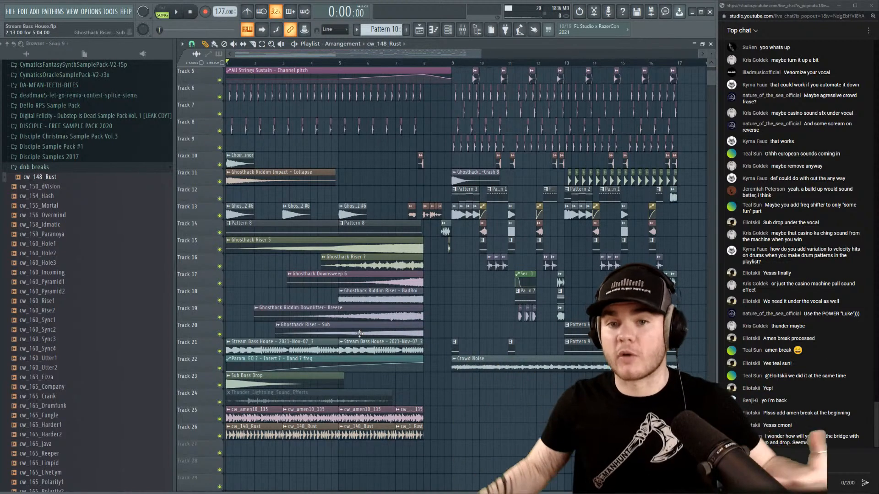
Hide the browser and route the cw_amen10_135 and cw_148_Rust channels to mixer Insert 25.
click(479, 31)
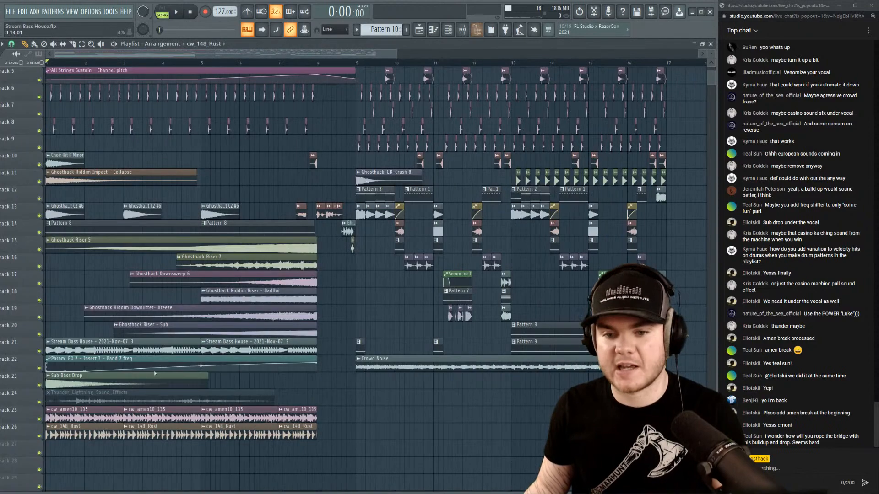
double_click(95, 418)
click(463, 29)
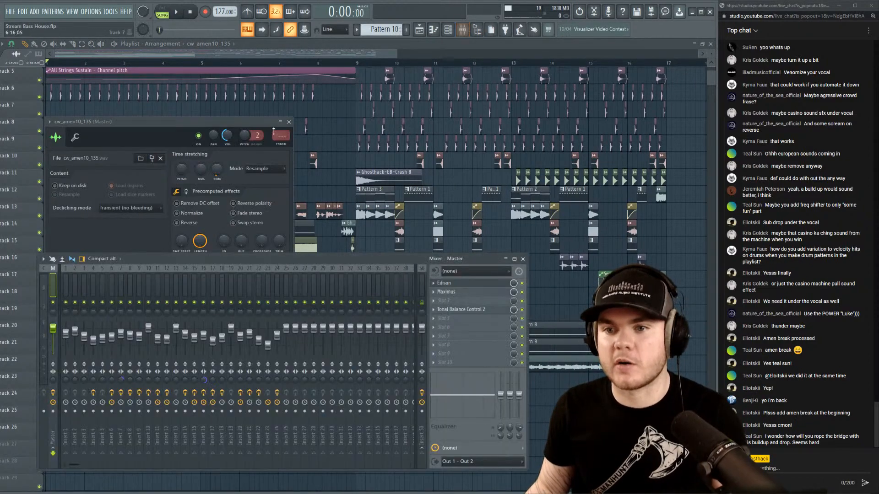
drag(281, 136, 280, 101)
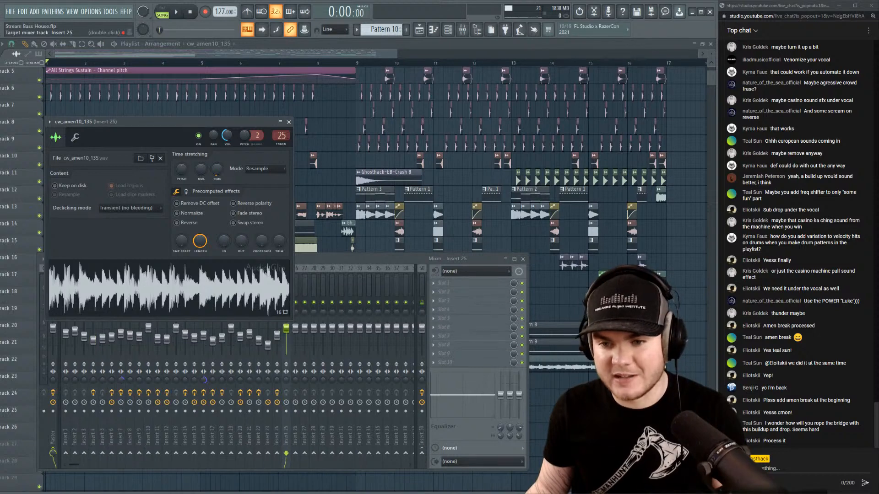
key(F12)
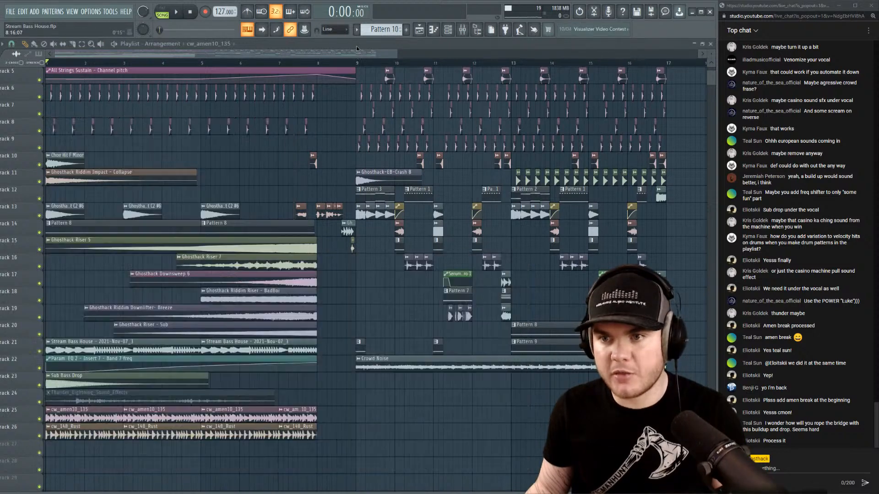
double_click(213, 430)
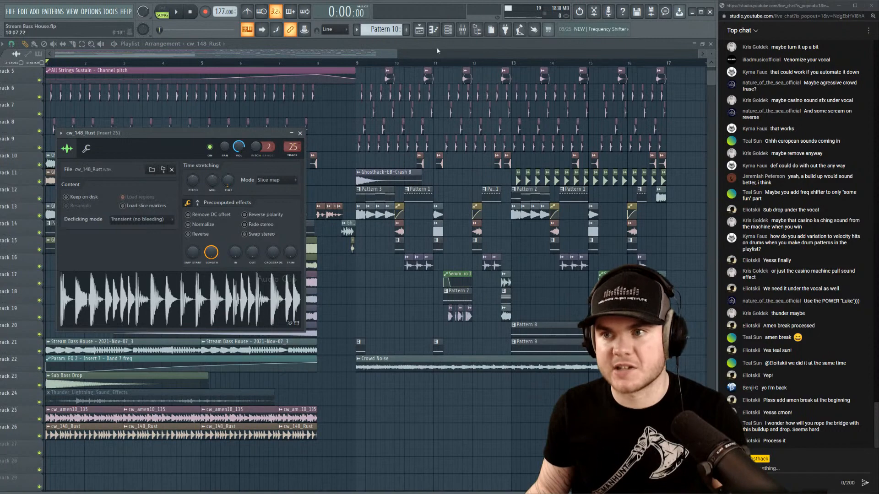
Lower the level of mixer Insert 25, solo it and adjust its stereo separation while the intro plays.
click(463, 30)
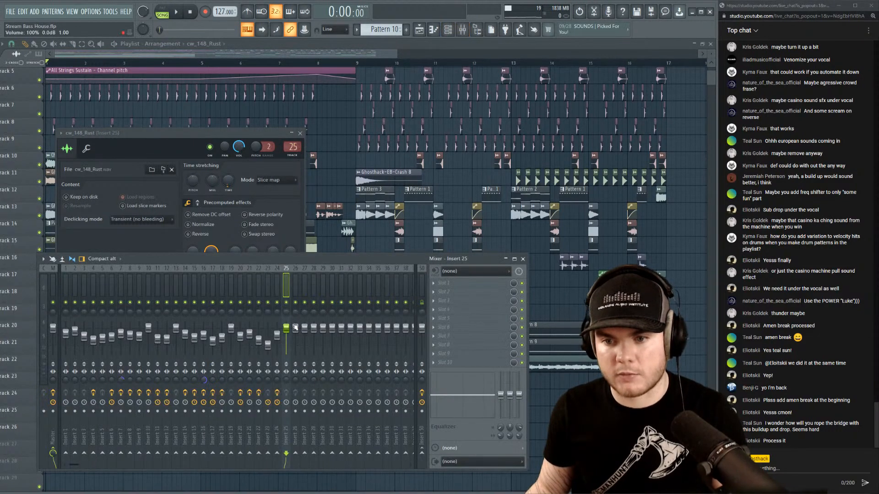
key(space)
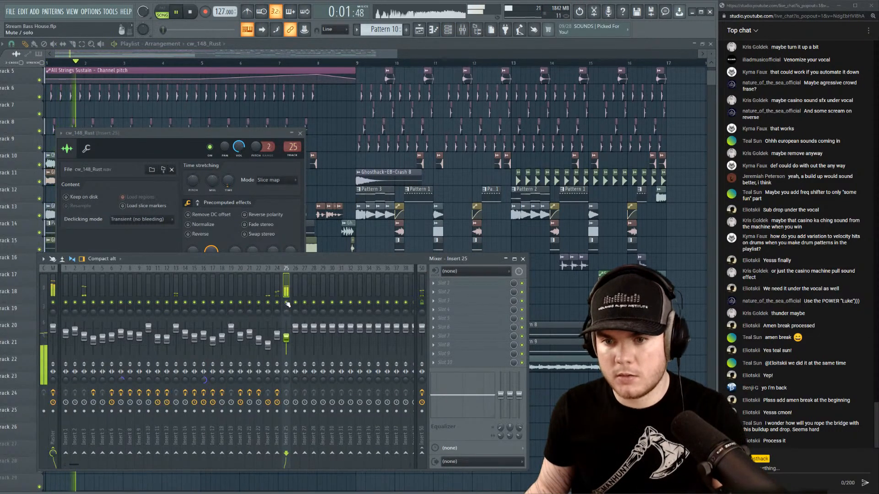
drag(286, 380, 286, 327)
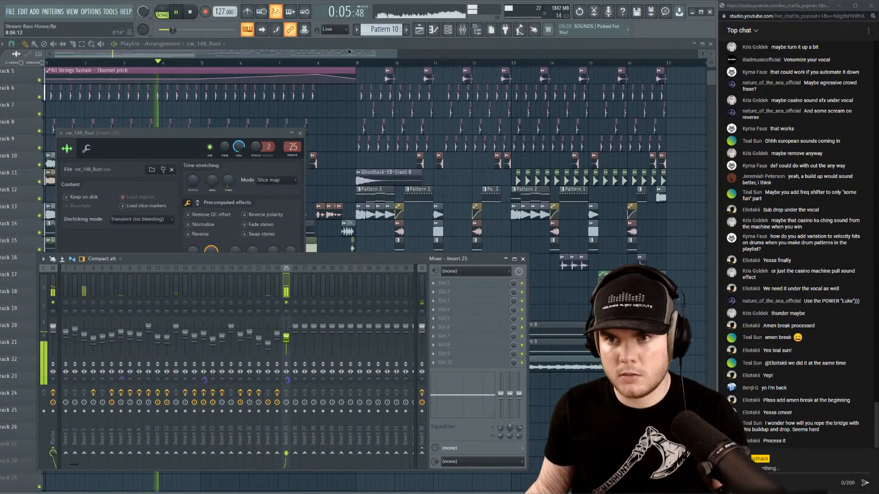
Check the channel settings of the cw_148_Rust and cw_amen10_135 breaks during playback.
key(F12)
double_click(187, 426)
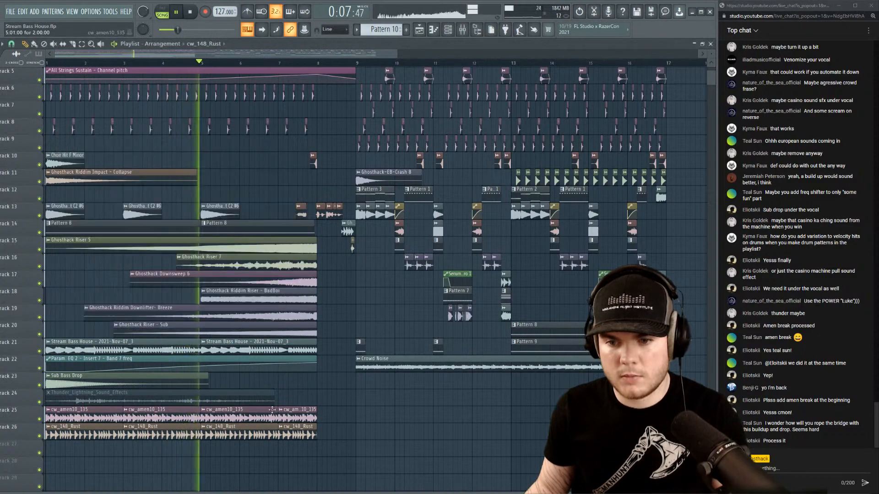
double_click(268, 412)
click(289, 122)
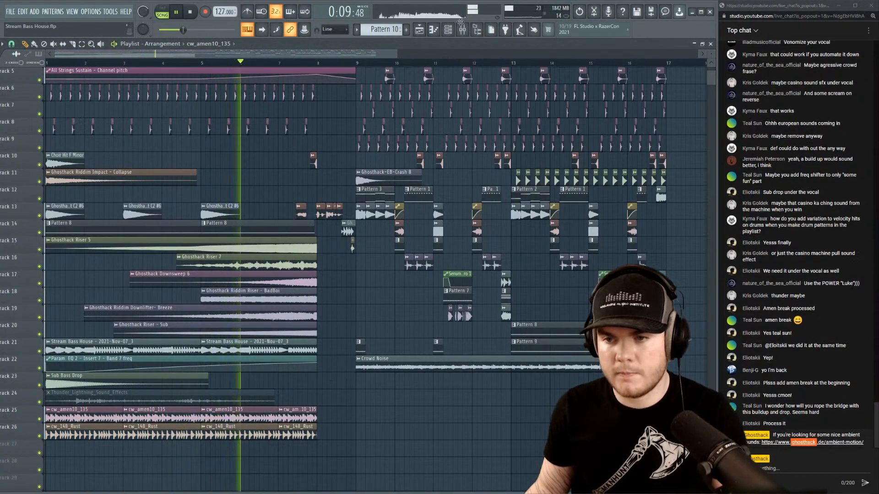
key(space)
Load Patcher into the first effect slot of Insert 25 and choose the Ghosthack - Telephone preset.
key(F9)
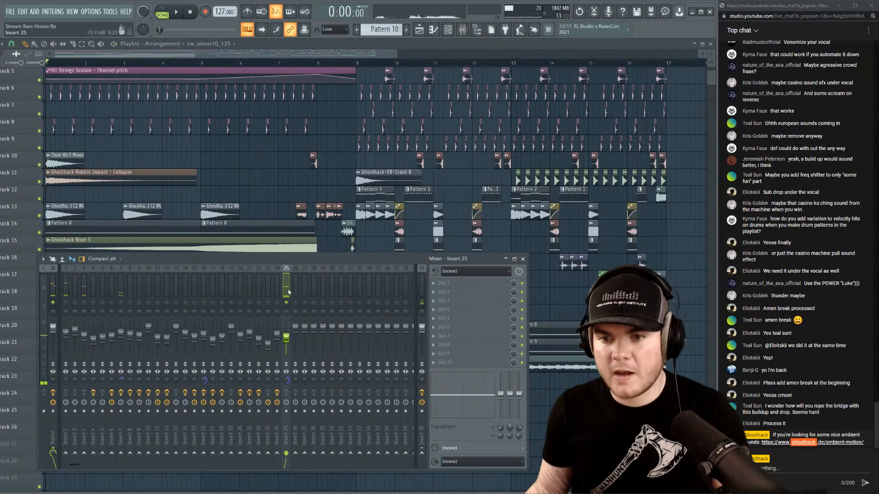
click(443, 291)
key(Escape)
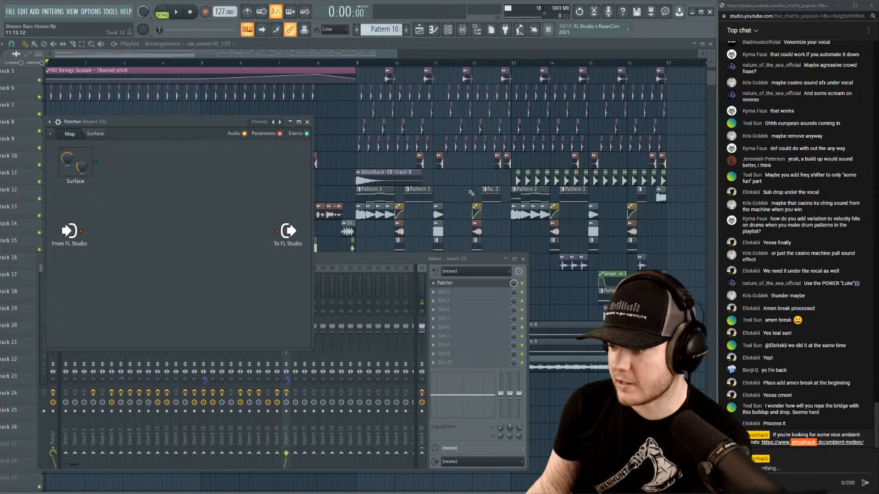
click(252, 122)
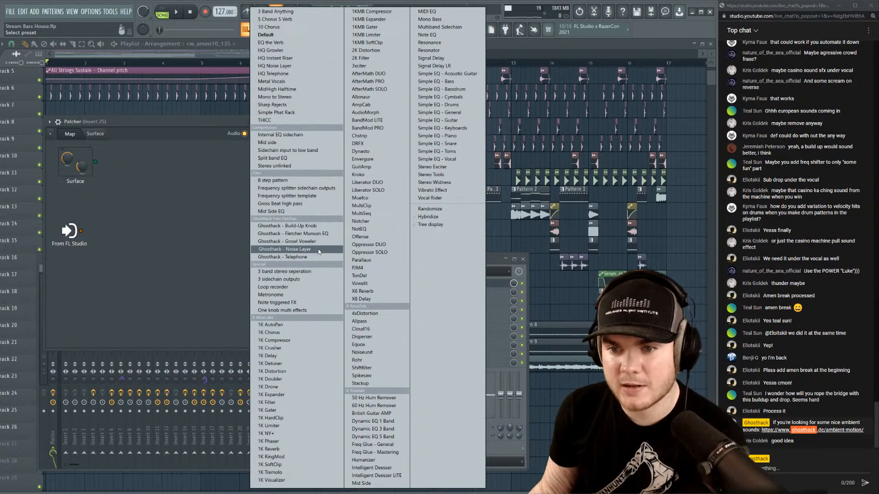
click(307, 257)
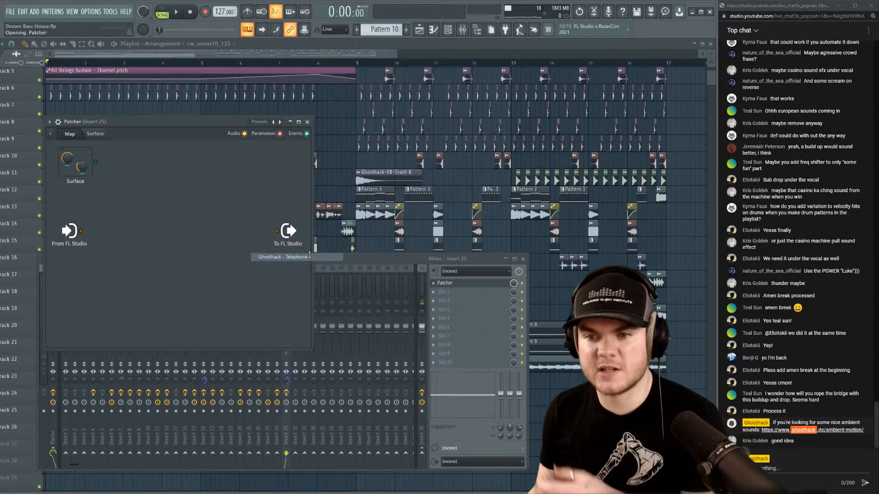
Listen to the breaks through the Telephone effect and create an automation clip for its Telephone knob.
key(space)
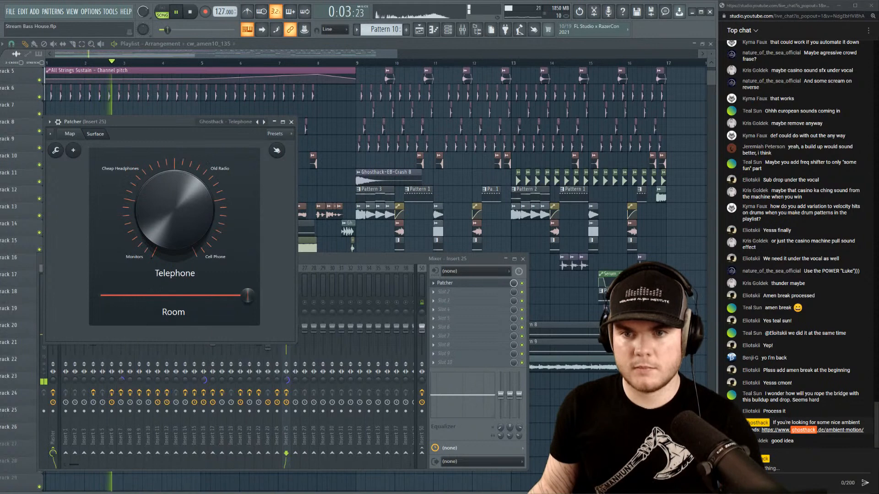
right_click(188, 206)
click(210, 220)
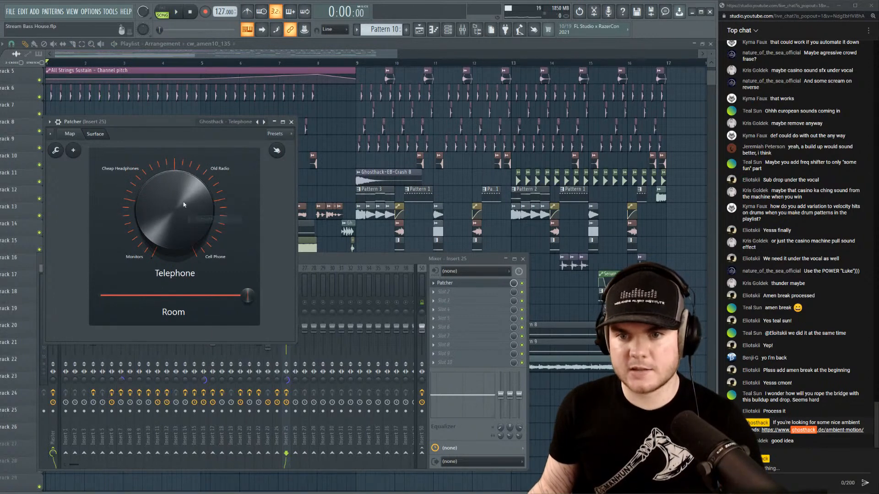
right_click(188, 218)
click(210, 274)
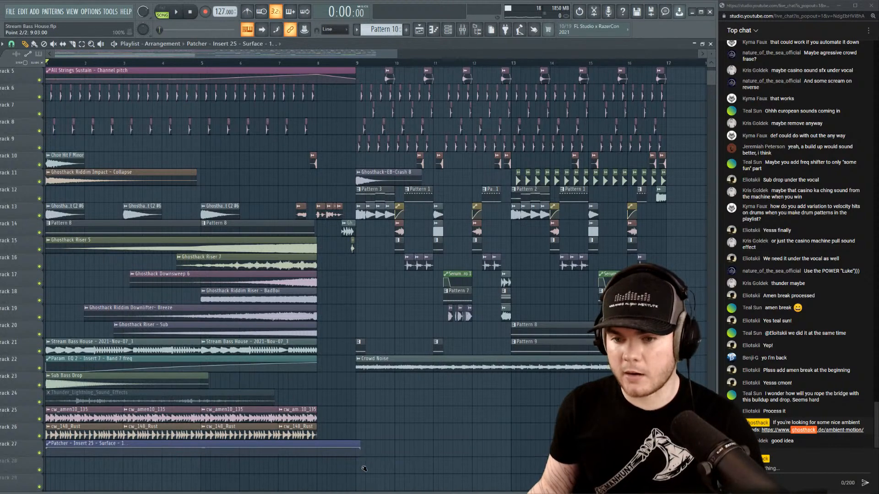
Shape the Telephone automation on Track 27 into a dip with its low point at bar 5, checking it during playback.
scroll(256, 428, down, 2)
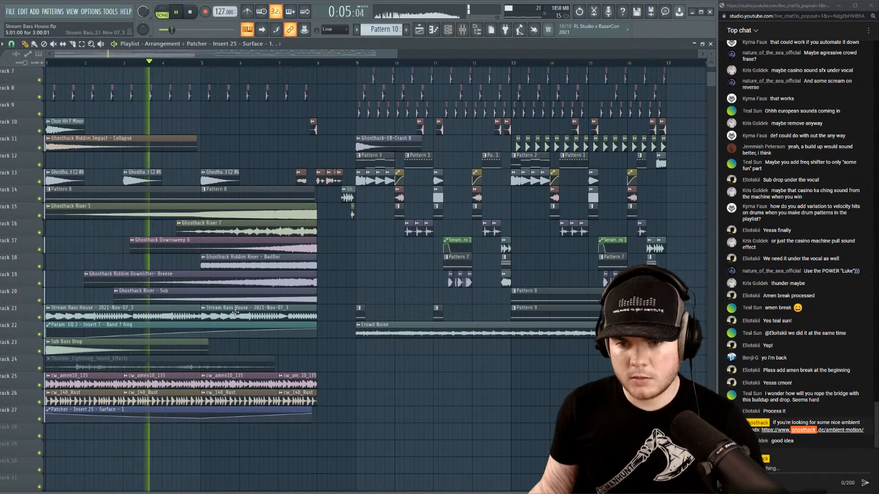
drag(201, 418, 202, 417)
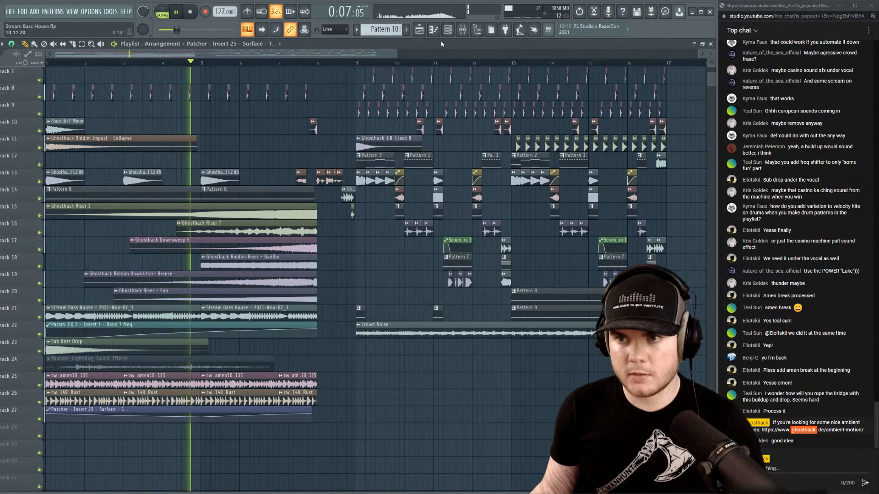
click(463, 29)
click(492, 283)
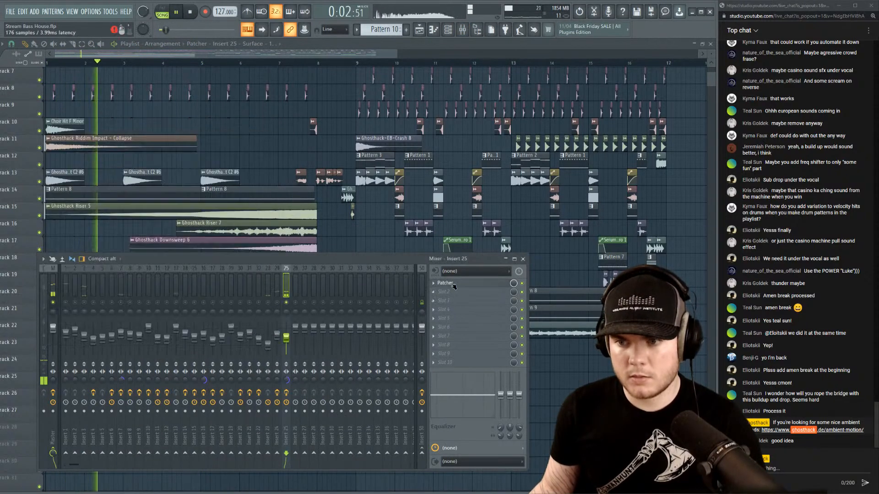
click(442, 283)
click(321, 53)
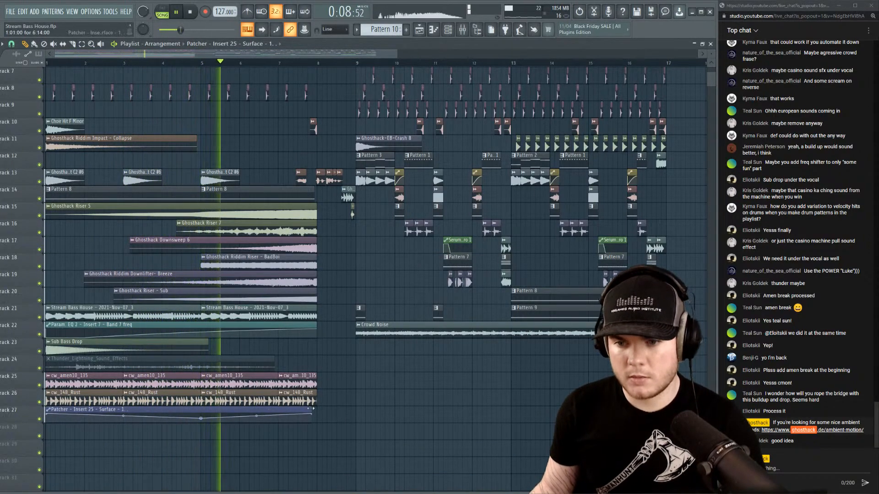
Extend the end of the Telephone automation clip on Track 27 to bar 9.
mouse_move(312, 415)
mouse_down()
mouse_move(331, 410)
mouse_move(314, 410)
mouse_up()
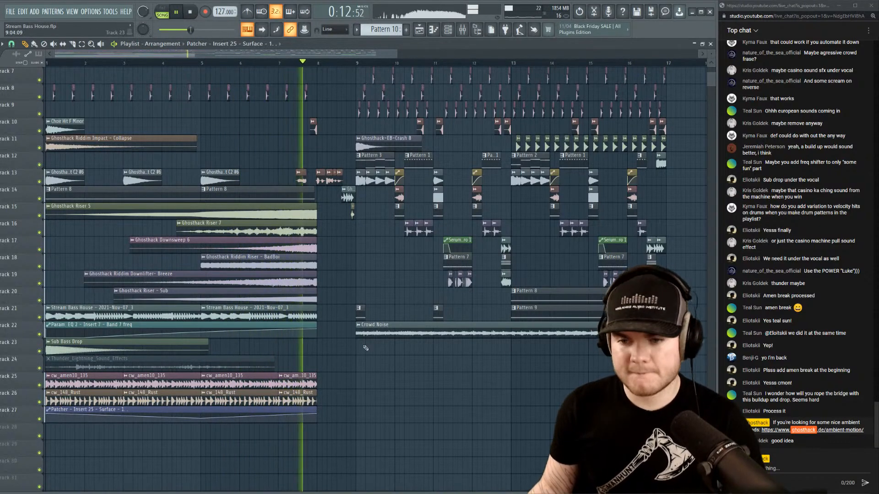
key(space)
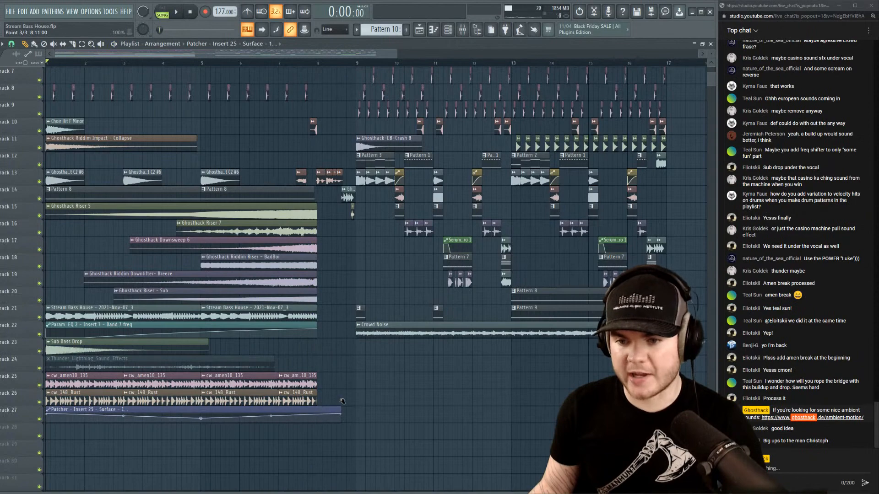
drag(353, 400, 358, 399)
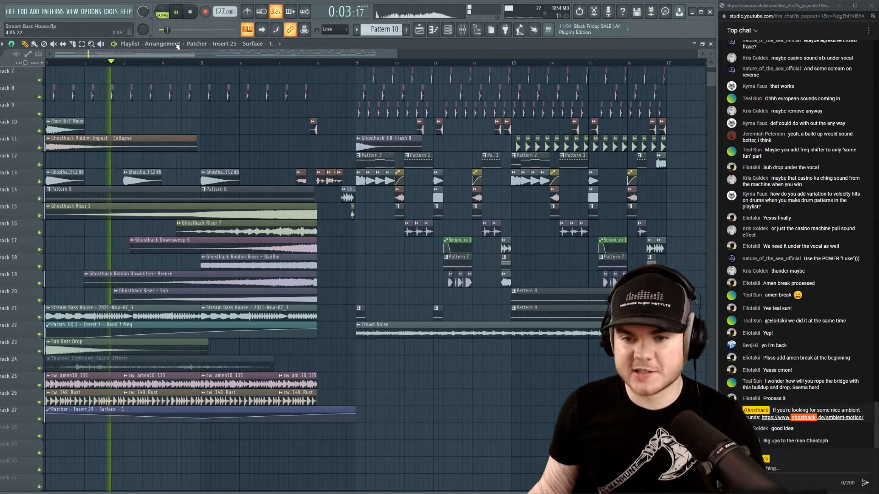
Play the intro from bar 5 and compare the processed breaks on Insert 25 soloed and with the full mix.
click(205, 63)
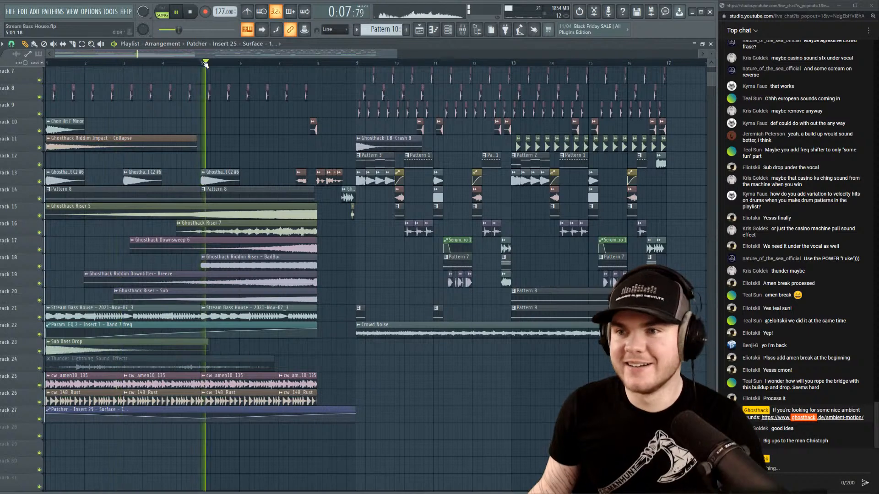
click(463, 31)
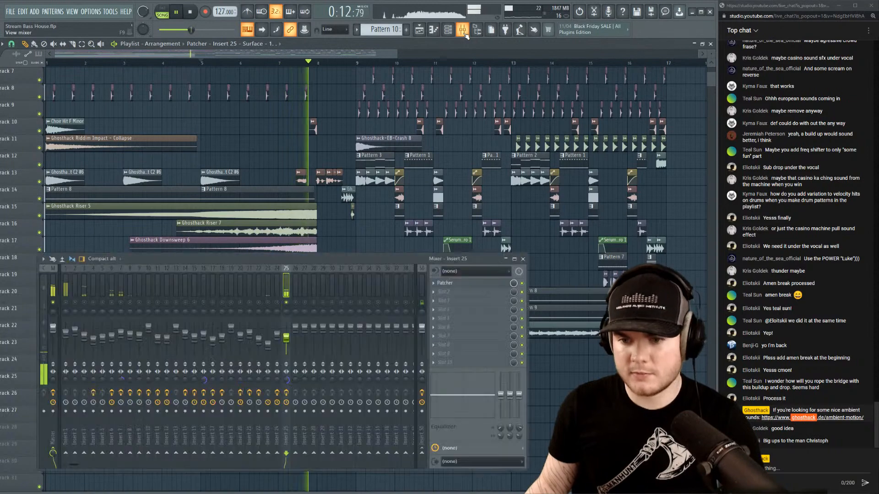
key(space)
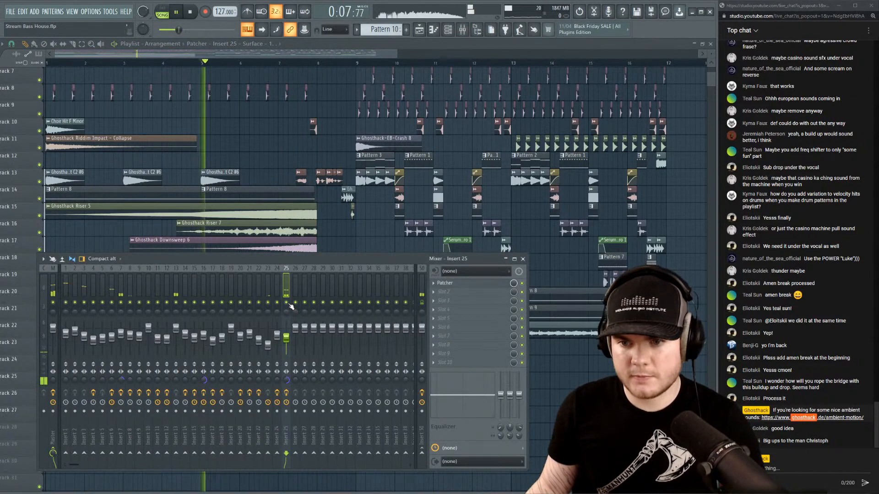
click(352, 49)
click(462, 31)
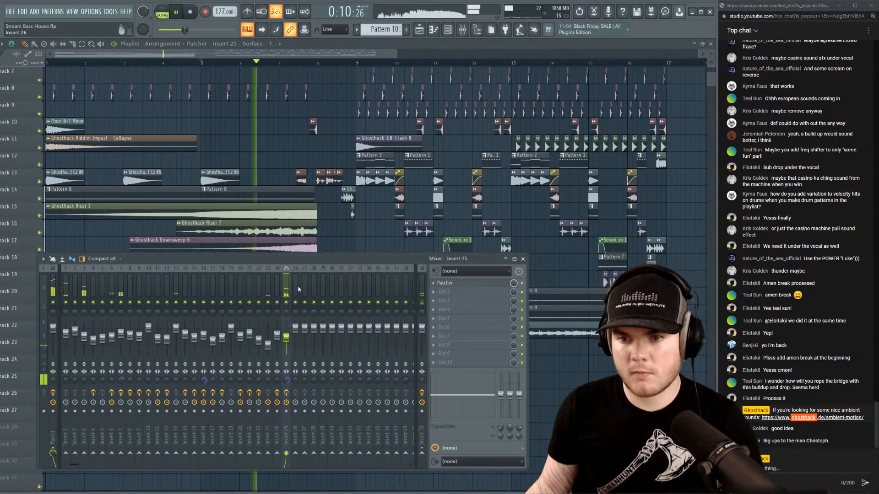
click(442, 291)
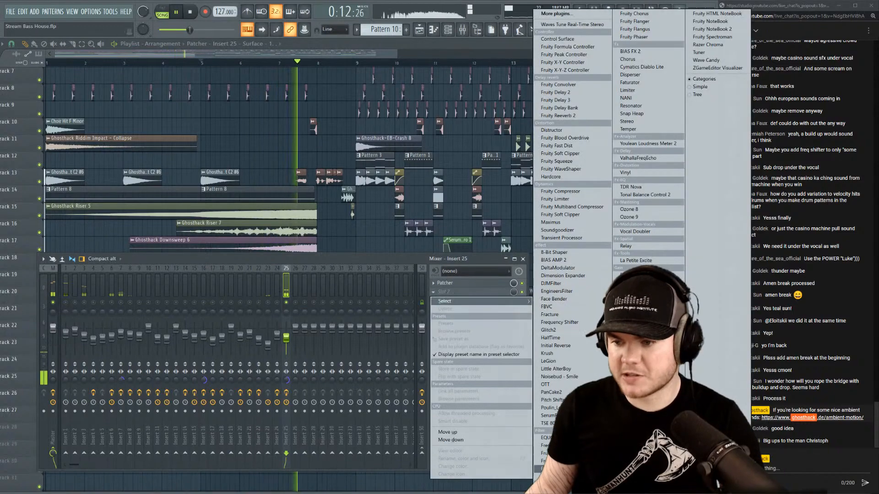
click(315, 48)
key(space)
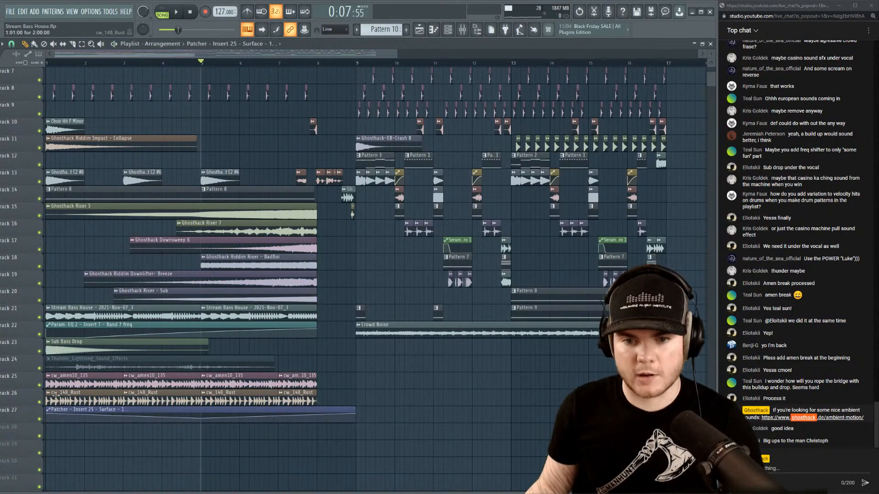
Solo playlist Tracks 25, 26 and 27 and play the breaks with their automation.
right_click(40, 386)
click(40, 402)
click(40, 419)
key(space)
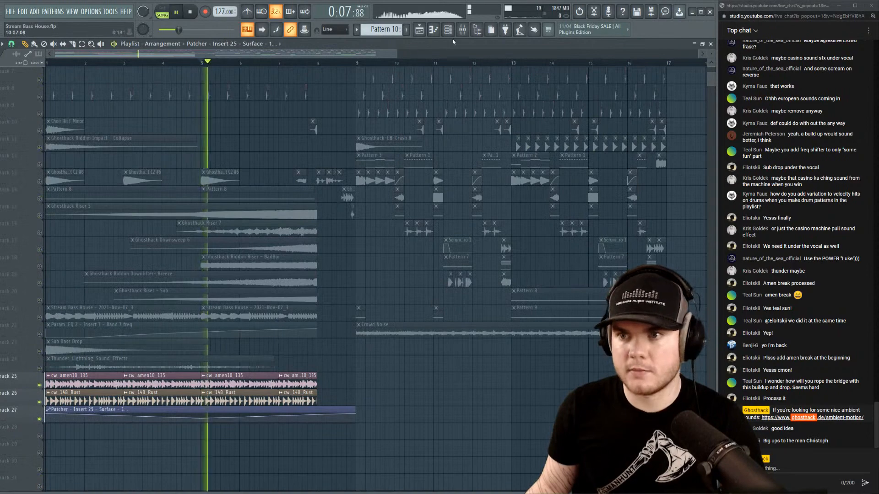
Load Vinyl into the second effect slot of Insert 25, set its year to 1930, and set Dust and Warp to 0%.
click(463, 30)
key(space)
click(442, 291)
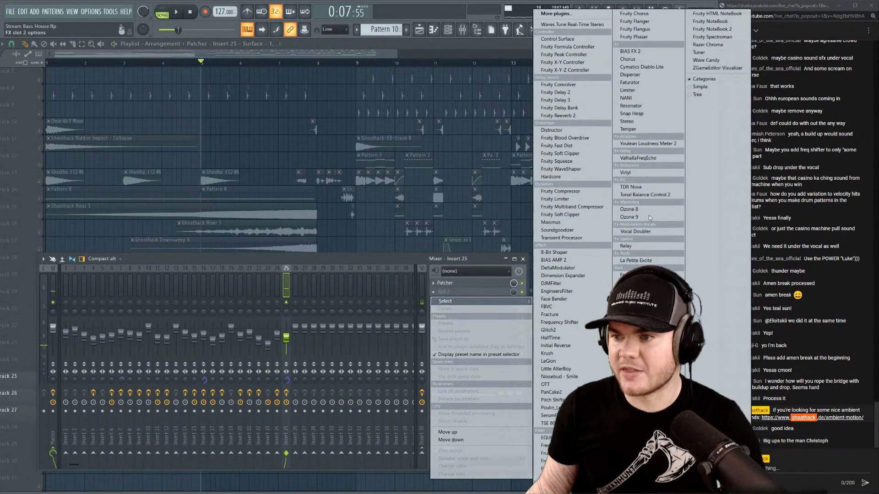
click(641, 173)
key(space)
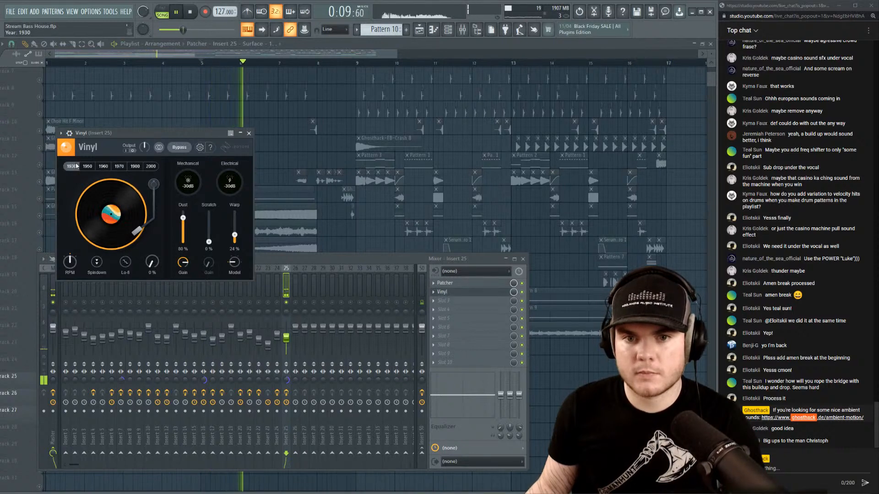
drag(182, 223, 183, 242)
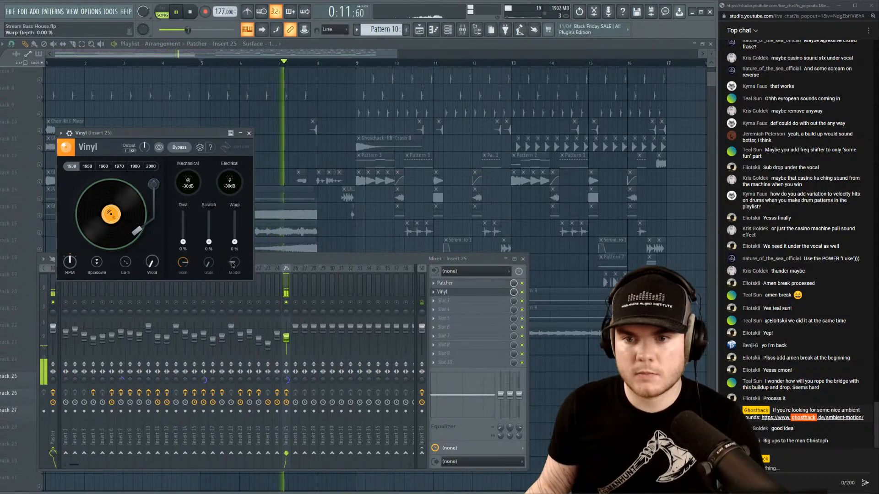
Replay the breaks from the start, set the Vinyl year to 1950 and turn on Lo-fi.
drag(171, 62, 20, 79)
key(space)
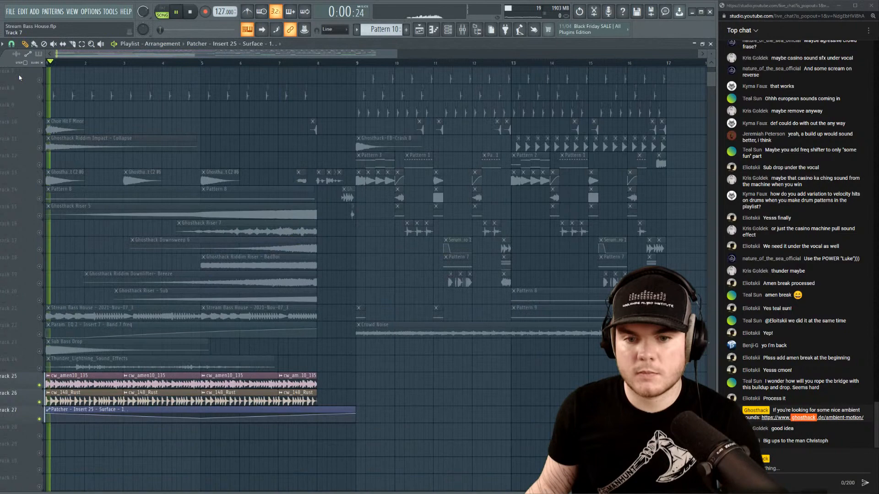
click(463, 32)
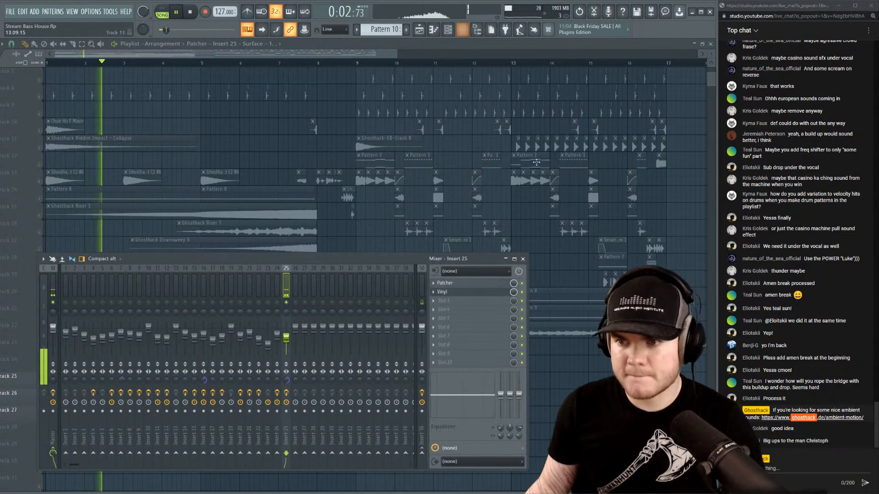
click(443, 292)
click(105, 167)
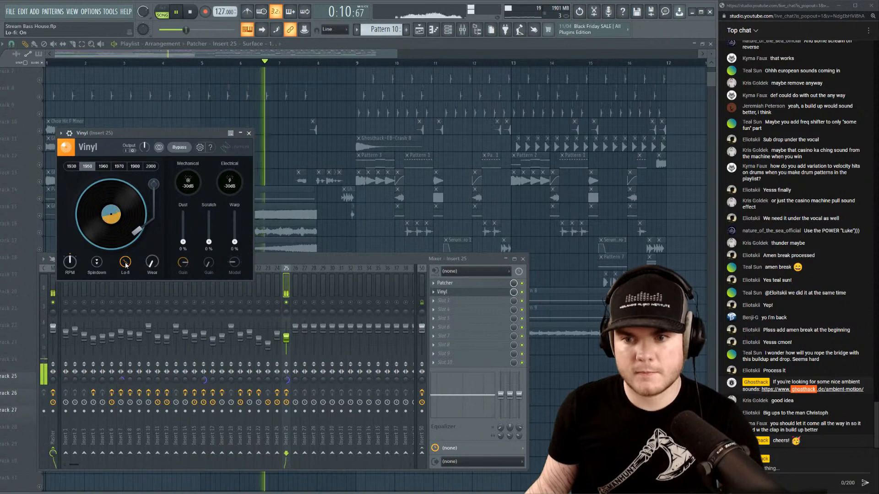
click(440, 293)
Load Fruity Parametric EQ 2 into the third effect slot of Insert 25 with the 20Hz ÷ 18kHz cut preset and try its band 7 frequency.
right_click(287, 303)
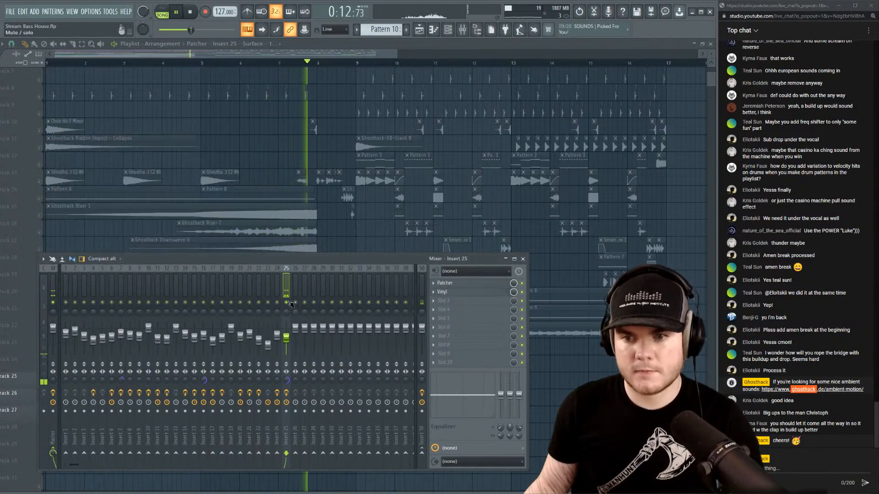
click(445, 302)
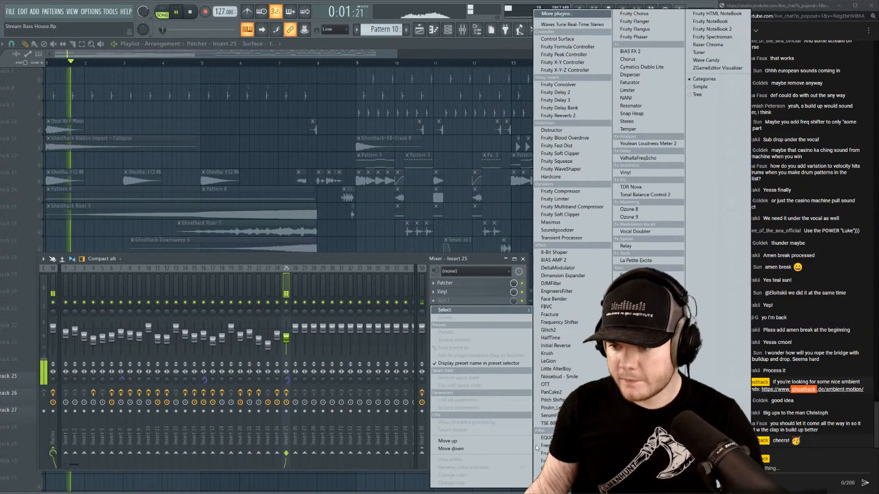
click(554, 318)
click(328, 145)
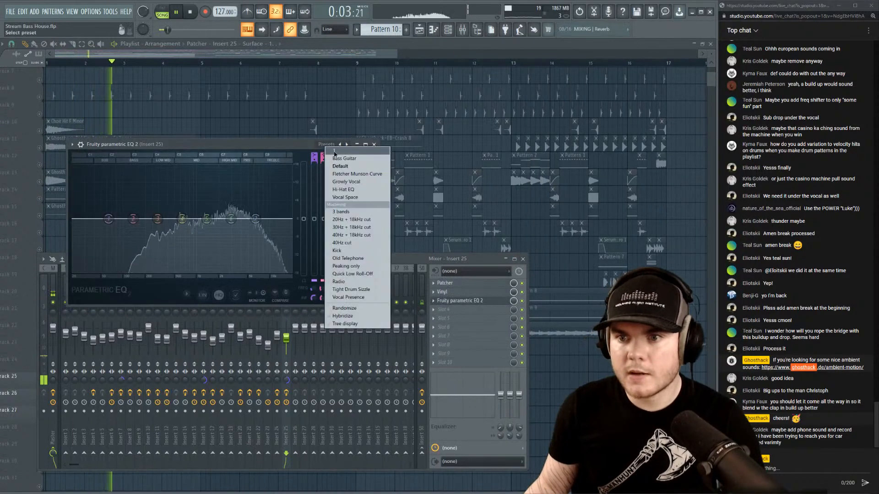
click(344, 220)
mouse_move(287, 219)
mouse_down()
mouse_move(187, 219)
mouse_move(290, 219)
mouse_up()
key(space)
Unsolo the playlist tracks and sweep the Insert 25 EQ's band 7 while playing the full mix.
click(387, 259)
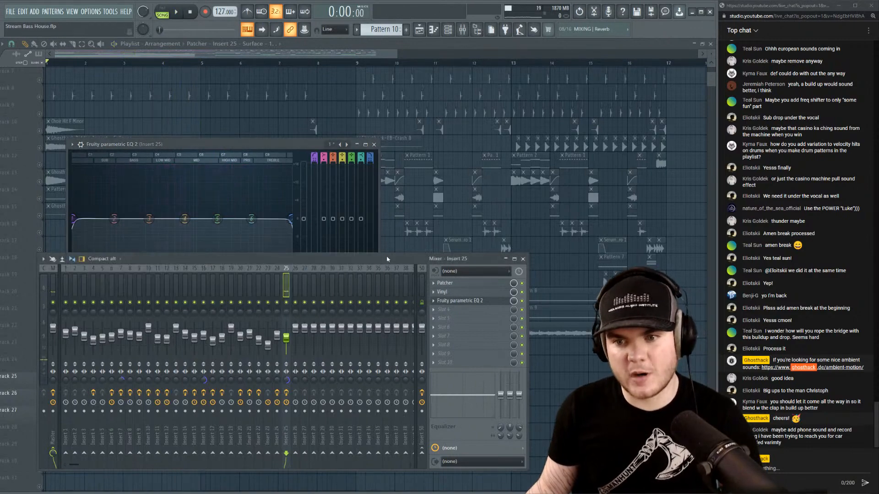
right_click(42, 167)
right_click(39, 165)
right_click(40, 165)
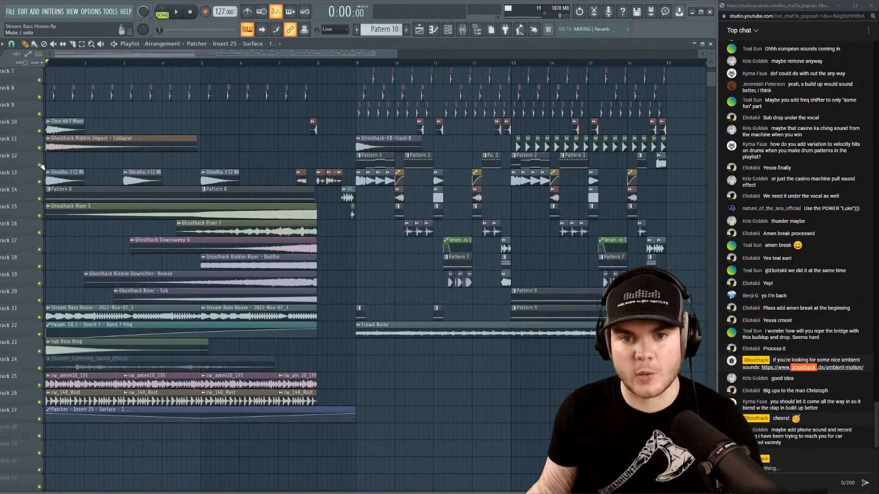
click(463, 29)
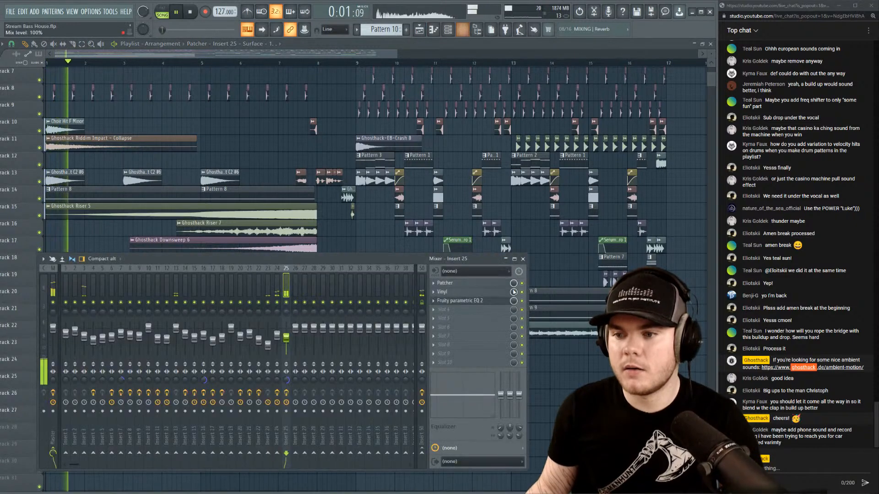
click(465, 302)
mouse_move(291, 219)
mouse_down()
mouse_move(240, 219)
mouse_move(302, 227)
mouse_up()
key(space)
Select playlist bars 1 to 8 and create an automation clip for the band 7 frequency of Insert 25's EQ.
right_click(371, 289)
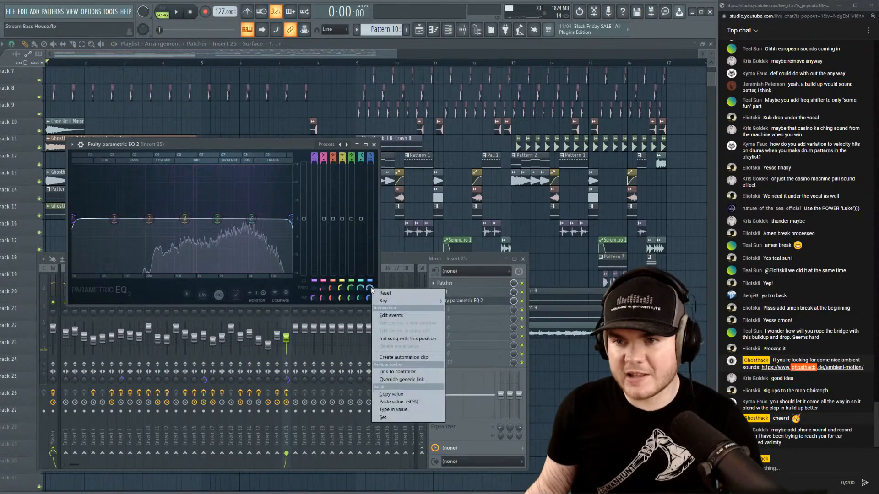
click(351, 66)
drag(319, 64, 46, 64)
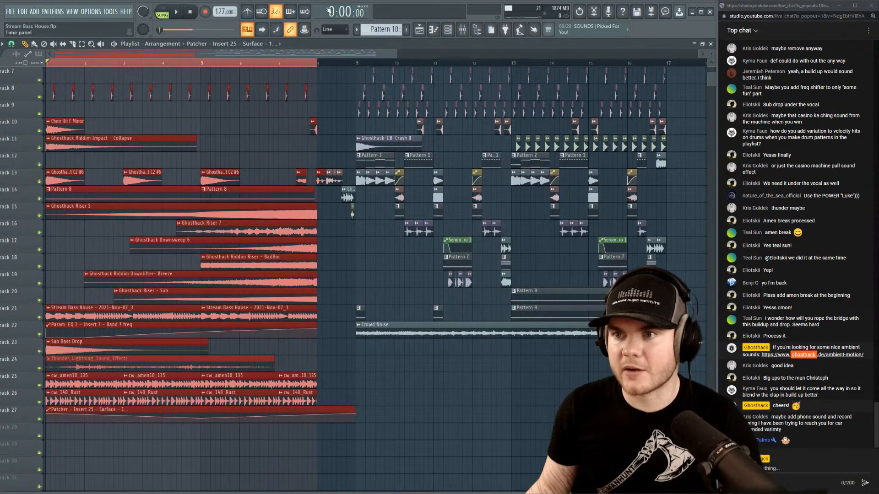
click(464, 28)
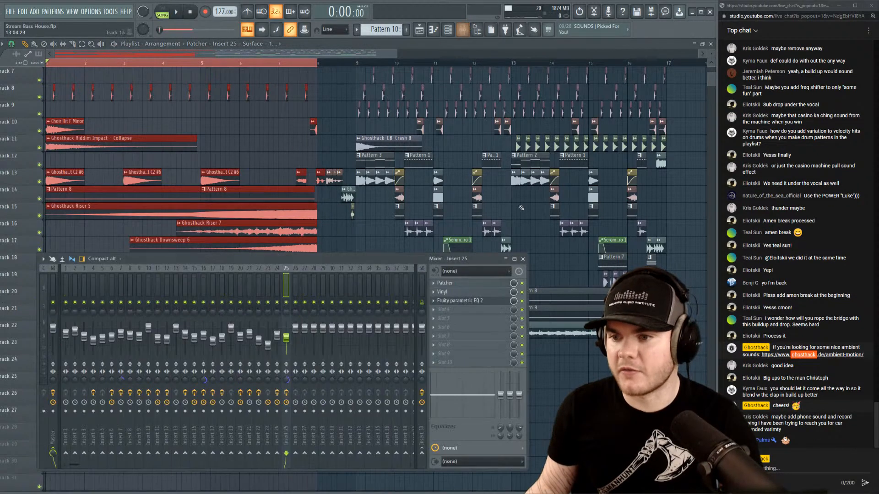
click(477, 302)
right_click(370, 288)
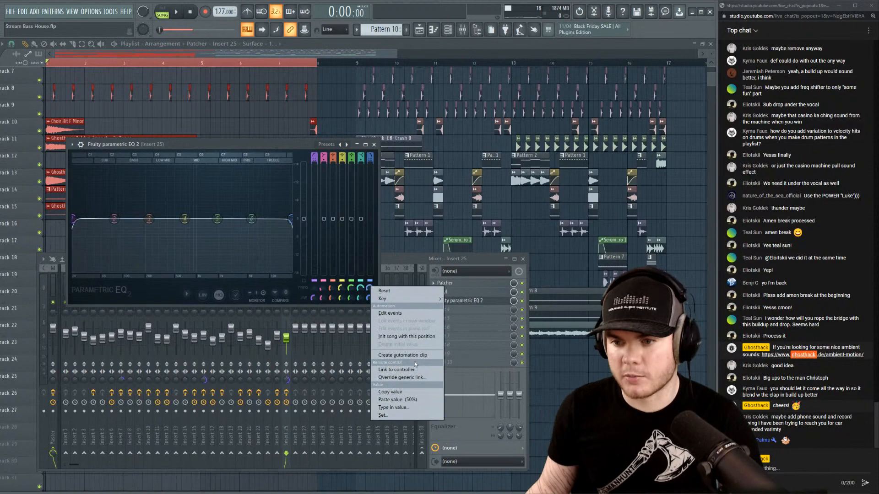
click(397, 355)
click(383, 59)
Shape the band 7 frequency automation on Track 28 into a gradual rise and extend the clip to bar 9.
key(space)
drag(231, 77, 231, 442)
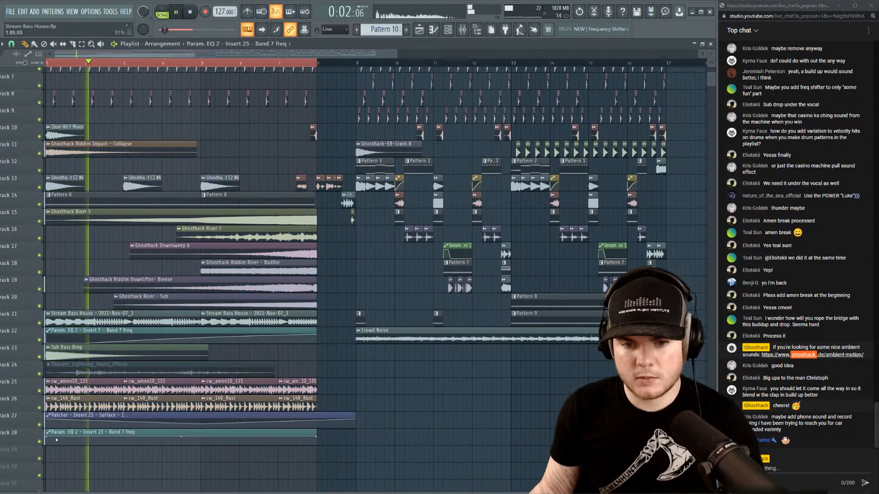
key(space)
key(space)
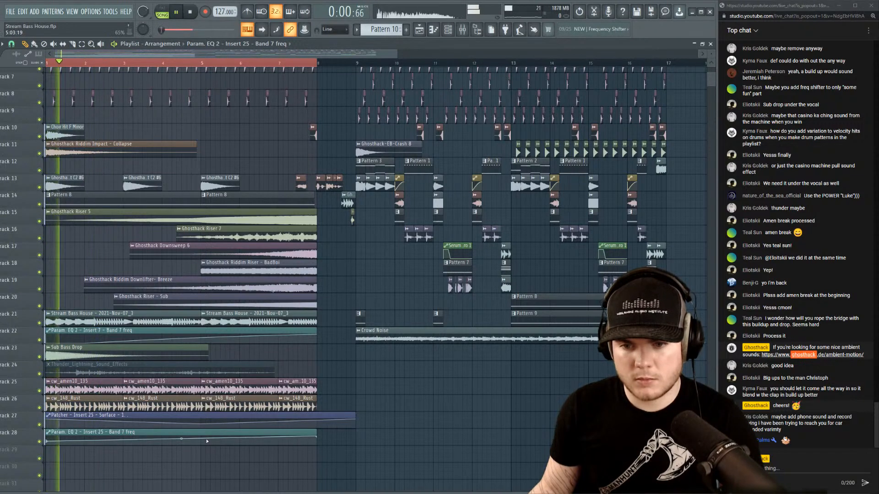
right_click(162, 436)
right_click(163, 435)
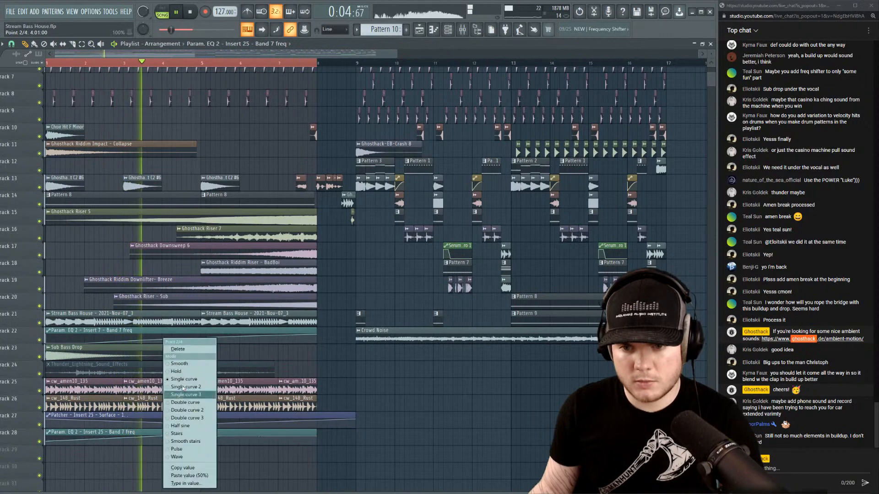
click(190, 351)
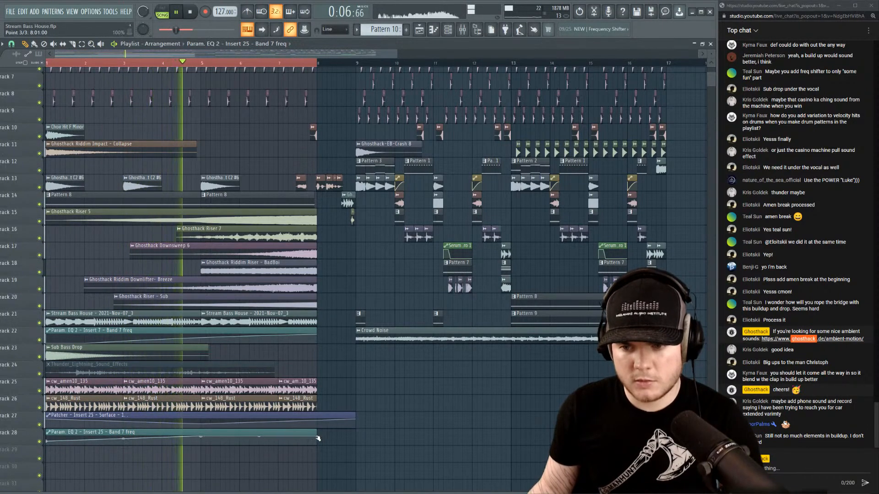
drag(317, 437, 358, 439)
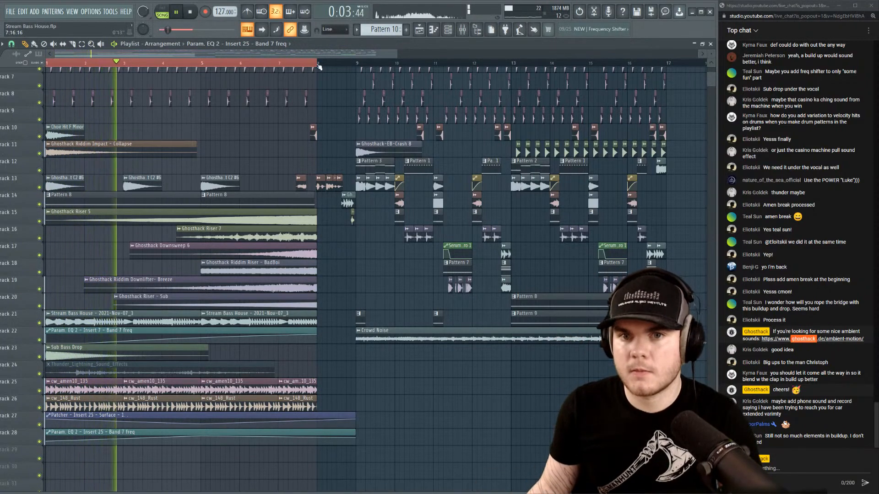
Load Fruity Reeverb 2 into the fourth effect slot of Insert 25 and choose the Drum Room preset.
click(437, 28)
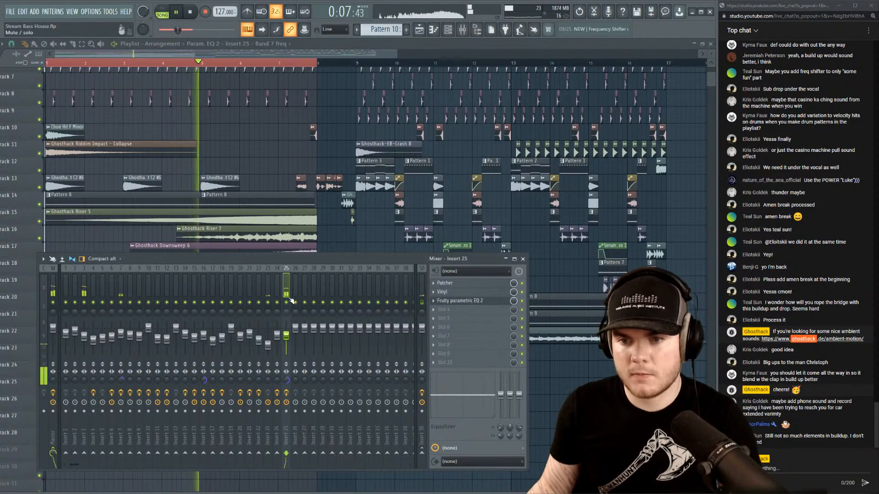
key(space)
click(461, 310)
click(571, 116)
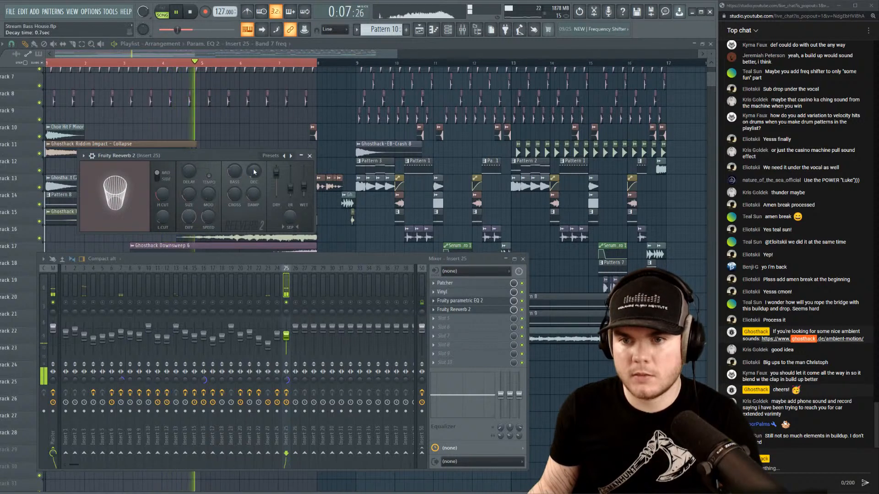
click(268, 157)
click(286, 177)
Lower the reverb's early reflections level with Insert 25 soloed, restore the full mix and clear the playlist time selection.
key(space)
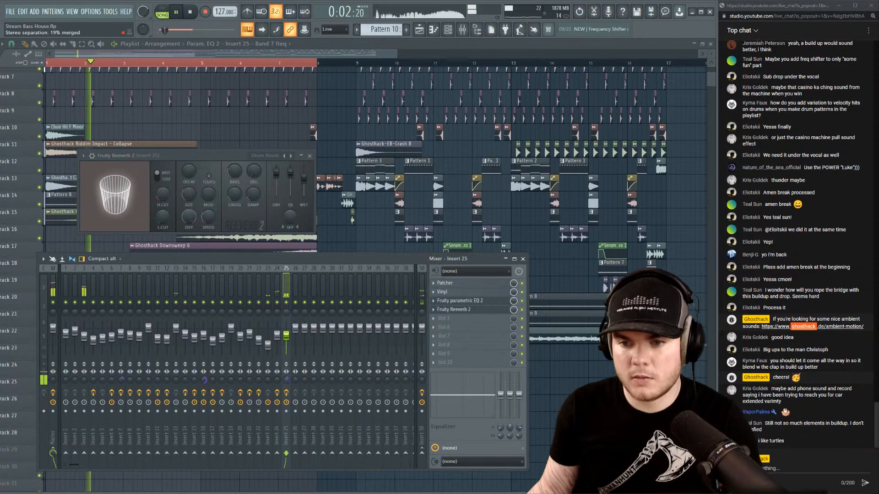
right_click(288, 303)
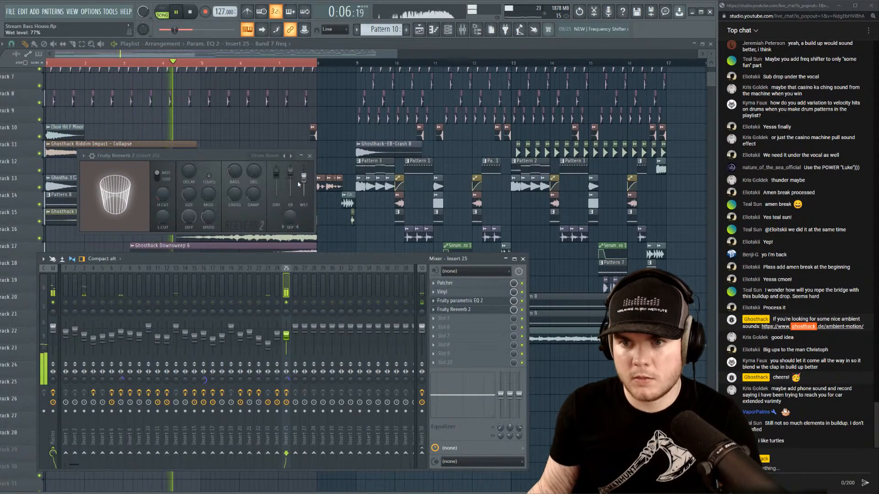
drag(290, 172, 290, 182)
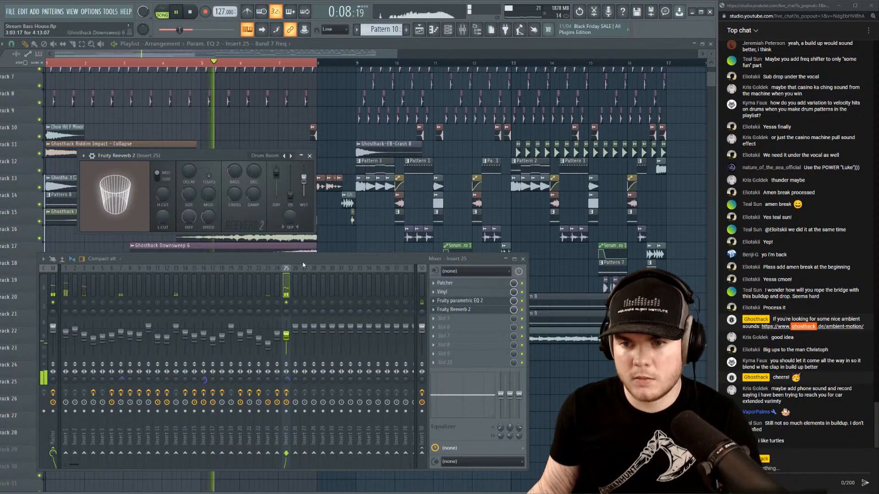
right_click(287, 303)
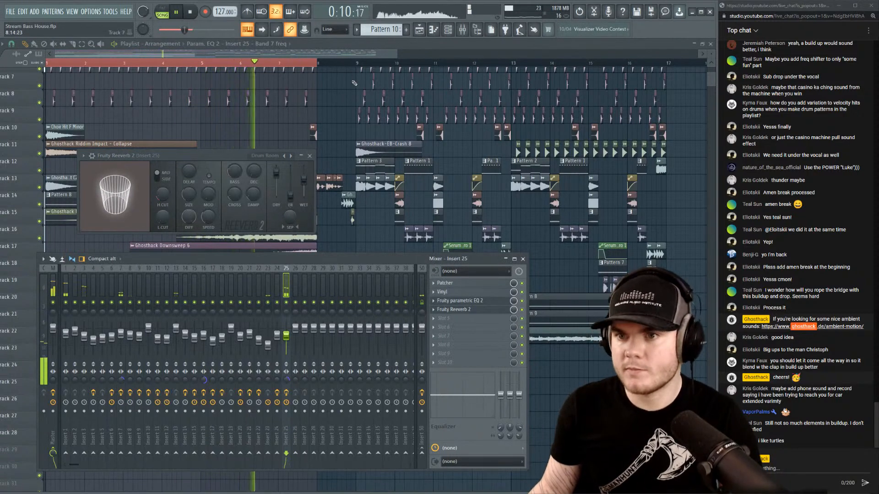
click(347, 45)
key(space)
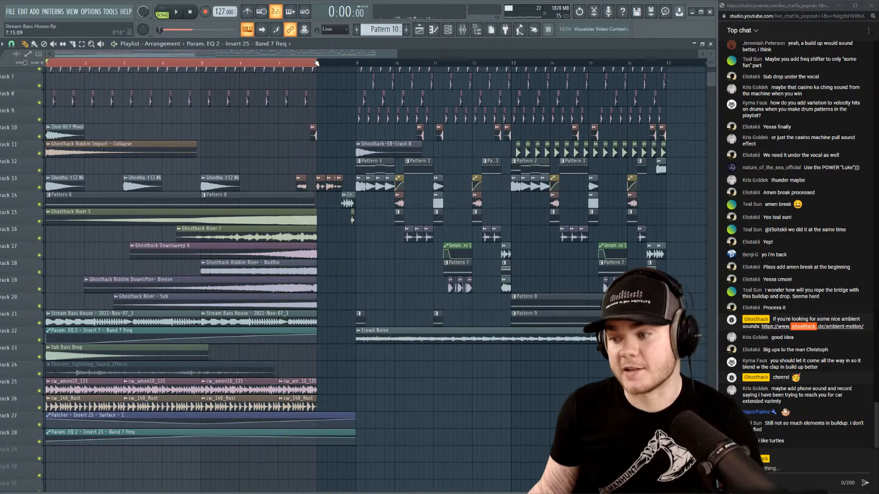
drag(316, 63, 45, 63)
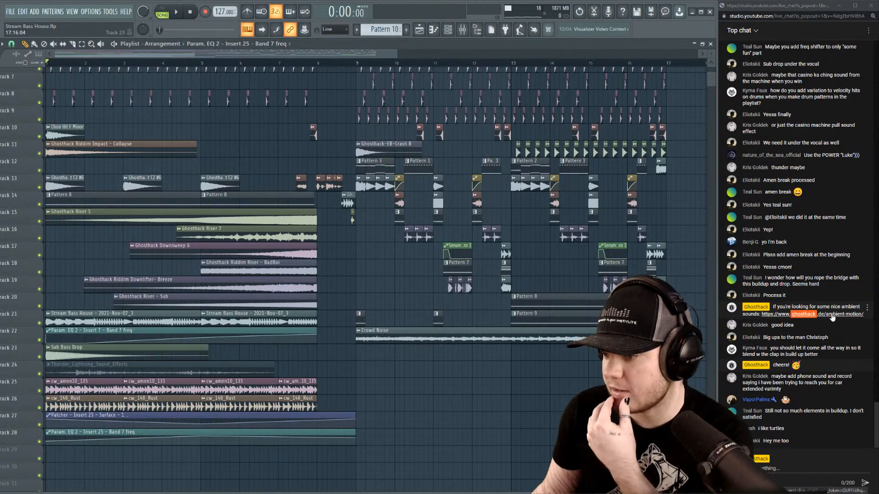
Close the dnb breaks folder and browse the sample packs to the UPB2021 Sound Packs inside Ghosthack - ULTIMATE PODUCER BUNDLE 2021.
click(482, 33)
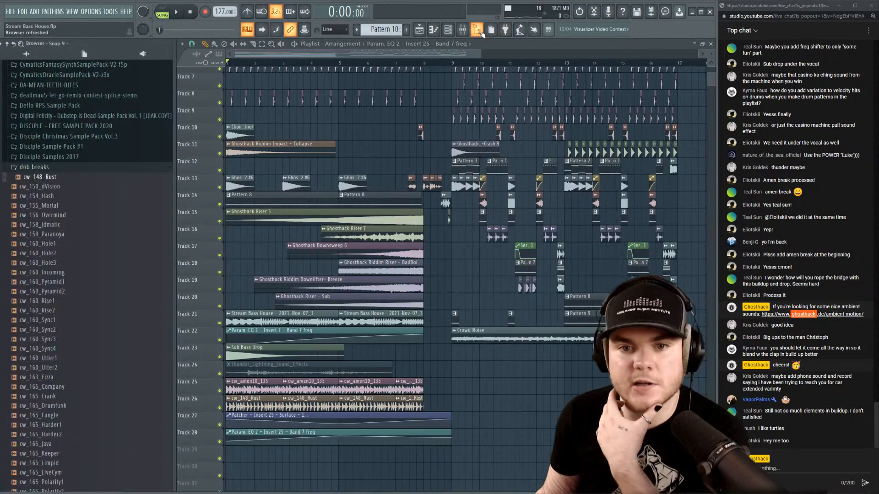
click(74, 168)
scroll(115, 229, up, 15)
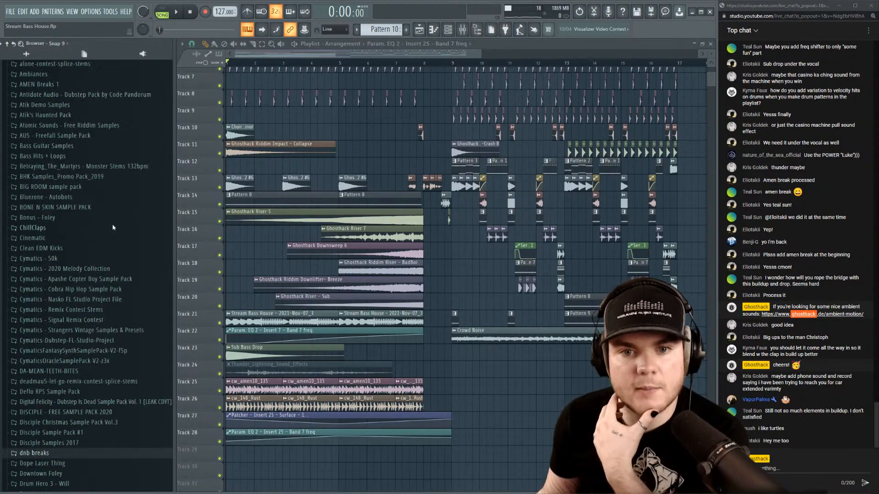
scroll(114, 229, down, 6)
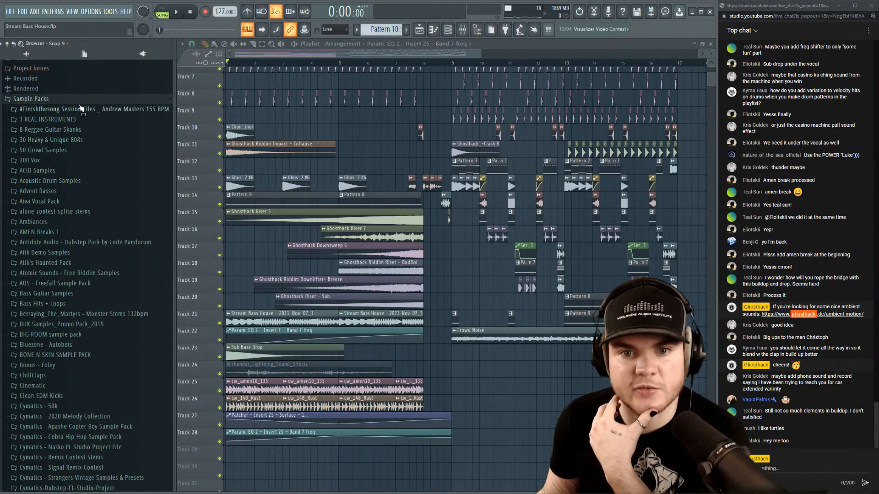
scroll(91, 204, down, 15)
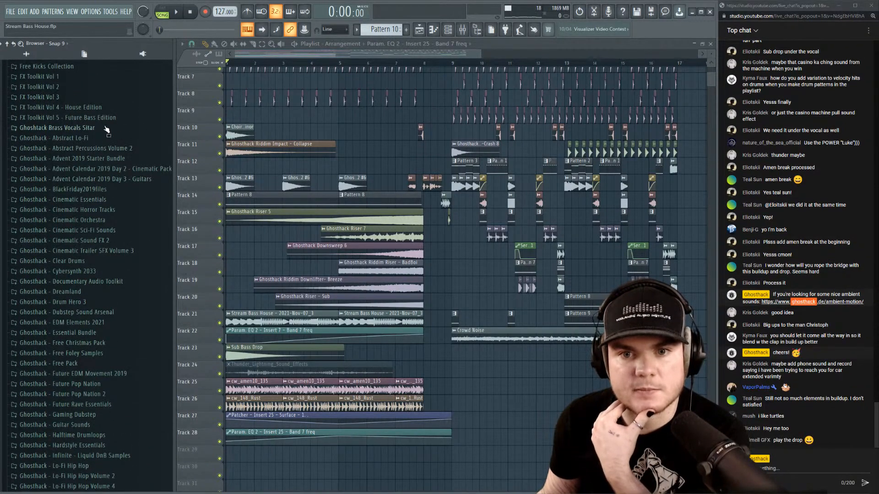
scroll(91, 151, down, 6)
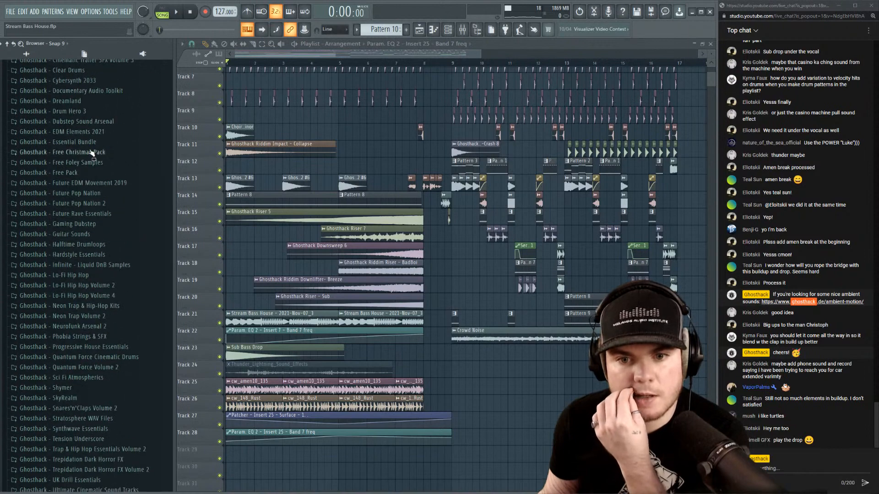
scroll(128, 120, down, 9)
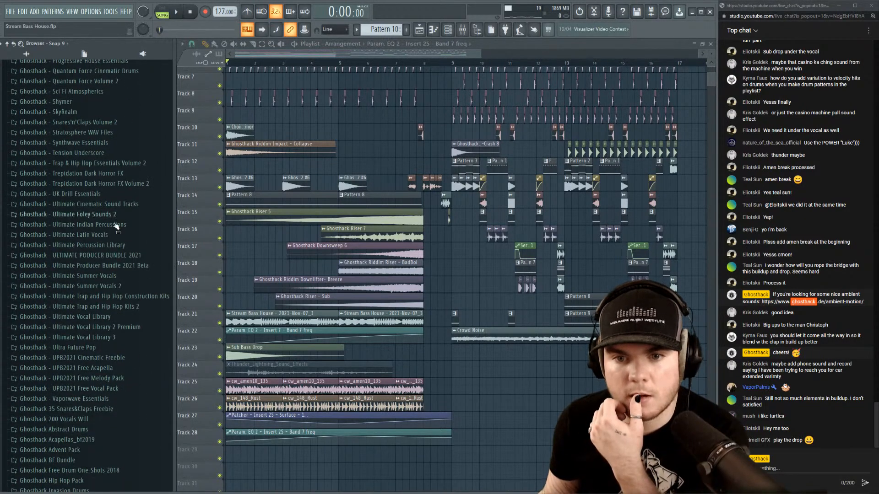
click(106, 255)
click(107, 286)
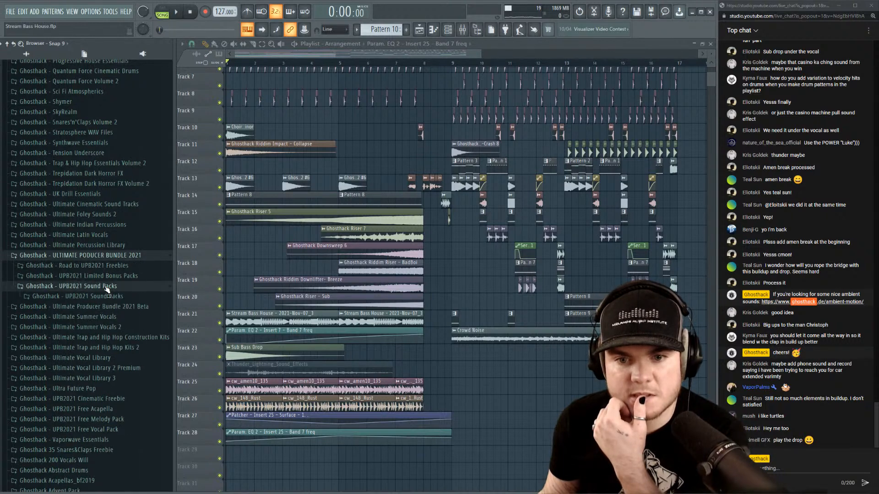
click(127, 296)
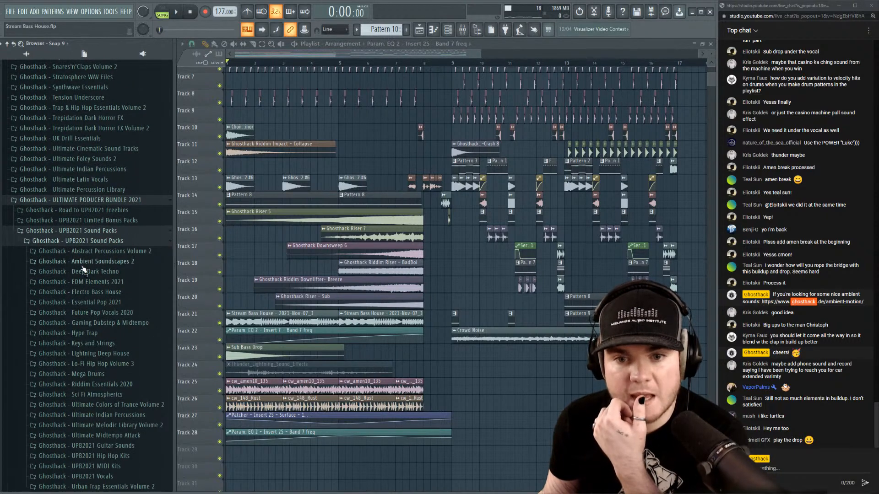
Collapse the producer bundle folders and open the #Black Friday Zip Dateien folder in Ghosthack - BlackFriday2019files.
click(103, 242)
click(105, 211)
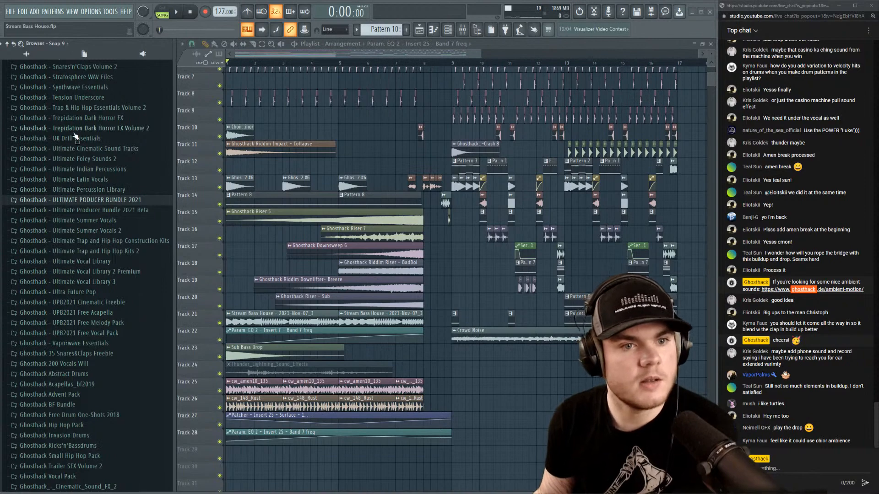
scroll(110, 161, up, 9)
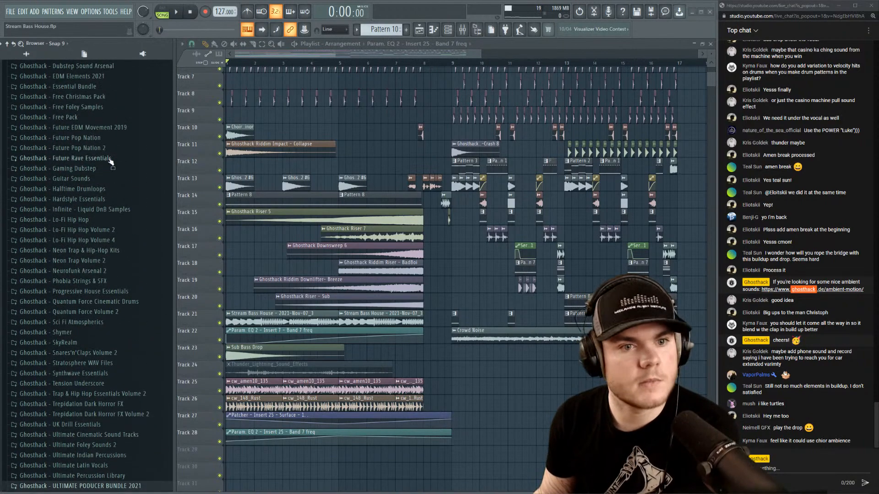
scroll(109, 178, up, 9)
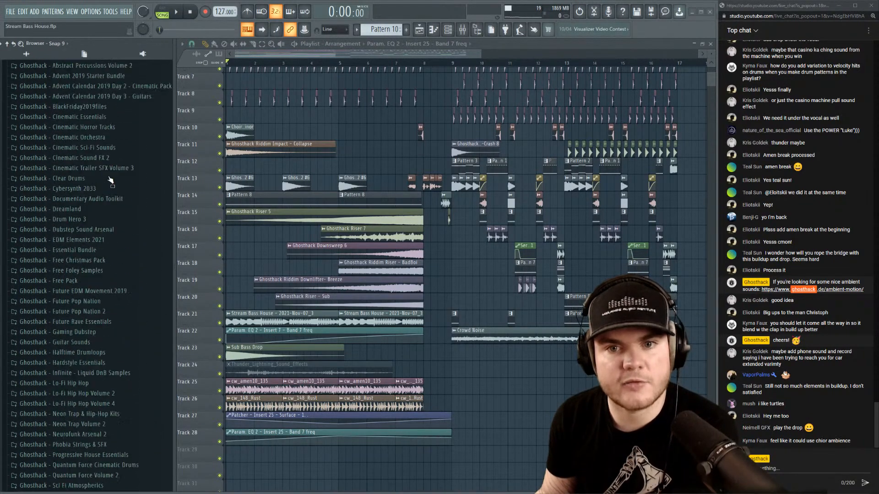
click(96, 229)
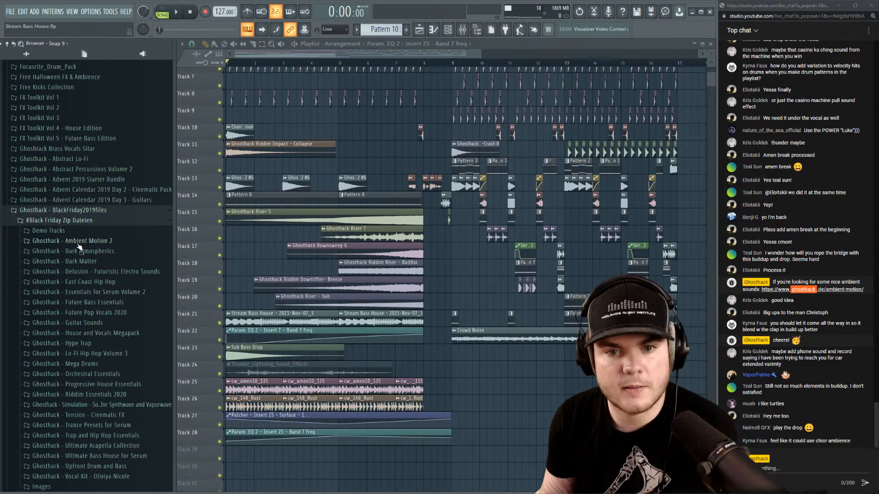
Expand Ghosthack - Ambient Motion 2, look through its Music Loops folder, and collapse the Loops folder again.
click(83, 243)
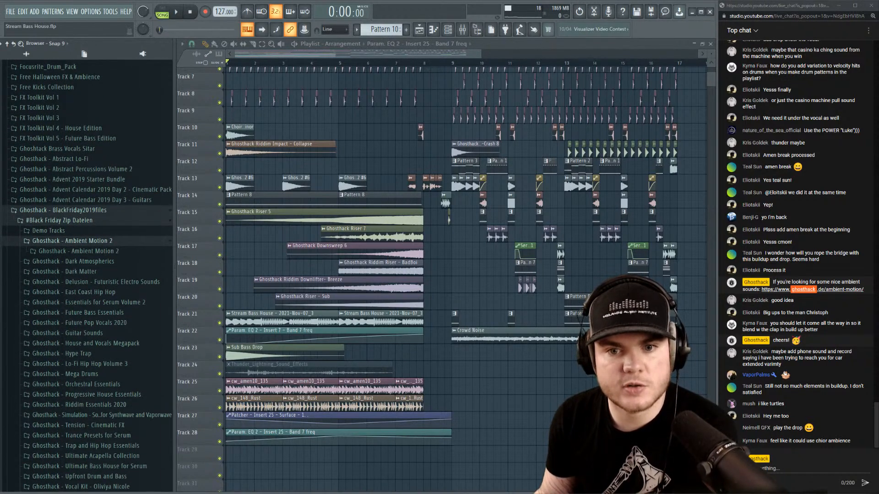
scroll(119, 183, down, 3)
click(83, 156)
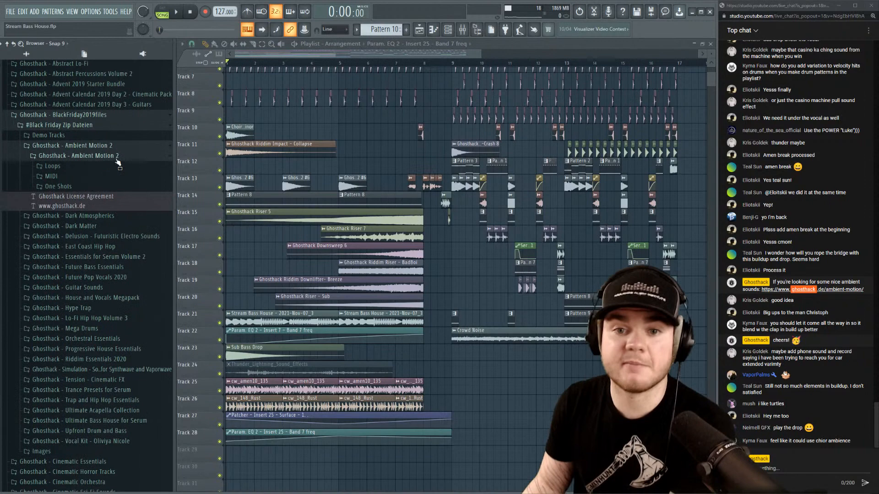
click(84, 167)
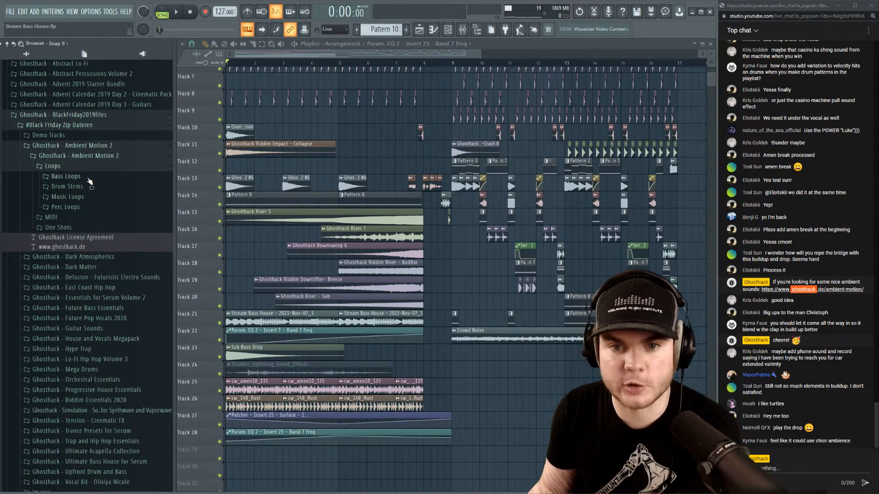
click(87, 197)
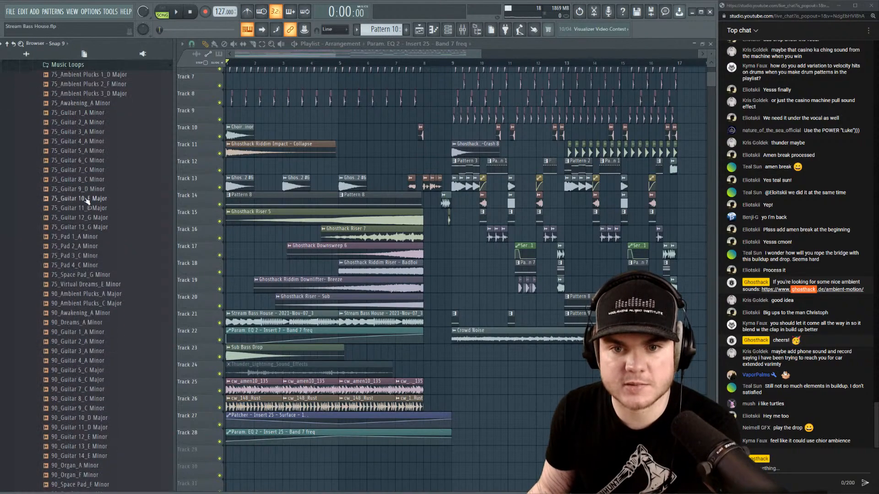
scroll(91, 156, up, 3)
click(70, 160)
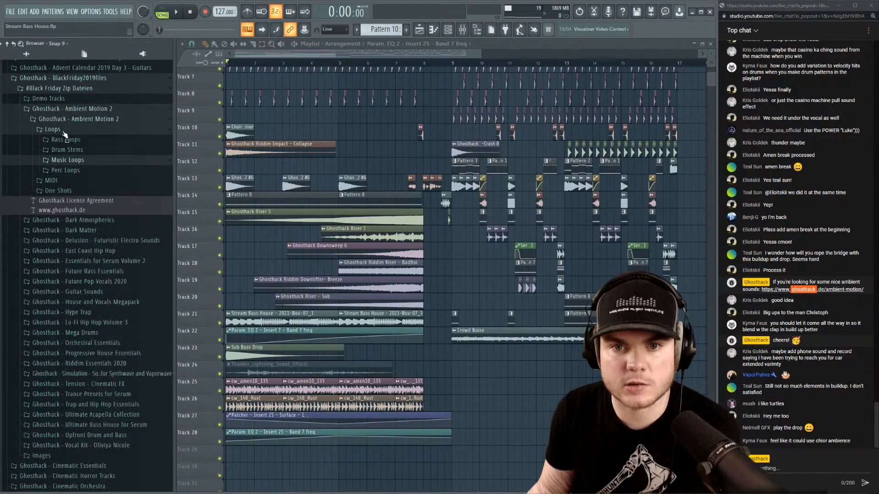
click(64, 129)
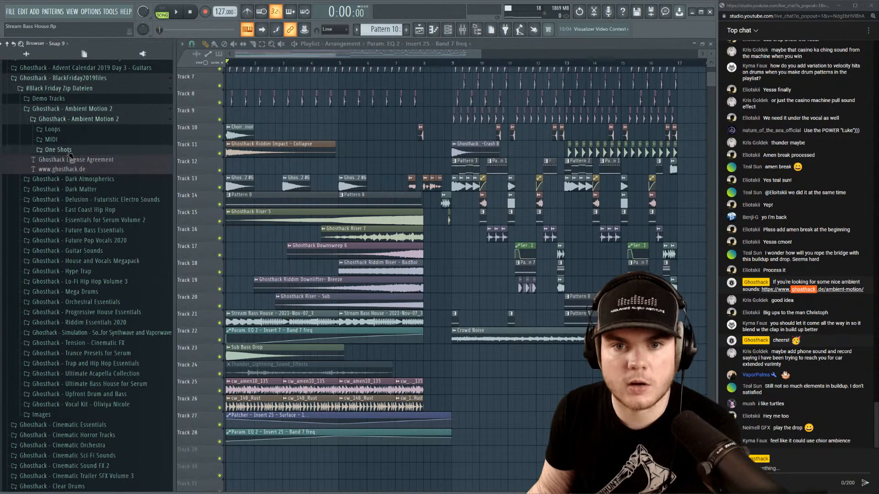
Open the One Shots folder of Ambient Motion 2 and audition several samples in Foley Ambiences.
click(97, 150)
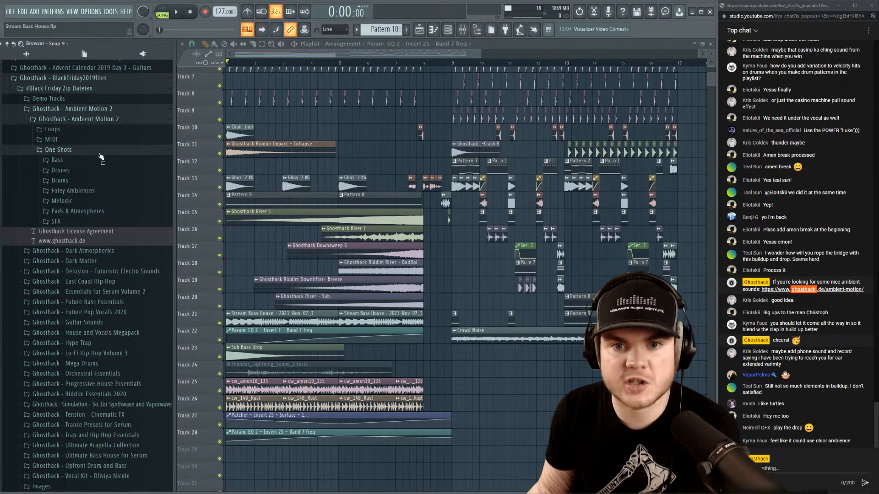
click(92, 190)
click(103, 220)
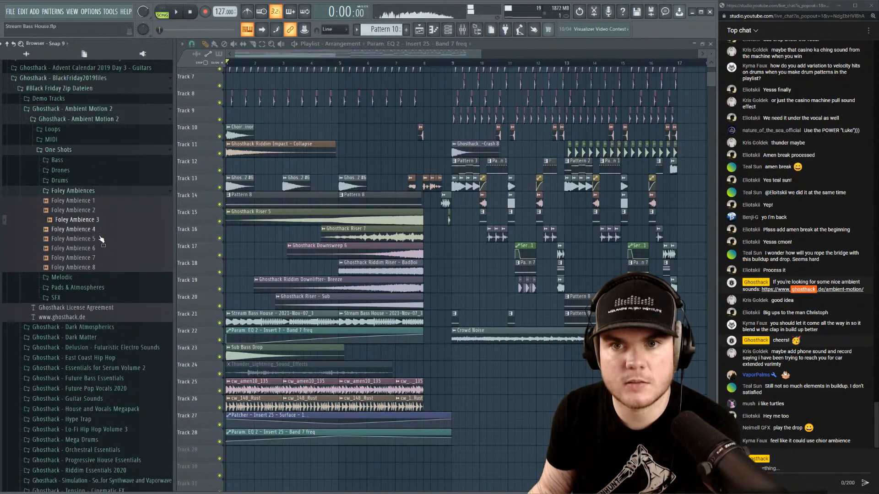
click(101, 239)
click(93, 268)
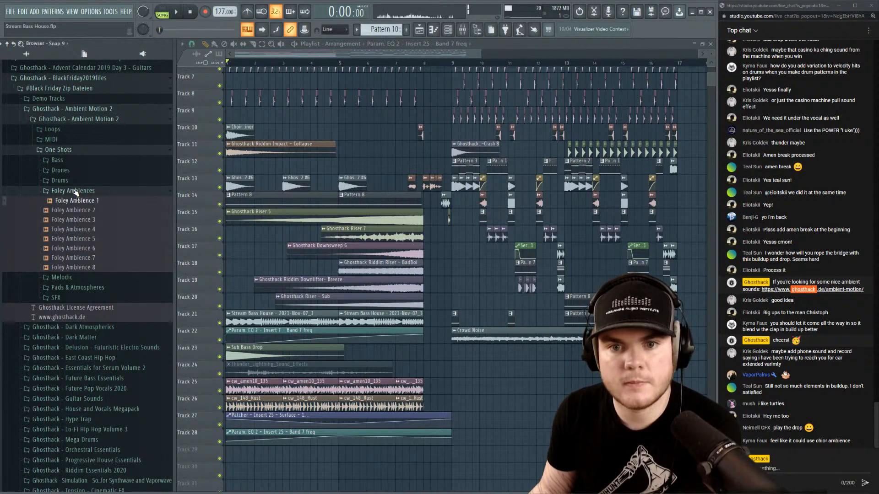
Close Foley Ambiences and audition samples from Atmosphere 7_C to Atmosphere 32_C in the Pads & Atmospheres folder.
click(101, 191)
click(109, 211)
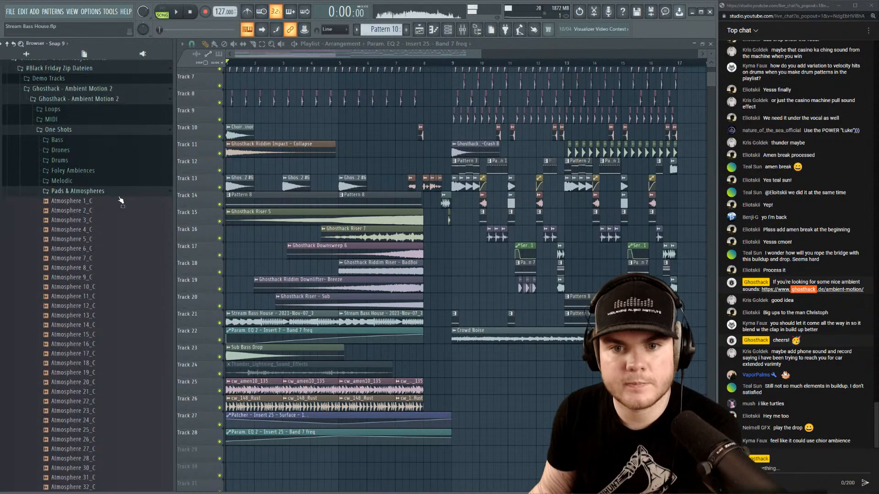
scroll(120, 223, down, 1)
click(115, 163)
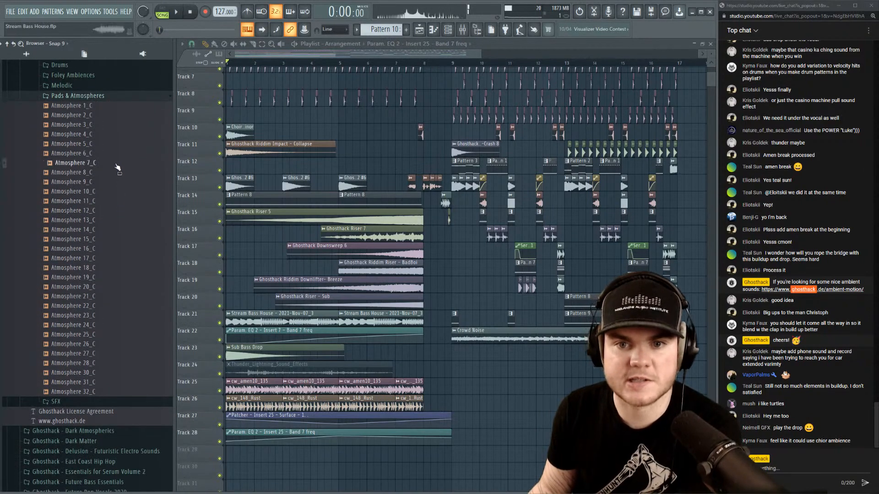
click(114, 230)
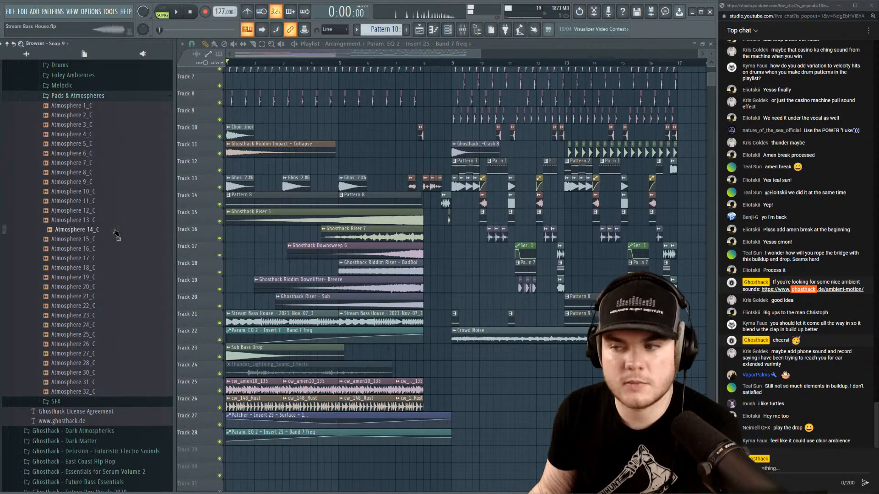
click(91, 277)
click(96, 316)
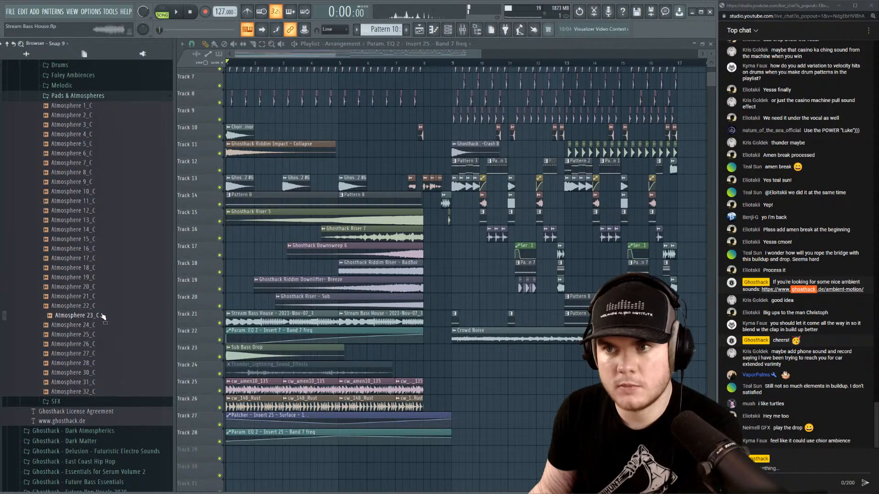
click(101, 336)
click(109, 373)
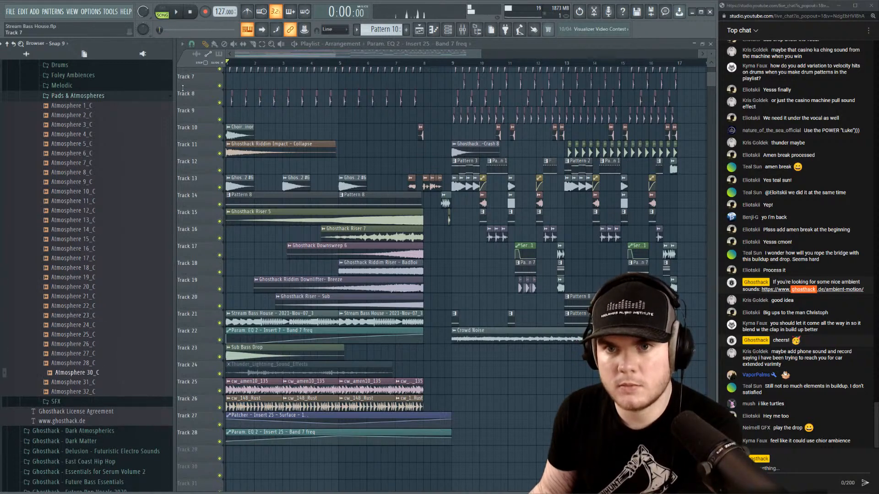
click(98, 393)
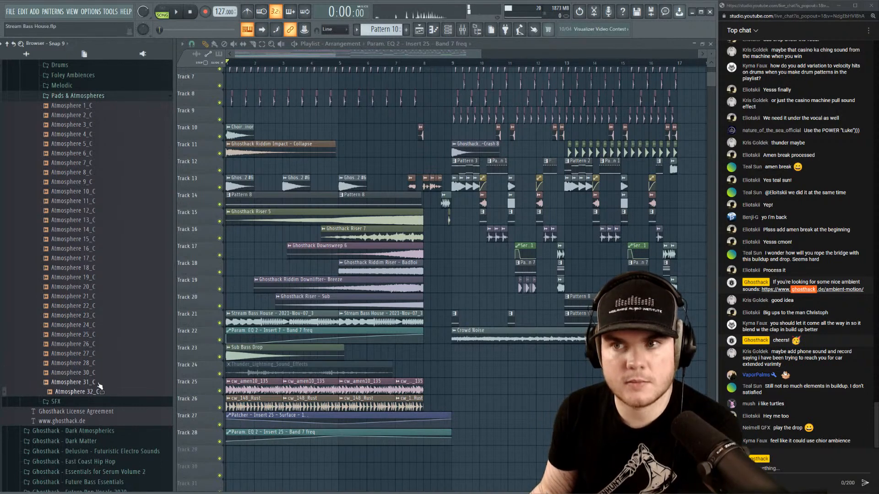
click(101, 355)
click(99, 373)
click(98, 384)
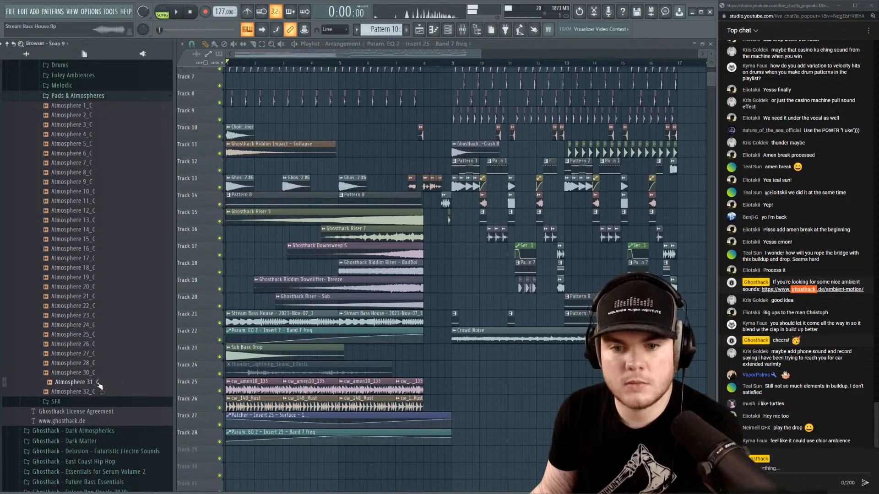
Place the Atmosphere 31_C sample at the start of Track 29 and lower its channel pitch.
drag(99, 383, 132, 434)
drag(280, 461, 251, 448)
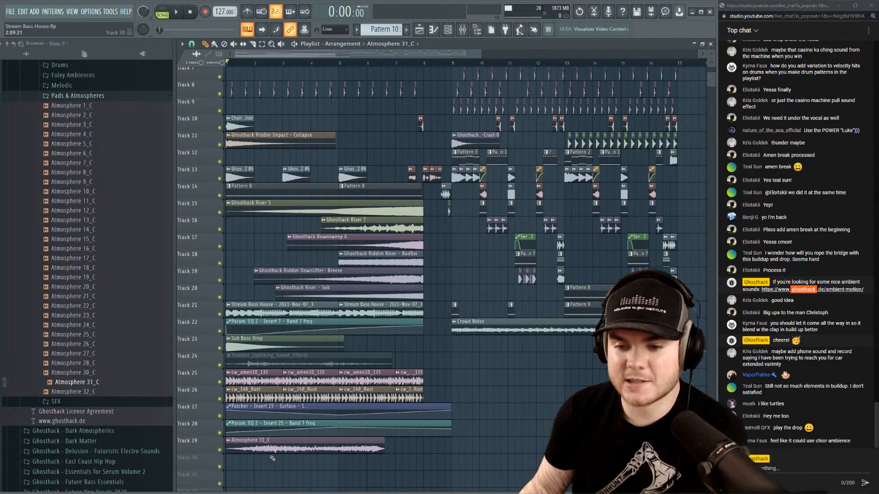
double_click(250, 445)
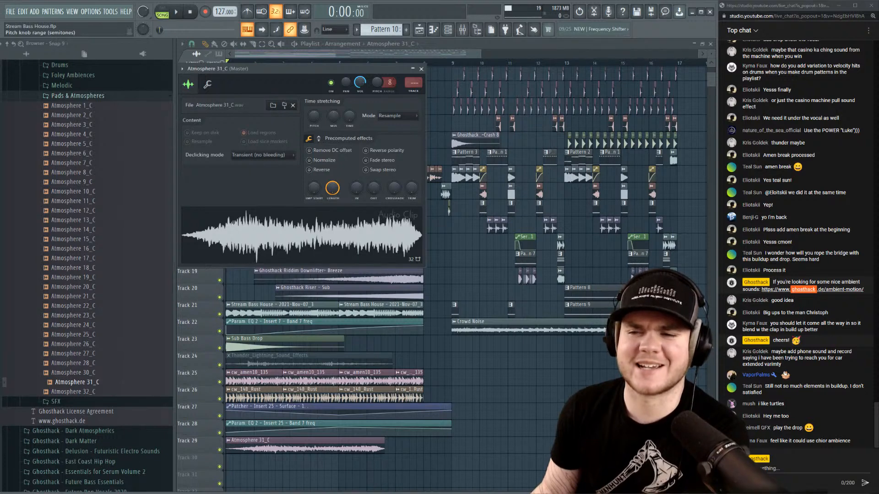
drag(376, 83, 376, 105)
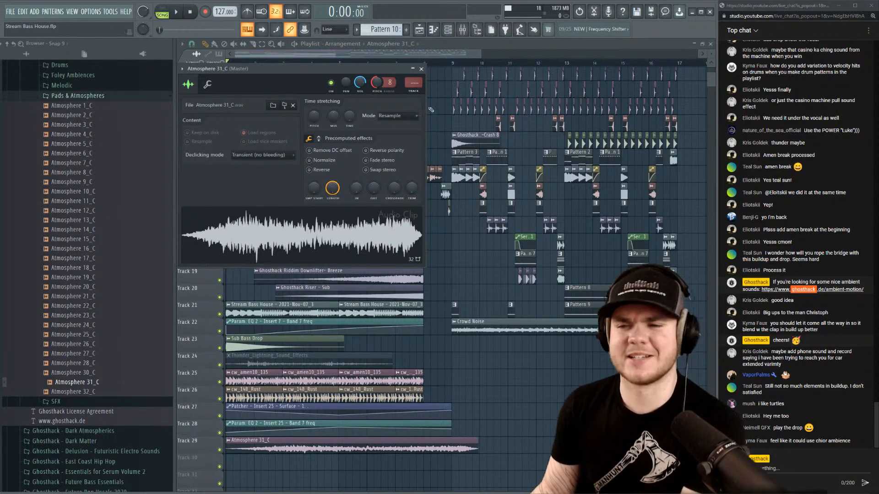
click(421, 69)
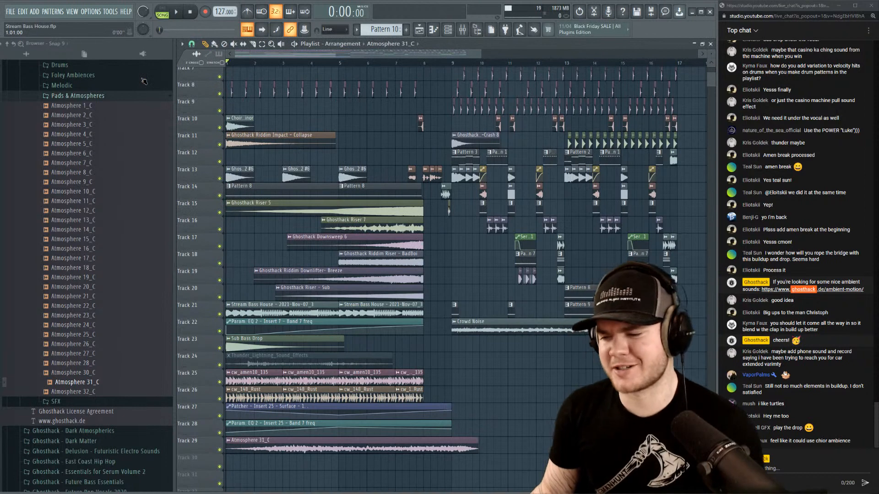
Lower the Atmosphere 31_C channel volume to 37% while playing the intro.
click(249, 441)
key(space)
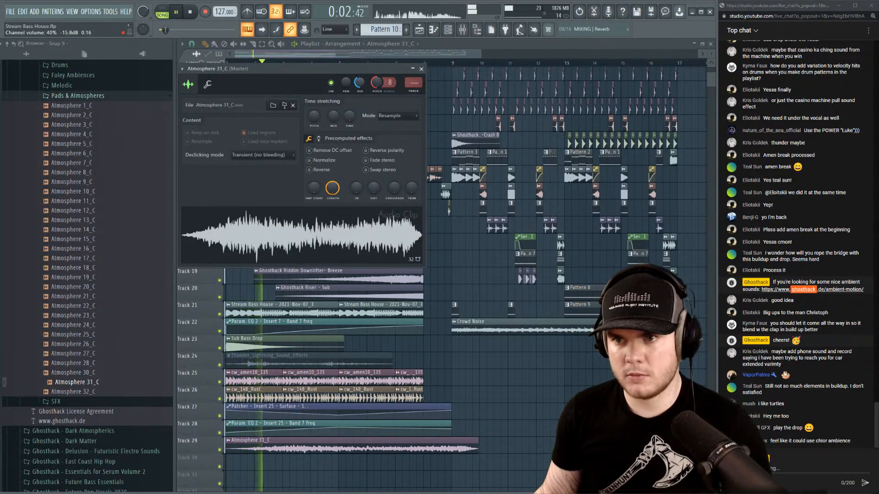
click(422, 69)
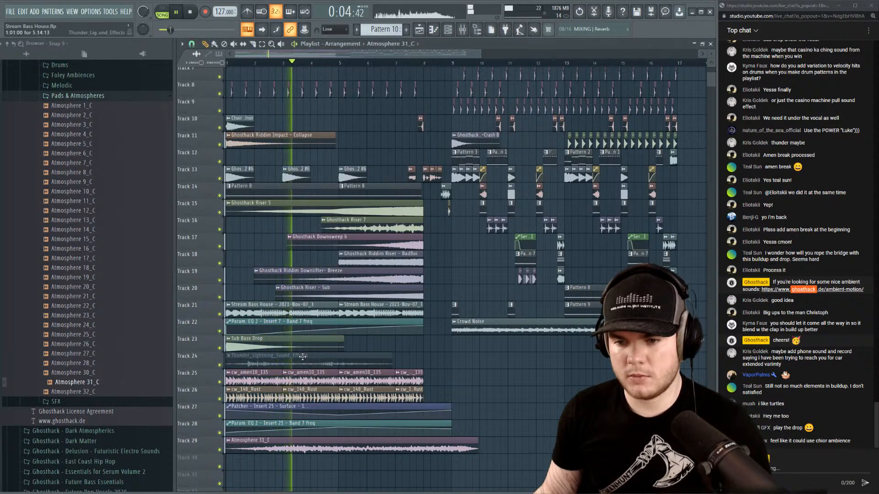
double_click(309, 446)
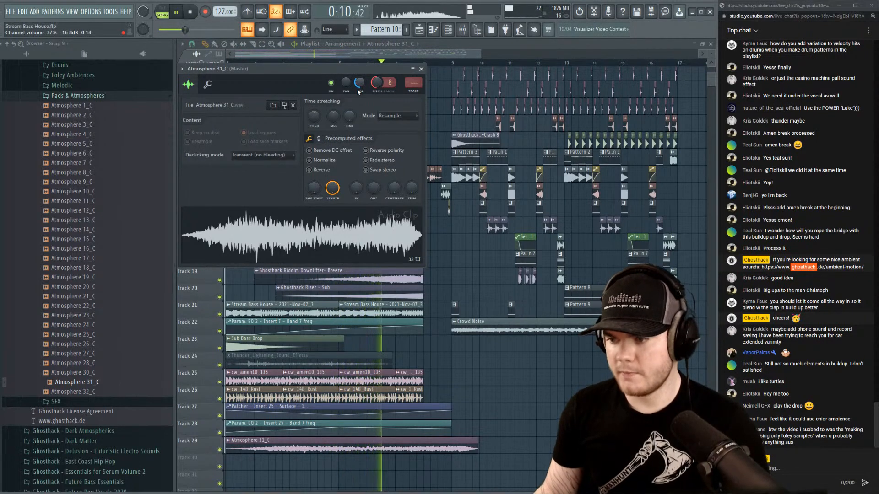
click(420, 69)
key(space)
Shorten the Atmosphere 31_C clip on Track 29 to end at bar 8 and play the intro from the start.
drag(481, 440, 422, 464)
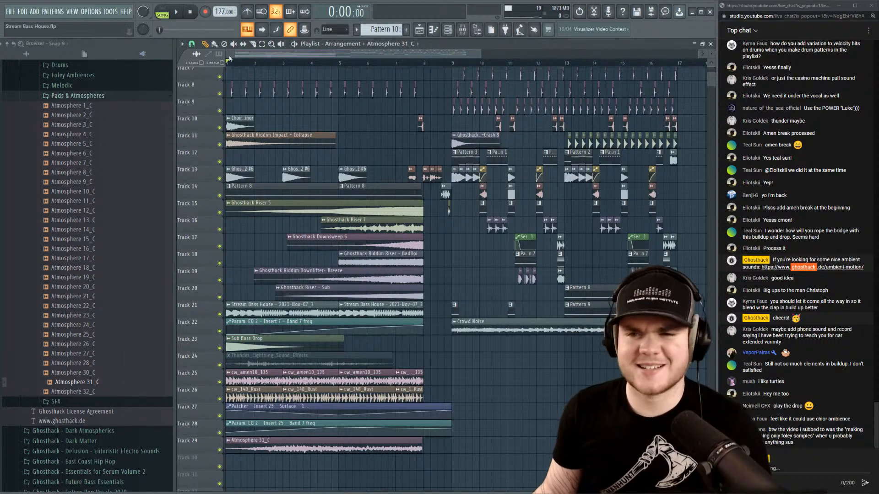
scroll(238, 64, up, 4)
drag(237, 65, 213, 64)
key(space)
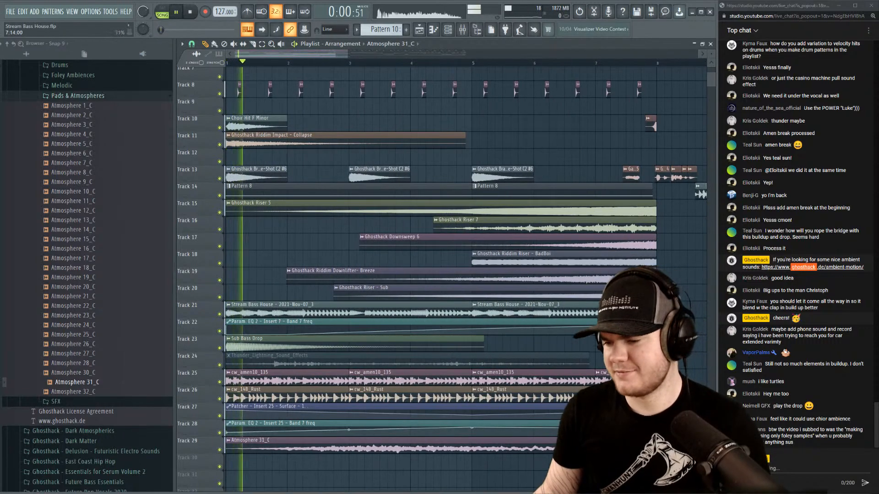
scroll(658, 65, up, 5)
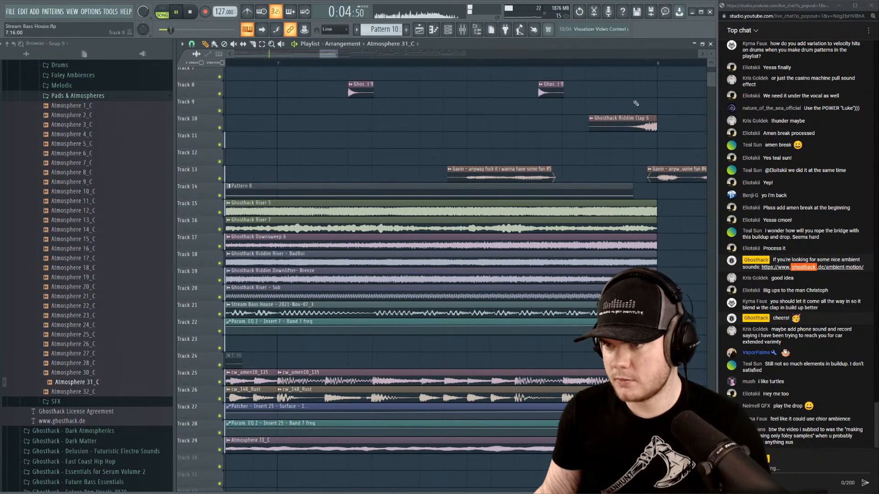
scroll(618, 65, down, 6)
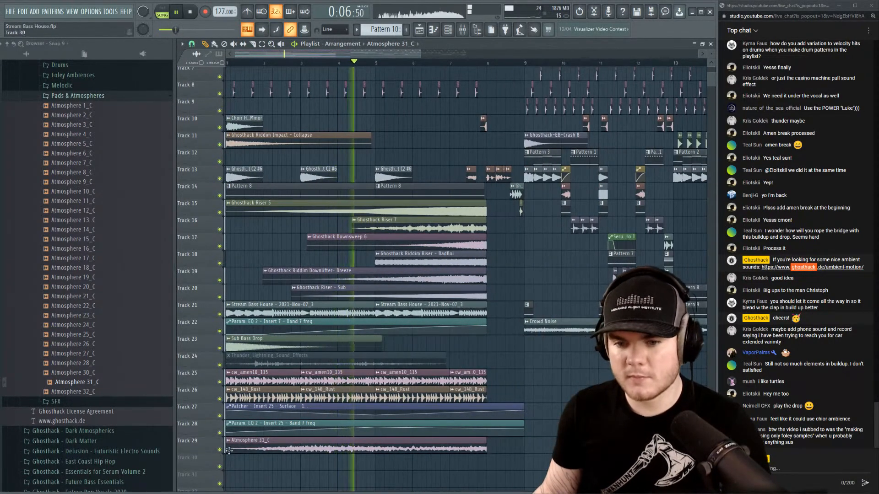
Trim the fade-in off the Atmosphere 31_C clip, keeping it at the start of Track 29 and extending it to bar 8.
key(space)
drag(227, 447, 256, 445)
drag(449, 448, 482, 449)
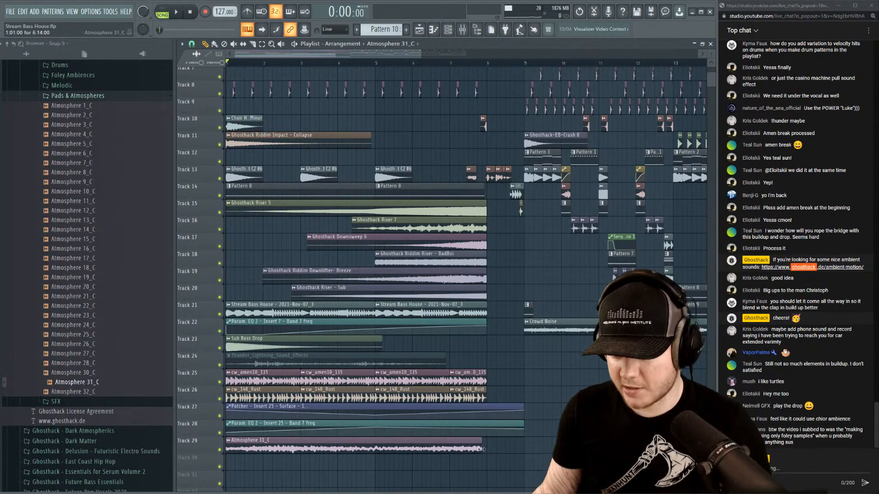
double_click(481, 446)
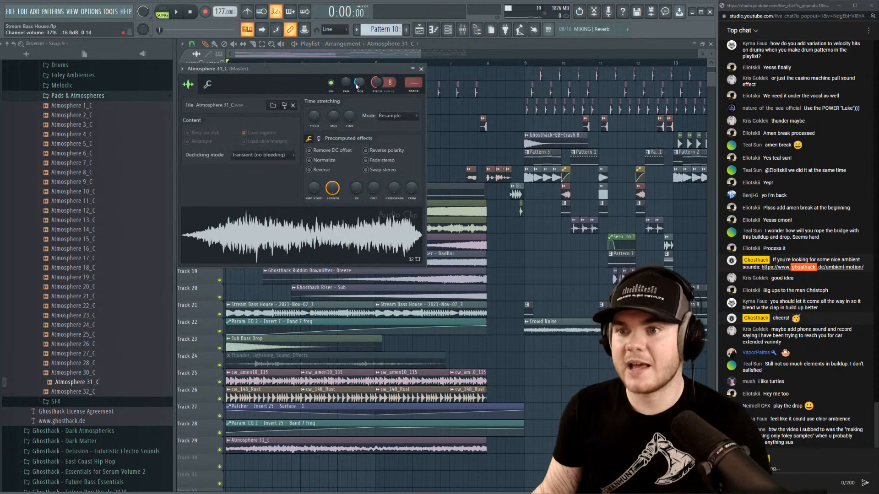
key(Escape)
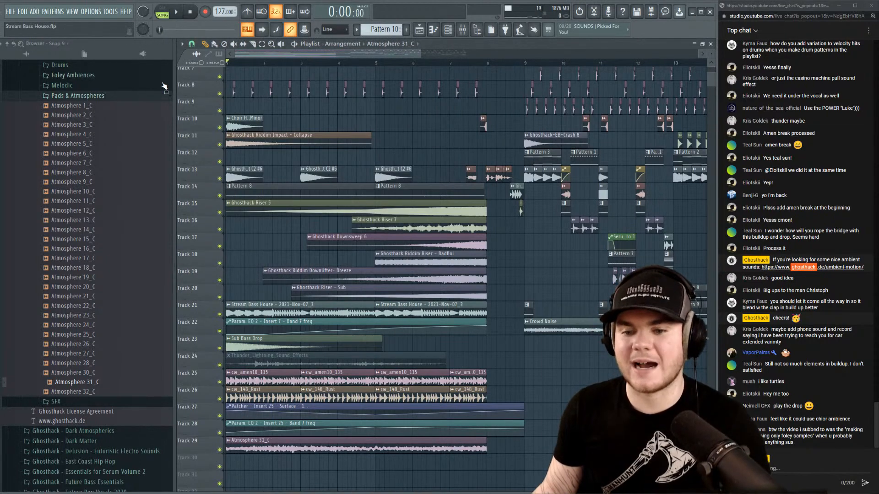
Route the Atmosphere 31_C channel to mixer Insert 26.
key(space)
double_click(366, 450)
key(F9)
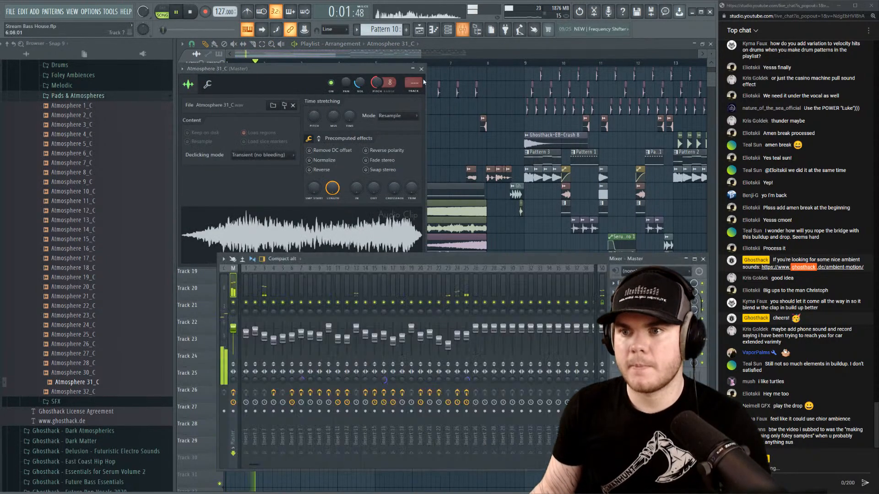
scroll(414, 83, up, 20)
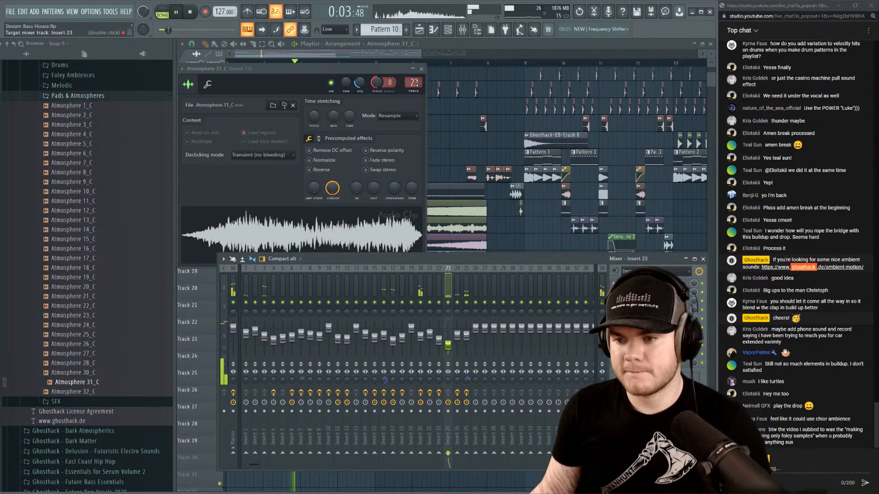
scroll(414, 84, up, 3)
key(space)
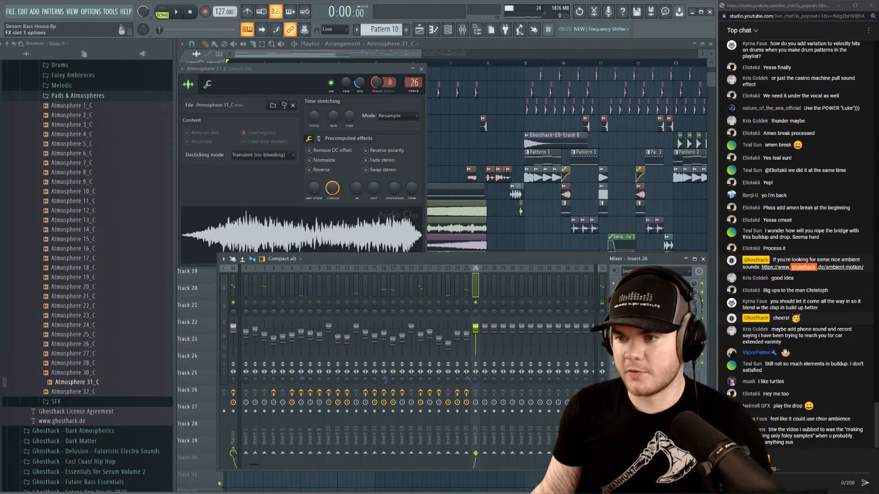
Load the Vinyl effect on mixer Insert 26 and set its year to 1950 while the intro plays.
click(632, 271)
click(497, 177)
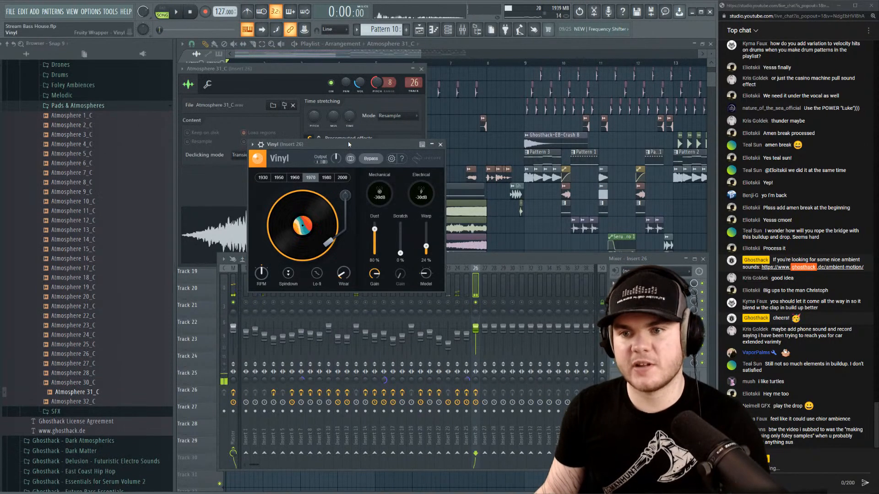
key(space)
click(280, 178)
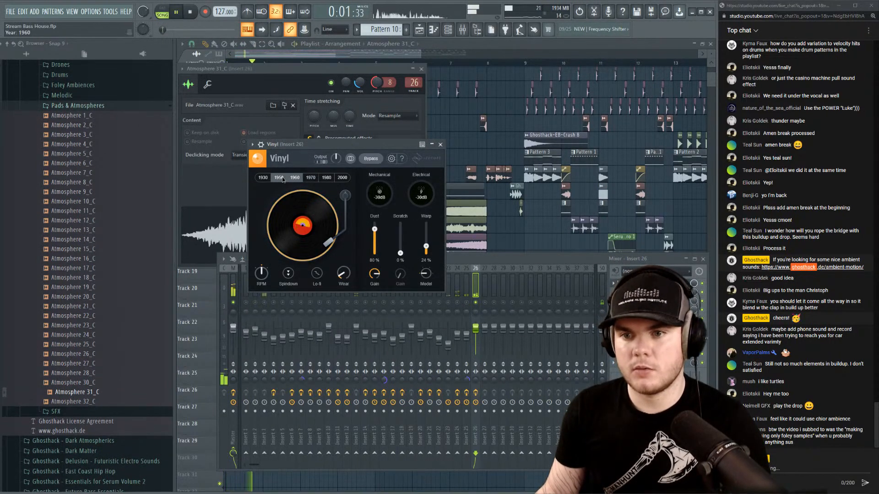
Set Vinyl's dust amount to 0%, warp depth to about 9% and wear to 0%, and stop playback.
drag(375, 229, 374, 254)
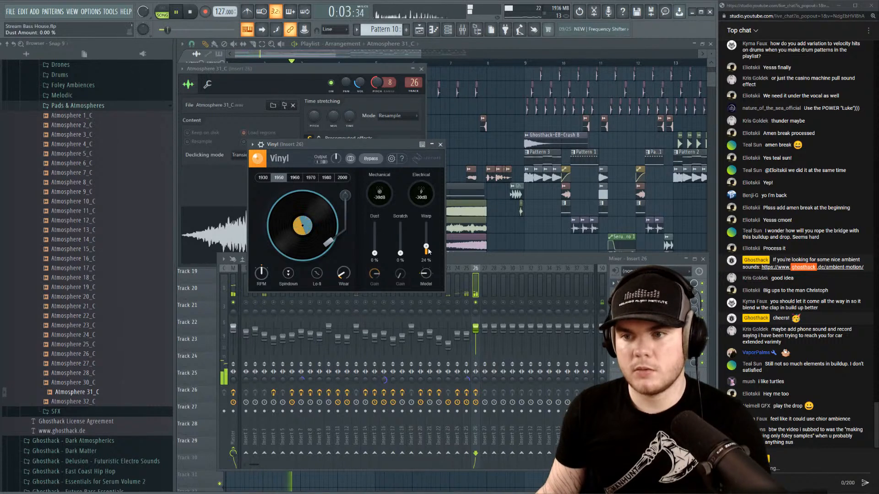
drag(426, 247, 426, 252)
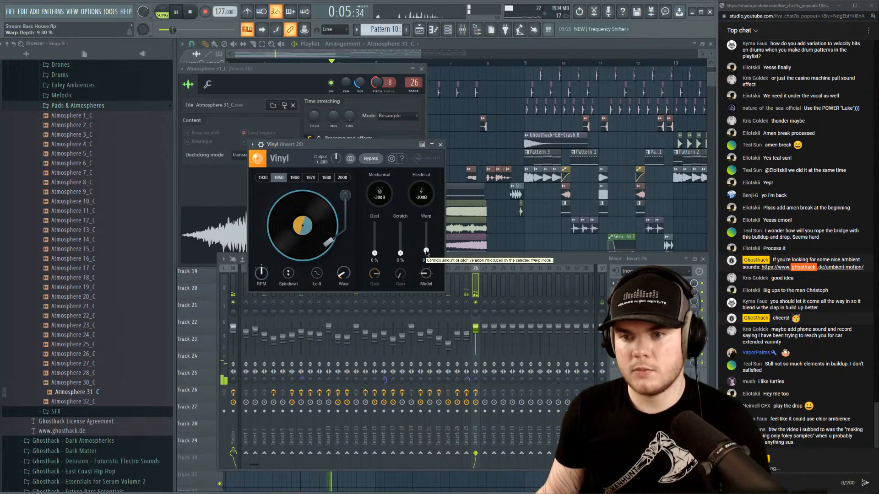
drag(344, 274, 355, 325)
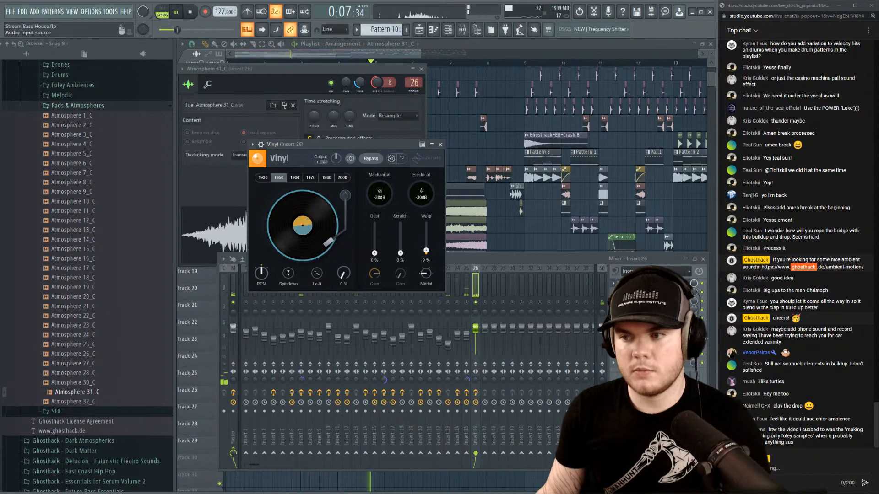
click(647, 283)
click(509, 44)
key(space)
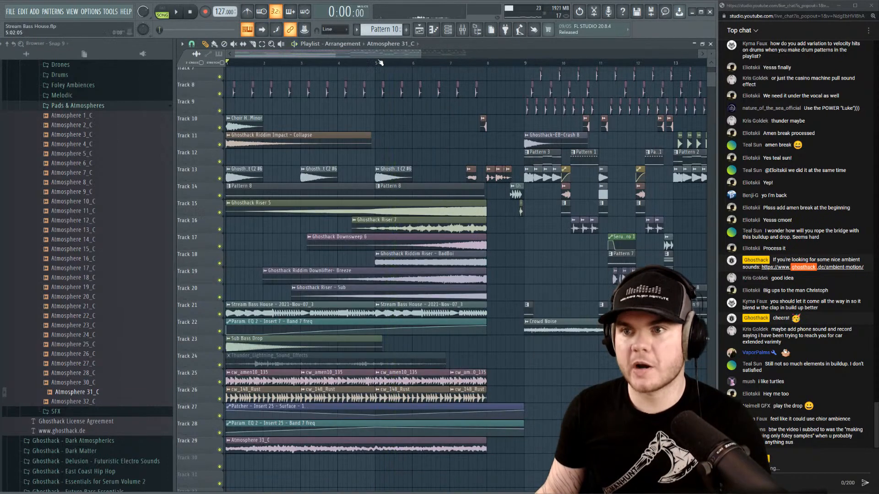
Set the Atmosphere 31_C time-stretching mode to Stretch and lengthen the sample so its clip reaches bar 8.
drag(377, 63, 485, 63)
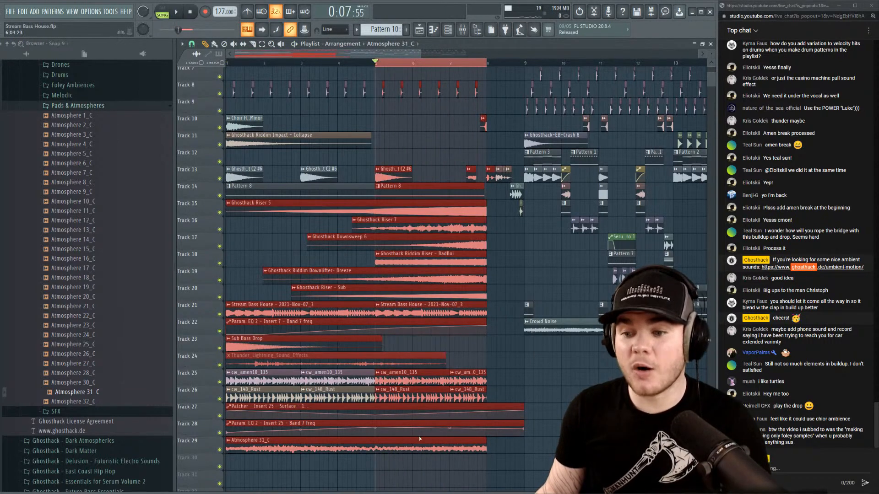
double_click(420, 439)
click(389, 117)
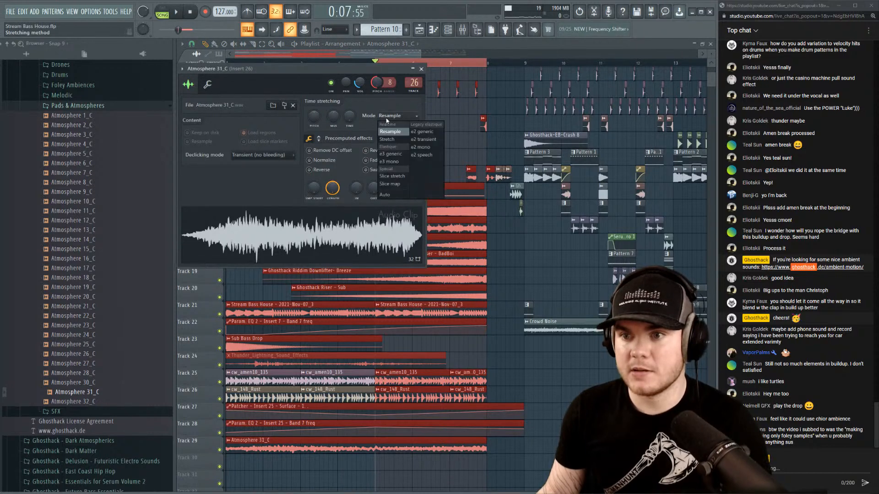
click(390, 139)
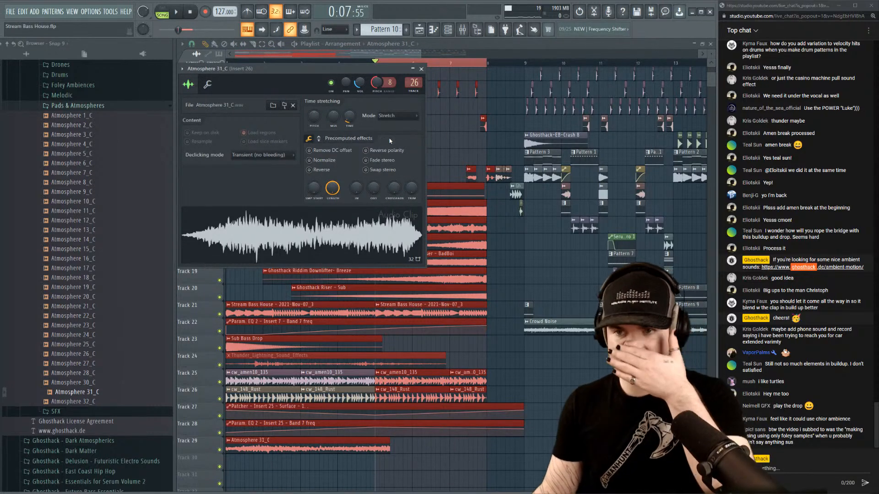
drag(349, 116, 349, 94)
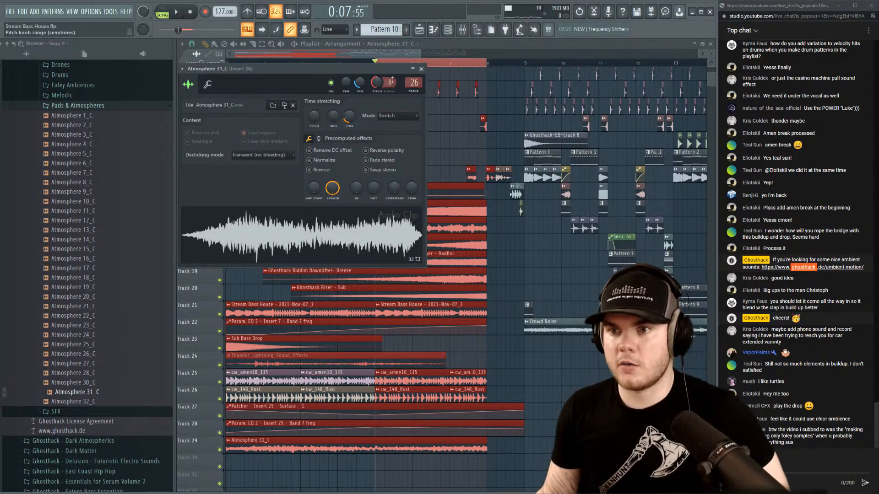
Set the Atmosphere 31_C pitch range to 18 semitones and create a channel pitch automation clip over bars 5 to 8.
drag(392, 81, 392, 73)
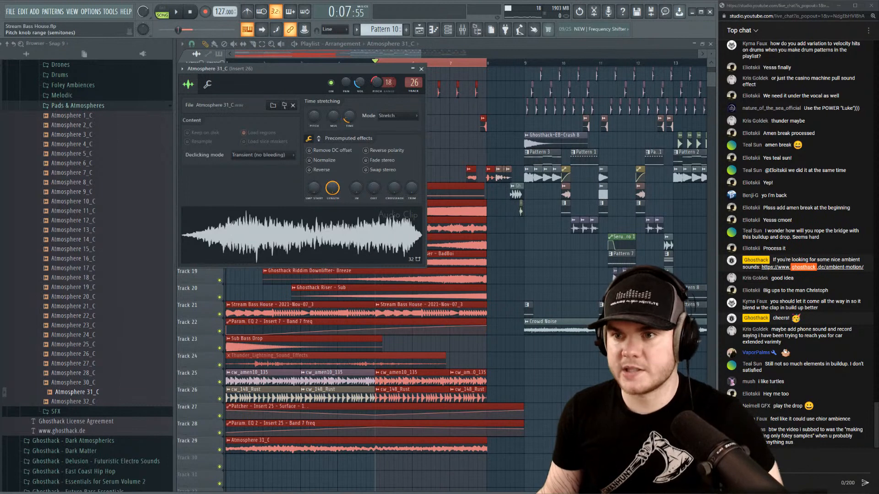
right_click(379, 82)
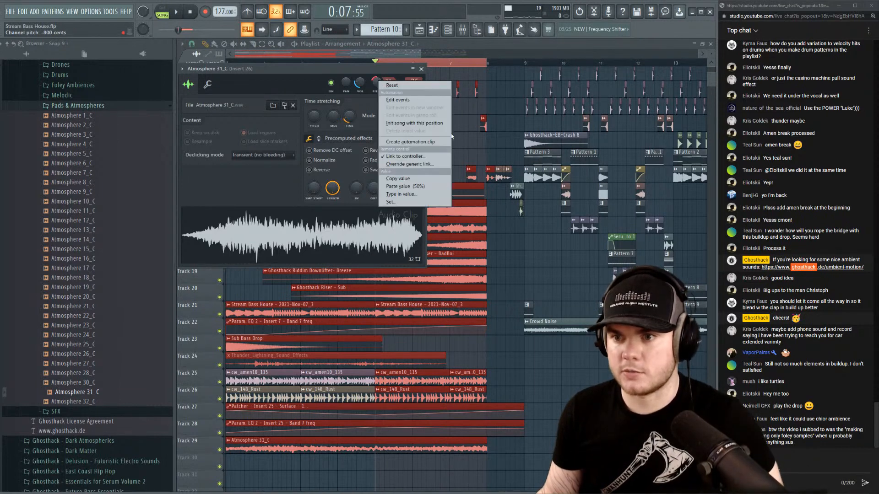
click(410, 141)
click(421, 69)
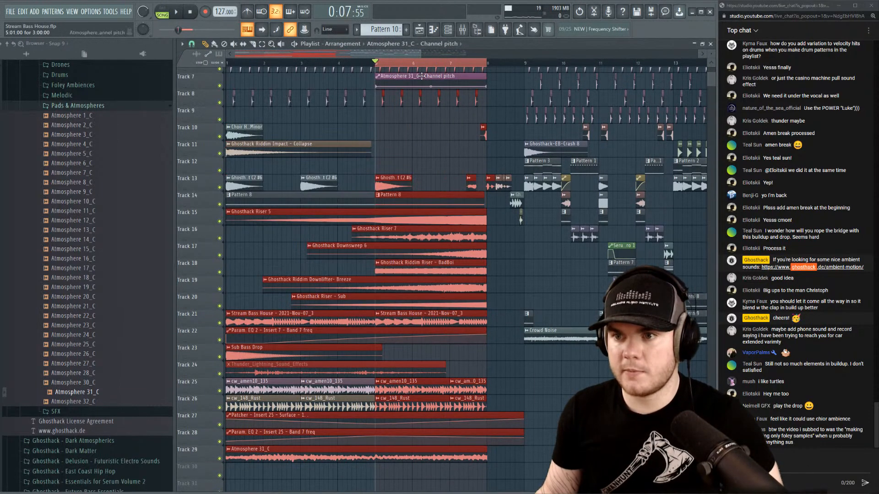
Move the Atmosphere 31_C channel pitch automation clip to Track 30, extend it to bar 9, and audition it from bar 5.
drag(421, 76, 421, 466)
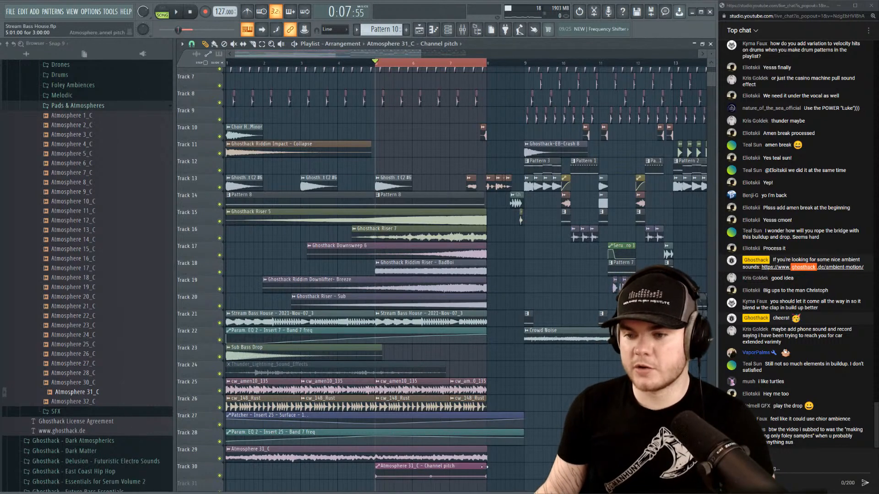
drag(484, 467, 525, 467)
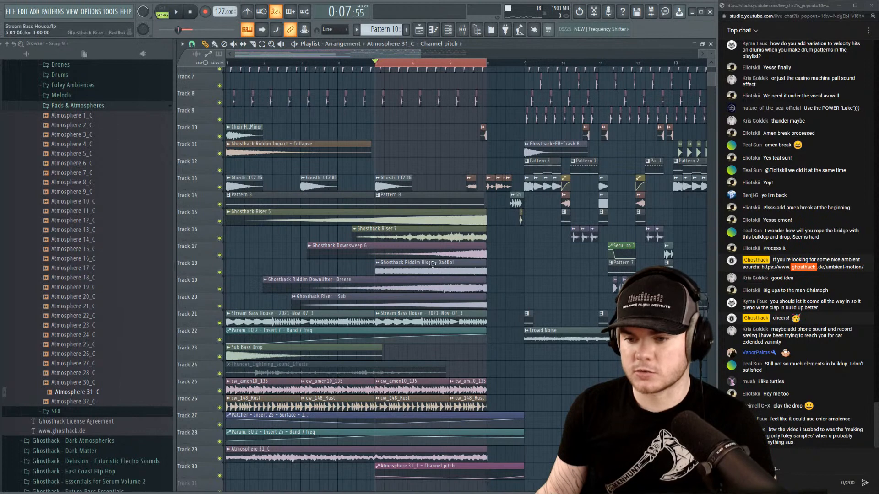
key(space)
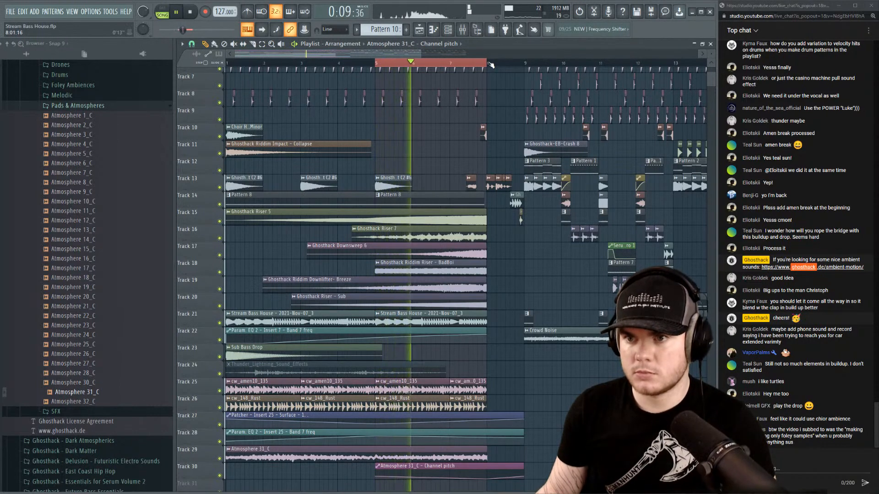
ctrl+click(489, 63)
drag(489, 64, 380, 65)
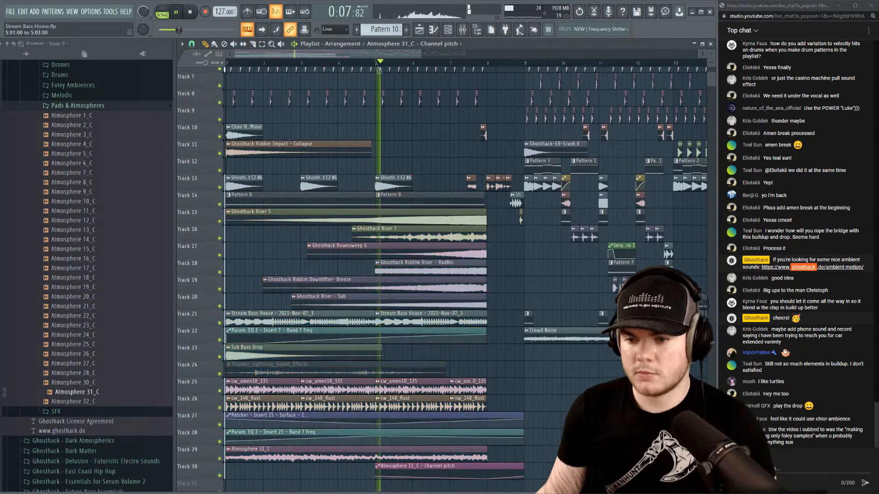
Play the song from the start and lower the Insert 26 mixer volume to 86%.
key(space)
key(space)
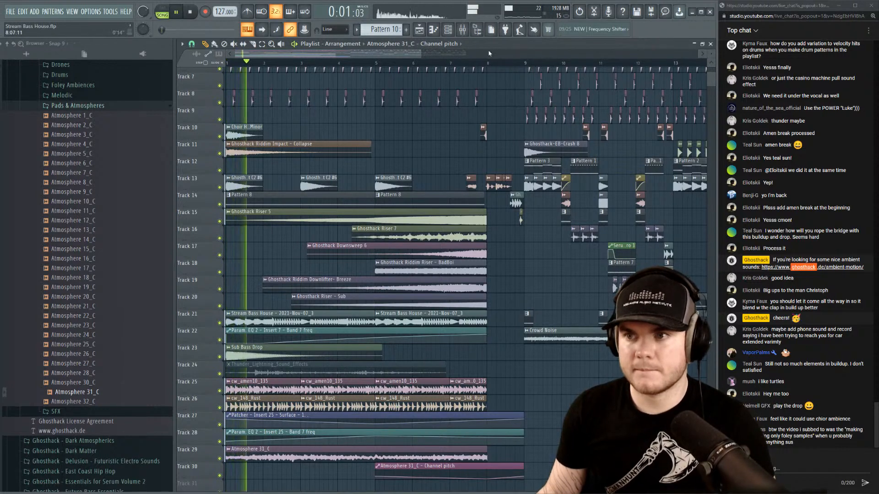
key(F9)
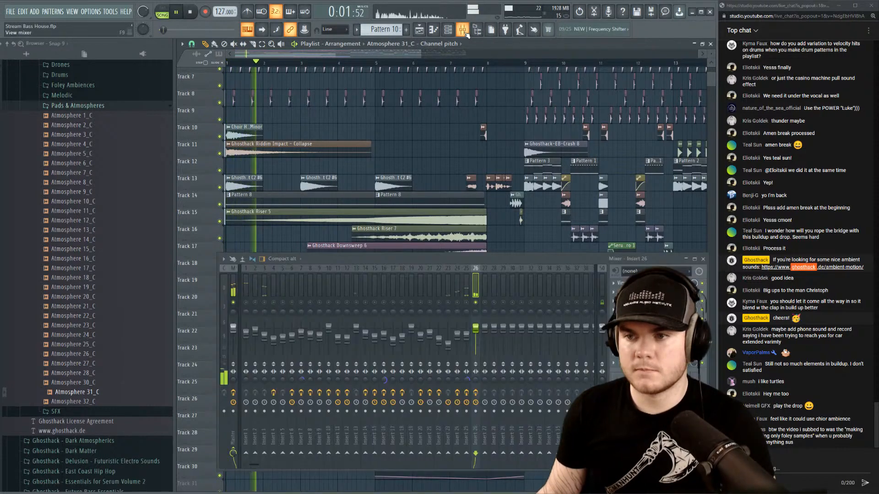
right_click(476, 303)
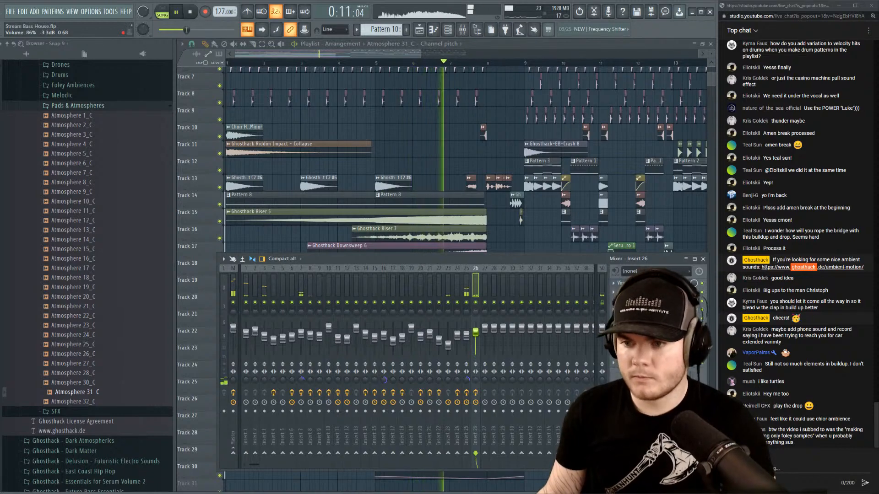
click(506, 44)
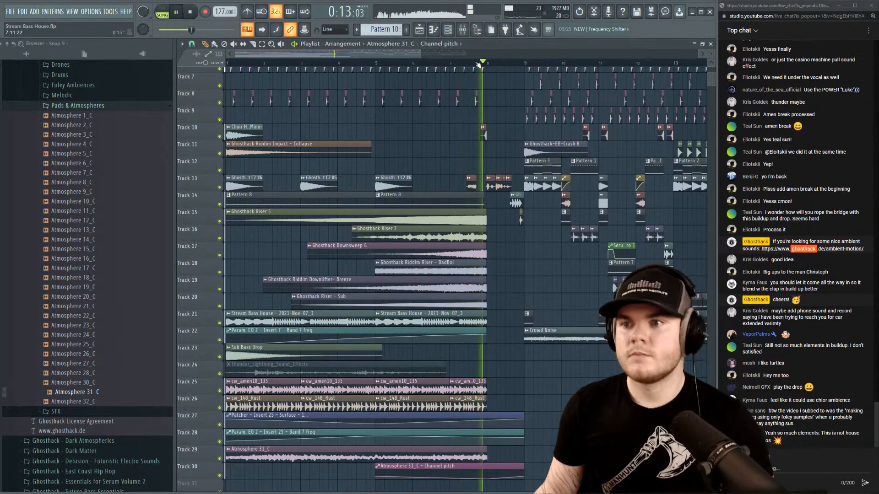
Stop playback and move the two opening clips on Tracks 10 and 11 up to Tracks 2 and 3.
scroll(479, 64, down, 4)
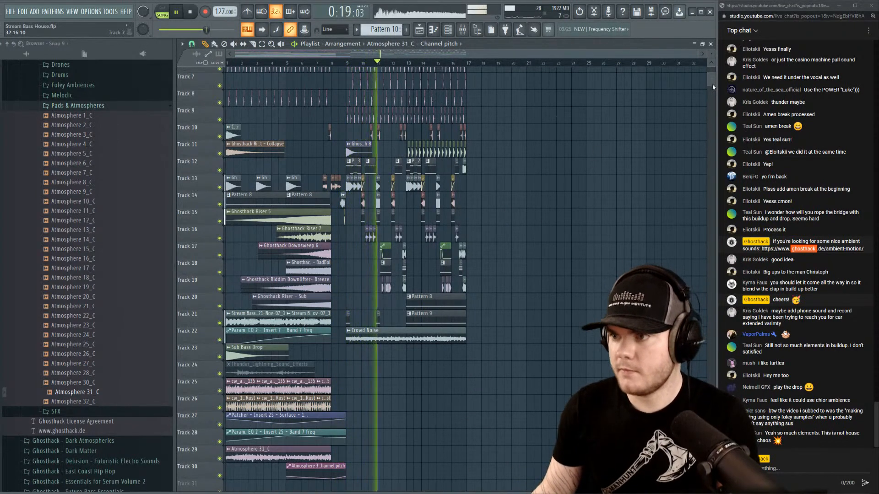
scroll(658, 111, down, 3)
scroll(657, 111, up, 3)
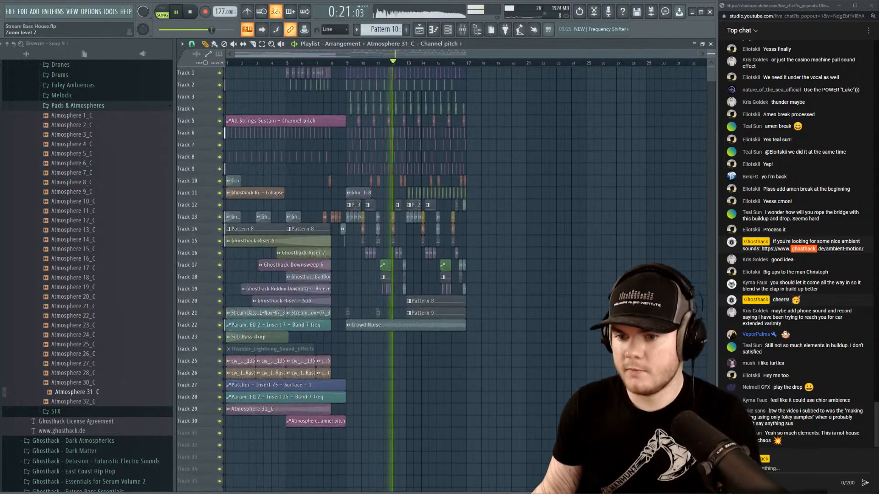
key(space)
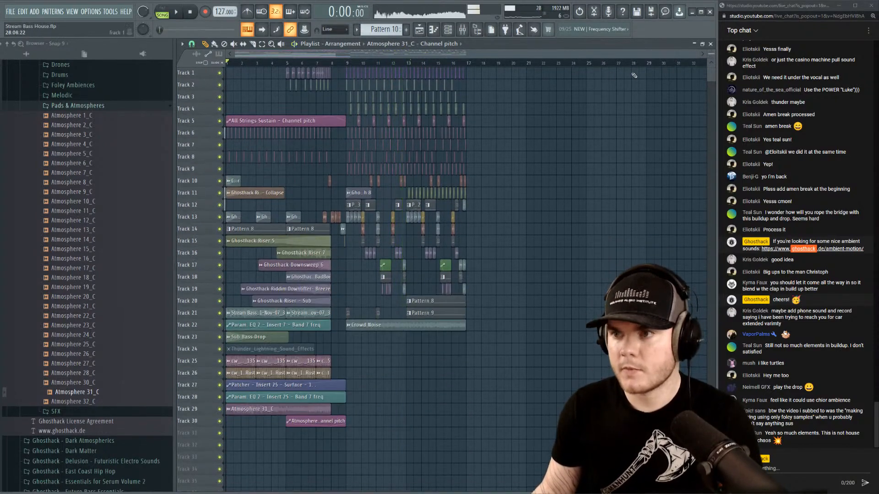
drag(699, 54, 485, 67)
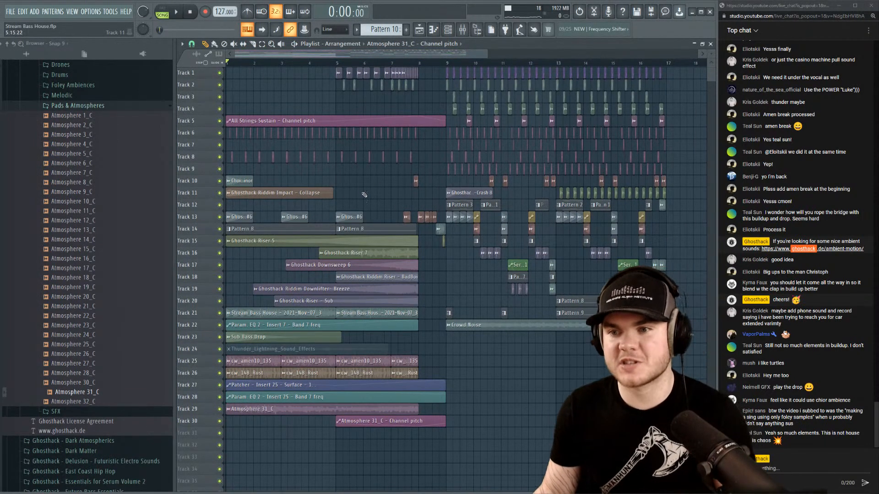
drag(211, 193, 211, 180)
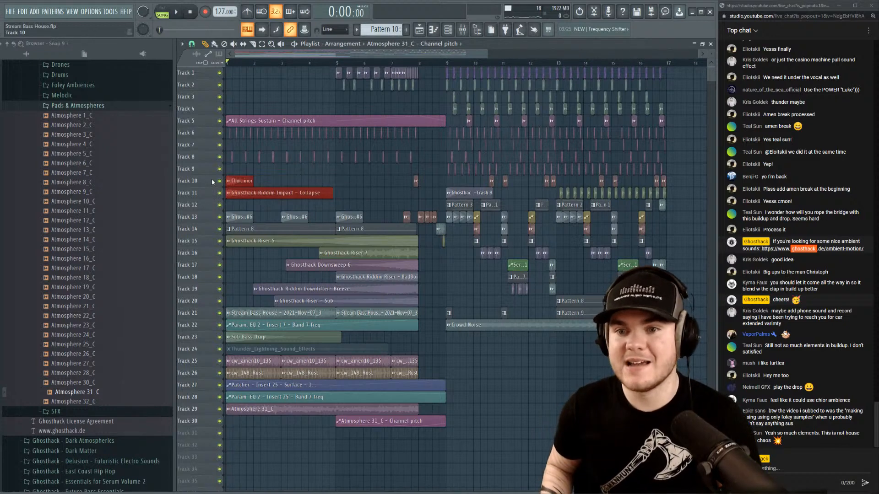
key(shift+Up)
key(shift+Up)
key(shift+Up)
key(shift+Up)
key(shift+Up)
key(shift+Up)
key(shift+Up)
key(shift+Up)
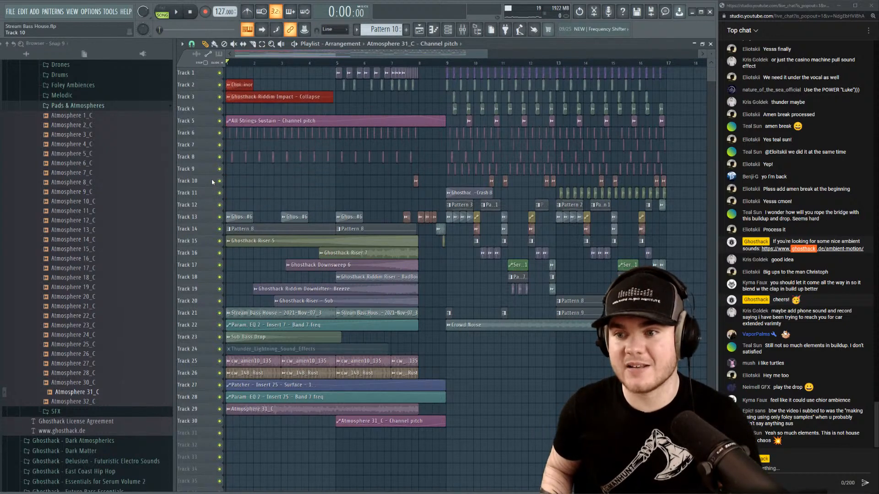
Move the short pre-drop fill clips from Tracks 13–15 up to Tracks 9–11, and the small Track 10 clip before bar 8 to Track 7.
click(444, 242)
drag(418, 219, 391, 209)
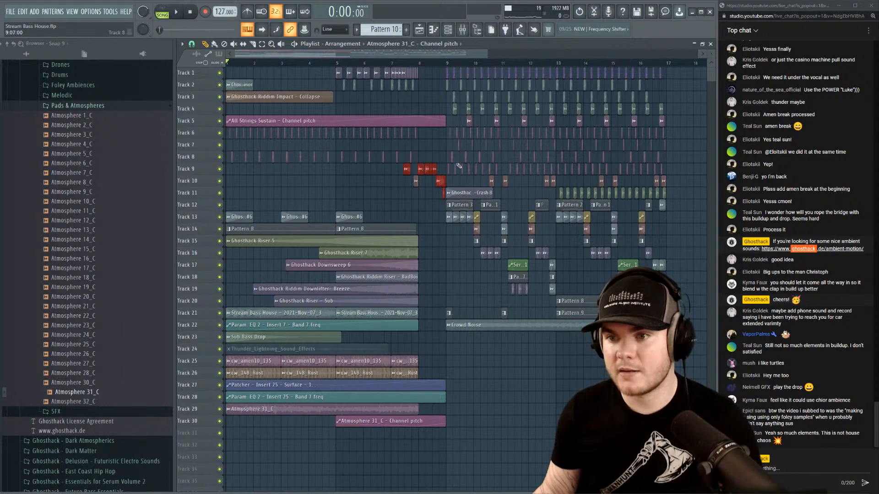
click(415, 183)
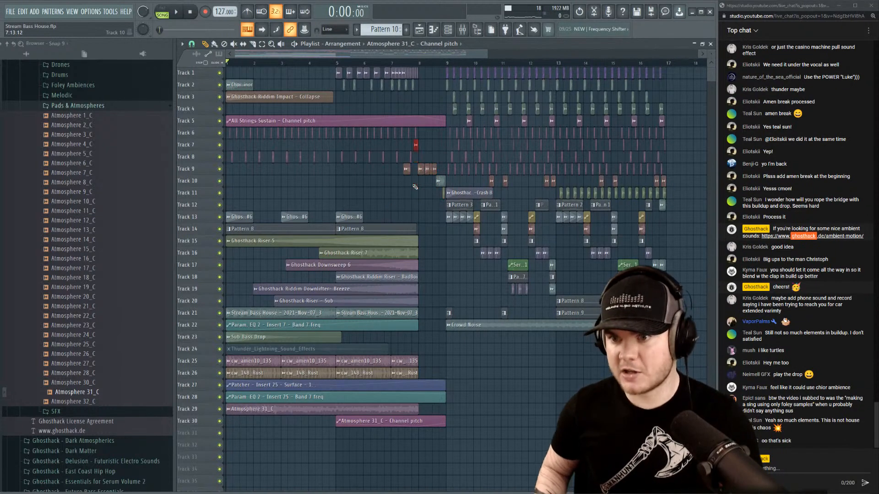
Move all remaining intro clips on Tracks 13–30 up three tracks so they occupy Tracks 10–27.
drag(438, 444, 165, 221)
key(shift+Up)
key(shift+Up)
key(shift+Up)
key(shift+Up)
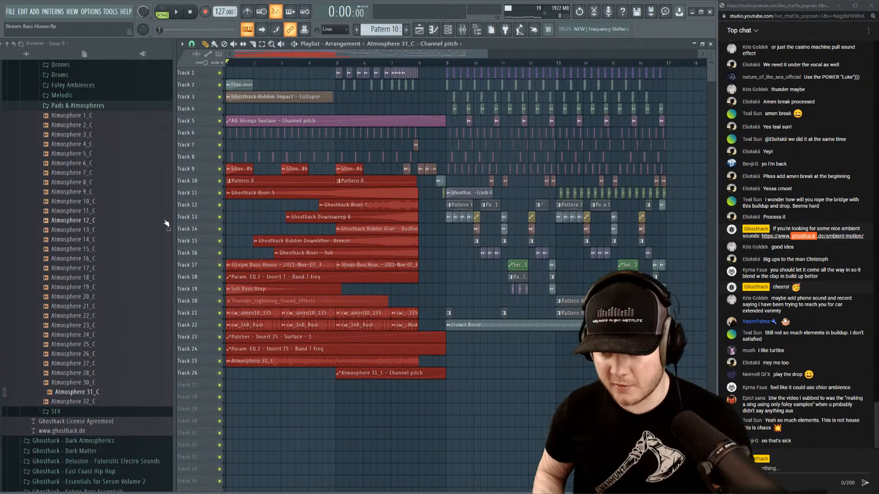
key(shift+Down)
click(482, 447)
Play the song, jump to the drop at bar 9, and review the drop's arrangement.
key(space)
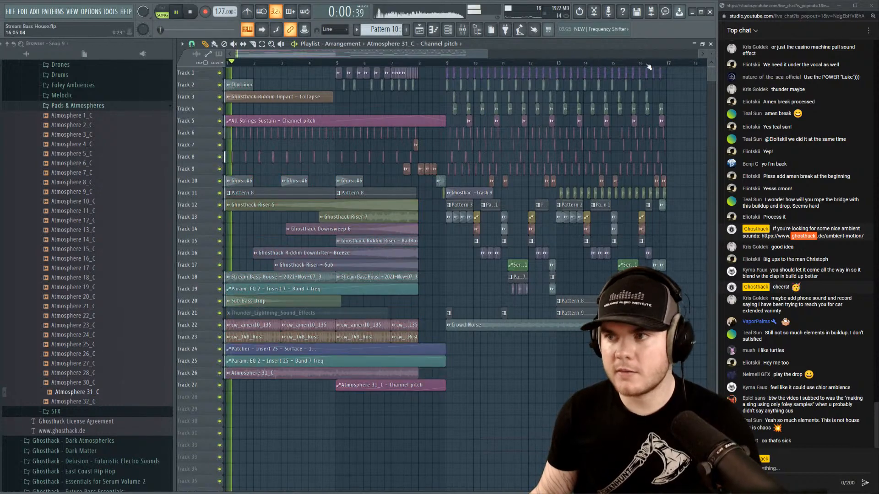
drag(713, 51, 716, 55)
click(451, 63)
scroll(452, 65, down, 2)
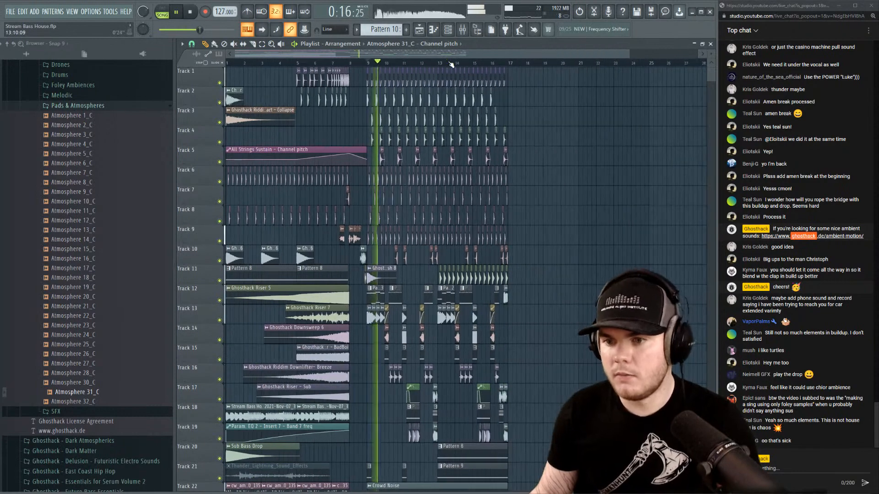
scroll(385, 65, up, 4)
scroll(384, 67, down, 2)
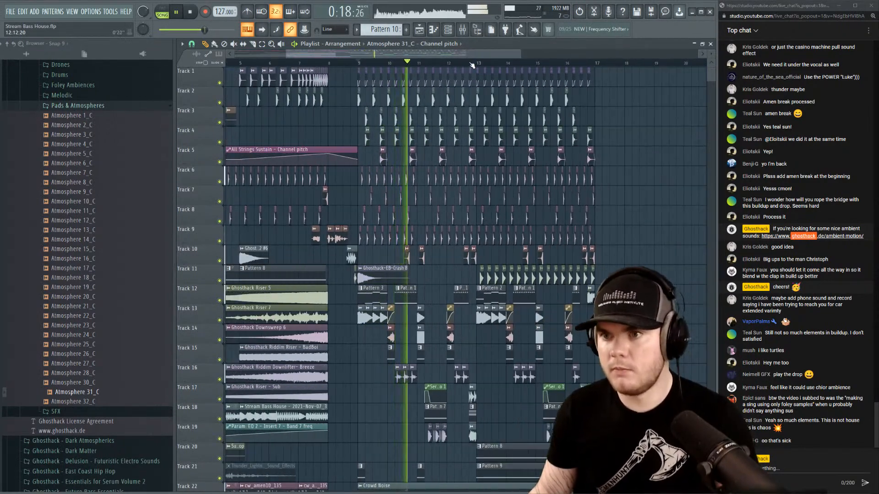
scroll(474, 68, up, 2)
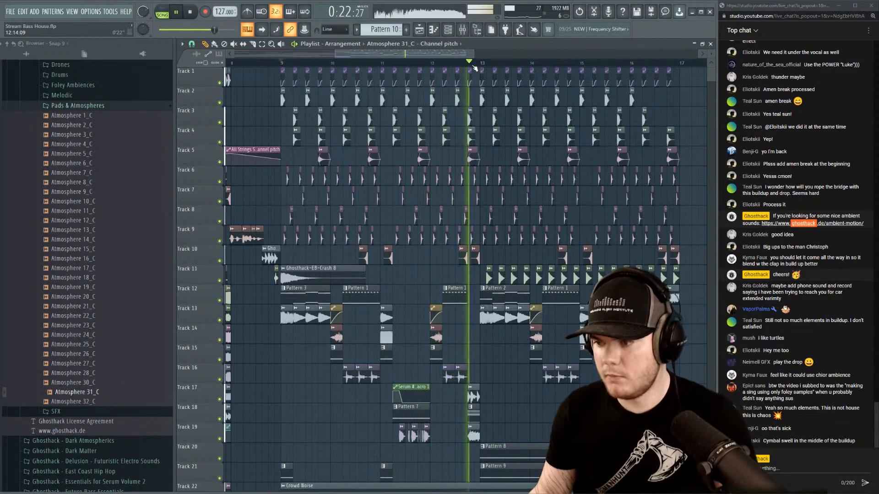
scroll(475, 68, down, 3)
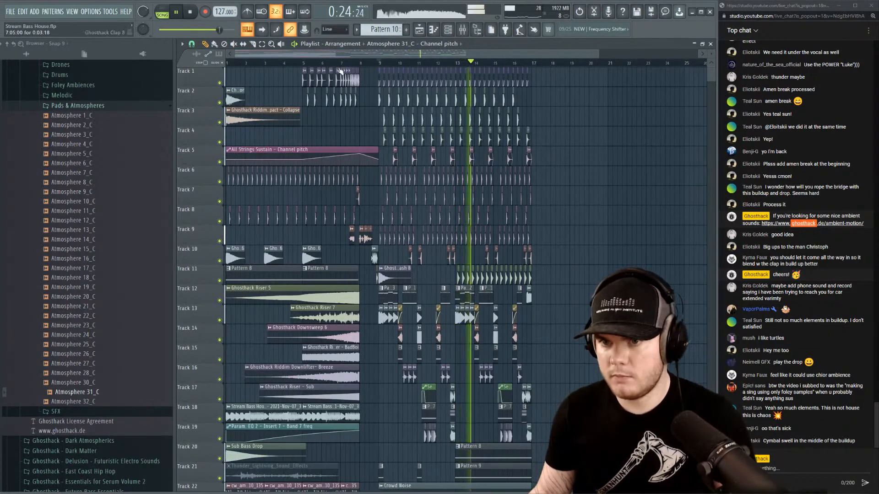
Stop playback, place a Ghosthack-EB-Crash 8 clip on Track 9 at bar 4, and make it unique.
key(space)
click(284, 62)
scroll(284, 64, up, 3)
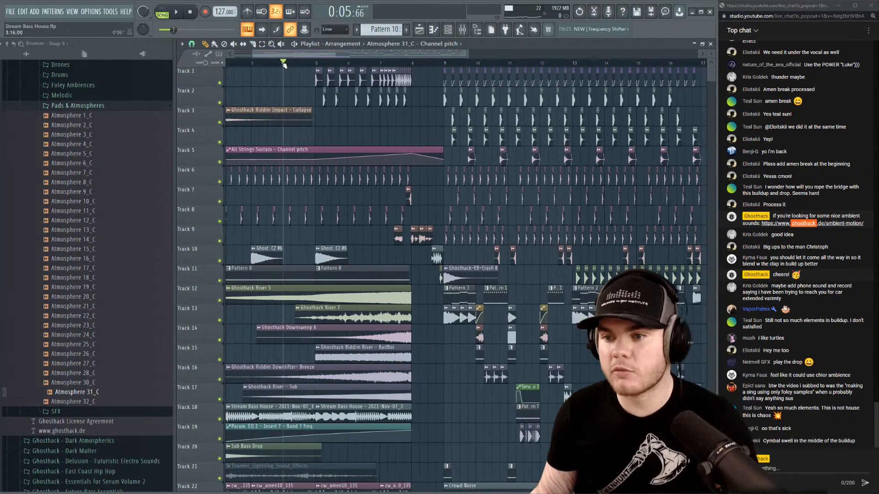
scroll(284, 64, up, 2)
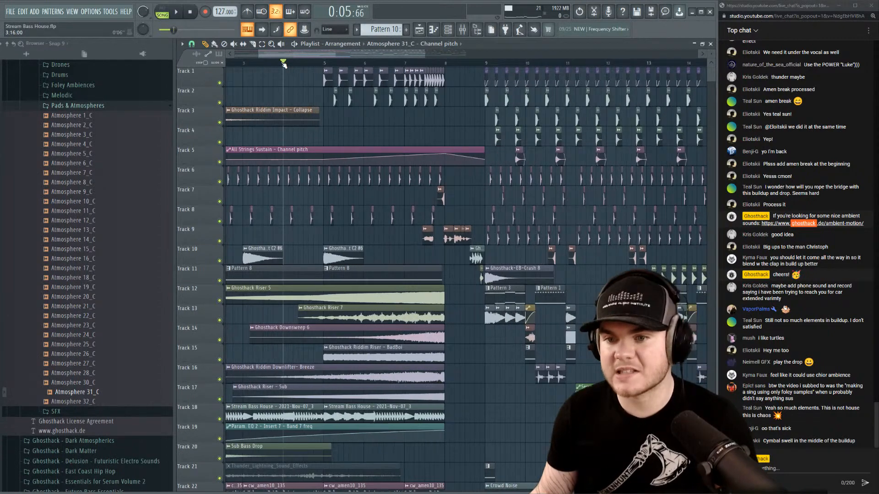
click(287, 236)
click(285, 228)
click(306, 290)
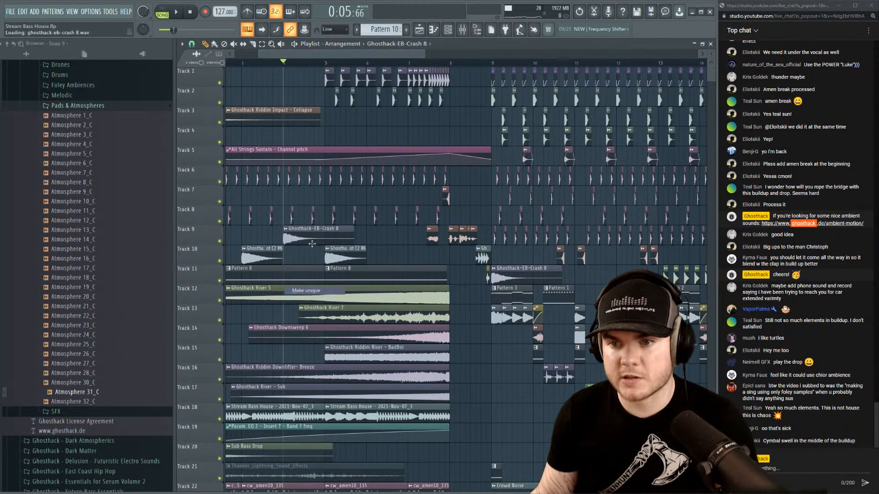
Reverse the unique crash sample and shift its Track 9 clip slightly earlier so it ends exactly at bar 5.
double_click(312, 243)
click(343, 202)
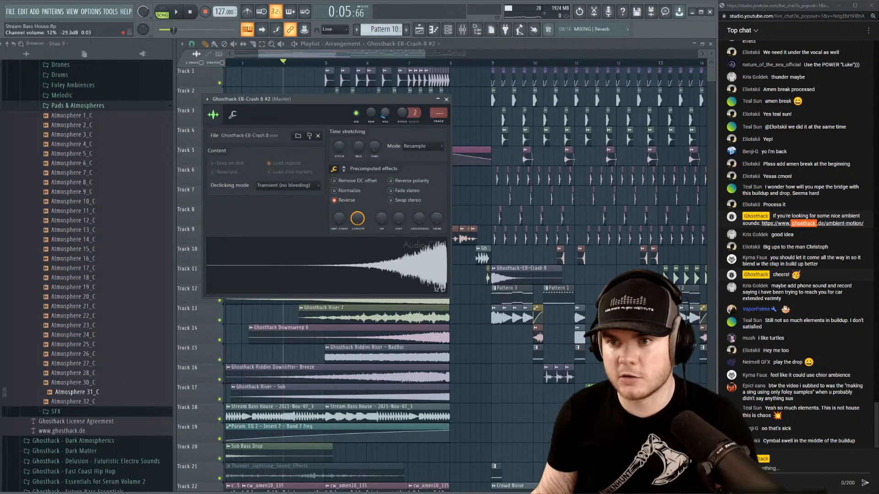
click(446, 99)
scroll(418, 236, up, 3)
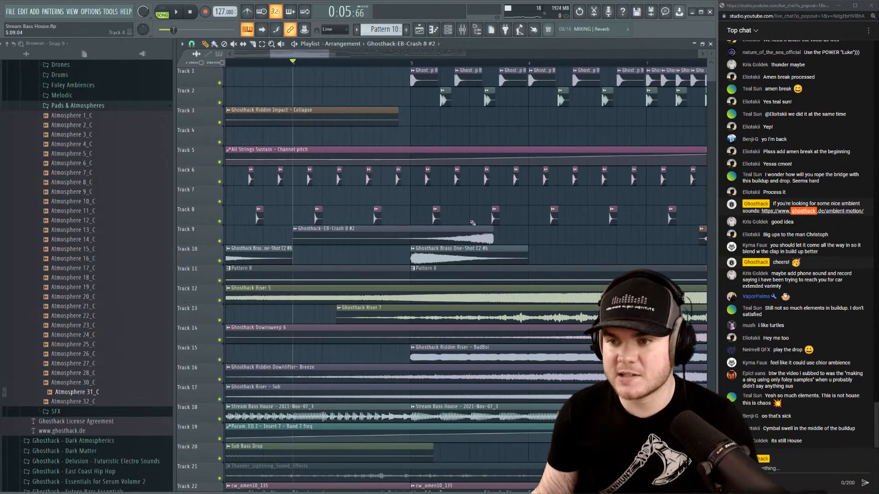
scroll(402, 63, up, 2)
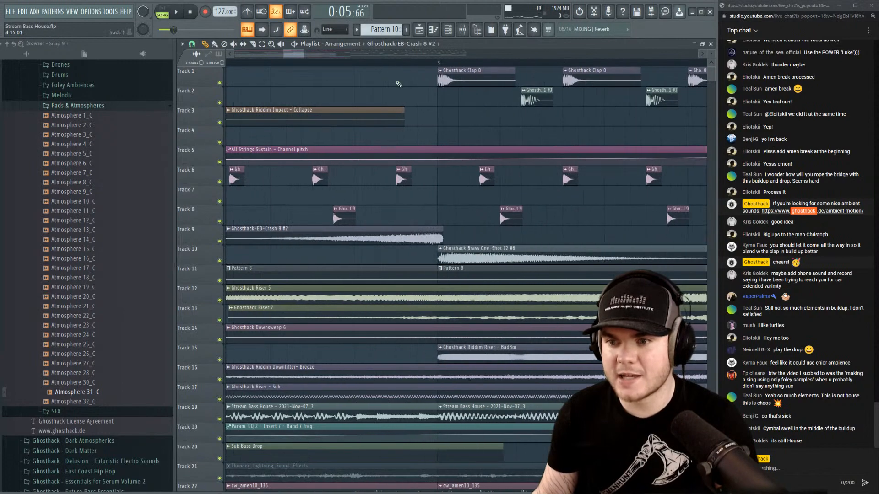
drag(430, 232, 423, 237)
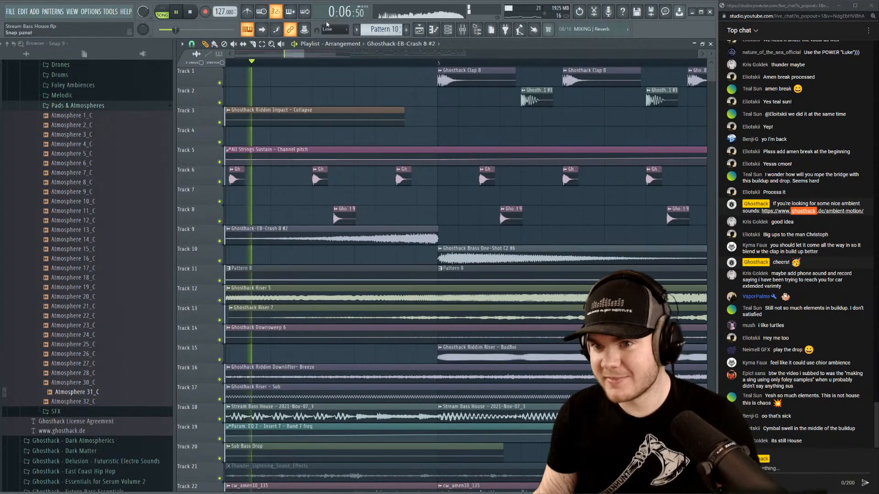
Play the buildup into the drop, checking the reversed crash's sampler settings and the arrangement.
double_click(425, 226)
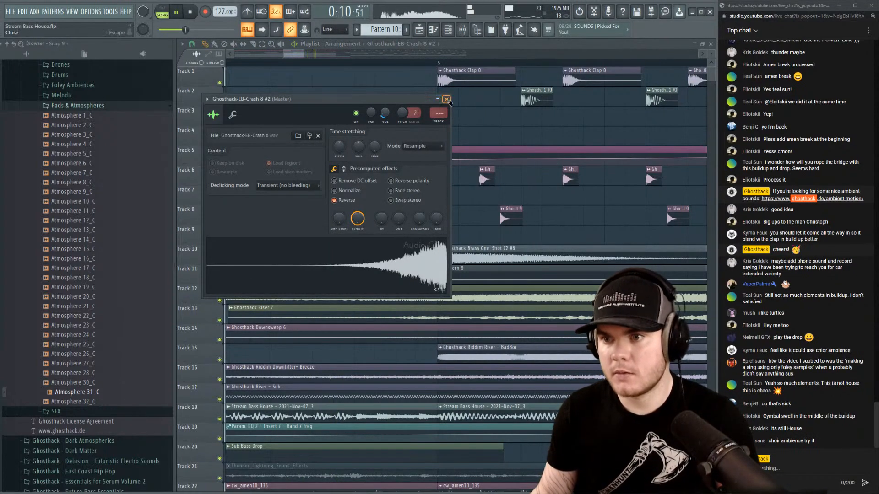
click(446, 99)
scroll(432, 62, down, 3)
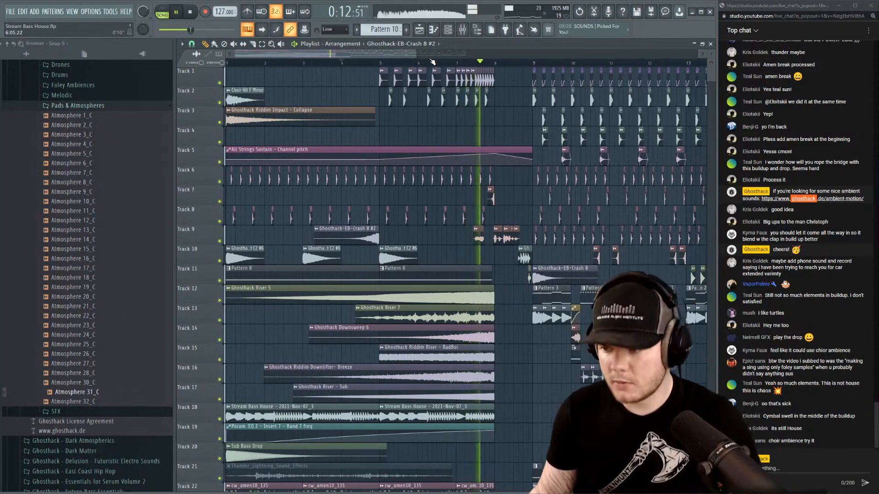
scroll(432, 62, down, 2)
scroll(432, 62, down, 2)
scroll(617, 261, down, 4)
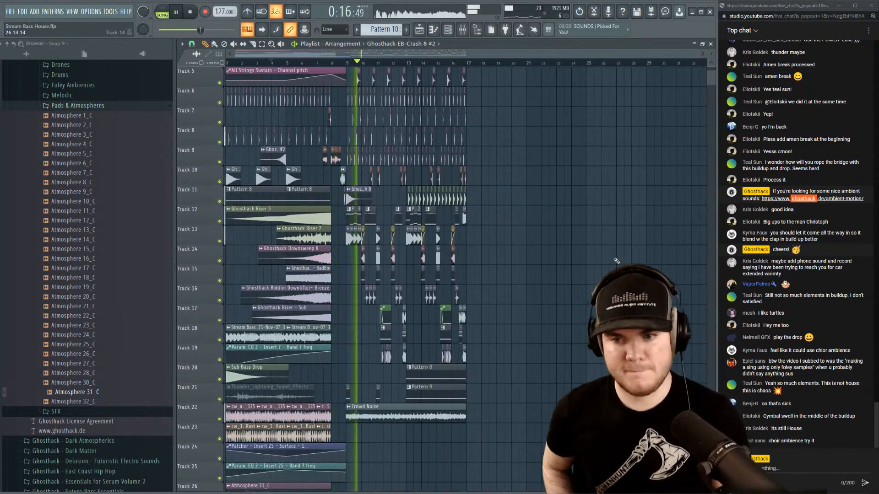
Replay the drop from bar 9 with Track 12 soloed and examine the SUB channel's notes in Pattern 3.
click(349, 62)
scroll(350, 65, up, 1)
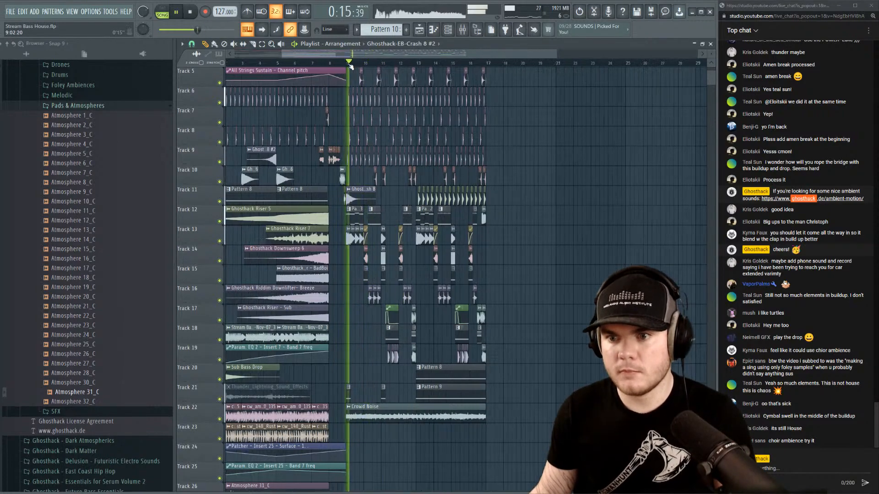
scroll(350, 66, up, 4)
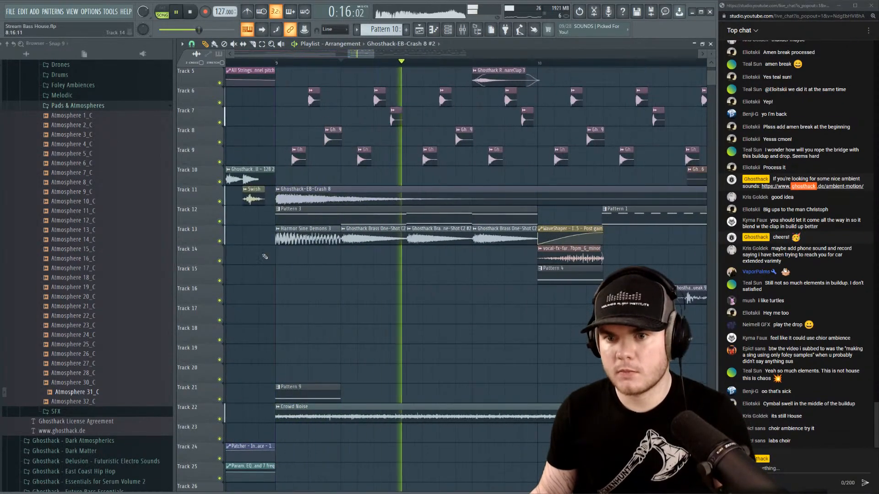
key(space)
right_click(220, 222)
key(space)
double_click(369, 218)
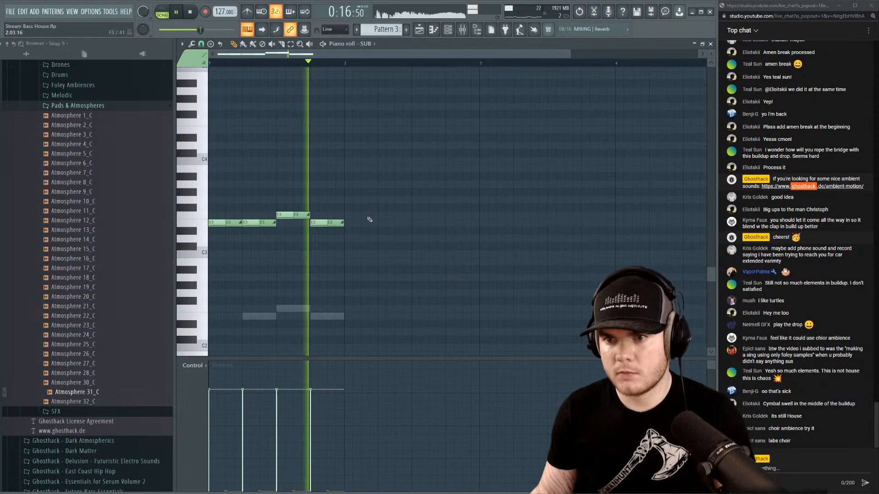
Try adding short slide notes over the second half of each Default channel note in Pattern 3, at E2, F2 and E2.
key(space)
click(712, 44)
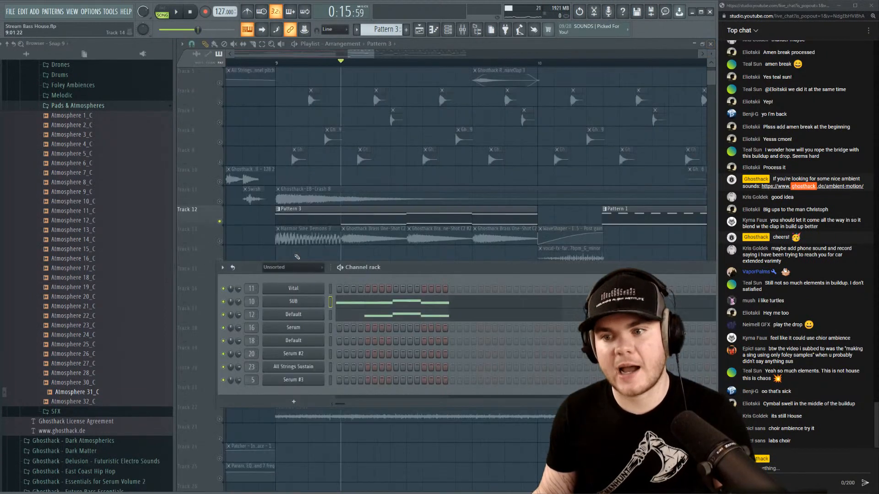
click(382, 316)
scroll(338, 203, down, 5)
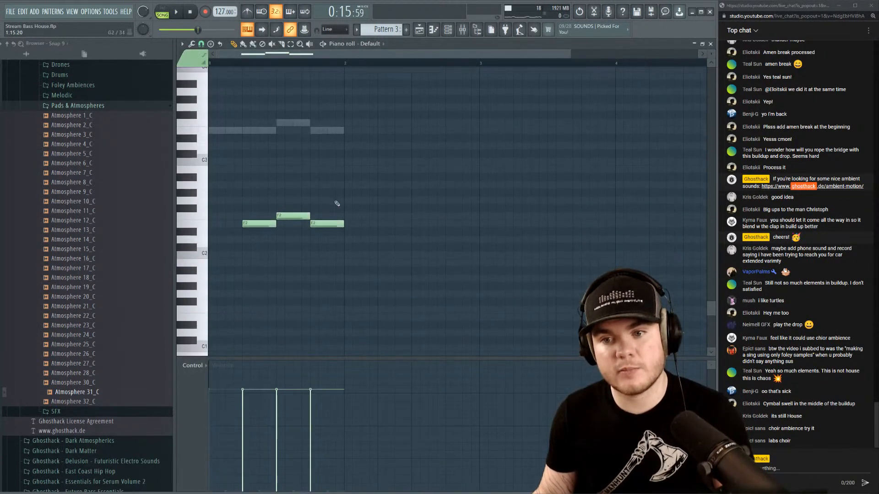
click(263, 160)
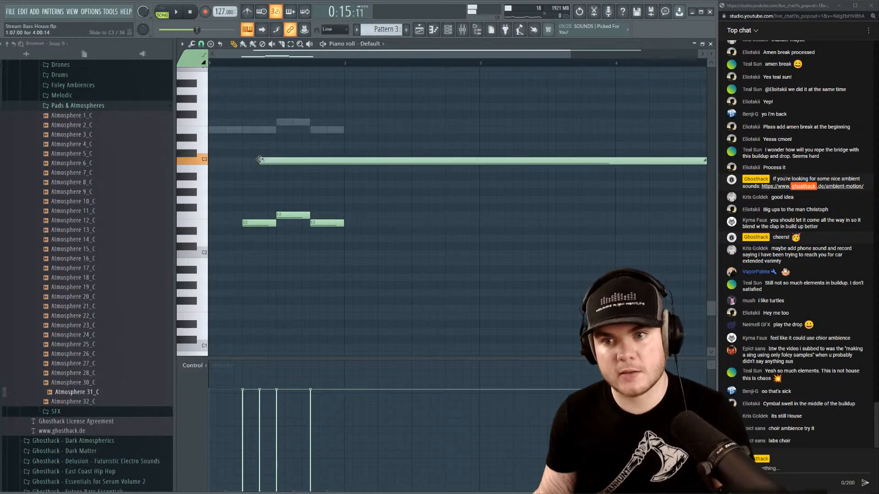
right_click(342, 163)
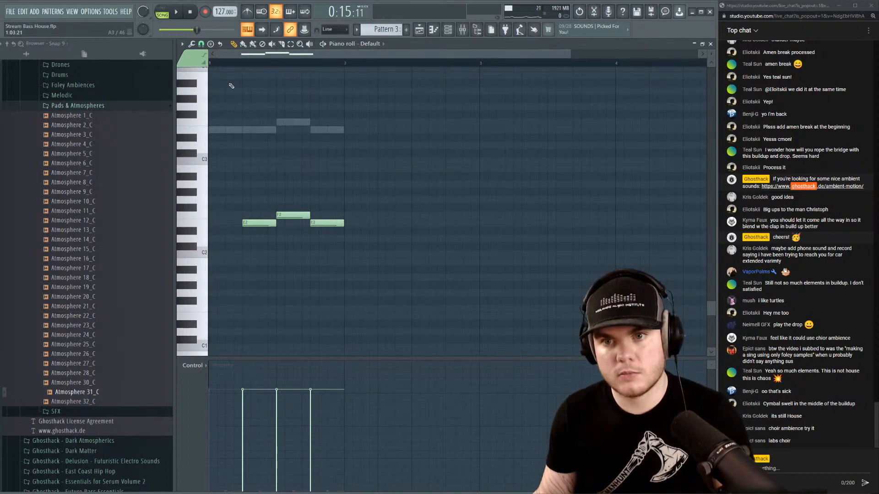
click(261, 169)
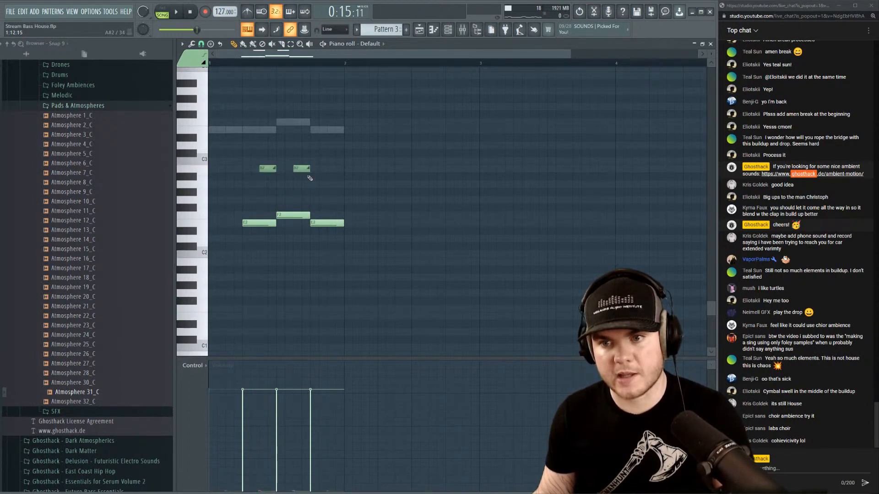
drag(266, 209, 269, 224)
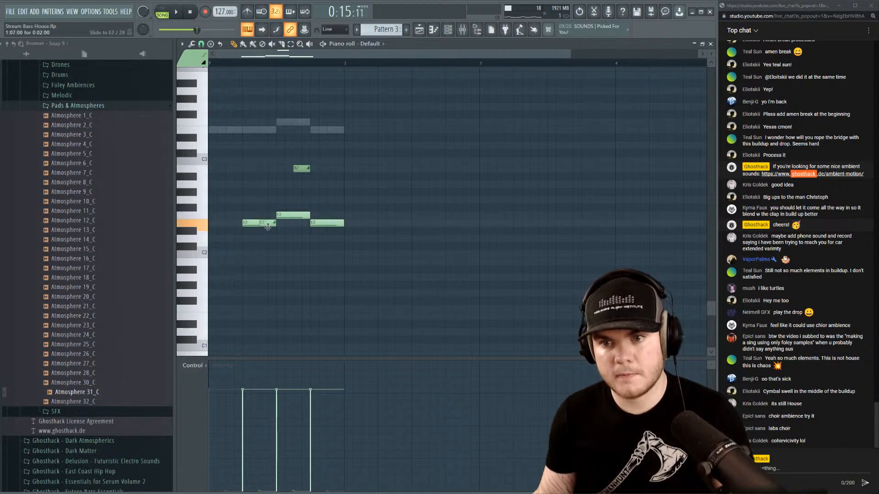
key(space)
drag(300, 168, 338, 224)
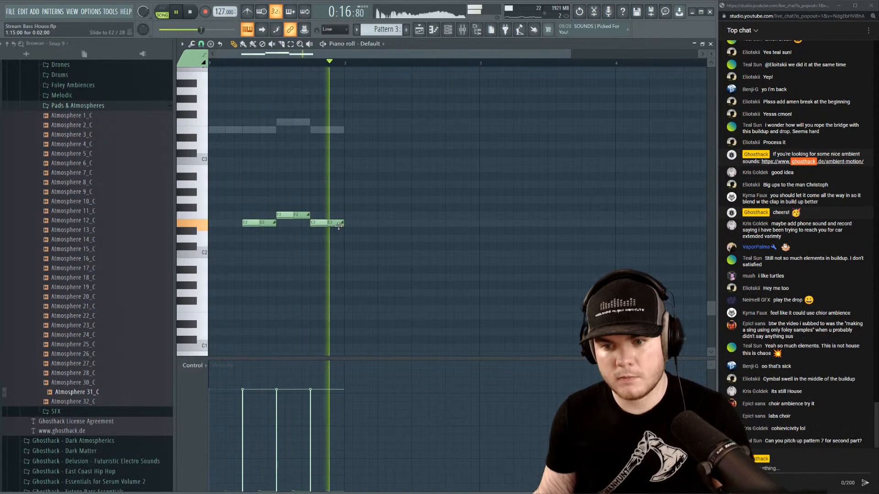
key(space)
key(space)
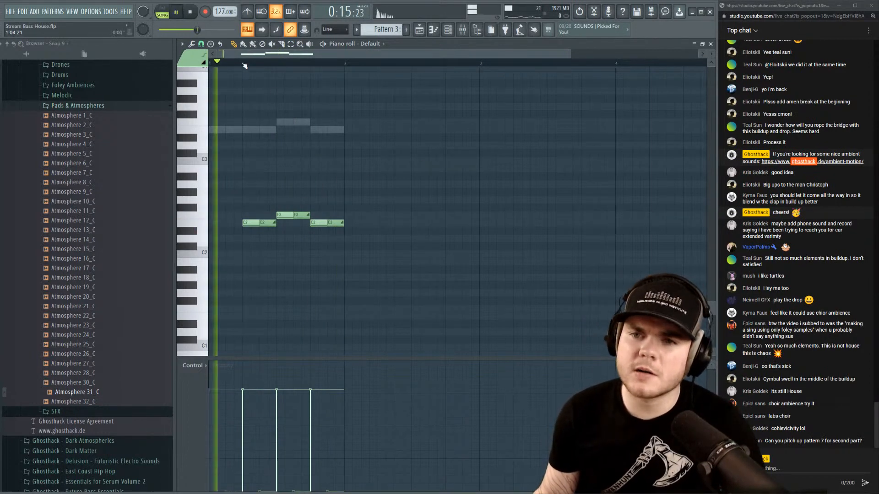
Remove the added slide notes from the Default channel, audition the pattern, and close its note editor.
key(space)
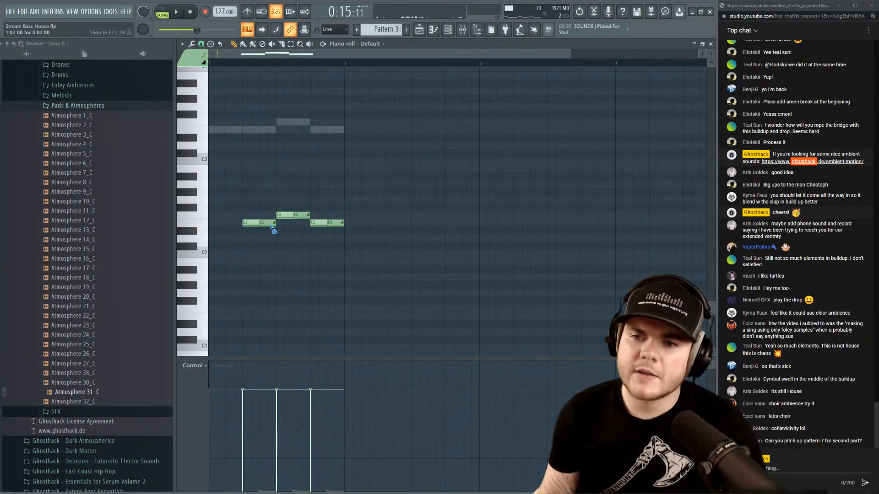
key(space)
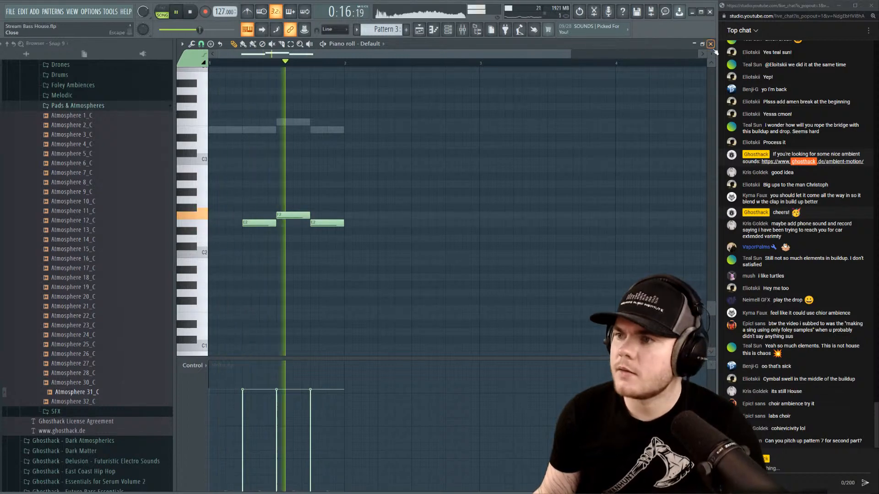
key(space)
click(710, 43)
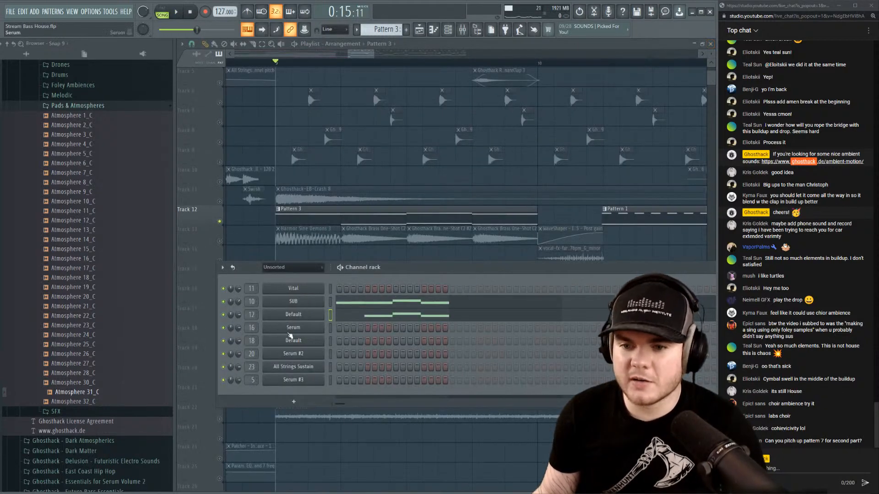
Open the Default synth's Volume envelope and reduce its attack to zero.
click(307, 315)
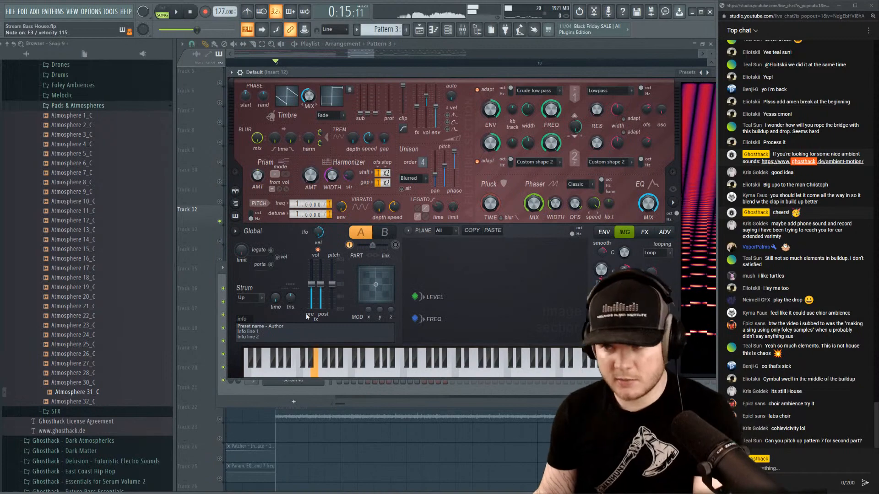
drag(464, 72, 396, 77)
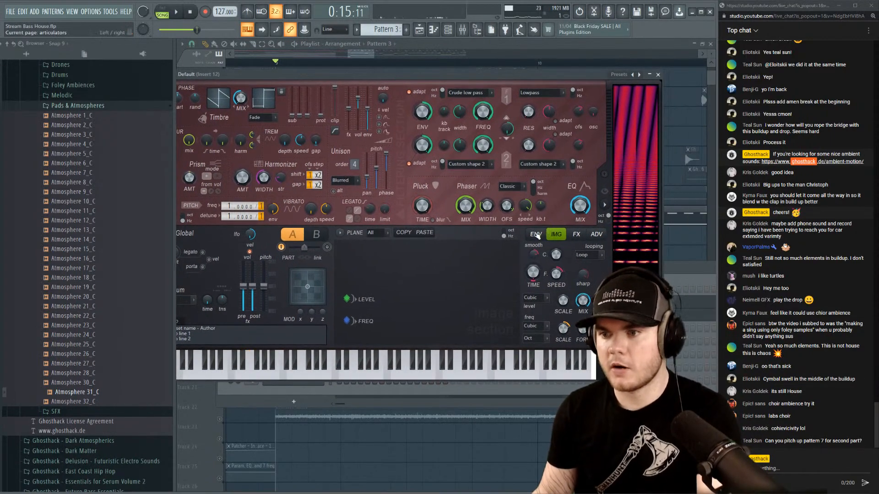
click(535, 234)
click(396, 238)
click(376, 231)
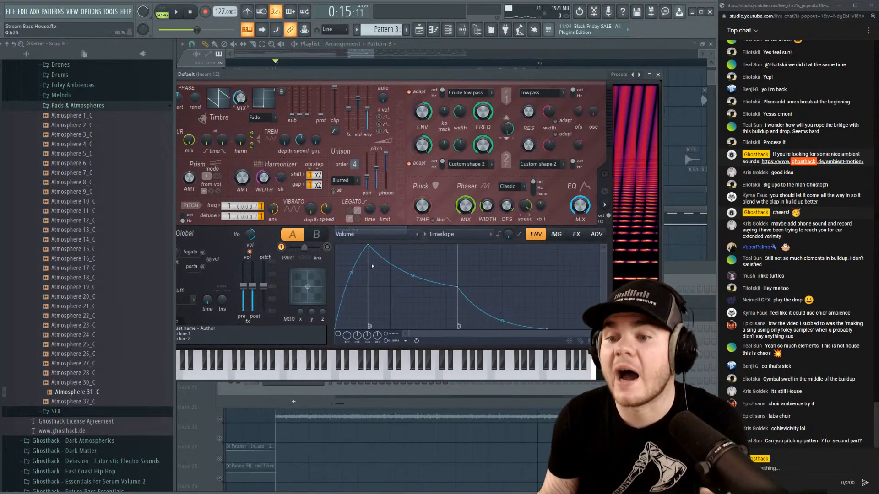
click(341, 336)
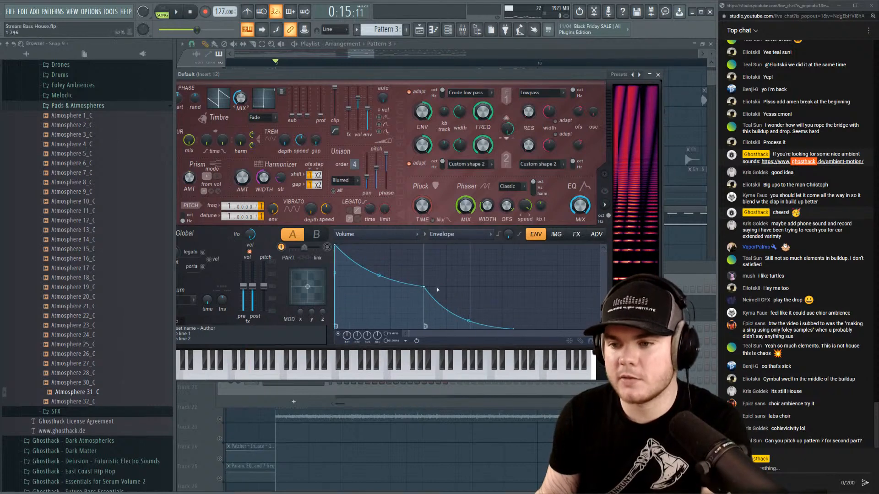
Shorten the Volume envelope to a fast, straight decay with no sustain, fine-tune its length during playback, and close the synth.
drag(515, 331, 376, 344)
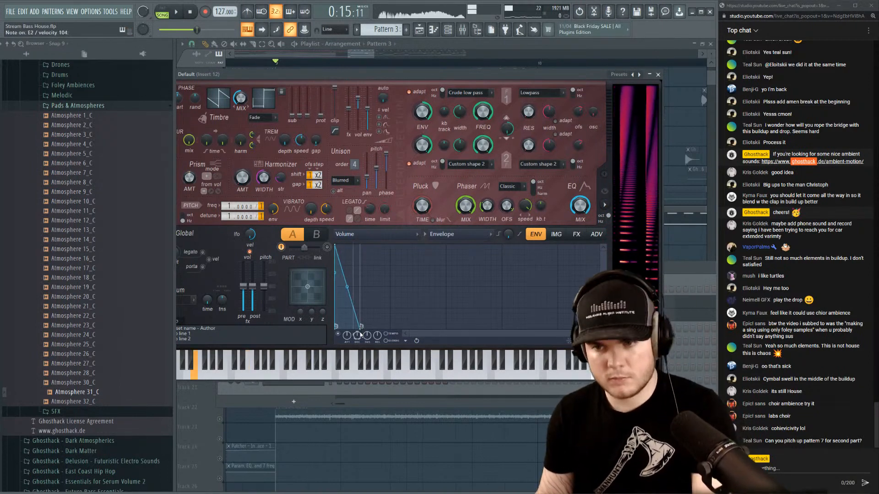
drag(362, 328, 358, 327)
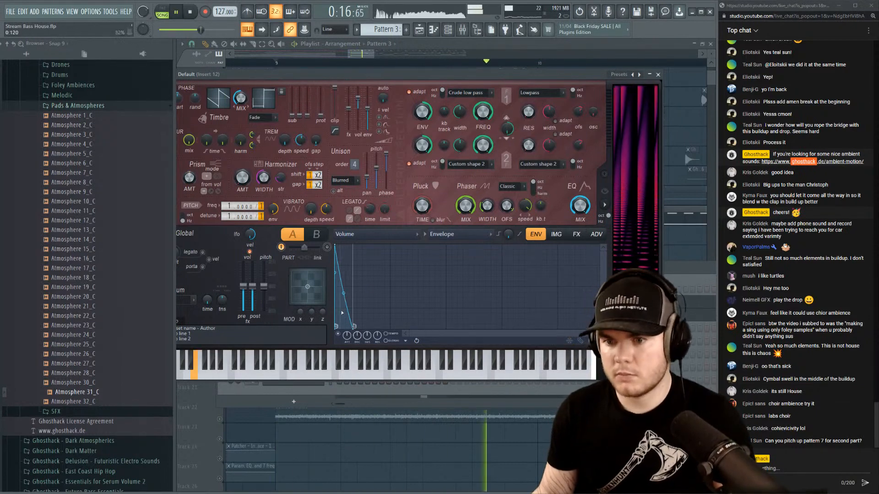
drag(355, 327, 357, 326)
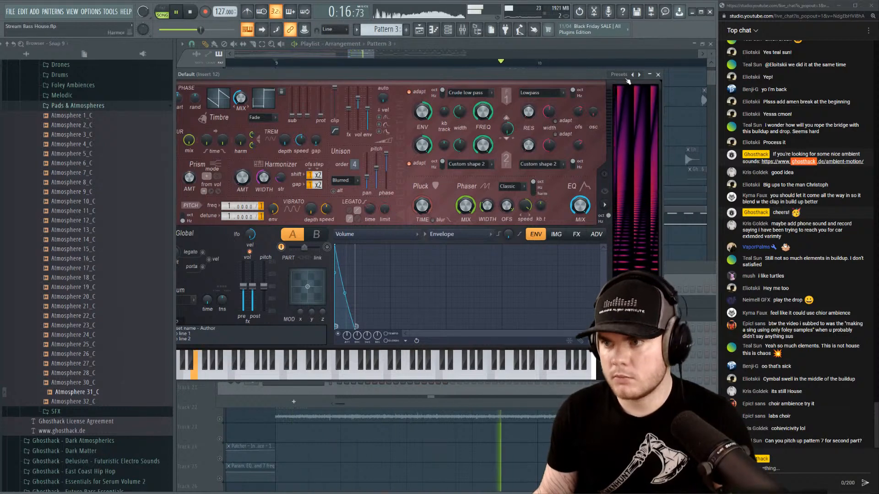
click(659, 74)
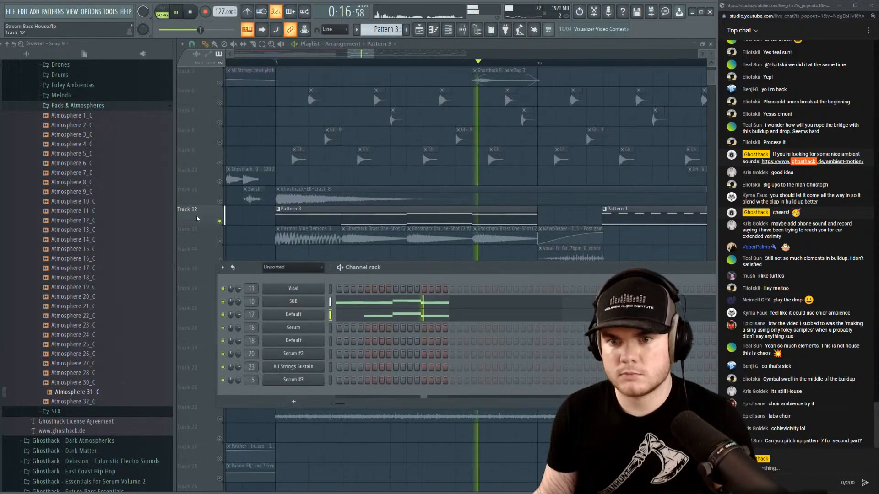
Unsolo Track 12, play the drop with all tracks, and return the playhead to bar 9.
right_click(220, 221)
key(space)
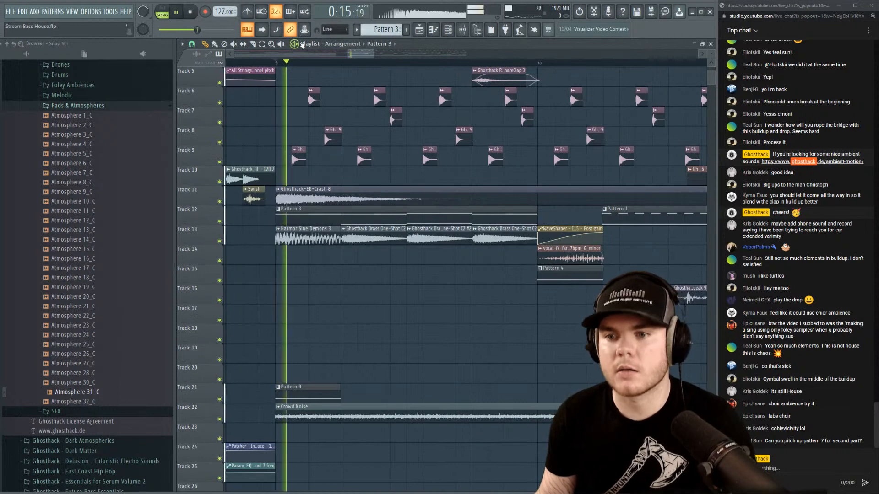
scroll(308, 64, down, 3)
scroll(308, 64, down, 2)
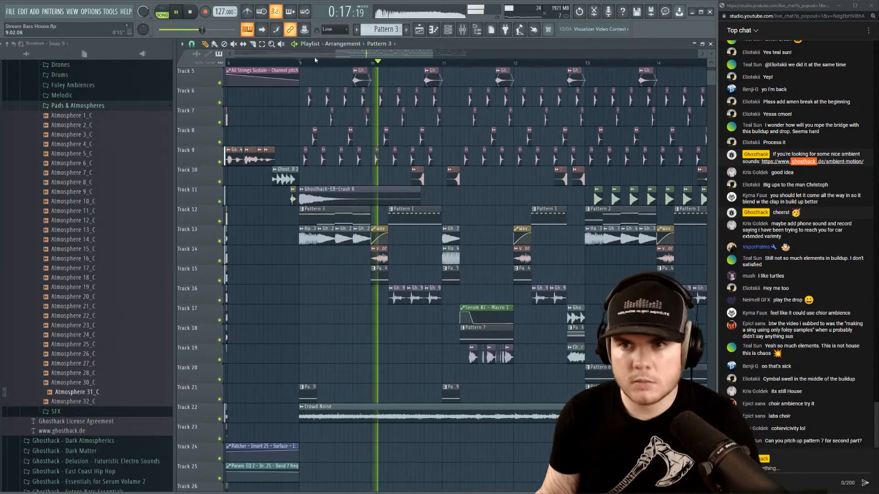
click(299, 63)
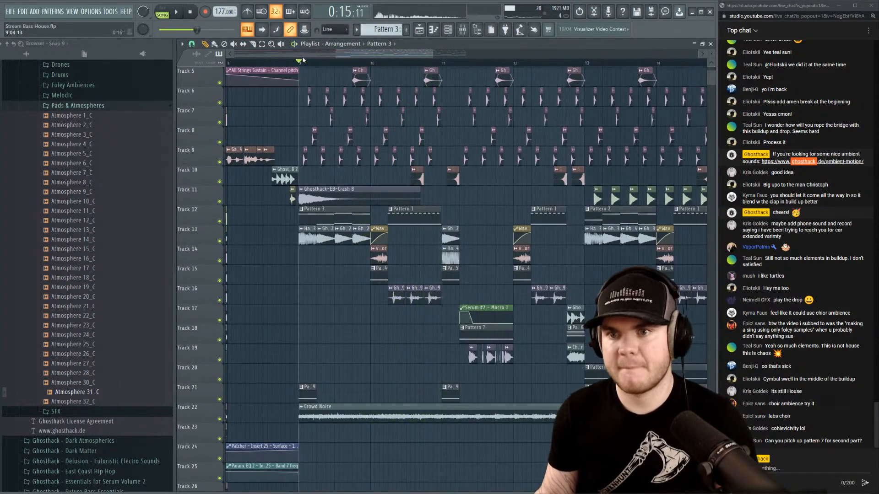
Reopen the Default synth, bend the Volume envelope's decay outward, and audition the curve in the drop.
key(F6)
click(316, 315)
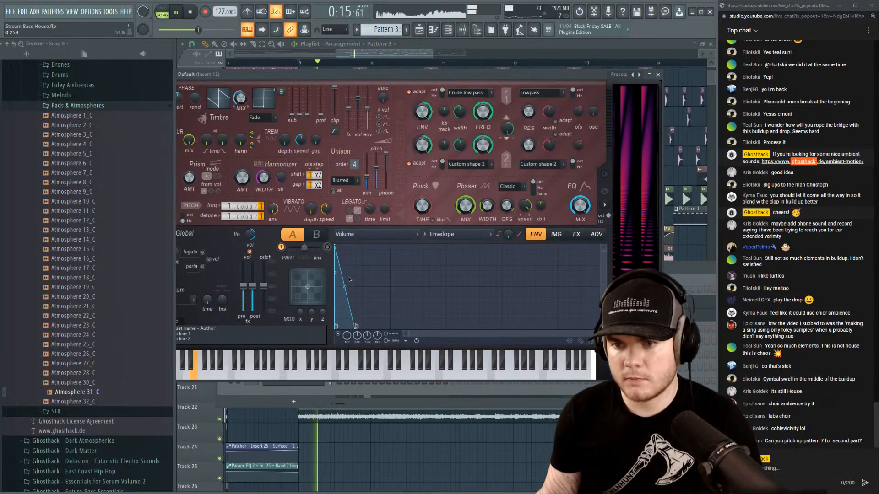
drag(345, 293, 344, 270)
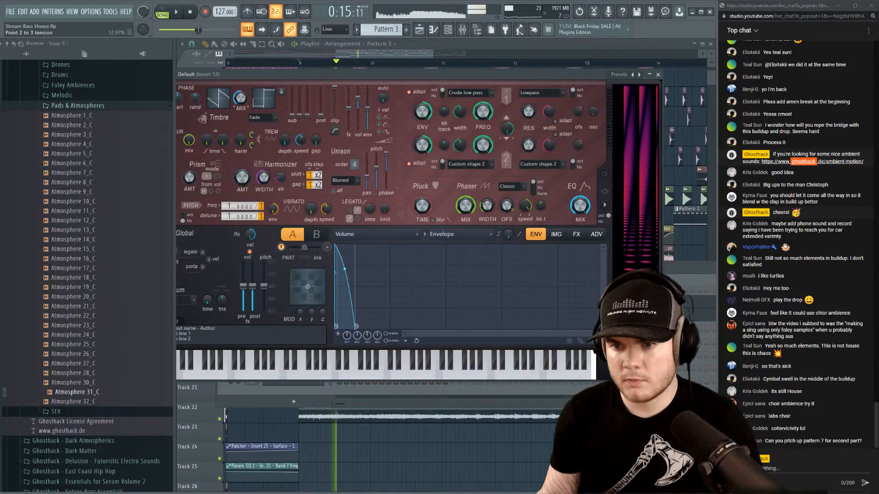
double_click(345, 259)
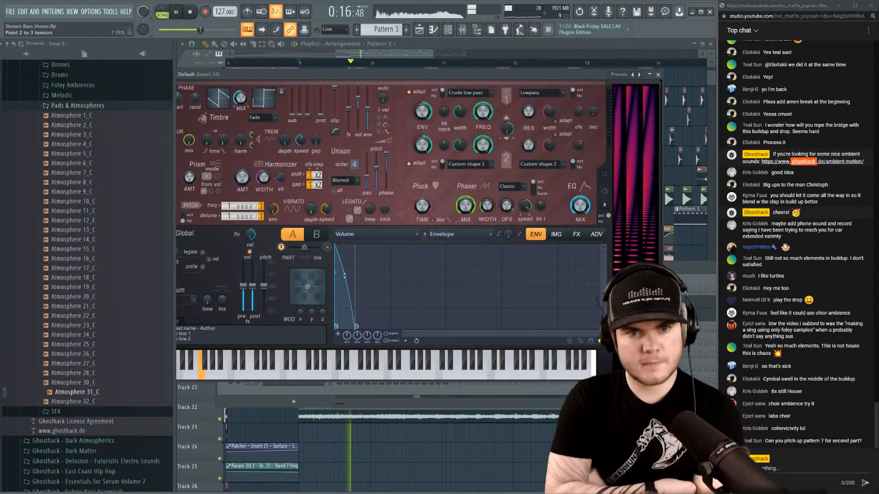
key(space)
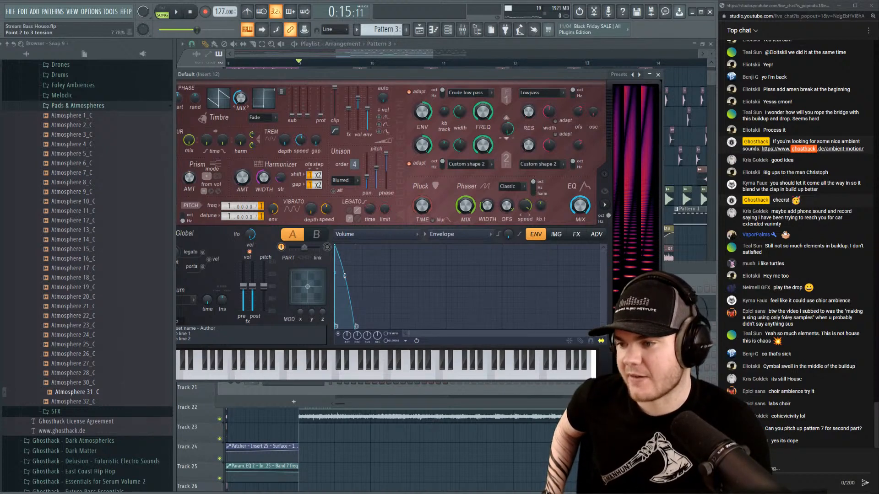
key(space)
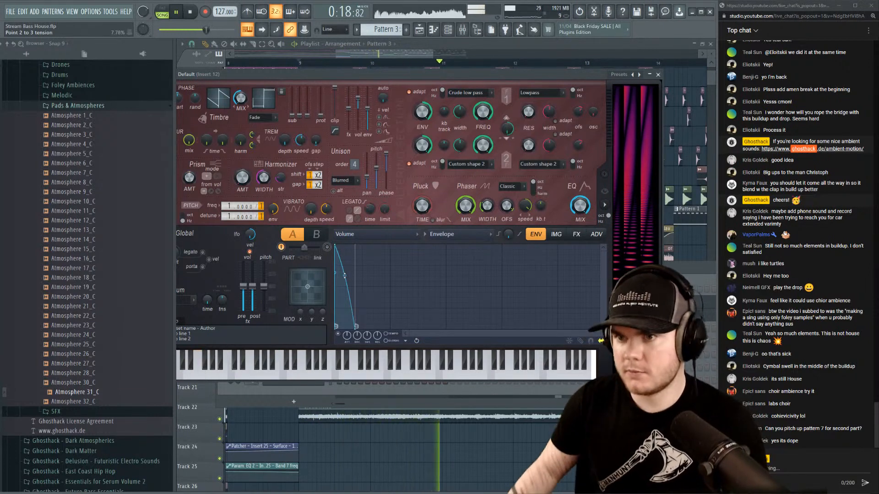
Return to the playlist and play the full arrangement, including the start of the drop at bar 9.
click(424, 51)
scroll(407, 65, down, 4)
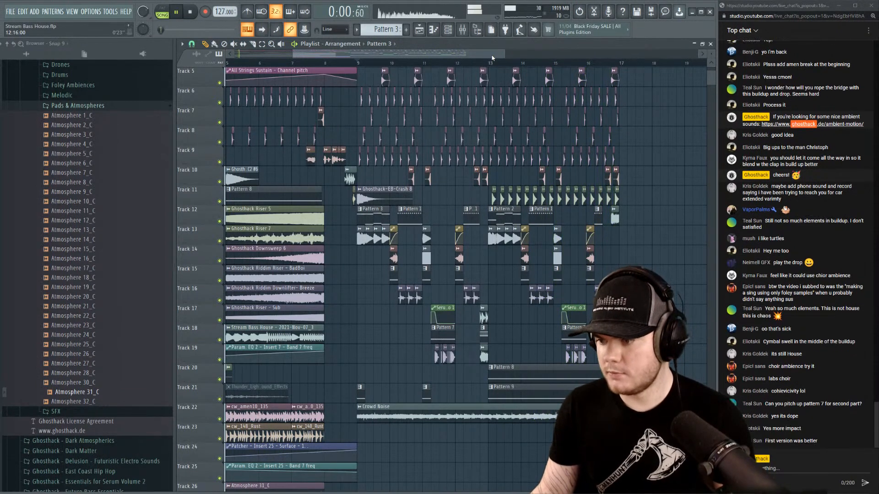
key(space)
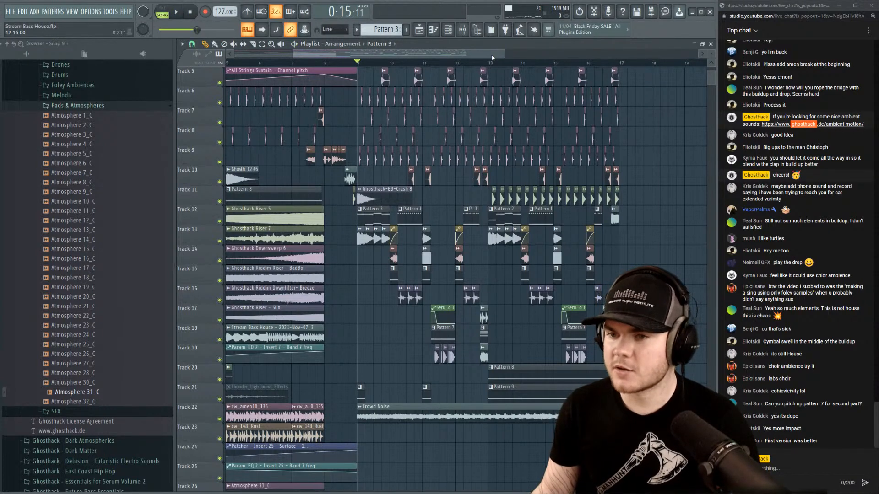
scroll(364, 63, up, 4)
key(space)
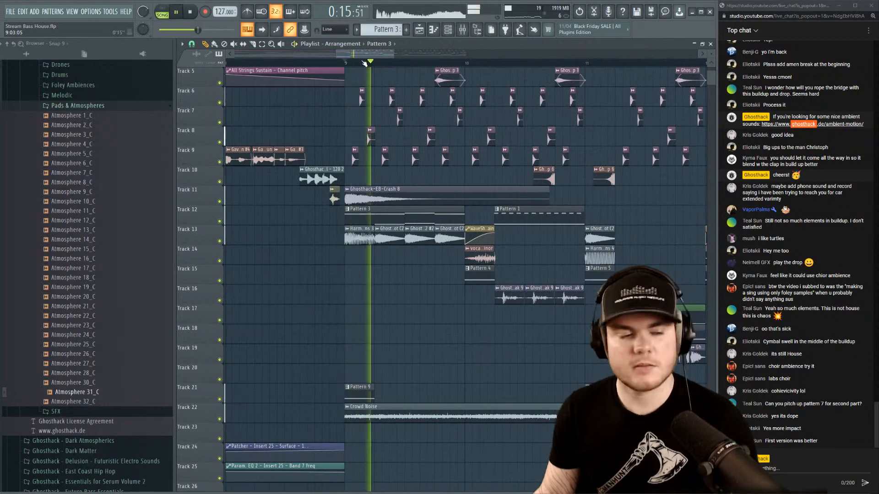
key(space)
Solo Track 12, play it, and view the SUB notes of Pattern 3 in the piano roll.
right_click(220, 222)
key(space)
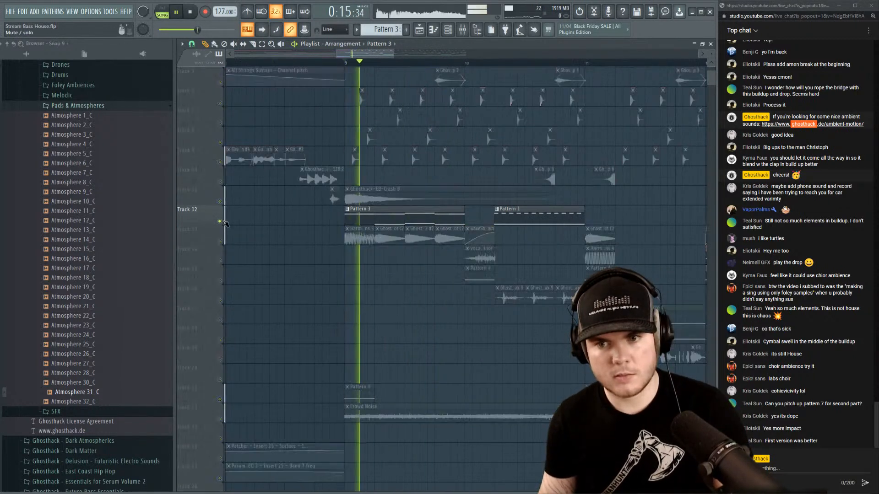
double_click(393, 220)
key(space)
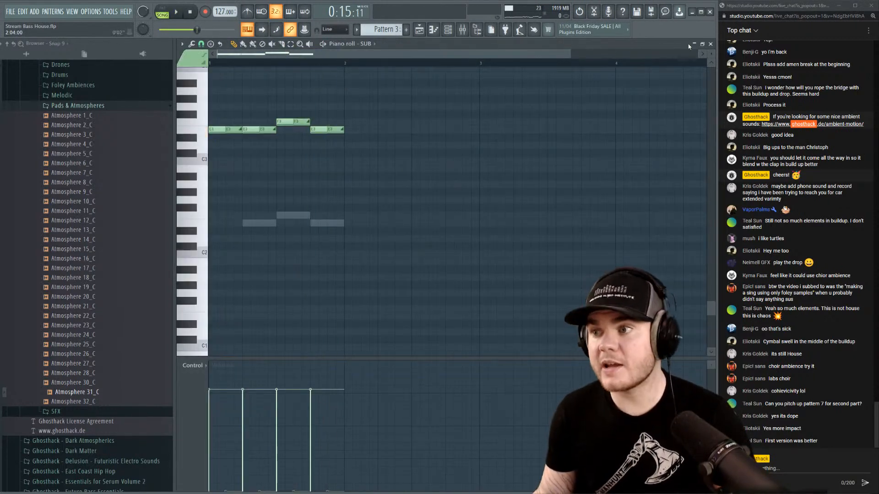
click(704, 46)
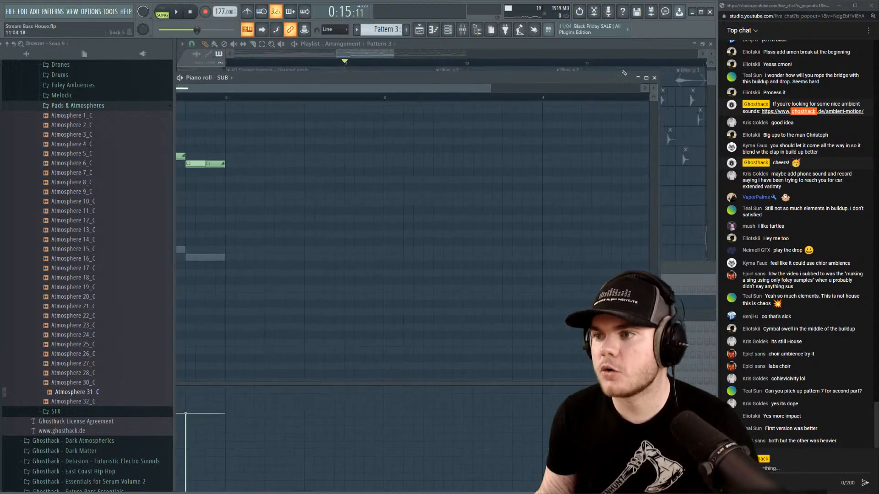
Open the Default synth again and look through its effects, Volume envelope and advanced settings.
key(F6)
click(310, 317)
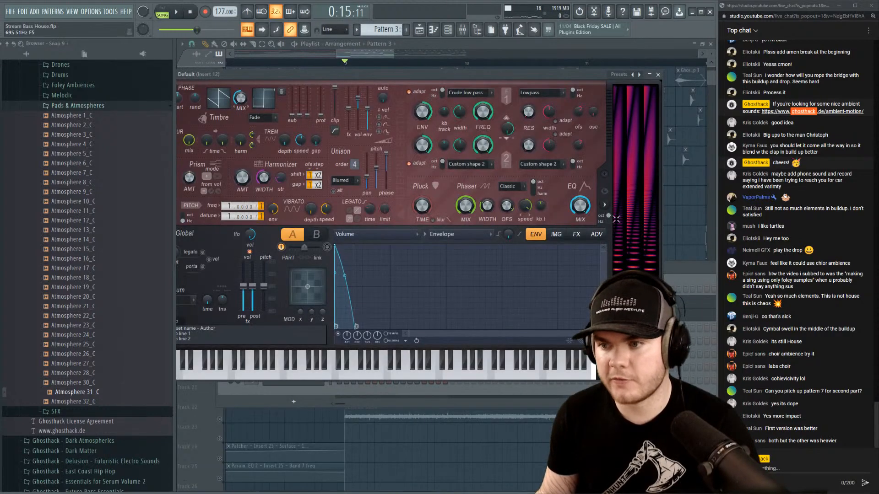
click(577, 234)
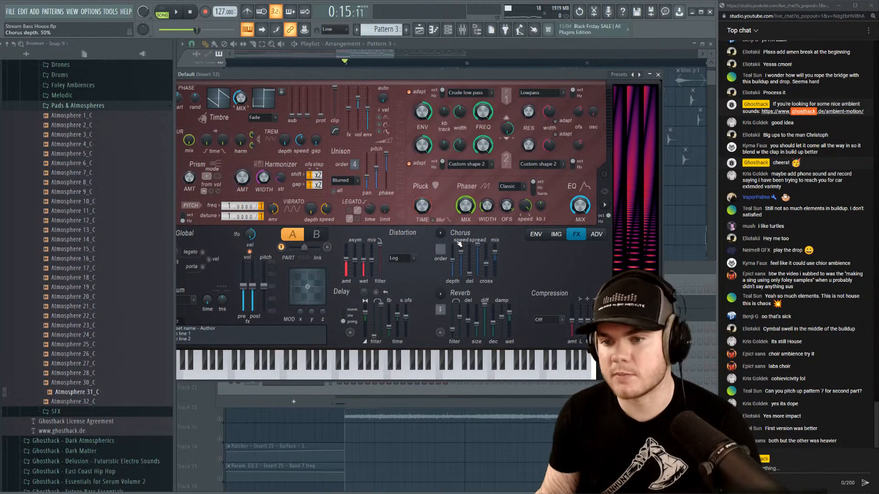
click(537, 235)
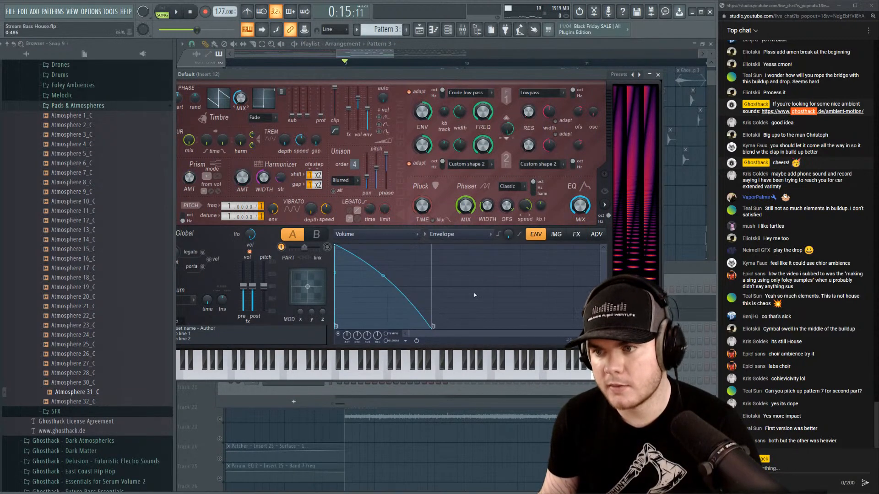
click(597, 234)
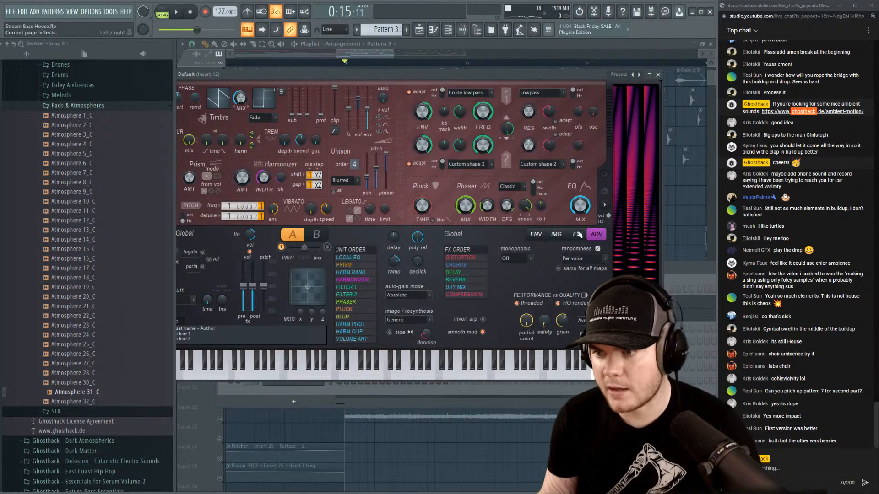
Try the Default synth's reverb, adjusting its decay and wet volume during playback, and switch it off.
click(577, 235)
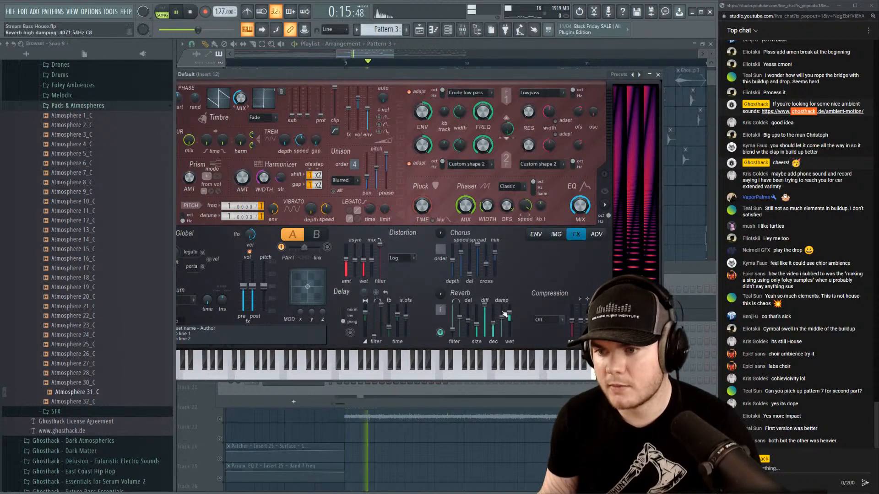
key(space)
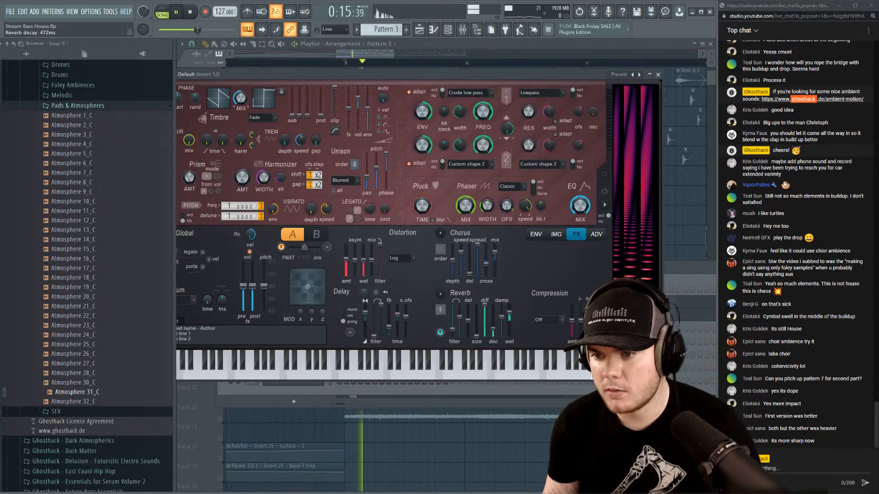
key(space)
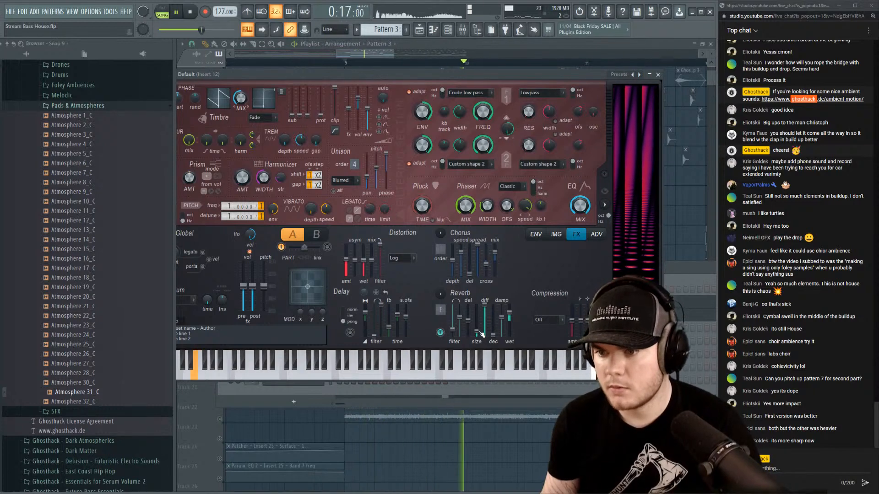
key(space)
key(space)
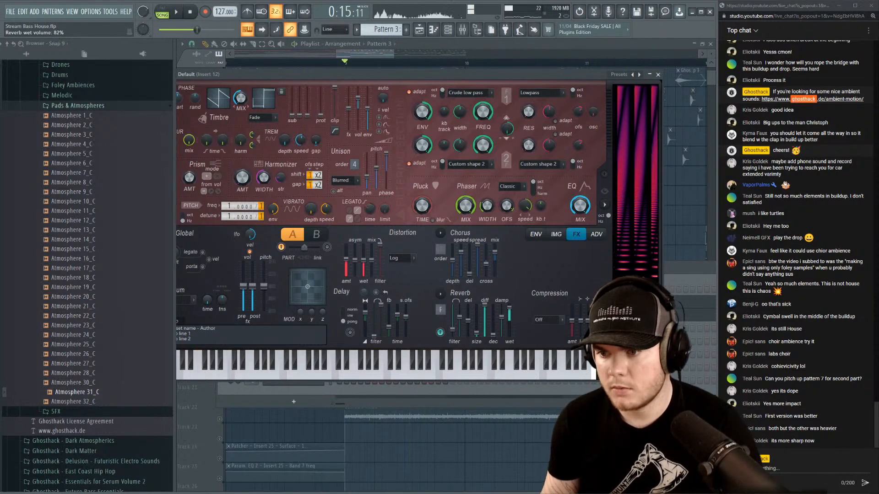
drag(514, 309, 513, 313)
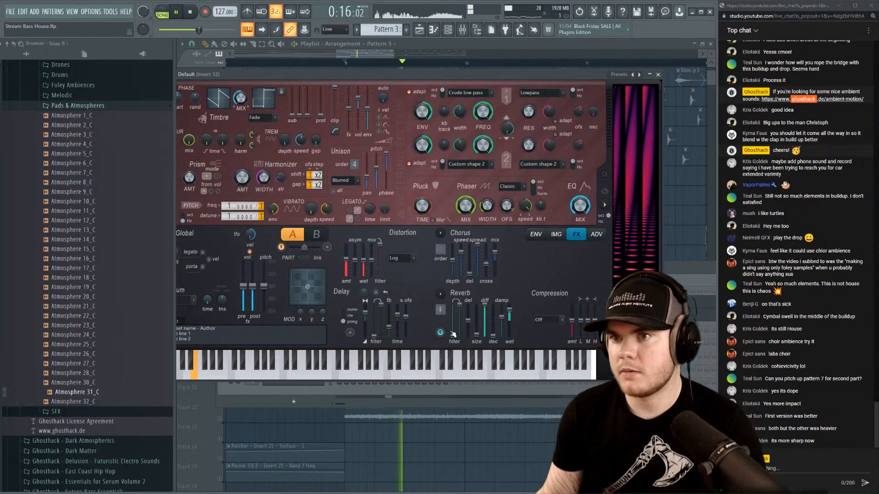
key(space)
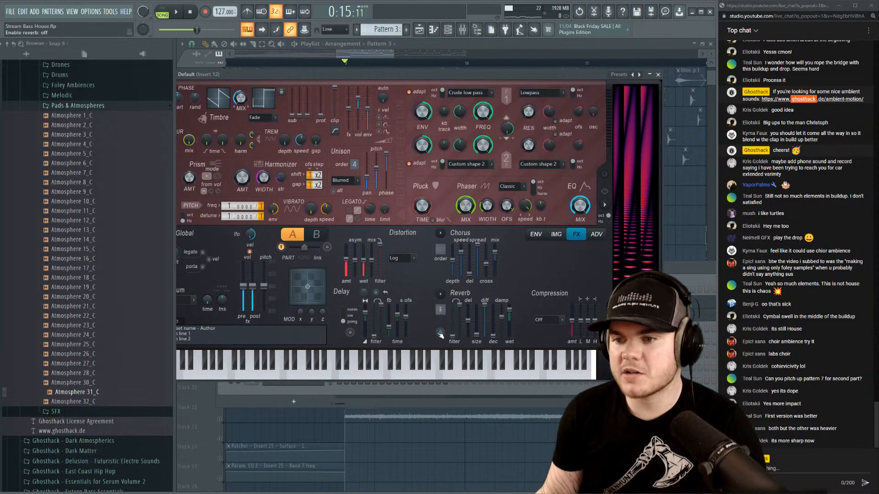
Lengthen the Volume envelope's decay, reset its curve to a straight line, and shorten it slightly after auditioning.
click(535, 233)
drag(432, 327, 461, 337)
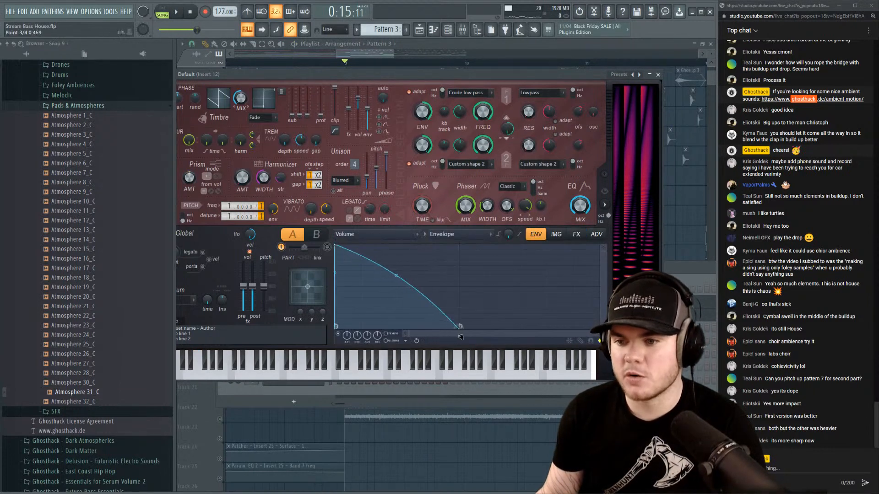
right_click(396, 275)
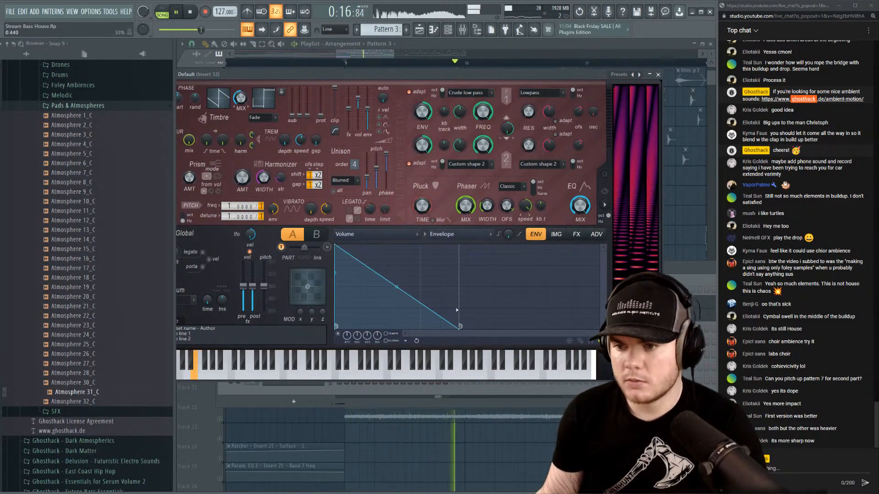
key(space)
key(space)
drag(460, 329, 450, 328)
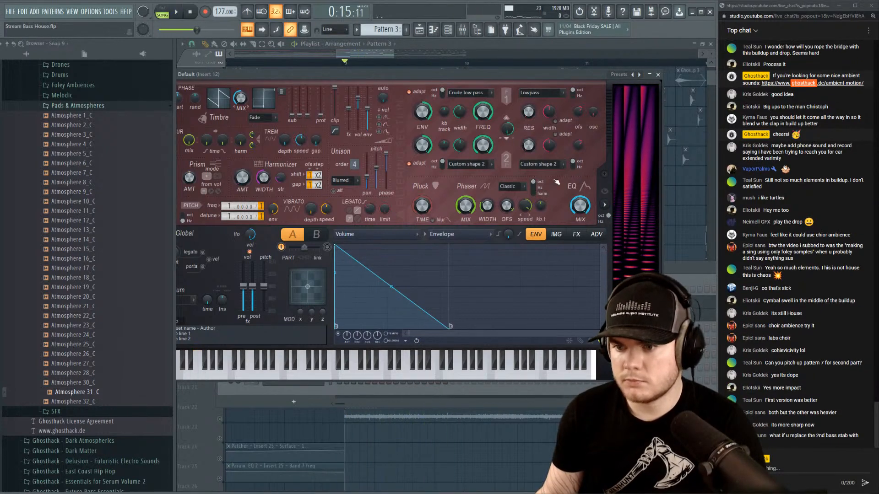
Close the synth and channel rack, play the drop with all tracks, and solo Track 12 again.
click(658, 74)
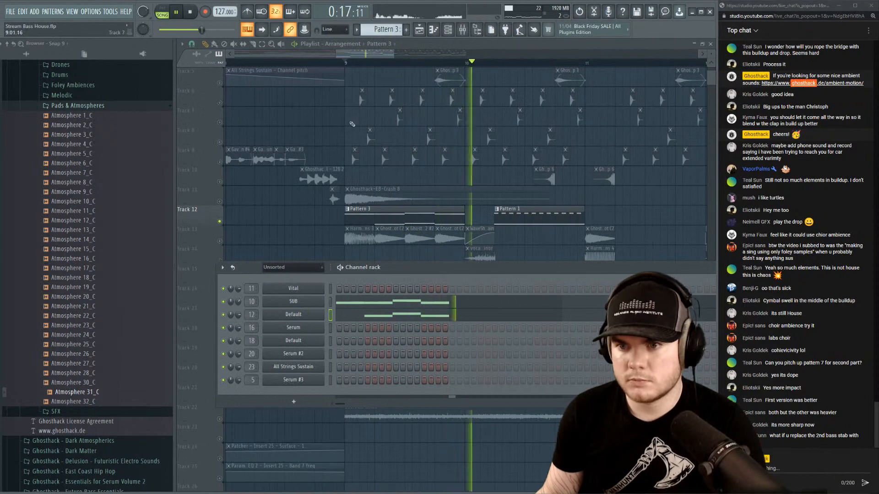
key(space)
key(F6)
key(space)
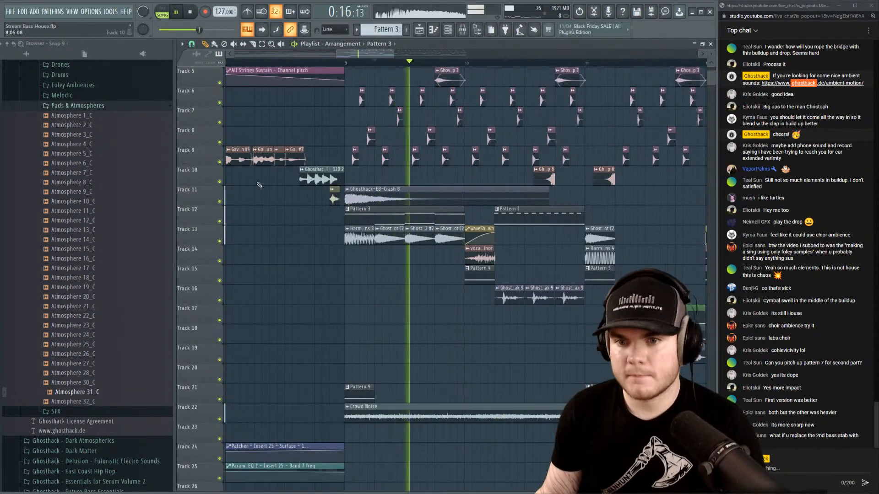
right_click(220, 221)
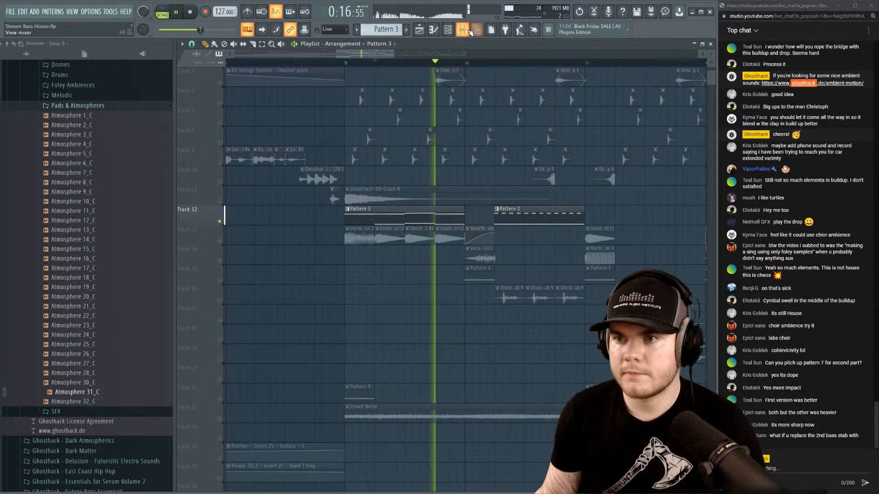
Solo mixer insert 12, play it, and add ValhallaFreqEcho to its effect slot 7.
key(F9)
right_click(347, 303)
key(space)
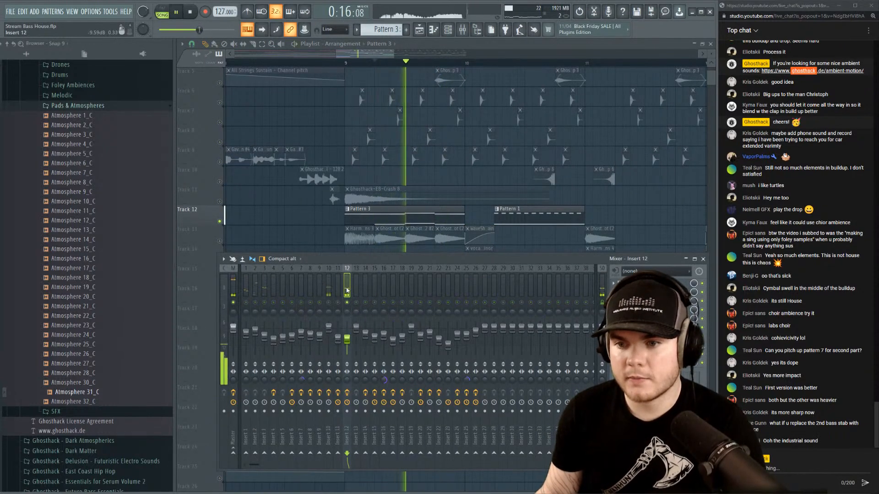
key(space)
click(614, 336)
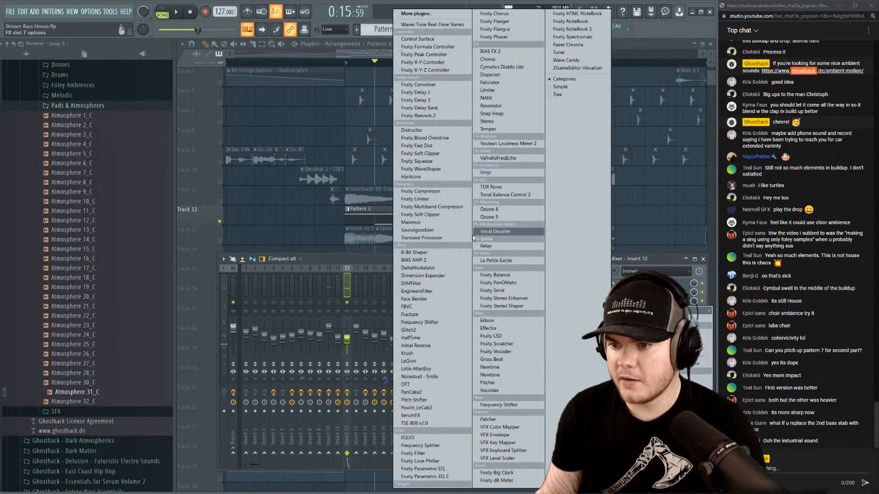
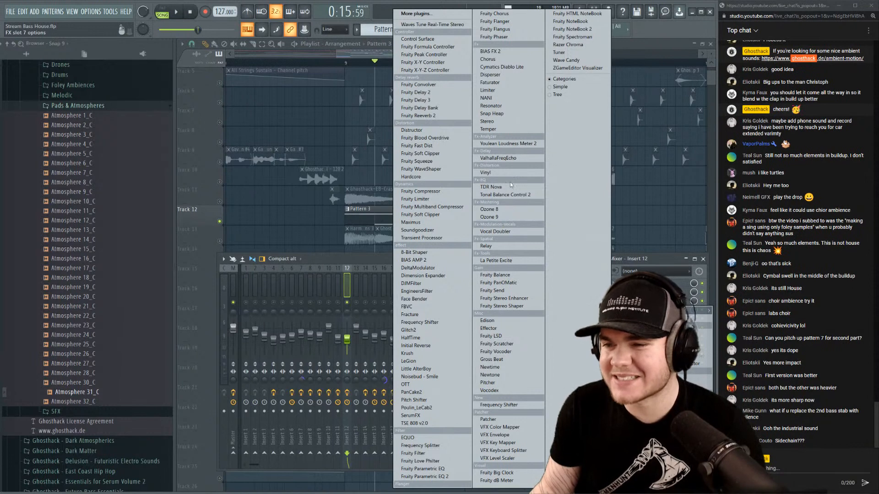
click(503, 158)
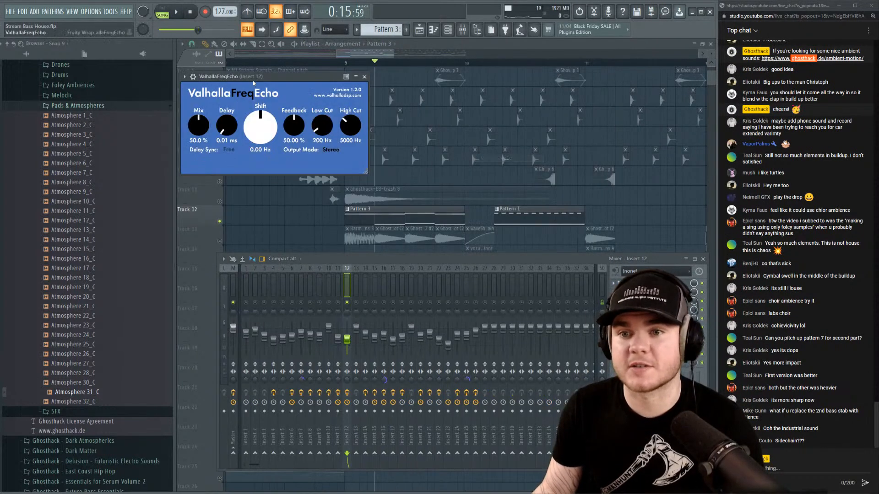
drag(253, 80, 286, 111)
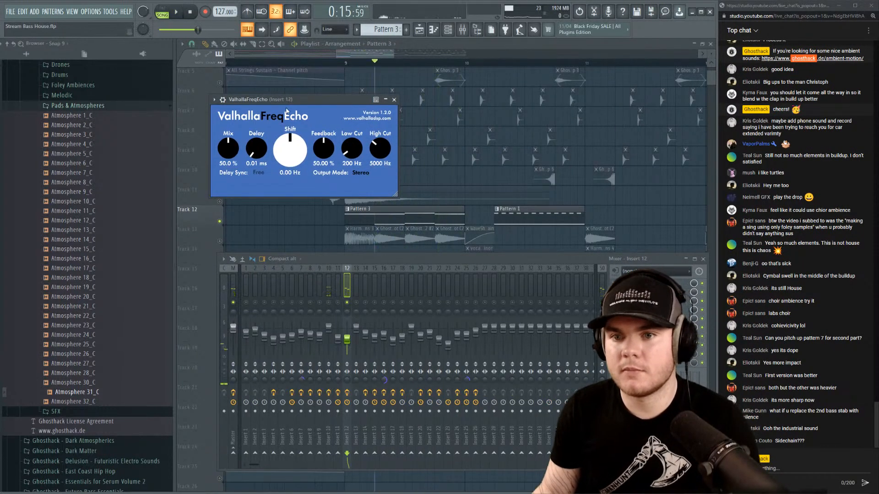
Set ValhallaFreqEcho's delay to 57.83 ms and its mix to 30.8 % while auditioning Track 12.
key(space)
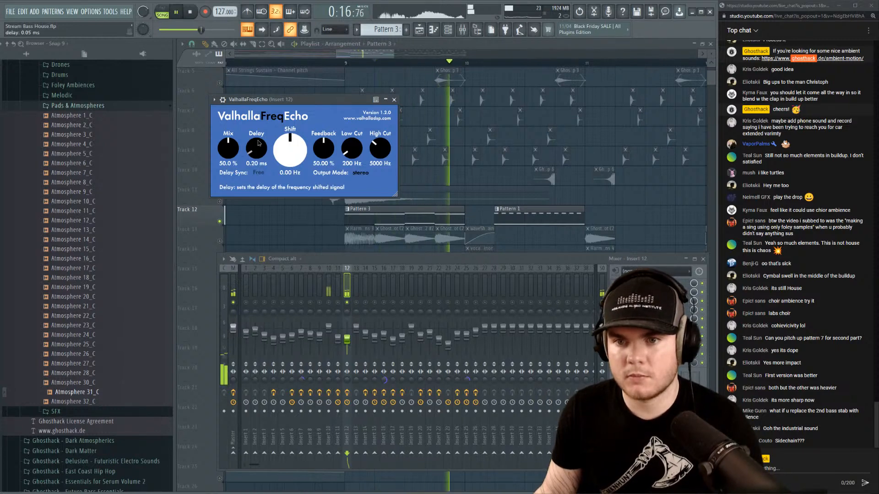
mouse_move(257, 145)
mouse_down()
mouse_move(258, 130)
mouse_move(257, 141)
mouse_up()
key(space)
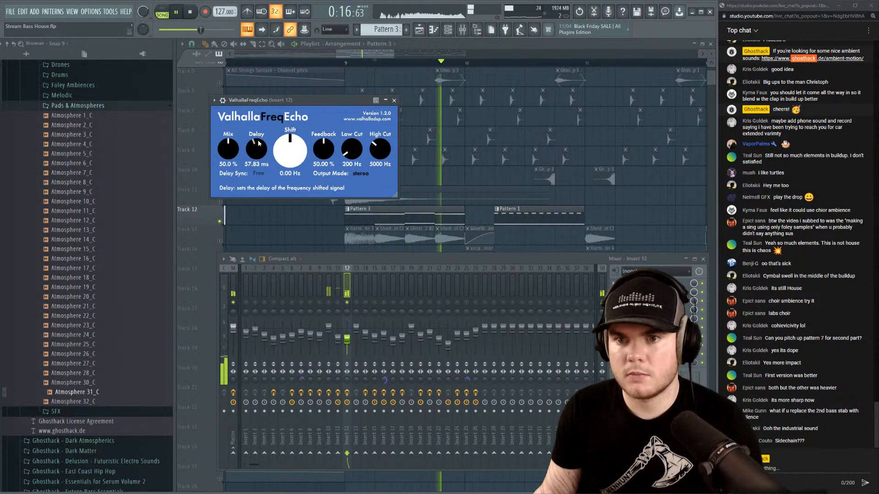
key(space)
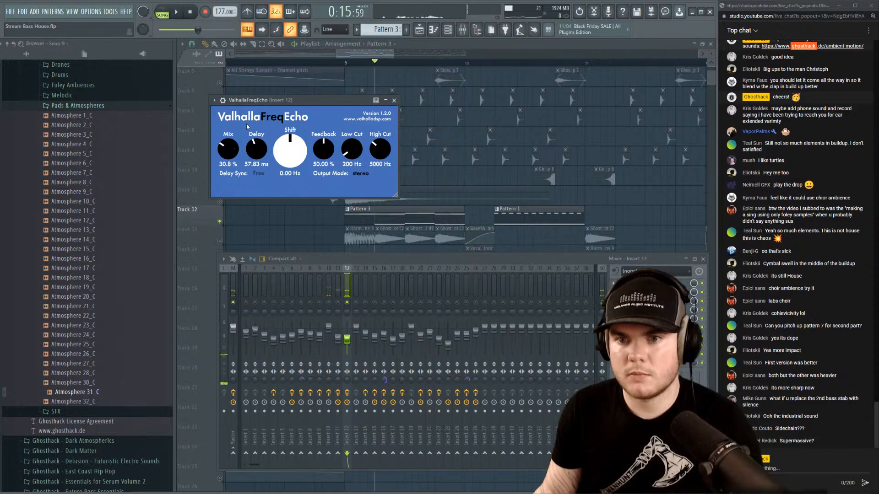
Set ValhallaFreqEcho's feedback to 36 % and try different frequency shift amounts while auditioning the soloed insert 12.
drag(324, 150, 323, 163)
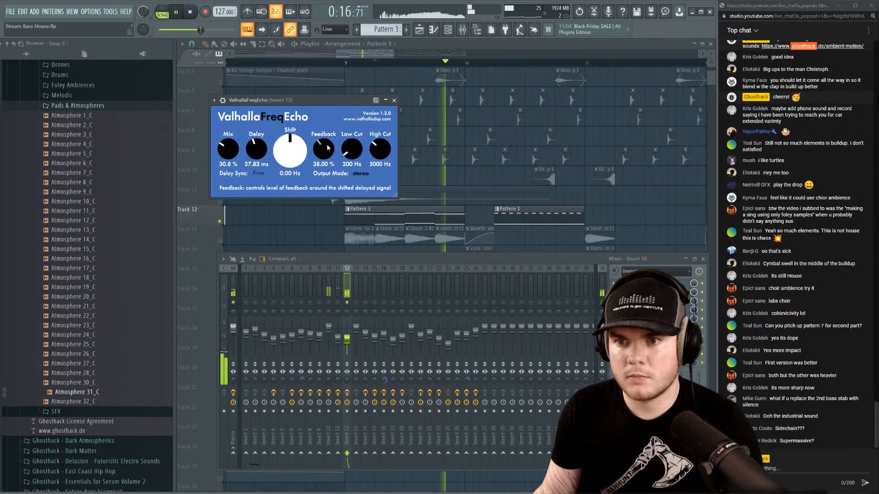
key(space)
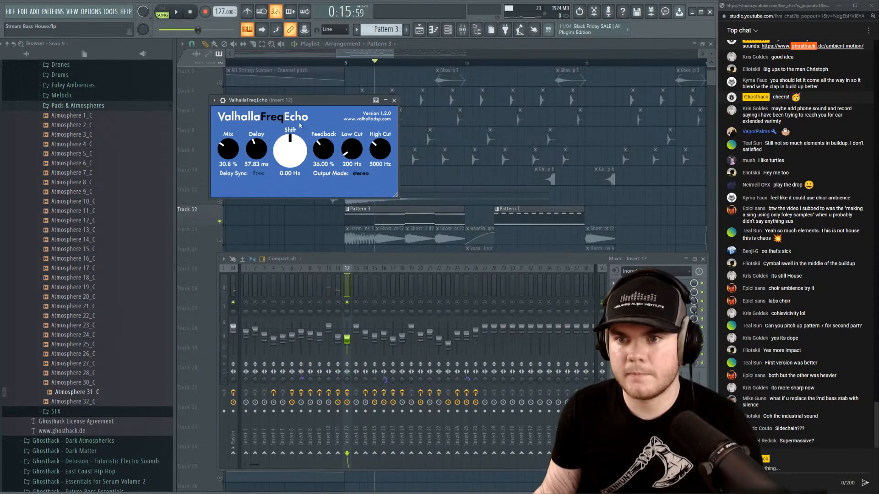
key(space)
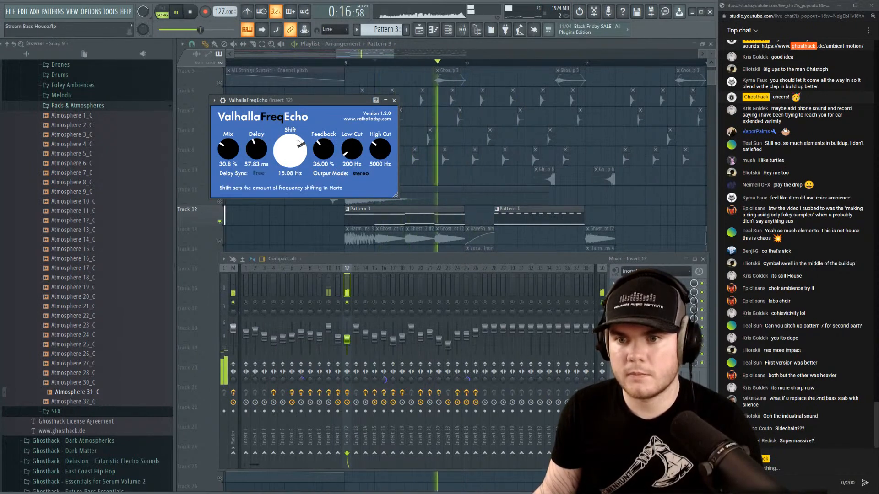
drag(302, 104, 300, 101)
key(space)
key(space)
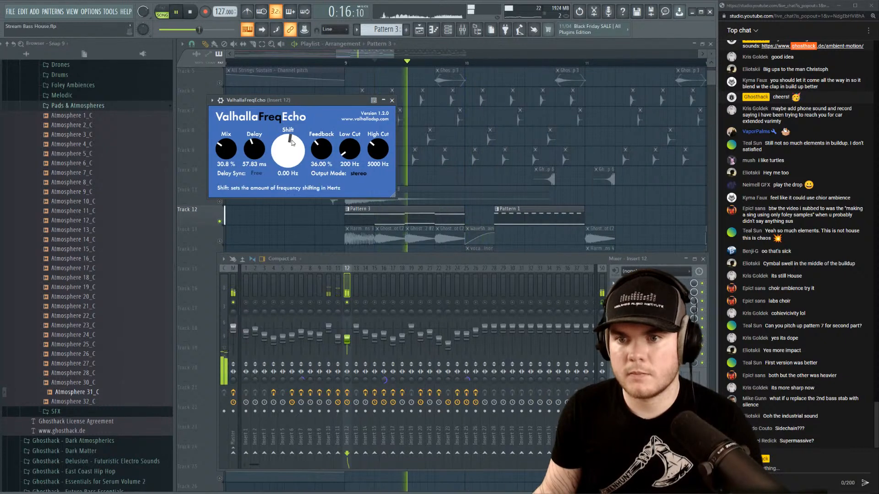
key(space)
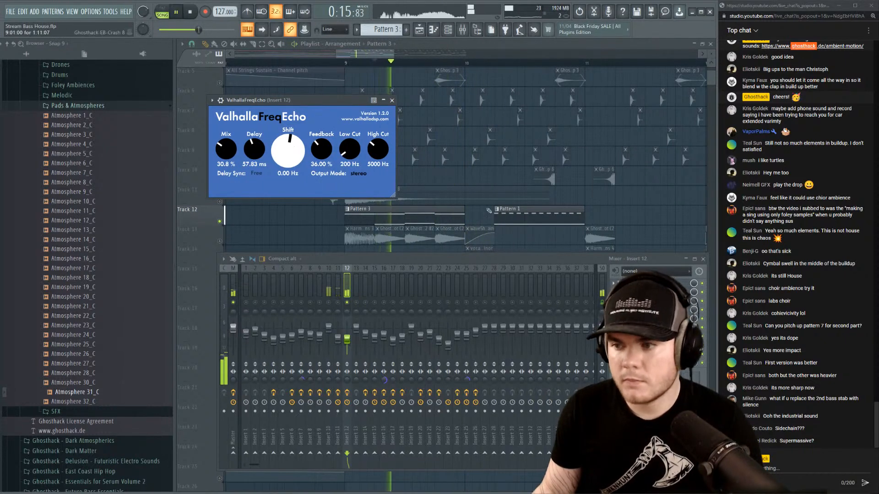
key(space)
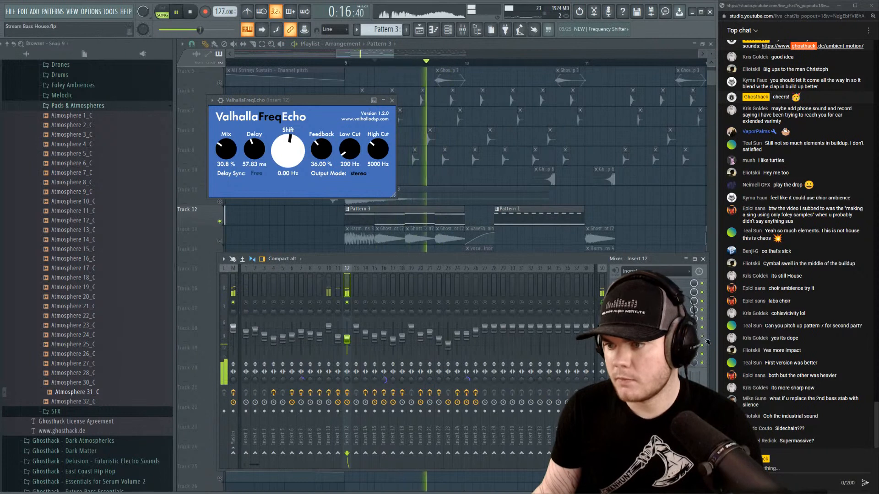
key(space)
key(space)
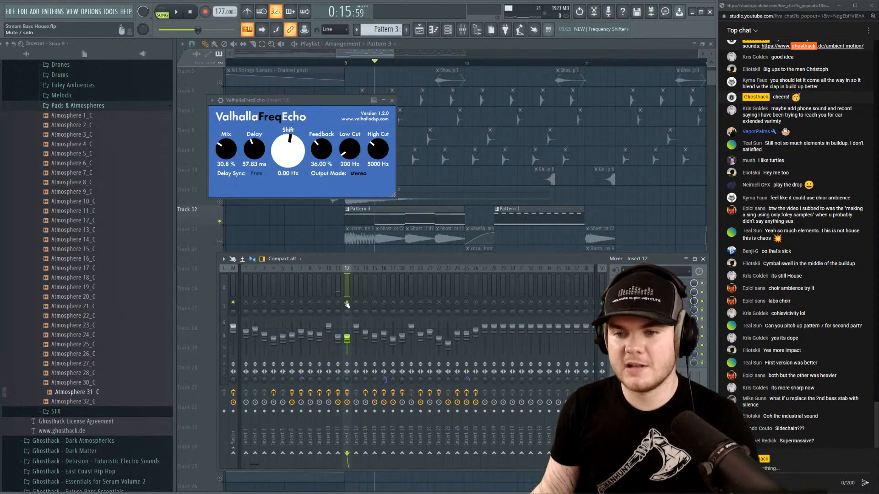
Unsolo mixer insert 12, play the section, and reset ValhallaFreqEcho's shift to 0 Hz.
right_click(347, 302)
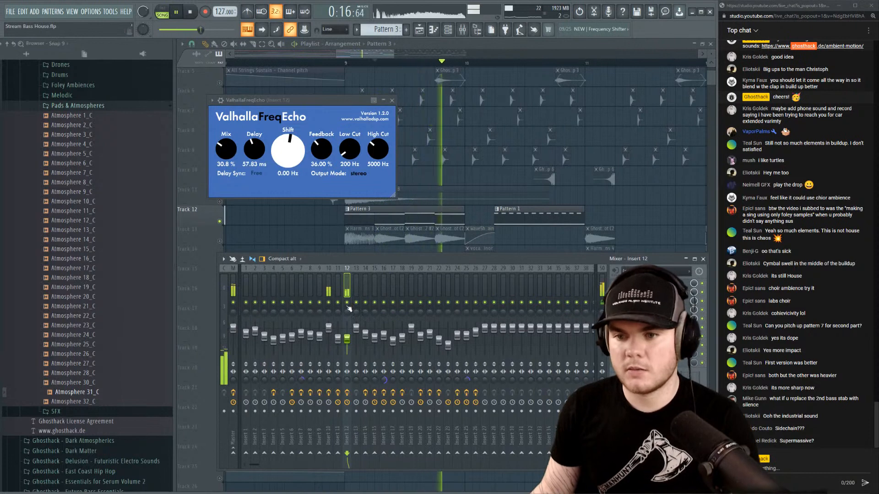
key(space)
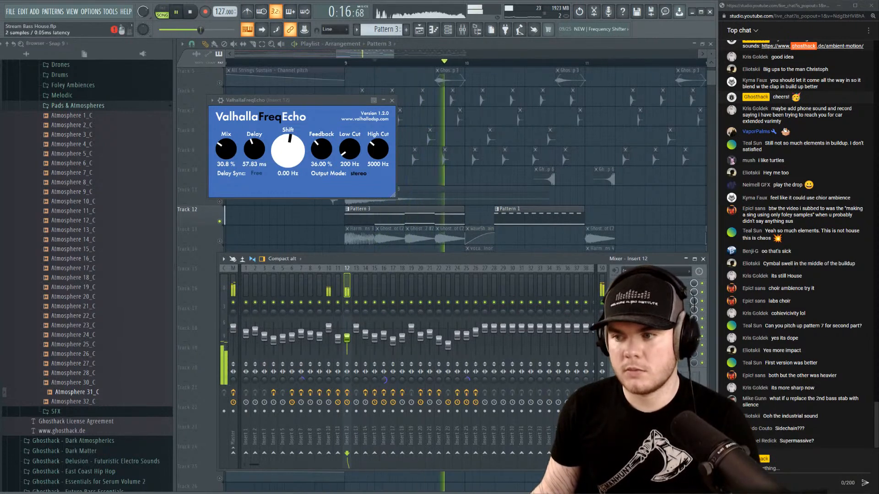
key(space)
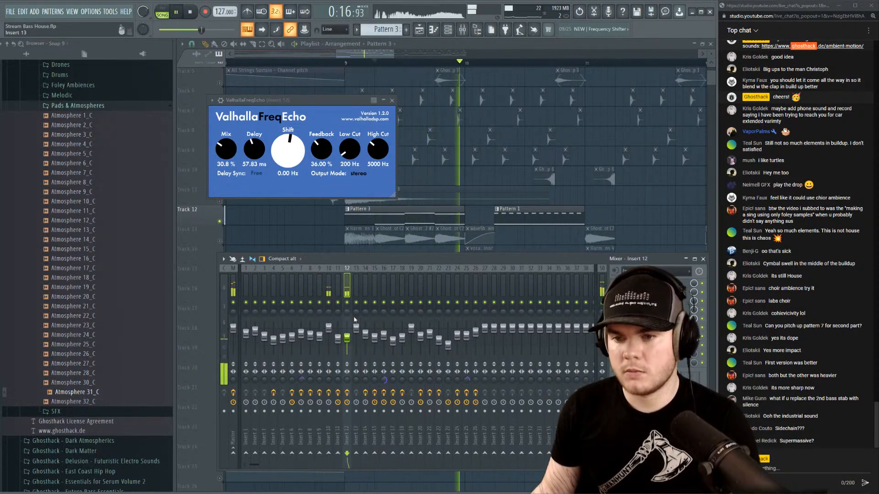
click(292, 155)
key(space)
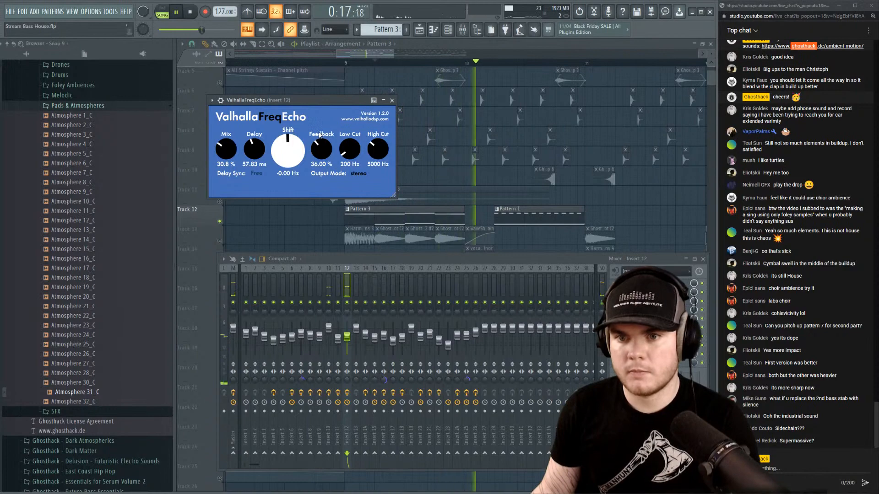
Unsolo playlist Track 12 and play the full arrangement from just before the drop.
right_click(220, 222)
key(space)
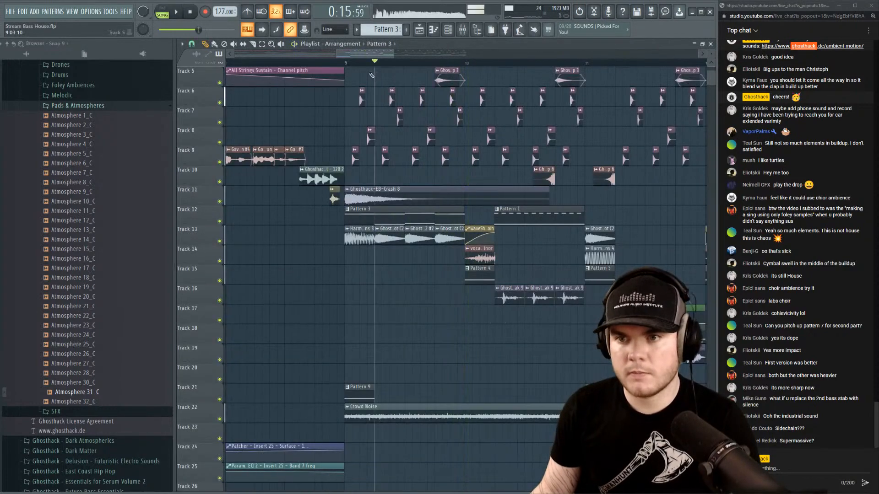
key(space)
scroll(364, 65, down, 3)
click(311, 64)
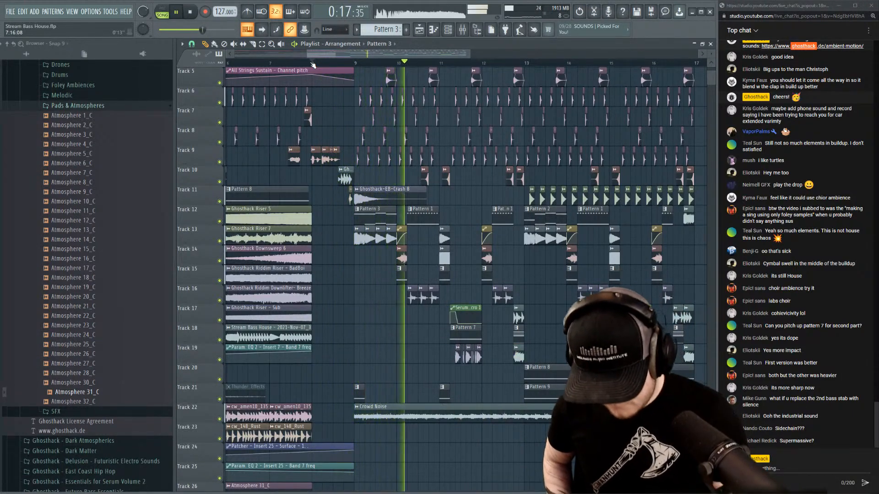
Raise mixer insert 12's volume to 78 % while the drop plays.
key(F9)
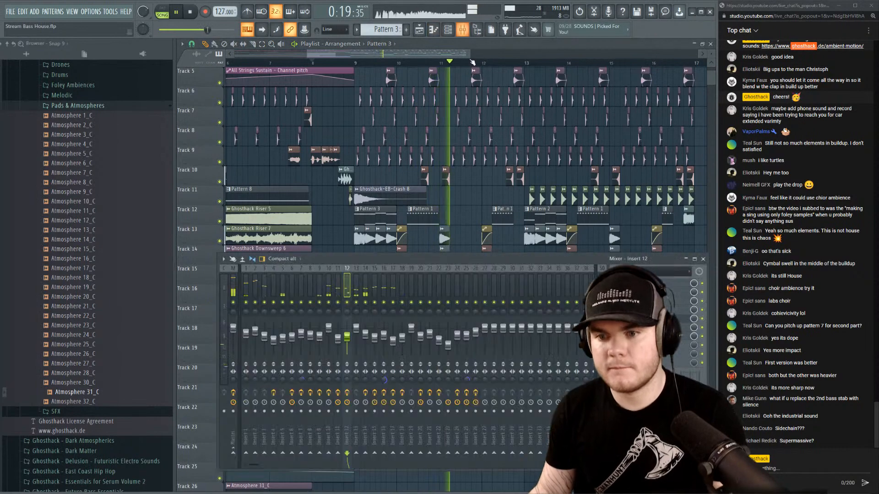
drag(348, 337, 348, 336)
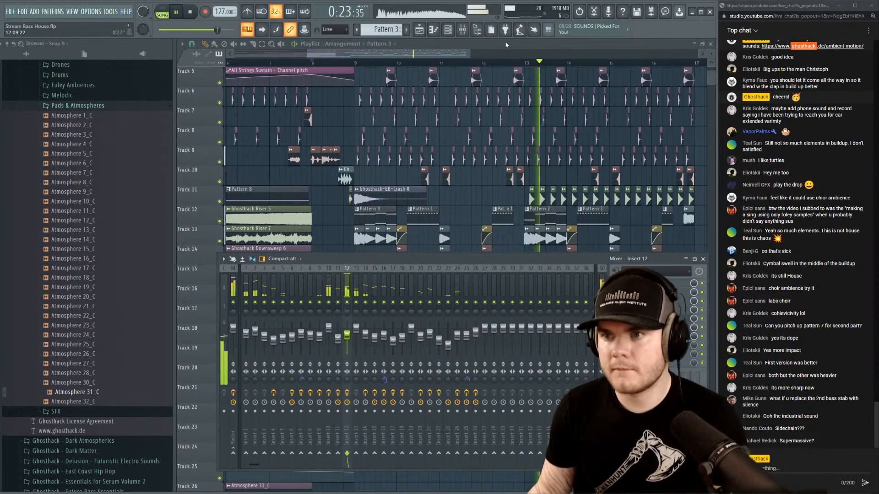
key(F9)
scroll(486, 68, down, 3)
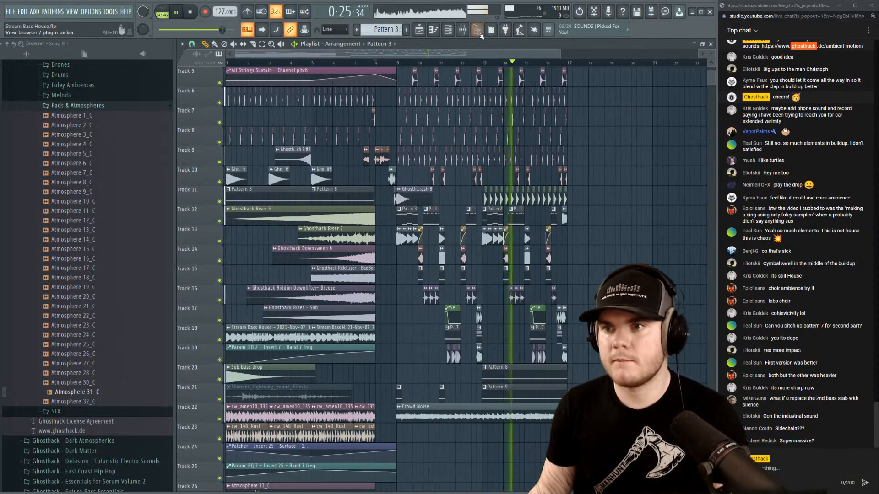
key(F9)
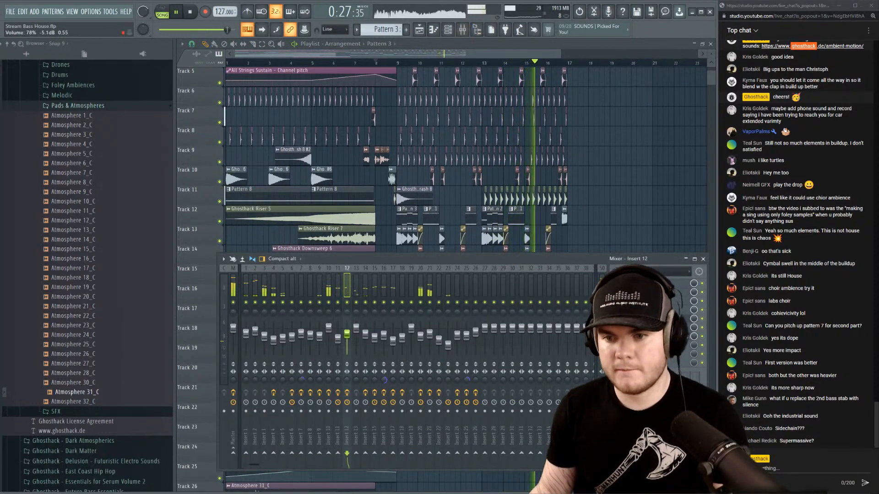
key(F9)
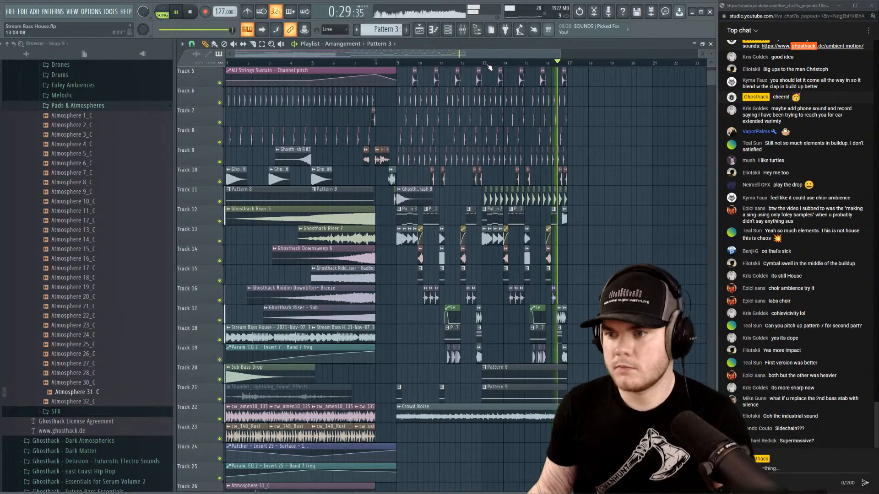
Replay the last bars of the drop around bar 16 and examine all tracks up to its ending.
key(space)
scroll(497, 61, down, 2)
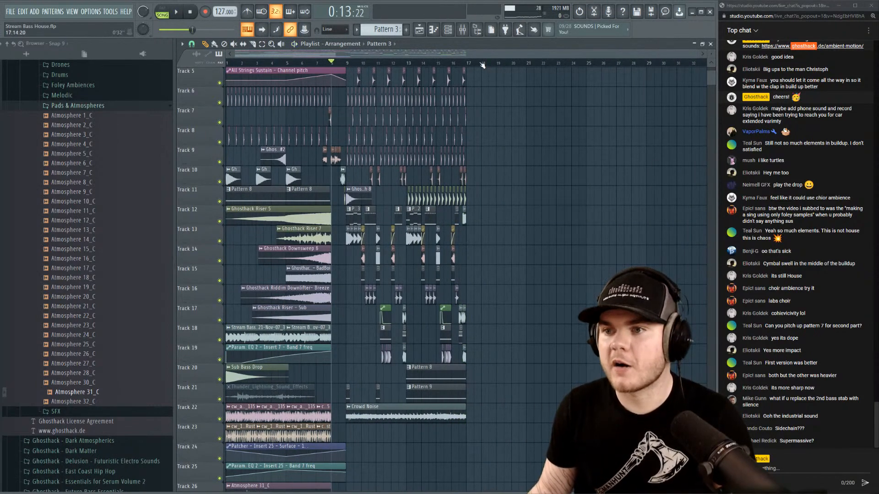
scroll(482, 65, up, 3)
click(420, 64)
key(space)
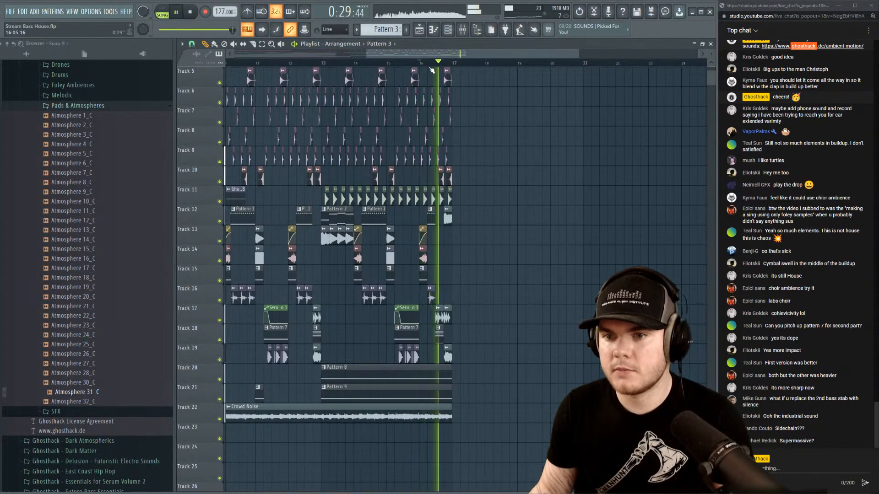
scroll(432, 70, down, 3)
key(space)
scroll(431, 71, up, 7)
key(space)
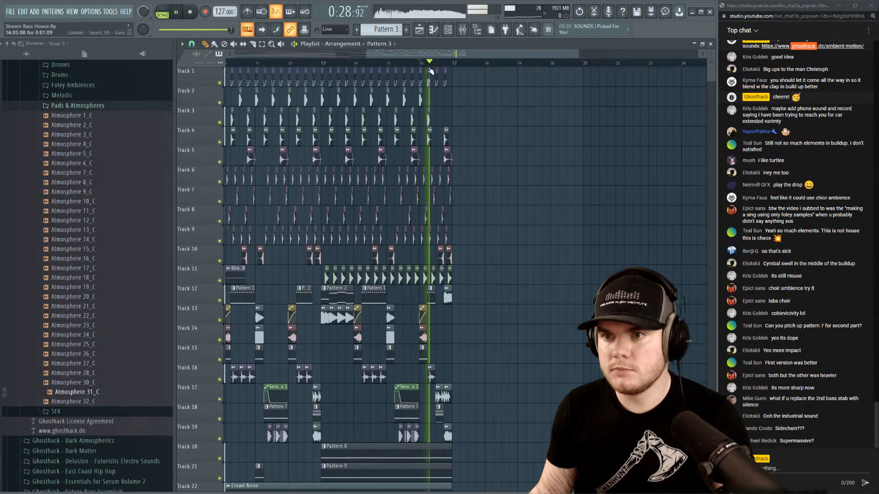
scroll(431, 67, down, 3)
key(space)
Collapse the Pads & Atmospheres, One Shots, Ambient Motion 2 and BlackFriday2019files sample folders.
click(77, 106)
scroll(107, 186, up, 5)
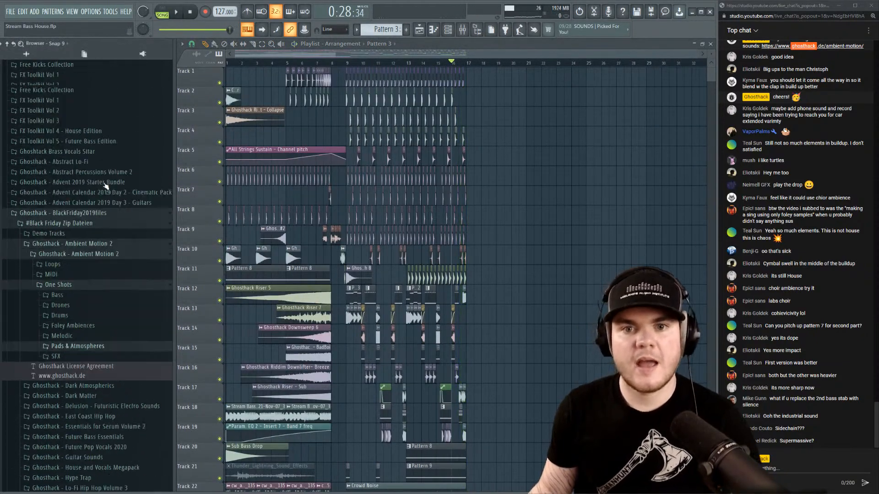
scroll(106, 186, up, 2)
click(66, 301)
click(66, 290)
click(66, 270)
click(68, 261)
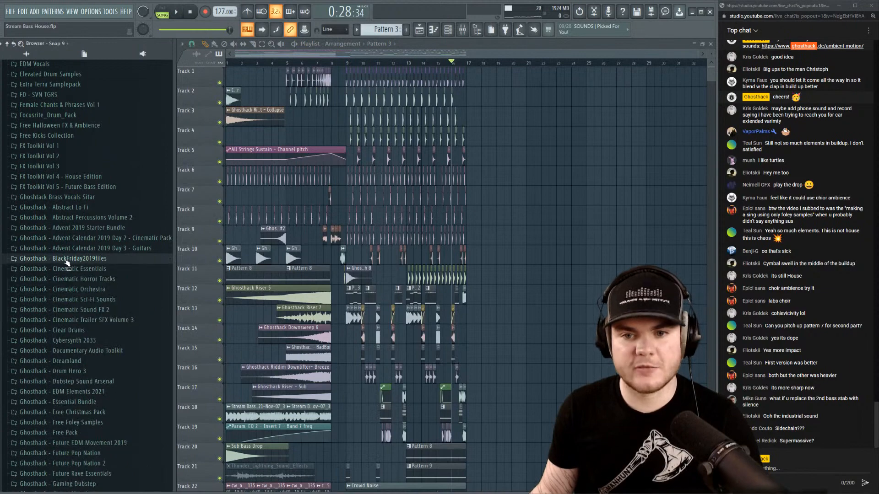
Open the 40 SFX folder under One-Shots in the Will Ghosthack - Large Riddim Pack and preview its impacts.
scroll(108, 185, down, 20)
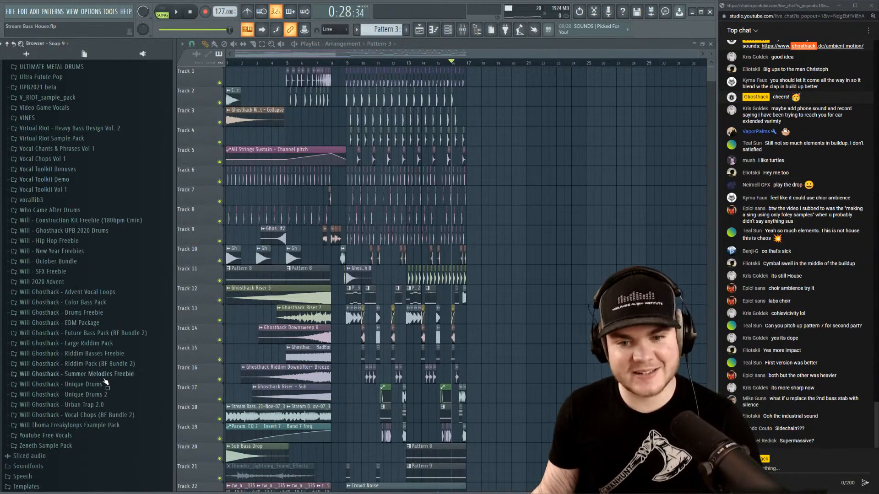
click(120, 347)
click(46, 374)
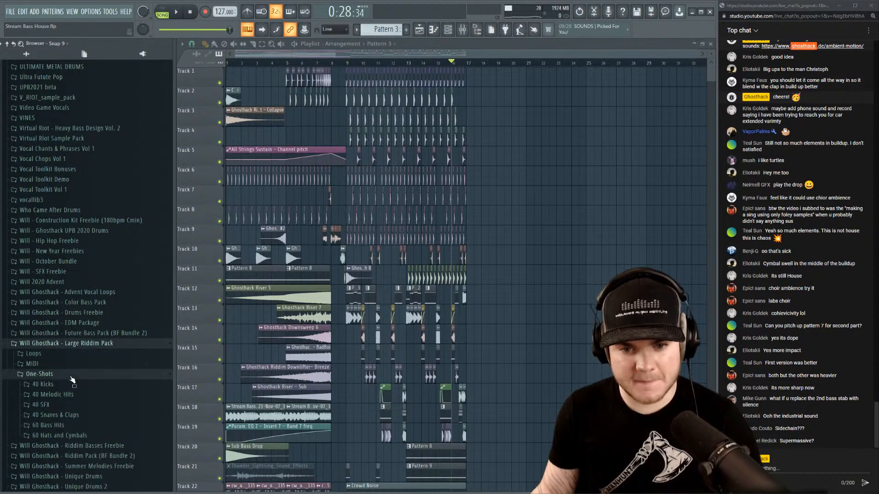
scroll(74, 375, down, 3)
click(58, 315)
scroll(148, 221, down, 6)
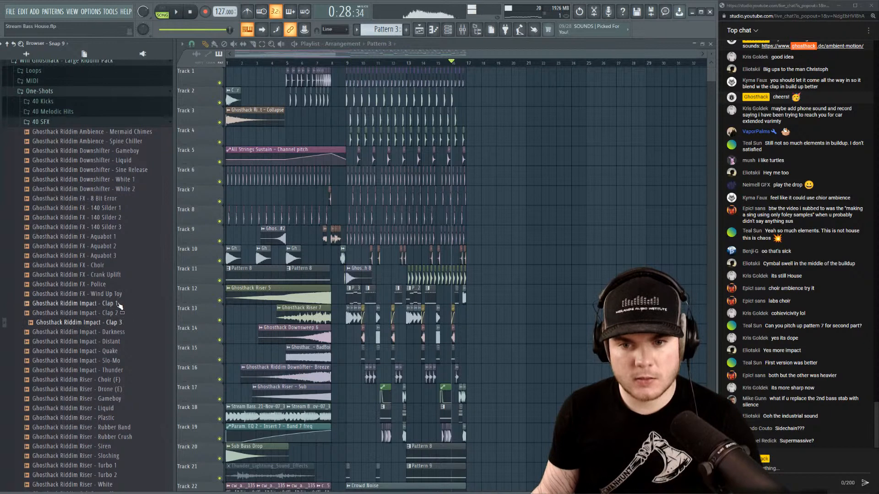
Place Ghosthack Riddim Impact - Clap 1 on Track 13 at bar 17 and lower its channel volume while listening.
drag(179, 307, 470, 314)
key(space)
double_click(471, 310)
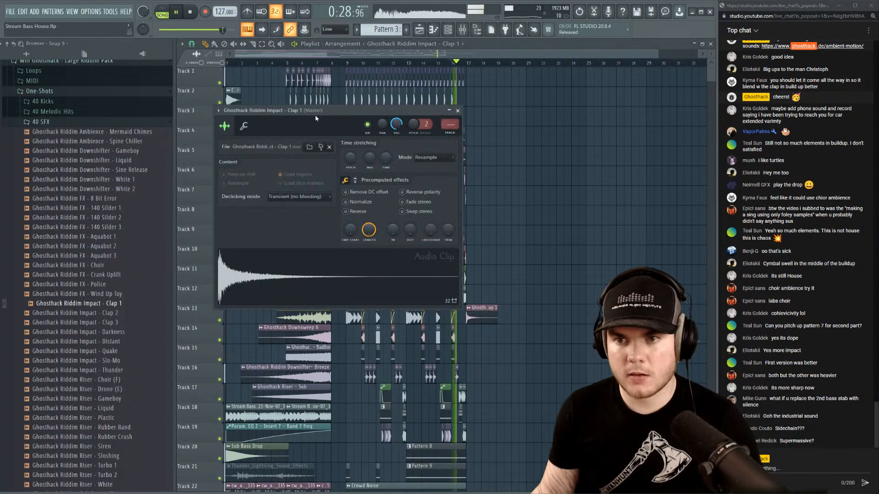
drag(398, 123, 397, 139)
key(space)
key(Escape)
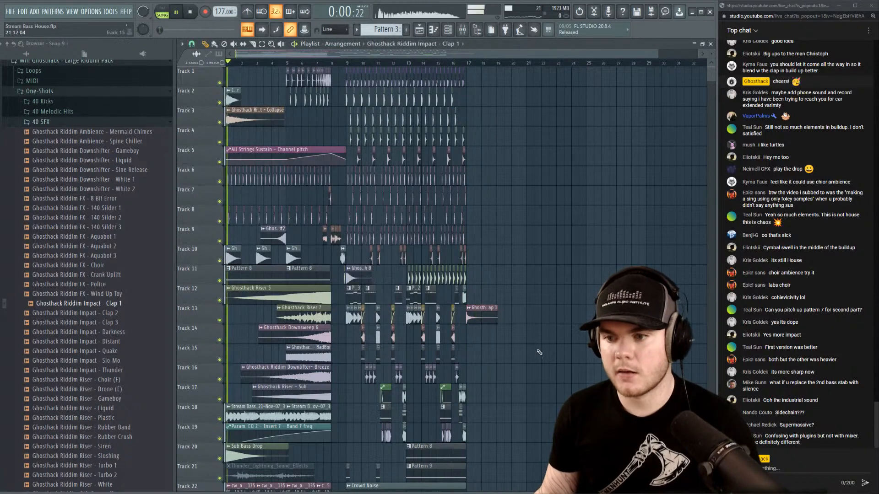
Add copies of the Clap 1 impact on Track 7 at bars 1 and 5 and play through the buildup.
key(space)
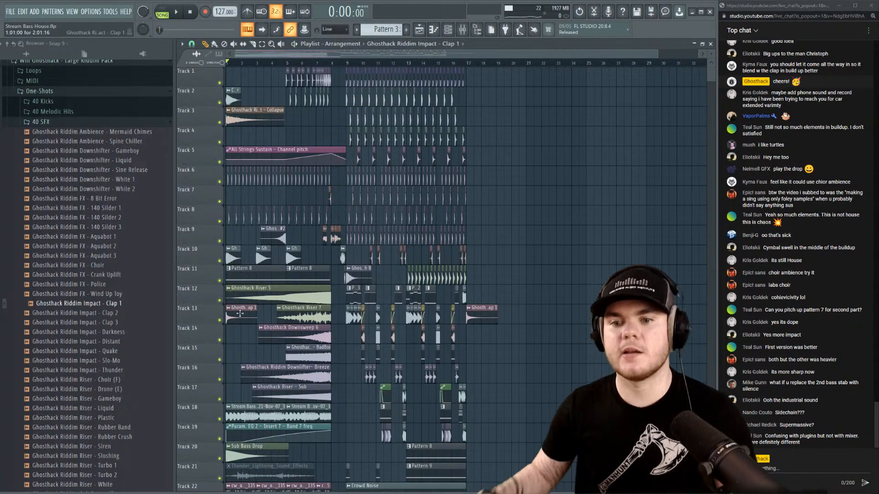
key(space)
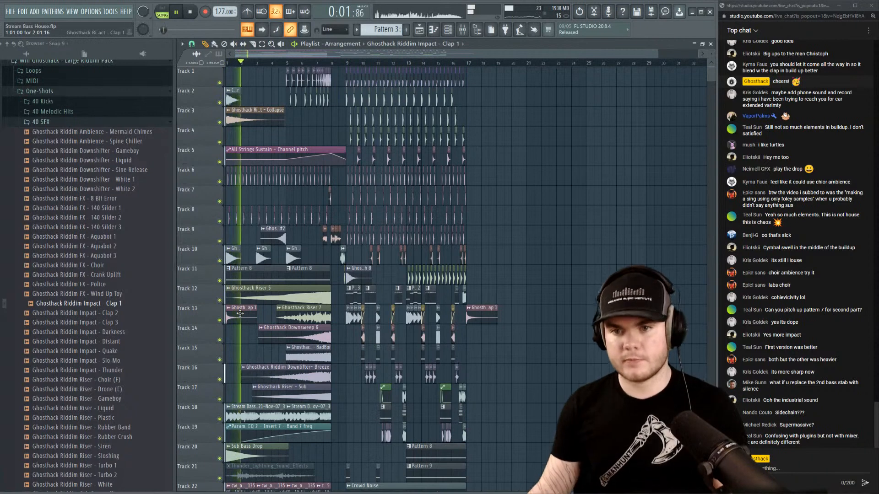
drag(240, 313, 240, 195)
scroll(287, 197, down, 5)
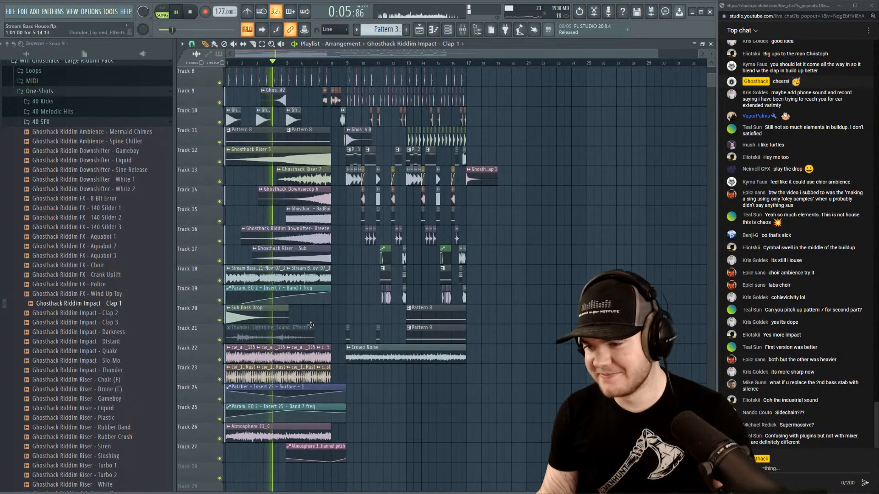
scroll(309, 326, up, 4)
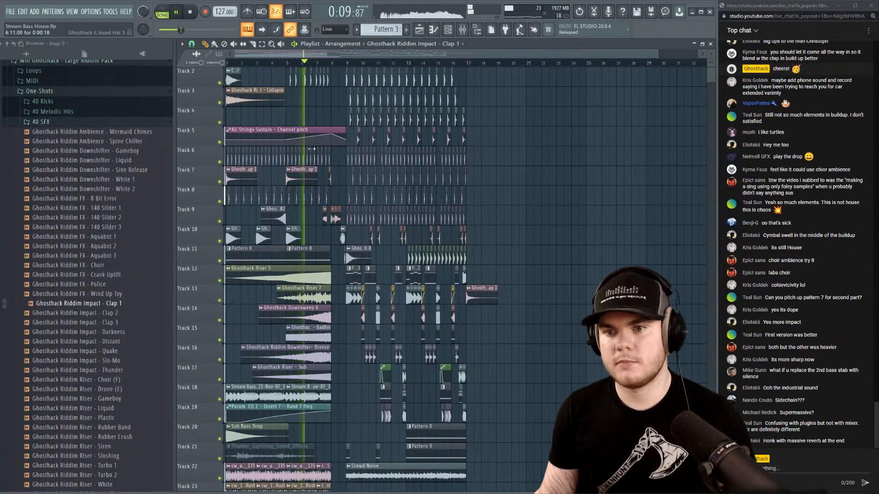
scroll(287, 89, up, 1)
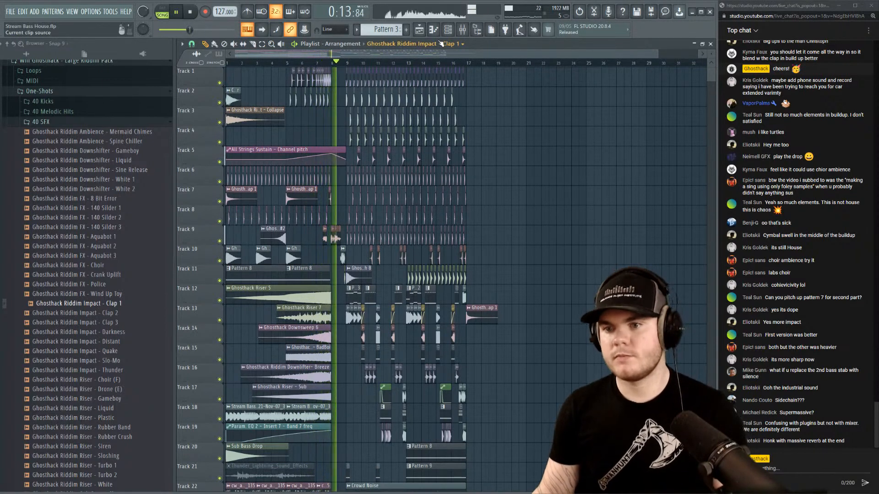
key(space)
Collapse the 40 SFX and Large Riddim Pack folders and hide the sample browser.
click(58, 123)
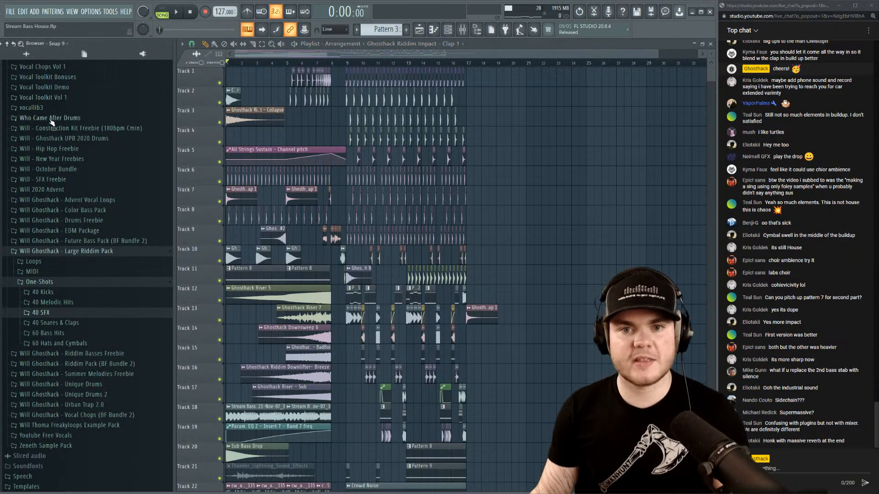
click(64, 252)
drag(661, 55, 498, 51)
click(478, 31)
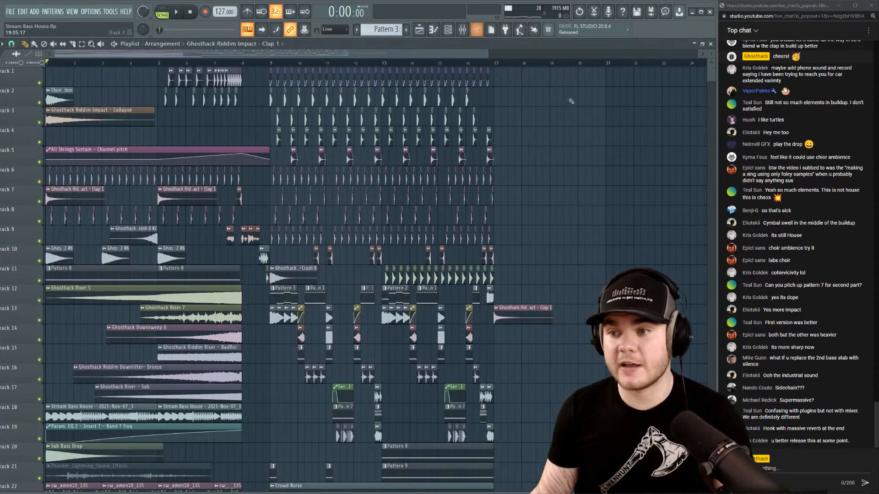
Play the full arrangement from the start through the final Clap 1 impact at bar 17.
drag(476, 56, 450, 56)
drag(711, 54, 711, 56)
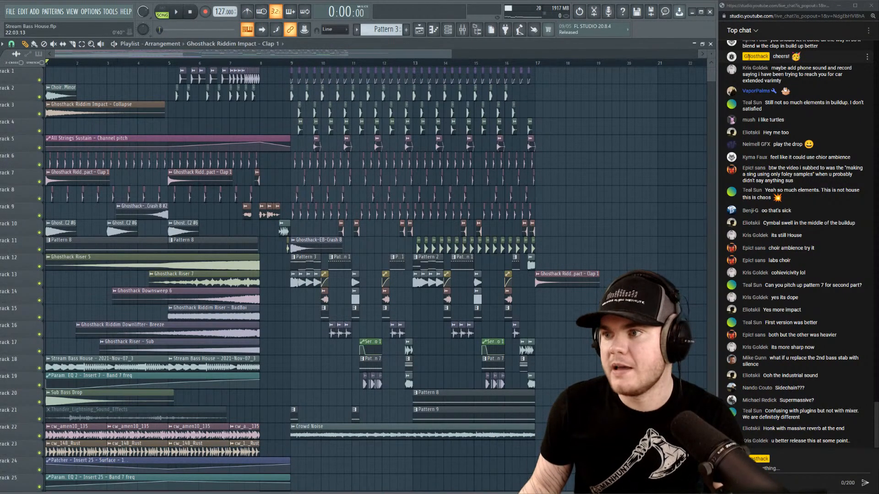
scroll(367, 229, down, 3)
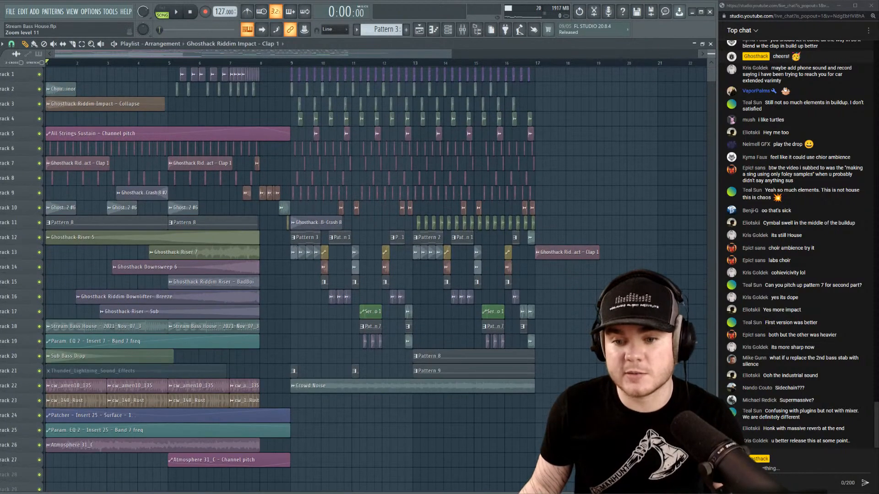
scroll(366, 275, up, 2)
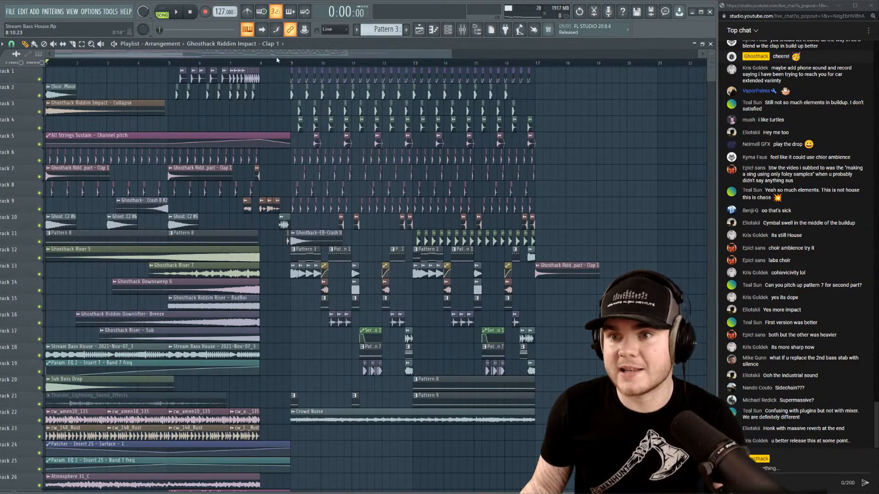
click(183, 13)
click(182, 13)
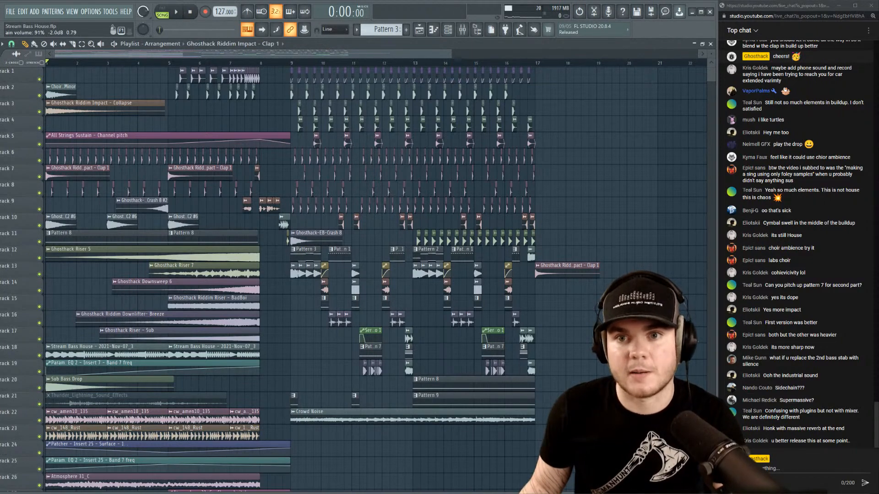
click(178, 13)
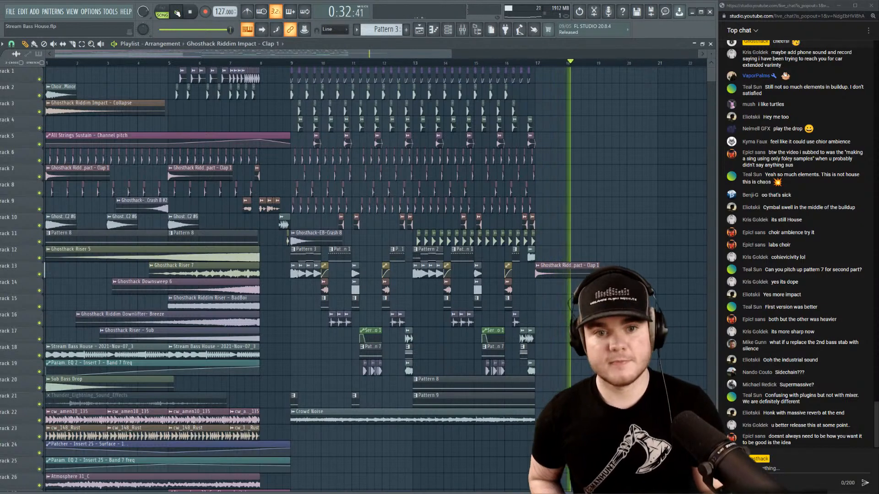
click(190, 13)
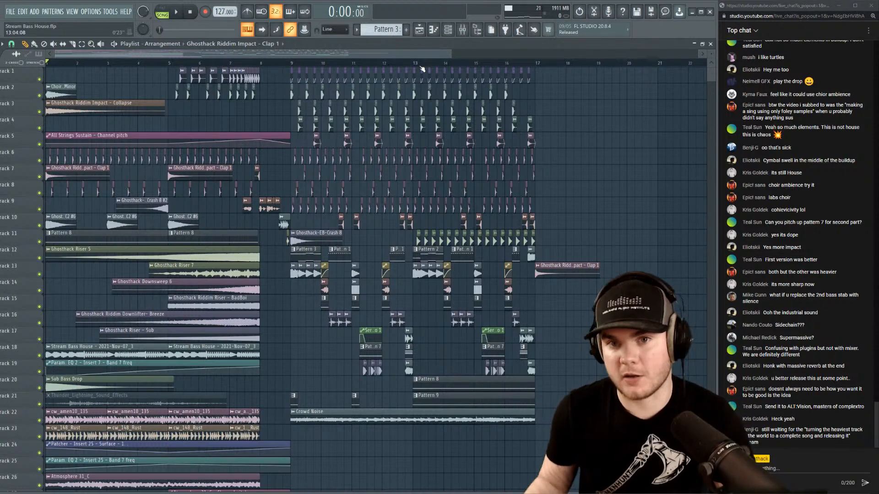
Save the project.
click(13, 12)
click(18, 50)
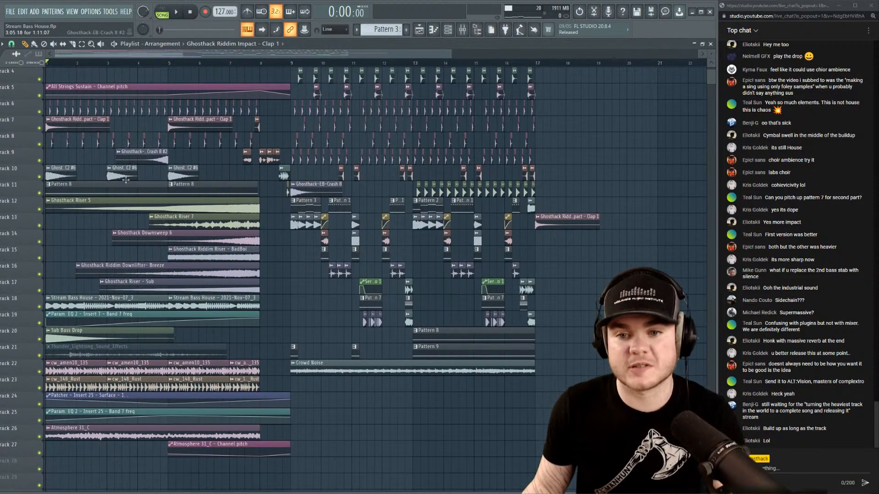
Try duplicating all the drop's clips from bar 9 onward to directly after the existing drop.
drag(610, 457, 292, 75)
key(ctrl+b)
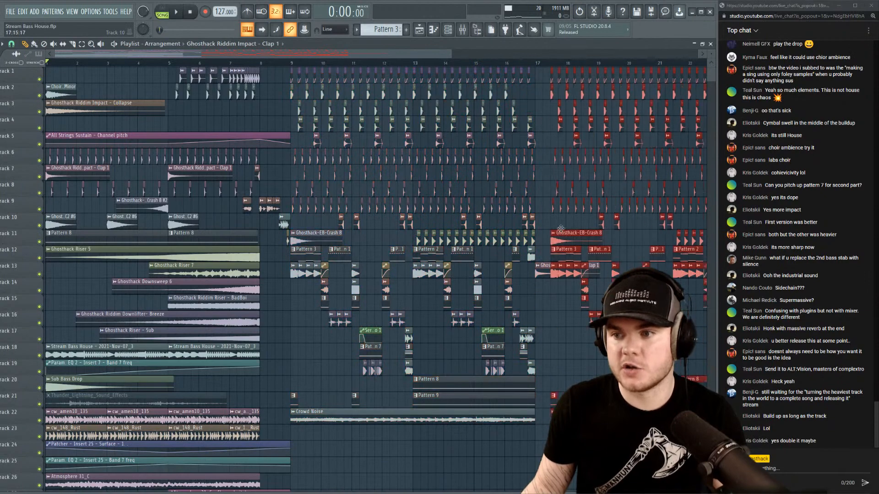
key(ctrl+z)
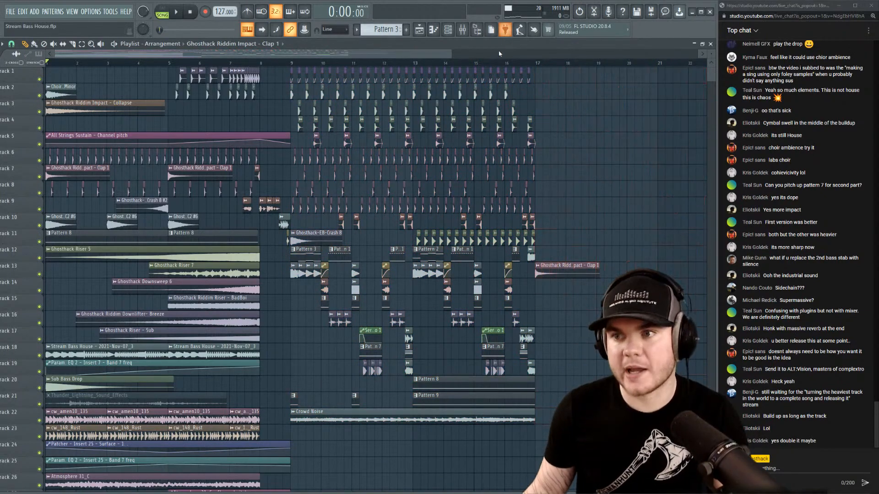
scroll(497, 64, down, 1)
scroll(460, 64, down, 1)
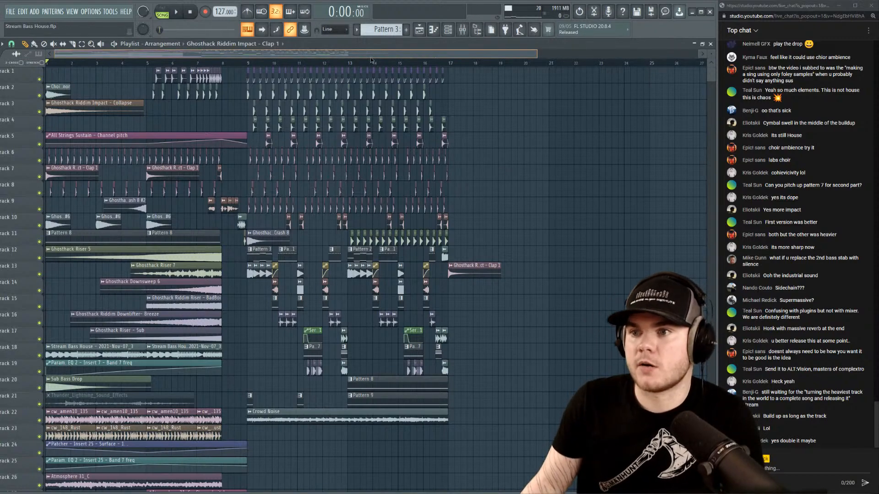
drag(549, 56, 439, 39)
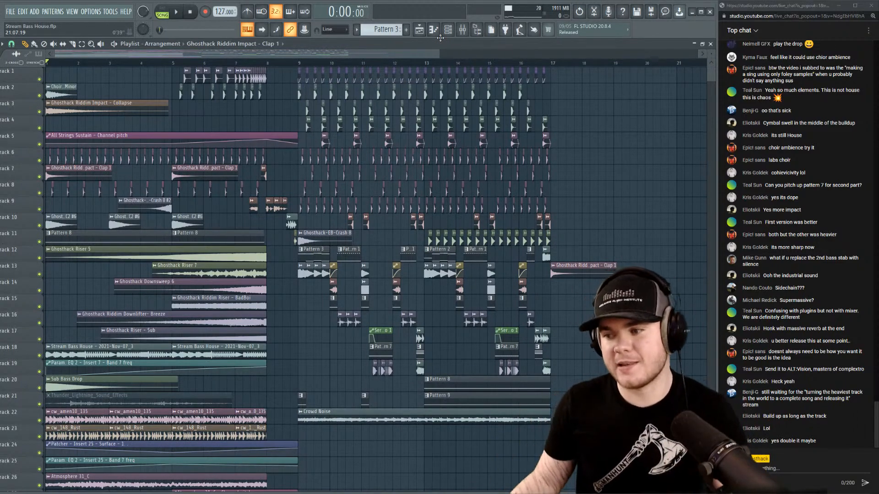
drag(316, 63, 1, 61)
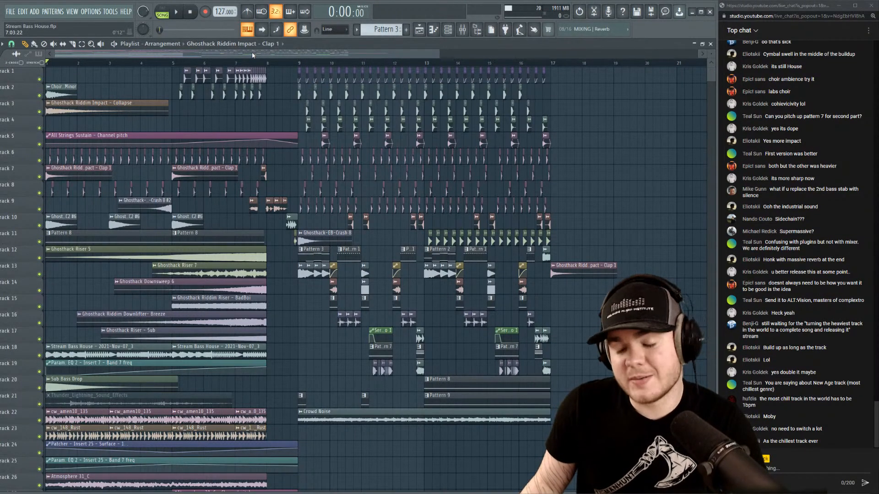
key(space)
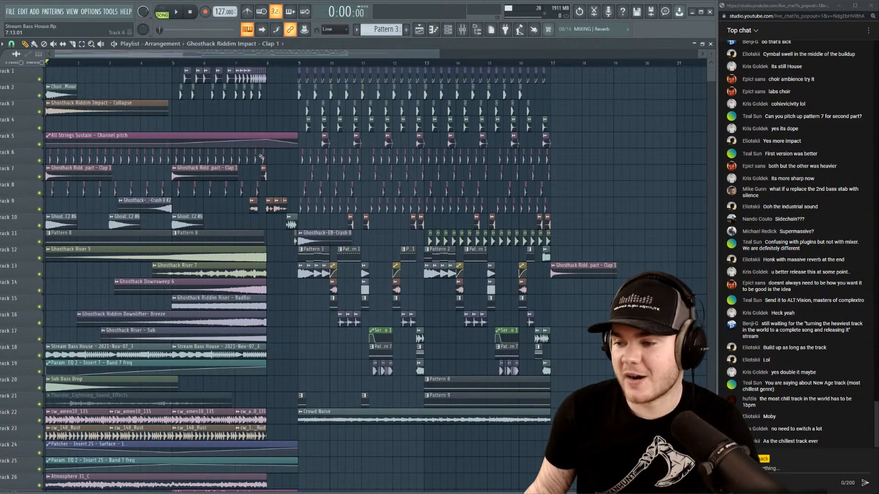
drag(164, 64, 46, 63)
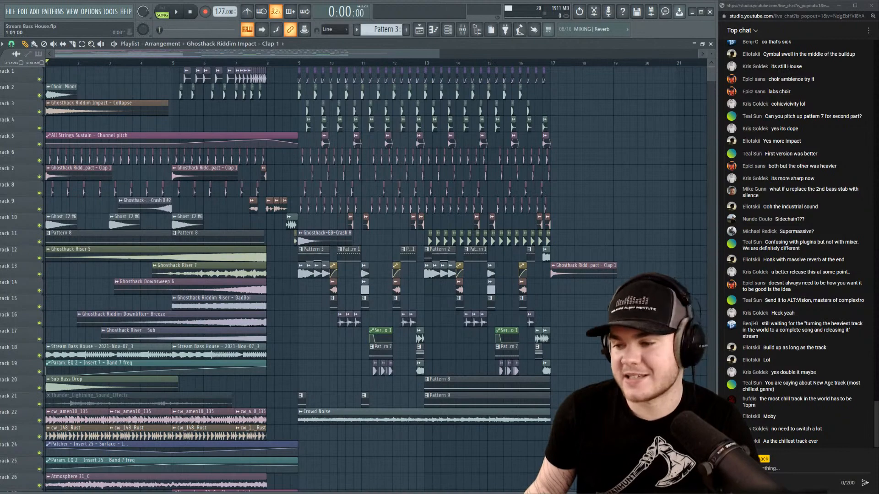